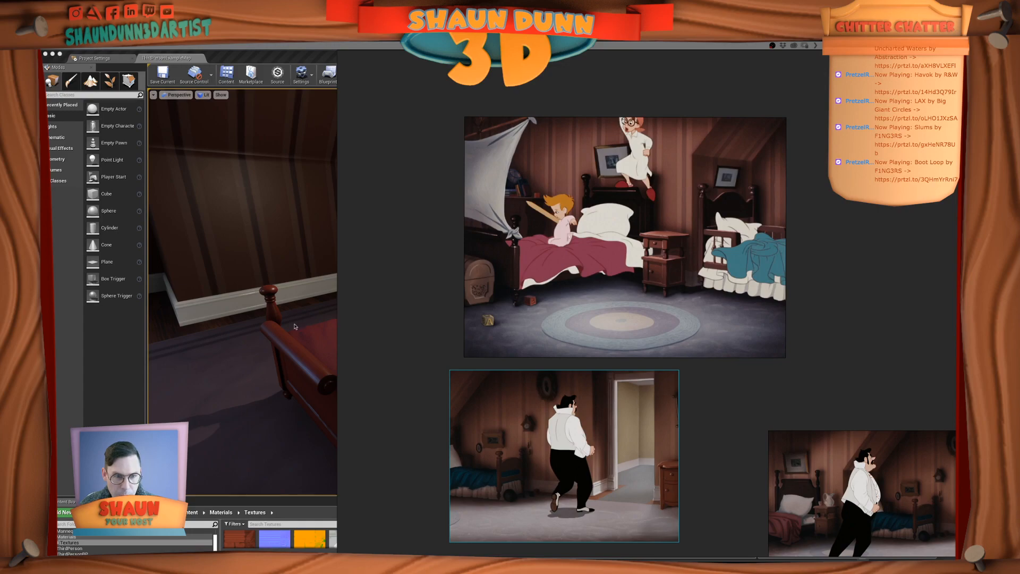
Switch to Unreal Editor and examine the red bed and its side table from close up and across the room
click(322, 226)
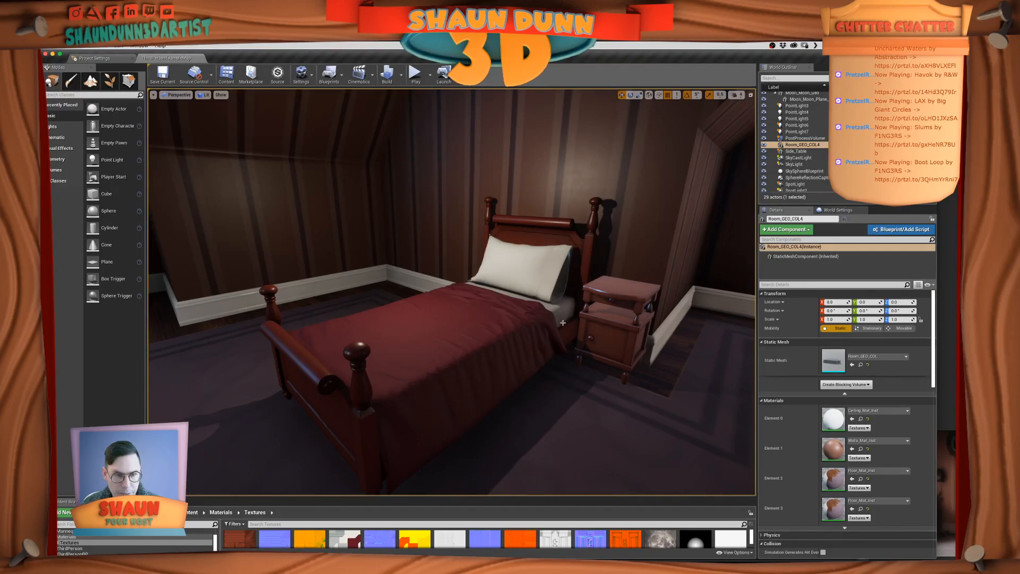
right_drag(529, 345, 478, 334)
click(478, 334)
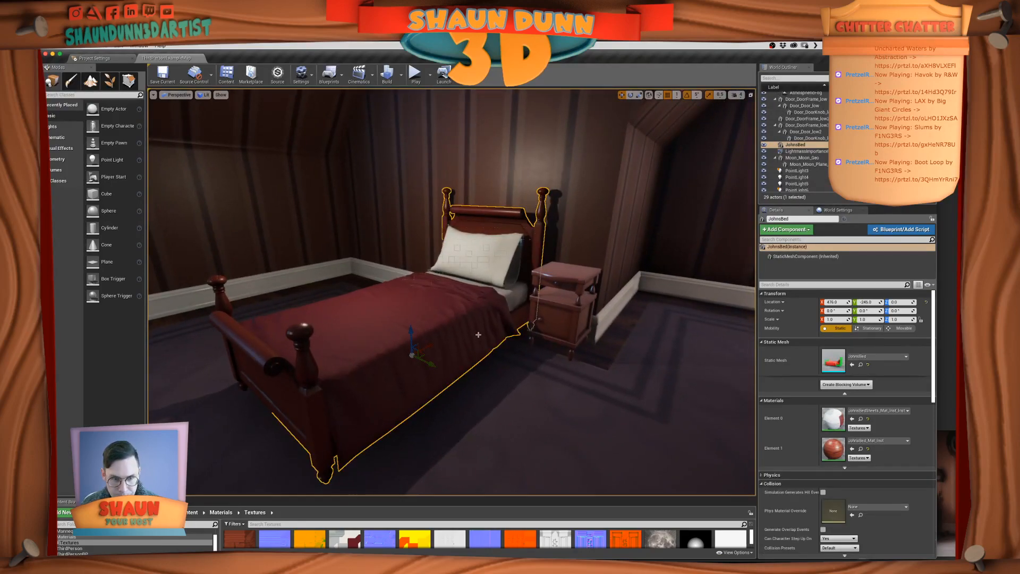
key(g)
key(g)
alt+drag(437, 355, 413, 334)
right_drag(413, 334, 432, 313)
right_drag(510, 371, 535, 348)
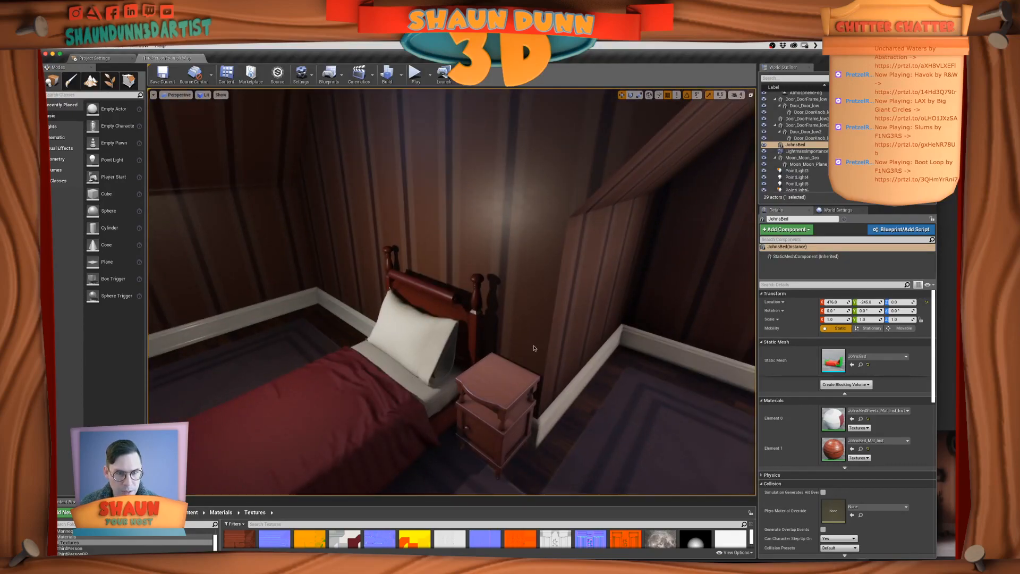
scroll(407, 398, down, 5)
alt+drag(419, 392, 444, 376)
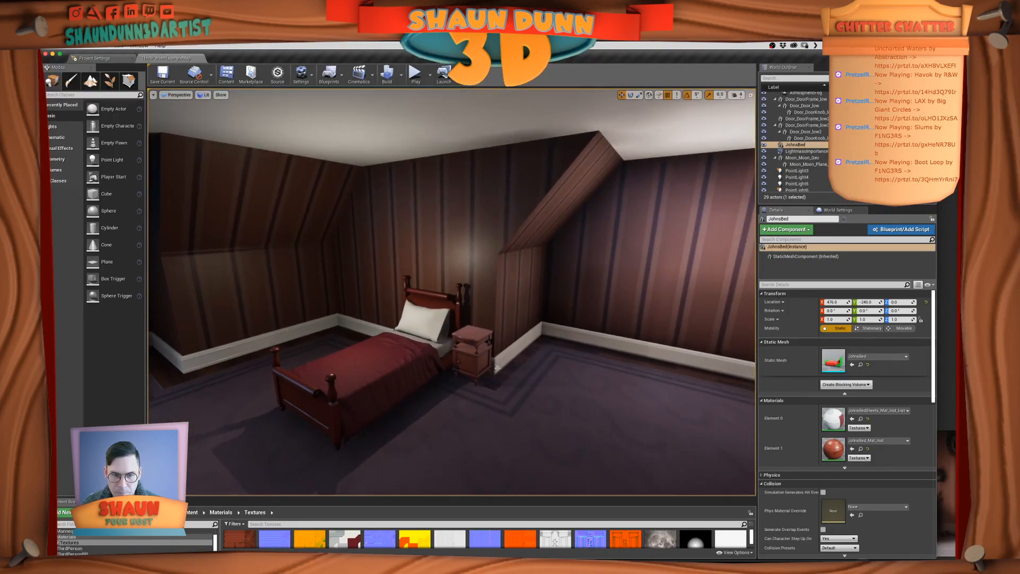
Try placing a duplicate of the side table beside the original, and undo the duplication
click(476, 353)
scroll(491, 390, up, 4)
scroll(494, 401, down, 2)
alt+drag(496, 406, 524, 420)
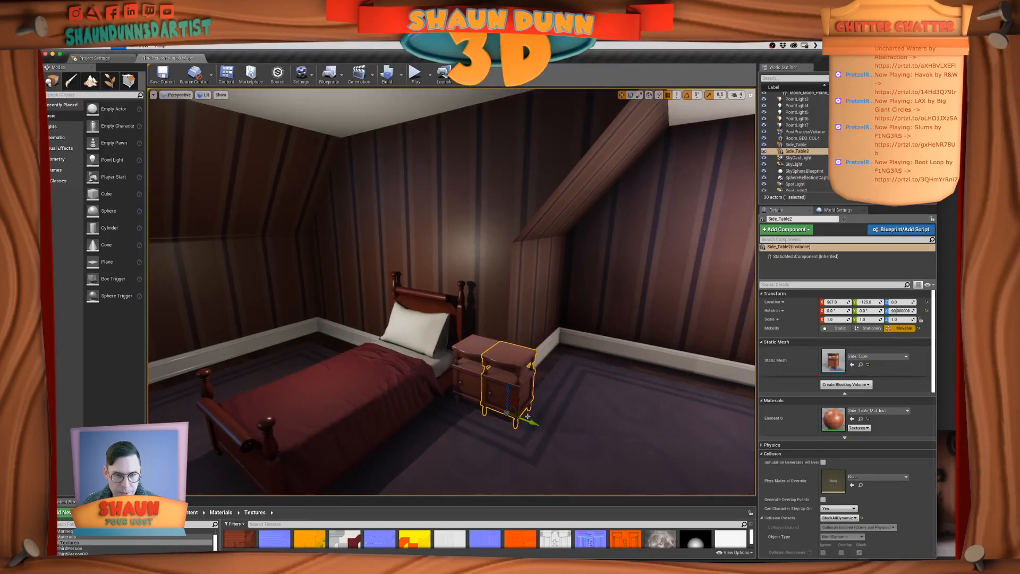
key(ctrl+z)
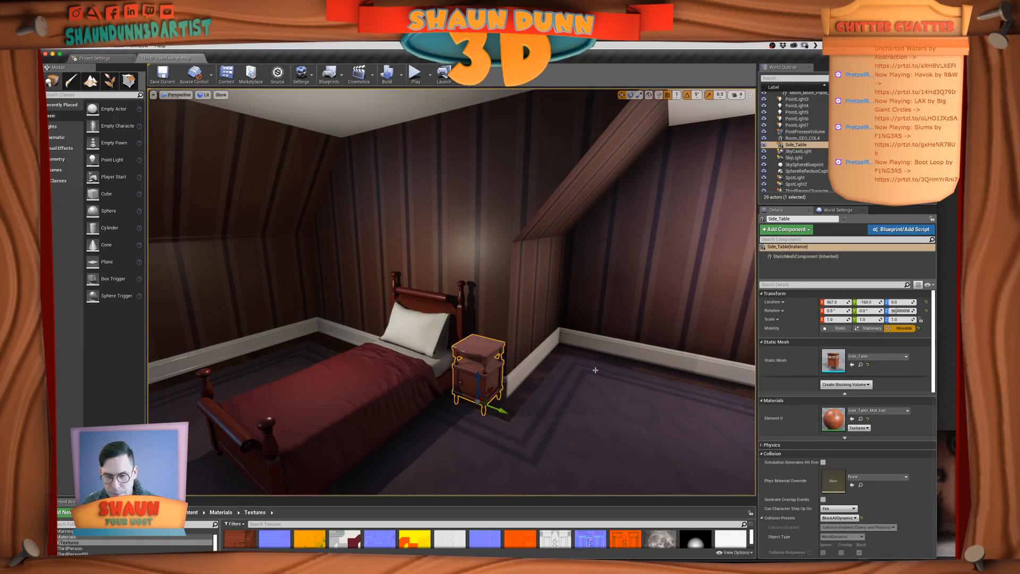
Switch to PureRef and examine the two beds and the side table in the large bedroom reference image
key(super+Tab)
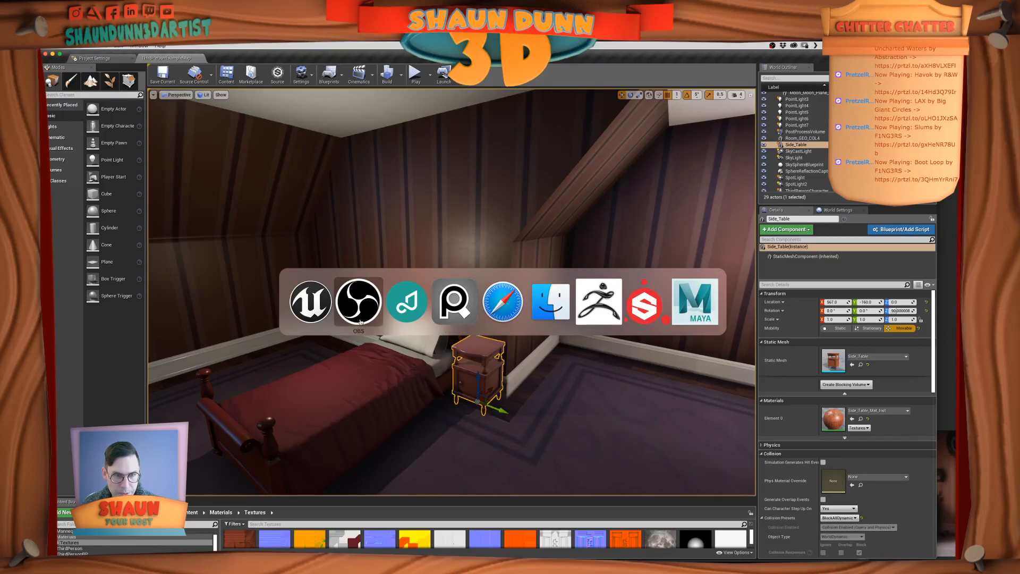
click(456, 310)
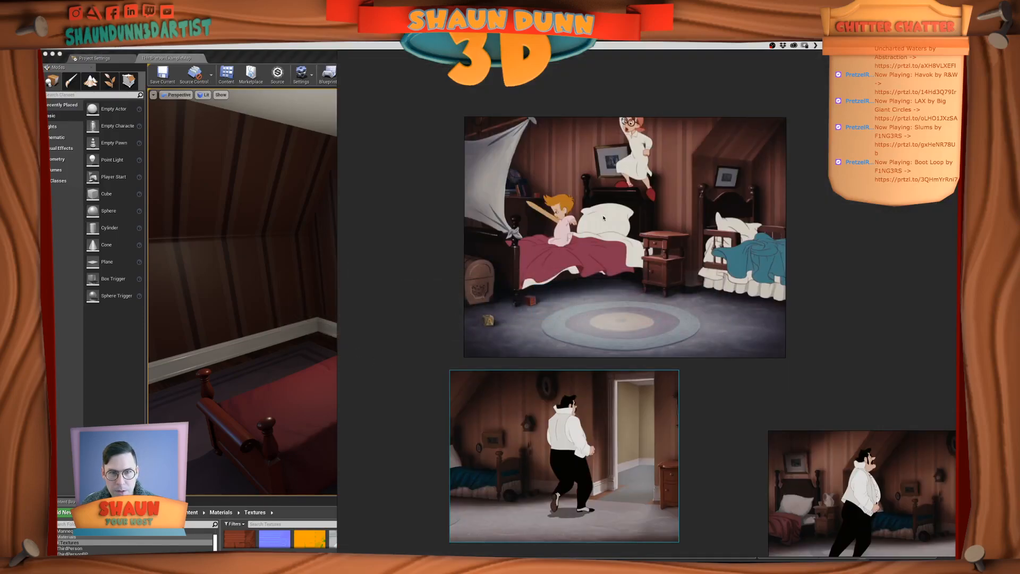
scroll(789, 348, up, 2)
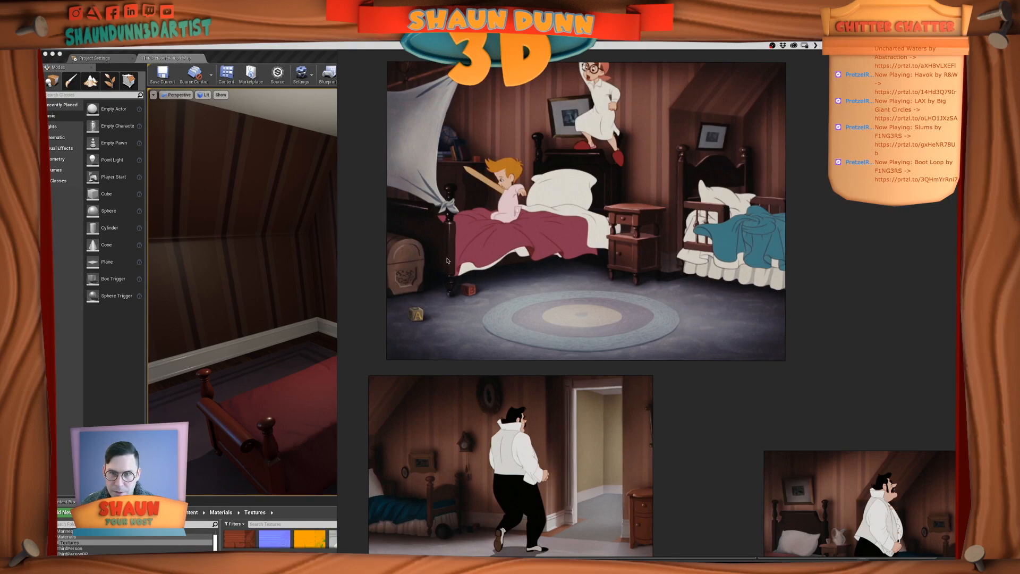
click(753, 231)
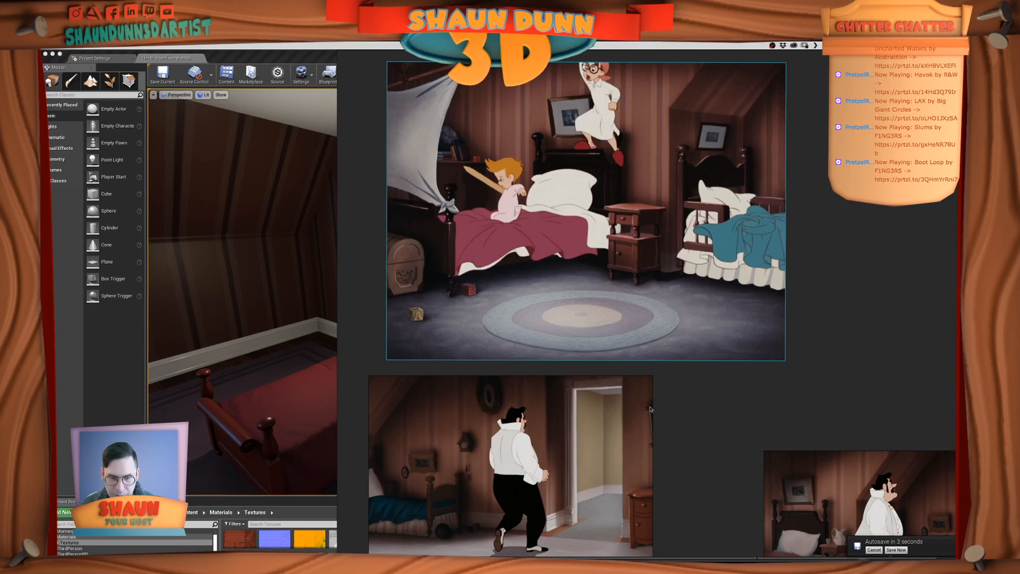
scroll(702, 419, down, 2)
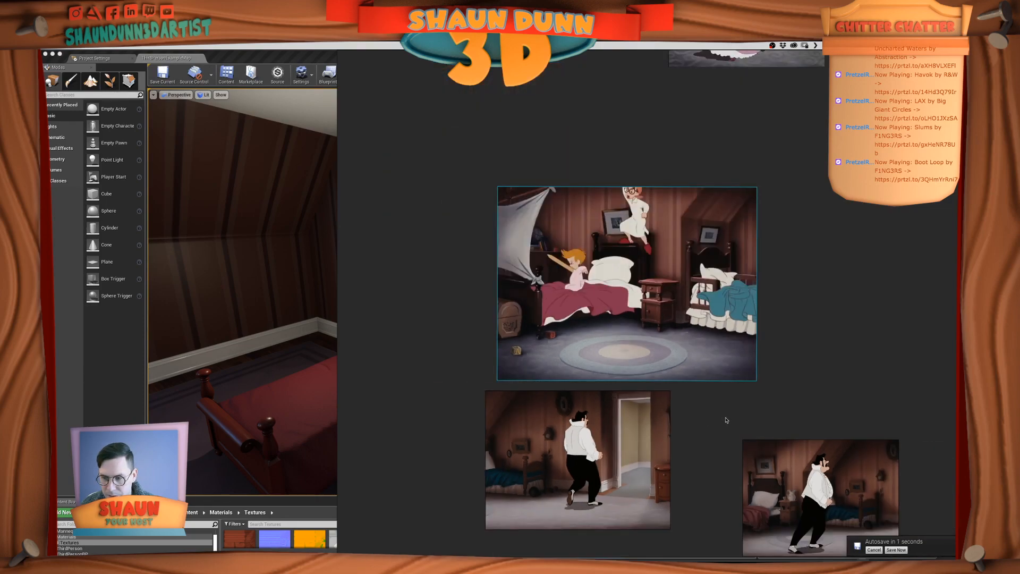
scroll(726, 420, up, 1)
scroll(726, 420, up, 1)
scroll(726, 420, down, 2)
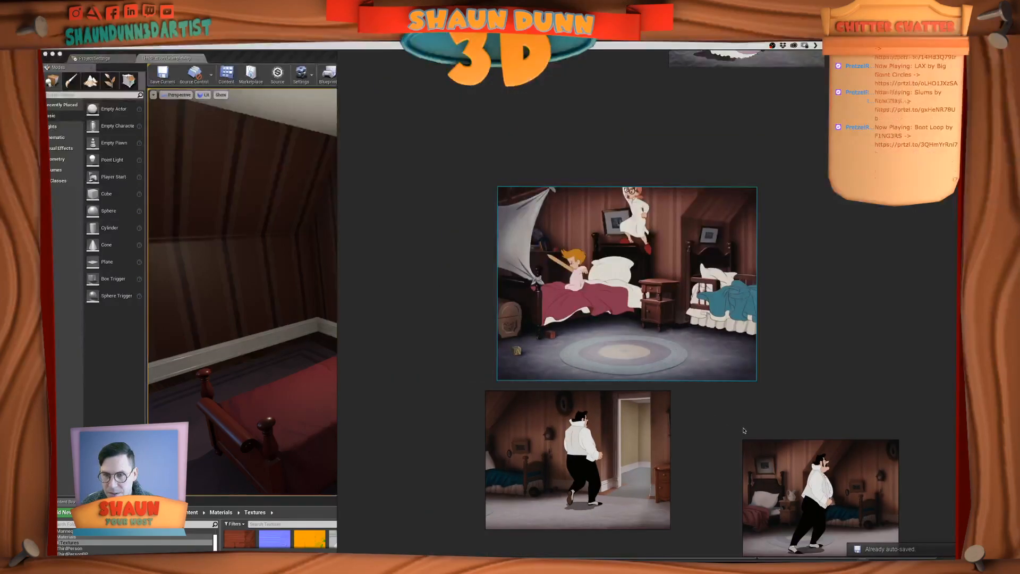
scroll(688, 398, up, 2)
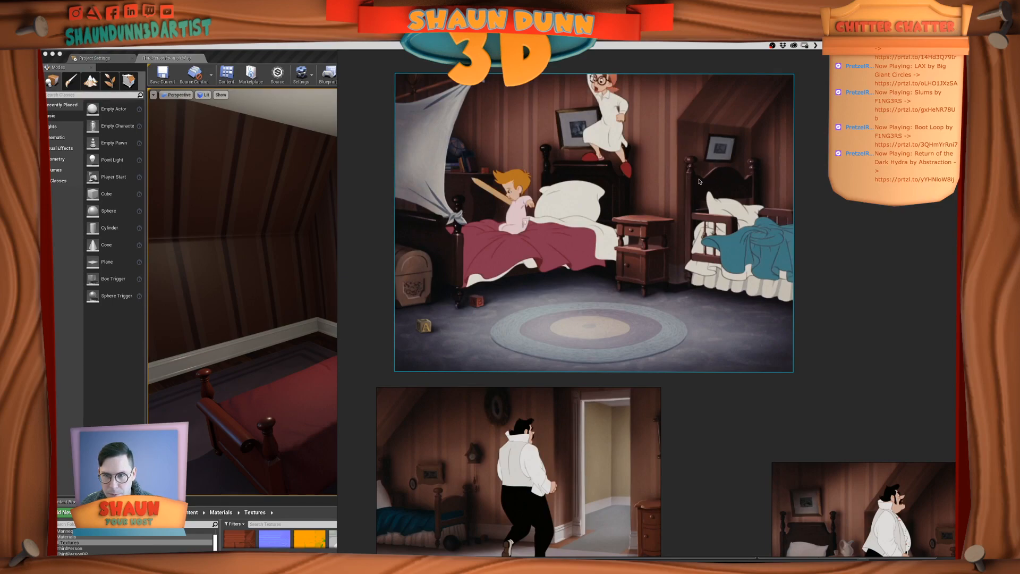
Compare the blue bed's frame, bedding and placement across the three bedroom reference images
middle_drag(734, 453, 540, 317)
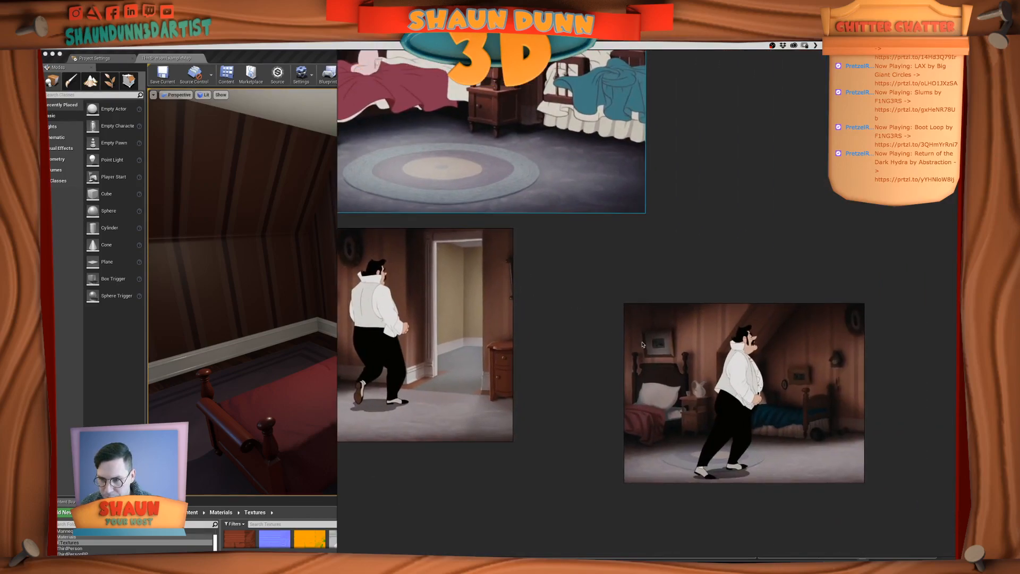
middle_drag(596, 417, 748, 418)
middle_drag(676, 358, 730, 446)
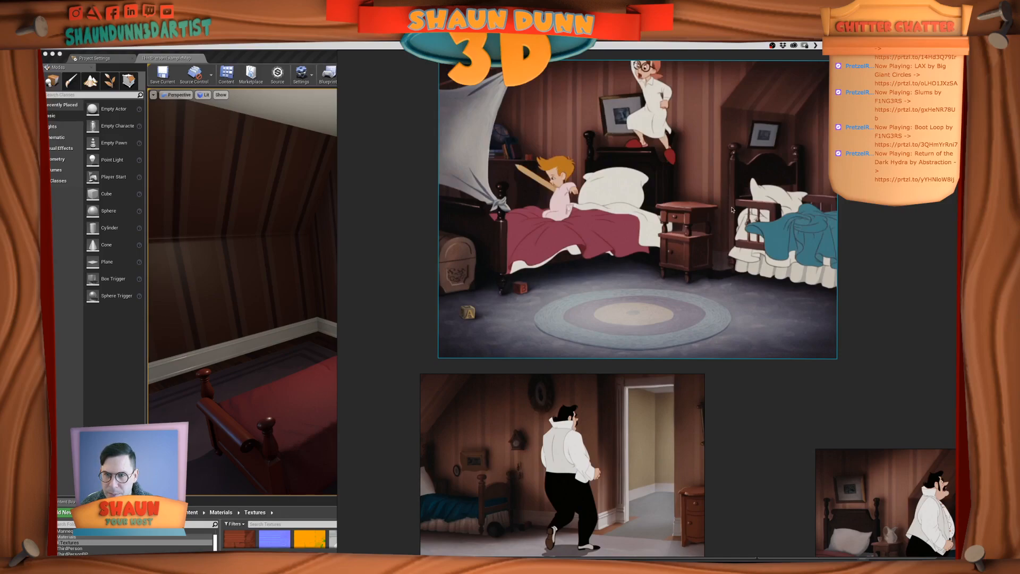
middle_drag(761, 238, 717, 234)
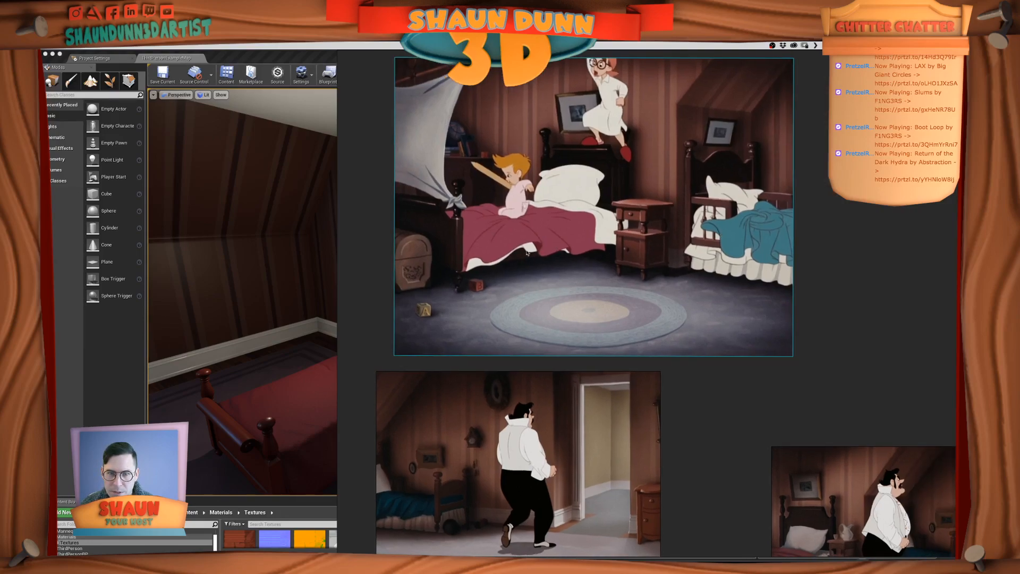
middle_drag(651, 270, 659, 243)
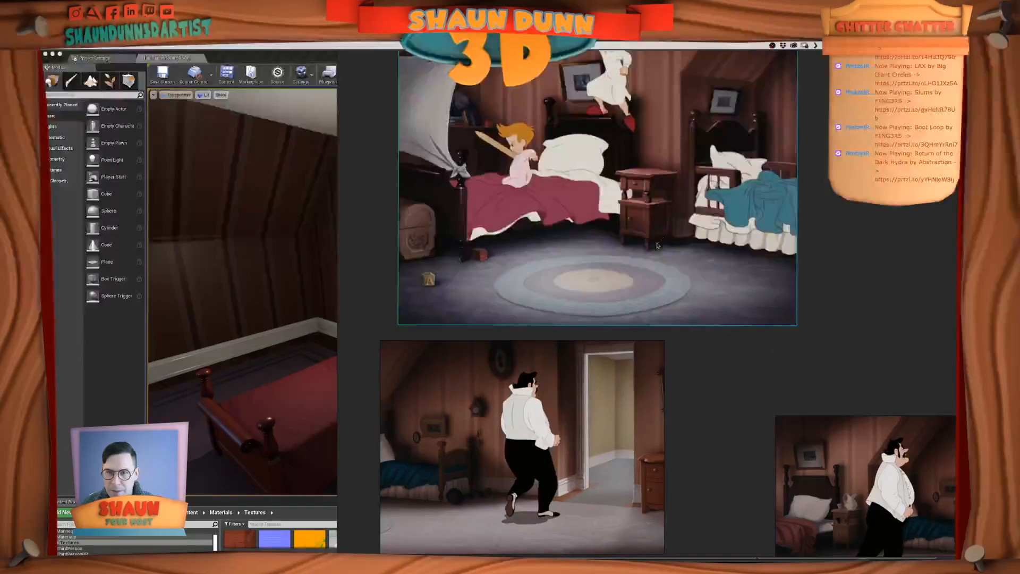
middle_drag(739, 279, 690, 272)
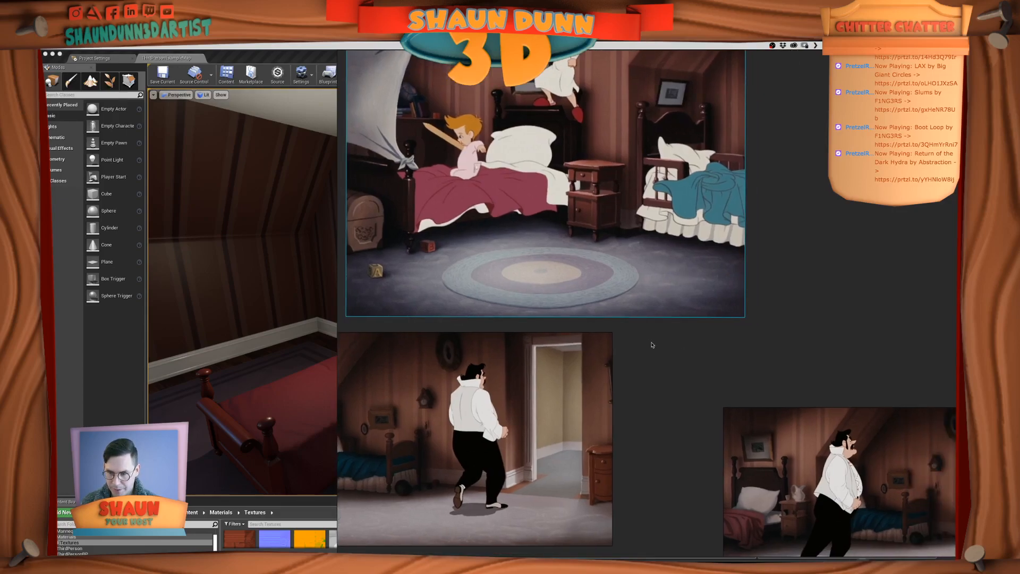
middle_drag(652, 345, 605, 319)
middle_drag(658, 353, 861, 291)
middle_drag(661, 147, 645, 201)
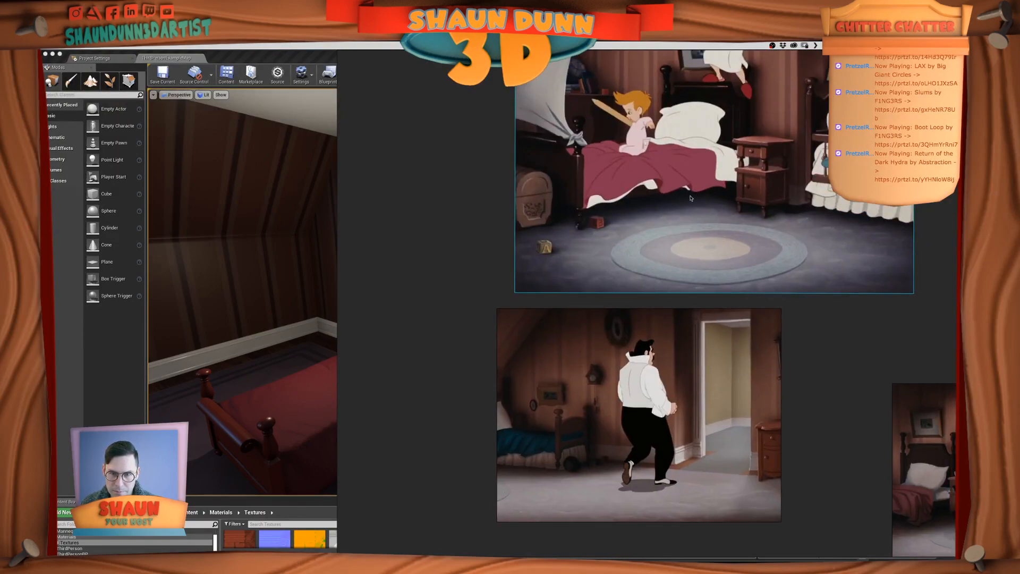
middle_drag(590, 434, 631, 360)
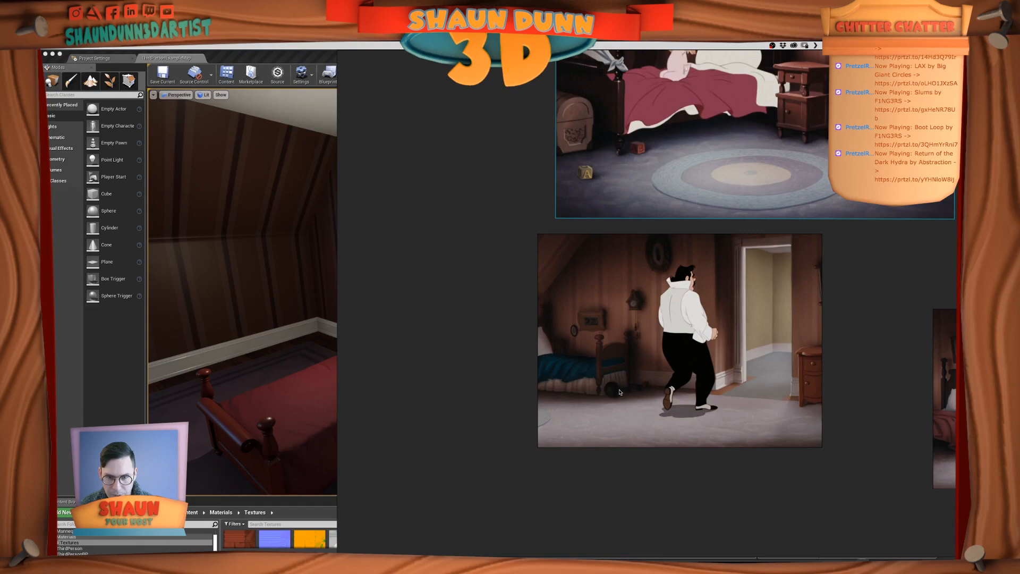
Select the red bed in Unreal Editor, then switch to Maya and inspect the low-poly bed mesh from the side
click(302, 317)
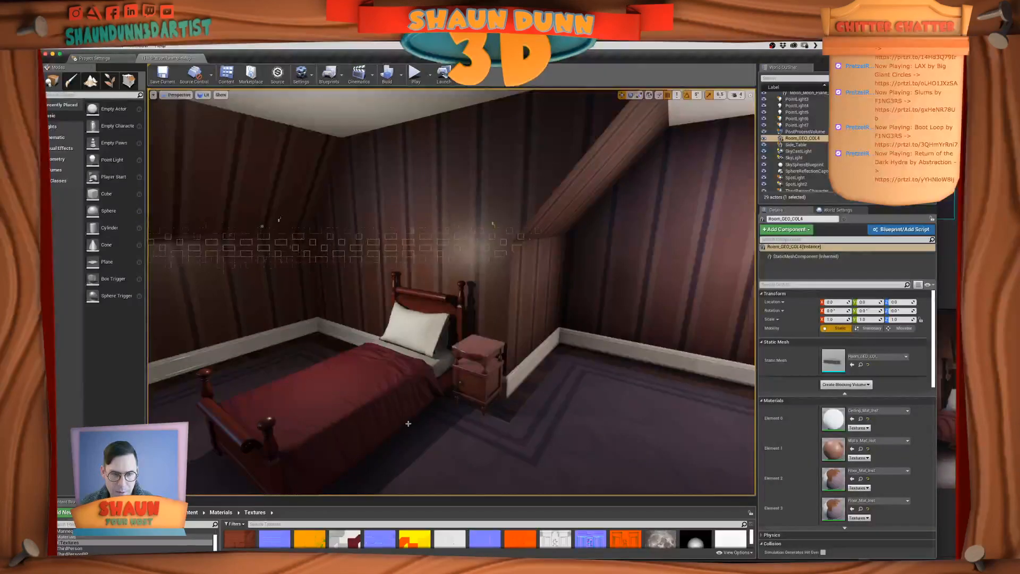
click(403, 420)
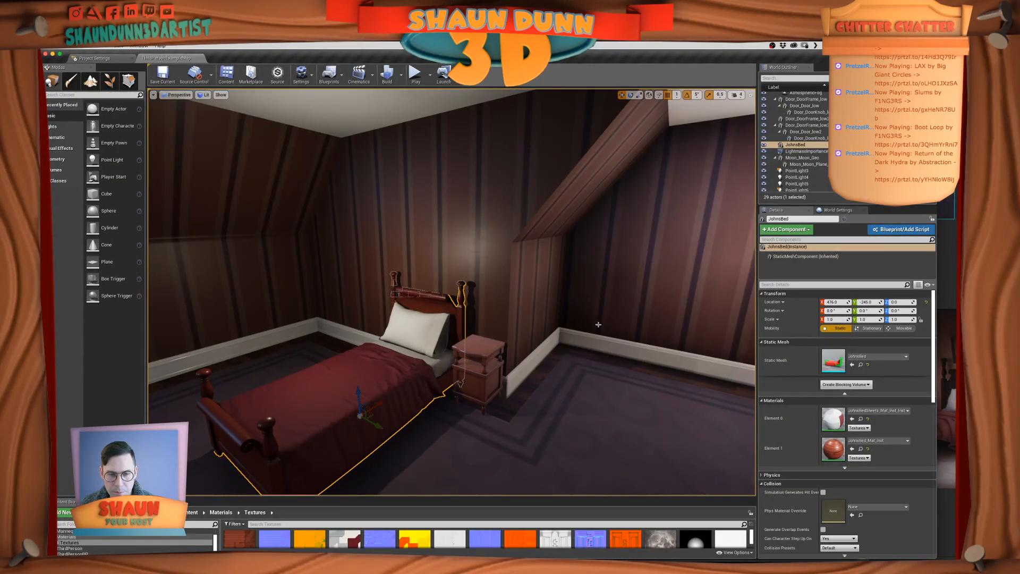
key(super+Tab)
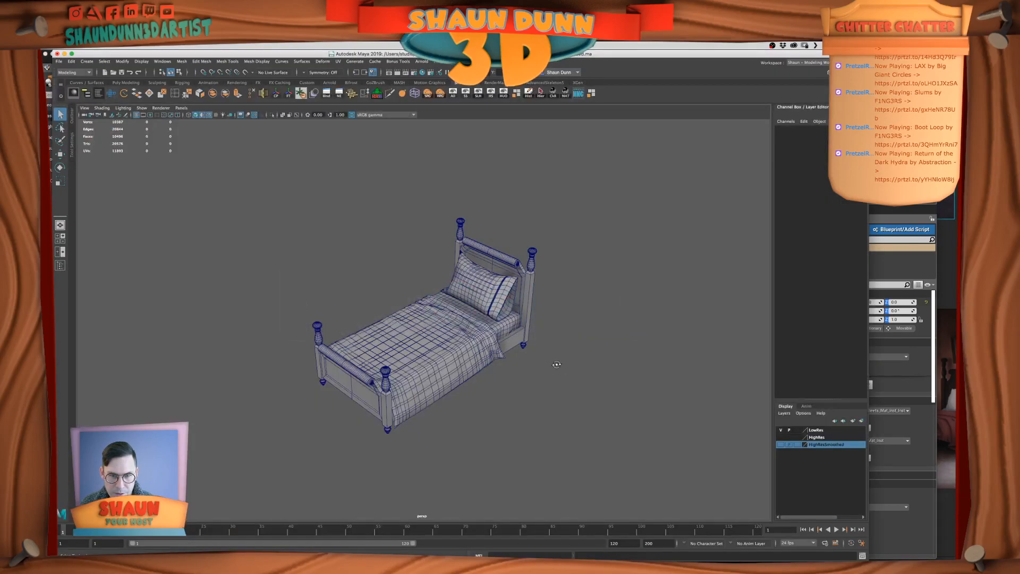
alt+drag(561, 369, 528, 352)
click(480, 339)
scroll(497, 355, up, 3)
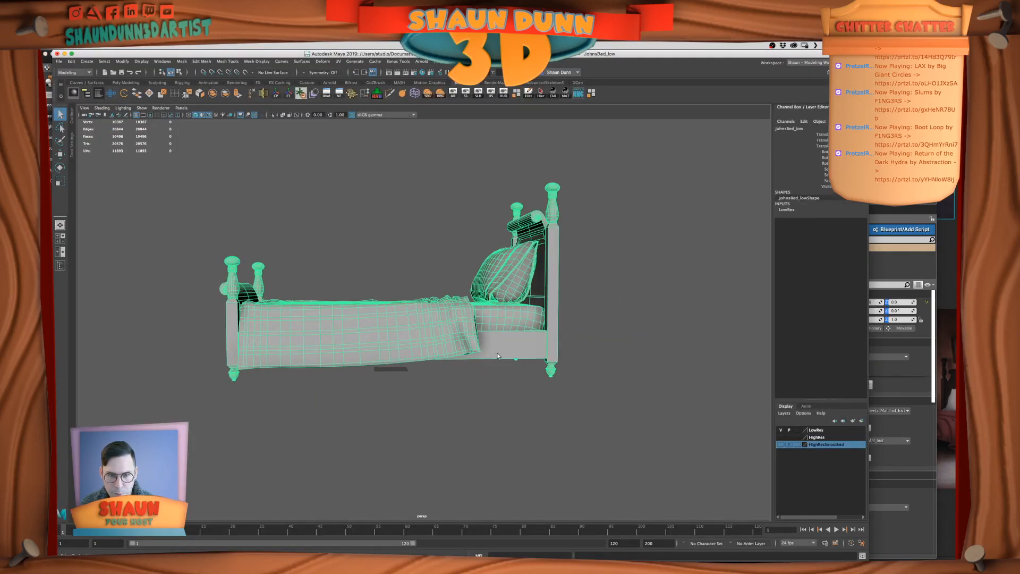
alt+drag(519, 346, 633, 361)
Return to PureRef and examine the beds across all three bedroom reference images together
key(super+Tab)
key(super+Tab)
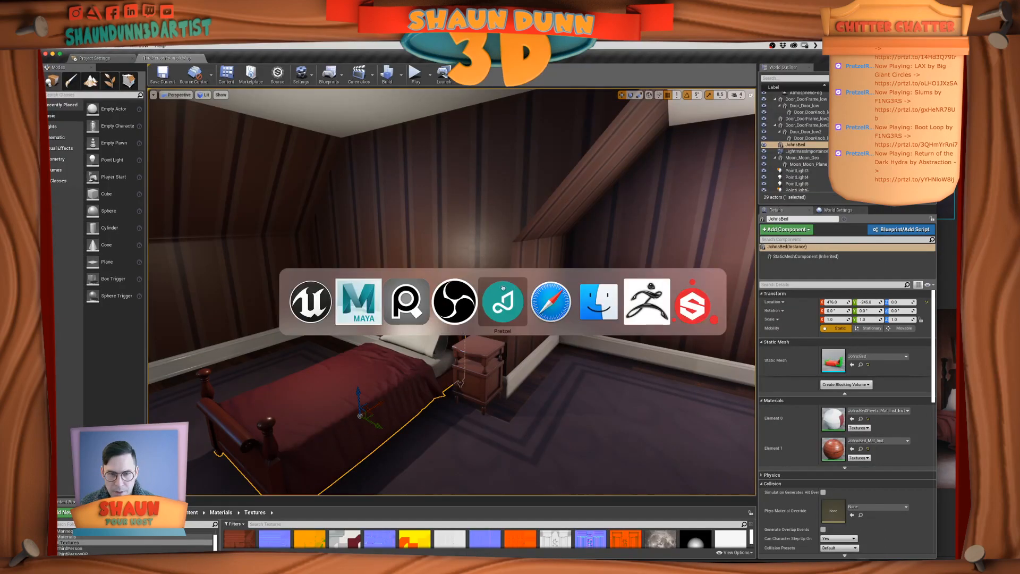
click(407, 301)
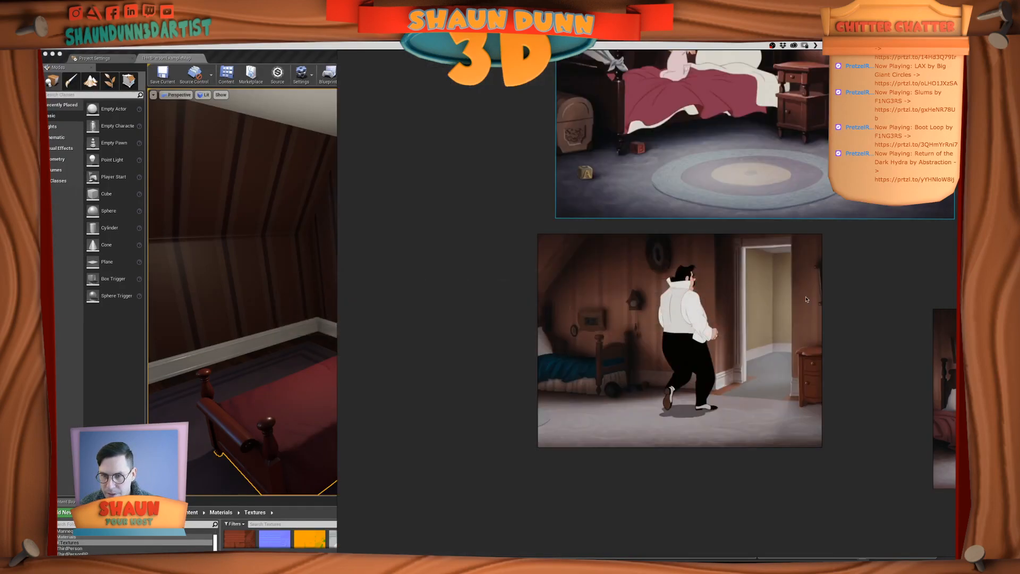
middle_drag(839, 302, 617, 387)
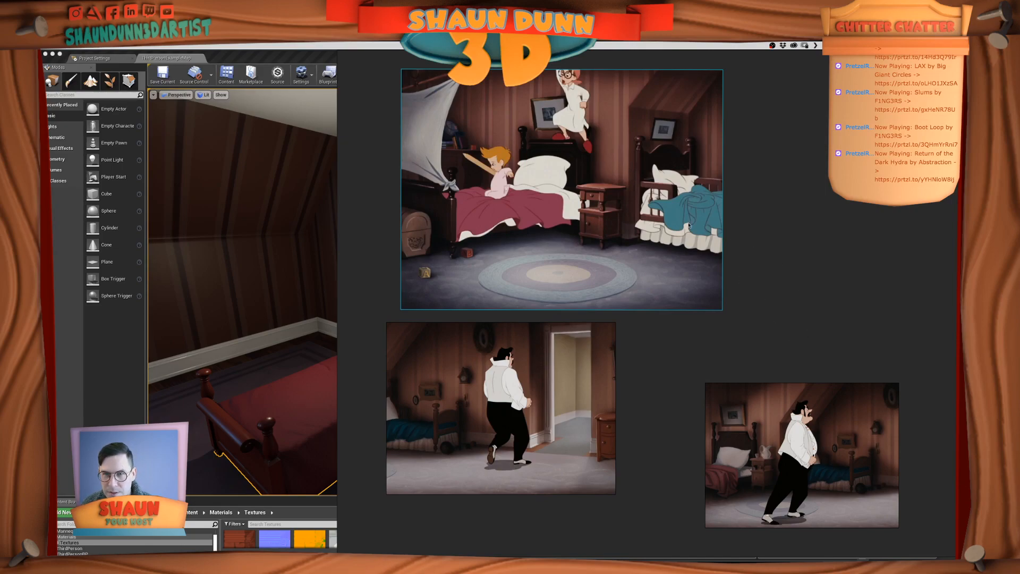
click(844, 338)
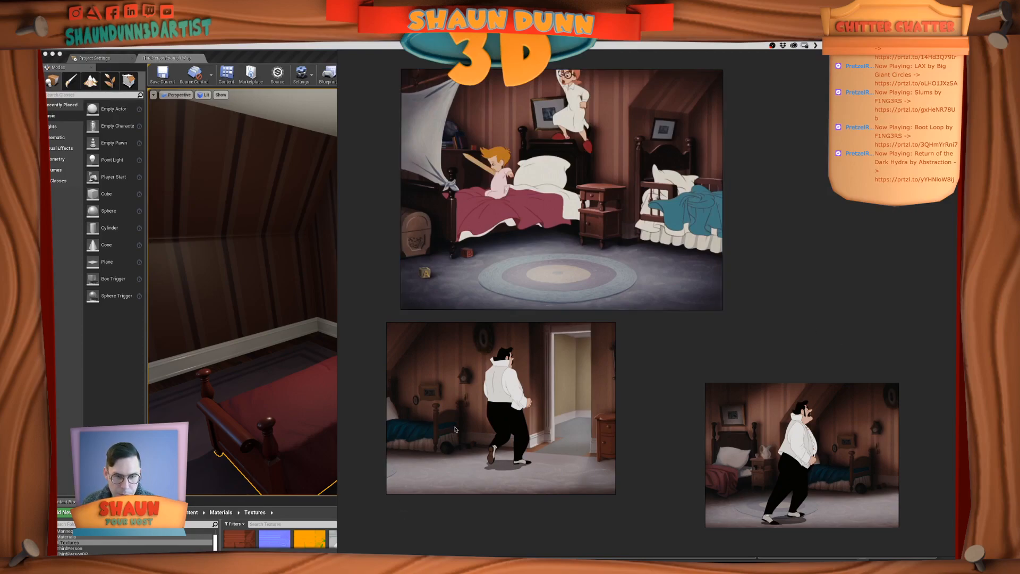
Switch to Maya and separate the low-poly bed mesh into its individual pieces
key(super+Tab)
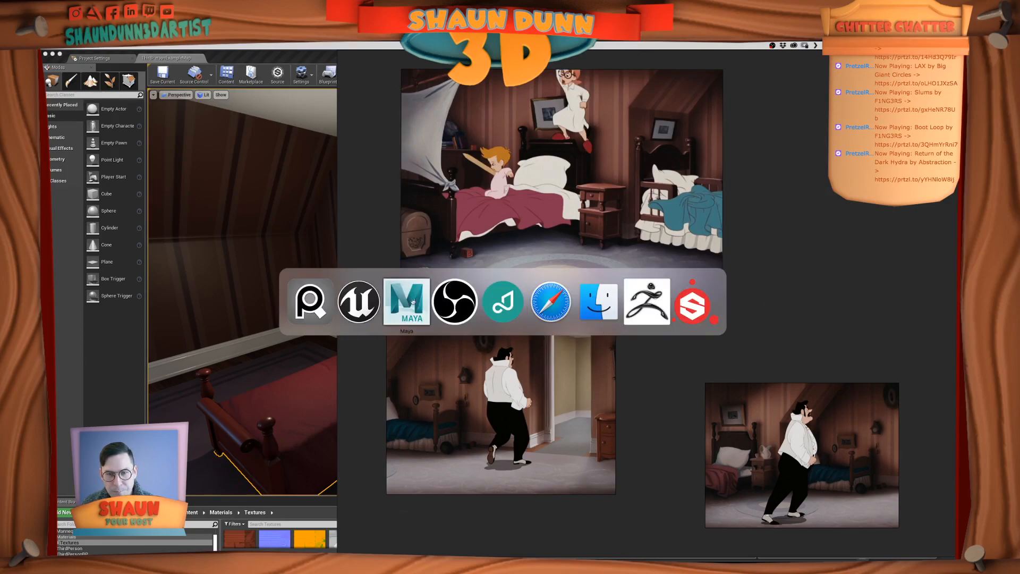
click(411, 304)
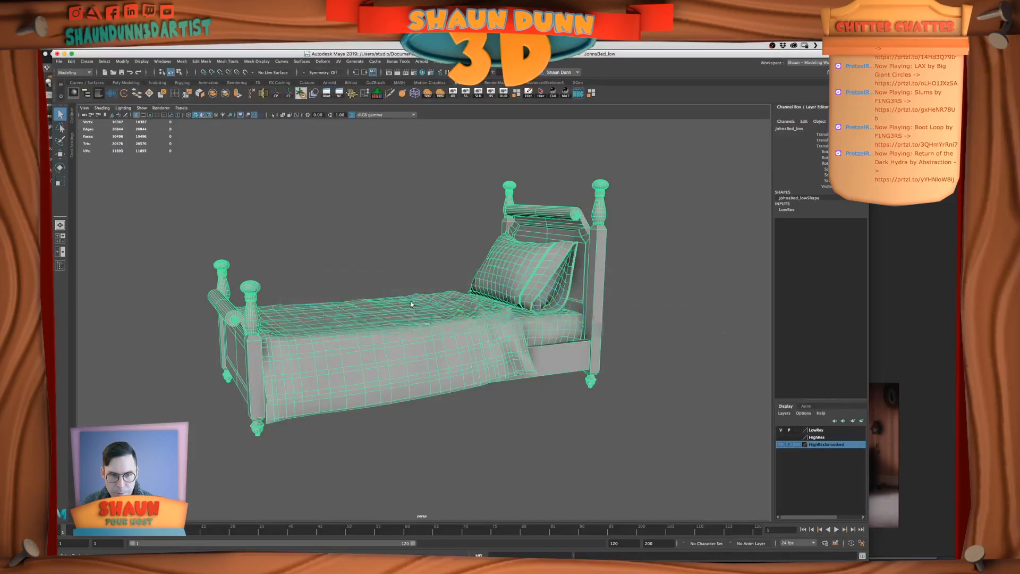
click(648, 355)
alt+drag(644, 351, 644, 357)
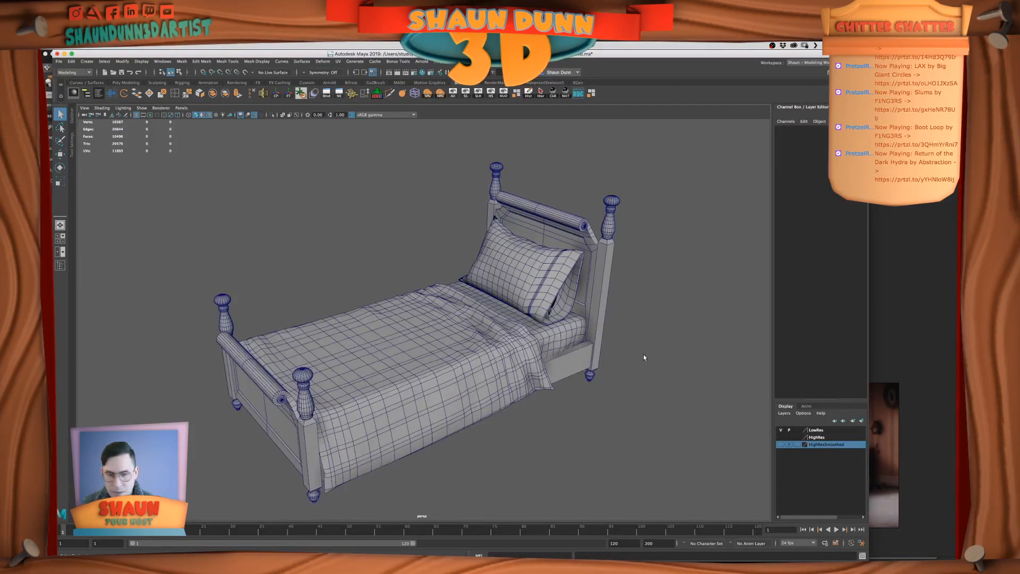
alt+drag(569, 372, 530, 352)
click(406, 344)
alt+drag(406, 344, 372, 371)
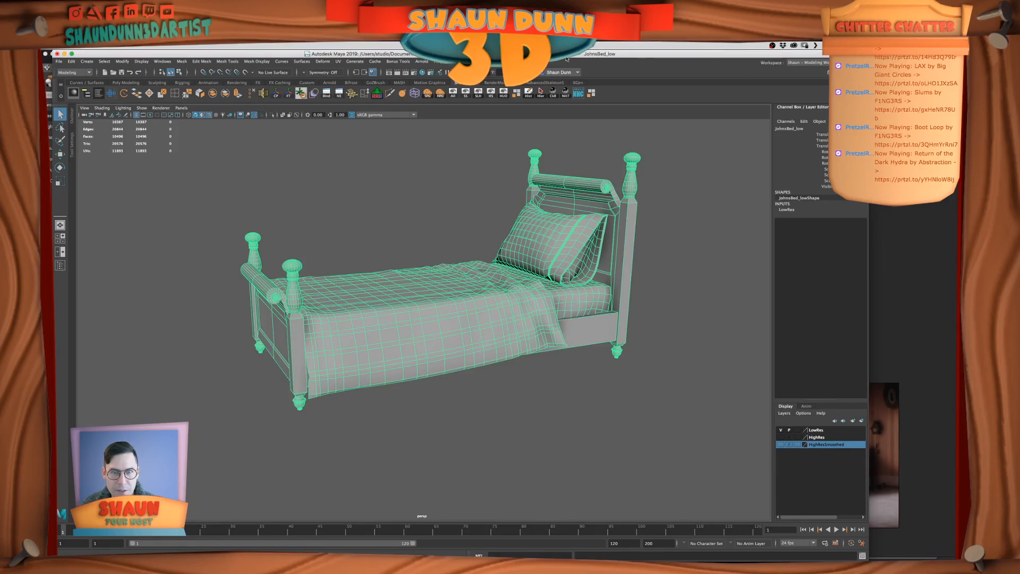
click(227, 95)
alt+drag(422, 221, 416, 246)
alt+drag(502, 271, 476, 261)
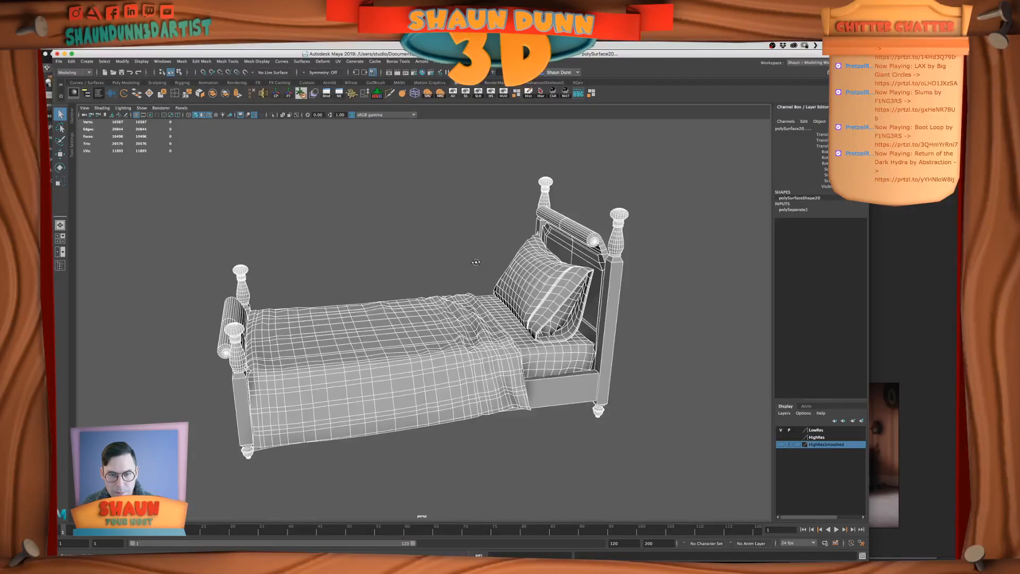
Select only the blanket piece of the separated bed, then switch to PureRef to check it against the references
click(709, 342)
alt+drag(591, 396, 462, 362)
click(573, 390)
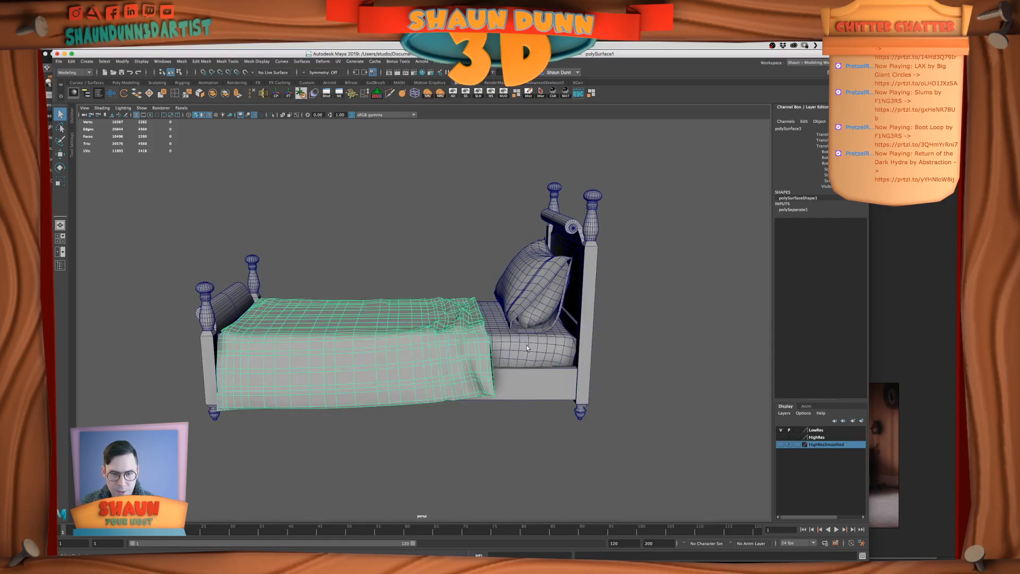
alt+drag(527, 348, 464, 361)
key(super+Tab)
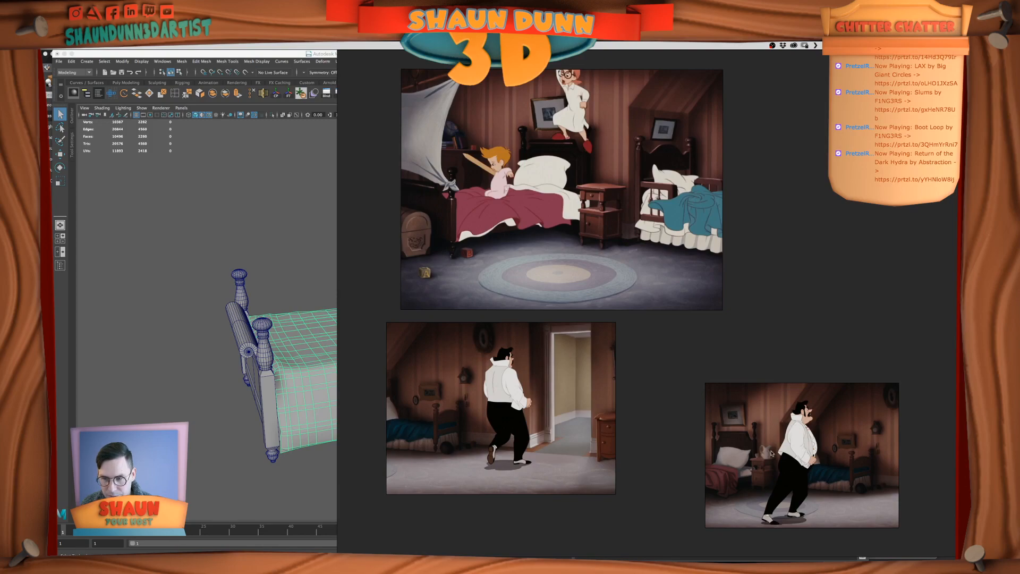
Switch to Maya and examine the bed's blanket, pillow and wooden frame from several angles
key(super+Tab)
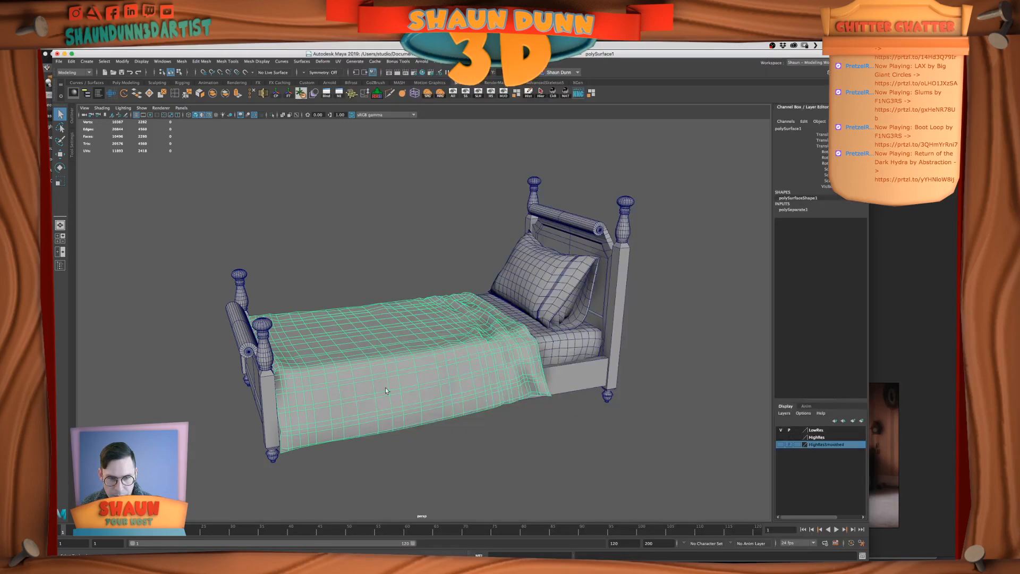
alt+drag(642, 415, 546, 399)
scroll(528, 386, up, 3)
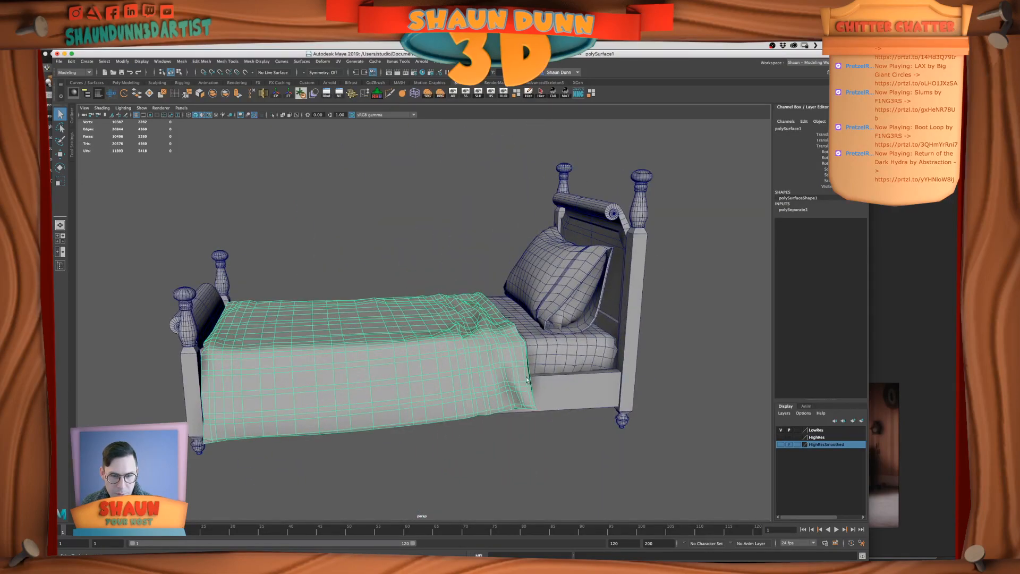
alt+middle_drag(530, 384, 552, 382)
alt+drag(492, 376, 464, 325)
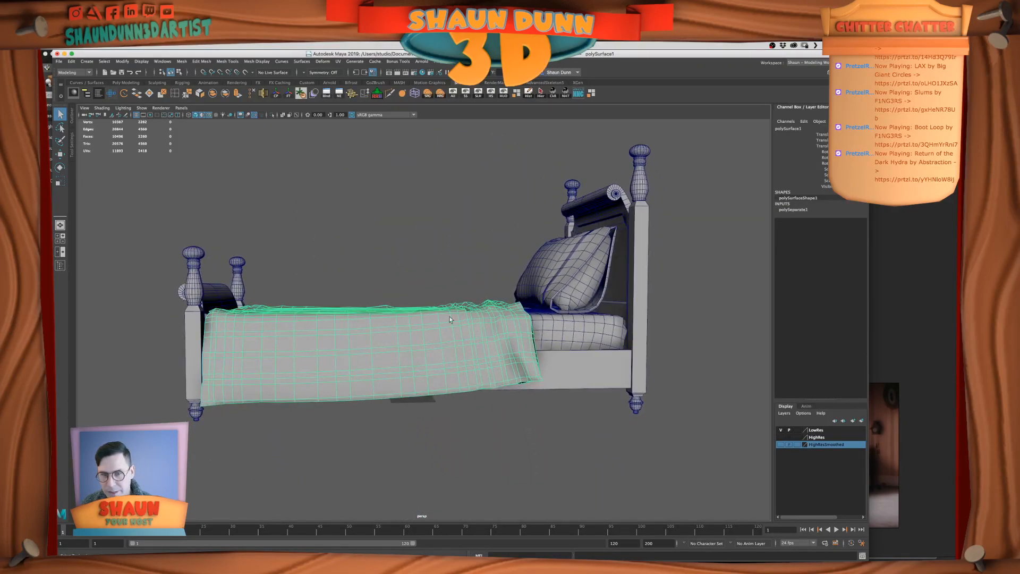
alt+drag(405, 332, 526, 358)
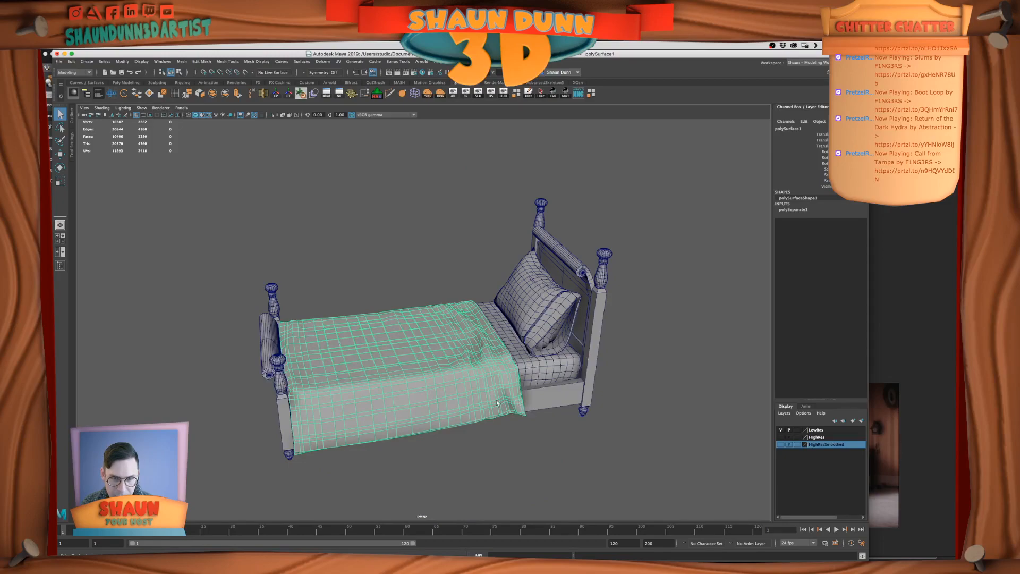
alt+drag(631, 412, 621, 427)
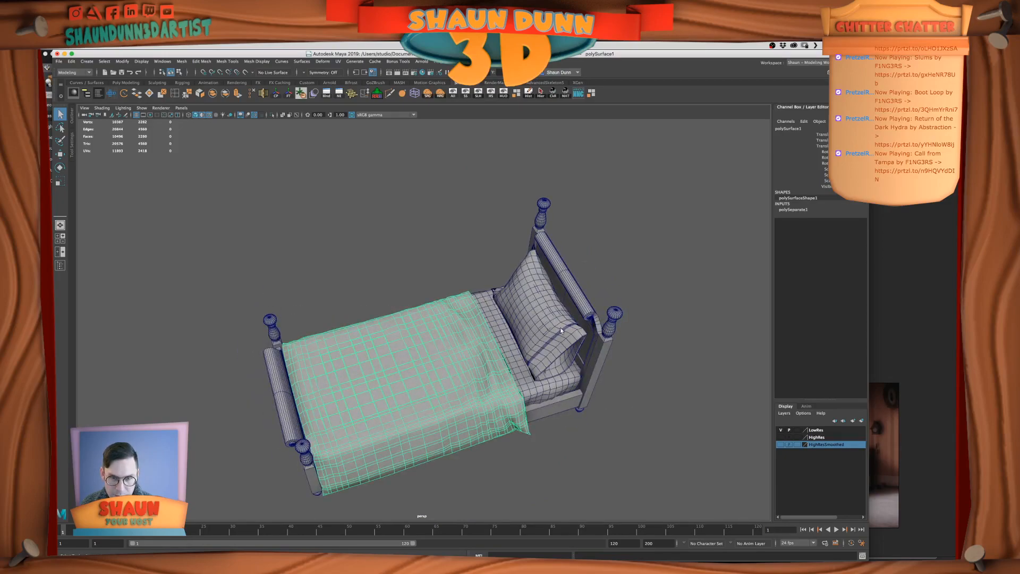
alt+drag(546, 381, 534, 373)
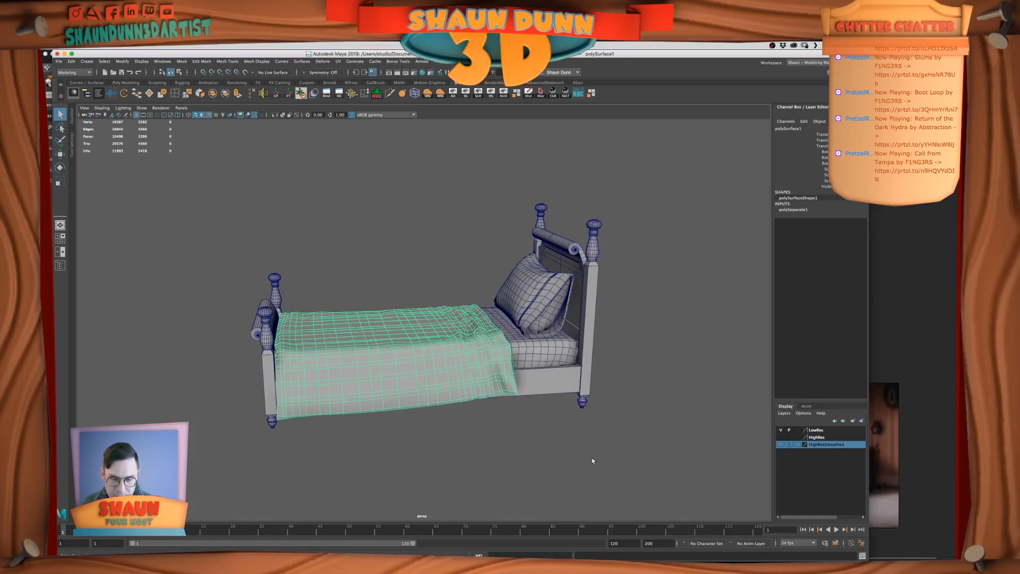
scroll(597, 453, up, 2)
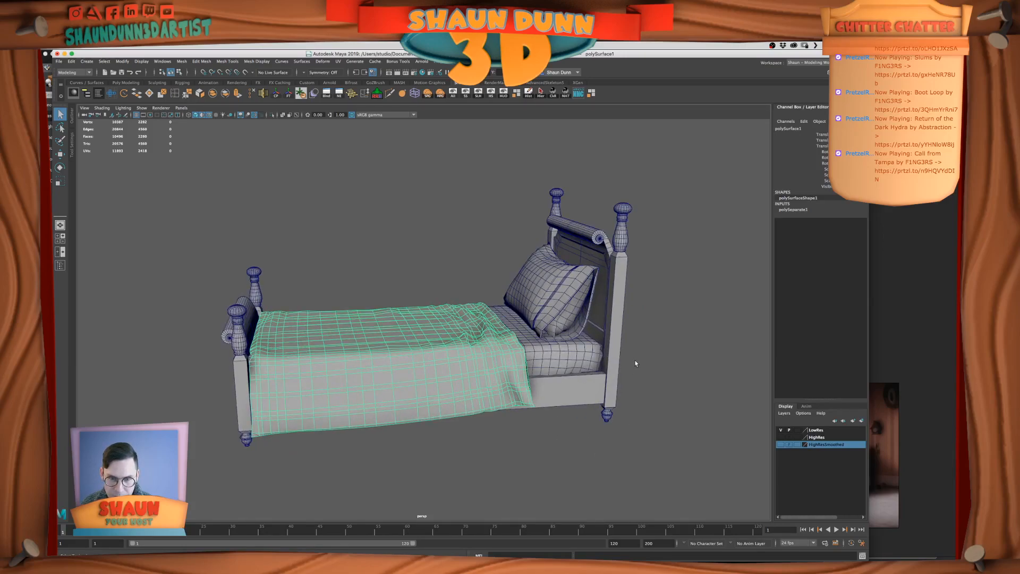
alt+drag(635, 363, 457, 429)
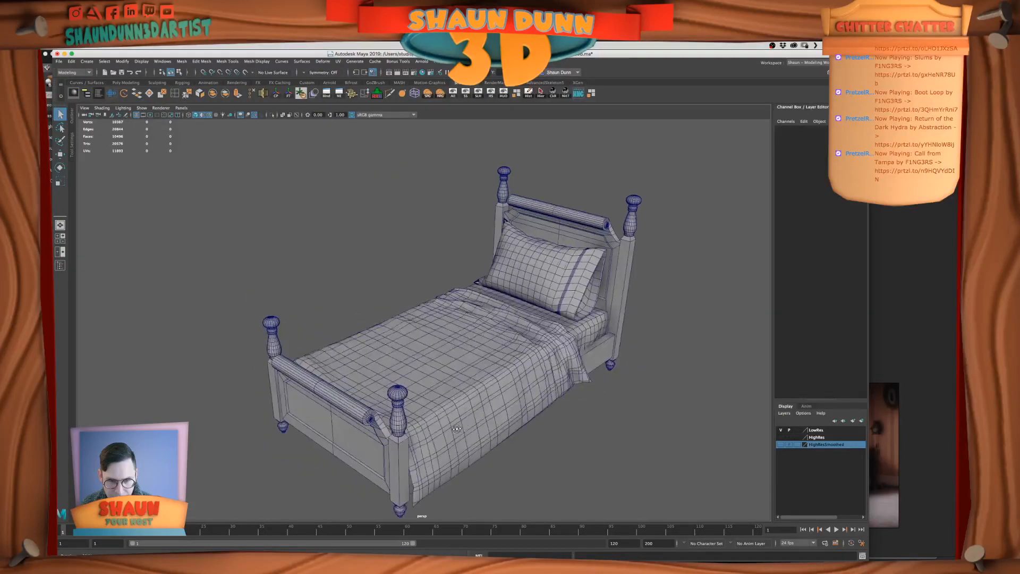
Delete the blanket and pillow pieces from the bed, leaving the mattress on the frame
click(511, 413)
key(Delete)
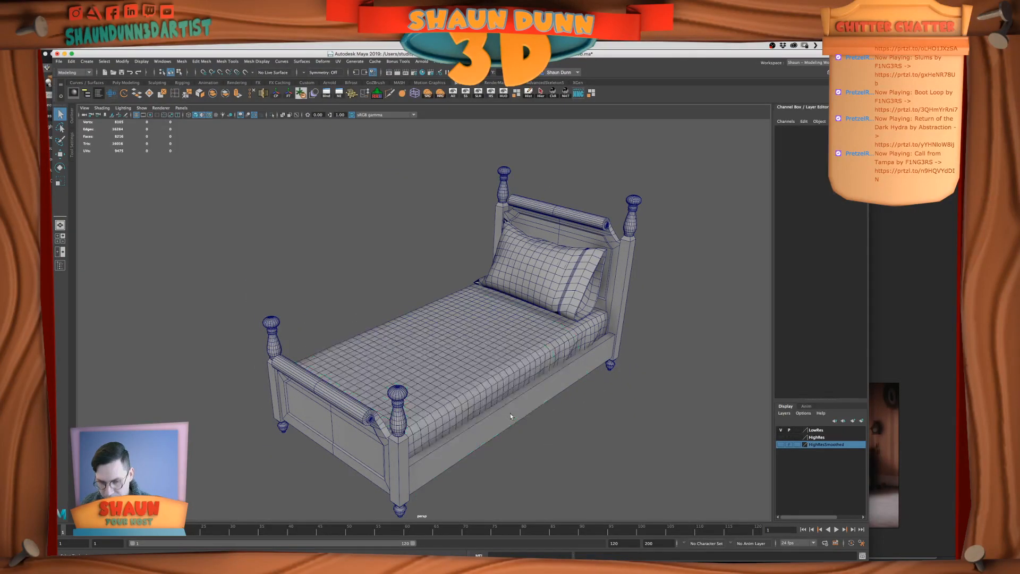
click(554, 269)
key(Delete)
alt+drag(687, 360, 639, 383)
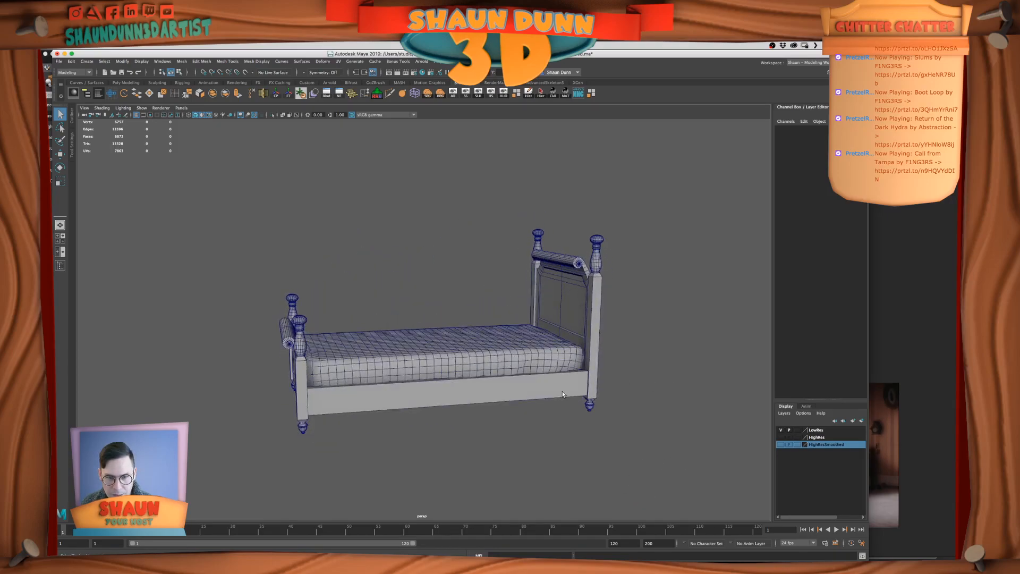
alt+drag(343, 395, 346, 405)
Check the teal bed reference in PureRef, return to Maya and hide the mattress
key(super+Tab)
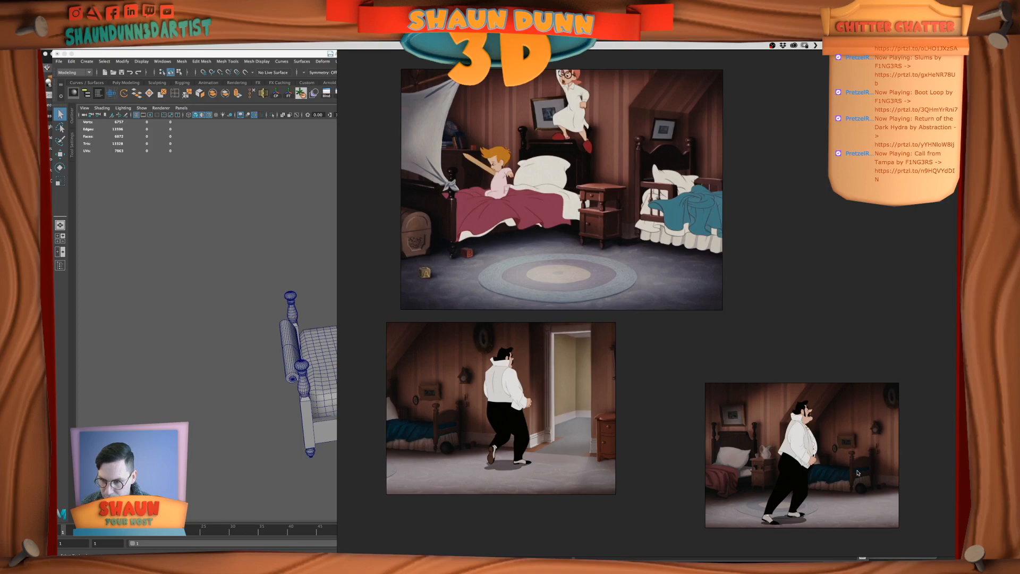
click(226, 328)
alt+drag(376, 319, 482, 346)
click(481, 361)
alt+middle_drag(483, 351, 501, 338)
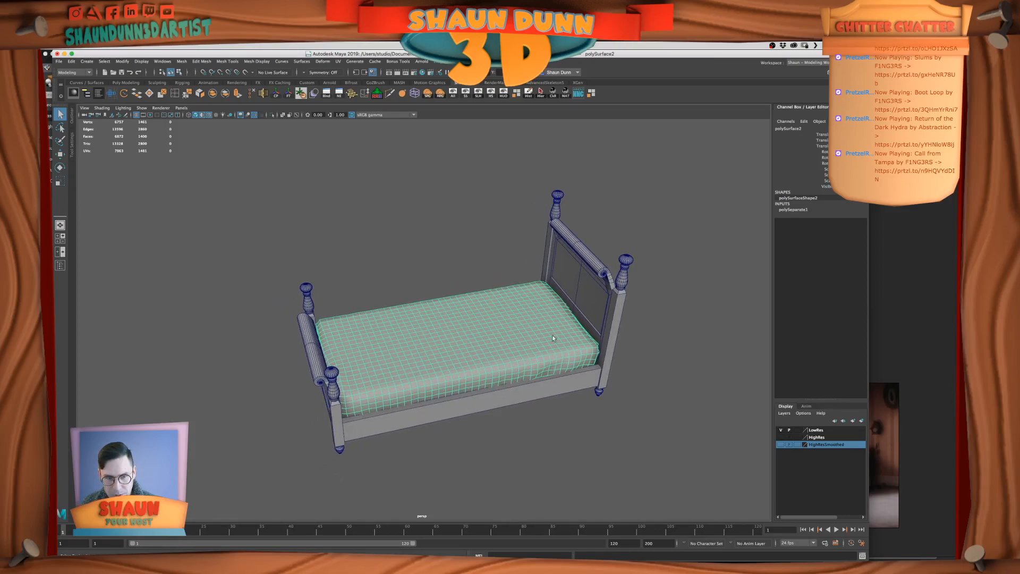
key(ctrl+h)
Hide the footboard and headboard panels so only the posts and side rails remain
alt+drag(496, 227, 380, 343)
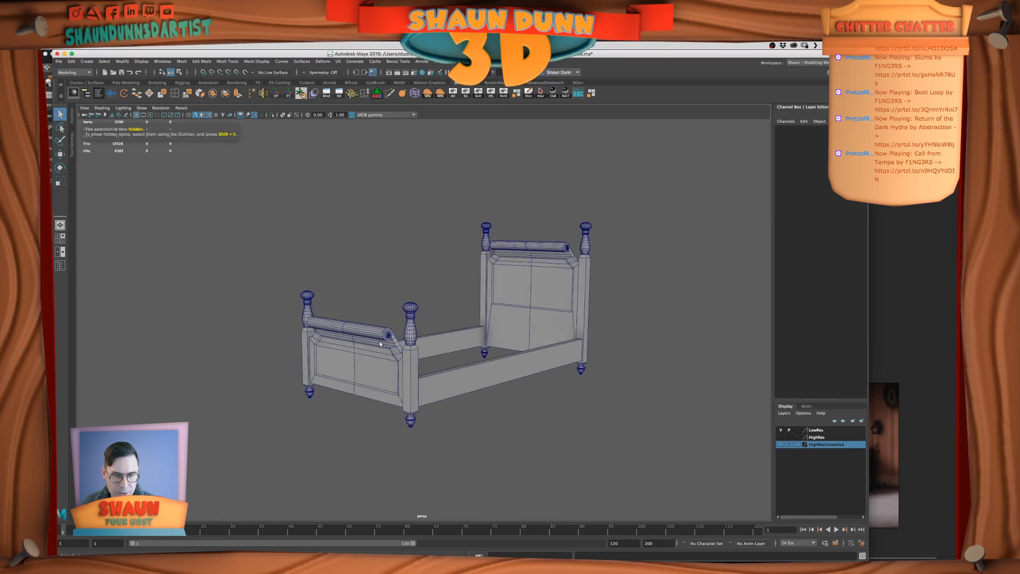
click(380, 343)
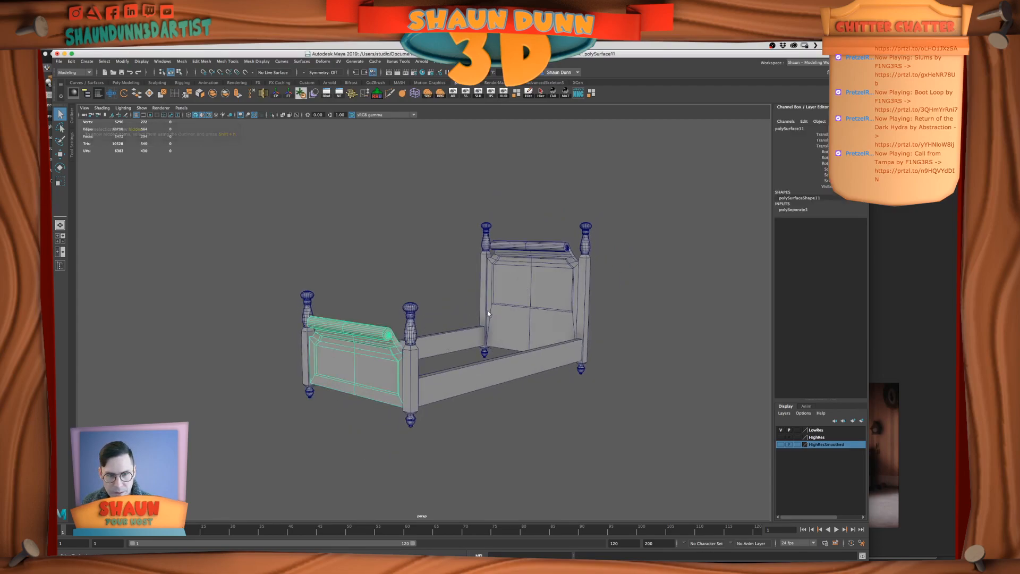
key(ctrl+h)
click(546, 295)
key(ctrl+h)
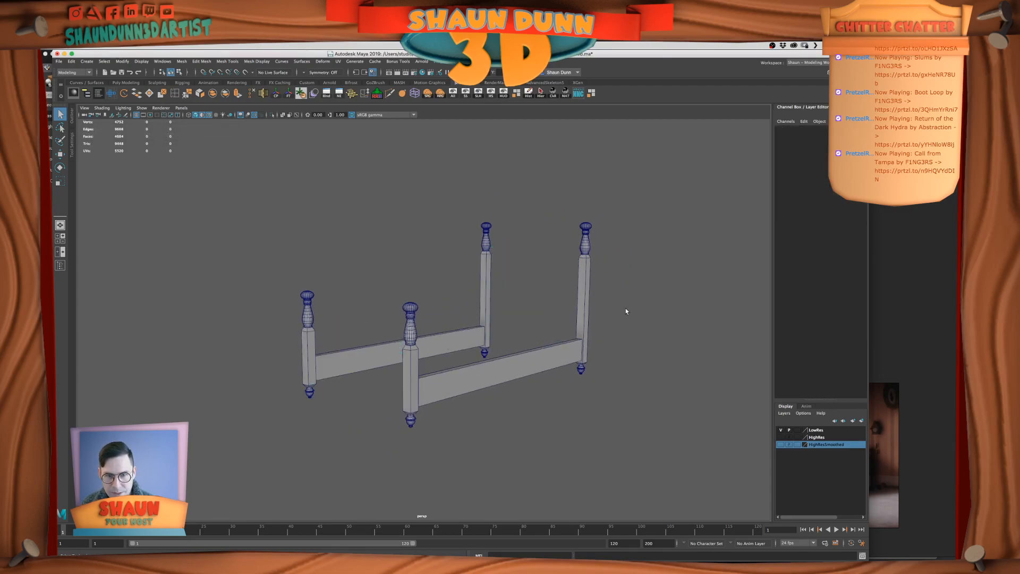
Switch to PureRef and examine the teal bed's footboard and posts in the two darker reference images
key(super+Tab)
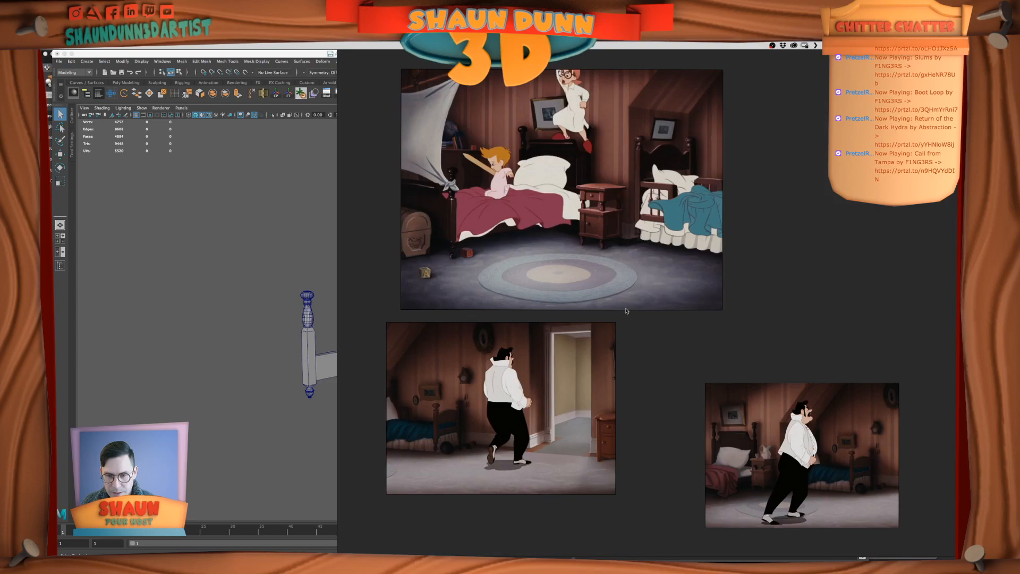
double_click(890, 472)
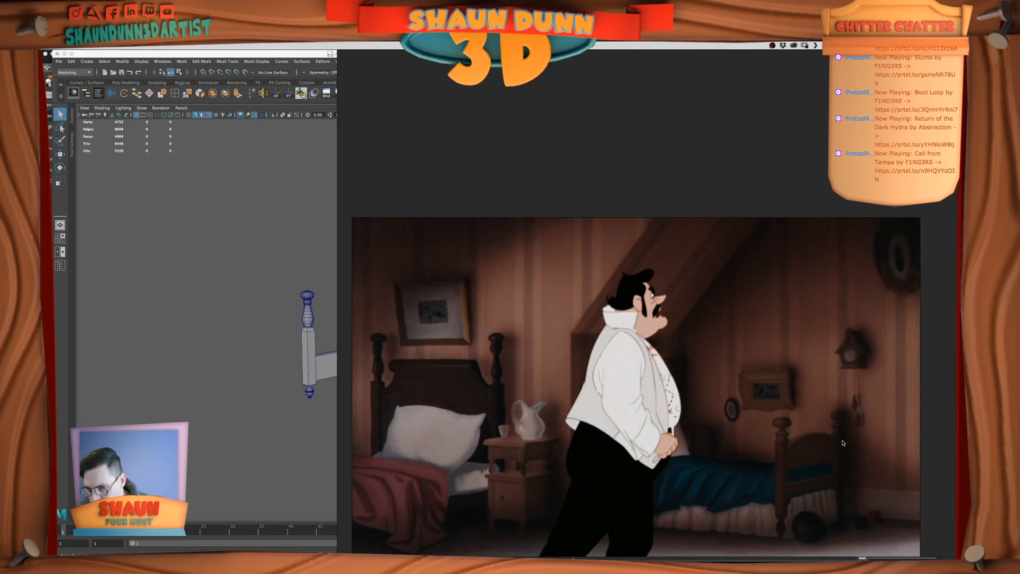
scroll(775, 442, up, 3)
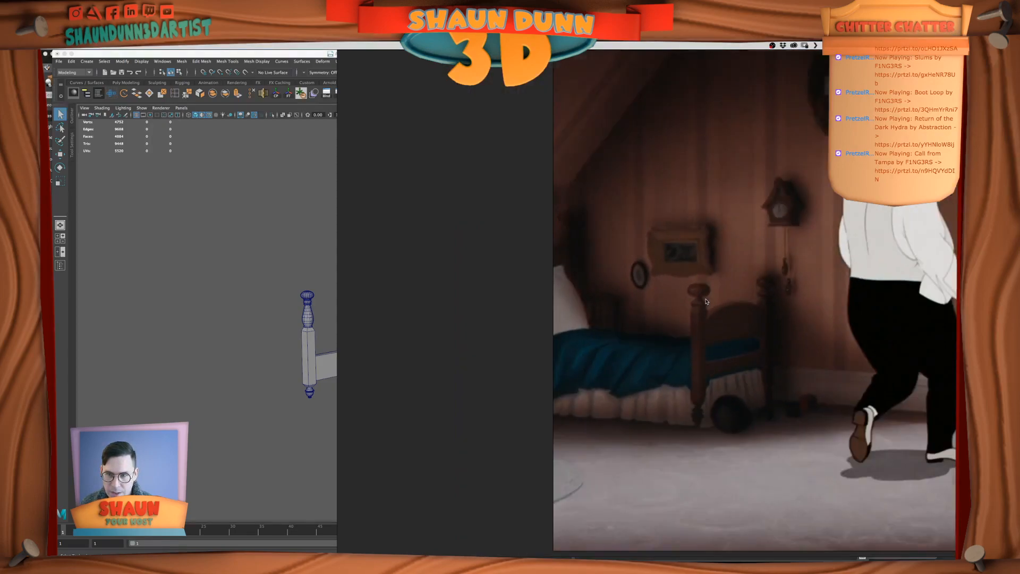
scroll(623, 314, up, 5)
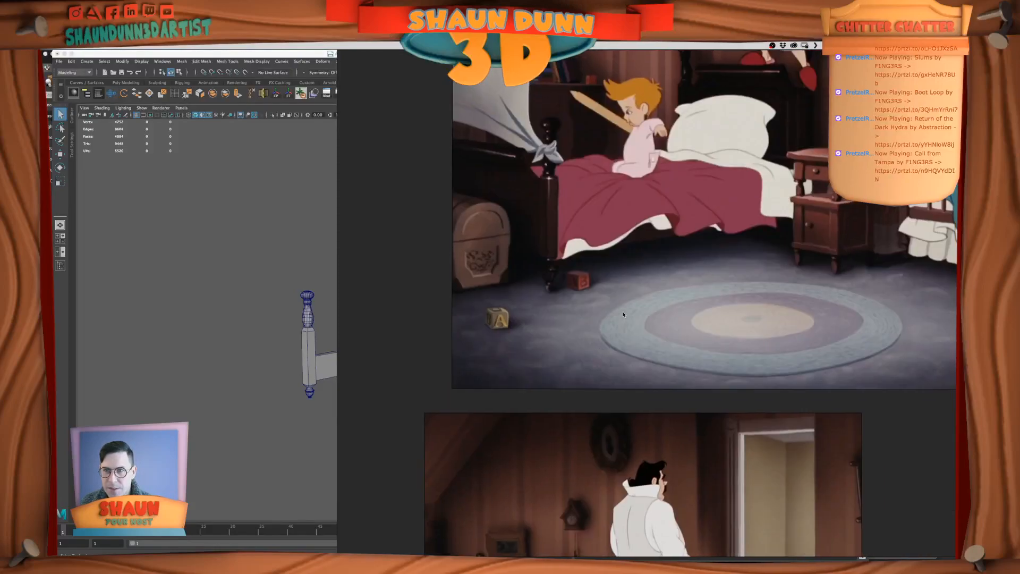
Examine the headboards and bedposts of both beds in the large bedroom reference image
click(623, 314)
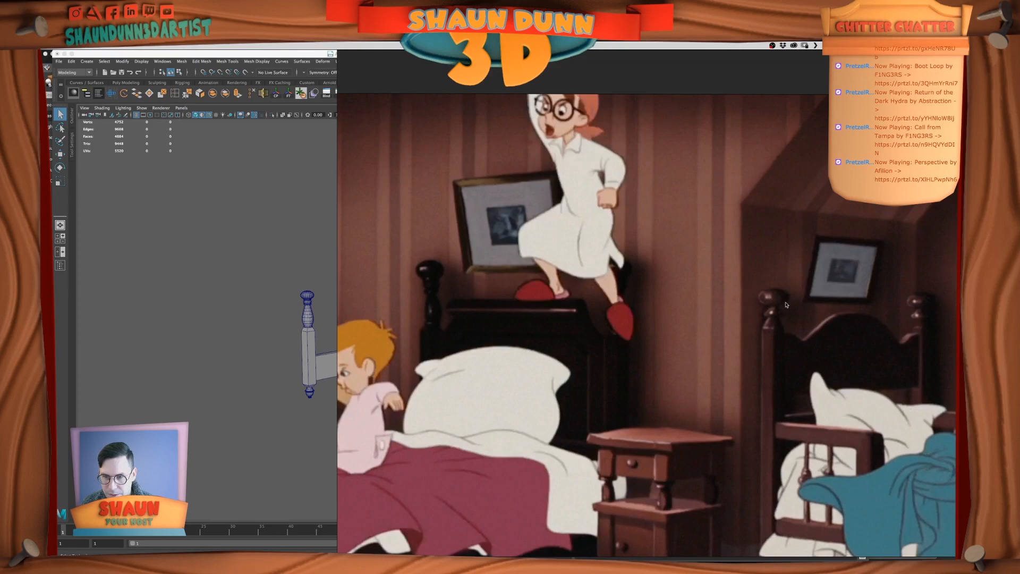
middle_drag(807, 321, 714, 310)
scroll(713, 310, down, 3)
middle_drag(795, 374, 782, 327)
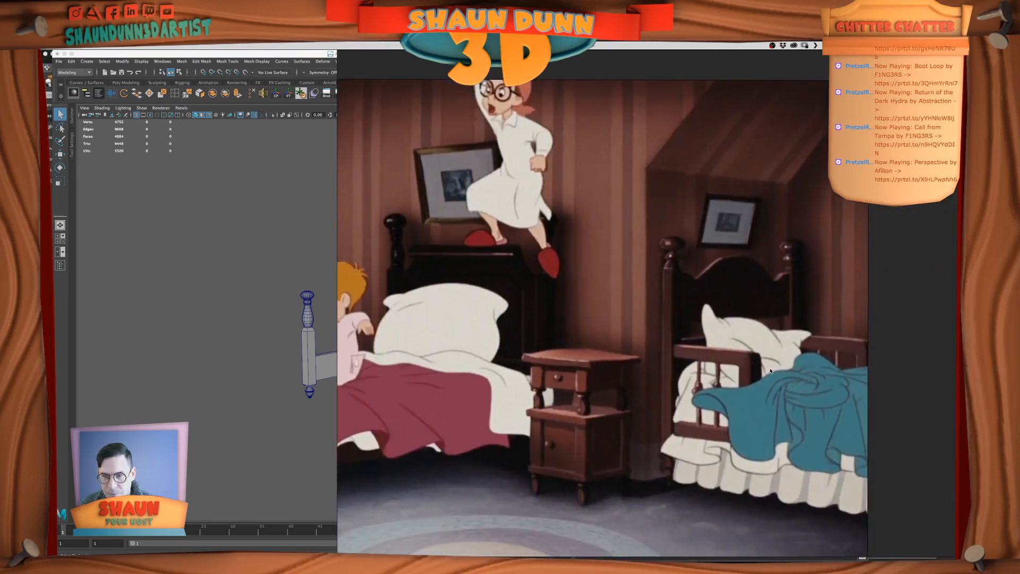
middle_drag(766, 377, 687, 378)
scroll(785, 381, down, 4)
Compare the teal bed's shape across all three bedroom reference images
mouse_move(827, 384)
middle_down()
mouse_move(772, 286)
mouse_move(759, 205)
middle_up()
middle_drag(796, 323, 674, 204)
scroll(827, 411, up, 3)
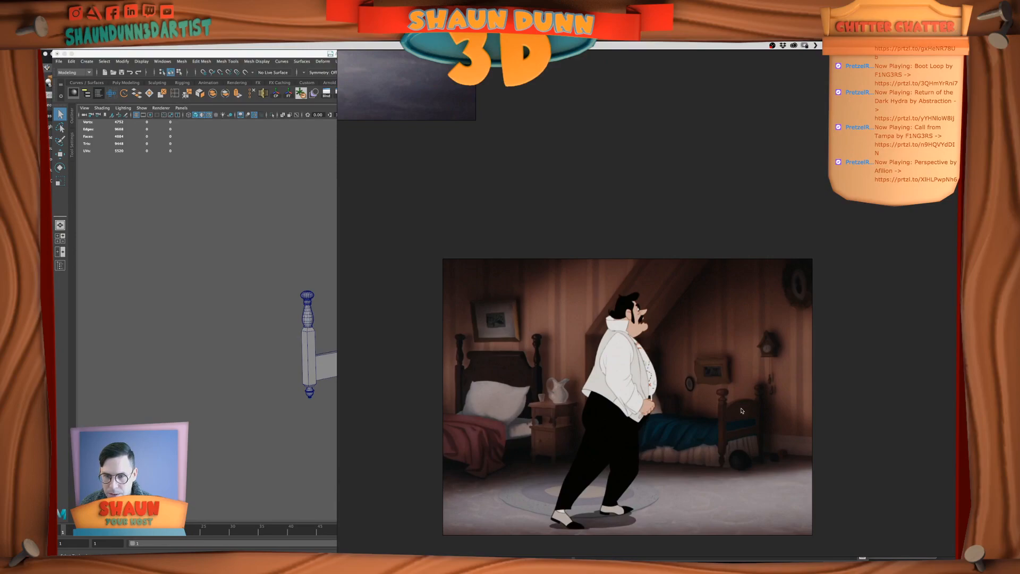
scroll(754, 412, down, 2)
middle_drag(611, 142, 737, 297)
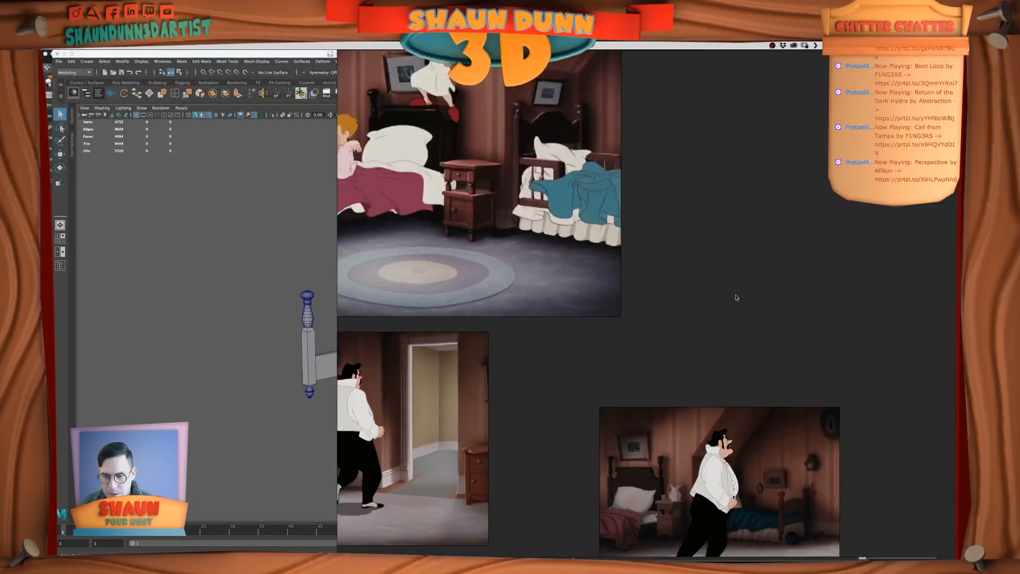
middle_drag(633, 360, 782, 347)
middle_drag(688, 359, 695, 434)
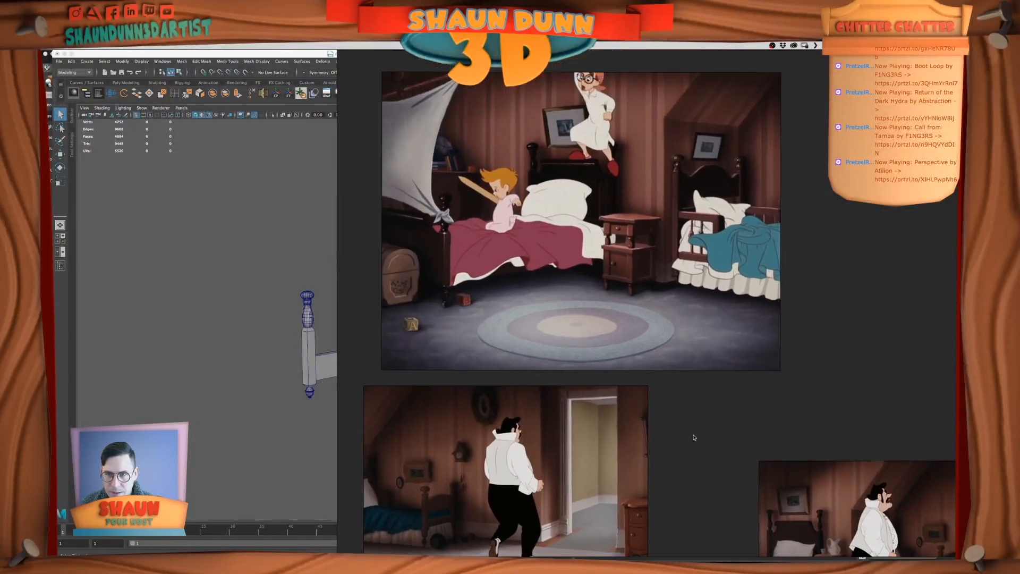
middle_drag(612, 307, 748, 269)
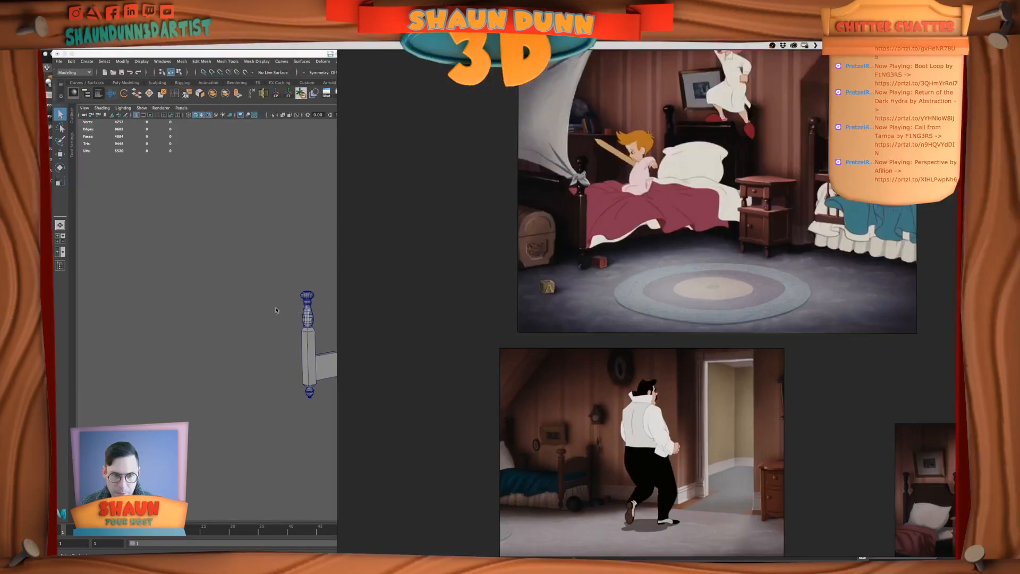
Switch to Maya and delete the turned finials from the two far-side bedposts
click(285, 312)
click(308, 297)
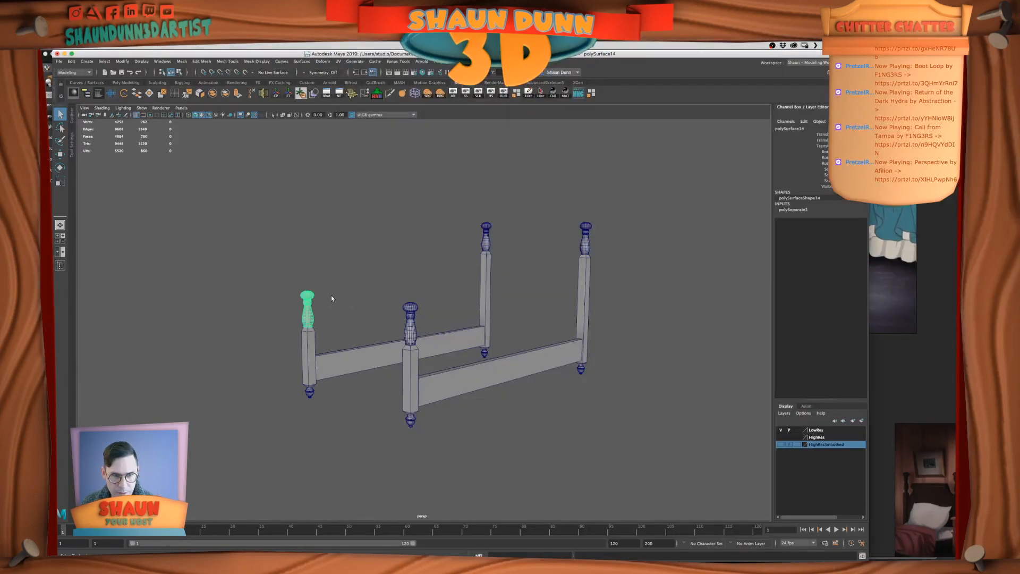
key(Delete)
drag(445, 194, 509, 227)
key(Delete)
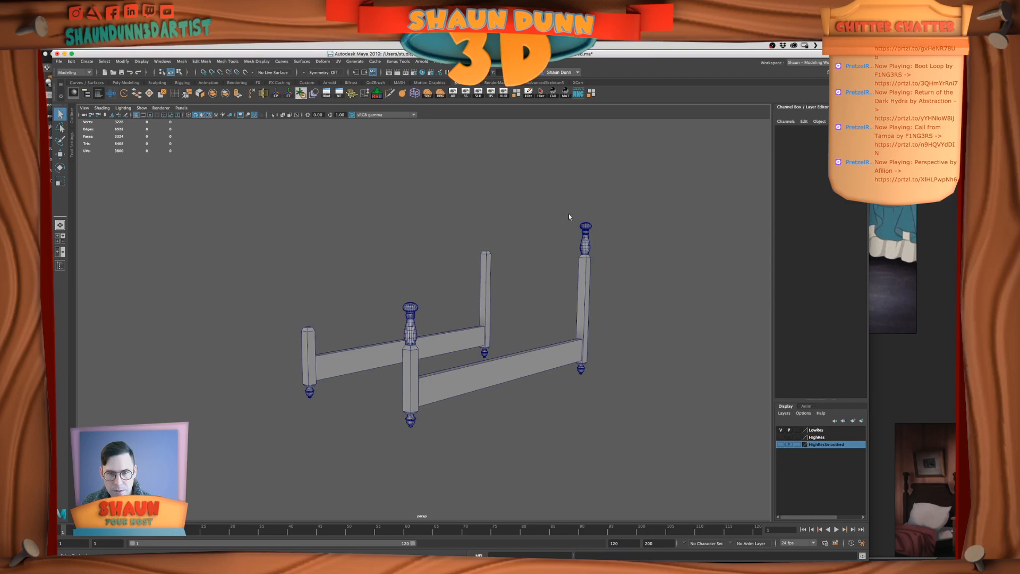
Delete the far side's square posts, turned feet and side rail, keeping only the near half of the frame
click(585, 299)
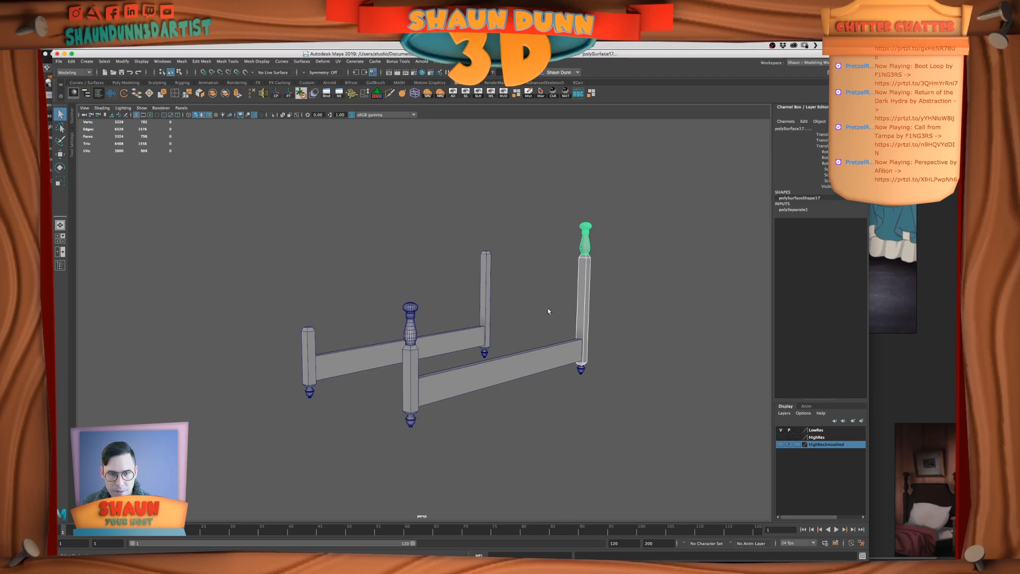
drag(453, 258, 488, 262)
key(Delete)
drag(283, 319, 320, 333)
key(Delete)
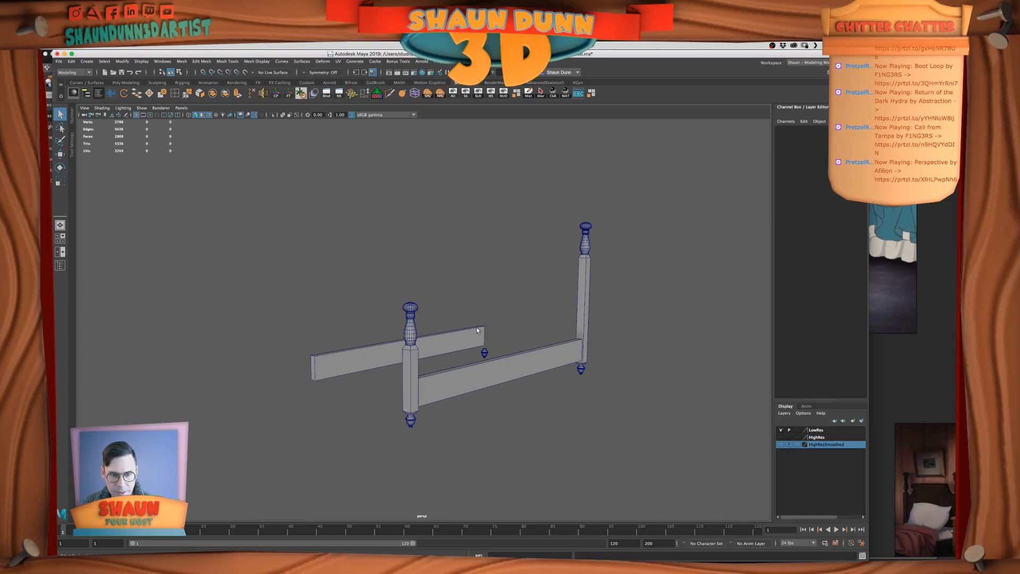
click(484, 353)
key(Delete)
mouse_move(521, 417)
alt+mouse_down()
mouse_move(537, 393)
mouse_move(523, 403)
alt+mouse_up()
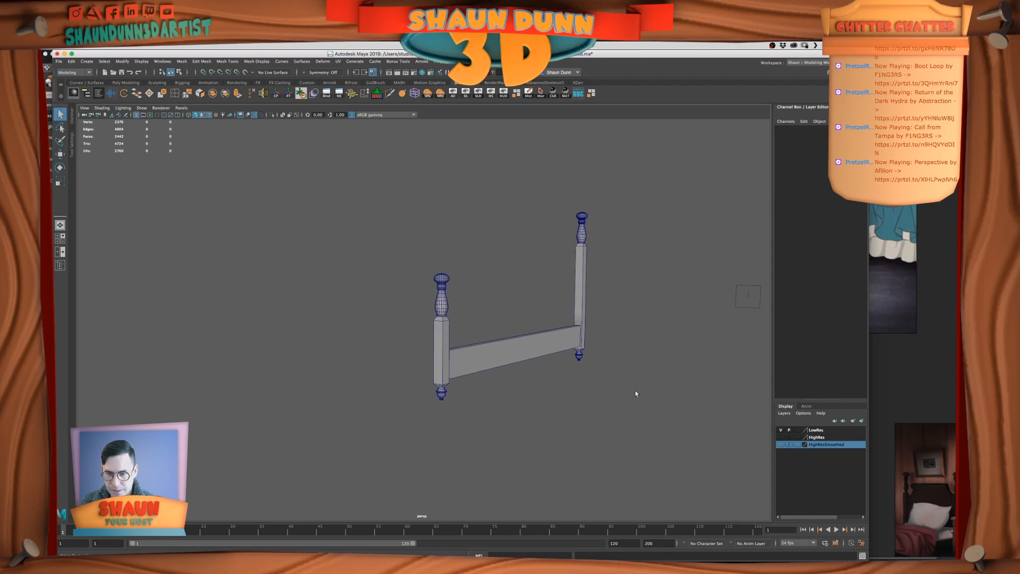
Narrow the Maya window to make room for the references, then enlarge the headboard posts in PureRef
drag(843, 559, 785, 560)
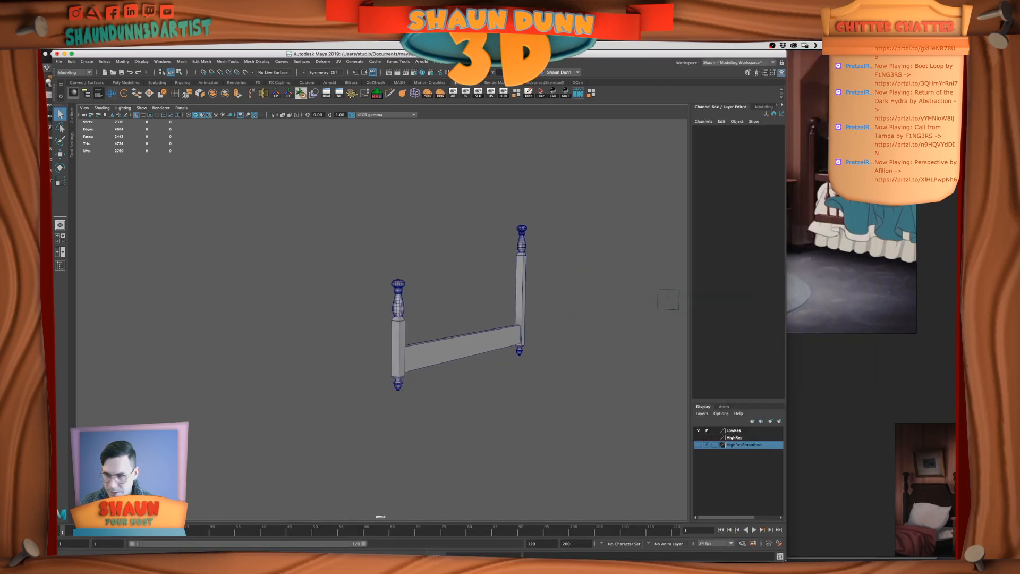
click(873, 394)
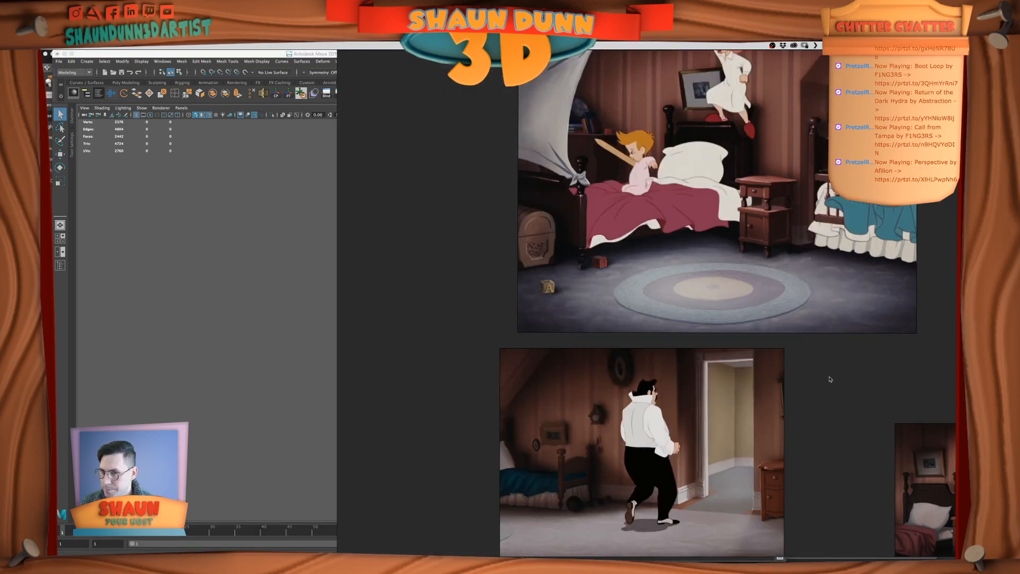
middle_drag(816, 370, 735, 562)
middle_drag(750, 352, 709, 428)
scroll(717, 404, up, 8)
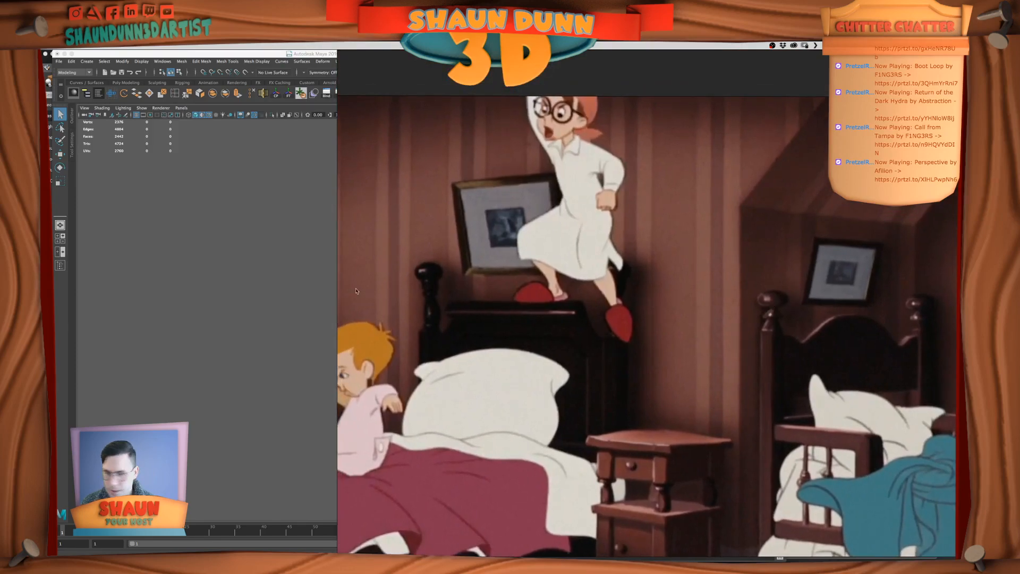
Compare a close view of the footboard post in Maya with the bedposts in the PureRef image, ending in Maya
click(249, 348)
scroll(552, 323, up, 5)
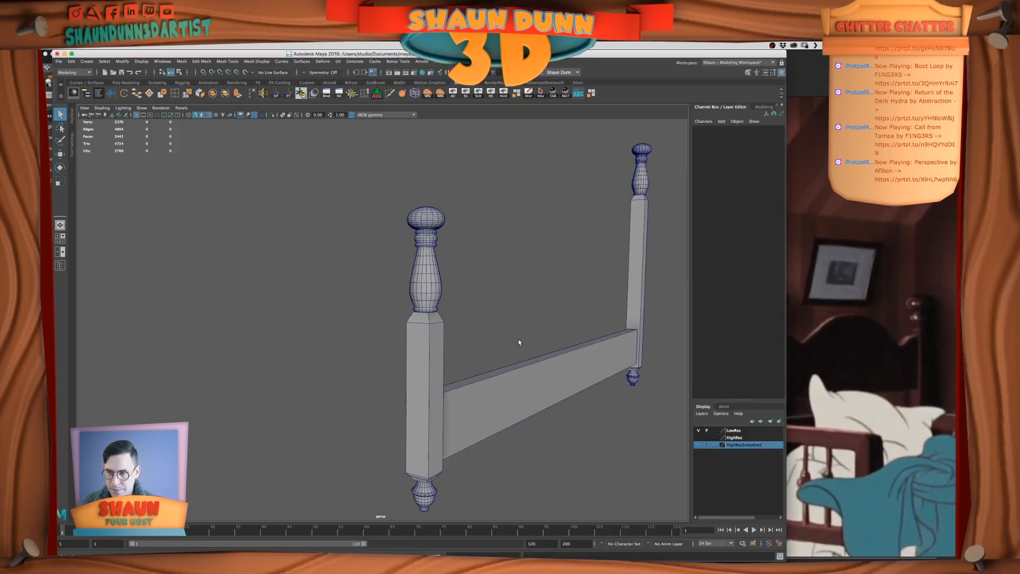
click(879, 316)
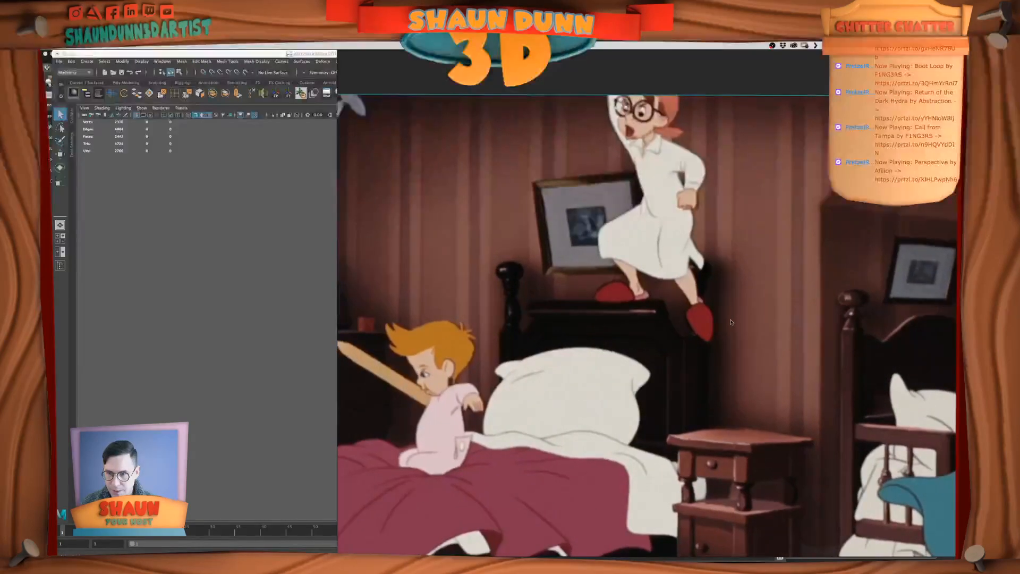
click(239, 323)
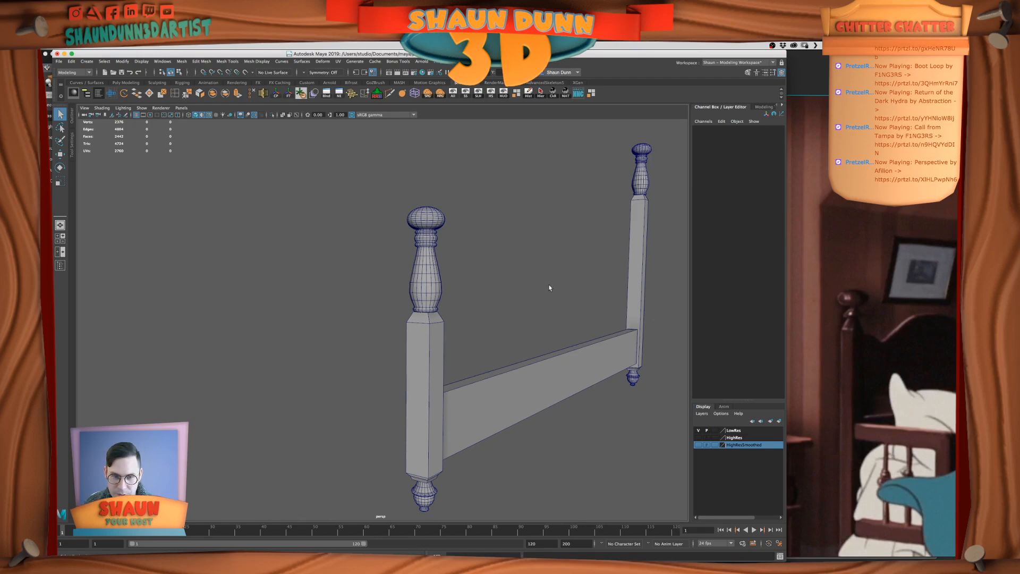
Delete the vase-shaped lower section of the near bedpost's finial, keeping its knob and the ringed collar below it
click(434, 277)
alt+right_drag(434, 280, 459, 282)
alt+middle_drag(459, 282, 481, 304)
alt+right_drag(503, 376, 511, 381)
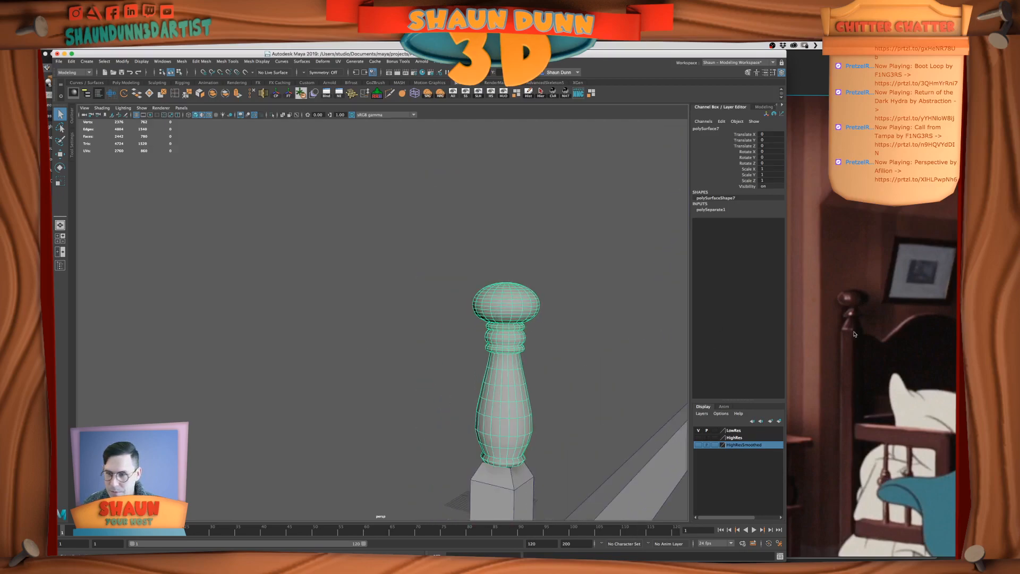
alt+drag(543, 317, 542, 313)
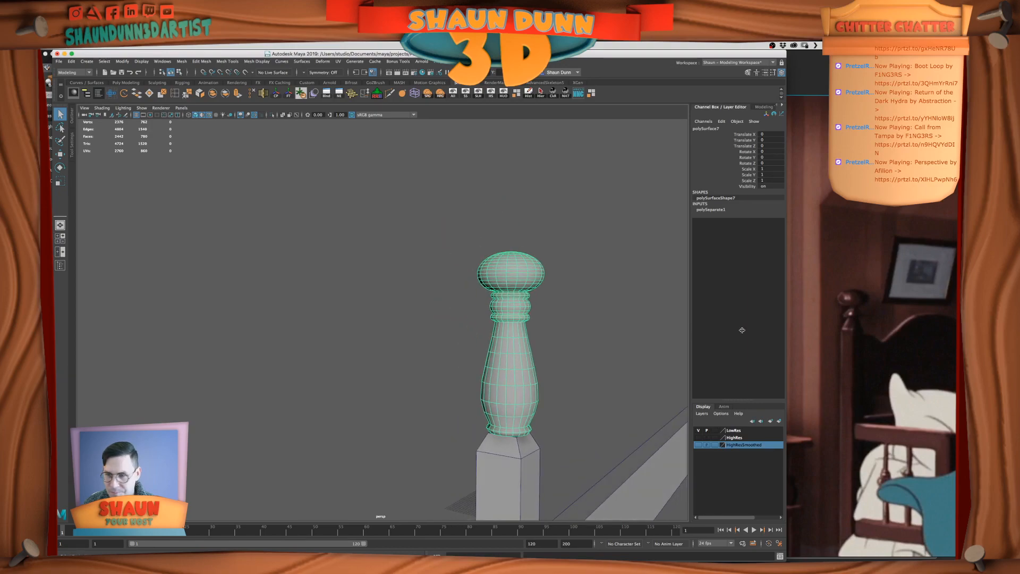
right_click(510, 291)
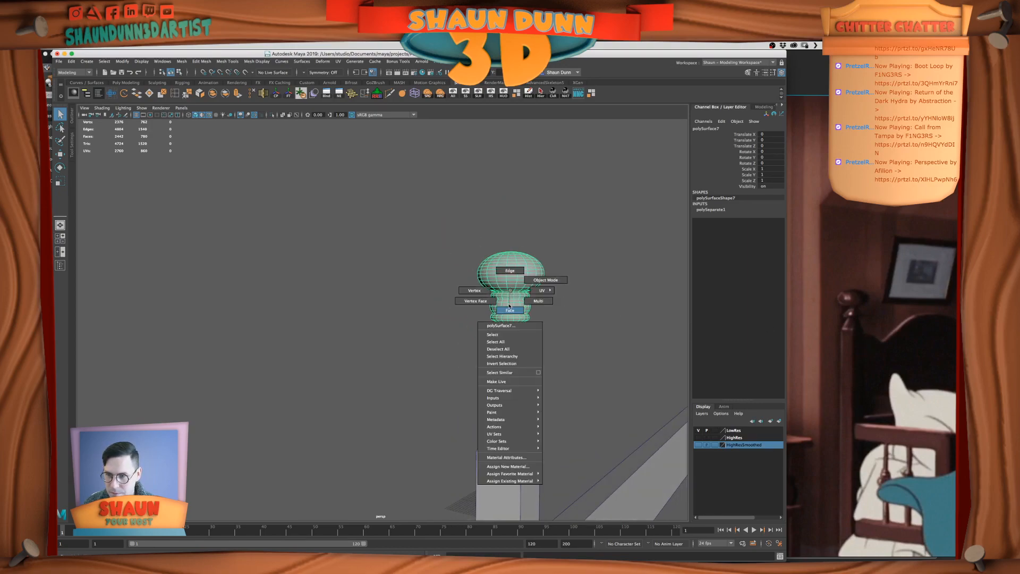
click(509, 308)
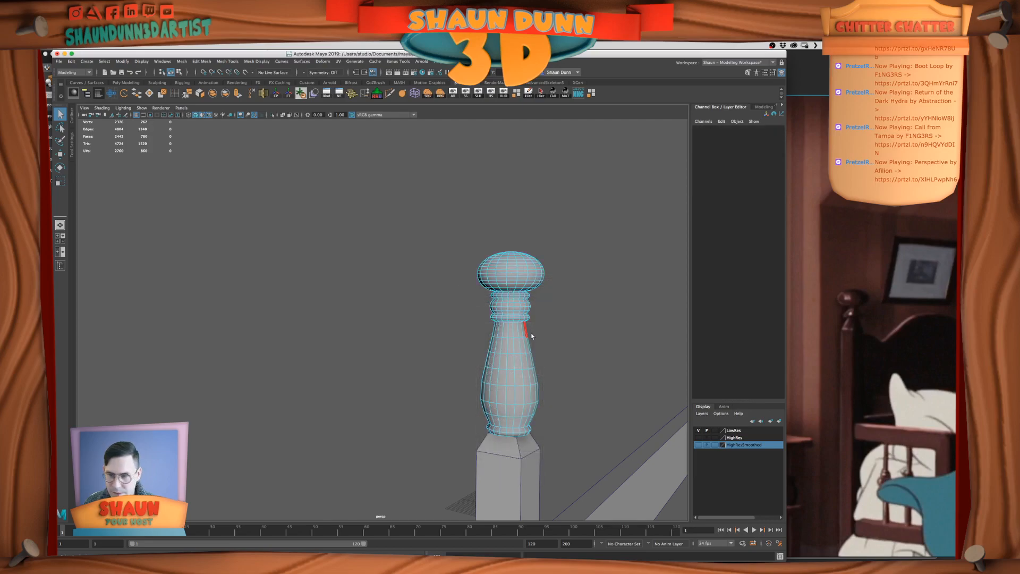
alt+drag(524, 367, 522, 353)
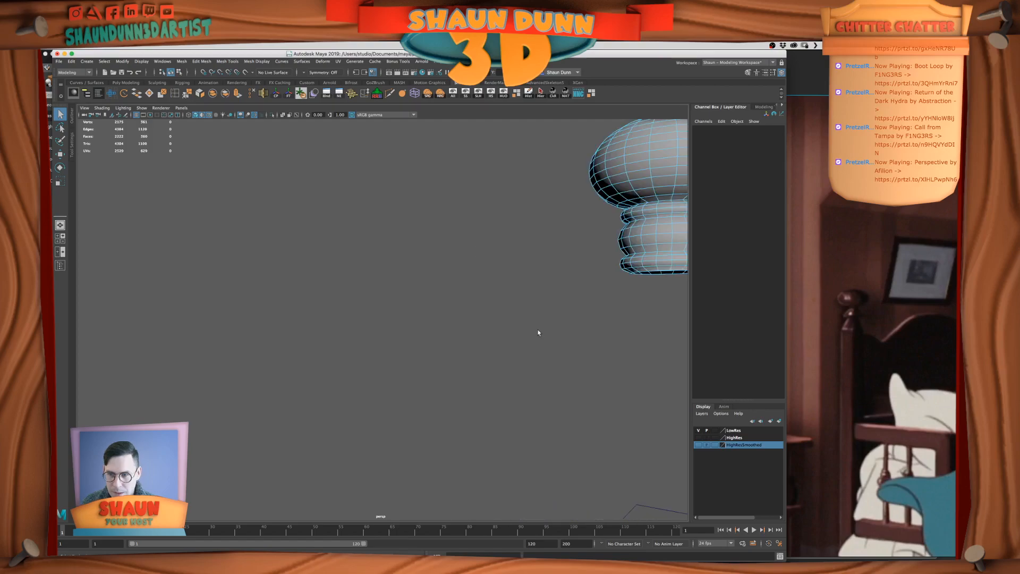
alt+middle_drag(541, 323, 493, 357)
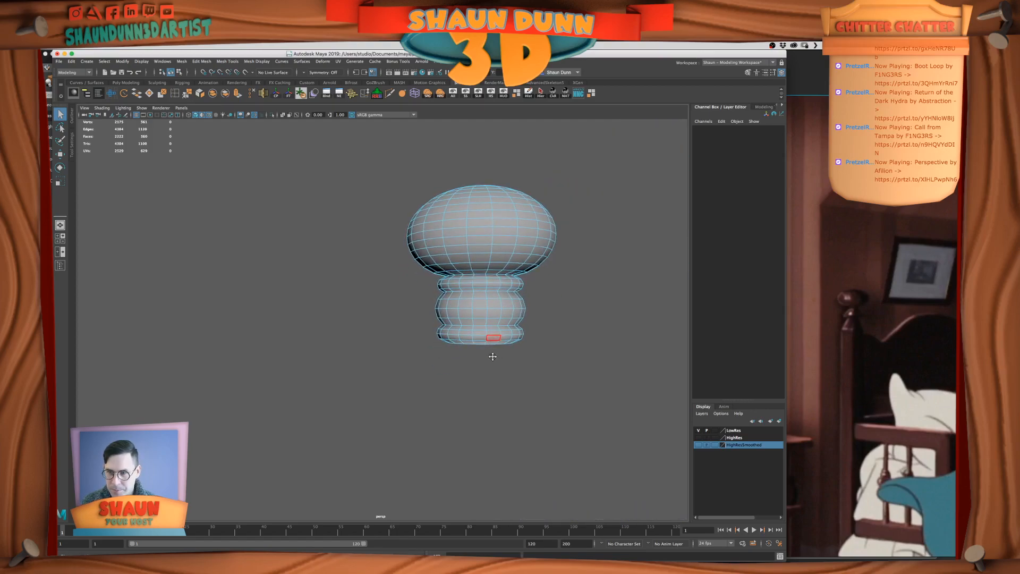
Delete the face loop beneath the collar's uppermost ring, and remove the rest of the collar below that ring
right_click(483, 299)
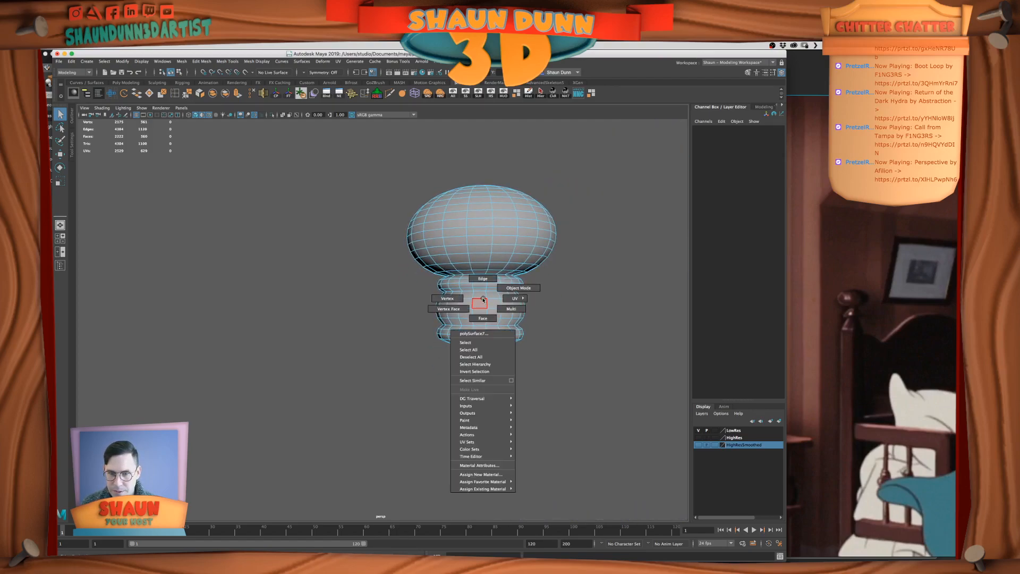
right_drag(483, 293, 482, 316)
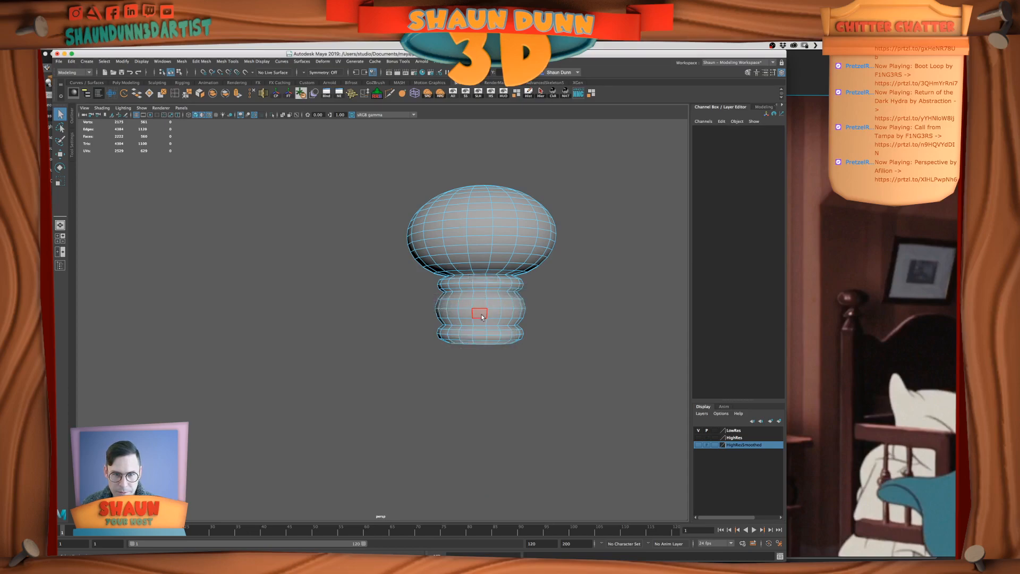
click(479, 288)
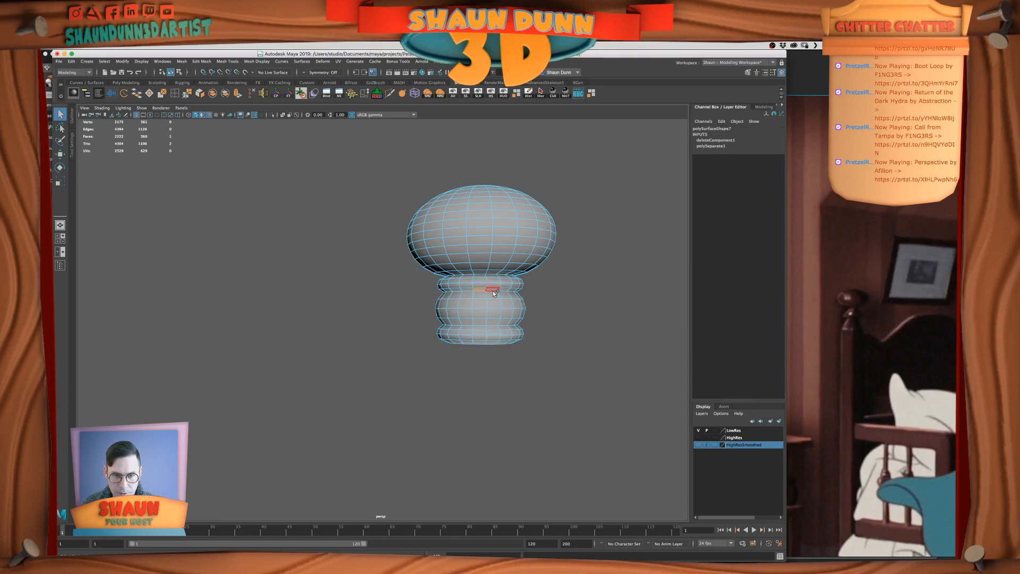
shift+double_click(494, 289)
key(Delete)
double_click(475, 305)
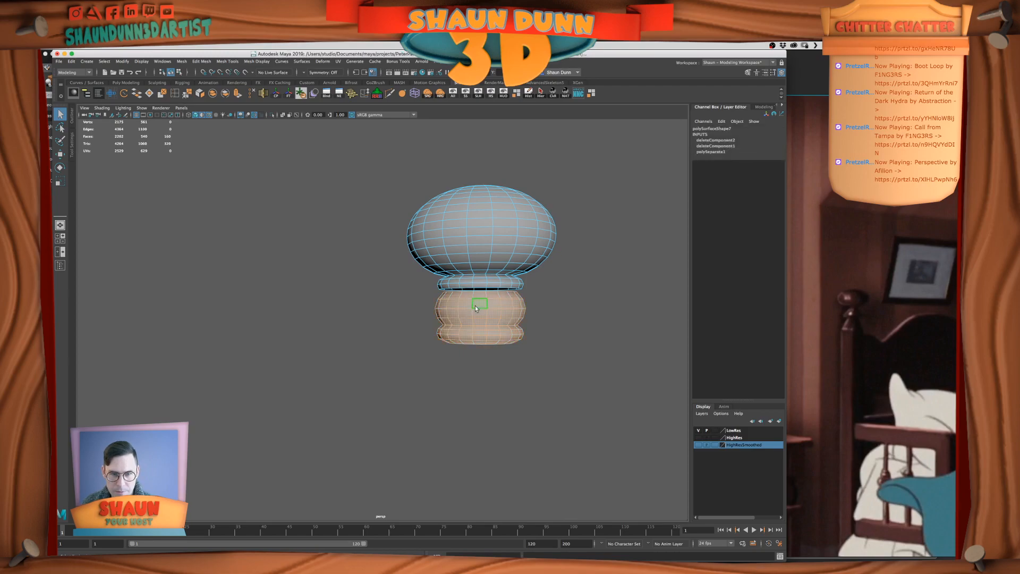
key(Delete)
Delete two edge loops from the remaining ring so the knob sits on a plain flared collar
right_drag(485, 288, 485, 267)
double_click(479, 282)
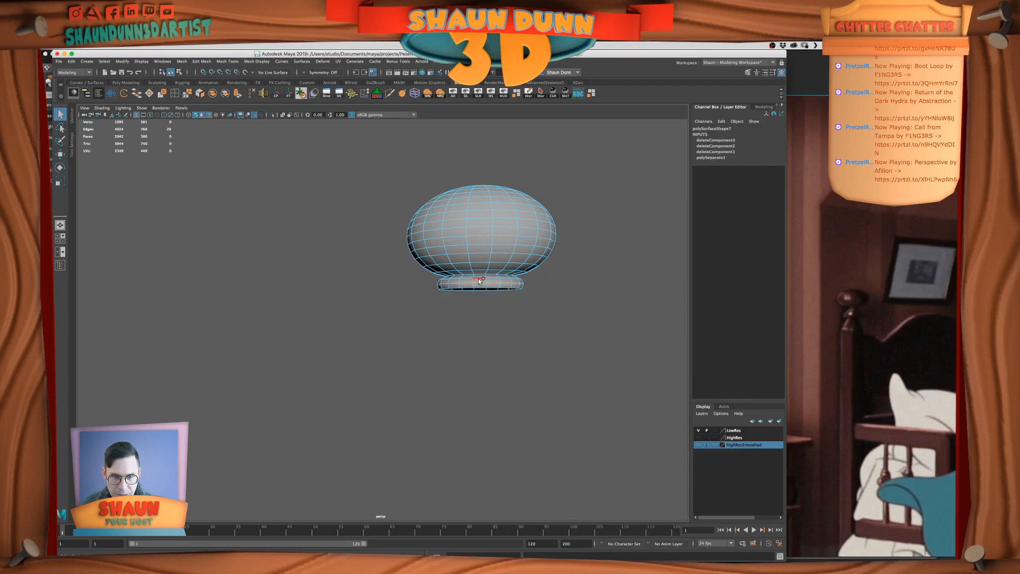
shift+double_click(479, 279)
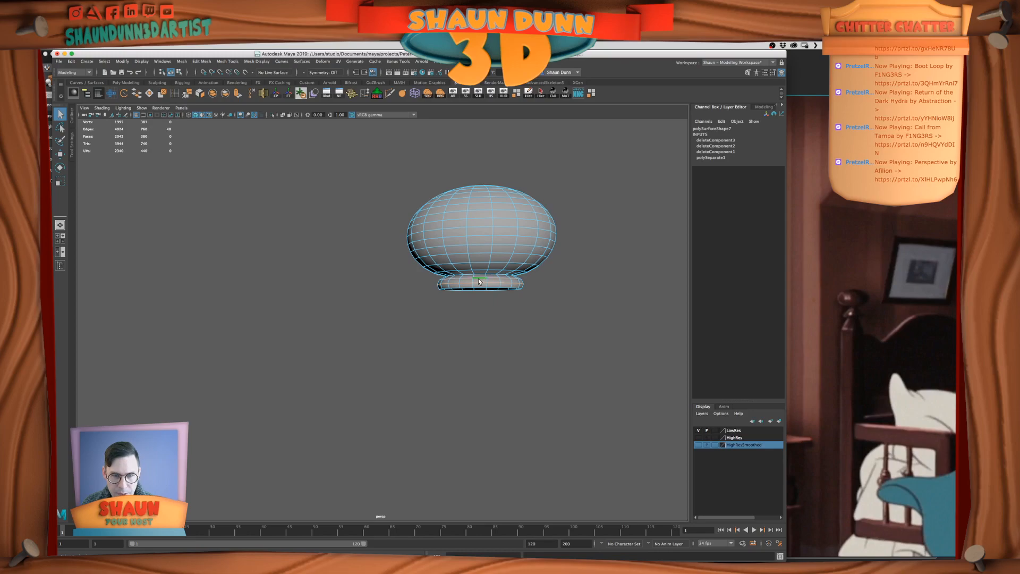
click(262, 95)
alt+middle_drag(588, 298, 570, 313)
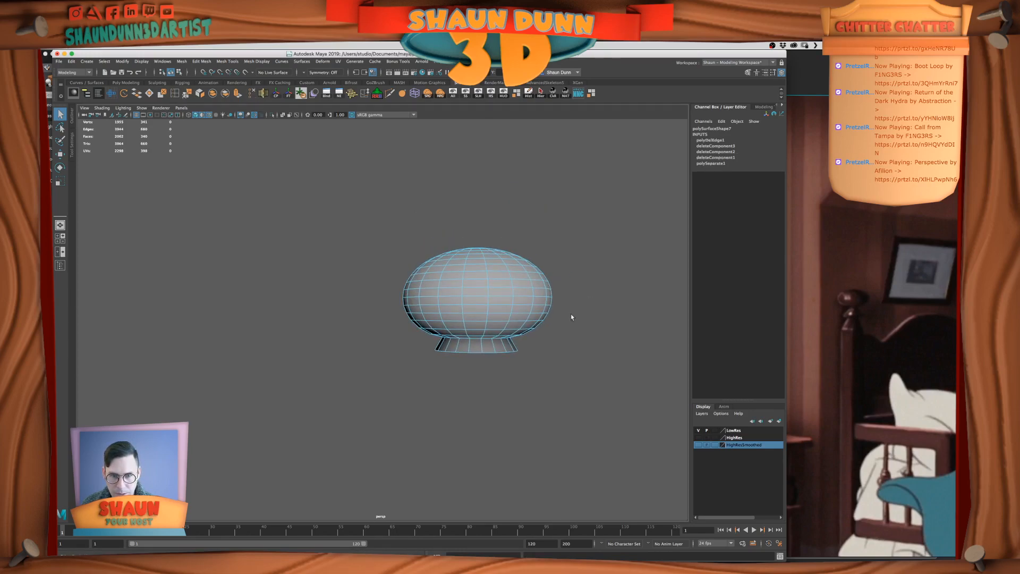
alt+drag(537, 355, 535, 335)
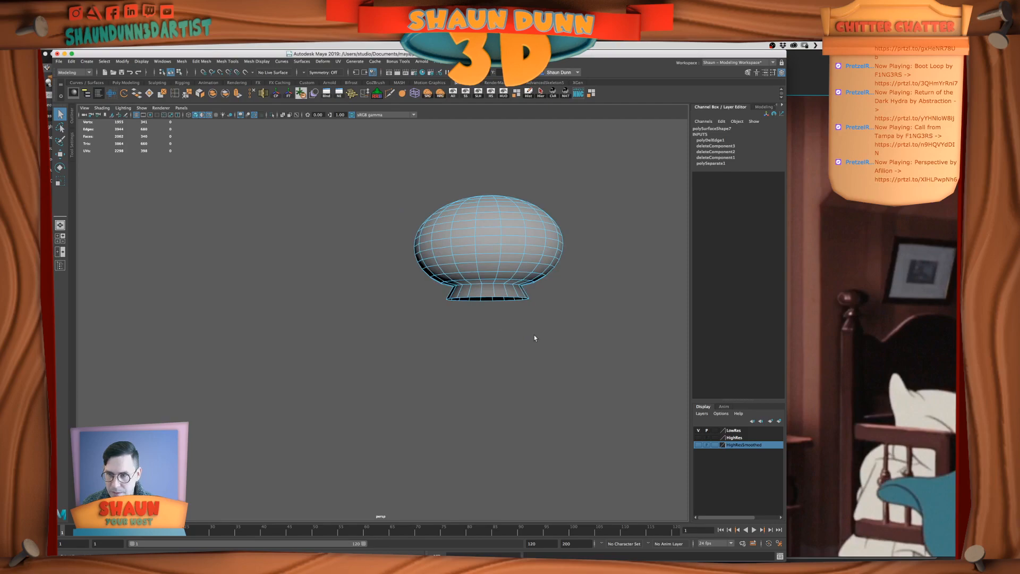
Lengthen the collar into a neck by moving its open bottom edge loop straight down
right_drag(508, 296, 538, 284)
key(f)
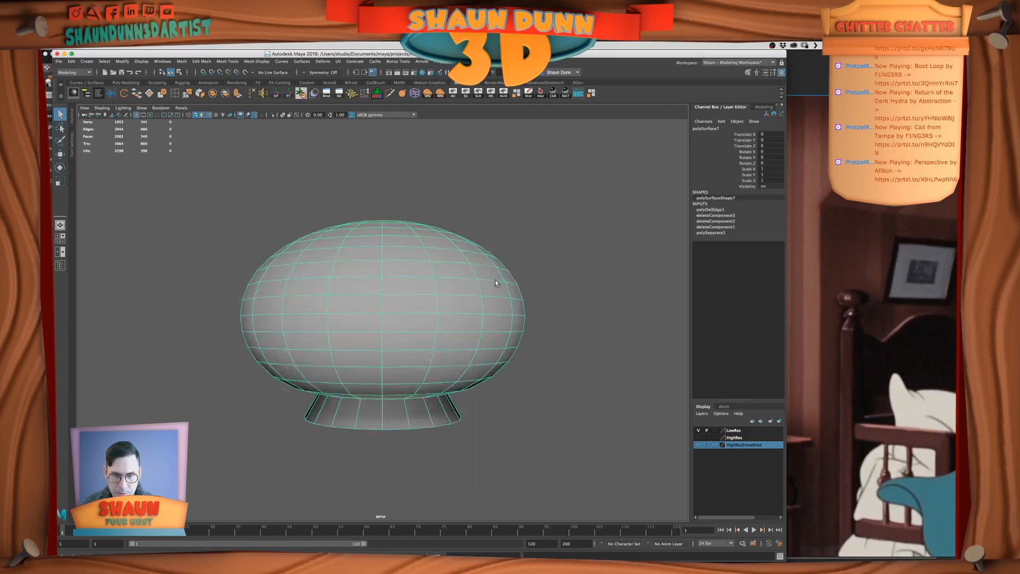
scroll(477, 320, down, 4)
alt+drag(477, 320, 473, 312)
alt+drag(448, 353, 435, 362)
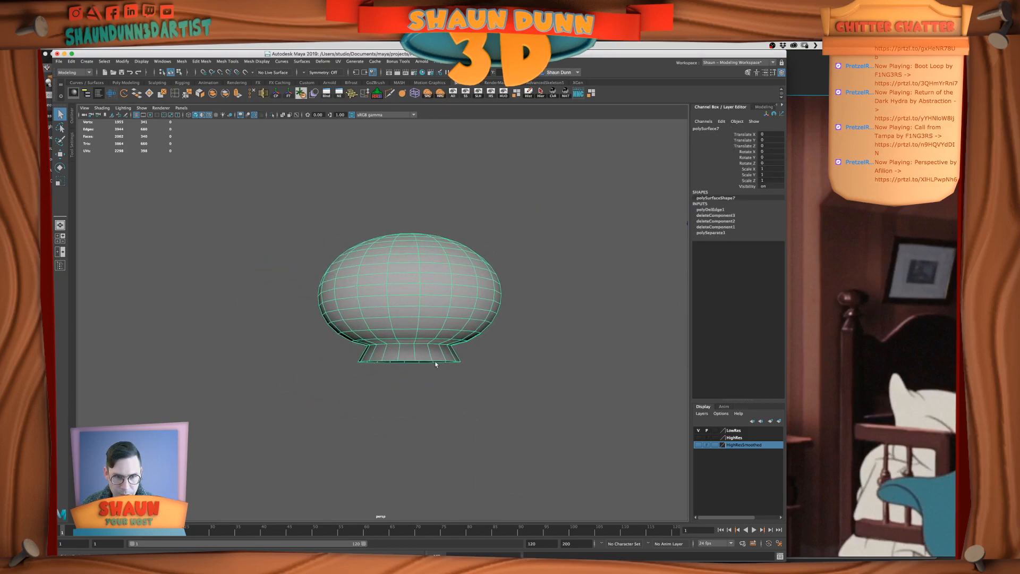
right_drag(435, 363, 435, 347)
double_click(449, 363)
key(w)
key(w)
drag(410, 331, 412, 378)
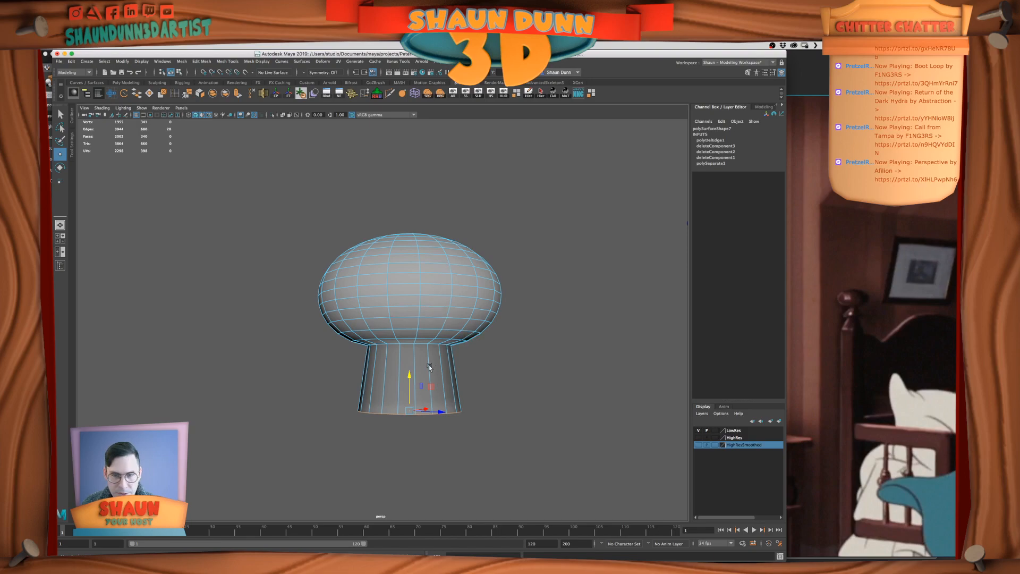
Insert an edge loop around the middle of the neck and scale the bottom edge loop outward to flare the base
click(175, 93)
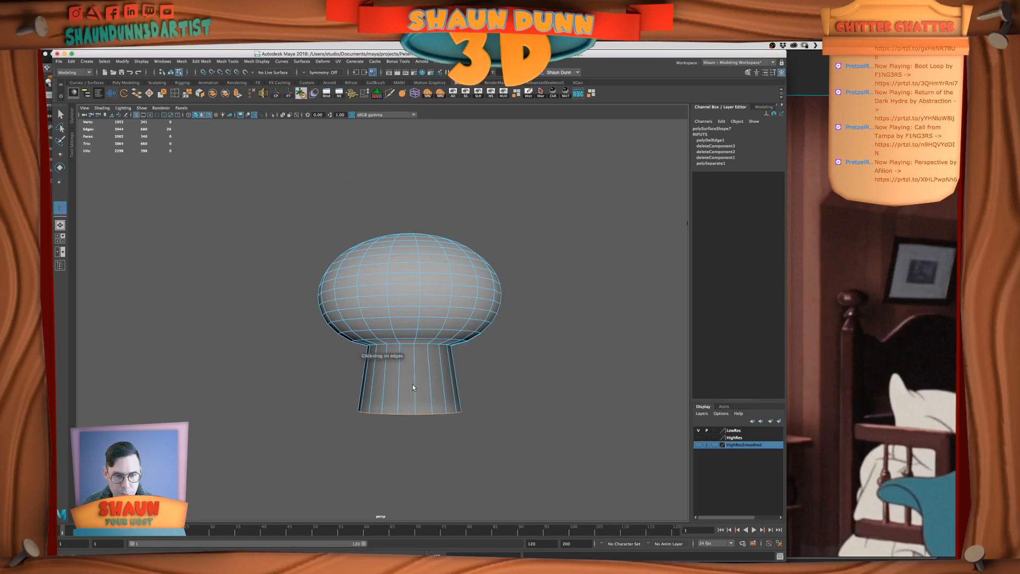
click(419, 390)
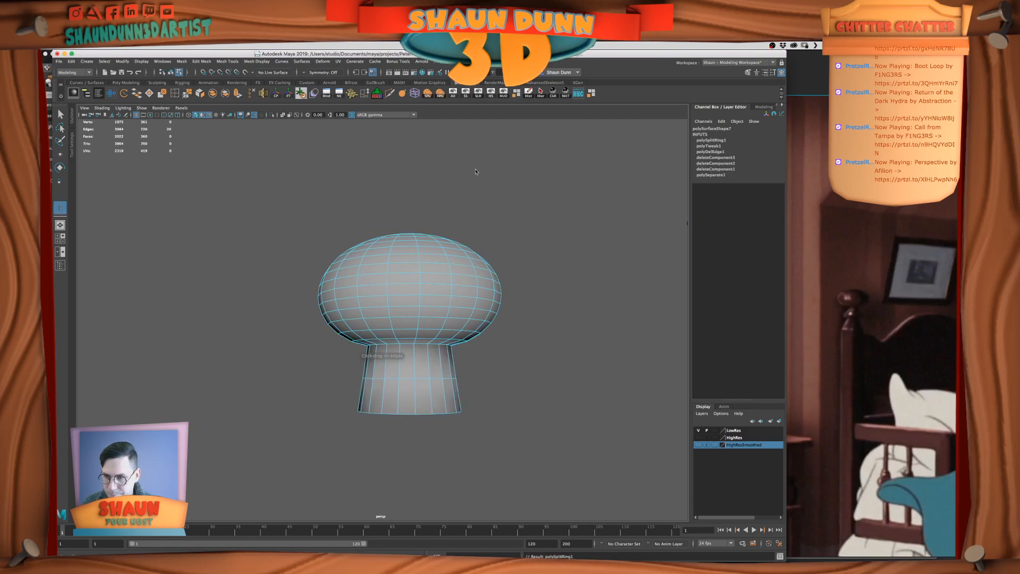
key(q)
right_drag(467, 365, 478, 346)
click(424, 415)
key(w)
double_click(406, 415)
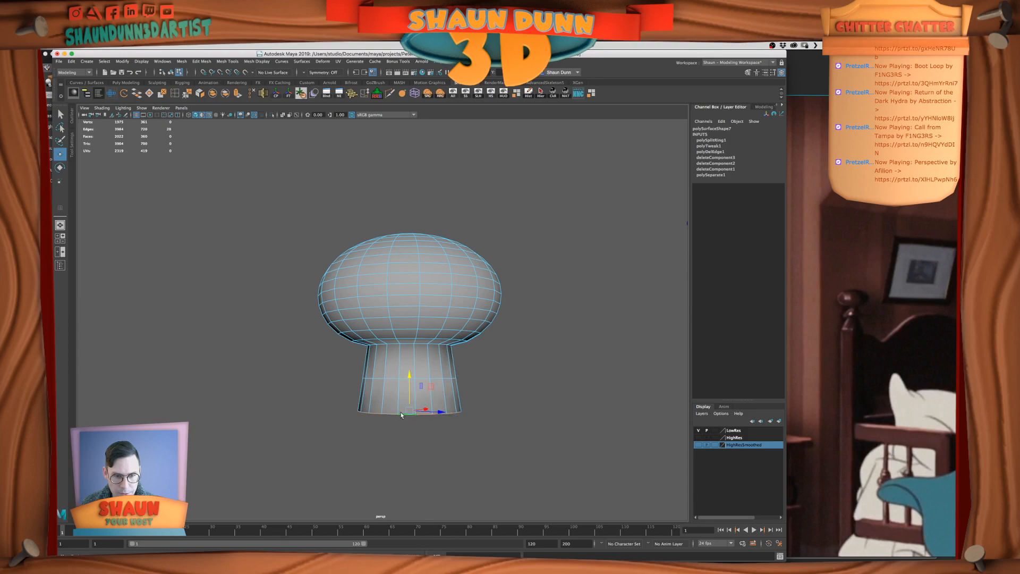
key(r)
drag(410, 411, 423, 410)
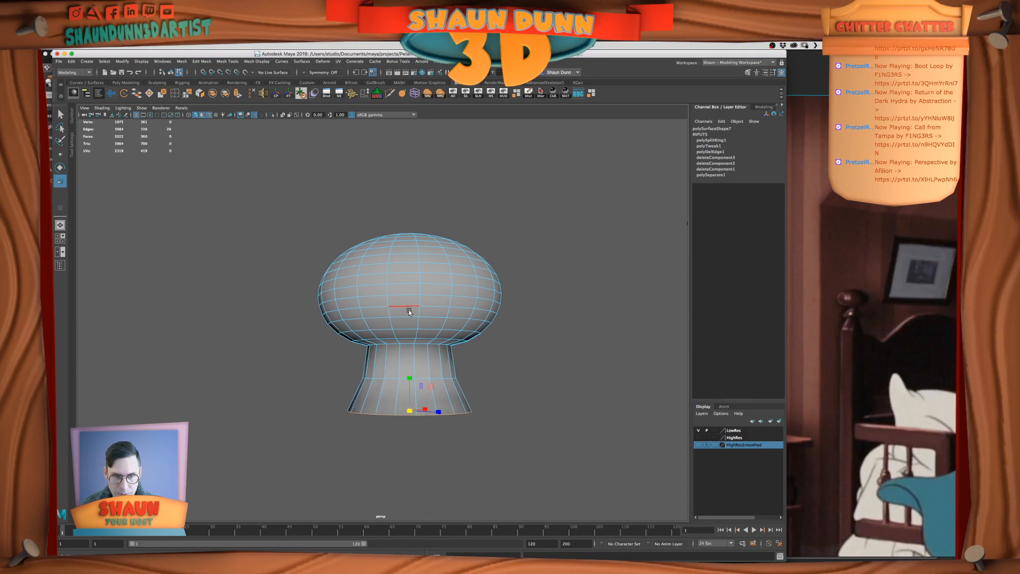
Duplicate the far bedpost's complete finial and move the copy along X, clear of the bed frame
scroll(409, 309, down, 6)
scroll(409, 310, down, 4)
right_drag(511, 291, 548, 279)
click(601, 267)
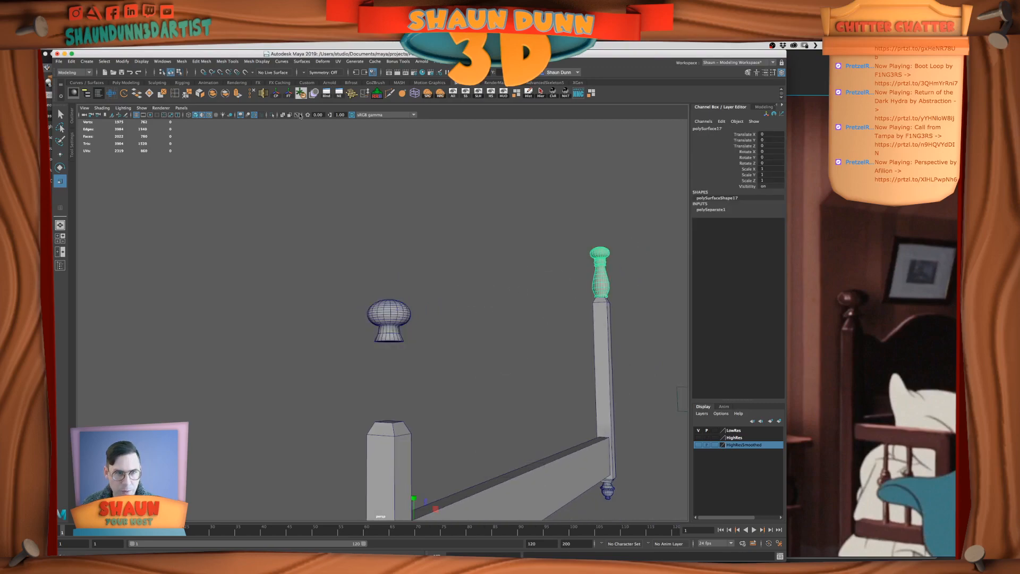
click(276, 95)
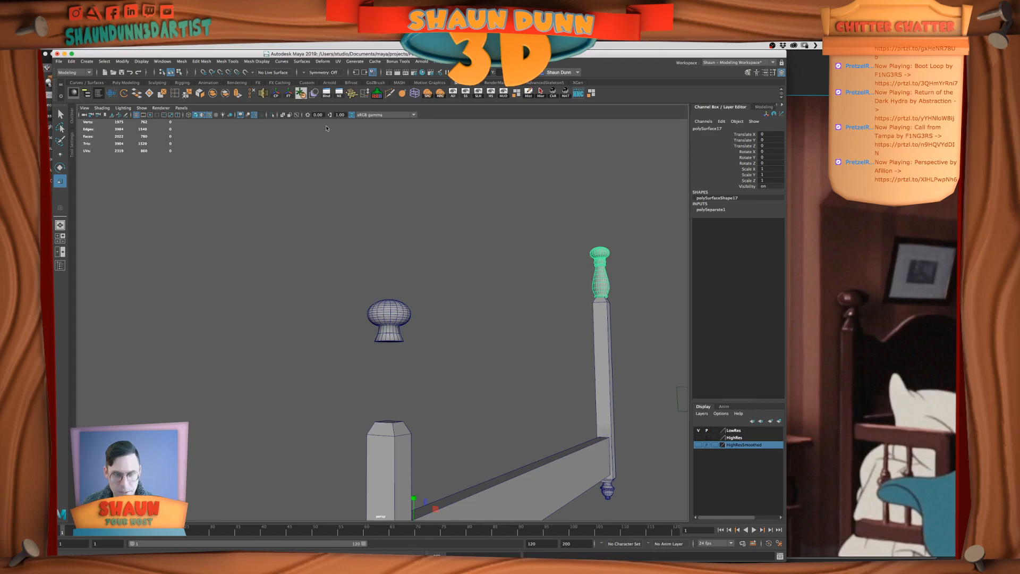
key(w)
scroll(553, 309, down, 5)
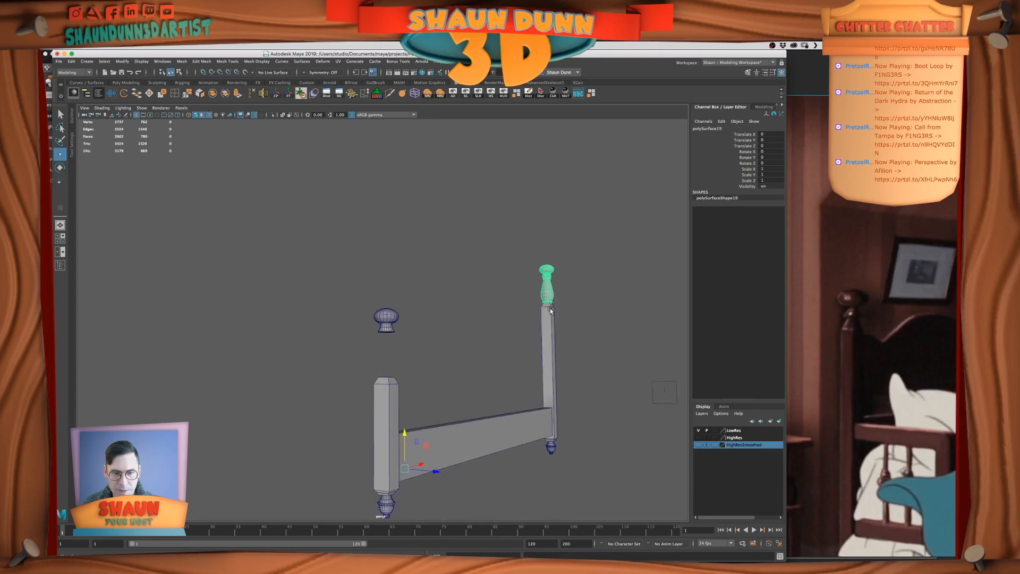
drag(418, 459, 190, 495)
alt+drag(442, 312, 445, 323)
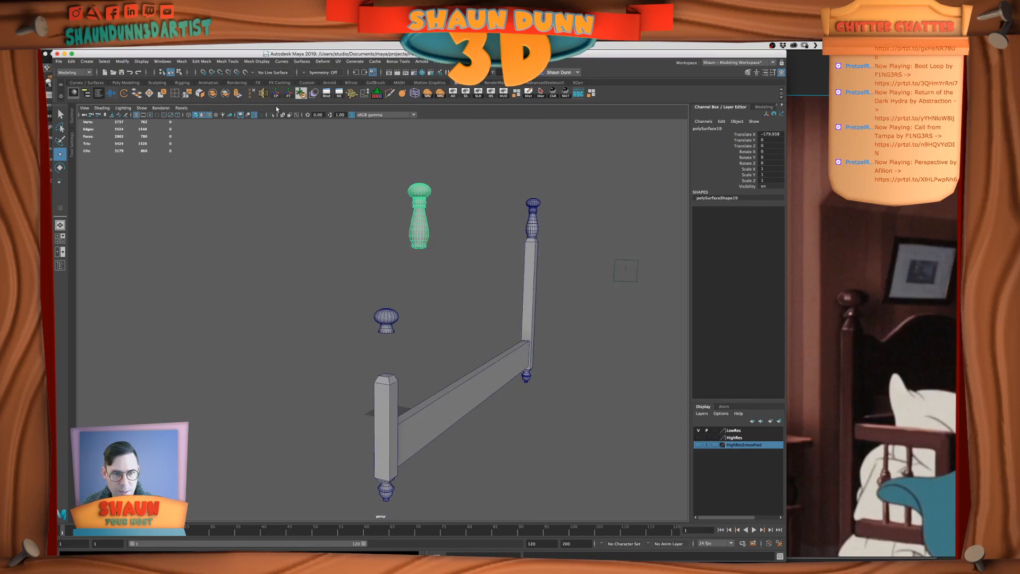
Snap the duplicated finial's pivot to the top vertex of its knob
key(f)
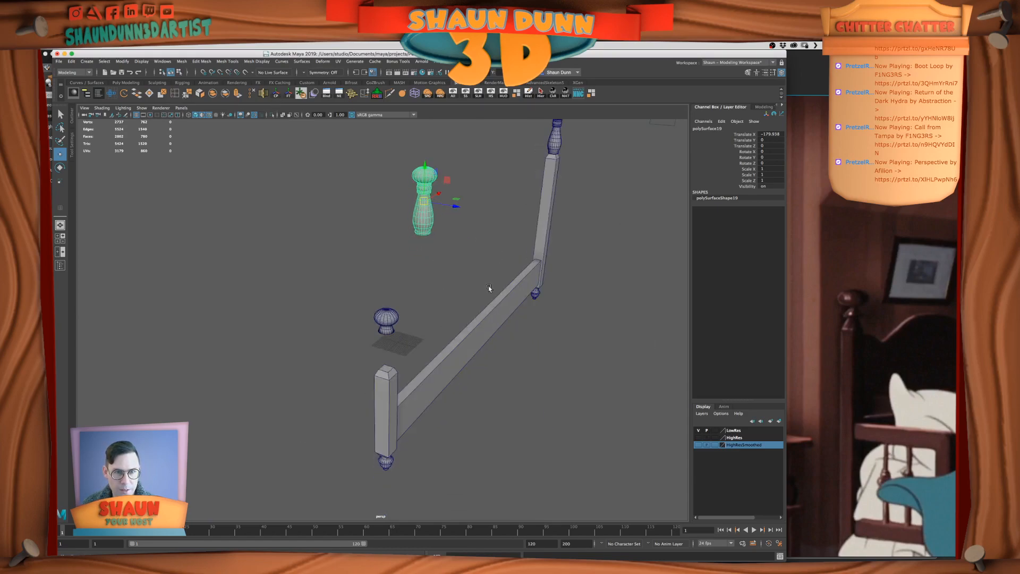
key(d)
key(v)
drag(381, 319, 382, 184)
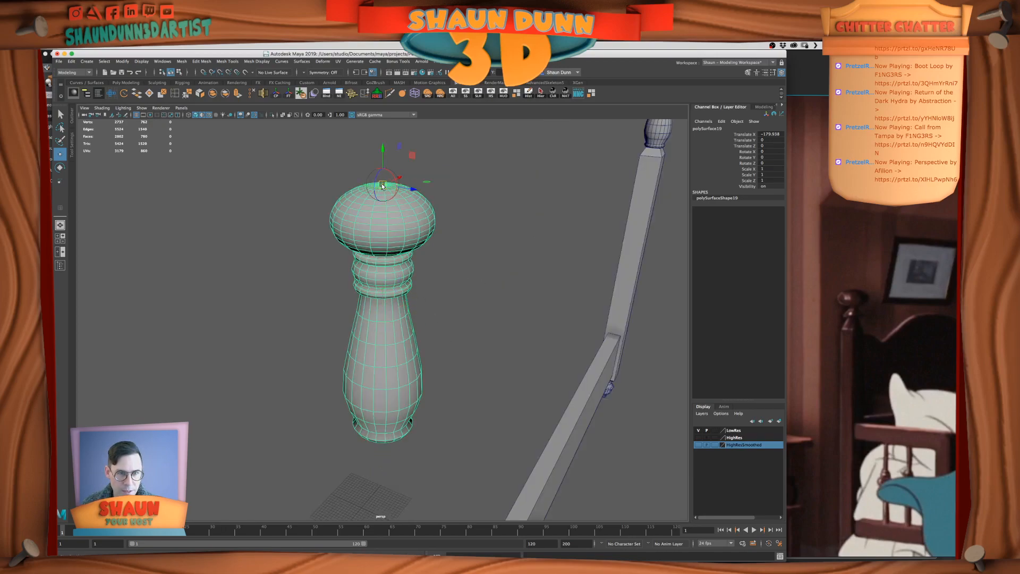
scroll(402, 245, down, 6)
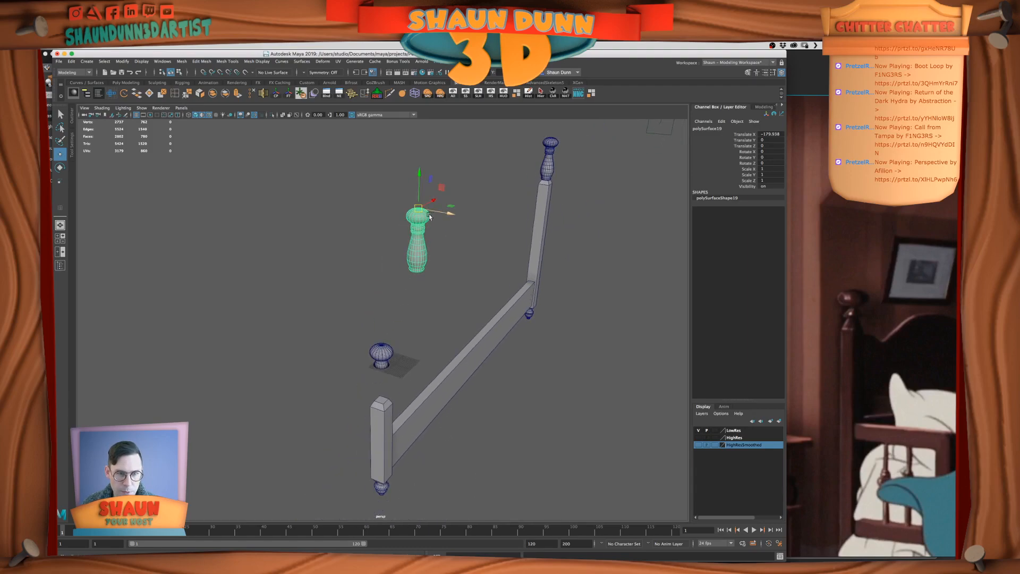
Place the duplicated finial beside the reworked knob at roughly the same height and freeze its transformations
drag(419, 210, 361, 367)
click(419, 336)
click(306, 371)
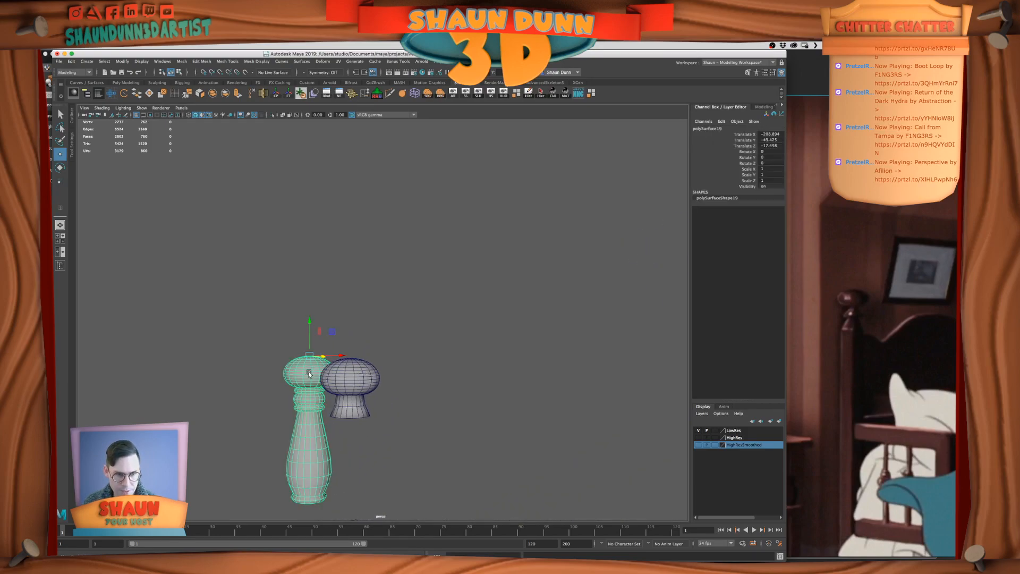
click(288, 93)
alt+middle_drag(408, 387, 458, 317)
scroll(462, 336, up, 4)
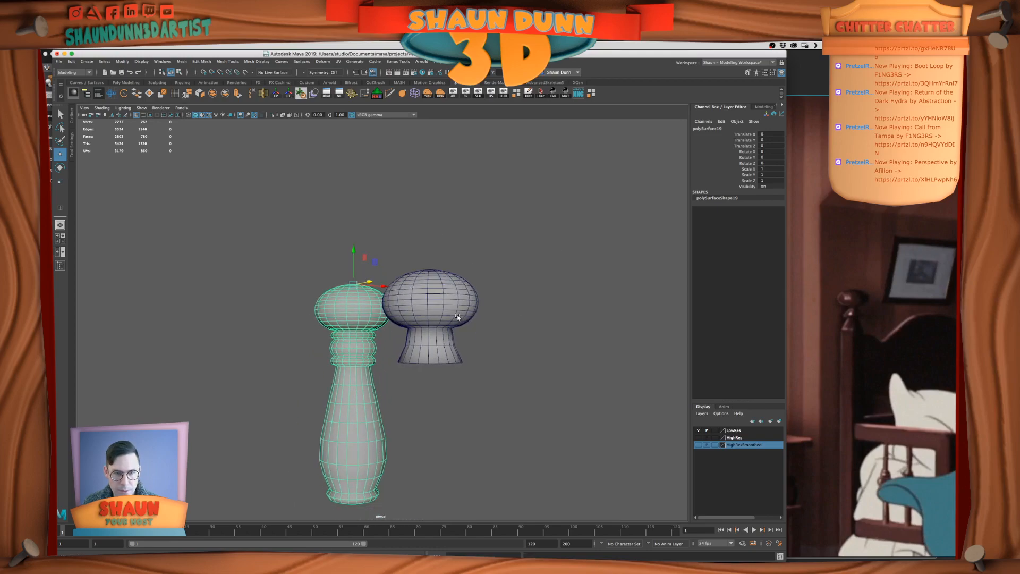
Compare the reworked knob with the duplicated finial in the side and front views of the four-view layout
click(458, 317)
key(space)
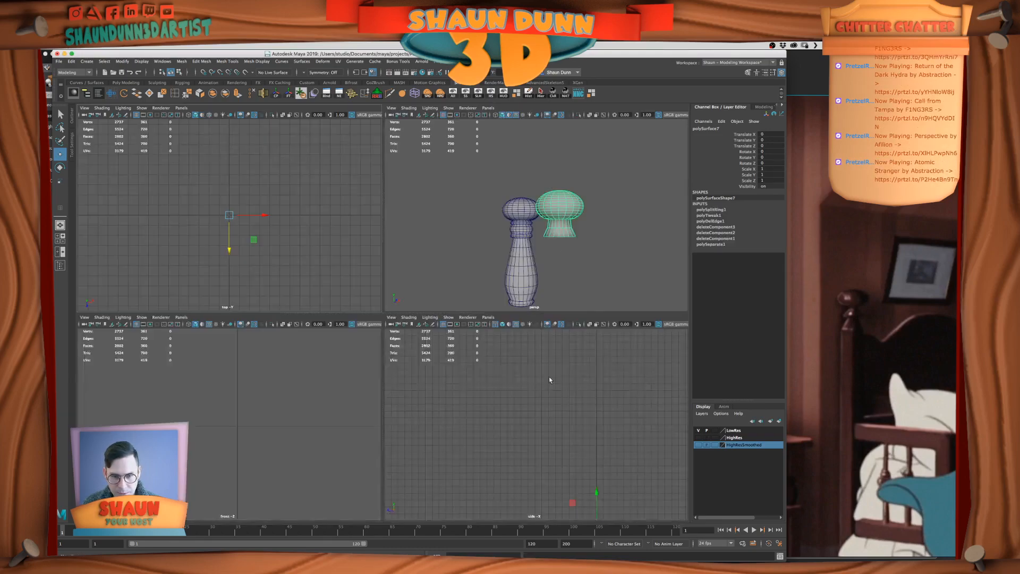
key(f)
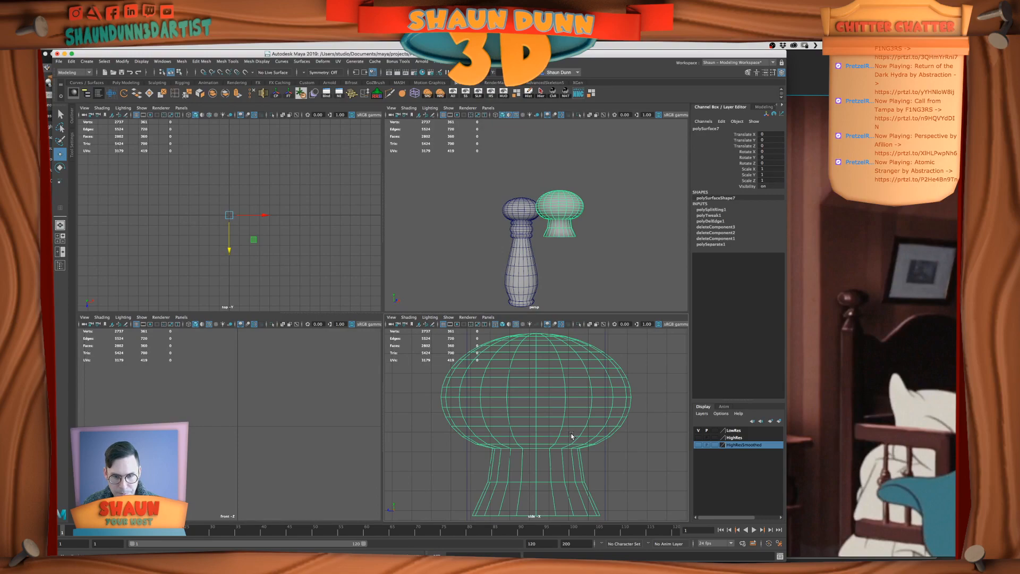
scroll(563, 356, down, 2)
click(522, 210)
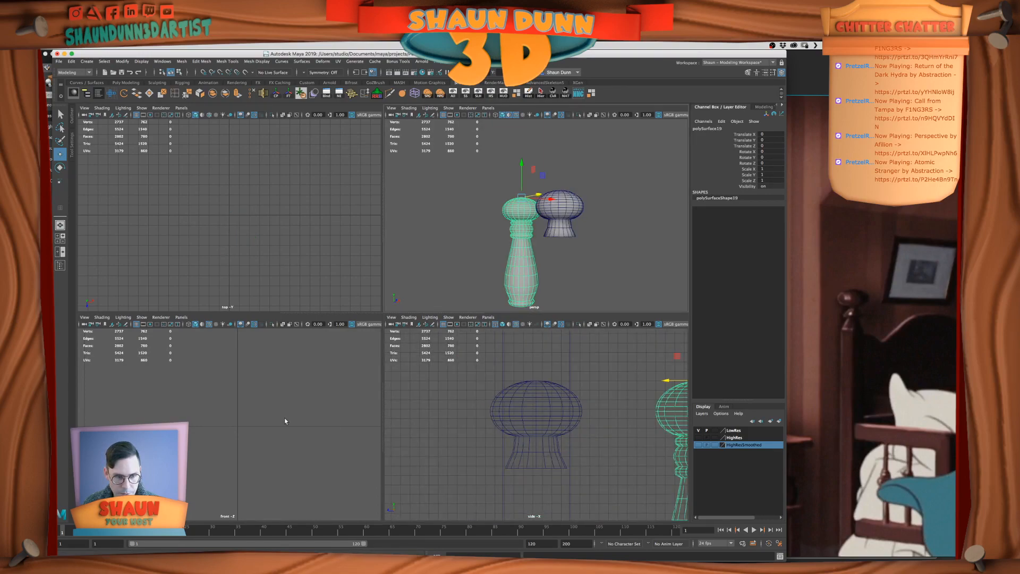
key(f)
click(488, 419)
key(f)
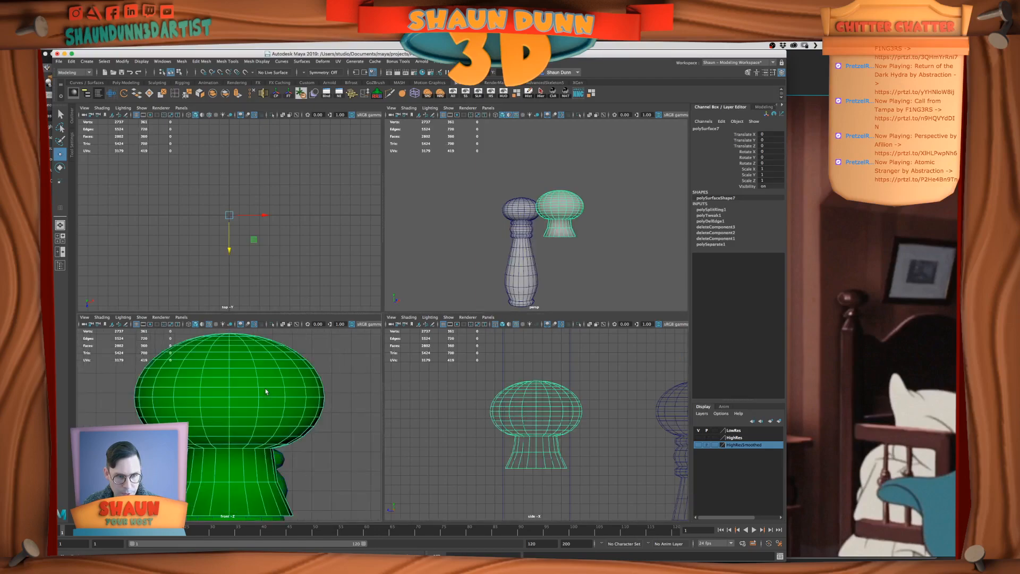
scroll(241, 399, down, 3)
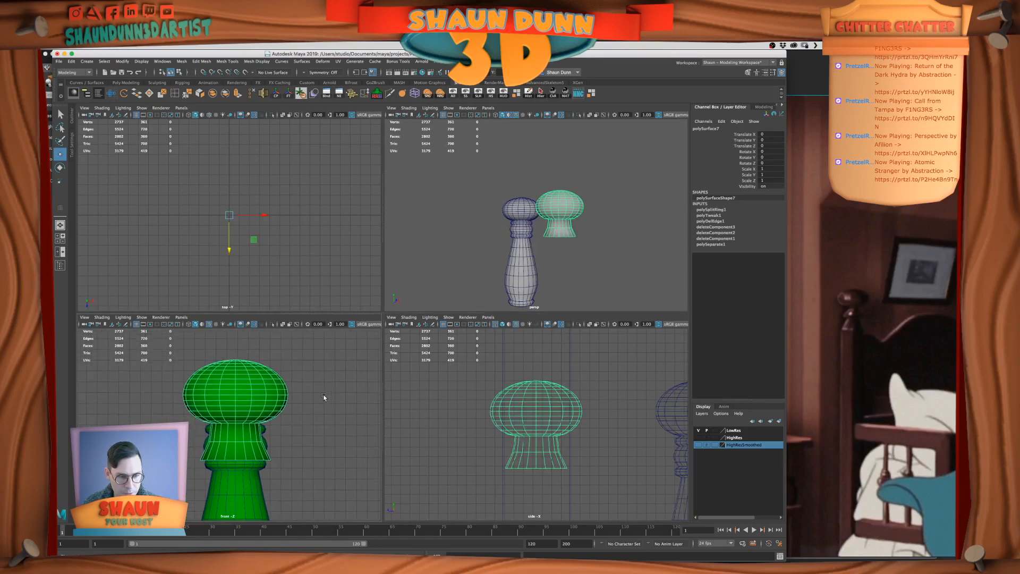
Show the front view at full size in wireframe display, with the duplicated finial framed over the original bedpost
click(201, 325)
alt+middle_drag(282, 392, 320, 373)
key(space)
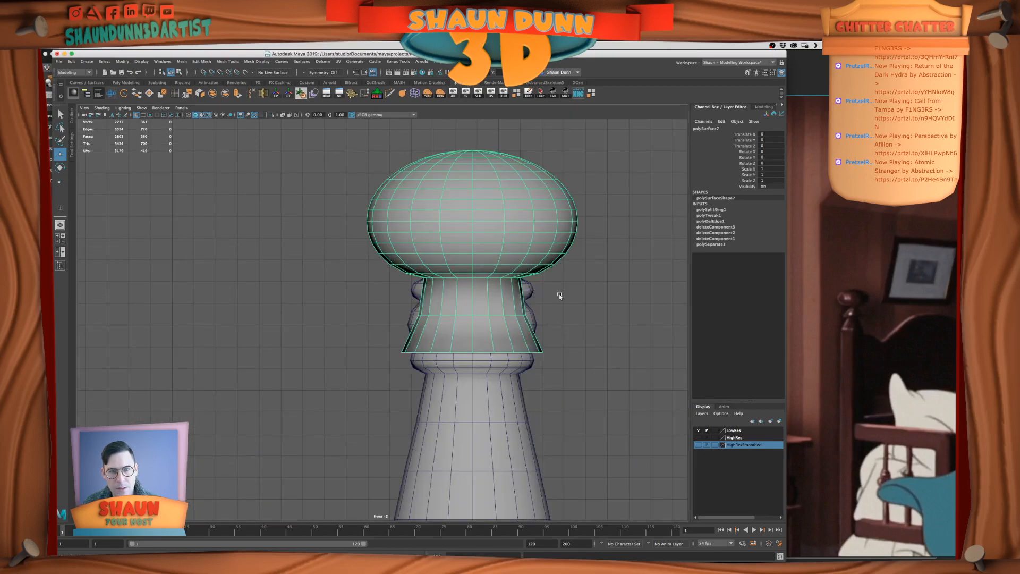
alt+middle_drag(549, 296, 534, 330)
click(580, 298)
click(530, 277)
alt+middle_drag(506, 285, 506, 286)
key(4)
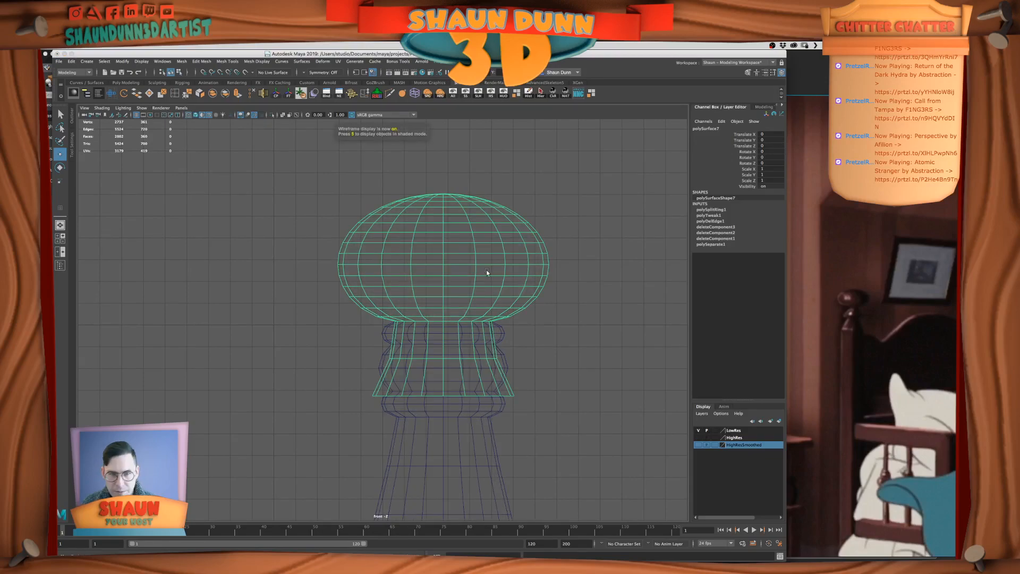
Center the duplicated finial's pivot and snap it to the vertex at the middle of its knob
key(r)
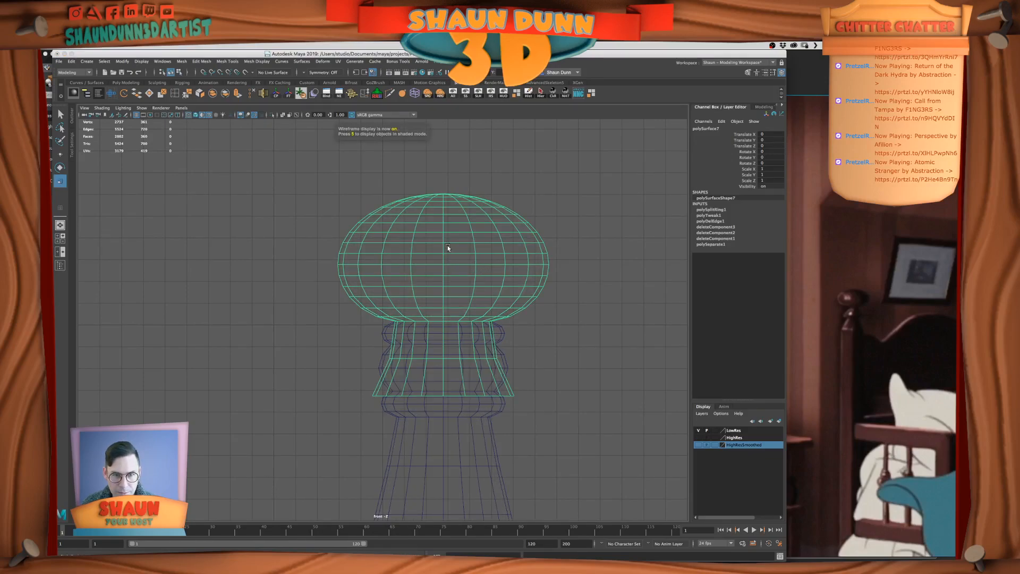
right_click(459, 269)
click(493, 260)
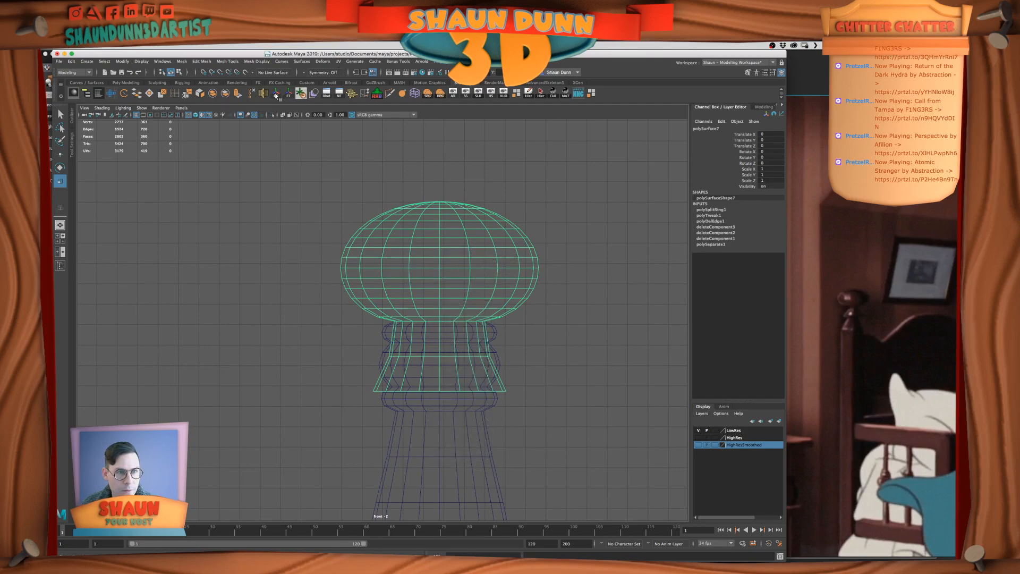
key(d)
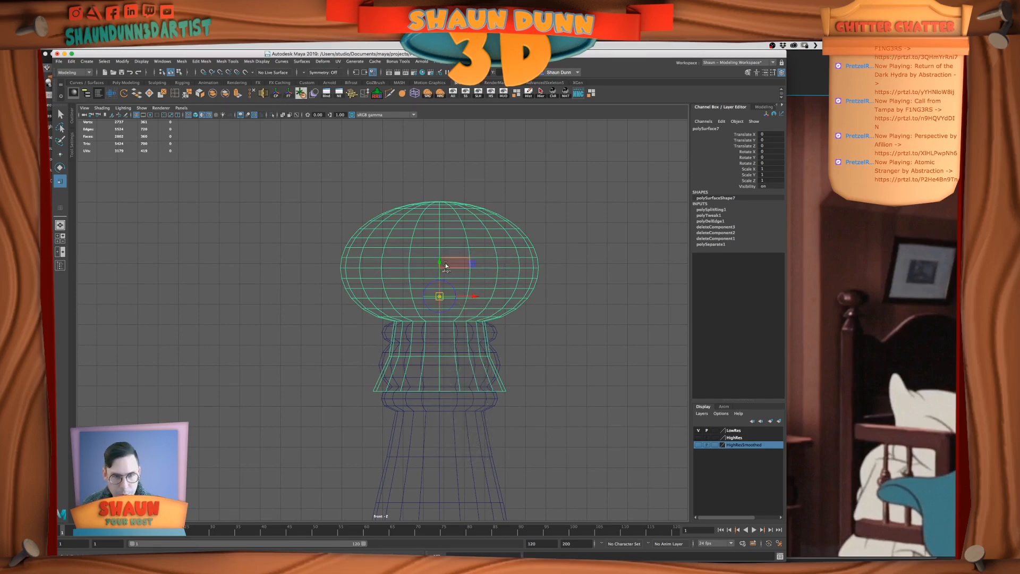
mouse_move(440, 264)
mouse_down()
mouse_move(440, 278)
mouse_move(455, 269)
mouse_up()
key(v)
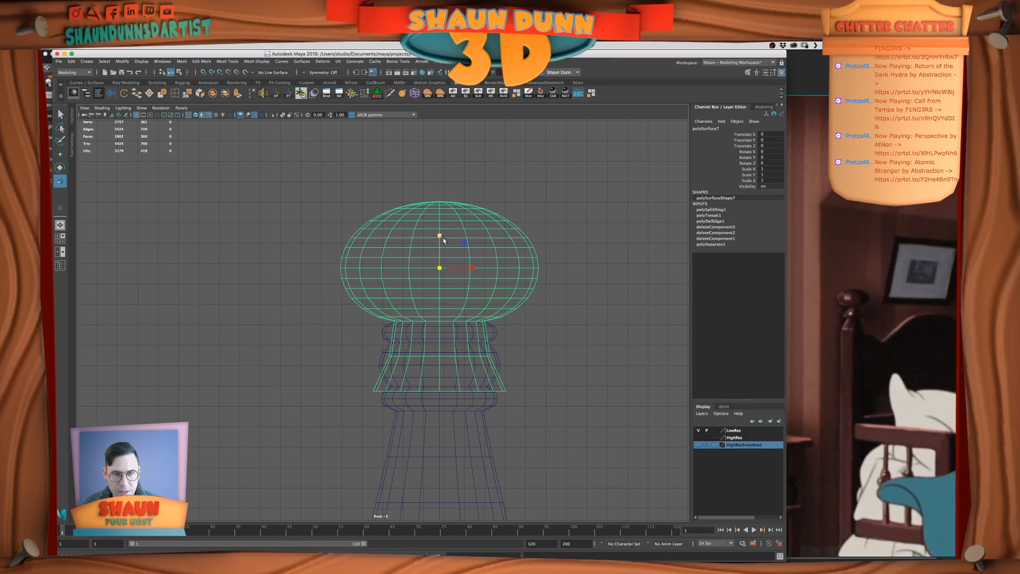
key(r)
mouse_move(439, 268)
mouse_down()
mouse_move(431, 270)
mouse_move(441, 276)
mouse_up()
key(z)
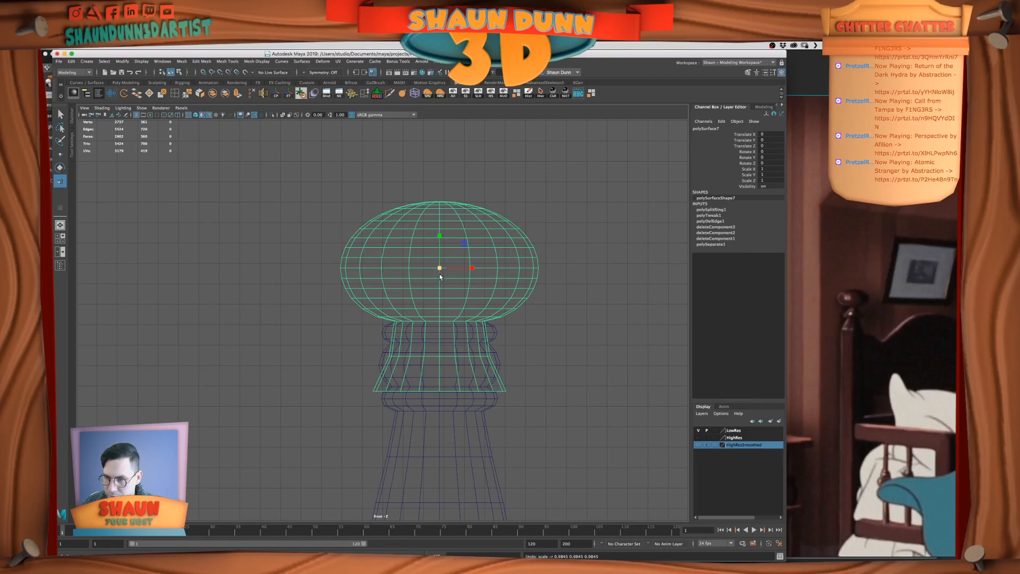
Check the bedpost in the film reference and scale the duplicated finial to 1.174 in X and Z and 0.979 in Y
click(813, 324)
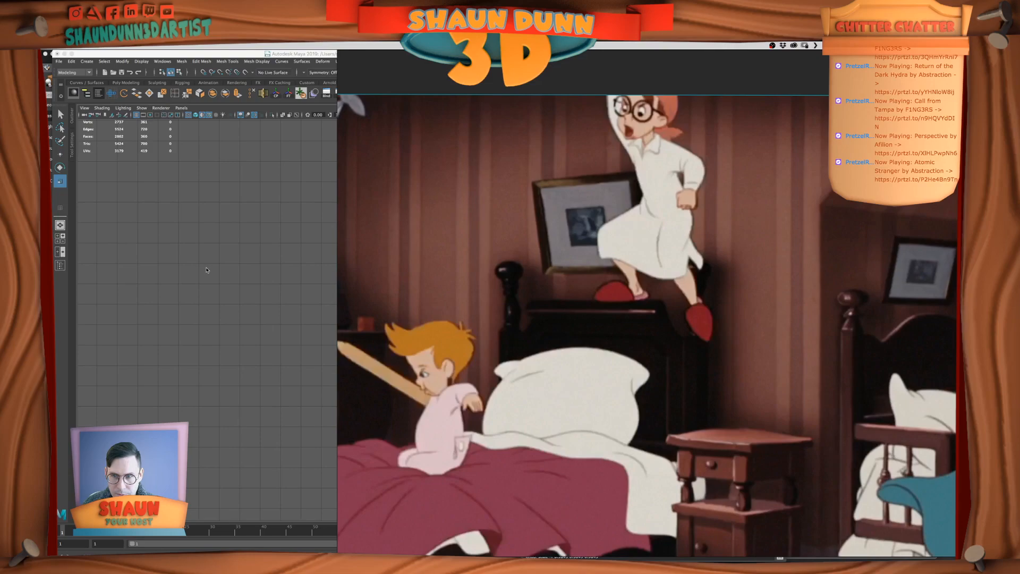
click(206, 270)
drag(440, 269, 472, 273)
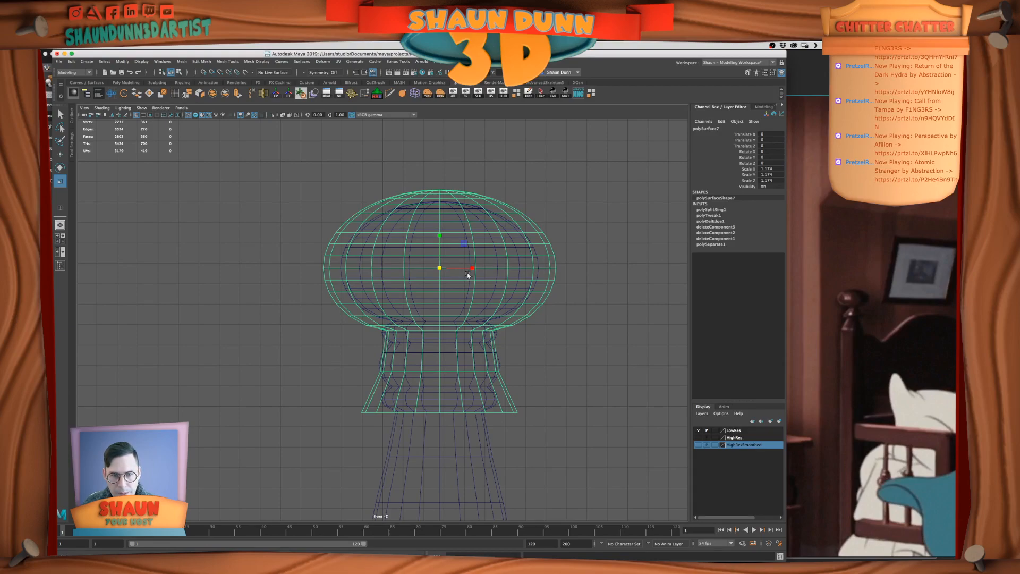
drag(439, 235, 441, 244)
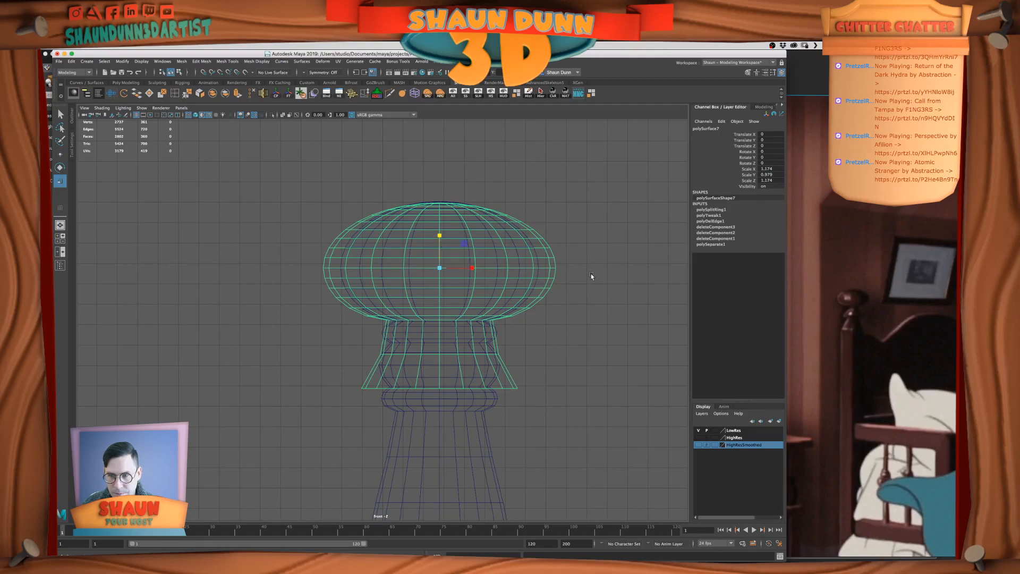
Compare the knob with the film reference's bedposts and flatten the duplicated finial to a Y scale of 0.892
click(901, 334)
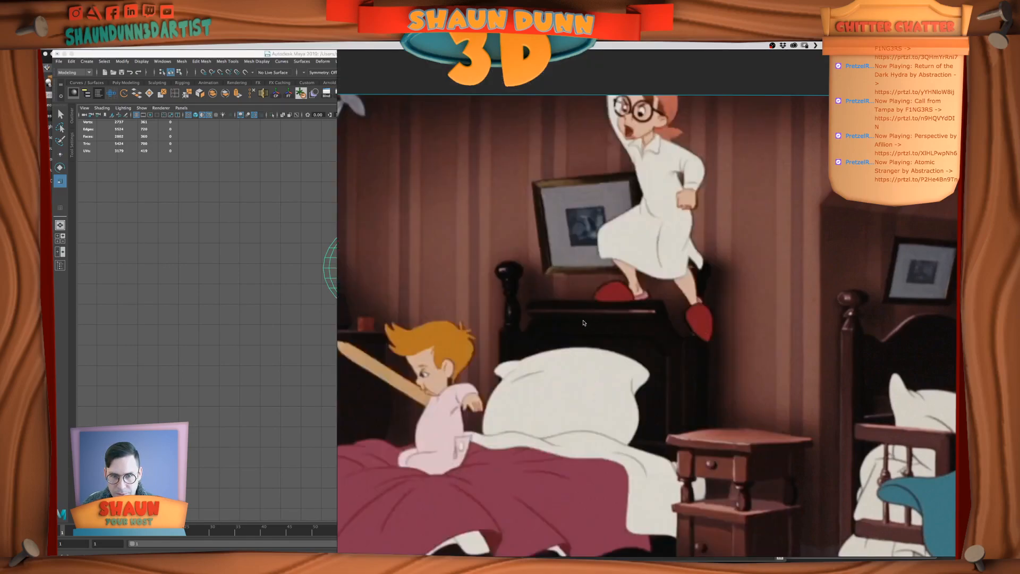
key(super+Tab)
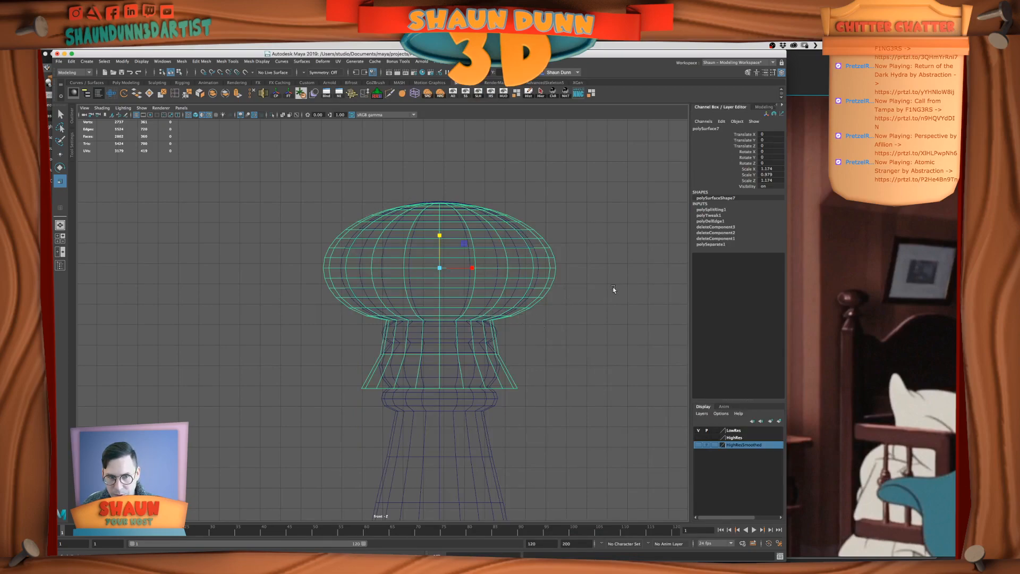
click(864, 310)
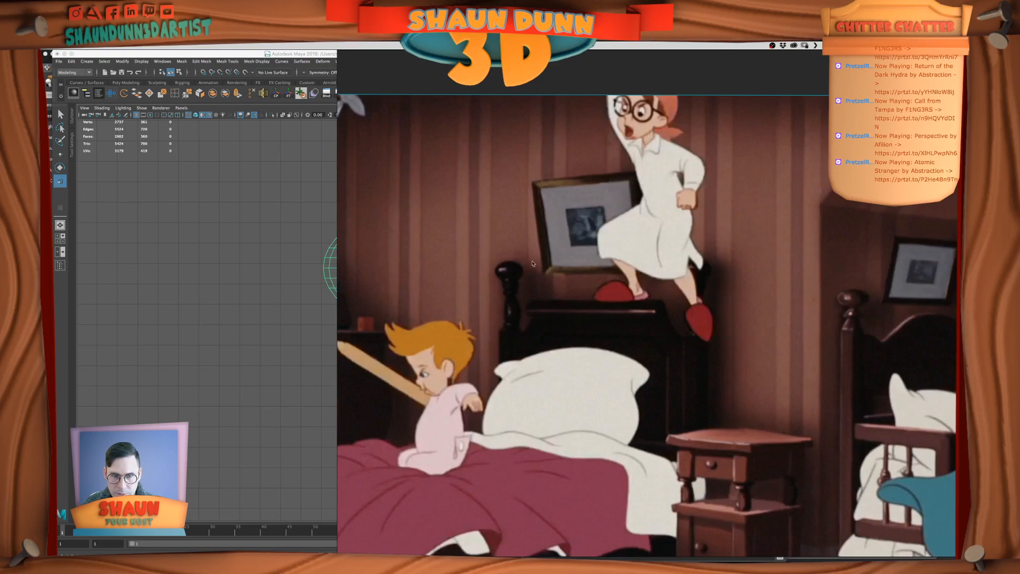
click(328, 239)
scroll(463, 244, up, 3)
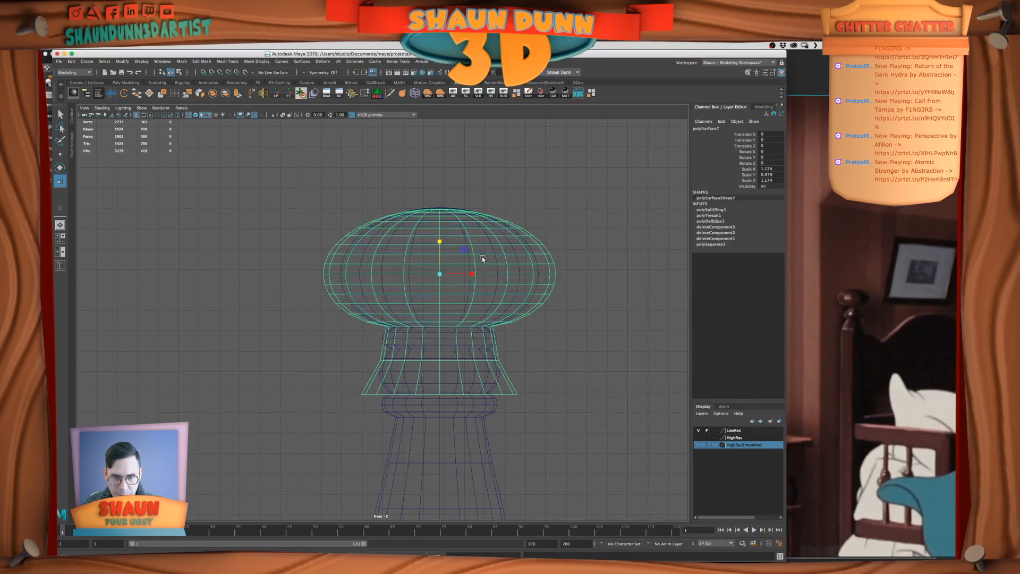
drag(429, 250, 430, 253)
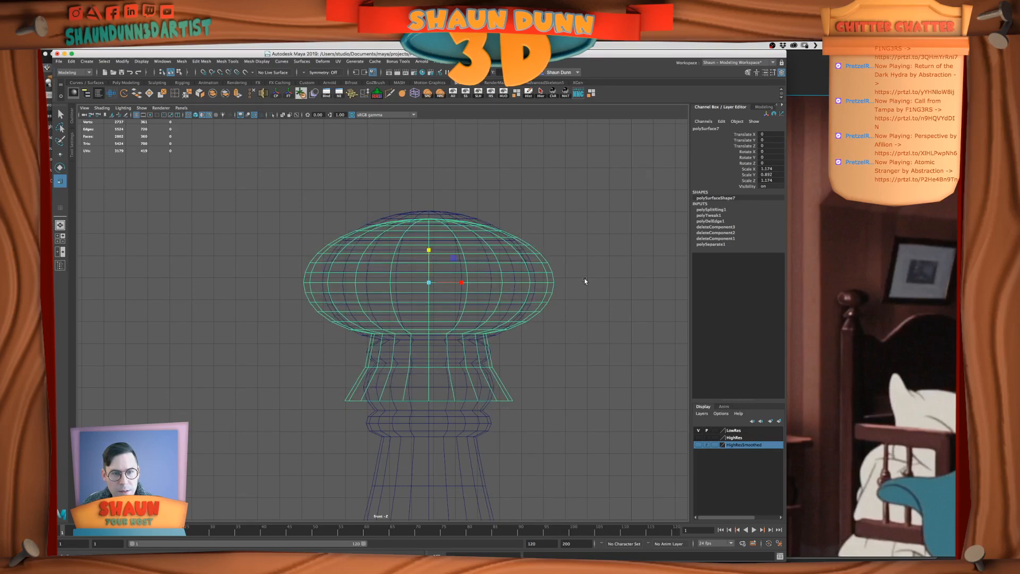
Try selecting the edge loop where the knob meets the neck, and undo the last vertical flattening of the finial
right_click(461, 339)
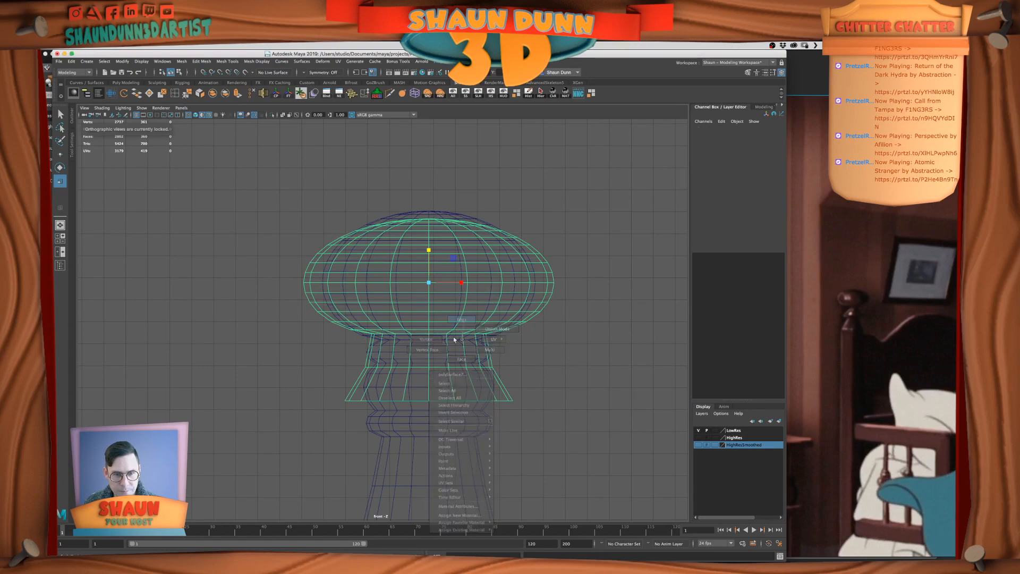
click(461, 319)
double_click(436, 336)
key(space)
key(space)
alt+drag(570, 285, 510, 297)
scroll(534, 298, up, 2)
key(super+z)
key(space)
key(space)
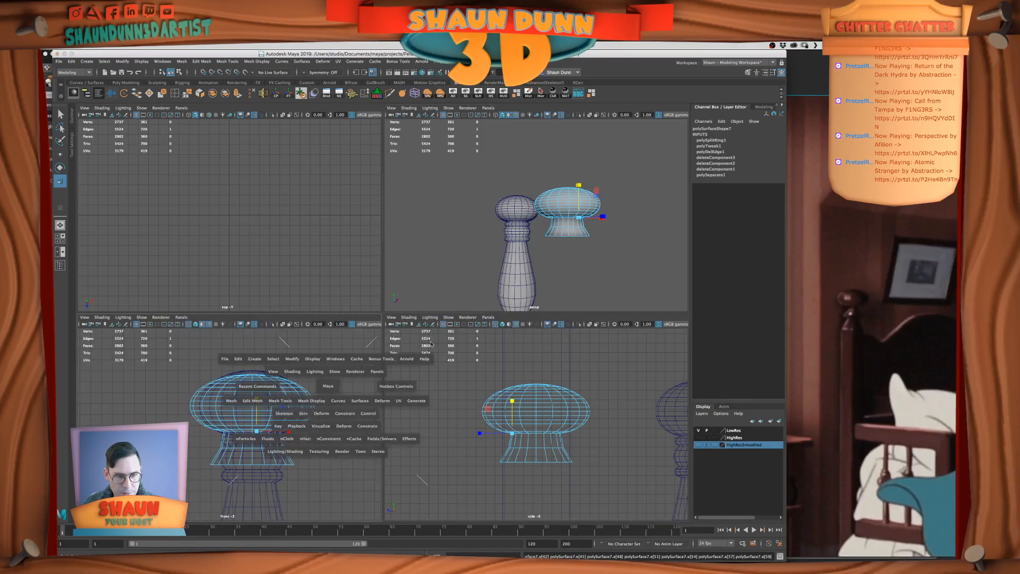
key(super+z)
key(super+z)
Delete the faces of the lower half of the duplicated finial's knob, keeping the upper dome and the neck
right_drag(464, 290, 464, 312)
drag(595, 338, 247, 280)
ctrl+drag(598, 423, 278, 335)
key(Delete)
Separate the remaining dome and neck of the duplicated finial into individual objects
right_drag(473, 255, 469, 247)
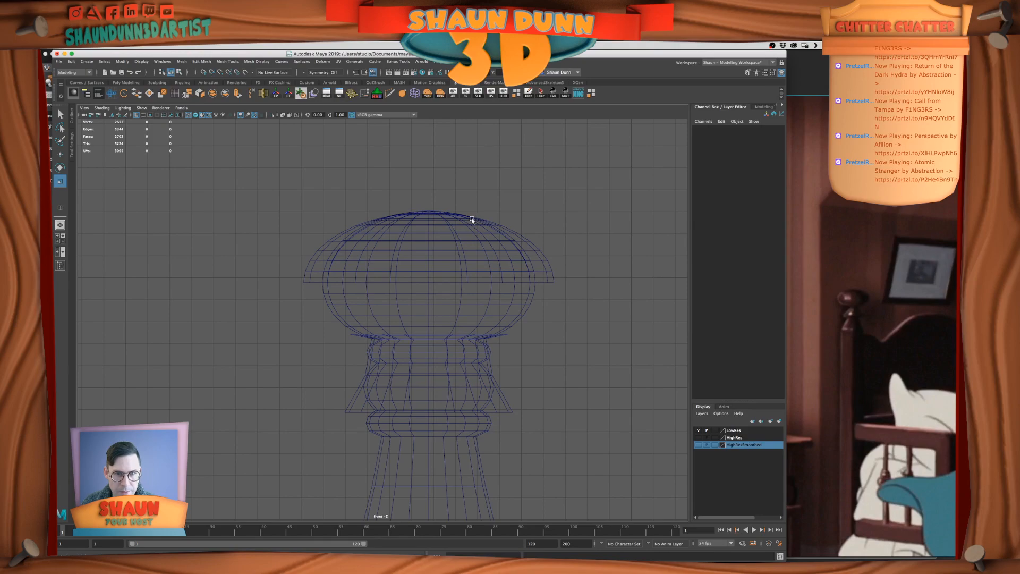
click(472, 219)
click(225, 93)
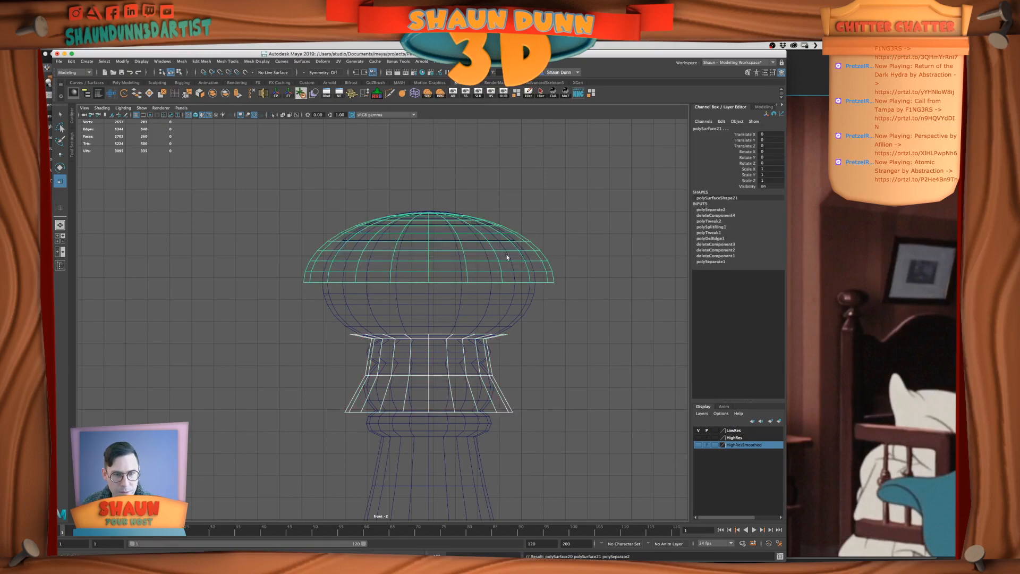
Center the dome's pivot and snap it to the middle of the dome's open rim
click(488, 244)
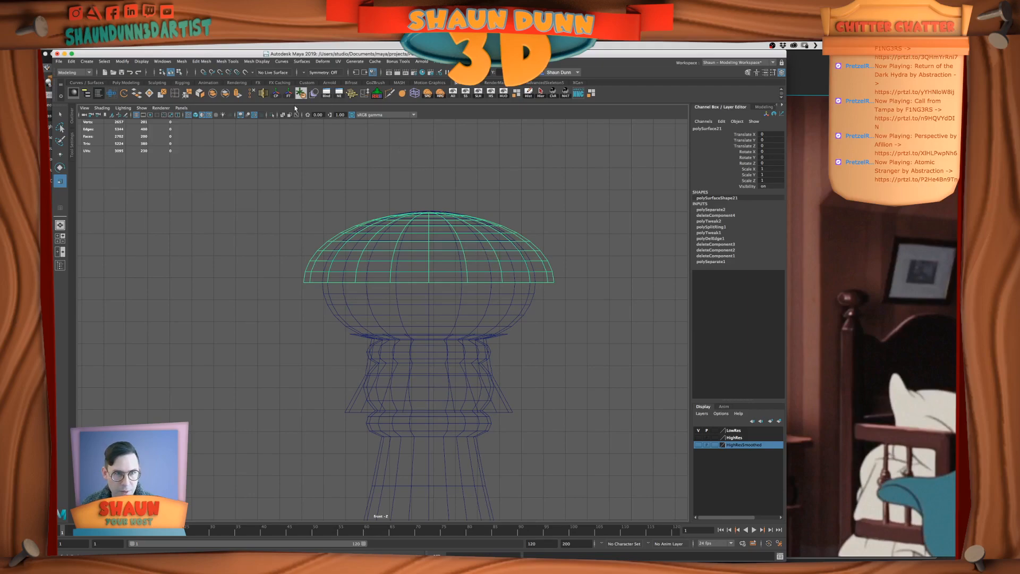
click(276, 95)
key(d)
drag(428, 211, 443, 309)
key(v)
Try to flip the dome itself by rotating it -180 degrees around Z
key(e)
click(778, 163)
text(-180)
key(Return)
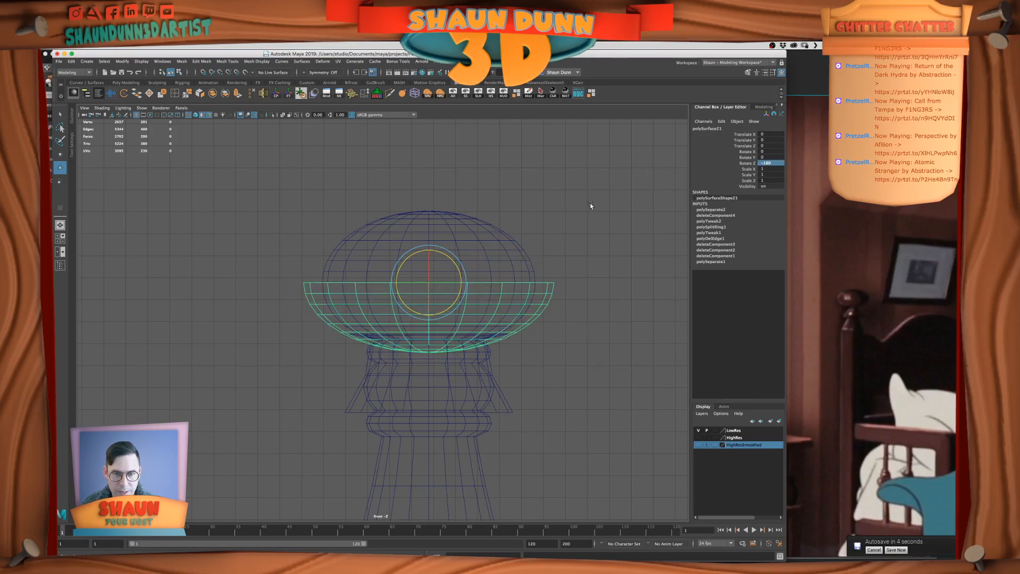
key(z)
key(z)
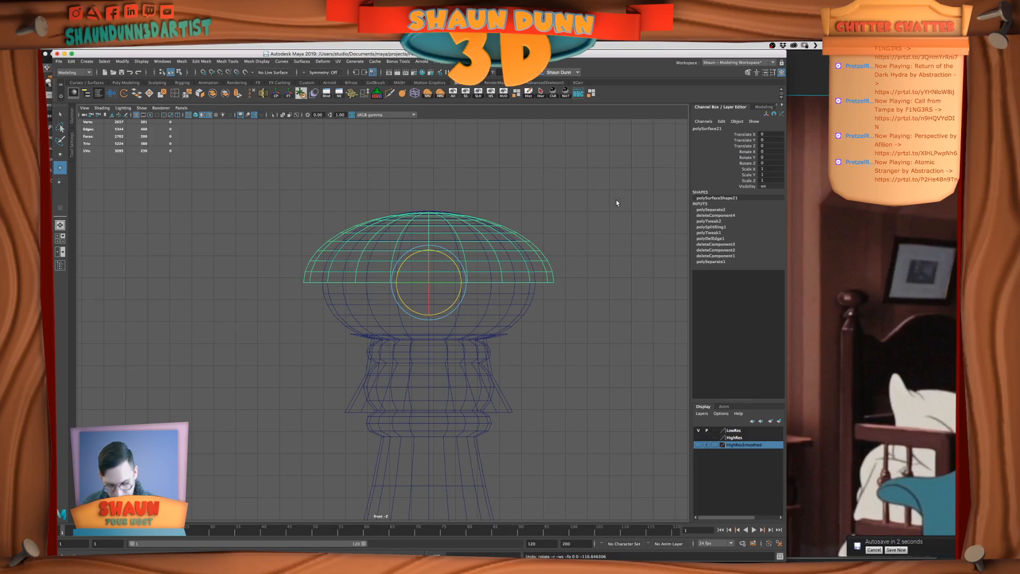
Duplicate the dome and set the copy's Z rotation to -180 to form the knob's lower half
key(ctrl+d)
drag(455, 261, 459, 291)
click(779, 163)
text(-180)
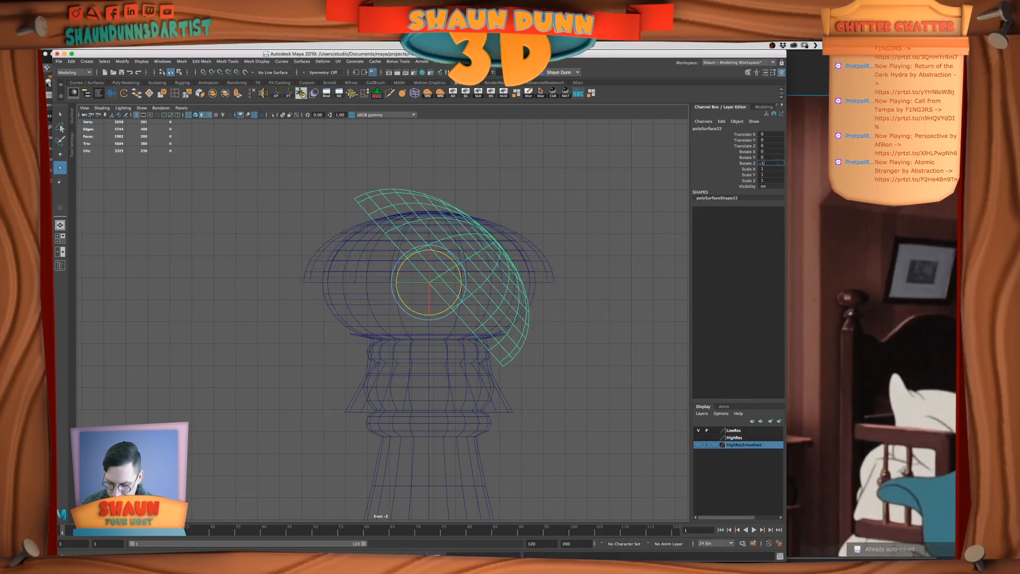
key(Return)
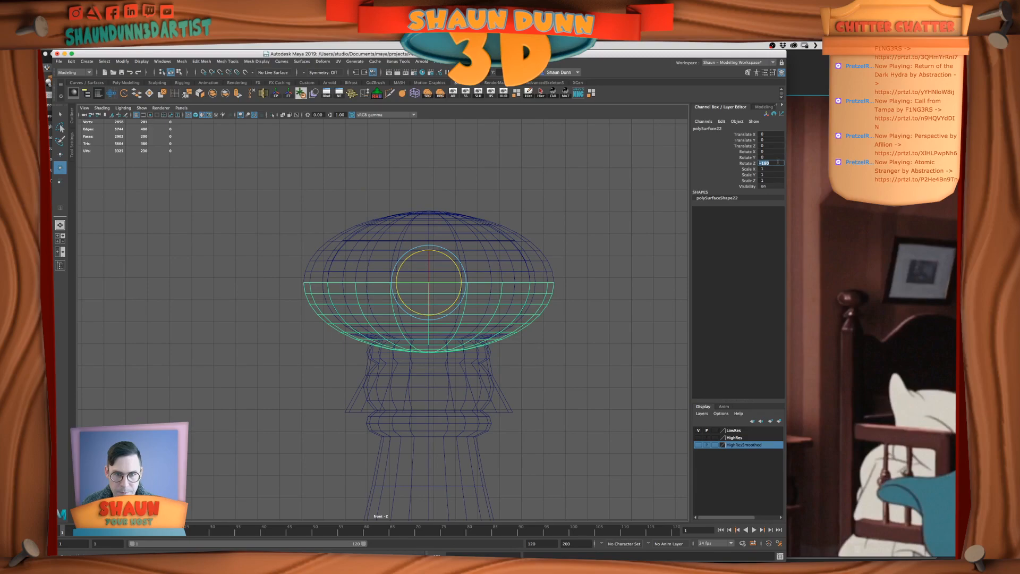
Select both the upper and lower dome halves and combine them into one knob mesh
shift+click(549, 262)
key(space)
key(space)
alt+drag(556, 260, 601, 291)
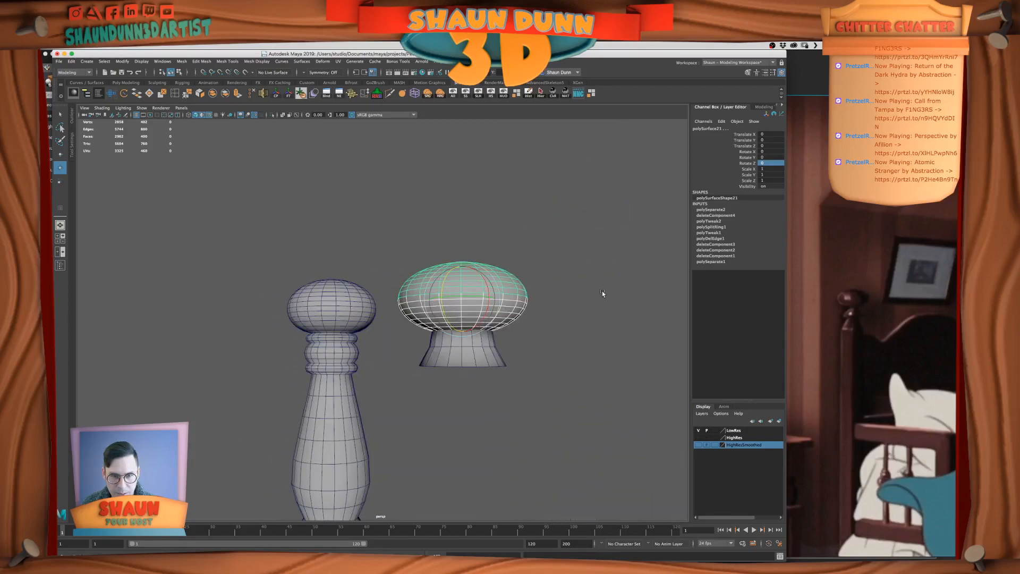
click(211, 93)
Merge all vertices of the combined knob to weld the seam, and check it with the smooth preview
alt+drag(472, 278, 496, 284)
alt+right_drag(496, 285, 565, 297)
alt+middle_drag(565, 296, 517, 287)
right_drag(517, 289, 489, 291)
drag(322, 208, 645, 397)
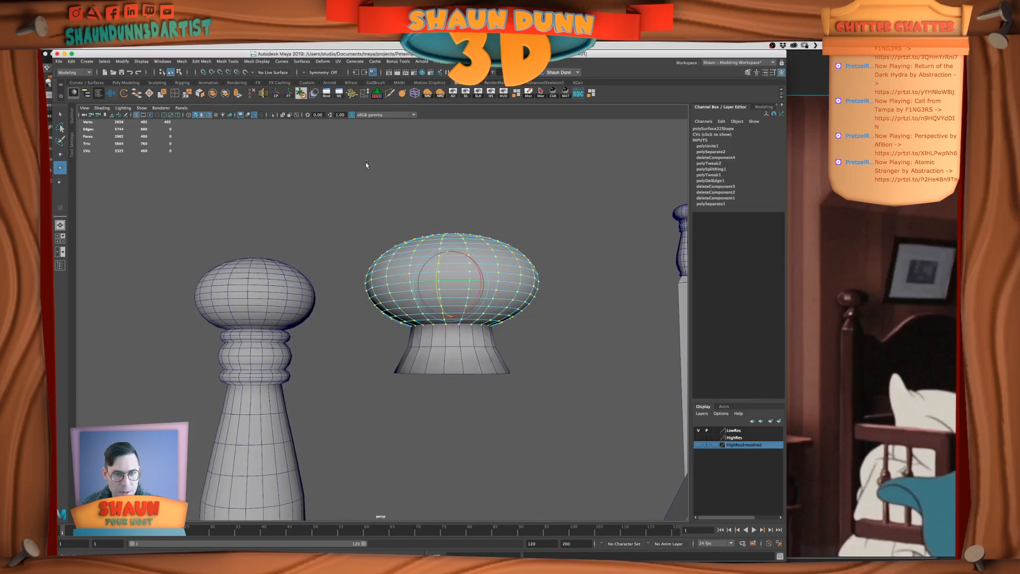
click(187, 94)
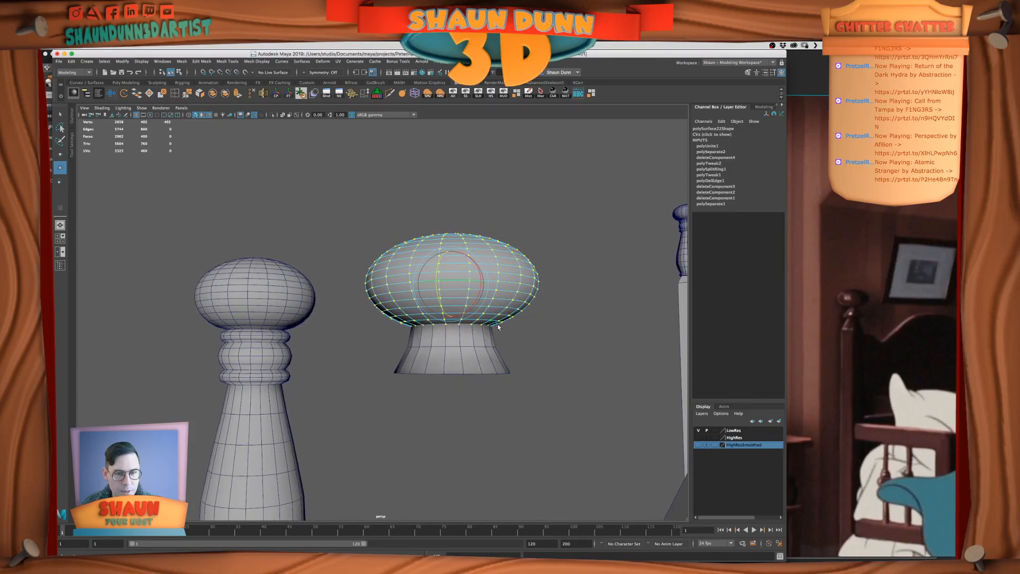
right_drag(496, 296, 501, 283)
key(3)
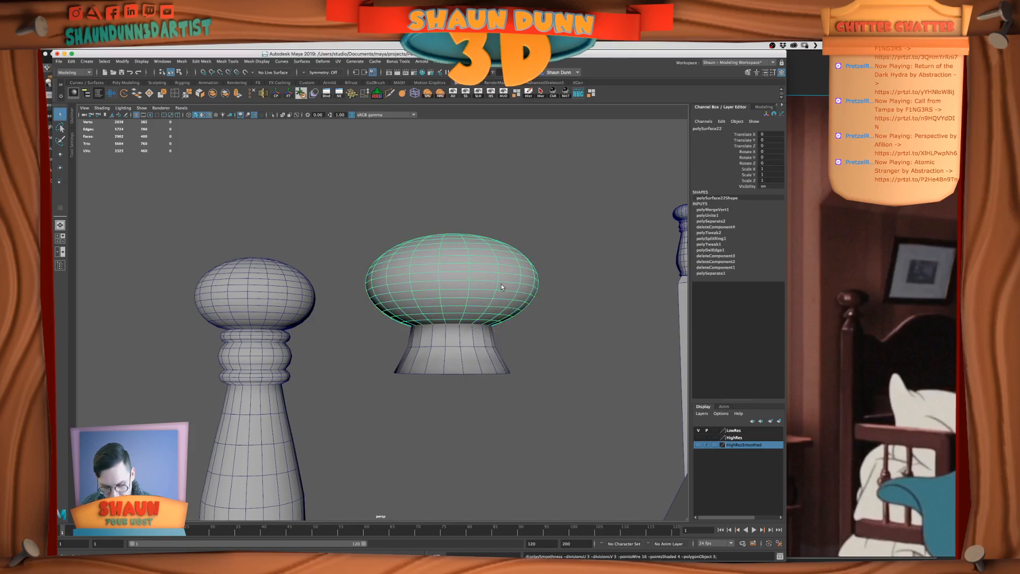
key(1)
Delete the two lowest rings of faces at the bottom of the rebuilt knob in the front view
key(space)
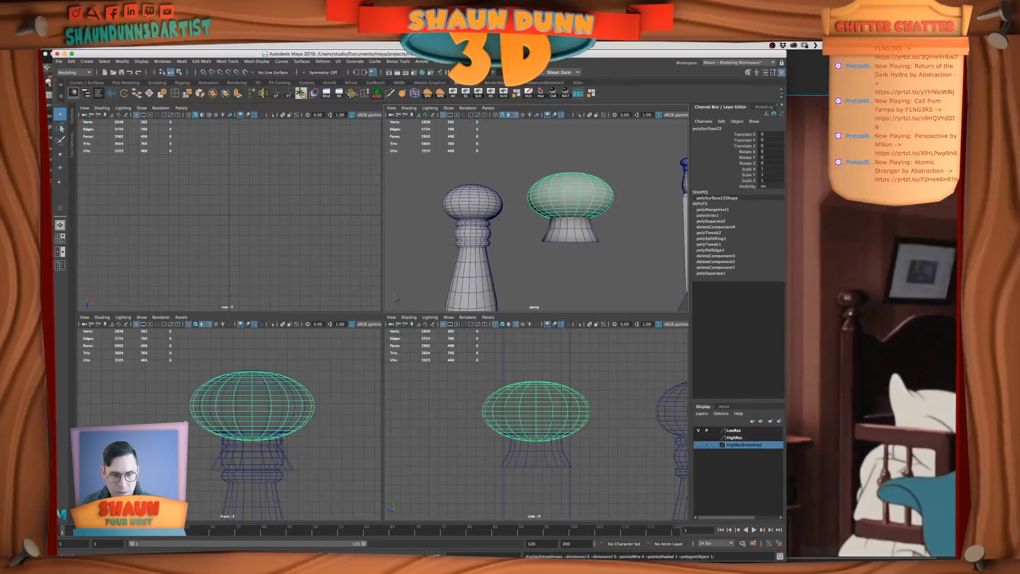
key(space)
right_drag(512, 332, 532, 361)
drag(564, 375, 361, 349)
key(Delete)
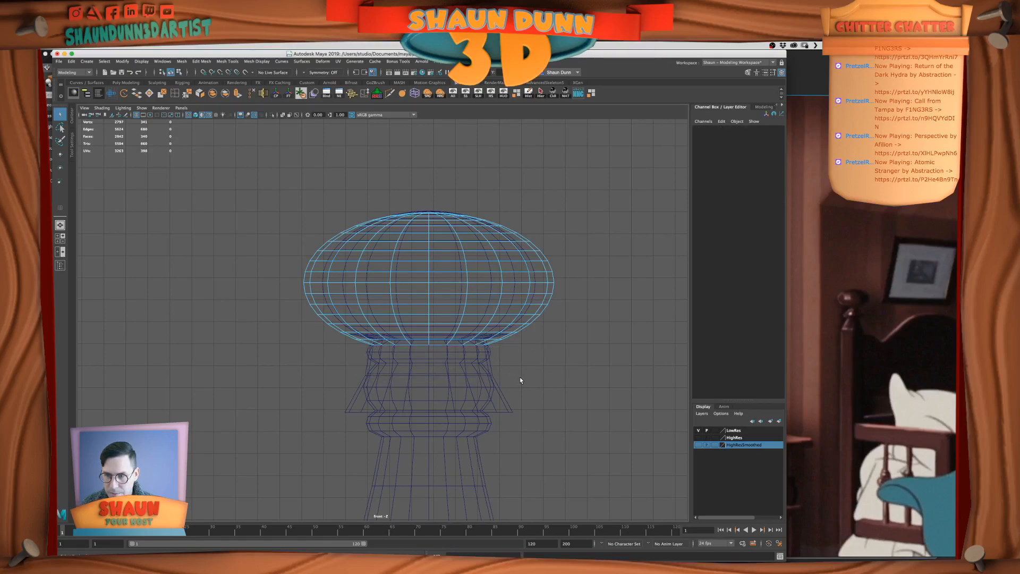
key(ctrl+z)
drag(542, 386, 375, 350)
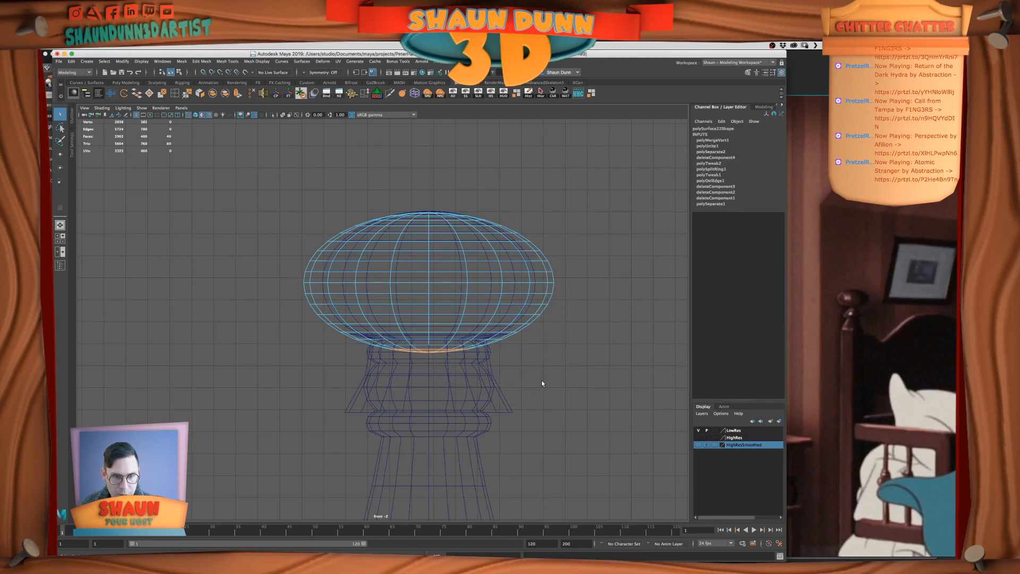
key(Delete)
right_drag(519, 351, 506, 290)
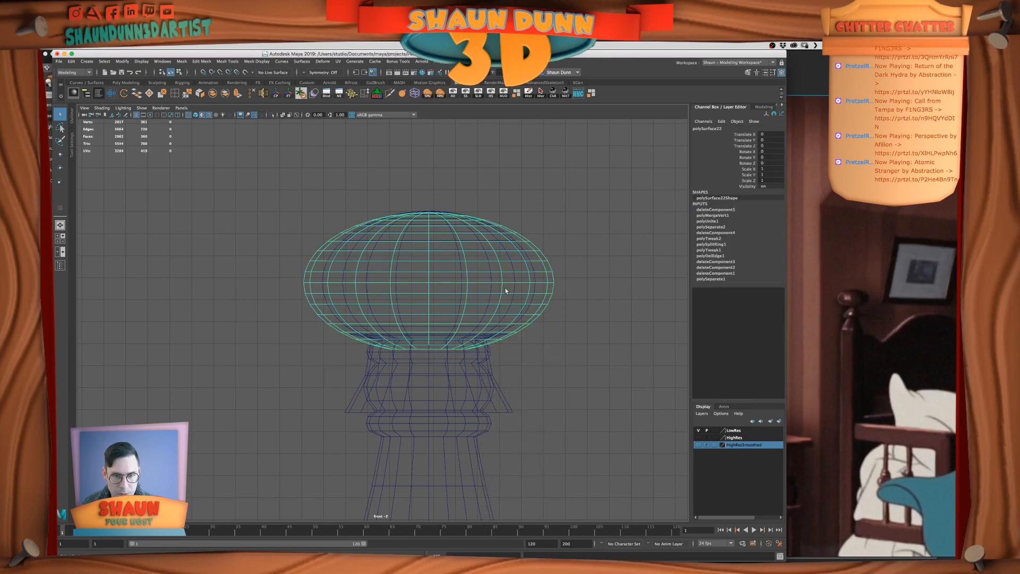
Move the separated neck piece slightly down along Y to sit beneath the rebuilt knob
click(489, 396)
key(w)
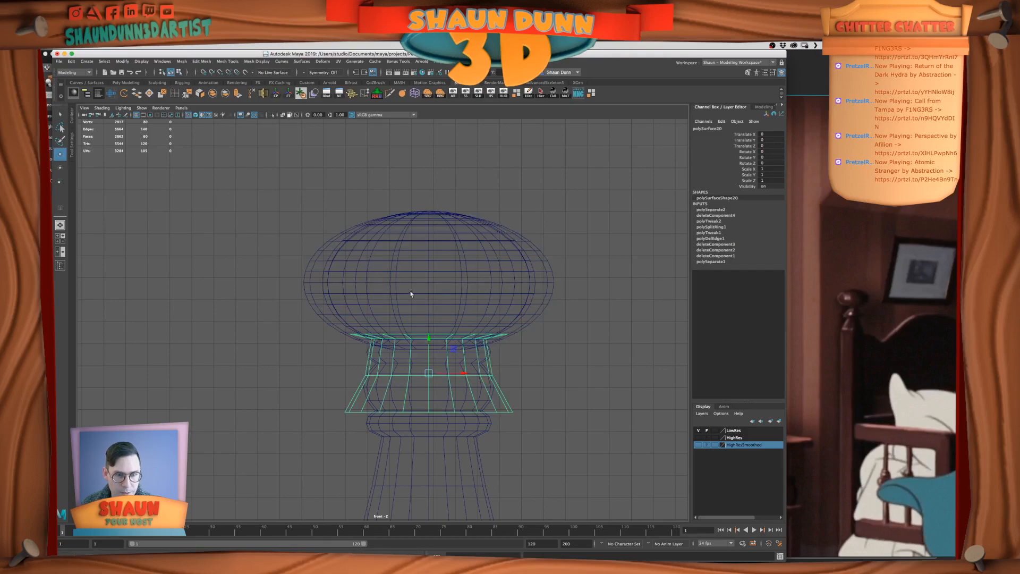
drag(431, 341, 429, 354)
right_drag(385, 345, 385, 359)
drag(306, 318, 345, 325)
right_drag(378, 354, 411, 346)
Delete the flared ring of faces at the top of the neck piece
click(500, 404)
mouse_move(500, 364)
right_down()
mouse_move(478, 365)
mouse_move(501, 384)
right_up()
drag(211, 256, 574, 347)
key(Delete)
right_drag(465, 365, 495, 354)
Scale the open edge loop at the top of the neck piece inward to narrow it beneath the knob
key(space)
key(space)
alt+drag(565, 281, 558, 278)
right_drag(455, 340, 456, 320)
double_click(421, 325)
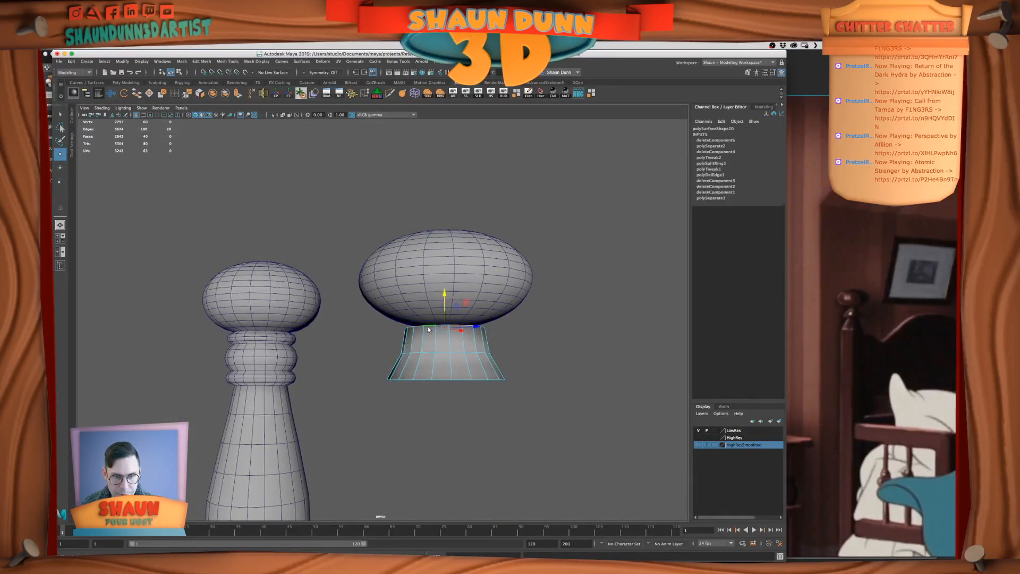
key(w)
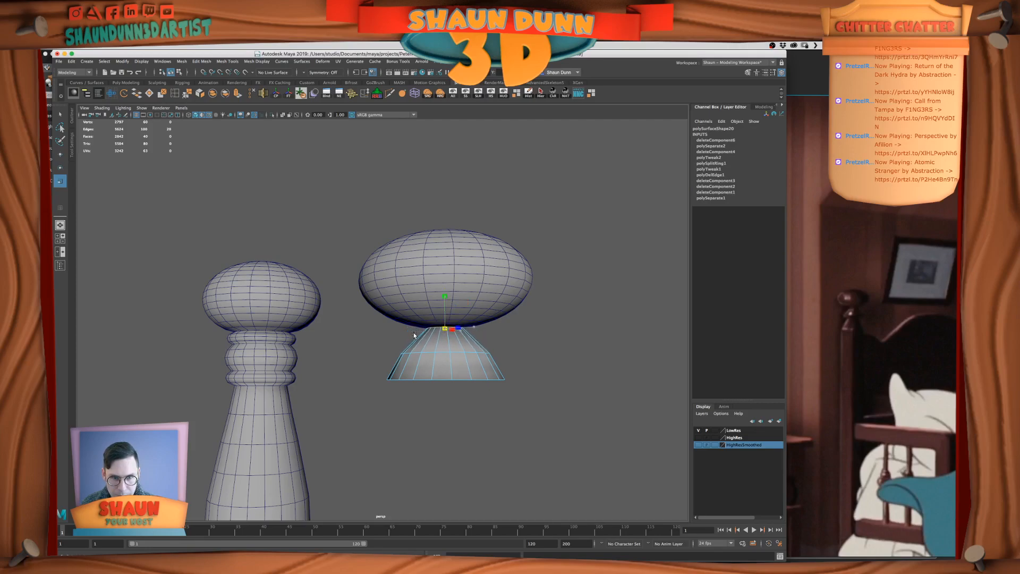
Combine the knob and the neck piece into a single mesh
key(f)
scroll(486, 347, down, 10)
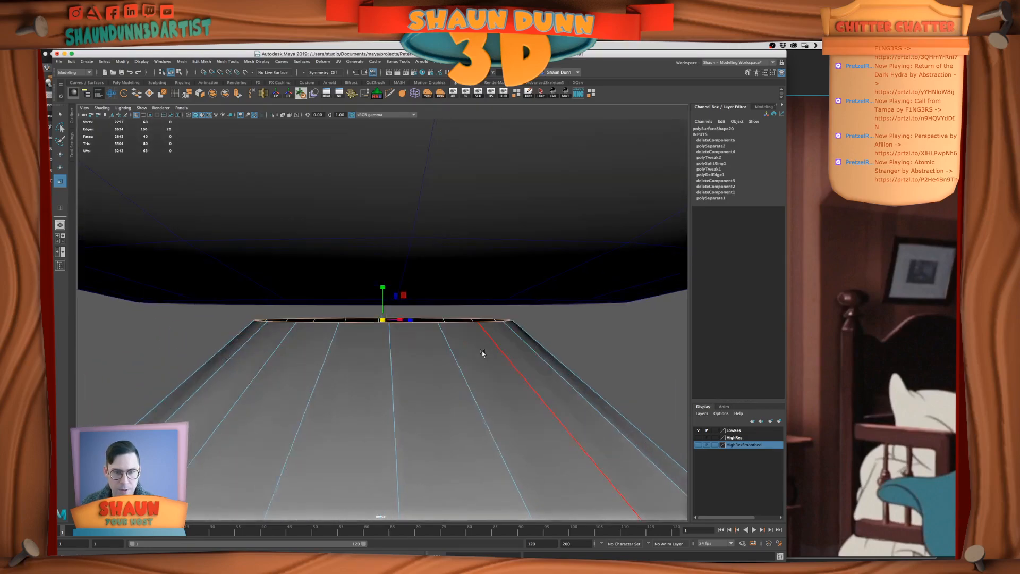
alt+drag(483, 342, 435, 317)
right_drag(436, 312, 400, 309)
shift+click(457, 274)
Bridge the open border edges between the knob's underside and the top of the neck
double_click(401, 308)
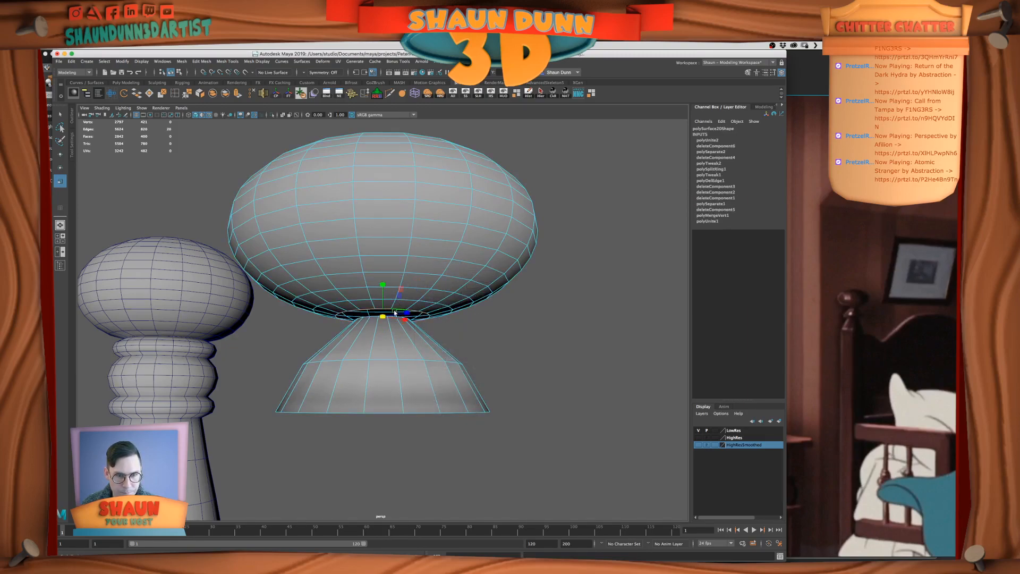
key(q)
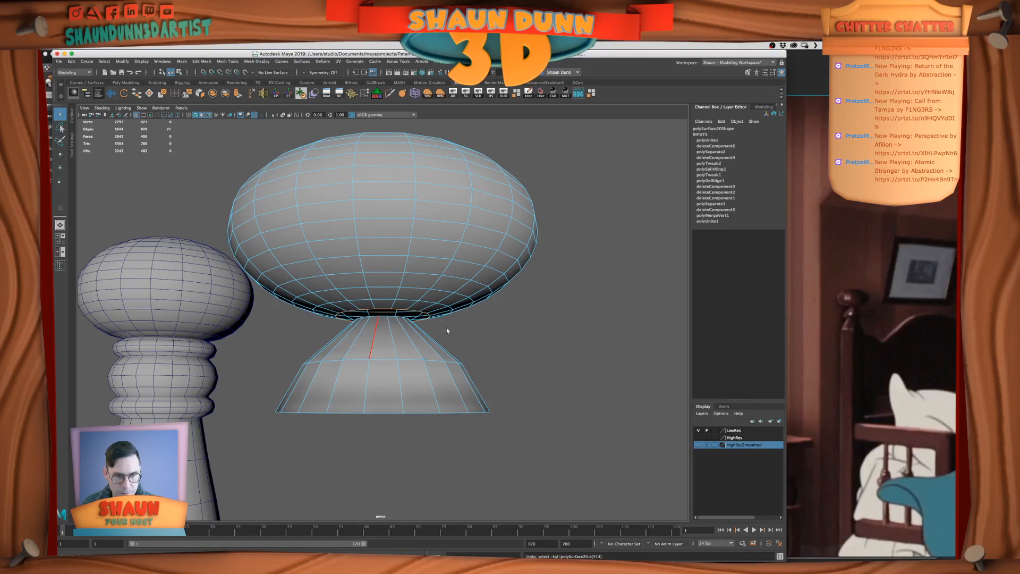
shift+double_click(375, 317)
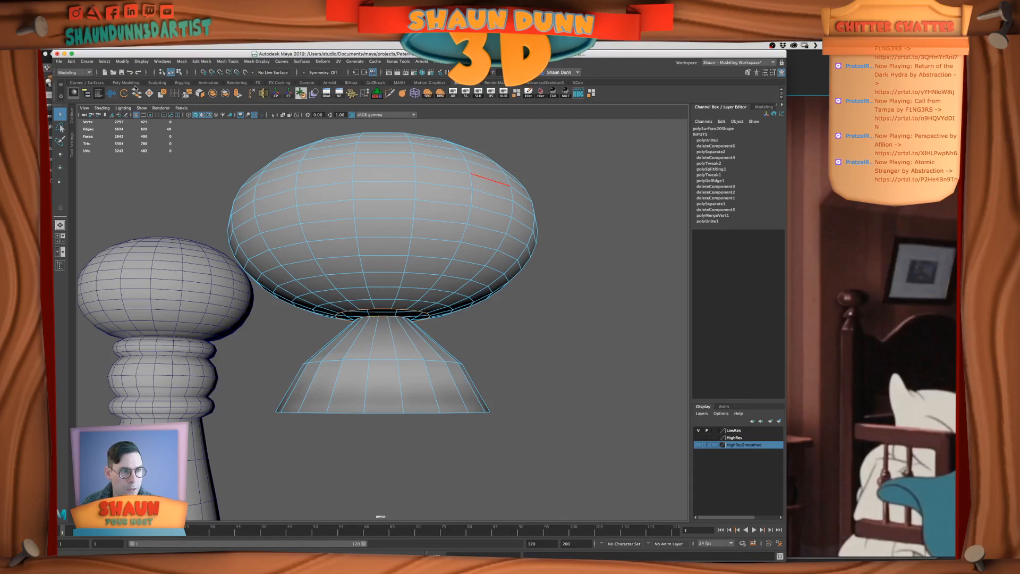
click(137, 93)
alt+drag(403, 298, 409, 338)
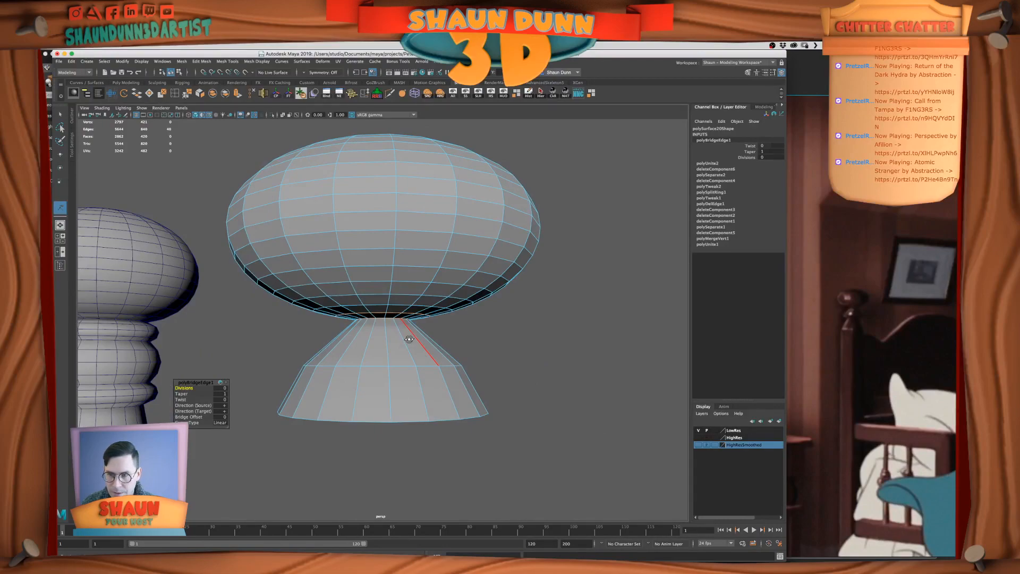
Select the edge loop where the neck meets the knob and scale it slightly wider
right_drag(409, 339, 407, 321)
double_click(392, 319)
double_click(388, 321)
scroll(418, 330, up, 2)
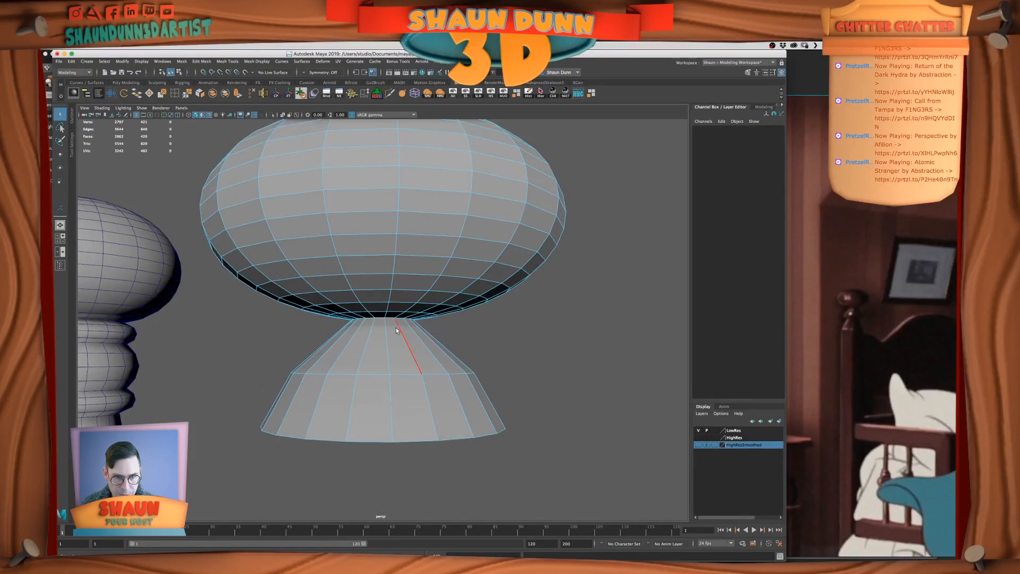
right_drag(437, 352, 471, 340)
alt+drag(472, 340, 403, 328)
scroll(466, 345, up, 3)
scroll(466, 345, down, 3)
scroll(405, 327, up, 5)
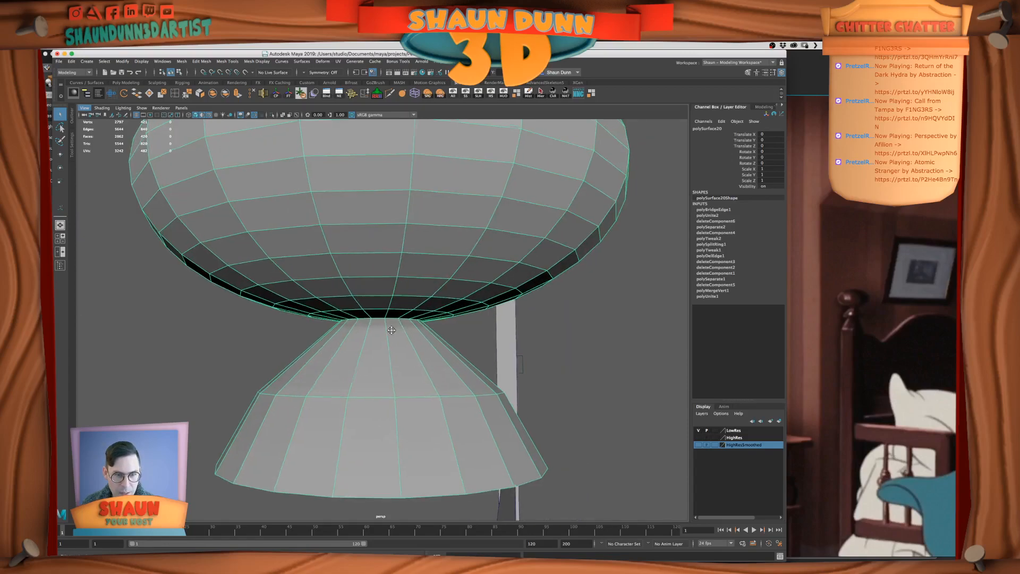
right_drag(385, 333, 384, 316)
click(362, 328)
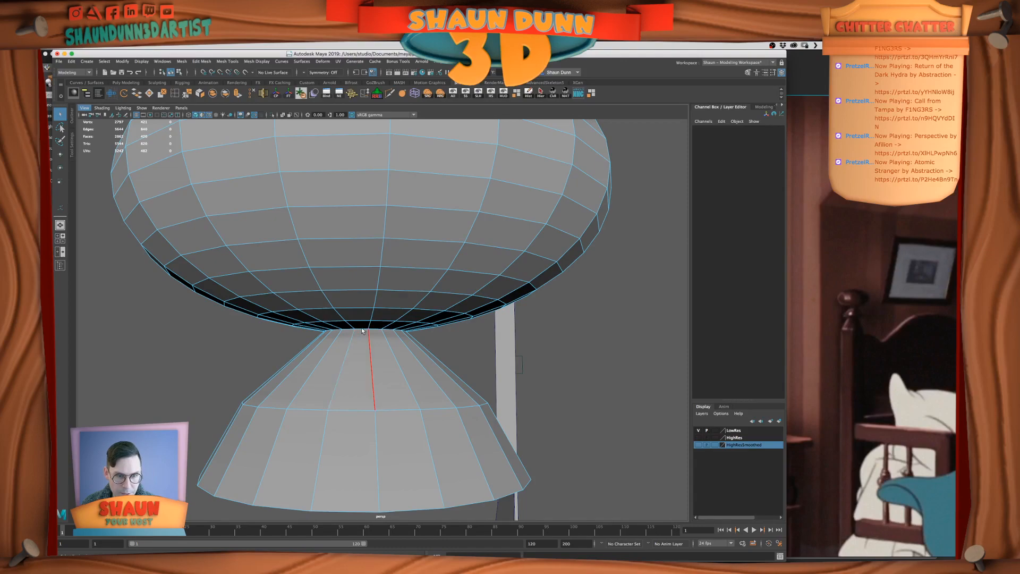
double_click(362, 331)
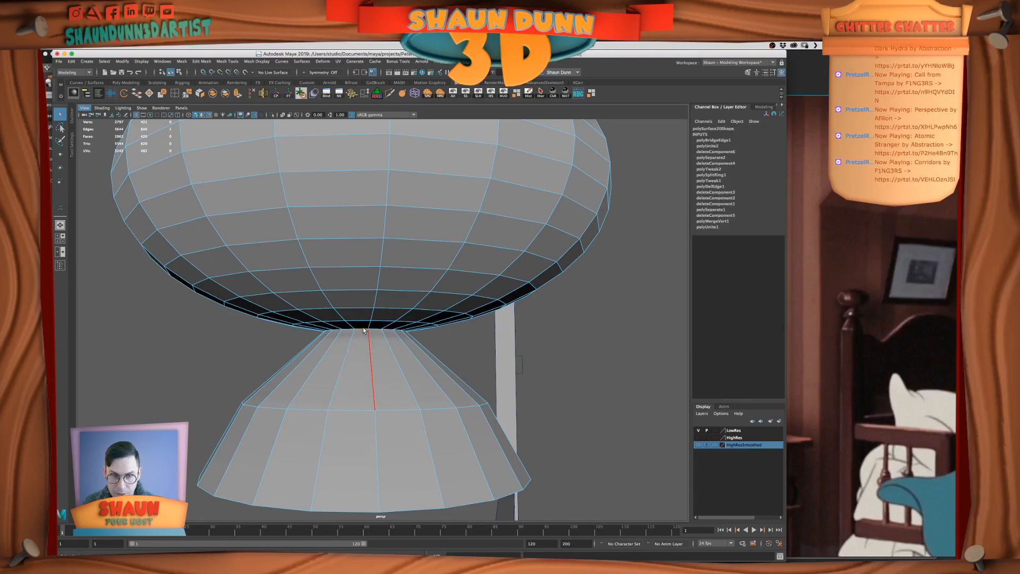
double_click(358, 329)
double_click(362, 328)
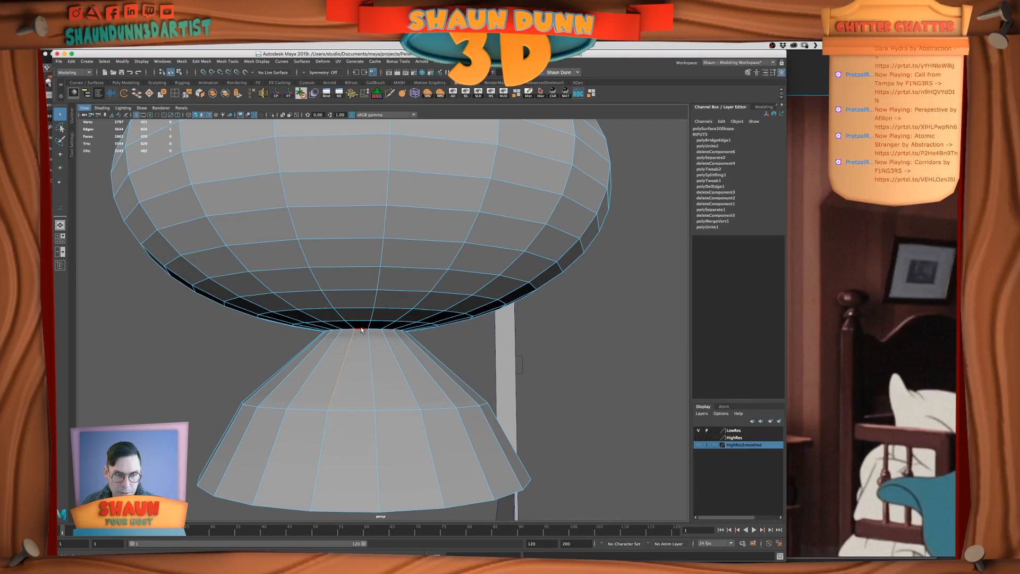
key(w)
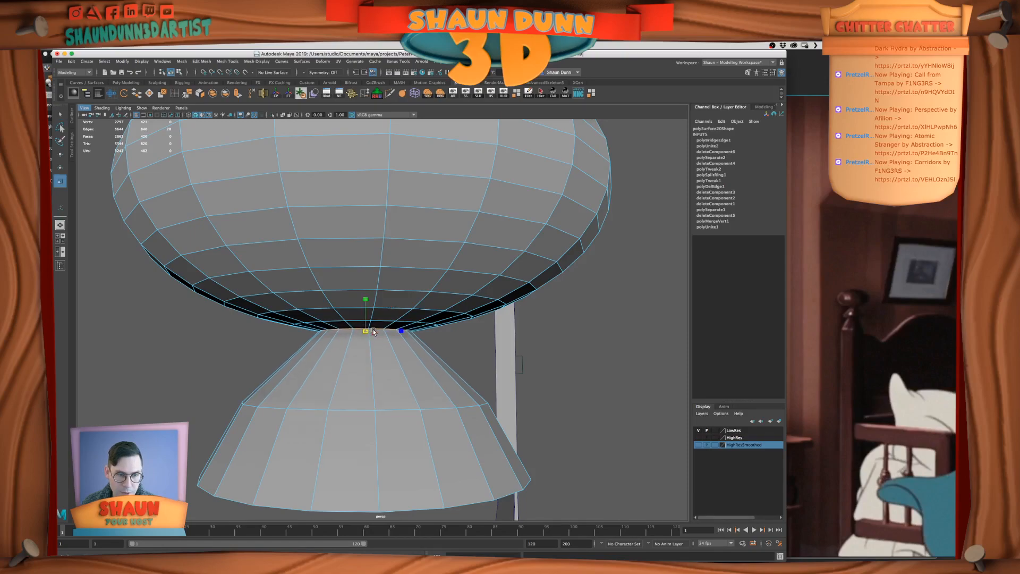
key(w)
Try to move the edge loop at the neck and knob junction slightly down along Y
drag(366, 296, 367, 304)
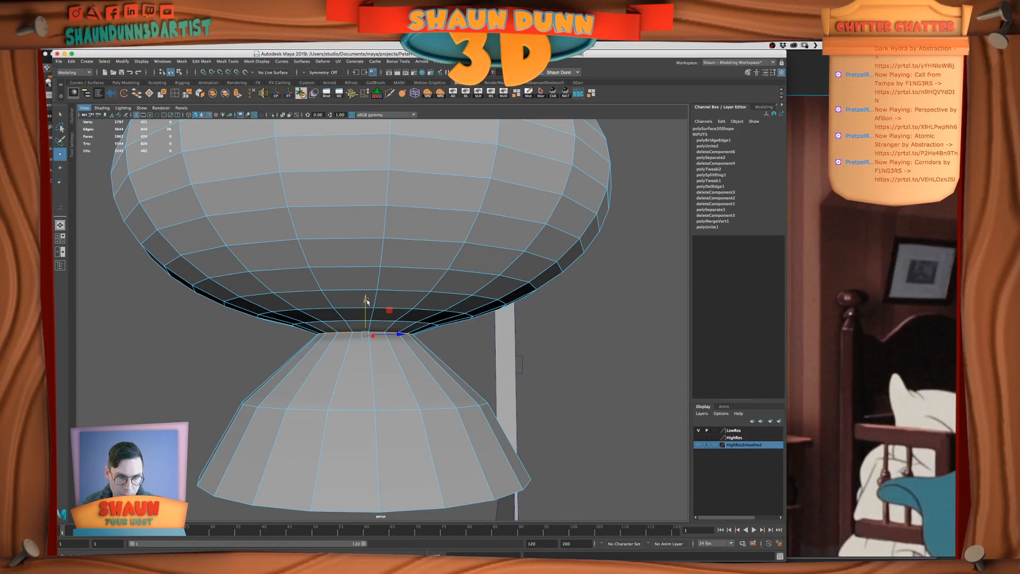
key(ctrl+z)
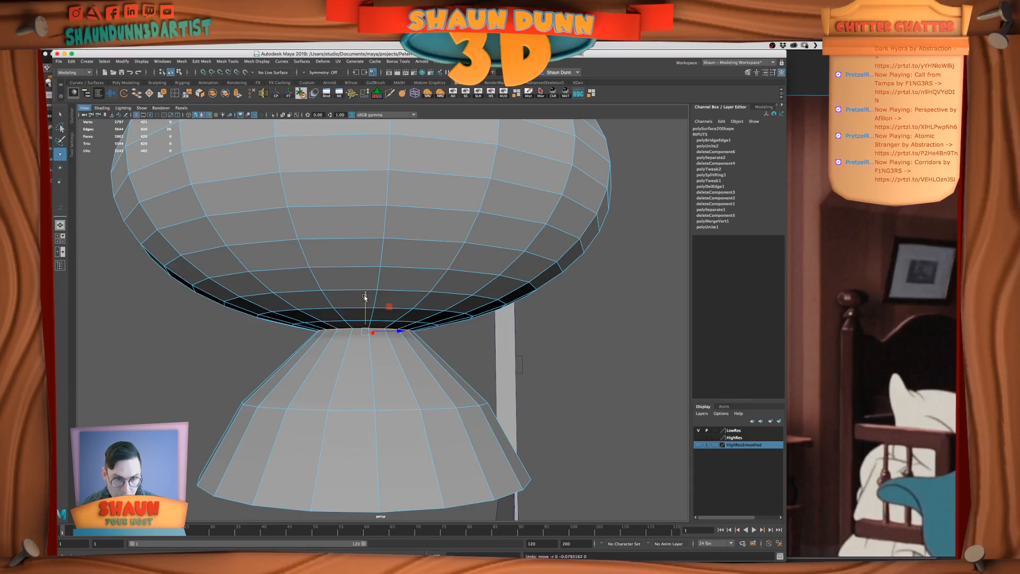
alt+middle_drag(371, 339, 385, 316)
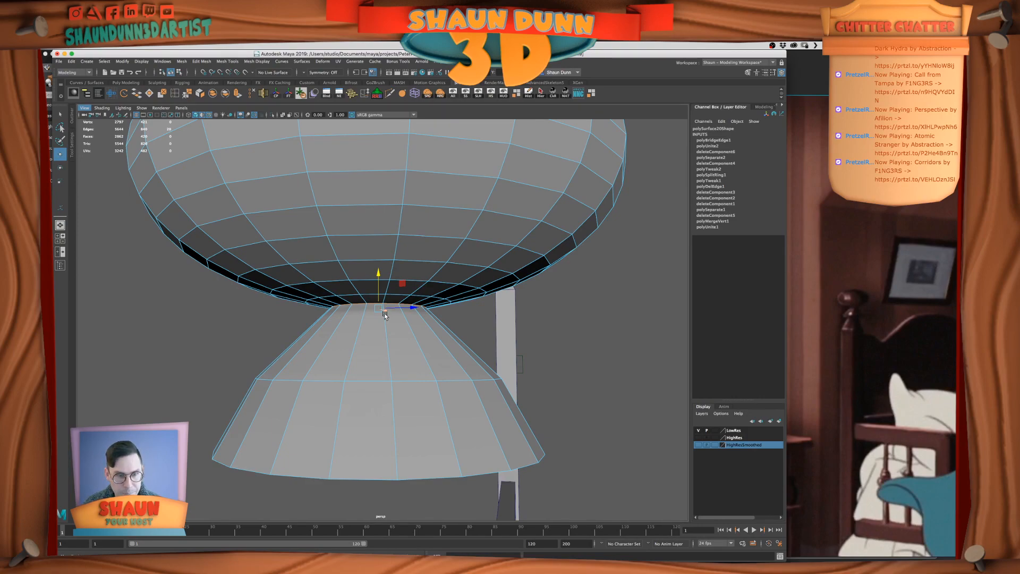
alt+drag(397, 319, 398, 321)
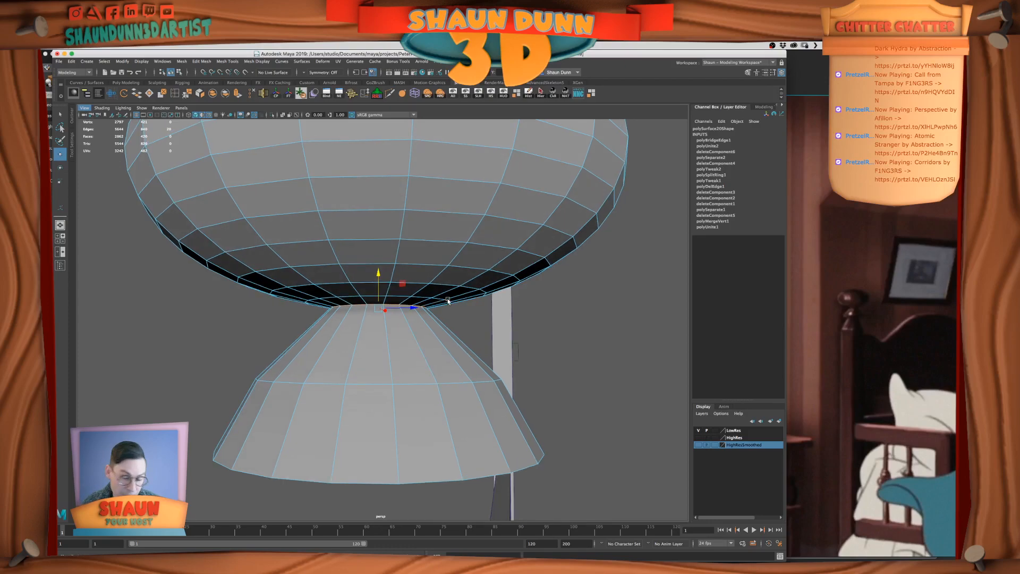
Scale the neck's middle edge loop inward so the neck stays slim before flaring out
alt+drag(444, 328, 442, 336)
double_click(378, 391)
key(r)
drag(381, 386, 323, 400)
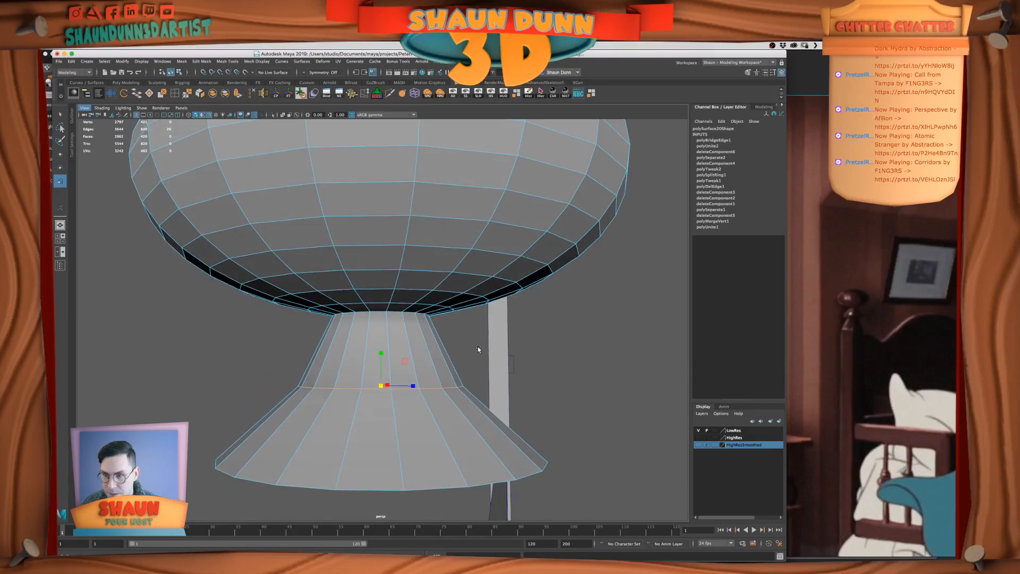
scroll(434, 358, down, 5)
right_drag(421, 365, 380, 364)
Raise the middle and bottom vertex rings of the neck along Y to shorten it
drag(239, 379, 472, 458)
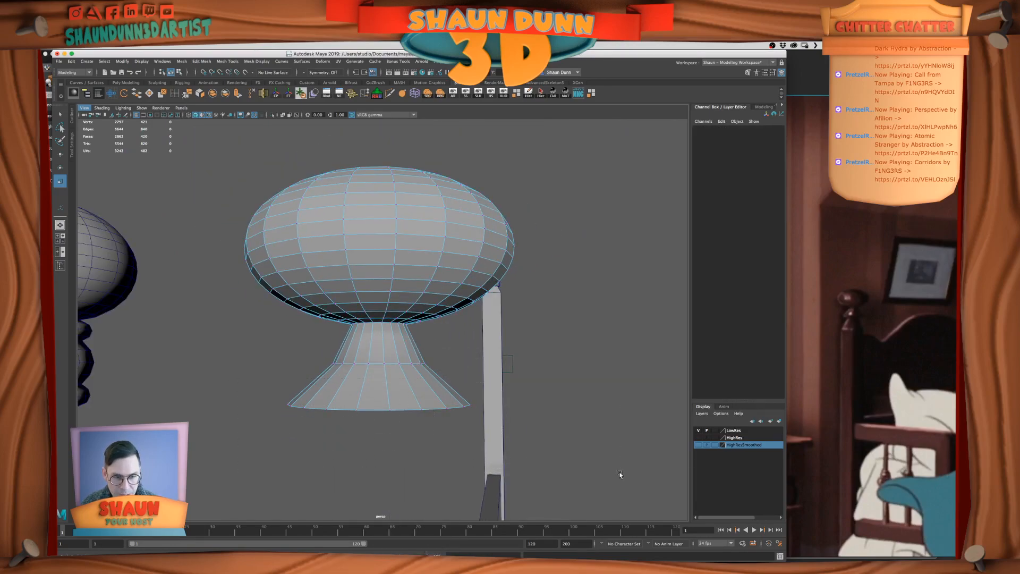
key(w)
click(380, 361)
key(super+z)
drag(260, 376, 623, 481)
drag(380, 369, 380, 357)
drag(285, 333, 534, 386)
drag(386, 339, 385, 329)
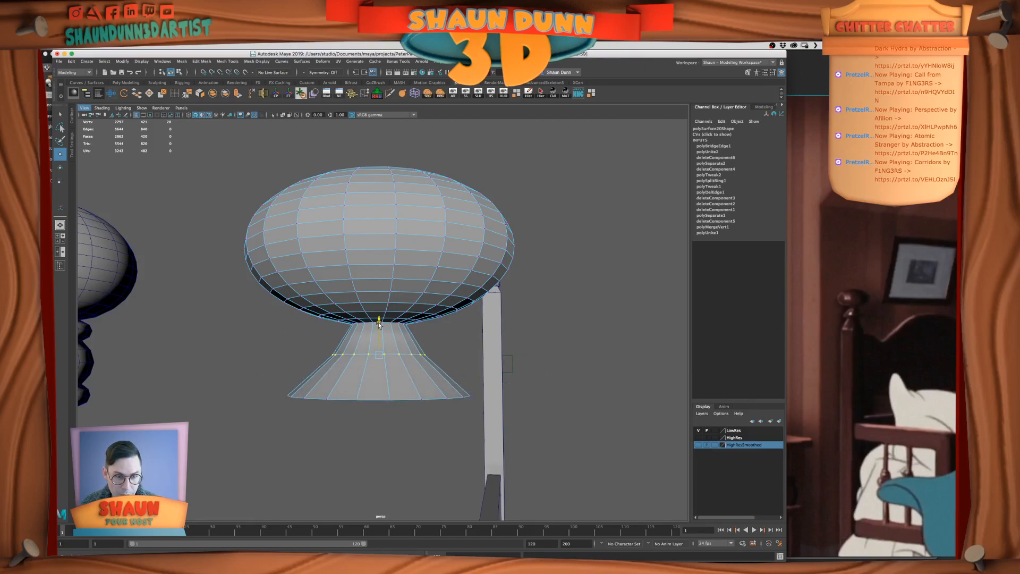
drag(249, 386, 686, 455)
drag(378, 362, 380, 364)
right_drag(384, 362, 383, 346)
Examine the flared neck's profile beneath the knob from several angles
double_click(376, 358)
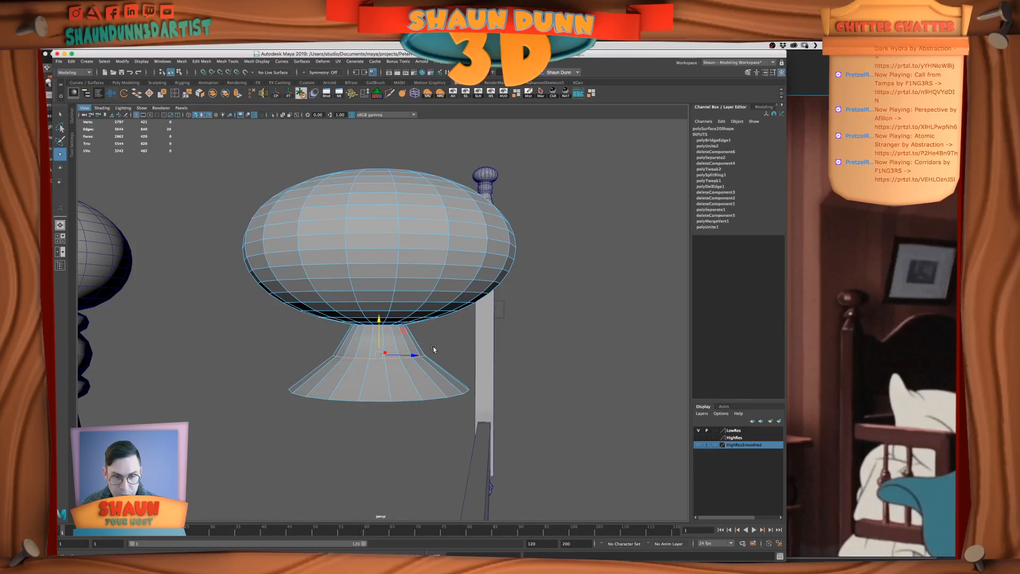
alt+drag(451, 386, 466, 357)
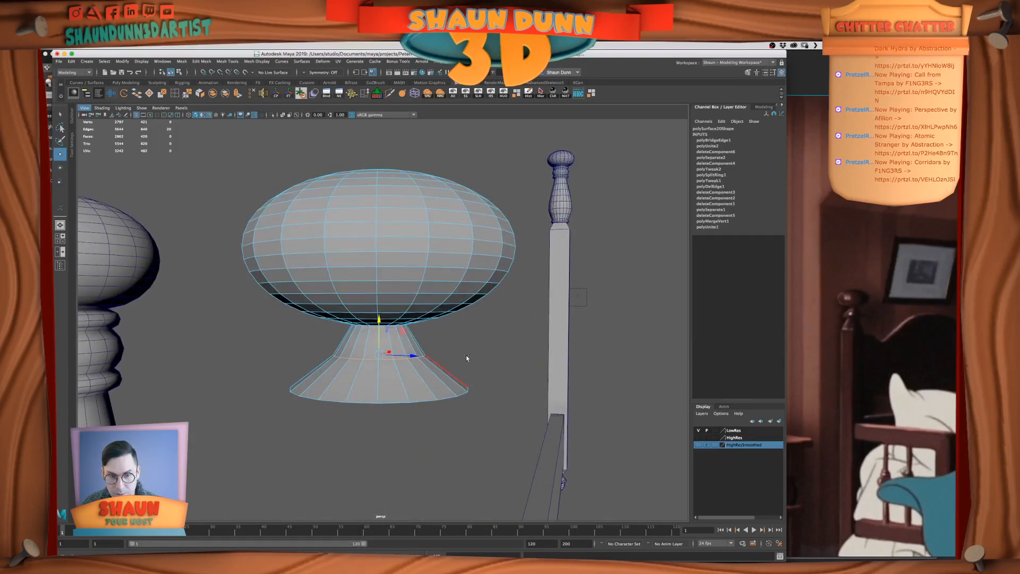
scroll(463, 369, up, 2)
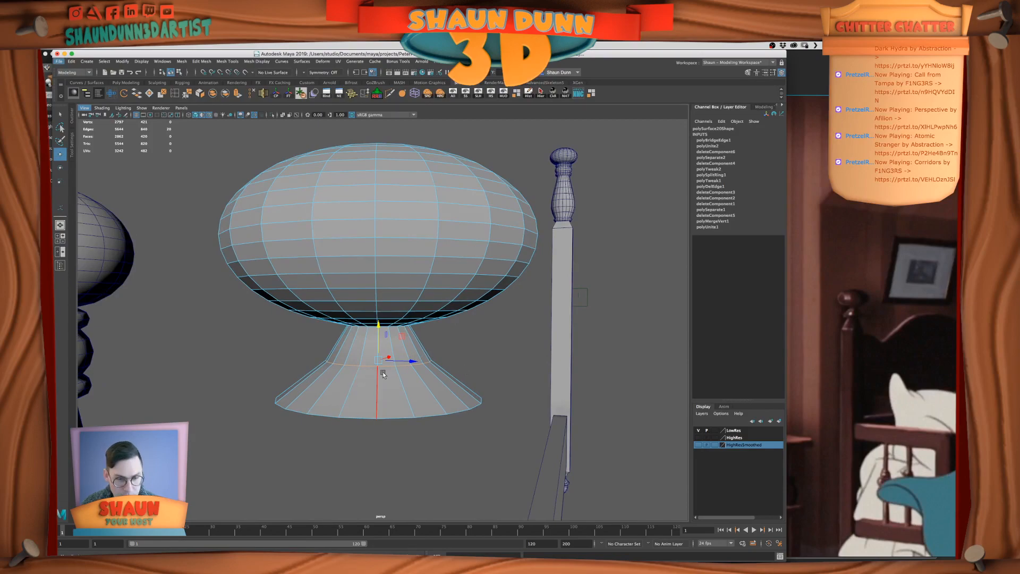
alt+drag(386, 383, 365, 388)
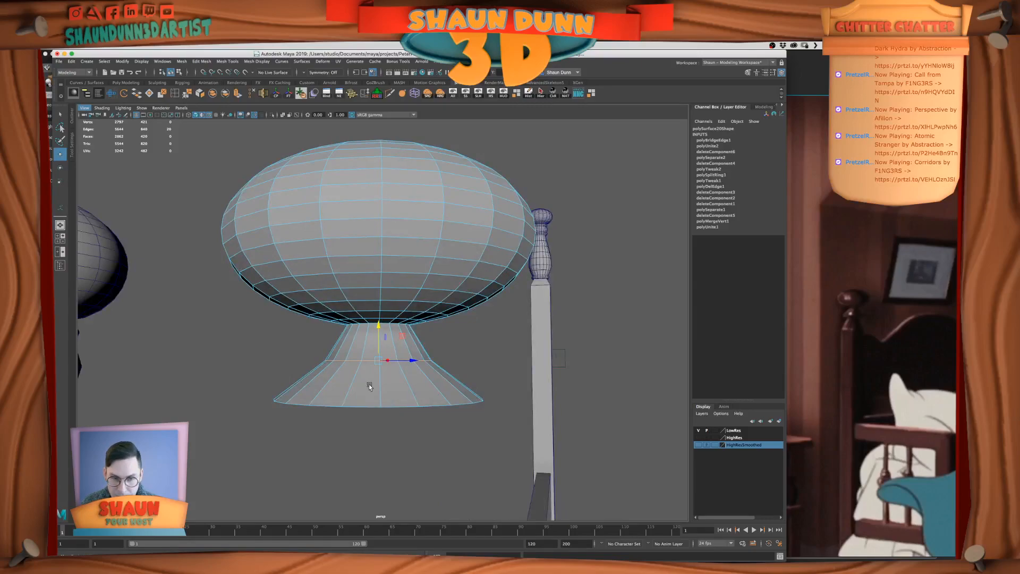
alt+drag(429, 360, 392, 395)
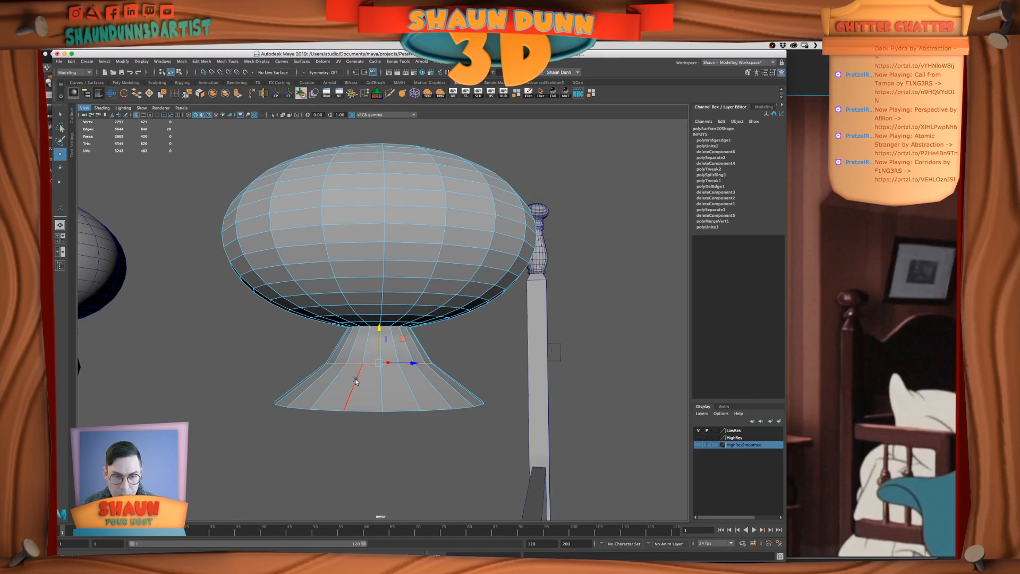
alt+drag(355, 381, 362, 386)
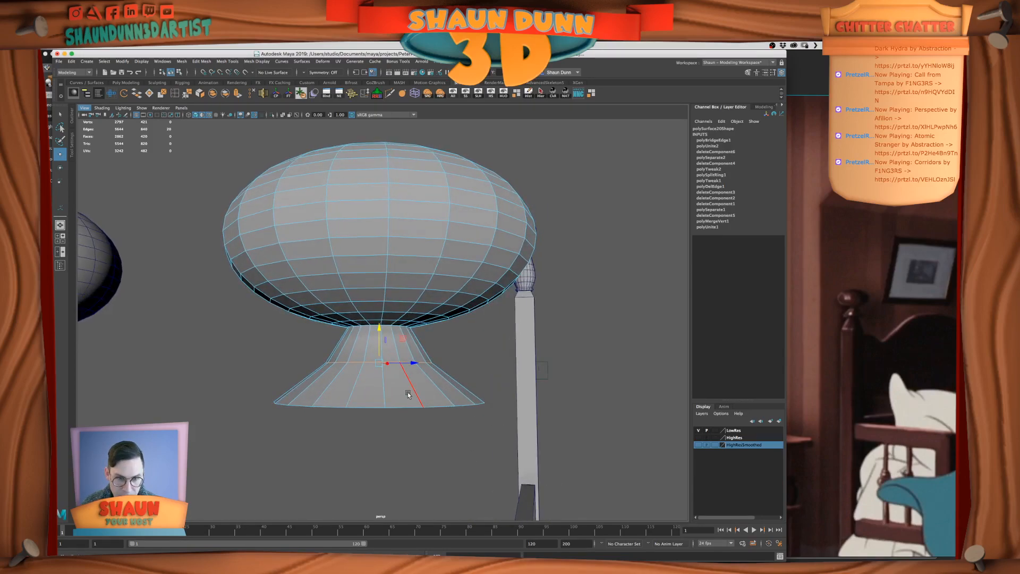
alt+drag(408, 393, 409, 393)
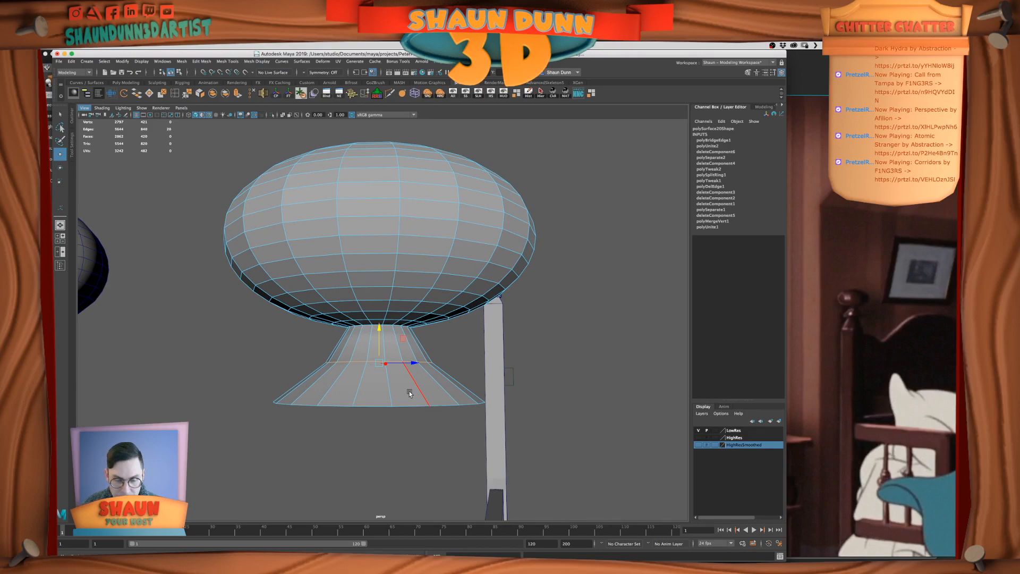
alt+drag(429, 389, 424, 383)
Raise the neck's bottom edge loop along Y to flatten the flare, and nudge the middle loop slightly up
right_click(418, 364)
click(418, 344)
double_click(399, 402)
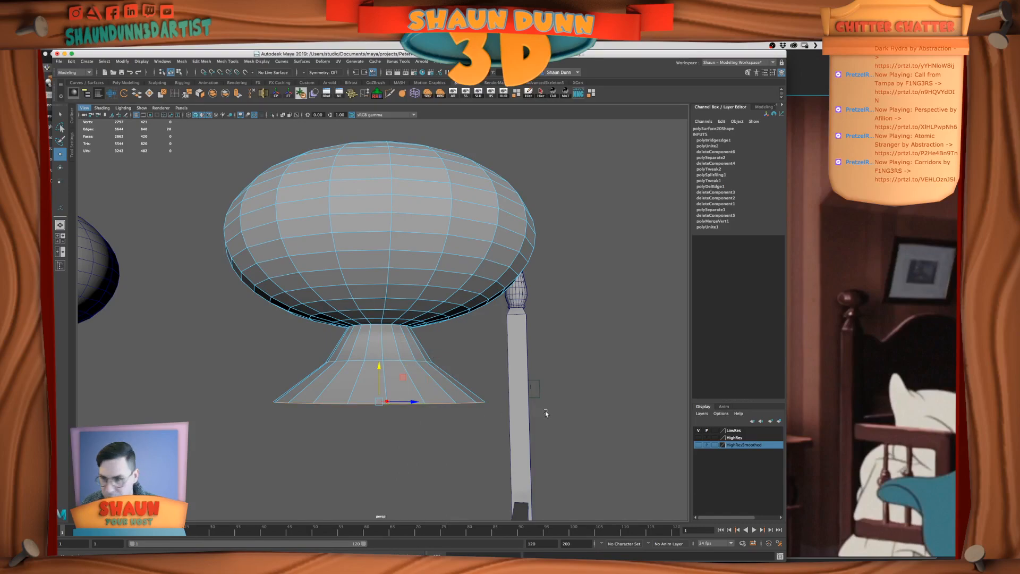
drag(379, 367, 382, 321)
double_click(380, 360)
key(r)
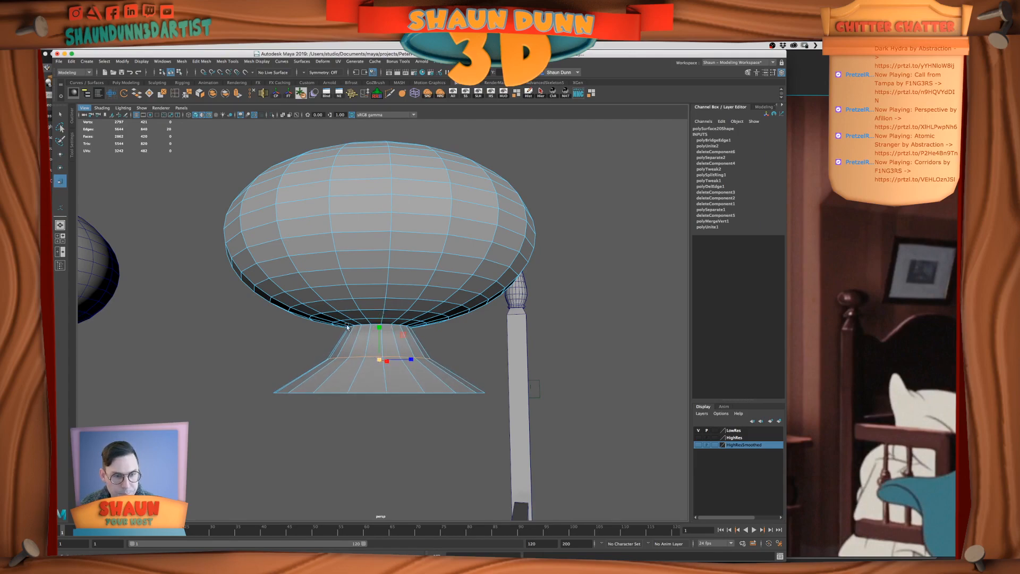
Extrude the neck's bottom edge loop straight down about 1.1 units in world Y to form a vertical rim
right_drag(330, 372, 355, 393)
double_click(355, 393)
click(239, 95)
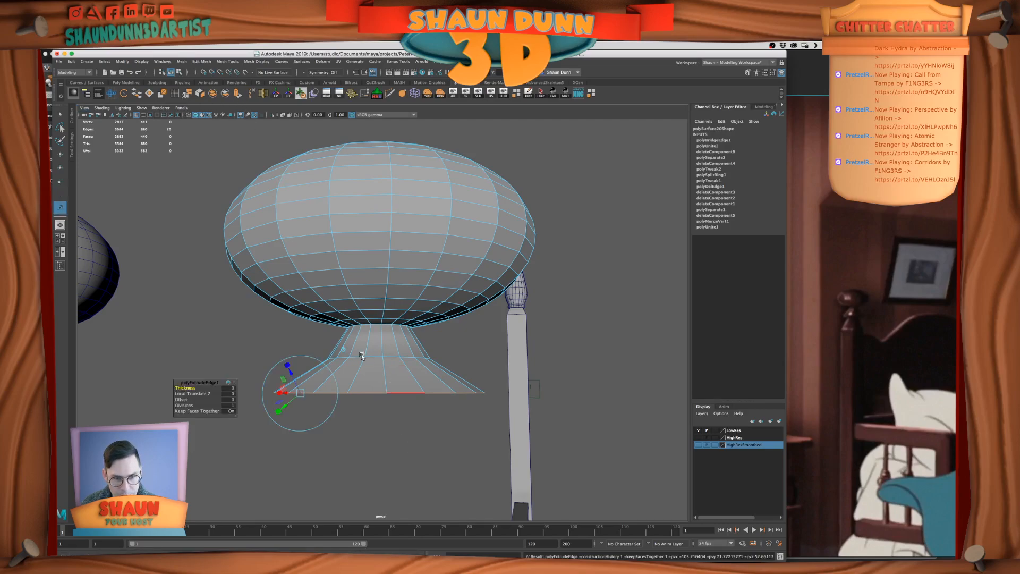
click(343, 350)
drag(381, 370, 382, 415)
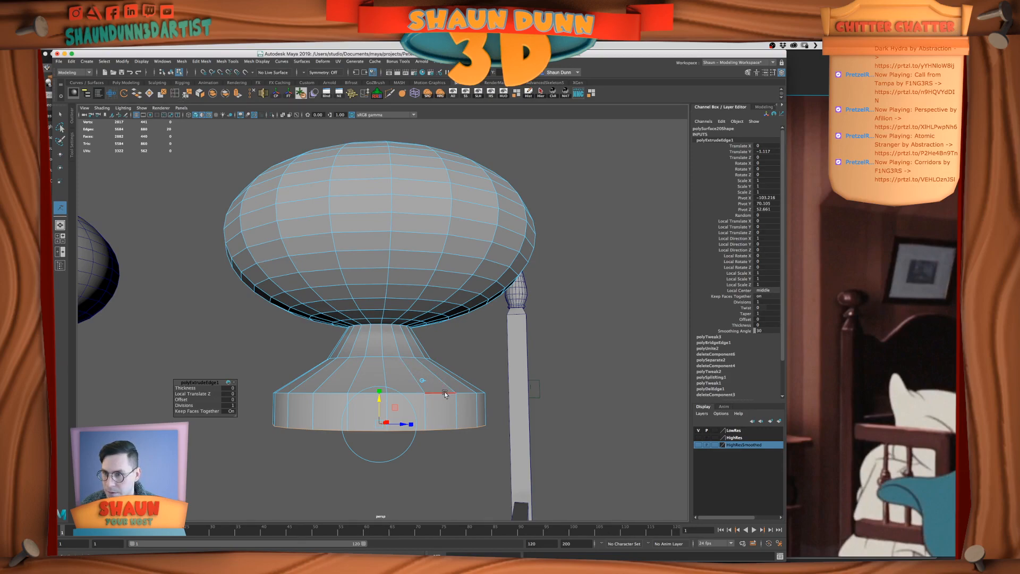
Insert an edge loop around the vertical rim and scale it outward to make the rim bulge
click(175, 93)
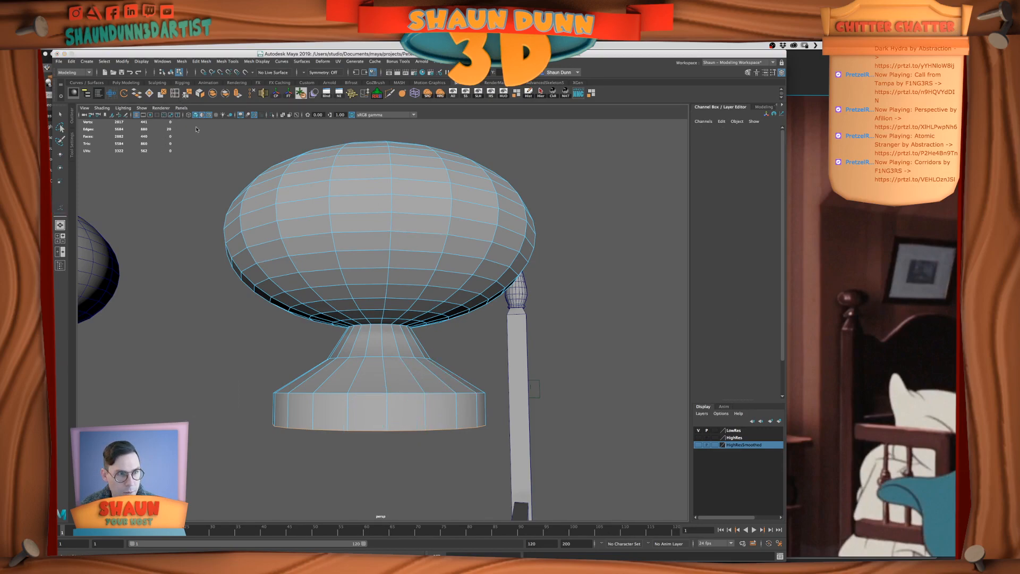
click(425, 414)
key(r)
drag(400, 409, 370, 416)
Scale the flared neck's lower vertices down slightly and raise them beneath the knob, comparing the shape with the film reference
scroll(399, 413, down, 5)
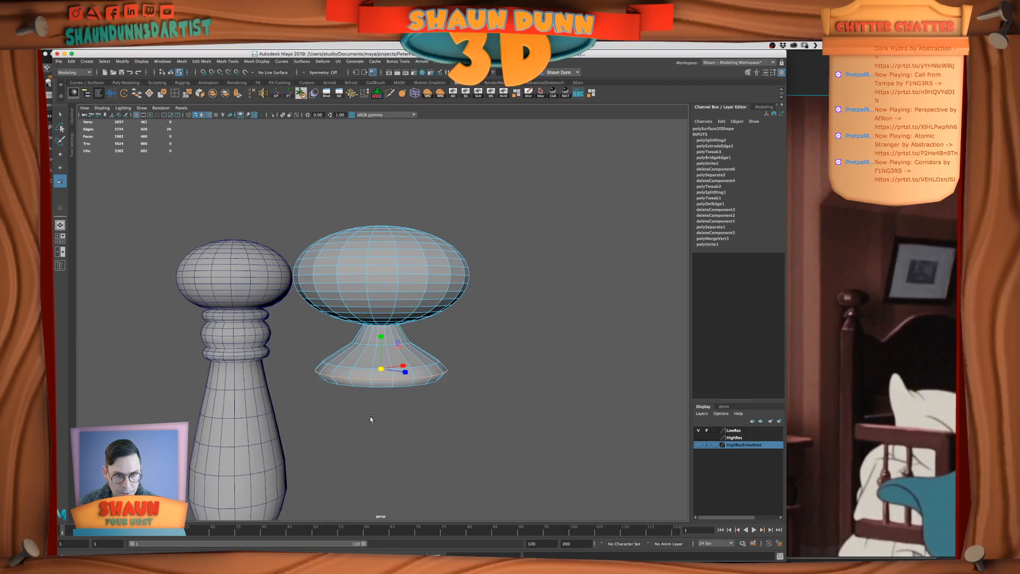
key(space)
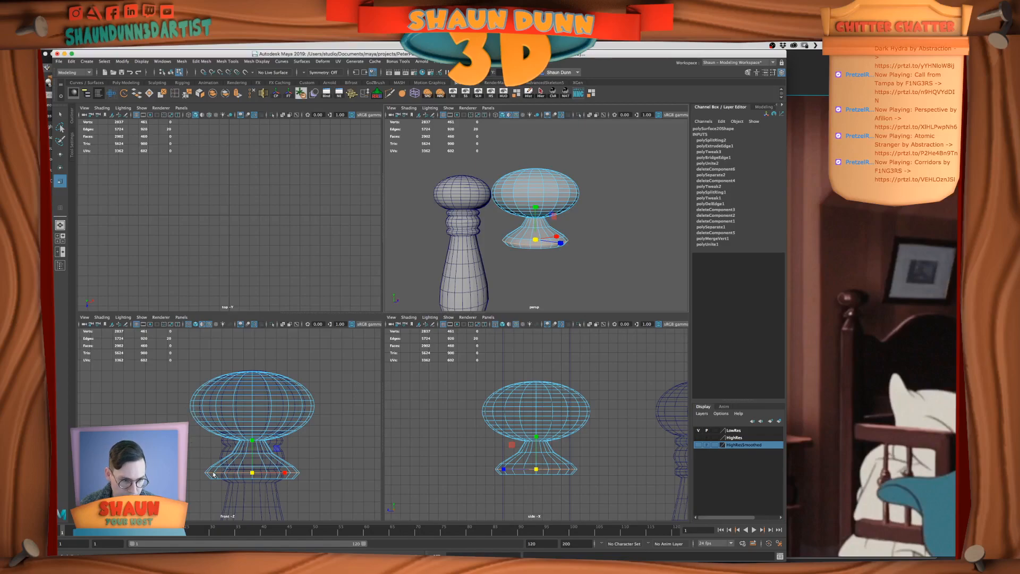
right_drag(264, 365, 230, 366)
drag(323, 484, 189, 451)
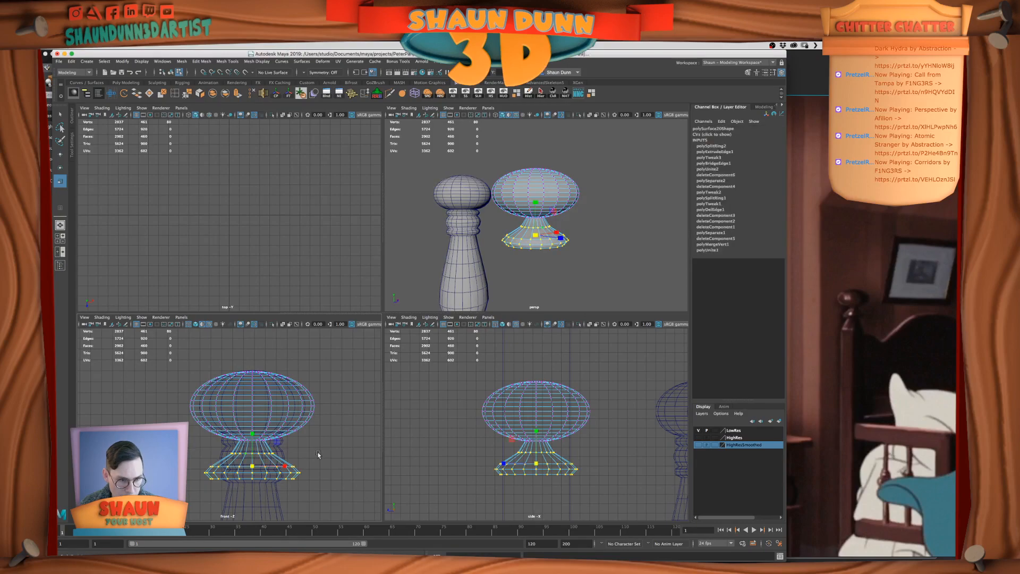
drag(261, 467, 253, 428)
key(w)
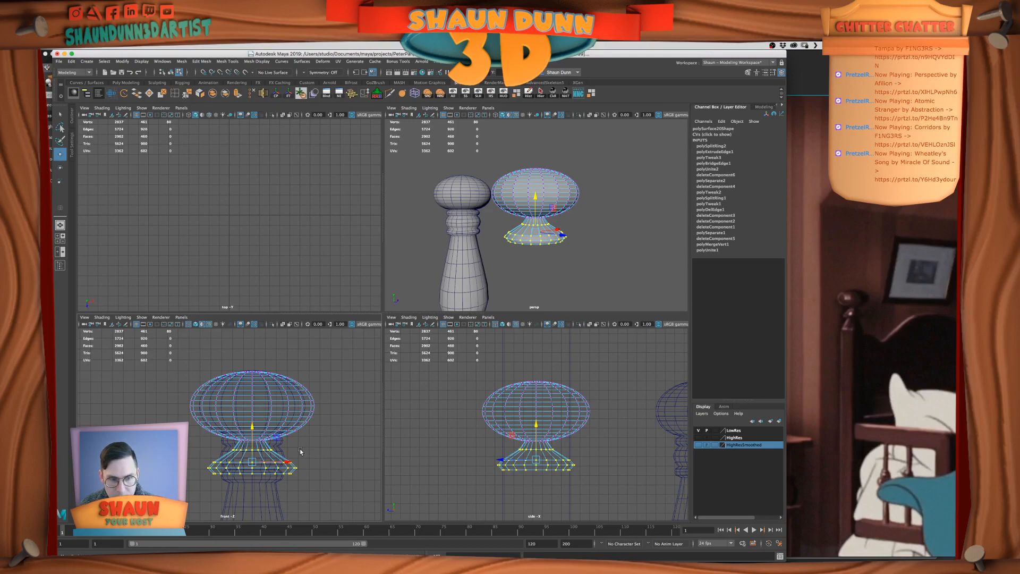
click(851, 313)
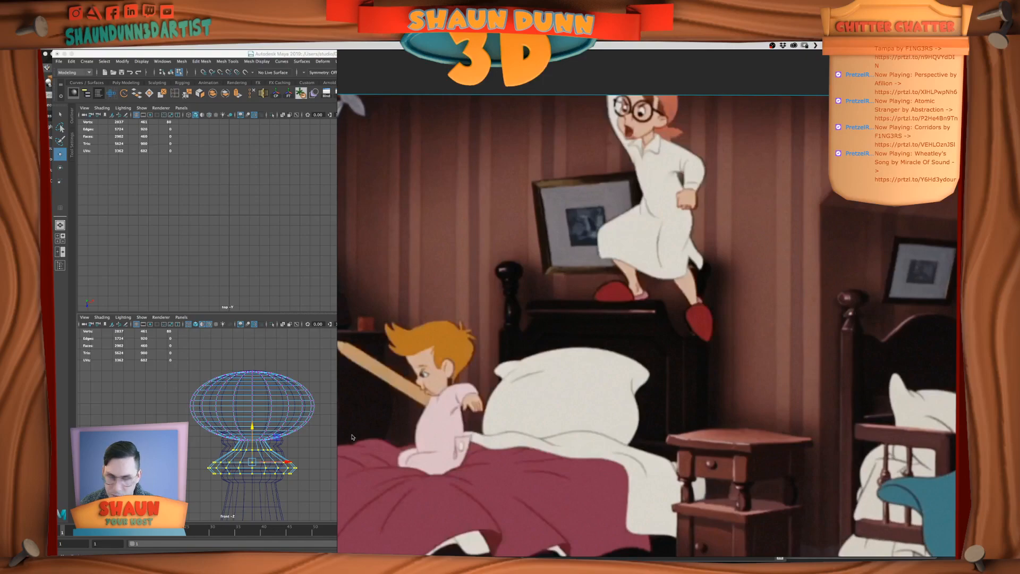
click(298, 443)
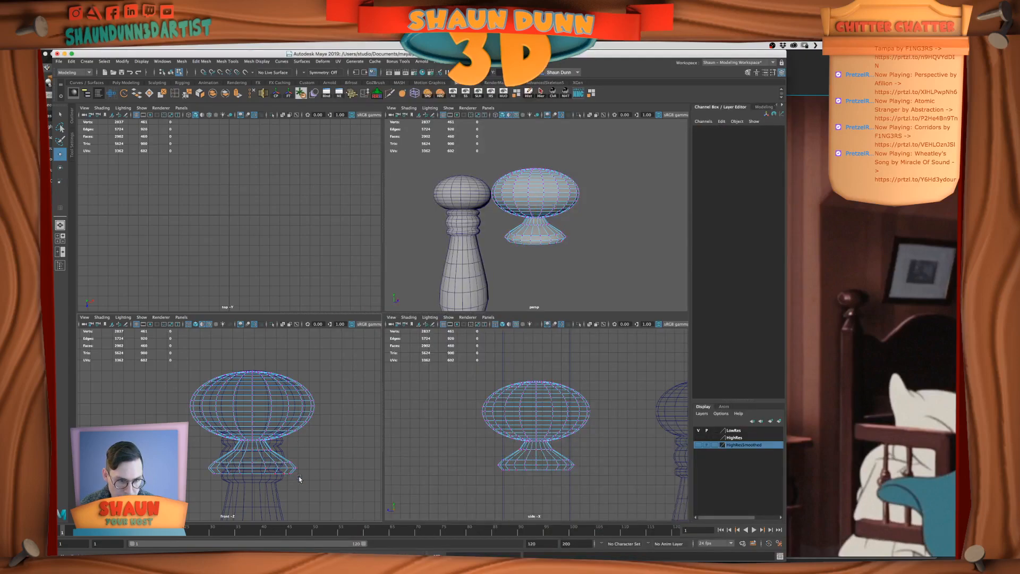
Duplicate the flared neck's faces as a separate mesh and select that copy
right_drag(282, 464, 351, 471)
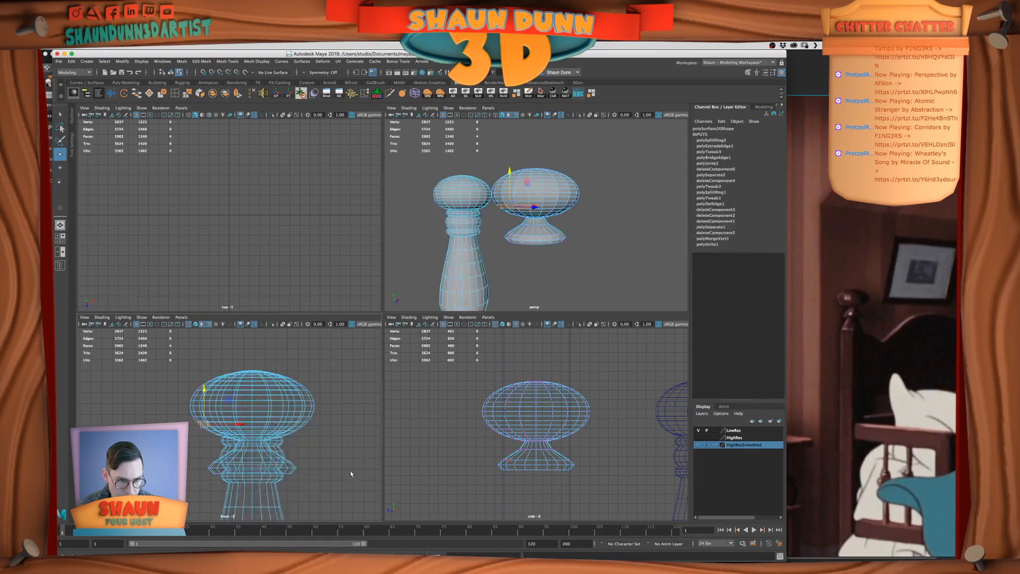
click(336, 462)
right_drag(359, 376, 367, 356)
click(541, 239)
right_drag(541, 238, 544, 257)
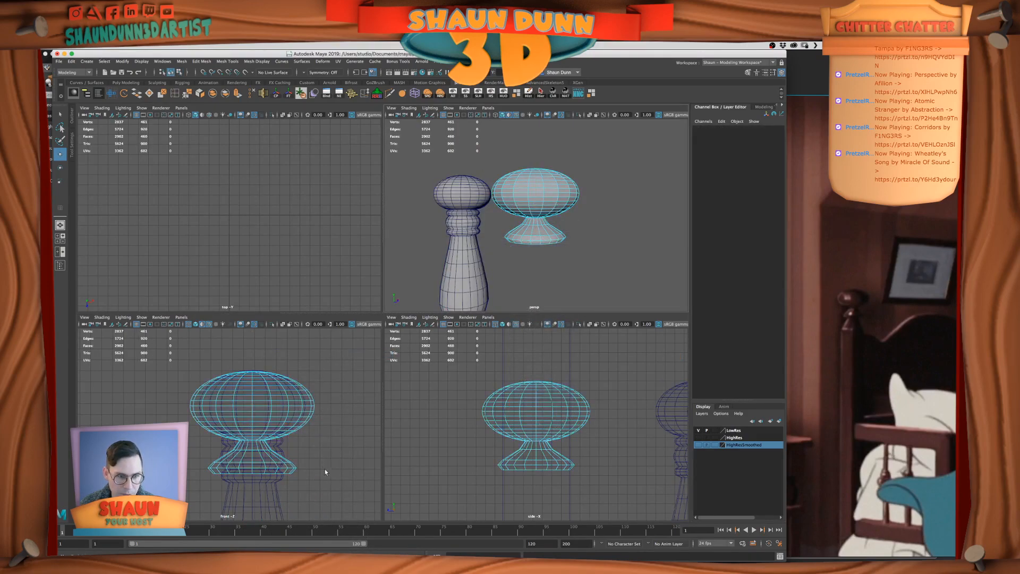
drag(337, 481, 192, 443)
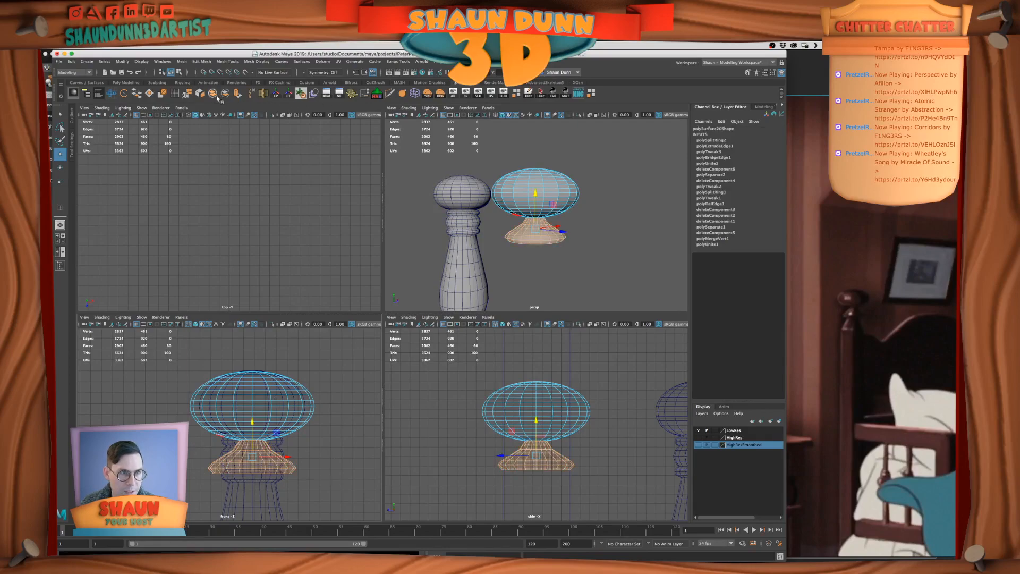
shift+right_drag(246, 464, 236, 506)
right_drag(281, 364, 321, 347)
click(264, 463)
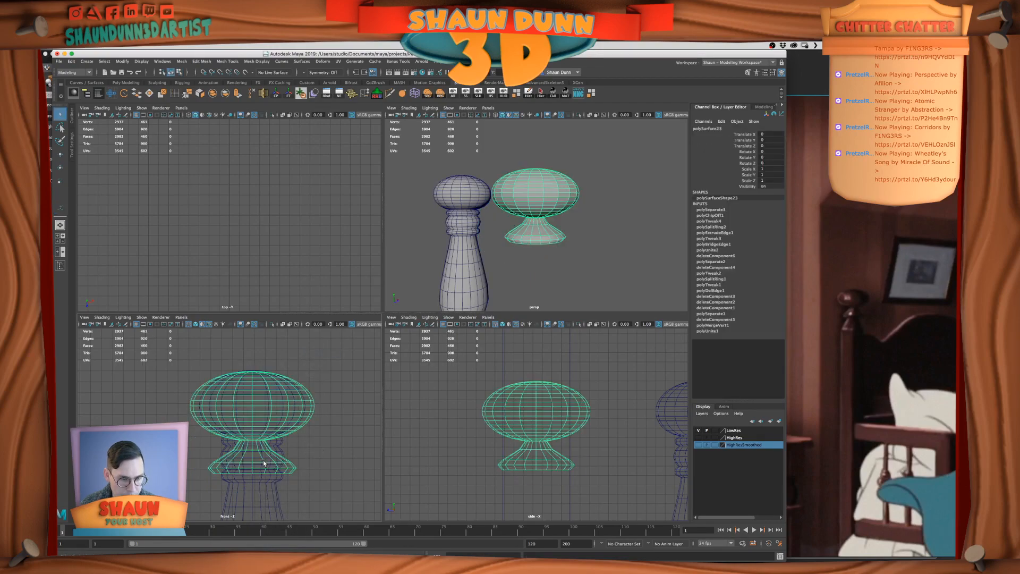
click(531, 239)
key(w)
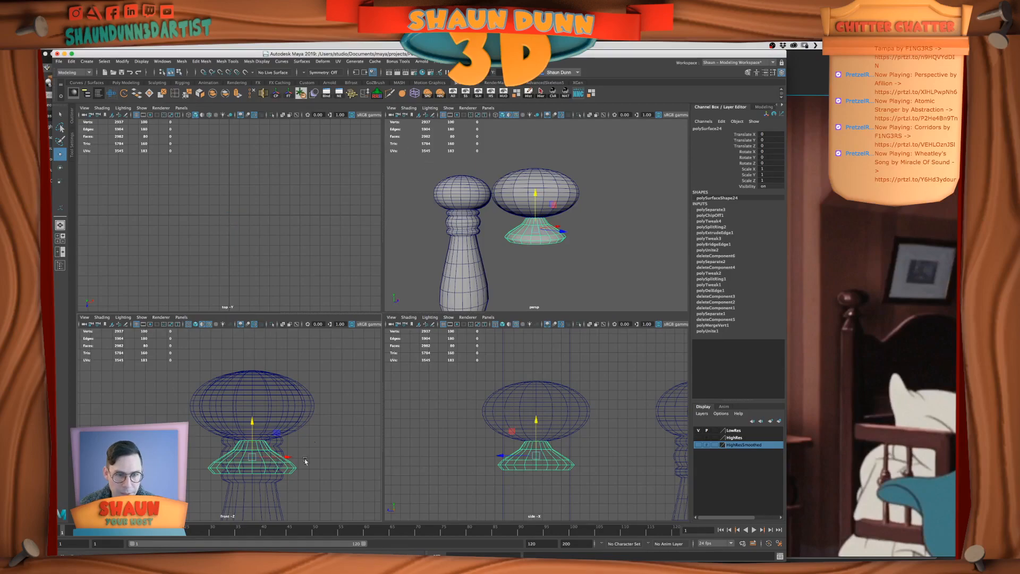
Try the neck copy about 8 units aside along X with a duplicate stacked above it, and delete both pieces
drag(282, 456, 373, 471)
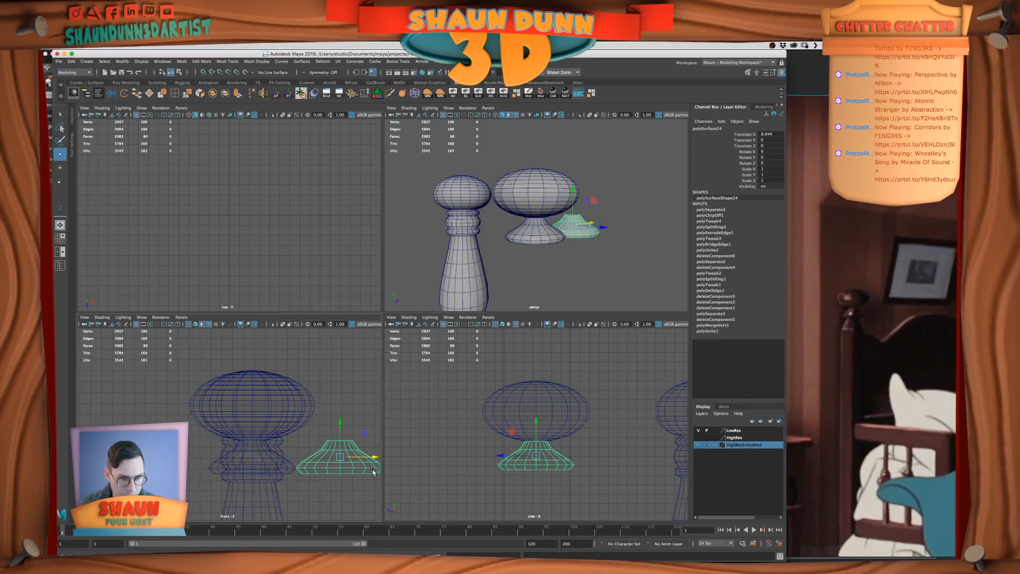
key(ctrl+d)
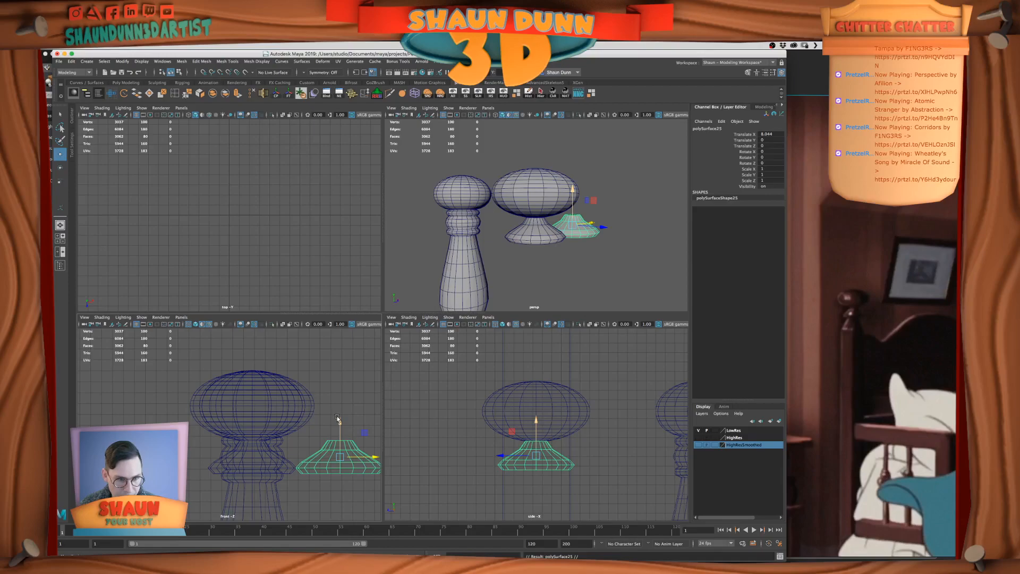
drag(337, 419, 348, 390)
shift+drag(347, 488, 344, 354)
click(352, 411)
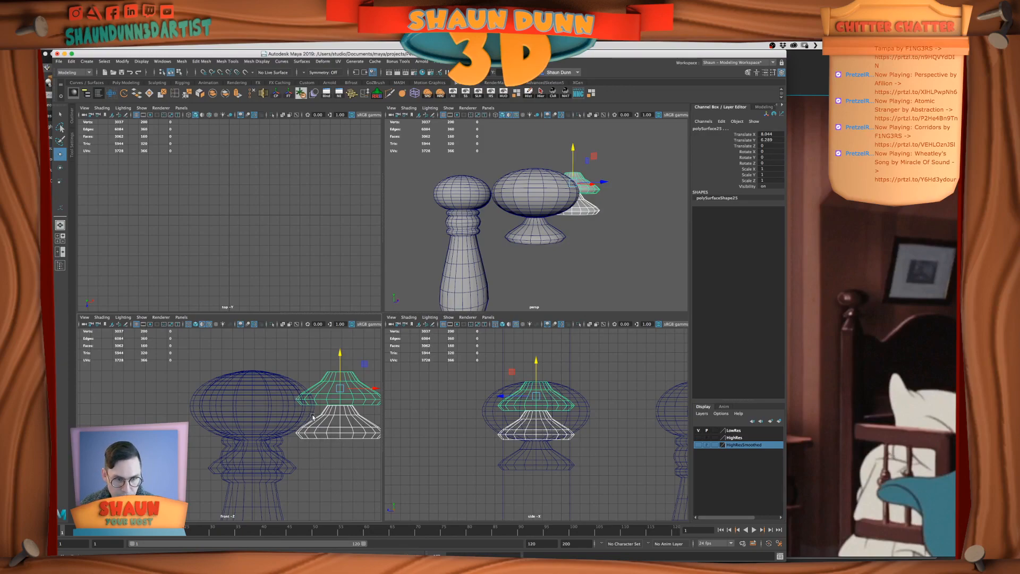
key(Delete)
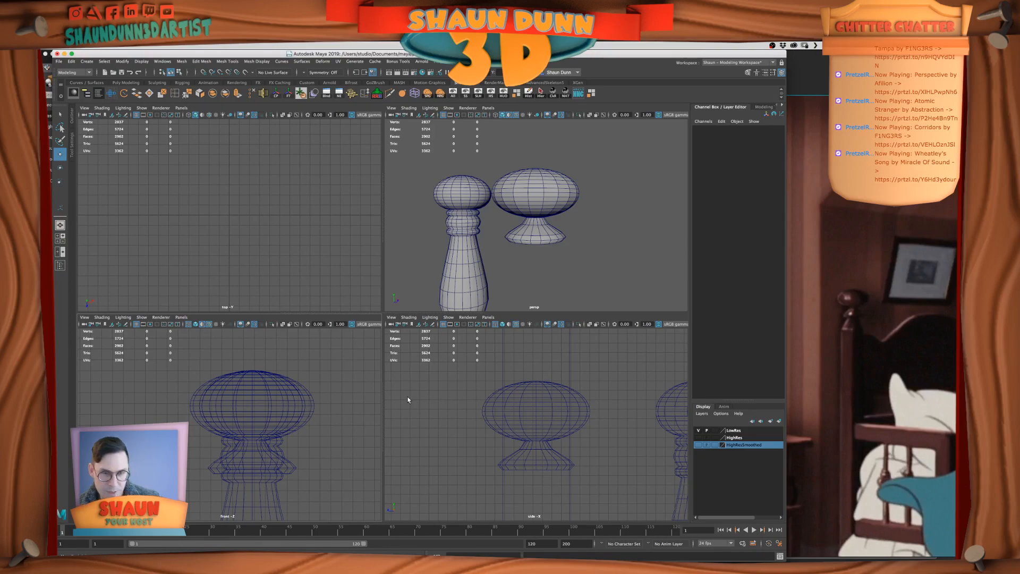
Select the open edge loop at the bottom of the finial's neck and fill the hole with a cap face
click(303, 466)
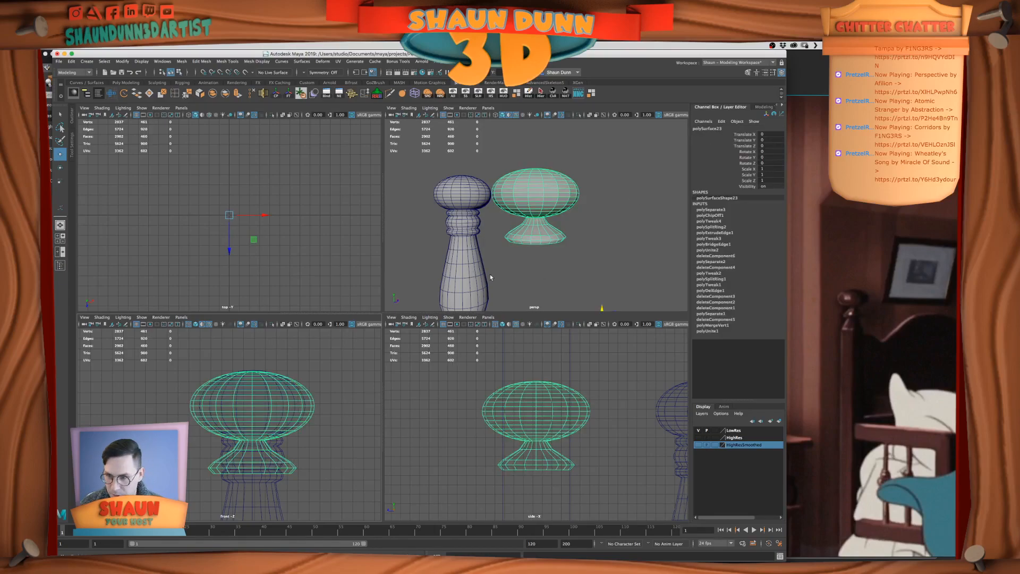
key(space)
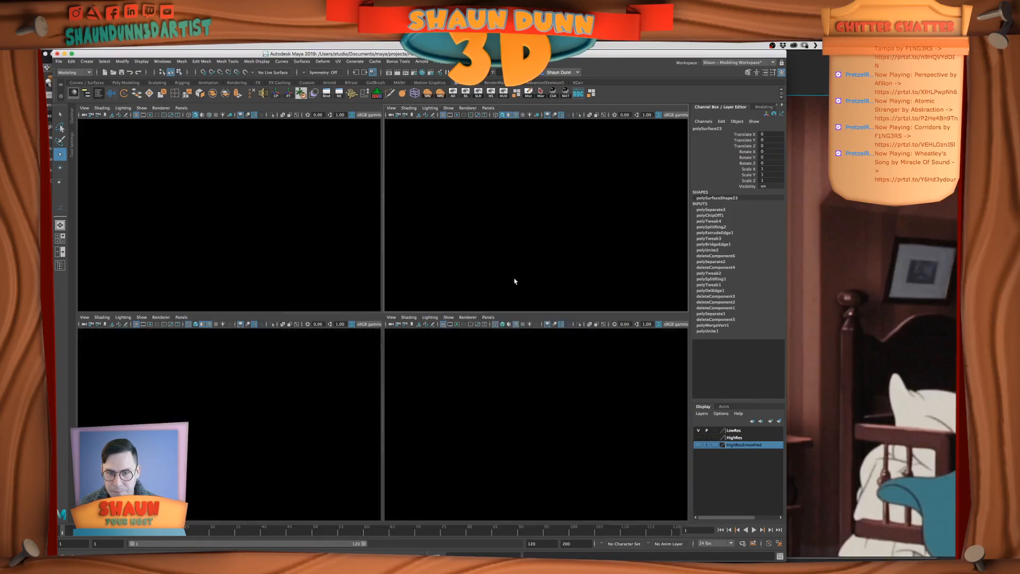
right_drag(415, 341, 418, 320)
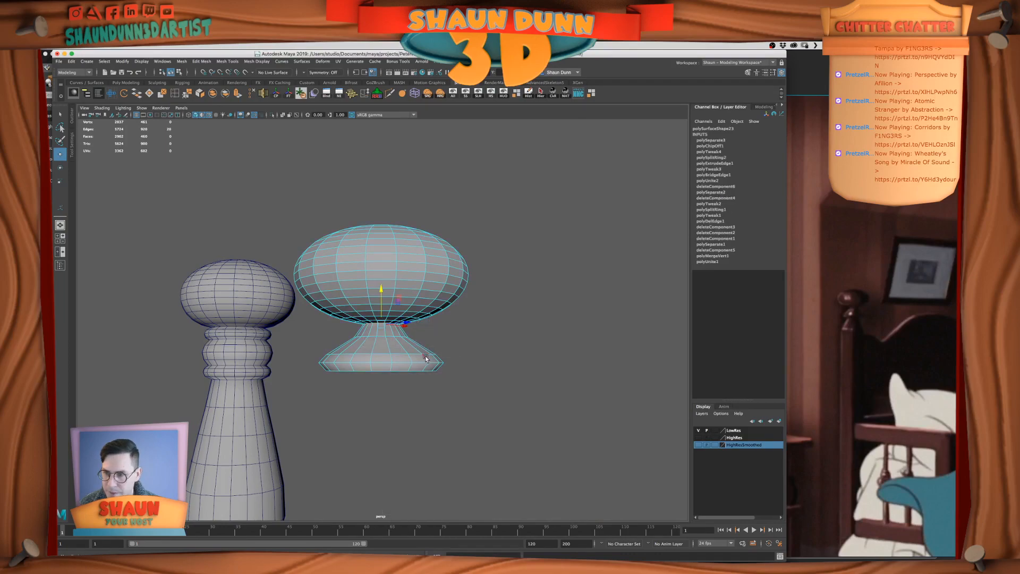
scroll(427, 356, up, 3)
alt+drag(413, 372, 400, 353)
alt+middle_drag(399, 353, 414, 318)
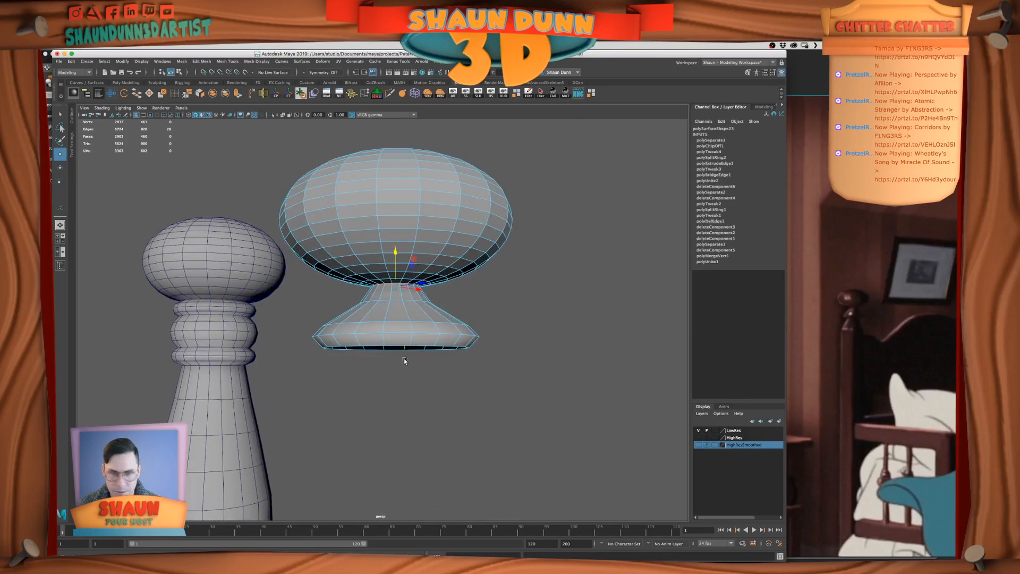
alt+drag(579, 355, 493, 364)
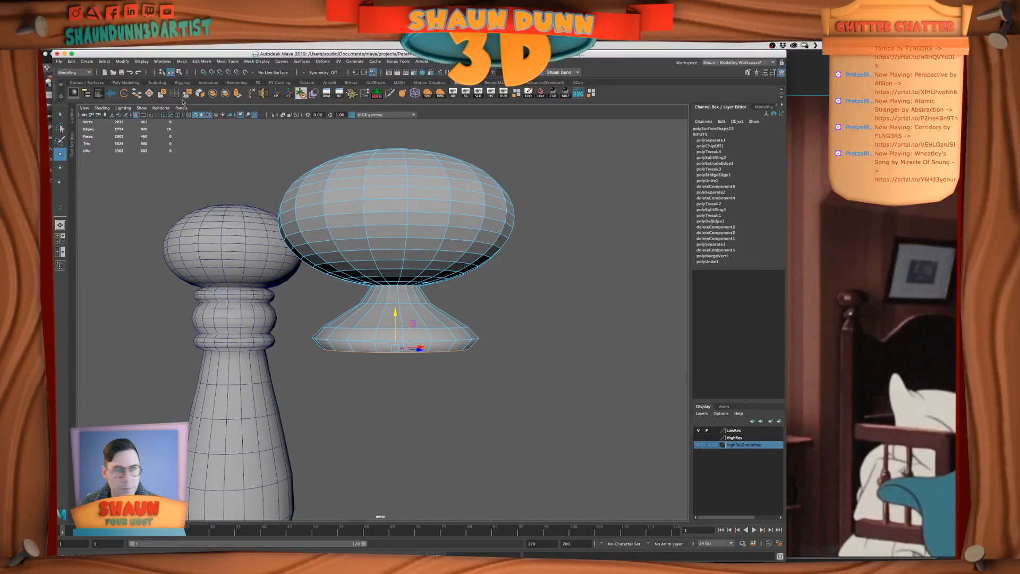
click(149, 94)
alt+drag(524, 454, 508, 403)
Poke the cap face on the neck's underside to give it a center vertex
right_drag(389, 307, 385, 336)
click(386, 336)
click(162, 91)
right_drag(352, 253, 388, 239)
click(594, 290)
Center the new finial's pivot and move it down to the base of the flared neck
alt+drag(524, 306, 432, 368)
scroll(476, 340, down, 10)
scroll(457, 346, down, 5)
click(384, 312)
key(w)
alt+drag(431, 323, 406, 317)
click(276, 95)
alt+drag(458, 405, 466, 383)
key(d)
drag(386, 275, 388, 338)
click(391, 325)
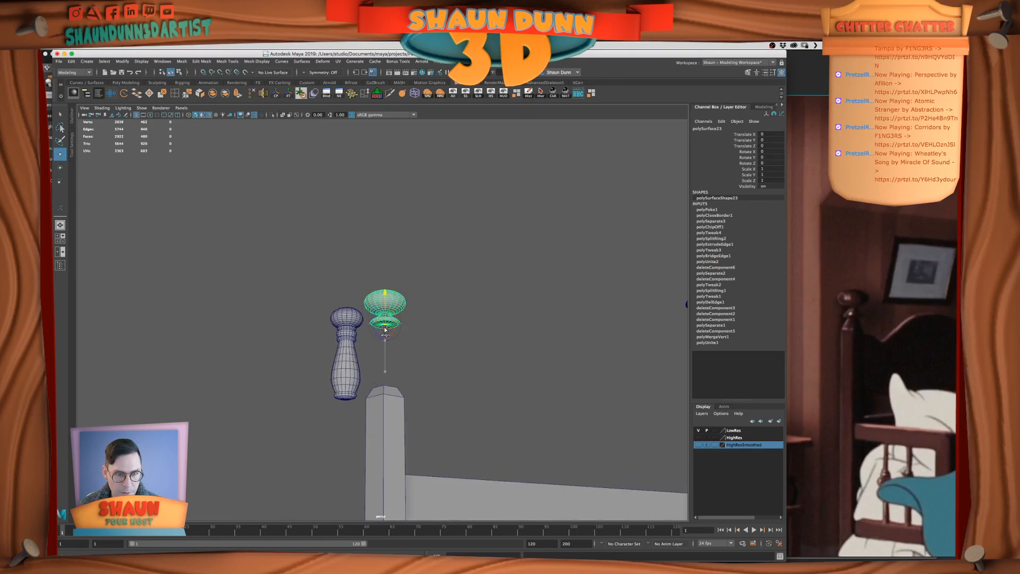
key(s)
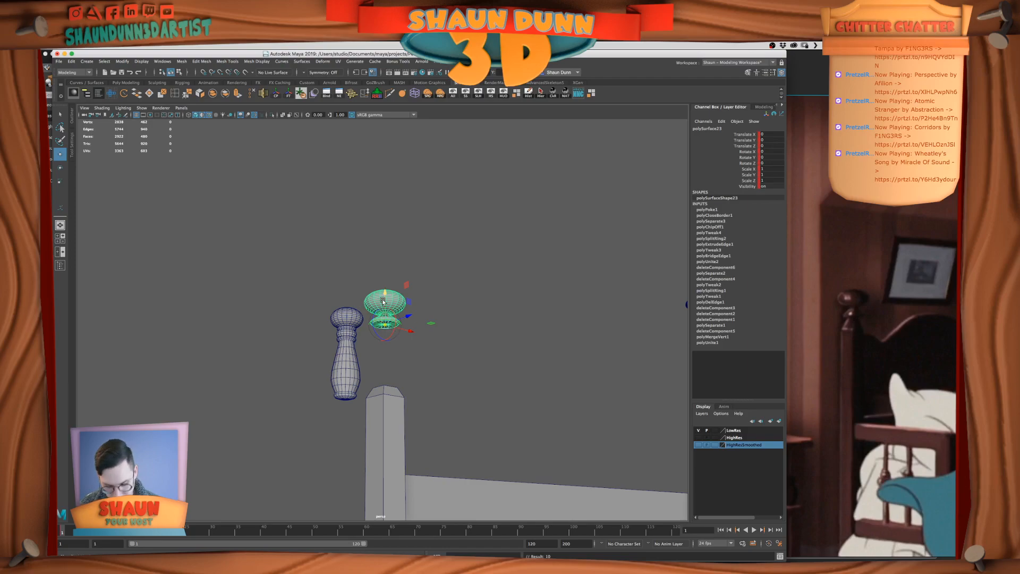
Lower the finial about 17.6 units along Y onto the bed post, and compare the fit with the film reference
drag(382, 301, 387, 376)
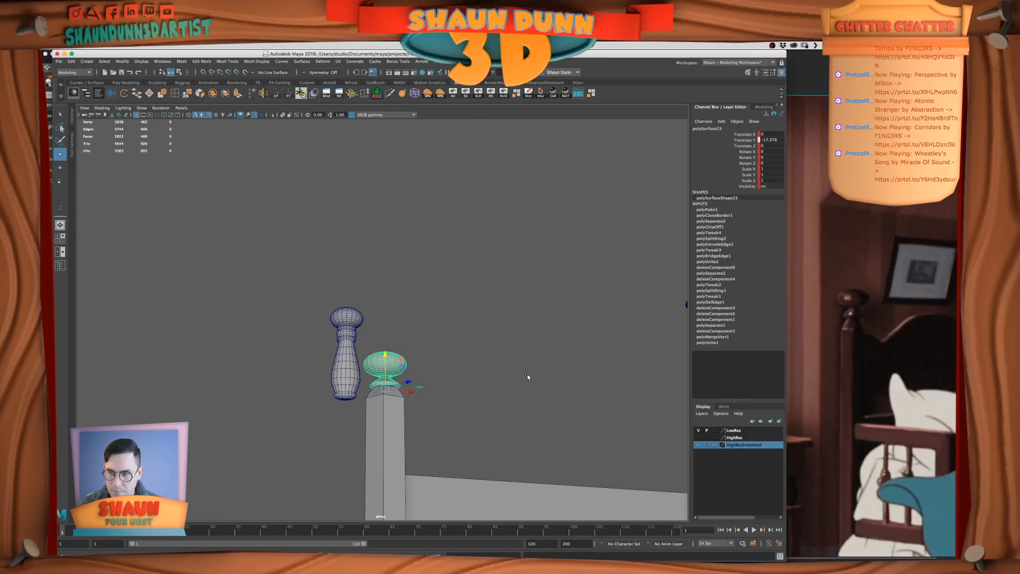
alt+drag(526, 376, 508, 394)
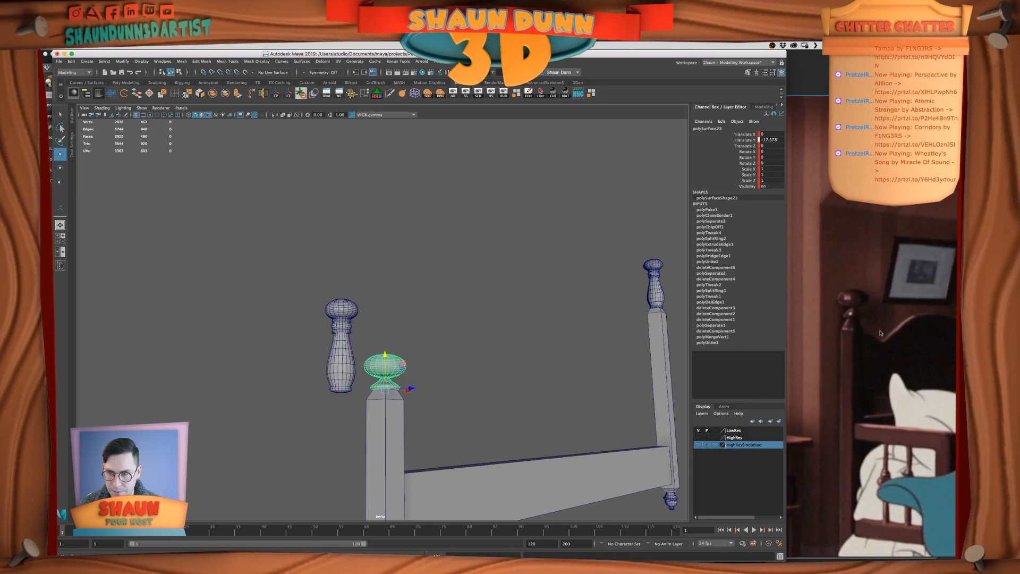
click(860, 340)
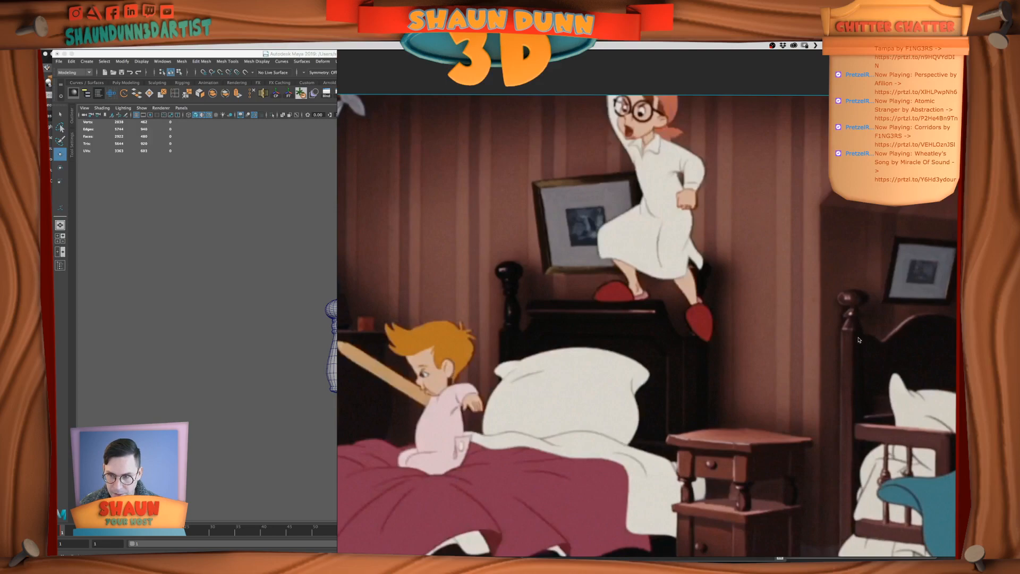
click(306, 396)
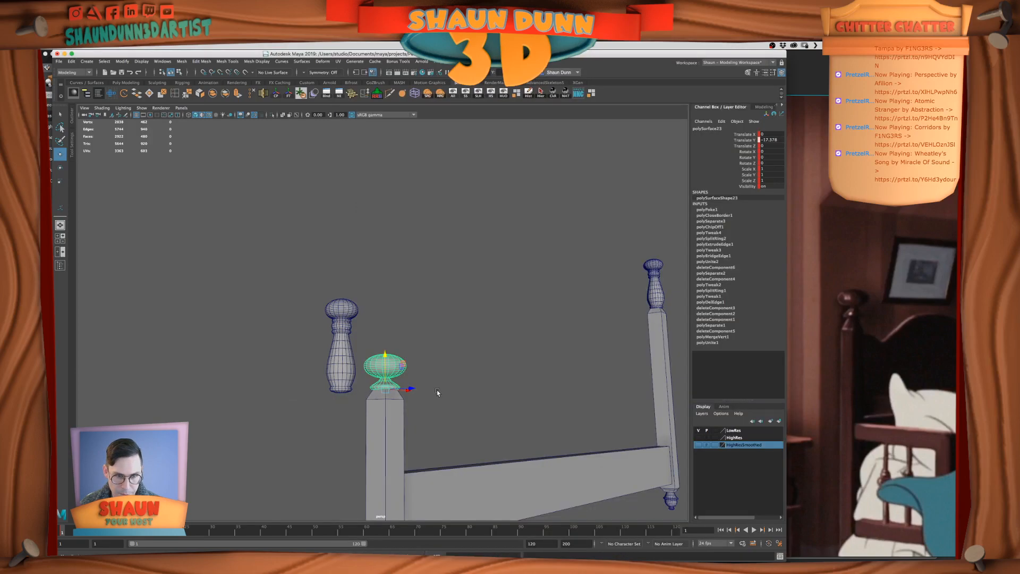
Raise the finial along Y slightly clear of the bed post's top
click(399, 405)
alt+right_drag(405, 400, 420, 421)
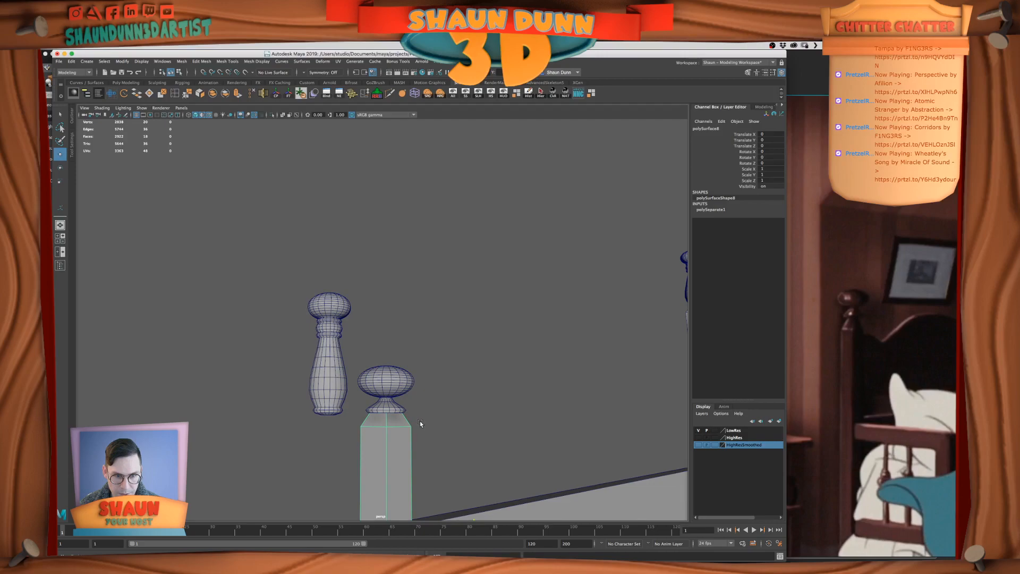
alt+middle_drag(420, 420, 420, 376)
click(391, 358)
drag(389, 331, 390, 313)
Raise the bed post's top vertices along Y to lengthen the taper, and scale them to adjust its top width
click(393, 366)
mouse_move(393, 364)
right_down()
mouse_move(527, 376)
mouse_move(527, 391)
right_up()
right_drag(379, 365, 362, 363)
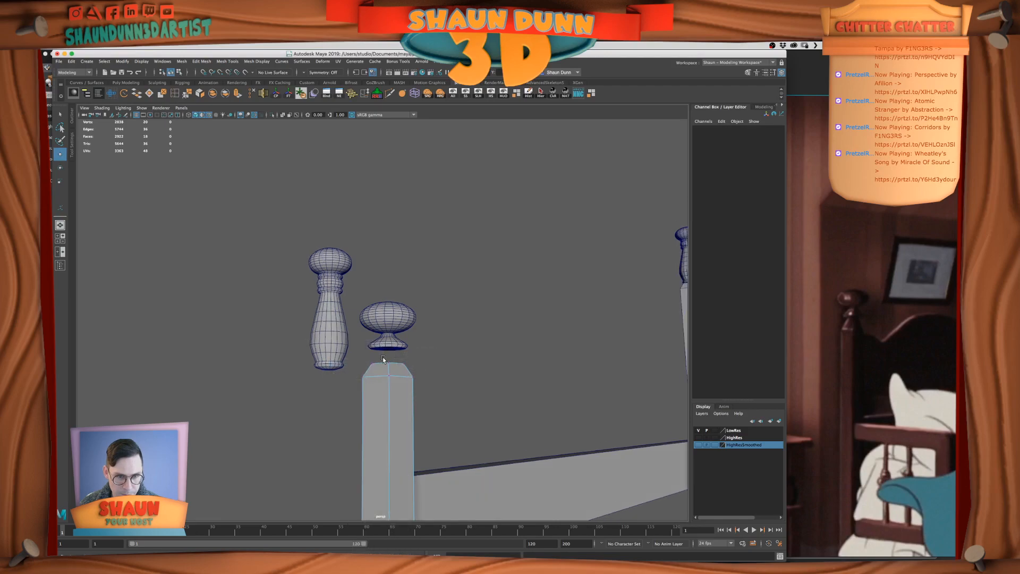
drag(353, 352, 451, 376)
drag(384, 336, 388, 324)
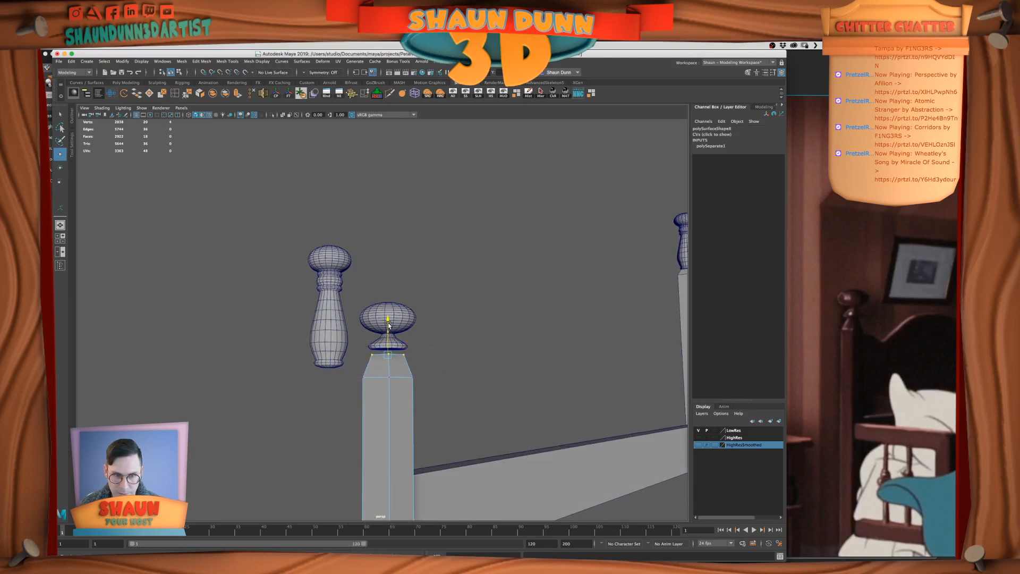
key(r)
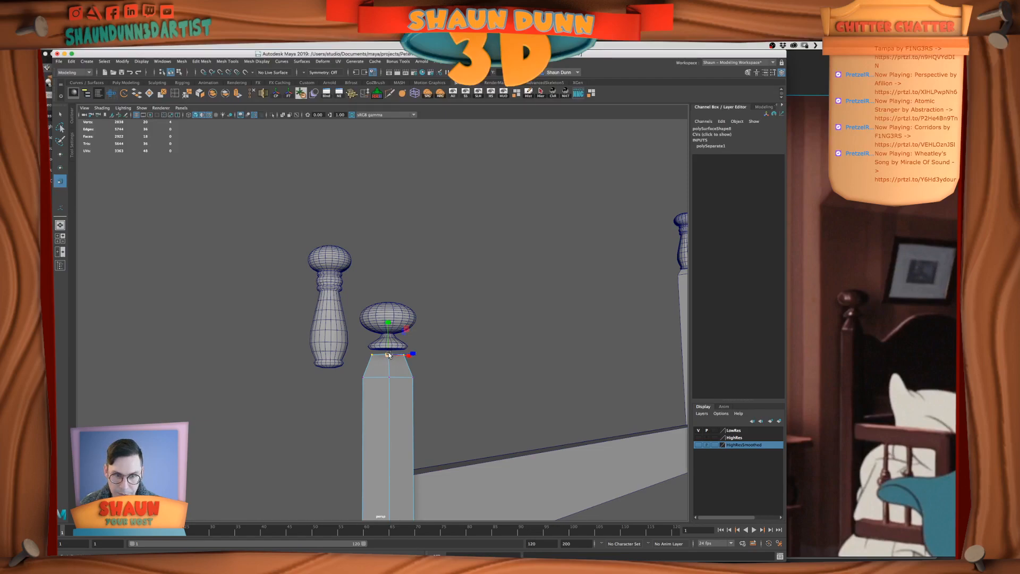
right_drag(389, 352, 428, 342)
click(473, 368)
Snap the finial's base onto the tapered top of the bed post, at a Translate Y of about -15.5
alt+right_drag(473, 368, 394, 388)
mouse_move(394, 388)
alt+mouse_down()
mouse_move(414, 399)
mouse_move(384, 399)
alt+mouse_up()
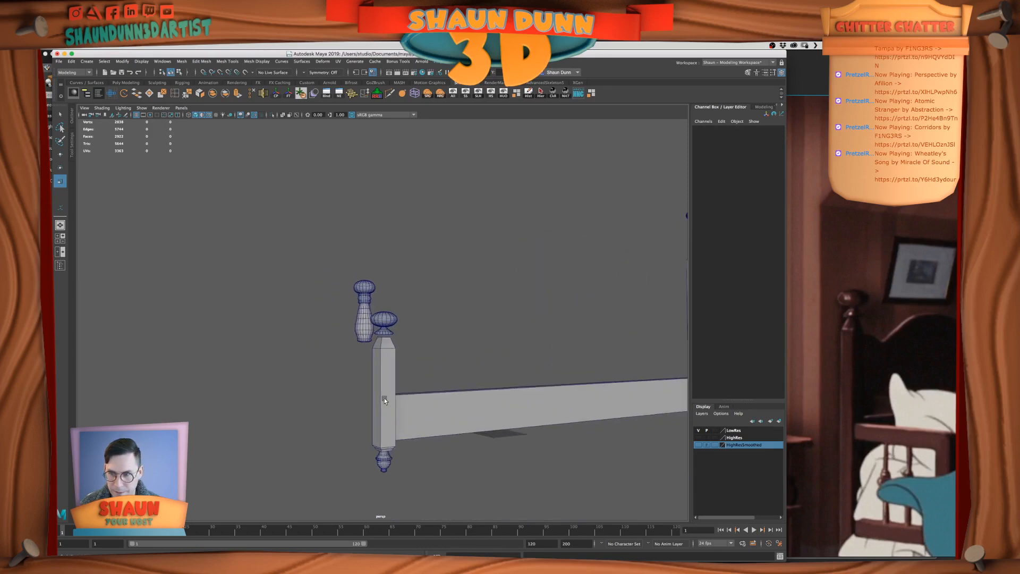
click(384, 320)
key(w)
key(f)
drag(384, 327, 385, 311)
key(v)
middle_drag(406, 377, 403, 375)
mouse_move(403, 376)
alt+mouse_down()
mouse_move(489, 383)
mouse_move(399, 392)
alt+mouse_up()
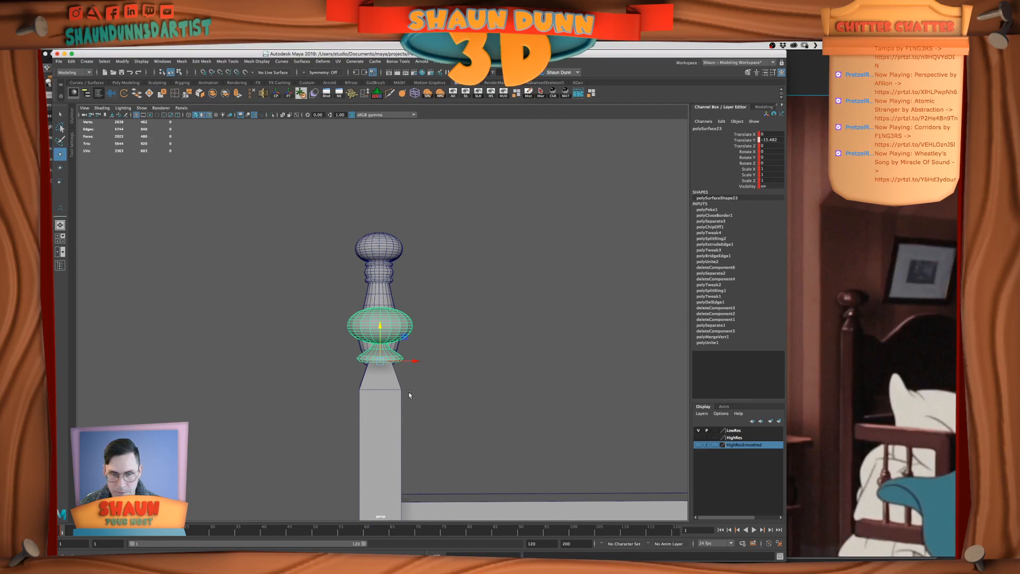
click(445, 391)
alt+drag(445, 391, 450, 395)
Examine the bed posts and finials in the film reference frames to compare their proportions
key(space)
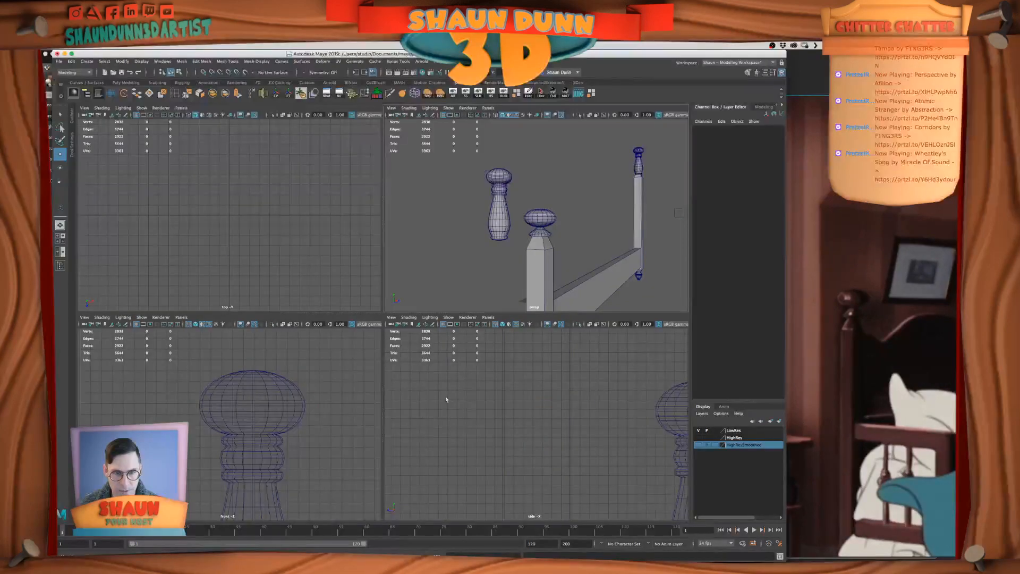
key(space)
alt+drag(506, 281, 497, 336)
click(854, 367)
scroll(854, 366, down, 5)
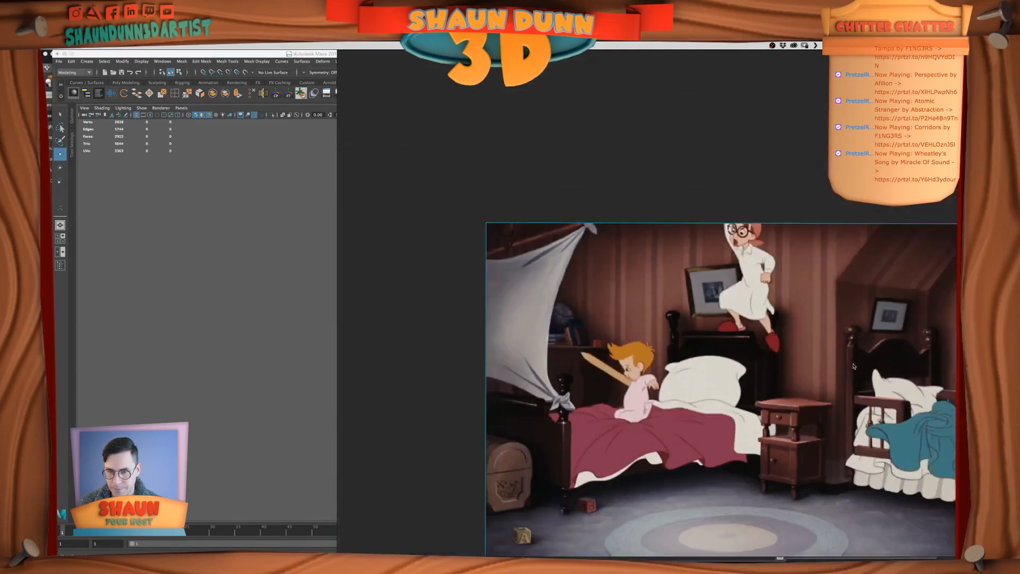
middle_drag(854, 367, 629, 226)
middle_drag(587, 413, 582, 321)
middle_drag(604, 366, 565, 275)
scroll(870, 430, up, 6)
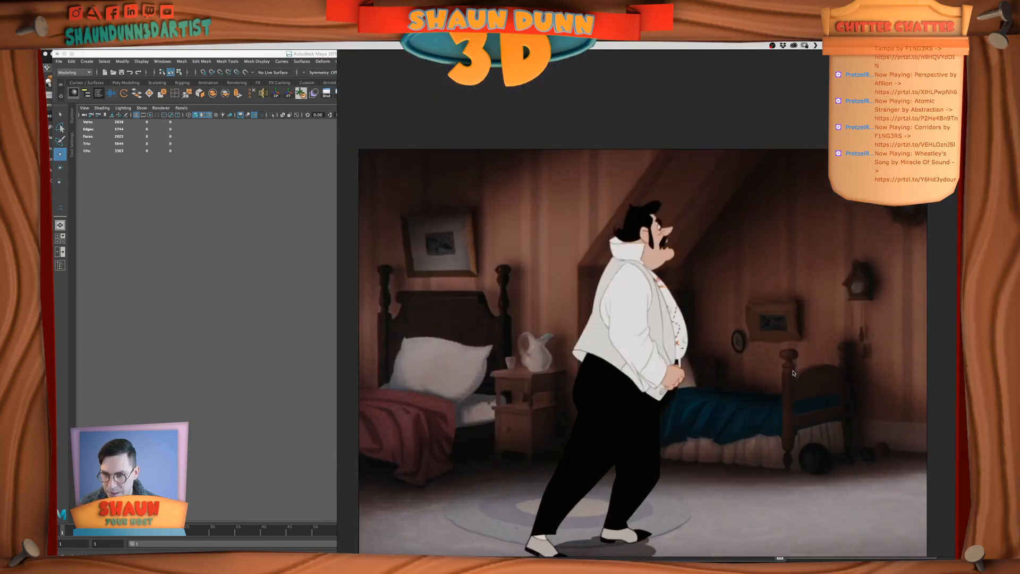
Compare the modelled bed's post heights and finial shapes with the beds in the film reference frames
scroll(793, 373, up, 2)
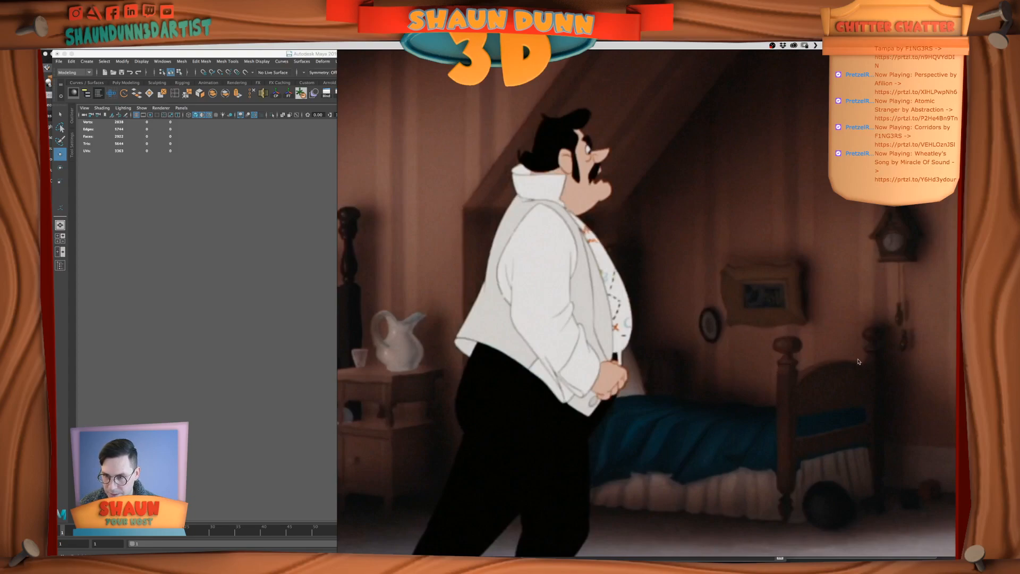
scroll(395, 417, down, 4)
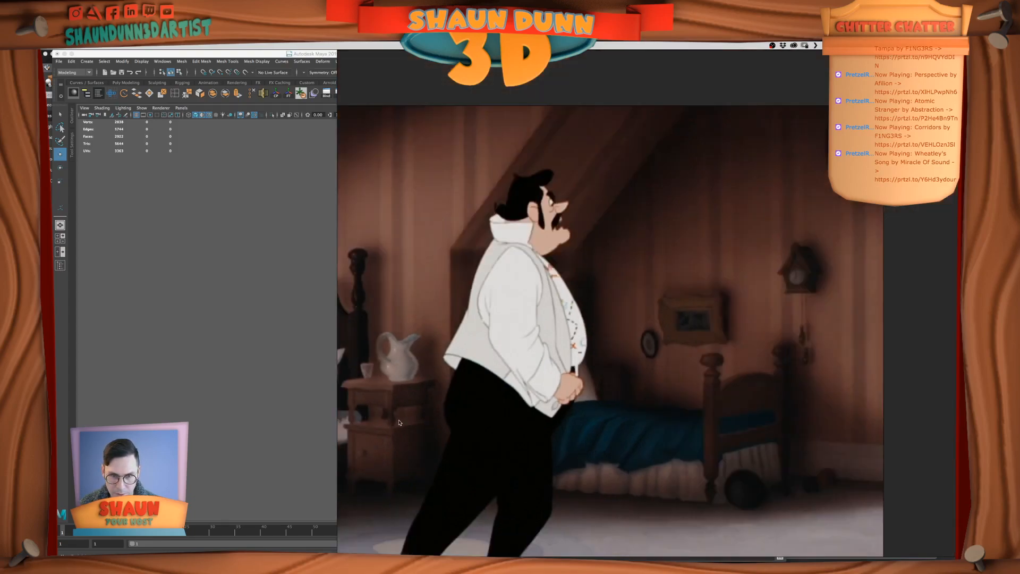
middle_drag(361, 383, 620, 471)
scroll(619, 470, down, 4)
middle_drag(551, 316, 599, 439)
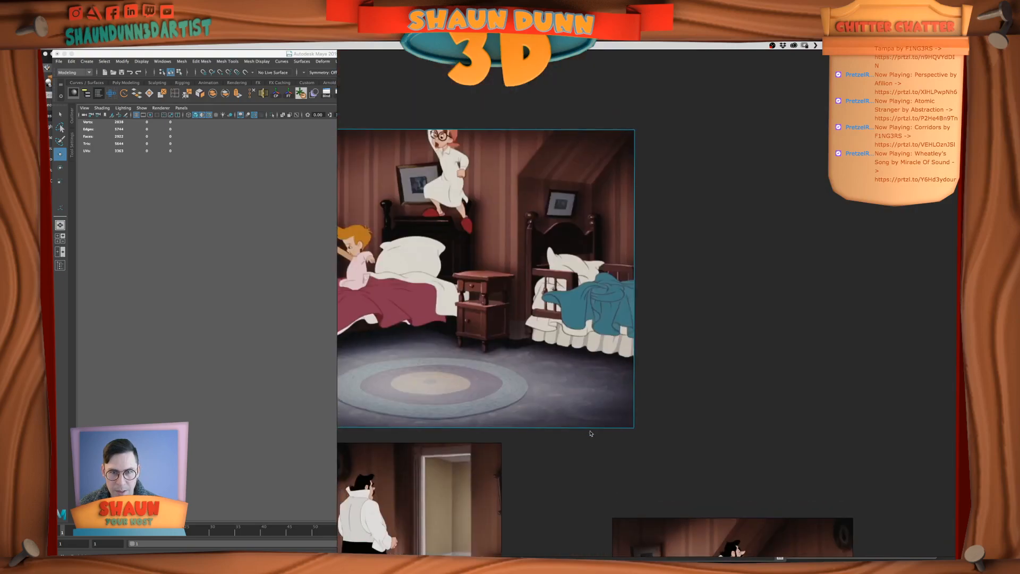
middle_drag(557, 401, 705, 327)
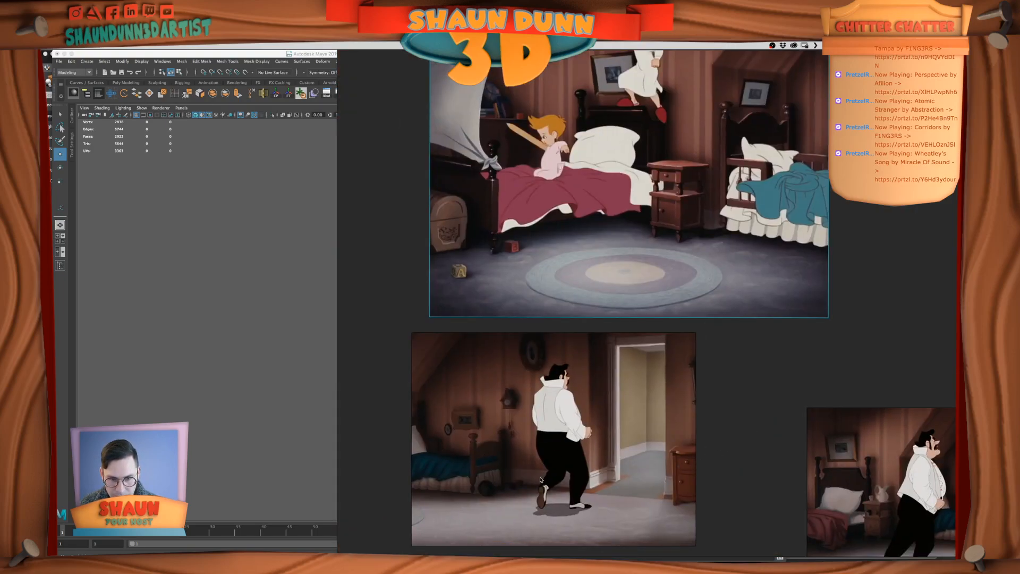
click(281, 270)
alt+drag(357, 302, 517, 332)
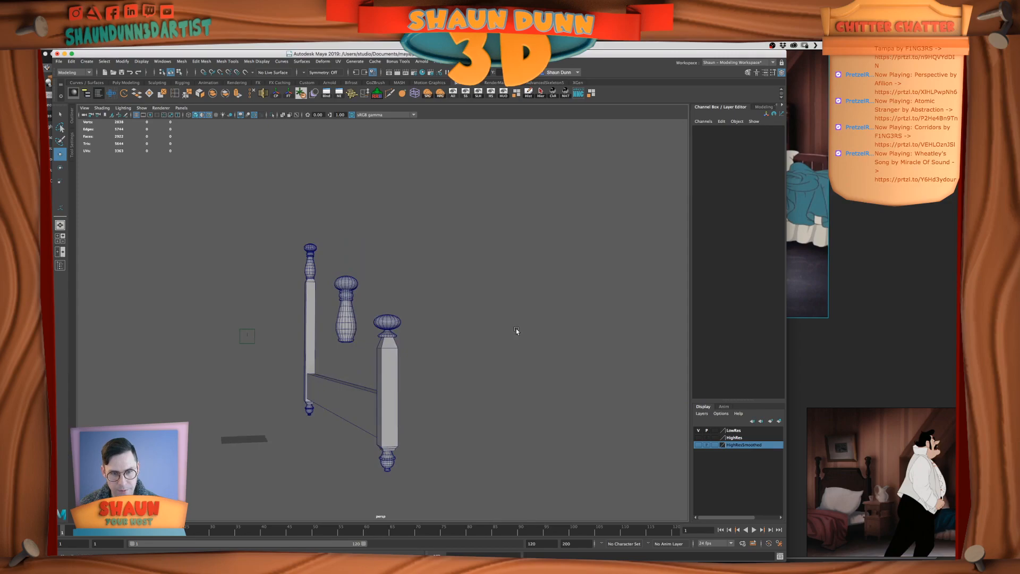
scroll(574, 350, down, 1)
click(834, 441)
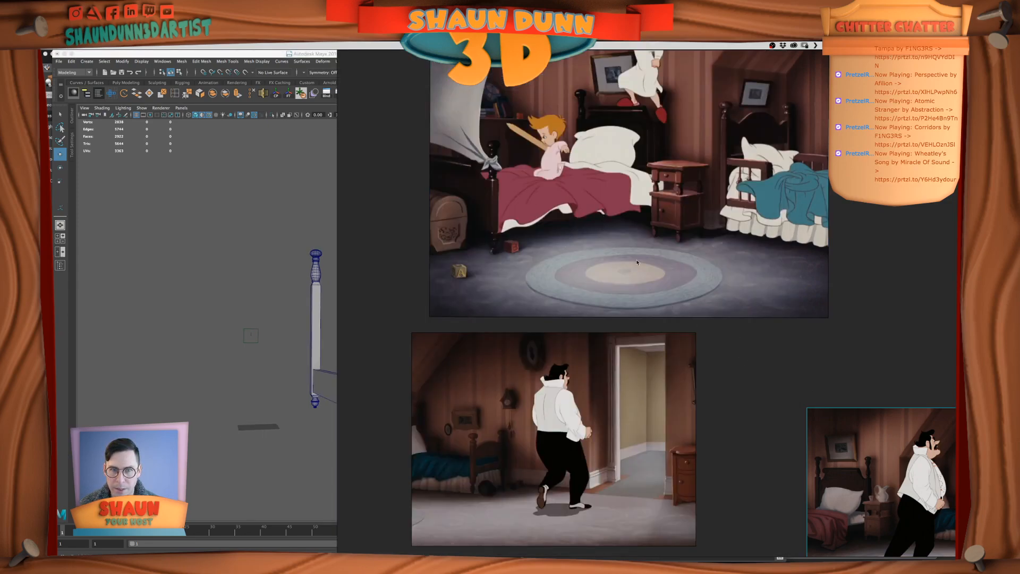
click(245, 317)
mouse_move(455, 353)
alt+mouse_down()
mouse_move(467, 342)
mouse_move(450, 353)
alt+mouse_up()
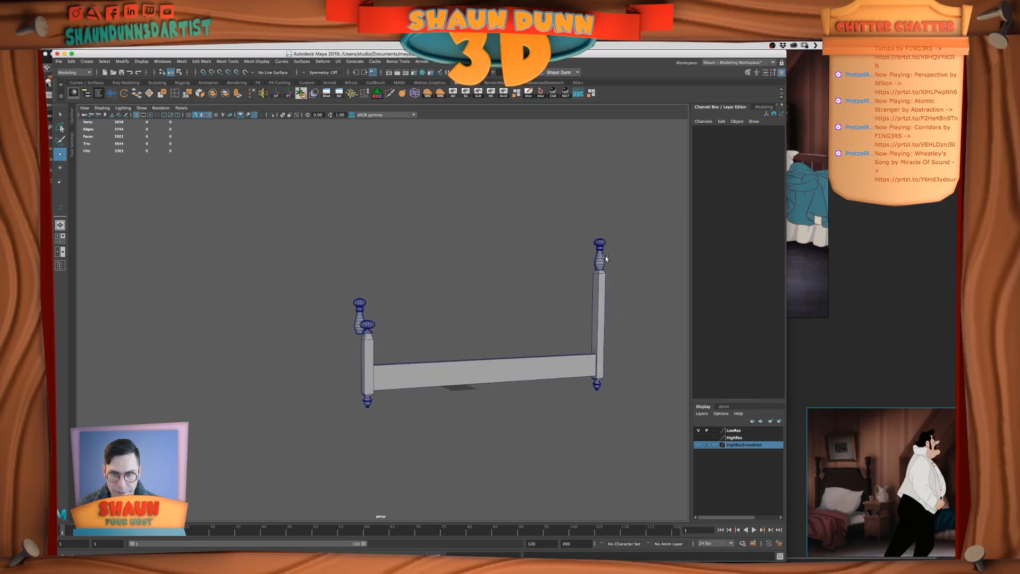
alt+middle_drag(605, 258, 533, 283)
click(801, 237)
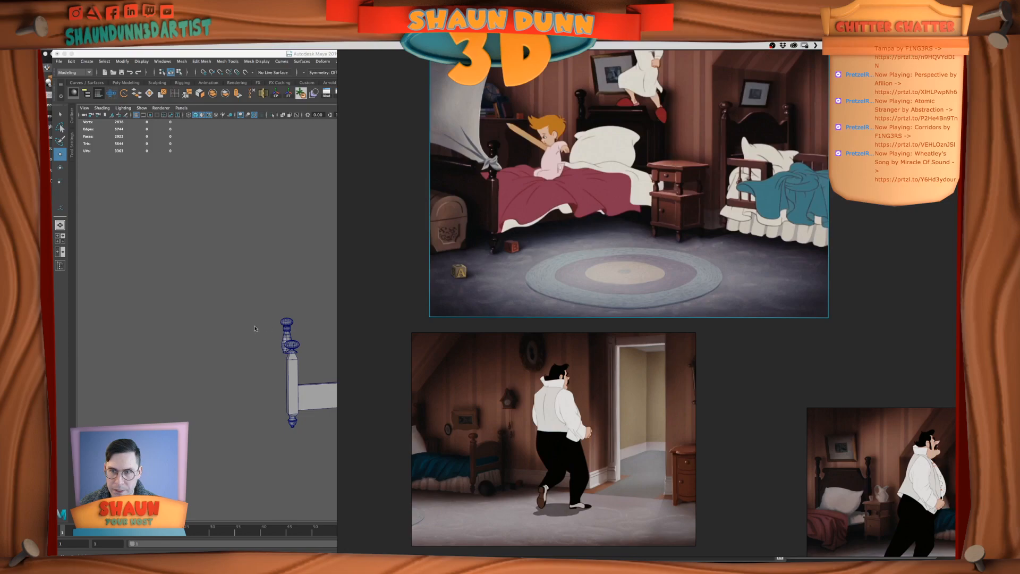
Delete the spare finial floating loose beside the short bed post
drag(259, 314, 316, 327)
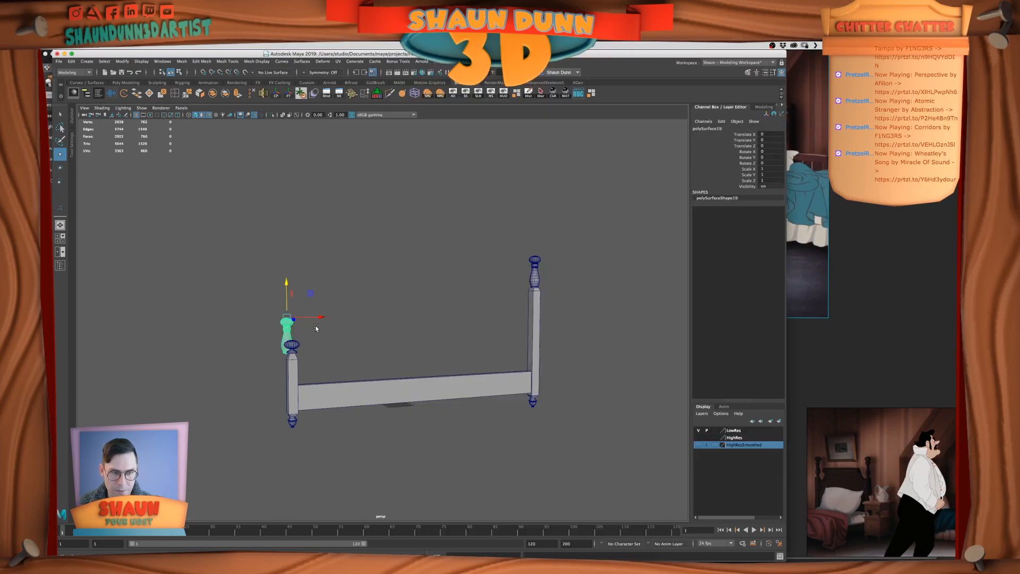
alt+drag(405, 444, 474, 442)
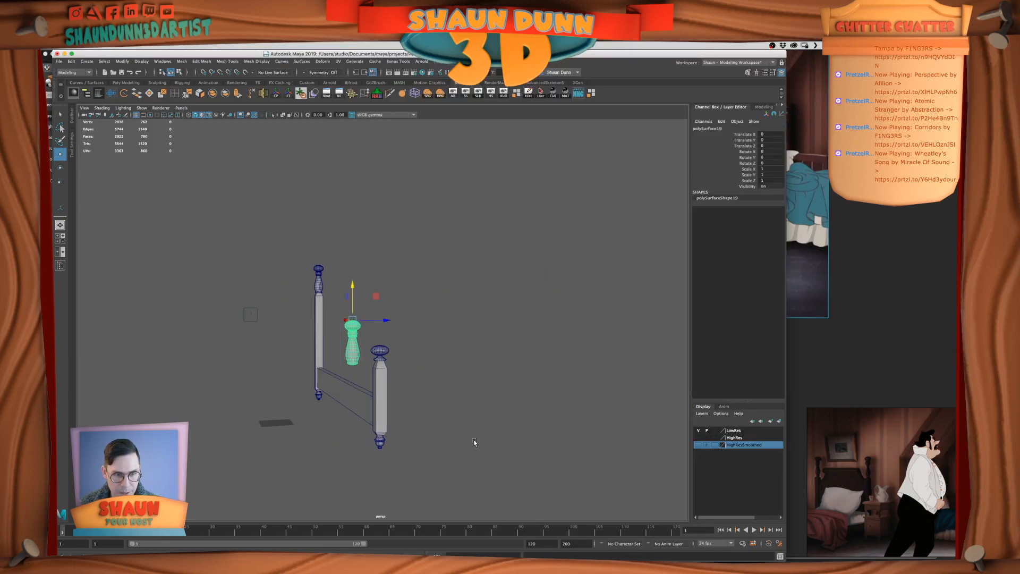
click(356, 289)
click(351, 337)
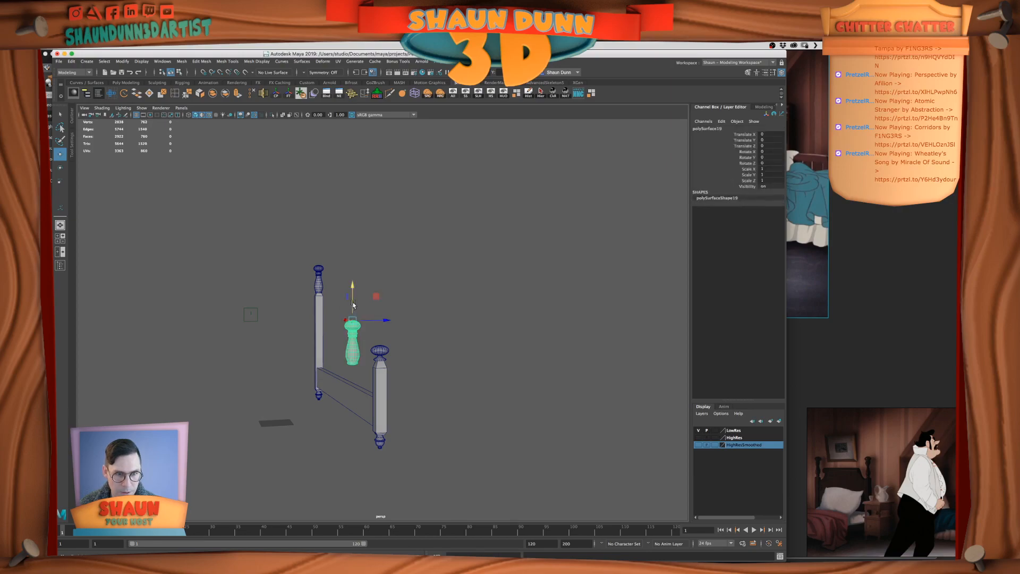
drag(353, 286, 355, 315)
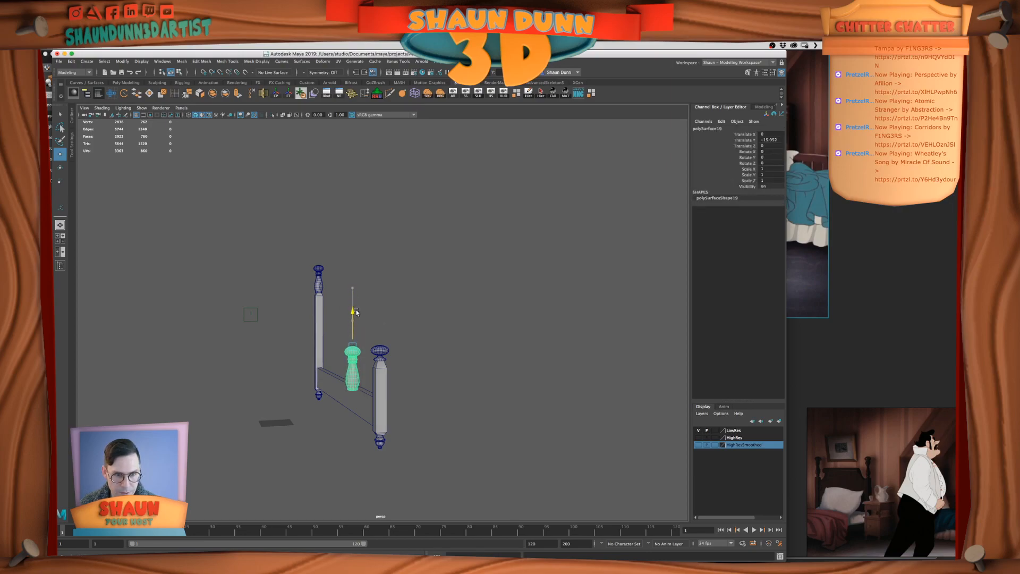
click(555, 409)
click(352, 367)
key(Delete)
Duplicate the short bed post and move the copy along X beside the tall post, at a Translate X of about 197.7
scroll(395, 358, up, 3)
alt+drag(395, 358, 346, 393)
scroll(339, 375, down, 4)
scroll(345, 393, up, 4)
alt+middle_drag(289, 403, 344, 377)
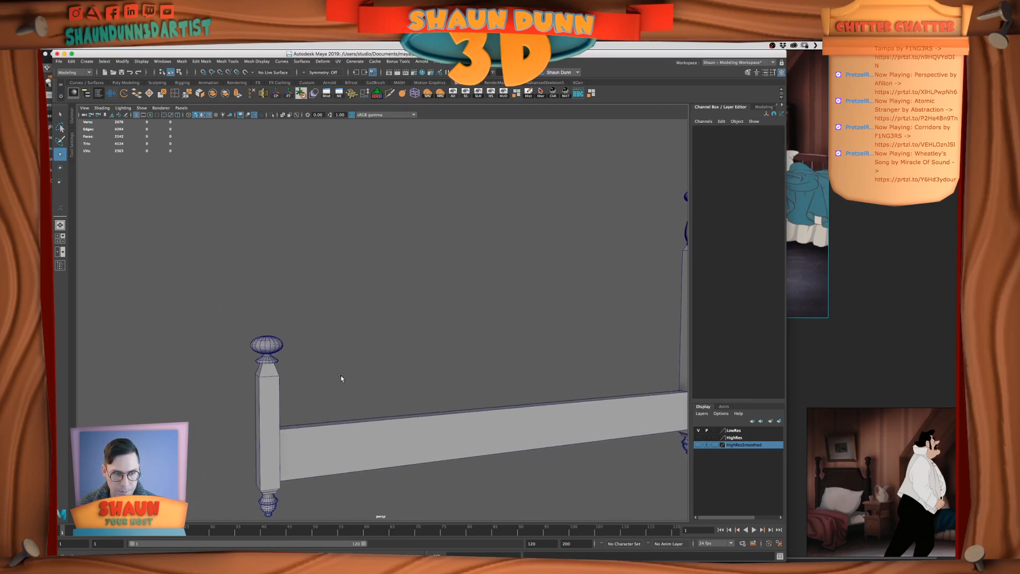
scroll(275, 358, down, 5)
alt+drag(348, 366, 306, 348)
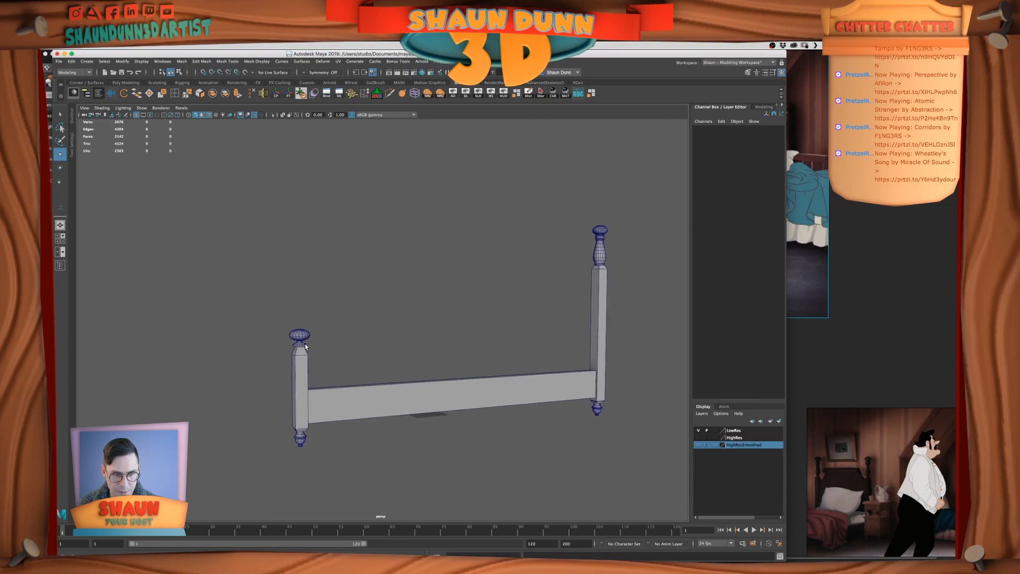
click(301, 380)
alt+drag(617, 346, 599, 340)
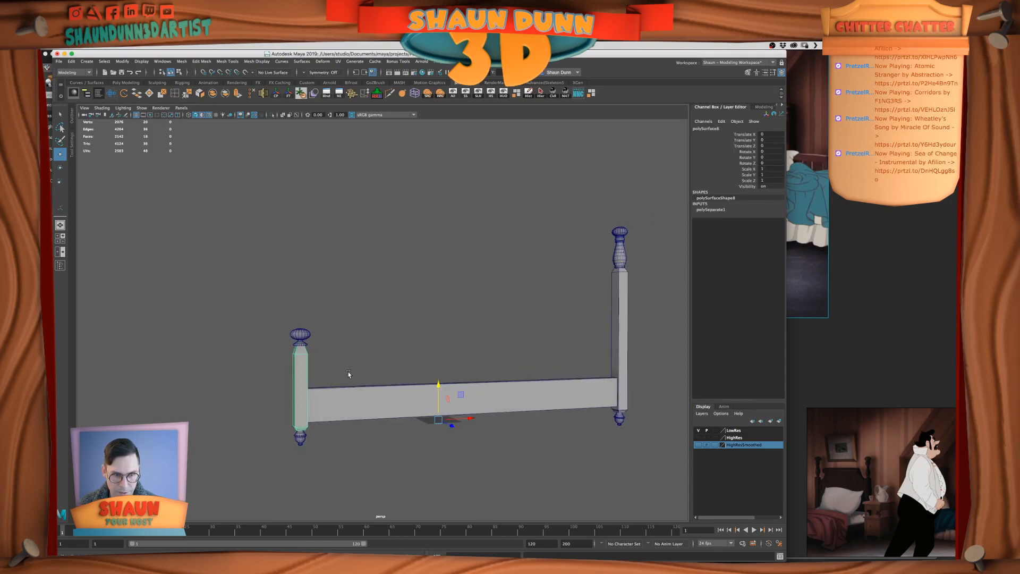
key(ctrl+d)
drag(470, 418, 701, 421)
alt+middle_drag(631, 385, 574, 395)
alt+drag(573, 395, 576, 394)
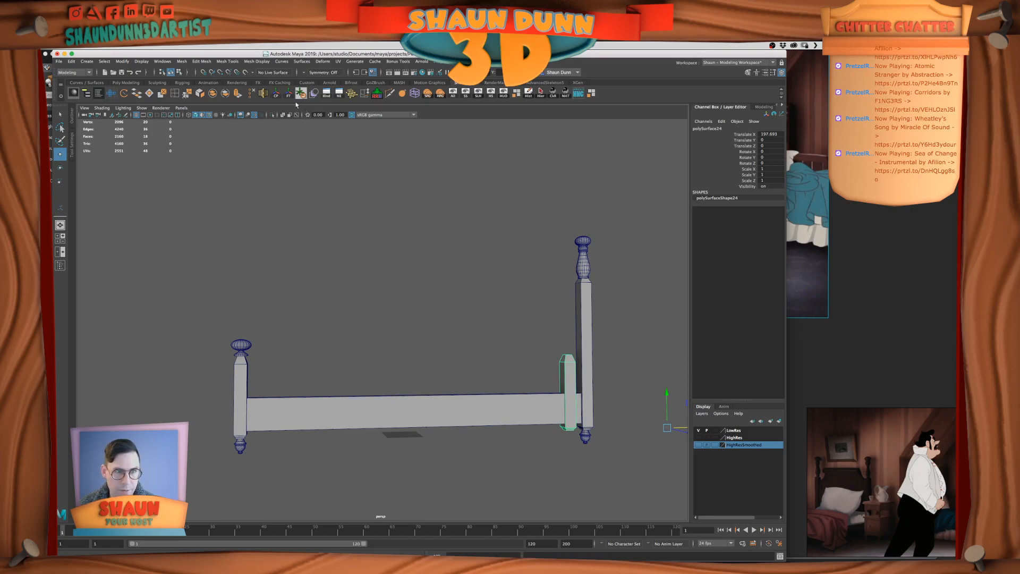
Reset the duplicate's pivot onto the post's upper end and raise it along Y to the tall post's shoulder, at about 49.4
click(276, 94)
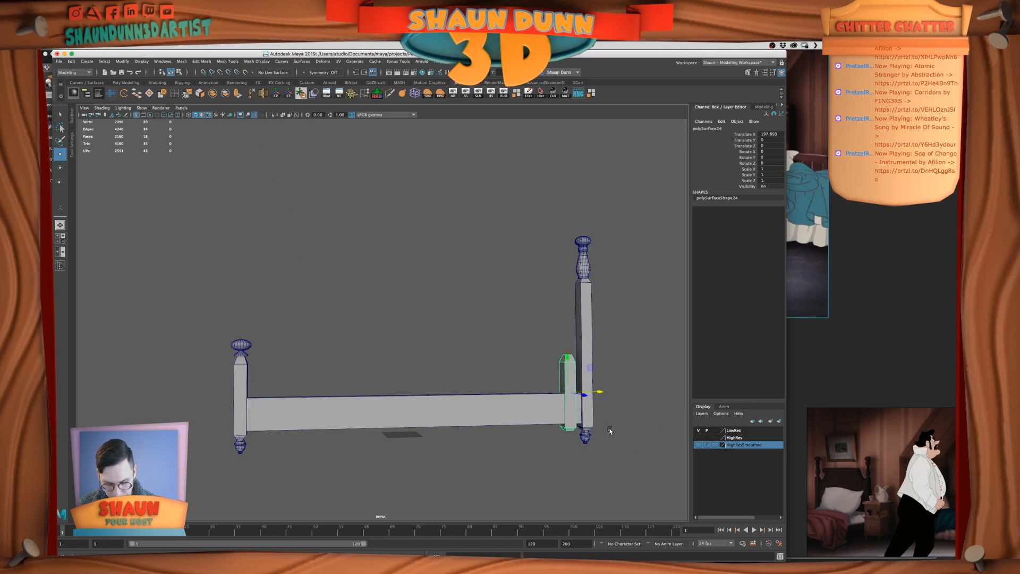
key(e)
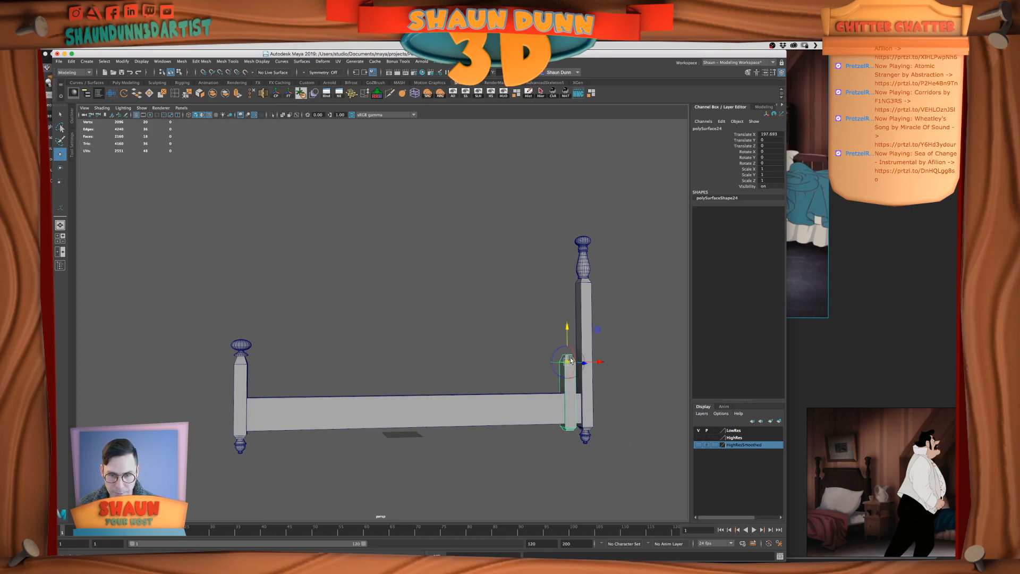
scroll(623, 401, up, 3)
alt+middle_drag(602, 401, 520, 403)
drag(539, 353, 556, 278)
alt+middle_drag(658, 348, 582, 390)
alt+drag(582, 390, 576, 405)
Hide the turned finial above the tall post in the side view to expose the tapered tops
key(space)
key(f)
key(space)
alt+middle_drag(511, 322, 530, 451)
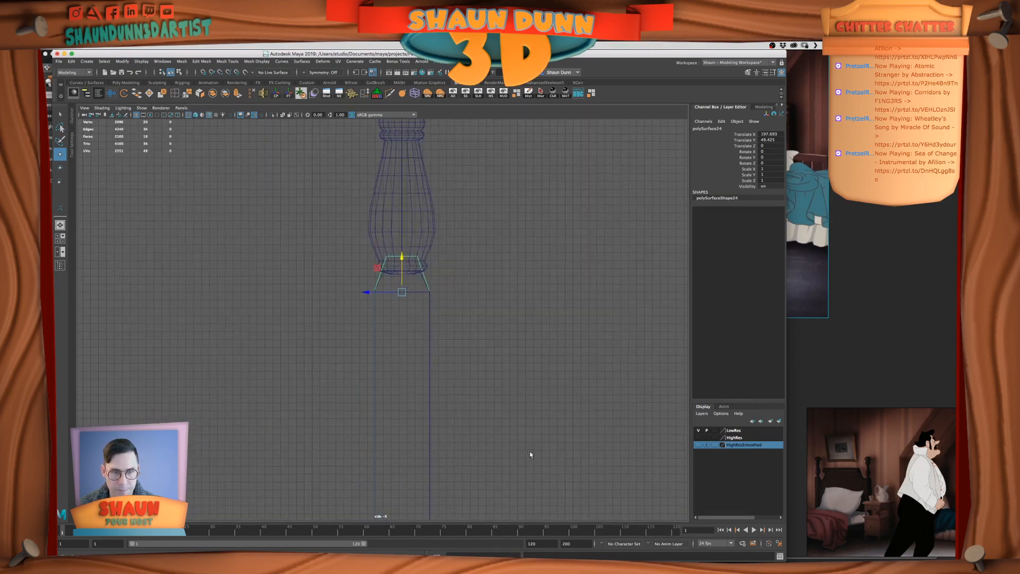
click(429, 247)
key(ctrl+h)
Raise the tall post's top vertices to the duplicate's top and match the duplicate's narrower taper width
click(415, 259)
click(417, 274)
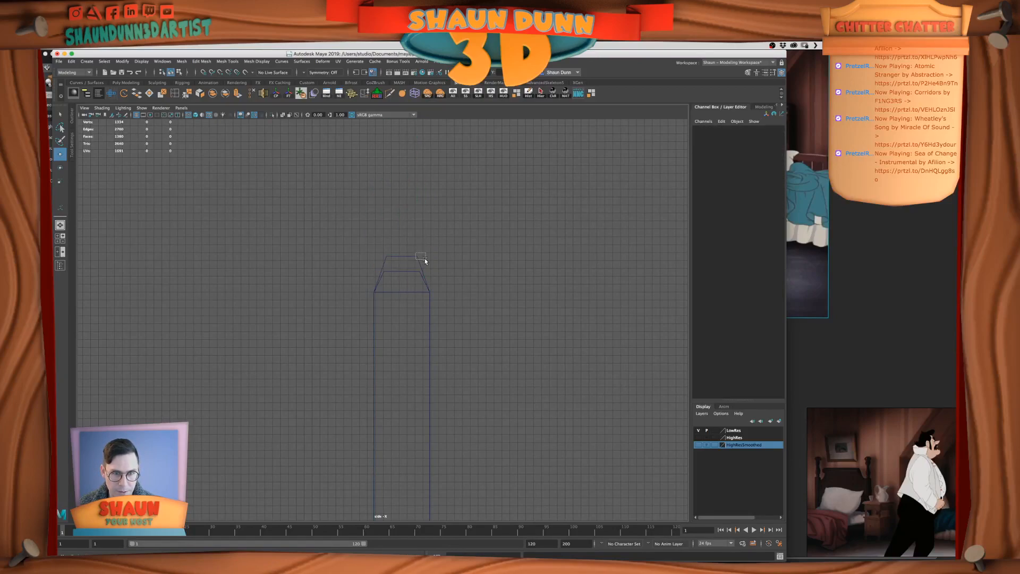
drag(425, 260, 451, 283)
click(413, 276)
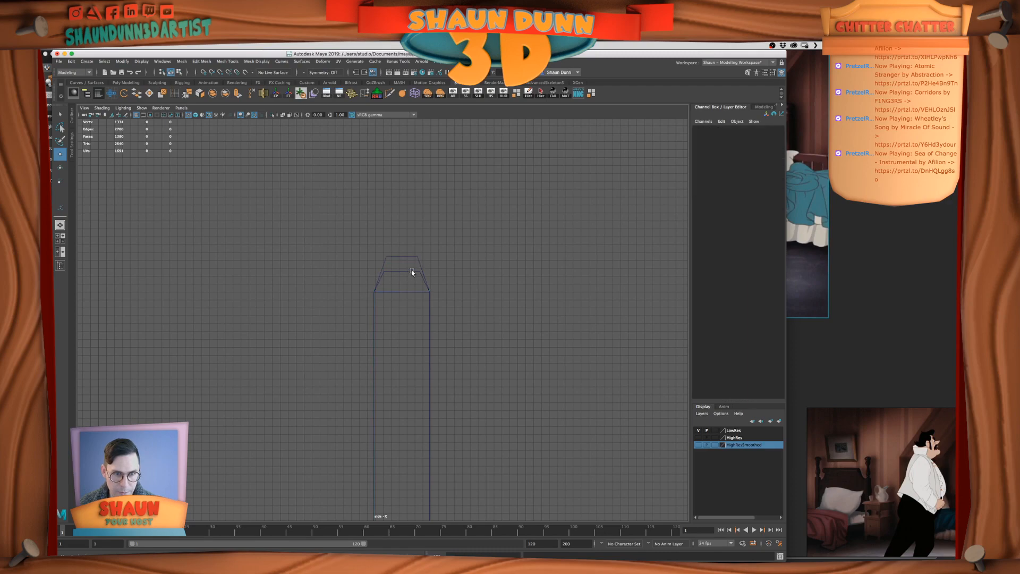
click(413, 272)
right_drag(415, 272, 657, 366)
right_click(406, 271)
right_drag(406, 271, 347, 231)
drag(347, 231, 474, 292)
drag(403, 239, 395, 260)
key(v)
key(r)
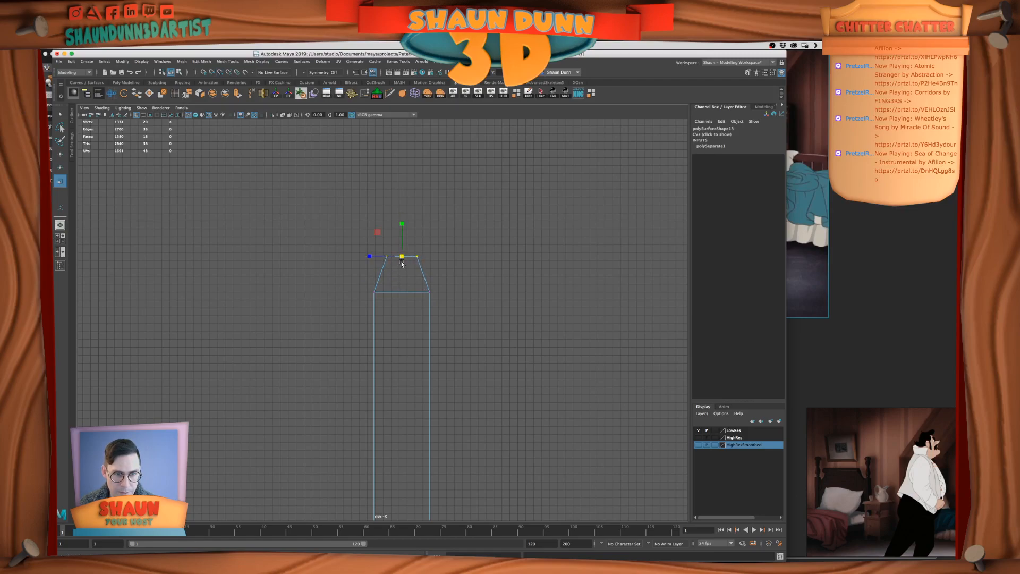
click(451, 276)
Delete the duplicate post used as a taper guide beside the tall post
key(space)
key(space)
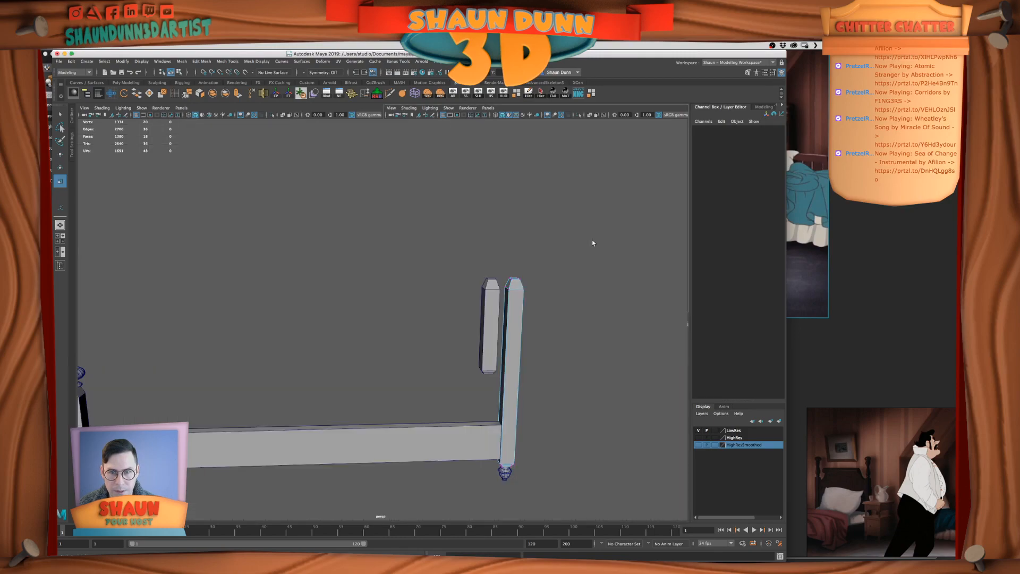
alt+drag(539, 293, 525, 291)
right_drag(480, 286, 504, 277)
click(475, 299)
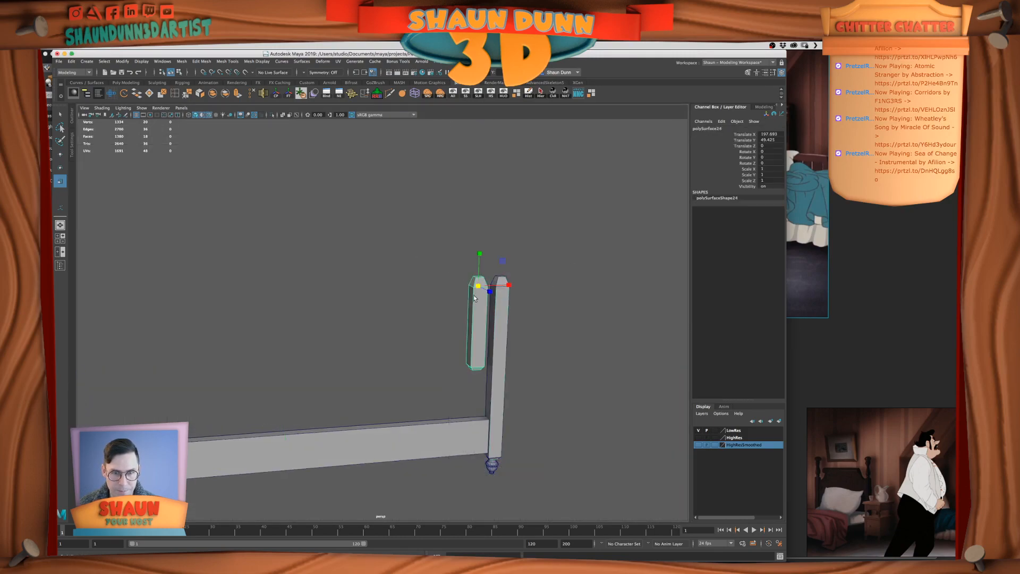
key(Delete)
scroll(472, 306, down, 5)
alt+middle_drag(432, 307, 470, 303)
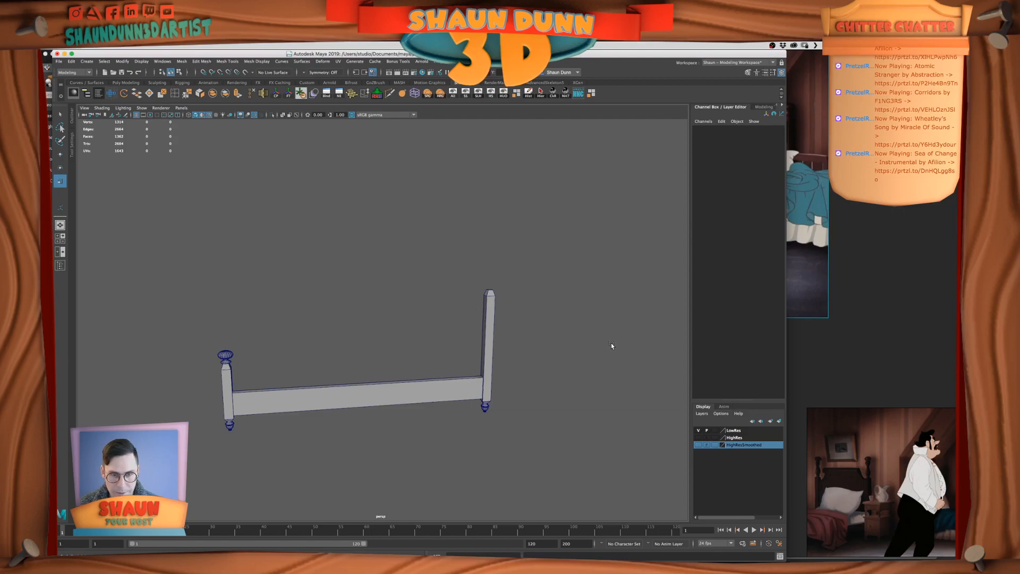
Switch to the Twitch stream page in the browser and narrow its window to check the broadcast
key(super+Tab)
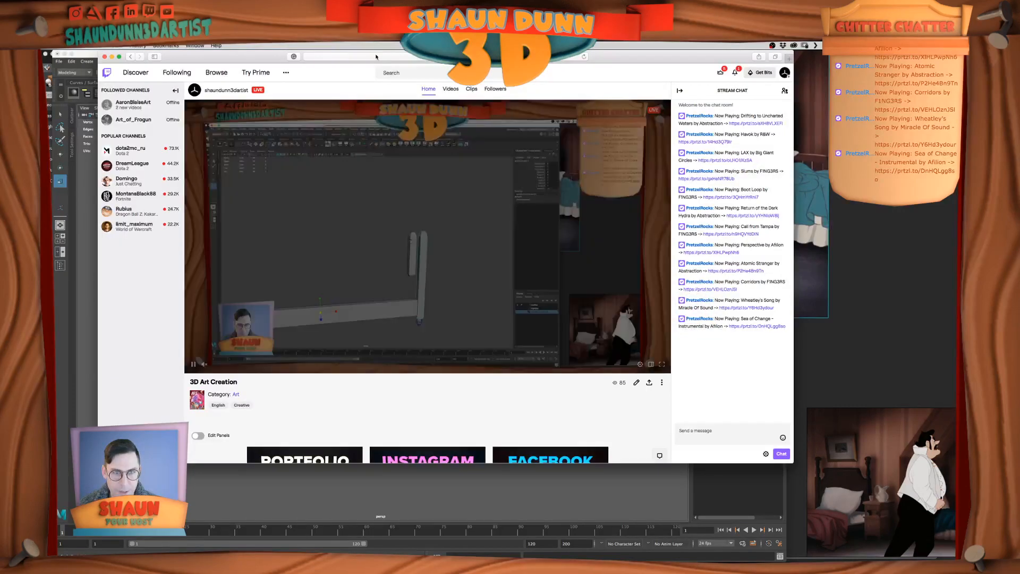
drag(793, 460, 741, 461)
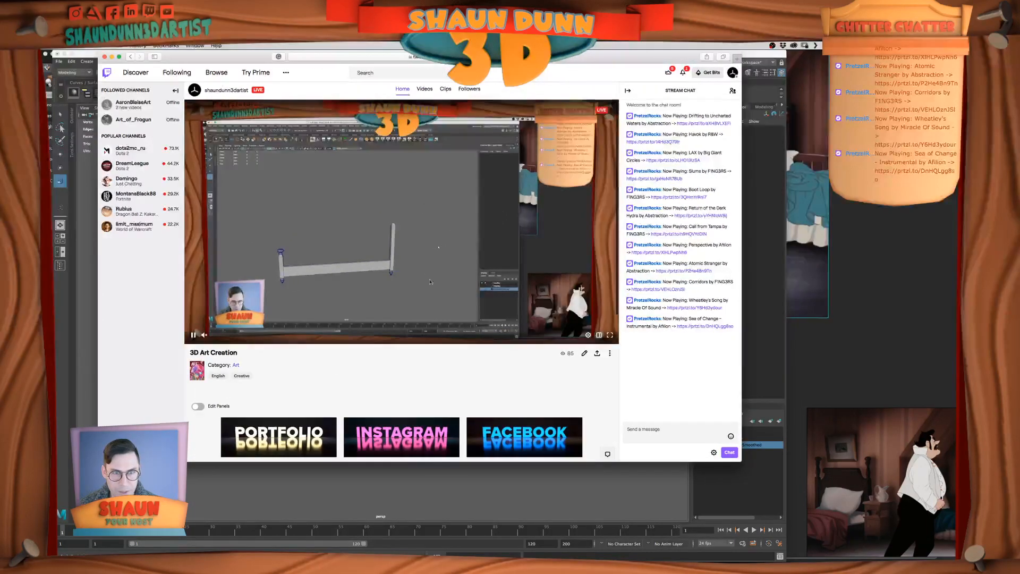
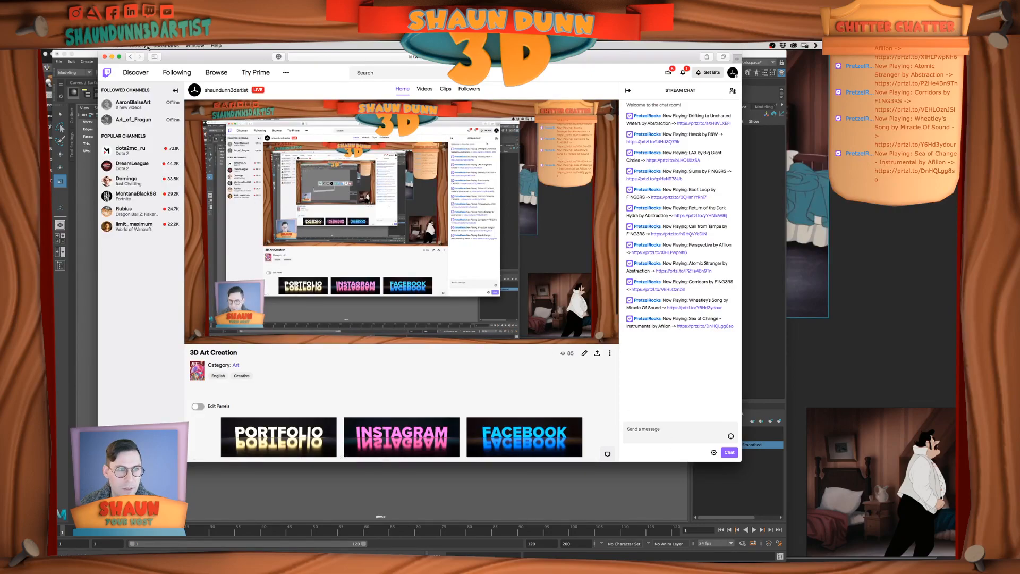
Move the Twitch browser window off the screen and return to the bed scene in Maya
drag(223, 56, 1017, 74)
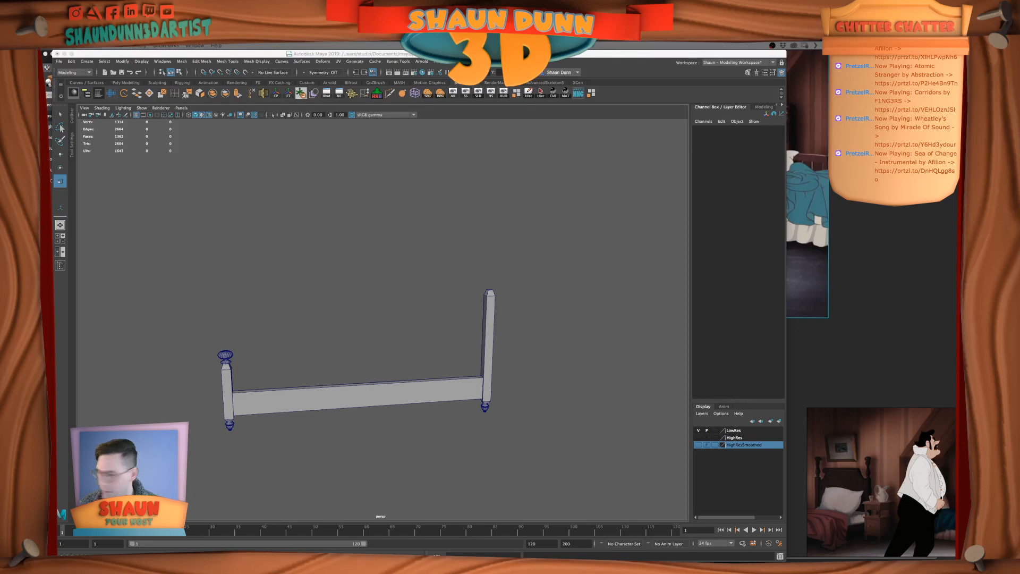
click(533, 298)
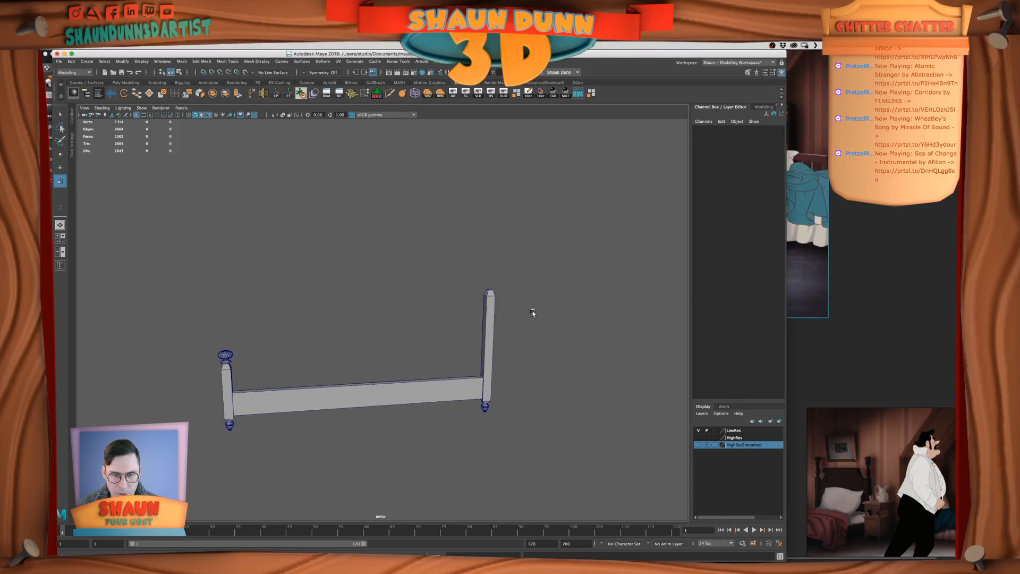
Duplicate the short footboard post's finial and slide the copy along X to the tall headboard post
click(489, 332)
alt+drag(512, 330, 538, 330)
click(197, 384)
key(w)
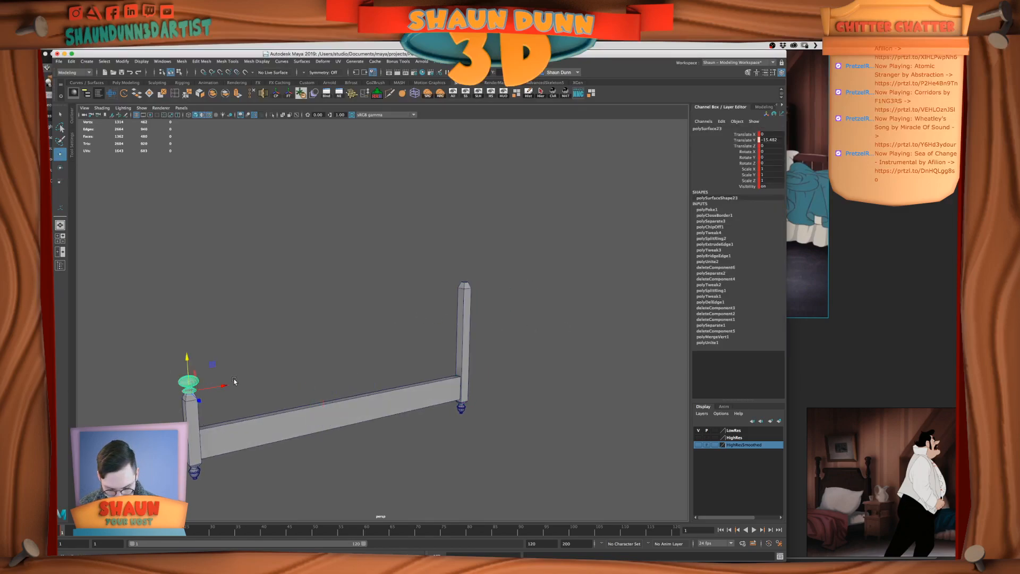
key(ctrl+d)
drag(228, 385, 282, 380)
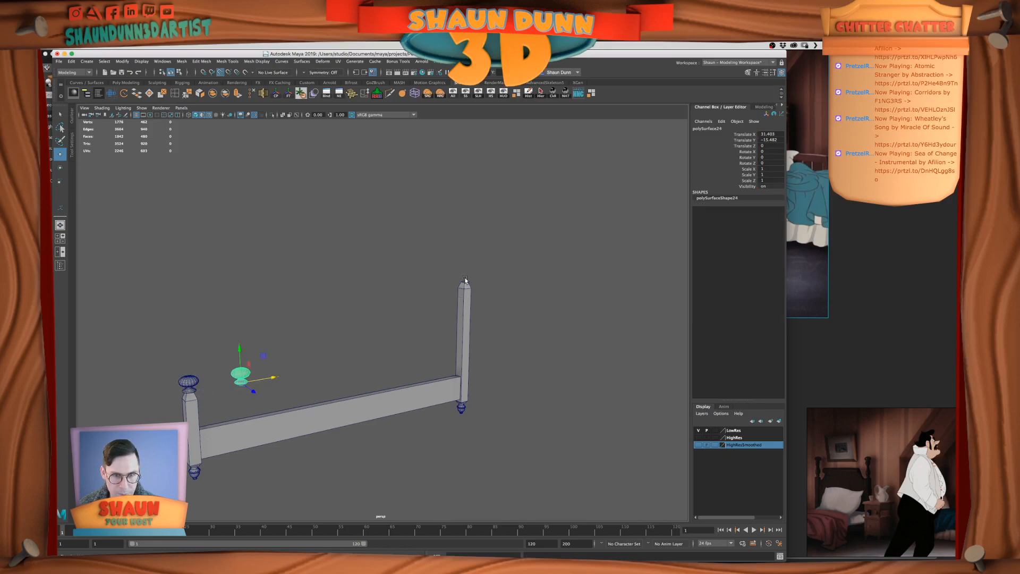
middle_drag(465, 280, 465, 281)
Center the copied finial on the tall post's width at Translate X 208.719
key(f)
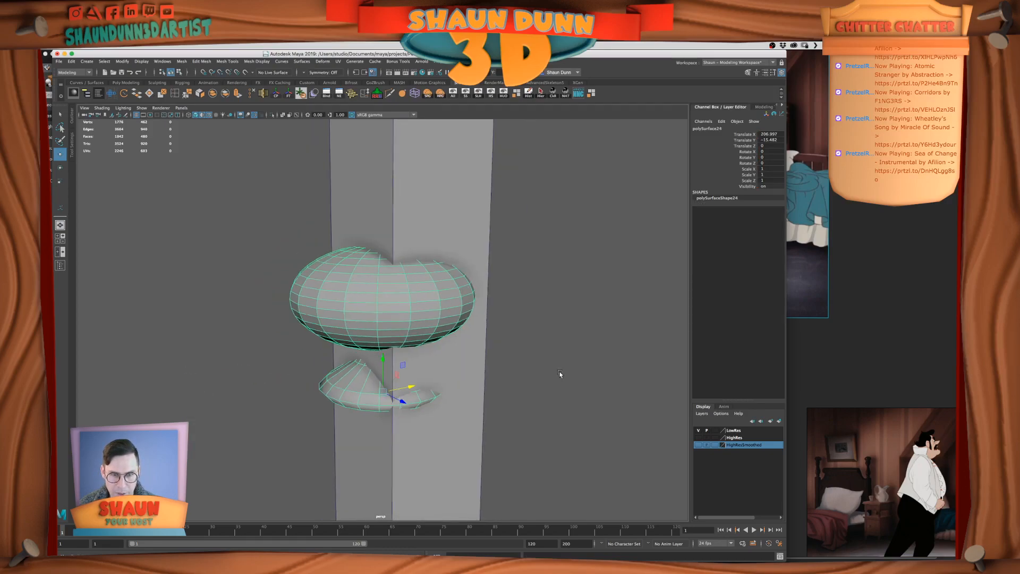
scroll(559, 373, down, 10)
alt+drag(520, 389, 466, 384)
alt+middle_drag(465, 385, 472, 414)
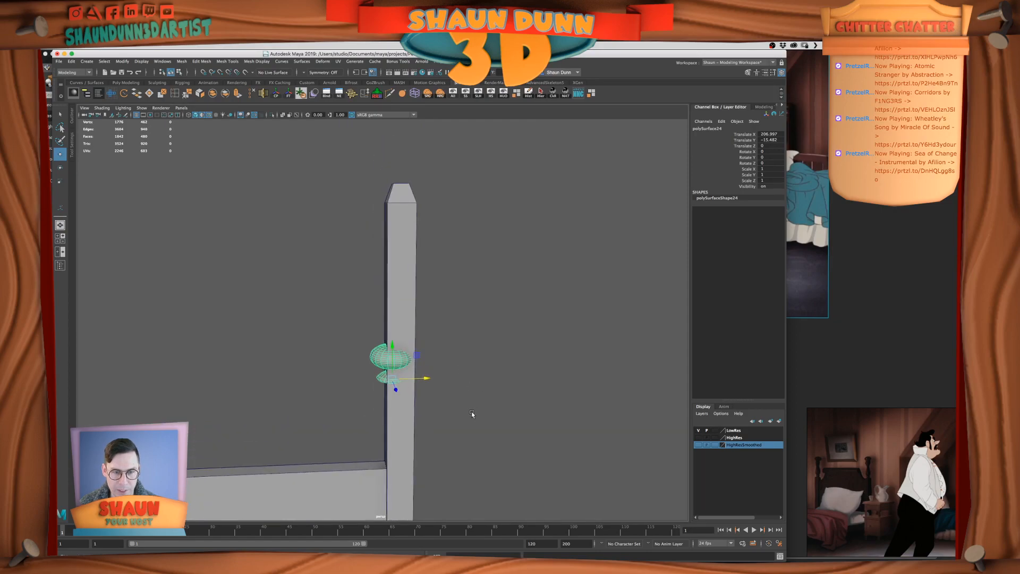
middle_drag(424, 380, 436, 380)
alt+drag(435, 380, 416, 275)
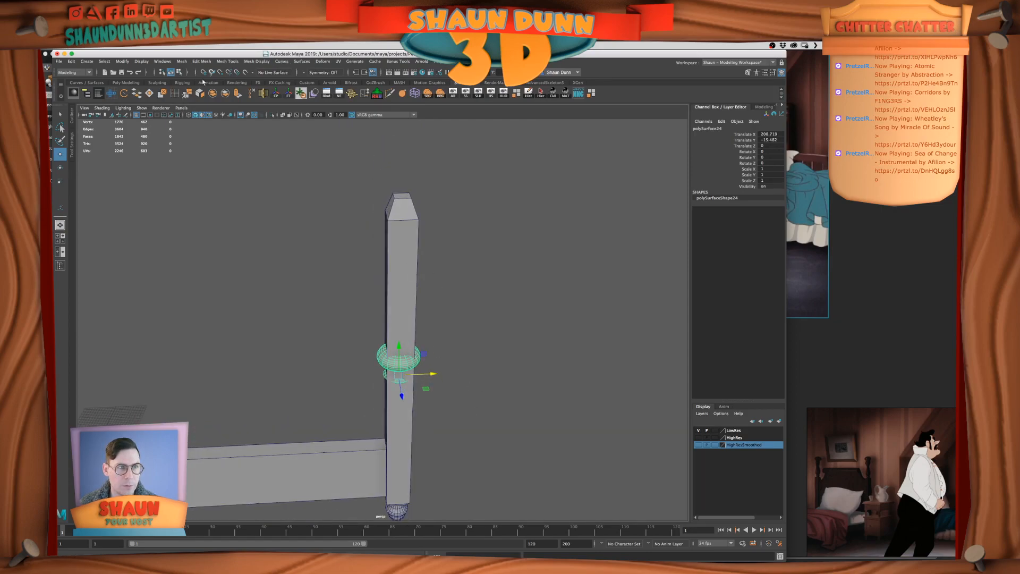
Poke the top face of the tall headboard post so its faces meet at a center vertex
right_drag(421, 194, 454, 182)
click(400, 194)
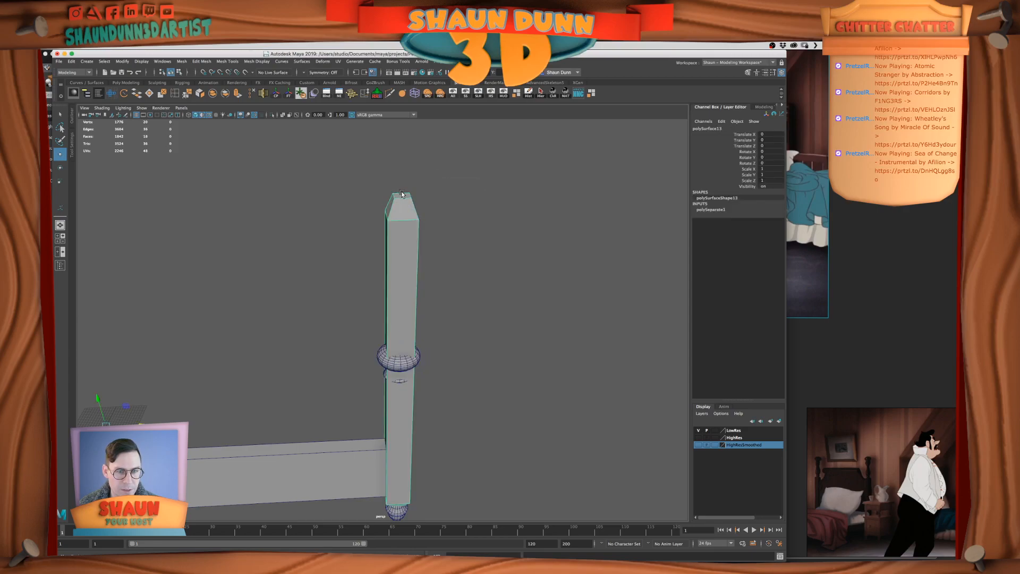
alt+drag(472, 210, 460, 221)
right_drag(413, 224, 412, 240)
click(405, 237)
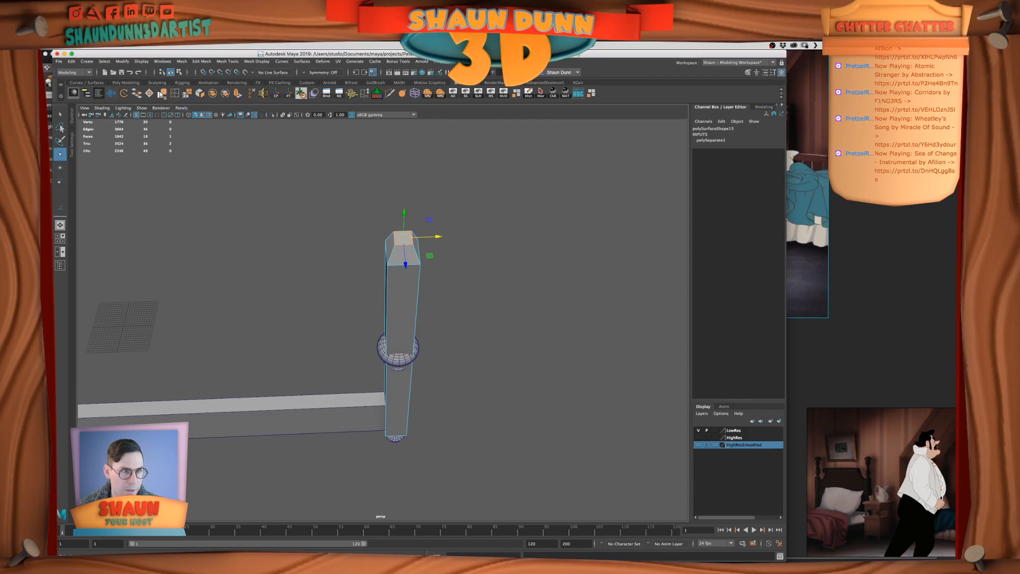
click(161, 94)
key(q)
Raise the copied finial along Y until its base sits on the tall post's tapered top
click(404, 367)
alt+drag(462, 382, 458, 365)
key(w)
scroll(440, 363, down, 3)
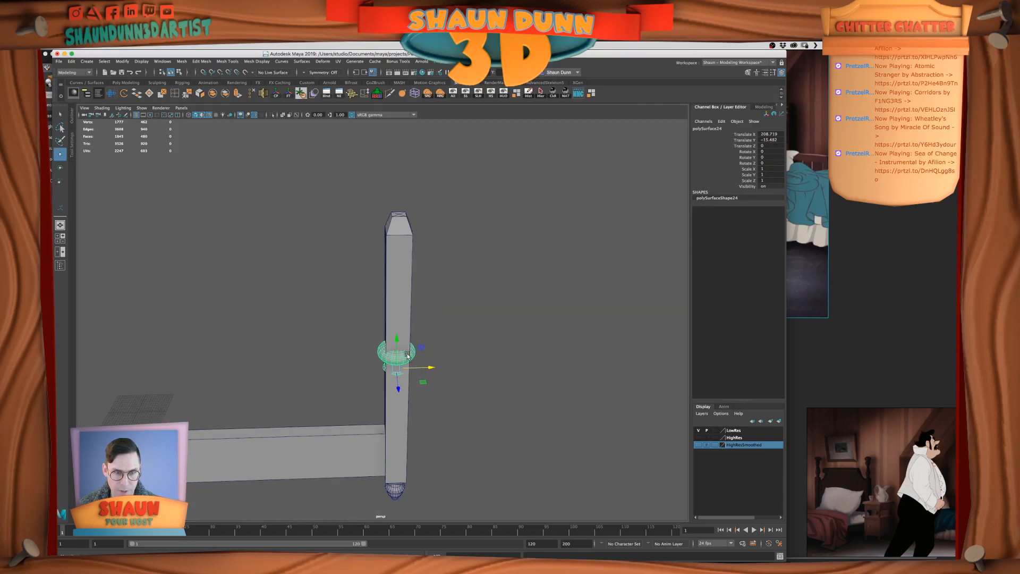
drag(398, 336, 397, 186)
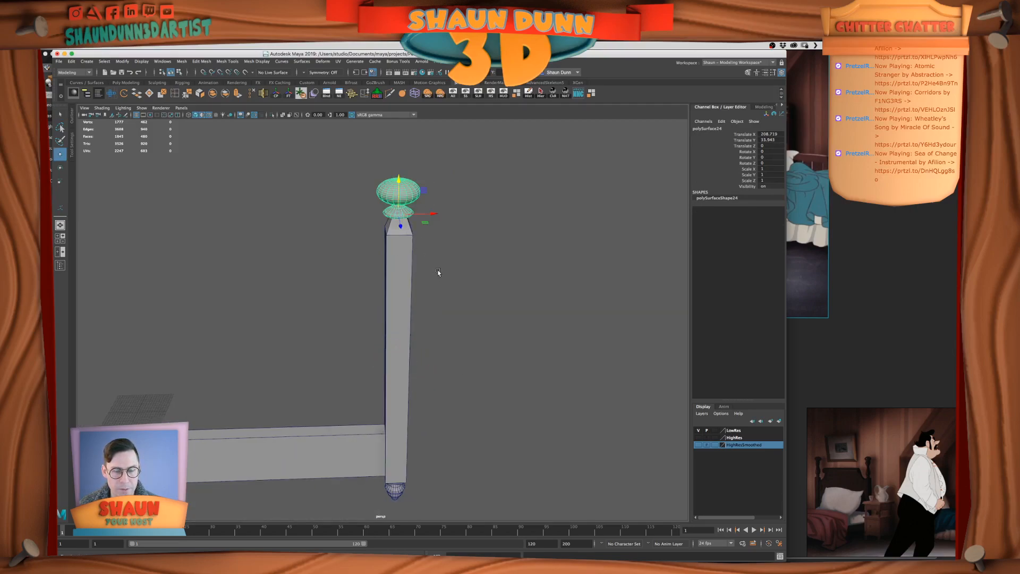
alt+drag(437, 274, 453, 274)
click(435, 295)
alt+right_drag(434, 296, 380, 297)
alt+middle_drag(381, 297, 493, 250)
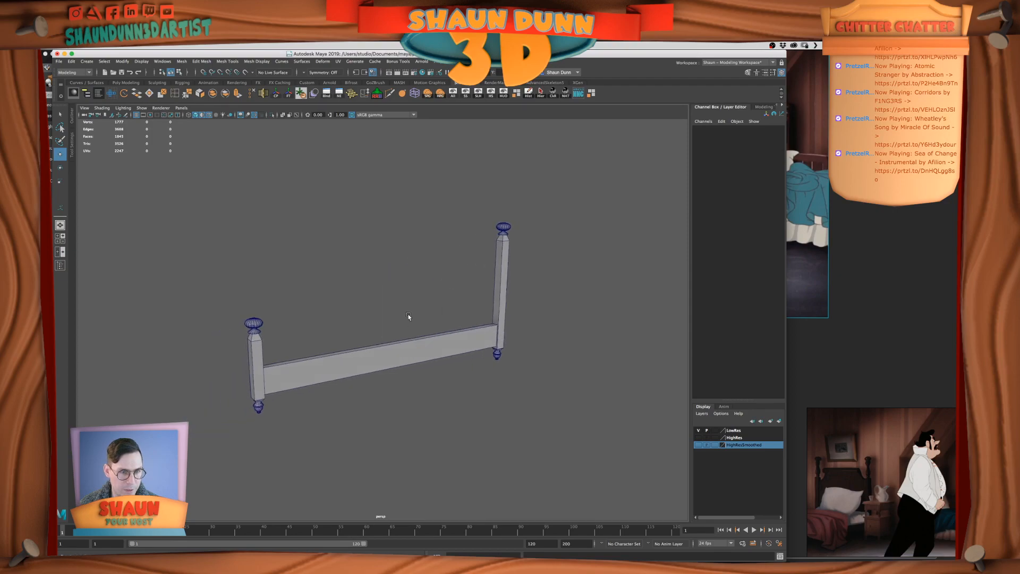
Examine the bed frame from several angles and compare its posts and side rail with the film stills in PureRef
alt+drag(407, 314, 402, 310)
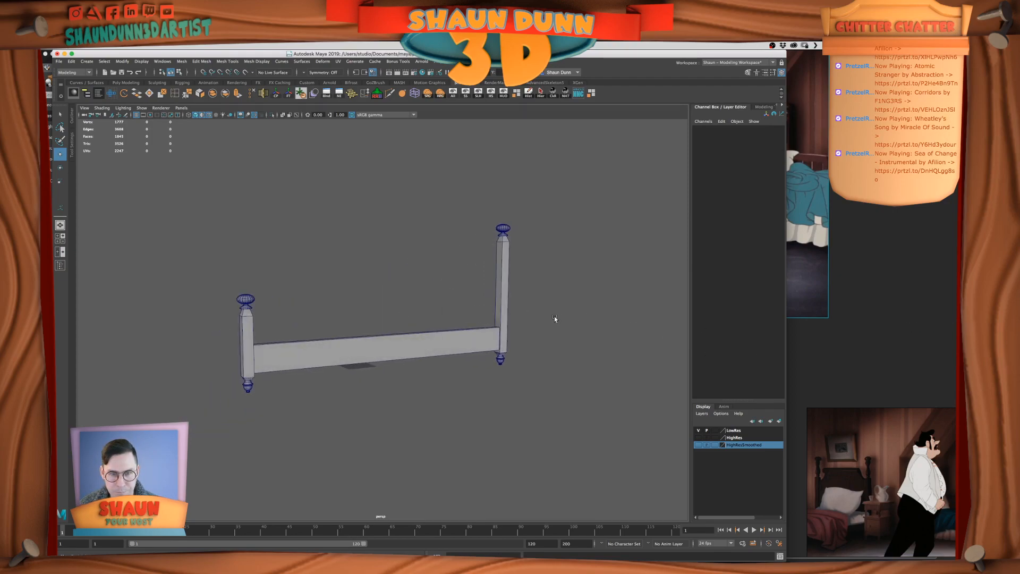
alt+drag(586, 333, 606, 330)
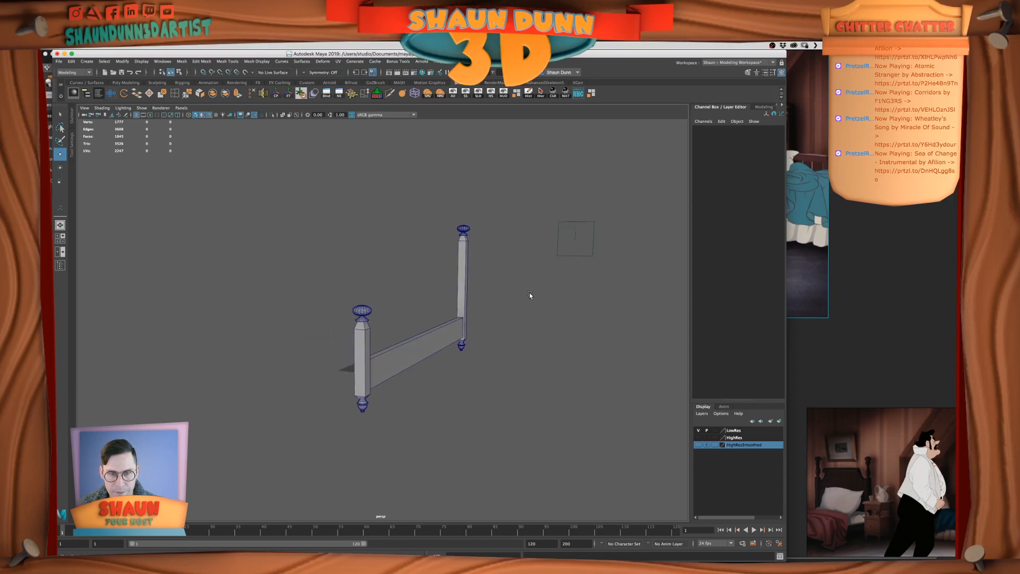
alt+drag(530, 295, 478, 297)
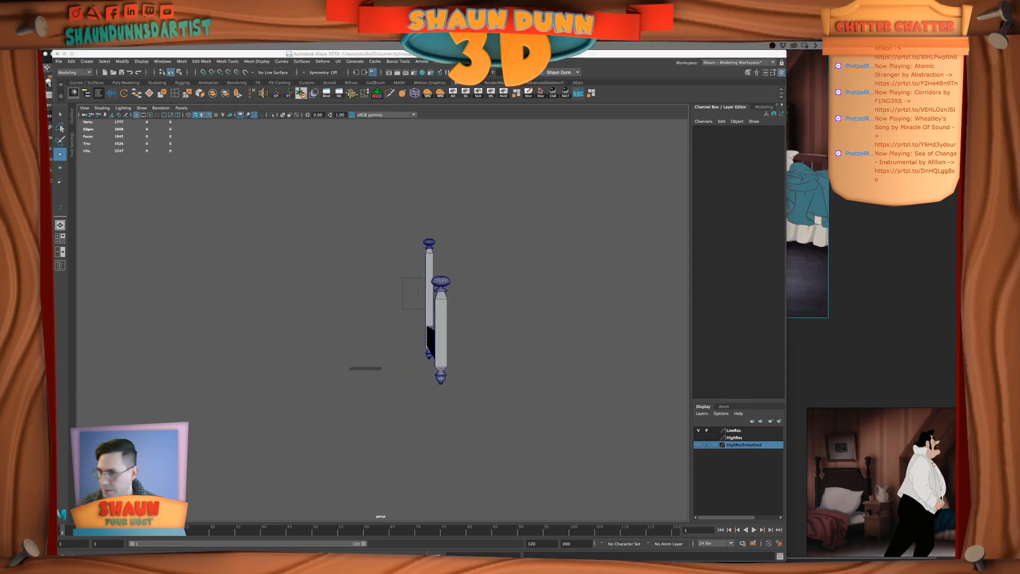
key(super+Tab)
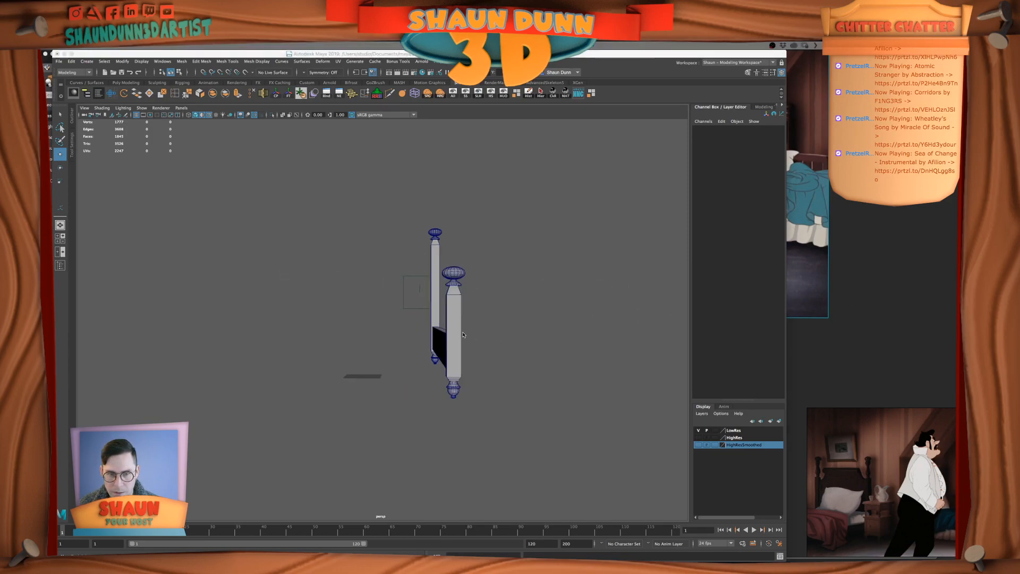
click(871, 406)
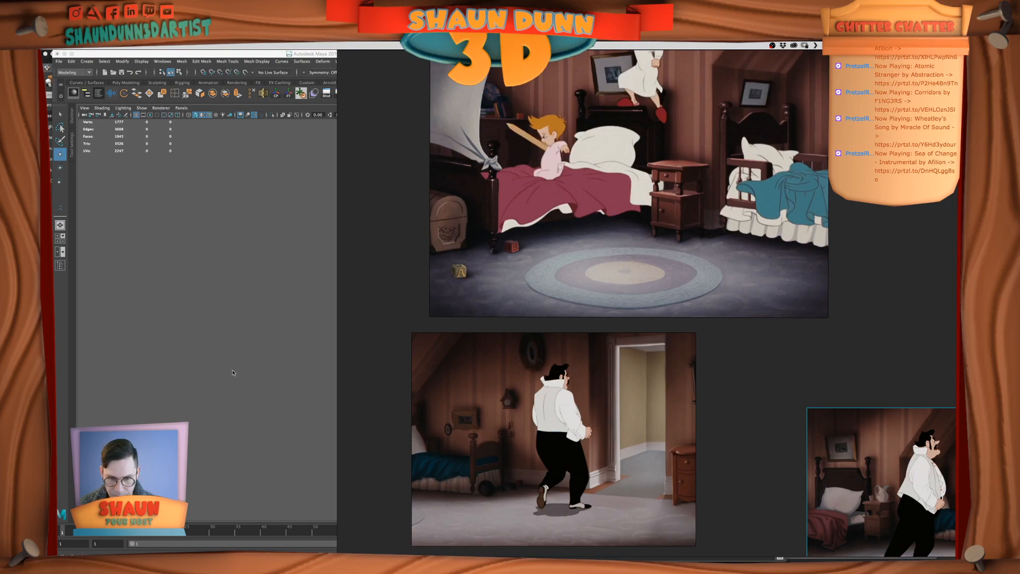
click(229, 262)
alt+drag(616, 358, 556, 357)
alt+middle_drag(557, 357, 562, 371)
alt+drag(563, 371, 546, 379)
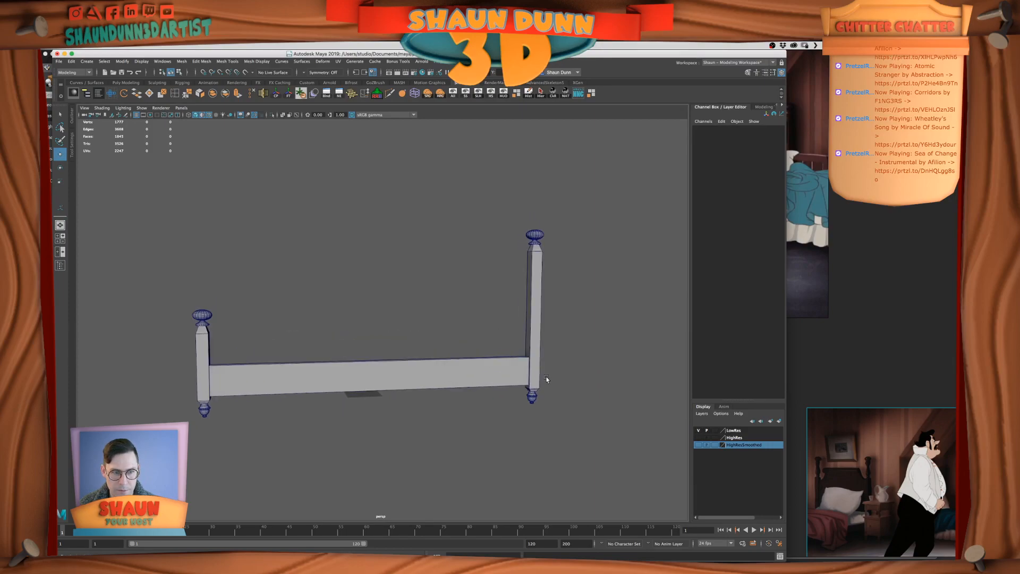
mouse_move(530, 324)
alt+mouse_down()
mouse_move(587, 339)
mouse_move(514, 337)
alt+mouse_up()
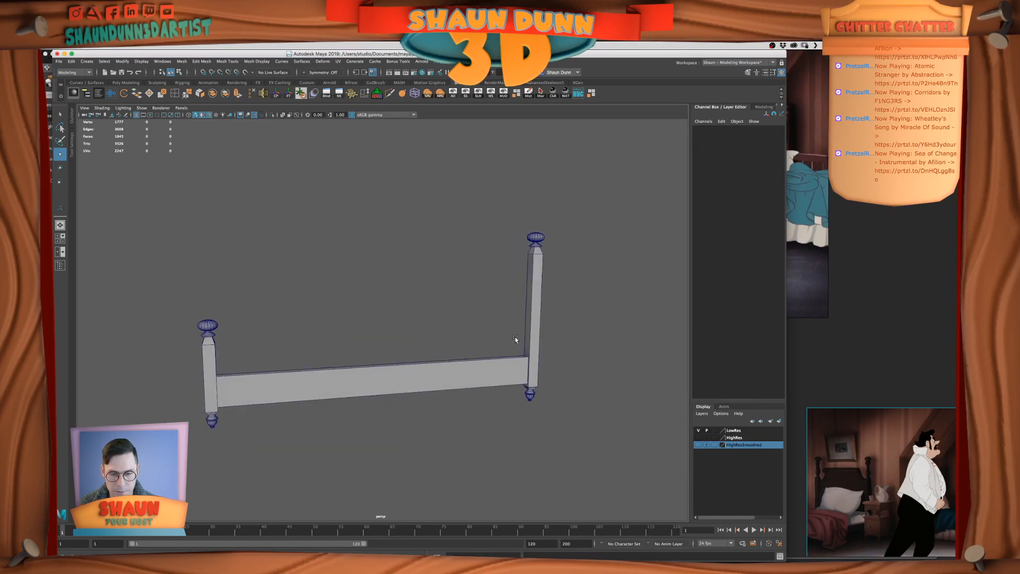
key(super+Tab)
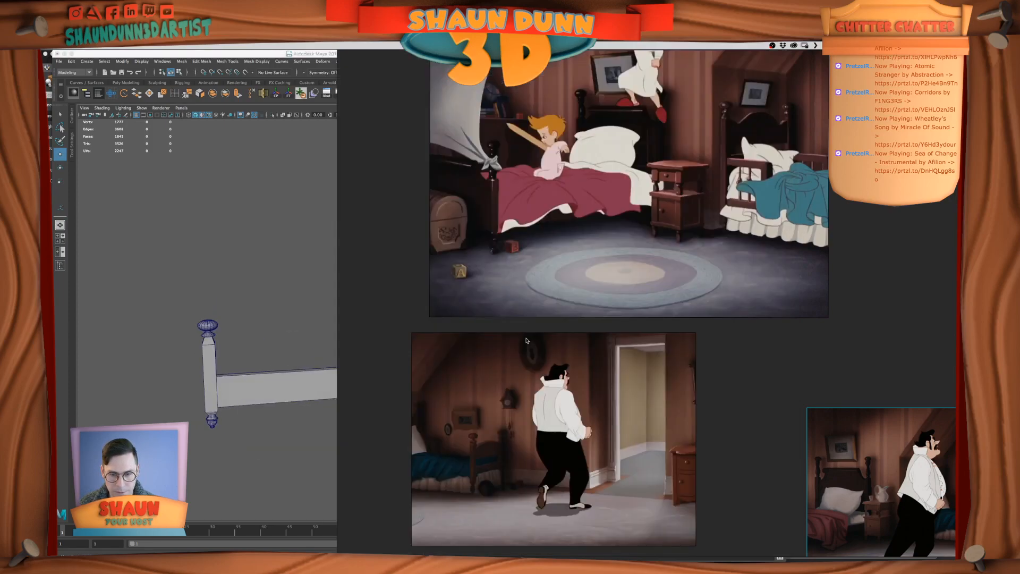
click(250, 359)
Bring the hidden mattress back into view with the bed frame and select the mattress
alt+drag(285, 351, 347, 371)
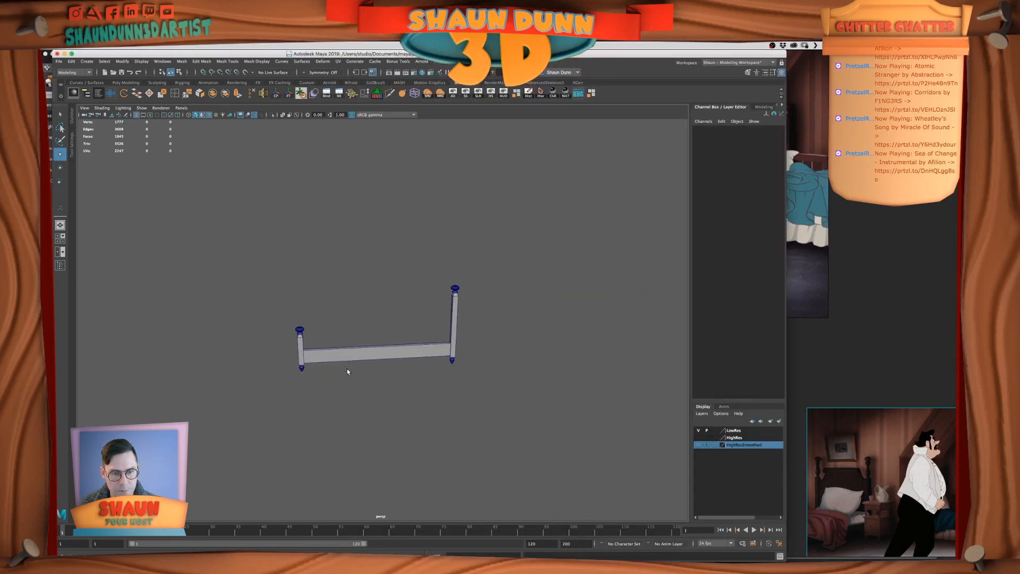
drag(220, 215, 477, 419)
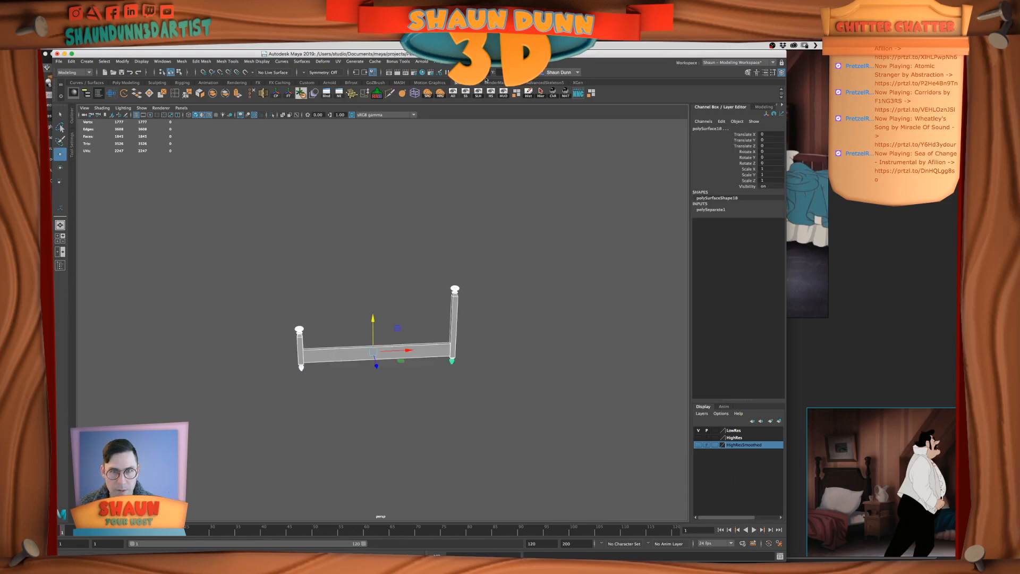
click(455, 94)
alt+drag(441, 248, 370, 317)
click(350, 320)
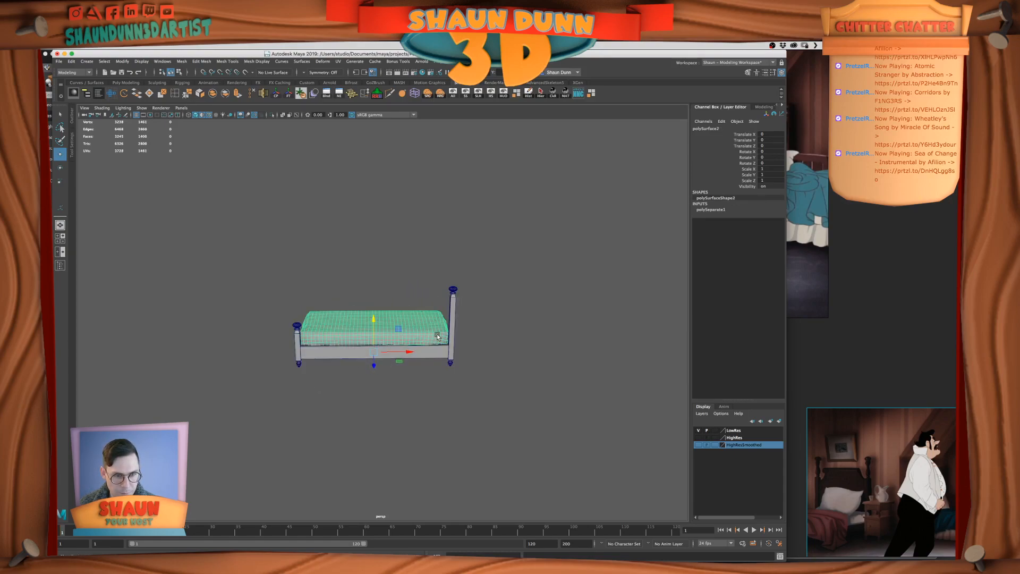
alt+middle_drag(427, 323, 449, 327)
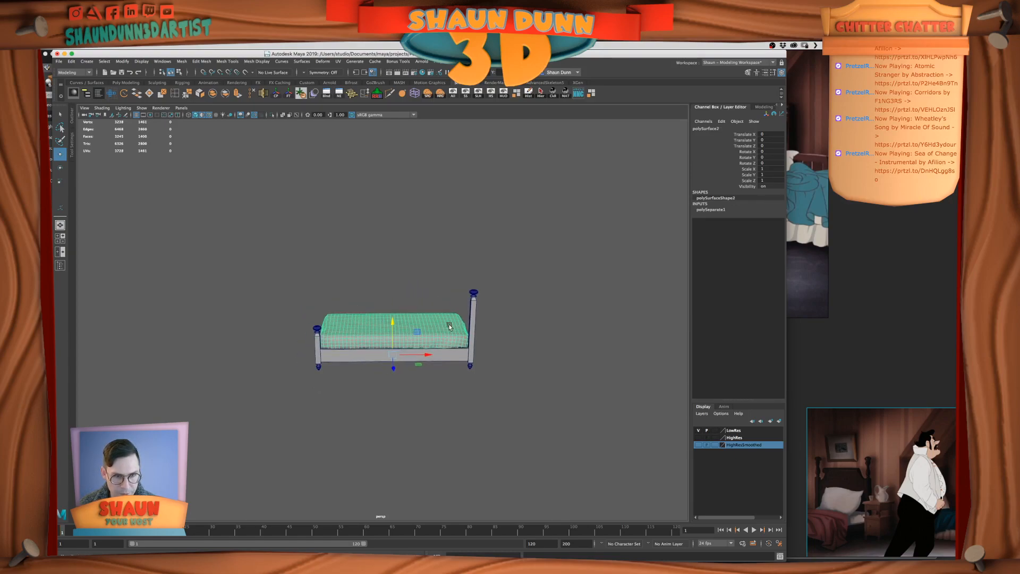
Select the side rail's end vertices beside the short footboard post
click(344, 356)
right_drag(340, 355, 323, 353)
drag(292, 311, 377, 373)
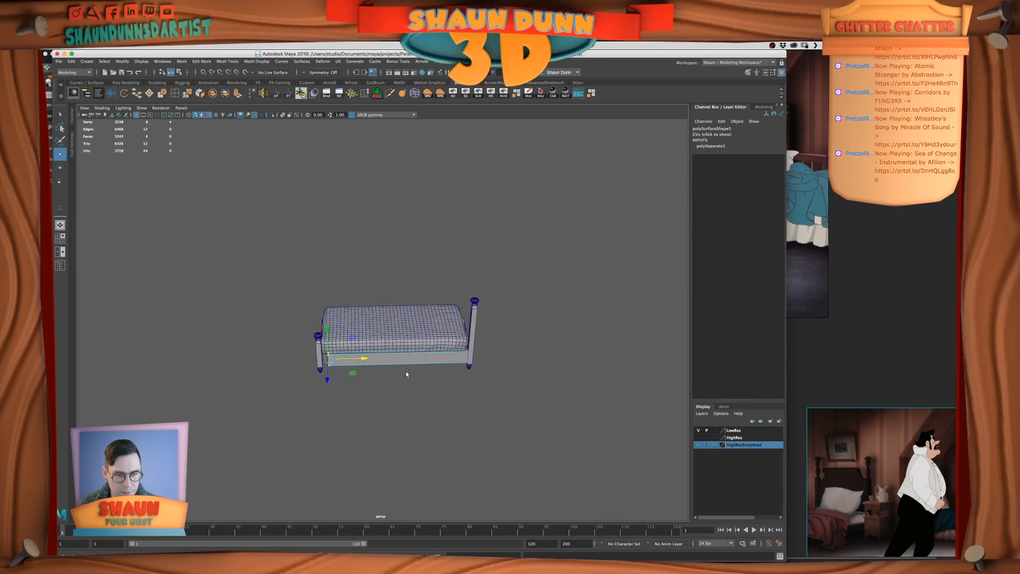
Switch to the Unreal editor and duplicate JohnsBed along Y, placing the copy at Y -73
key(super+Tab)
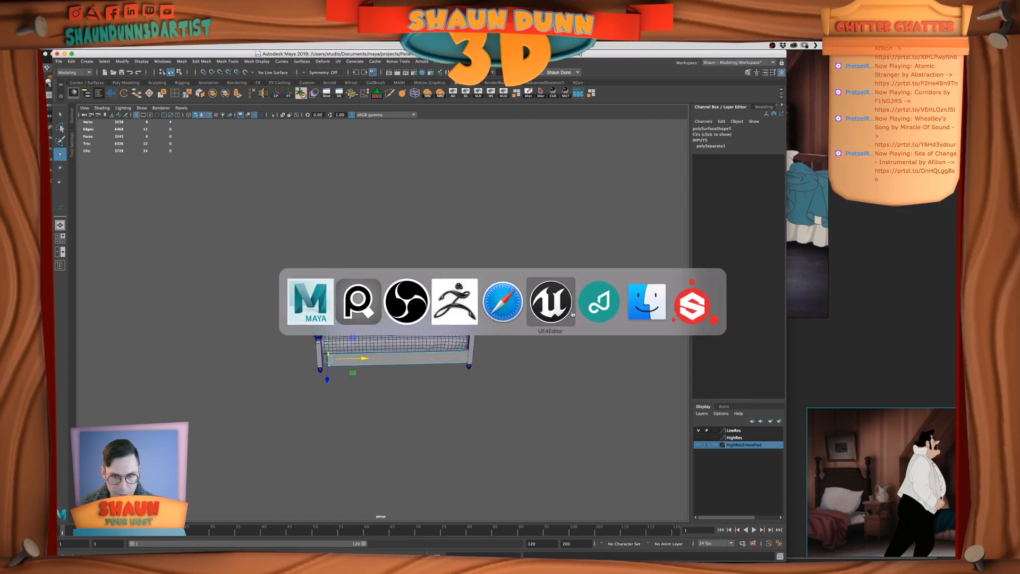
click(550, 301)
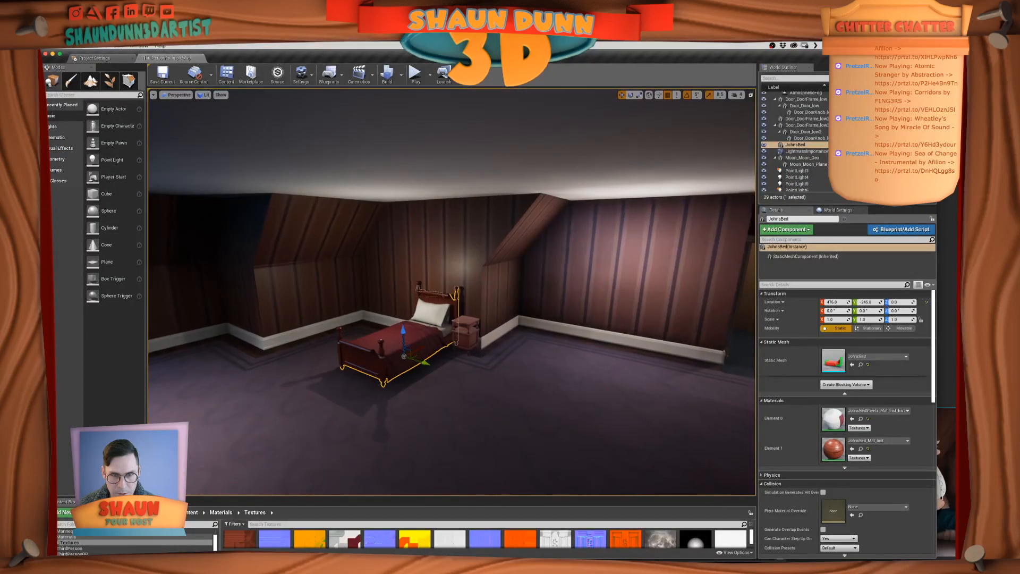
alt+drag(425, 364, 515, 399)
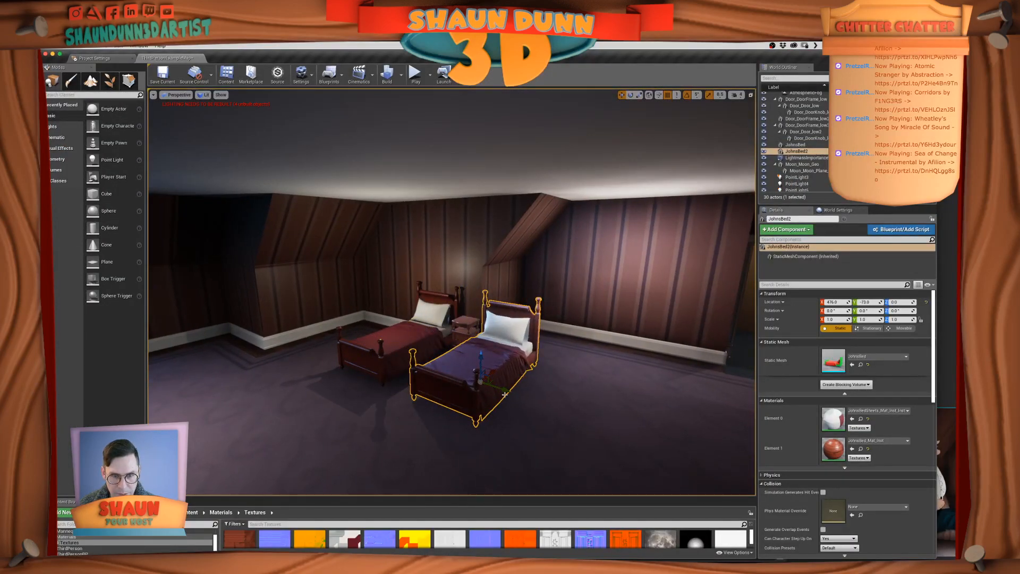
Rotate the duplicated bed about -90 degrees around Z and move it to X 726
key(e)
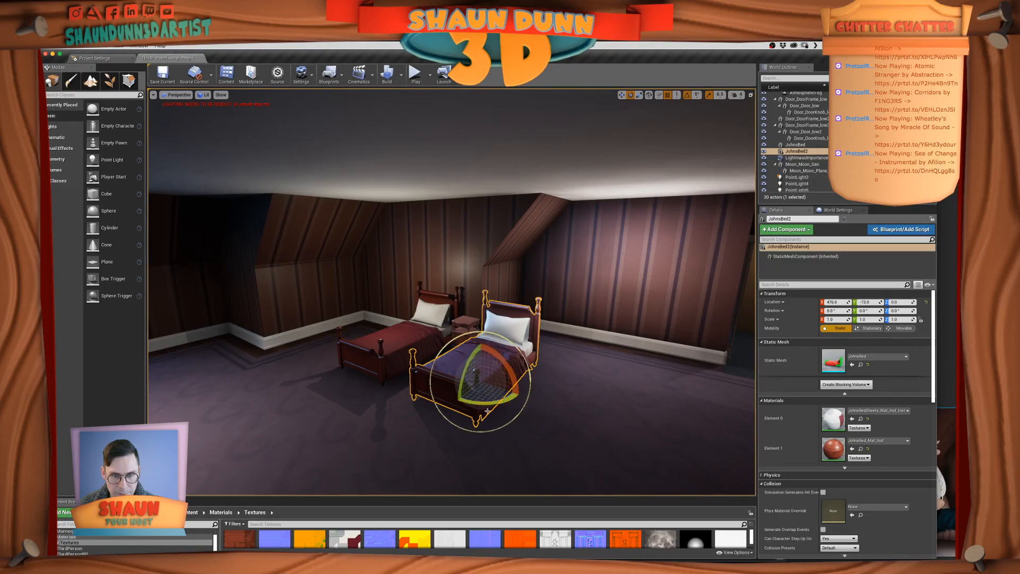
drag(477, 400, 403, 423)
key(f)
scroll(463, 422, down, 5)
drag(440, 332, 582, 321)
key(w)
key(f)
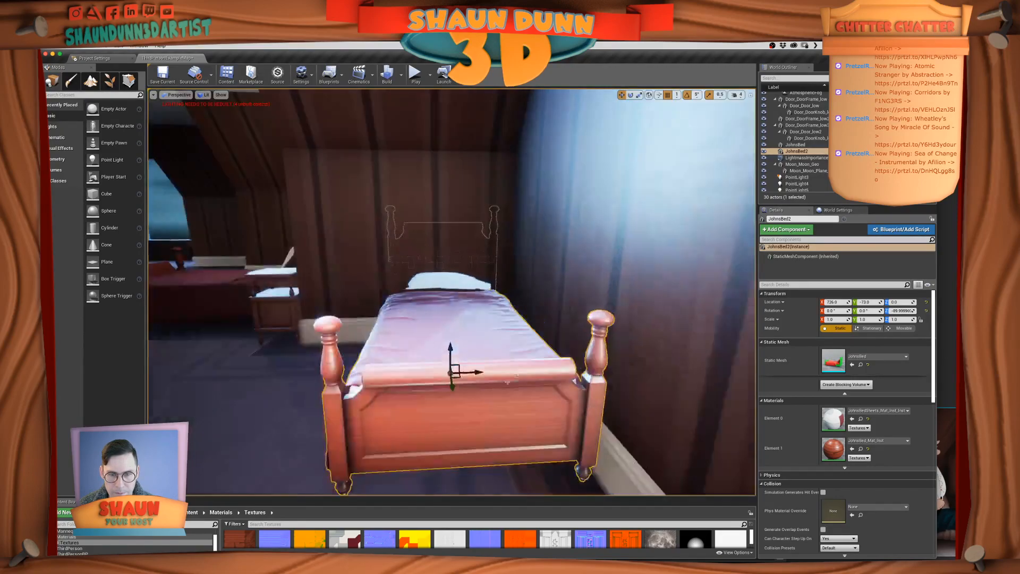
Reposition the duplicated bed in the bedroom to X 712, Y -20
scroll(487, 391, down, 8)
alt+drag(487, 391, 616, 390)
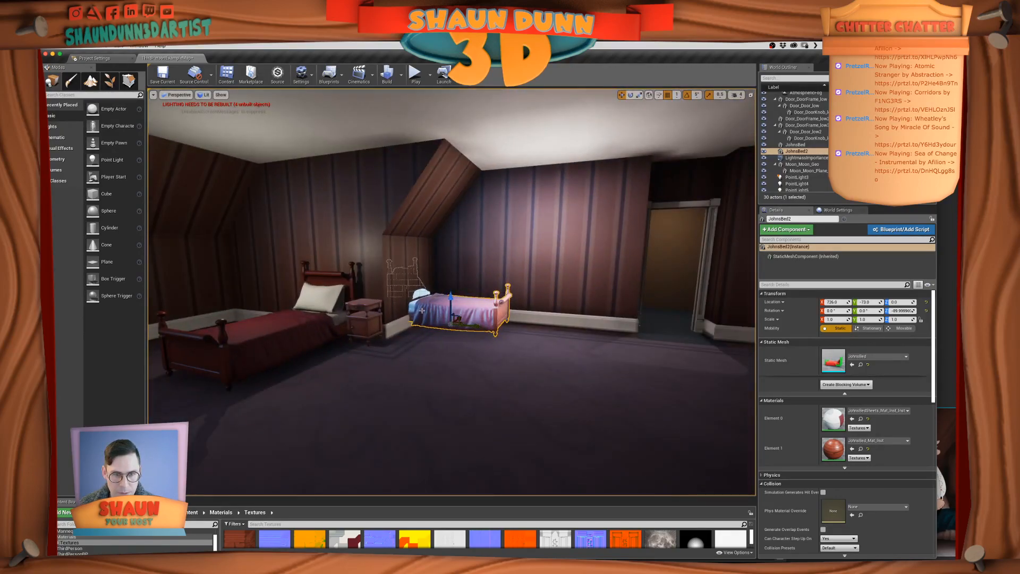
mouse_move(489, 329)
mouse_down()
mouse_move(505, 335)
mouse_move(480, 345)
mouse_move(496, 345)
mouse_move(446, 349)
mouse_move(497, 337)
mouse_up()
key(f)
scroll(501, 340, down, 7)
Switch to PureRef and study the film stills for the second bed's placement and proportions
key(super+Tab)
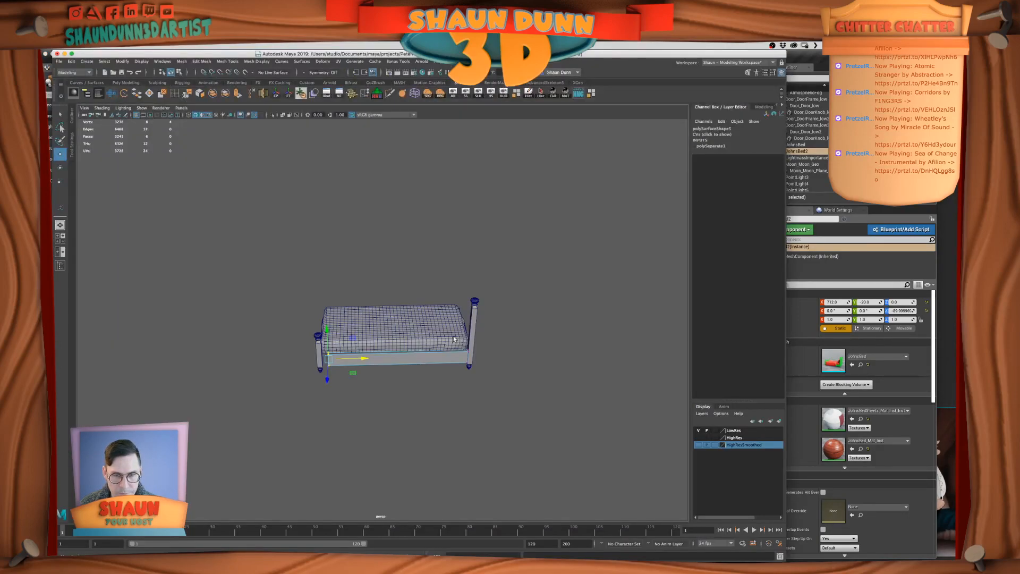
key(super+Tab)
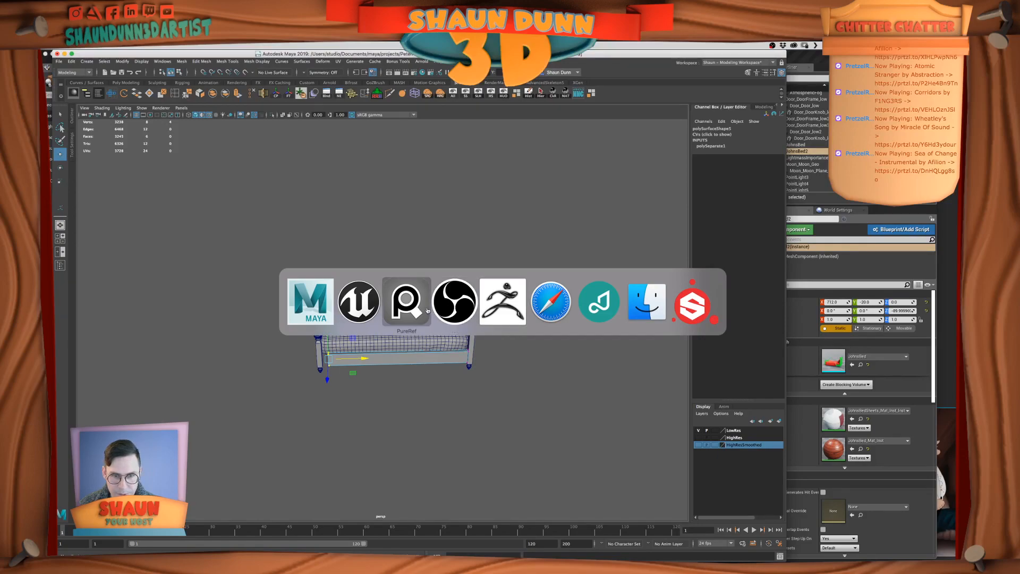
click(428, 310)
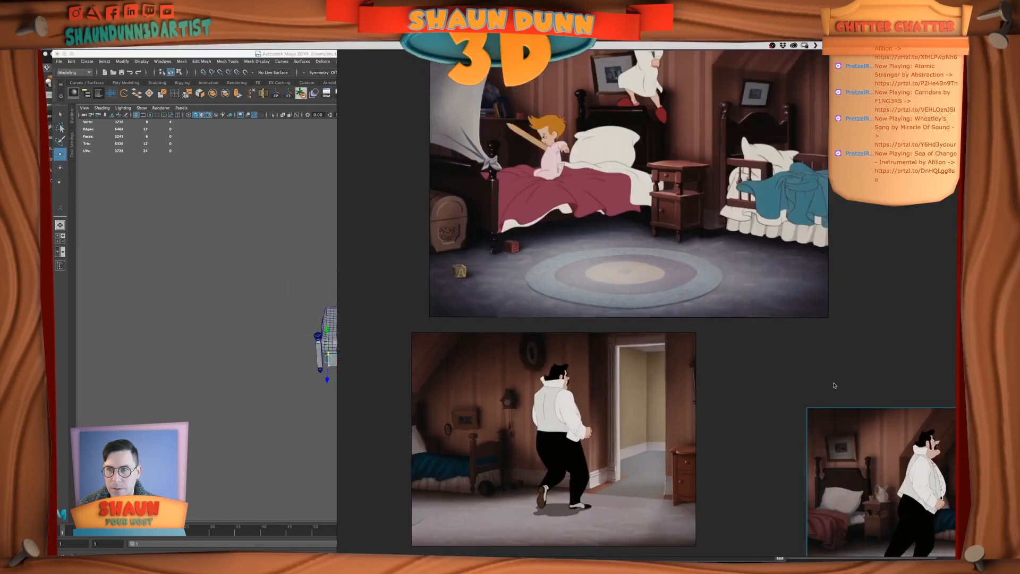
key(super+Tab)
key(super+Tab)
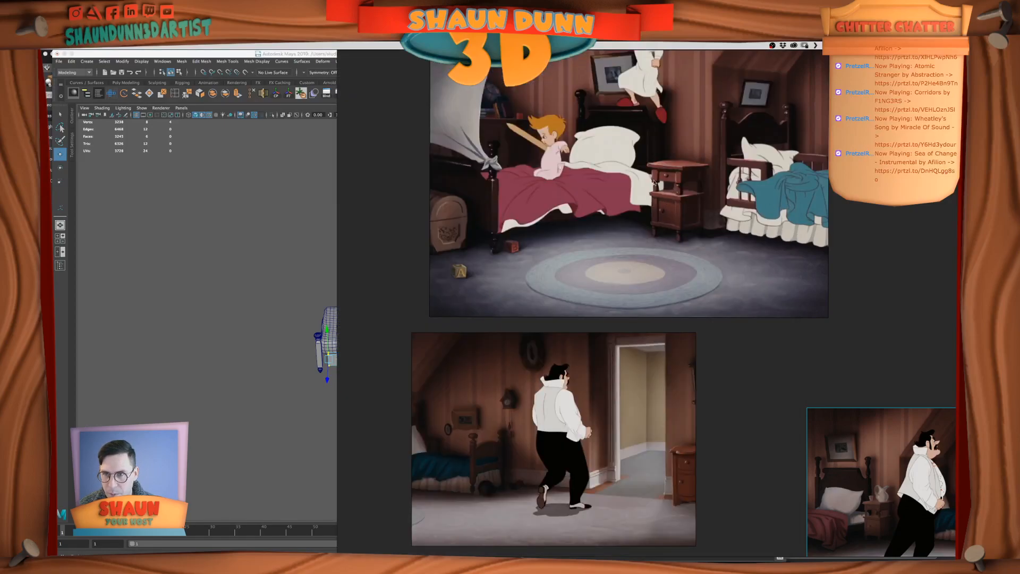
Switch back to the Unreal editor and move the duplicated bed to X 692 in the bedroom
click(404, 307)
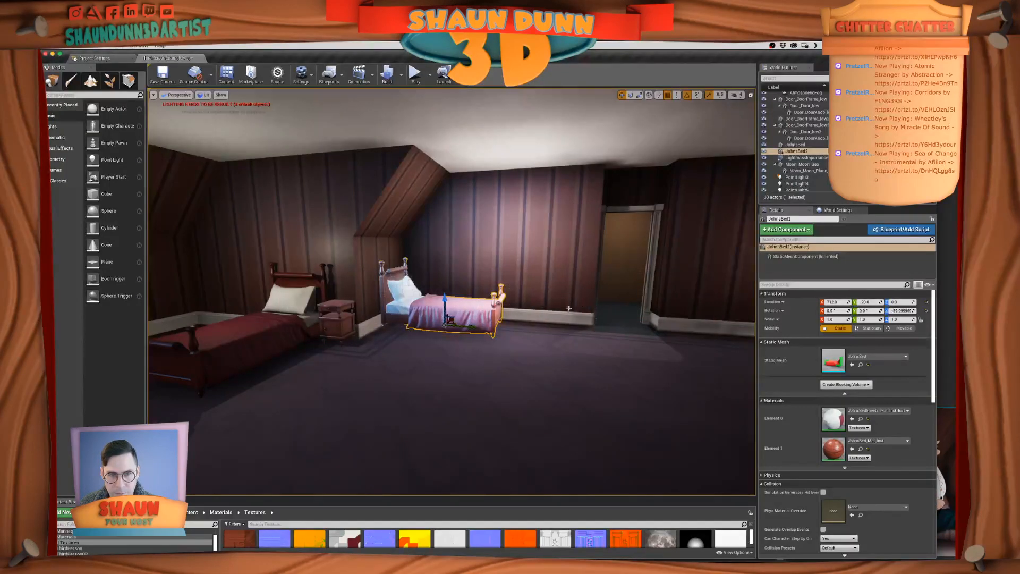
alt+drag(404, 307, 476, 298)
mouse_move(476, 299)
right_down()
mouse_move(501, 298)
mouse_move(461, 297)
right_up()
mouse_move(461, 297)
alt+mouse_down()
mouse_move(351, 298)
mouse_move(512, 302)
mouse_move(449, 300)
alt+mouse_up()
scroll(566, 308, up, 5)
alt+drag(566, 308, 531, 275)
scroll(557, 304, down, 5)
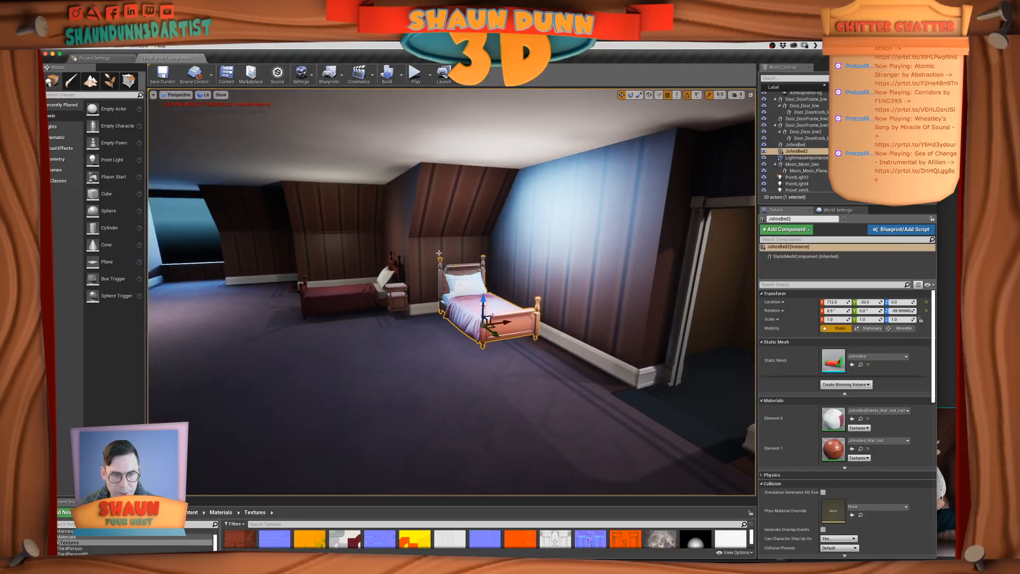
mouse_move(449, 259)
right_down()
mouse_move(494, 256)
mouse_move(439, 246)
right_up()
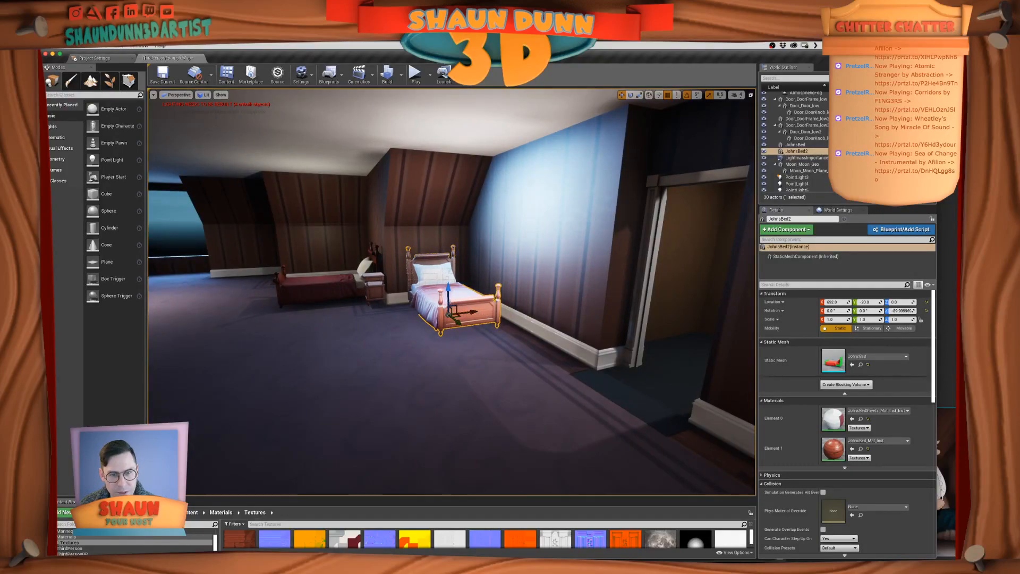
alt+drag(487, 313, 524, 308)
key(ctrl+z)
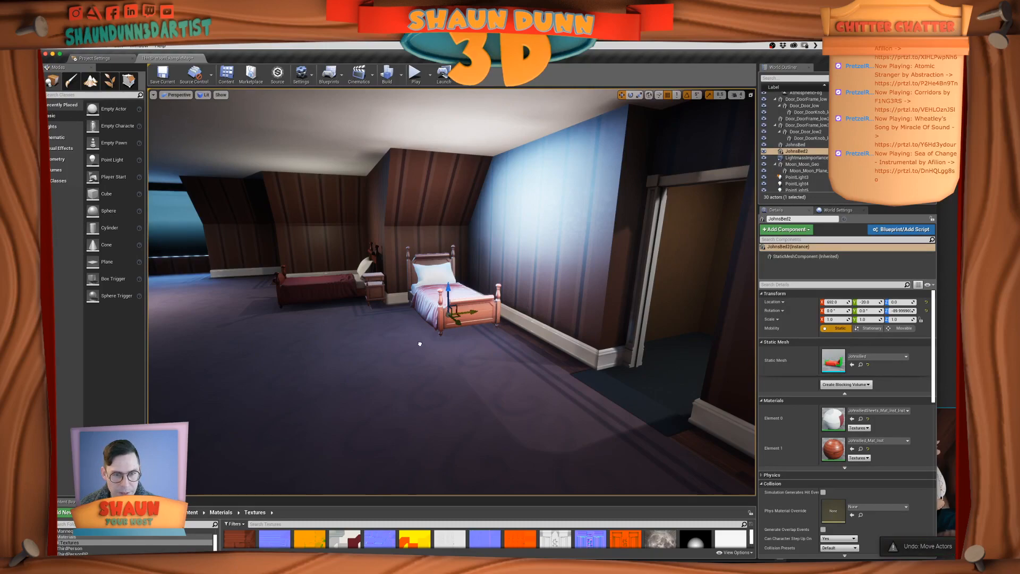
alt+drag(424, 355, 385, 354)
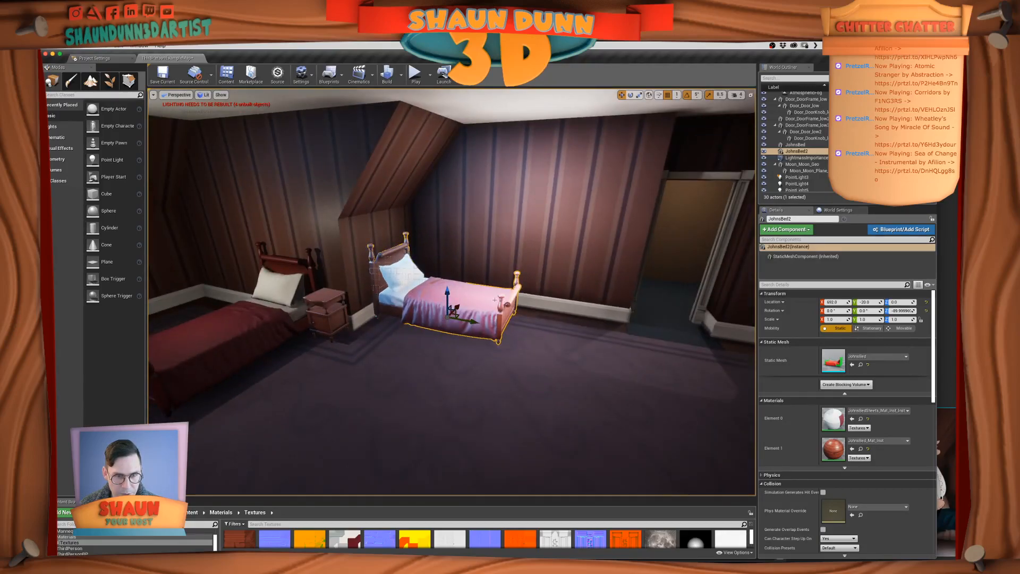
scroll(457, 341, down, 5)
Switch to Maya, undo the last three changes and hide the mattress, leaving one side's bedposts and rail on screen
key(super+Tab)
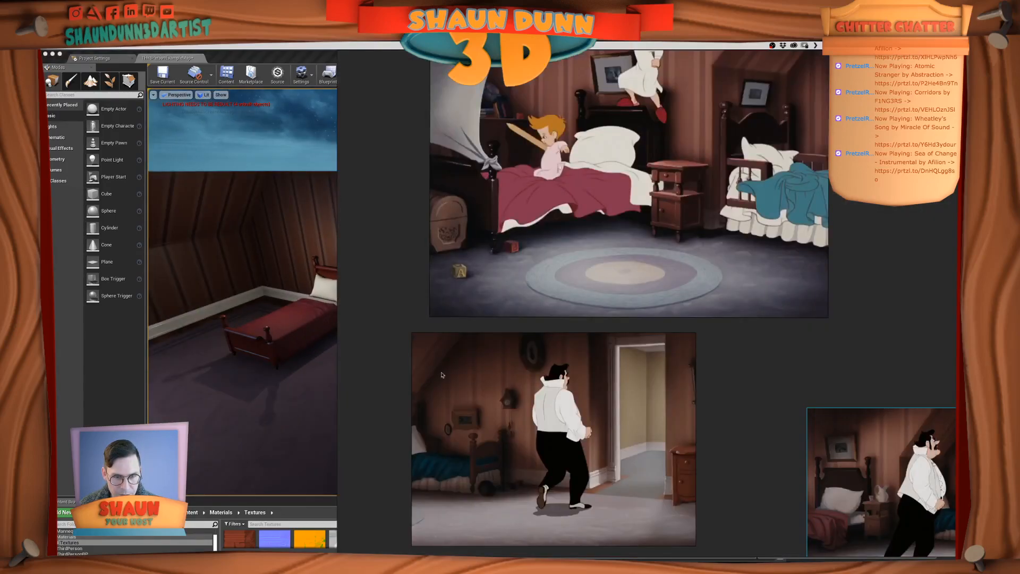
key(super+Tab)
key(super+Tab)
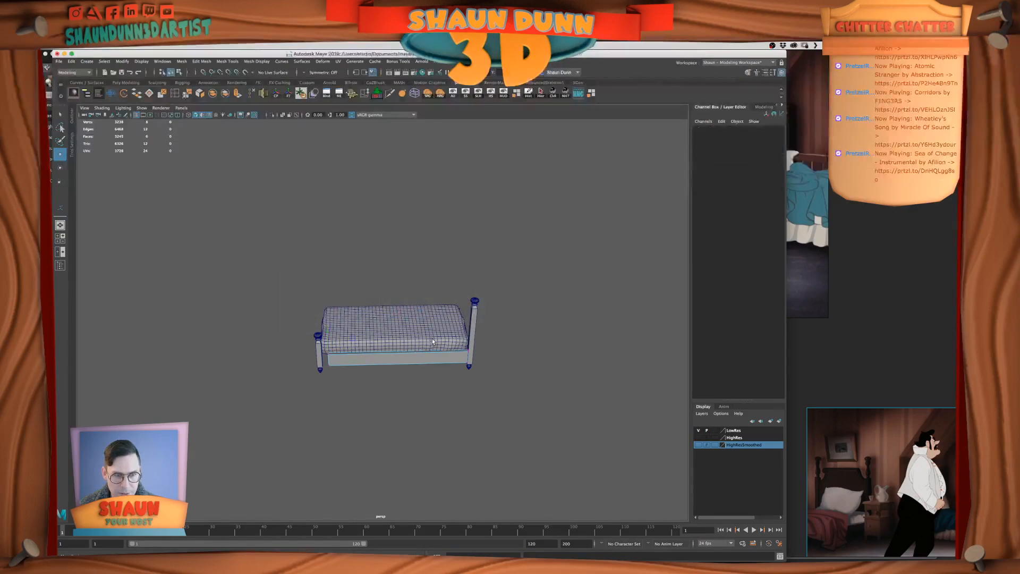
alt+drag(432, 342, 443, 332)
key(super+z)
key(super+z)
key(super+z)
right_drag(411, 344, 431, 325)
key(ctrl+h)
alt+drag(383, 359, 462, 362)
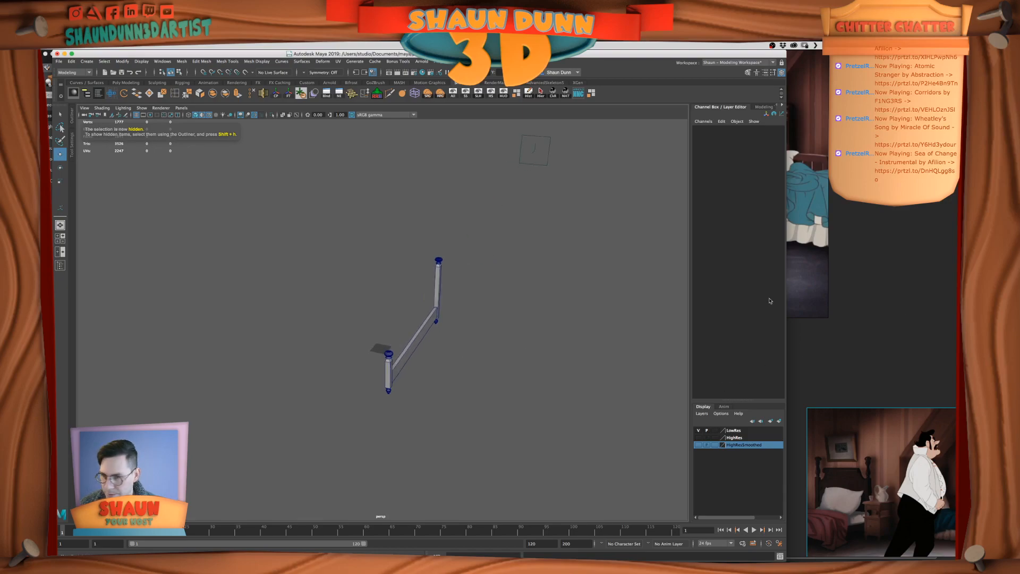
Examine the headboard shape and height of the second bed in the PureRef film stills against the Maya bedposts
click(823, 286)
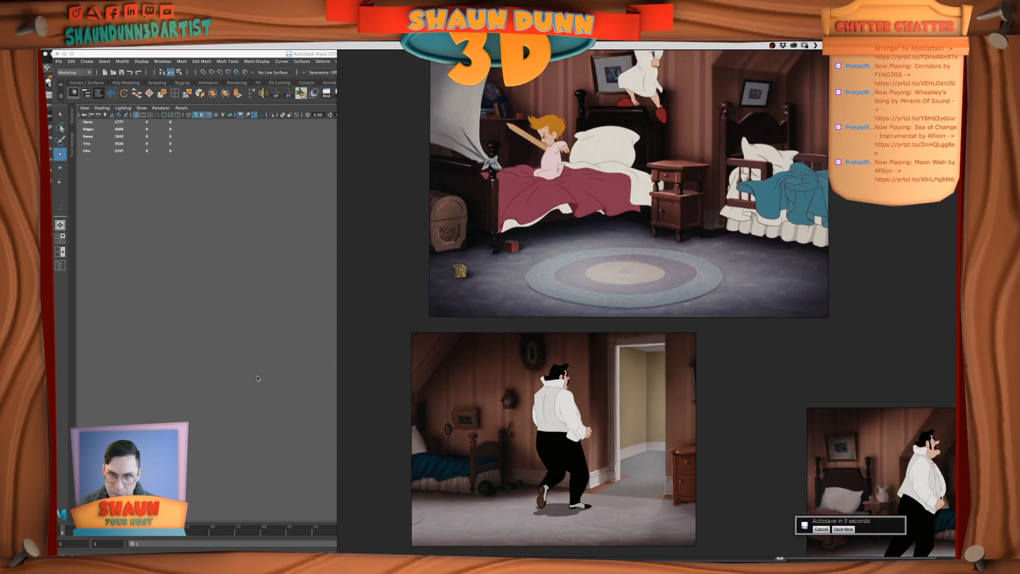
click(331, 336)
alt+drag(409, 338, 419, 361)
key(space)
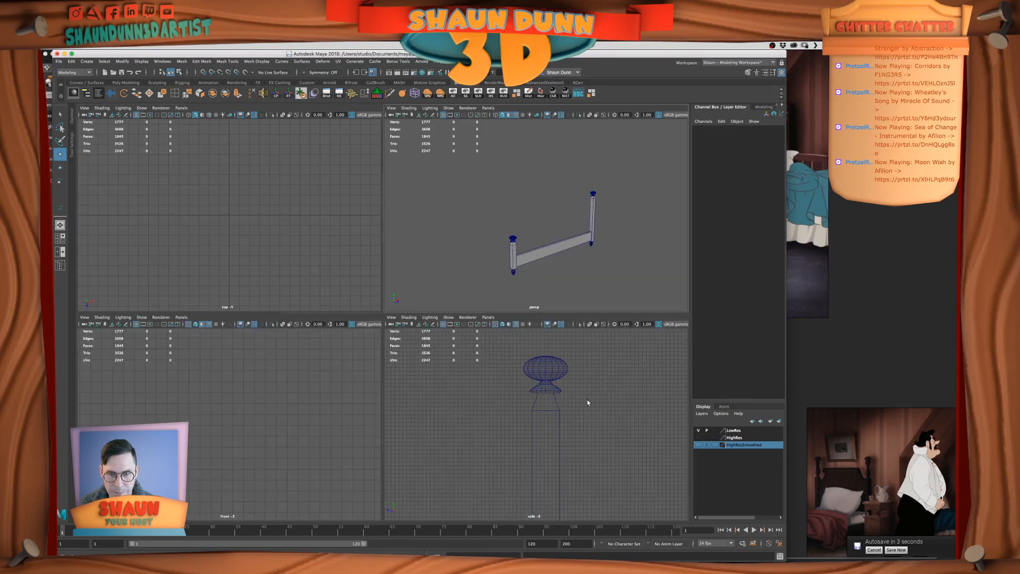
click(871, 242)
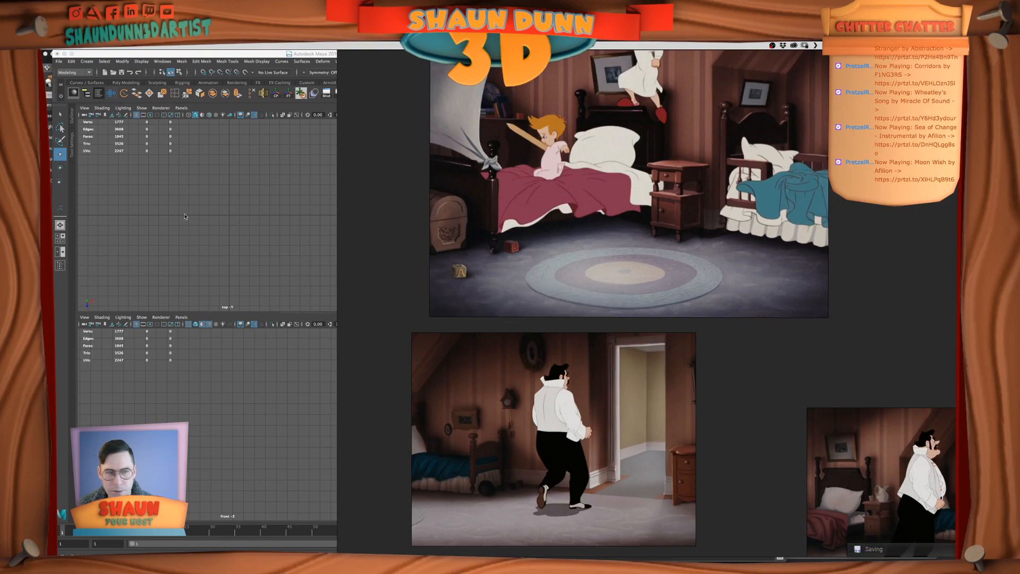
click(186, 216)
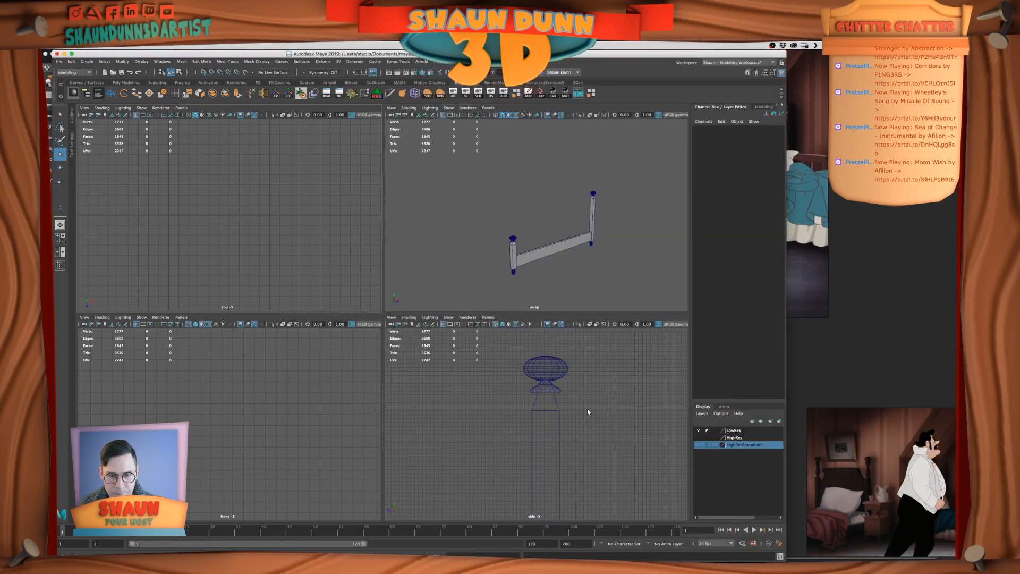
In the side view, create a polygon cube scaled uniformly to about 96 and raised beside the bedposts as the headboard panel
key(space)
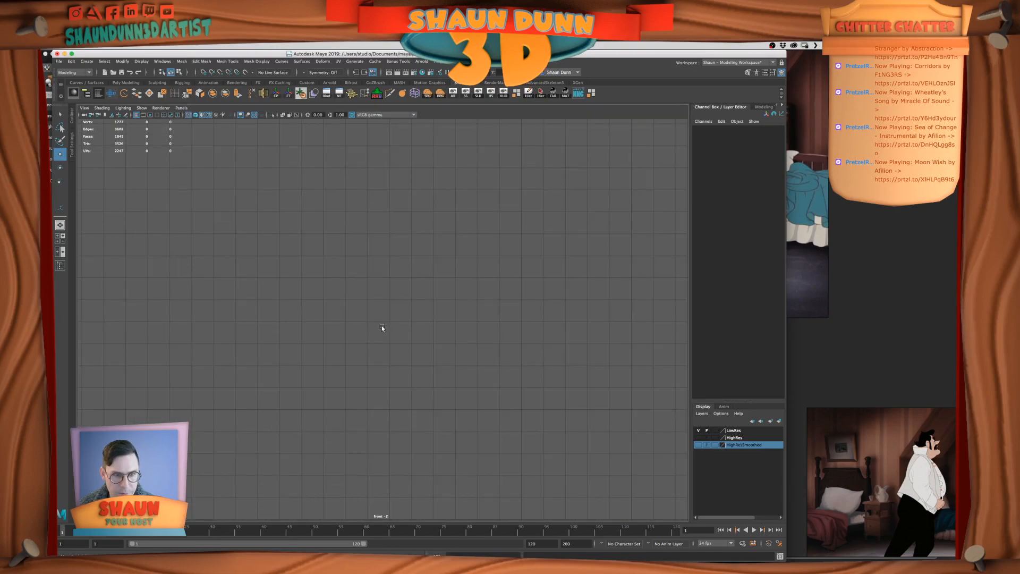
scroll(382, 325, down, 10)
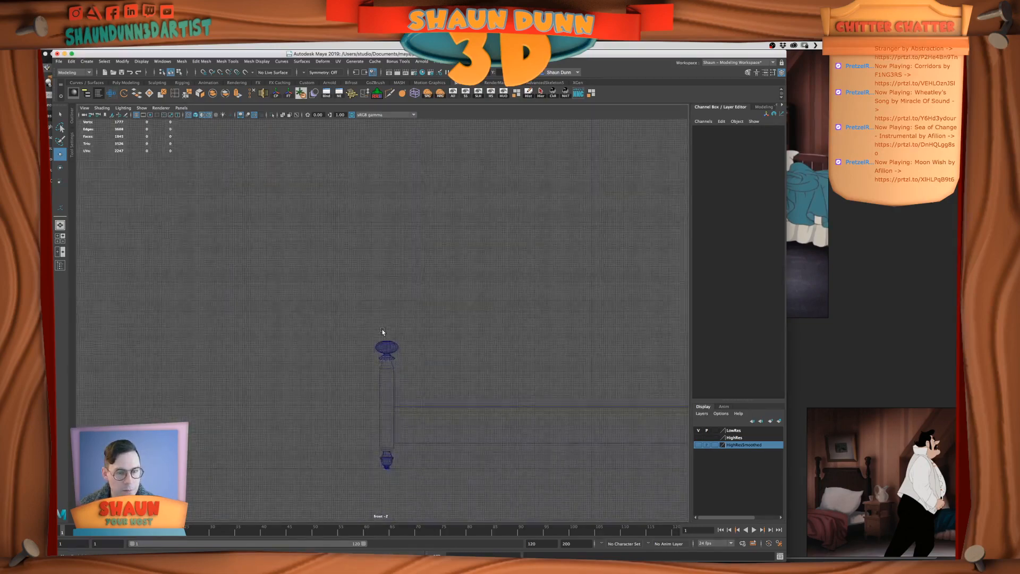
key(space)
key(space)
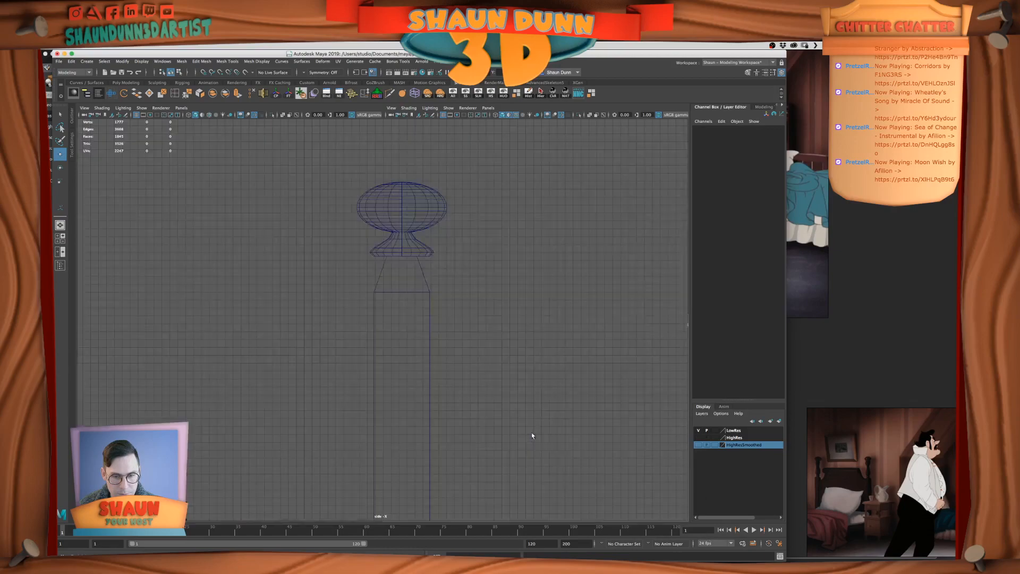
scroll(512, 424, down, 10)
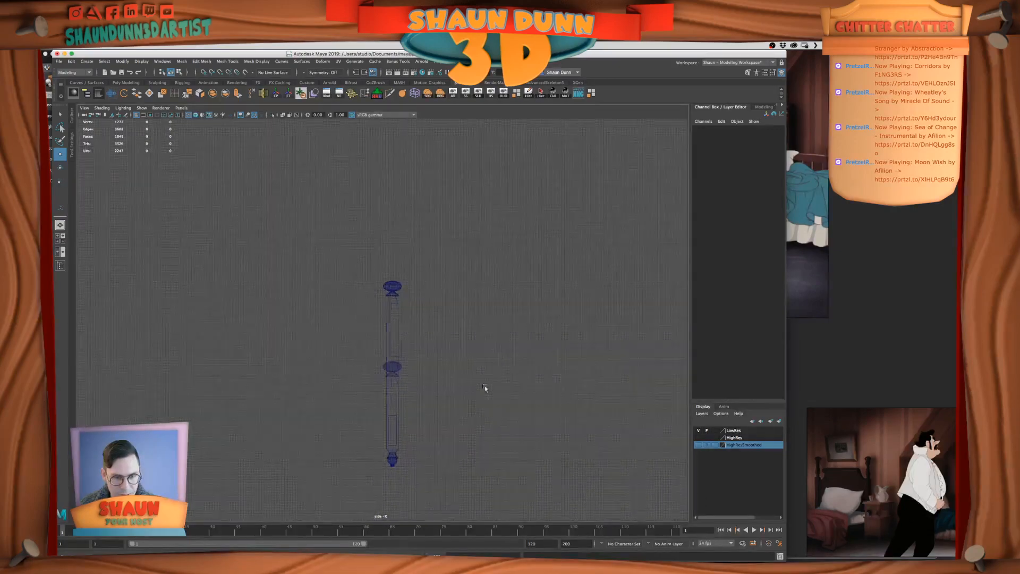
alt+middle_drag(451, 365, 418, 388)
alt+middle_drag(355, 371, 351, 391)
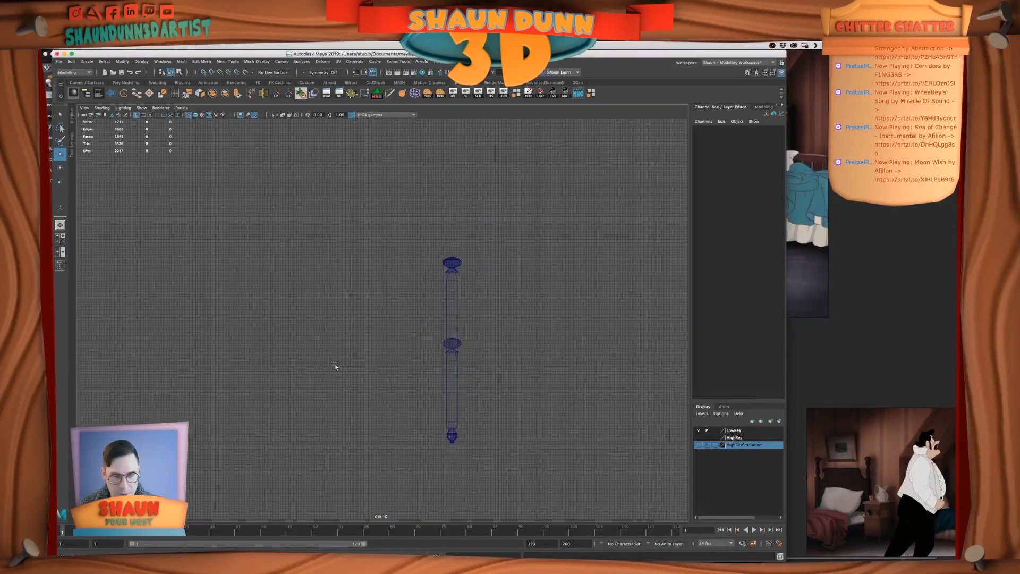
alt+middle_drag(531, 342, 488, 359)
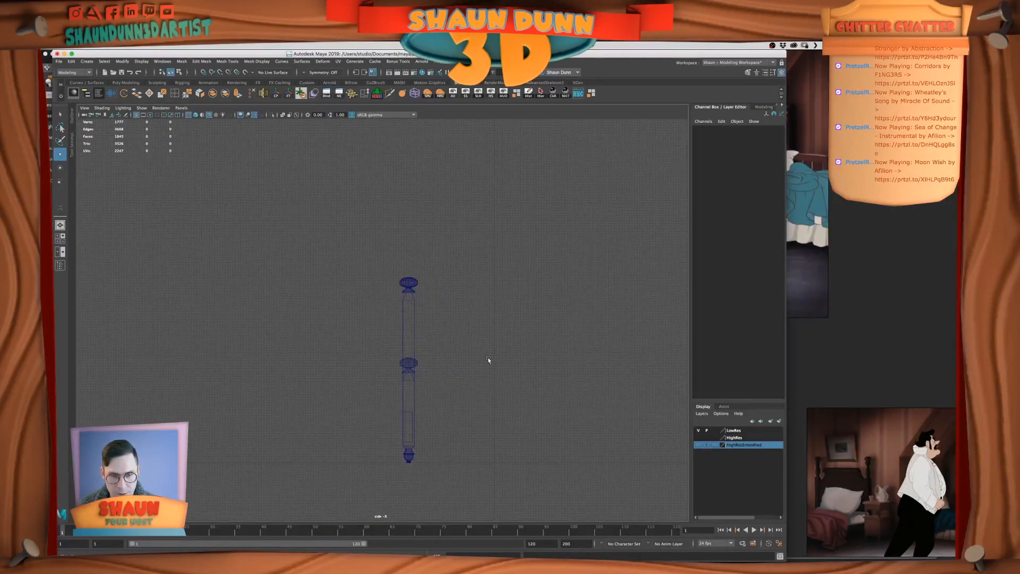
click(86, 61)
mouse_move(109, 86)
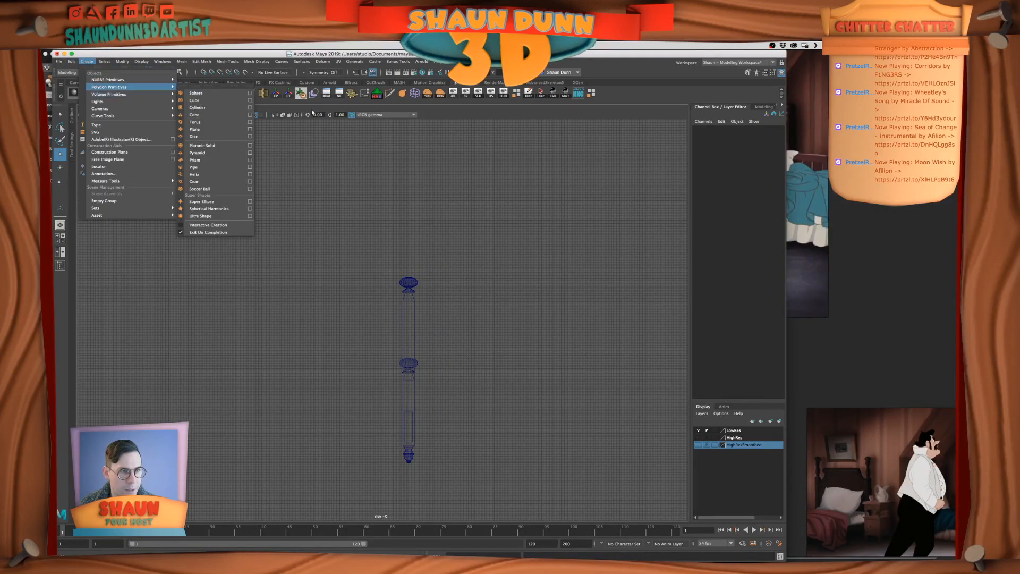
click(241, 101)
drag(495, 399, 629, 333)
key(e)
key(r)
right_drag(511, 259, 476, 258)
Lower the cube's top vertices below the tall post's knob and raise its bottom vertices to shorten the panel
drag(395, 209, 648, 275)
key(w)
drag(499, 208, 502, 284)
drag(403, 351, 619, 432)
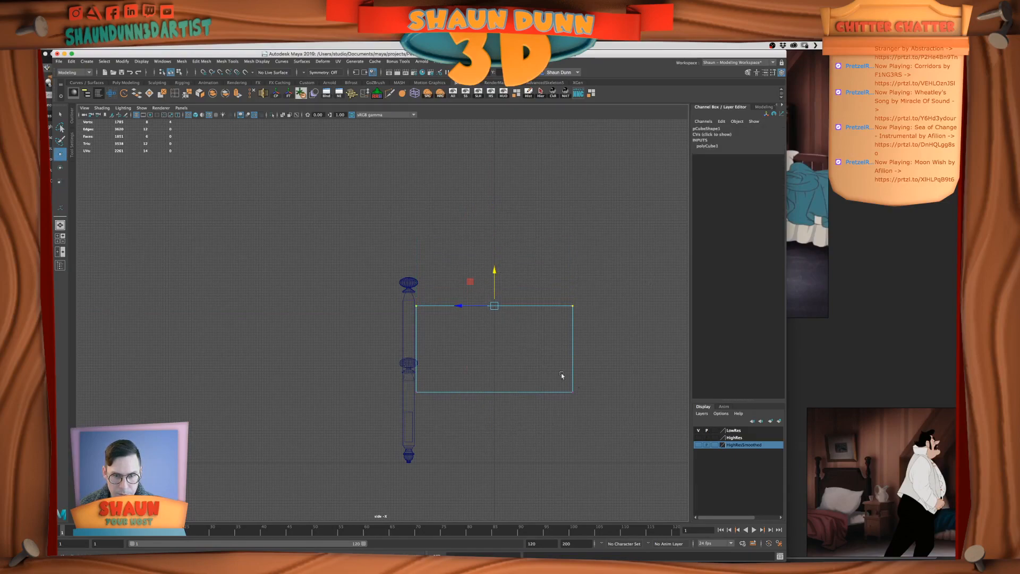
drag(499, 358, 503, 332)
drag(401, 368, 595, 414)
drag(494, 356, 494, 341)
Compare the headboard panel's proportions with the beds in the PureRef film stills
click(844, 326)
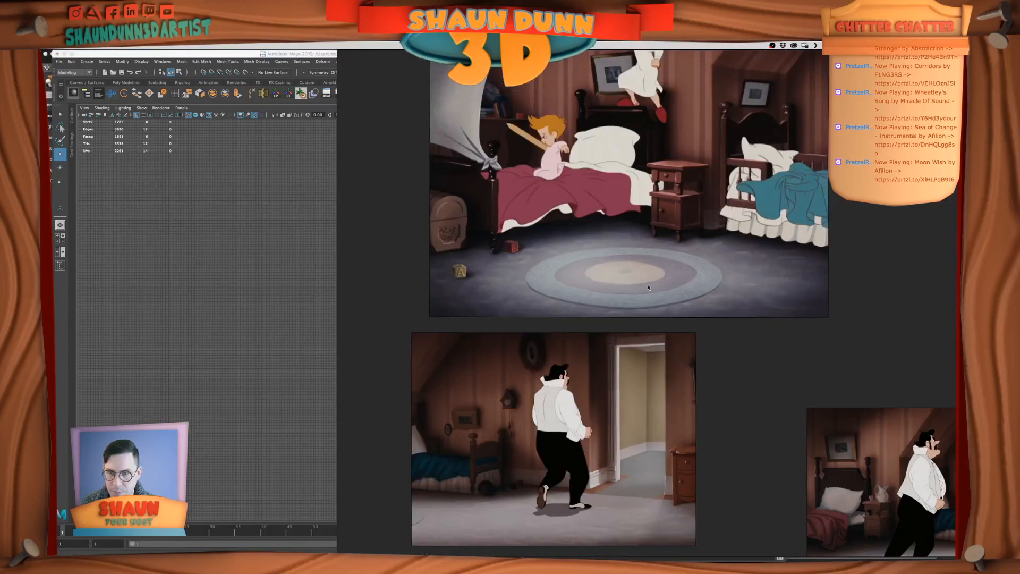
middle_drag(731, 324, 789, 460)
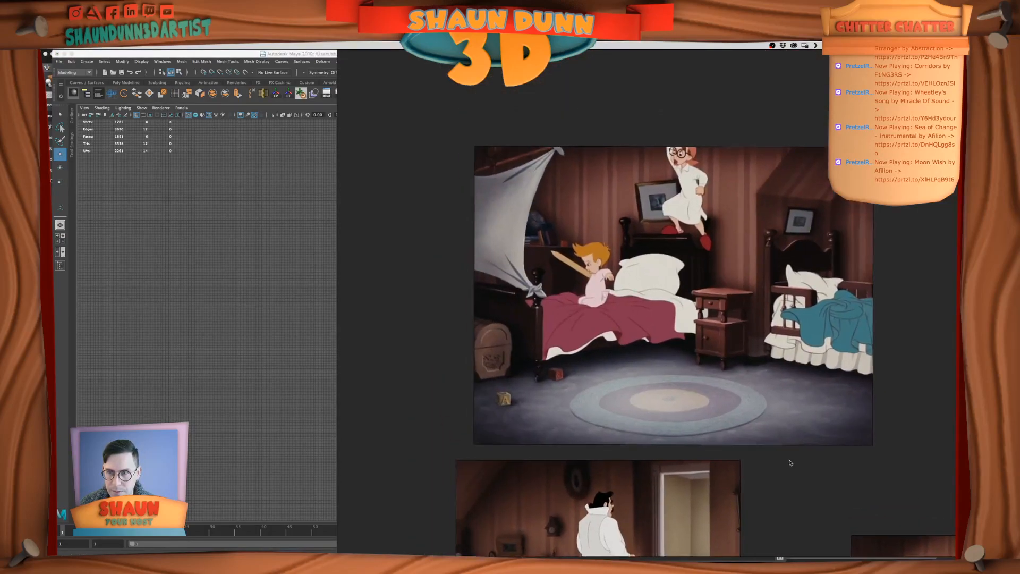
click(213, 336)
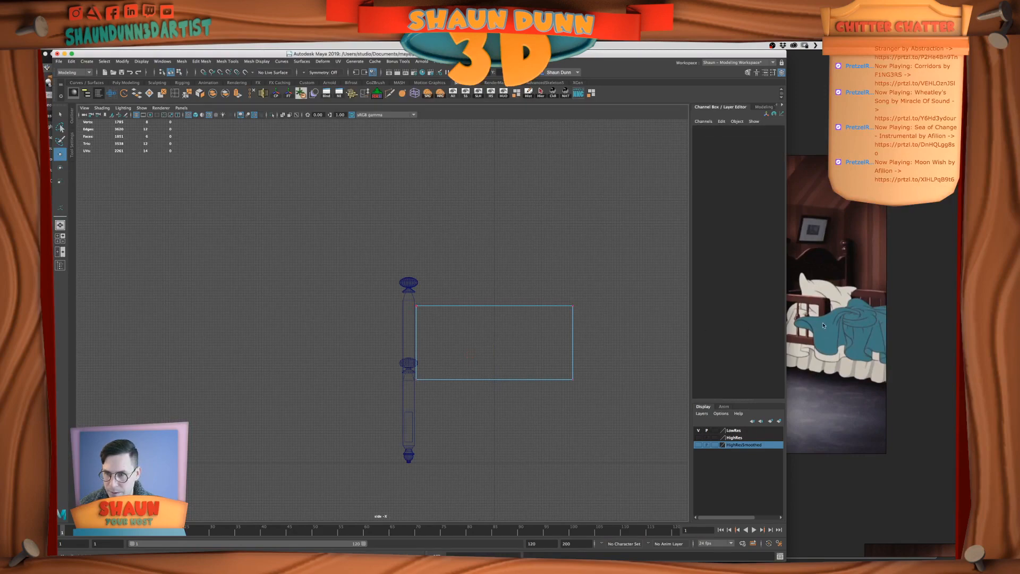
click(841, 323)
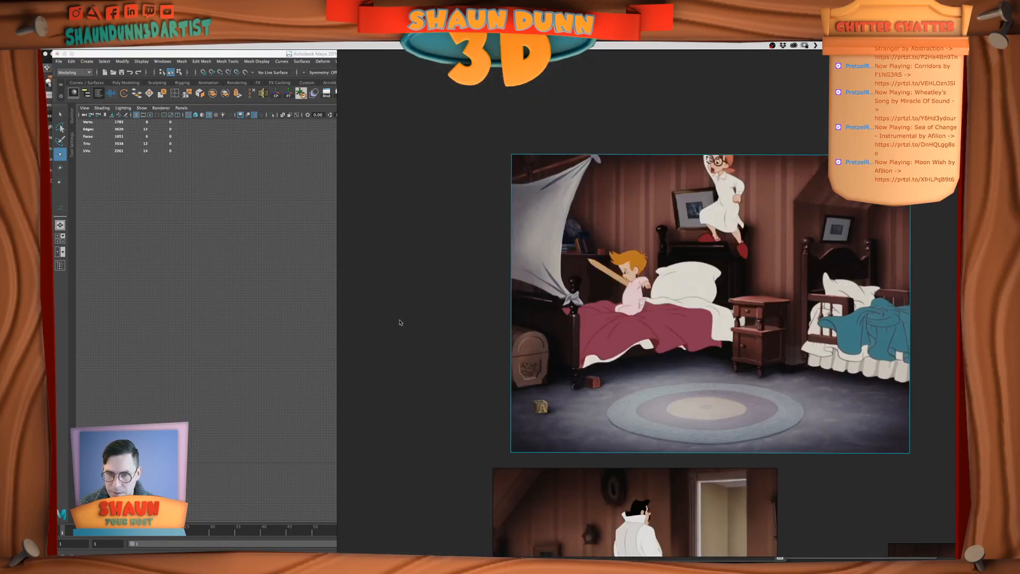
click(157, 319)
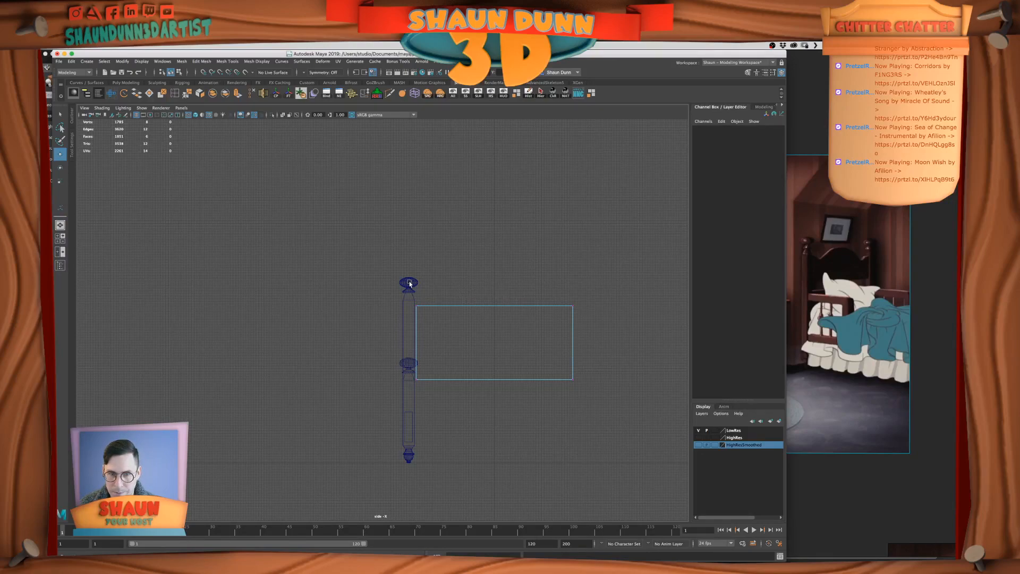
Raise the panel's top vertices slightly and snap its post-side vertices to the edge of the tall bedpost
drag(375, 275, 642, 341)
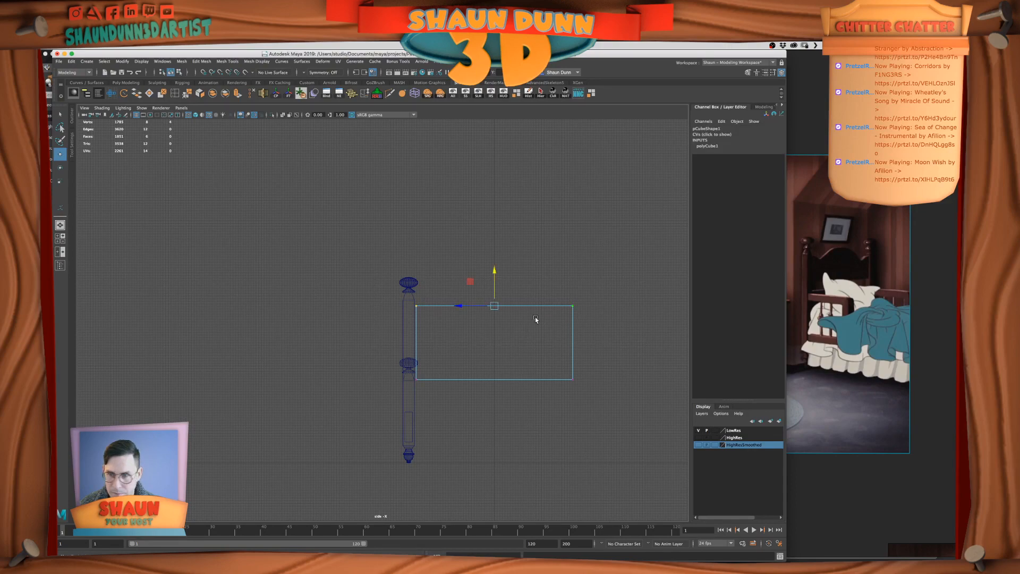
drag(495, 274, 494, 270)
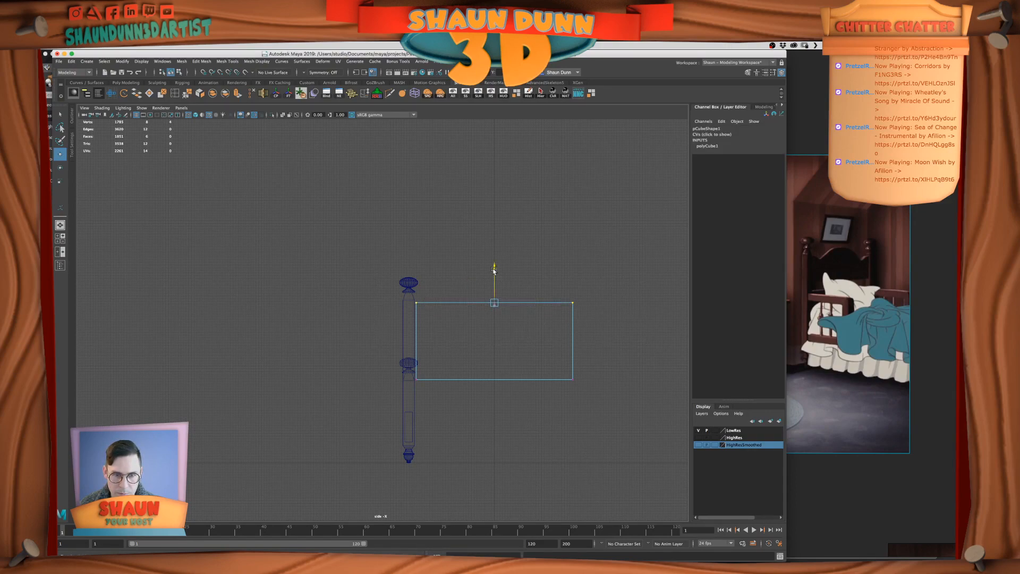
drag(399, 274, 441, 433)
key(v)
drag(381, 341, 407, 311)
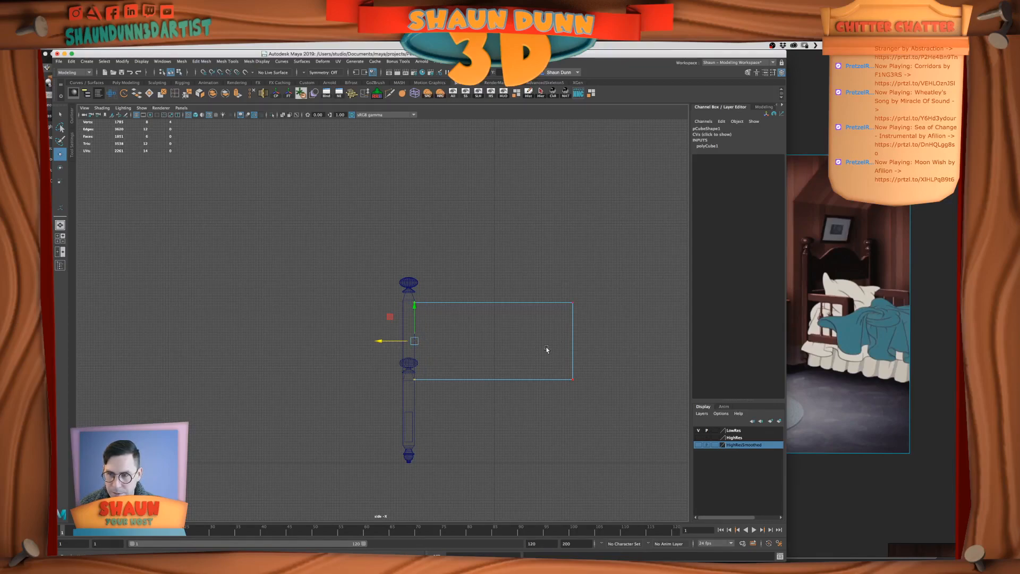
right_drag(464, 318, 374, 350)
Raise the panel's bottom vertices to just above the short post's knob and return to object mode
right_click(490, 334)
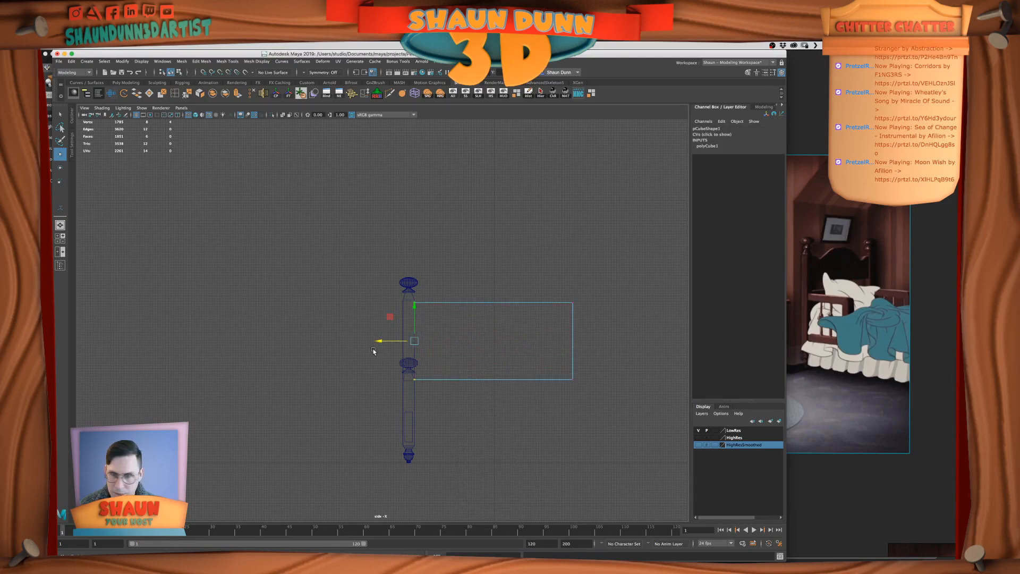
drag(372, 349, 682, 448)
drag(494, 347, 494, 325)
right_drag(494, 327, 520, 289)
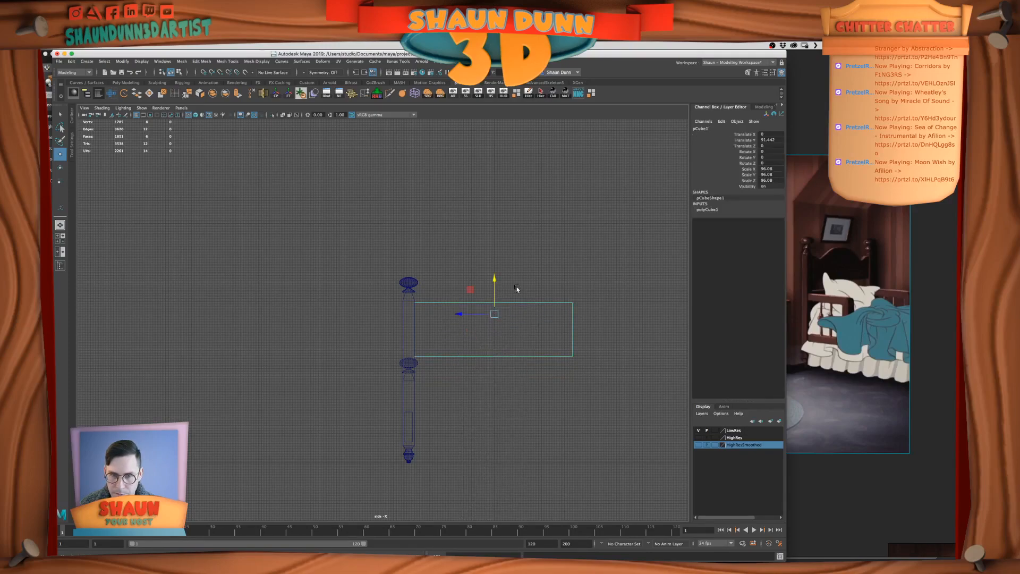
In the perspective view, thin the panel to Scale X 4.046 and move it to Translate X 102.157 beside the tall post
key(space)
key(space)
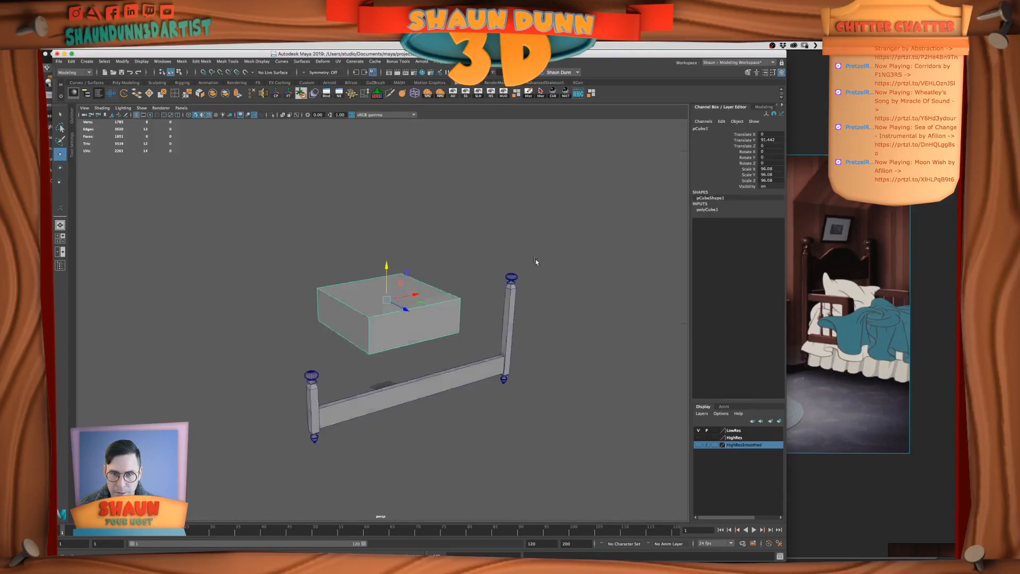
key(r)
drag(419, 295, 390, 301)
click(483, 241)
alt+drag(483, 242, 465, 266)
drag(414, 306, 523, 294)
key(w)
In the front view, shift the headboard panel along X to centre it within the tall bedpost's thickness
key(space)
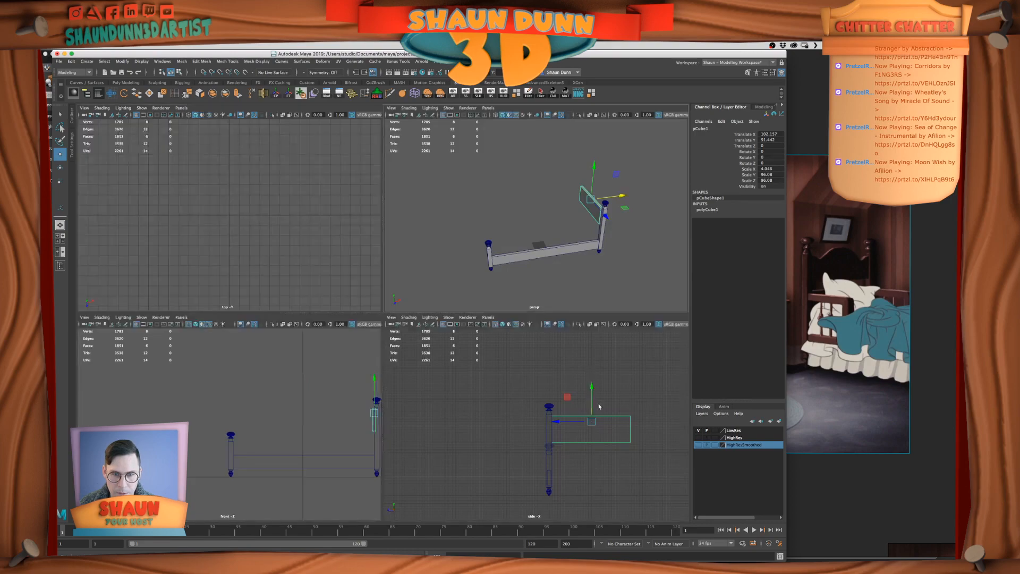
key(space)
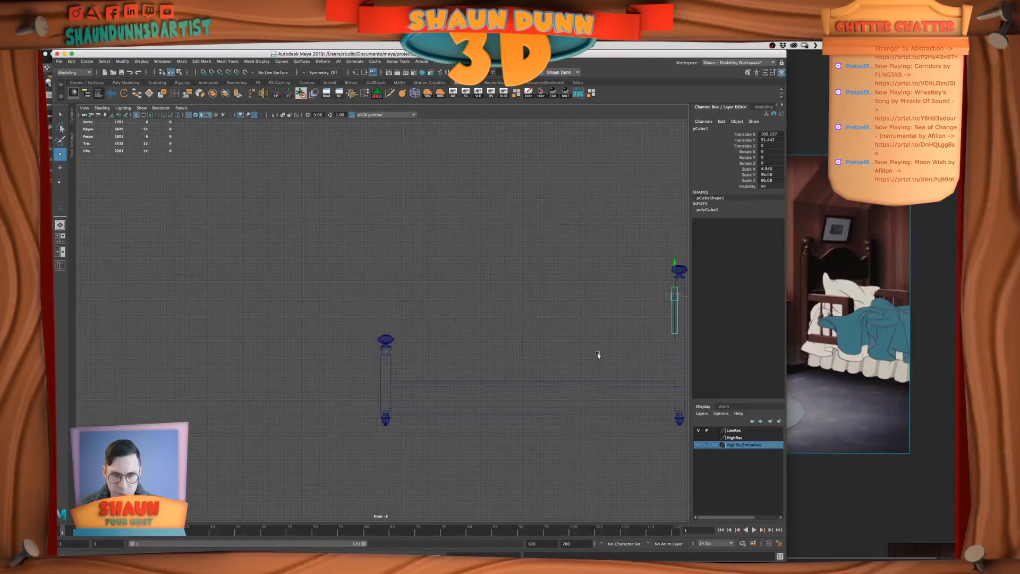
key(f)
scroll(431, 312, down, 2)
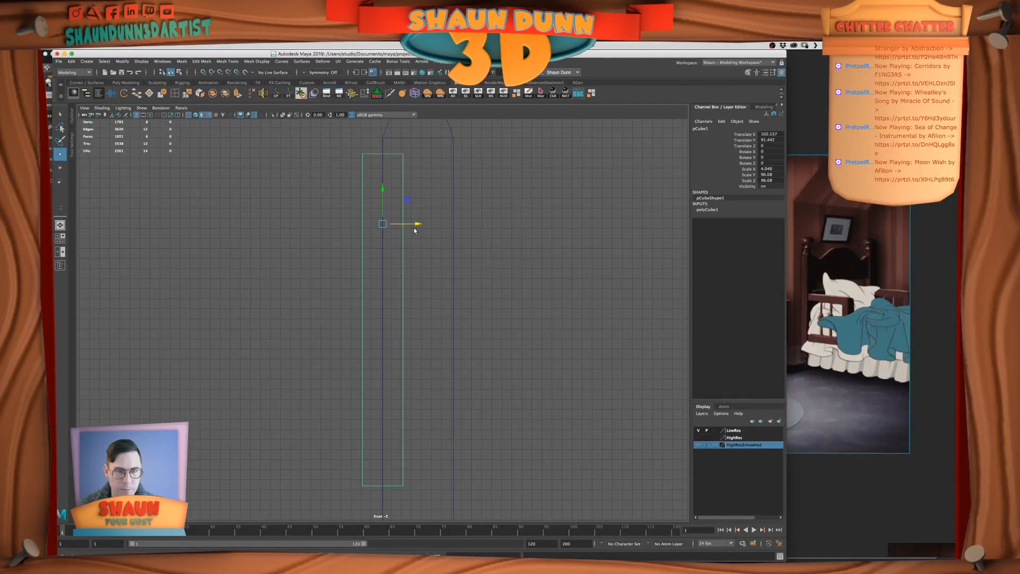
drag(417, 224, 455, 235)
Insert a vertical edge loop down the middle of the tall bedpost
click(173, 95)
click(413, 138)
click(413, 138)
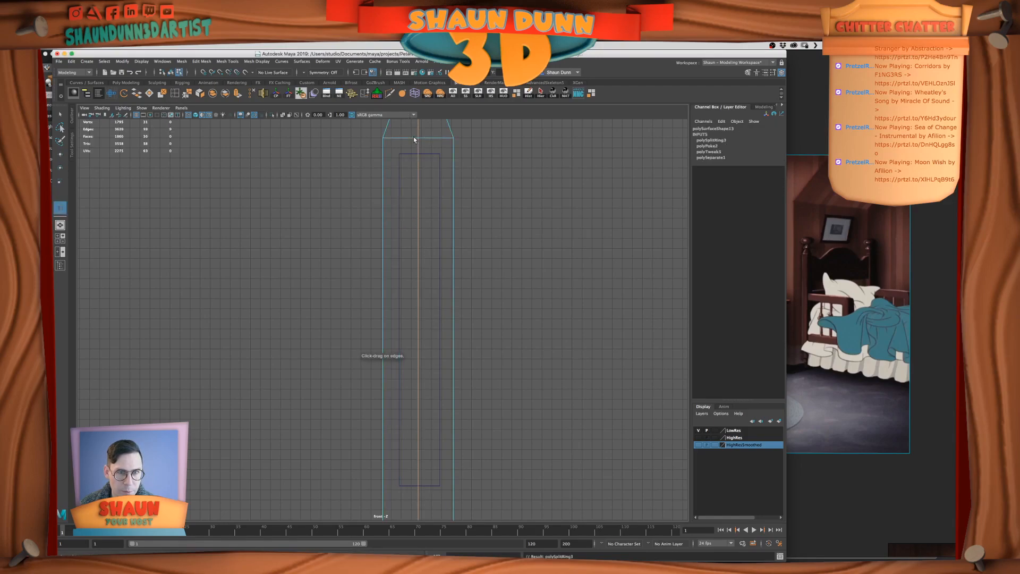
In the front view, shift the headboard panel along X to Translate X 105.678, centring it on the bedpost's middle edge loop
click(59, 114)
right_drag(484, 278, 518, 267)
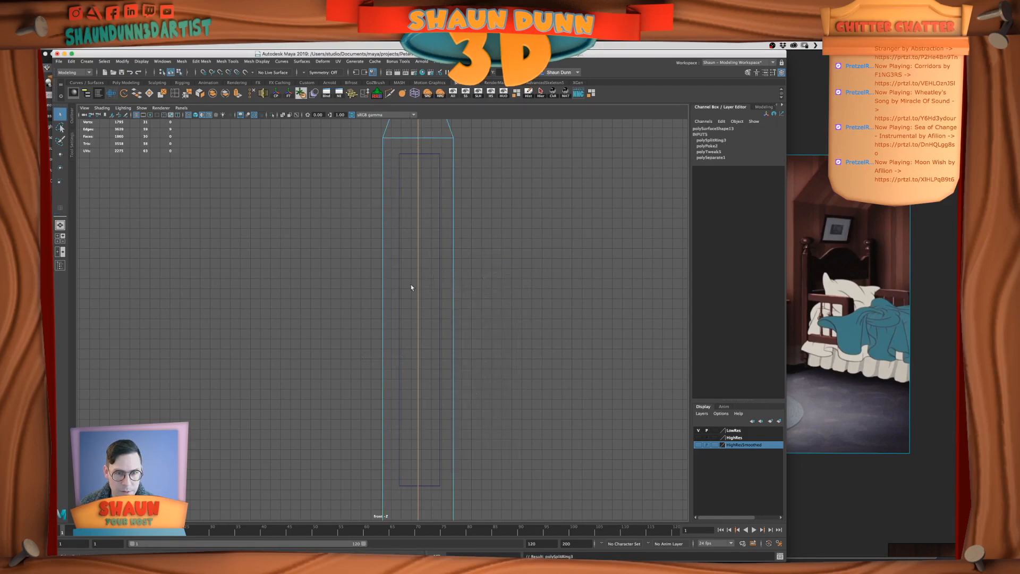
click(420, 284)
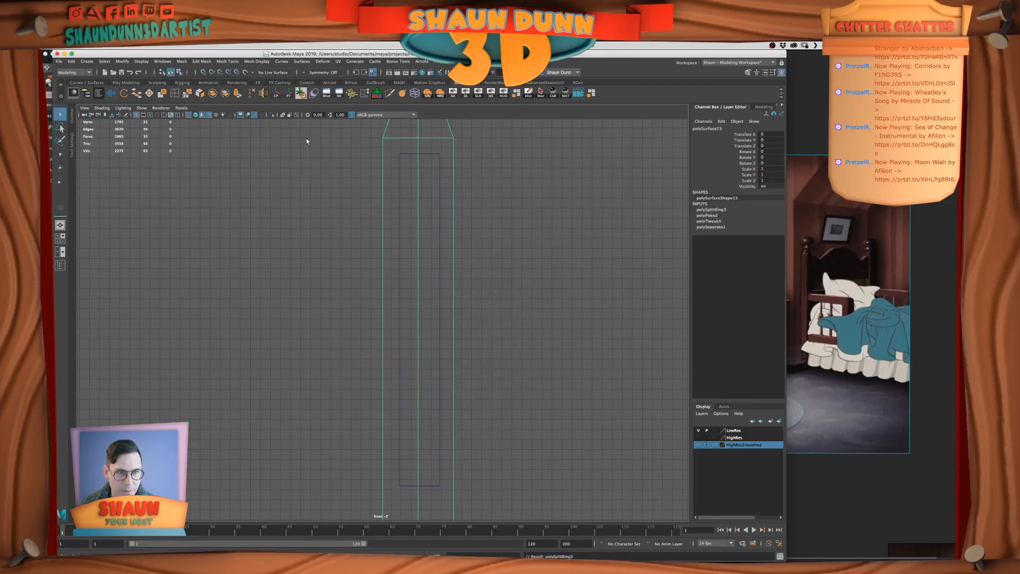
click(440, 238)
click(439, 239)
key(w)
drag(456, 223, 605, 228)
middle_drag(577, 238, 429, 229)
Delete the vertical middle edge loop from the tall bedpost and return to object mode
mouse_move(420, 152)
right_down()
mouse_move(428, 135)
mouse_move(415, 141)
right_up()
click(418, 146)
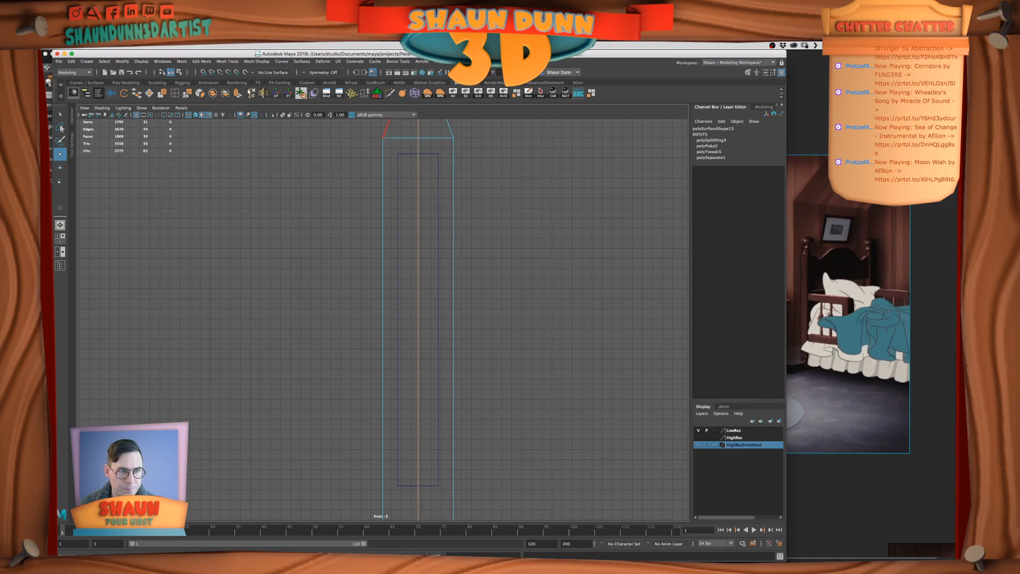
click(252, 94)
right_drag(448, 213, 457, 202)
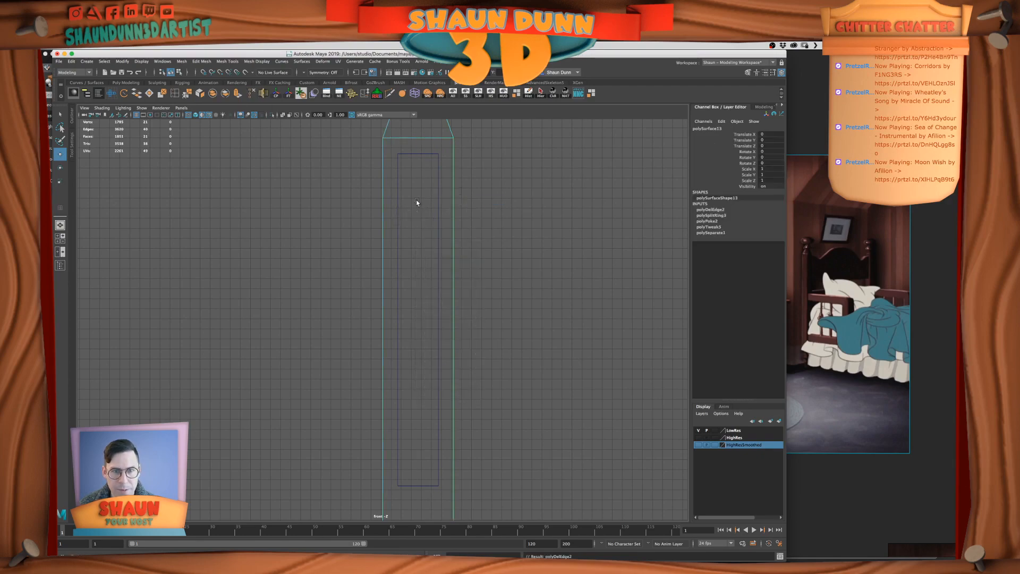
click(442, 206)
In the perspective view, duplicate the headboard panel and lower the copy to Translate Y 48.474
key(space)
key(space)
alt+drag(585, 266, 647, 253)
alt+drag(403, 285, 441, 284)
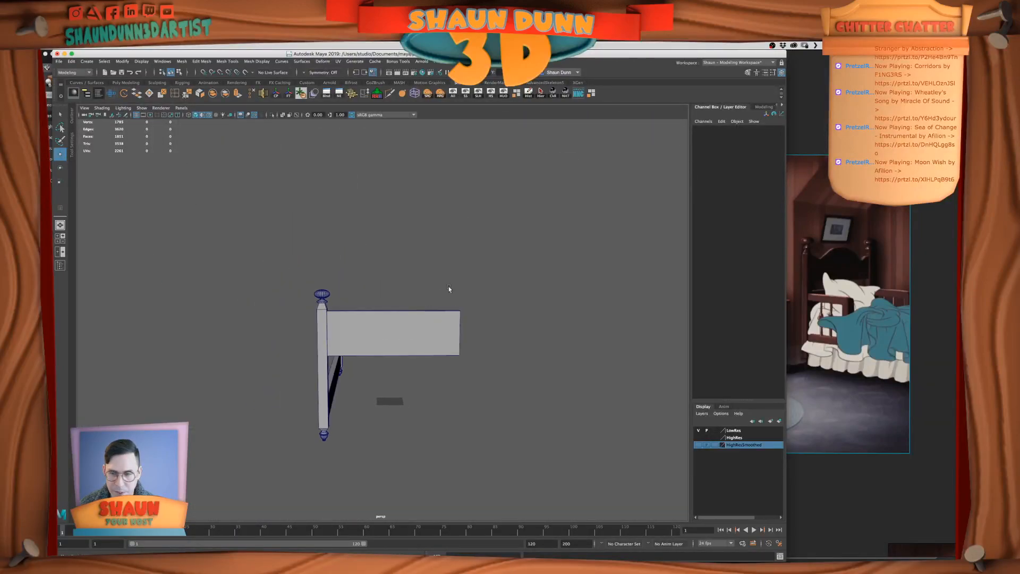
click(413, 355)
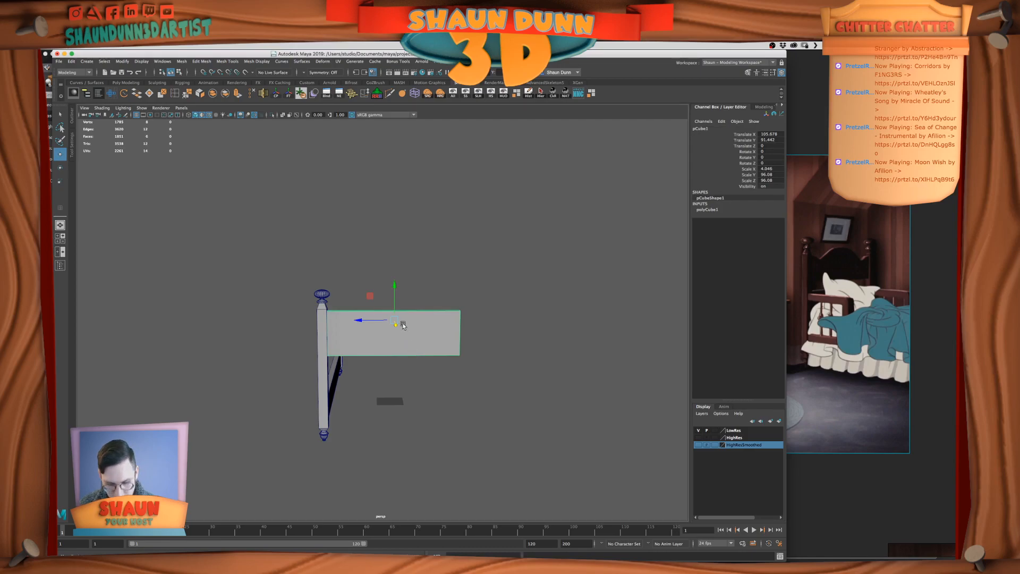
key(ctrl+d)
drag(394, 287, 393, 344)
In the side view, insert a vertical edge loop down the middle of the upper headboard panel
alt+drag(518, 394, 425, 424)
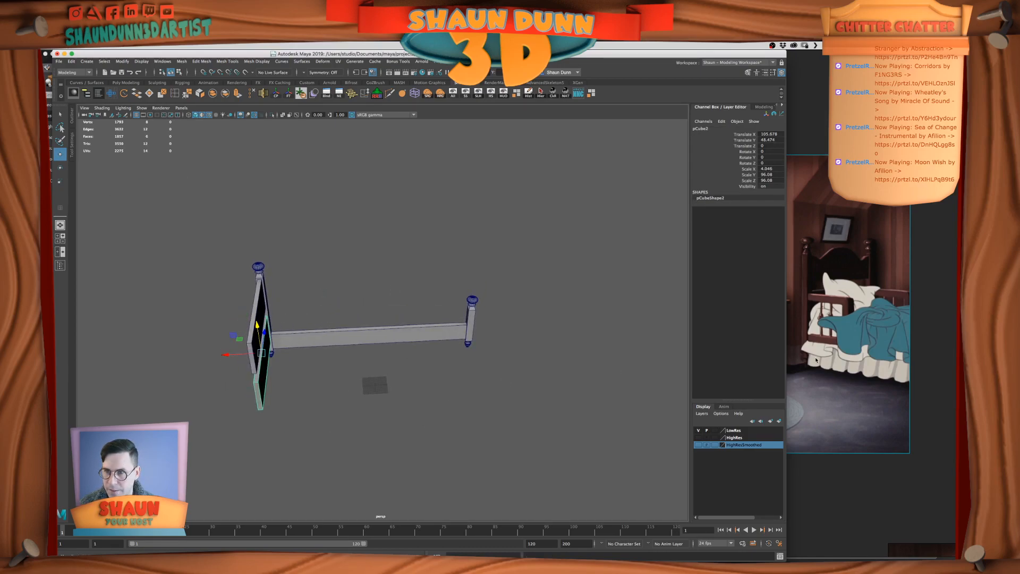
alt+drag(465, 417, 432, 410)
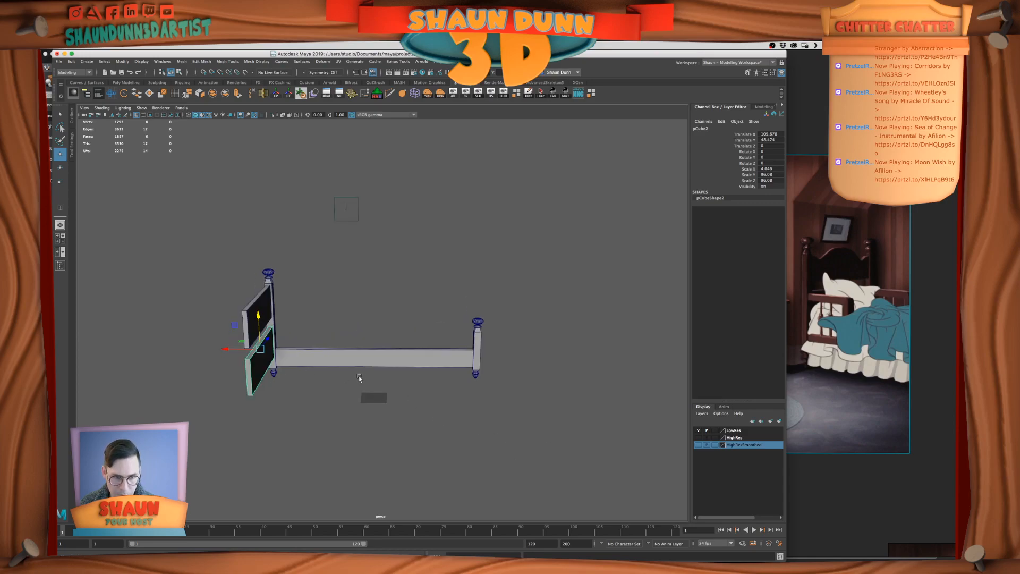
alt+drag(366, 381, 425, 401)
key(space)
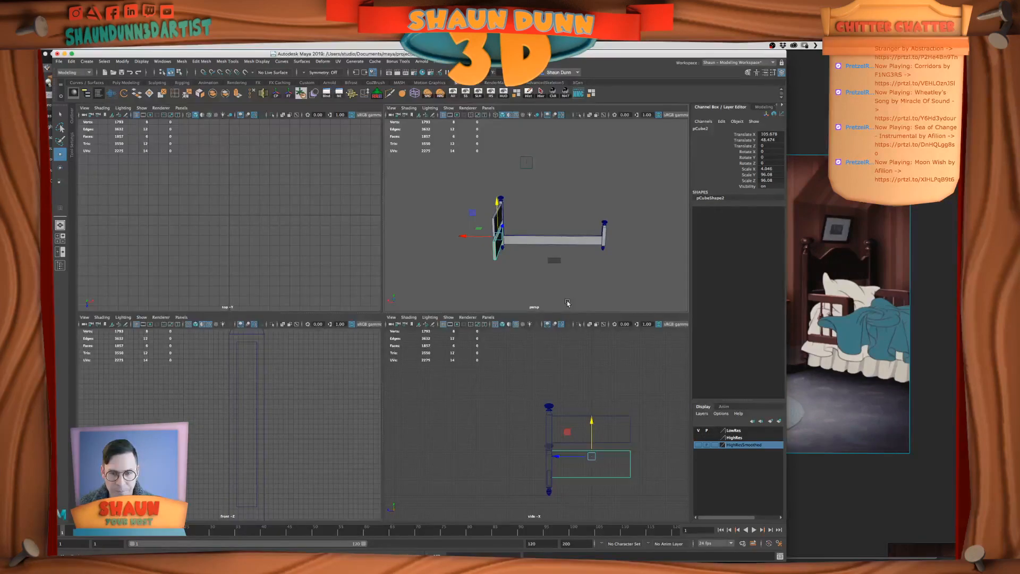
click(619, 425)
key(space)
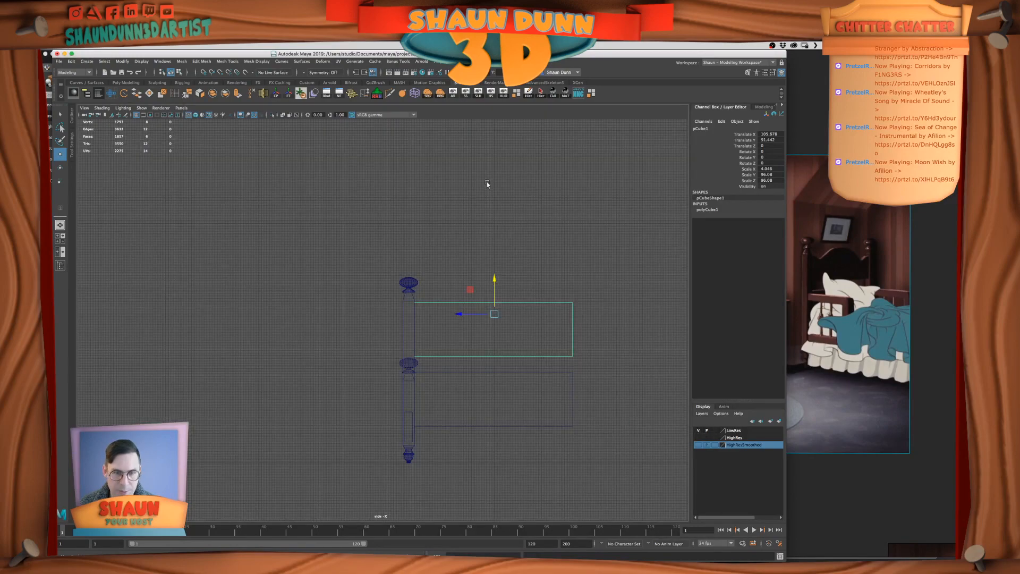
click(176, 95)
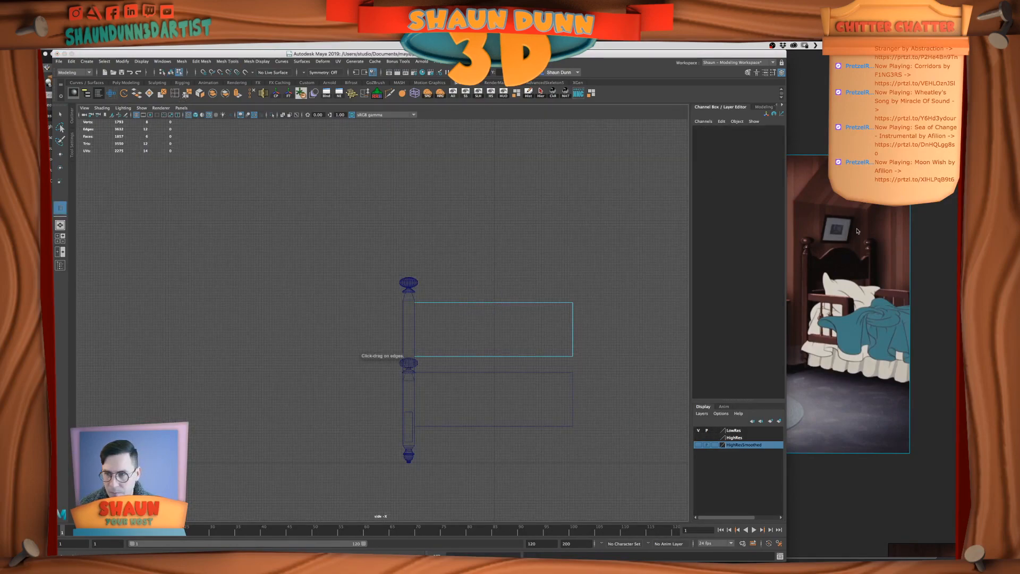
key(super+Tab)
click(497, 305)
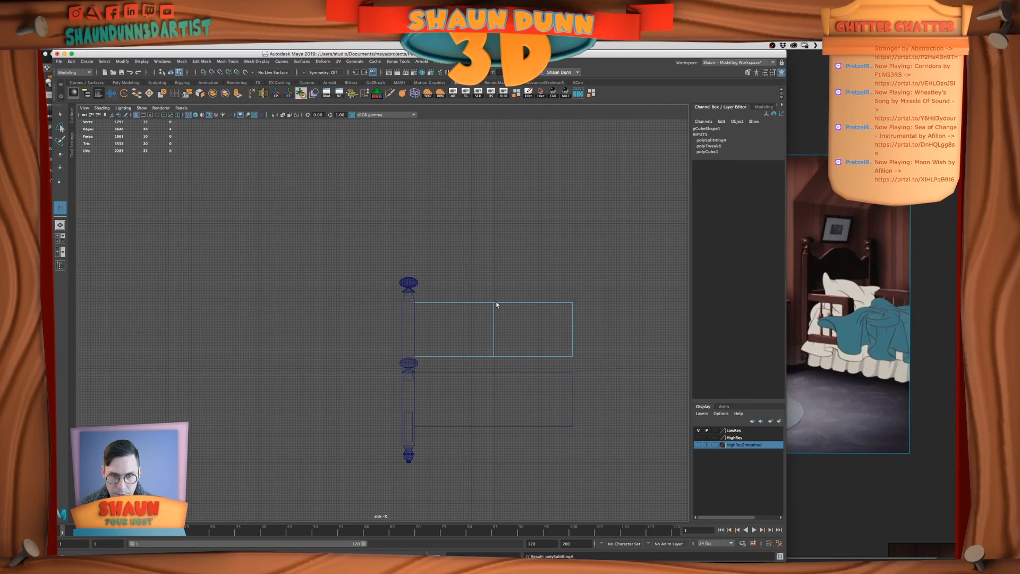
Delete the faces of the upper panel's half that lies away from the bedpost
click(60, 114)
right_drag(522, 289, 519, 272)
drag(517, 270, 577, 374)
key(Delete)
Move the remaining half panel's cut-side vertices exactly onto the Z centre line and return to object mode
right_drag(481, 319, 456, 317)
drag(467, 277, 540, 395)
key(w)
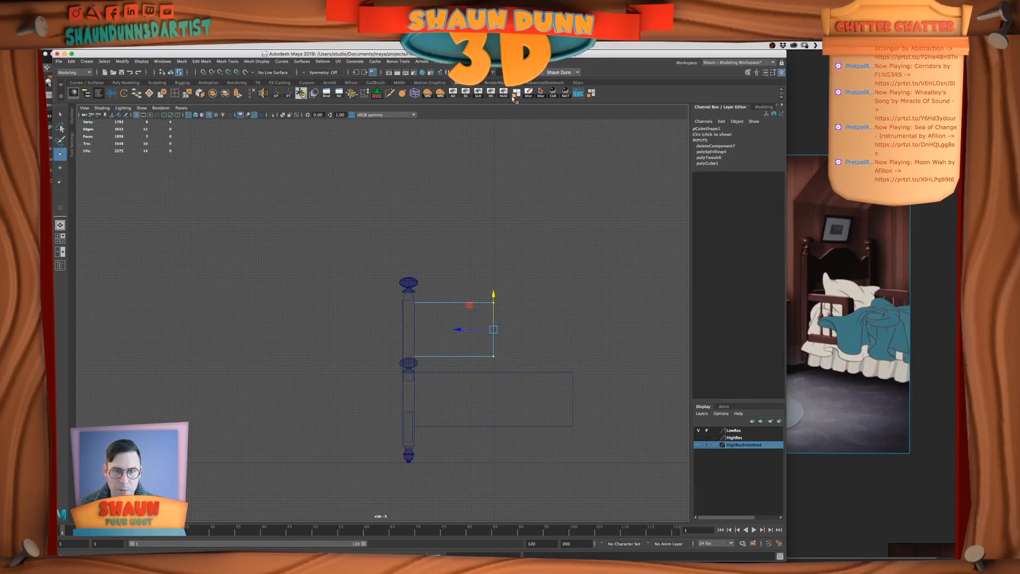
key(Return)
right_drag(497, 284, 482, 257)
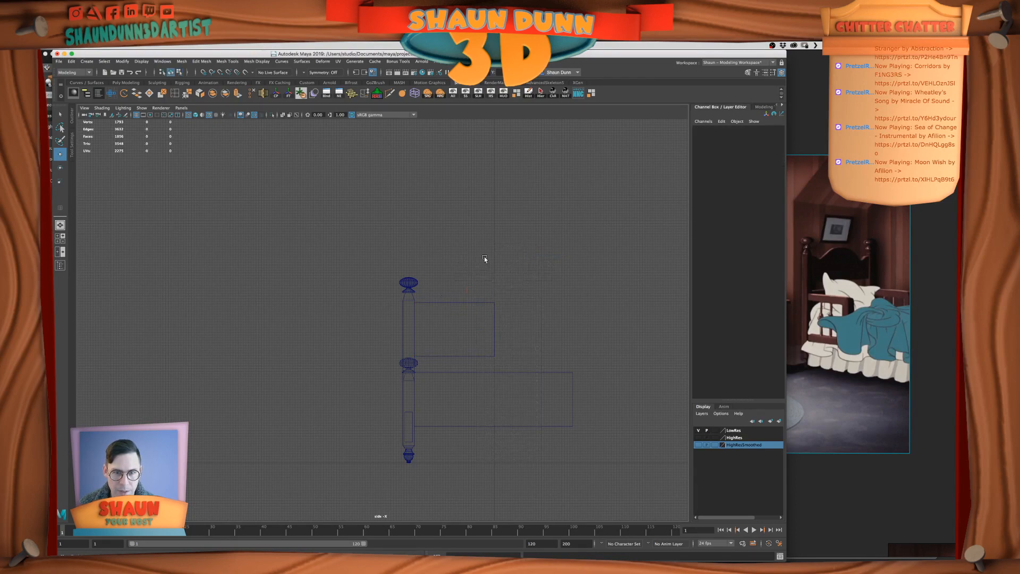
Mirror the half panel with Duplicate Special as one instance, using Scale 1, 1, -1
click(480, 325)
click(70, 61)
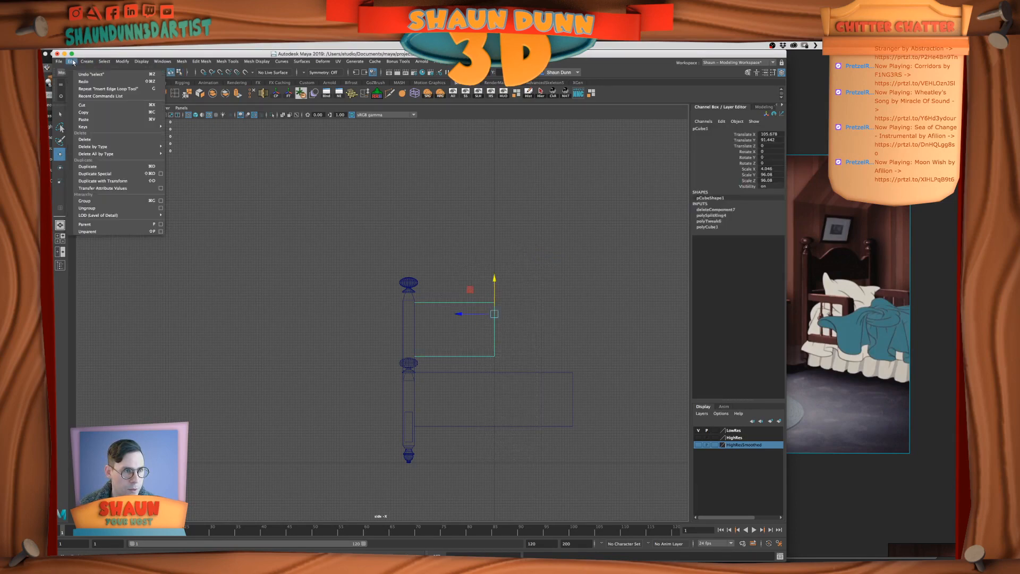
click(162, 173)
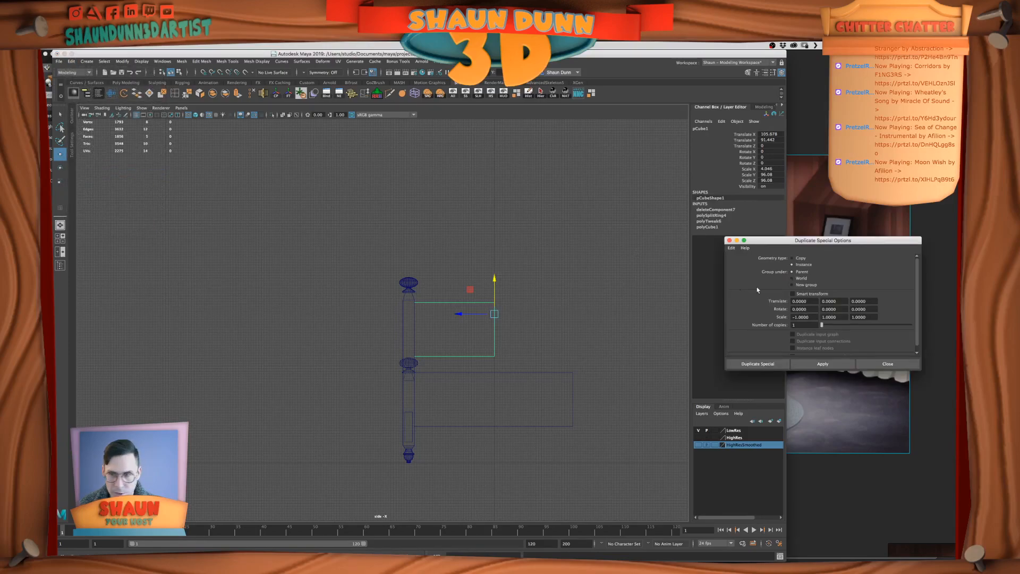
drag(814, 315, 665, 304)
text(1)
key(Tab)
key(Tab)
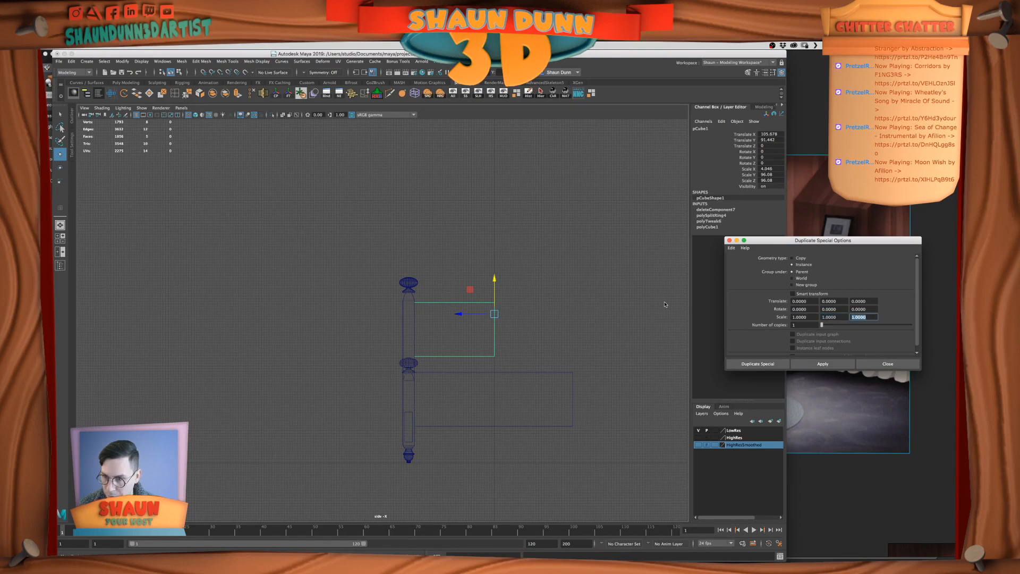
text(-1)
key(Tab)
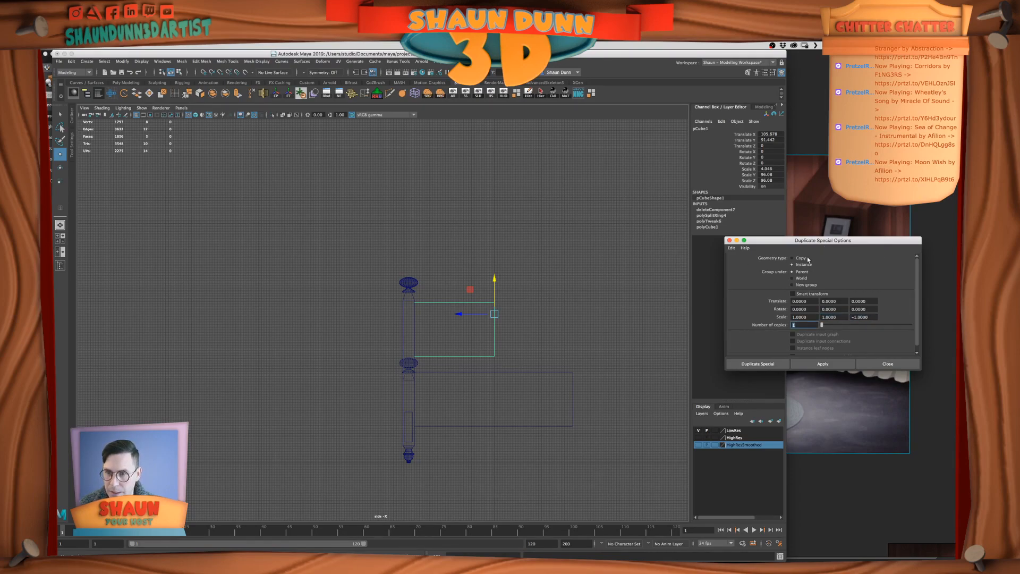
click(836, 365)
click(483, 273)
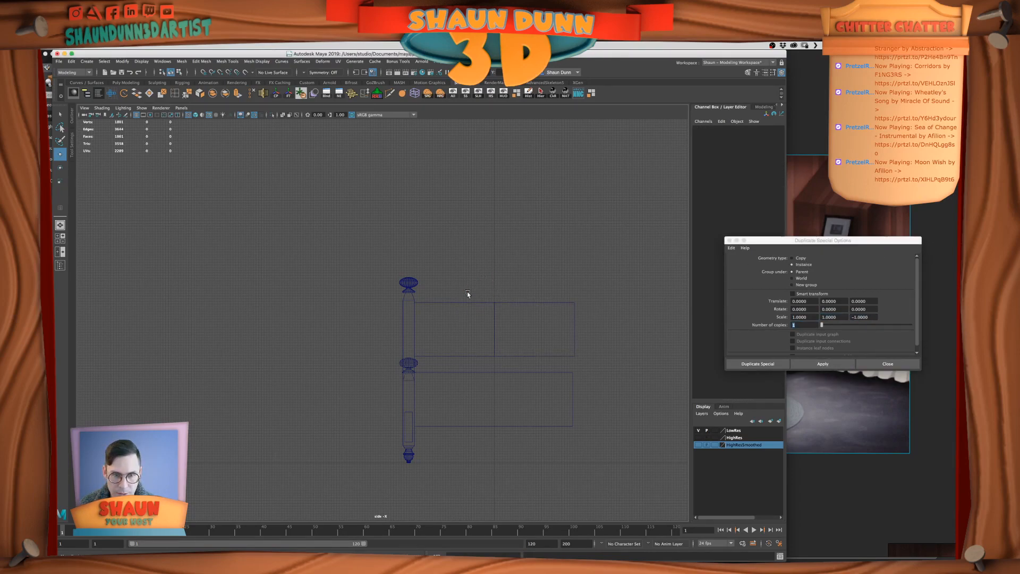
click(727, 240)
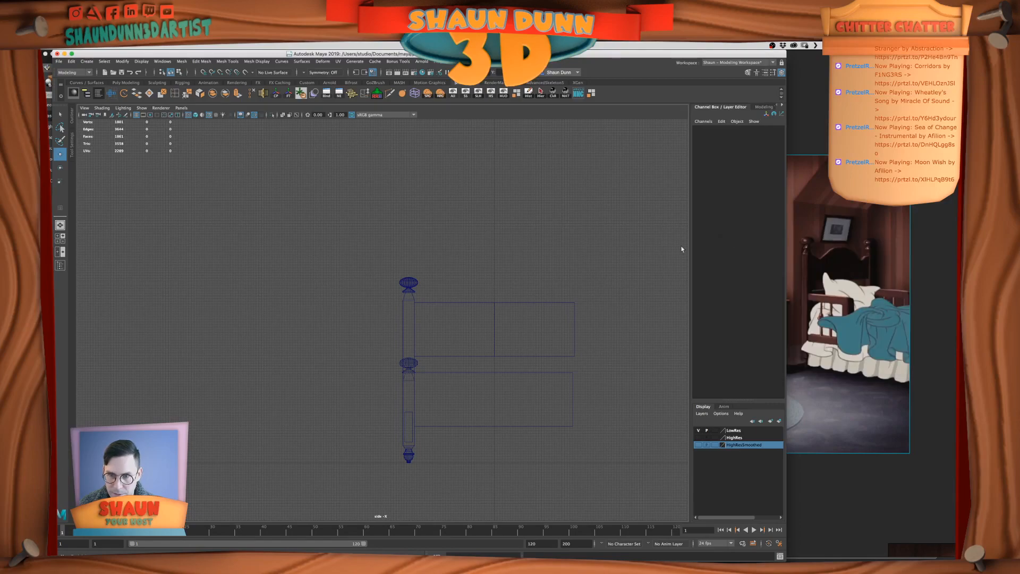
Insert a vertical edge loop midway across the half panel and lower its top vertices to form a V-shaped dip
click(460, 302)
right_drag(441, 300, 471, 291)
click(176, 94)
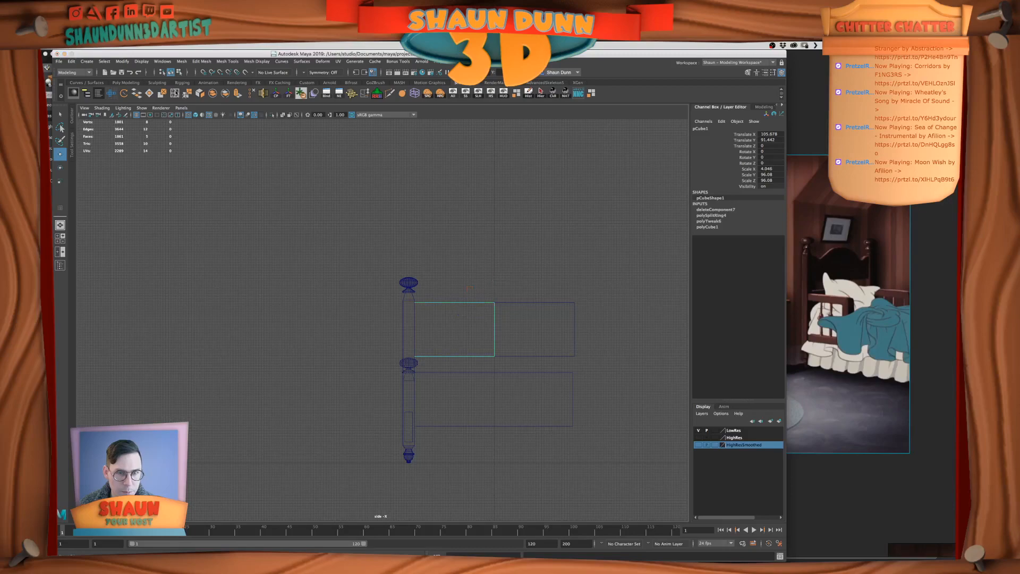
click(455, 303)
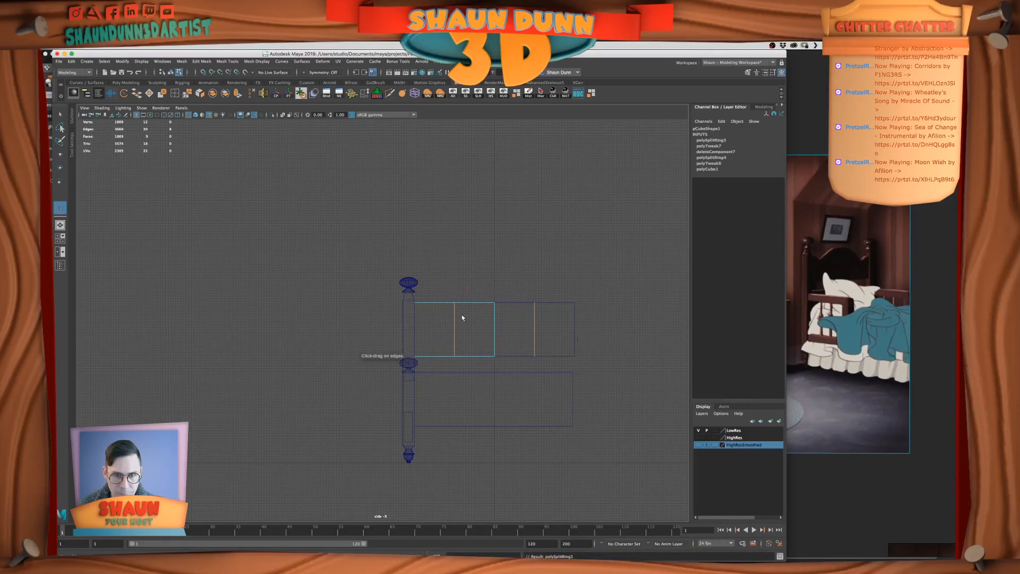
right_drag(422, 307, 448, 290)
click(454, 302)
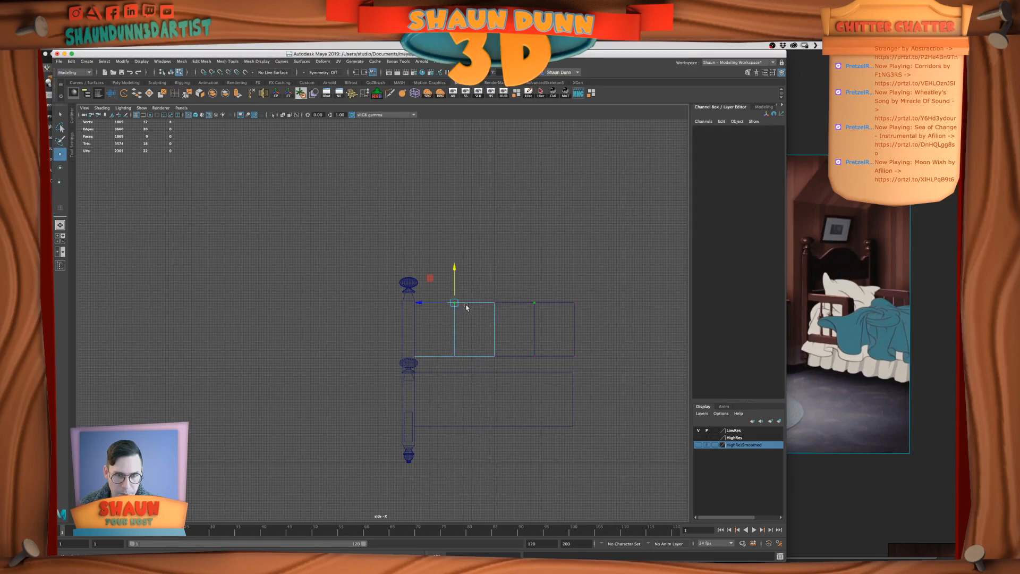
drag(457, 269, 456, 284)
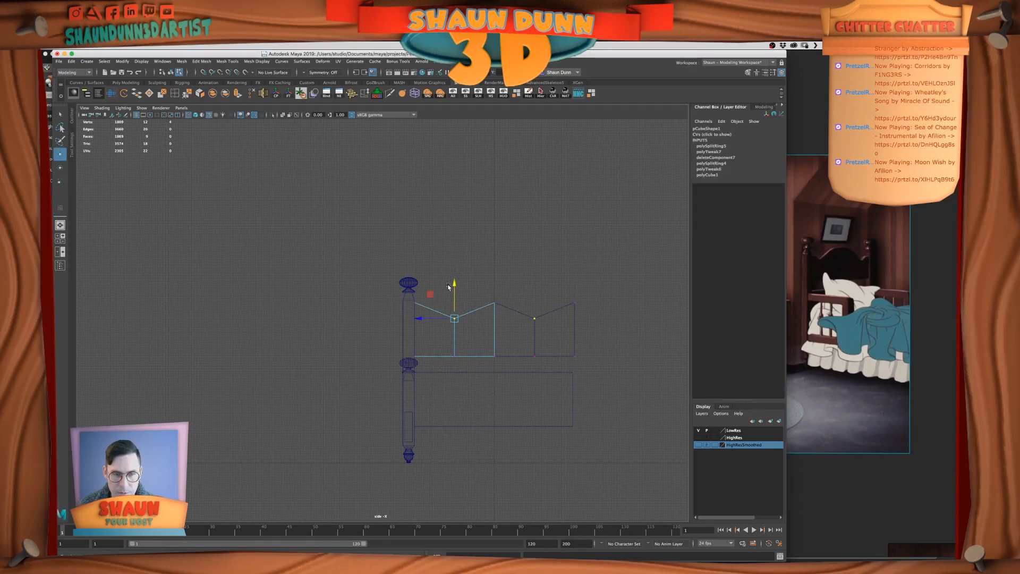
Insert a vertical edge loop between the dip and the panel's centre, and raise its top vertices to nearly the centre height
click(177, 94)
click(477, 309)
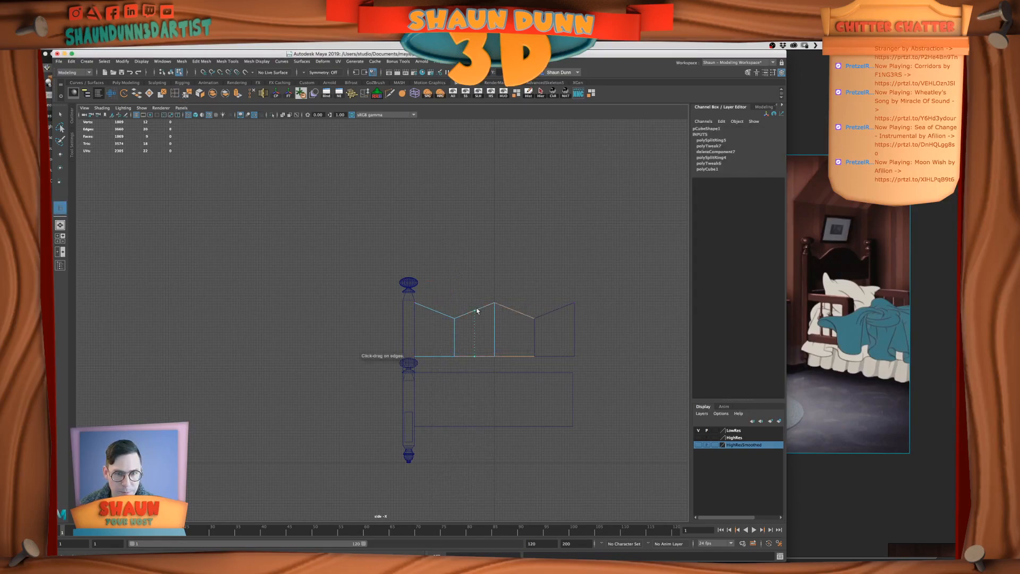
right_drag(477, 311, 459, 297)
key(w)
click(474, 311)
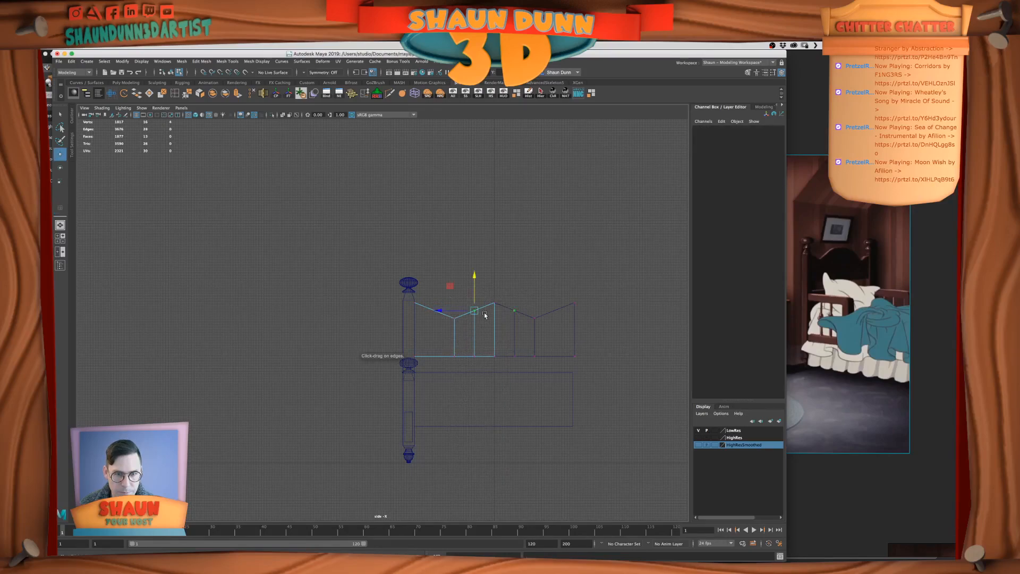
drag(475, 274, 475, 267)
Shift the dip loop and inner loop's top vertices toward the bedpost and raise the central top vertices into a higher crest
drag(463, 371, 409, 338)
click(474, 305)
drag(440, 304, 434, 304)
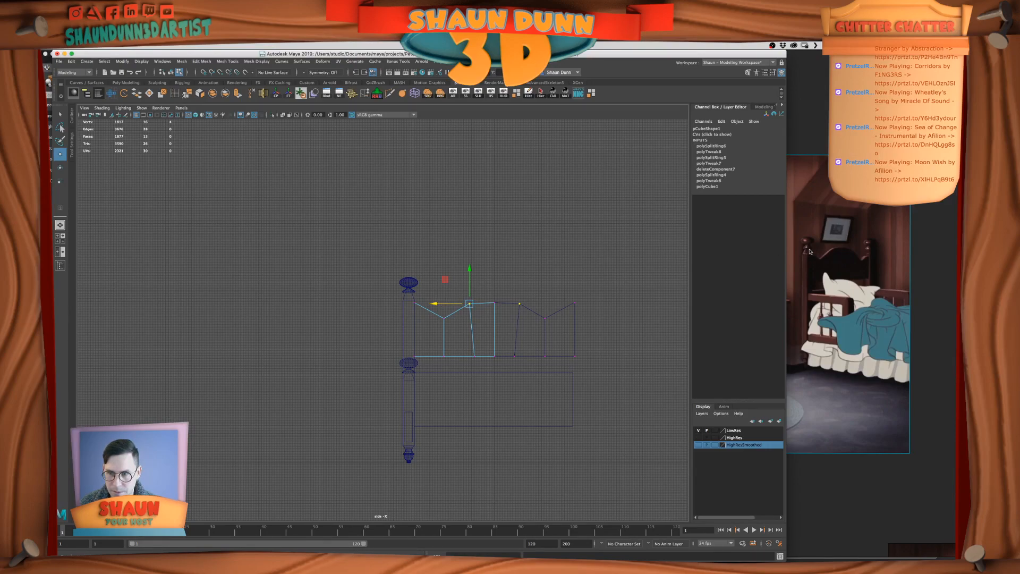
drag(541, 288, 488, 316)
drag(483, 267, 483, 254)
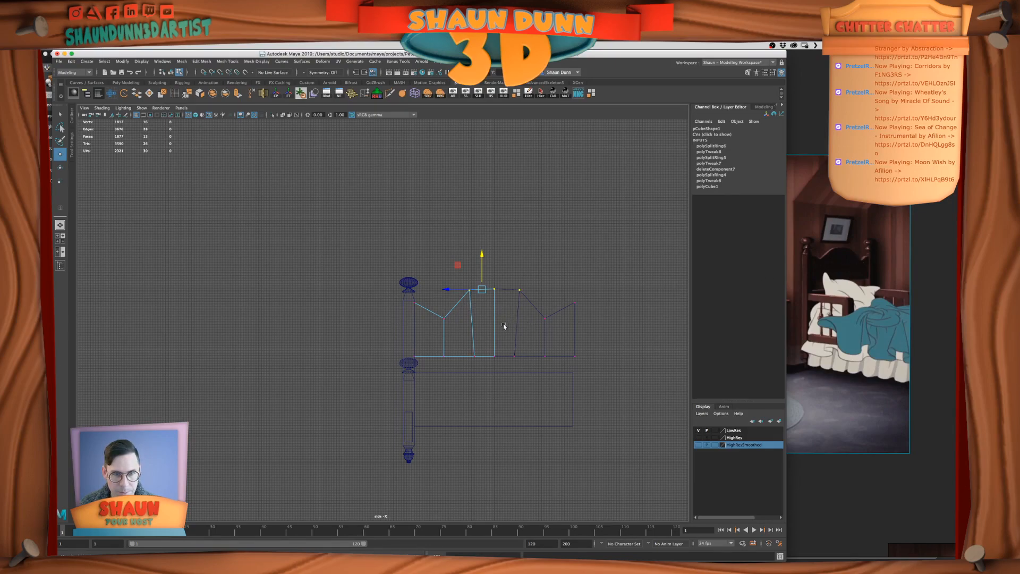
Insert a vertical edge loop on each side of the dip and raise the top vertices of the one nearest the post
click(174, 94)
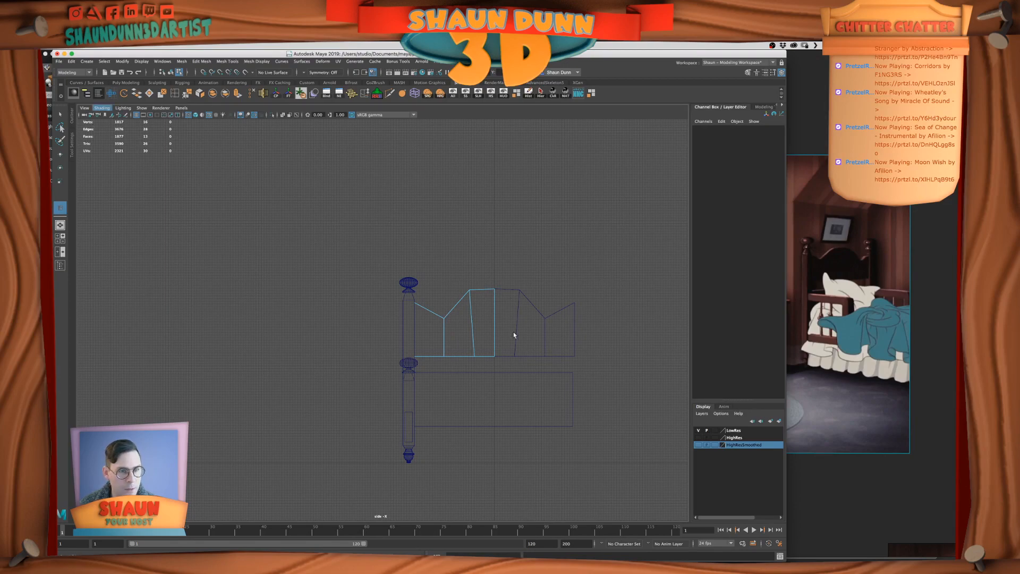
click(451, 310)
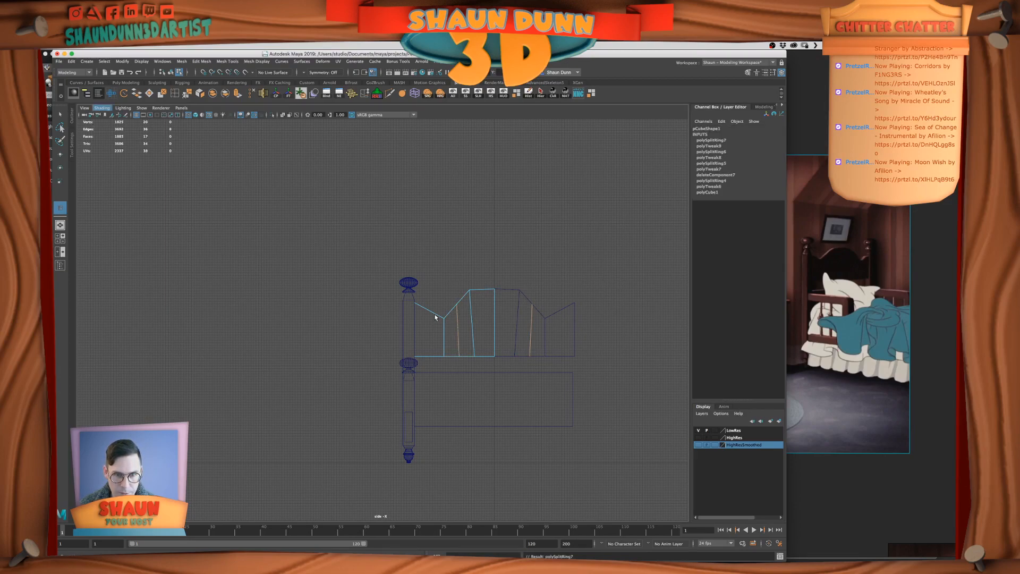
click(435, 315)
key(q)
right_drag(451, 343, 412, 329)
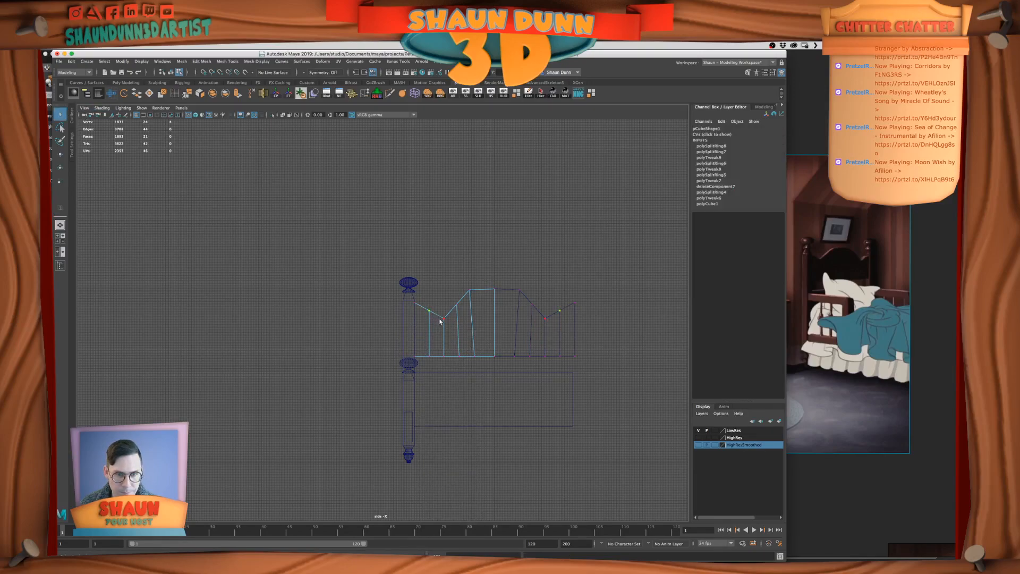
key(w)
drag(430, 286, 430, 282)
Round the slope up to the central crest by adjusting its top vertices and aligning them vertically over the bottom ones
click(460, 357)
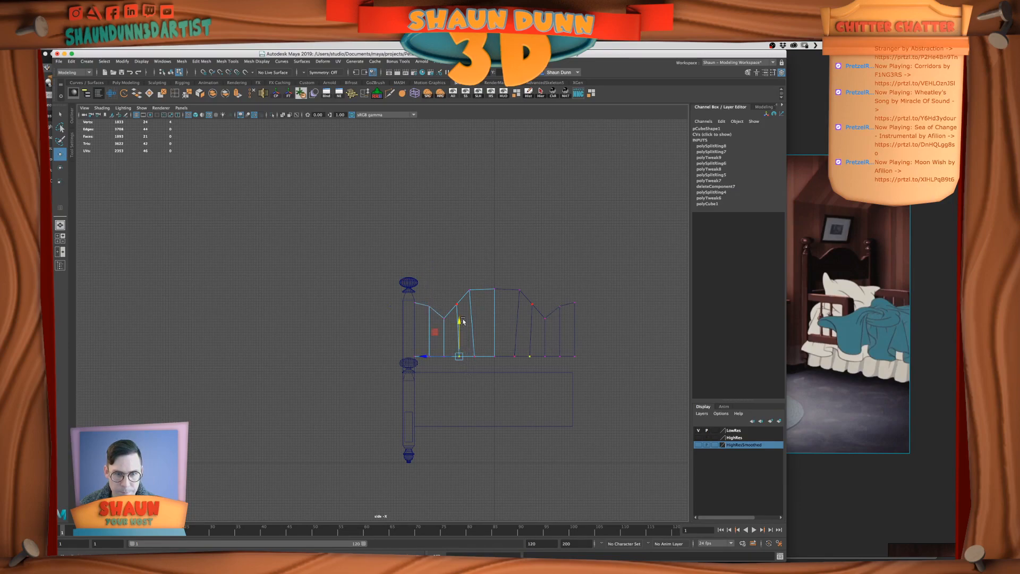
click(457, 305)
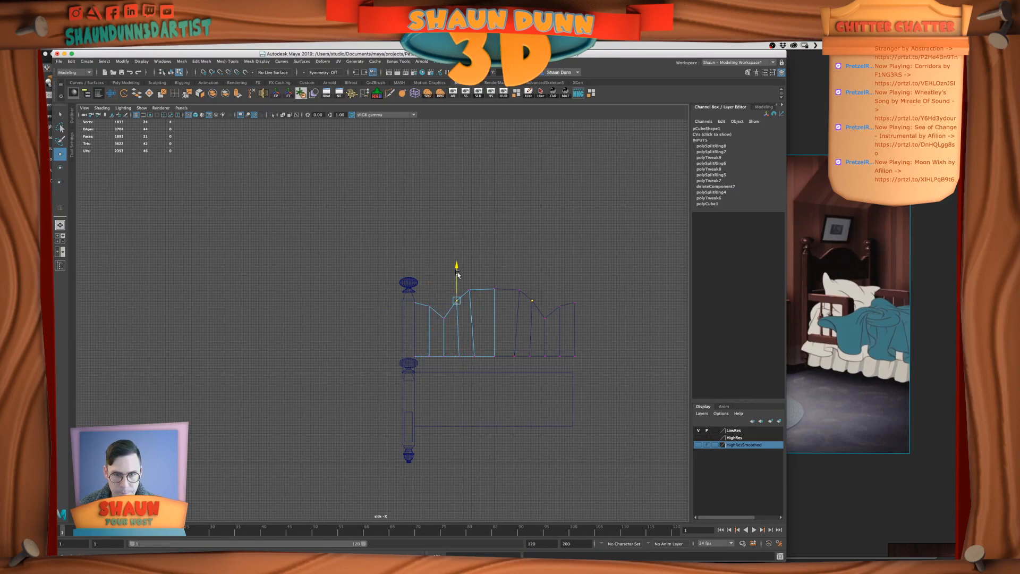
click(470, 291)
drag(469, 255, 470, 259)
drag(437, 295, 459, 357)
key(v)
mouse_move(480, 275)
mouse_down()
mouse_move(469, 306)
mouse_move(477, 259)
mouse_up()
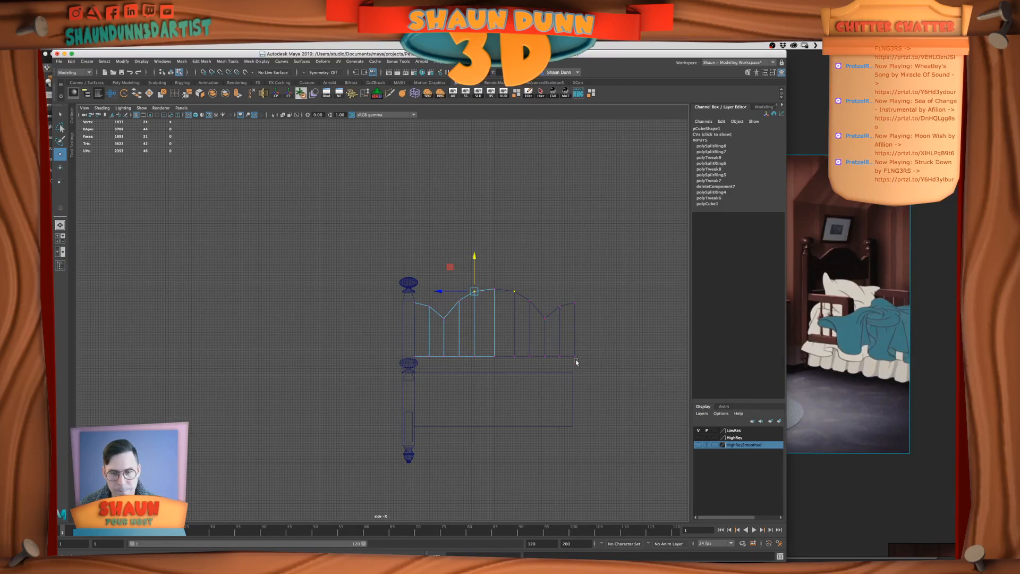
click(595, 379)
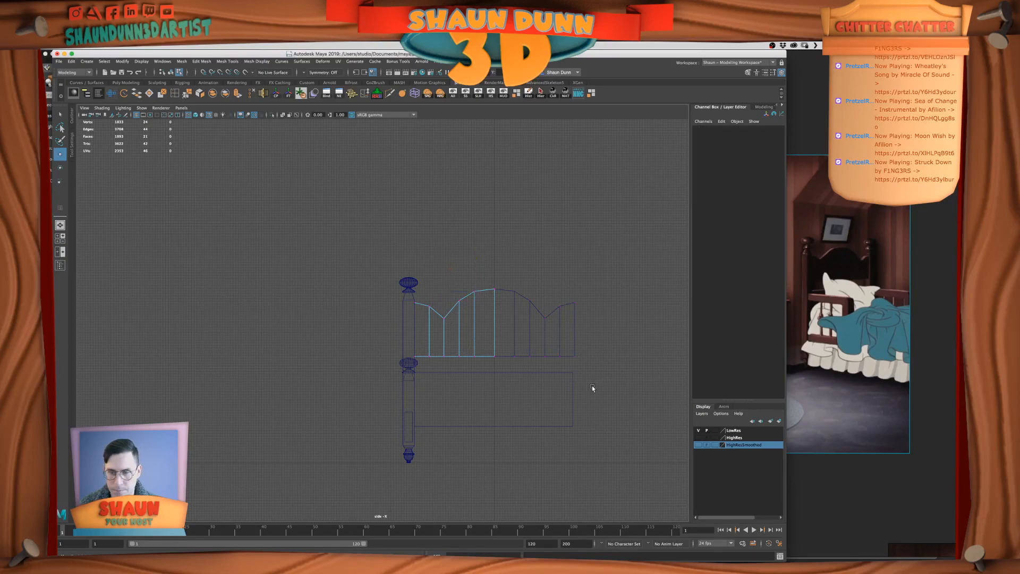
drag(452, 261, 497, 375)
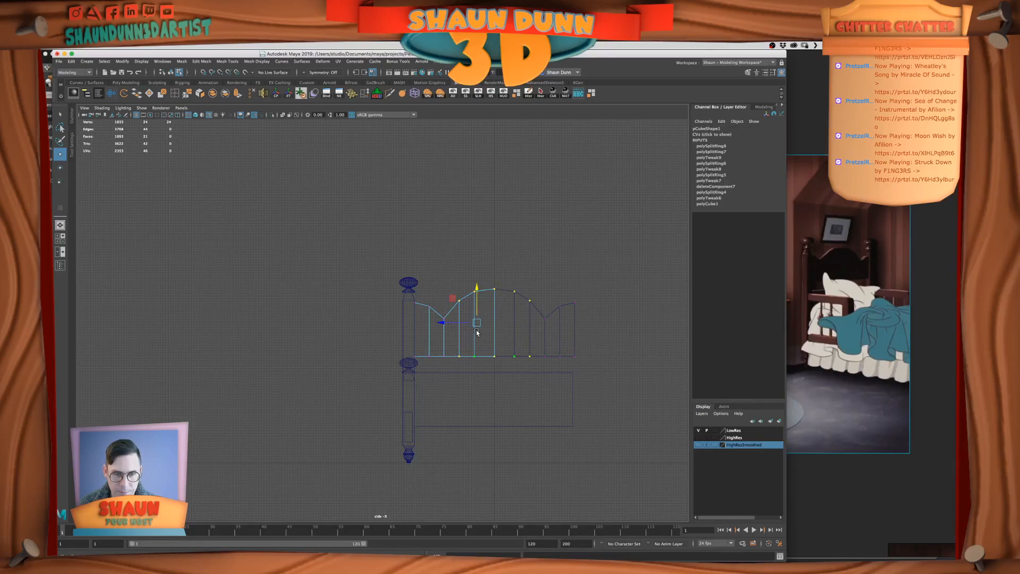
key(r)
drag(447, 323, 442, 323)
key(super+z)
drag(447, 264, 478, 392)
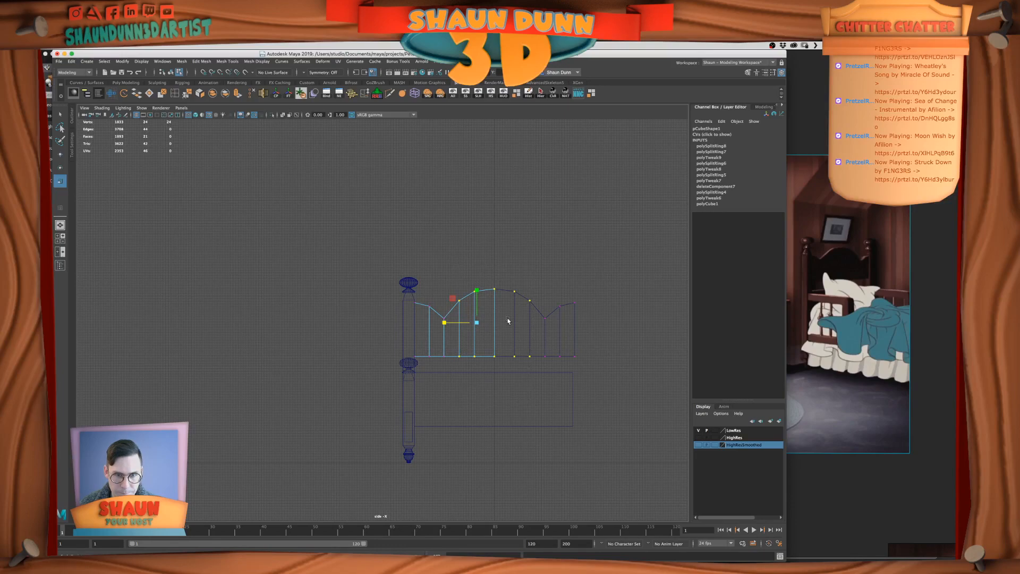
drag(445, 323, 443, 323)
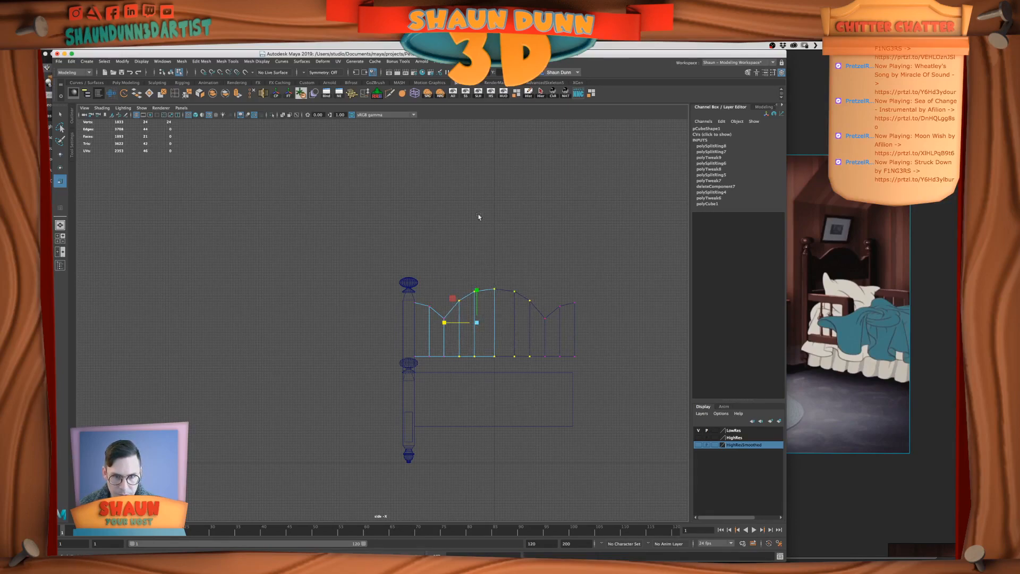
Shift the headboard's dip edge loop and the two loops between it and the centre toward the bedpost
click(450, 267)
drag(449, 267, 477, 379)
key(w)
drag(436, 323, 432, 324)
drag(450, 273, 462, 379)
drag(422, 328, 419, 328)
click(445, 376)
drag(451, 371, 407, 337)
click(445, 267)
Raise the top vertices of the headboard's dip slightly to make the notch shallower
drag(435, 303, 447, 328)
drag(441, 282, 440, 278)
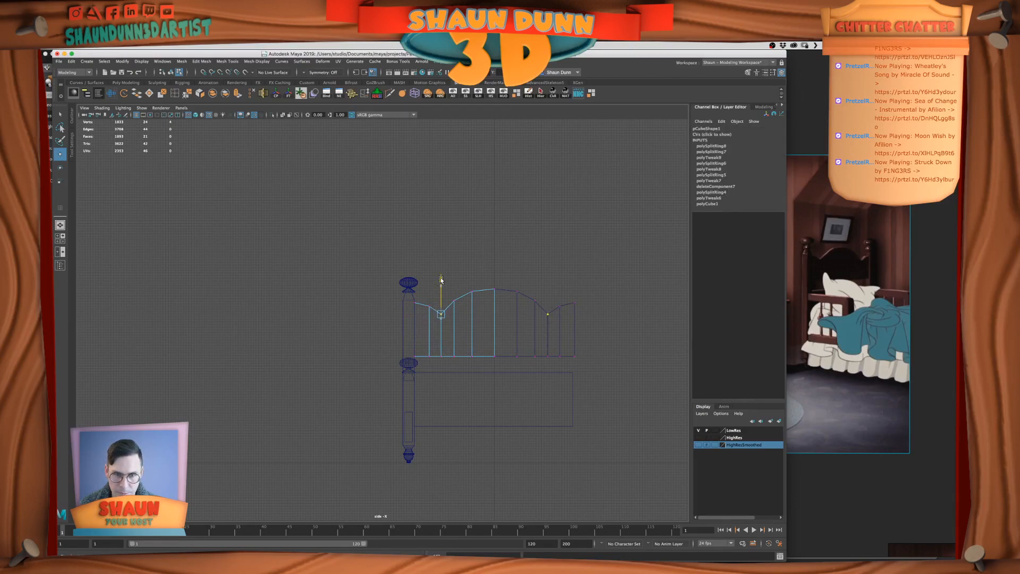
click(467, 239)
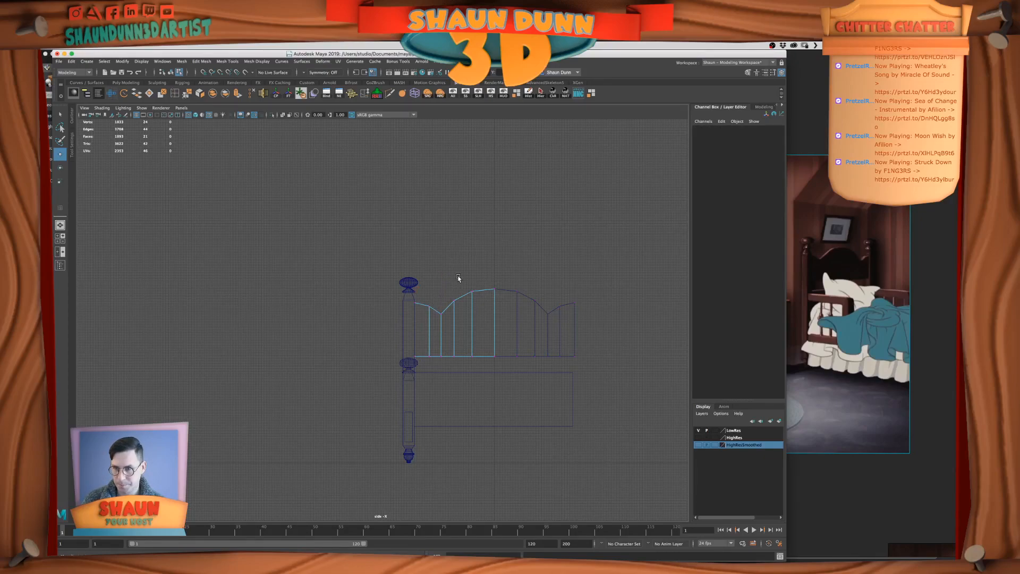
Switch to the reference board and examine the bedroom film stills for the second bed's headboard shape
click(821, 337)
scroll(743, 437, down, 3)
middle_drag(743, 438, 680, 306)
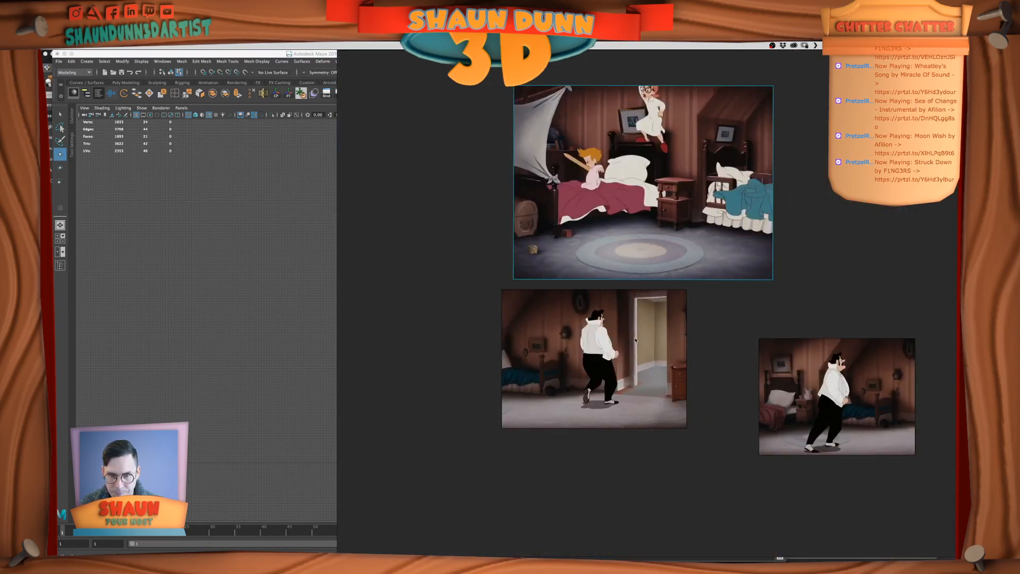
middle_drag(636, 340, 734, 342)
middle_drag(788, 282, 630, 389)
middle_drag(633, 285, 631, 346)
scroll(691, 337, up, 2)
middle_drag(688, 289, 657, 284)
middle_drag(630, 336, 717, 324)
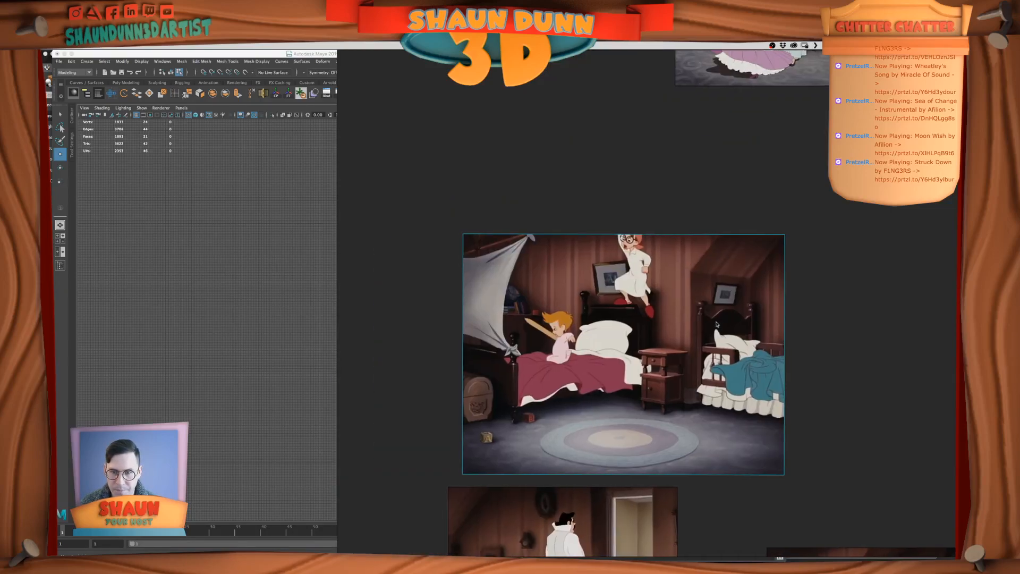
Return to Maya's perspective view and examine the headboard's arched outline from the front
click(263, 325)
key(space)
key(space)
alt+drag(479, 256, 429, 265)
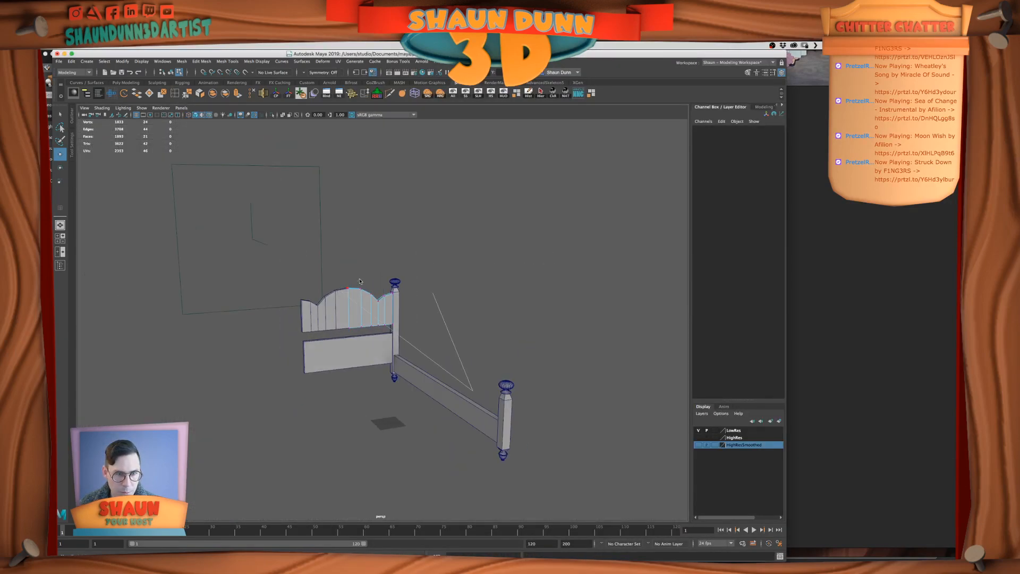
right_drag(371, 319, 386, 307)
click(505, 324)
alt+drag(505, 324, 537, 337)
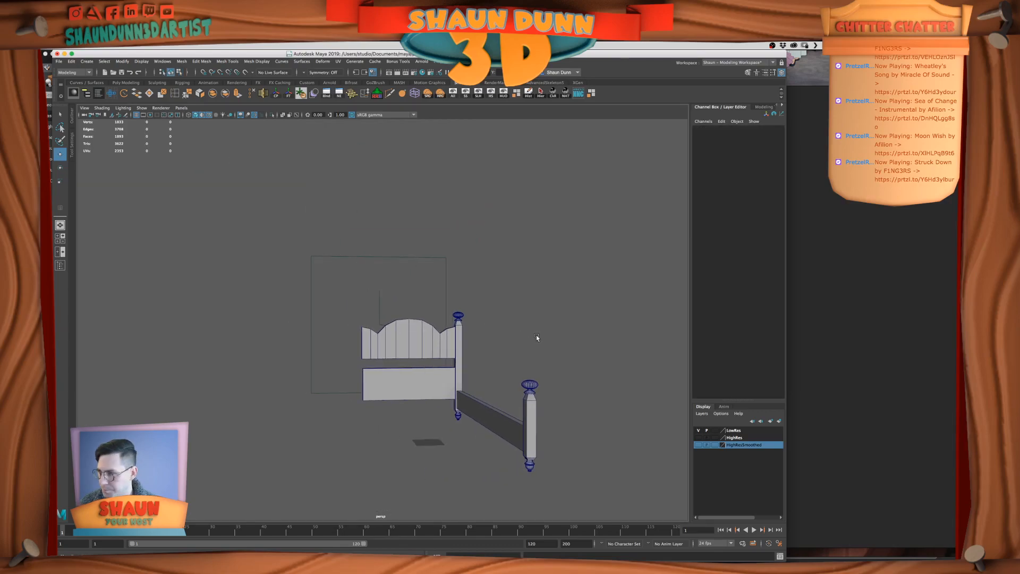
Place the film still's blue-blanket bed beside the Maya window and enlarge it to compare the headboards
key(super+Tab)
middle_drag(689, 274, 842, 231)
click(249, 299)
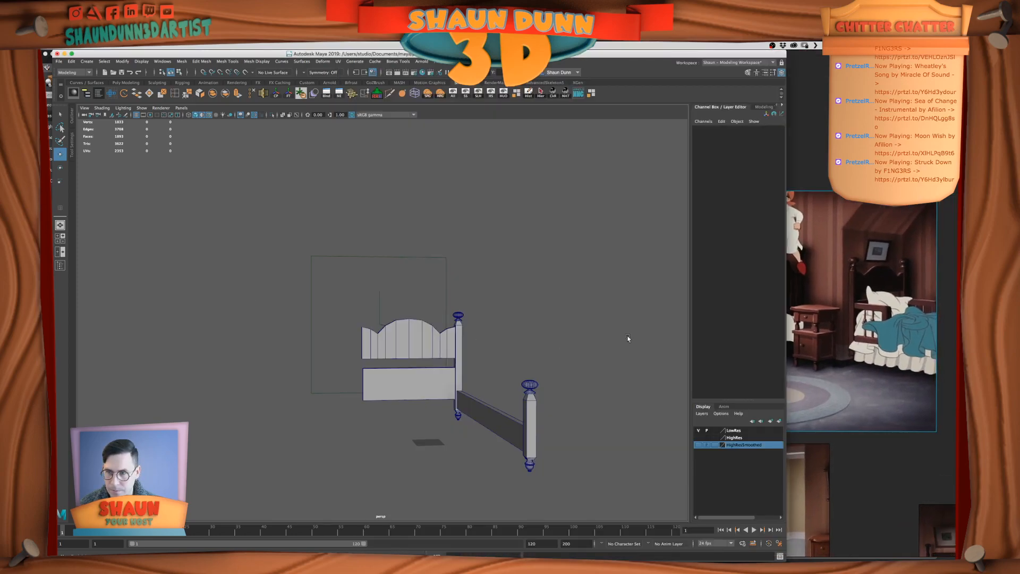
scroll(839, 324, up, 2)
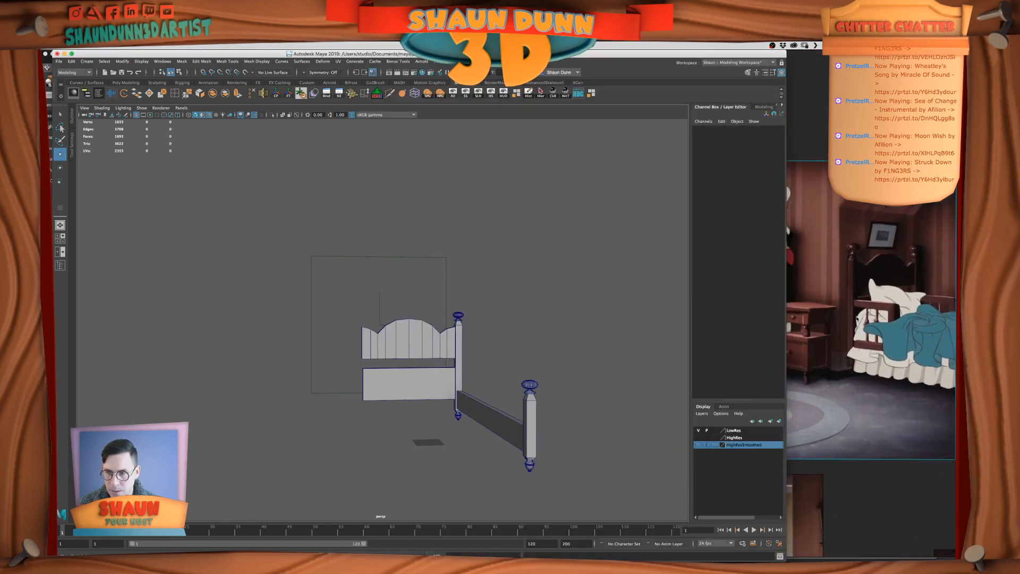
scroll(878, 338, up, 1)
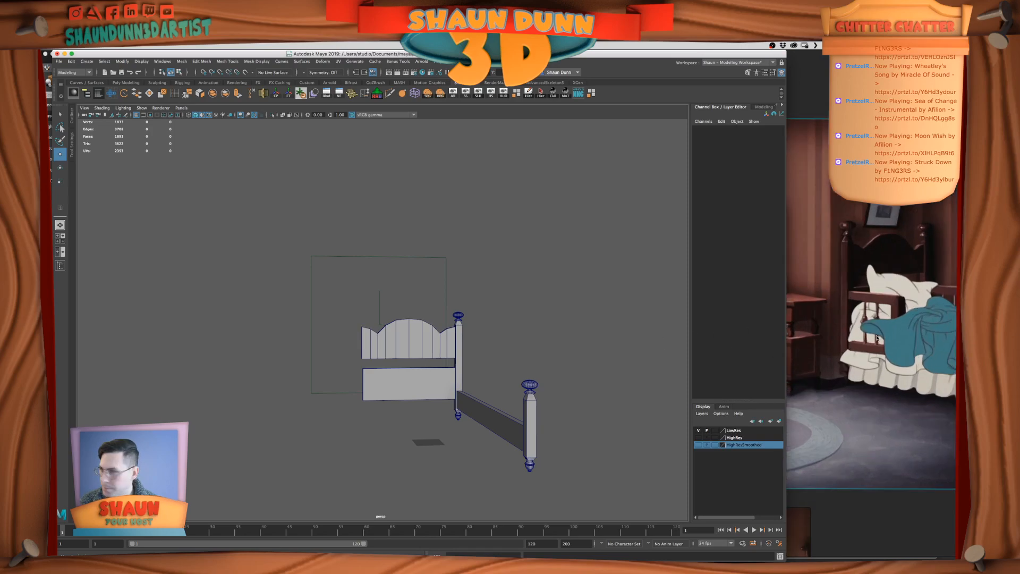
scroll(861, 356, up, 1)
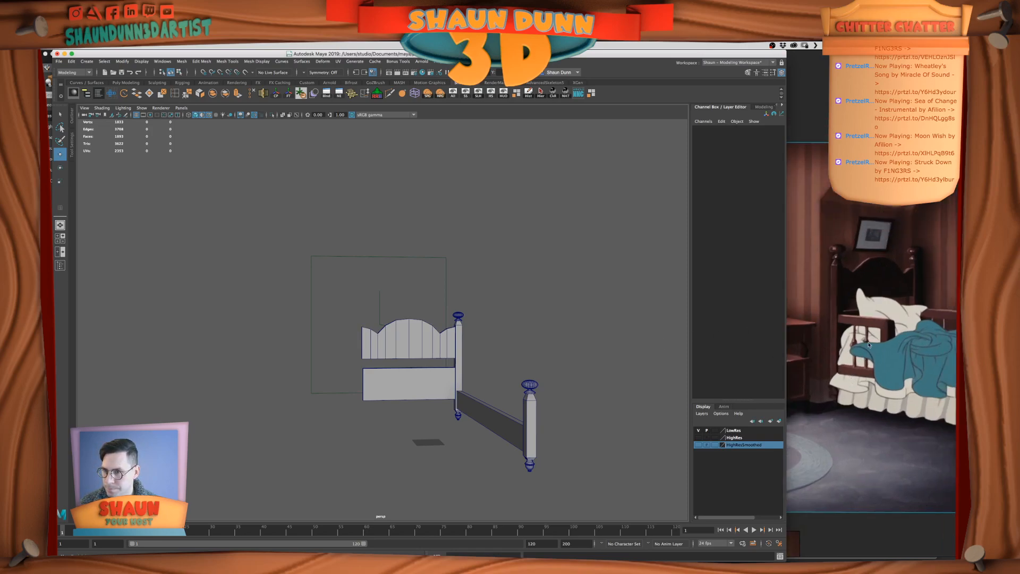
scroll(869, 346, up, 1)
scroll(862, 390, down, 1)
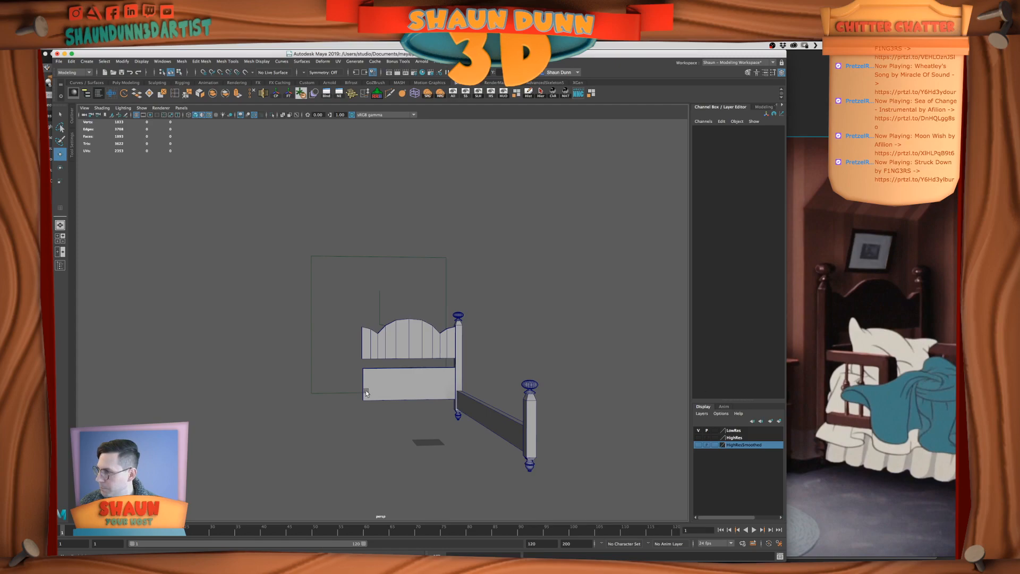
Fine-tune the heights of the top vertices along the slope of the headboard's central arch
right_drag(408, 331, 379, 331)
drag(385, 313, 421, 336)
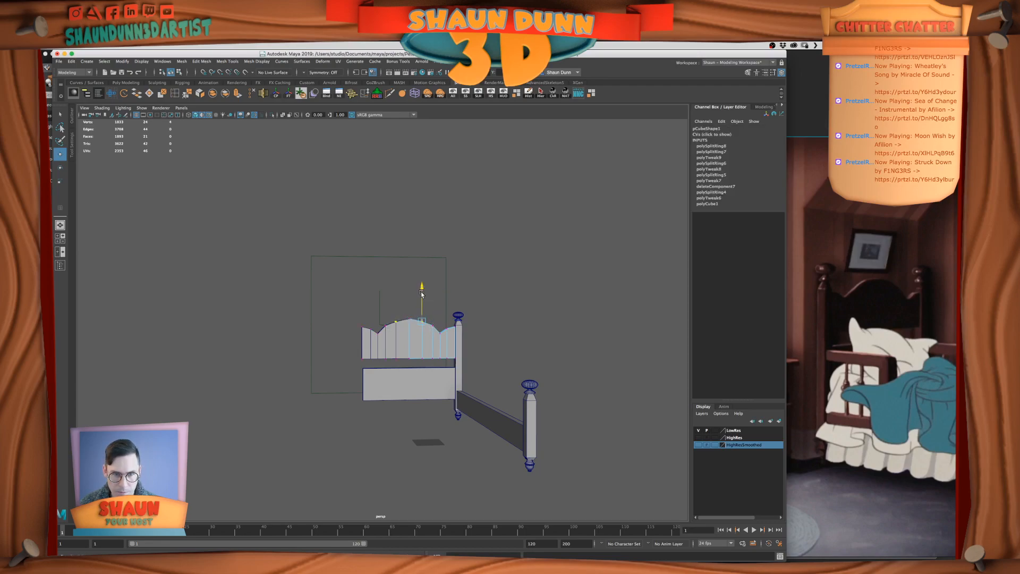
drag(422, 292, 435, 332)
click(429, 335)
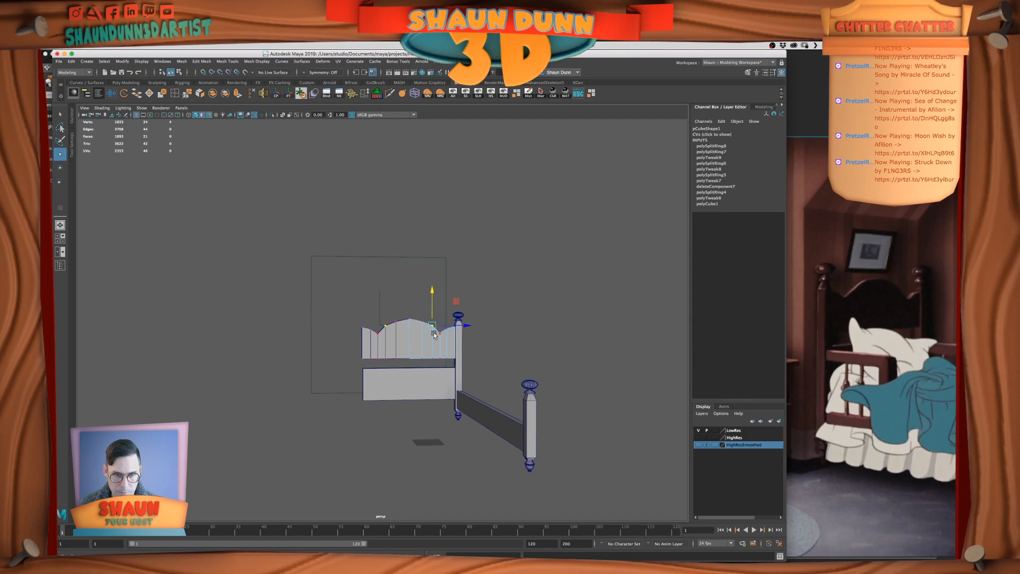
drag(432, 292, 431, 295)
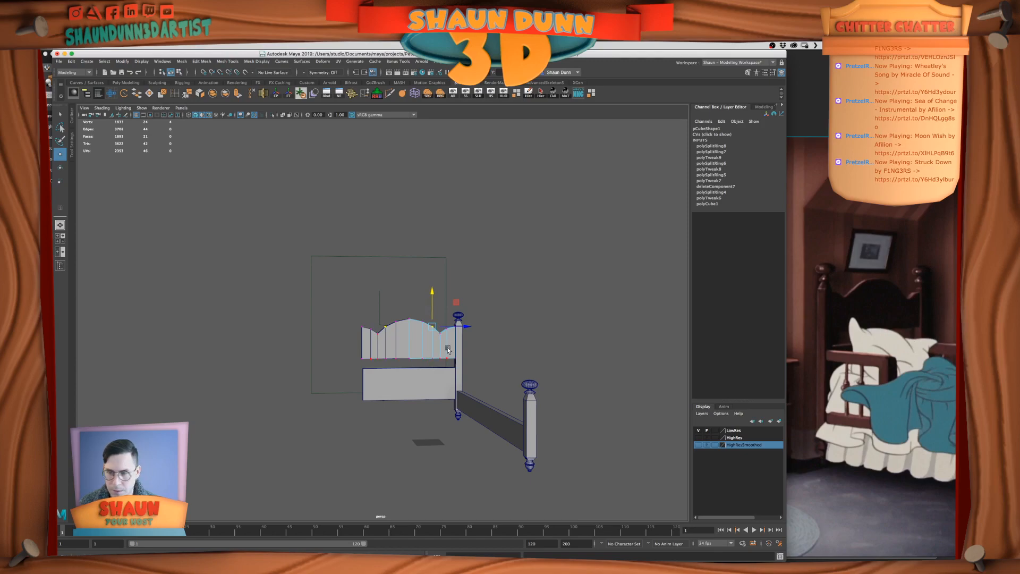
Lower the headboard's outer top corner vertices beside the bedpost slightly
scroll(449, 345, up, 2)
drag(443, 329, 452, 351)
key(super+z)
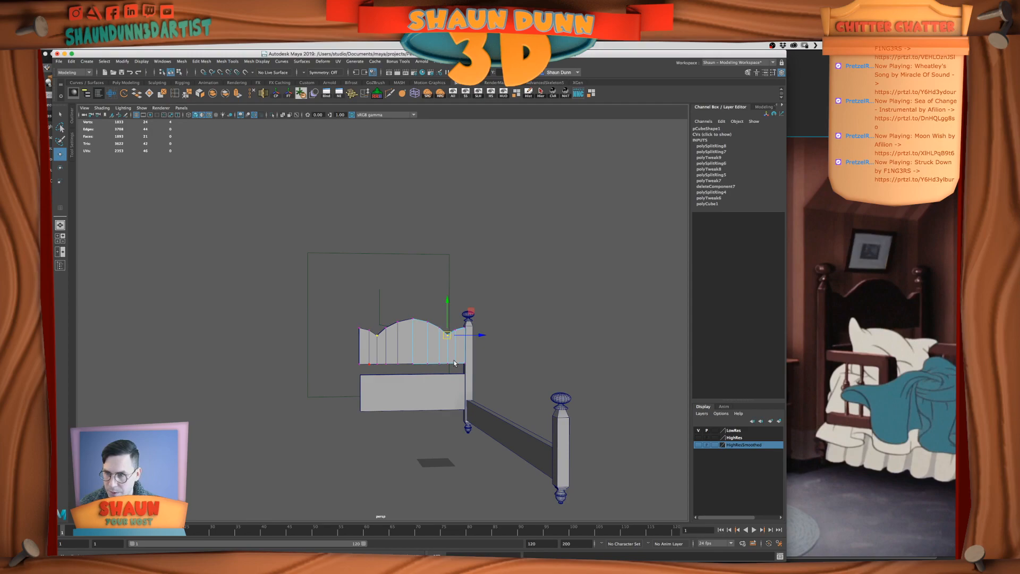
click(464, 327)
drag(465, 293, 466, 296)
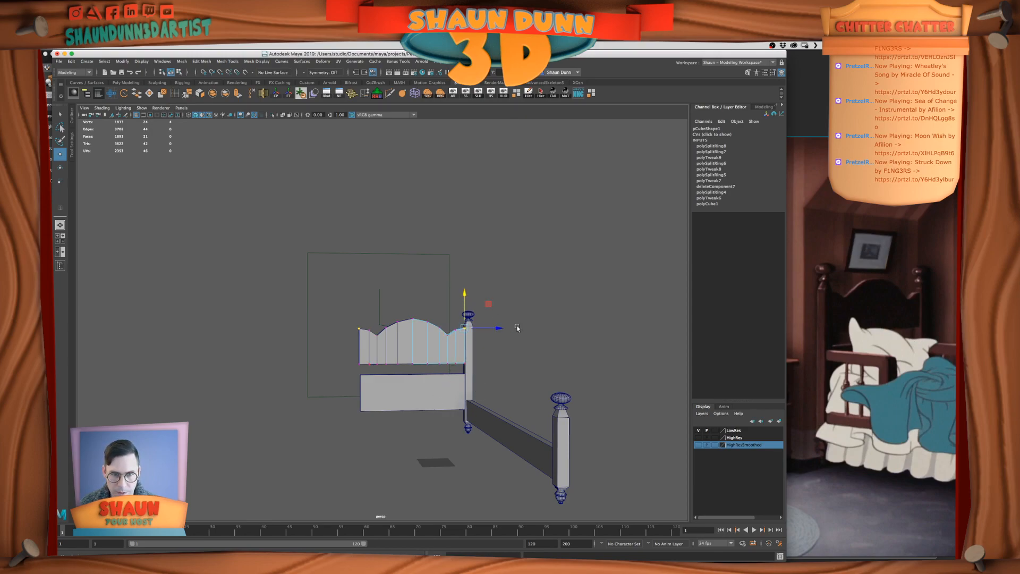
Nudge the top vertices beside the crest slightly toward the centre and lower them to round the arch
click(428, 321)
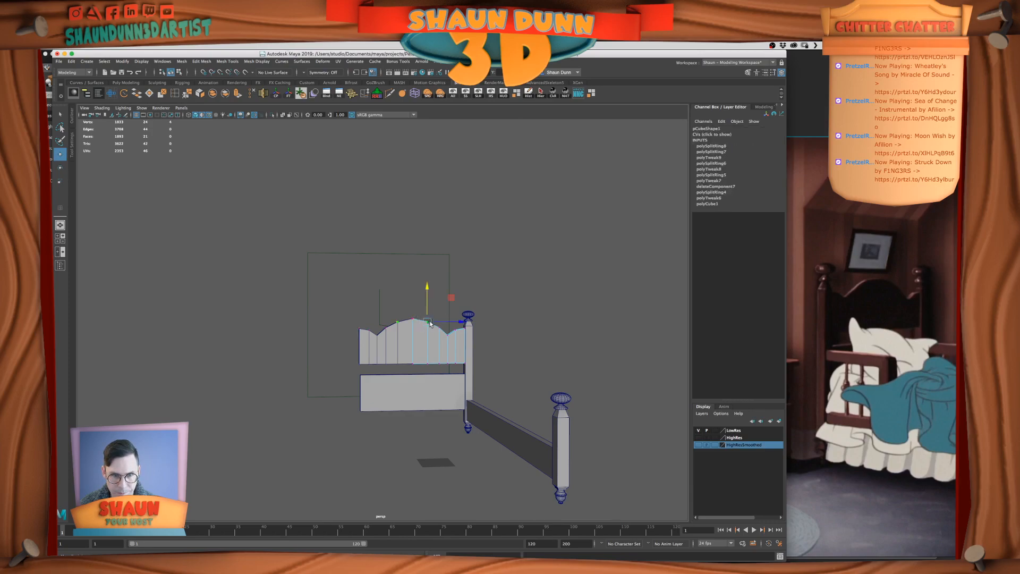
drag(461, 323, 459, 323)
drag(426, 290, 426, 291)
click(445, 285)
alt+drag(555, 346, 547, 345)
scroll(444, 326, up, 5)
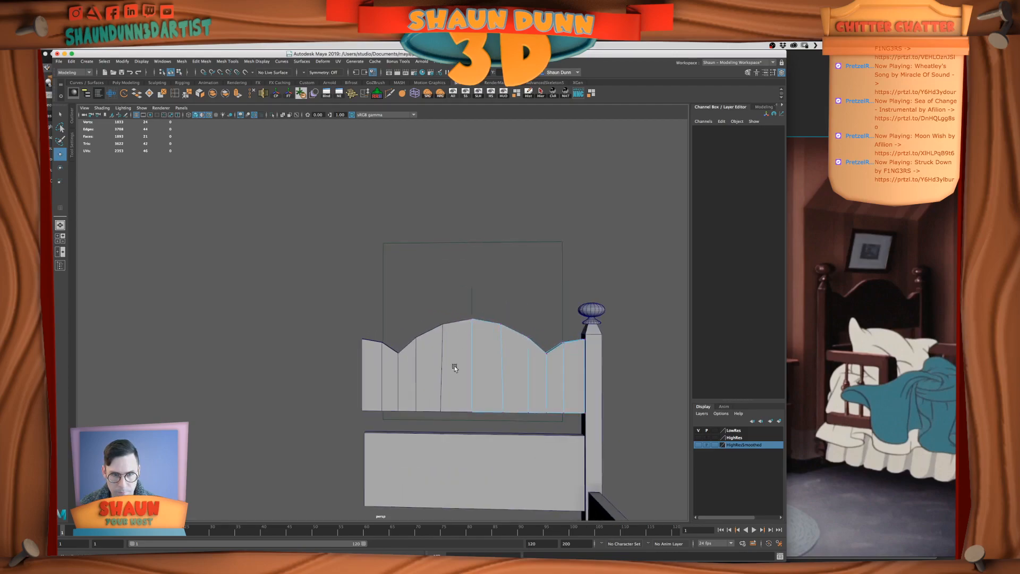
drag(446, 307, 462, 328)
drag(454, 281, 454, 281)
click(471, 282)
alt+drag(525, 371, 540, 393)
Refine the arch's curve with small height adjustments to its slope and crest vertices
scroll(551, 392, down, 4)
alt+drag(451, 390, 427, 389)
drag(444, 315, 462, 338)
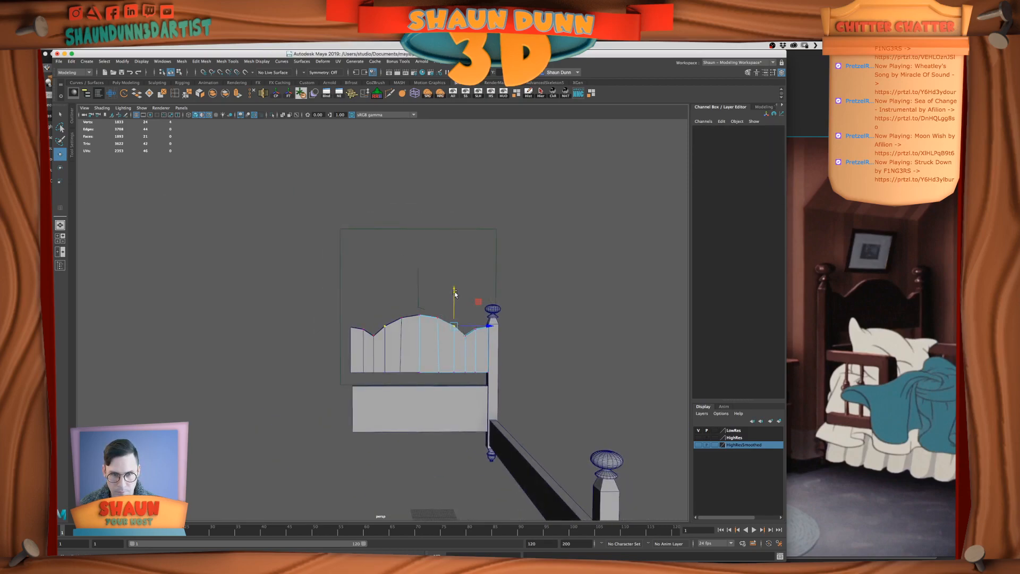
drag(430, 312, 414, 325)
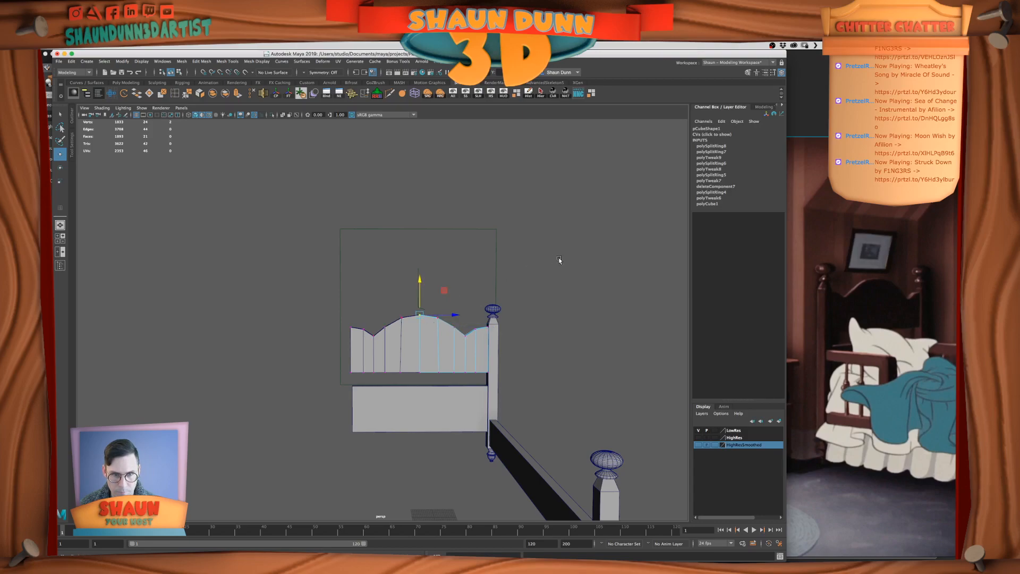
scroll(561, 272, down, 4)
click(476, 348)
scroll(473, 355, down, 4)
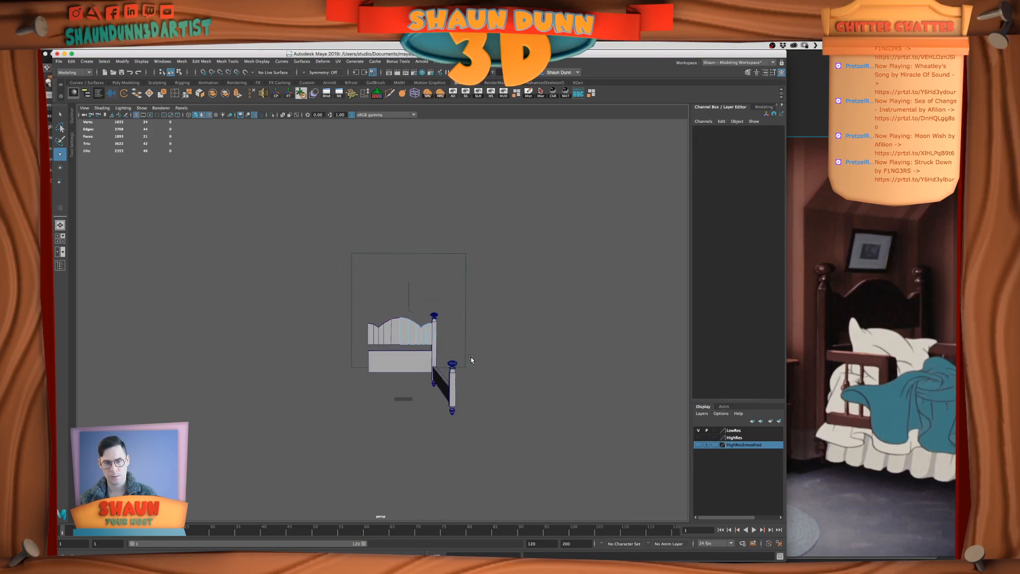
Examine the bed from several angles and check the upper and lower headboard panels
scroll(469, 360, up, 4)
alt+drag(456, 368, 435, 382)
scroll(434, 379, up, 4)
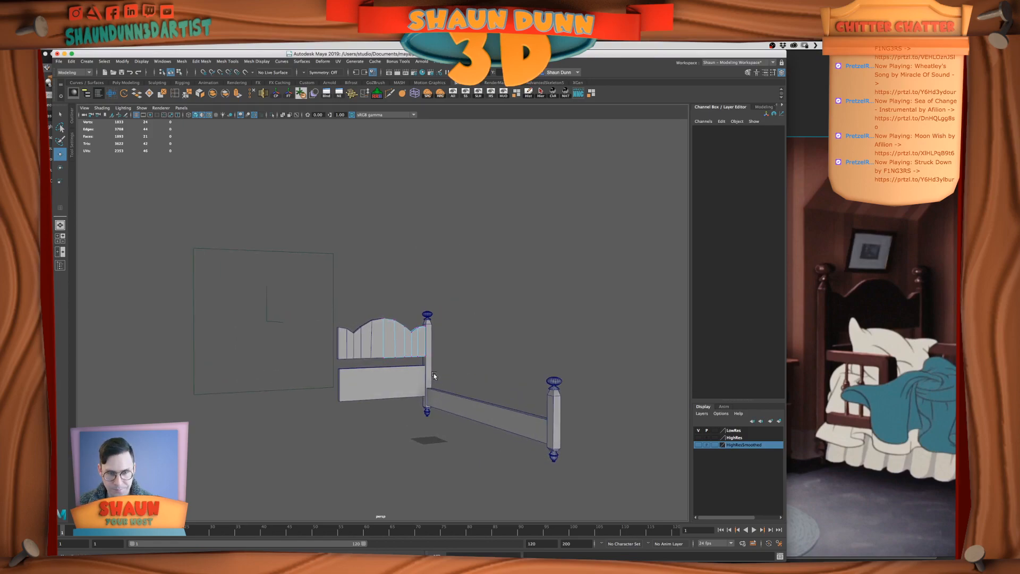
right_drag(406, 339, 437, 326)
click(467, 367)
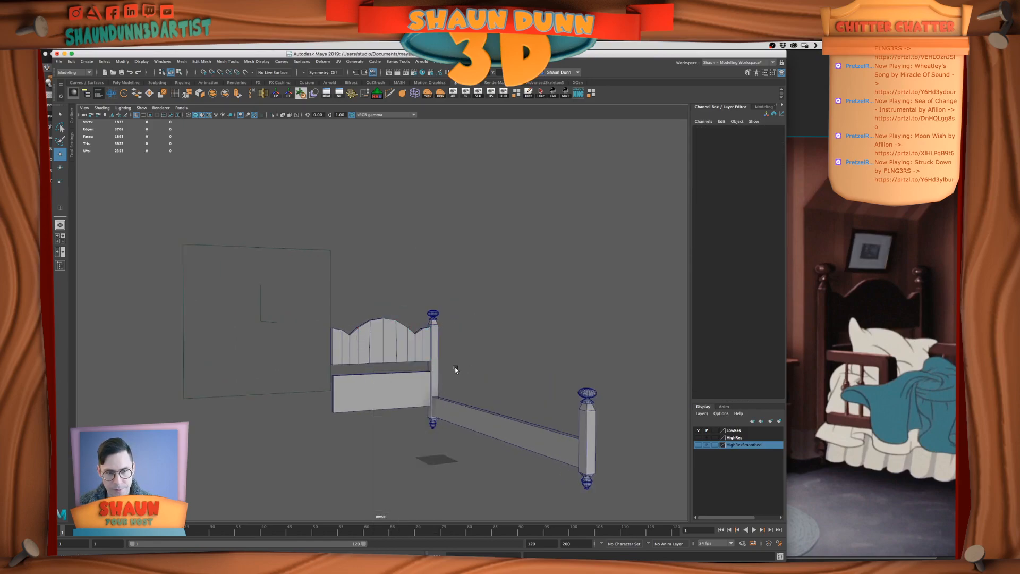
scroll(455, 366, up, 4)
alt+drag(454, 366, 413, 392)
click(416, 368)
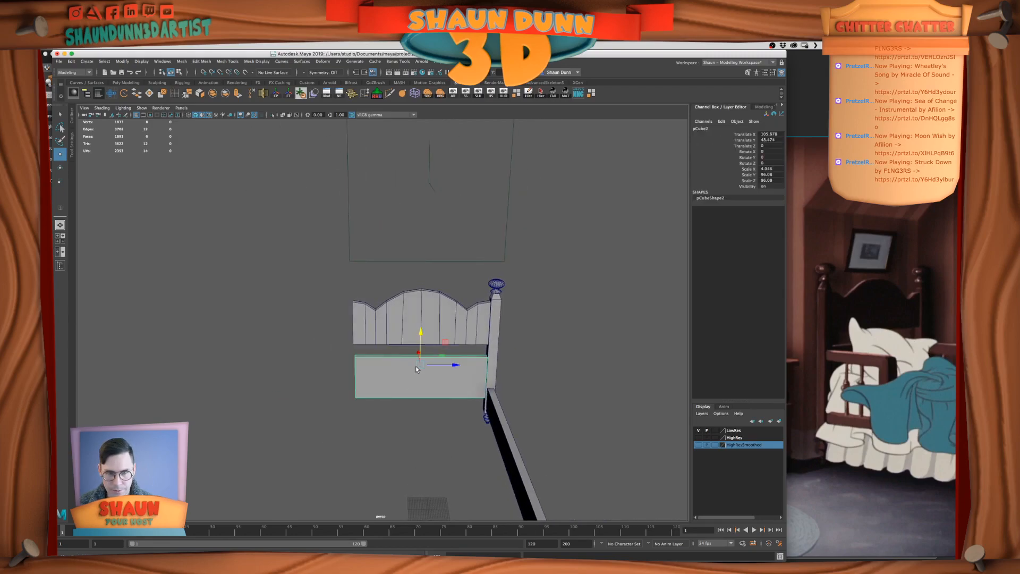
click(482, 336)
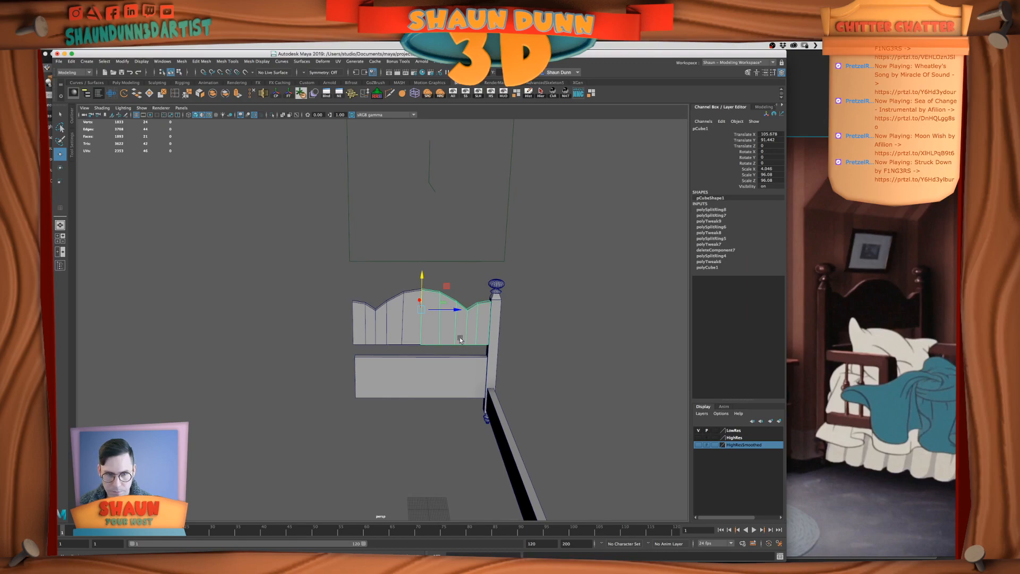
right_drag(461, 338, 425, 324)
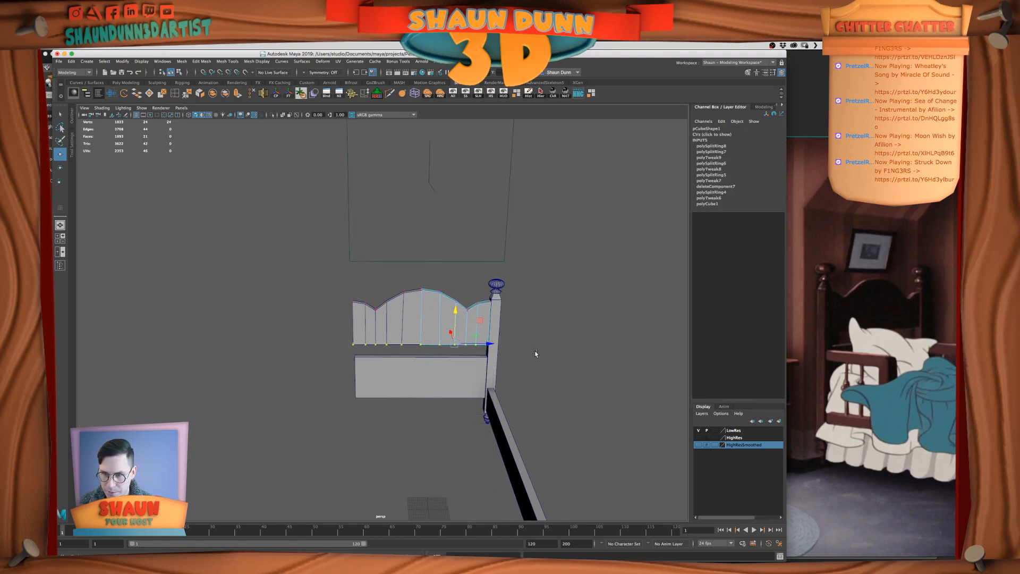
Extend the lower headboard panel downward by moving its bottom vertices toward the bedpost's foot
mouse_move(558, 414)
alt+mouse_down()
mouse_move(512, 410)
mouse_move(564, 426)
mouse_move(574, 410)
alt+mouse_up()
key(space)
right_drag(607, 261, 613, 253)
click(600, 276)
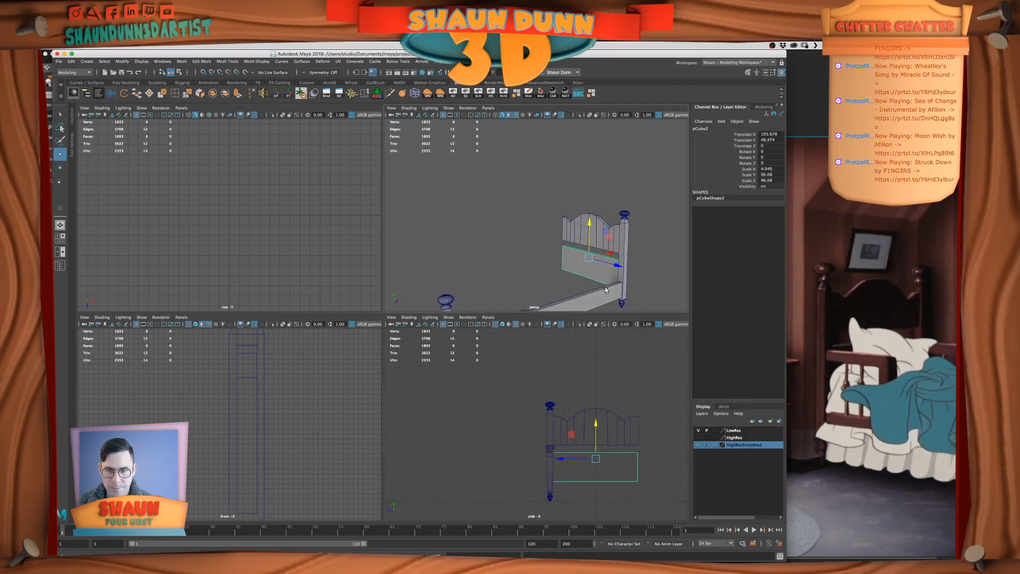
alt+drag(603, 291, 655, 303)
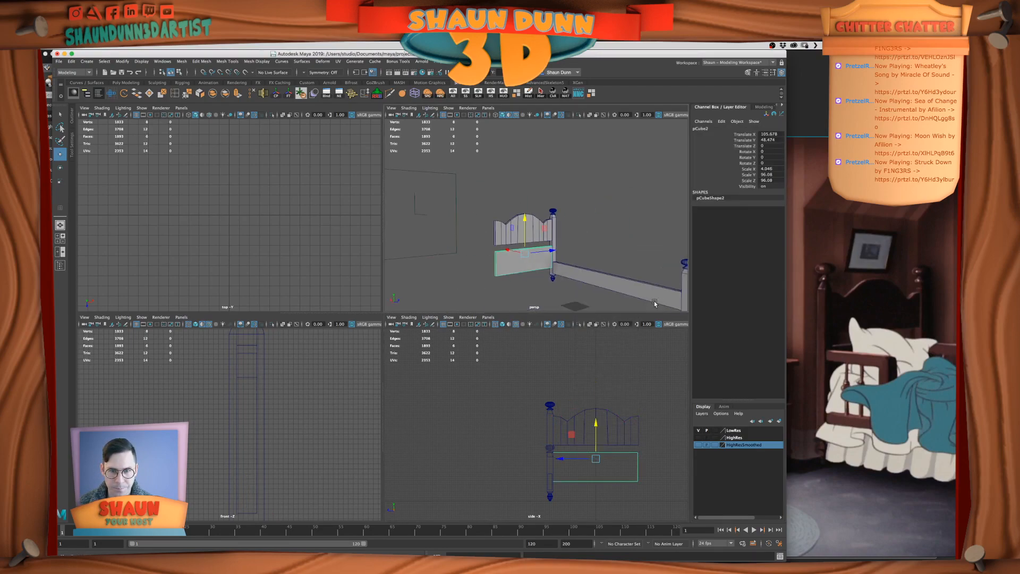
right_drag(531, 264, 485, 257)
drag(478, 259, 576, 285)
drag(524, 235, 525, 228)
middle_drag(544, 271, 554, 278)
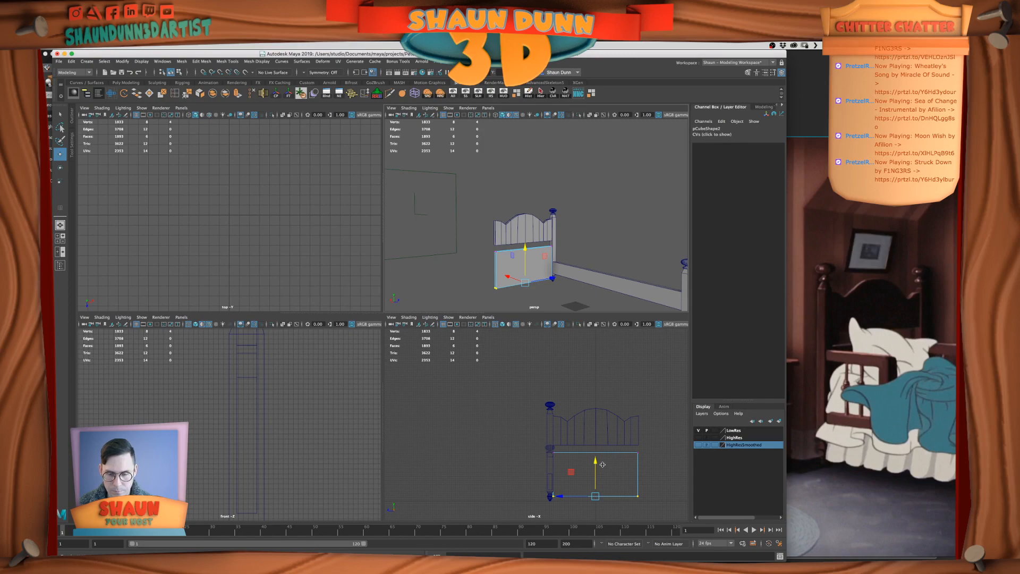
Raise the lower panel's bottom edge in the side view to sit just above the bedpost's turned foot
key(f)
alt+middle_drag(517, 426, 542, 442)
drag(561, 405, 564, 384)
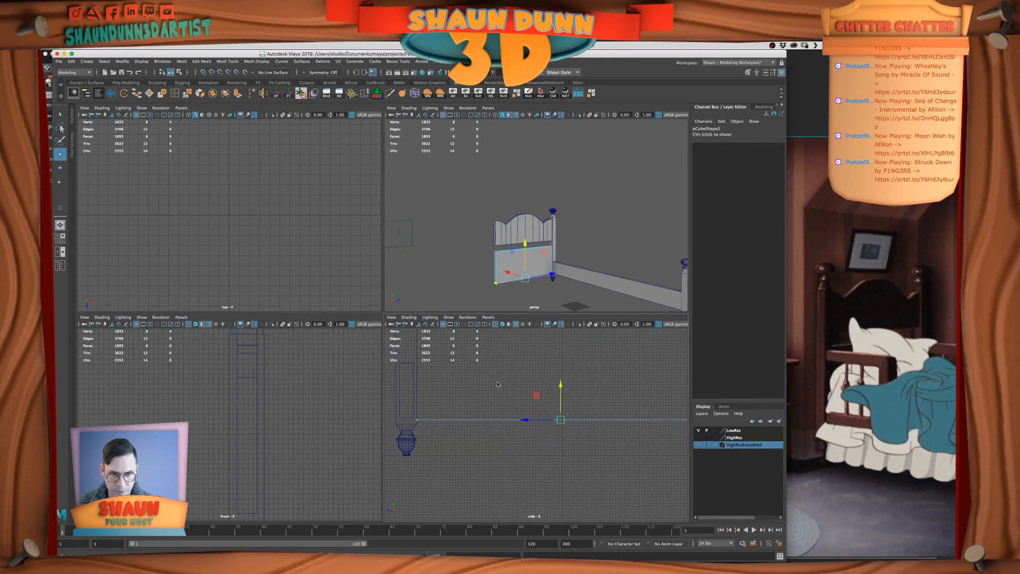
right_drag(490, 388, 519, 371)
key(space)
click(465, 335)
alt+drag(439, 387, 468, 345)
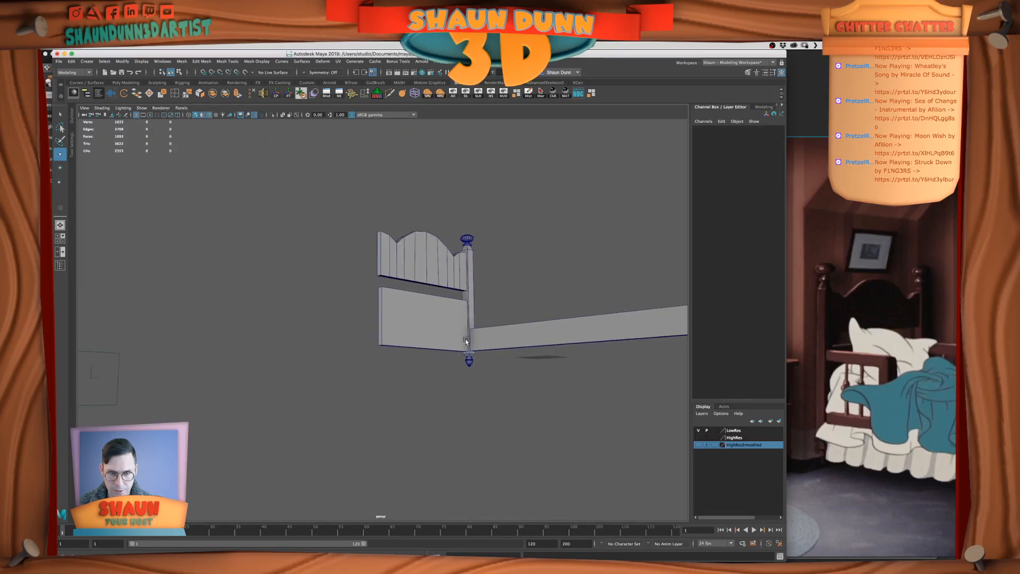
Align the lower headboard panel's bottom vertices with the side rail's bottom edge in the front view
click(441, 335)
key(space)
key(space)
key(f)
right_drag(454, 365, 399, 368)
key(space)
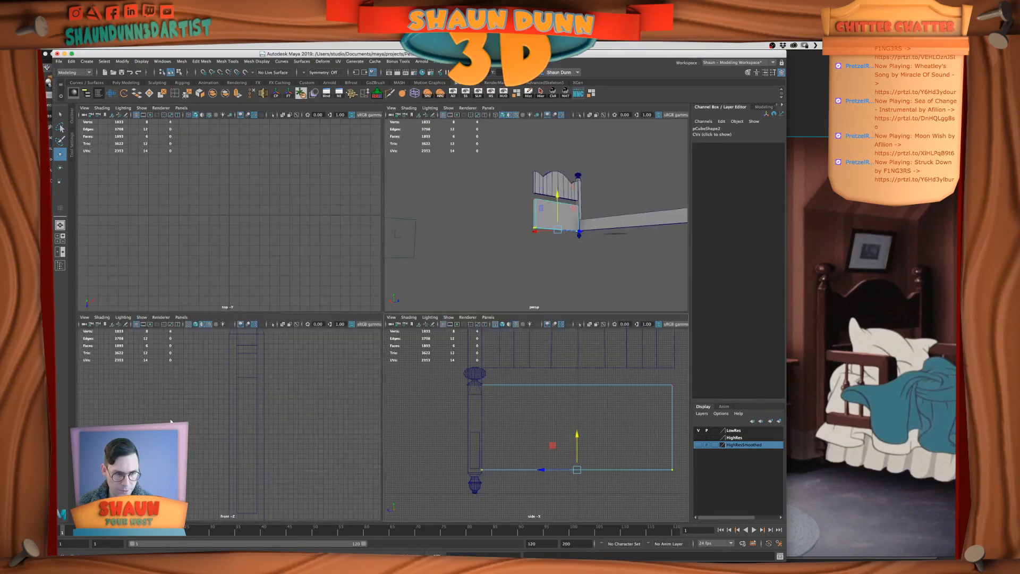
key(space)
key(f)
scroll(346, 422, down, 5)
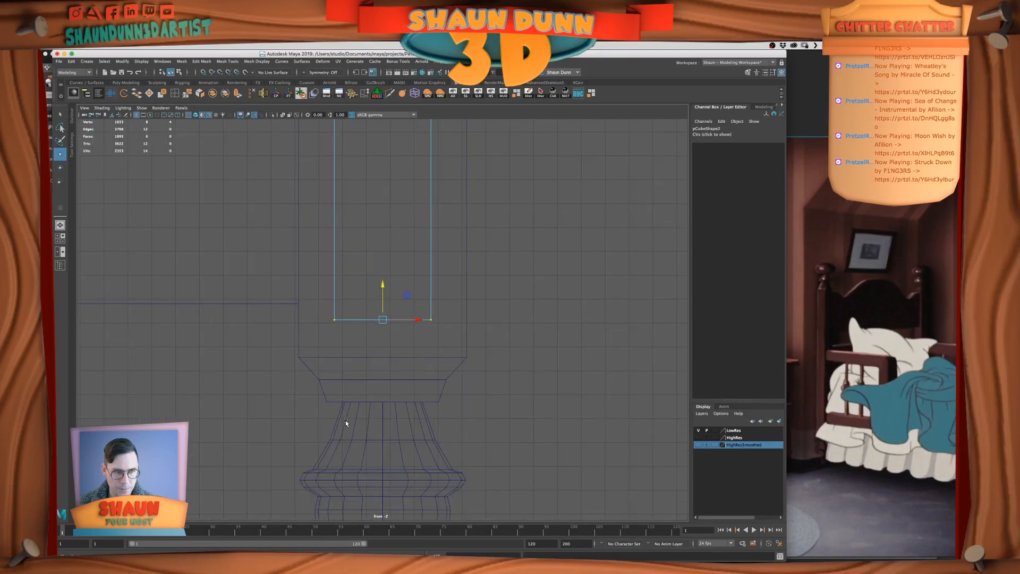
drag(383, 291, 384, 301)
middle_drag(276, 298, 259, 305)
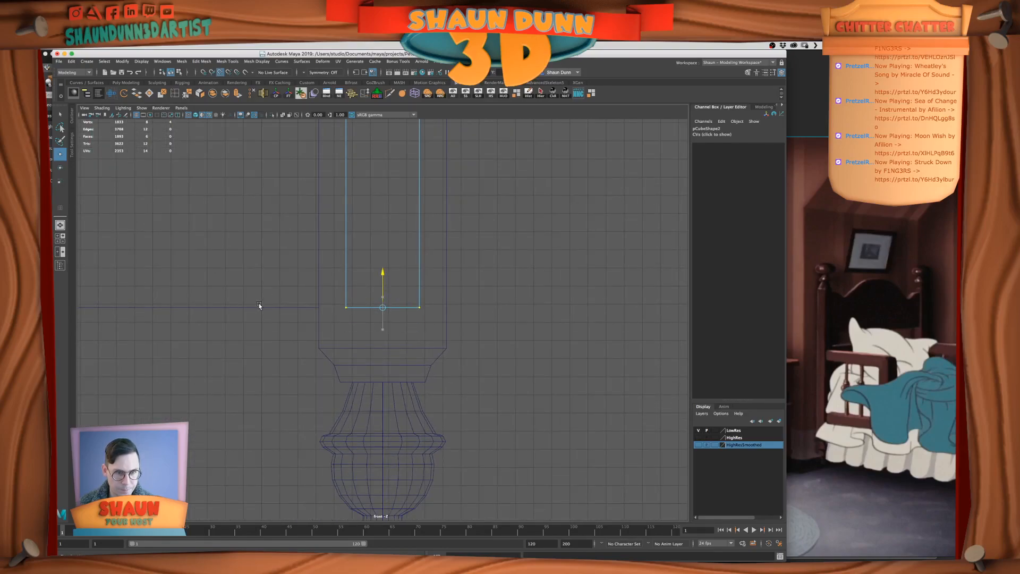
right_drag(379, 263, 477, 237)
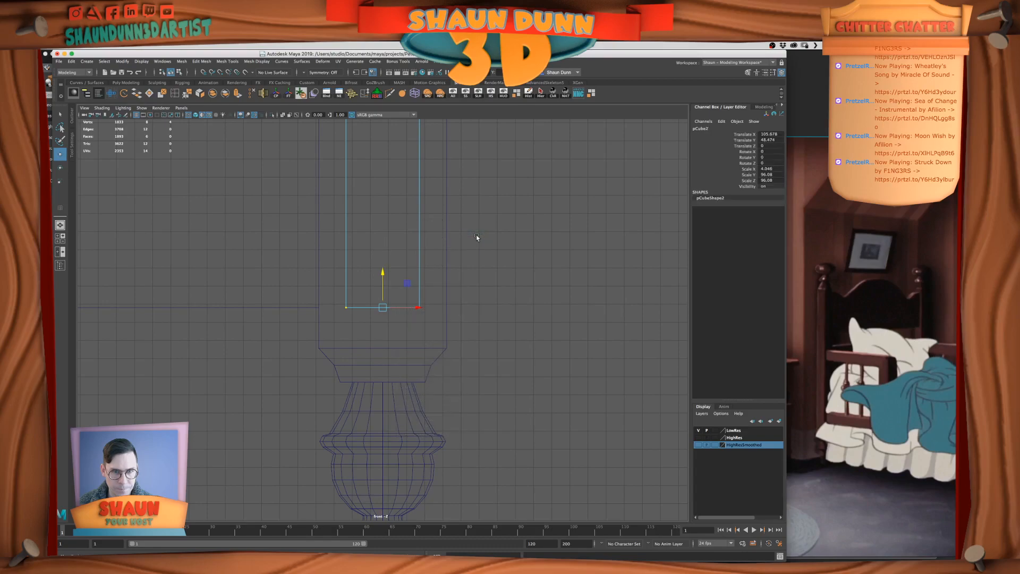
click(477, 237)
key(space)
key(space)
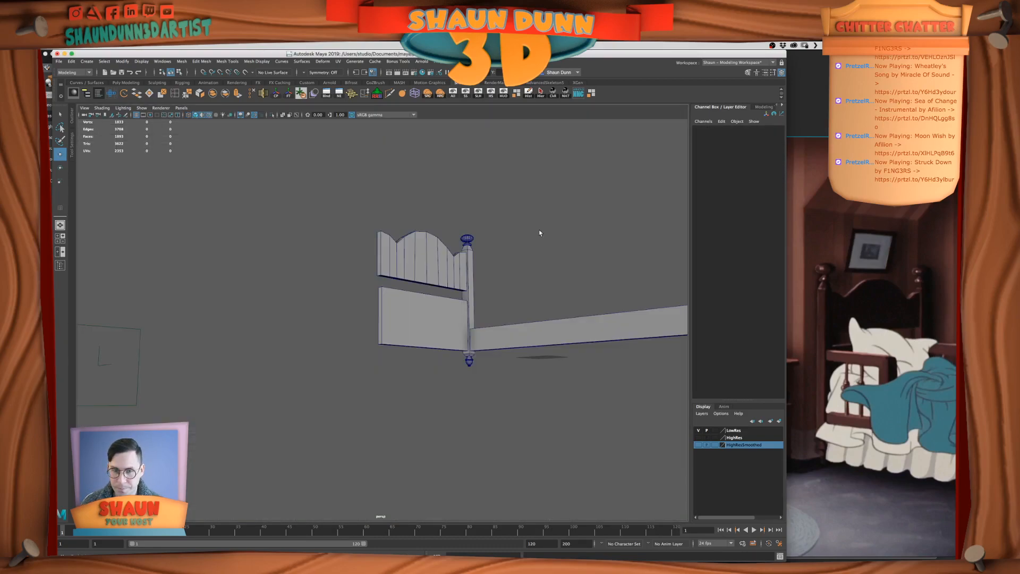
Examine the headboard panels, bedposts and side rail from several angles
alt+drag(509, 313, 466, 335)
click(466, 335)
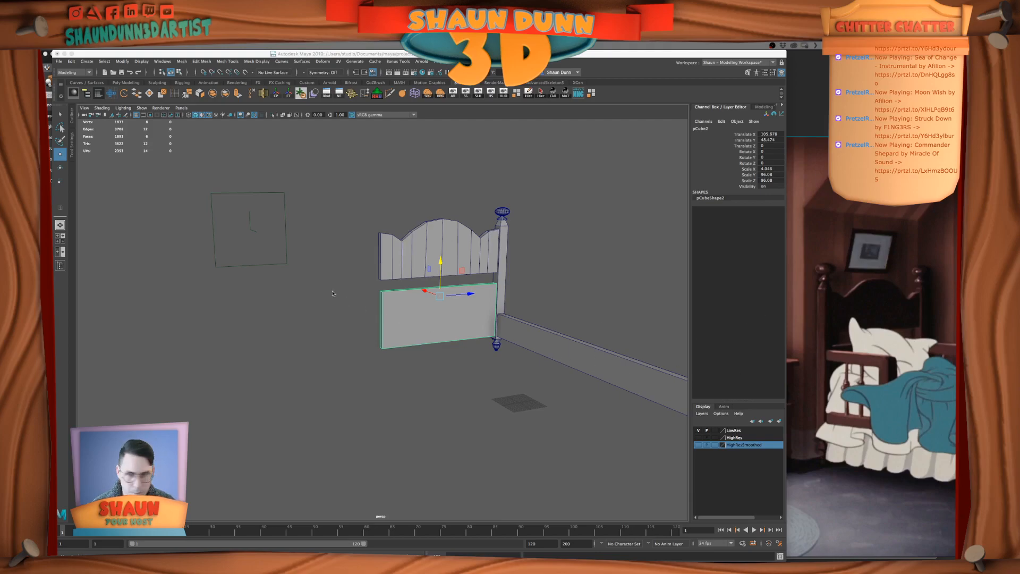
click(372, 352)
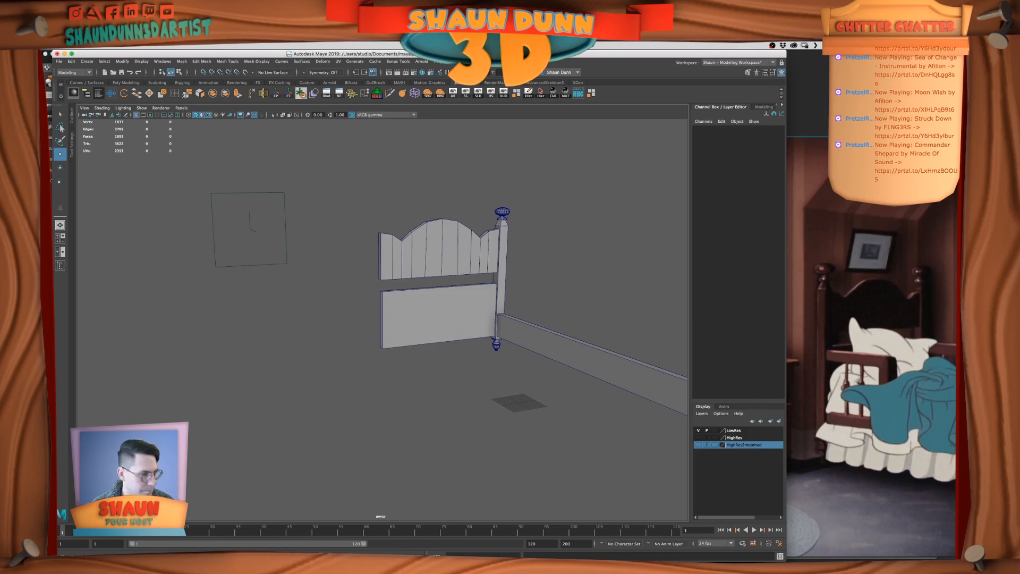
scroll(493, 322, down, 3)
alt+drag(494, 324, 564, 353)
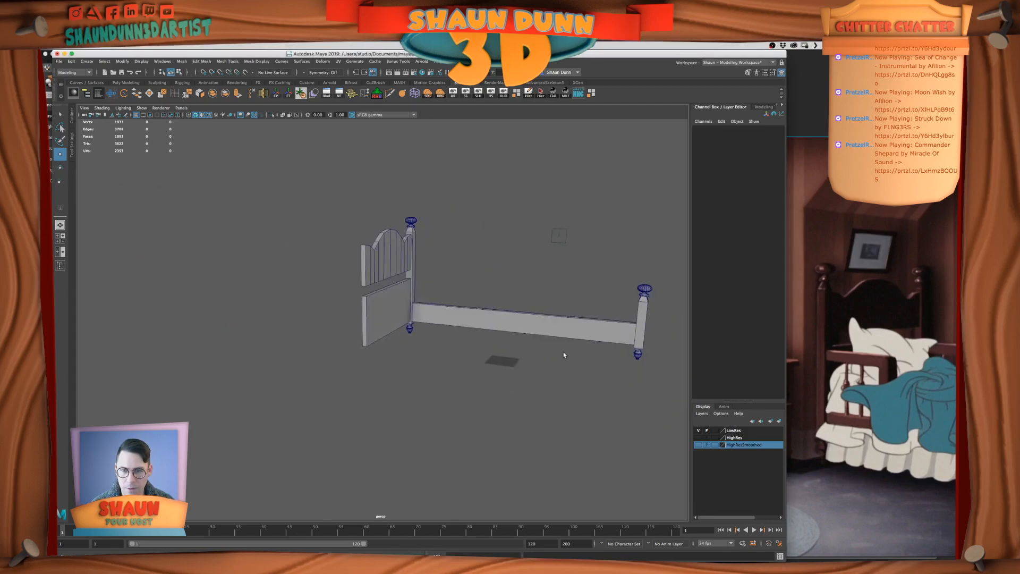
alt+middle_drag(563, 342, 532, 343)
alt+drag(531, 343, 544, 349)
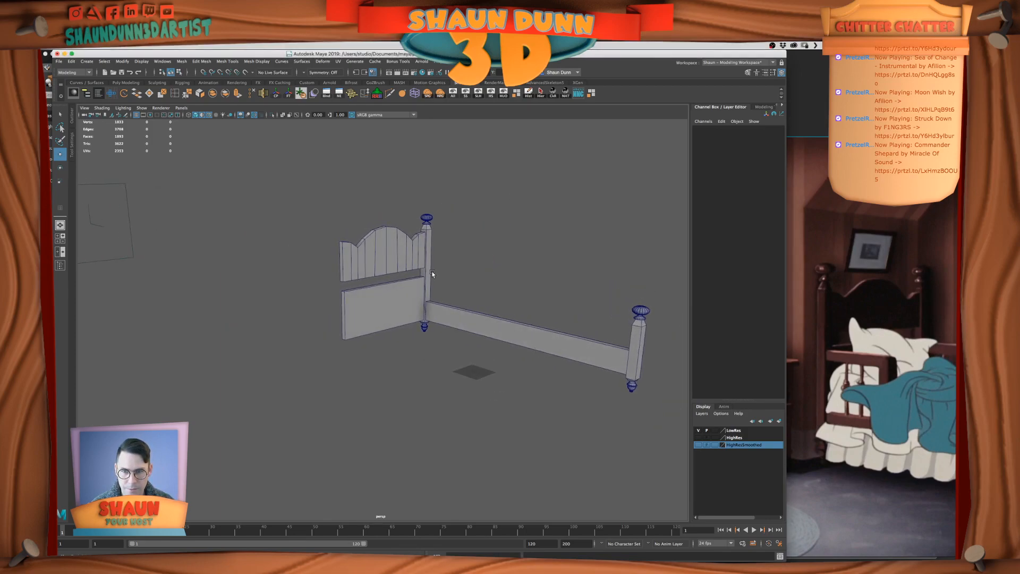
Combine the head and foot posts, their finials and turned feet, and the side rail into one mesh
click(431, 274)
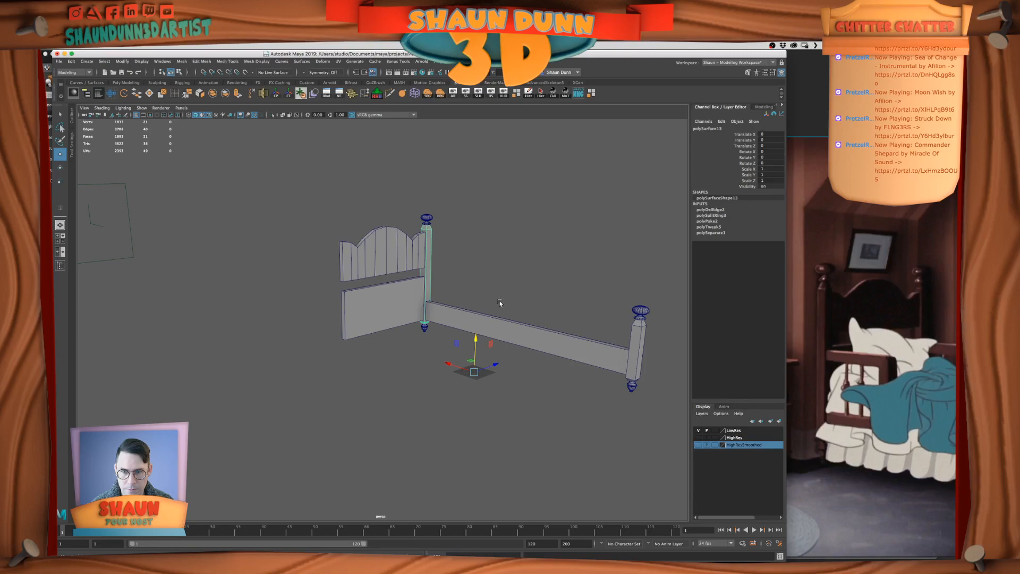
shift+click(428, 222)
shift+click(425, 325)
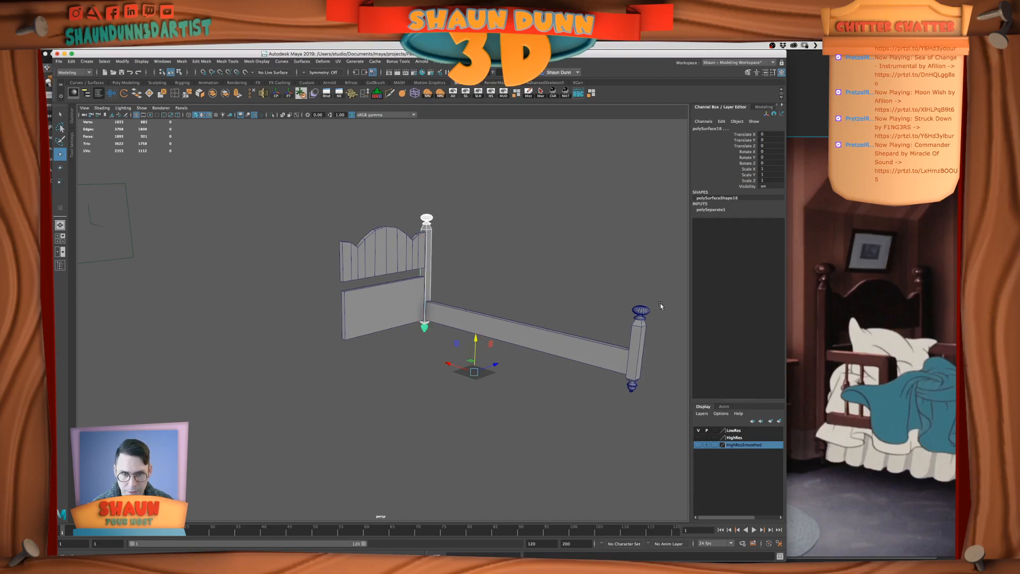
shift+click(641, 310)
shift+click(632, 386)
shift+click(634, 367)
shift+click(595, 357)
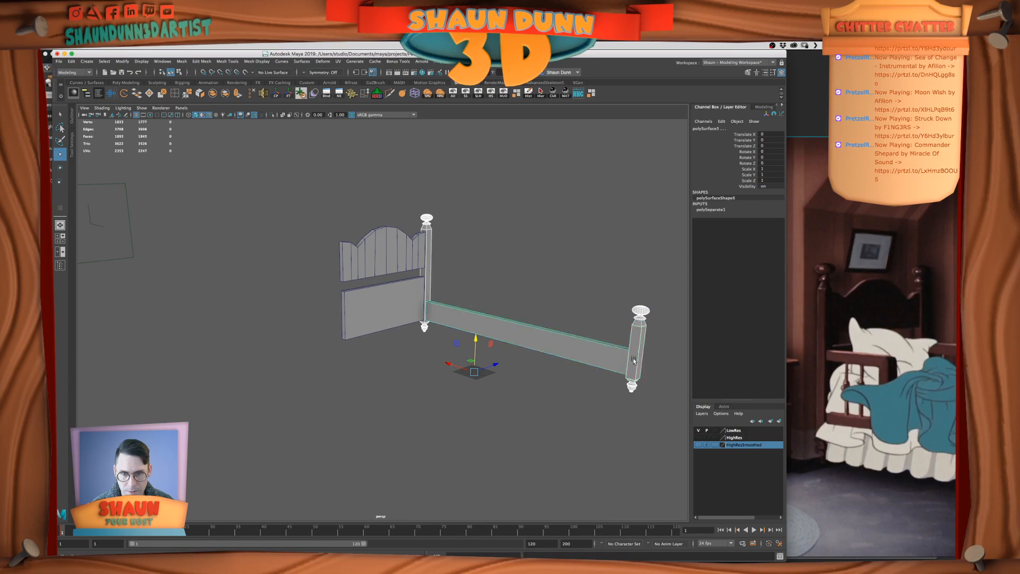
click(212, 94)
Move the combined mesh's pivot to the middle of the headboard, then freeze its transformations and delete its history
alt+drag(563, 318, 506, 321)
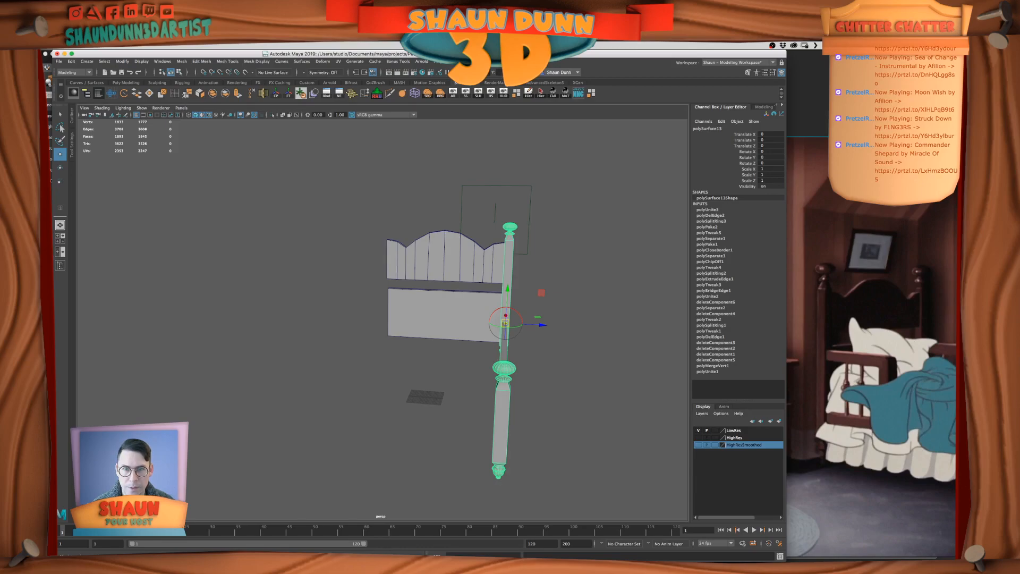
drag(542, 325, 462, 321)
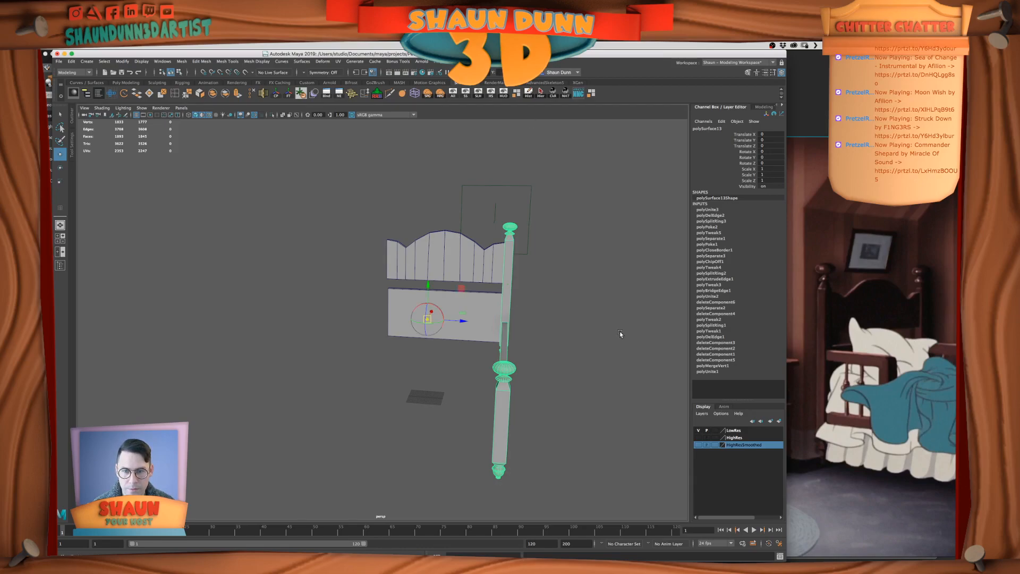
alt+drag(619, 333, 519, 392)
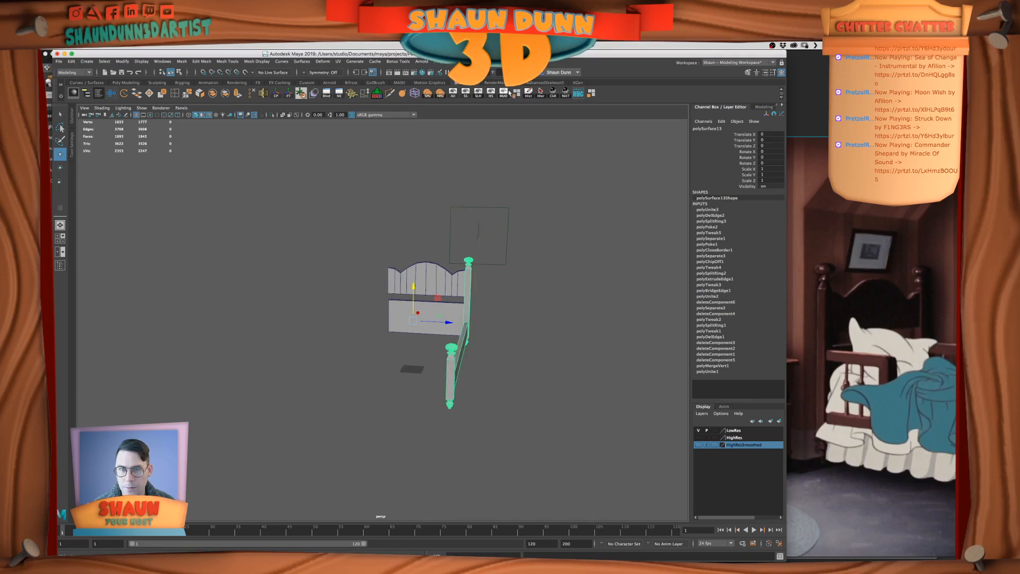
click(528, 92)
click(289, 95)
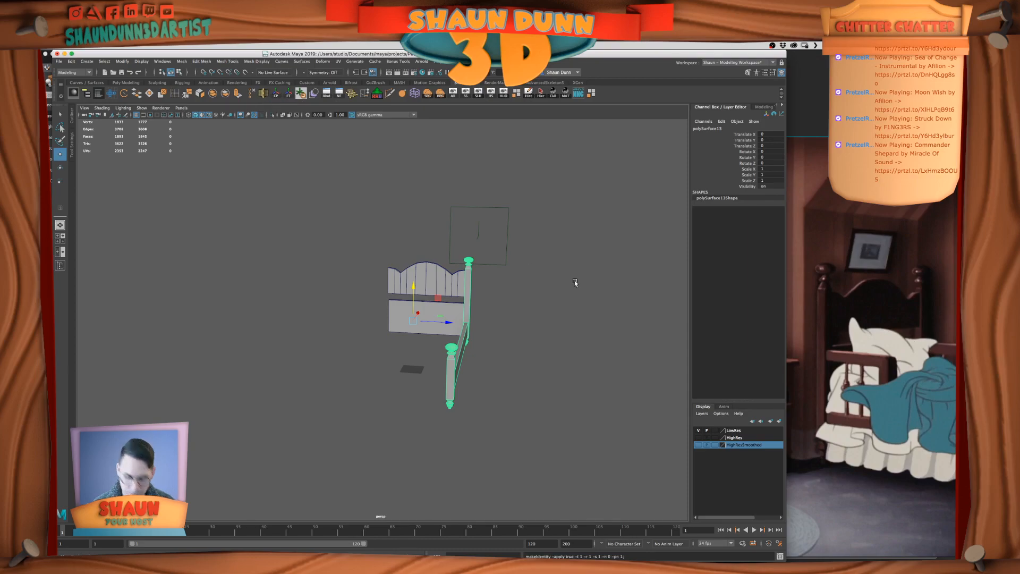
Duplicate the post-and-rail mesh and mirror it to the opposite side of the bed with a flipped Scale Z
click(764, 180)
key(Return)
alt+drag(410, 320, 451, 316)
alt+drag(564, 307, 572, 325)
click(528, 322)
scroll(560, 322, up, 10)
scroll(560, 322, down, 5)
scroll(572, 319, down, 3)
alt+middle_drag(572, 319, 536, 314)
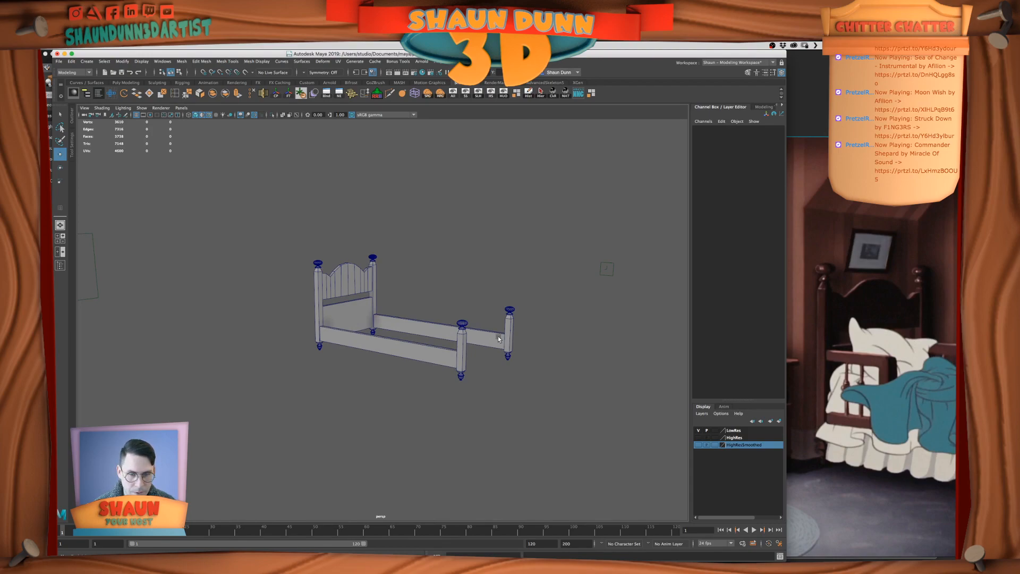
Examine the film reference of the man walking past the beds, focusing on the blue bed's footboard
key(space)
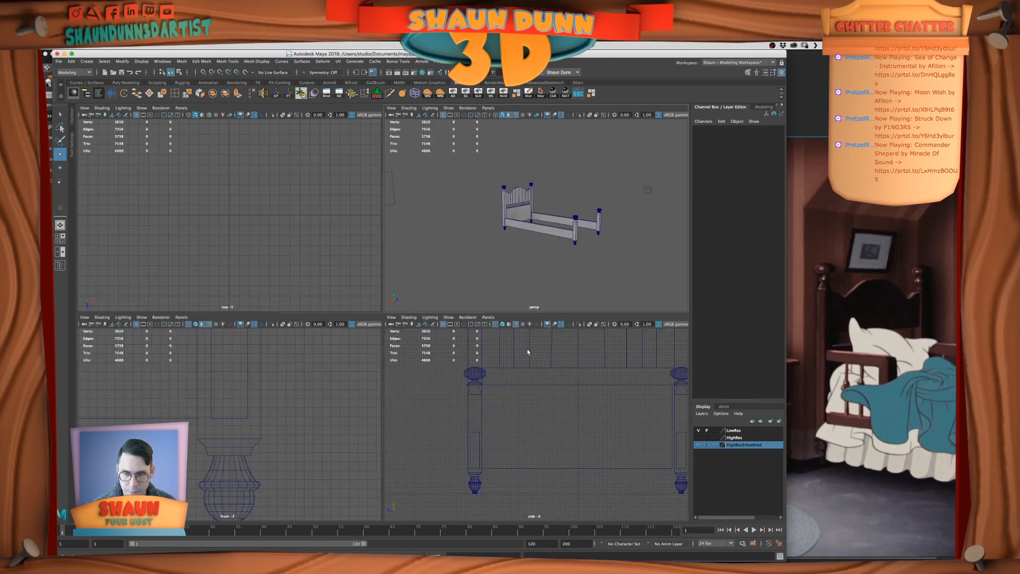
click(909, 329)
scroll(819, 338, down, 5)
middle_drag(900, 440, 690, 280)
scroll(840, 414, up, 5)
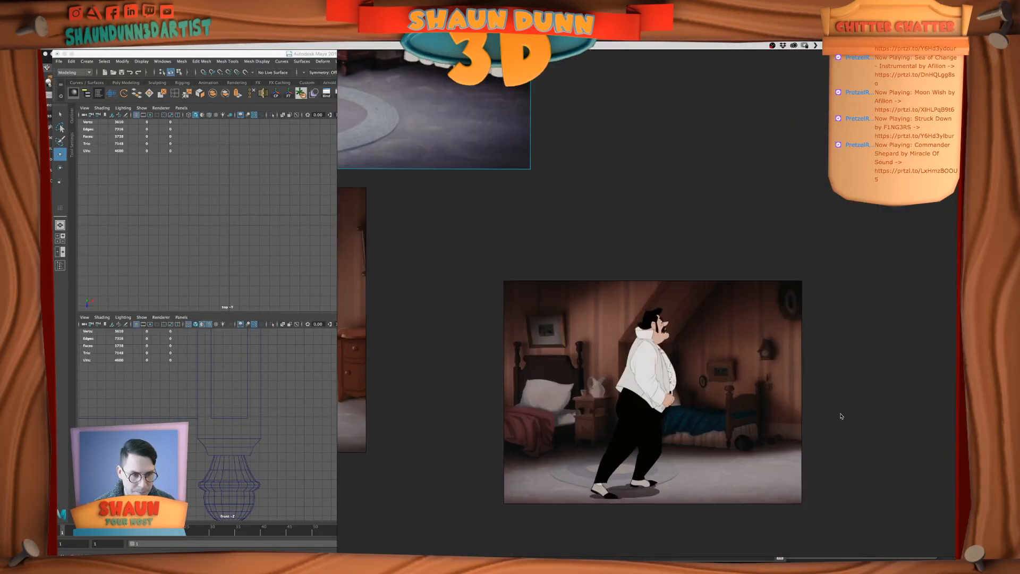
scroll(582, 366, up, 3)
middle_drag(659, 424, 767, 351)
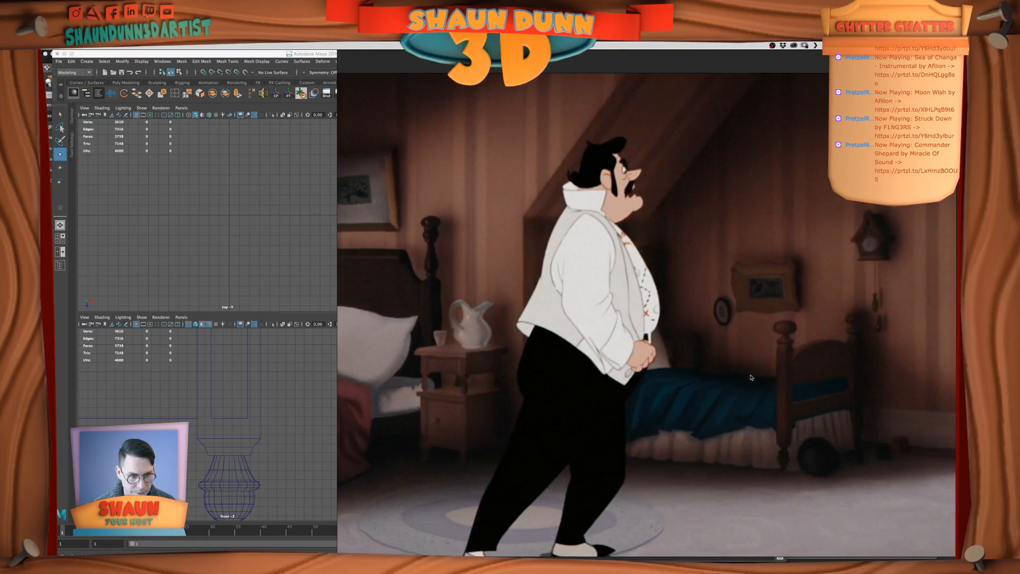
click(273, 327)
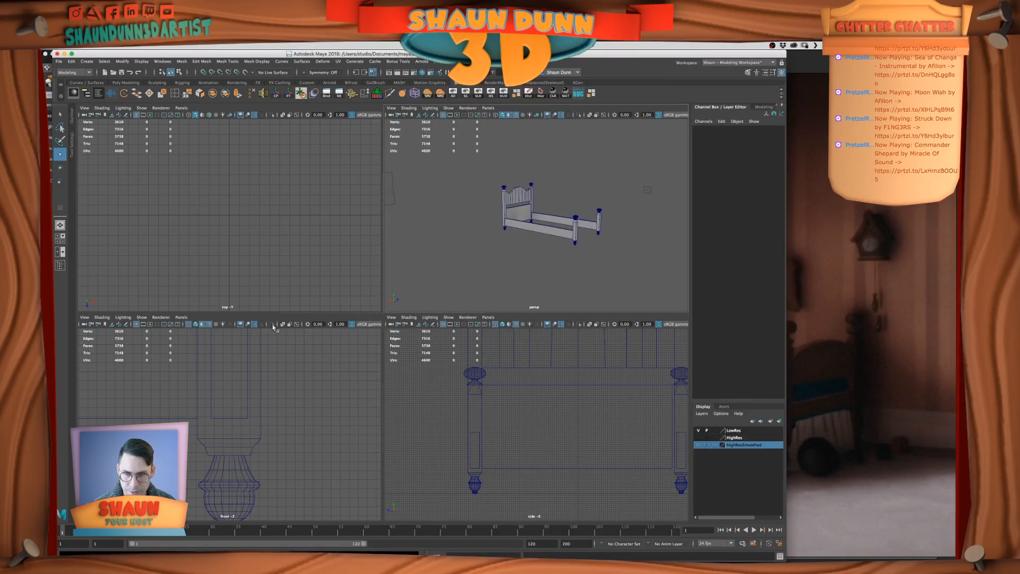
Unhide all hidden objects to bring back the mattress, and change the top view's shading display
click(453, 93)
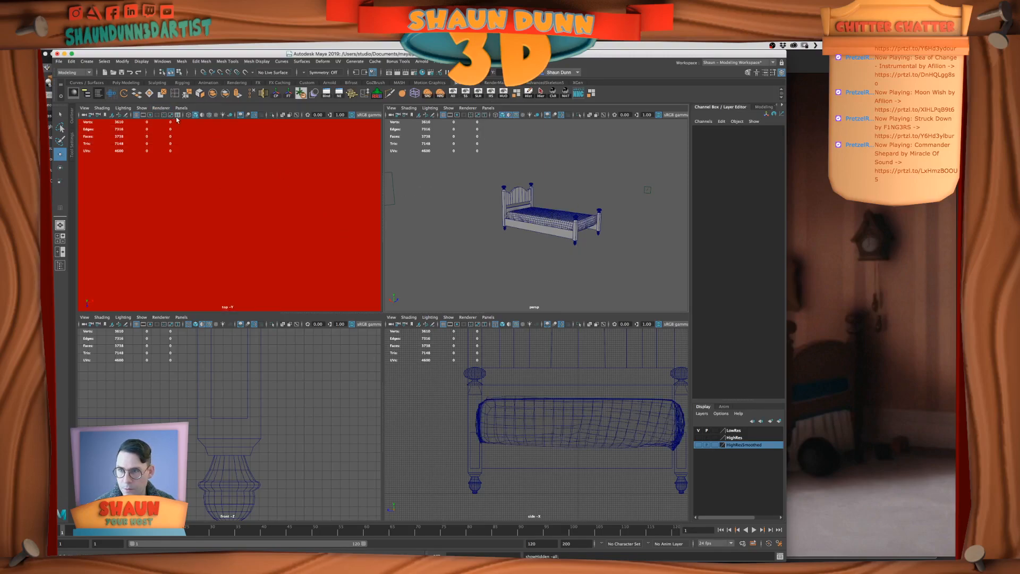
click(203, 116)
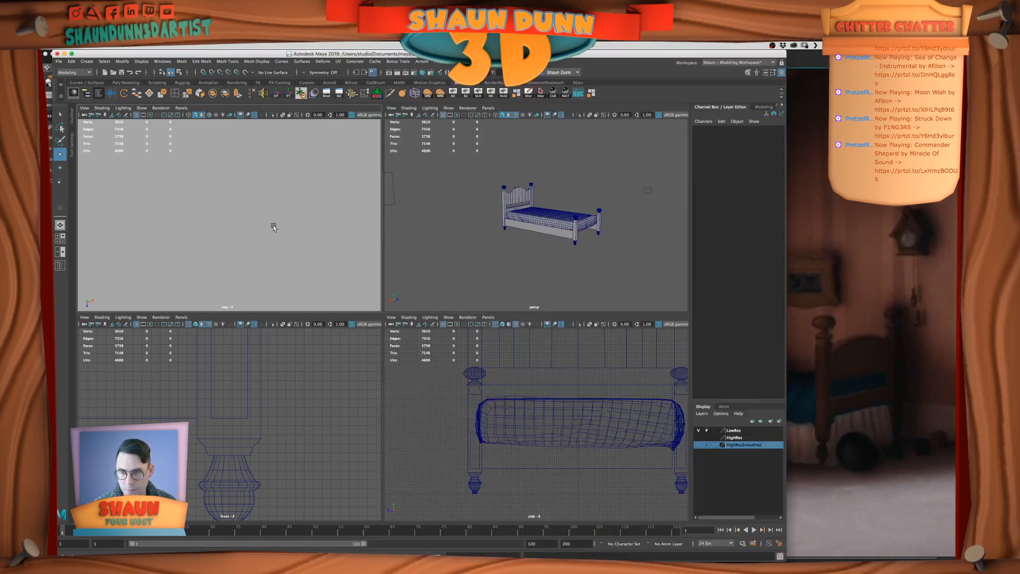
click(577, 238)
click(591, 249)
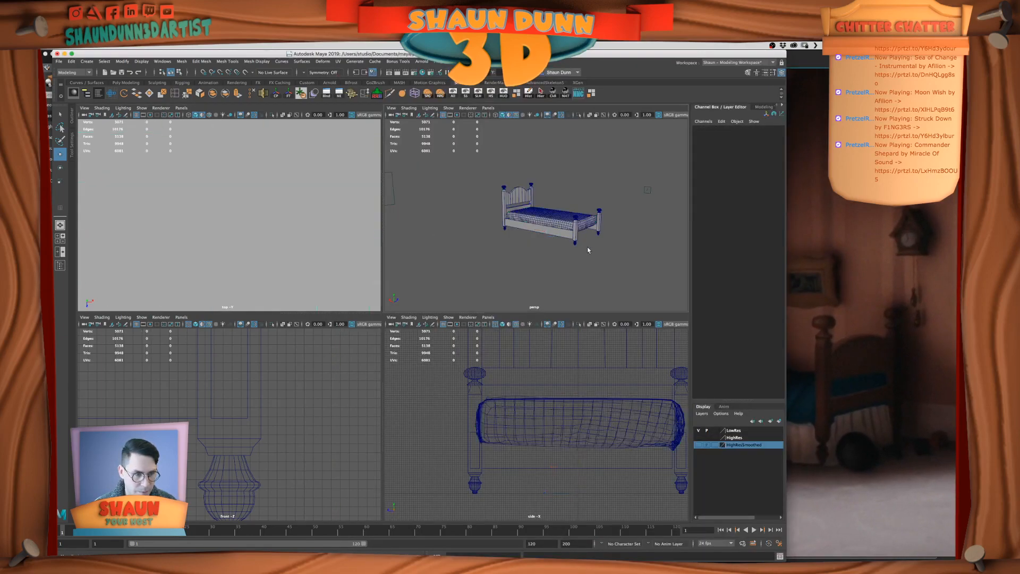
alt+drag(590, 248, 585, 247)
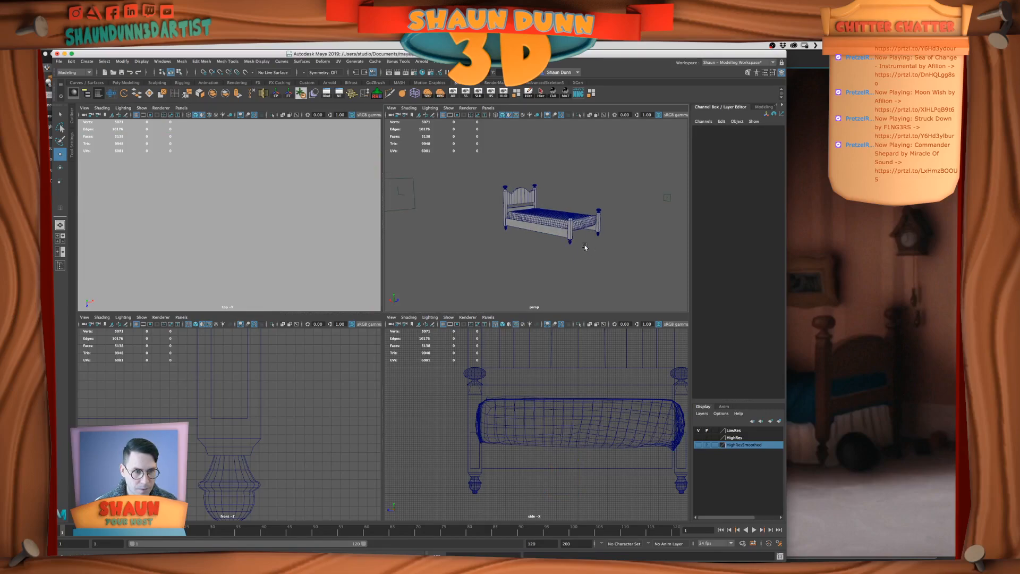
Compare the beds in the film reference images with those in the Unreal bedroom scene
scroll(861, 324, down, 6)
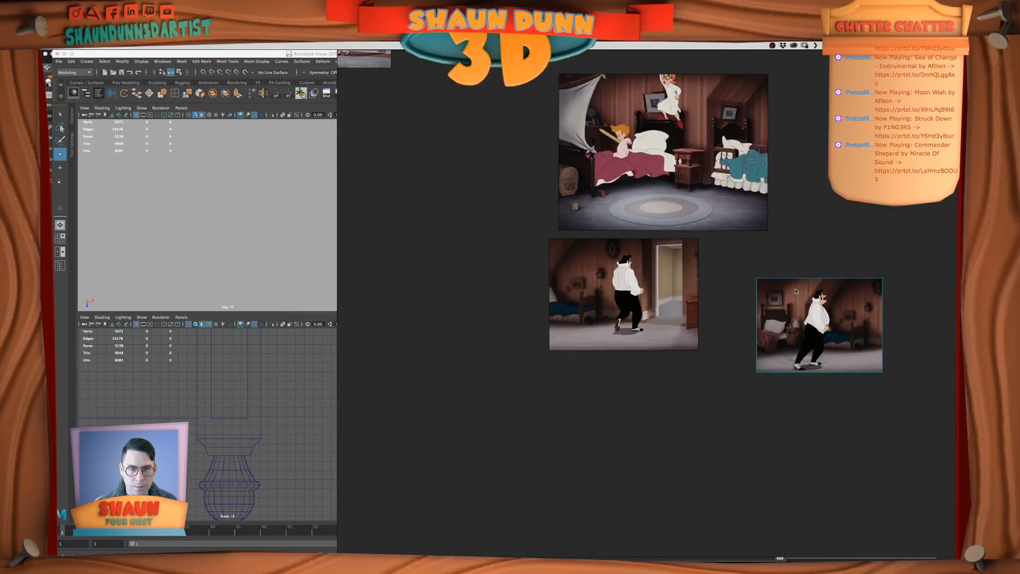
scroll(796, 291, up, 6)
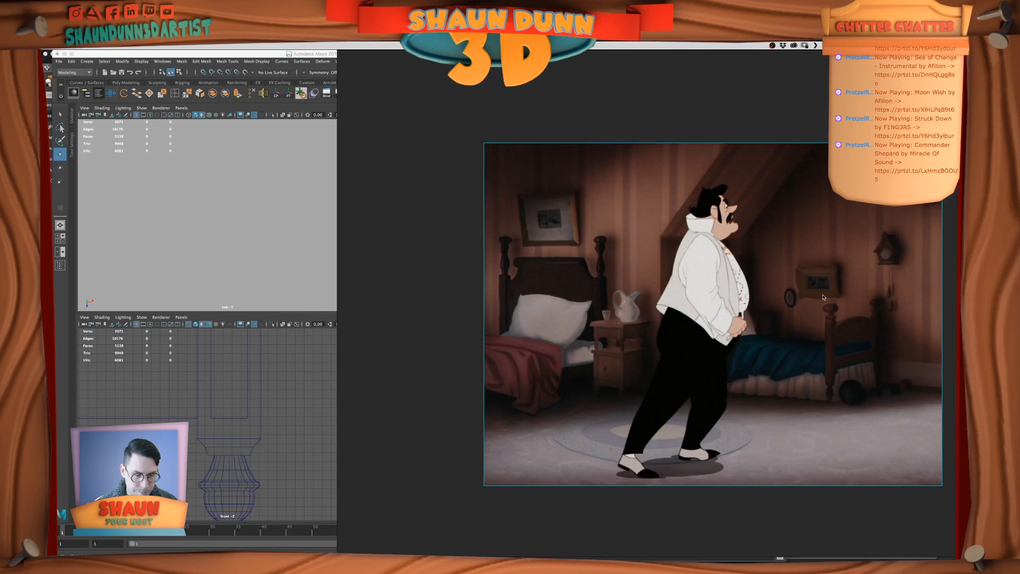
scroll(823, 297, down, 6)
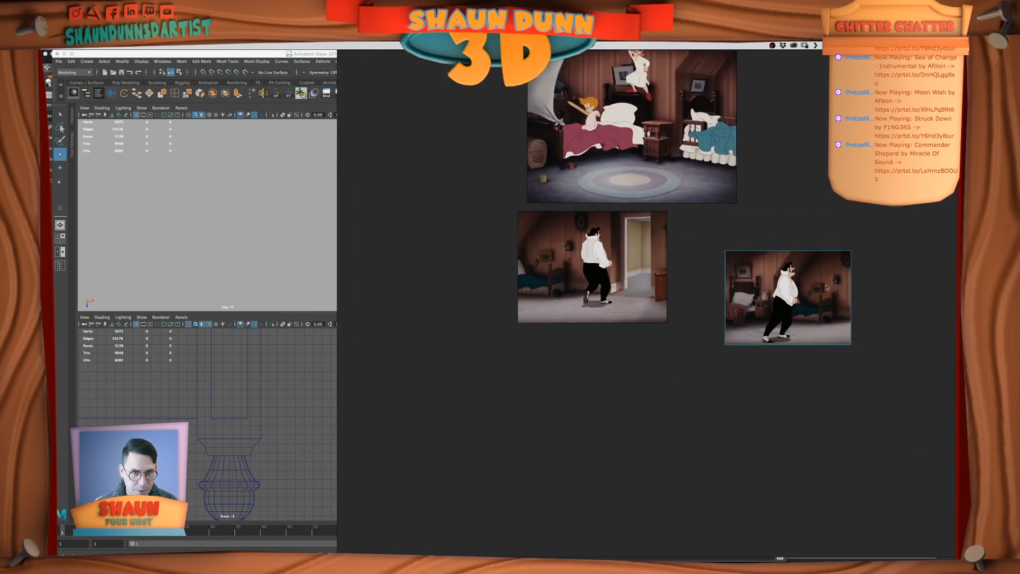
key(super+Tab)
click(455, 303)
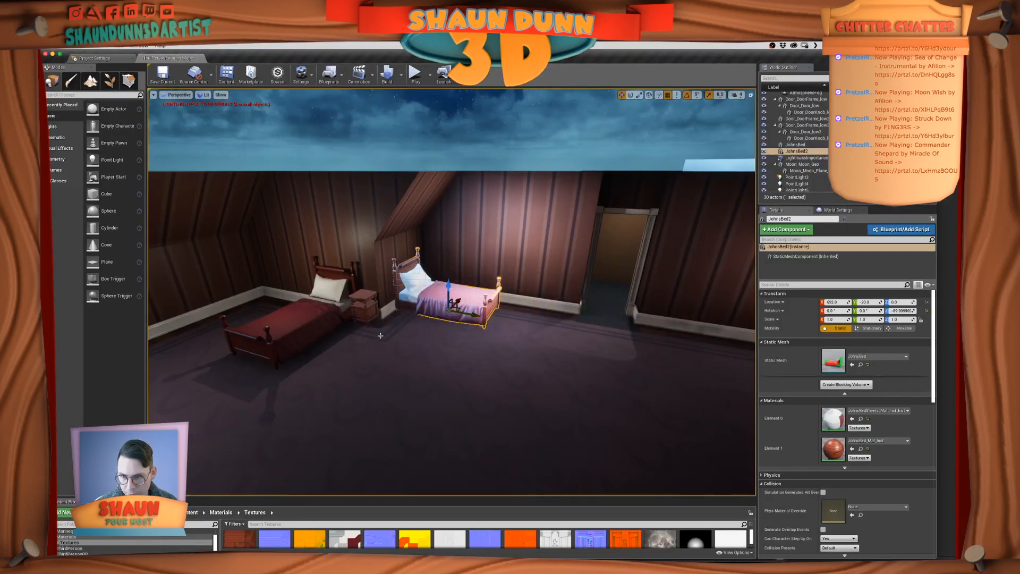
key(super+Tab)
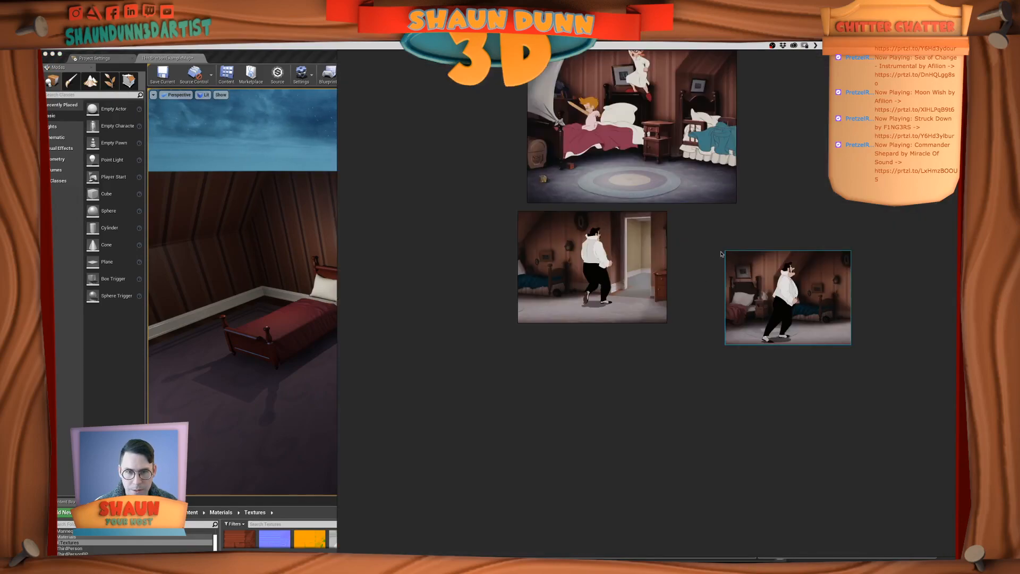
middle_drag(677, 209, 690, 333)
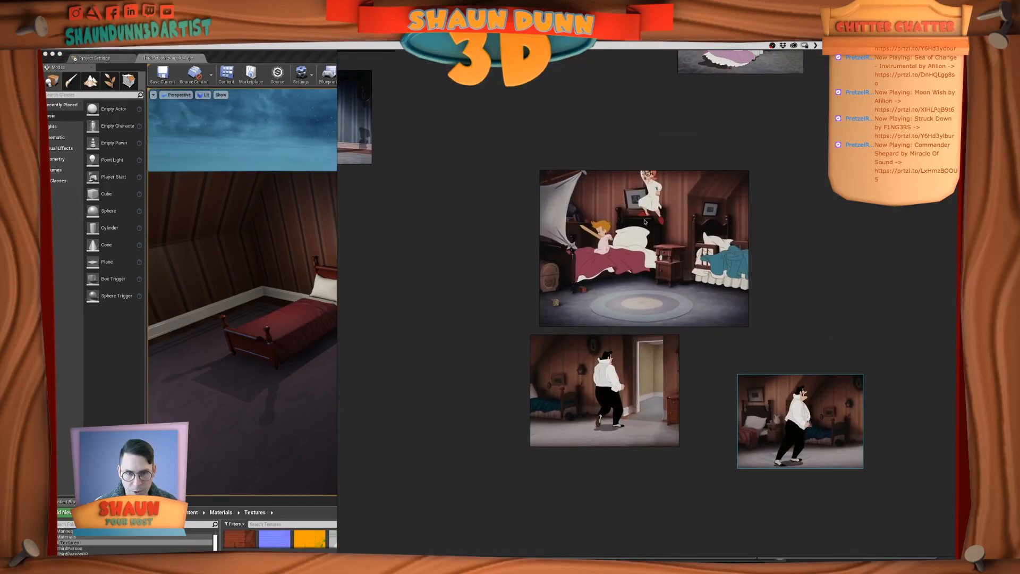
Switch to Unreal and inspect the red bed's footboard up close with the selection gizmo hidden
click(312, 257)
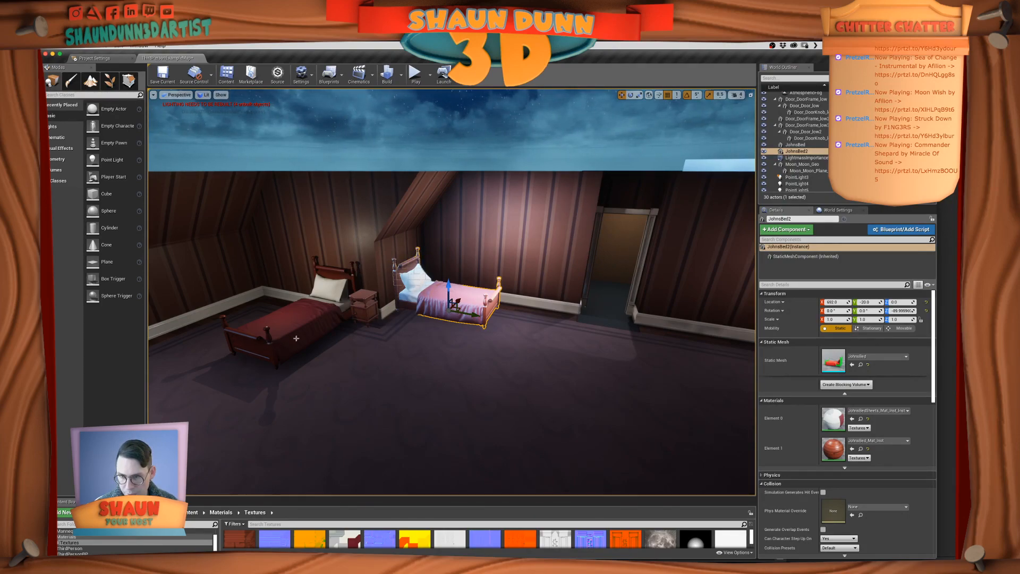
click(258, 348)
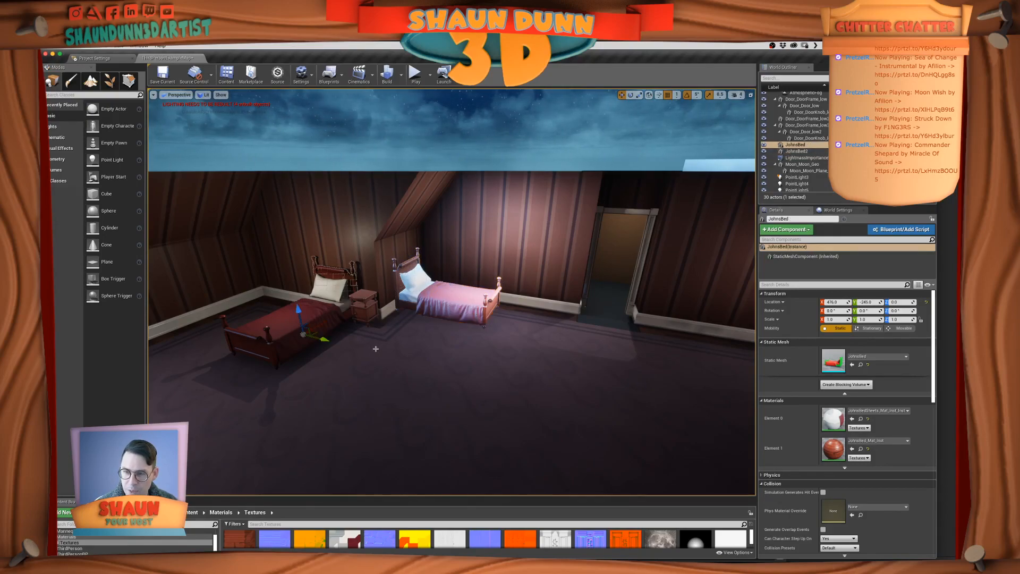
key(g)
key(g)
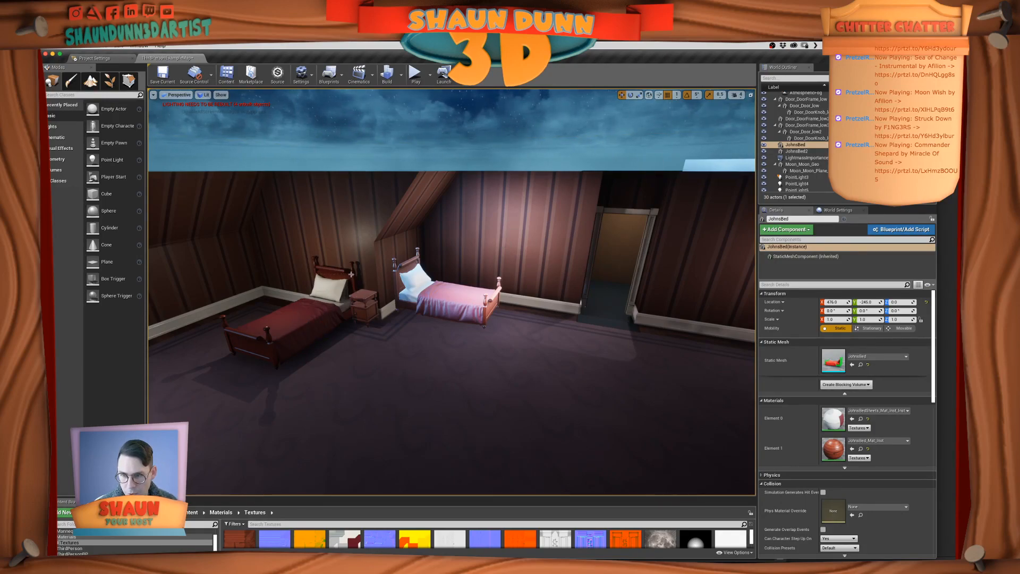
scroll(407, 298, up, 5)
right_drag(328, 275, 290, 300)
middle_drag(459, 220, 430, 200)
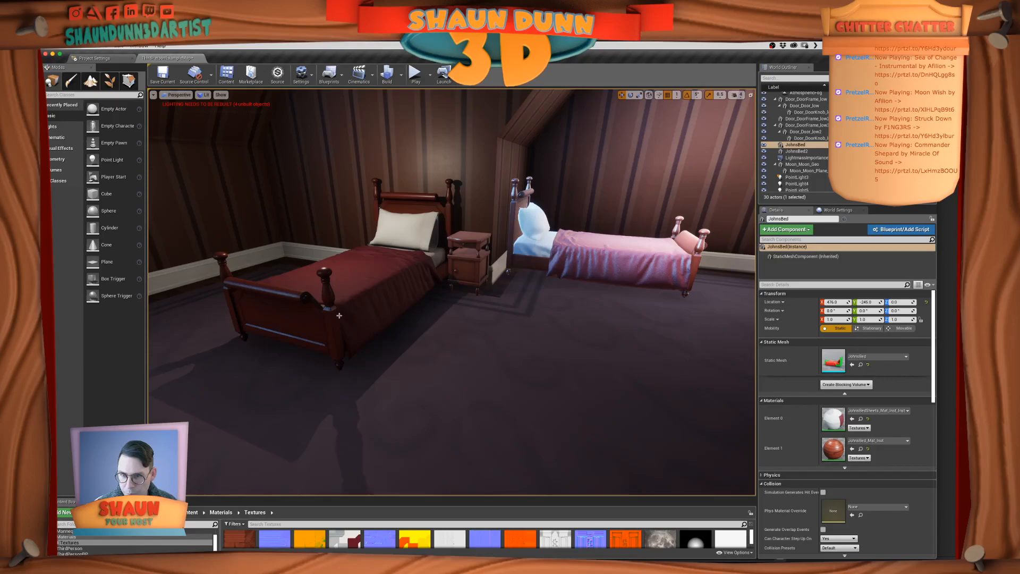
Inspect both beds in the Unreal bedroom, and examine the footboard in the film reference of the man walking past the beds
scroll(339, 315, up, 3)
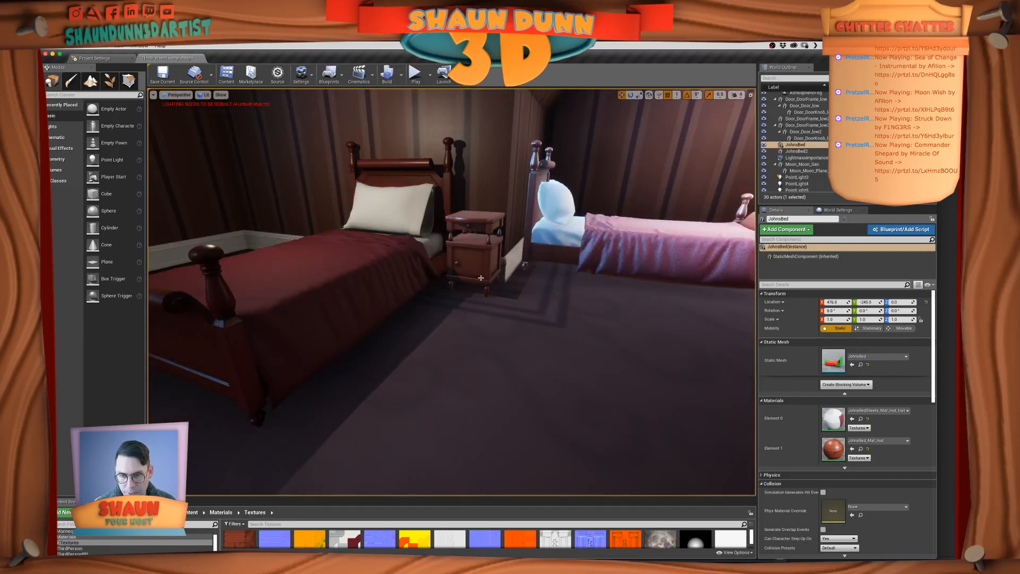
scroll(481, 277, down, 4)
right_drag(481, 277, 426, 255)
key(super+Tab)
scroll(756, 242, up, 3)
scroll(756, 242, down, 3)
middle_drag(756, 243, 718, 183)
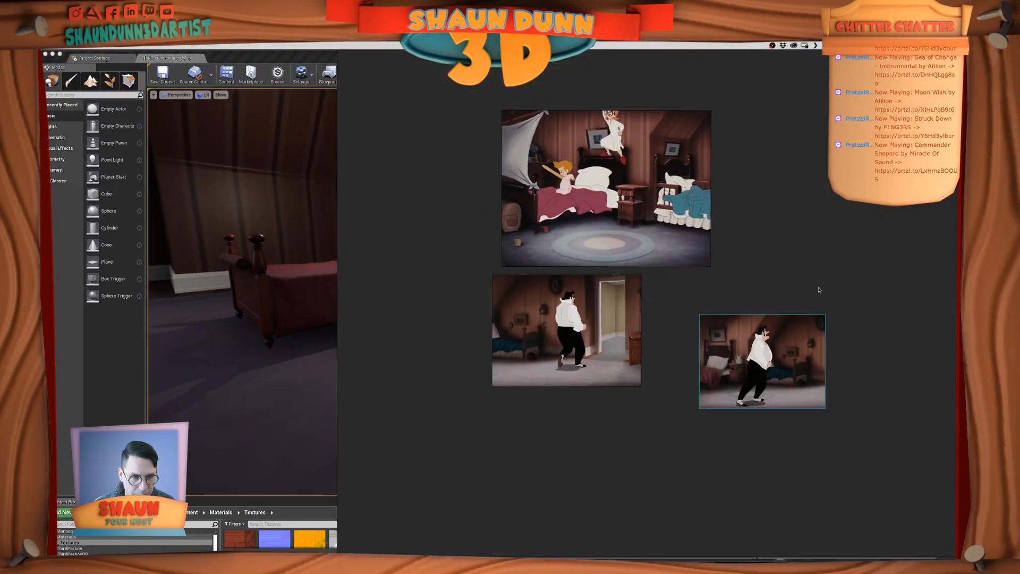
scroll(818, 288, up, 4)
middle_drag(793, 312, 795, 253)
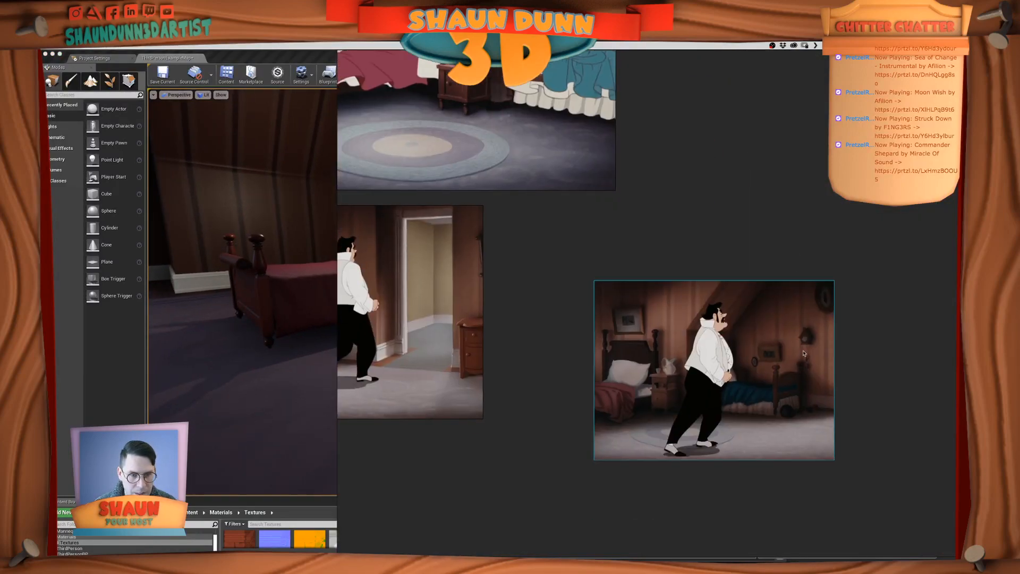
scroll(794, 403, up, 5)
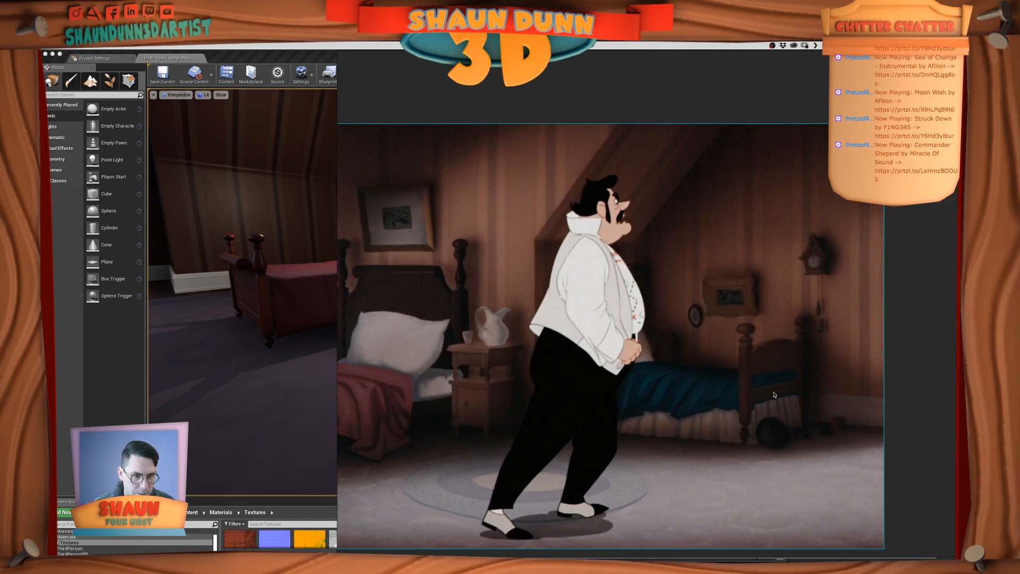
Review the Unreal bedroom from farther away, and switch to Maya to view the bed model from the side
key(super+Tab)
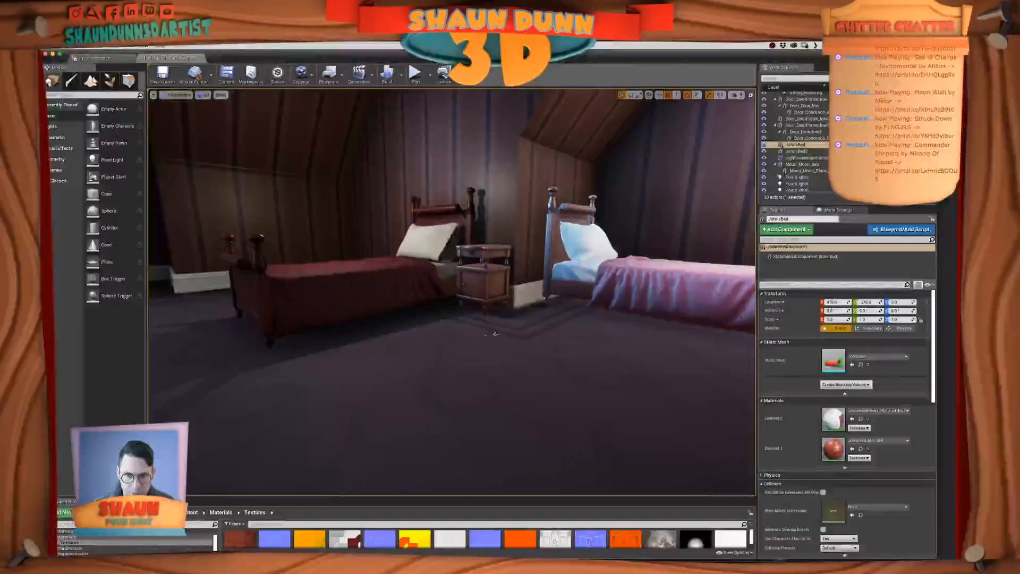
scroll(592, 325, down, 5)
key(super+Tab)
key(super+Tab)
key(super+Tab)
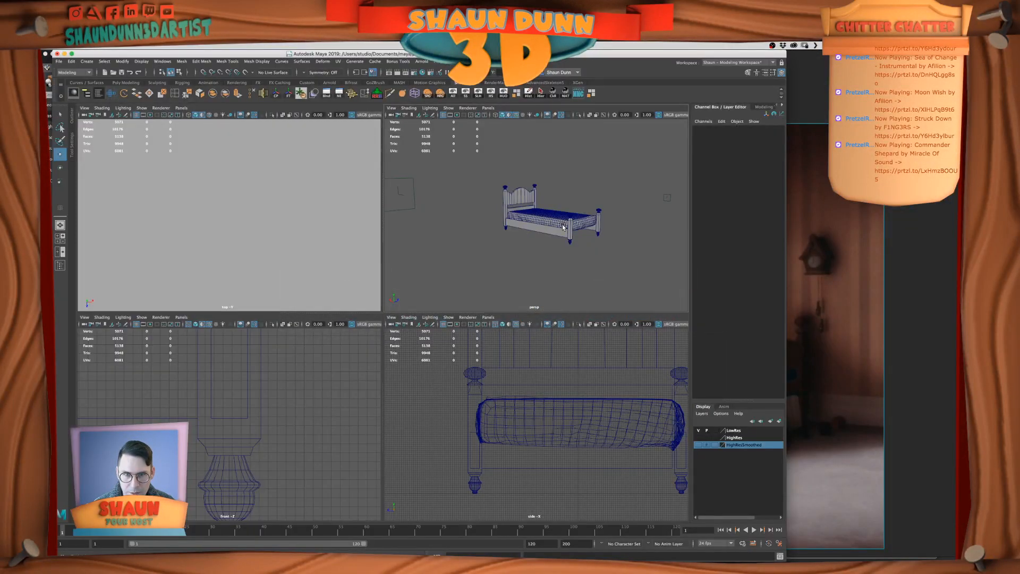
key(space)
alt+drag(514, 274, 545, 274)
click(495, 320)
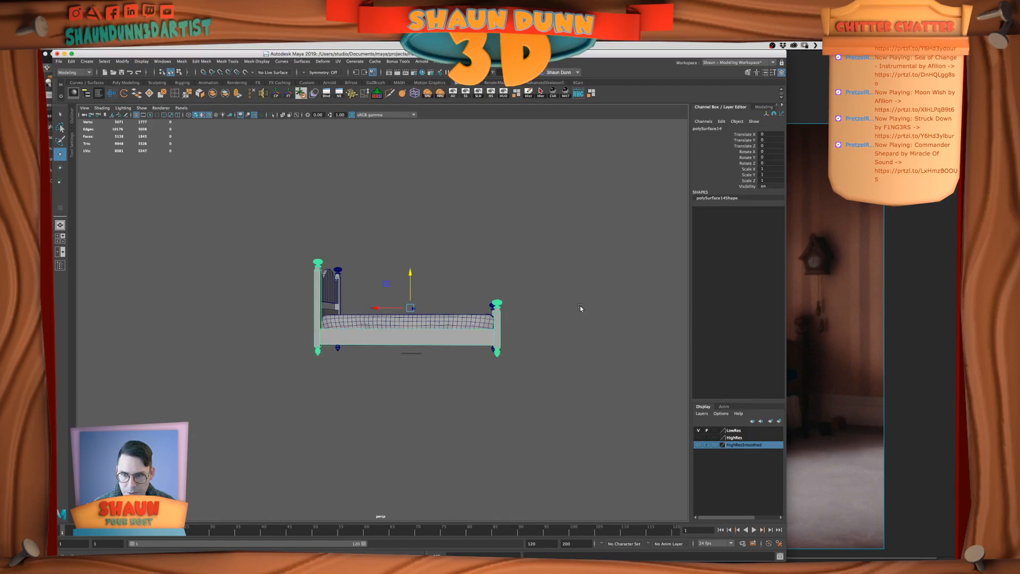
Compare the Maya bed's headboard and footboard proportions with the beds in the film reference images
click(879, 359)
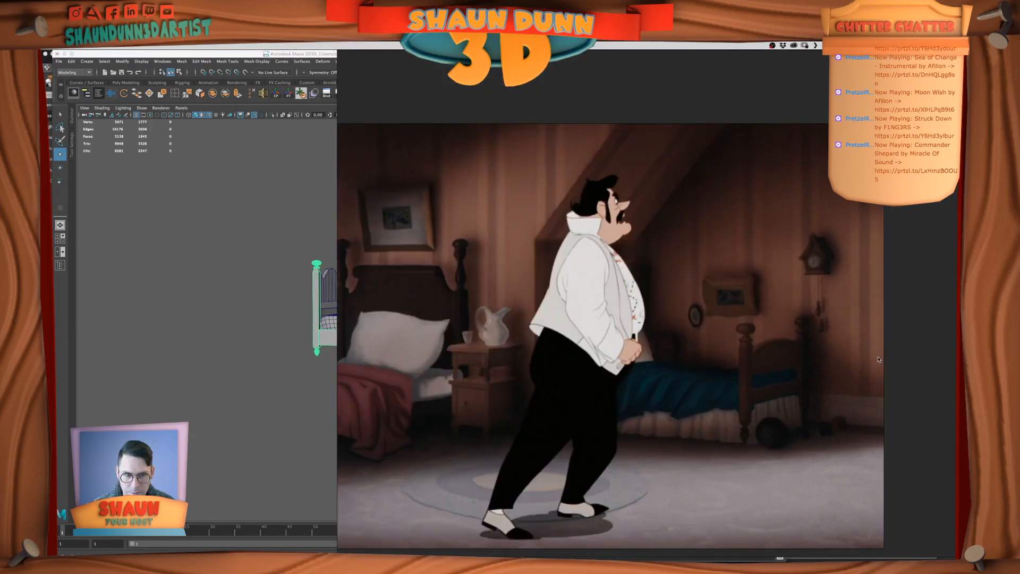
key(super+Tab)
click(788, 340)
scroll(568, 323, down, 2)
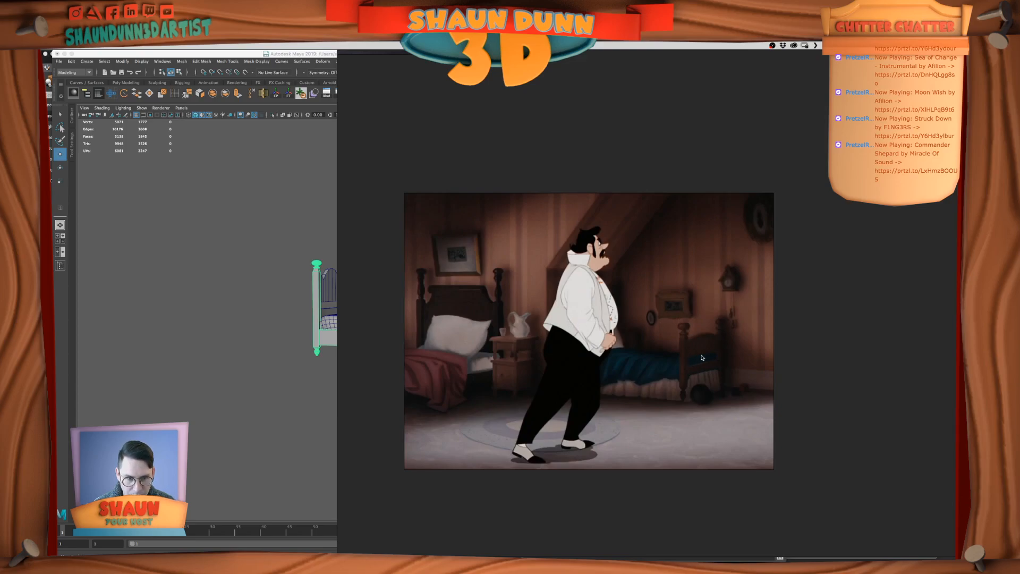
key(super+Tab)
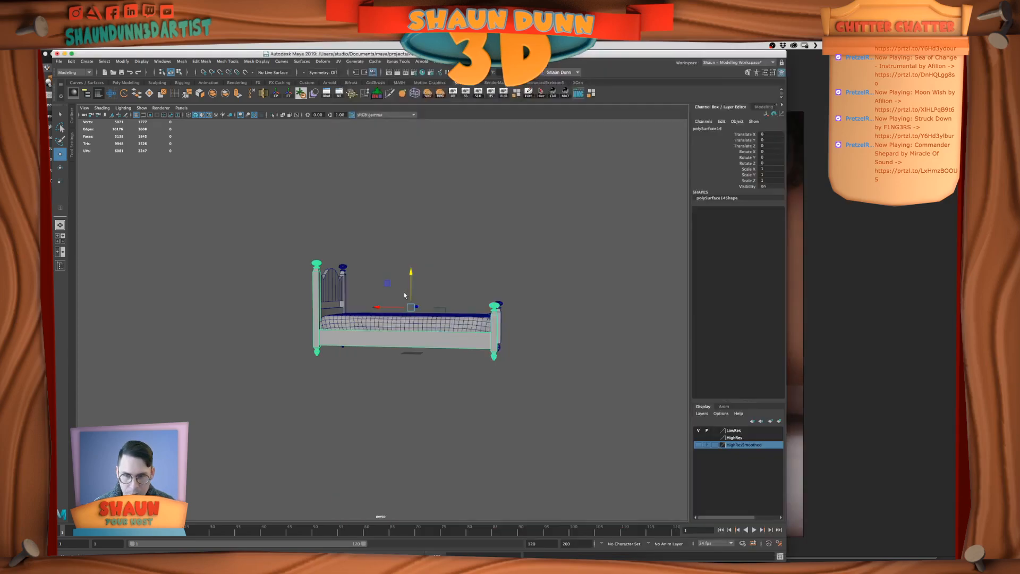
alt+drag(619, 305, 598, 273)
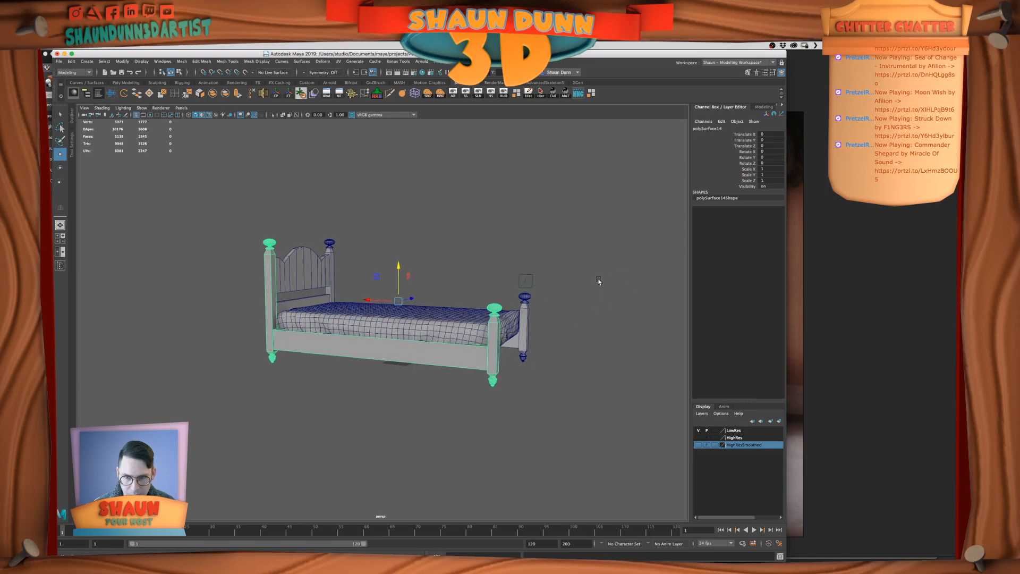
click(593, 282)
key(super+Tab)
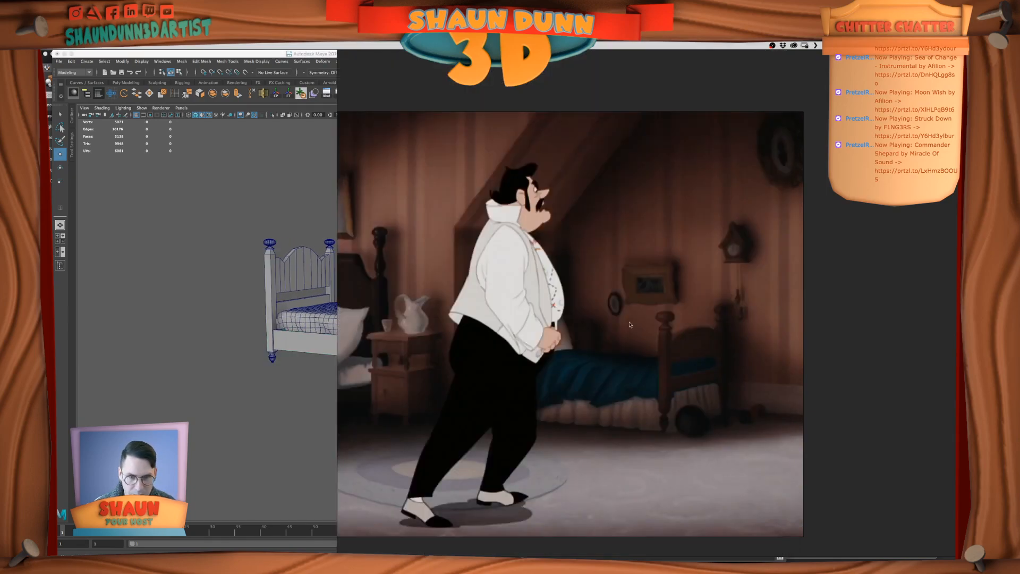
scroll(537, 317, down, 5)
middle_drag(549, 241, 664, 430)
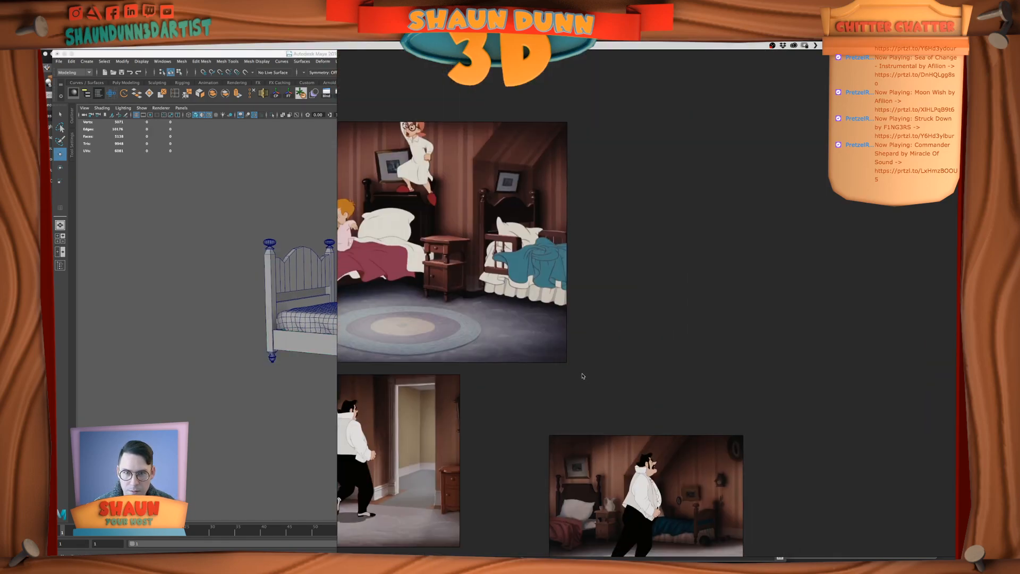
middle_drag(582, 376, 655, 364)
Raise the top vertices and finials of both headboard posts in Maya to make the posts taller
click(237, 333)
alt+drag(463, 331, 373, 308)
alt+middle_drag(337, 295, 359, 306)
scroll(359, 306, up, 3)
scroll(359, 307, up, 2)
click(317, 272)
right_drag(317, 272, 287, 265)
drag(276, 209, 335, 275)
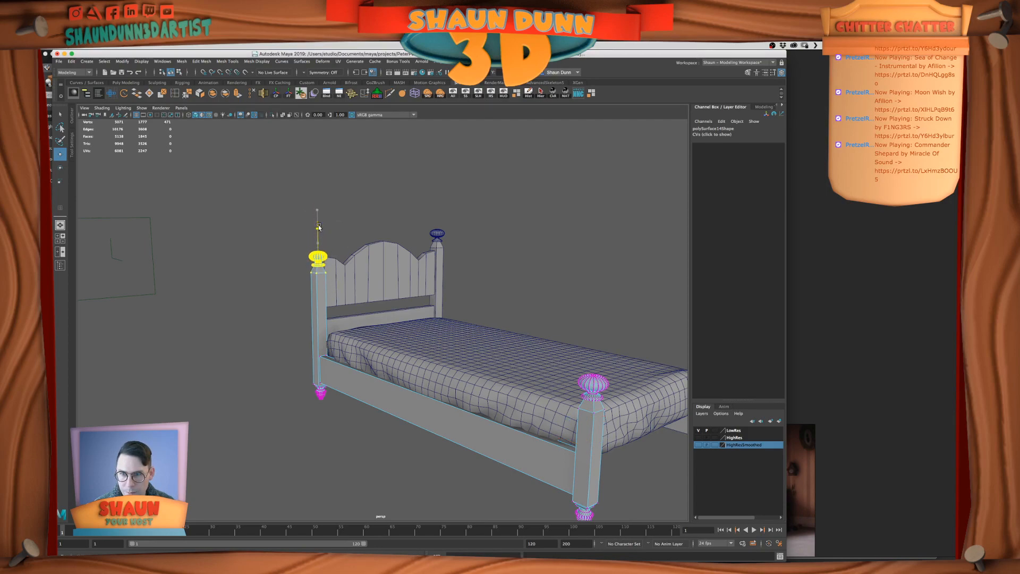
shift+click(441, 256)
right_drag(442, 257, 420, 246)
drag(392, 190, 470, 269)
drag(283, 222, 318, 250)
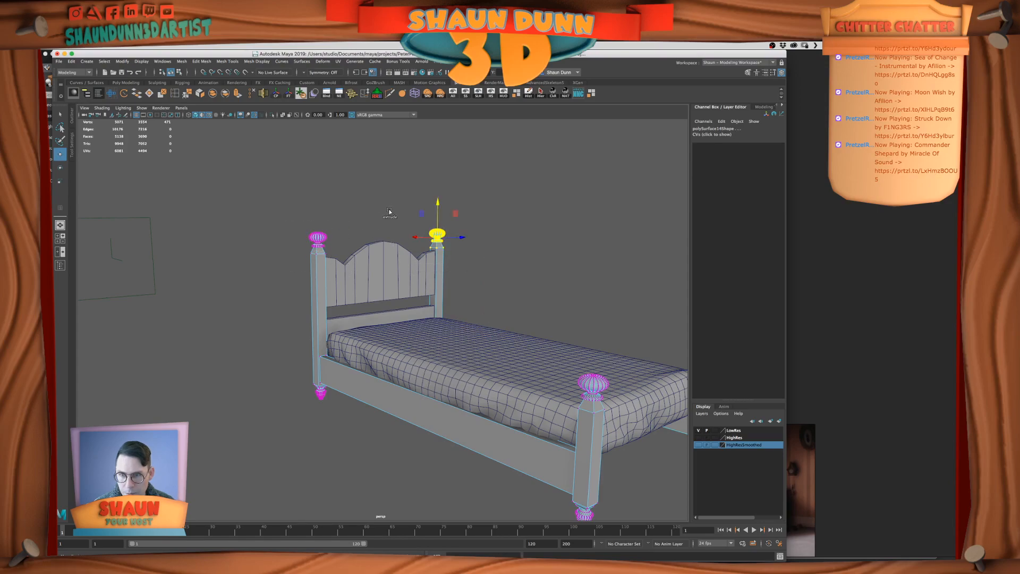
drag(385, 203, 383, 176)
Move both halves of the curved headboard panel up between the posts, and raise the board beneath to meet them
scroll(405, 252, down, 3)
alt+drag(405, 253, 443, 264)
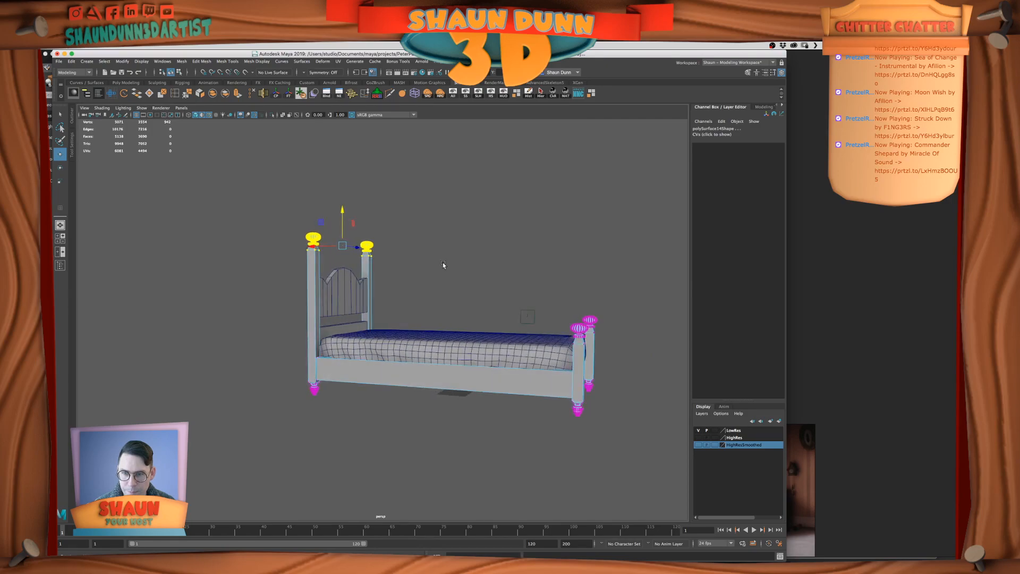
click(358, 287)
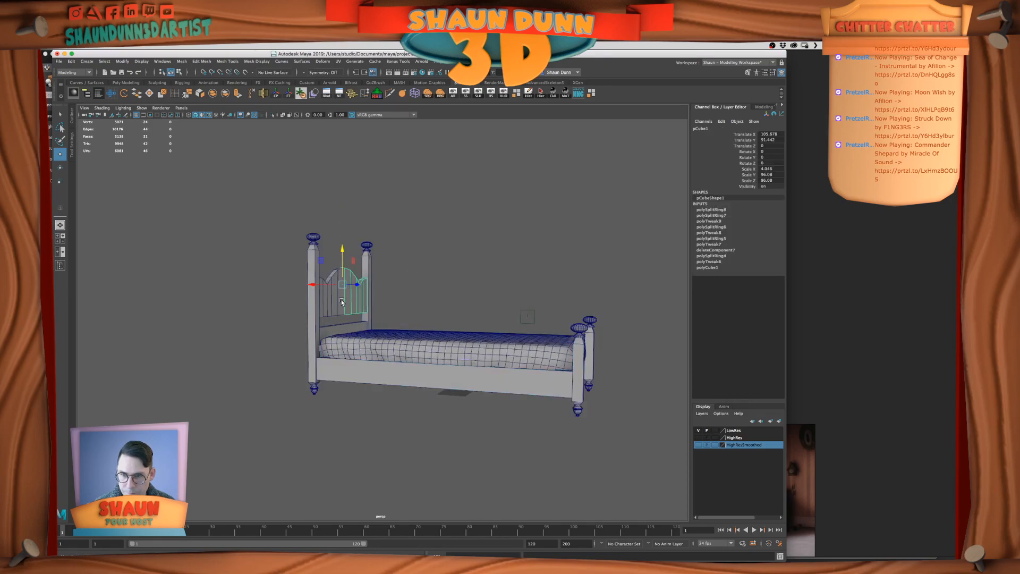
key(ctrl+shift+d)
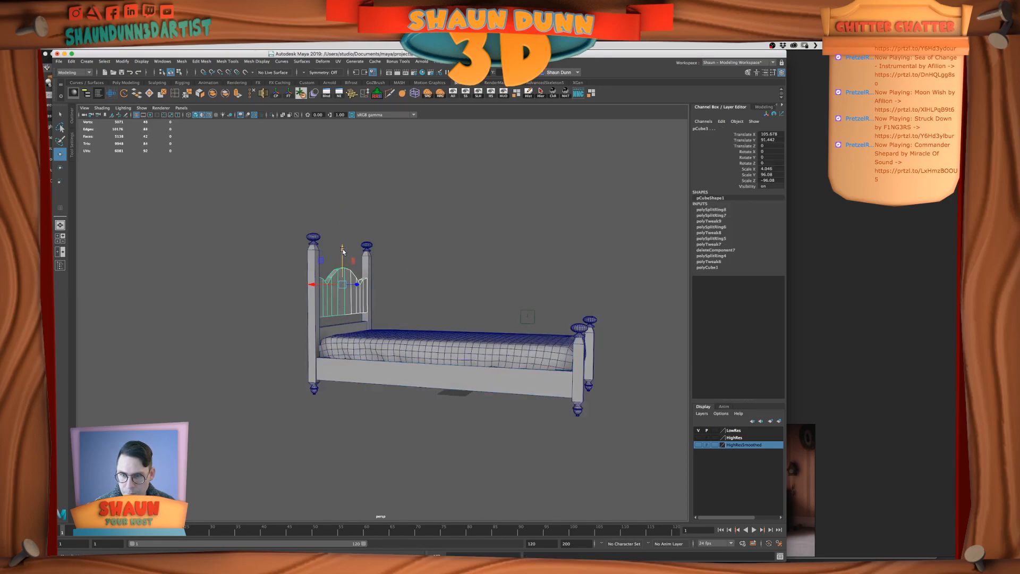
drag(342, 232, 343, 226)
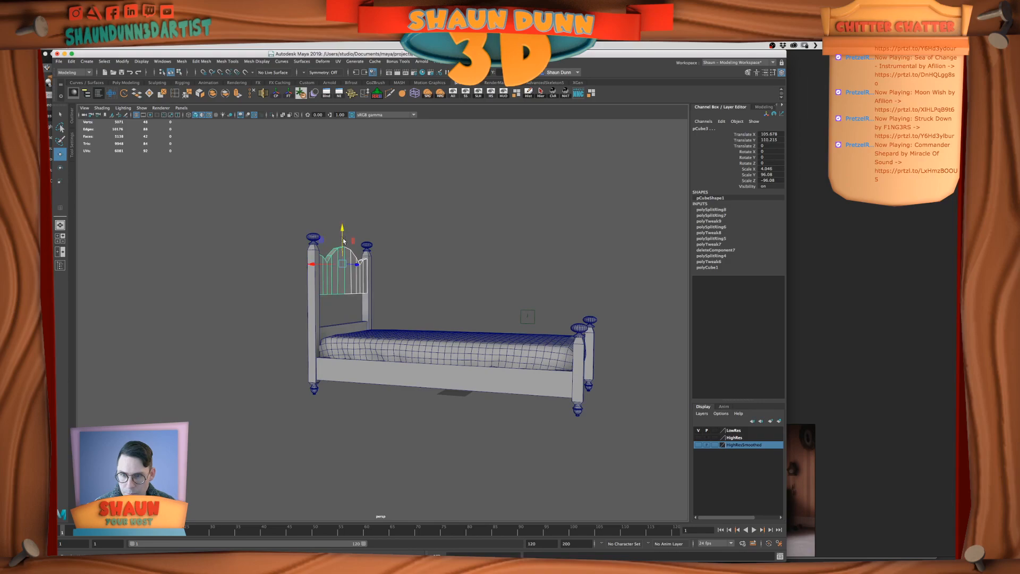
click(352, 323)
drag(341, 293, 344, 271)
click(407, 288)
mouse_move(406, 289)
alt+mouse_down()
mouse_move(460, 291)
mouse_move(416, 303)
alt+mouse_up()
Compare the reworked headboard with the beds in the film reference of the children's bedroom
click(903, 373)
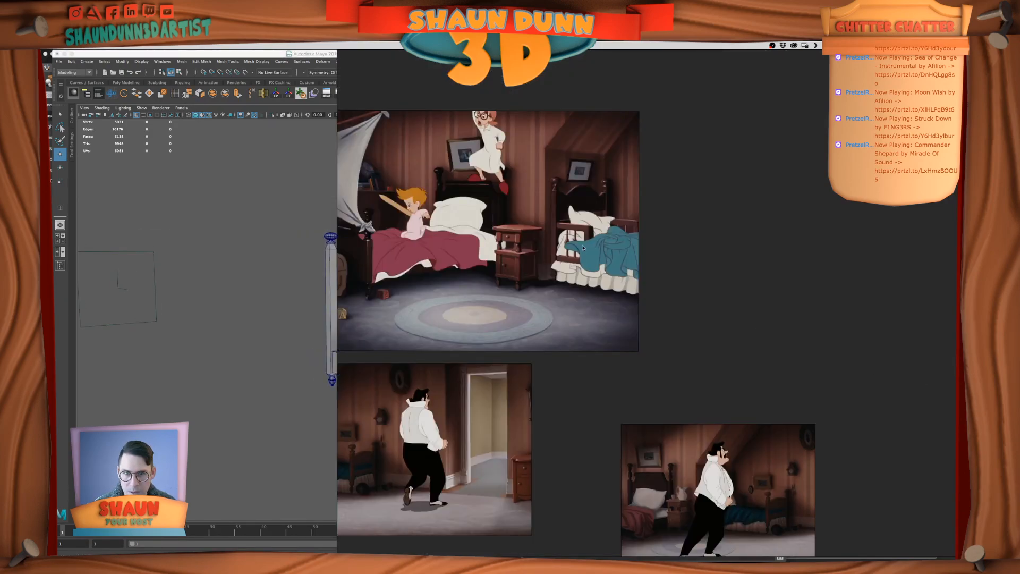
click(322, 271)
alt+drag(341, 284, 396, 289)
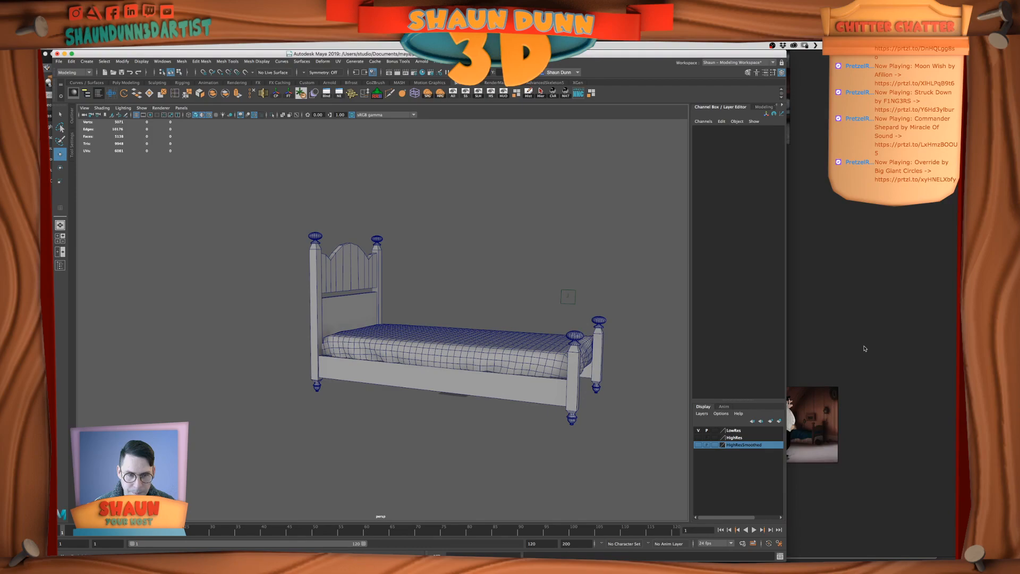
click(863, 348)
scroll(840, 346, up, 5)
middle_drag(699, 297, 776, 362)
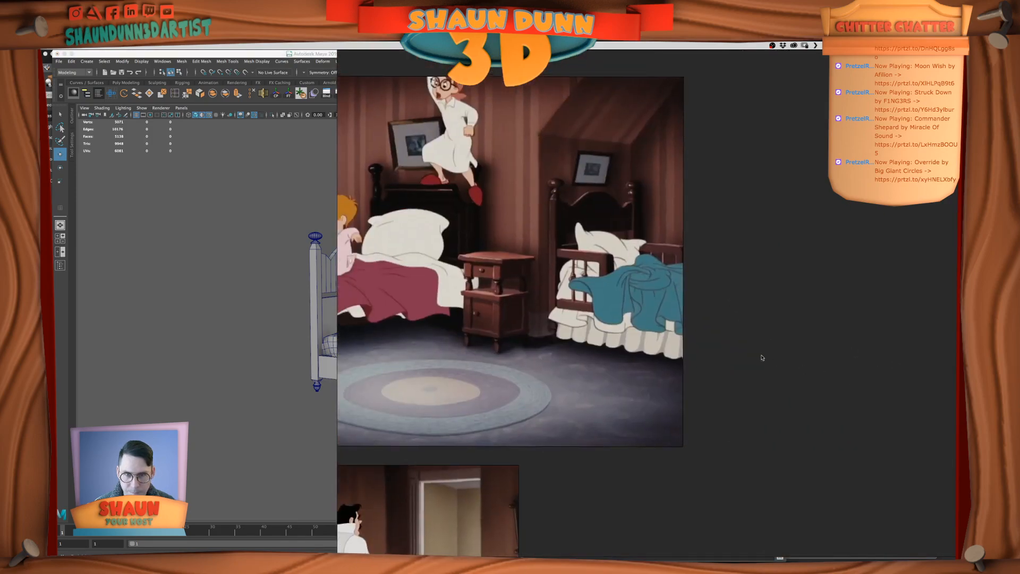
middle_drag(714, 331, 774, 364)
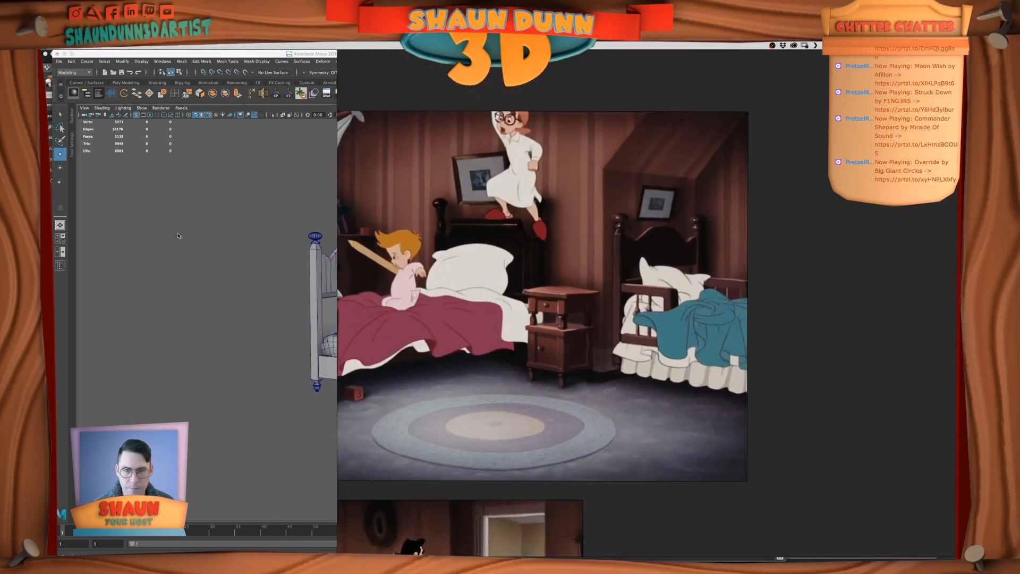
click(224, 212)
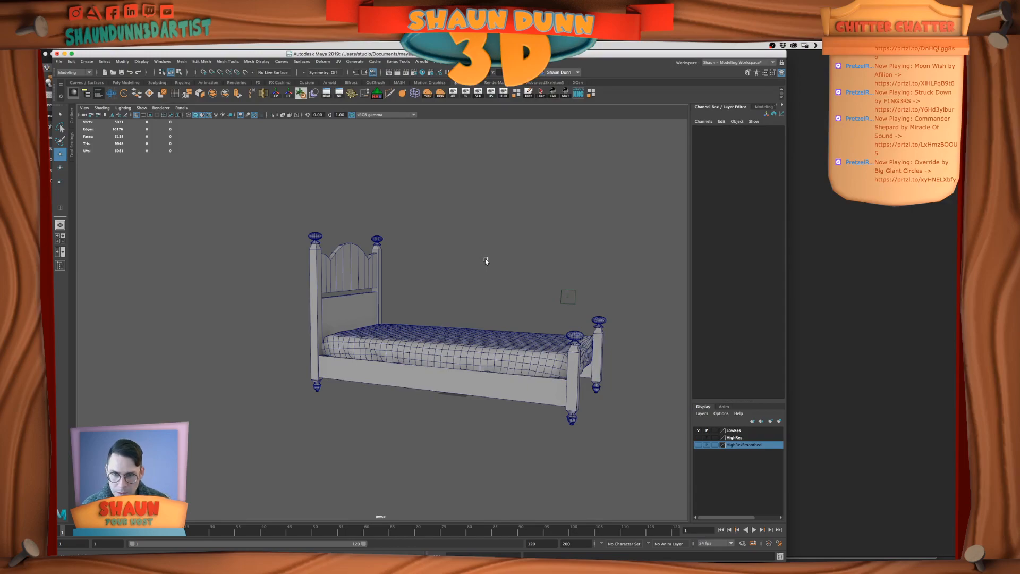
Compare the Maya bed with the beds in the Unreal bedroom and the film reference
key(super+Tab)
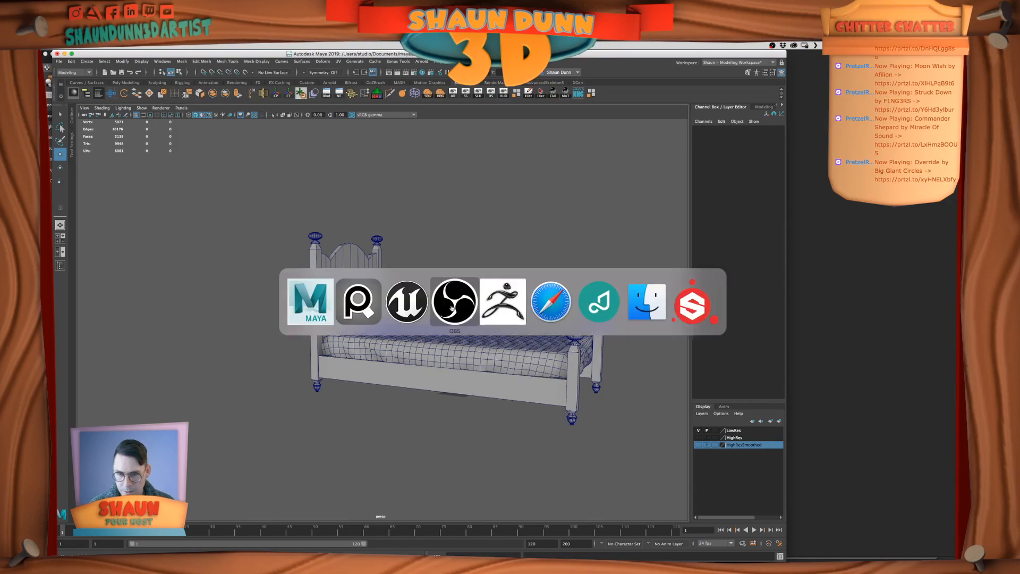
click(410, 306)
click(576, 243)
key(super+Tab)
click(405, 303)
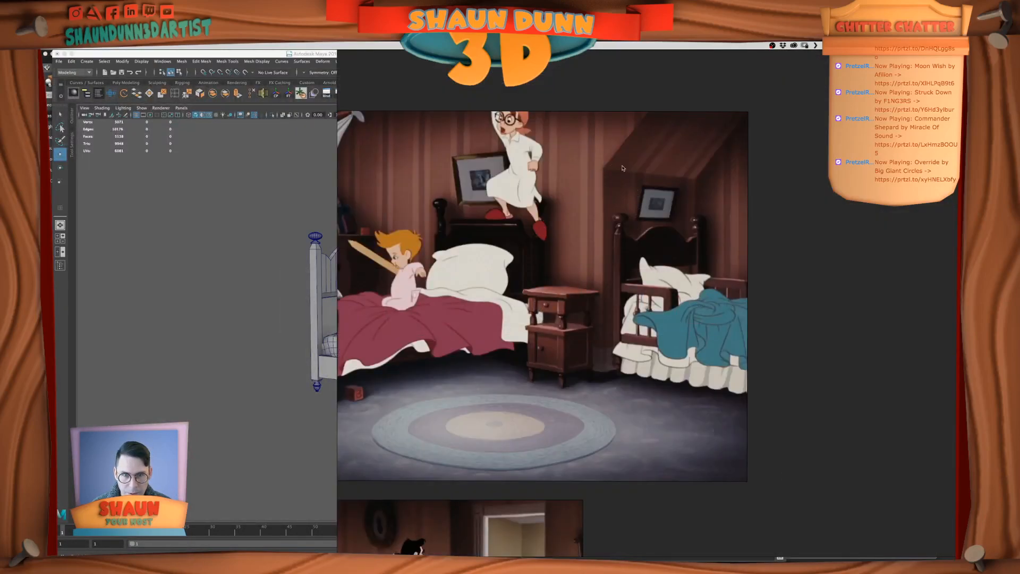
key(super+Tab)
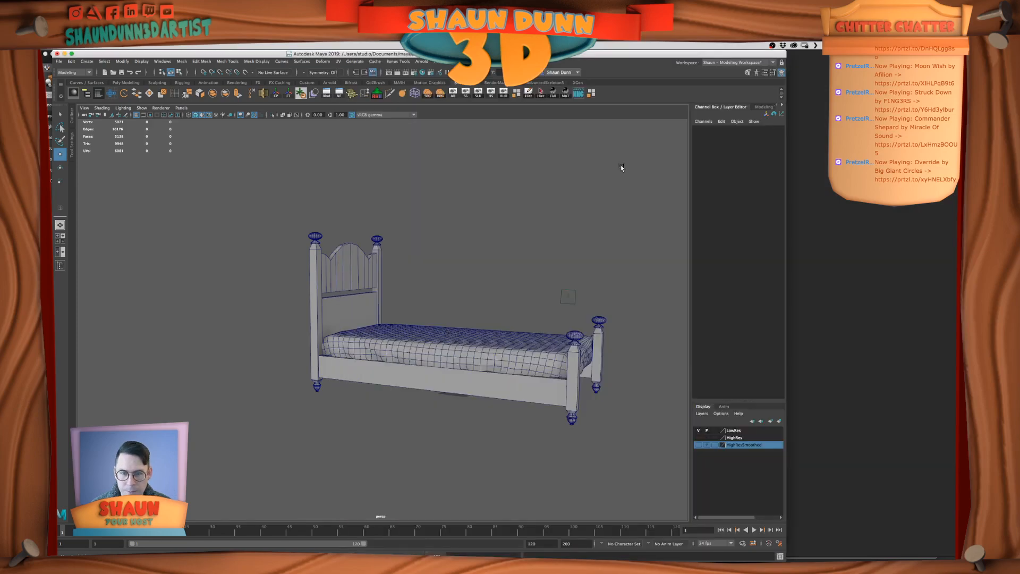
key(super+Tab)
key(super+Tab)
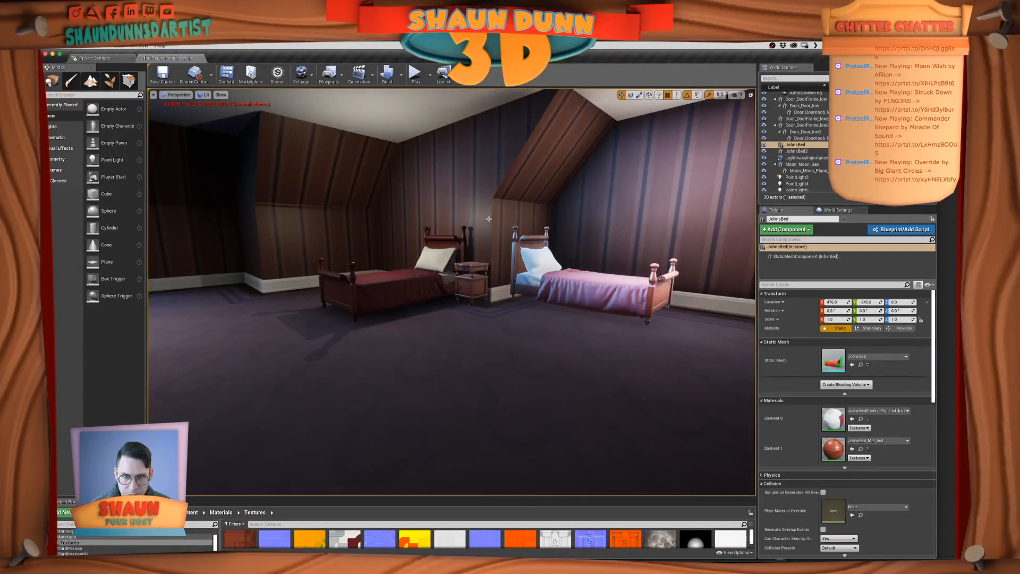
Combine the two mirrored halves of the bed frame in Maya into a single mesh
key(super+Tab)
alt+drag(505, 282, 479, 288)
mouse_move(600, 348)
alt+mouse_down()
mouse_move(584, 349)
mouse_move(614, 345)
alt+mouse_up()
click(579, 355)
shift+click(615, 346)
right_drag(613, 353, 578, 351)
drag(551, 287, 648, 367)
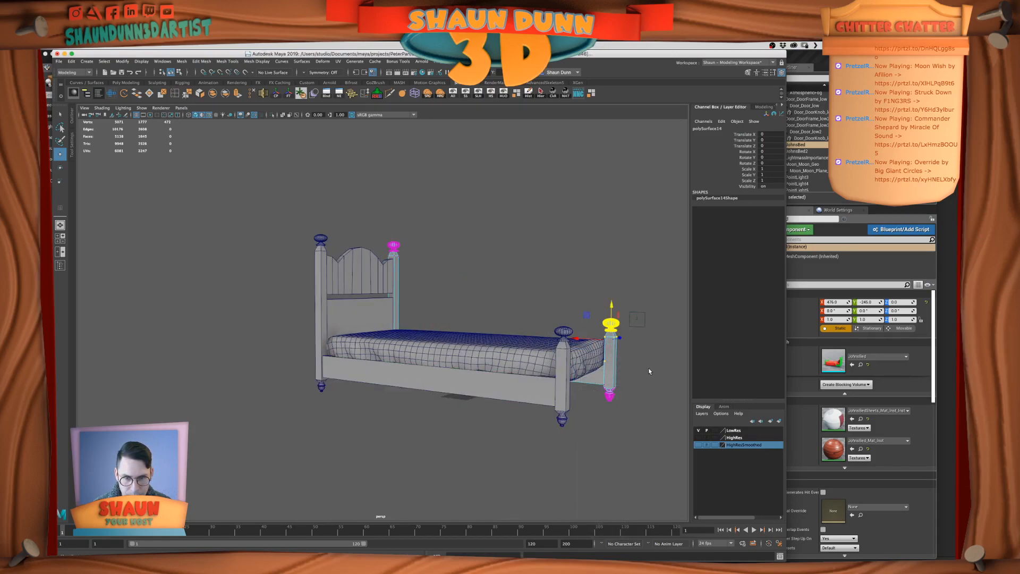
right_drag(566, 365, 598, 349)
click(588, 378)
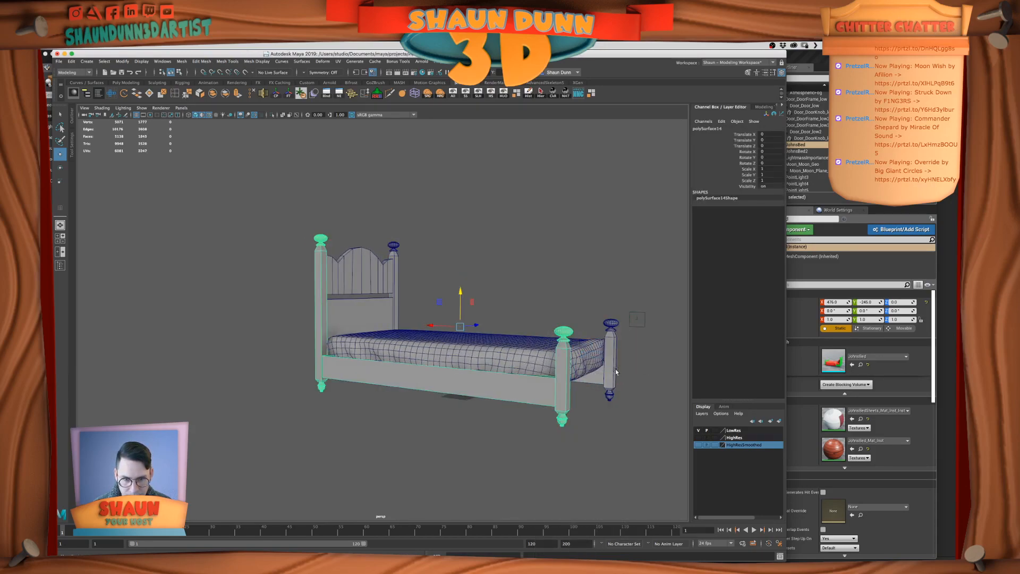
click(225, 94)
Raise the top vertices and finials of both footboard posts on the combined frame
right_click(558, 351)
right_drag(558, 351, 516, 339)
drag(549, 246, 644, 360)
click(637, 374)
drag(537, 282, 645, 344)
drag(590, 294, 620, 274)
Examine the blue bed's footboard height in the film reference of the man walking past the beds
key(super+Tab)
key(super+Tab)
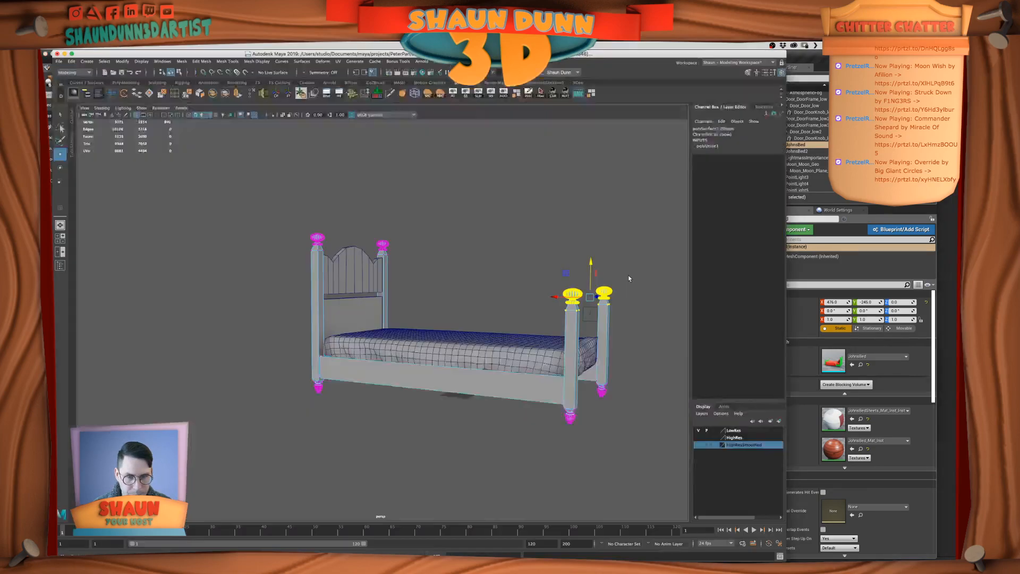
key(super+Tab)
click(410, 314)
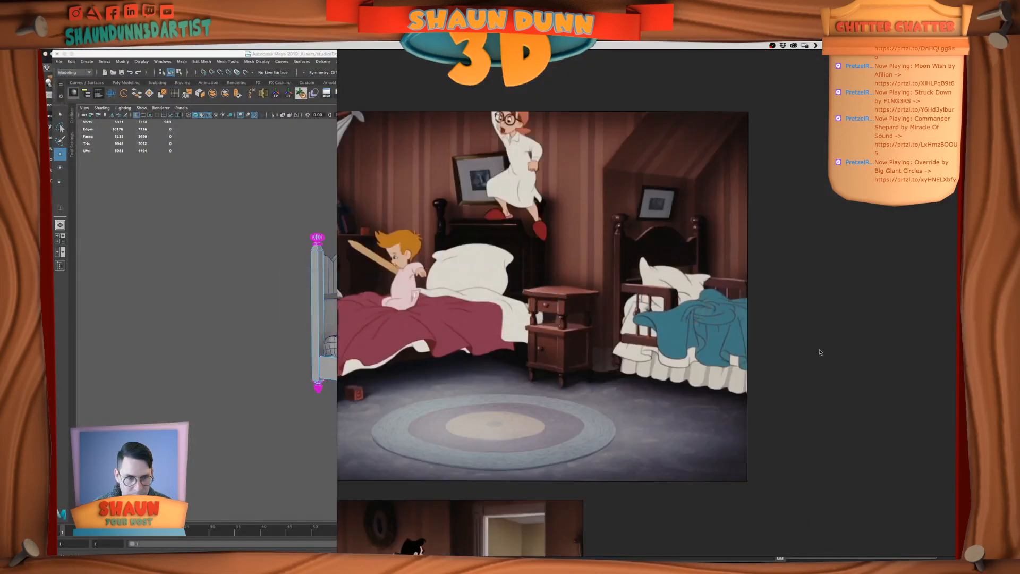
scroll(820, 352, down, 3)
middle_drag(768, 452, 696, 295)
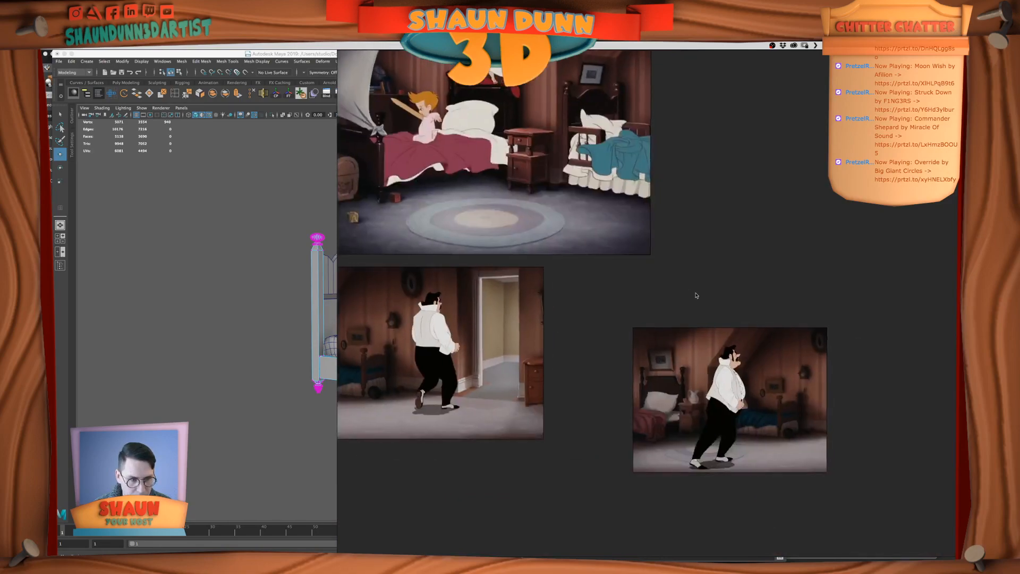
scroll(778, 334, up, 4)
scroll(778, 336, up, 2)
middle_drag(778, 336, 729, 218)
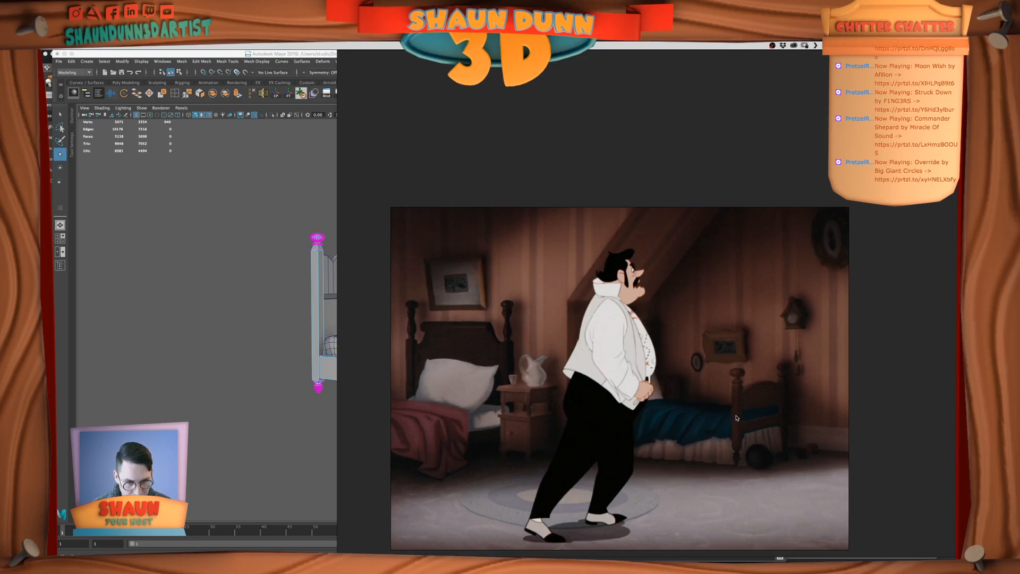
Adjust the height of the footboard posts' top vertices and finials to match the film reference
click(328, 391)
alt+middle_drag(646, 407, 648, 413)
mouse_move(648, 413)
alt+mouse_down()
mouse_move(658, 408)
mouse_move(633, 407)
alt+mouse_up()
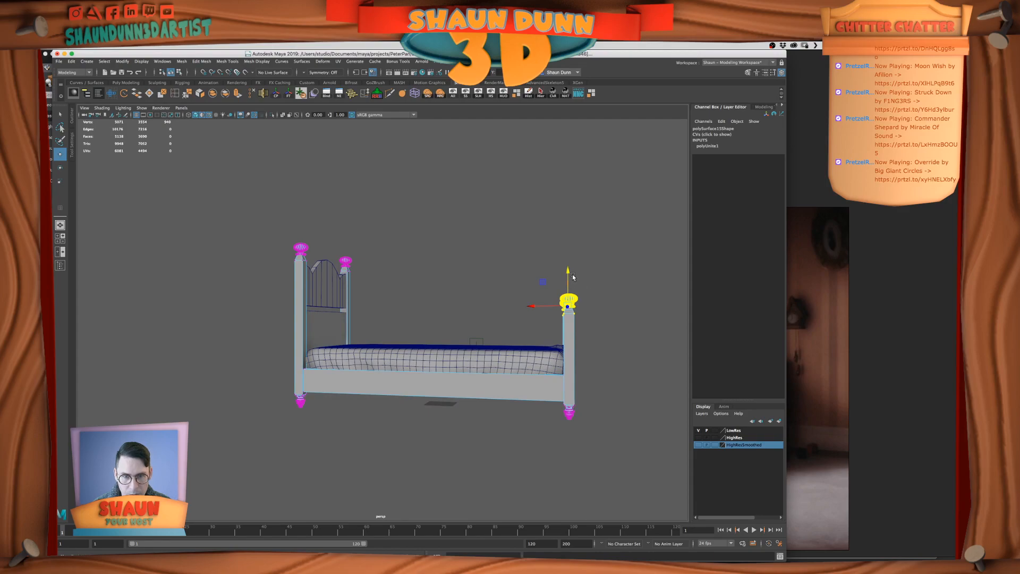
click(646, 357)
alt+drag(646, 358, 612, 361)
scroll(610, 361, down, 3)
Duplicate the headboard's lower panel and move the copy along the bed's length toward the footboard
alt+middle_drag(611, 360, 602, 374)
right_drag(559, 331, 600, 298)
click(376, 342)
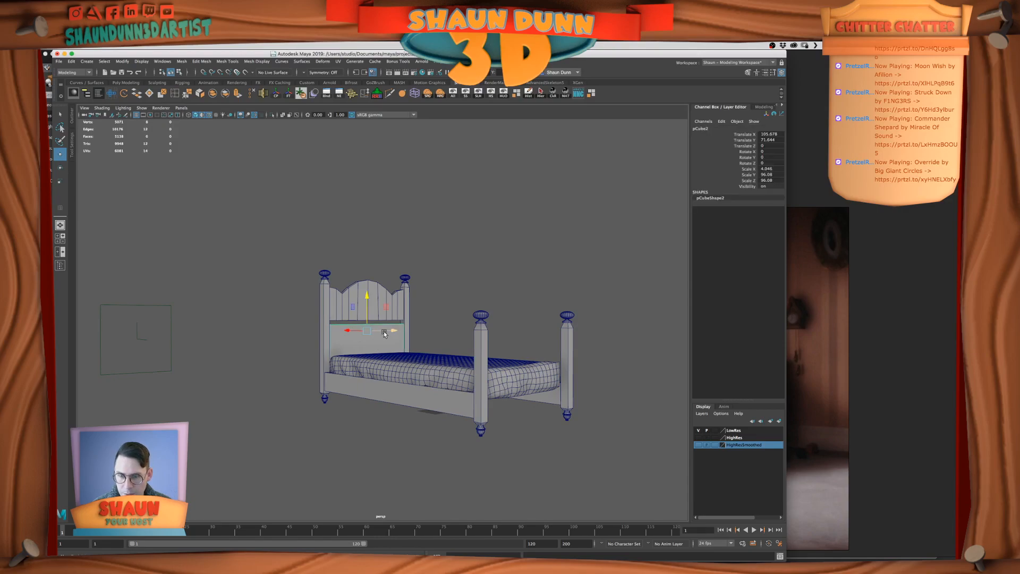
key(super+d)
drag(394, 330, 541, 329)
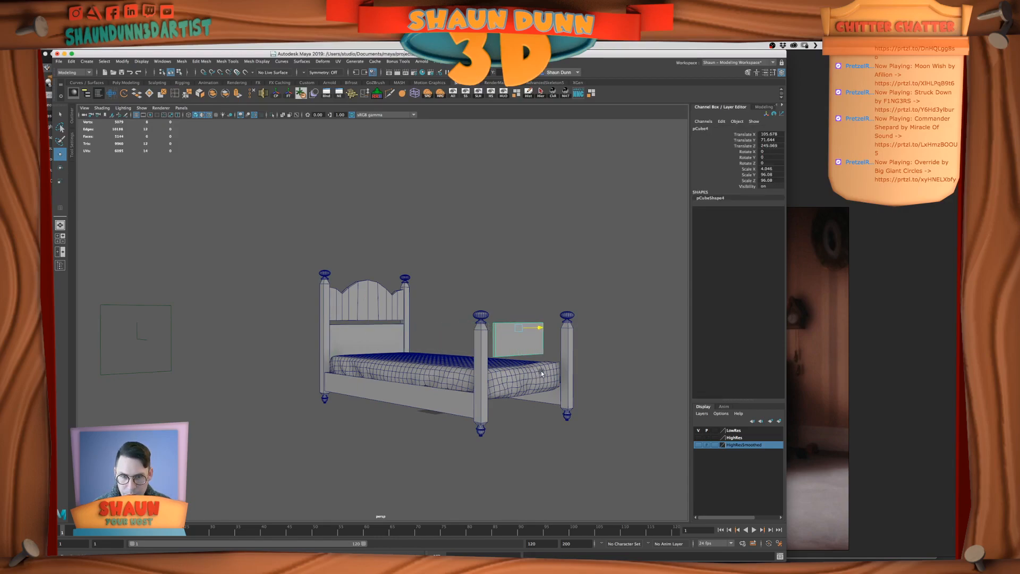
key(super+z)
alt+drag(435, 361, 471, 366)
drag(305, 325, 465, 366)
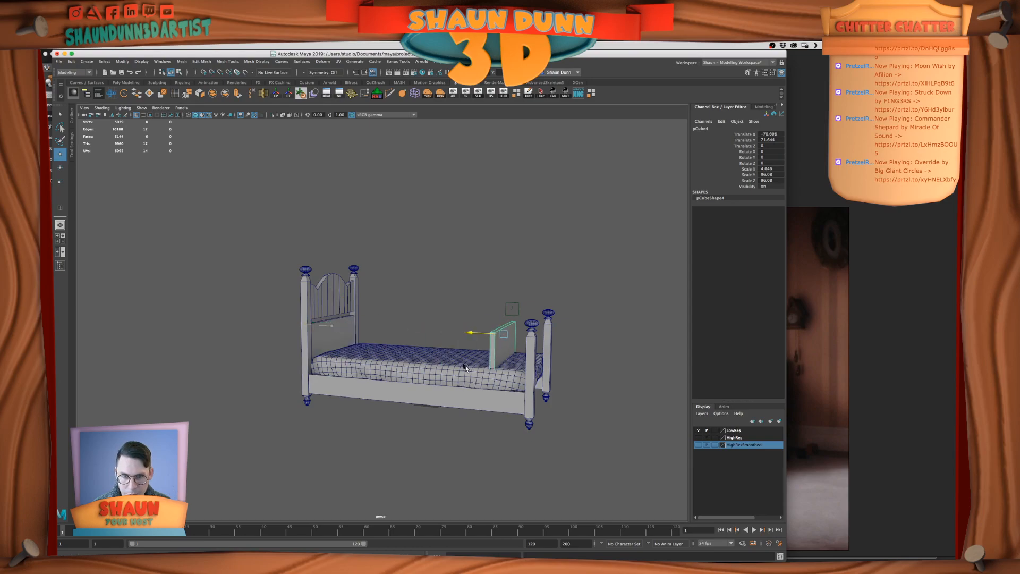
Insert an edge loop on the near footboard post of the combined frame
click(175, 93)
ctrl+click(532, 338)
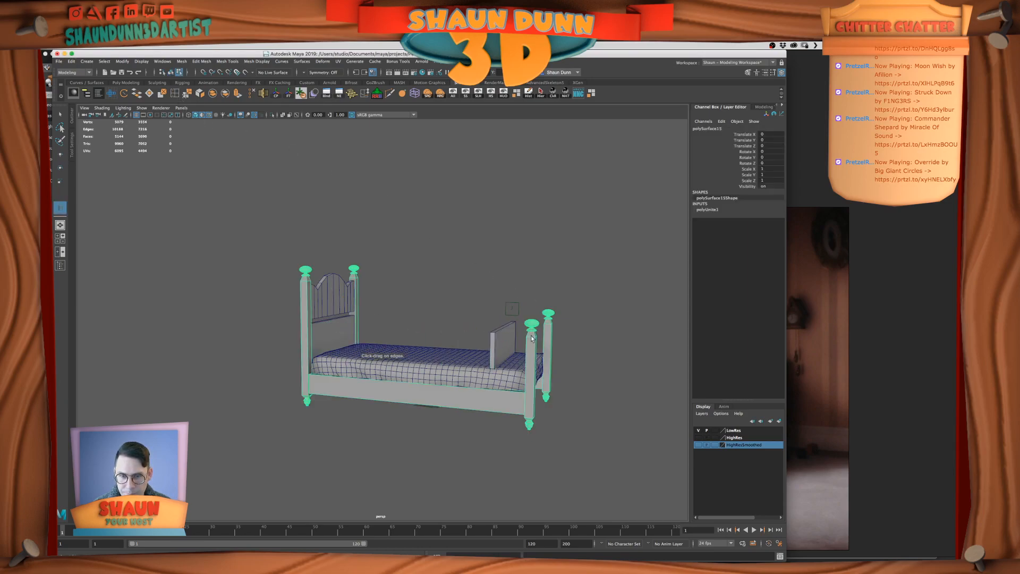
click(68, 115)
click(59, 118)
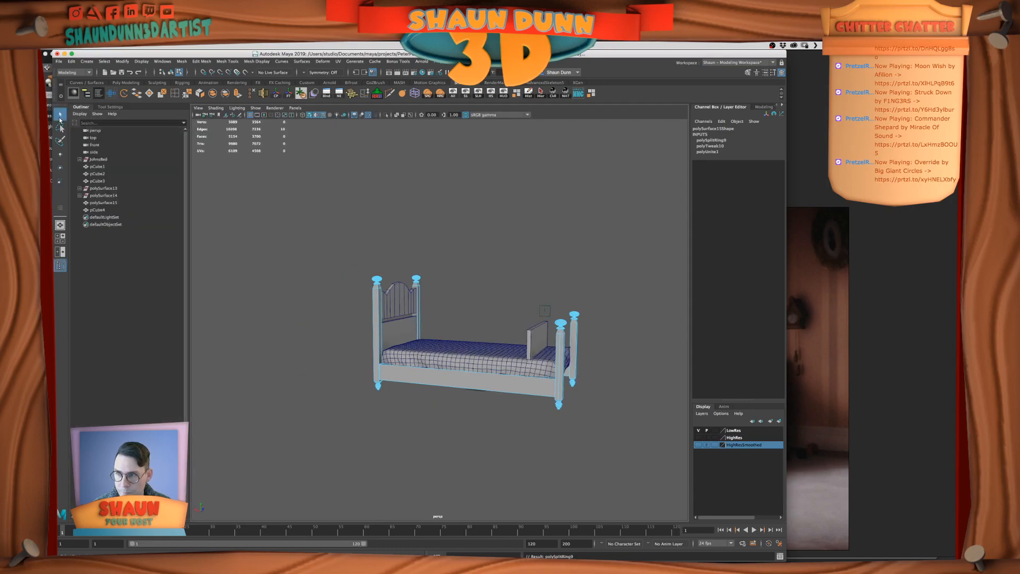
Move the duplicated panel lengthwise until it sits between the two footboard posts
right_drag(410, 253, 412, 232)
click(536, 337)
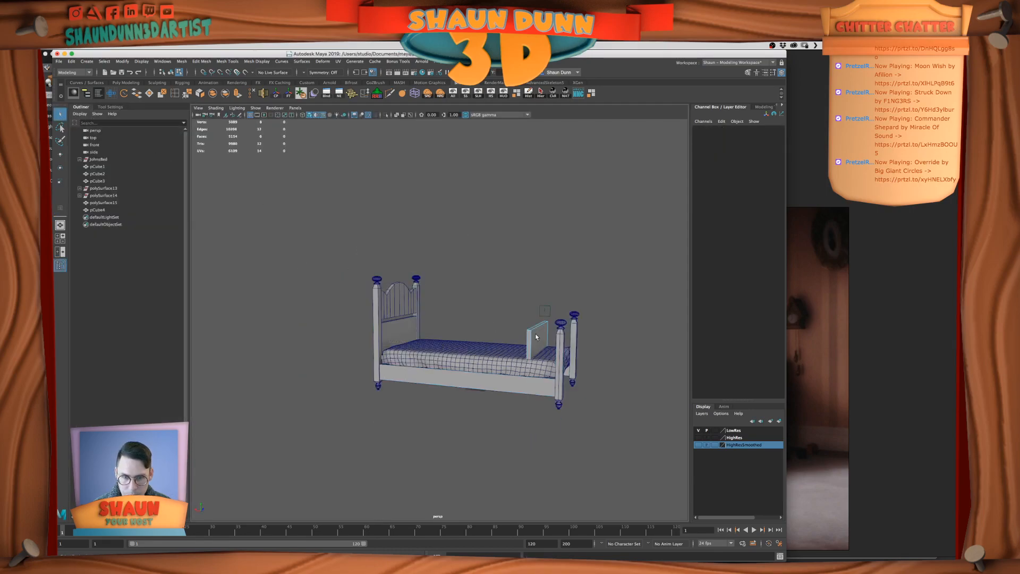
right_drag(536, 337, 540, 347)
key(ctrl+s)
key(w)
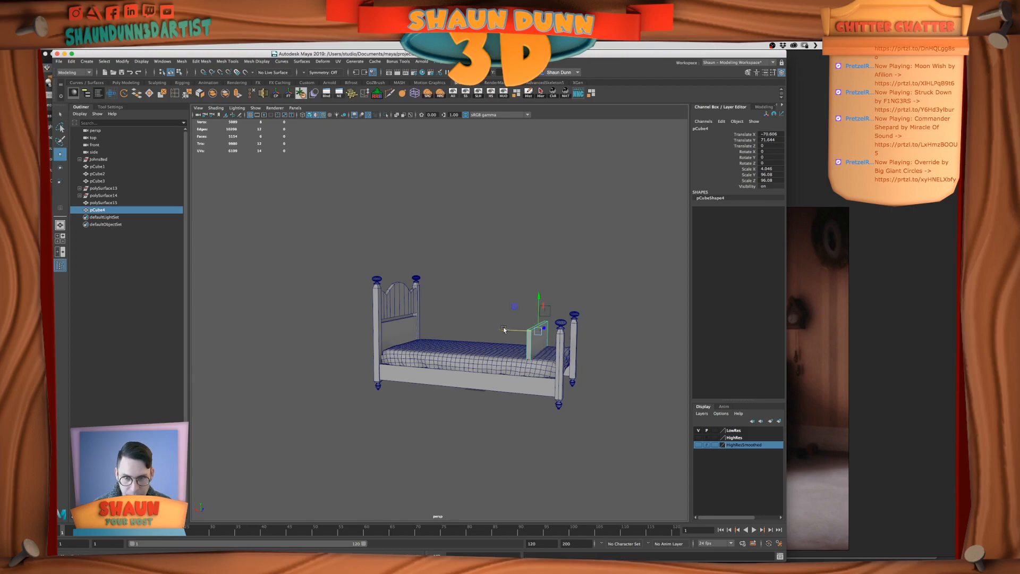
drag(504, 329, 535, 331)
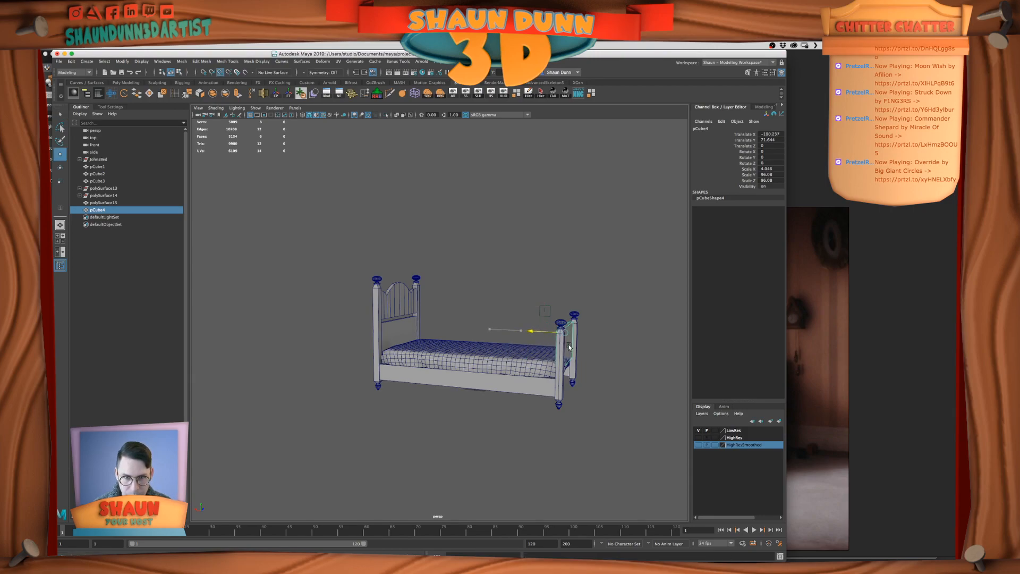
Centre the footboard panel within the thickness of the post in the front view
key(space)
key(f)
alt+middle_drag(379, 393, 414, 413)
key(space)
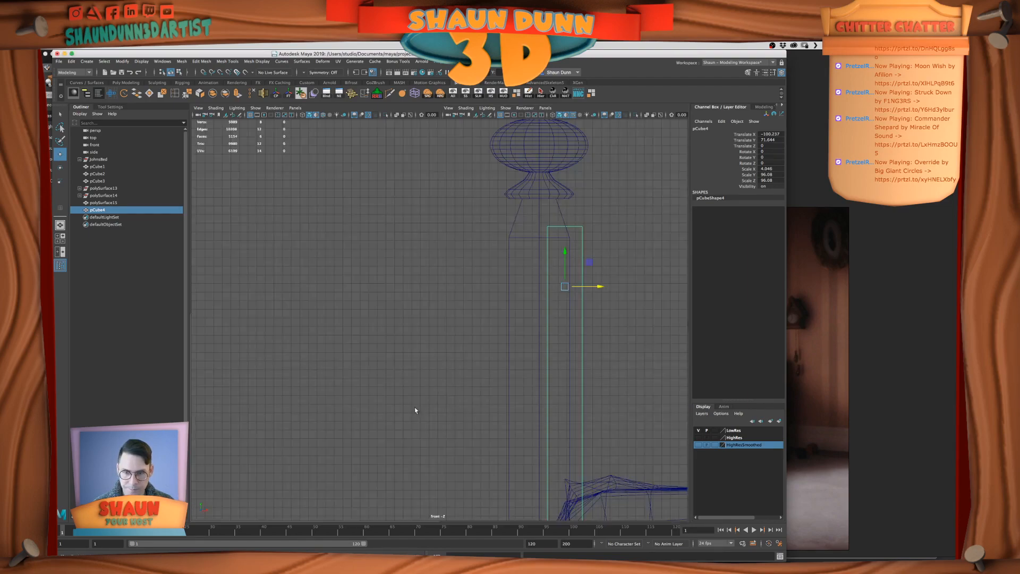
drag(596, 292, 569, 292)
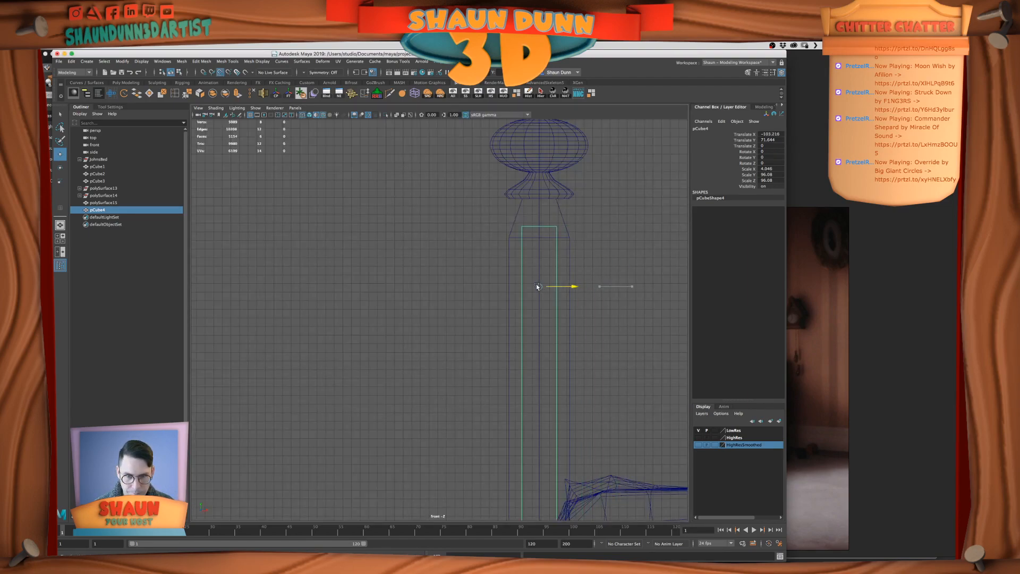
key(space)
key(space)
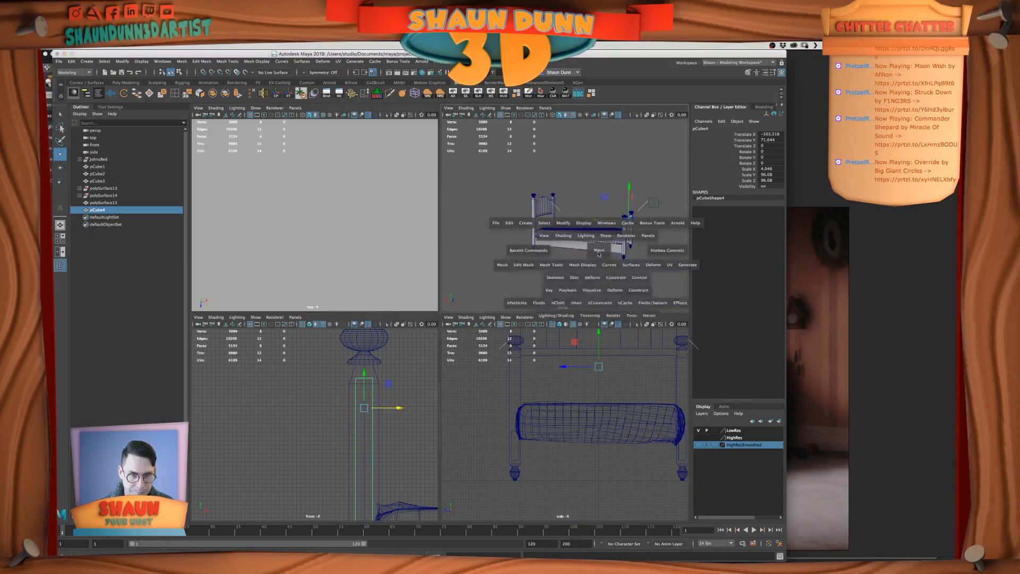
Compare the footboard panel between the posts with the bed footboards in the film references
alt+middle_drag(597, 273, 541, 271)
alt+drag(551, 345, 533, 319)
click(846, 367)
key(super+Tab)
click(848, 358)
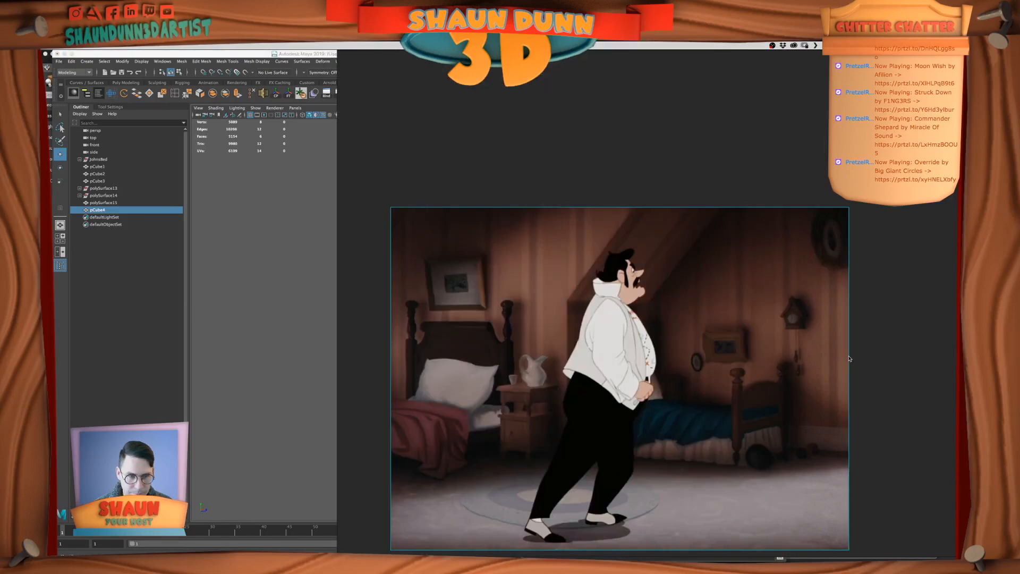
key(super+Tab)
alt+drag(428, 305, 435, 320)
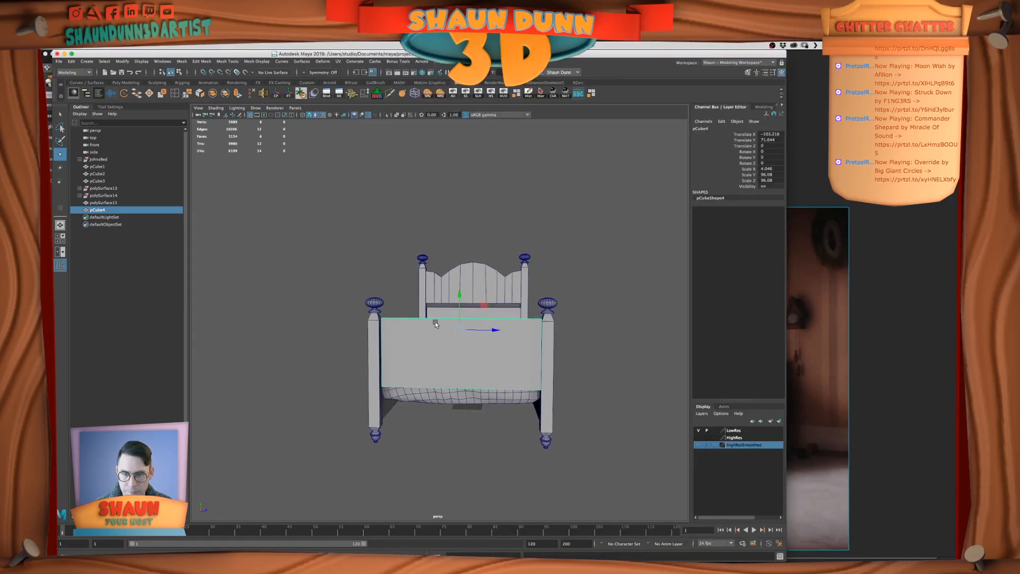
click(836, 326)
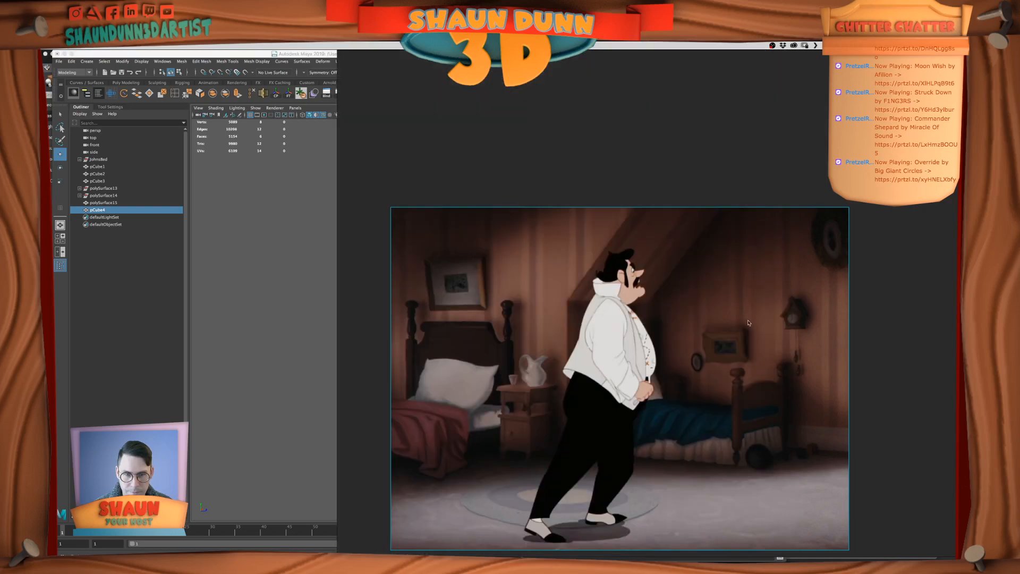
scroll(737, 314, down, 5)
middle_drag(706, 311, 737, 473)
key(super+Tab)
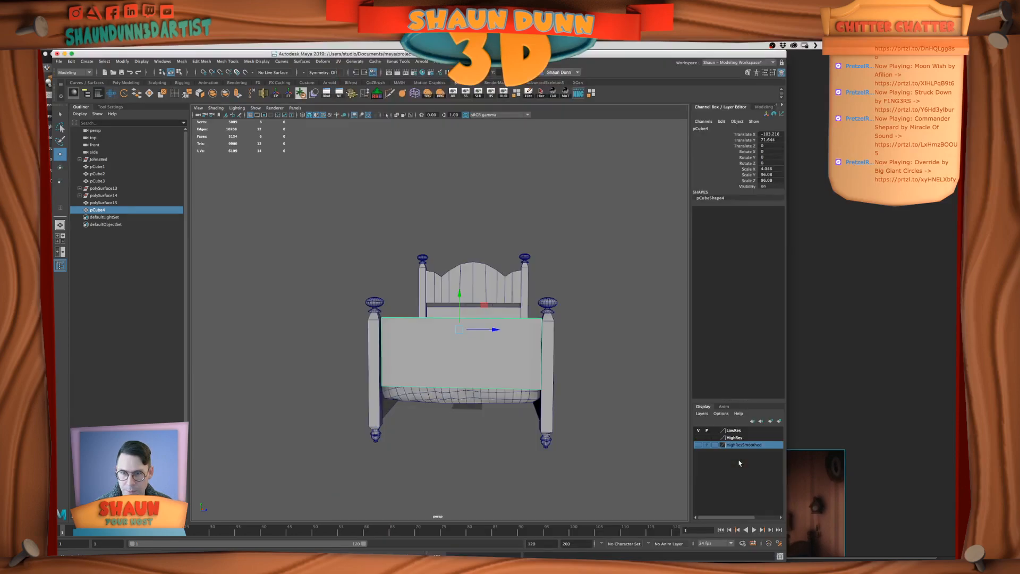
click(835, 425)
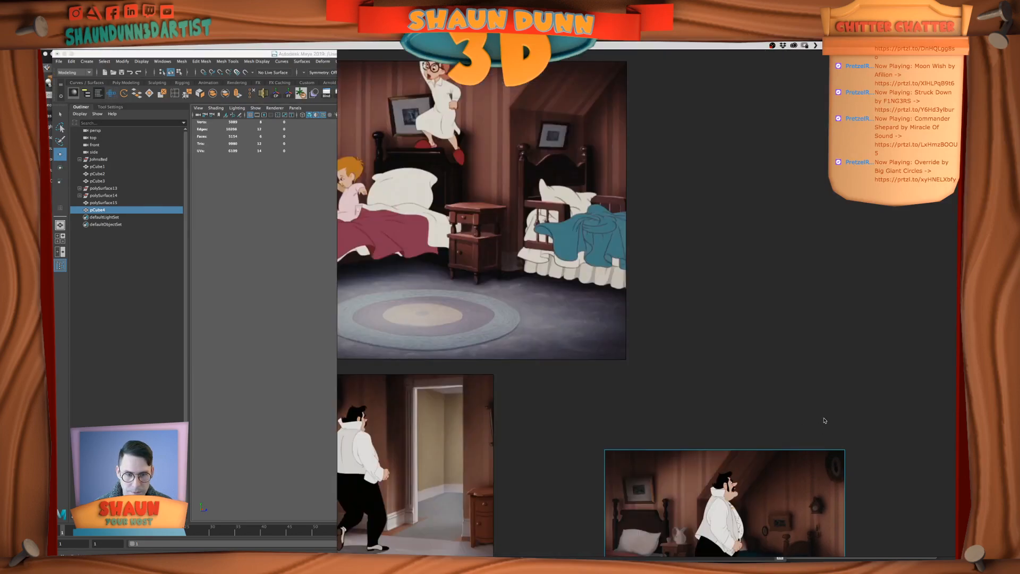
middle_drag(826, 425, 804, 355)
key(super+Tab)
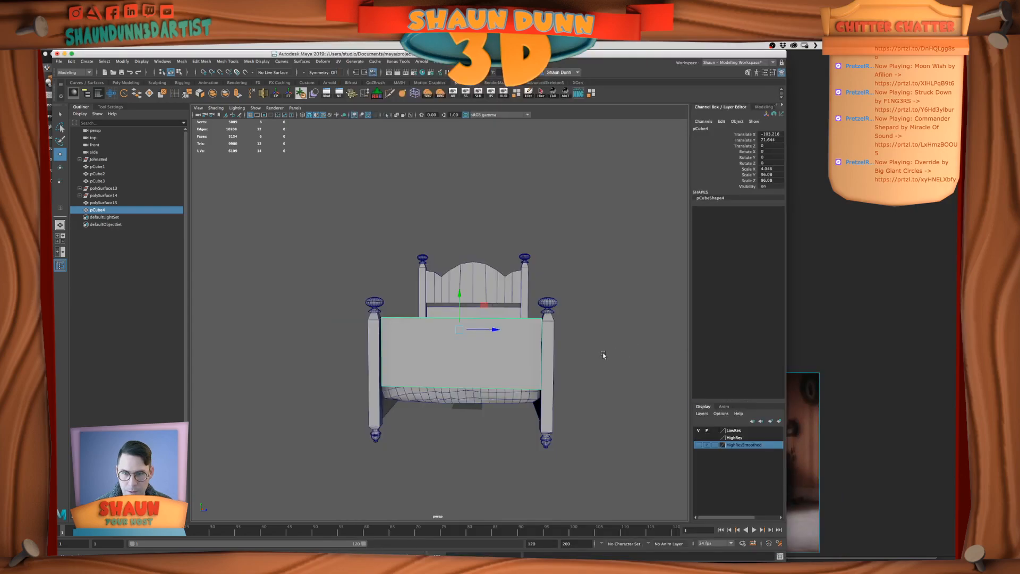
click(861, 415)
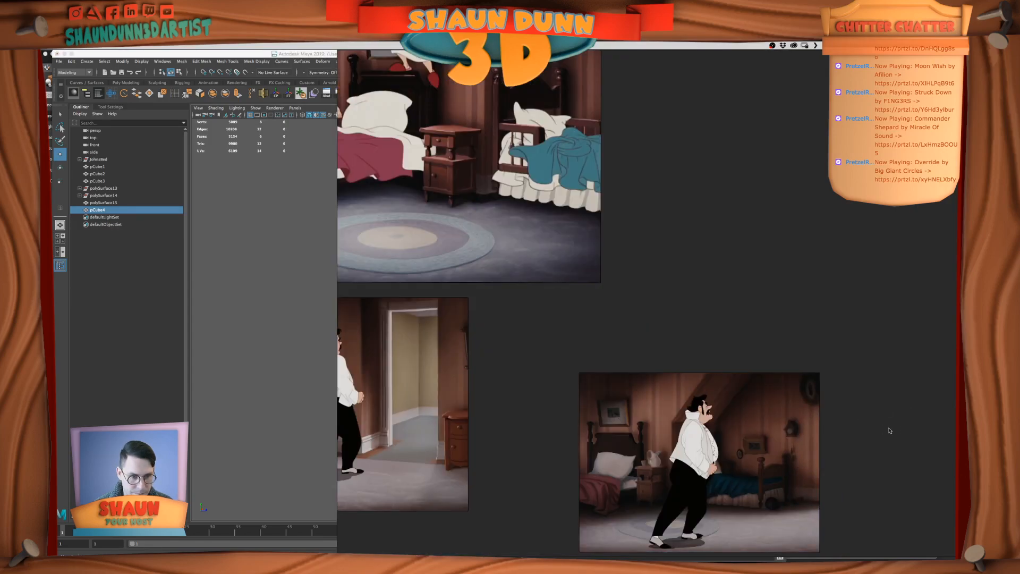
key(super+Tab)
Duplicate the footboard panel, lower the copy beneath it and scale it down into a narrow bottom rail
alt+drag(416, 334, 445, 346)
key(ctrl+d)
drag(477, 304, 517, 439)
key(r)
alt+drag(473, 441, 502, 436)
key(w)
drag(420, 368, 438, 391)
right_drag(435, 389, 558, 348)
alt+drag(414, 385, 418, 415)
right_drag(411, 364, 449, 355)
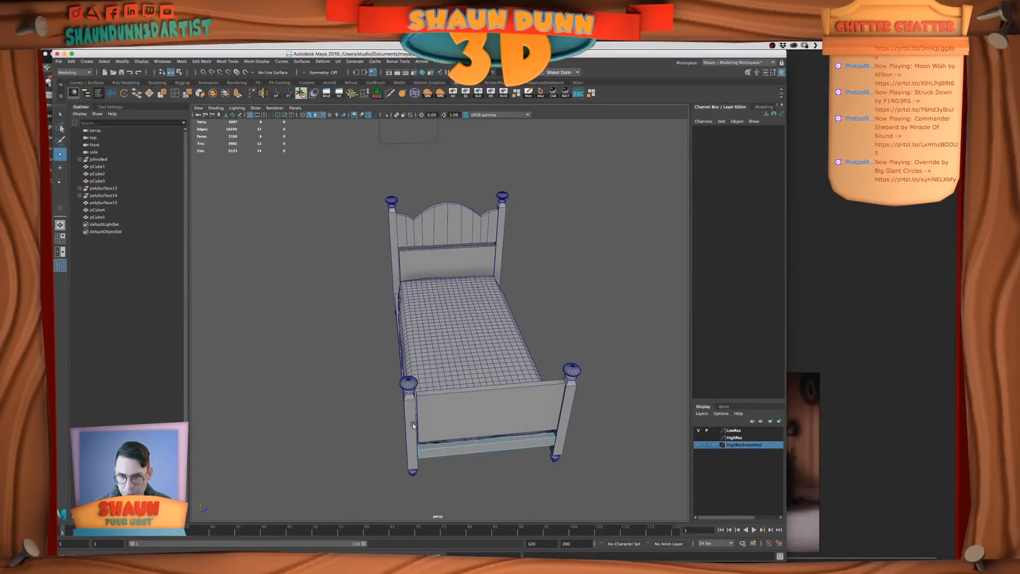
Inspect the bed frame, headboard and panels from above and below to check how they meet the posts
click(412, 423)
alt+drag(503, 436, 498, 448)
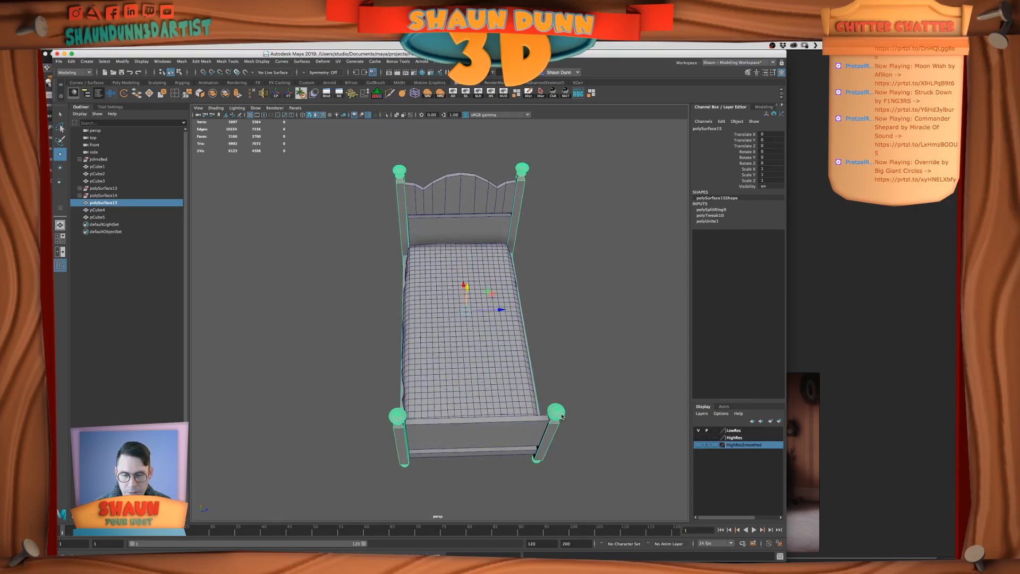
key(space)
key(f)
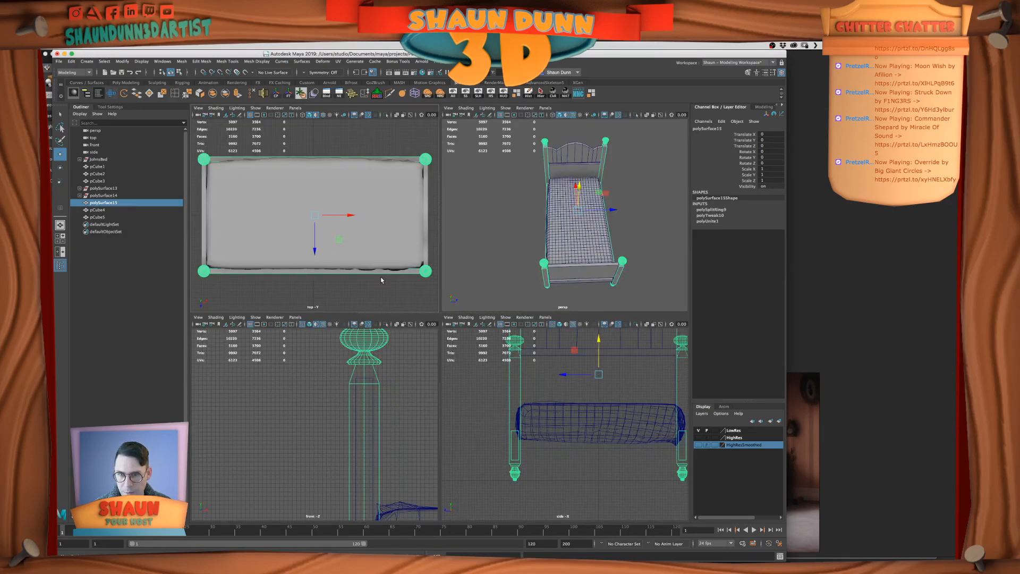
scroll(381, 278, down, 2)
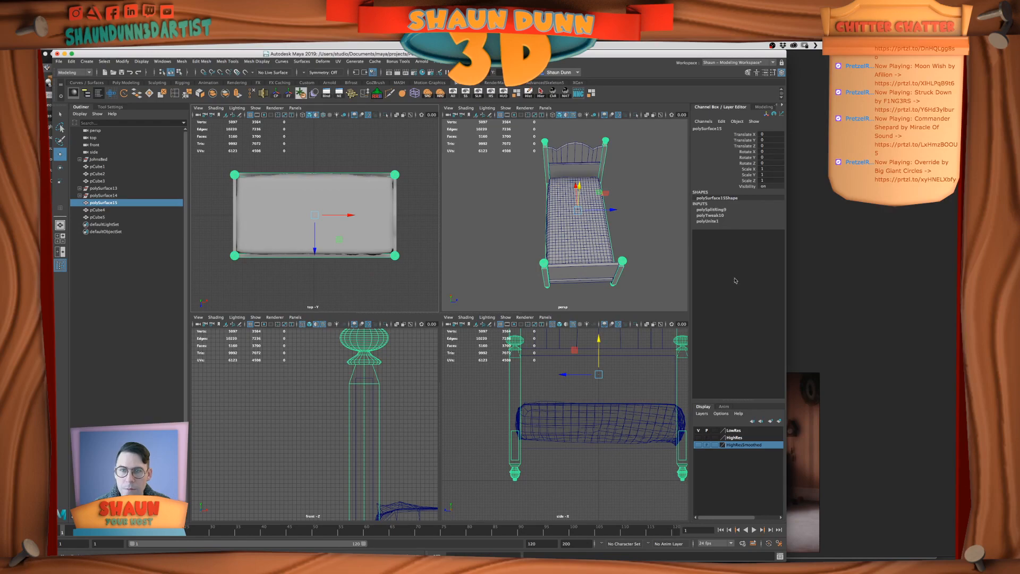
click(646, 276)
click(602, 273)
mouse_move(600, 282)
alt+mouse_down()
mouse_move(597, 310)
mouse_move(599, 292)
alt+mouse_up()
alt+drag(587, 249, 586, 260)
click(590, 140)
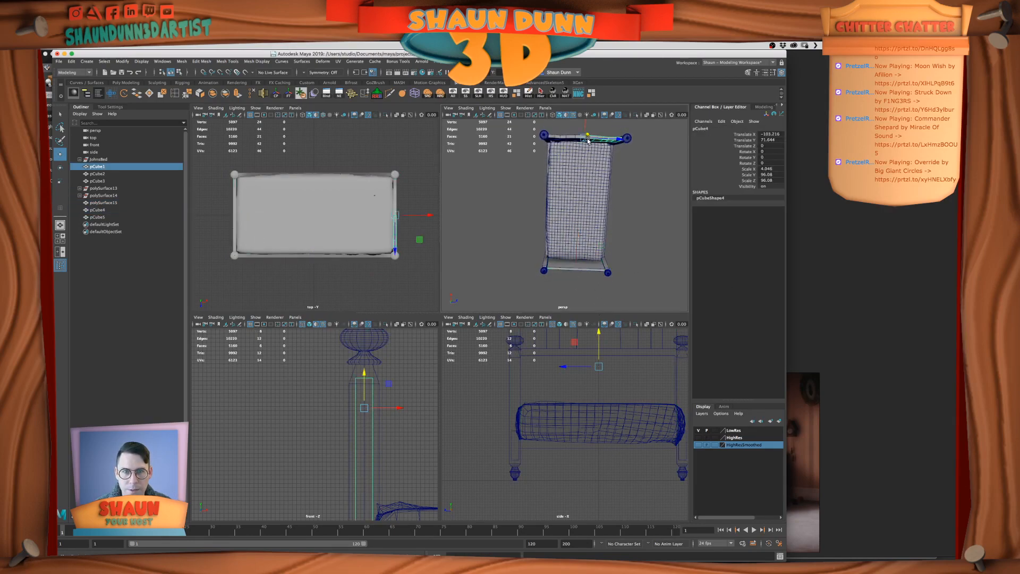
key(f)
alt+drag(540, 184, 607, 197)
alt+drag(585, 239, 578, 279)
click(573, 272)
scroll(567, 275, down, 5)
scroll(572, 272, down, 5)
alt+middle_drag(571, 270, 564, 215)
alt+drag(564, 215, 567, 172)
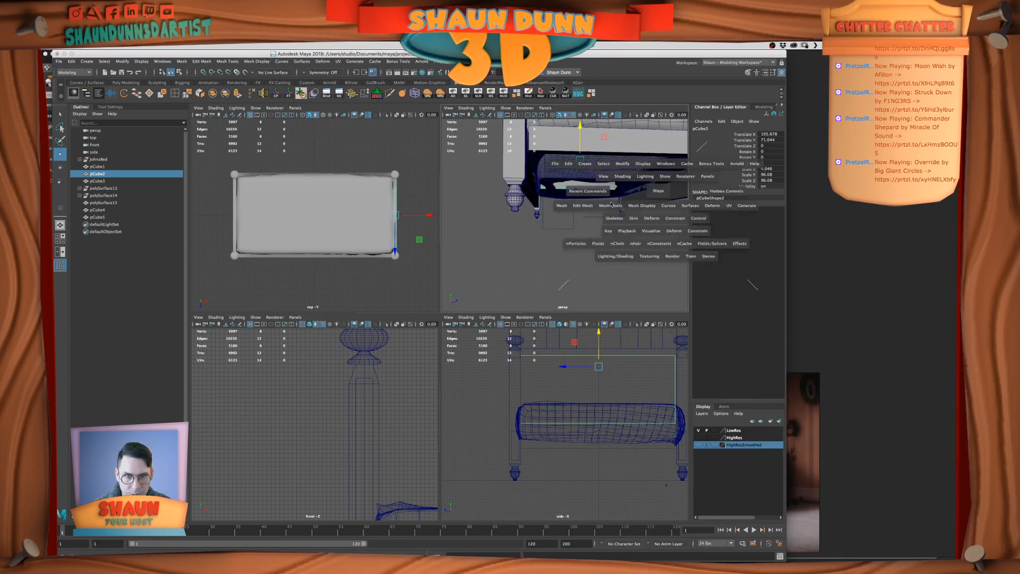
Snap the end vertices of the footboard's bottom rail sideways to the post
key(space)
alt+drag(584, 255, 514, 255)
click(524, 337)
alt+drag(525, 337, 425, 266)
right_drag(401, 271, 397, 271)
drag(375, 257, 456, 276)
key(v)
middle_drag(390, 287, 387, 254)
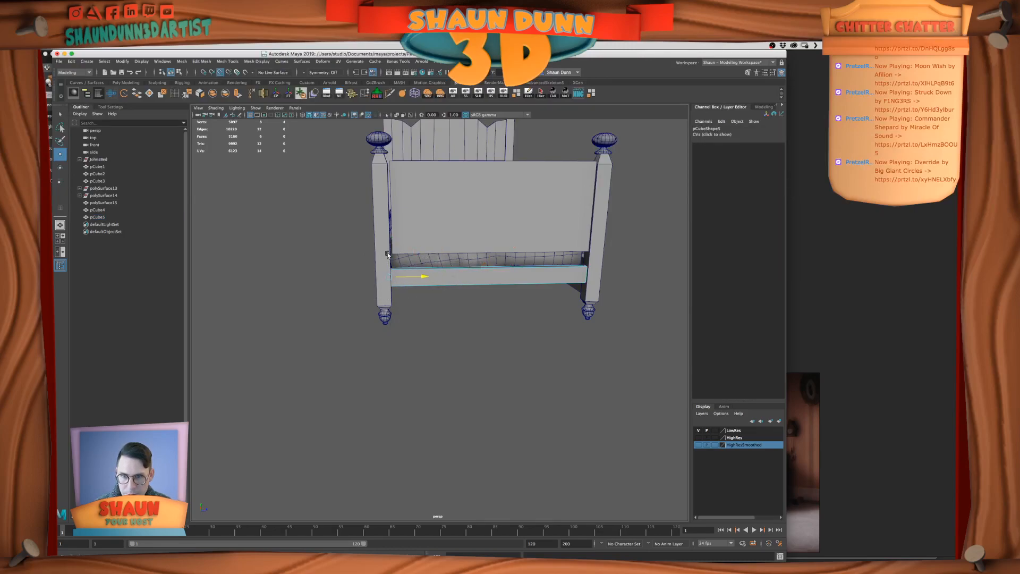
alt+drag(451, 305, 446, 339)
Snap the end vertices of the headboard's lower panel to the headboard post
alt+drag(492, 204, 479, 200)
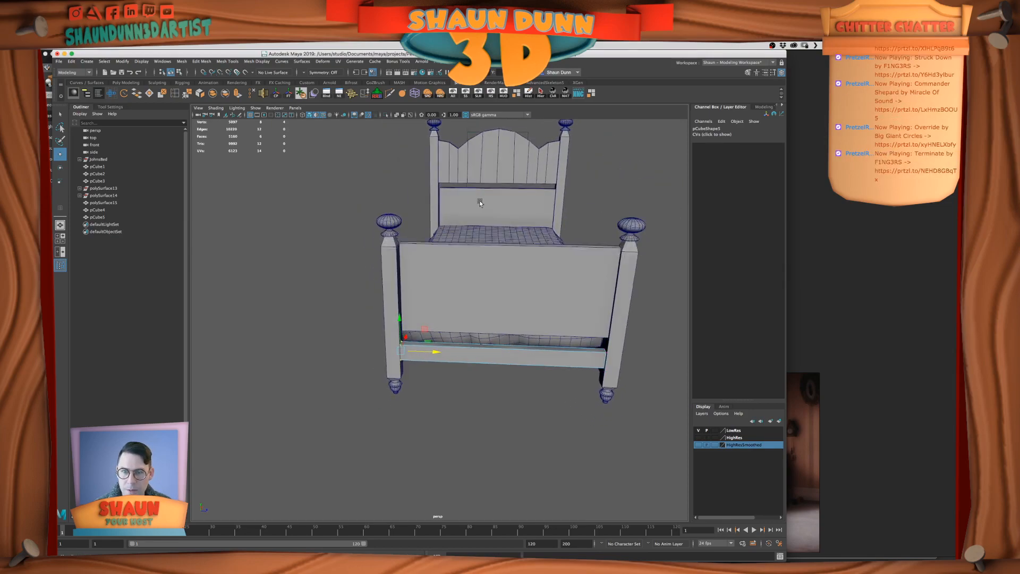
click(475, 200)
right_drag(465, 203, 452, 200)
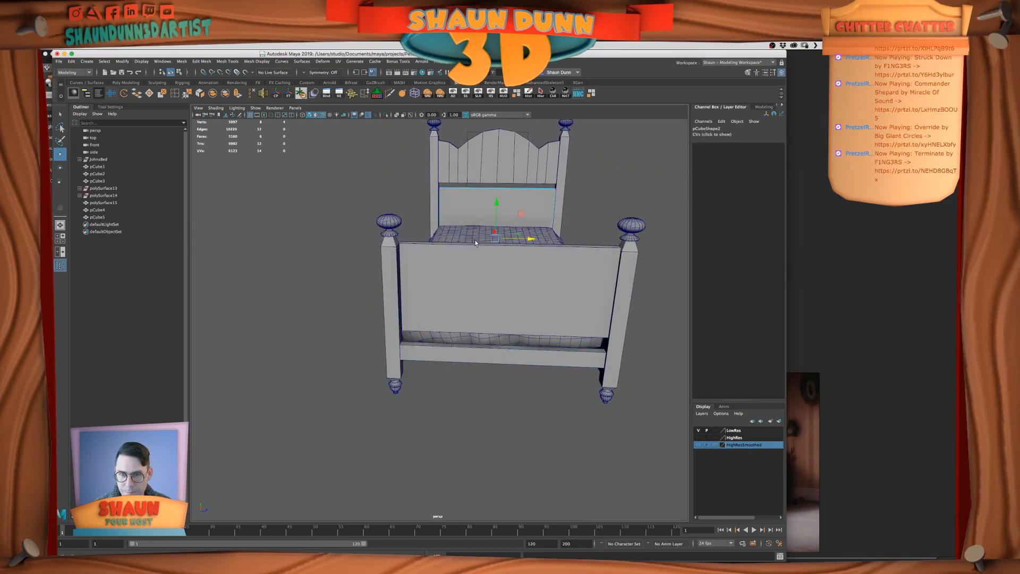
key(v)
middle_drag(491, 216, 433, 208)
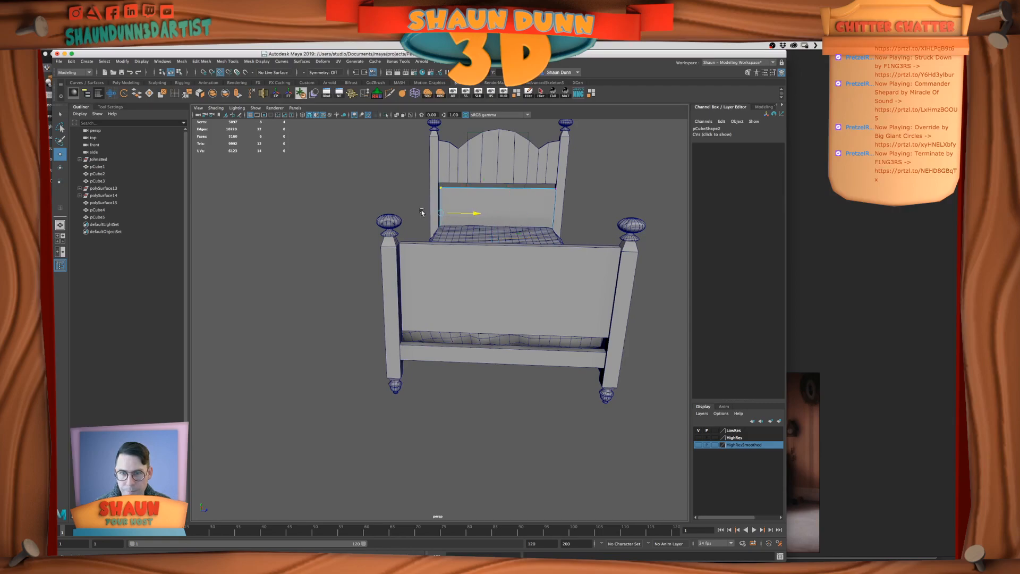
right_drag(514, 189, 546, 179)
click(573, 244)
alt+drag(573, 250, 565, 259)
click(501, 206)
right_drag(500, 207, 467, 207)
Snap the footboard panel's end vertices sideways to the adjacent post
drag(420, 152, 468, 294)
right_drag(468, 295, 472, 296)
drag(440, 322, 462, 322)
key(v)
middle_drag(428, 328, 410, 329)
middle_drag(412, 365, 411, 364)
key(f)
scroll(417, 335, down, 4)
mouse_move(417, 335)
alt+mouse_down()
mouse_move(400, 381)
mouse_move(419, 342)
alt+mouse_up()
key(space)
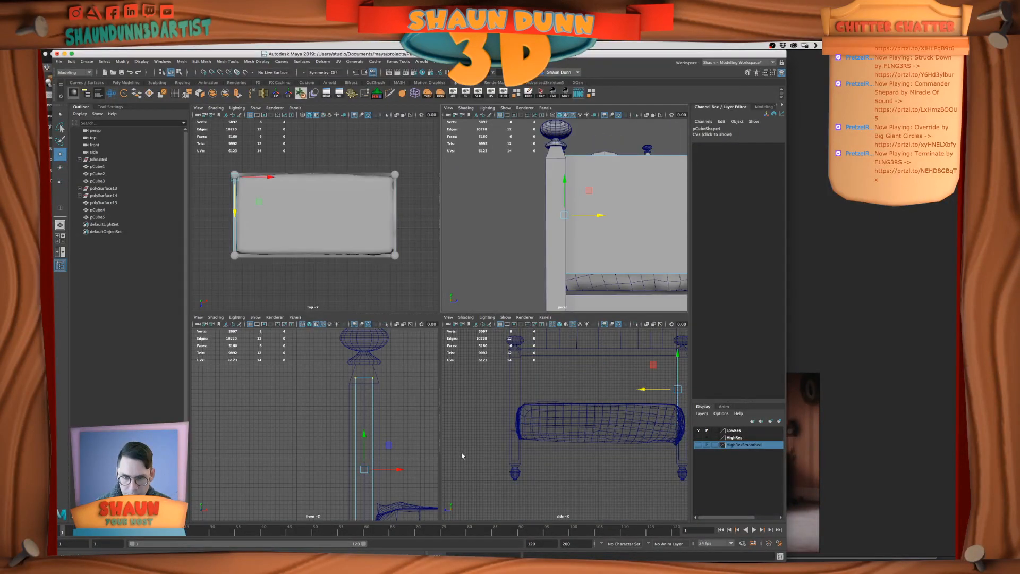
Align the footboard panel's end vertices with the post's inner edge in the side view and return to object selection
key(space)
alt+middle_drag(521, 311, 400, 388)
scroll(553, 357, up, 2)
scroll(553, 358, up, 1)
key(v)
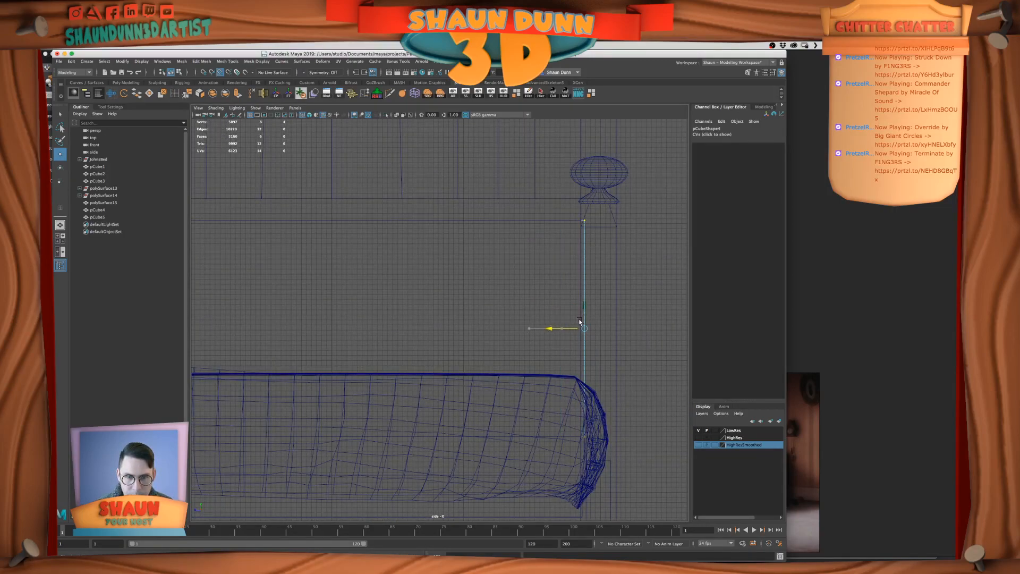
middle_drag(578, 292, 586, 237)
scroll(606, 279, up, 1)
alt+middle_drag(631, 307, 552, 326)
scroll(553, 328, up, 3)
right_click(610, 309)
right_drag(619, 296, 626, 292)
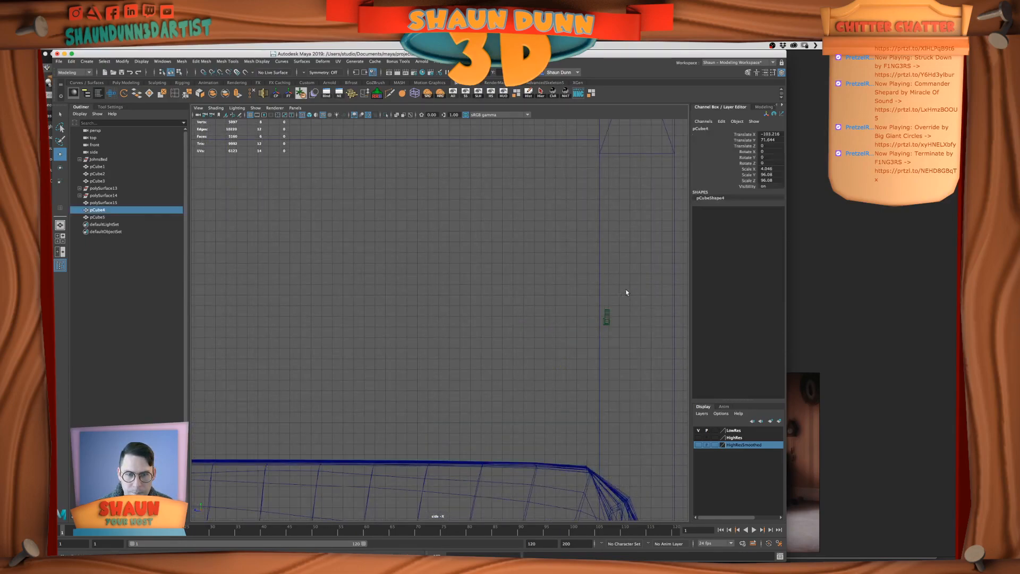
key(space)
key(space)
scroll(509, 189, up, 3)
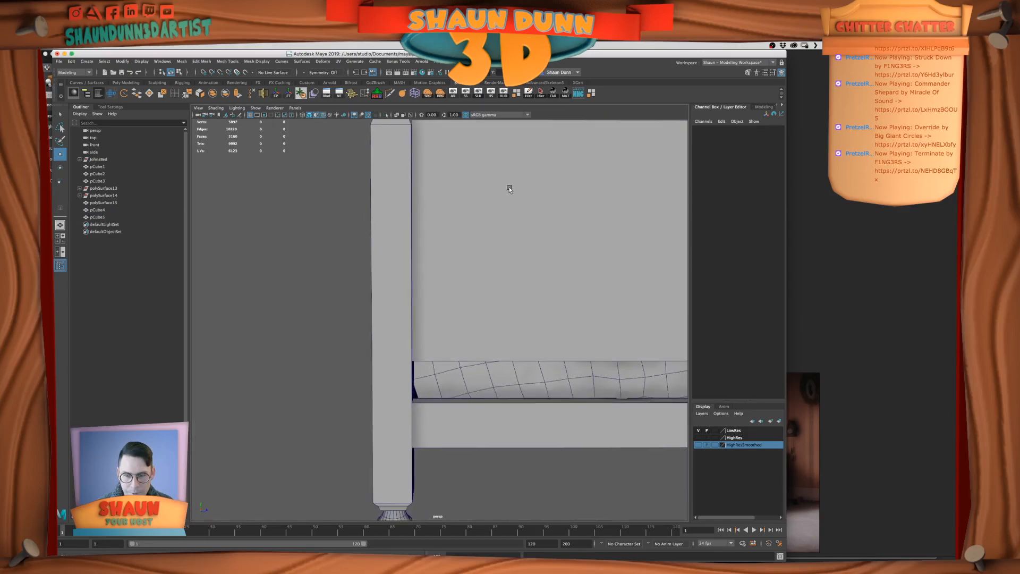
Scale the footboard panel down vertically to a Scale Y of about 64.4
click(484, 303)
scroll(484, 302, down, 3)
alt+drag(485, 302, 474, 344)
alt+drag(576, 236, 552, 268)
scroll(552, 268, down, 2)
key(r)
alt+drag(547, 232, 517, 319)
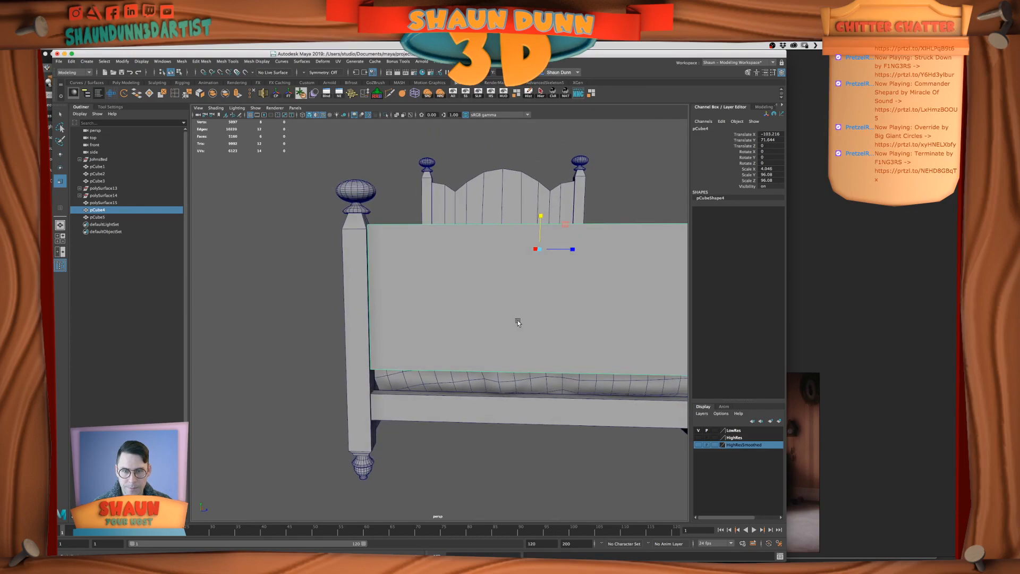
drag(543, 215, 542, 234)
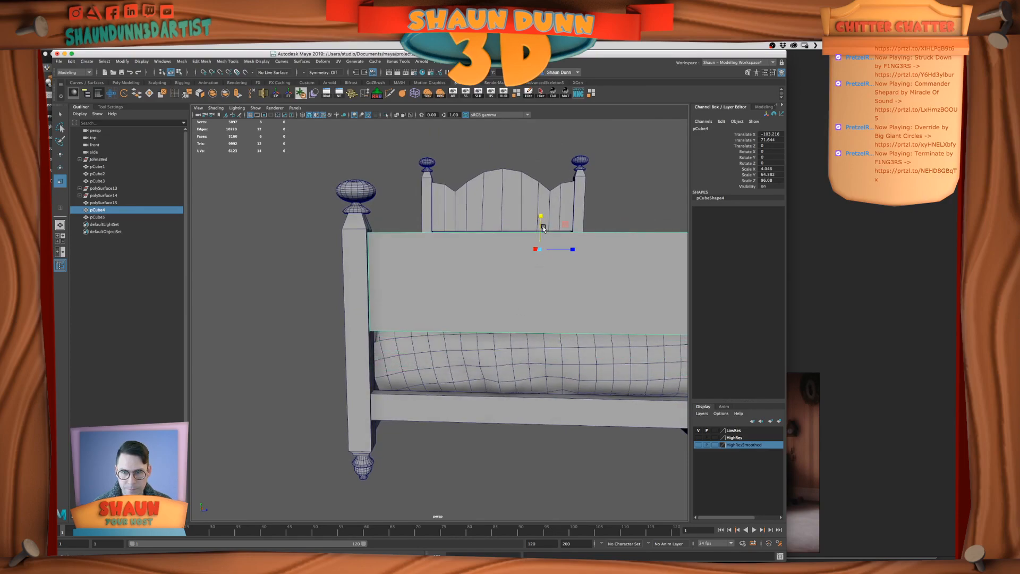
Examine the blue bed's footboard panel up close in the film reference of the man walking past the beds
key(space)
click(829, 394)
middle_drag(635, 374, 578, 257)
scroll(743, 268, up, 4)
scroll(645, 260, up, 2)
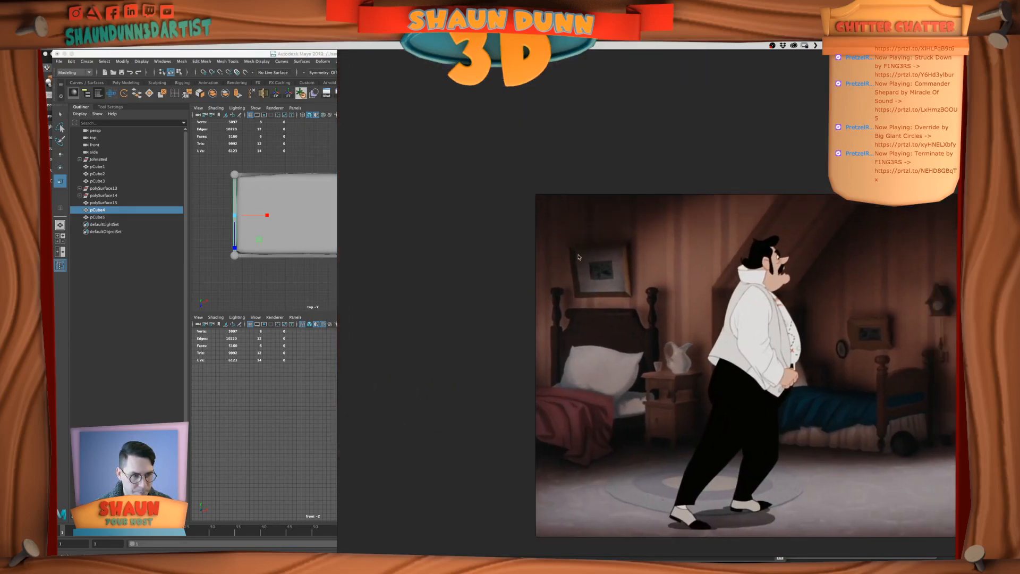
key(super+Tab)
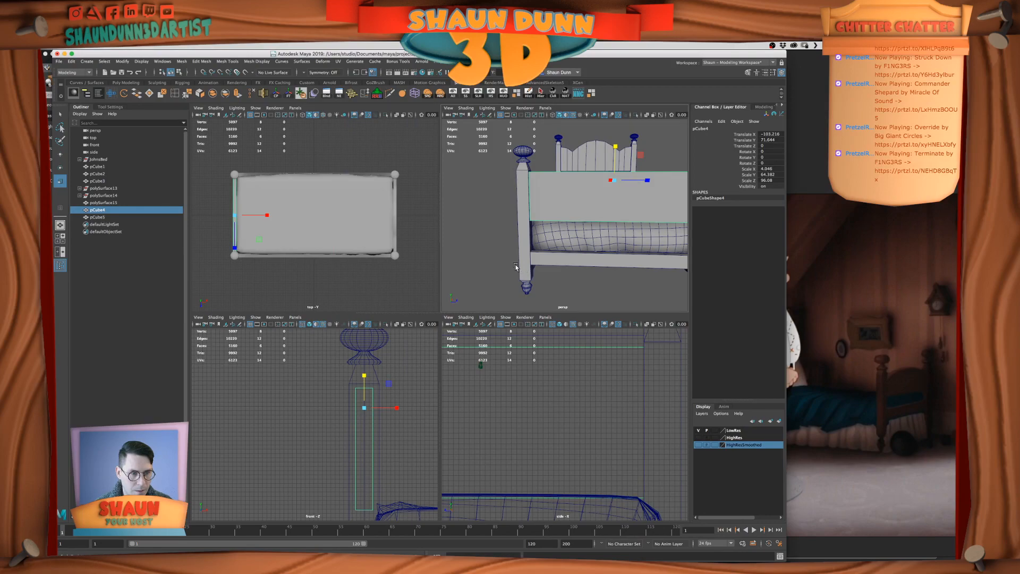
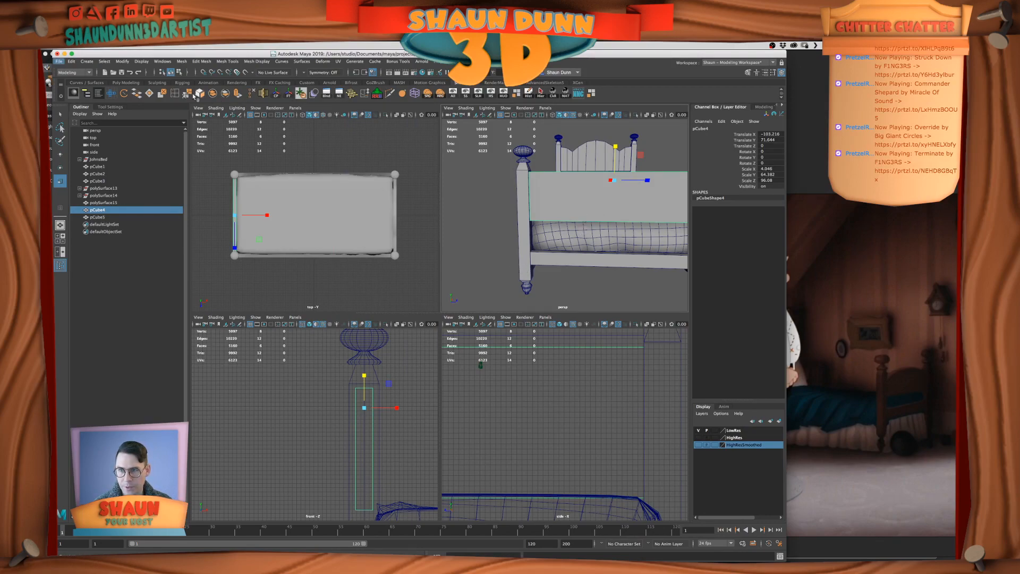
Insert a vertical edge loop at the midpoint of the footboard panel
click(175, 95)
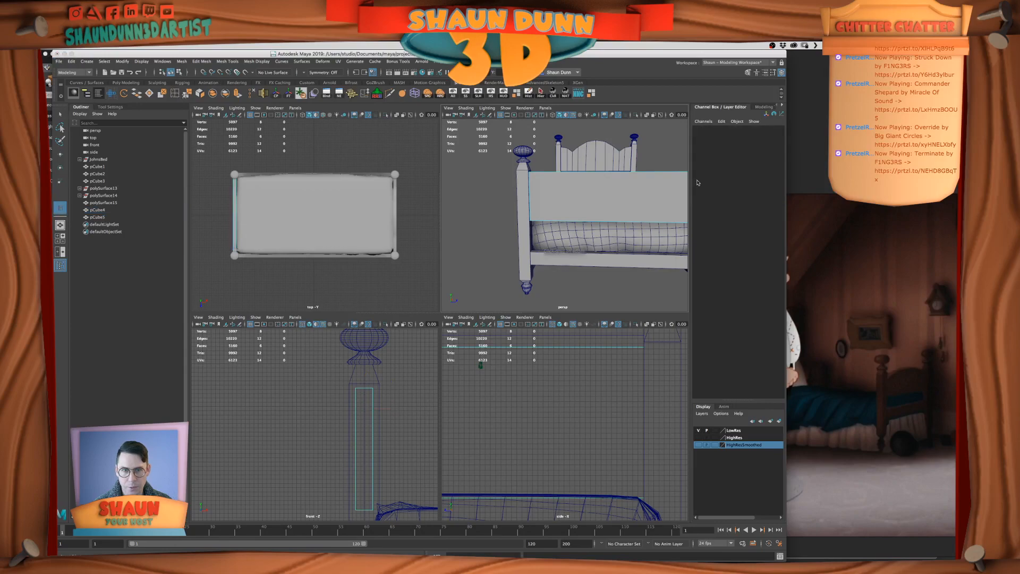
click(628, 173)
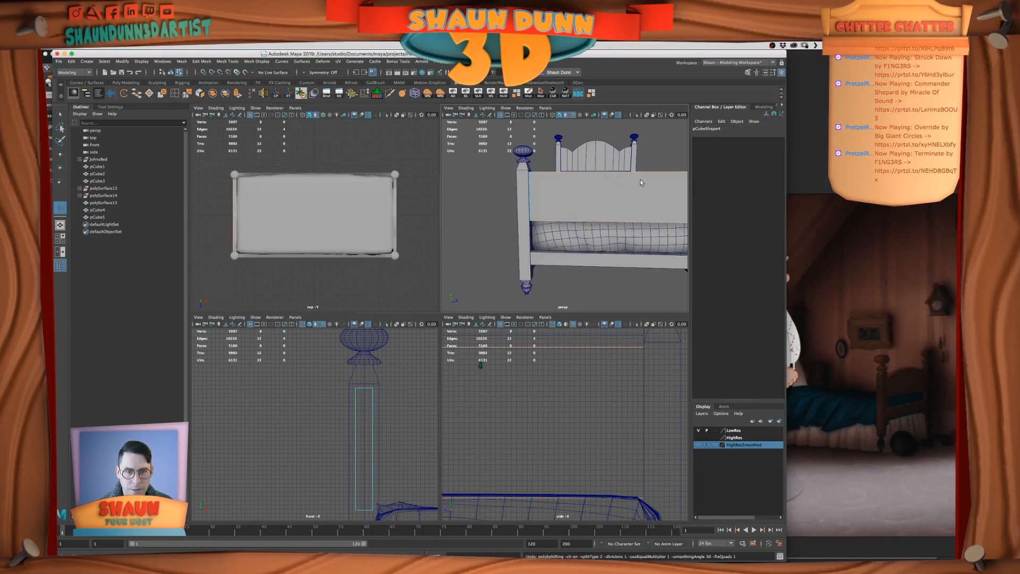
scroll(627, 411, down, 5)
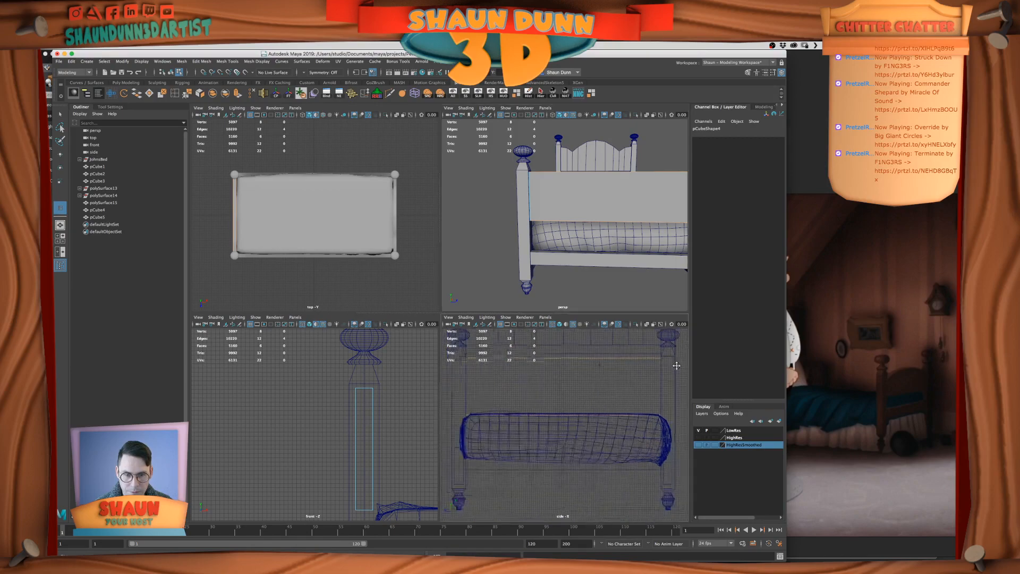
click(593, 385)
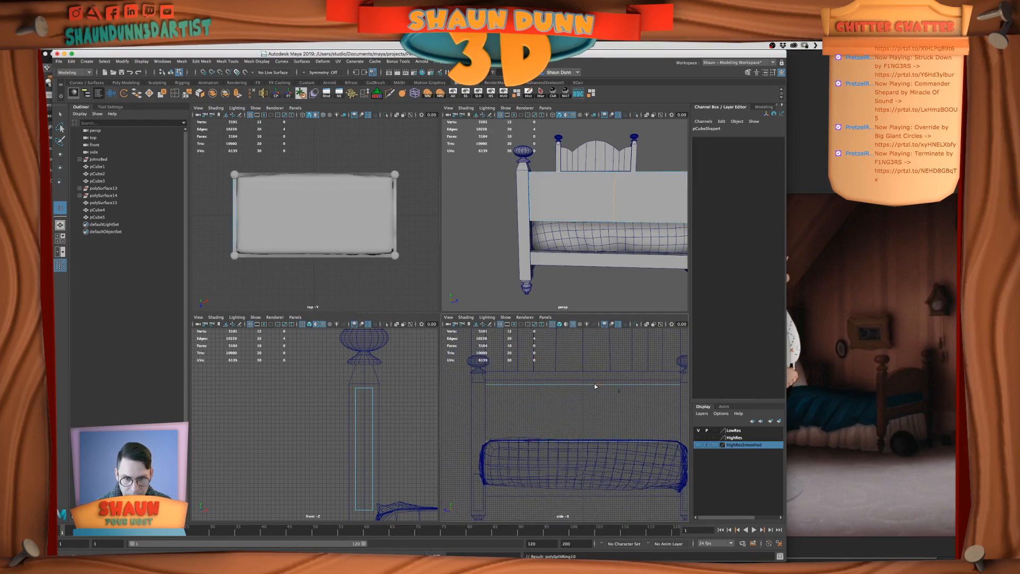
alt+drag(602, 237, 606, 242)
scroll(616, 398, up, 3)
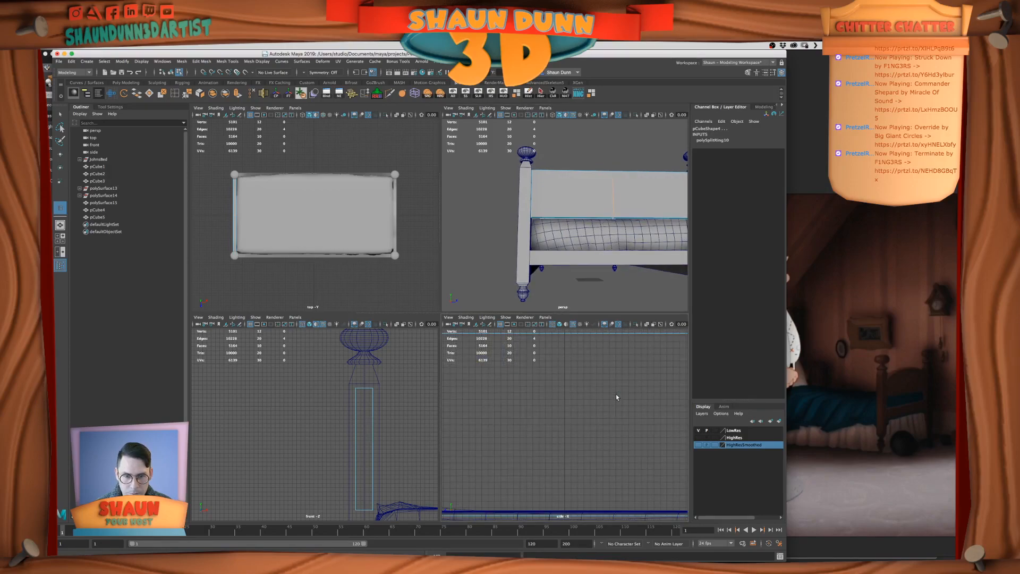
scroll(385, 403, up, 3)
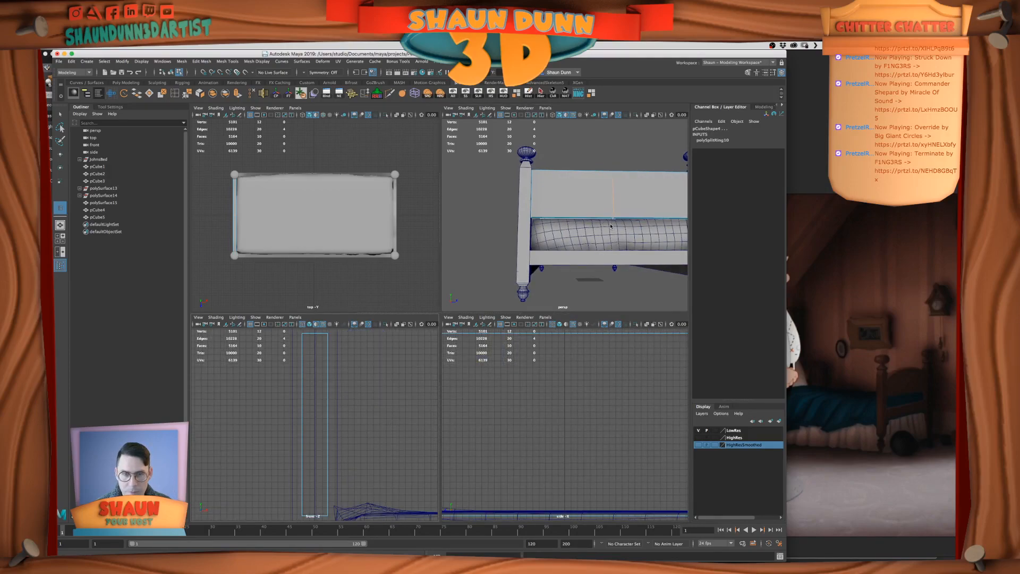
Maximize the perspective view and add a vertical edge loop halfway across the footboard panel's left half
key(space)
alt+drag(610, 226, 572, 321)
key(q)
right_drag(392, 296, 451, 296)
drag(471, 265, 522, 299)
key(r)
right_drag(523, 299, 543, 287)
alt+drag(593, 366, 630, 351)
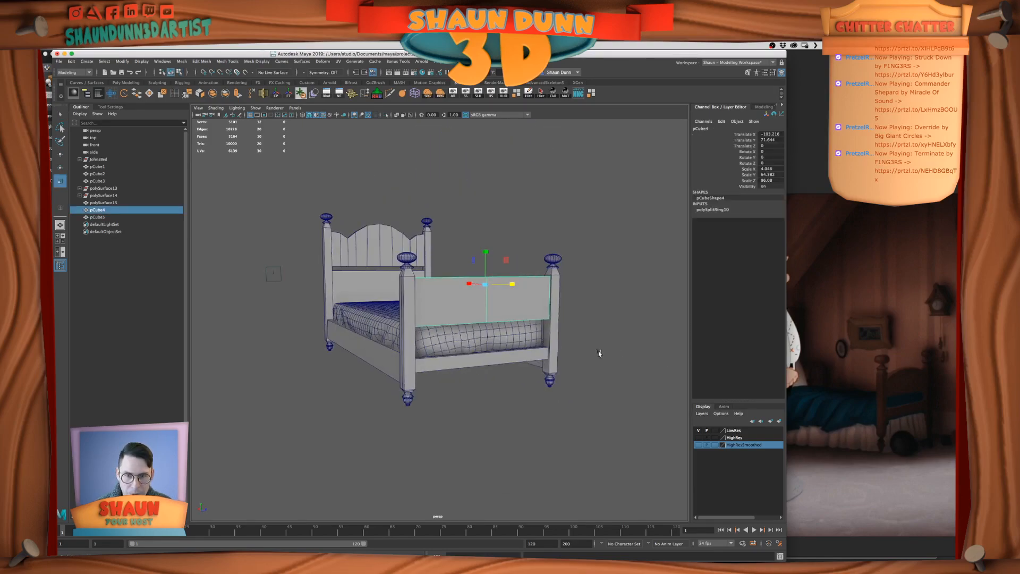
alt+right_drag(598, 350, 607, 350)
alt+middle_drag(600, 350, 588, 371)
click(632, 375)
alt+drag(633, 375, 616, 371)
right_drag(493, 298, 489, 298)
click(176, 94)
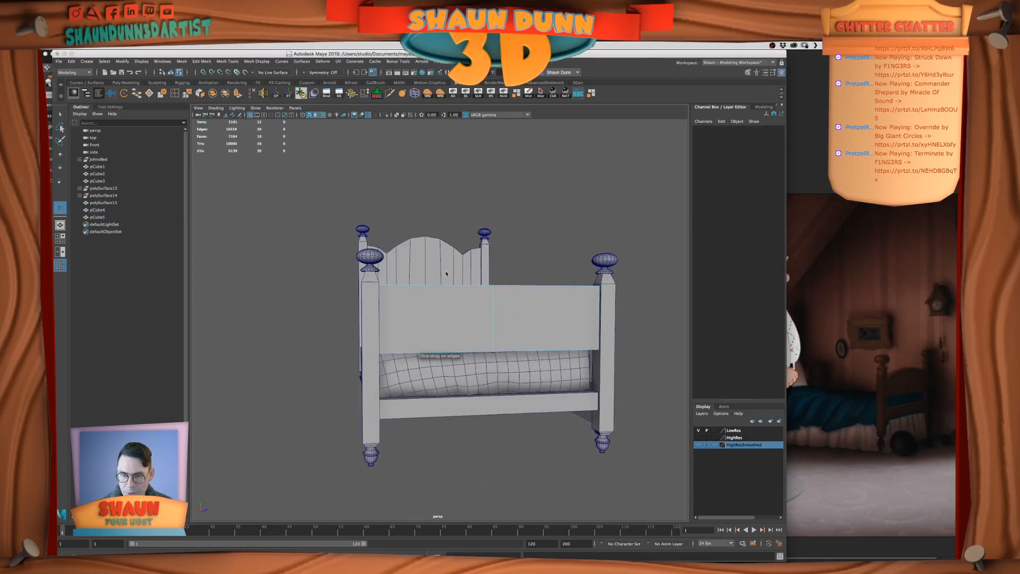
ctrl+click(445, 287)
Delete the faces on the right half of the footboard panel
alt+drag(503, 293, 488, 297)
click(58, 115)
right_drag(542, 327, 542, 348)
drag(542, 266, 648, 382)
key(Delete)
Mirror the remaining footboard half as an instance with Duplicate Special, using a Scale Z of -1, and close the options
right_drag(457, 299, 494, 276)
click(87, 61)
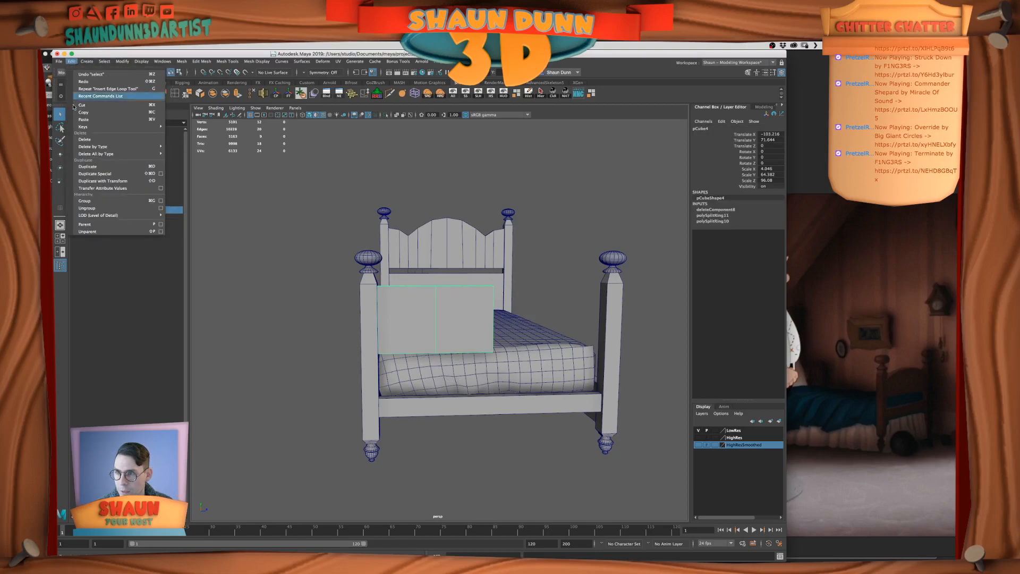
mouse_move(143, 154)
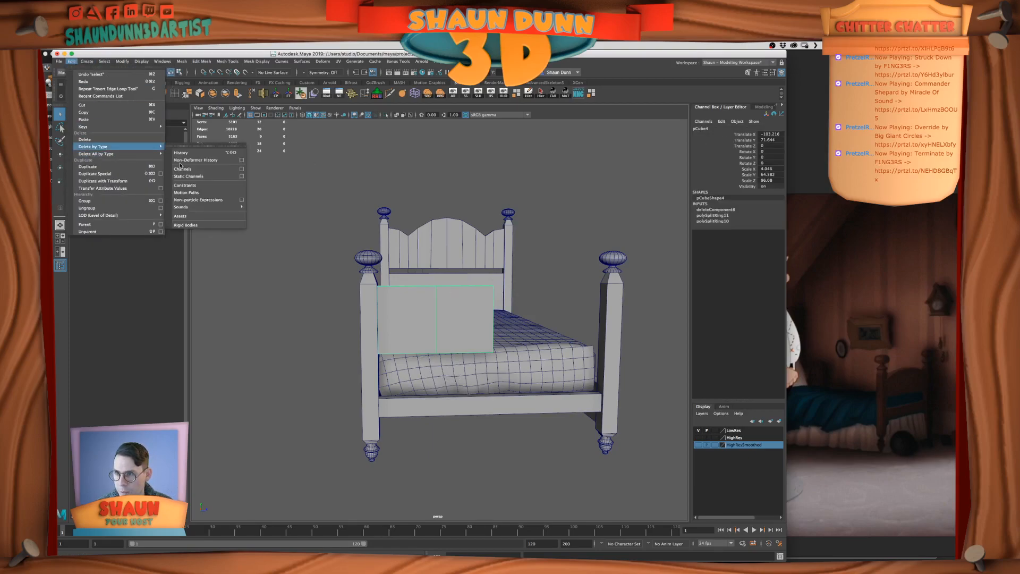
click(160, 174)
click(823, 364)
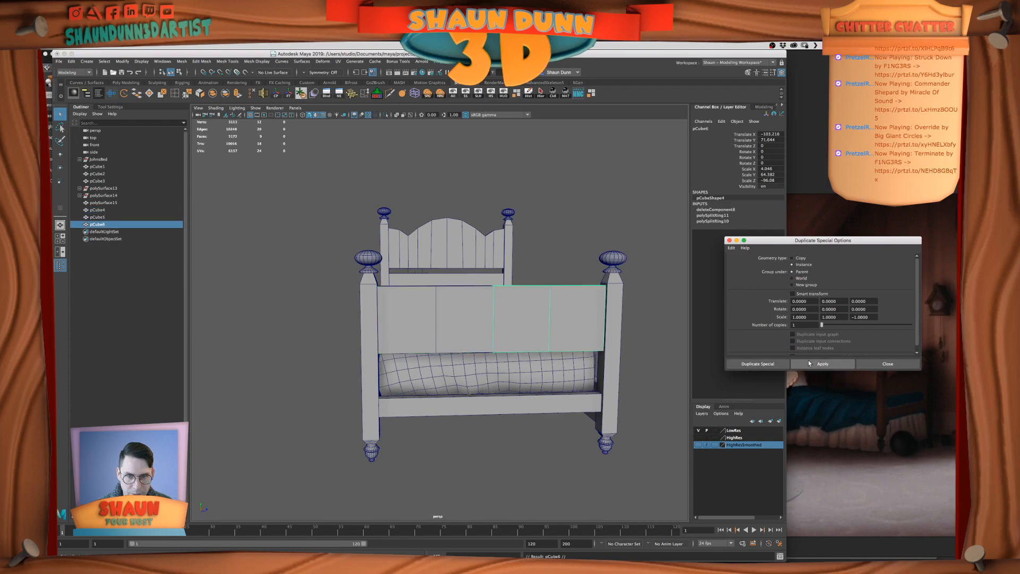
click(456, 320)
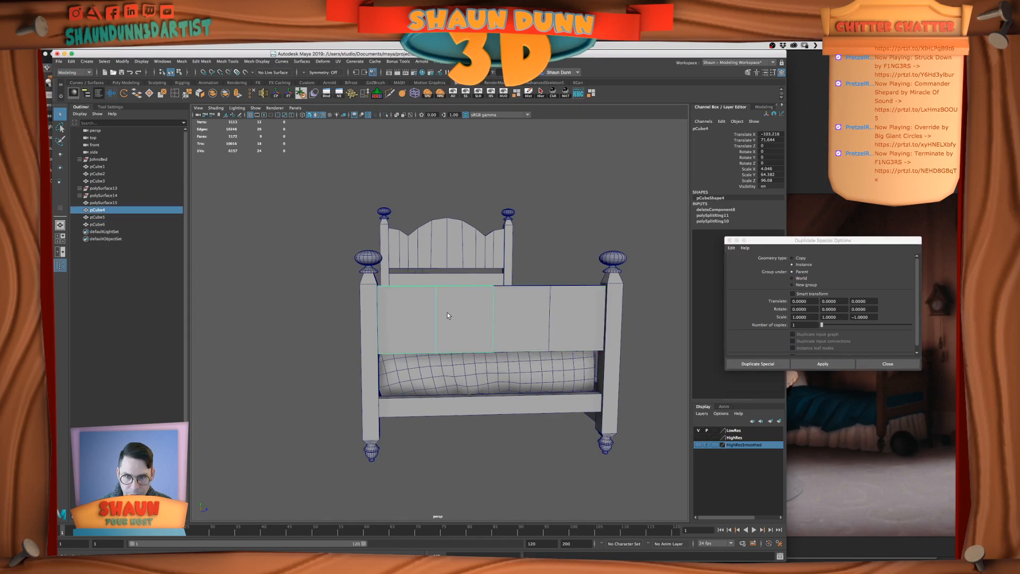
click(729, 240)
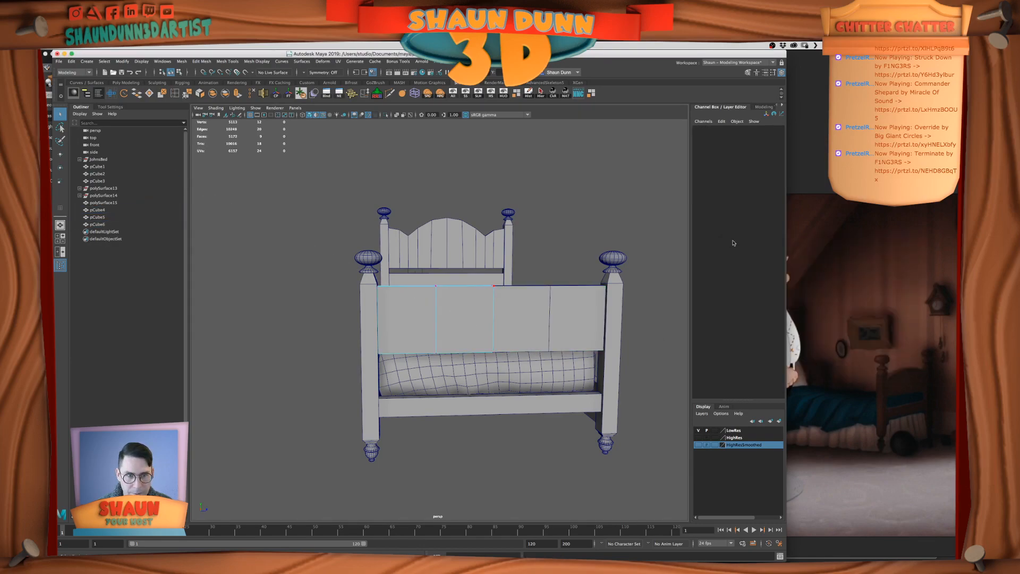
Insert a vertical edge loop midway through each of the two segments of the original footboard half
click(173, 93)
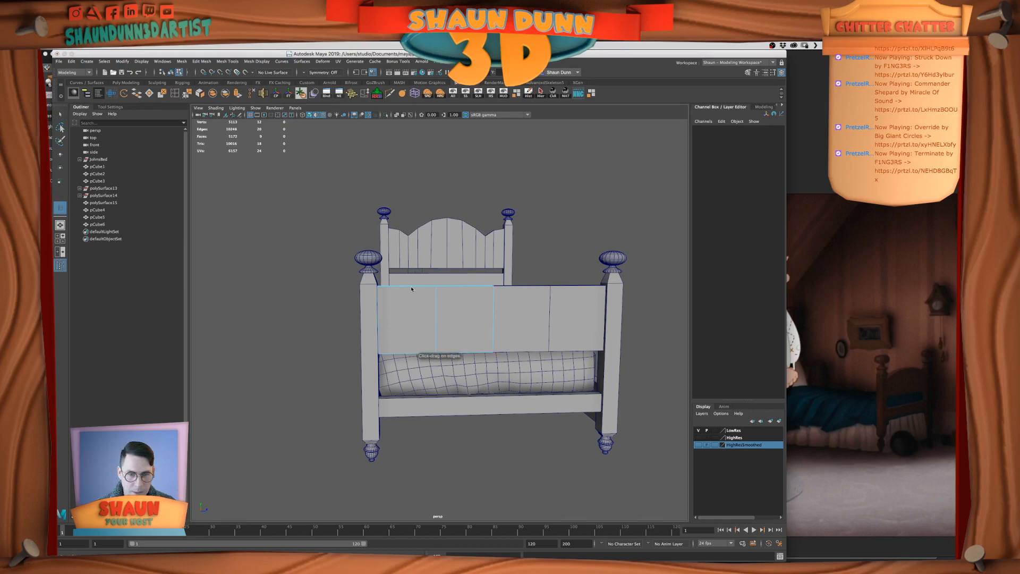
click(460, 285)
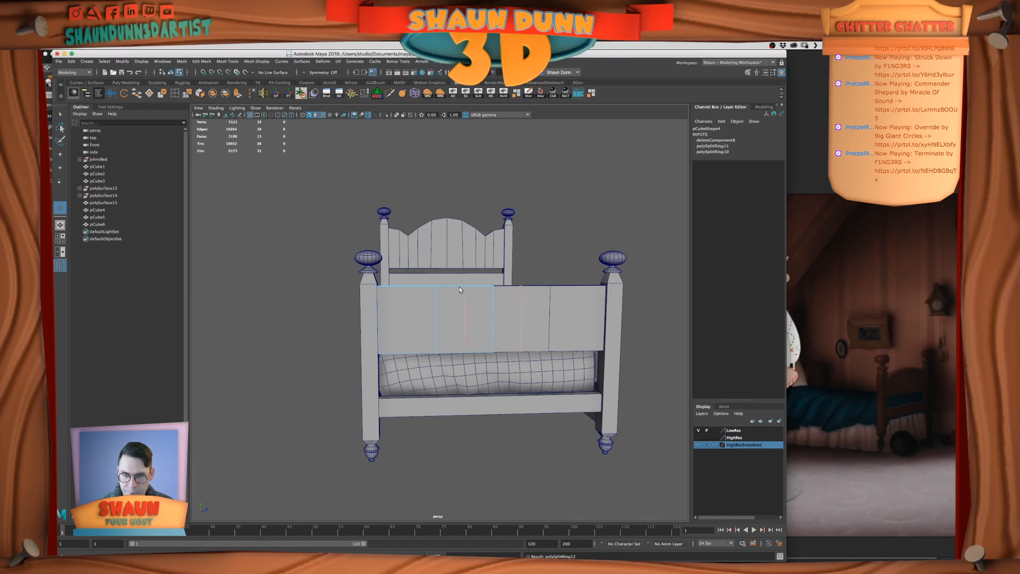
click(522, 302)
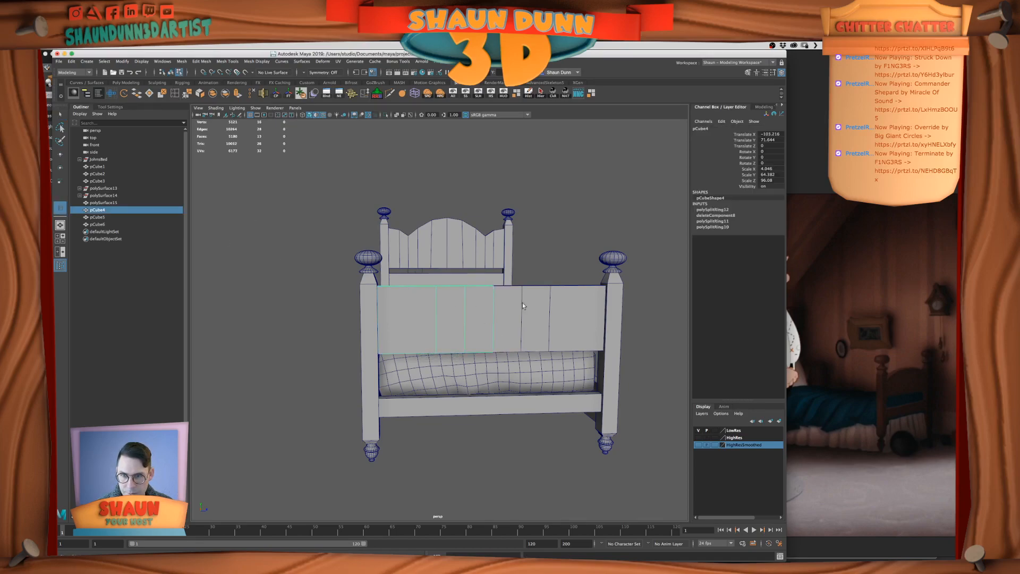
click(412, 287)
click(60, 115)
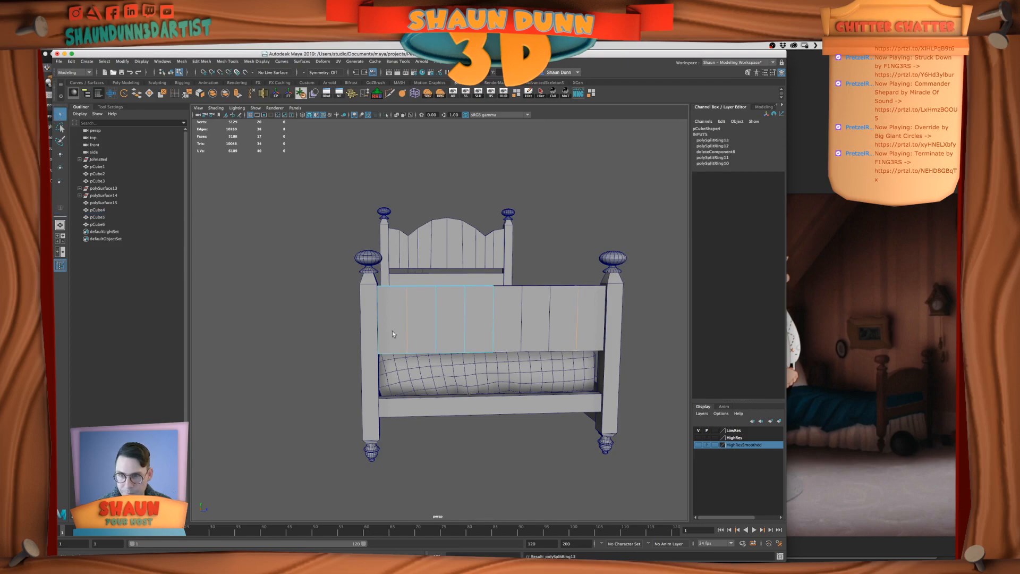
Lower the footboard half's top vertices in stages toward the post, starting a shallow arch along the upper edge
right_drag(445, 335, 409, 334)
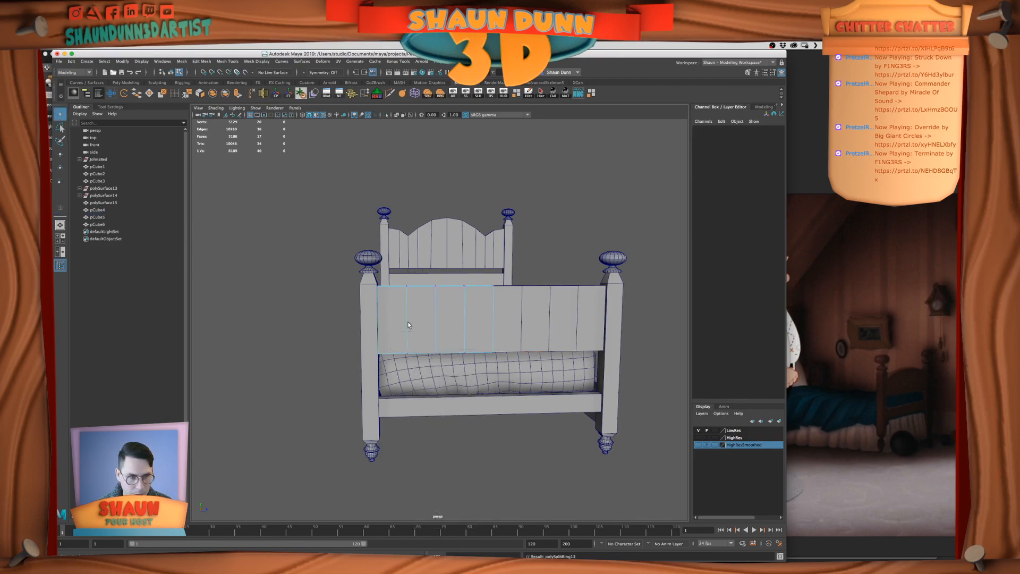
key(w)
drag(376, 248, 375, 255)
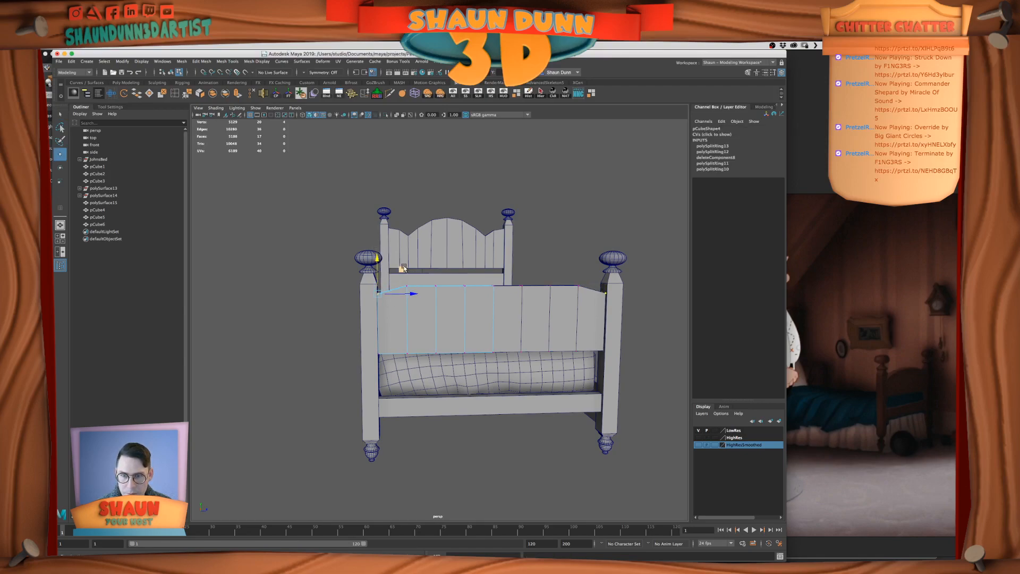
shift+drag(402, 267, 416, 293)
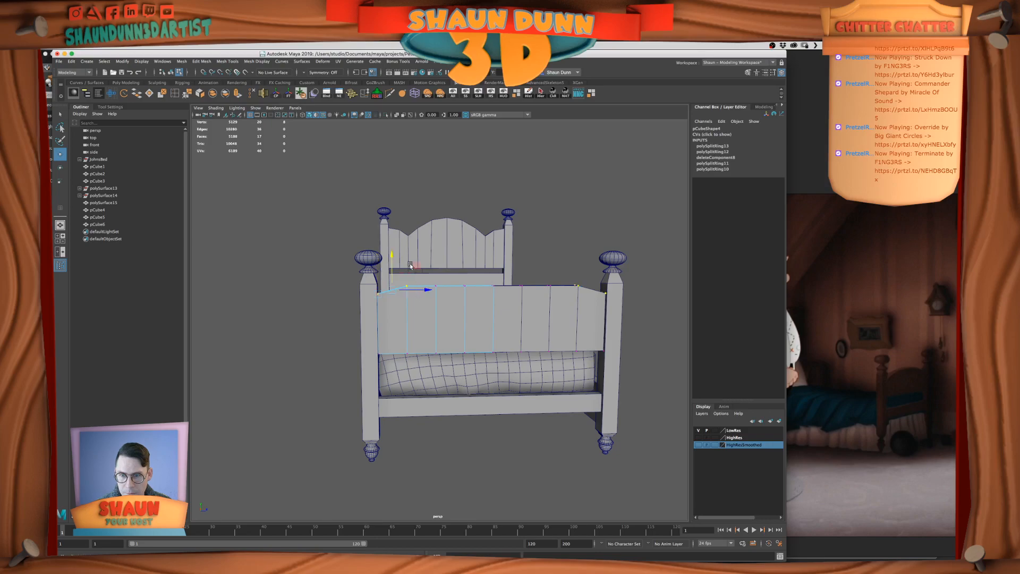
drag(393, 251, 445, 348)
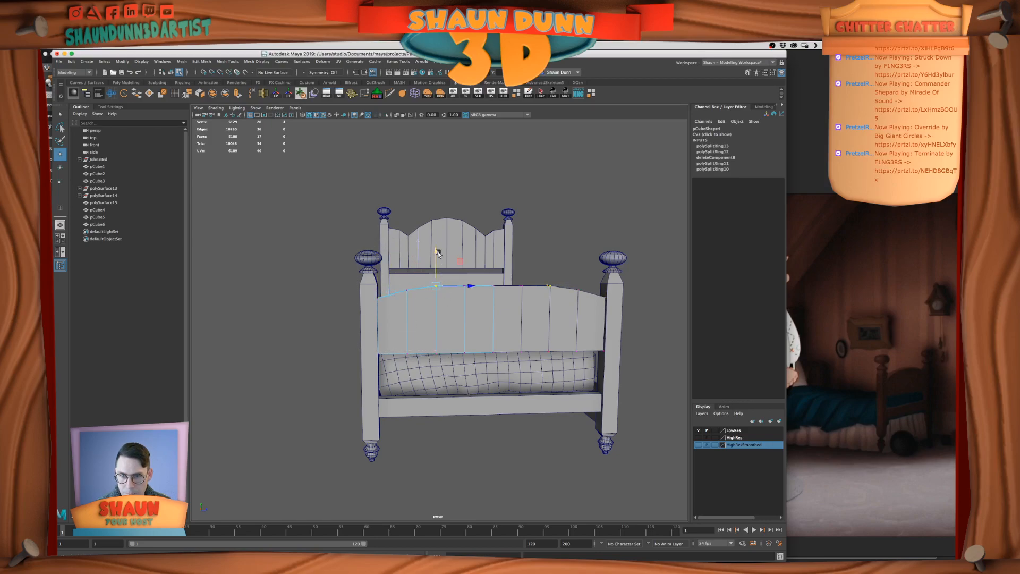
key(super+z)
mouse_move(421, 264)
shift+mouse_down()
mouse_move(442, 299)
mouse_move(407, 258)
shift+mouse_up()
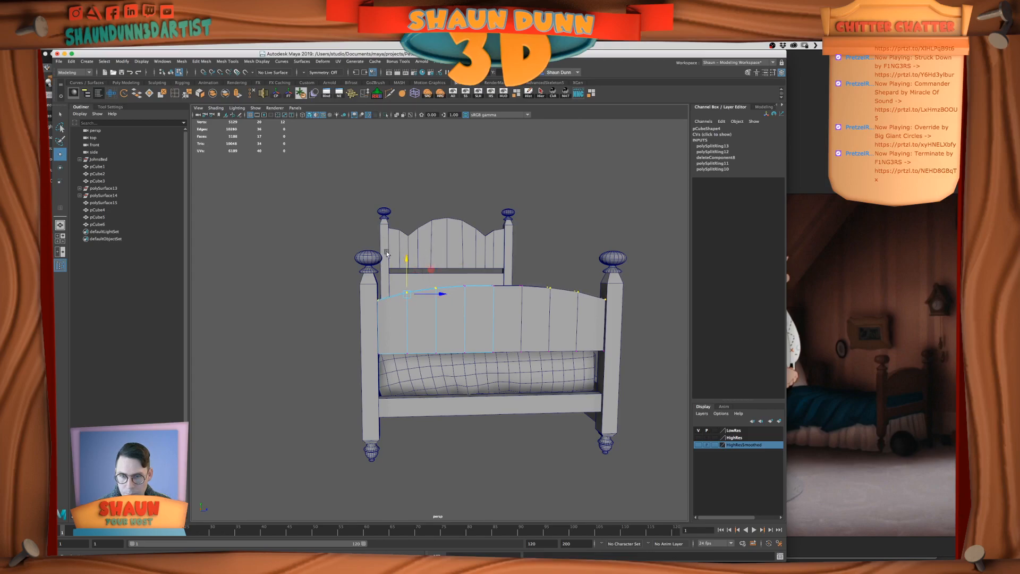
Refine the footboard's arched top by adjusting the upper vertices outside the centre, and return to object selection
shift+drag(468, 305, 470, 306)
key(super+z)
shift+drag(460, 257, 471, 297)
drag(420, 252, 420, 255)
alt+drag(496, 304, 487, 295)
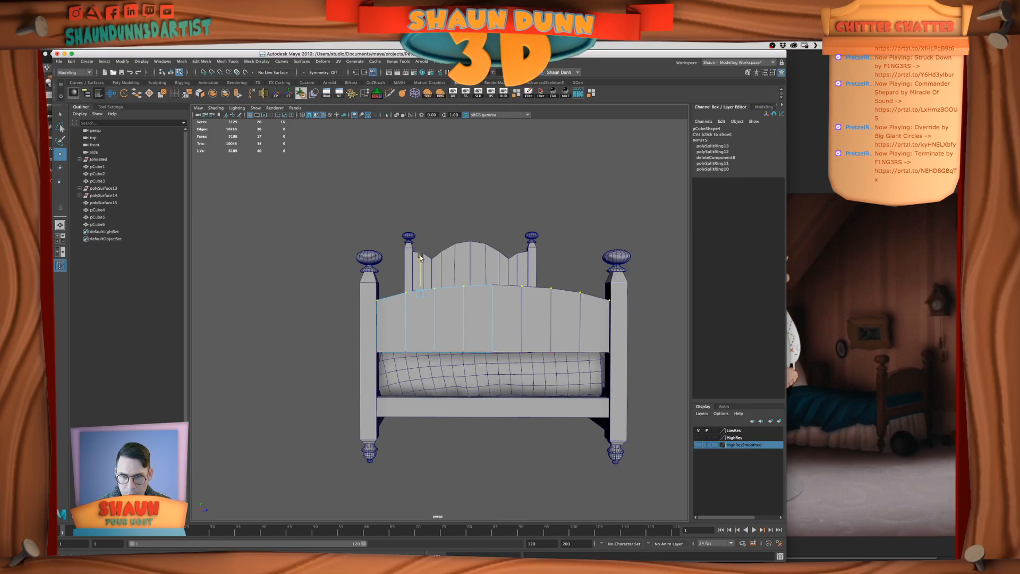
alt+drag(480, 308, 489, 311)
right_drag(508, 296, 548, 272)
click(554, 263)
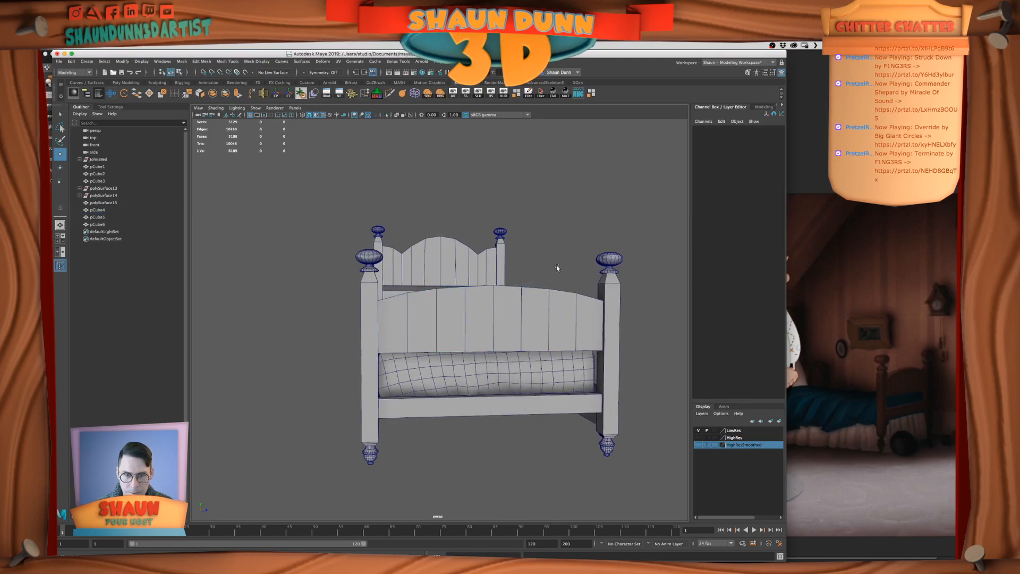
Raise the footboard's lower cross rail slightly between the posts
alt+drag(554, 262, 604, 275)
alt+right_drag(604, 274, 603, 298)
alt+drag(603, 298, 553, 308)
click(478, 363)
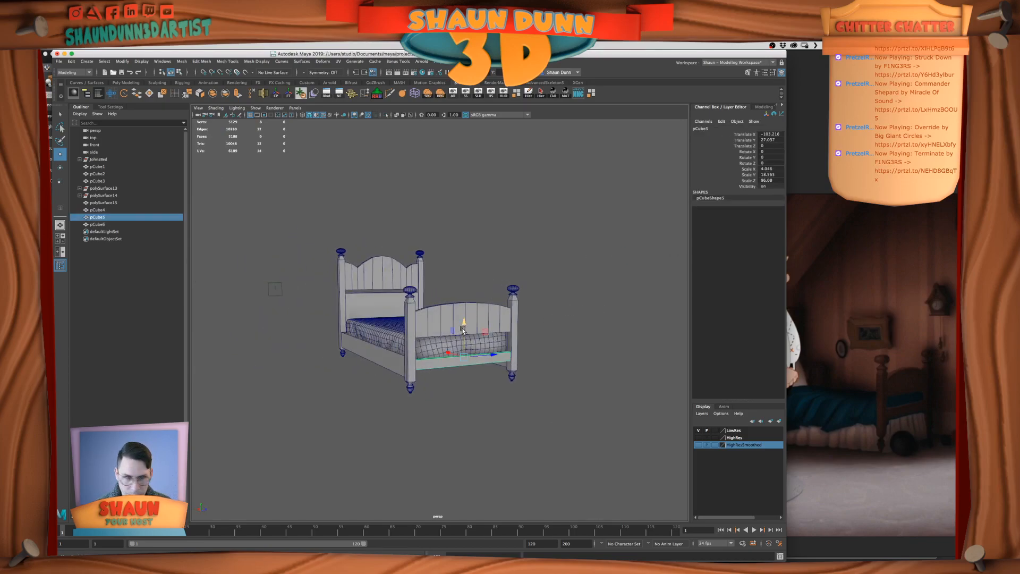
drag(464, 325, 465, 313)
Select the combined posts and side rails and examine the bed frame from several angles
click(559, 358)
alt+drag(558, 358, 381, 356)
click(376, 369)
mouse_move(525, 370)
alt+mouse_down()
mouse_move(484, 380)
mouse_move(563, 379)
mouse_move(489, 384)
mouse_move(524, 378)
alt+mouse_up()
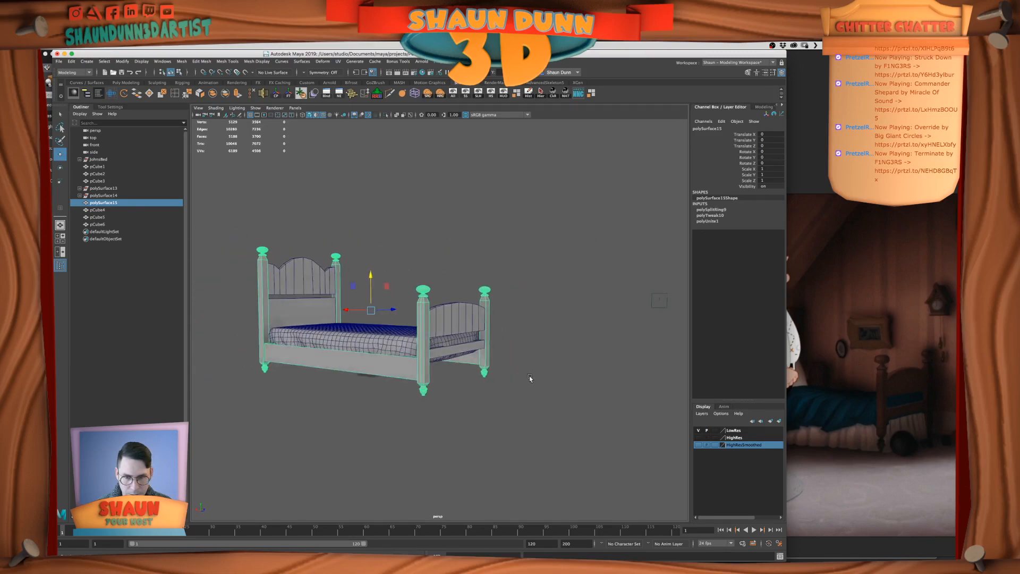
scroll(524, 377, up, 3)
scroll(524, 378, down, 2)
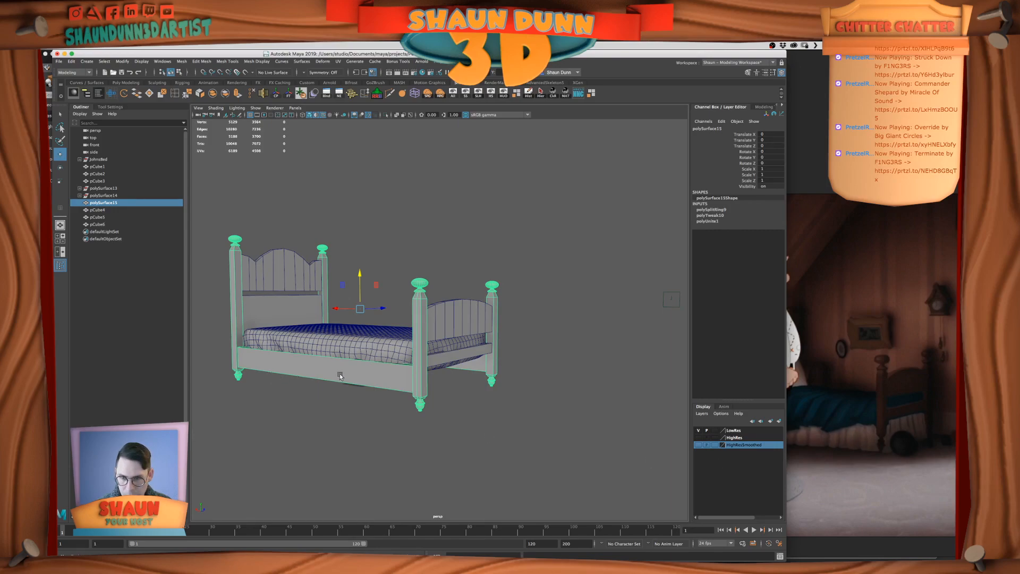
alt+drag(480, 376, 452, 377)
alt+drag(454, 373, 496, 357)
alt+drag(396, 369, 513, 375)
right_click(475, 365)
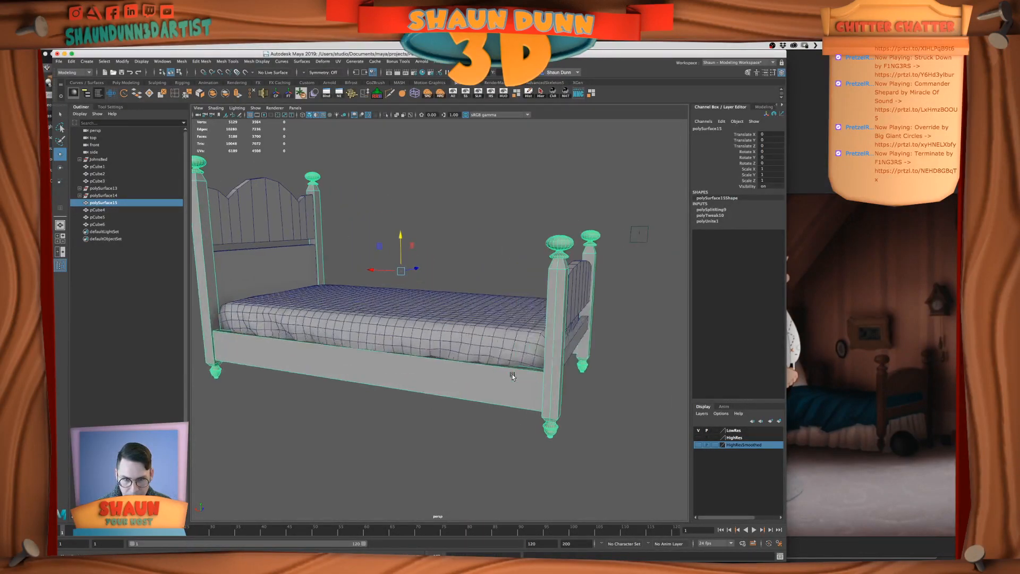
alt+drag(426, 330, 478, 374)
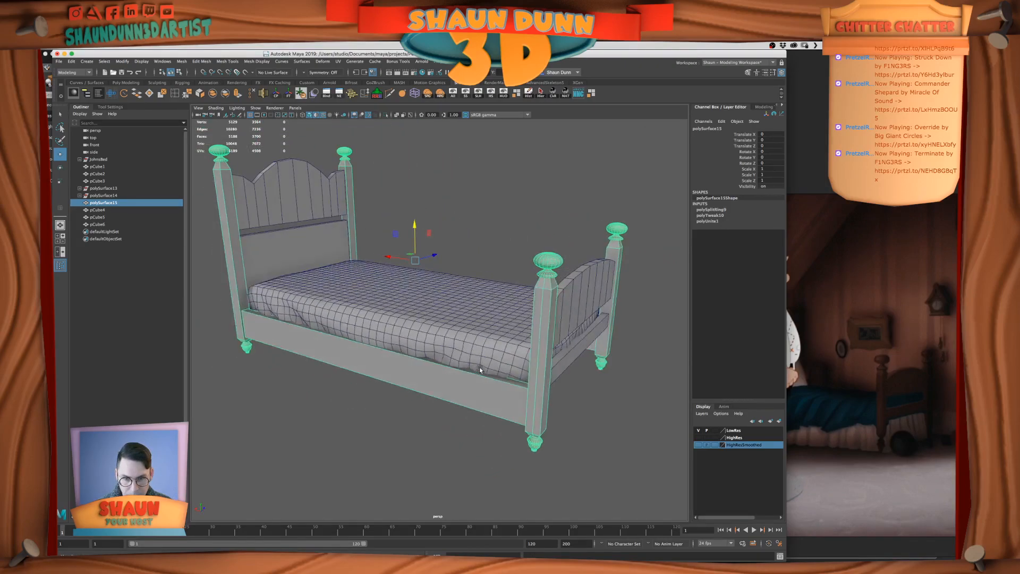
alt+drag(571, 394, 452, 367)
right_click(453, 366)
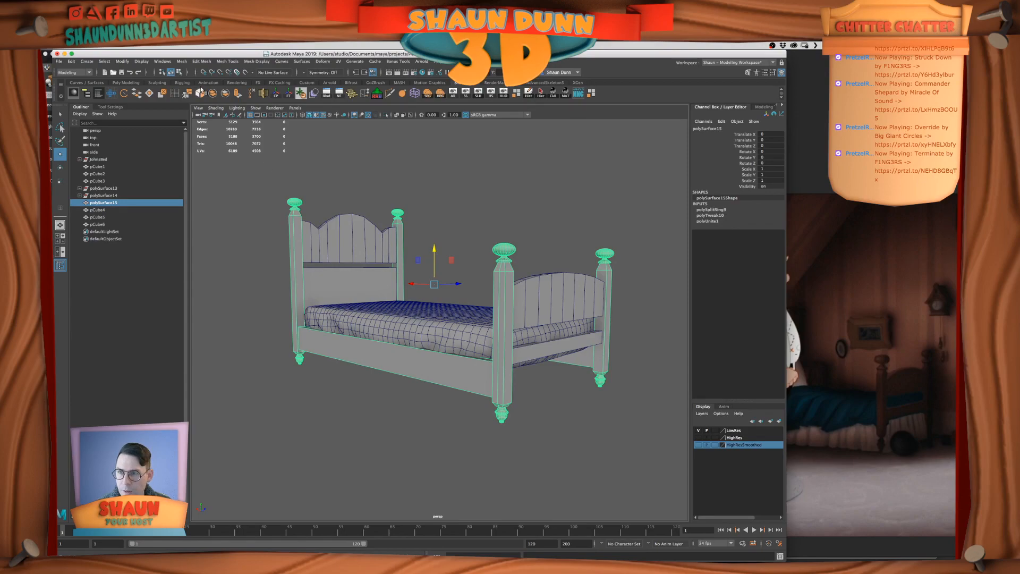
Separate the combined bed frame into individual pieces and duplicate the long side rail
click(213, 93)
click(225, 92)
click(470, 375)
key(ctrl+d)
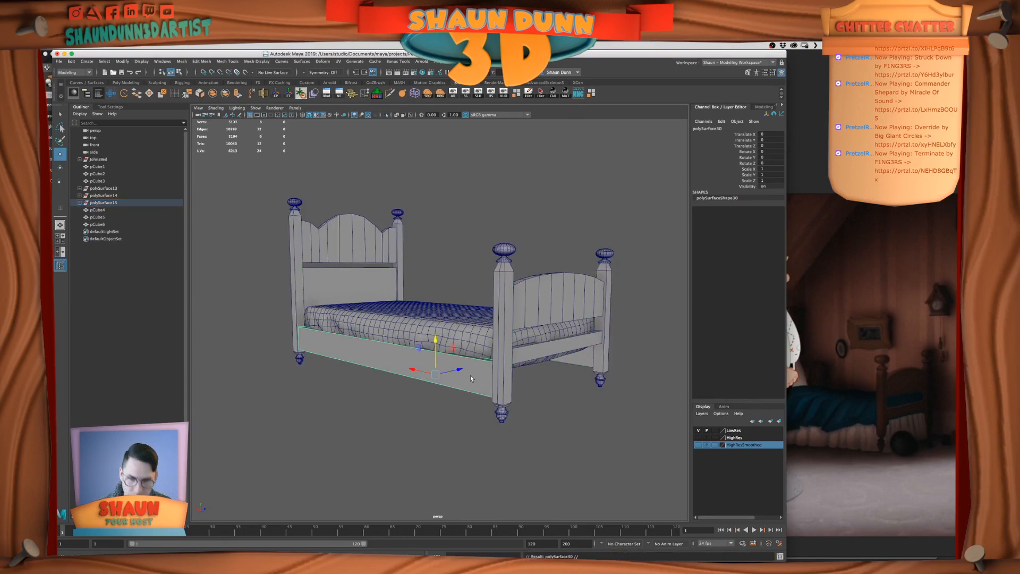
Move the duplicated side rail out past the foot of the bed and set its Rotate Y to 90
drag(425, 370, 509, 412)
key(r)
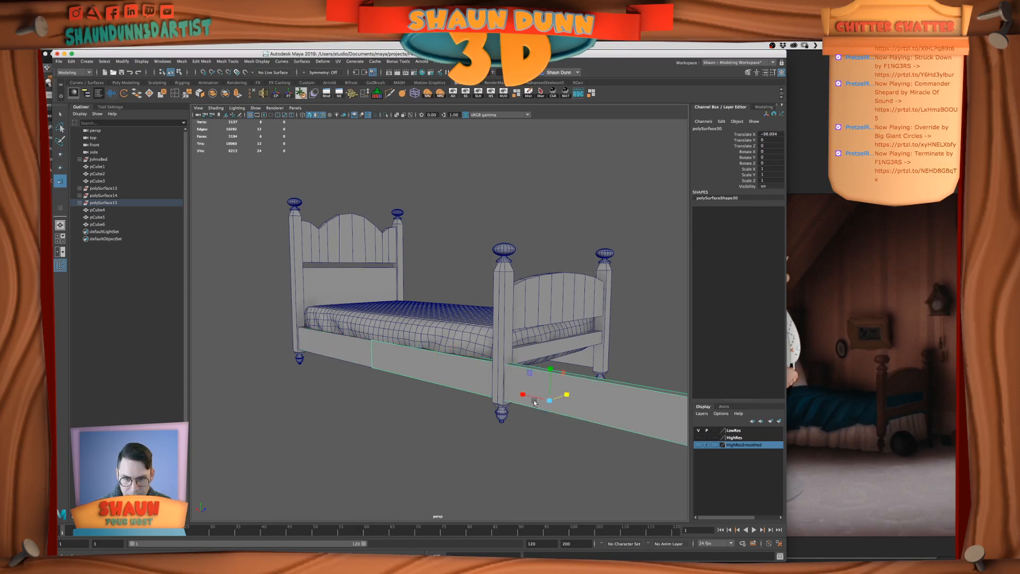
key(e)
drag(546, 407, 574, 406)
click(772, 157)
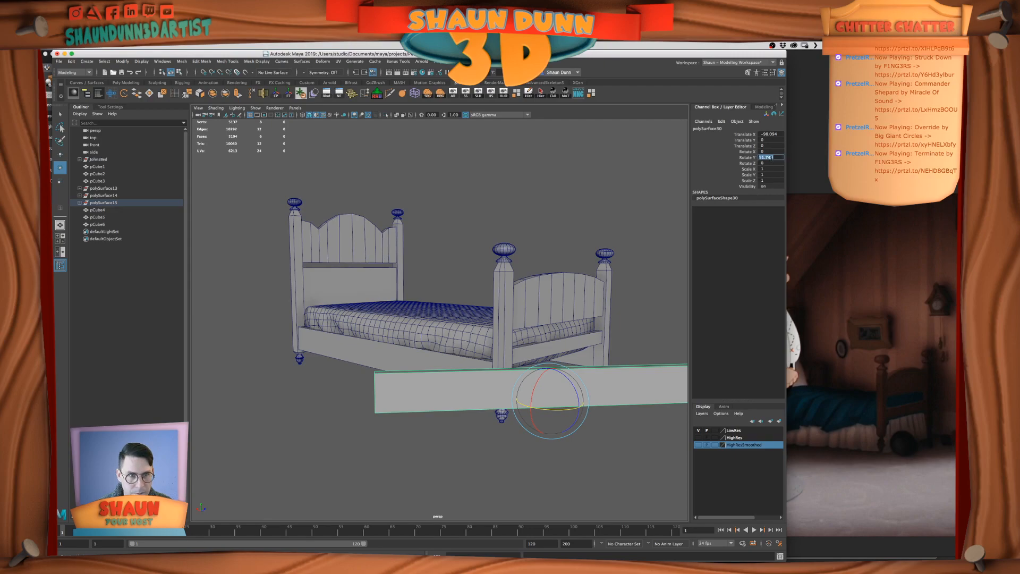
text(90)
key(Return)
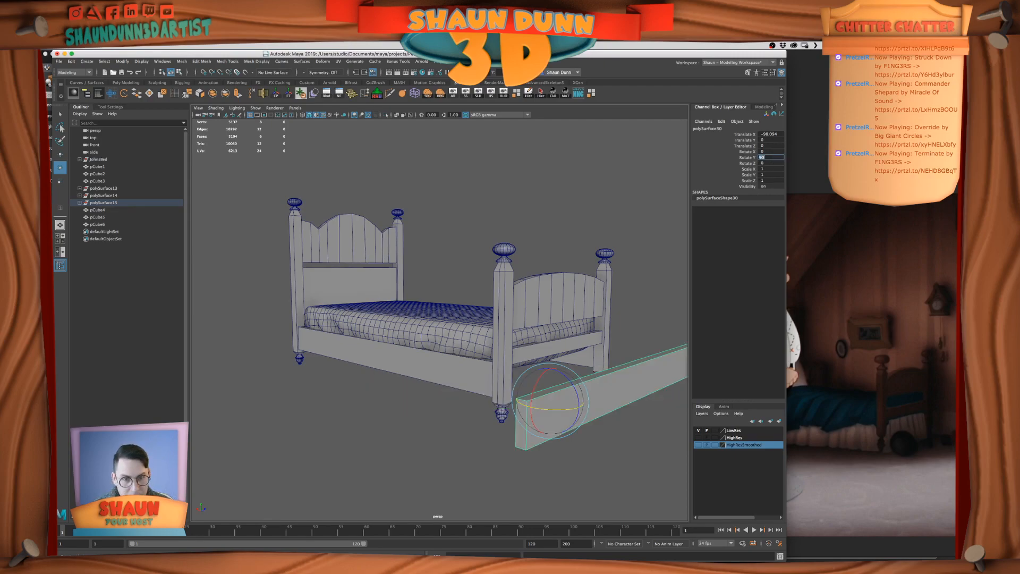
Scale the duplicated rail's length to a Scale X of about 0.418 to fit between the footboard posts
scroll(550, 378, down, 3)
alt+drag(551, 378, 535, 386)
alt+drag(589, 405, 570, 403)
key(r)
drag(448, 396, 471, 399)
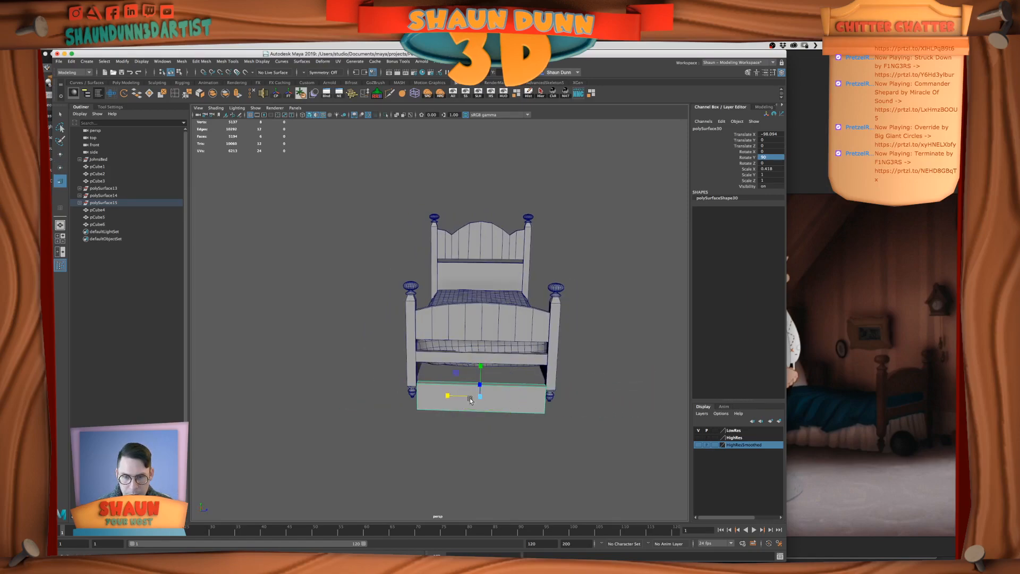
Hide everything except the duplicated footboard rail and the two footboard posts, working in the side view
key(space)
key(f)
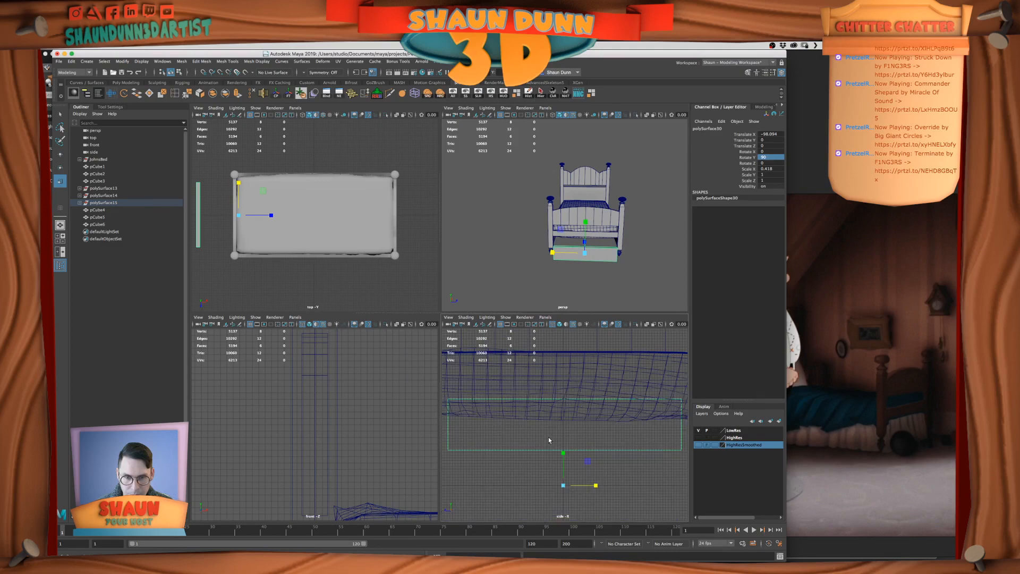
key(space)
scroll(548, 437, down, 1)
alt+middle_drag(541, 421, 604, 474)
scroll(600, 476, down, 1)
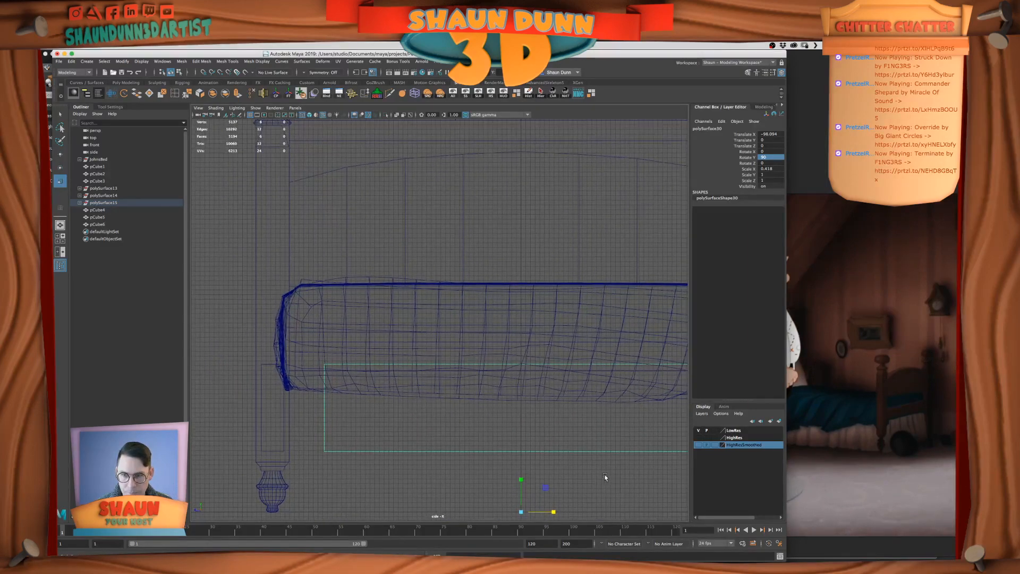
click(256, 271)
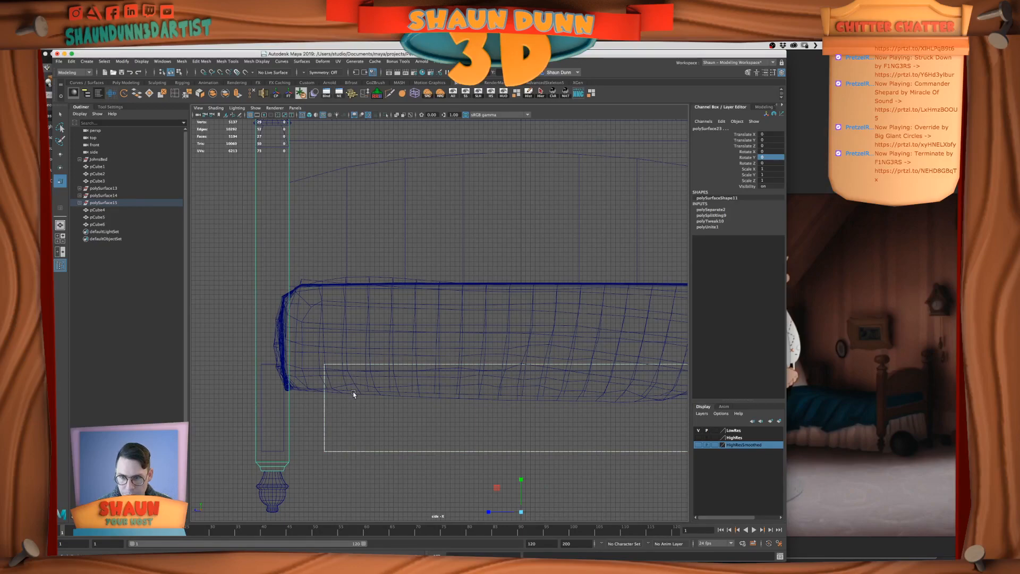
scroll(353, 393, down, 4)
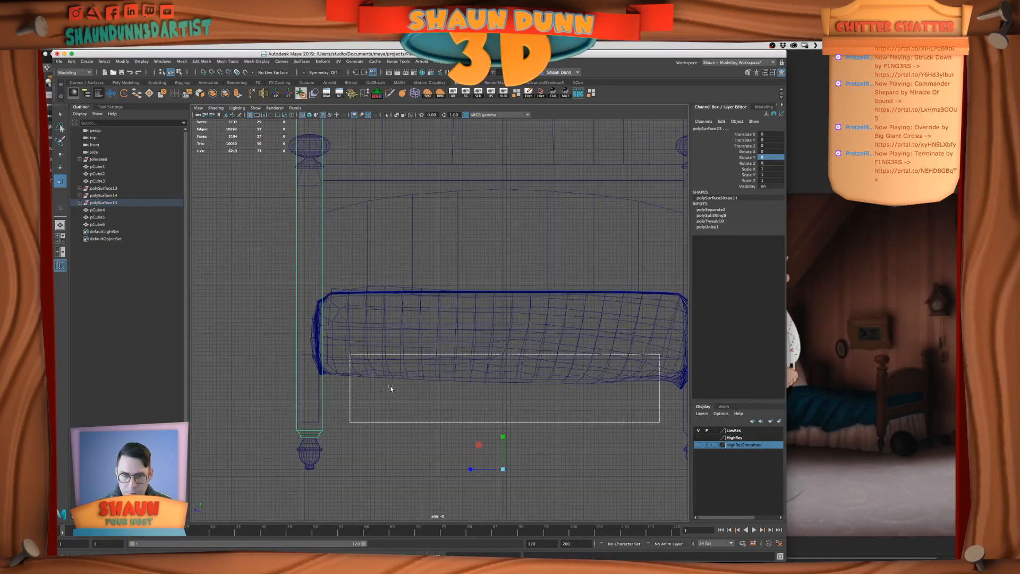
shift+click(630, 400)
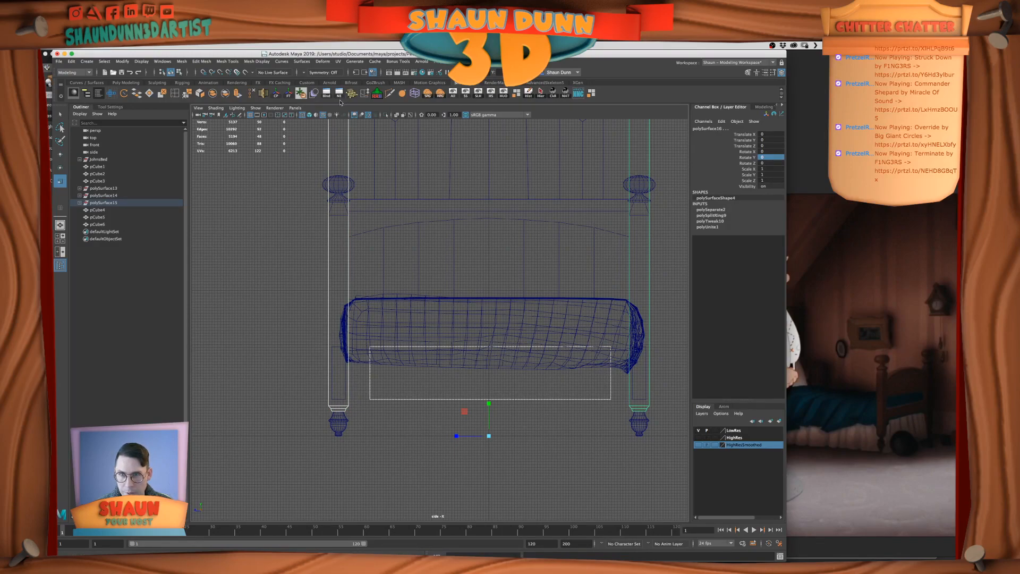
click(503, 94)
Snap the rail's end vertices to the inner faces of the two footboard posts, and show all hidden objects again
right_drag(528, 352, 478, 345)
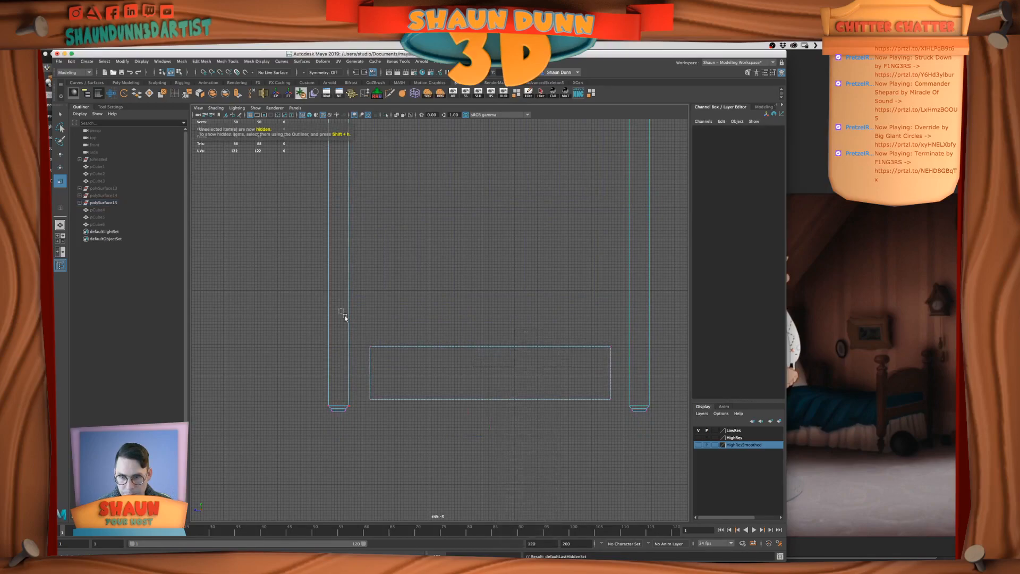
drag(365, 320, 389, 410)
key(w)
drag(345, 373, 367, 373)
key(v)
middle_click(349, 332)
drag(599, 322, 617, 424)
drag(583, 375, 565, 374)
key(v)
middle_click(629, 364)
right_drag(609, 363, 505, 337)
right_drag(504, 338, 541, 320)
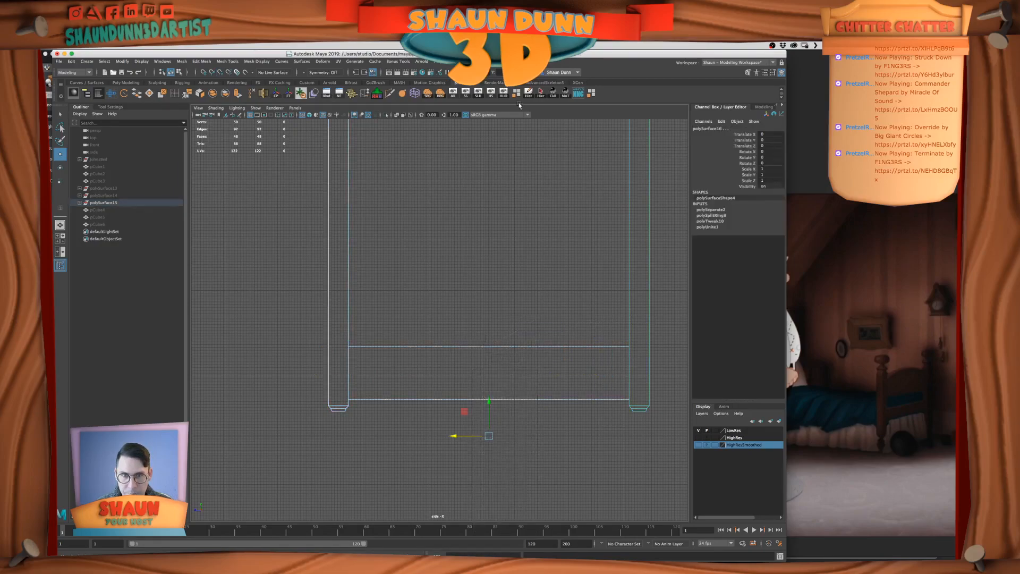
click(452, 93)
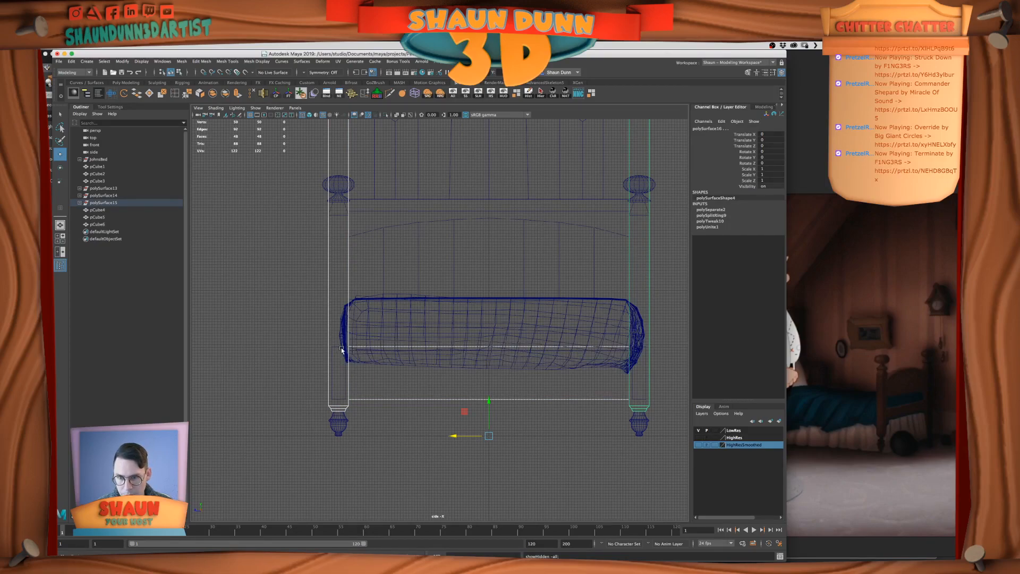
Insert a lengthwise edge loop on the near footboard post
click(339, 398)
click(338, 398)
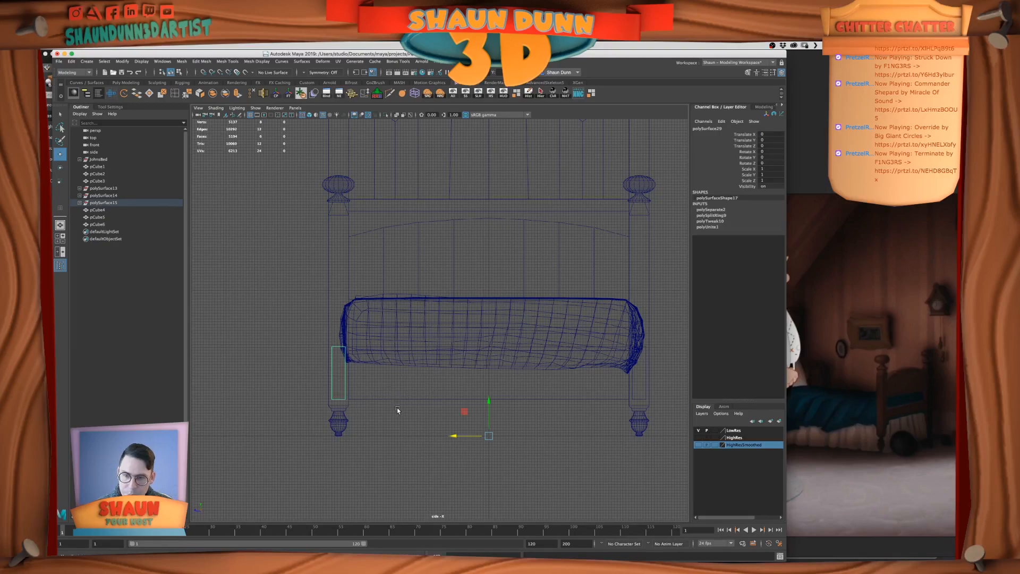
click(354, 404)
key(space)
key(space)
click(560, 448)
click(375, 383)
key(w)
click(459, 342)
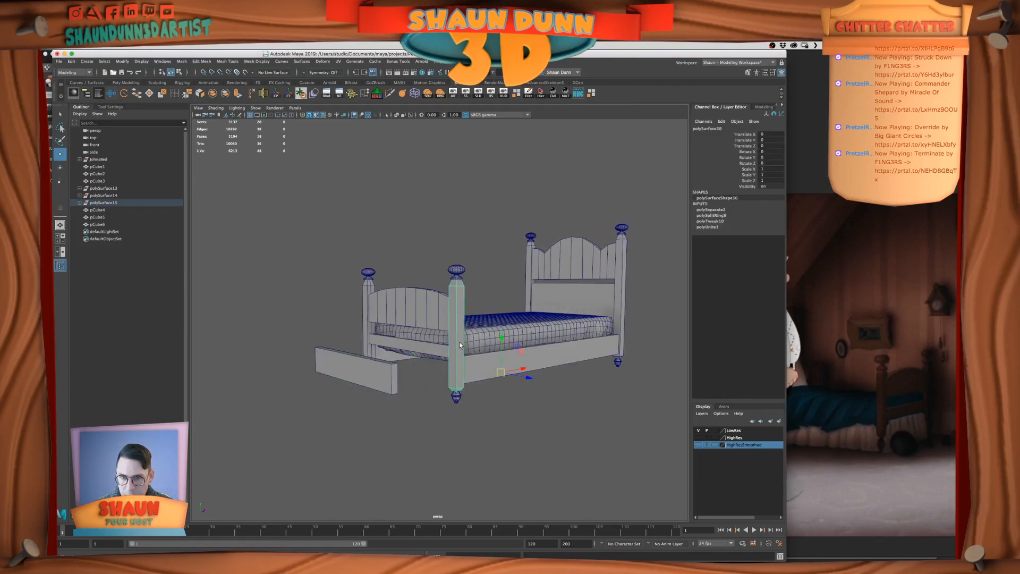
click(175, 94)
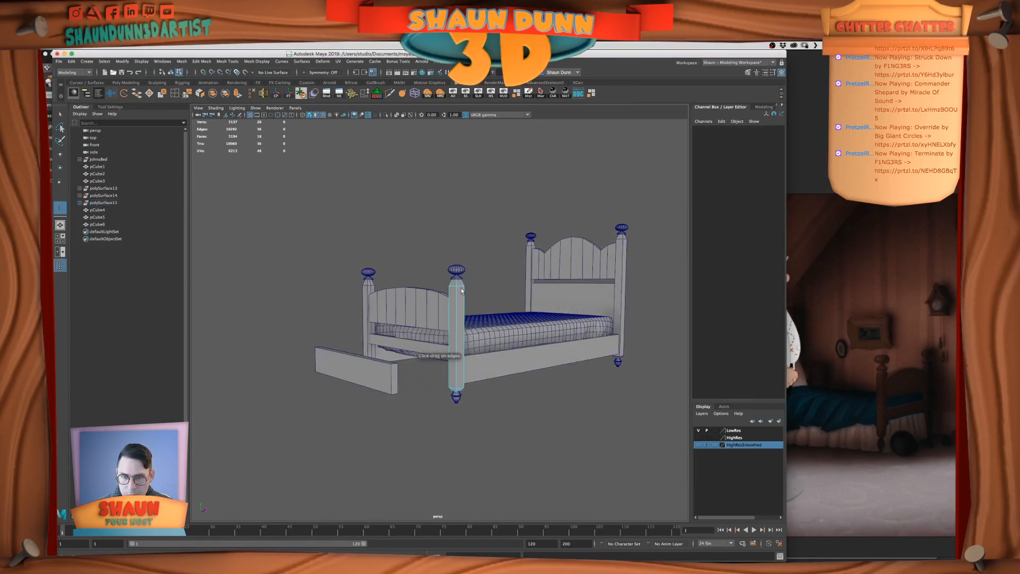
click(461, 287)
click(60, 114)
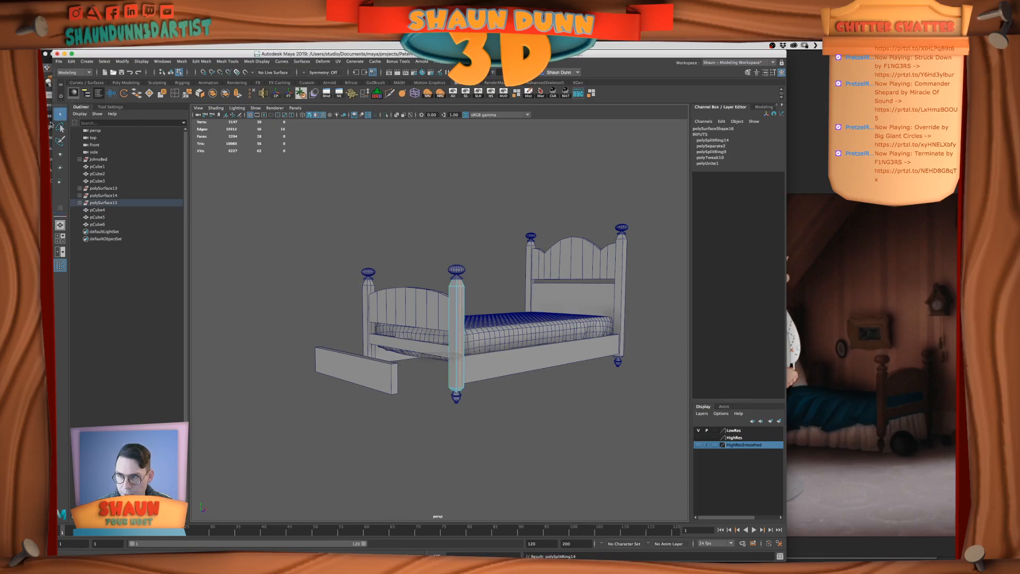
Center the duplicated rail's pivot and move the rail in between the footboard posts, to a Translate X of about -47.07
right_drag(342, 381, 356, 364)
key(w)
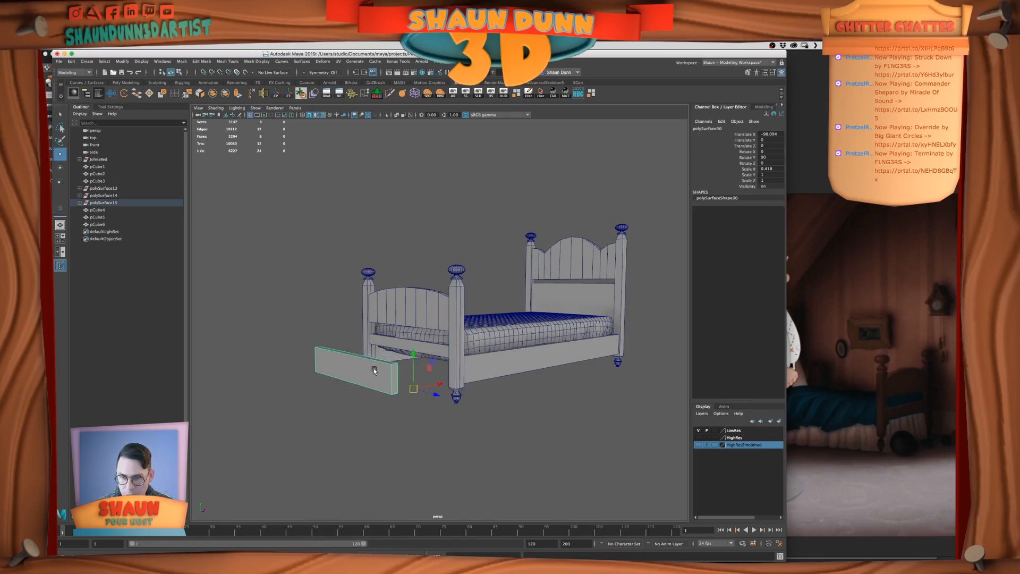
click(276, 93)
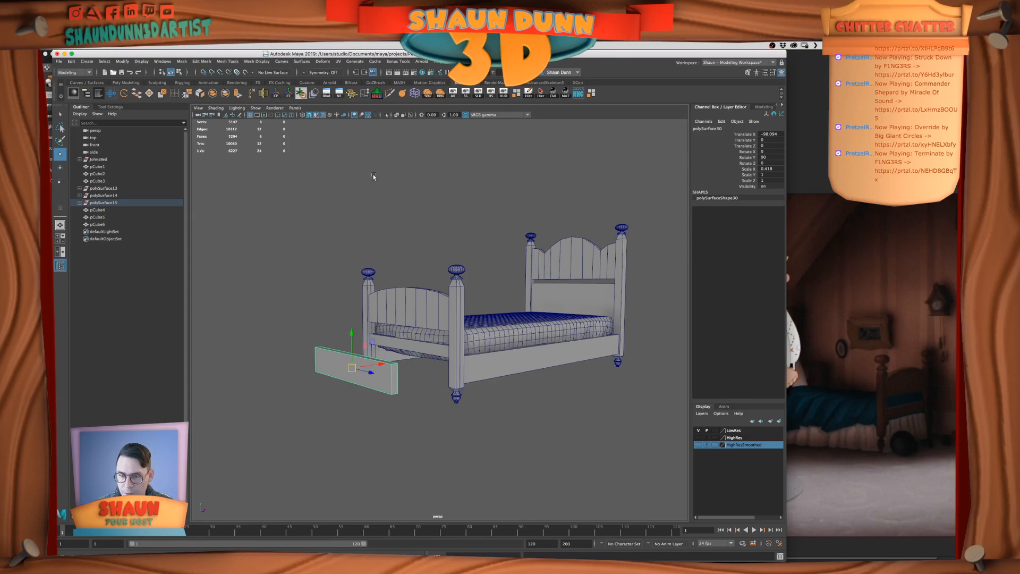
drag(379, 362, 462, 360)
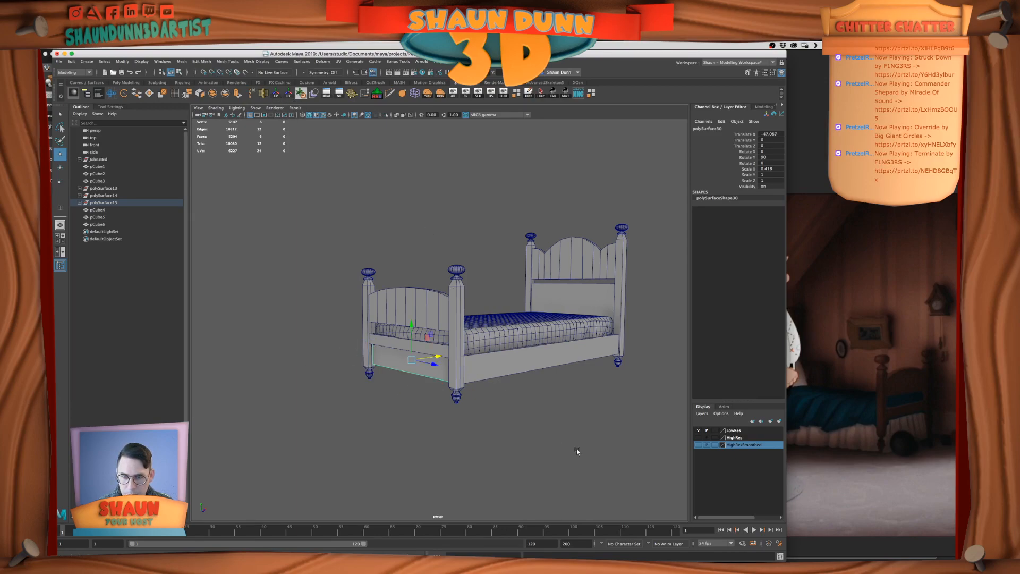
Examine how the footboard rail sits relative to the posts and mattress, from the front and from underneath
key(space)
scroll(391, 446, up, 5)
key(space)
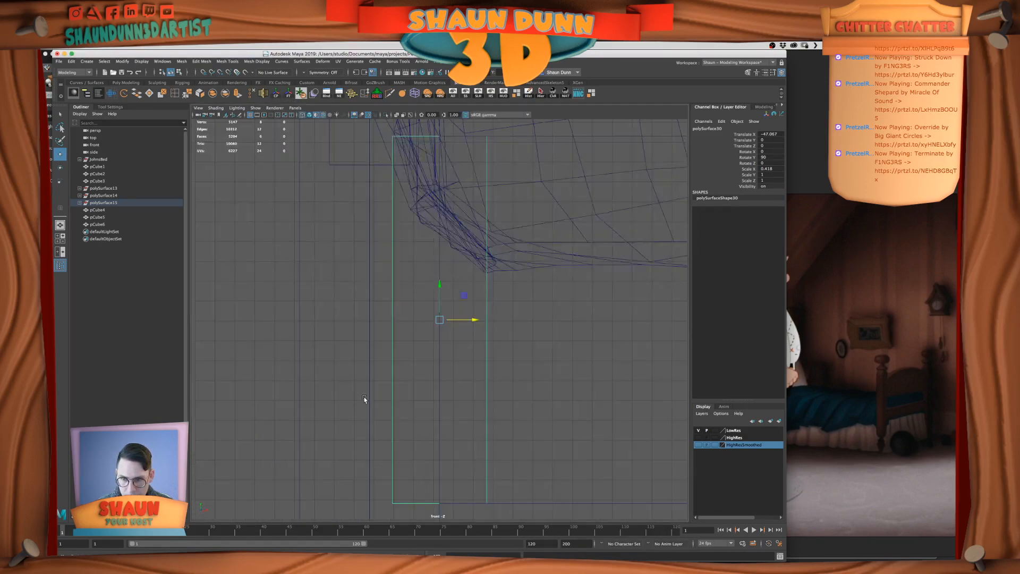
key(space)
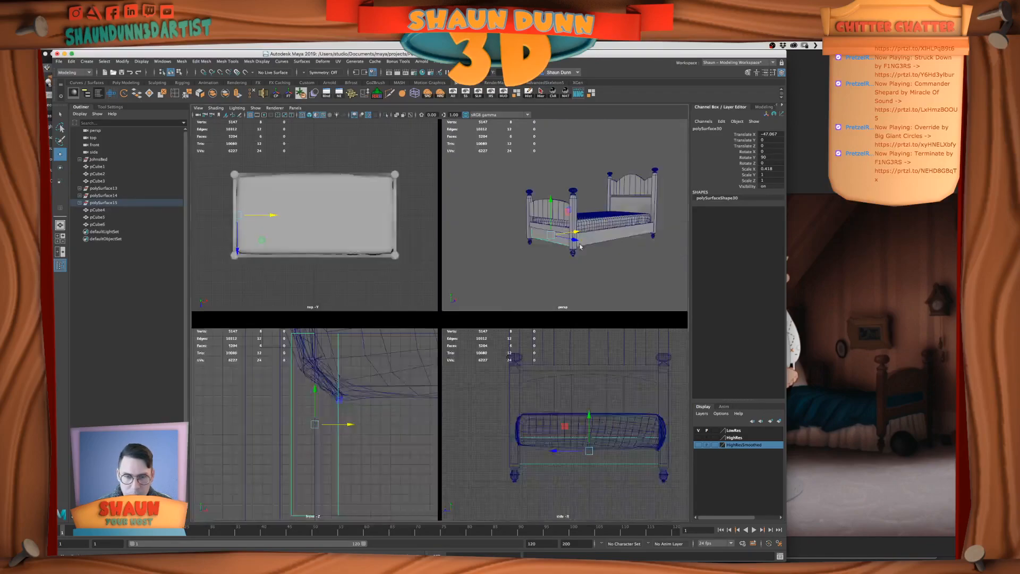
key(space)
right_click(564, 309)
mouse_move(567, 307)
alt+mouse_down()
mouse_move(579, 316)
mouse_move(569, 305)
mouse_move(562, 320)
alt+mouse_up()
scroll(505, 323, up, 5)
alt+middle_drag(375, 323, 435, 332)
alt+drag(434, 332, 429, 314)
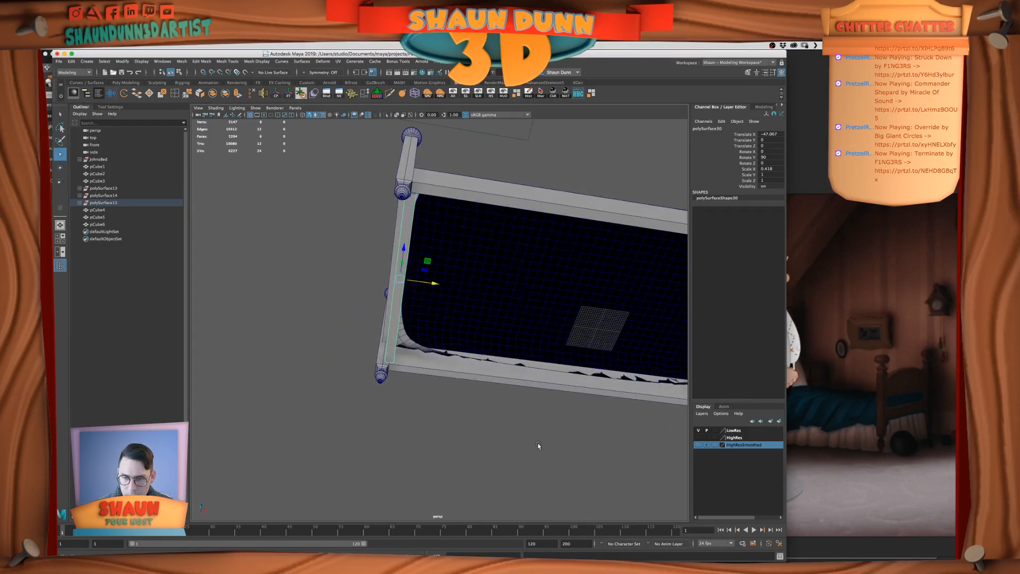
Move the footboard rail outward along X in the front view, snapping it to the post's middle at about -50.5
key(space)
key(space)
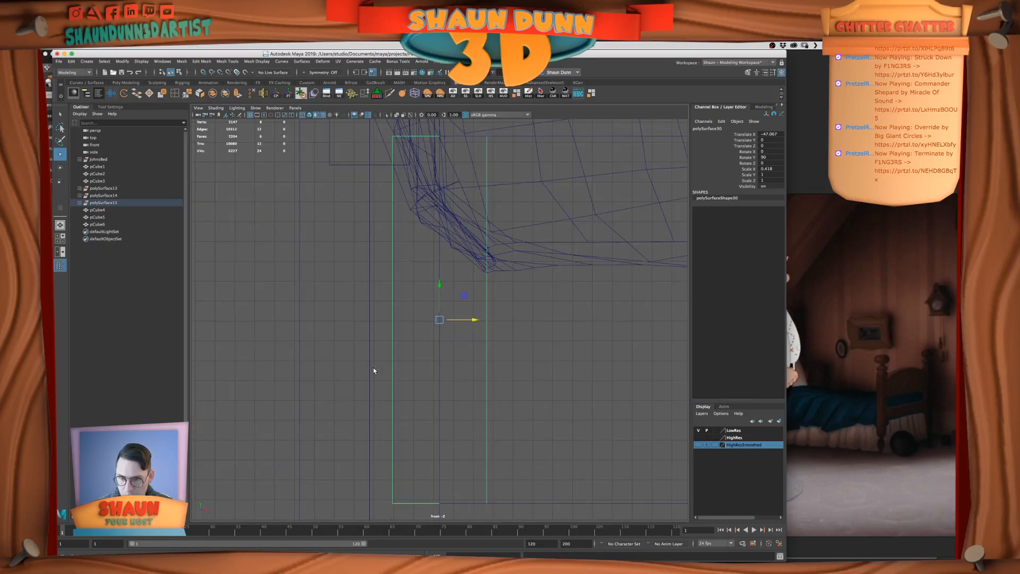
drag(469, 318, 307, 303)
scroll(307, 303, up, 1)
scroll(416, 354, down, 7)
drag(458, 319, 397, 223)
key(v)
key(space)
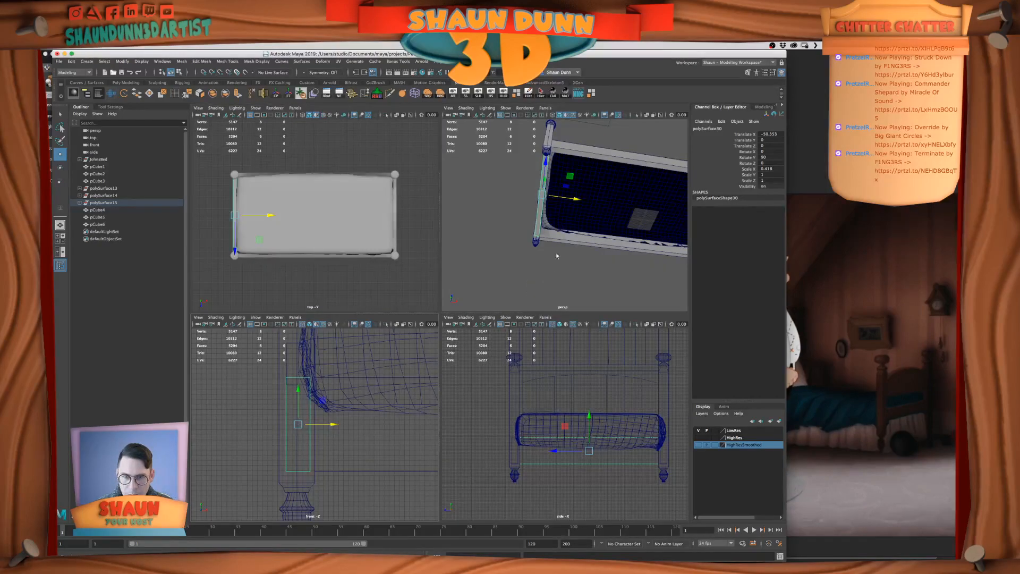
Raise the footboard's thin crossbar slightly above the new bottom rail
key(space)
alt+drag(527, 264, 538, 341)
alt+drag(511, 383, 526, 366)
click(518, 349)
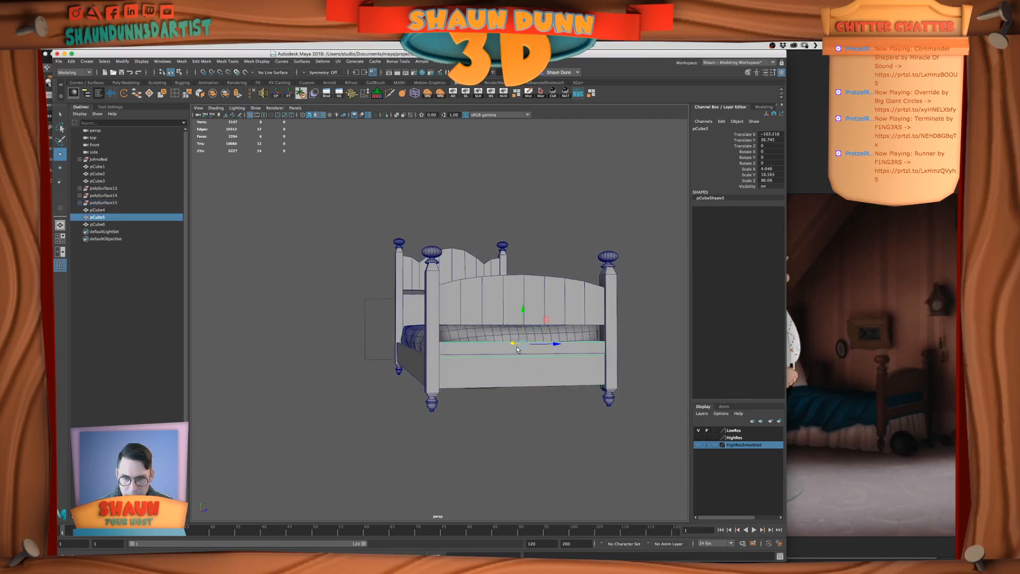
drag(520, 309, 520, 302)
click(466, 431)
alt+drag(531, 437, 560, 440)
click(488, 351)
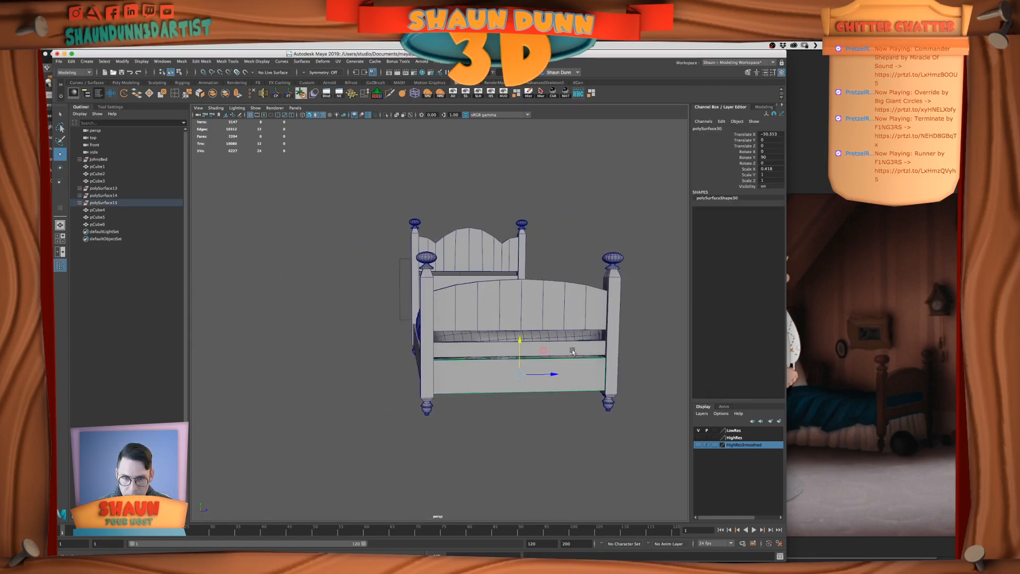
Delete the lengthwise edge loops from the footboard posts
click(614, 330)
alt+drag(614, 329, 521, 341)
right_drag(365, 313, 419, 307)
double_click(390, 297)
click(253, 96)
click(350, 325)
alt+drag(350, 325, 483, 334)
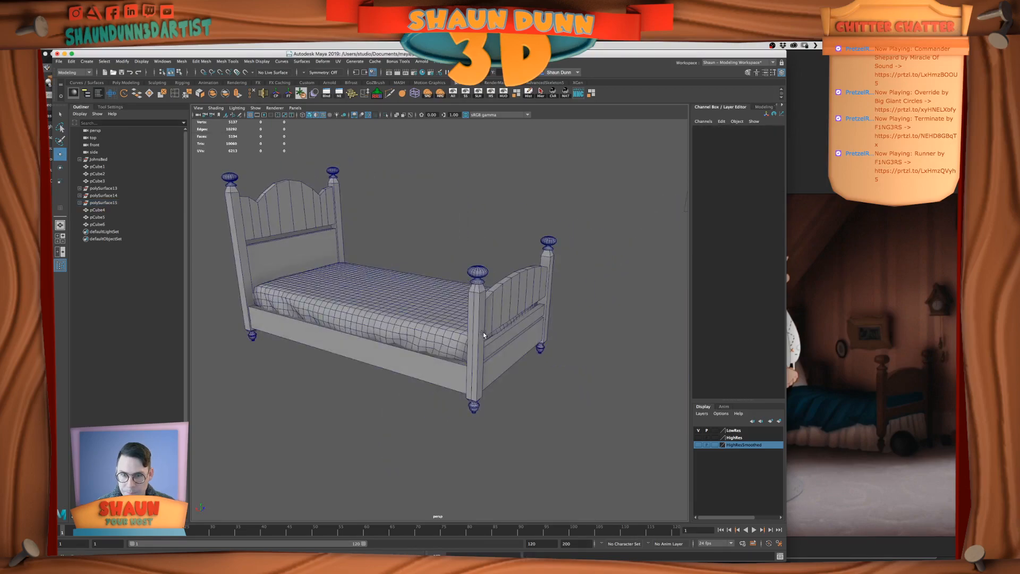
right_drag(483, 332, 485, 313)
double_click(473, 324)
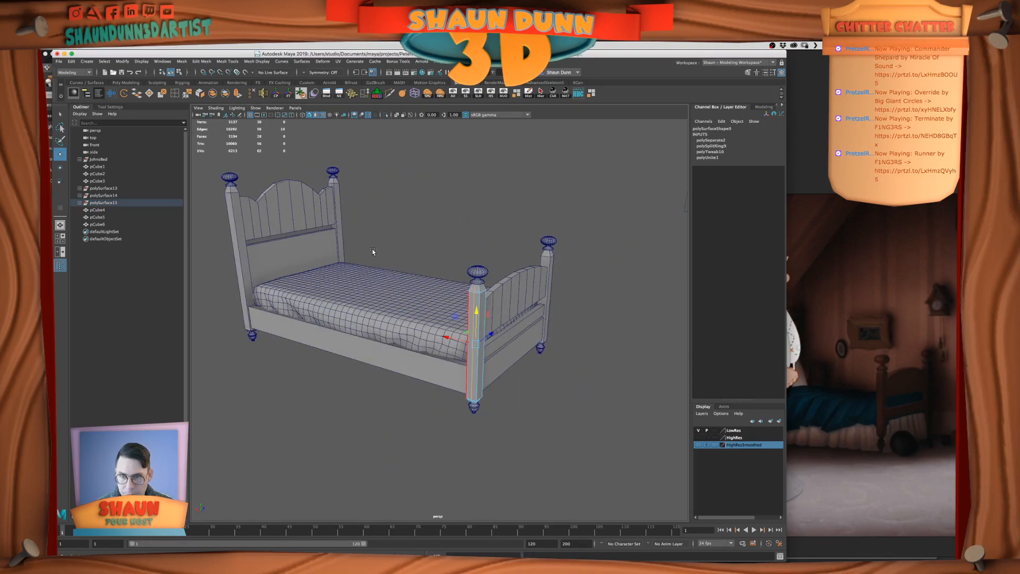
click(253, 96)
Examine the whole bed model from both sides
alt+drag(596, 433, 415, 415)
scroll(418, 414, down, 6)
alt+middle_drag(465, 418, 429, 452)
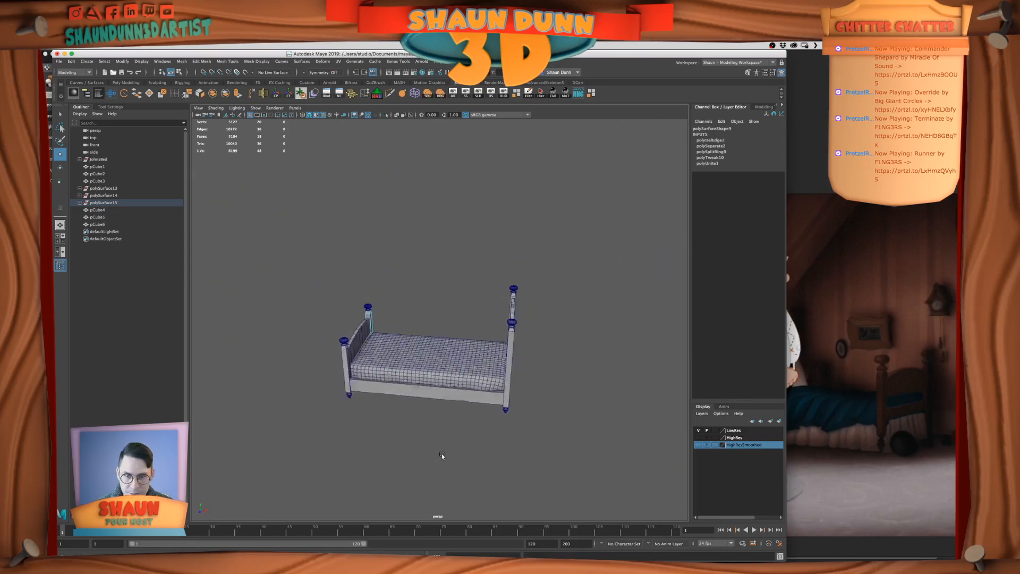
alt+drag(429, 451, 510, 339)
right_drag(510, 338, 540, 328)
click(555, 334)
alt+drag(535, 341, 473, 407)
scroll(577, 360, up, 5)
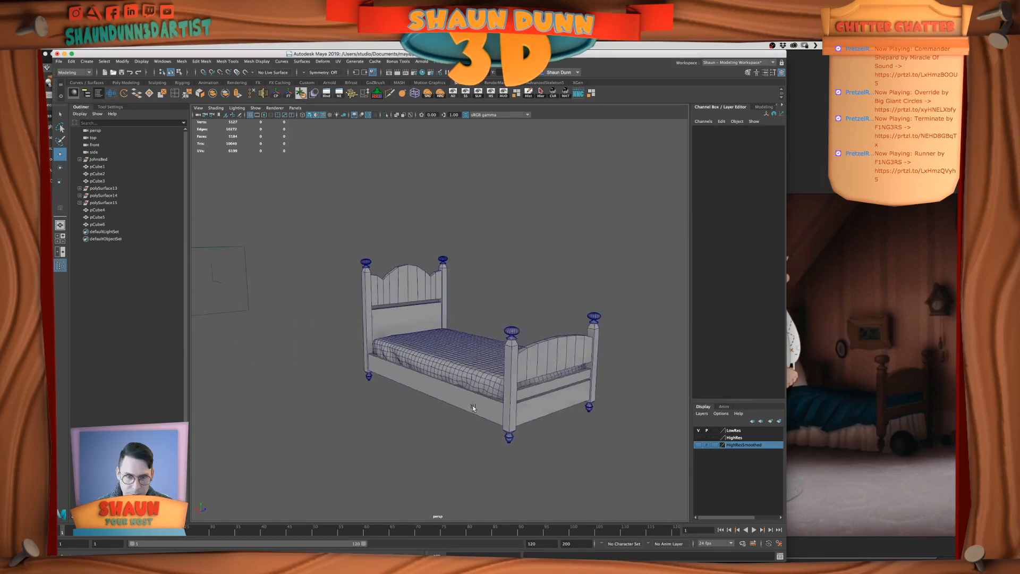
Switch to PureRef and examine the beds' headboards, side rails and bedding in the film stills, comparing them with the Maya model
click(869, 401)
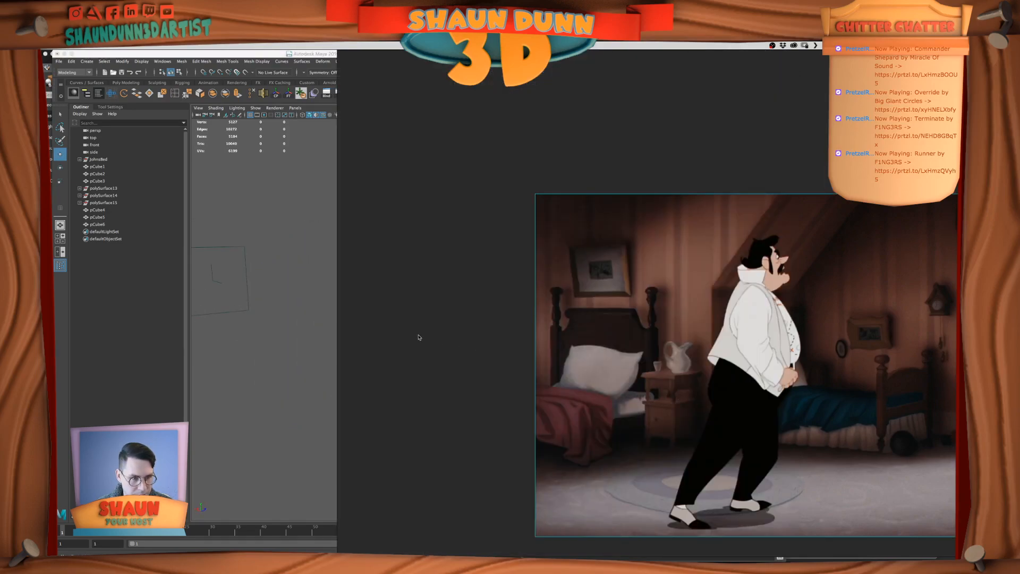
click(304, 354)
click(927, 405)
scroll(772, 410, down, 2)
scroll(667, 349, down, 3)
middle_drag(525, 232, 618, 453)
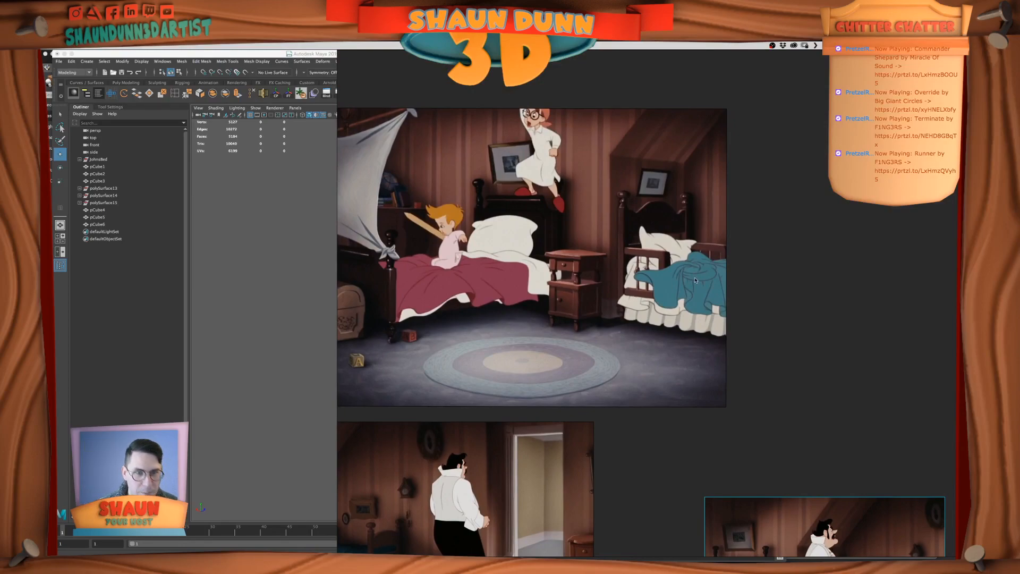
scroll(690, 252, down, 1)
scroll(631, 276, up, 2)
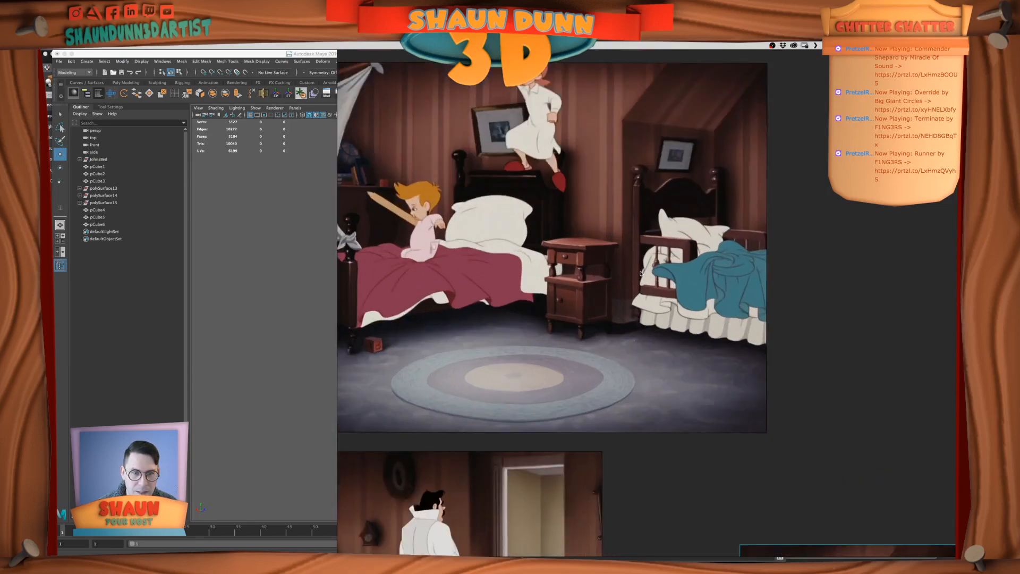
scroll(640, 273, up, 2)
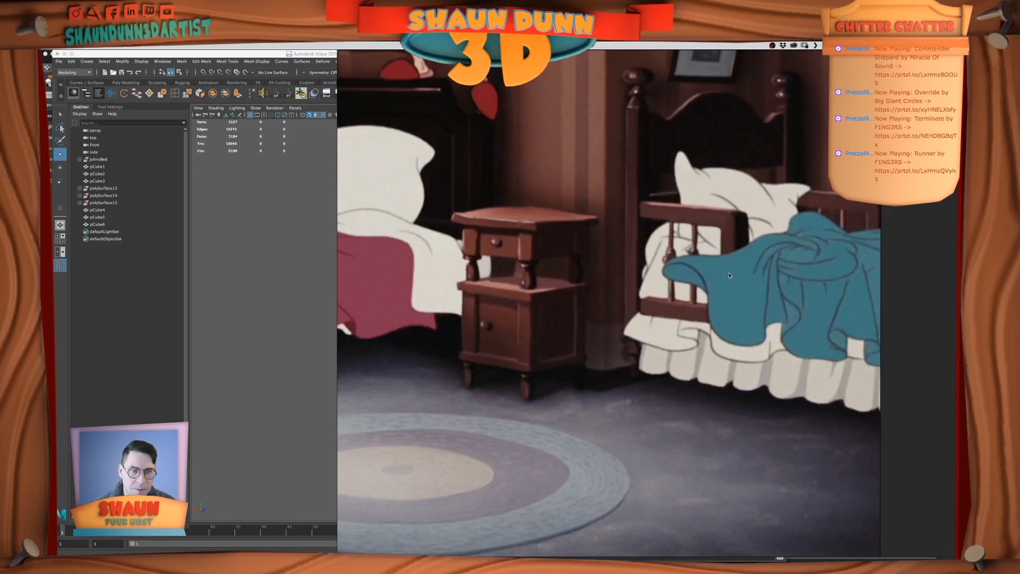
key(super+Tab)
alt+drag(422, 292, 467, 285)
click(823, 352)
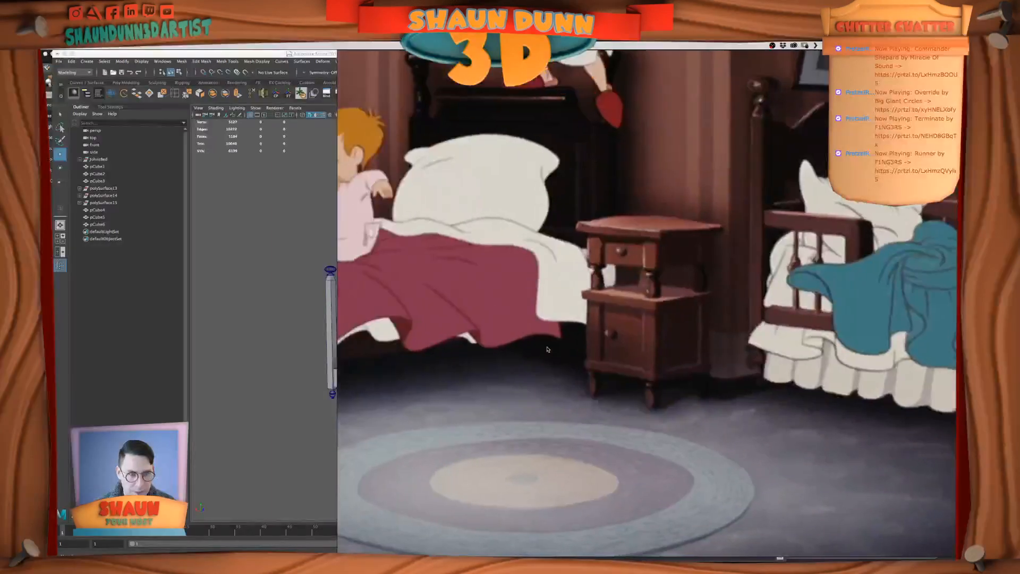
Compare the Maya bed model with the short guard rail beside the pillow in the PureRef film still
key(super+Tab)
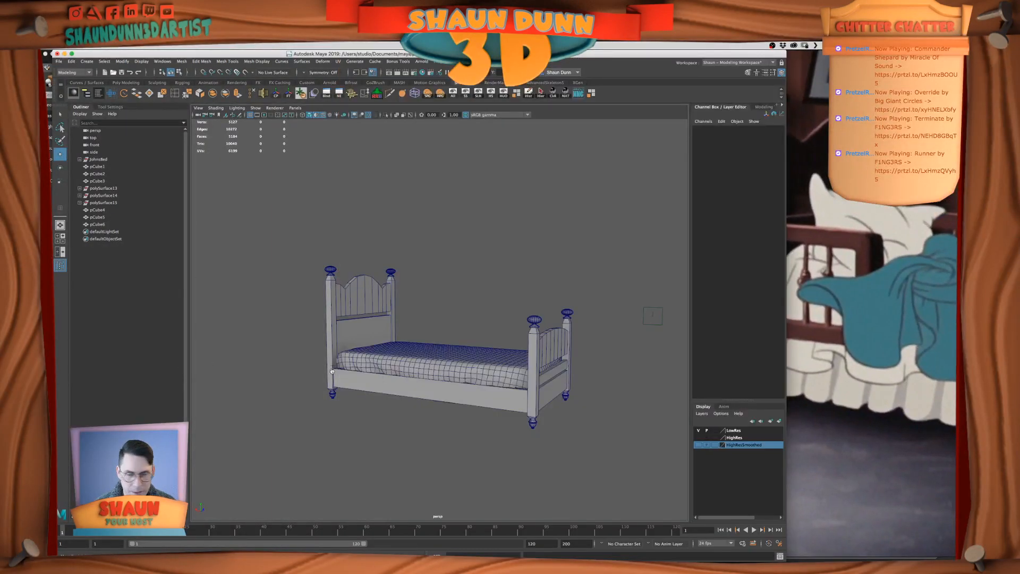
key(super+Tab)
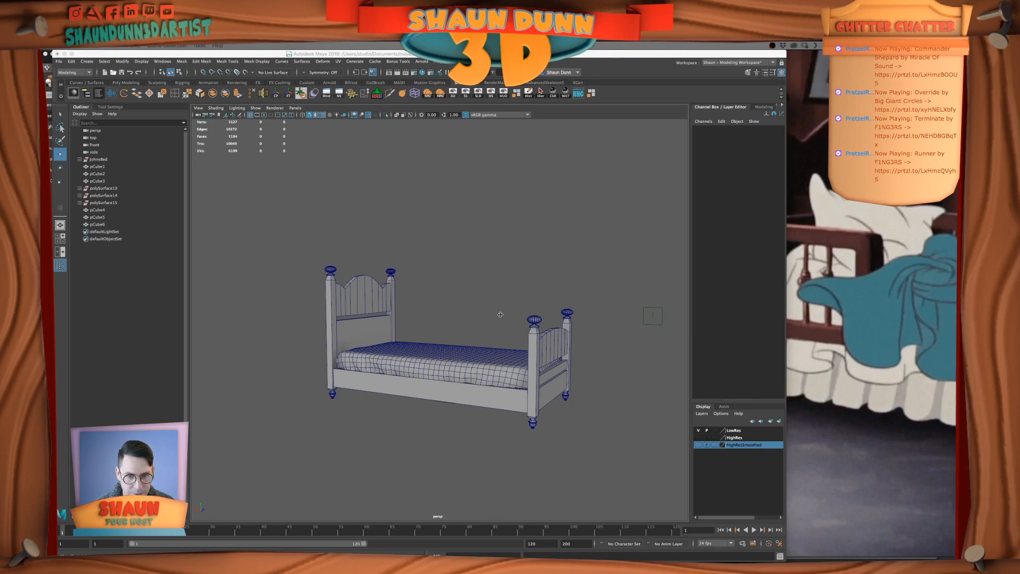
alt+drag(595, 328, 587, 330)
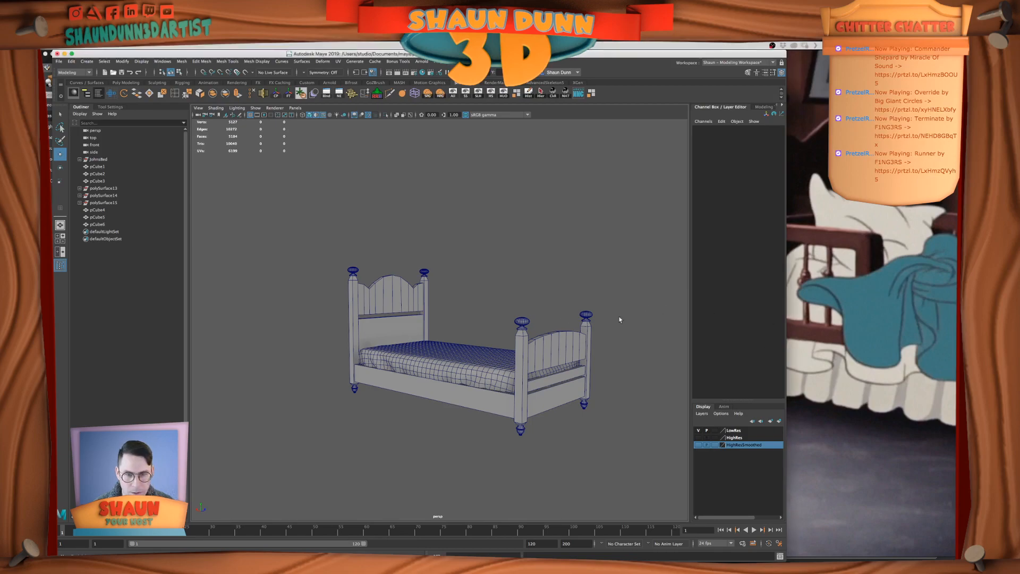
key(super+Tab)
click(458, 309)
click(565, 246)
key(super+Tab)
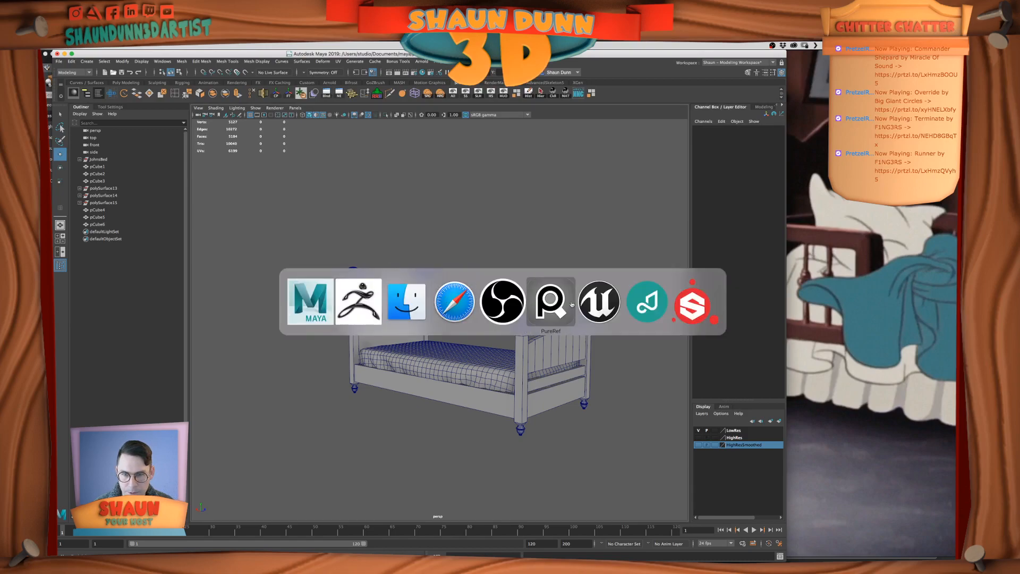
click(504, 304)
click(571, 223)
scroll(605, 368, up, 5)
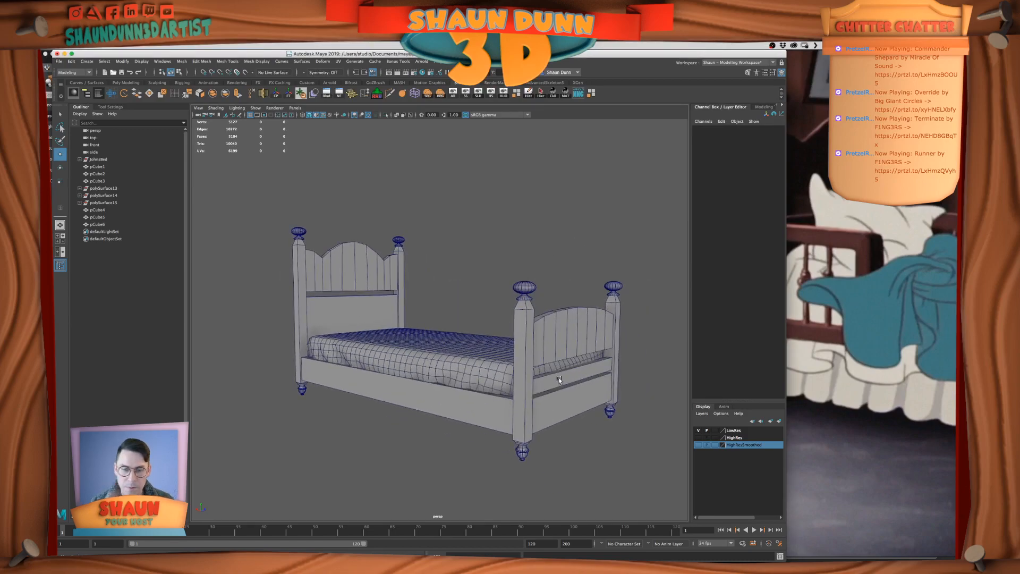
click(558, 377)
mouse_move(564, 455)
alt+mouse_down()
mouse_move(574, 457)
mouse_move(561, 444)
alt+mouse_up()
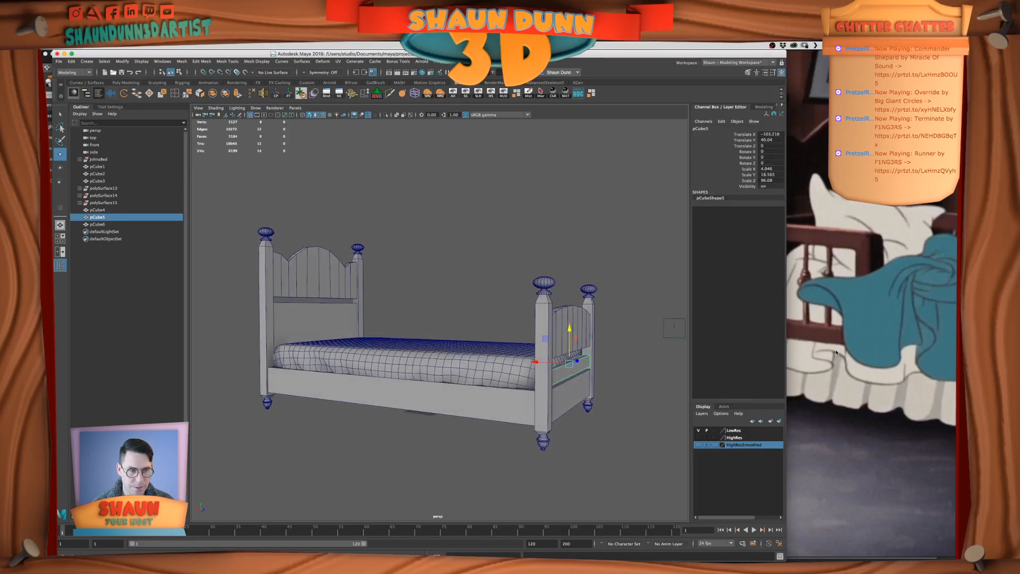
click(856, 348)
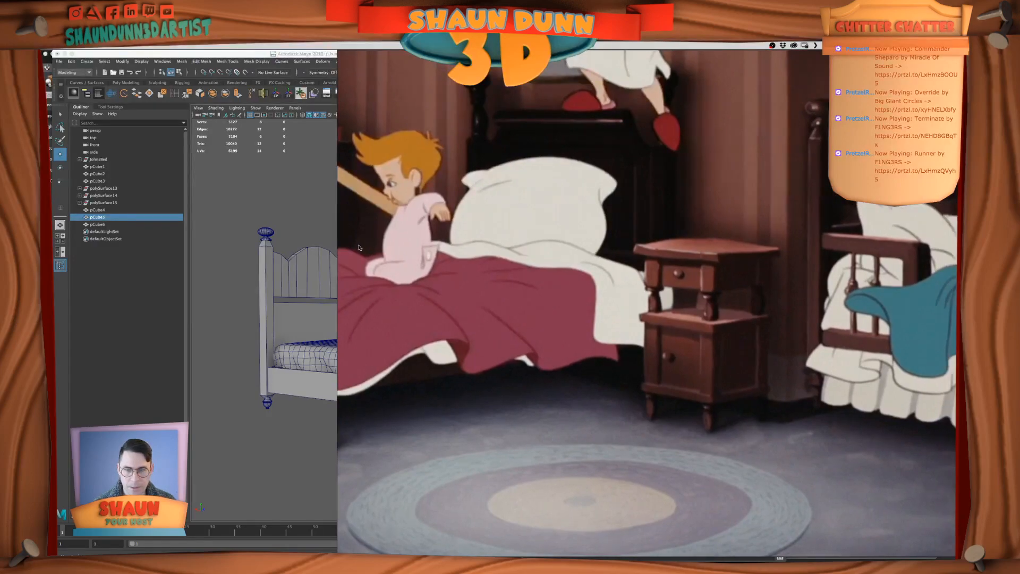
Return to Maya, duplicate the bed's long side rail and raise the copy above the mattress
click(305, 435)
scroll(544, 371, down, 5)
alt+drag(544, 370, 417, 307)
click(419, 386)
key(ctrl+d)
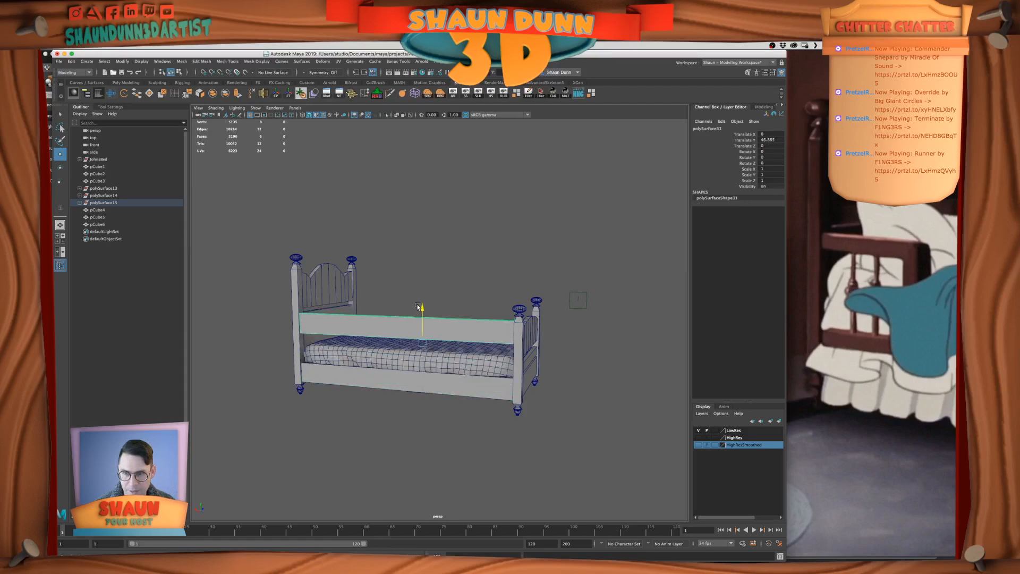
Shorten the duplicated rail by moving its footboard-end vertices toward the headboard, and centre its pivot
alt+middle_drag(597, 399, 621, 417)
right_drag(526, 344, 494, 338)
drag(525, 322, 570, 387)
drag(507, 350, 337, 346)
right_drag(338, 345, 344, 342)
click(276, 93)
Switch to PureRef and examine the short guard rail on the blue-blanketed bed and the other bedroom stills
click(833, 263)
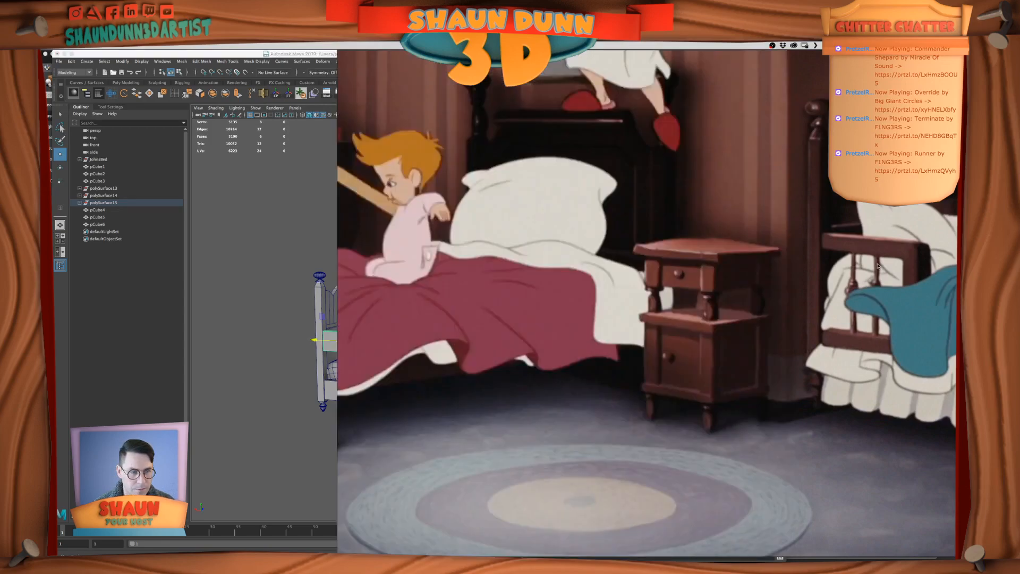
scroll(877, 266, down, 4)
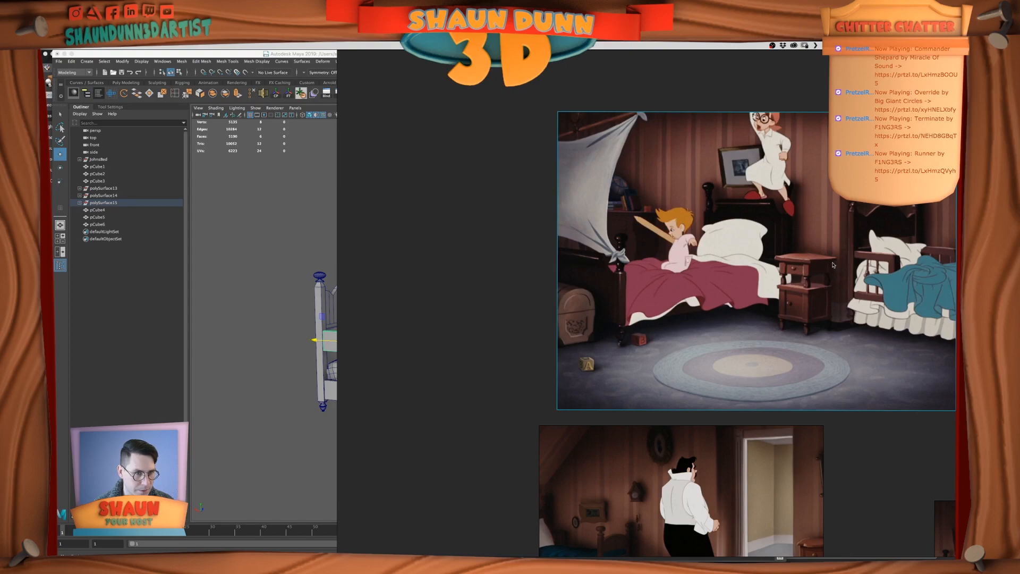
scroll(859, 275, up, 4)
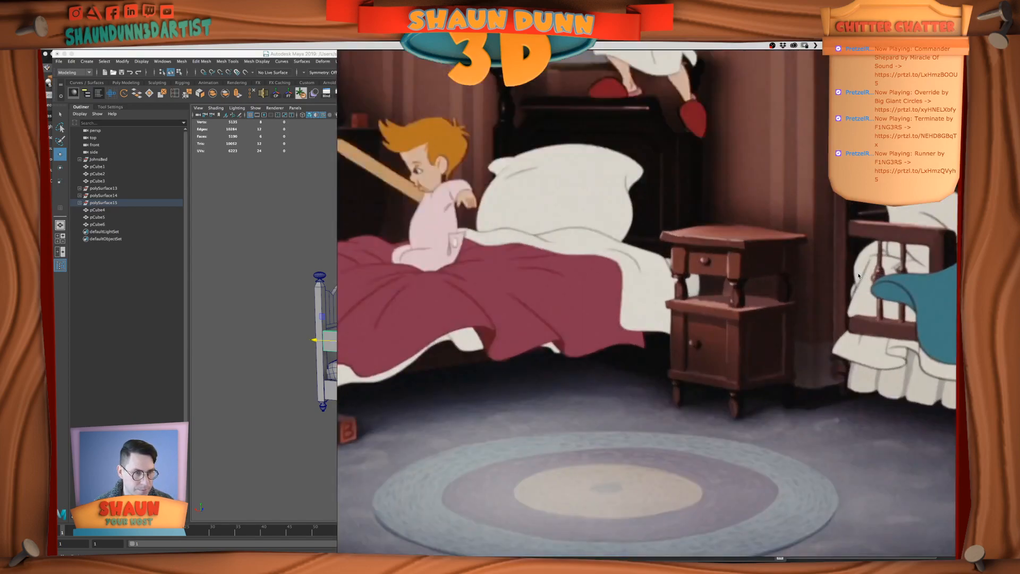
scroll(859, 276, down, 2)
scroll(797, 277, down, 3)
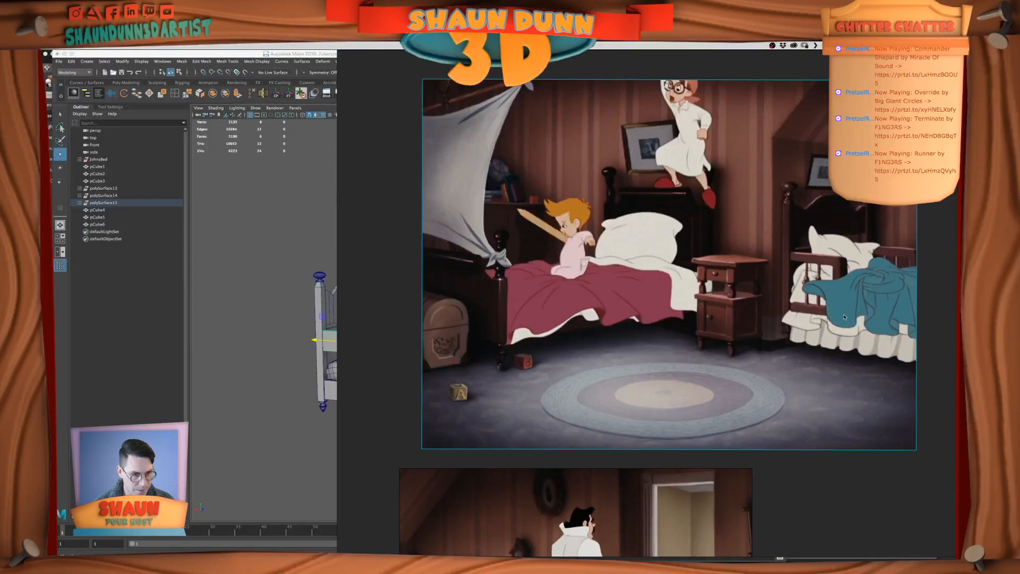
scroll(844, 317, down, 3)
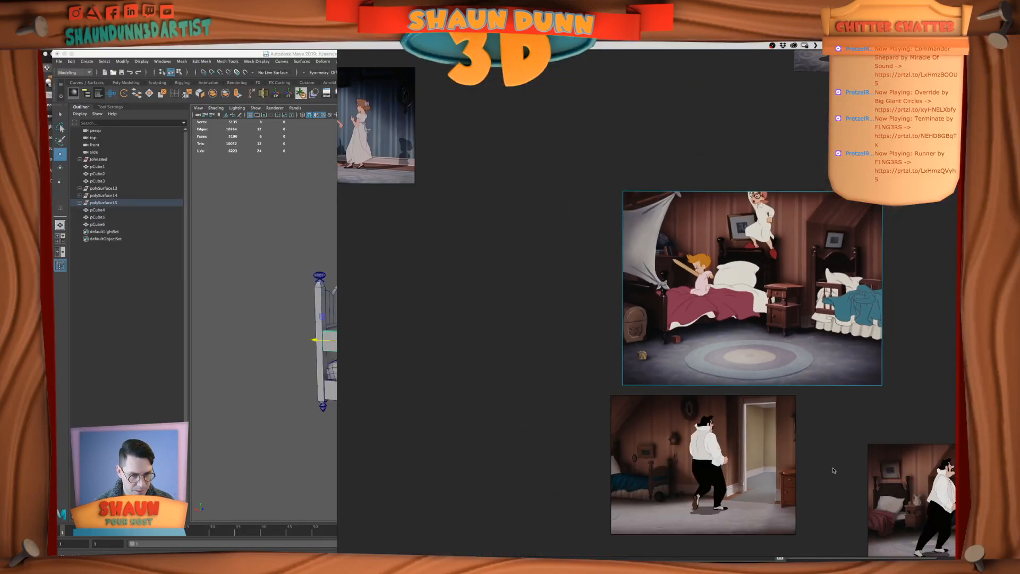
middle_drag(835, 438, 738, 381)
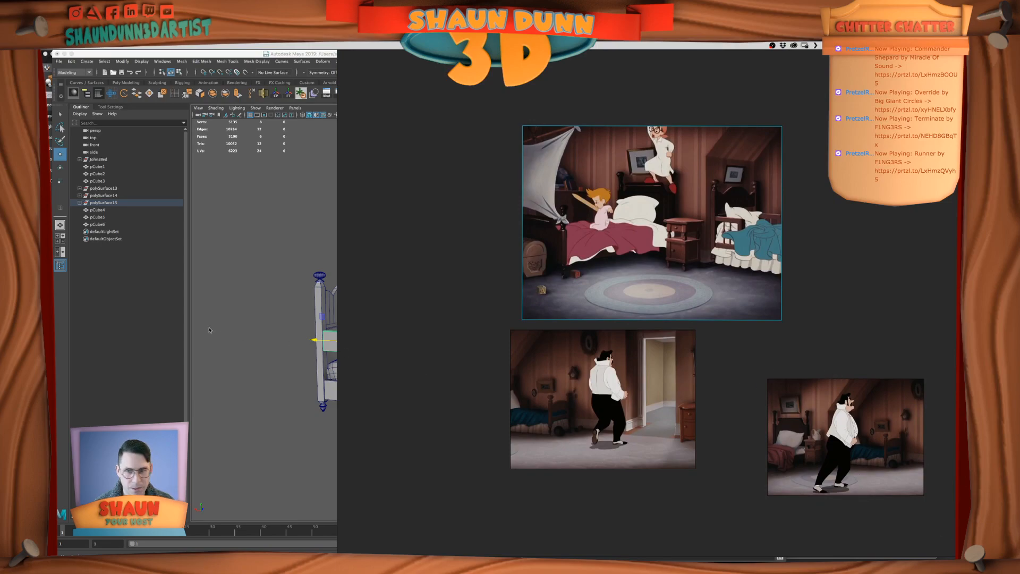
In Maya, move the short rail's pivot to its headboard end and scale its height to about 0.492
click(208, 329)
alt+drag(353, 336, 423, 344)
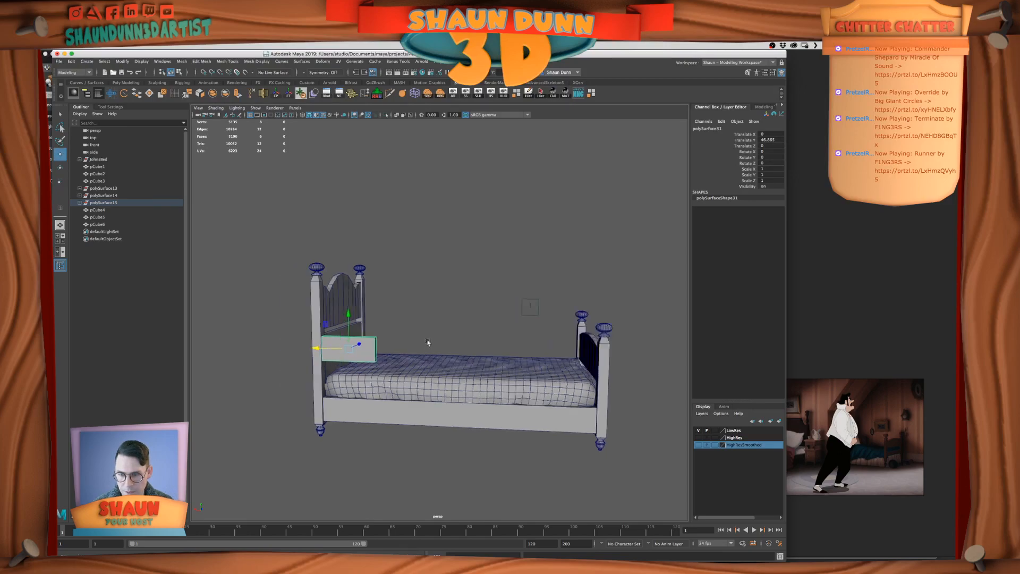
alt+middle_drag(421, 342, 428, 340)
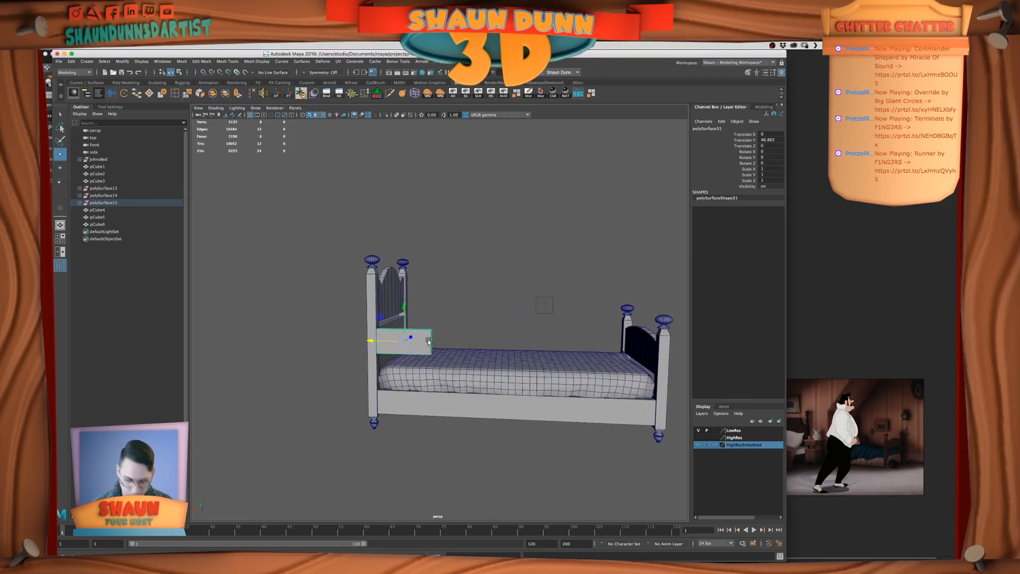
click(504, 94)
key(d)
drag(371, 341, 366, 322)
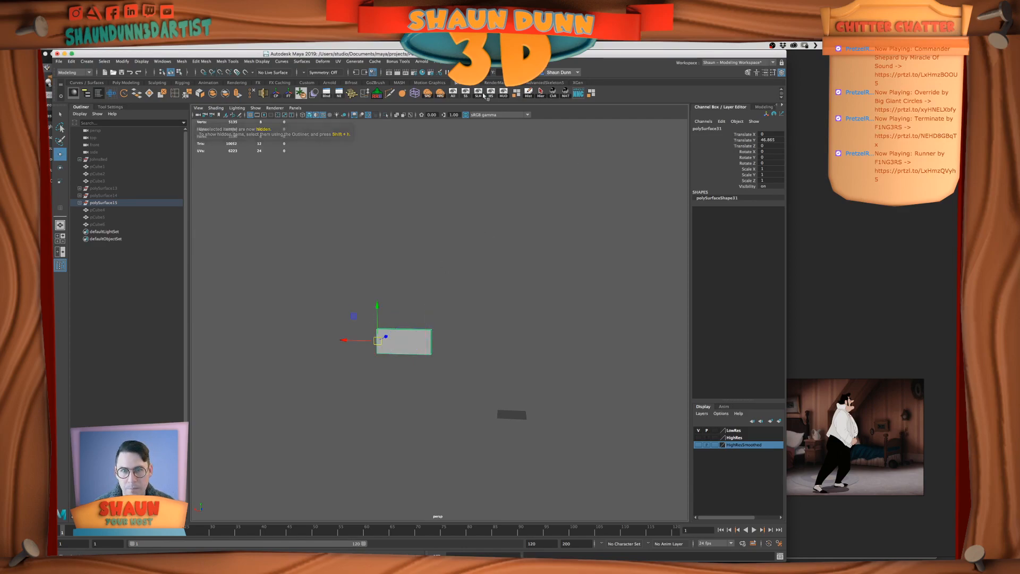
click(453, 94)
alt+drag(460, 255, 495, 257)
key(r)
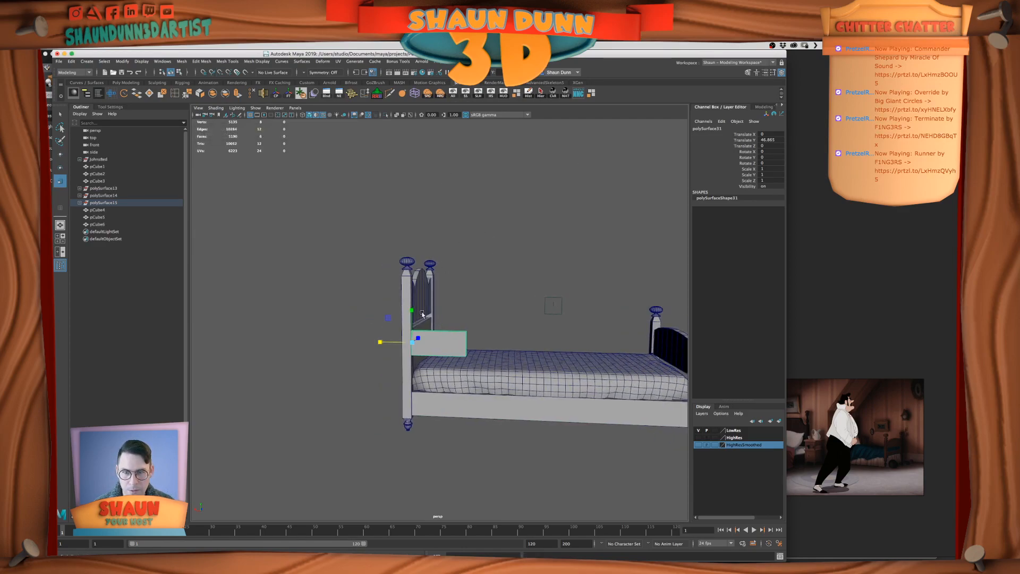
drag(413, 314, 413, 333)
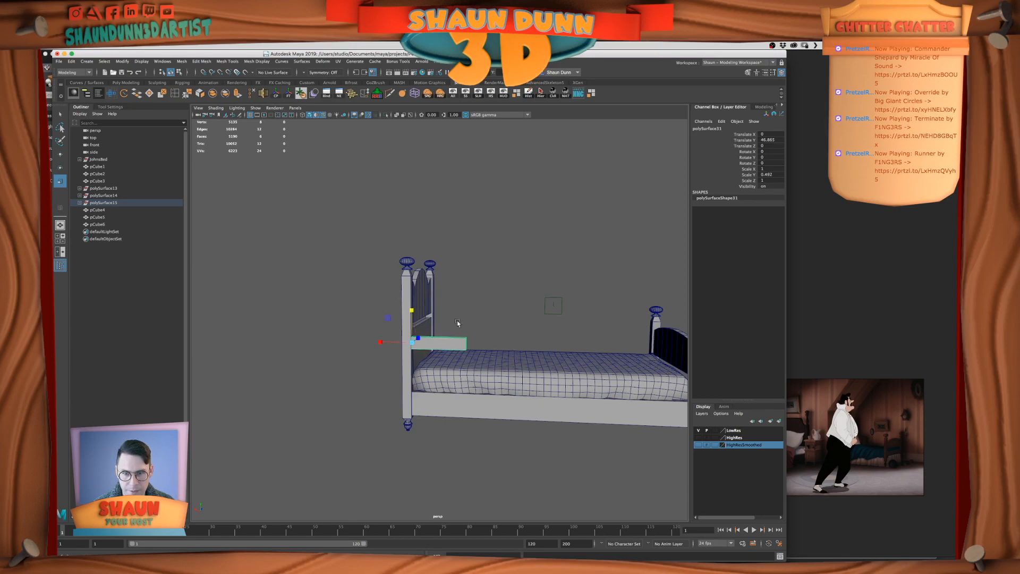
Examine the guard rail's crossbars and spindles in the PureRef still, leaving the view framed beside the Maya window
click(894, 352)
scroll(714, 235, up, 6)
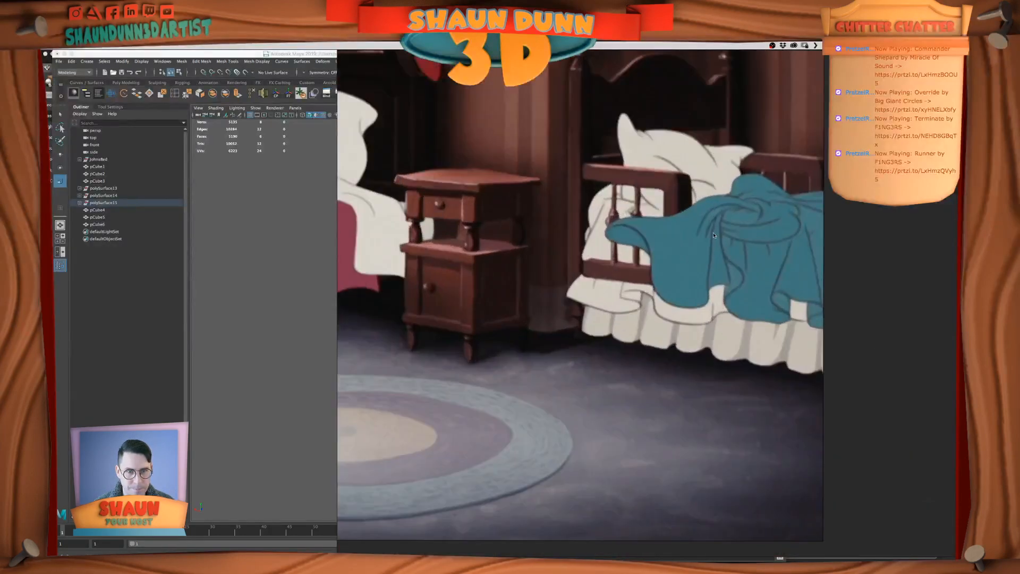
drag(713, 235, 856, 284)
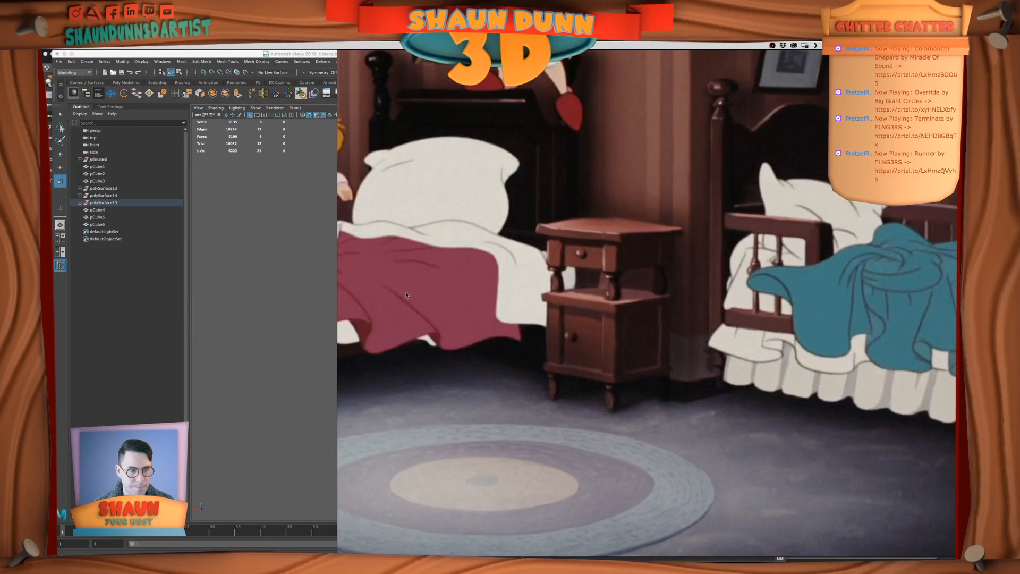
click(230, 275)
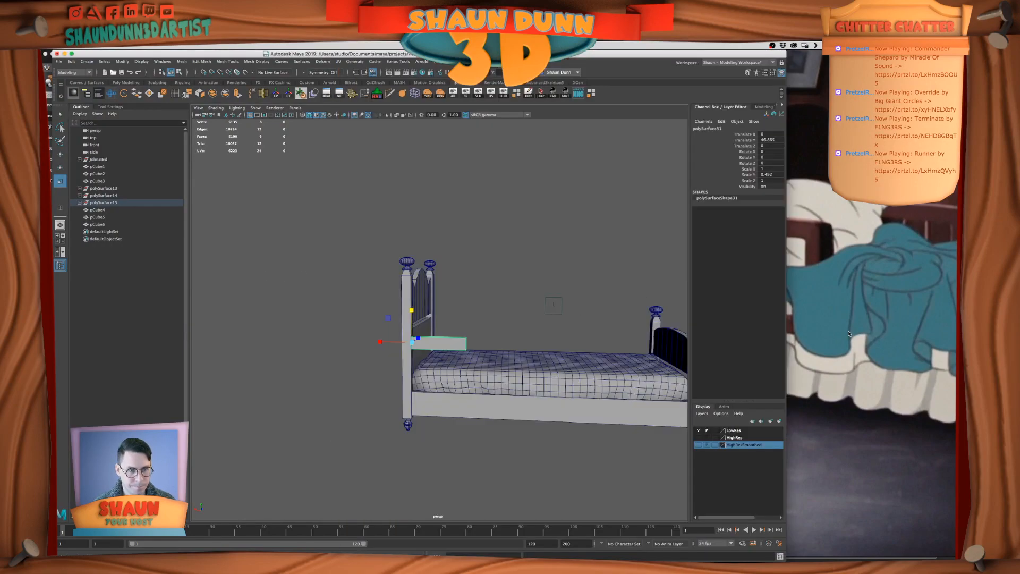
click(860, 342)
drag(748, 336, 835, 346)
click(272, 307)
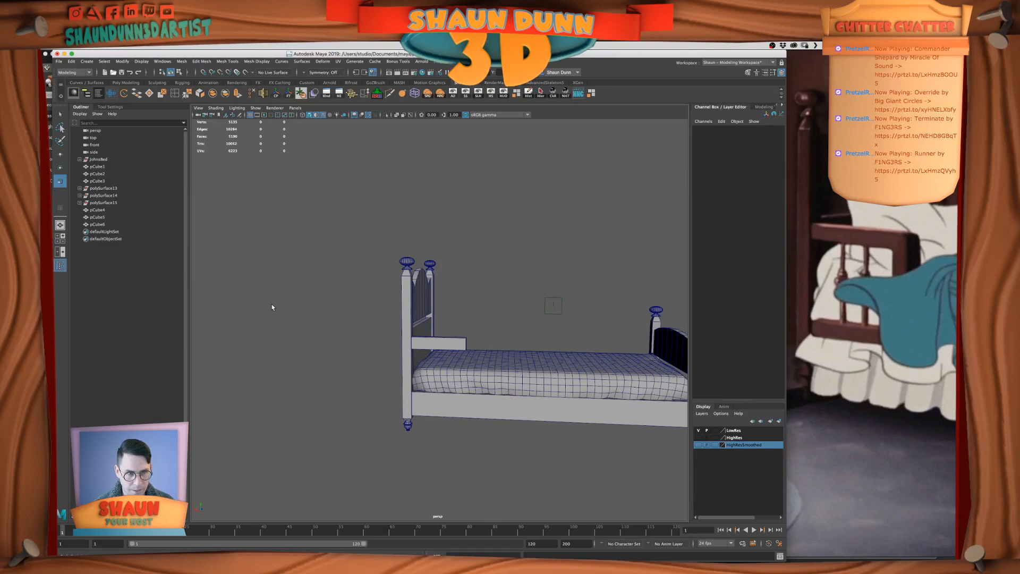
Raise the short guard rail to a vertical position of about 50.804 beside the headboard post
click(432, 346)
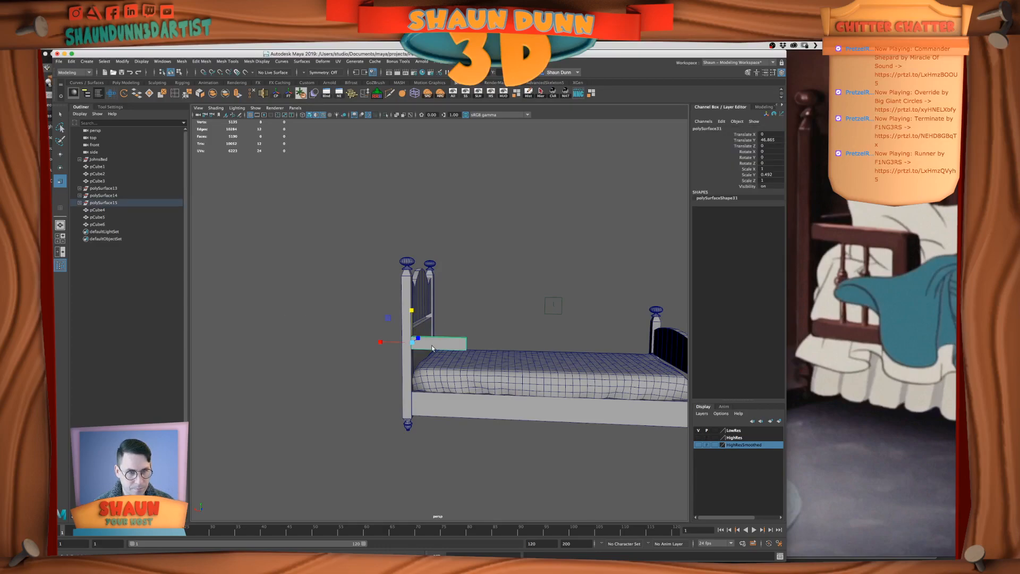
click(525, 295)
alt+drag(526, 296, 483, 315)
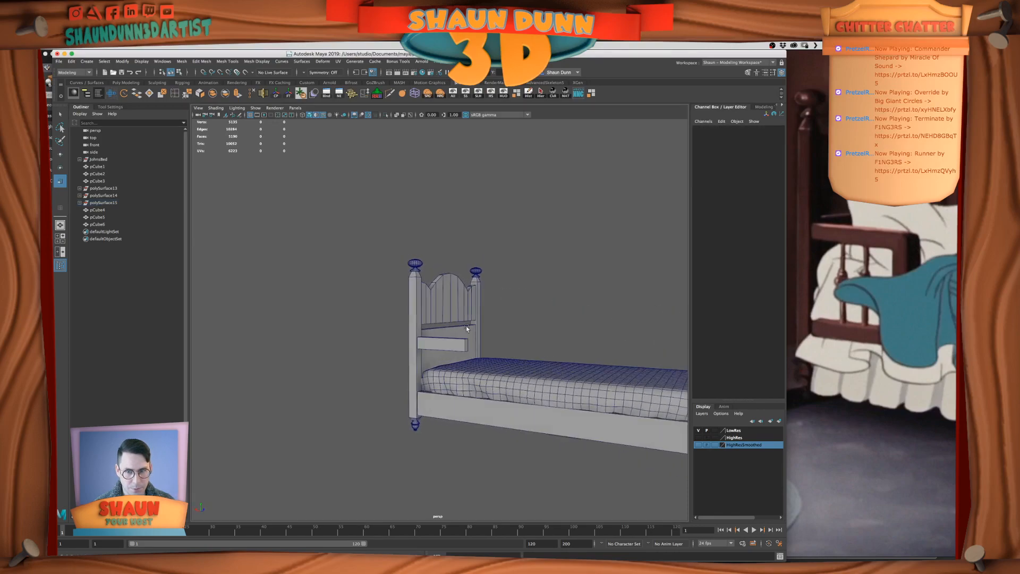
click(435, 346)
key(w)
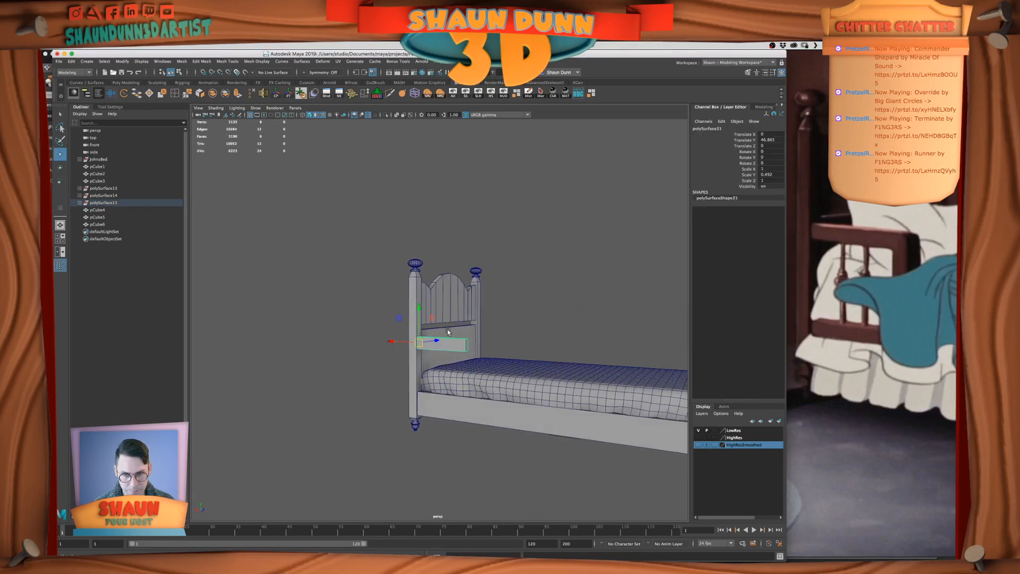
scroll(448, 332, up, 5)
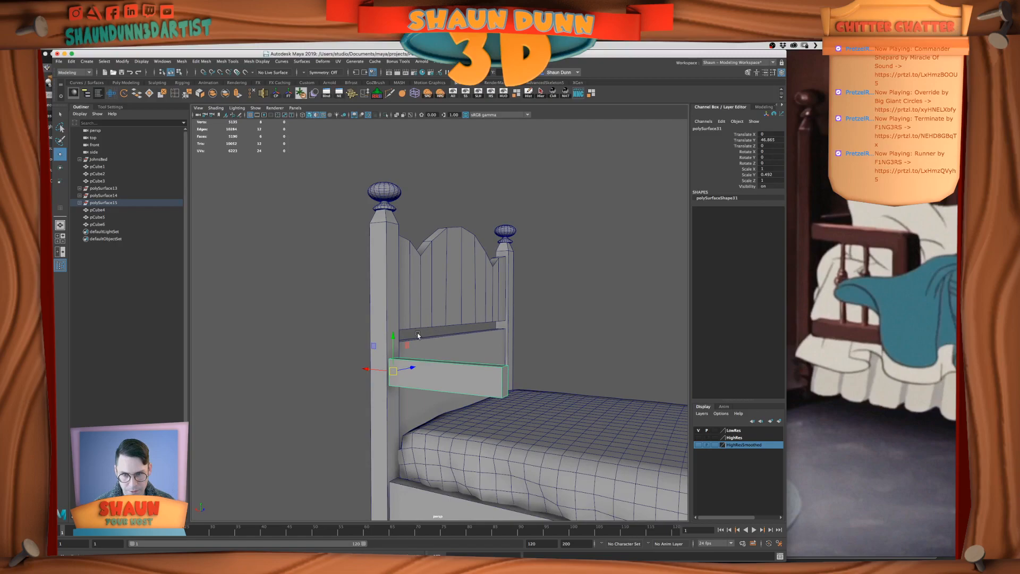
scroll(417, 336, up, 3)
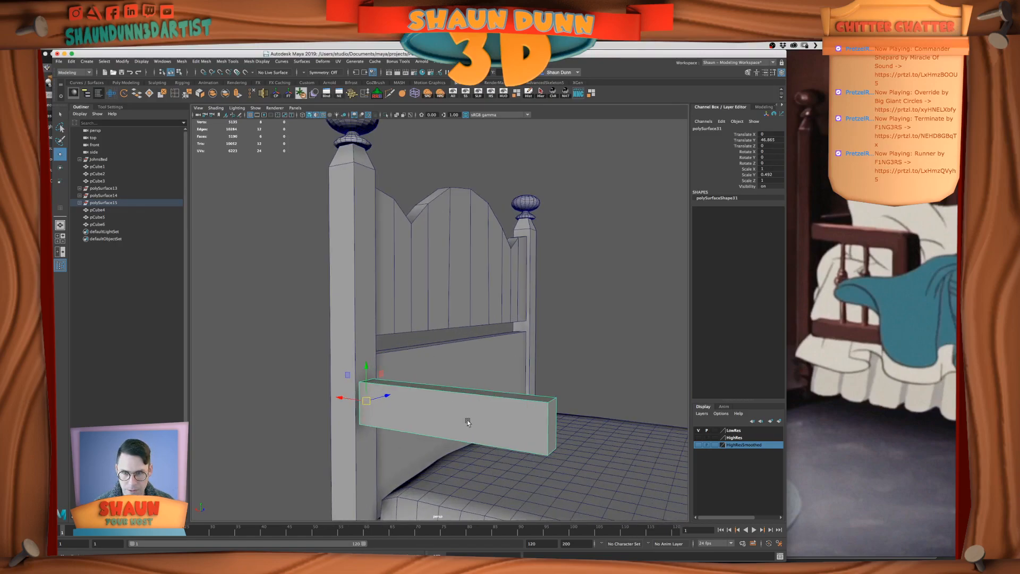
drag(365, 365, 366, 347)
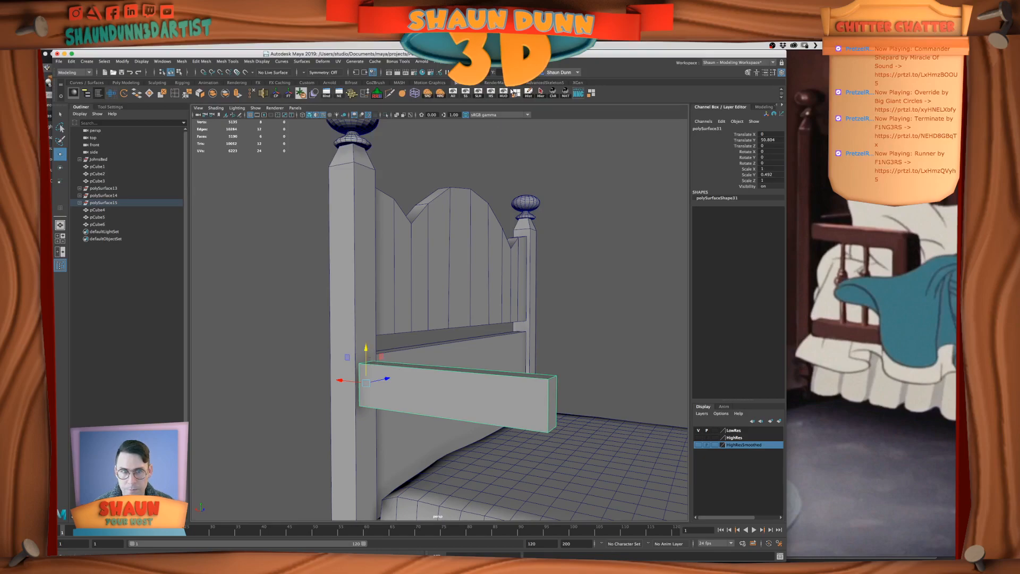
alt+drag(611, 277, 572, 286)
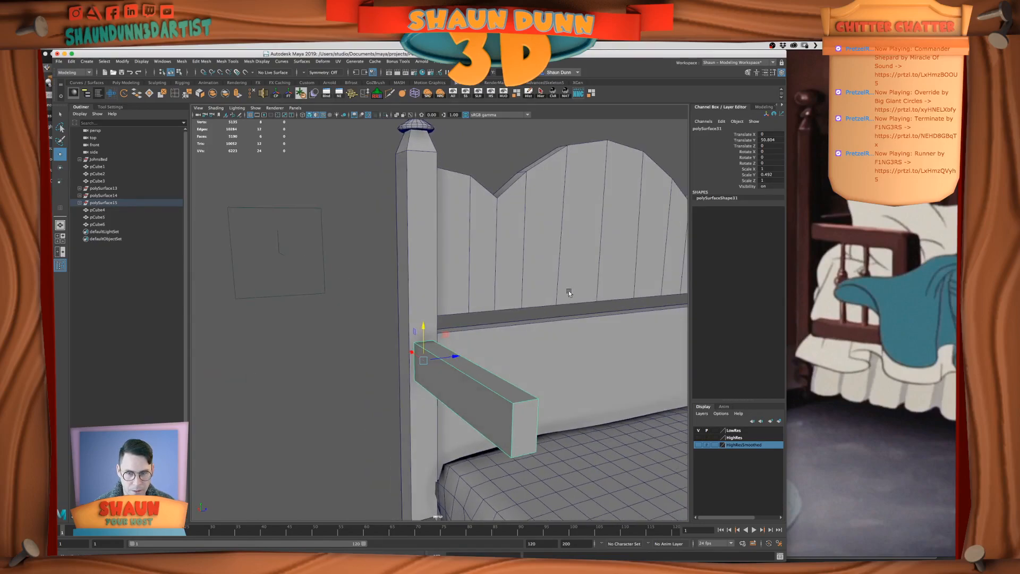
scroll(520, 326, down, 5)
alt+drag(423, 355, 478, 349)
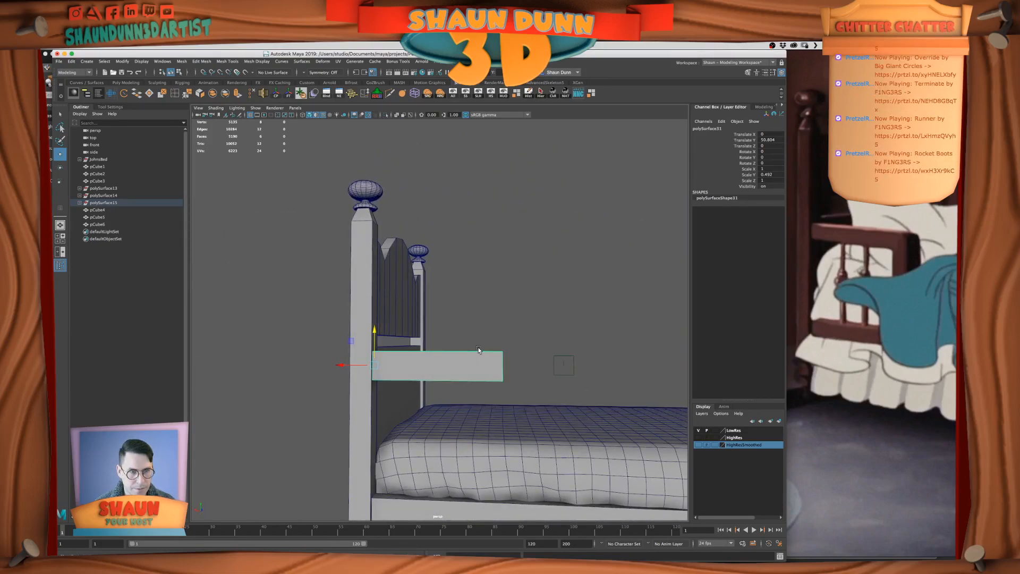
Thin the short guard rail by scaling its height to about 0.448
scroll(478, 349, down, 3)
key(r)
drag(394, 321, 395, 323)
click(525, 310)
scroll(525, 318, down, 5)
mouse_move(462, 359)
alt+mouse_down()
mouse_move(464, 368)
mouse_move(465, 356)
alt+mouse_up()
scroll(455, 341, up, 4)
click(455, 341)
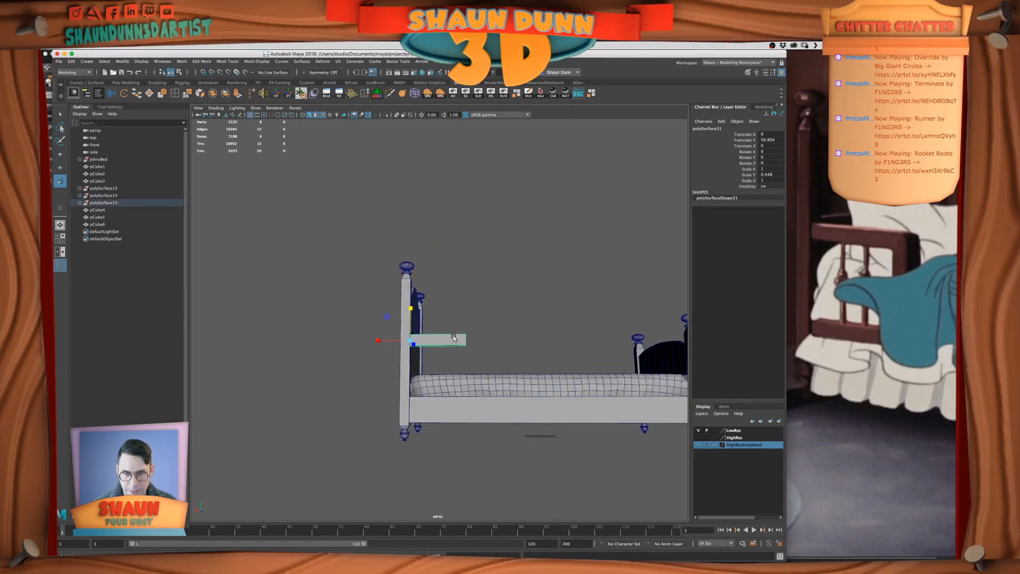
Lengthen the short guard rail slightly by moving its free-end vertices toward the footboard
right_click(452, 341)
right_drag(452, 341, 448, 341)
drag(459, 319, 485, 358)
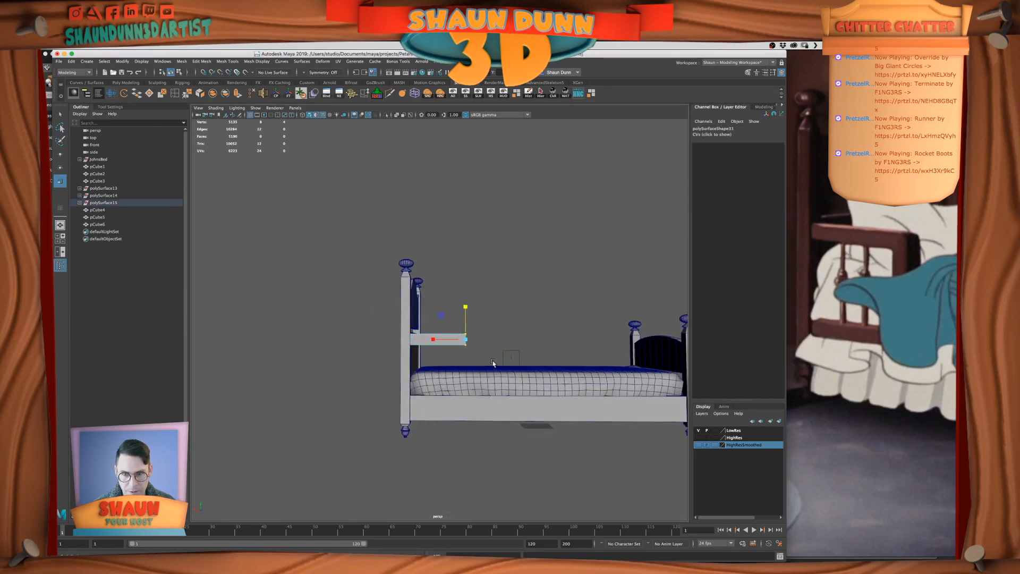
key(w)
drag(434, 339, 457, 330)
scroll(457, 330, down, 5)
right_drag(457, 330, 481, 319)
click(480, 319)
alt+drag(480, 319, 476, 333)
scroll(476, 333, up, 4)
Duplicate the short guard rail and lower the copy beneath it to form a second crossbar
click(461, 335)
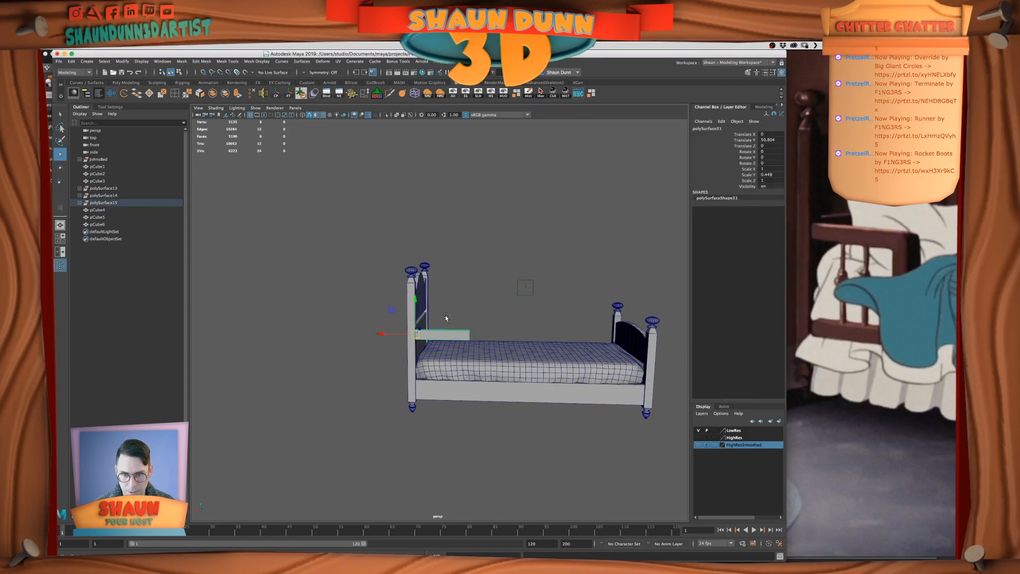
key(ctrl+d)
drag(415, 302, 420, 335)
mouse_move(547, 365)
alt+mouse_down()
mouse_move(501, 368)
mouse_move(488, 382)
mouse_move(499, 398)
mouse_move(542, 375)
alt+mouse_up()
Examine the film reference images for the construction of the small bed's side guard rail
click(863, 318)
scroll(869, 321, down, 4)
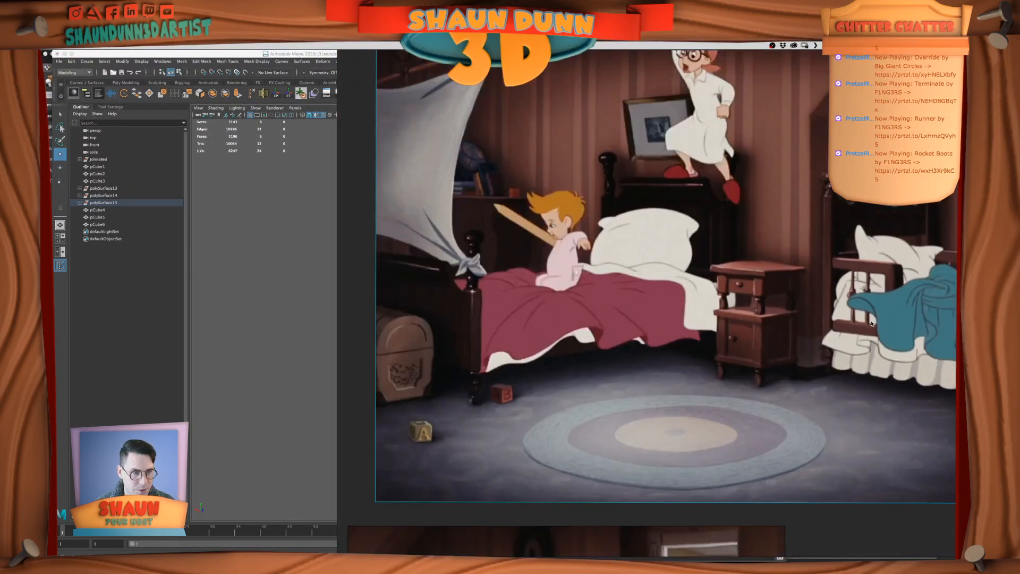
scroll(866, 345, up, 2)
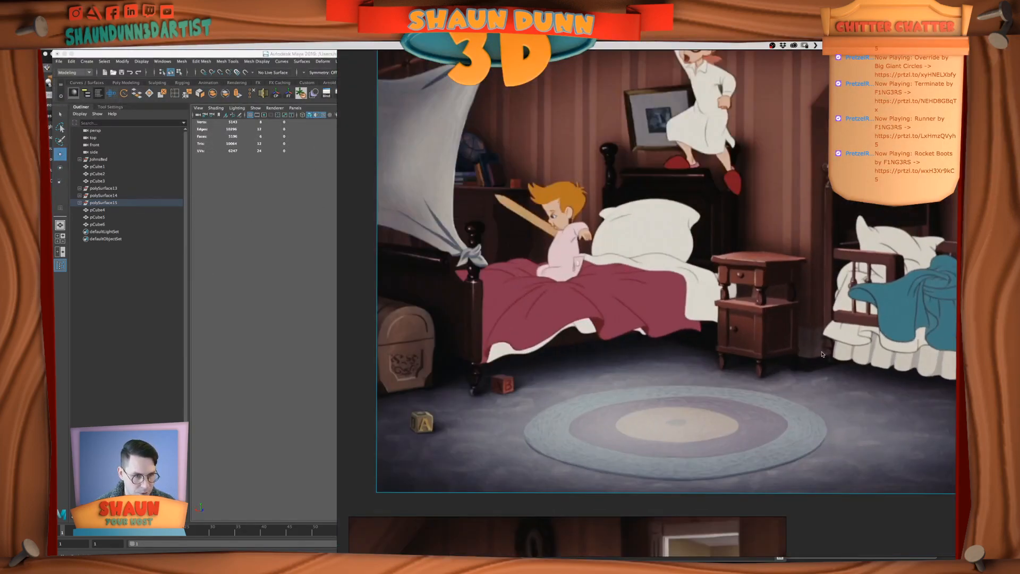
middle_drag(874, 382, 817, 193)
middle_drag(794, 452, 644, 227)
middle_drag(936, 337, 720, 253)
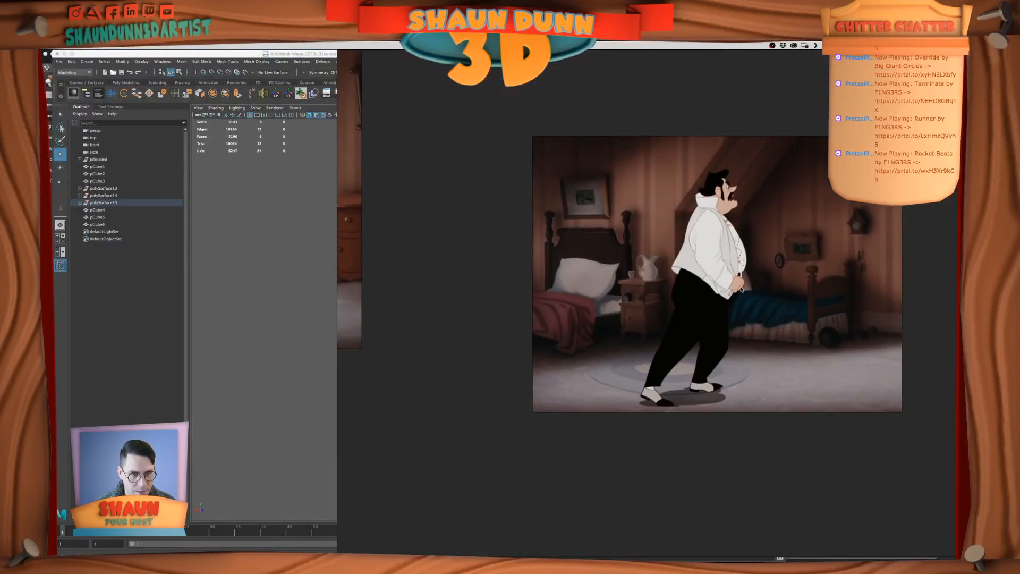
middle_drag(718, 295, 950, 430)
middle_drag(801, 232, 890, 457)
middle_drag(649, 201, 747, 373)
scroll(748, 373, up, 6)
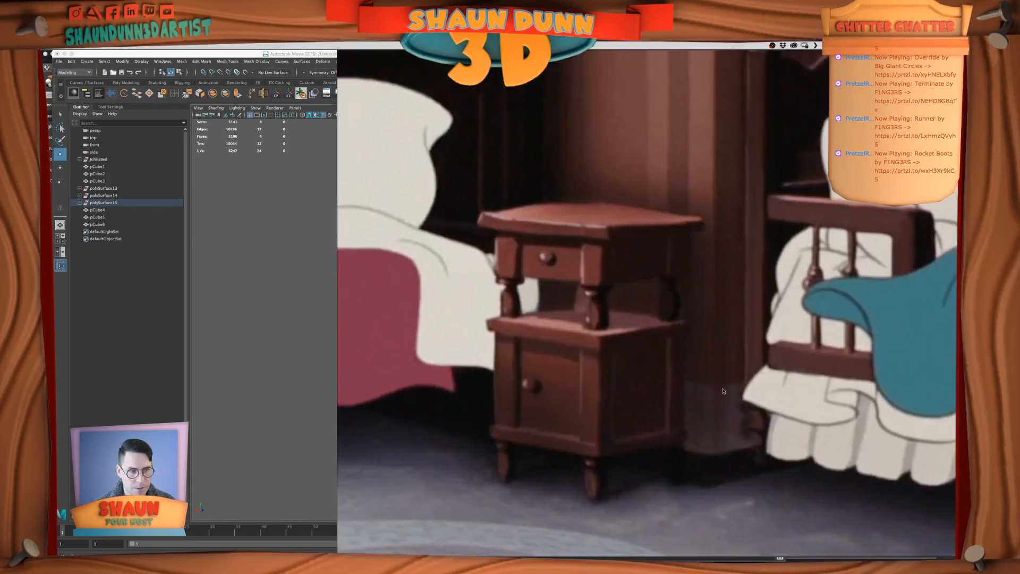
scroll(787, 375, down, 2)
click(256, 390)
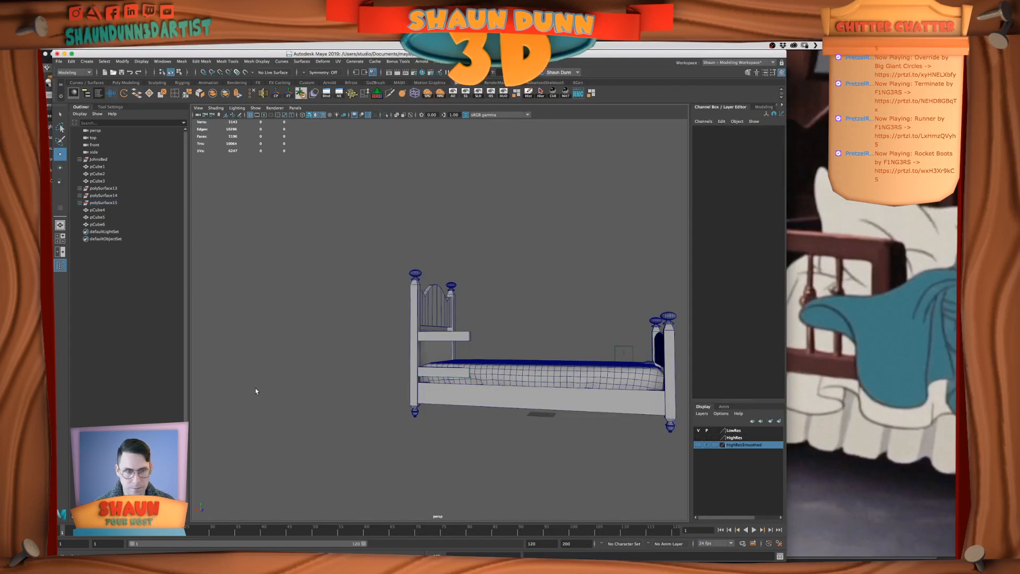
Select the upper and lower guard rail crossbars and combine them into one mesh
alt+drag(476, 436, 488, 440)
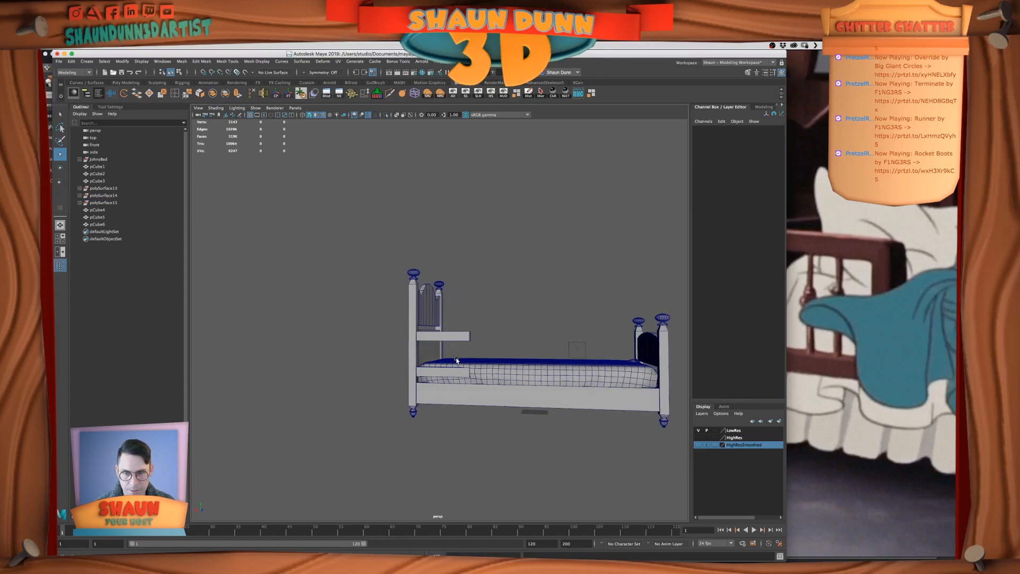
scroll(456, 360, up, 3)
click(470, 391)
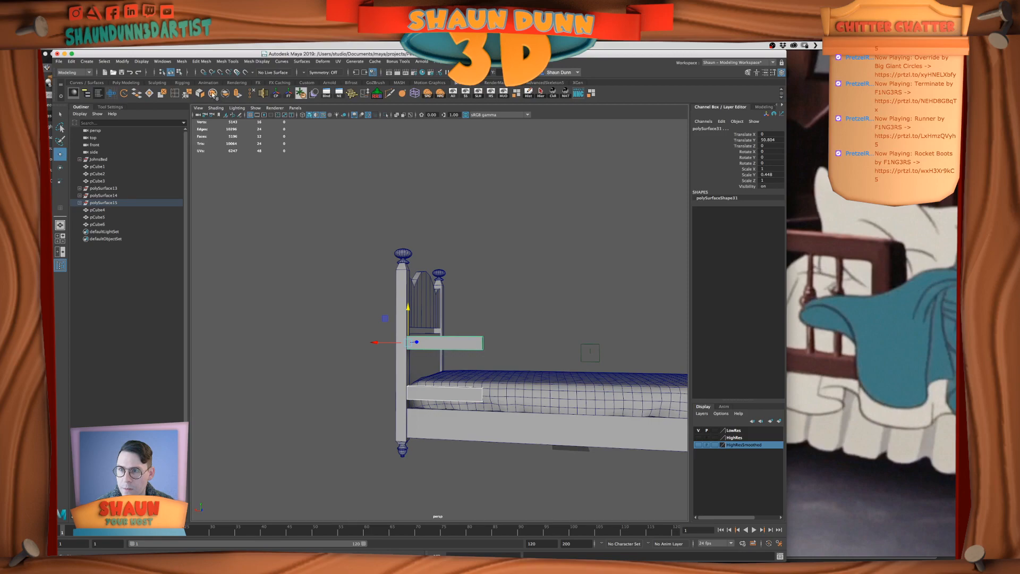
alt+middle_drag(481, 304, 465, 315)
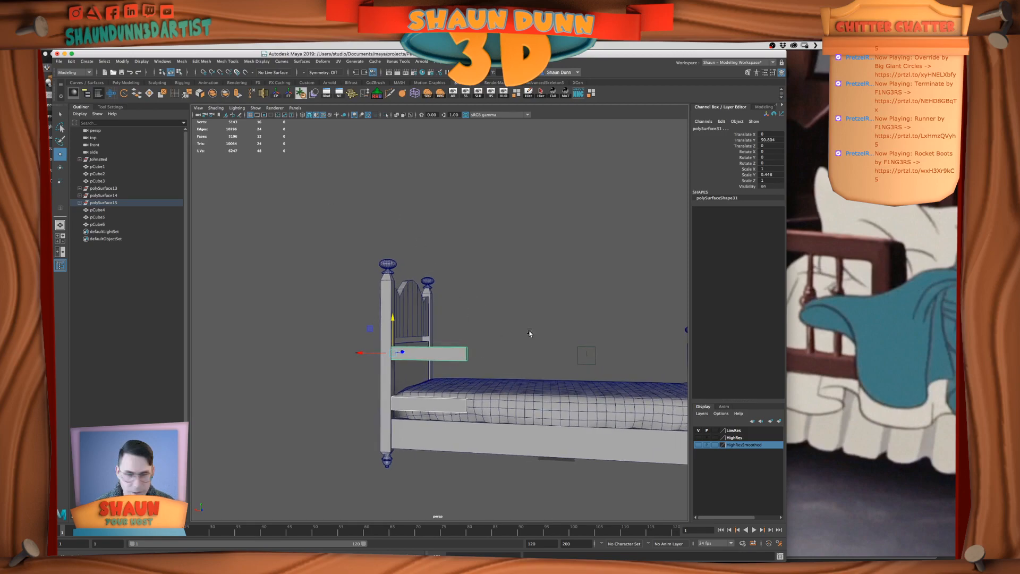
alt+drag(530, 333, 473, 284)
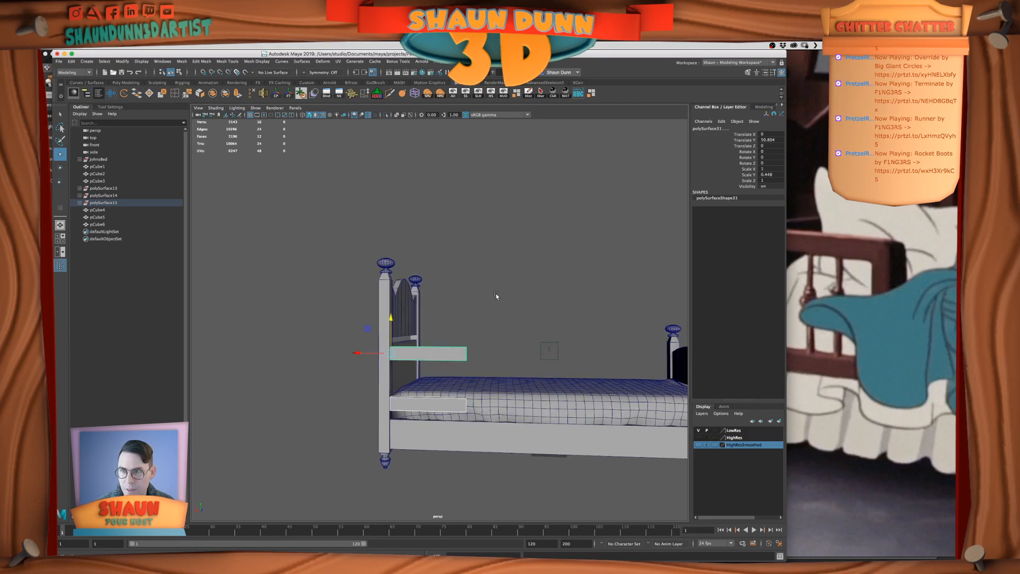
click(212, 94)
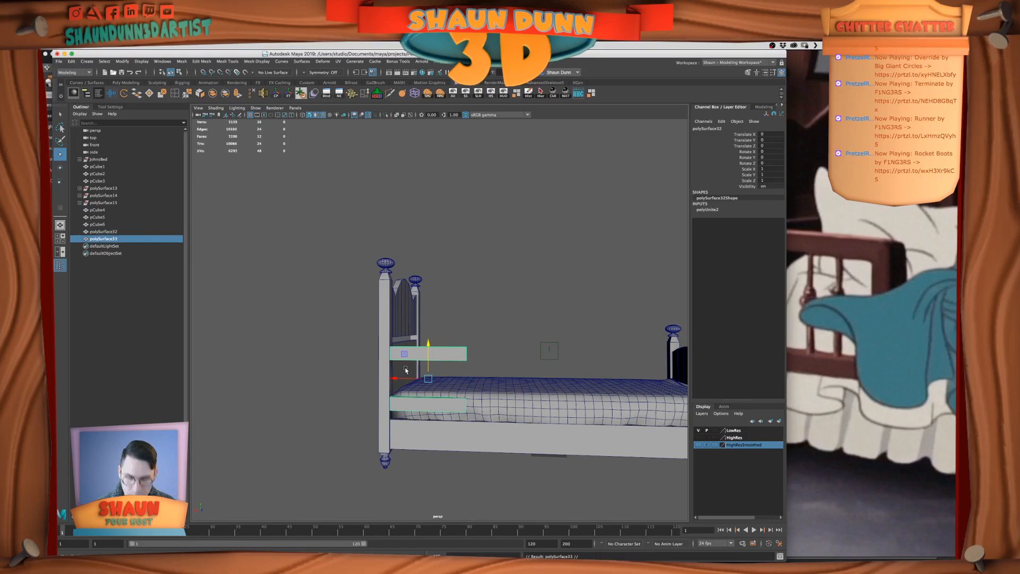
drag(405, 370, 528, 370)
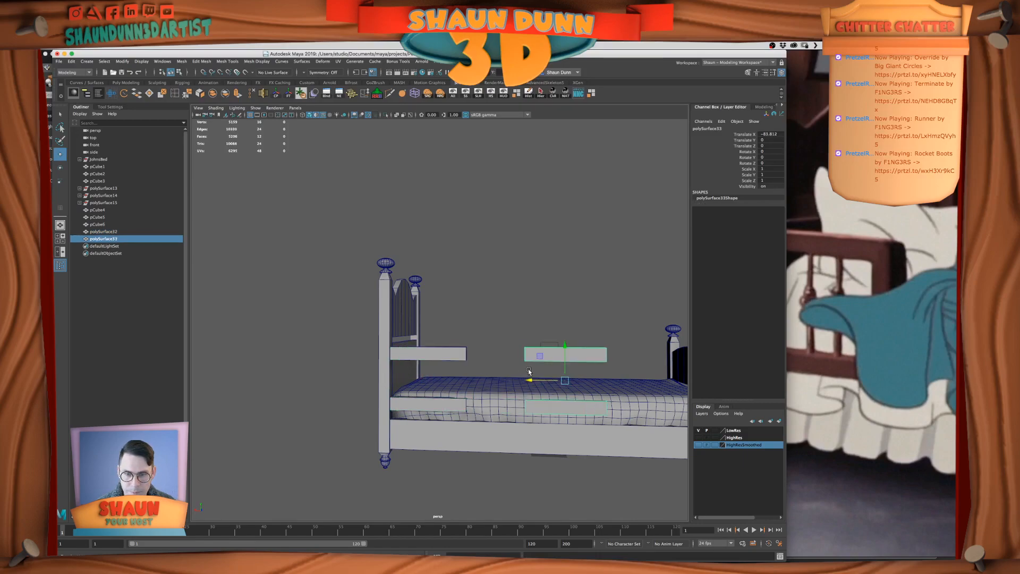
key(ctrl+z)
key(ctrl+z)
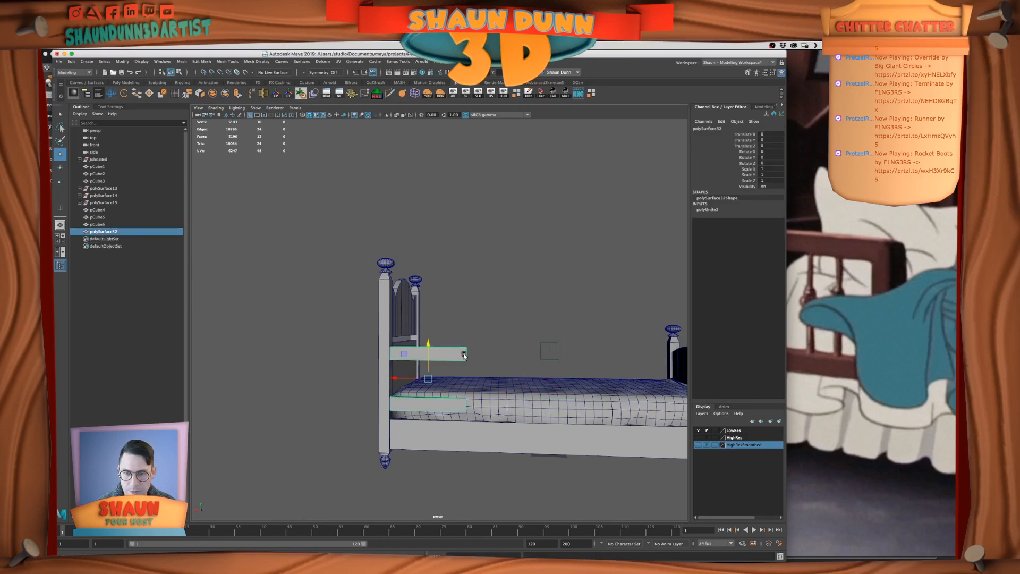
mouse_move(464, 356)
alt+mouse_down()
mouse_move(466, 334)
mouse_move(467, 352)
alt+mouse_up()
key(ctrl+z)
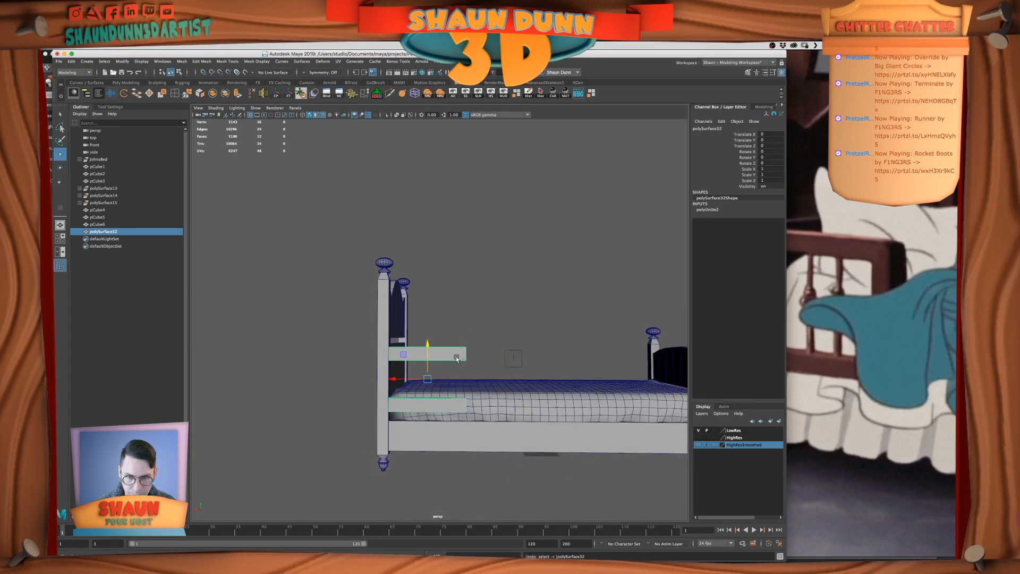
Duplicate the combined crossbars toward the footboard, then separate the copy and delete its lower bar
click(445, 352)
drag(394, 378, 490, 371)
key(ctrl+z)
key(ctrl+d)
click(226, 93)
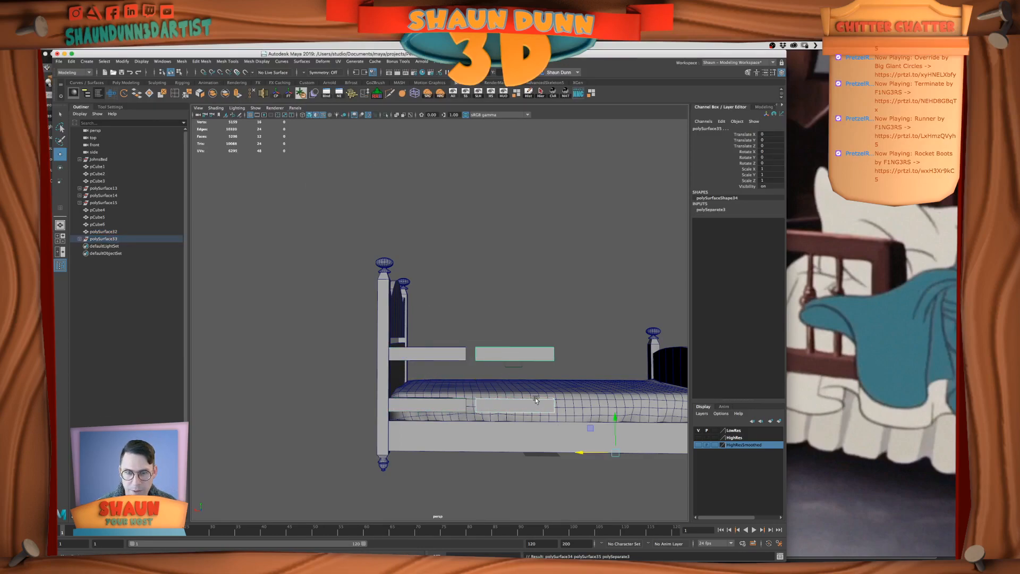
click(522, 407)
key(Delete)
Stand the remaining copied bar upright by setting its Z rotation to 90
click(521, 359)
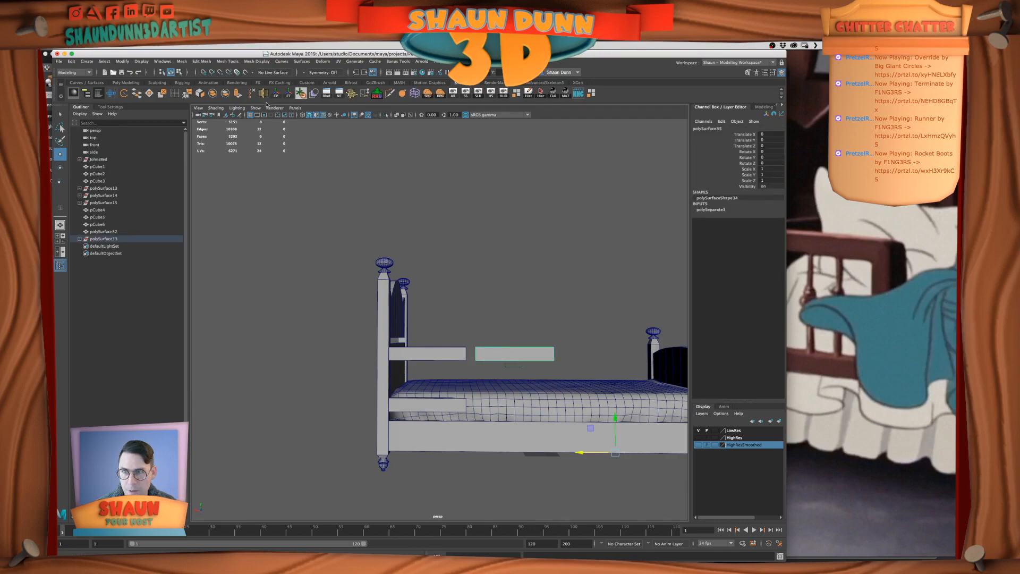
key(e)
drag(501, 324, 524, 323)
click(770, 163)
text(90)
key(Return)
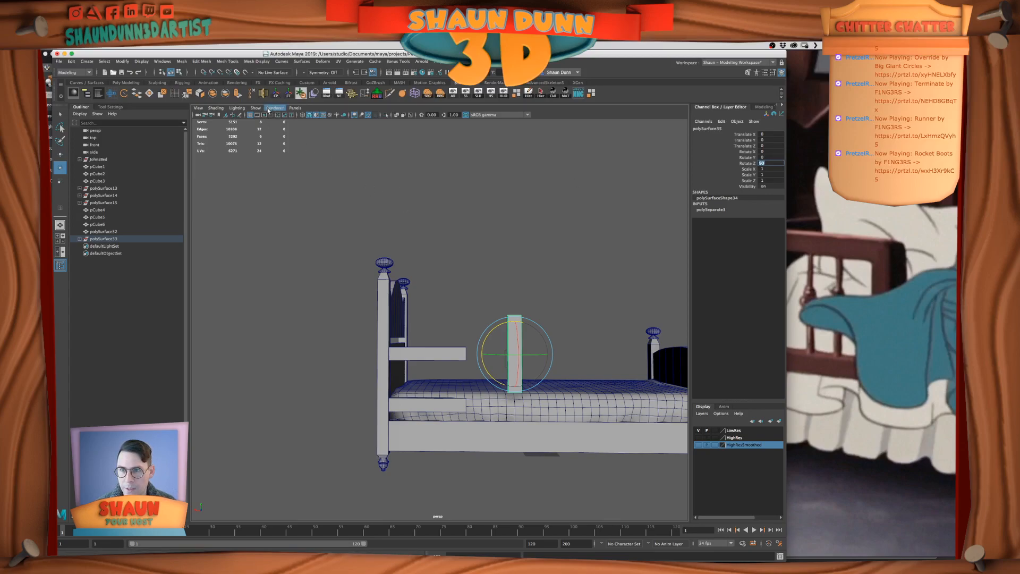
Freeze the upright's transformations and move it along X to the free ends of the crossbars
click(288, 93)
key(w)
alt+drag(519, 341, 446, 305)
In the front view, lower the upright's top vertices to within the height of the upper crossbar
key(space)
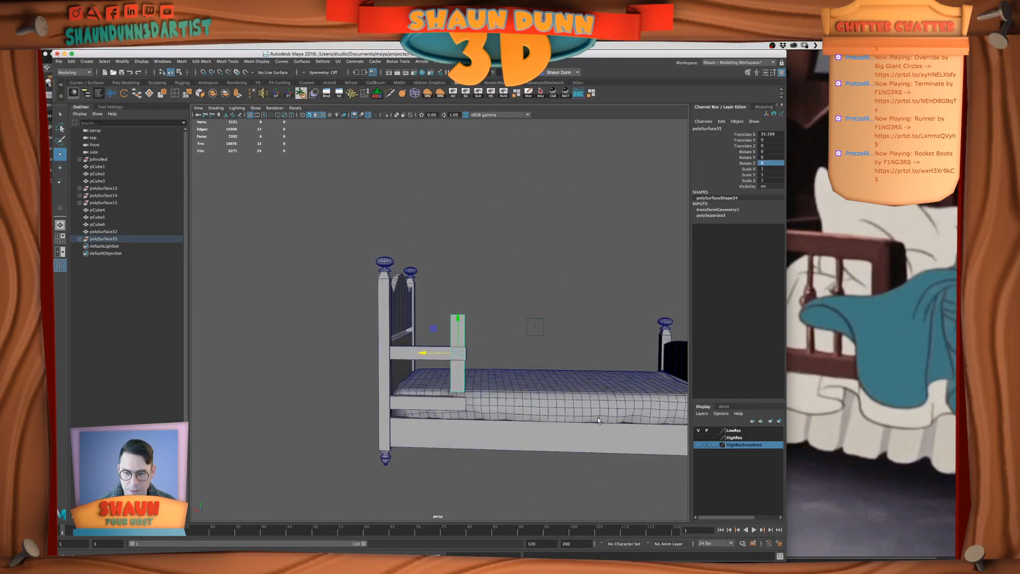
key(f)
key(f)
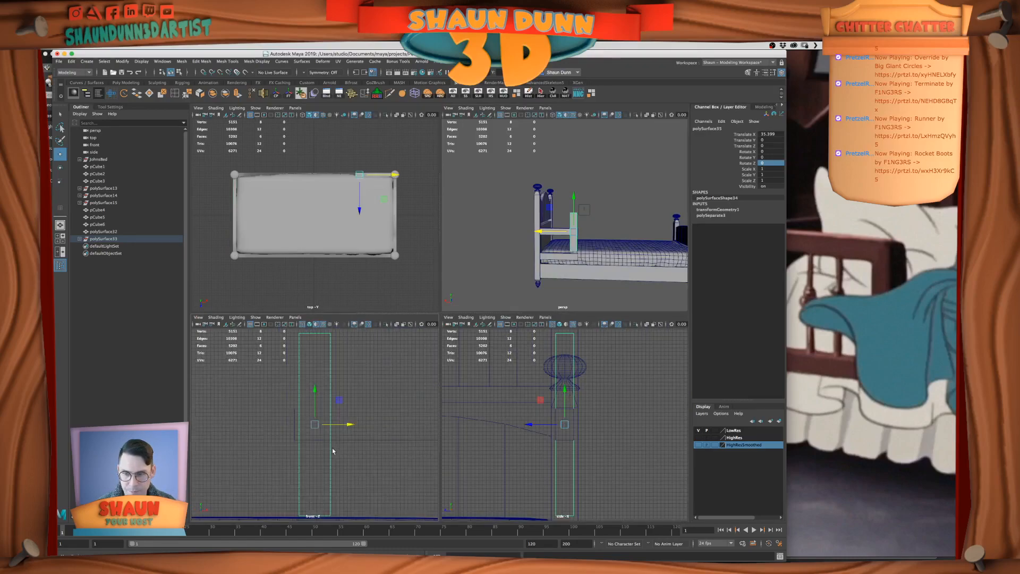
key(space)
scroll(343, 408, down, 3)
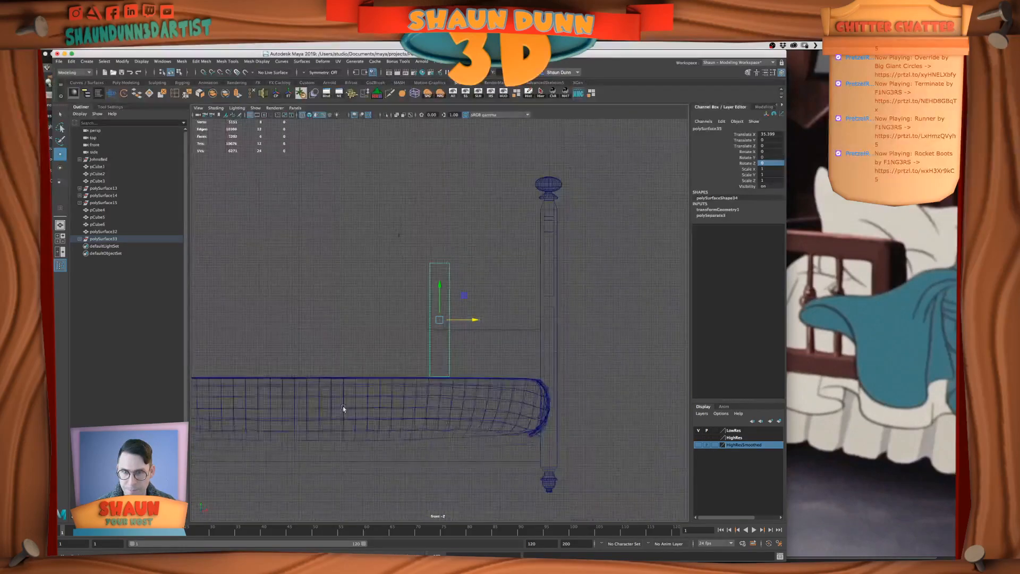
scroll(402, 378, up, 3)
right_drag(427, 238, 407, 236)
drag(384, 229, 521, 121)
drag(447, 180, 525, 340)
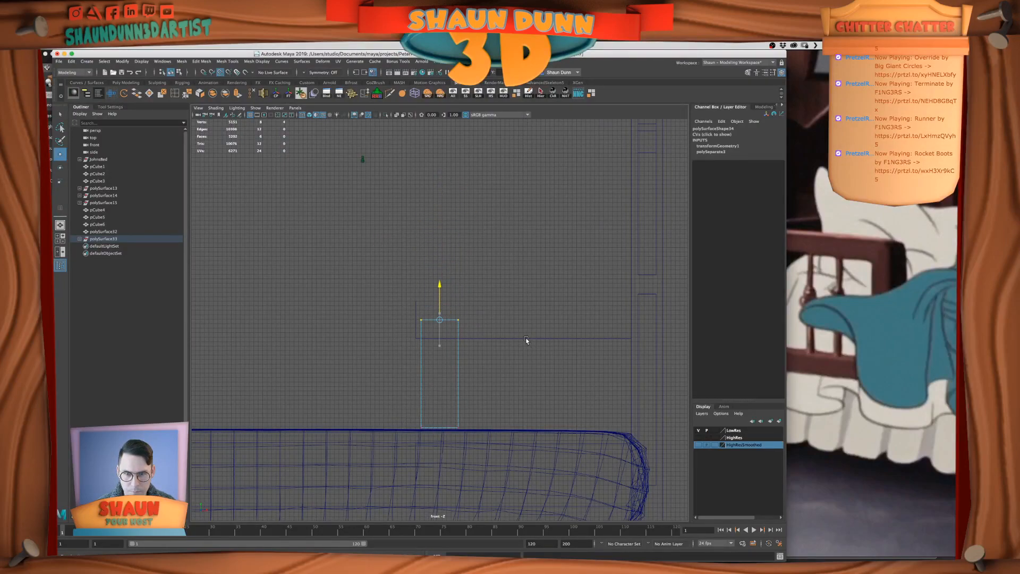
Hide the viewport grid and align the upright's top vertices with the underside of the upper crossbar
click(216, 108)
mouse_move(263, 108)
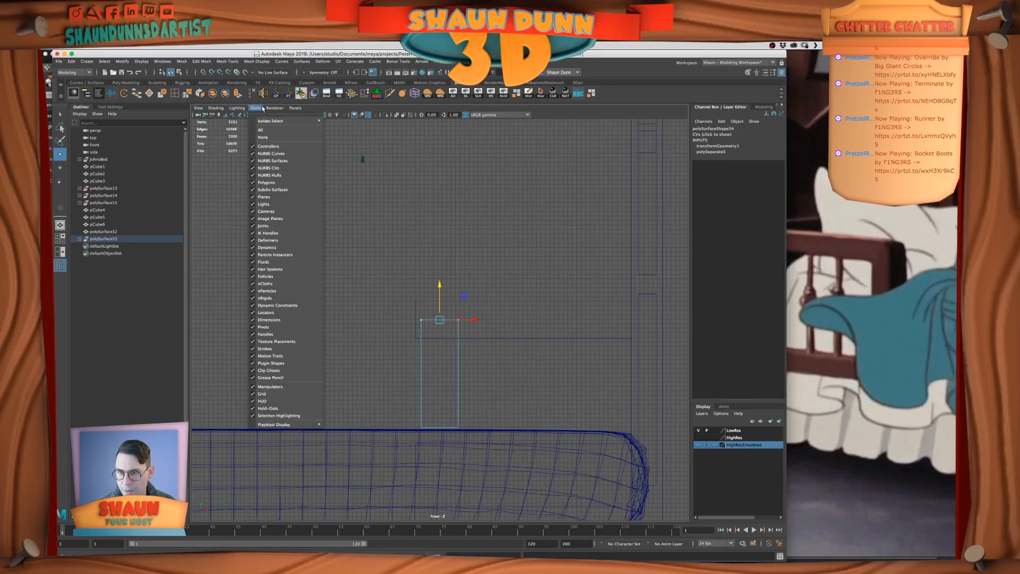
click(262, 393)
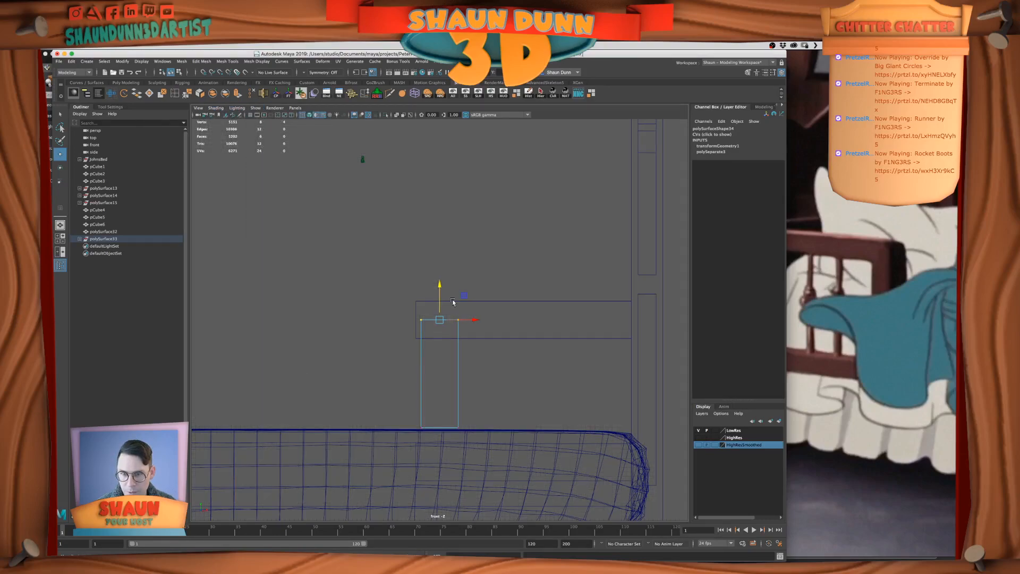
click(472, 315)
drag(513, 342, 410, 309)
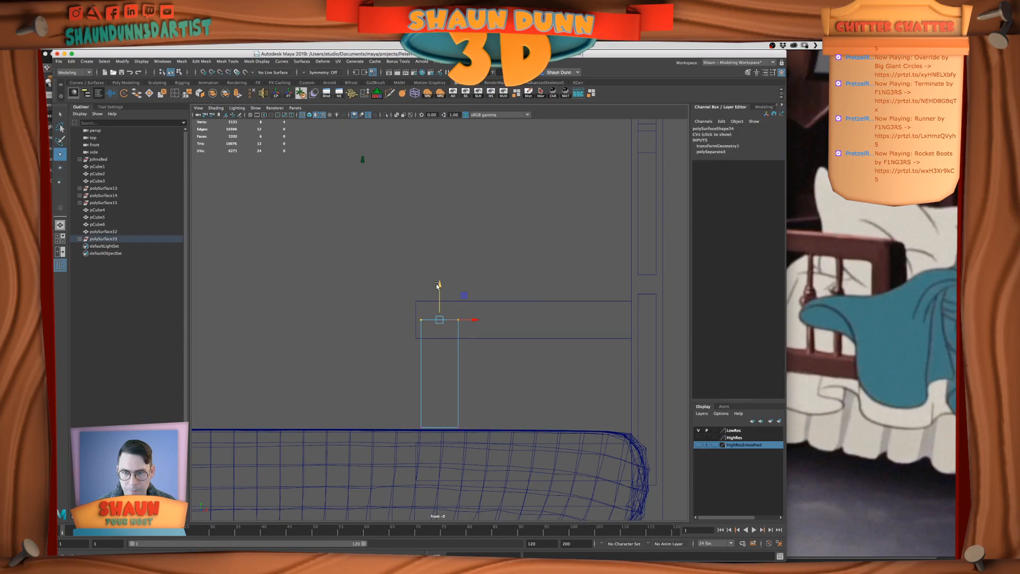
middle_drag(431, 330, 608, 329)
scroll(523, 357, down, 1)
alt+middle_drag(523, 361, 520, 297)
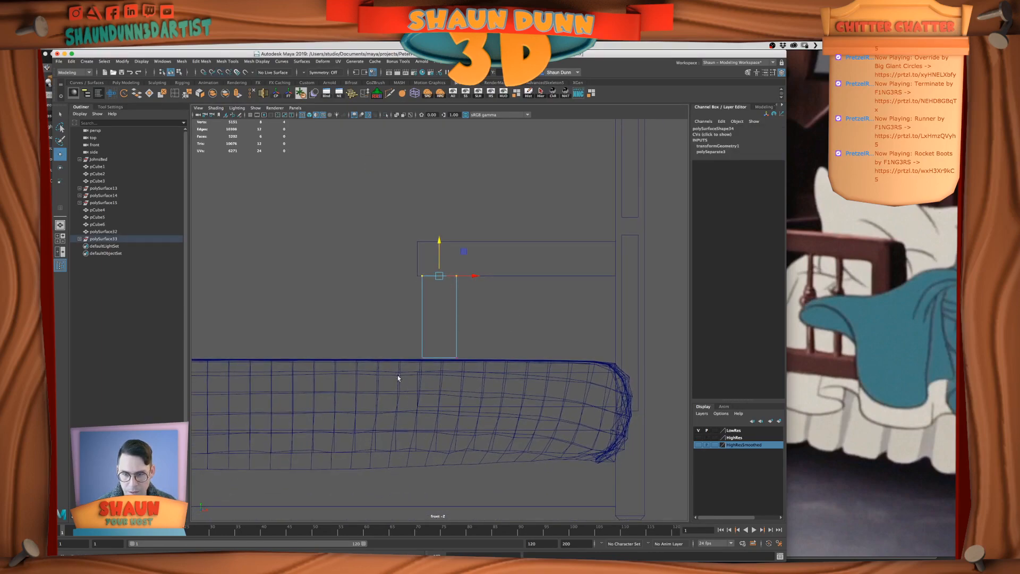
Hide the mattress mesh to expose the lower crossbar in the front view
right_drag(359, 364, 379, 354)
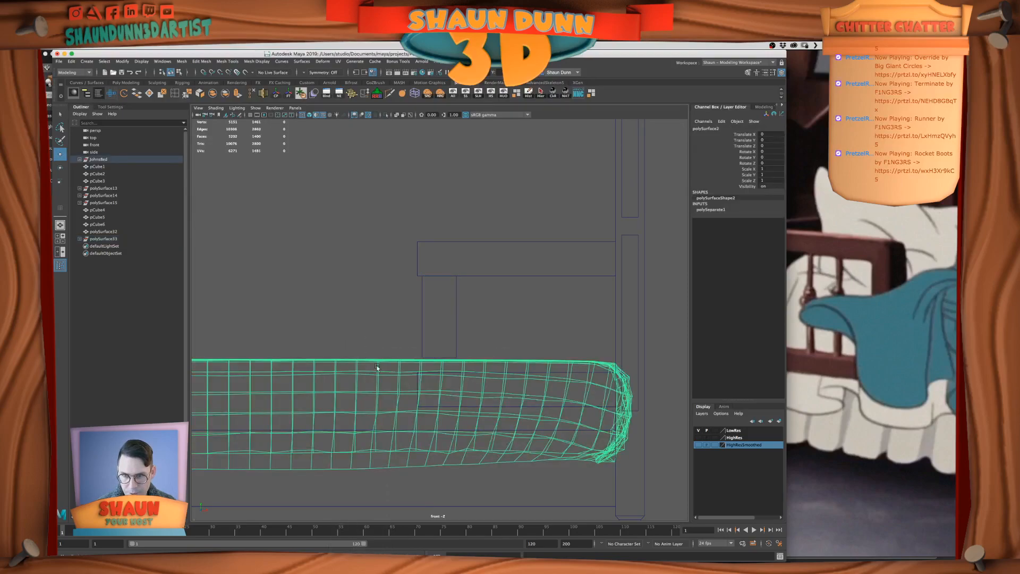
click(493, 82)
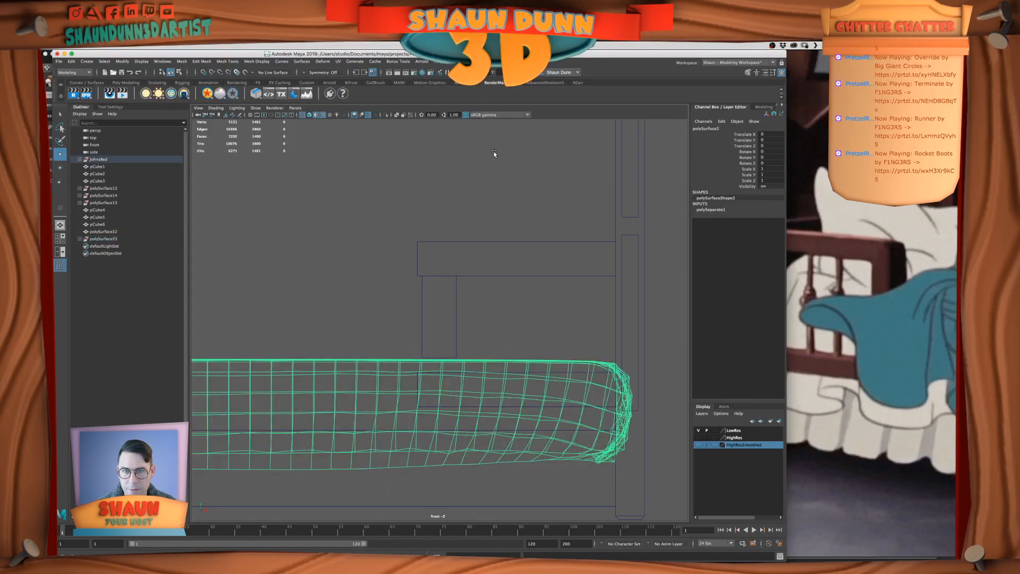
click(460, 84)
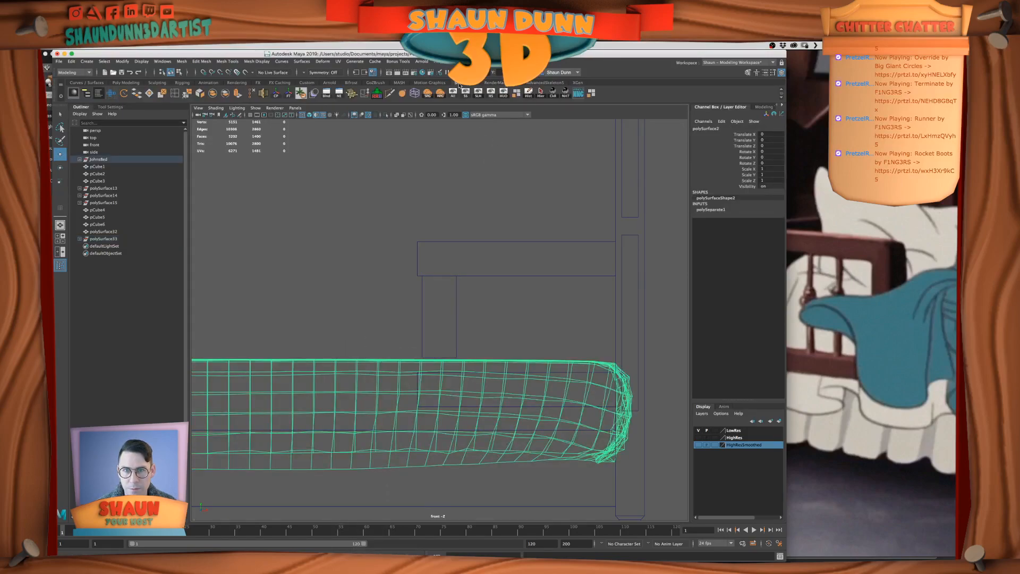
click(492, 94)
Extend the upright's bottom vertices down to the top edge of the lower crossbar
right_drag(446, 342, 417, 352)
right_click(431, 344)
click(422, 340)
click(364, 313)
click(443, 356)
drag(407, 344, 493, 365)
drag(439, 326, 444, 310)
middle_drag(499, 370, 472, 375)
right_drag(432, 319, 433, 297)
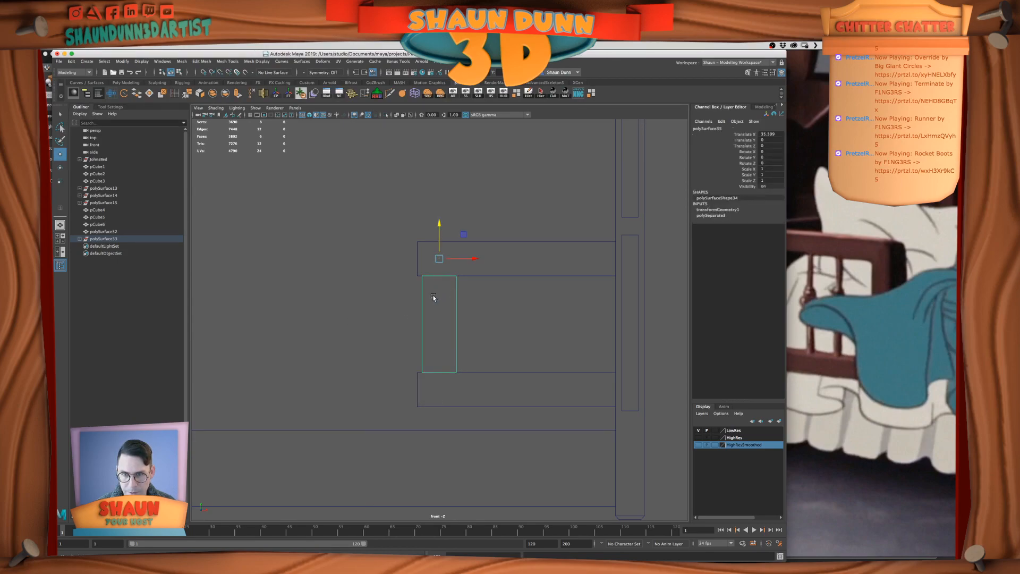
click(483, 259)
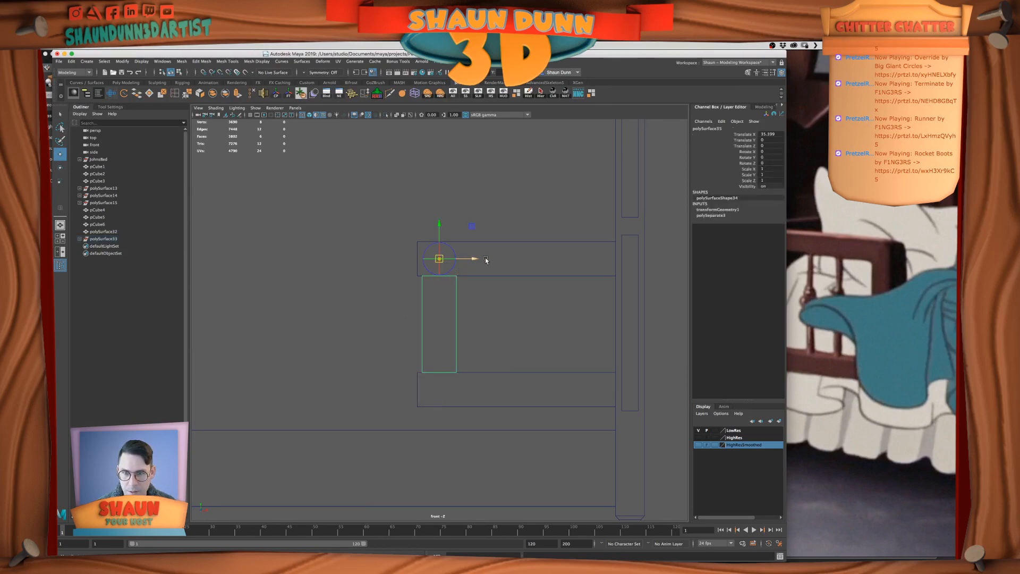
key(ctrl+z)
drag(475, 259, 512, 262)
key(ctrl+z)
Snap the upright's pivot to its outer edge and snap that edge flush with the crossbars' free ends
key(d)
key(v)
click(470, 260)
middle_drag(421, 307, 423, 279)
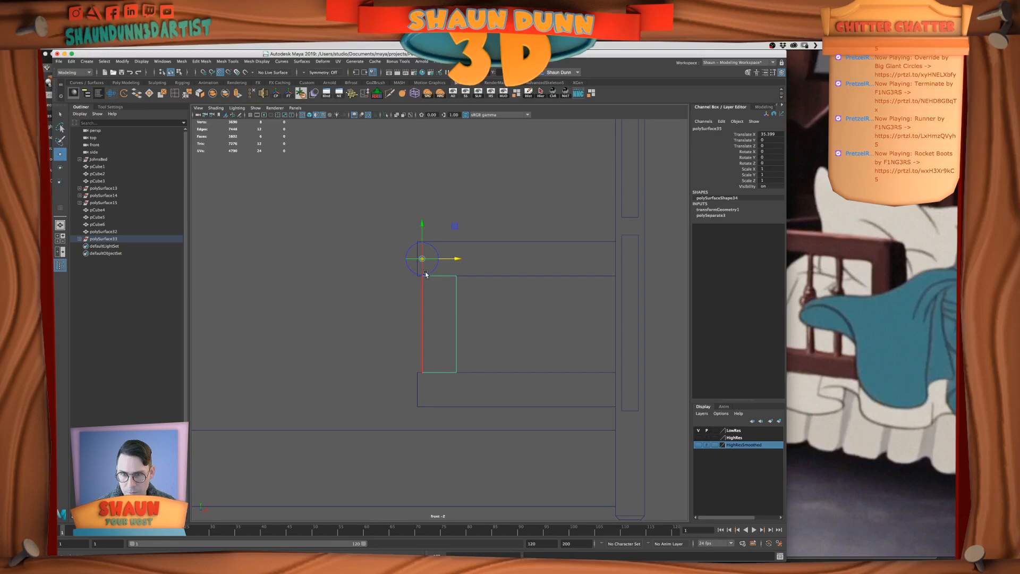
drag(458, 259, 416, 265)
key(v)
click(546, 338)
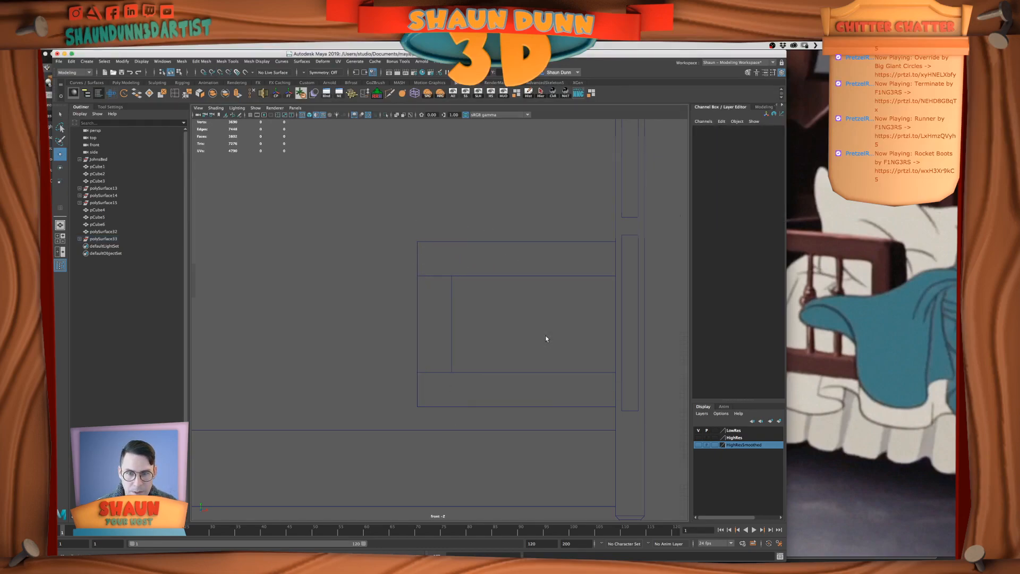
Compare the guard rail frame with the reference bed in the perspective view and select its upright
key(space)
key(space)
alt+drag(537, 276, 588, 324)
click(906, 294)
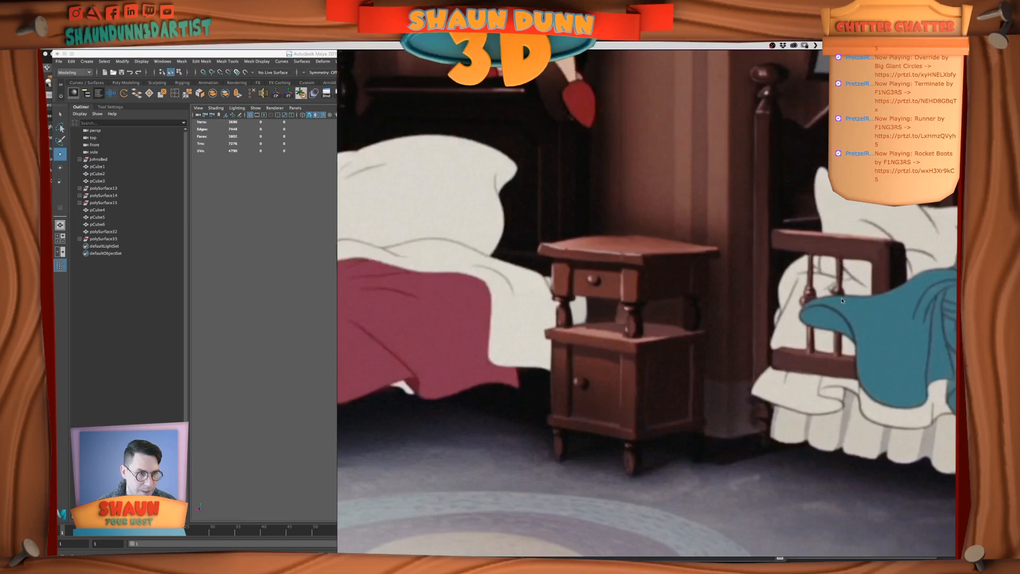
click(292, 350)
alt+right_drag(383, 367, 419, 382)
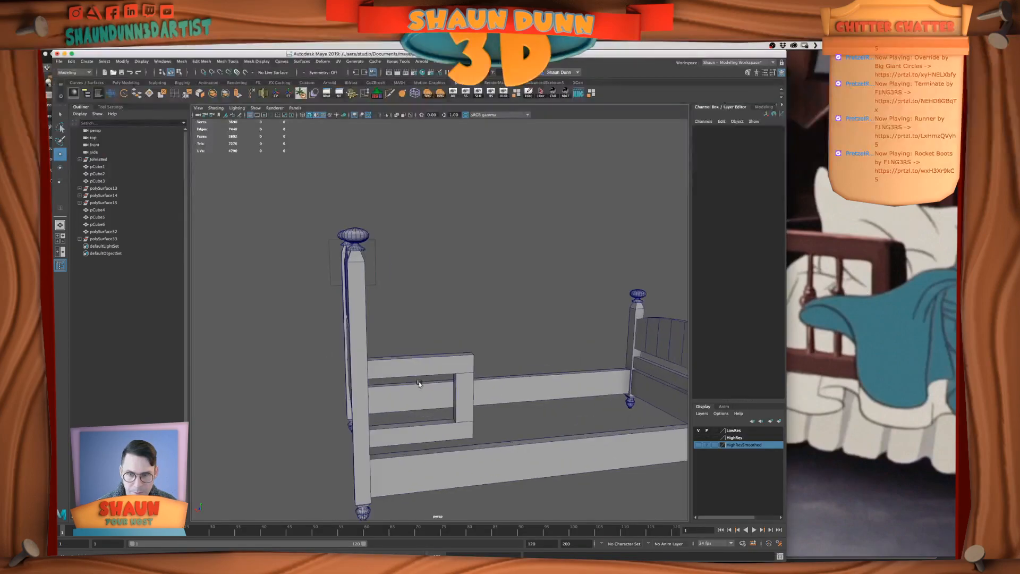
alt+drag(419, 382, 464, 382)
alt+middle_drag(464, 383, 466, 332)
alt+drag(466, 332, 471, 356)
scroll(464, 363, down, 5)
scroll(473, 358, up, 5)
scroll(453, 317, up, 5)
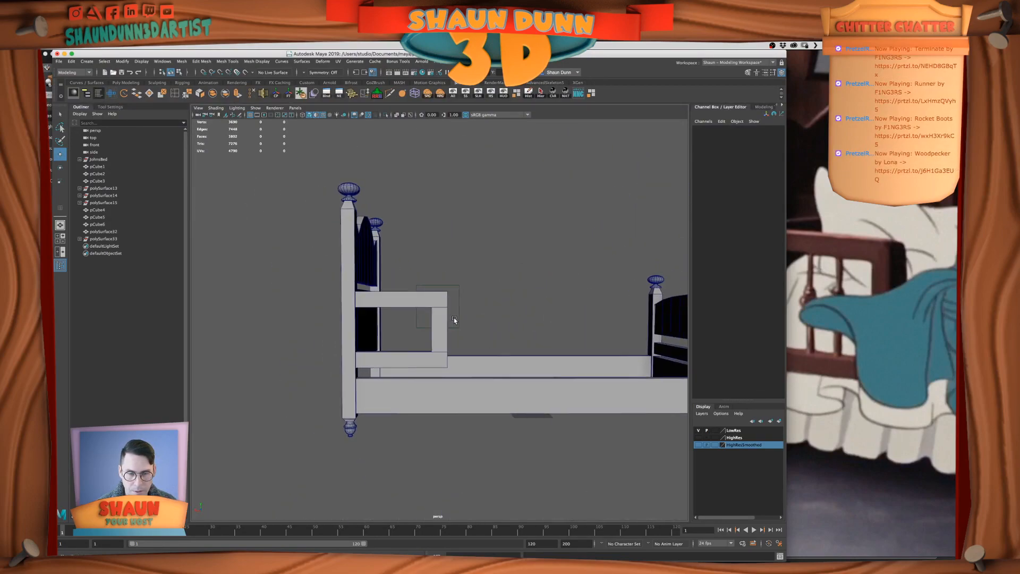
click(450, 318)
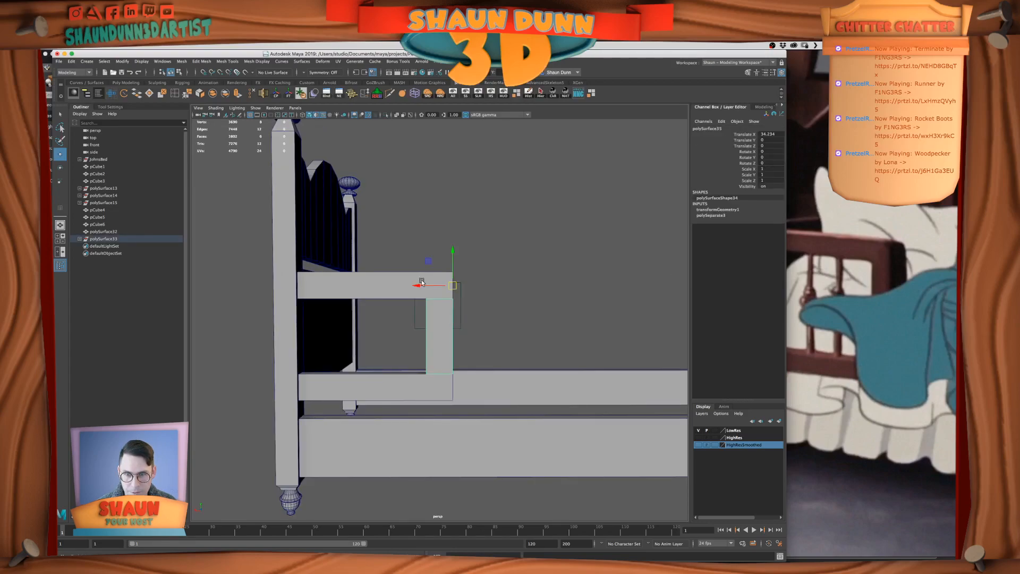
drag(417, 285, 490, 290)
scroll(444, 320, up, 4)
alt+drag(445, 320, 543, 332)
right_drag(549, 338, 549, 339)
click(547, 290)
alt+drag(601, 398, 594, 352)
shift+click(566, 372)
key(Delete)
right_drag(555, 316, 572, 307)
click(774, 133)
text(0)
key(Return)
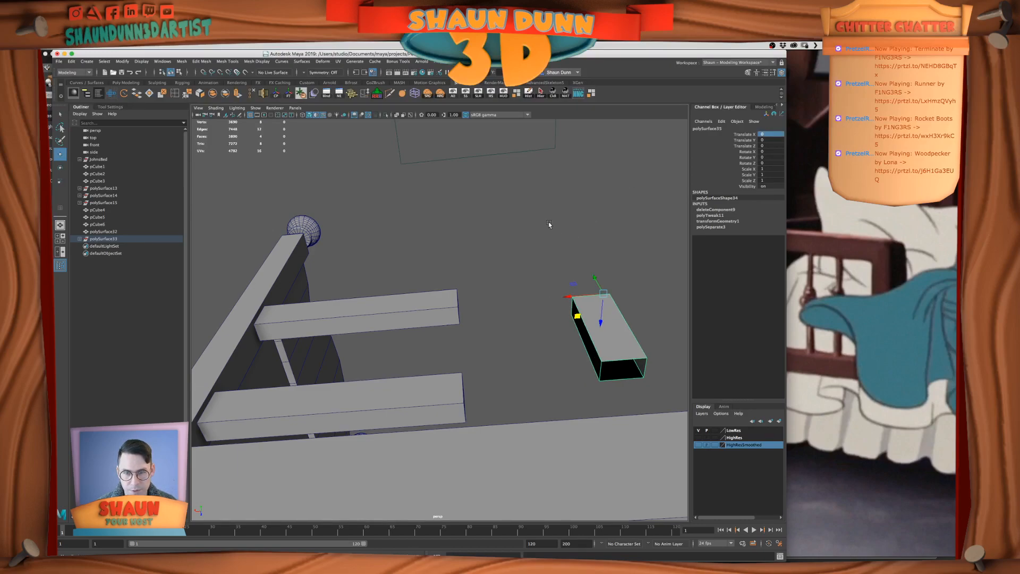
key(z)
key(z)
key(z)
key(z)
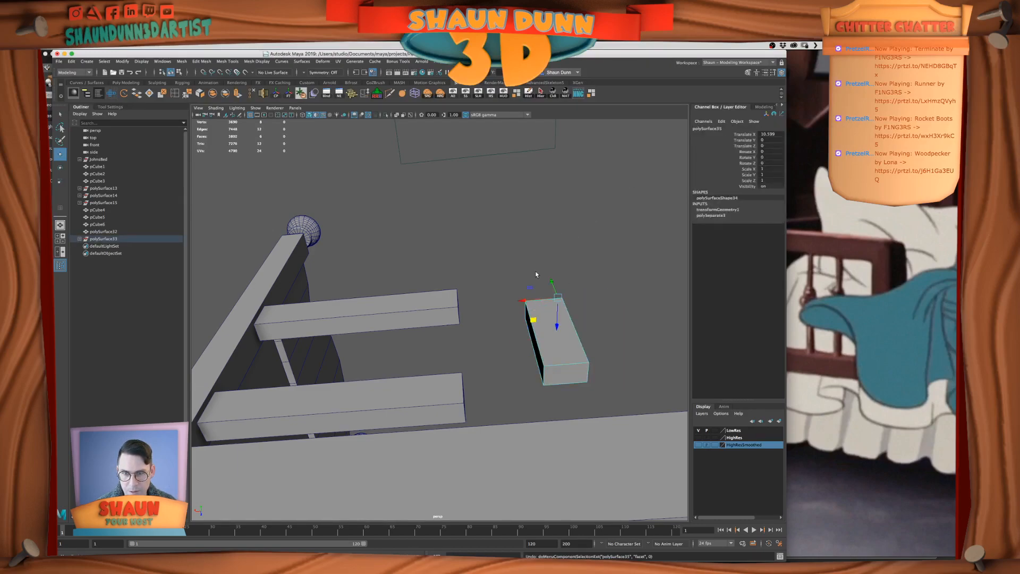
Freeze the upright's transforms, then slide it clear, delete its top and bottom end faces, and return it to Translate X 0
click(288, 93)
drag(415, 300, 562, 298)
right_drag(669, 366, 667, 391)
click(615, 367)
alt+drag(616, 368, 610, 405)
shift+click(599, 281)
key(Delete)
right_drag(598, 314, 611, 306)
text(0)
key(Return)
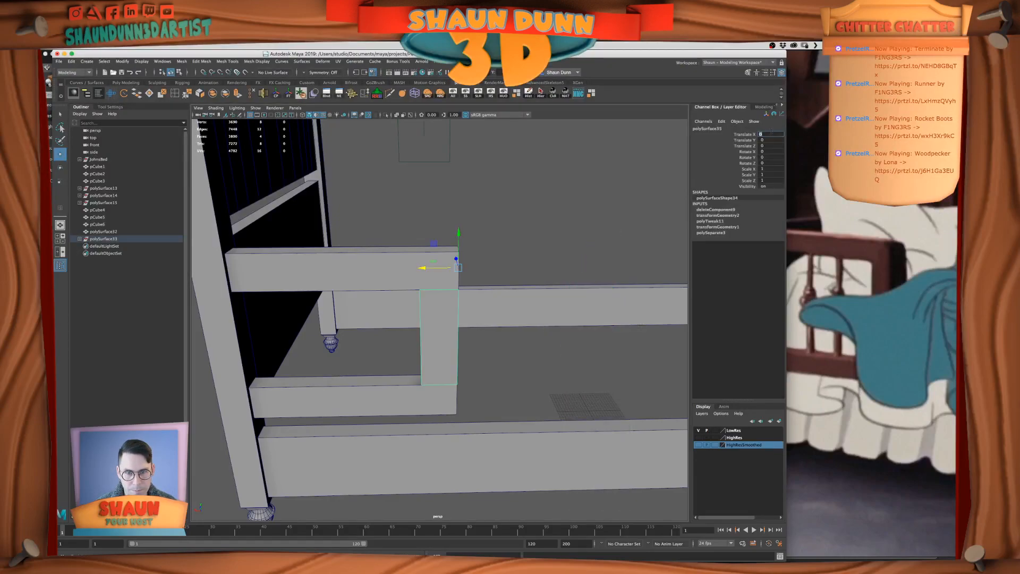
alt+drag(406, 378, 405, 371)
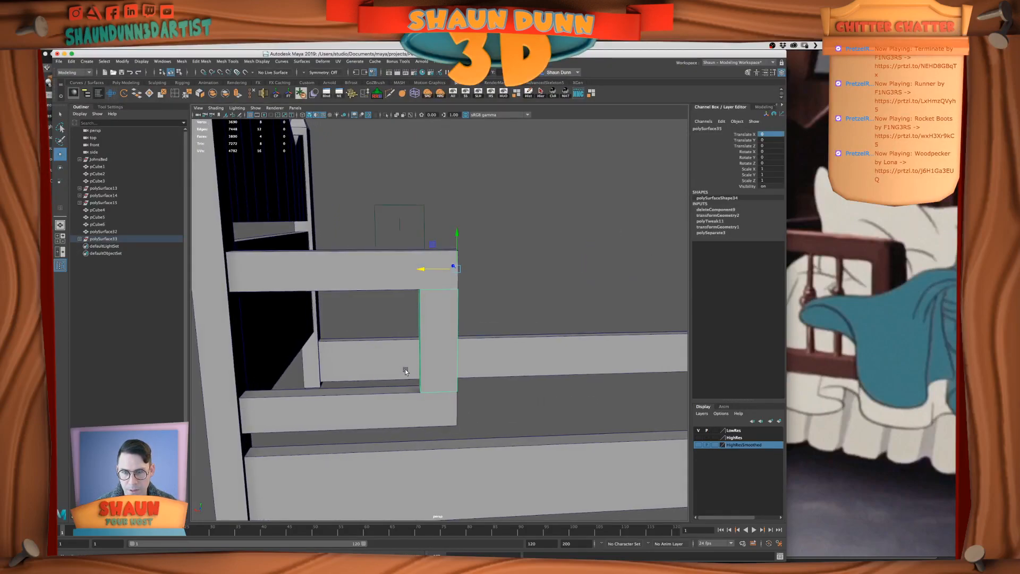
Insert an edge loop across the upper crossbar and snap it in line with the upright's inner edge
click(177, 96)
click(409, 290)
key(w)
mouse_move(306, 267)
mouse_down()
mouse_move(273, 270)
mouse_move(322, 277)
mouse_up()
key(v)
middle_drag(409, 285, 418, 290)
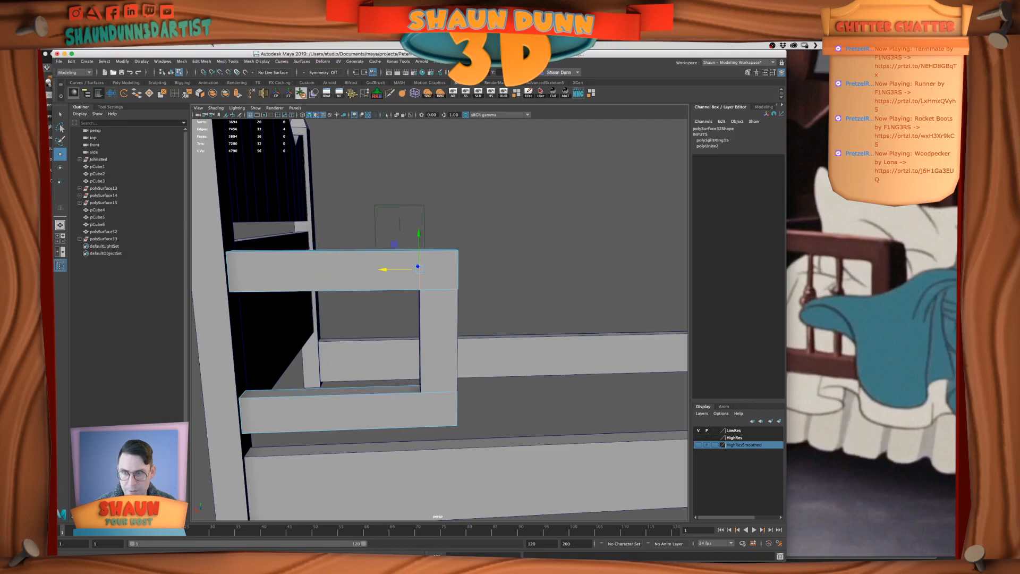
Add a matching edge loop to the lower crossbar, aligned with the upright's inner edge, and return to object selection
click(176, 94)
click(389, 394)
key(w)
drag(344, 403, 429, 403)
right_drag(542, 193, 575, 180)
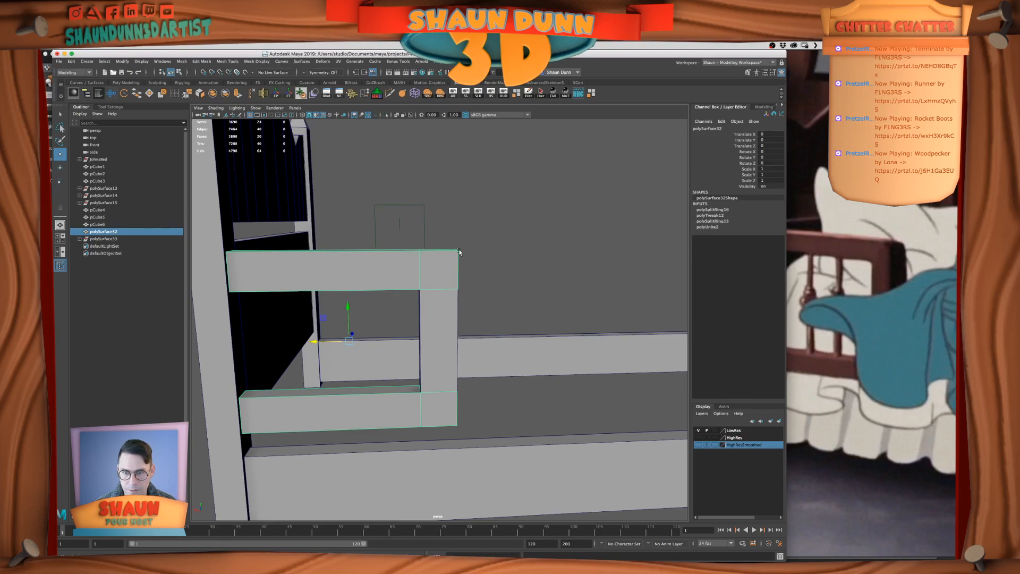
Shift the crossbars to Translate X 8.04 so their free ends meet the upright's inner edge, and save the scene
mouse_move(564, 55)
mouse_down()
mouse_move(554, 54)
mouse_move(576, 55)
mouse_up()
middle_drag(478, 293, 462, 175)
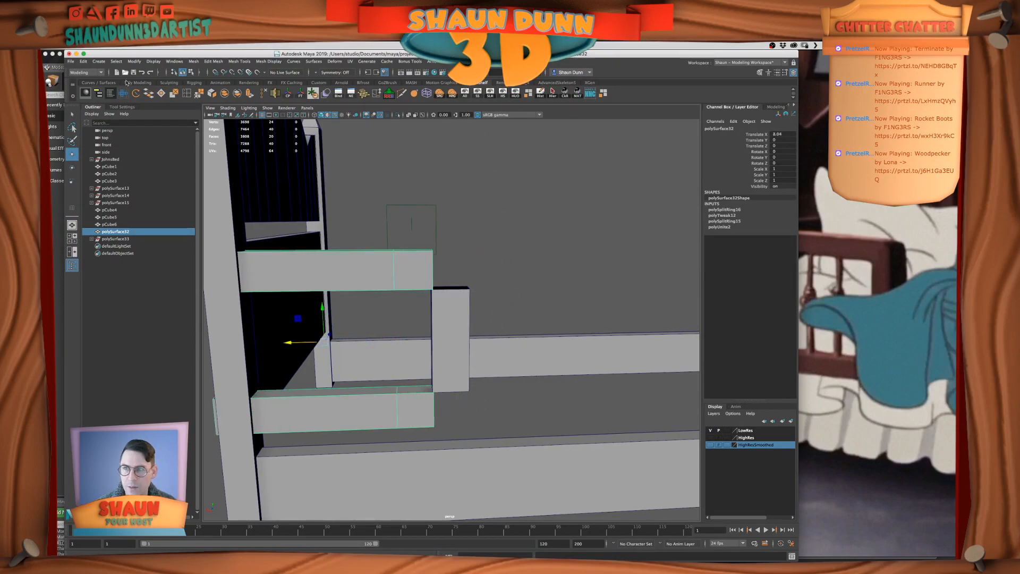
click(70, 61)
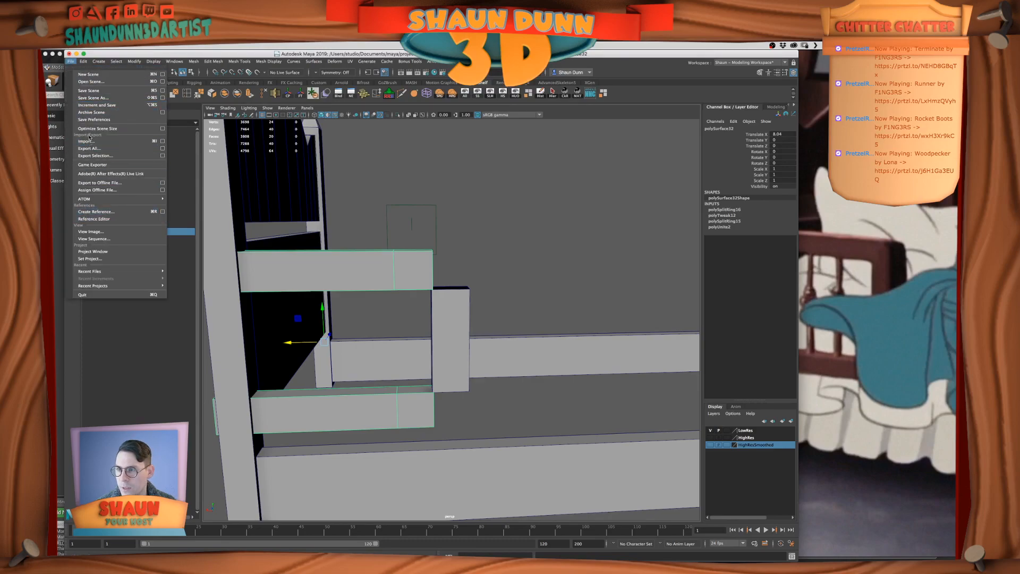
click(88, 91)
key(w)
middle_drag(556, 356, 714, 444)
middle_drag(596, 436, 84, 54)
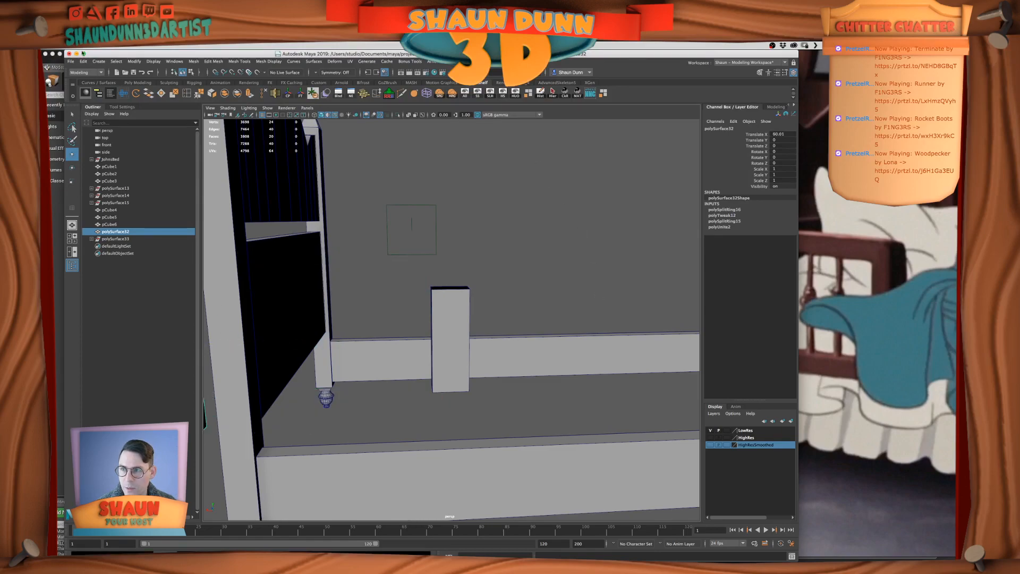
click(69, 54)
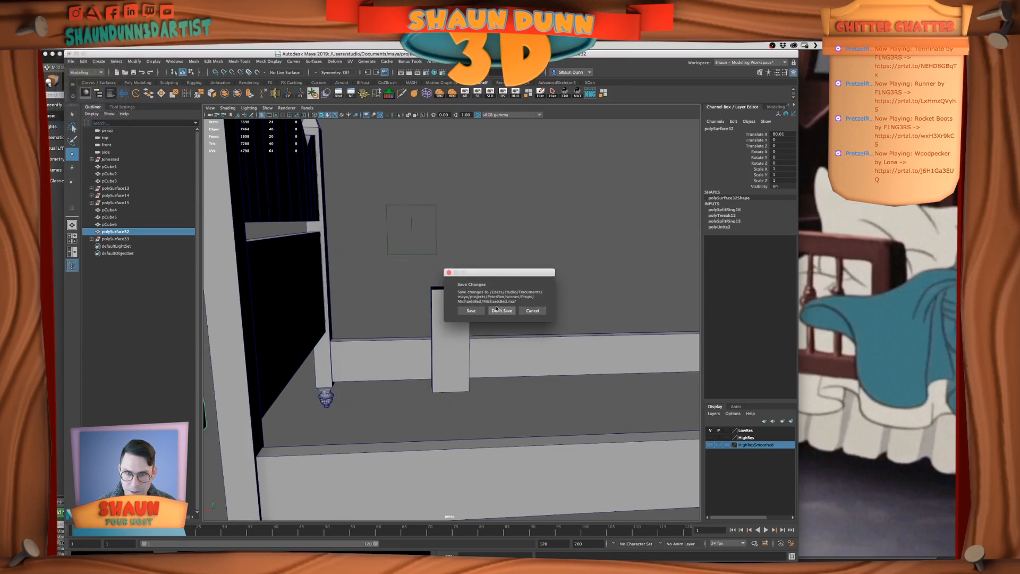
click(532, 311)
mouse_move(44, 315)
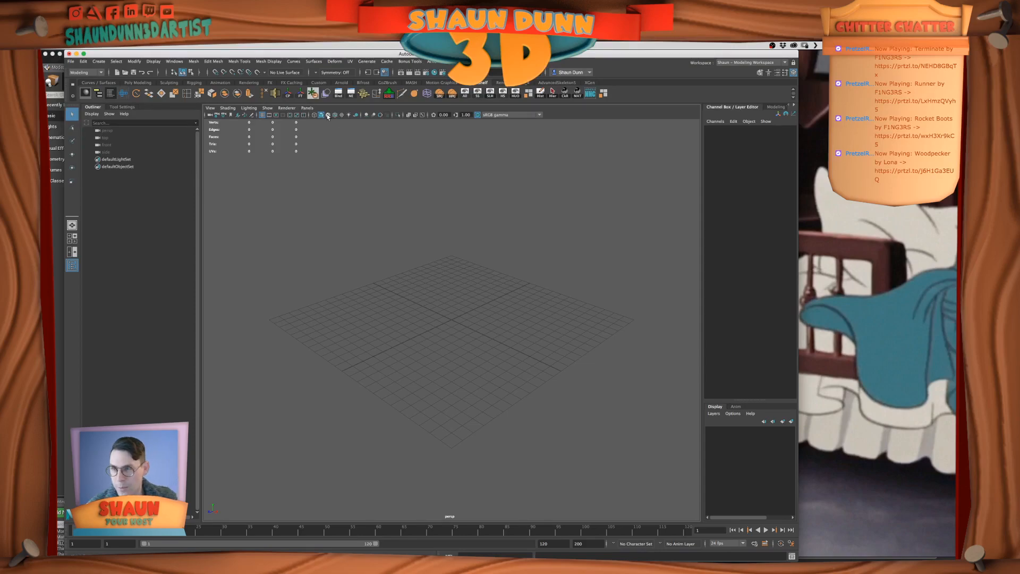
Reopen the recent scene MichaelsBed.ma
click(70, 61)
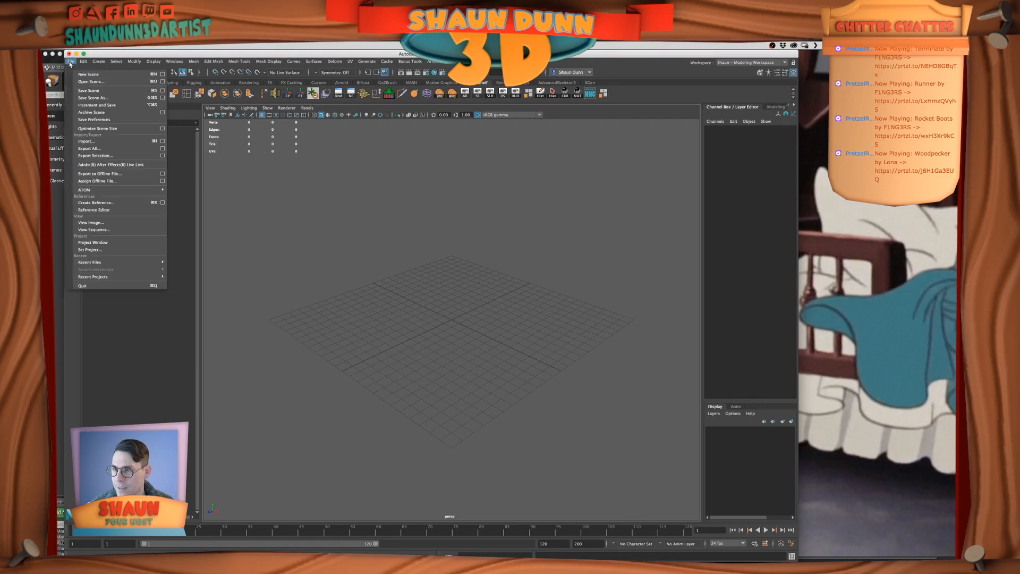
mouse_move(107, 262)
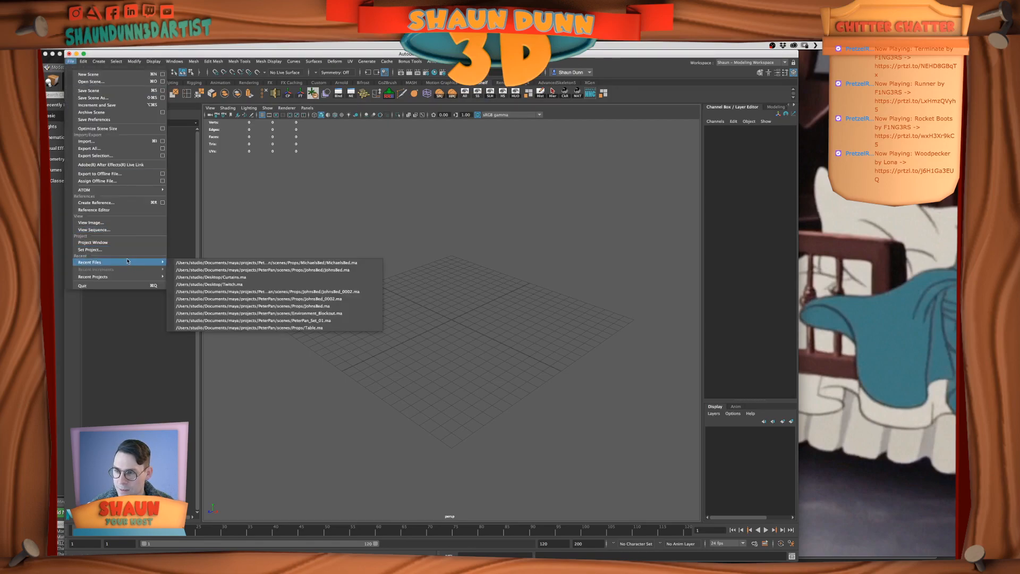
click(296, 266)
click(503, 306)
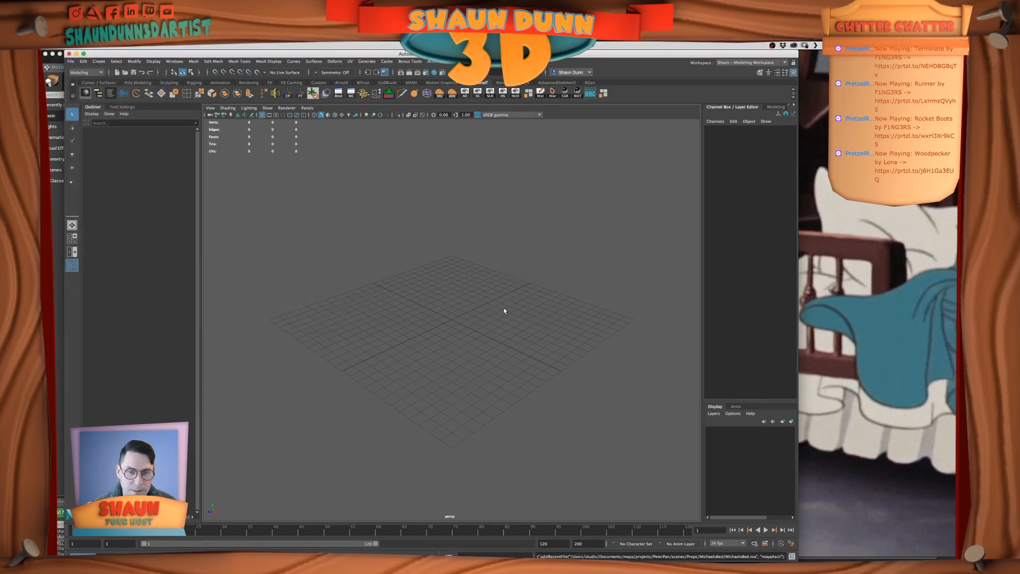
Slide the upright away from the crossbars to about Translate X -21.6 to expose the faces it joins
click(443, 323)
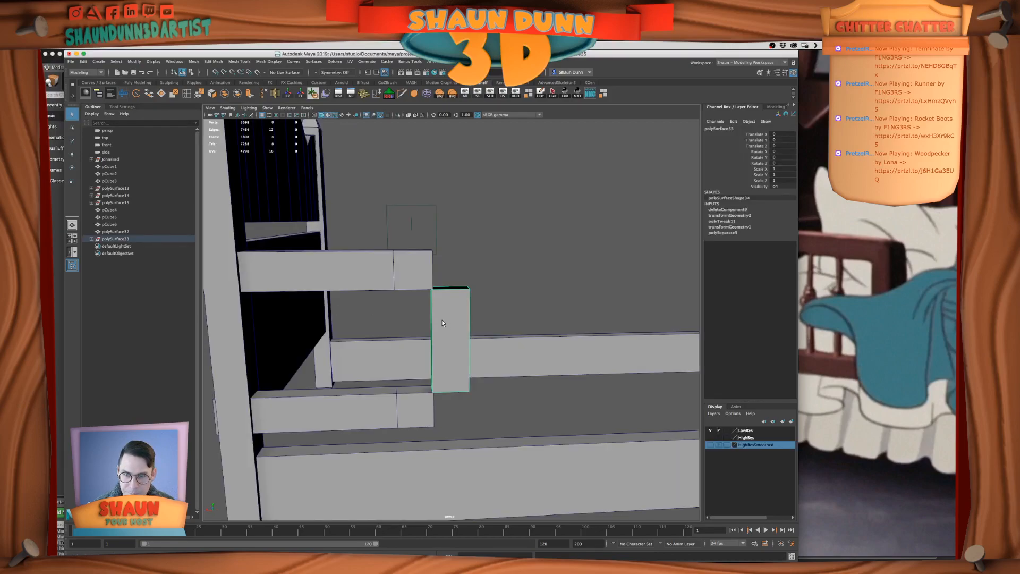
scroll(429, 235, down, 5)
key(w)
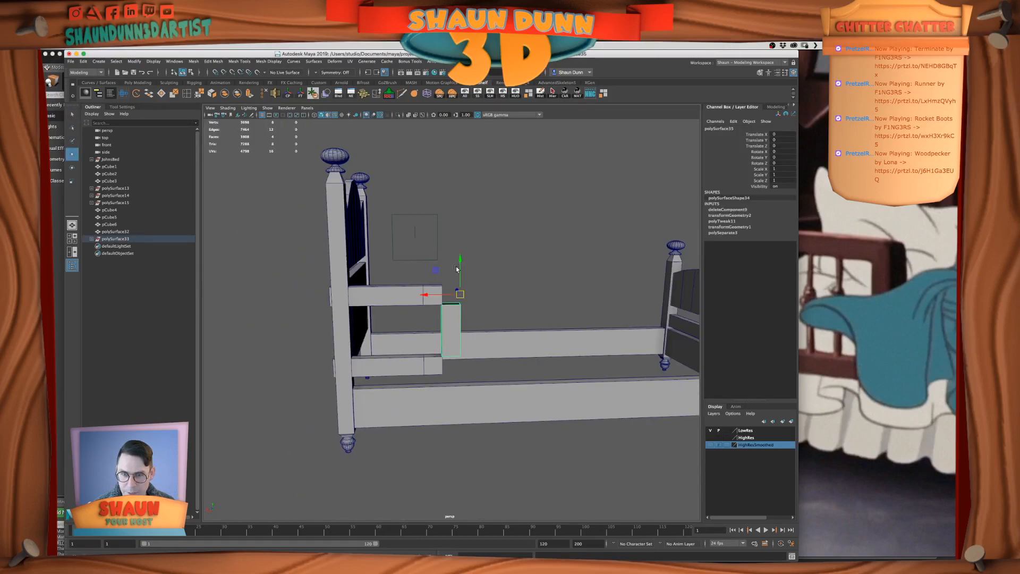
drag(439, 293, 450, 270)
scroll(455, 298, up, 2)
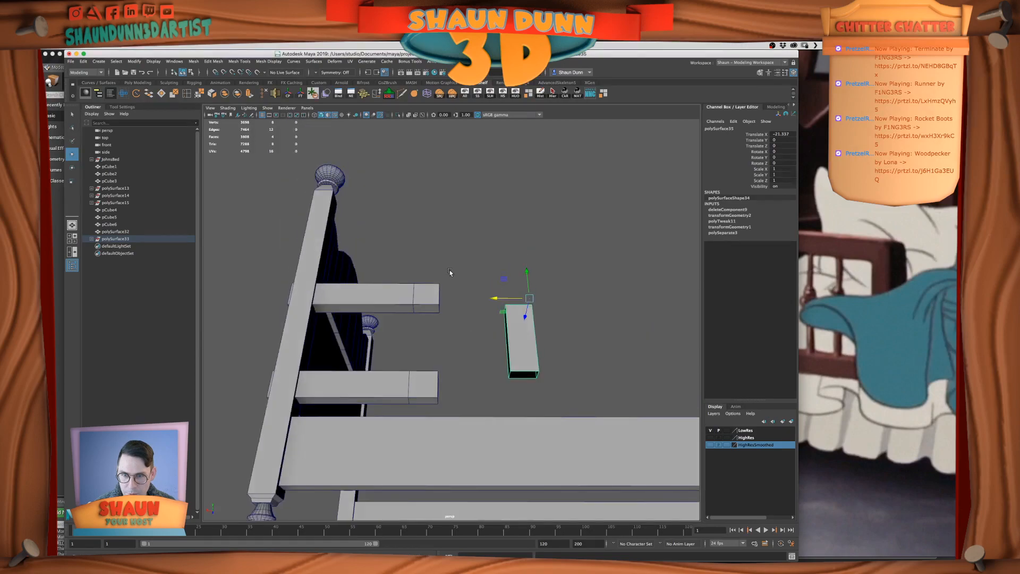
scroll(434, 300, up, 5)
Delete the upper crossbar's underside end face and the lower crossbar's top end face where the upright joins, and save the scene
right_drag(424, 314, 425, 319)
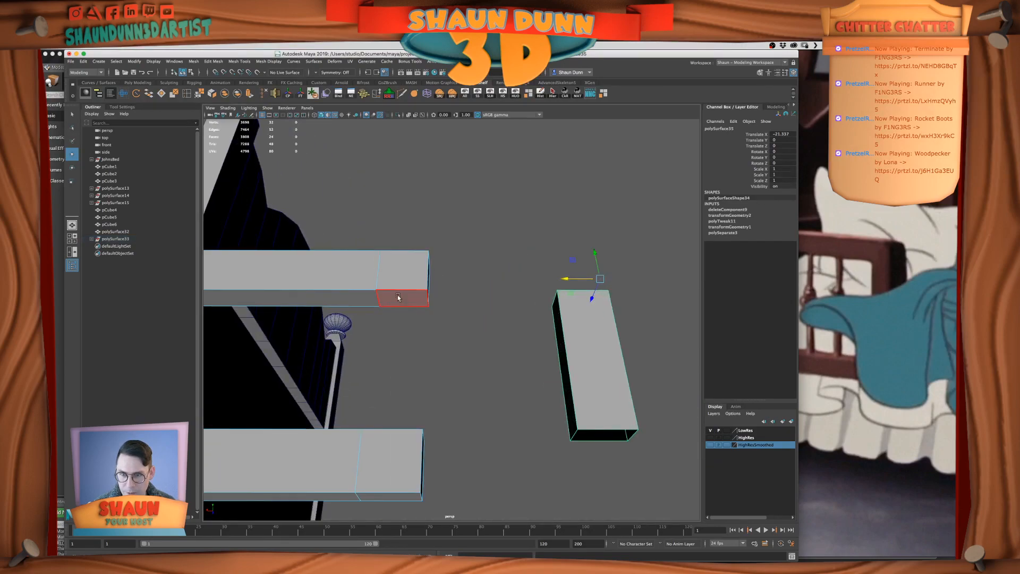
click(399, 298)
key(Delete)
alt+drag(470, 293, 563, 327)
click(406, 344)
key(Delete)
key(ctrl+s)
key(q)
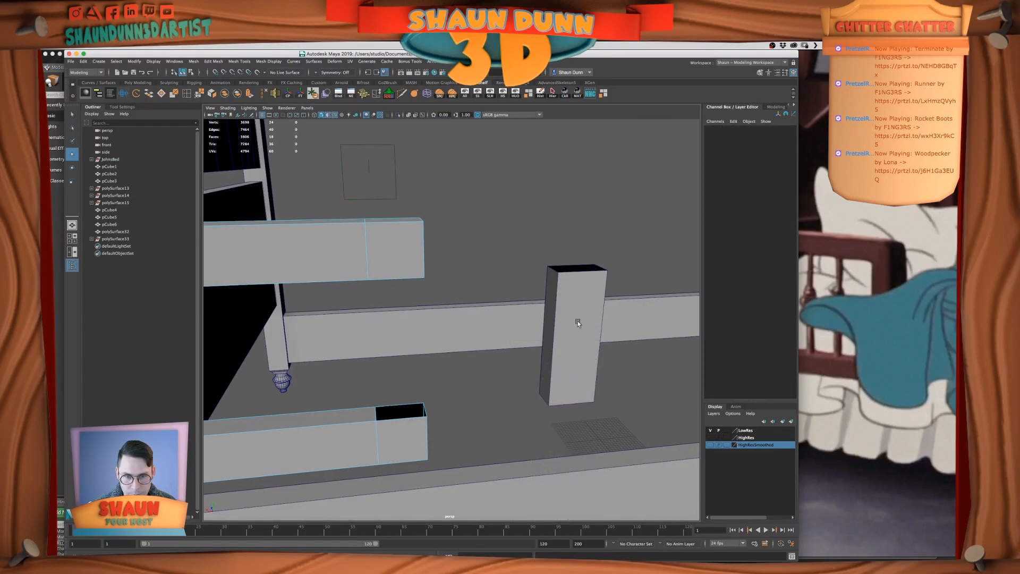
Snap the upright back between the crossbars' free ends at Translate X 8.04 and select it together with the crossbars
click(564, 327)
key(w)
drag(570, 242, 393, 248)
alt+drag(437, 293, 381, 401)
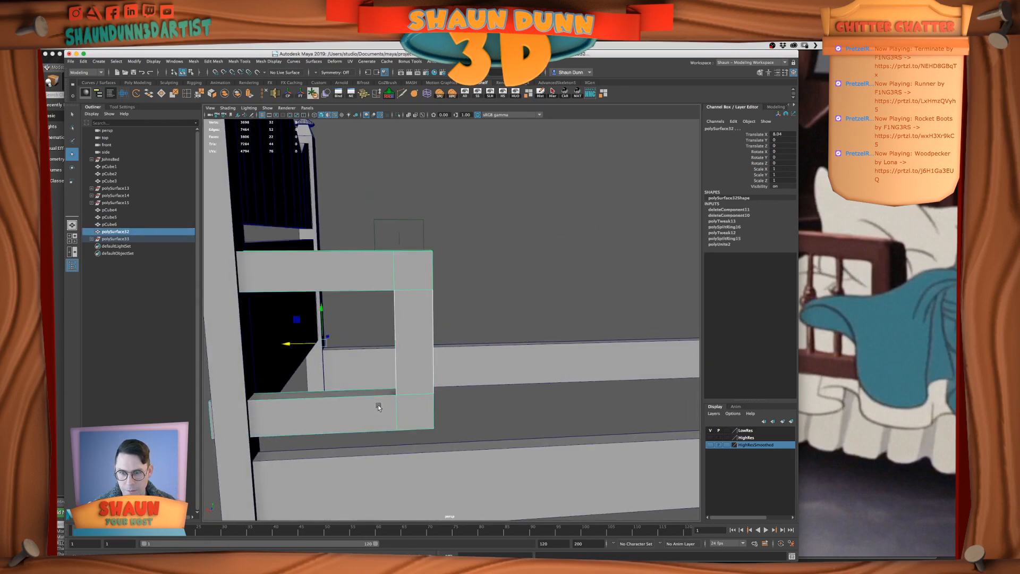
shift+click(361, 406)
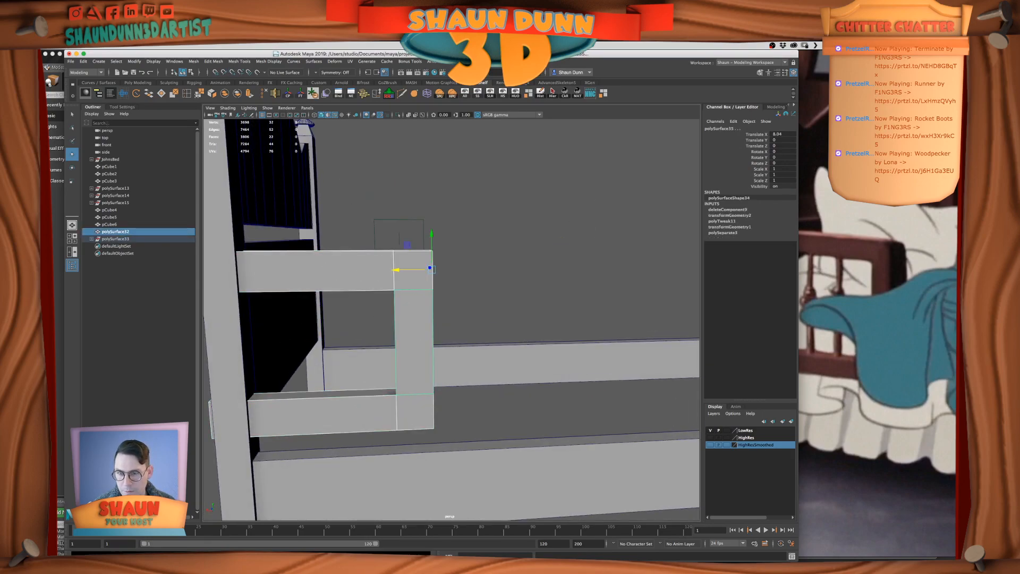
Combine the upright and crossbars into one frame with merged corner vertices, and freeze its transforms and delete its history
click(226, 95)
right_drag(421, 309, 392, 307)
drag(364, 201, 522, 454)
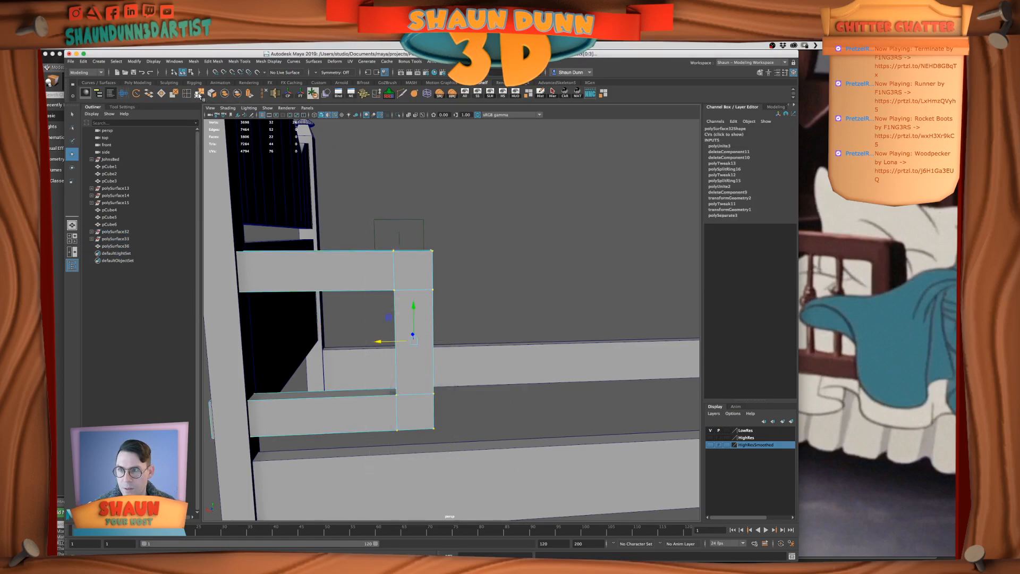
key(m)
right_drag(353, 270, 367, 263)
key(q)
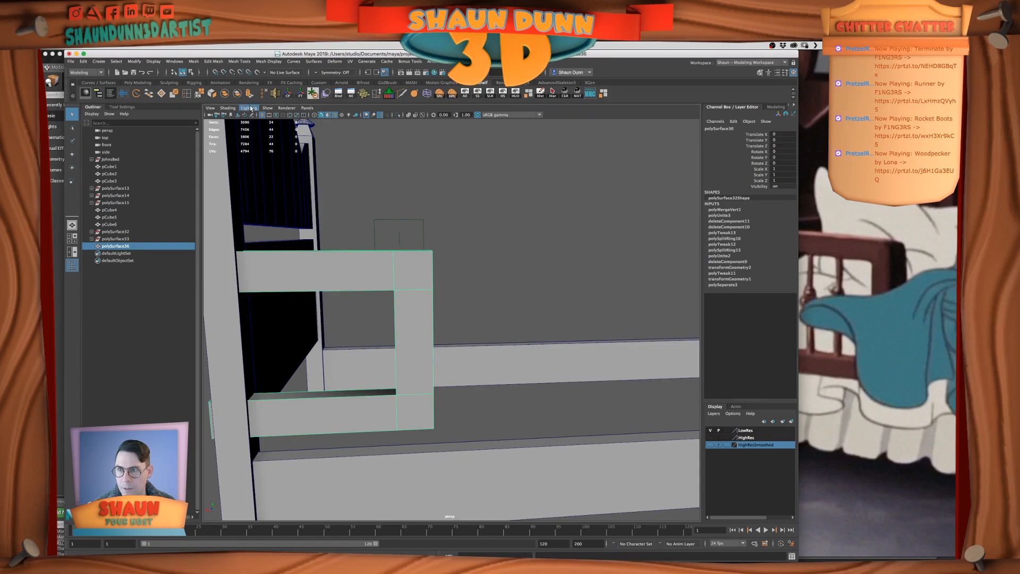
click(300, 94)
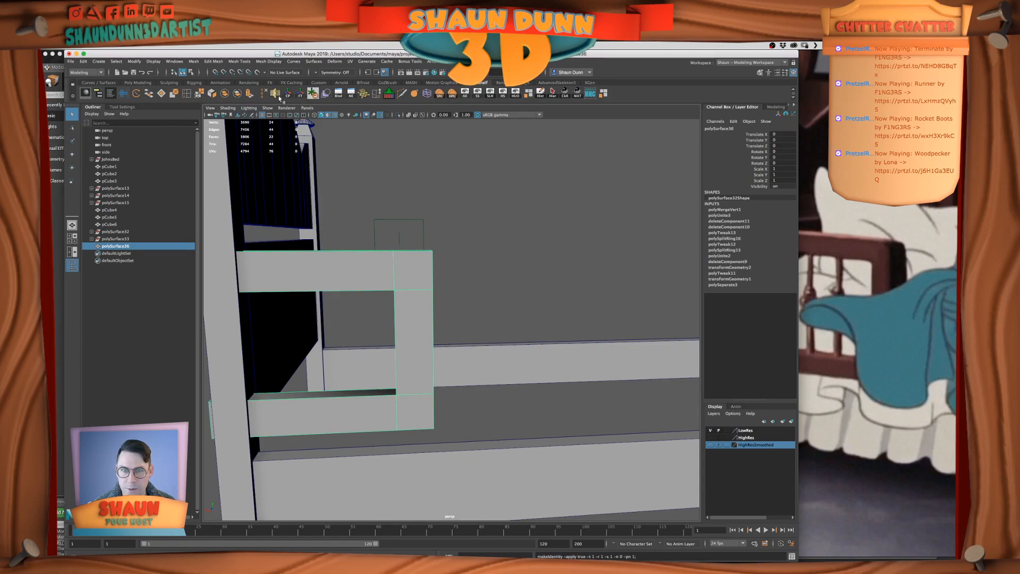
click(541, 97)
Slide the frame clear of the bedpost and snap its pivot to the crossbars' open ends in the front view
alt+drag(517, 227, 445, 290)
key(w)
drag(383, 329, 496, 324)
key(space)
key(space)
key(d)
drag(539, 324, 606, 258)
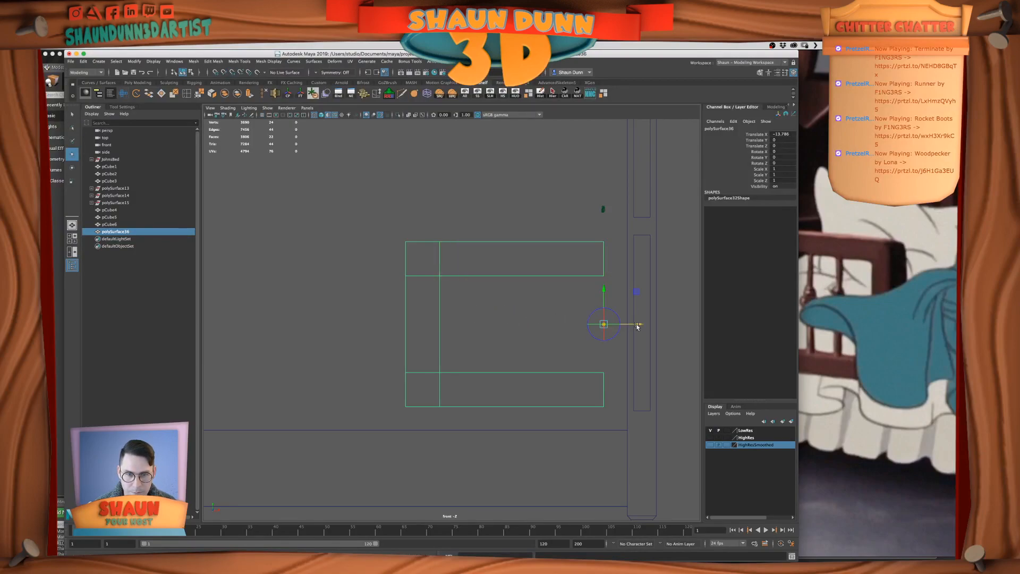
Snap the frame's open ends flush with the bedpost's inner face at Translate X -8.04 and freeze its transforms
drag(637, 325, 629, 305)
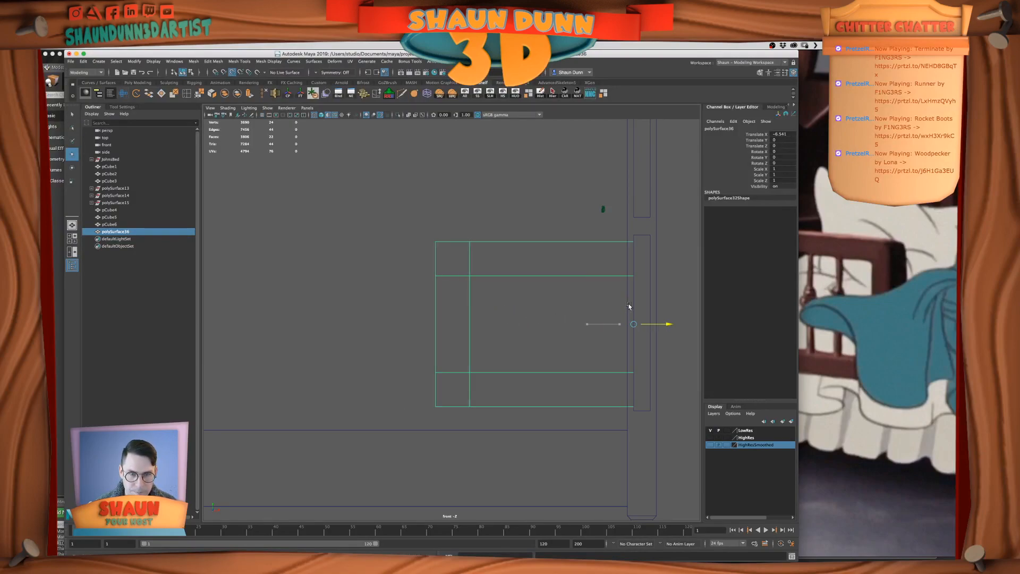
drag(577, 286, 618, 442)
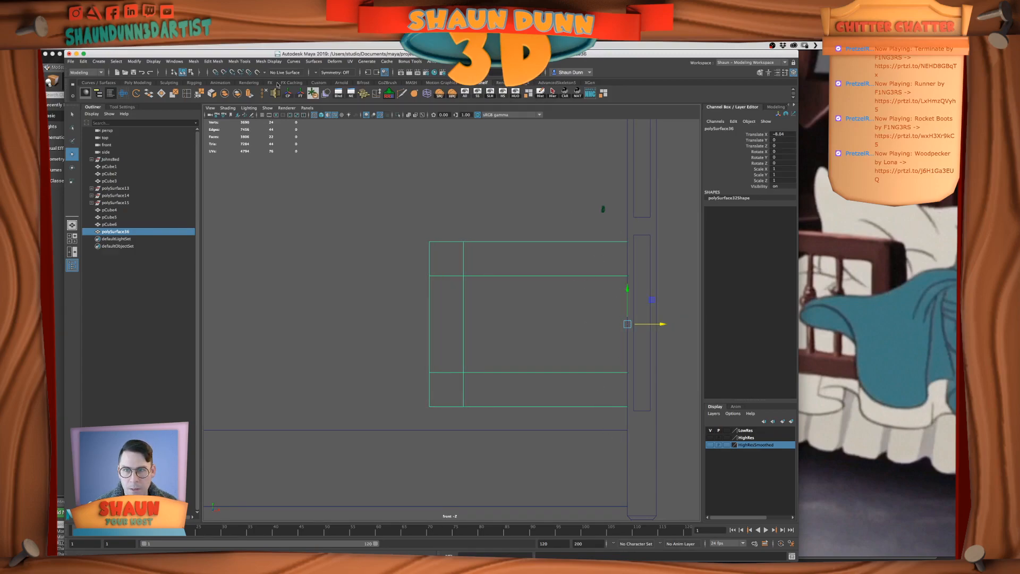
click(300, 94)
Return to the perspective view and unlock the normals of the guard rail frame
key(space)
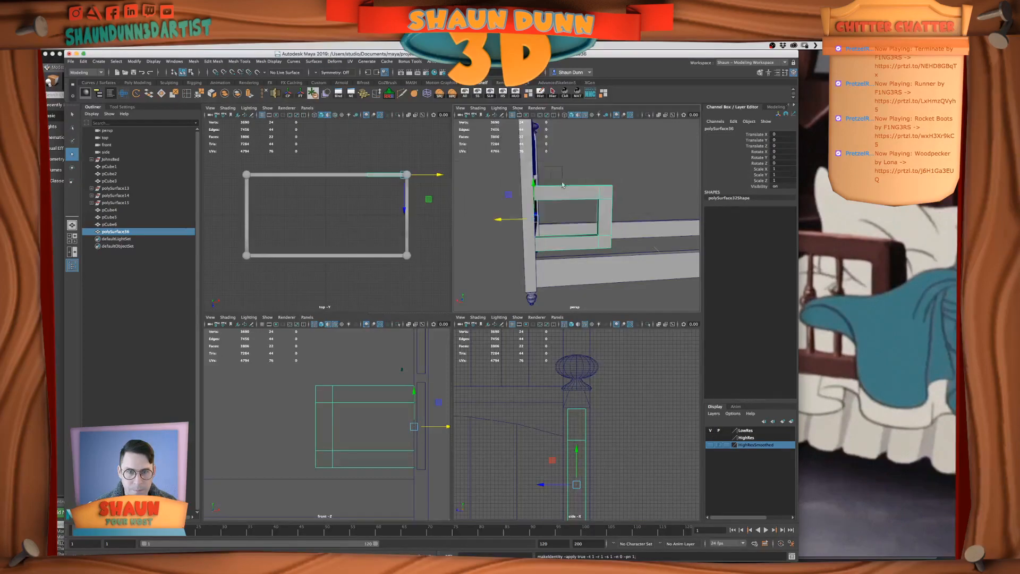
key(space)
click(553, 190)
alt+drag(564, 244, 484, 301)
click(495, 294)
alt+drag(499, 220, 462, 236)
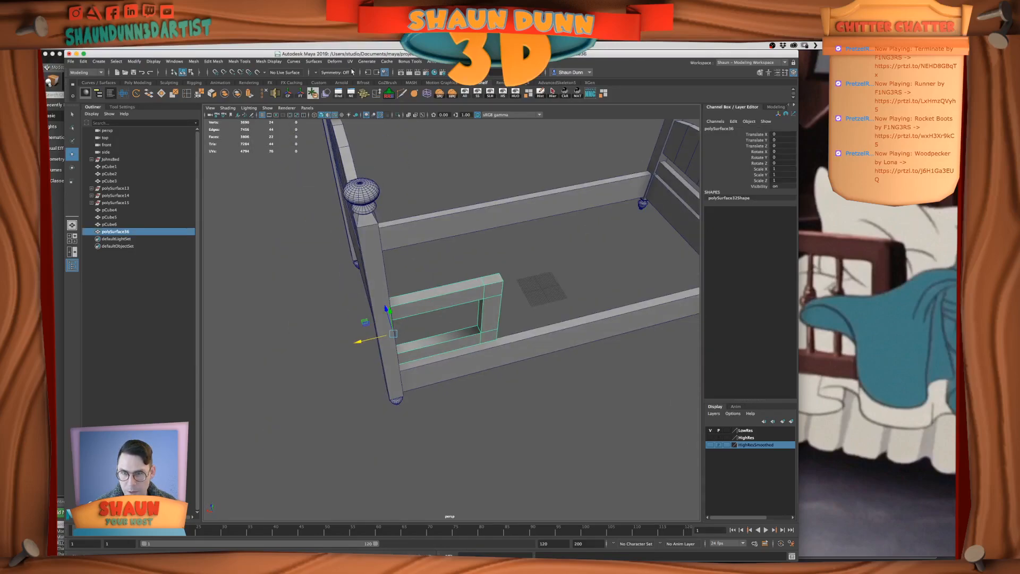
click(316, 62)
mouse_move(268, 61)
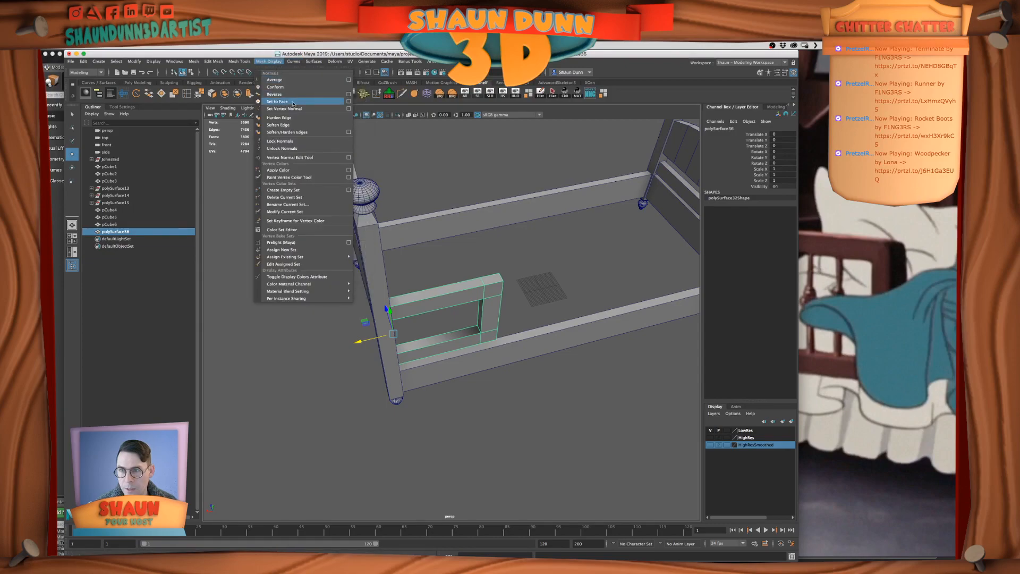
click(301, 149)
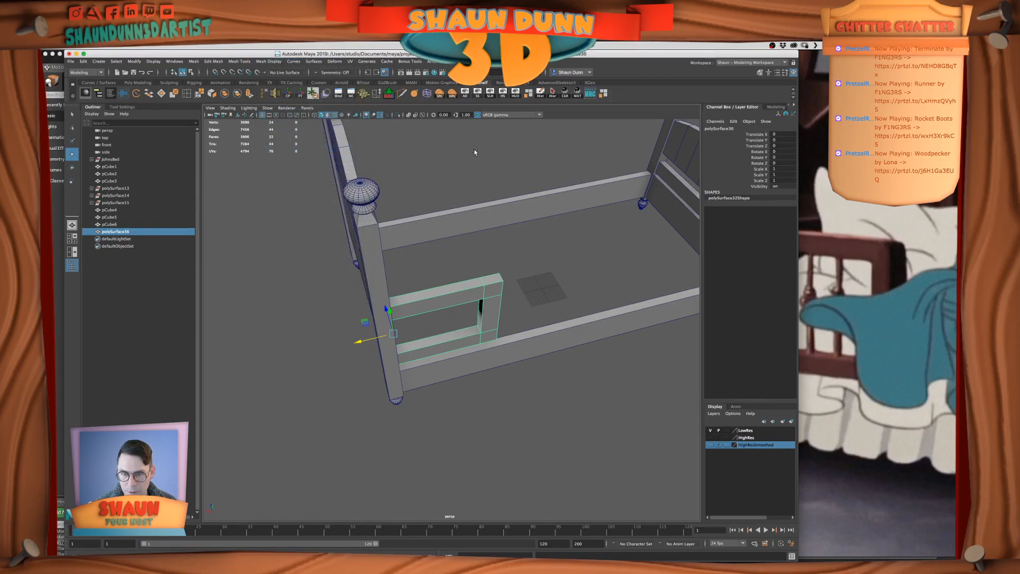
Apply Soften/Harden Edges to the guard rail frame, then reselect the frame and check its shading up close
click(233, 62)
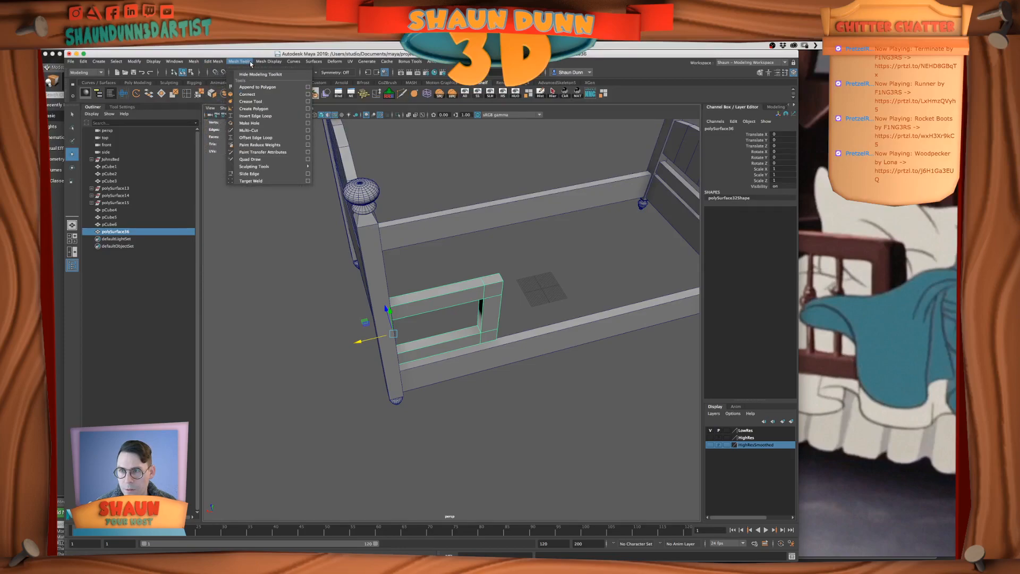
mouse_move(269, 62)
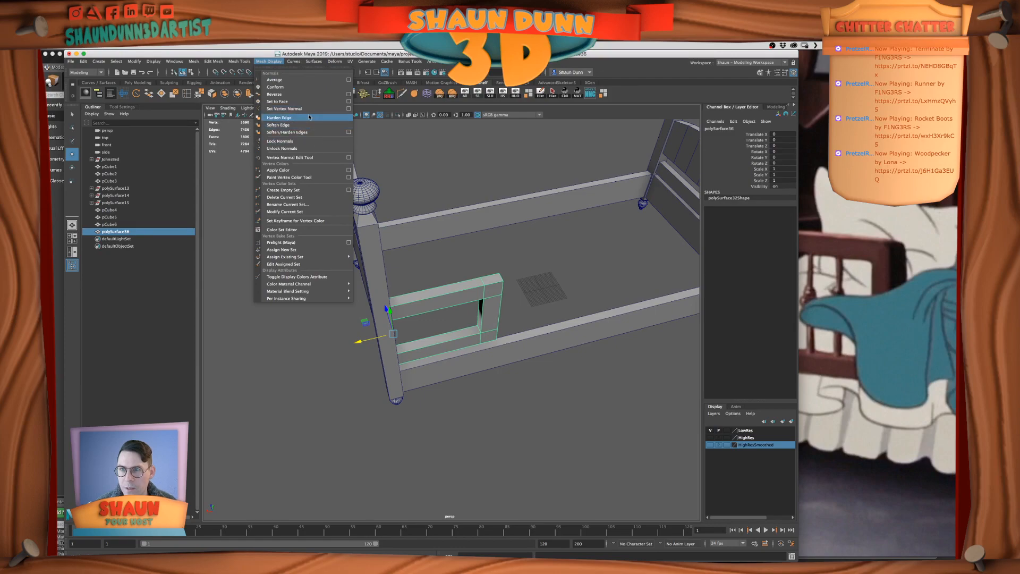
click(309, 132)
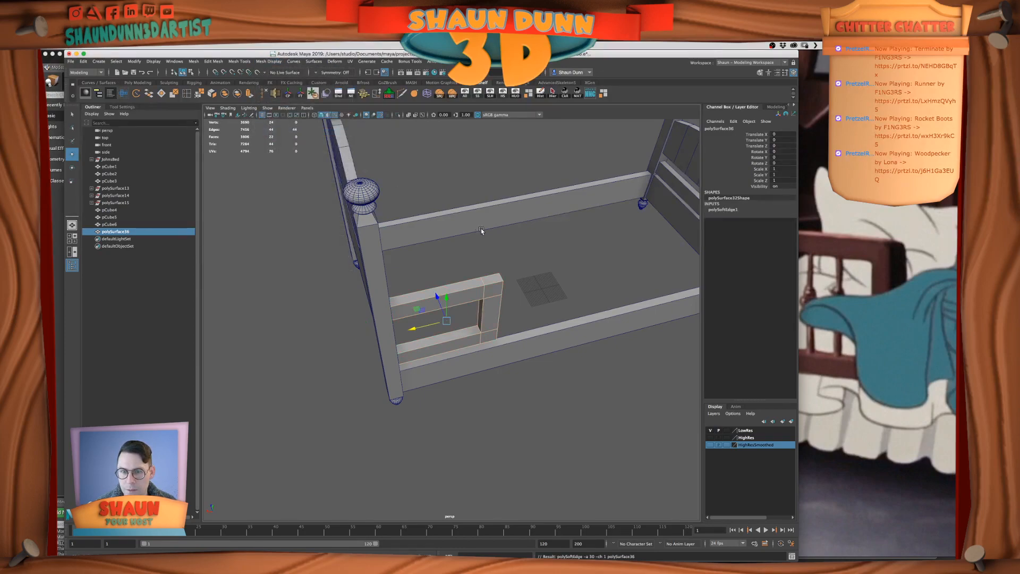
alt+drag(480, 230, 481, 222)
click(529, 305)
alt+drag(530, 305, 567, 259)
click(492, 296)
scroll(570, 284, up, 4)
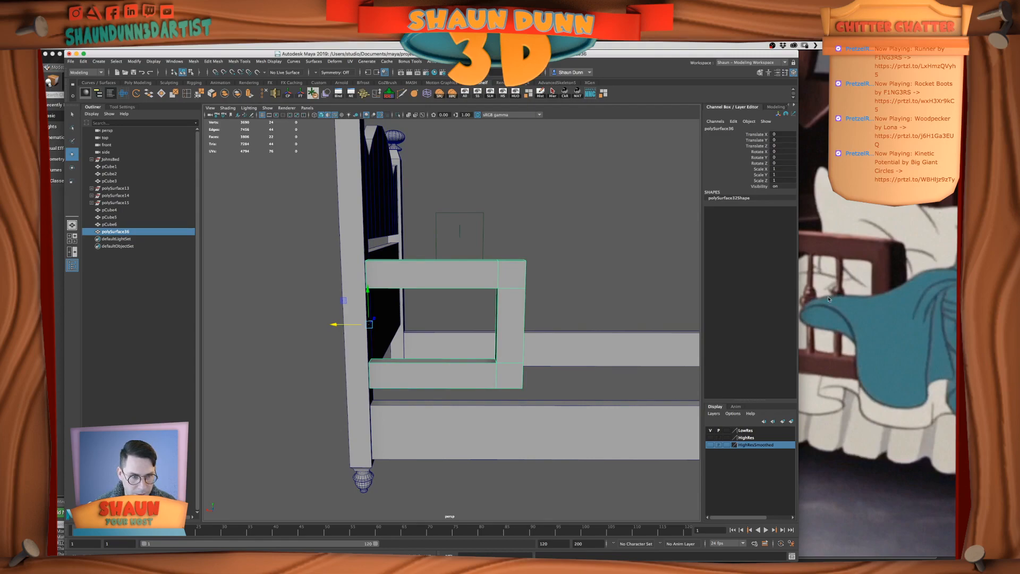
Create a polygon cylinder, raise it to Translate Y 48.014 and scale it uniformly to 20.289
scroll(551, 314, up, 2)
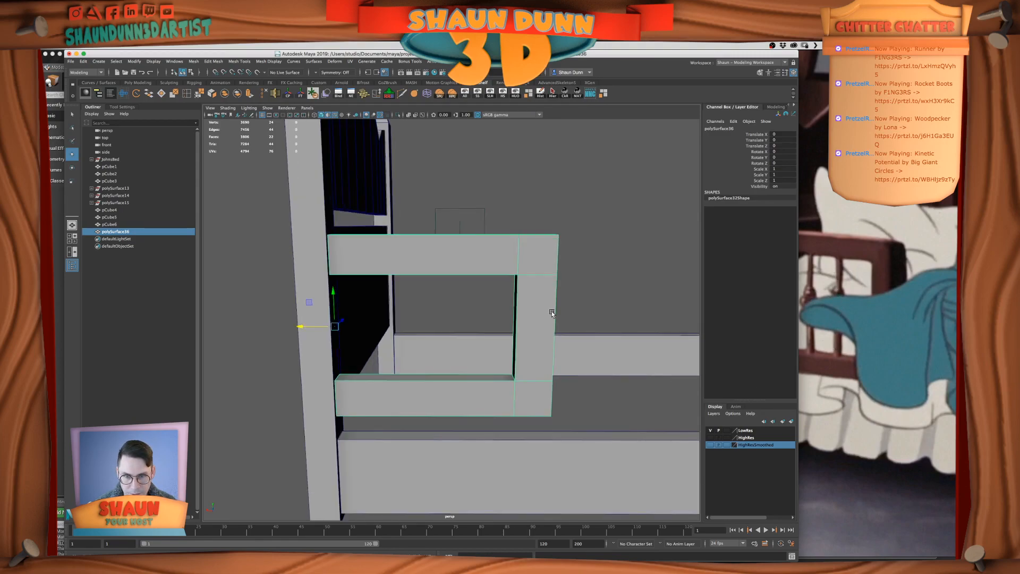
alt+drag(551, 312, 533, 311)
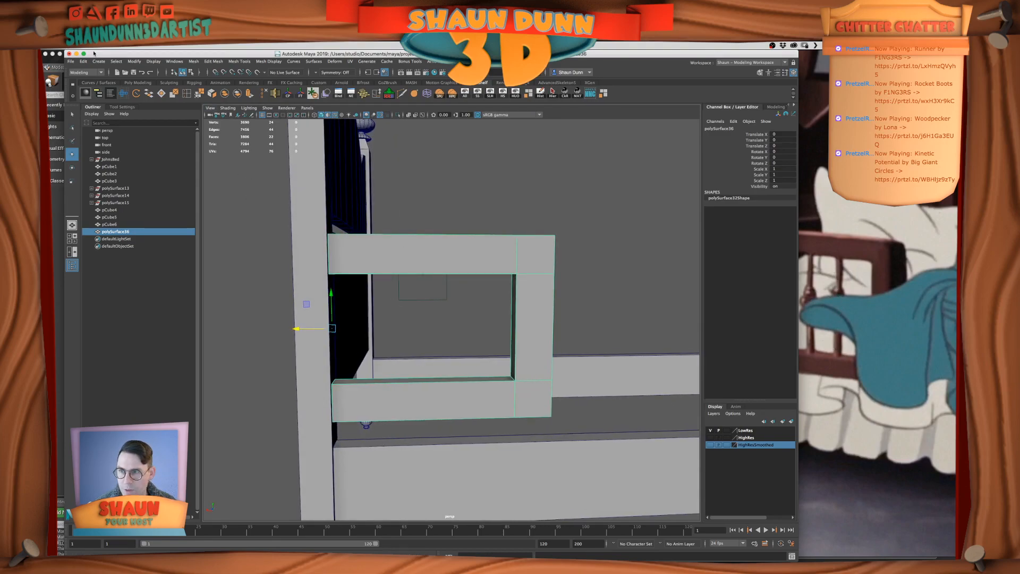
click(99, 61)
mouse_move(159, 87)
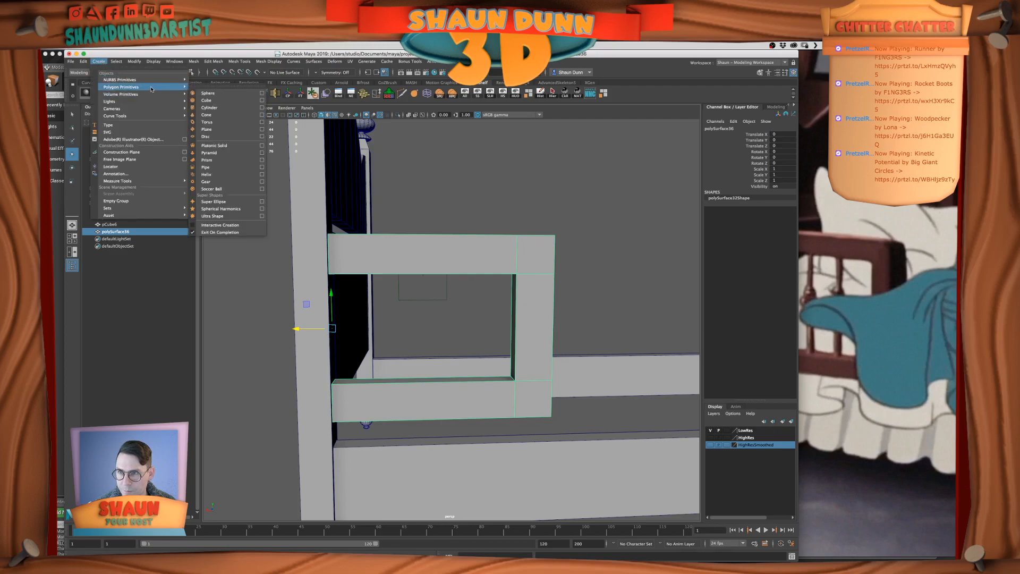
click(237, 112)
scroll(535, 314, down, 5)
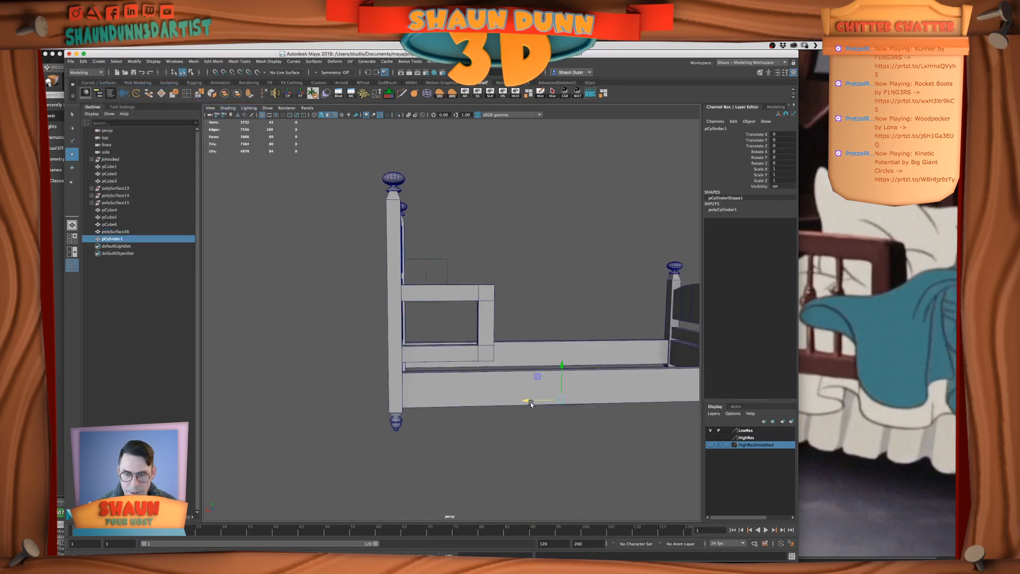
drag(560, 368, 615, 345)
key(r)
Hide everything except the cylinder and frame it in the front view
key(space)
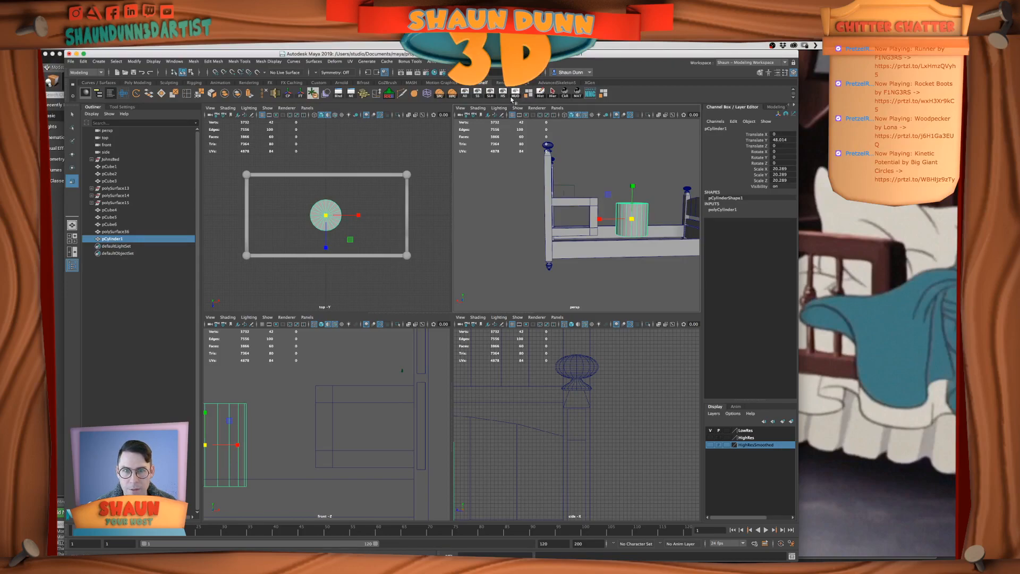
click(515, 93)
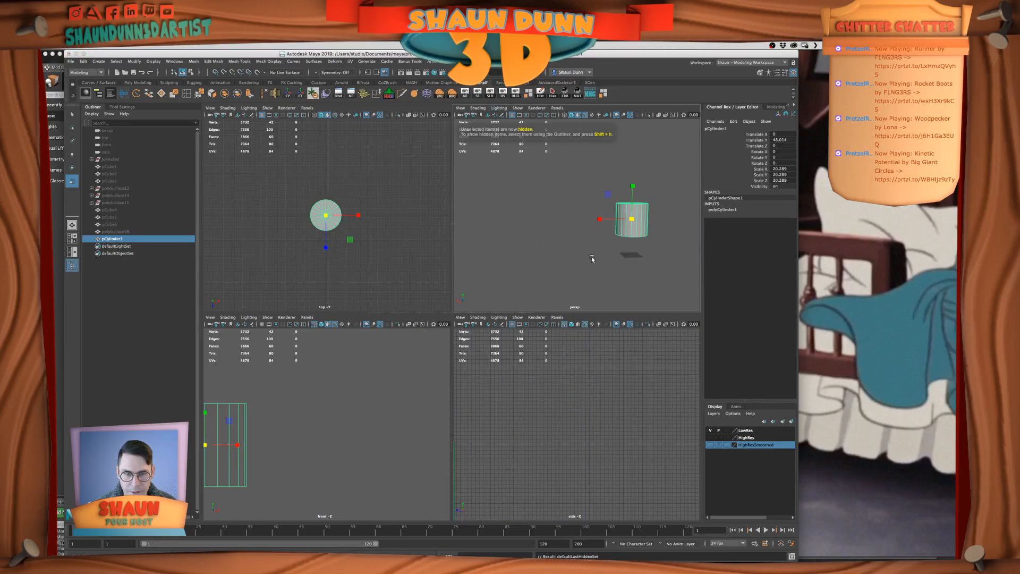
key(f)
key(space)
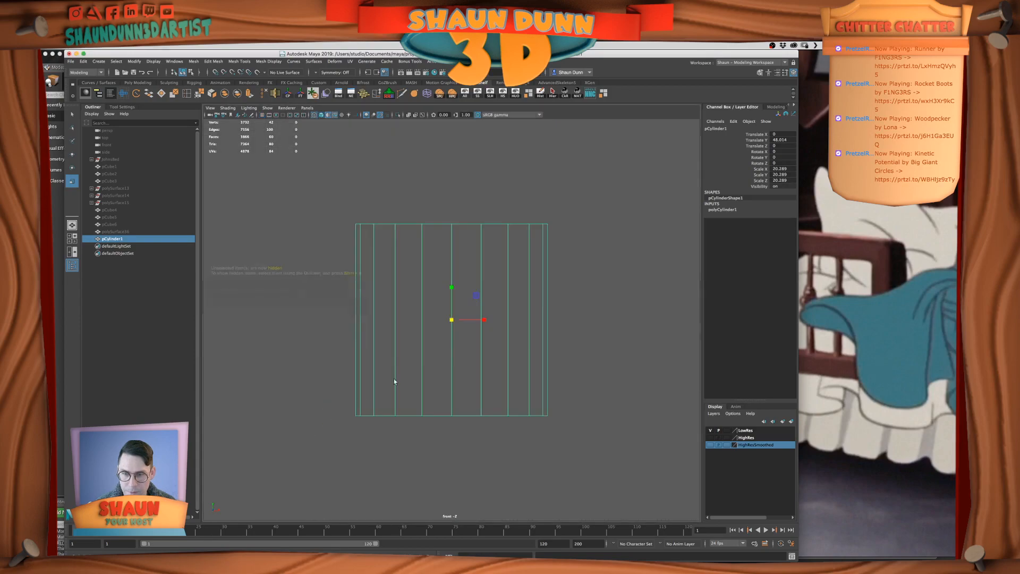
scroll(493, 293, down, 3)
alt+middle_drag(493, 292, 478, 335)
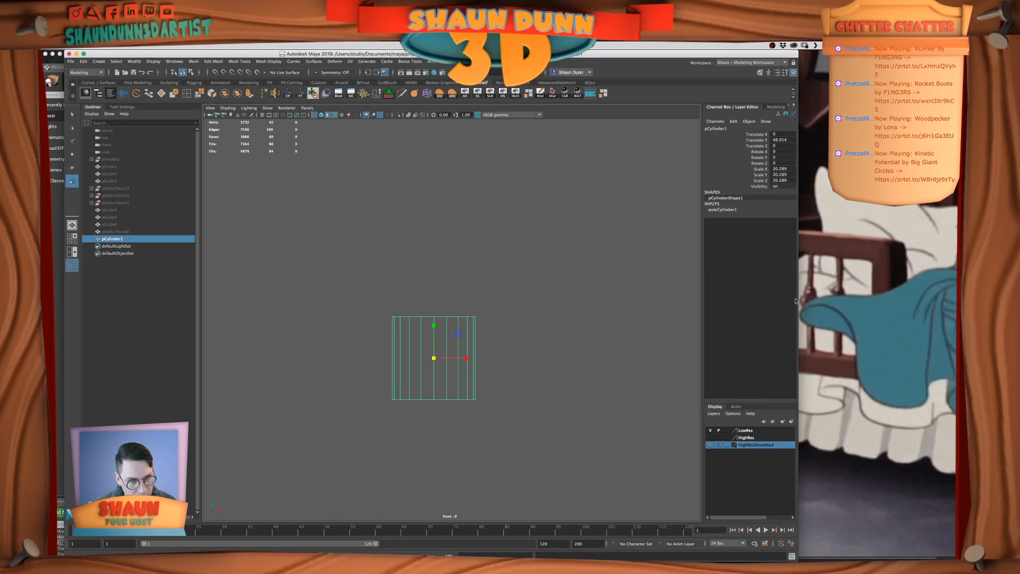
click(490, 255)
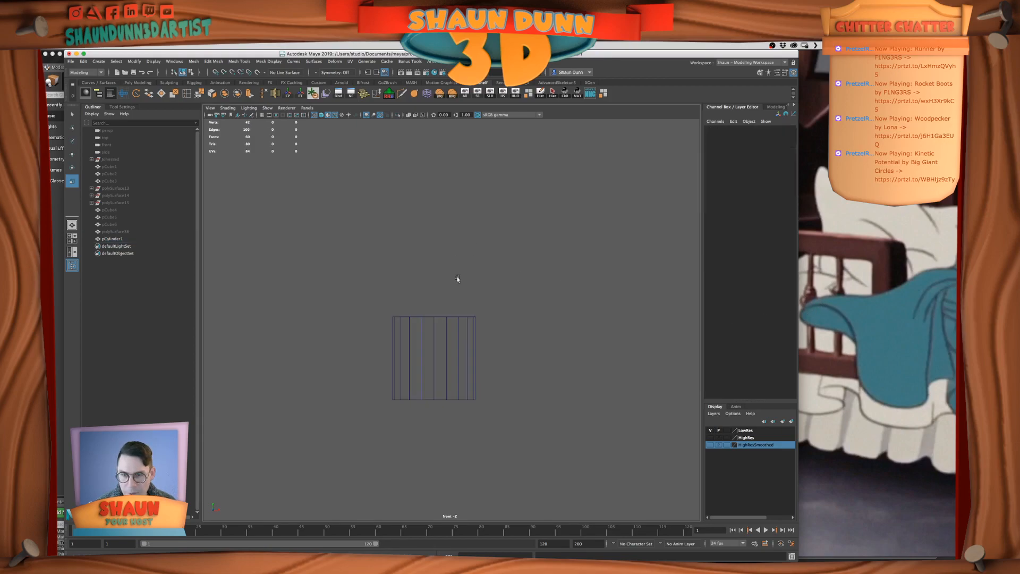
Create a polygon sphere at the origin below the cylinder
click(99, 61)
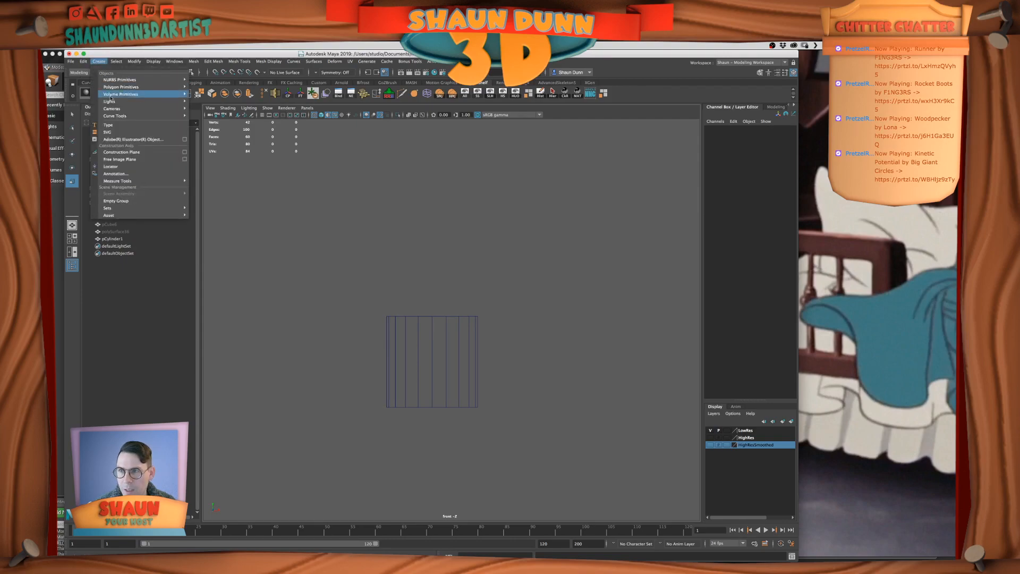
mouse_move(128, 87)
click(242, 93)
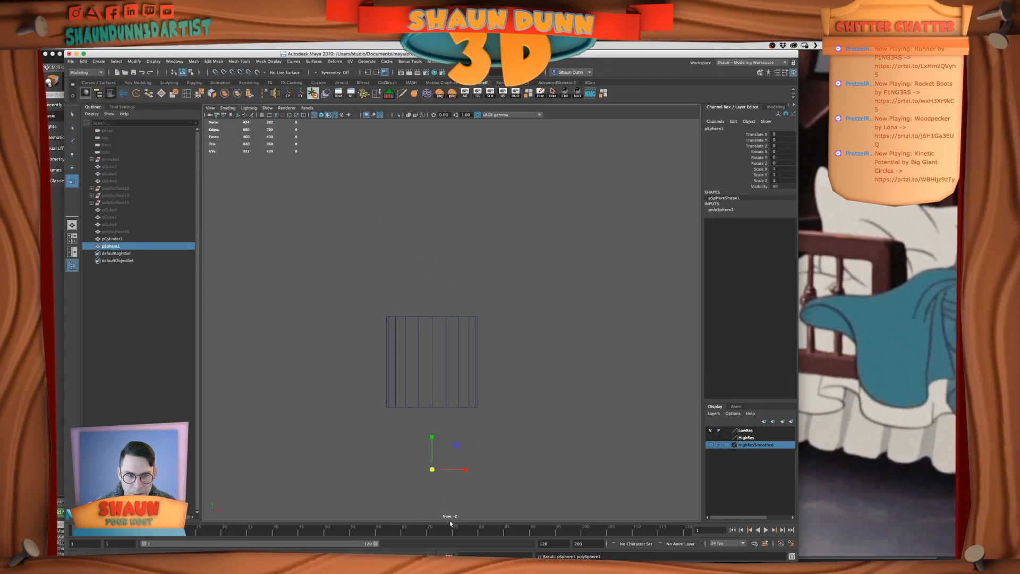
Examine the cylinder's construction settings in the perspective view and check the spindle shape in the bed reference image
click(435, 374)
click(478, 379)
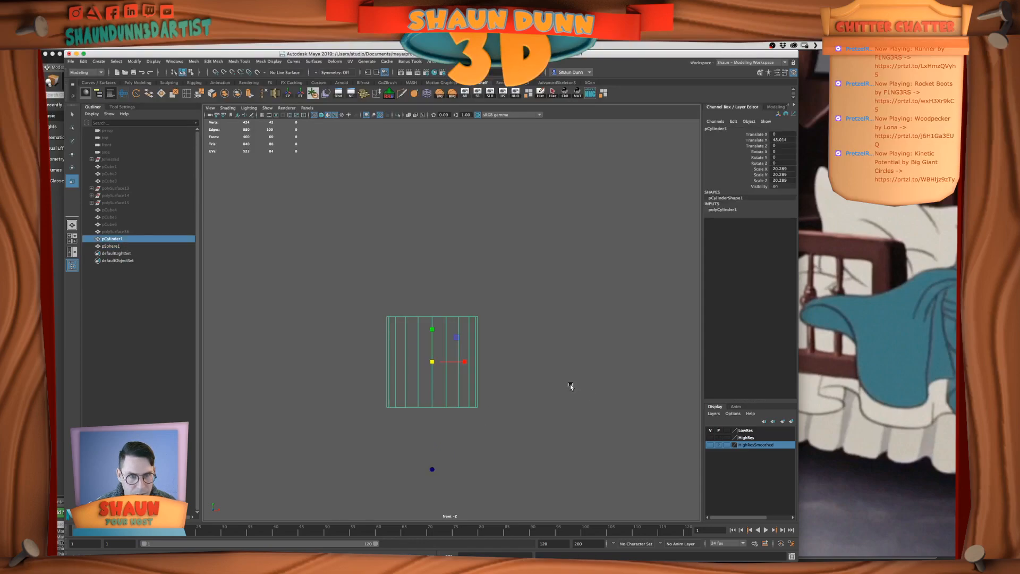
click(723, 210)
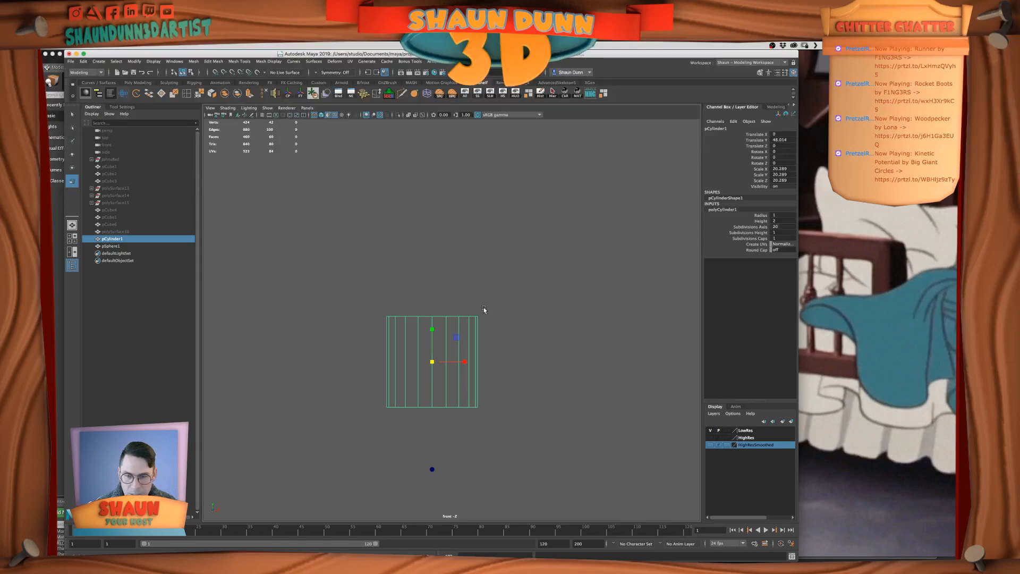
key(space)
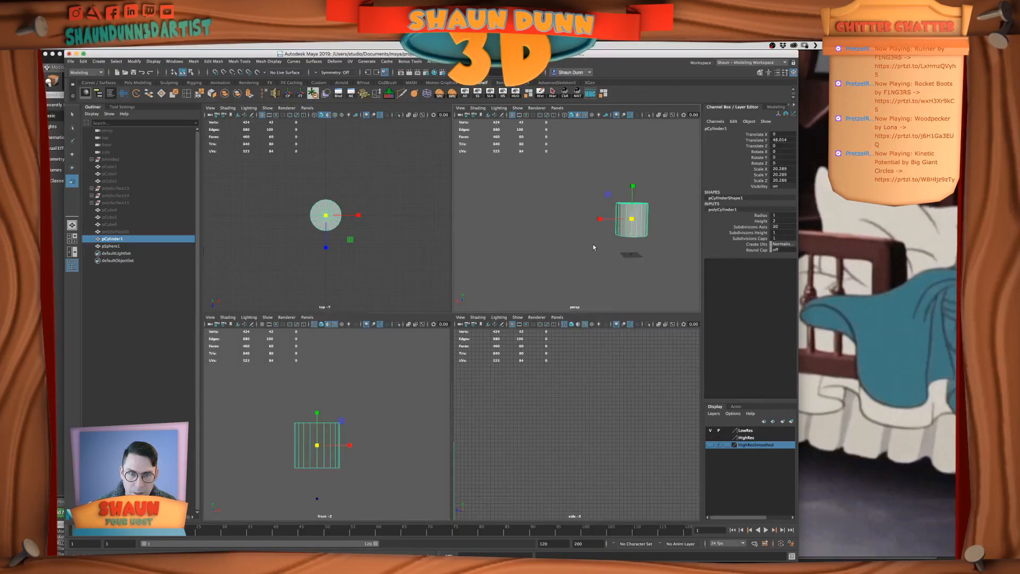
key(space)
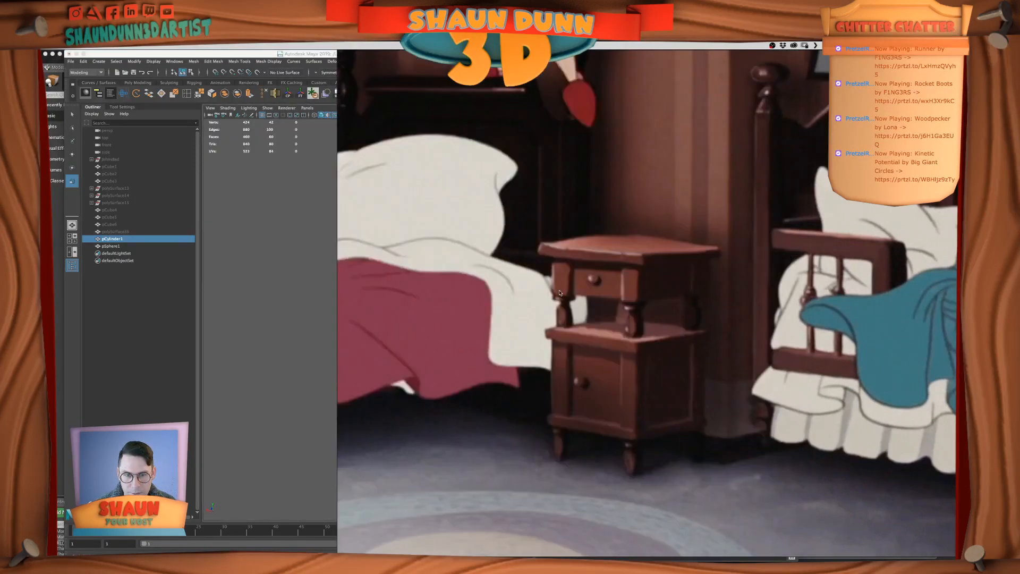
key(super+Tab)
click(595, 415)
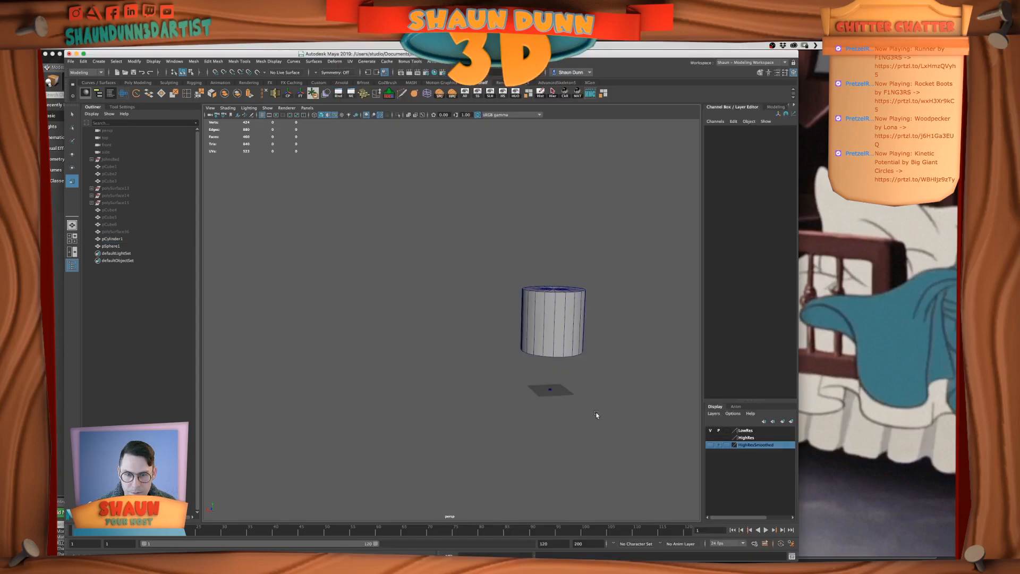
Scale the sphere uniformly to 31.275 and raise it above the cylinder to Translate Y about 101.6 in the front view
drag(596, 415, 631, 387)
key(space)
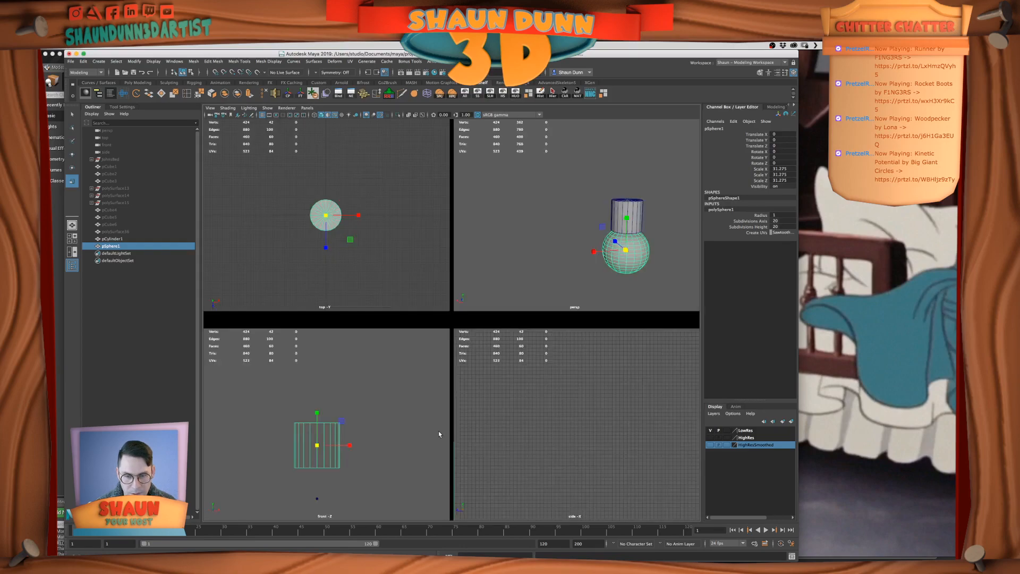
key(space)
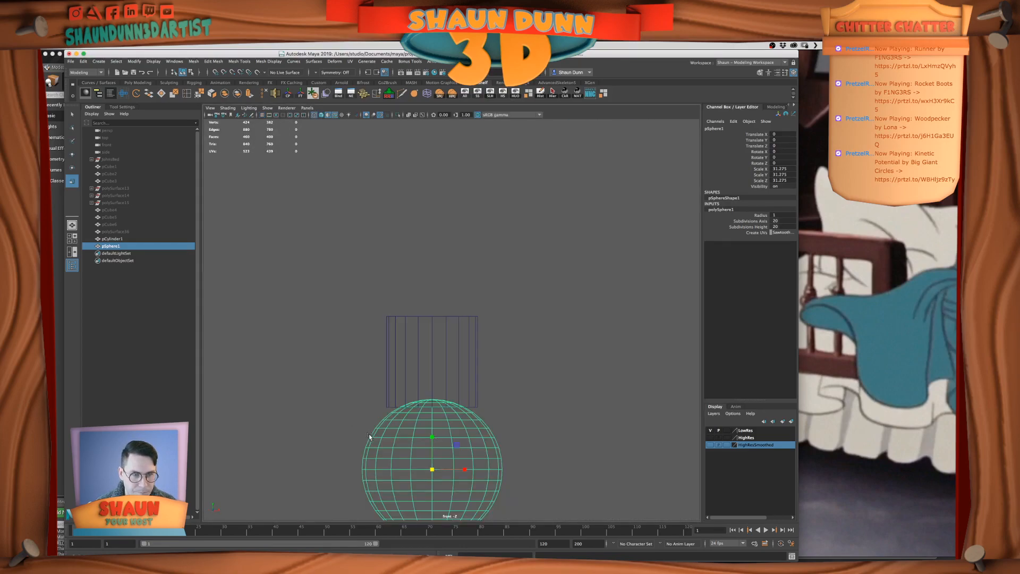
key(w)
drag(433, 429, 433, 194)
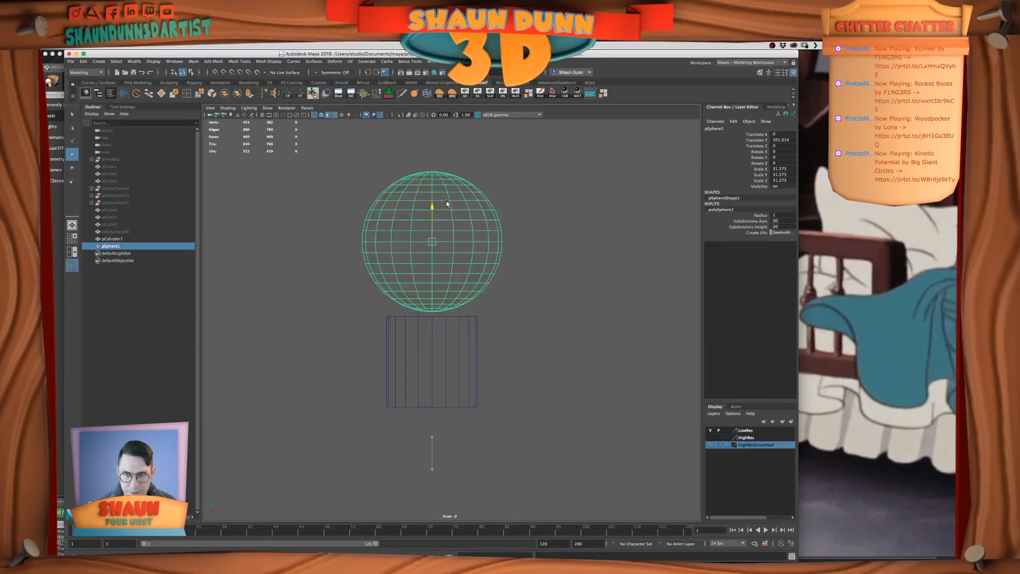
alt+middle_drag(442, 240, 449, 263)
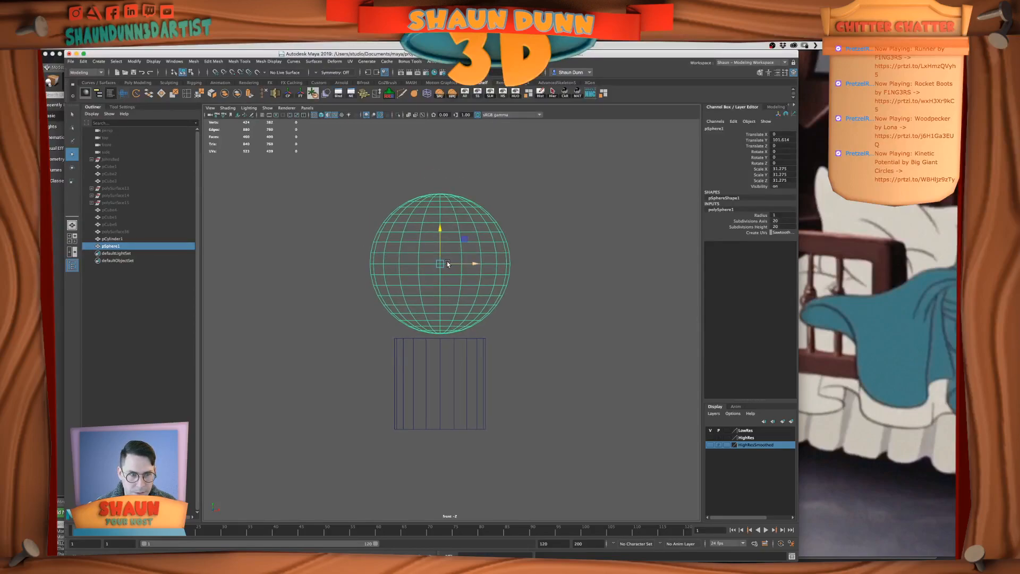
alt+middle_drag(559, 290, 576, 321)
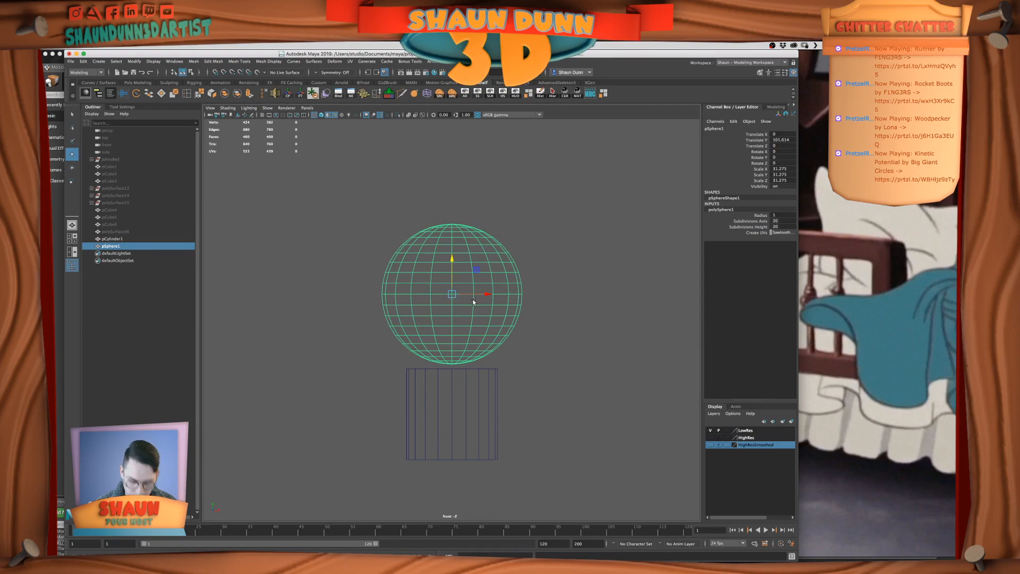
Flatten the sphere vertically to Scale Y 20.155
key(r)
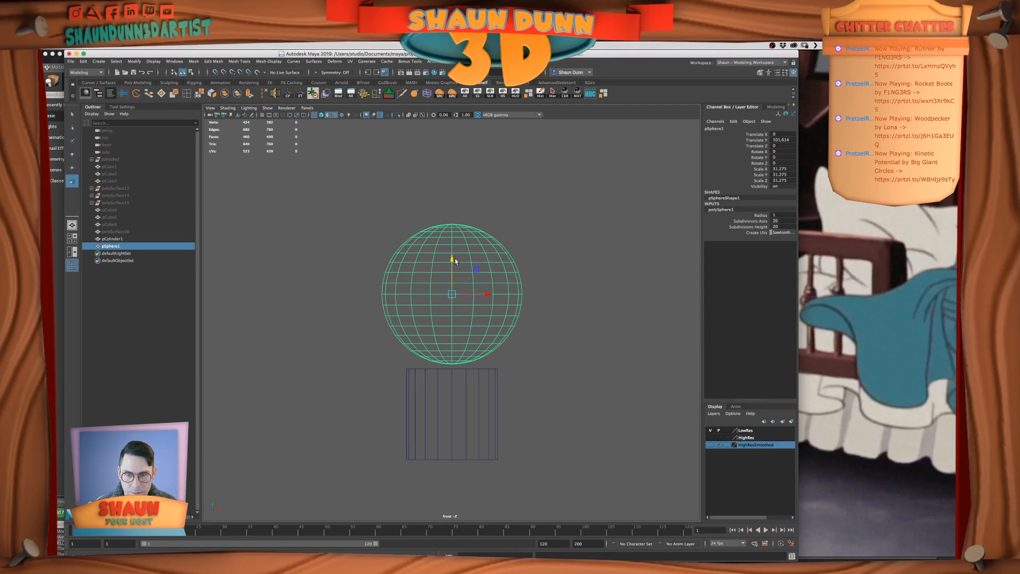
drag(452, 258, 453, 273)
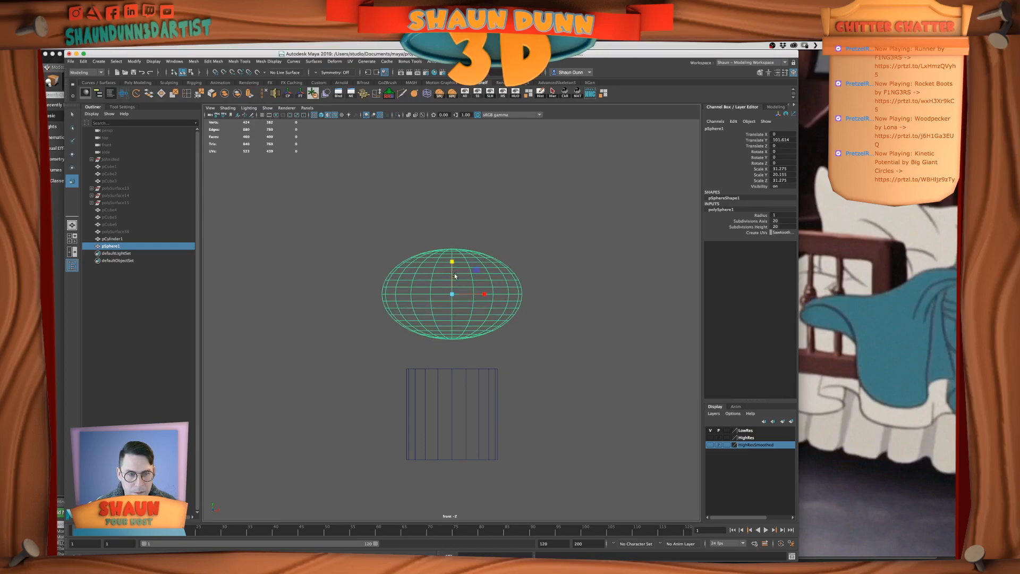
alt+middle_drag(489, 302, 489, 323)
Duplicate the flattened sphere, raise the copy to Translate Y 119.517 and scale it to 16.227 in X and Z and 15.453 in Y
key(ctrl+d)
key(w)
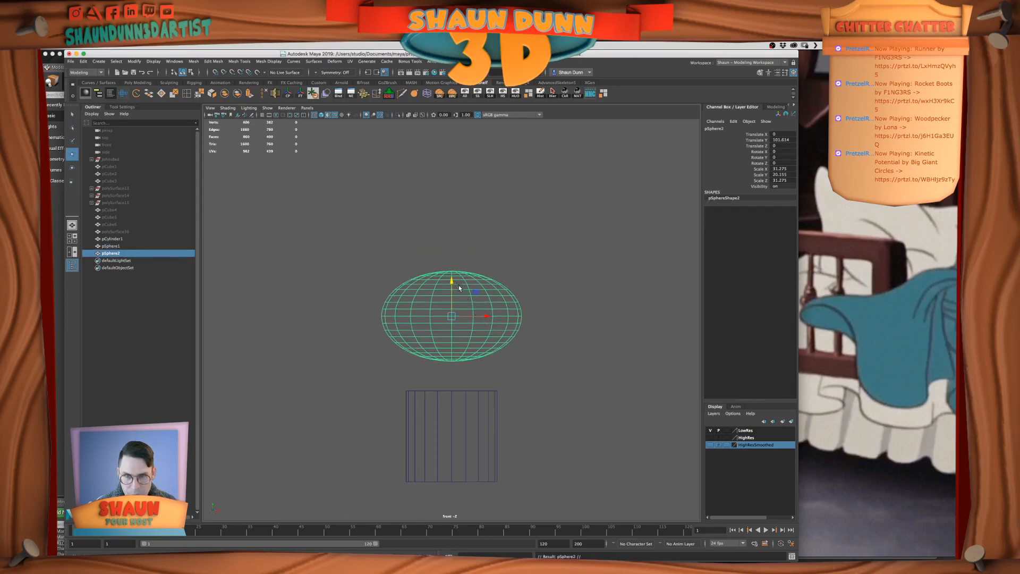
drag(451, 284, 399, 284)
key(r)
drag(451, 244, 452, 227)
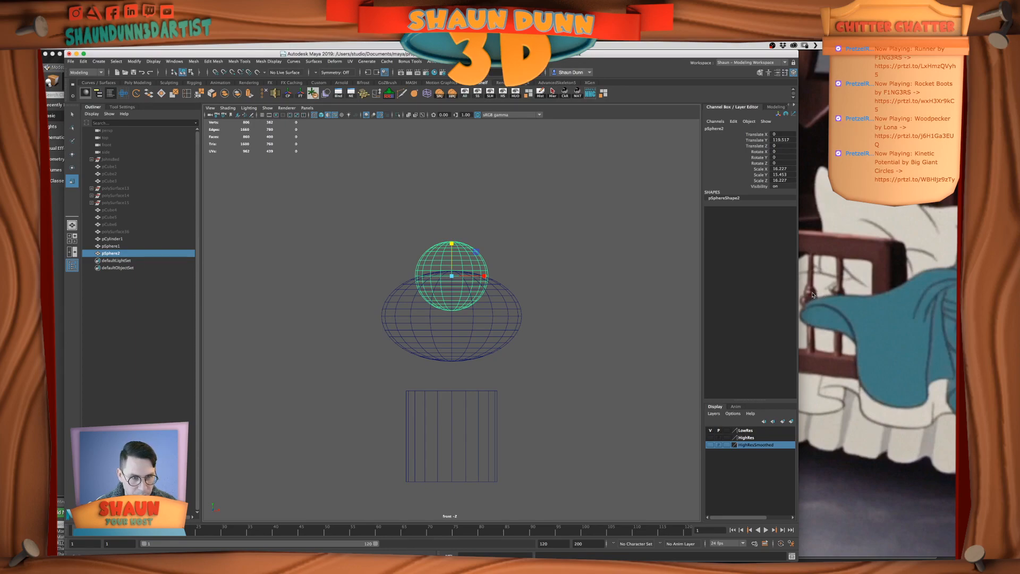
scroll(553, 275, up, 4)
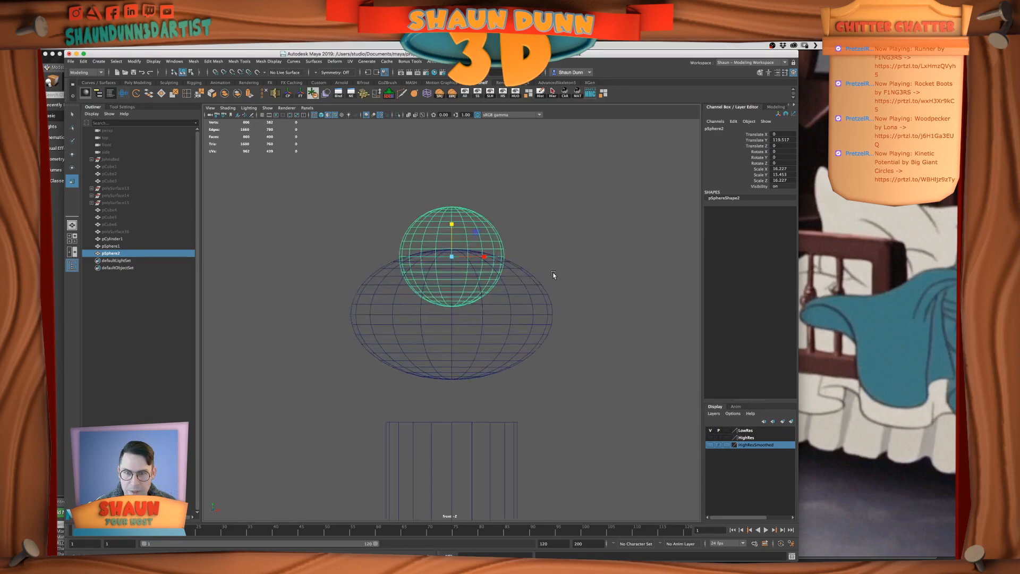
Delete the faces of the upper sphere's lower half, leaving a dome on the flattened sphere
right_drag(446, 258, 619, 428)
right_drag(477, 220, 477, 237)
key(Delete)
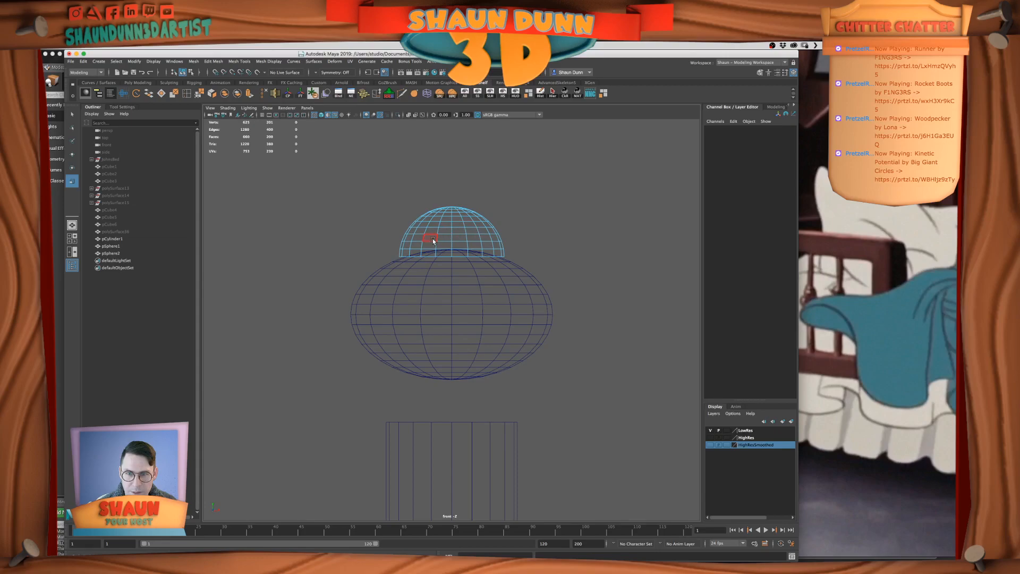
Reselect the dome as an object and apply a Lattice deformer to it
scroll(433, 240, up, 2)
alt+middle_drag(409, 208, 411, 231)
right_drag(472, 228, 457, 215)
alt+middle_drag(453, 307, 457, 332)
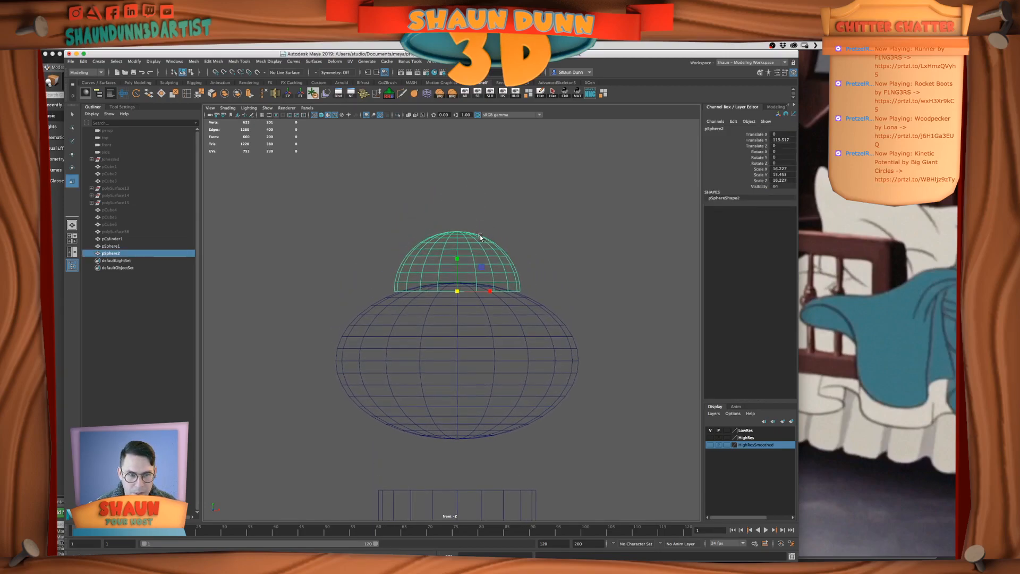
click(335, 61)
click(368, 107)
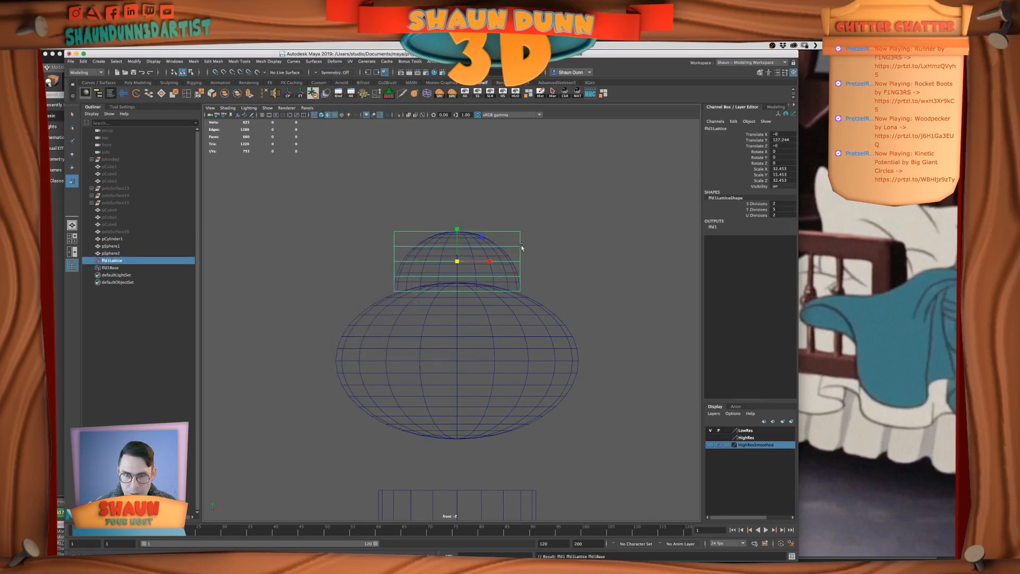
Set the lattice's T Divisions to 3 and switch it to lattice point editing
double_click(778, 209)
key(Return)
right_click(518, 232)
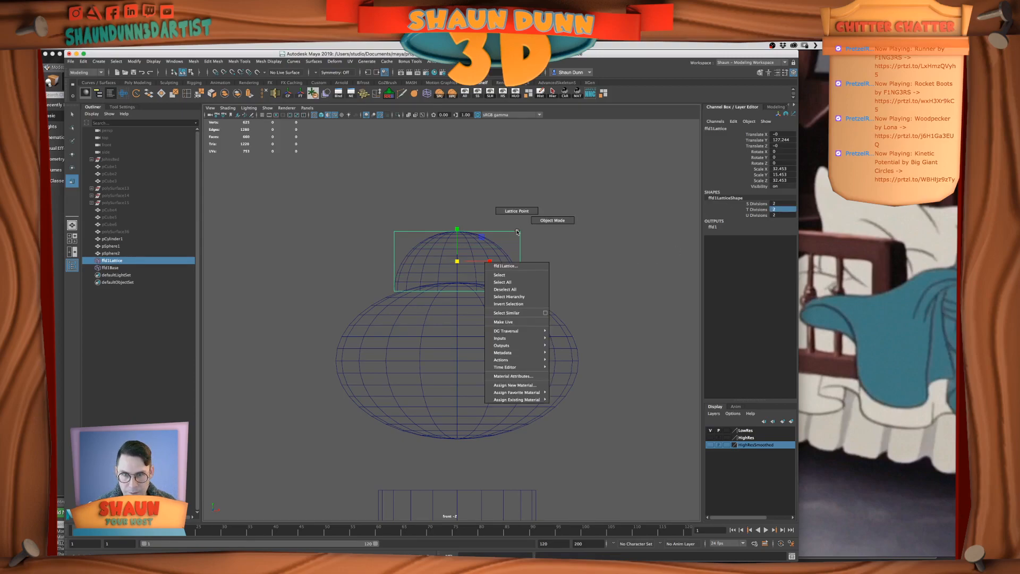
click(773, 209)
key(Return)
right_click(518, 233)
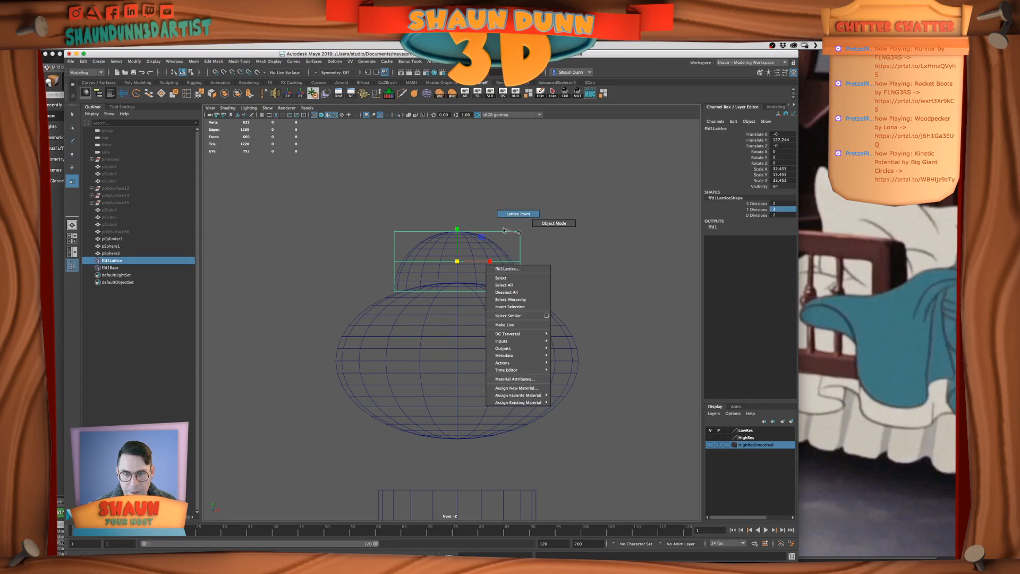
click(518, 214)
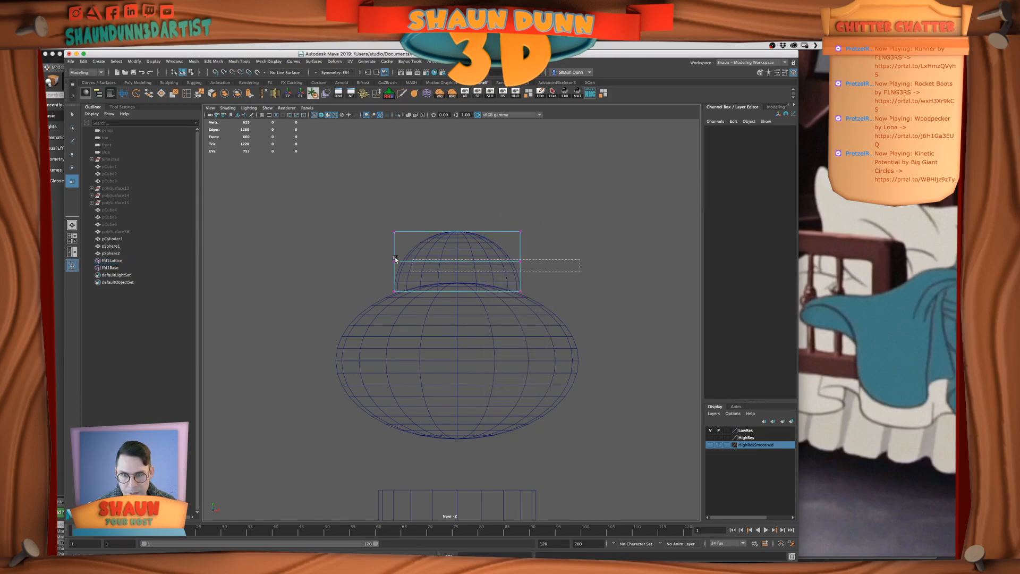
Select the middle row of lattice points and raise it slightly
drag(448, 265, 345, 245)
key(w)
drag(457, 226, 455, 221)
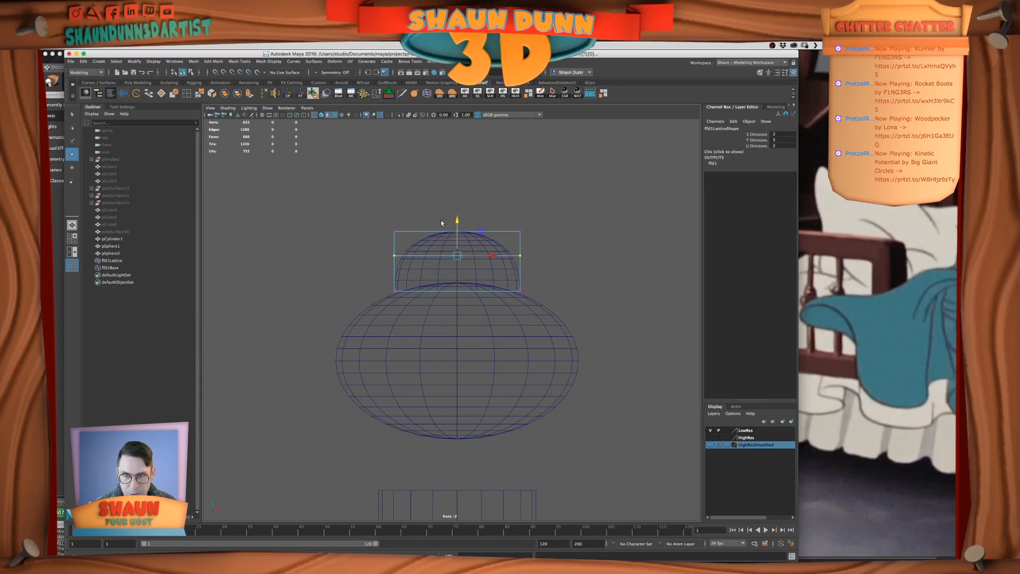
Widen the lattice's top row of points and check the dome's shape in the perspective view
drag(382, 225, 529, 240)
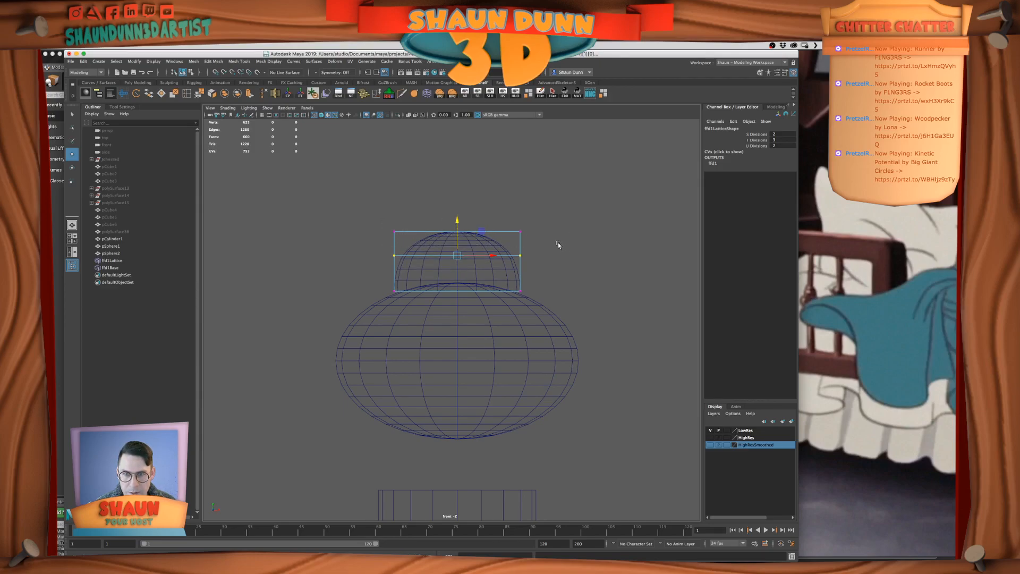
key(r)
drag(465, 232, 474, 228)
key(space)
key(space)
alt+middle_drag(604, 251, 583, 285)
alt+drag(583, 285, 565, 283)
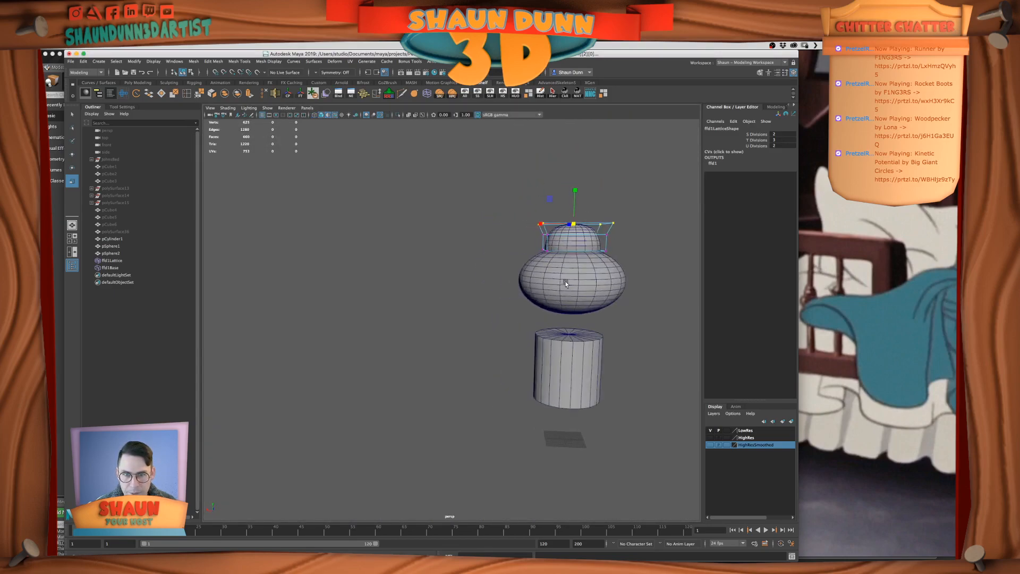
Leave lattice point editing, select the middle dome and delete its history to bake in the lattice deformation
alt+middle_drag(631, 265, 583, 293)
alt+right_drag(584, 292, 613, 288)
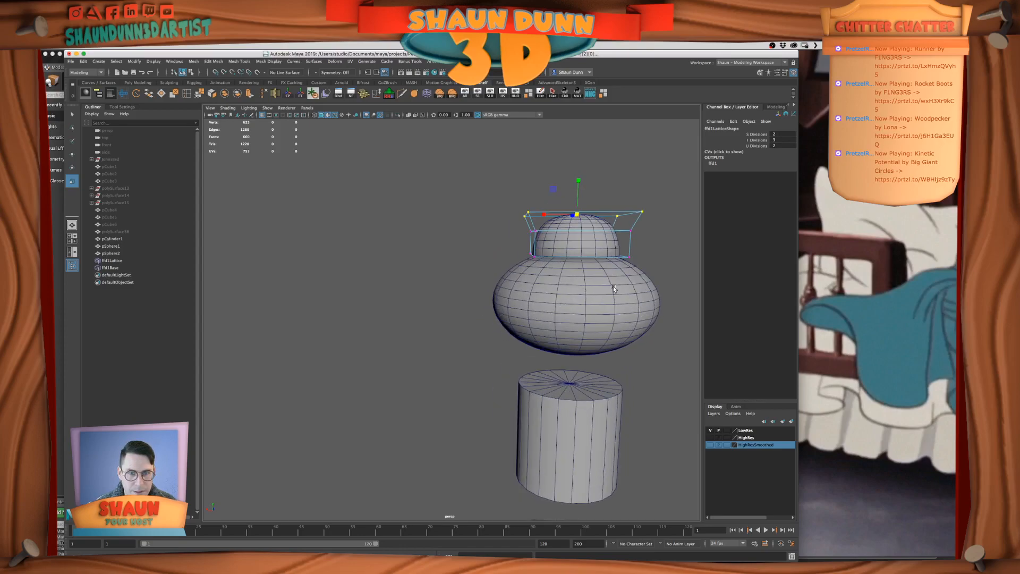
click(674, 257)
alt+middle_drag(674, 257, 610, 290)
alt+right_drag(611, 290, 630, 276)
alt+drag(630, 275, 610, 286)
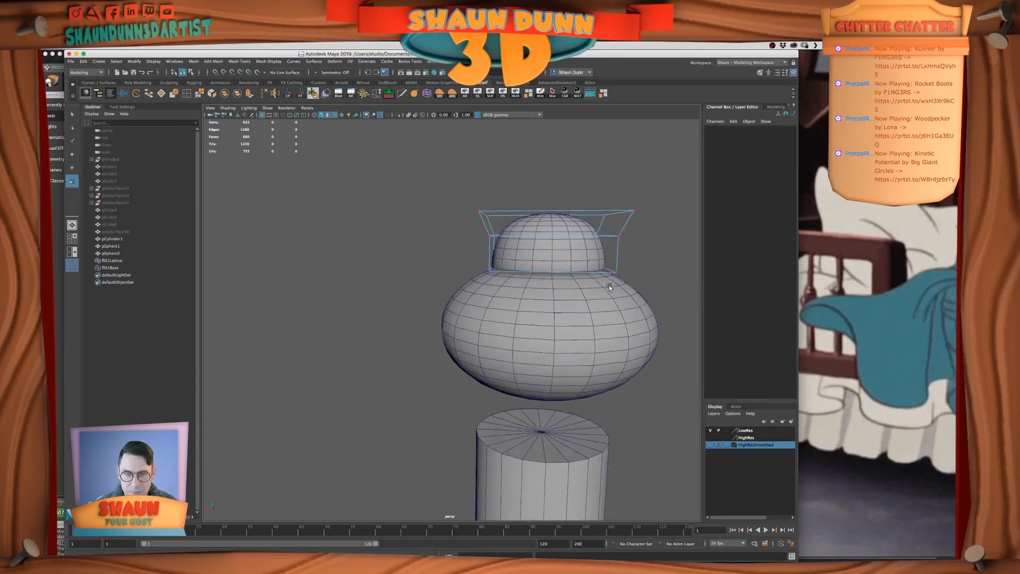
click(523, 222)
alt+drag(538, 231, 546, 230)
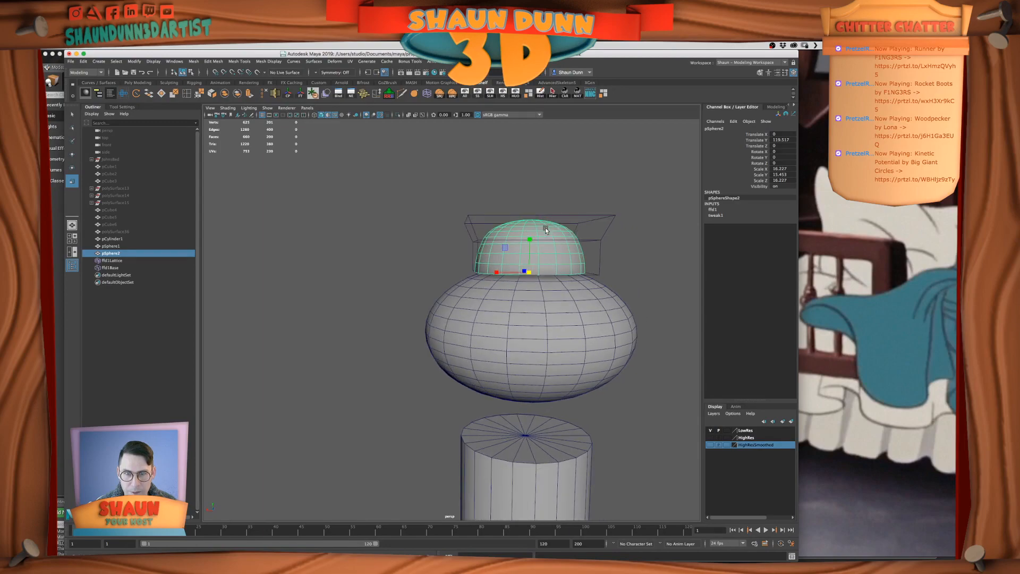
key(alt+shift+d)
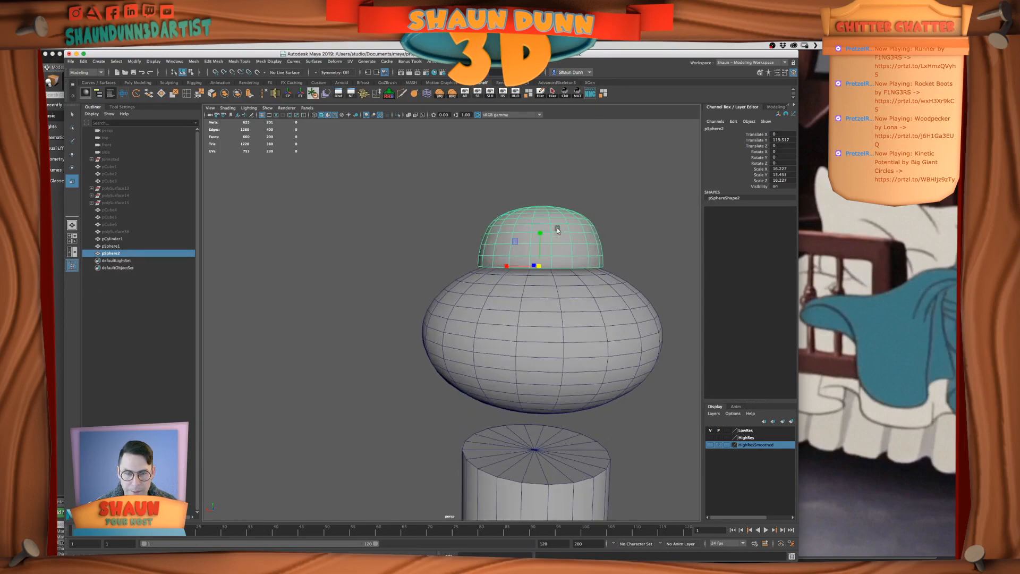
In the front view, scale the edge loops around the middle dome's base slightly inward
key(space)
key(space)
alt+drag(453, 332, 444, 341)
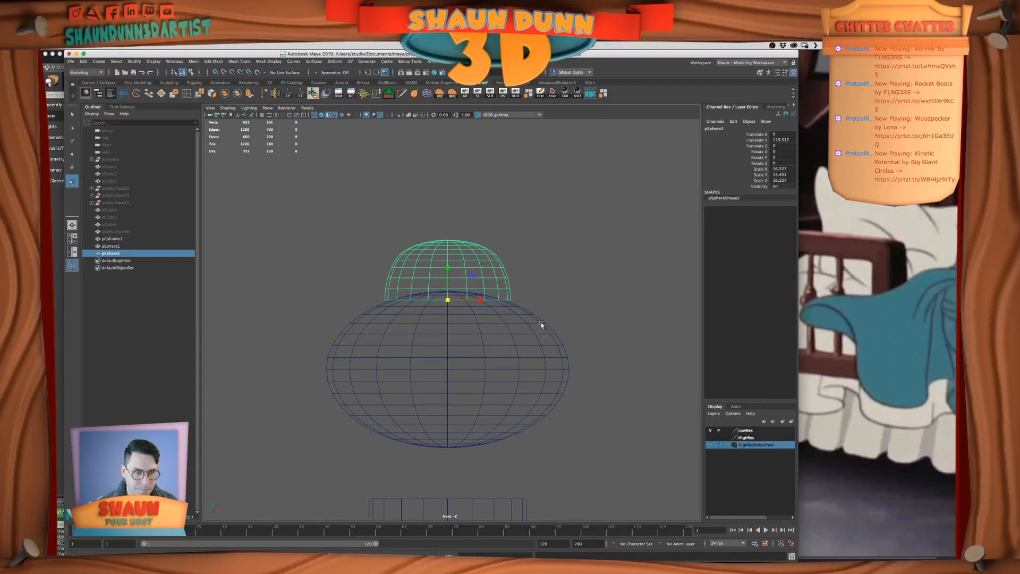
alt+middle_drag(455, 301, 454, 314)
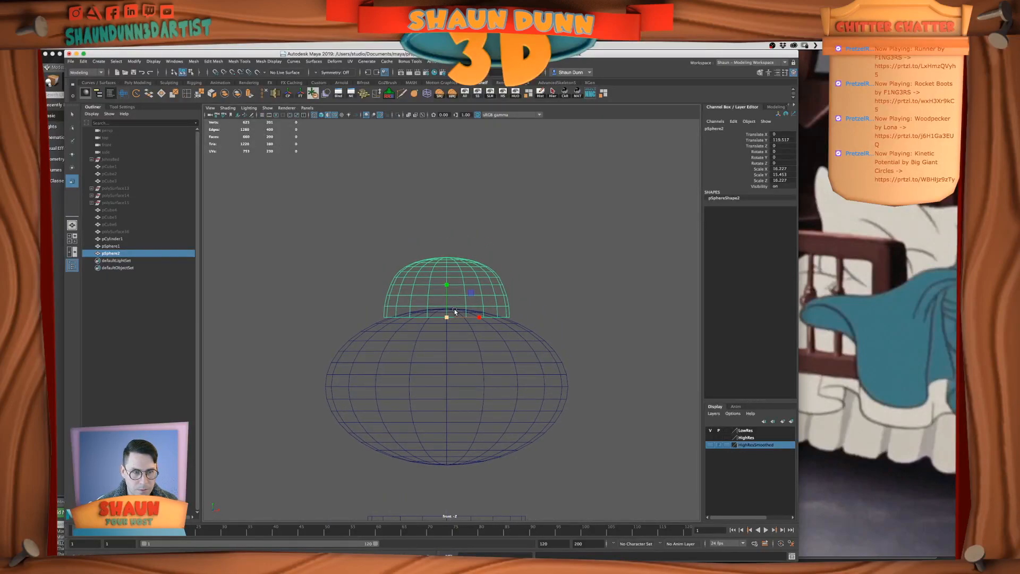
right_drag(439, 301, 439, 280)
double_click(424, 317)
drag(447, 317, 444, 317)
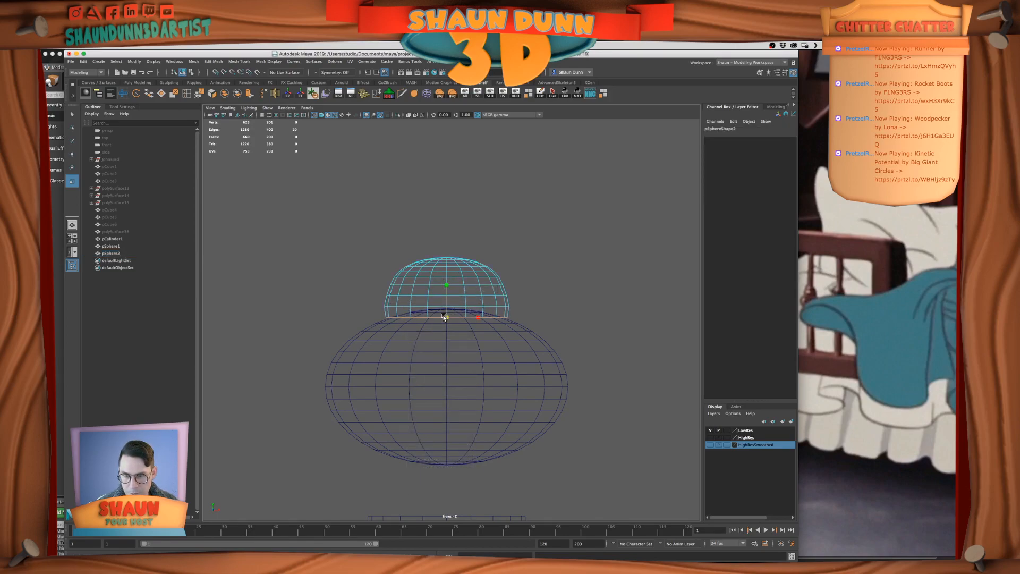
double_click(406, 307)
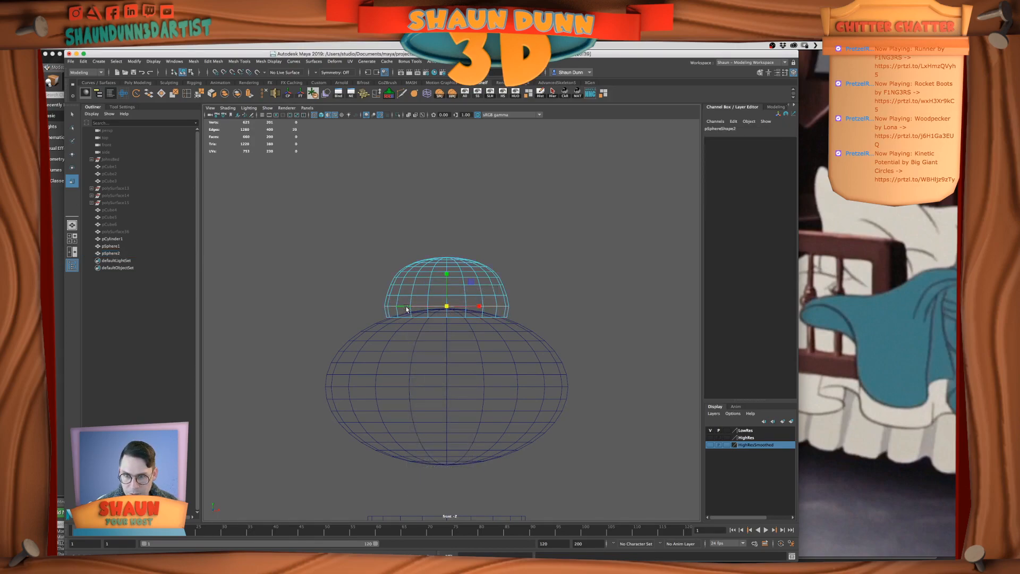
double_click(443, 317)
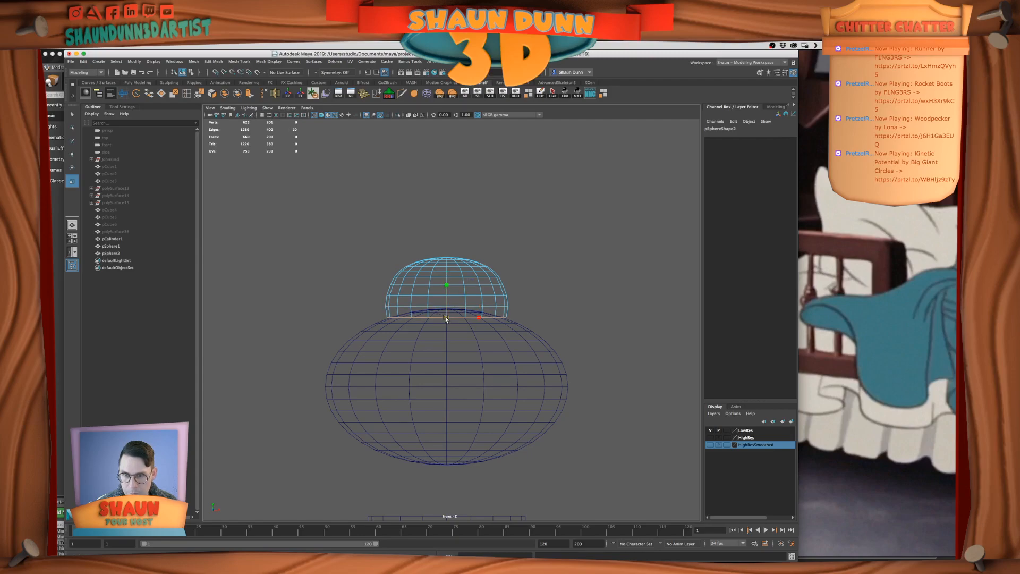
Examine the dome's narrowed base against the large sphere in the perspective view, finishing back in the front view
key(space)
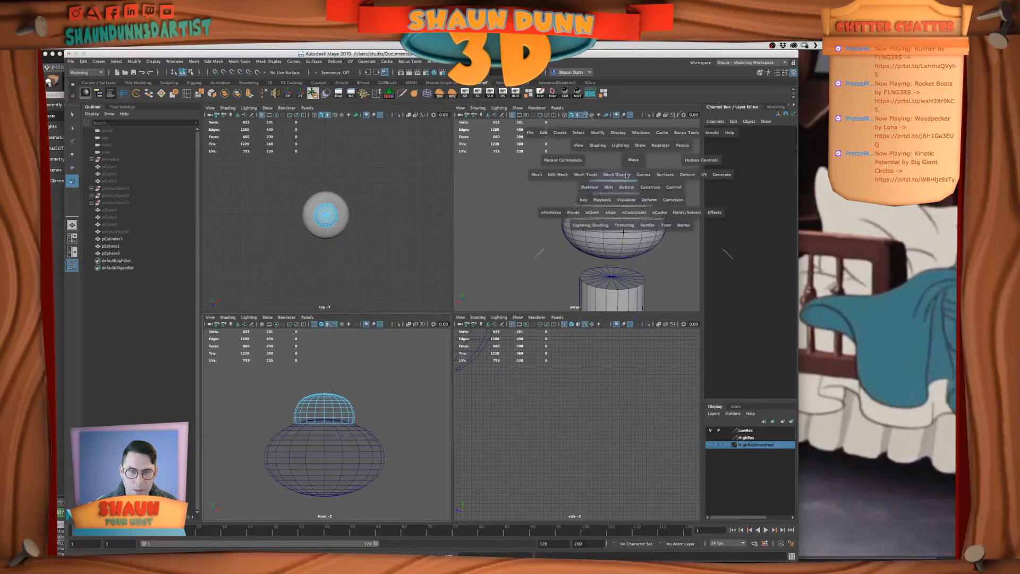
key(space)
mouse_move(559, 237)
alt+mouse_down()
mouse_move(546, 270)
mouse_move(553, 242)
alt+mouse_up()
right_drag(510, 257, 553, 243)
click(553, 242)
alt+drag(518, 267, 521, 284)
key(space)
key(space)
scroll(450, 352, up, 5)
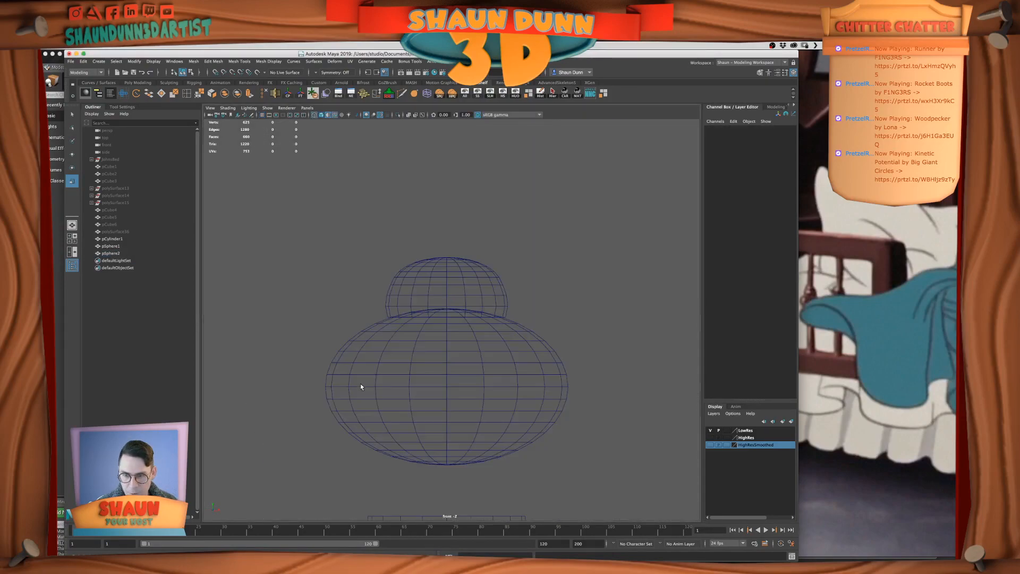
Duplicate the large flattened sphere, scale the copy down to about 10 wide and sink it partly into the dome's top
click(581, 441)
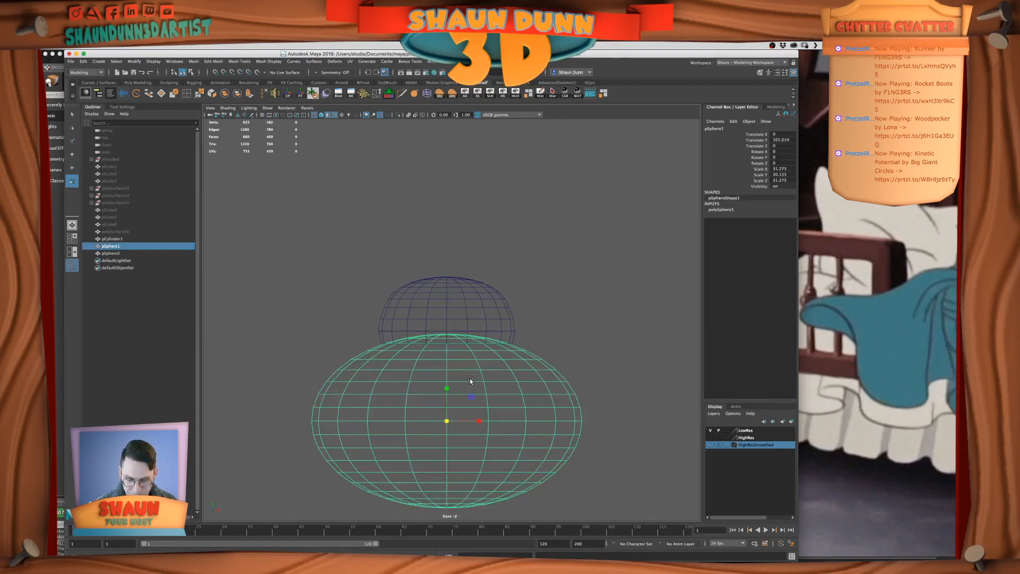
key(ctrl+d)
key(w)
drag(452, 404, 465, 223)
key(r)
drag(447, 257, 305, 277)
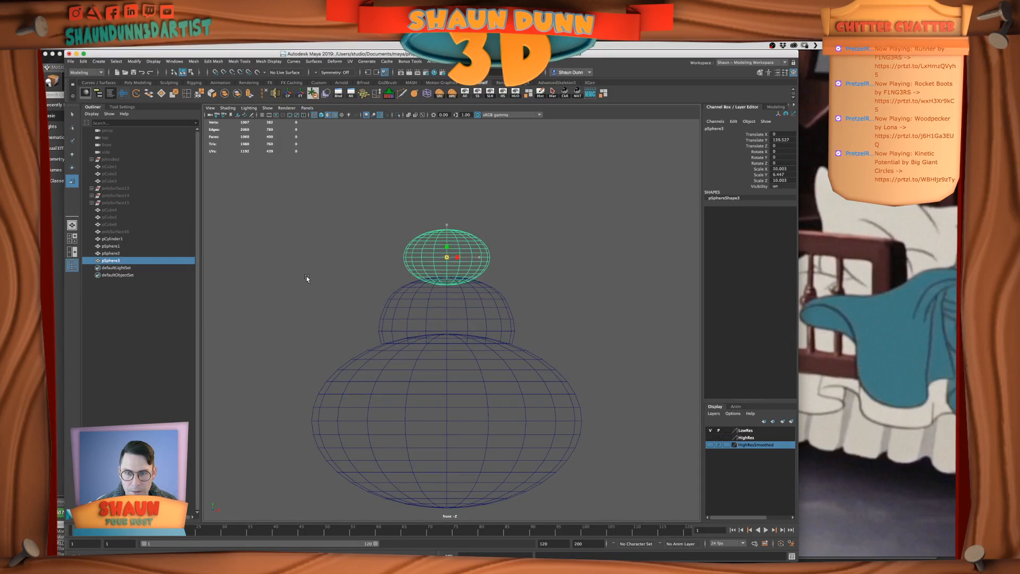
key(w)
drag(446, 222, 448, 250)
key(r)
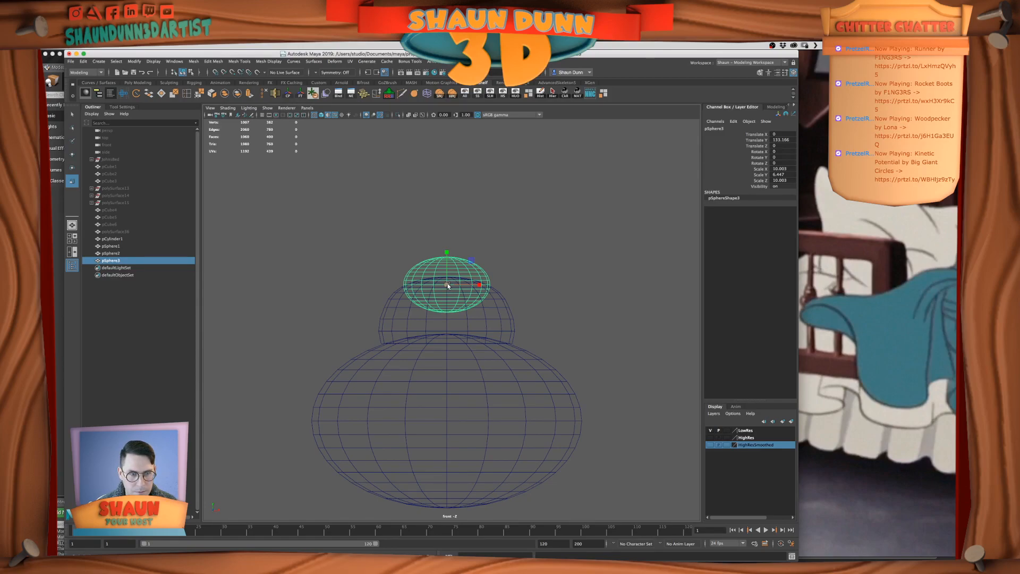
Try to slide an upper edge loop of the middle dome along its surface
click(390, 295)
scroll(530, 290, up, 1)
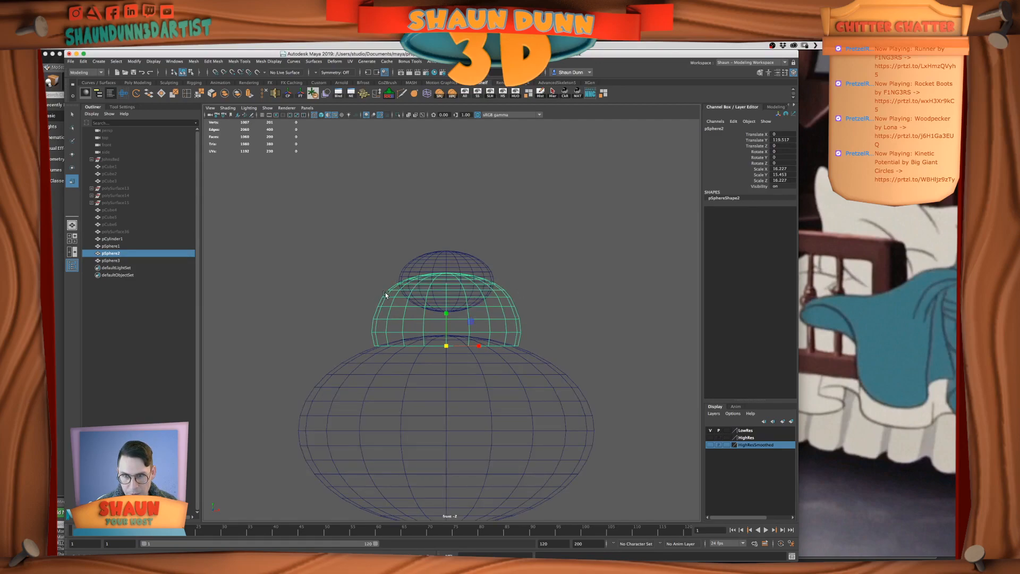
scroll(387, 292, up, 2)
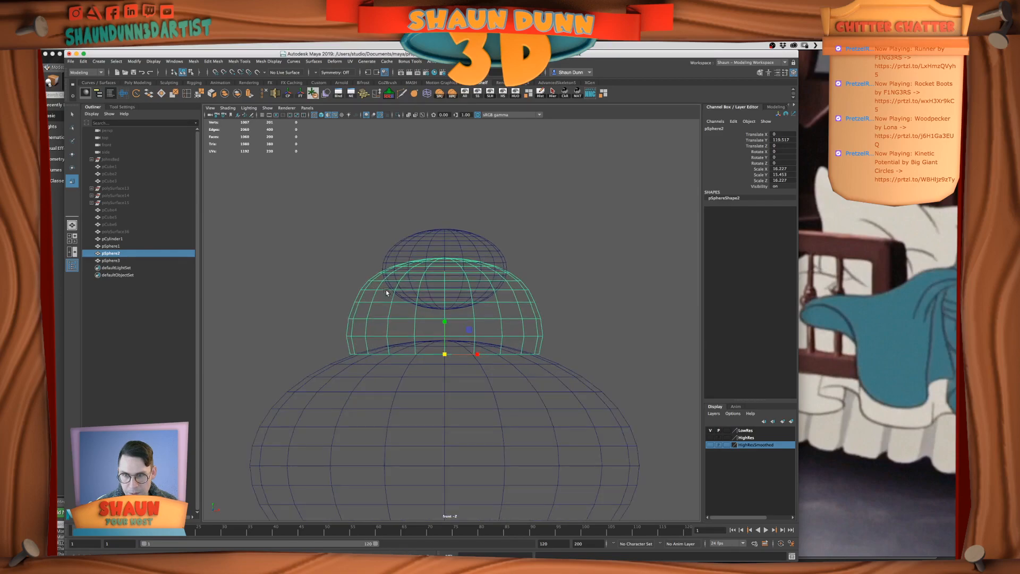
right_drag(387, 292, 385, 272)
double_click(376, 280)
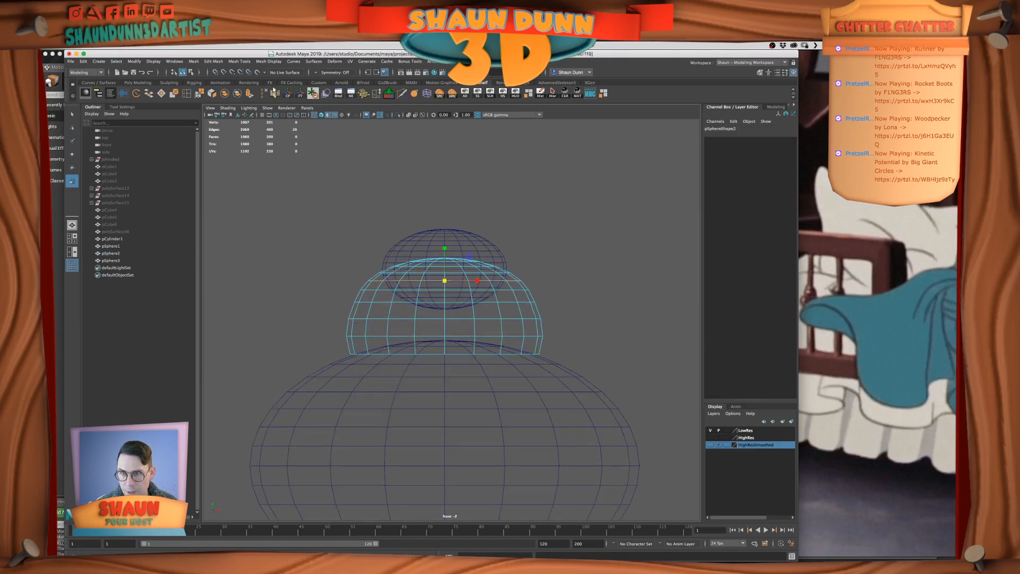
click(377, 94)
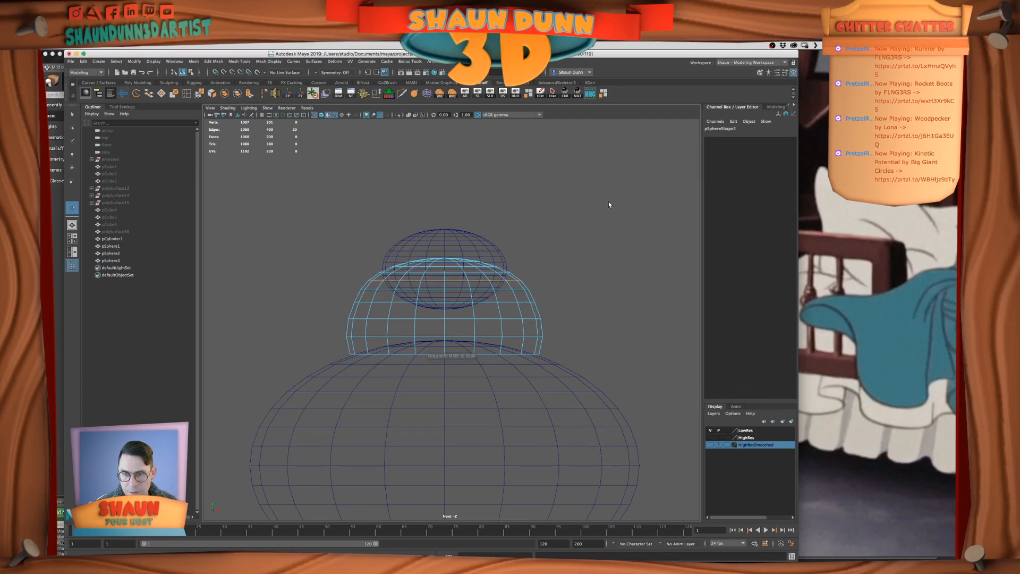
middle_drag(607, 201, 584, 201)
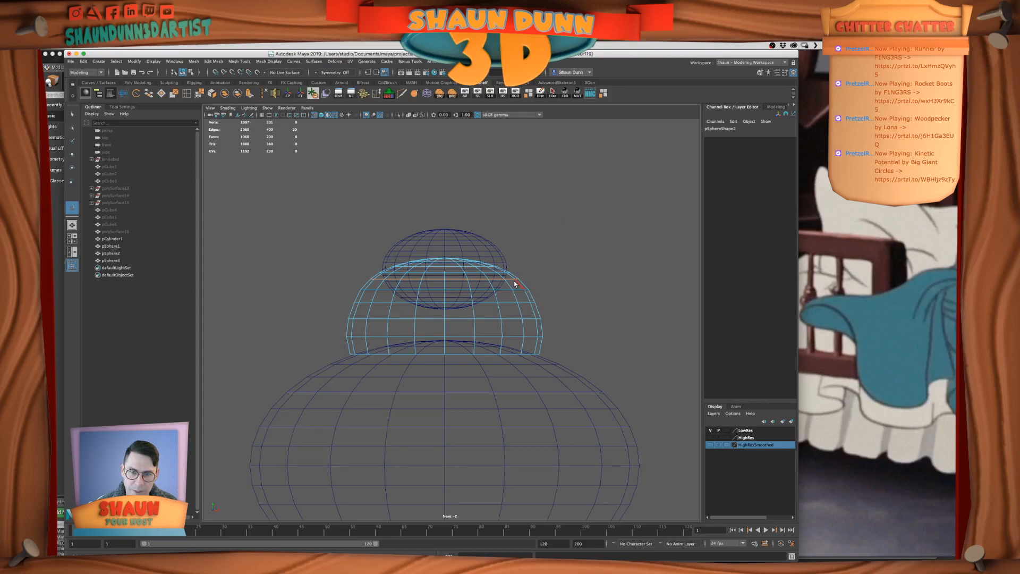
mouse_move(542, 246)
middle_down()
mouse_move(519, 247)
mouse_move(546, 230)
middle_up()
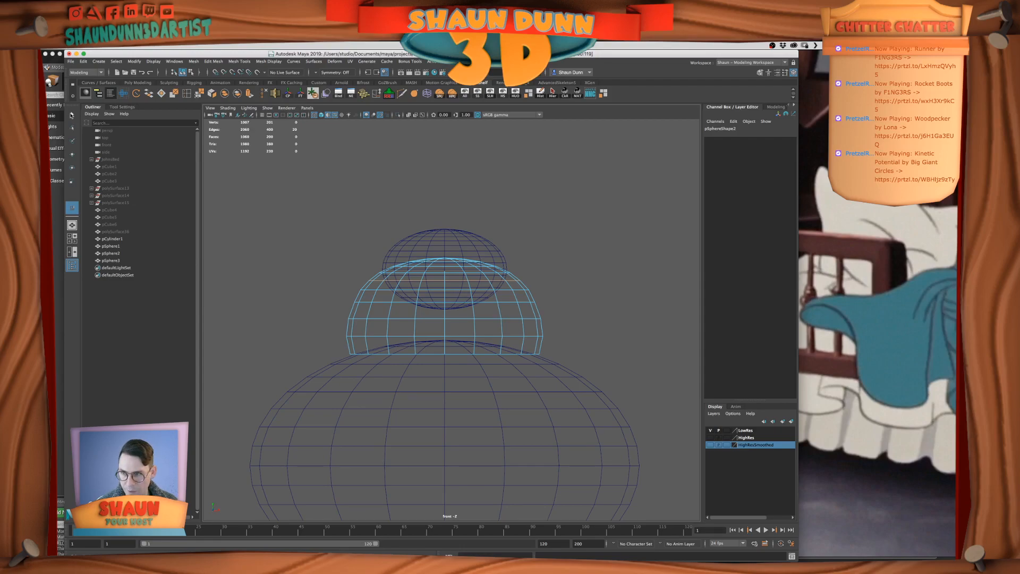
key(q)
right_click(488, 238)
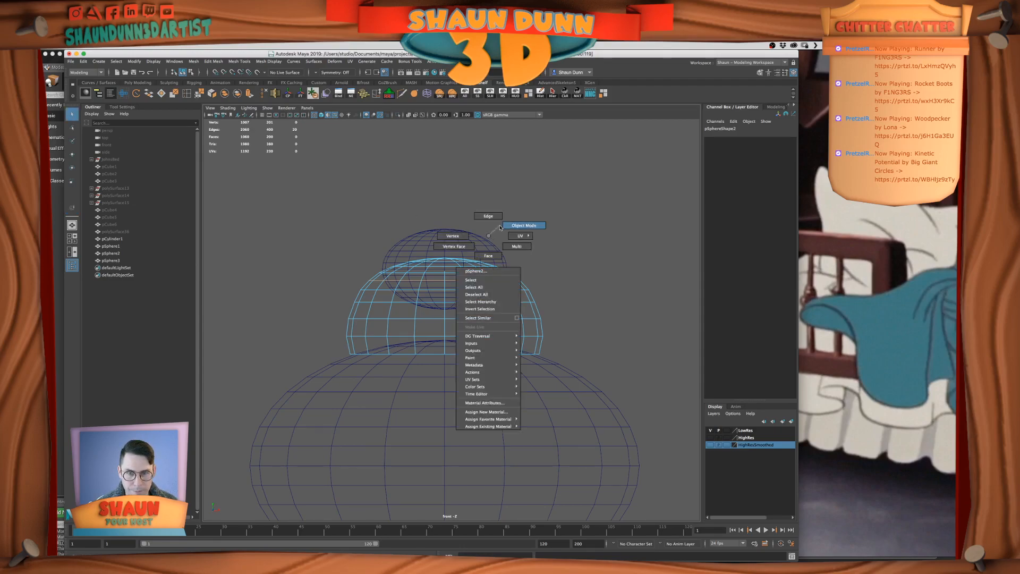
Scale the small top sphere to about 7.76 in X and Z and 7.50 in Y, raising it above the dome
click(484, 246)
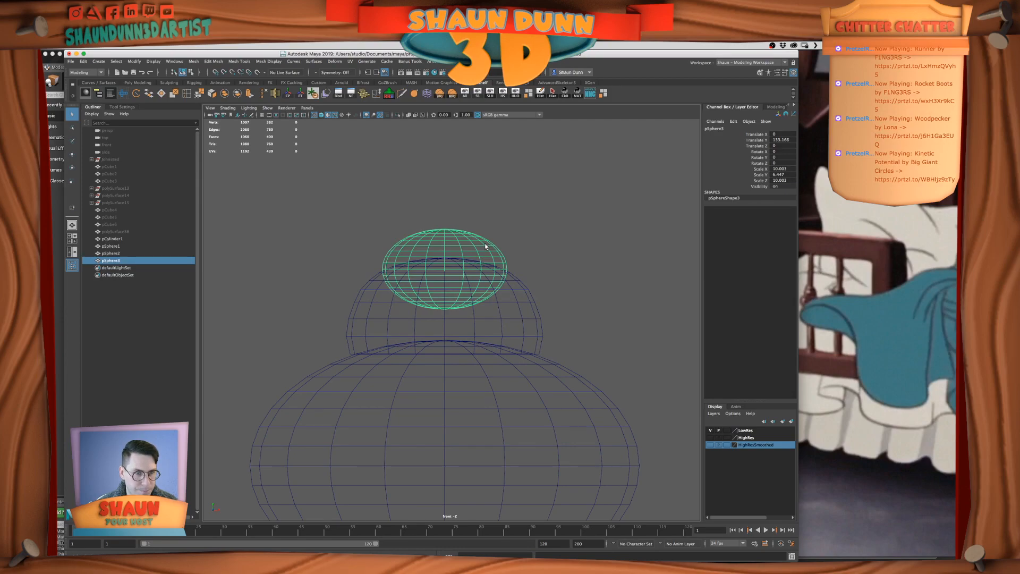
key(r)
drag(445, 269, 445, 173)
key(w)
Delete the small sphere's lower-half faces and lower the remaining cap onto the top of the middle dome
right_click(448, 217)
drag(522, 266, 361, 213)
key(Delete)
right_drag(442, 190, 443, 173)
drag(445, 173, 446, 227)
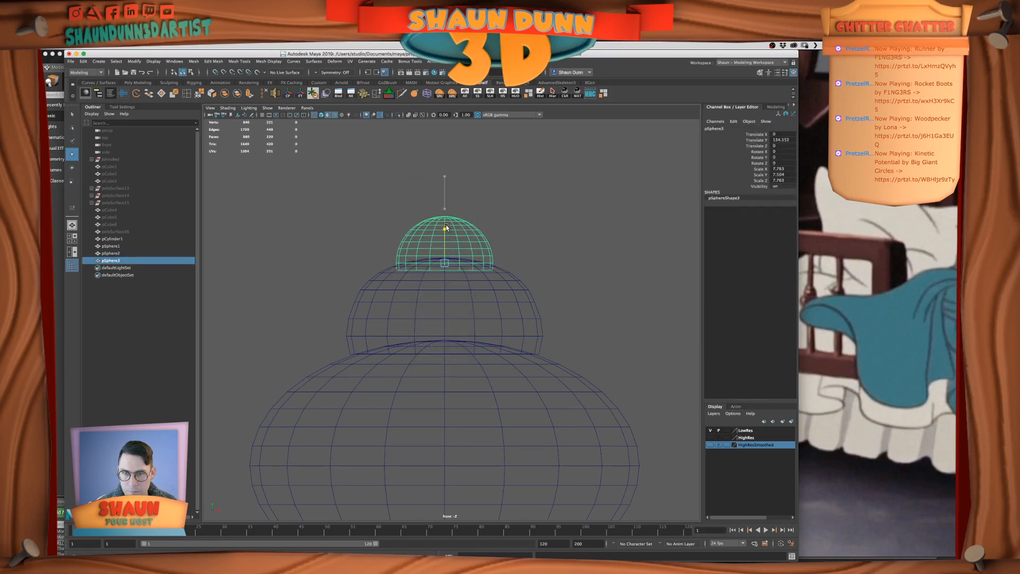
Switch the middle dome to edge editing and delete one horizontal edge loop from its side
click(522, 215)
scroll(522, 215, down, 5)
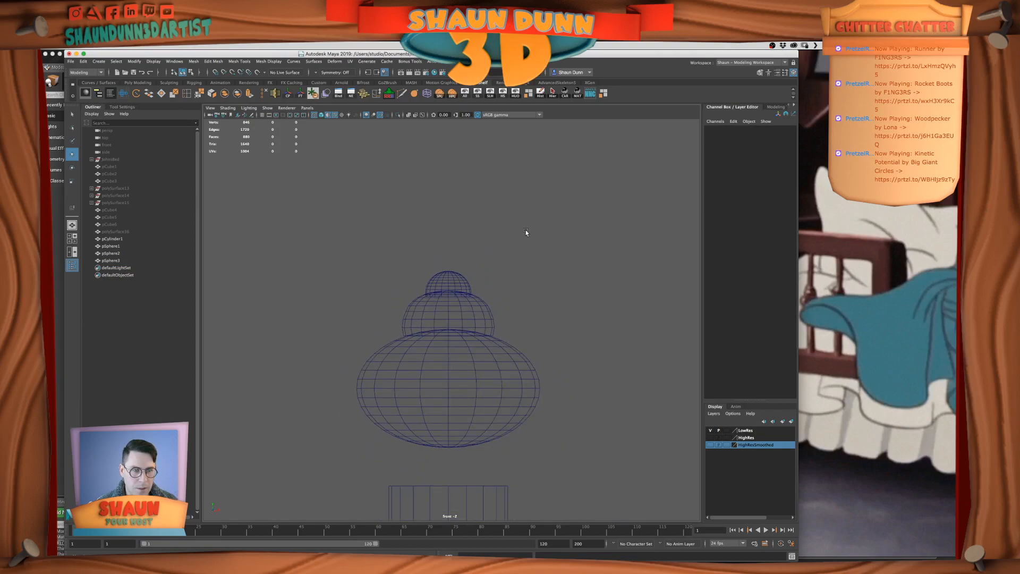
click(479, 355)
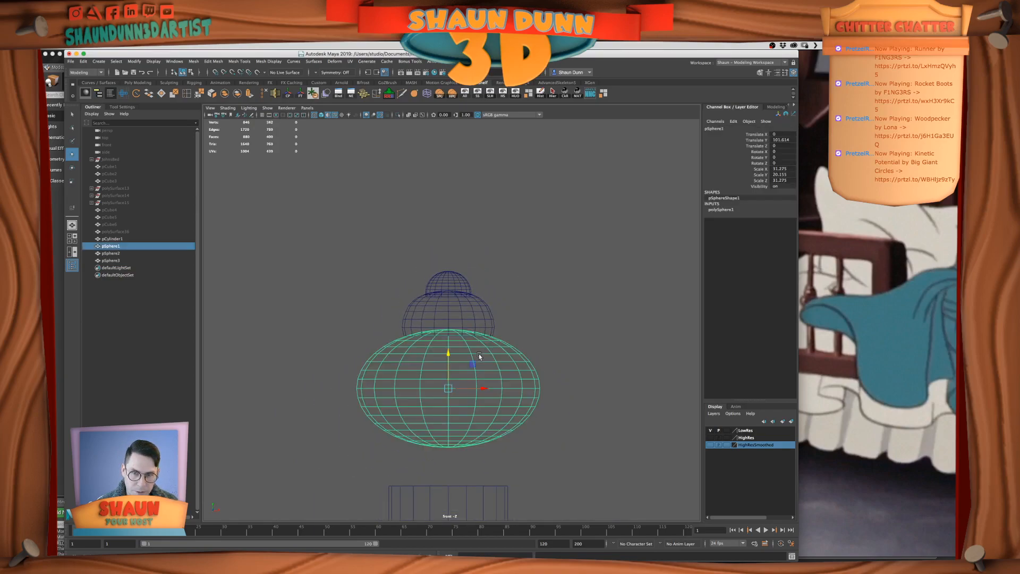
click(550, 338)
right_drag(492, 317, 536, 307)
scroll(580, 336, up, 3)
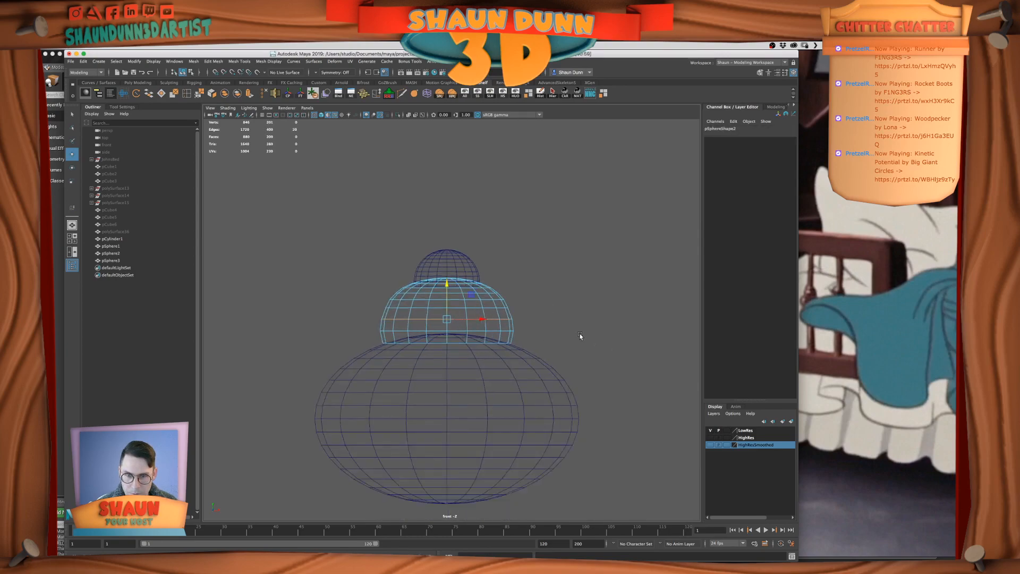
double_click(485, 307)
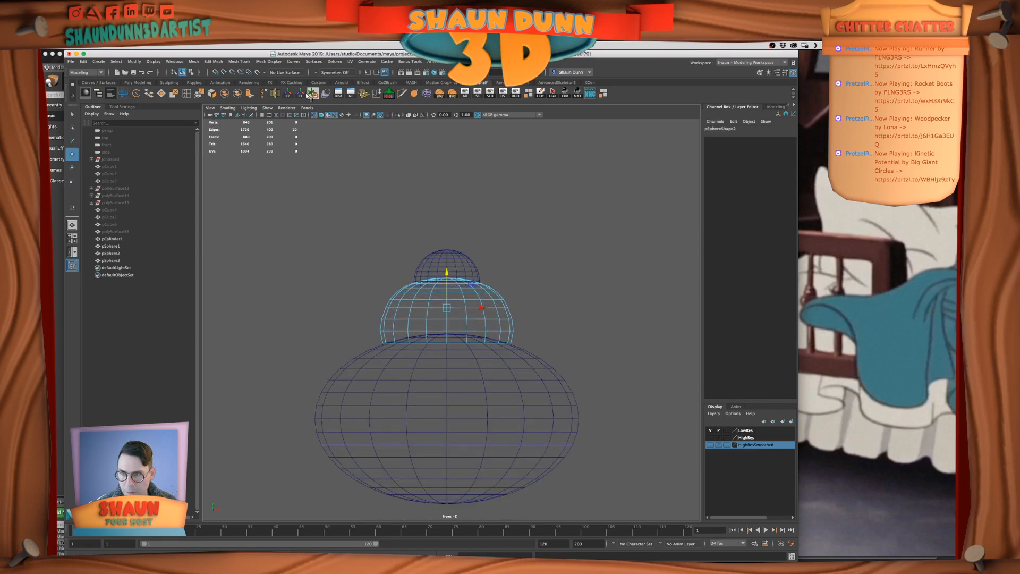
click(262, 94)
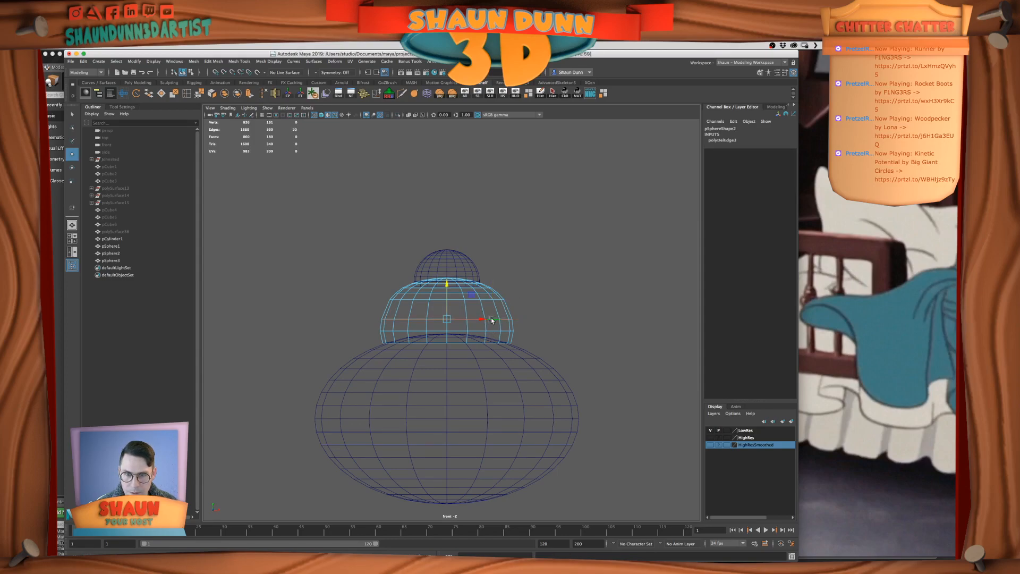
Raise the middle dome's side edge loop slightly and delete a horizontal edge loop near its top
double_click(447, 283)
drag(447, 285, 446, 279)
alt+right_drag(486, 302, 562, 252)
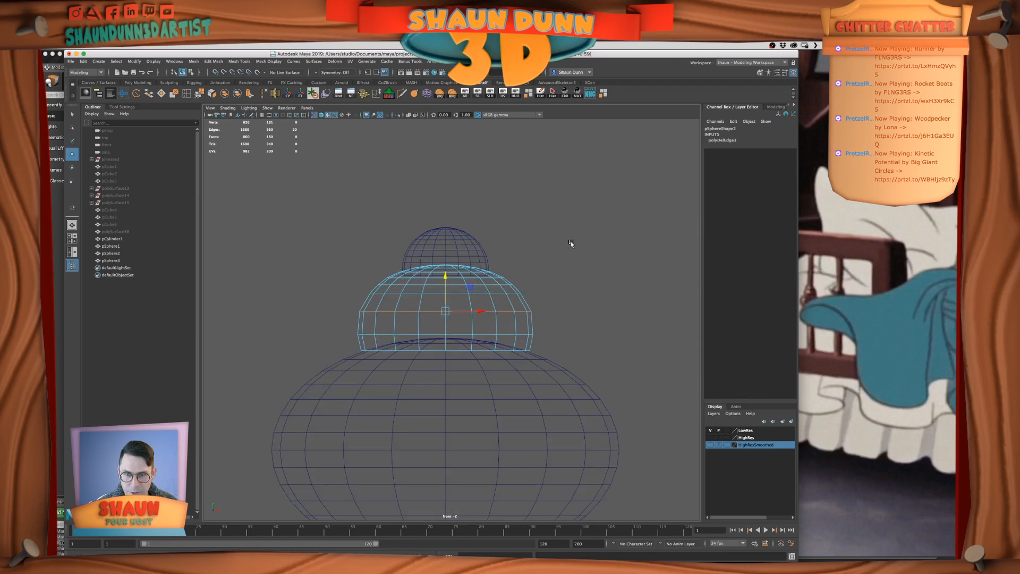
click(571, 237)
alt+middle_drag(493, 253, 488, 289)
scroll(488, 289, up, 2)
double_click(446, 307)
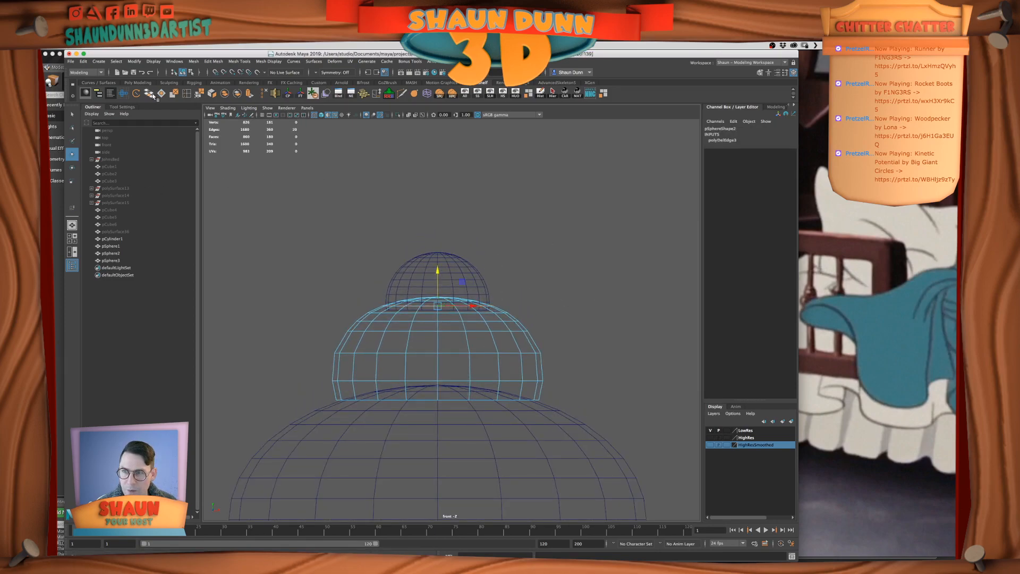
click(185, 94)
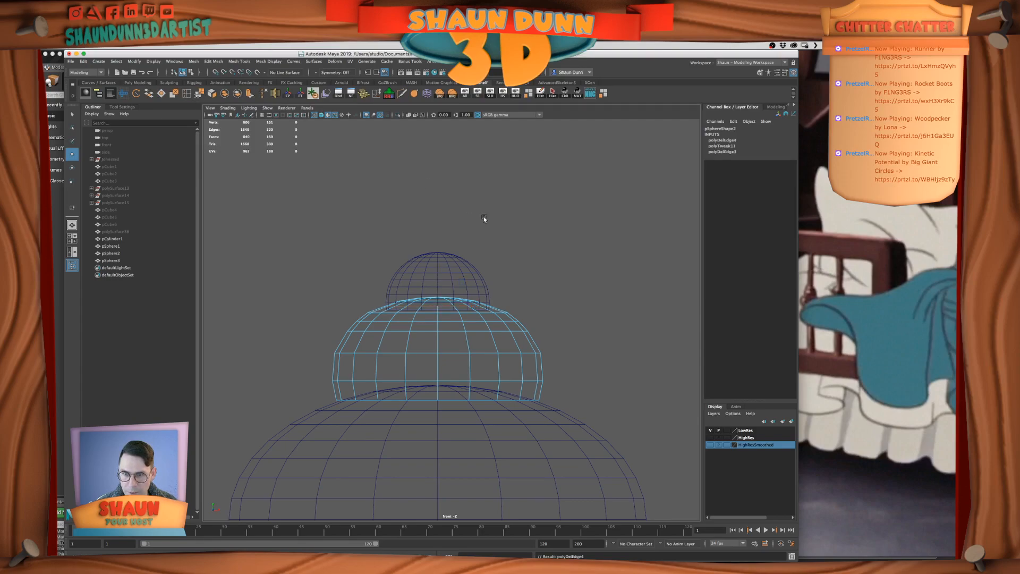
Lower the remaining upper edge loop of the middle dome to even out the loop spacing
double_click(471, 294)
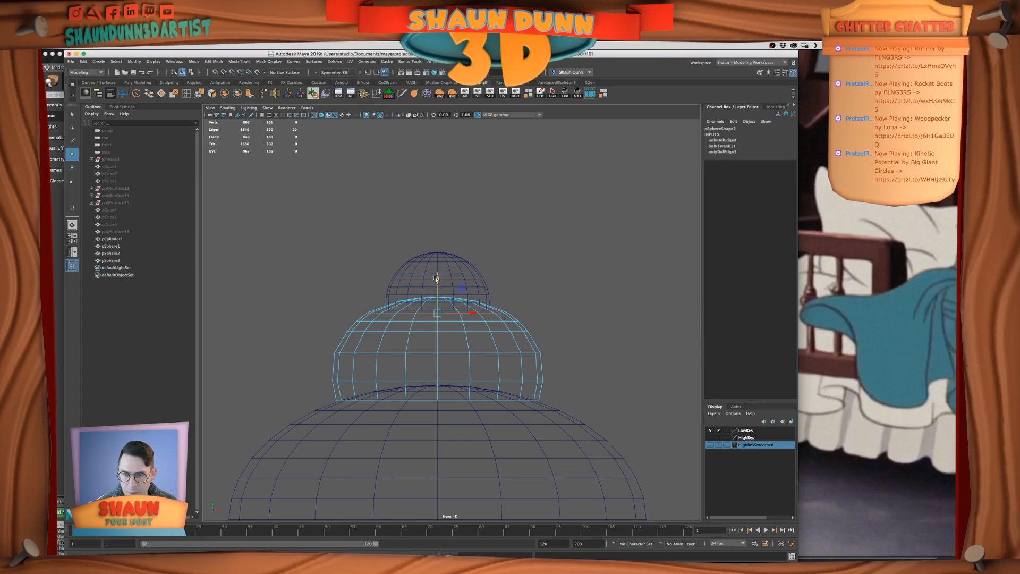
drag(438, 272, 427, 306)
key(r)
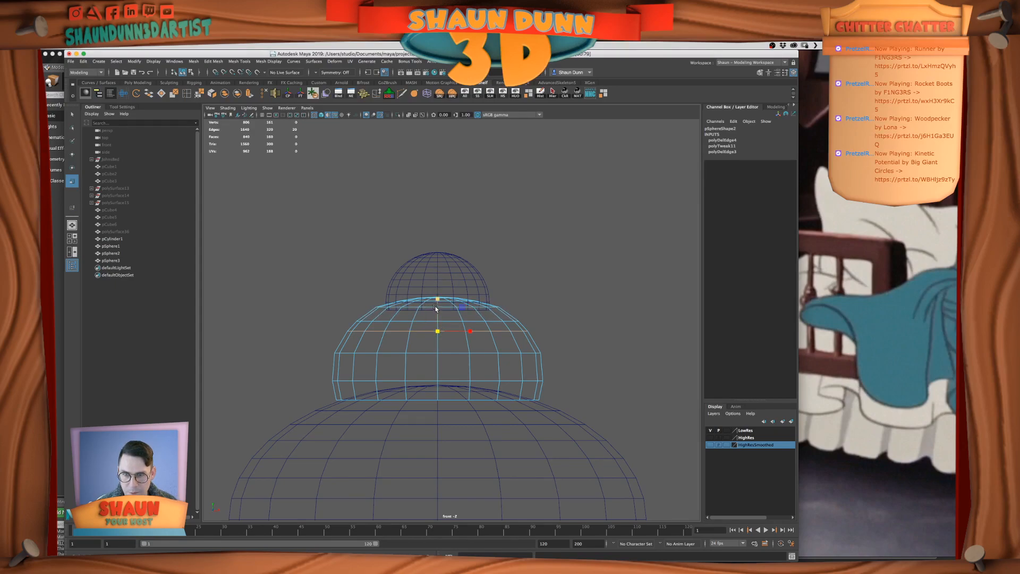
key(w)
Delete the edge loop on the middle dome's upper side and raise the loop below it to fill the gap
double_click(440, 331)
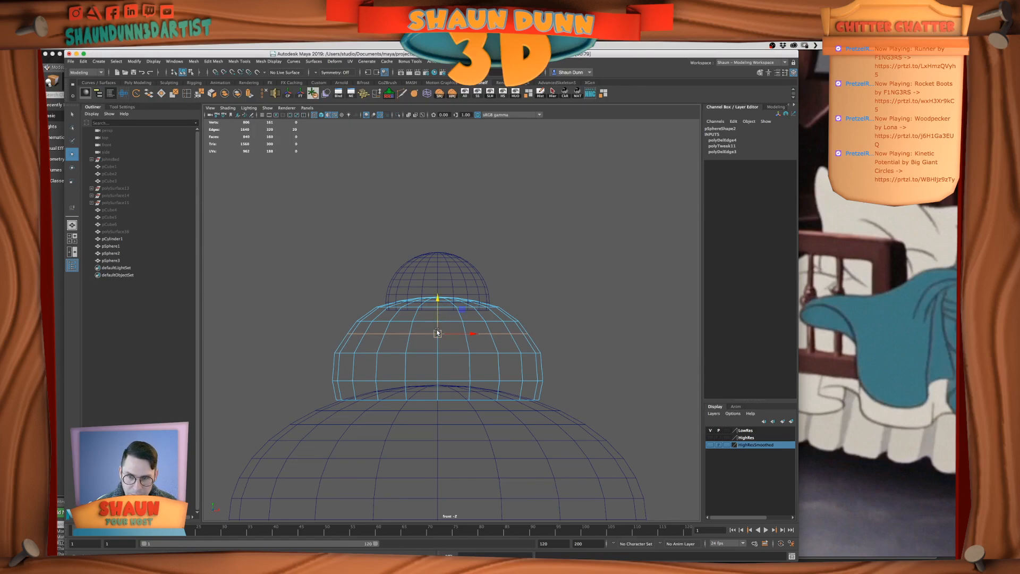
key(Delete)
double_click(425, 351)
drag(436, 320, 429, 344)
key(r)
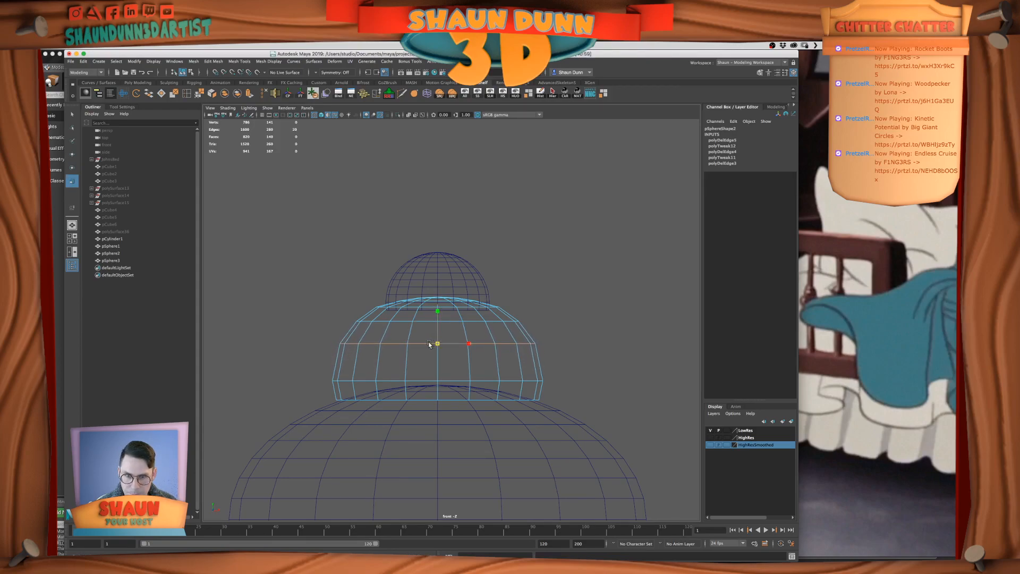
key(w)
drag(437, 309, 436, 311)
key(r)
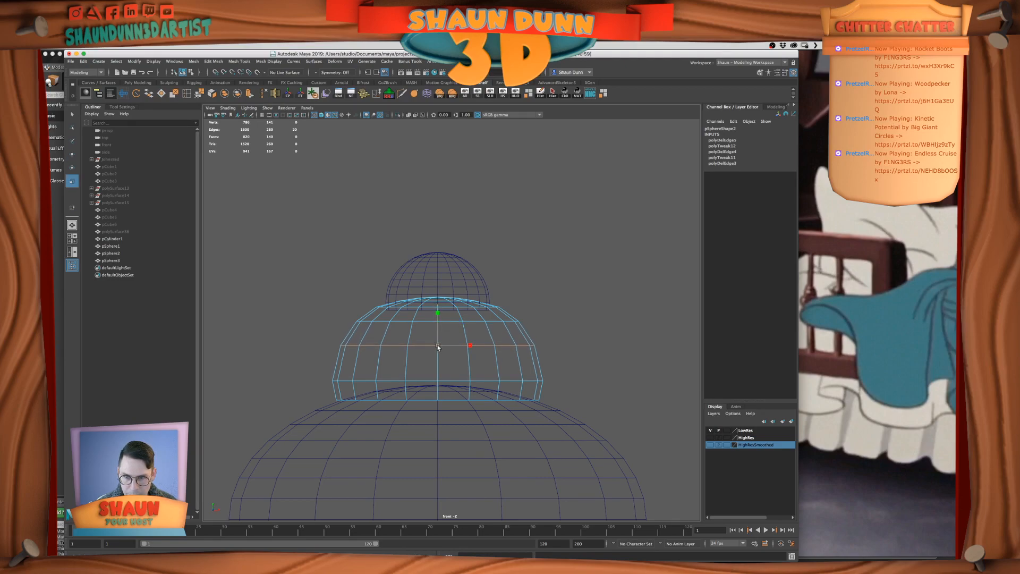
click(499, 313)
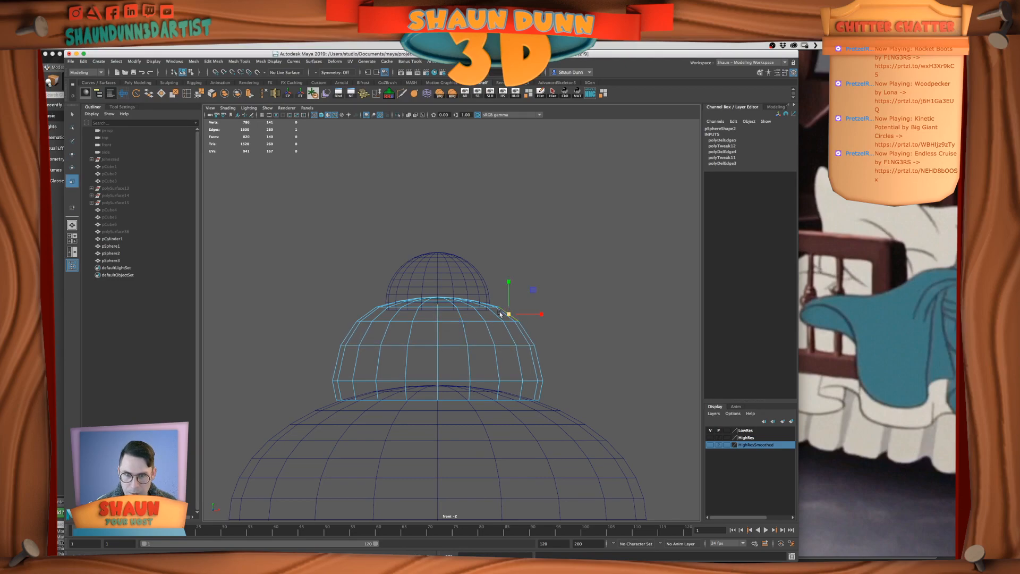
Compare the proportions of the stacked finial domes with the bed post in the film reference
click(537, 264)
scroll(536, 264, down, 5)
scroll(537, 264, down, 3)
scroll(536, 265, up, 4)
alt+middle_drag(535, 253, 519, 167)
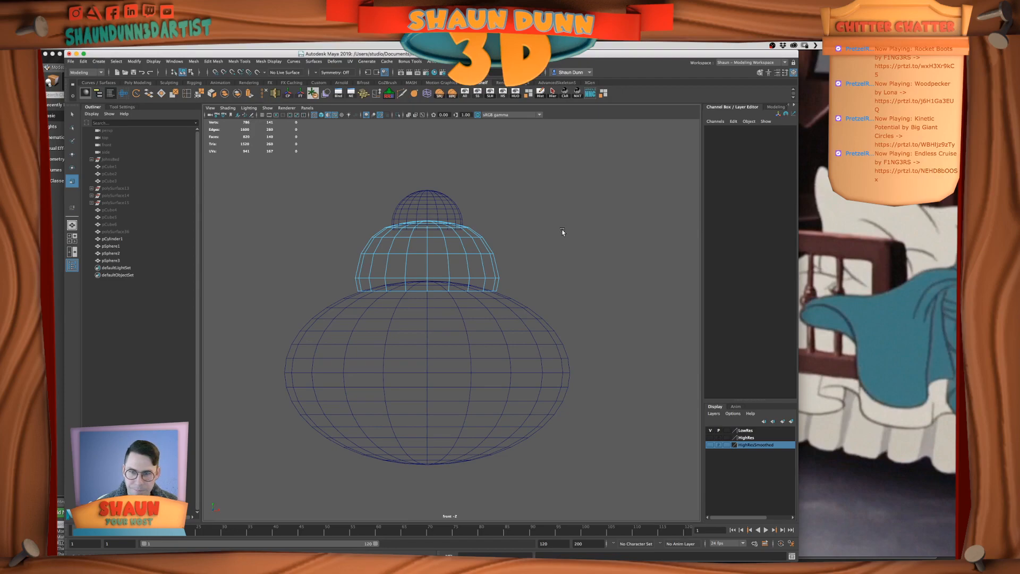
scroll(451, 202, up, 2)
alt+middle_drag(451, 202, 454, 274)
key(space)
scroll(615, 181, down, 5)
right_drag(580, 209, 612, 198)
click(620, 222)
key(space)
scroll(536, 264, down, 4)
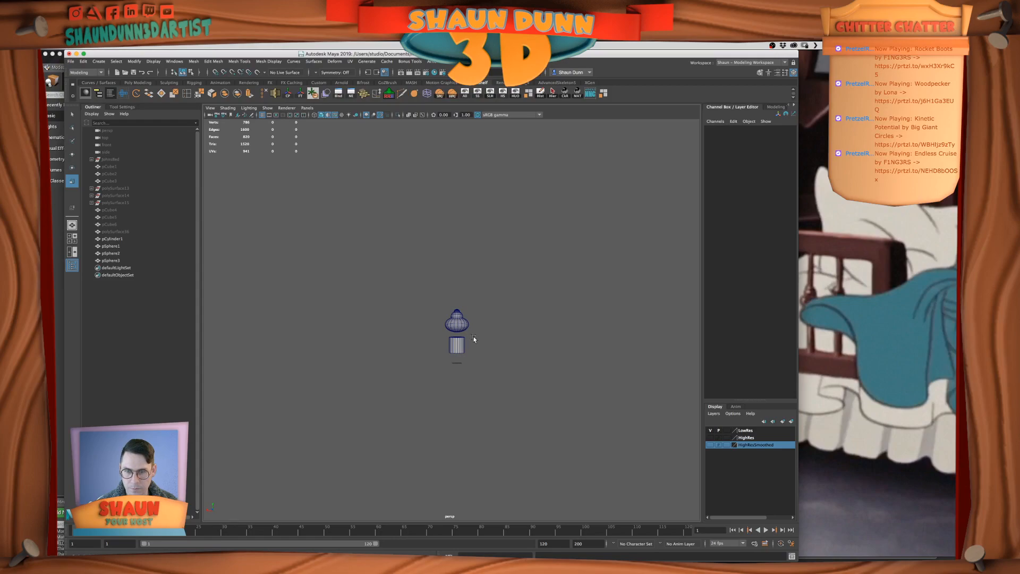
Shrink the bottom sphere uniformly to 29.058 wide and 18.726 high in scale, and raise it to Y 105.049
click(460, 328)
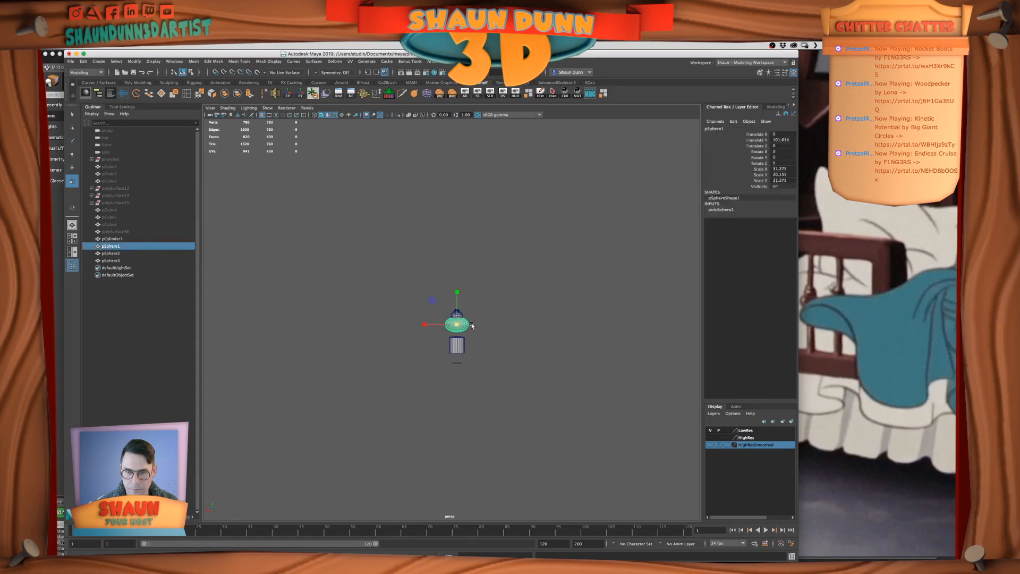
scroll(459, 328, up, 3)
key(w)
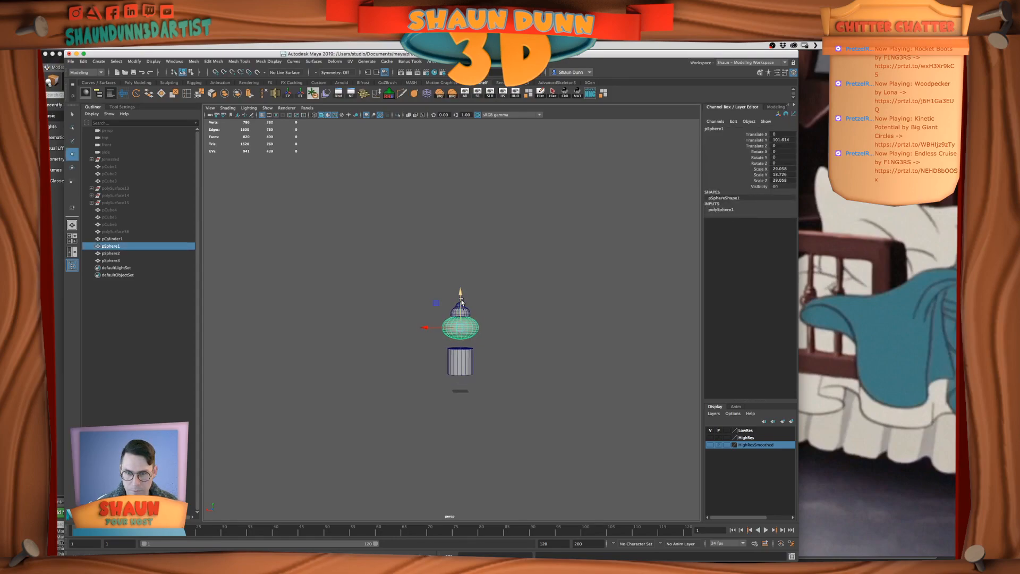
click(541, 311)
scroll(541, 311, down, 2)
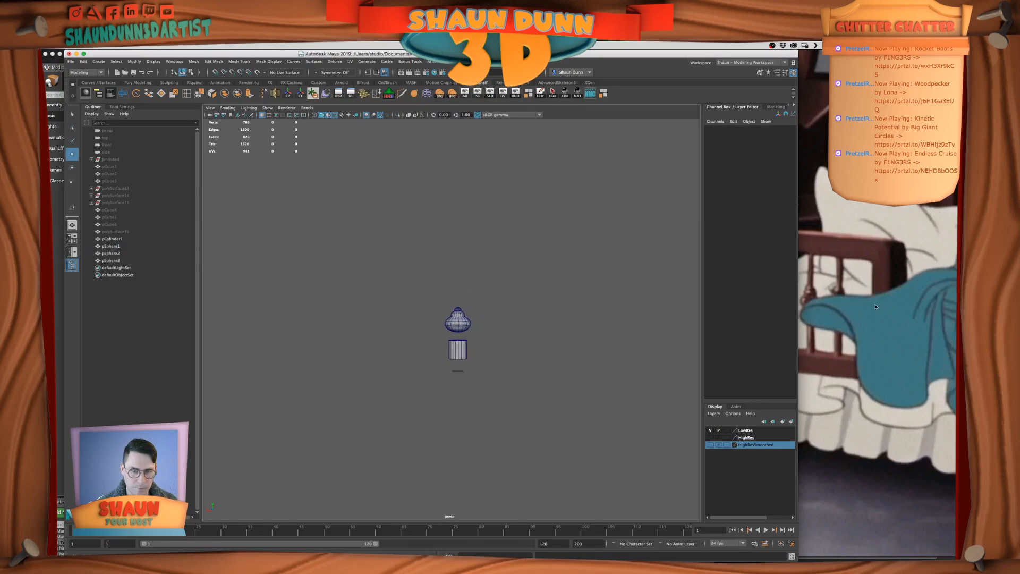
Scale the bottom sphere down to 26.996 in X and Z and 17.398 in Y, and raise it to Y 105.847
click(460, 324)
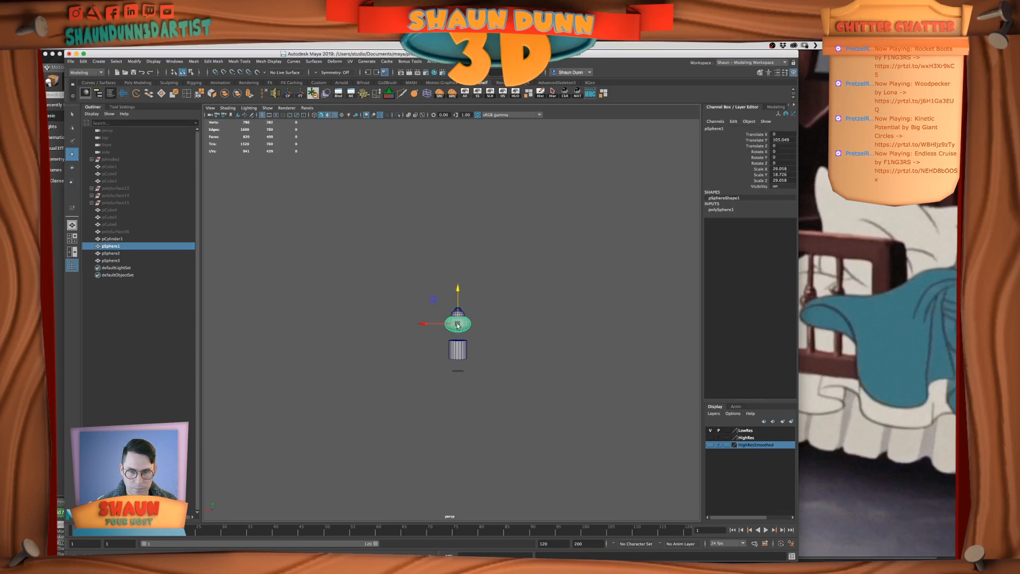
key(e)
key(w)
key(e)
key(r)
drag(458, 325, 458, 287)
key(w)
click(554, 305)
alt+drag(554, 305, 540, 312)
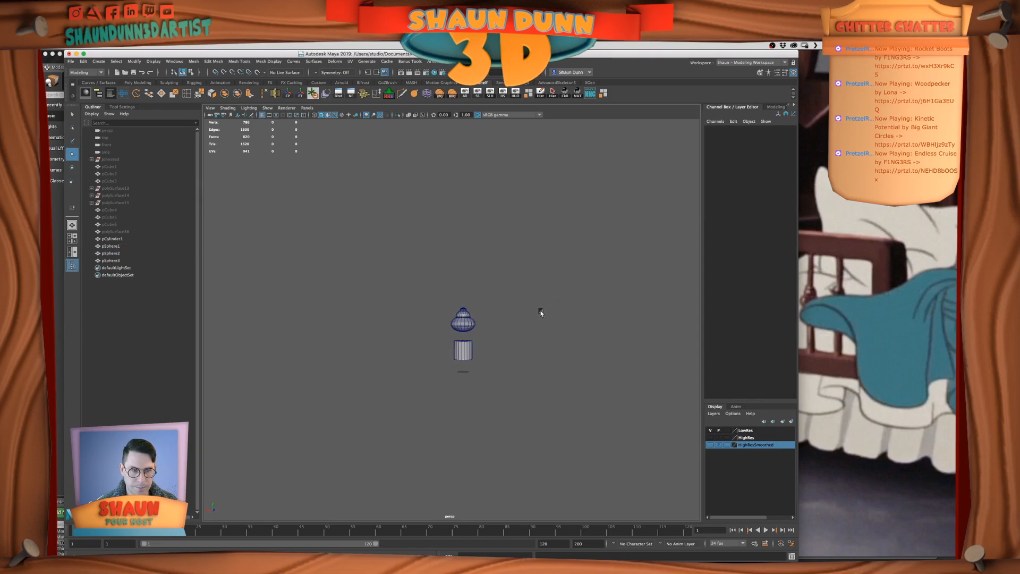
Stretch the middle dome vertically to a Y scale of 17.515 and raise the top dome to Y 135.545
scroll(540, 312, up, 5)
alt+drag(533, 311, 523, 314)
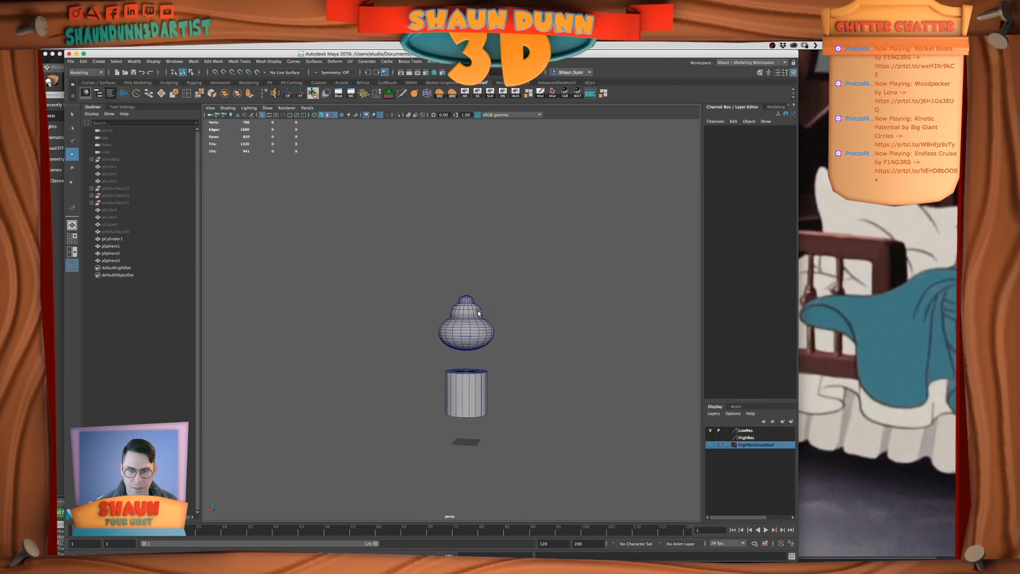
click(466, 305)
key(r)
drag(466, 284, 466, 277)
click(495, 285)
click(467, 298)
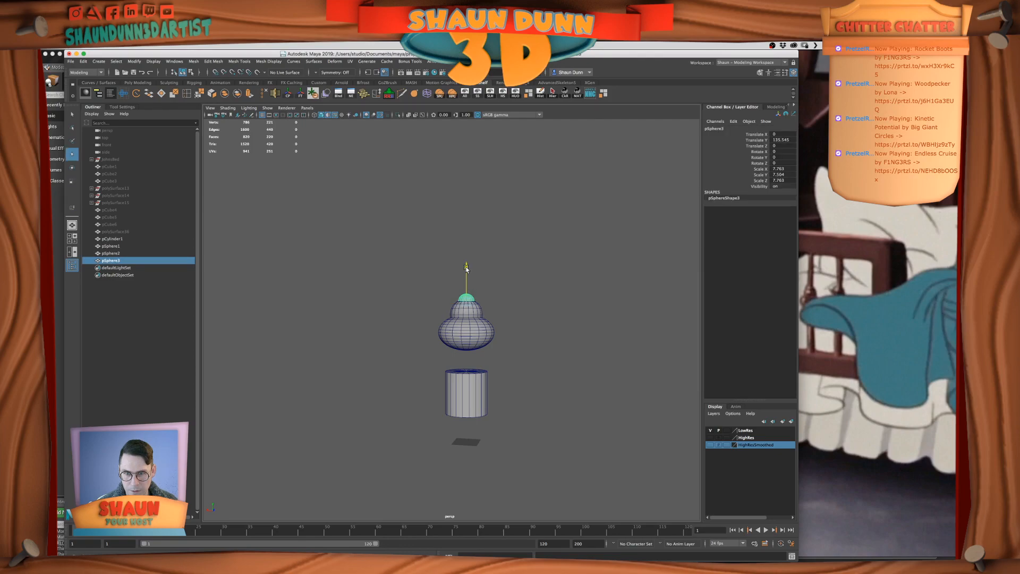
click(518, 289)
scroll(519, 300, down, 5)
scroll(557, 296, up, 8)
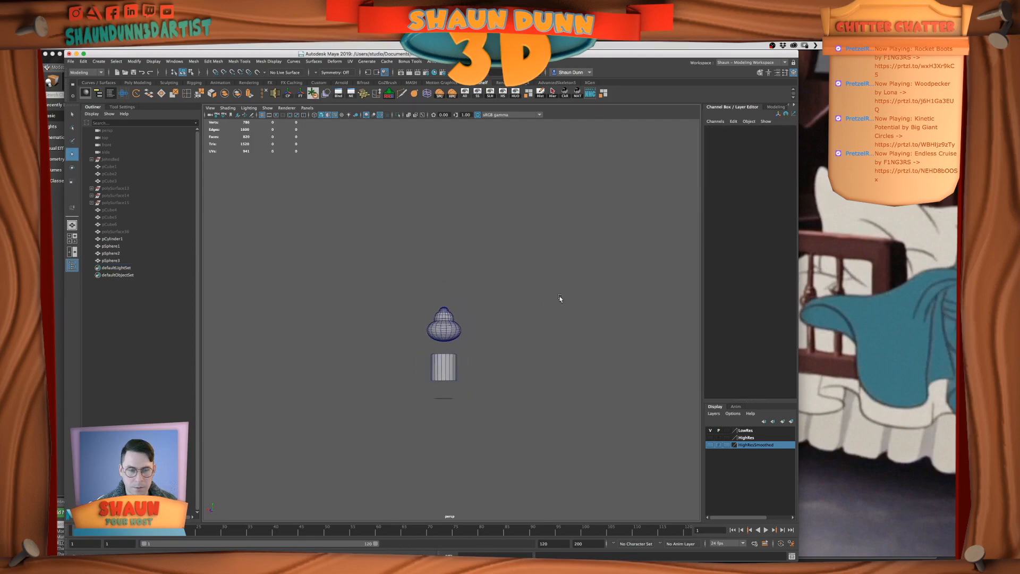
alt+drag(528, 327, 510, 319)
scroll(492, 333, up, 5)
click(492, 333)
right_drag(492, 334, 493, 311)
double_click(492, 322)
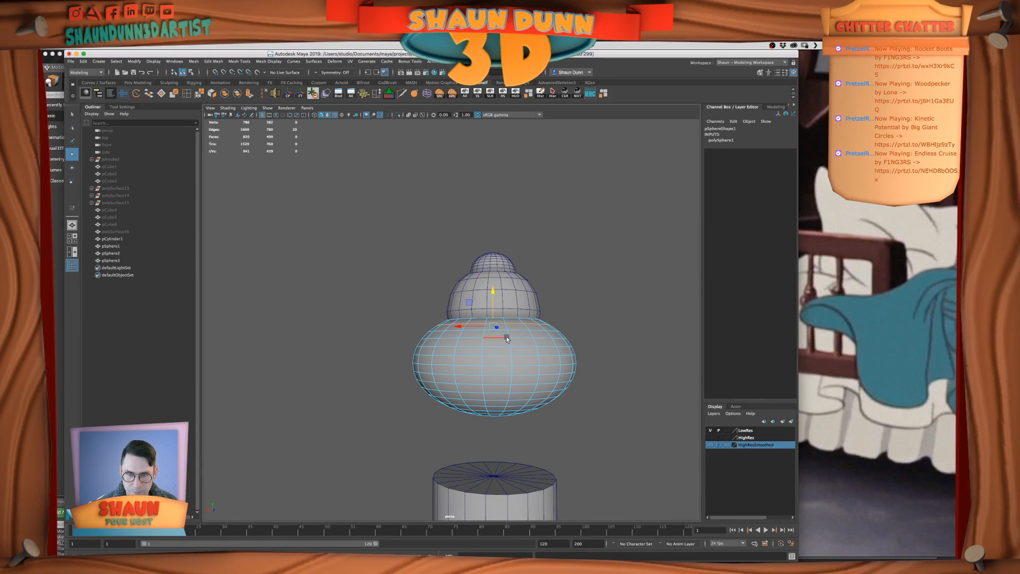
right_drag(505, 336, 540, 322)
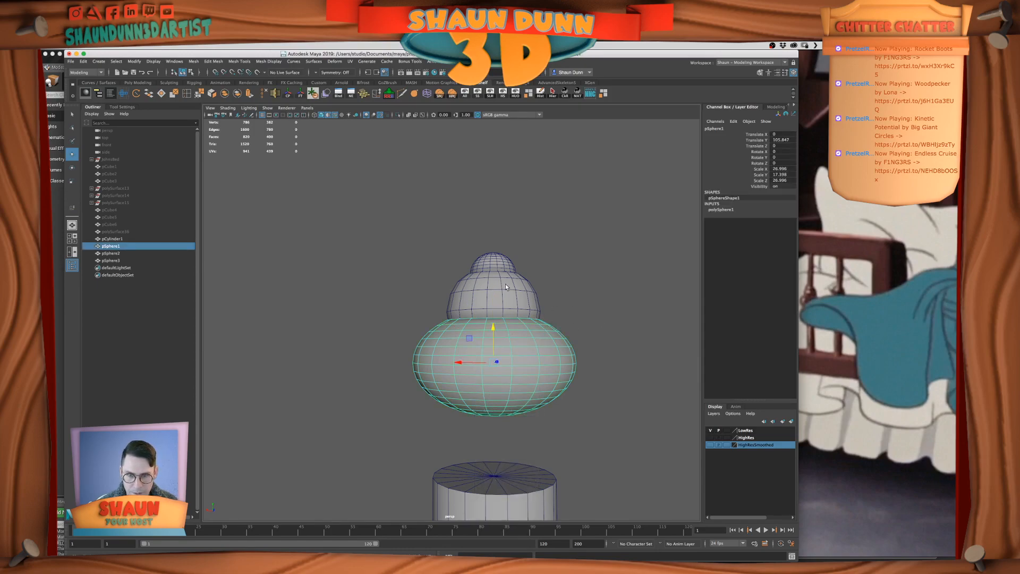
In the front view, delete the bottom sphere's top cap faces that lie inside the middle dome
key(space)
key(space)
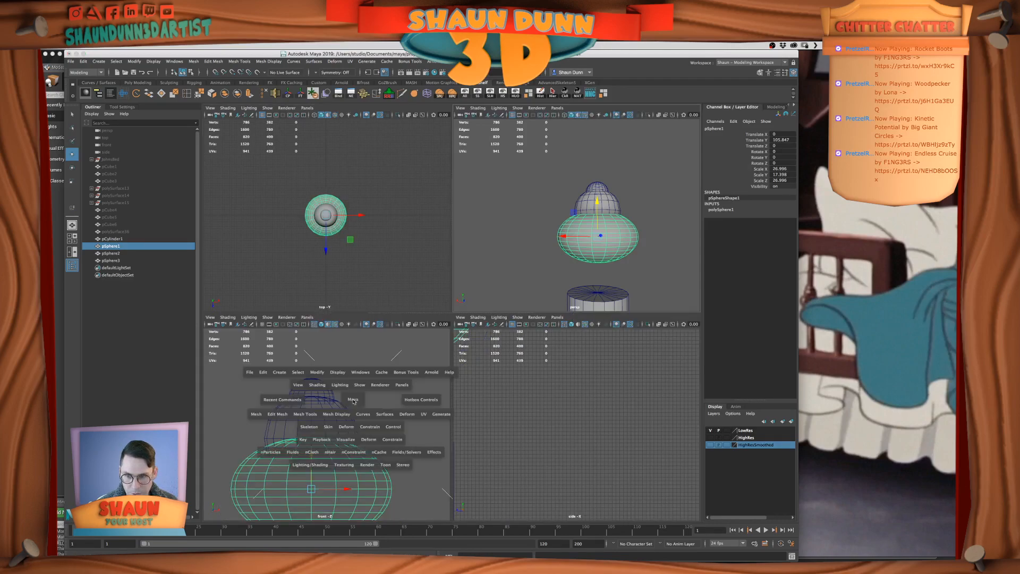
key(space)
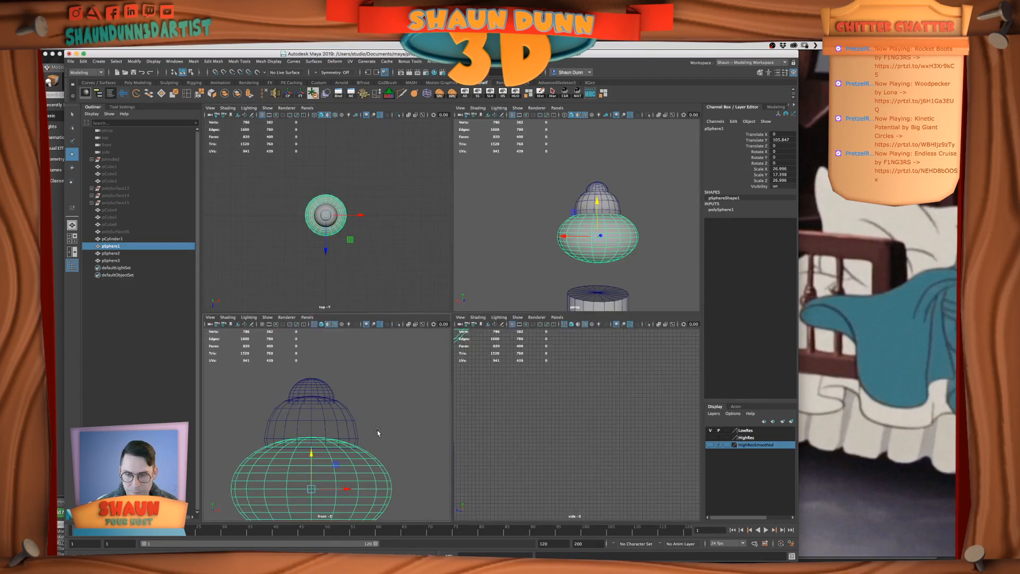
key(space)
scroll(482, 310, up, 5)
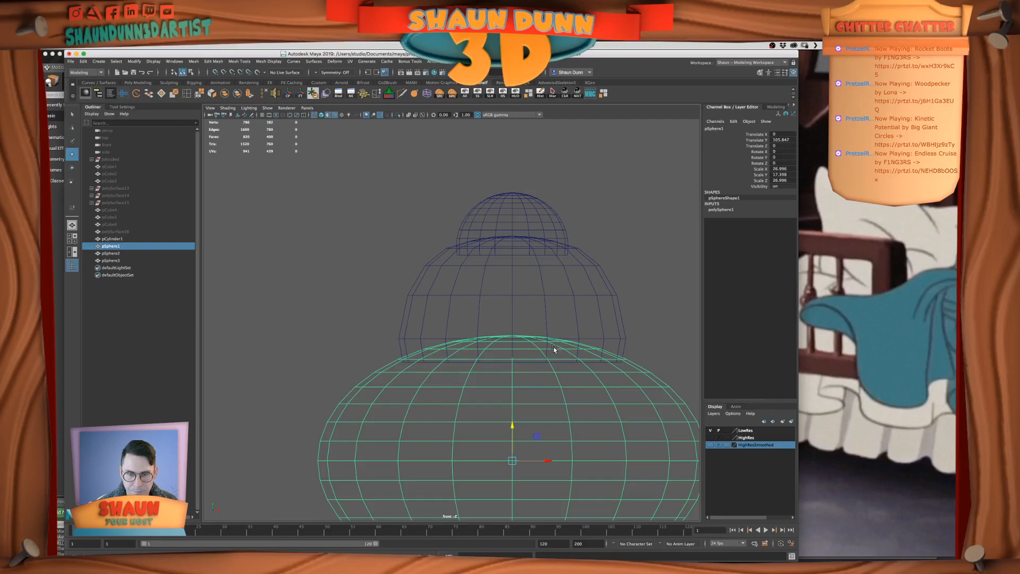
right_click(669, 390)
click(392, 243)
drag(371, 245, 634, 354)
key(Delete)
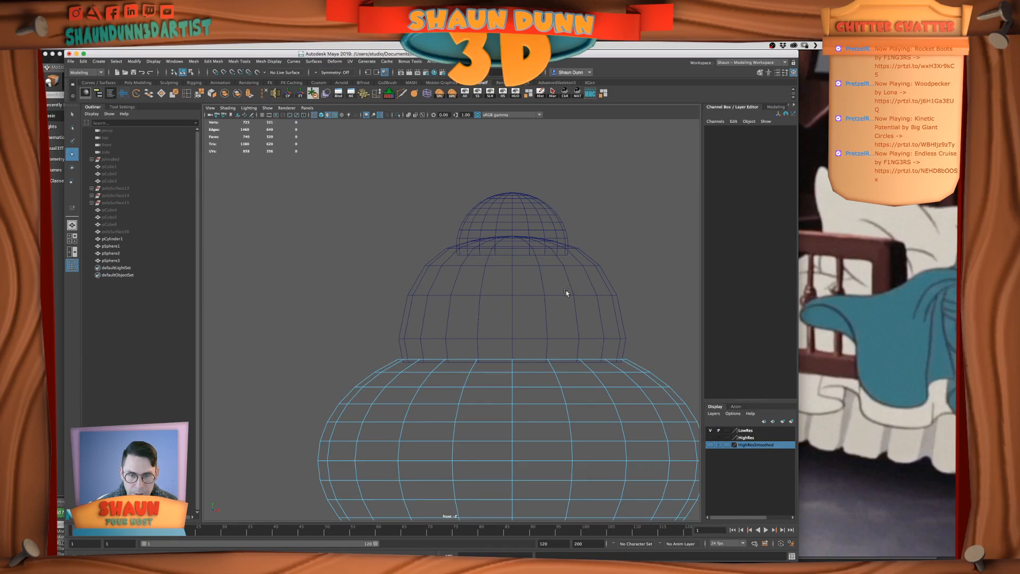
Delete the lowest ring of faces on the top dome where it overlaps the middle dome
click(611, 274)
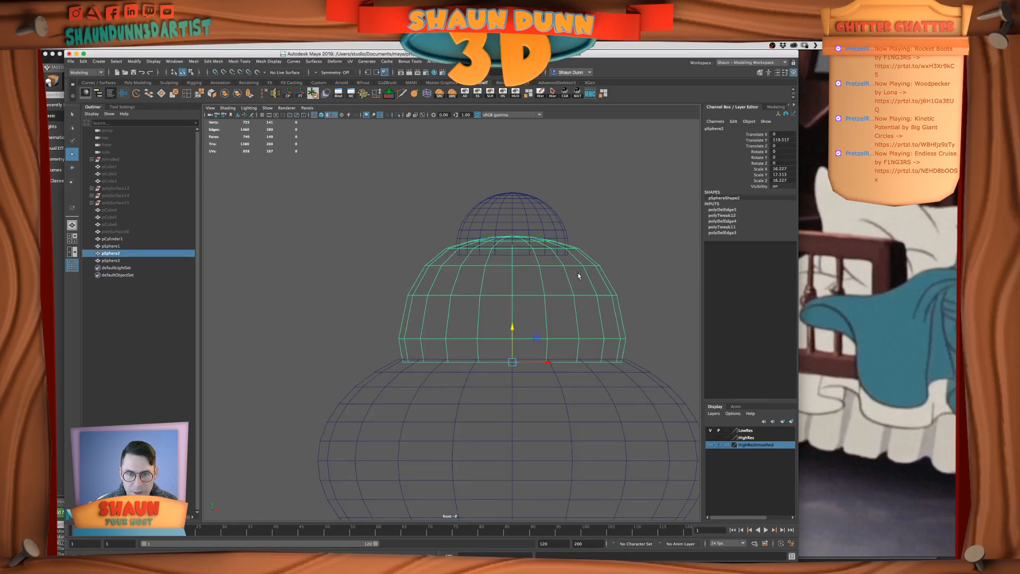
click(523, 210)
right_drag(533, 225, 536, 243)
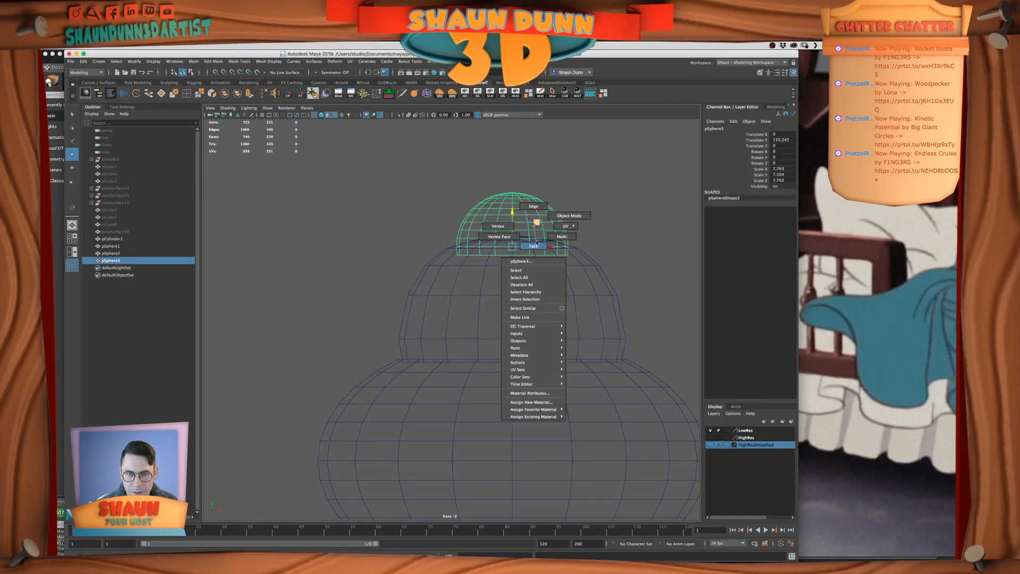
drag(657, 287, 431, 246)
key(Delete)
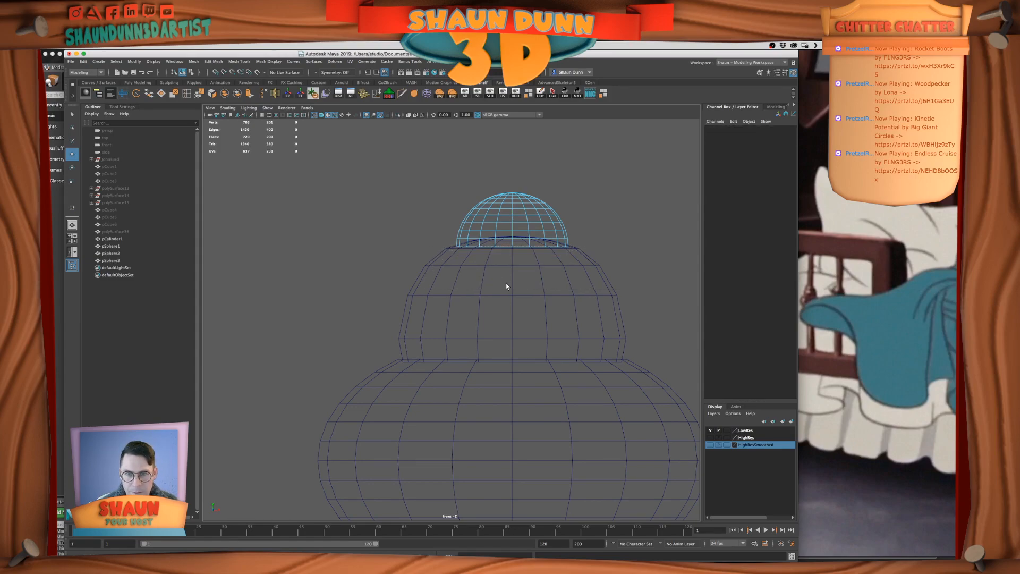
Delete the middle dome's top cap faces beneath the top dome and inspect the stack in perspective
click(593, 260)
right_drag(479, 312, 479, 325)
drag(397, 185, 594, 244)
key(Delete)
right_drag(608, 243, 632, 233)
click(629, 276)
key(space)
key(space)
scroll(546, 218, up, 5)
alt+drag(501, 267, 509, 270)
key(super+Tab)
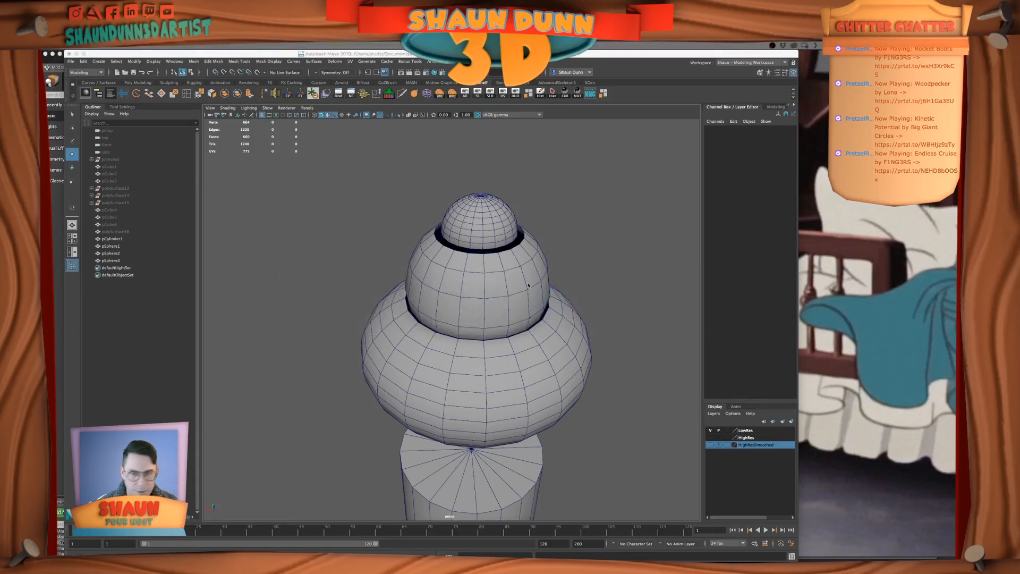
click(593, 262)
key(super+Tab)
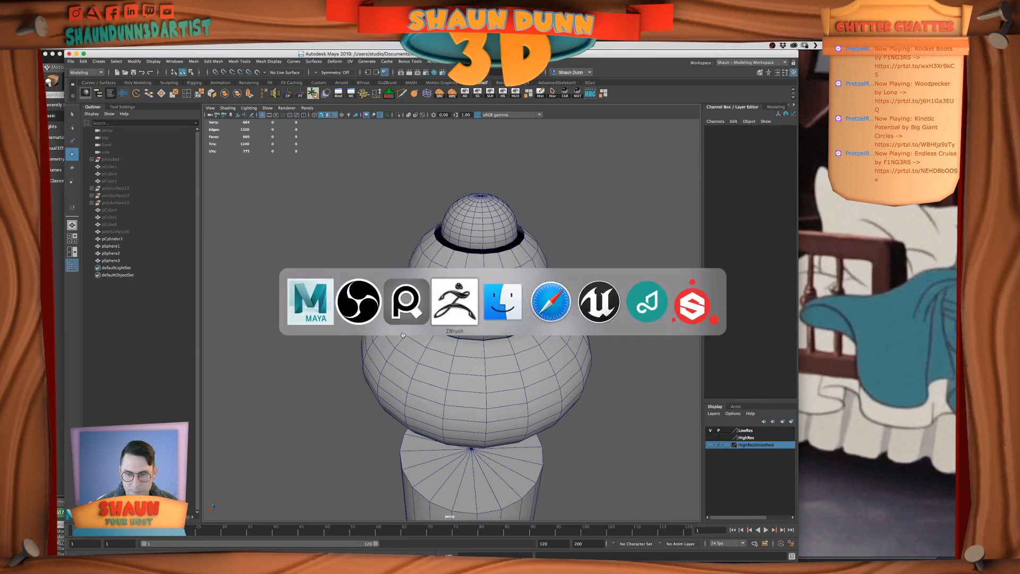
click(552, 290)
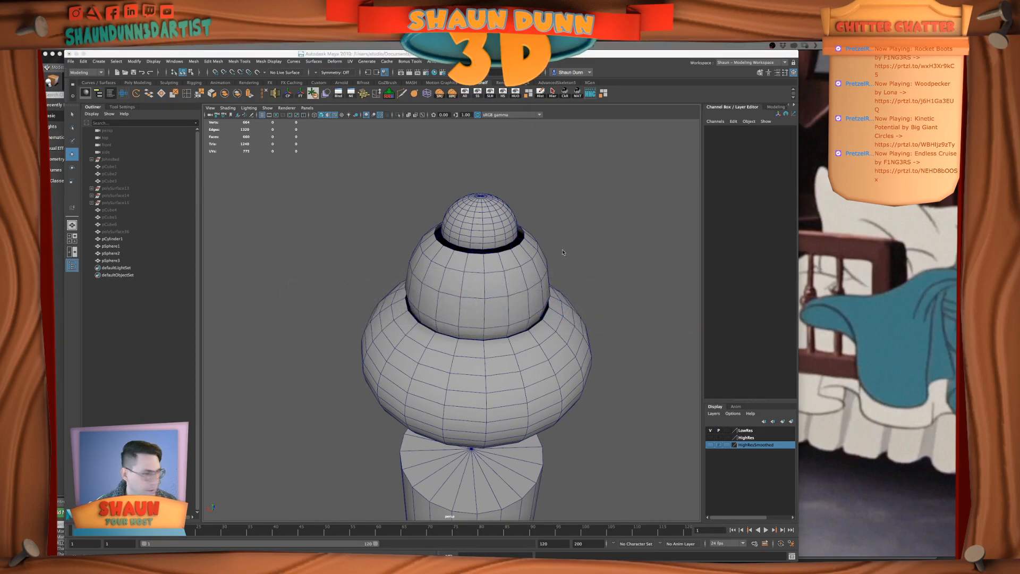
click(577, 245)
alt+drag(577, 246, 581, 234)
scroll(580, 245, up, 2)
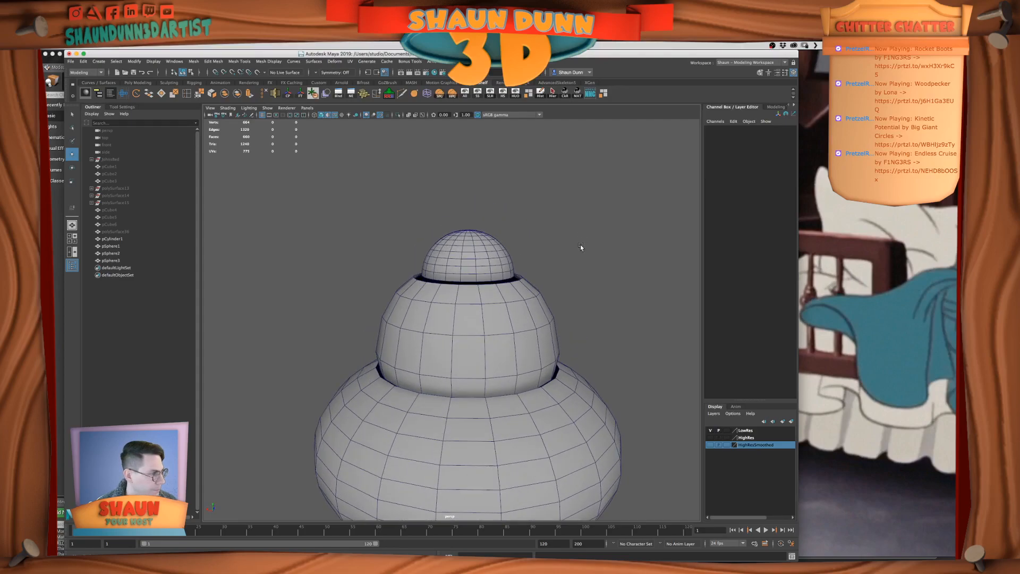
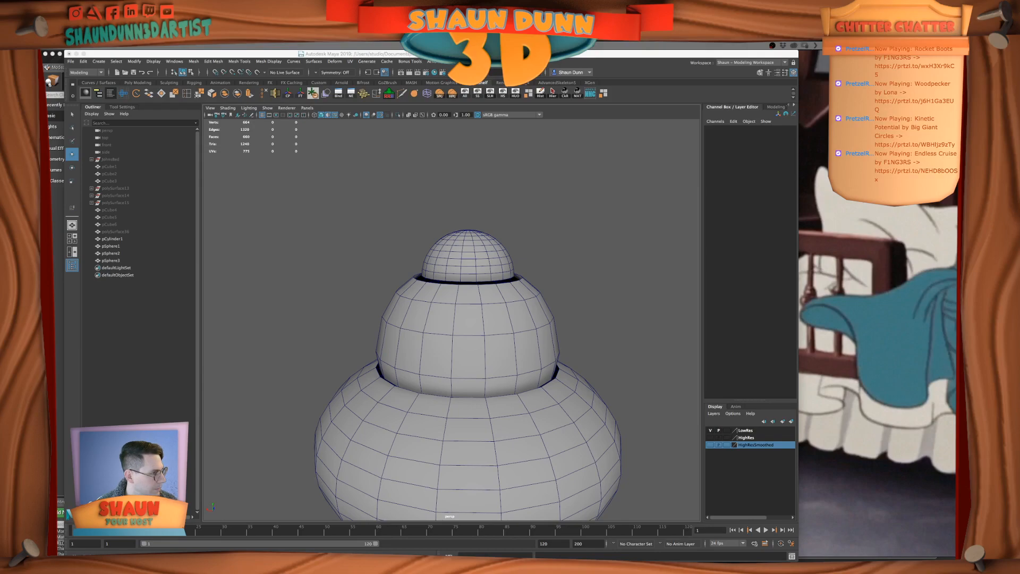
Combine the top dome, middle dome and bottom sphere into a single mesh
click(633, 234)
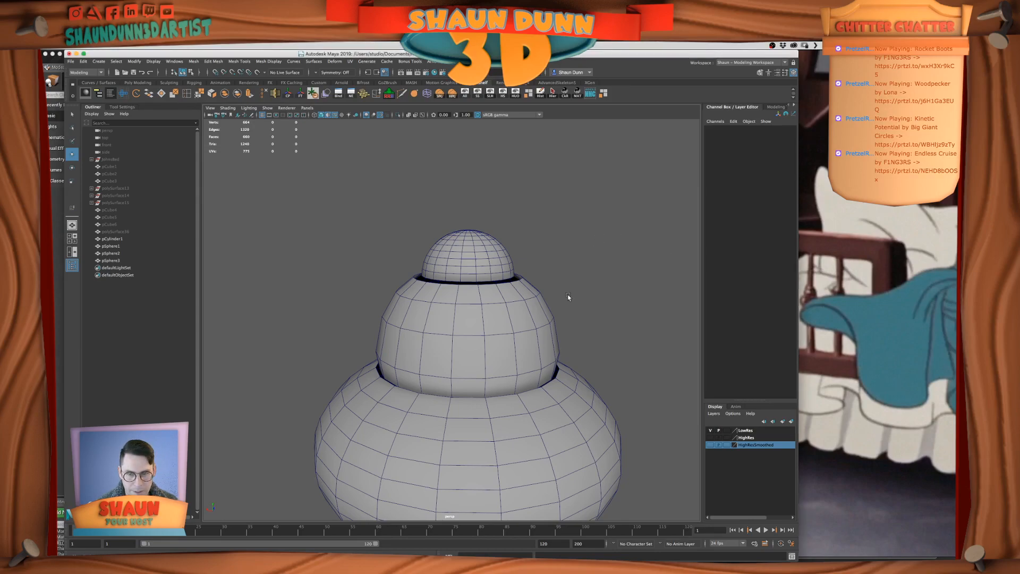
scroll(568, 296, up, 3)
mouse_move(535, 264)
right_down()
mouse_move(537, 247)
mouse_move(526, 254)
right_up()
shift+click(478, 241)
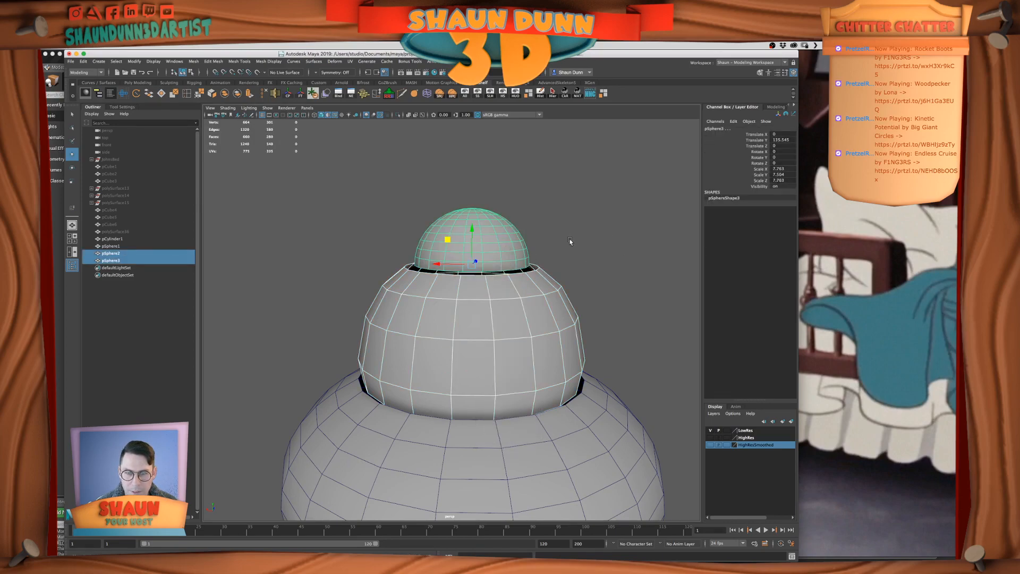
alt+middle_drag(570, 238, 578, 241)
shift+click(497, 463)
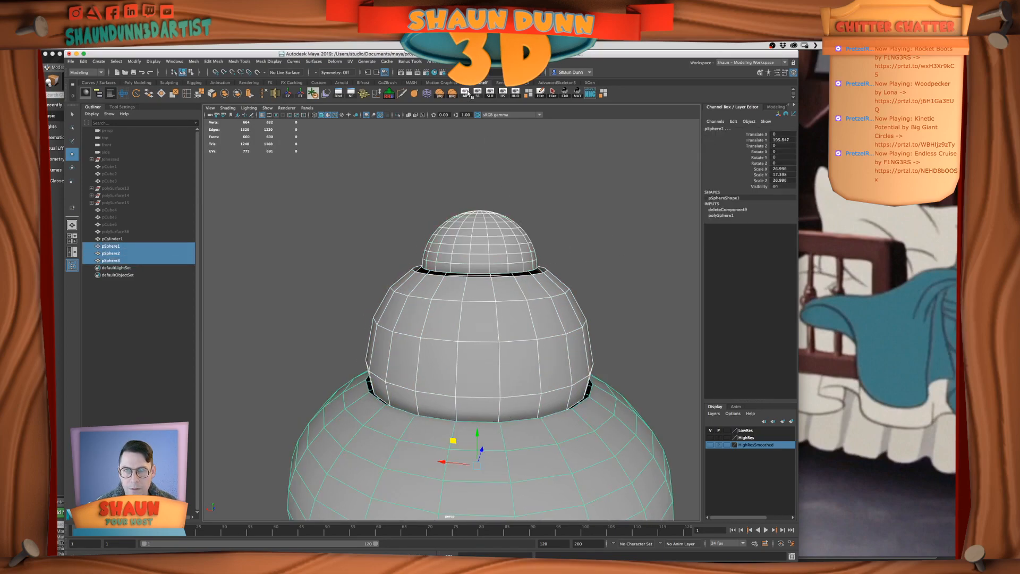
click(224, 94)
Bridge the top dome's bottom border edges to the middle dome's open top rim
mouse_move(492, 264)
alt+mouse_down()
mouse_move(498, 256)
mouse_move(489, 275)
alt+mouse_up()
right_drag(471, 259, 471, 240)
click(461, 250)
double_click(462, 251)
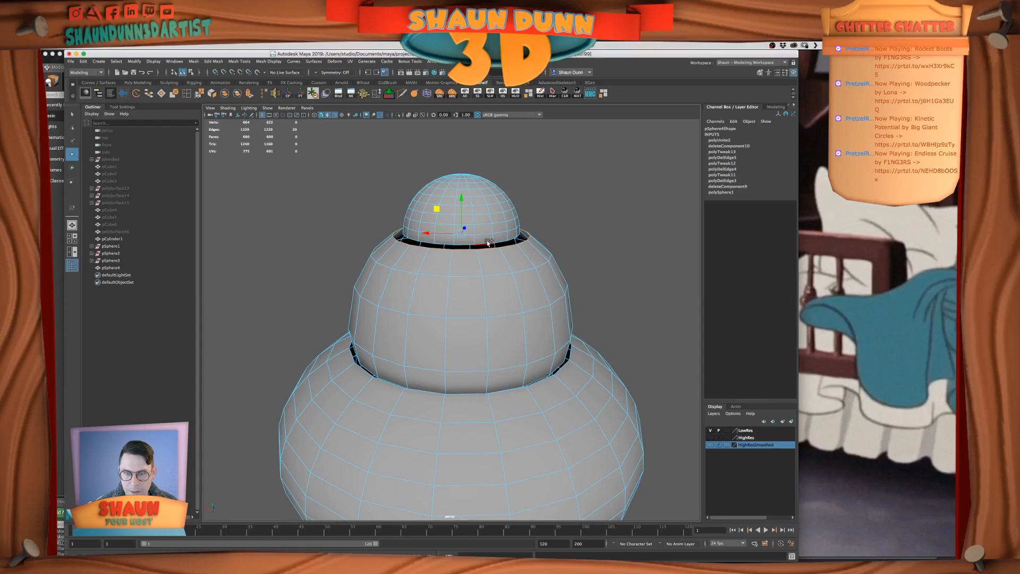
alt+middle_drag(540, 266, 562, 295)
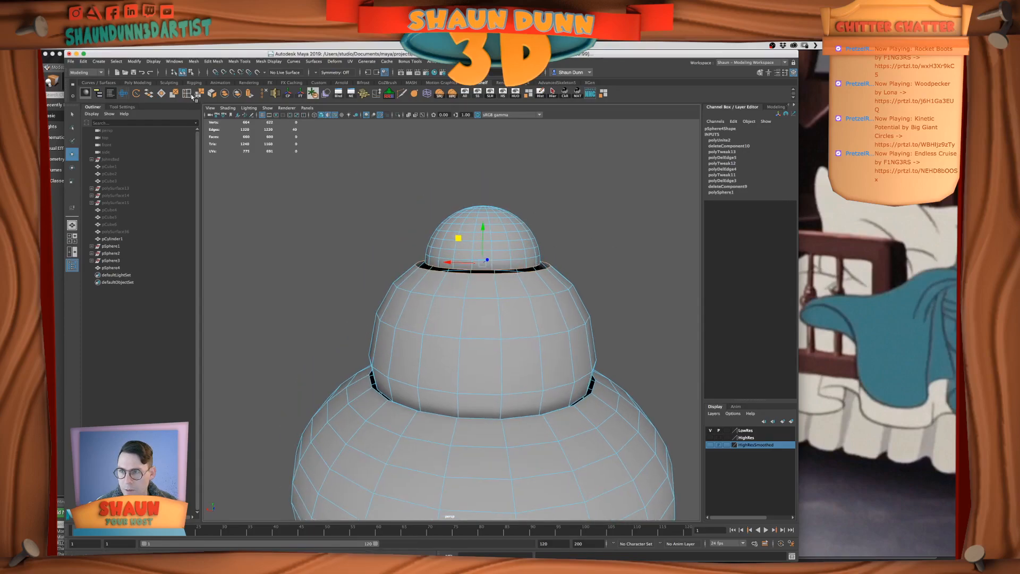
alt+middle_drag(499, 339, 493, 311)
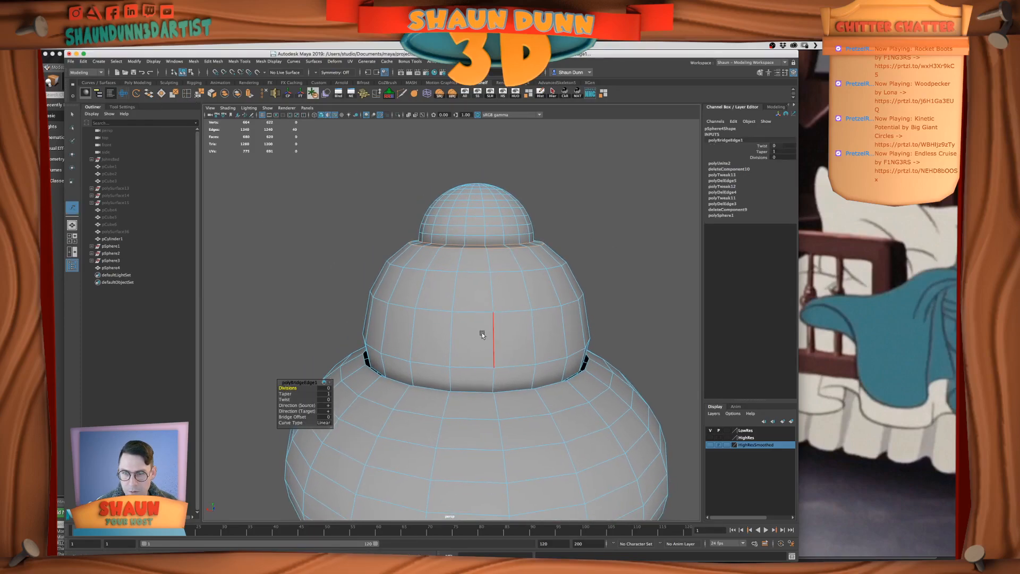
Try to move the middle dome's top edge loop vertically and undo the change
right_drag(475, 304, 467, 247)
double_click(464, 248)
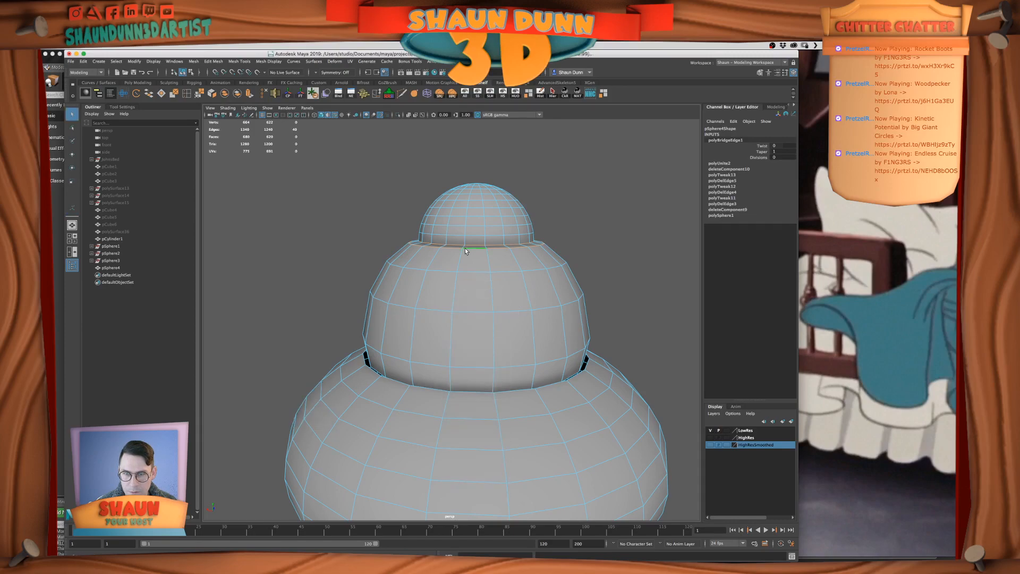
key(r)
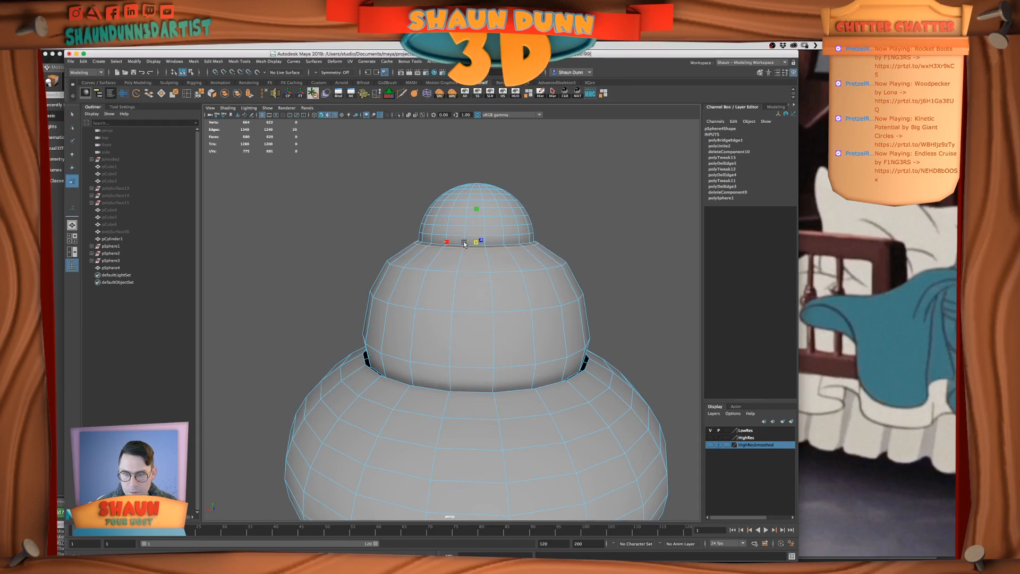
key(w)
drag(477, 209, 474, 206)
key(ctrl+z)
key(ctrl+z)
Examine the edge loops along the seam between the top dome and the middle dome
alt+drag(606, 268, 586, 262)
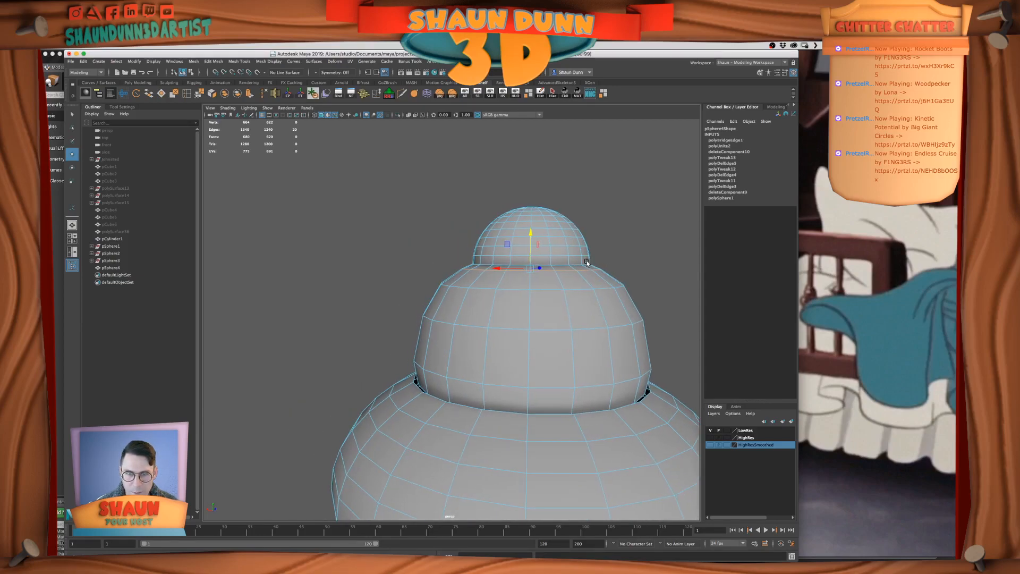
key(r)
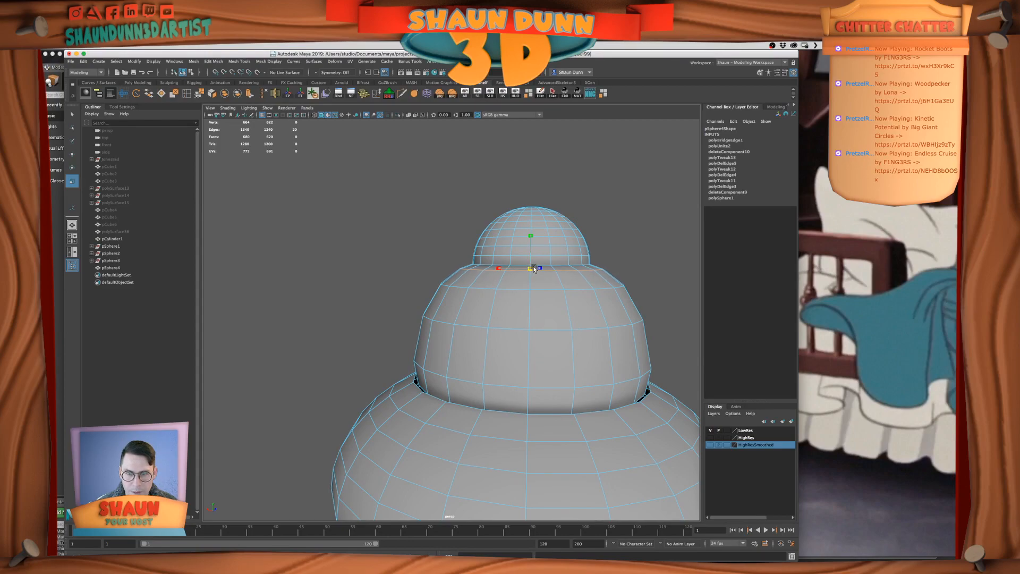
click(584, 279)
right_click(571, 254)
right_drag(586, 248, 589, 247)
click(623, 252)
right_drag(538, 273, 532, 252)
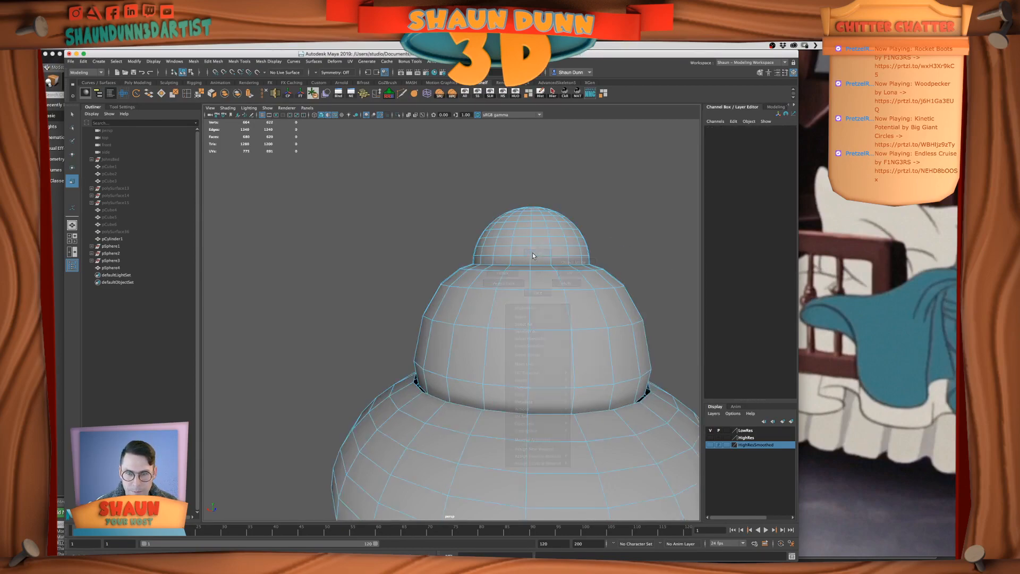
double_click(535, 263)
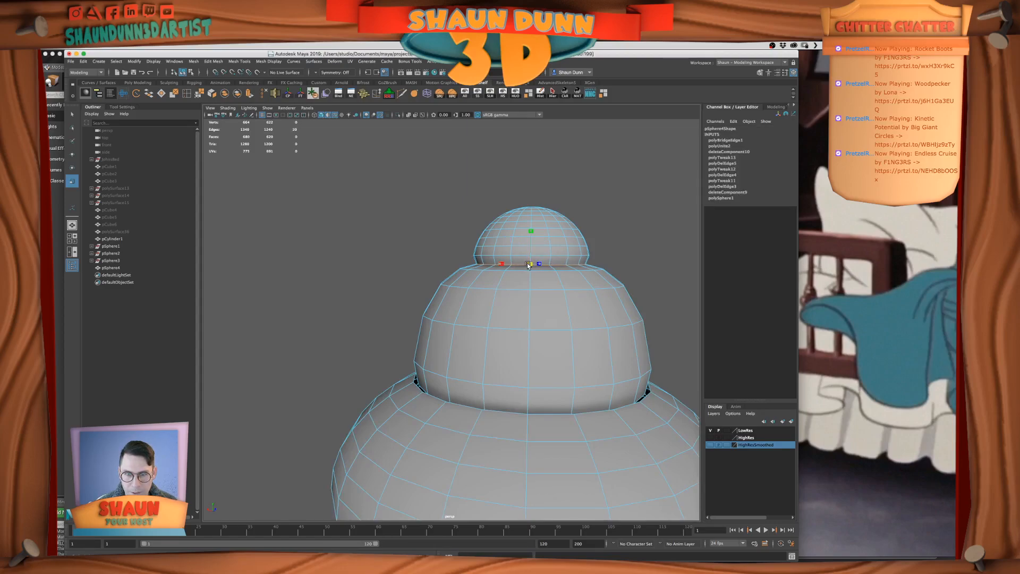
click(611, 254)
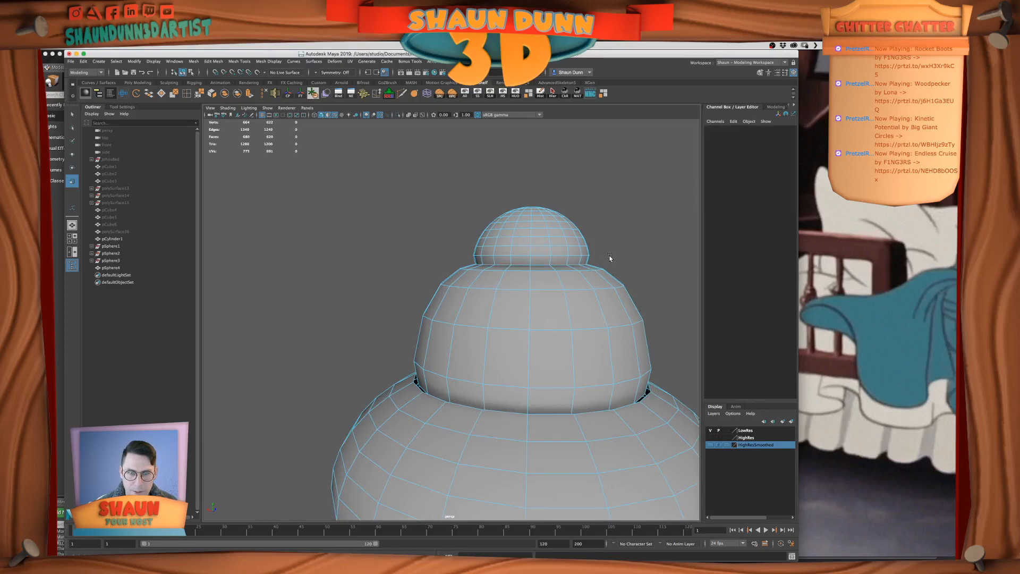
scroll(589, 272, down, 3)
alt+middle_drag(589, 272, 575, 196)
scroll(532, 220, up, 2)
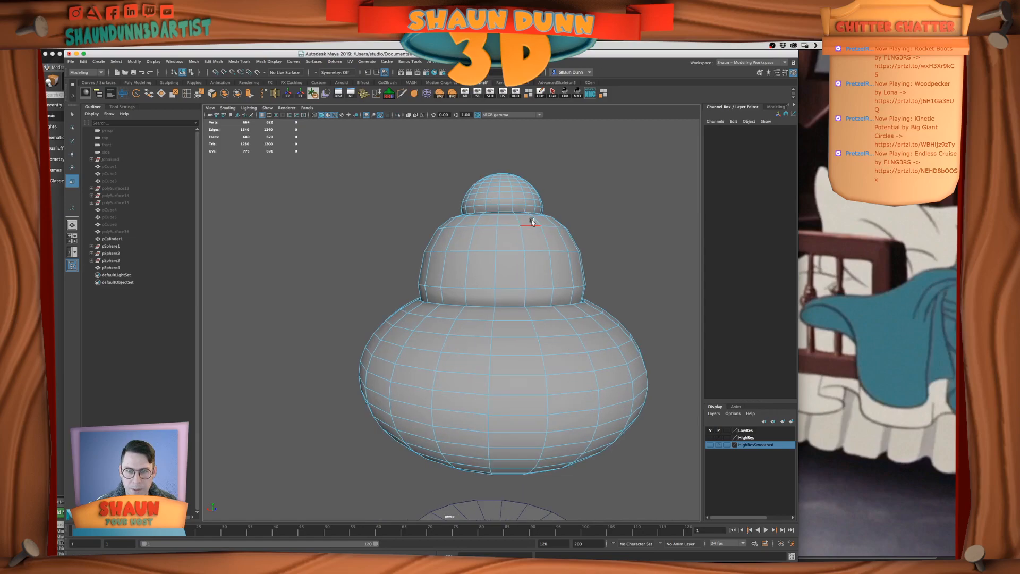
double_click(509, 202)
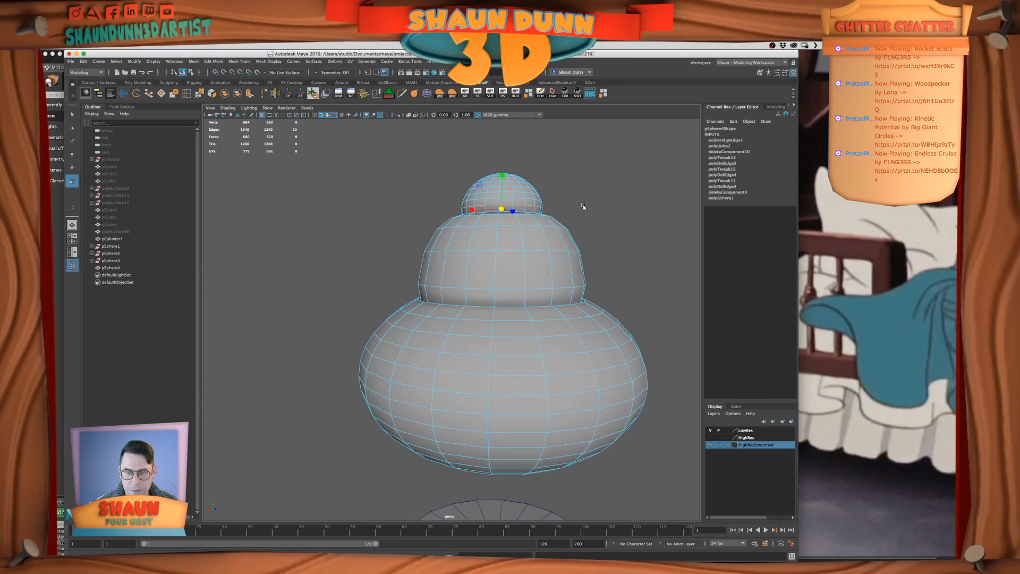
click(584, 207)
Move the middle dome's bottom edge loop vertically to meet the bottom sphere's open rim
alt+drag(549, 221, 554, 241)
alt+drag(546, 346, 495, 319)
double_click(496, 318)
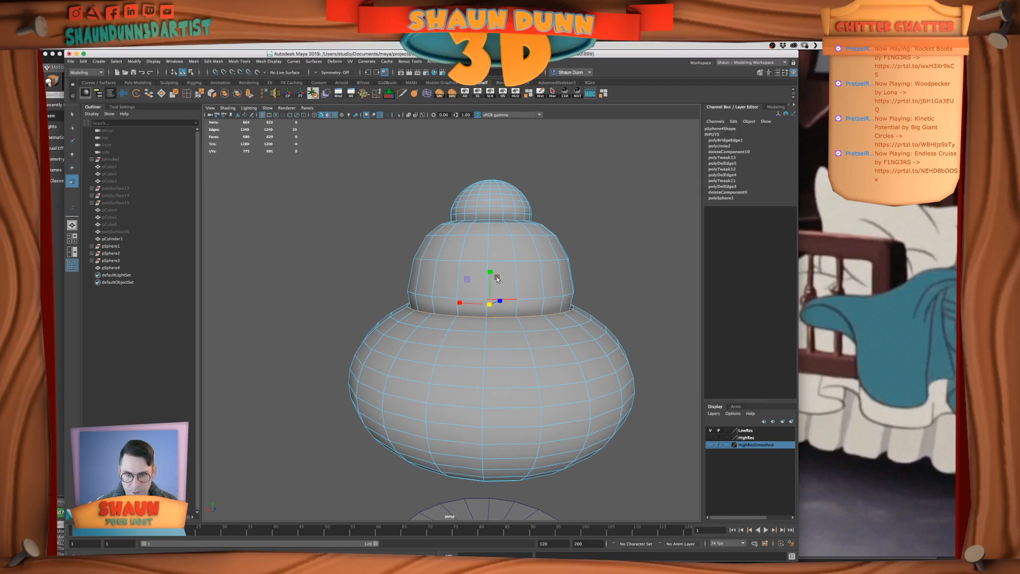
key(w)
drag(489, 270, 495, 390)
key(v)
middle_drag(498, 331, 512, 302)
alt+drag(508, 327, 515, 319)
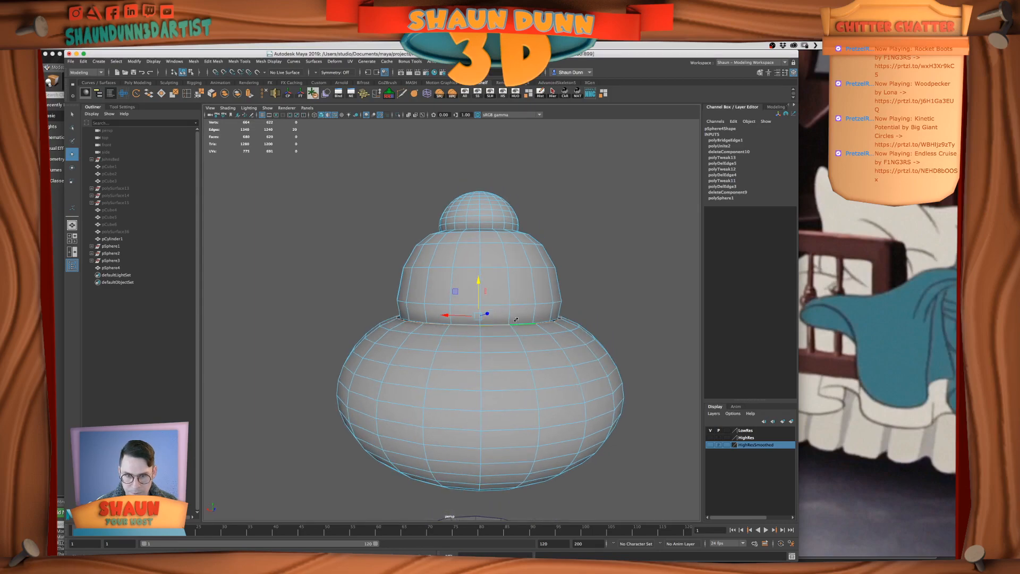
Bridge the middle dome's bottom border edges to the bottom sphere's open top rim
scroll(518, 349, up, 4)
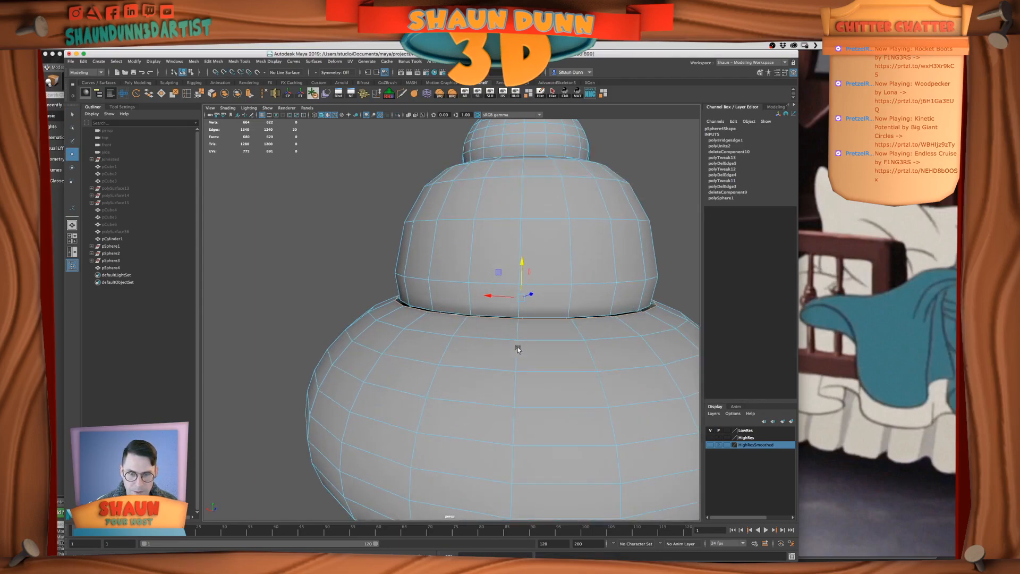
alt+middle_drag(516, 347, 474, 365)
shift+double_click(514, 329)
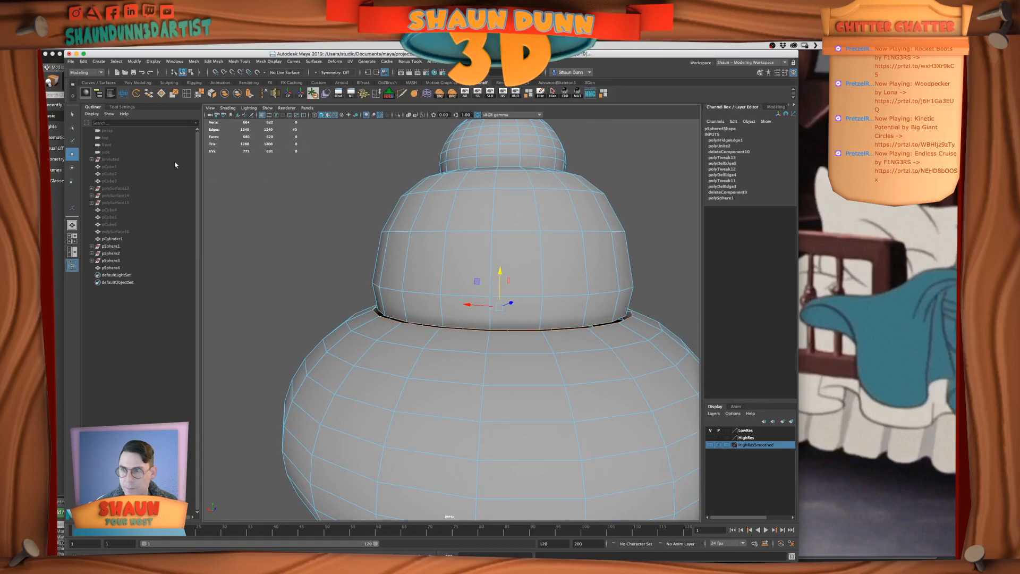
click(148, 94)
Delete the extra edge loop at the new join between the middle dome and the bottom sphere
alt+drag(521, 346, 426, 336)
double_click(439, 330)
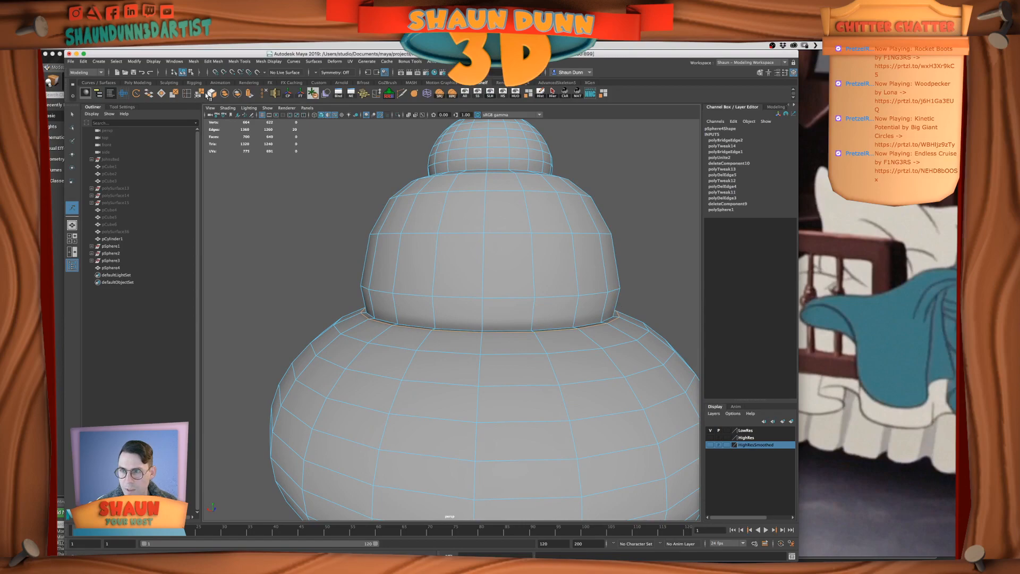
click(265, 93)
scroll(412, 285, down, 5)
mouse_move(424, 289)
alt+mouse_down()
mouse_move(457, 280)
mouse_move(440, 285)
alt+mouse_up()
Nudge the middle dome's lower edge loop vertically to refine the transition into the bottom sphere
scroll(440, 285, down, 5)
mouse_move(443, 281)
right_down()
mouse_move(451, 285)
mouse_move(443, 261)
right_up()
double_click(435, 318)
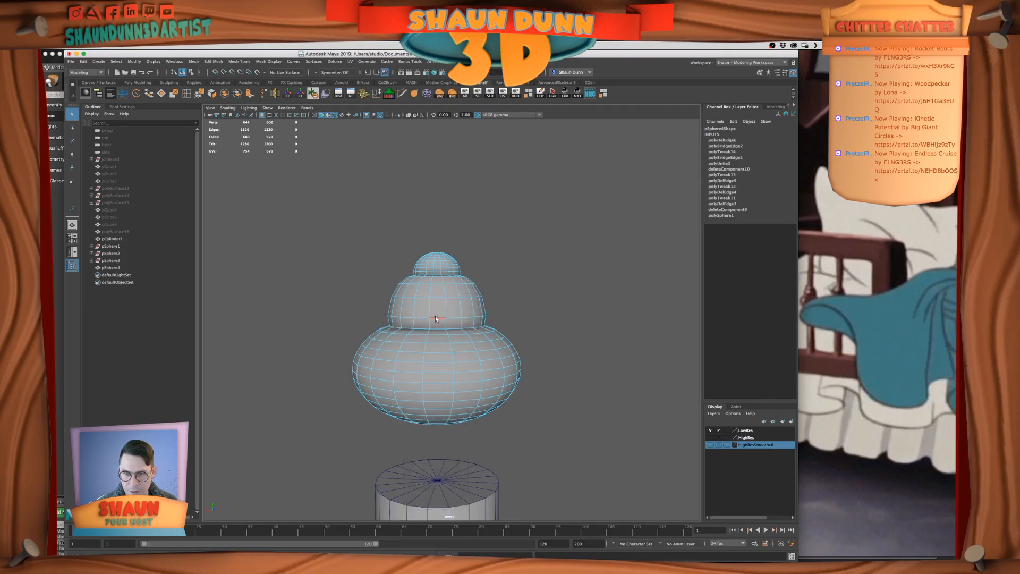
key(w)
drag(432, 273, 436, 276)
click(494, 283)
scroll(495, 287, down, 4)
alt+middle_drag(417, 284, 458, 286)
scroll(518, 314, up, 3)
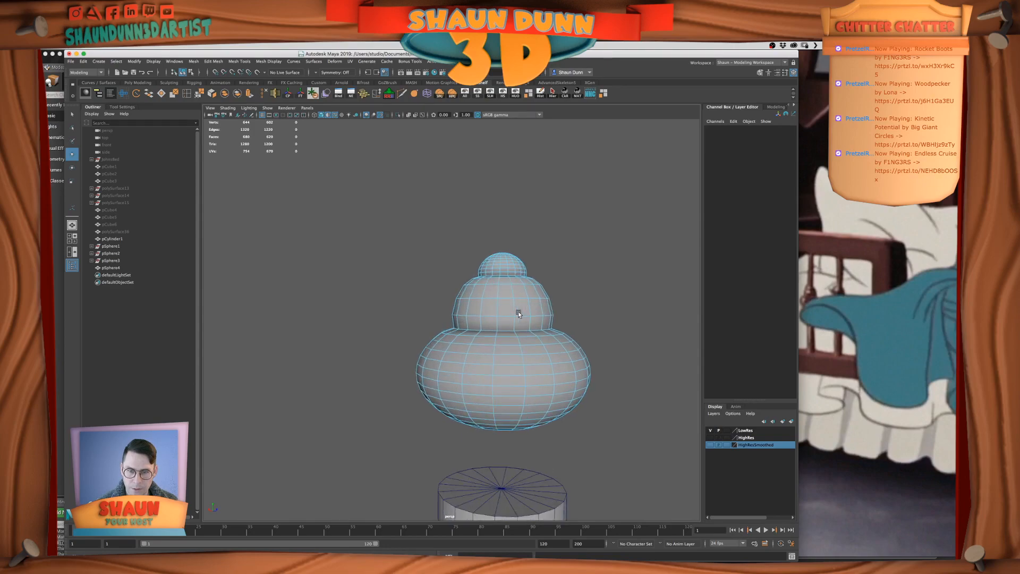
In the front view, delete three alternate horizontal edge loops on the upper half of the bottom sphere
scroll(531, 345, up, 2)
key(space)
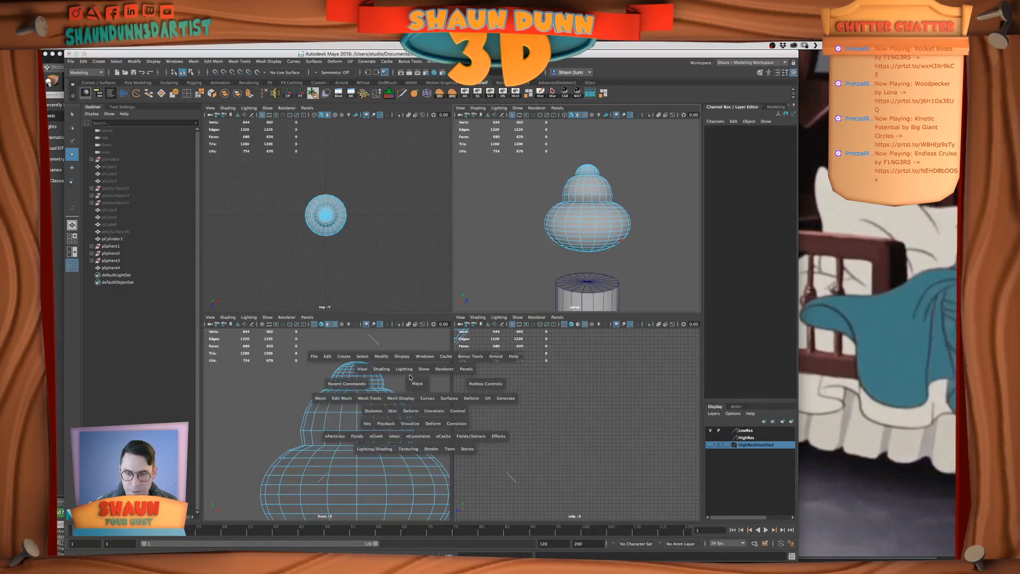
key(space)
scroll(413, 364, down, 2)
right_drag(481, 364, 483, 282)
double_click(470, 279)
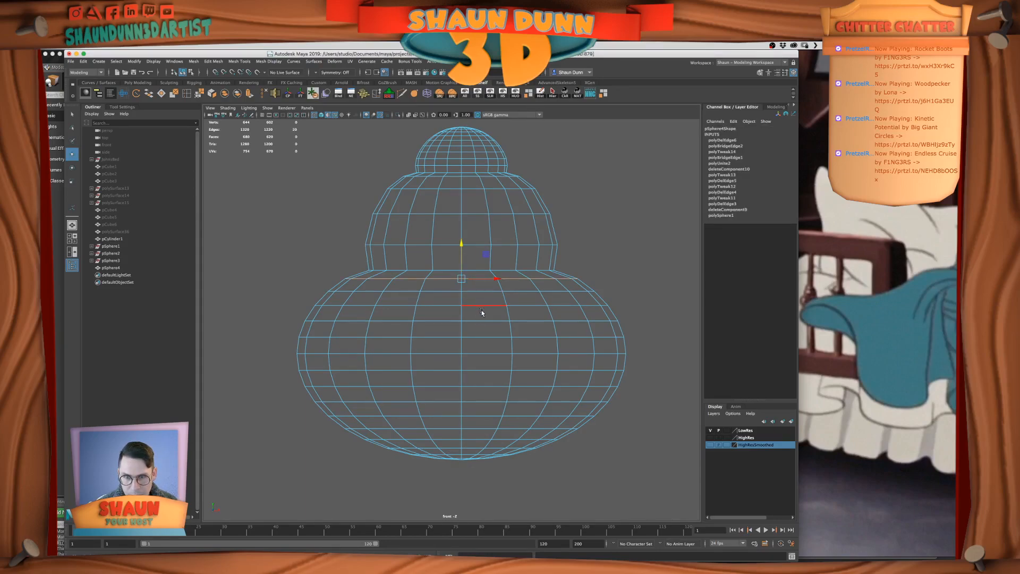
mouse_move(475, 309)
alt+mouse_down()
mouse_move(481, 326)
mouse_move(476, 315)
alt+mouse_up()
shift+double_click(449, 306)
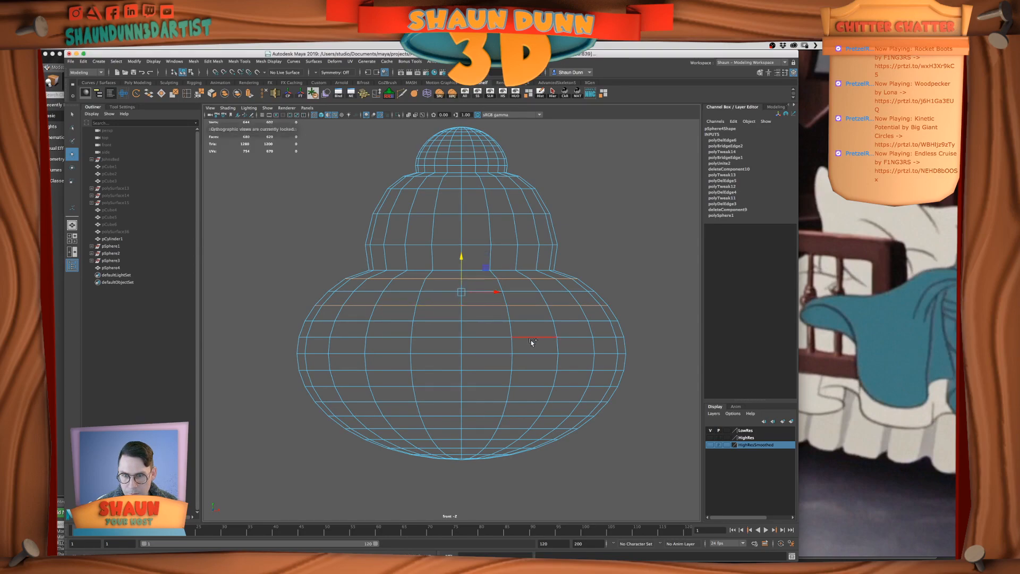
shift+double_click(436, 337)
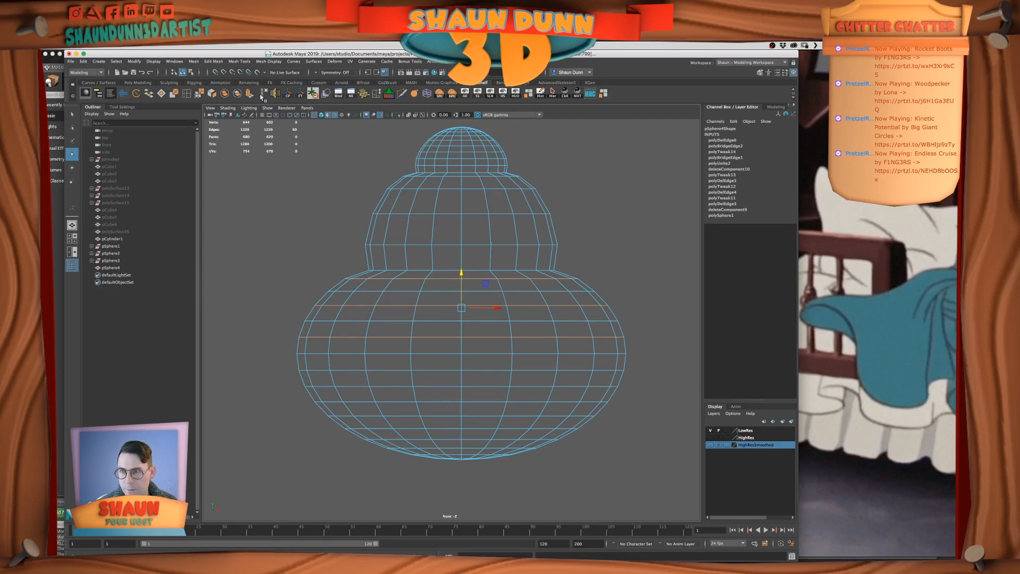
key(Delete)
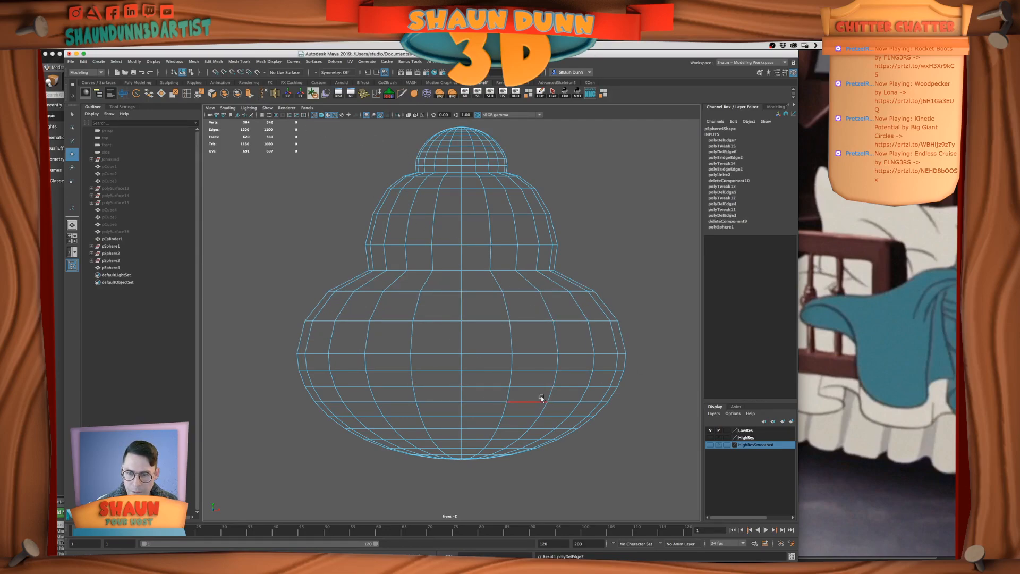
Delete all faces of the bottom sphere below its widest edge loop
right_drag(552, 365, 550, 428)
drag(666, 479, 292, 354)
key(Delete)
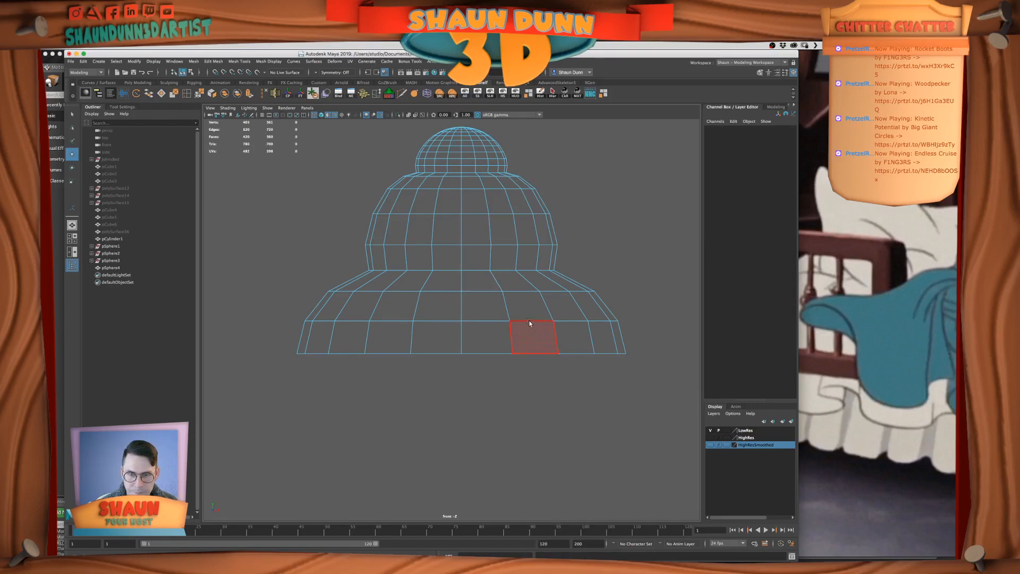
Delete four alternate horizontal edge loops on the top dome to reduce its density
alt+middle_drag(541, 268, 545, 350)
right_drag(474, 266, 472, 232)
scroll(472, 232, up, 3)
alt+middle_drag(473, 233, 472, 312)
scroll(469, 310, up, 4)
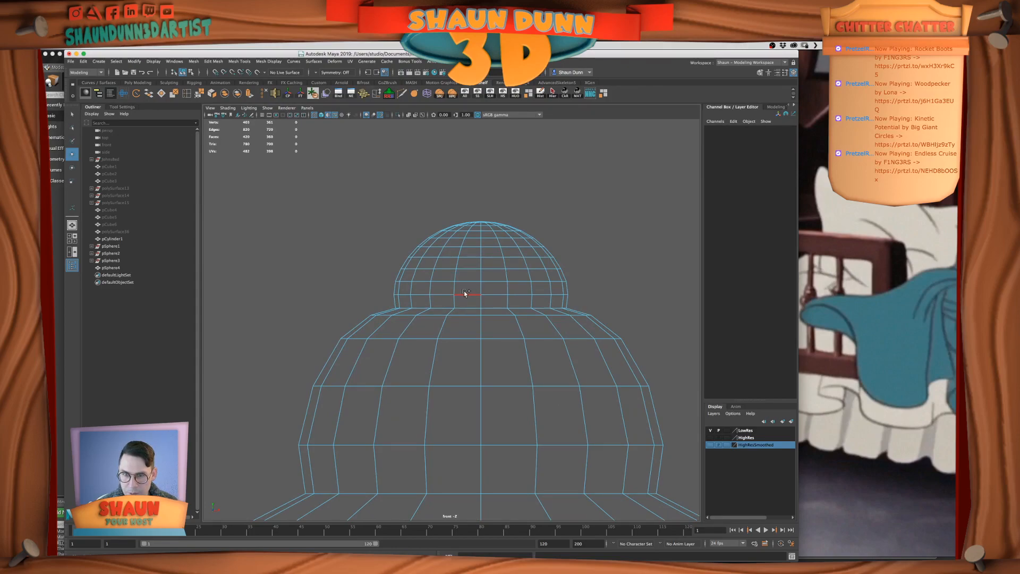
double_click(463, 291)
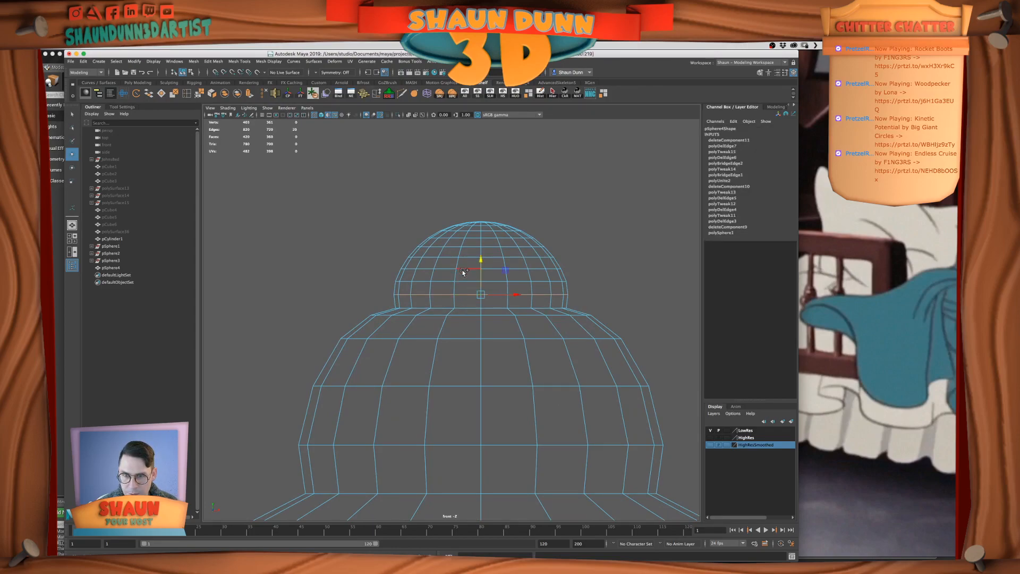
shift+double_click(468, 246)
shift+double_click(470, 233)
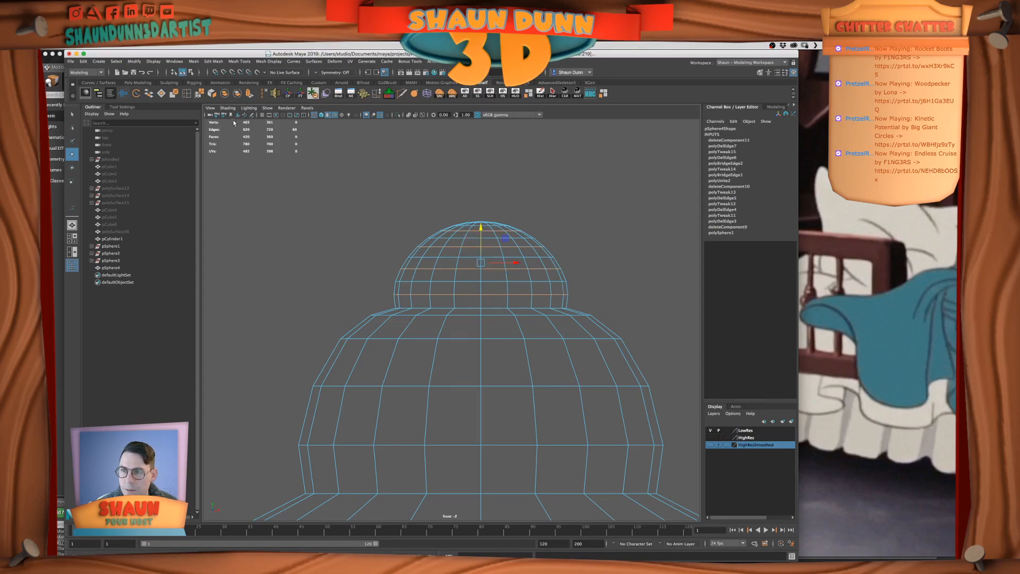
click(265, 94)
Inspect the simplified finial and the top dome's pole from above in the perspective view
scroll(478, 220, down, 4)
scroll(478, 222, down, 5)
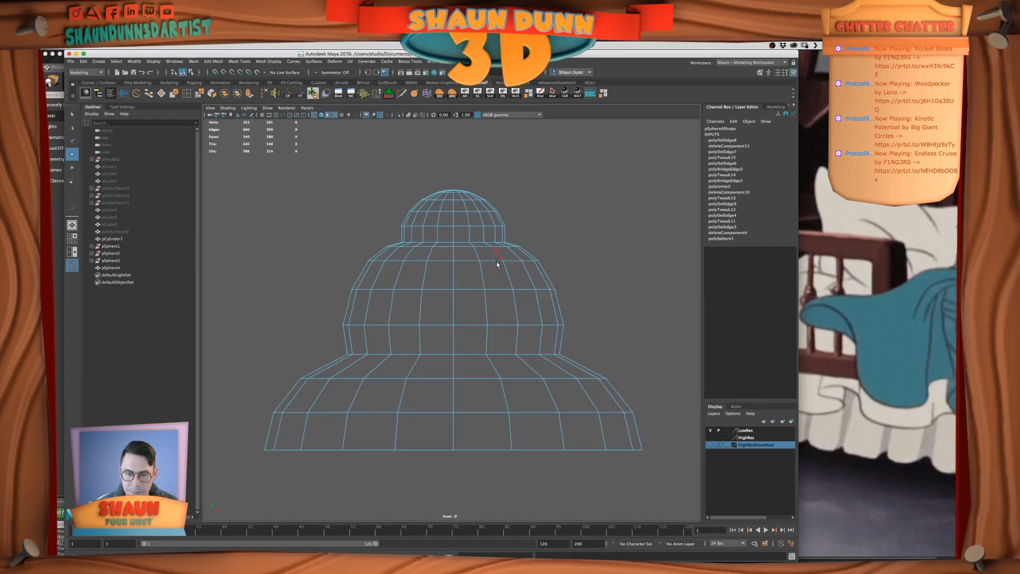
key(space)
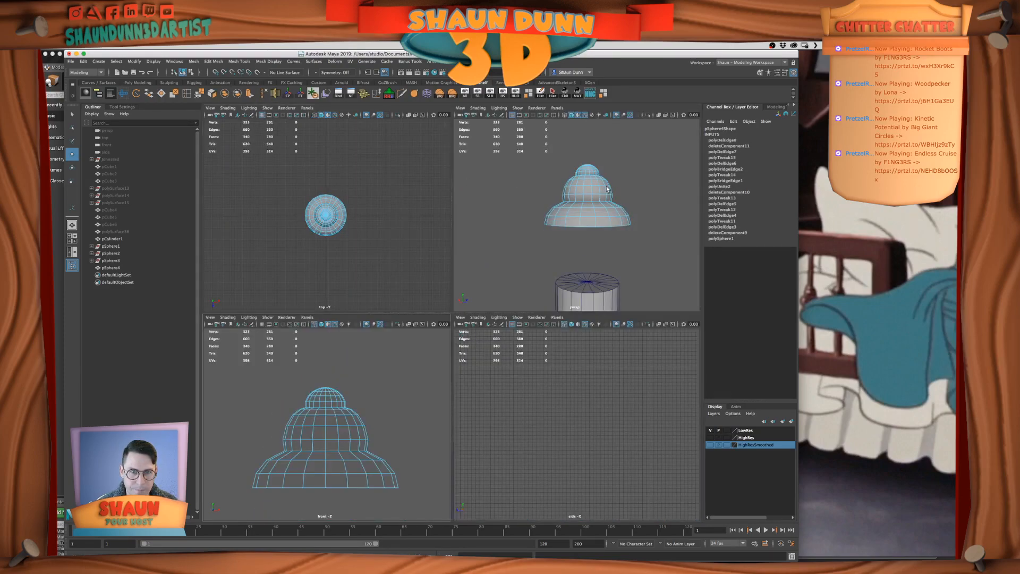
key(space)
alt+drag(514, 224, 515, 317)
scroll(493, 286, up, 4)
alt+middle_drag(471, 238, 509, 298)
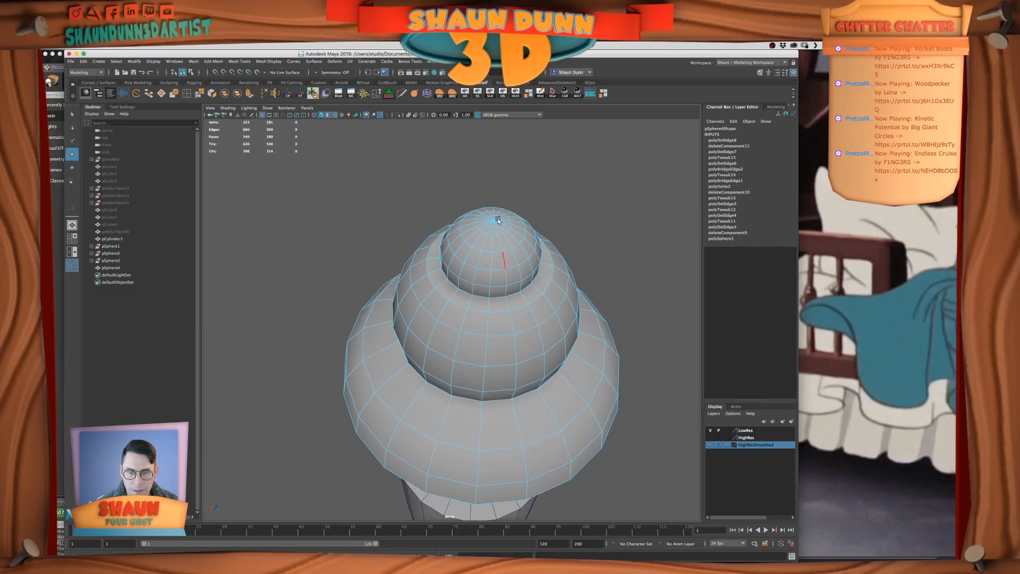
scroll(494, 196, up, 5)
alt+drag(493, 196, 469, 302)
scroll(456, 298, up, 4)
scroll(468, 310, down, 5)
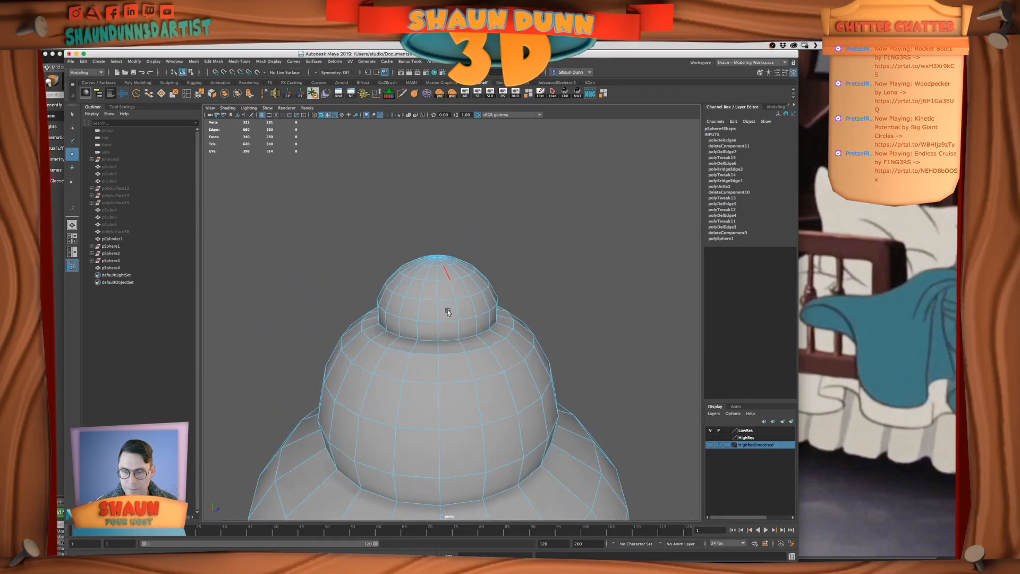
Preview the finial smoothed, then delete its construction history and return it to the unsmoothed display
scroll(456, 345, down, 2)
alt+middle_drag(456, 346, 456, 235)
alt+drag(459, 348, 462, 301)
right_drag(463, 302, 479, 298)
scroll(475, 304, down, 3)
mouse_move(475, 304)
alt+mouse_down()
mouse_move(488, 286)
mouse_move(480, 323)
mouse_move(460, 313)
alt+mouse_up()
scroll(475, 319, up, 3)
key(3)
click(583, 301)
click(460, 313)
click(540, 94)
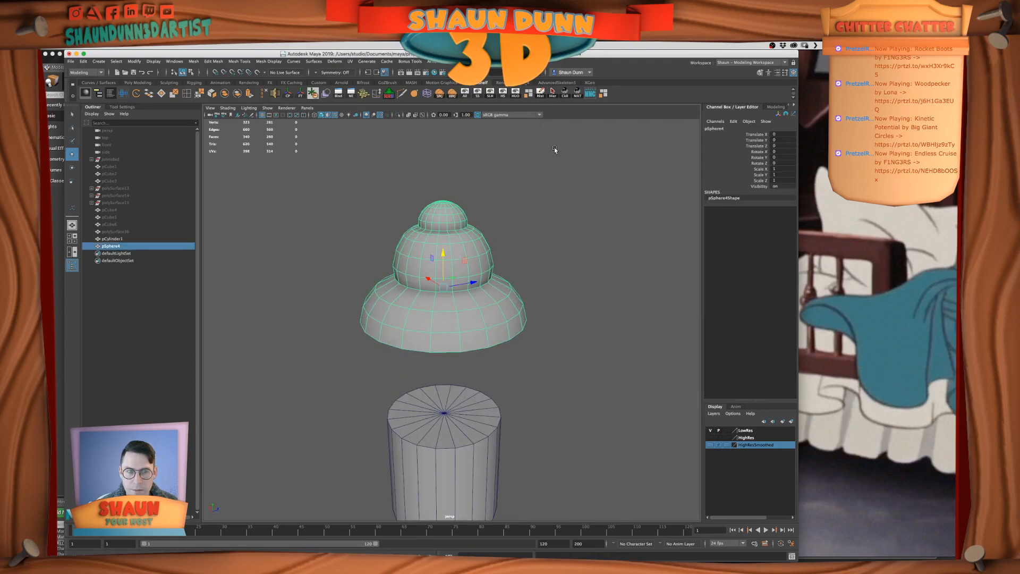
key(1)
Save the scene and switch to the front view of the finial
key(space)
key(super+s)
scroll(413, 382, down, 3)
key(space)
alt+middle_drag(407, 343, 380, 339)
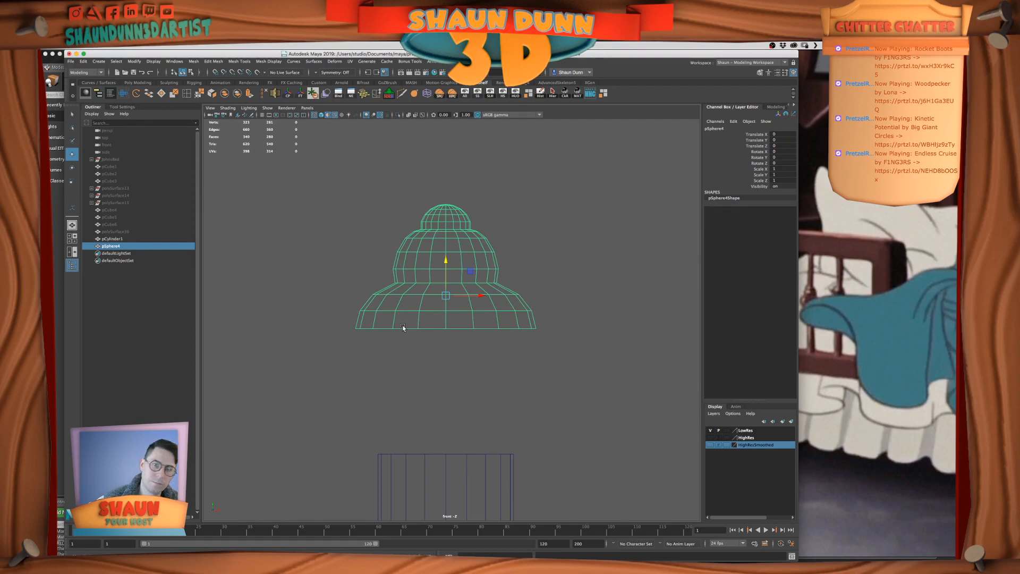
alt+middle_drag(468, 287, 472, 331)
alt+drag(472, 331, 473, 327)
alt+middle_drag(573, 312, 571, 295)
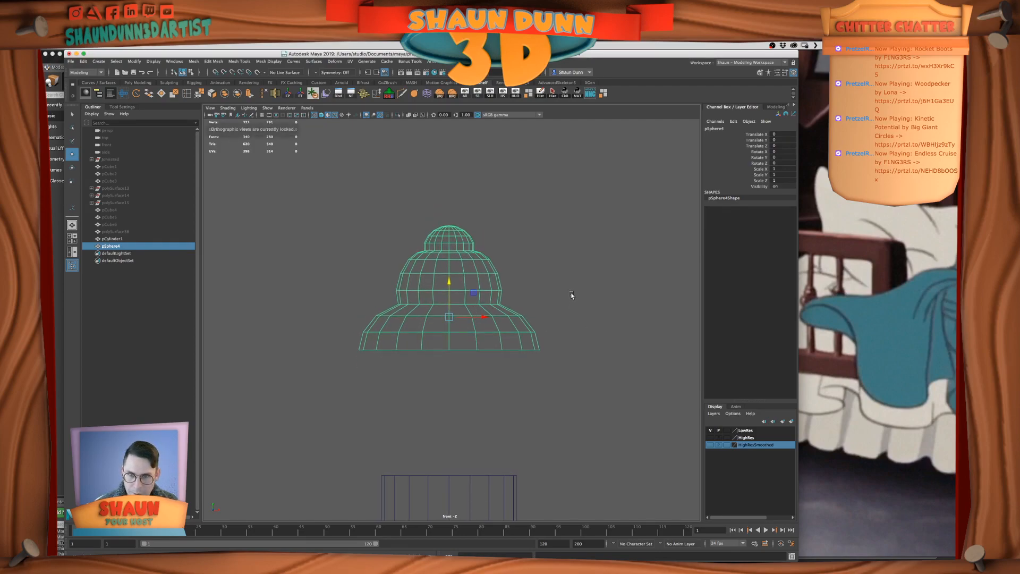
Snap the finial's pivot down to the center of its open bottom rim
key(ctrl+d)
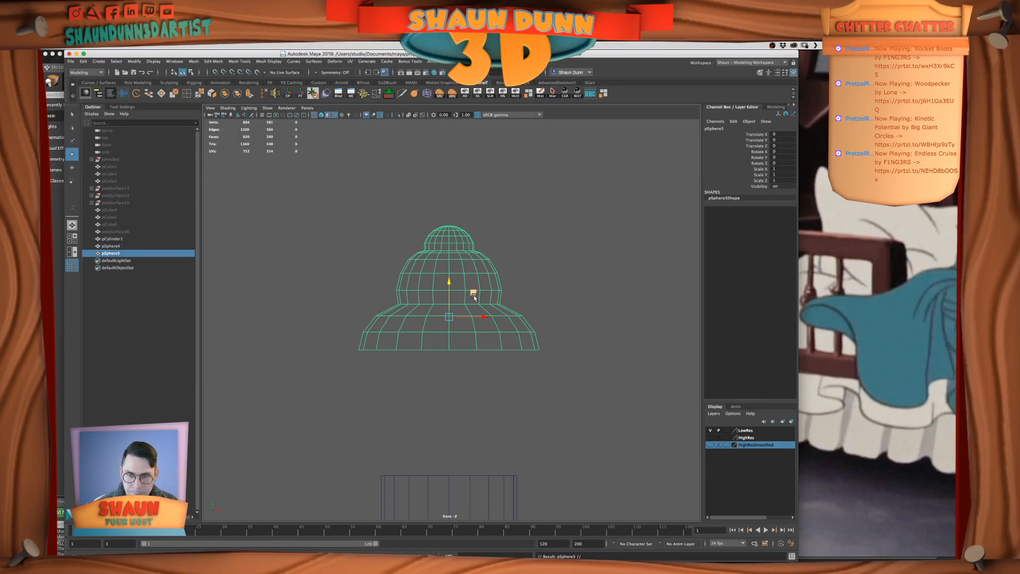
key(Delete)
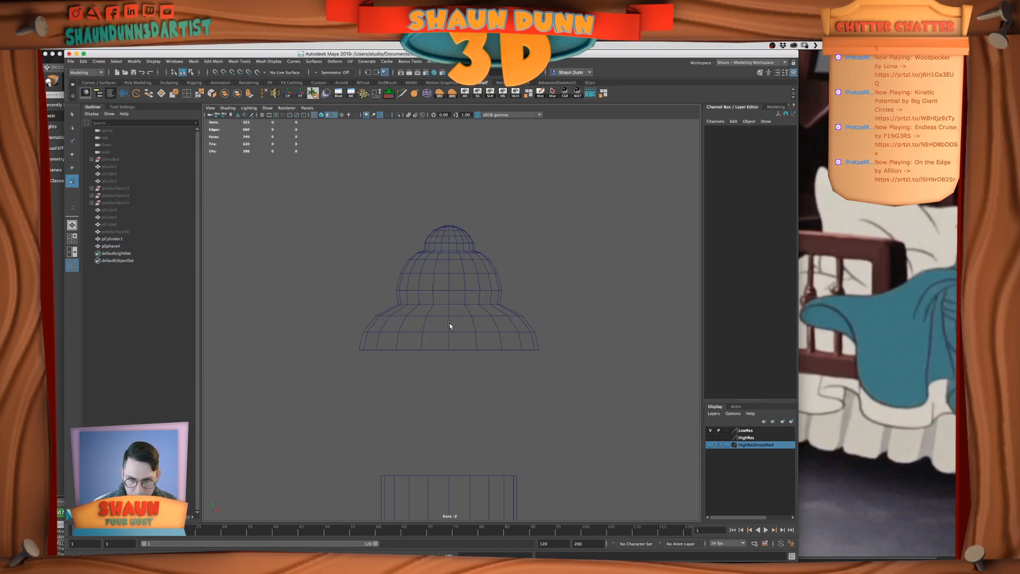
click(457, 337)
key(w)
middle_drag(457, 337, 444, 357)
key(ctrl+z)
key(d)
click(451, 300)
key(v)
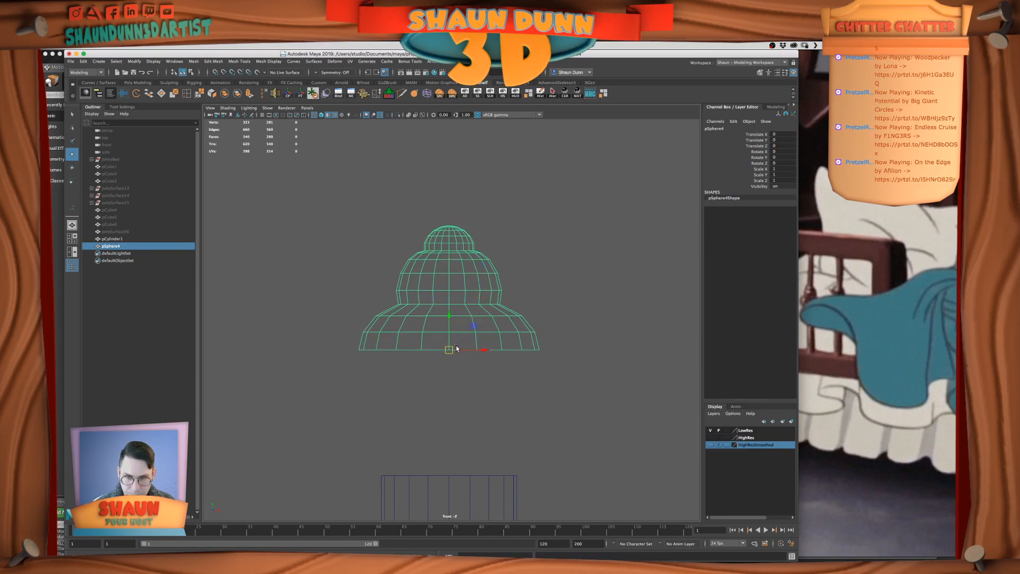
Duplicate the finial and rotate the copy -180 degrees in Z so it mirrors below the original
key(ctrl+d)
key(e)
drag(479, 354, 465, 377)
click(787, 164)
text(-180)
key(Return)
Combine the upper and lower finial halves into a single mesh
shift+click(499, 297)
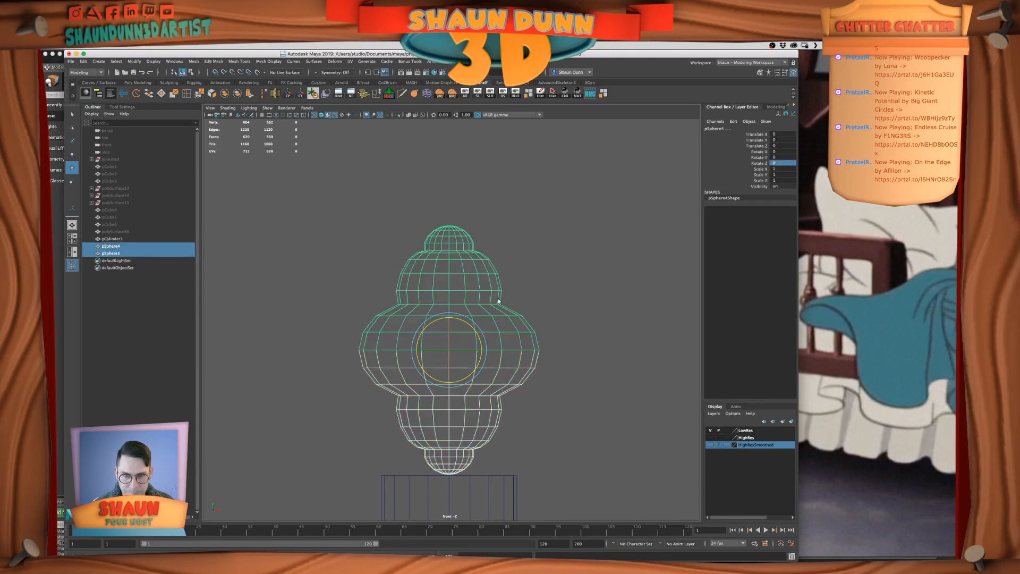
click(224, 94)
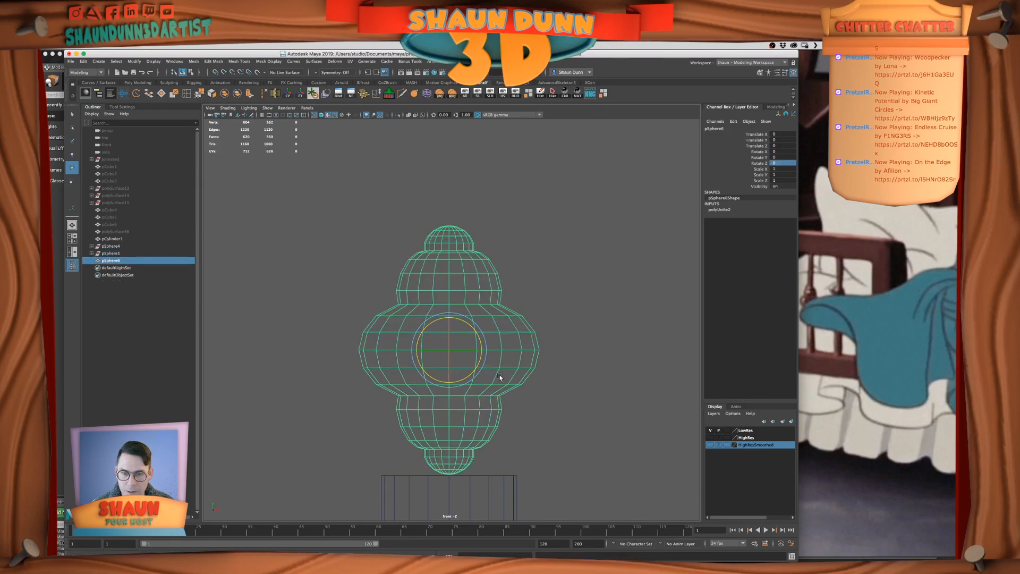
click(591, 212)
Scale the cylinder below the turned ornament into a slim post, about 5.98 in X and Z and 30.8 in Y
key(space)
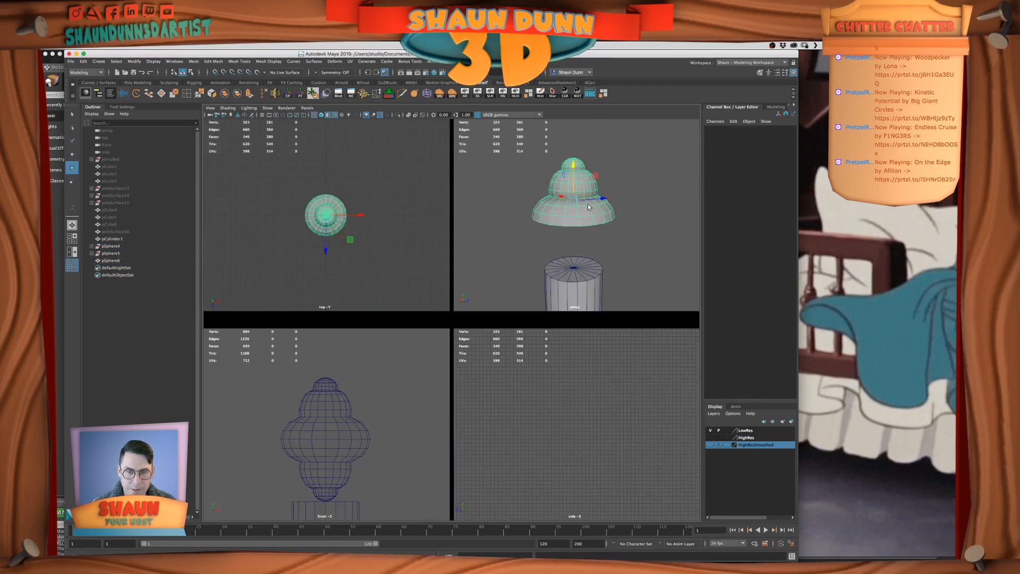
scroll(592, 277, down, 5)
key(space)
scroll(543, 288, up, 5)
click(463, 321)
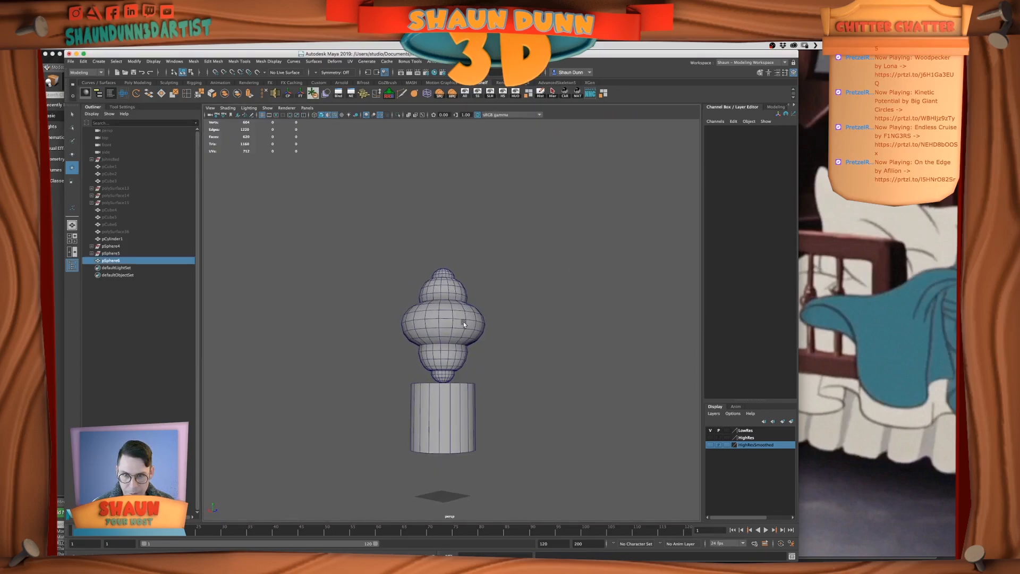
click(536, 324)
scroll(537, 324, up, 3)
scroll(536, 325, down, 4)
alt+drag(536, 325, 416, 408)
scroll(478, 326, up, 4)
click(477, 418)
scroll(477, 417, down, 5)
key(w)
key(e)
key(r)
drag(451, 375, 452, 244)
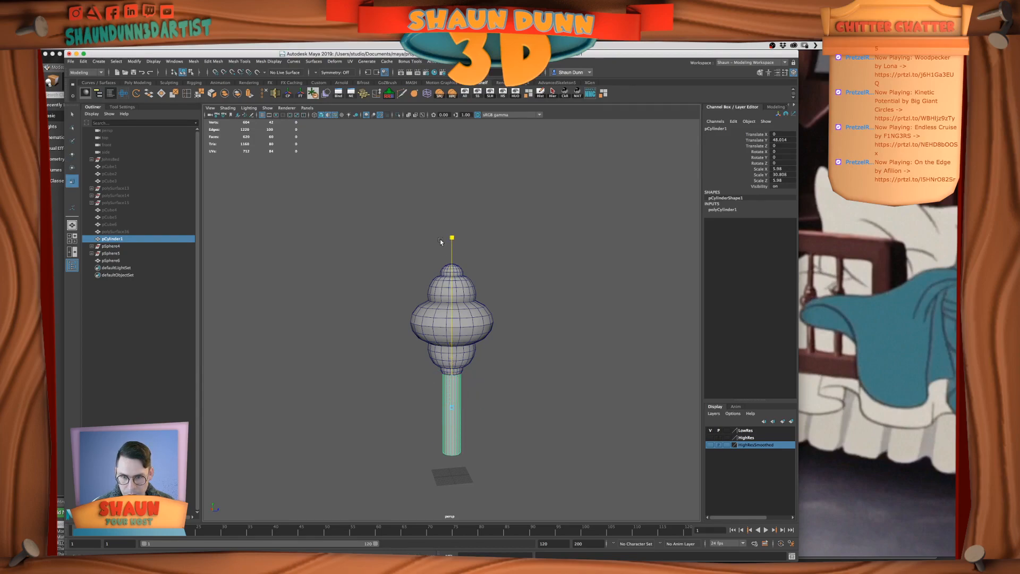
click(523, 371)
scroll(523, 374, down, 3)
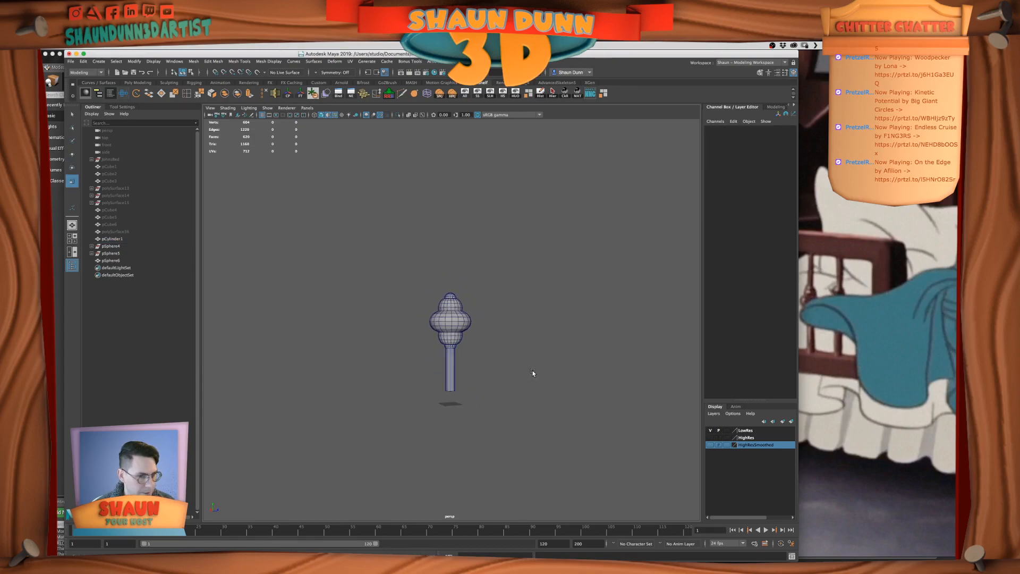
scroll(546, 379, up, 3)
Scale the post down uniformly to about 4.84 in X and Z and 24.9 in Y
click(454, 397)
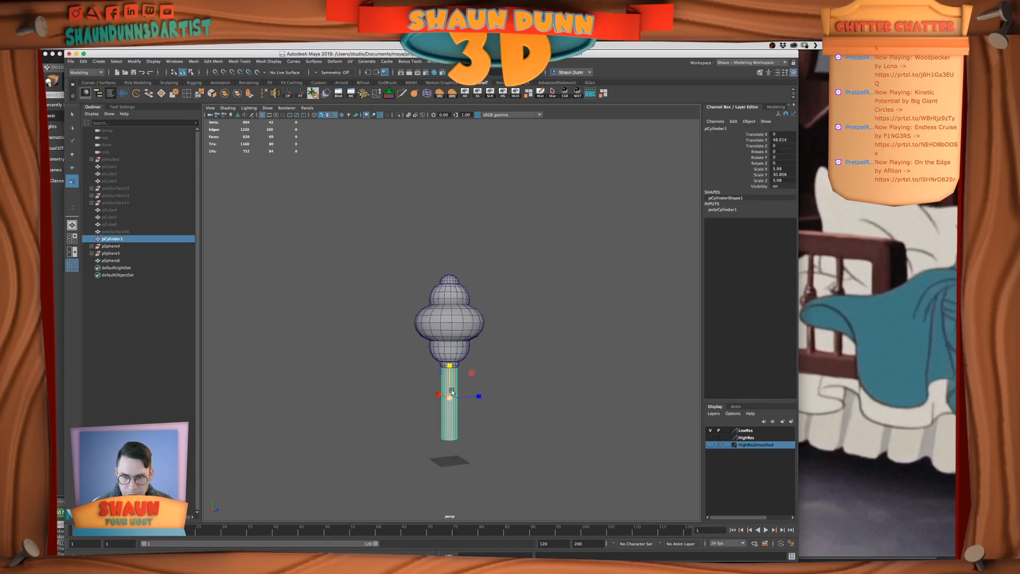
drag(443, 399, 446, 399)
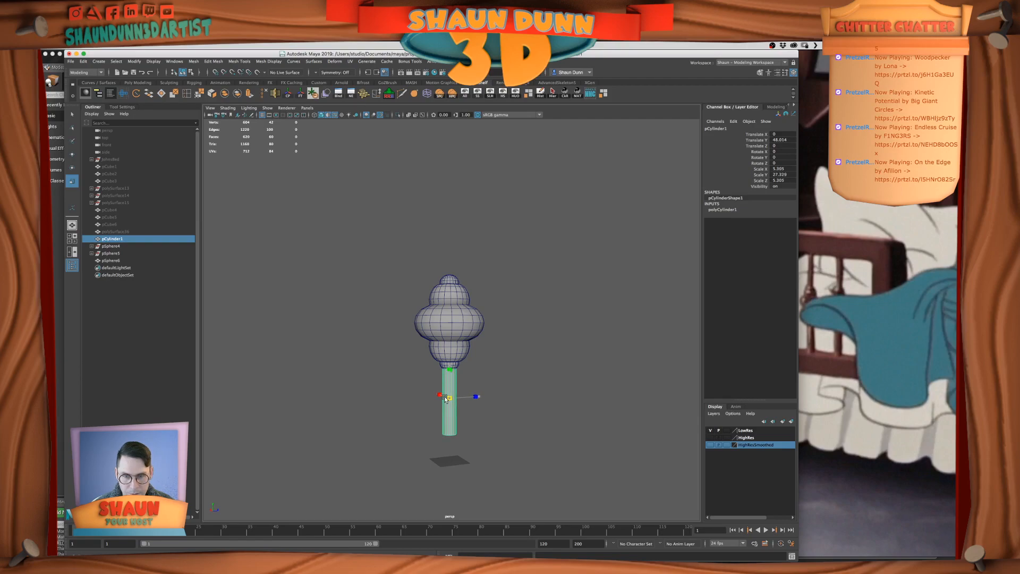
click(564, 365)
click(458, 393)
drag(449, 396, 447, 397)
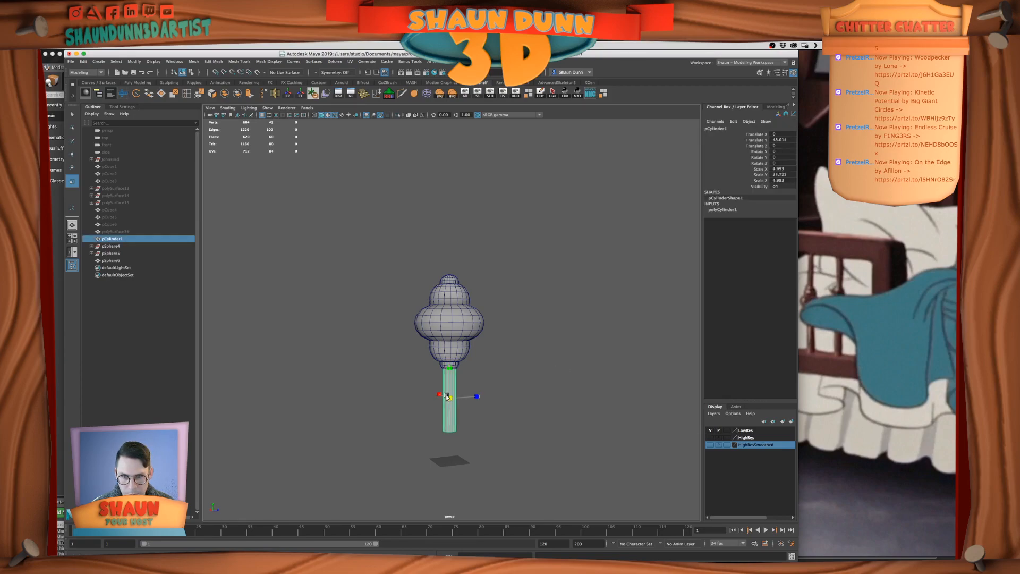
click(499, 385)
scroll(499, 385, down, 5)
scroll(499, 391, up, 4)
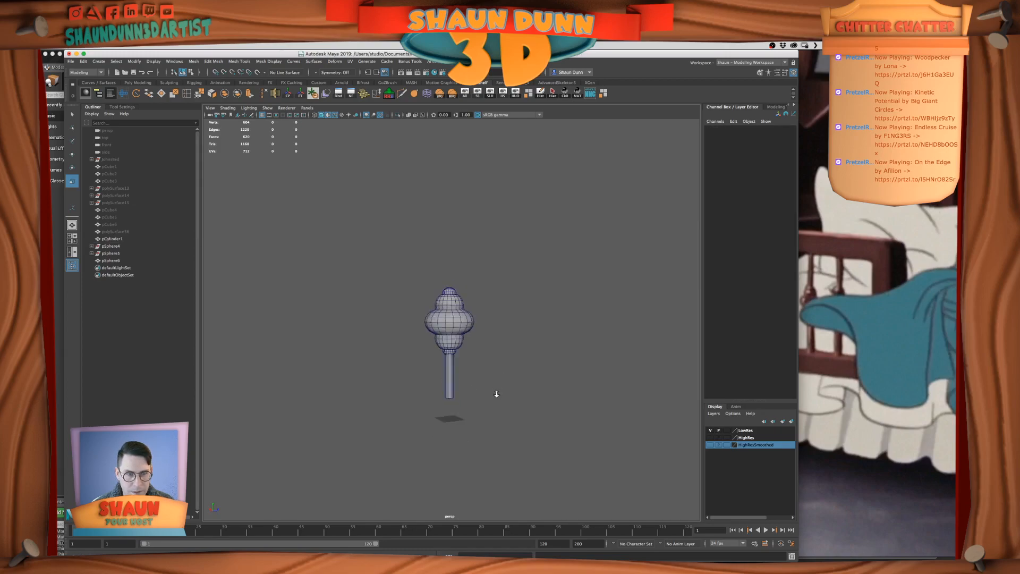
Compare the turned ornament and post with the spindles in the film reference image
click(862, 246)
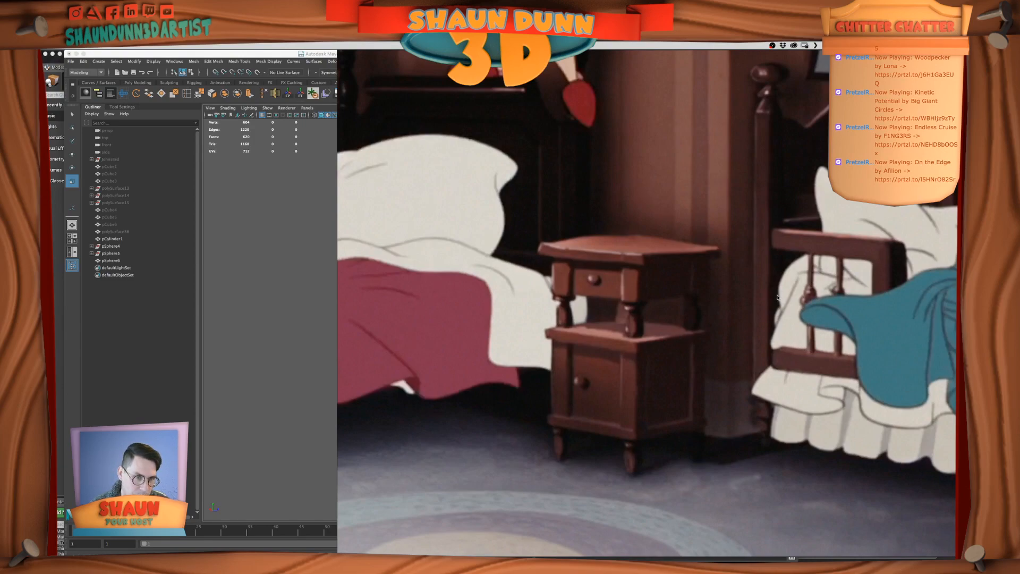
click(297, 252)
alt+right_drag(441, 298, 486, 298)
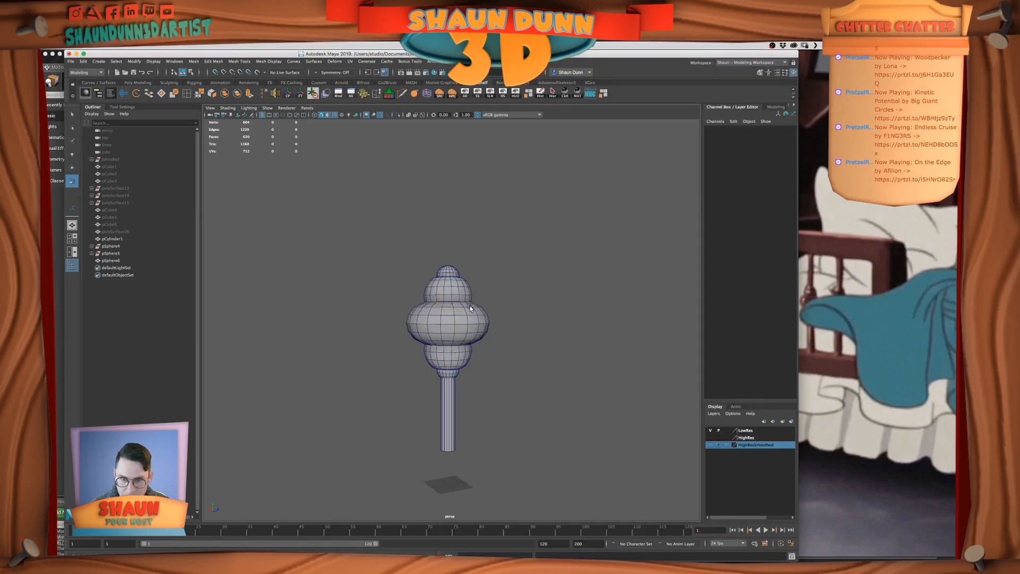
alt+middle_drag(486, 298, 473, 225)
alt+right_drag(426, 293, 473, 278)
alt+middle_drag(474, 279, 491, 329)
In the front view, select the ornament's vertices below the wide middle bulge and scale them up uniformly
click(448, 337)
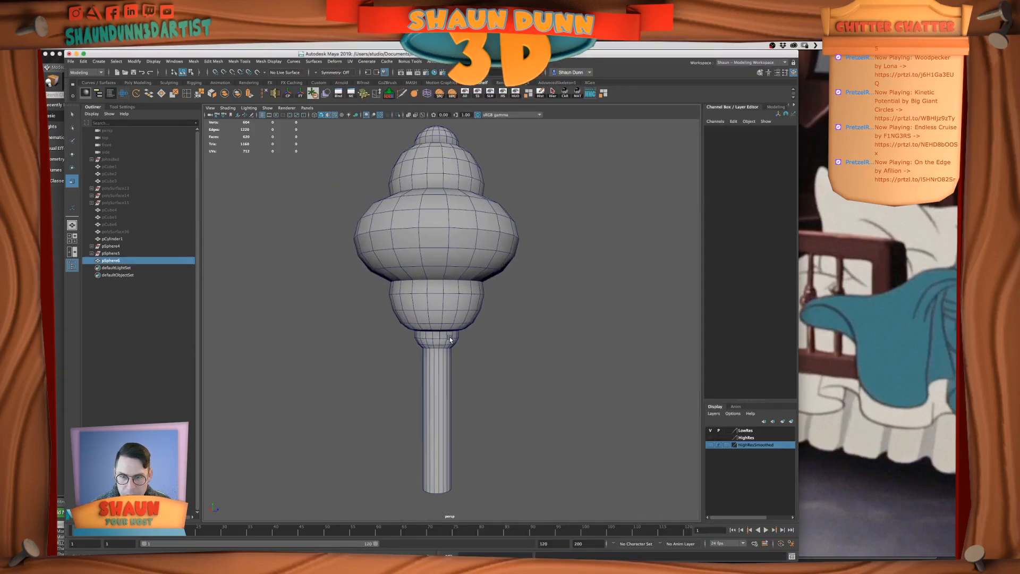
key(space)
key(space)
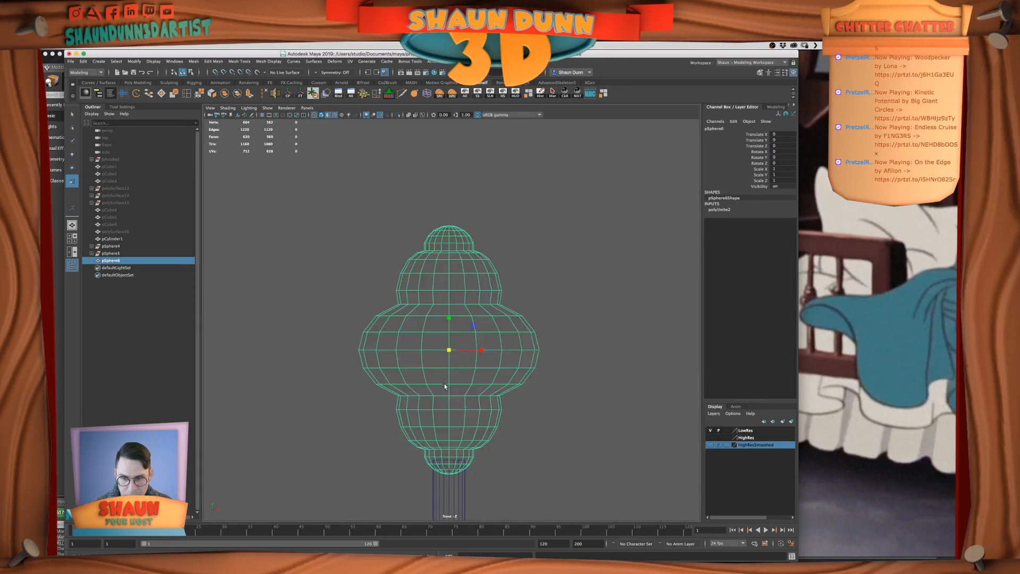
alt+middle_drag(458, 385, 451, 263)
scroll(435, 333, up, 4)
scroll(428, 329, up, 2)
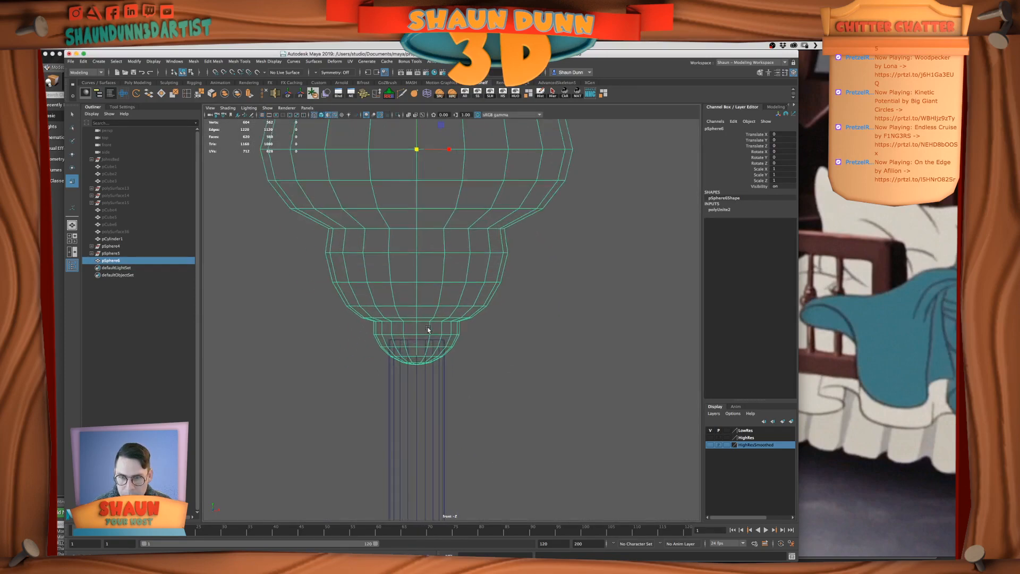
right_click(416, 340)
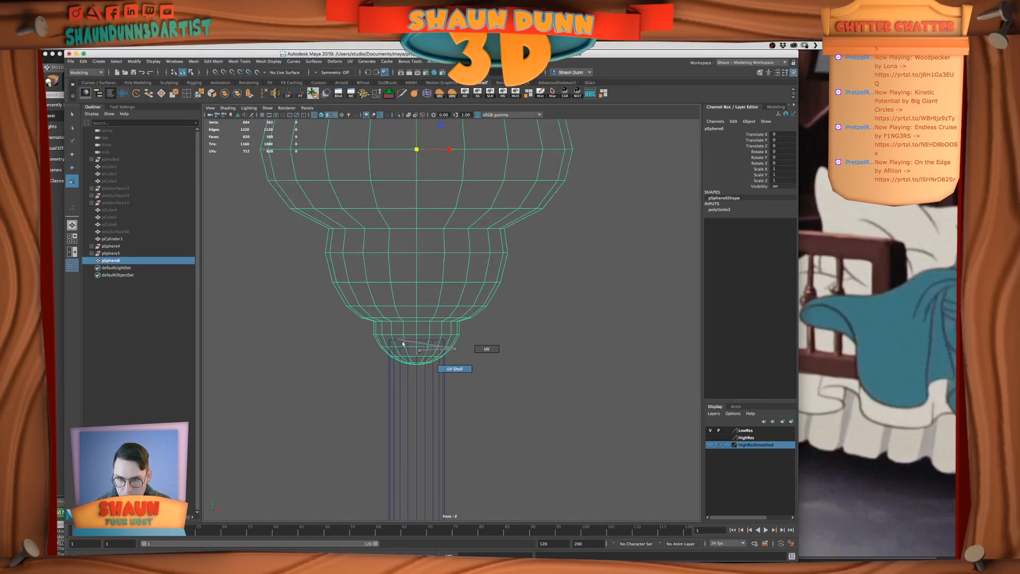
right_drag(406, 336, 373, 335)
drag(358, 325, 491, 380)
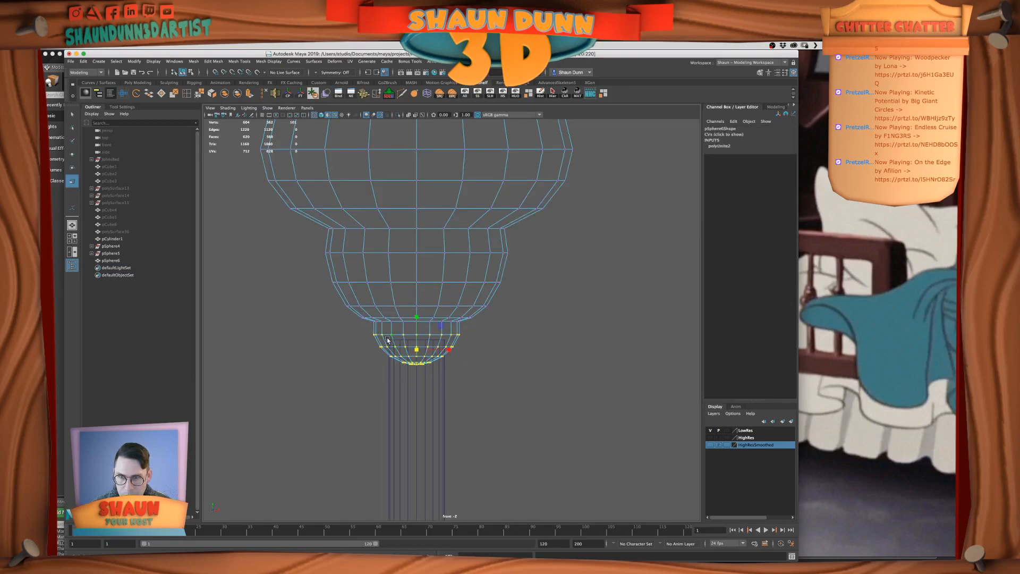
drag(312, 238, 543, 420)
drag(303, 220, 596, 482)
drag(417, 297, 437, 301)
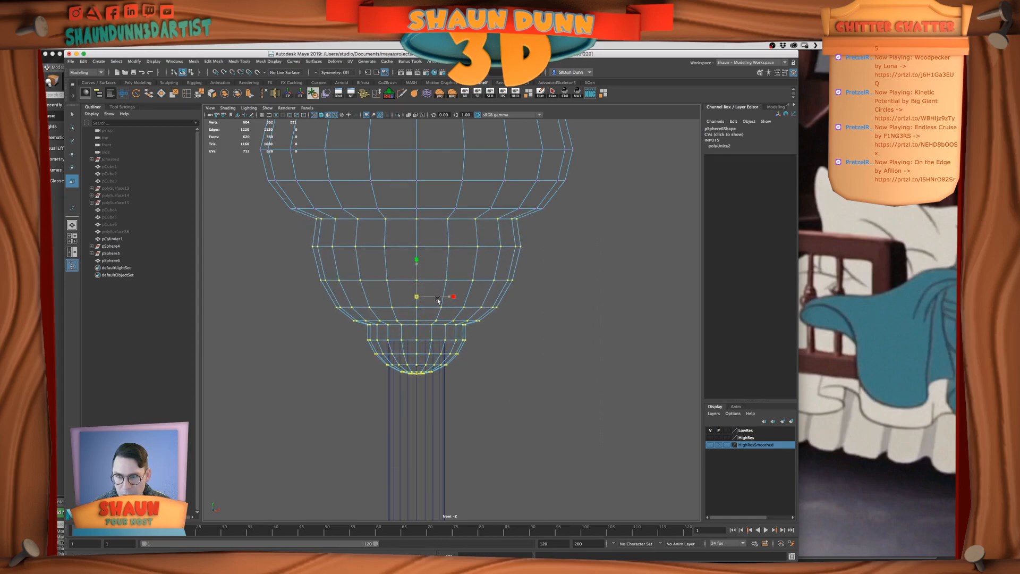
Enlarge the selected lower vertices slightly more and move them down a little
scroll(433, 297, down, 5)
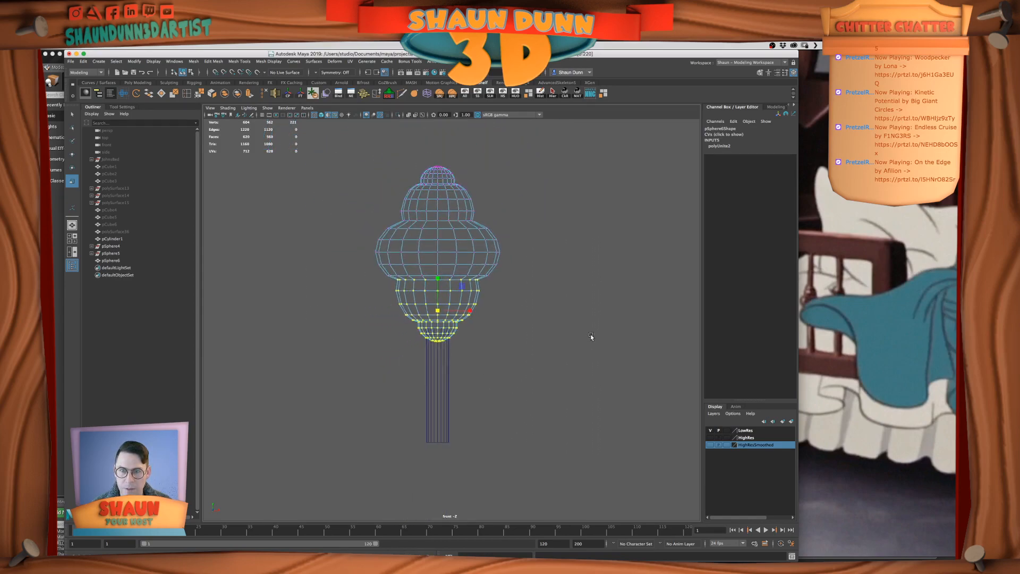
drag(437, 309, 441, 310)
key(w)
drag(438, 274, 438, 277)
click(529, 307)
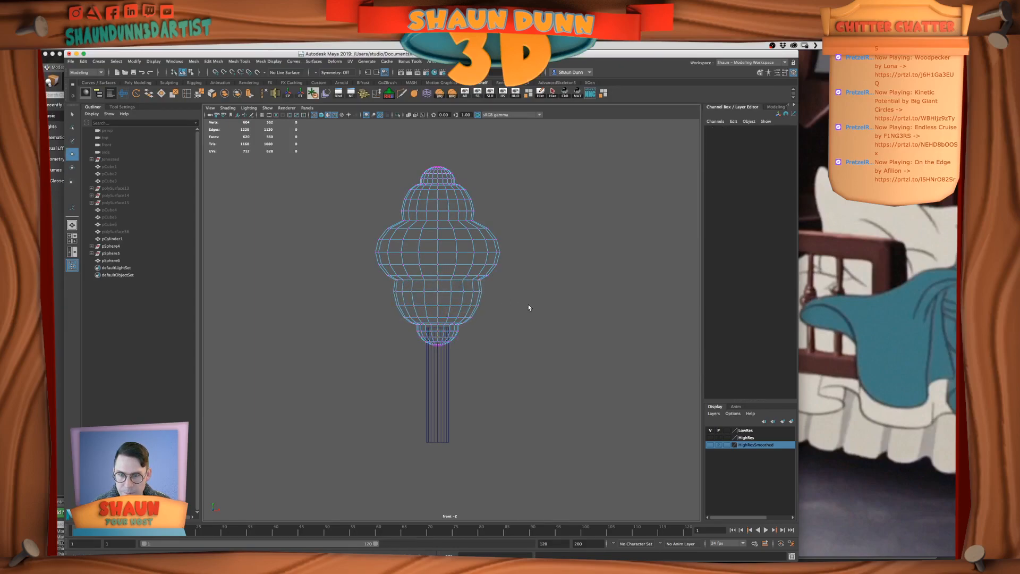
Duplicate the post, move the copy above the turned ornament and shorten it vertically
right_drag(432, 373, 429, 368)
scroll(456, 371, down, 3)
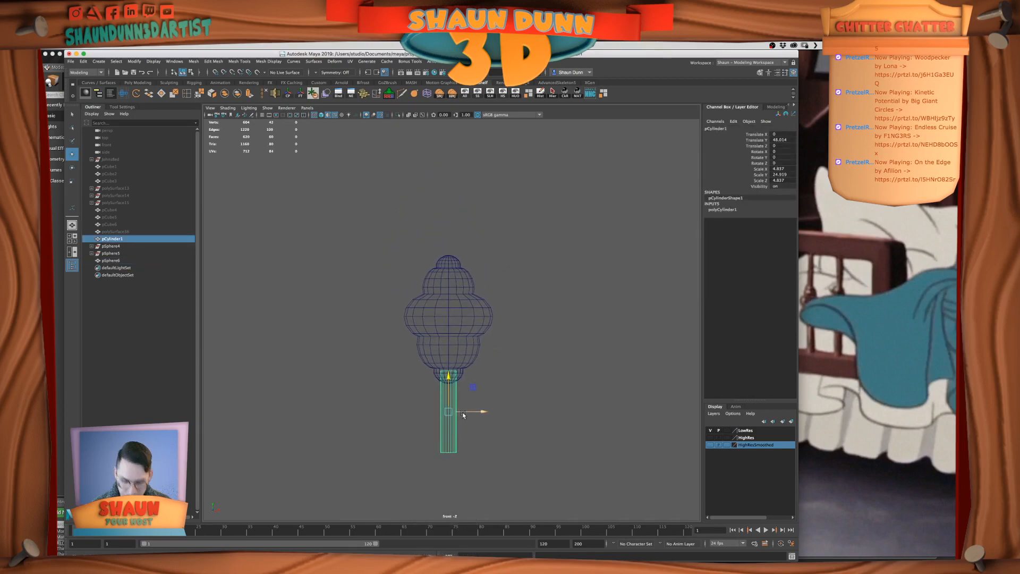
key(ctrl+d)
middle_drag(457, 328, 482, 199)
key(r)
drag(449, 218, 450, 196)
key(w)
click(532, 228)
Check the film reference and scale the turned ornament down uniformly to about 0.714
key(space)
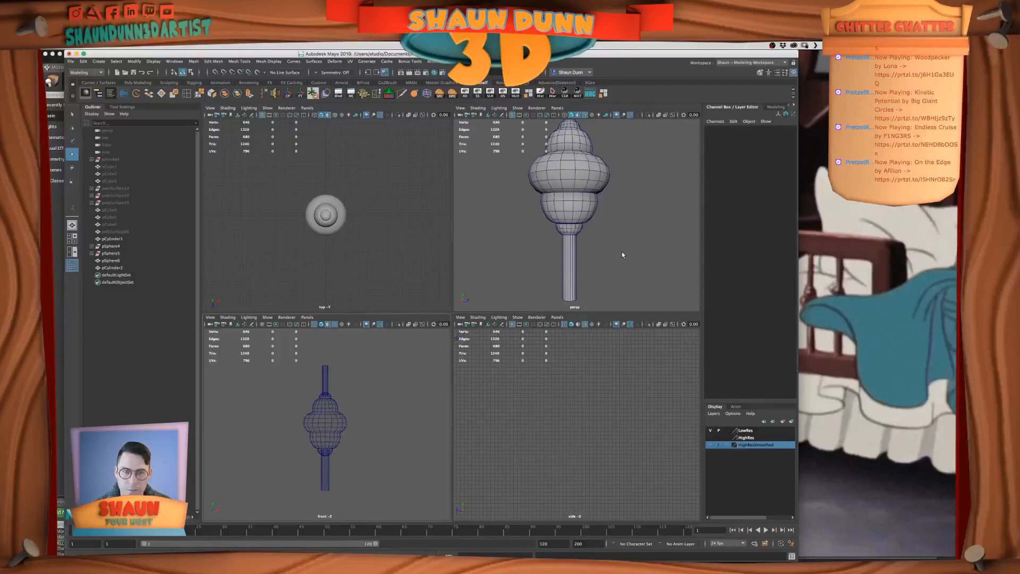
key(space)
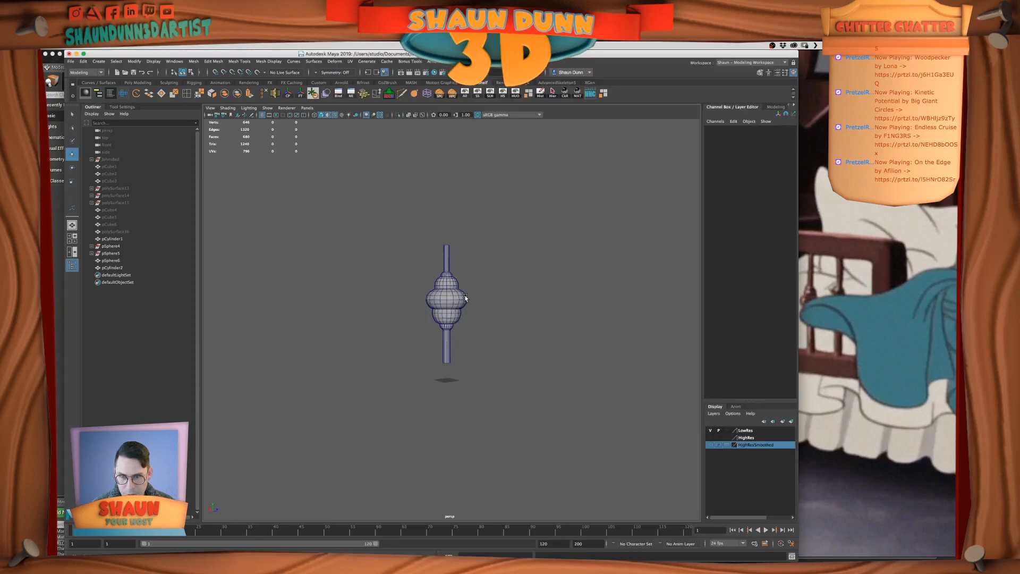
click(447, 304)
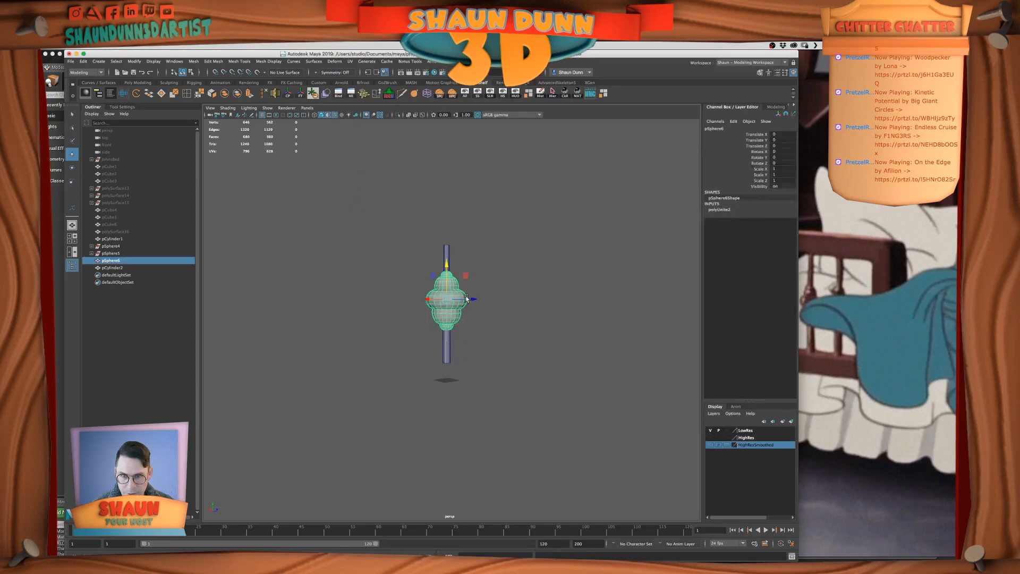
key(r)
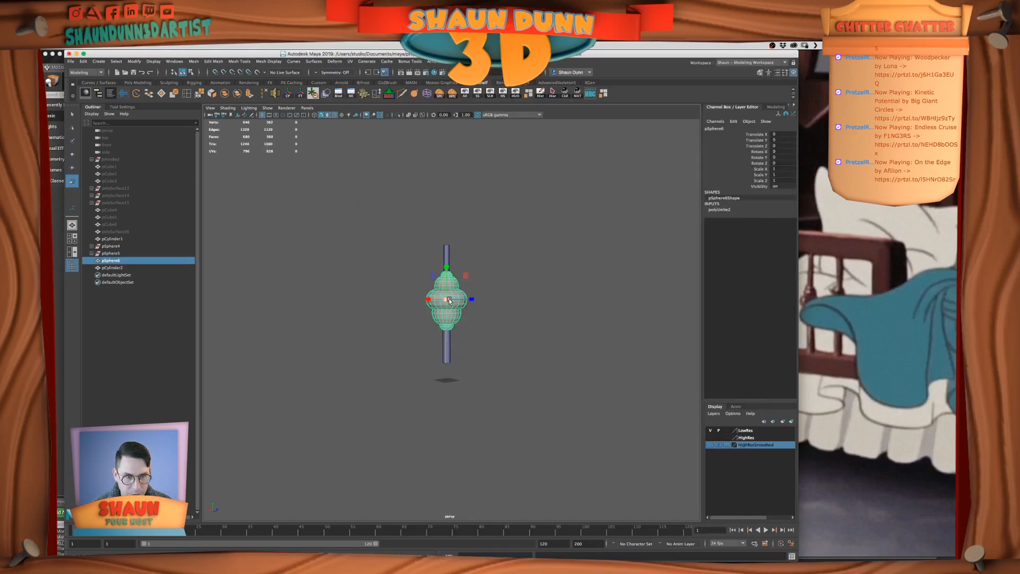
mouse_move(450, 300)
mouse_down()
mouse_move(425, 302)
mouse_move(435, 301)
mouse_up()
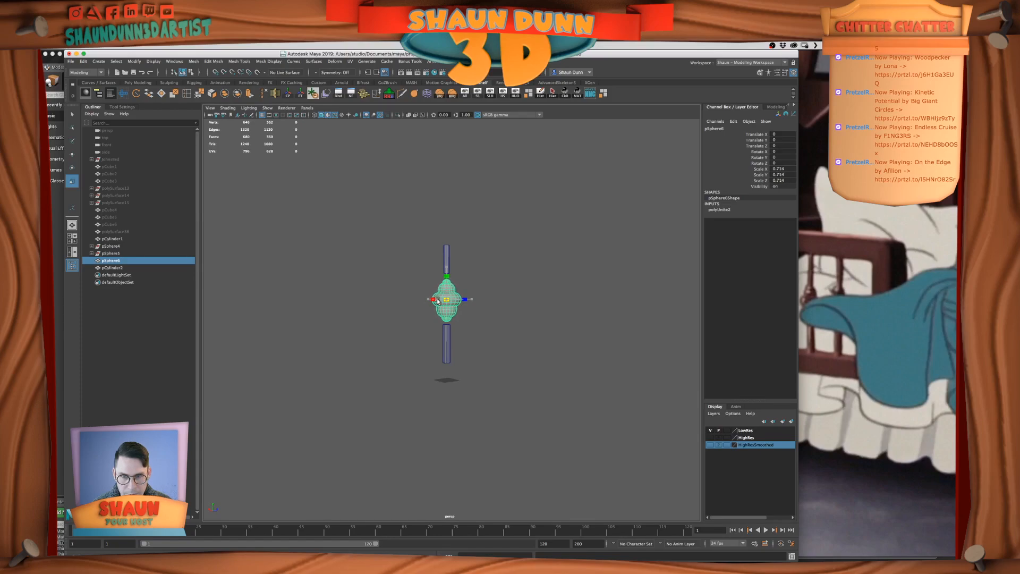
click(523, 302)
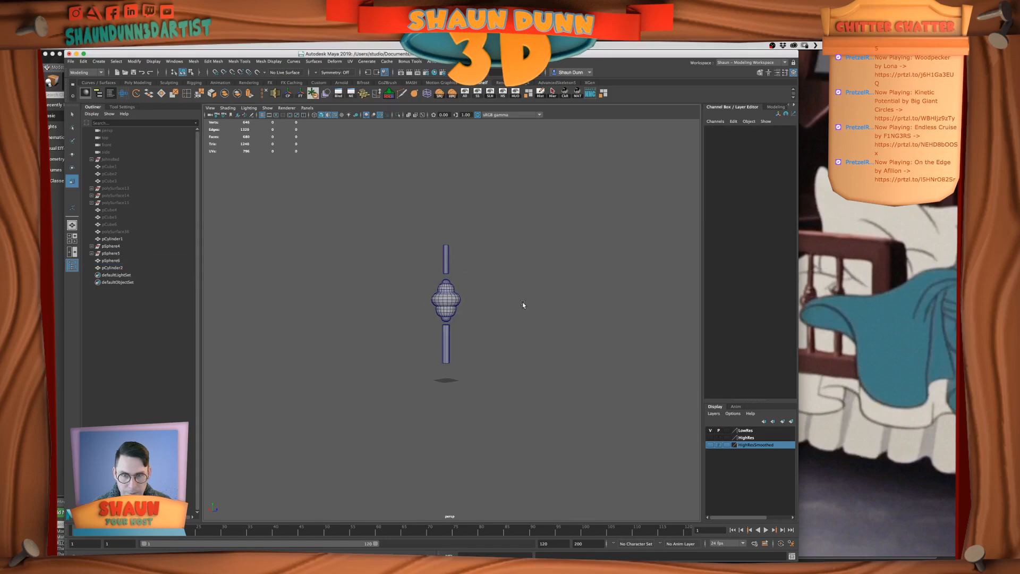
Examine the spindle's overall proportions from a distance and up close in the perspective view
click(462, 308)
click(499, 319)
scroll(499, 320, down, 3)
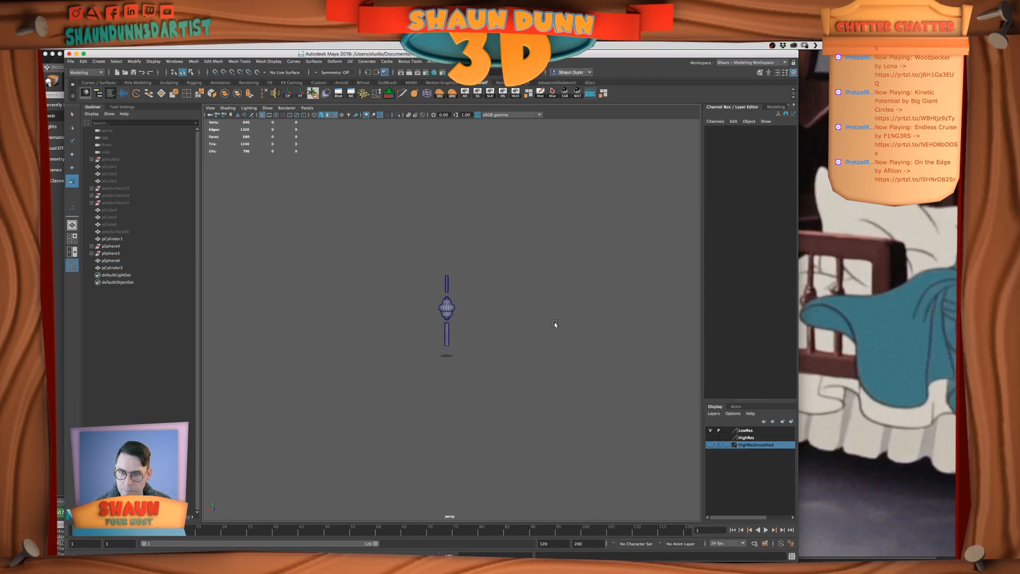
click(453, 304)
click(494, 332)
scroll(495, 330, down, 2)
scroll(481, 329, up, 5)
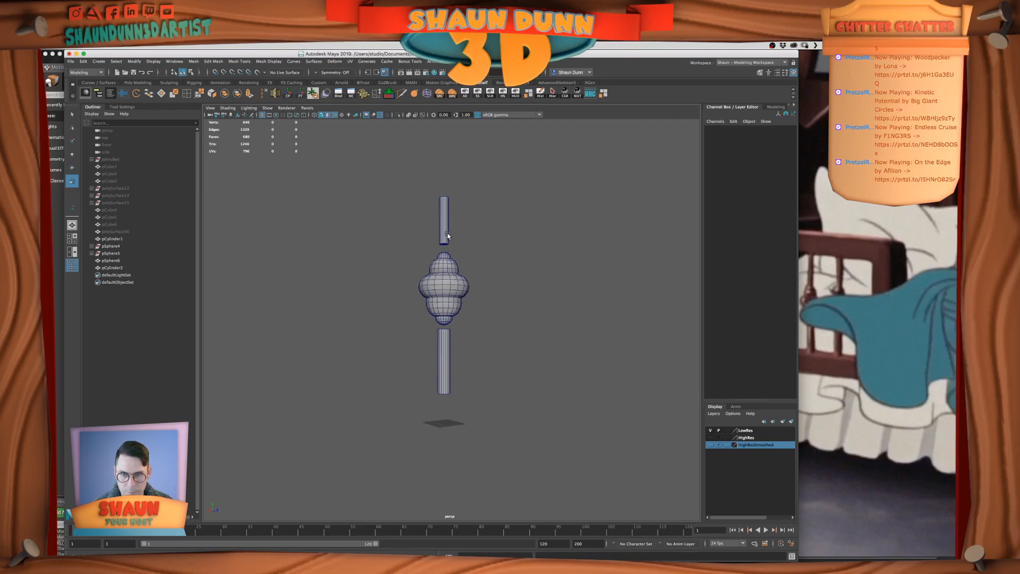
Move the upper post down and the lower post up so both meet the turned ornament
click(448, 236)
scroll(468, 272, up, 1)
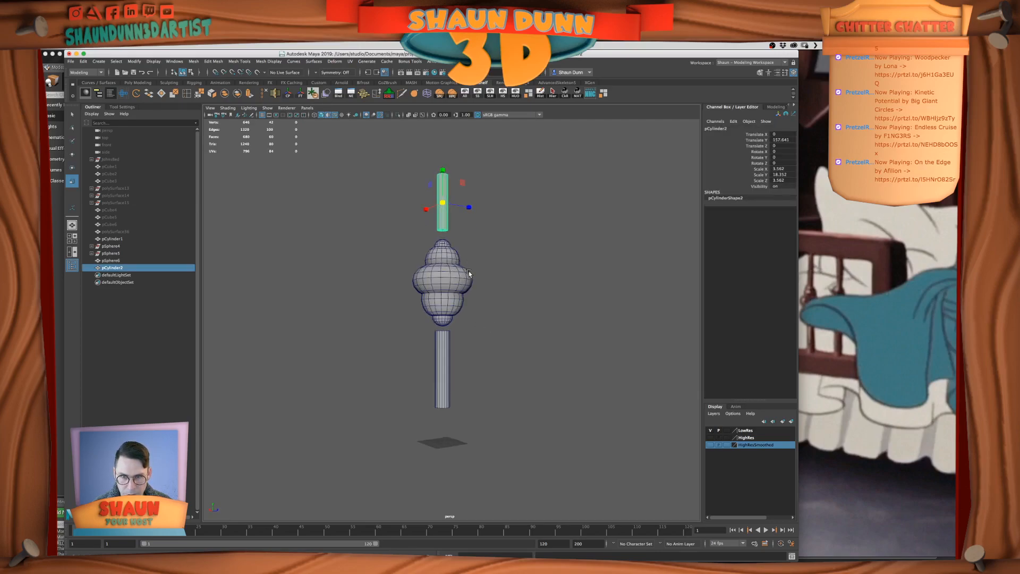
drag(442, 202, 442, 187)
key(w)
click(438, 376)
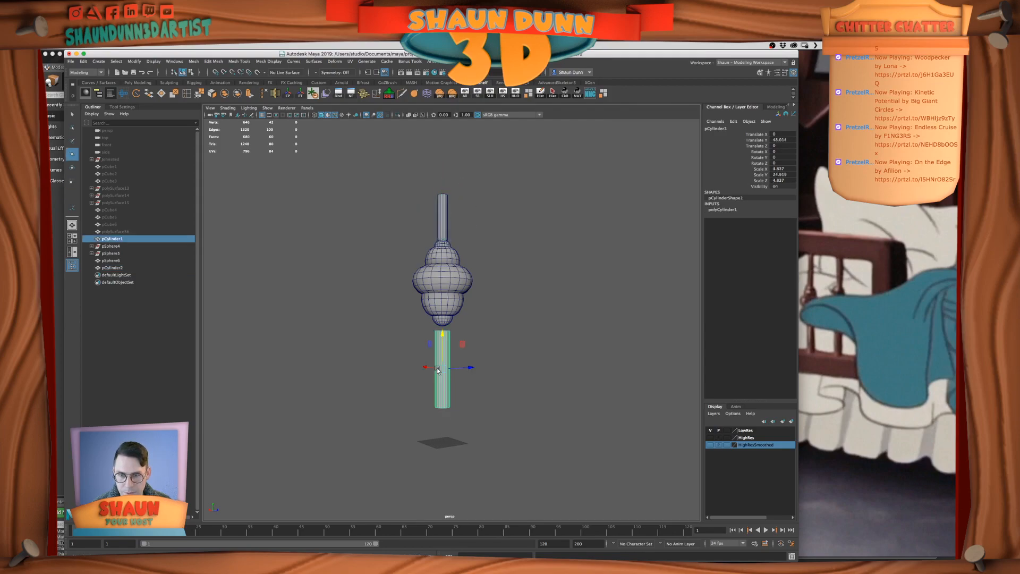
drag(443, 335, 443, 321)
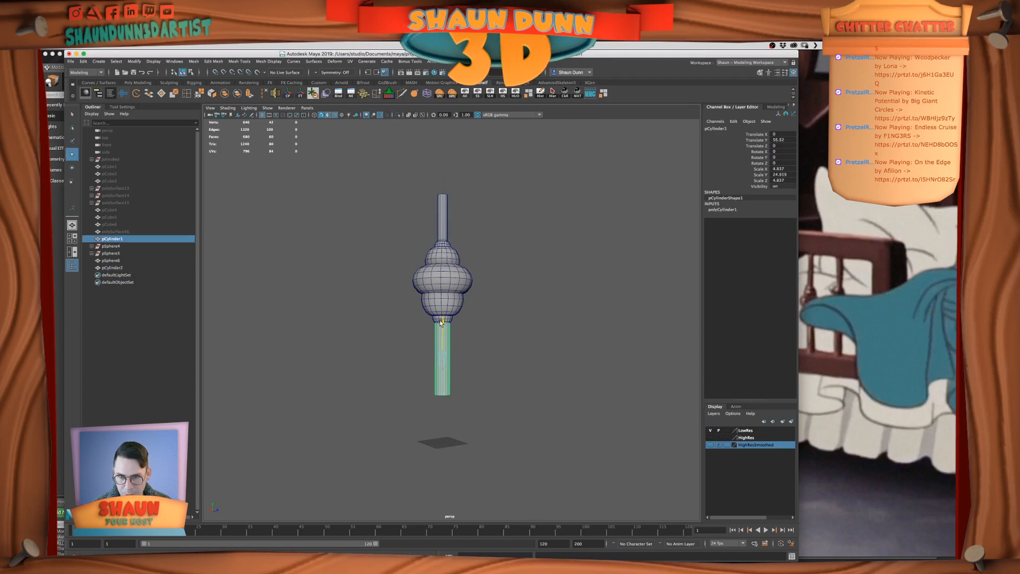
click(526, 348)
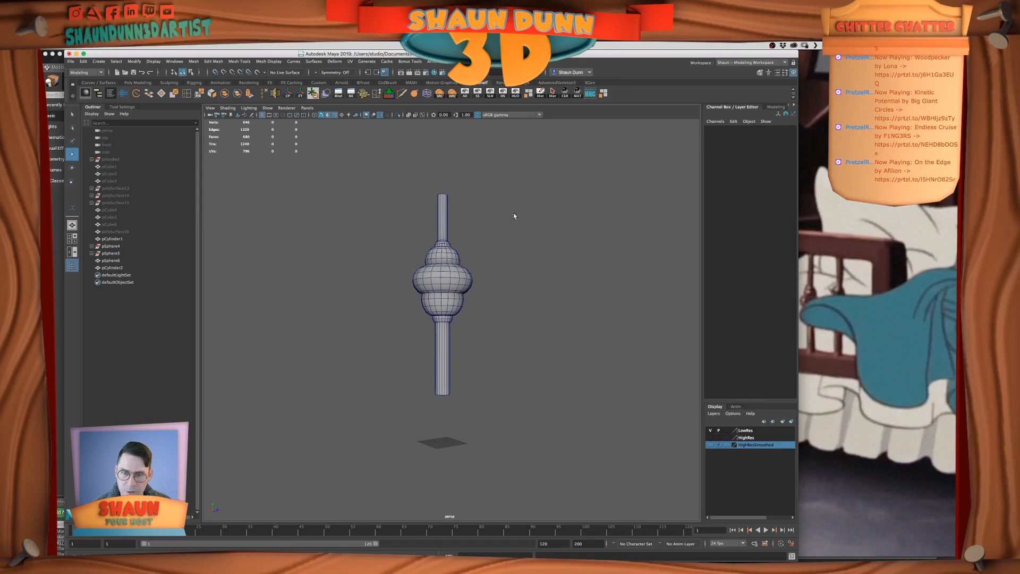
Show the hidden bed parts again and combine the turned ornament and its two posts into one spindle mesh
click(466, 95)
scroll(498, 290, down, 5)
alt+drag(498, 296, 513, 315)
alt+middle_drag(466, 319, 465, 339)
alt+drag(465, 338, 456, 325)
drag(407, 252, 466, 353)
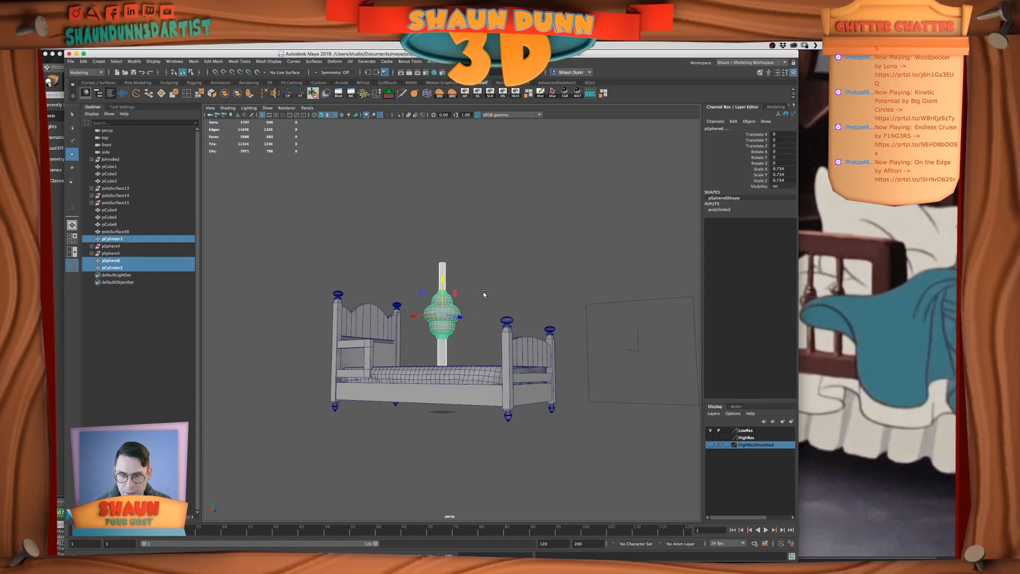
click(224, 93)
alt+drag(470, 310, 448, 378)
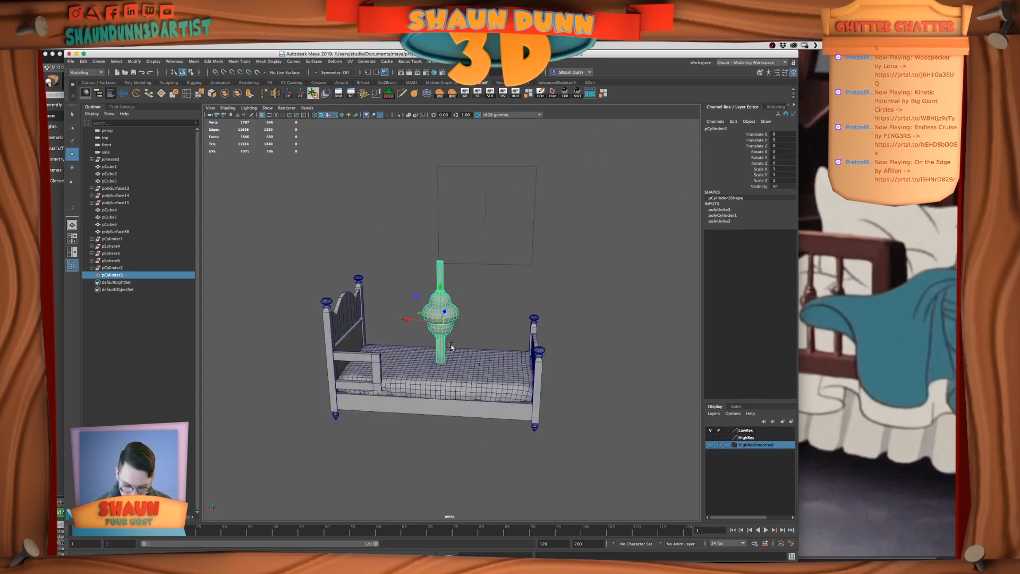
Insert an edge loop across the middle of the guard rail's vertical end piece
alt+drag(498, 301, 499, 304)
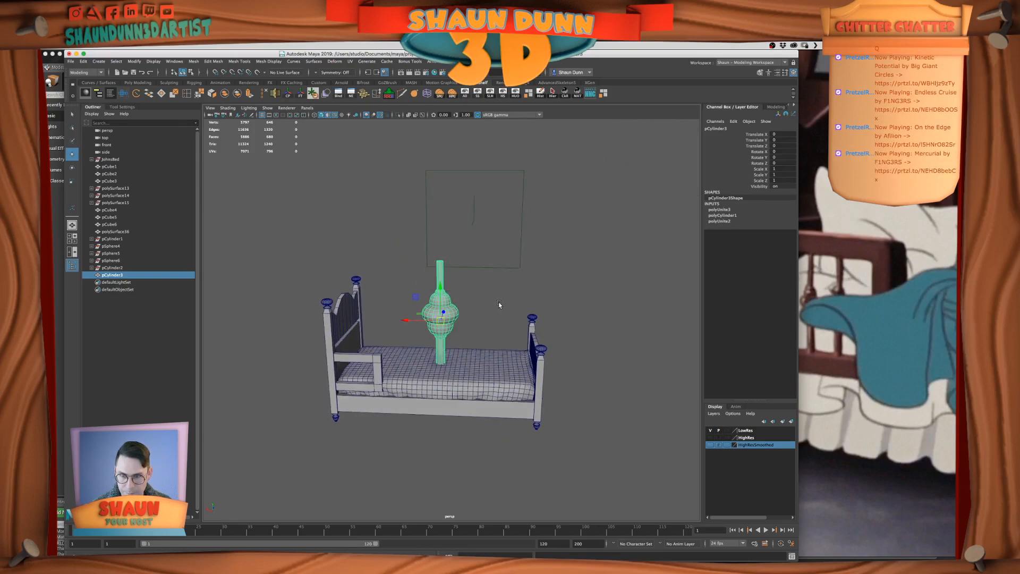
scroll(498, 302, up, 5)
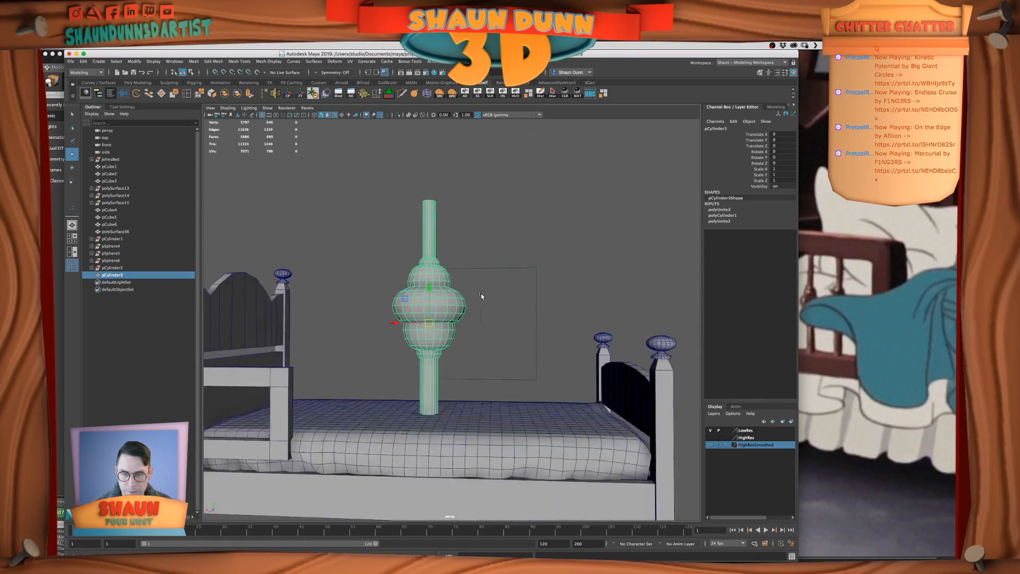
scroll(481, 295, down, 4)
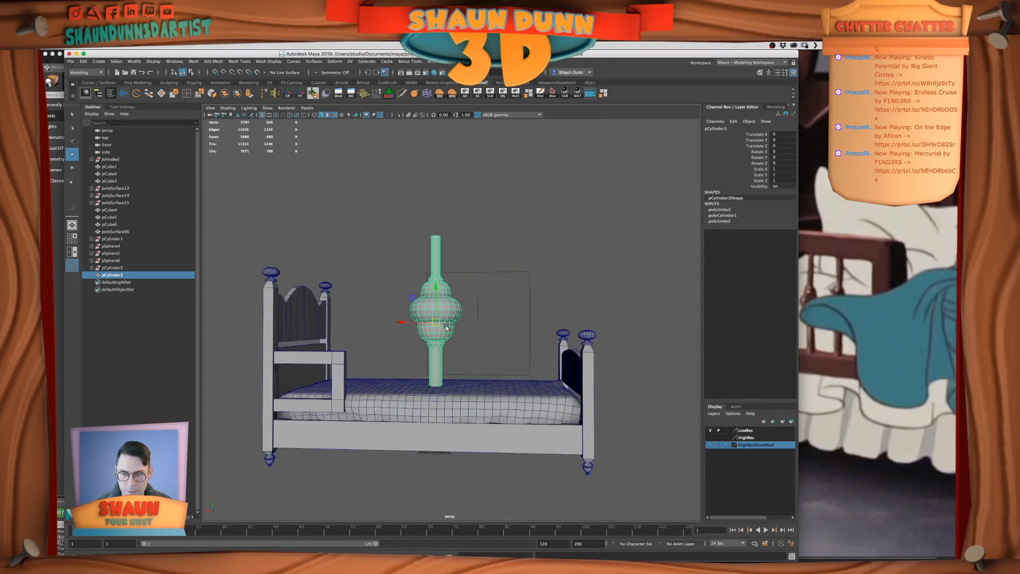
click(185, 94)
click(344, 382)
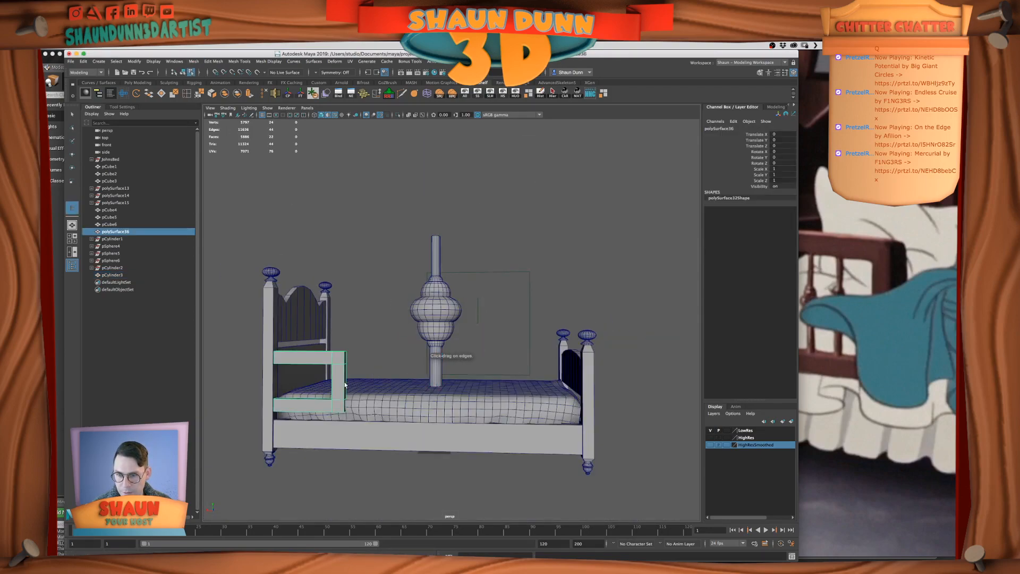
click(72, 114)
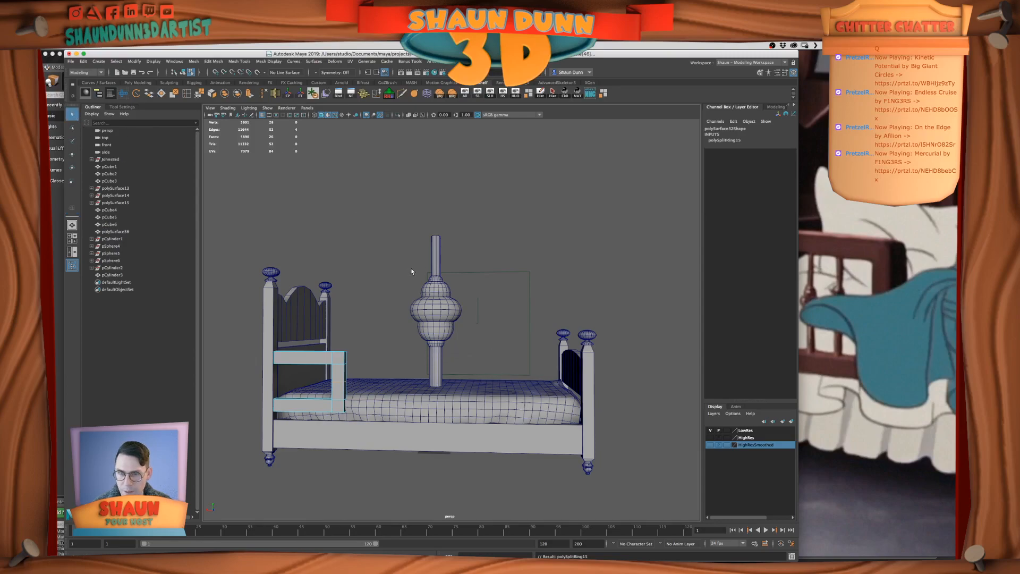
Select the combined spindle and move its pivot to the middle of the turned ornament
click(431, 308)
right_click(435, 299)
right_drag(449, 288, 453, 288)
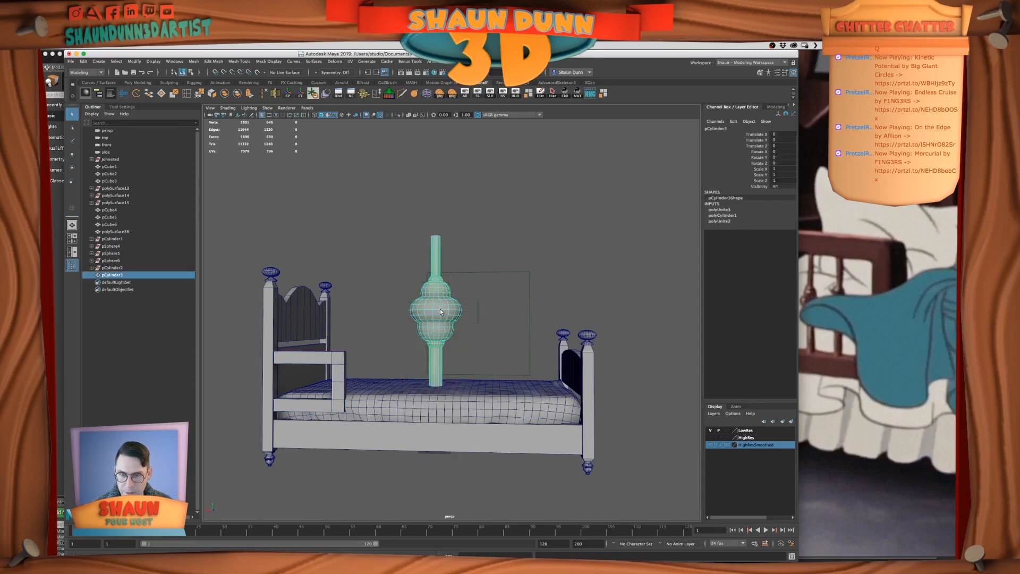
key(w)
alt+drag(457, 326, 459, 319)
key(d)
drag(435, 286, 441, 310)
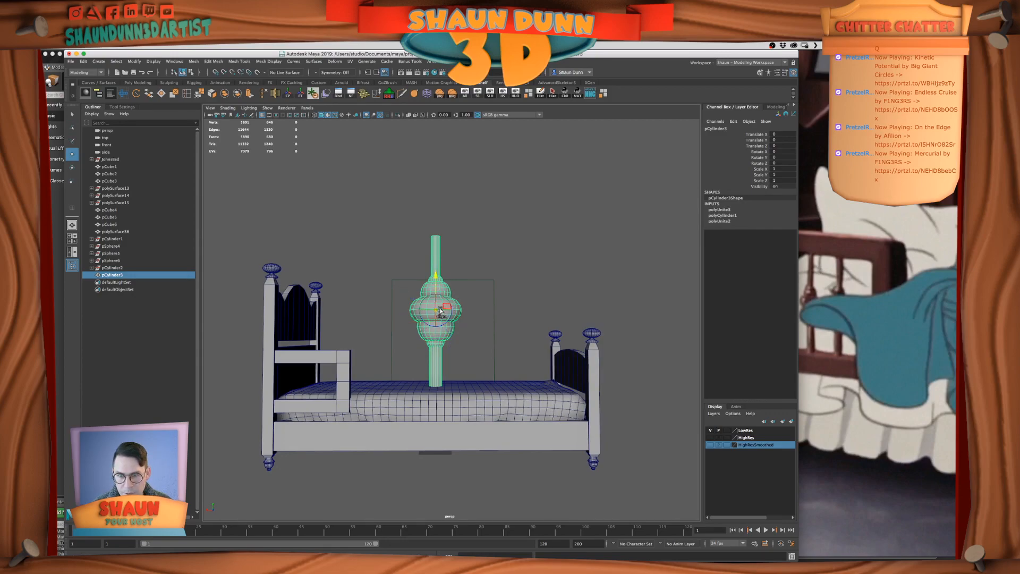
Isolate the guard rail and the spindle by hiding all unselected objects
scroll(443, 303, down, 3)
scroll(443, 303, down, 3)
shift+click(414, 335)
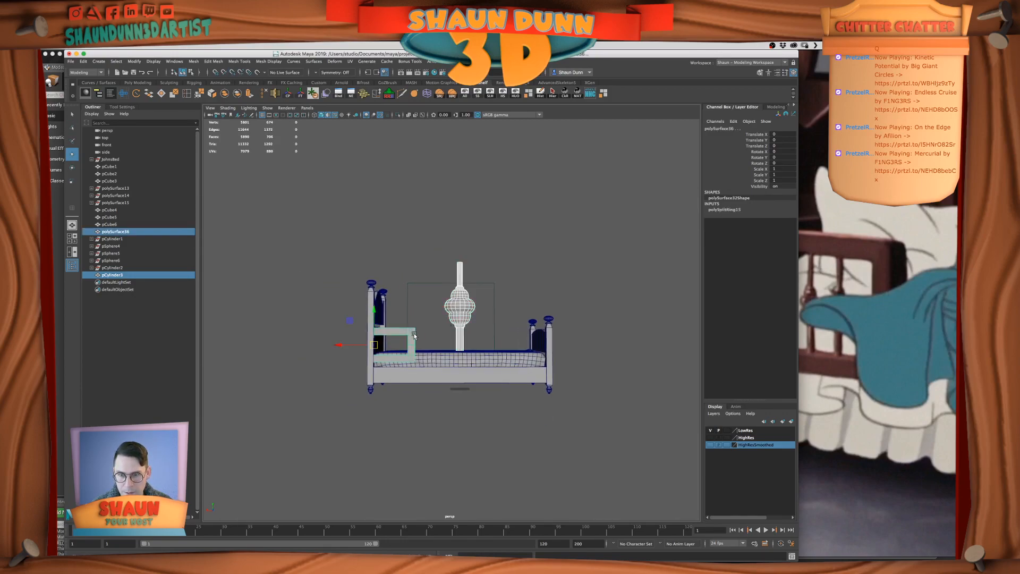
key(alt+h)
Snap the spindle to the guard rail's mid-height, move it between the rails and scale it uniformly to 0.234
click(460, 297)
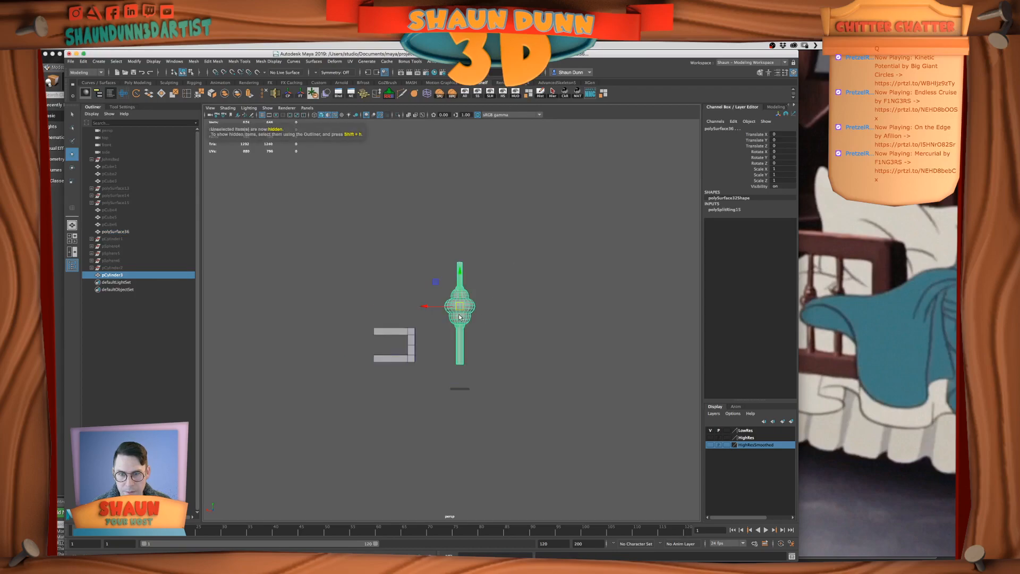
drag(460, 272, 461, 249)
key(v)
scroll(425, 322, up, 2)
middle_click(413, 346)
drag(434, 352, 313, 352)
key(r)
key(f)
scroll(417, 340, down, 4)
alt+middle_drag(449, 331, 414, 347)
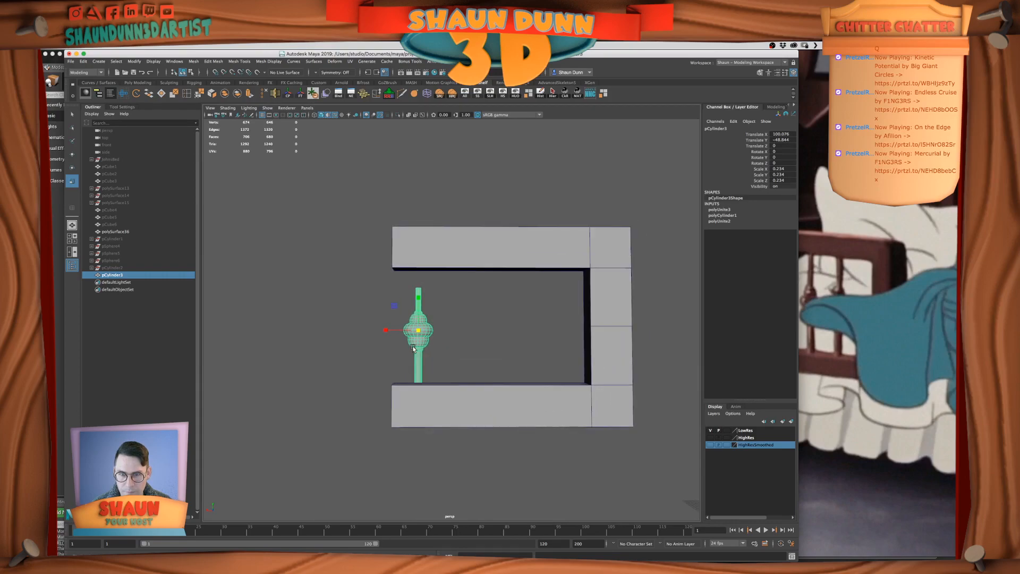
Move the spindle along X to about 73.5 inside the guard rail opening, aligning it in the front view
key(w)
drag(386, 332, 552, 333)
key(space)
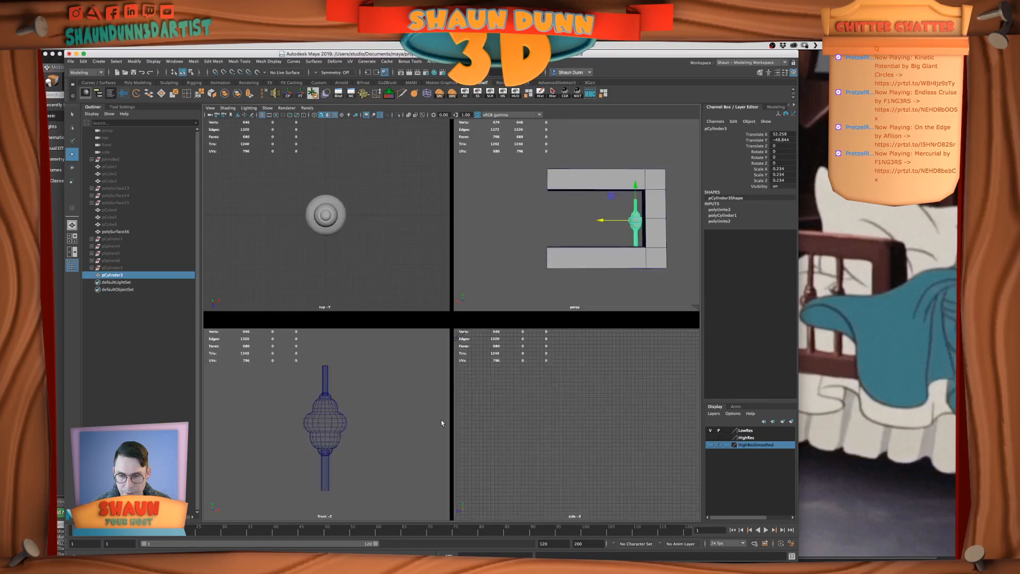
key(space)
key(f)
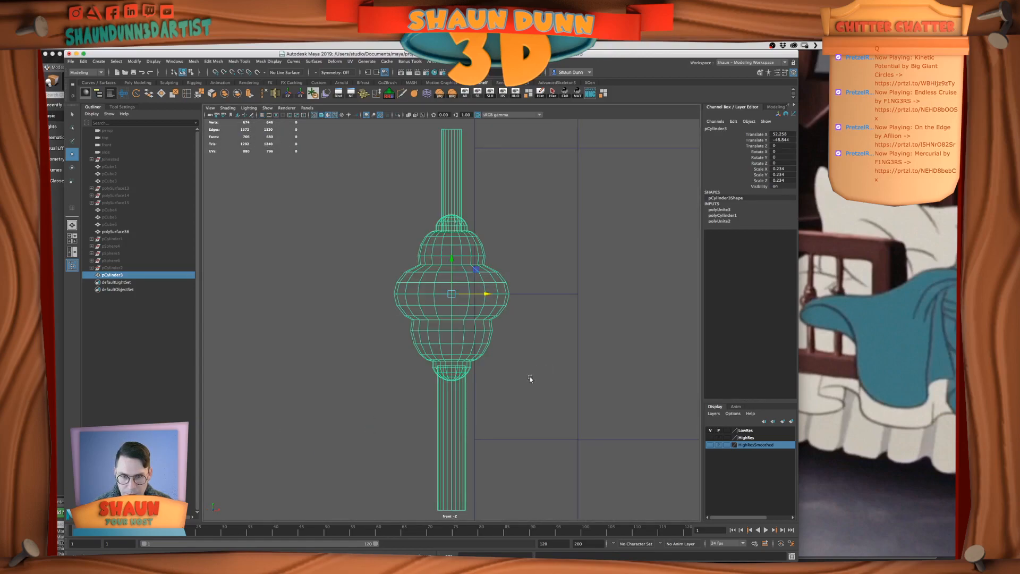
alt+middle_drag(531, 368, 434, 349)
scroll(434, 354, down, 5)
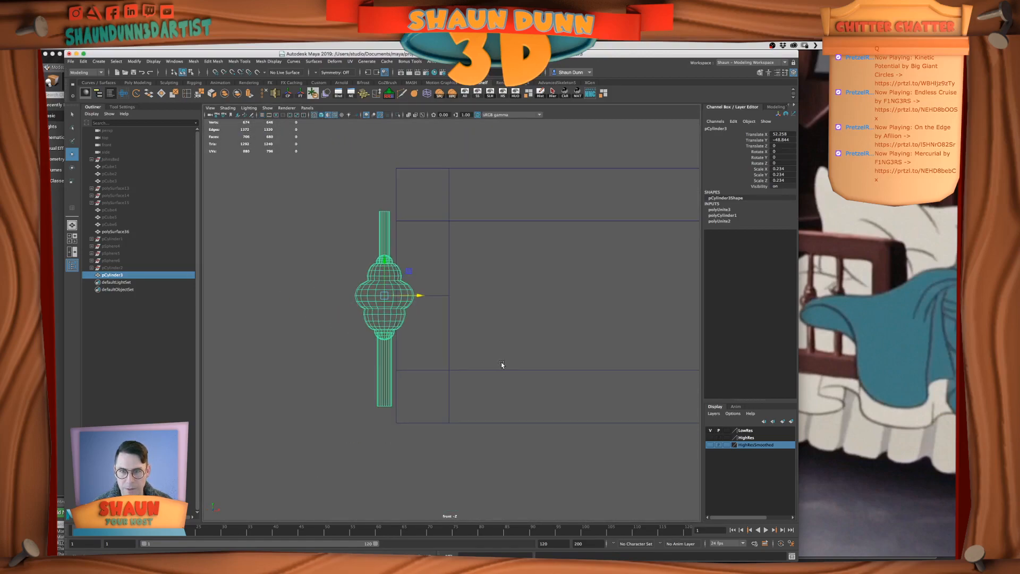
alt+middle_drag(503, 364, 451, 363)
drag(373, 294, 507, 302)
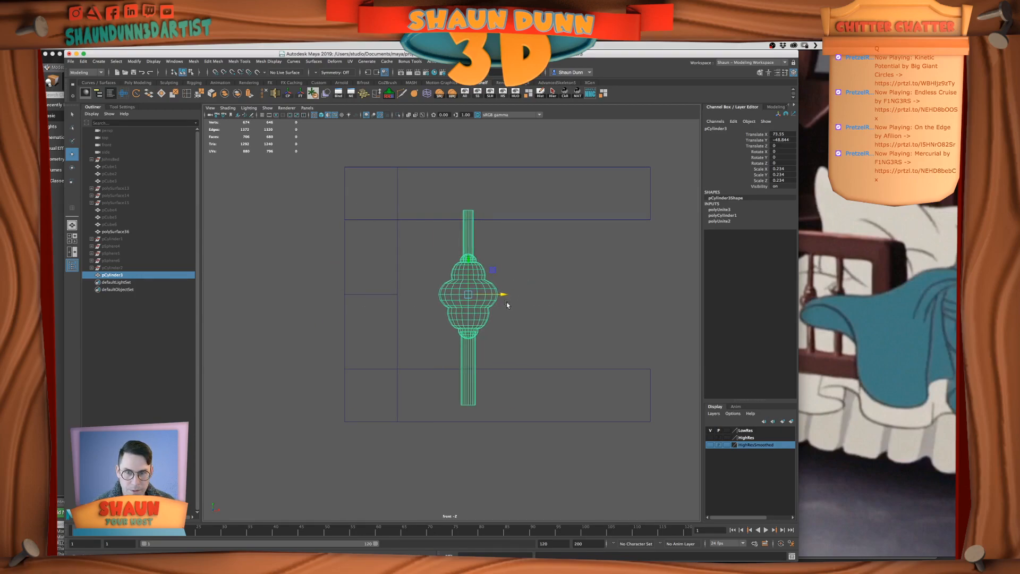
Scale the spindle uniformly down to about 0.167 and compare it with the film reference
key(r)
drag(468, 296, 433, 302)
click(923, 311)
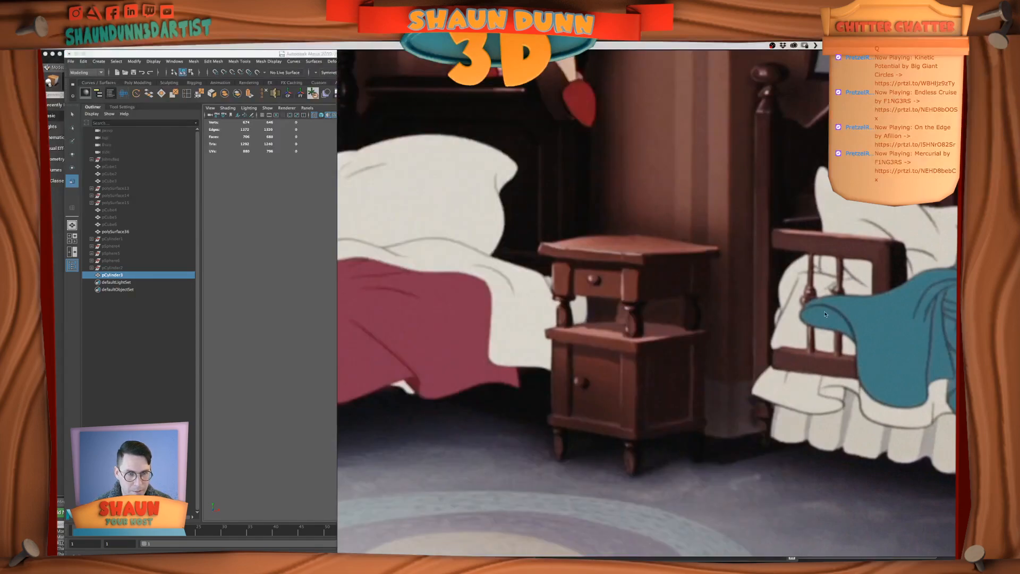
click(323, 362)
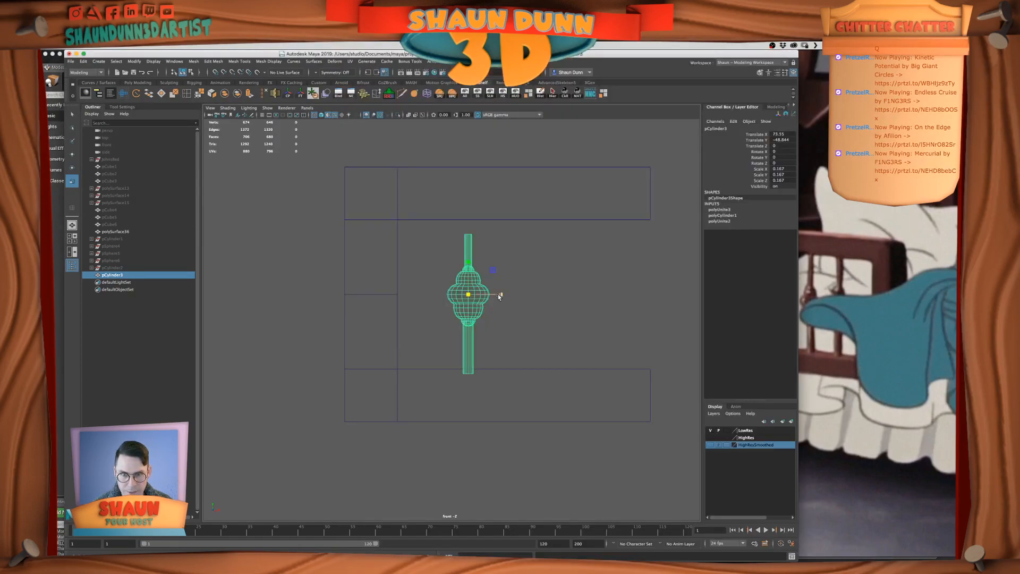
alt+middle_drag(540, 304, 523, 312)
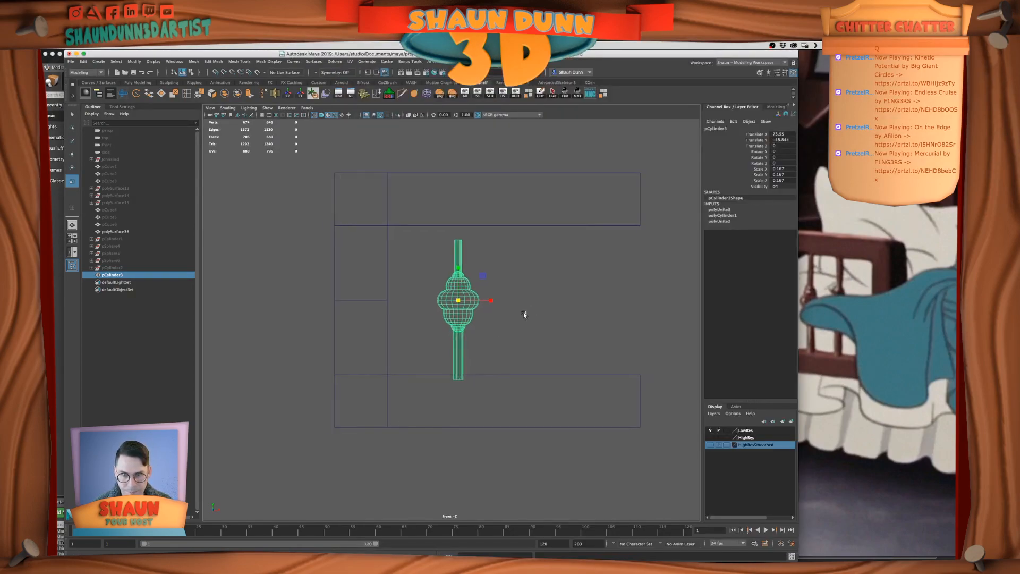
Create one mirrored instance of the spindle with Duplicate Special, using scale -1 in X and 1 in Z
click(86, 63)
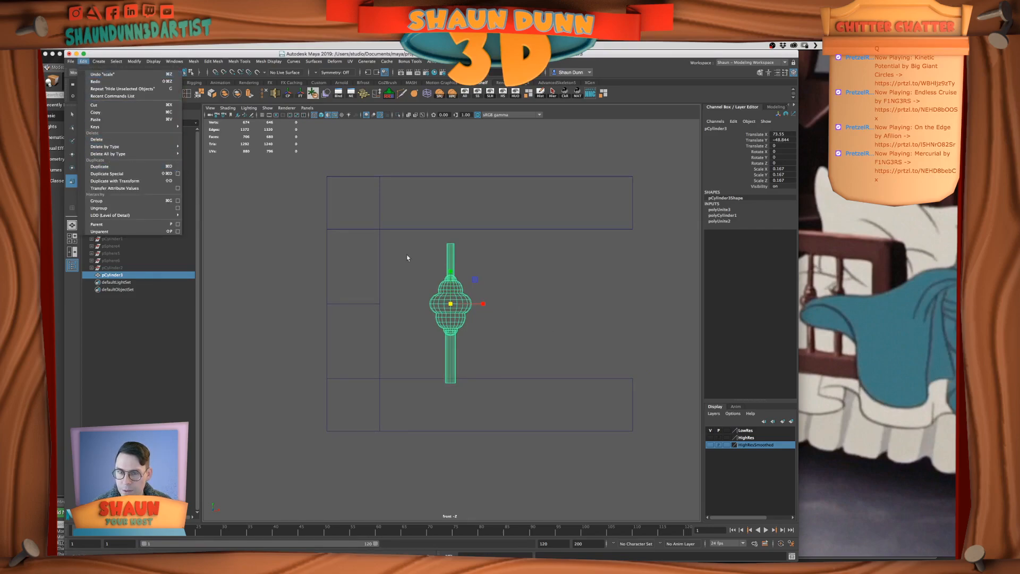
click(178, 174)
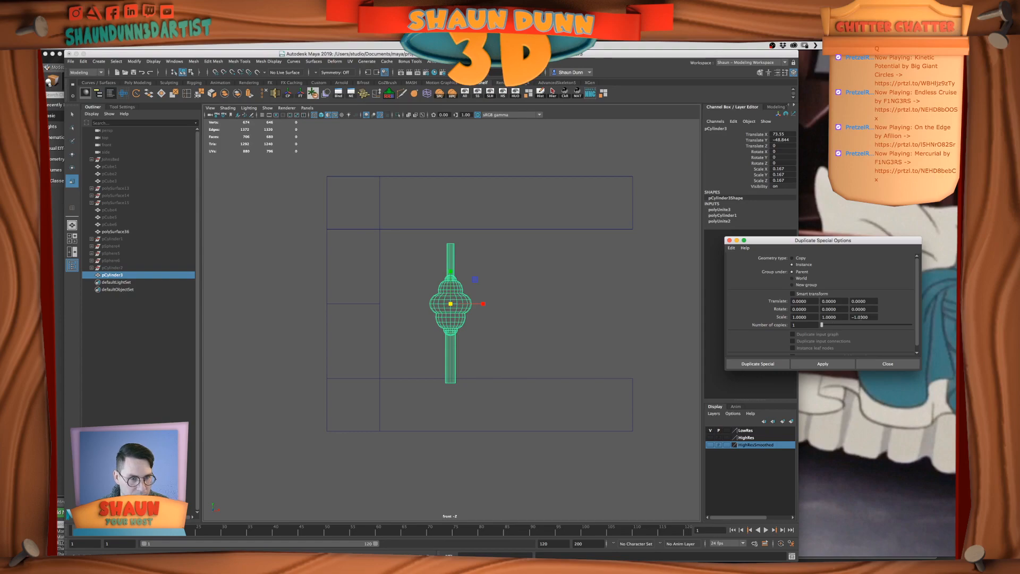
double_click(862, 317)
text(1)
click(801, 317)
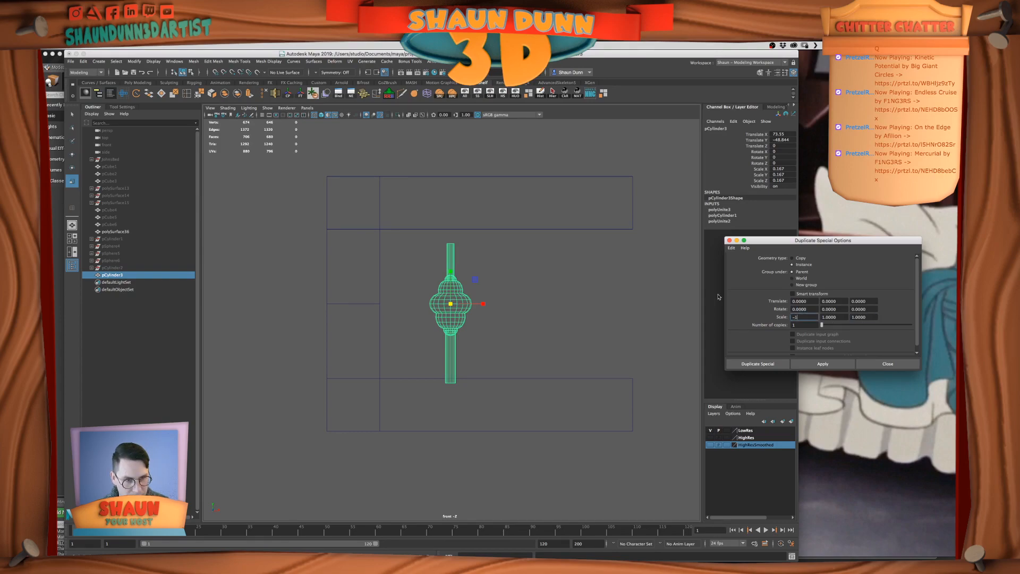
text(-1)
key(Tab)
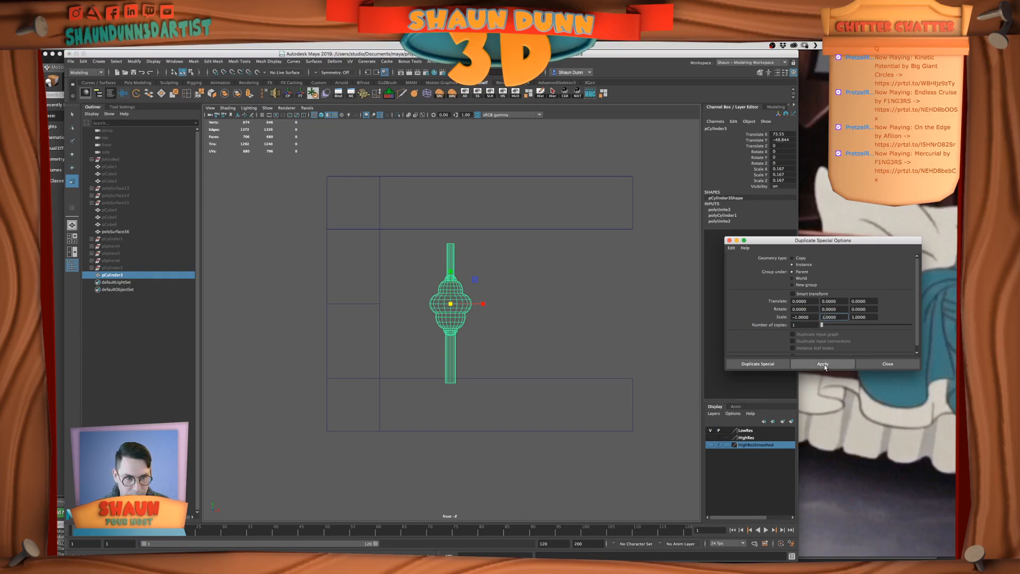
click(825, 366)
click(565, 310)
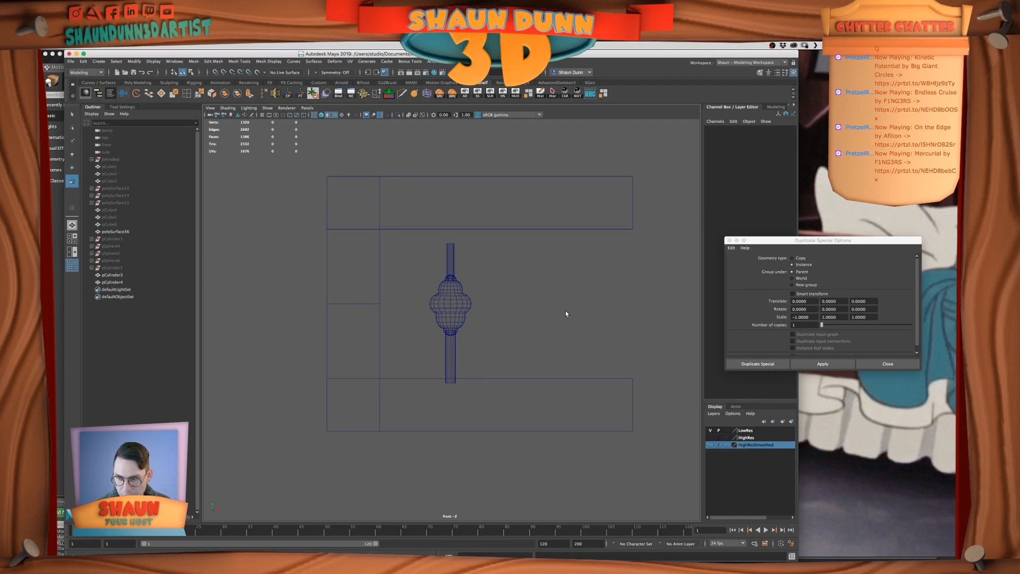
Move the original spindle along X away from its mirrored instance and delete it
key(space)
alt+drag(587, 258, 514, 229)
click(592, 226)
key(w)
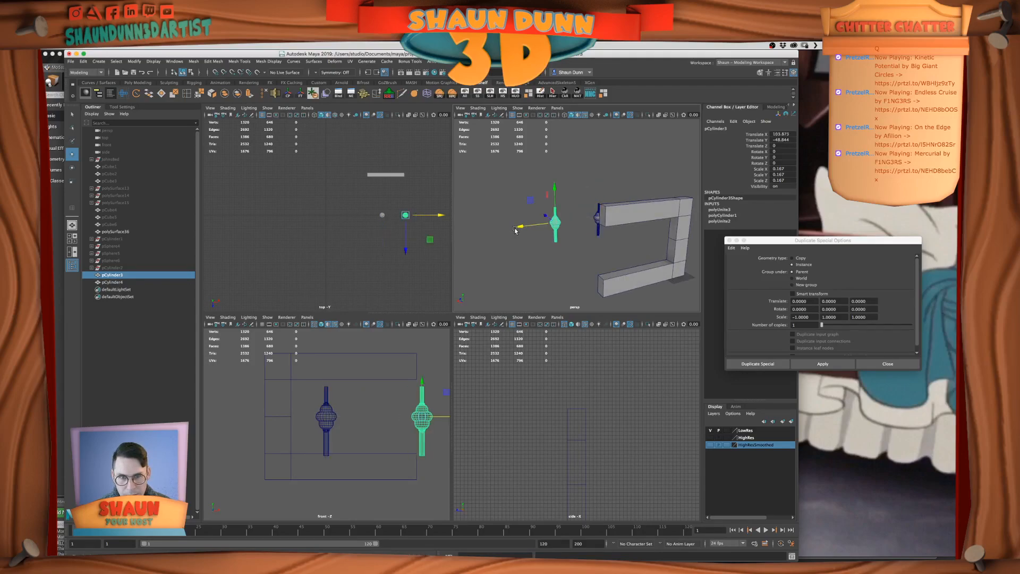
key(Delete)
Duplicate the remaining spindle as another mirrored instance and move the copy along X to about 84.87
click(601, 219)
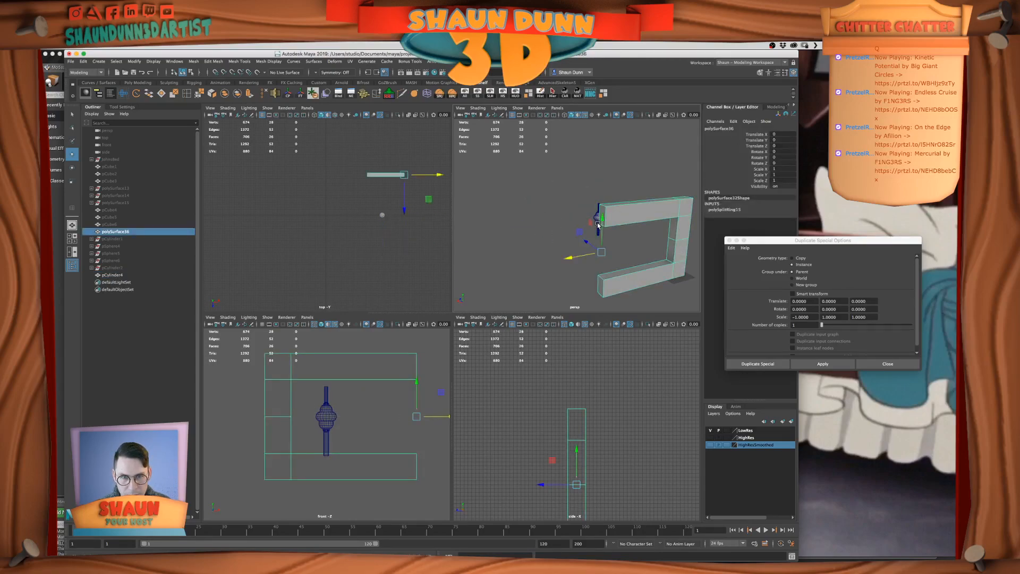
click(598, 222)
drag(564, 225, 544, 284)
key(super+z)
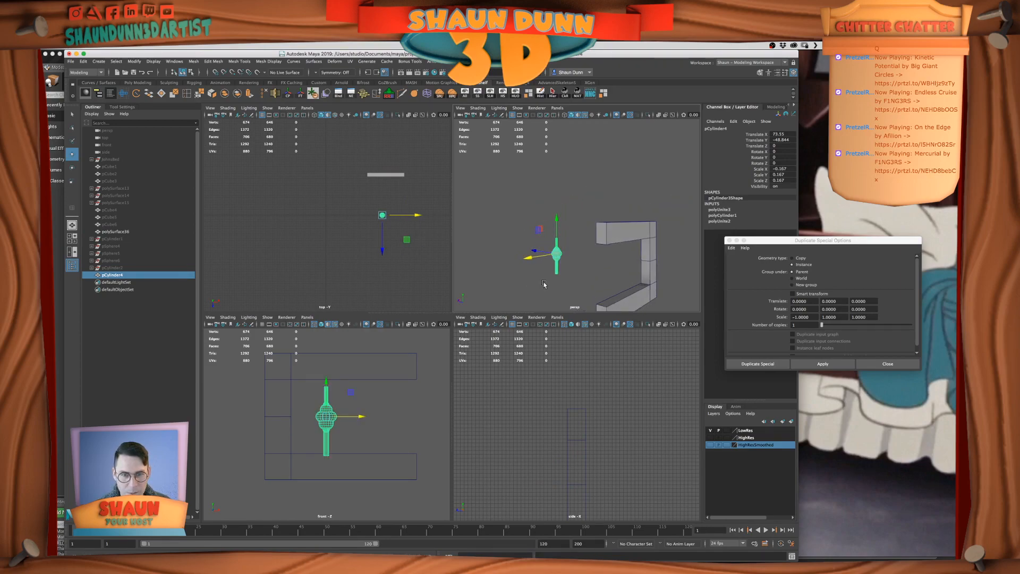
click(822, 363)
scroll(511, 250, down, 4)
alt+drag(511, 250, 513, 248)
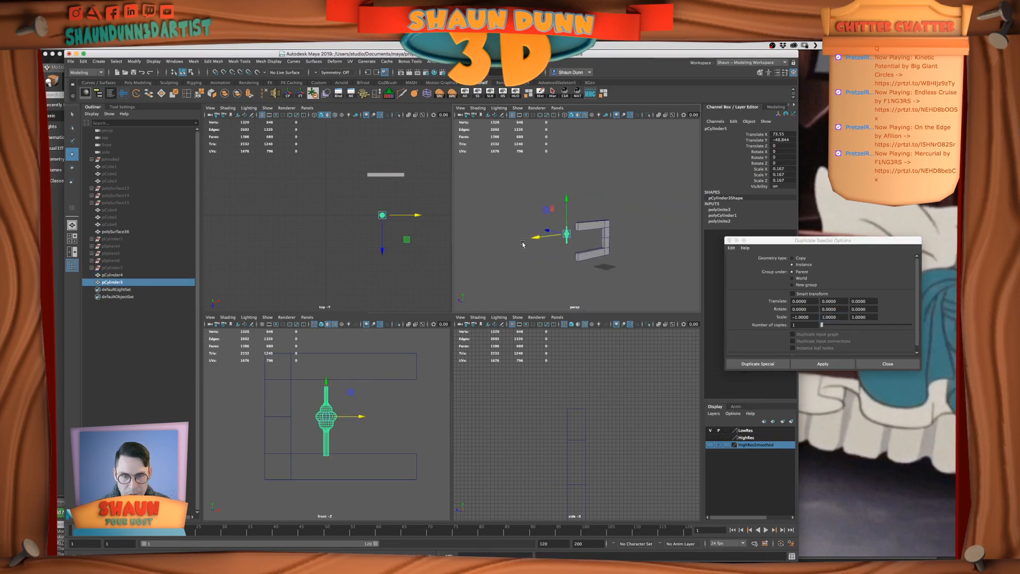
drag(369, 416, 404, 398)
key(space)
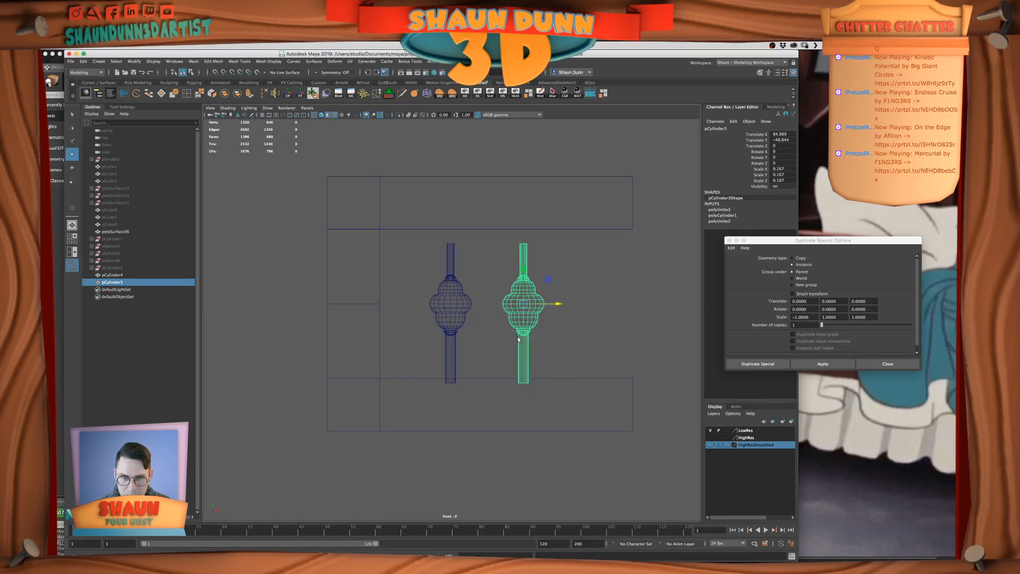
Shift both spindles slightly along X, bringing the first to about 74.29, and select only that first spindle
shift+click(439, 313)
drag(488, 304, 493, 305)
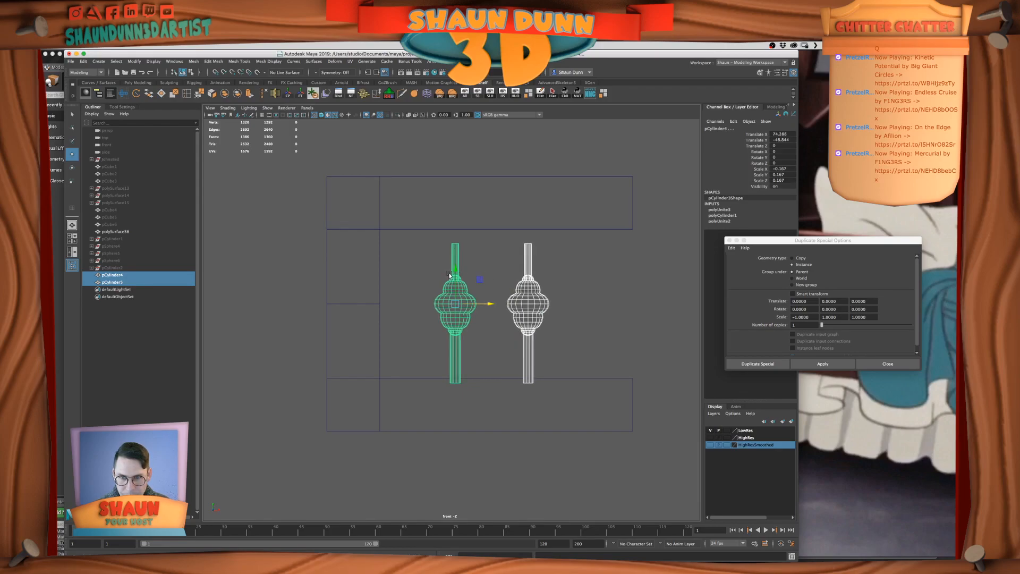
click(459, 250)
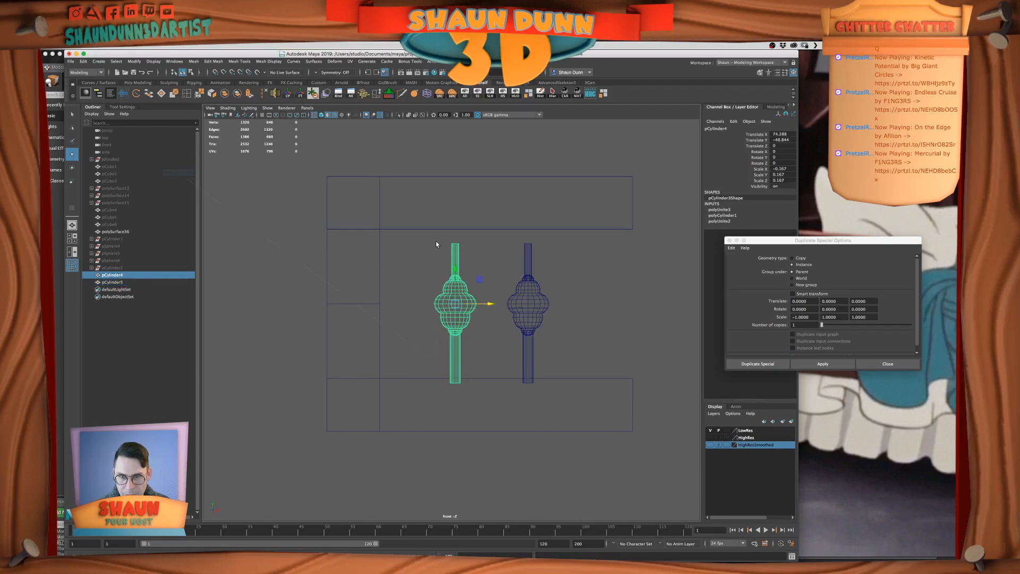
click(444, 245)
right_drag(520, 290, 555, 280)
click(537, 300)
drag(559, 303, 686, 303)
click(454, 315)
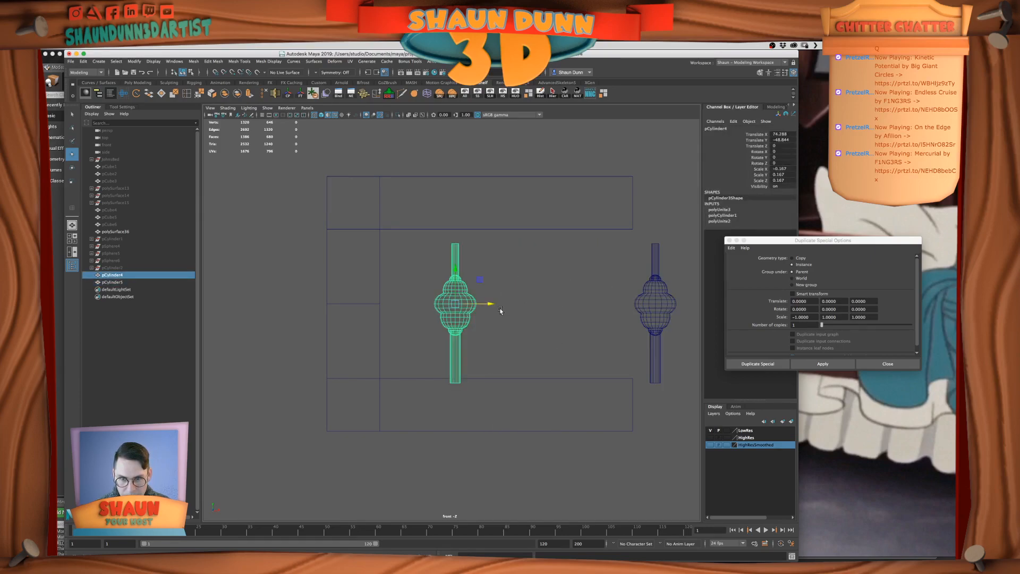
key(ctrl+z)
key(ctrl+z)
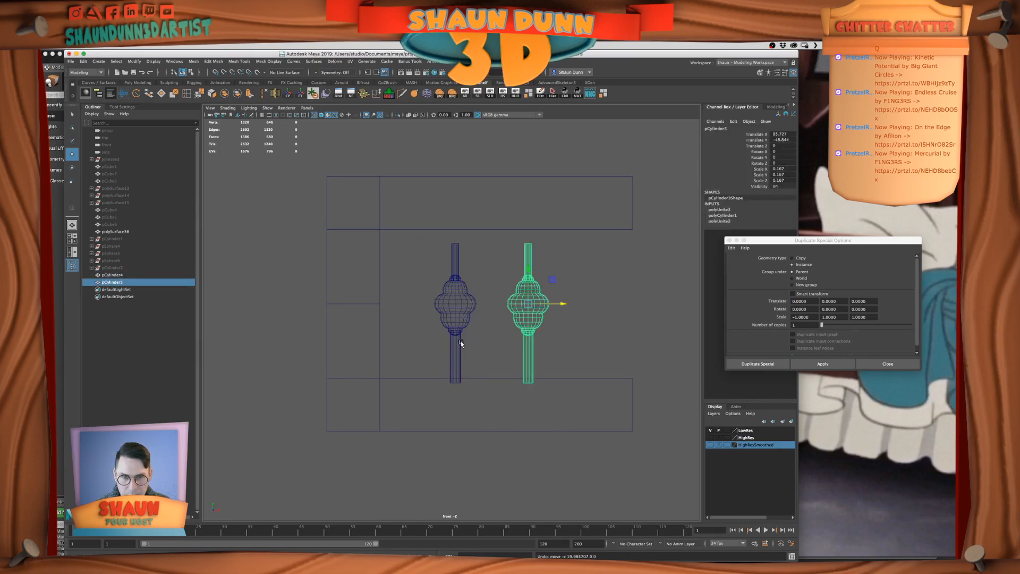
Select the top vertices of the first spindle and snap them in height to the underside of the upper guard rail
click(462, 262)
click(455, 260)
right_drag(456, 261, 435, 257)
drag(433, 220, 455, 225)
key(v)
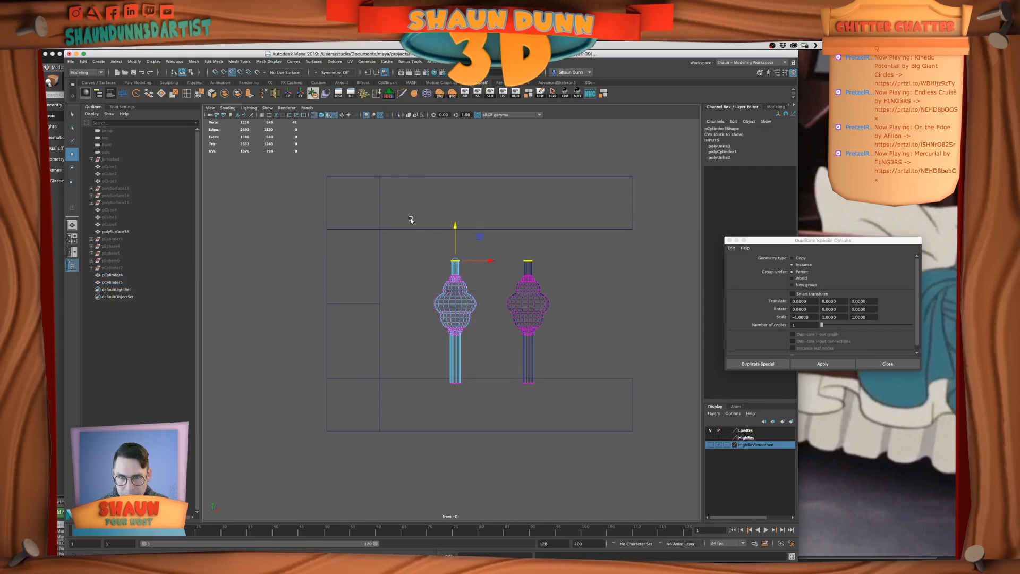
middle_drag(558, 226, 480, 171)
drag(456, 142, 456, 194)
Select the spindle's bottom vertices and snap them in height to the upper edge of the lower guard rail
scroll(460, 246, up, 2)
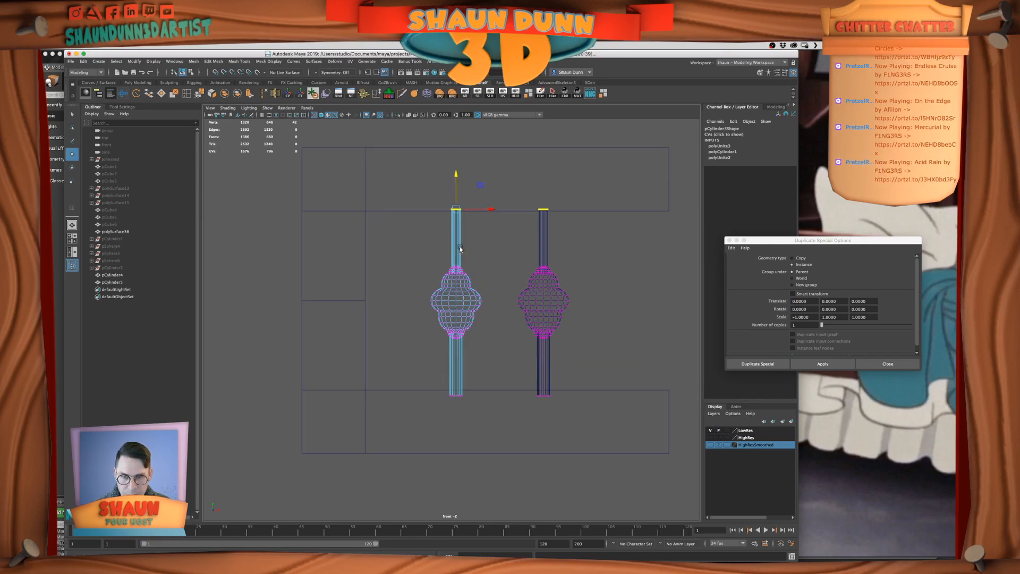
alt+middle_drag(460, 247, 464, 296)
drag(460, 223, 460, 228)
middle_drag(434, 259, 708, 251)
drag(435, 429, 511, 470)
mouse_move(459, 409)
mouse_down()
mouse_move(435, 432)
mouse_move(564, 443)
mouse_move(649, 354)
mouse_move(621, 415)
mouse_up()
key(v)
right_drag(433, 300, 455, 284)
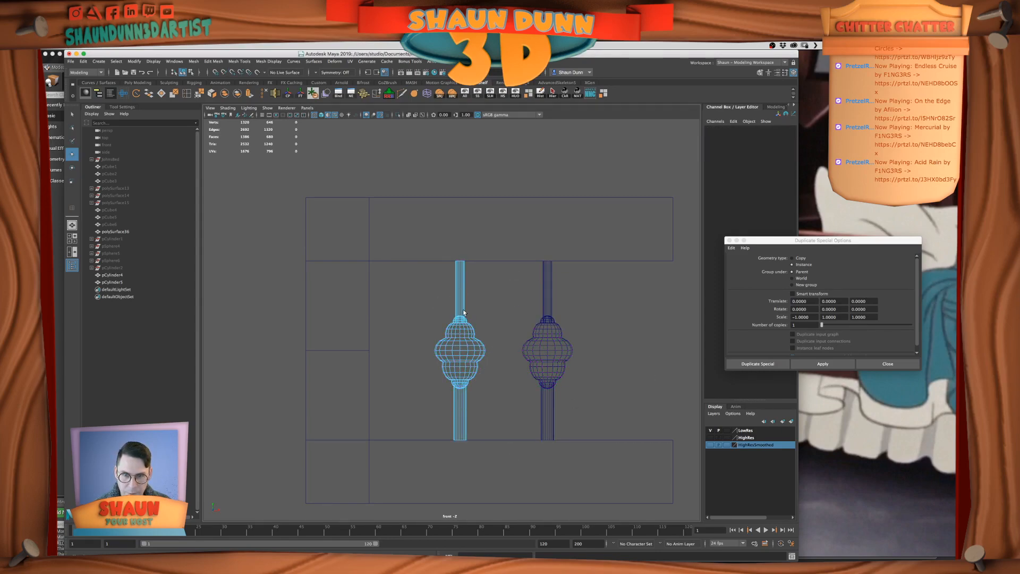
Close the Duplicate Special options and save the scene
click(729, 240)
click(69, 61)
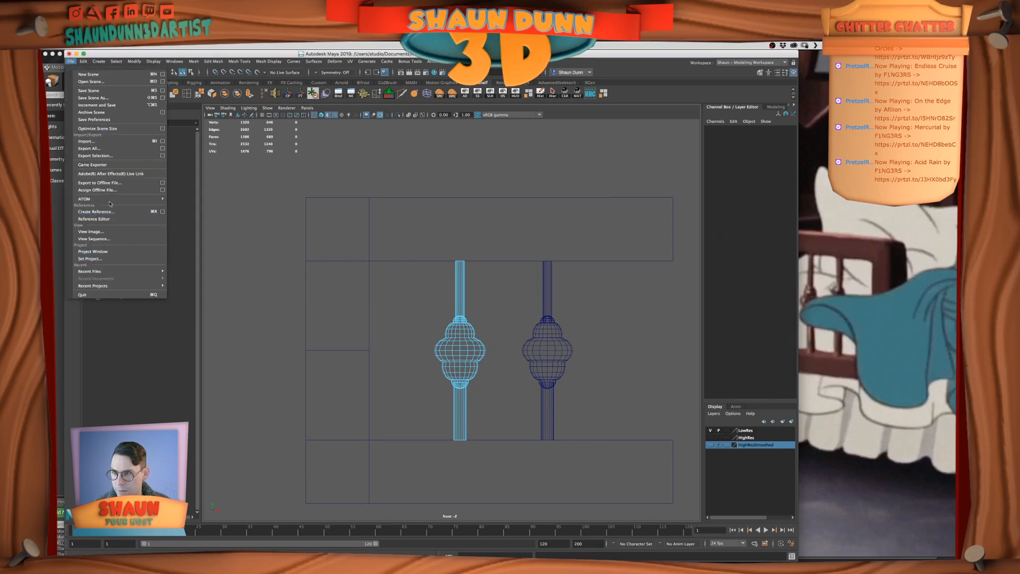
click(89, 91)
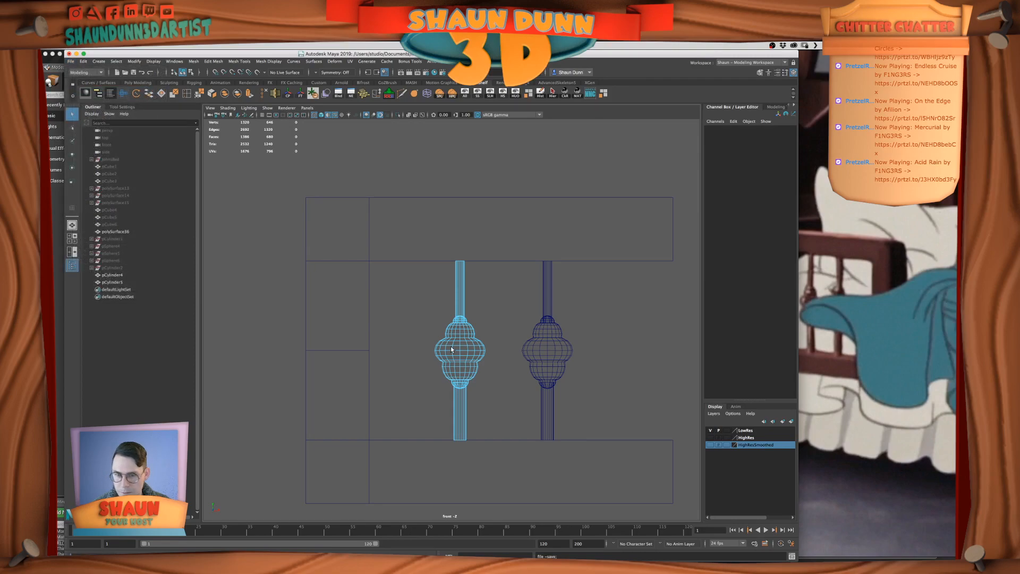
Insert an edge loop around the guard rail frame midway through its thickness in the perspective view
right_drag(452, 345, 470, 344)
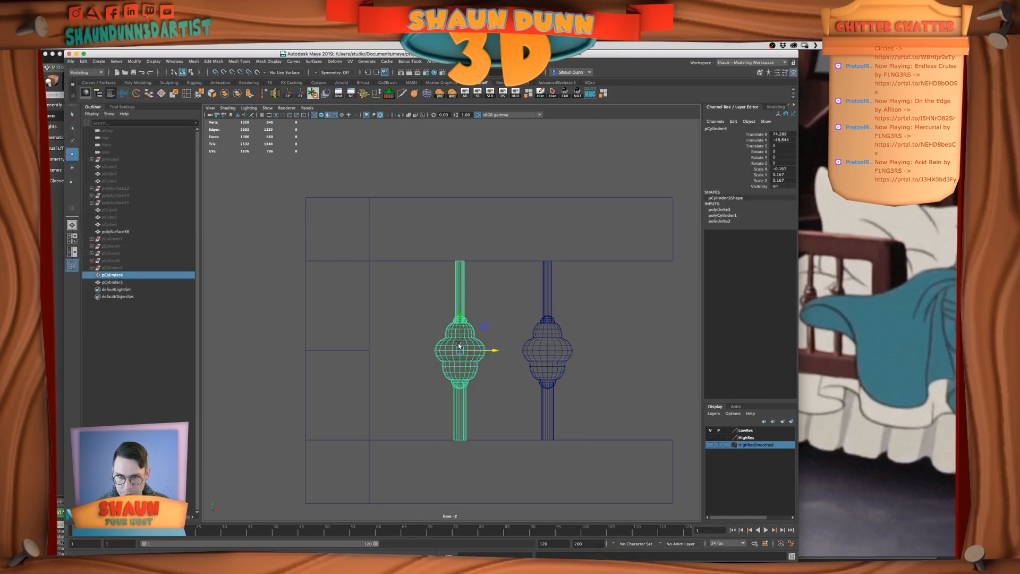
scroll(470, 345, down, 2)
scroll(470, 344, up, 2)
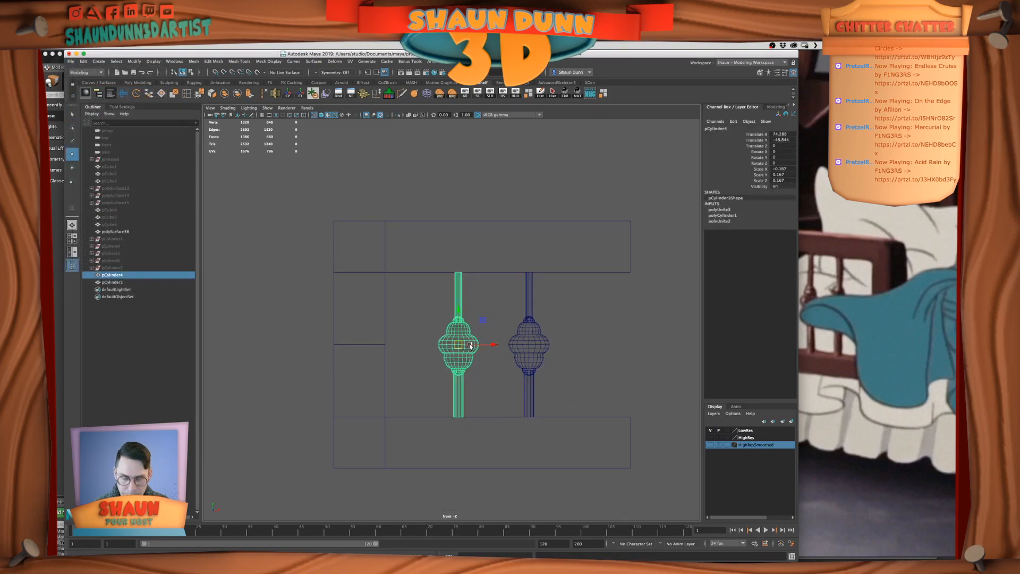
scroll(470, 344, down, 2)
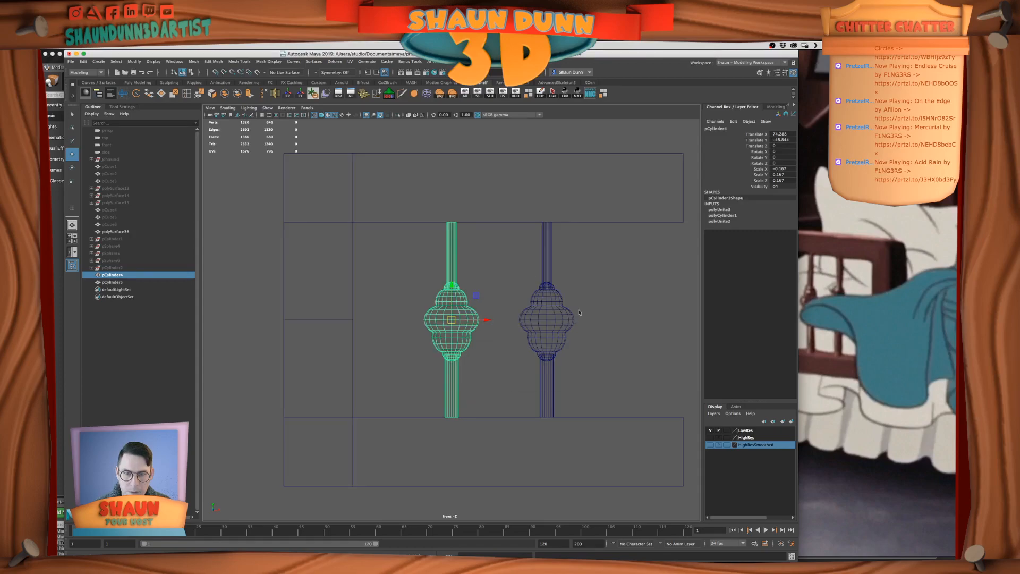
key(space)
key(space)
alt+drag(436, 337, 491, 337)
click(177, 96)
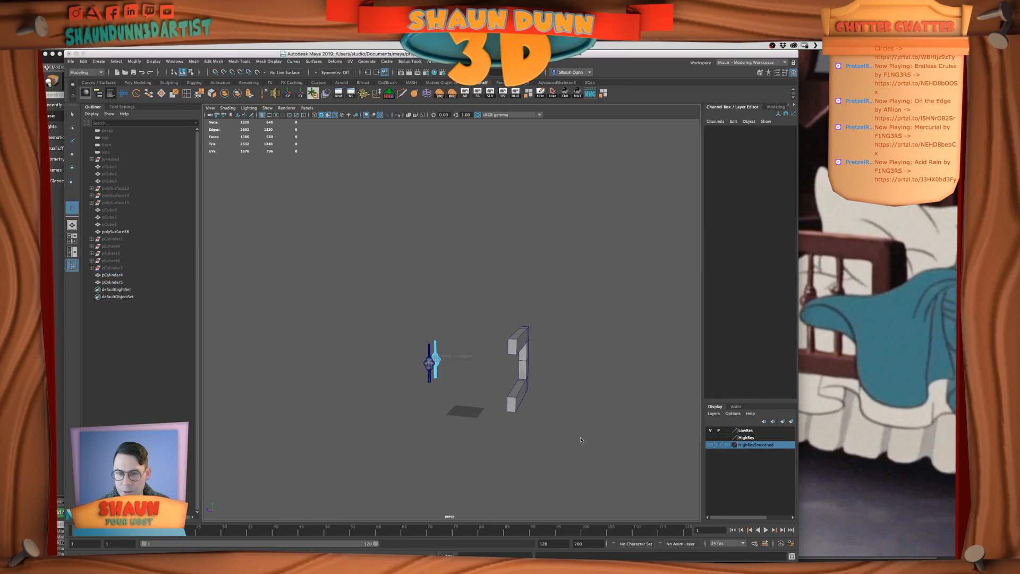
click(523, 362)
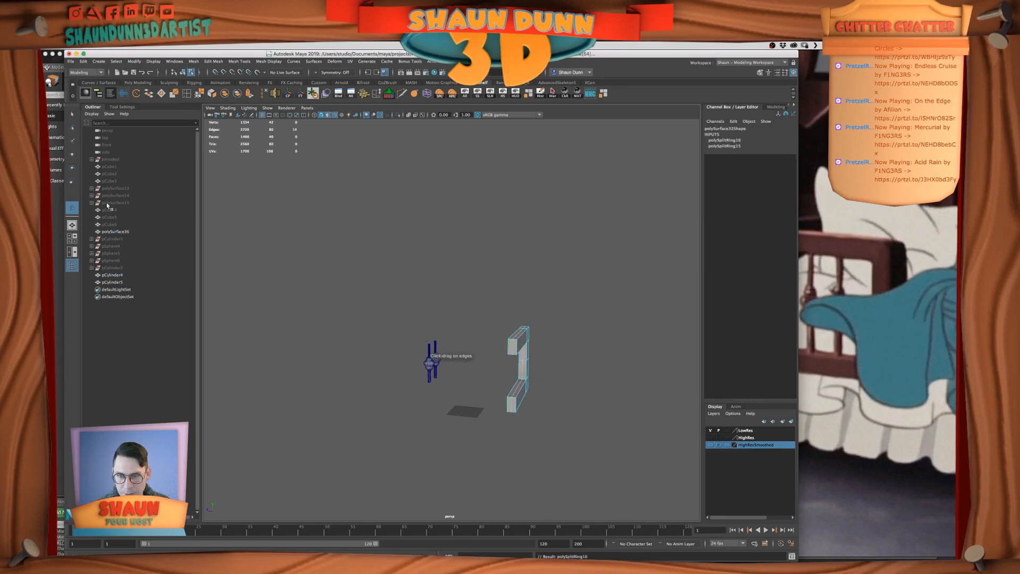
key(q)
Group the two spindles, center the group's pivot and move the group along Z to about -55, into the guard rail
right_drag(264, 235, 300, 225)
drag(373, 328, 454, 386)
key(ctrl+g)
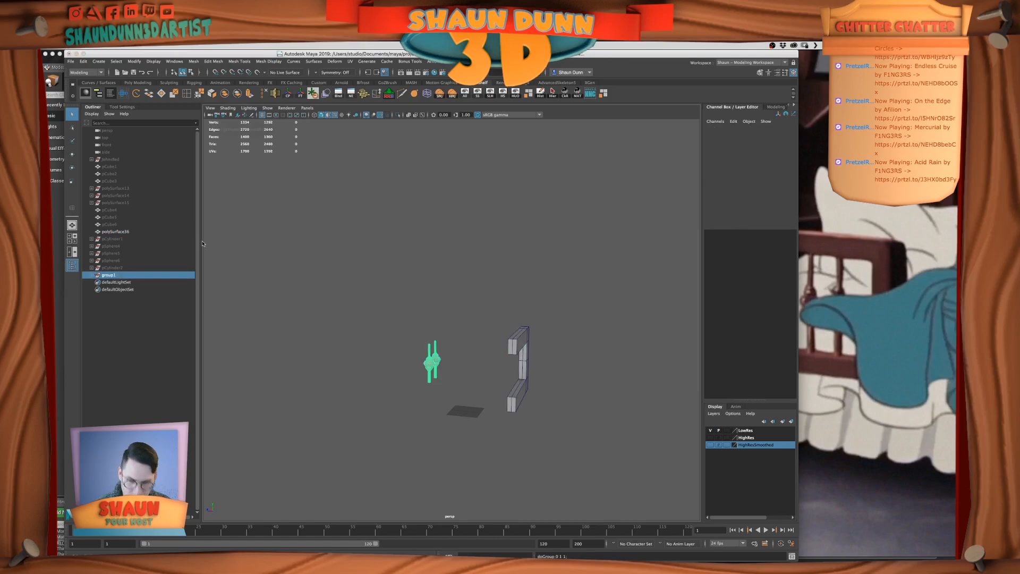
key(w)
click(288, 94)
drag(399, 358, 487, 364)
key(space)
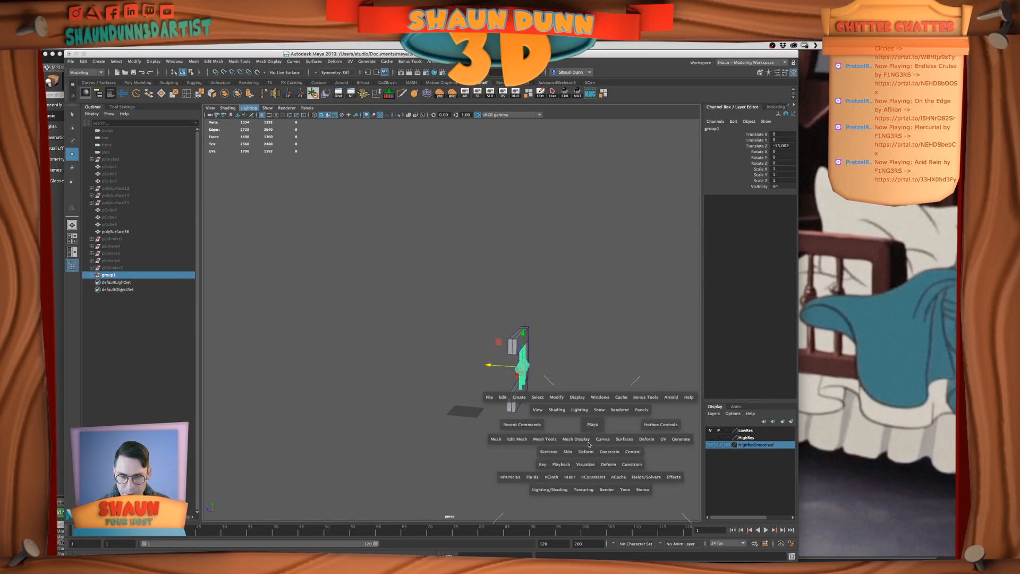
Align the spindle group with the middle of the guard rail's thickness in the side view, moving it to about -52.63 in Z
click(562, 400)
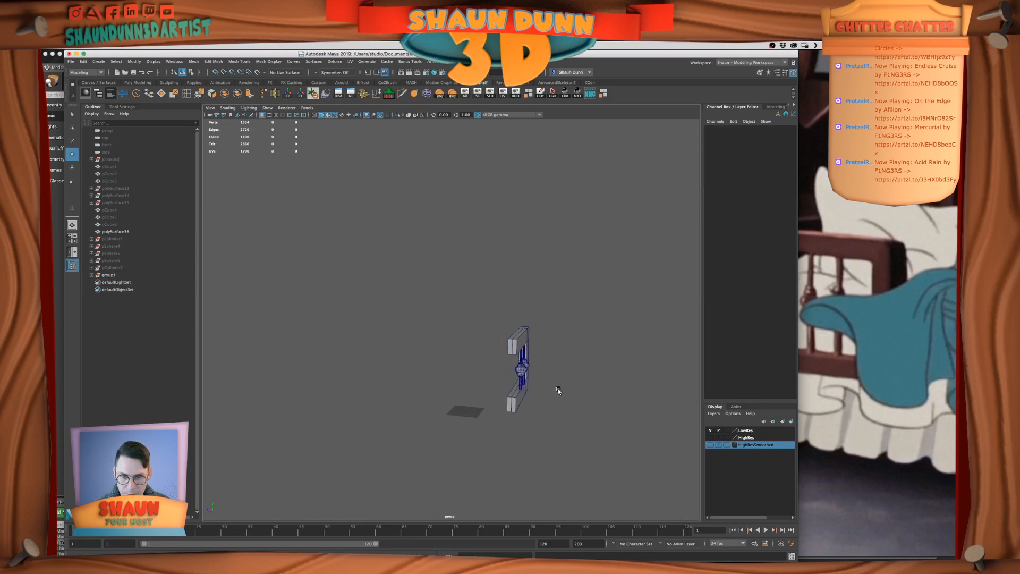
key(space)
Examine how the grouped spindles sit in the guard rail from several angles and compare their spacing with the film reference
key(space)
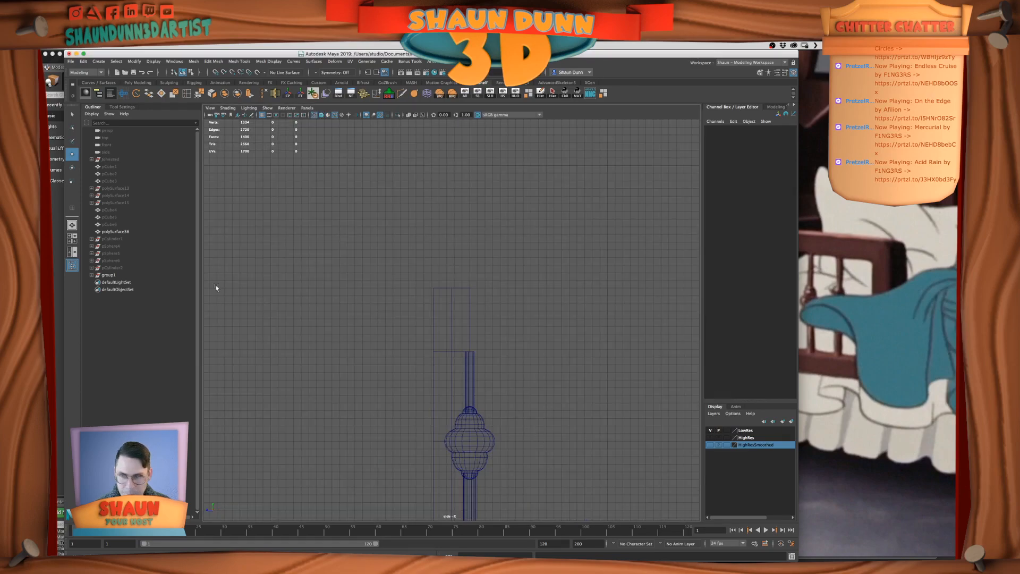
click(122, 277)
mouse_move(434, 441)
mouse_down()
mouse_move(489, 442)
mouse_move(417, 441)
mouse_up()
key(space)
key(space)
key(f)
alt+right_drag(566, 311, 577, 348)
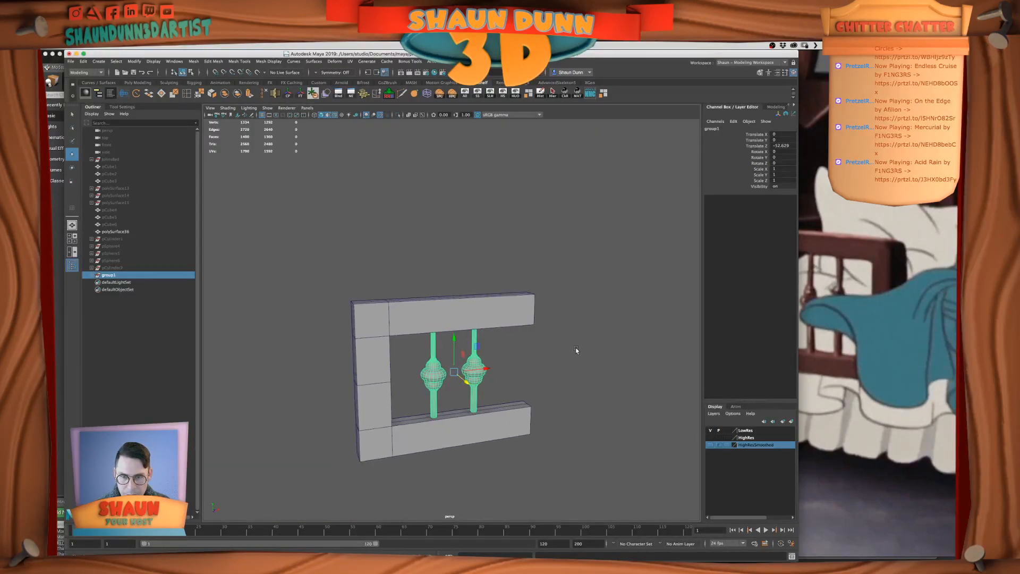
alt+drag(576, 349, 510, 313)
alt+middle_drag(510, 313, 562, 374)
alt+right_drag(462, 374, 535, 374)
alt+drag(535, 373, 480, 368)
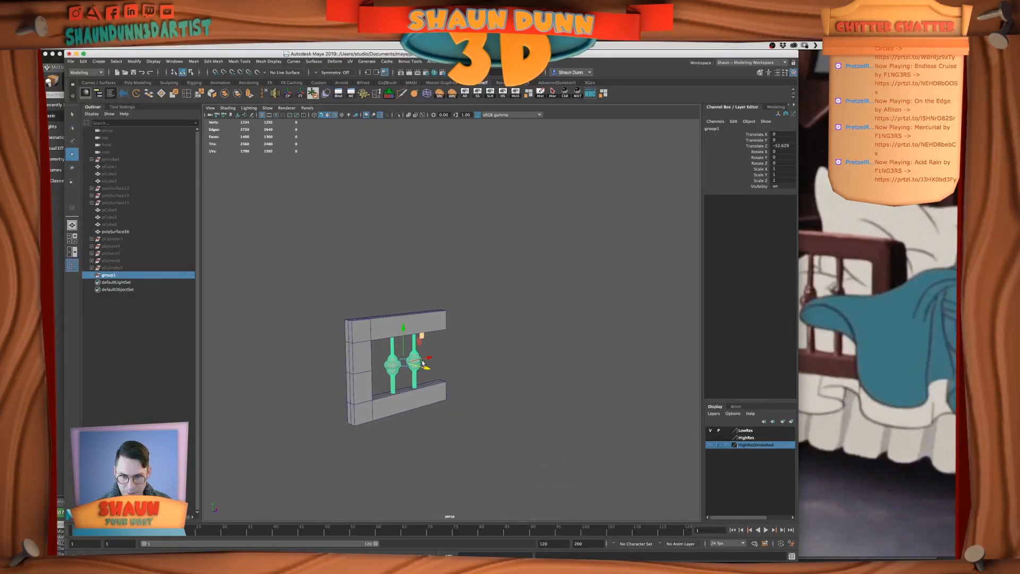
alt+middle_drag(338, 351, 423, 329)
alt+right_drag(423, 330, 548, 398)
key(space)
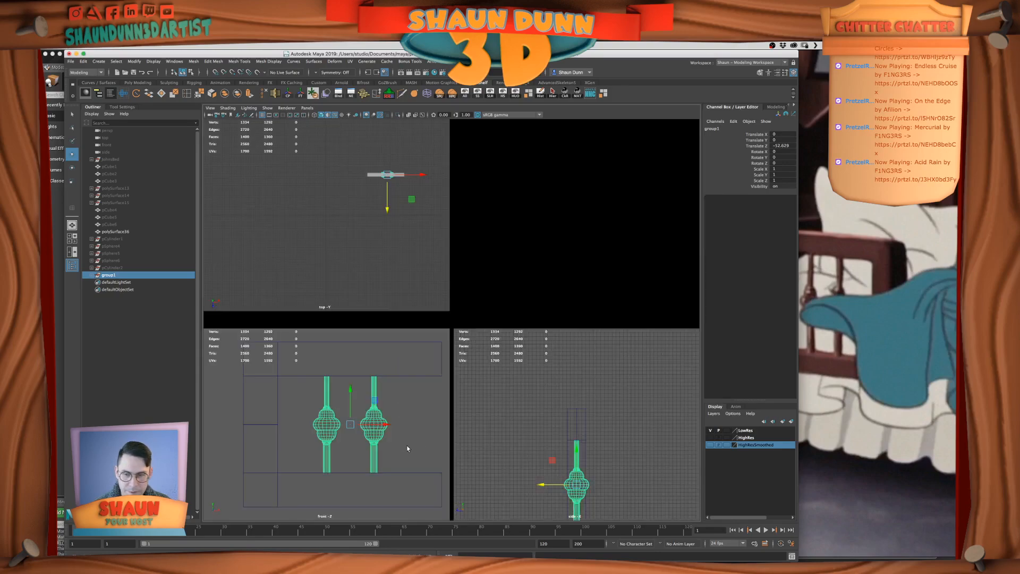
key(space)
scroll(438, 377, down, 2)
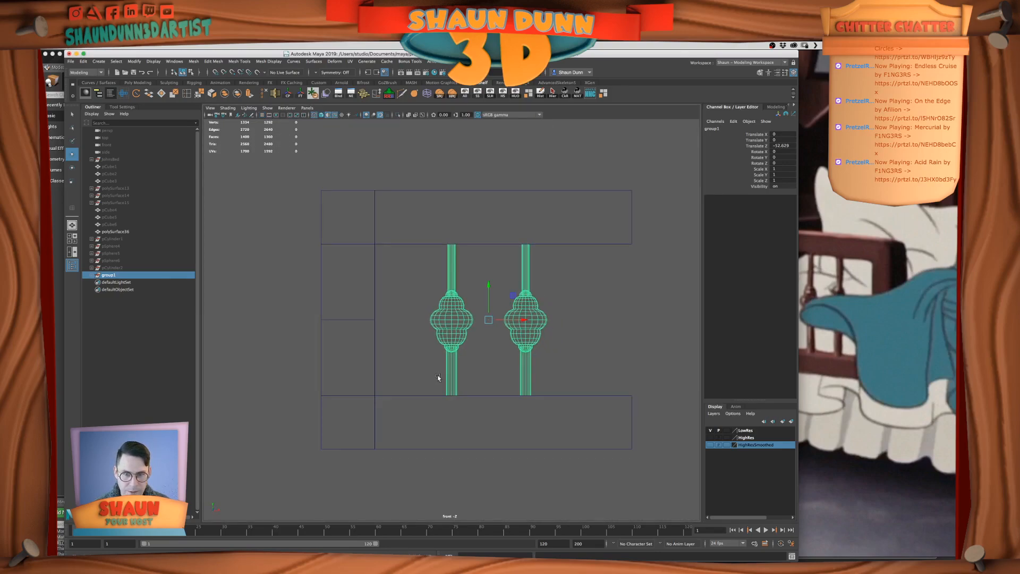
click(859, 294)
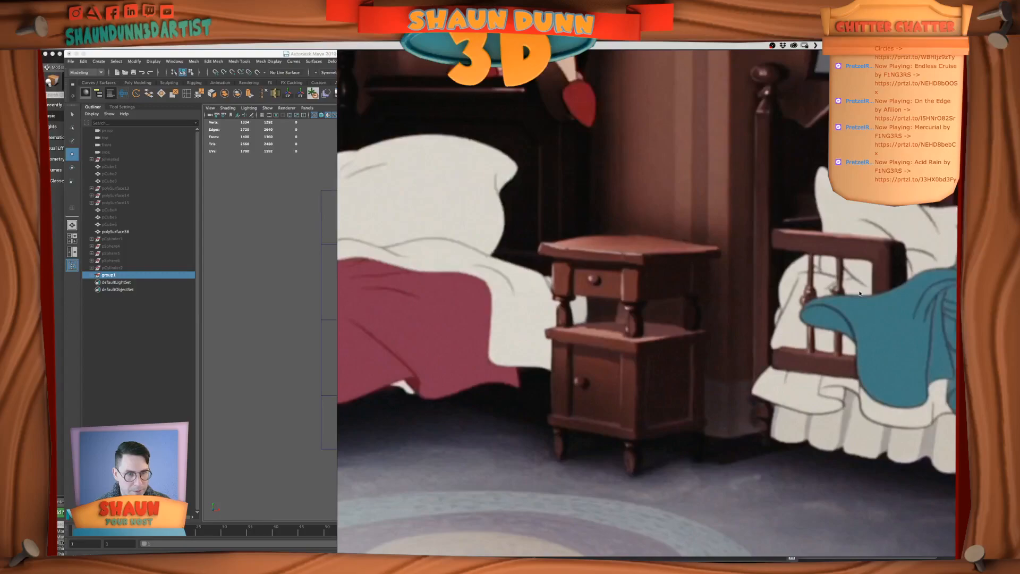
click(289, 339)
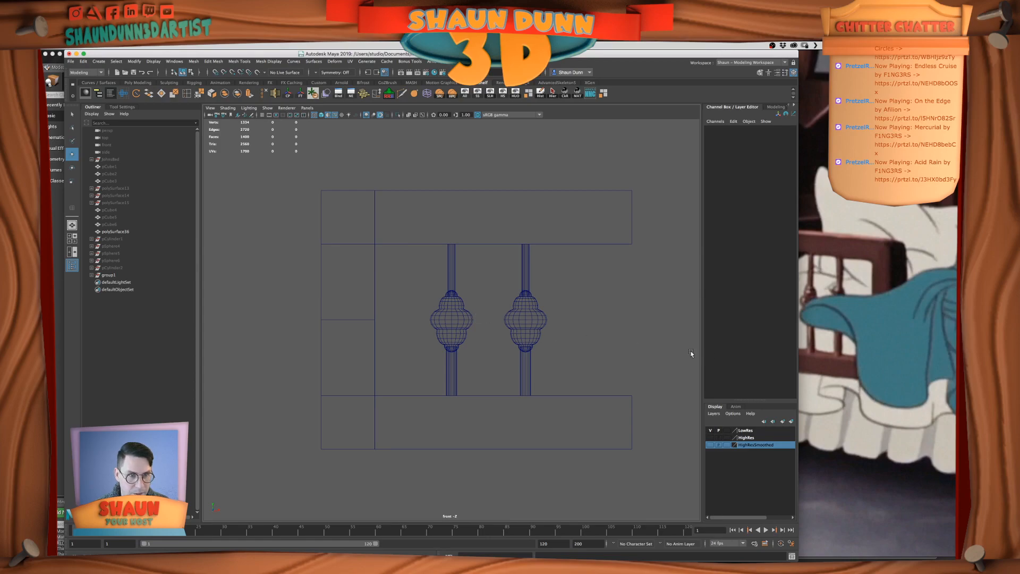
Unhide all the hidden bed parts around the guard rail in the perspective view
key(space)
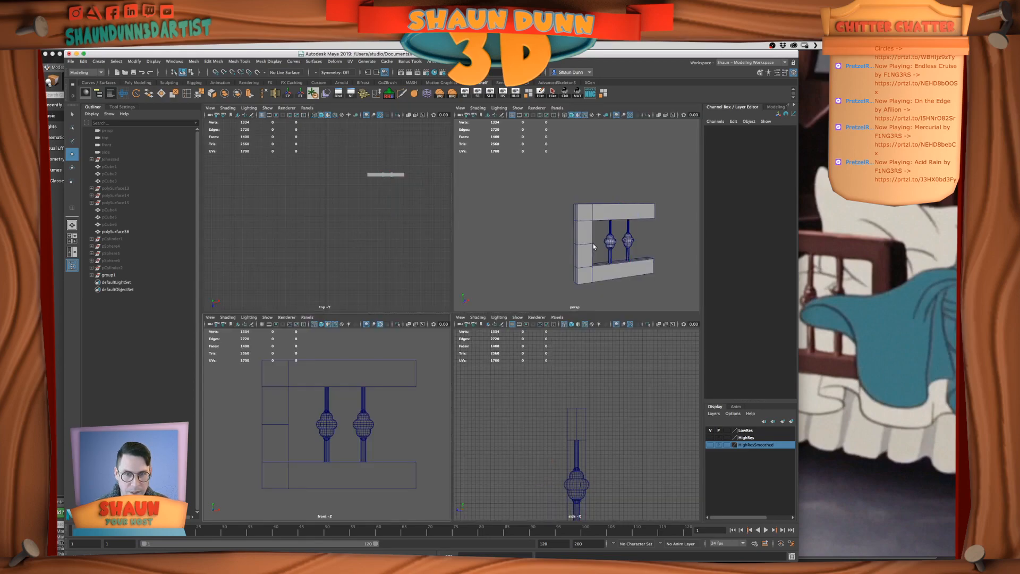
click(465, 93)
key(space)
alt+drag(544, 226, 536, 317)
alt+right_drag(537, 317, 519, 325)
alt+drag(456, 326, 524, 321)
scroll(534, 318, up, 5)
Compare the full bed with the film reference and turn off the wireframe overlay on the shaded model
click(868, 314)
scroll(869, 313, down, 5)
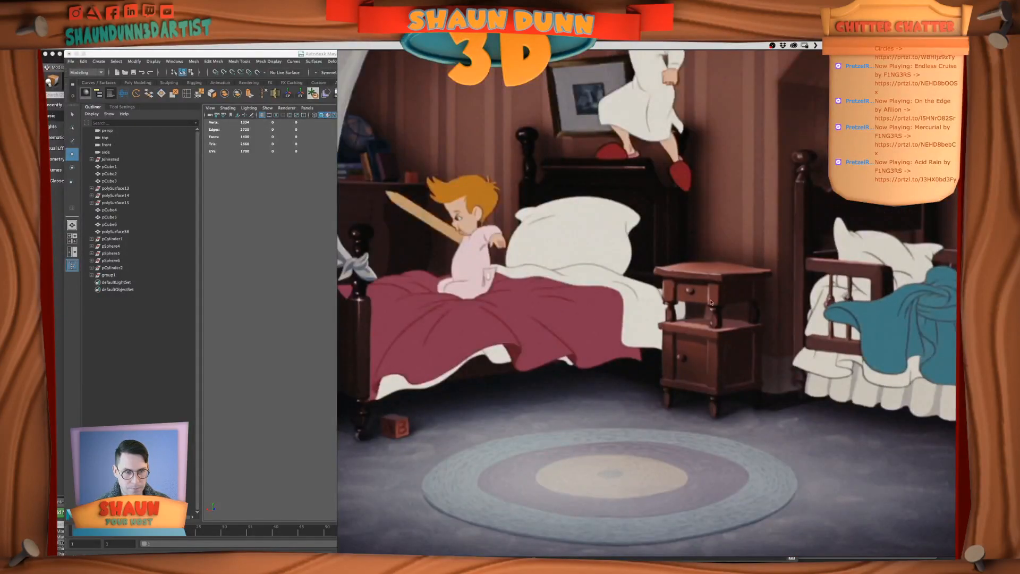
key(super+Tab)
alt+drag(592, 259, 587, 259)
click(335, 115)
alt+right_drag(657, 364, 583, 371)
mouse_move(583, 371)
alt+mouse_down()
mouse_move(605, 367)
mouse_move(576, 376)
alt+mouse_up()
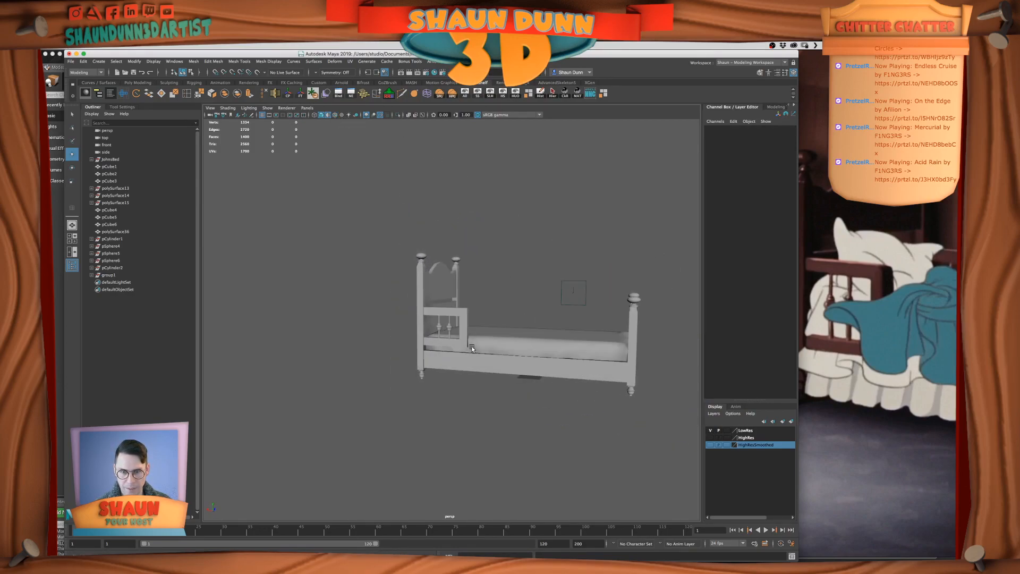
Select the vertices of the turned bulb on the instanced spindle, scale them slightly, and return to object mode
scroll(474, 346, up, 5)
click(445, 340)
scroll(446, 340, up, 4)
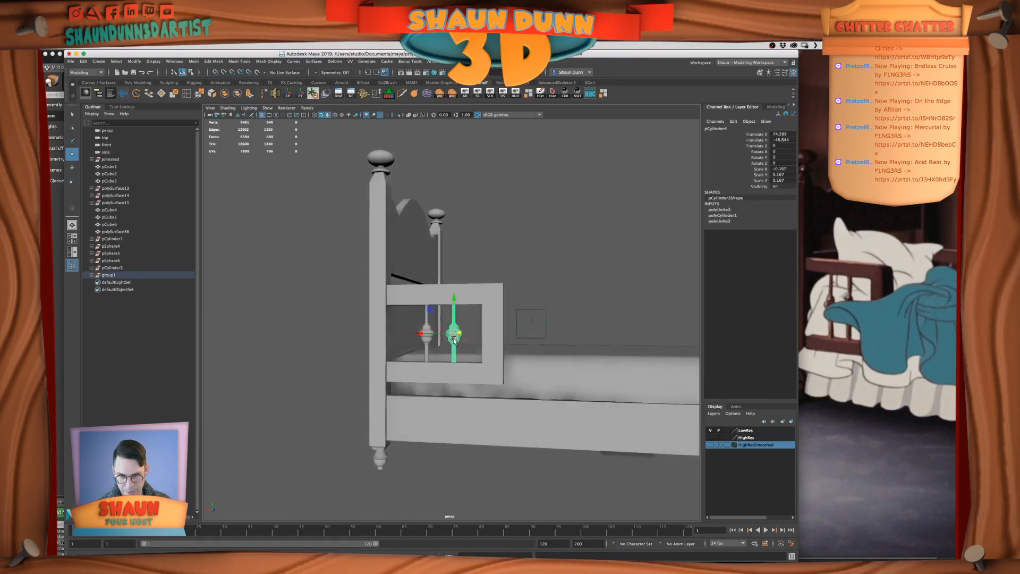
click(453, 332)
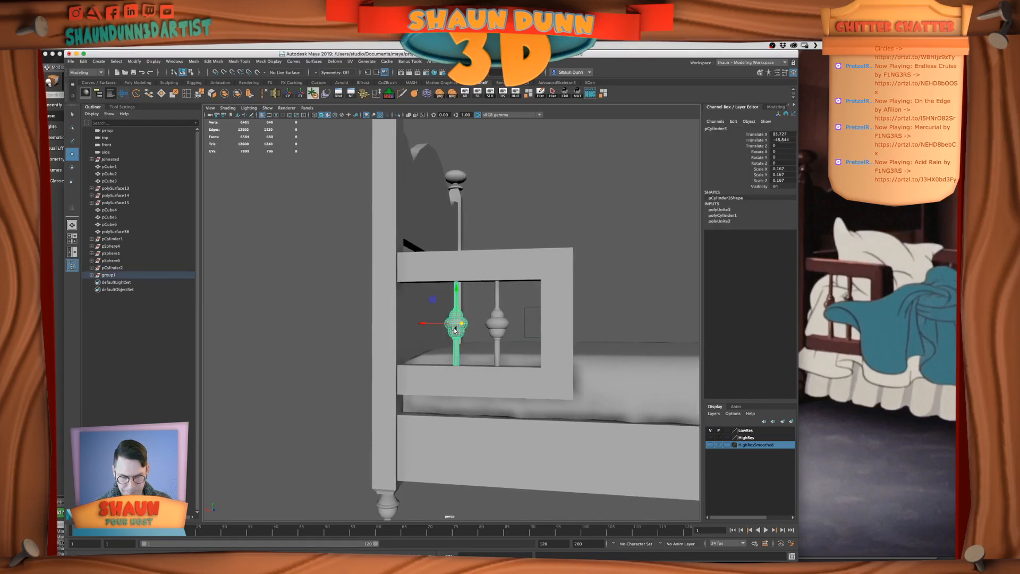
mouse_move(454, 342)
right_down()
mouse_move(455, 362)
mouse_move(454, 335)
mouse_move(435, 335)
right_up()
double_click(454, 335)
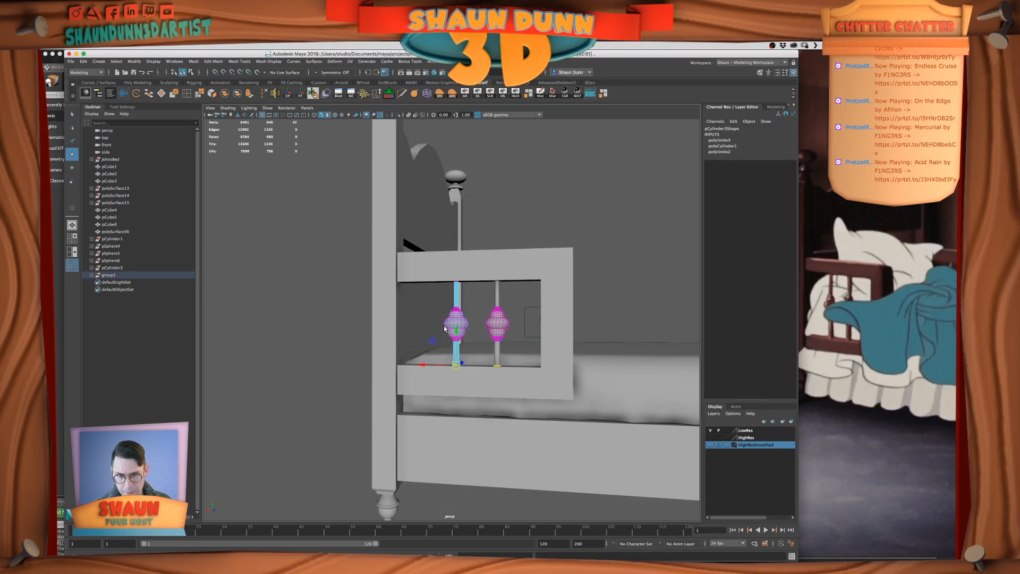
drag(435, 303, 460, 327)
key(r)
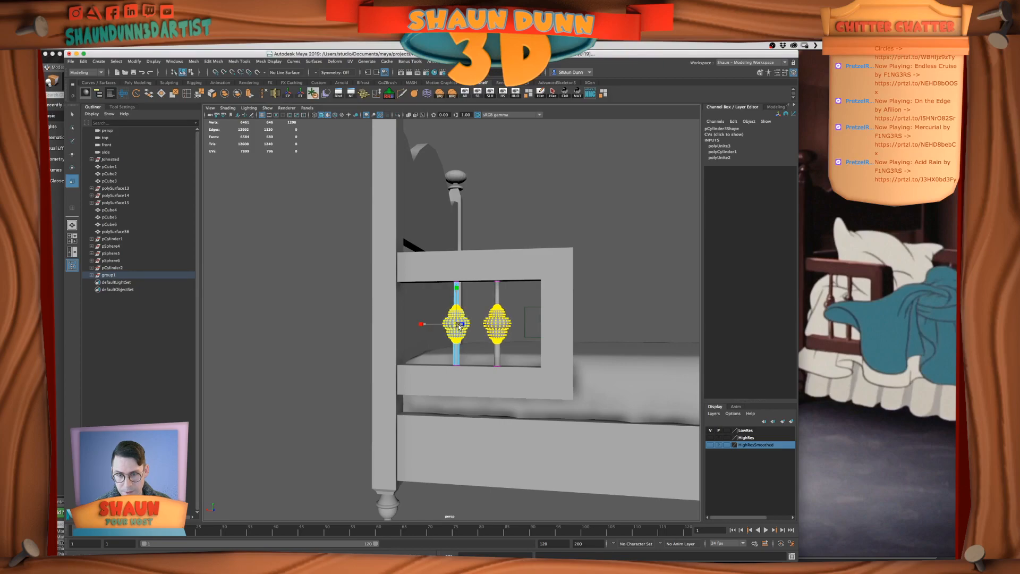
right_drag(458, 335, 577, 259)
click(585, 279)
Inspect the spindle bulbs against the whole bed and undo back to the bulb's vertex selection
scroll(586, 286, down, 5)
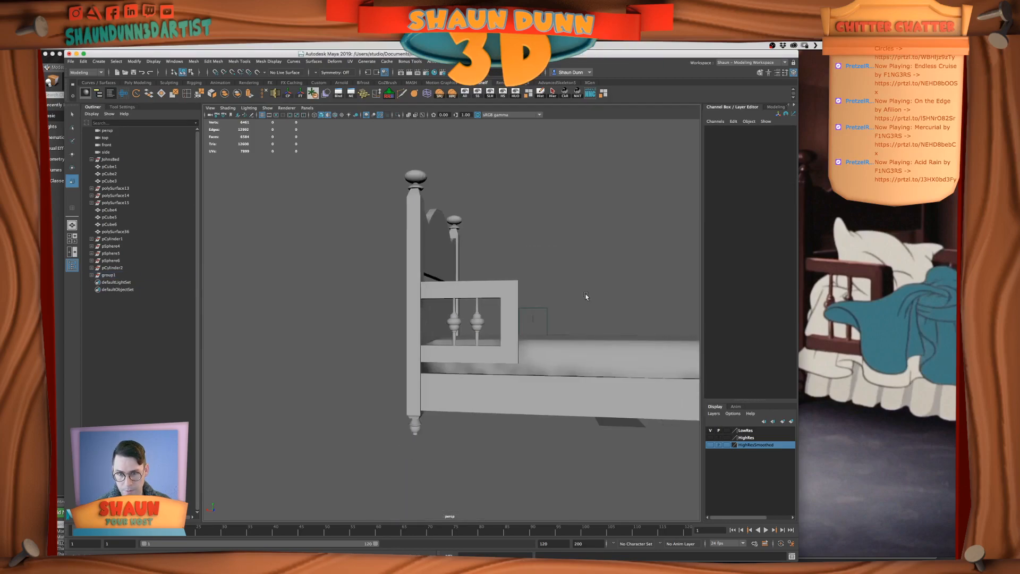
scroll(584, 298, down, 6)
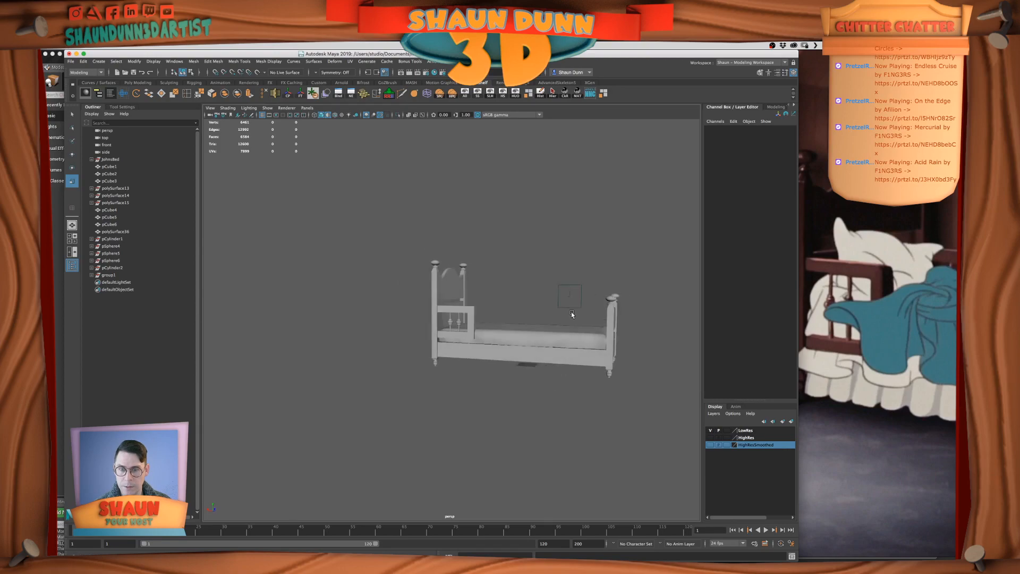
alt+drag(592, 312, 545, 313)
scroll(544, 314, up, 3)
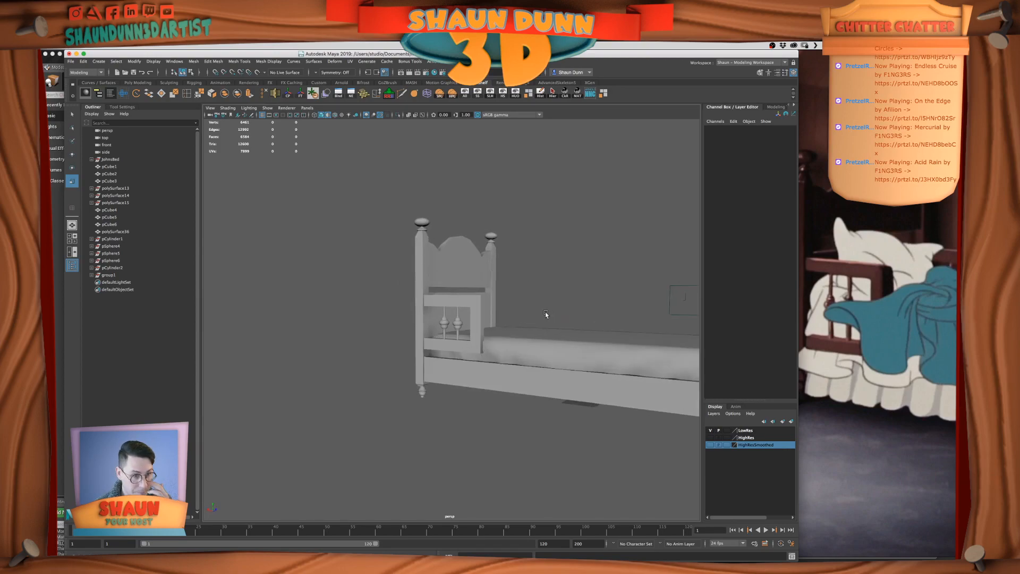
scroll(507, 360, up, 6)
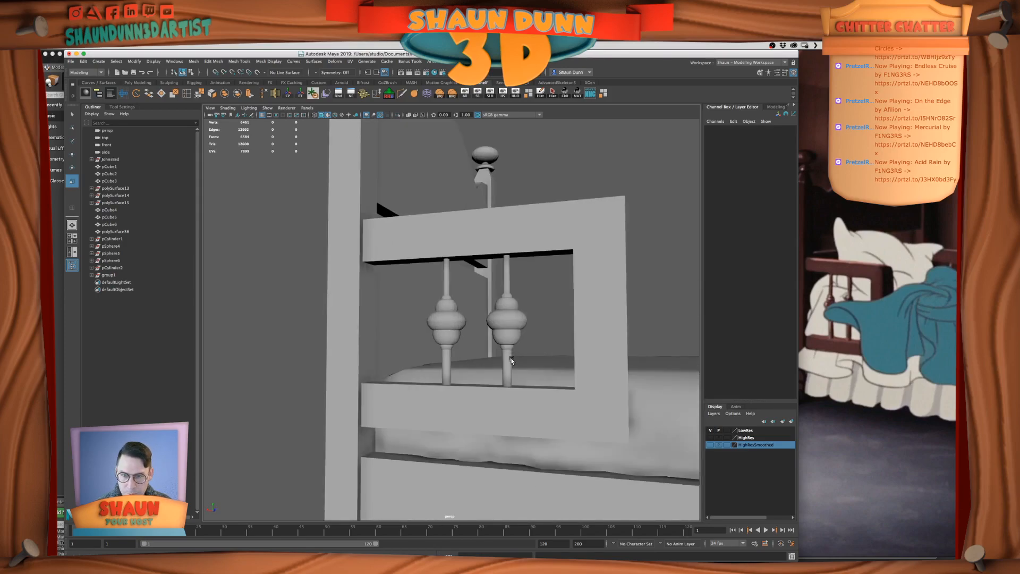
key(super+z)
key(super+z)
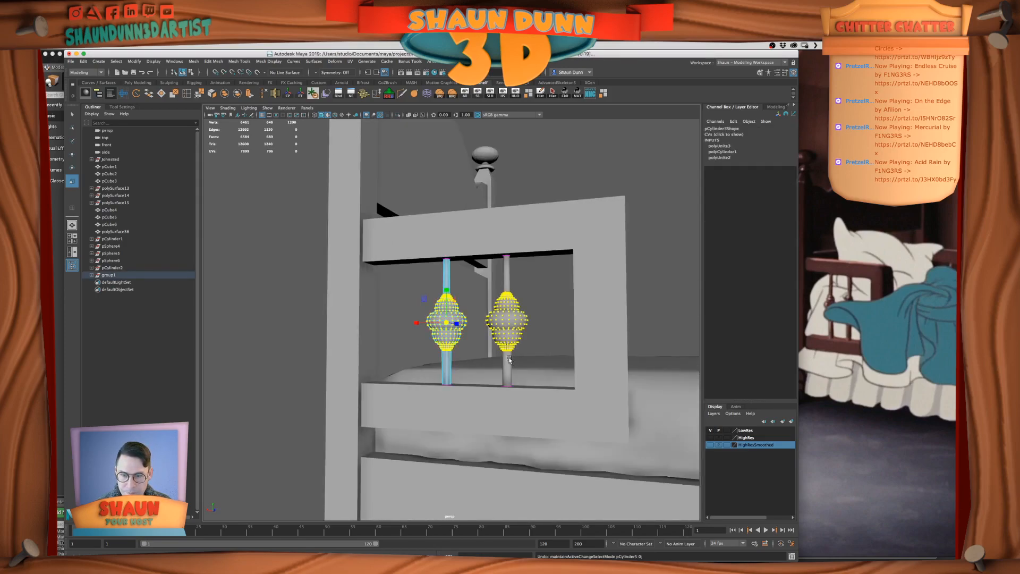
Return to object mode, examine the guard rail spindles near and far, and select the spindle closest to the headboard post
right_drag(524, 289, 555, 276)
click(531, 298)
scroll(525, 299, down, 5)
alt+drag(525, 299, 559, 291)
scroll(553, 316, down, 6)
scroll(557, 324, up, 8)
click(526, 331)
scroll(526, 333, down, 7)
scroll(535, 344, up, 4)
click(560, 291)
scroll(560, 291, down, 4)
scroll(558, 274, up, 6)
click(423, 316)
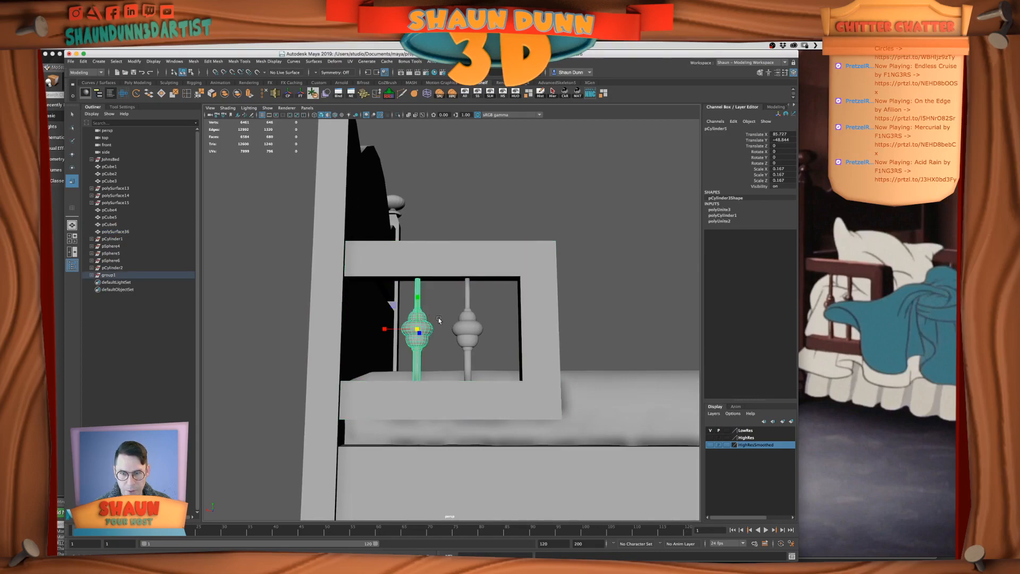
Isolate the guard rail spindle closest to the headboard post and display it in wireframe
alt+drag(439, 321, 439, 326)
click(424, 314)
scroll(424, 314, up, 5)
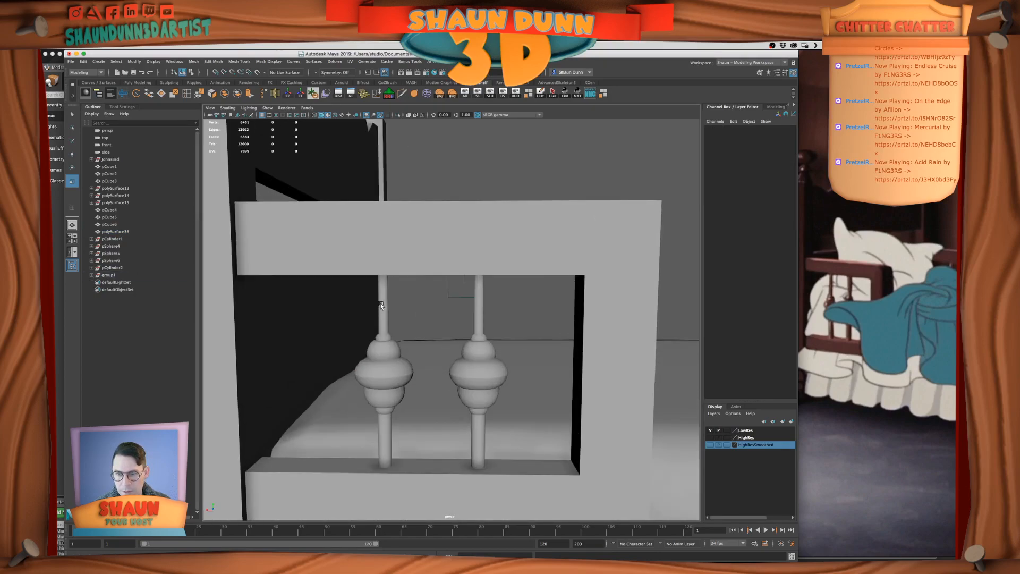
click(384, 307)
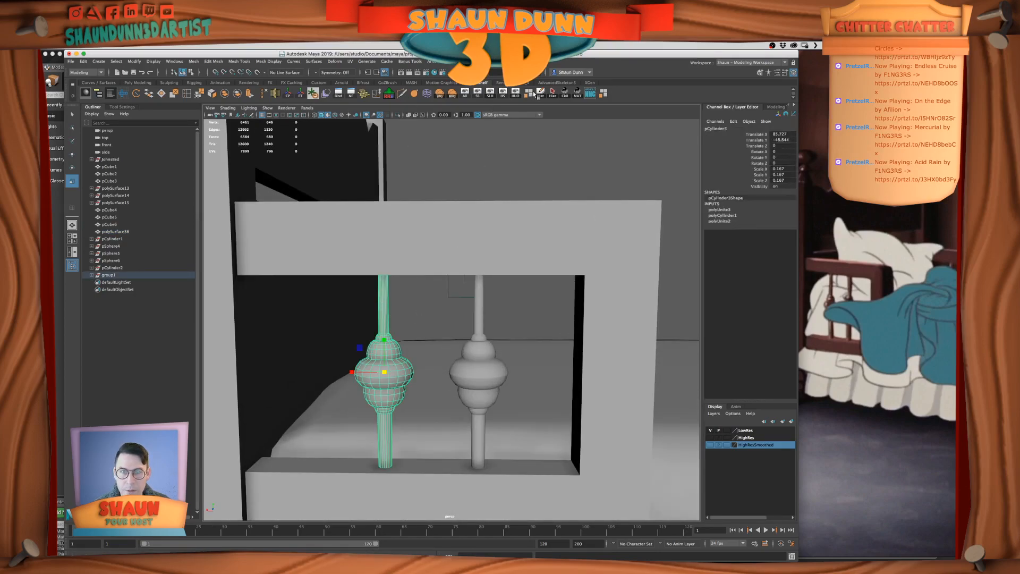
click(515, 93)
scroll(402, 296, up, 2)
alt+middle_drag(402, 296, 485, 186)
alt+drag(468, 305, 496, 279)
scroll(464, 269, up, 3)
click(510, 287)
mouse_move(442, 330)
alt+mouse_down()
mouse_move(442, 315)
mouse_move(460, 310)
mouse_move(440, 322)
alt+mouse_up()
click(443, 315)
key(4)
Examine the spindle's wireframe from several angles, checking the shaft end caps and where the shafts overlap the bulb
right_drag(443, 367, 406, 359)
drag(449, 470, 449, 469)
key(f)
alt+drag(464, 374, 451, 346)
scroll(451, 345, down, 8)
alt+middle_drag(452, 342, 481, 247)
right_drag(480, 309, 490, 302)
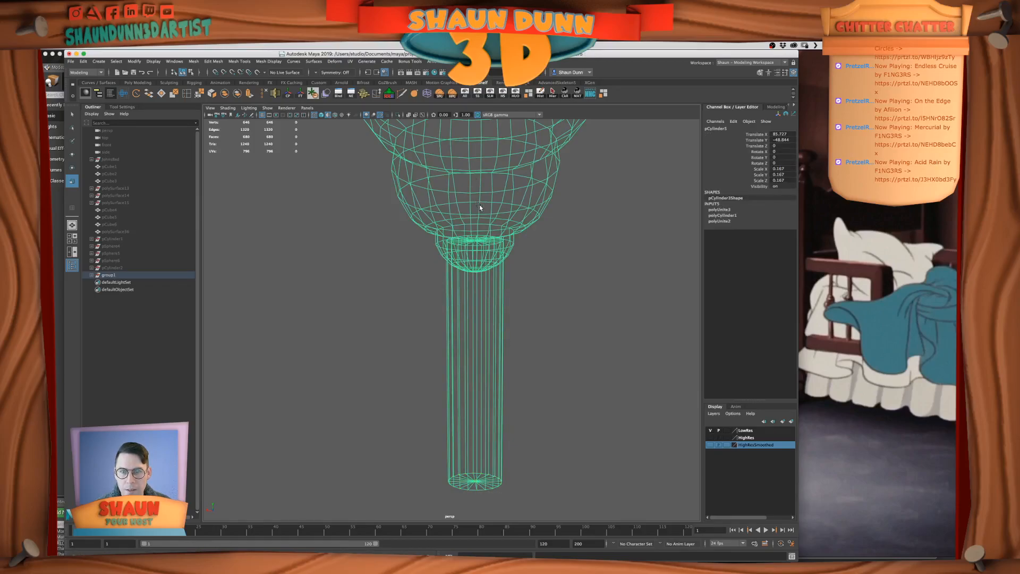
alt+drag(479, 206, 488, 306)
alt+drag(481, 250, 459, 258)
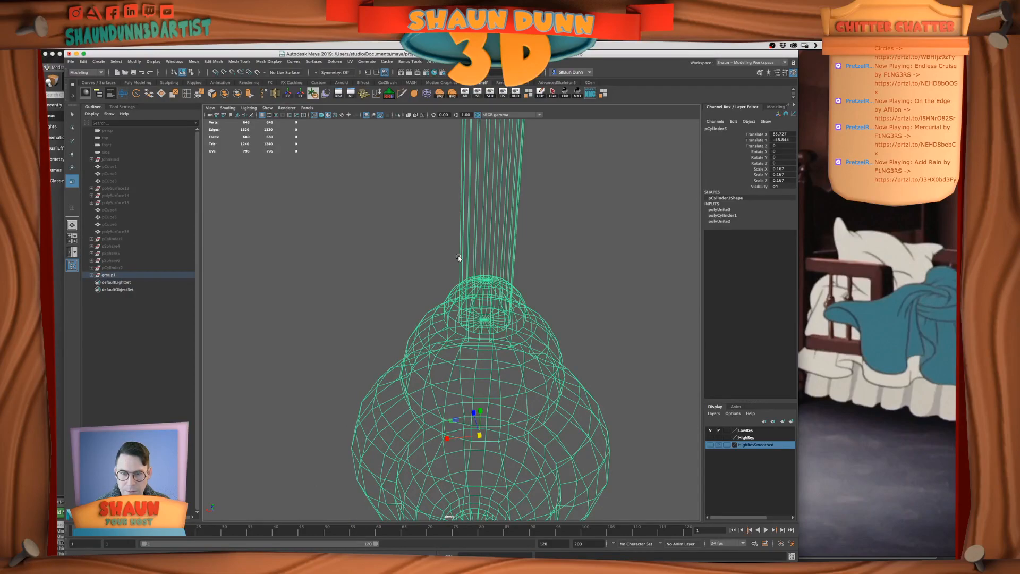
scroll(527, 244, down, 4)
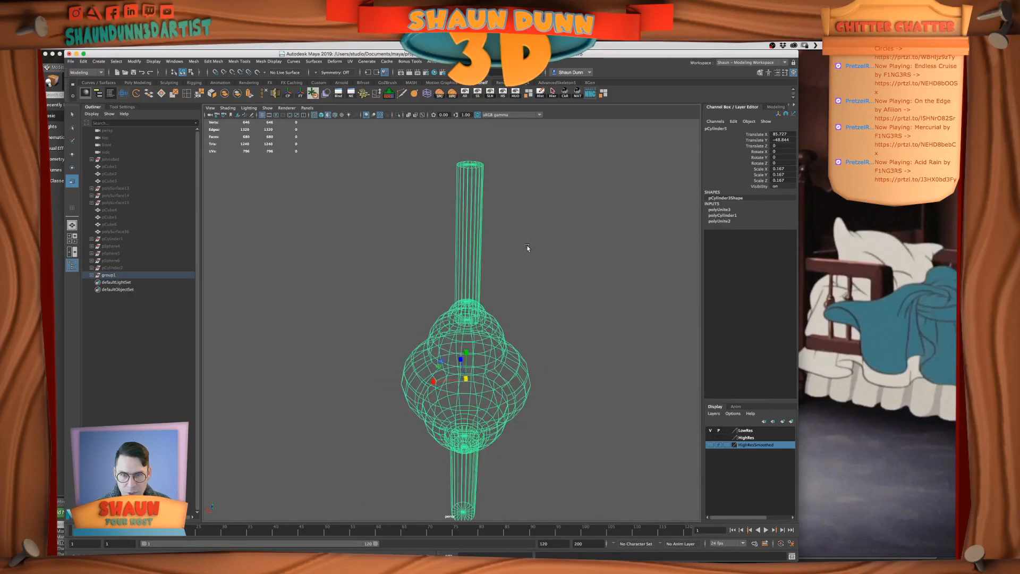
alt+drag(528, 267, 523, 262)
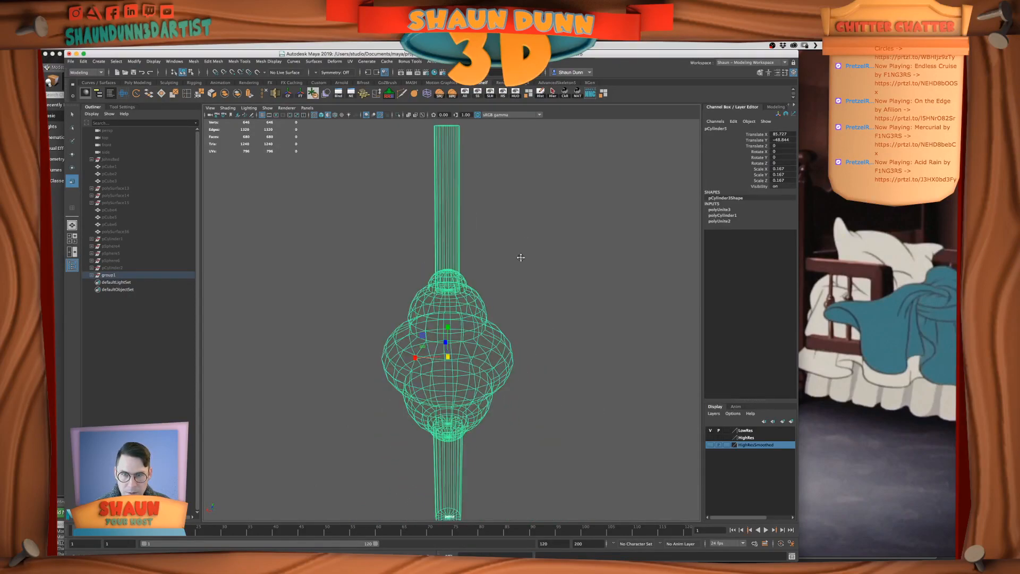
scroll(518, 266, down, 4)
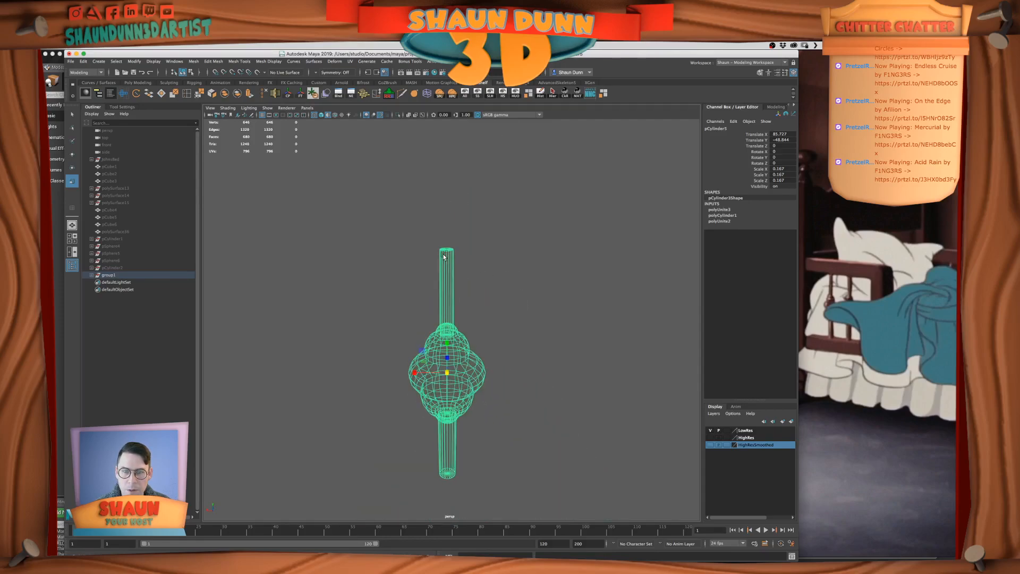
scroll(443, 257, up, 4)
scroll(443, 257, down, 4)
alt+drag(444, 257, 467, 262)
scroll(468, 263, up, 4)
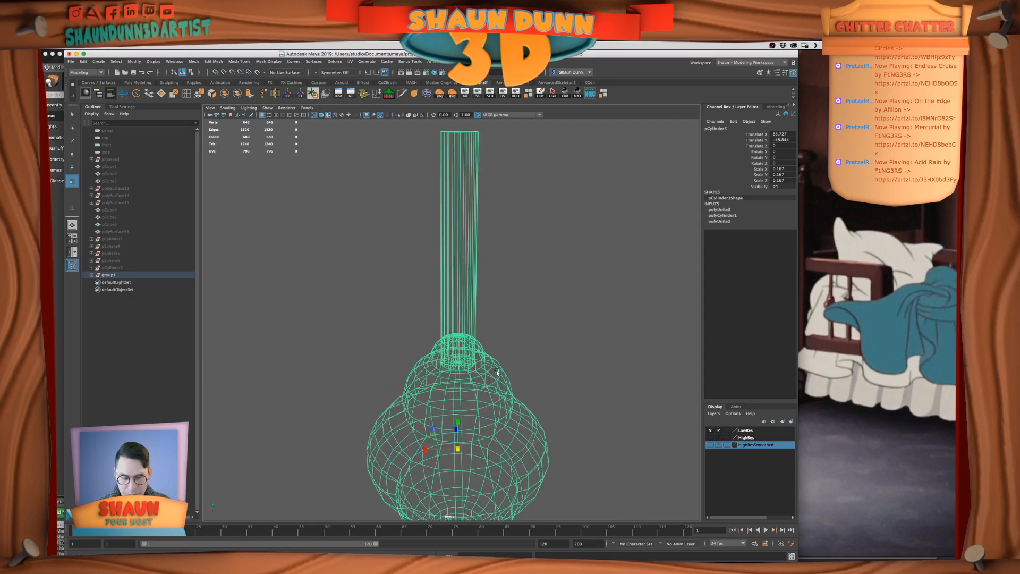
scroll(498, 371, up, 2)
alt+middle_drag(461, 363, 463, 325)
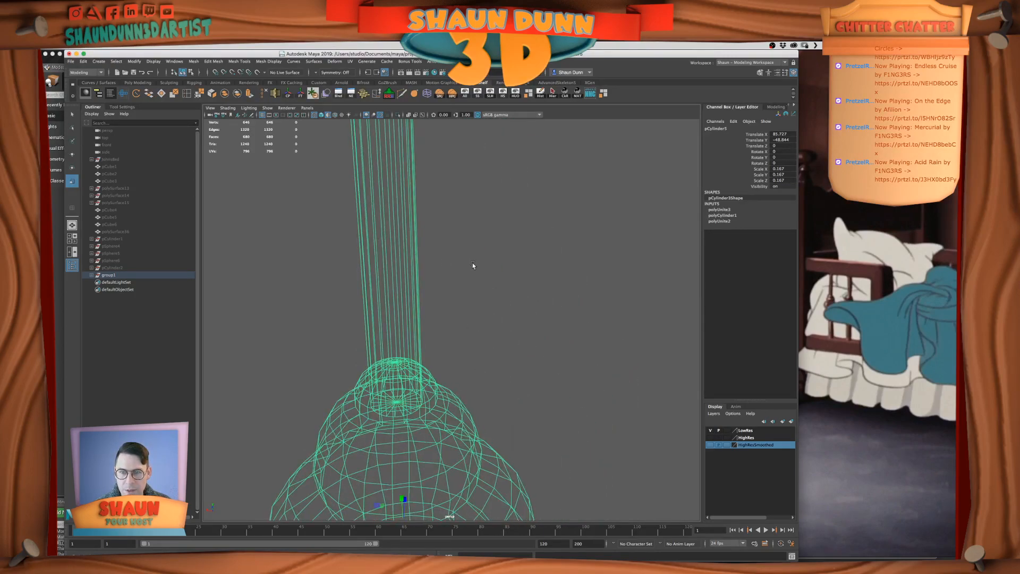
Separate the spindle mesh into its individual shells
click(238, 94)
scroll(418, 346, down, 3)
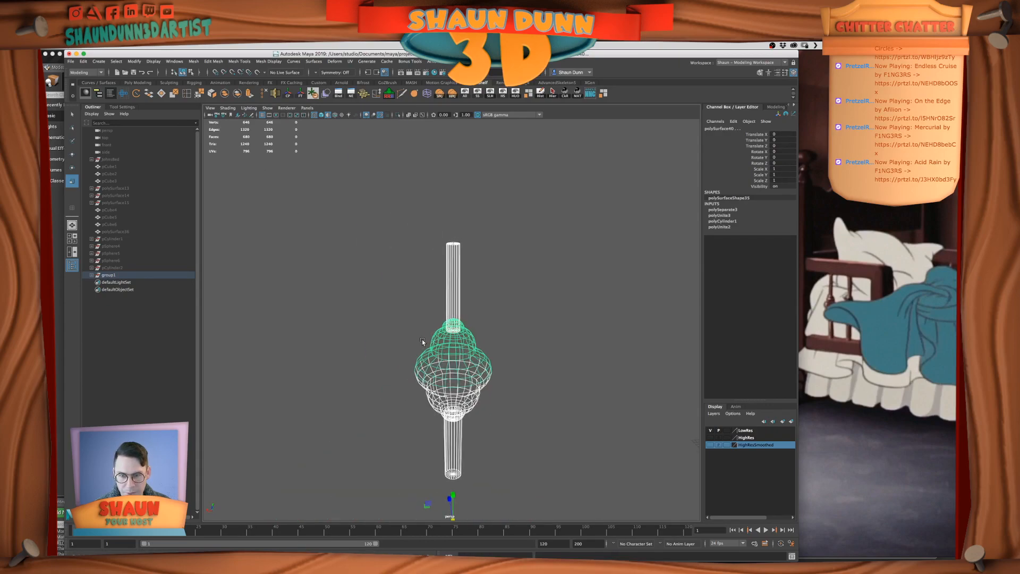
scroll(422, 339, up, 3)
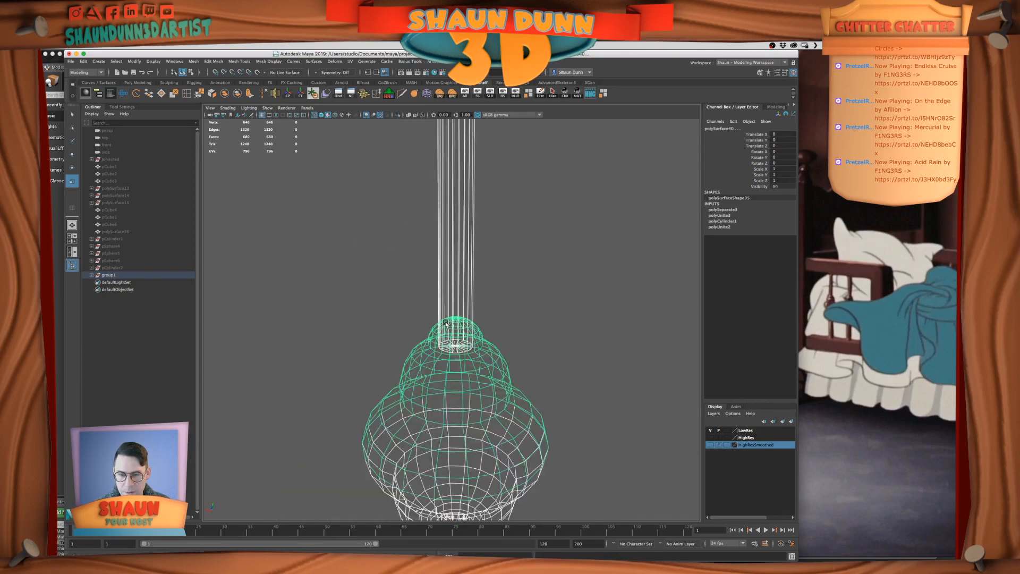
Delete the cap faces at both ends of the spindle's upper shaft
click(460, 244)
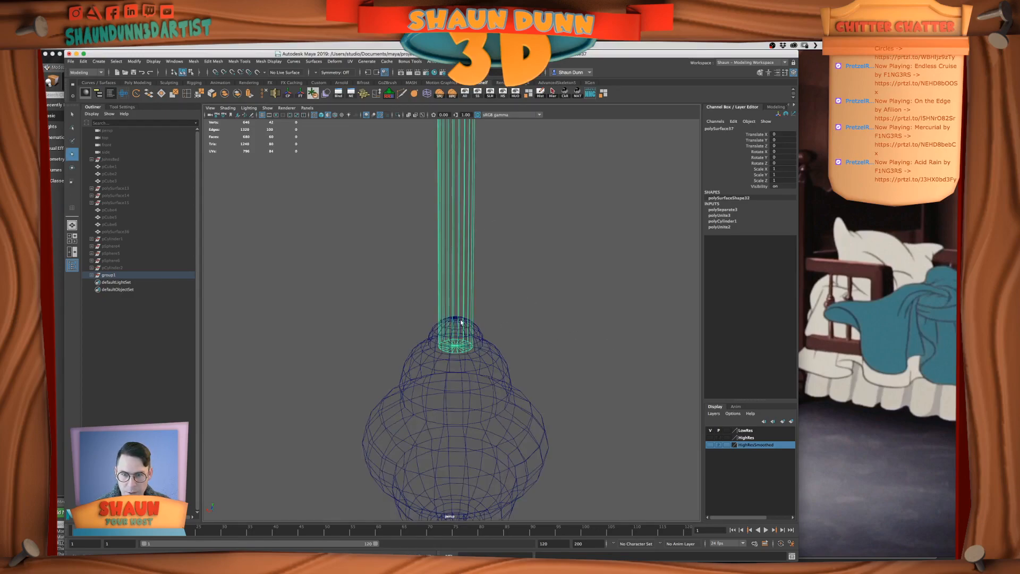
alt+middle_drag(480, 271, 470, 415)
right_drag(433, 283, 432, 302)
drag(397, 232, 468, 302)
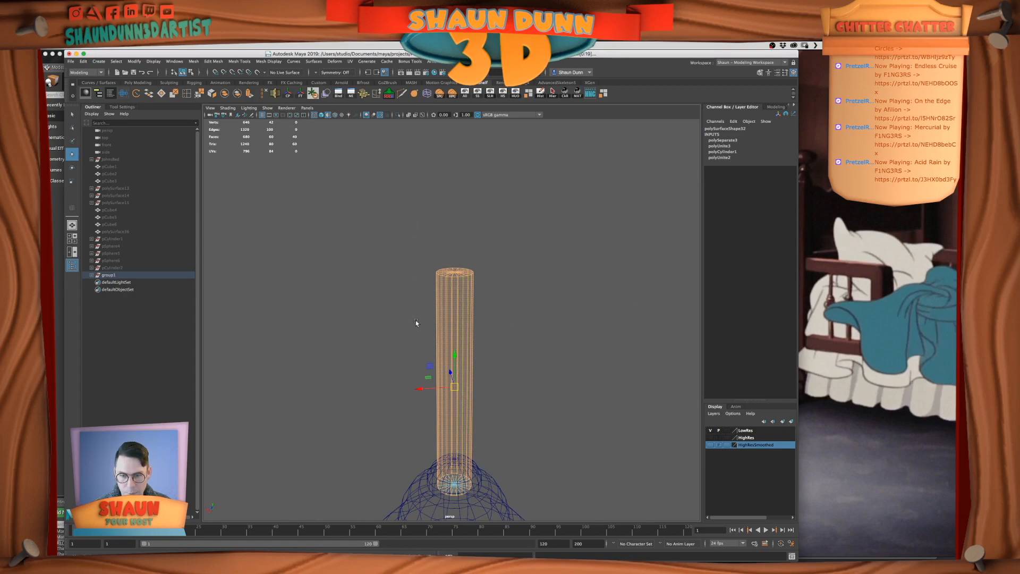
key(Delete)
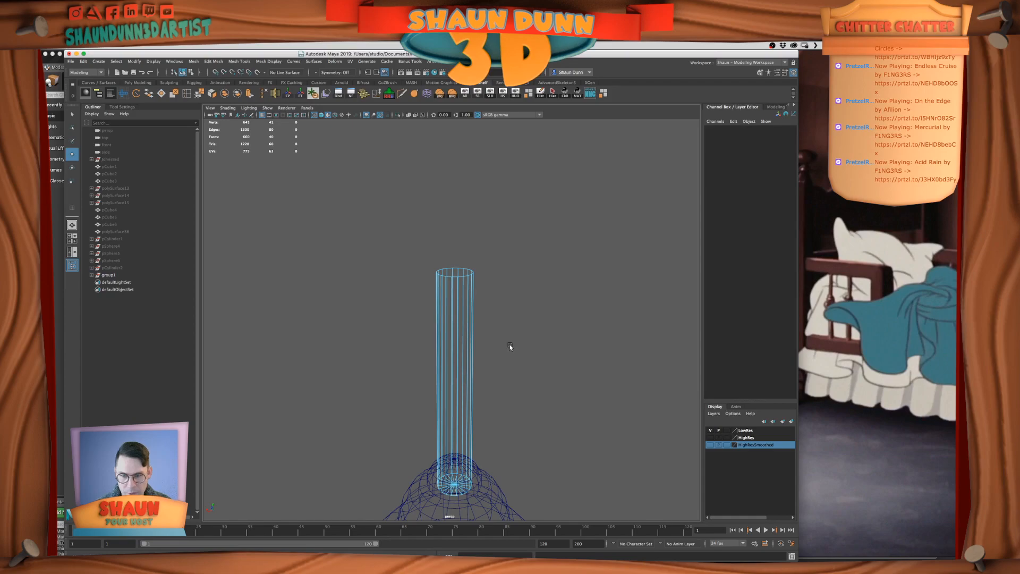
alt+drag(508, 345, 509, 339)
drag(368, 365, 525, 468)
ctrl+drag(406, 378, 596, 408)
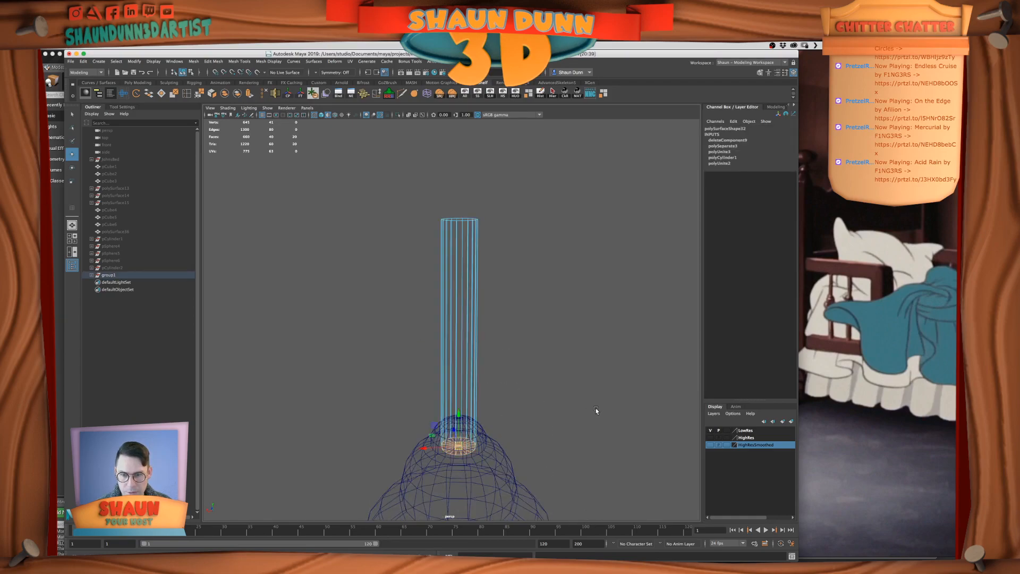
key(Delete)
Save the scene and delete the cap faces at both ends of the spindle's lower shaft
alt+drag(545, 472, 585, 337)
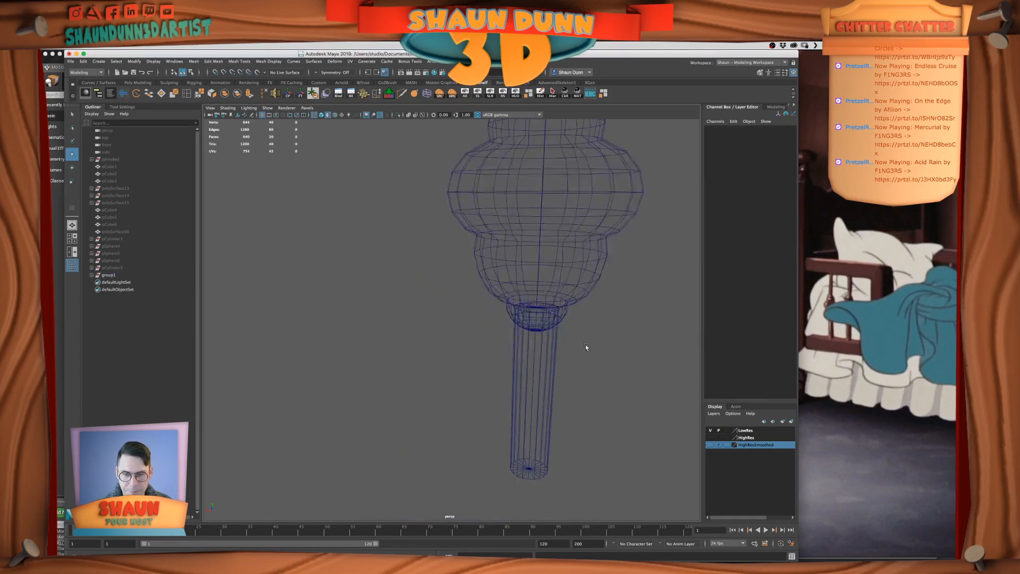
click(534, 377)
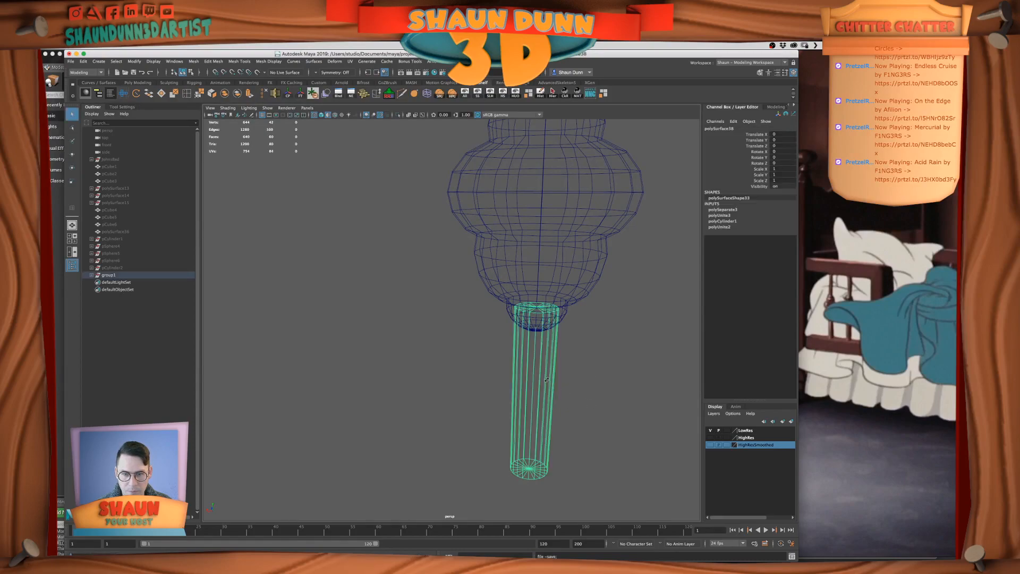
key(ctrl+s)
right_drag(547, 382, 505, 295)
drag(505, 295, 494, 234)
ctrl+drag(501, 356, 648, 388)
key(Delete)
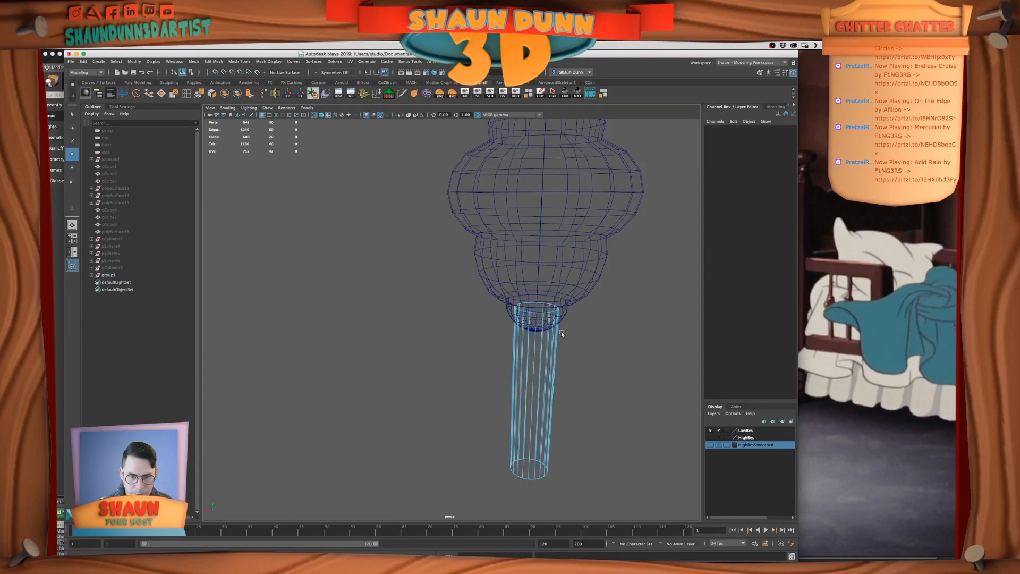
Isolate the upper half of the turned bulb by hiding the other spindle pieces
alt+drag(623, 325, 572, 317)
right_drag(575, 301, 595, 286)
alt+drag(591, 257, 559, 305)
key(f)
click(559, 305)
click(470, 236)
key(alt+h)
alt+drag(469, 236, 449, 218)
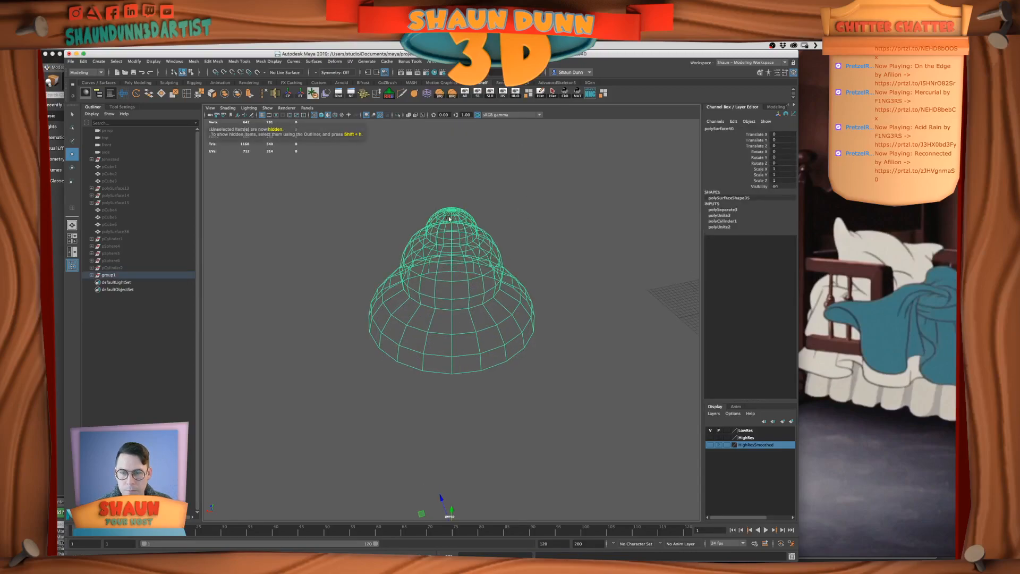
Delete the innermost ring of faces around the pole of the upper bulb half
right_drag(446, 221, 414, 219)
drag(412, 189, 488, 242)
key(f)
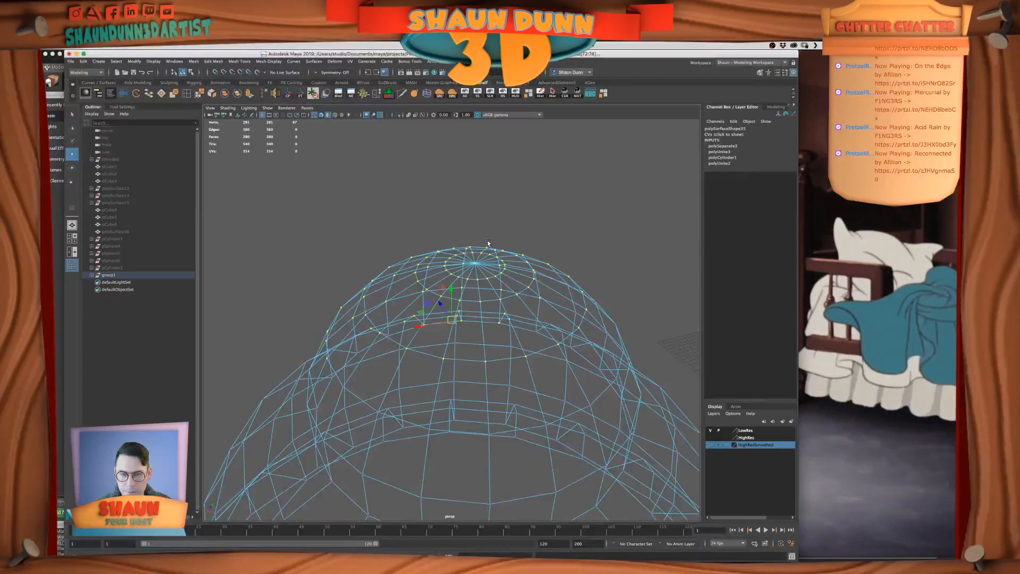
right_drag(483, 269, 482, 274)
alt+drag(535, 177, 517, 298)
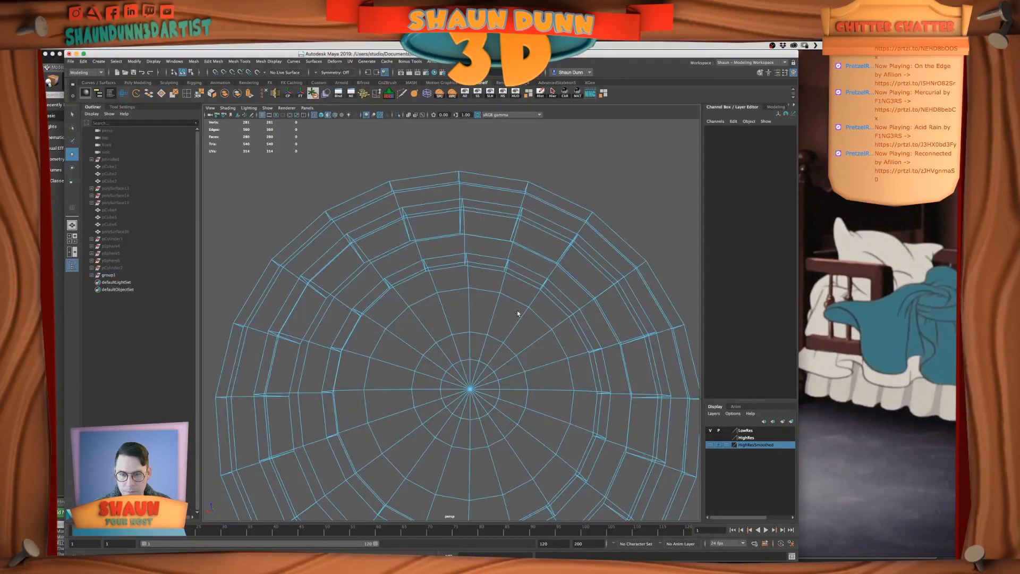
key(Delete)
Bring the hidden shafts and lower bulb half back into view around the upper bulb half
alt+drag(536, 355, 541, 310)
scroll(547, 313, down, 8)
alt+middle_drag(547, 312, 550, 209)
right_drag(456, 325, 455, 311)
click(490, 91)
alt+drag(517, 277, 518, 256)
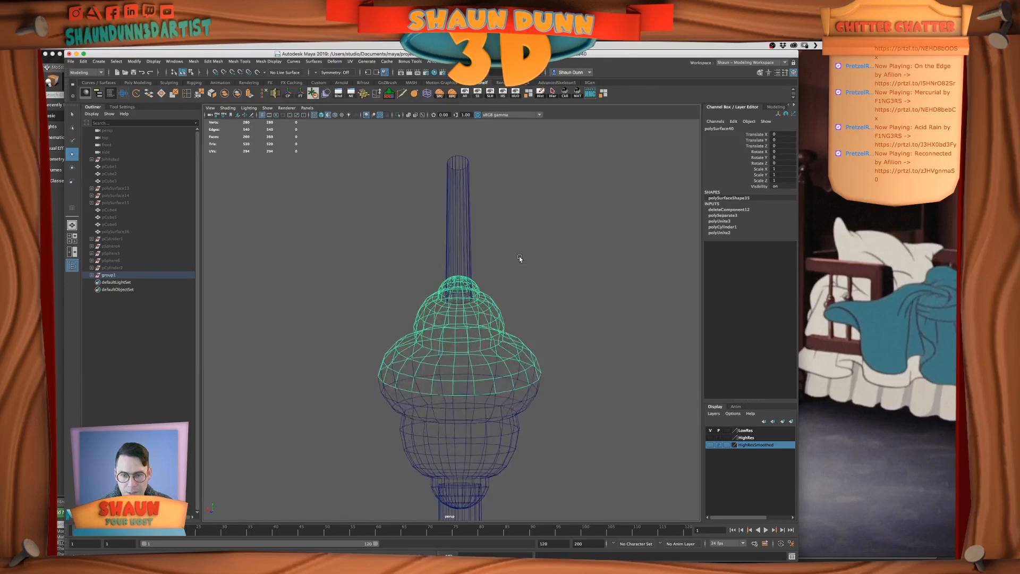
Isolate the lower bulb half and delete the innermost ring of faces around its pole
click(444, 485)
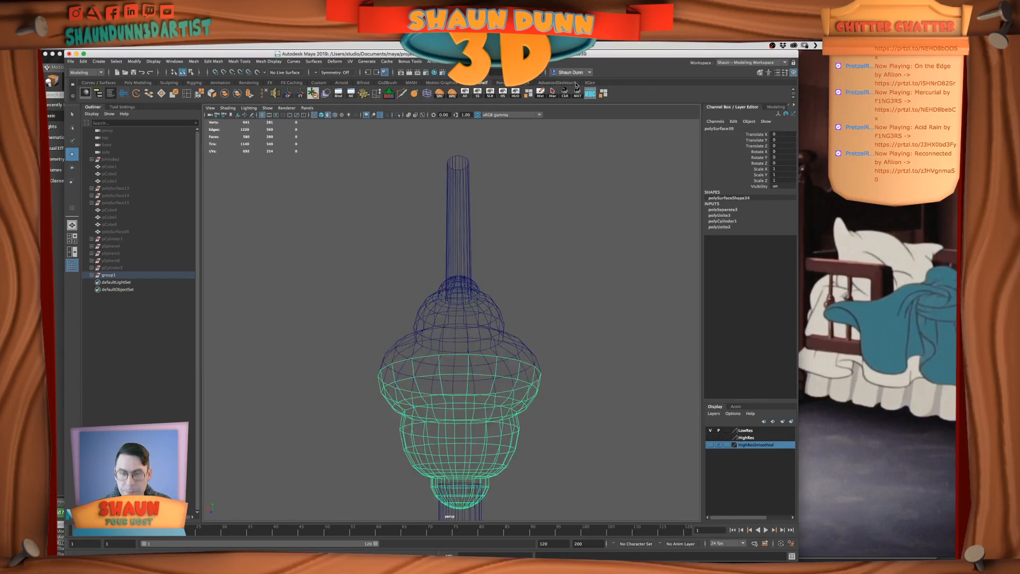
click(515, 93)
key(f)
alt+drag(514, 321, 480, 305)
right_drag(480, 305, 481, 321)
alt+drag(481, 313, 478, 282)
click(611, 242)
drag(468, 214, 474, 216)
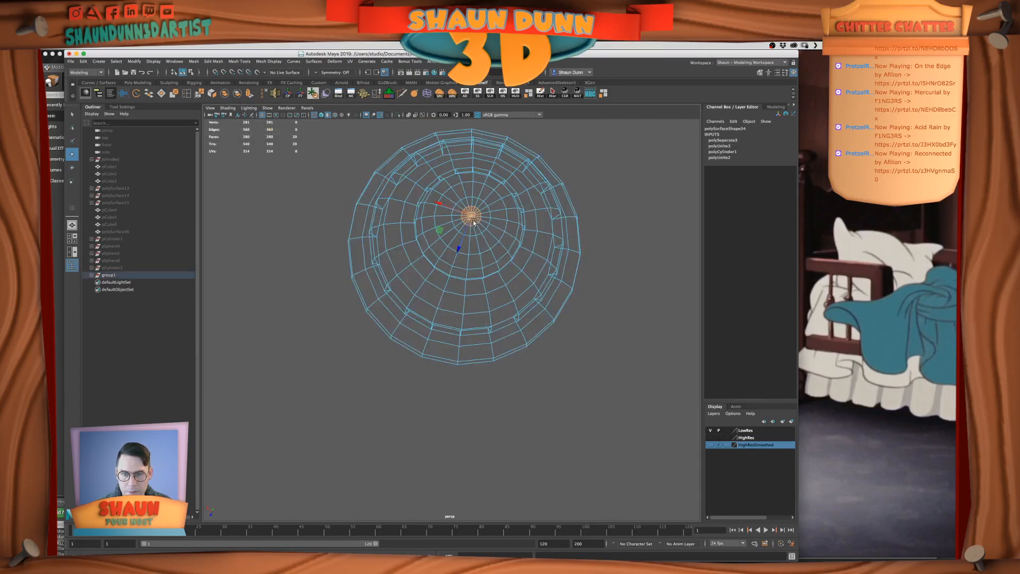
key(Delete)
right_drag(499, 203, 514, 197)
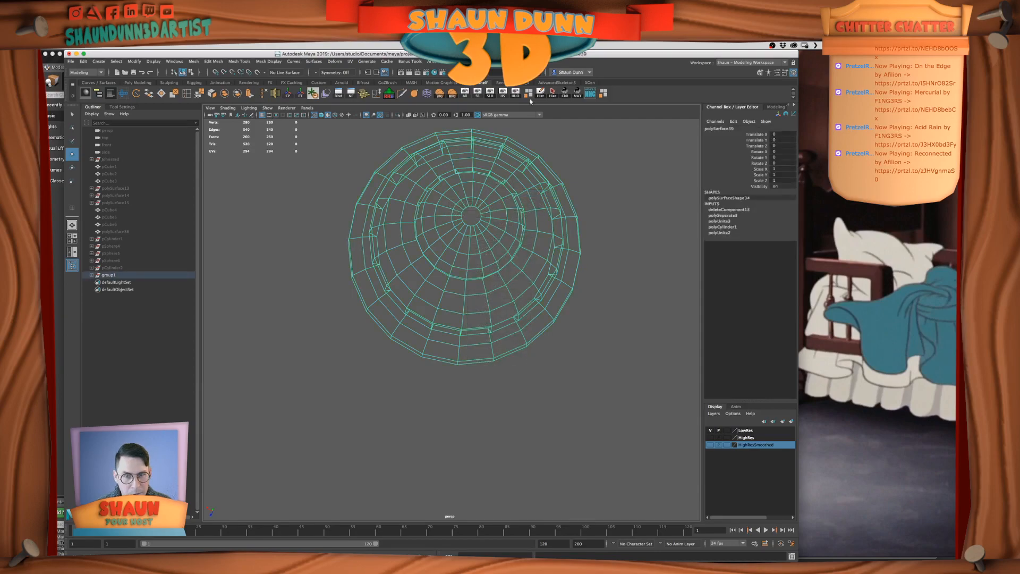
Show all the spindle pieces again and switch to shaded display
alt+drag(506, 202, 524, 245)
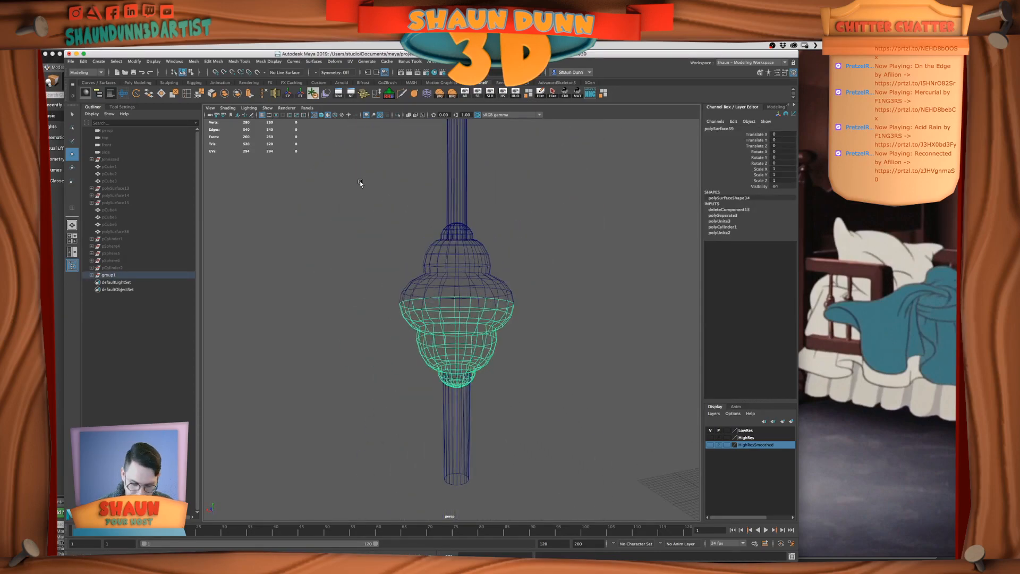
key(5)
click(571, 215)
mouse_move(530, 248)
alt+mouse_down()
mouse_move(505, 260)
mouse_move(537, 305)
mouse_move(518, 239)
mouse_move(494, 267)
alt+mouse_up()
Combine the upper and lower halves of the turned bulb into one mesh
drag(404, 248, 502, 420)
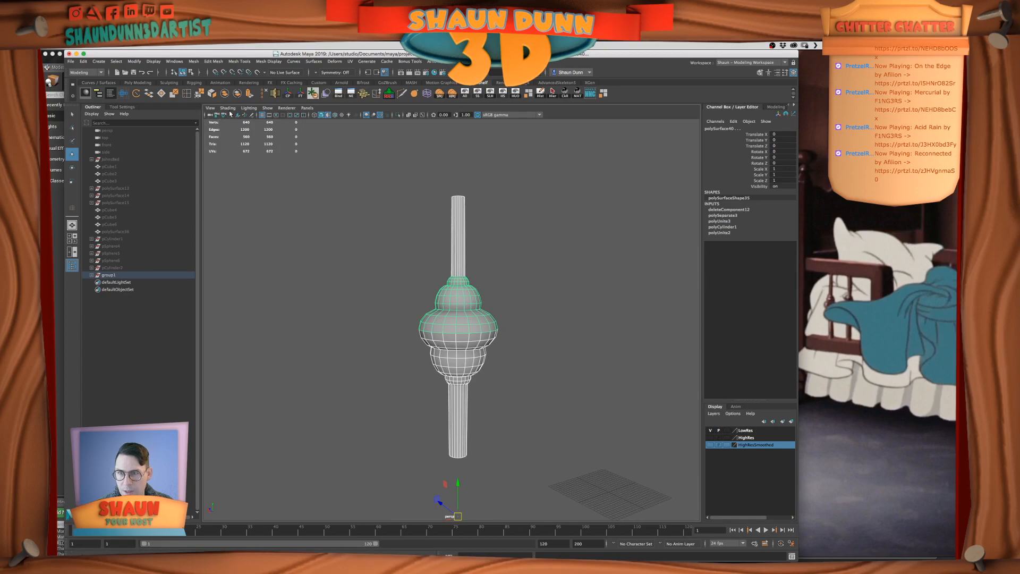
click(465, 343)
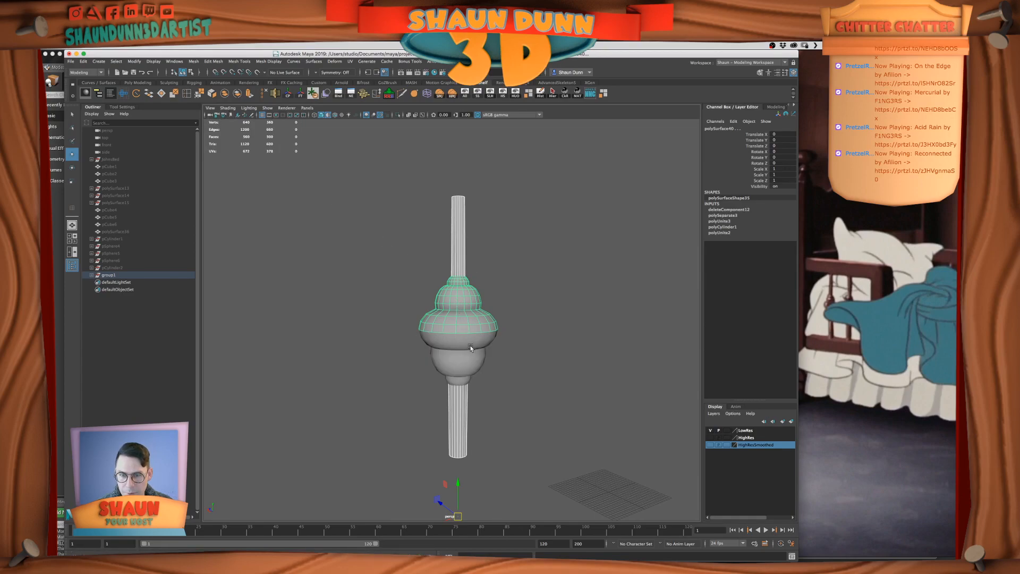
click(470, 347)
shift+click(463, 320)
scroll(486, 351, up, 2)
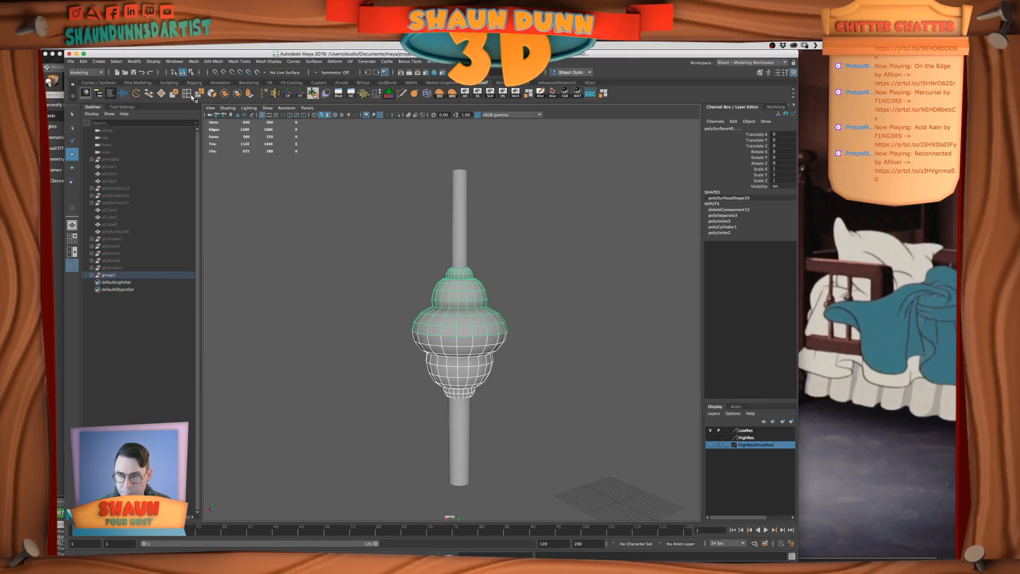
click(224, 94)
Merge the vertices along the combined bulb's middle bulge to weld the seam between its halves
right_drag(410, 321, 406, 322)
click(389, 294)
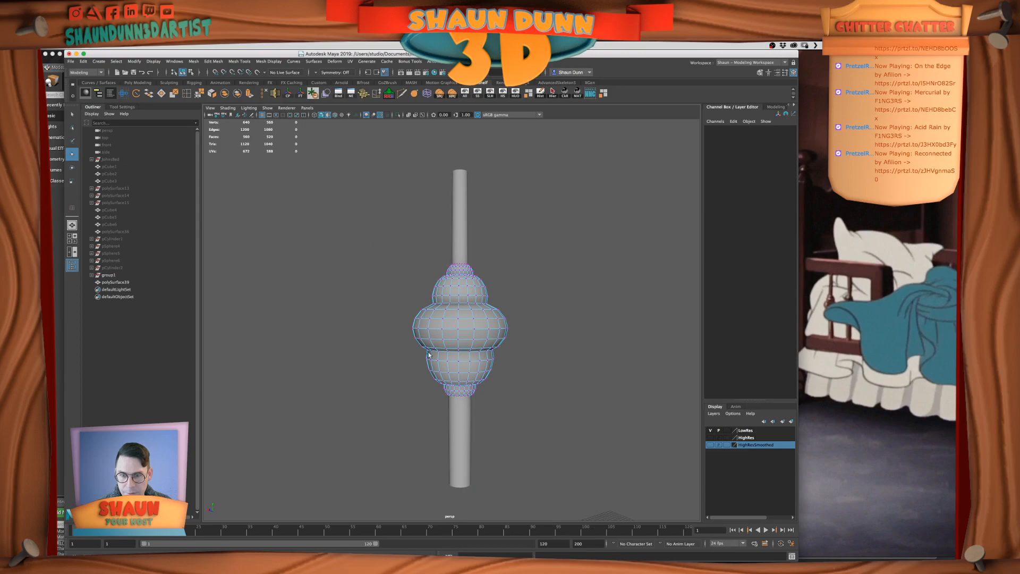
scroll(423, 352, up, 2)
drag(357, 303, 610, 369)
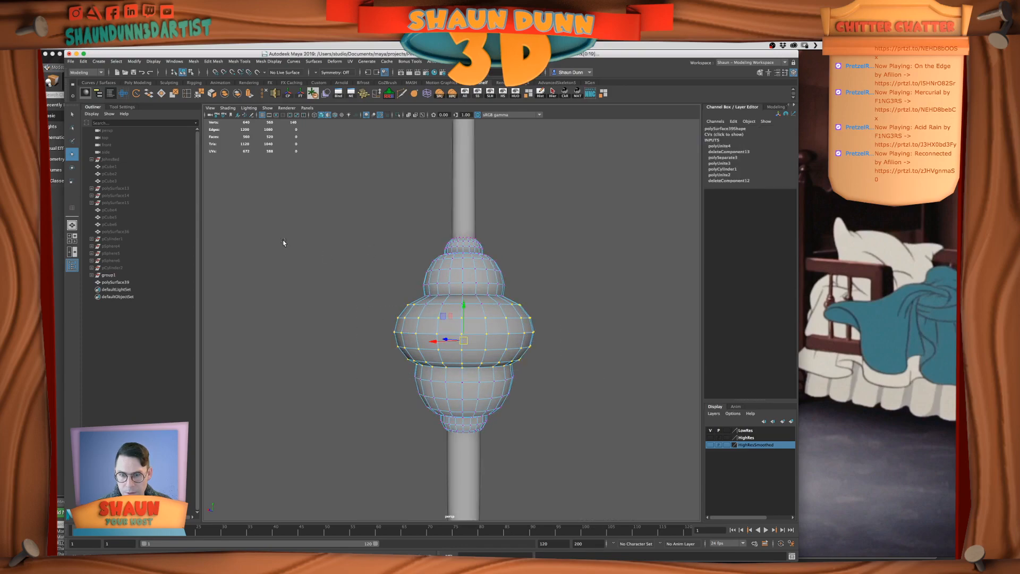
click(198, 93)
right_drag(469, 328, 469, 316)
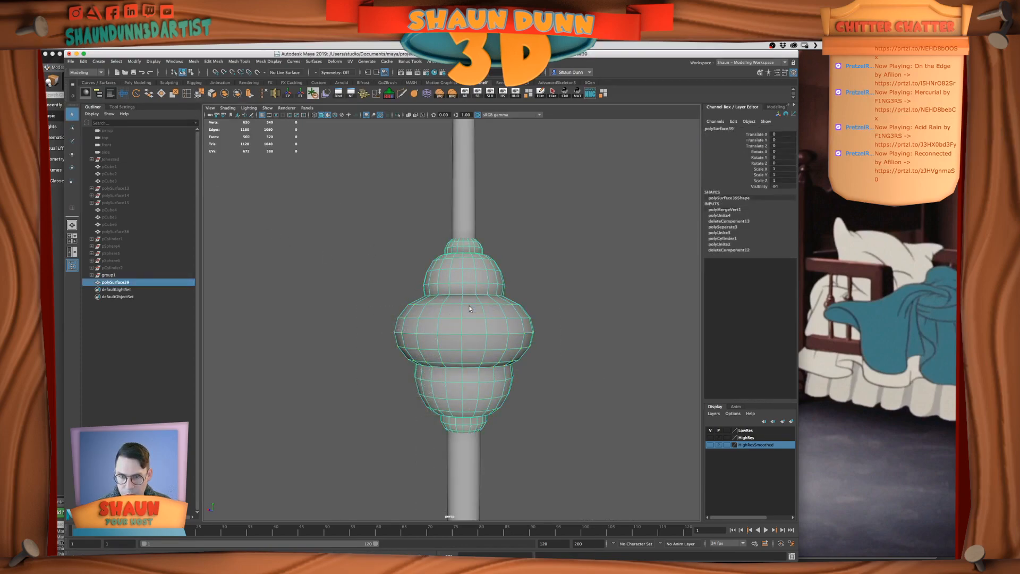
Preview the welded bulb with smoothing and return it to the unsmoothed display
key(3)
click(636, 357)
alt+drag(636, 357, 479, 343)
click(479, 343)
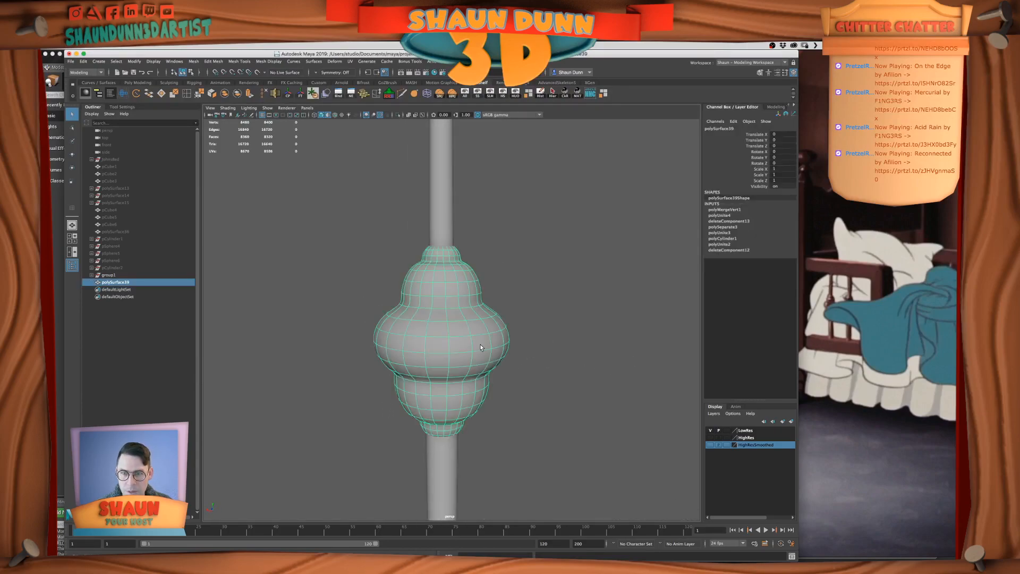
key(1)
Unlock the vertex normals on the welded bulb mesh
scroll(493, 324, down, 3)
drag(420, 201, 431, 208)
shift+click(421, 302)
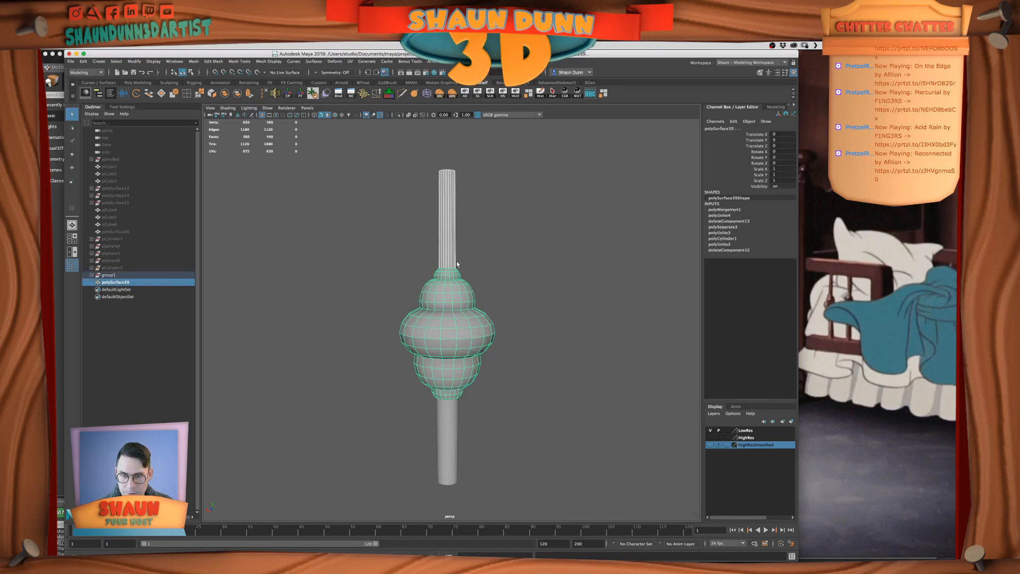
click(477, 260)
click(438, 333)
click(520, 369)
click(454, 351)
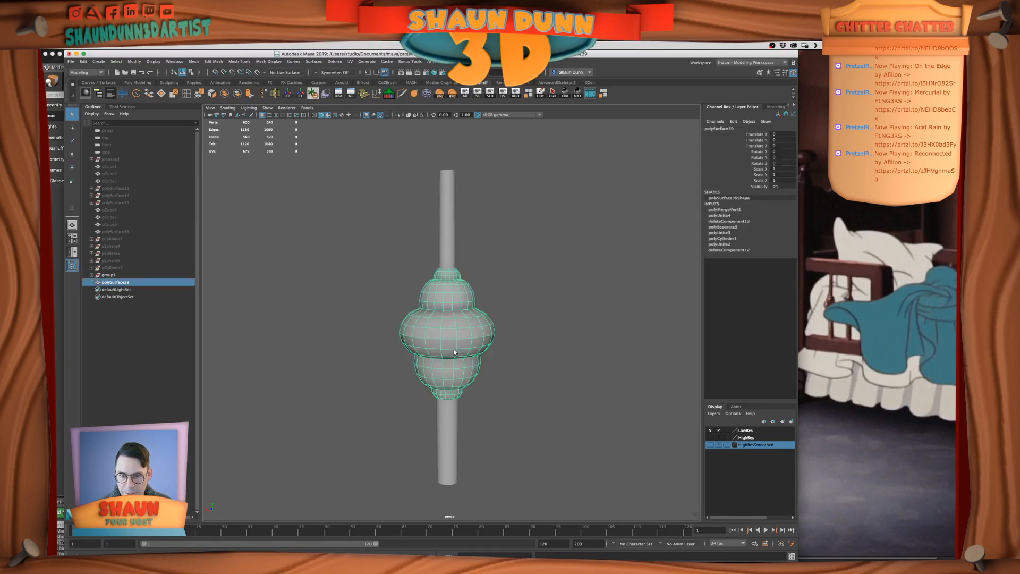
click(229, 62)
mouse_move(262, 60)
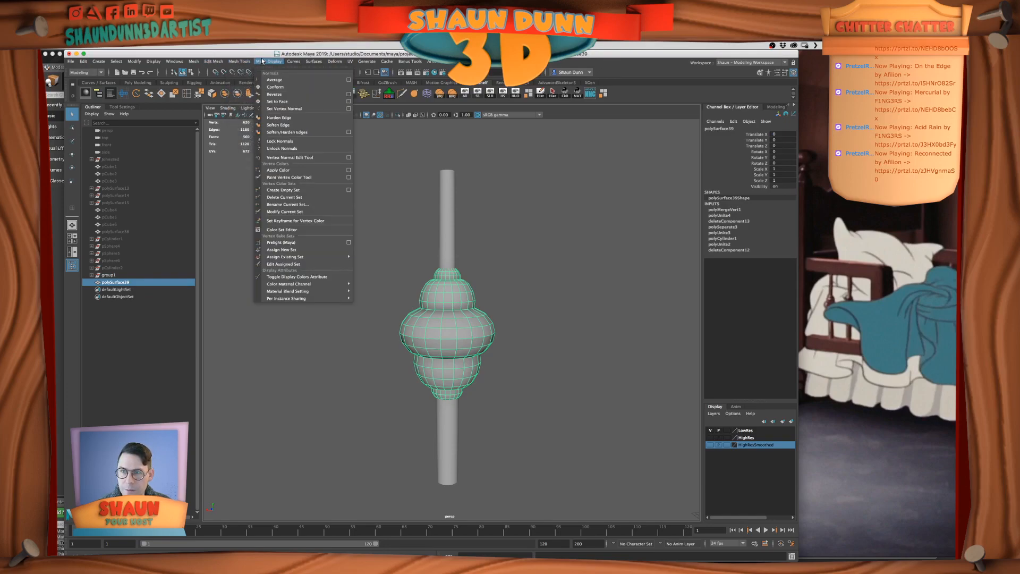
click(302, 158)
Soften the edges of the bulb mesh and check its shading together with the two rods
click(232, 59)
mouse_move(215, 57)
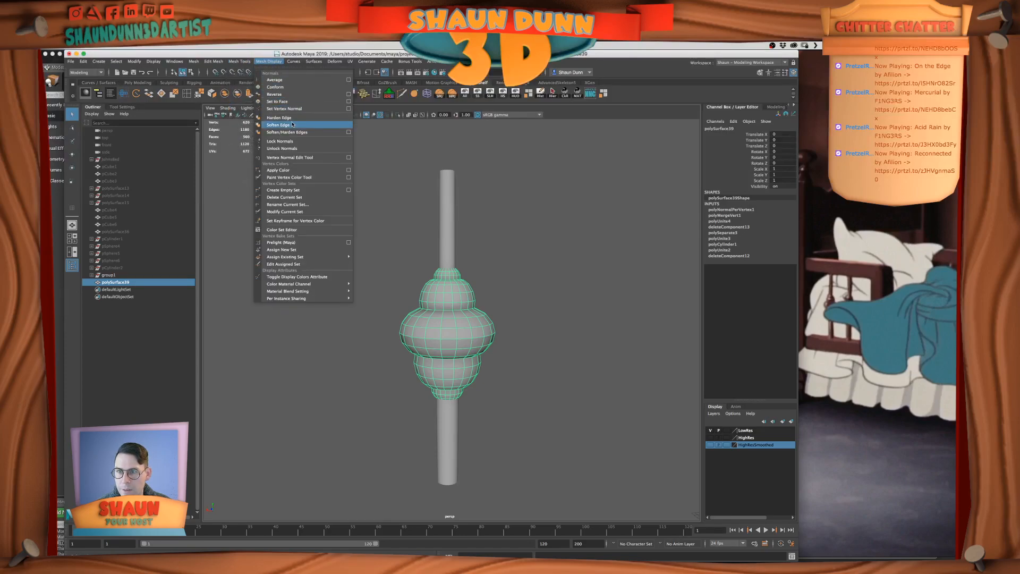
click(295, 132)
right_drag(463, 243, 498, 234)
click(520, 234)
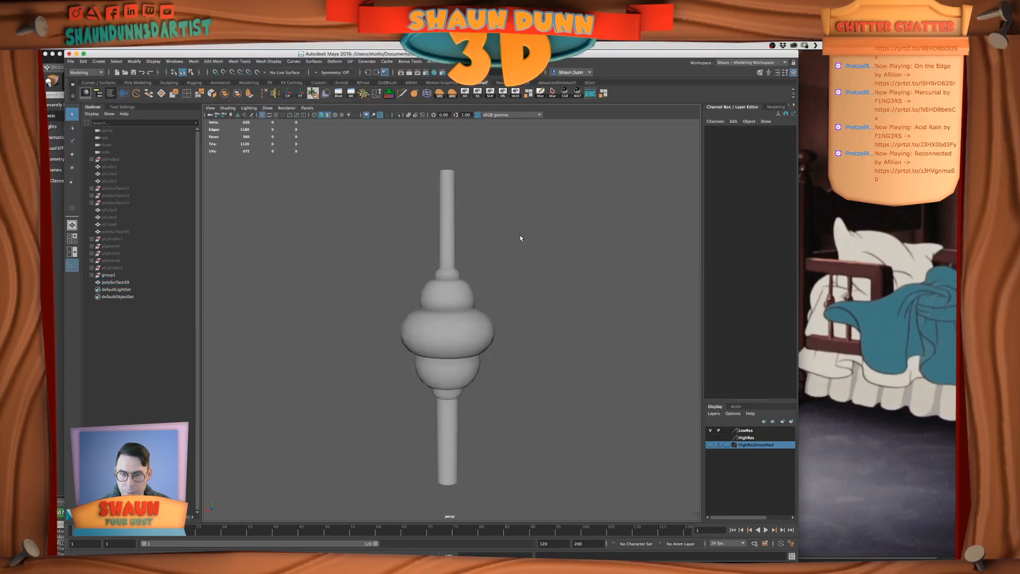
scroll(519, 234, down, 5)
alt+drag(520, 235, 511, 234)
scroll(490, 253, up, 4)
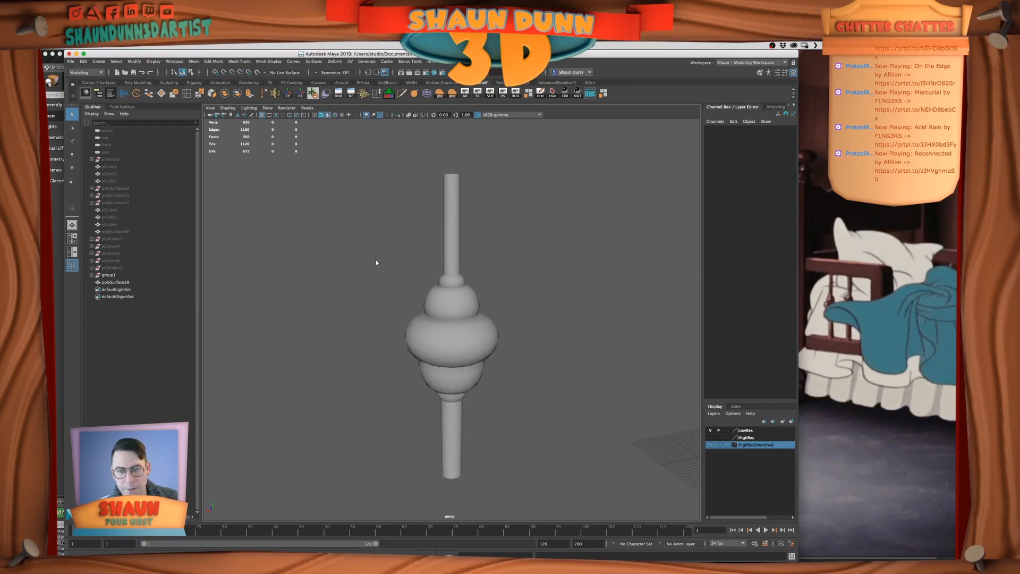
Try scaling down the spindle's upper rod, compare it with the whole bed shown, and undo the change
drag(419, 205, 491, 401)
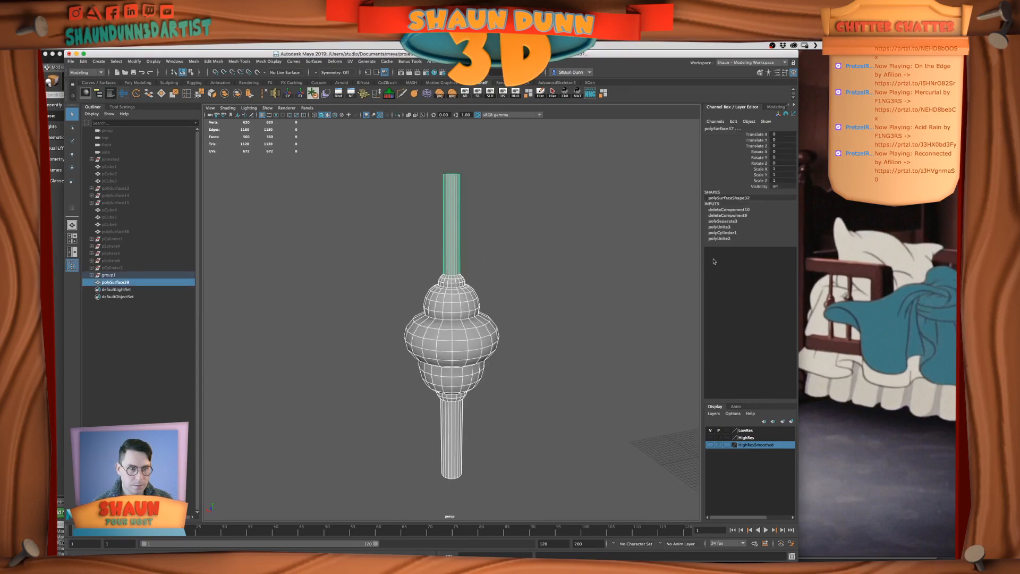
click(564, 220)
click(450, 224)
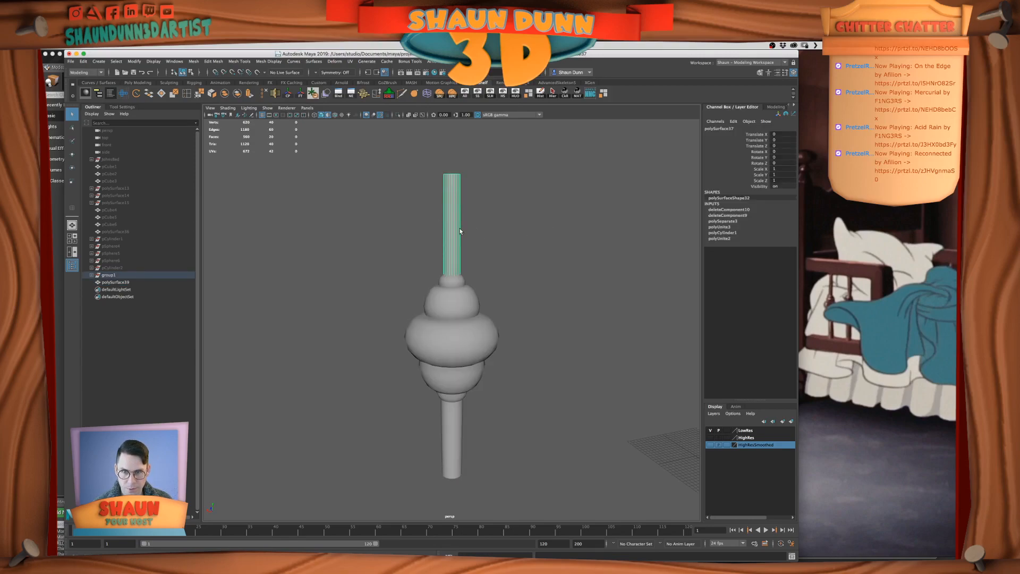
scroll(461, 264, down, 3)
key(w)
drag(452, 263, 446, 261)
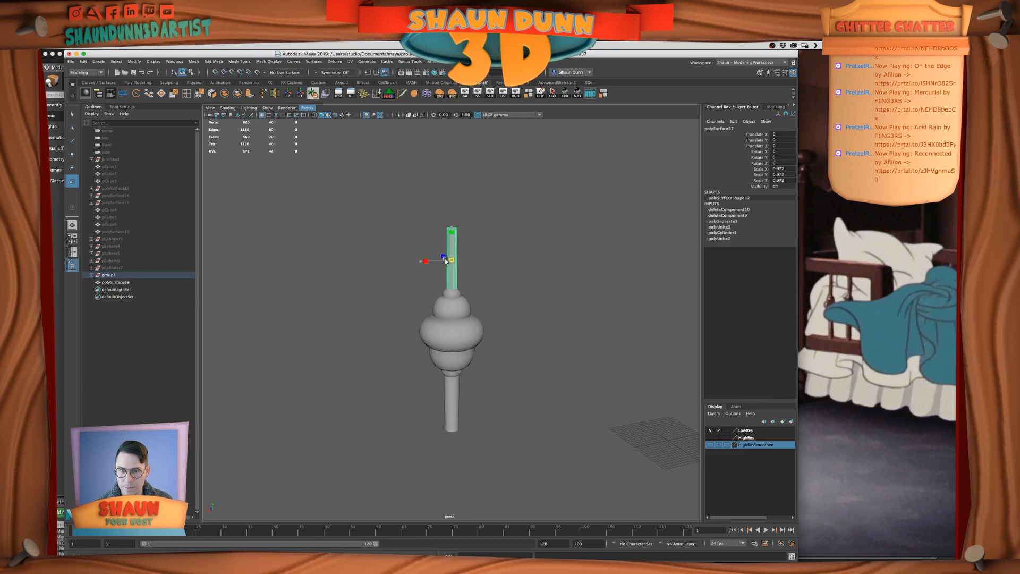
click(514, 273)
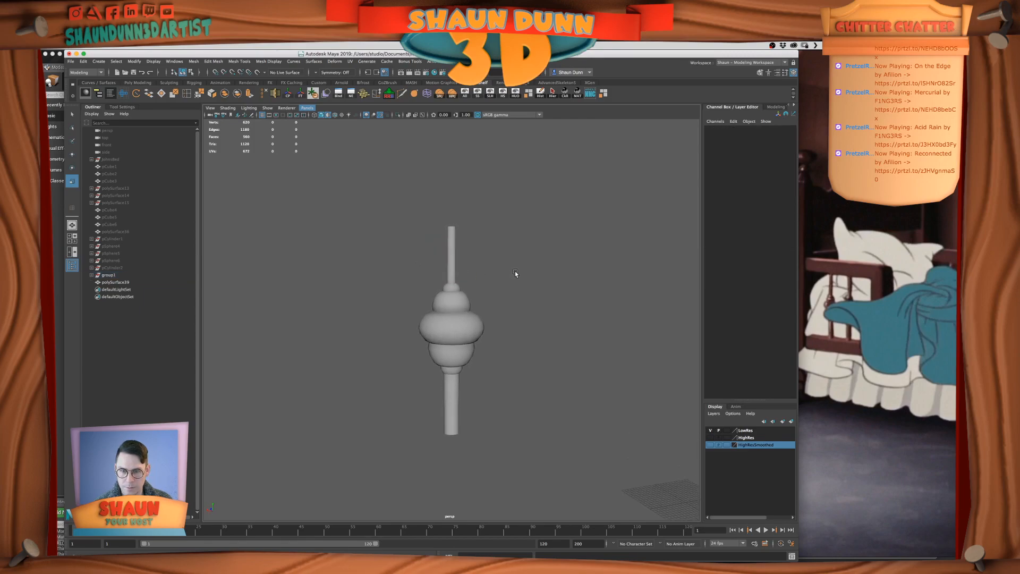
key(ctrl+1)
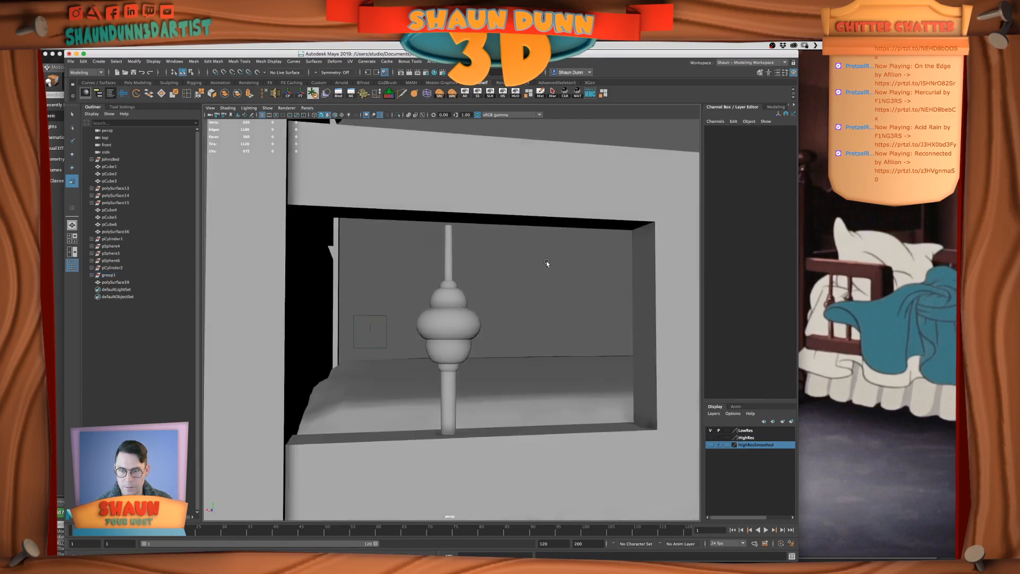
key(super+z)
key(super+z)
key(super+z)
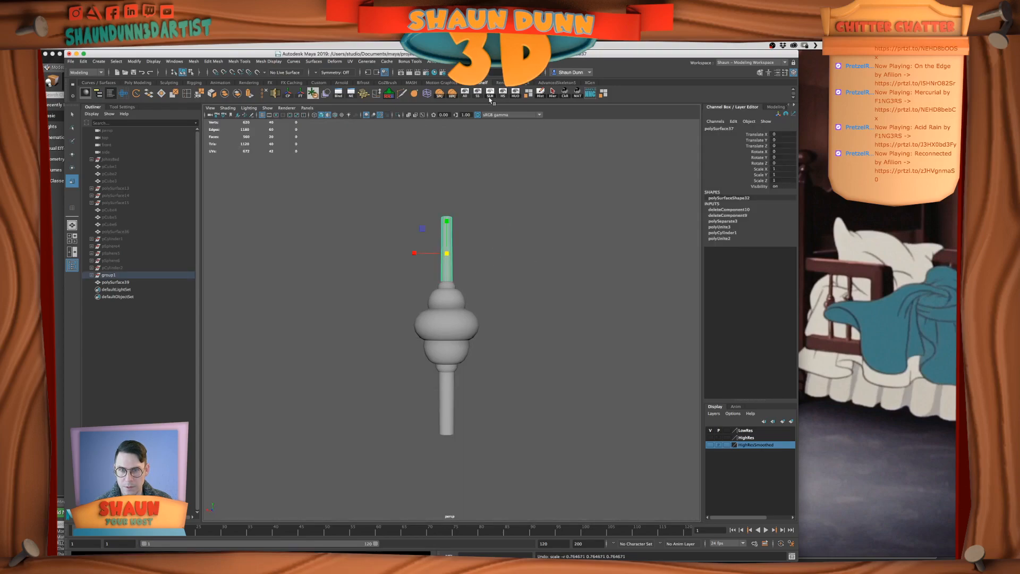
Show all the bed parts again and uniformly rescale the spindle's upper rod inside the guard rail opening
click(465, 93)
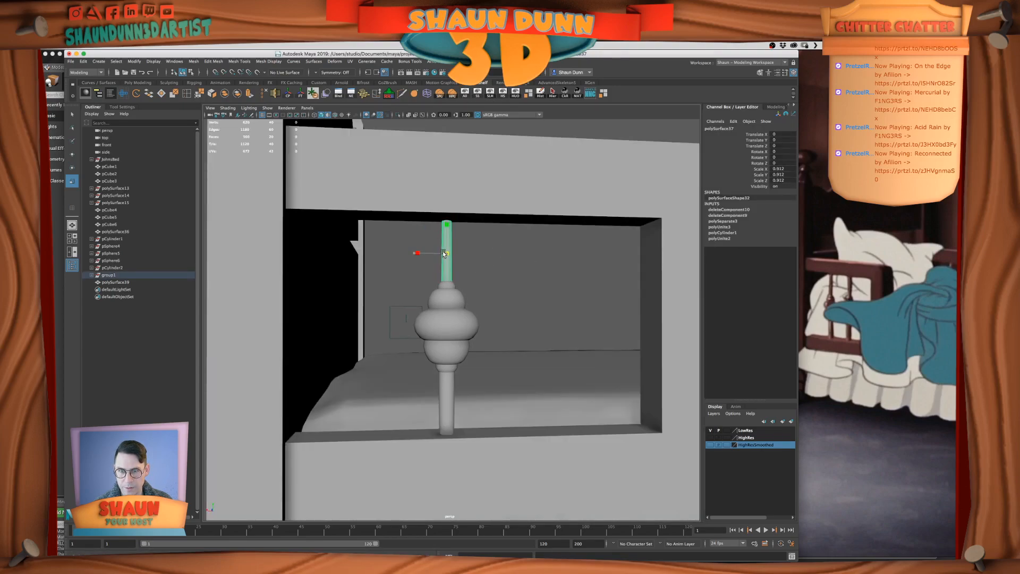
click(512, 268)
scroll(522, 266, down, 3)
alt+drag(522, 263, 429, 342)
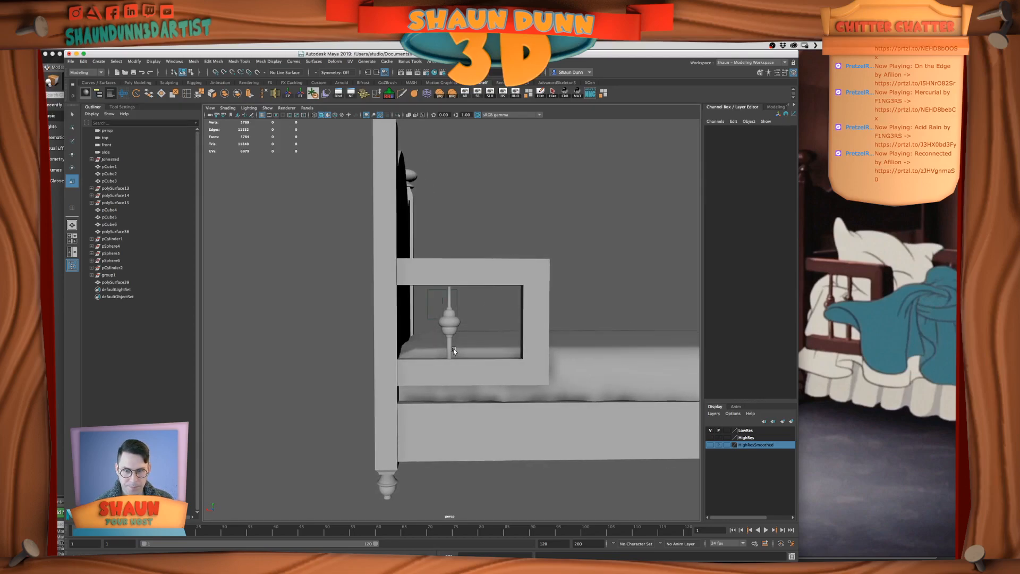
Center the pivot of the spindle's lower rod and scale the rod up uniformly to thicken it
click(446, 349)
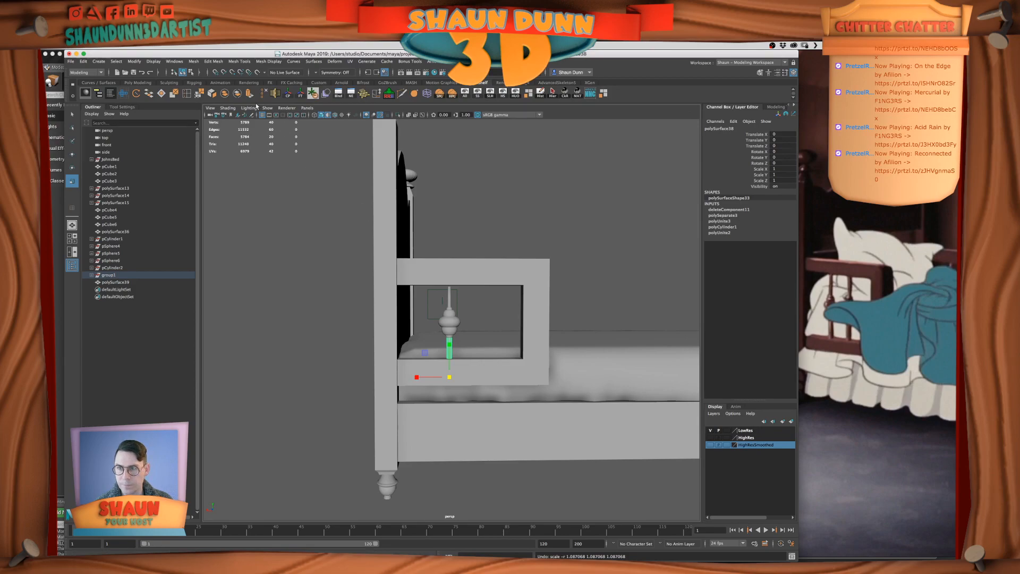
key(z)
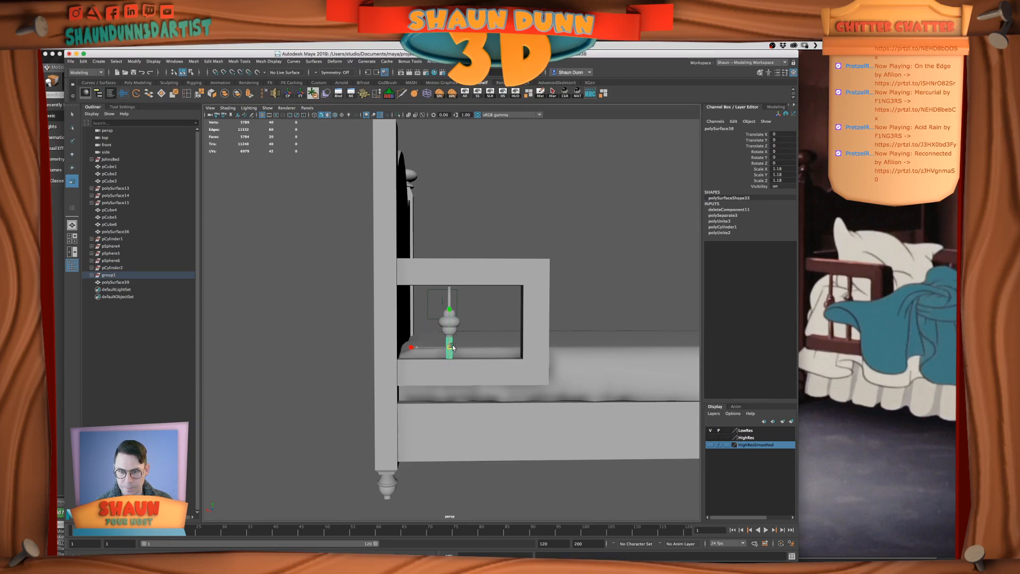
click(461, 333)
alt+right_drag(498, 317, 453, 308)
click(451, 309)
drag(452, 308, 454, 336)
click(467, 310)
scroll(466, 311, up, 6)
scroll(453, 337, down, 7)
alt+drag(473, 349, 488, 344)
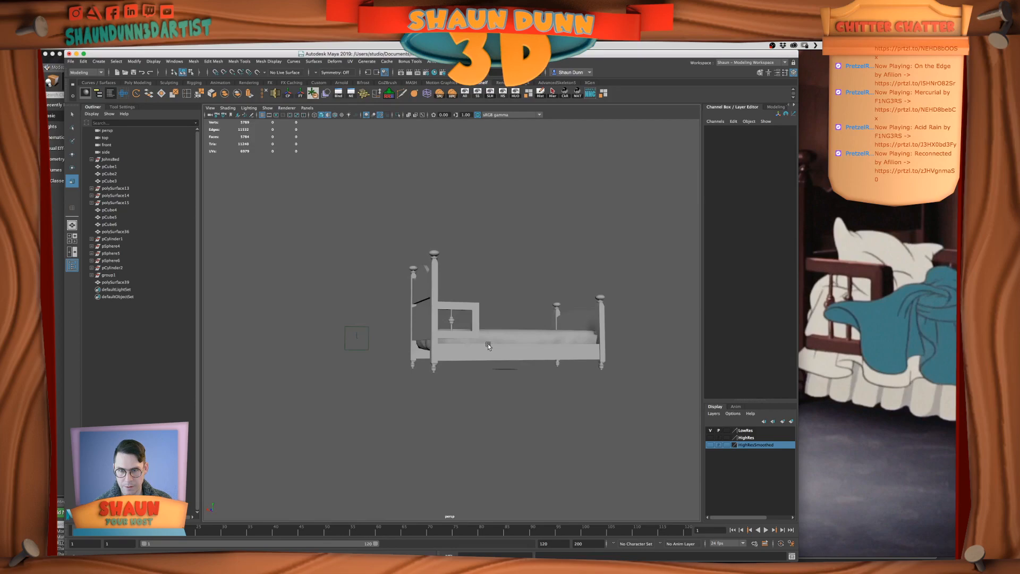
scroll(468, 319, up, 5)
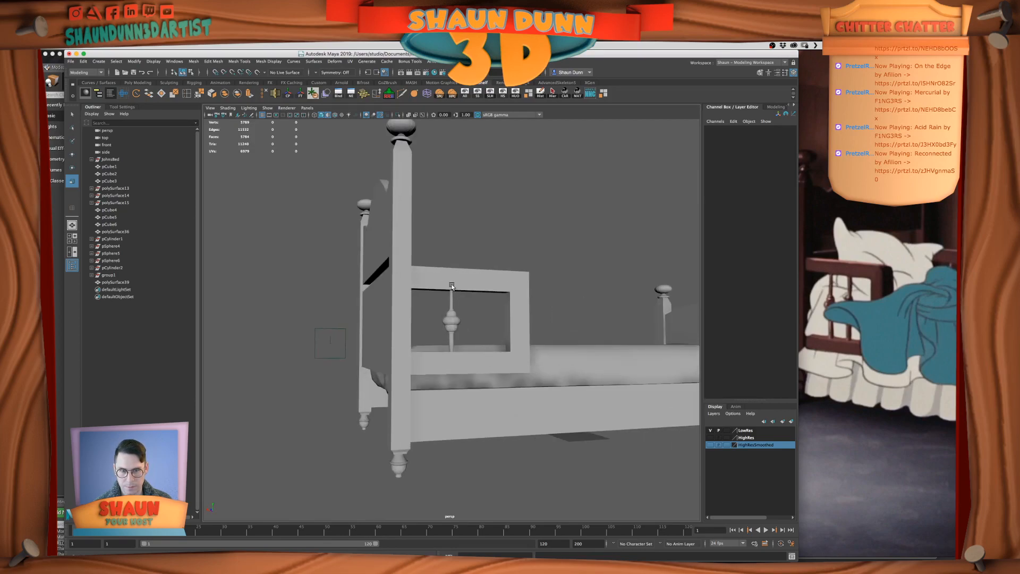
Scale the spindle's upper rod up uniformly to about 1.19 and compare its thickness with the bulb
click(450, 300)
click(477, 310)
alt+drag(477, 319, 455, 327)
scroll(454, 328, up, 5)
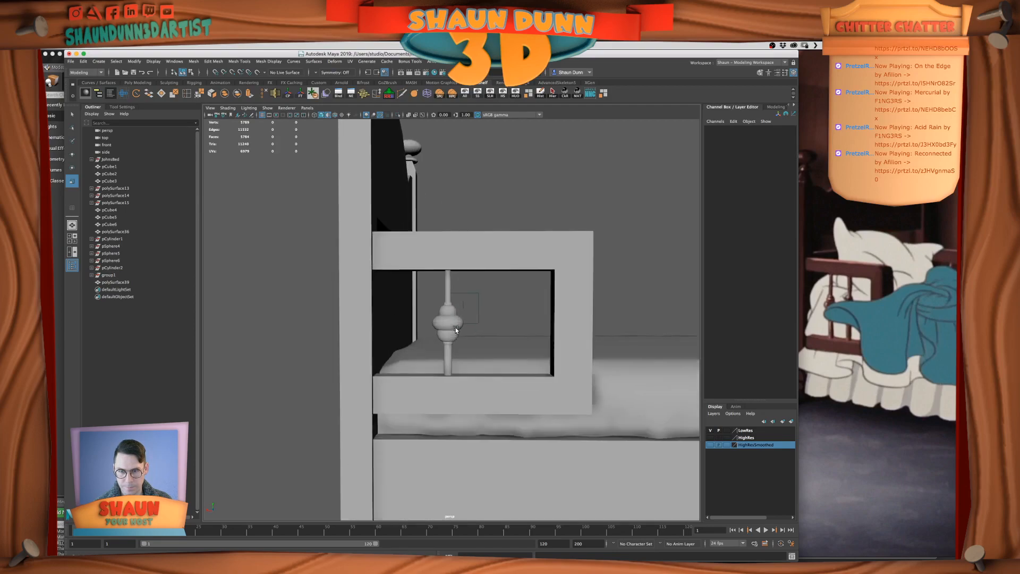
click(447, 279)
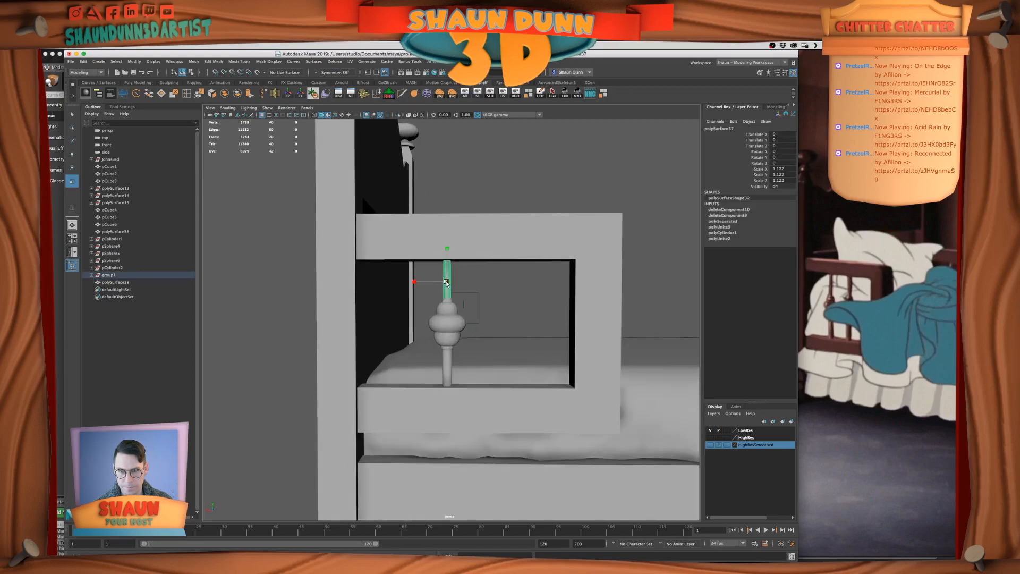
click(486, 299)
click(450, 319)
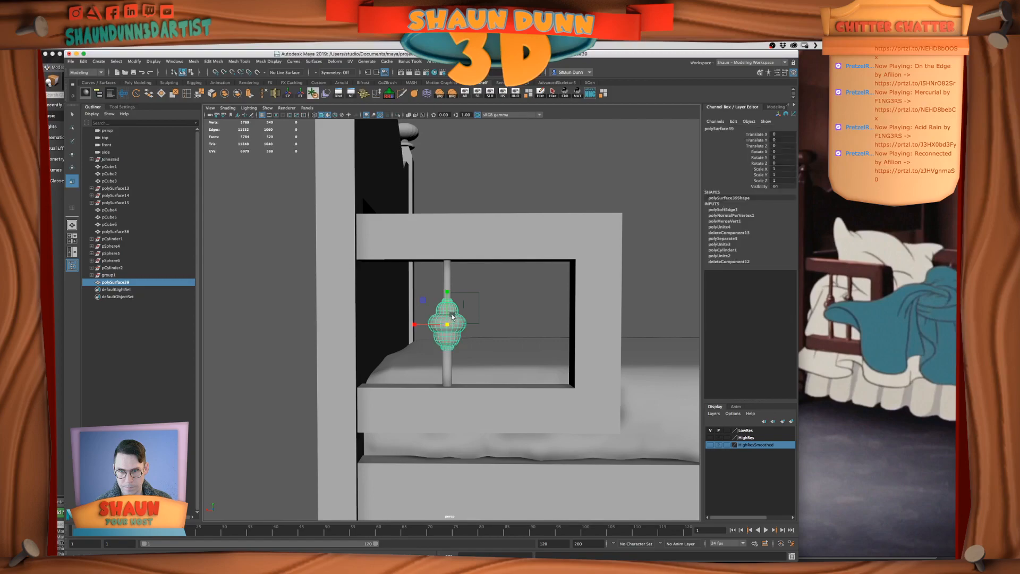
click(504, 316)
scroll(504, 317, down, 5)
alt+drag(504, 317, 478, 333)
scroll(519, 322, down, 5)
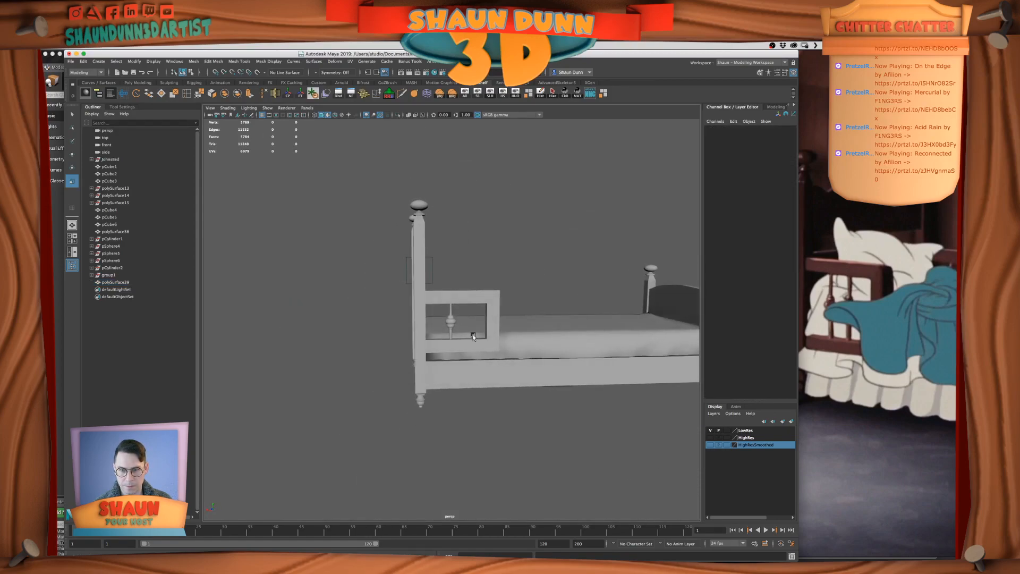
scroll(452, 313, up, 5)
Check in wireframe display how the upper rod meets the bulb and rail, and return to shaded display
click(449, 298)
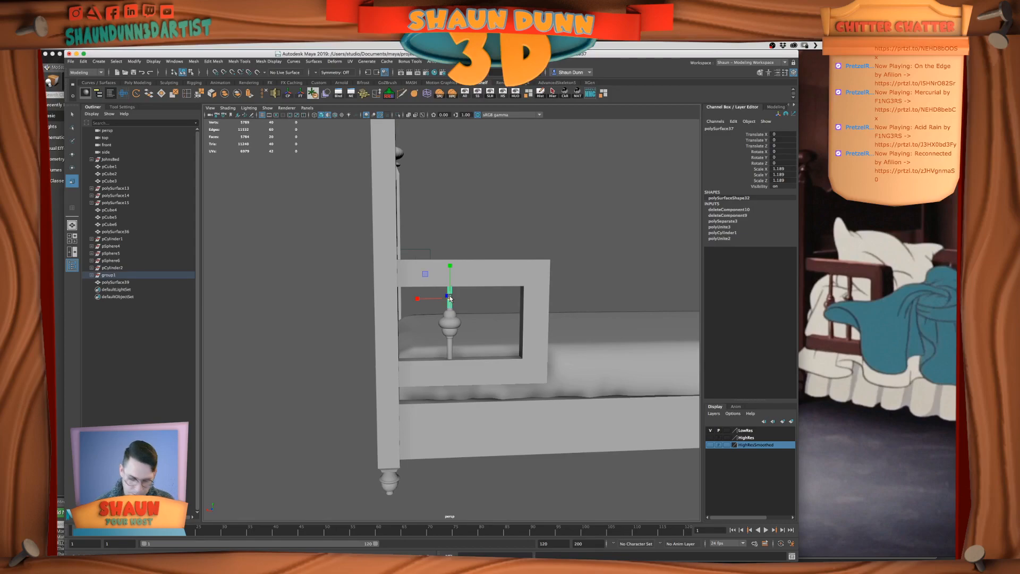
key(4)
alt+drag(449, 295, 447, 300)
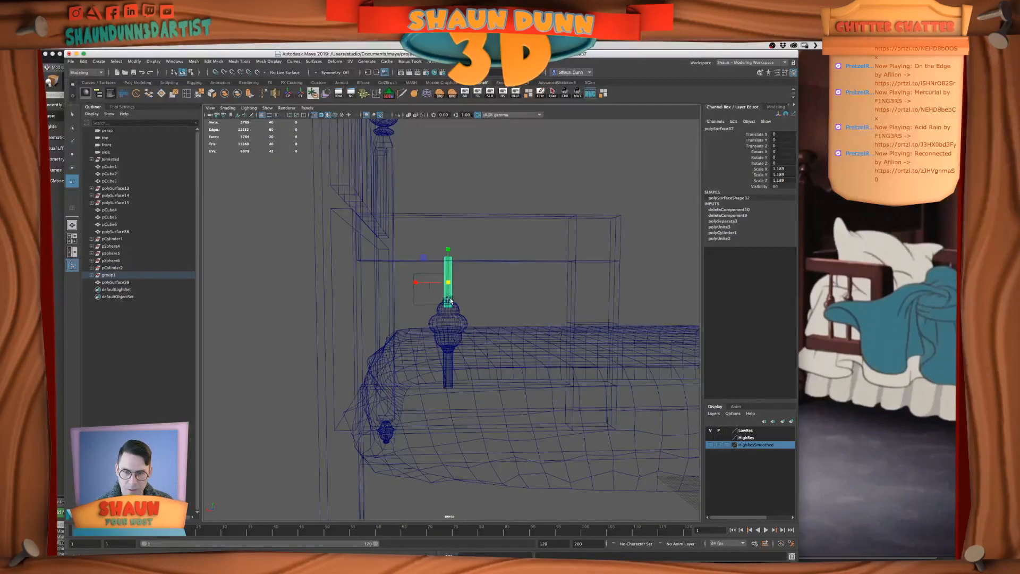
key(w)
right_drag(466, 289, 485, 279)
scroll(478, 292, down, 5)
mouse_move(478, 292)
alt+mouse_down()
mouse_move(453, 298)
mouse_move(462, 287)
alt+mouse_up()
key(5)
scroll(563, 342, up, 2)
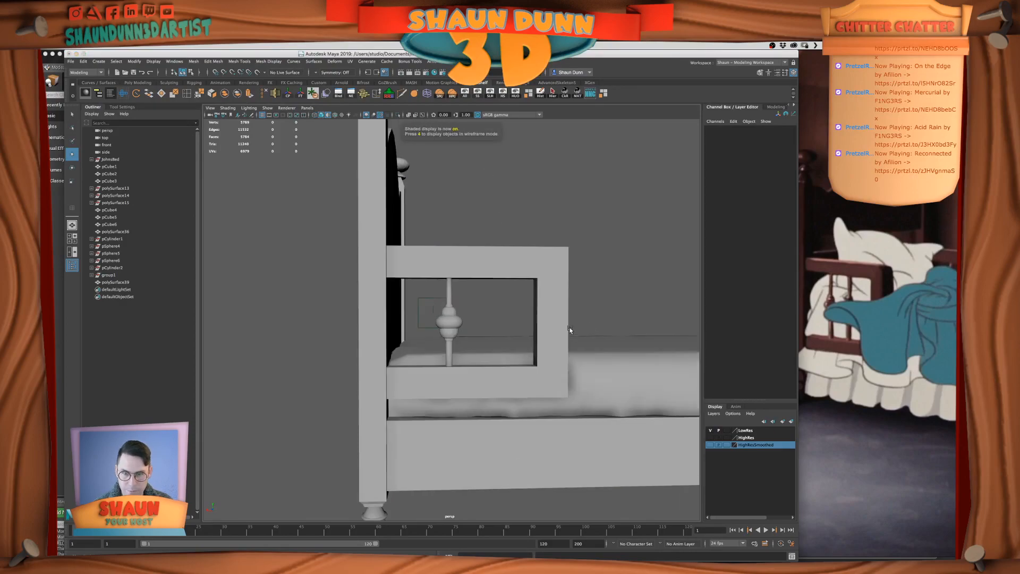
Combine the spindle's upper rod, bulb and lower rod into one mesh and delete its construction history
alt+drag(441, 311, 447, 300)
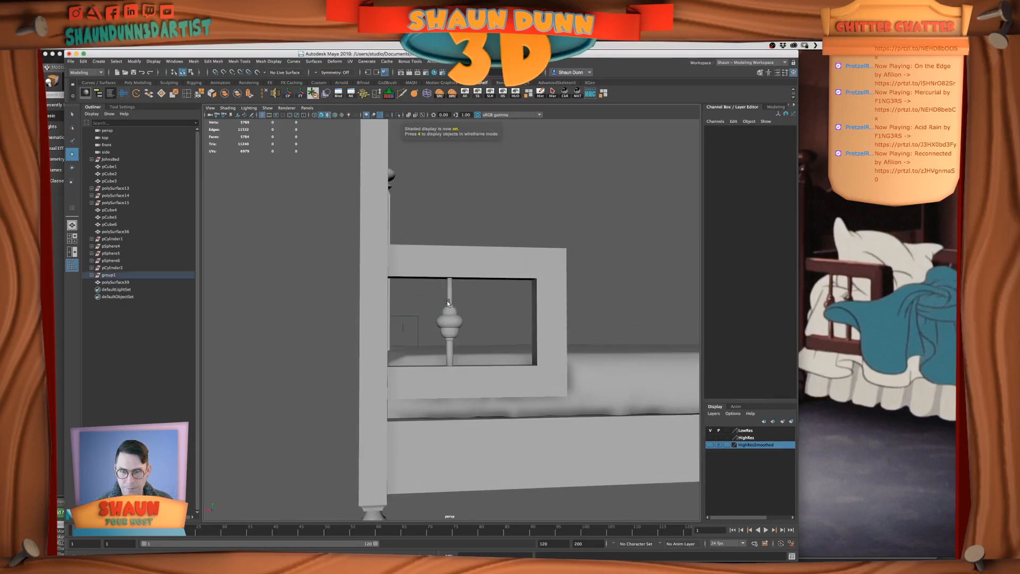
click(449, 329)
key(w)
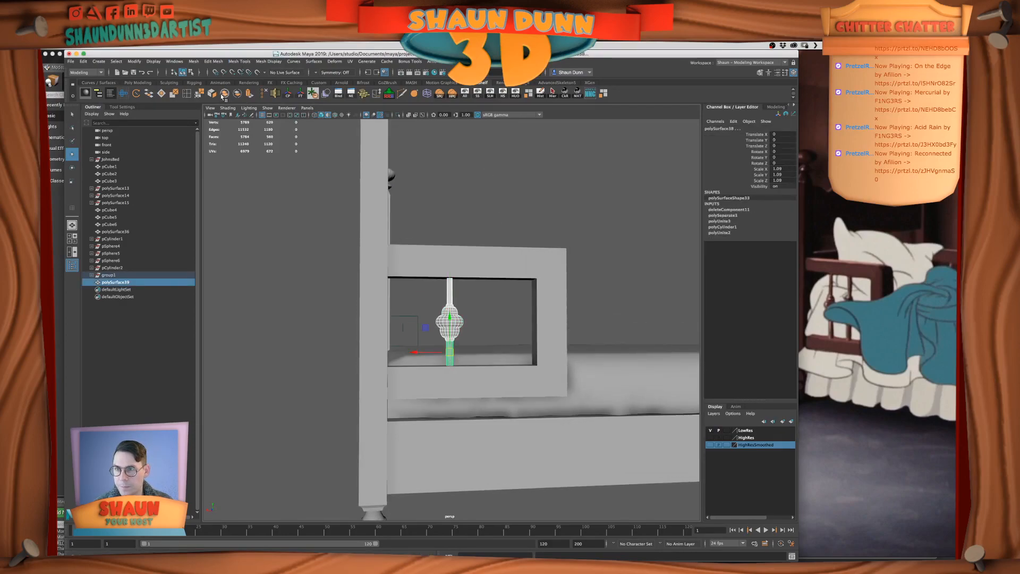
click(222, 95)
click(540, 94)
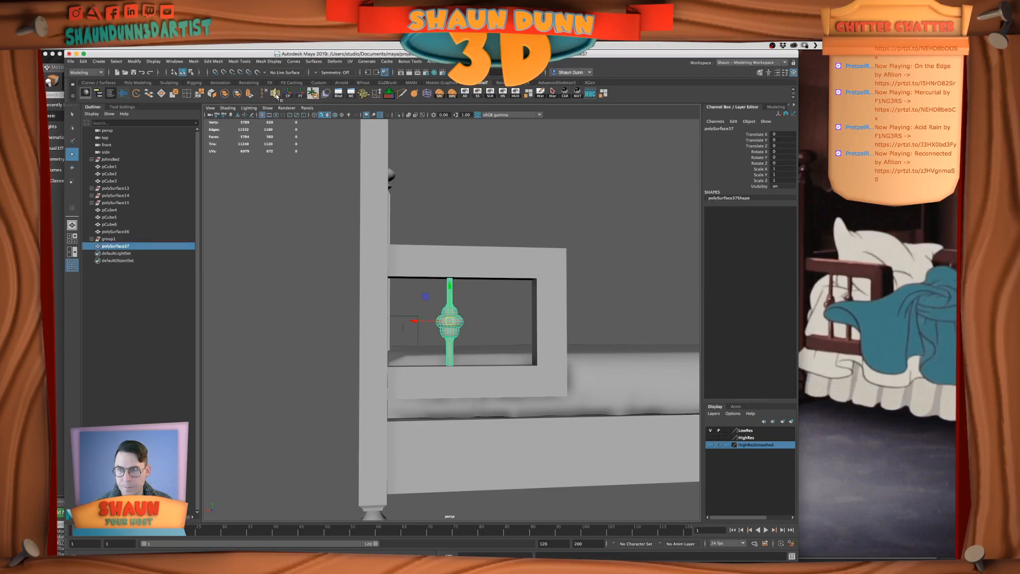
Freeze the combined spindle's transformations and save the scene
click(302, 94)
alt+drag(521, 290, 547, 298)
key(q)
key(super+s)
Insert 2 evenly spaced edge loops across the guard rail's lower beam using the Insert Edge Loop tool's multiple-loops option
click(556, 298)
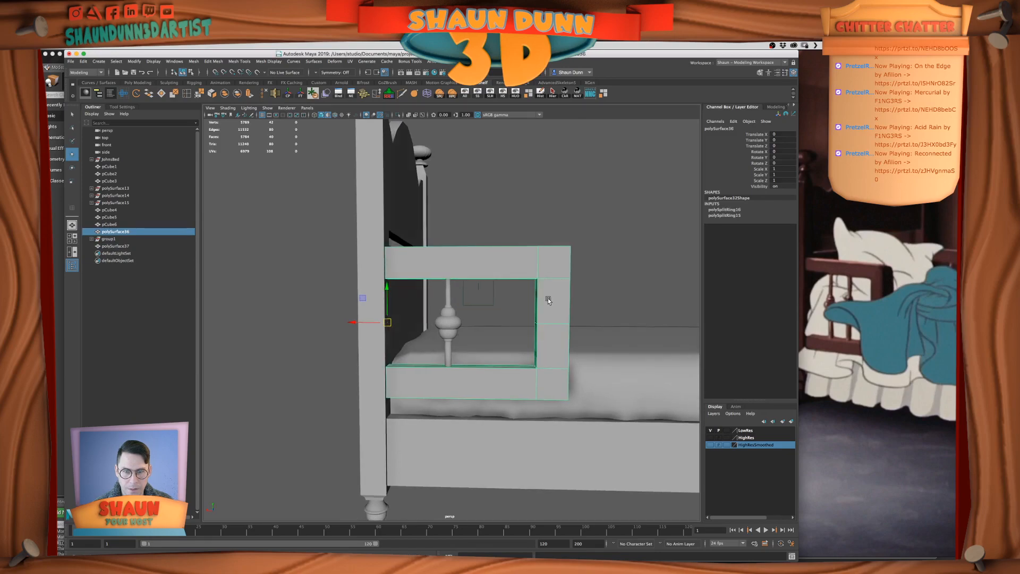
key(w)
alt+drag(455, 317, 455, 322)
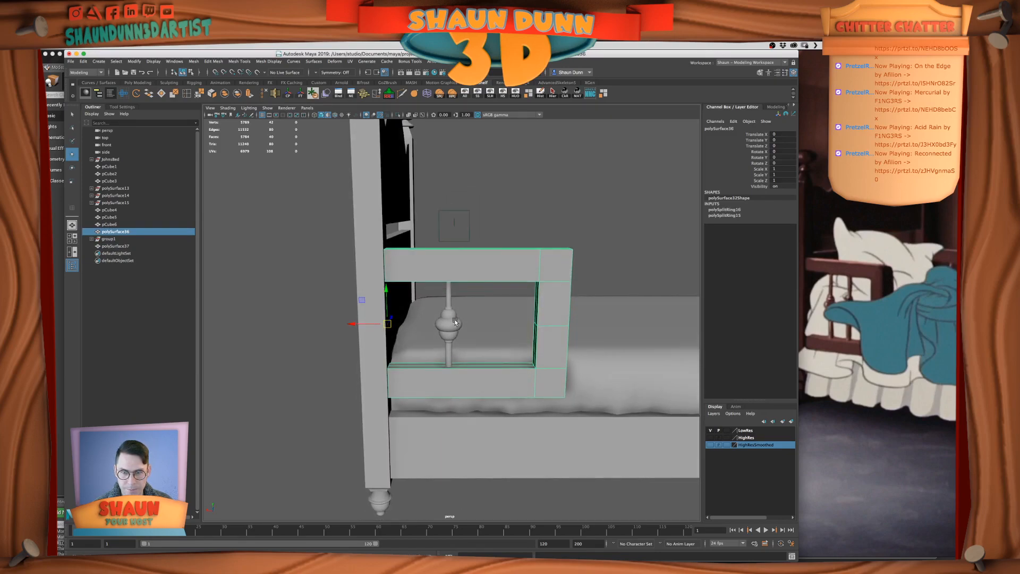
click(187, 96)
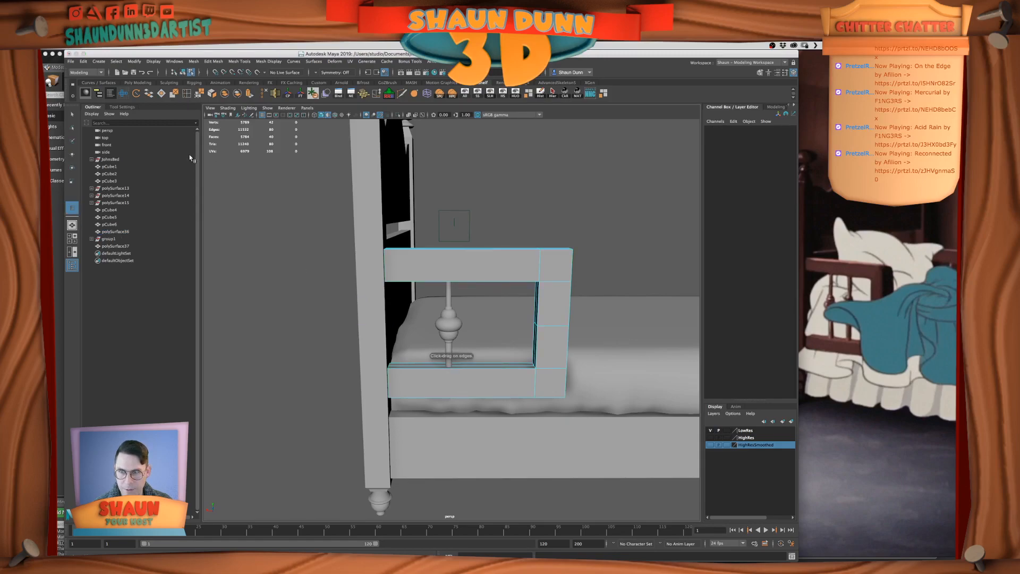
click(122, 106)
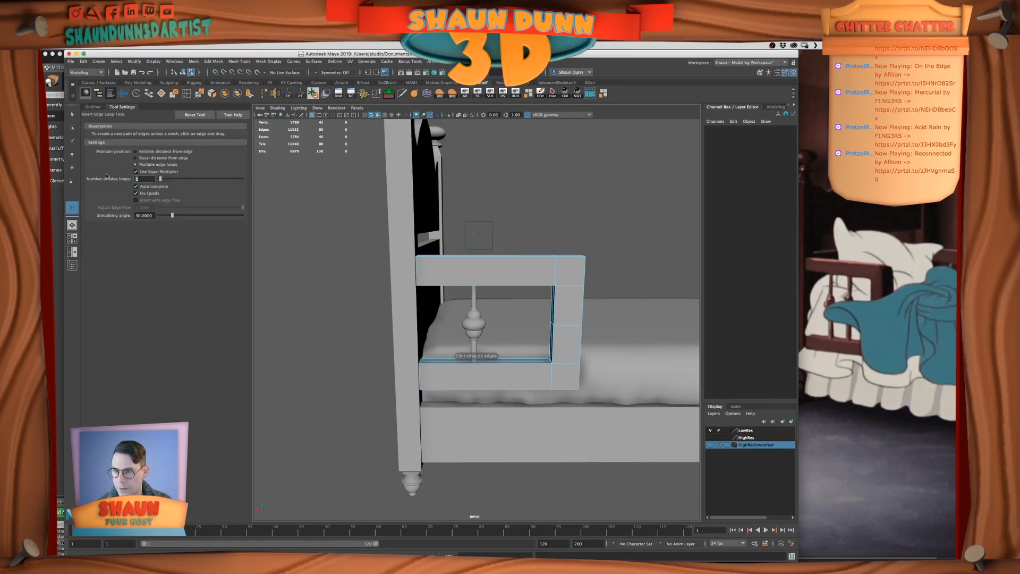
key(Tab)
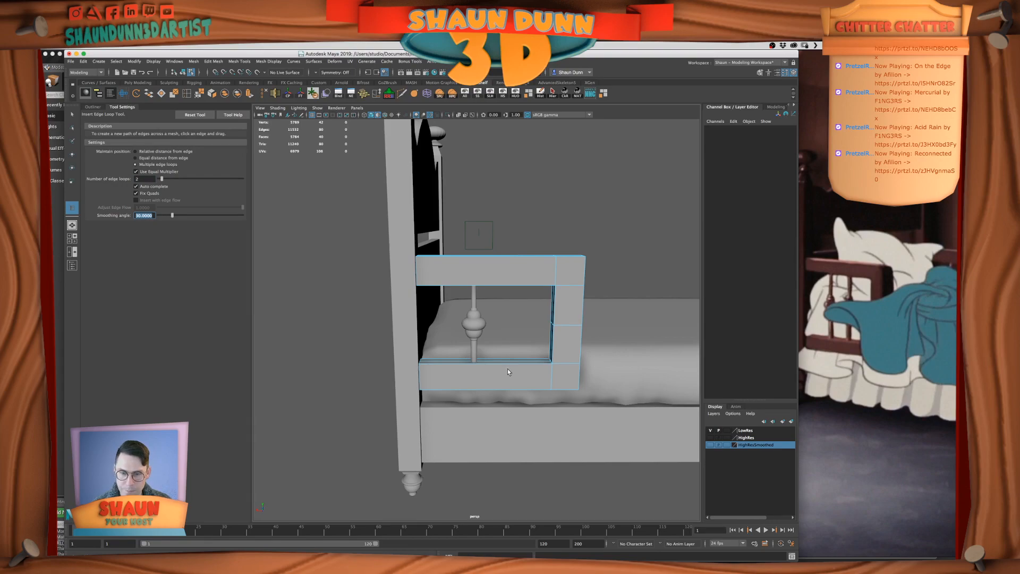
click(495, 361)
Adjust the two edge loops on the guard rail's lower beam, aligning the one nearest the bedpost with the spindle's centre
click(71, 113)
key(r)
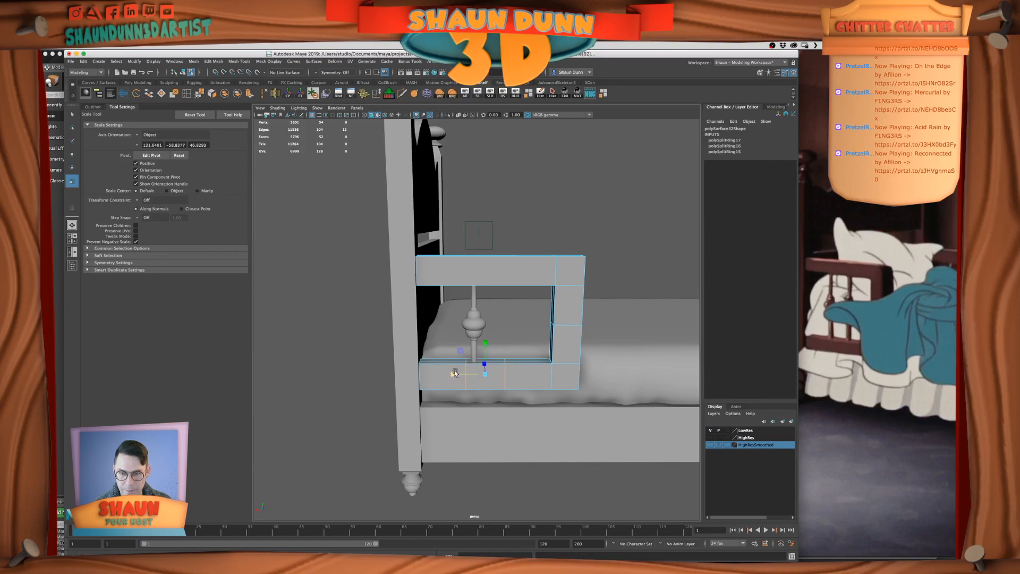
key(w)
click(455, 375)
double_click(511, 375)
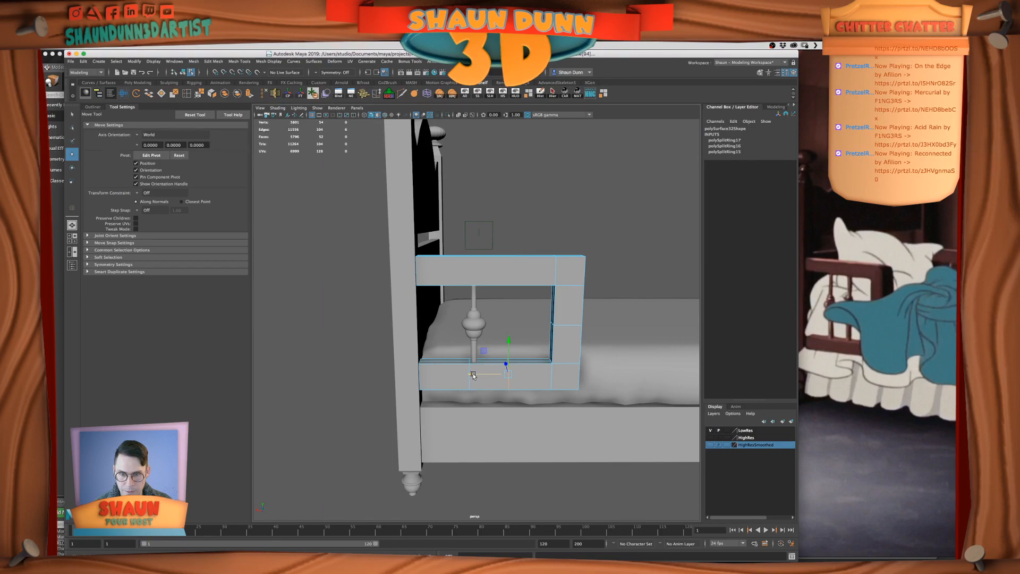
click(470, 377)
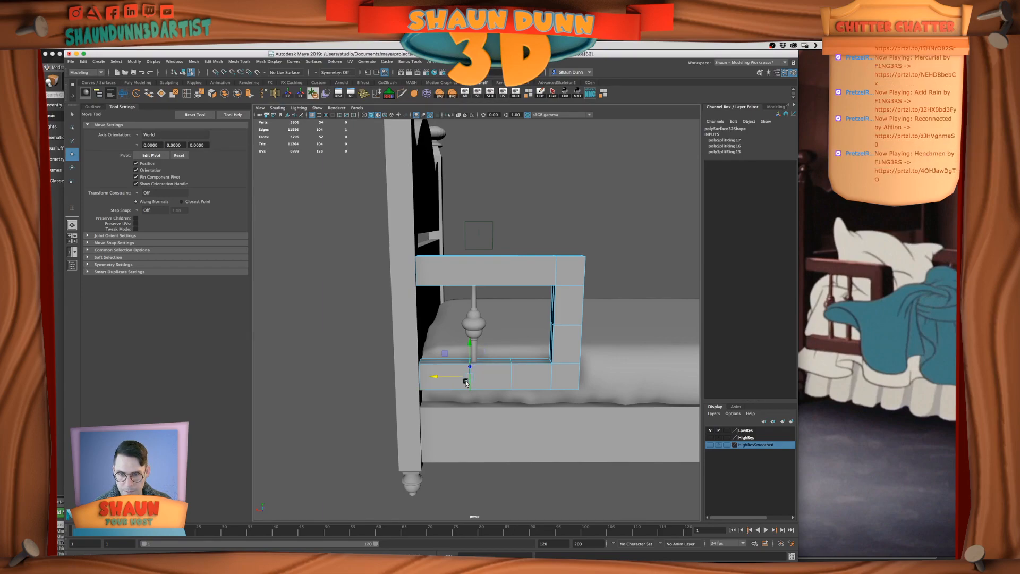
double_click(469, 383)
drag(437, 374, 428, 373)
middle_drag(477, 366, 474, 364)
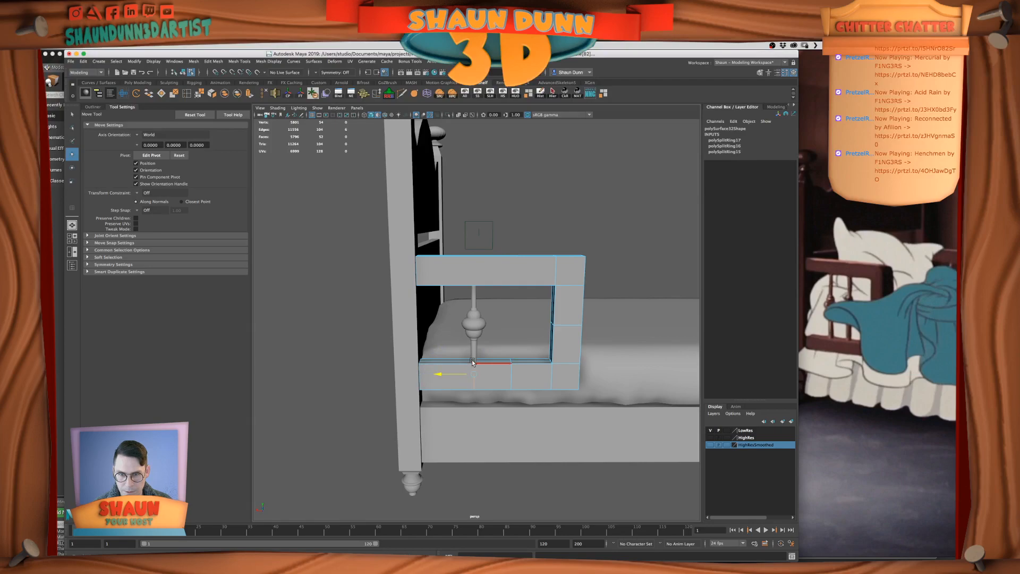
Shift the lower beam's other edge loop slightly toward the rail's end post and return to object selection
double_click(514, 379)
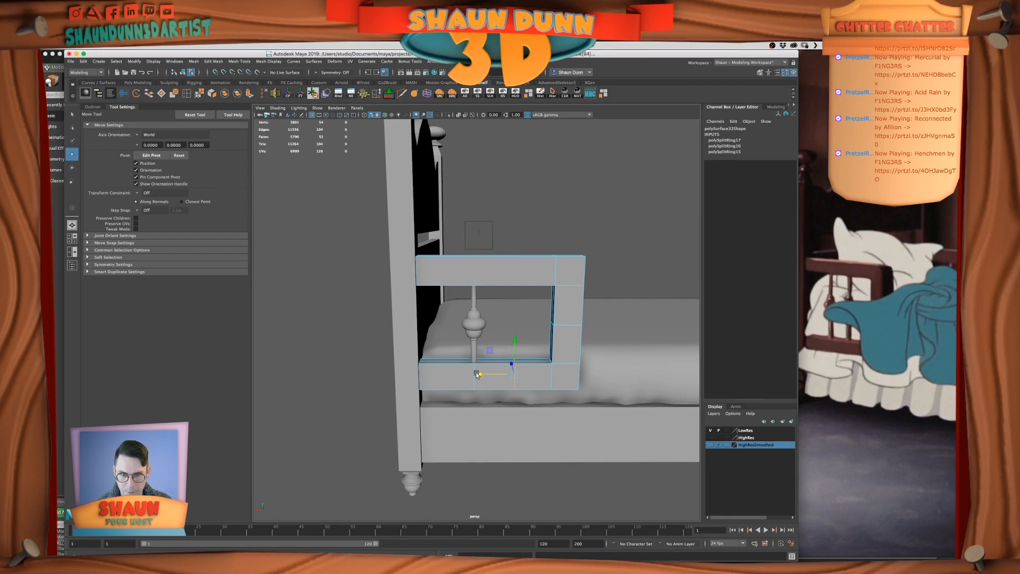
right_drag(536, 365, 569, 356)
alt+drag(571, 357, 568, 348)
click(515, 385)
alt+drag(475, 358, 479, 350)
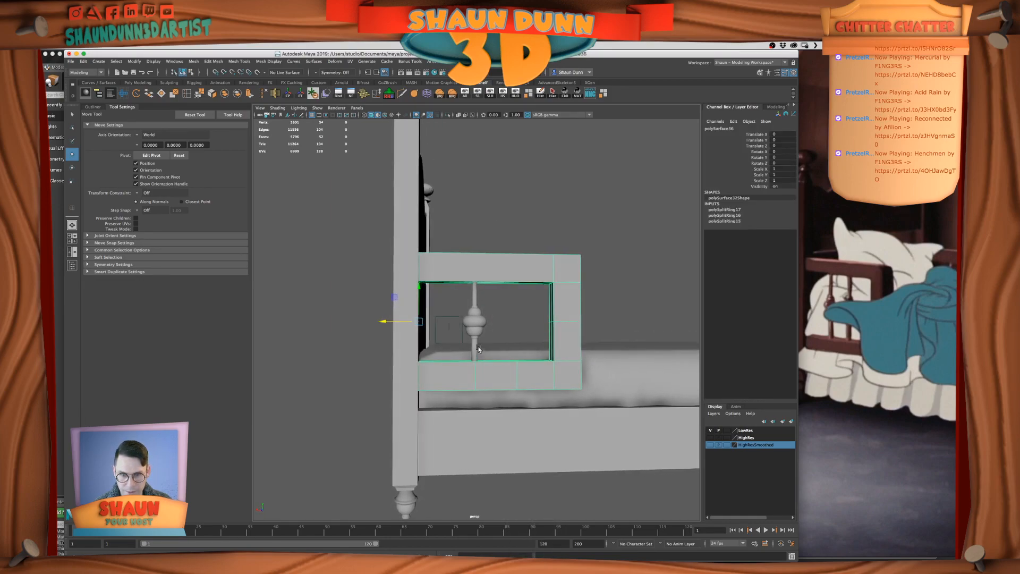
Check the spindle's alignment with the edge loop on the lower beam and select the spindle
click(477, 349)
scroll(502, 333, up, 3)
alt+middle_drag(452, 352, 444, 358)
alt+drag(445, 360, 491, 356)
click(544, 396)
scroll(563, 399, down, 3)
click(463, 333)
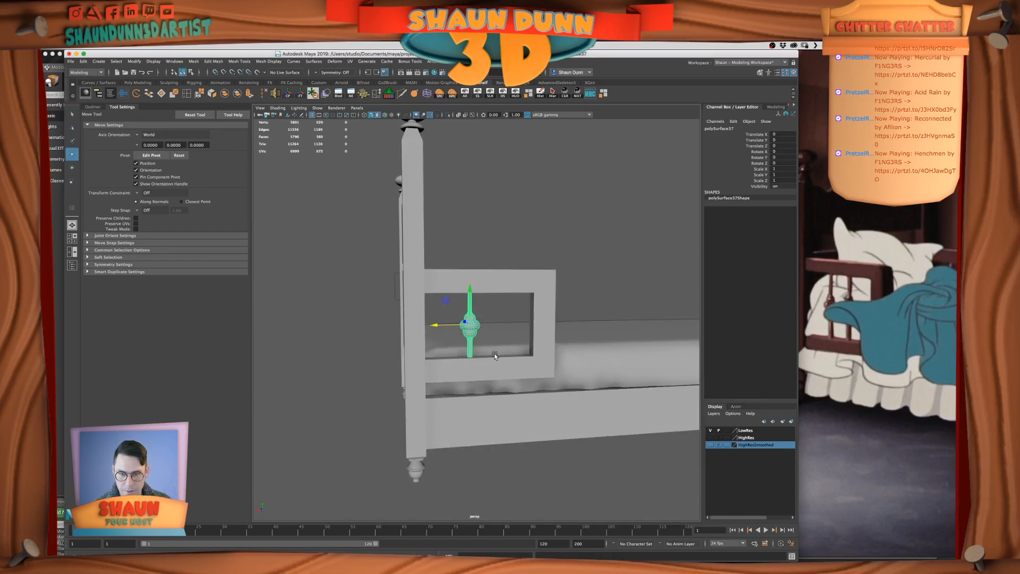
drag(434, 325, 423, 326)
key(ctrl+z)
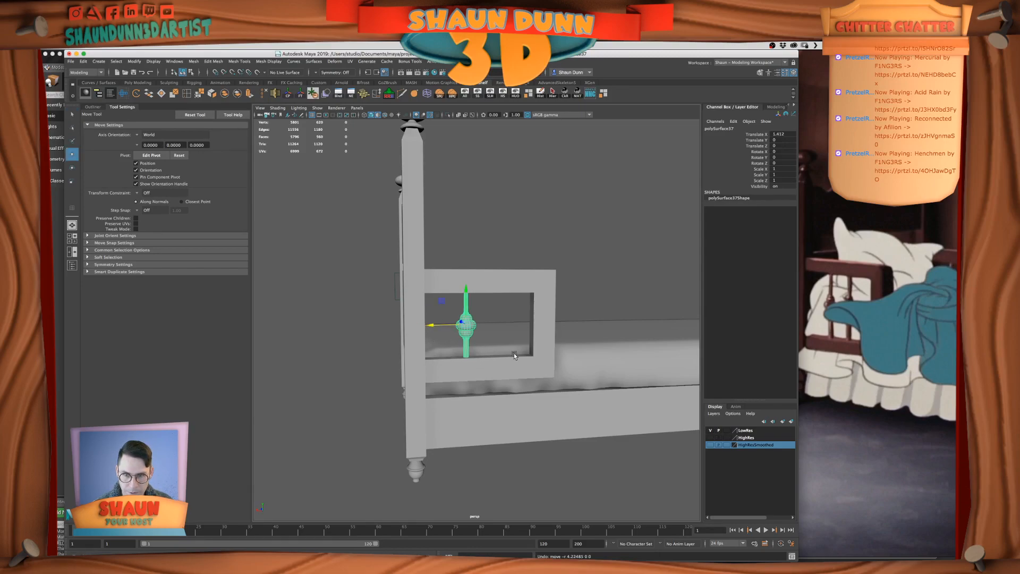
key(ctrl+z)
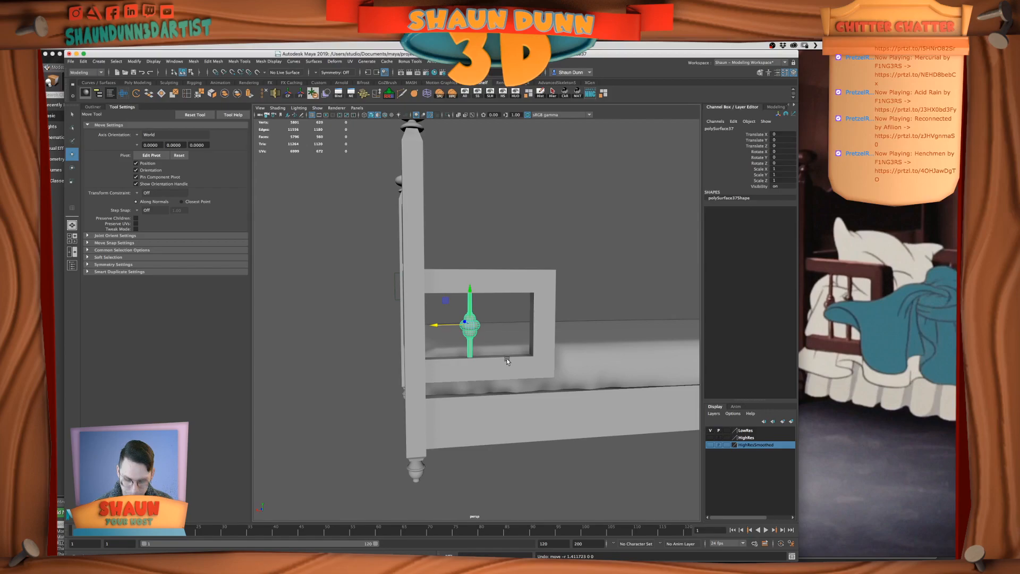
Duplicate the spindle and move the copy in the front view toward the rail's end post, to Translate X about -12.3
key(ctrl+d)
middle_drag(449, 338, 437, 338)
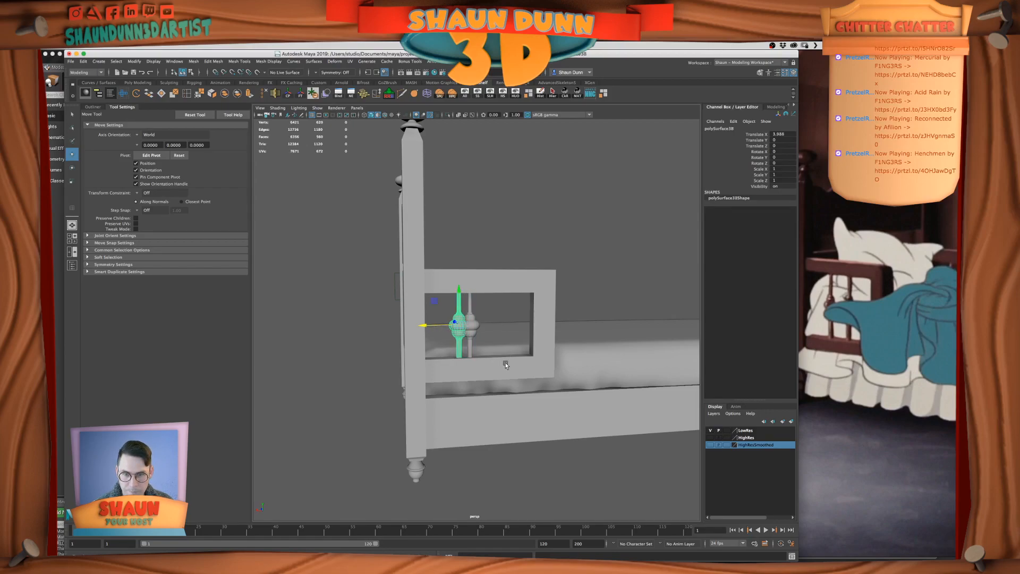
key(space)
click(630, 456)
key(space)
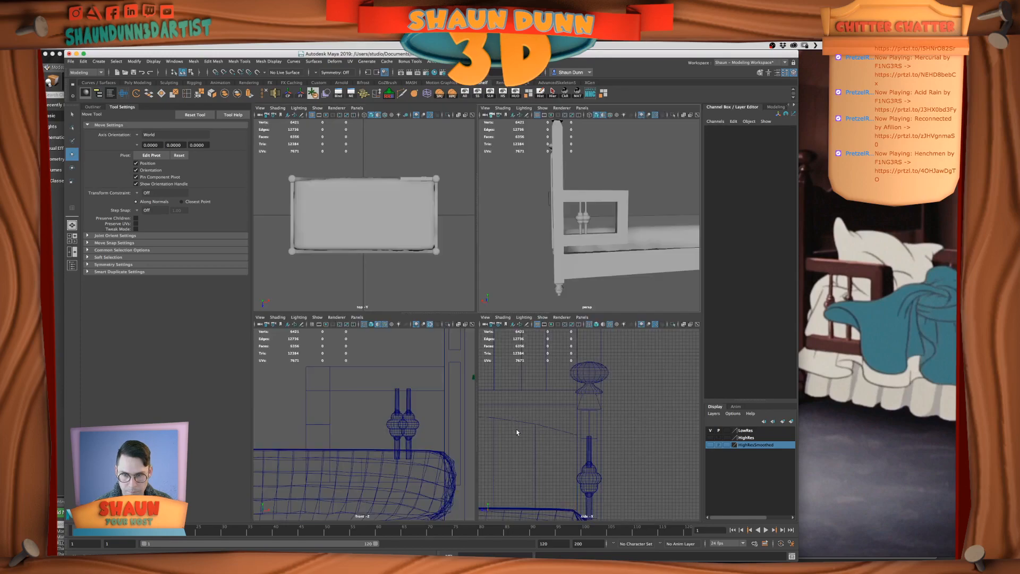
key(space)
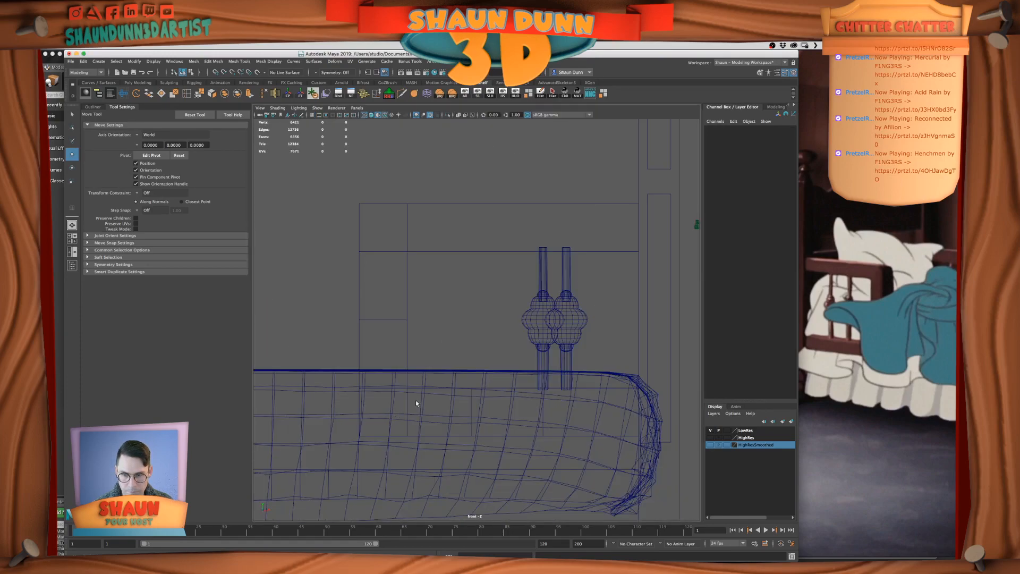
click(566, 326)
drag(601, 320, 464, 383)
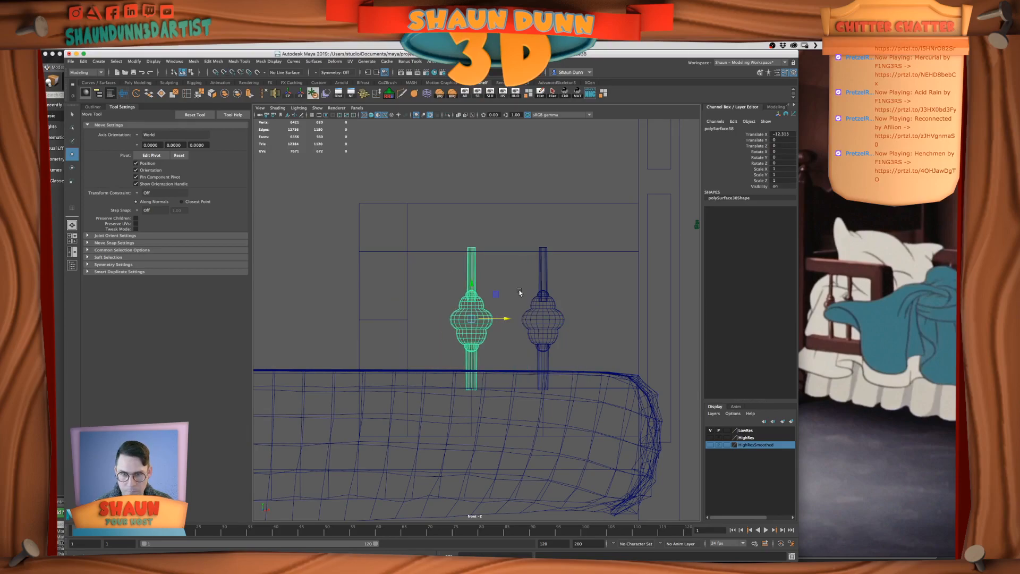
click(529, 247)
key(space)
key(space)
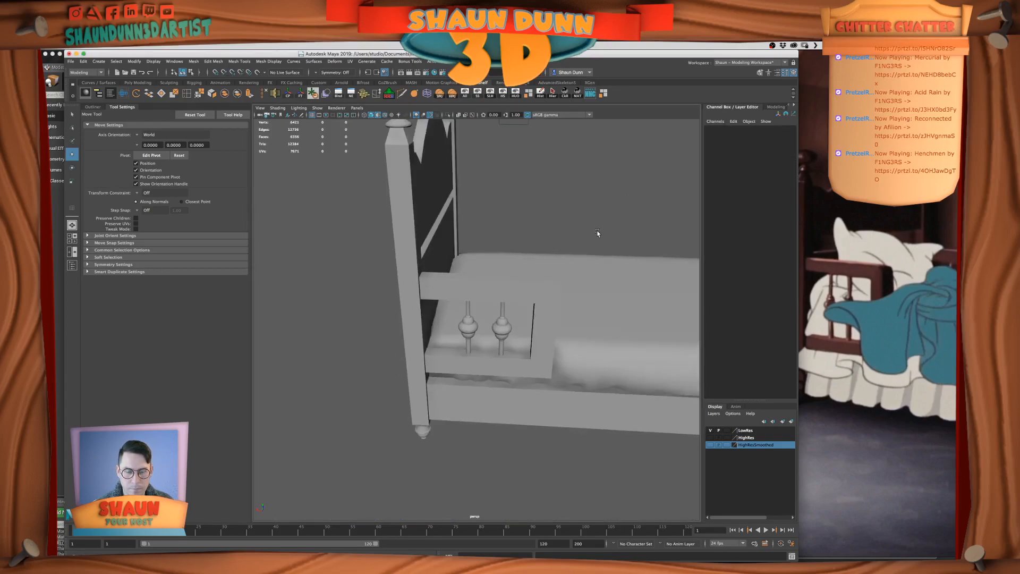
mouse_move(581, 219)
alt+mouse_down()
mouse_move(569, 250)
mouse_move(591, 246)
alt+mouse_up()
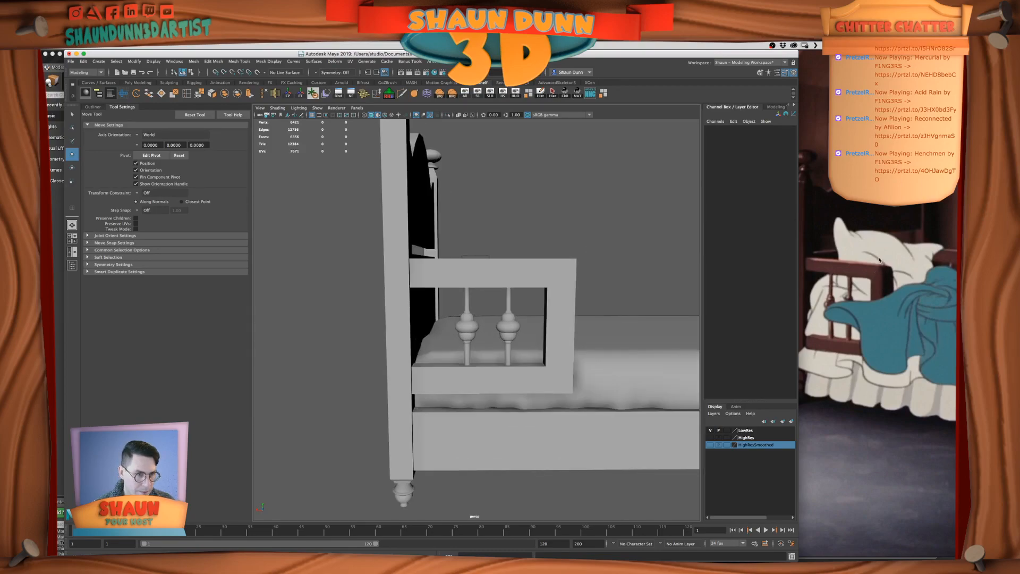
Delete the guard rail's extra edge loops, including the two crossing the lower beam beneath the spindles
alt+middle_drag(592, 264, 555, 286)
click(557, 274)
alt+drag(562, 278, 589, 296)
scroll(568, 278, up, 5)
scroll(597, 293, down, 5)
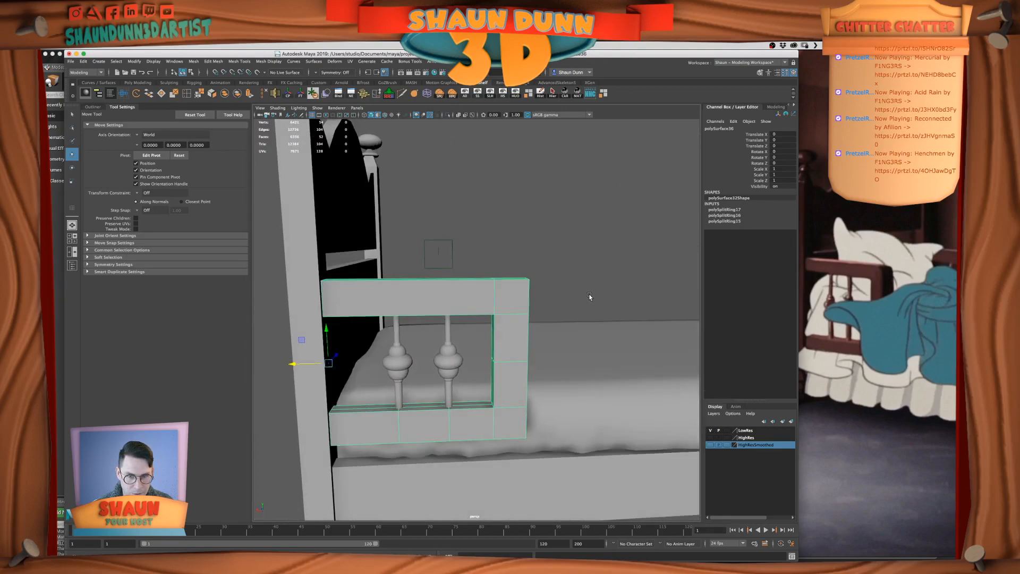
right_drag(523, 288, 504, 288)
alt+drag(587, 291, 541, 282)
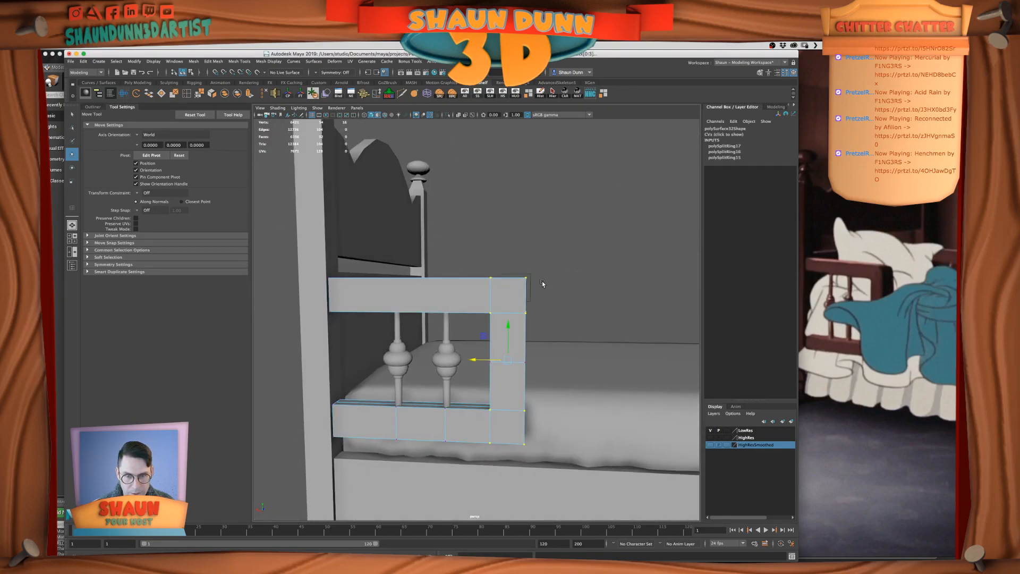
right_drag(502, 290, 505, 271)
alt+drag(578, 290, 535, 301)
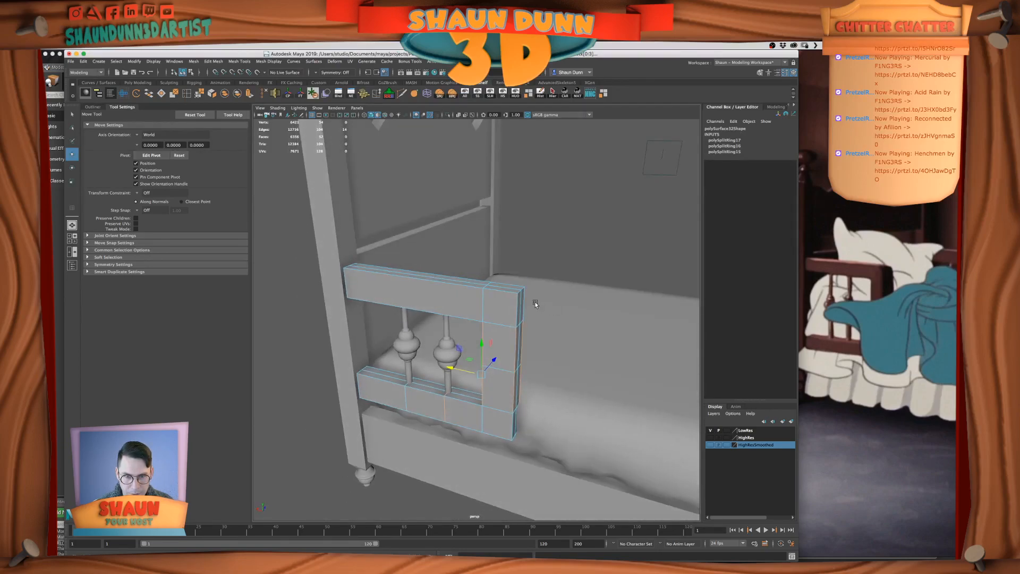
right_drag(505, 297, 506, 278)
double_click(509, 288)
alt+drag(520, 413, 476, 417)
shift+double_click(453, 418)
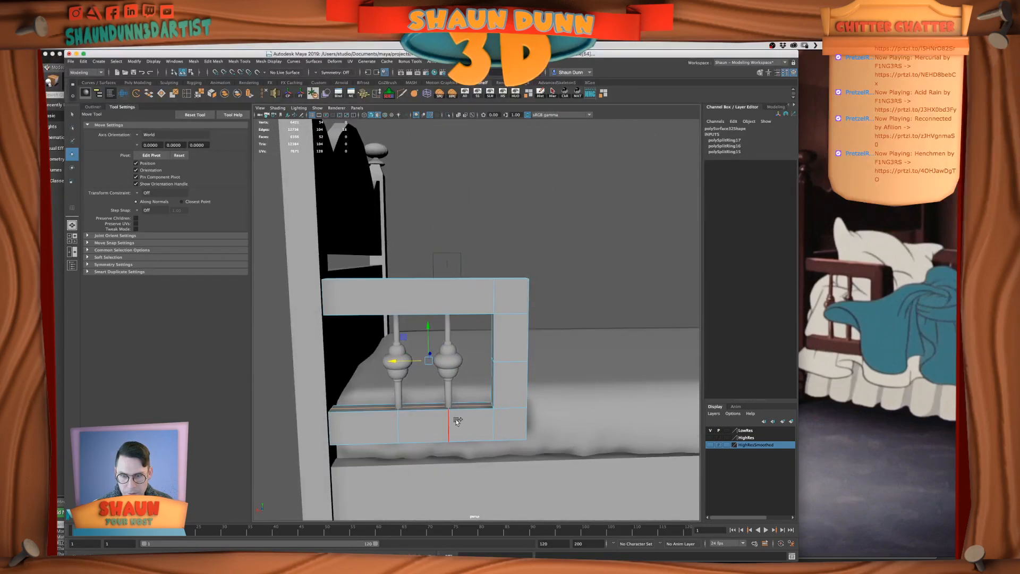
shift+double_click(399, 423)
alt+drag(400, 424, 508, 162)
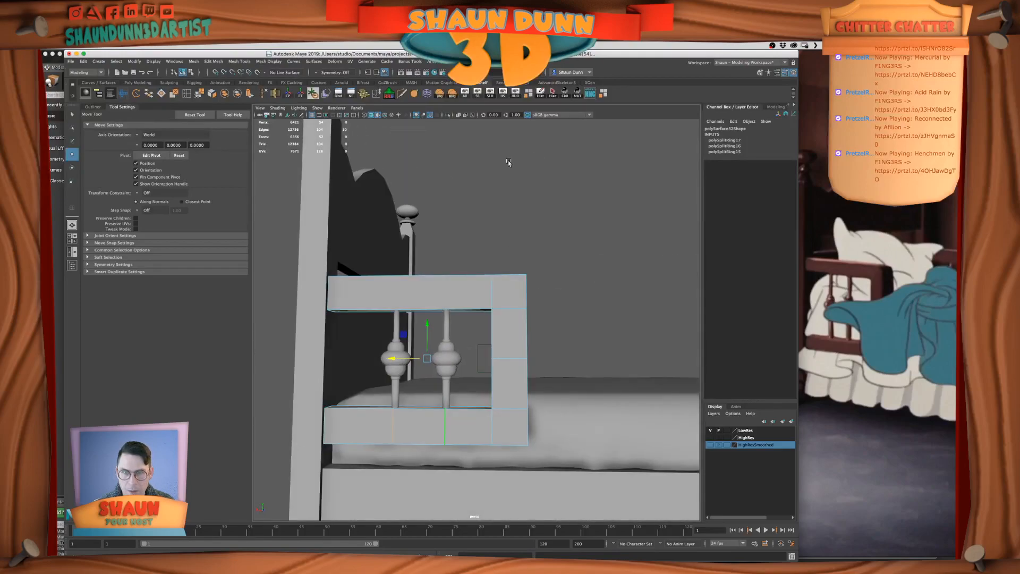
click(266, 98)
Delete the edge loop crossing the guard rail's end post at mid-height
alt+drag(507, 304, 498, 358)
double_click(500, 360)
key(ctrl+Delete)
Bevel the upper and lower outer corner edges of the guard rail's end post
alt+drag(510, 313, 492, 300)
right_drag(492, 300, 504, 290)
alt+drag(490, 305, 519, 293)
right_drag(519, 294, 520, 286)
click(519, 288)
alt+drag(544, 358, 542, 369)
shift+click(512, 445)
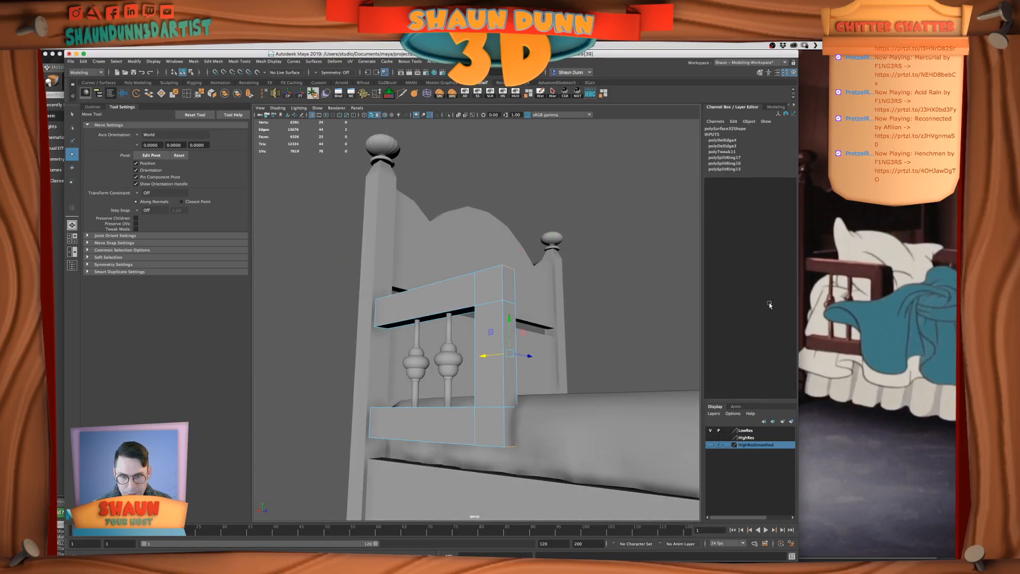
click(214, 61)
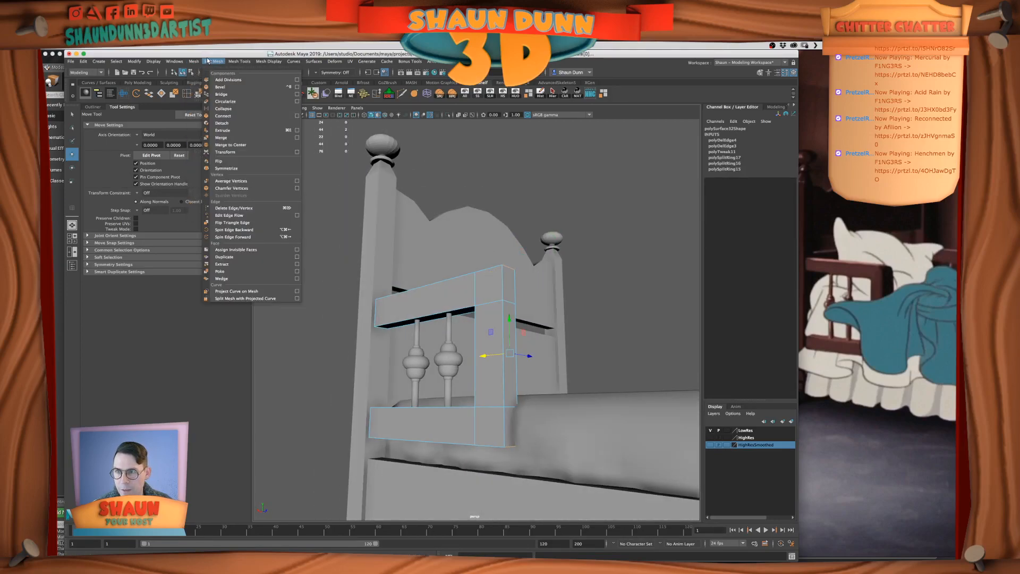
click(219, 87)
Set the guard rail corner bevel's fraction to 0.2
alt+drag(587, 205, 632, 213)
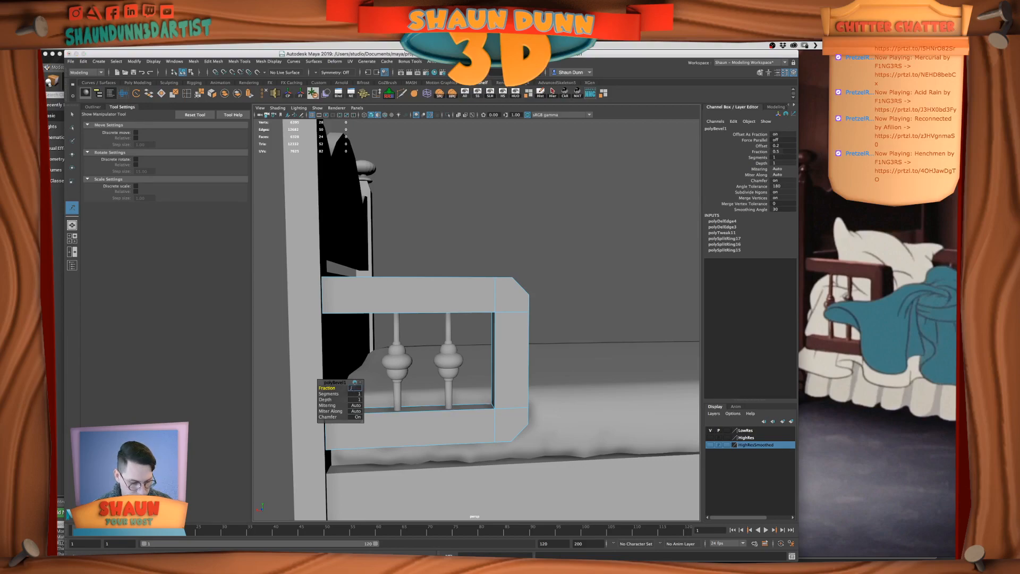
key(Return)
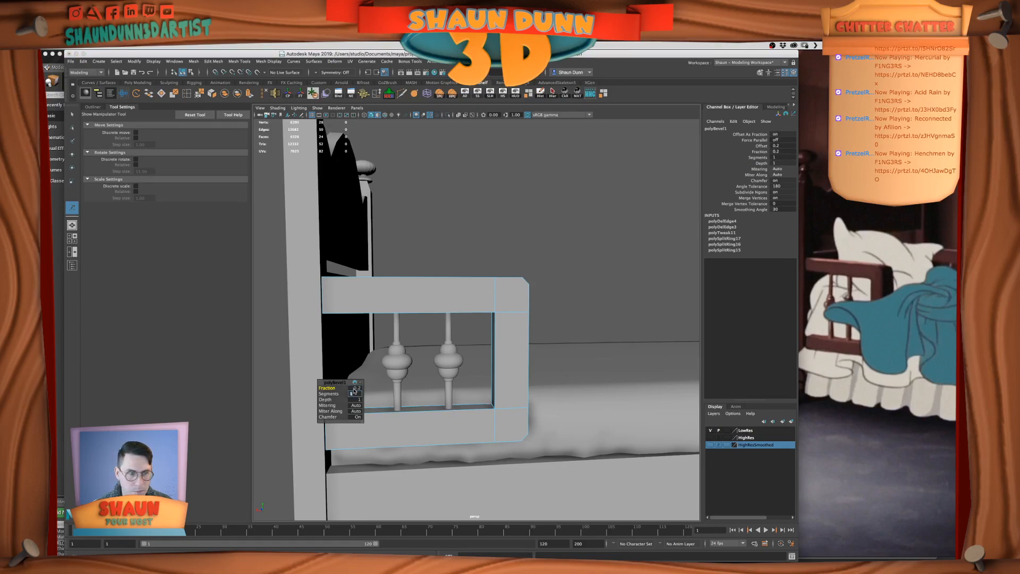
key(Return)
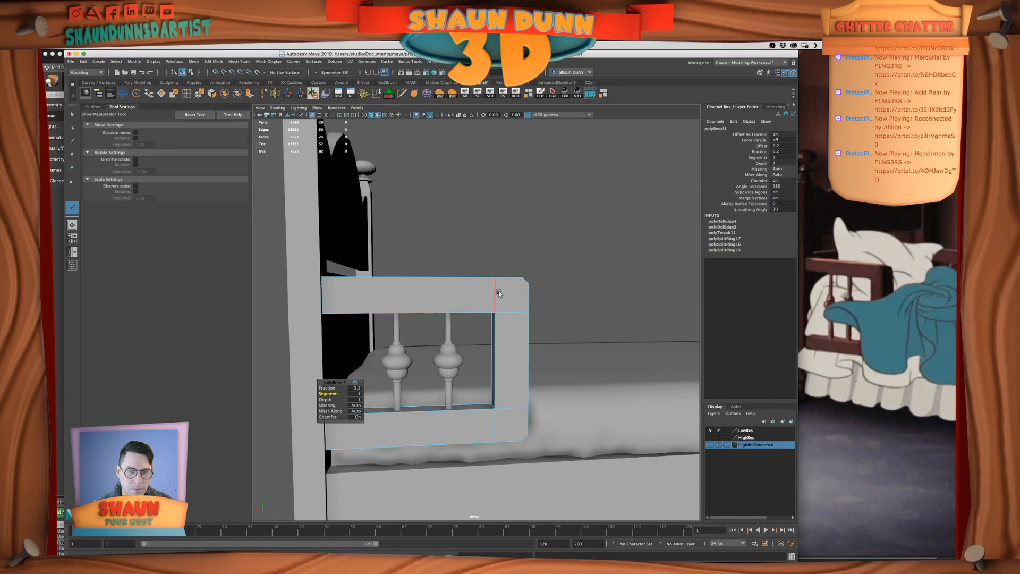
alt+drag(499, 293, 489, 290)
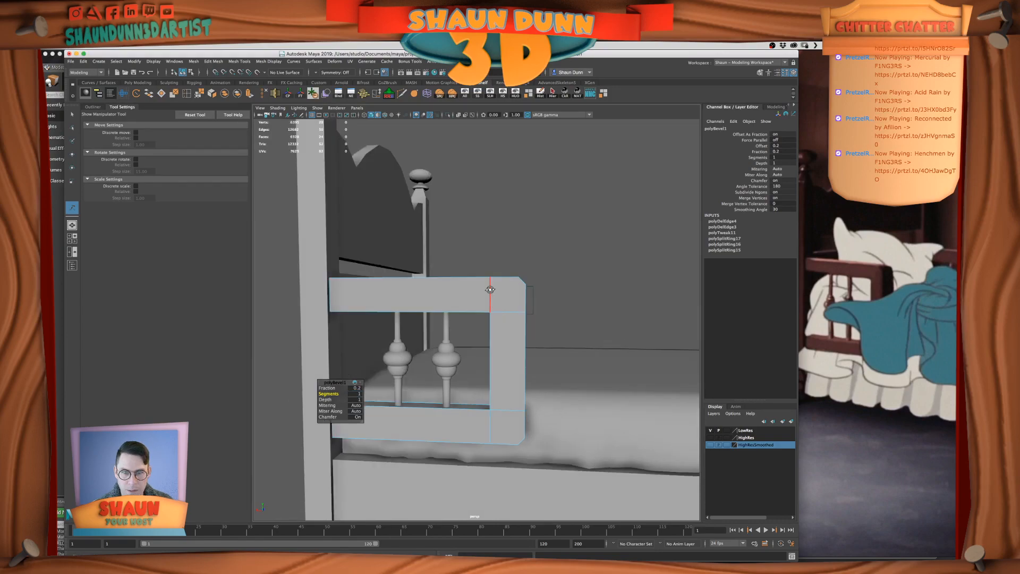
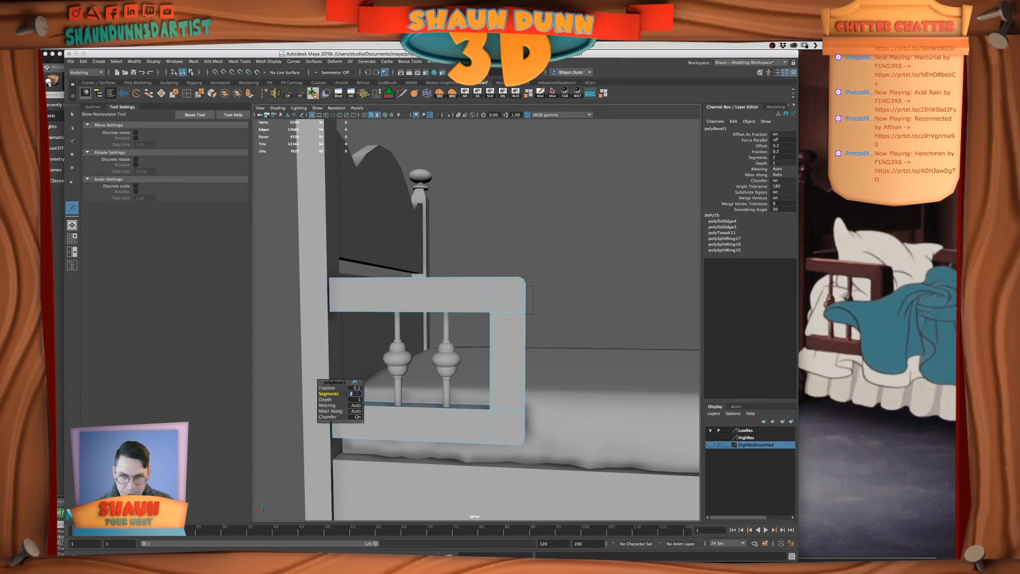
Cut diagonal edges across the upper outer corner of the bed's side-rail frame on both faces with Multi-Cut
click(402, 94)
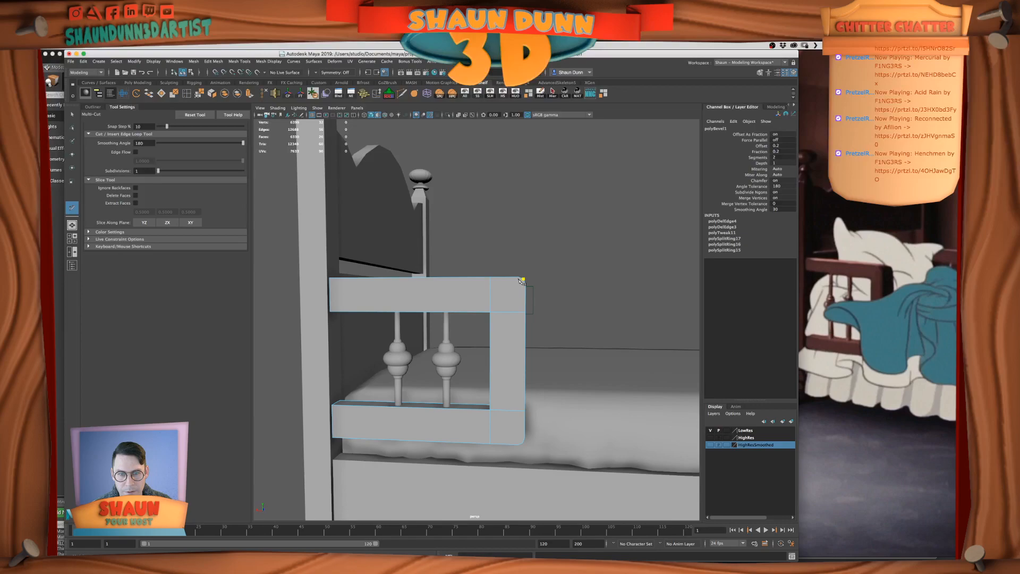
right_click(459, 318)
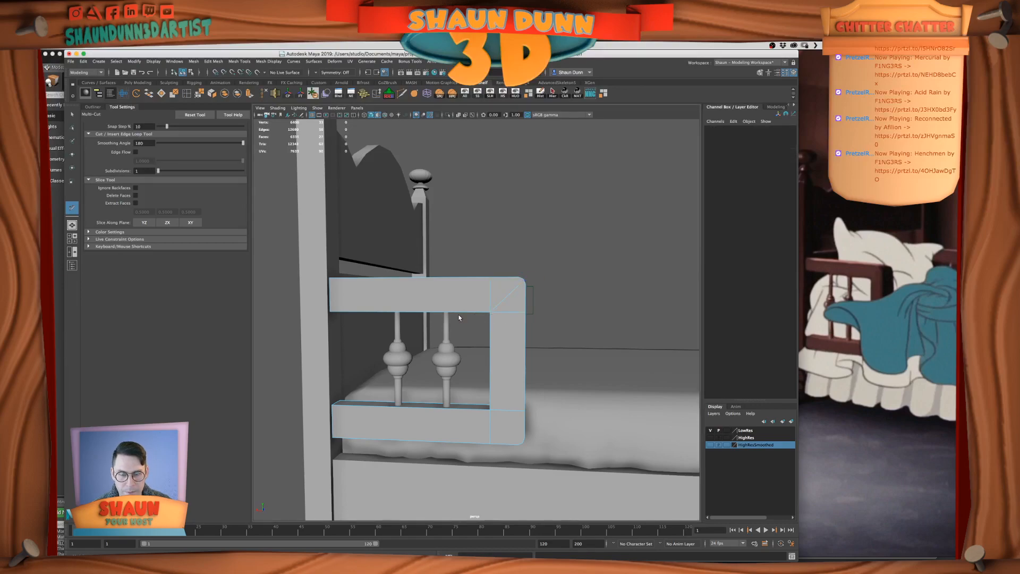
alt+drag(510, 317, 379, 318)
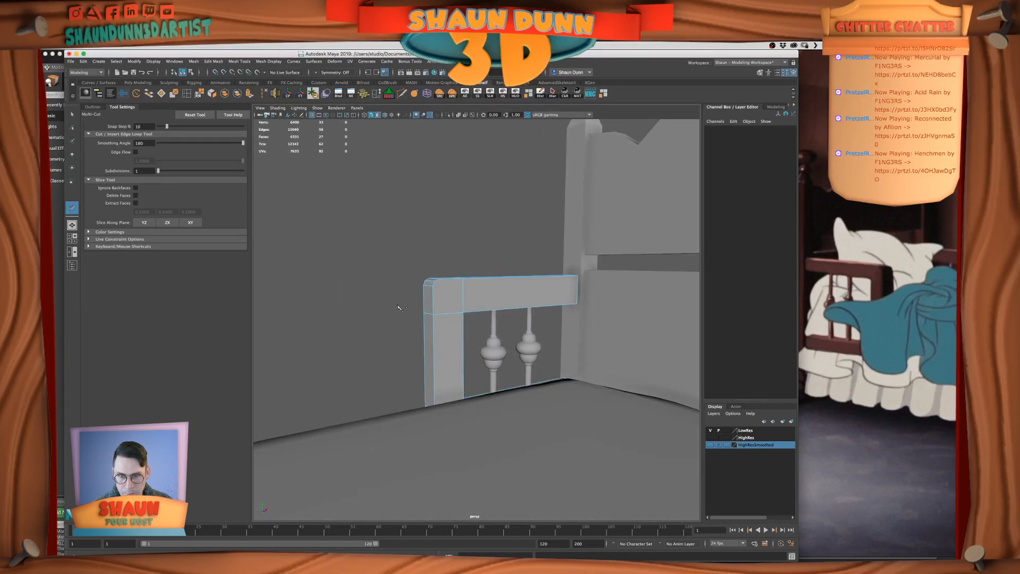
scroll(394, 308, up, 5)
click(406, 263)
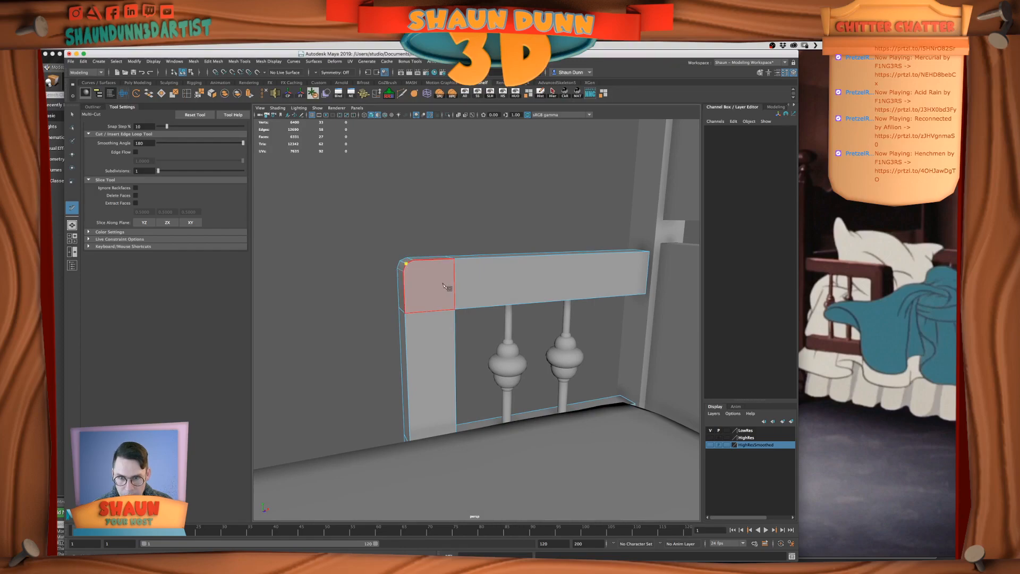
click(454, 310)
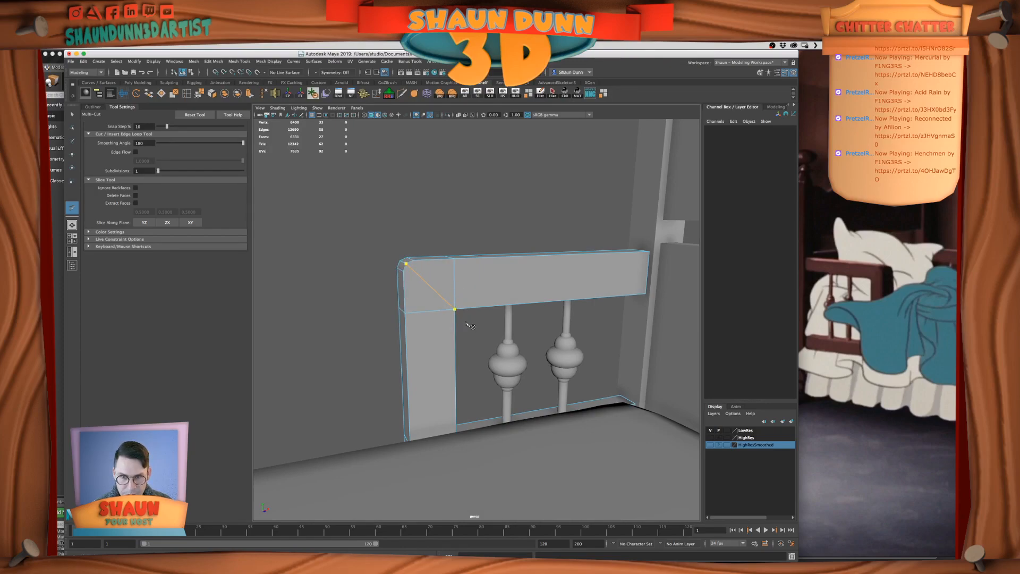
alt+drag(465, 325, 497, 295)
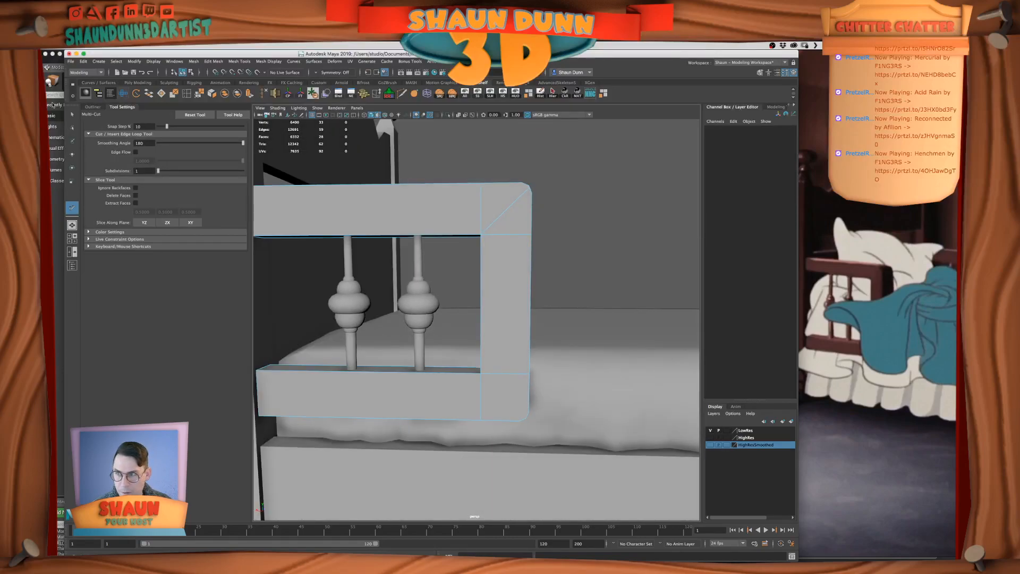
click(73, 114)
Isolate the side-rail frame in the viewport so the bed and spindles are hidden
right_drag(499, 237, 514, 229)
mouse_move(522, 254)
alt+mouse_down()
mouse_move(531, 218)
mouse_move(512, 282)
mouse_move(526, 266)
mouse_move(514, 271)
alt+mouse_up()
scroll(515, 260, down, 5)
scroll(517, 267, up, 5)
scroll(526, 265, down, 3)
scroll(527, 266, up, 5)
click(515, 94)
scroll(569, 196, up, 3)
alt+drag(574, 235, 574, 287)
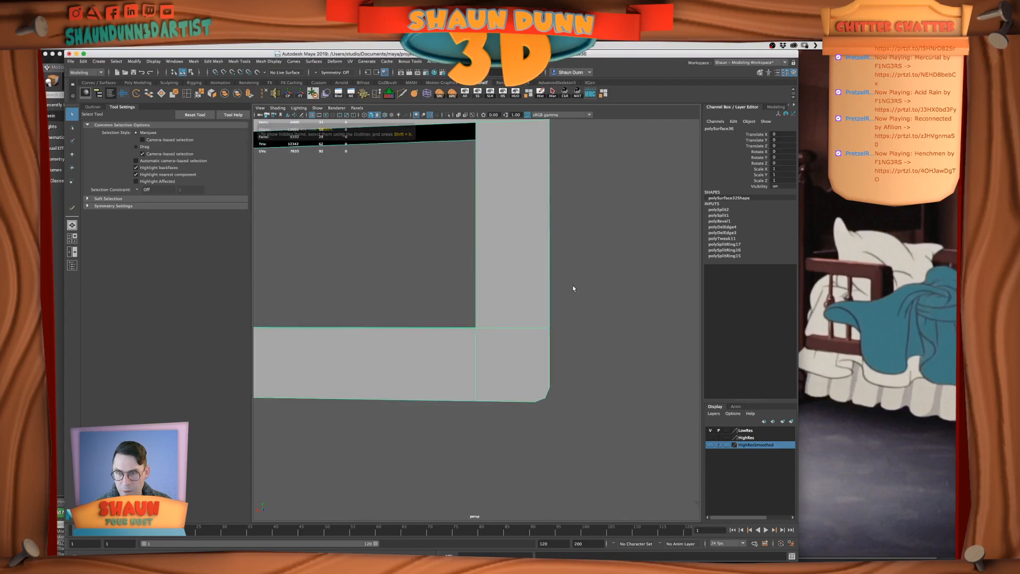
Cut diagonal edges across the frame's lower corner on both faces, joining the rounded outer corner to the inner corner
click(402, 94)
click(544, 399)
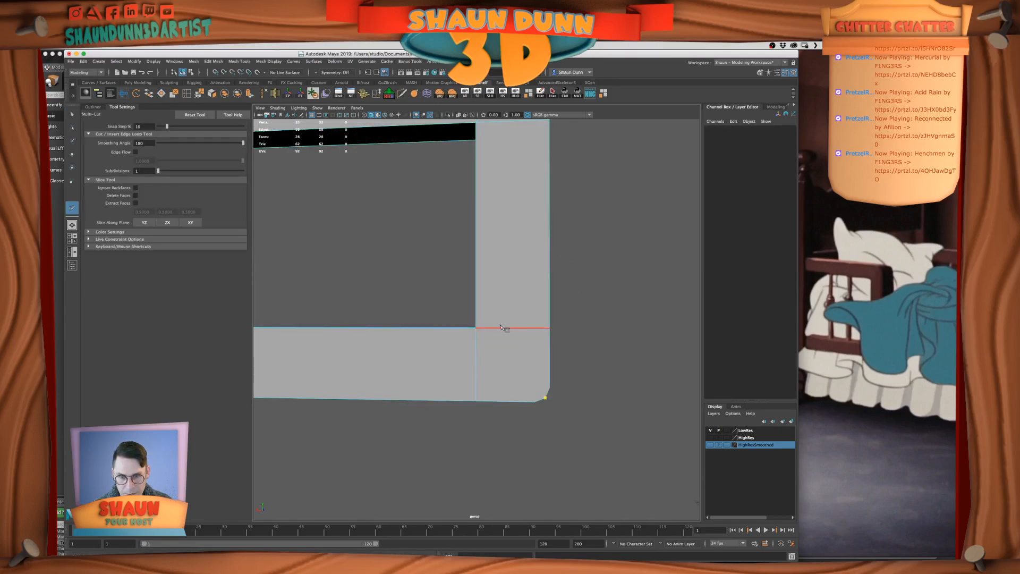
alt+drag(678, 418, 553, 402)
scroll(499, 397, up, 2)
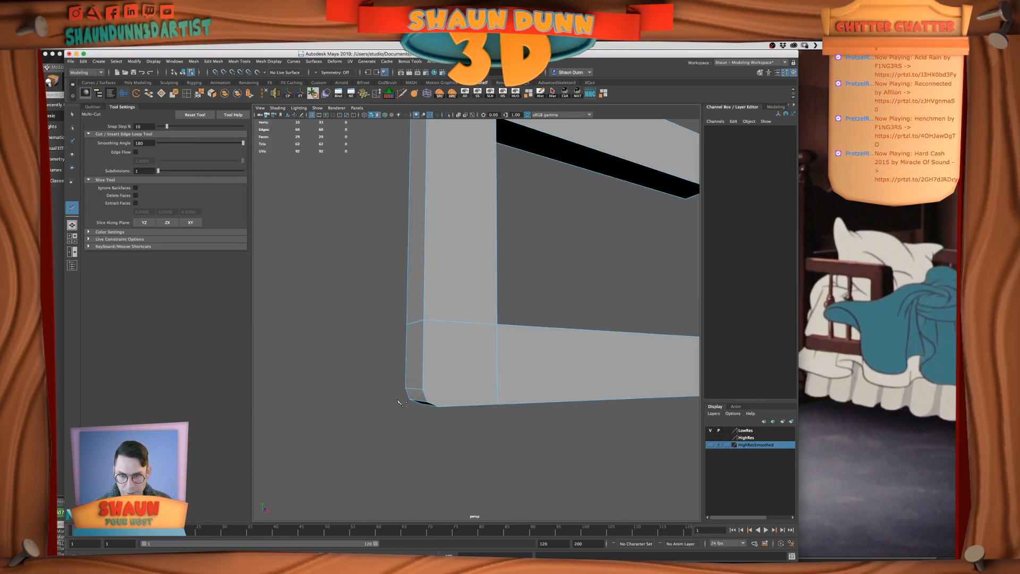
click(428, 402)
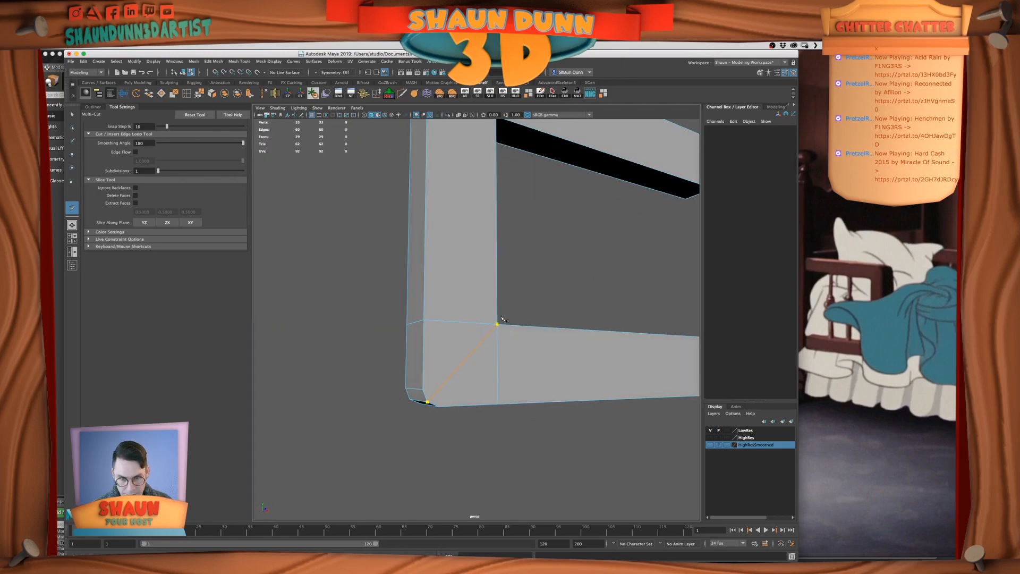
key(Return)
click(497, 324)
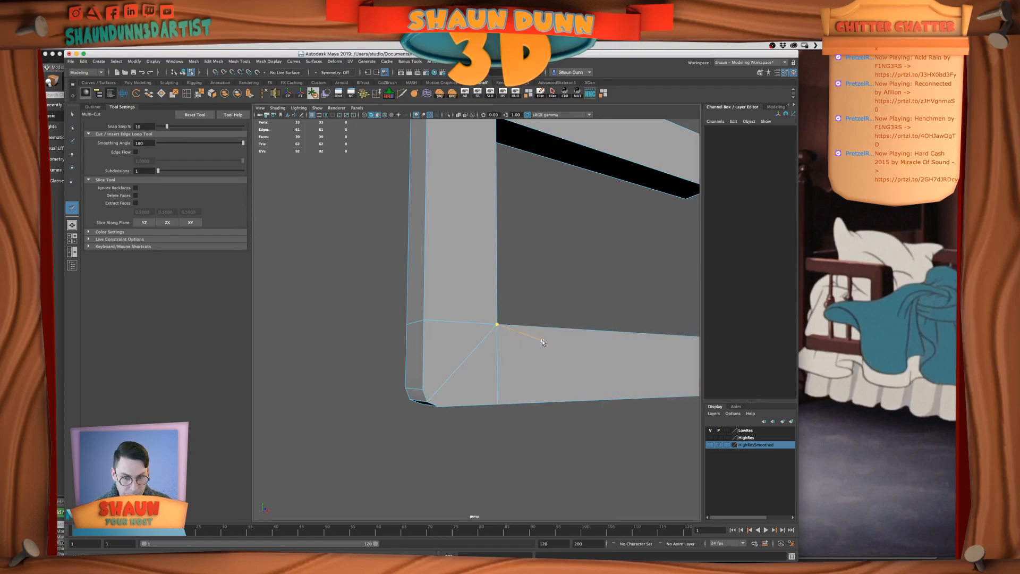
alt+drag(472, 275, 575, 286)
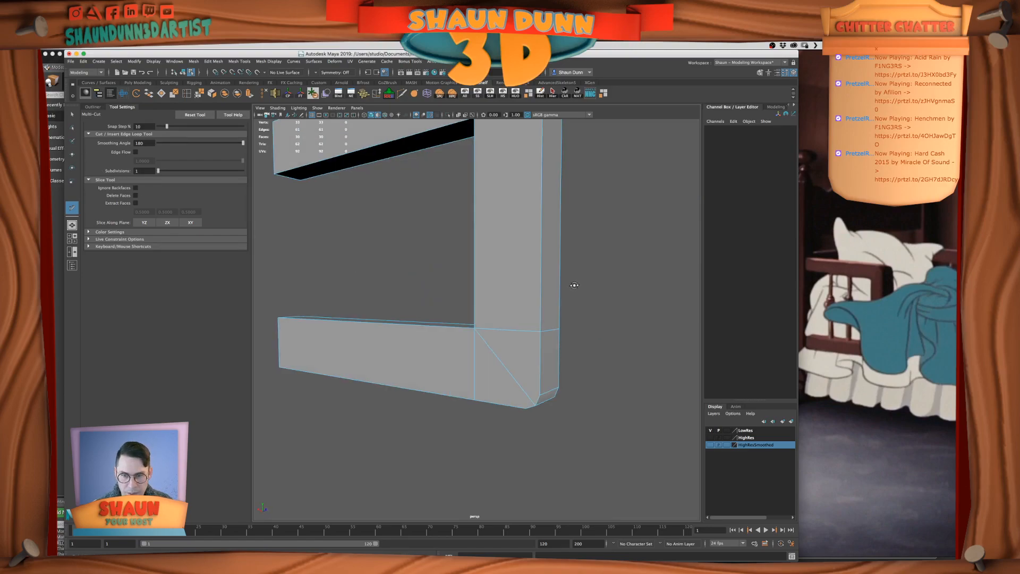
click(72, 115)
Examine the diagonal cuts and rounded outer corners of the frame against the reference image
scroll(532, 336, up, 3)
scroll(531, 335, down, 5)
alt+drag(531, 336, 556, 335)
scroll(551, 333, up, 3)
scroll(551, 333, down, 2)
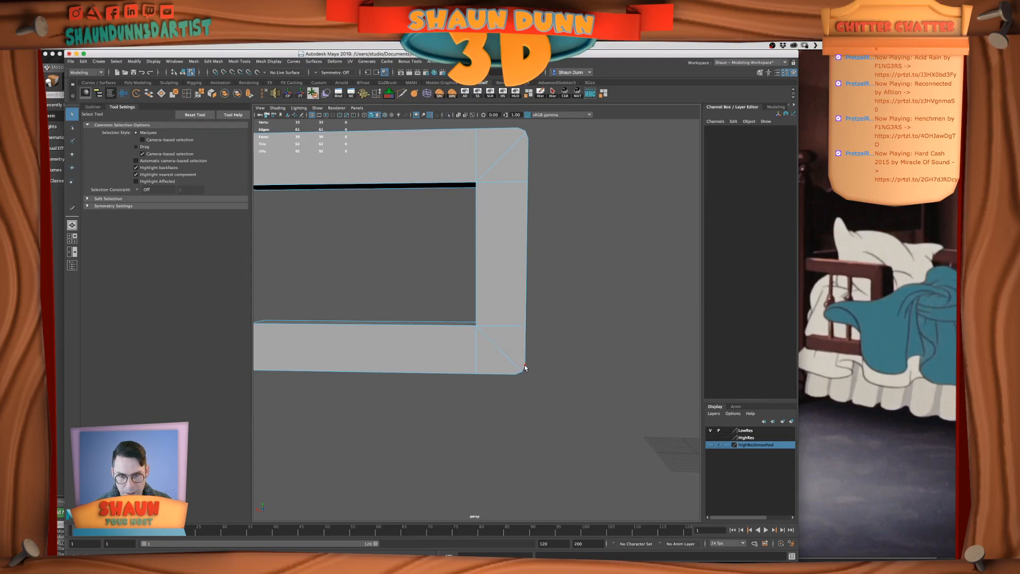
scroll(529, 367, up, 3)
scroll(529, 367, down, 3)
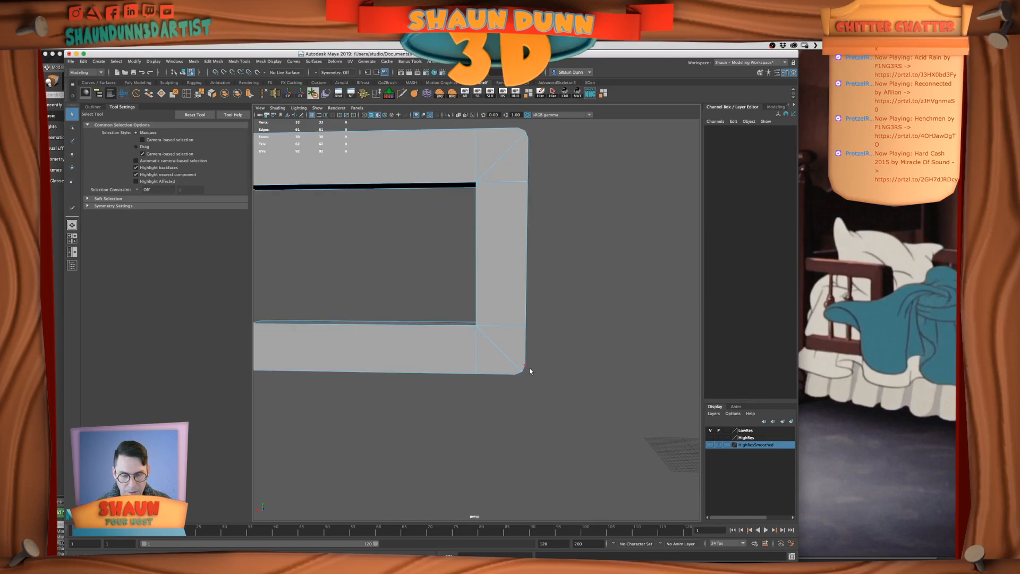
scroll(530, 374, up, 2)
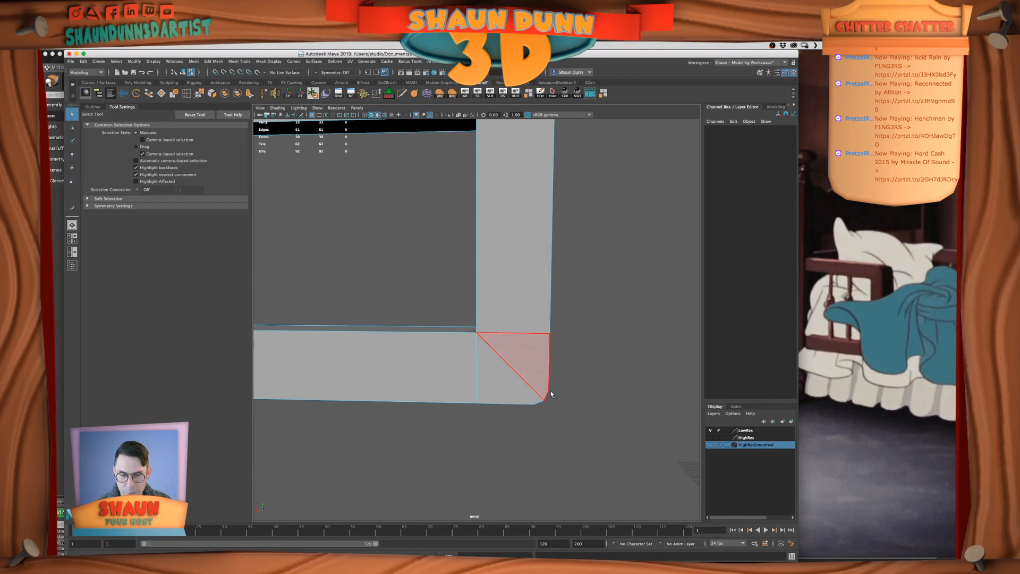
alt+drag(547, 374, 527, 388)
scroll(533, 368, down, 3)
scroll(528, 388, up, 2)
alt+drag(497, 239, 507, 263)
scroll(536, 251, down, 3)
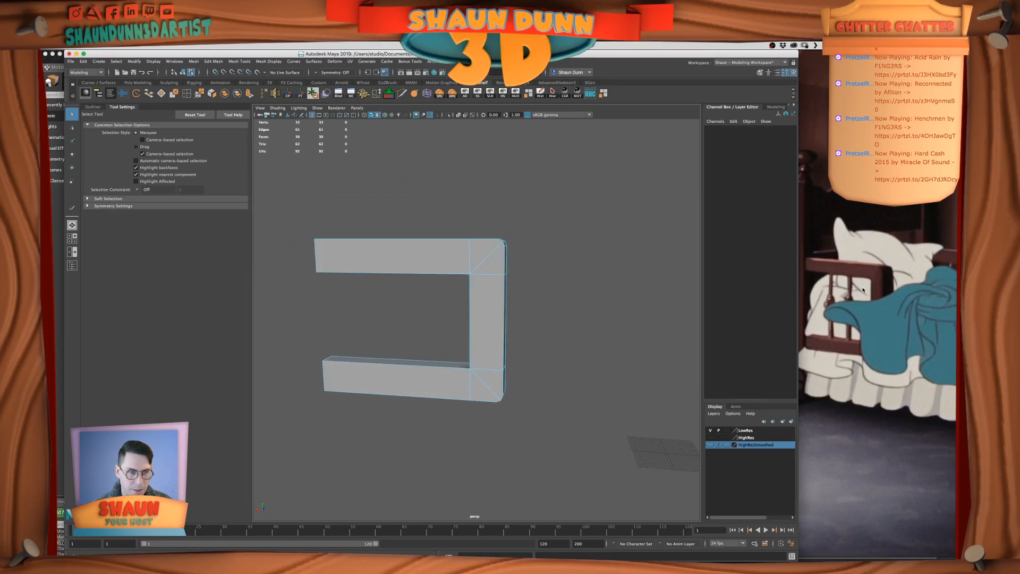
scroll(546, 261, up, 4)
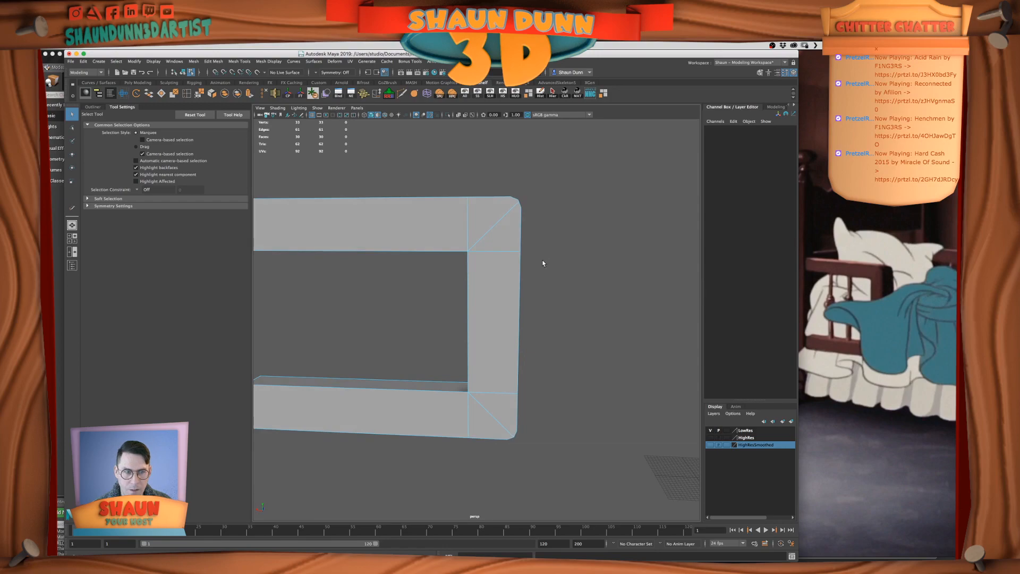
Bevel the two inner corner edges of the frame with a fraction of 0.1
alt+drag(453, 275, 528, 273)
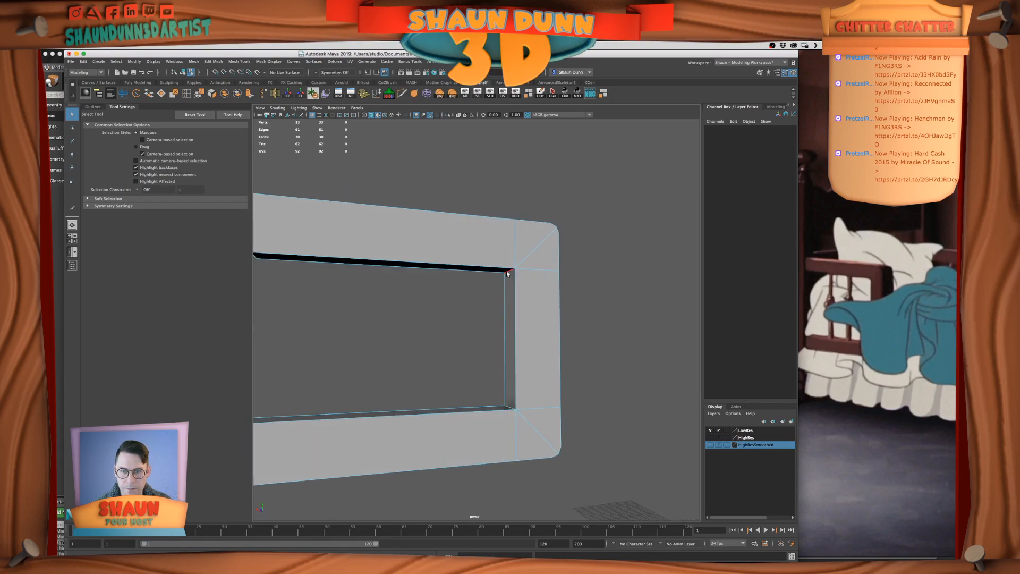
click(505, 270)
alt+drag(624, 305, 527, 377)
shift+click(504, 401)
key(super+z)
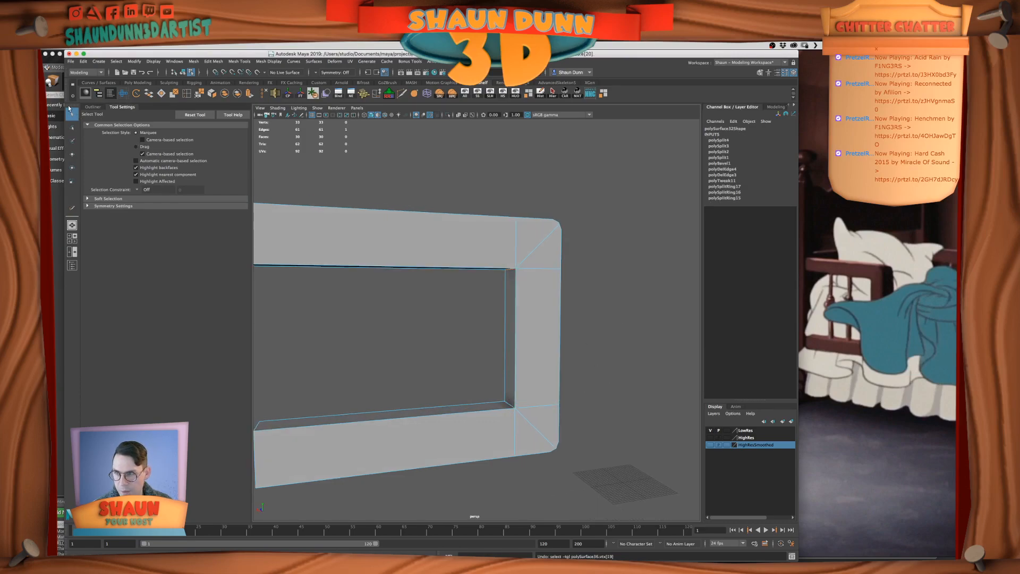
right_drag(599, 307, 599, 287)
right_drag(535, 294, 512, 271)
click(513, 274)
alt+drag(526, 329, 536, 325)
shift+click(505, 399)
alt+drag(570, 386, 551, 367)
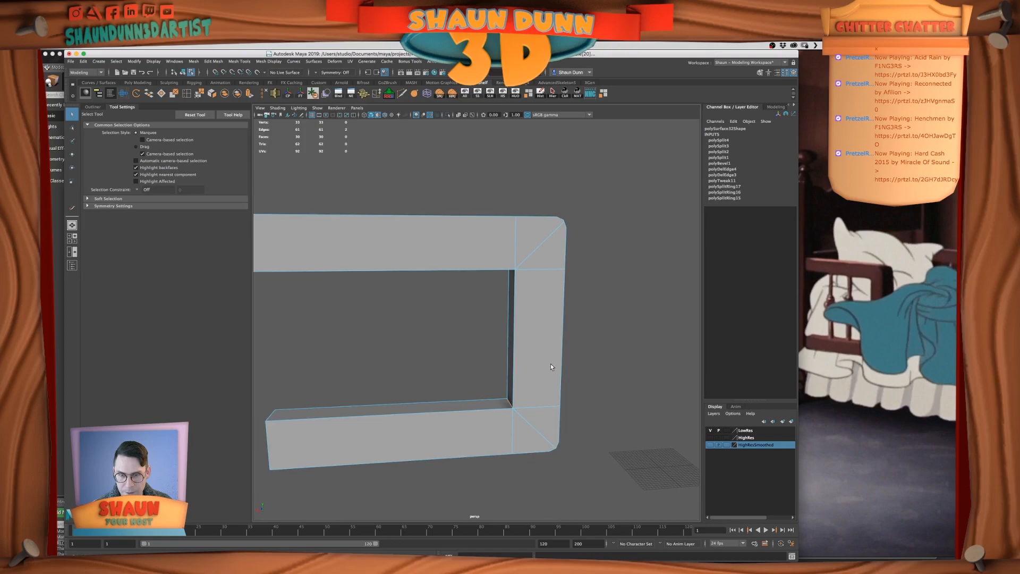
click(214, 61)
click(225, 86)
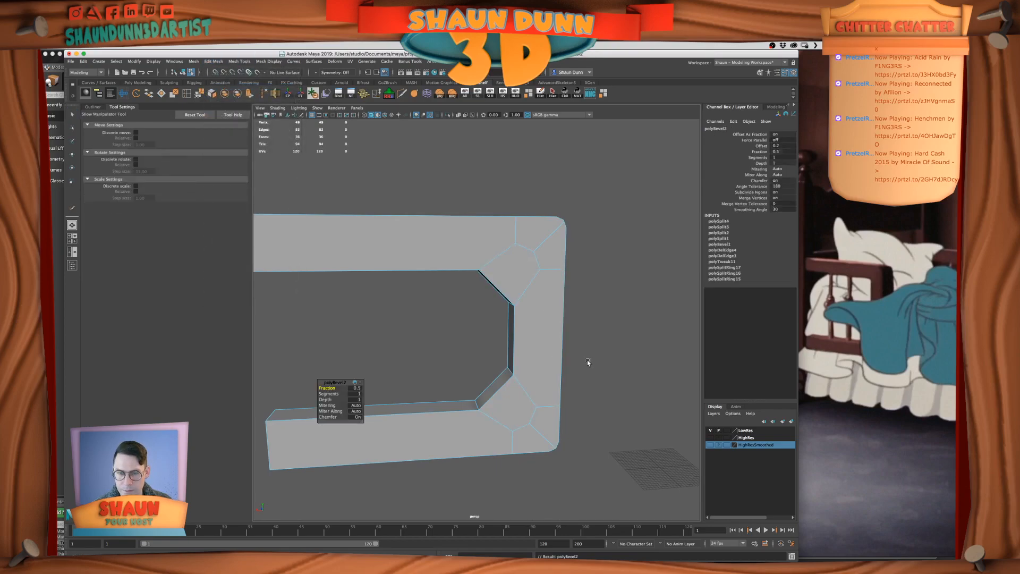
click(359, 392)
text(1)
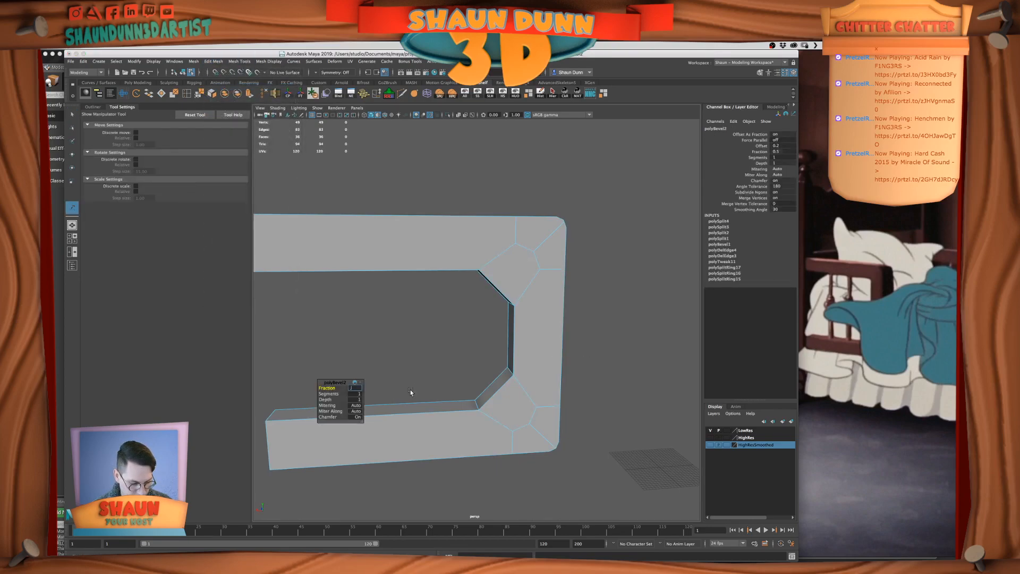
key(Return)
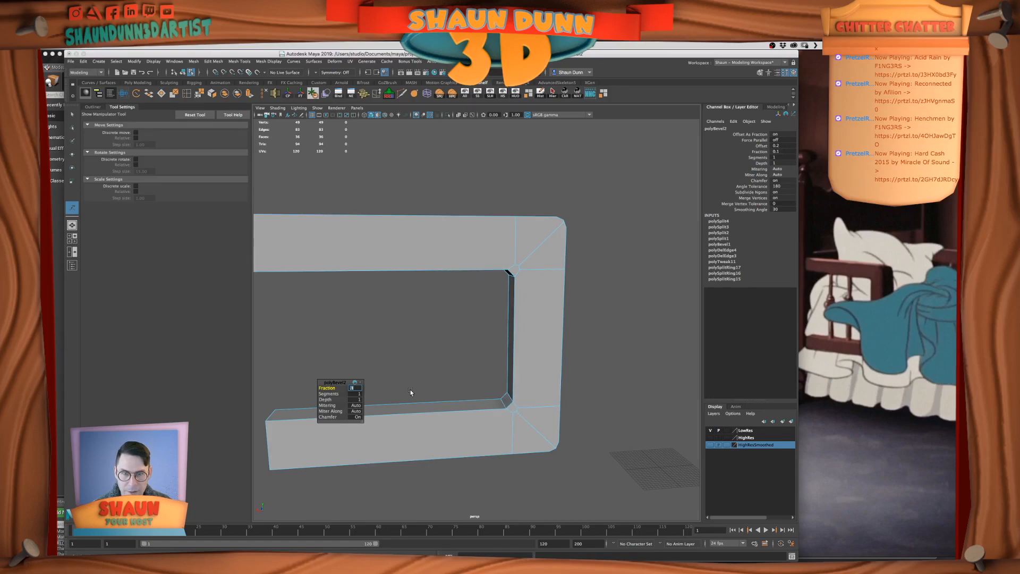
Try a fraction of 0.05 for the inner-corner bevel and restore the fraction to 0.1
alt+drag(543, 305, 539, 299)
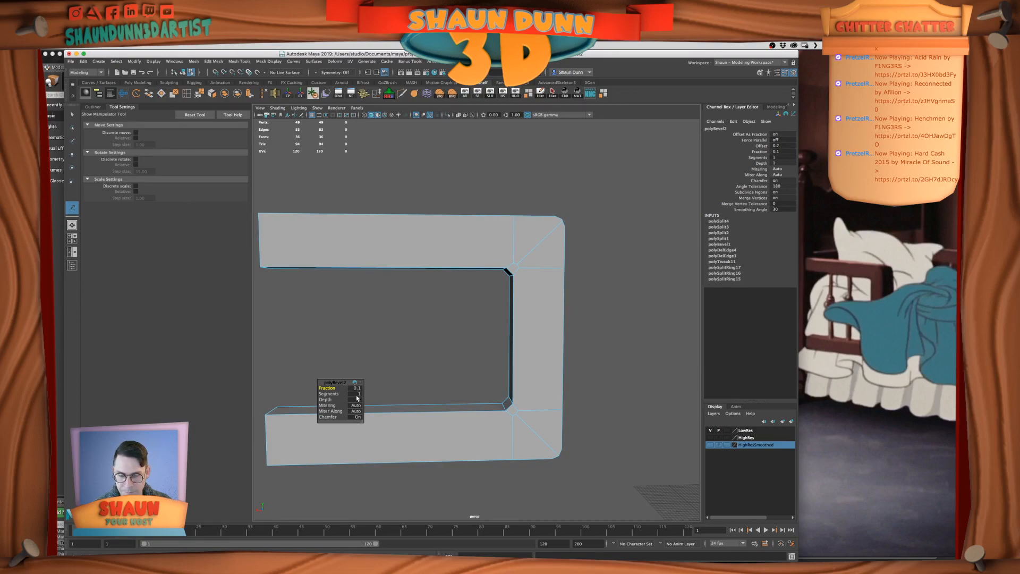
text(0.05)
key(Return)
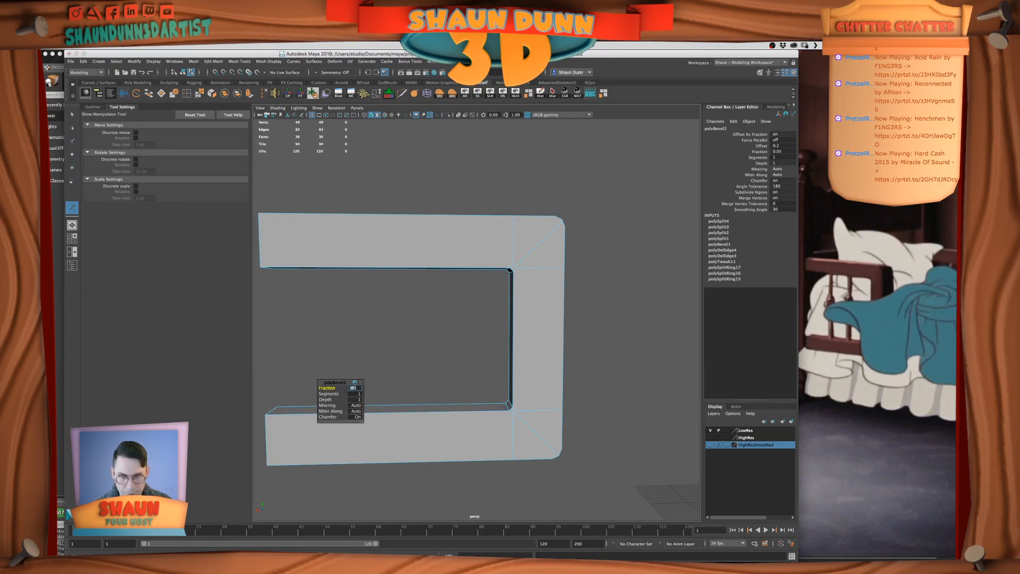
alt+drag(571, 348, 570, 347)
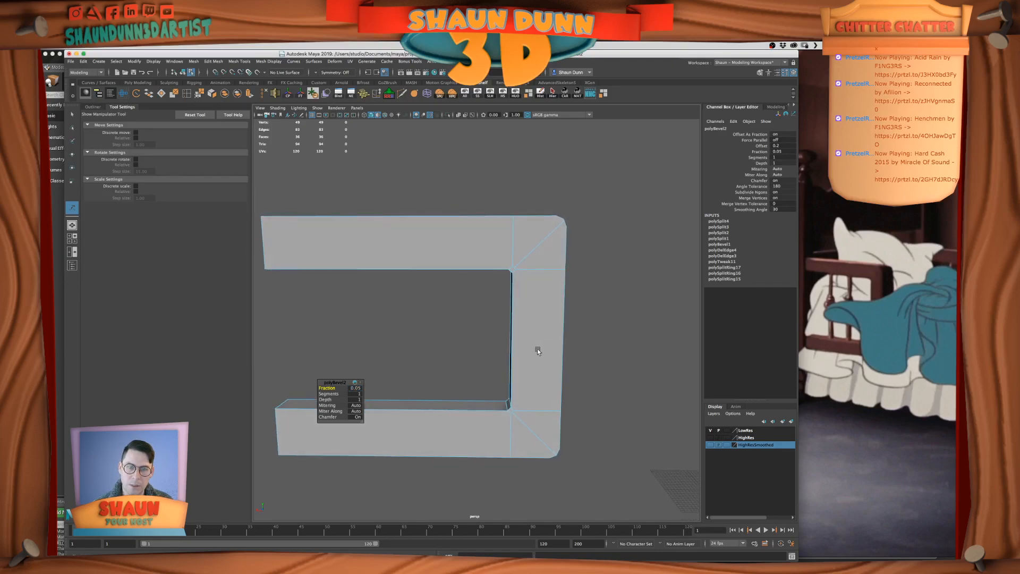
scroll(537, 350, down, 5)
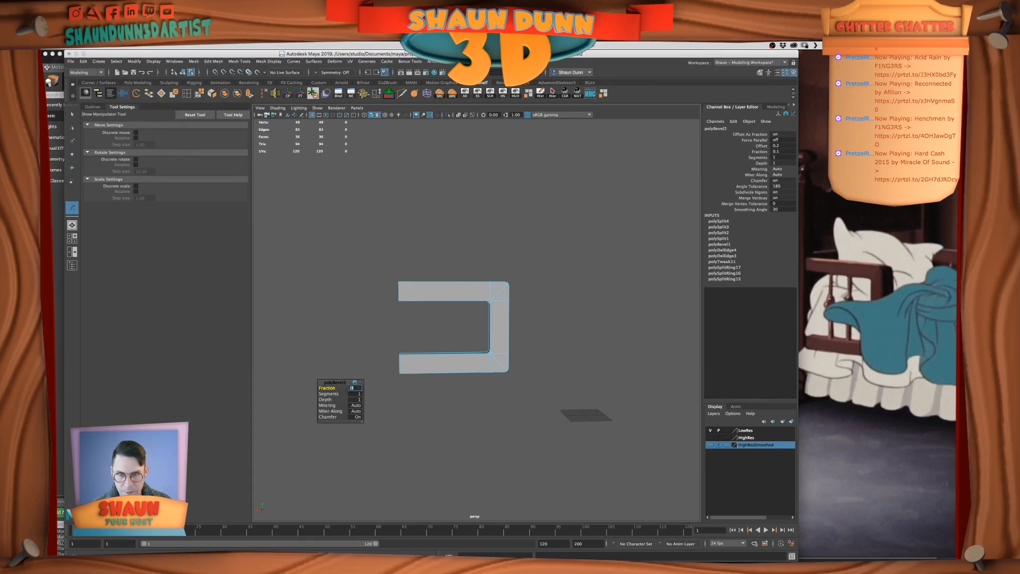
scroll(544, 277, up, 5)
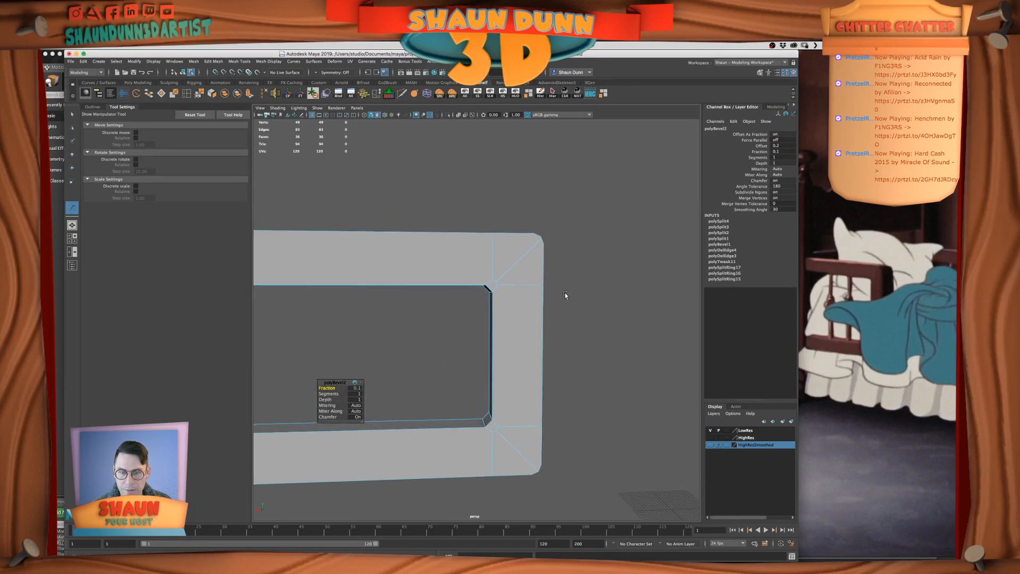
Delete the vertical and diagonal edges running outward from the frame's upper inner corner on the front face
scroll(531, 255, up, 3)
right_drag(529, 285, 528, 271)
click(500, 286)
key(w)
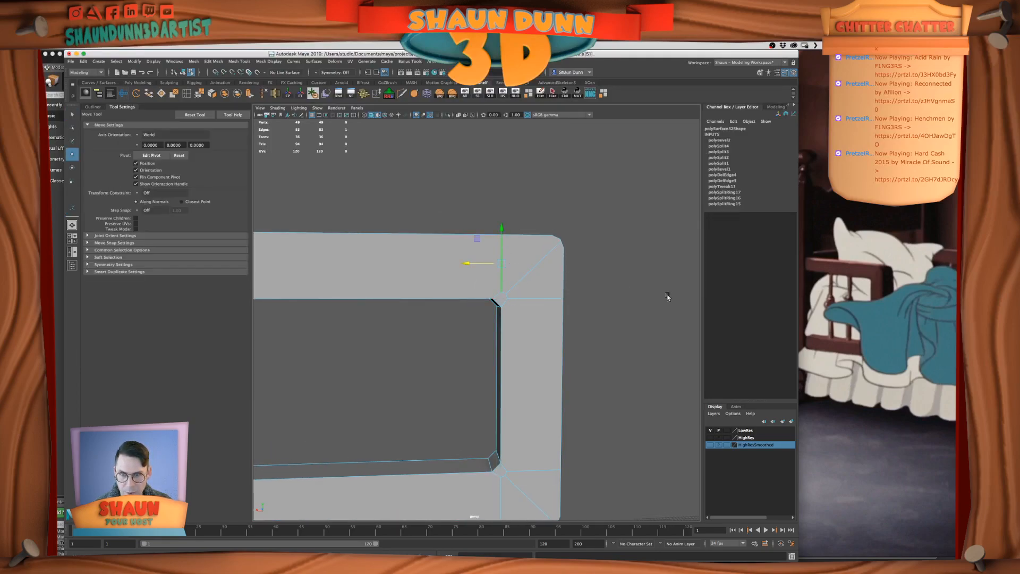
key(Delete)
alt+drag(563, 310, 537, 305)
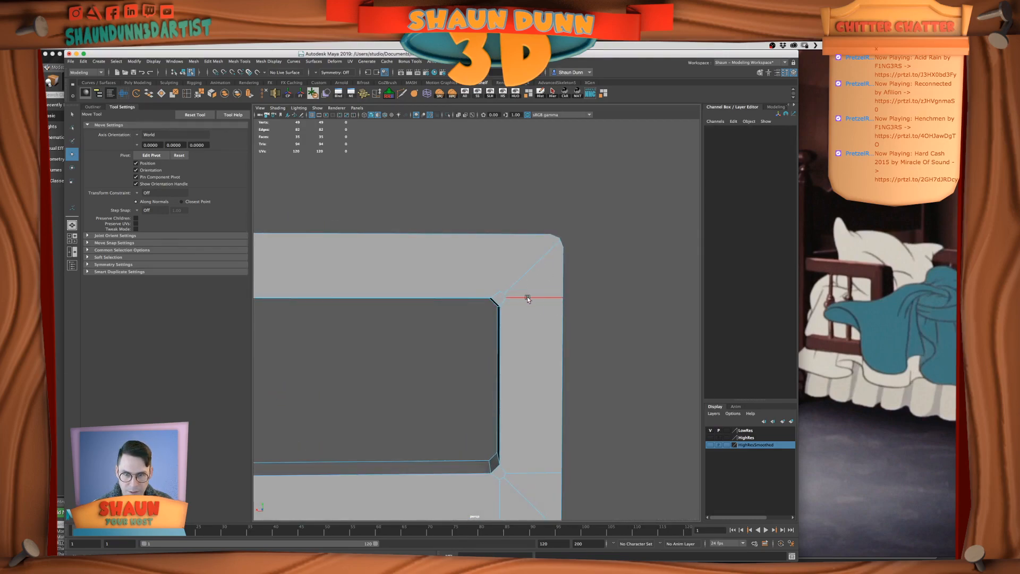
click(515, 272)
key(Delete)
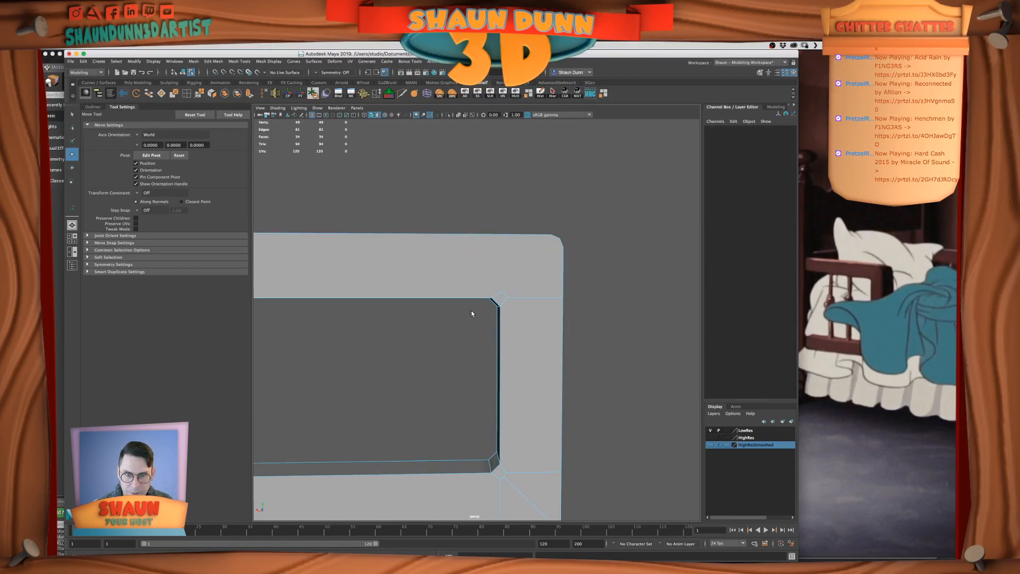
Delete the short leftover bevel edges and the horizontal edge at the frame's upper inner corner
alt+drag(542, 314, 531, 312)
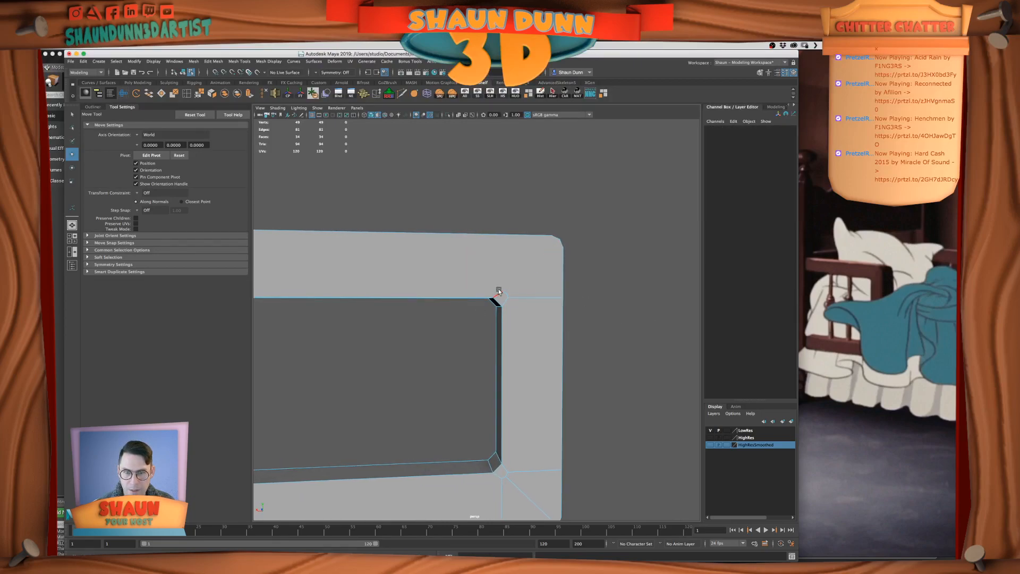
click(502, 293)
key(Delete)
click(528, 298)
key(Delete)
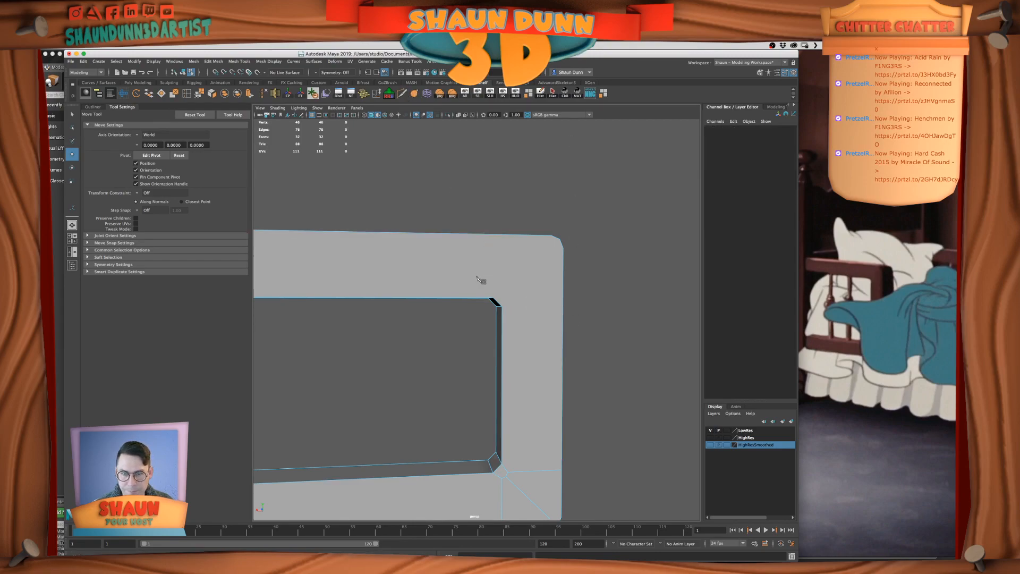
Cut a new diagonal edge from the upper inner bevel to the rounded outer corner with Multi-Cut
key(ctrl+shift+x)
click(493, 297)
click(551, 235)
key(Return)
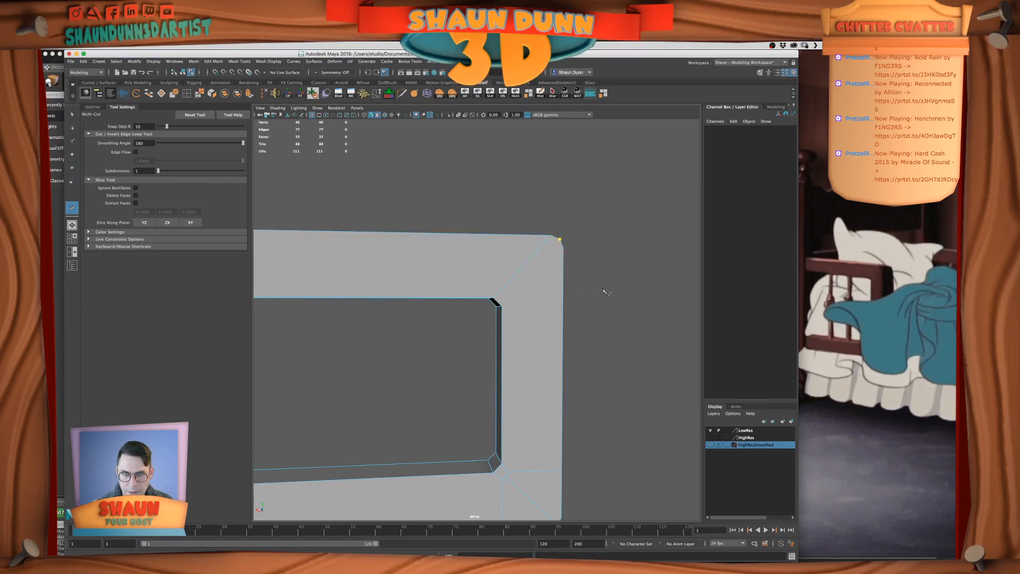
key(q)
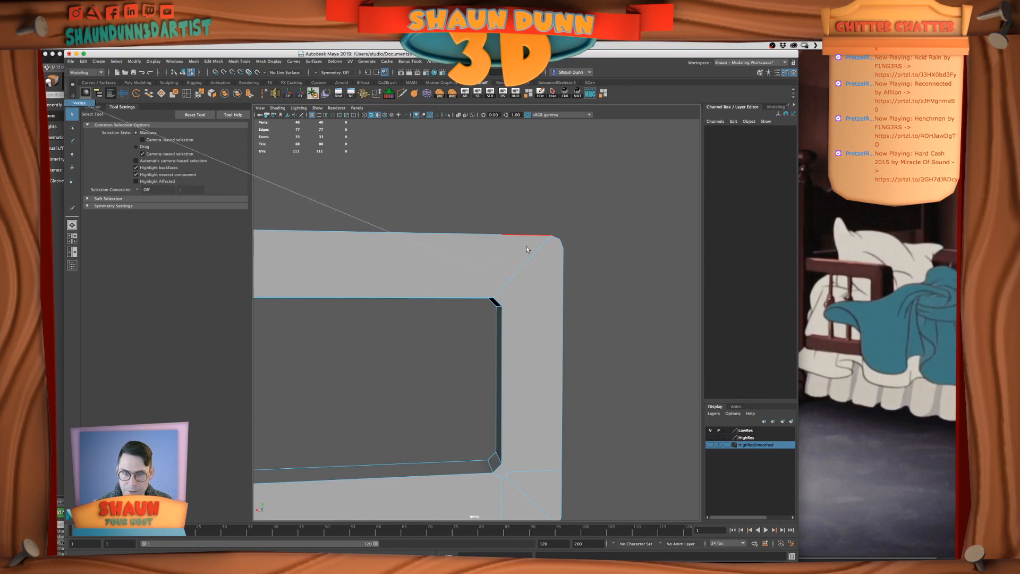
Undo the upper corner's edge cleanup and the bevel on the frame's inner corners
key(z)
key(z)
key(z)
key(z)
key(z)
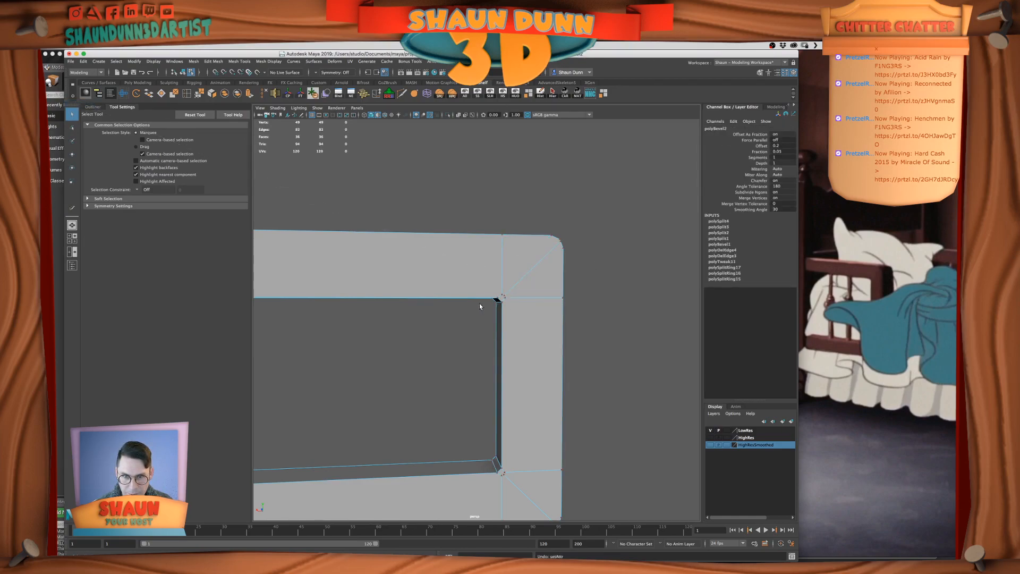
click(728, 244)
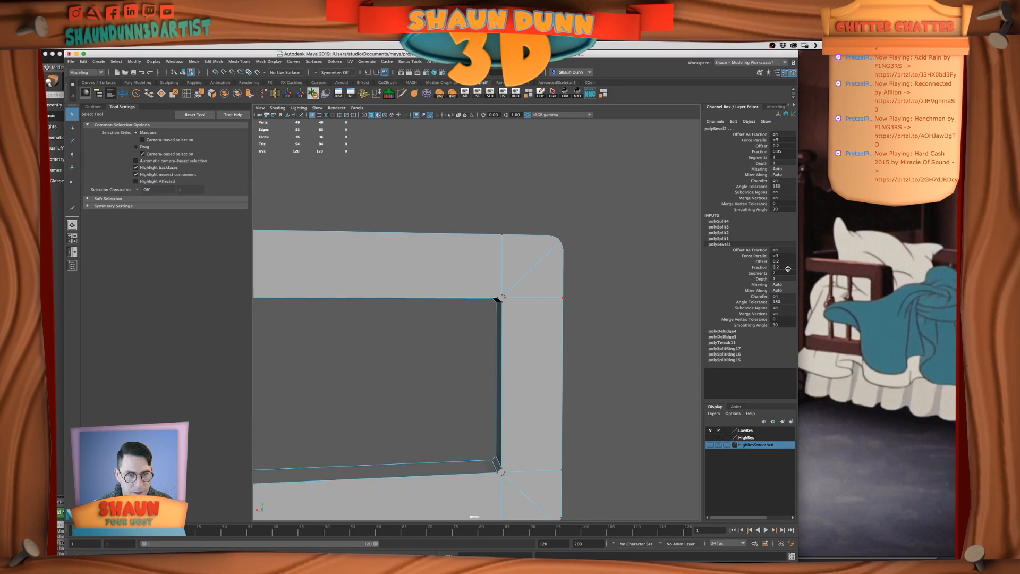
key(z)
key(z)
key(z)
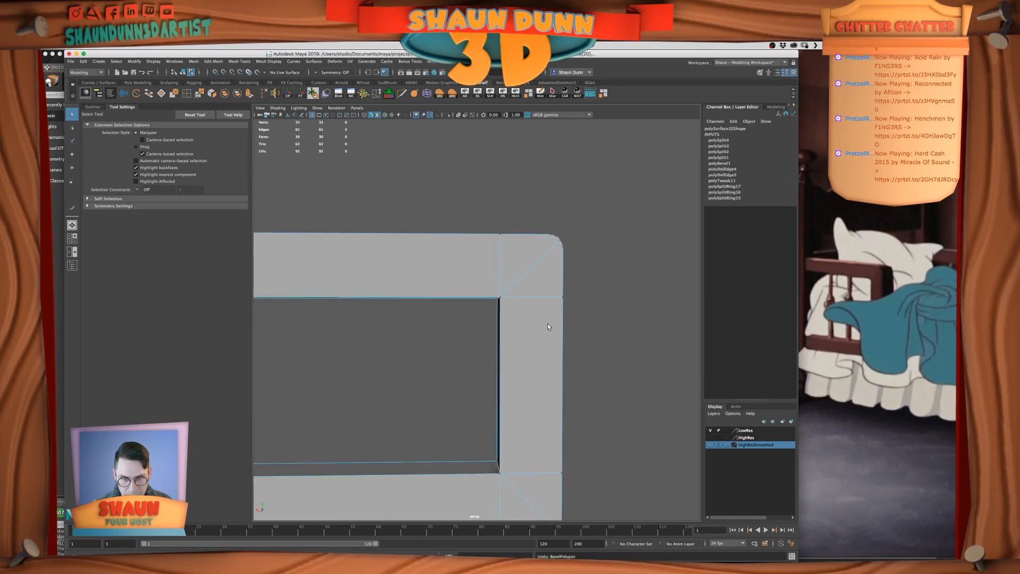
Bevel the short depth edges at the frame's upper and lower inner corners
right_drag(493, 314, 492, 292)
alt+drag(453, 369, 460, 356)
click(496, 317)
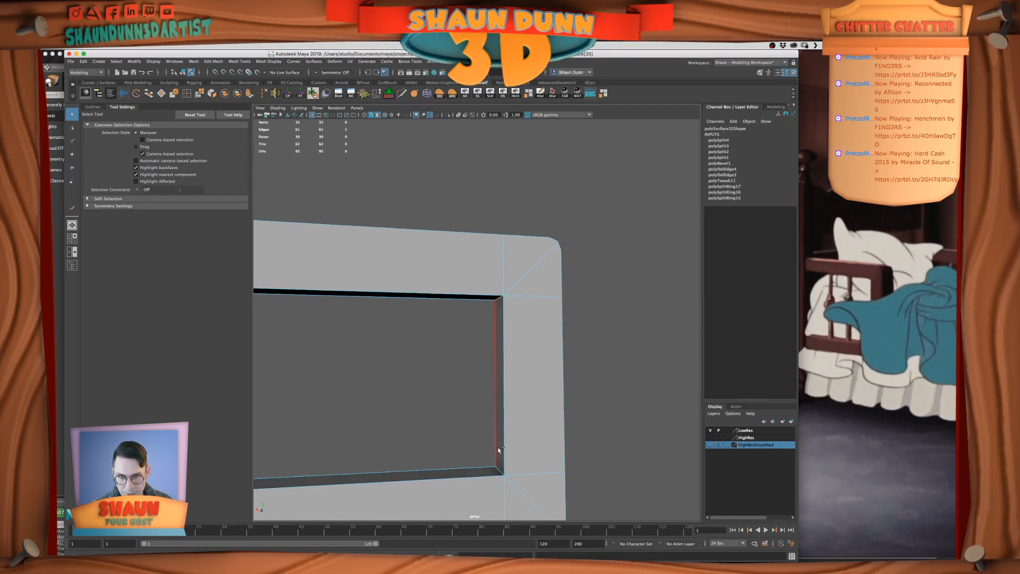
click(500, 471)
click(498, 470)
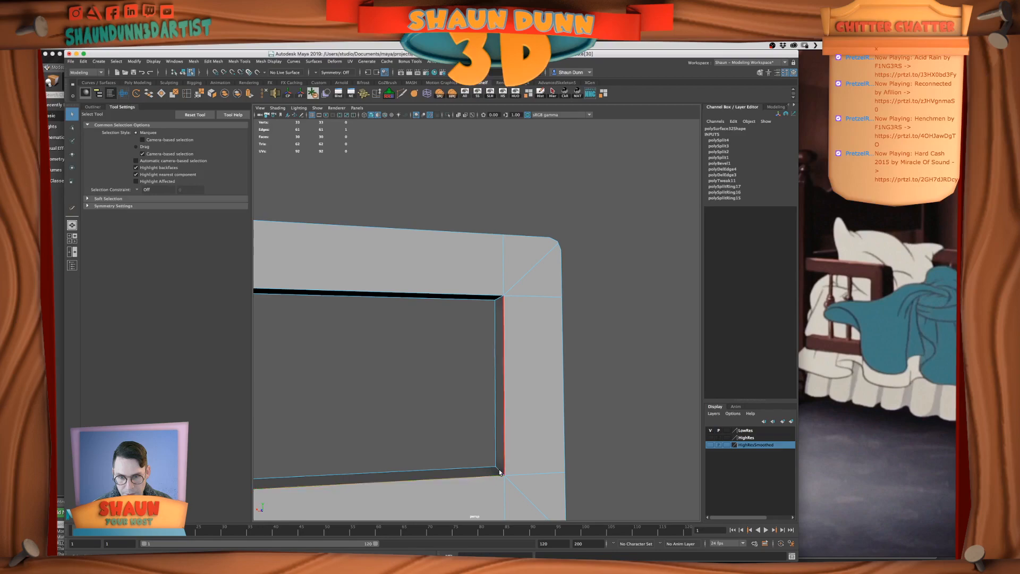
alt+drag(499, 470, 516, 463)
shift+click(496, 303)
click(193, 61)
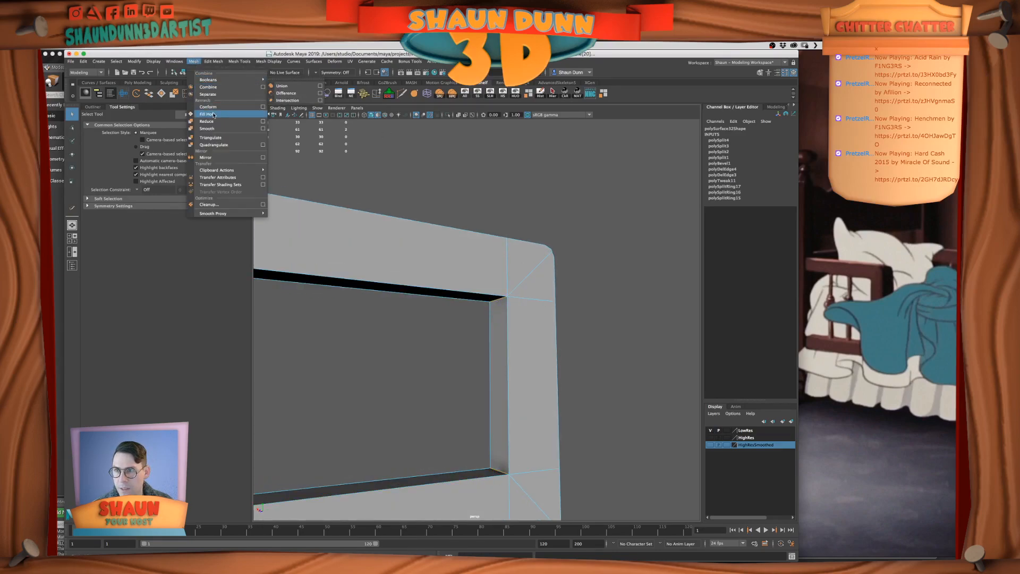
mouse_move(214, 62)
click(220, 86)
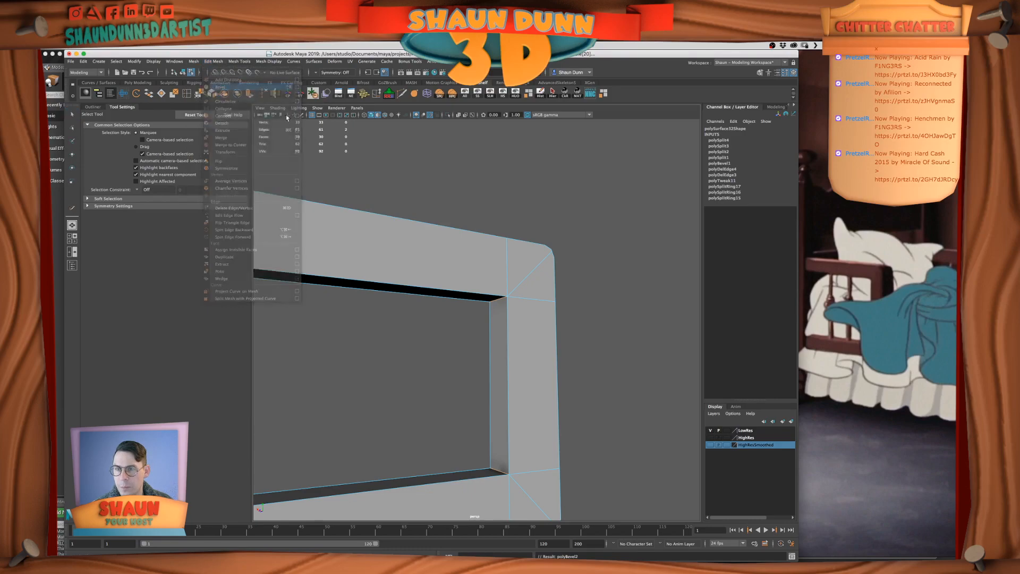
Set the inner-corner bevel's fraction to 0.1 and its segments to 2
alt+drag(561, 290, 541, 296)
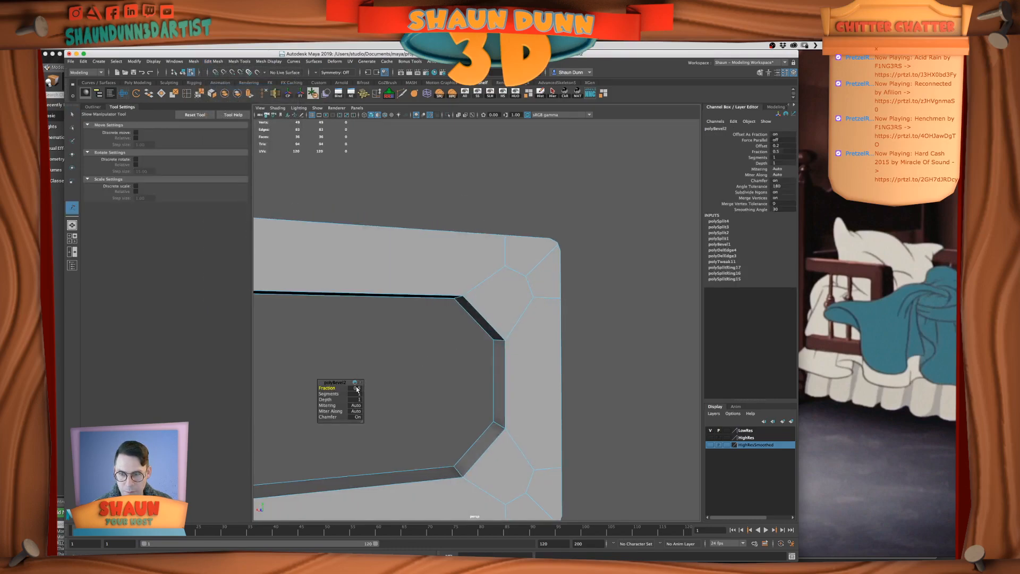
click(357, 388)
text(.1)
key(Return)
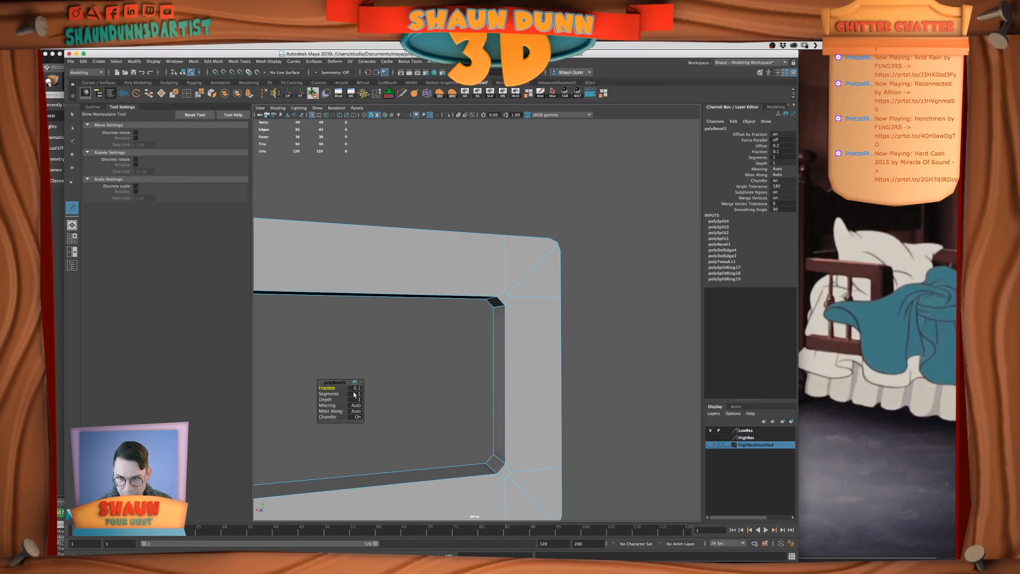
text(2)
key(Return)
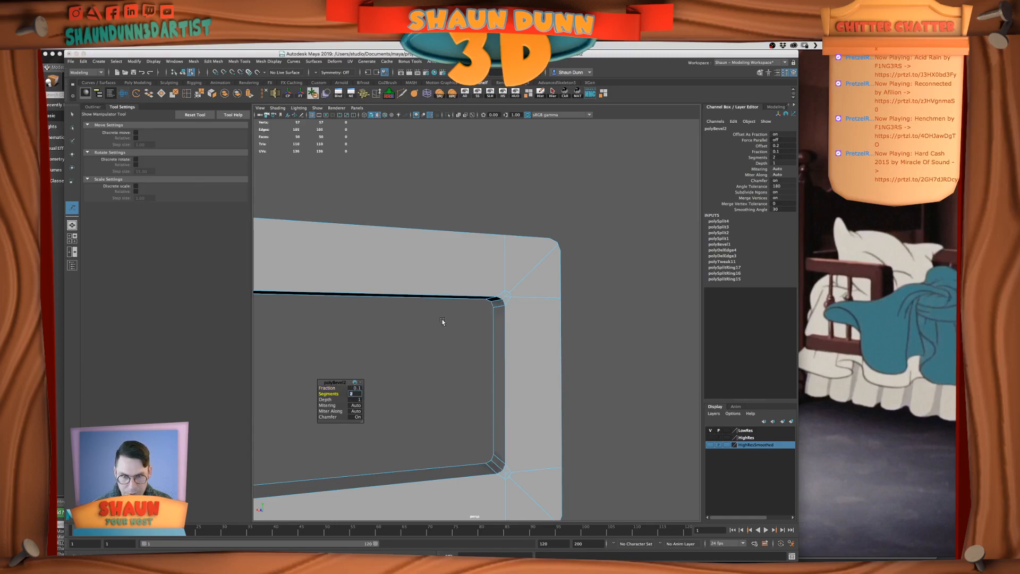
alt+drag(559, 313, 533, 313)
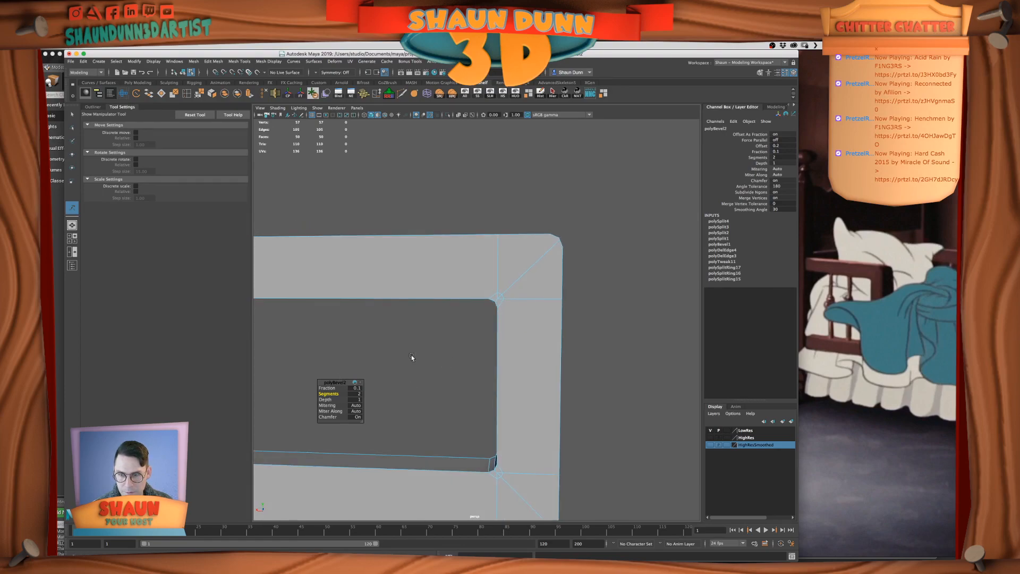
Delete the vertical and horizontal edges running outward from the frame's upper inner corner, plus a short bevel edge there
click(428, 343)
alt+right_drag(428, 343, 482, 326)
alt+middle_drag(482, 327, 451, 355)
alt+drag(451, 355, 462, 354)
right_drag(480, 337, 472, 303)
double_click(472, 304)
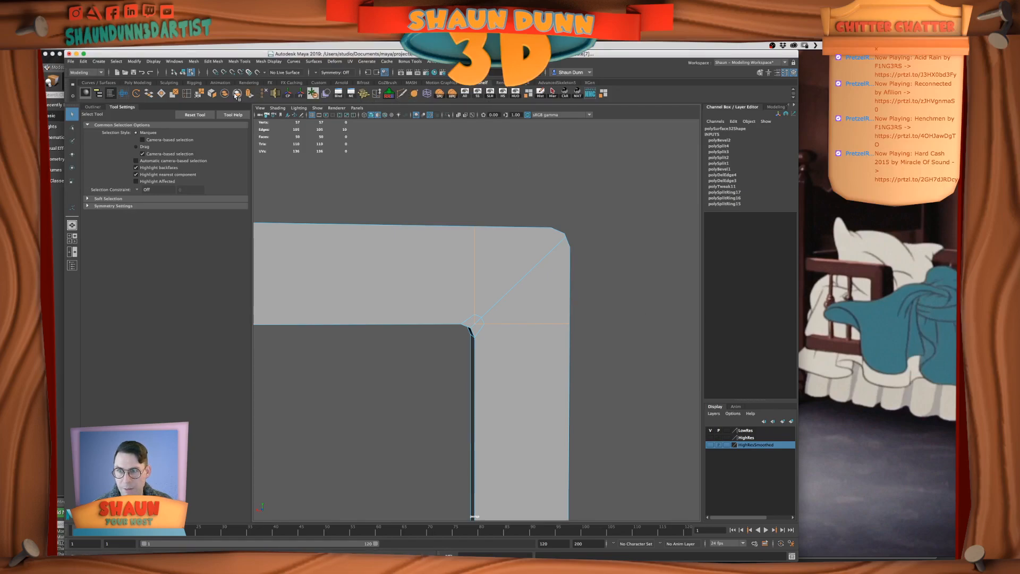
key(Delete)
click(473, 334)
key(Delete)
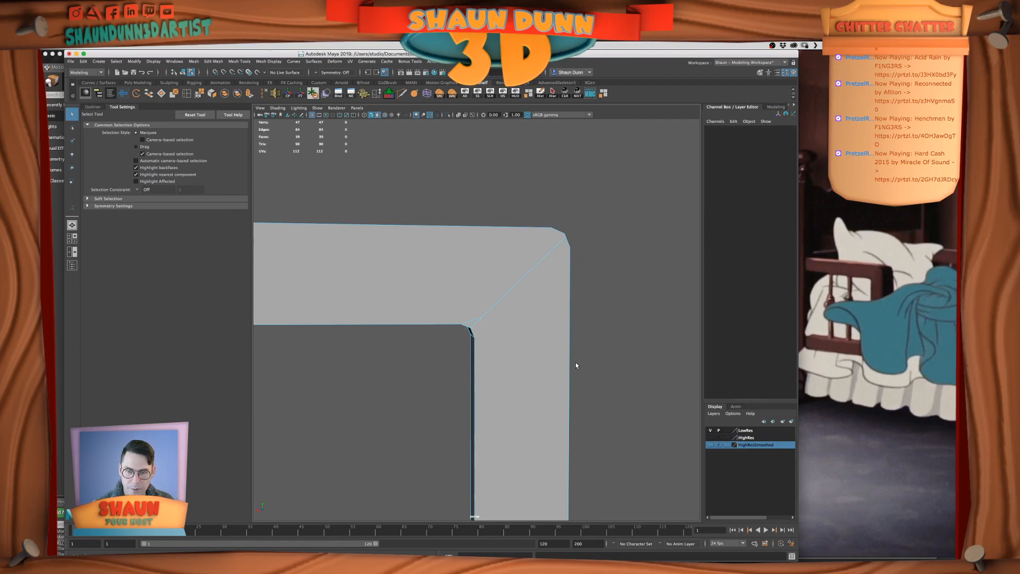
Delete the remaining short bevel edges beside the diagonal at the frame's upper inner corner
click(472, 319)
key(Delete)
right_drag(491, 314, 471, 314)
click(482, 317)
key(Delete)
mouse_move(497, 322)
alt+mouse_down()
mouse_move(524, 319)
mouse_move(423, 337)
mouse_move(534, 317)
mouse_move(493, 325)
mouse_move(506, 325)
alt+mouse_up()
scroll(502, 320, up, 3)
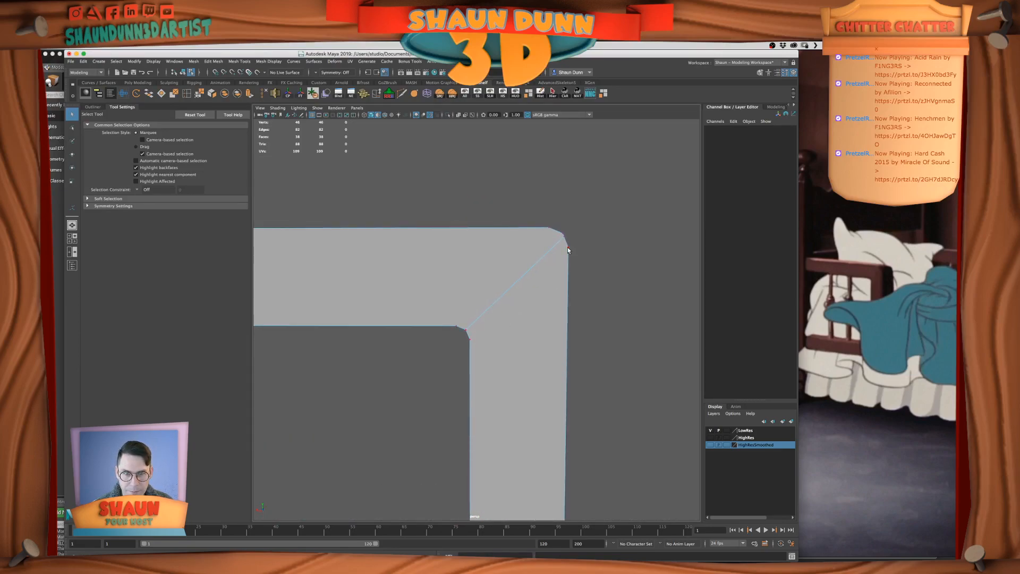
Delete the diagonal edge across the upper corner's front face and the stray vertex on the rounded outer corner
double_click(553, 246)
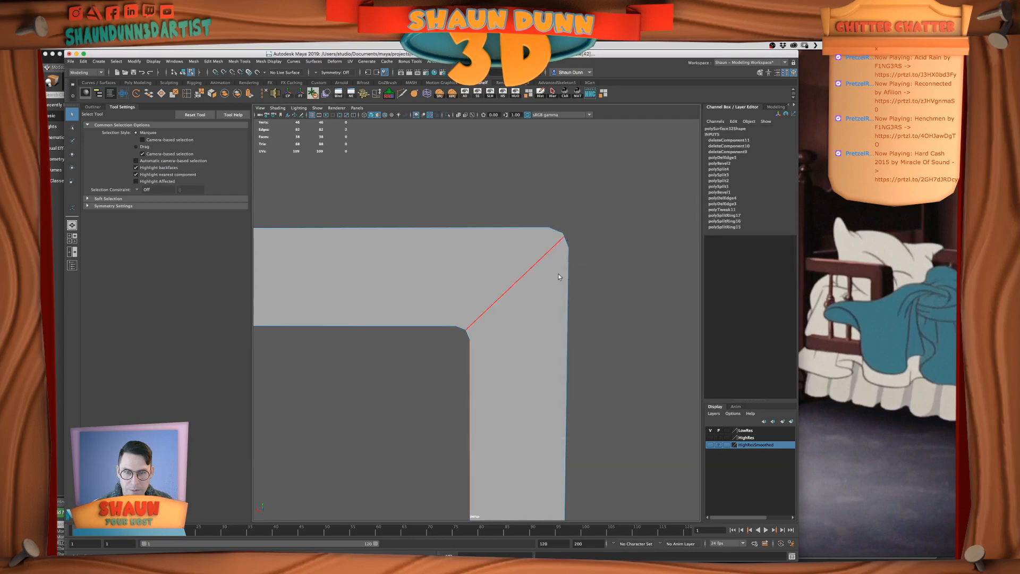
key(Delete)
right_drag(551, 239, 532, 239)
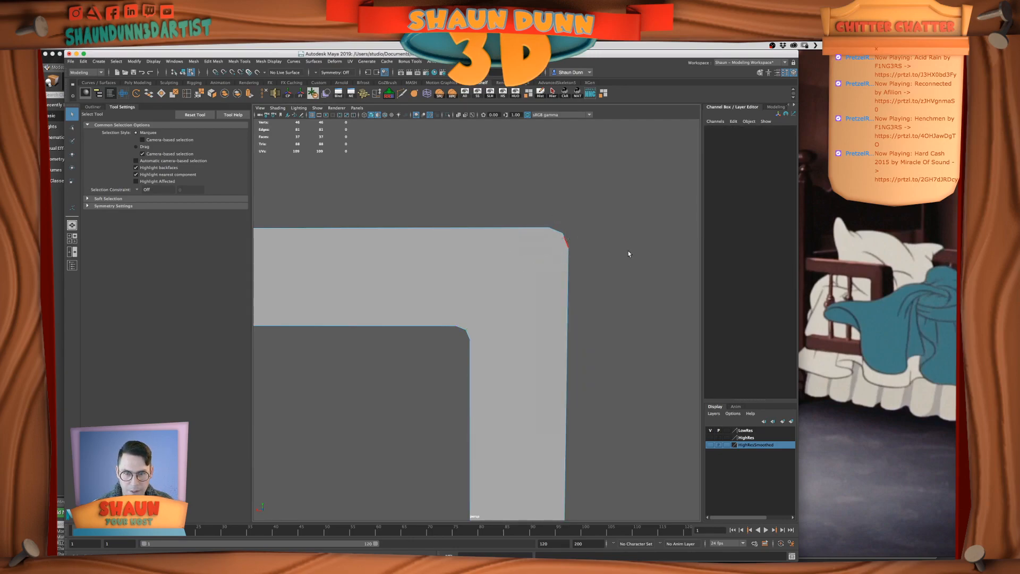
click(565, 237)
key(Delete)
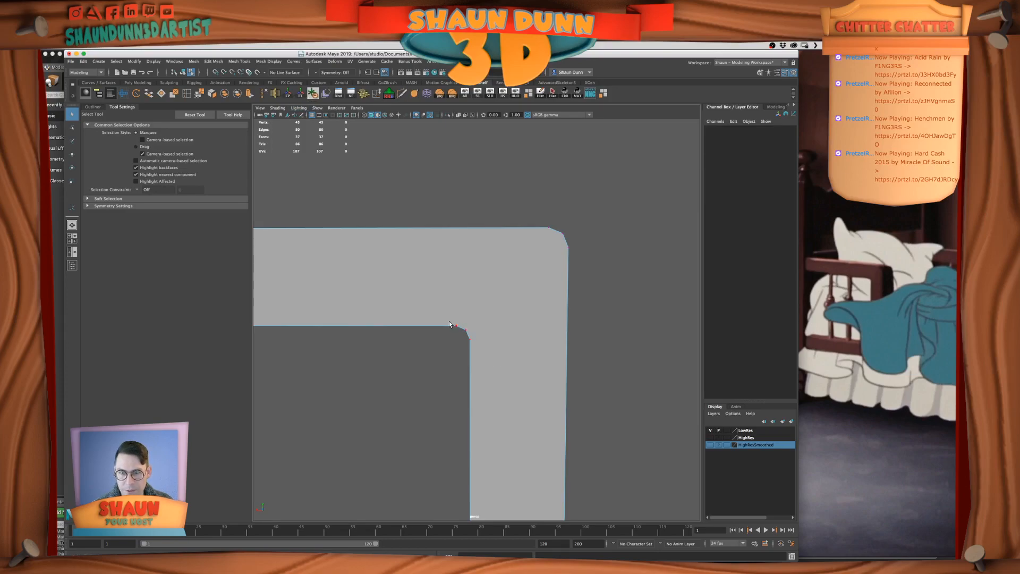
Cut a diagonal edge with Multi-Cut between the upper-rail ends of the inner and outer corner bevels
key(ctrl+shift+x)
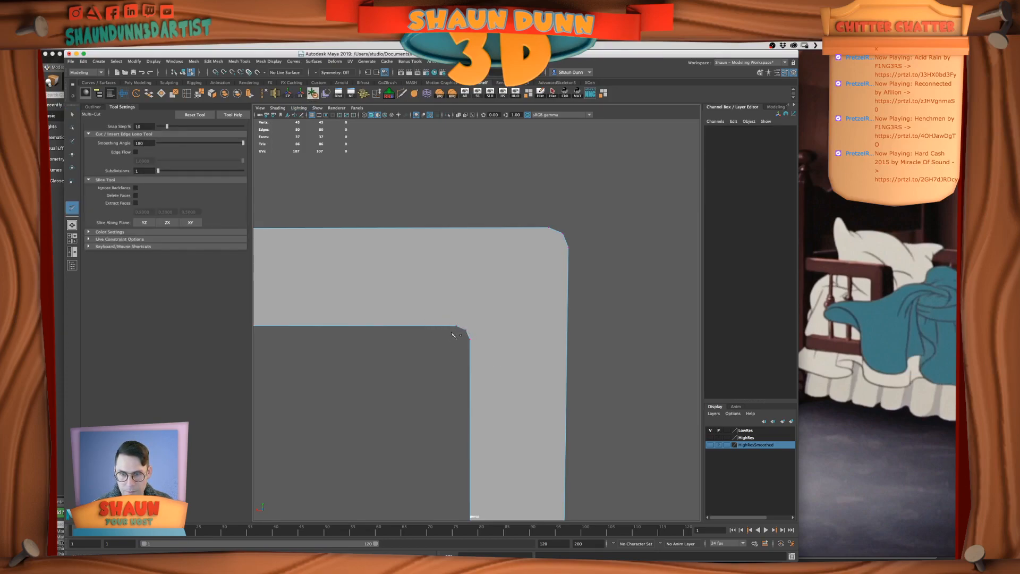
key(q)
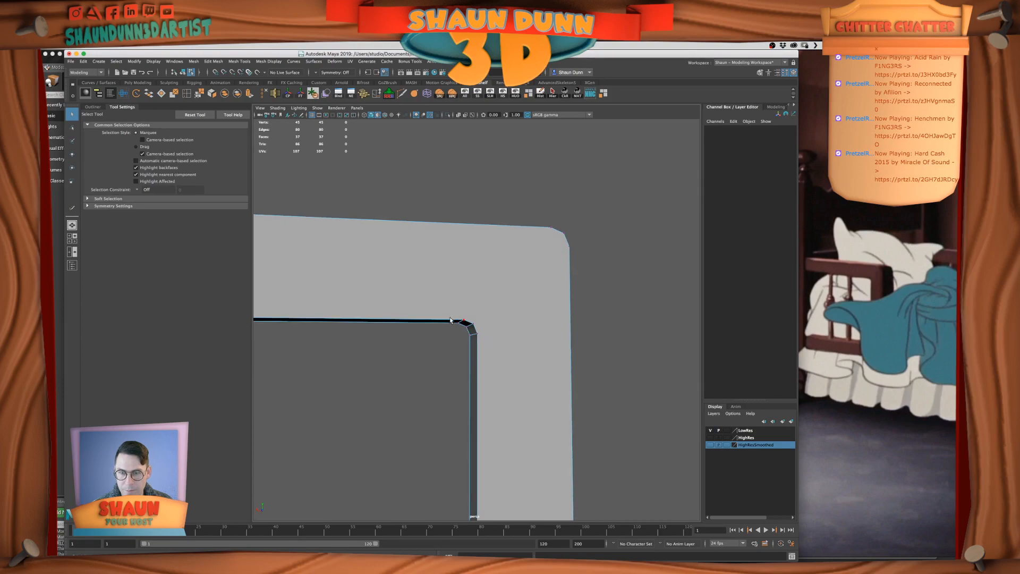
click(460, 321)
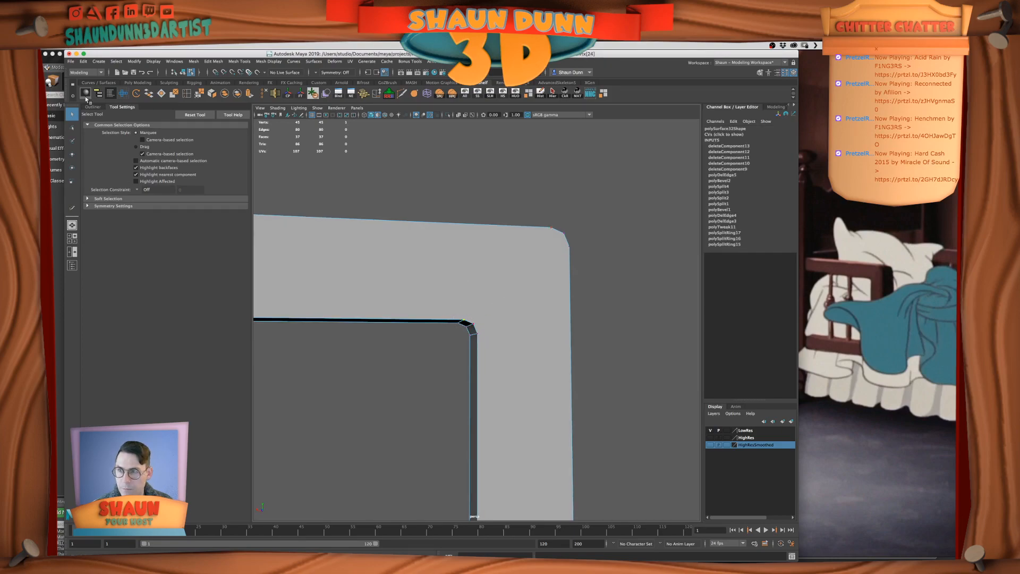
right_drag(476, 232, 510, 240)
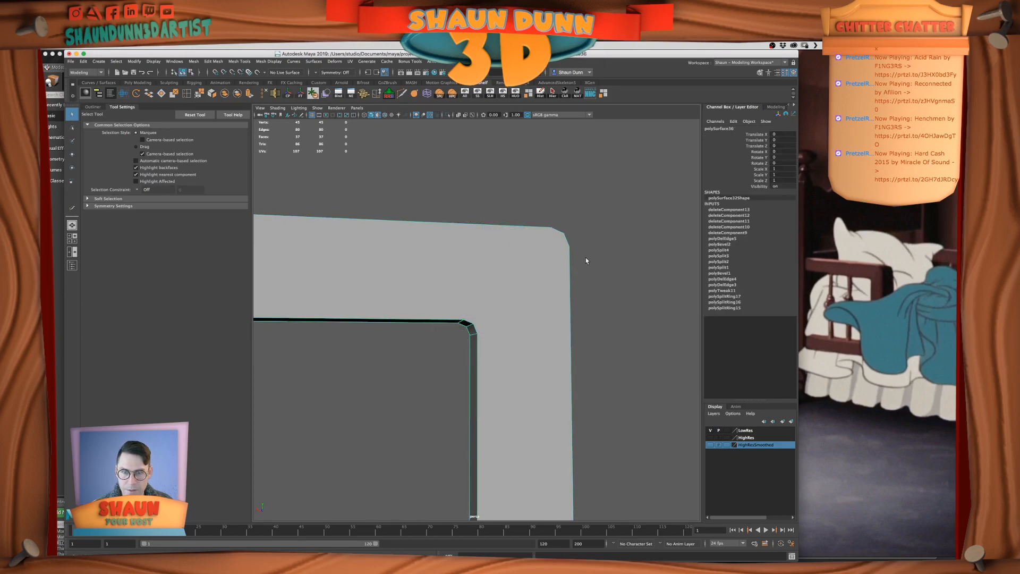
alt+drag(582, 259, 553, 248)
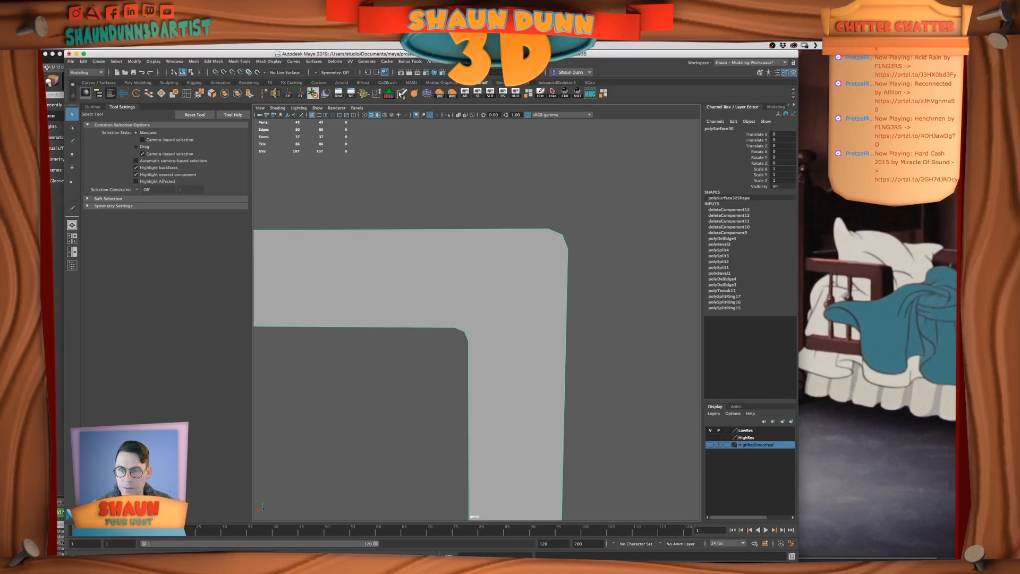
click(402, 93)
click(550, 229)
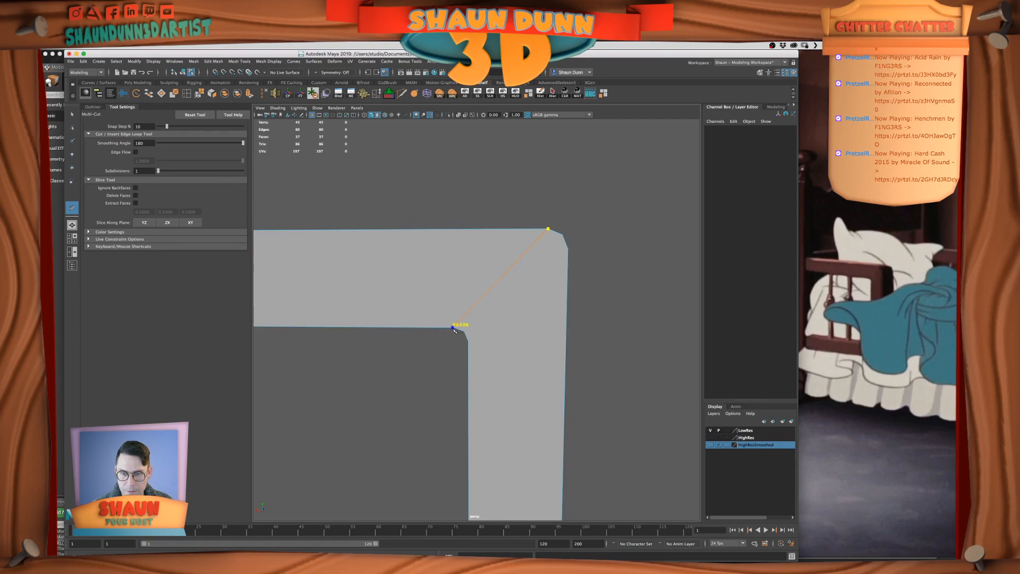
right_click(492, 325)
click(465, 332)
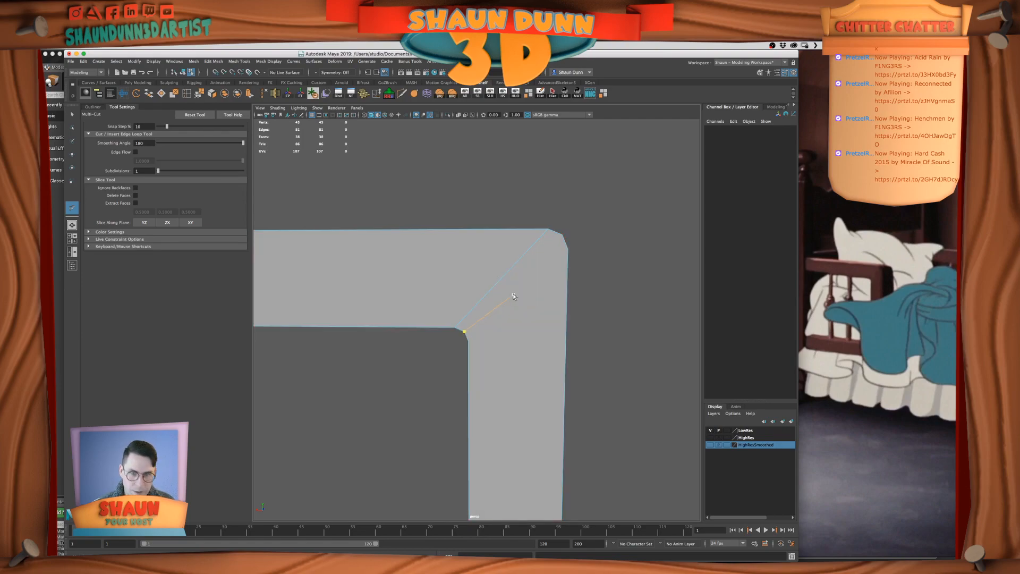
Cut two more parallel diagonal edges joining the middle and upright-side bevel vertices of the upper inner and outer corners
click(560, 233)
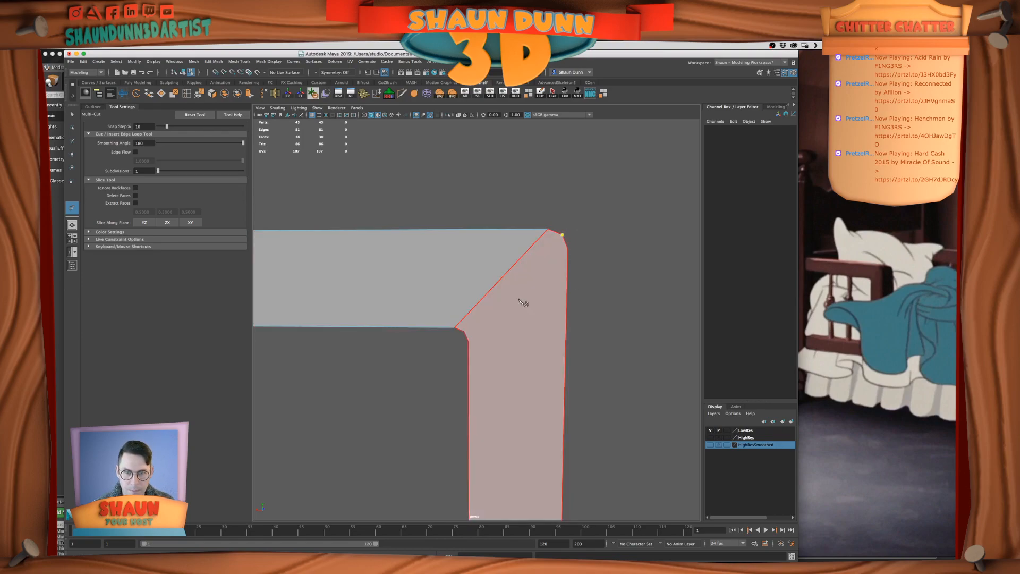
click(465, 333)
right_click(468, 335)
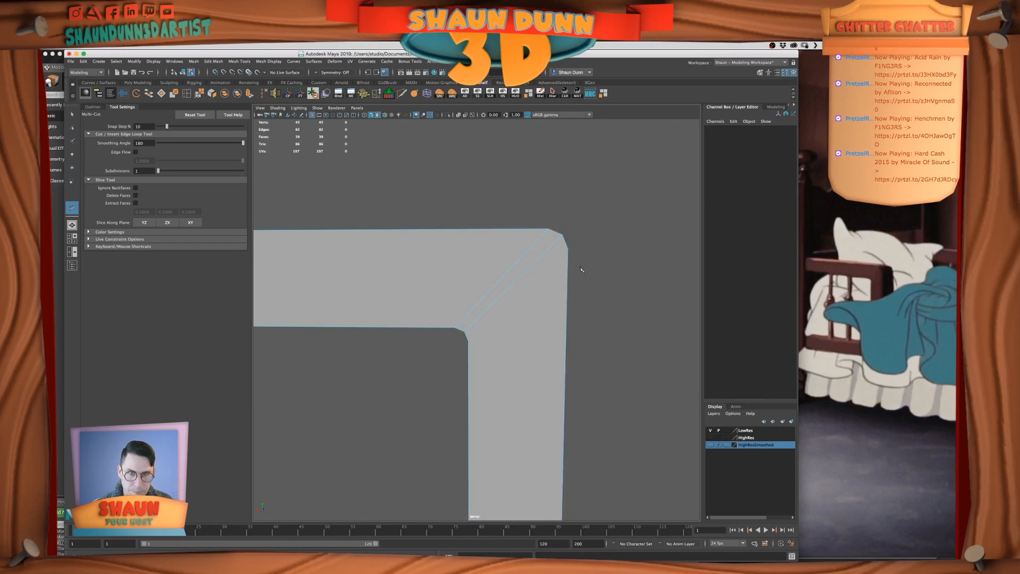
click(467, 335)
right_click(468, 340)
click(468, 343)
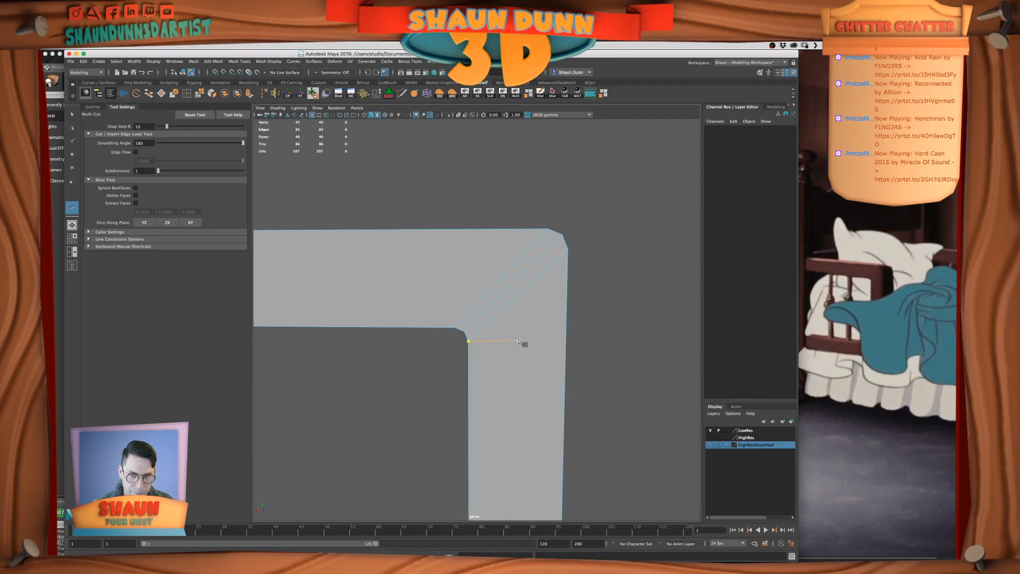
scroll(521, 341, down, 6)
alt+drag(516, 338, 485, 342)
scroll(517, 349, up, 3)
alt+drag(528, 287, 486, 315)
mouse_move(460, 346)
alt+mouse_down()
mouse_move(492, 342)
mouse_move(323, 346)
mouse_move(470, 349)
alt+mouse_up()
click(73, 115)
Insert a single edge loop across the middle of the upright's inner side with the Insert Edge Loop tool
alt+drag(534, 332, 494, 292)
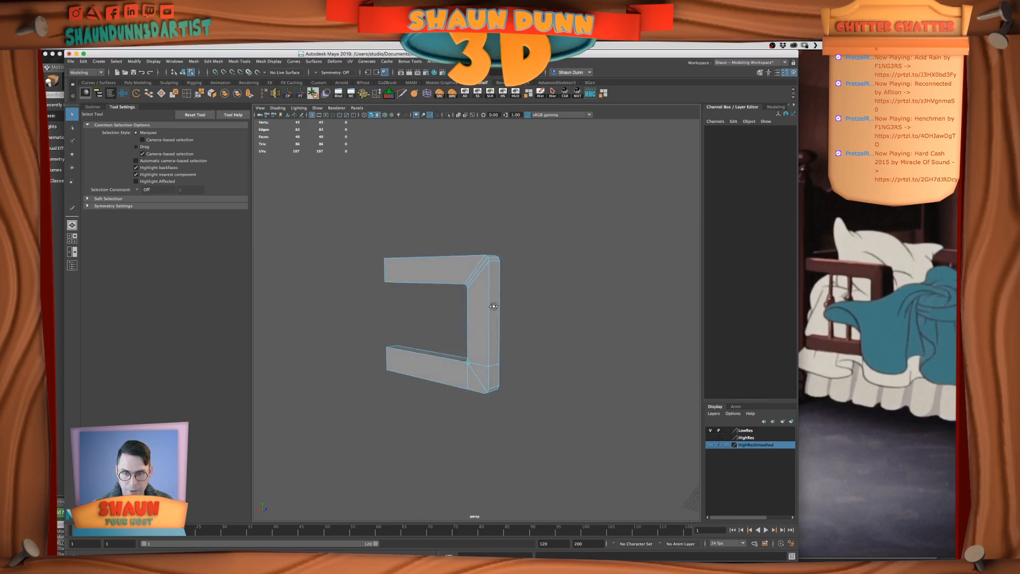
alt+drag(504, 310, 619, 323)
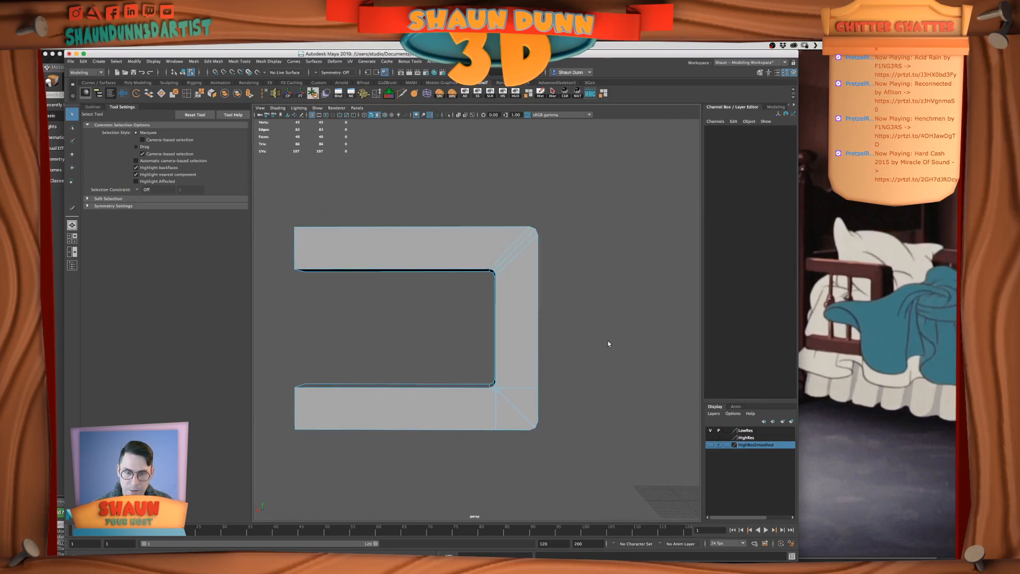
click(185, 95)
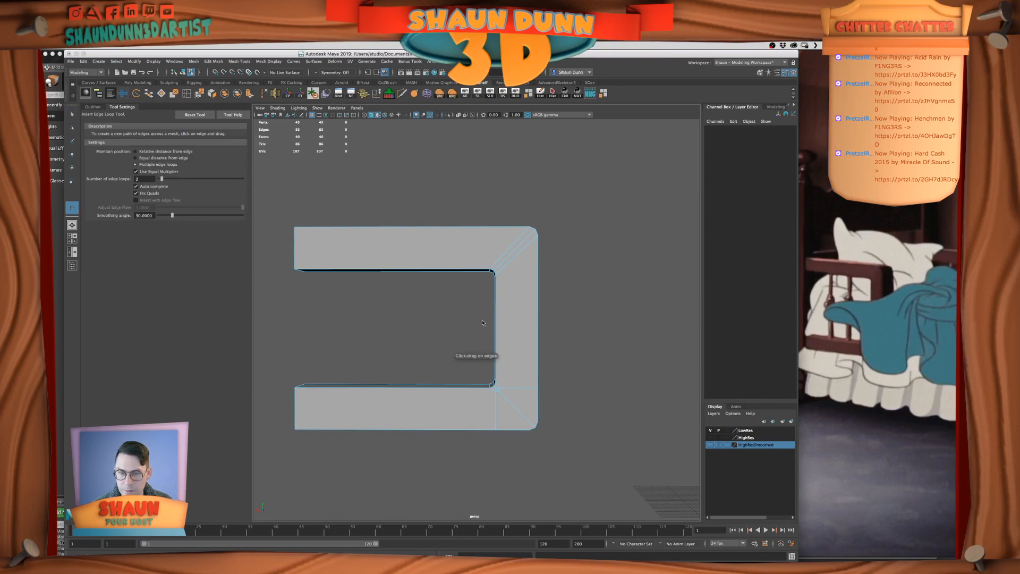
key(Tab)
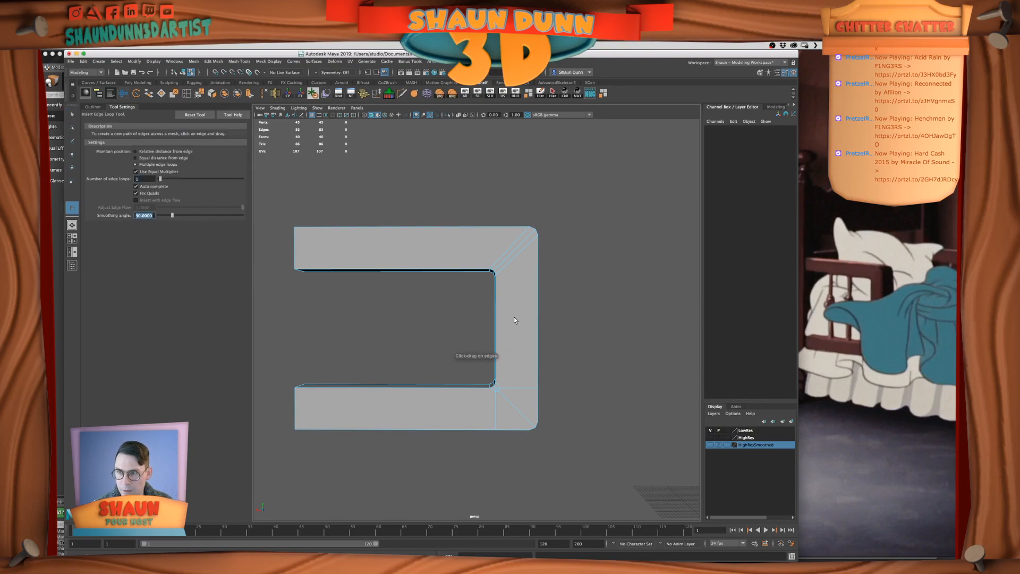
click(495, 328)
alt+drag(504, 334, 560, 346)
key(super+z)
alt+drag(474, 363, 493, 367)
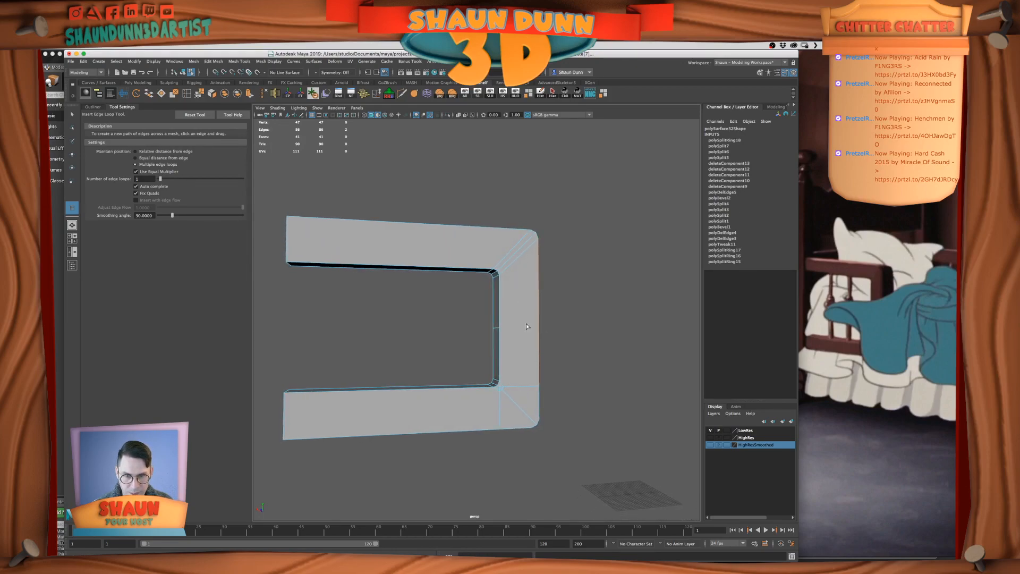
scroll(536, 329, up, 2)
alt+drag(535, 329, 481, 332)
scroll(540, 351, up, 2)
Delete the front face of the frame's upright between the upper and lower corners
click(73, 116)
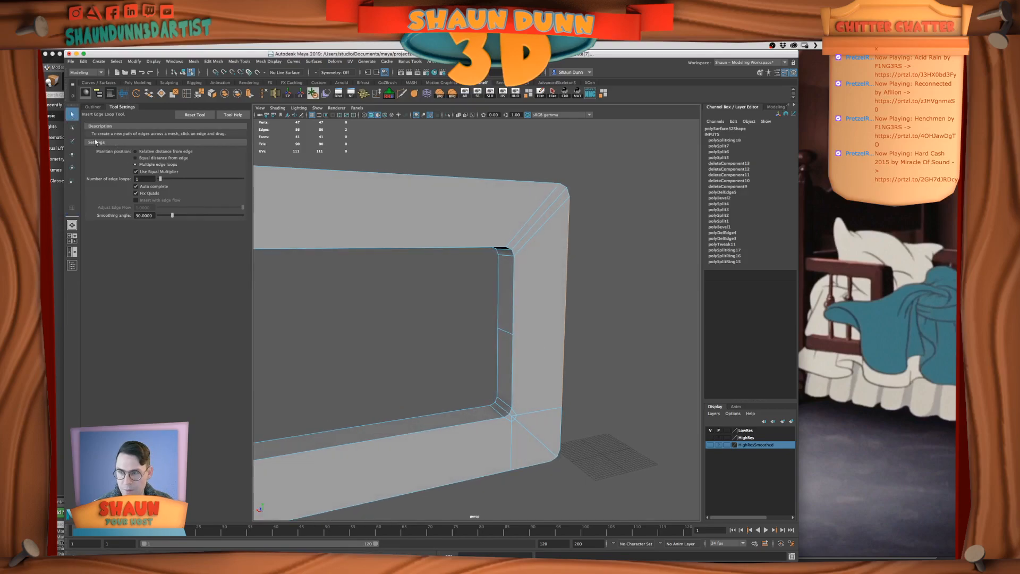
alt+drag(526, 356, 544, 373)
right_drag(544, 376, 553, 389)
click(543, 382)
key(Delete)
click(522, 348)
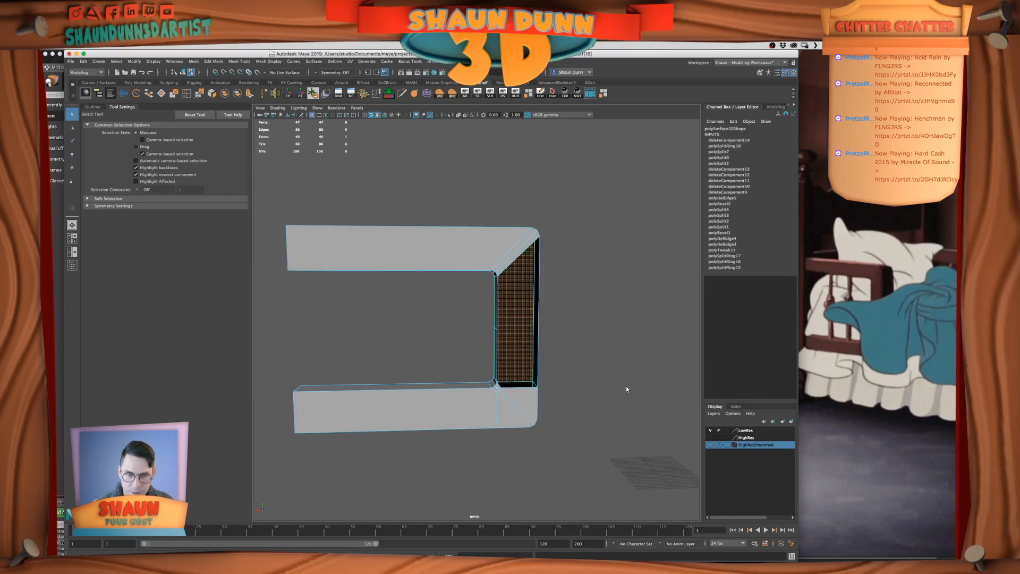
Insert one edge loop running around the frame midway through its thickness
alt+drag(626, 386, 576, 385)
click(187, 94)
alt+drag(562, 444, 535, 393)
click(514, 392)
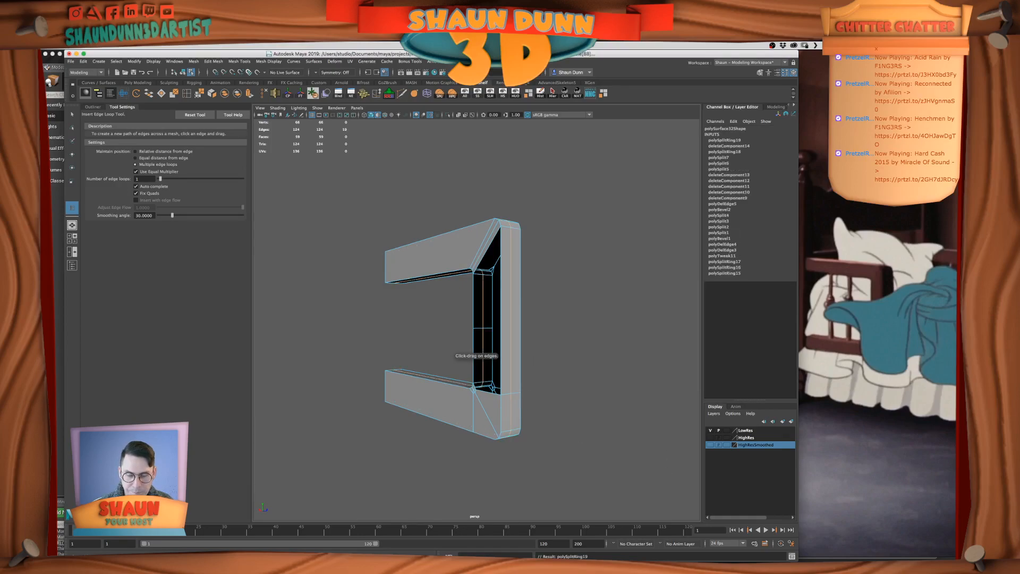
Delete the faces of the frame's lower half, including the upright's full-height faces, leaving only the upper arm and the upright's upper inner side
click(72, 114)
alt+drag(502, 308, 510, 345)
right_drag(500, 366, 500, 387)
drag(563, 465, 256, 367)
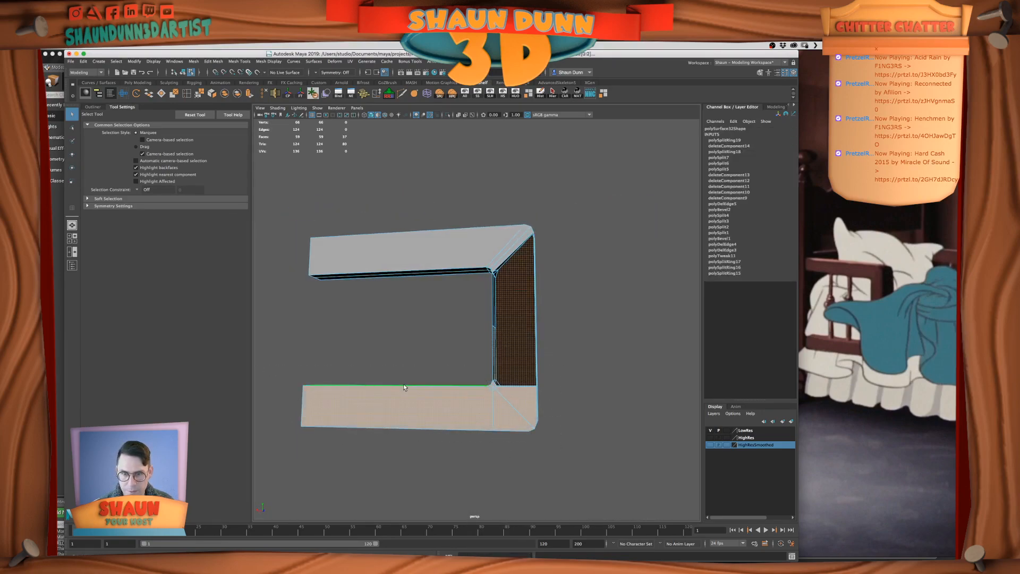
key(Delete)
In the side view, delete all faces on one side of the centre edge loop that divides the frame's thickness
alt+drag(568, 382, 504, 391)
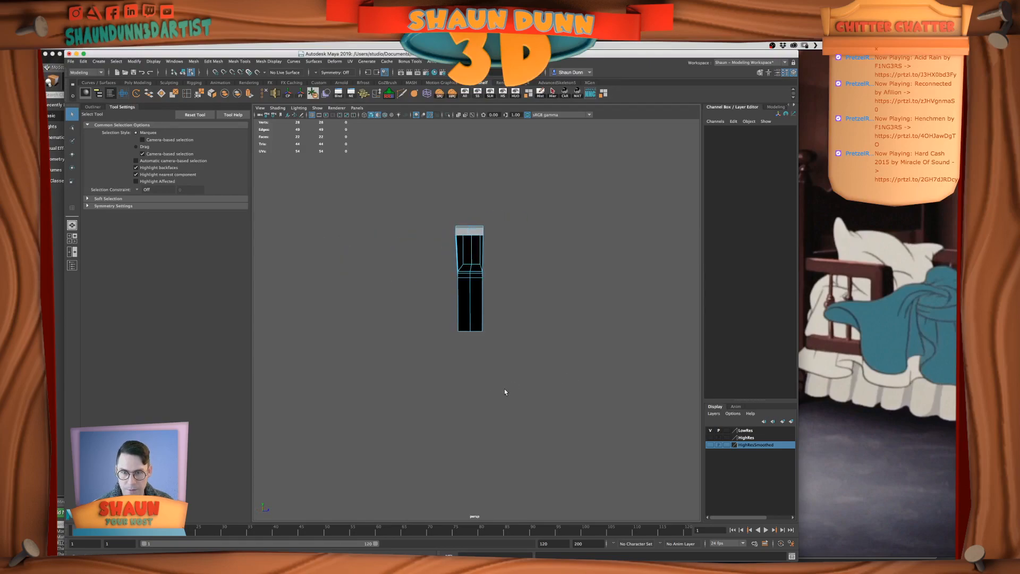
key(space)
key(shift+a)
drag(607, 400, 590, 501)
drag(555, 380, 583, 499)
key(Delete)
key(space)
alt+drag(531, 260, 582, 260)
Move the remaining quarter frame's pivot onto the thickness centre line, snapping it to a lower border vertex on the cut
right_drag(455, 243, 475, 235)
alt+drag(473, 241, 428, 255)
key(w)
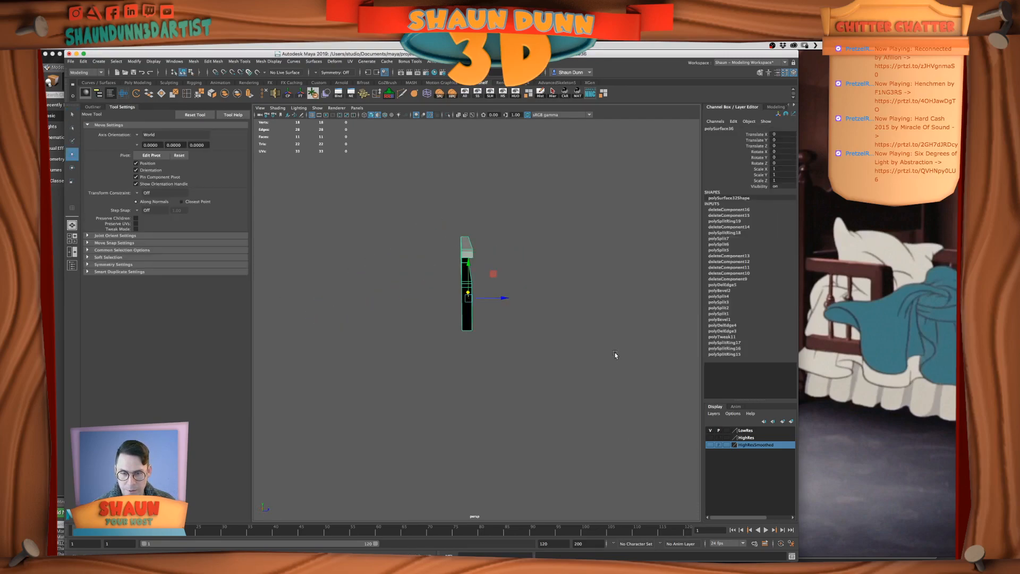
key(space)
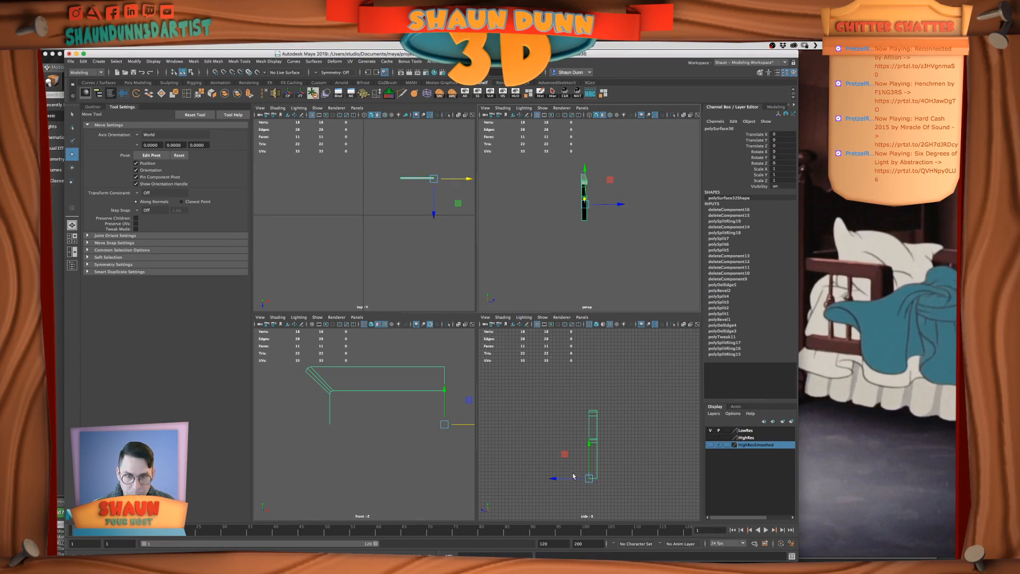
key(d)
mouse_move(553, 479)
mouse_down()
mouse_move(572, 480)
mouse_move(545, 480)
mouse_up()
key(v)
middle_drag(587, 446, 590, 448)
scroll(593, 447, down, 1)
alt+drag(635, 223, 626, 222)
key(d)
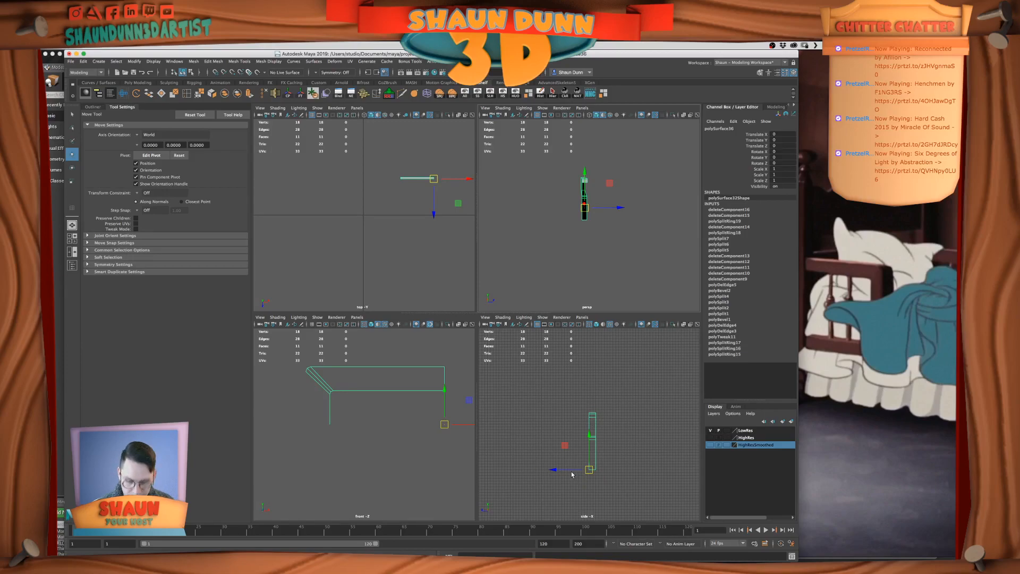
Duplicate the quarter frame mirrored with Scale Z -1 and combine both pieces into one mesh
key(super+d)
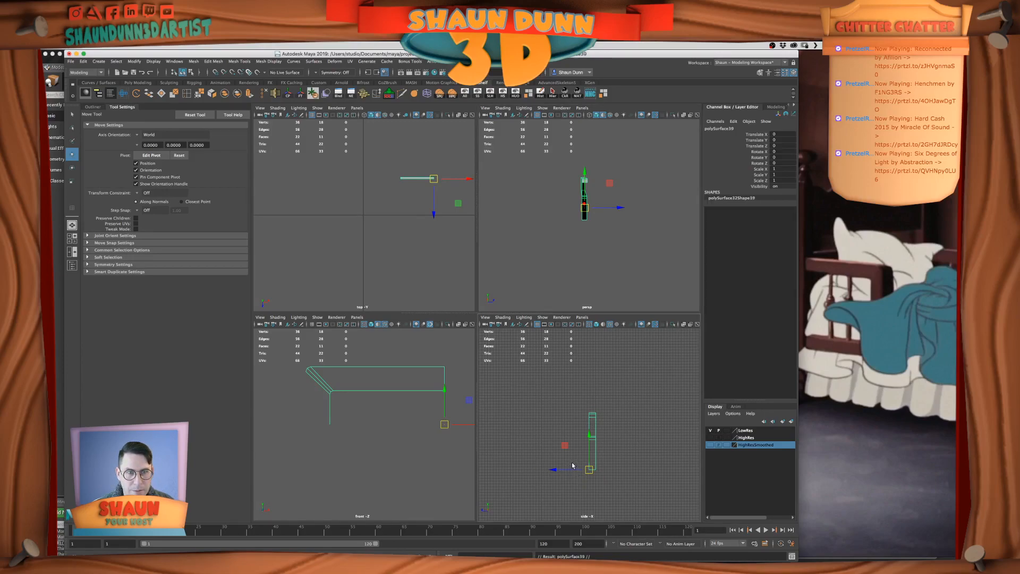
text(1)
key(Return)
scroll(585, 208, up, 6)
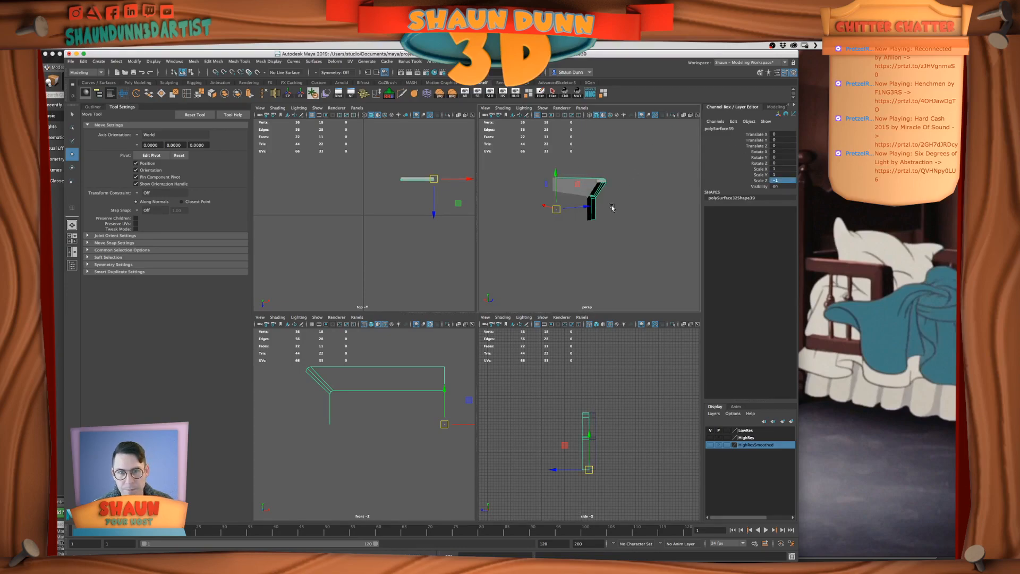
alt+drag(602, 215, 612, 190)
shift+click(590, 194)
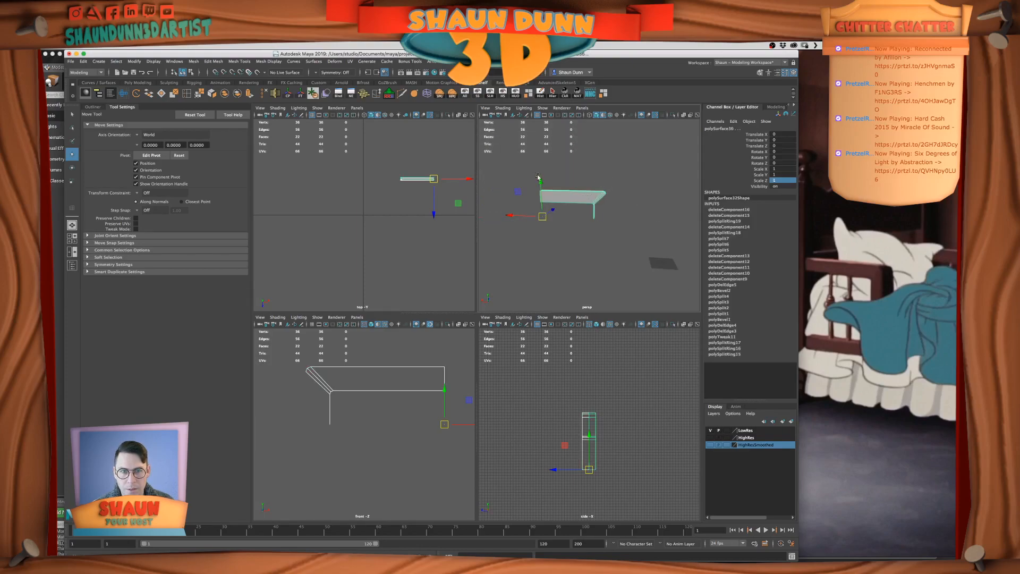
click(227, 95)
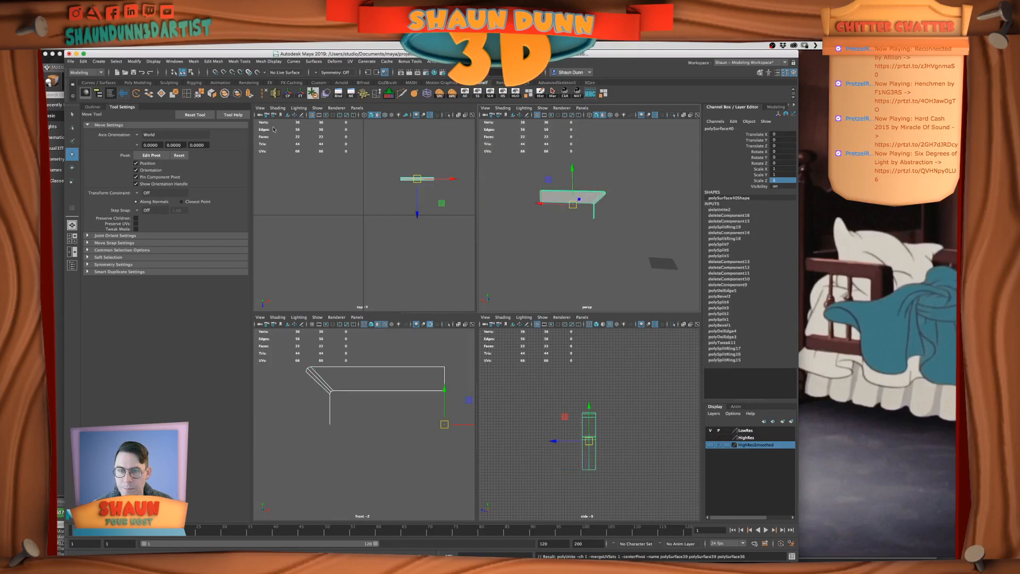
Snap the combined half frame's pivot to the centre vertex on its lower open border in the side view
scroll(623, 418, up, 2)
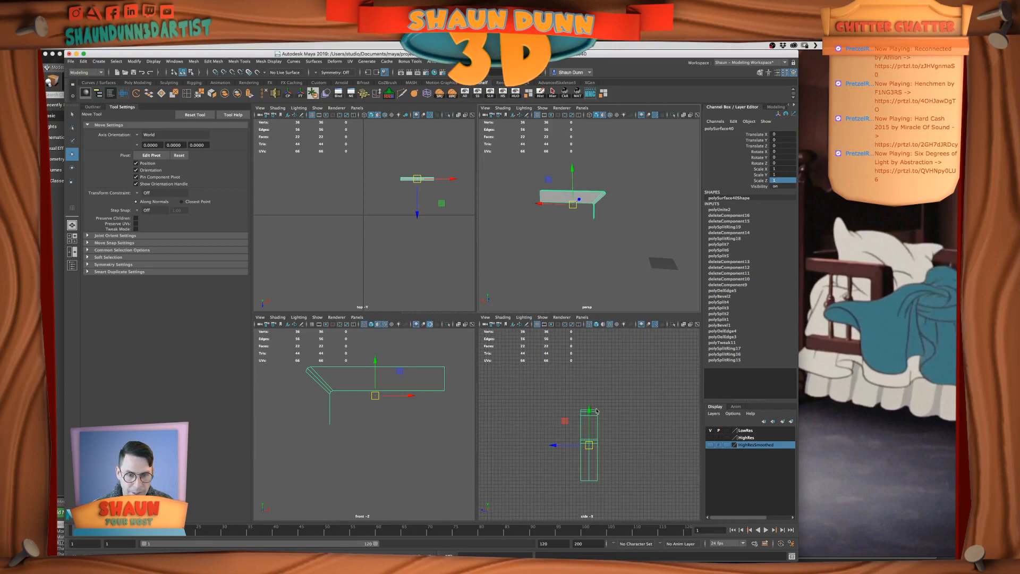
key(space)
alt+right_drag(585, 388, 534, 365)
alt+drag(535, 364, 560, 363)
key(d)
drag(477, 319, 477, 300)
key(v)
middle_drag(476, 400, 474, 412)
key(d)
Duplicate the half frame mirrored downward along the Y axis and combine both halves into one mesh
key(super+d)
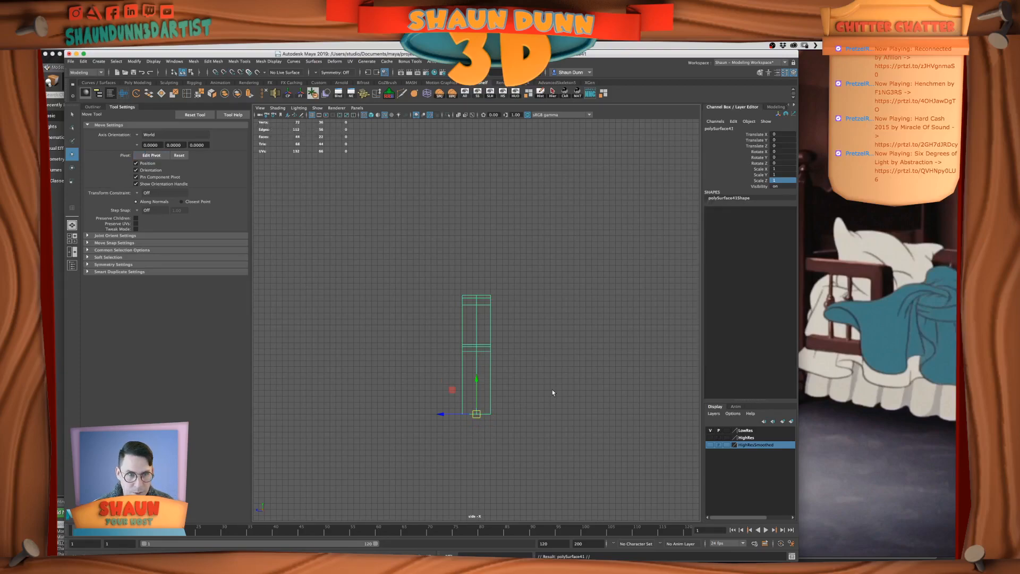
click(774, 174)
key(Return)
drag(455, 290, 522, 365)
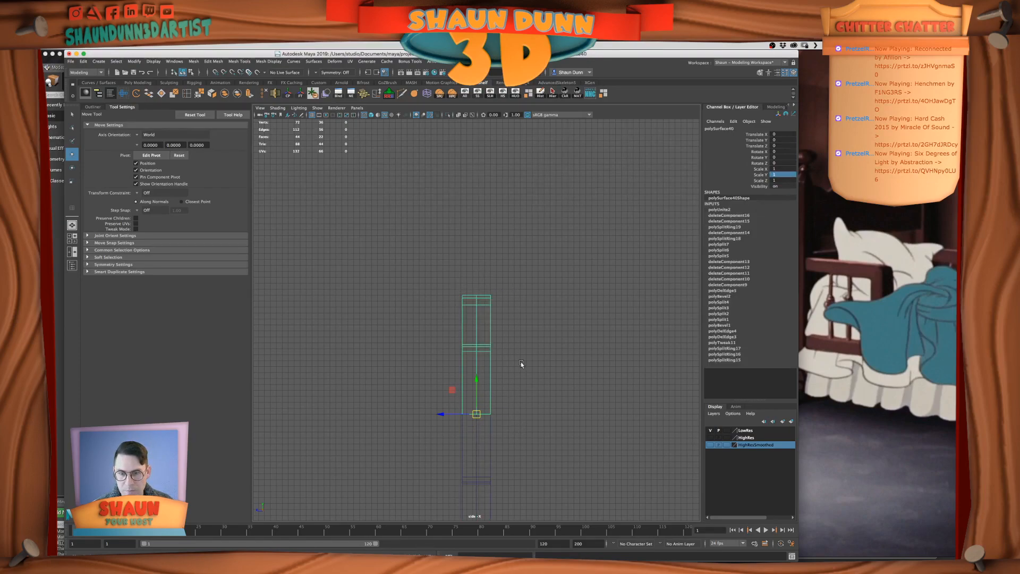
click(573, 457)
drag(437, 319, 537, 501)
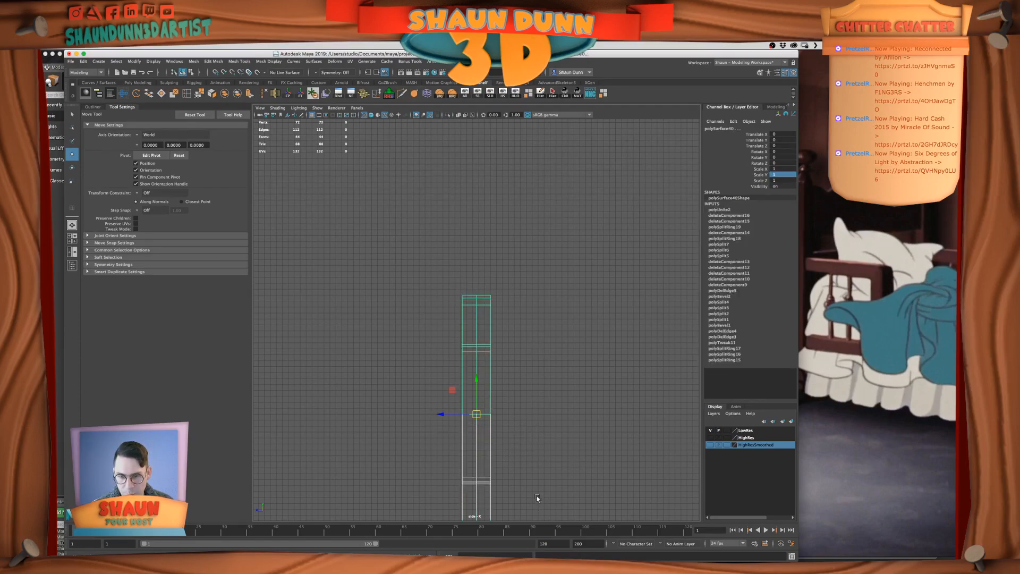
click(224, 93)
Select all vertices of the combined frame in the perspective view and merge the coincident ones along the mirror seams
key(space)
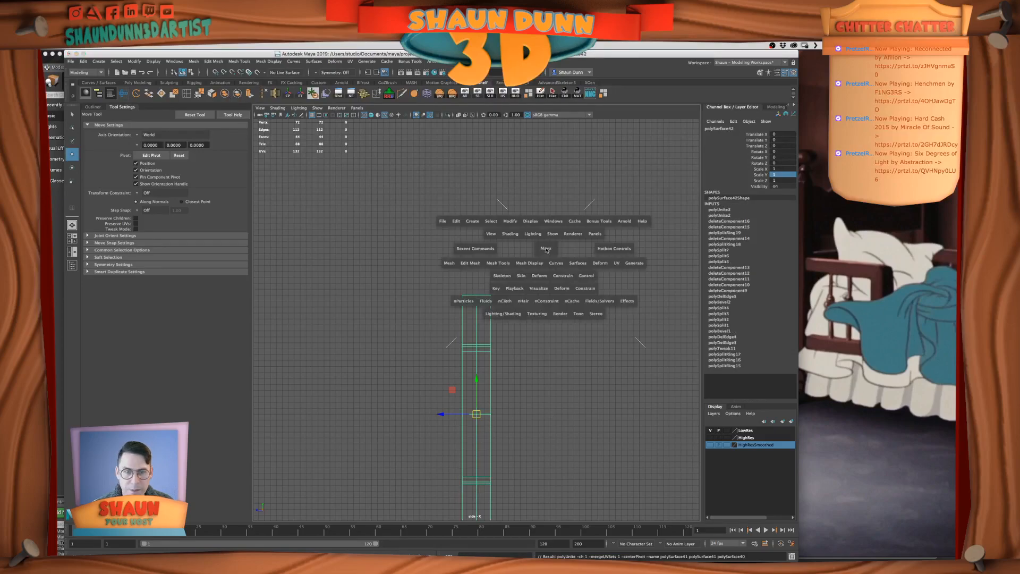
key(space)
alt+drag(581, 264, 463, 271)
scroll(520, 284, up, 3)
scroll(521, 284, up, 3)
scroll(538, 290, down, 7)
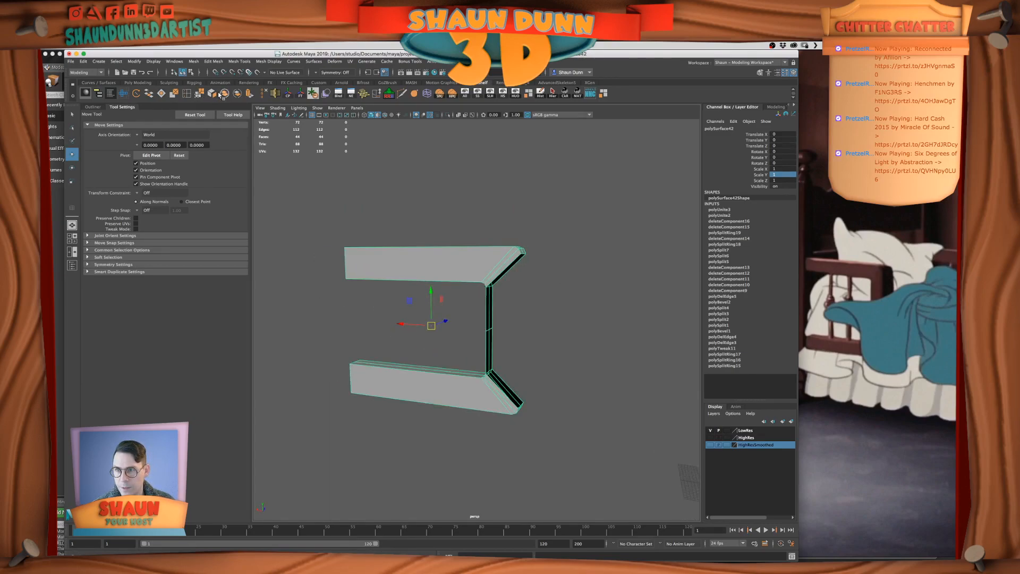
click(219, 95)
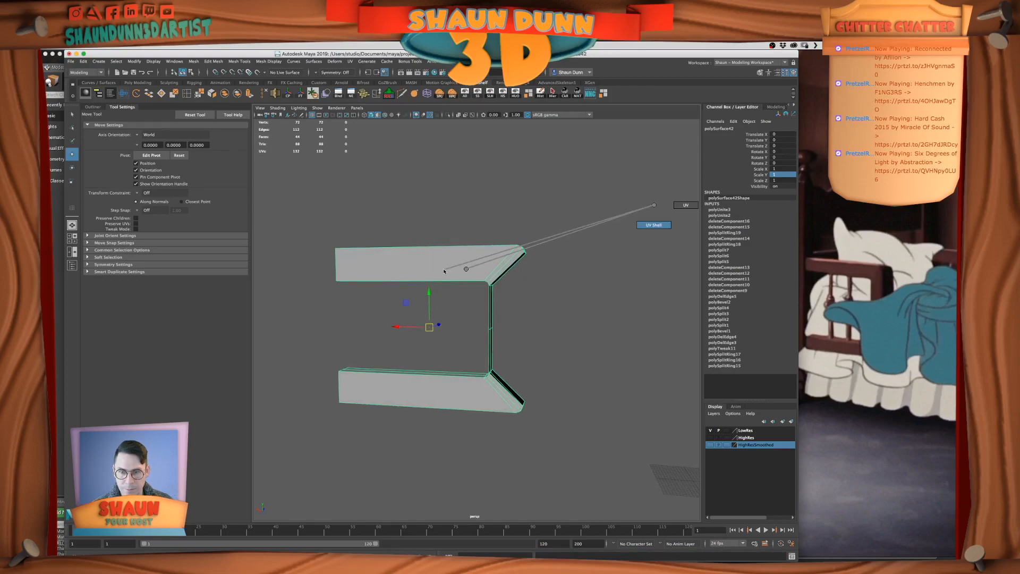
click(660, 216)
right_drag(444, 265, 278, 177)
drag(276, 203, 619, 438)
click(276, 211)
drag(286, 227, 654, 533)
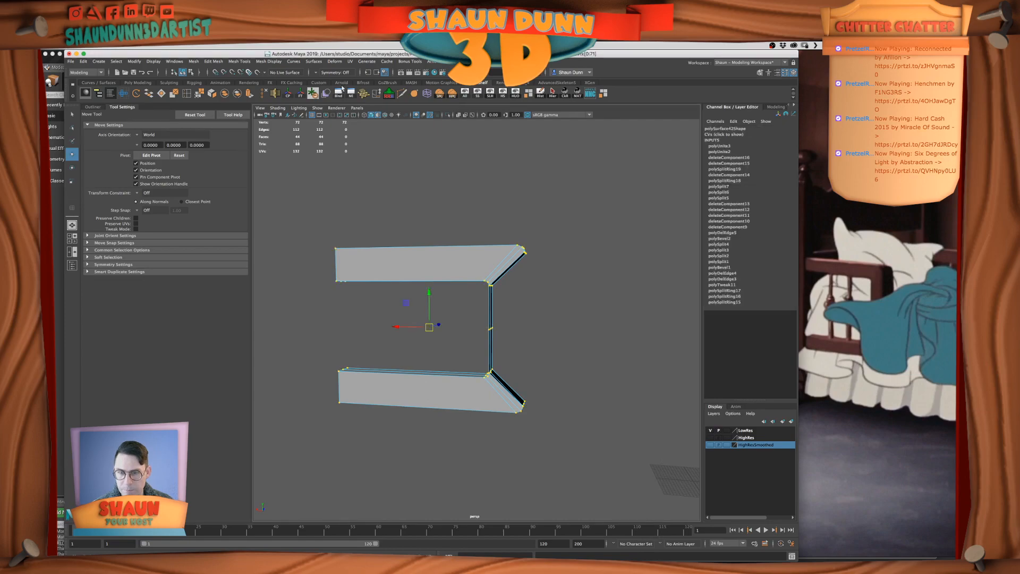
shift+right_drag(493, 475, 492, 425)
Bridge the open edges of the upper and lower outer corners to rebuild the upright's outer side
right_drag(470, 234, 505, 222)
alt+drag(568, 308, 540, 310)
right_drag(478, 264, 480, 243)
alt+drag(578, 278, 530, 289)
click(480, 260)
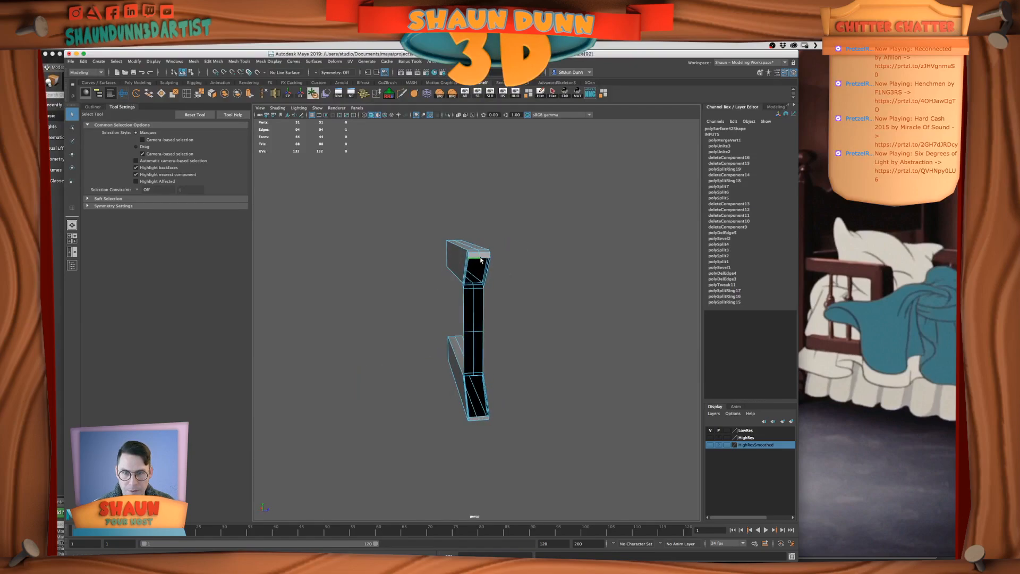
shift+click(479, 418)
shift+click(481, 418)
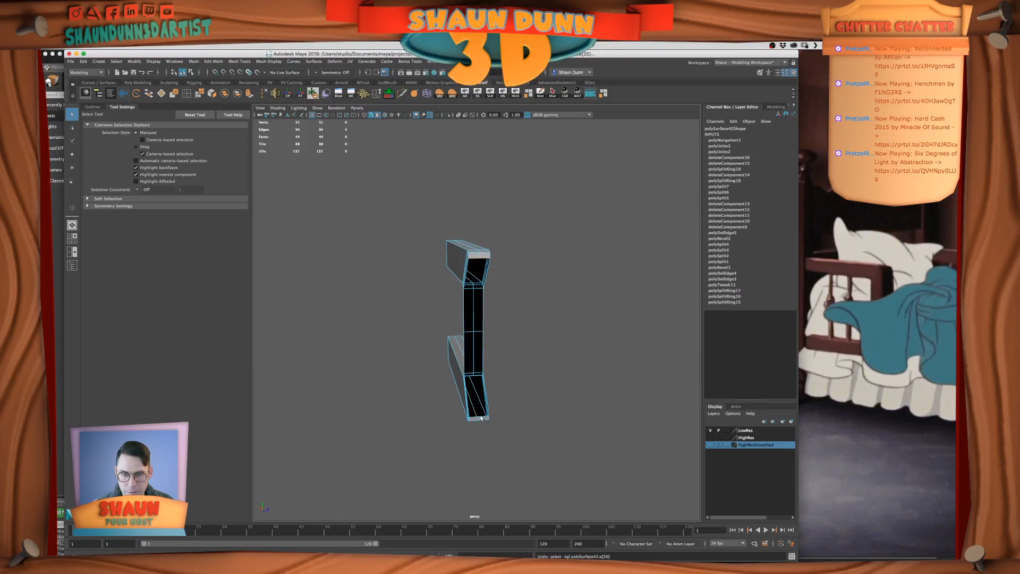
shift+click(473, 418)
shift+click(484, 417)
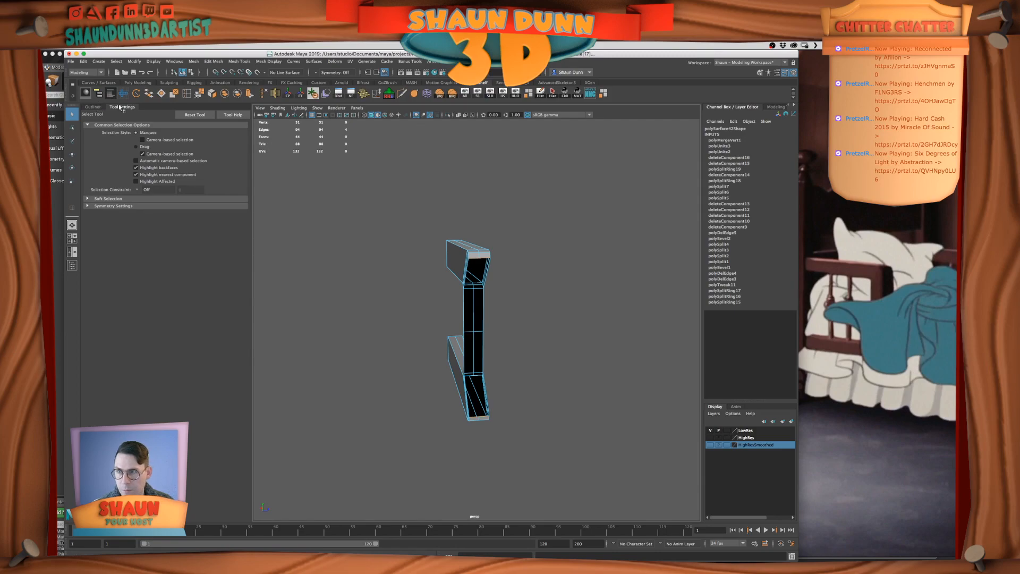
click(151, 94)
Delete the horizontal mid-height edges across the upright's inner side
alt+drag(479, 316, 462, 345)
double_click(524, 333)
scroll(462, 345, up, 4)
right_drag(519, 332, 518, 311)
click(508, 332)
scroll(527, 326, down, 5)
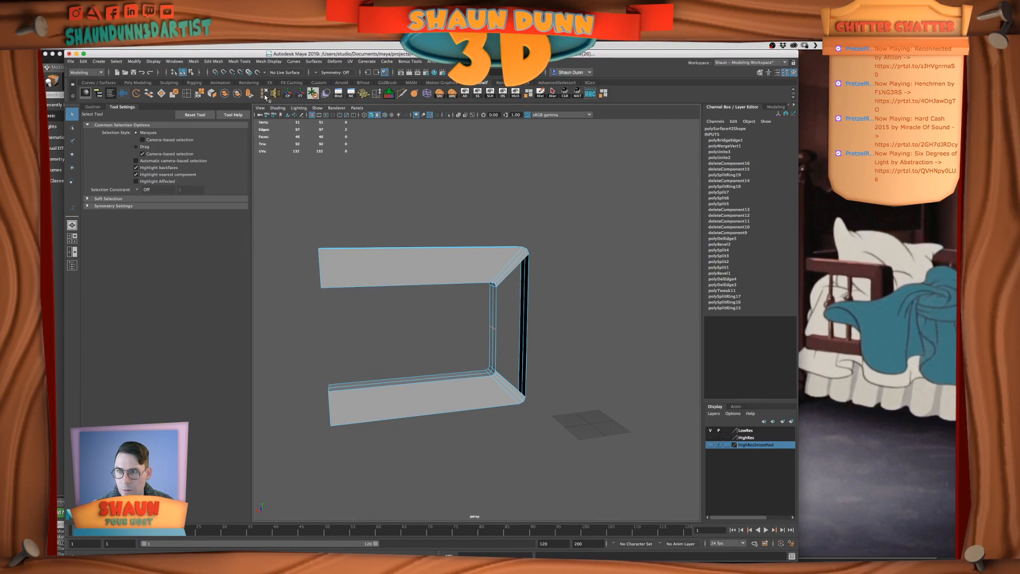
click(265, 96)
Fill the open holes on the front and back of the upright with new faces
scroll(481, 327, up, 4)
right_drag(497, 330, 497, 308)
double_click(504, 325)
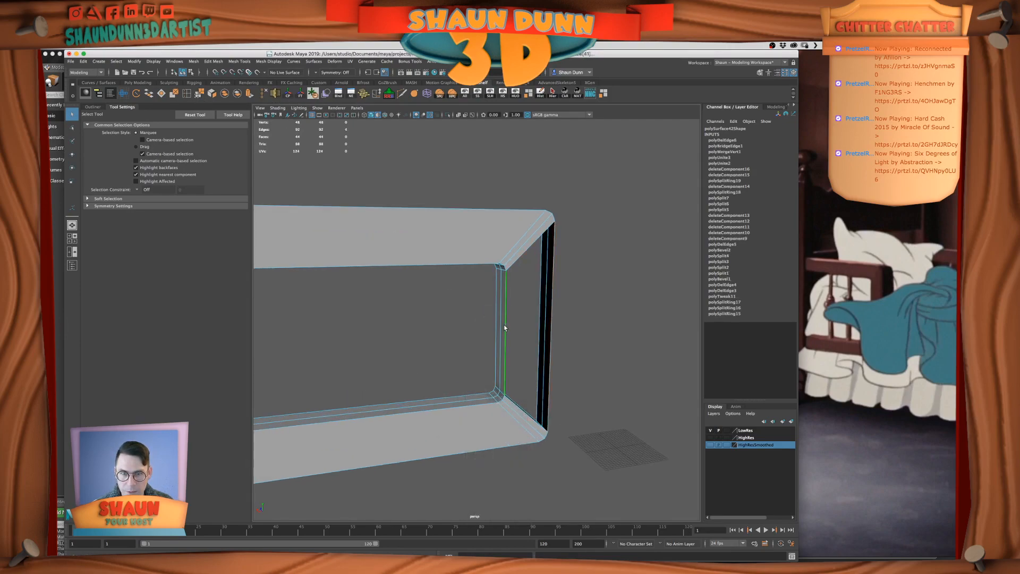
click(164, 90)
alt+drag(544, 318, 460, 321)
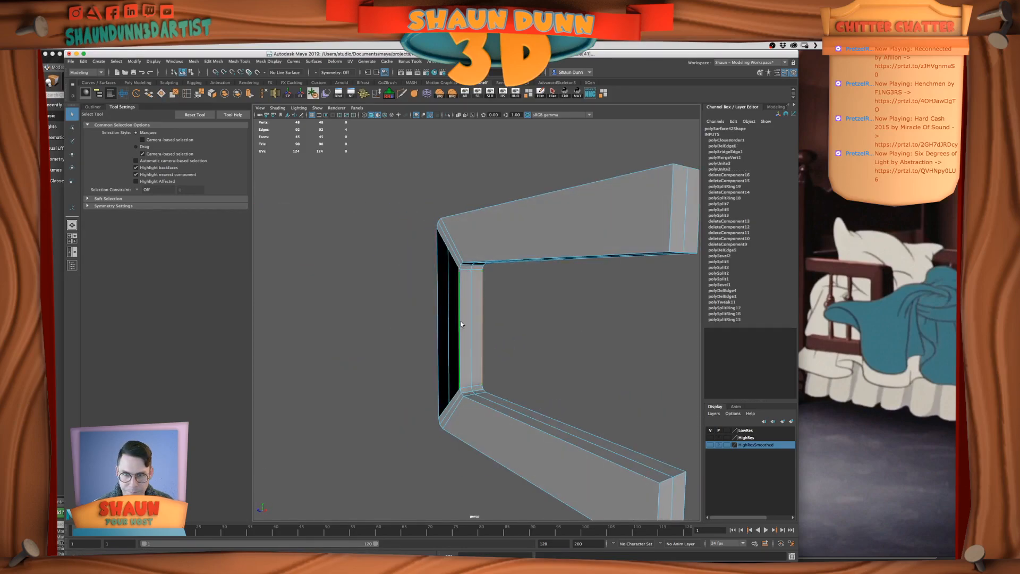
key(g)
right_drag(445, 291, 463, 283)
key(f)
alt+drag(472, 312, 603, 332)
scroll(597, 334, up, 5)
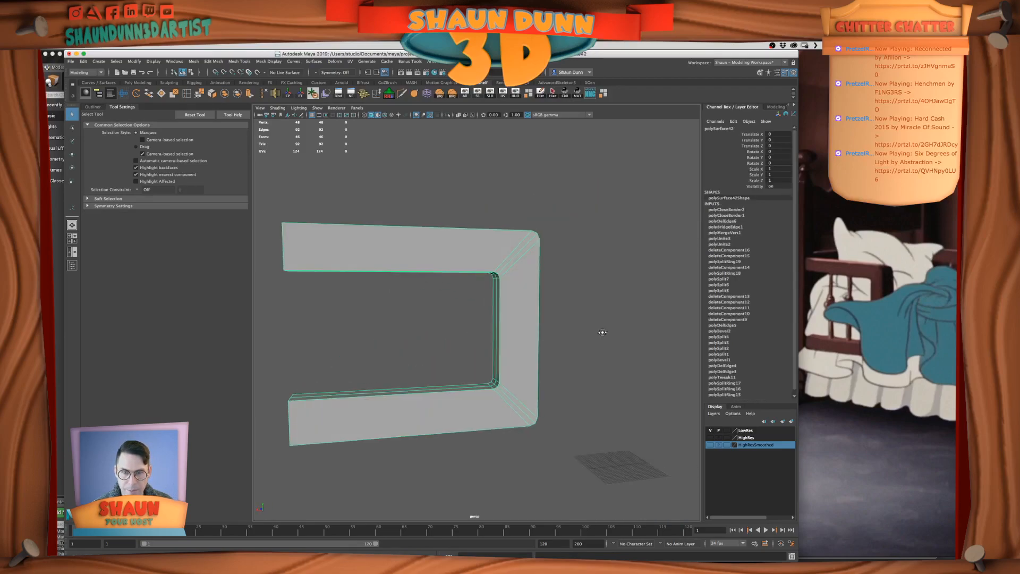
Select the inner and outer border edge loops running around one broad side of the frame
scroll(516, 313, up, 4)
mouse_move(516, 313)
alt+mouse_down()
mouse_move(533, 296)
mouse_move(505, 305)
alt+mouse_up()
scroll(504, 305, up, 2)
right_drag(505, 304, 506, 288)
double_click(517, 347)
scroll(517, 348, down, 5)
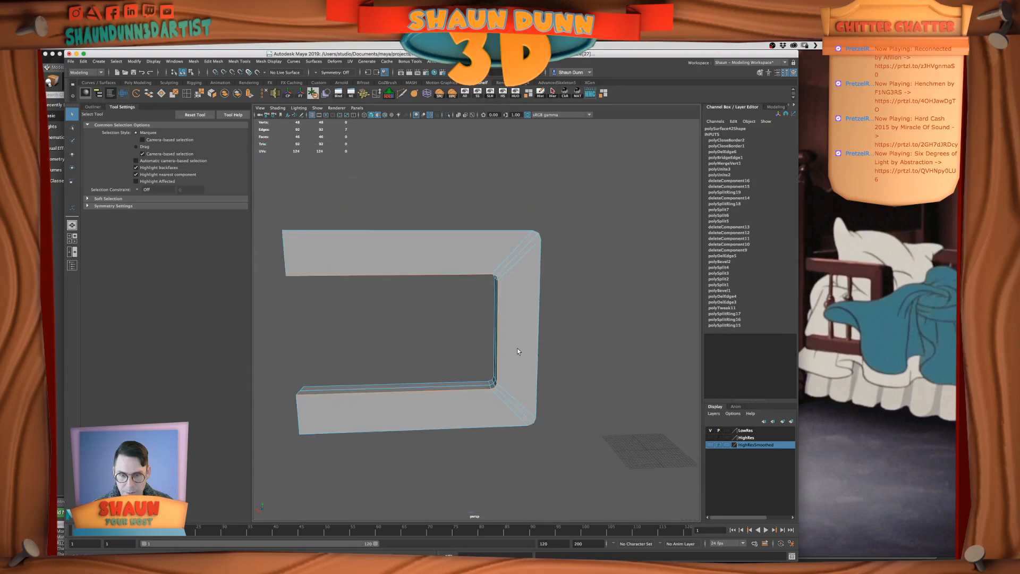
alt+drag(515, 345, 491, 343)
right_drag(488, 342, 489, 343)
scroll(520, 383, up, 4)
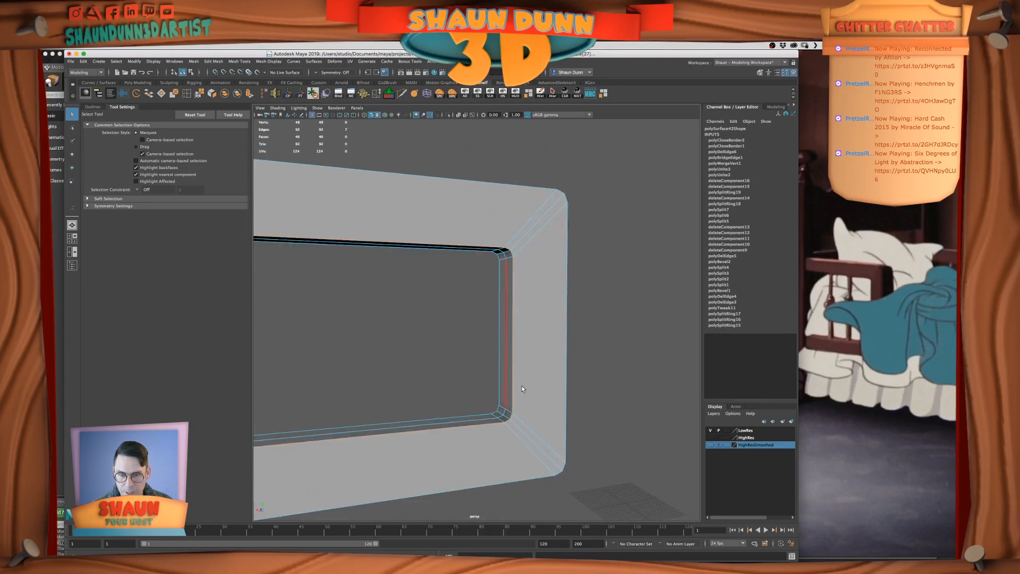
scroll(503, 244, down, 6)
alt+drag(504, 244, 409, 251)
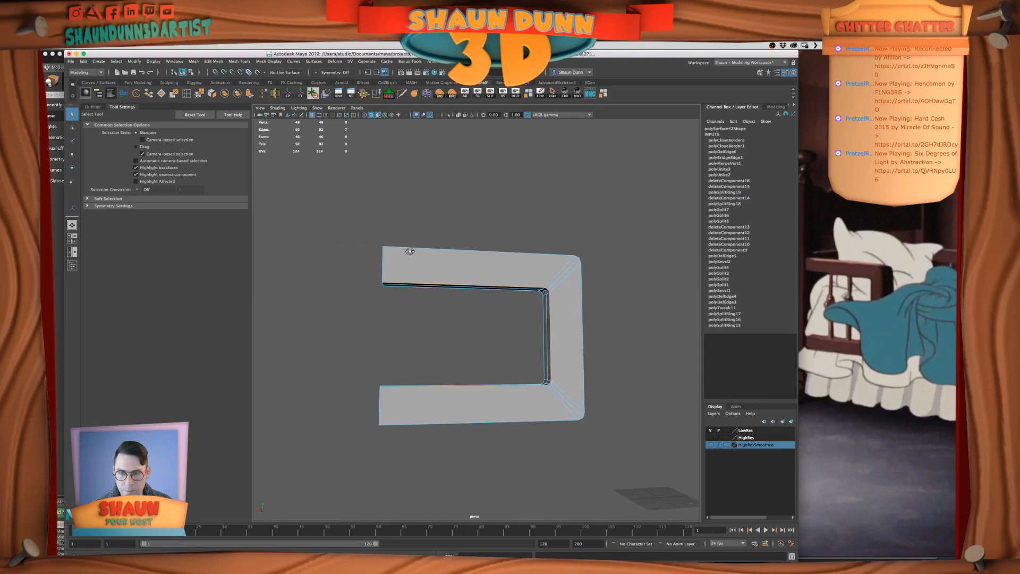
alt+drag(555, 274, 529, 259)
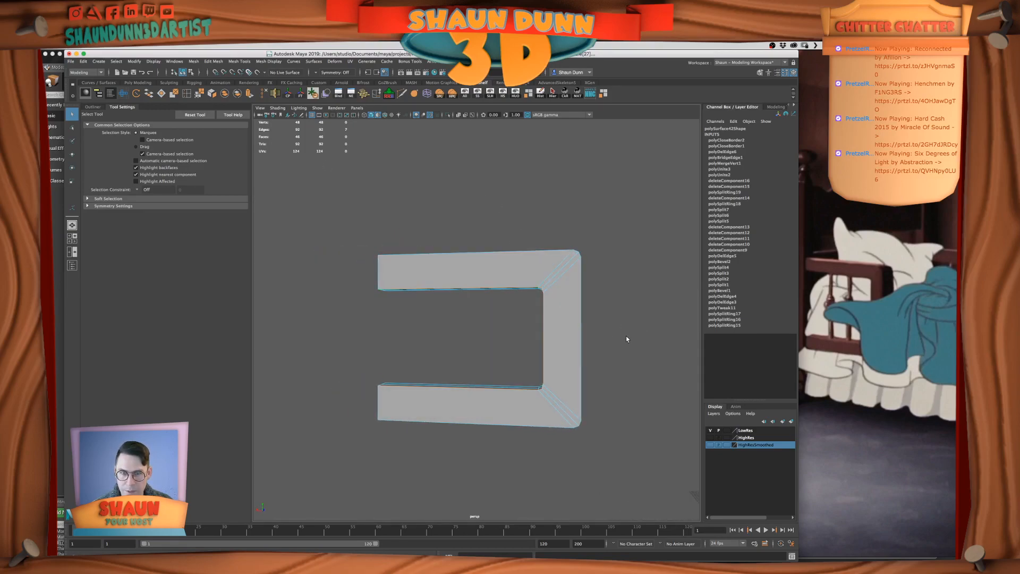
shift+double_click(582, 372)
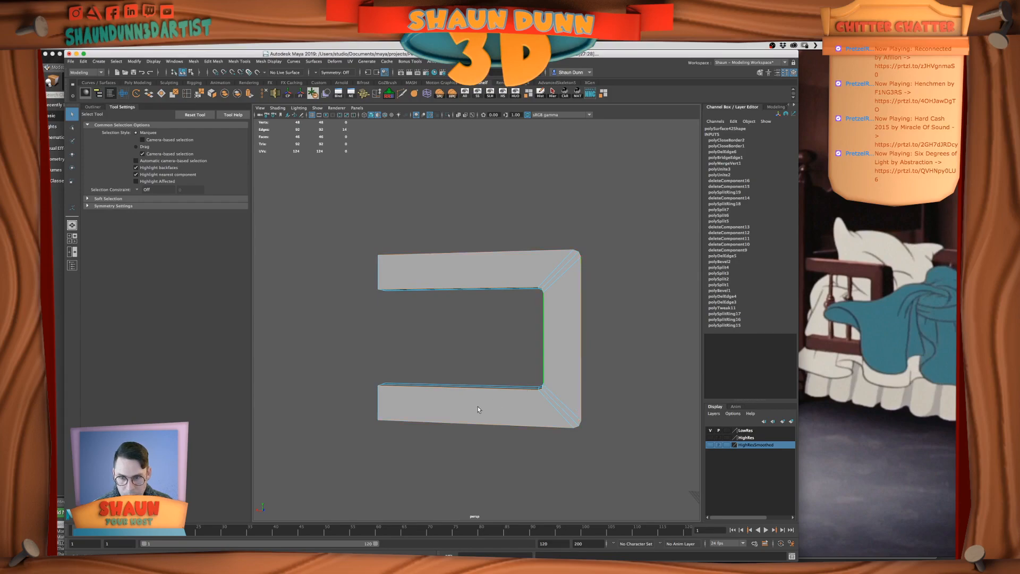
Add the opposite side's border loops and the arm-end edges to the selection, and bevel all these outline edges
shift+click(378, 407)
alt+drag(378, 407, 630, 363)
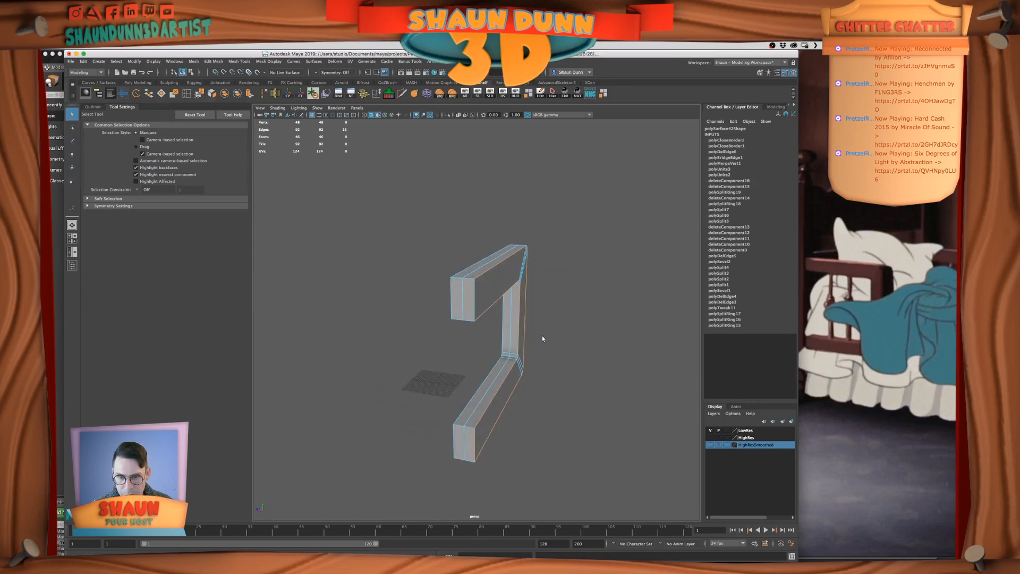
shift+double_click(472, 295)
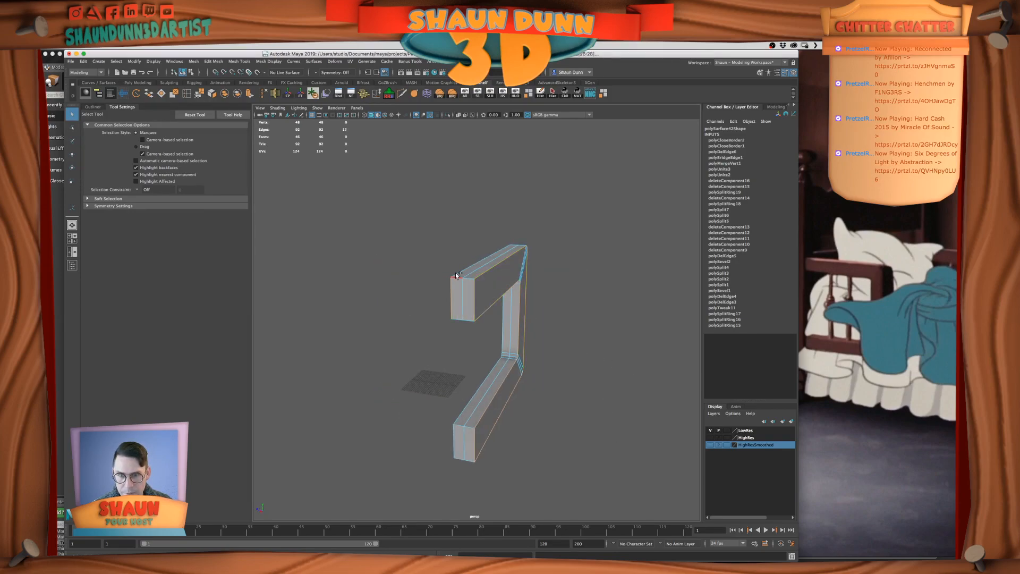
alt+drag(472, 295, 514, 282)
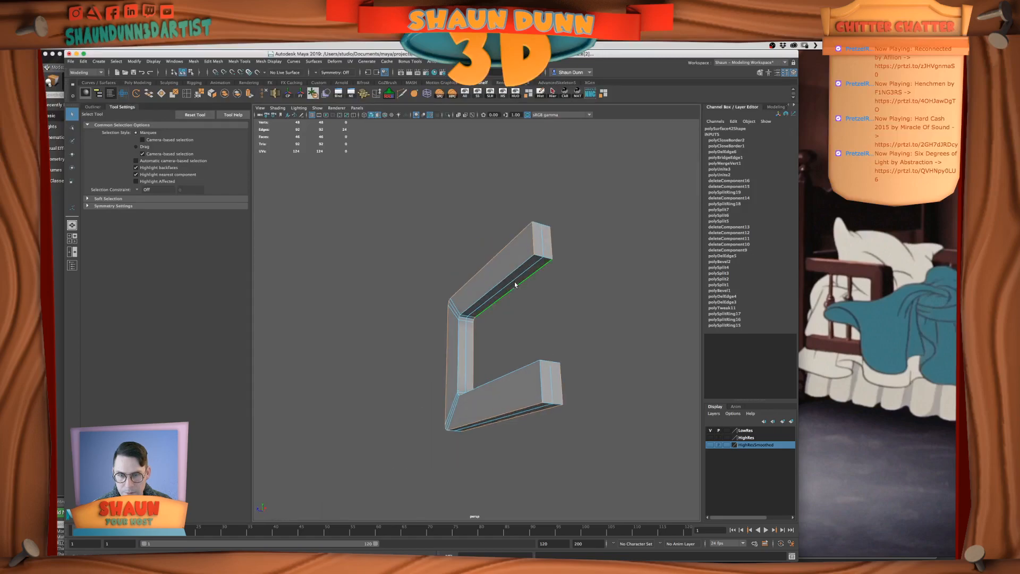
shift+double_click(507, 274)
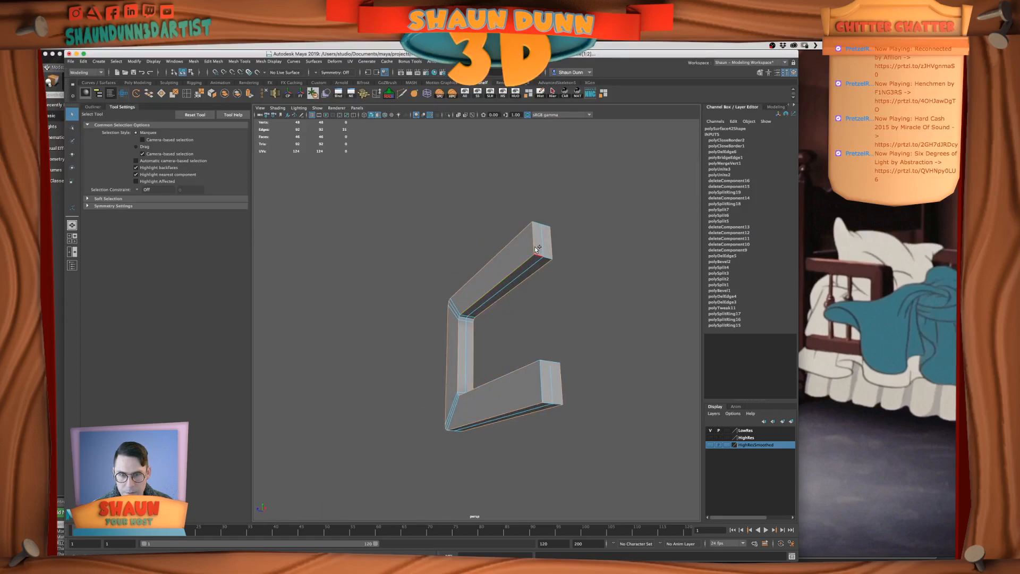
shift+double_click(551, 360)
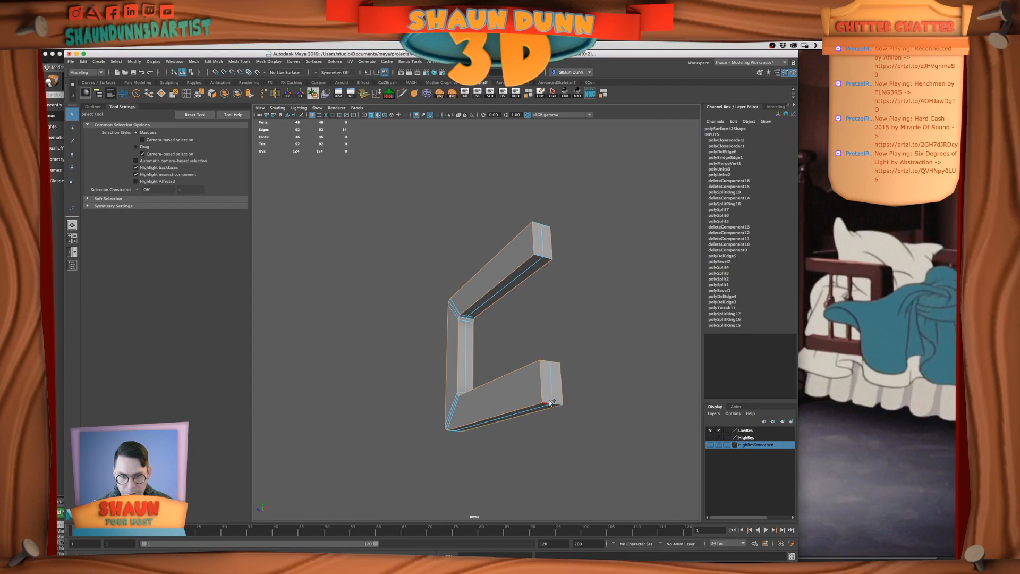
shift+click(559, 406)
alt+drag(560, 405, 611, 372)
click(215, 61)
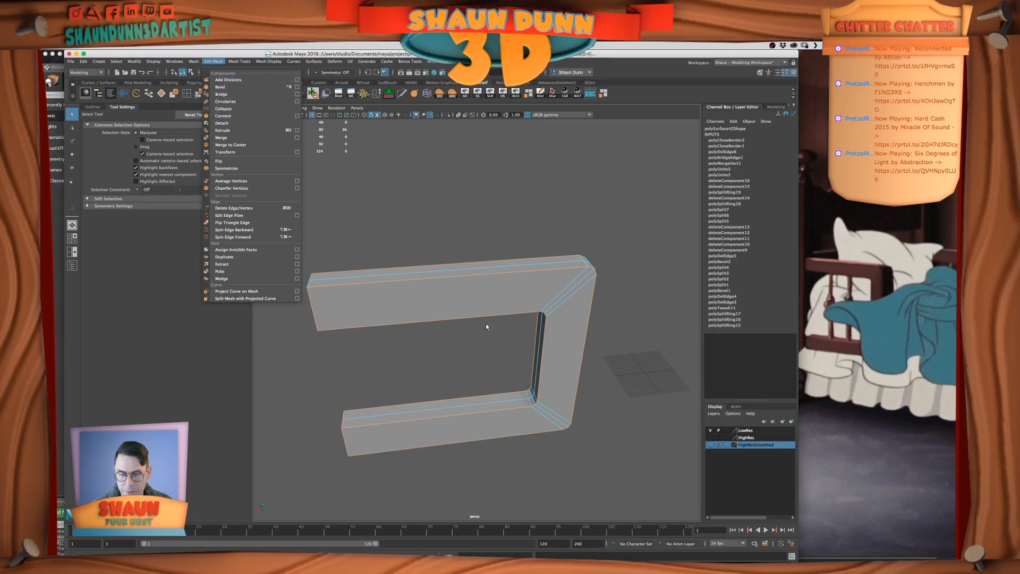
click(220, 86)
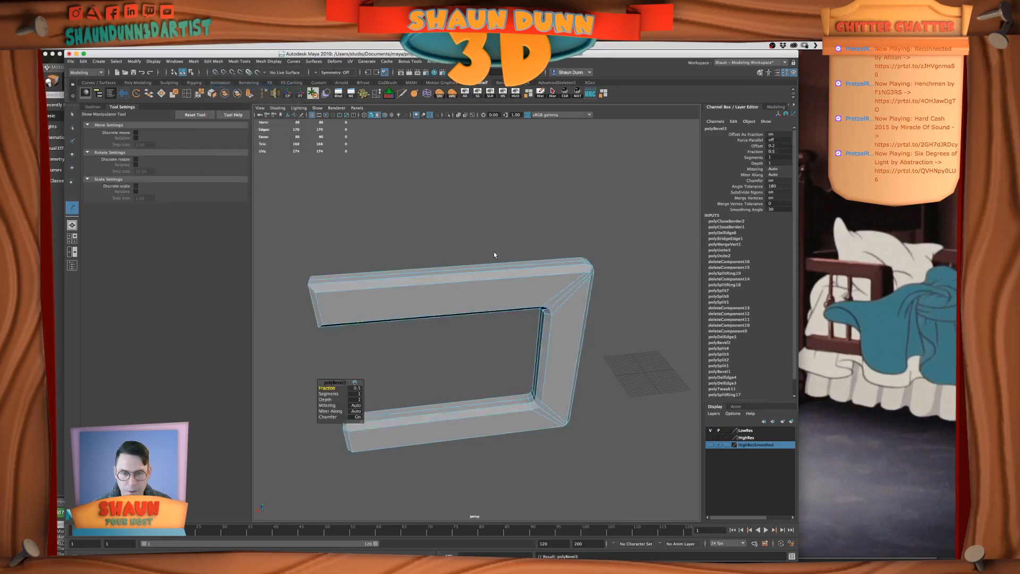
Set the outline bevel's fraction to 0.3 and its segments to 2
alt+drag(575, 291, 366, 384)
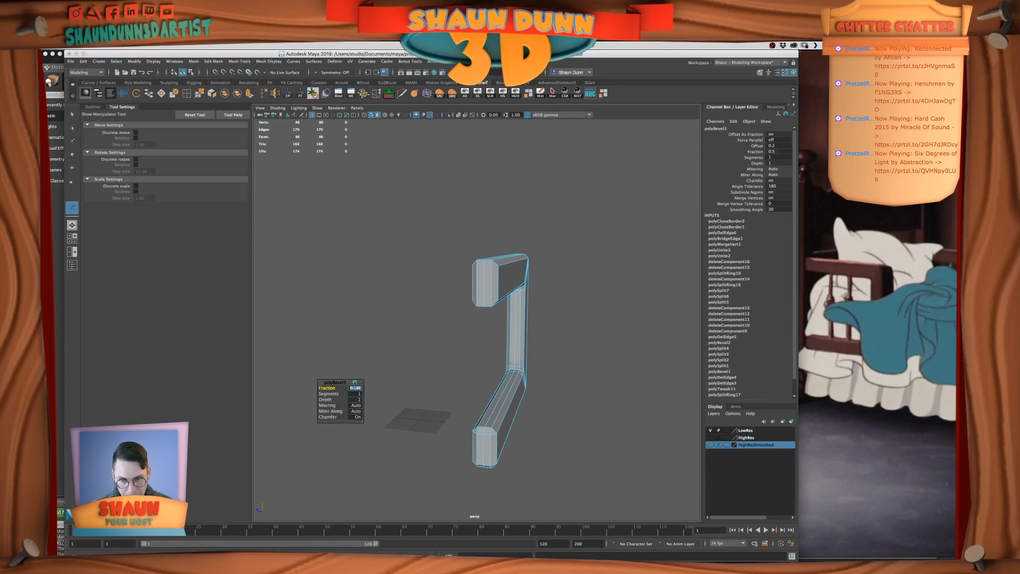
key(Return)
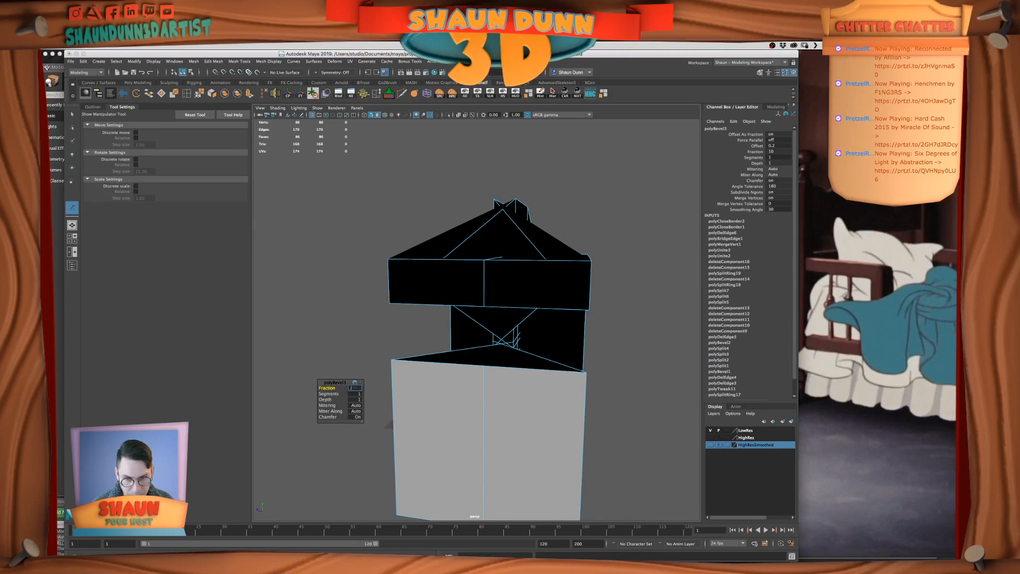
key(Return)
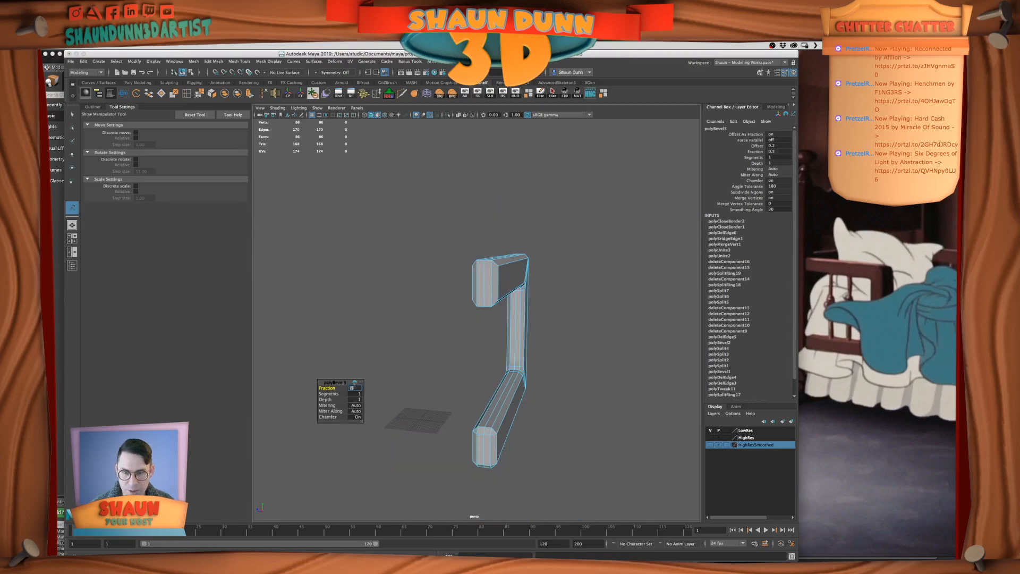
click(355, 389)
text(.3)
key(Return)
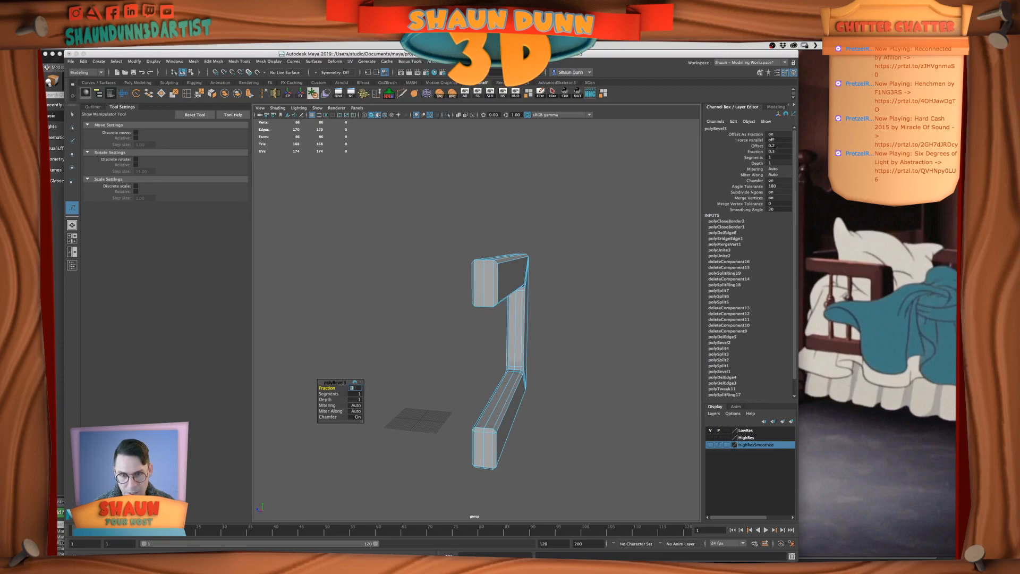
alt+drag(589, 346, 382, 400)
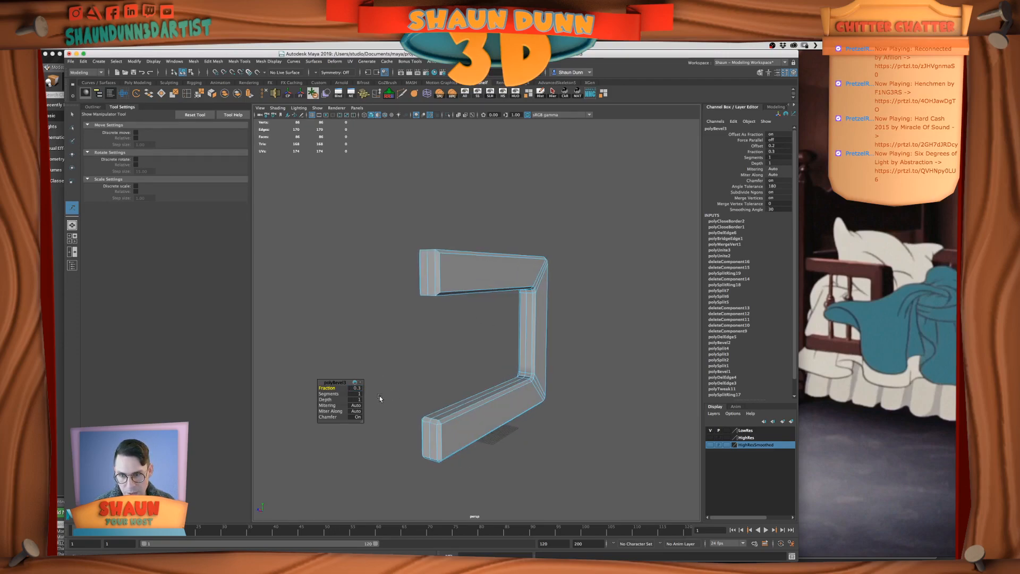
click(358, 395)
text(2)
key(Return)
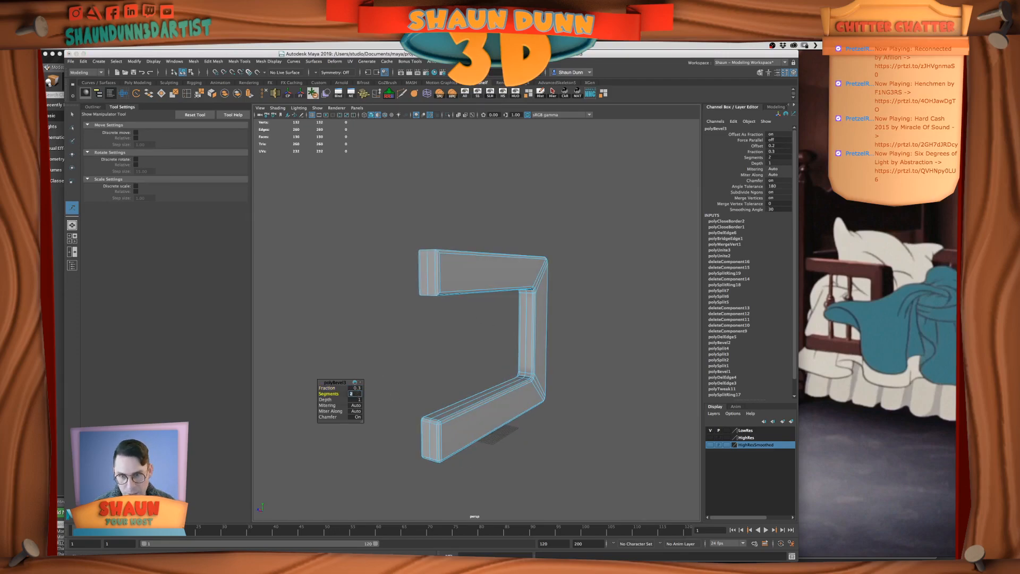
Examine the bevelled frame in smooth preview, checking the corners and arm ends from several angles
alt+drag(595, 297, 622, 282)
alt+drag(573, 323, 499, 269)
scroll(462, 305, up, 3)
right_drag(540, 211, 576, 200)
key(q)
key(3)
click(599, 169)
click(439, 272)
key(1)
alt+drag(390, 280, 523, 313)
scroll(448, 298, down, 5)
alt+drag(518, 424, 468, 413)
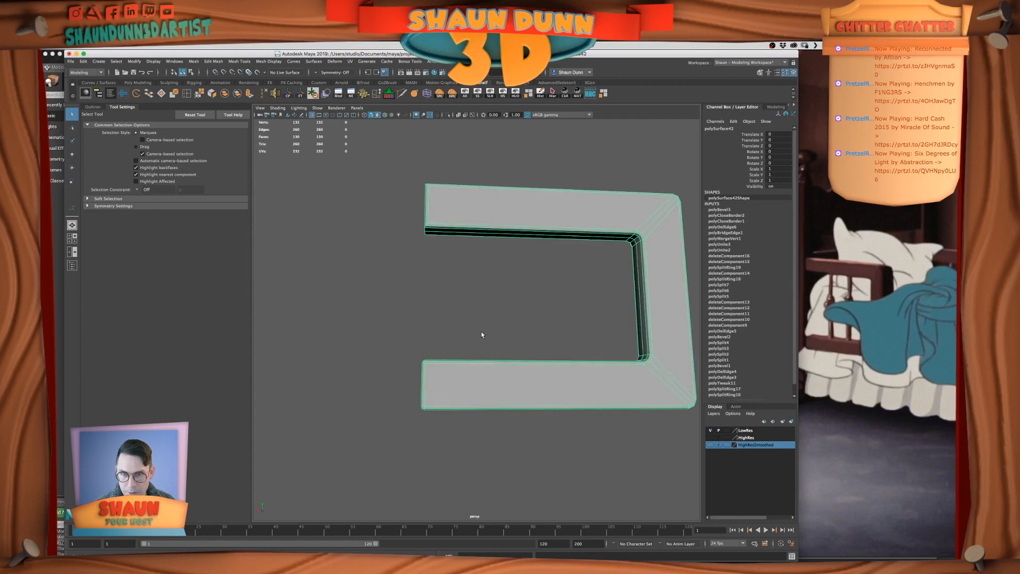
Undo the outline bevel so the frame's border edges are selected again
alt+drag(482, 335, 483, 348)
key(super+z)
key(super+z)
key(super+z)
key(super+z)
key(super+z)
key(super+z)
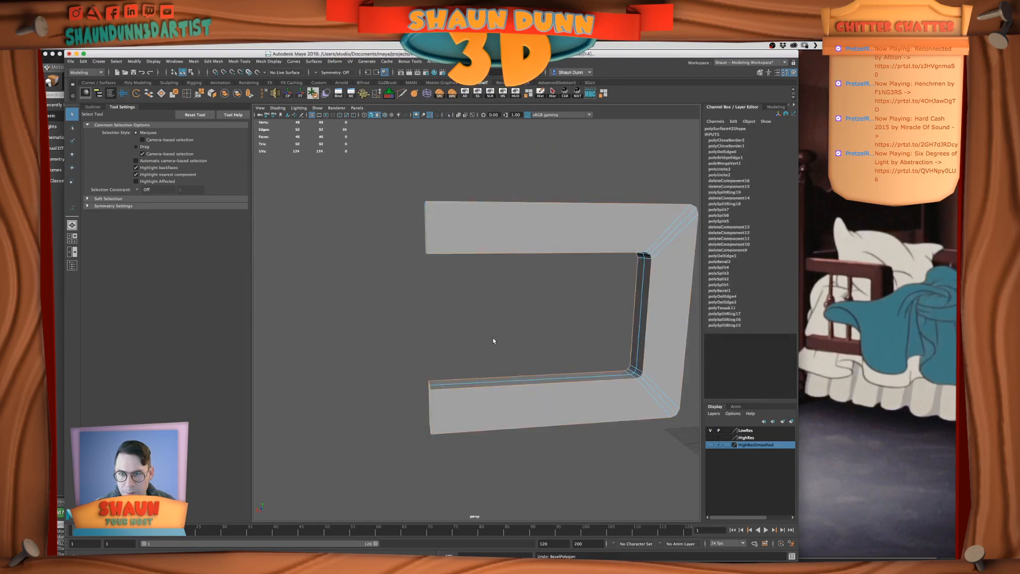
Add the missing arm-end edges to the outline selection and bevel it with 2 segments and a 0.3 fraction
mouse_move(494, 340)
alt+mouse_down()
mouse_move(518, 346)
mouse_move(499, 336)
alt+mouse_up()
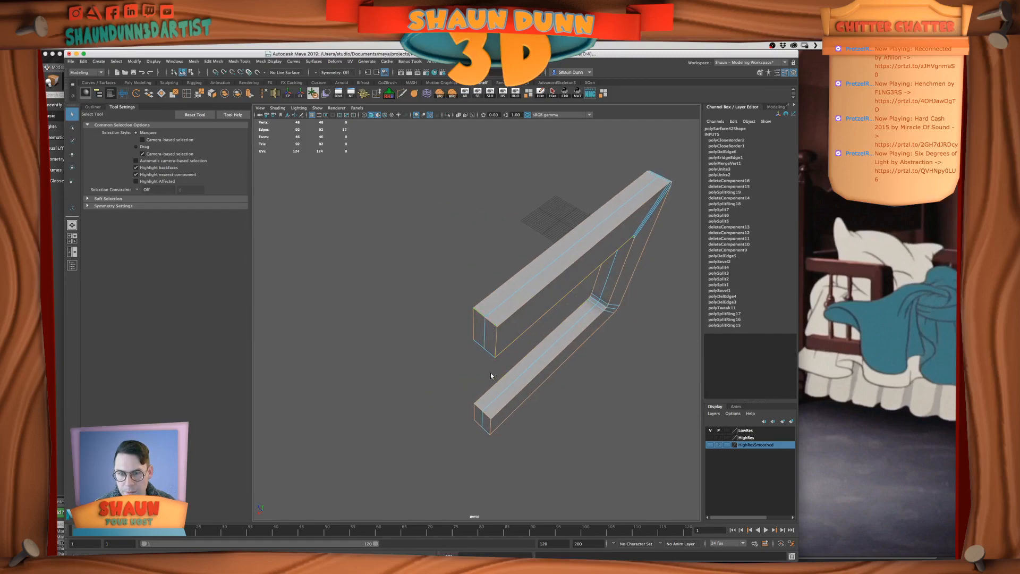
shift+click(489, 355)
shift+click(476, 347)
alt+drag(493, 381, 483, 365)
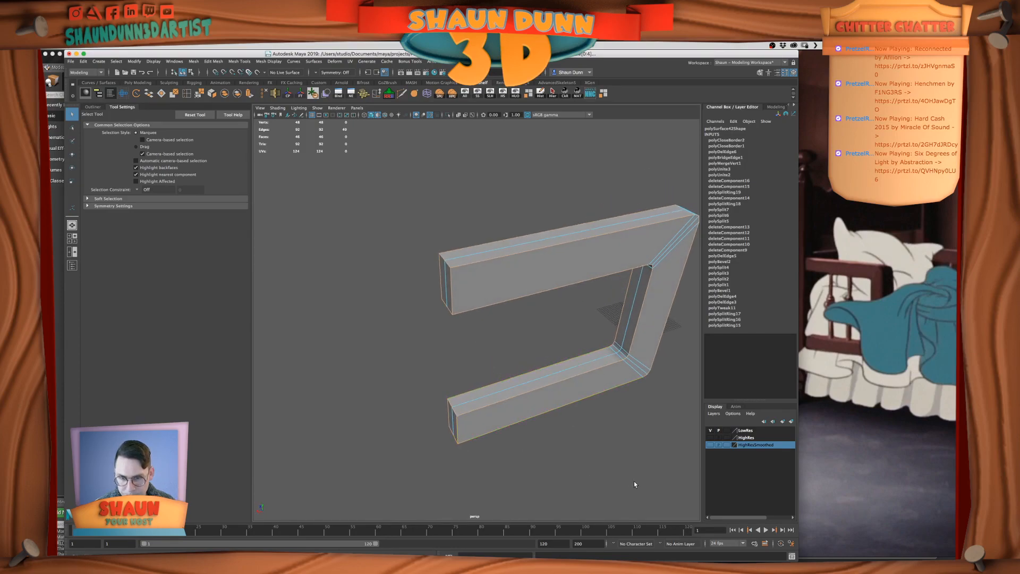
key(ctrl+b)
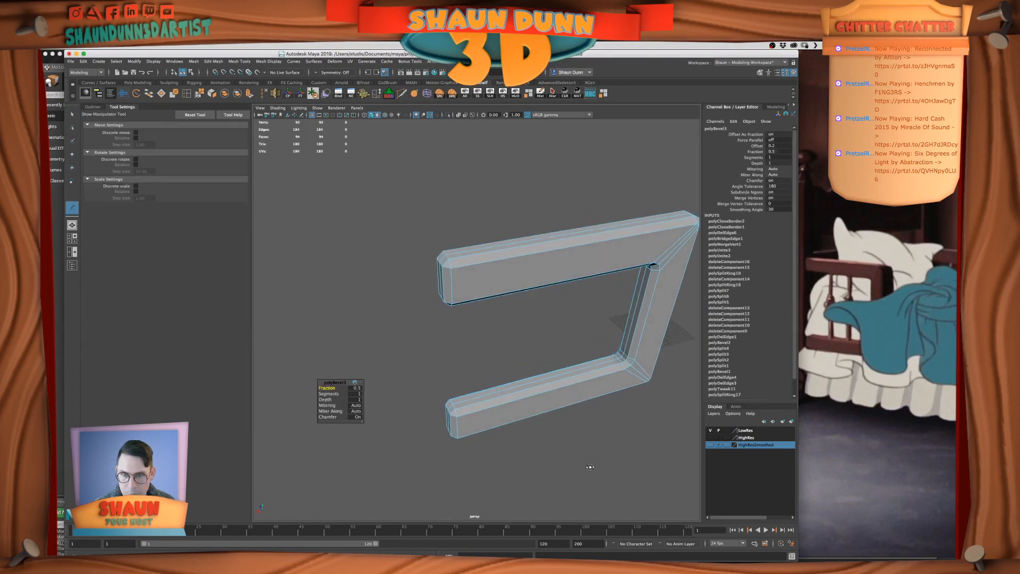
click(354, 396)
text(2)
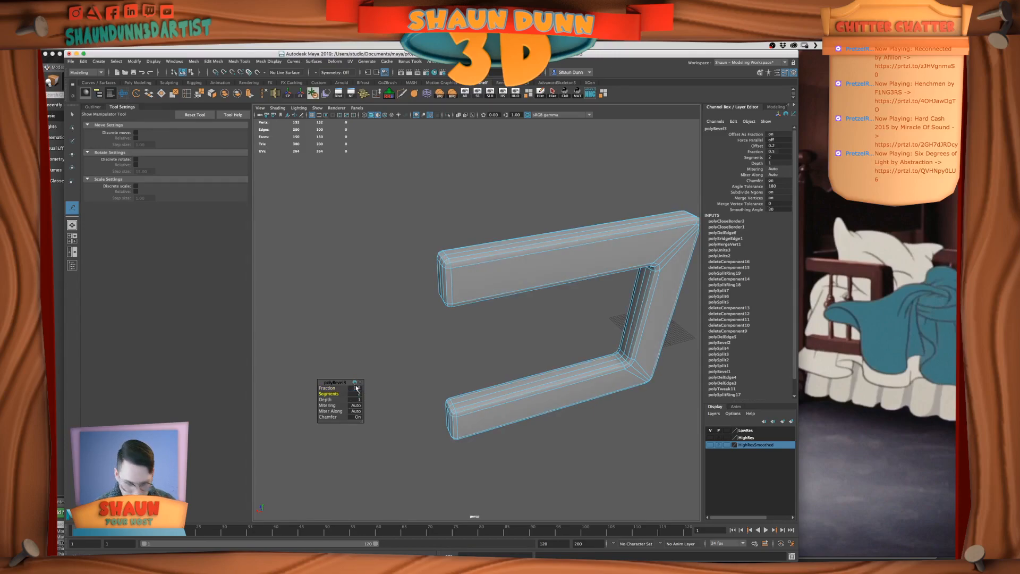
click(355, 388)
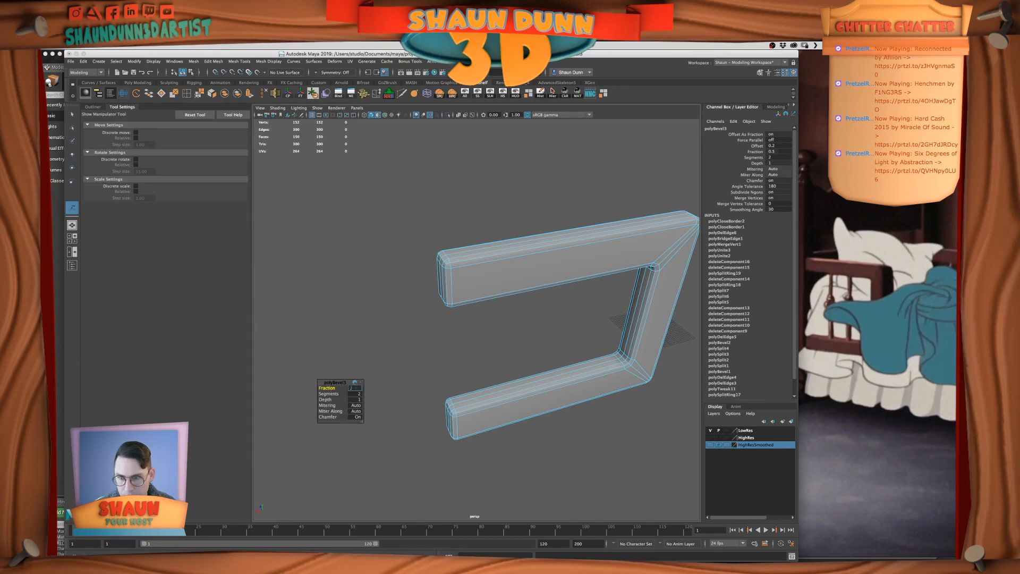
text(.3)
key(Return)
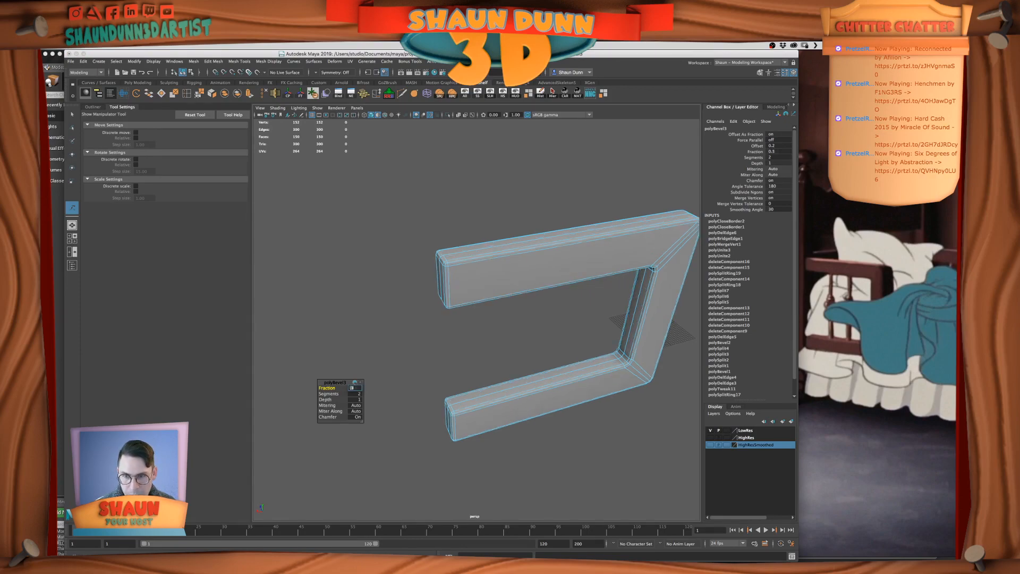
Examine the rebevelled frame with and without smooth preview, checking its arm ends, inner corners and outer edges
right_drag(558, 237, 577, 229)
key(3)
click(550, 296)
alt+drag(550, 295, 529, 306)
alt+middle_drag(528, 307, 512, 311)
alt+drag(512, 311, 474, 342)
click(460, 374)
alt+drag(519, 367, 496, 370)
click(490, 354)
click(479, 353)
click(540, 343)
click(497, 371)
key(1)
alt+middle_drag(505, 365, 520, 340)
scroll(520, 339, up, 4)
alt+drag(520, 339, 514, 330)
key(3)
click(604, 349)
alt+drag(606, 350, 542, 361)
click(498, 374)
key(1)
scroll(564, 362, up, 3)
scroll(564, 361, down, 5)
scroll(603, 368, down, 4)
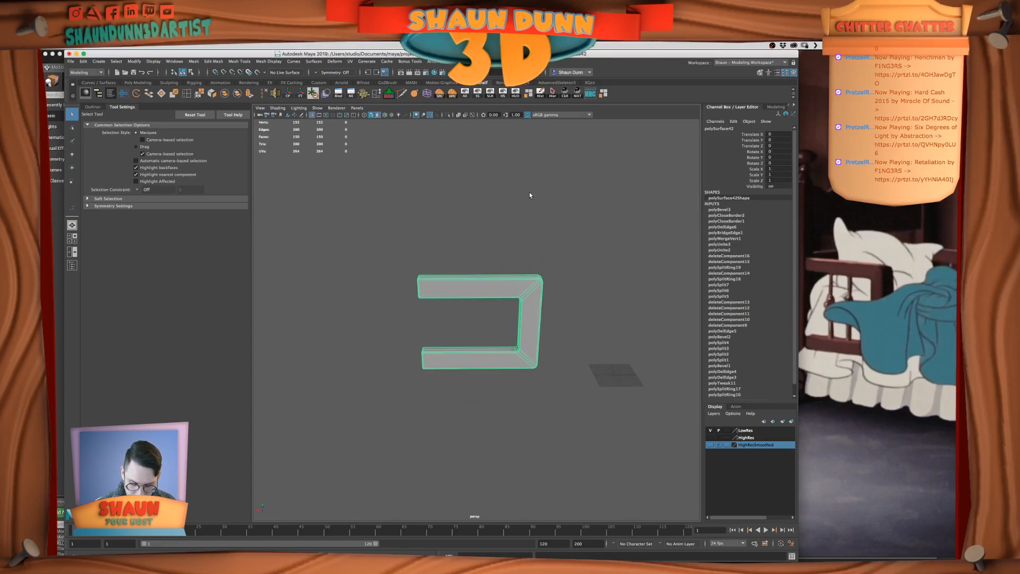
Copy the bevelled frame and undo the outline bevel on the original
click(518, 314)
key(super+z)
key(super+z)
key(super+z)
key(super+z)
key(super+z)
key(super+z)
key(super+z)
key(super+z)
key(super+z)
key(super+z)
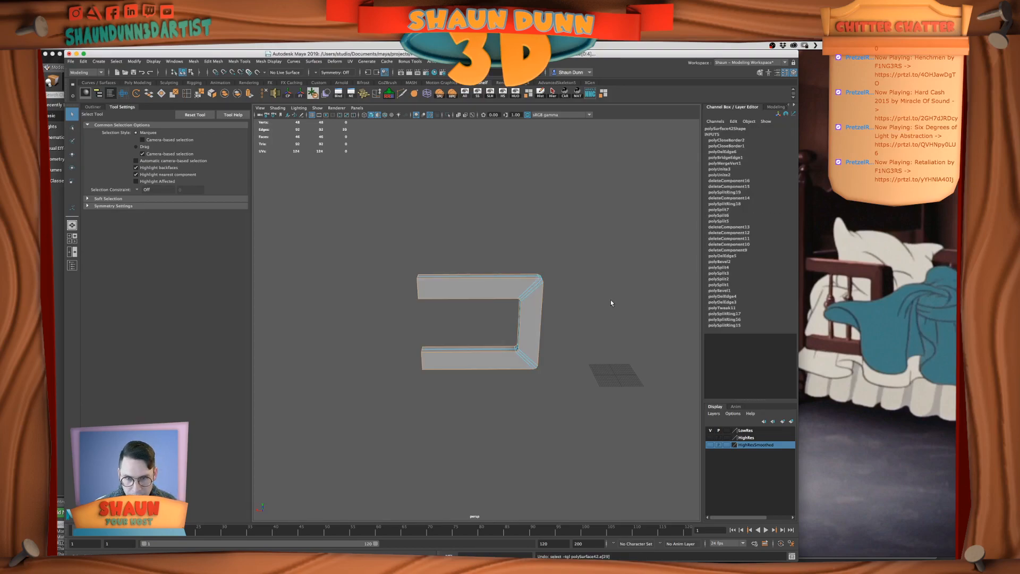
Paste the bevelled copy into the scene over the unbevelled original and activate the Move tool
click(612, 302)
alt+drag(576, 314, 486, 302)
right_drag(487, 302, 505, 282)
key(w)
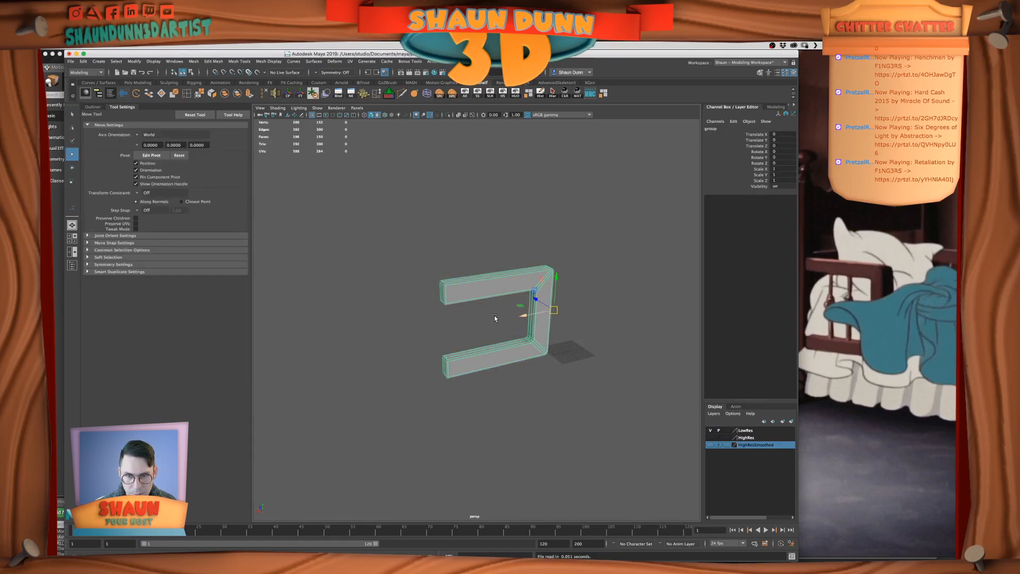
Move the pasted frame group along Z so it stands apart from the unbevelled original
drag(536, 300, 565, 372)
scroll(562, 355, down, 4)
key(z)
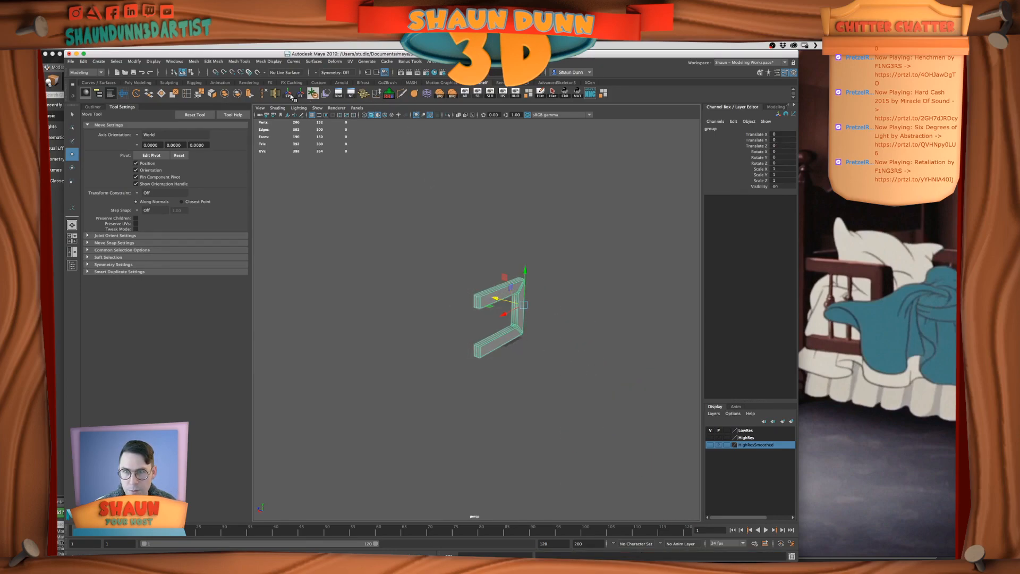
drag(497, 299, 456, 289)
scroll(526, 300, up, 4)
Delete the construction history of the bevelled copy and of the original frame
click(529, 282)
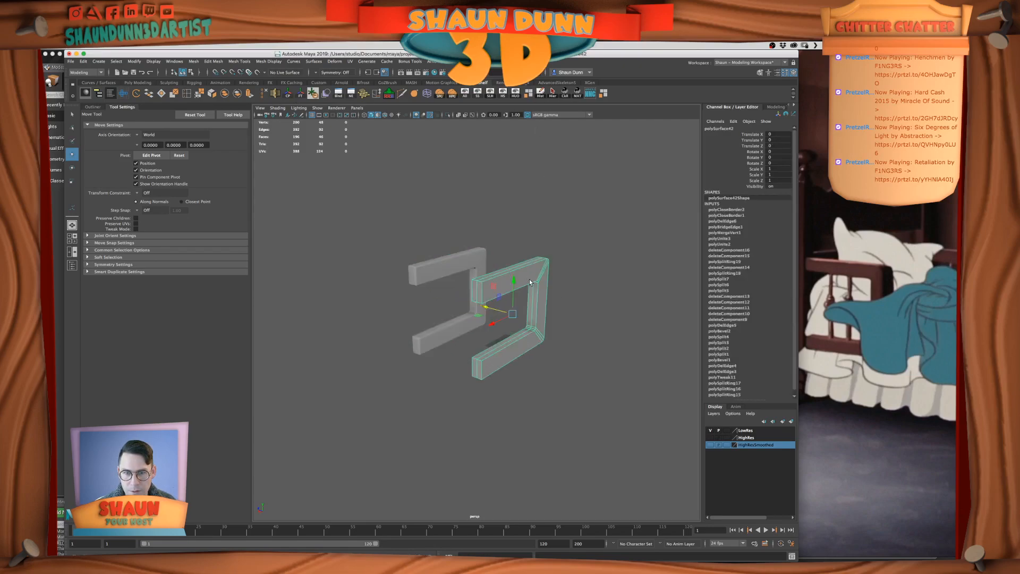
click(476, 259)
click(541, 95)
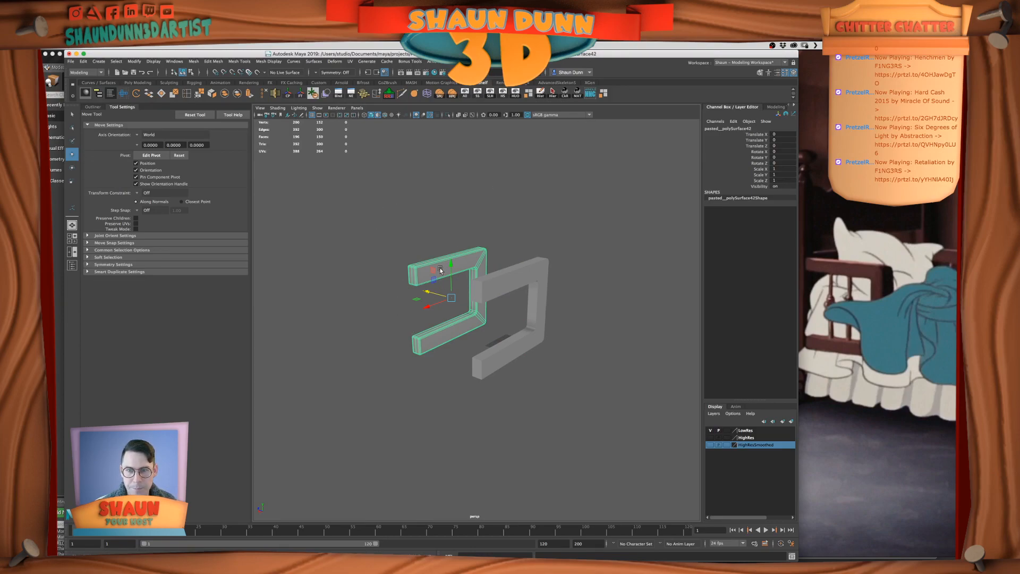
click(566, 233)
click(505, 284)
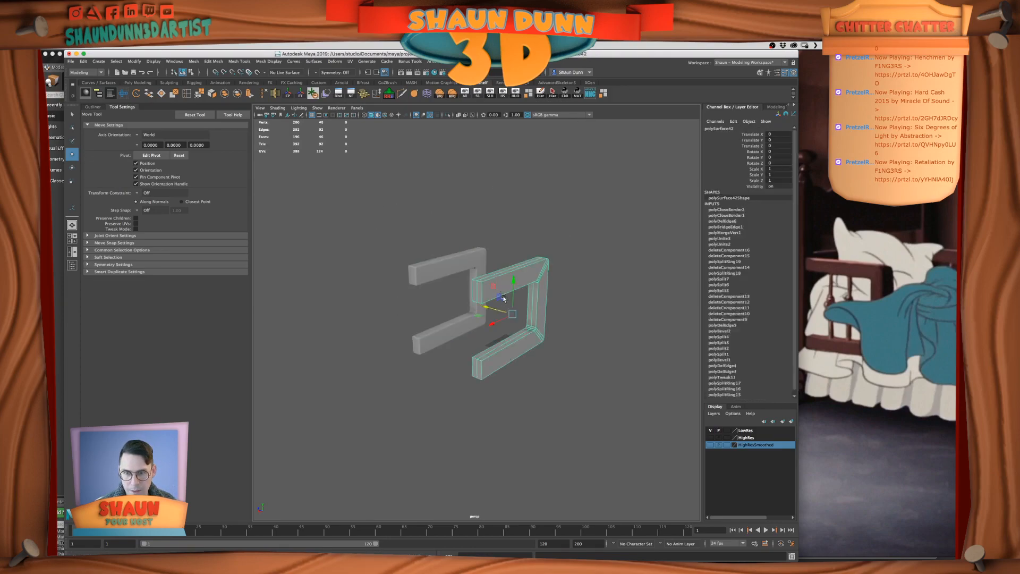
click(540, 94)
click(425, 277)
Compare the separated bevelled copy with the unbevelled frame from several angles
alt+right_drag(464, 351, 469, 348)
alt+drag(469, 349, 397, 350)
alt+right_drag(396, 350, 515, 343)
alt+drag(514, 343, 534, 376)
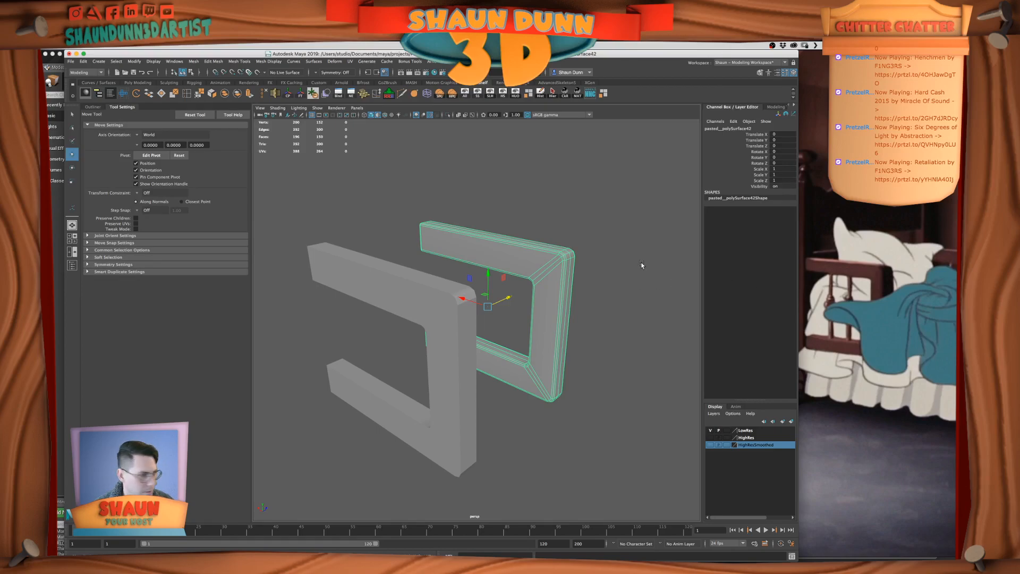
alt+drag(558, 276, 600, 274)
alt+drag(545, 239, 508, 259)
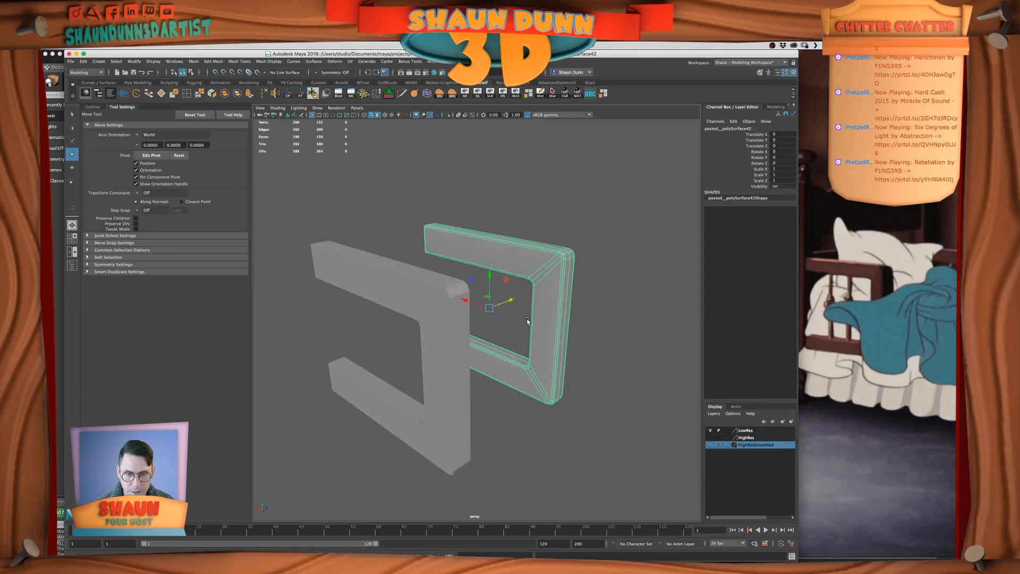
scroll(526, 335, down, 4)
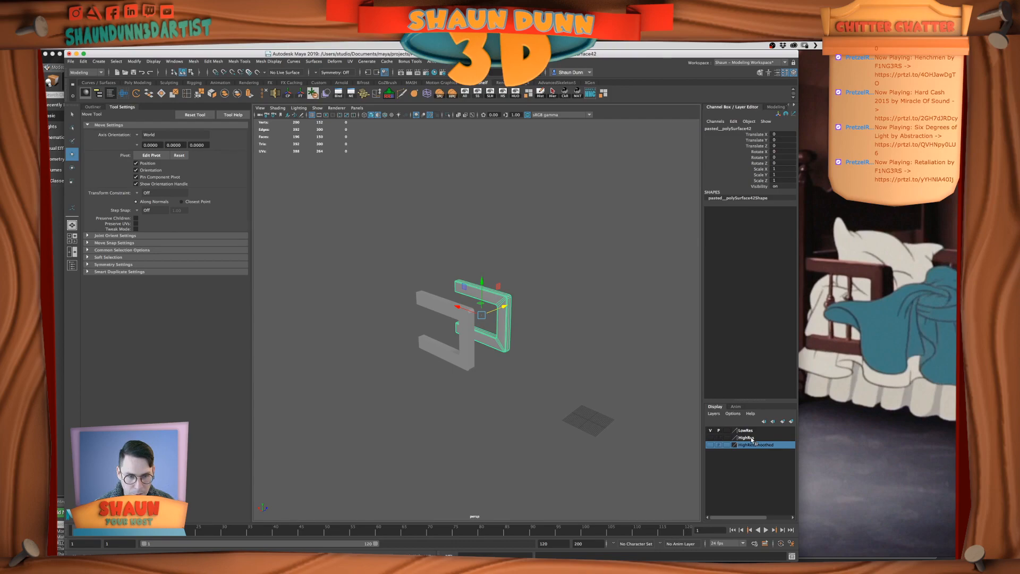
scroll(563, 285, up, 3)
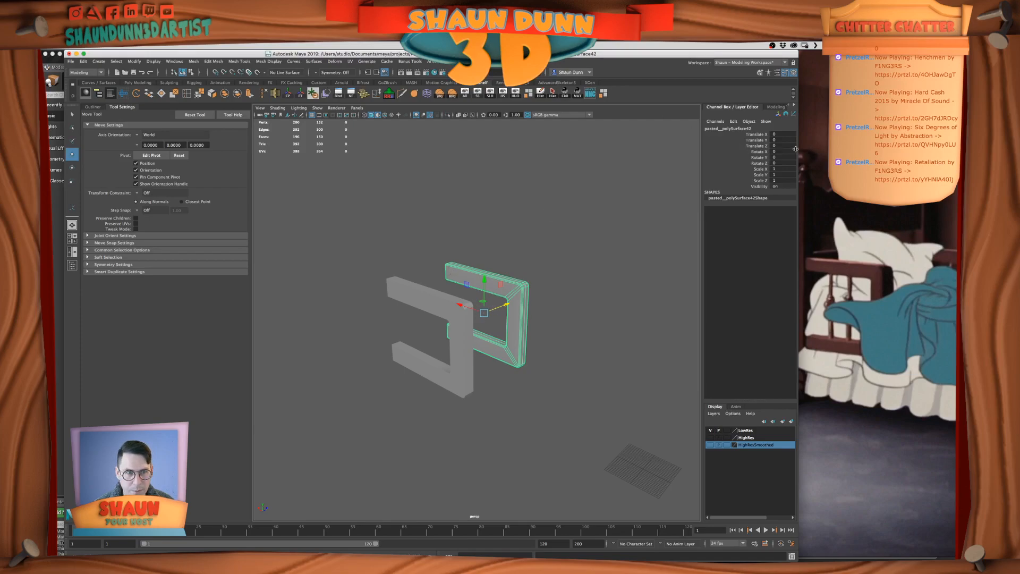
click(522, 289)
click(511, 300)
Undo the history deletion and the move that separated the pasted copy from the original frame
key(ctrl+z)
key(ctrl+z)
key(ctrl+z)
key(ctrl+z)
key(ctrl+z)
key(ctrl+z)
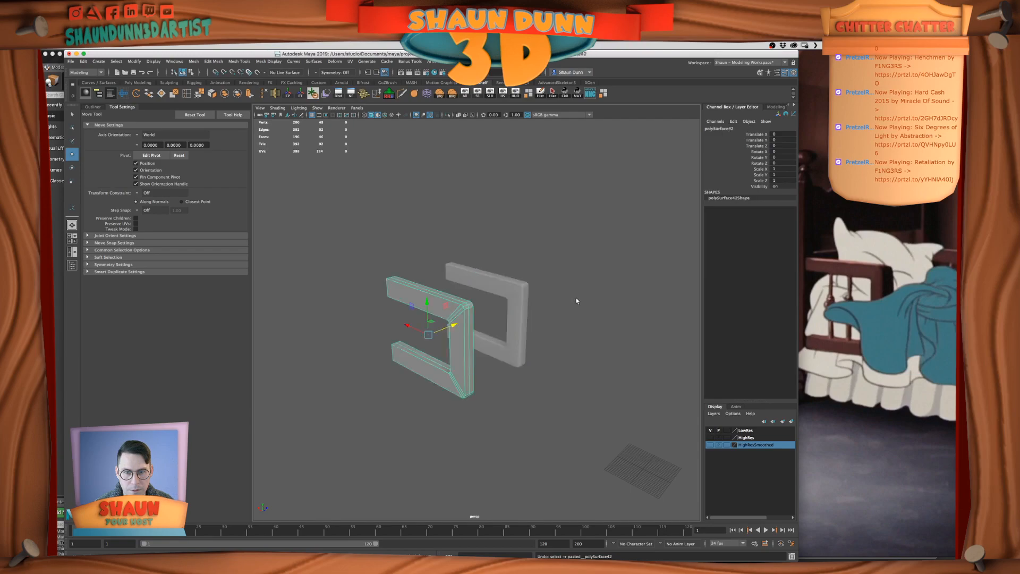
key(ctrl+z)
key(ctrl+z)
key(ctrl+z)
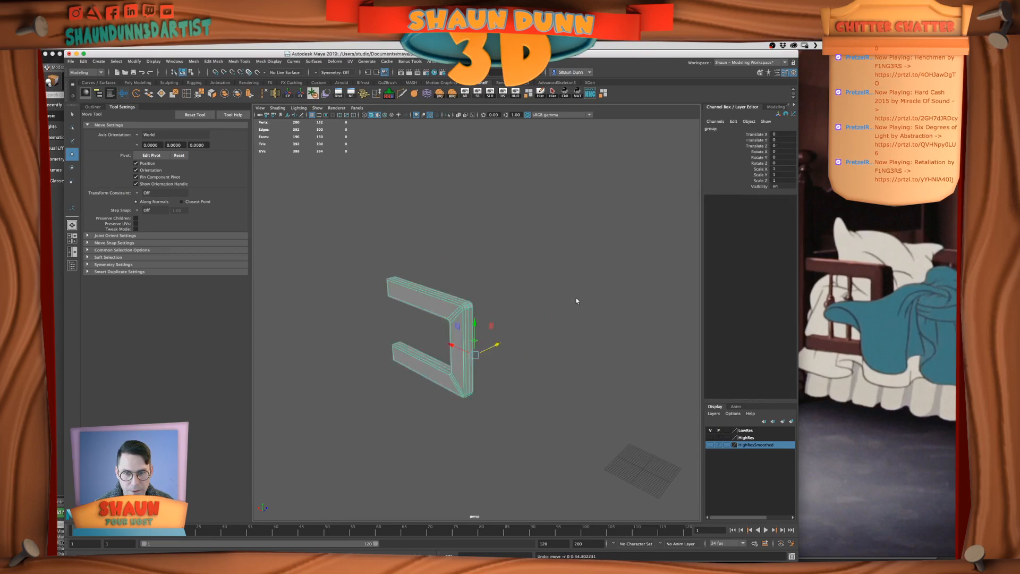
key(ctrl+z)
key(ctrl+z)
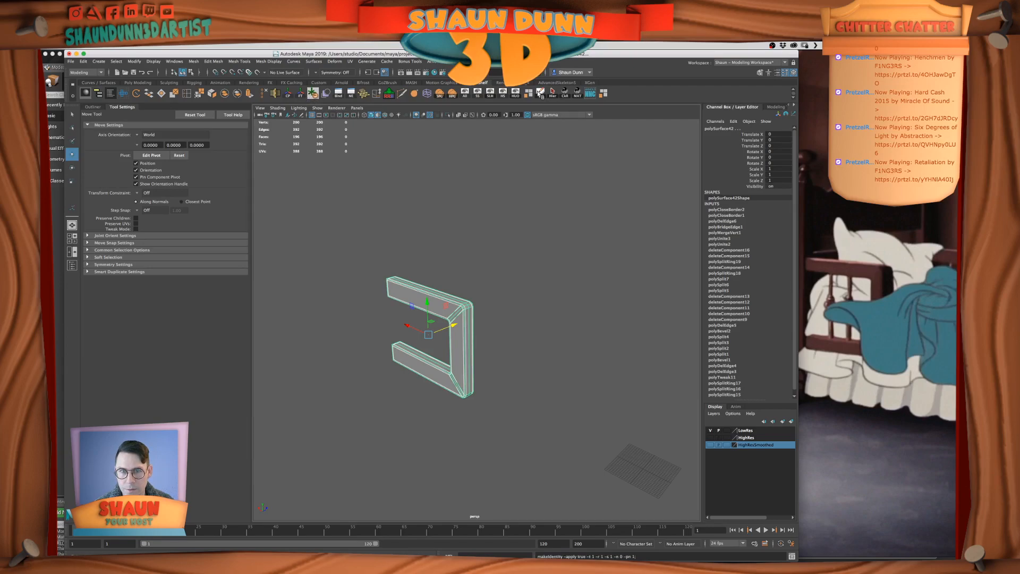
Delete the construction history of both overlapping frames and try moving the bevelled copy along Z
click(541, 94)
click(537, 311)
click(460, 328)
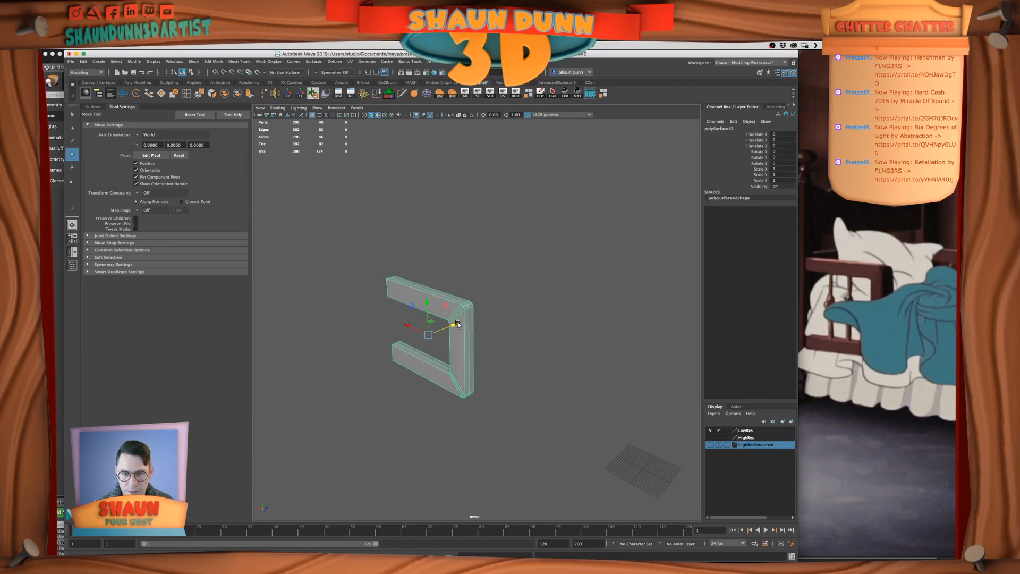
click(467, 308)
drag(455, 324, 499, 316)
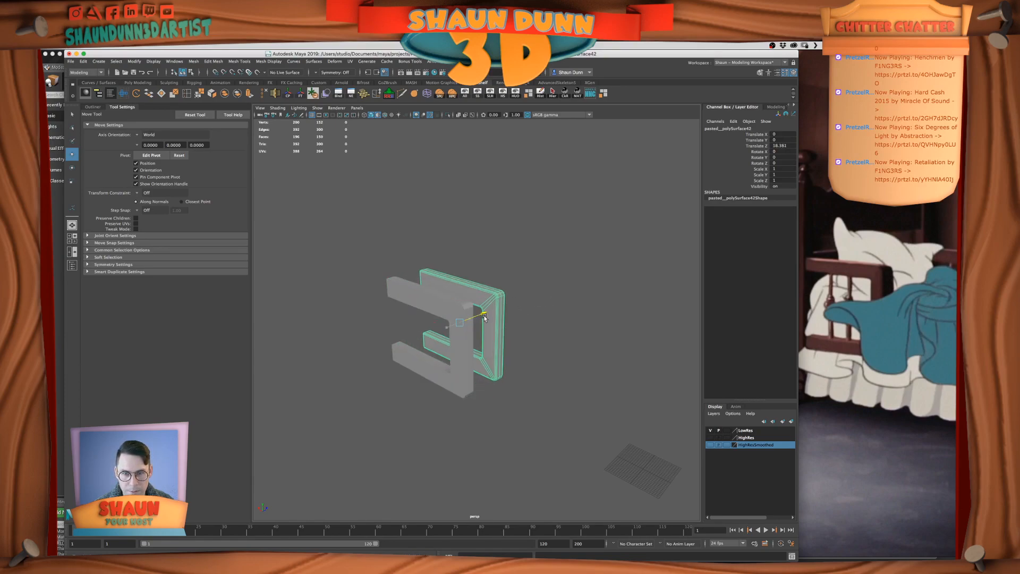
key(ctrl+z)
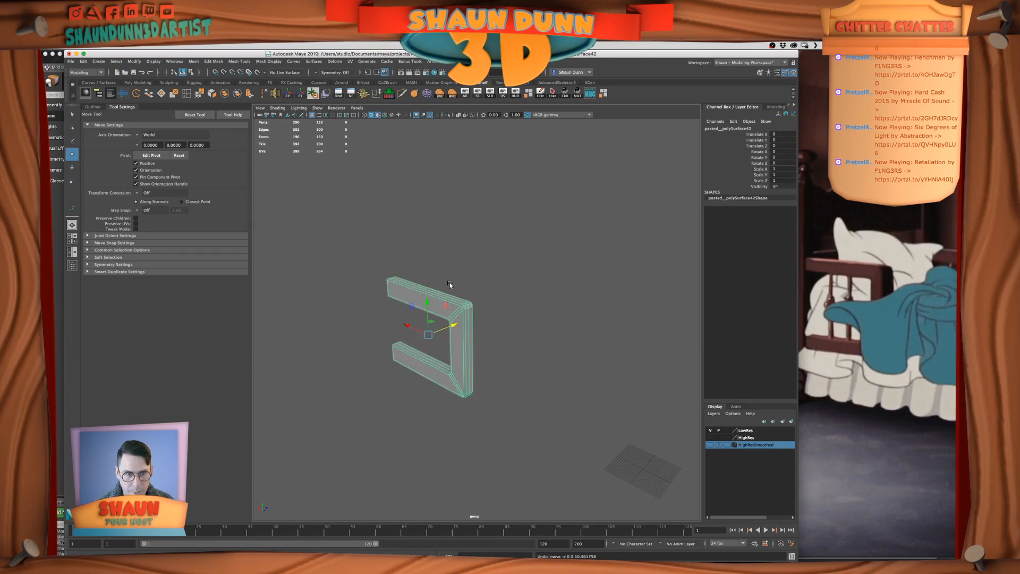
Unhide the rest of the bed model around the side-rail frame
click(465, 93)
alt+right_drag(553, 344, 491, 350)
alt+drag(491, 350, 571, 339)
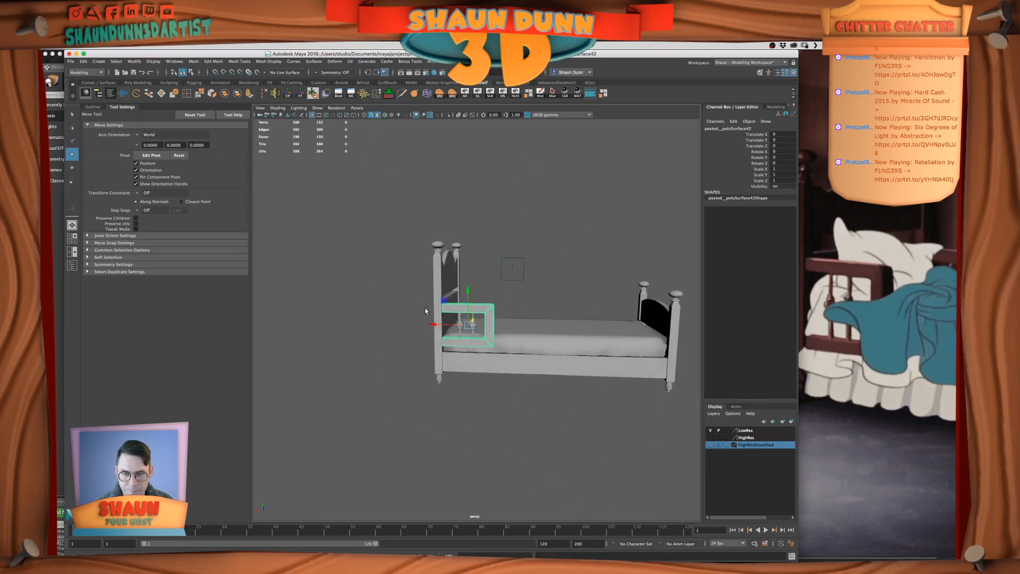
Select and hide the whole displayed bed model, and turn on the HighRes layer's visibility
click(425, 273)
alt+drag(425, 310, 592, 386)
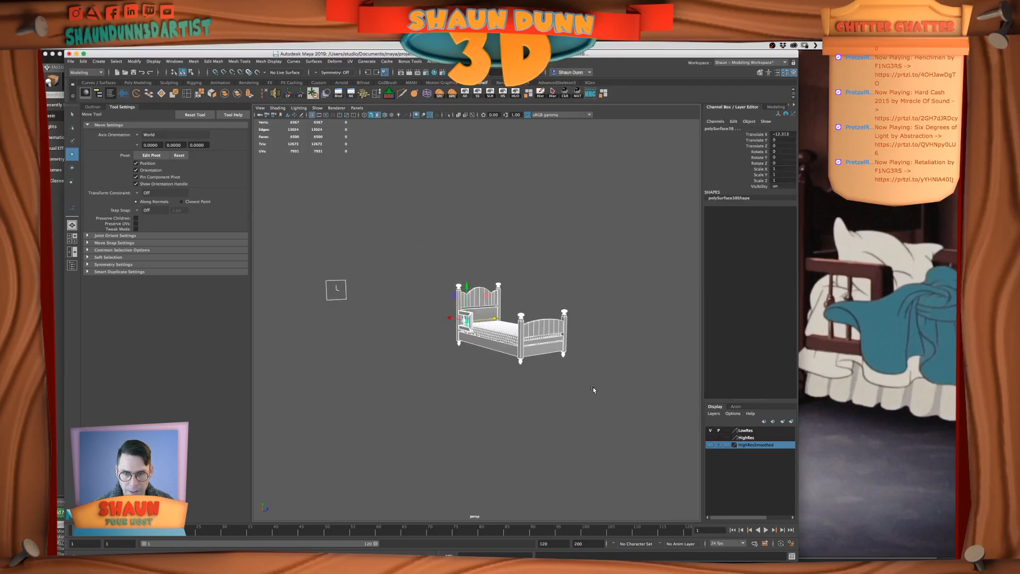
click(477, 94)
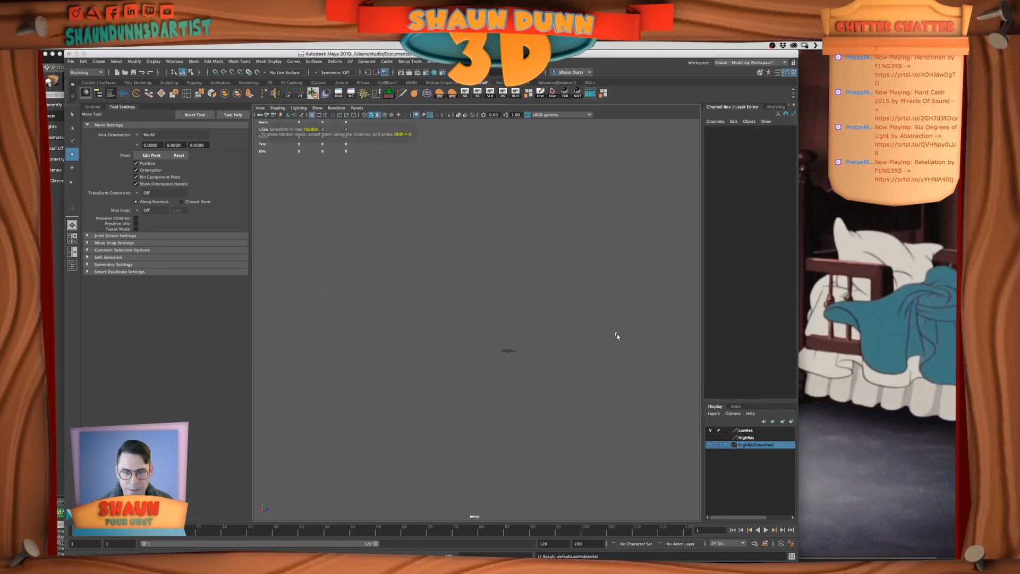
click(710, 437)
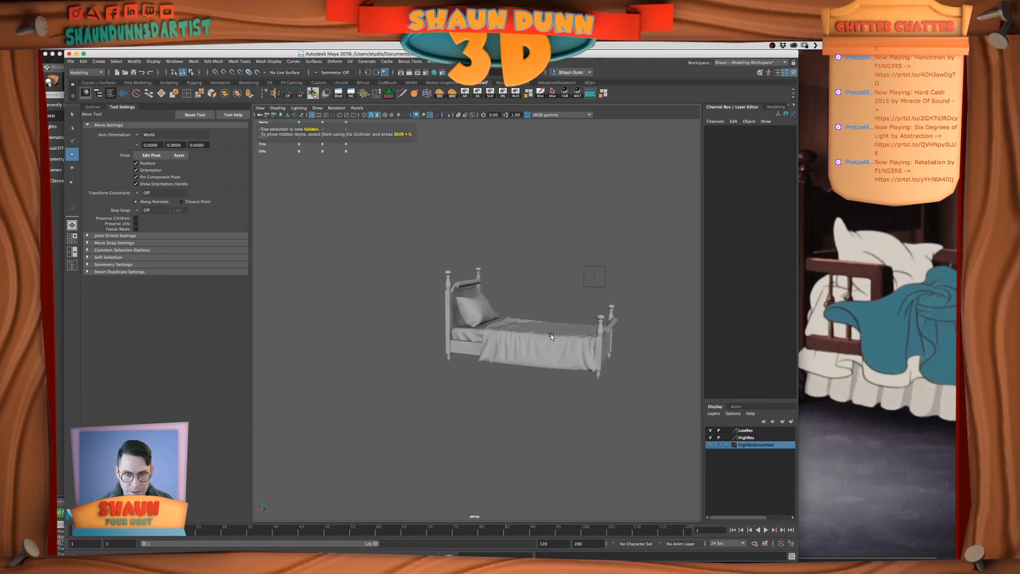
Select the old high-res bed with the pillow and blanket and delete it
click(549, 337)
alt+drag(550, 337, 551, 407)
click(559, 387)
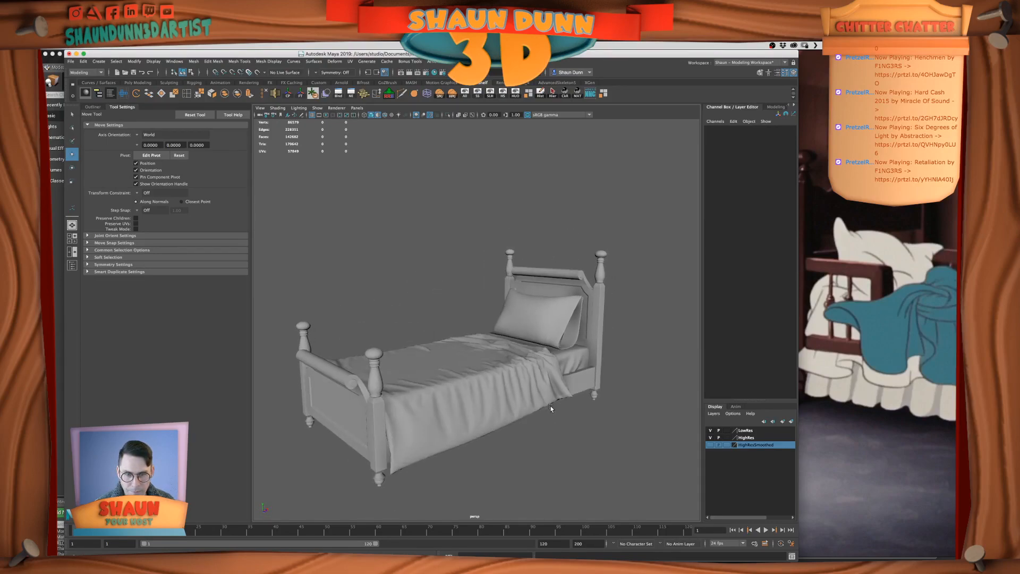
click(511, 397)
scroll(350, 315, up, 2)
scroll(350, 314, down, 2)
alt+middle_drag(474, 385, 489, 339)
scroll(489, 338, up, 2)
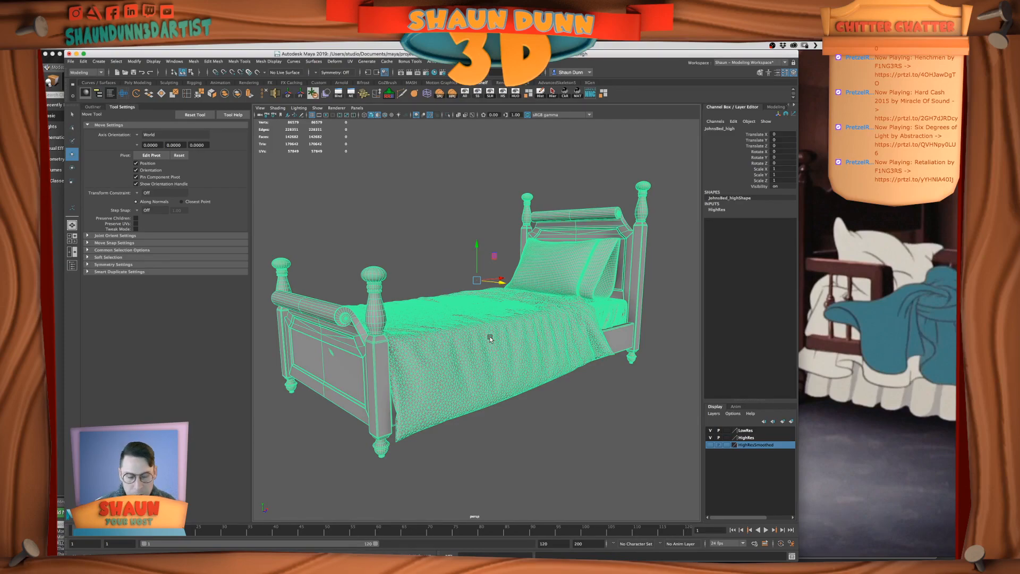
key(Delete)
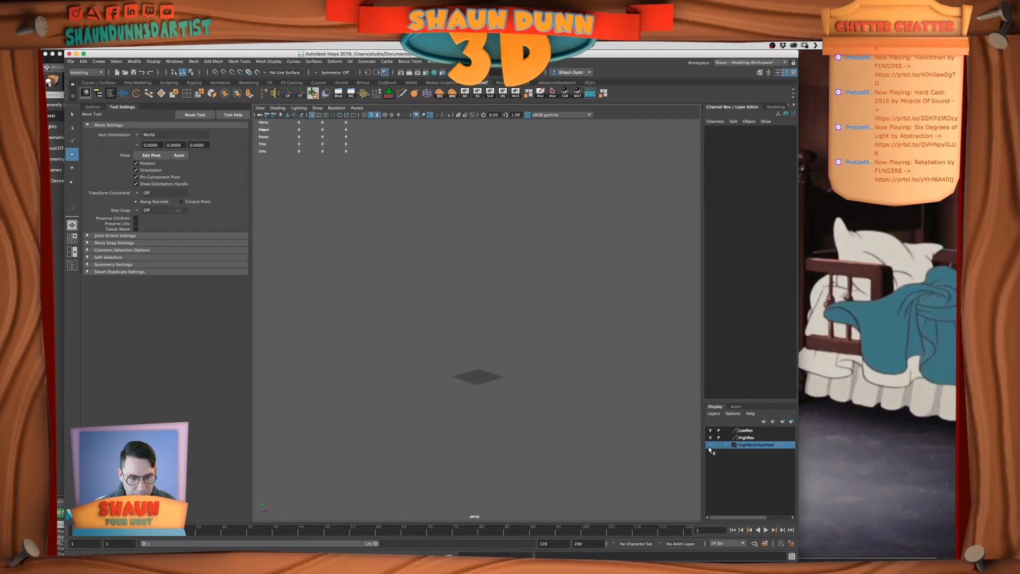
Make the HighResSmoothed layer visible, try deleting its bed mesh, and undo that deletion
click(710, 445)
click(386, 341)
key(Delete)
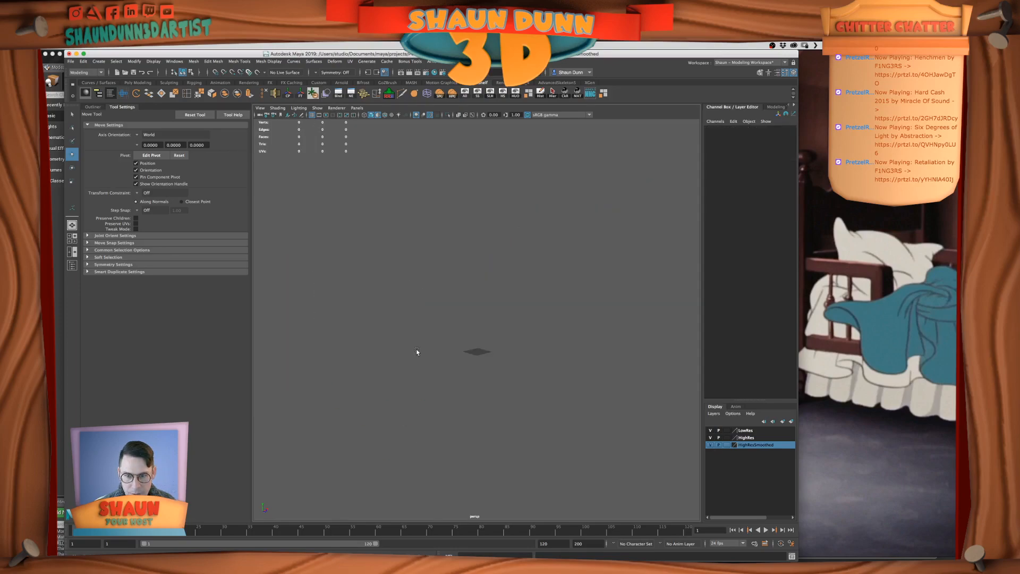
alt+drag(527, 392, 512, 391)
alt+right_drag(512, 391, 589, 422)
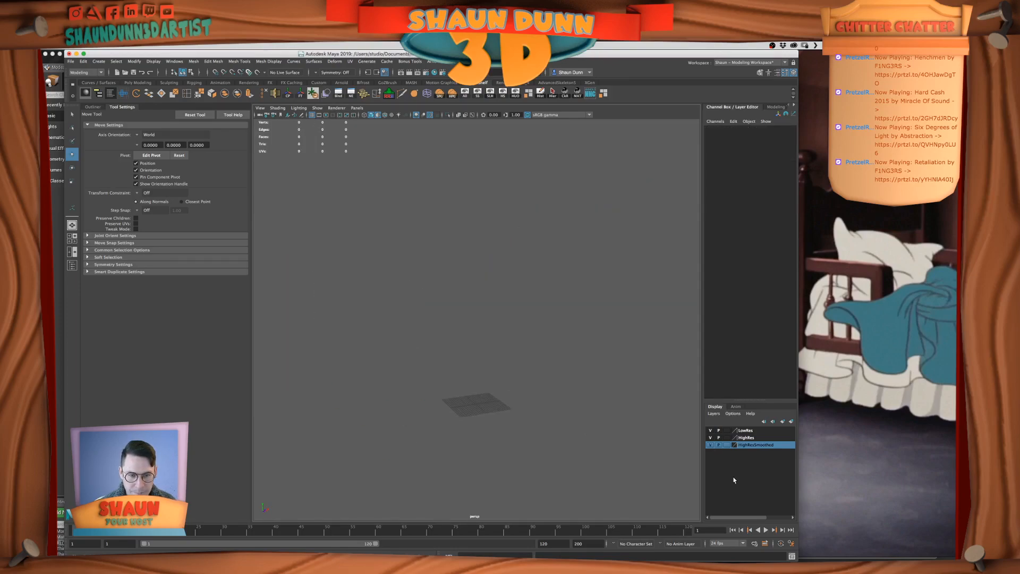
click(710, 444)
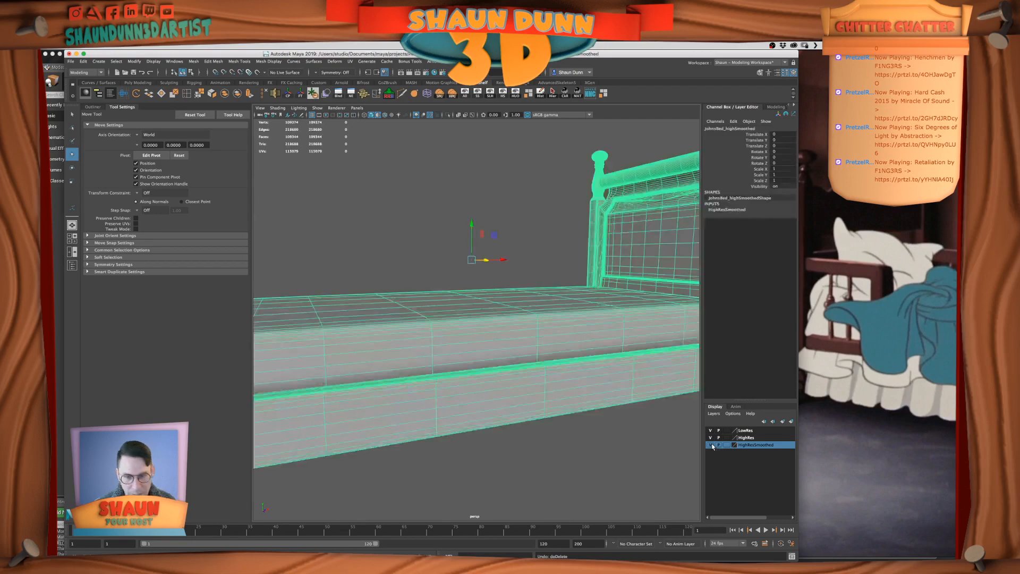
Delete the HighResSmoothed layer by its node name while keeping the smoothed bed mesh
key(f)
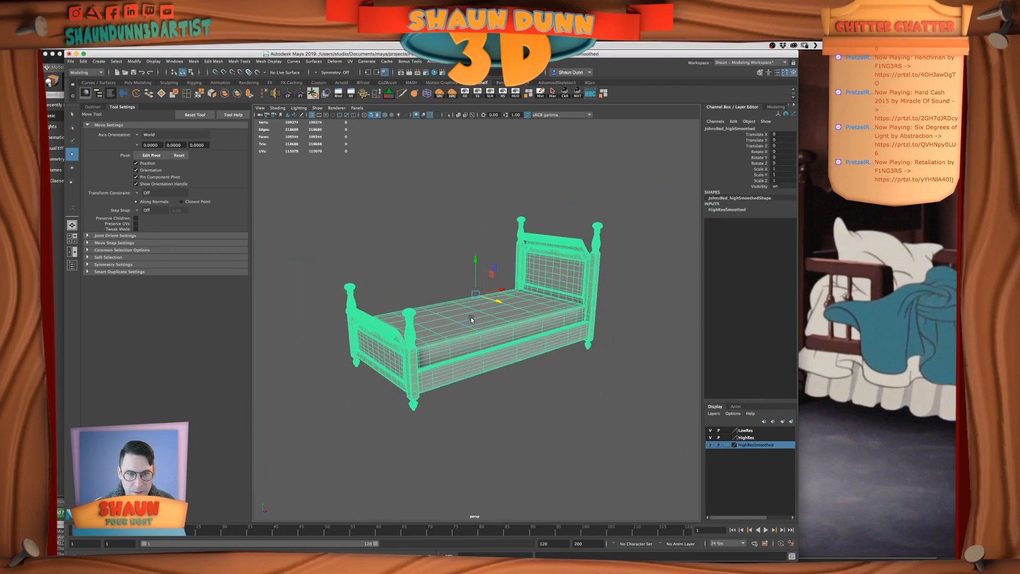
double_click(735, 211)
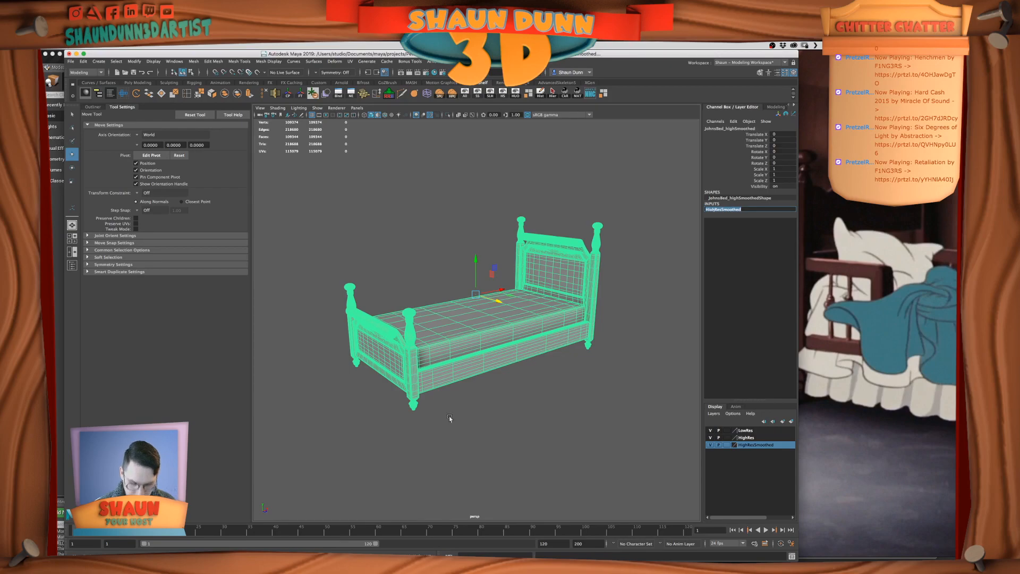
key(Return)
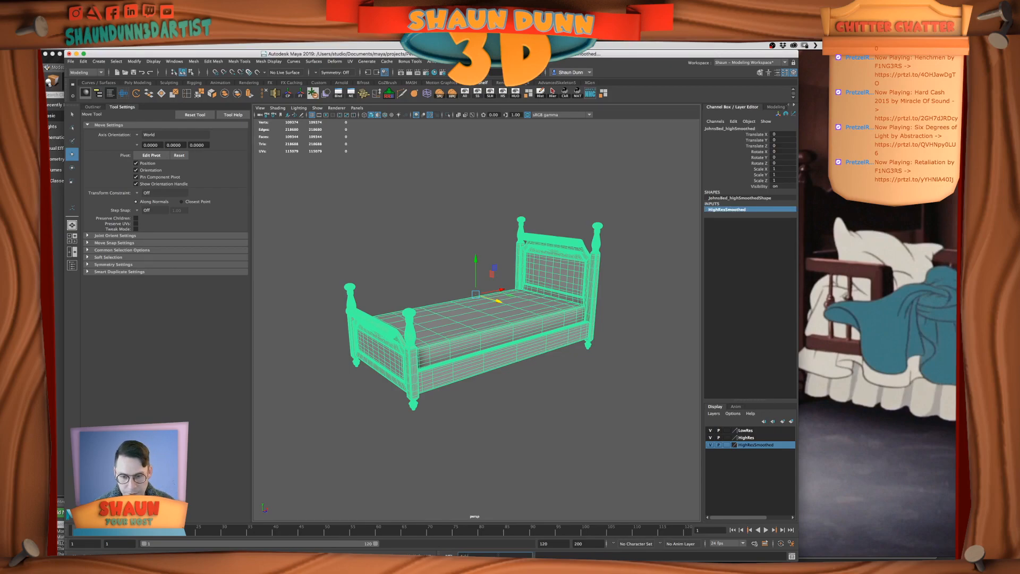
key(Return)
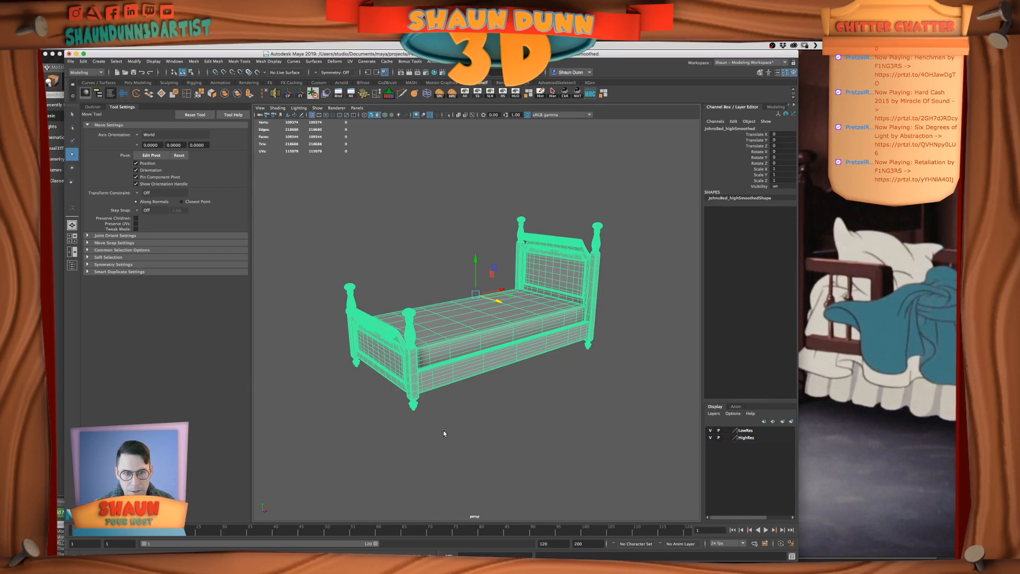
Display the smoothed bed without smooth preview and examine its wireframe from several angles
scroll(446, 428, up, 4)
alt+drag(446, 428, 467, 427)
click(466, 427)
click(436, 360)
key(1)
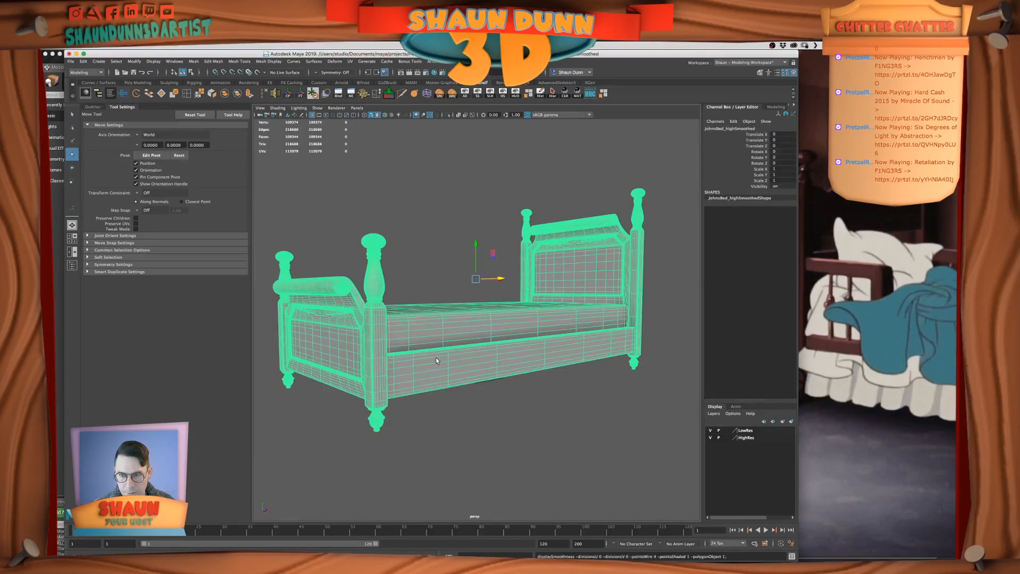
click(447, 417)
click(419, 376)
alt+drag(419, 375, 460, 390)
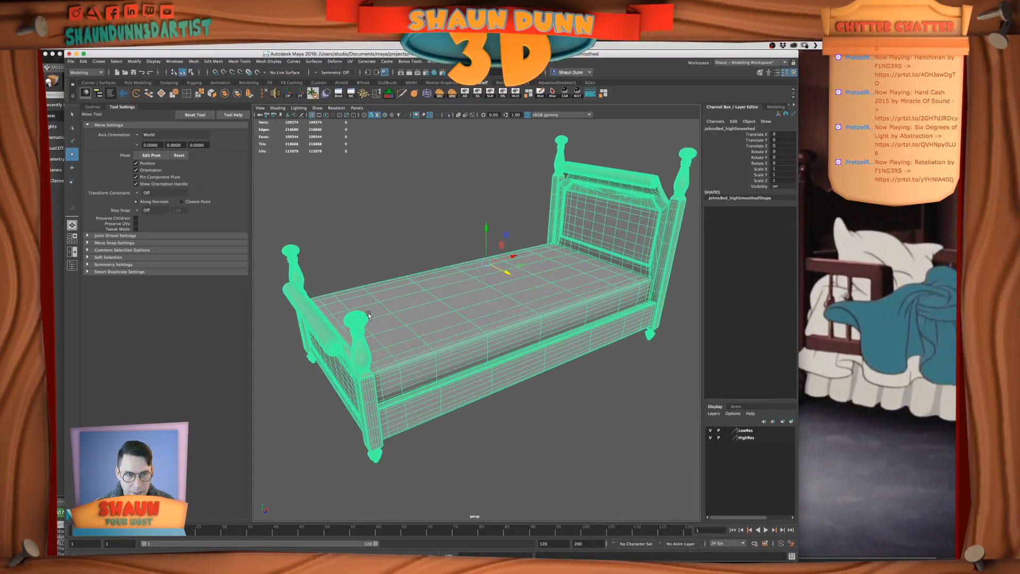
scroll(567, 308, down, 5)
scroll(566, 310, up, 3)
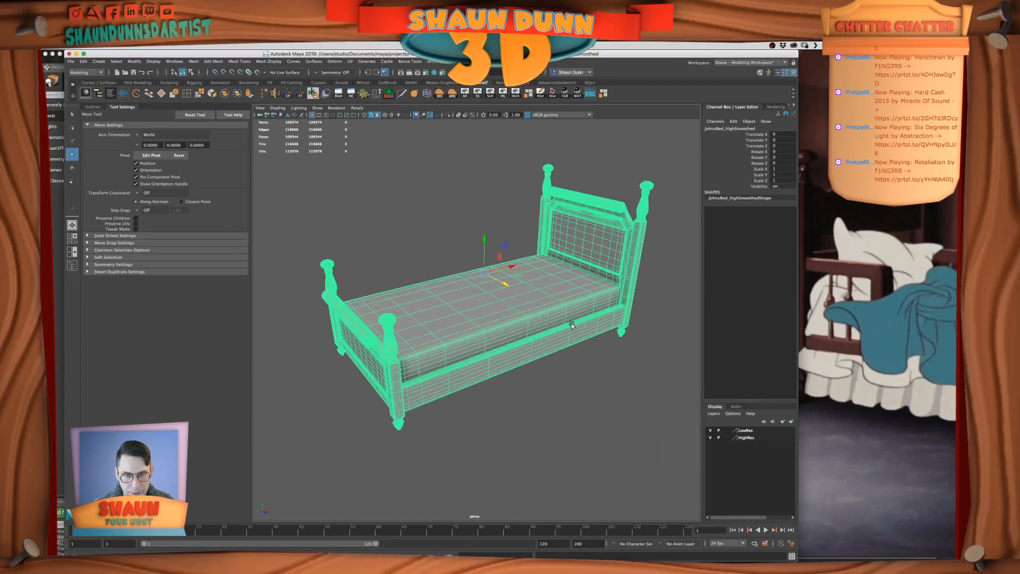
Try deleting the smoothed bed mesh and undo the deletion
click(194, 62)
click(483, 341)
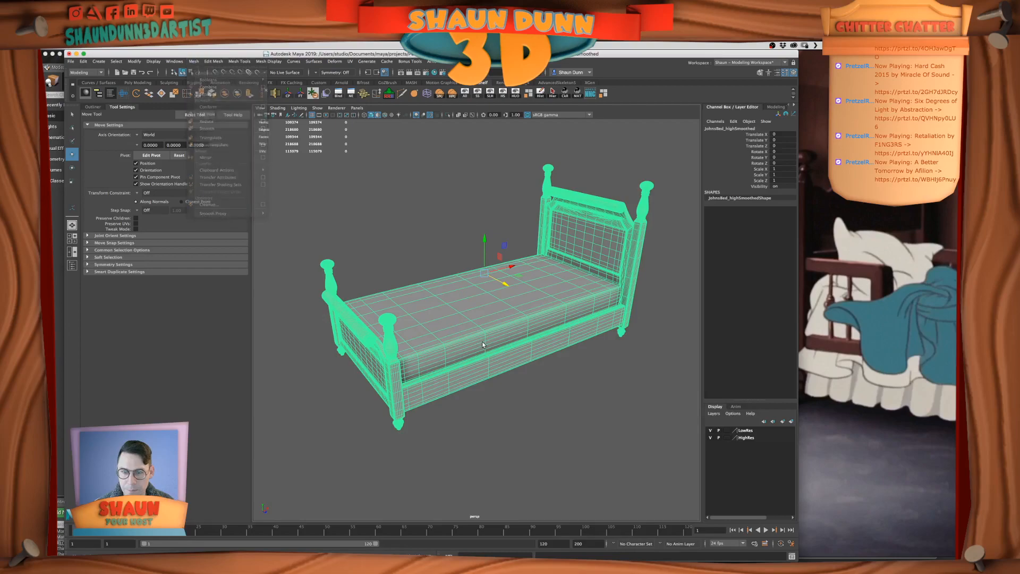
key(Delete)
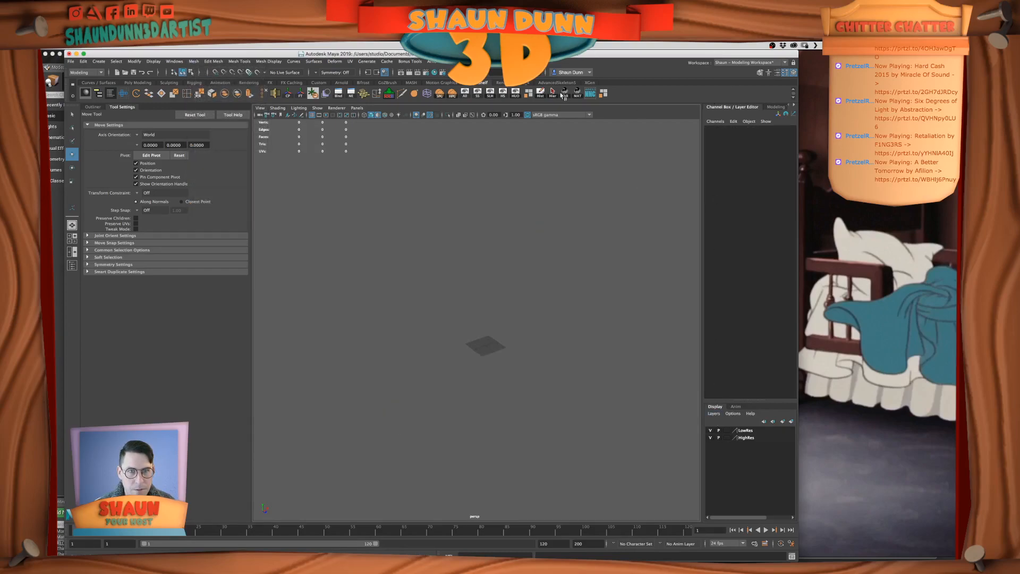
key(ctrl+z)
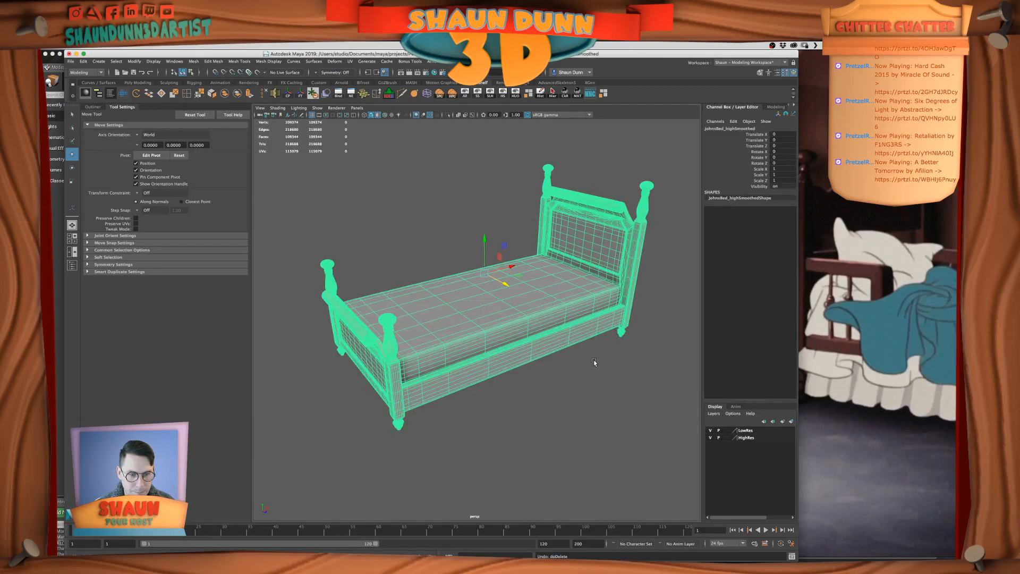
Unhide all hidden parts of the new bed model and delete the old smoothed bed overlapping them
click(465, 95)
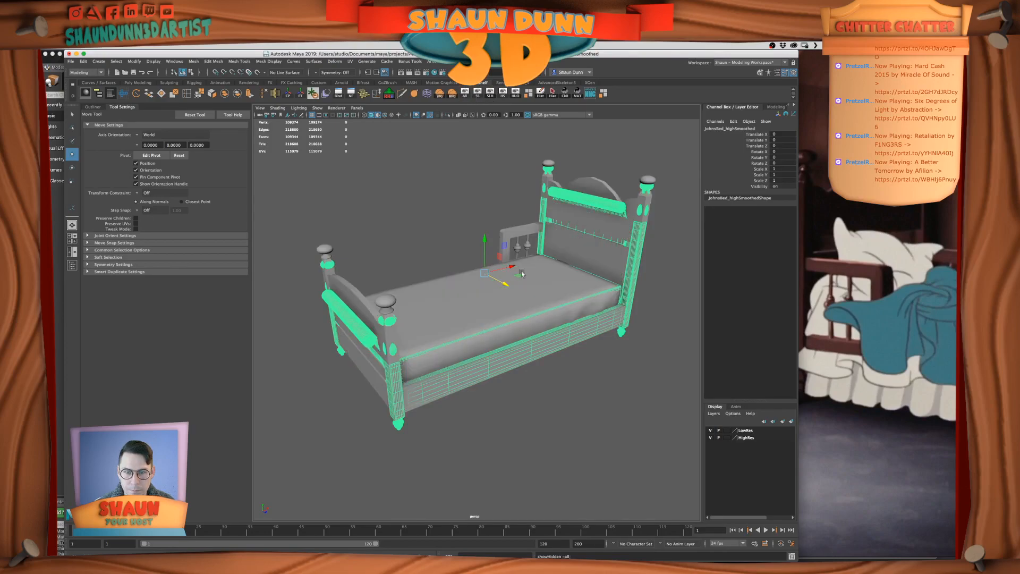
key(Delete)
Isolate the side-rail frame by hiding all unselected objects, and preview it smoothed
alt+drag(514, 333, 424, 269)
click(417, 269)
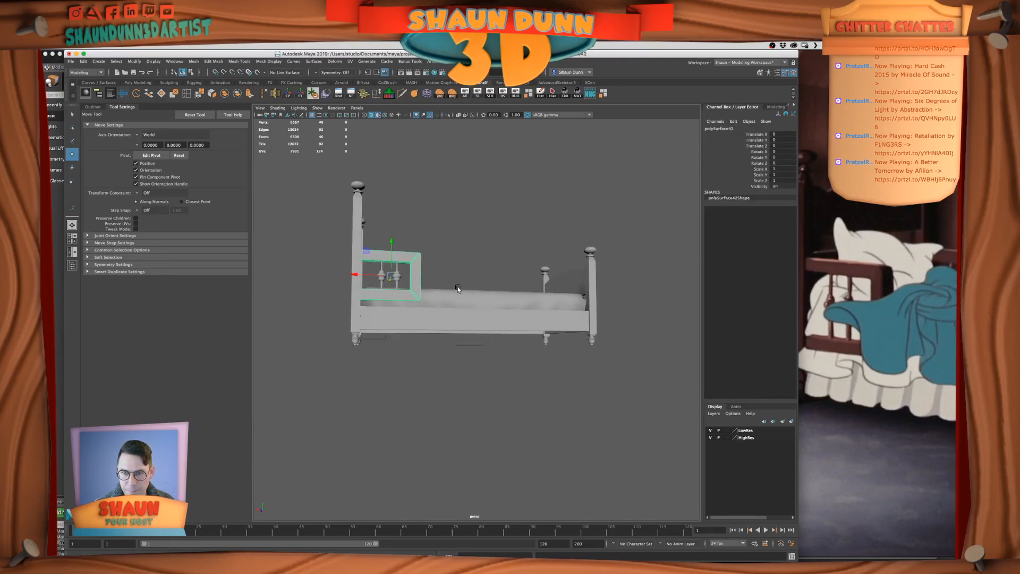
key(f)
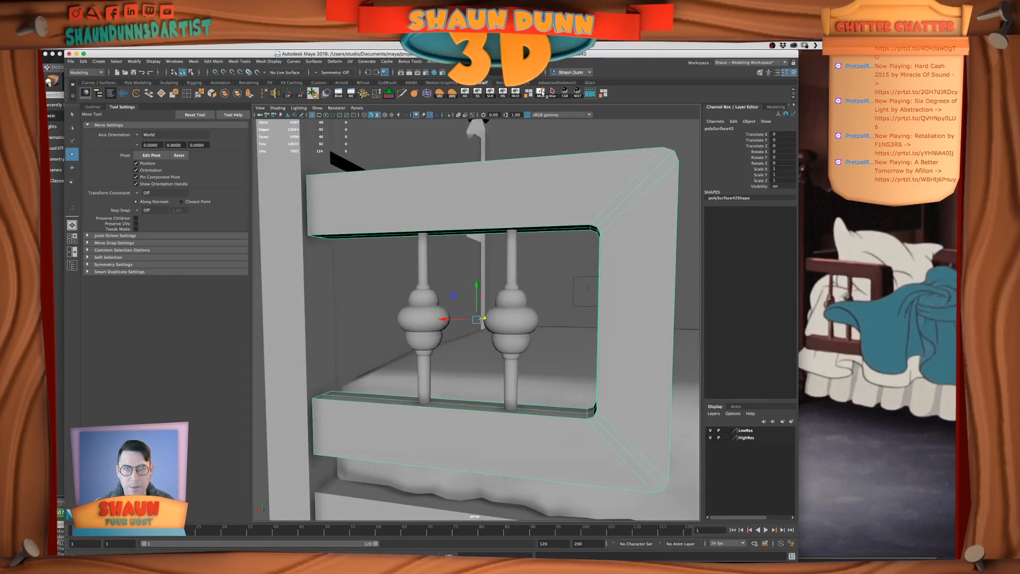
click(513, 97)
scroll(544, 223, down, 5)
mouse_move(553, 246)
alt+mouse_down()
mouse_move(563, 253)
mouse_move(540, 252)
alt+mouse_up()
key(3)
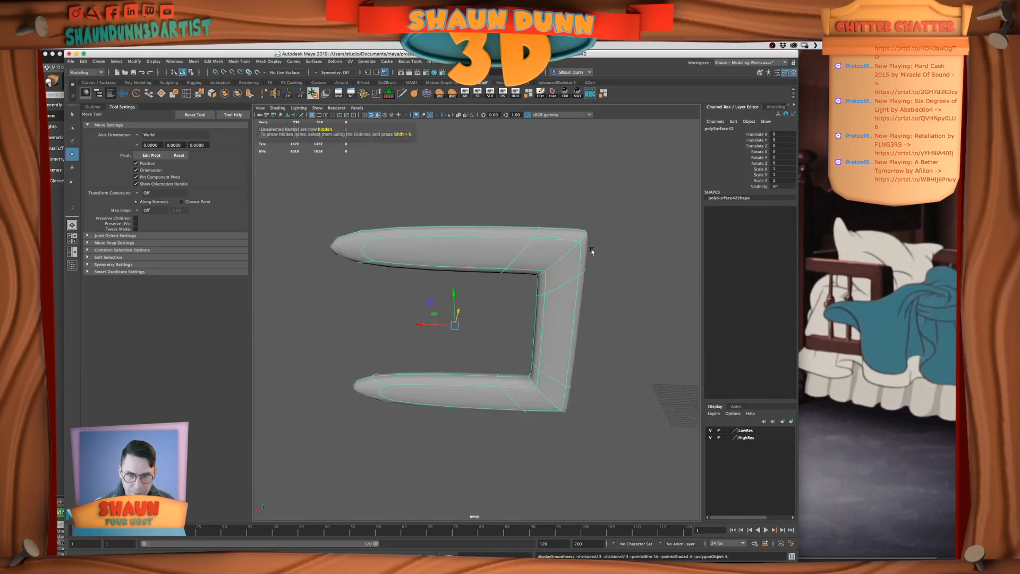
Apply the Smooth mesh operation to the side-rail frame with 1 division
click(592, 251)
alt+drag(539, 296, 525, 257)
click(533, 265)
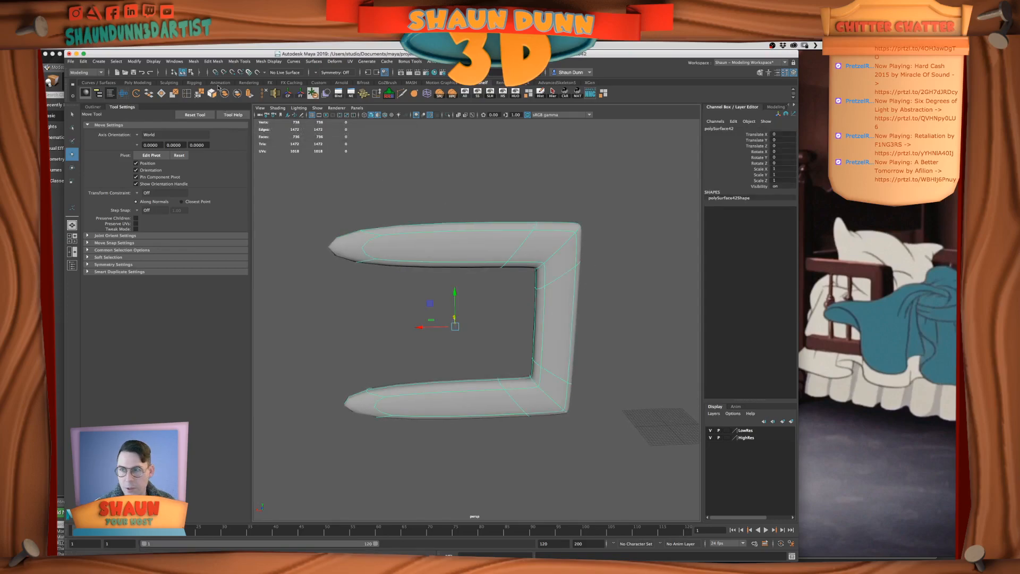
click(214, 61)
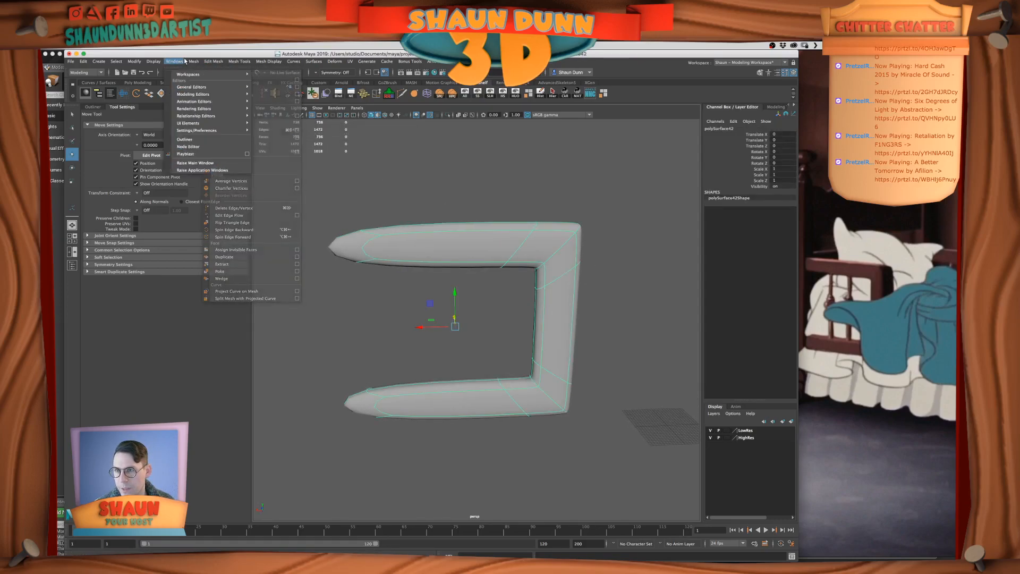
mouse_move(196, 62)
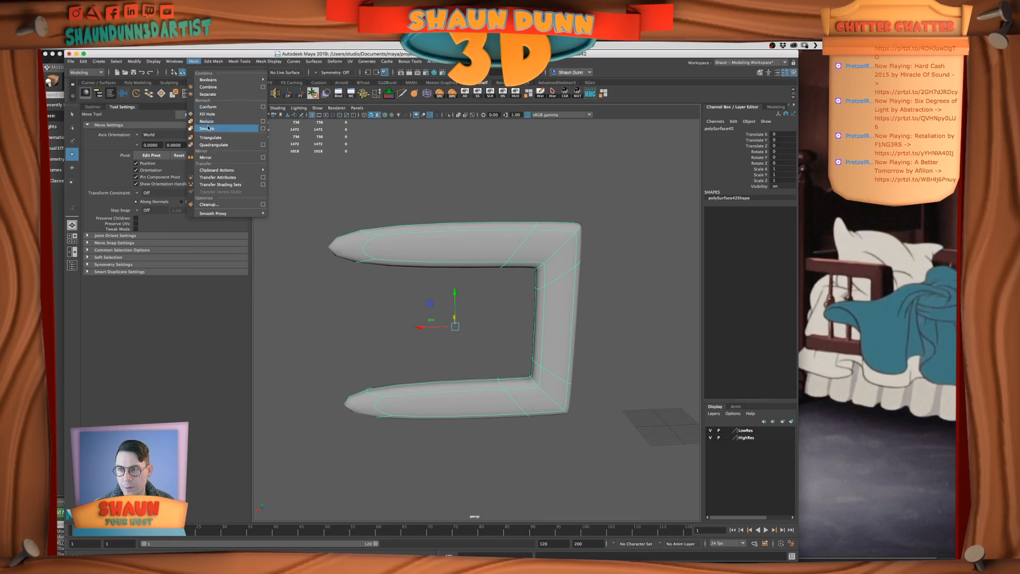
click(207, 129)
scroll(578, 270, down, 2)
click(576, 275)
click(533, 275)
mouse_move(588, 238)
alt+mouse_down()
mouse_move(567, 241)
mouse_move(598, 244)
mouse_move(413, 255)
mouse_move(546, 255)
mouse_move(583, 235)
alt+mouse_up()
scroll(598, 245, up, 4)
alt+drag(521, 252, 485, 256)
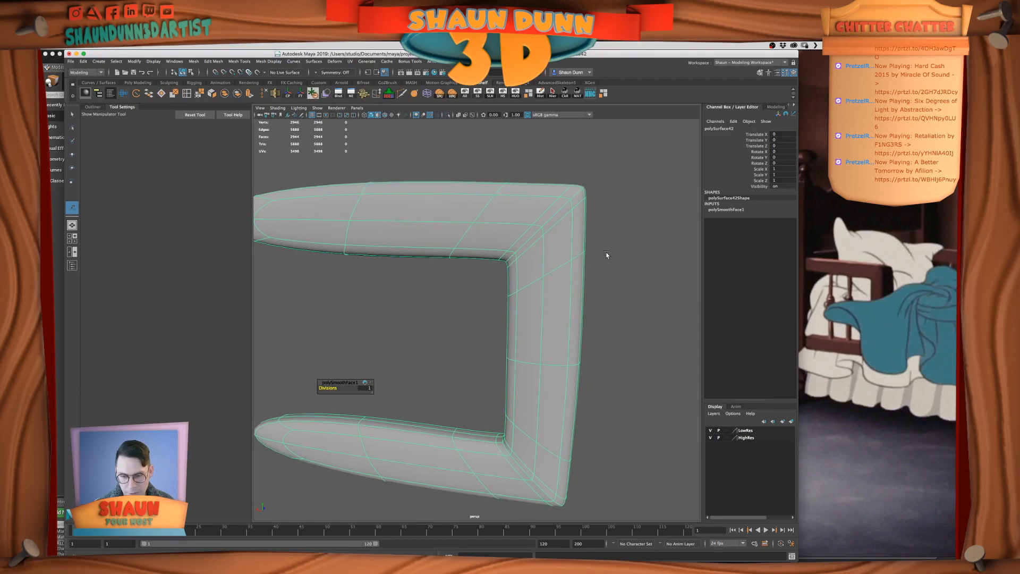
Remove the frame's smoothing by running the MEL command "delete polySmoothFace1"
click(729, 210)
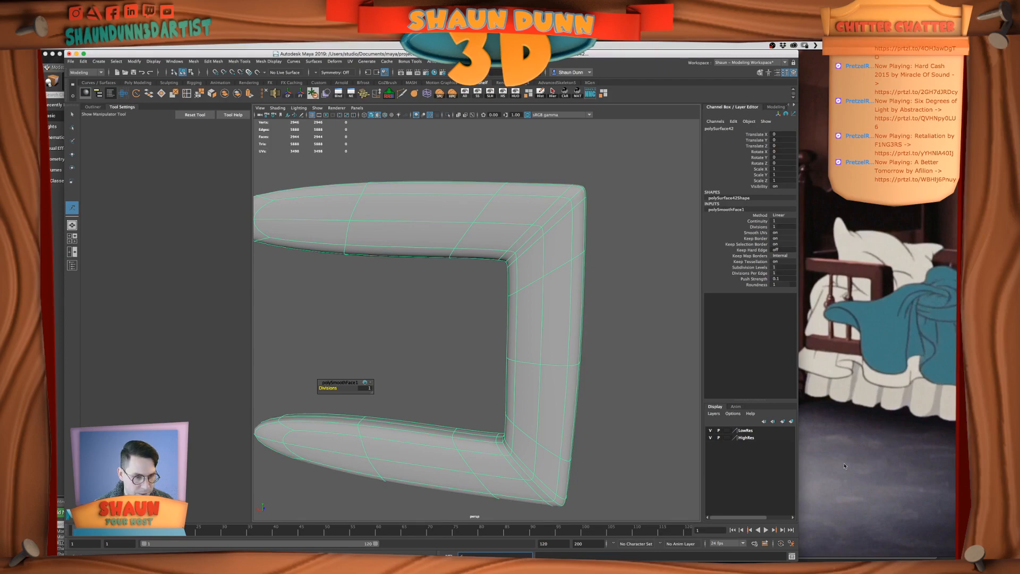
drag(795, 559, 795, 539)
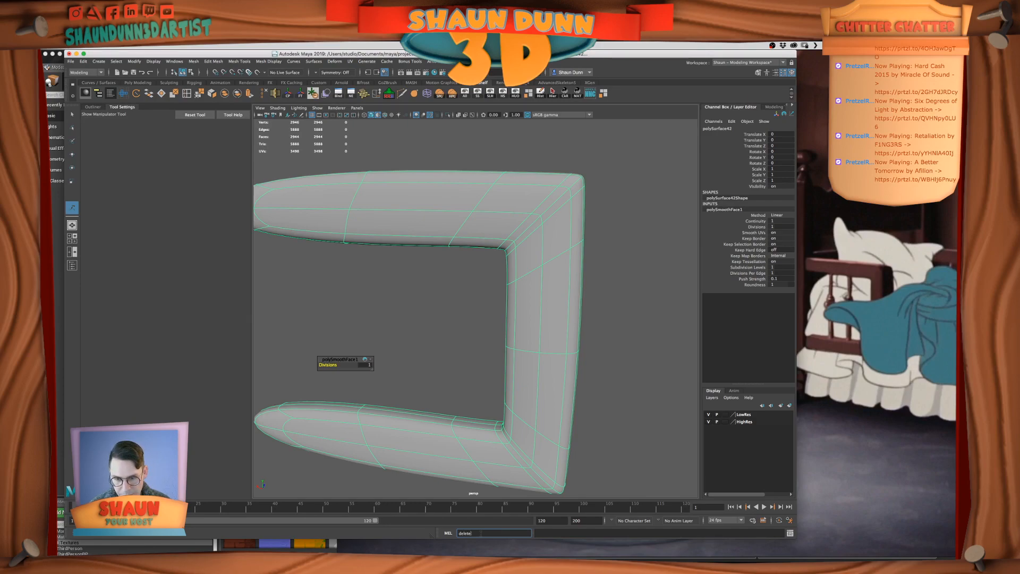
click(722, 210)
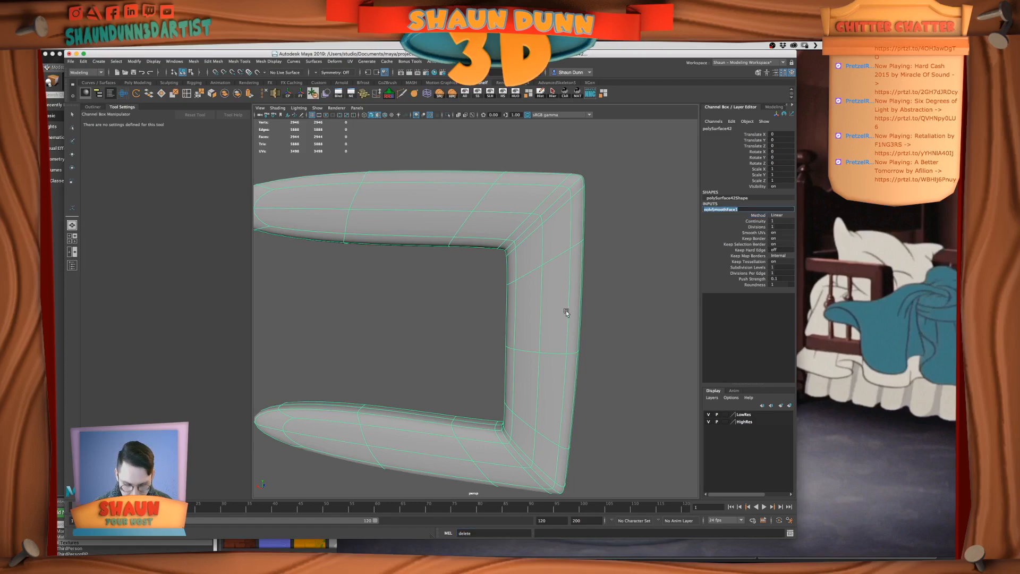
click(492, 532)
text(polySmoothFace1)
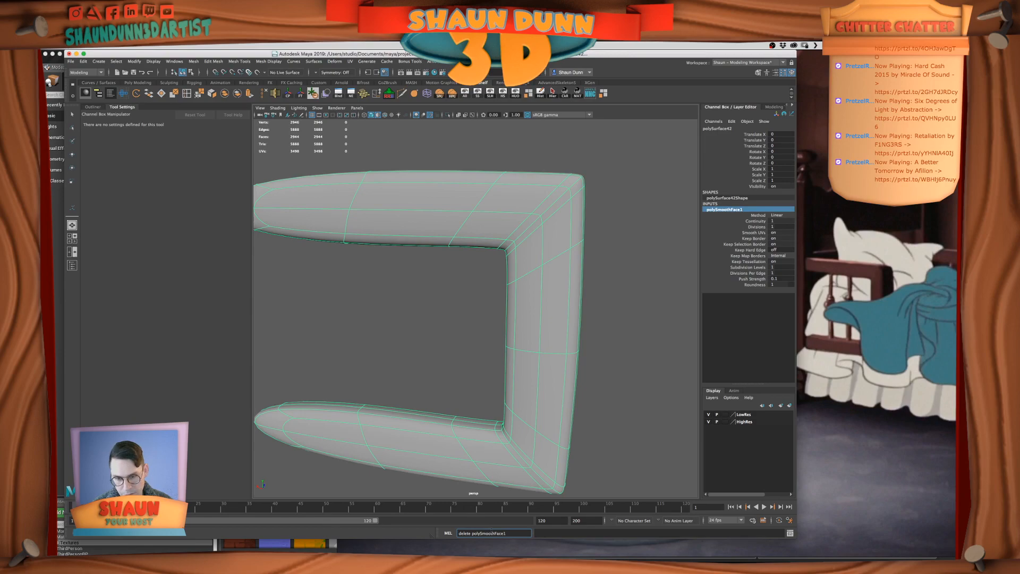
key(Return)
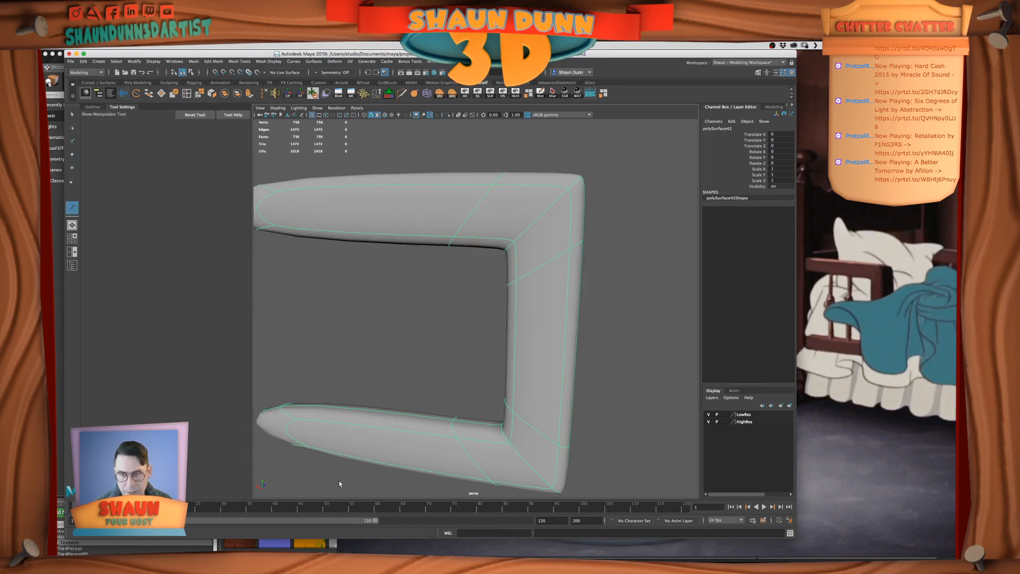
Compare the side-rail frame with and without smooth preview, leaving the preview off
key(1)
key(3)
key(1)
key(3)
key(1)
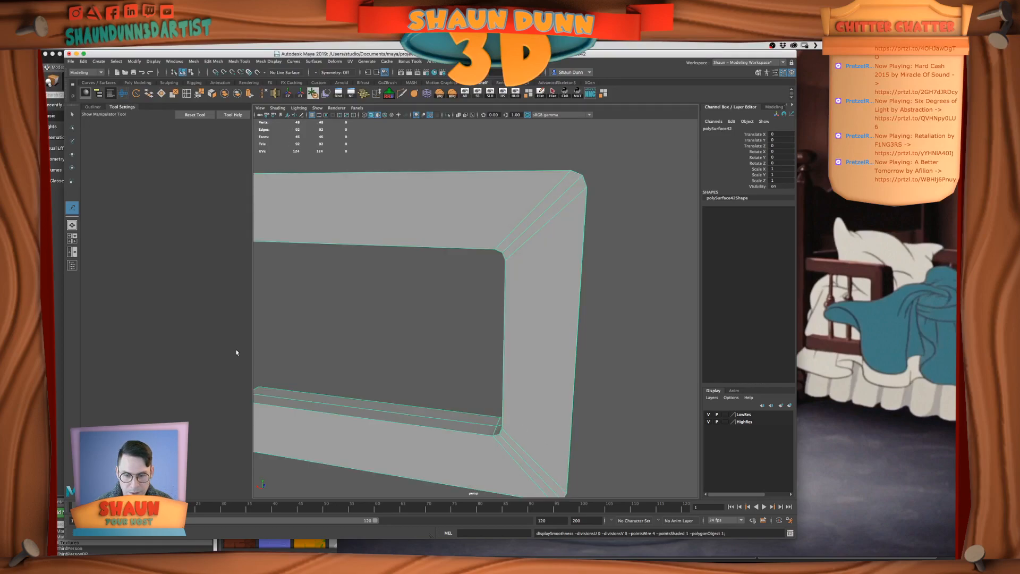
alt+right_drag(536, 354, 514, 338)
mouse_move(515, 340)
alt+mouse_down()
mouse_move(535, 336)
mouse_move(512, 336)
alt+mouse_up()
key(alt)
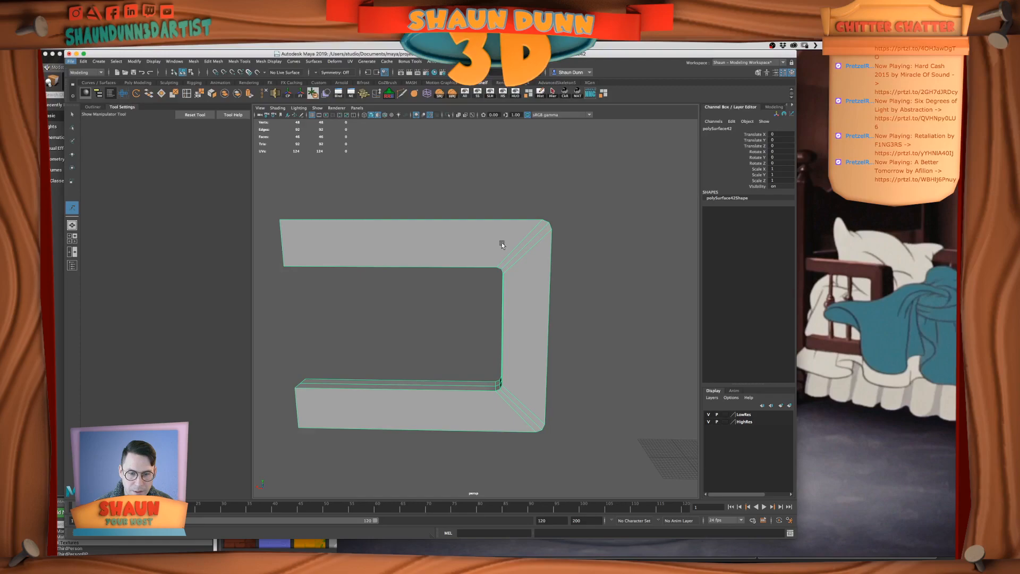
Enlarge the program window and collapse the tool settings to widen the viewport
drag(798, 542, 815, 559)
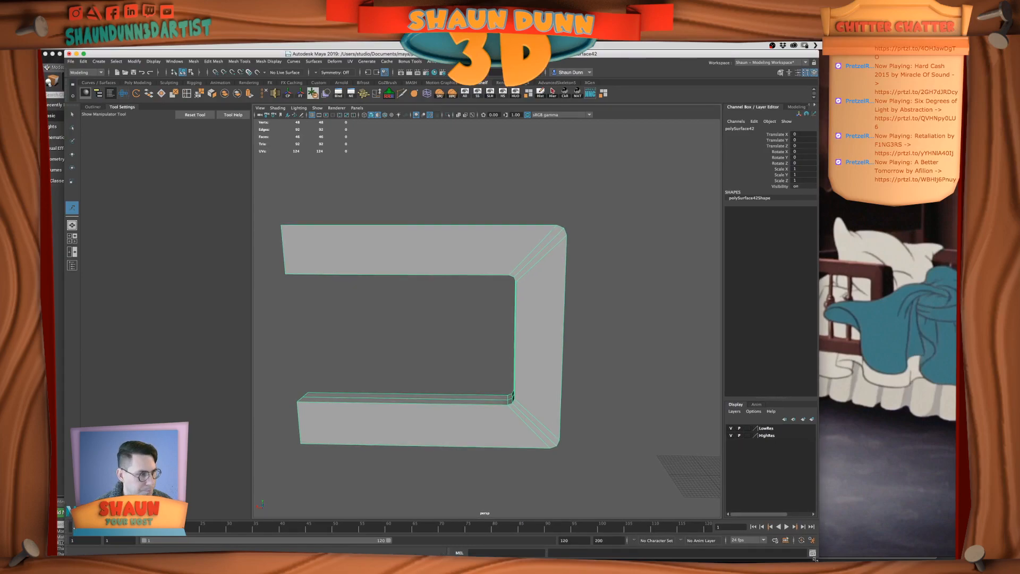
alt+drag(419, 292, 478, 321)
alt+right_drag(478, 321, 501, 357)
click(116, 108)
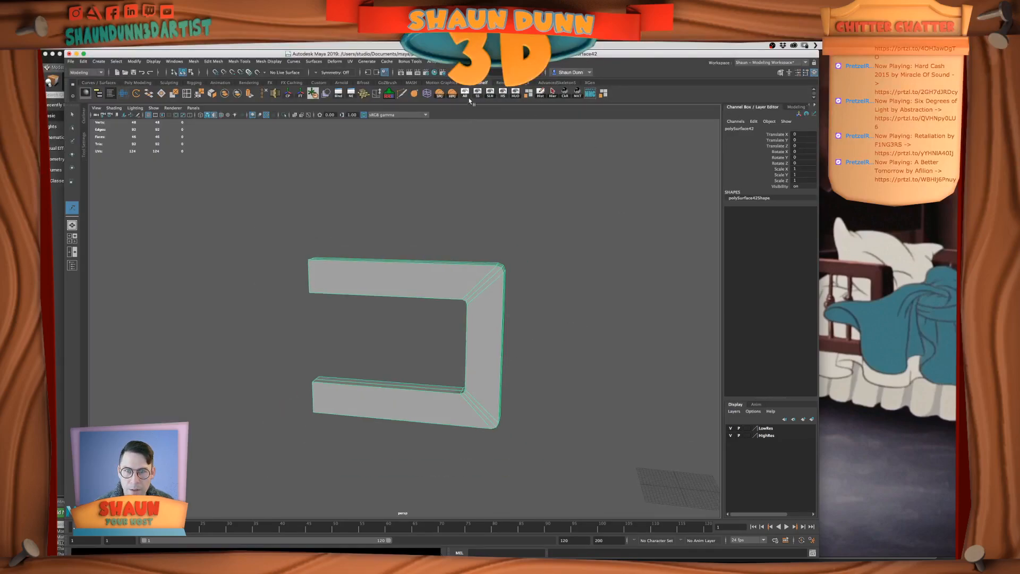
Unhide the rest of the bed model around the isolated side-rail frame
click(468, 95)
scroll(518, 281, down, 4)
alt+drag(530, 289, 521, 299)
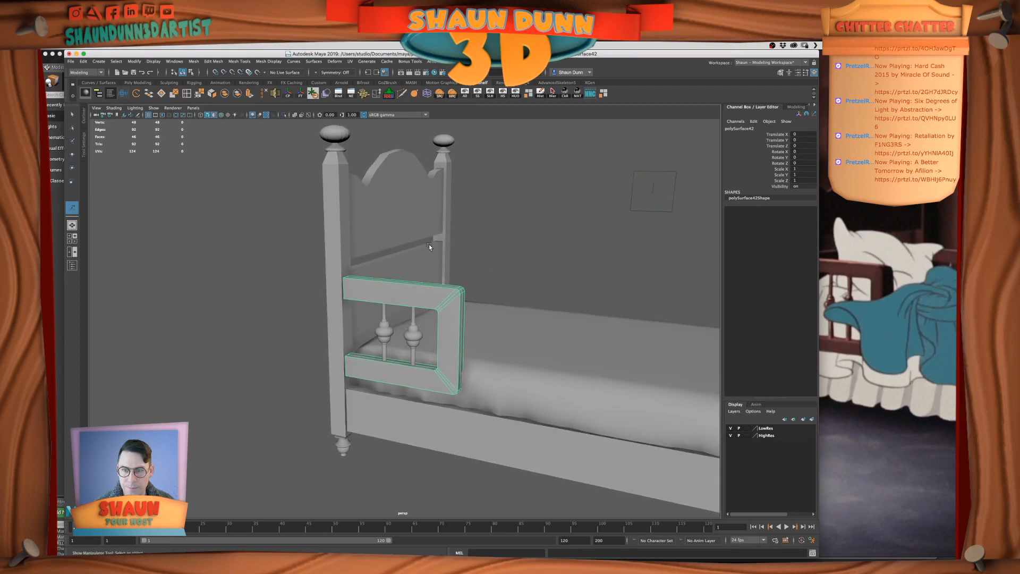
Combine the two halves of the scalloped headboard panel into one mesh and delete its construction history
click(418, 209)
alt+drag(558, 247, 516, 255)
alt+right_drag(516, 255, 505, 233)
alt+middle_drag(504, 234, 460, 257)
shift+click(440, 255)
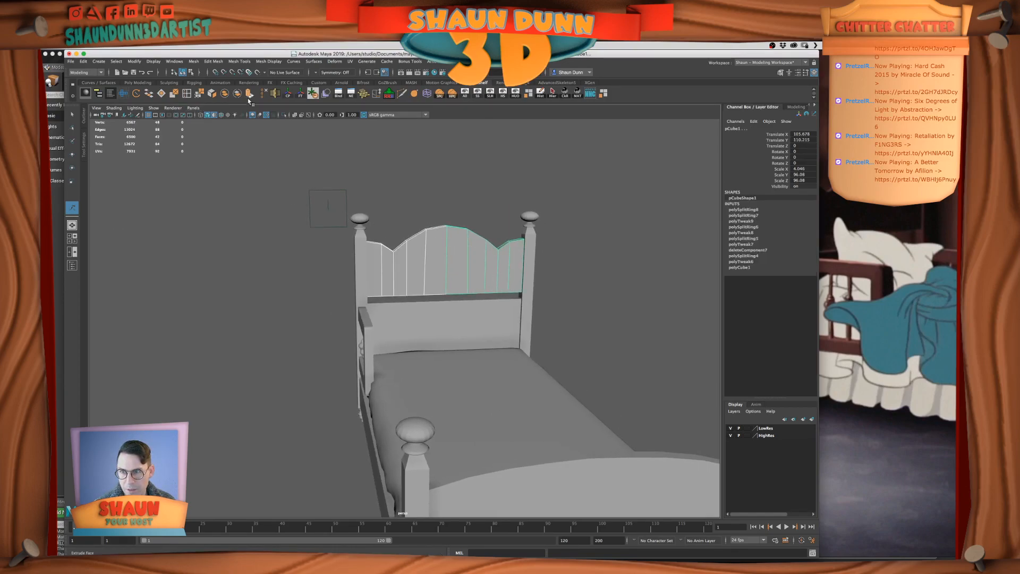
click(225, 95)
scroll(500, 291, up, 3)
alt+middle_drag(500, 291, 446, 330)
click(540, 92)
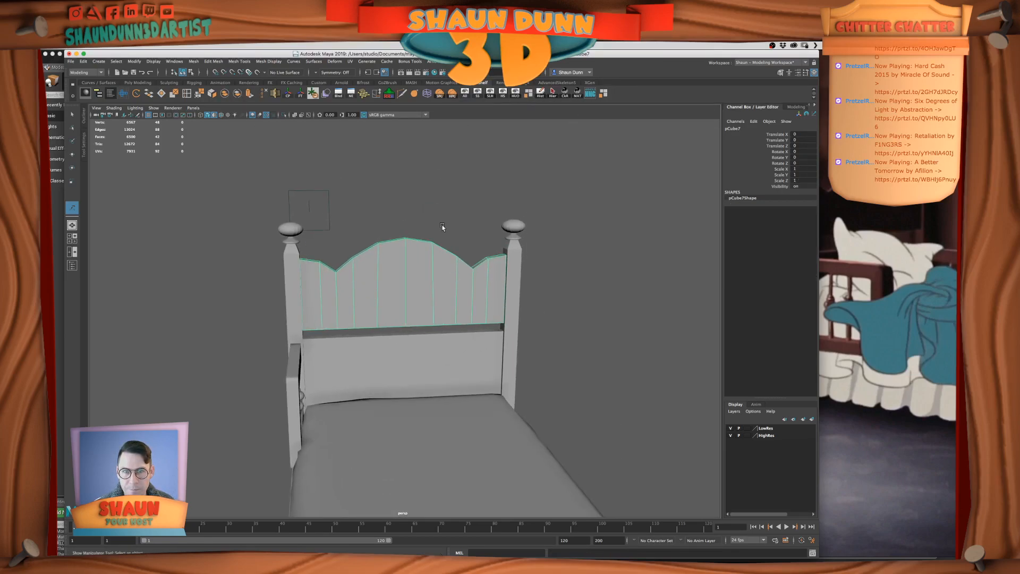
Try to join all vertices of the headboard panel and check the panel in smooth preview
right_drag(407, 251, 397, 223)
drag(396, 208, 422, 331)
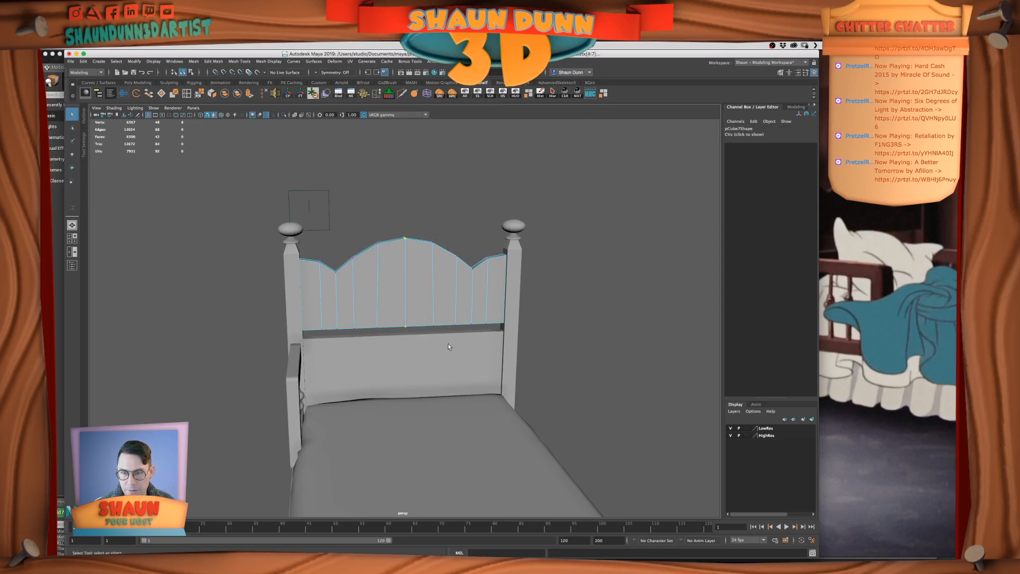
drag(266, 209, 595, 419)
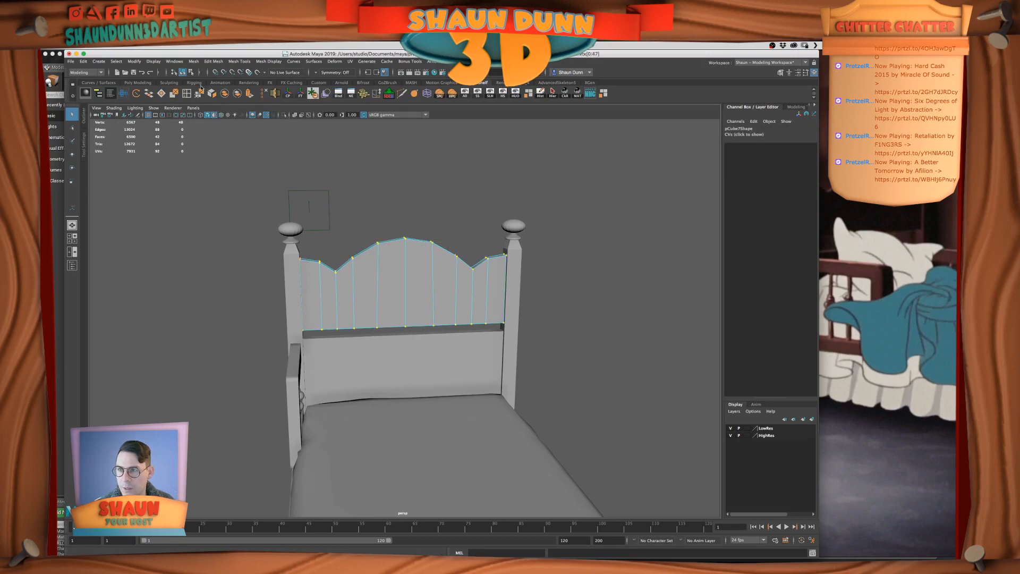
click(225, 94)
right_click(415, 304)
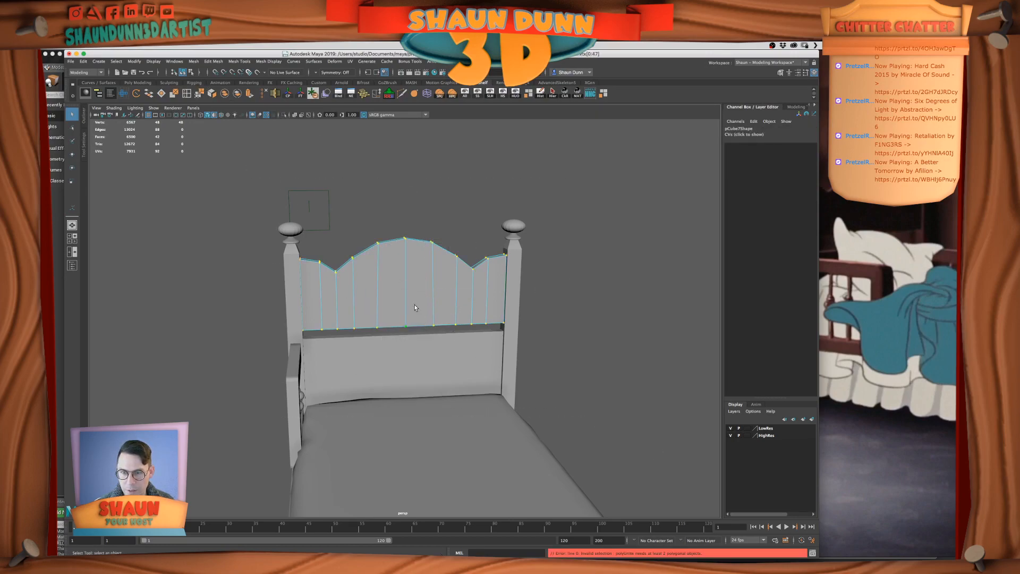
right_drag(445, 282, 370, 296)
alt+drag(440, 224, 398, 311)
key(3)
key(1)
right_drag(401, 313, 384, 307)
Merge the vertices along the headboard panel's centre seam and check it in smooth preview, leaving the preview off
drag(374, 224, 273, 398)
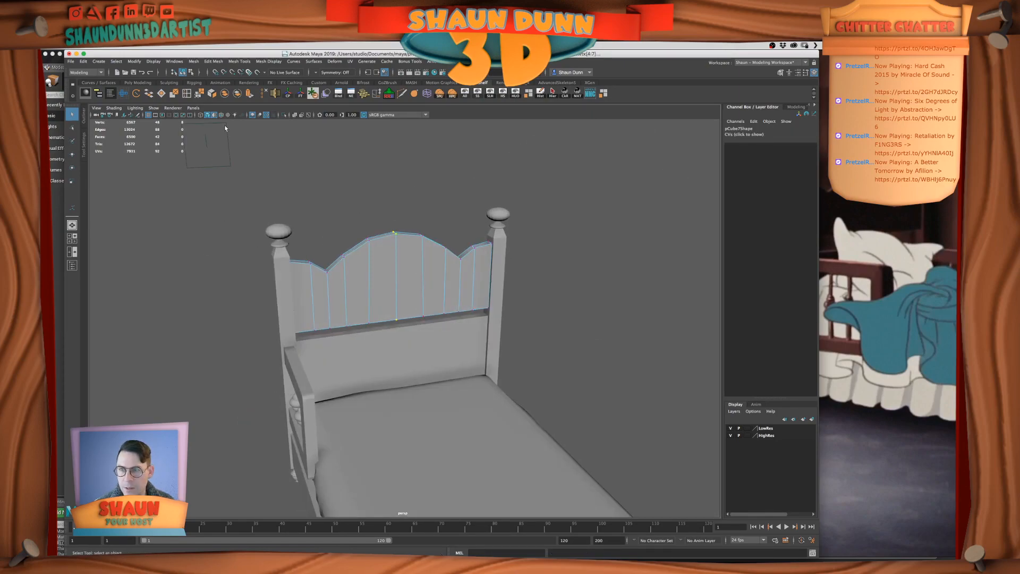
click(198, 97)
right_drag(393, 266, 418, 259)
key(3)
key(1)
Duplicate the footboard's lower cross rail and slide the copy along X towards the headboard
alt+drag(392, 190, 507, 310)
alt+drag(586, 294, 481, 305)
click(664, 348)
click(582, 364)
alt+drag(579, 364, 615, 355)
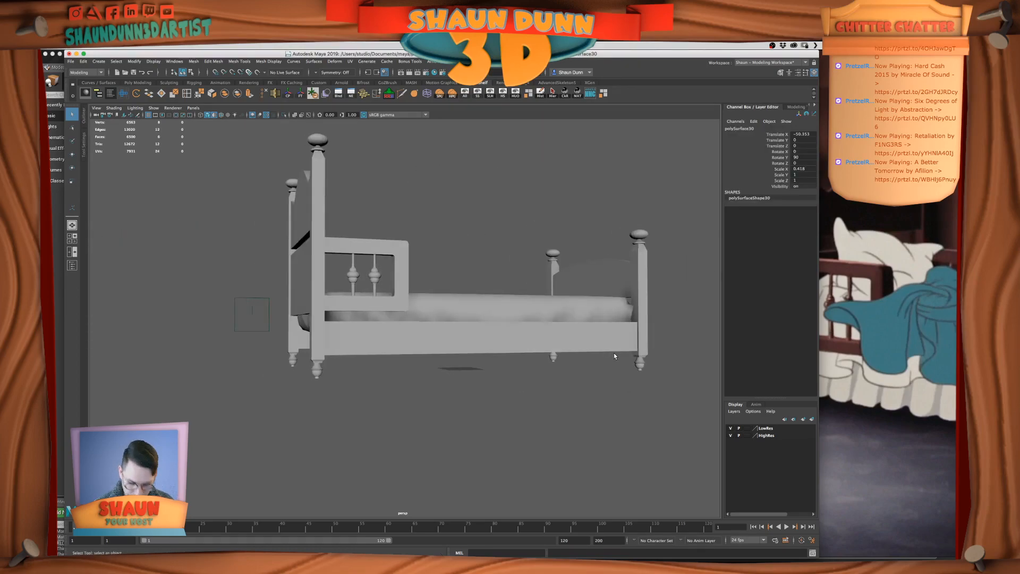
key(ctrl+d)
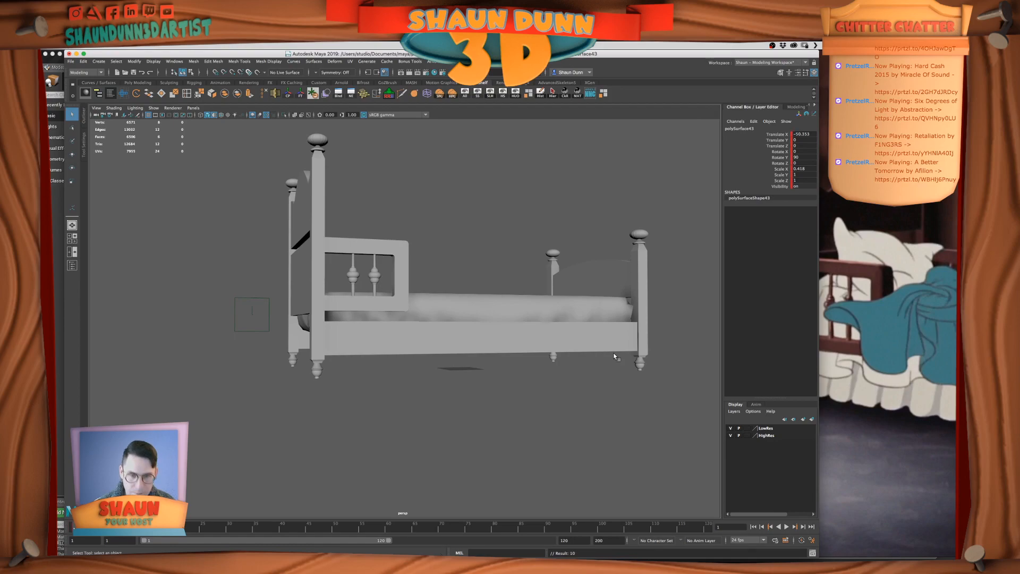
key(w)
alt+drag(626, 349, 476, 330)
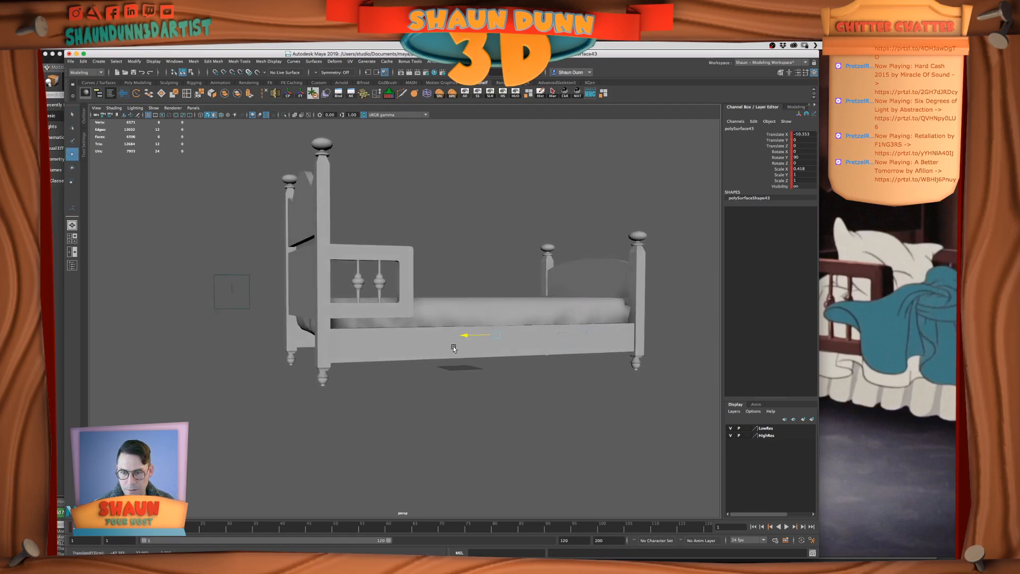
Insert an edge loop near the bottom of the near headboard post
click(326, 361)
click(198, 93)
click(327, 368)
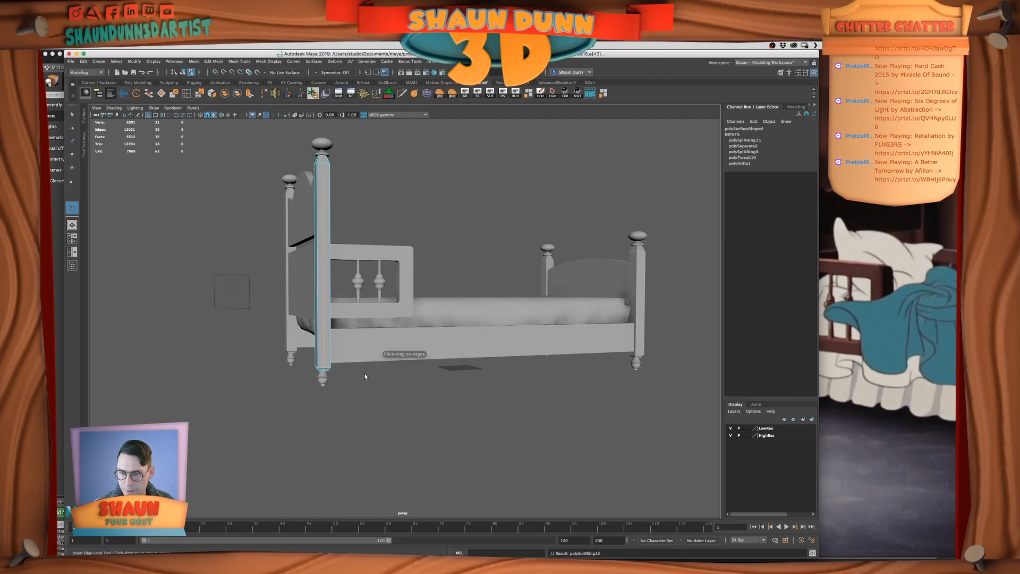
click(72, 115)
Hide the long near side board and move the copied cross rail between the two headboard posts
right_drag(403, 341, 431, 330)
click(434, 336)
key(ctrl+h)
click(521, 350)
key(w)
drag(457, 335, 467, 335)
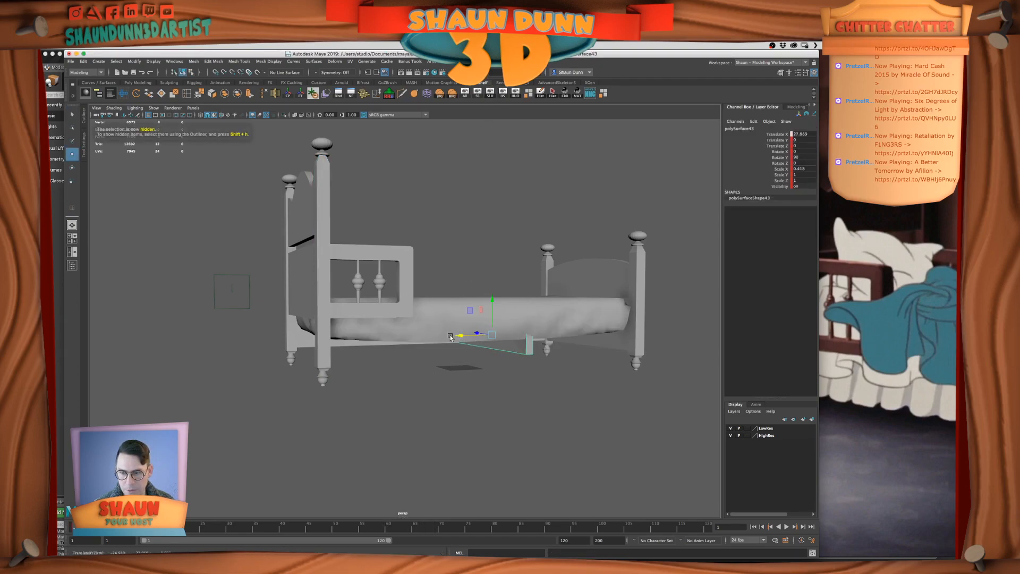
middle_drag(301, 351, 298, 353)
In the front view, centre the copied cross rail along X within the width of the headboard post
key(space)
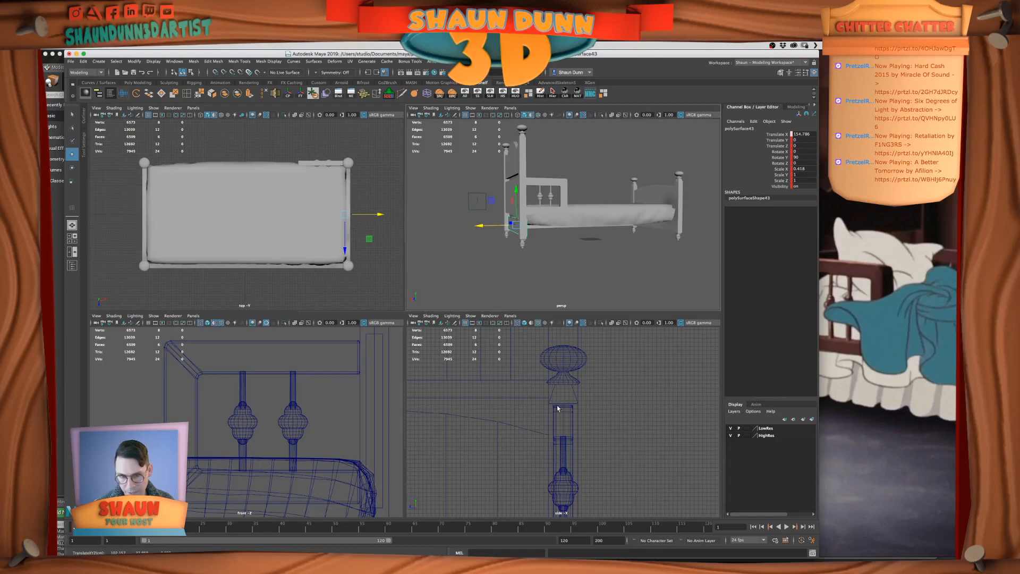
key(f)
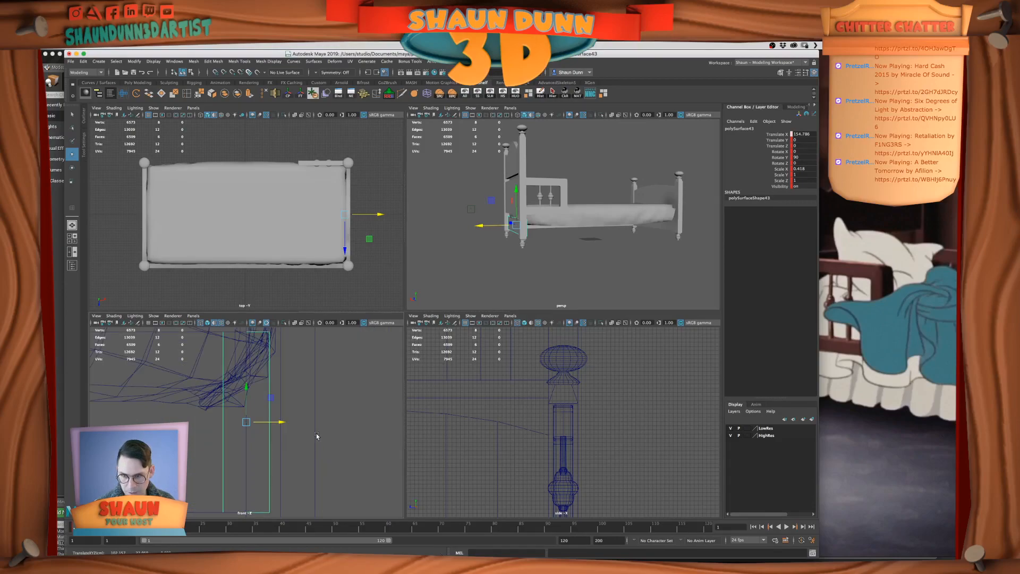
key(space)
scroll(452, 306, down, 1)
drag(435, 317, 472, 318)
middle_drag(522, 242, 590, 134)
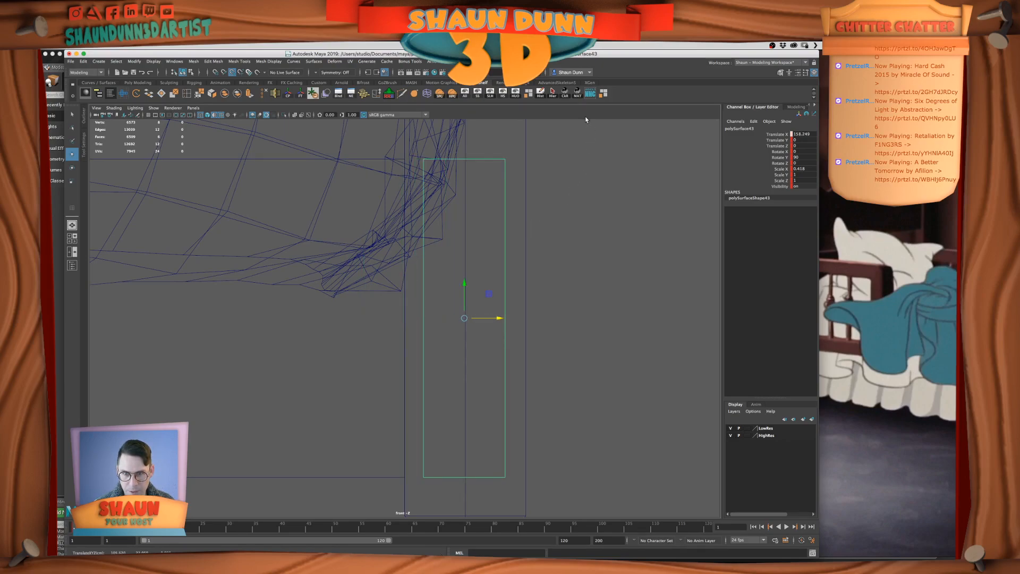
drag(498, 317, 476, 344)
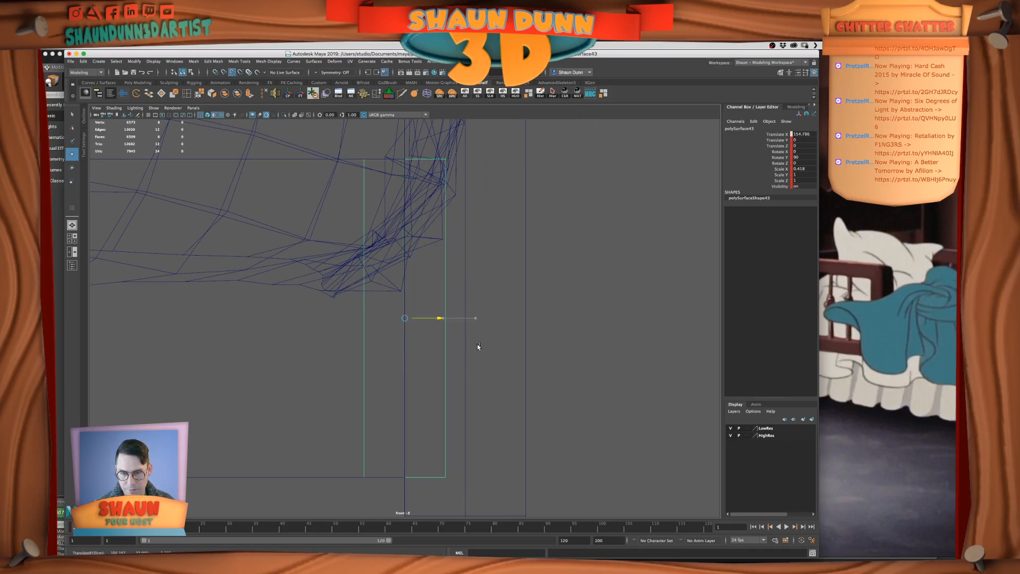
drag(478, 433, 490, 420)
scroll(492, 403, down, 5)
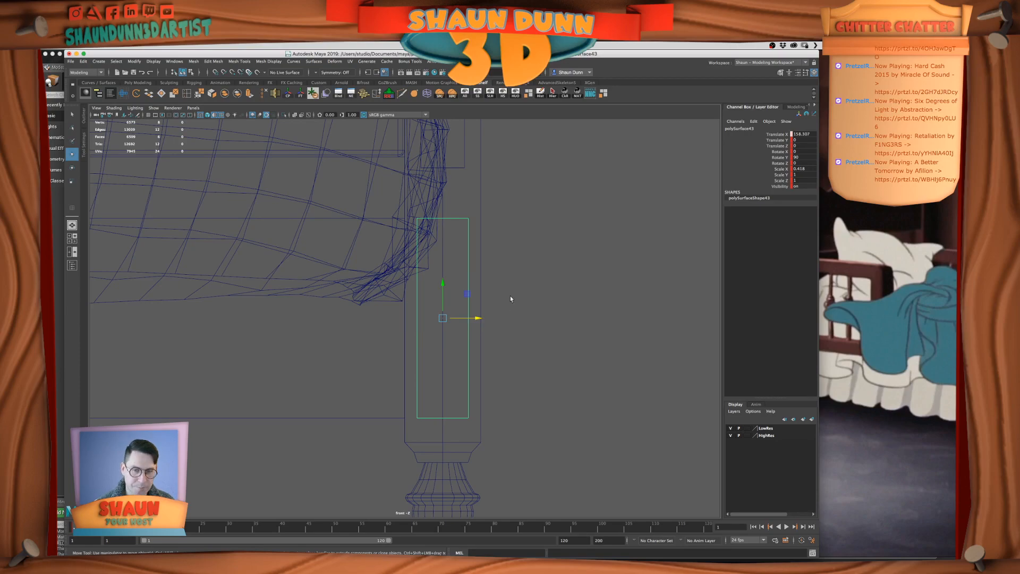
Return to the perspective view and unhide all hidden parts of the bed
key(space)
key(space)
alt+drag(420, 332, 449, 318)
click(465, 95)
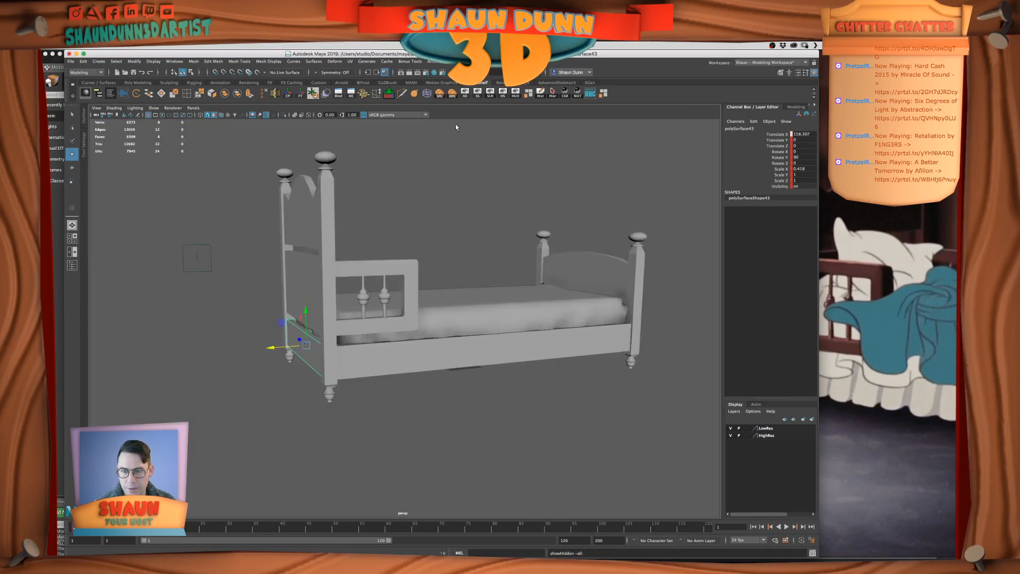
Examine the whole bed from both sides, leaving nothing selected
scroll(458, 201, up, 3)
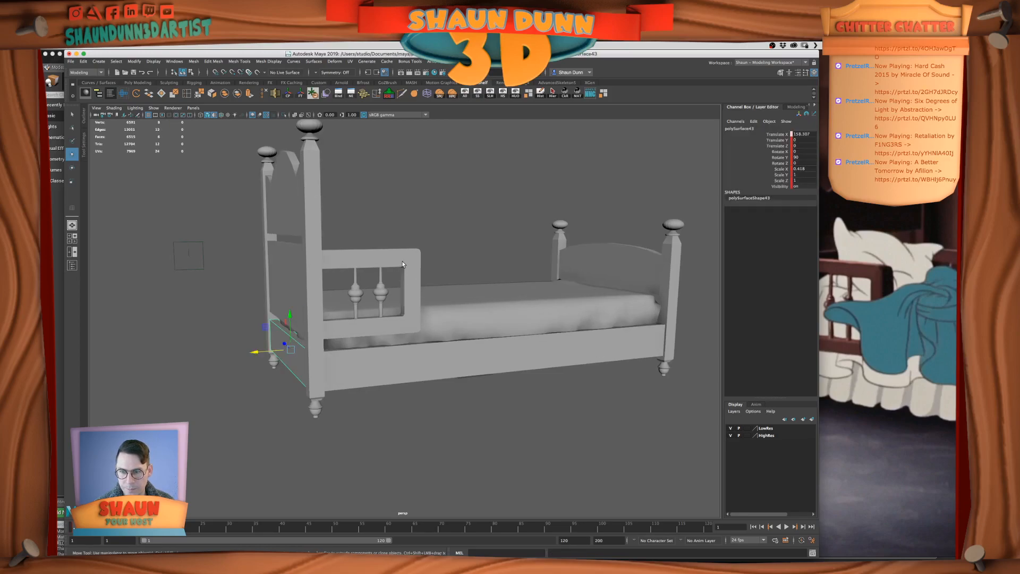
scroll(402, 263, down, 5)
alt+drag(402, 263, 629, 265)
drag(230, 216, 537, 396)
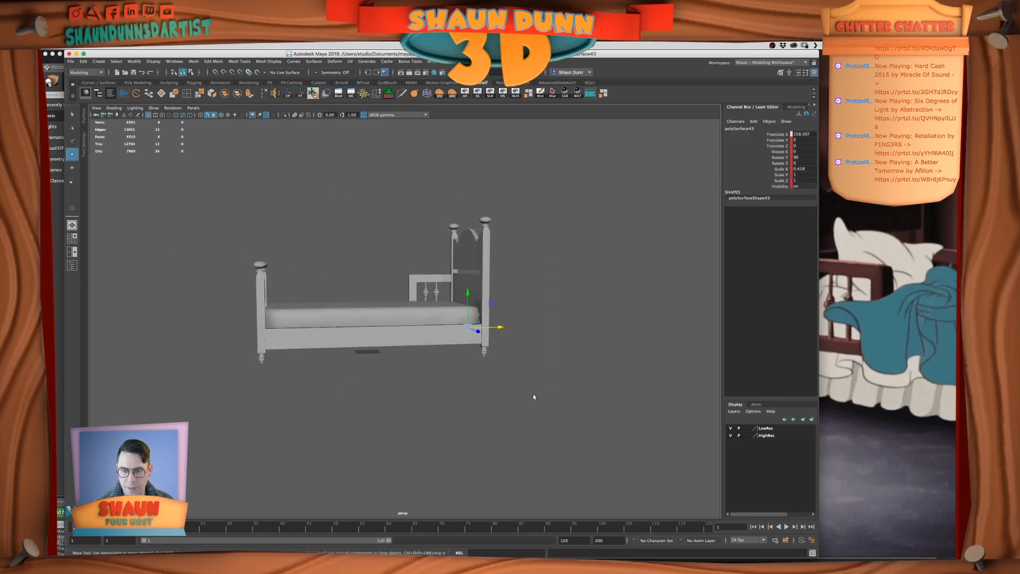
alt+drag(385, 346, 481, 370)
click(250, 352)
alt+right_drag(250, 353, 267, 322)
alt+middle_drag(267, 322, 322, 336)
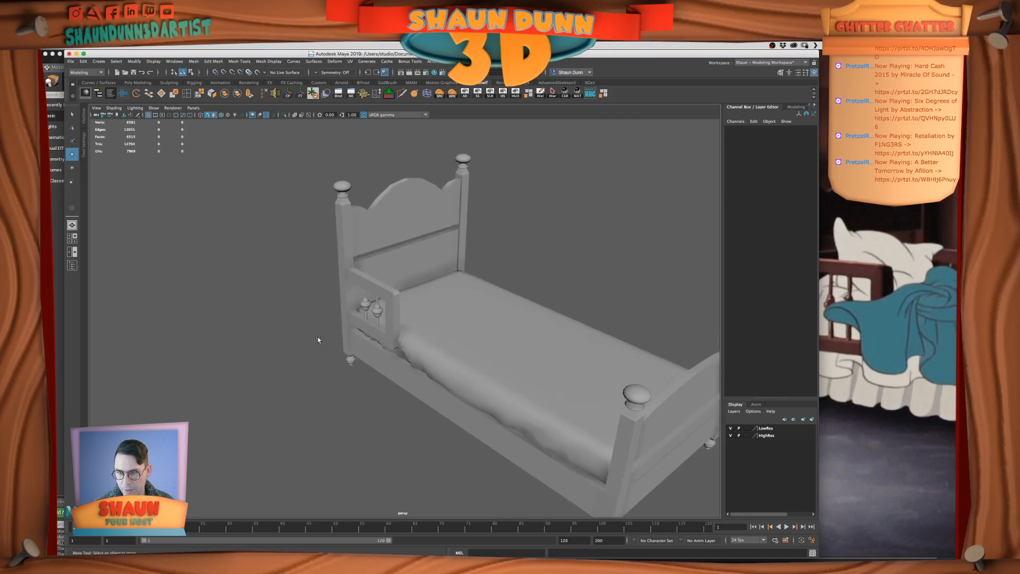
Pull the duplicate pasted frame out from the side rail along Z and hide it
alt+drag(323, 337, 370, 329)
alt+right_drag(369, 329, 407, 323)
alt+drag(407, 323, 378, 305)
click(381, 303)
shift+click(342, 319)
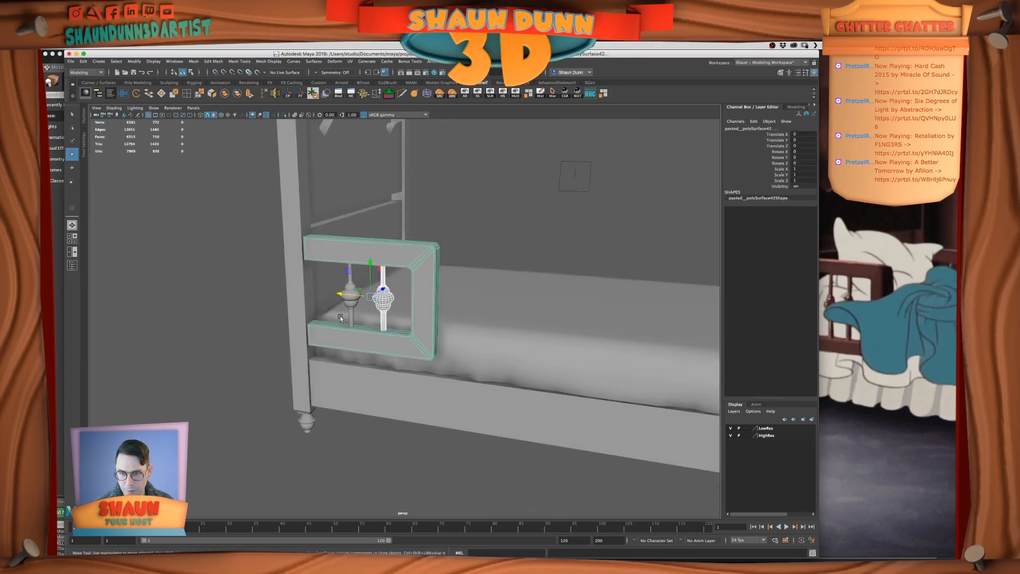
shift+click(348, 318)
alt+drag(438, 318, 426, 285)
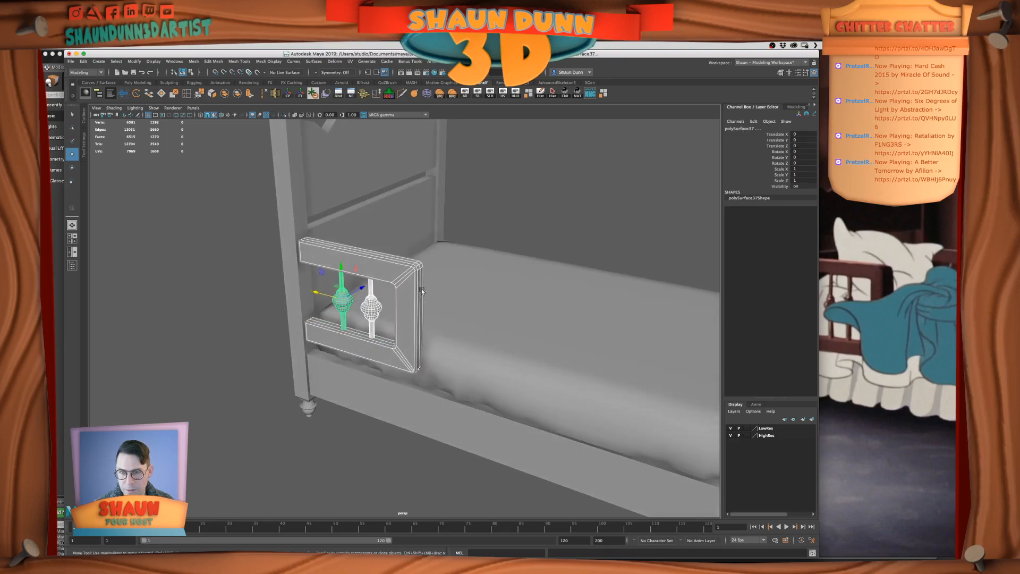
click(397, 294)
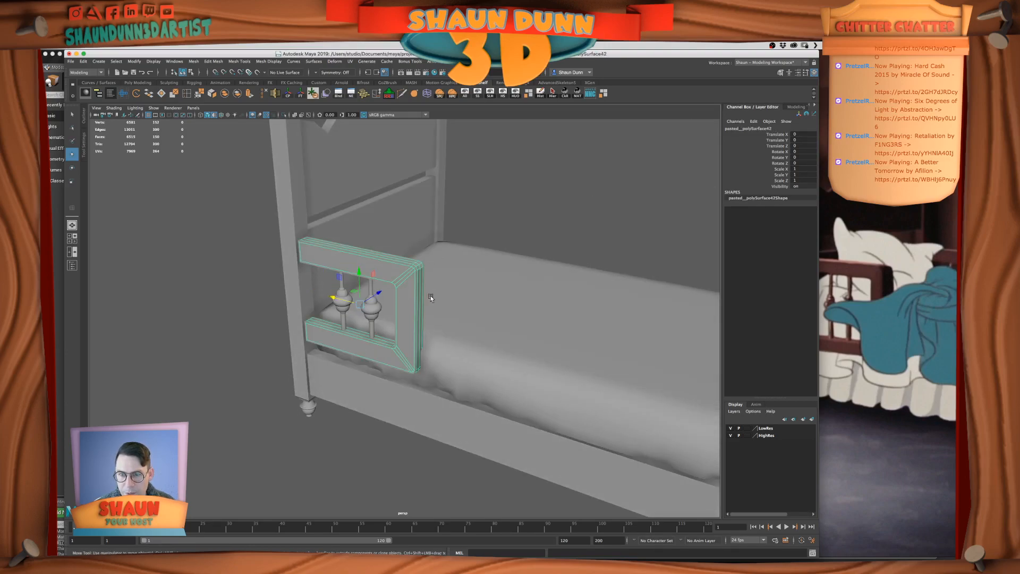
drag(379, 278, 428, 349)
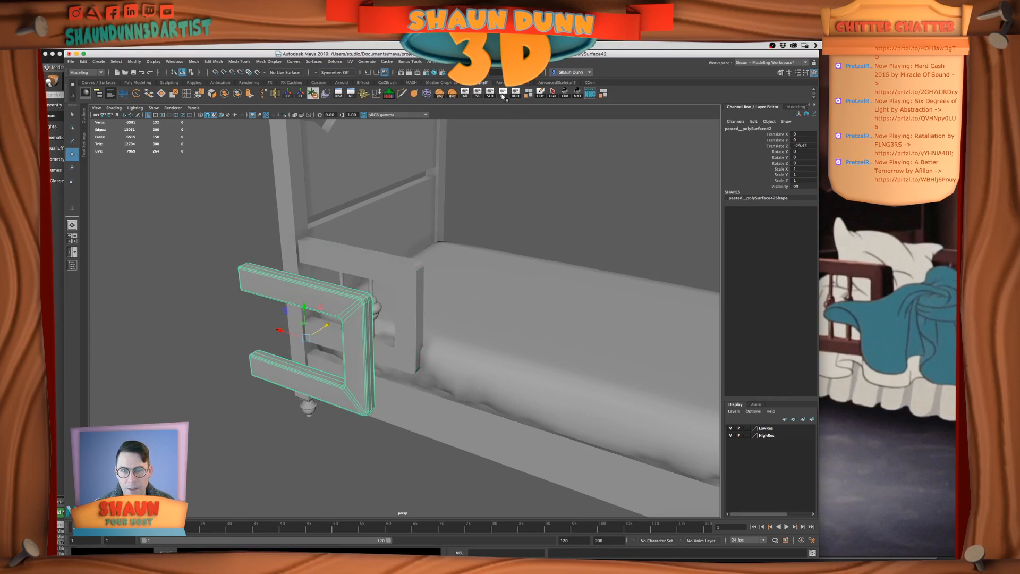
key(ctrl+h)
Combine the remaining side-rail frame and its two turned spindles into one mesh
click(366, 308)
shift+click(343, 315)
shift+click(409, 325)
click(225, 94)
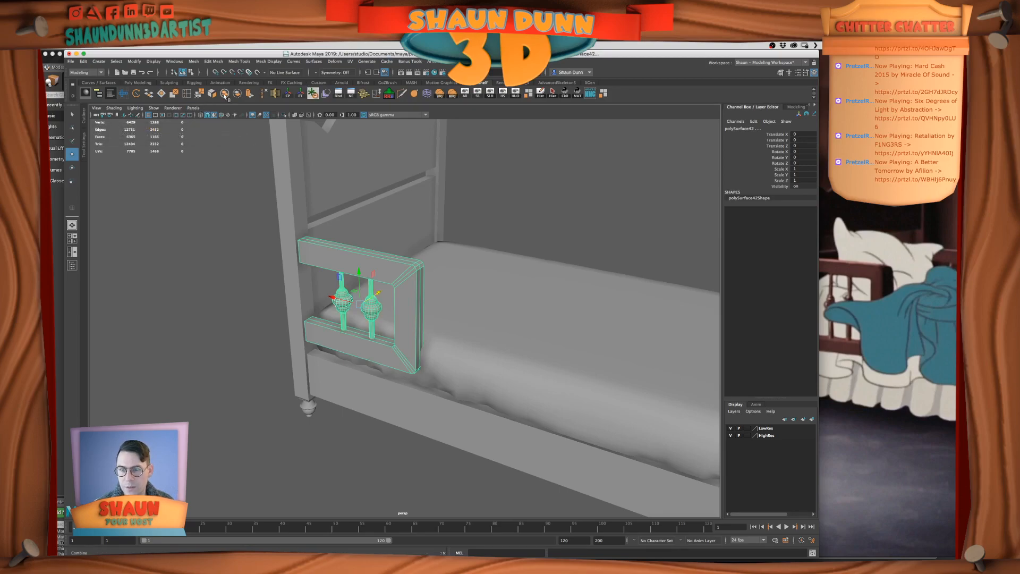
Move the combined side rail's pivot to the centre line of the bed
scroll(506, 292, down, 5)
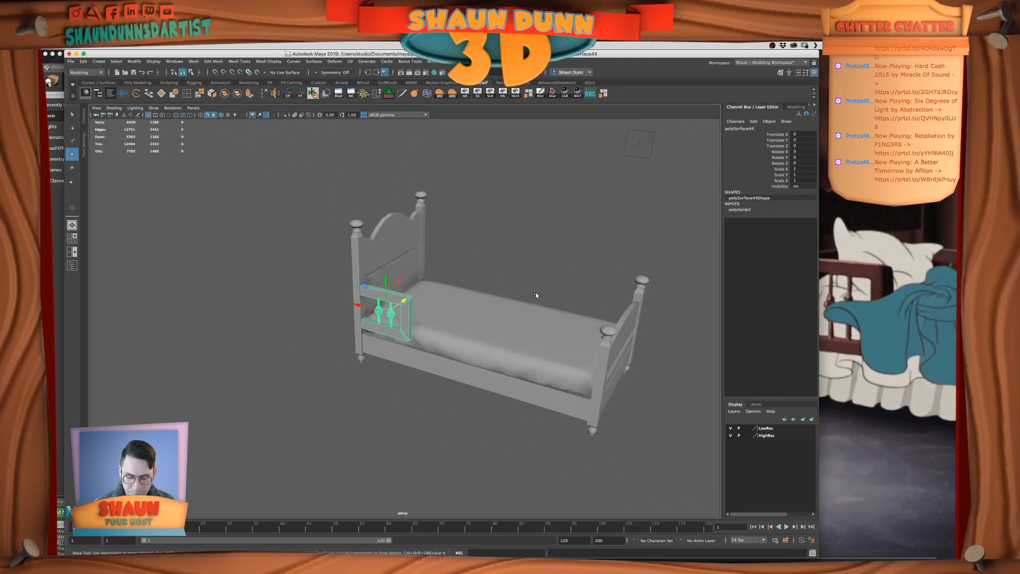
key(d)
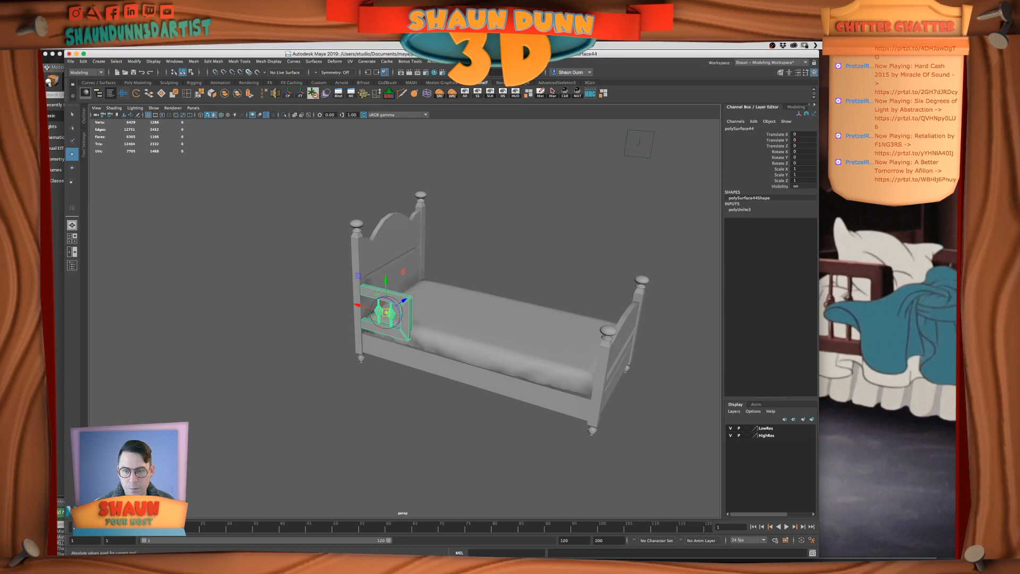
key(Return)
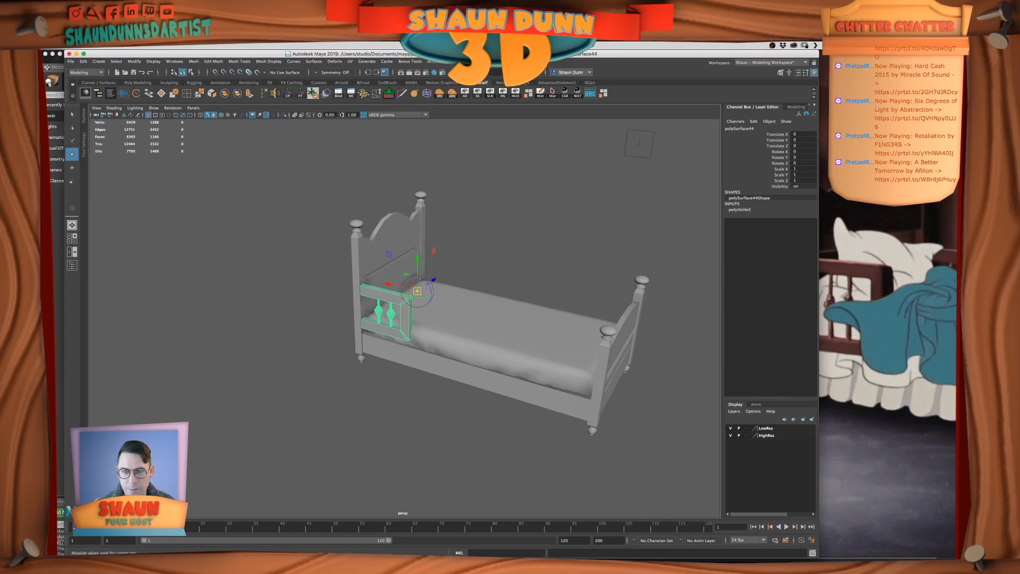
click(500, 246)
click(405, 303)
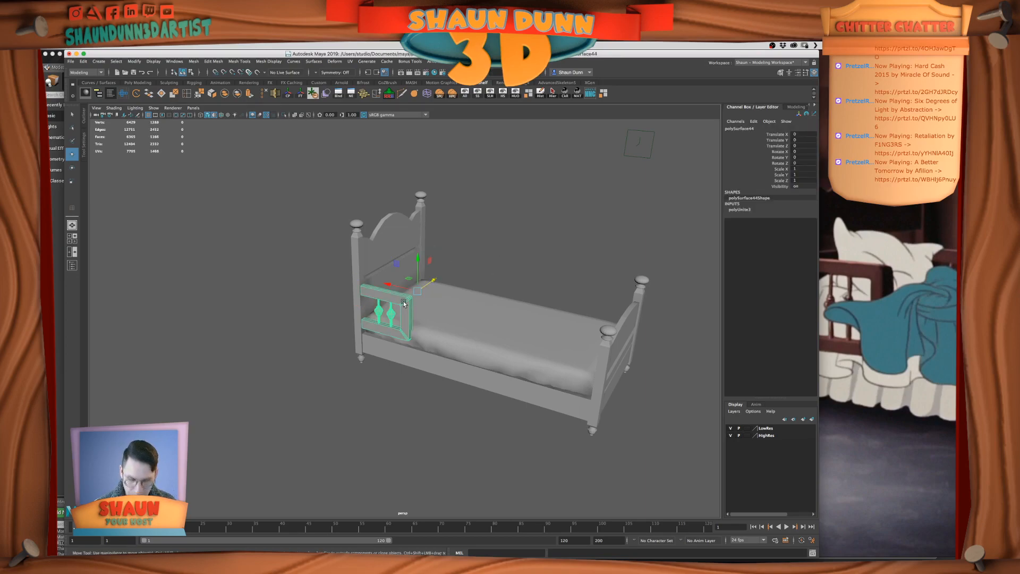
Duplicate the side rail, mirror the copy to the opposite side with Scale Z -1, and freeze its transformations
key(ctrl+d)
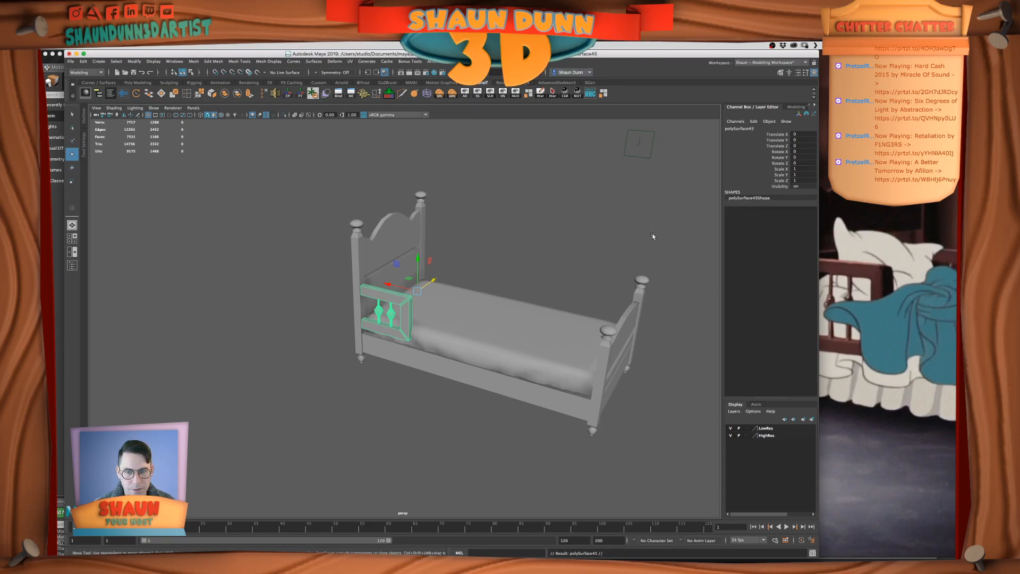
double_click(802, 181)
text(-)
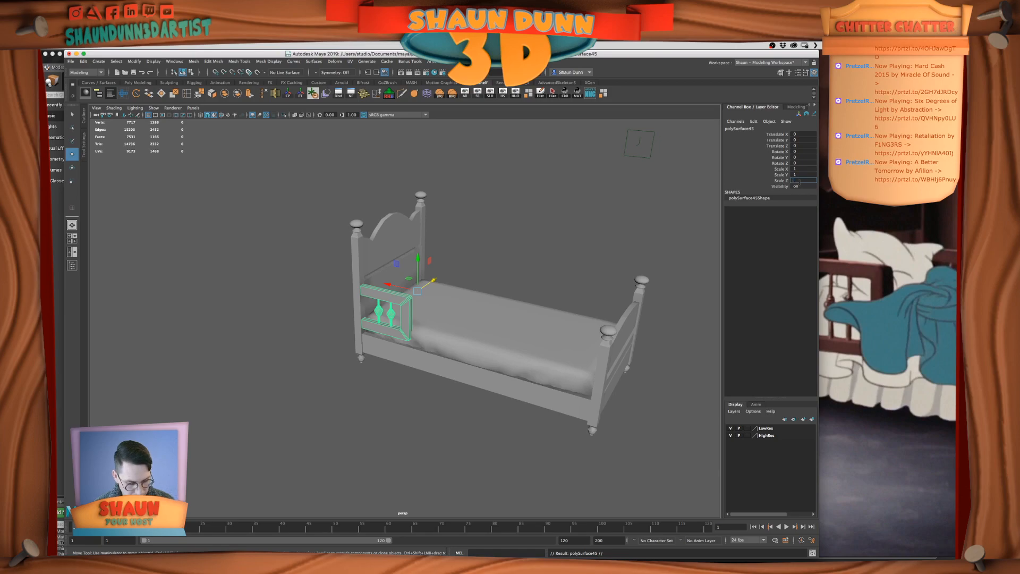
text(1)
key(Return)
alt+drag(322, 291, 420, 254)
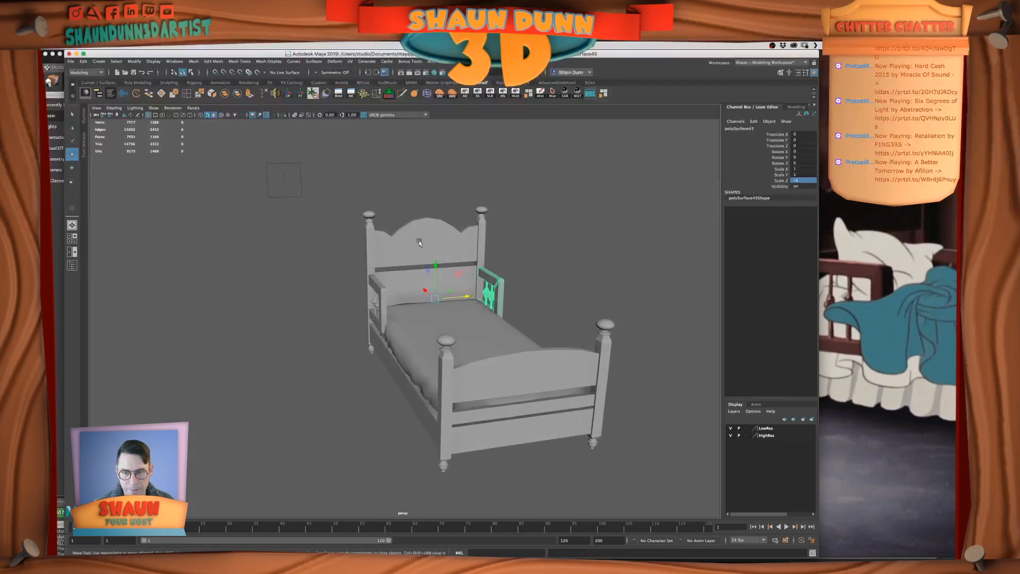
click(307, 94)
Examine the bed with both side rails in place from several angles
mouse_move(401, 214)
alt+mouse_down()
mouse_move(519, 243)
mouse_move(465, 279)
mouse_move(493, 279)
mouse_move(374, 292)
mouse_move(452, 299)
mouse_move(374, 296)
mouse_move(437, 293)
alt+mouse_up()
click(520, 242)
click(221, 114)
scroll(367, 308, up, 3)
mouse_move(365, 309)
alt+mouse_down()
mouse_move(390, 305)
mouse_move(352, 313)
mouse_move(538, 338)
mouse_move(390, 360)
mouse_move(464, 364)
mouse_move(391, 361)
mouse_move(372, 379)
alt+mouse_up()
drag(337, 298, 503, 431)
alt+drag(414, 387, 408, 401)
click(402, 411)
Combine all parts of the bed into a single mesh and delete its construction history
mouse_move(299, 313)
mouse_down()
mouse_move(406, 449)
mouse_move(432, 452)
mouse_up()
alt+middle_drag(352, 411, 383, 379)
scroll(389, 407, up, 4)
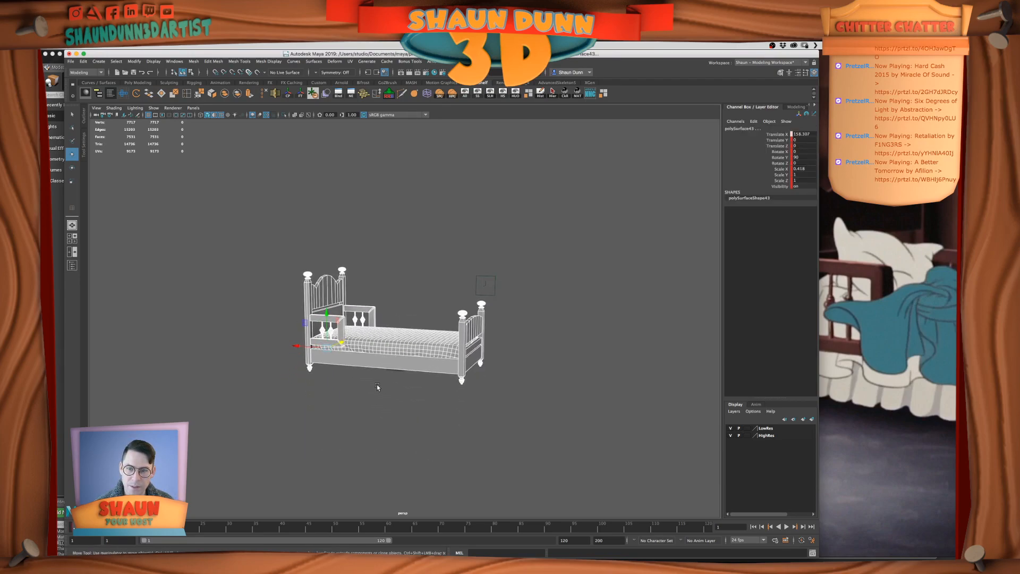
alt+drag(354, 387, 398, 372)
click(224, 100)
alt+drag(392, 346, 463, 323)
click(422, 362)
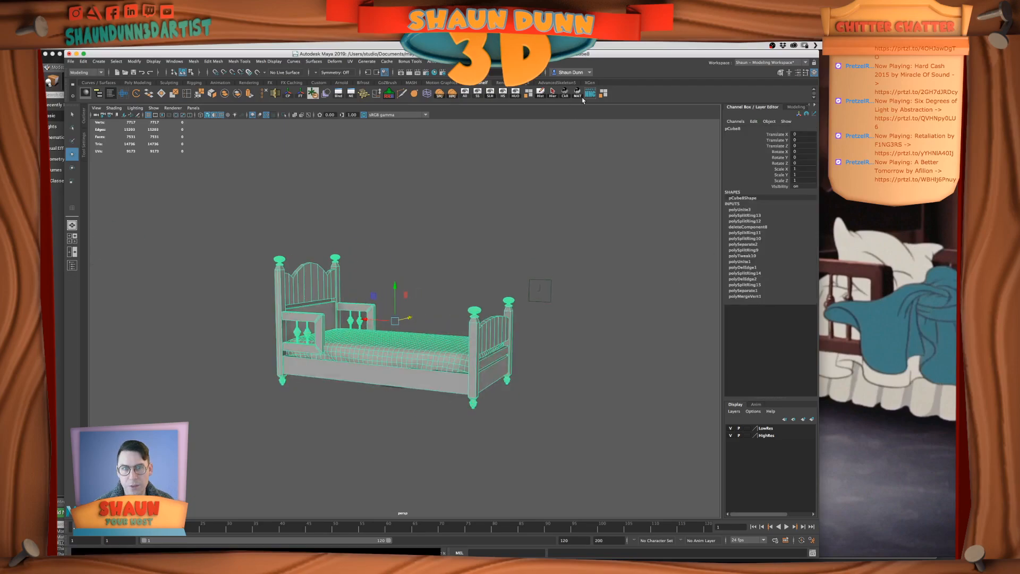
click(540, 94)
click(71, 62)
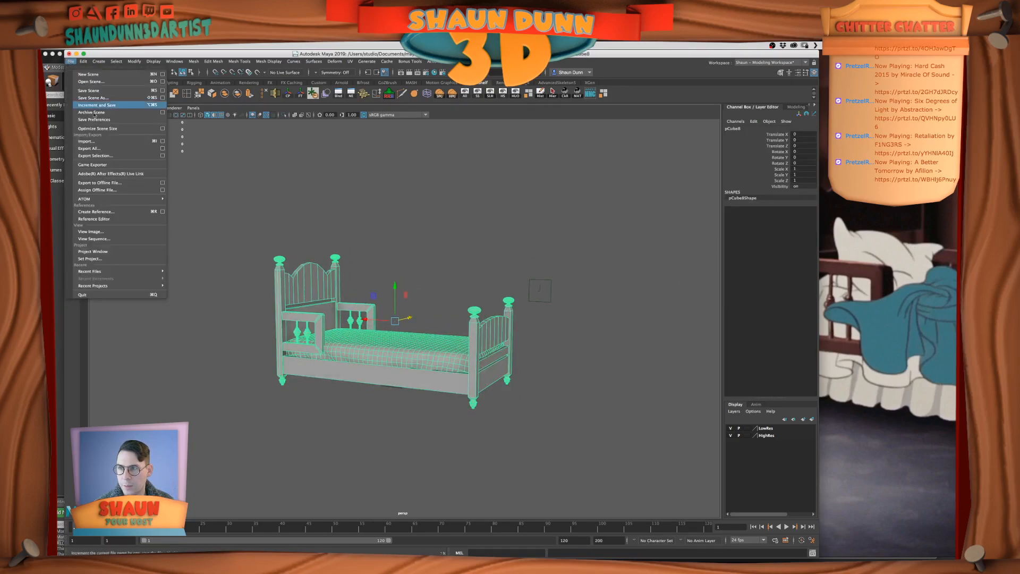
click(111, 157)
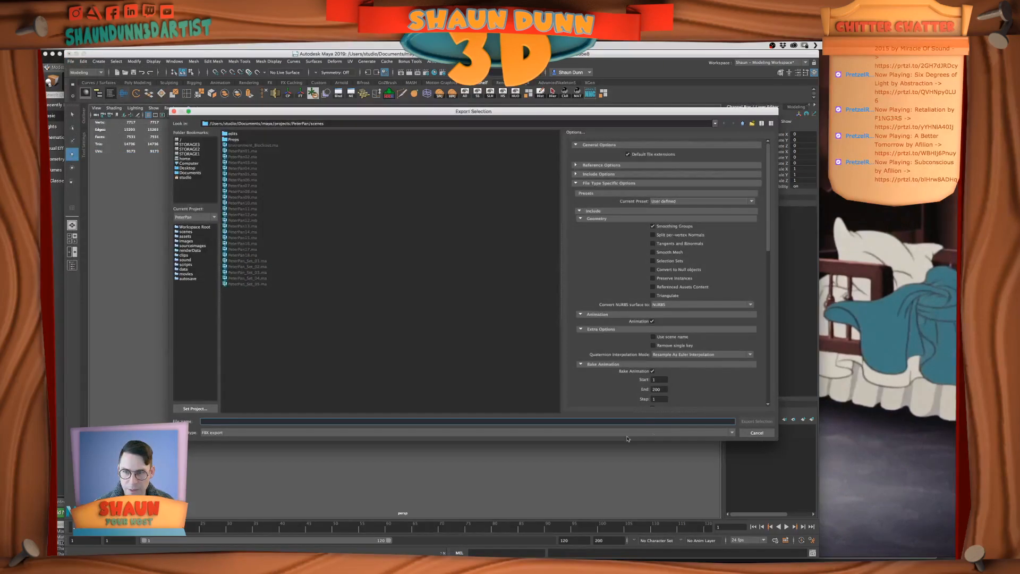
click(183, 169)
text(MichaelsBed)
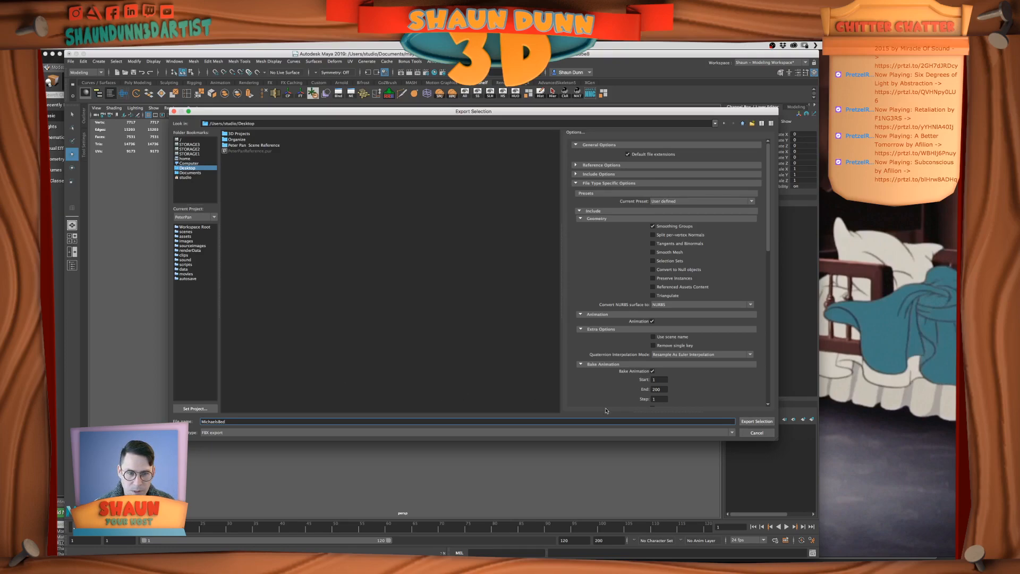
scroll(648, 271, down, 3)
drag(230, 424, 215, 422)
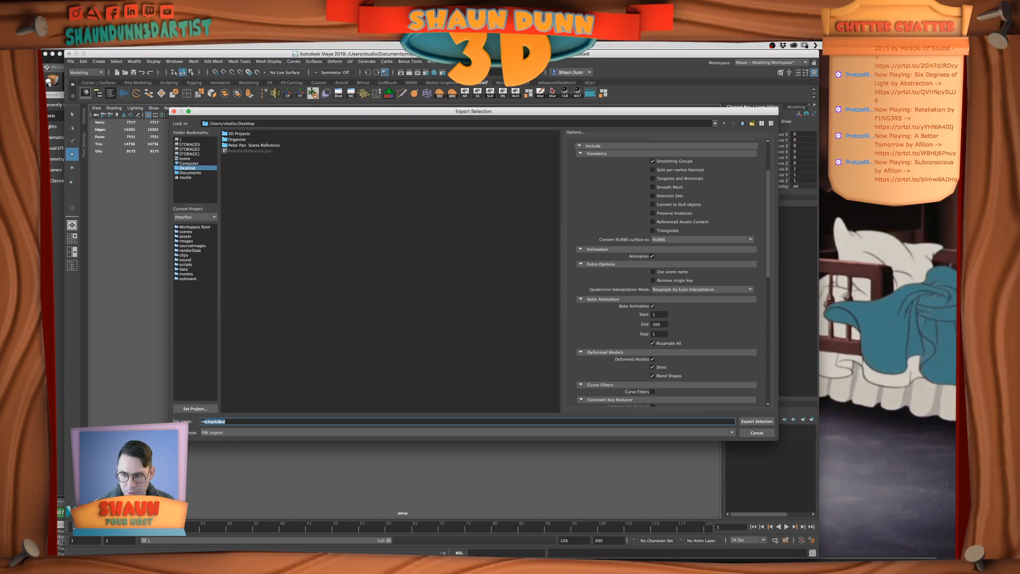
click(756, 432)
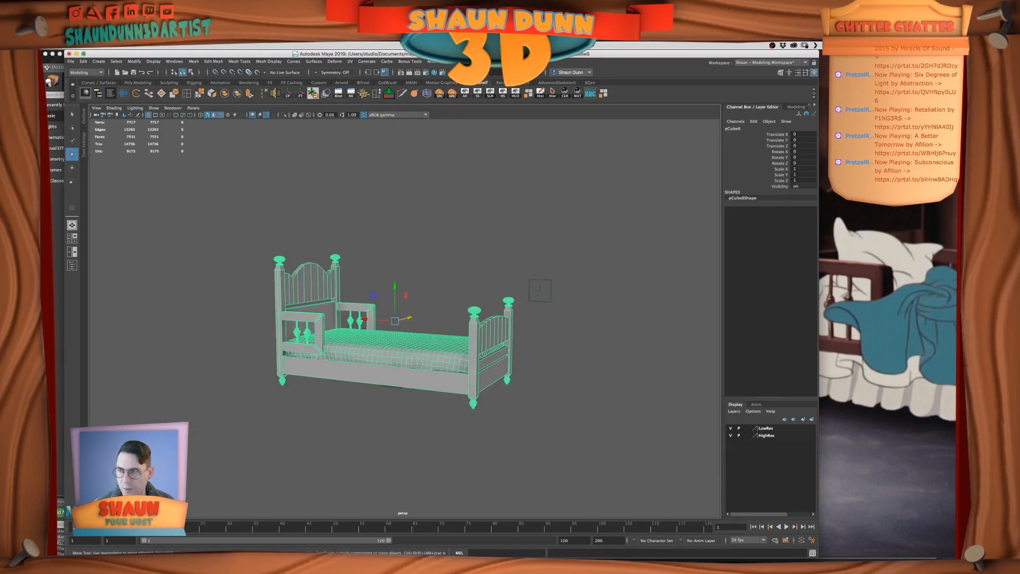
Export the bed to the Desktop as a binary FBX named MichaelsBed with the Game Exporter
click(72, 62)
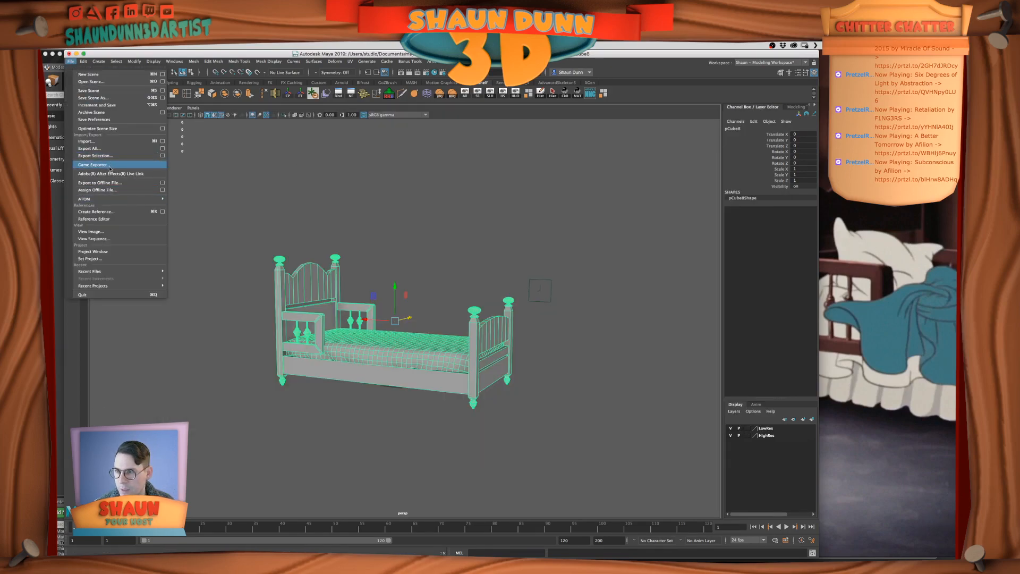
click(92, 165)
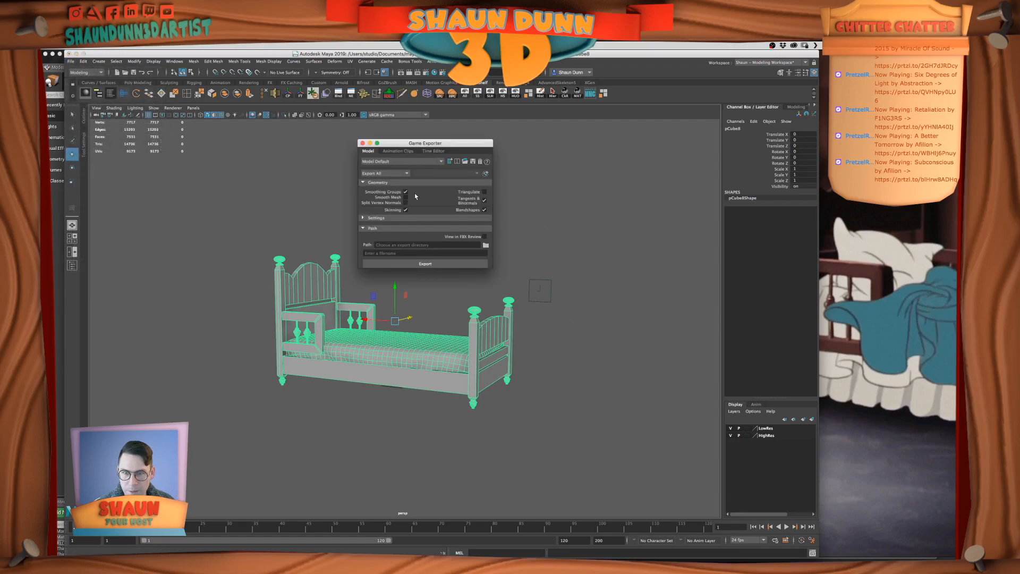
click(374, 218)
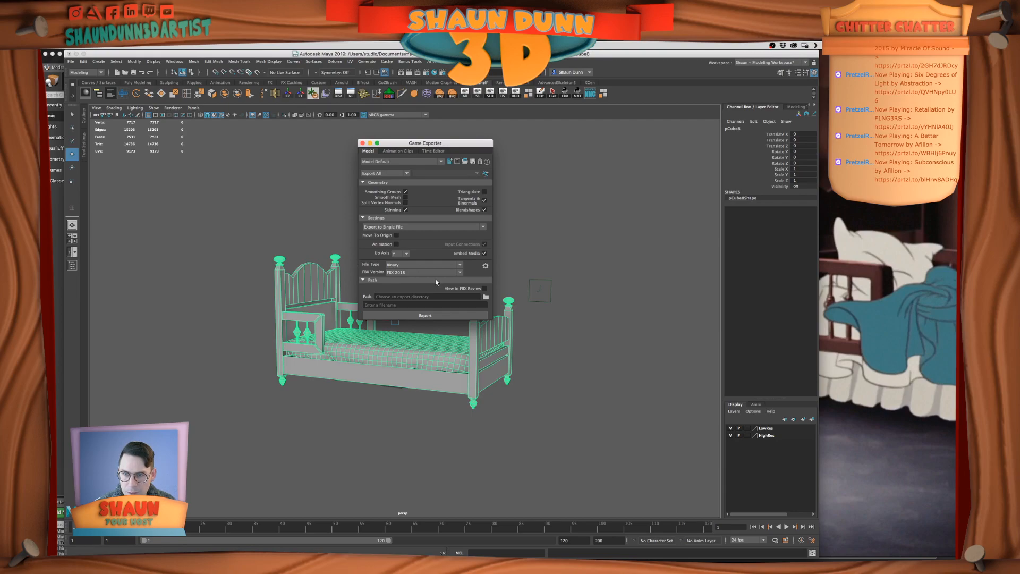
click(392, 305)
text(MichaelsBed)
click(485, 296)
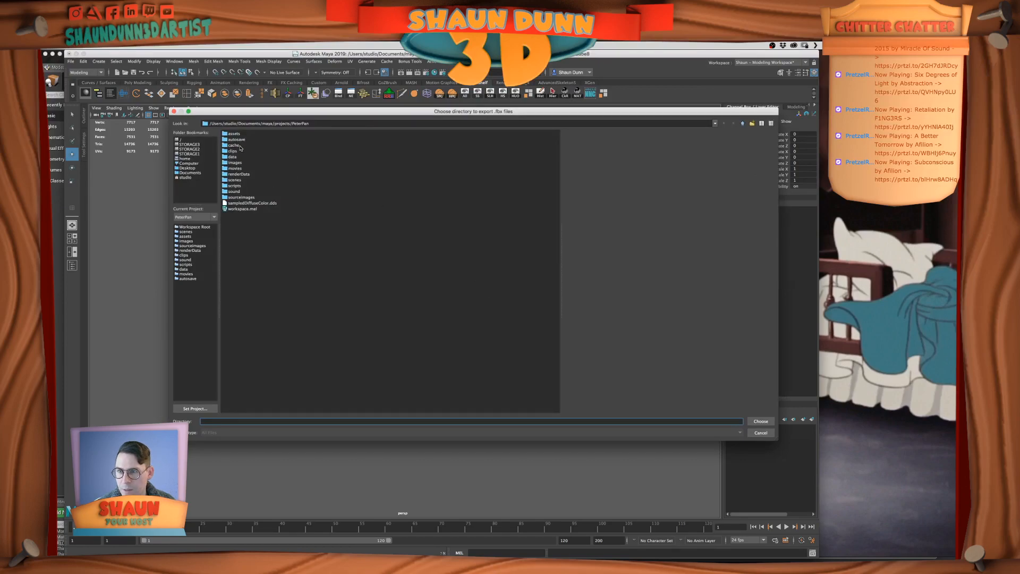
click(194, 168)
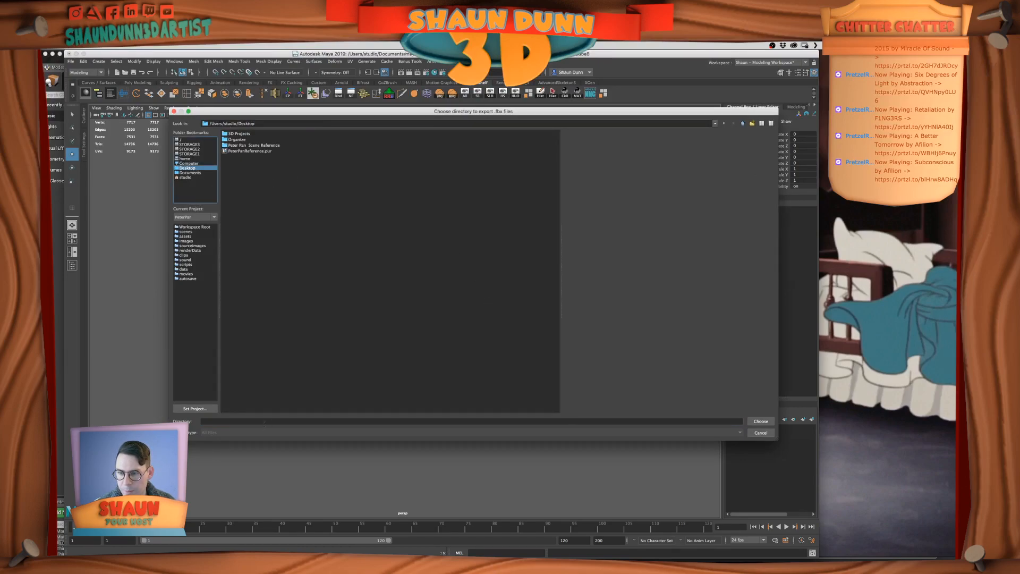
click(760, 420)
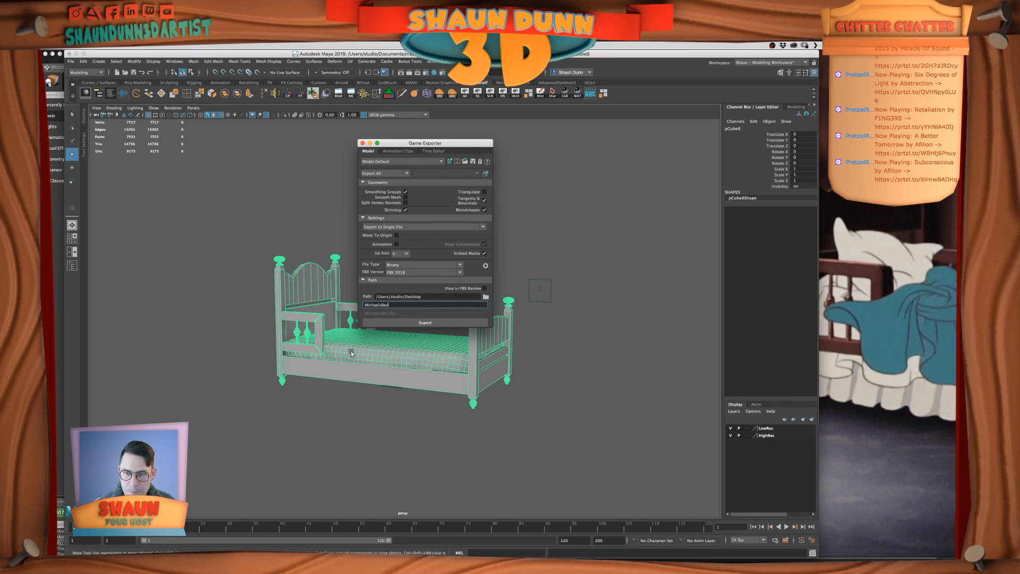
click(425, 322)
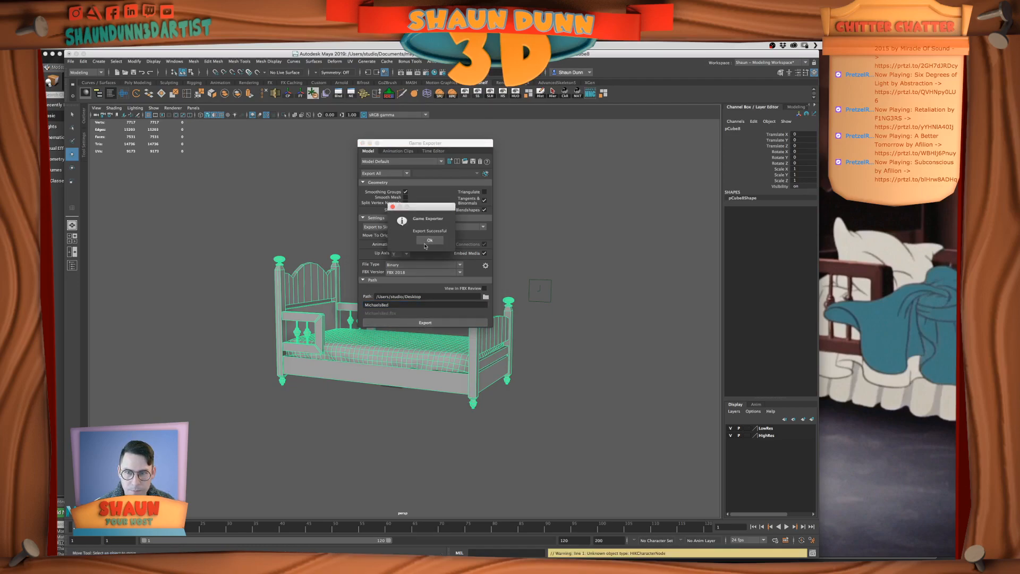
click(429, 240)
Switch to Unreal Editor and delete the duplicate bed JohnsBed2 beside the nightstand
key(super+Tab)
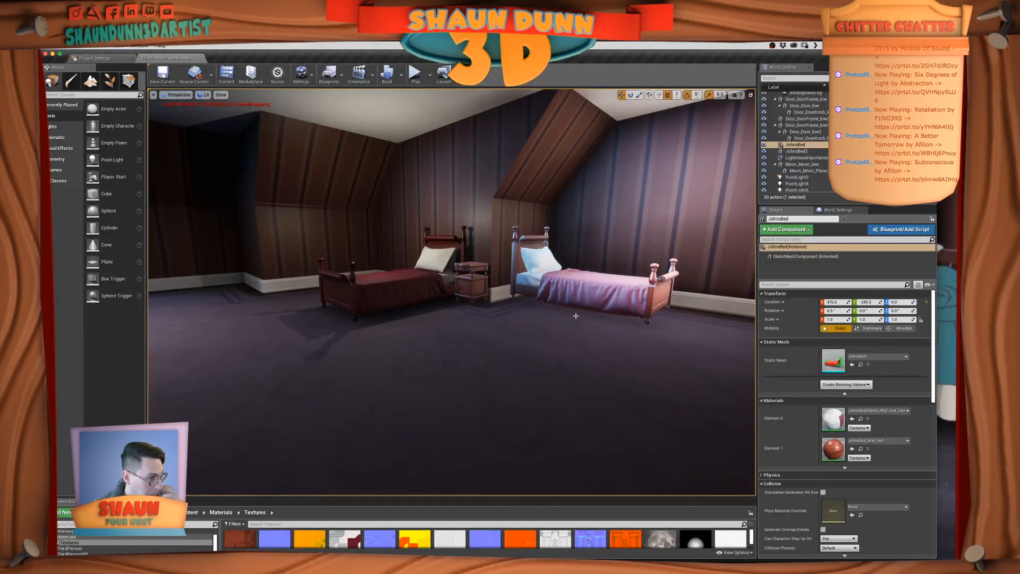
click(620, 291)
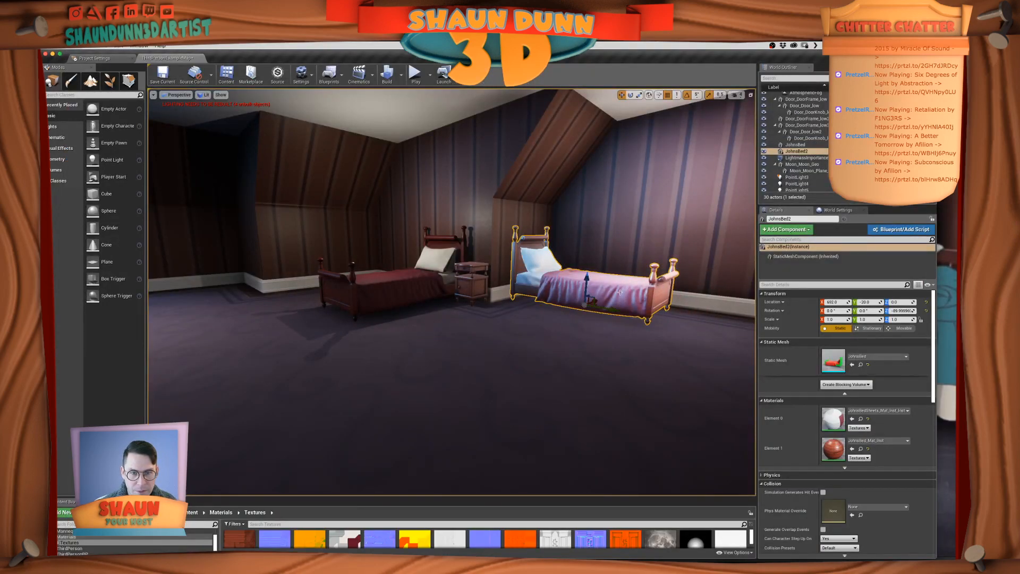
key(Delete)
key(super+Tab)
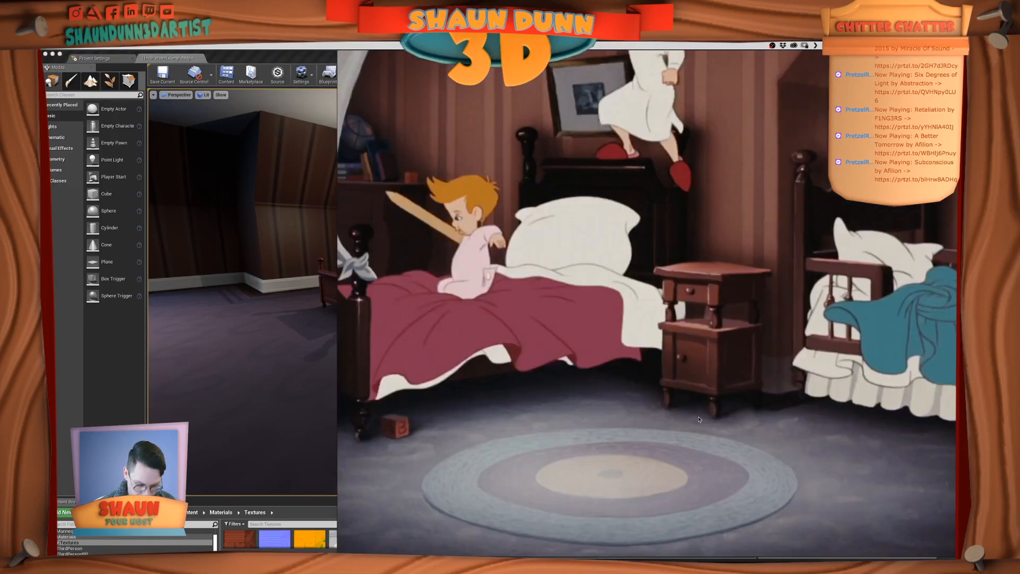
key(super+Tab)
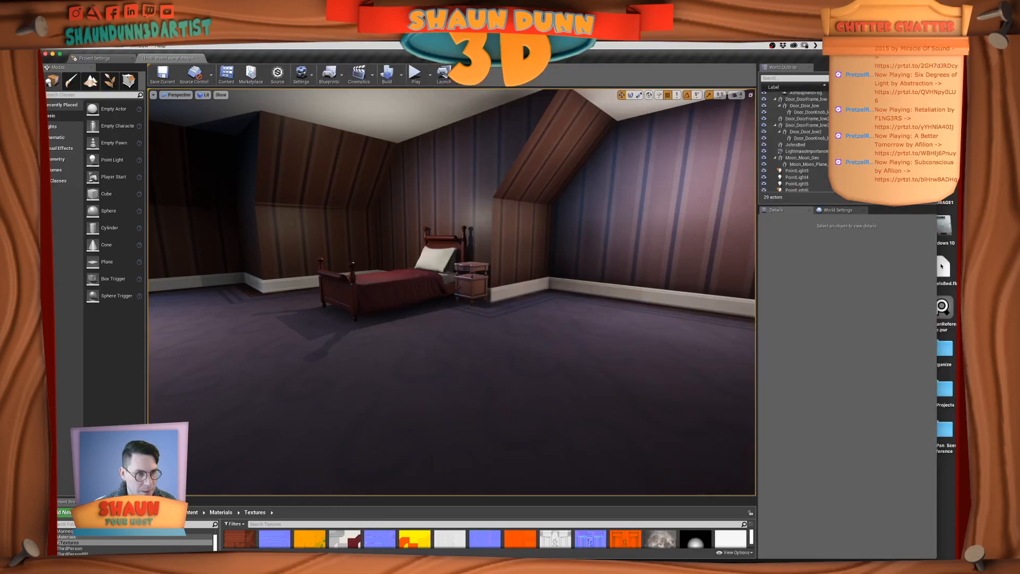
Enlarge the Content Browser and open the Geometry folder as the import location
click(943, 267)
key(space)
key(space)
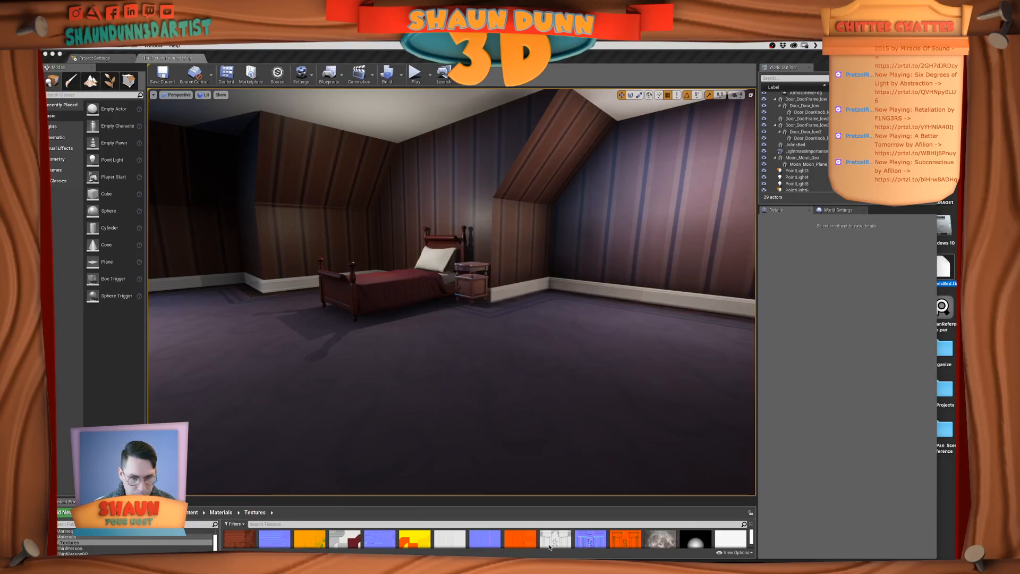
click(537, 515)
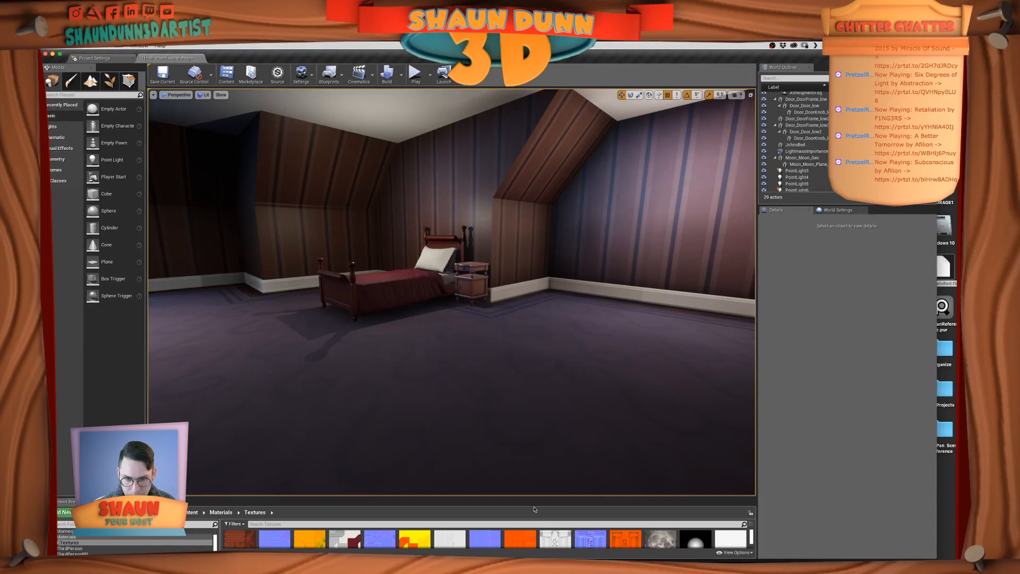
drag(535, 473, 510, 387)
click(63, 429)
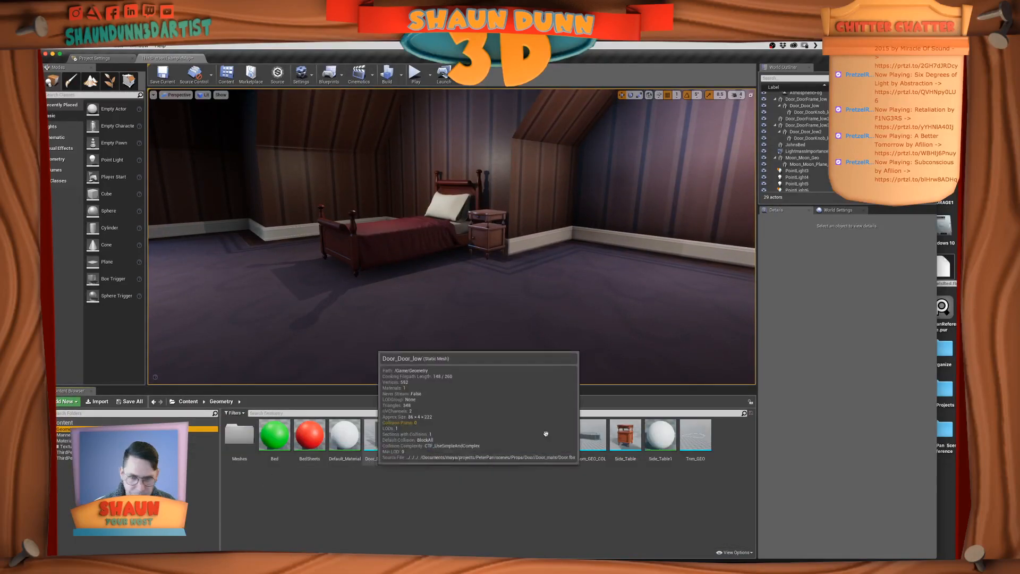
Import MichaelsBed.fbx from the Desktop into the Geometry folder with Auto Generate Collision turned off
drag(943, 263, 533, 508)
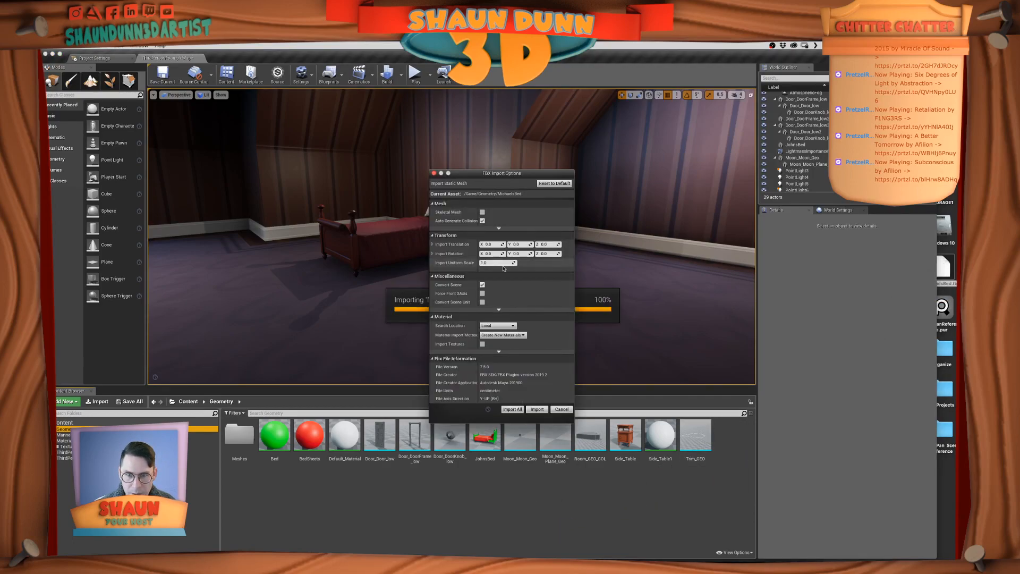
click(482, 221)
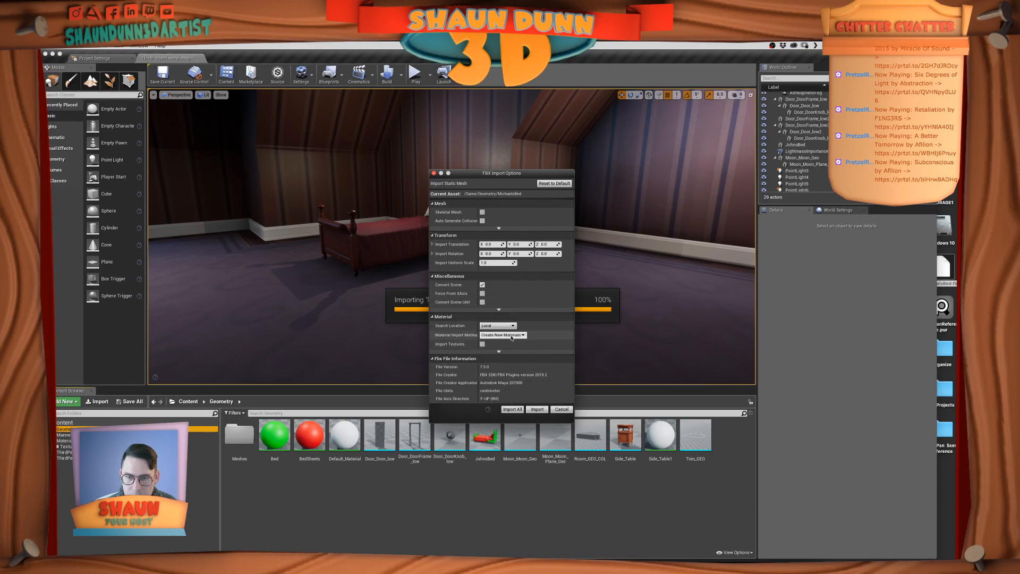
click(537, 409)
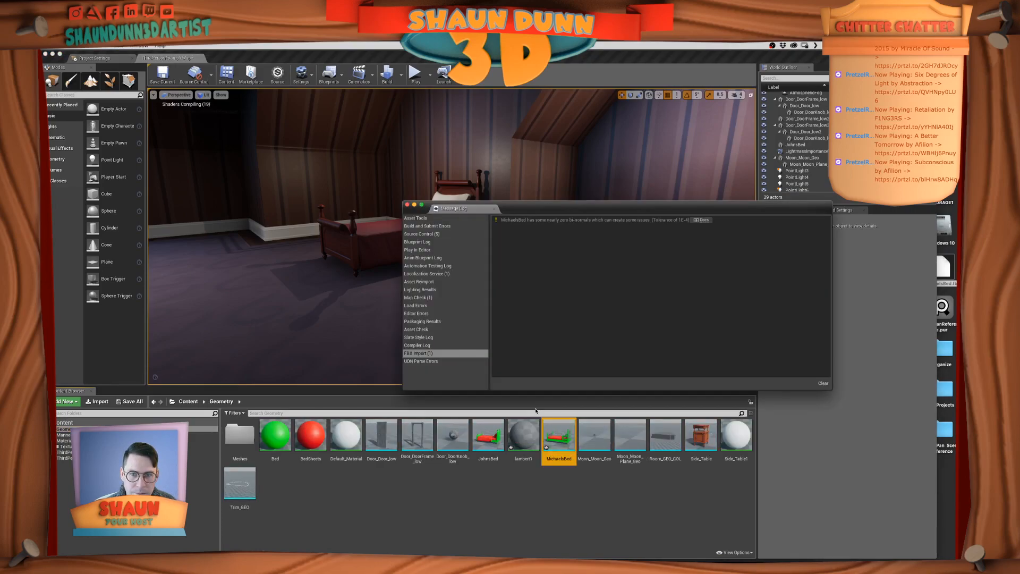
click(406, 205)
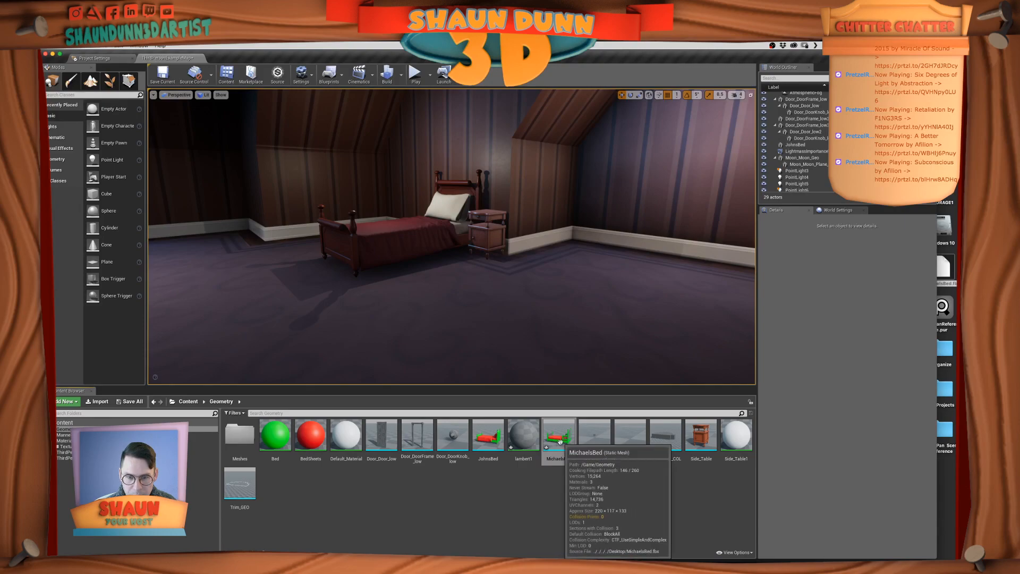
Place the MichaelsBed mesh in the room near the nightstand and set the rotation snap to 90°
drag(560, 441, 565, 301)
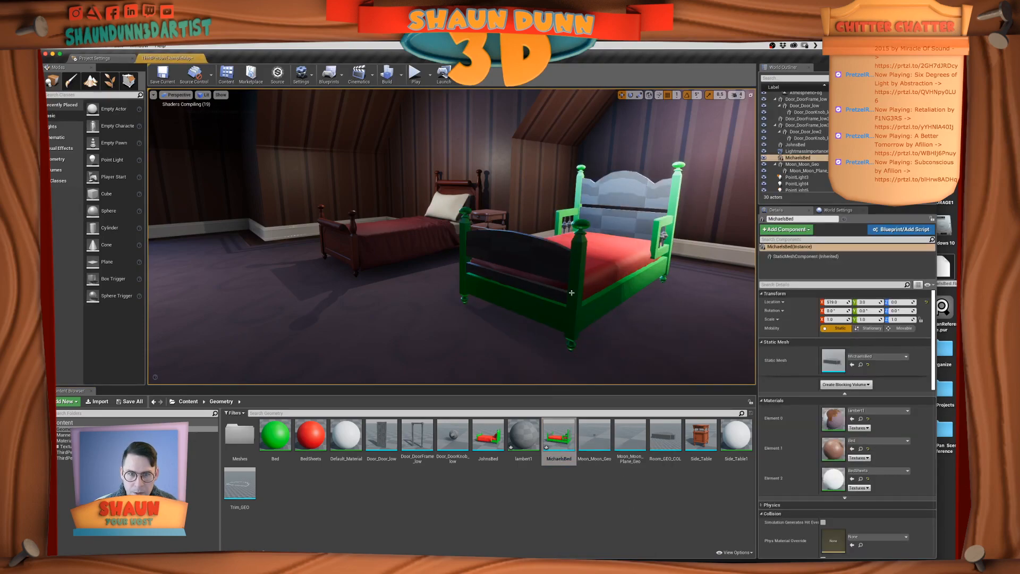
key(e)
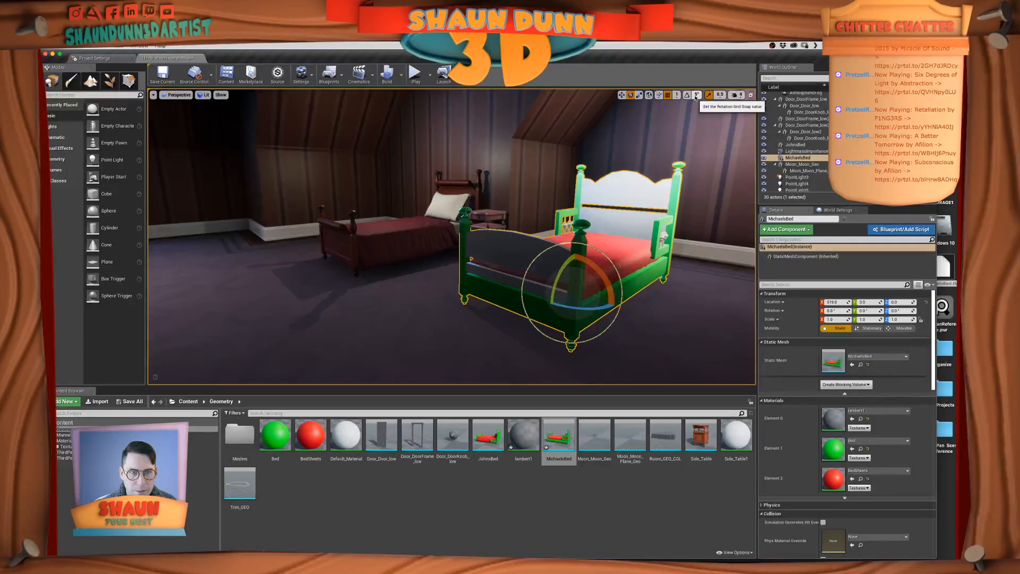
click(695, 98)
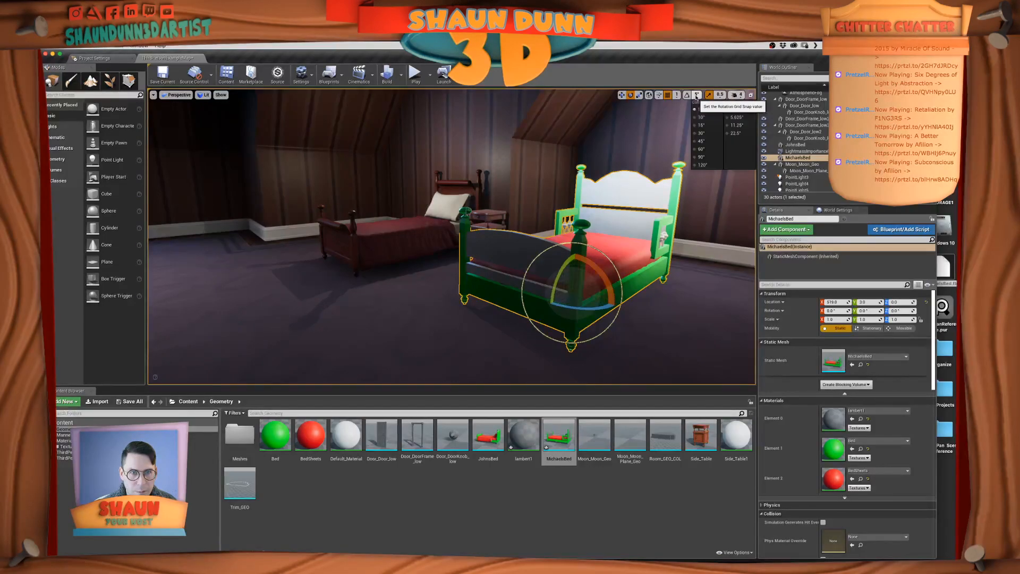
click(706, 157)
Try to rotate the new bed freehand so its headboard faces the wall
drag(589, 309, 470, 356)
key(super+z)
key(super+z)
drag(551, 302, 491, 307)
key(super+z)
drag(560, 302, 600, 274)
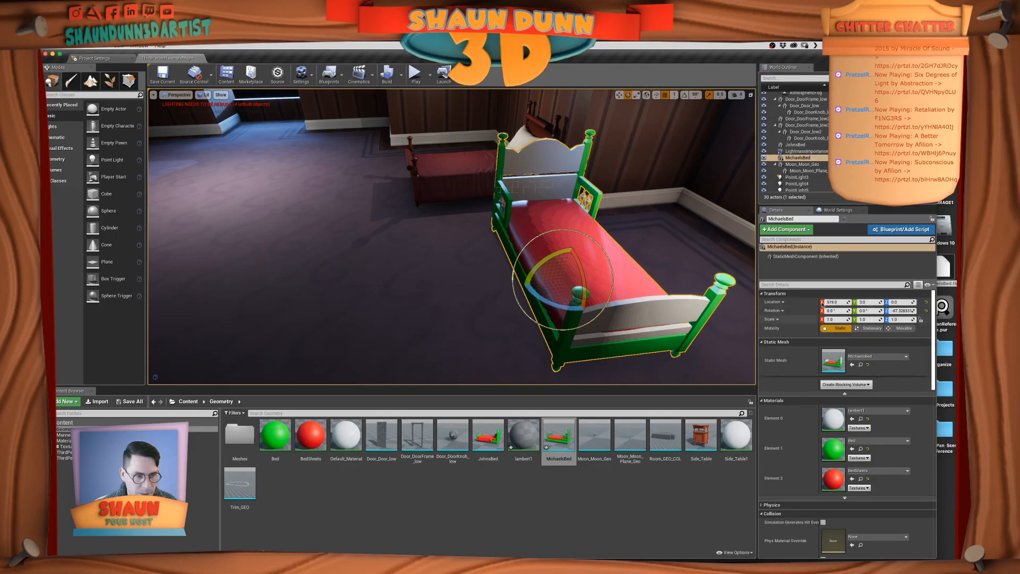
Set the new bed's Z rotation to -90°
click(906, 311)
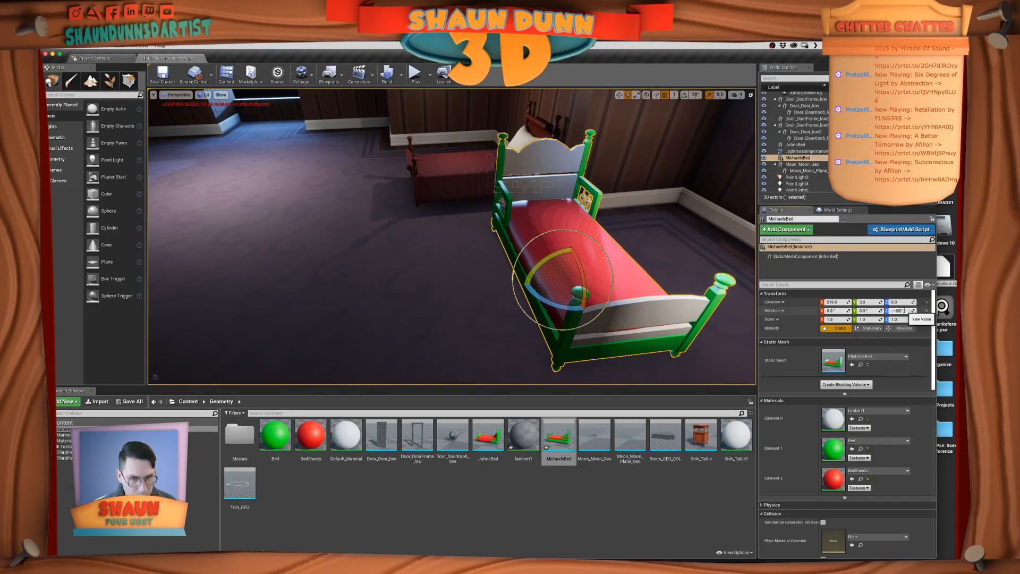
text(90)
key(Return)
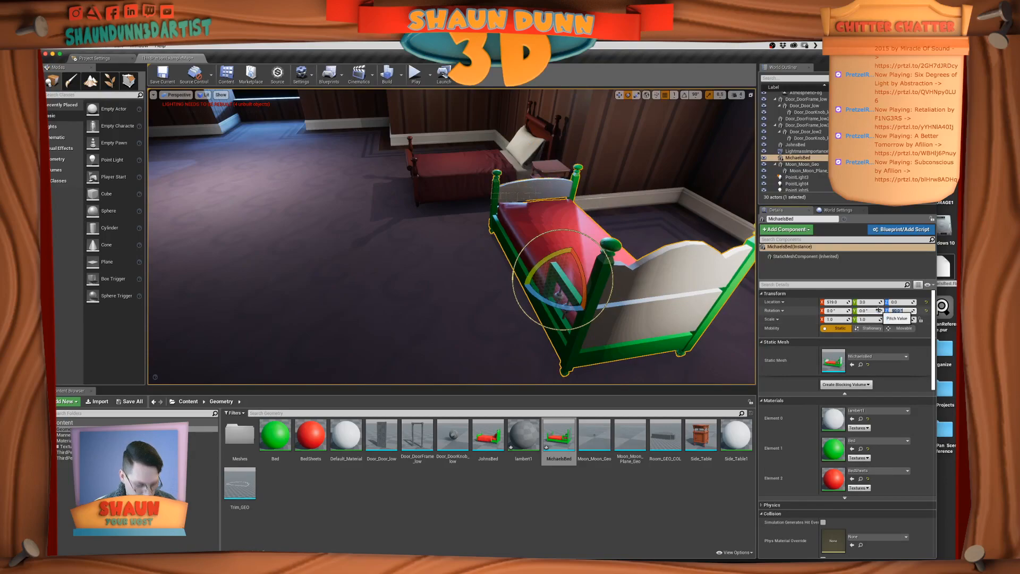
key(Return)
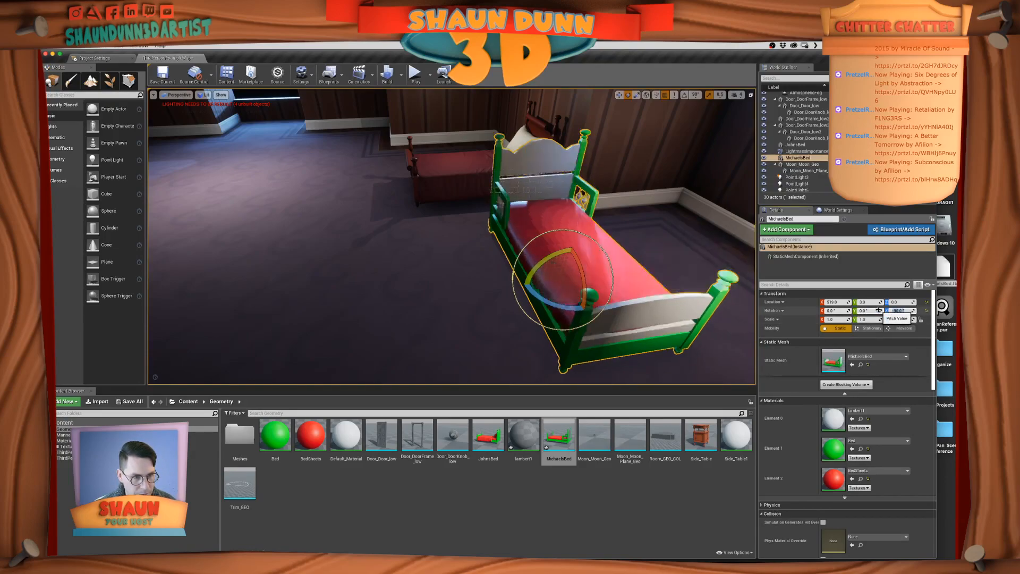
Move the new bed along X until its headboard stands near the wall beside the nightstand
key(w)
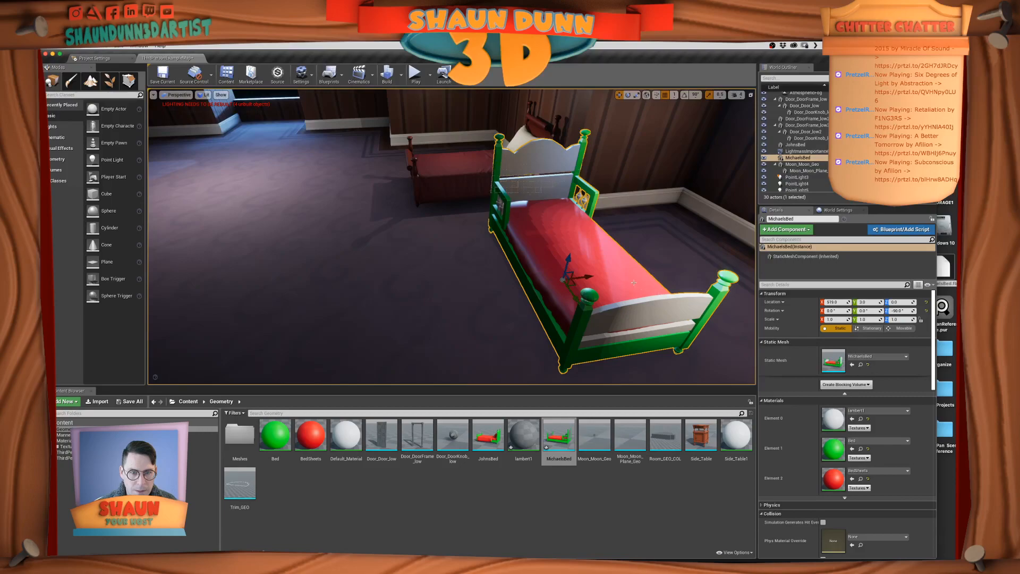
right_drag(589, 273, 679, 268)
drag(355, 251, 416, 202)
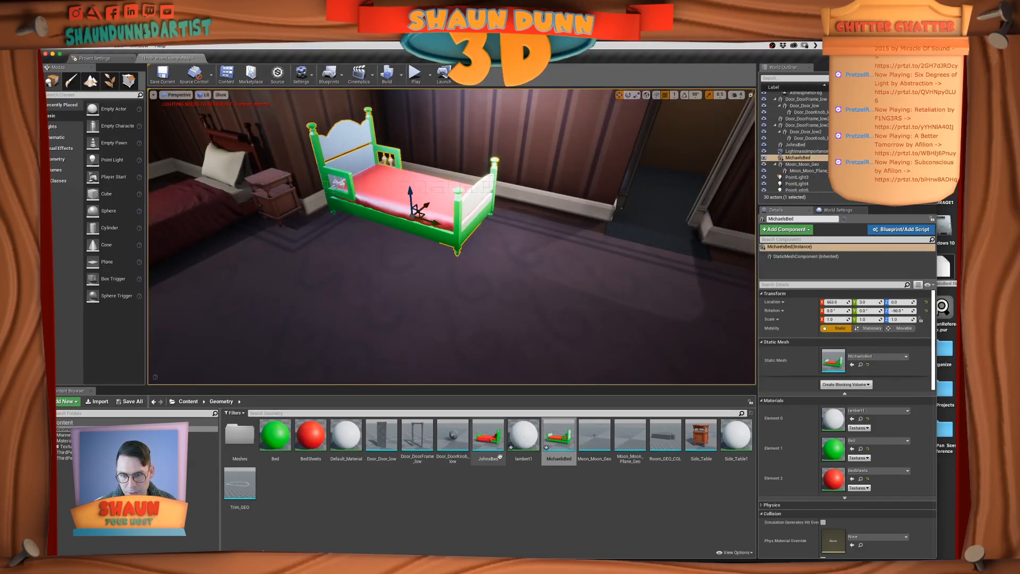
Apply Default_Material to the new bed's frame and bedsheet material slots
click(449, 502)
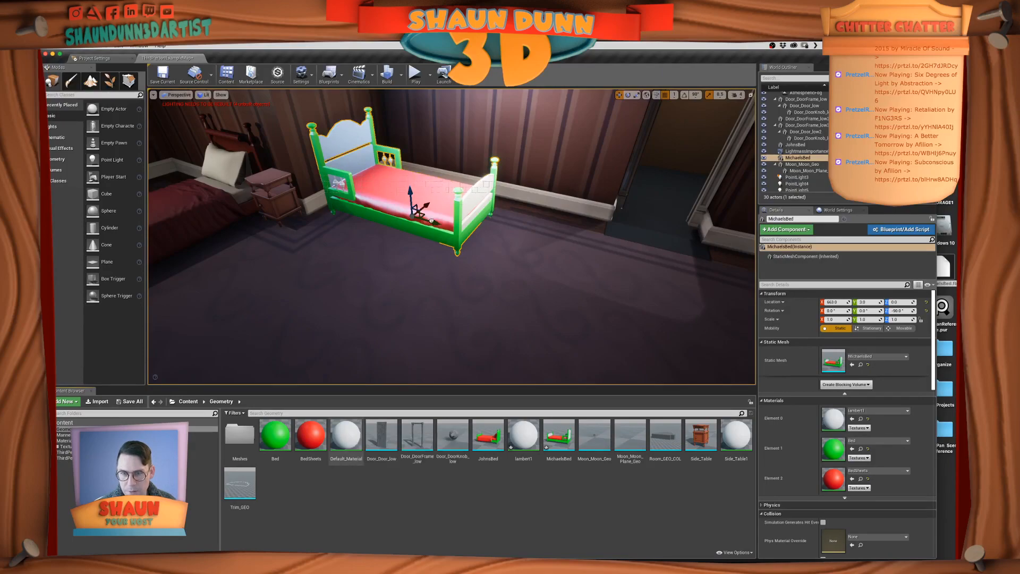
drag(426, 229, 427, 231)
drag(346, 439, 453, 232)
drag(346, 441, 317, 161)
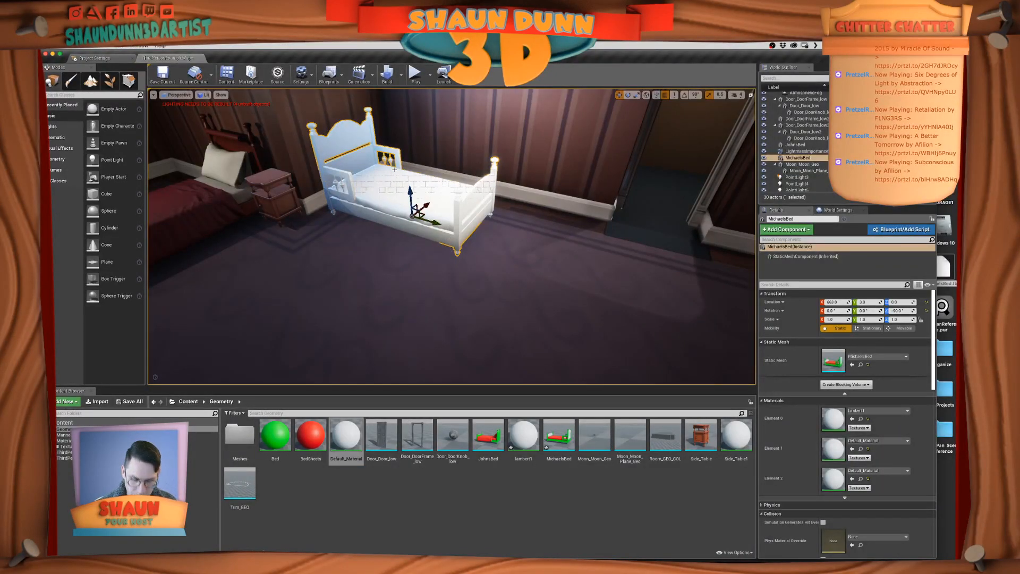
Hide the editor overlays with game view and build the level's lighting
key(g)
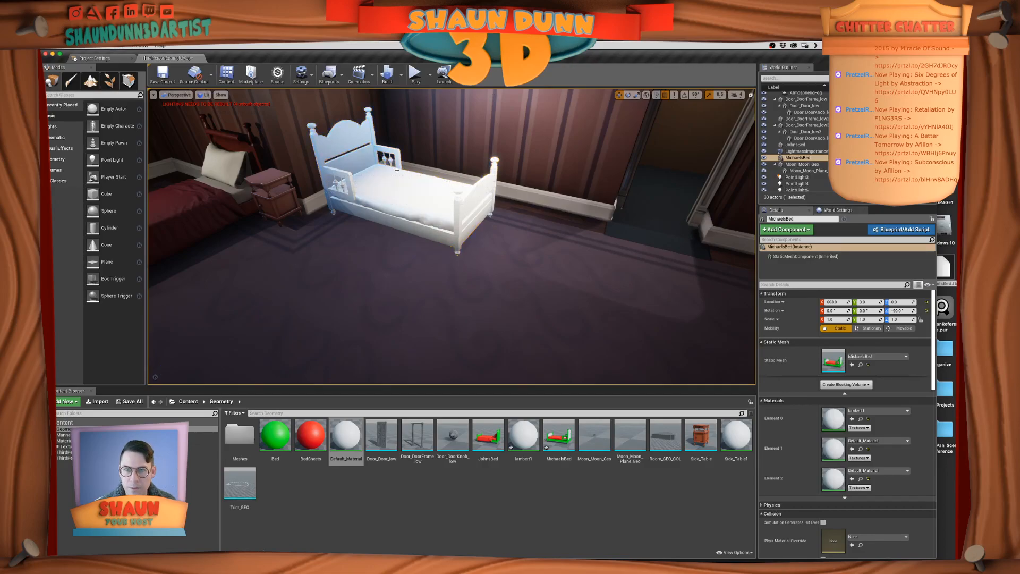
right_drag(471, 200, 444, 163)
key(s)
key(a)
key(q)
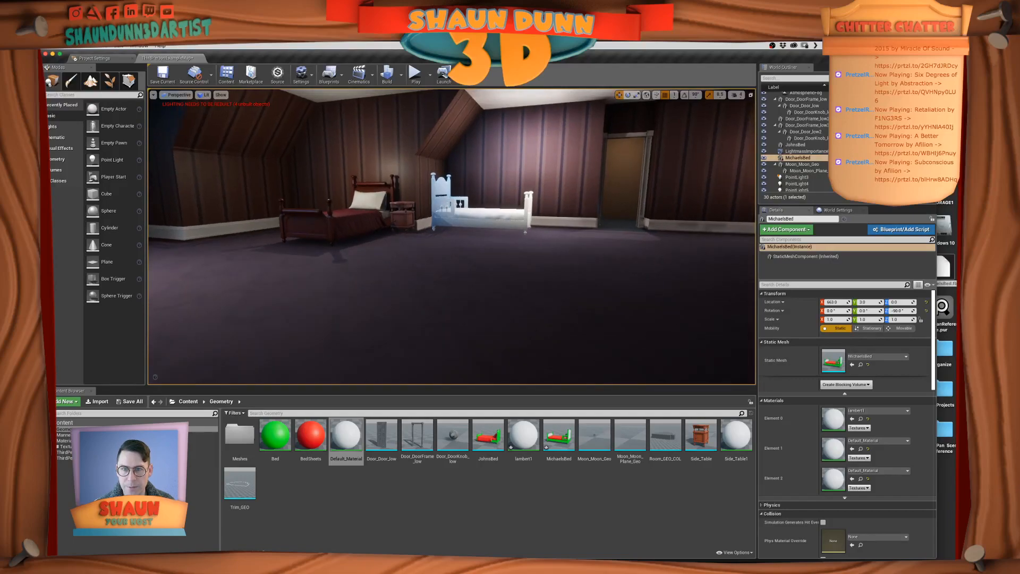
click(398, 80)
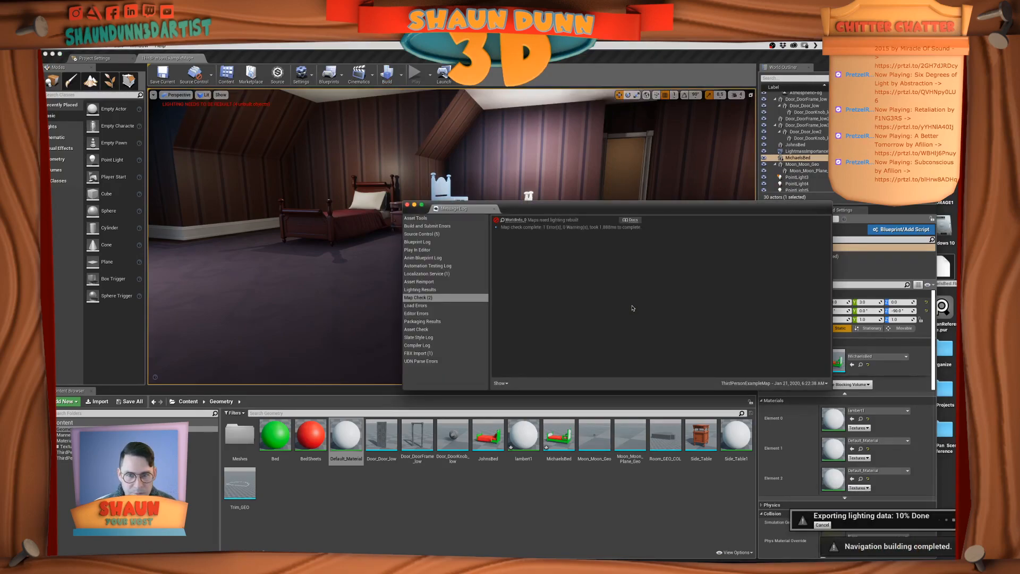
click(407, 205)
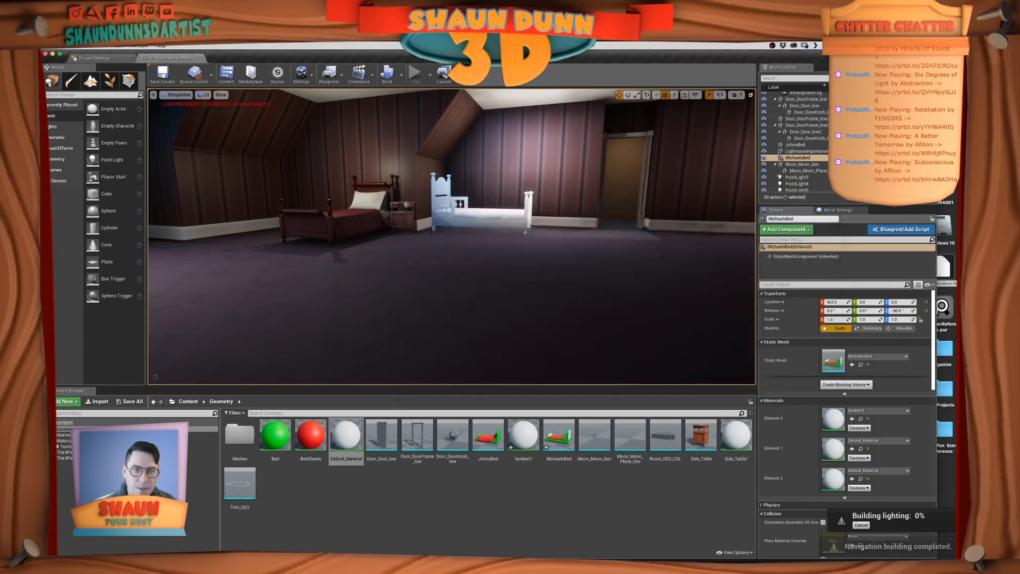
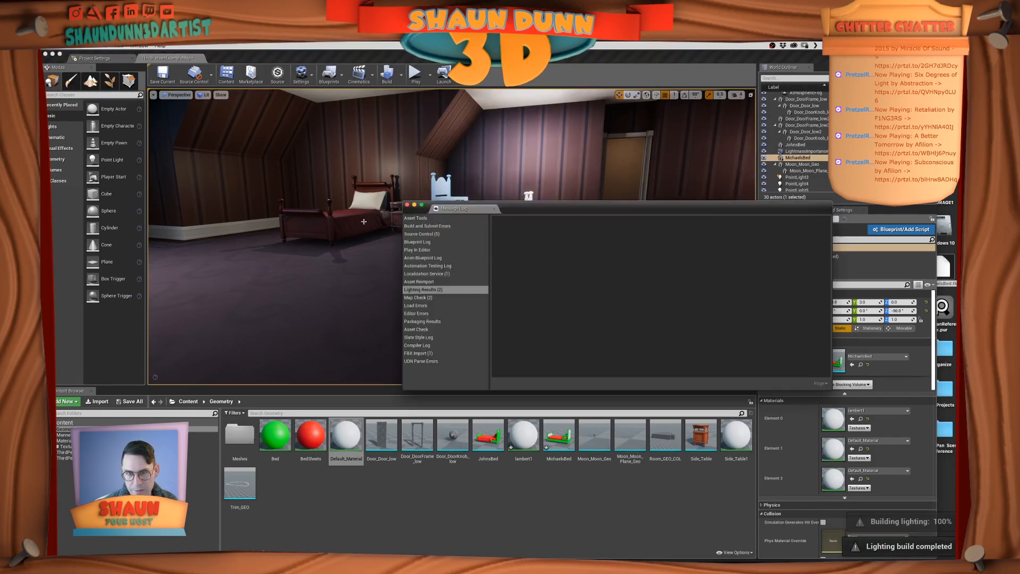
Dismiss the lighting build log and examine both beds under the rebuilt lighting from several angles
click(473, 247)
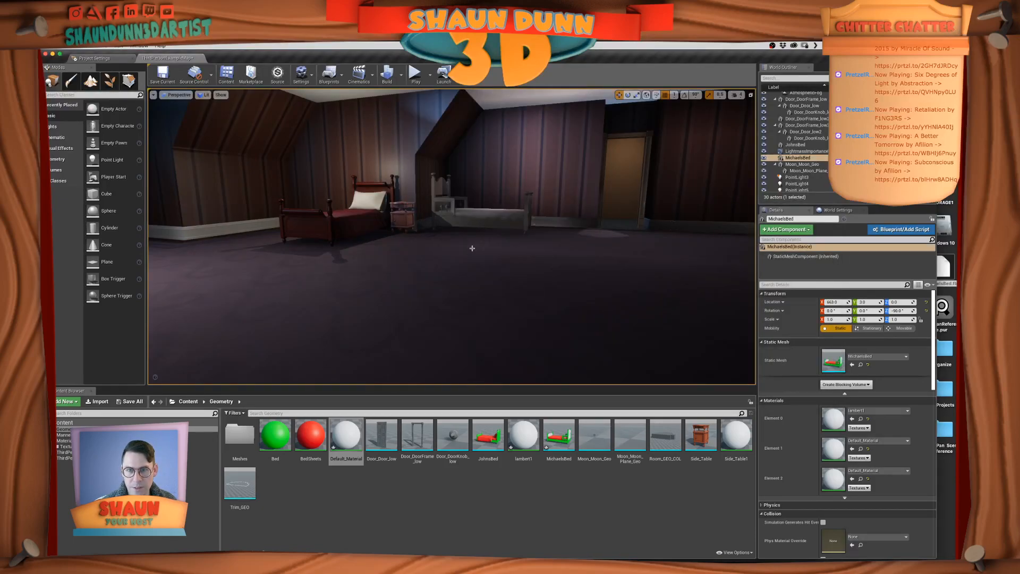
alt+drag(477, 232, 401, 243)
scroll(460, 167, up, 4)
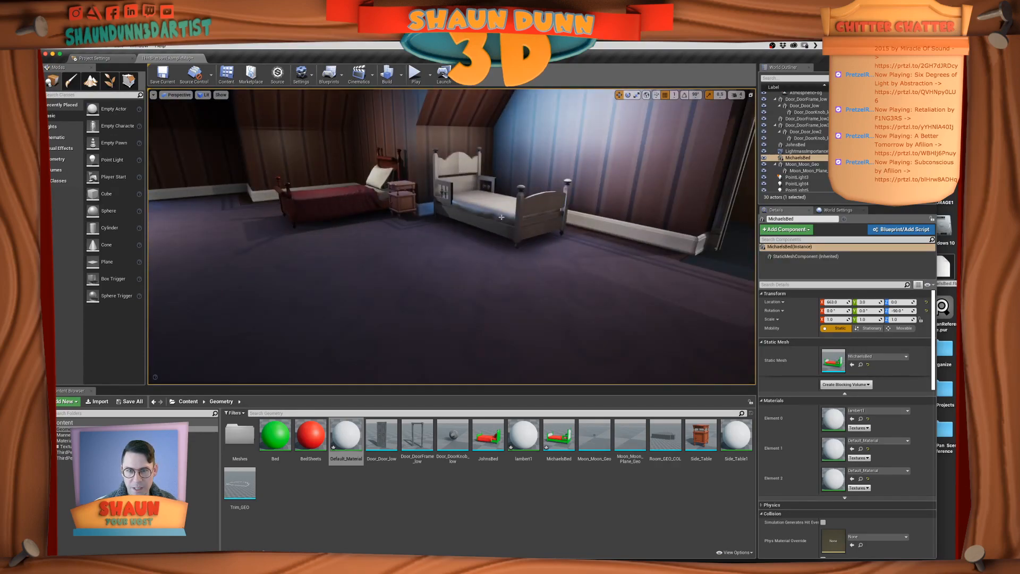
scroll(494, 211, up, 4)
alt+middle_drag(444, 243, 491, 308)
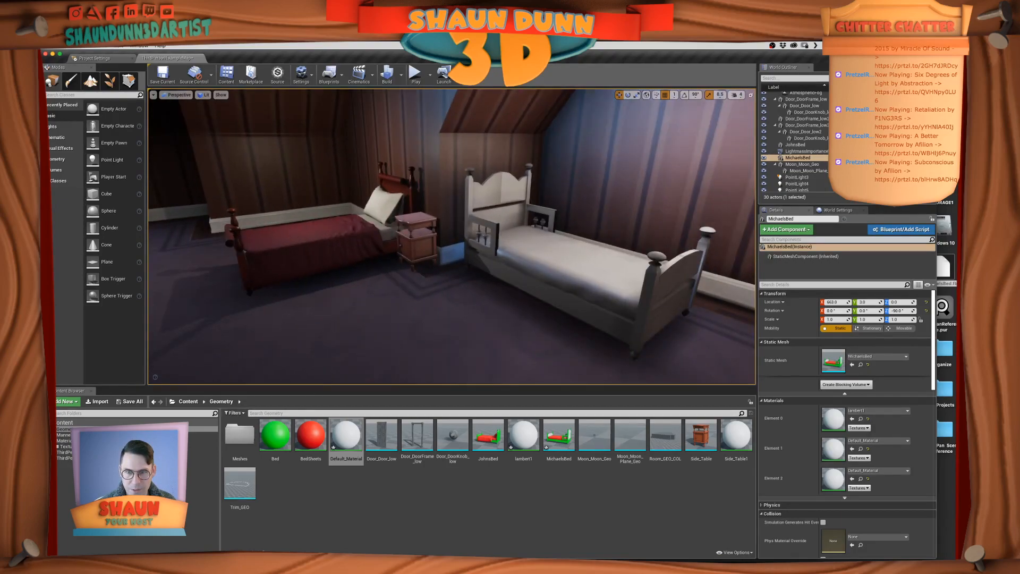
alt+drag(456, 254, 532, 228)
alt+right_drag(531, 228, 457, 233)
alt+drag(457, 234, 470, 234)
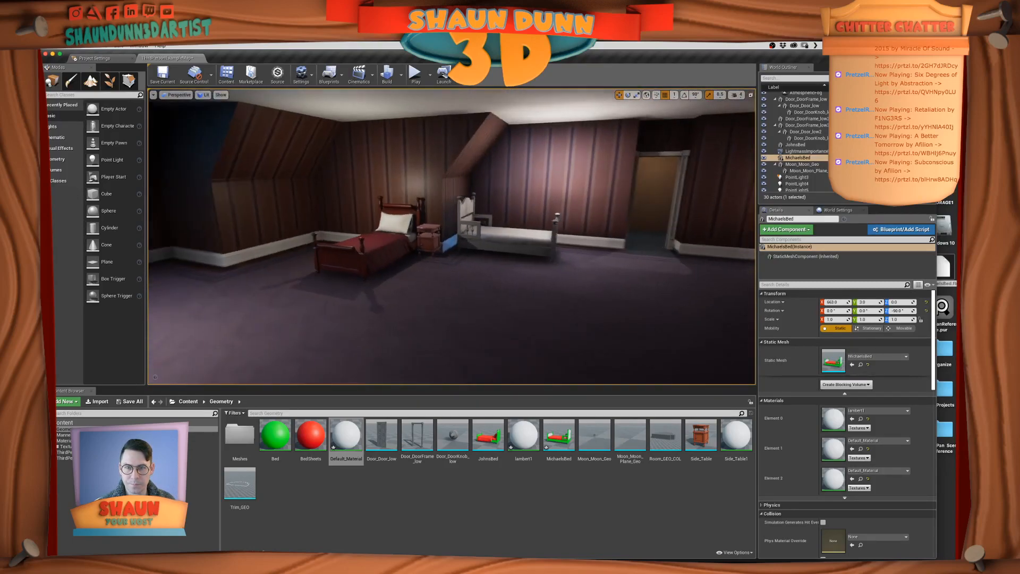
alt+drag(370, 297, 362, 289)
alt+right_drag(369, 297, 441, 295)
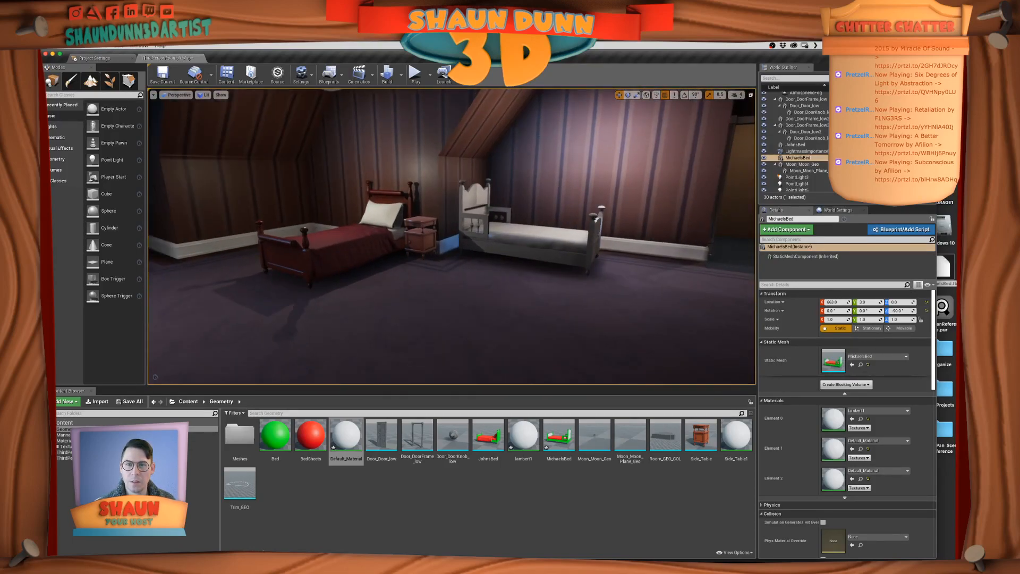
alt+drag(399, 136, 438, 137)
Play-test the level by walking the character past the beds and around the room, and end the play session
key(alt+p)
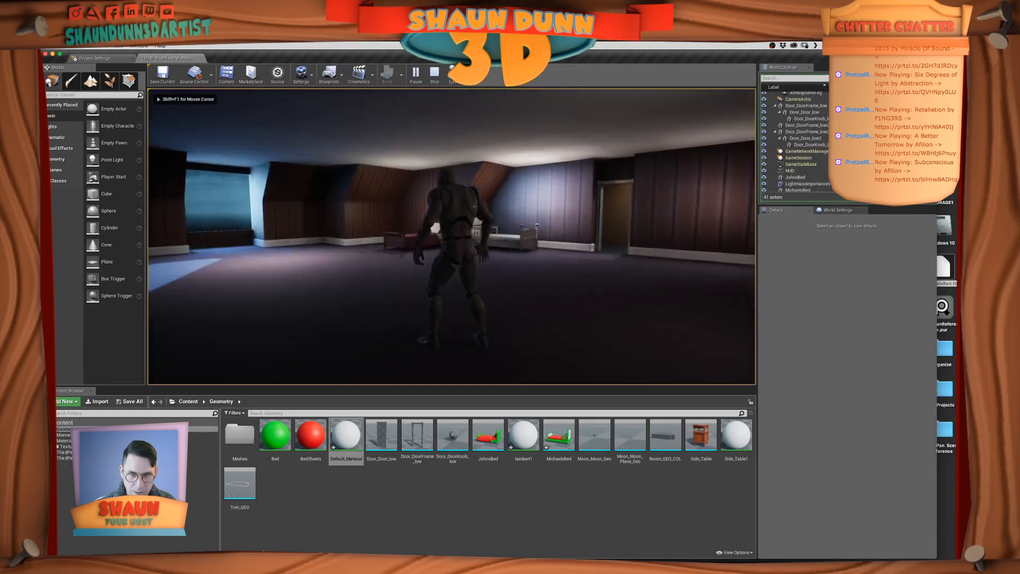
key(w)
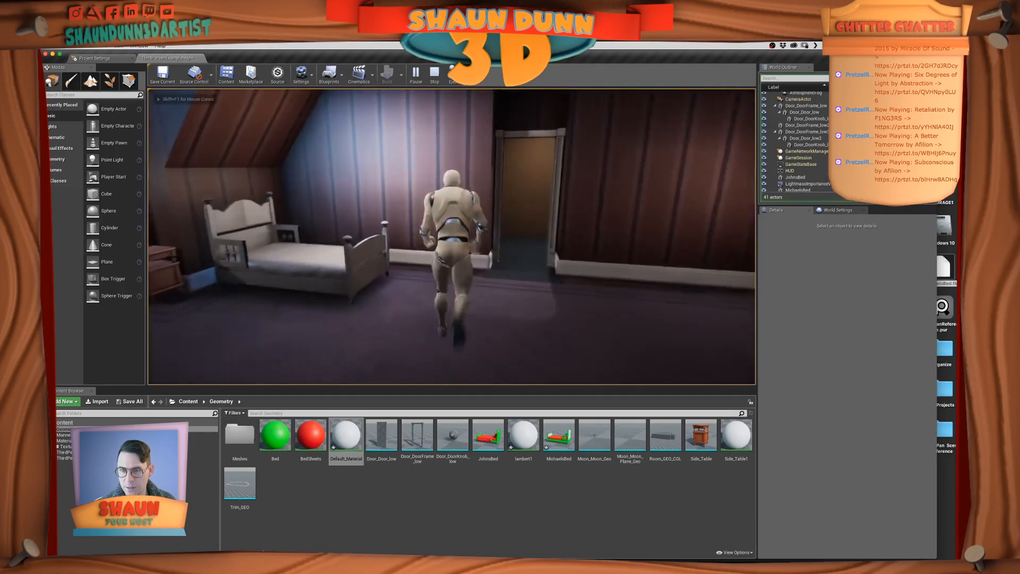
key(w)
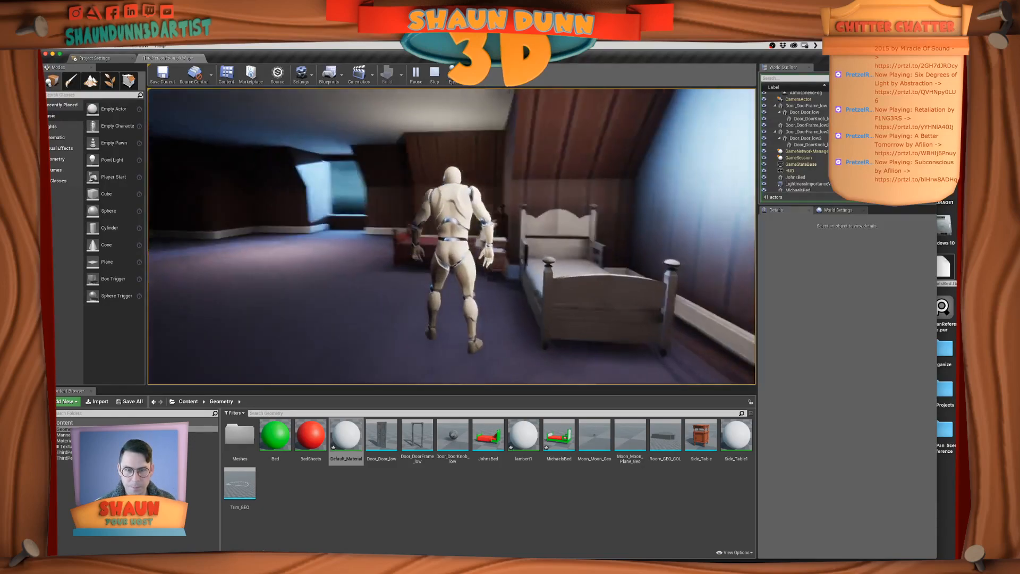
key(s)
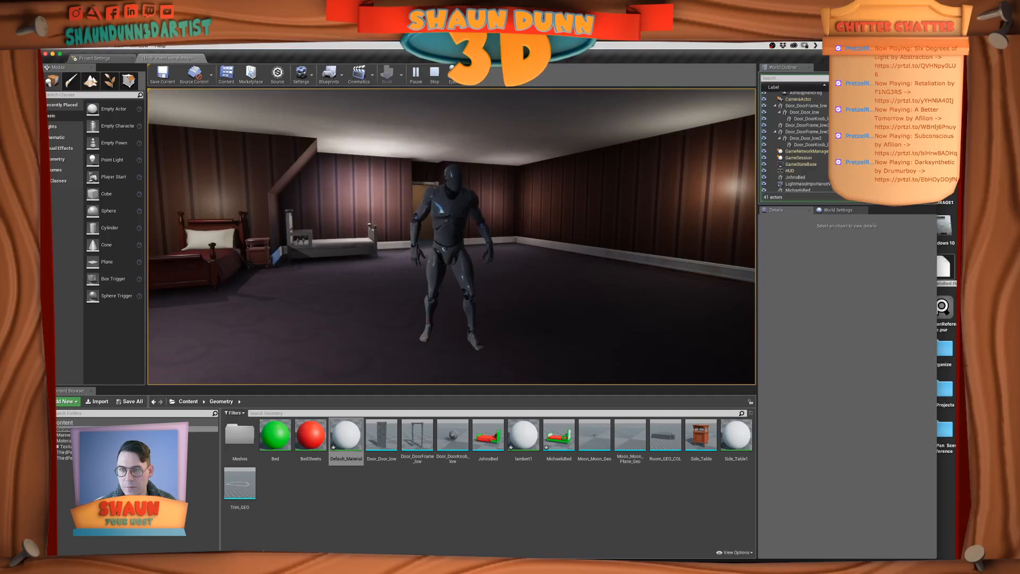
key(s)
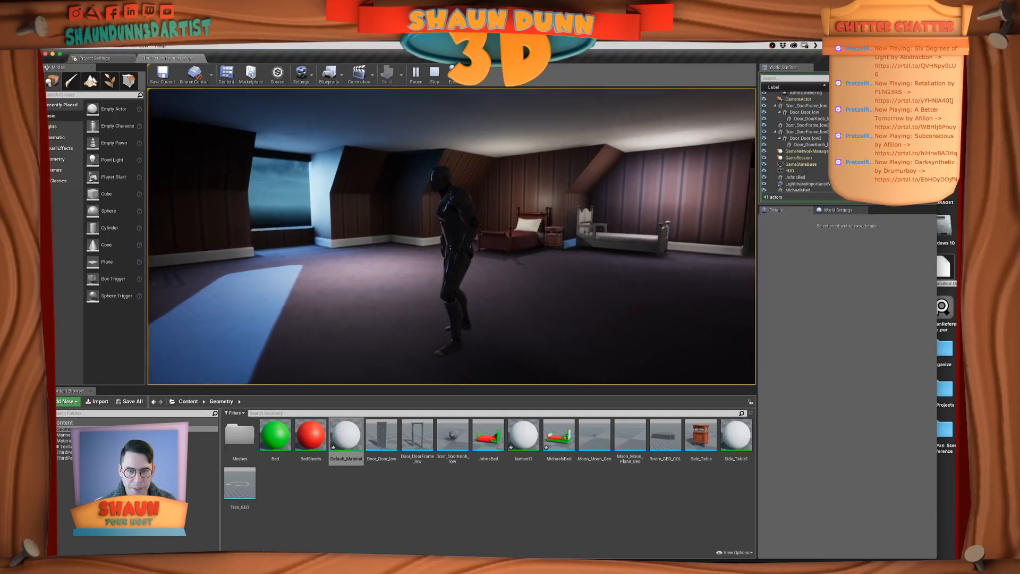
key(super+Tab)
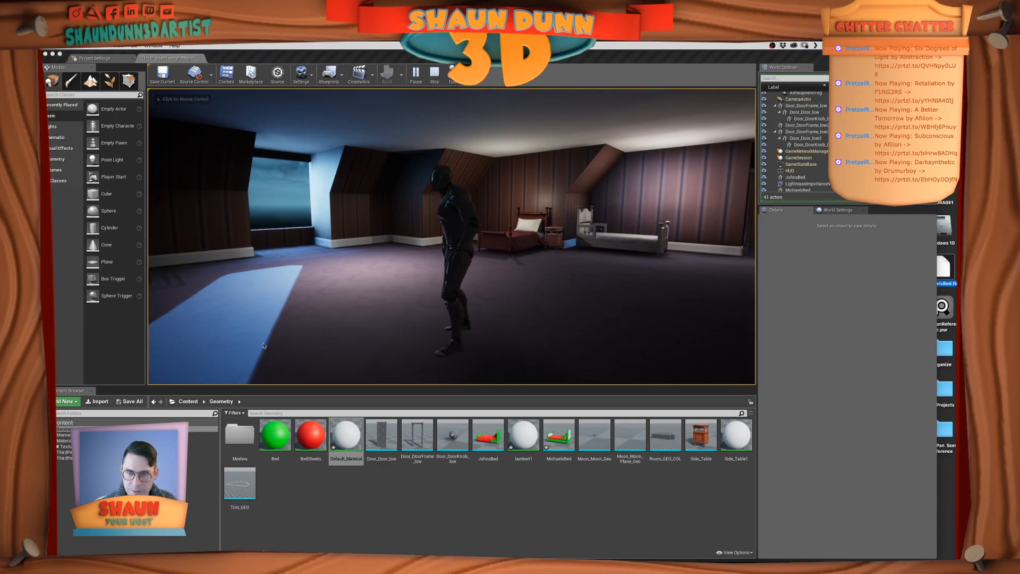
click(300, 250)
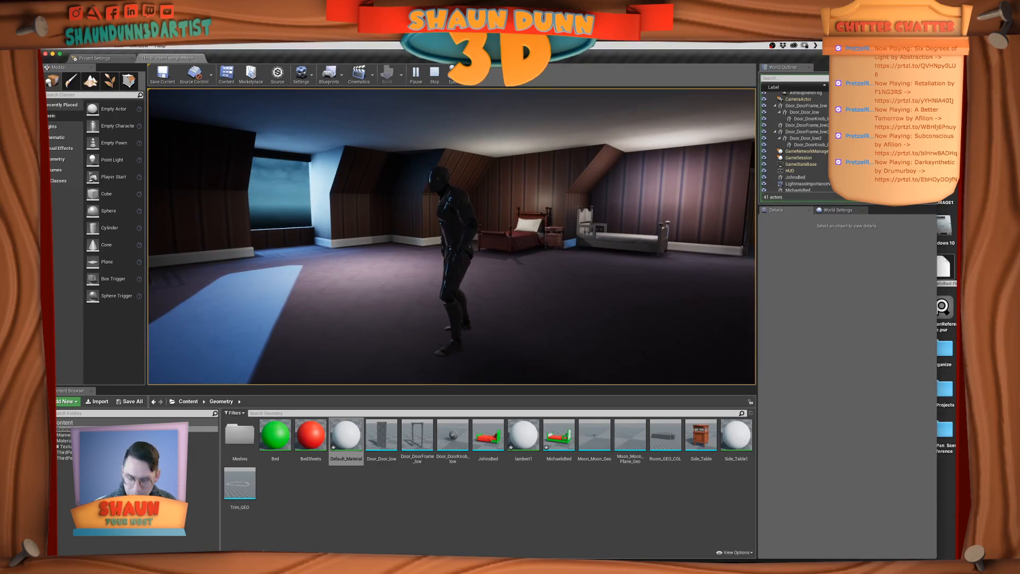
key(Escape)
Switch to PureRef to compare the bed layout with the cartoon bedroom reference image, and return to Unreal Editor
key(super+Tab)
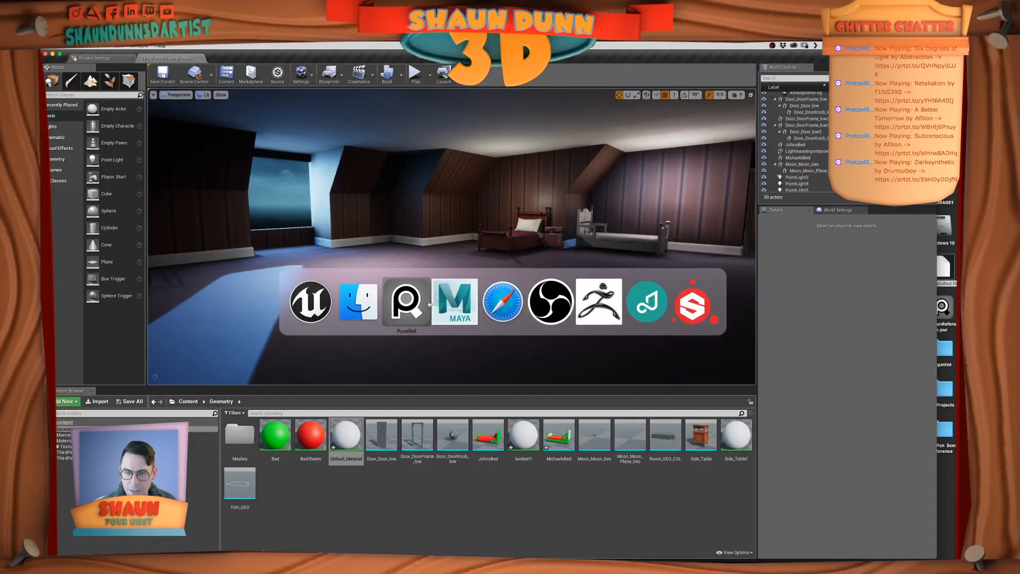
scroll(704, 289, down, 5)
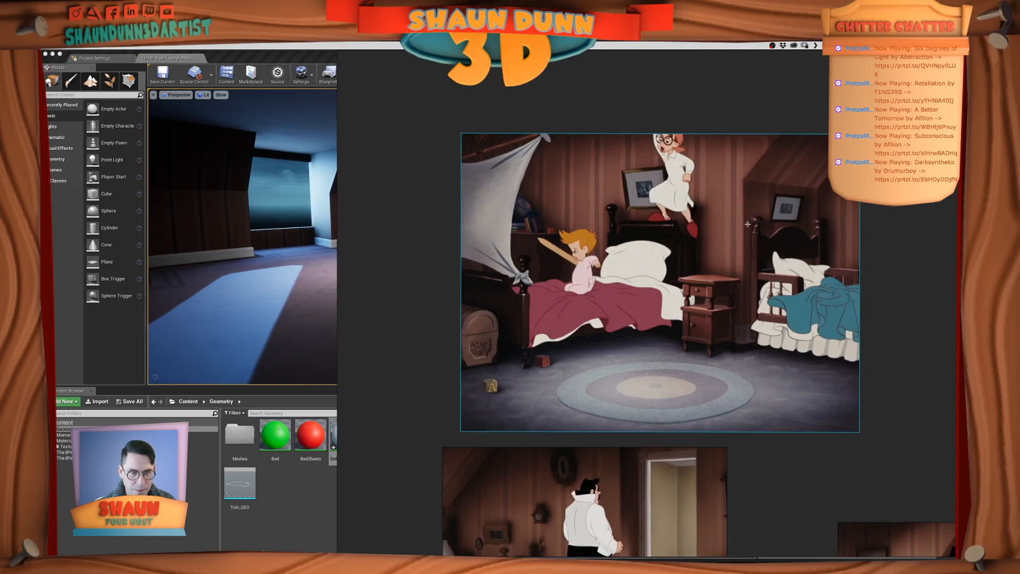
key(super+Tab)
key(super+Tab)
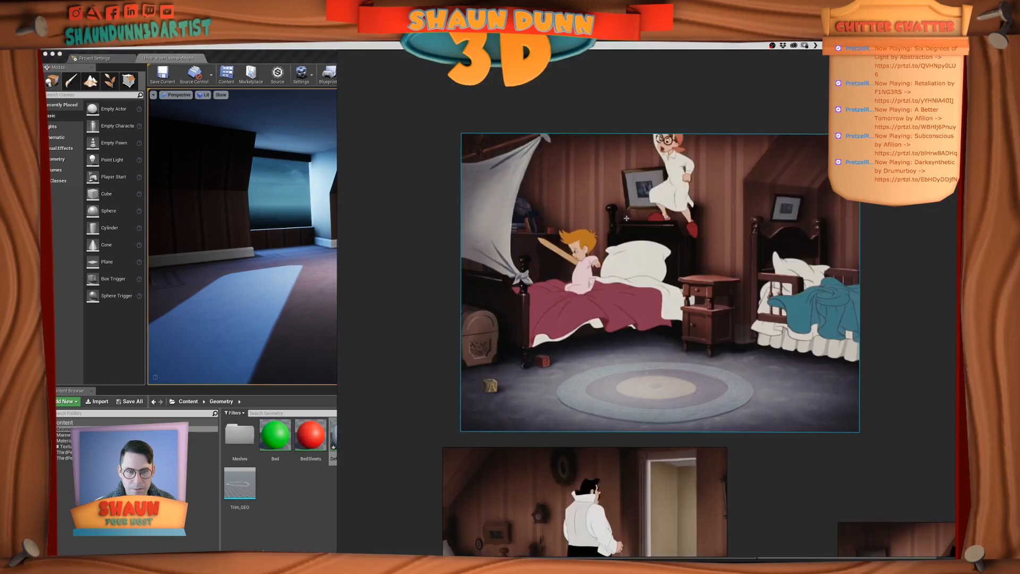
key(super+Tab)
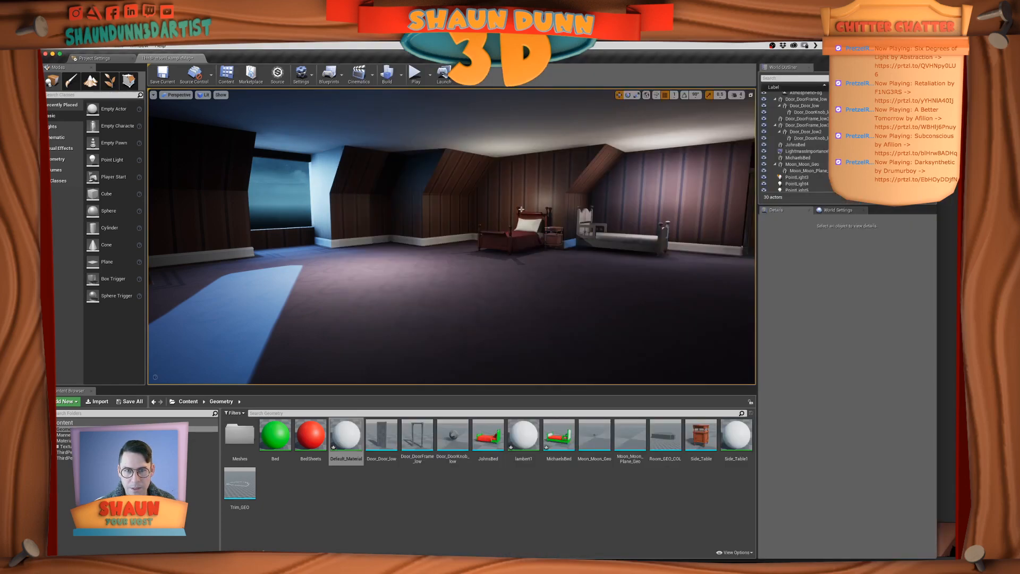
Move the new bed to Y -27 and shift it along X to about 678
scroll(542, 210, up, 5)
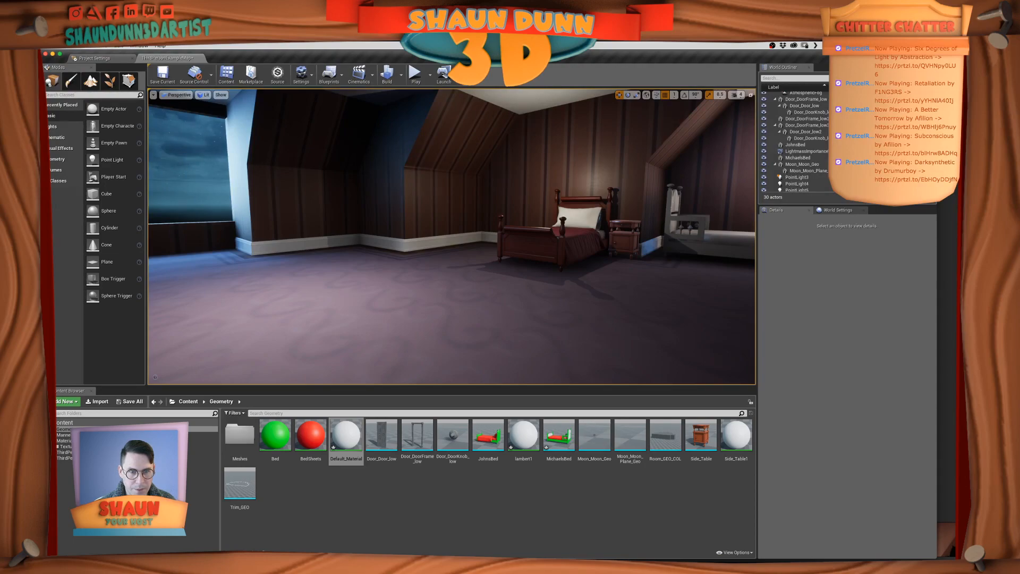
click(719, 240)
scroll(731, 263, down, 4)
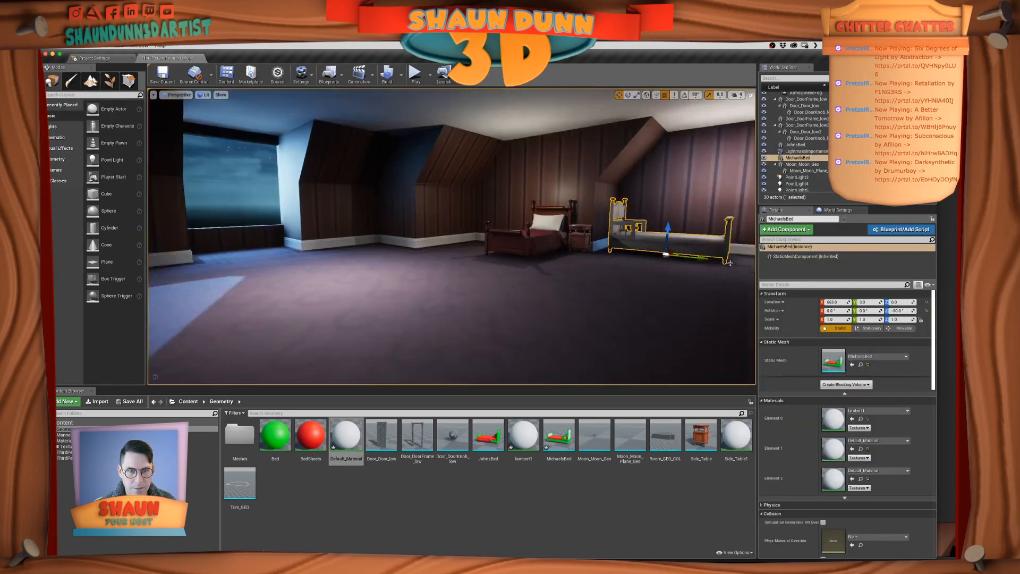
drag(703, 259, 679, 261)
key(f)
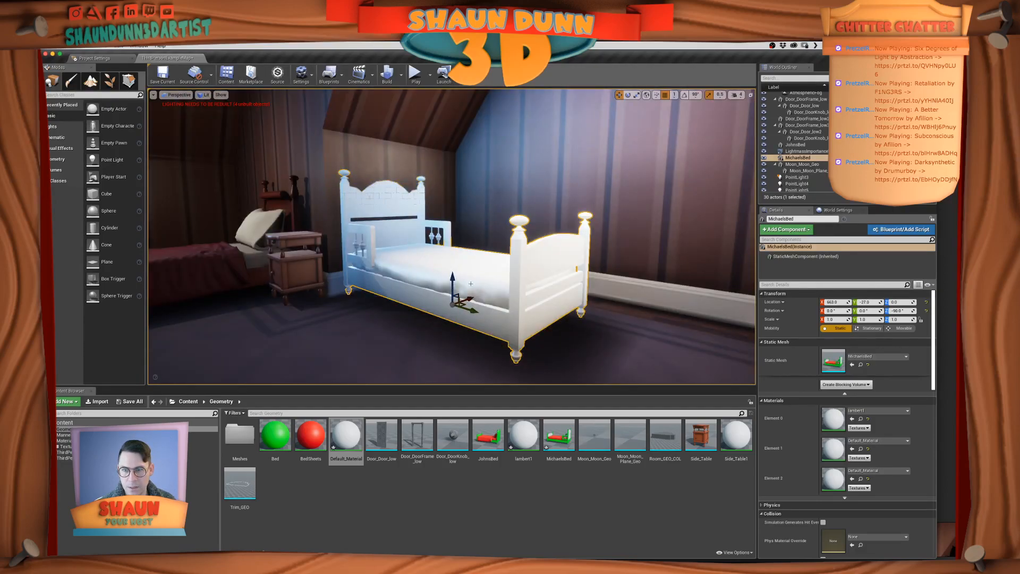
drag(472, 298, 484, 294)
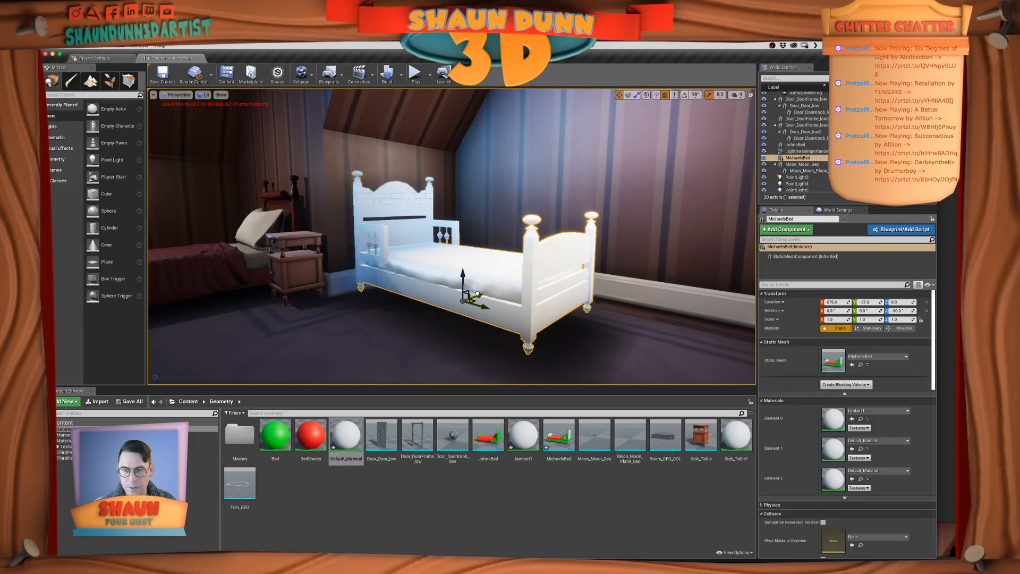
Check the new bed's placement against the PureRef bedroom reference and from several viewpoints in the Unreal room
key(super+Tab)
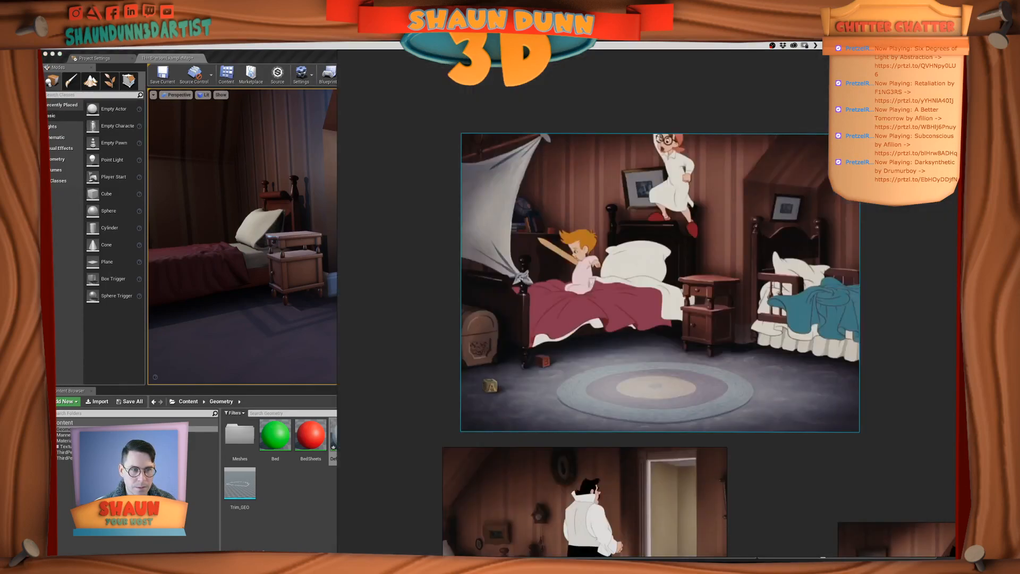
key(super+Tab)
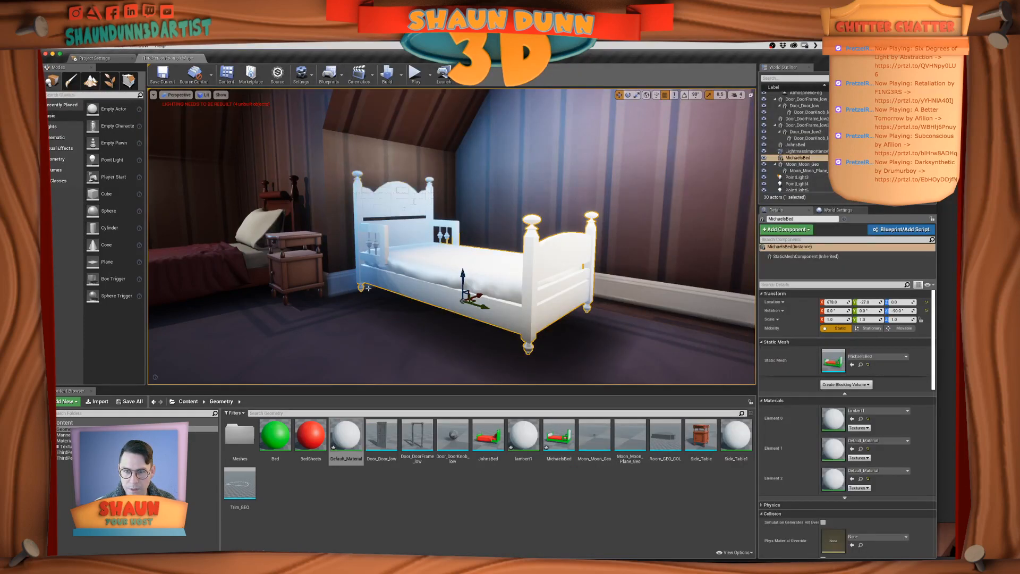
scroll(368, 288, down, 5)
alt+drag(349, 276, 379, 276)
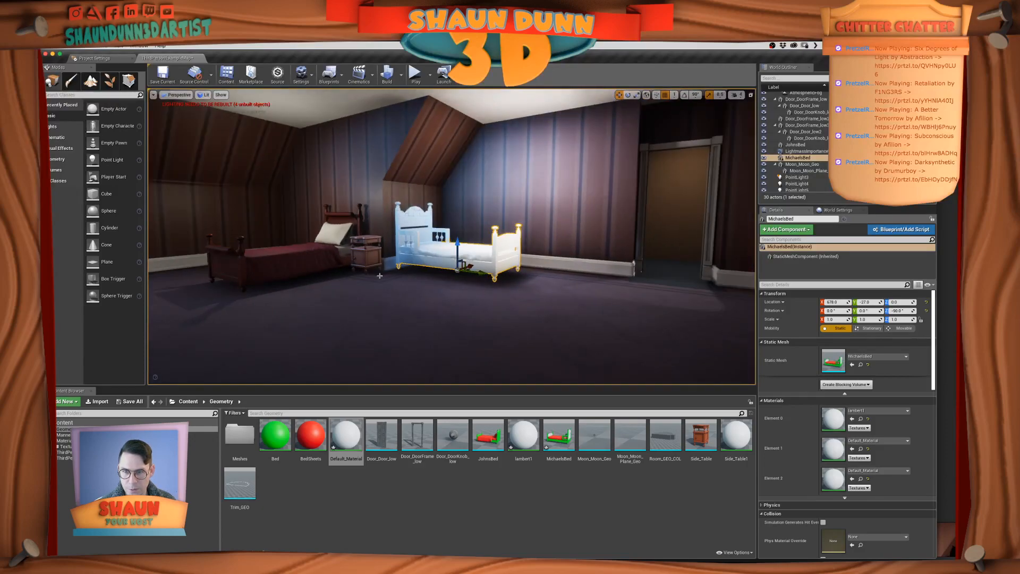
key(g)
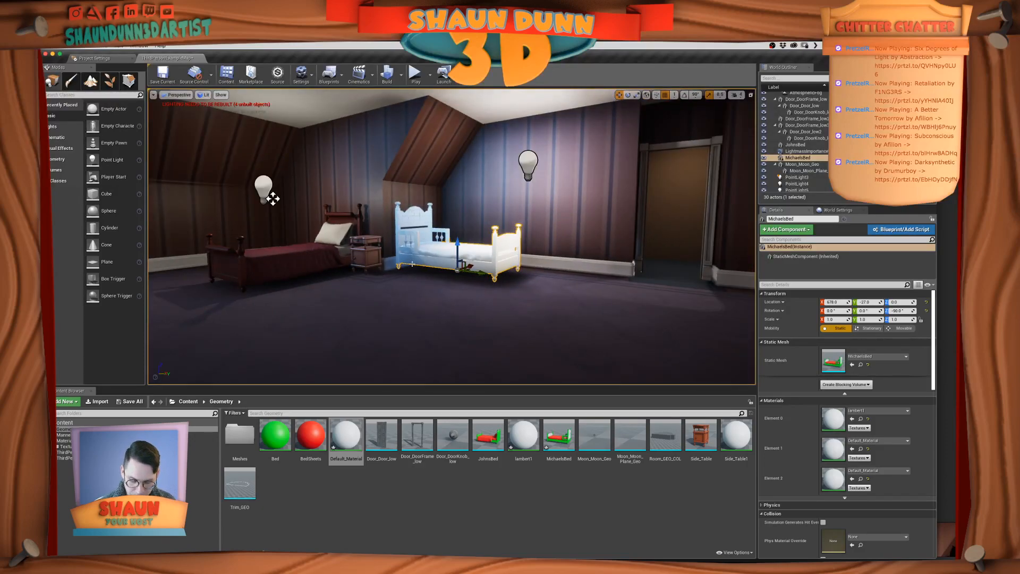
key(g)
alt+drag(412, 264, 298, 282)
alt+drag(494, 194, 508, 191)
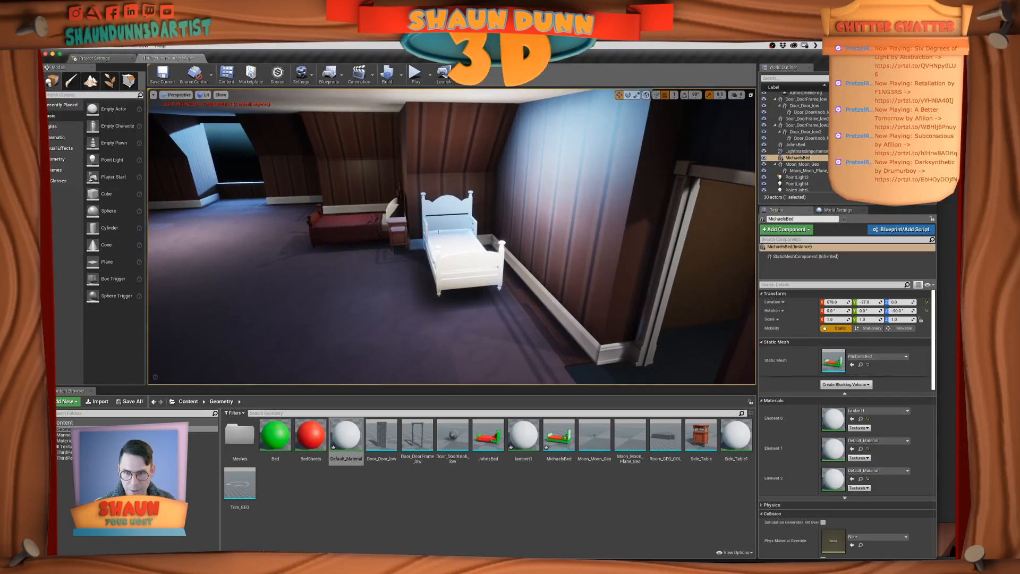
scroll(439, 232, up, 8)
scroll(439, 232, down, 8)
alt+drag(438, 232, 457, 210)
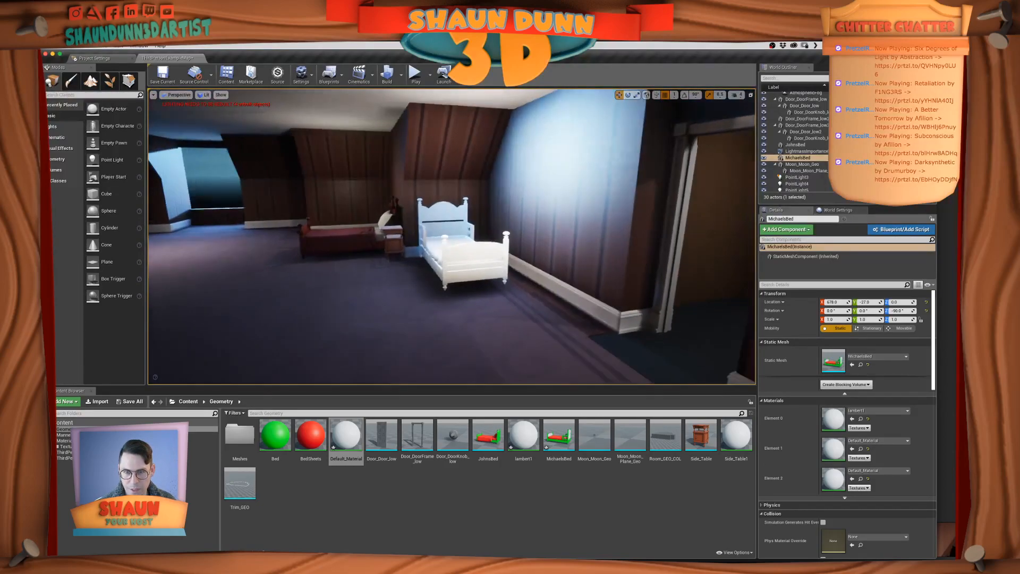
scroll(426, 222, up, 2)
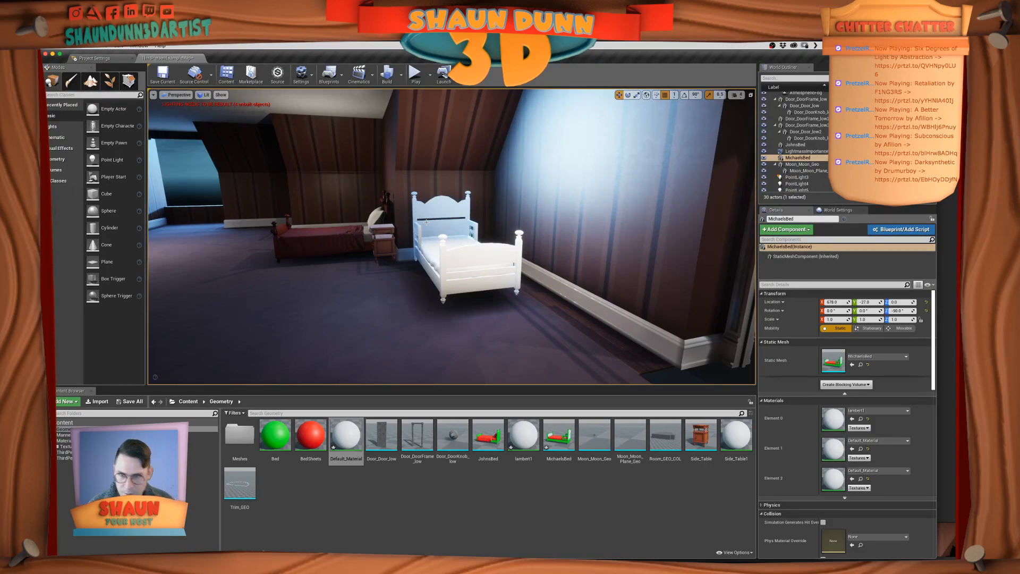
right_drag(426, 222, 316, 242)
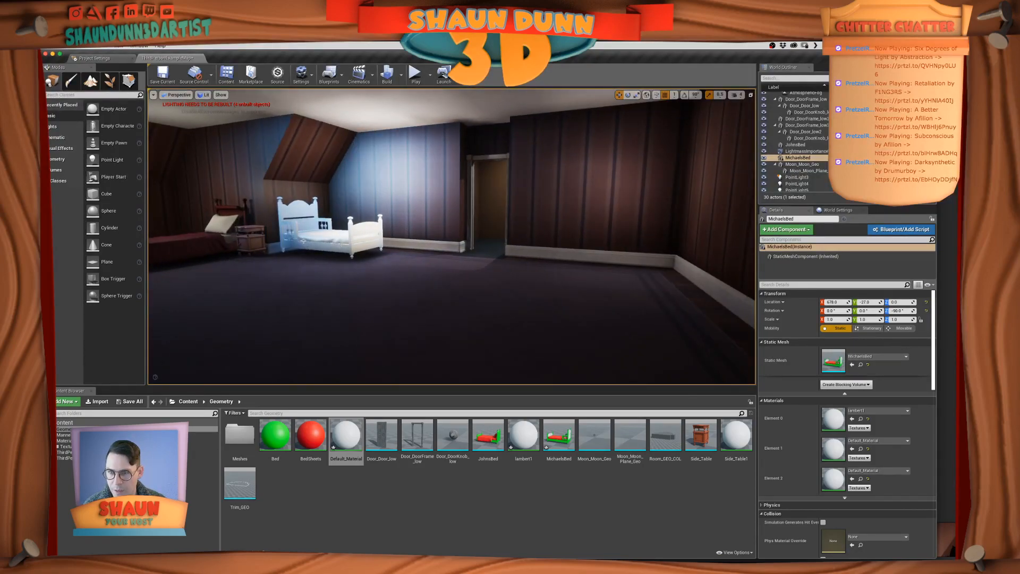
Play-test the level and walk the character across the room to the door beside the wall light
click(414, 74)
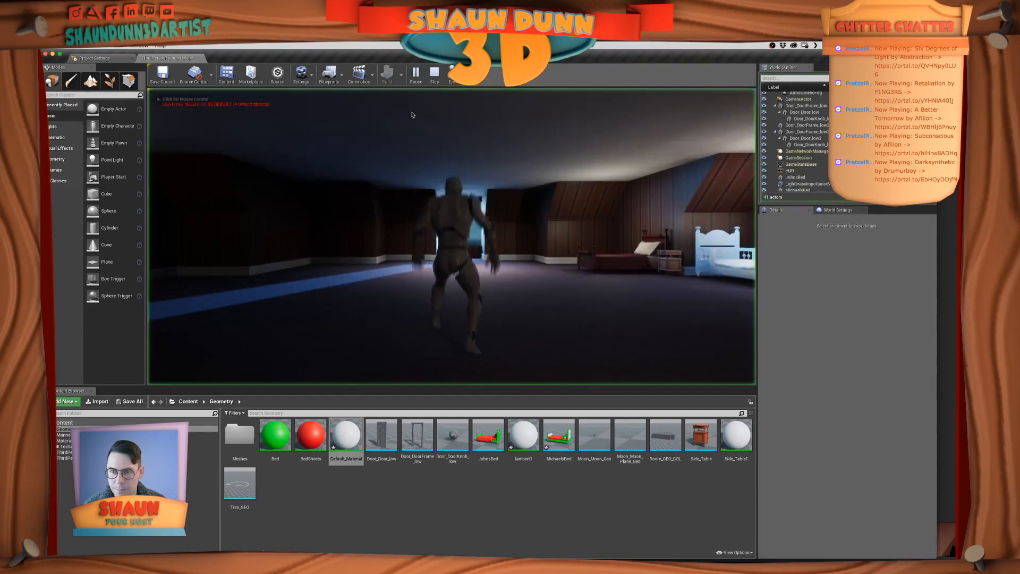
click(551, 274)
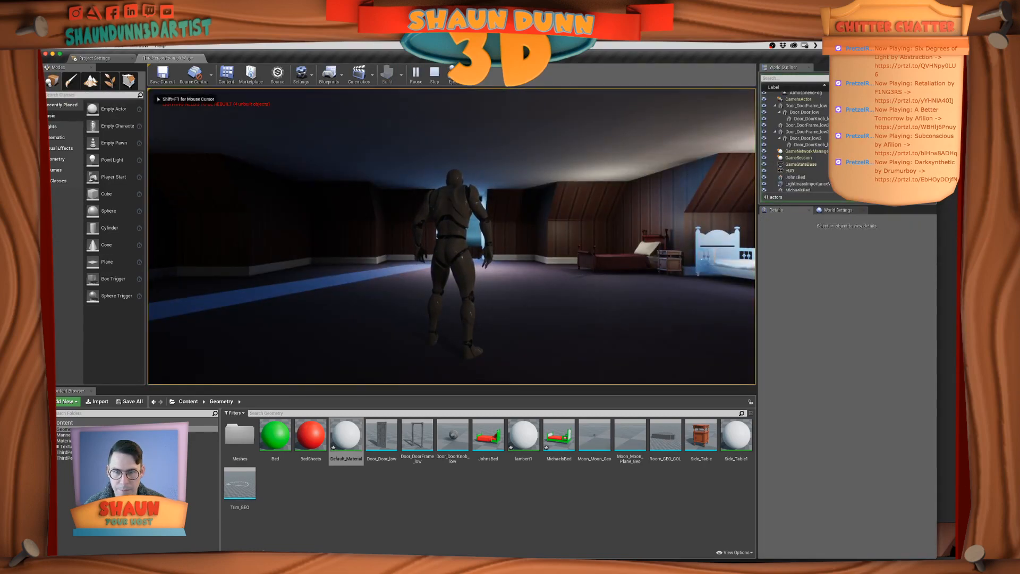
key(w)
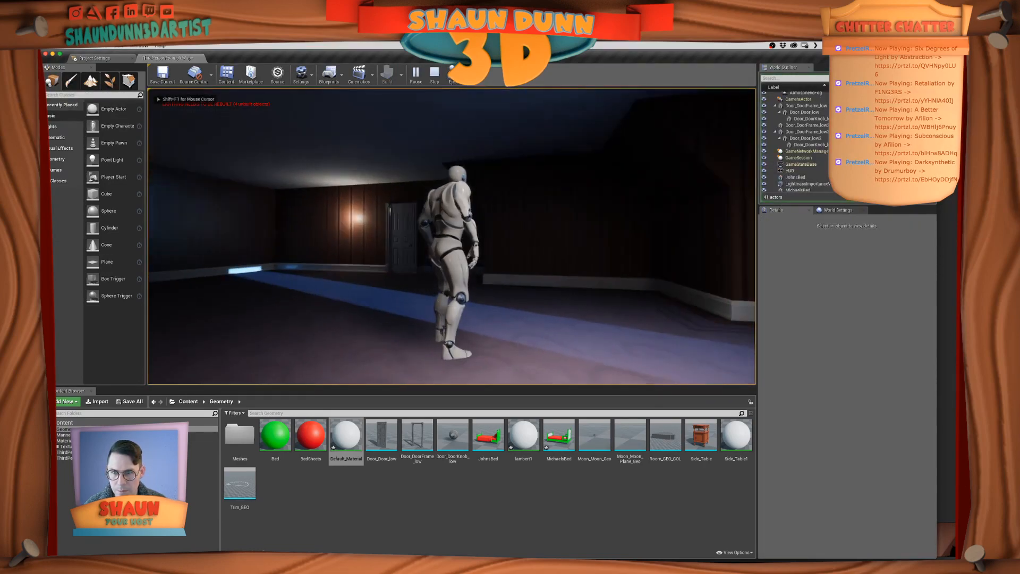
key(w)
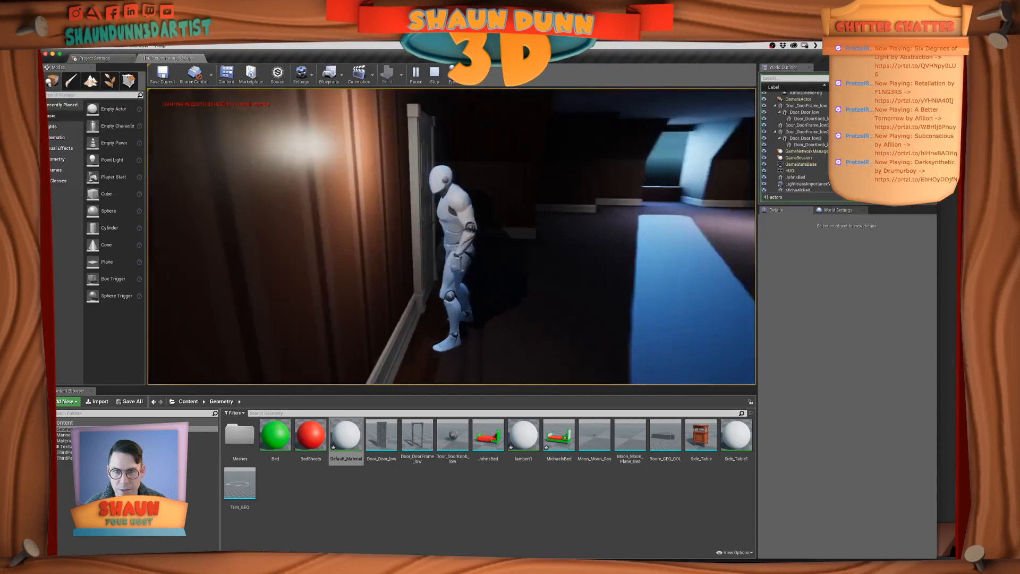
key(w)
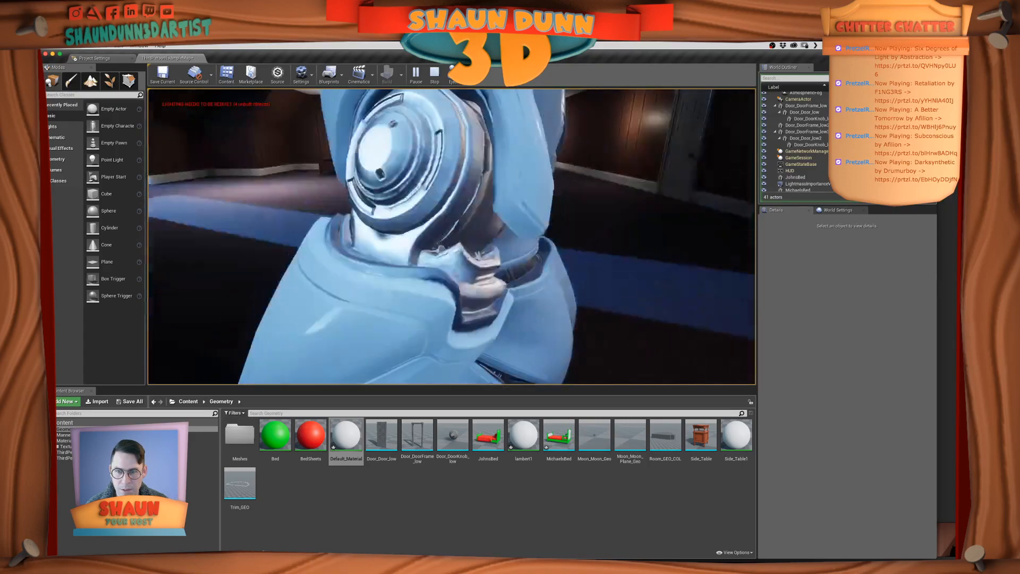
key(w)
key(w)
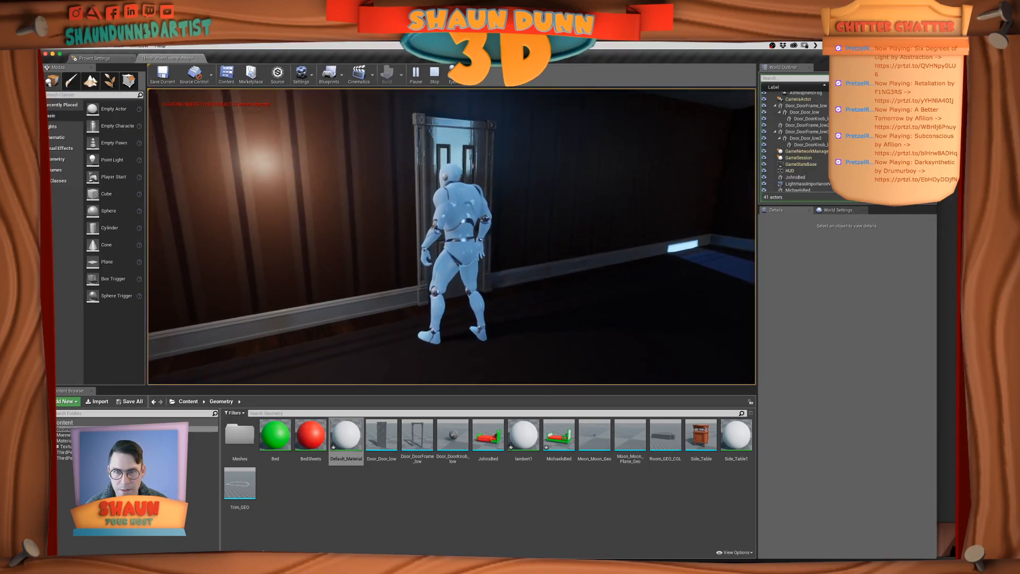
key(s)
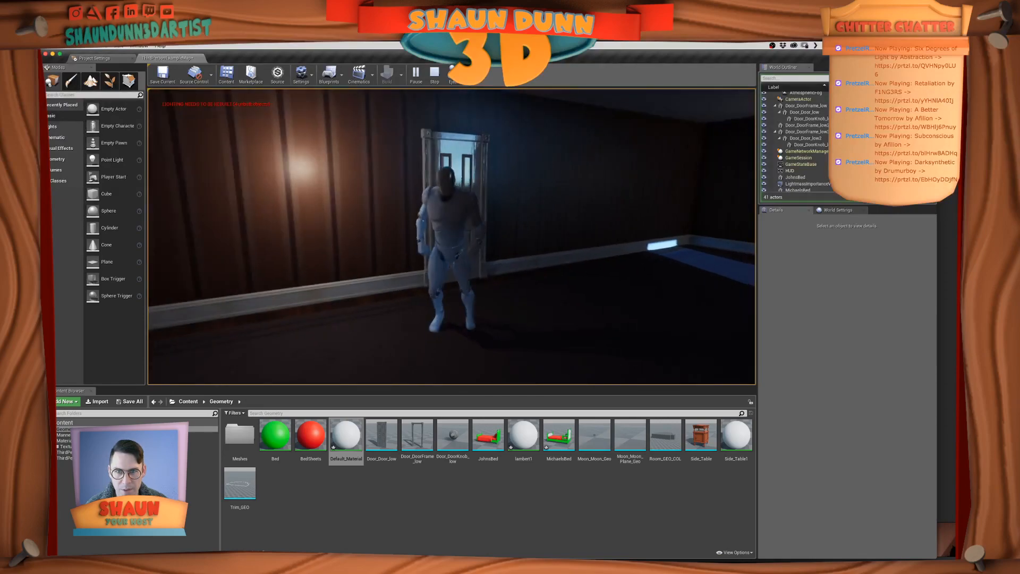
key(w)
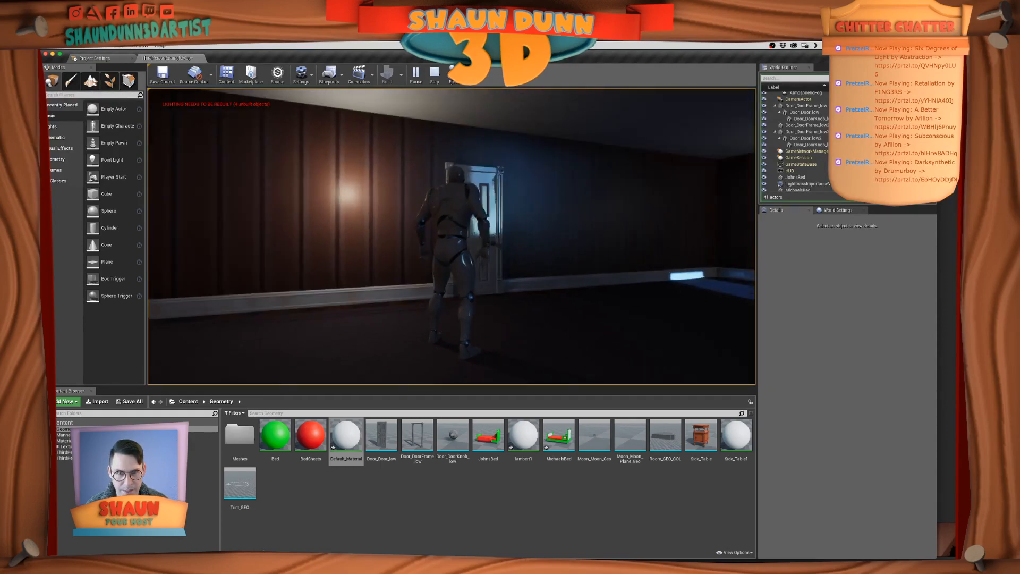
Run the character past both beds and around the room to check the layout, and end the play session
key(w)
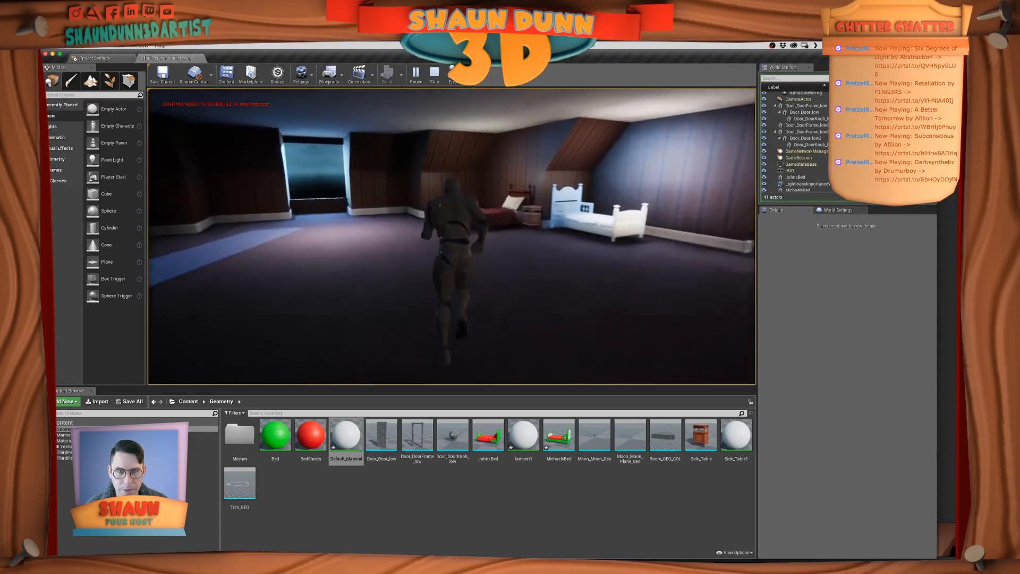
key(w)
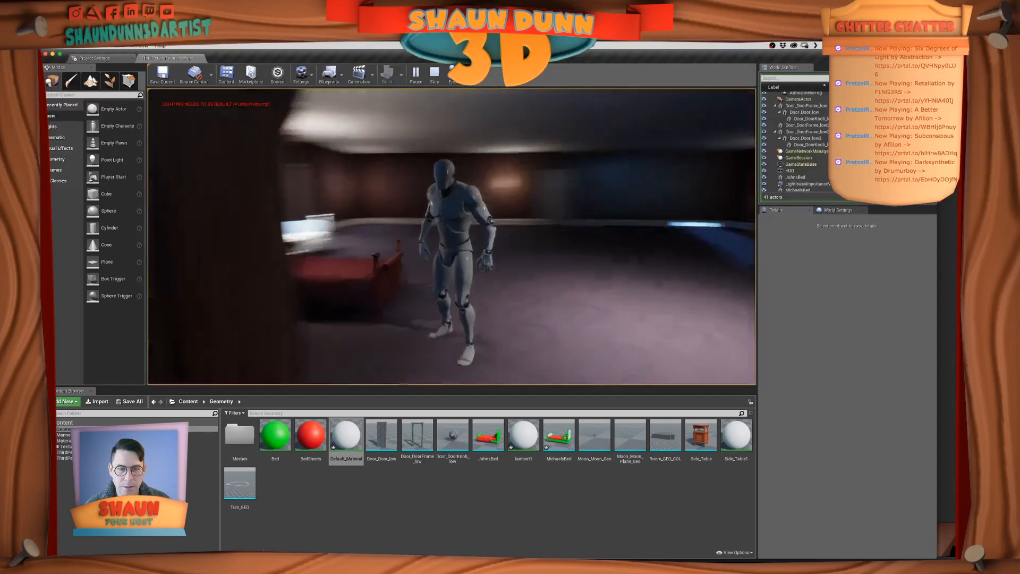
key(w)
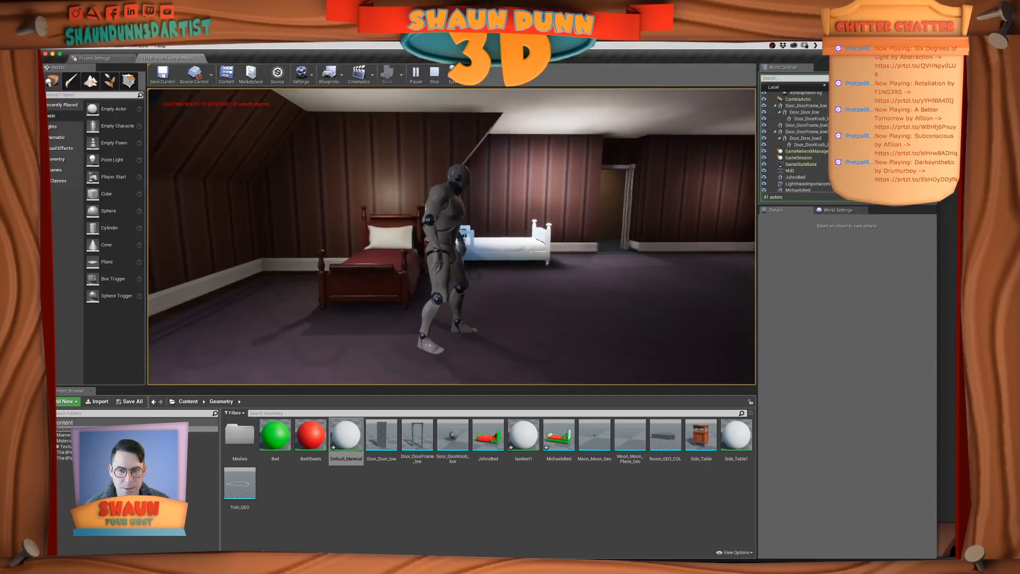
key(w)
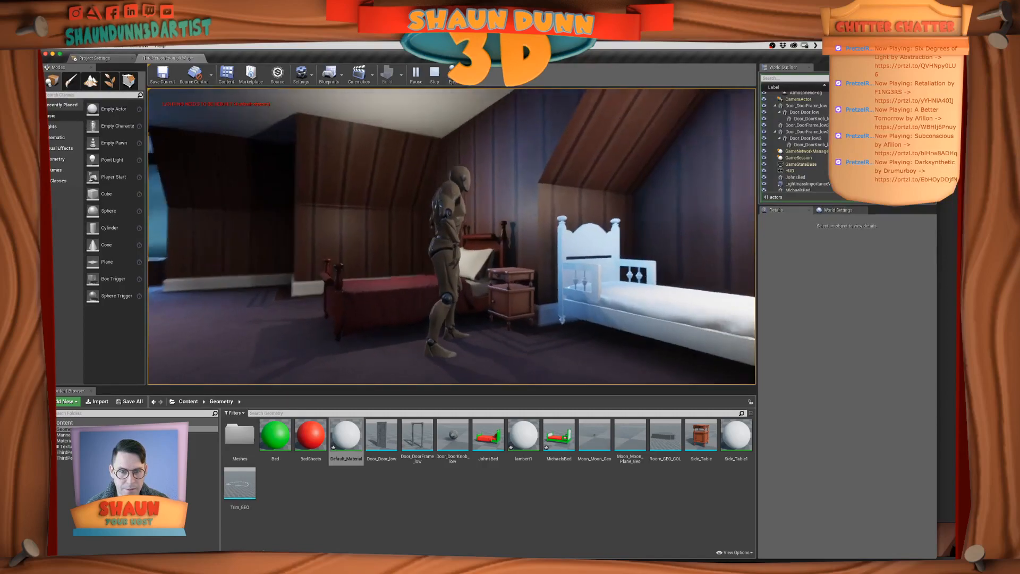
key(w)
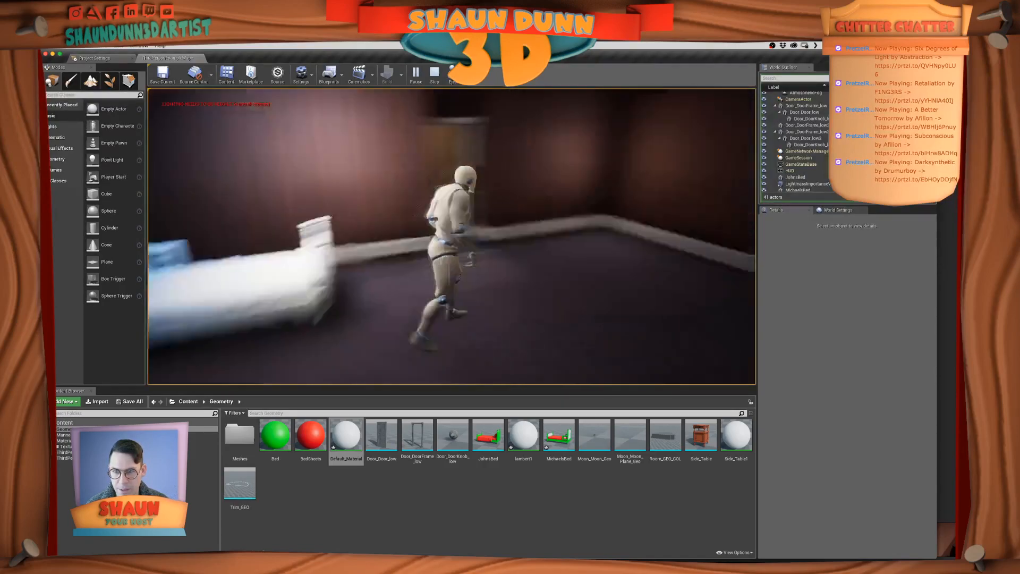
key(s)
key(w)
key(Escape)
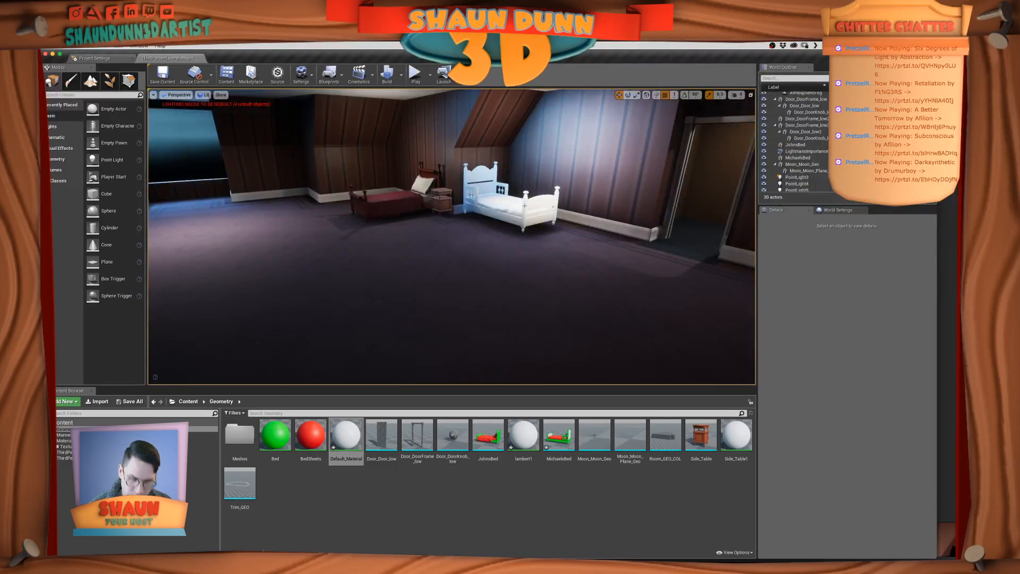
Save the Unreal level, switch to Maya and close the Game Exporter
key(ctrl+s)
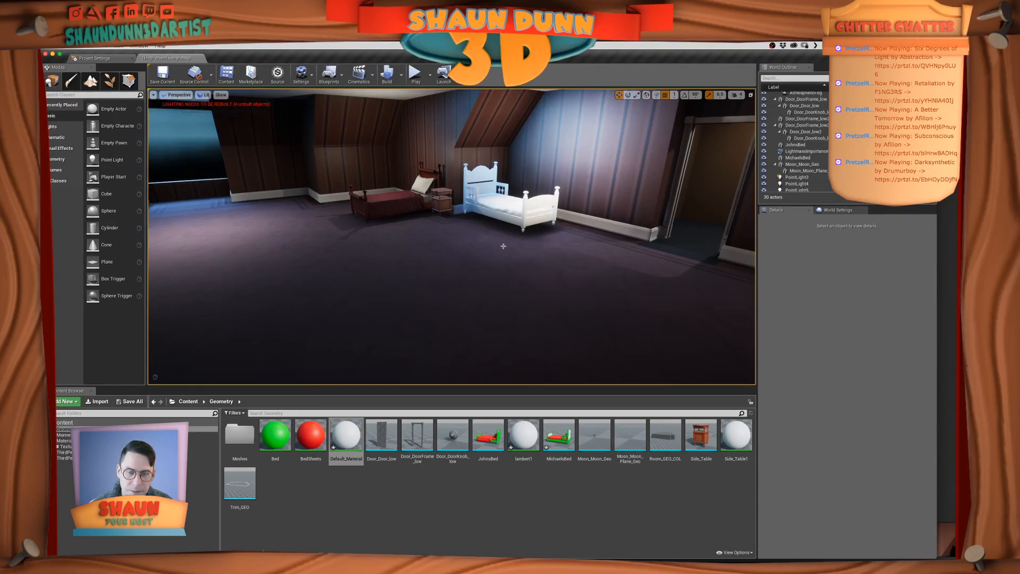
key(super+Tab)
key(super+Tab)
key(super+Tab)
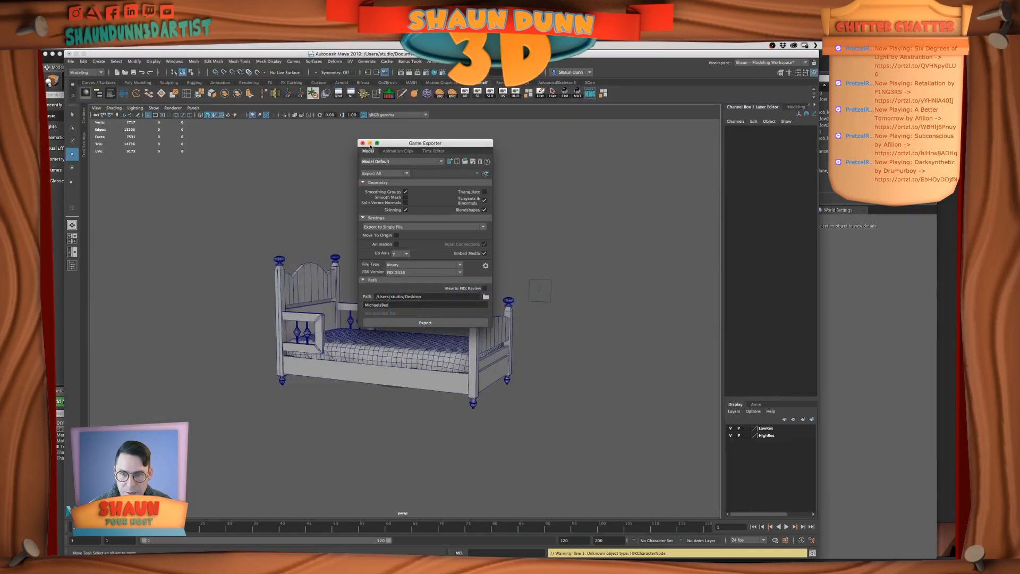
click(362, 144)
Select the combined bed mesh and separate it into its individual parts
alt+drag(503, 269, 502, 268)
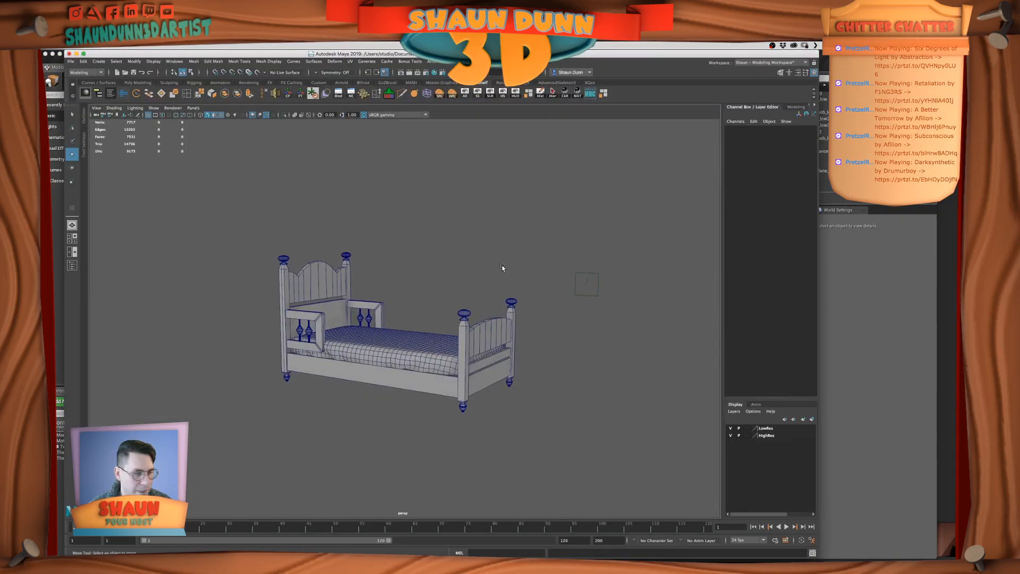
scroll(505, 266, up, 1)
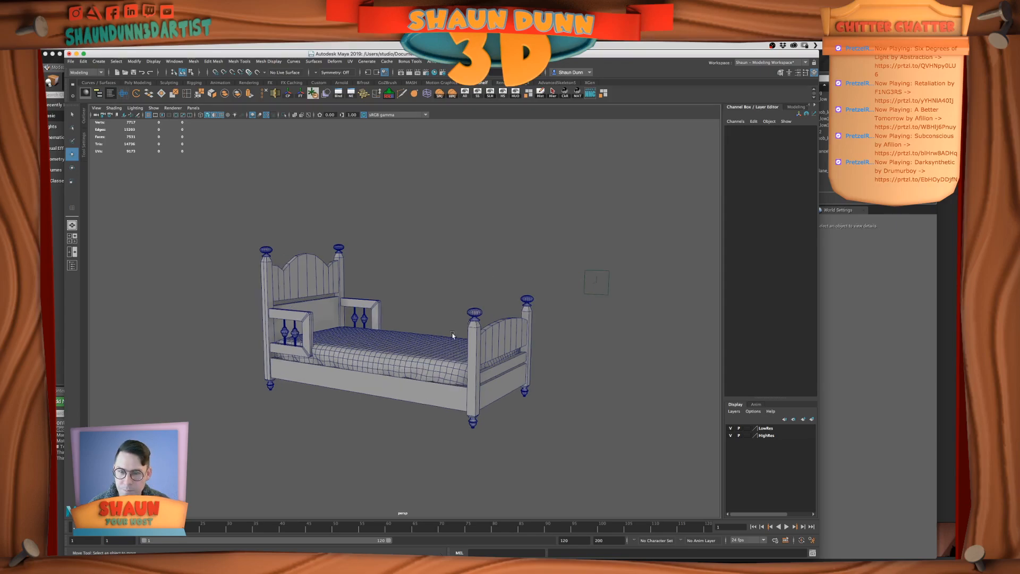
click(401, 344)
alt+drag(513, 295, 482, 314)
click(238, 93)
scroll(382, 302, up, 2)
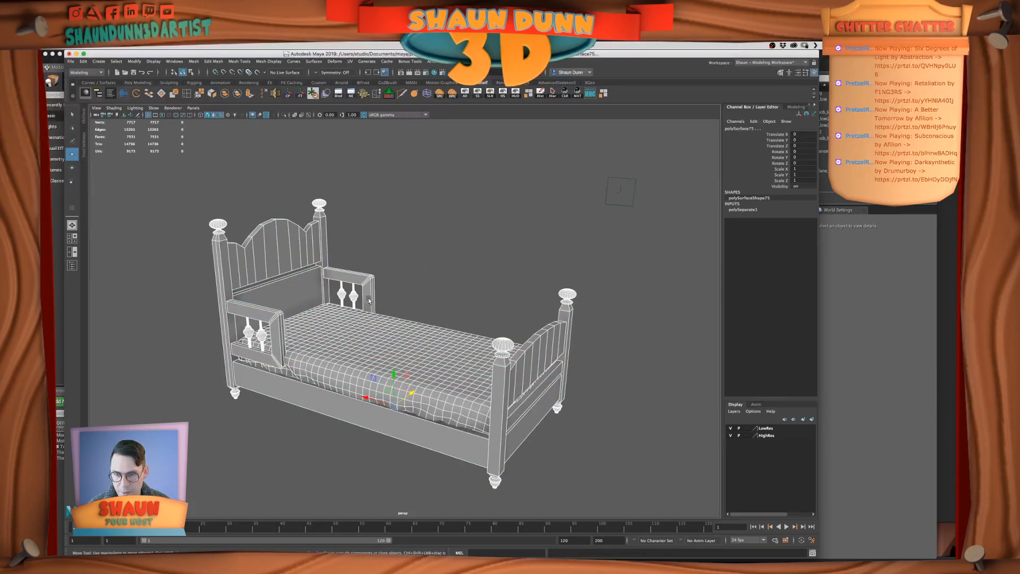
Save the separated bed scene and unhide all hidden objects around the bed's armrest
click(354, 294)
scroll(407, 340, up, 1)
scroll(407, 340, up, 2)
mouse_move(407, 339)
alt+mouse_down()
mouse_move(383, 363)
mouse_move(403, 330)
alt+mouse_up()
click(398, 334)
scroll(397, 324, up, 2)
scroll(403, 330, down, 3)
mouse_move(460, 268)
alt+mouse_down()
mouse_move(473, 259)
mouse_move(413, 316)
mouse_move(470, 281)
alt+mouse_up()
key(super+s)
scroll(467, 281, up, 3)
click(467, 94)
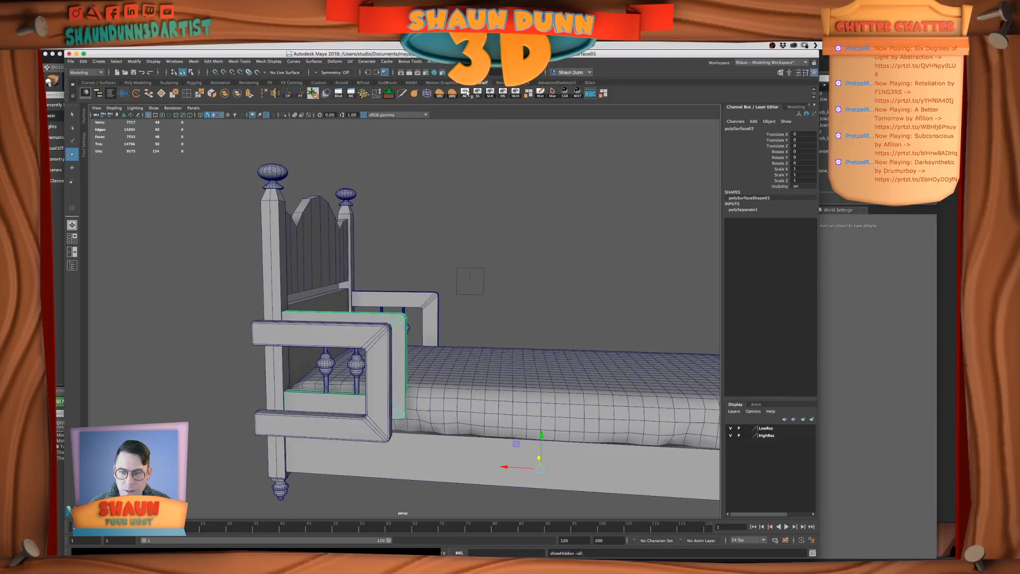
Select the spare armrest frame beside the bed and set its Translate Z to 0
alt+drag(466, 125, 348, 361)
click(314, 351)
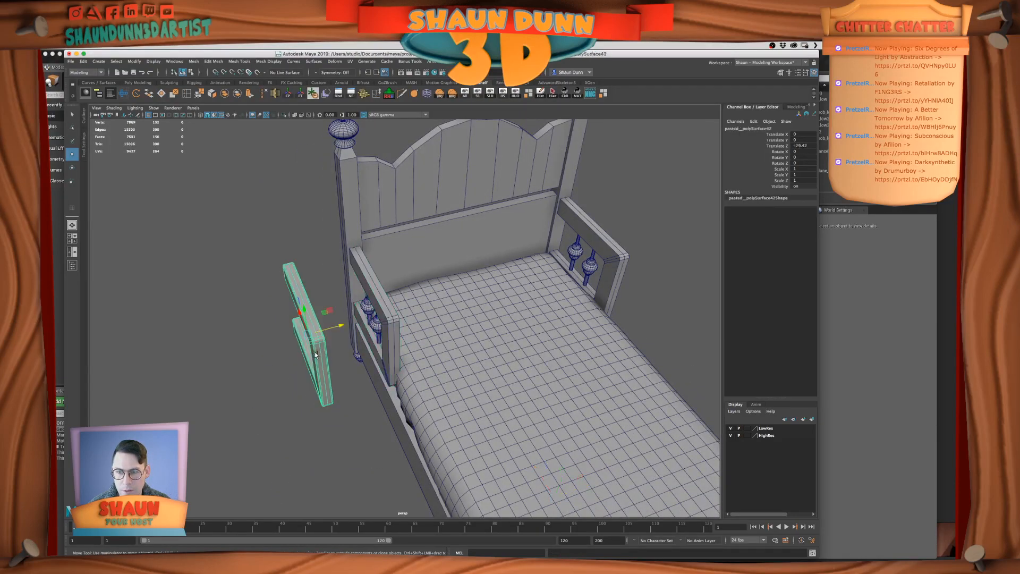
alt+drag(312, 317, 365, 345)
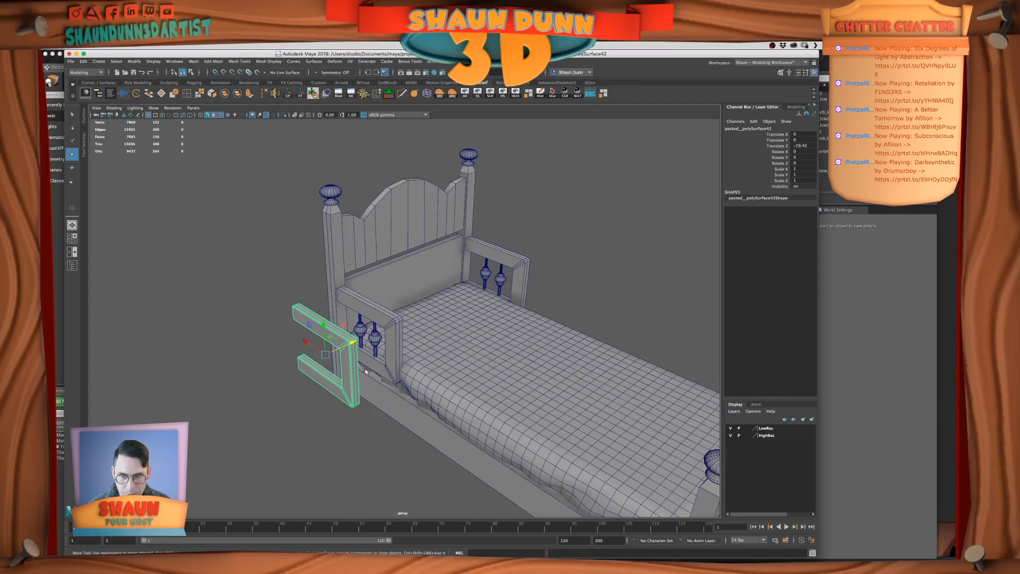
drag(347, 341, 358, 339)
click(804, 140)
click(802, 145)
text(0)
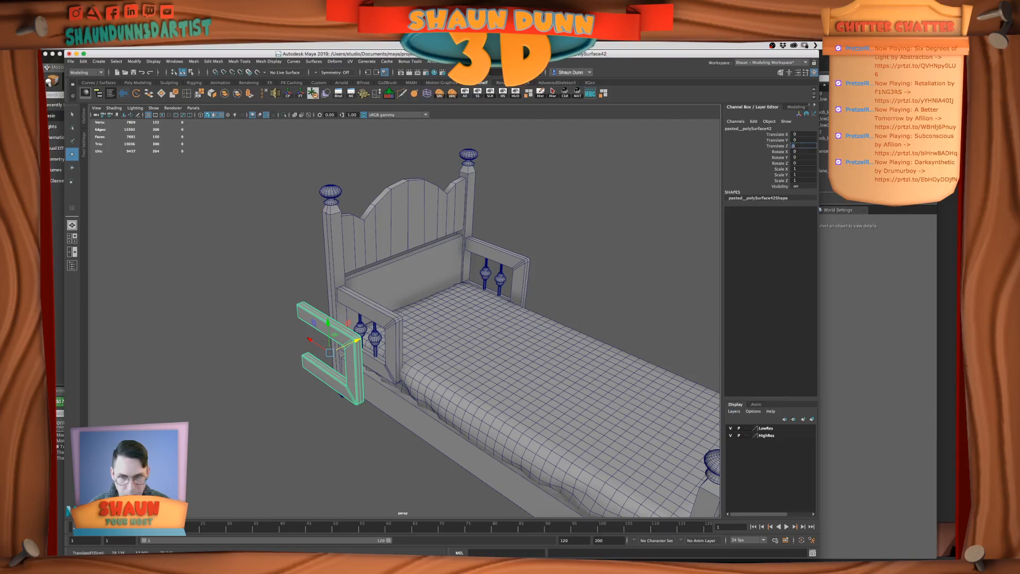
key(Return)
Add the selected armrest frame to the HighRes layer
click(770, 437)
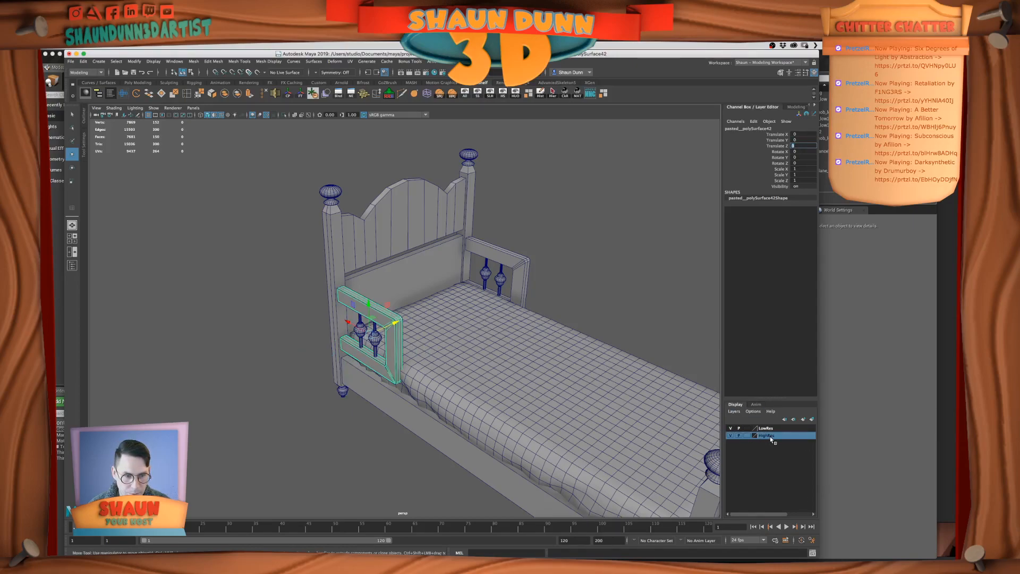
right_click(771, 439)
click(796, 453)
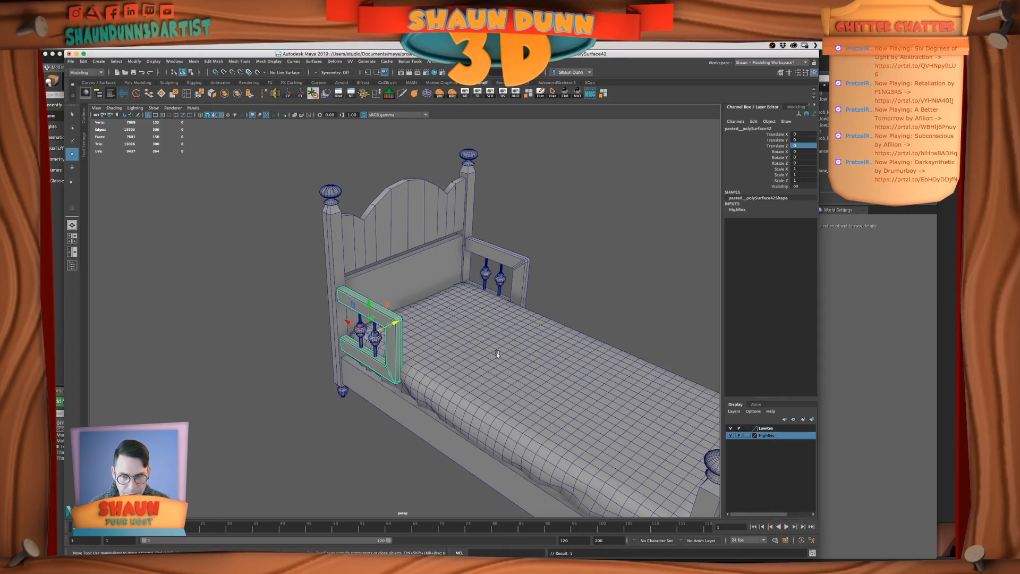
alt+right_drag(502, 352, 461, 343)
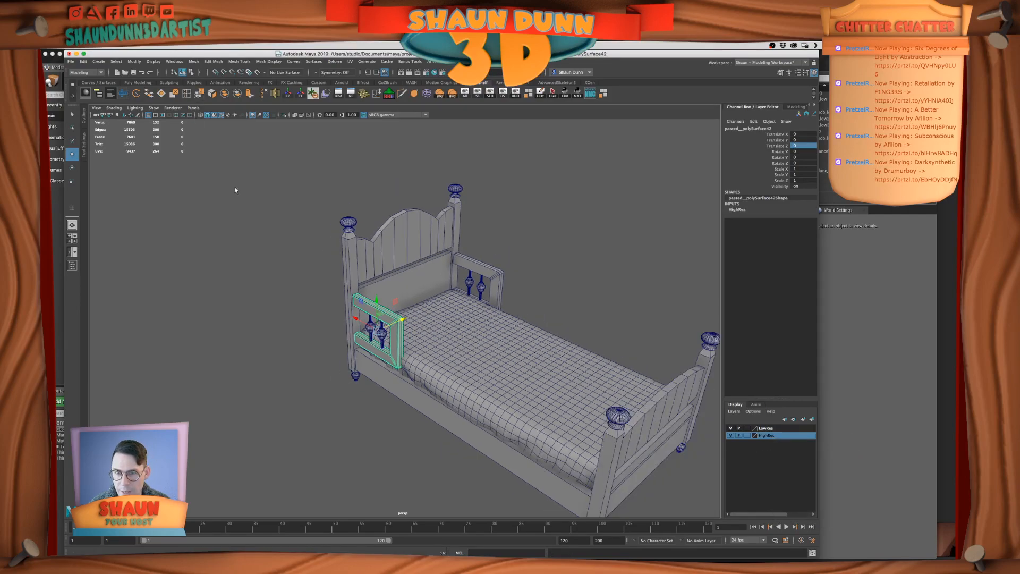
drag(403, 320, 418, 325)
key(ctrl+z)
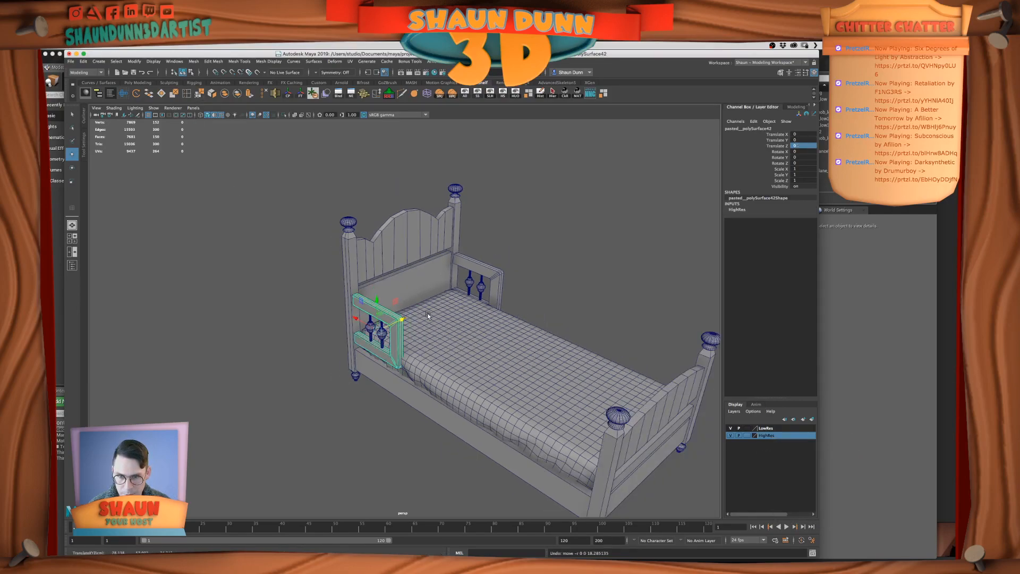
key(ctrl+d)
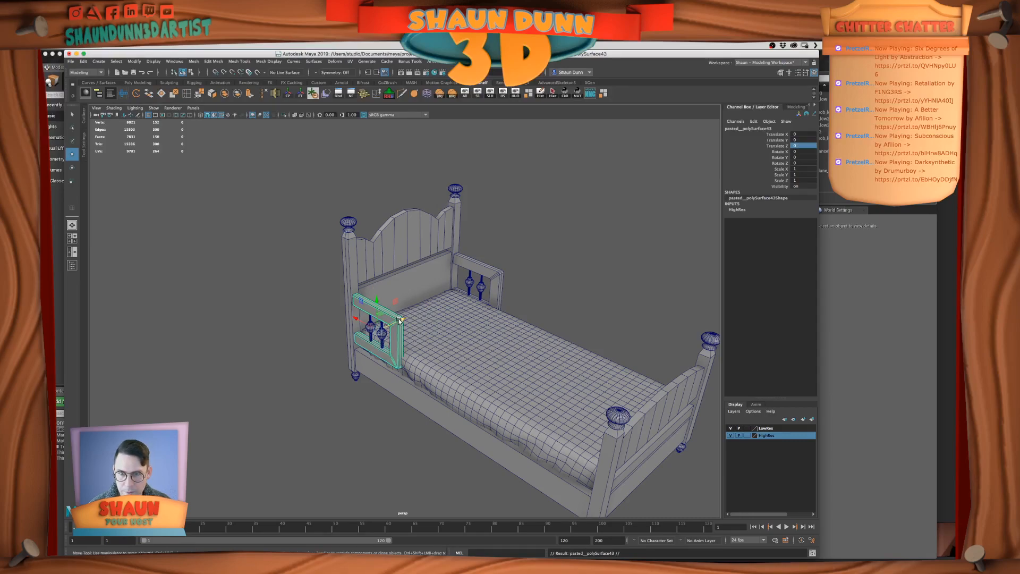
drag(400, 319, 373, 325)
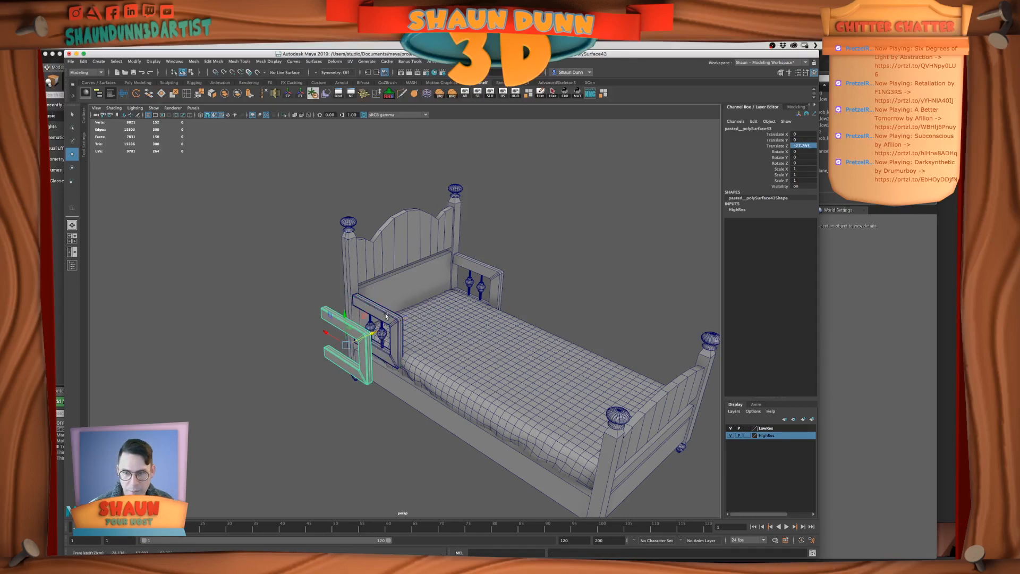
key(Delete)
Hide the HighRes layer so only the low-res bed parts are shown
scroll(384, 323, up, 3)
scroll(384, 323, up, 5)
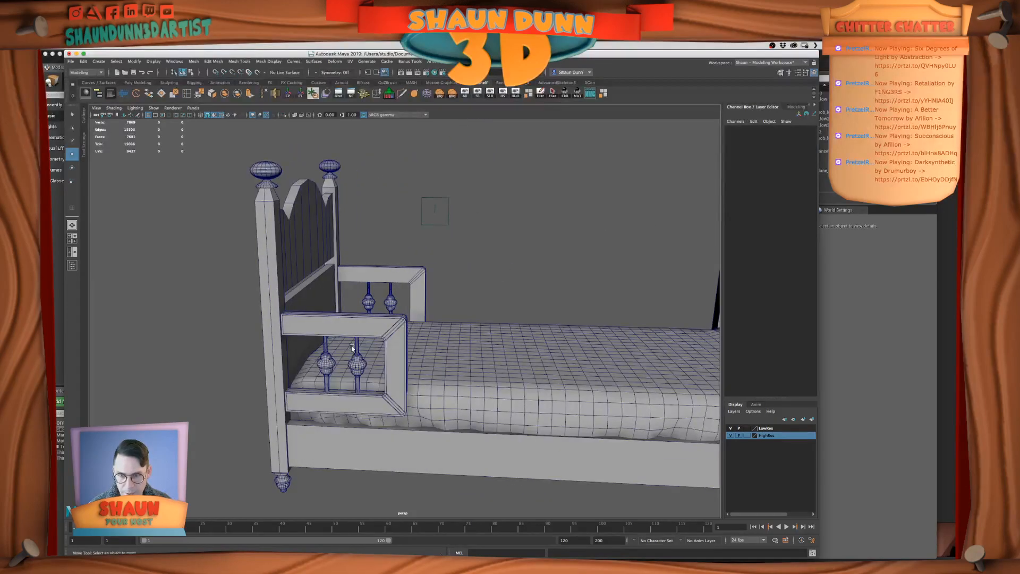
scroll(295, 336, down, 5)
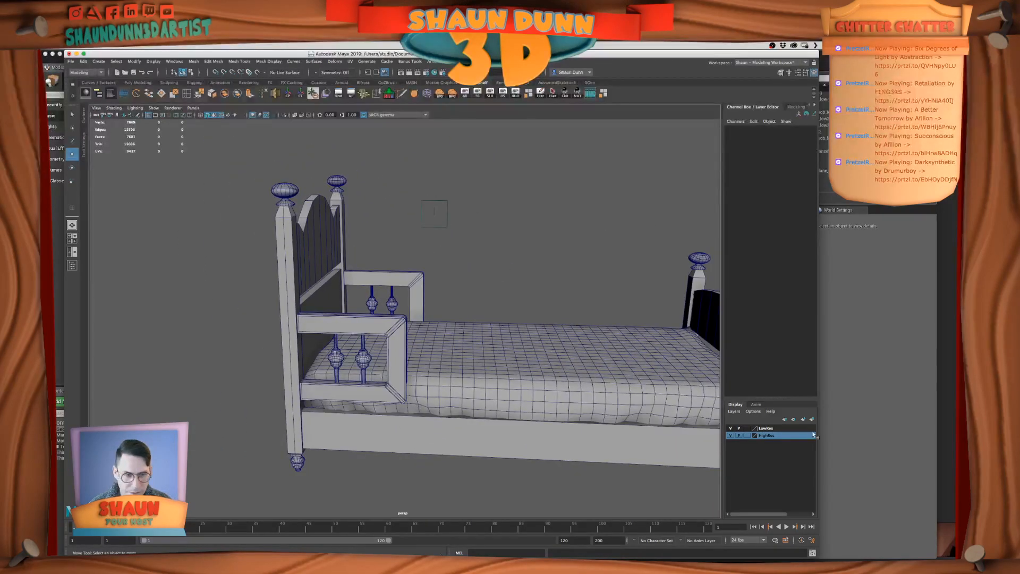
click(731, 435)
Select the parts of the armrest spindle nearest the headboard and hide all unselected objects
scroll(475, 357, up, 3)
alt+middle_drag(476, 357, 503, 357)
scroll(436, 382, up, 4)
alt+drag(436, 383, 403, 383)
click(378, 395)
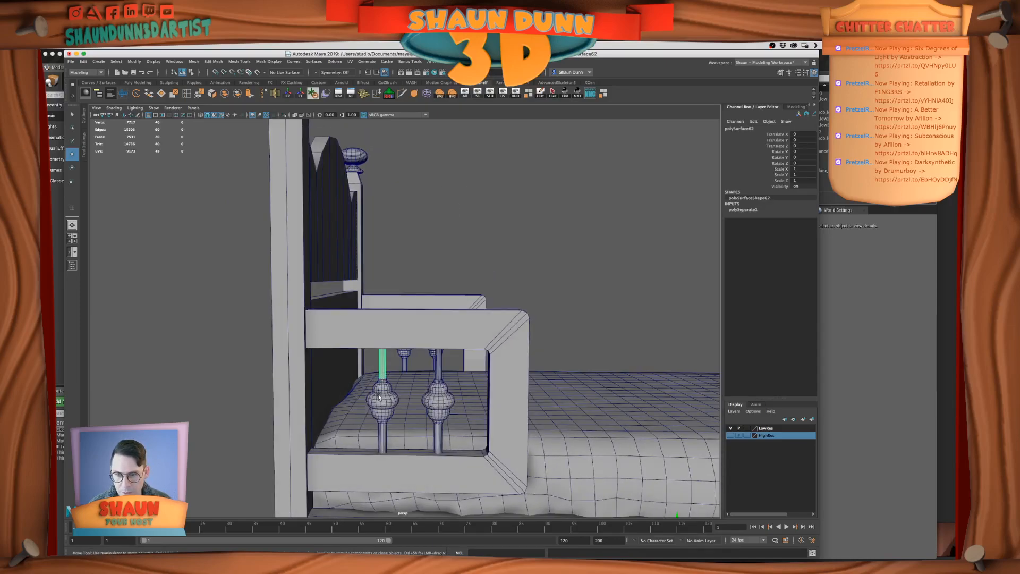
click(378, 431)
alt+drag(423, 416, 404, 413)
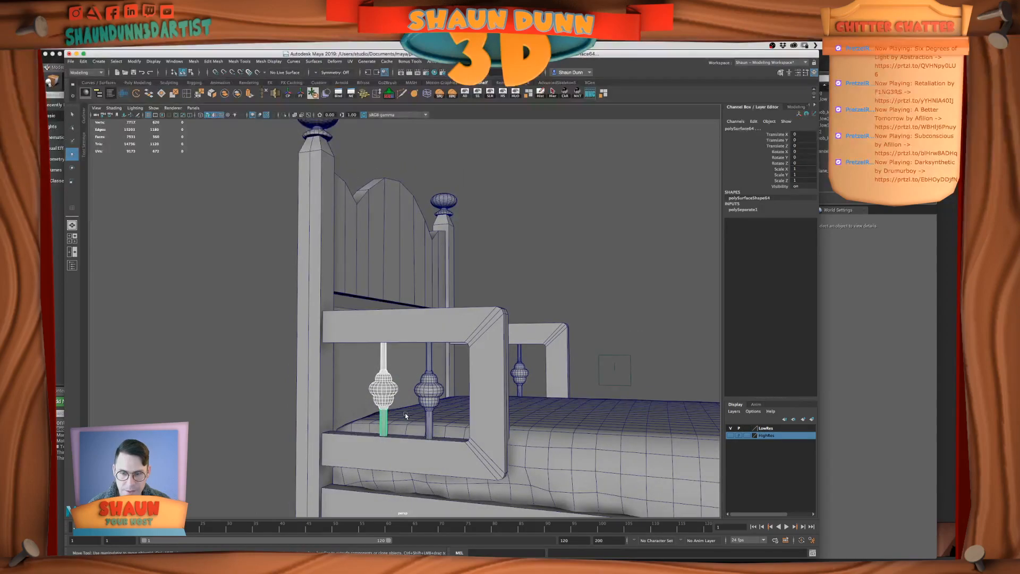
click(515, 94)
Select the upper rod of the isolated spindle and turn on its smooth mesh preview
scroll(359, 273, up, 2)
alt+middle_drag(359, 273, 393, 223)
scroll(396, 224, up, 3)
alt+drag(403, 230, 457, 266)
alt+middle_drag(457, 268, 413, 228)
scroll(413, 226, up, 3)
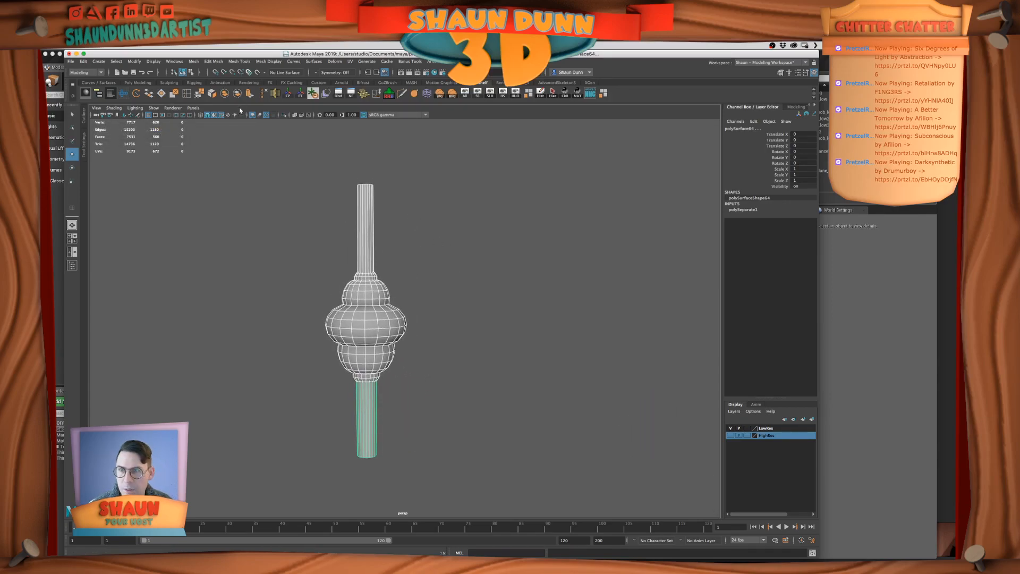
click(421, 284)
click(361, 230)
scroll(405, 251, up, 2)
alt+middle_drag(407, 250, 482, 314)
alt+drag(482, 314, 519, 303)
key(3)
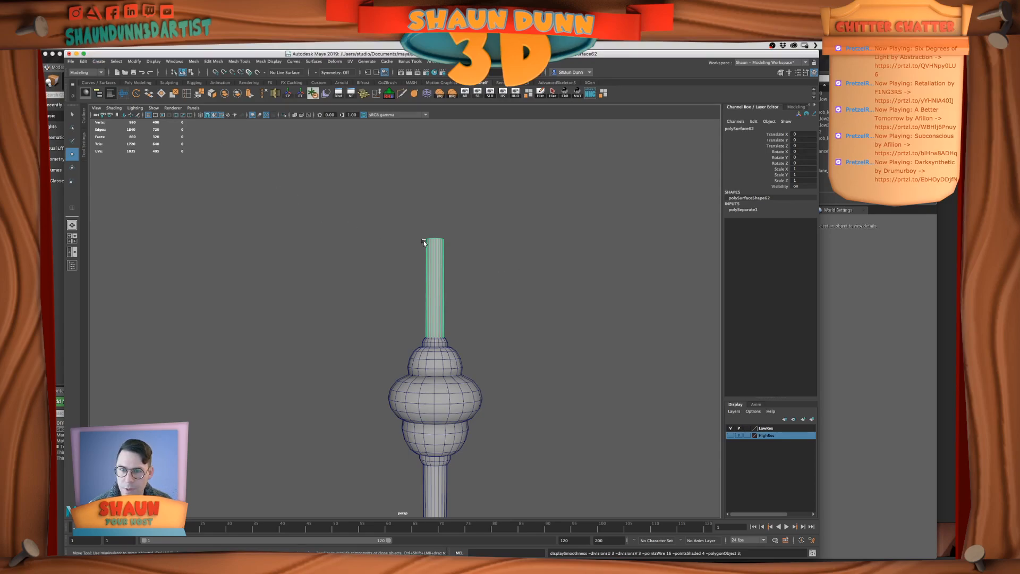
Combine the spindle's upper and lower rods into one mesh and turn on its smooth mesh preview
scroll(311, 296, down, 2)
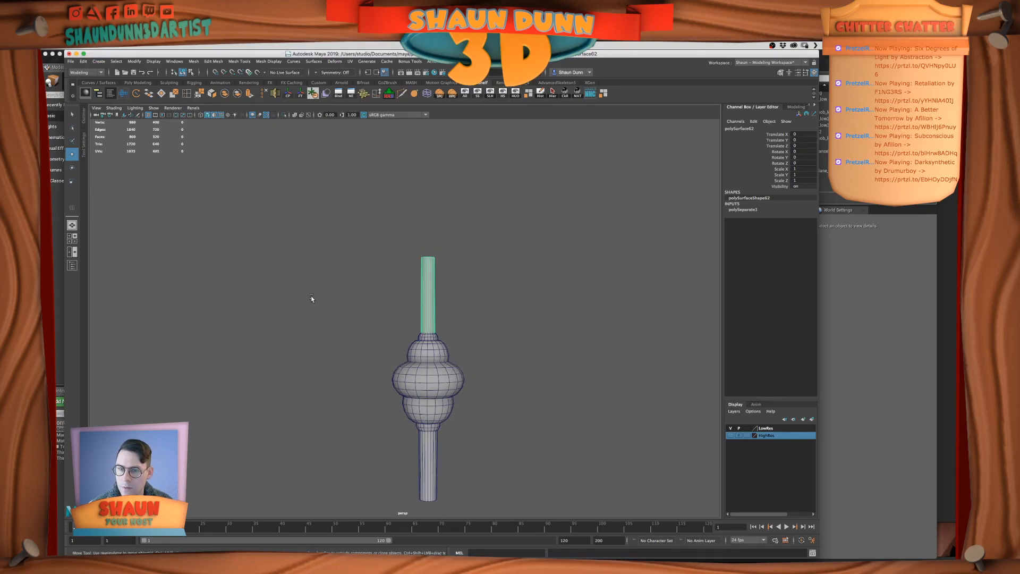
click(419, 452)
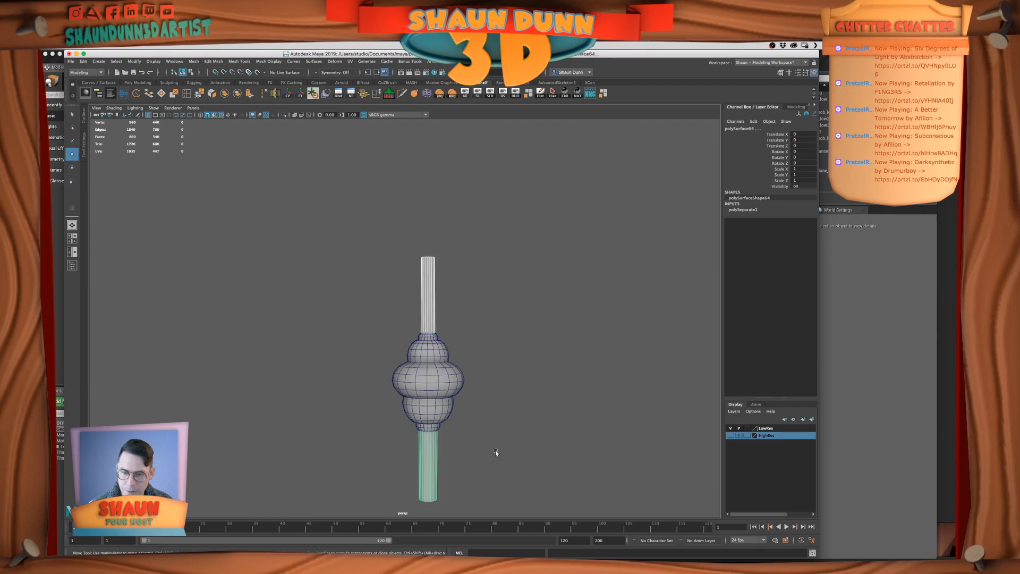
click(227, 94)
key(3)
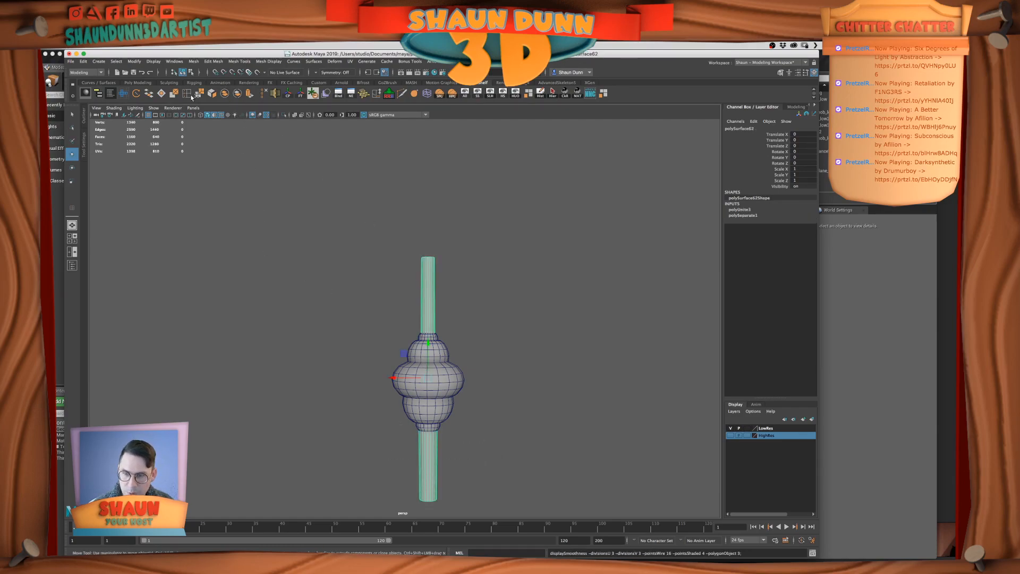
Tear off the Convert commands as a floating window beside the spindle
click(84, 62)
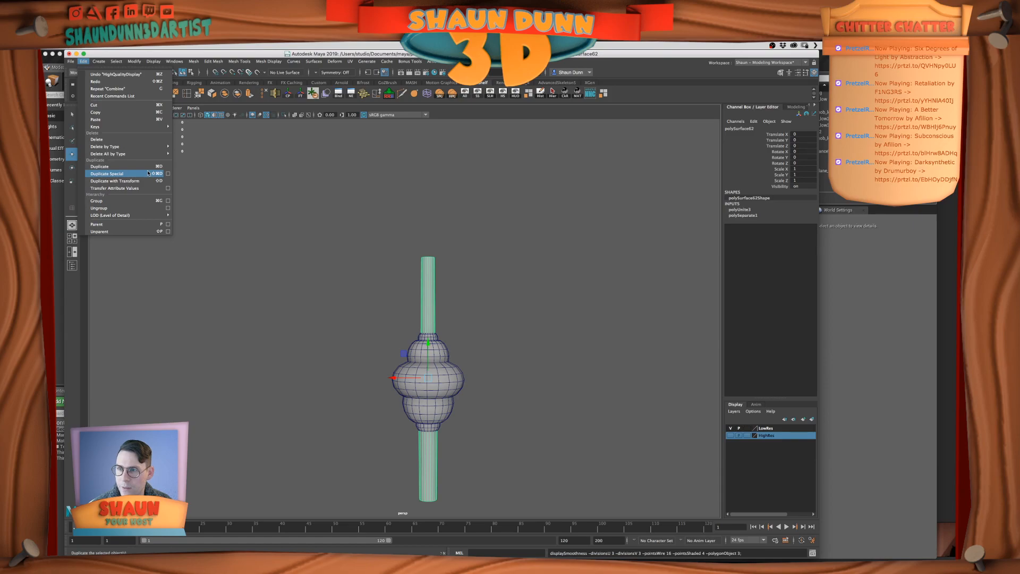
mouse_move(102, 63)
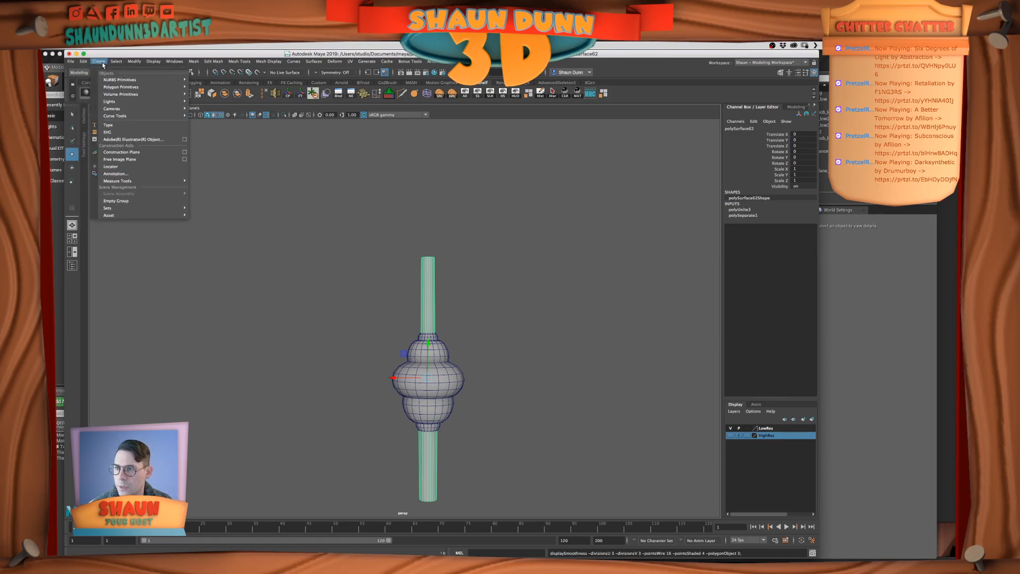
mouse_move(135, 62)
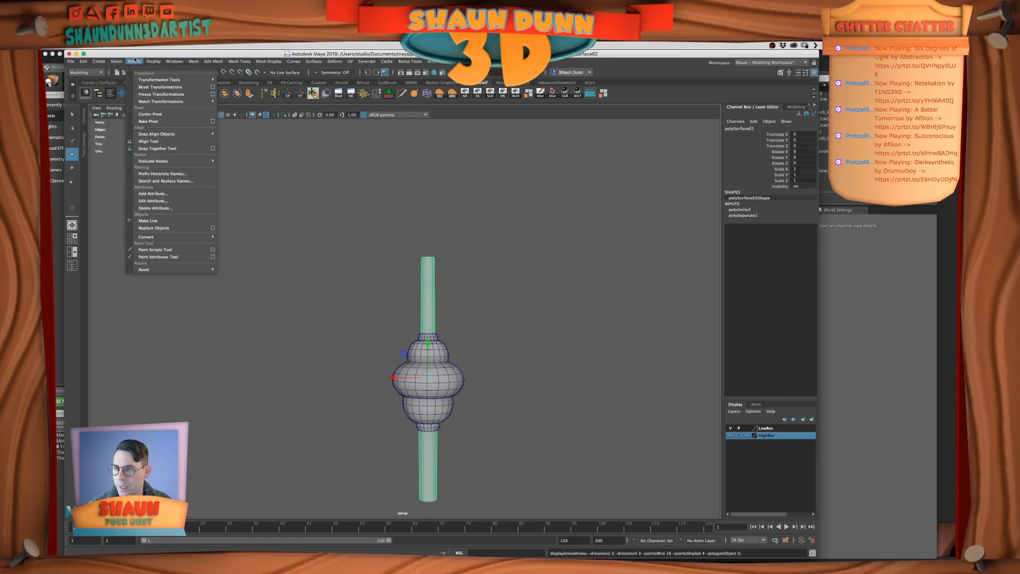
mouse_move(178, 237)
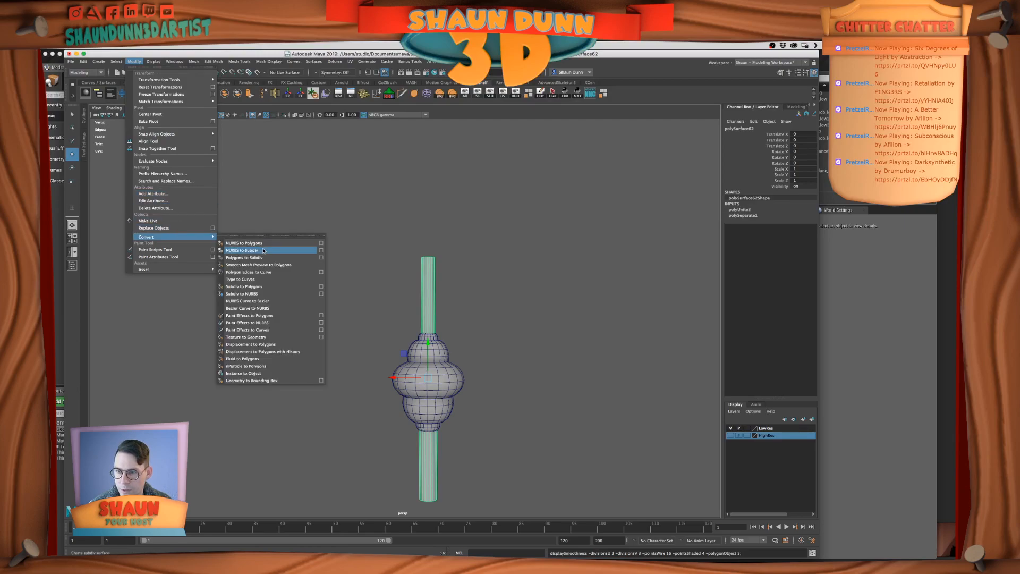
click(268, 235)
drag(268, 237, 202, 139)
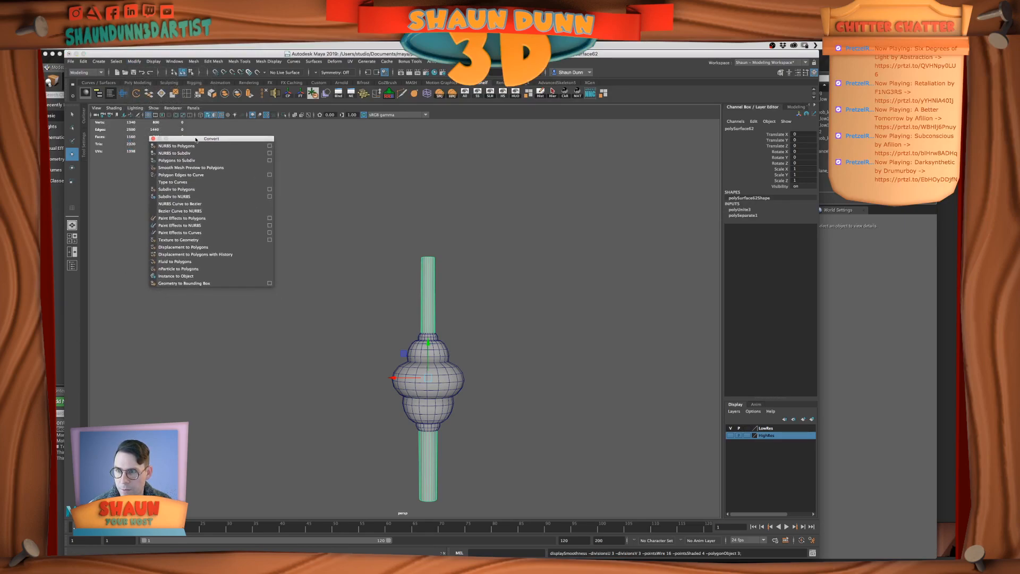
Try converting the combined rods' smooth mesh preview to polygons, and undo the conversion
click(195, 167)
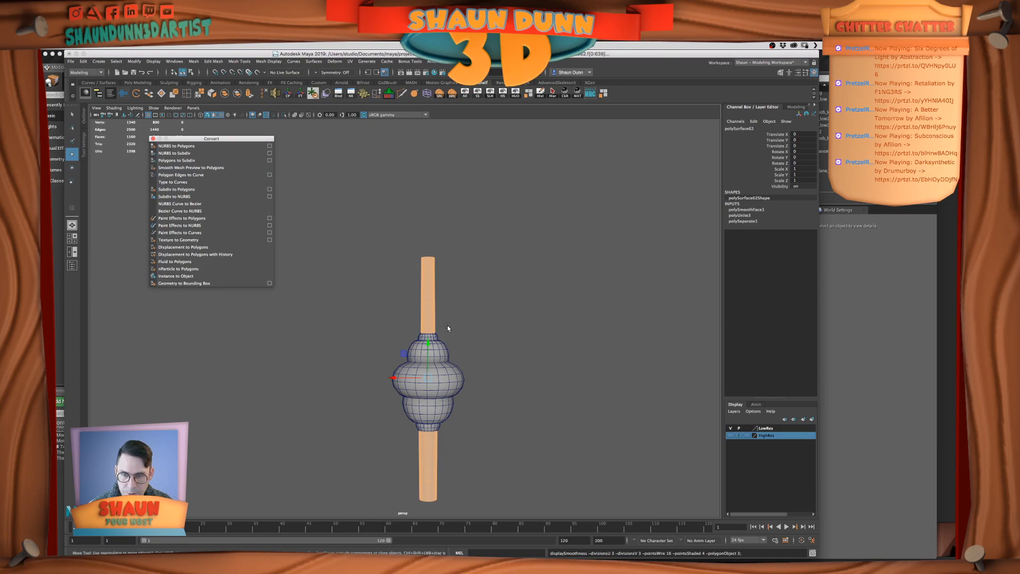
scroll(447, 325, up, 4)
click(467, 321)
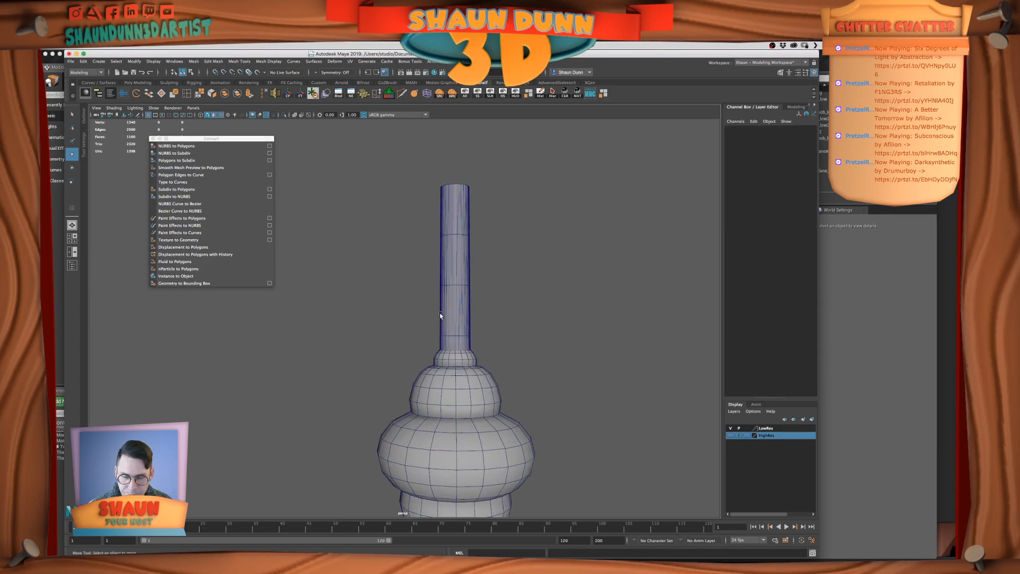
scroll(440, 315, down, 4)
key(ctrl+z)
key(ctrl+z)
scroll(442, 311, down, 2)
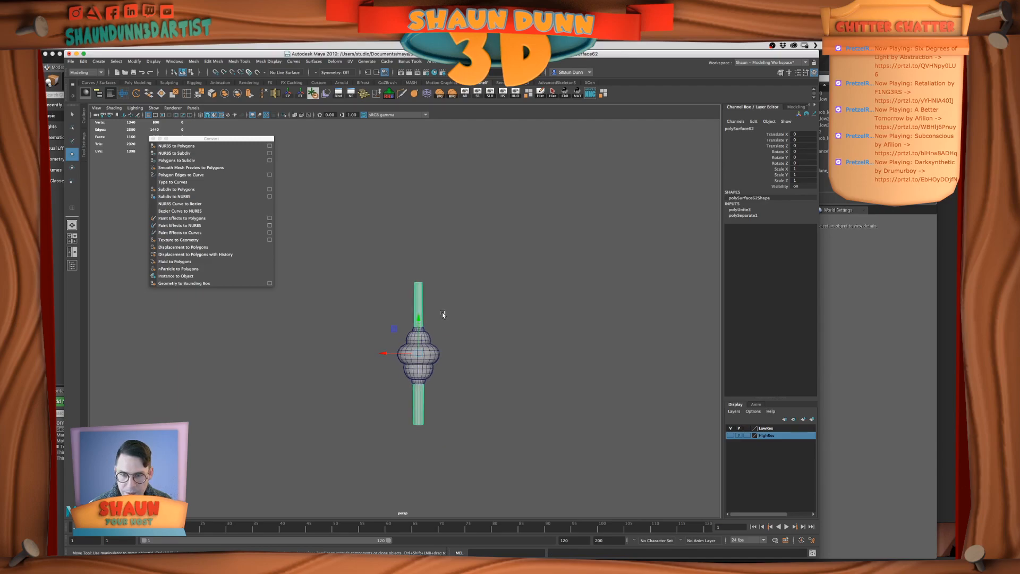
Duplicate the complete spindle, including the turned middle piece, and move the copy aside along X
click(432, 362)
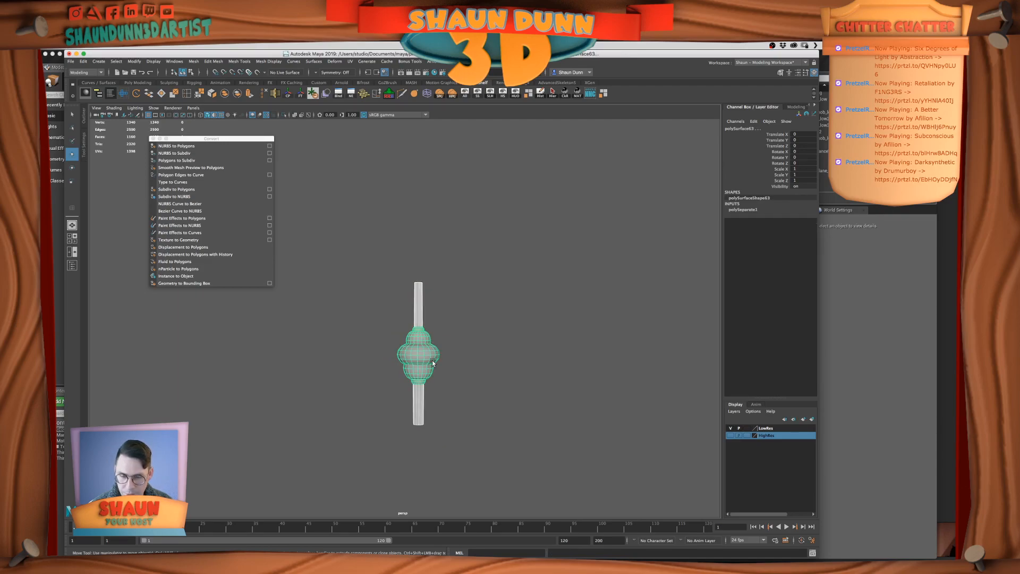
key(ctrl+d)
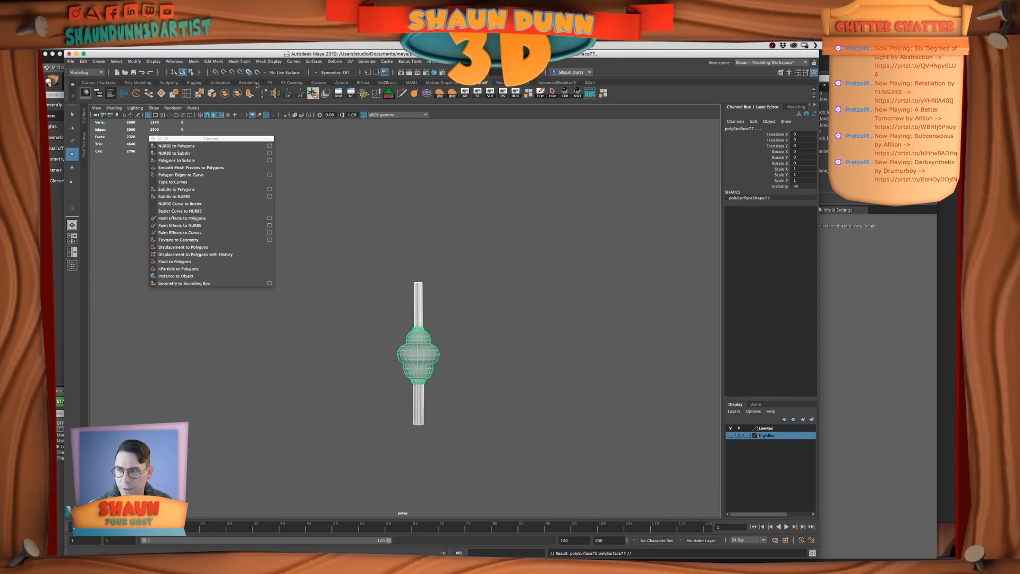
key(w)
drag(382, 355, 354, 355)
alt+drag(419, 267, 476, 332)
click(476, 333)
click(390, 298)
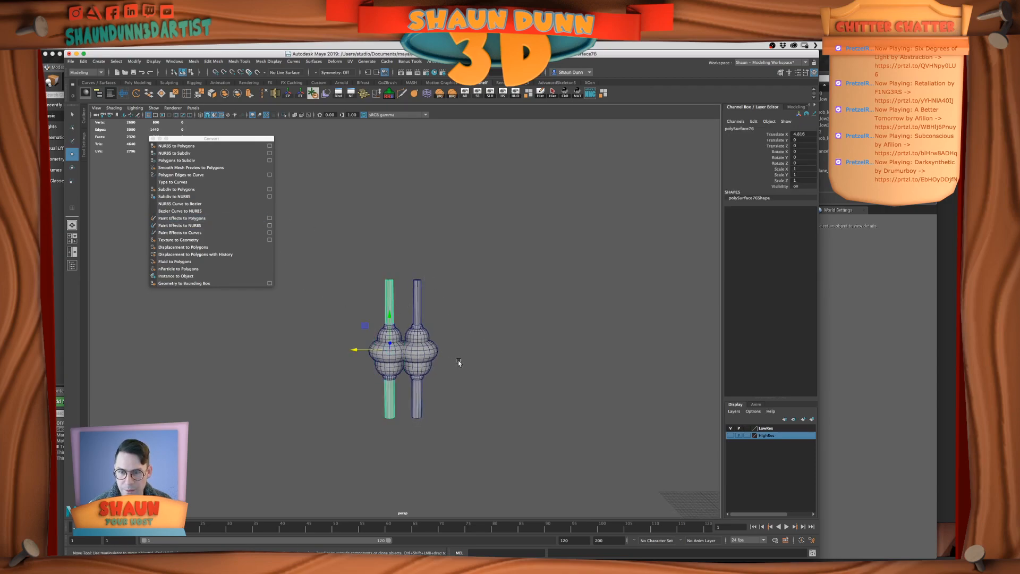
Hide the original spindle and set the duplicate's Translate X to 0
click(418, 333)
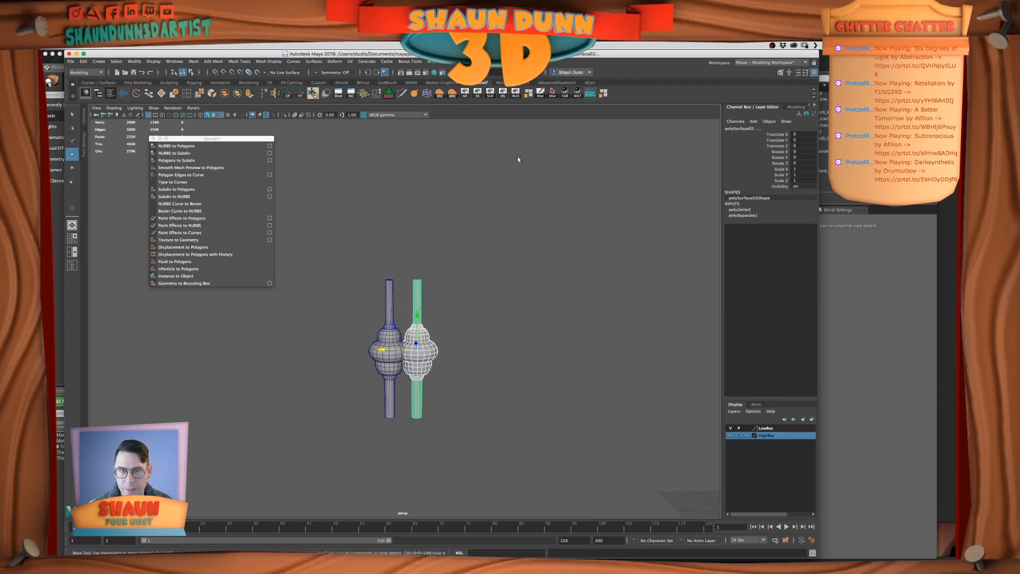
click(503, 94)
drag(368, 309, 428, 420)
double_click(795, 135)
key(Return)
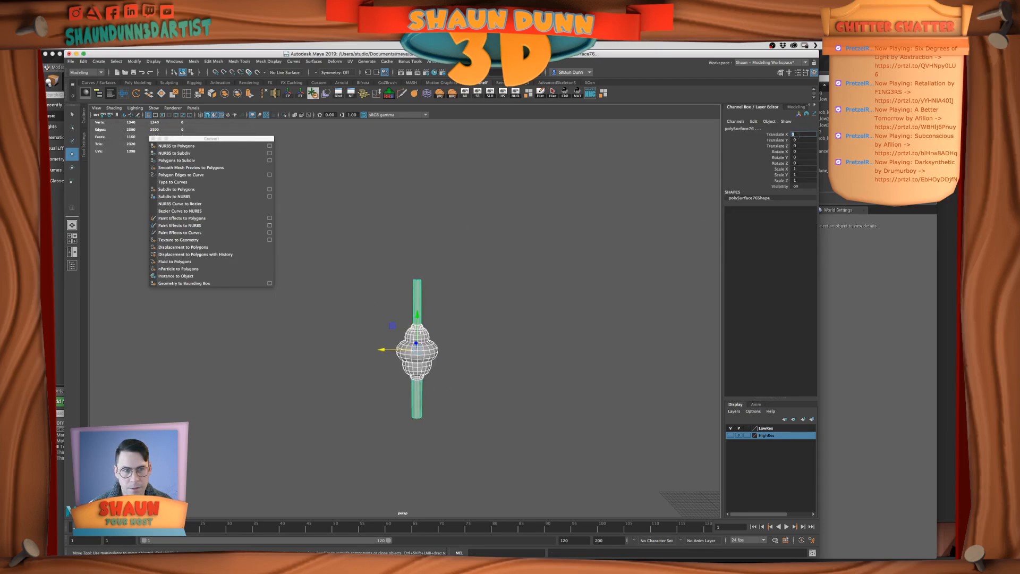
Convert the duplicated rods' smooth mesh preview to polygons and inspect the denser mesh
shift+click(429, 342)
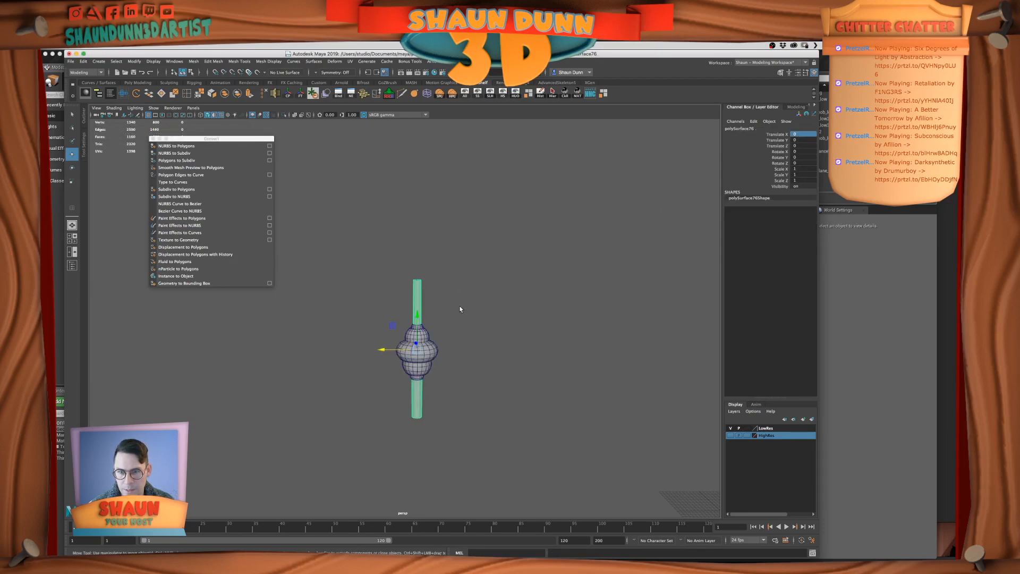
click(430, 411)
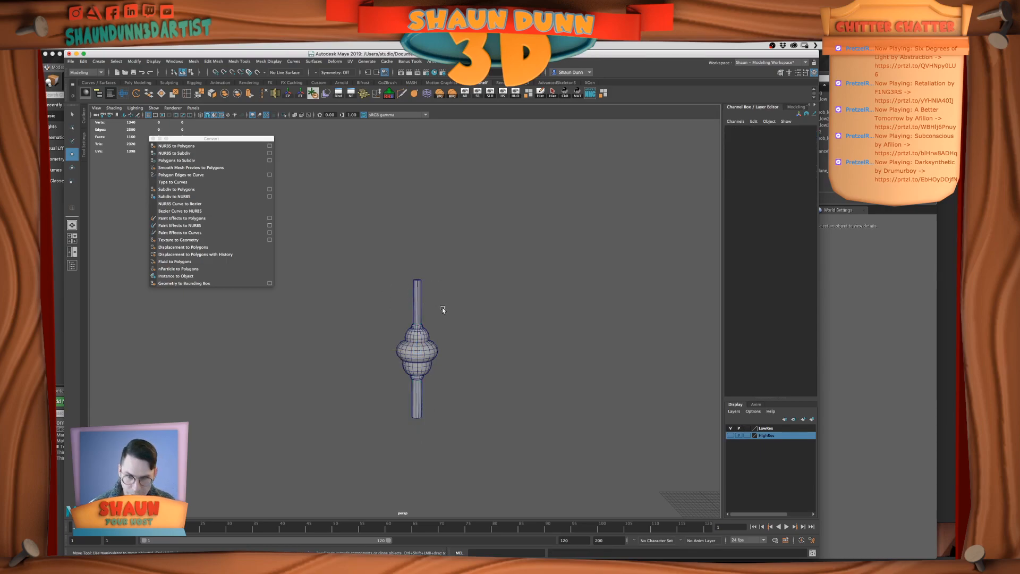
click(419, 312)
scroll(349, 410, up, 5)
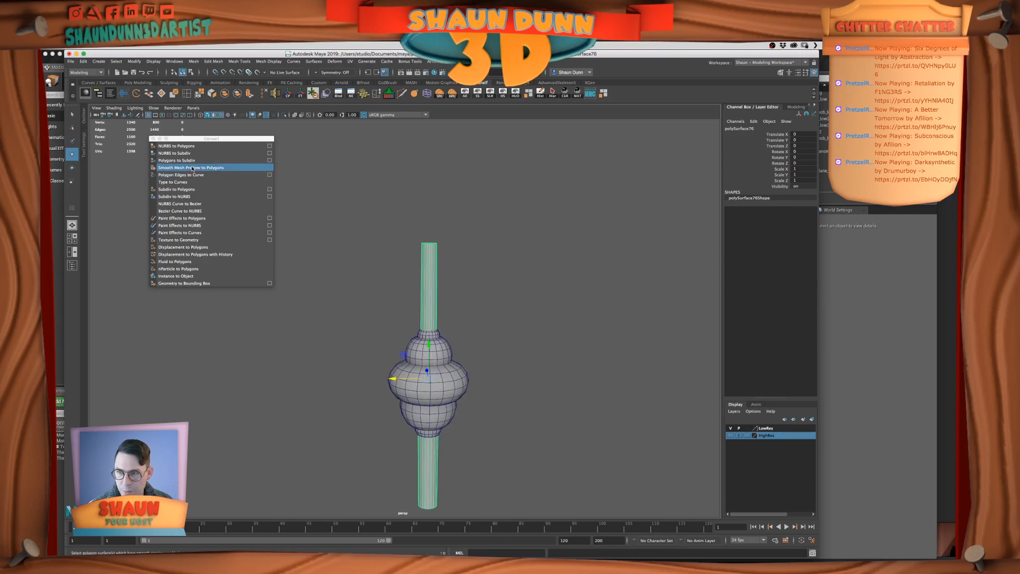
click(215, 169)
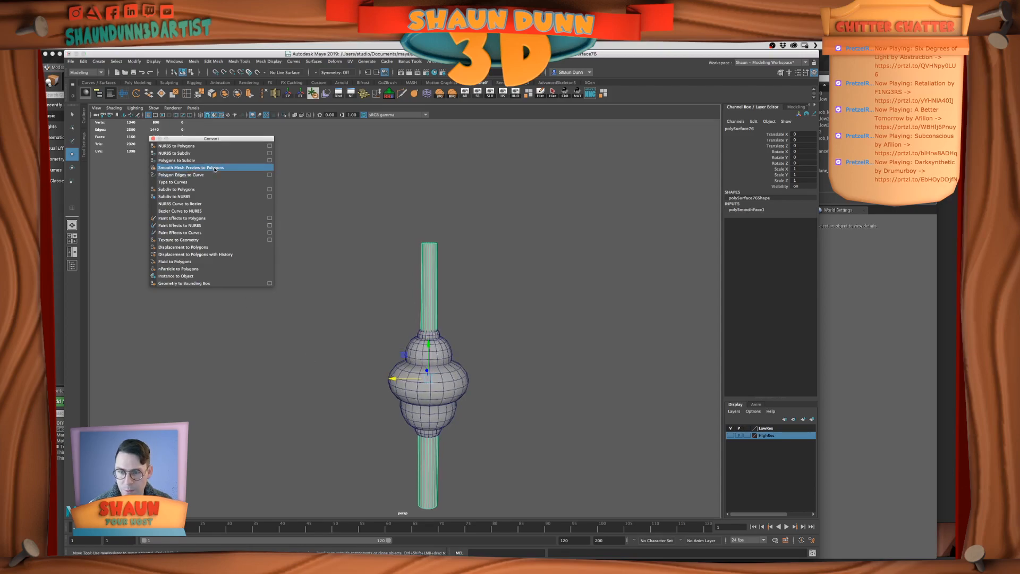
click(513, 369)
click(433, 297)
scroll(488, 316, up, 1)
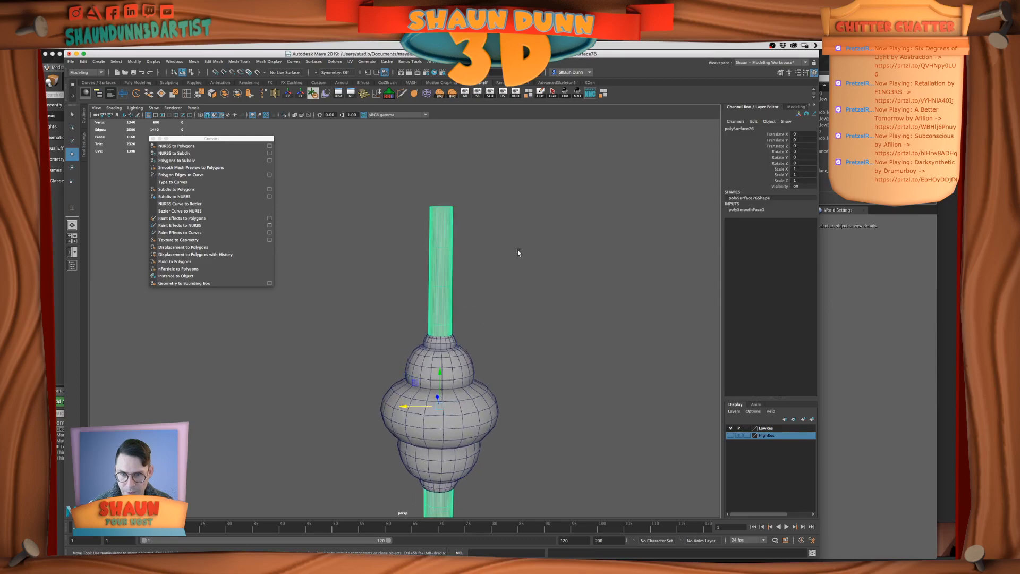
scroll(532, 318, up, 2)
scroll(532, 317, up, 2)
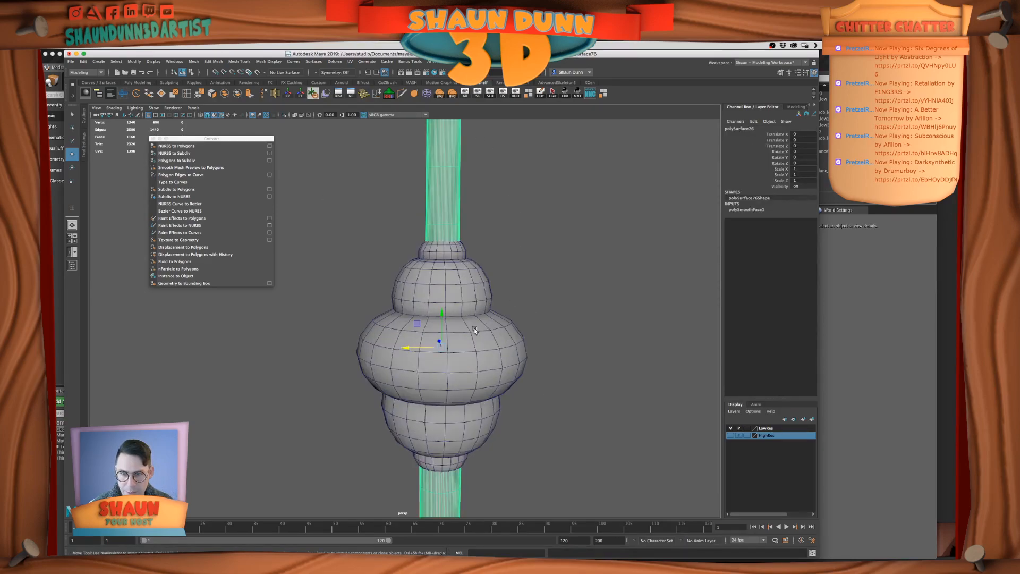
Add the converted rods of the duplicate to the HighRes layer
click(474, 327)
alt+middle_drag(493, 294, 471, 323)
click(420, 209)
scroll(576, 431, down, 2)
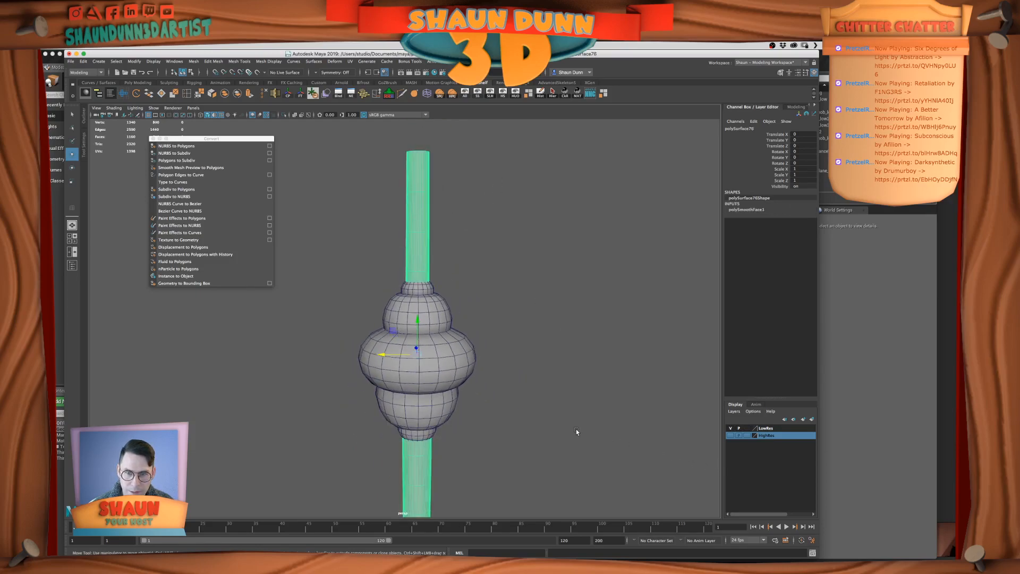
right_click(783, 436)
click(801, 450)
Preview the turned middle piece with mesh smoothing, inspect its creases, and return it to the unsmoothed display
click(425, 257)
click(420, 282)
key(3)
click(480, 304)
scroll(480, 304, down, 3)
alt+drag(480, 303, 457, 305)
scroll(457, 305, up, 5)
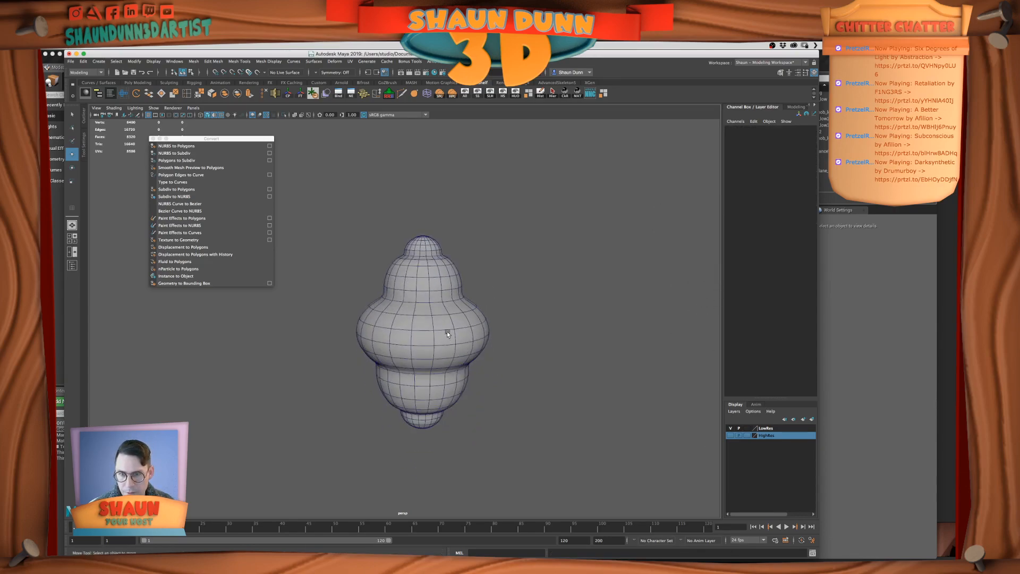
click(447, 334)
key(1)
Switch the turned piece to edge selection and select the crease edge loop beneath its top bead
scroll(435, 273, up, 4)
right_drag(438, 273, 441, 265)
scroll(443, 267, up, 5)
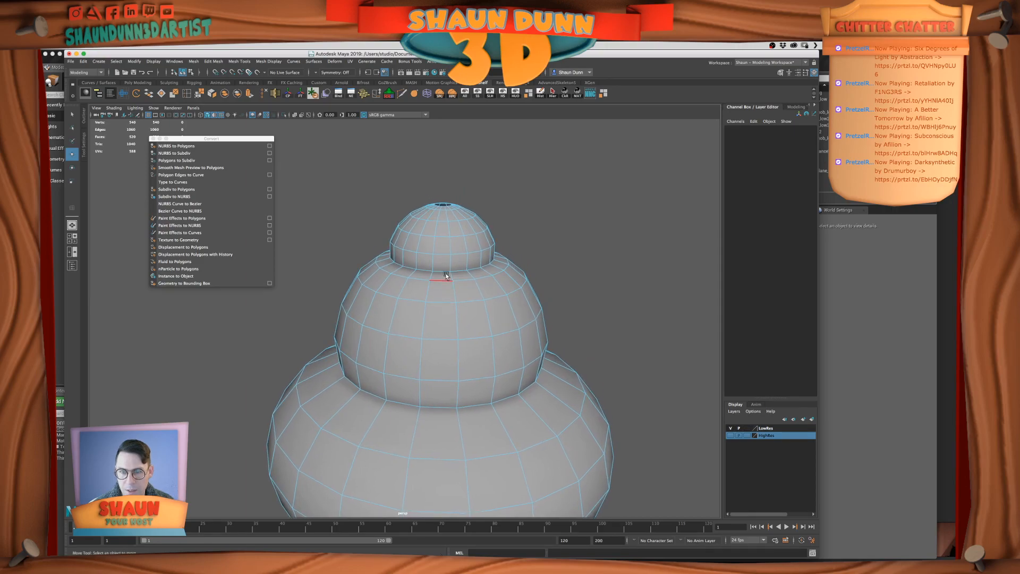
double_click(443, 271)
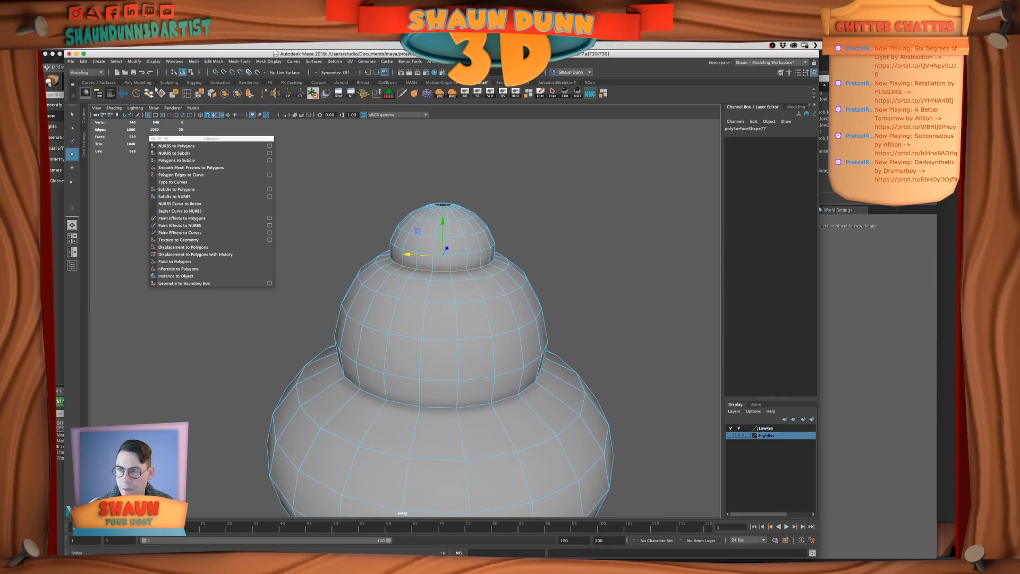
Tear off the Edit Mesh commands as a floating window and place it clear of the model
click(213, 61)
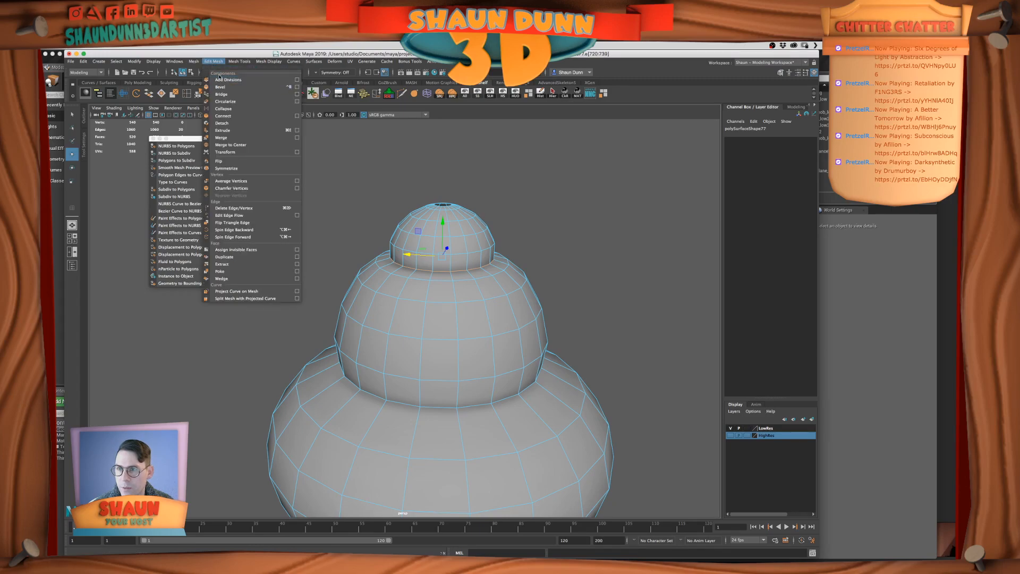
click(218, 70)
drag(250, 72, 202, 288)
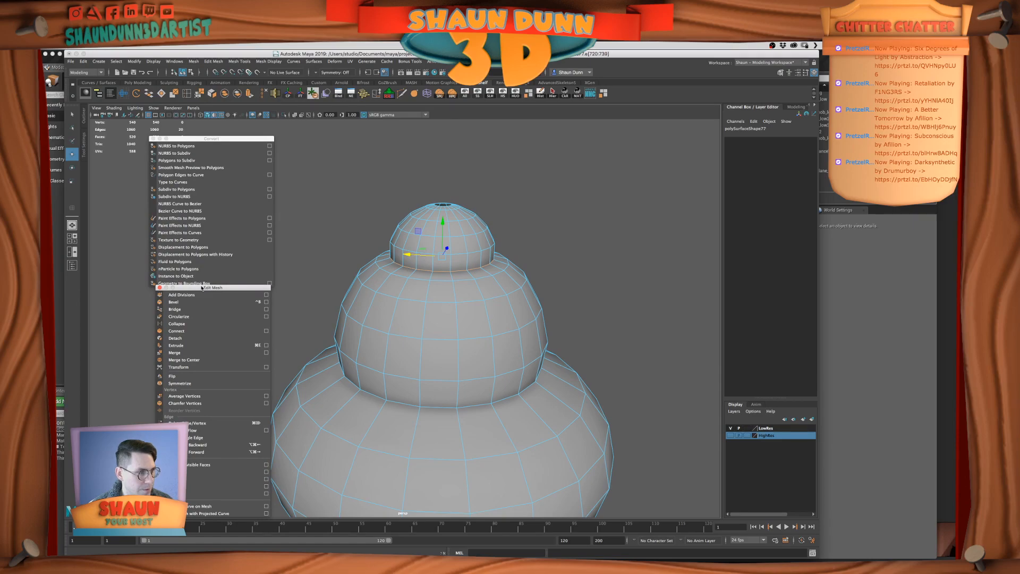
drag(201, 289, 646, 171)
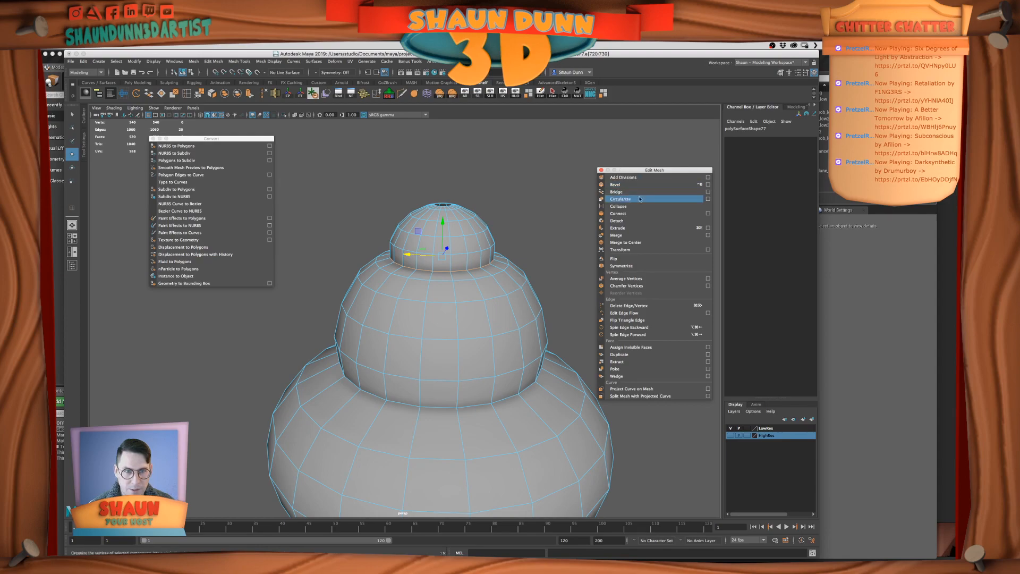
Add the remaining crease edge loops between the turned piece's rounded sections to the selection
shift+double_click(468, 405)
scroll(469, 403, down, 5)
alt+drag(470, 404, 459, 259)
double_click(428, 354)
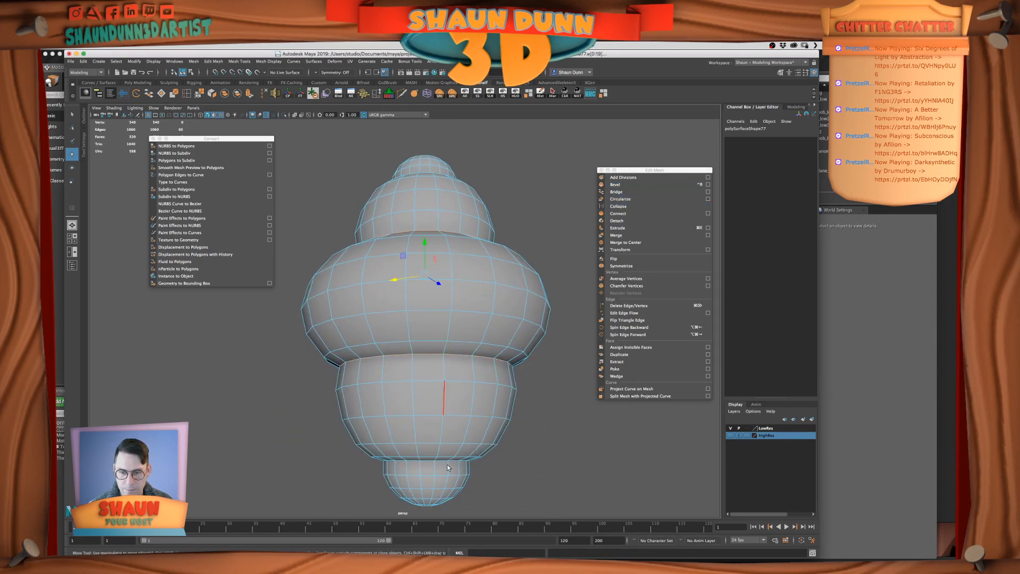
key(f)
alt+right_drag(415, 403, 425, 421)
mouse_move(426, 421)
alt+mouse_down()
mouse_move(426, 451)
mouse_move(430, 417)
mouse_move(433, 437)
alt+mouse_up()
shift+double_click(425, 442)
alt+right_drag(432, 437, 433, 405)
alt+middle_drag(433, 405, 428, 459)
alt+drag(428, 457, 441, 415)
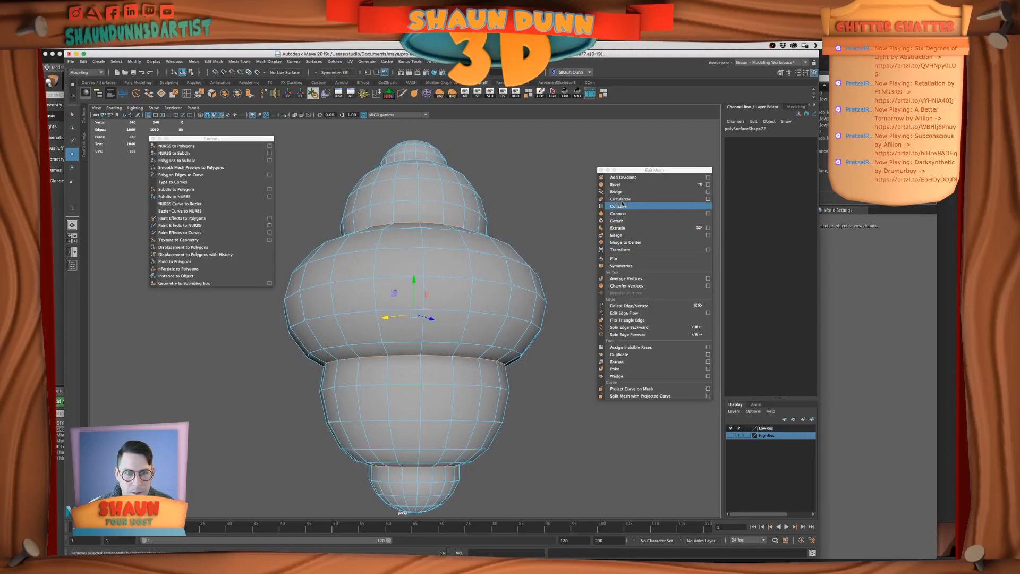
Bevel the selected crease edge loops with a fraction of 0.2 and 2 segments
click(616, 184)
click(227, 386)
text(.)
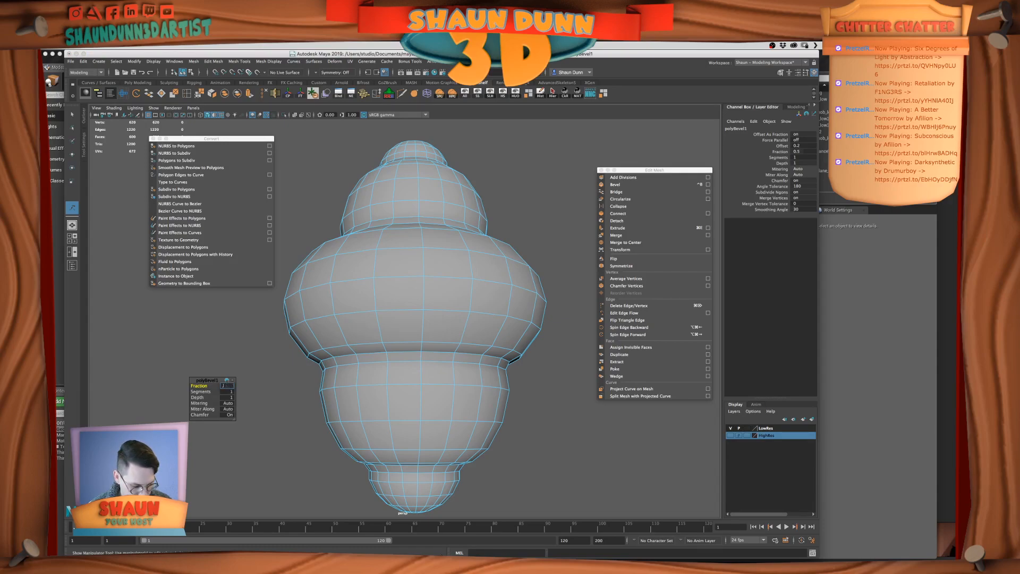
text(2)
key(Return)
alt+drag(359, 316, 357, 326)
click(226, 391)
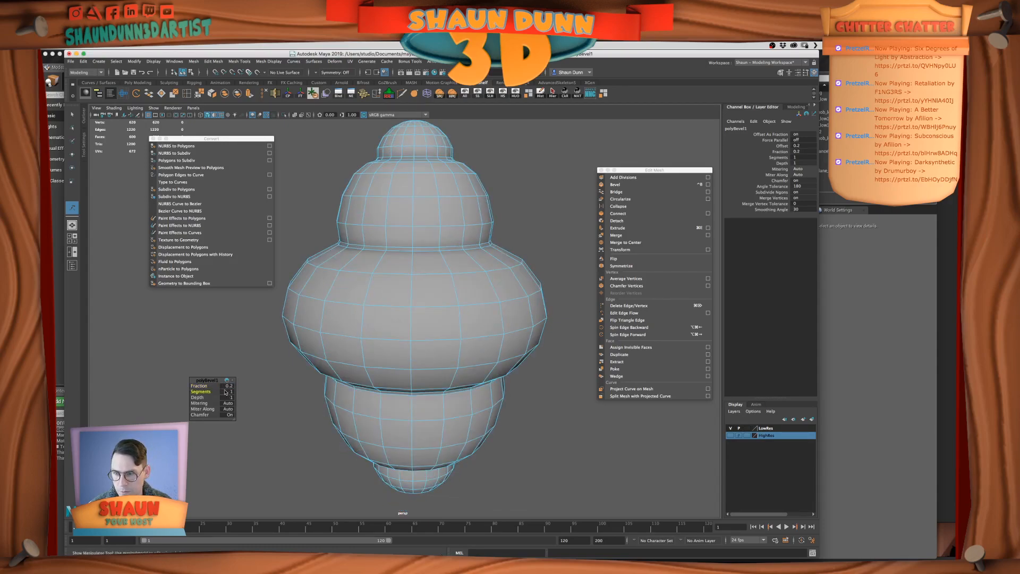
text(2)
key(Return)
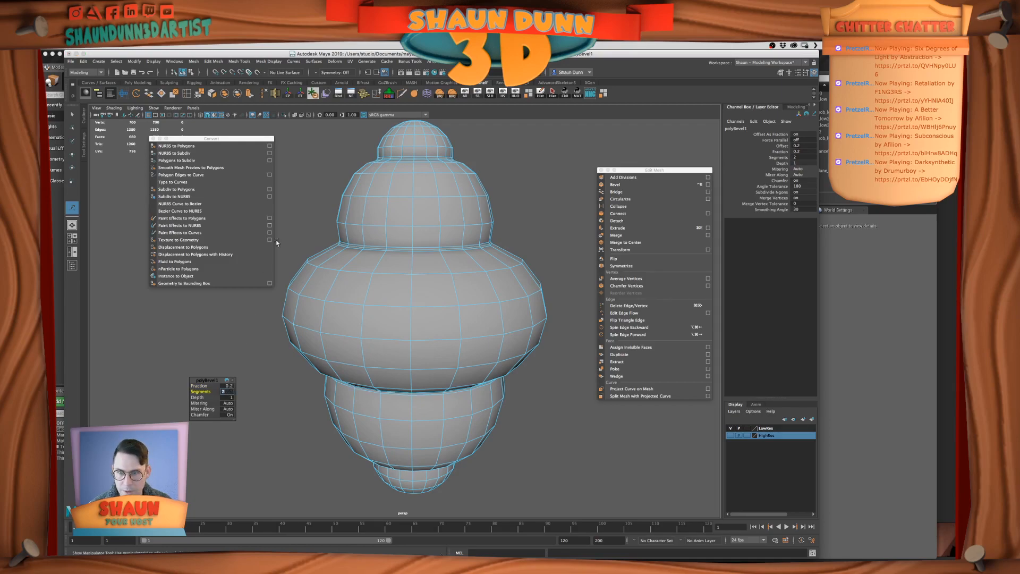
Return the beveled piece to object mode, turn on its smooth mesh preview, and hide the wireframe to inspect its surface
right_drag(337, 189, 372, 178)
key(3)
click(524, 182)
scroll(524, 182, down, 4)
click(221, 114)
alt+drag(521, 287, 511, 278)
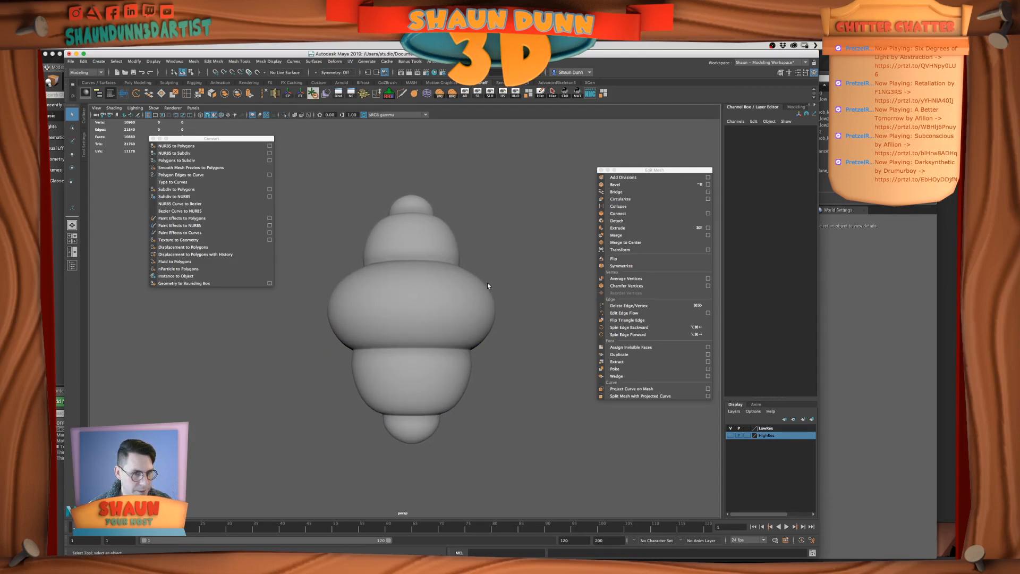
Switch to the PureRef reference board, examine the turned armrest spindles in the bedroom image, and return to Maya
key(super+Tab)
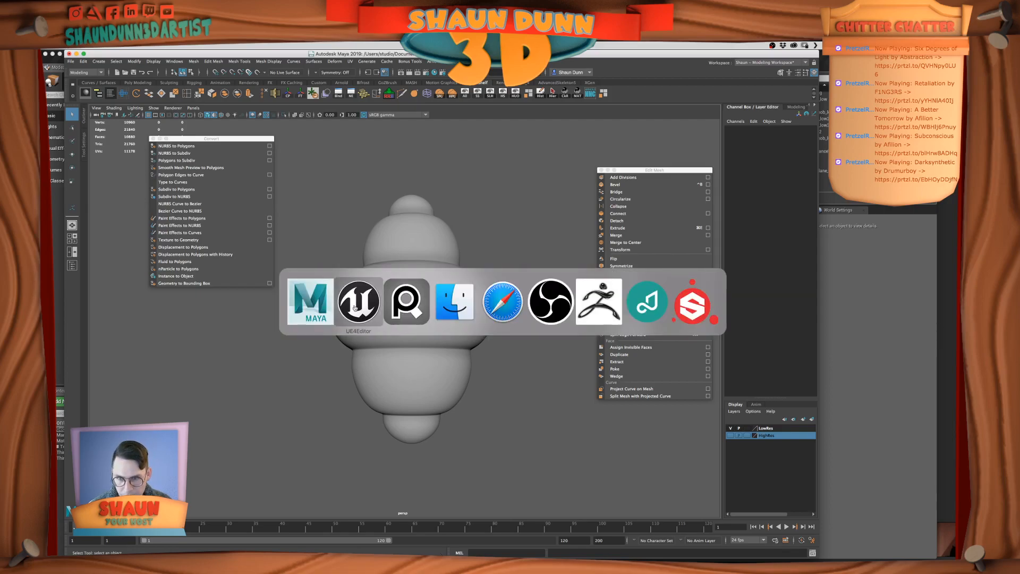
click(424, 305)
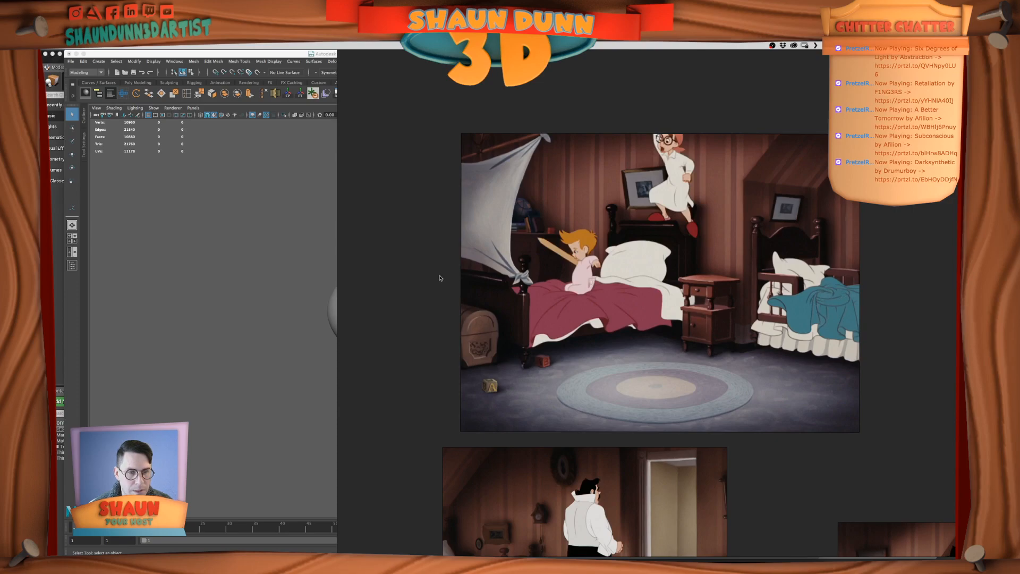
scroll(507, 345, down, 4)
click(279, 329)
key(super+Tab)
scroll(622, 320, up, 8)
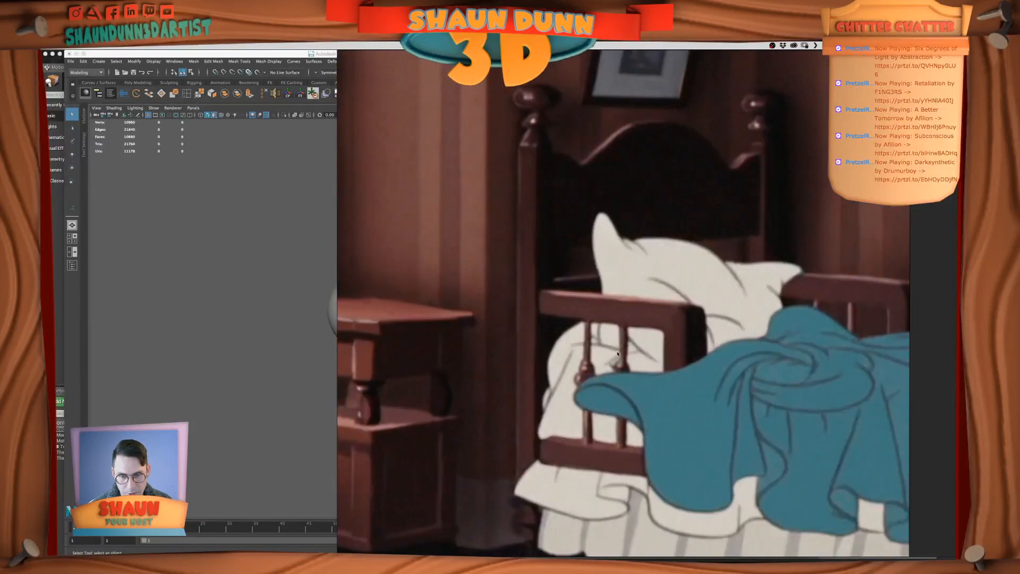
click(282, 272)
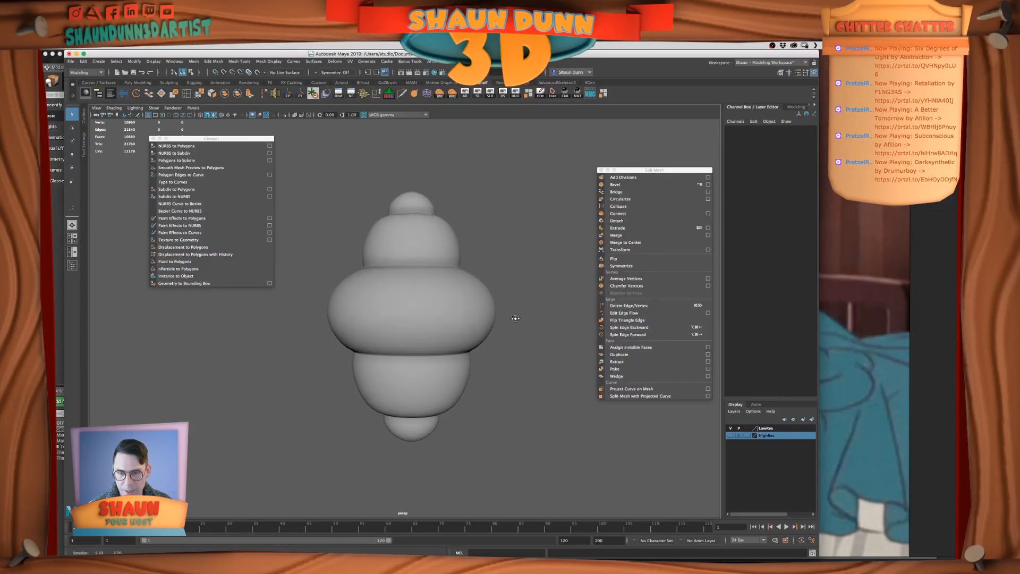
Set the fraction of the turned piece's bevel to 0.4
click(473, 308)
scroll(528, 304, down, 3)
click(530, 304)
click(419, 316)
scroll(503, 304, up, 2)
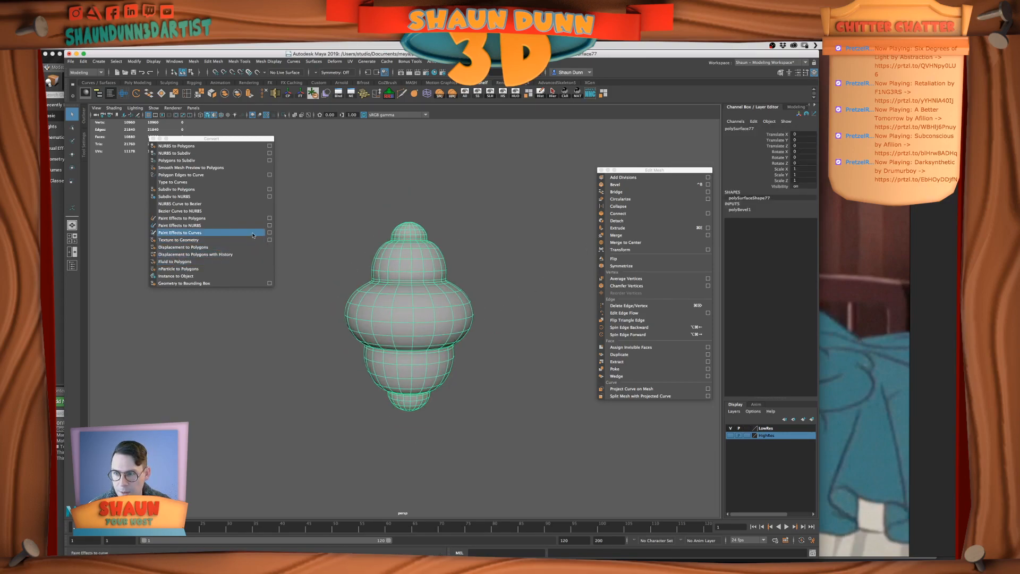
click(752, 208)
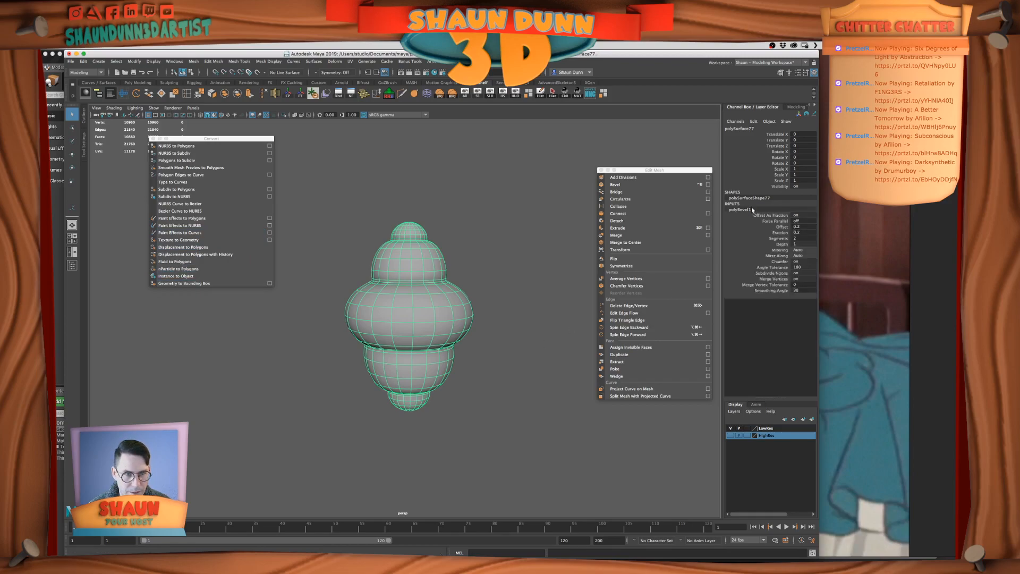
click(803, 227)
click(802, 232)
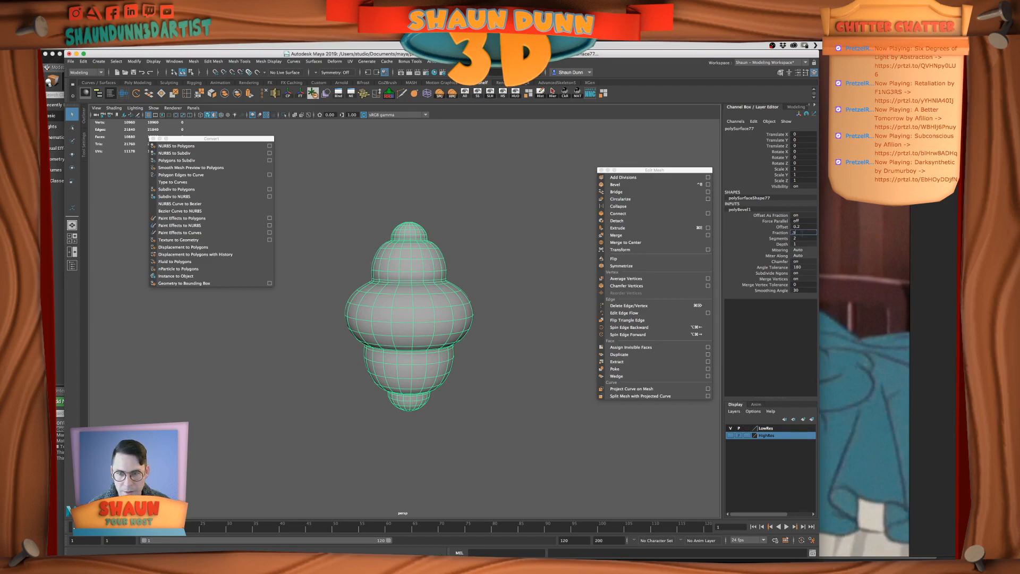
key(Return)
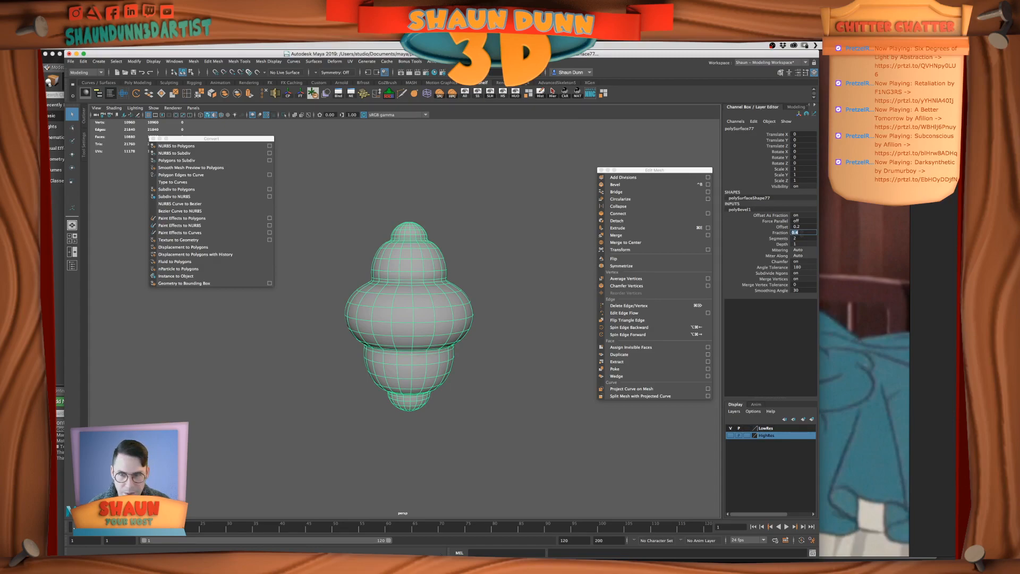
Compare the turned piece's surface with its smooth mesh preview on and off
right_click(392, 275)
click(455, 266)
alt+drag(455, 267, 429, 293)
scroll(433, 290, down, 5)
scroll(440, 290, up, 3)
click(430, 295)
key(1)
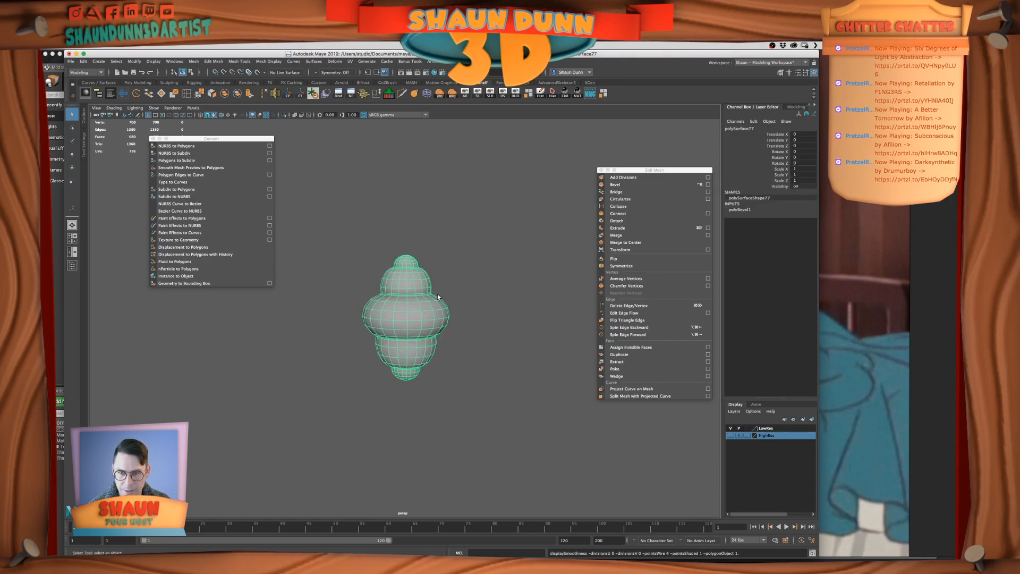
click(482, 276)
click(432, 306)
Turn on the turned piece's smooth preview and convert that preview to polygons
key(3)
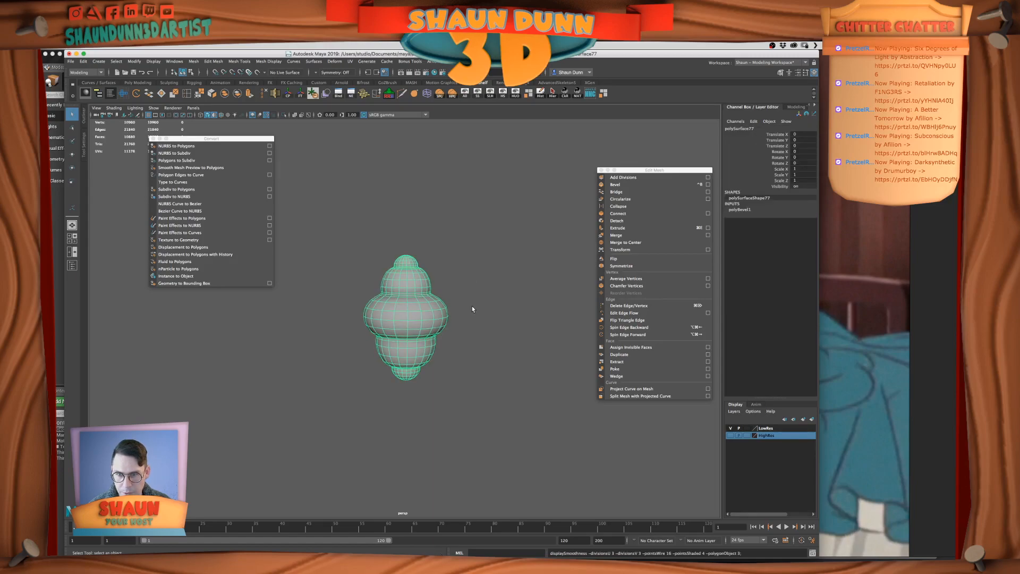
click(97, 60)
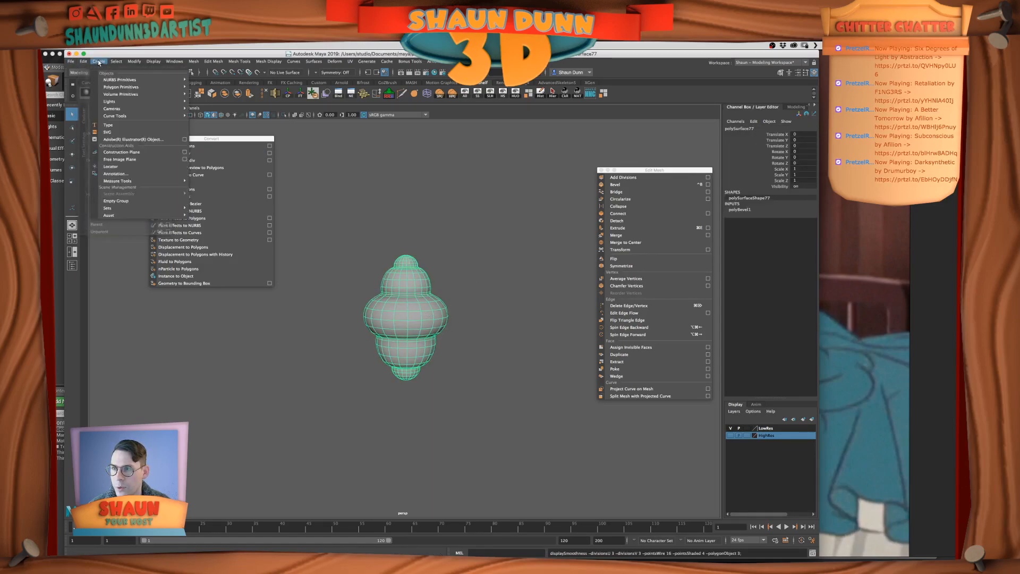
click(313, 161)
click(191, 168)
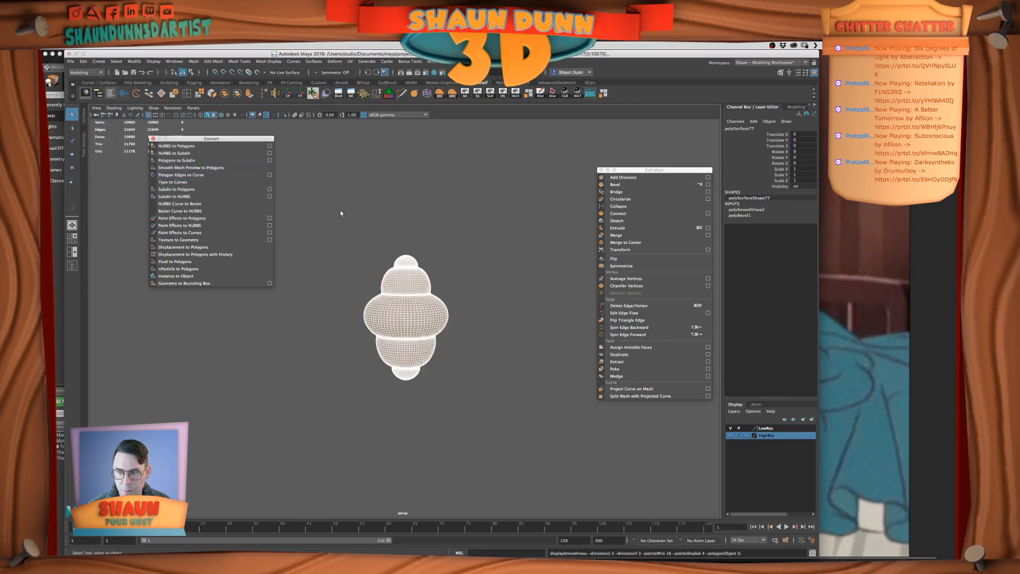
Check the converted piece from several angles and add it to the HighRes display layer
scroll(473, 279, up, 3)
right_drag(429, 281, 497, 277)
click(498, 279)
scroll(428, 291, down, 3)
mouse_move(428, 291)
alt+mouse_down()
mouse_move(423, 317)
mouse_move(424, 288)
mouse_move(420, 305)
alt+mouse_up()
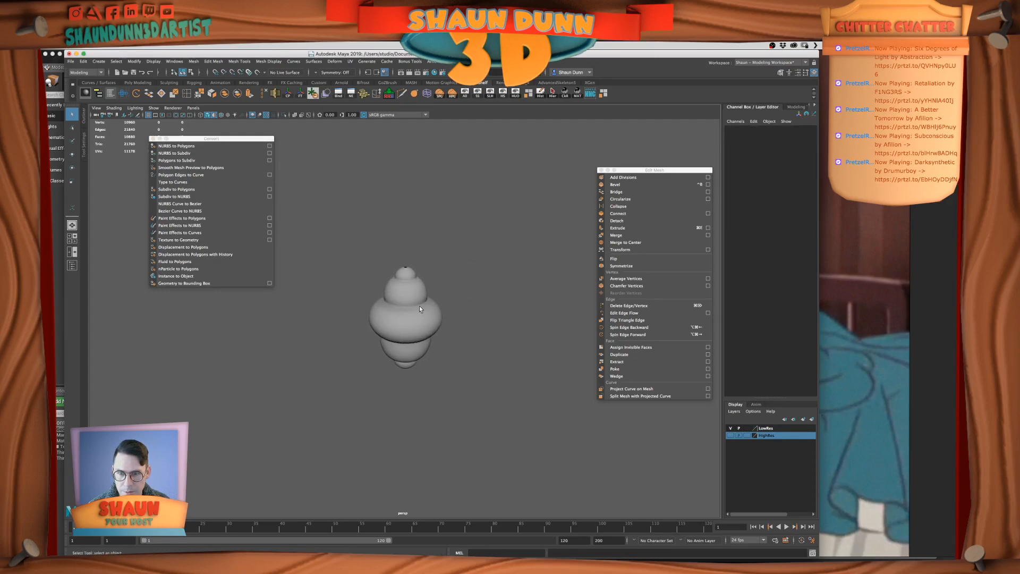
click(418, 306)
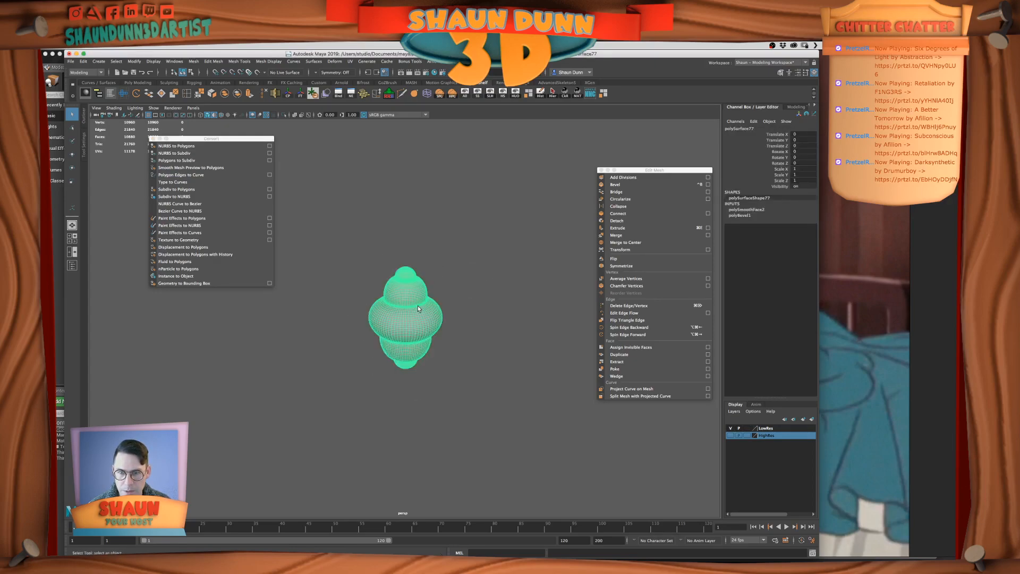
right_click(781, 439)
click(802, 451)
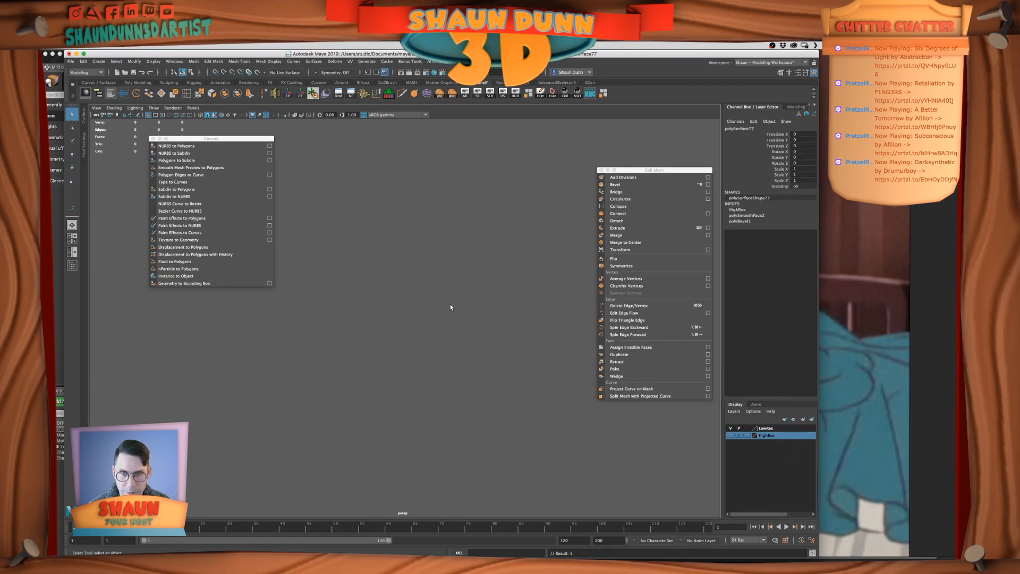
Show all hidden objects and bring the armrest with its spindles into view
click(465, 94)
alt+right_drag(474, 222, 339, 226)
alt+drag(339, 226, 388, 331)
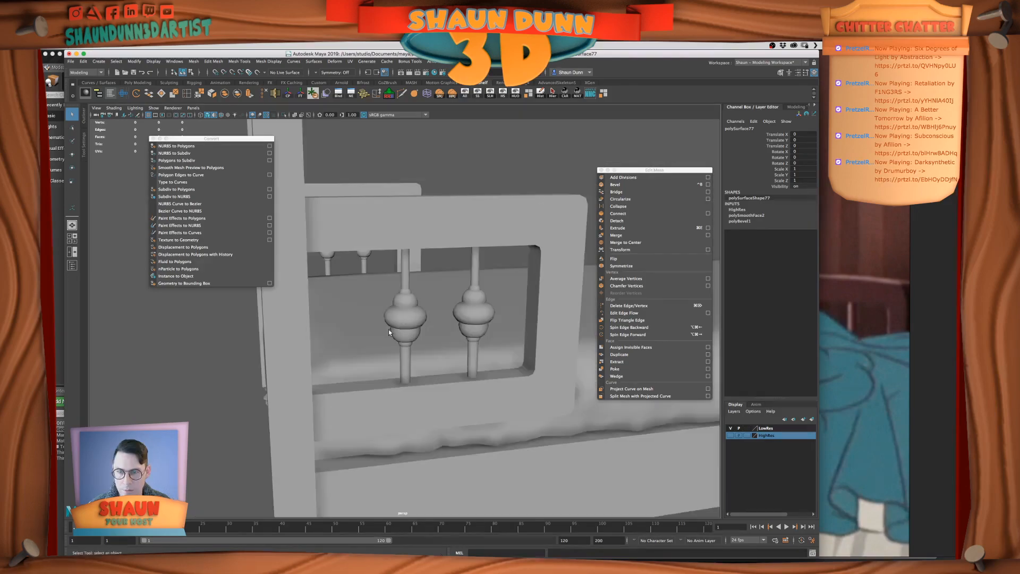
Try moving the first low-res spindle's turned piece sideways and undo the move
click(389, 329)
key(w)
middle_drag(390, 329, 348, 331)
key(super+z)
Add the low-res armrest frame and its first spindle's rod and turned piece to the LowRes layer, and hide that layer
alt+drag(472, 283, 446, 281)
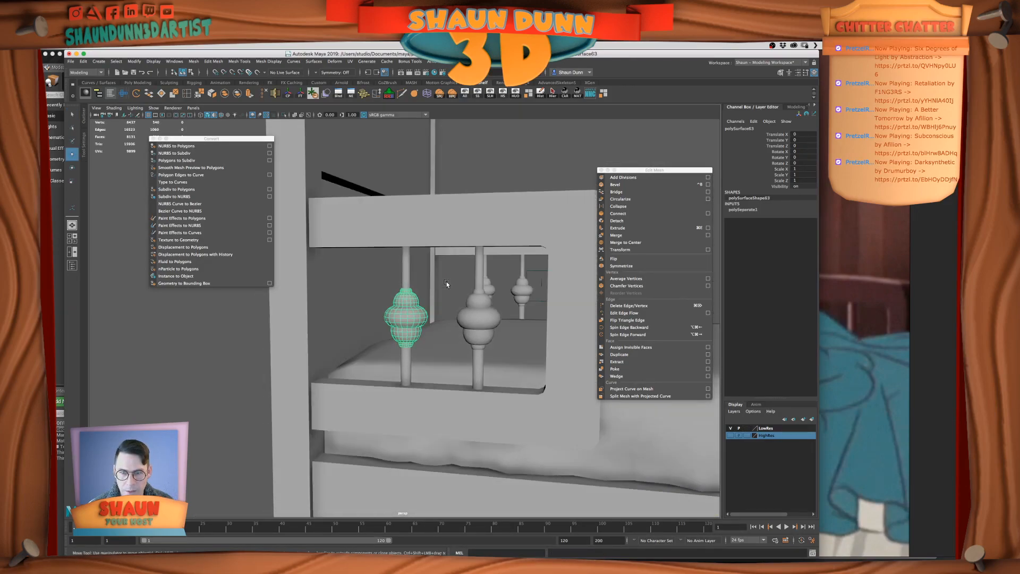
scroll(446, 283, down, 10)
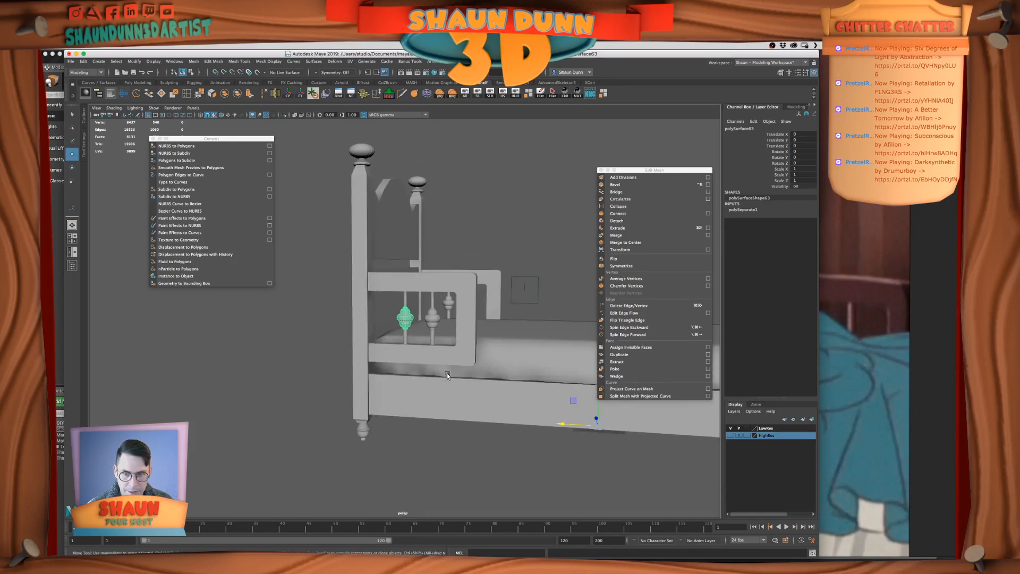
click(417, 287)
shift+click(405, 301)
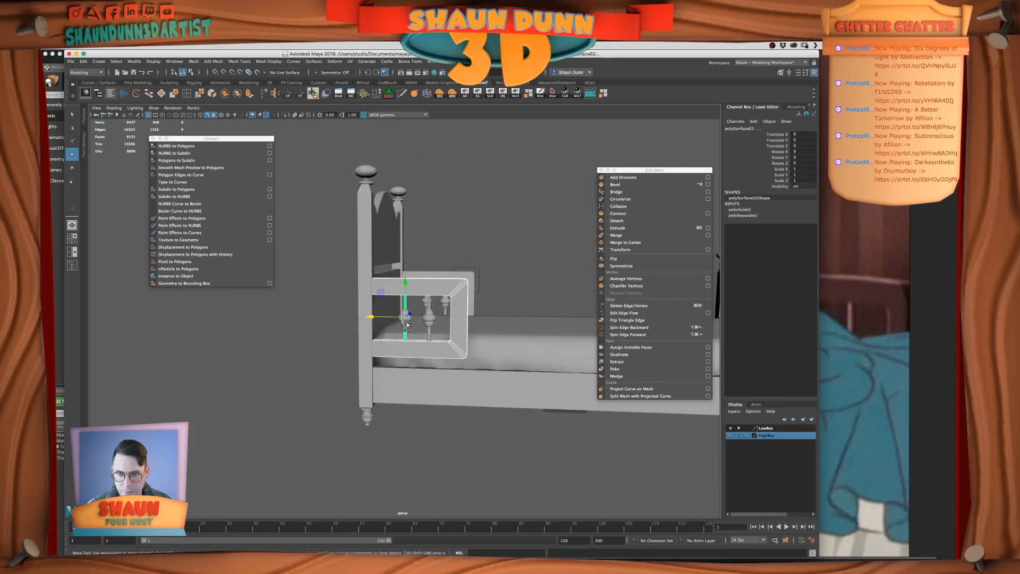
key(q)
click(403, 318)
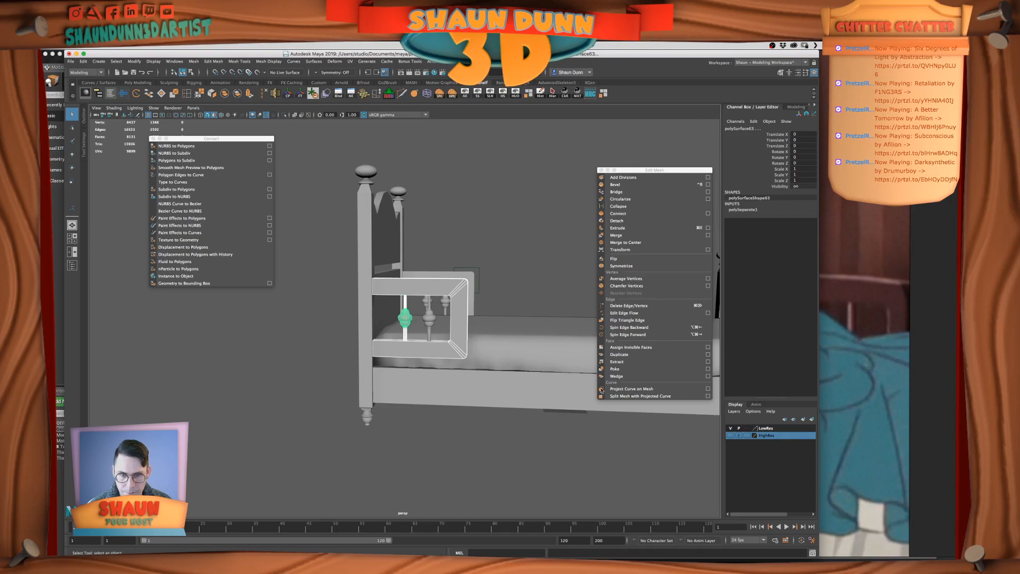
click(765, 427)
right_click(774, 428)
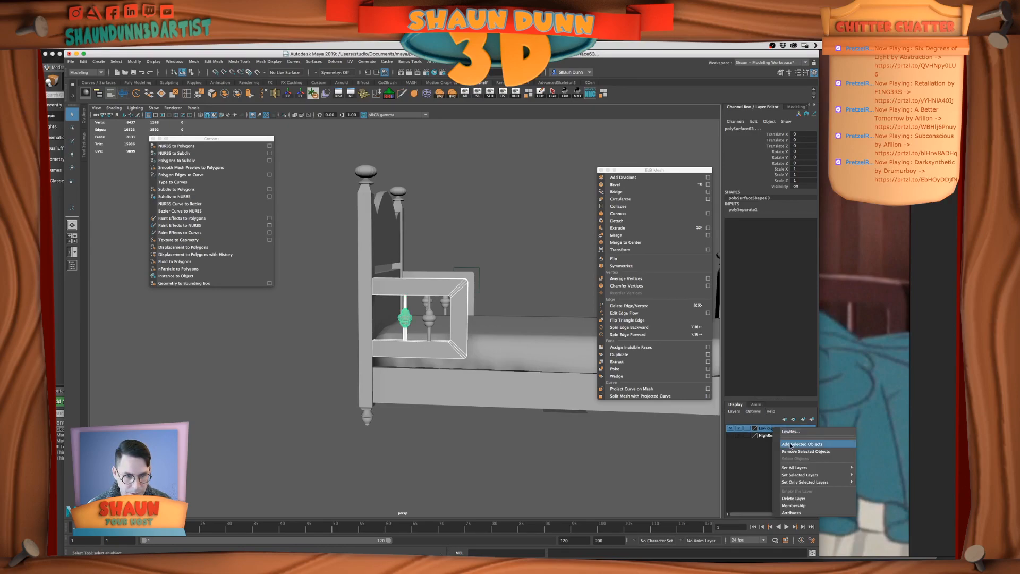
click(797, 433)
alt+right_drag(464, 341, 590, 392)
click(731, 428)
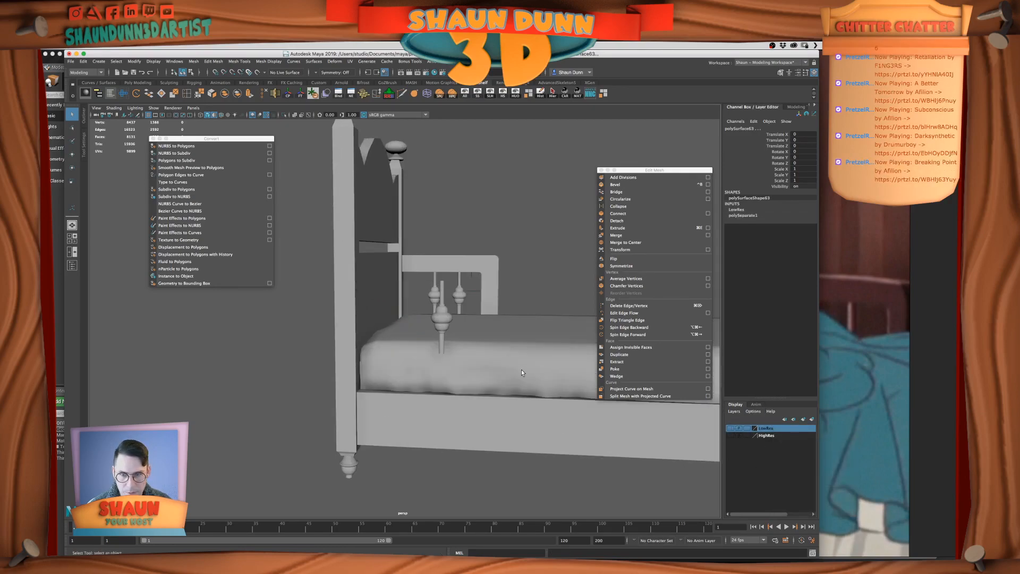
Select the rod of the armrest's remaining low-res spindle and make the HighRes layer visible
click(441, 299)
key([)
key(])
alt+drag(442, 354, 445, 353)
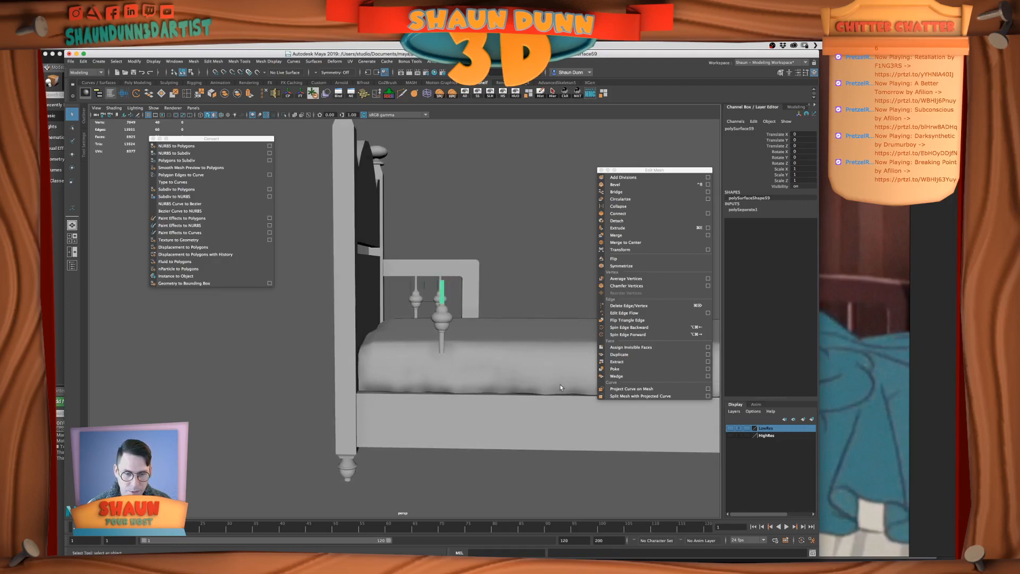
click(731, 436)
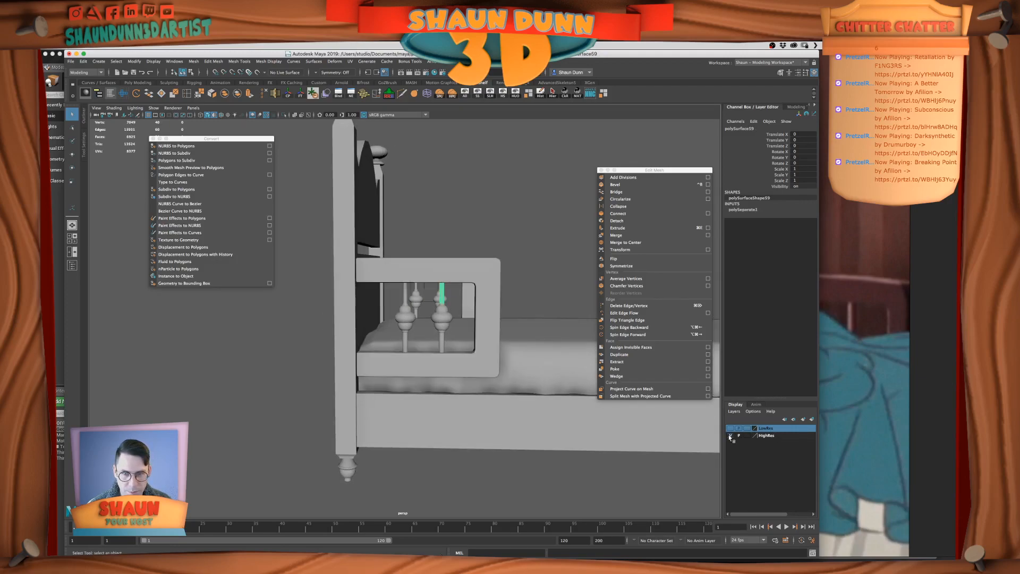
Duplicate the first high-res spindle's rod and turned piece and move the copy toward the second spindle
click(405, 306)
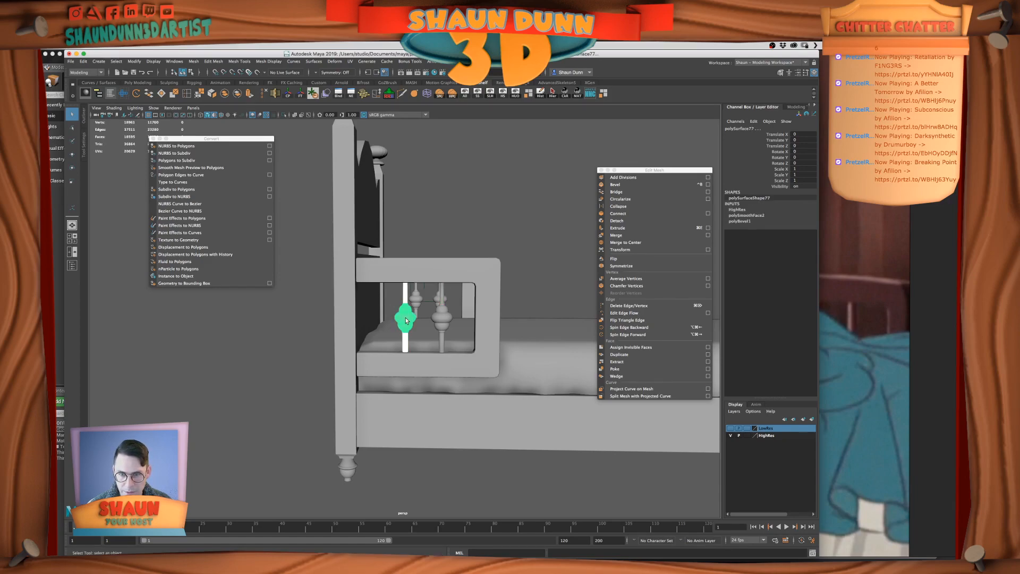
key(f)
key(w)
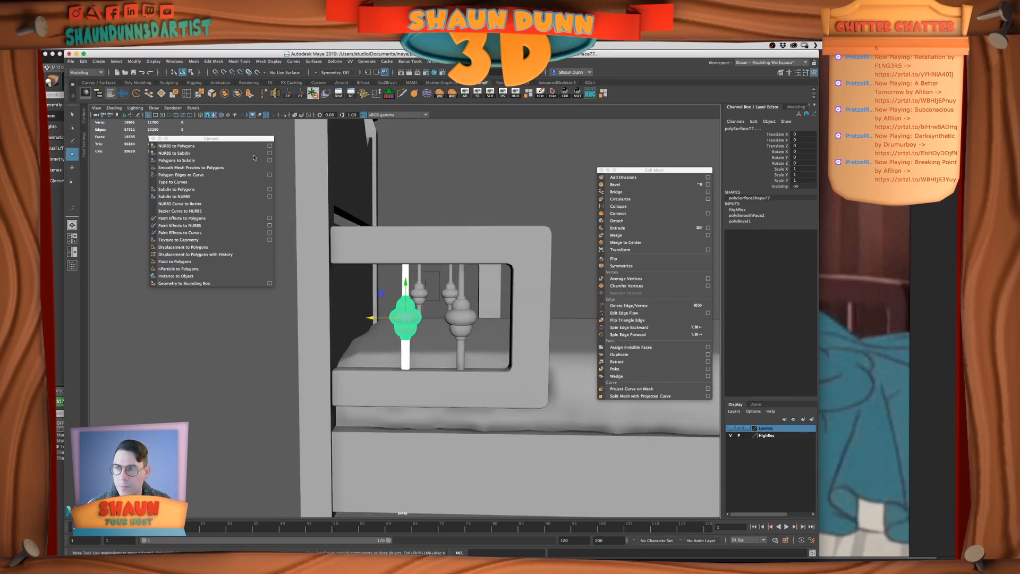
key(super+d)
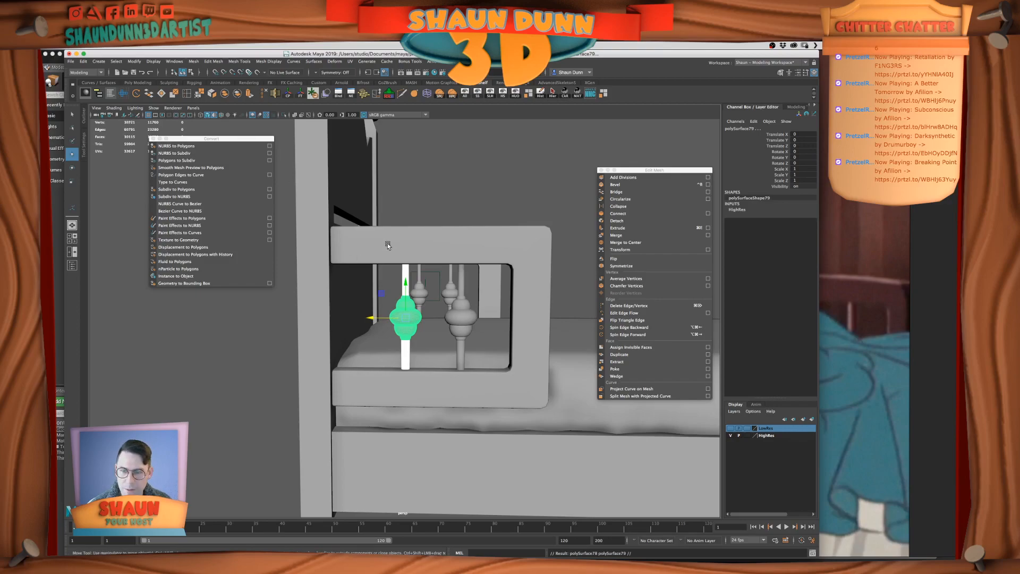
drag(370, 318, 415, 321)
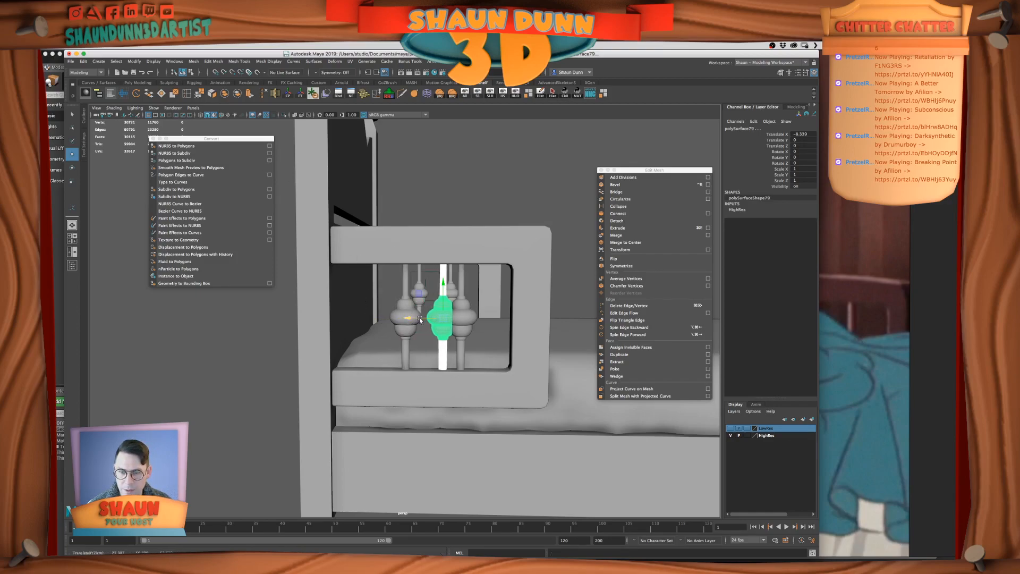
Vertex-snap the duplicated spindle onto the second low-res spindle in the front view and return to the perspective view
key(space)
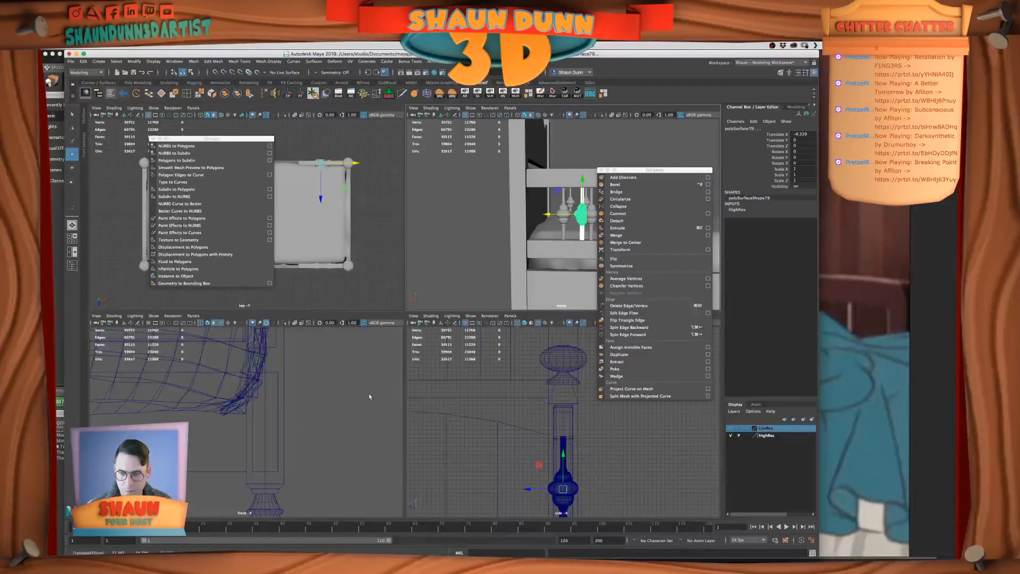
key(f)
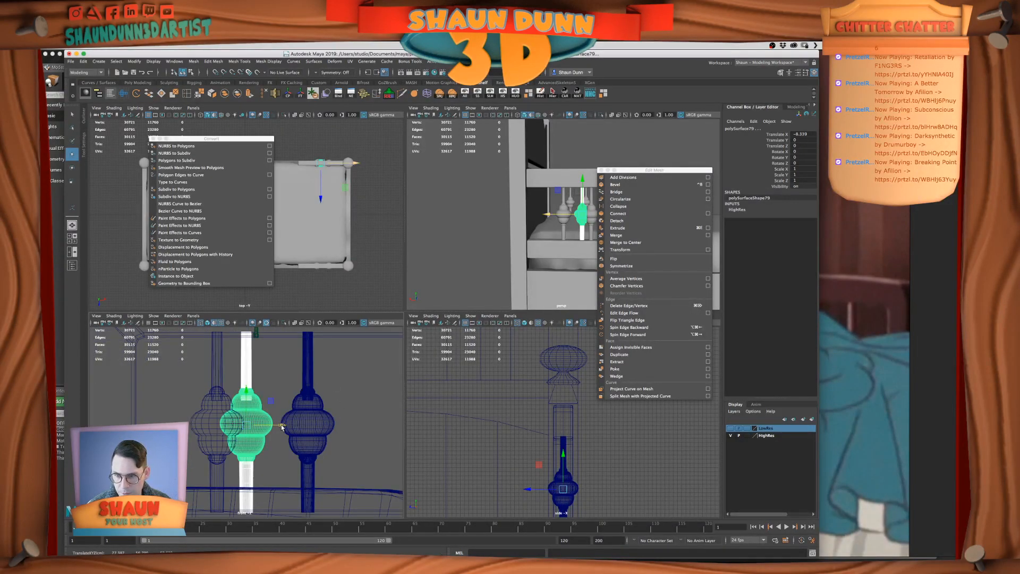
drag(278, 425, 290, 425)
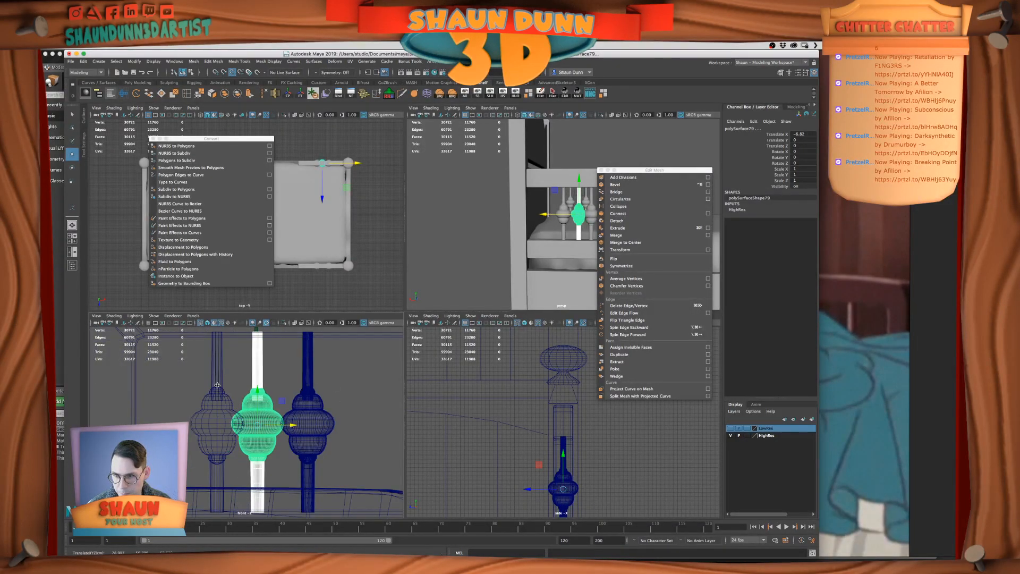
drag(291, 426, 279, 424)
key(v)
middle_drag(221, 364, 214, 367)
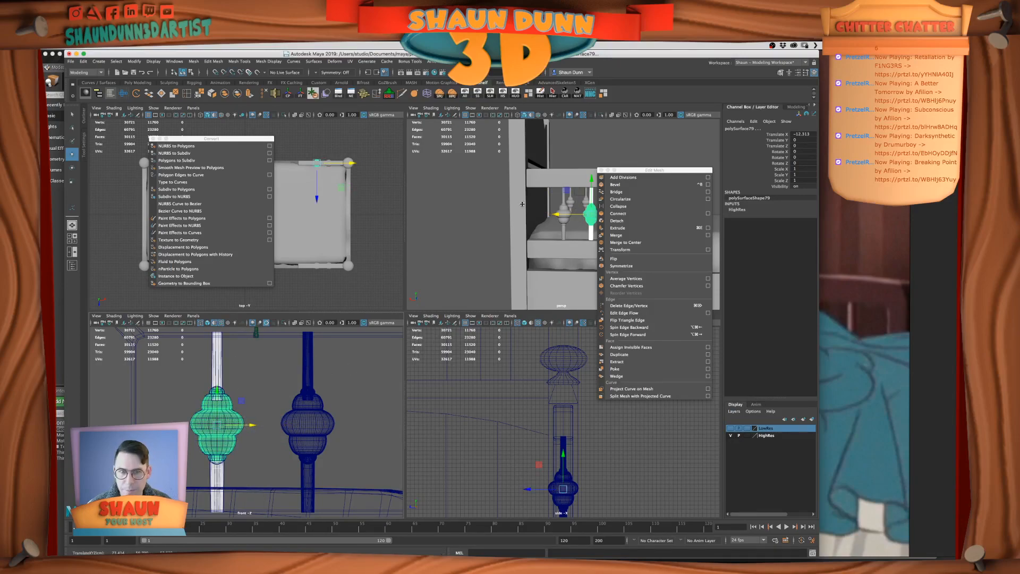
key(space)
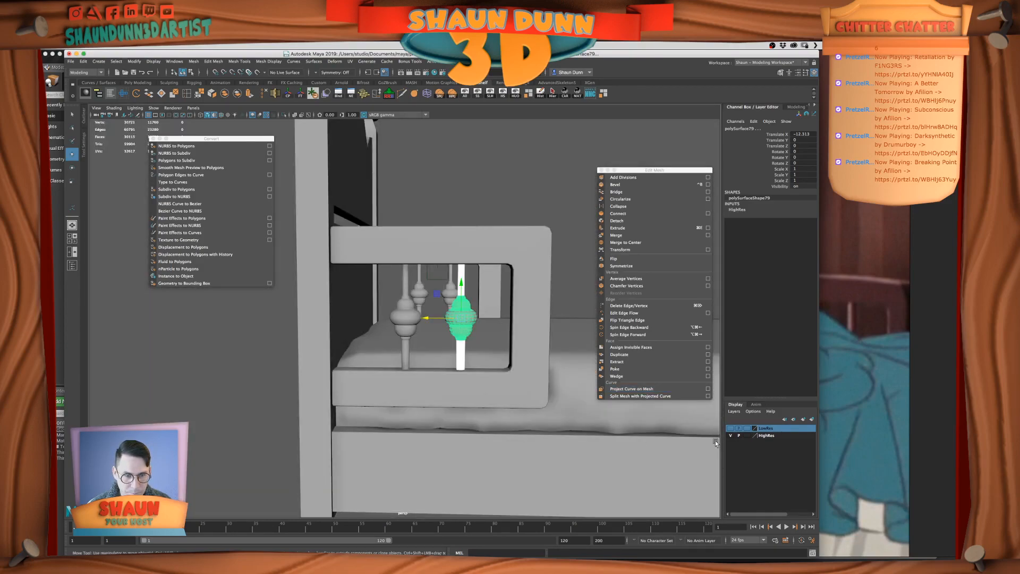
Hide the HighRes layer, clear the selection, and toggle both display layers on and off to check their contents
click(731, 435)
click(528, 240)
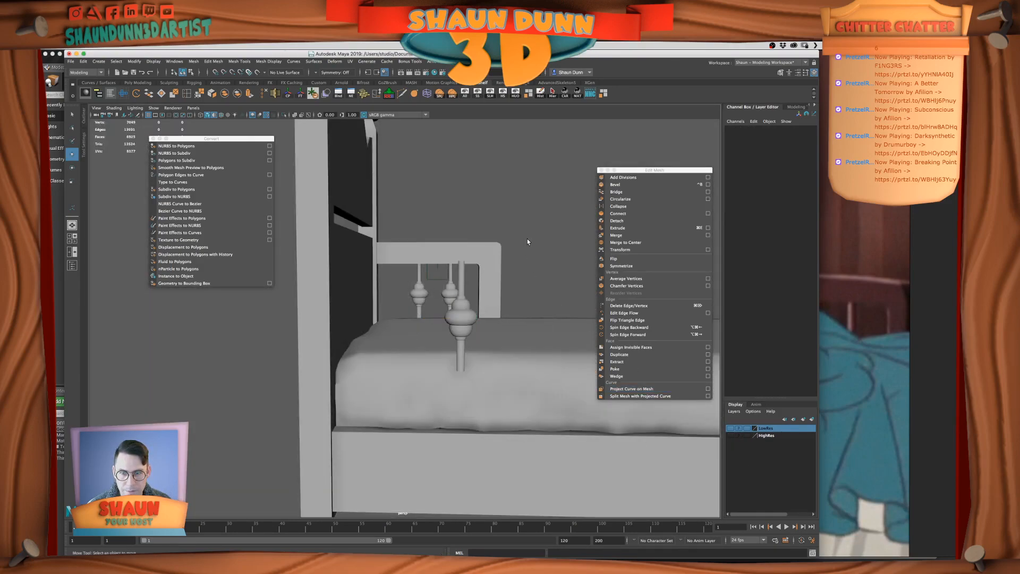
click(730, 435)
click(730, 436)
click(731, 428)
click(732, 428)
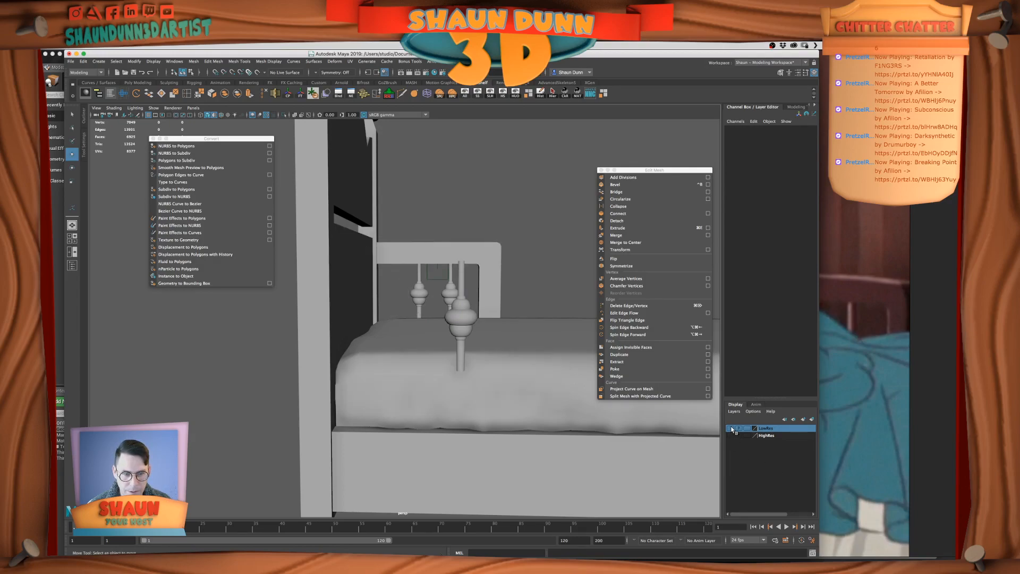
Select the rods and turned piece of the remaining front spindle and try to assign them to the LowRes layer
click(459, 288)
shift+click(460, 325)
shift+click(460, 352)
right_click(782, 430)
click(785, 434)
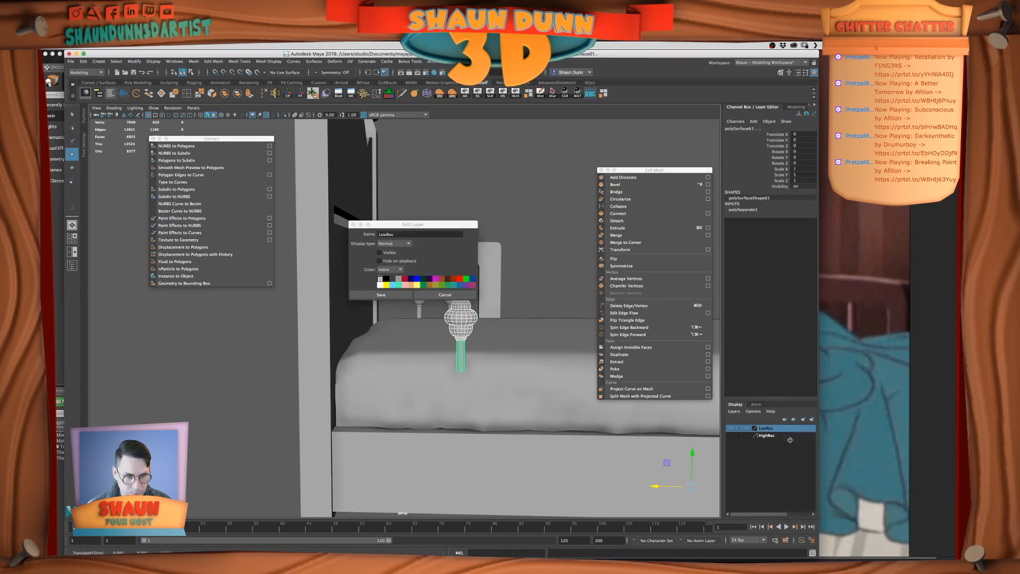
Move the selected front spindle sideways along X and close the detached command palette
drag(656, 486, 169, 477)
click(461, 295)
click(154, 139)
middle_drag(165, 150, 729, 324)
middle_drag(550, 317, 501, 317)
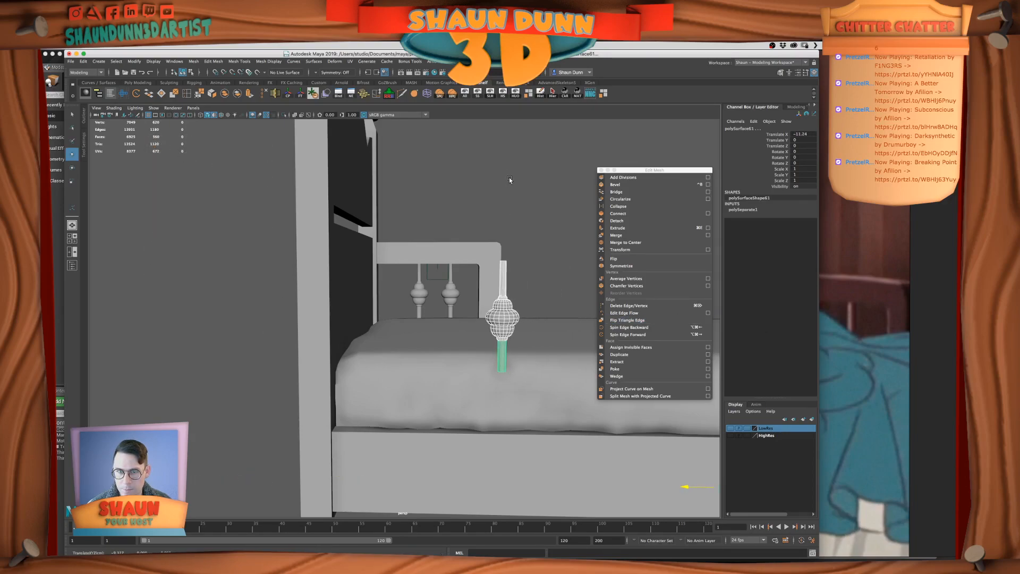
Save the scene and quit Maya, discarding the spindle move made after saving
click(71, 61)
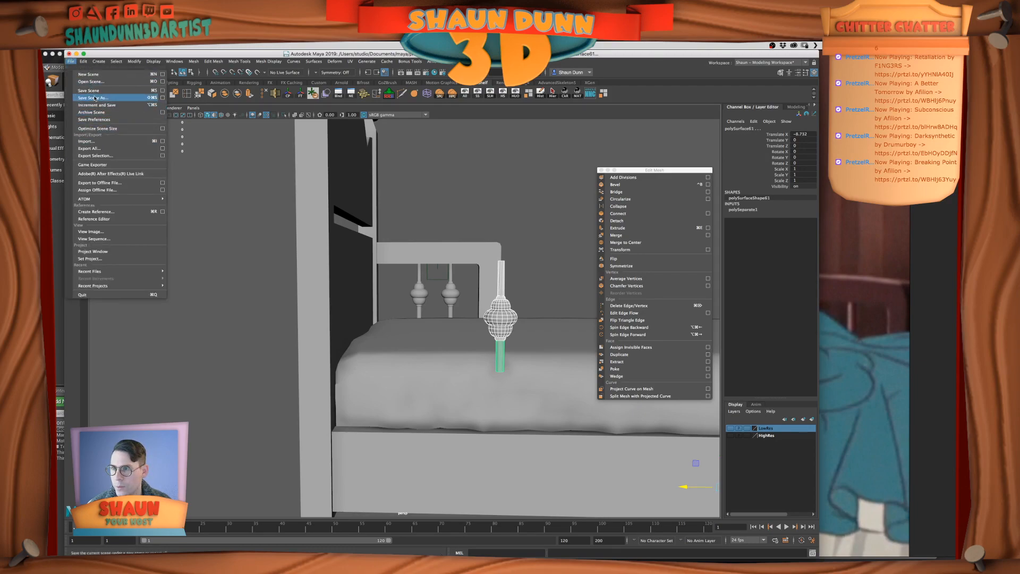
click(94, 91)
key(super+z)
middle_drag(496, 192, 287, 181)
click(67, 47)
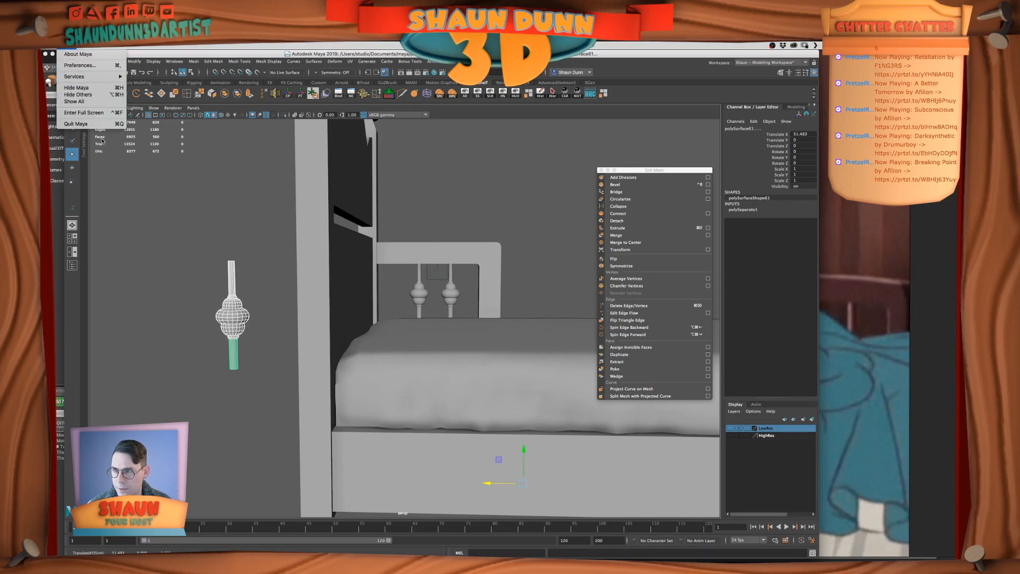
click(95, 125)
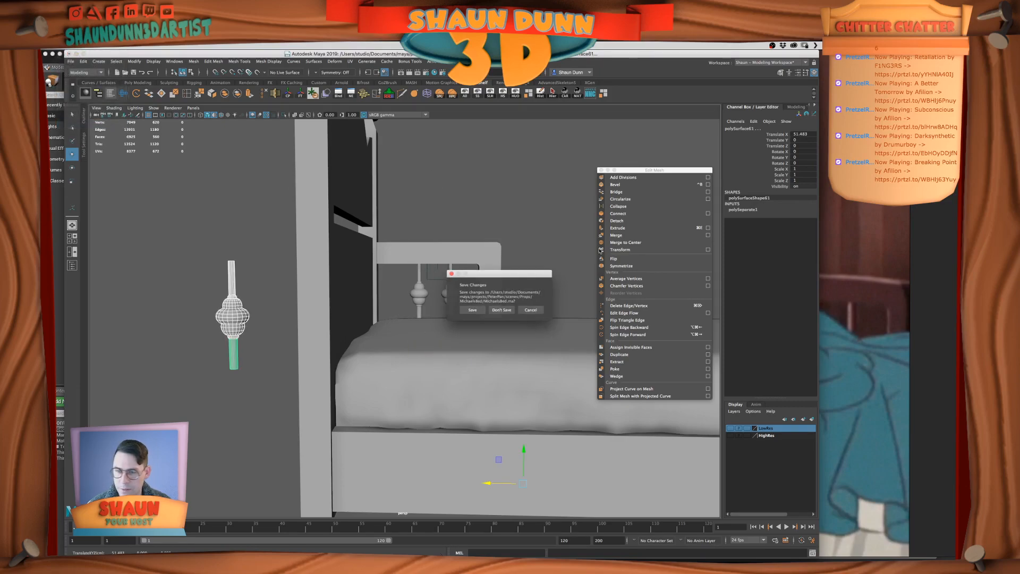
click(498, 311)
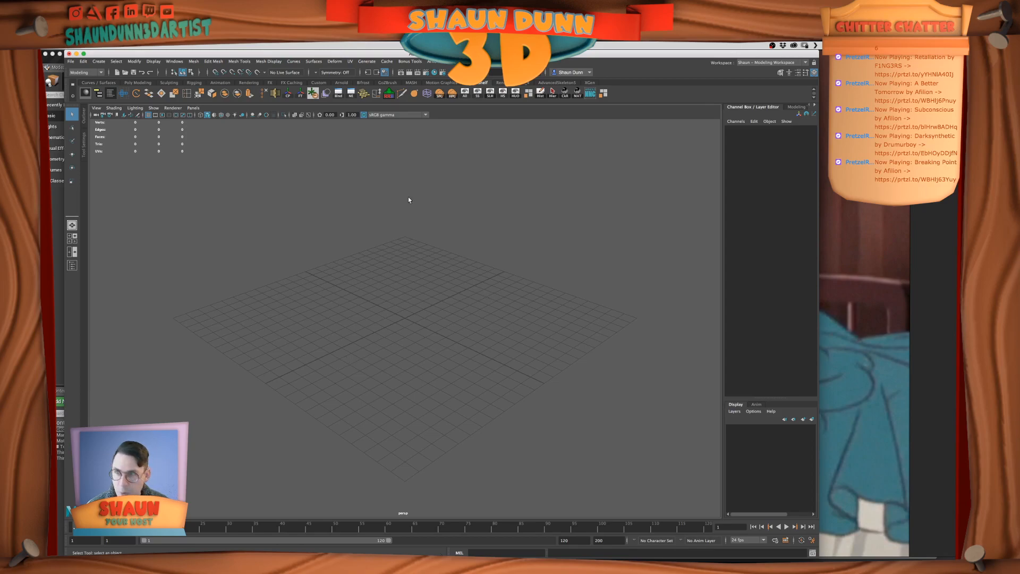
Reopen the MichaelsBed.ma scene in the restarted Maya
click(71, 61)
mouse_move(148, 264)
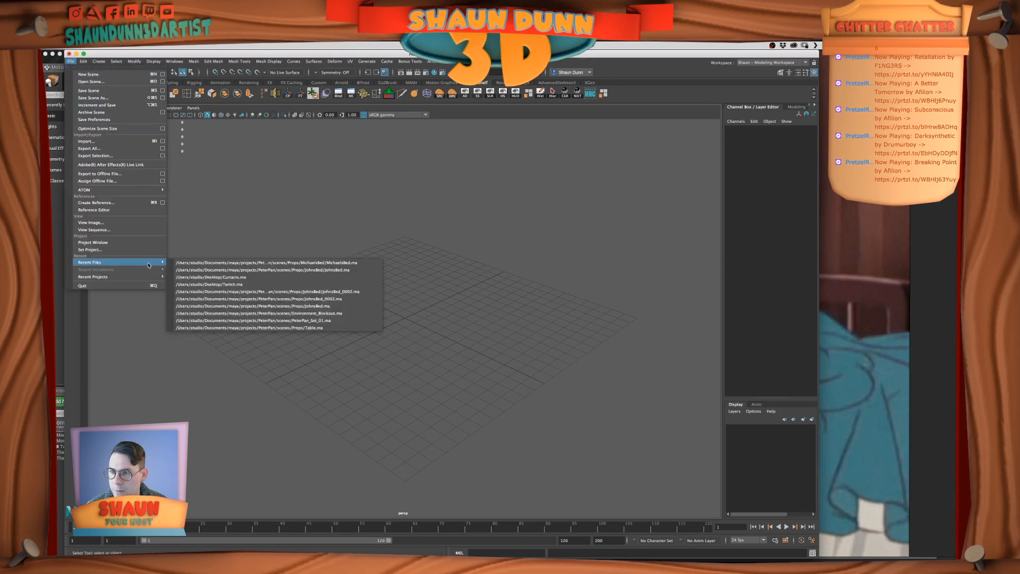
click(277, 263)
click(495, 304)
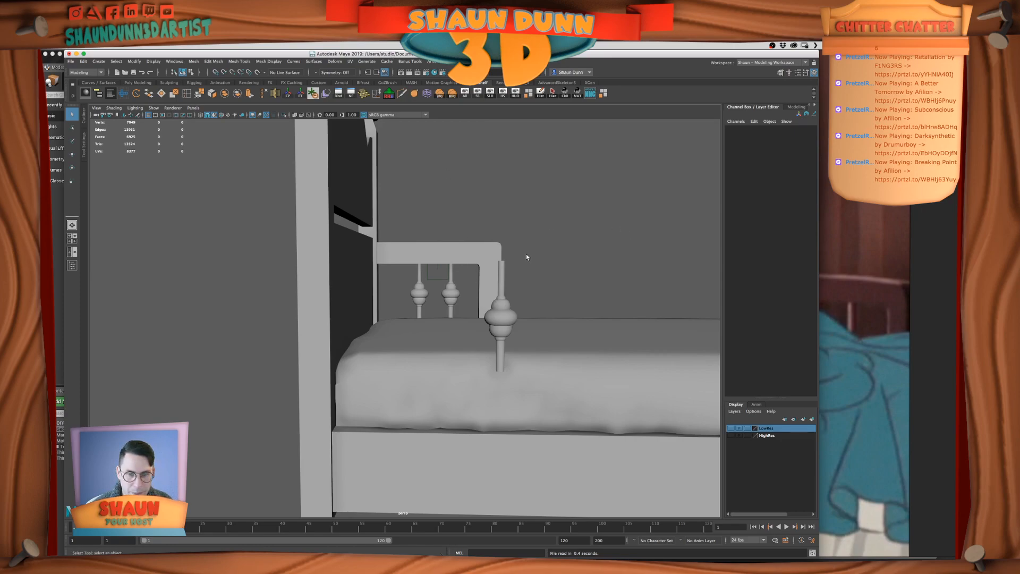
alt+drag(491, 218, 488, 162)
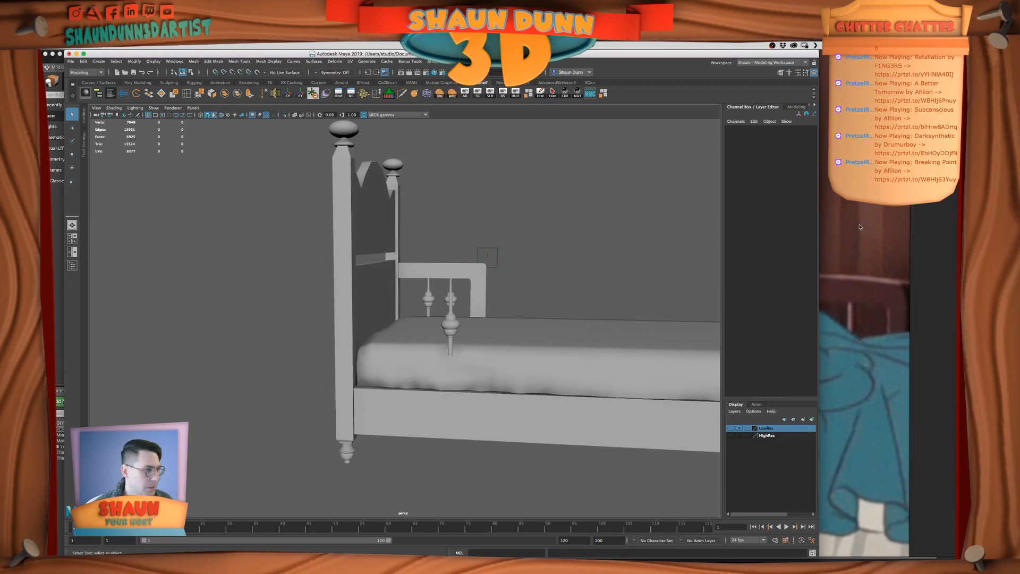
Select the front spindle's turned piece and both rod parts and set their Translate X to 0
click(452, 313)
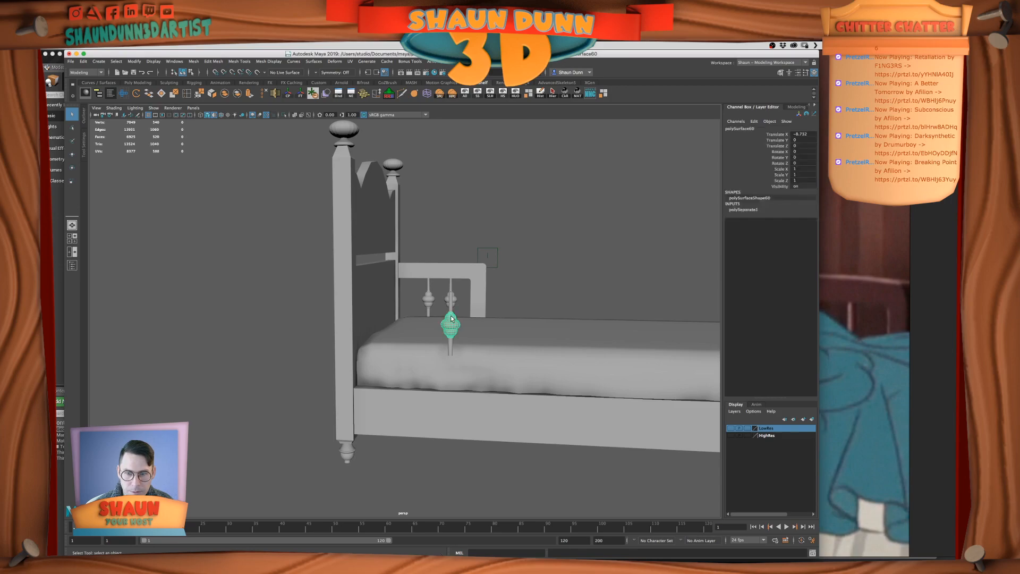
scroll(455, 313, up, 5)
click(731, 429)
click(731, 428)
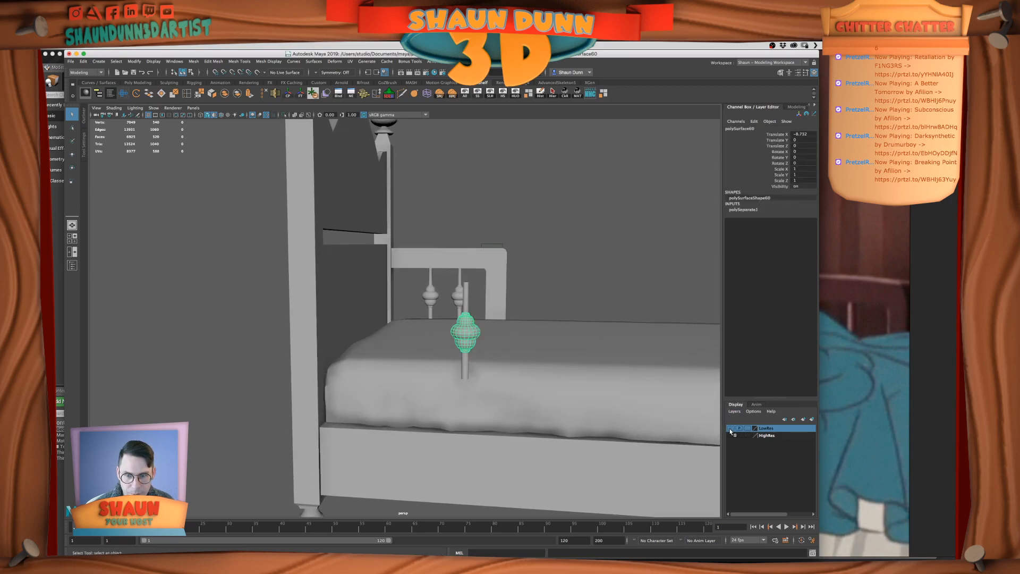
click(465, 298)
click(467, 358)
click(799, 133)
text(0)
key(Return)
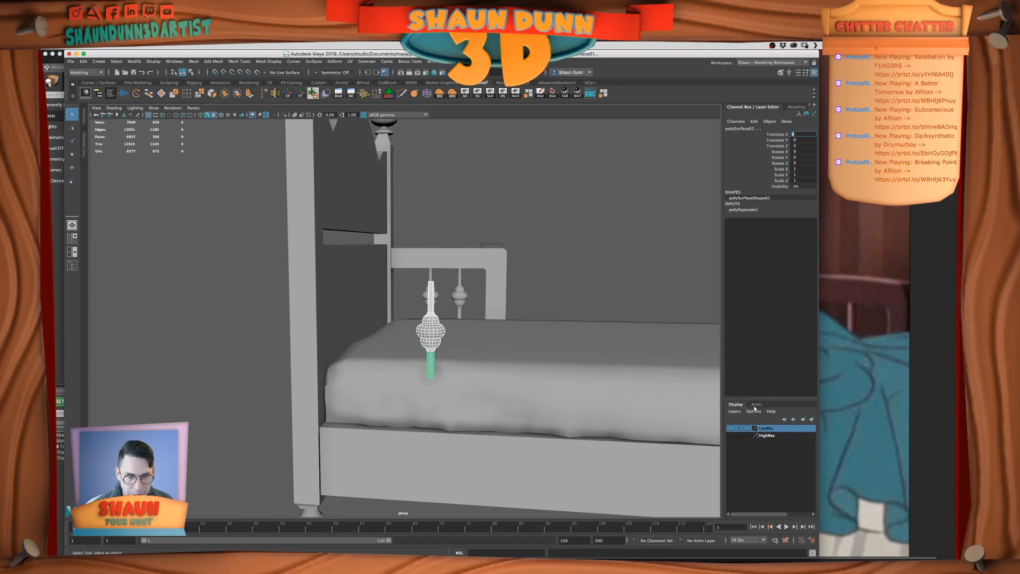
Add the selected front spindle parts to the LowRes layer and toggle that layer's visibility
click(731, 429)
click(731, 429)
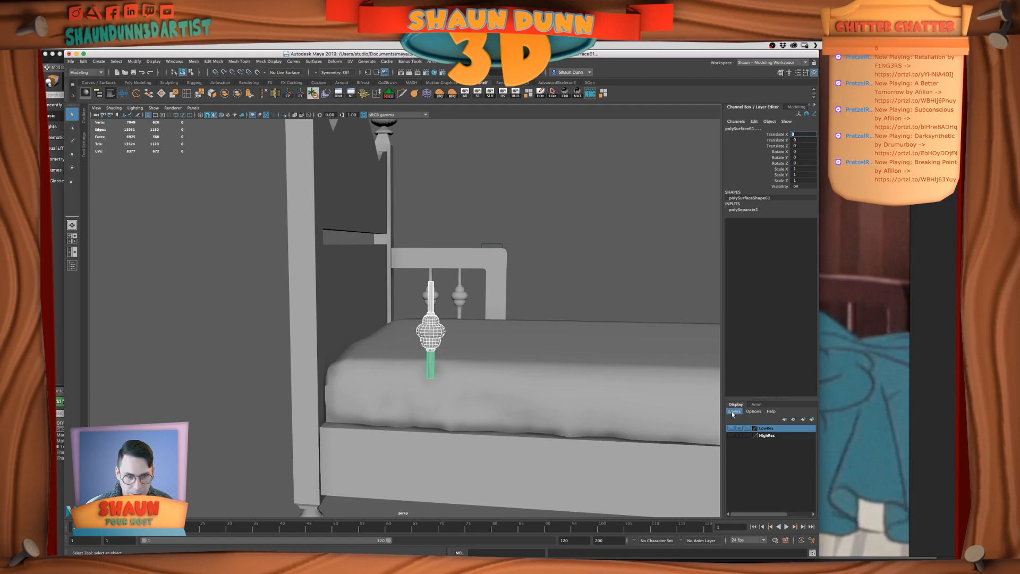
right_click(764, 428)
click(764, 442)
alt+drag(552, 282, 579, 350)
click(731, 428)
click(731, 428)
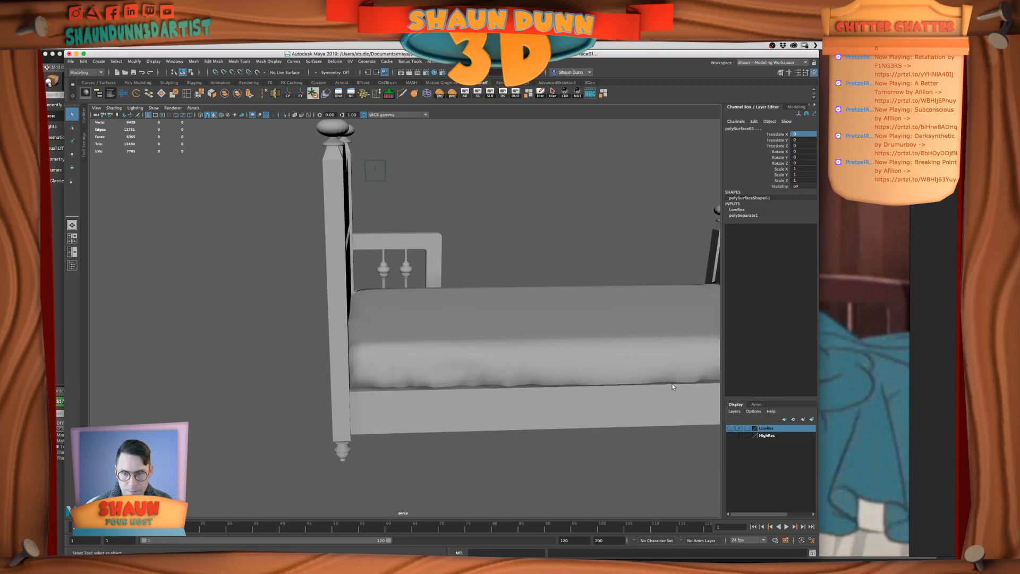
Select the far armrest together with its two spindles and add them to the LowRes layer
scroll(474, 257, down, 3)
alt+drag(474, 256, 424, 285)
drag(412, 251, 465, 291)
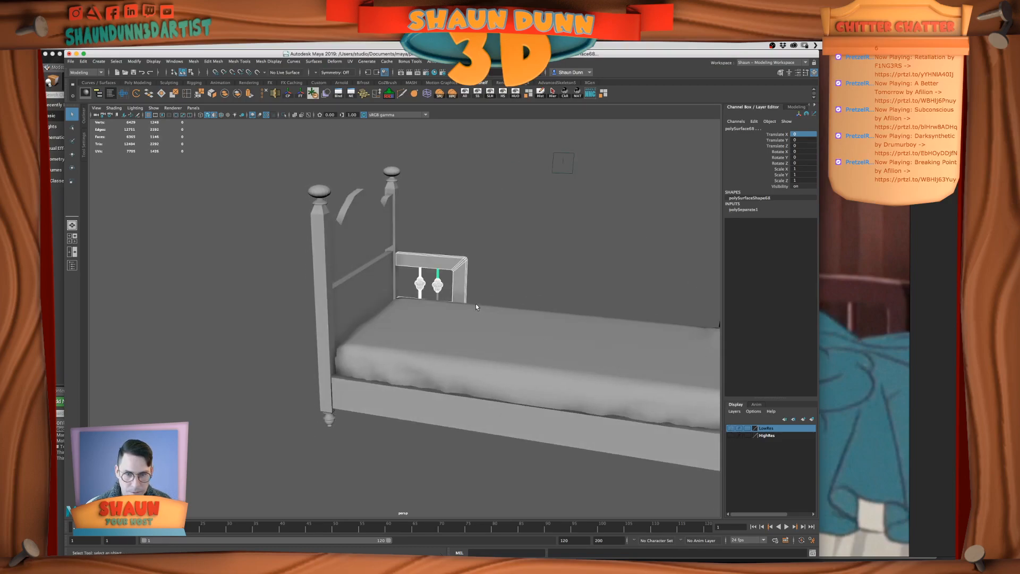
right_click(766, 429)
click(777, 443)
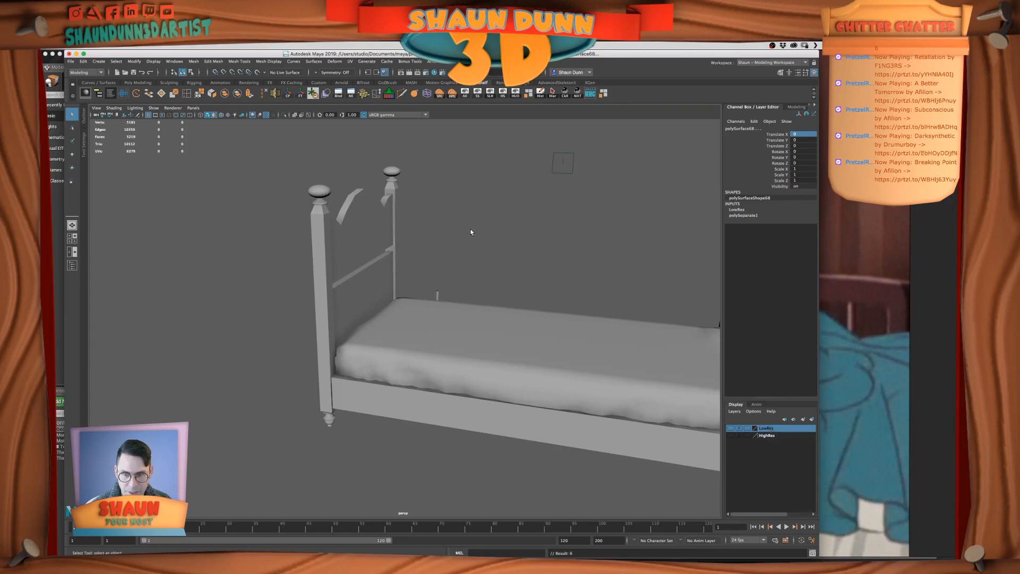
Add the leftover spindle rod piece behind the mattress to the LowRes layer
click(437, 294)
alt+drag(467, 262, 388, 291)
scroll(423, 296, up, 4)
scroll(450, 295, down, 4)
alt+drag(451, 295, 444, 290)
scroll(371, 295, up, 2)
alt+drag(371, 295, 393, 326)
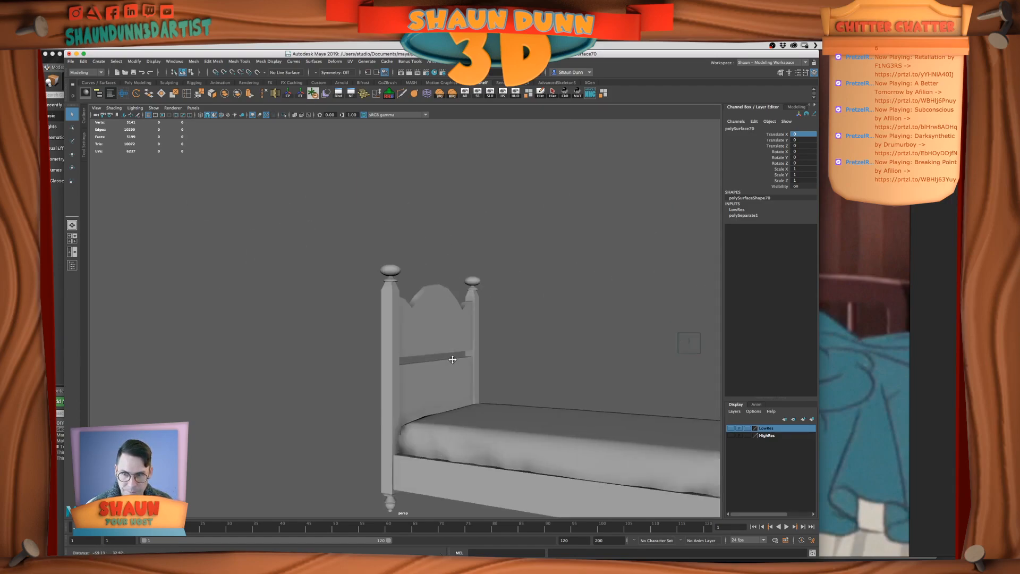
Delete the extra vertical edges along the faces of the near headboard post and save the scene
click(392, 326)
key(1)
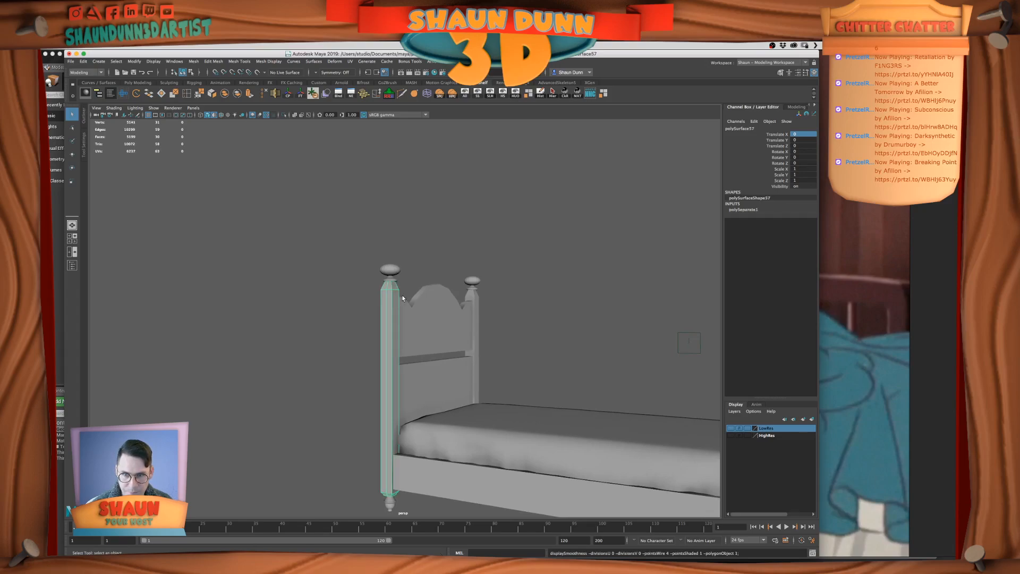
alt+drag(406, 320, 413, 346)
scroll(374, 306, up, 5)
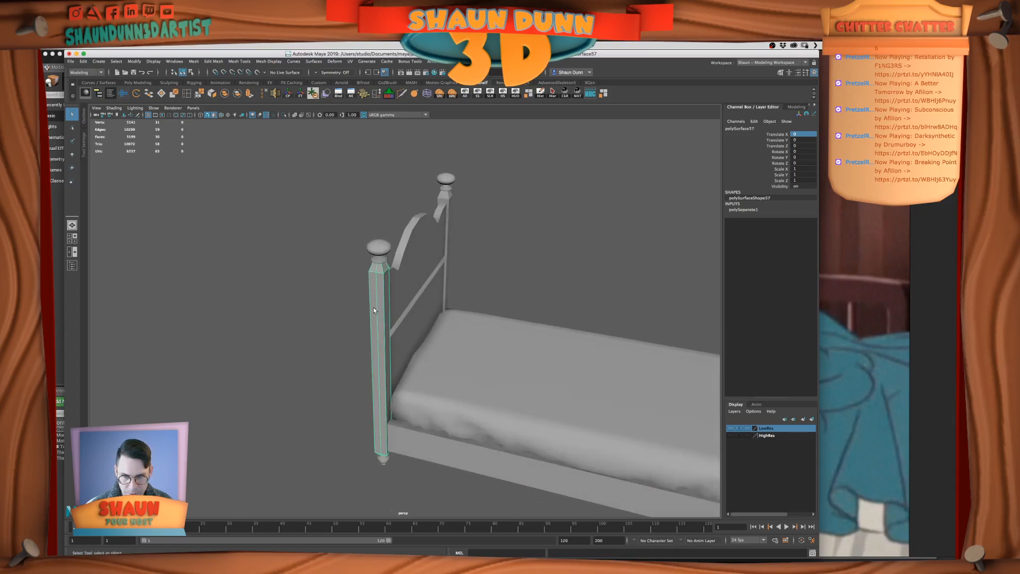
alt+middle_drag(374, 307, 394, 341)
alt+drag(497, 344, 508, 319)
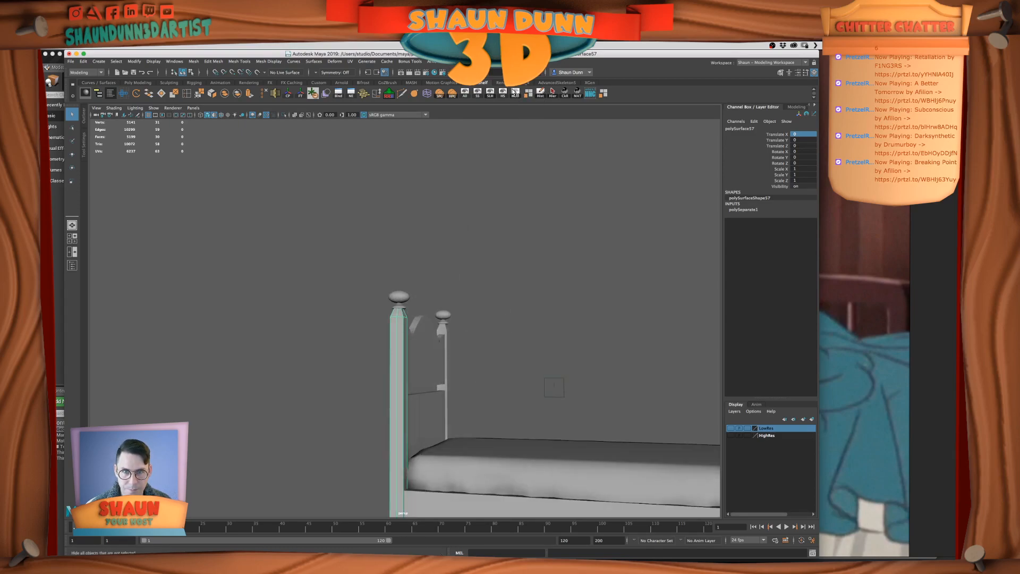
alt+drag(403, 371, 406, 375)
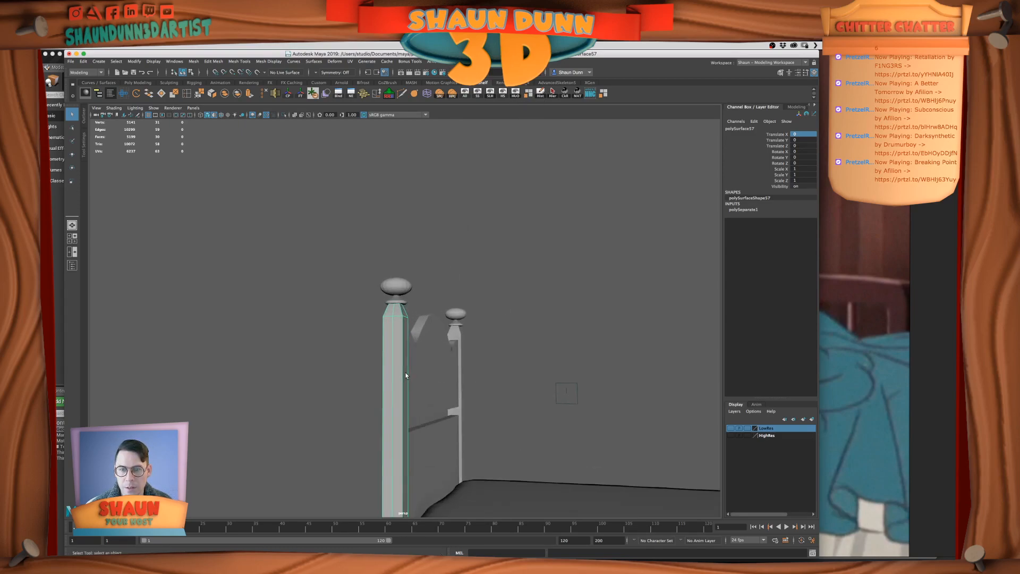
right_drag(392, 357, 391, 336)
double_click(391, 364)
click(247, 96)
key(ctrl+s)
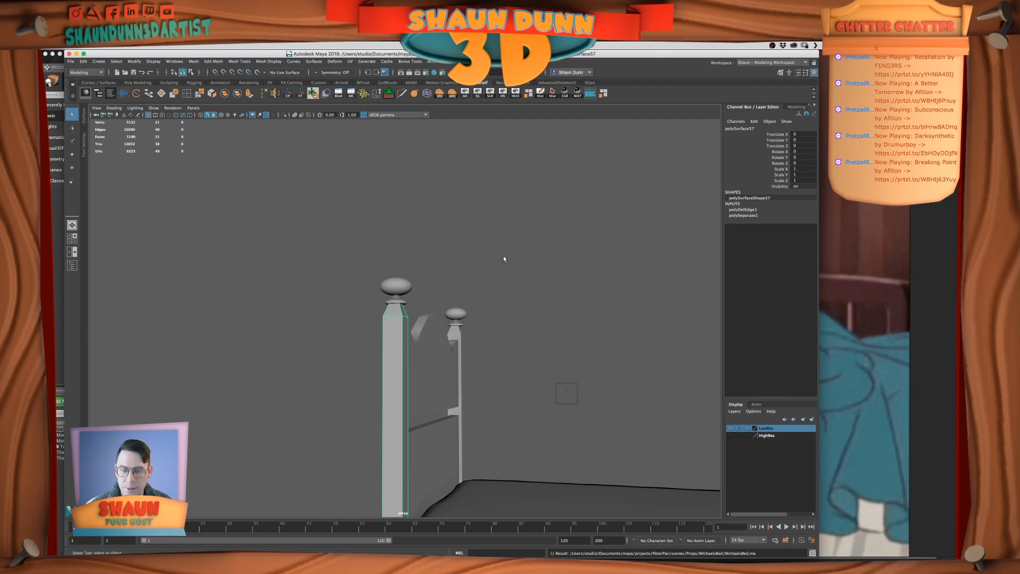
Duplicate the near headboard post and hide everything except the copy
key(ctrl+d)
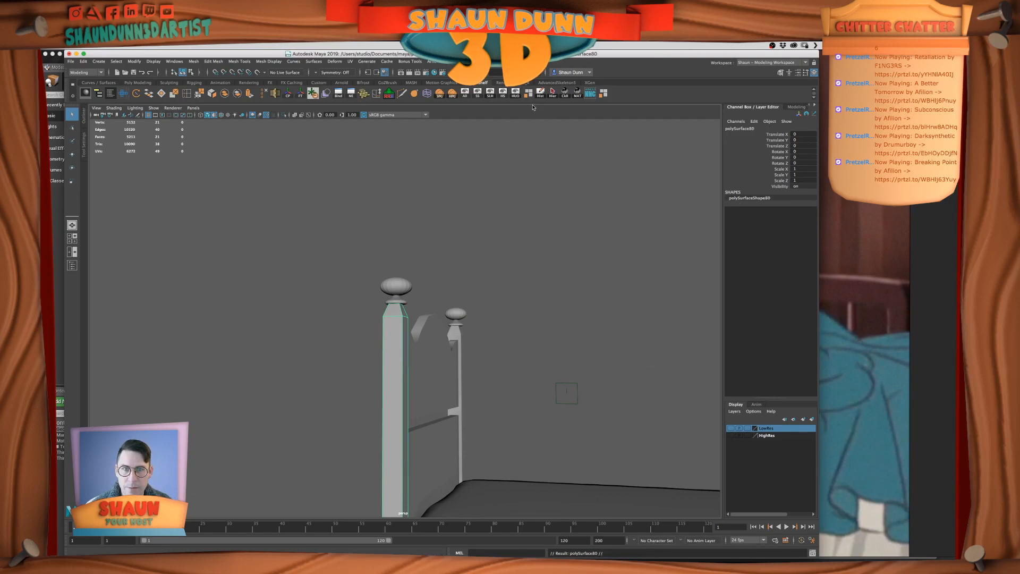
key(alt+h)
scroll(476, 361, up, 3)
alt+drag(468, 314, 423, 303)
right_click(429, 305)
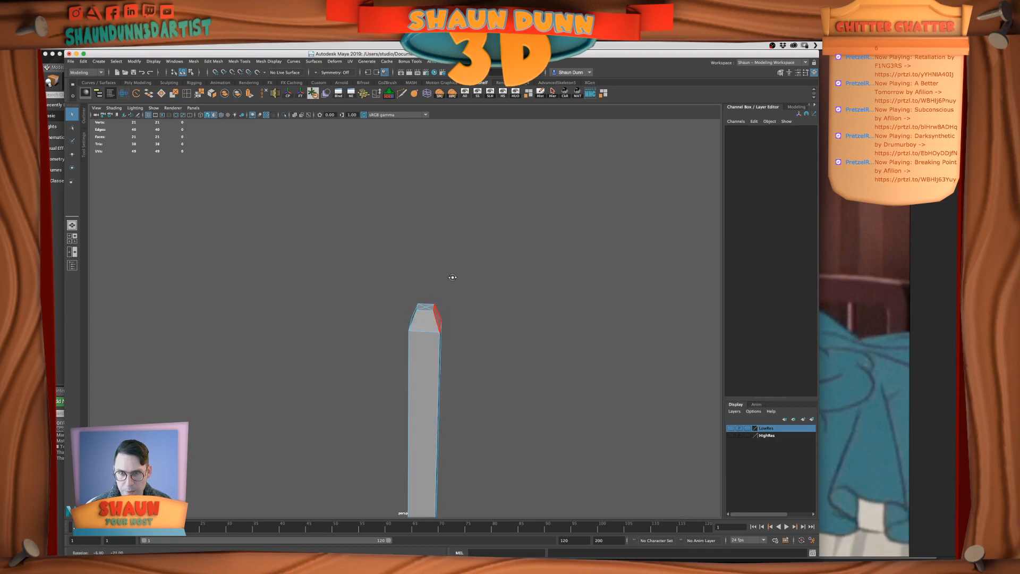
right_click(415, 315)
click(417, 303)
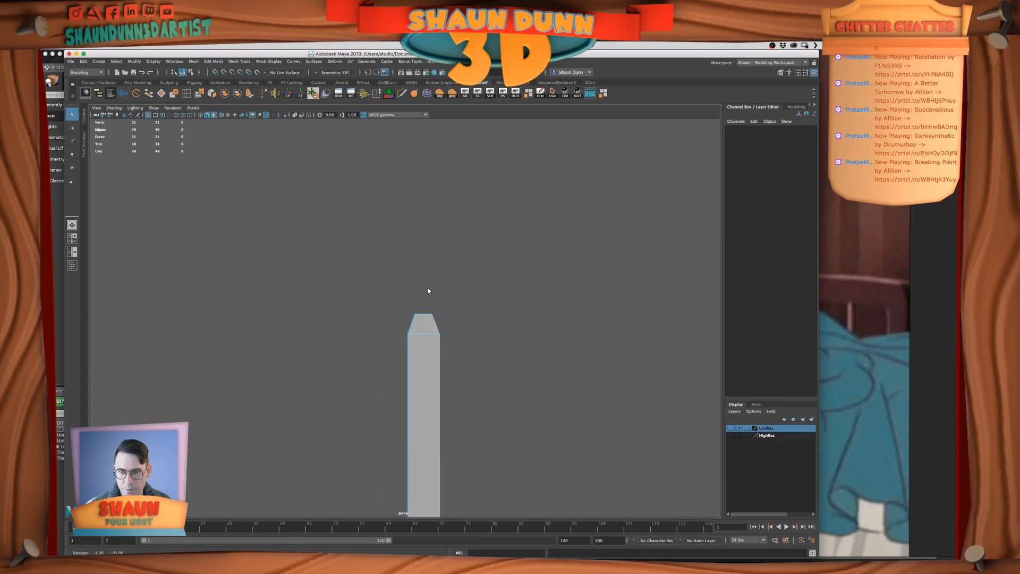
key(Delete)
key(super+z)
Delete the surplus edges on the top cap of the duplicated post
alt+drag(458, 328, 446, 350)
click(447, 296)
double_click(447, 300)
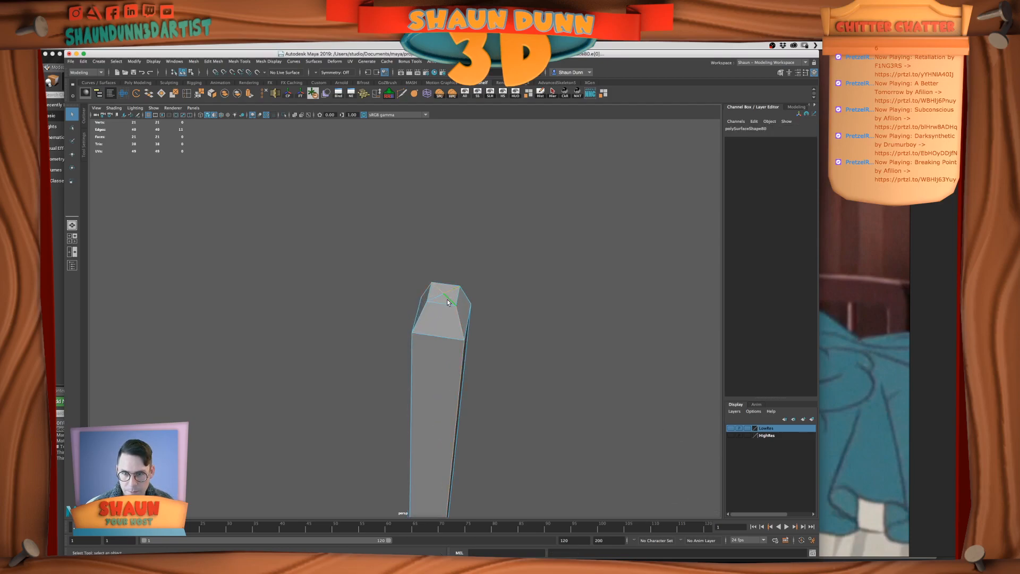
click(479, 296)
drag(439, 290, 447, 297)
alt+drag(546, 324, 477, 319)
key(Delete)
Select all edges of the duplicated post and remove one four-edge loop from the selection
alt+right_drag(477, 319, 458, 272)
alt+middle_drag(458, 272, 476, 146)
right_drag(450, 256, 467, 247)
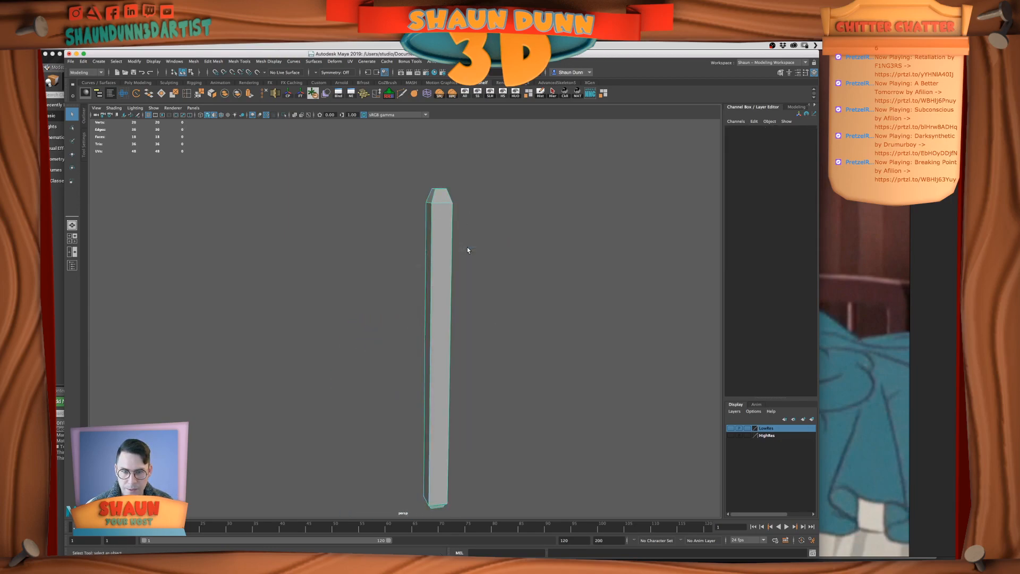
alt+drag(462, 253, 444, 296)
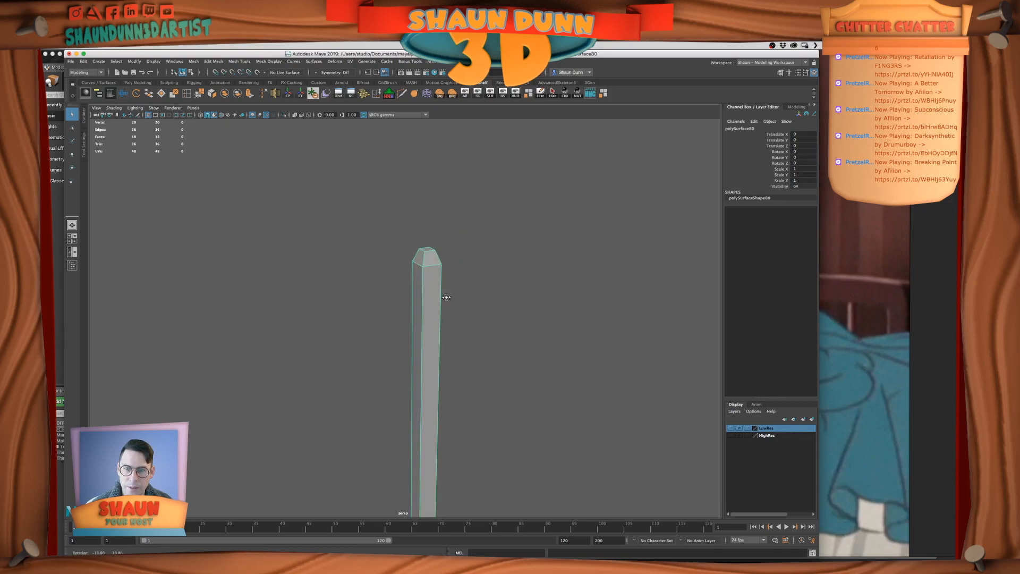
alt+right_drag(448, 268, 405, 296)
drag(348, 216, 584, 485)
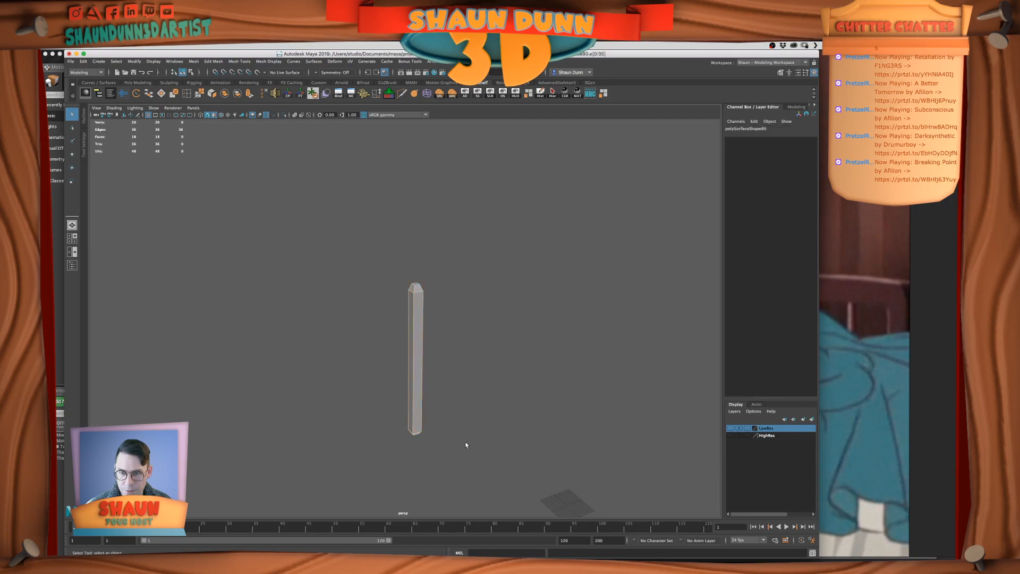
key(f)
alt+drag(448, 405, 481, 377)
ctrl+double_click(476, 366)
alt+drag(543, 325, 504, 364)
scroll(503, 359, down, 6)
alt+middle_drag(489, 315, 463, 409)
alt+drag(458, 395, 456, 417)
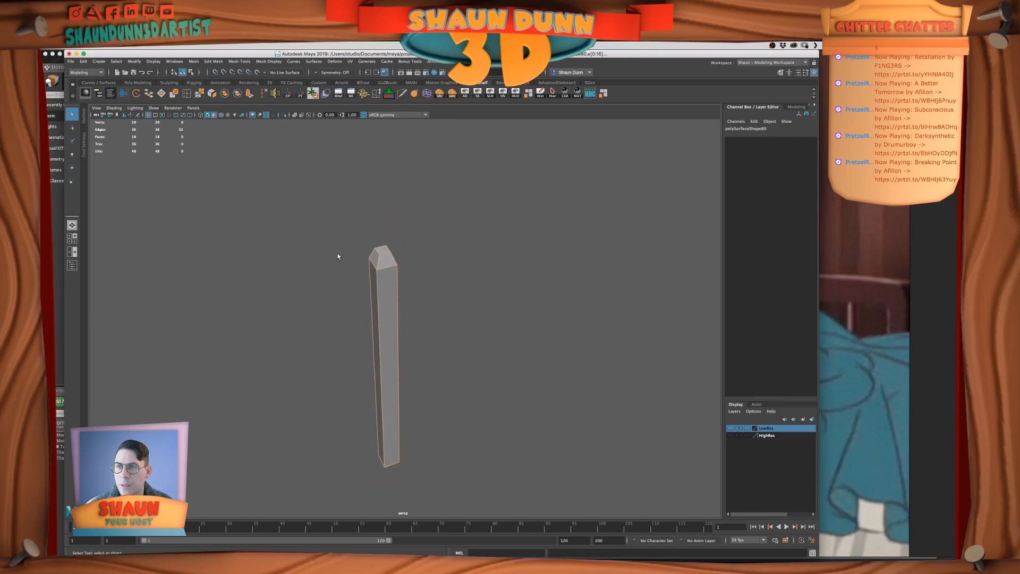
Detach the Edit Mesh and Convert command lists as floating windows and place them beside the post
click(214, 61)
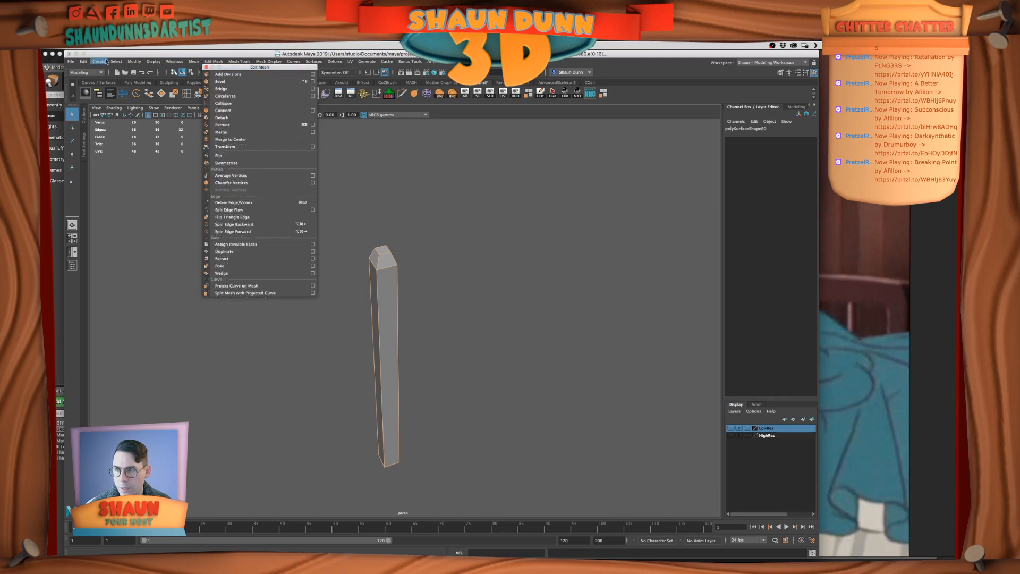
mouse_move(139, 68)
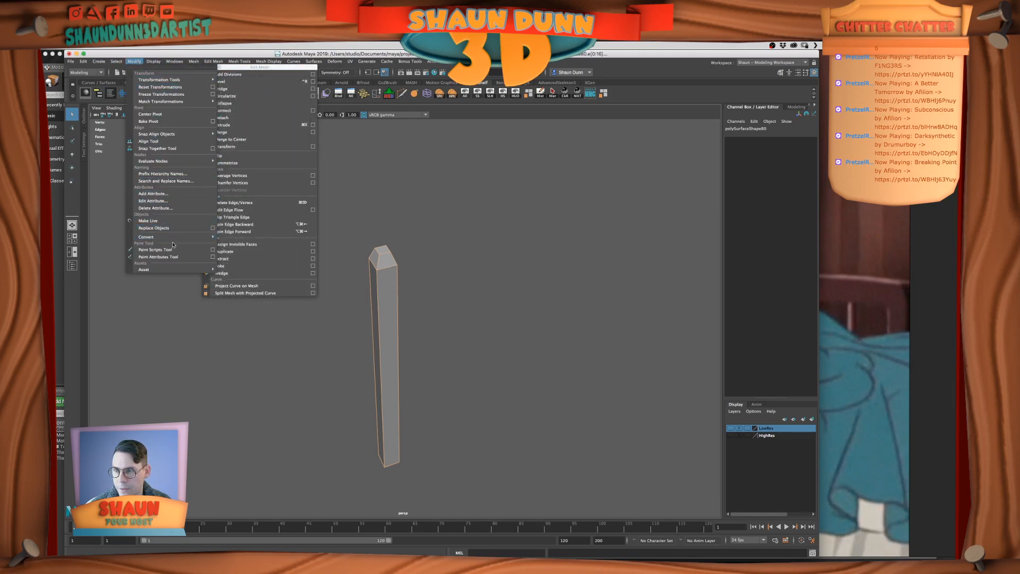
mouse_move(205, 237)
drag(273, 236, 154, 285)
drag(233, 67, 261, 125)
click(262, 125)
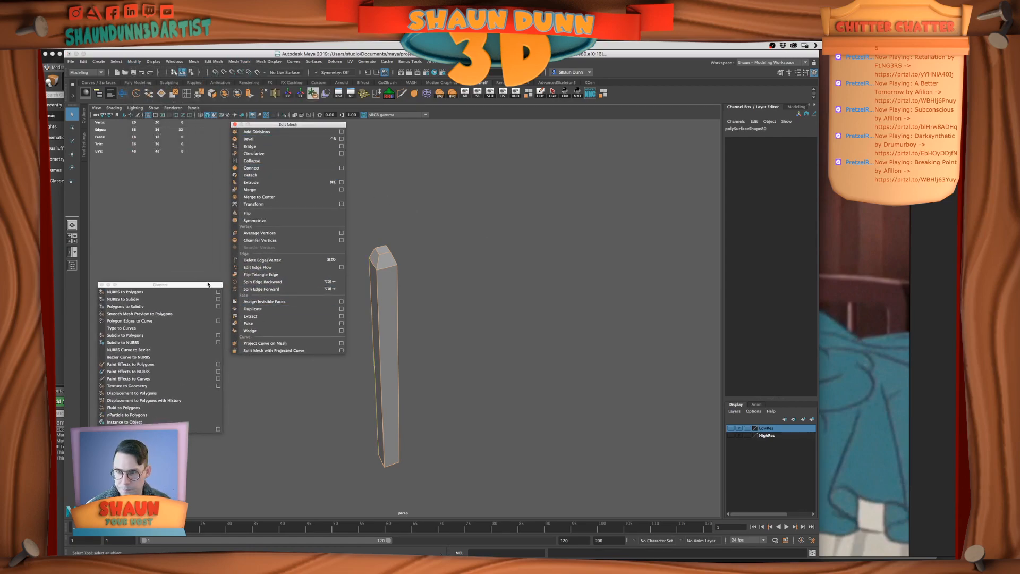
drag(159, 285, 163, 203)
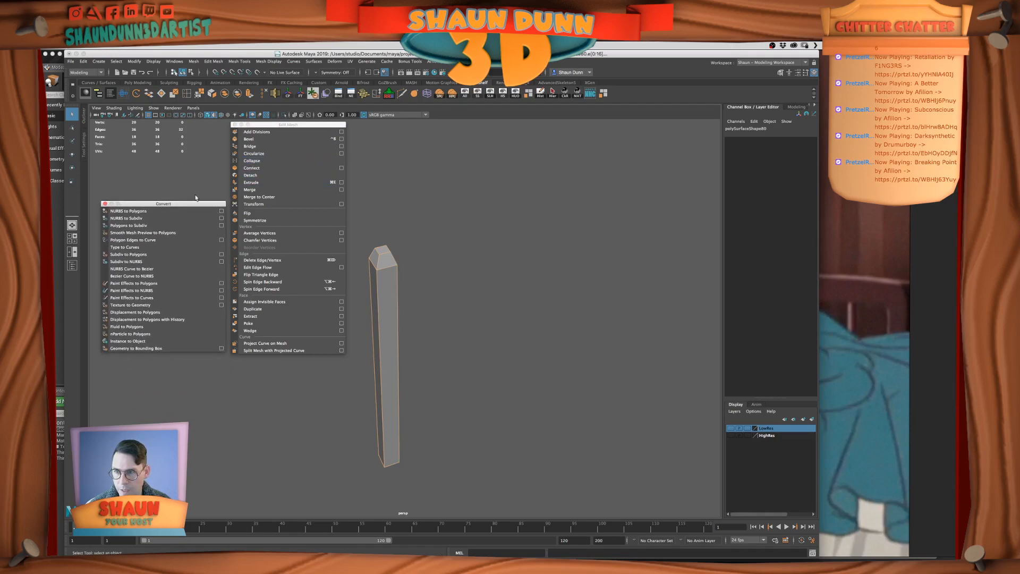
Bevel the selected edges of the duplicated headboard post and set the bevel to 2 segments
click(255, 138)
alt+middle_drag(419, 238, 499, 276)
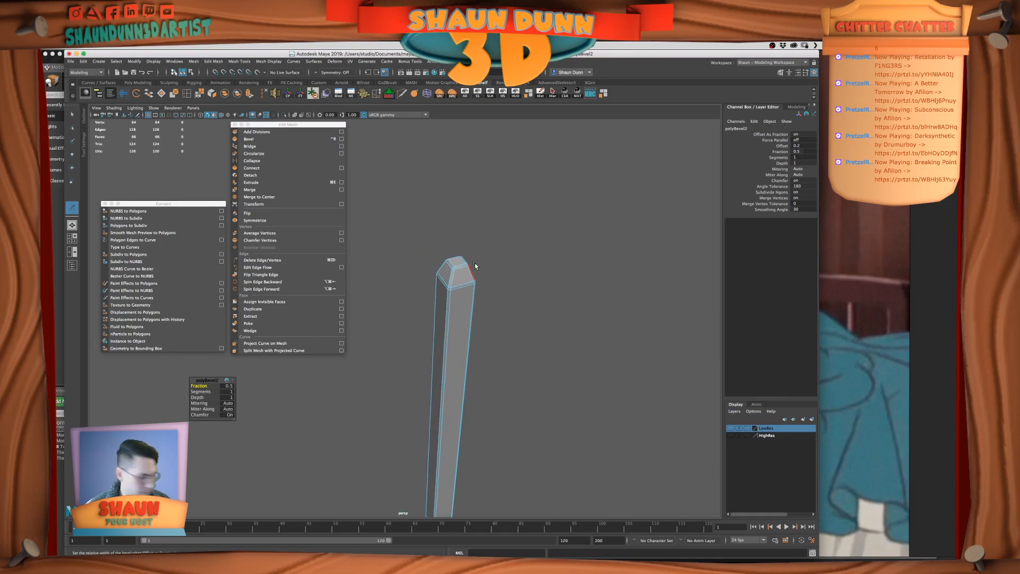
scroll(467, 268, up, 2)
scroll(474, 265, up, 5)
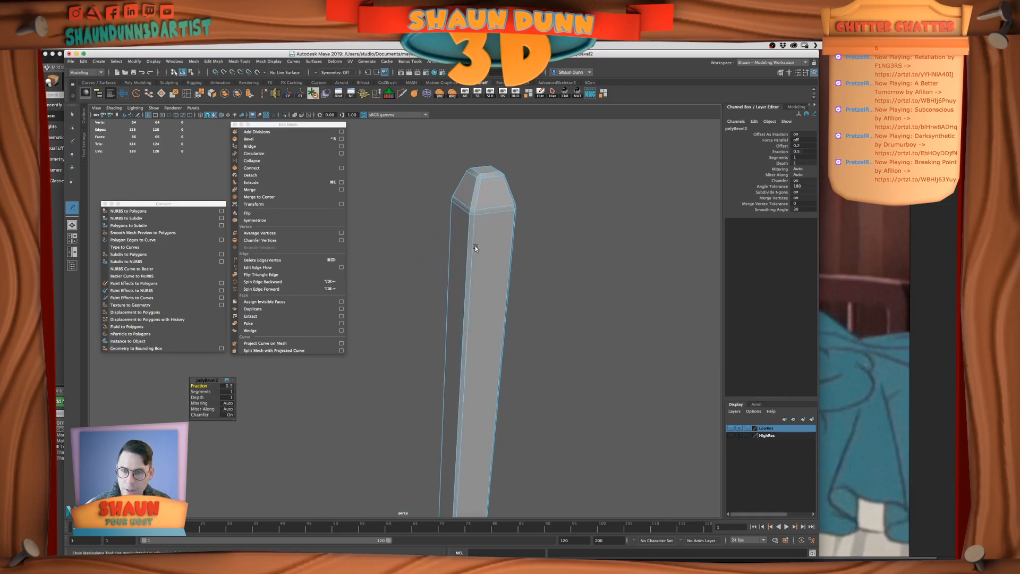
click(227, 385)
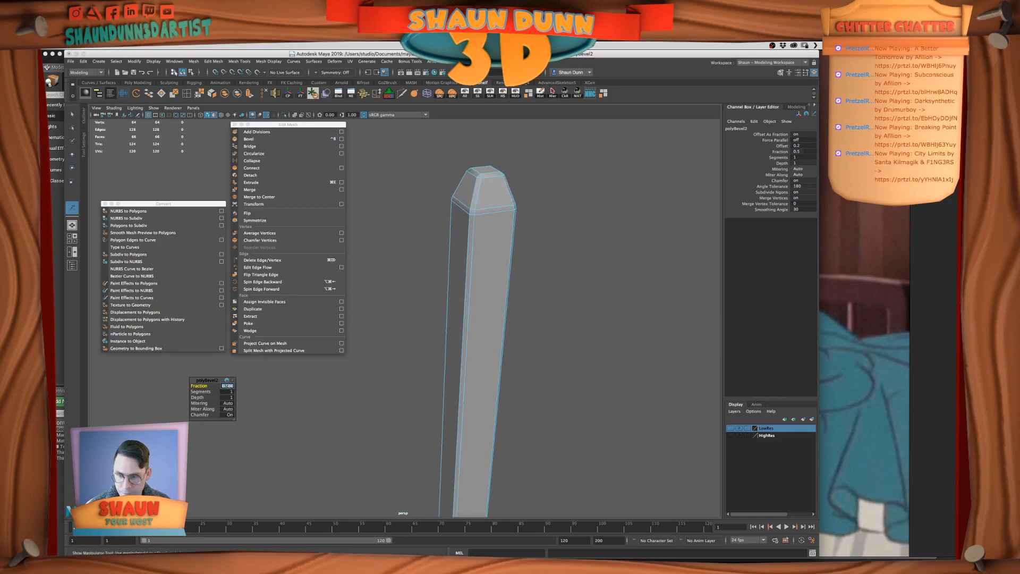
click(227, 391)
text(2)
key(Return)
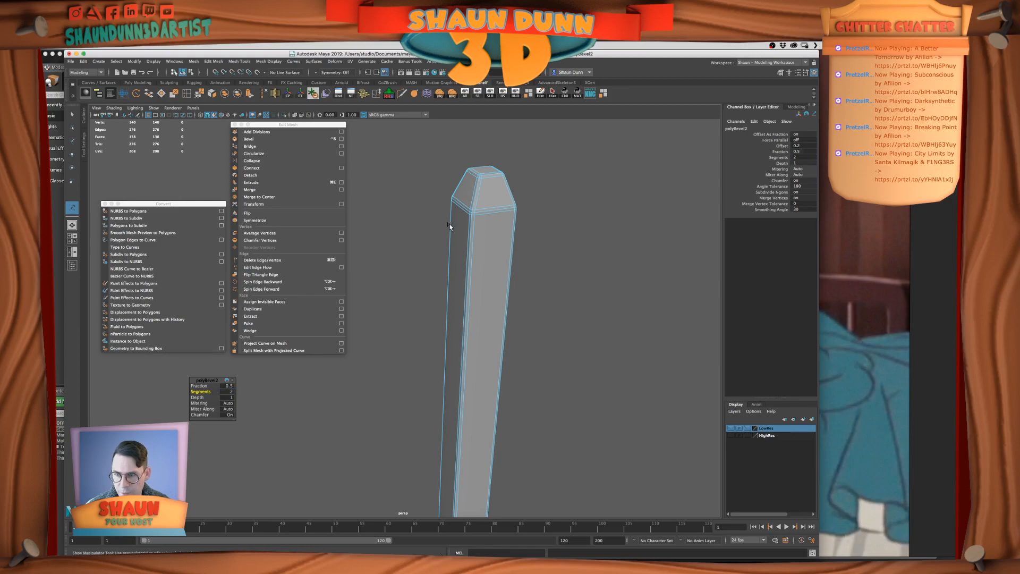
Preview the bevelled post with mesh smoothing, inspect its edges, and return to the unsmoothed display
right_drag(492, 218, 505, 215)
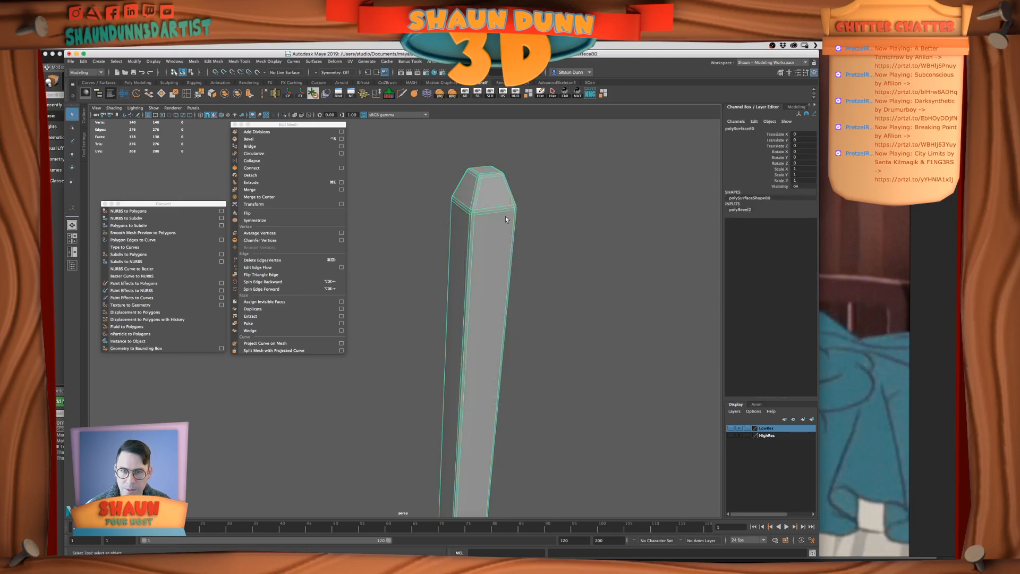
key(3)
click(584, 232)
alt+right_drag(583, 234, 542, 280)
alt+drag(542, 280, 505, 301)
mouse_move(504, 300)
alt+right_down()
mouse_move(537, 300)
mouse_move(501, 308)
alt+right_up()
click(464, 295)
key(1)
click(536, 295)
alt+drag(501, 307, 497, 307)
alt+right_drag(442, 309, 453, 291)
alt+middle_drag(453, 292, 408, 318)
click(420, 305)
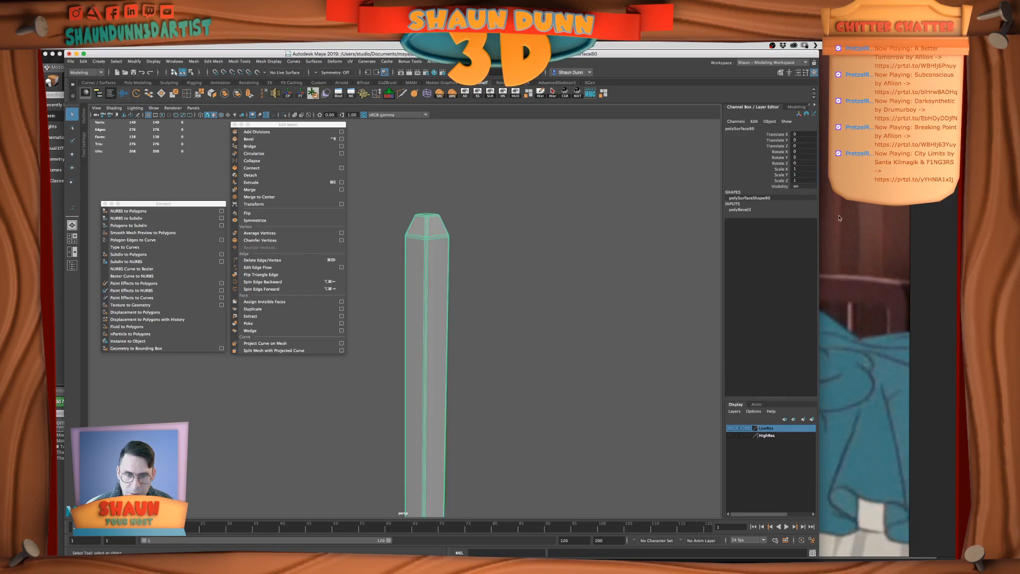
Try a bevel fraction of 1 on the post and check its shape with the smooth preview
click(739, 210)
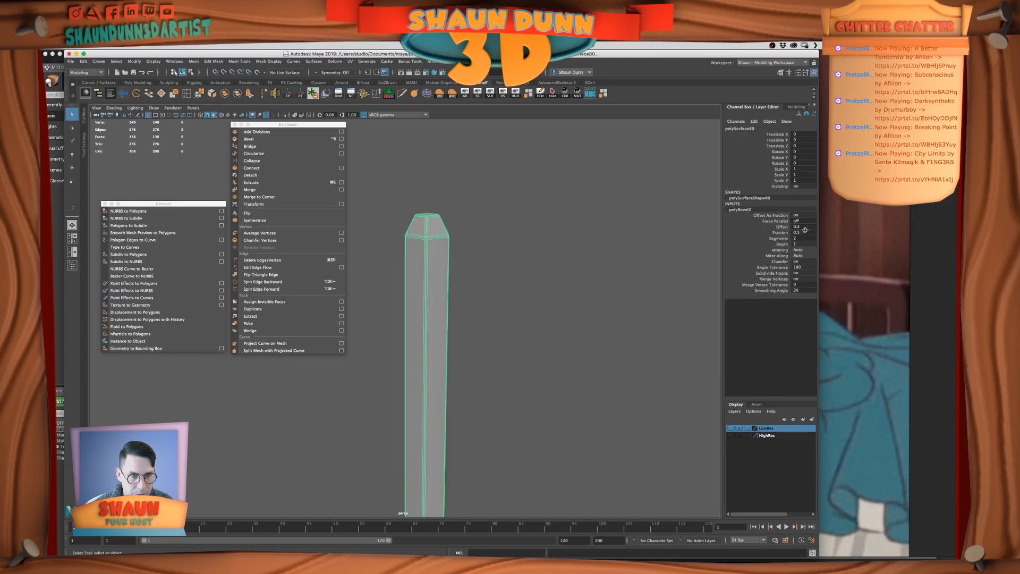
double_click(806, 232)
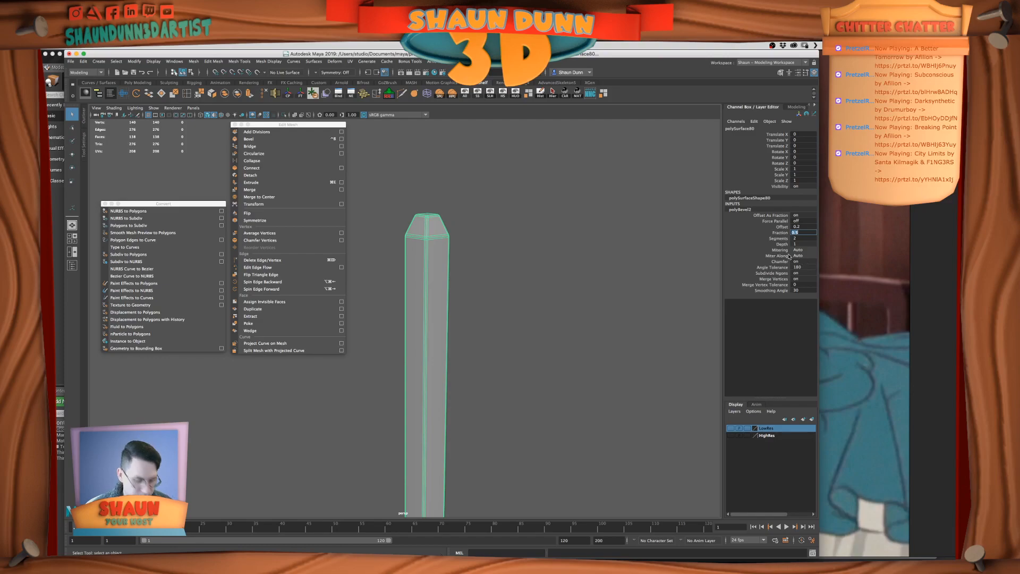
text(1)
key(Return)
right_drag(494, 229, 521, 213)
click(466, 235)
click(426, 239)
click(514, 237)
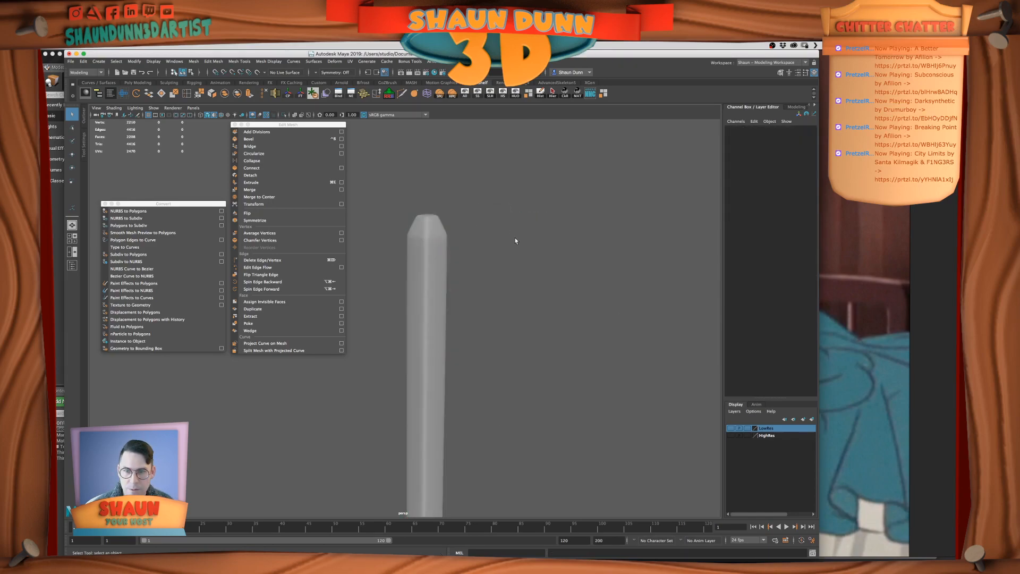
Set the post's bevel fraction to 0.5 and inspect the smoothed shape along its full length
click(422, 253)
click(743, 210)
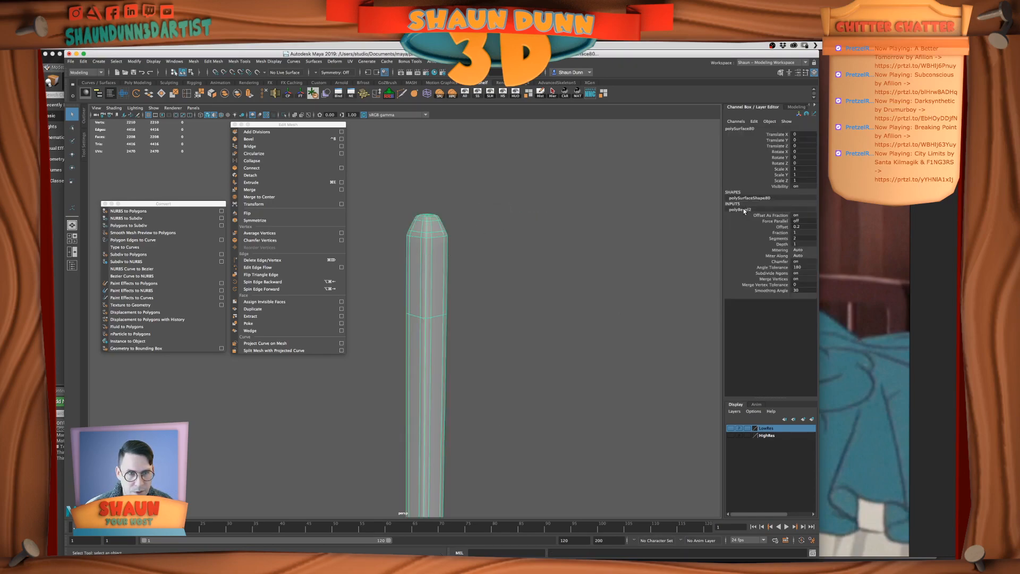
double_click(802, 232)
text(.5)
key(Return)
click(609, 224)
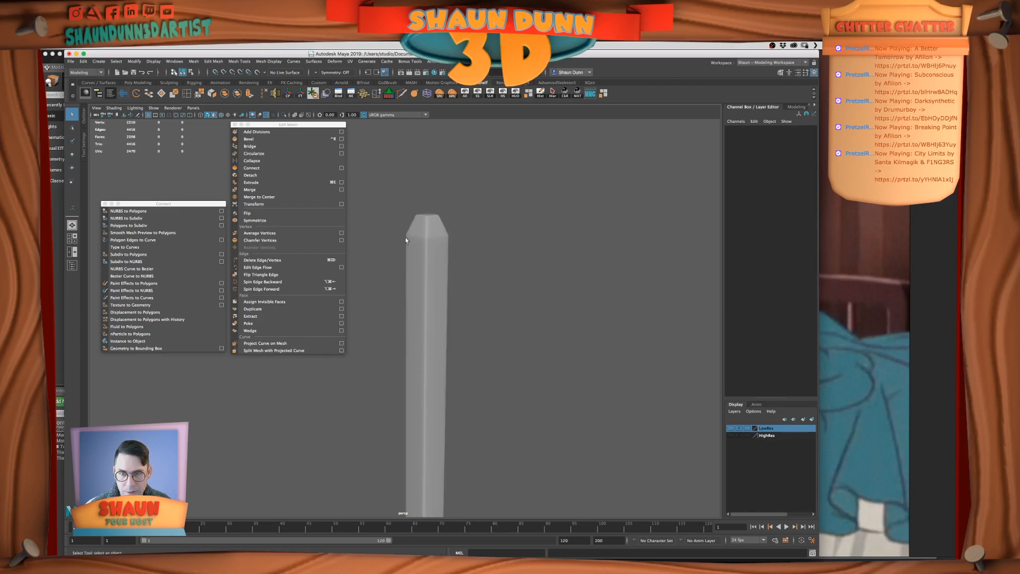
alt+drag(433, 237, 422, 307)
click(422, 308)
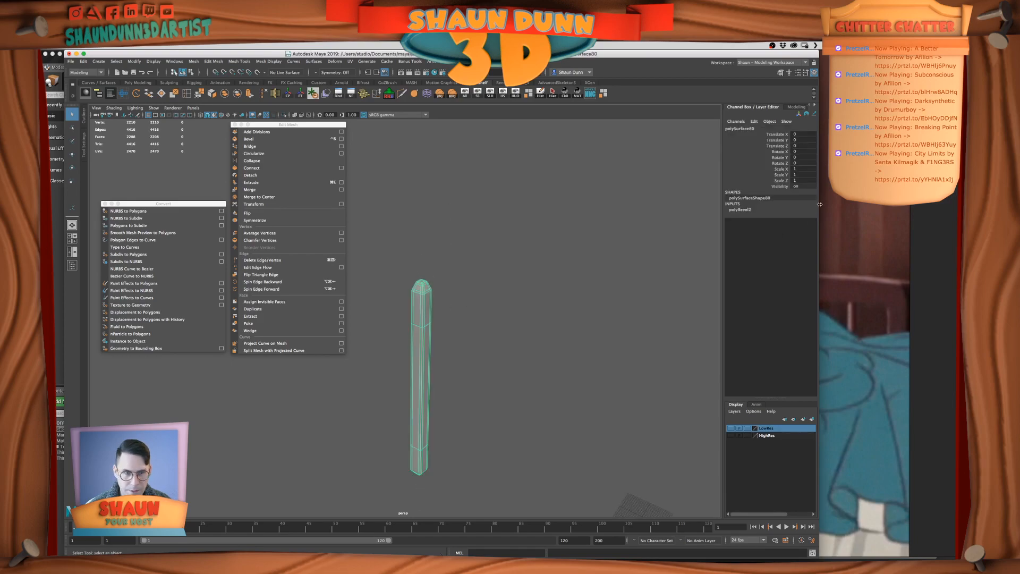
Turn off the post's smooth preview and save the scene
click(806, 232)
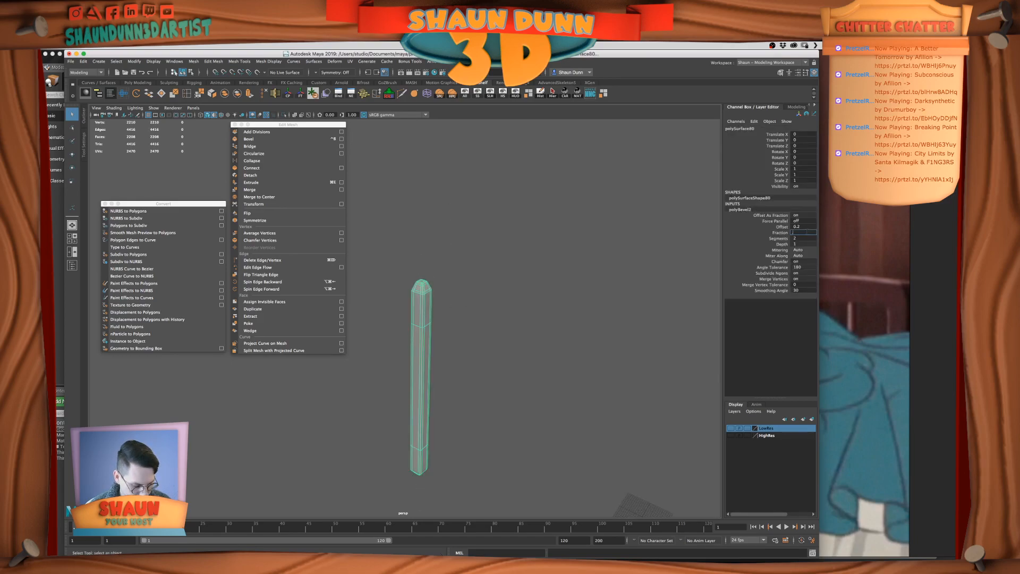
right_drag(503, 280, 539, 269)
click(536, 270)
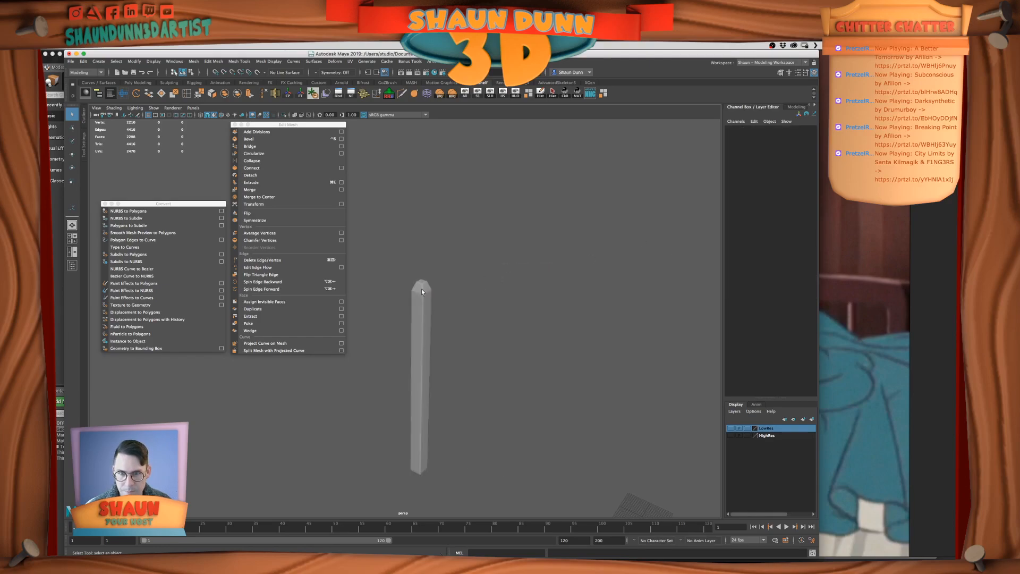
scroll(420, 286, up, 4)
click(420, 283)
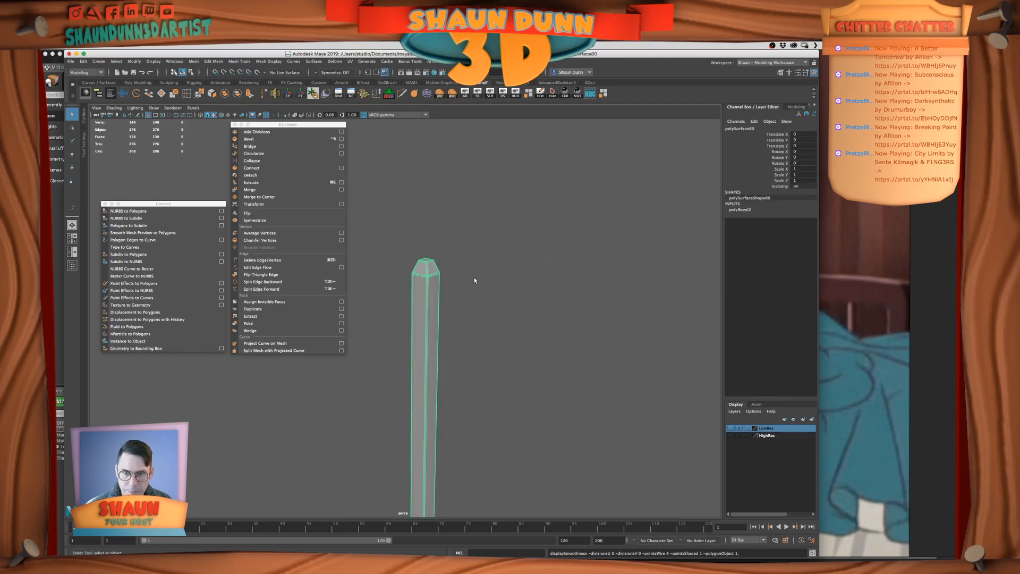
click(475, 280)
scroll(466, 283, down, 3)
alt+middle_drag(459, 290, 466, 258)
click(433, 281)
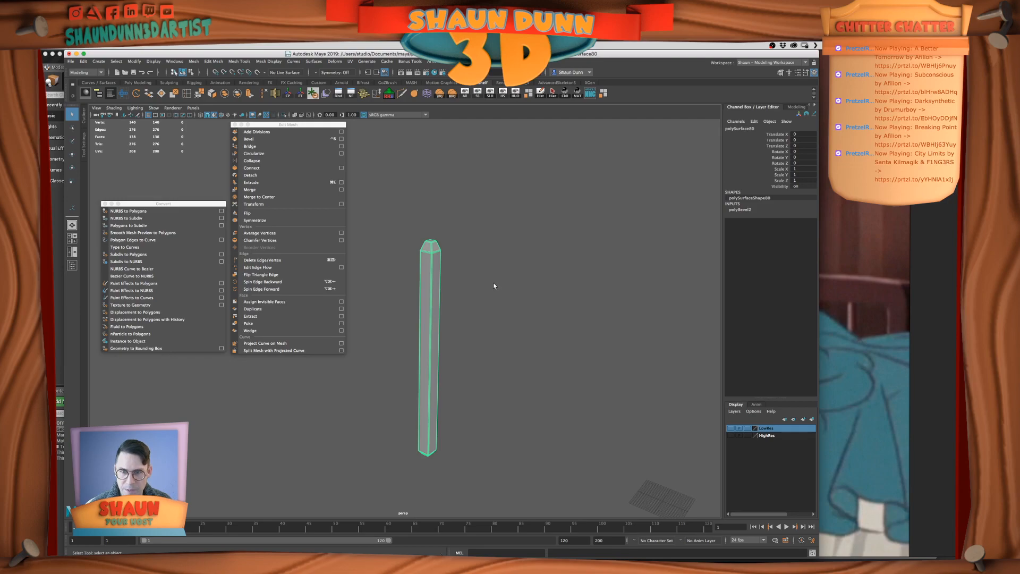
key(super+s)
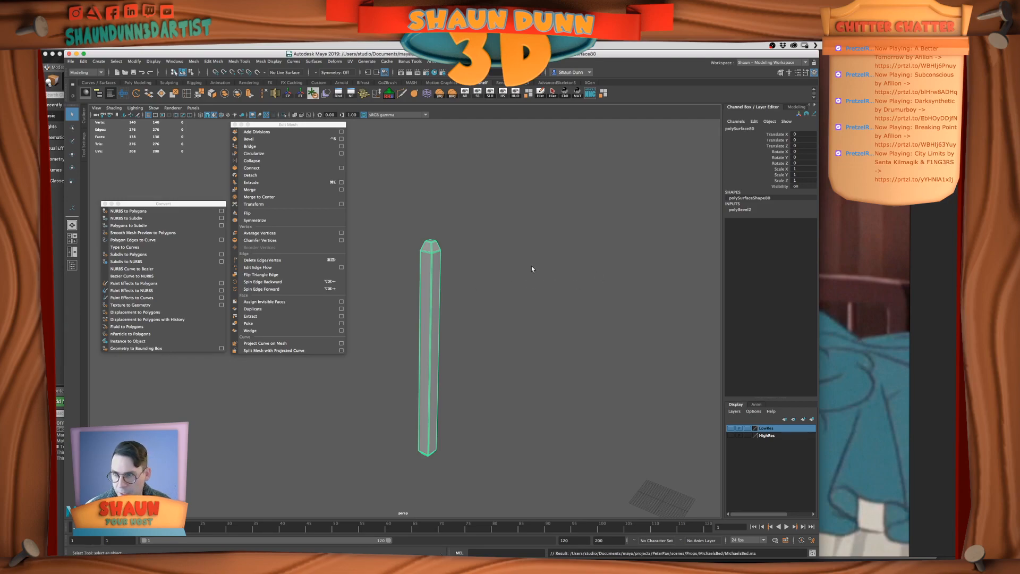
Smooth-preview the bevelled post and convert the smooth mesh preview to polygons
key(3)
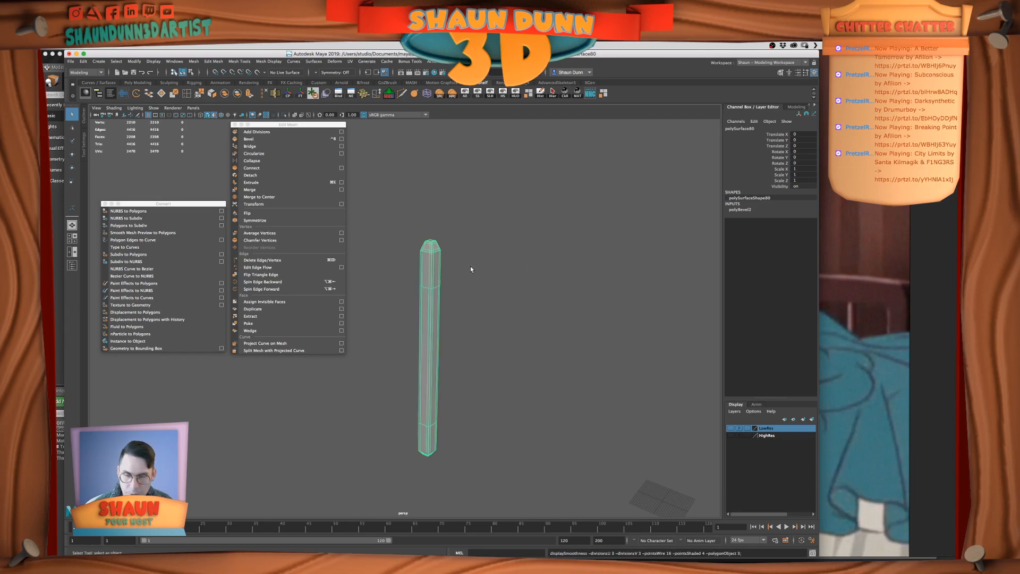
click(155, 233)
key(f)
click(425, 237)
right_click(425, 236)
right_drag(437, 235, 450, 226)
click(450, 225)
alt+drag(450, 228, 461, 274)
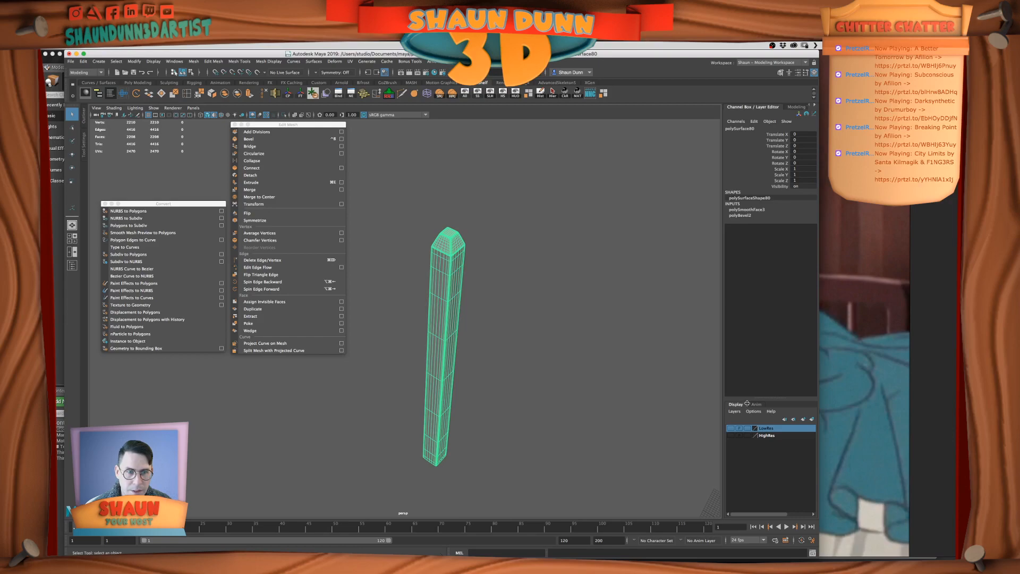
Assign the smoothed post to the HighRes layer and make the LowRes layer visible
right_click(767, 434)
click(782, 445)
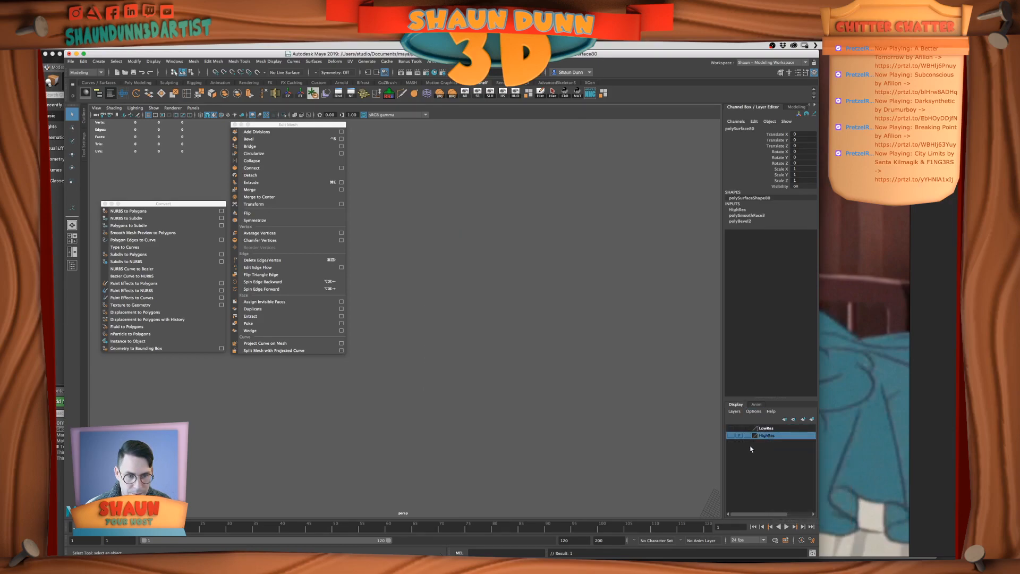
click(729, 428)
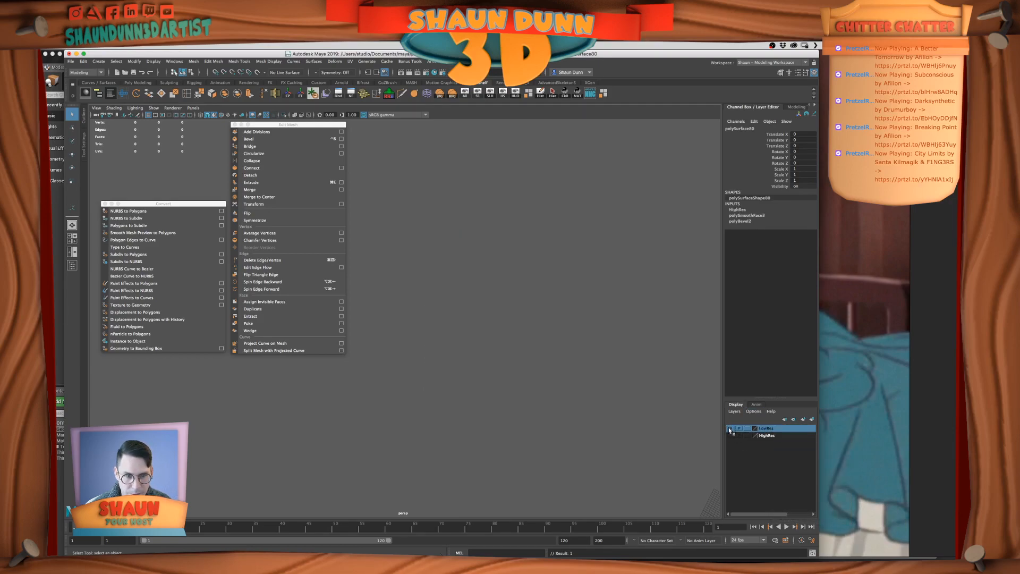
Unhide all bed parts and isolate the original near headboard post
click(465, 93)
alt+drag(502, 295, 539, 250)
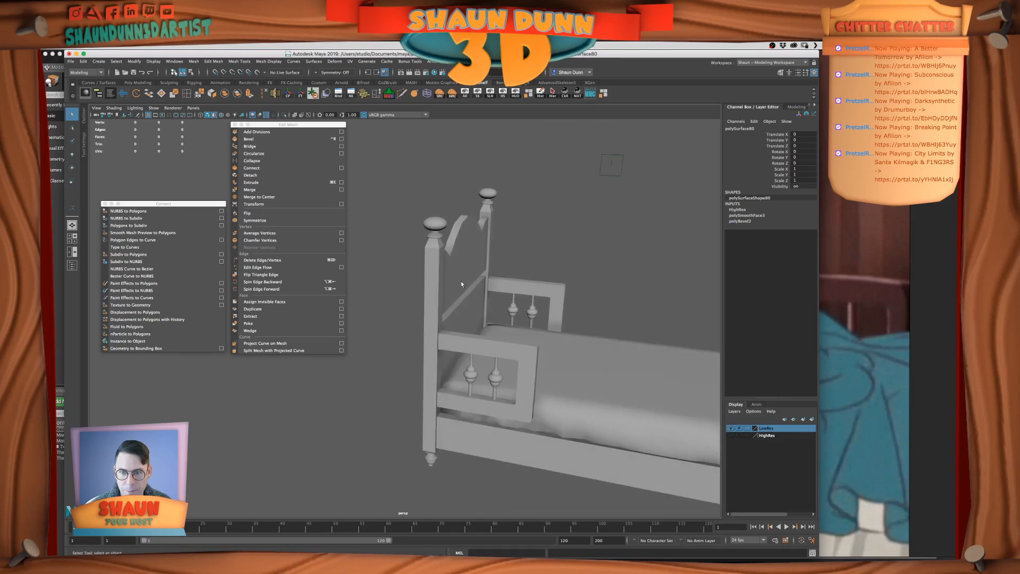
click(428, 275)
click(515, 95)
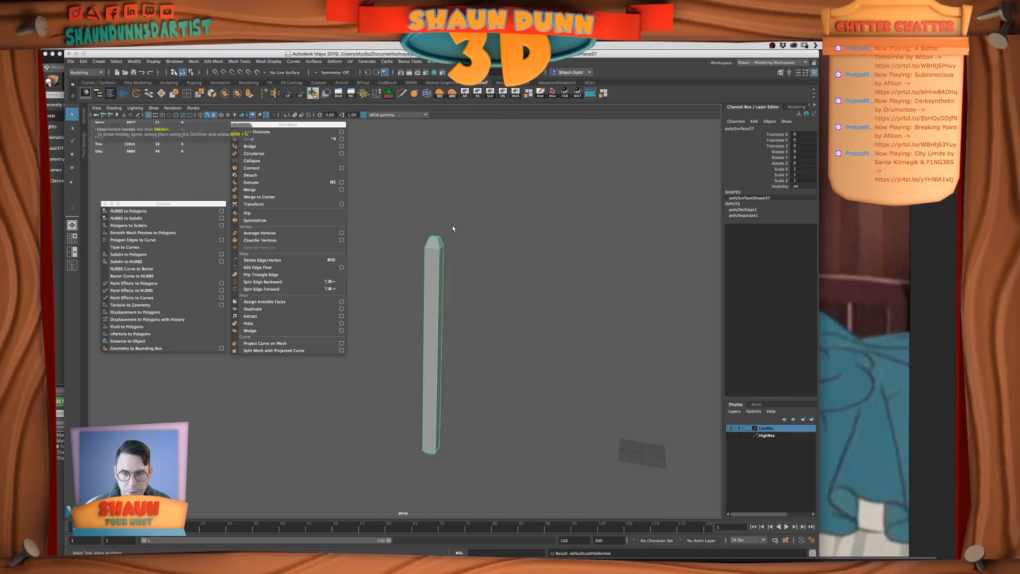
key(f)
Delete the crossing edges on the top cap of the original near headboard post
right_click(458, 215)
click(458, 195)
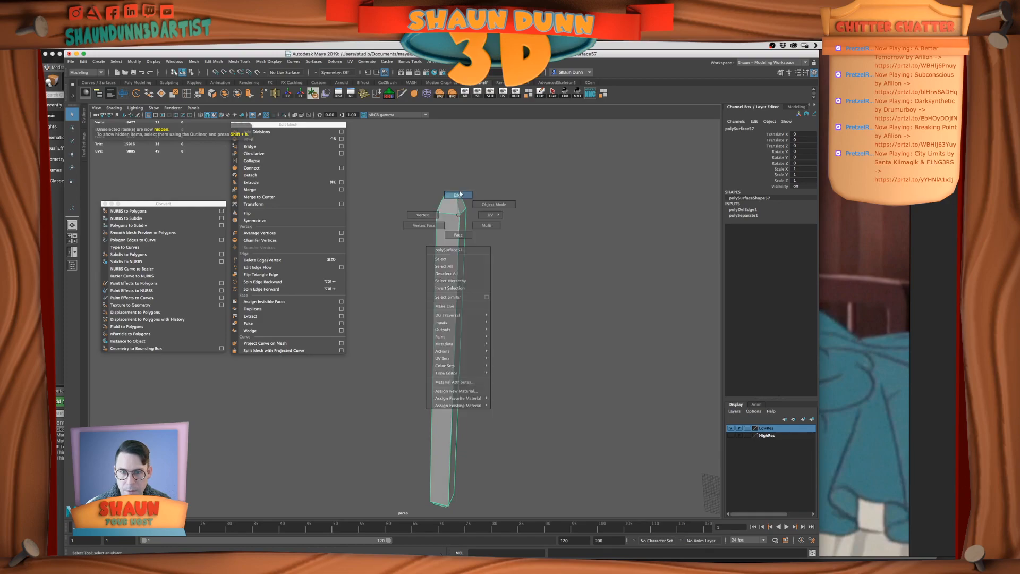
click(458, 203)
key(f)
scroll(458, 204, down, 5)
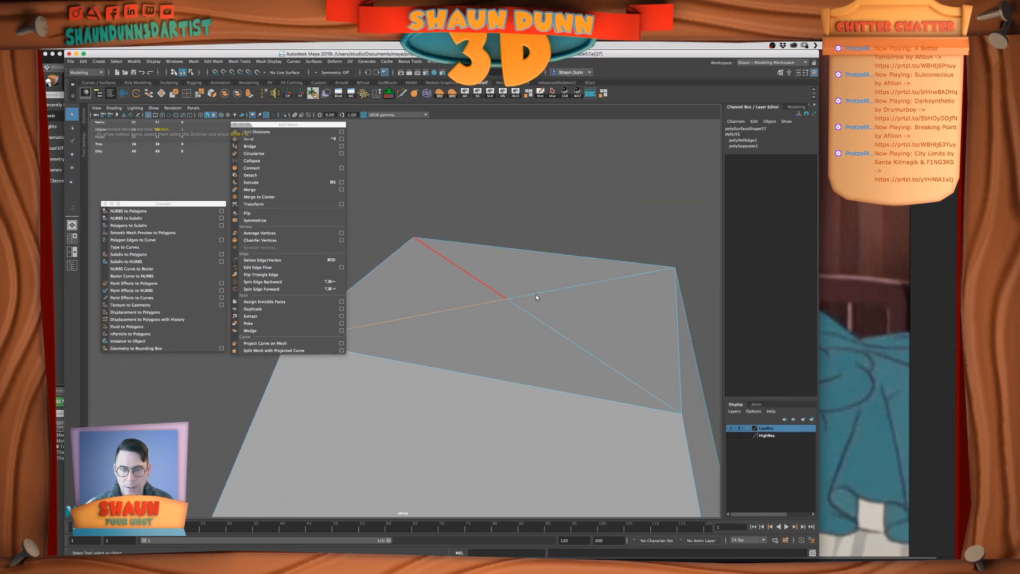
shift+click(546, 292)
shift+click(528, 319)
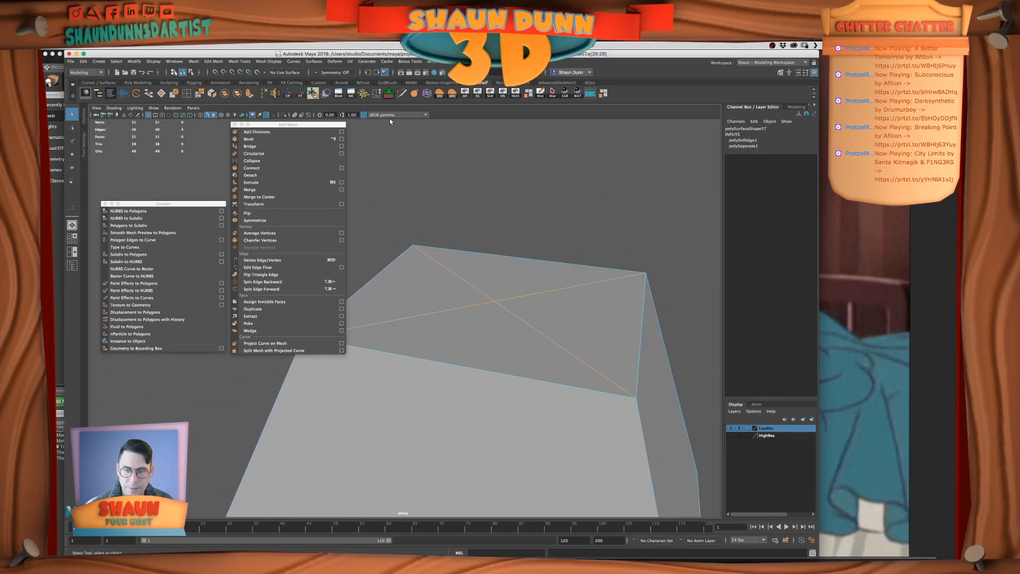
key(Delete)
Return the near headboard post to object mode and delete its construction history
scroll(553, 265, down, 5)
right_drag(487, 295, 508, 287)
scroll(500, 297, down, 2)
scroll(500, 297, down, 3)
alt+middle_drag(502, 296, 558, 180)
click(541, 96)
scroll(548, 221, down, 4)
alt+middle_drag(555, 242, 564, 181)
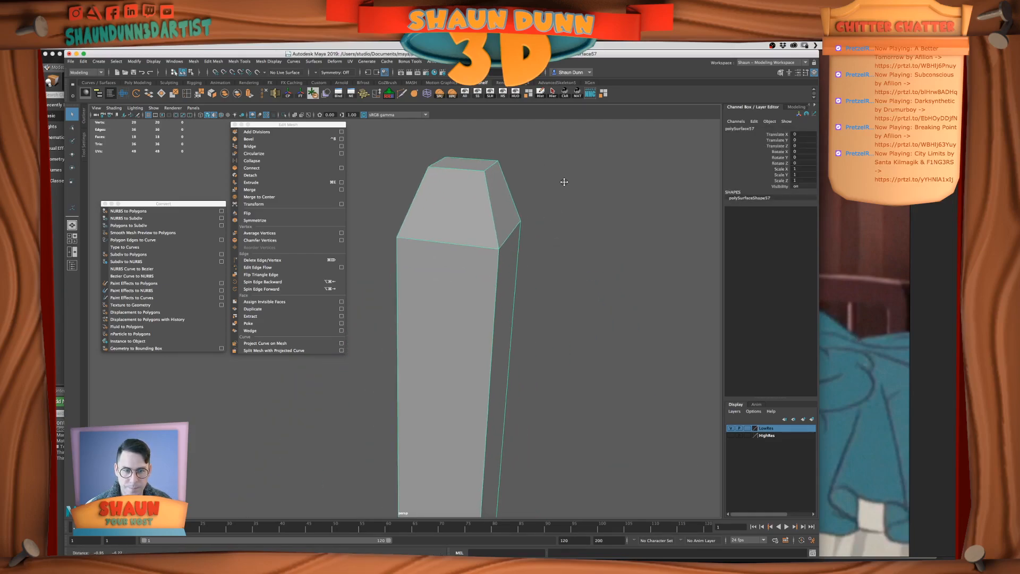
alt+drag(531, 309, 519, 319)
scroll(527, 333, down, 3)
scroll(550, 274, down, 3)
scroll(550, 273, down, 3)
scroll(582, 335, down, 2)
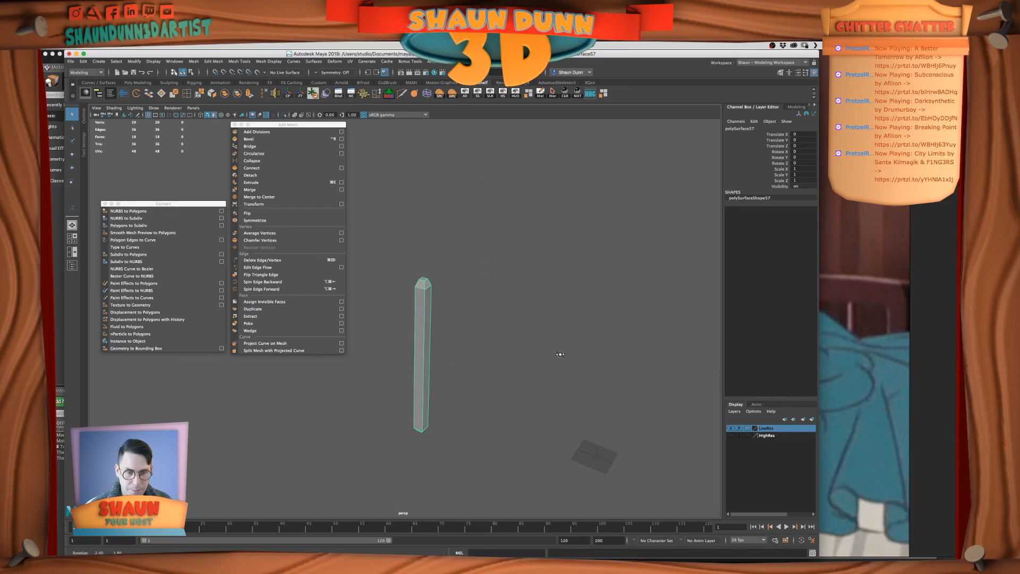
Unhide all bed parts and isolate the far headboard post
click(464, 94)
scroll(501, 214, up, 5)
alt+drag(492, 216, 439, 243)
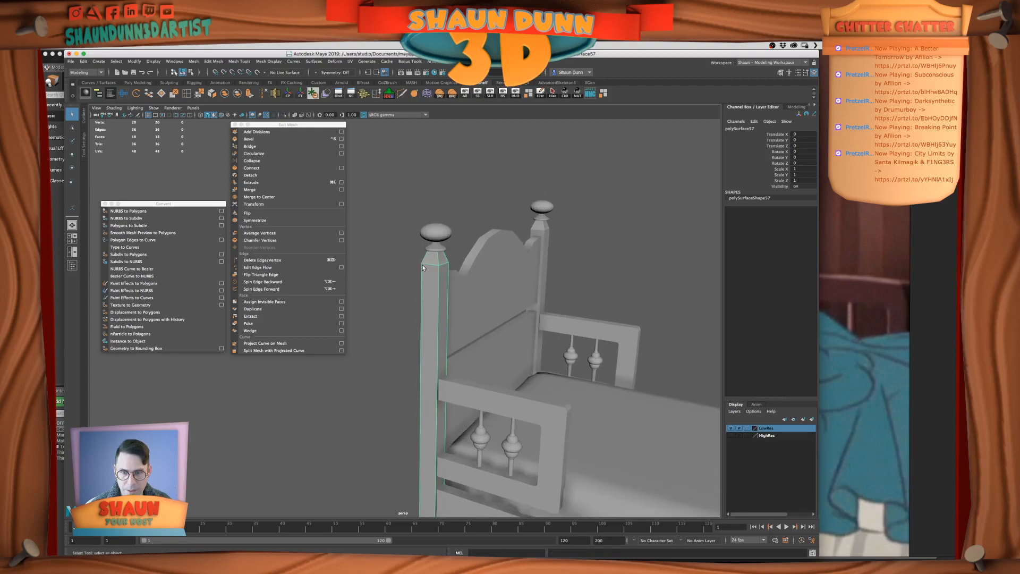
scroll(550, 252, down, 4)
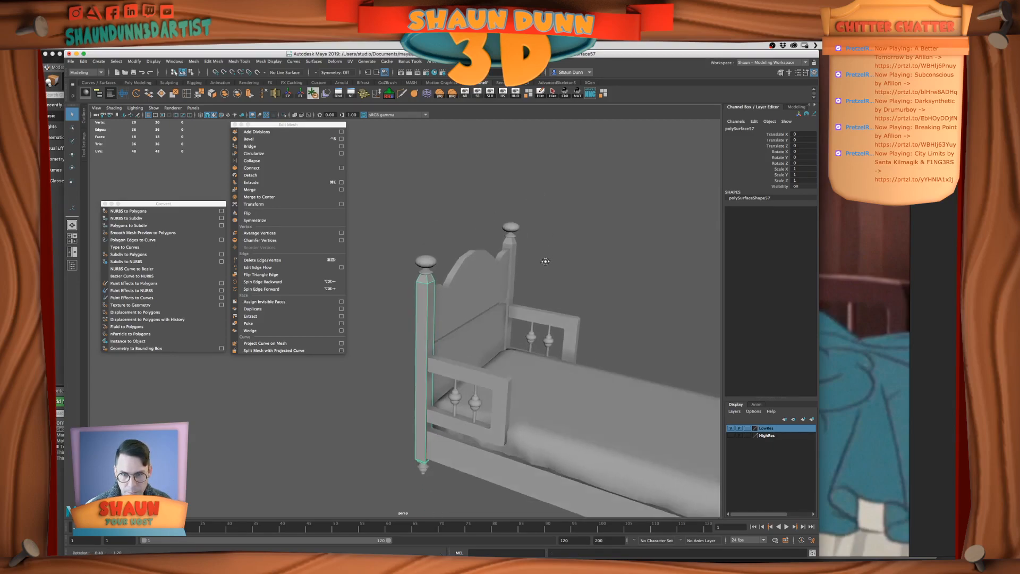
alt+drag(523, 241, 460, 211)
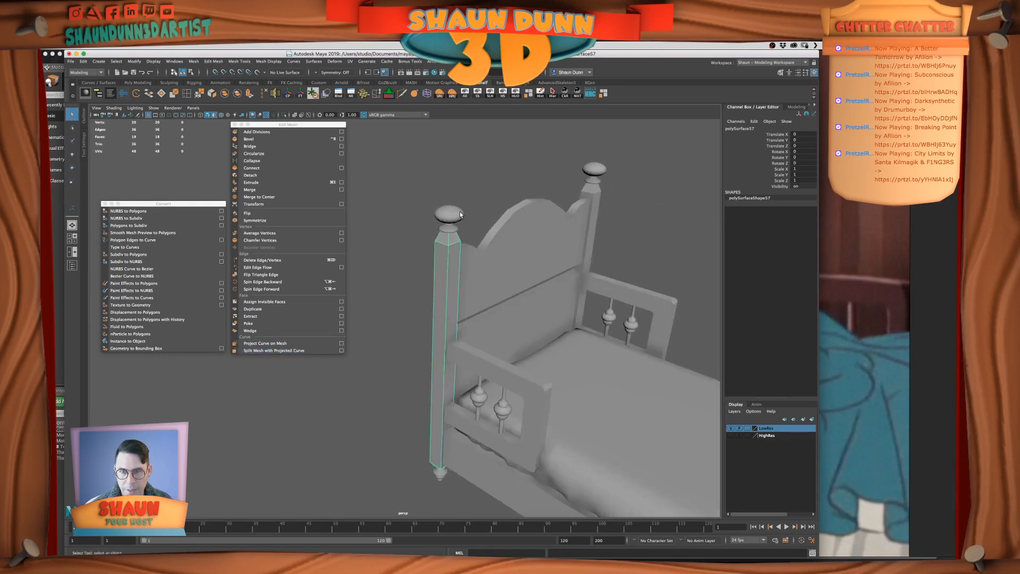
click(459, 212)
alt+drag(537, 200, 569, 222)
click(569, 223)
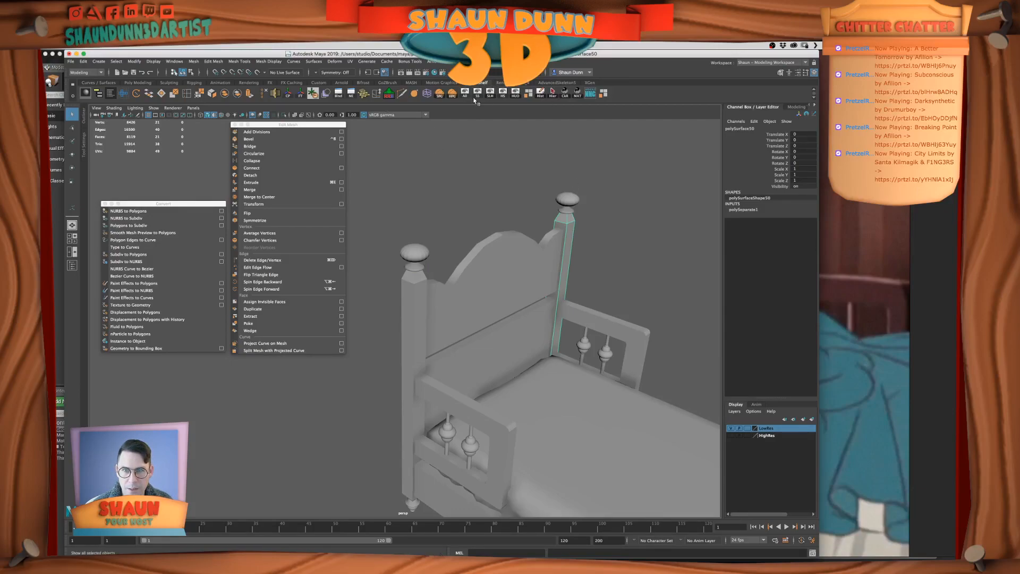
click(515, 93)
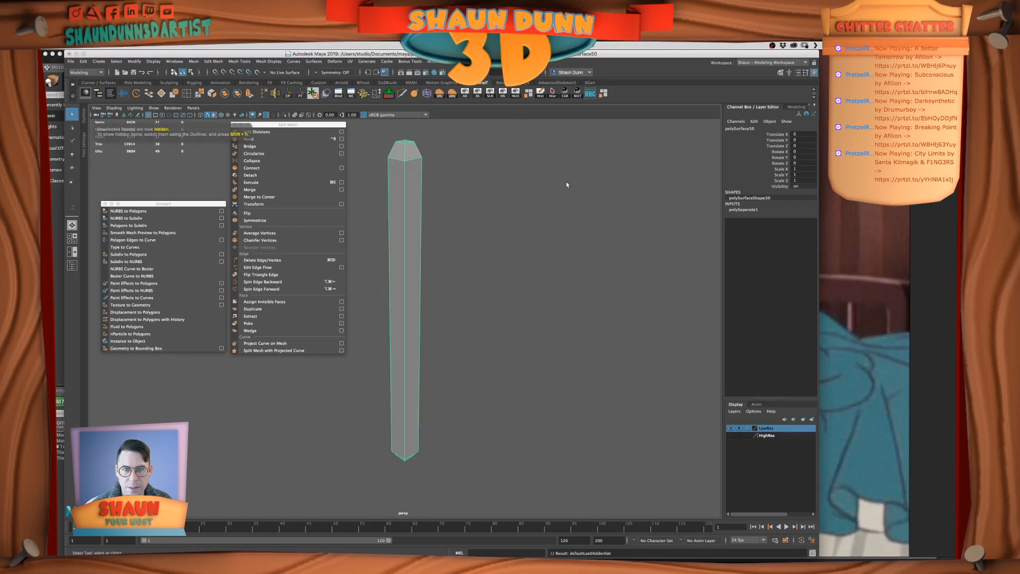
Delete the crossing edges on the far headboard post's top cap and return to object mode
alt+middle_drag(498, 153, 460, 246)
alt+drag(460, 246, 536, 290)
right_click(520, 275)
click(483, 325)
shift+click(469, 325)
shift+click(475, 325)
shift+click(474, 319)
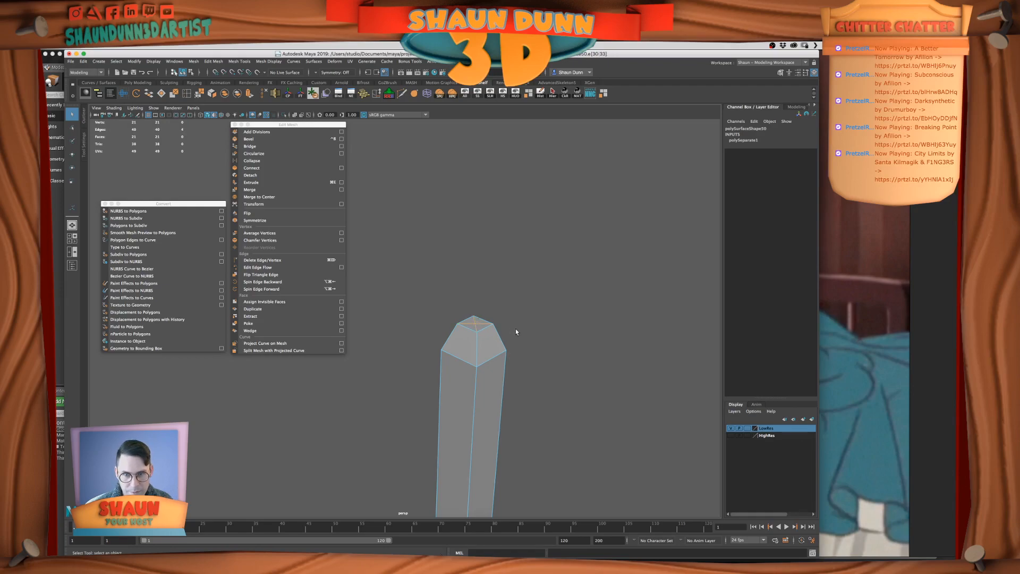
key(Delete)
alt+right_drag(515, 328, 478, 341)
alt+drag(455, 355, 503, 258)
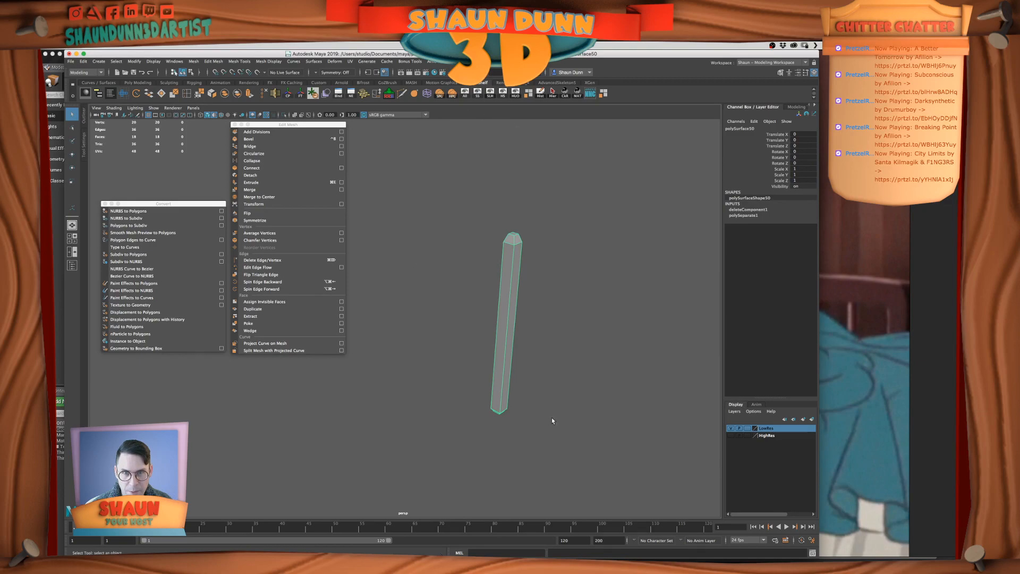
Unhide all bed parts and select the finial on top of the near headboard post
click(464, 95)
alt+drag(436, 260, 484, 204)
alt+right_drag(483, 204, 415, 273)
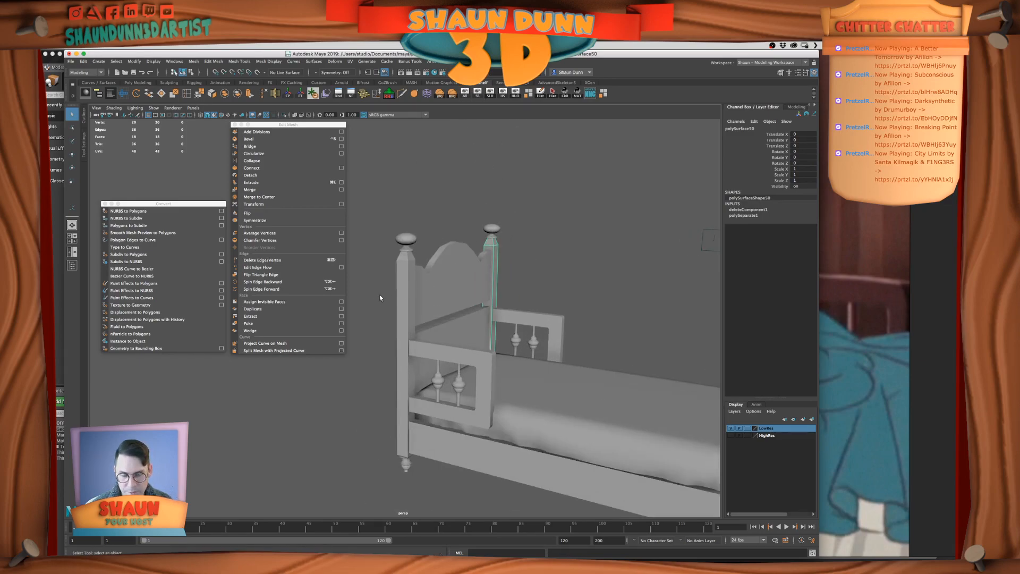
mouse_move(527, 205)
alt+middle_down()
mouse_move(584, 219)
mouse_move(542, 216)
alt+middle_up()
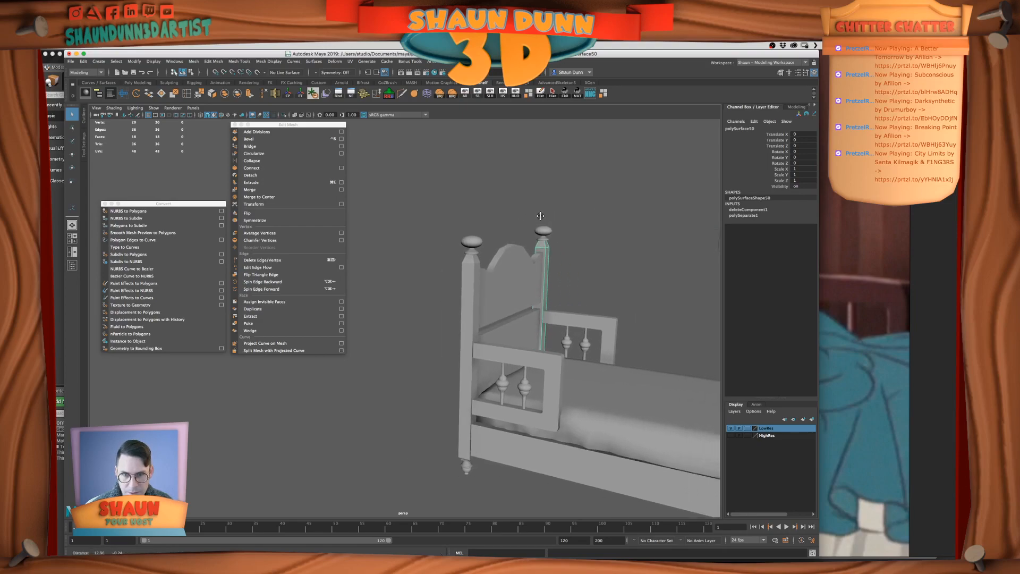
alt+right_drag(542, 216, 506, 212)
alt+middle_drag(505, 213, 435, 233)
alt+right_drag(435, 233, 396, 172)
alt+middle_drag(396, 172, 440, 235)
click(440, 235)
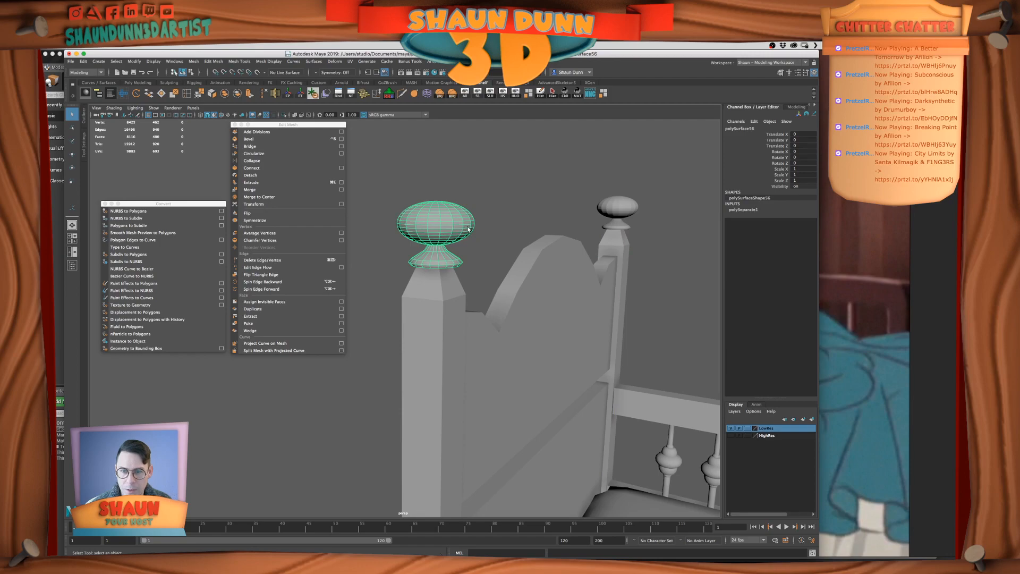
Check the near post's finial in smooth preview against the post and isolate the finial
key(3)
click(487, 201)
alt+drag(512, 266, 494, 255)
alt+middle_drag(494, 255, 472, 300)
click(496, 275)
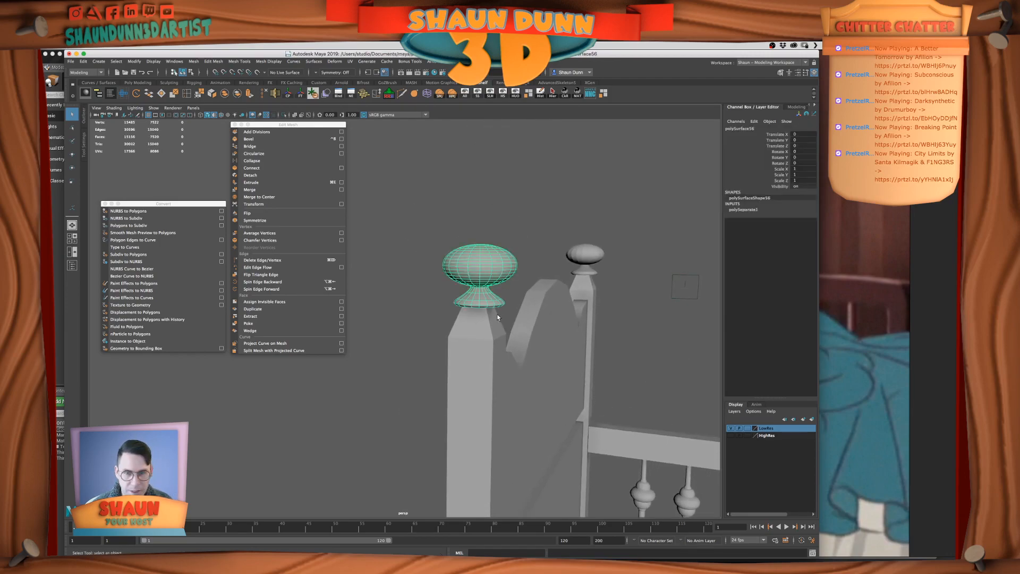
alt+right_drag(483, 304, 507, 298)
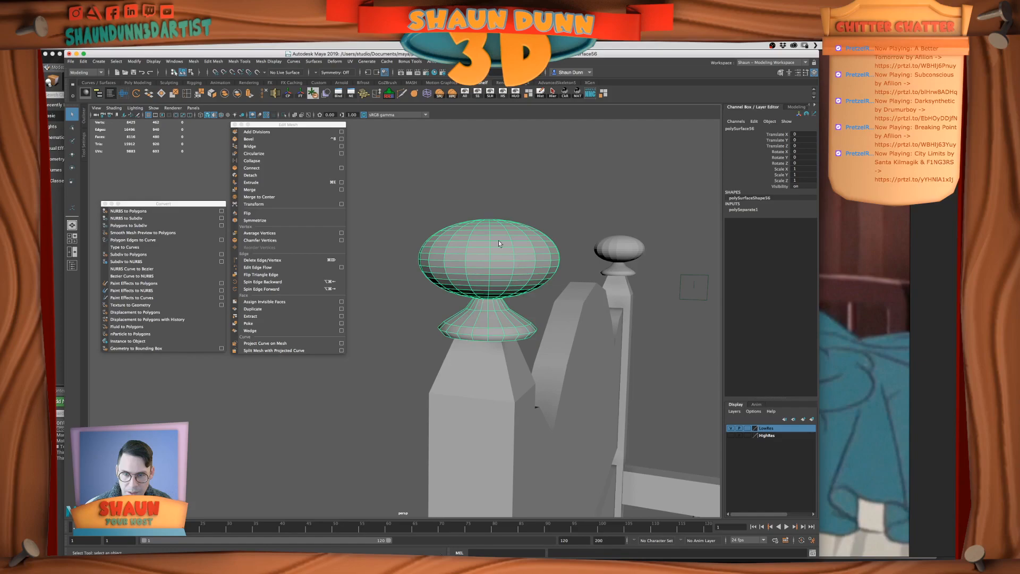
click(517, 91)
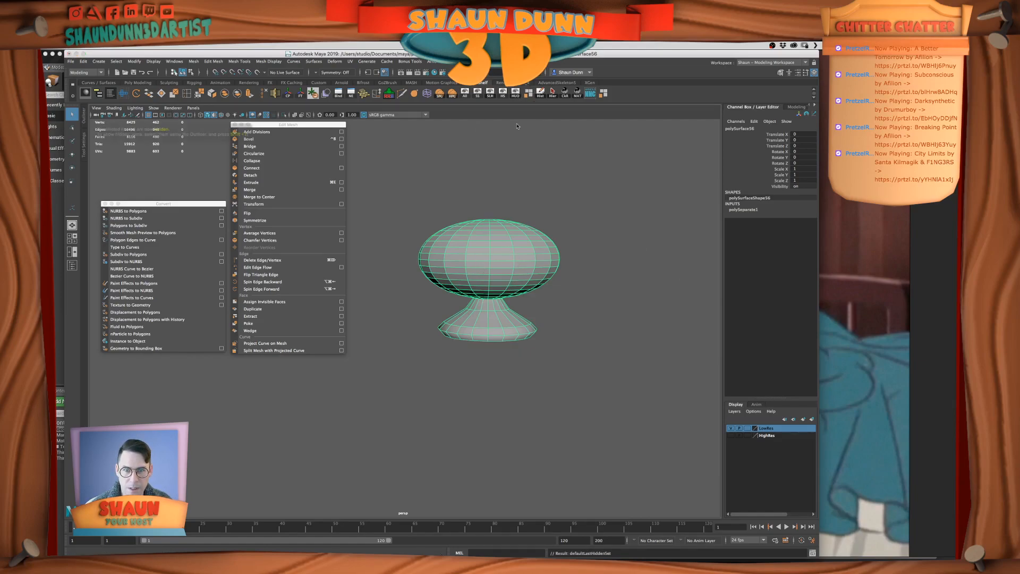
alt+right_drag(515, 232, 624, 230)
alt+middle_drag(624, 230, 515, 247)
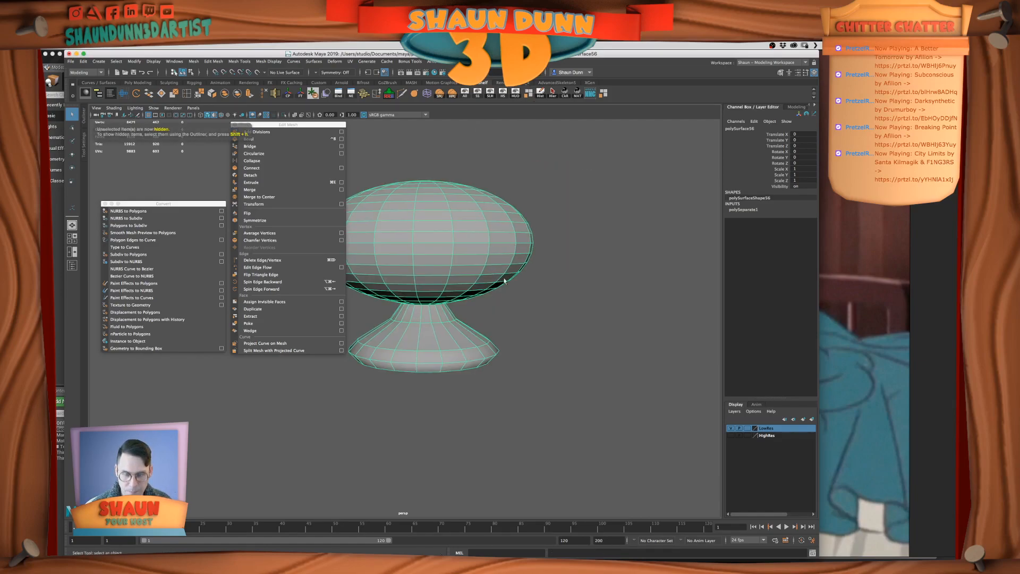
Duplicate the finial, add the copy to the LowRes layer and hide that layer
key(super+d)
right_click(769, 428)
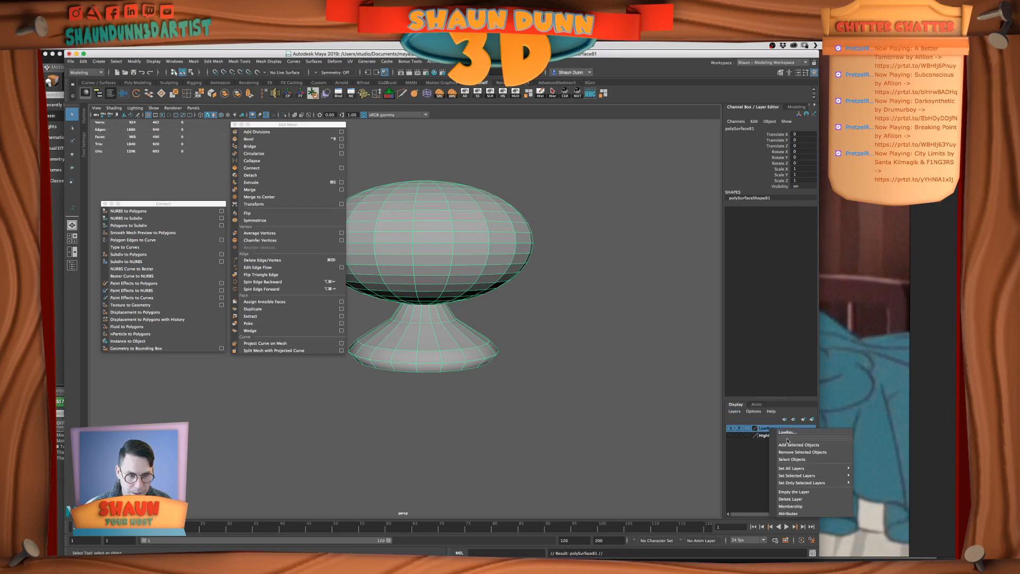
click(788, 445)
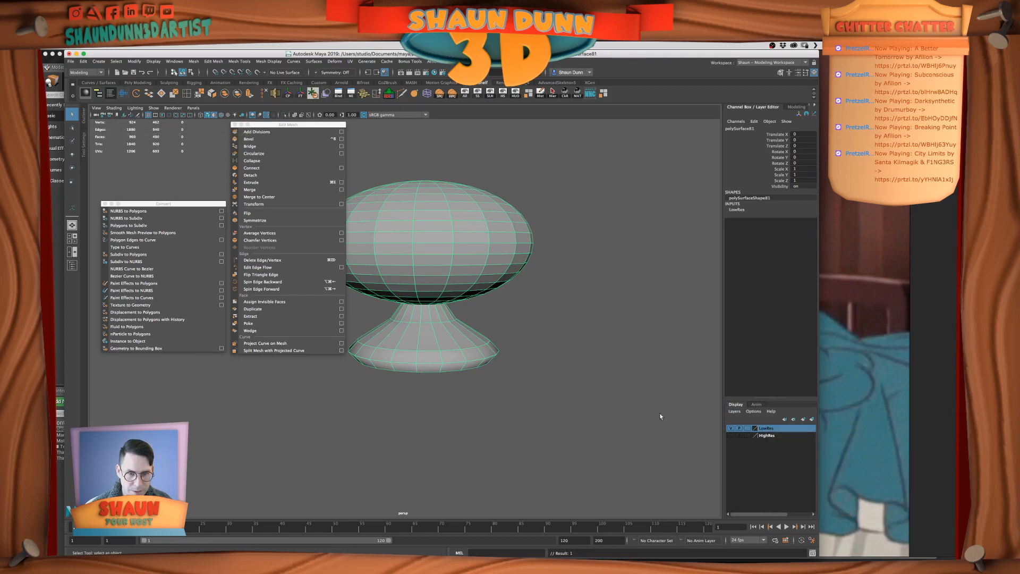
click(730, 428)
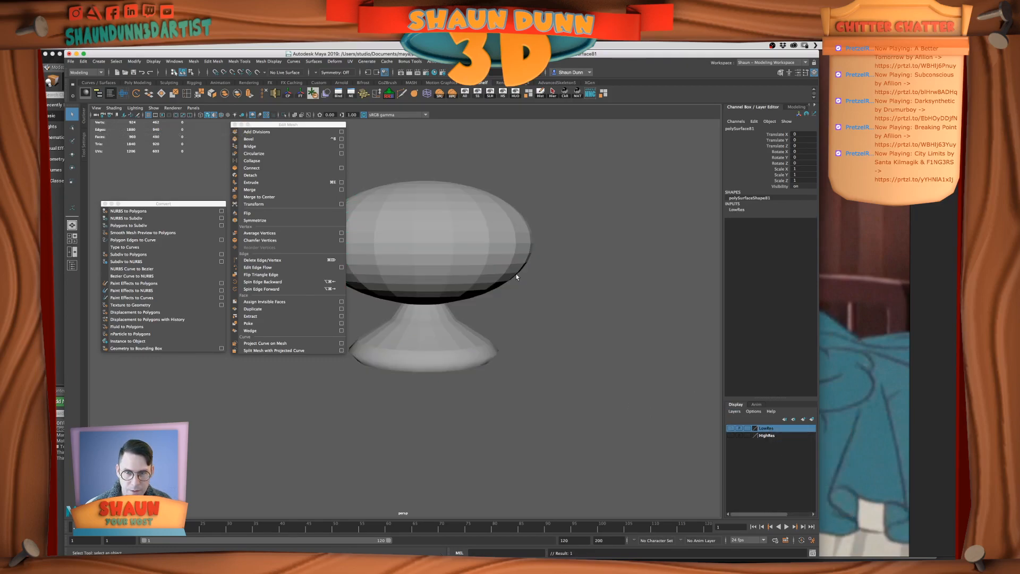
Select the original finial and set the Insert Edge Loop tool to relative distance from edge
click(505, 270)
scroll(505, 268, down, 5)
scroll(500, 266, up, 5)
alt+middle_drag(487, 259, 612, 243)
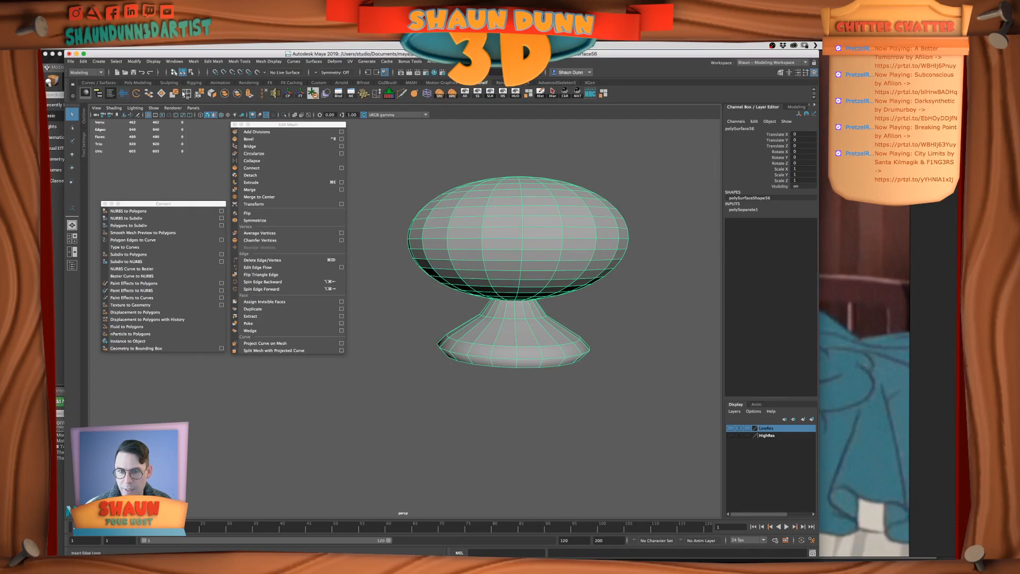
click(185, 94)
click(460, 336)
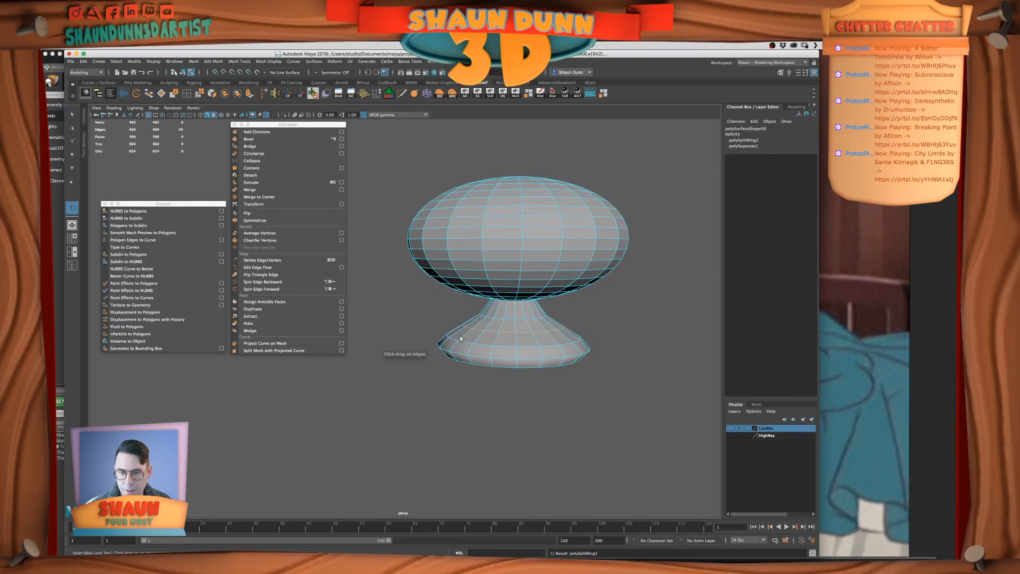
key(z)
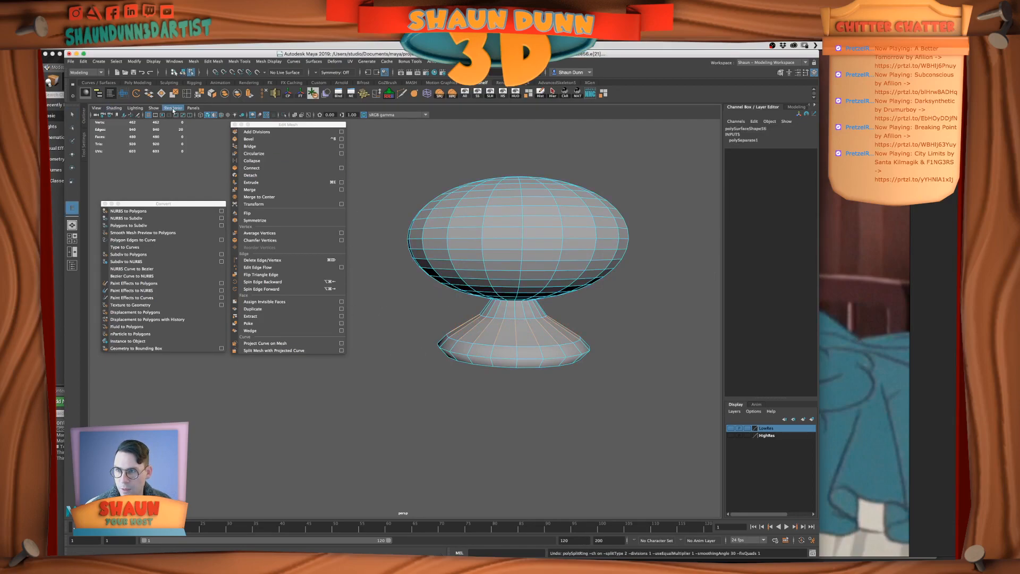
click(83, 120)
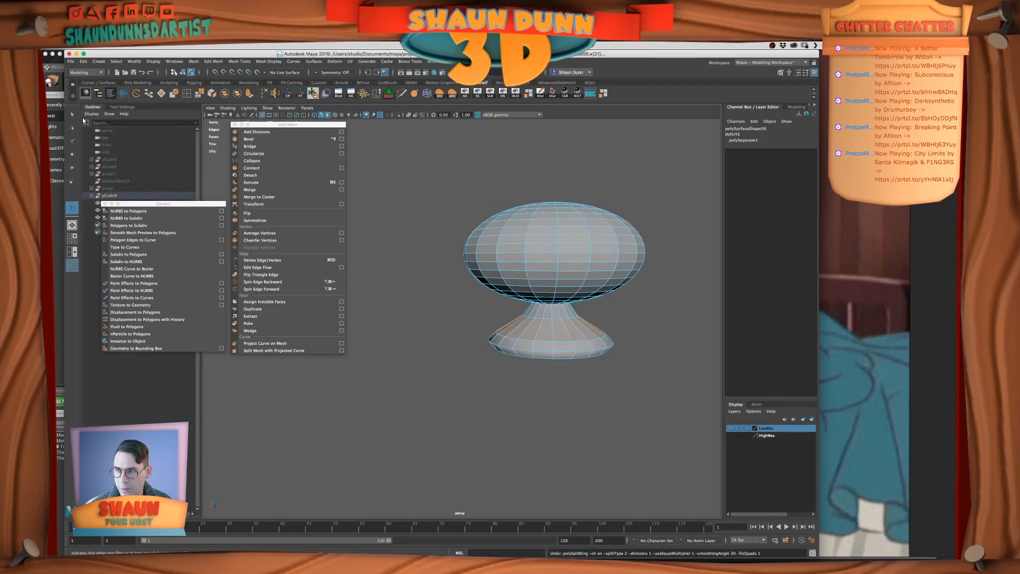
click(123, 107)
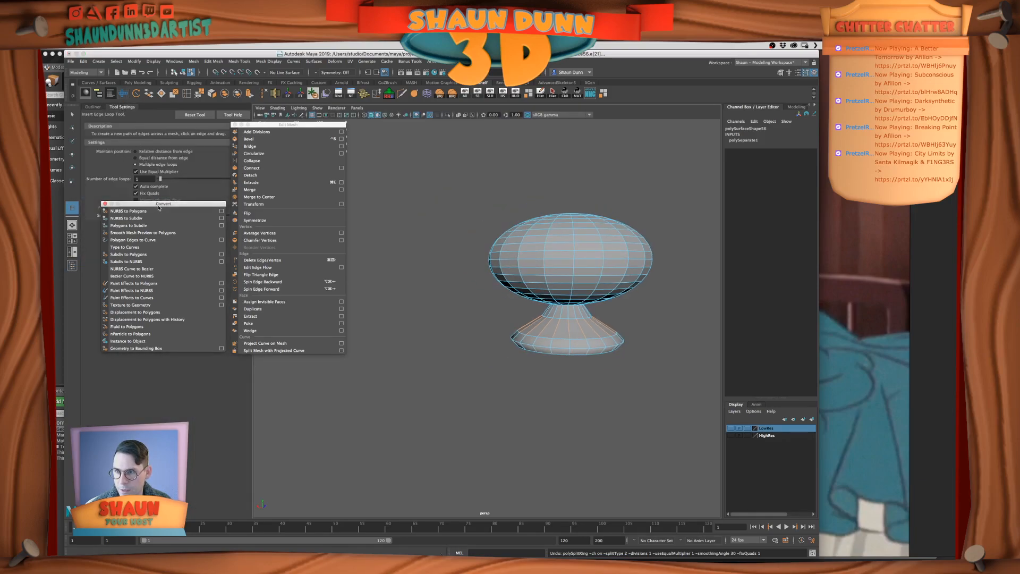
drag(157, 207, 150, 233)
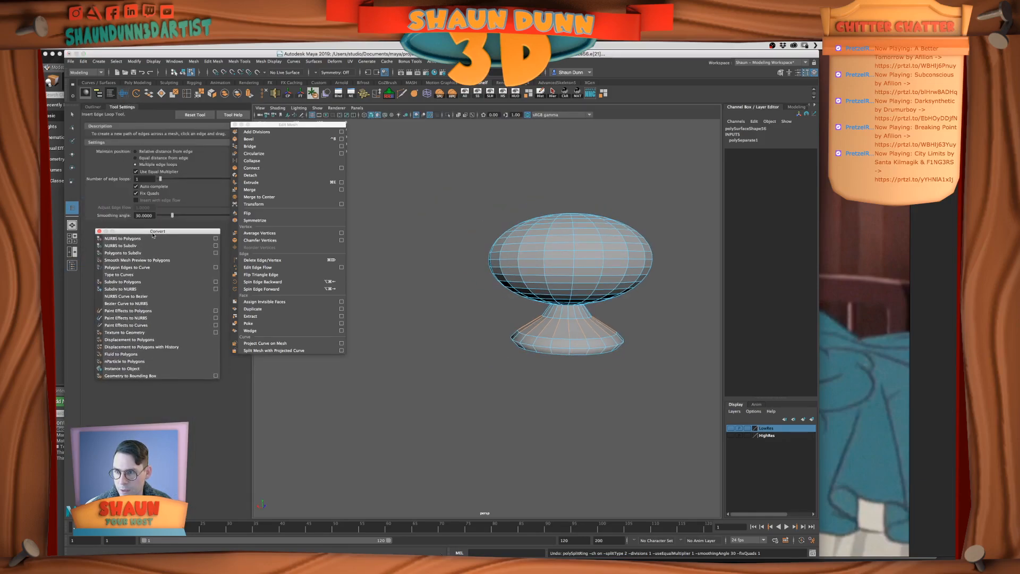
click(138, 152)
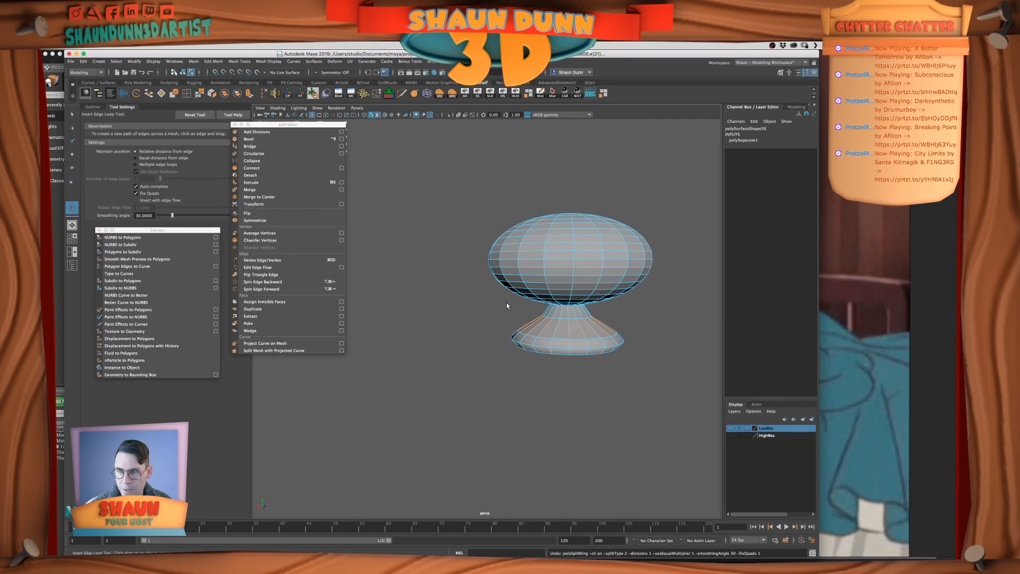
Insert an edge loop around the flared base of the finial and shift it vertically to shape the rim
click(583, 332)
key(r)
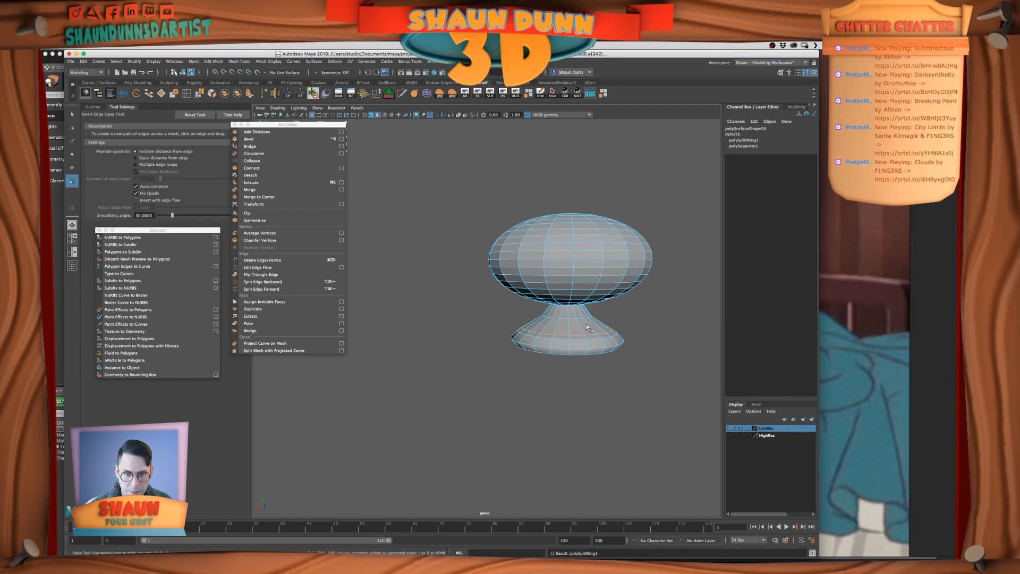
key(w)
drag(567, 293, 584, 322)
key(f)
scroll(573, 323, down, 4)
drag(486, 283, 486, 285)
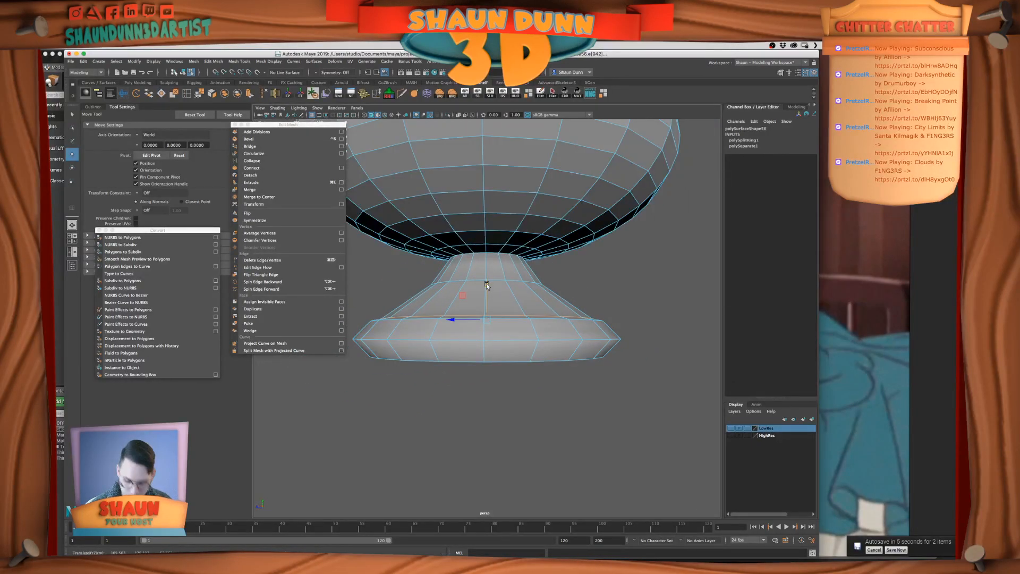
Inspect the finial's base shape in smooth preview and return to the unsmoothed display
key(3)
right_drag(487, 285, 536, 270)
click(590, 277)
scroll(587, 278, down, 4)
alt+drag(588, 279, 536, 289)
click(493, 323)
key(1)
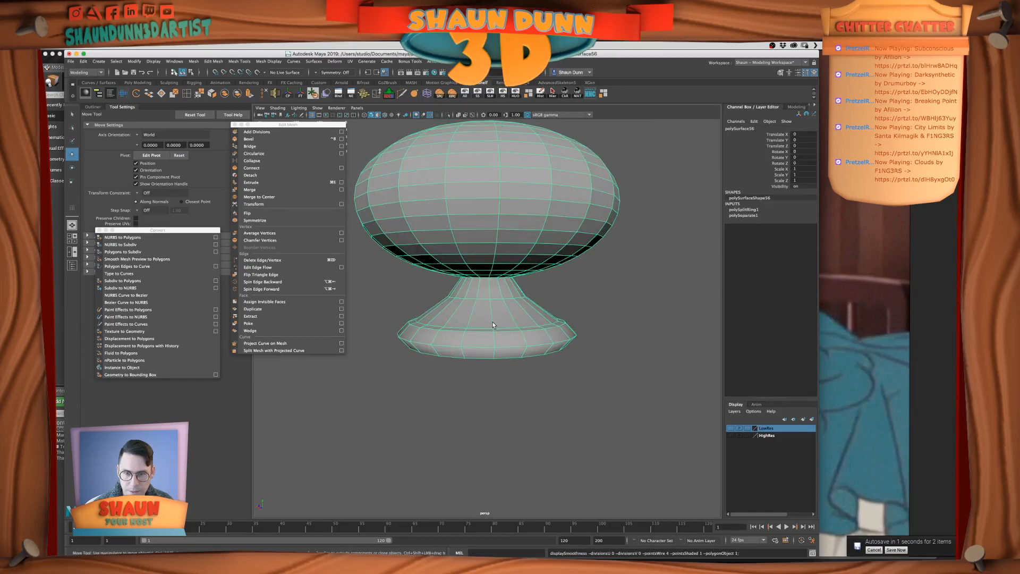
Bevel the edges around the rim of the finial's base with a fraction of 0.8
right_drag(492, 322, 490, 308)
click(475, 331)
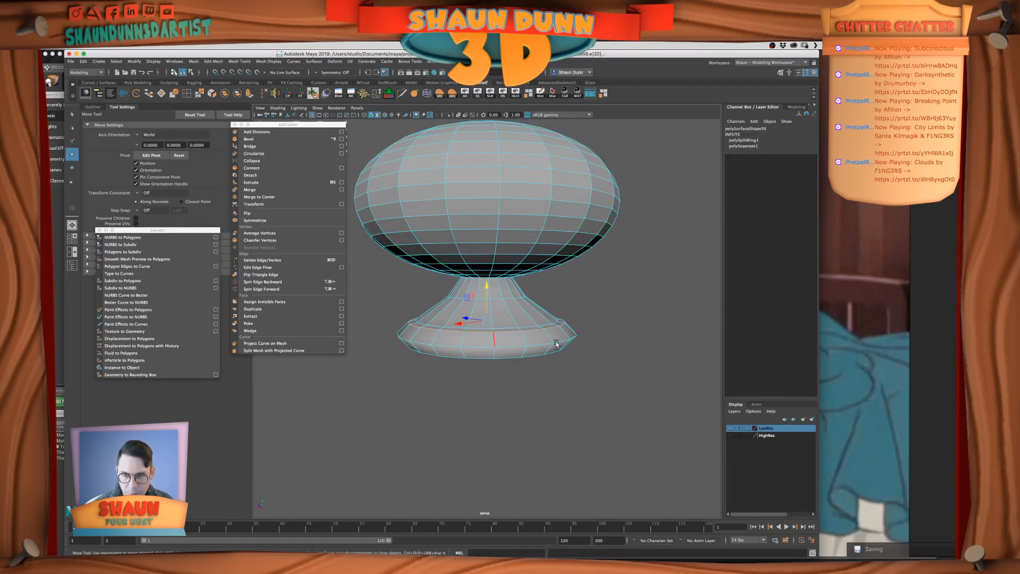
alt+drag(482, 359, 580, 177)
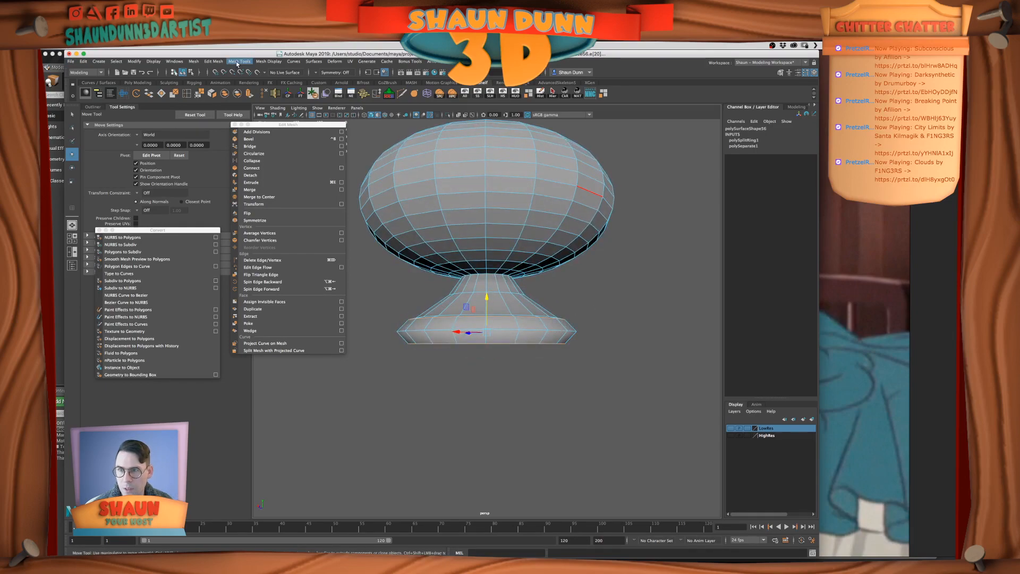
click(249, 138)
click(359, 386)
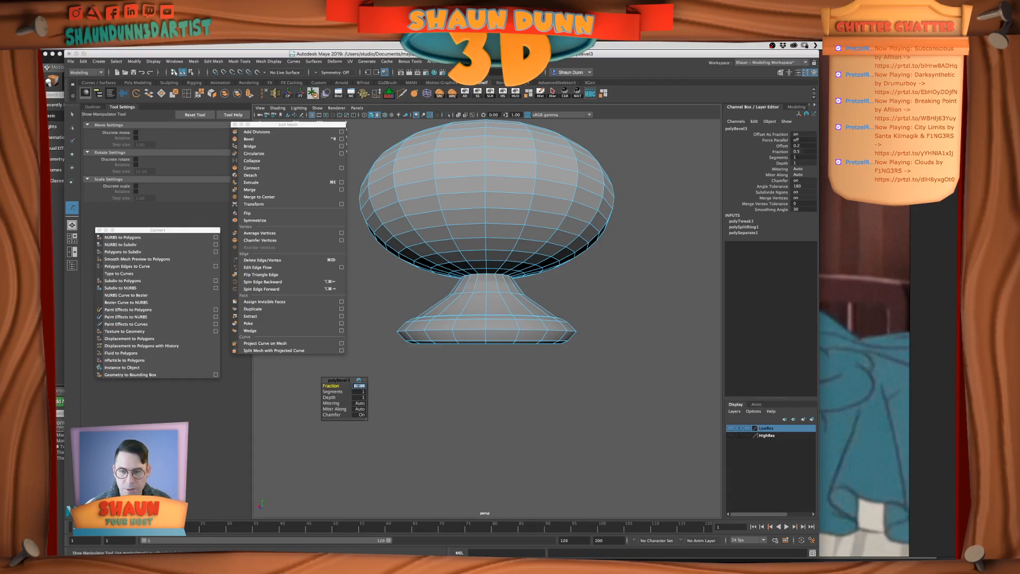
text(0.7)
key(Return)
text(.8)
key(Return)
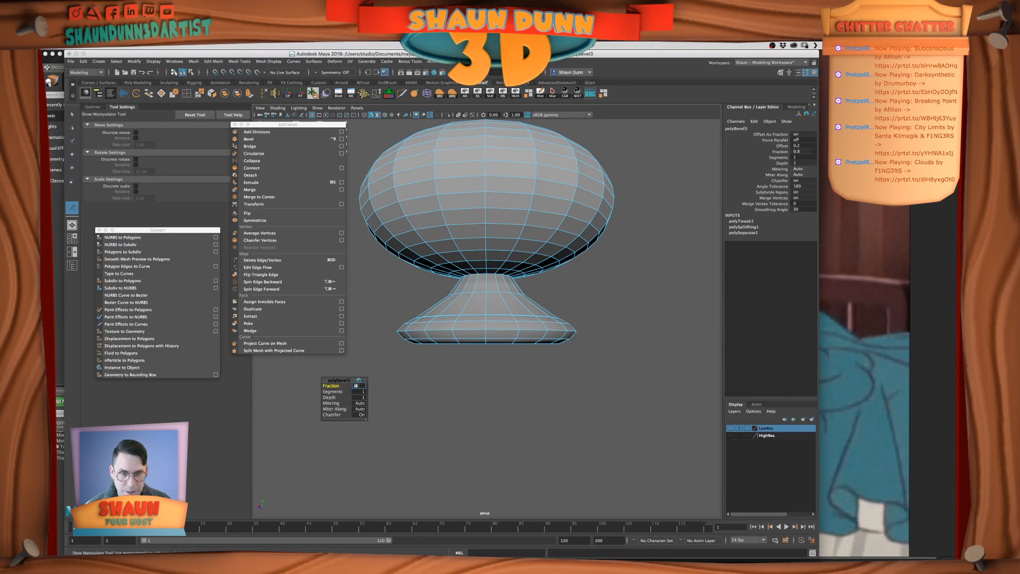
Select the edge loop just above the finial's base rim and refine its size and height
alt+drag(538, 345, 521, 342)
right_drag(468, 326, 467, 305)
key(q)
click(467, 328)
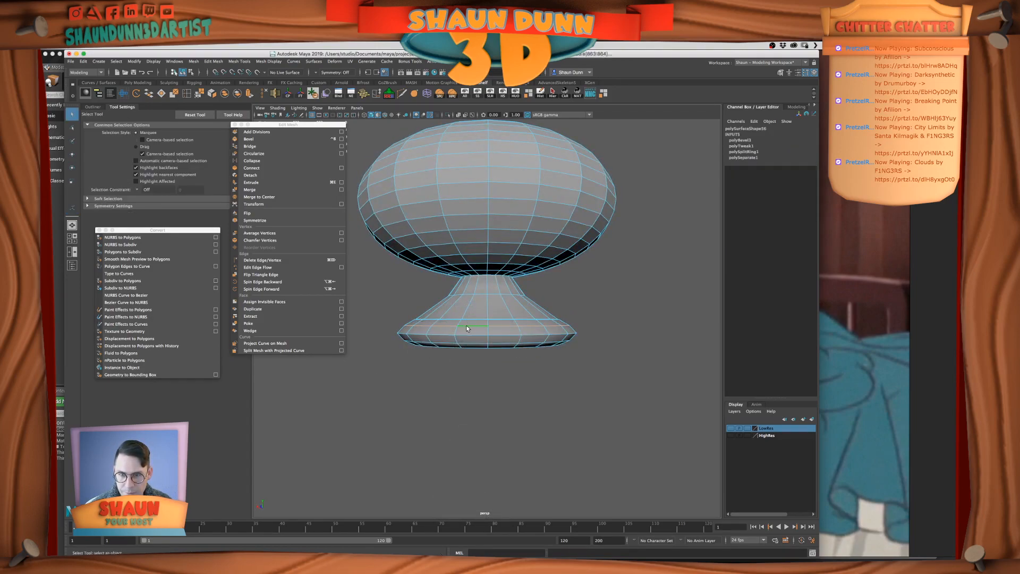
key(r)
drag(487, 332, 475, 343)
scroll(459, 340, up, 2)
double_click(429, 330)
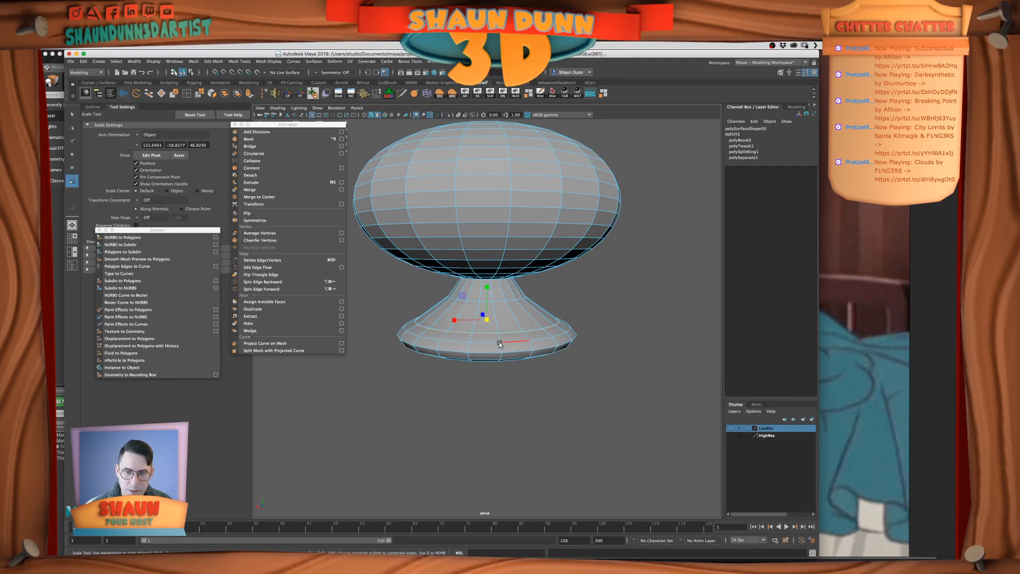
alt+drag(499, 343, 499, 341)
key(w)
drag(484, 286, 485, 283)
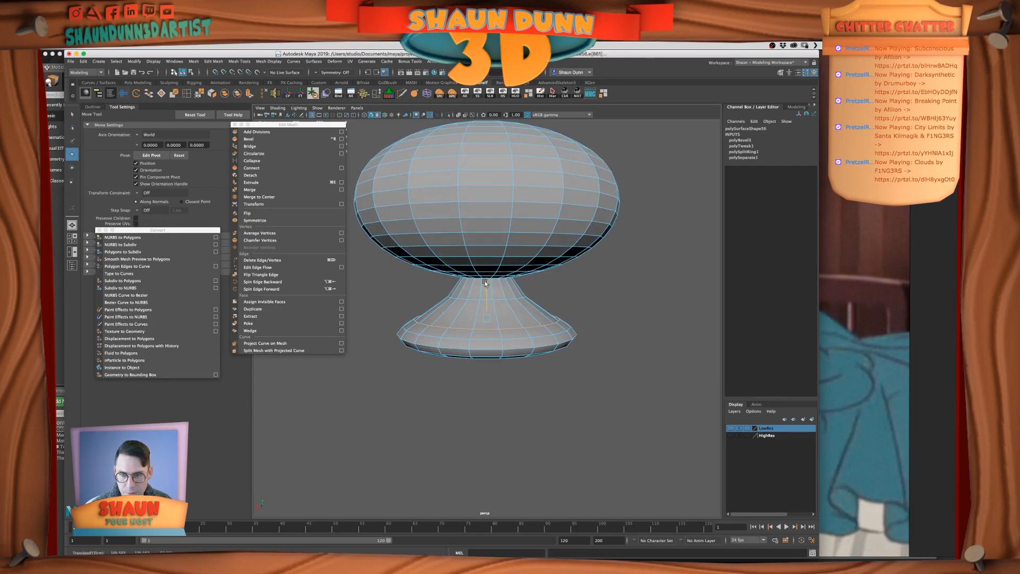
key(r)
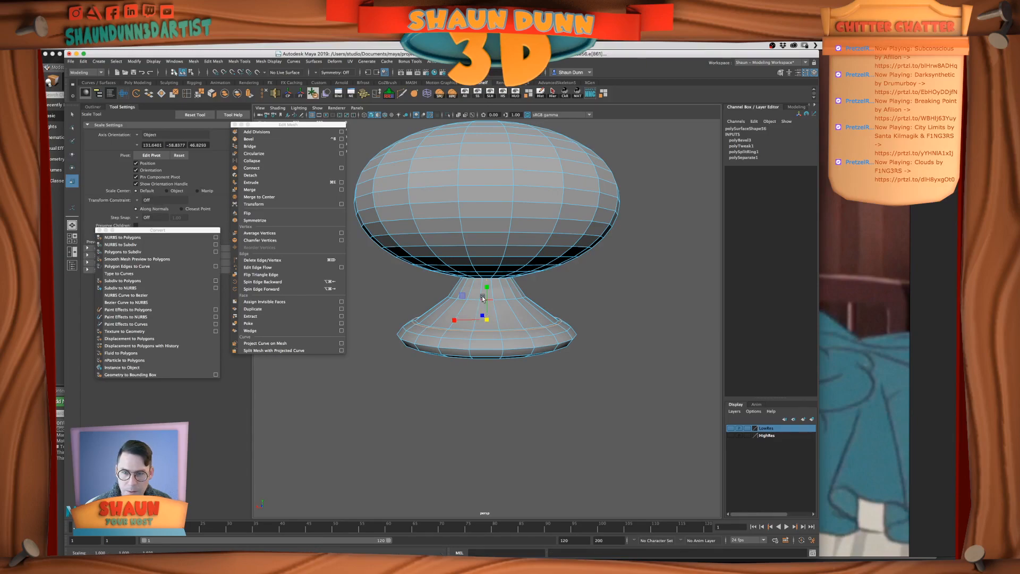
key(w)
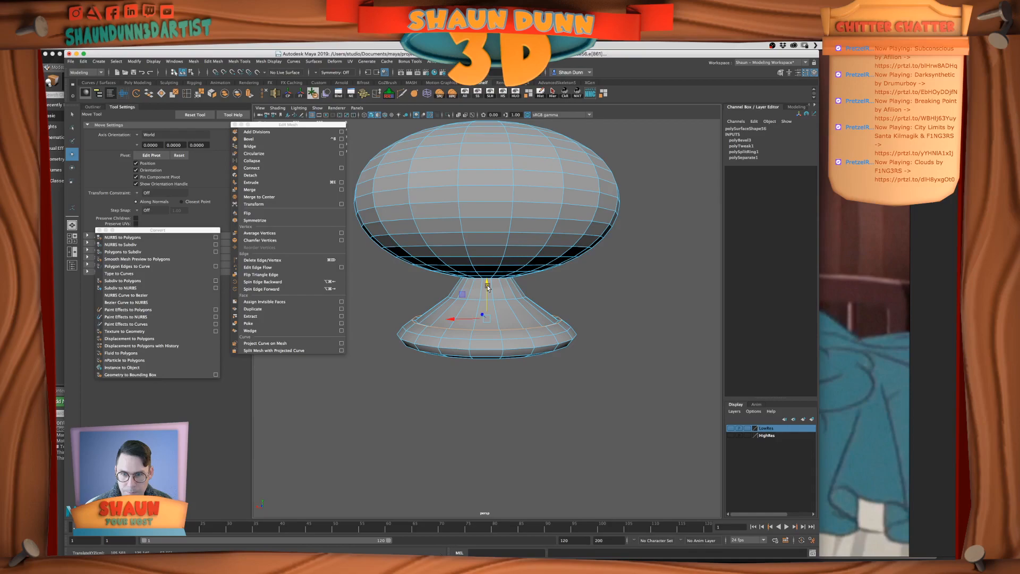
Examine the bevelled base rim in smooth preview and switch back to the unsmoothed mesh
key(3)
right_drag(483, 294, 510, 283)
click(582, 317)
scroll(582, 318, down, 4)
alt+drag(583, 318, 586, 323)
scroll(575, 327, up, 5)
click(489, 323)
key(1)
scroll(466, 327, up, 2)
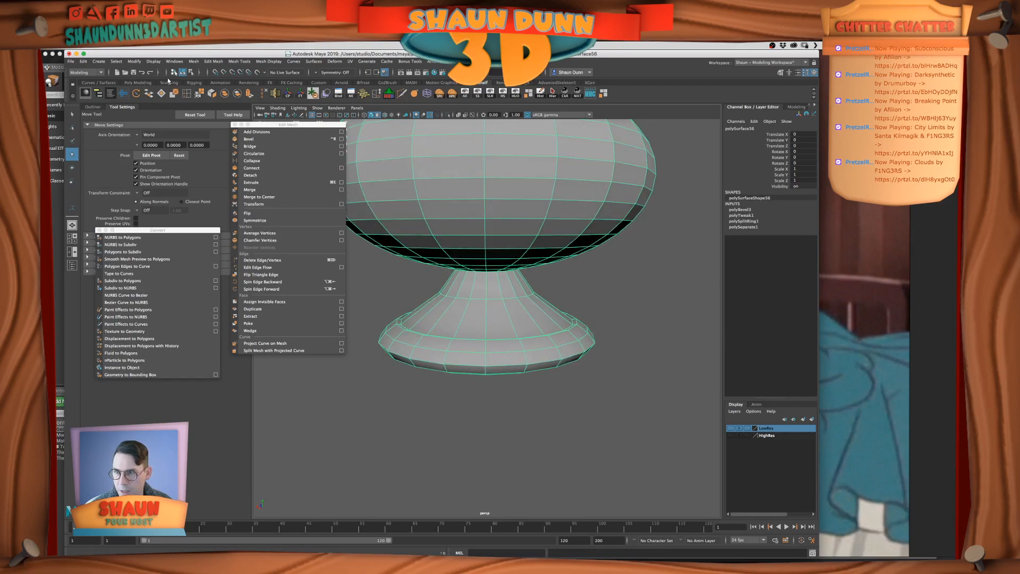
Insert an edge loop midway up the finial's flared base and scale it to curve the profile
click(467, 320)
key(r)
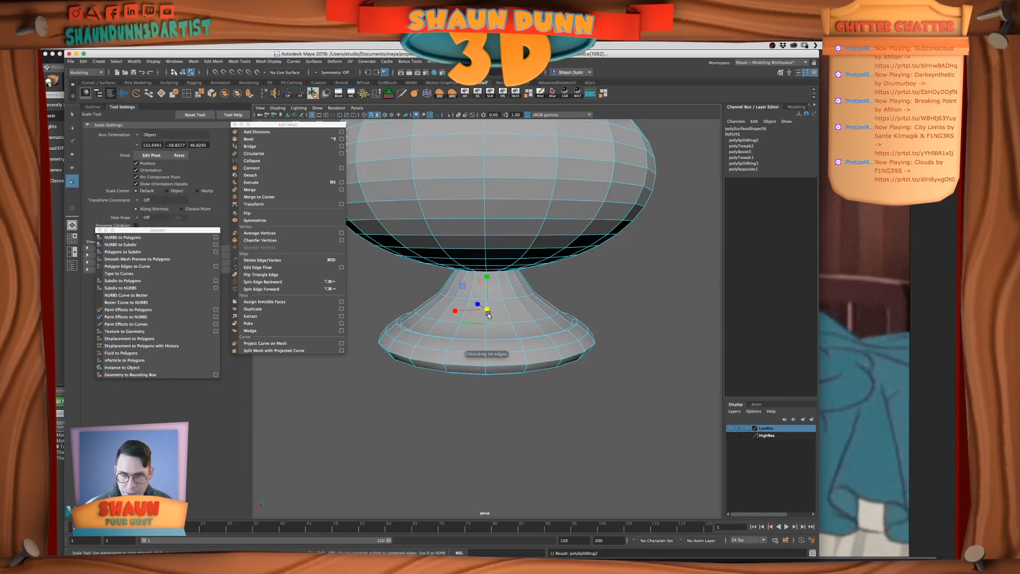
drag(484, 313, 479, 315)
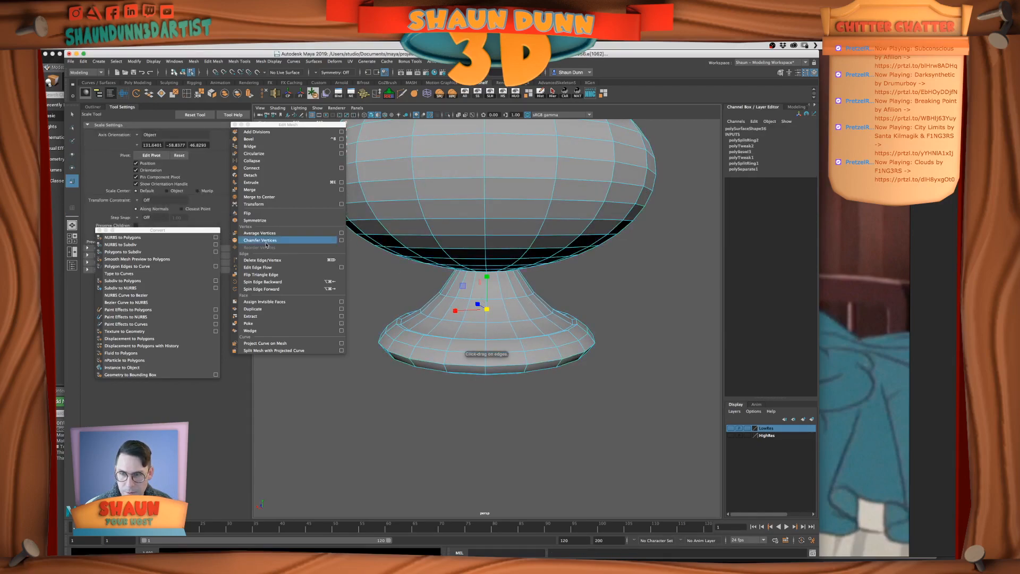
Insert another edge loop near the finial's neck, scale it to smooth the flare and return to object mode
click(187, 93)
click(499, 288)
key(r)
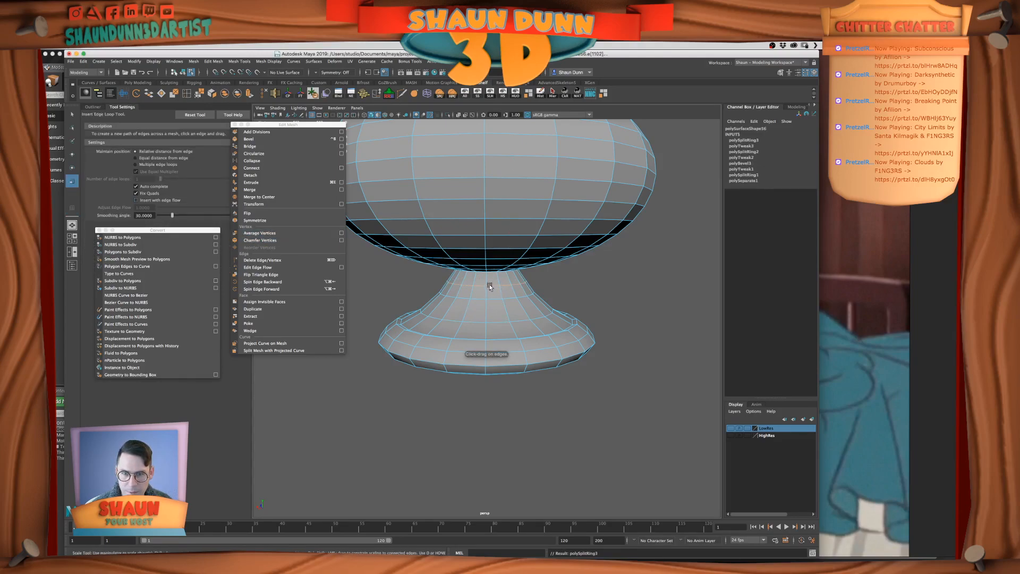
right_drag(496, 300, 525, 291)
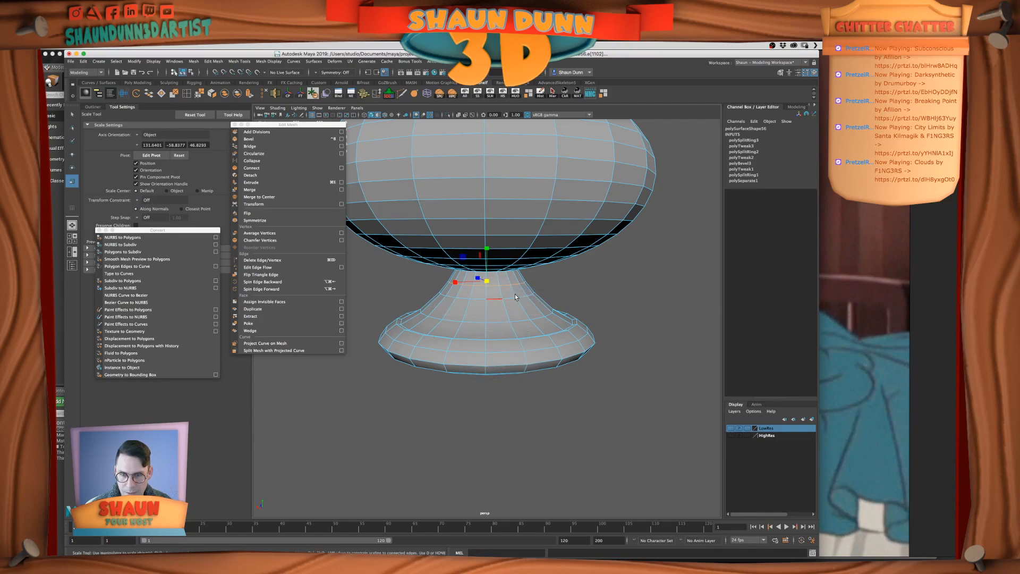
alt+drag(511, 319, 495, 310)
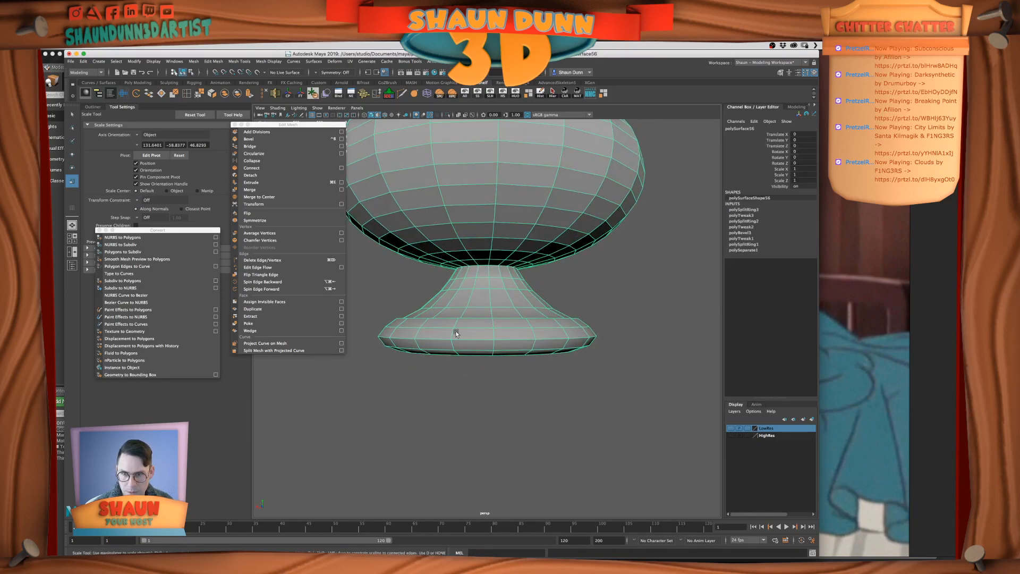
Try resizing the edge loops around the top of the finial's base rim and undo the scaling
scroll(494, 311, up, 4)
right_click(490, 309)
right_drag(490, 309, 490, 306)
double_click(459, 321)
drag(538, 321, 539, 320)
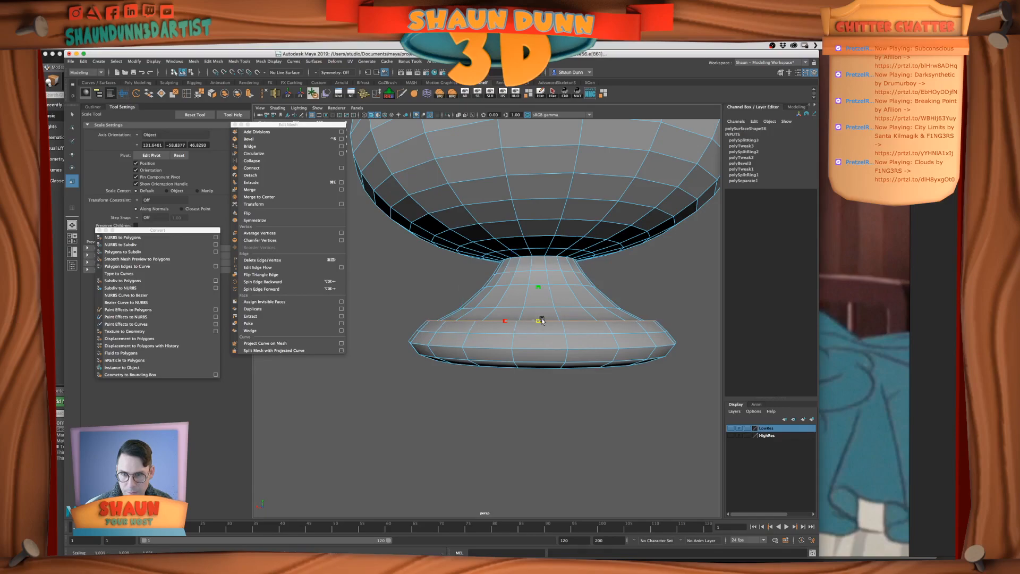
double_click(494, 333)
alt+drag(538, 335, 529, 340)
key(super+z)
key(super+z)
key(super+z)
Select the edge loop at the top of the finial's base rim, widen it and lower it
alt+drag(457, 340, 464, 346)
shift+double_click(444, 330)
drag(538, 322, 573, 322)
key(w)
drag(538, 294, 536, 312)
Select the edge loop just above the finial's base rim, scale it to refine the flare and return to object mode
double_click(510, 314)
key(r)
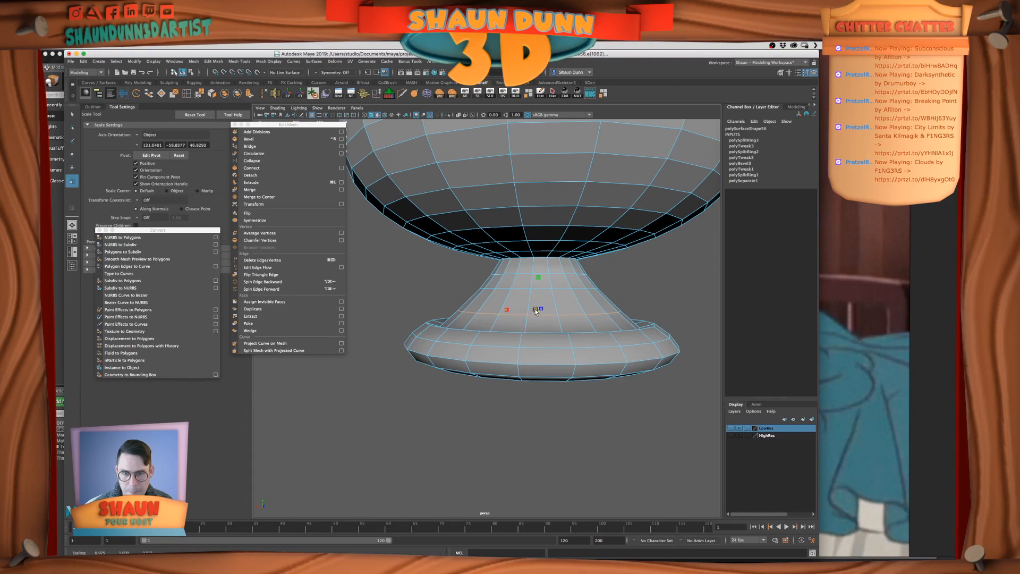
right_drag(534, 310, 550, 363)
click(646, 292)
click(533, 342)
alt+drag(550, 362, 528, 362)
Examine the reshaped finial base in smooth preview and switch back to the unsmoothed mesh
key(3)
click(566, 363)
scroll(542, 377, up, 3)
click(540, 365)
key(1)
key(3)
click(547, 402)
scroll(547, 402, down, 3)
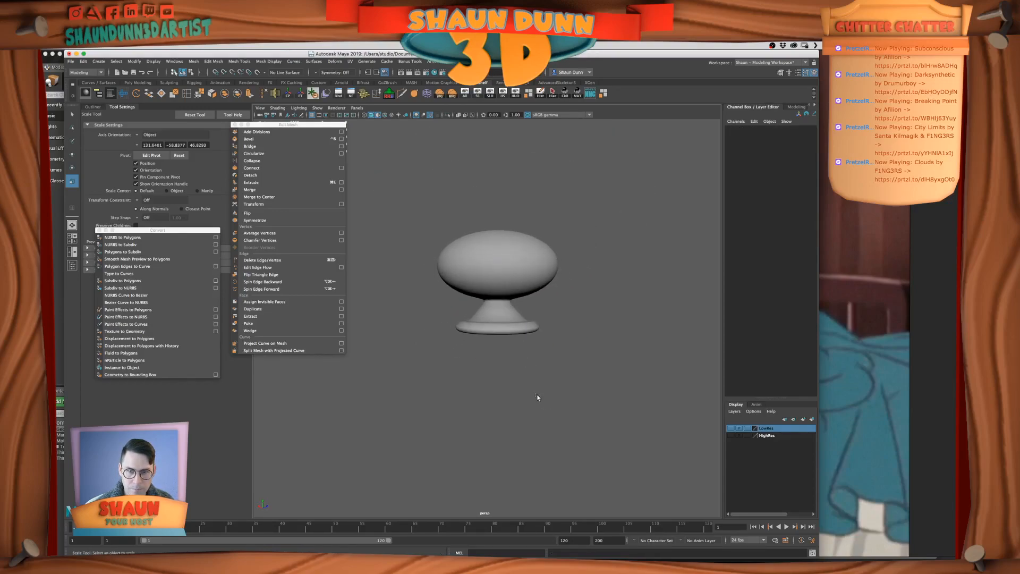
scroll(540, 399, up, 3)
click(526, 337)
key(1)
Select all vertices of the finial's base rim and scale them slightly in height using the front view
right_drag(526, 336, 497, 335)
alt+drag(563, 369, 564, 370)
drag(655, 381, 350, 319)
scroll(526, 383, up, 2)
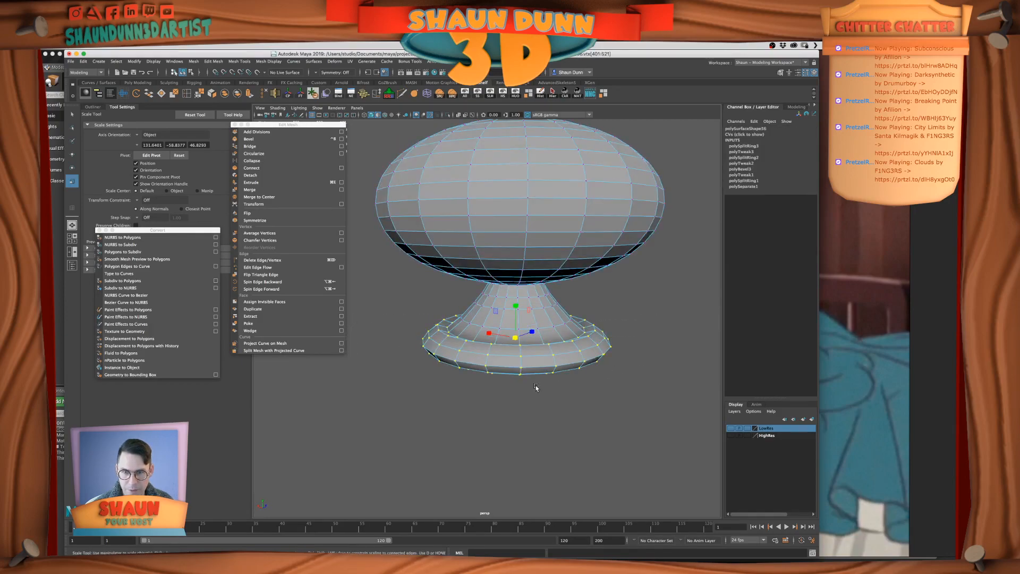
key(space)
key(space)
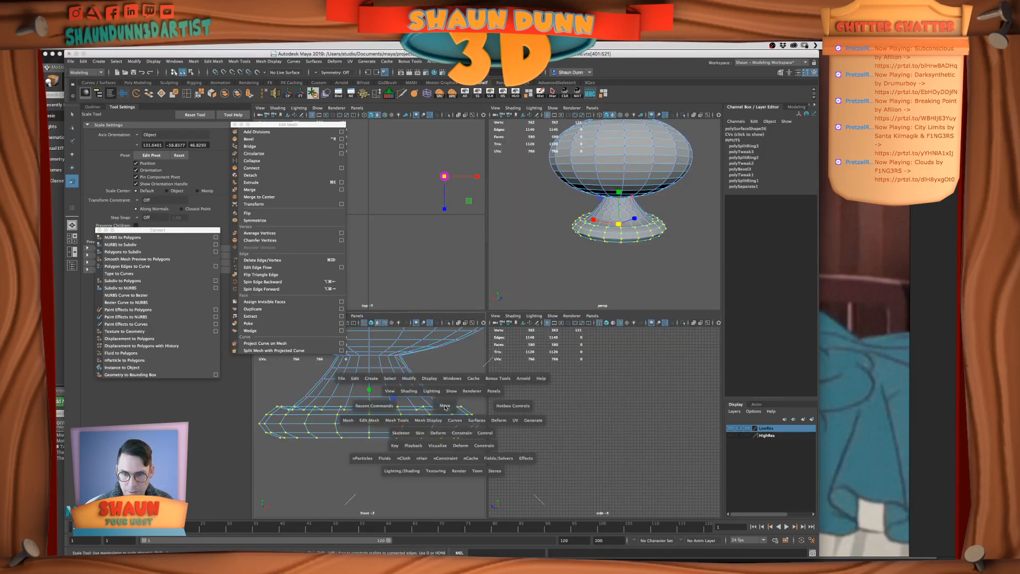
scroll(580, 308, down, 5)
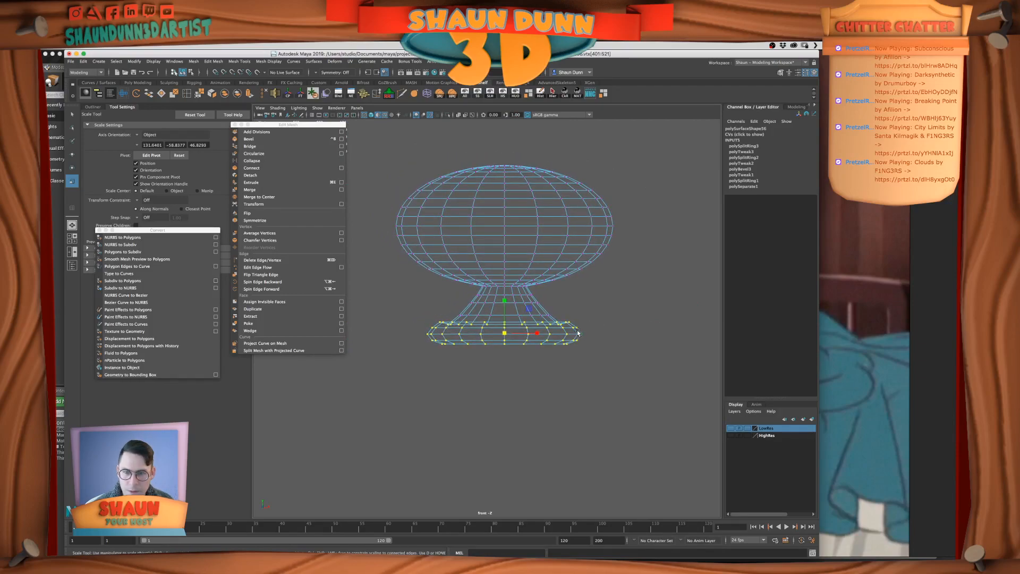
drag(507, 298, 502, 296)
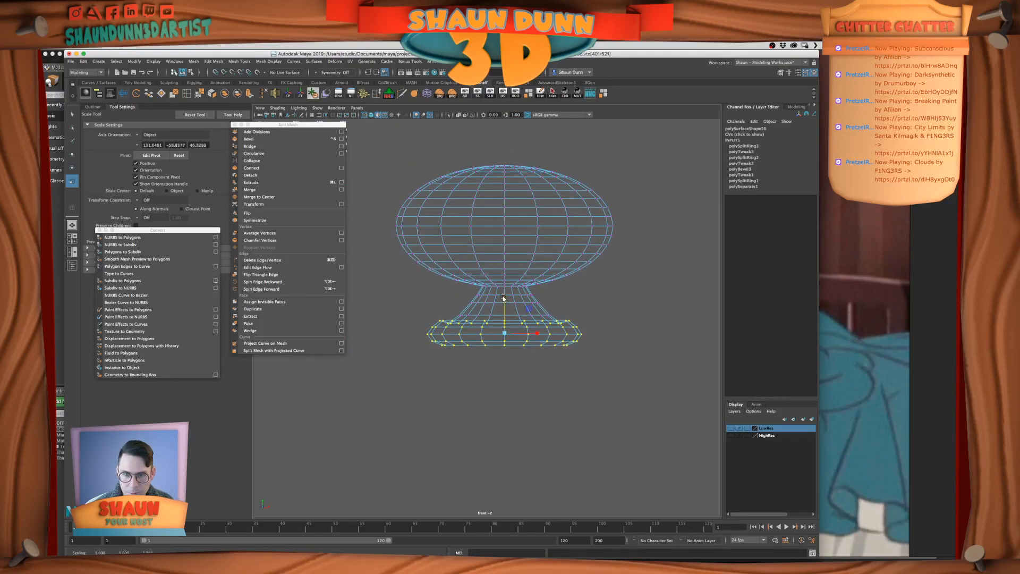
key(space)
key(space)
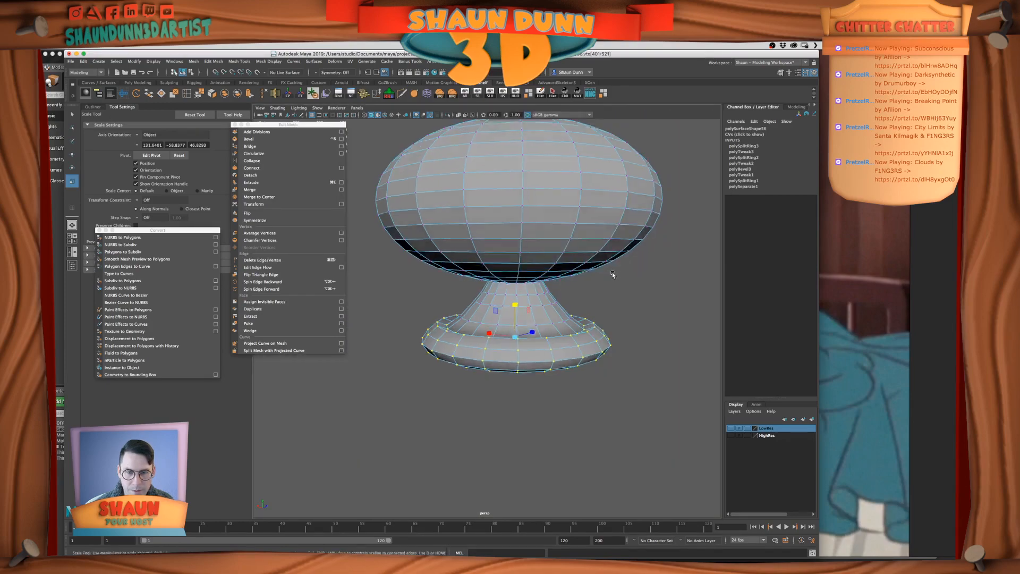
Examine the thickened base rim in smooth preview from several distances and return to the unsmoothed mesh
key(e)
key(3)
right_drag(534, 299, 572, 287)
click(606, 291)
scroll(606, 291, down, 5)
alt+drag(606, 292, 603, 304)
scroll(604, 301, up, 5)
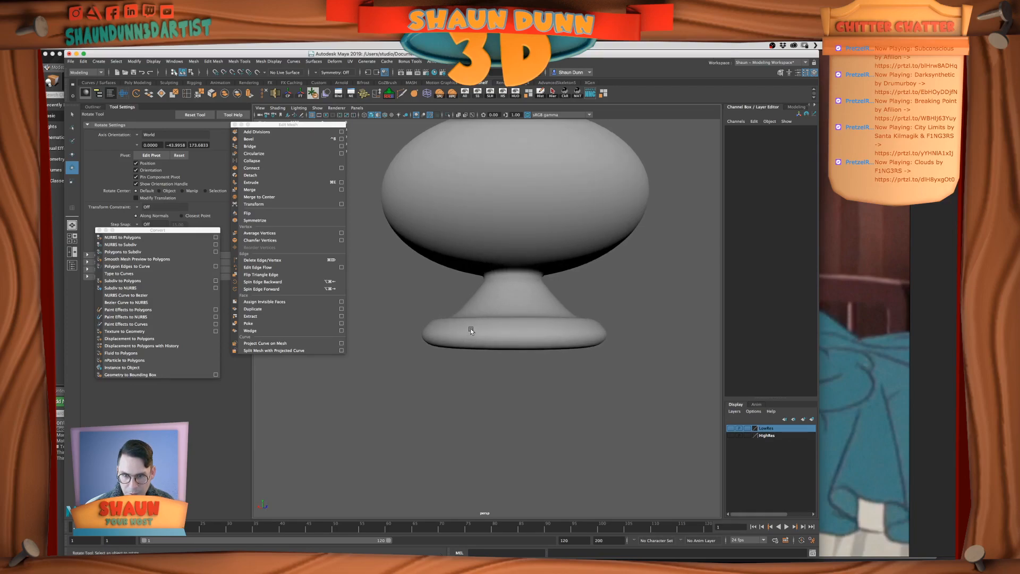
scroll(470, 330, up, 5)
click(471, 330)
key(1)
Select the upper edge loop on the finial's base rim and adjust its size and height slightly
right_drag(471, 331, 467, 325)
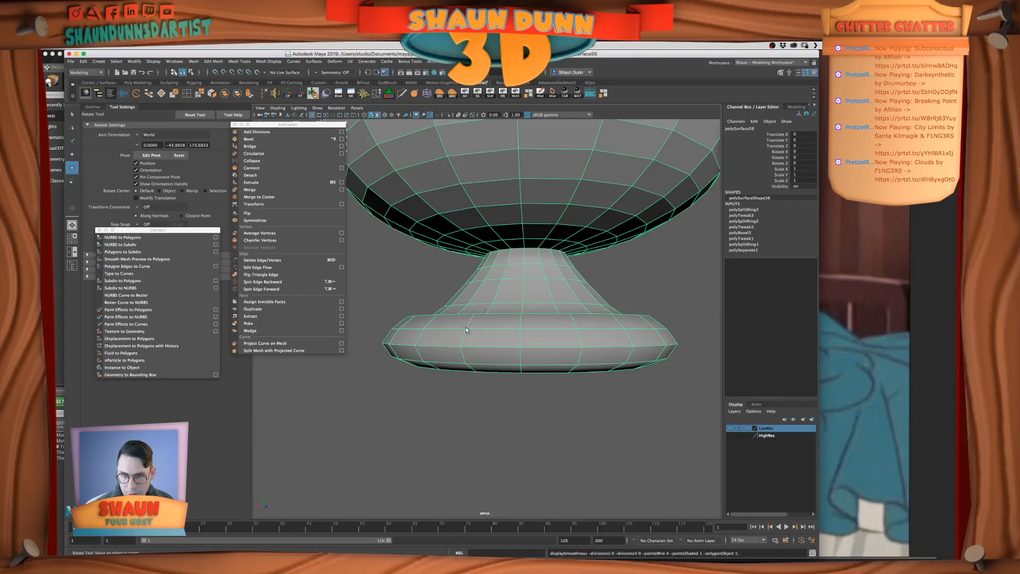
key(r)
double_click(523, 329)
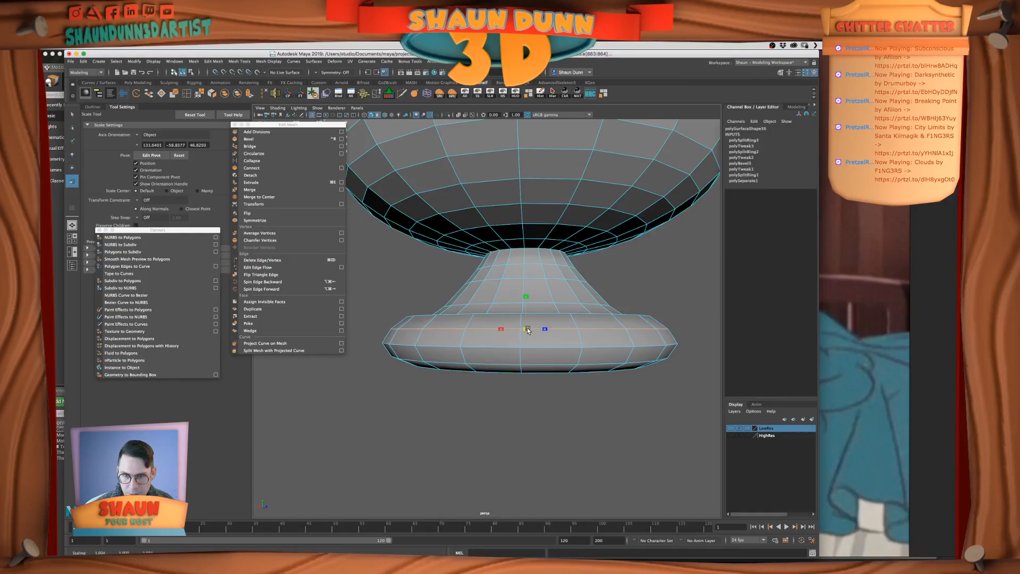
key(w)
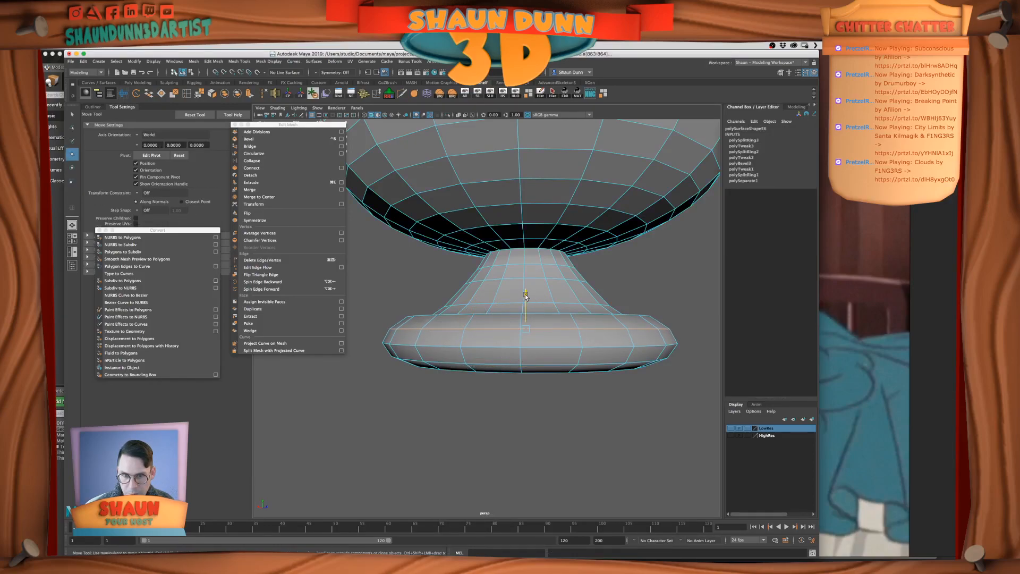
key(e)
key(r)
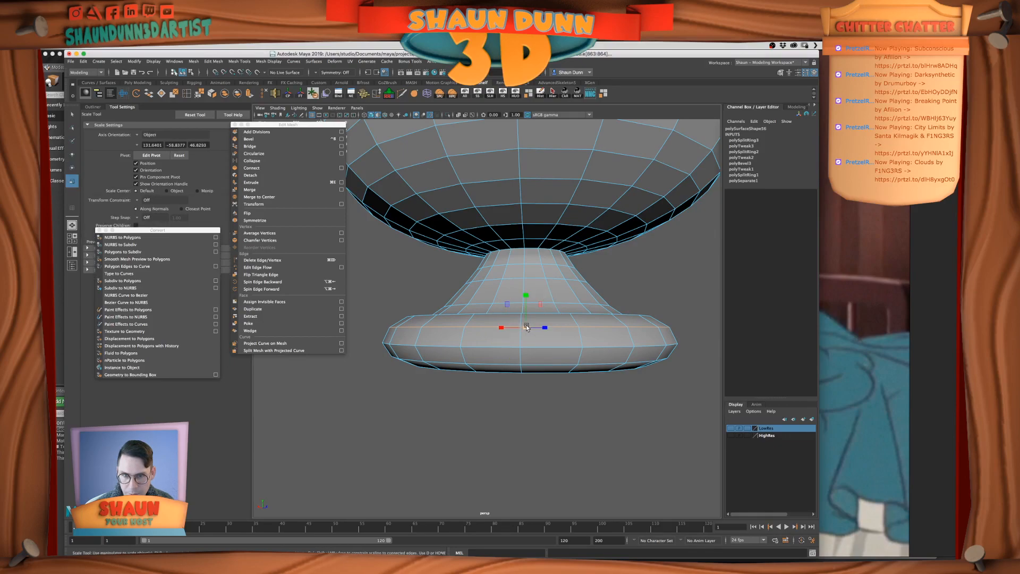
Scale the lower edge loop of the finial's base rim and return to object mode
double_click(507, 364)
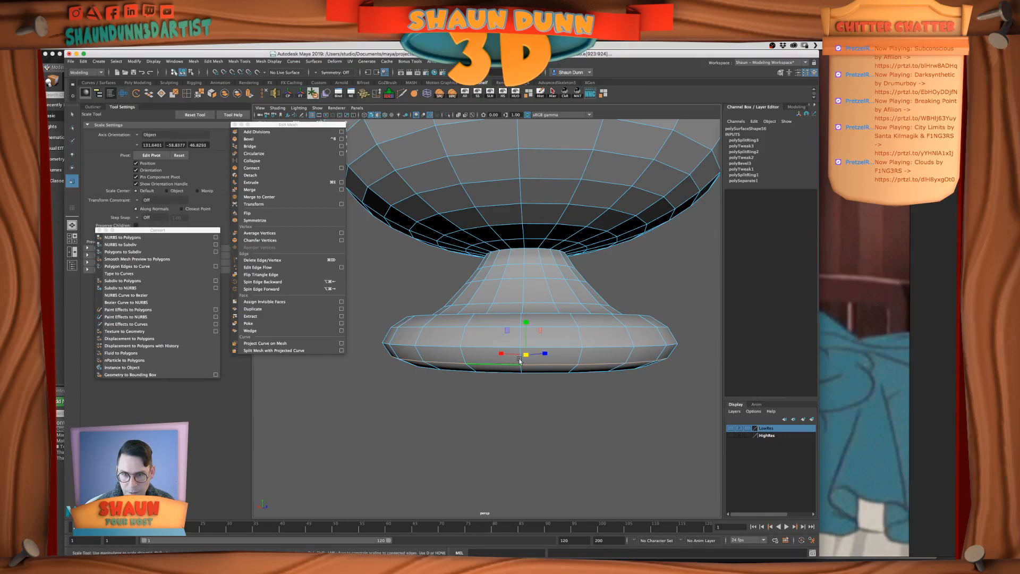
drag(527, 357, 534, 359)
click(519, 358)
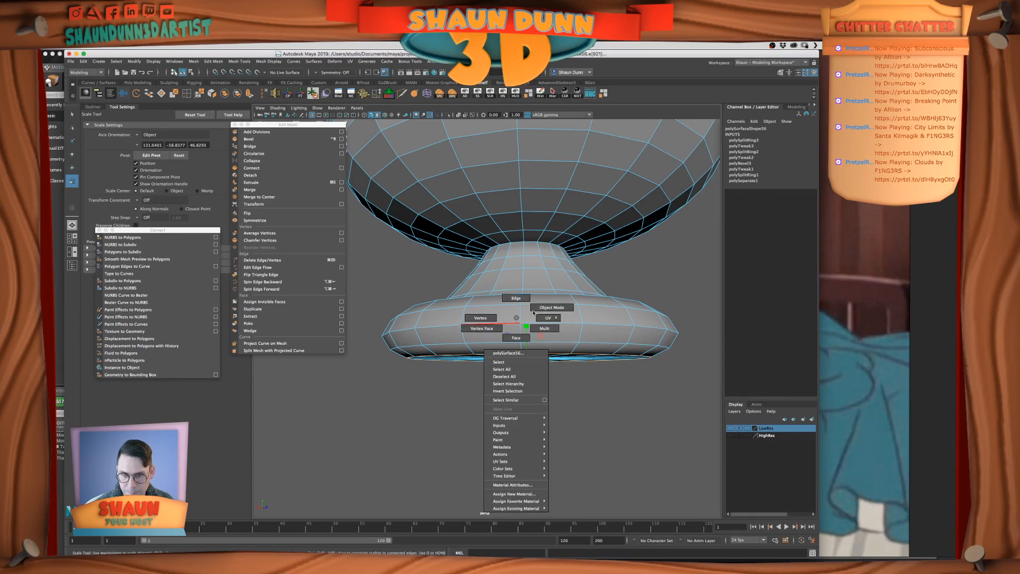
right_drag(541, 342, 555, 324)
Examine the whole finial in smooth preview and restore the unsmoothed display
key(3)
click(606, 377)
scroll(606, 378, down, 5)
alt+drag(607, 379, 578, 408)
scroll(501, 370, up, 5)
click(501, 370)
key(1)
alt+drag(505, 369, 502, 361)
scroll(502, 361, down, 5)
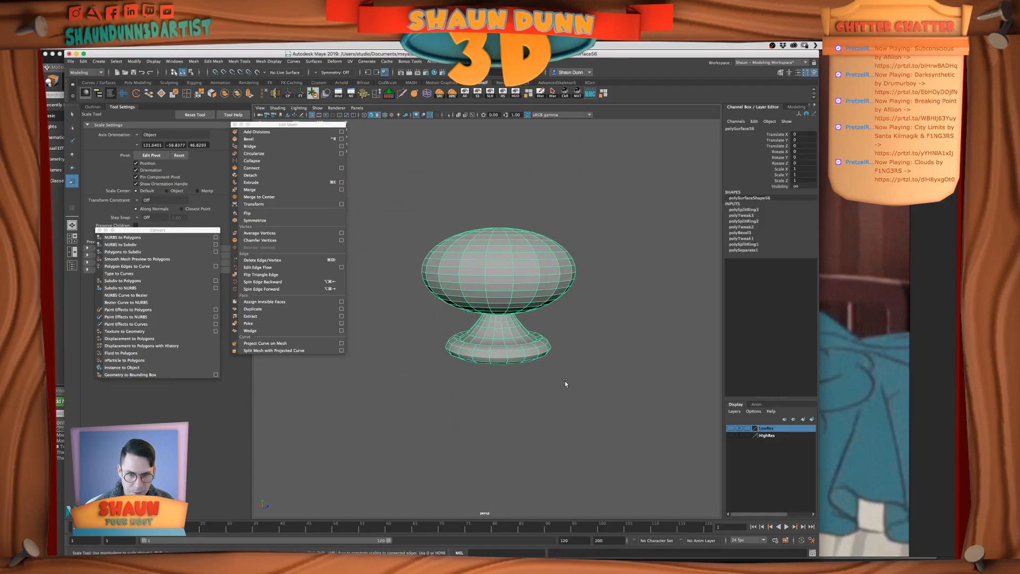
Delete the finial's construction history, center its pivot and save the scene
key(w)
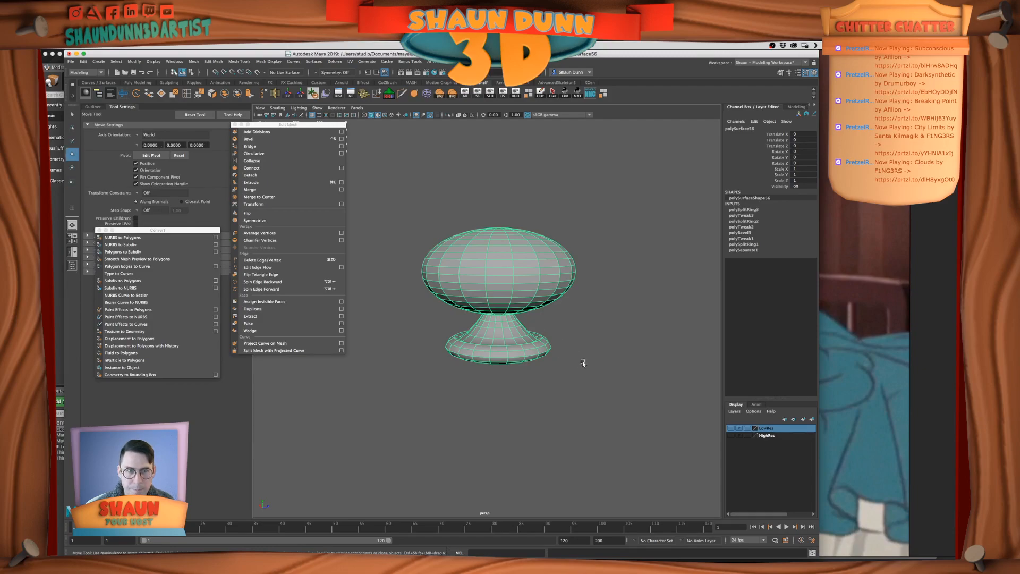
click(540, 93)
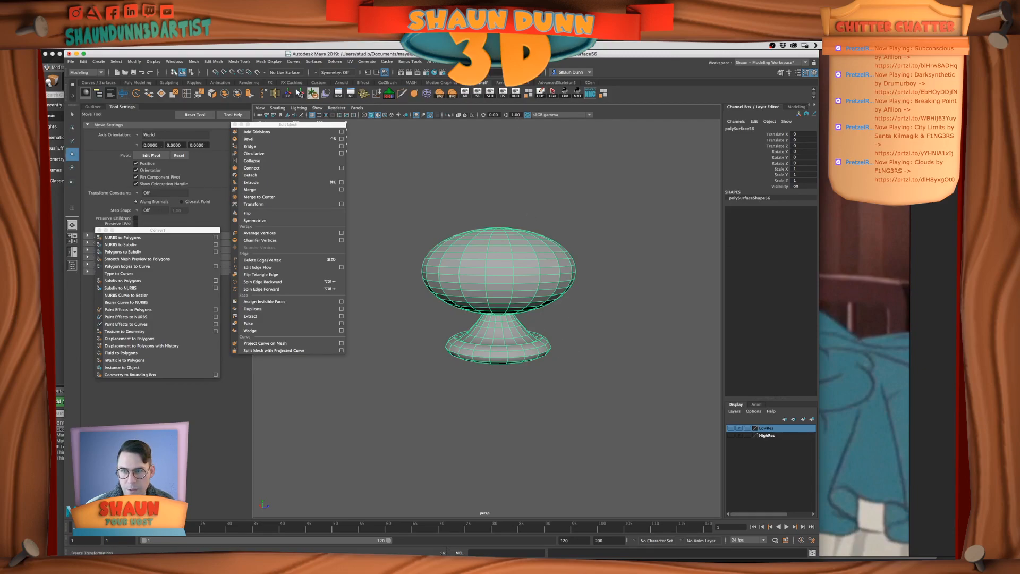
scroll(553, 276, down, 4)
scroll(535, 285, up, 6)
alt+drag(535, 286, 544, 288)
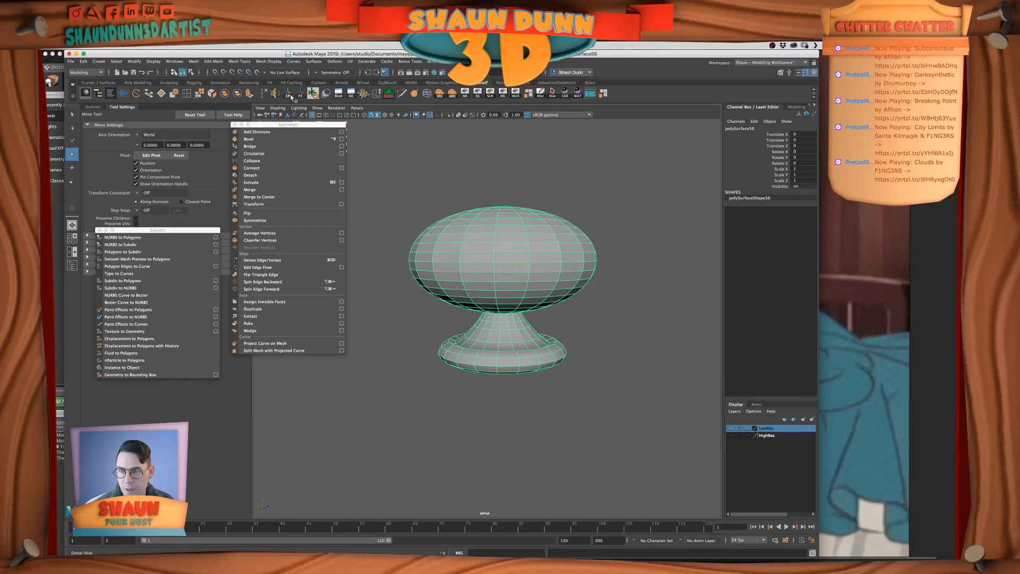
key(super+s)
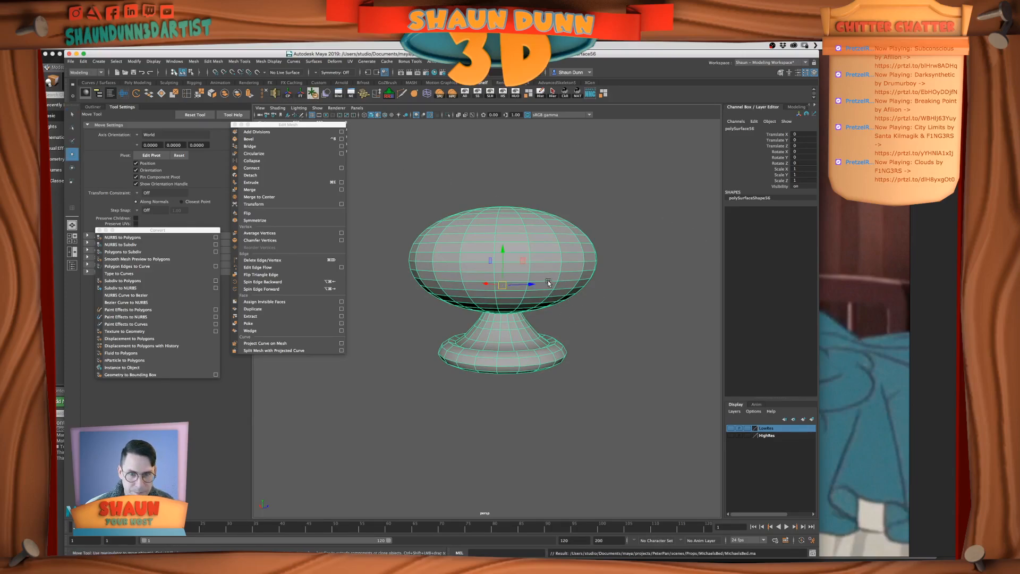
Move the refined finial about 10.9 units aside along Z, show the LowRes layer and delete its old finial copy
drag(531, 282, 657, 280)
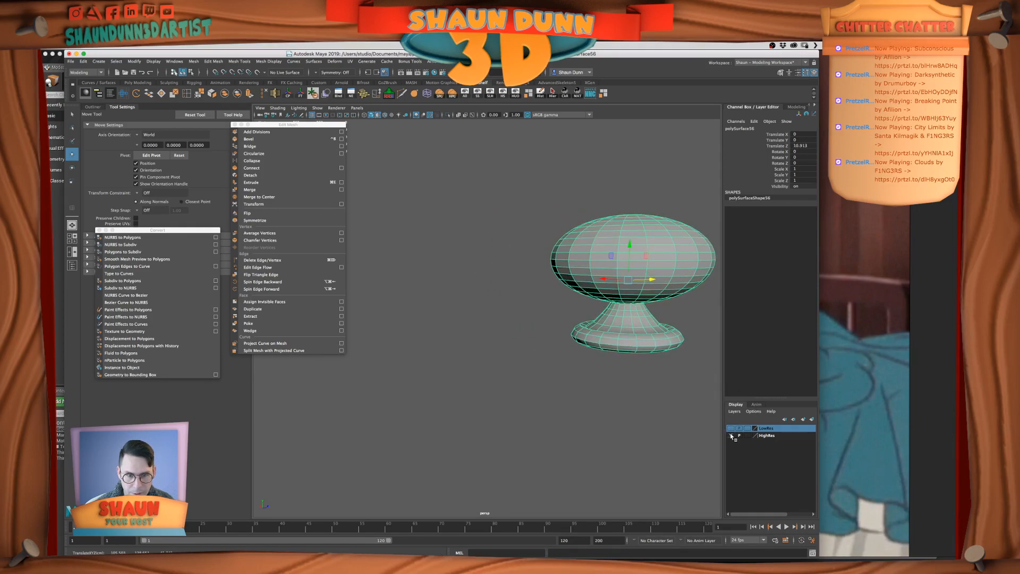
click(731, 436)
click(528, 372)
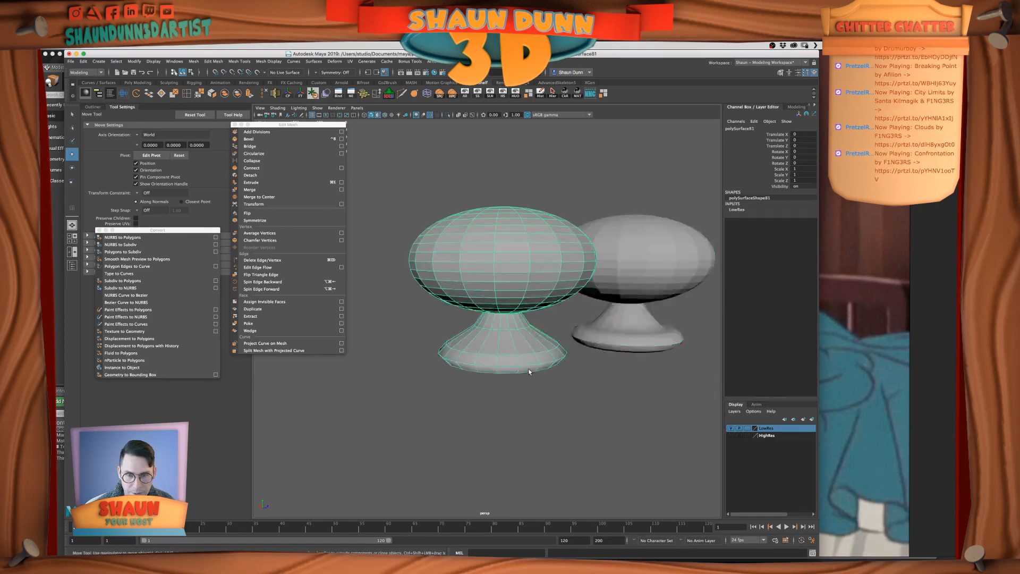
key(Delete)
Reset the refined finial's Translate Z to 0 and add it to the LowRes layer
click(610, 342)
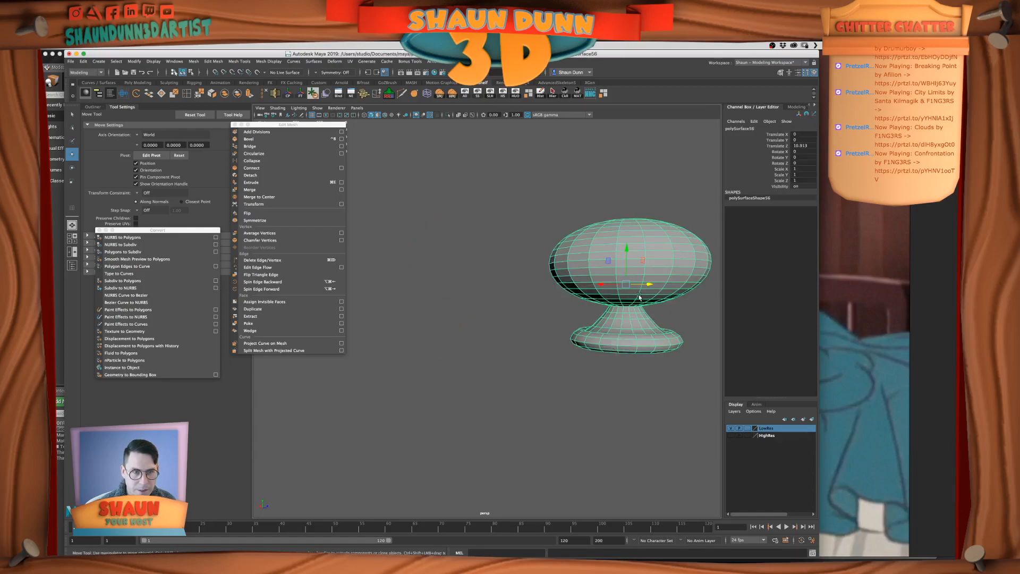
key(Return)
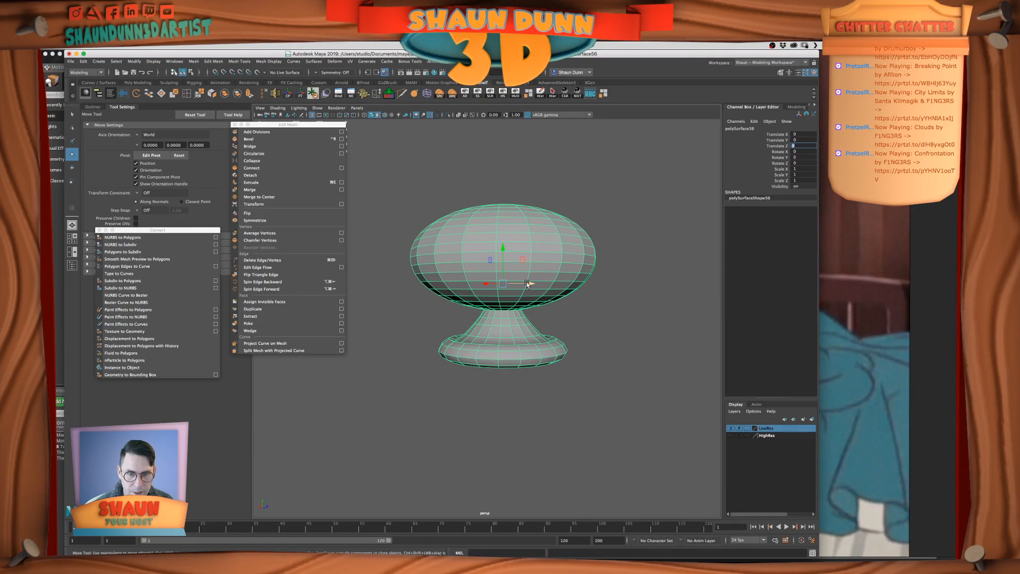
right_click(772, 428)
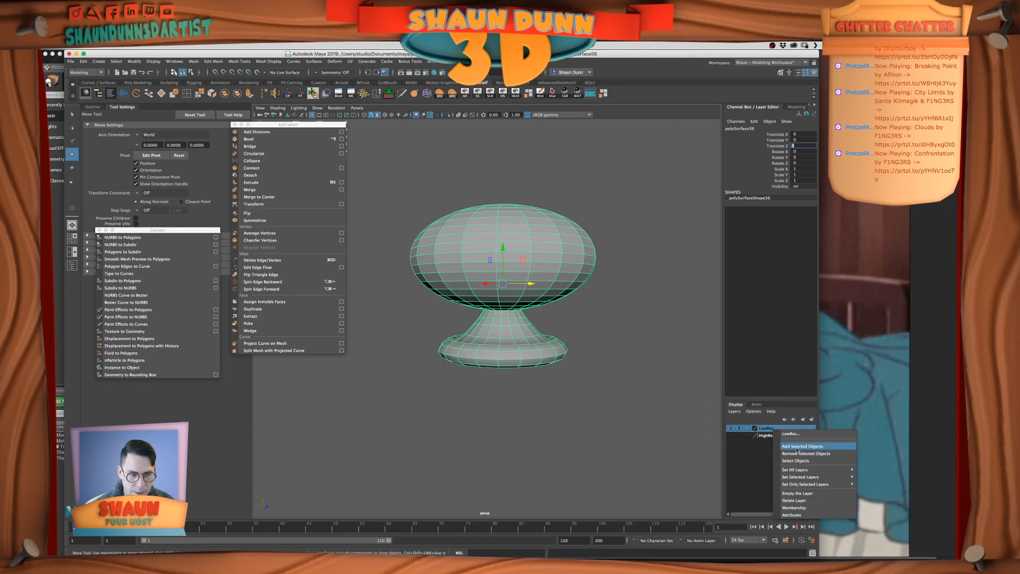
click(795, 447)
Move the finial aside along Z and toggle the LowRes layer's visibility to check its layer membership
middle_drag(484, 288, 417, 290)
key(z)
drag(535, 280, 639, 277)
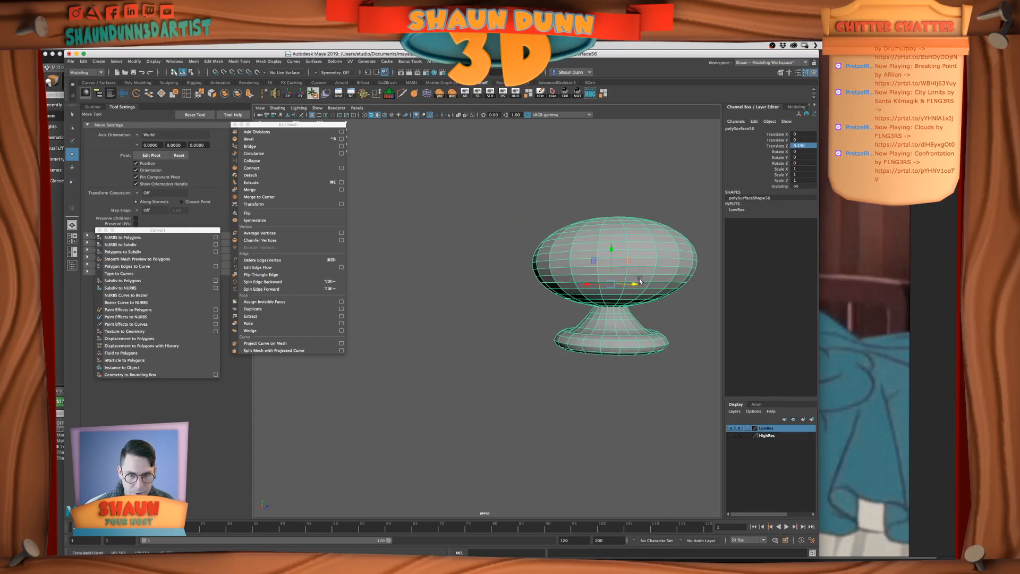
click(731, 428)
click(731, 428)
Bring back the hidden bed parts and set the finial's Translate Z to 0
click(489, 94)
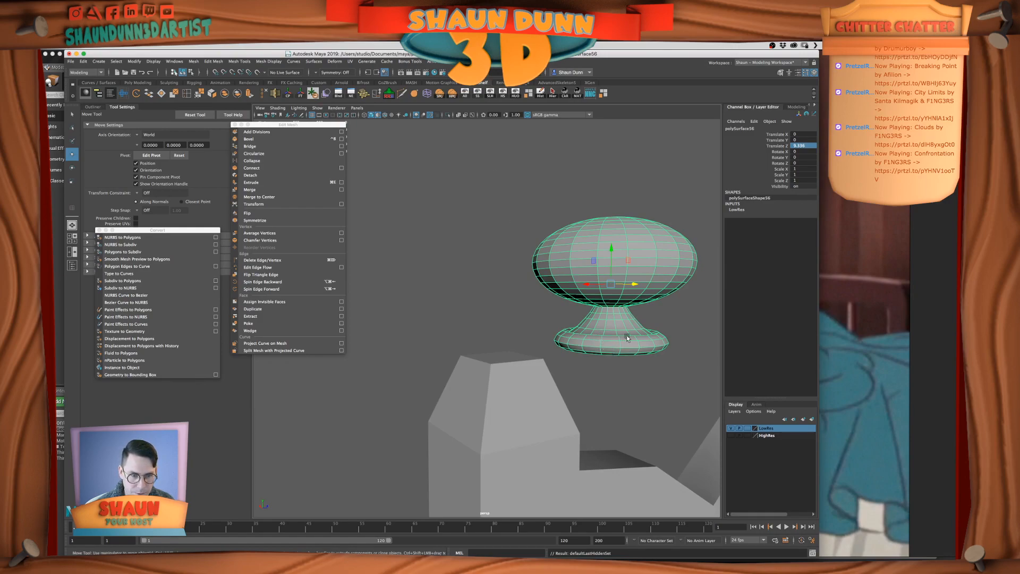
text(0)
key(Return)
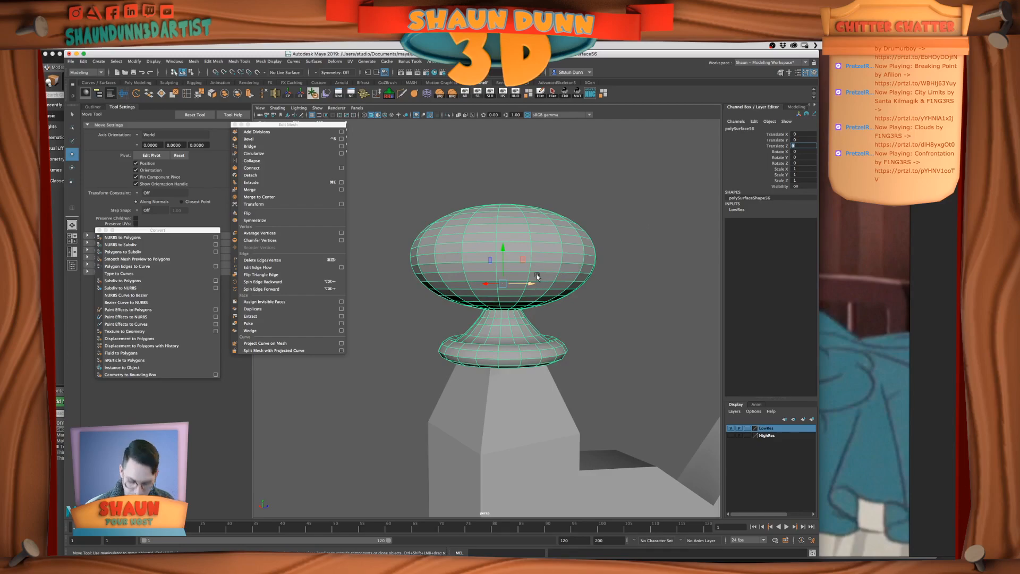
Try moving the finial aside along Z and duplicating it there, and undo those changes
drag(525, 280, 634, 284)
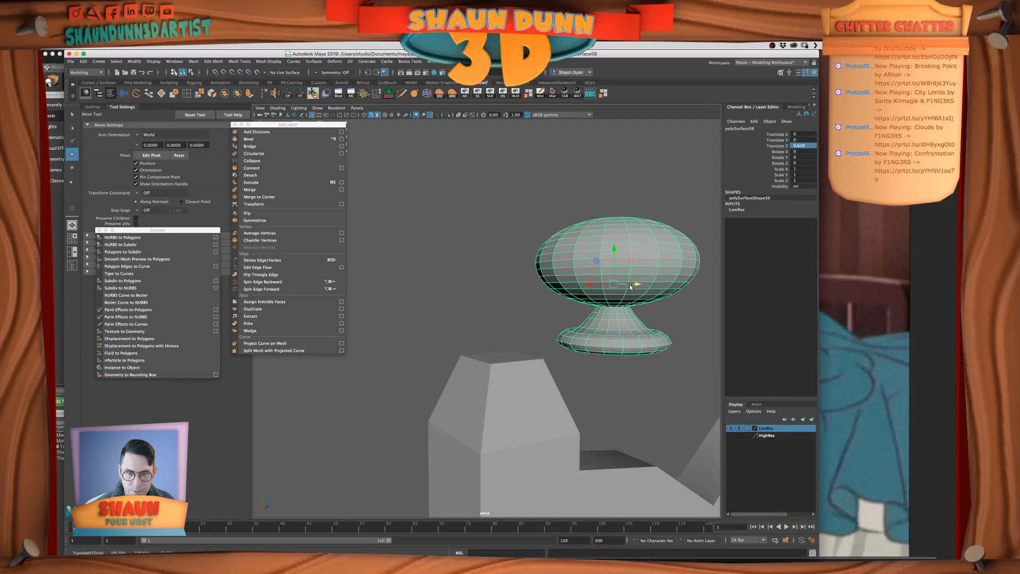
click(473, 247)
click(654, 280)
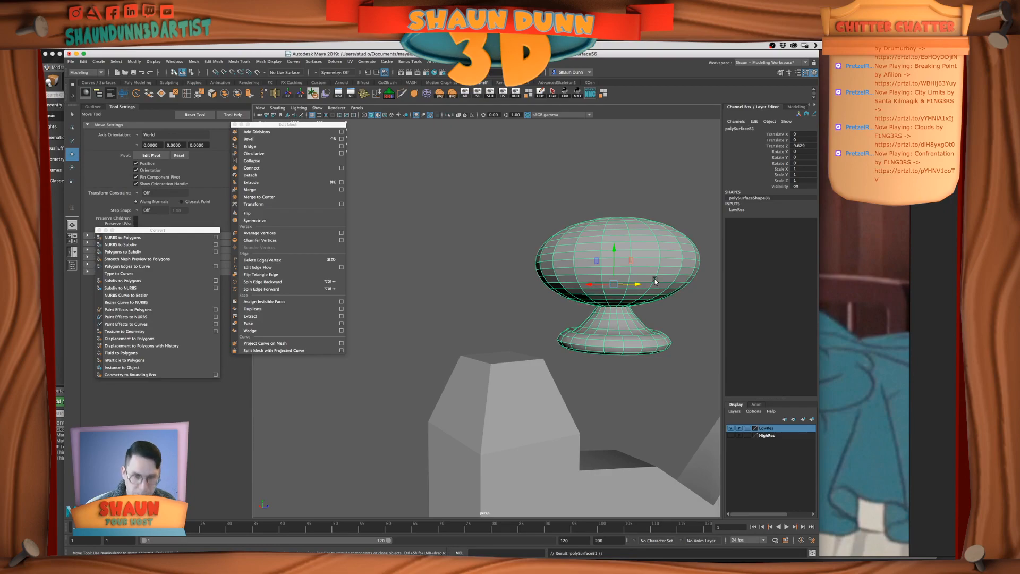
key(z)
key(z)
key(z)
key(z)
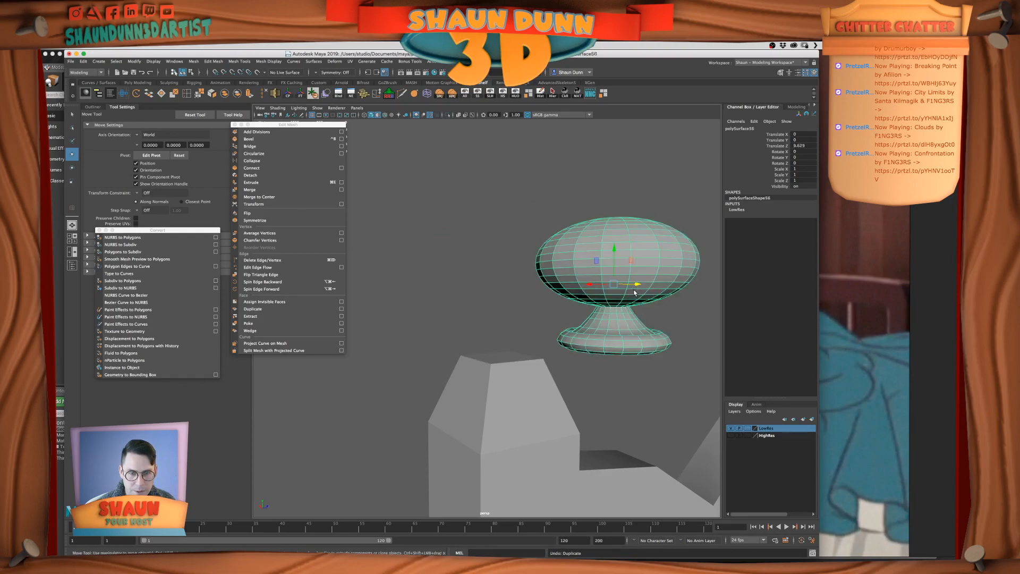
key(z)
key(z)
key(shift+z)
key(shift+z)
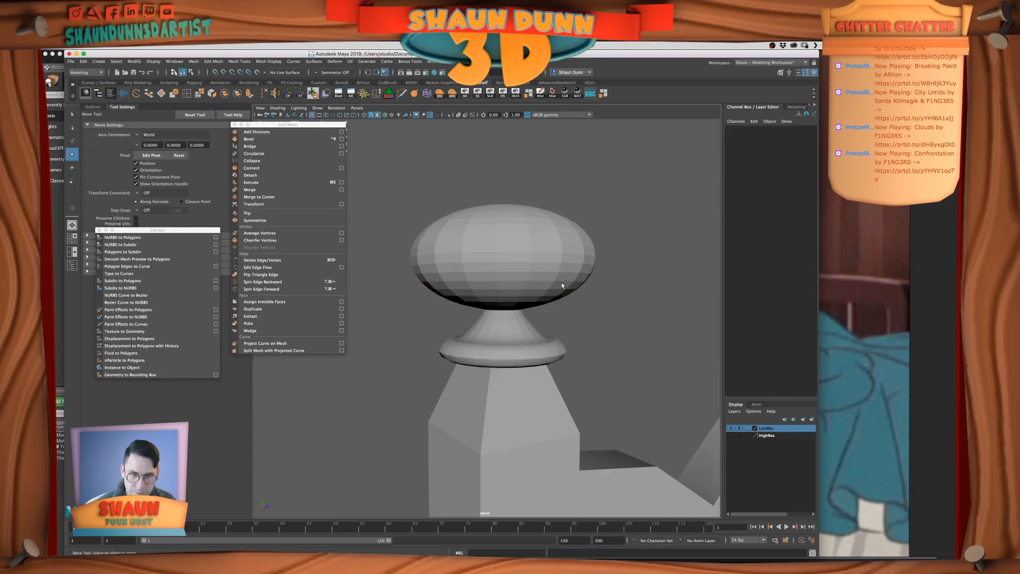
Move the finial copy aside along Z by about 7.8 units, remove it from the LowRes layer, and check by toggling the layer's visibility
drag(530, 283, 615, 285)
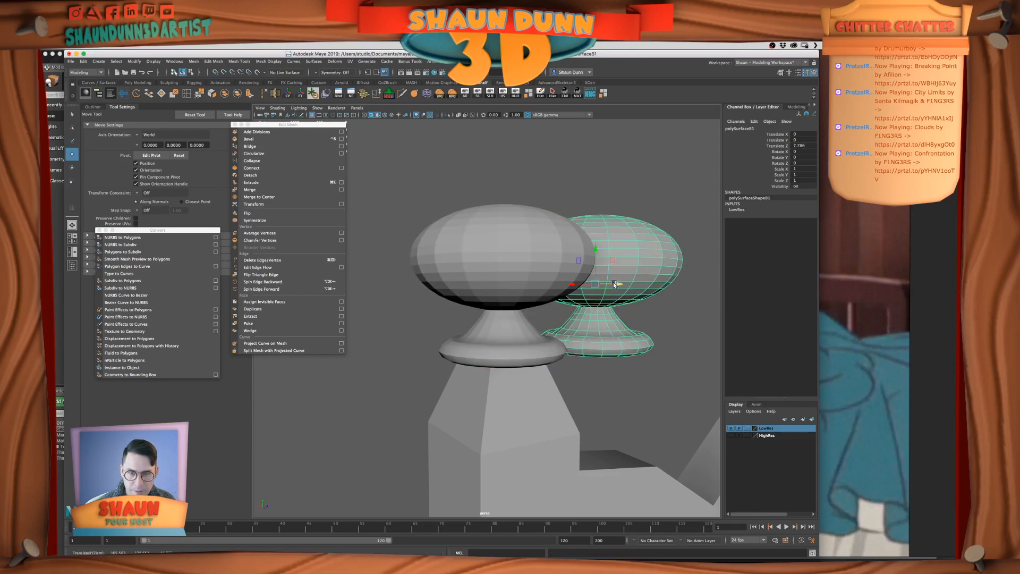
click(484, 332)
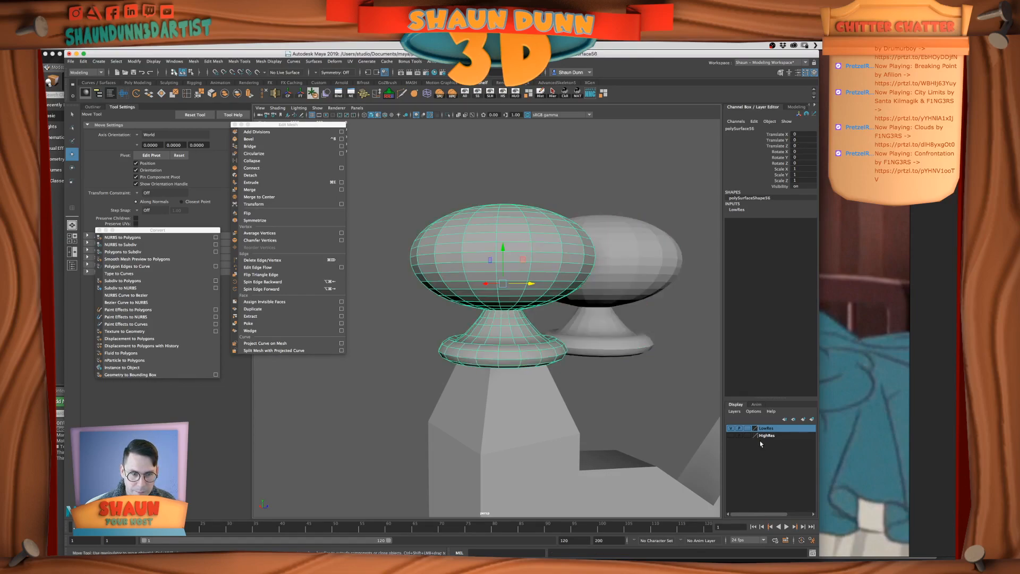
click(734, 428)
click(734, 428)
click(630, 269)
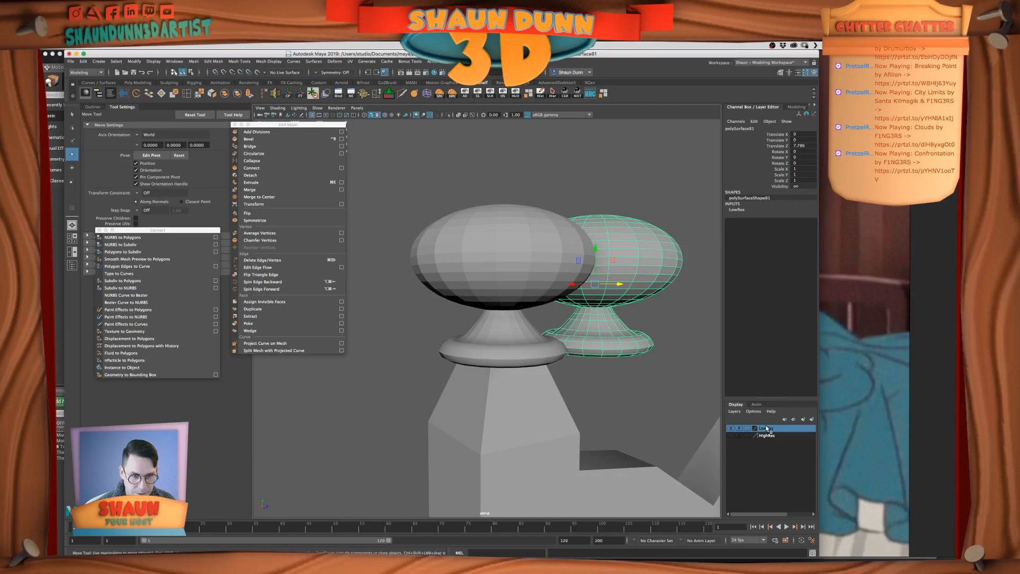
right_click(766, 428)
click(790, 450)
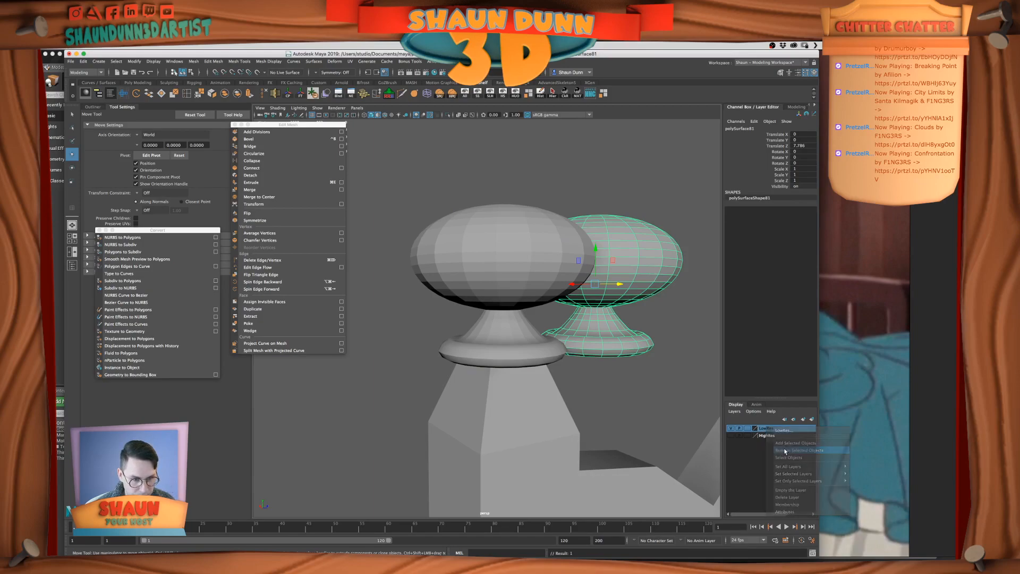
click(734, 428)
click(734, 428)
click(732, 429)
click(731, 429)
Add the bedpost beneath the finial to the LowRes layer and hide that layer
scroll(539, 374, down, 10)
alt+drag(538, 374, 483, 363)
click(483, 363)
key(f)
scroll(485, 366, down, 3)
right_click(768, 431)
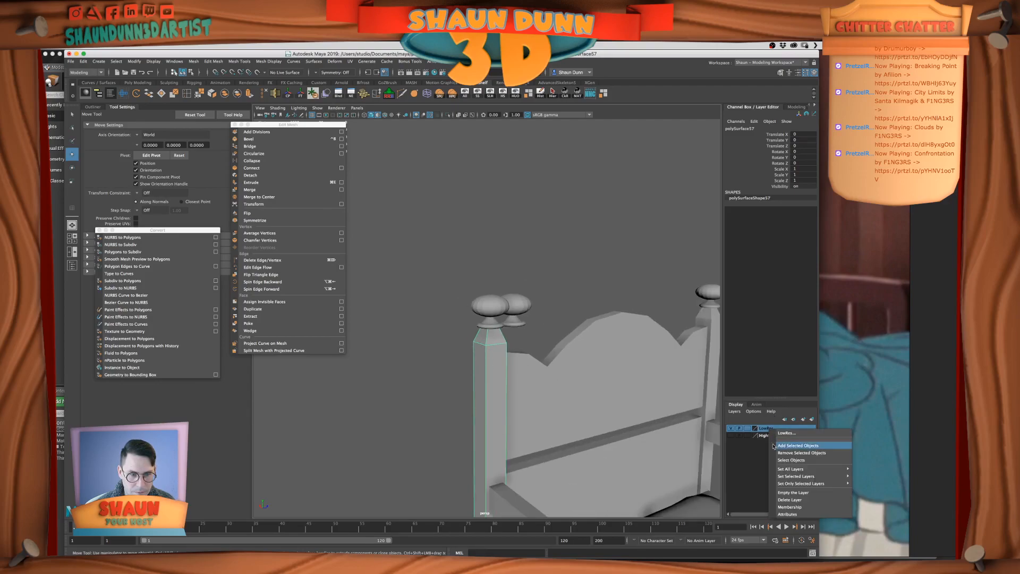
click(781, 446)
click(731, 429)
Select the finial copy, show the LowRes layer again, and set the copy's Translate Z to 0
scroll(605, 368, down, 3)
alt+drag(605, 368, 626, 345)
scroll(635, 366, up, 4)
click(492, 282)
scroll(510, 297, up, 4)
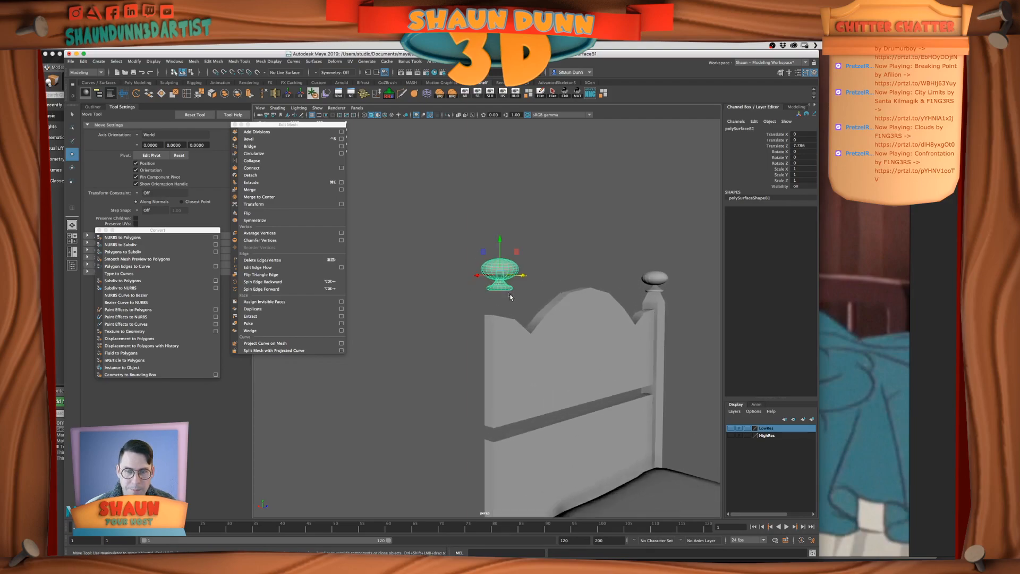
click(731, 429)
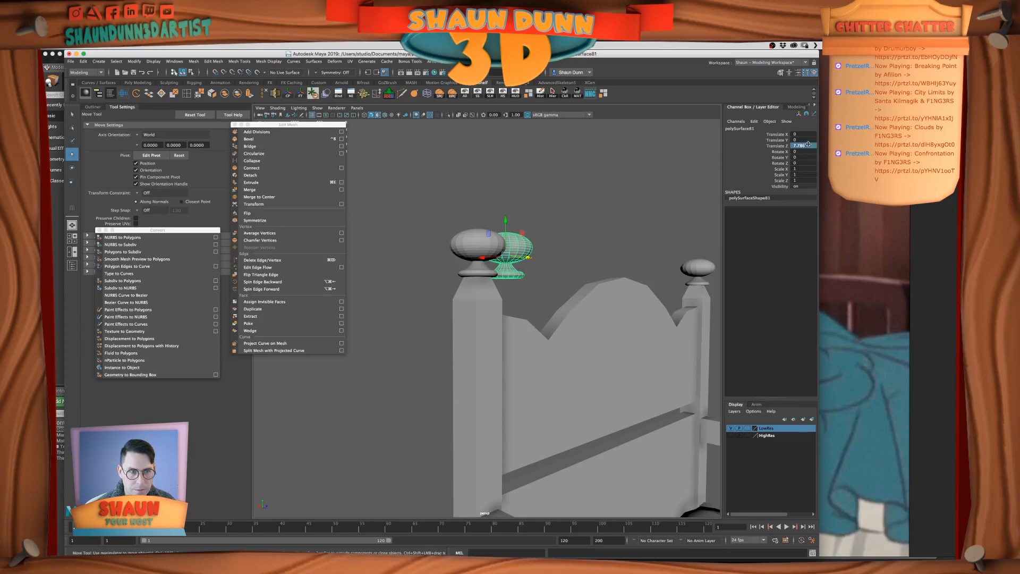
text(0)
key(Return)
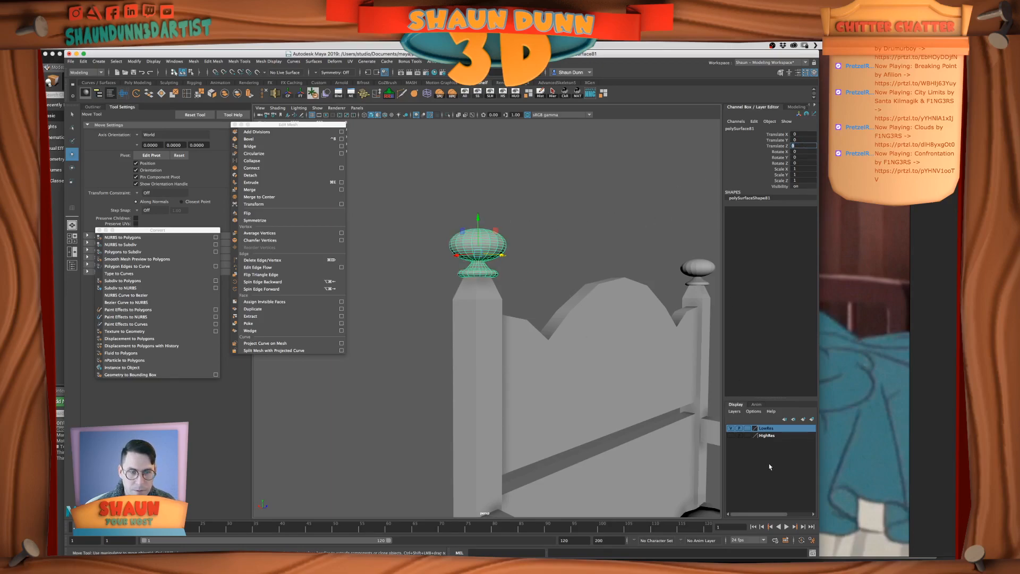
Hide the LowRes layer, make HighRes the selected layer, toggle its visibility to check its contents, and save the scene
click(731, 429)
click(768, 436)
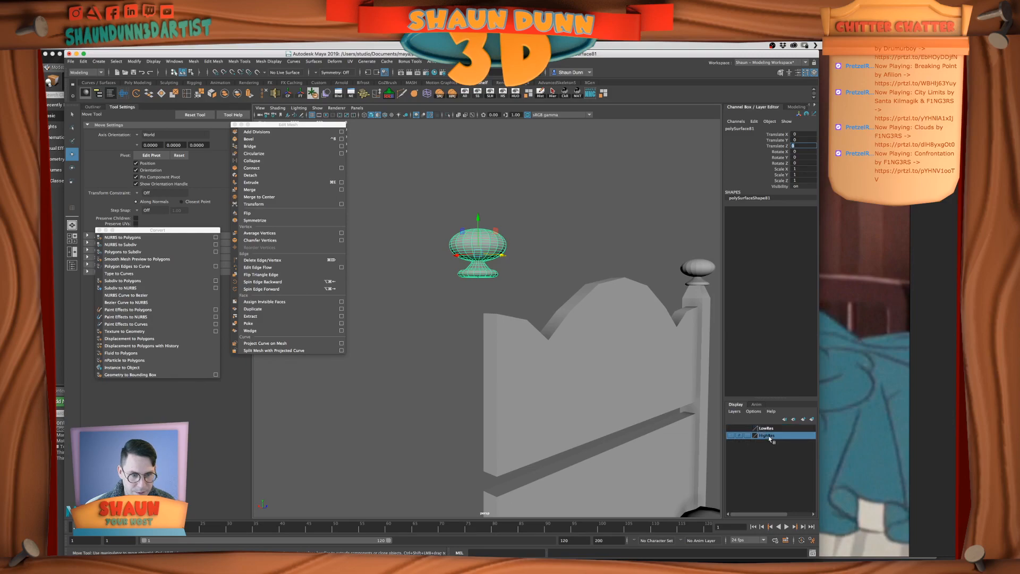
click(731, 435)
drag(457, 253, 495, 264)
key(super+z)
click(731, 436)
alt+middle_drag(482, 262, 499, 318)
key(super+s)
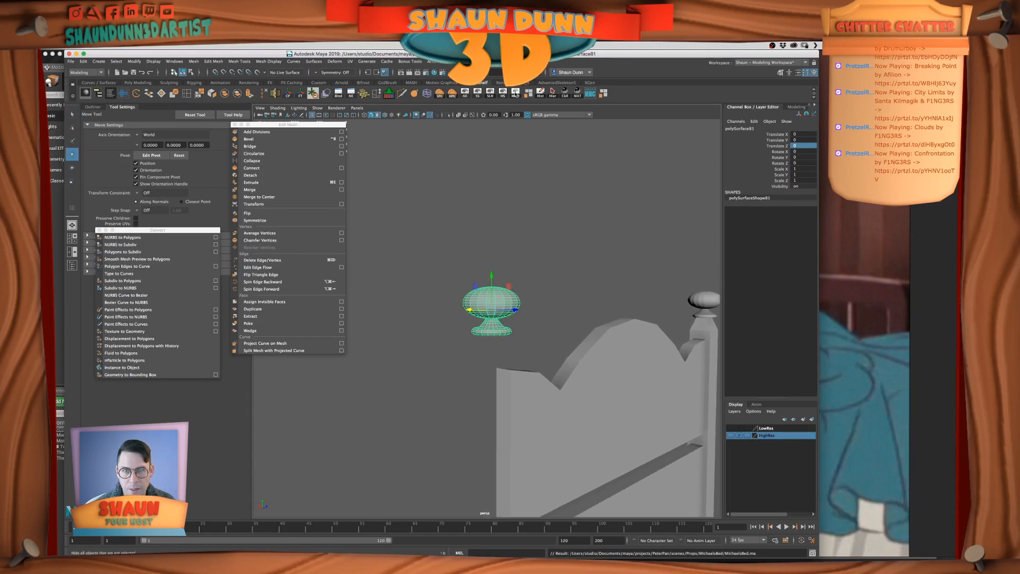
Isolate the finial copy by hiding all unselected objects, preview it smoothed, and return it to the unsmoothed display
key(alt+h)
key(f)
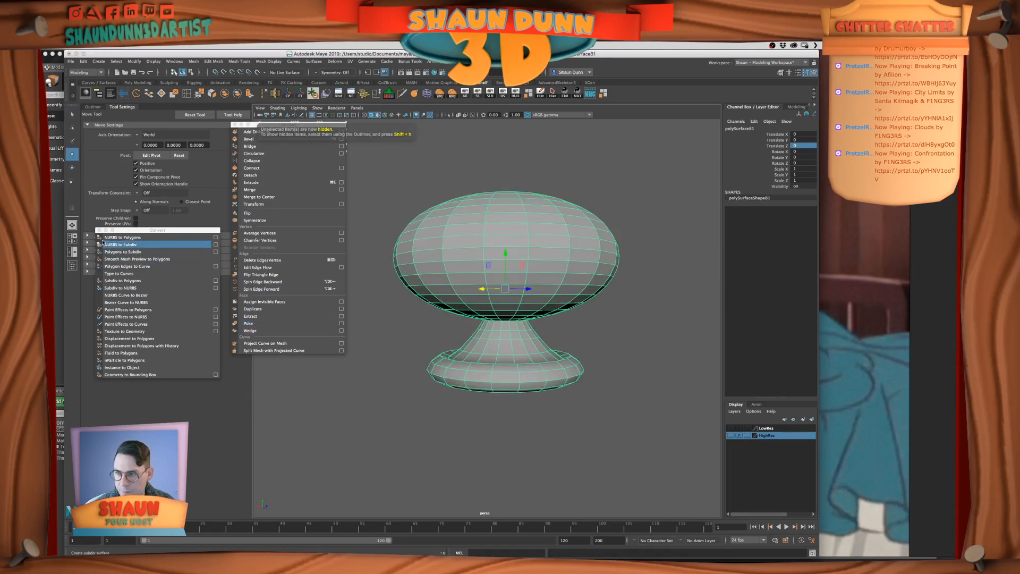
key(3)
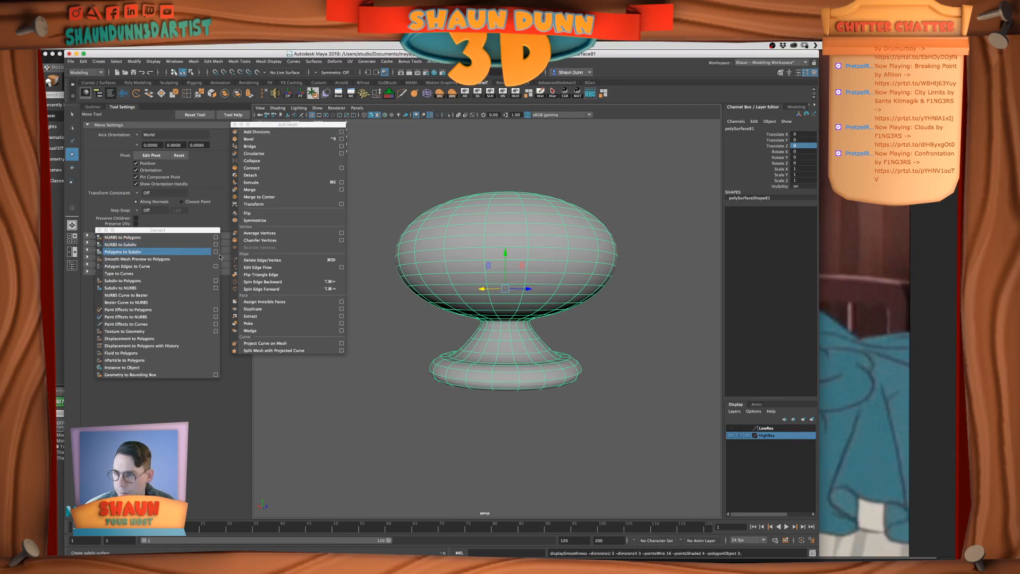
click(629, 313)
key(1)
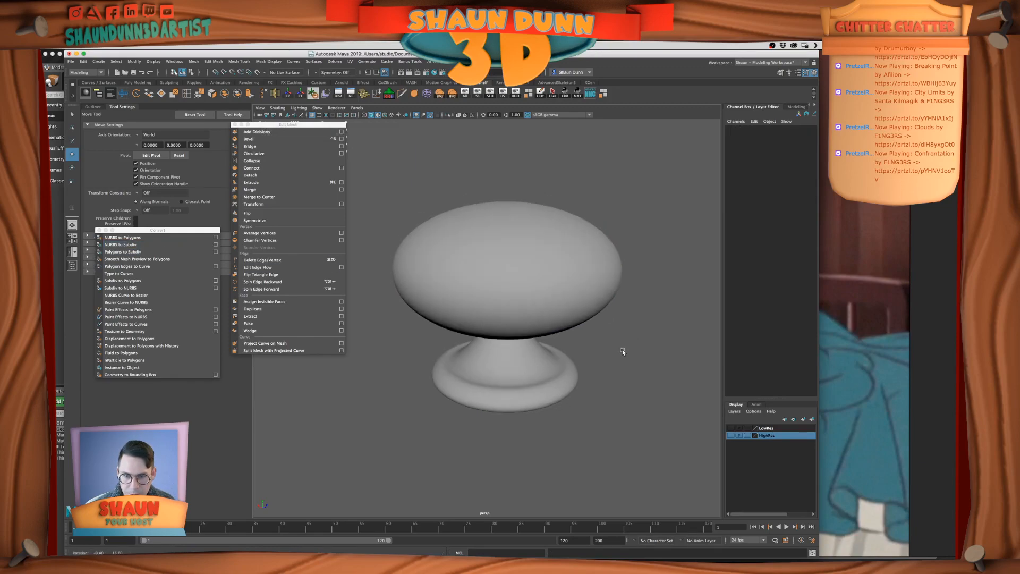
click(506, 368)
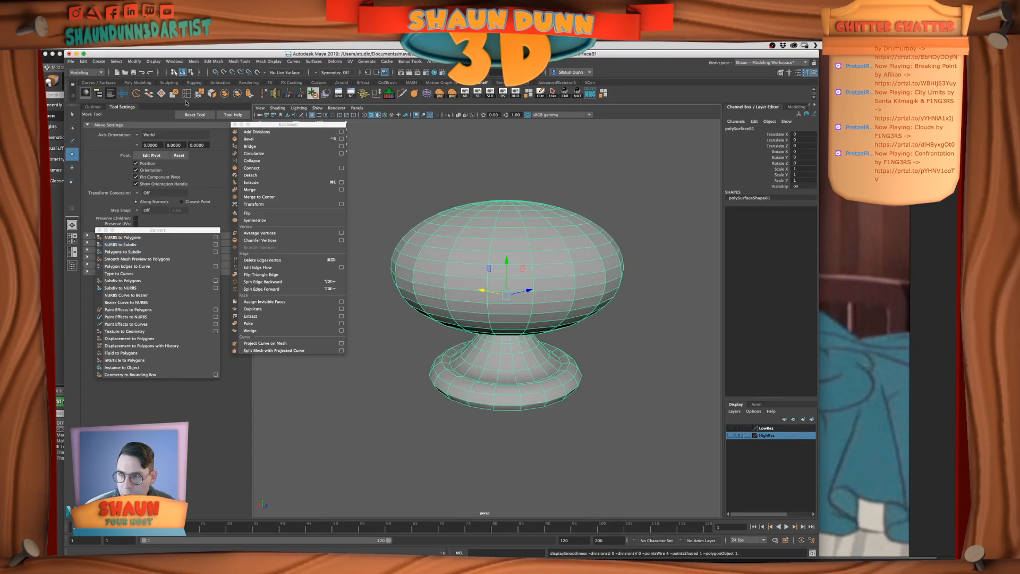
Bevel the edge loops around the finial's neck and base ring with a Fraction of 0.2
right_drag(472, 364, 476, 338)
click(487, 380)
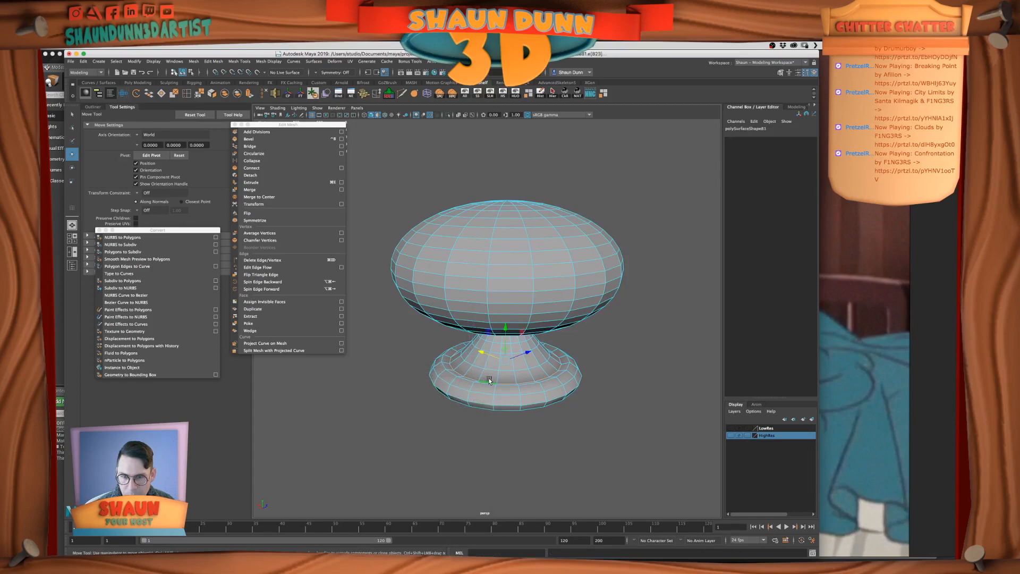
click(257, 139)
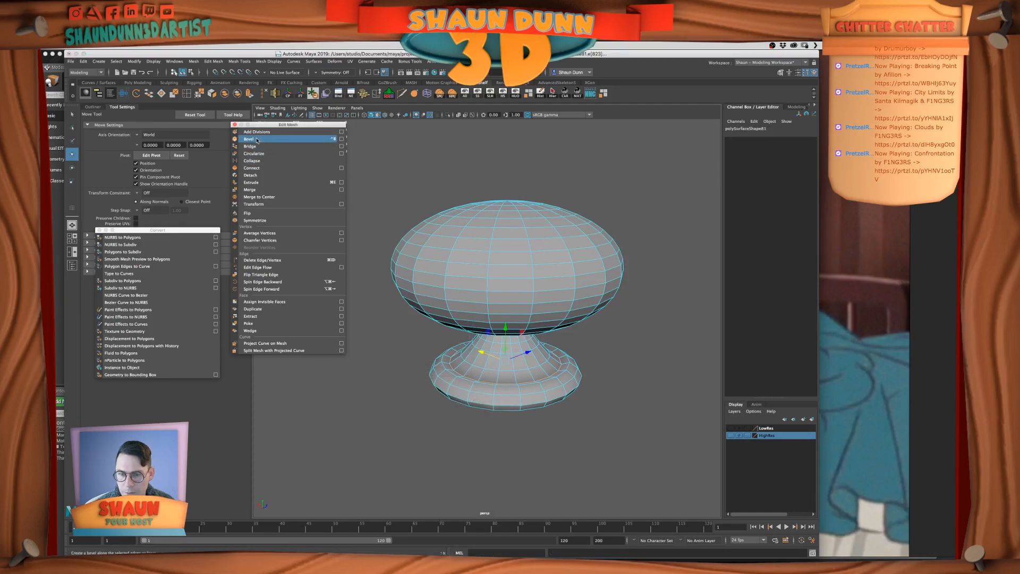
click(358, 385)
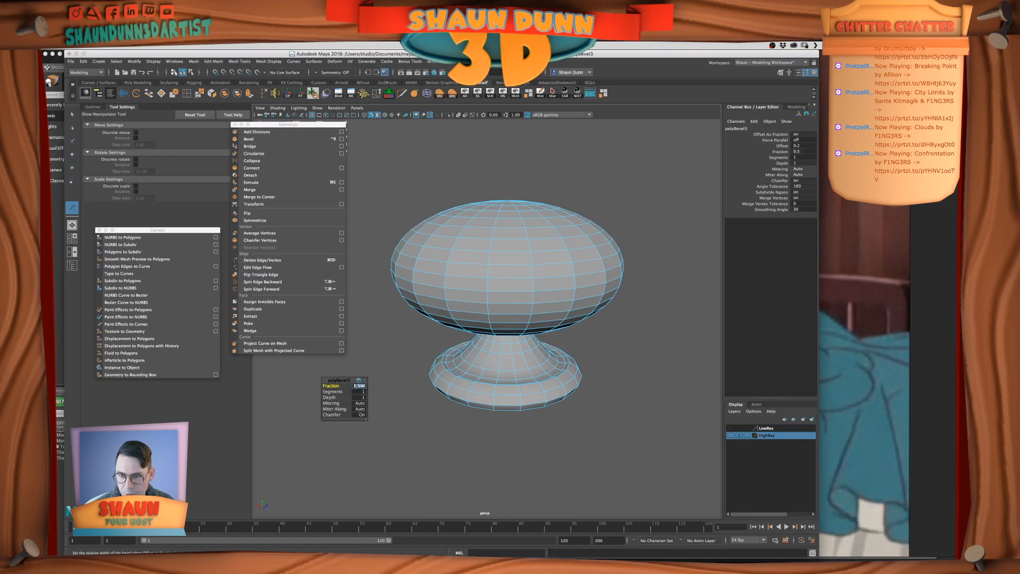
text(.2)
key(Return)
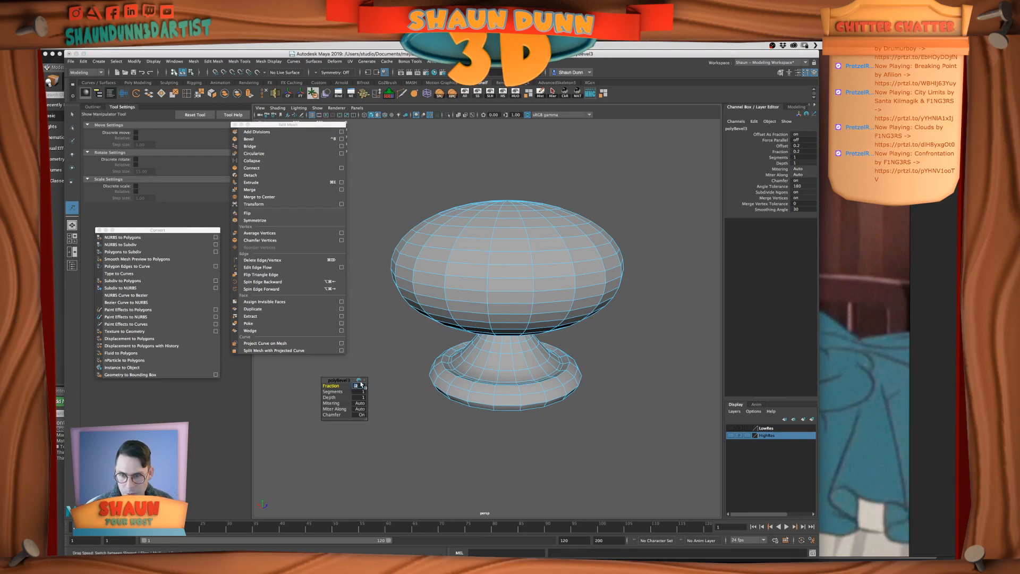
Return the finial to object mode and examine its bevelled shape in smooth preview
right_drag(438, 366, 556, 337)
key(w)
key(3)
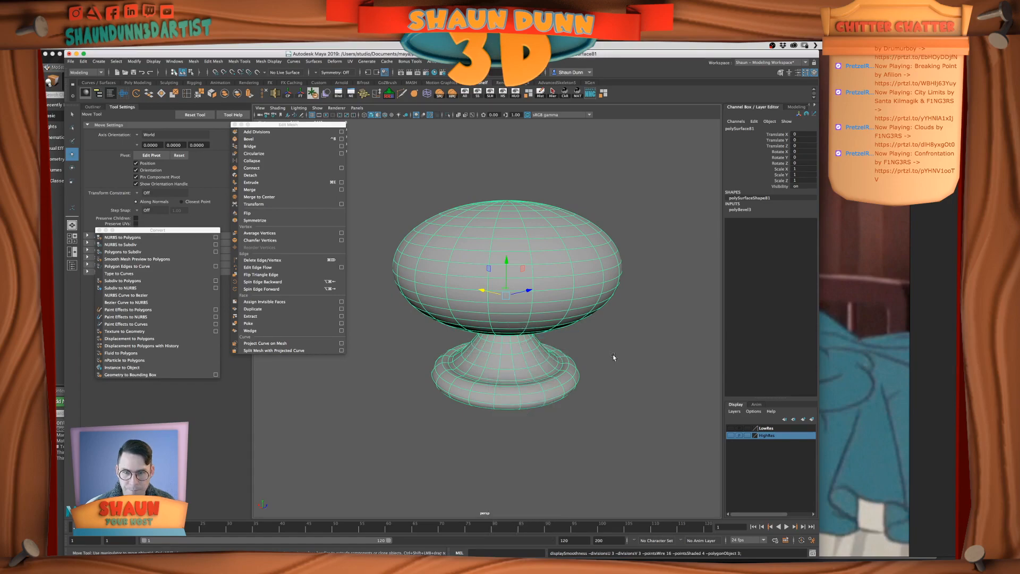
alt+right_drag(616, 357, 609, 361)
click(610, 362)
mouse_move(523, 365)
alt+mouse_down()
mouse_move(528, 392)
mouse_move(546, 381)
mouse_move(530, 376)
alt+mouse_up()
scroll(530, 375, up, 5)
Convert the finial's smooth mesh preview to polygons and save the scene
click(508, 351)
key(1)
key(3)
click(137, 259)
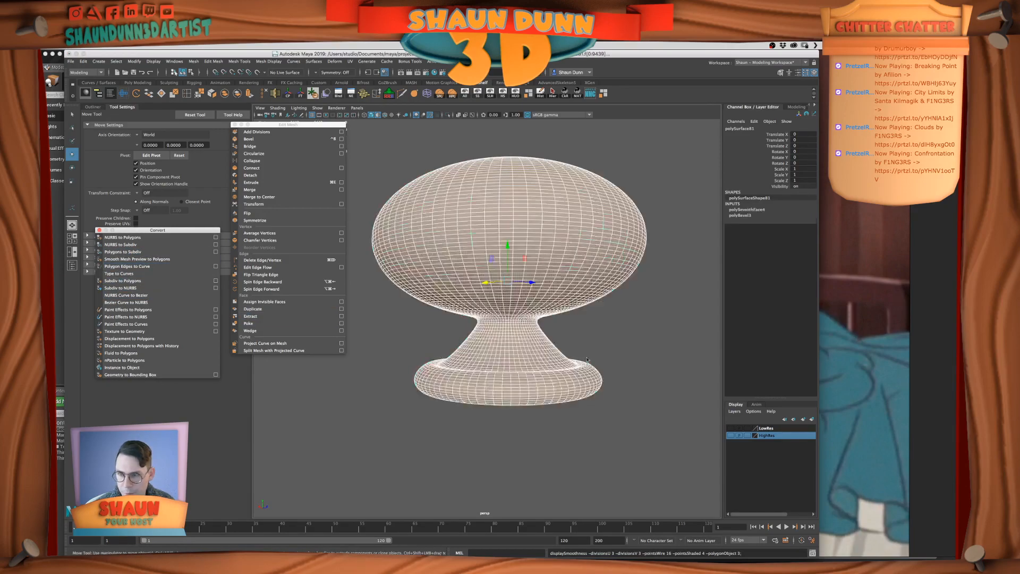
right_drag(580, 357, 609, 346)
click(533, 364)
scroll(537, 370, down, 5)
click(540, 378)
click(524, 342)
key(super+s)
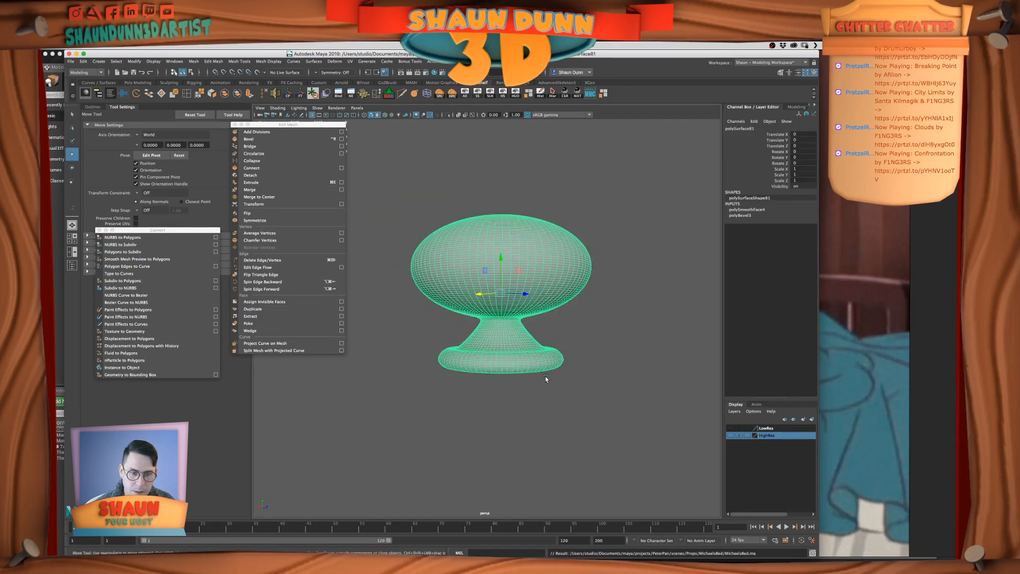
Add the smoothed finial to the HighRes layer and make that layer visible
alt+drag(549, 374, 586, 396)
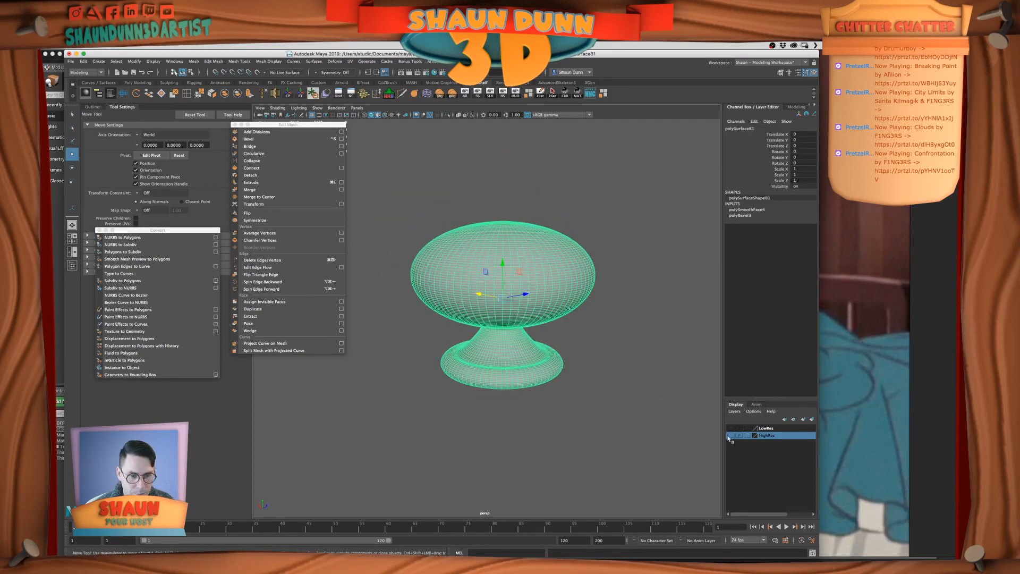
right_click(774, 437)
click(802, 454)
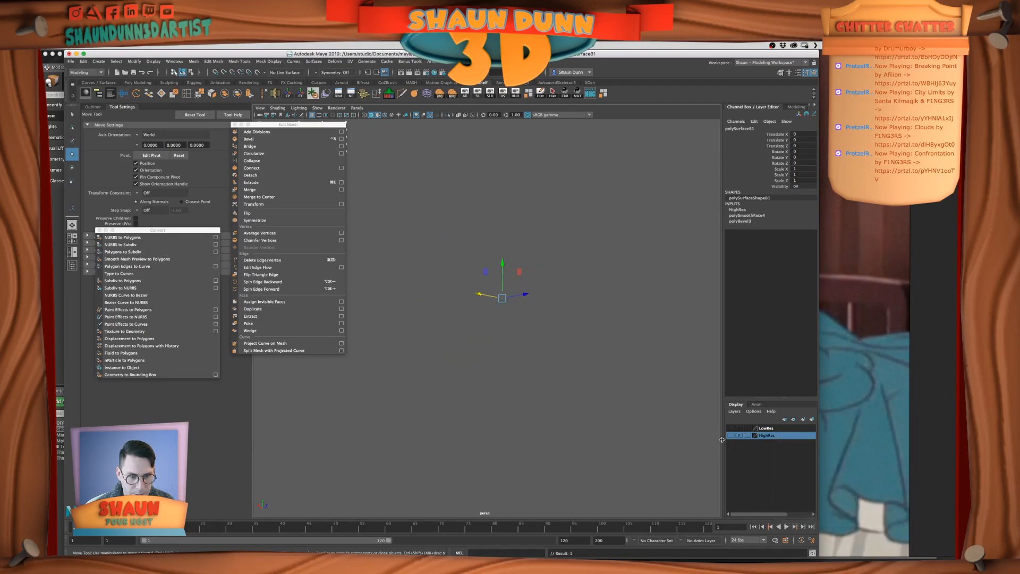
click(730, 435)
scroll(484, 234, down, 5)
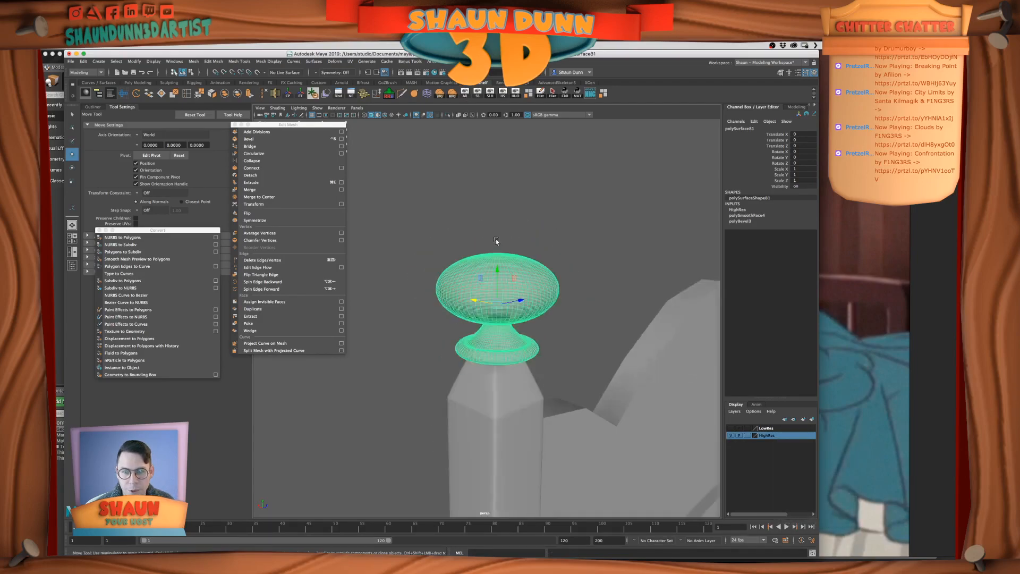
Examine the high-res finial on its post and the rest of the bed frame, and switch to another application
click(484, 234)
scroll(494, 242, down, 5)
alt+drag(498, 244, 500, 307)
scroll(499, 306, up, 5)
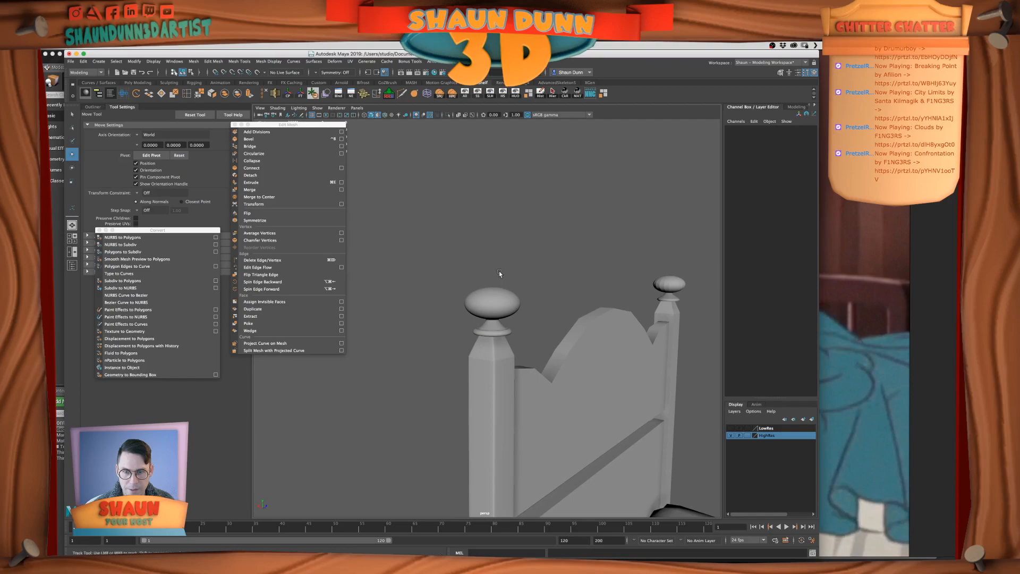
alt+middle_drag(501, 280, 492, 261)
mouse_move(490, 267)
alt+mouse_down()
mouse_move(510, 260)
mouse_move(452, 269)
mouse_move(576, 274)
mouse_move(481, 272)
mouse_move(545, 276)
mouse_move(521, 257)
mouse_move(495, 264)
alt+mouse_up()
scroll(514, 260, down, 5)
scroll(480, 270, up, 5)
scroll(568, 270, down, 2)
scroll(568, 270, down, 5)
scroll(481, 271, down, 3)
scroll(545, 277, up, 4)
key(super+Tab)
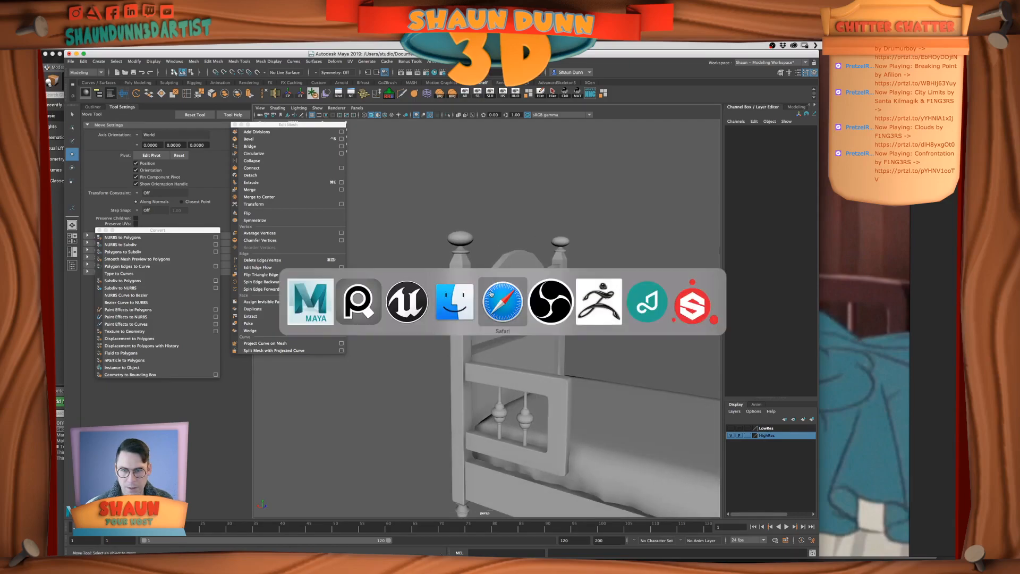
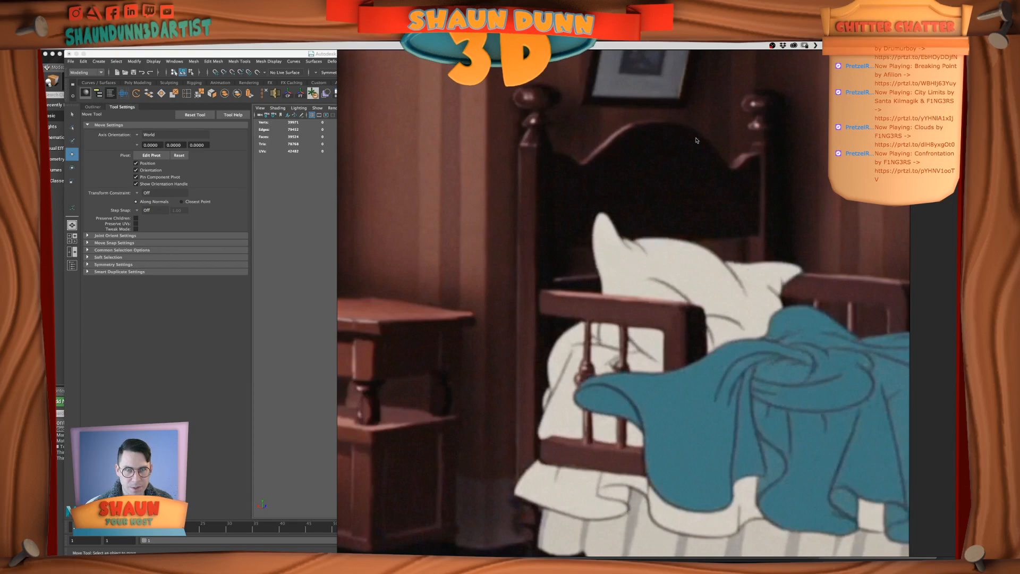
Switch back to Maya and examine the high-res finial up close and against the headboard posts
key(super+Tab)
alt+right_drag(451, 228, 501, 249)
alt+middle_drag(453, 230, 502, 336)
scroll(505, 334, up, 5)
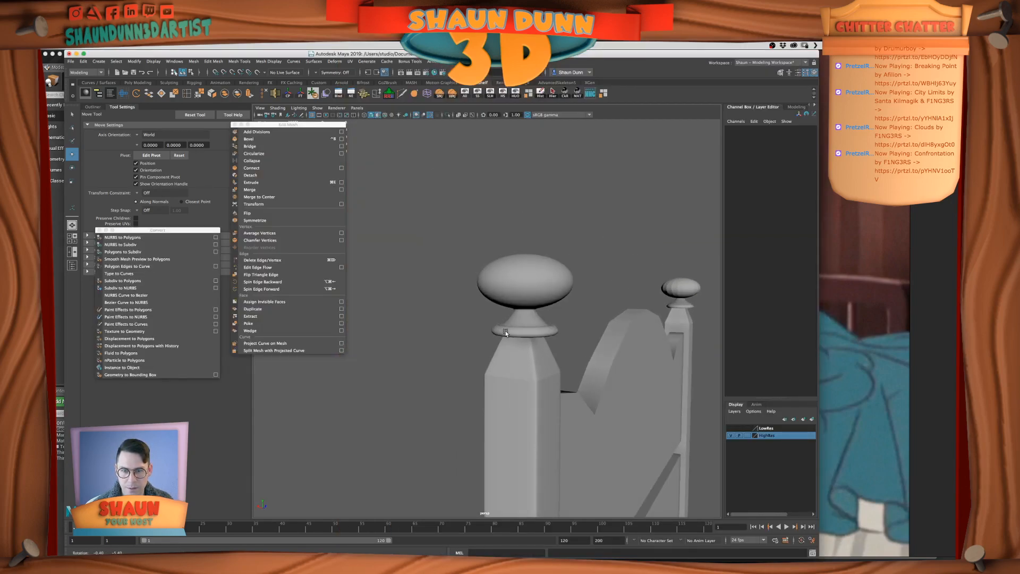
scroll(508, 332, up, 5)
alt+drag(510, 333, 554, 333)
alt+middle_drag(555, 333, 512, 328)
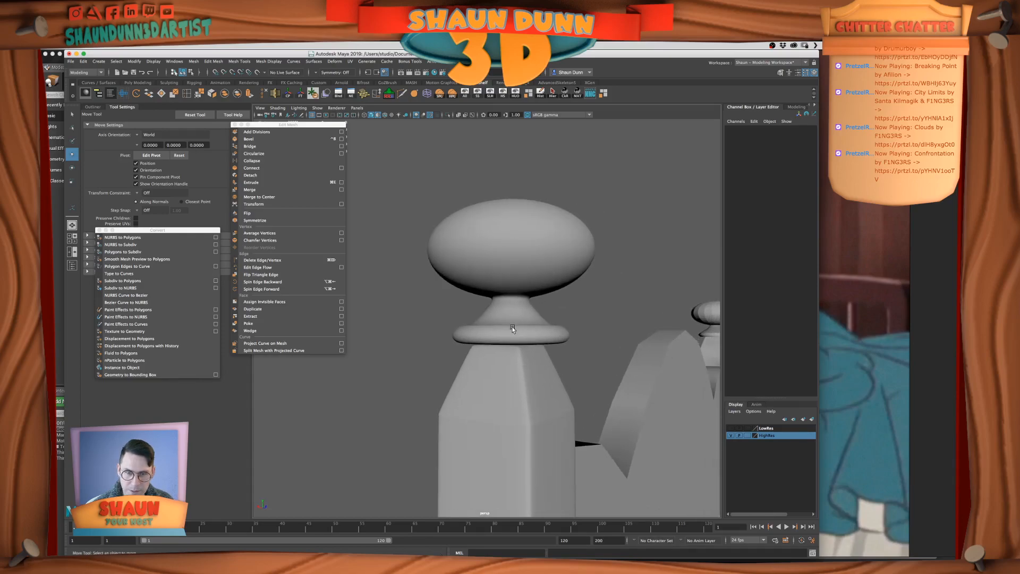
click(512, 328)
scroll(603, 349, down, 10)
alt+drag(602, 349, 553, 282)
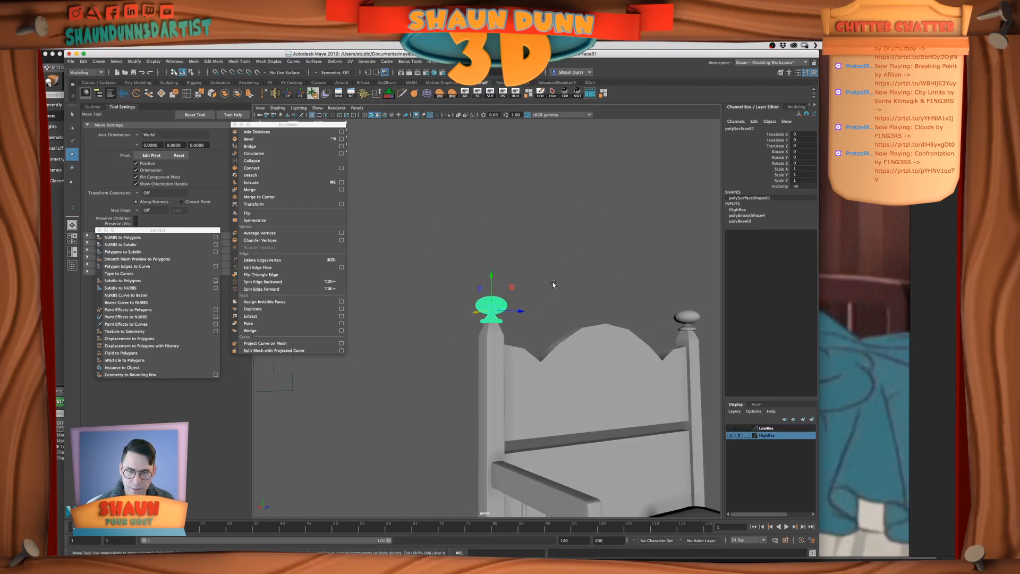
Delete the high-res finial from the top of the headboard post
click(552, 282)
scroll(528, 329, up, 5)
mouse_move(529, 329)
alt+mouse_down()
mouse_move(548, 337)
mouse_move(590, 325)
mouse_move(589, 336)
mouse_move(513, 328)
alt+mouse_up()
click(513, 328)
key(Delete)
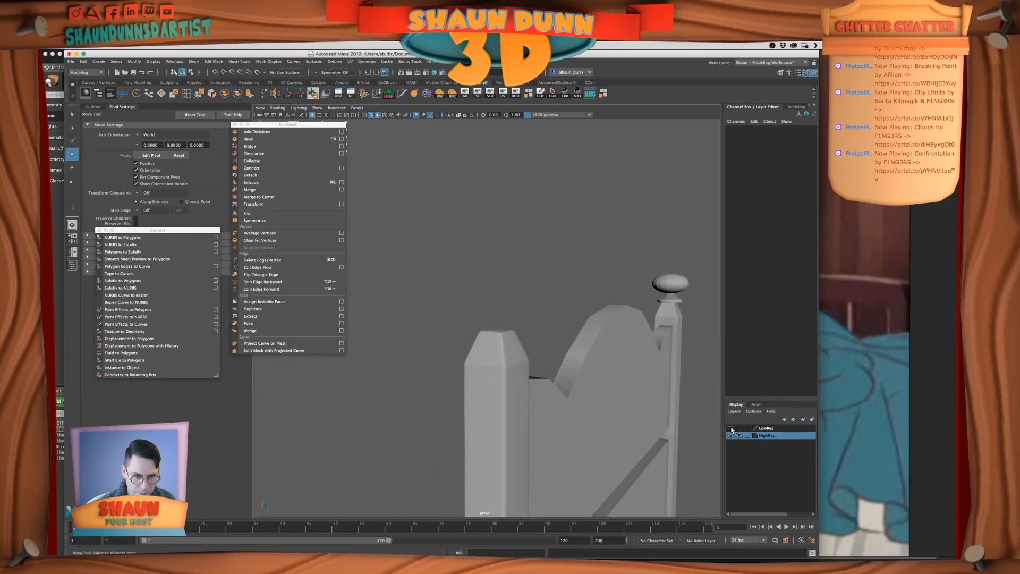
Make the LowRes layer visible and select the low-res finial on the post
click(731, 429)
click(500, 320)
key(f)
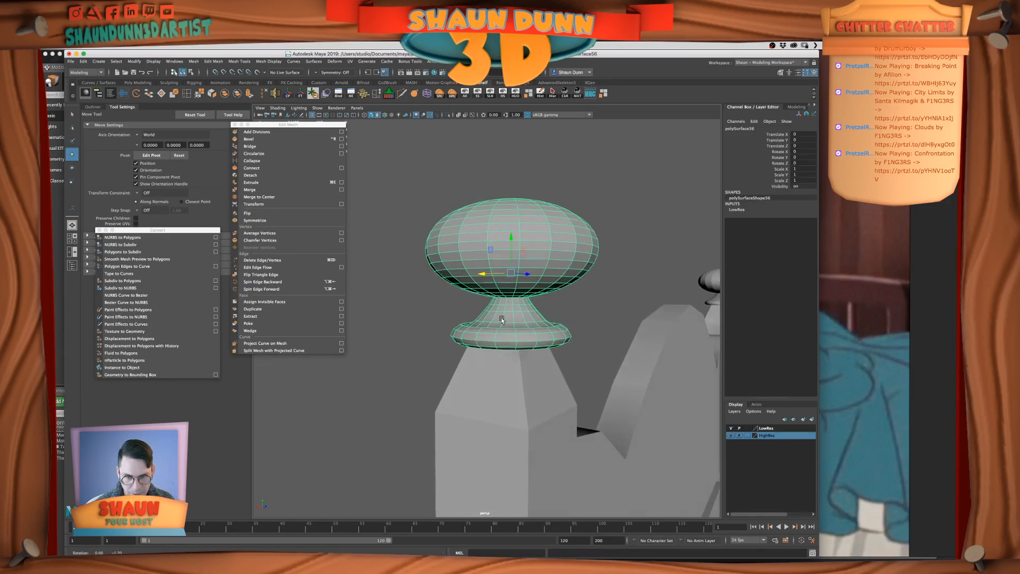
right_drag(501, 318, 480, 319)
alt+drag(484, 321, 500, 313)
Select the vertices of the finial's base ring, excluding the neck, and scale them vertically to make the ring thicker
drag(610, 371, 379, 316)
key(space)
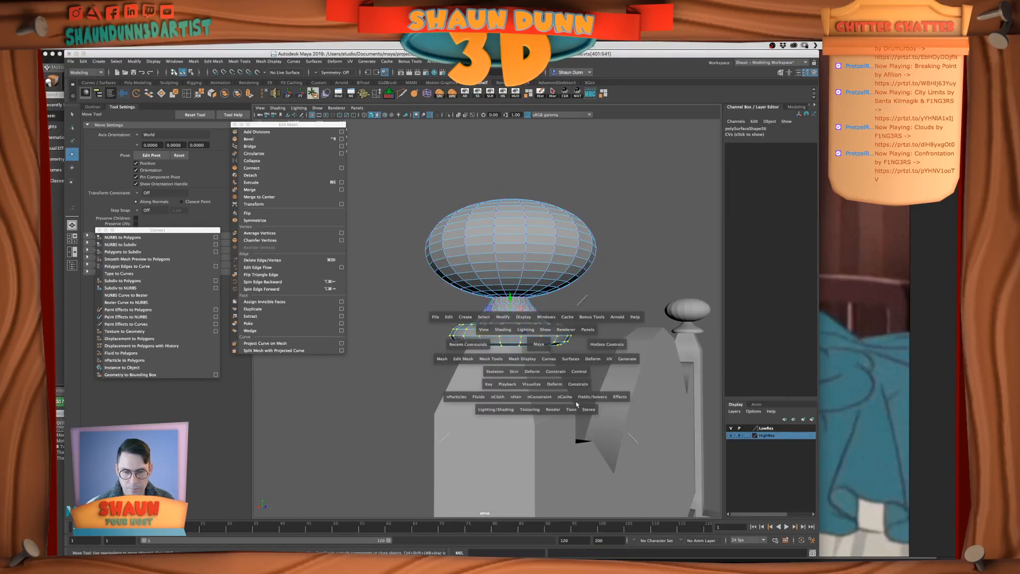
key(f)
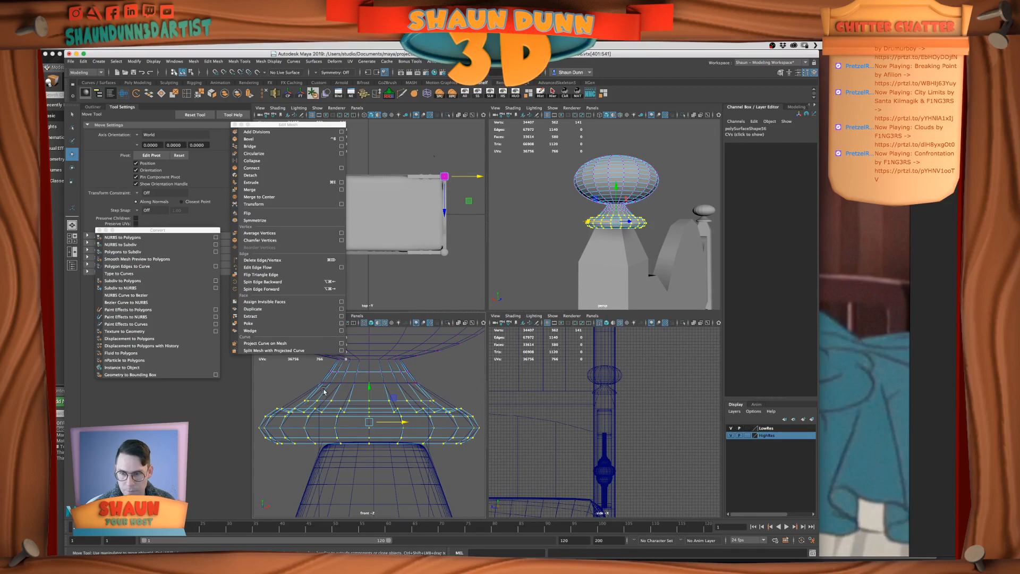
ctrl+drag(274, 377, 449, 403)
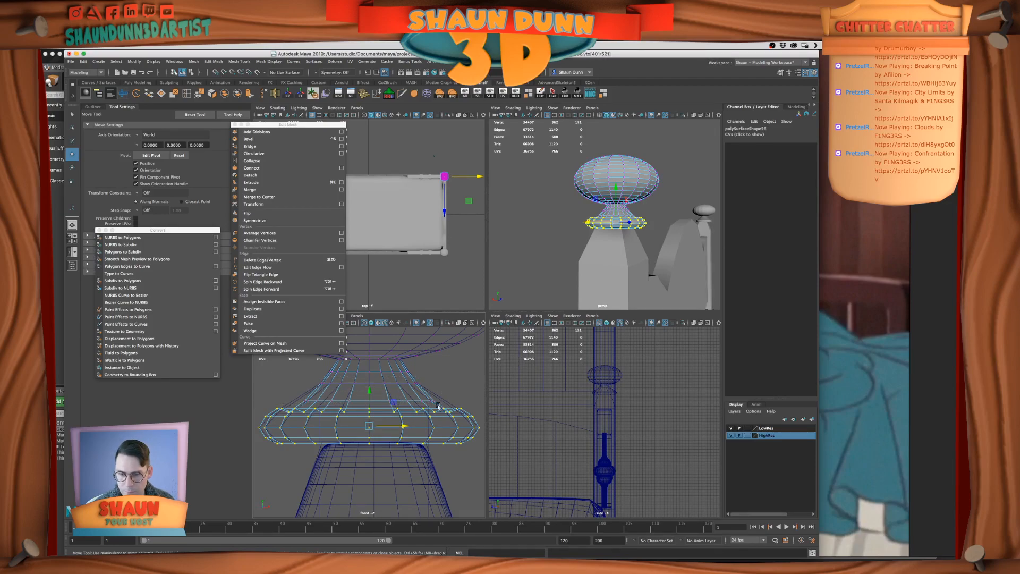
key(r)
drag(369, 393, 367, 379)
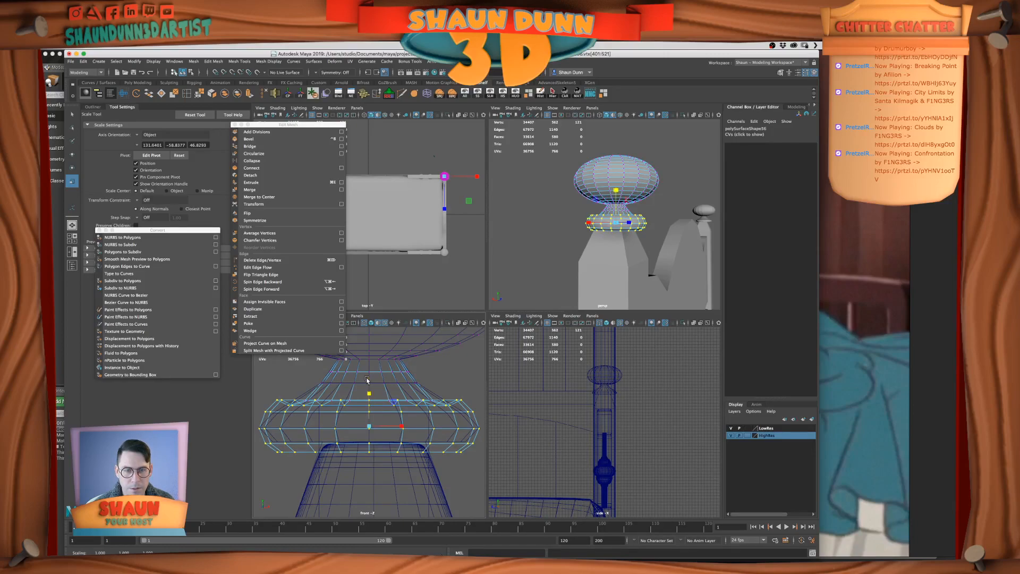
key(space)
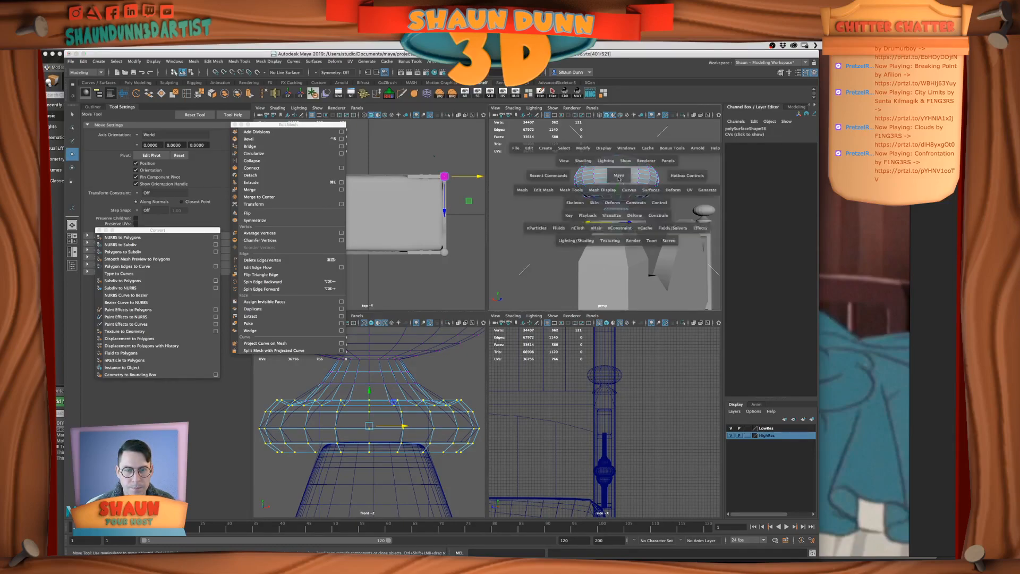
key(w)
Adjust the height of the edge loop where the finial's neck meets the base ring and review the shape in object mode
alt+drag(487, 323, 508, 321)
right_drag(508, 320, 507, 311)
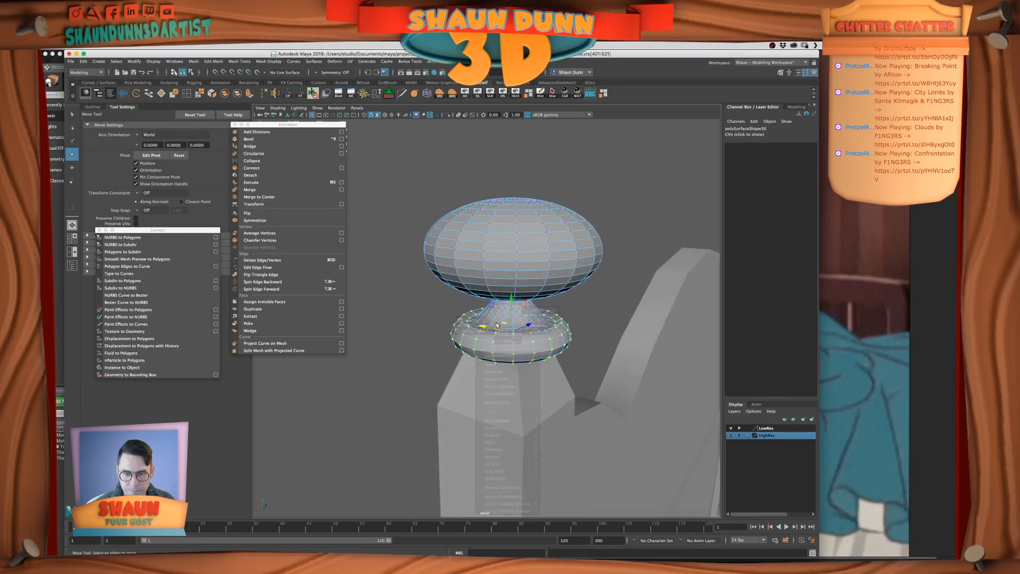
double_click(495, 329)
key(r)
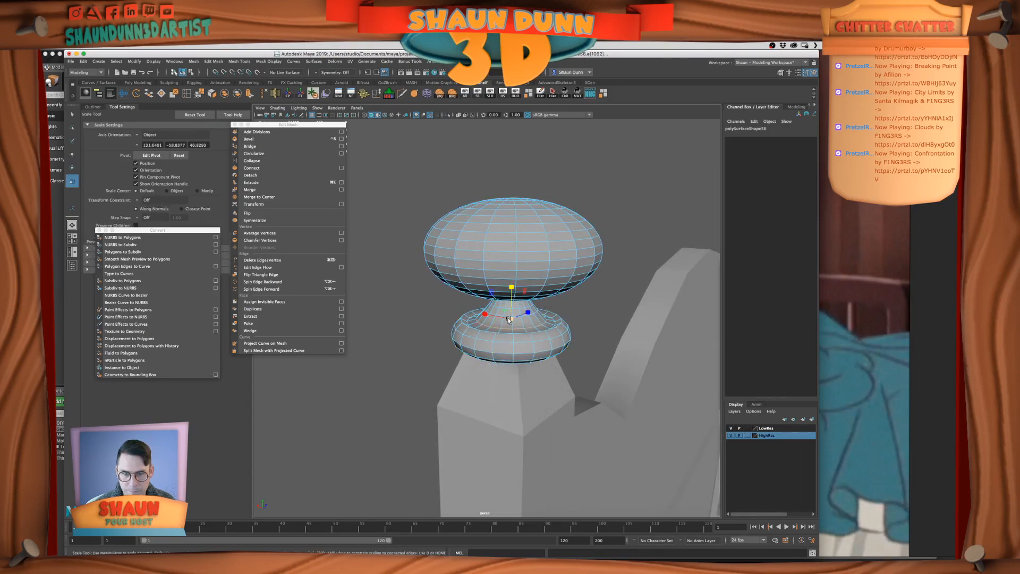
key(w)
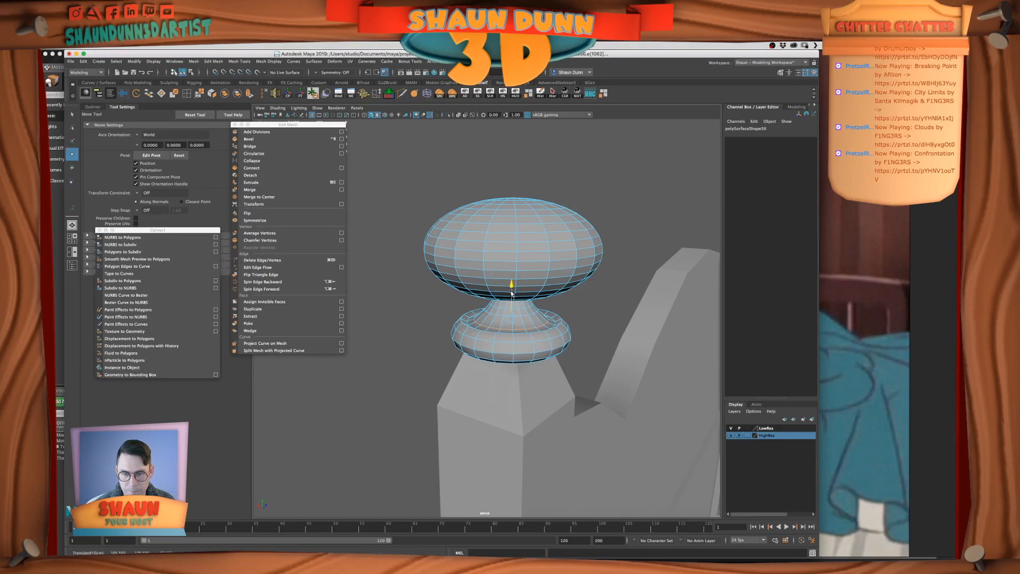
right_drag(512, 294, 595, 240)
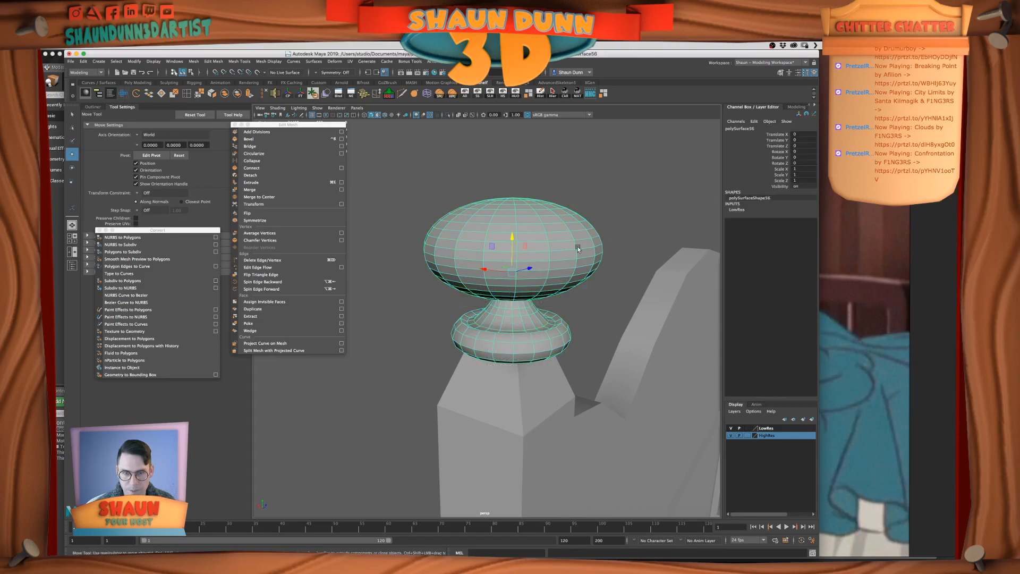
click(623, 206)
alt+right_drag(623, 206, 602, 252)
alt+drag(602, 252, 487, 284)
scroll(478, 287, up, 5)
scroll(477, 288, up, 8)
click(509, 324)
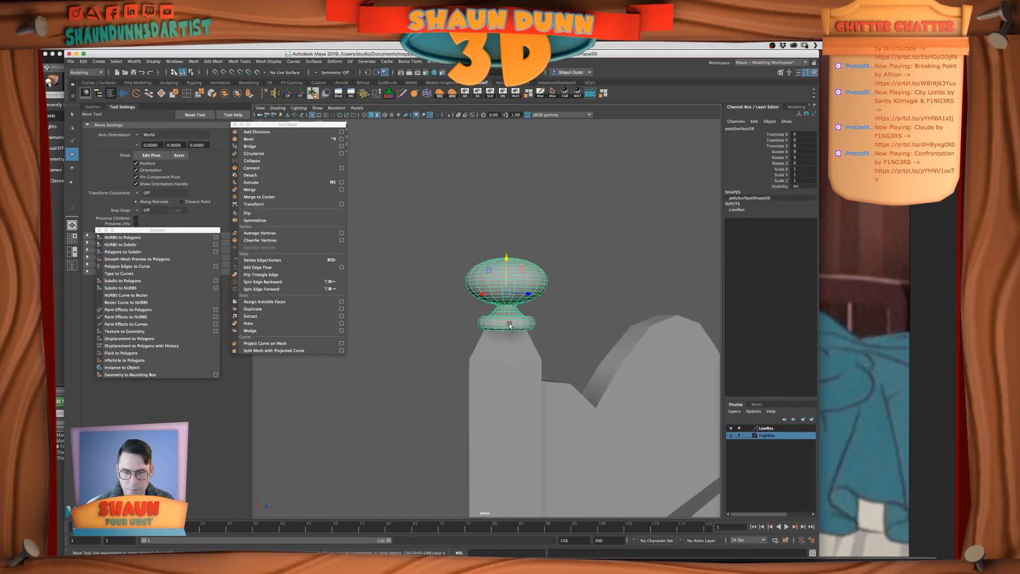
Shift the edge loop around the upper rim of the finial's base ring vertically and return to object mode
scroll(516, 320, up, 5)
right_click(504, 324)
click(505, 313)
scroll(494, 321, up, 5)
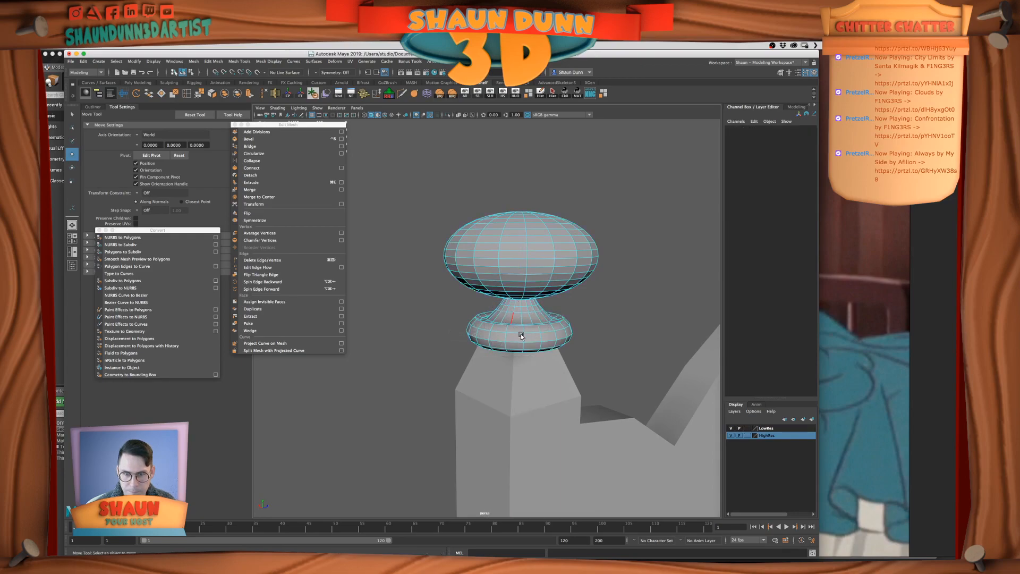
alt+middle_drag(494, 320, 487, 336)
double_click(491, 327)
drag(530, 290, 531, 293)
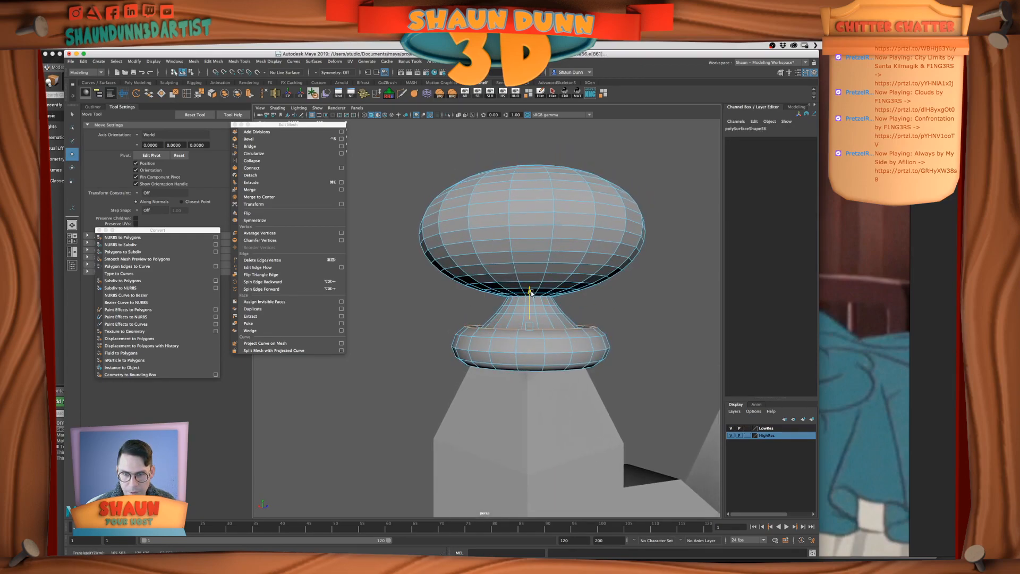
right_click(531, 296)
click(553, 280)
Check the reshaped finial against the whole bed and duplicate it
scroll(551, 288, down, 8)
click(558, 306)
scroll(558, 309, down, 6)
alt+drag(558, 311, 528, 317)
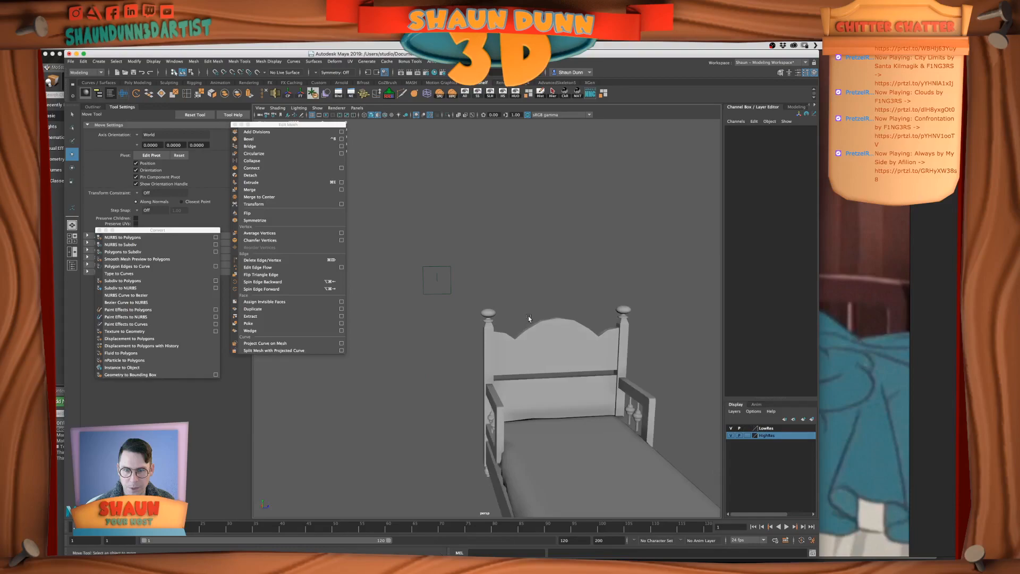
scroll(528, 315, up, 8)
click(516, 319)
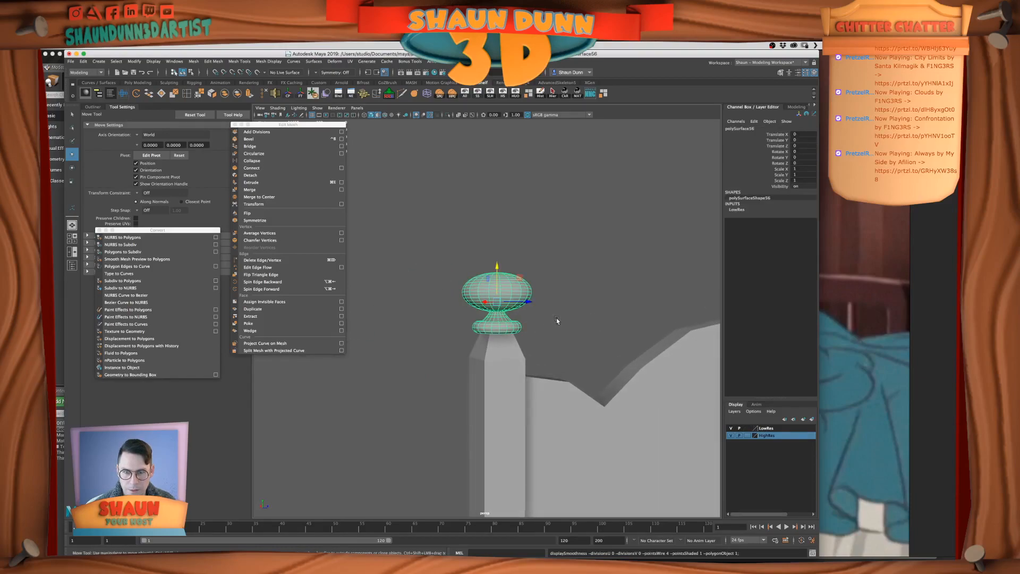
click(556, 319)
mouse_move(542, 322)
alt+mouse_down()
mouse_move(553, 322)
mouse_move(543, 334)
alt+mouse_up()
click(504, 314)
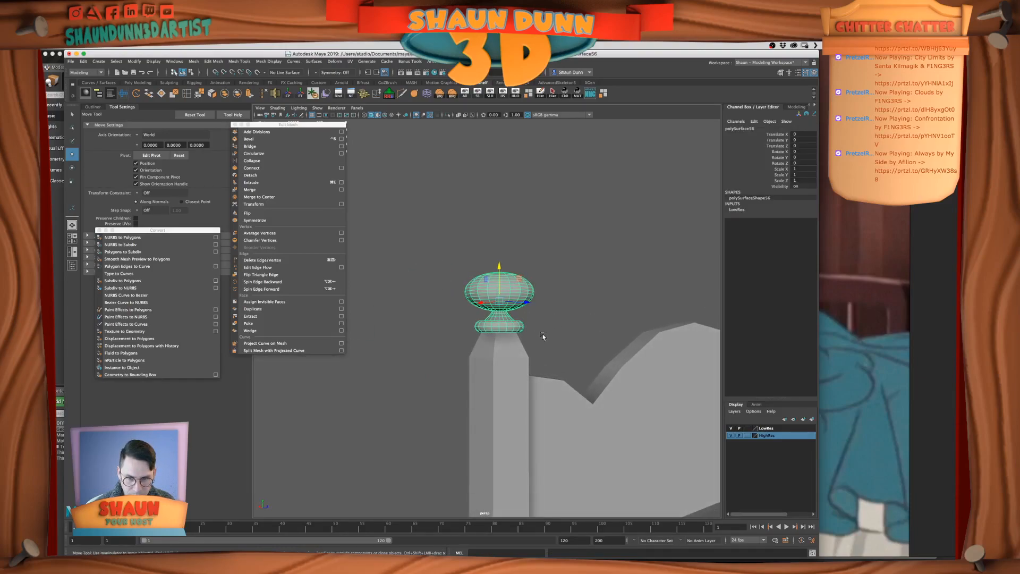
key(super+d)
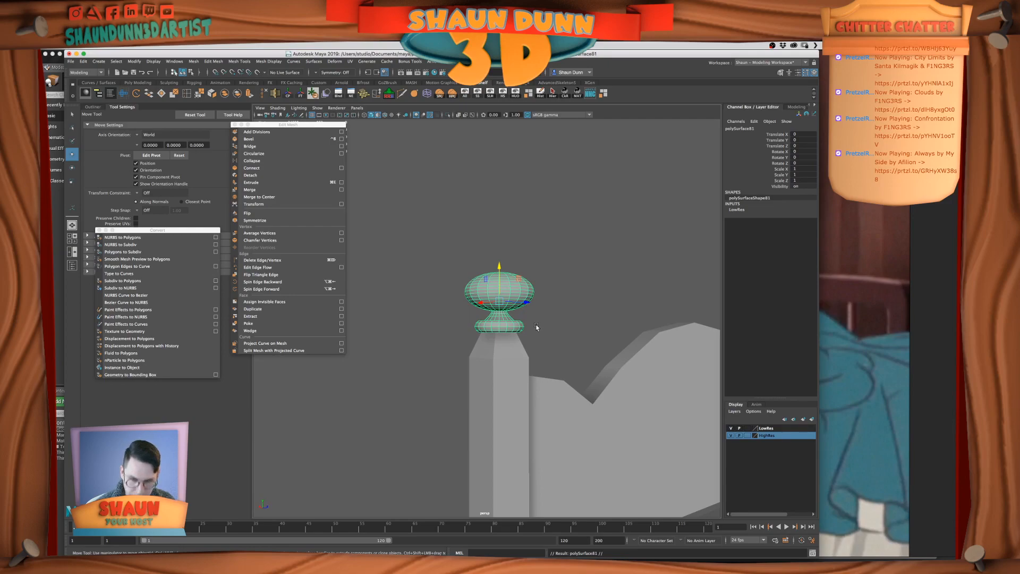
Move the duplicate finial about 19.6 units aside along Z and remove it from the LowRes layer
drag(527, 304, 611, 307)
click(769, 429)
right_click(769, 428)
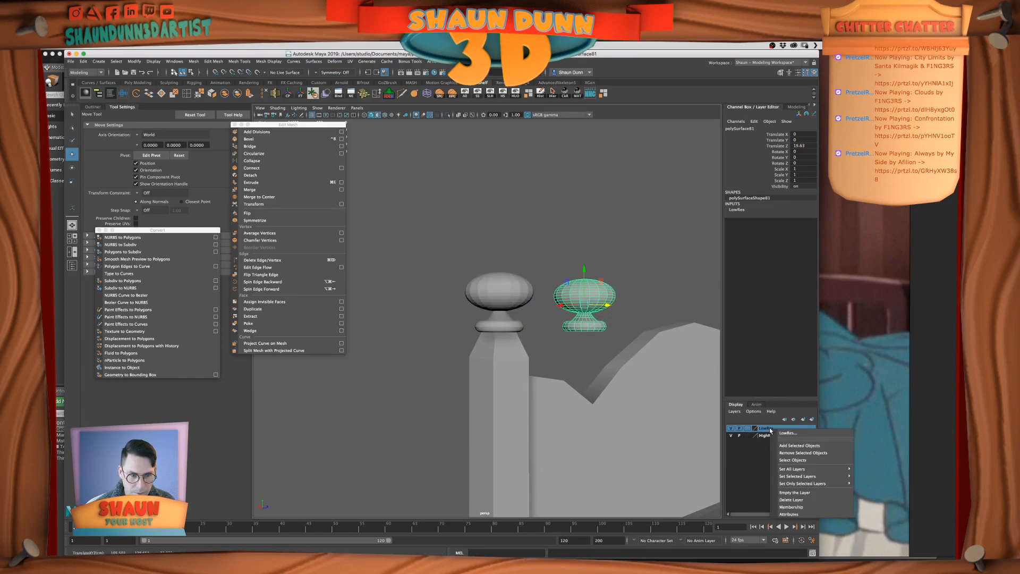
click(808, 446)
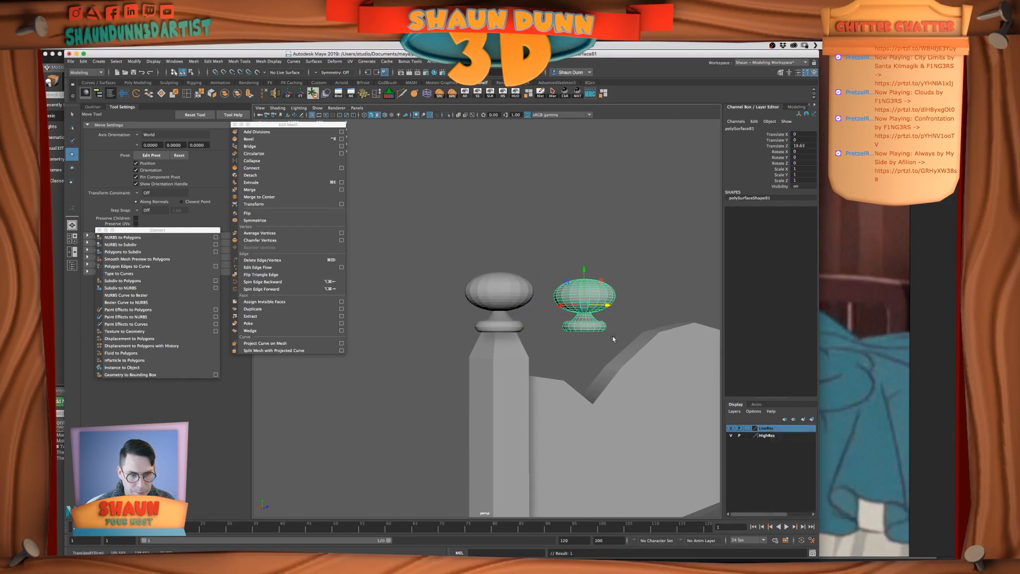
Hide the LowRes layer and set the duplicate finial's Translate Z to 0
click(730, 427)
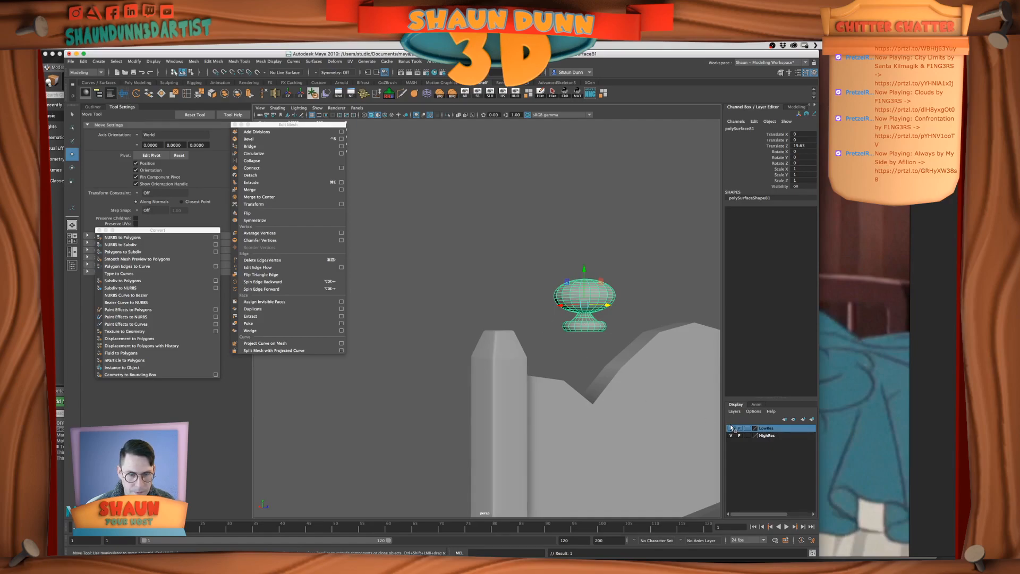
double_click(803, 145)
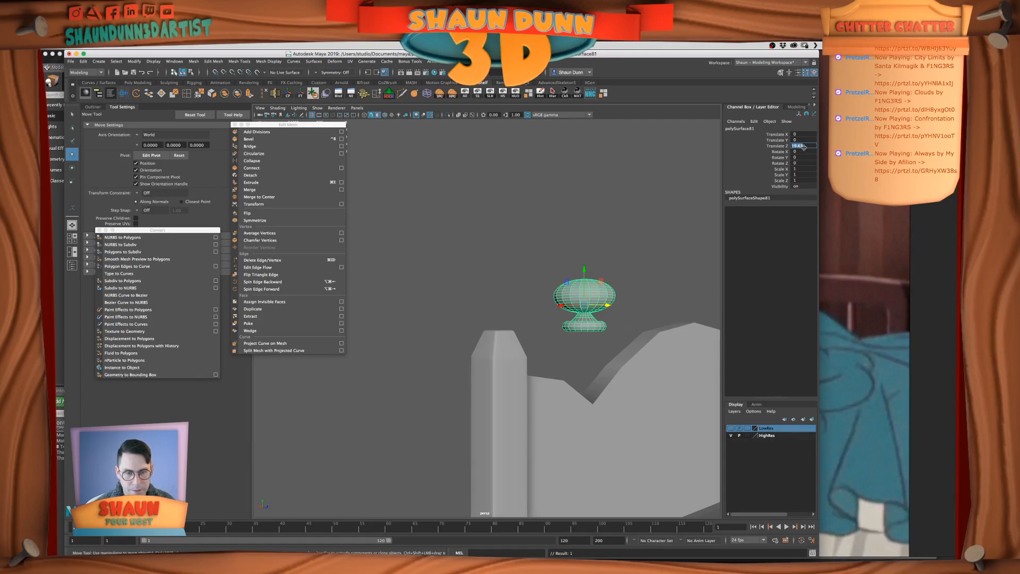
text(0)
key(Return)
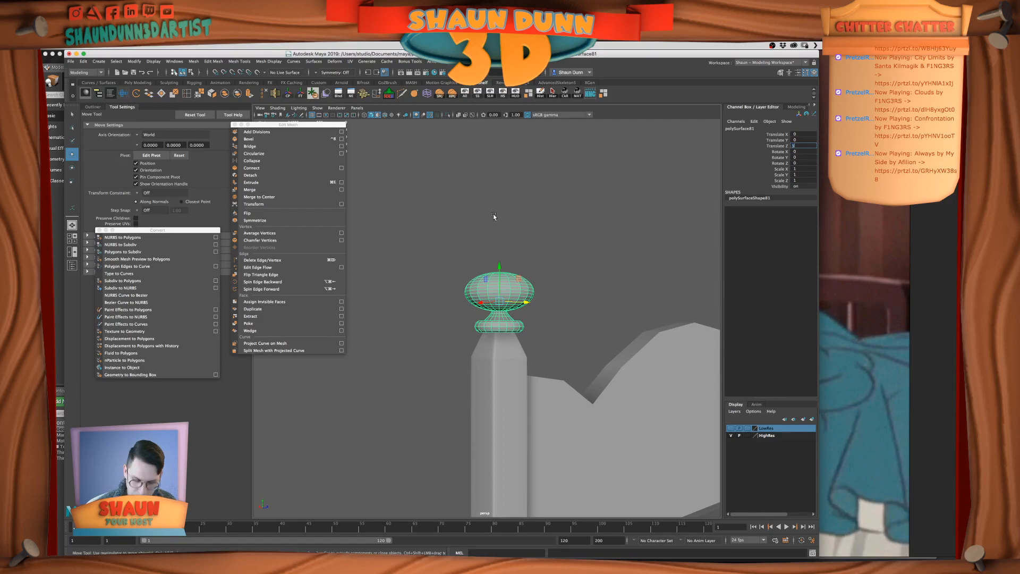
key(Return)
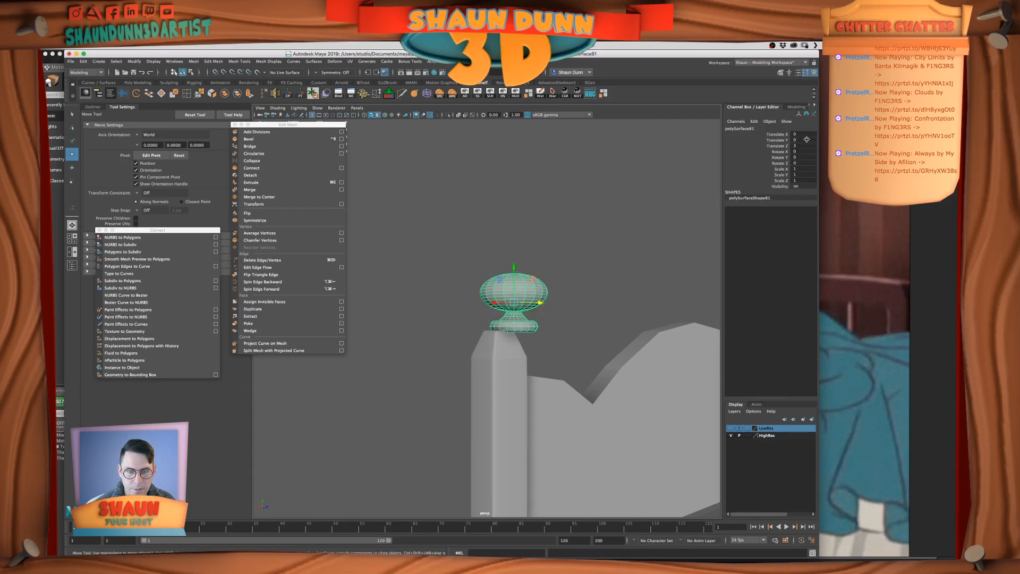
double_click(802, 145)
text(0)
key(Return)
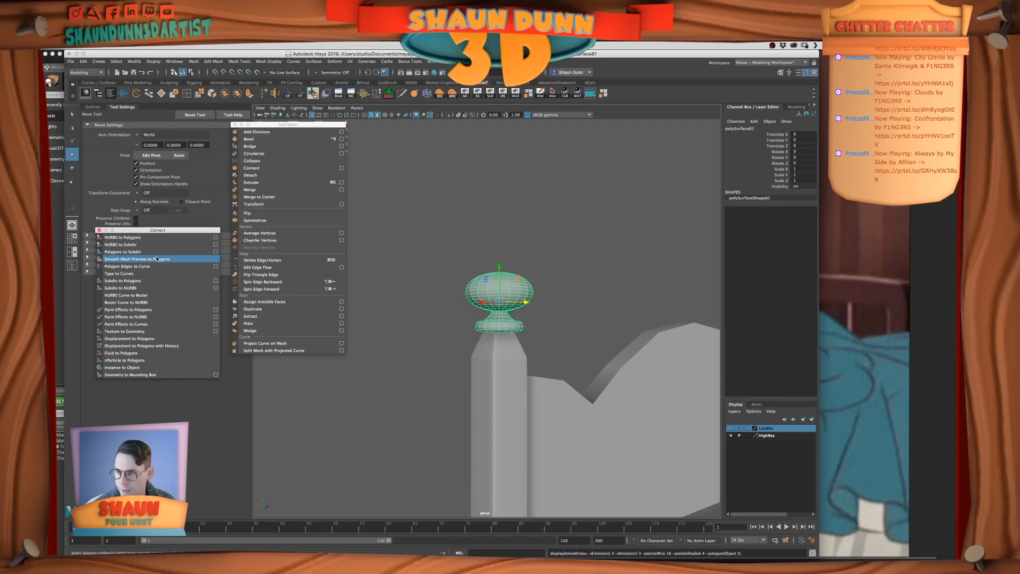
Convert the duplicate finial's smooth mesh preview to polygons and add it to the HighRes layer
key(3)
right_click(773, 434)
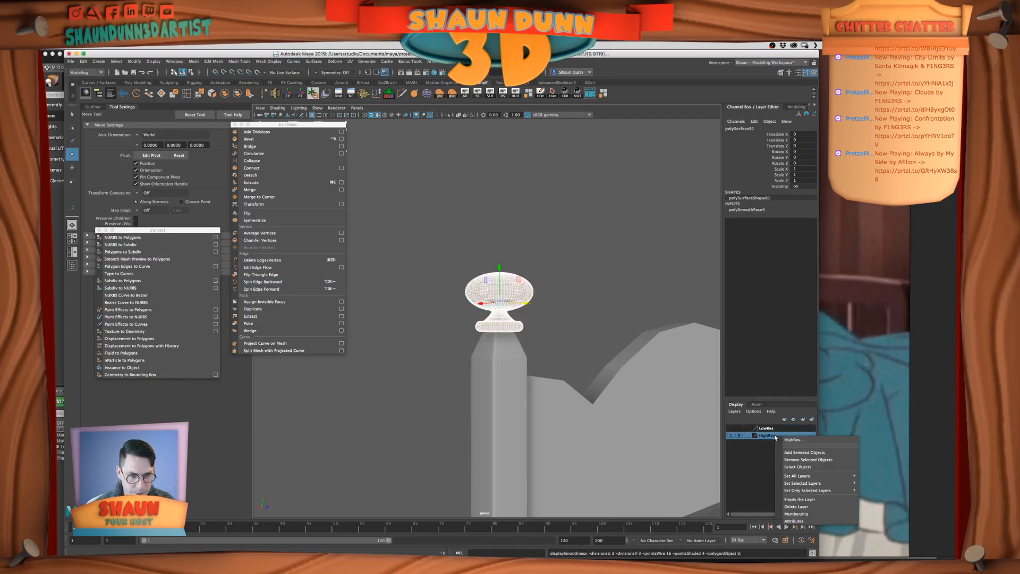
click(802, 451)
click(731, 435)
click(731, 436)
Examine the new high-res finial on its post from several angles and distances
click(574, 288)
scroll(555, 317, down, 8)
alt+drag(556, 317, 503, 333)
click(471, 301)
scroll(542, 321, up, 5)
scroll(542, 321, down, 6)
scroll(511, 323, up, 5)
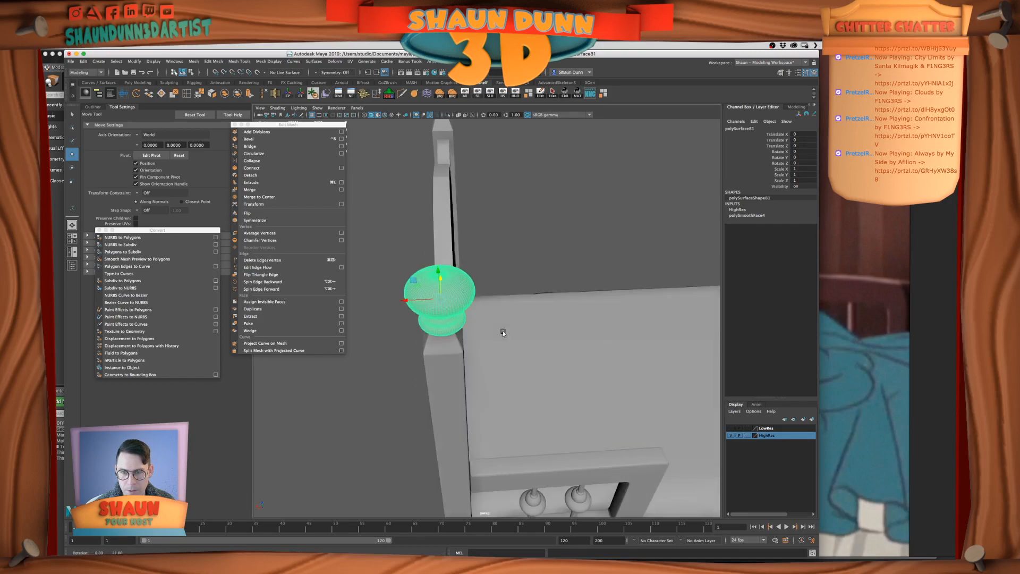
scroll(502, 324, down, 8)
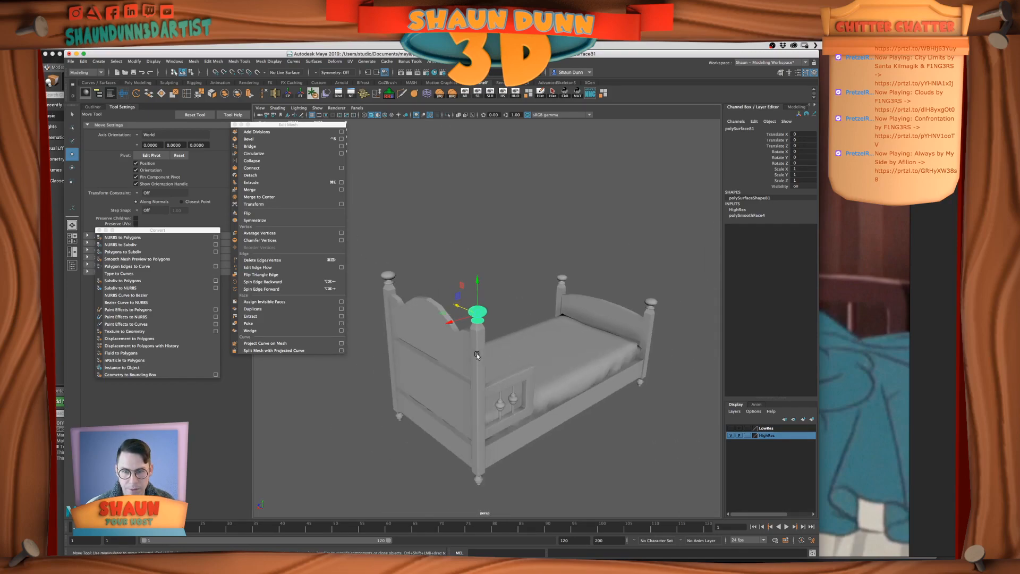
Inspect the high-res corner post and the headboard panel, and view the whole bed from other sides
click(476, 355)
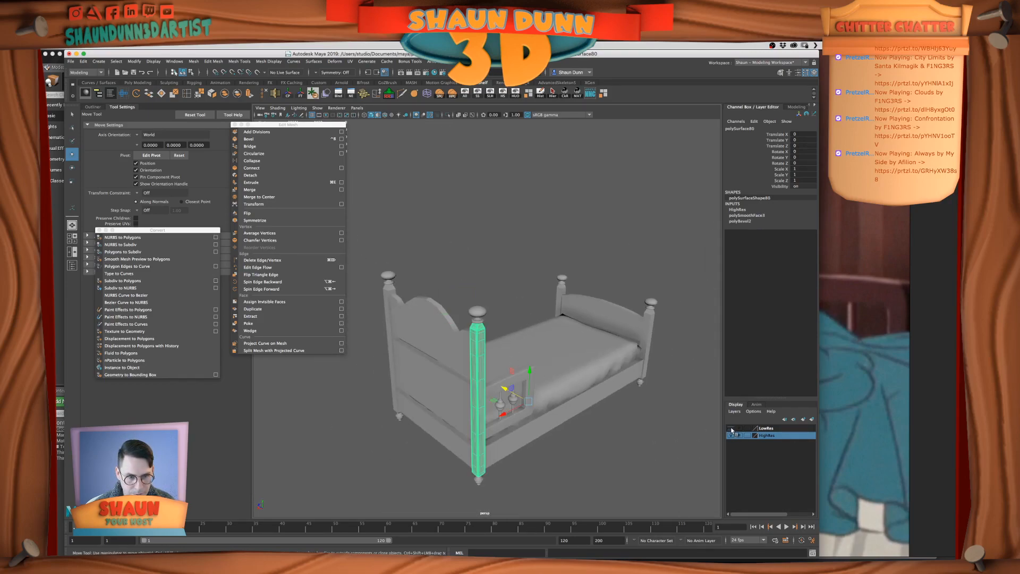
click(454, 347)
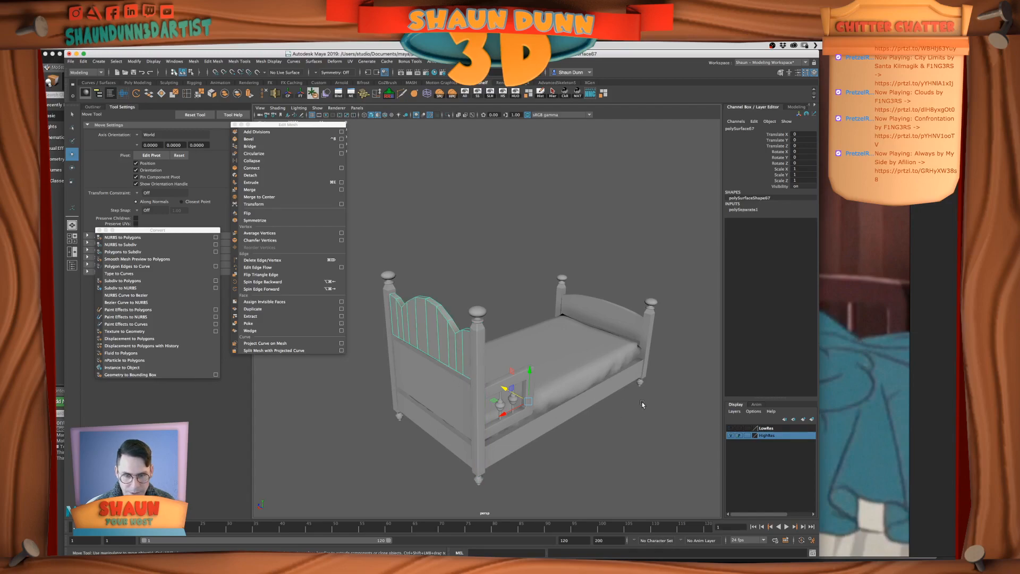
scroll(641, 404, up, 5)
alt+drag(520, 370, 564, 364)
scroll(564, 365, down, 6)
alt+drag(399, 413, 462, 383)
scroll(442, 394, down, 6)
alt+drag(391, 311, 477, 432)
alt+drag(577, 410, 621, 410)
Hide the HighRes layer and add all the remaining visible bed parts to the LowRes layer
click(730, 436)
click(473, 428)
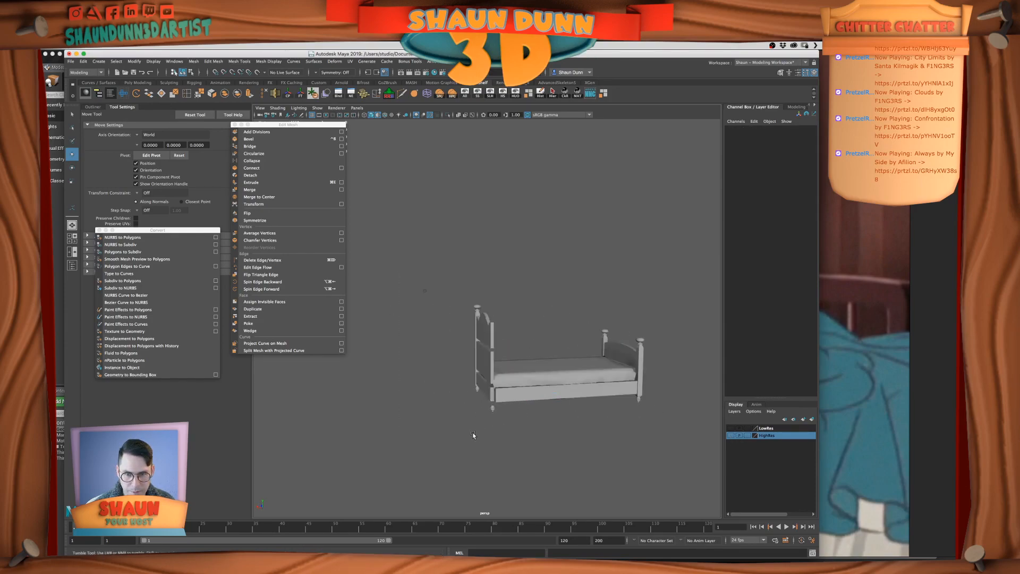
alt+drag(473, 428, 535, 425)
drag(400, 282, 518, 449)
click(767, 428)
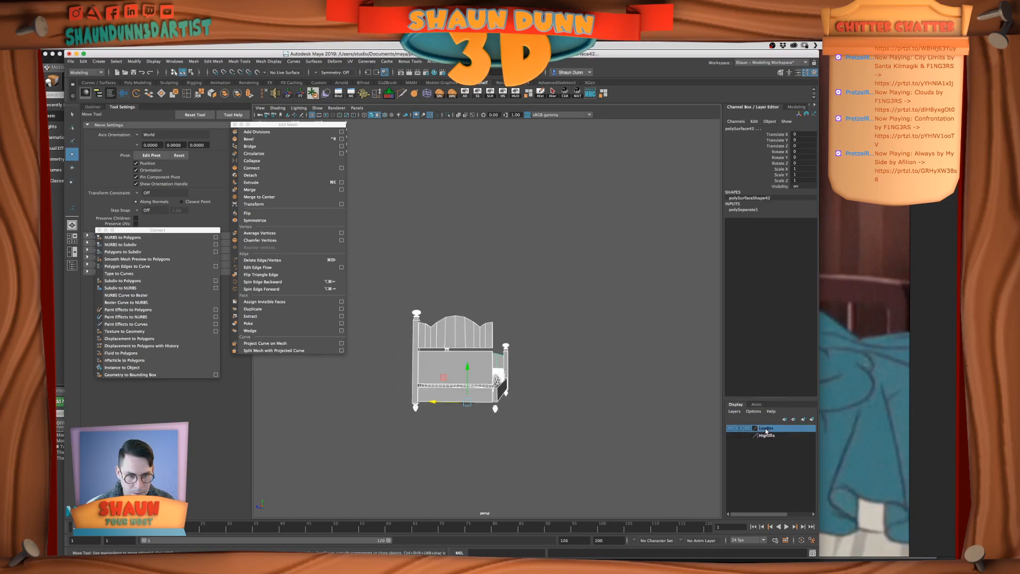
right_click(767, 428)
click(787, 445)
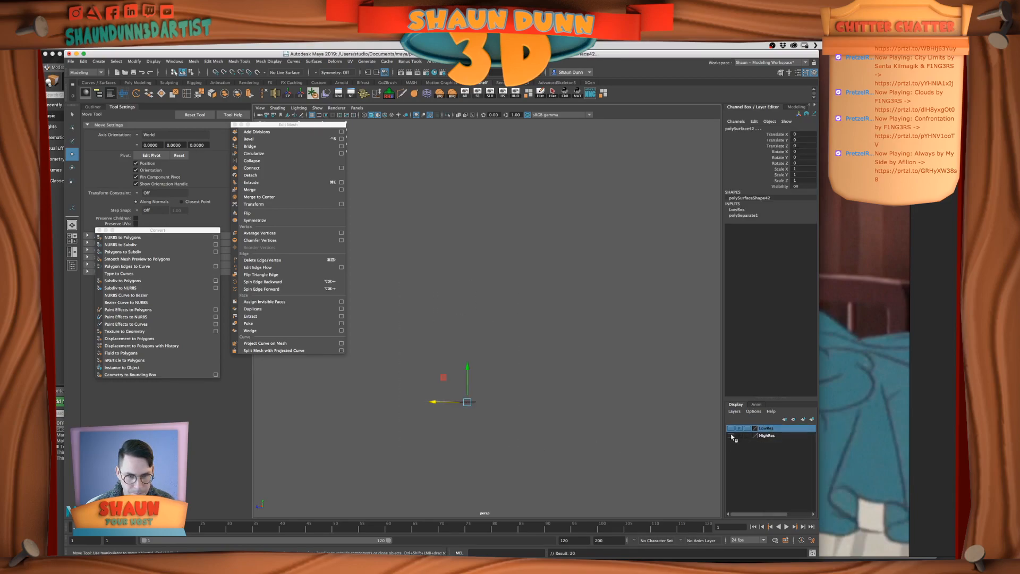
Show the HighRes layer to check its post, finial and spindle rail, and save the scene
click(731, 436)
alt+drag(625, 394, 537, 366)
scroll(559, 370, up, 5)
click(560, 371)
alt+middle_drag(561, 373, 563, 316)
alt+right_drag(563, 317, 590, 364)
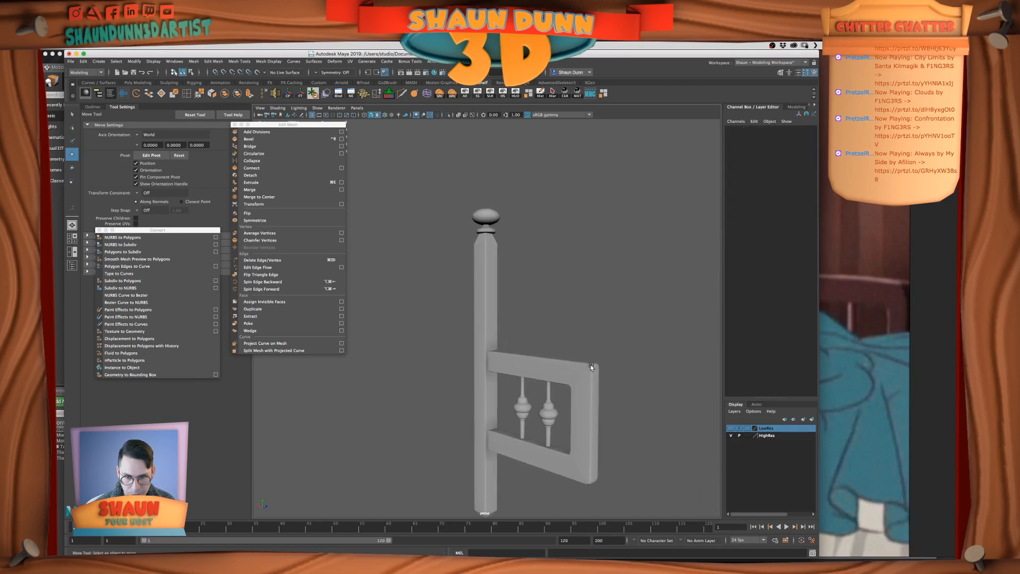
alt+middle_drag(591, 364, 588, 329)
key(super+s)
alt+drag(655, 356, 622, 348)
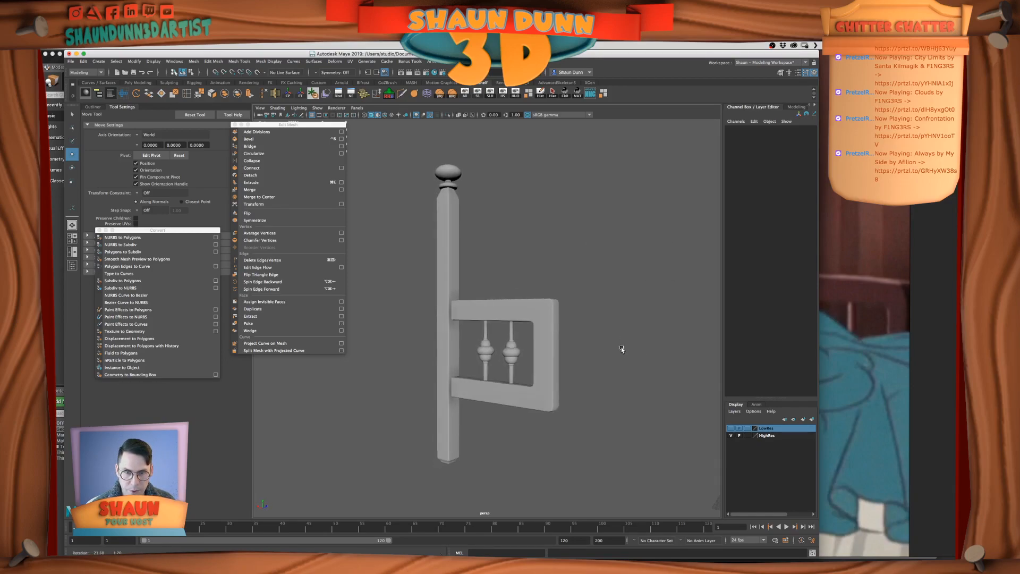
Show only the LowRes layer and select the scalloped headboard panel, viewed straight from the front
click(732, 427)
scroll(441, 383, down, 5)
alt+drag(437, 416, 396, 410)
scroll(495, 325, up, 3)
click(495, 324)
alt+drag(495, 324, 587, 361)
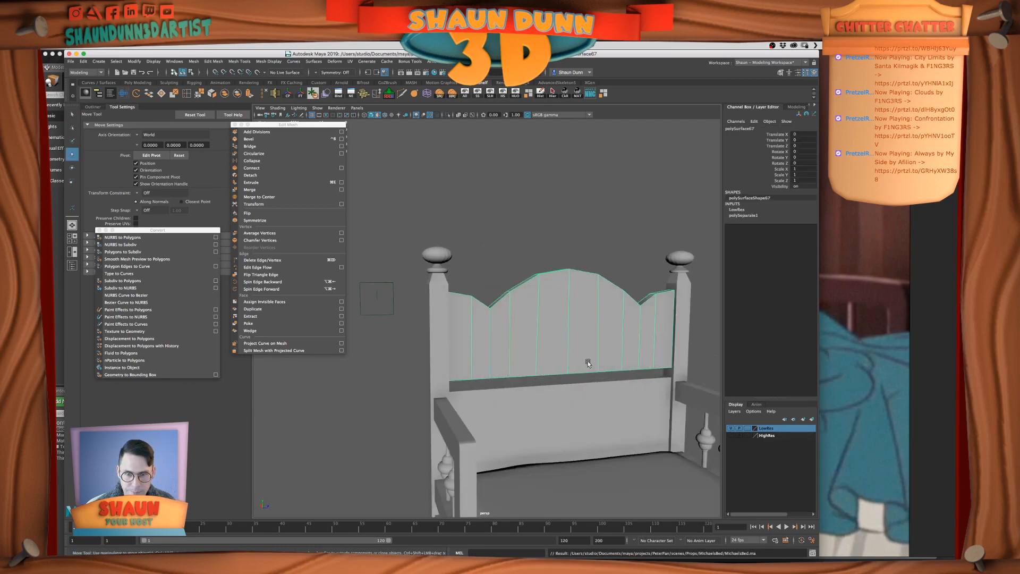
alt+middle_drag(587, 361, 560, 397)
scroll(556, 384, up, 3)
alt+drag(556, 385, 454, 342)
scroll(560, 379, down, 2)
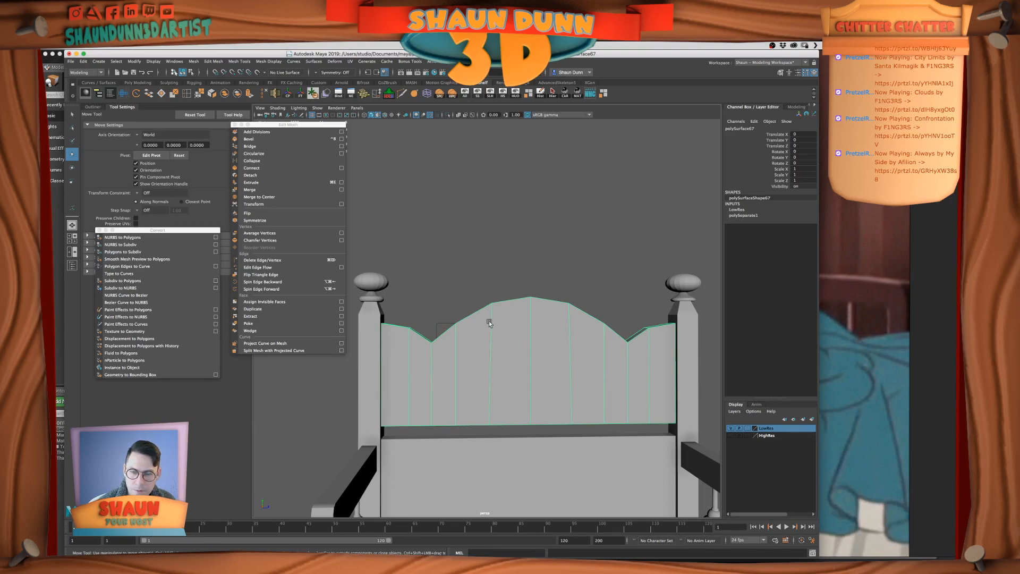
Insert single centred edge loops between the vertical edges of the headboard panel, using Insert Edge Loop with Multiple edge loops set to 1
click(187, 93)
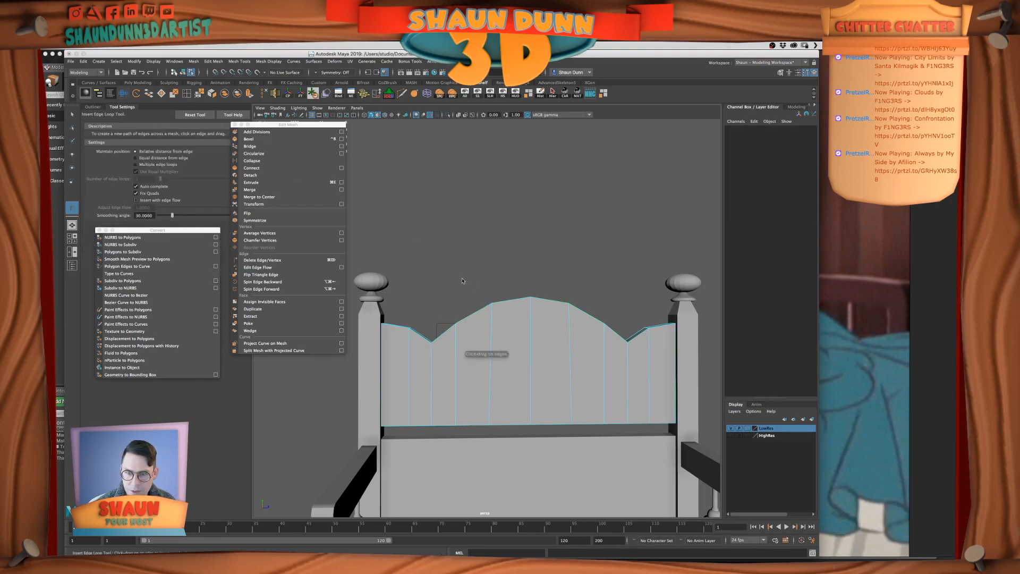
click(472, 315)
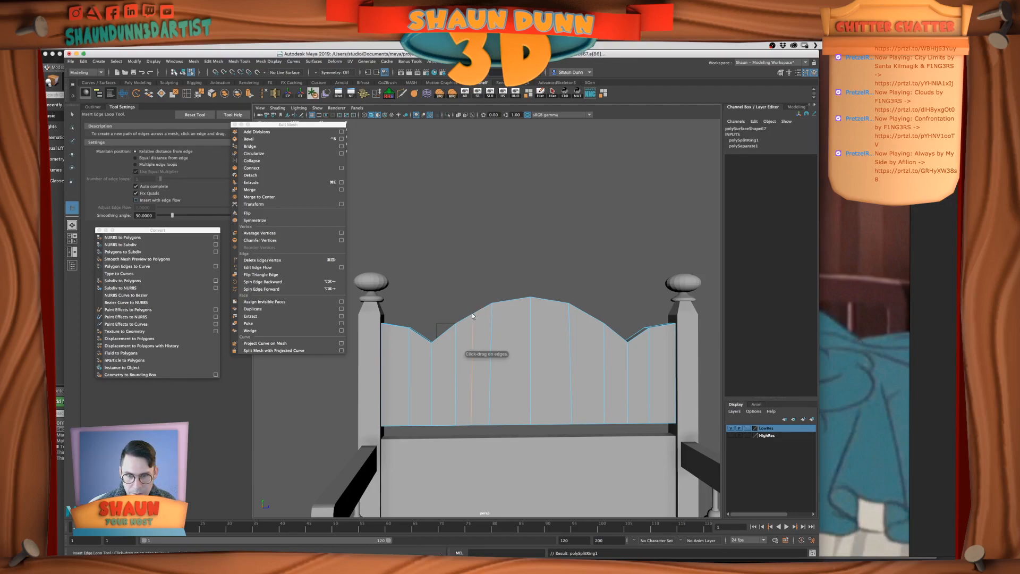
key(super+z)
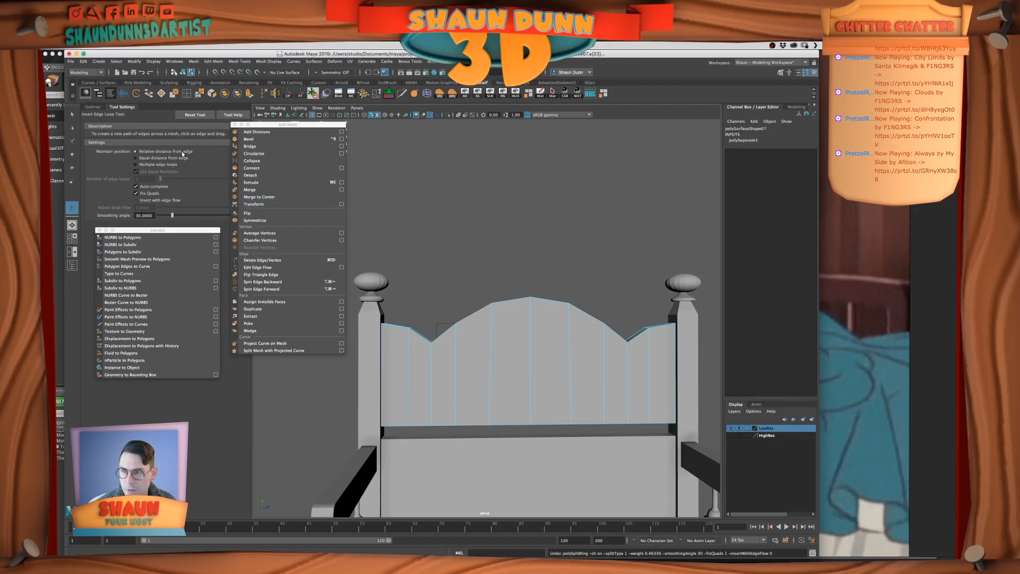
click(151, 165)
click(483, 305)
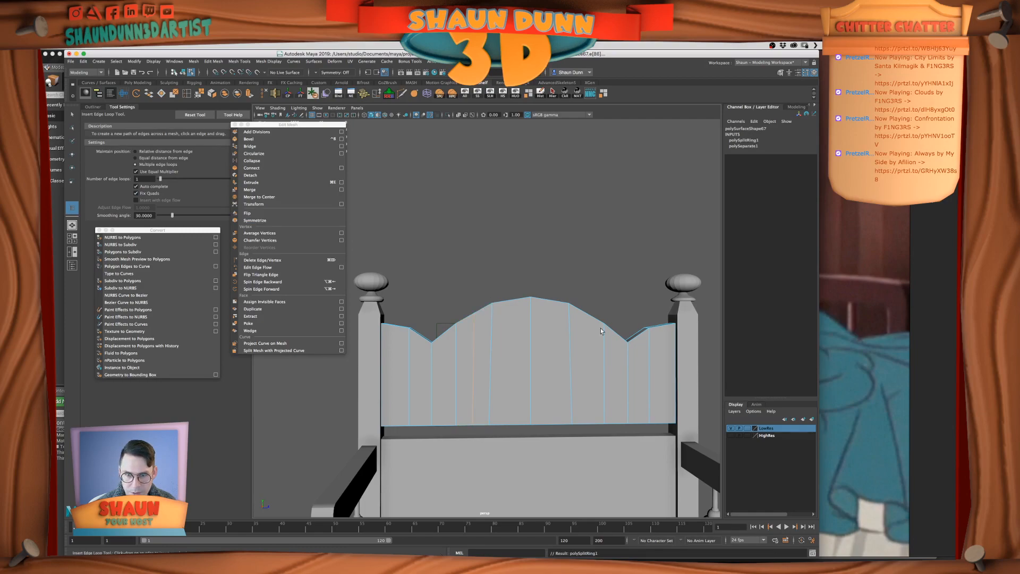
click(512, 299)
click(552, 301)
click(585, 311)
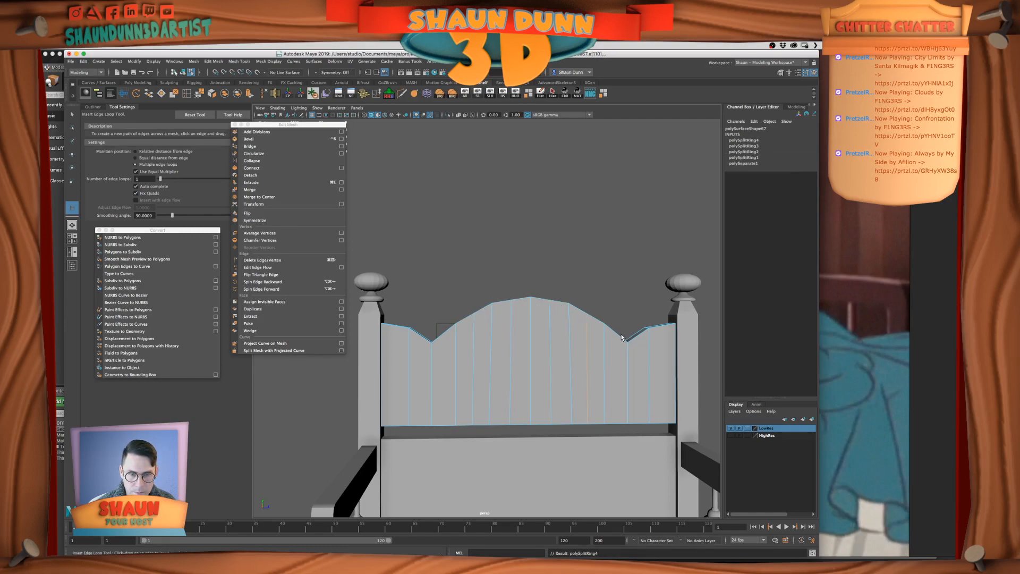
click(615, 332)
click(660, 326)
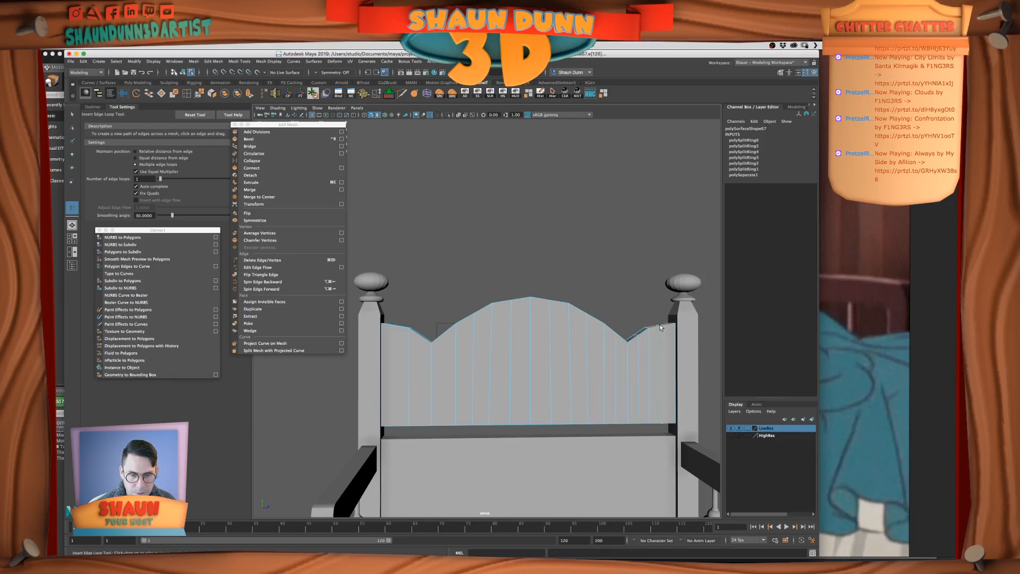
click(393, 325)
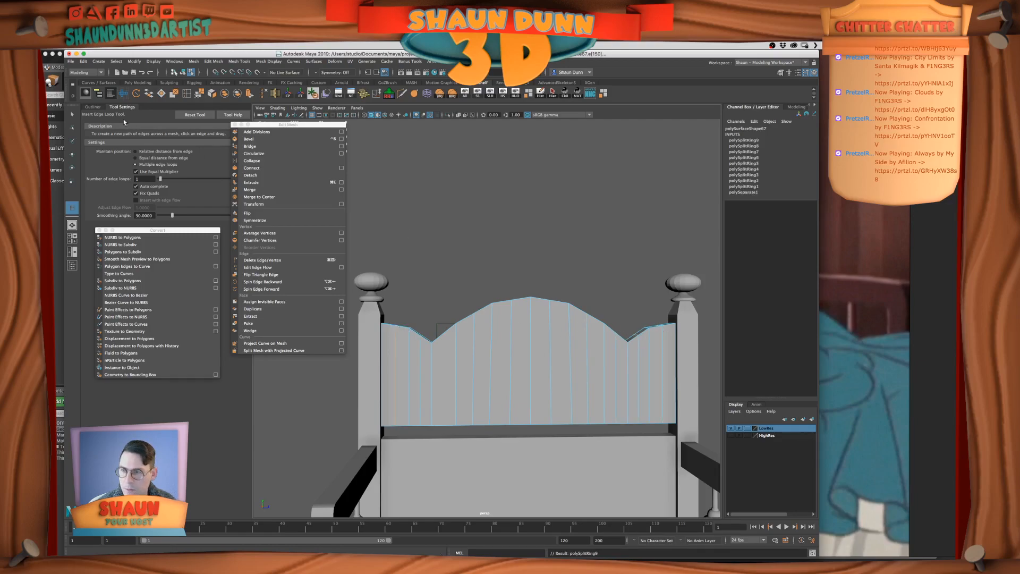
Switch the headboard panel to vertex selection and set symmetry to Object Z
click(70, 113)
right_drag(462, 278, 425, 276)
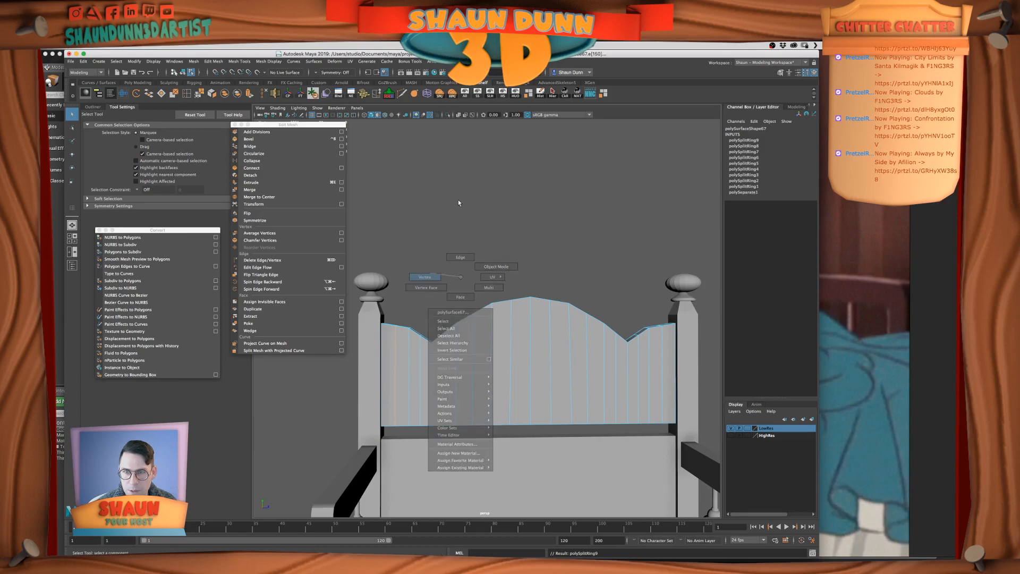
click(328, 75)
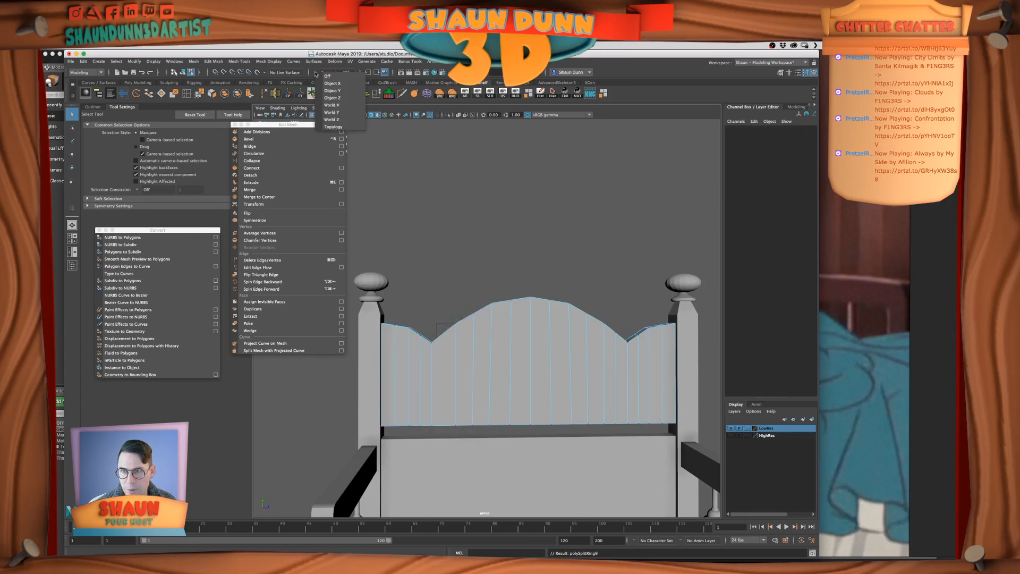
click(340, 97)
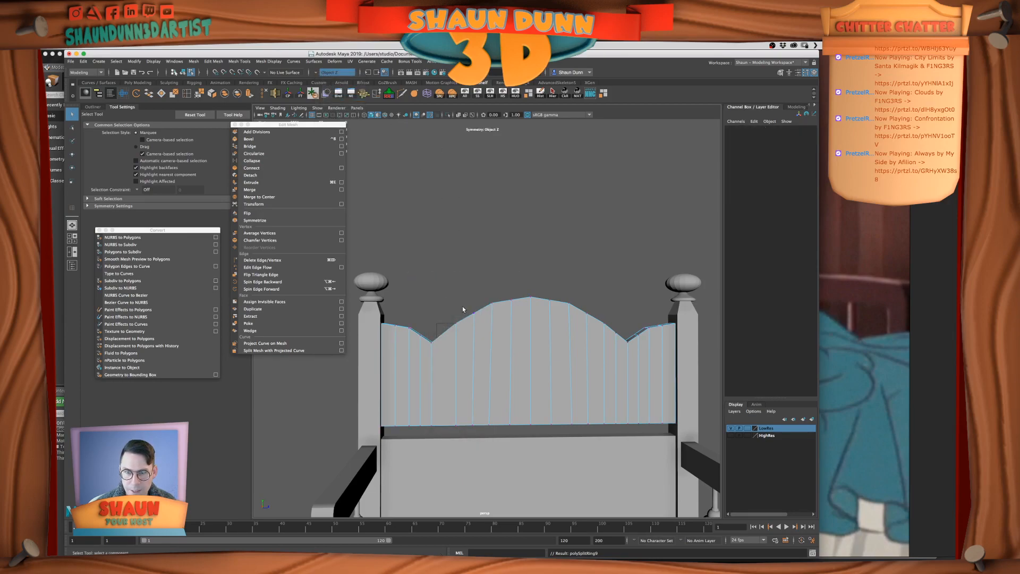
Select a top-edge vertex on the arch's slope and frame the panel in a full-size side view with the Move tool active
click(456, 322)
key(w)
key(space)
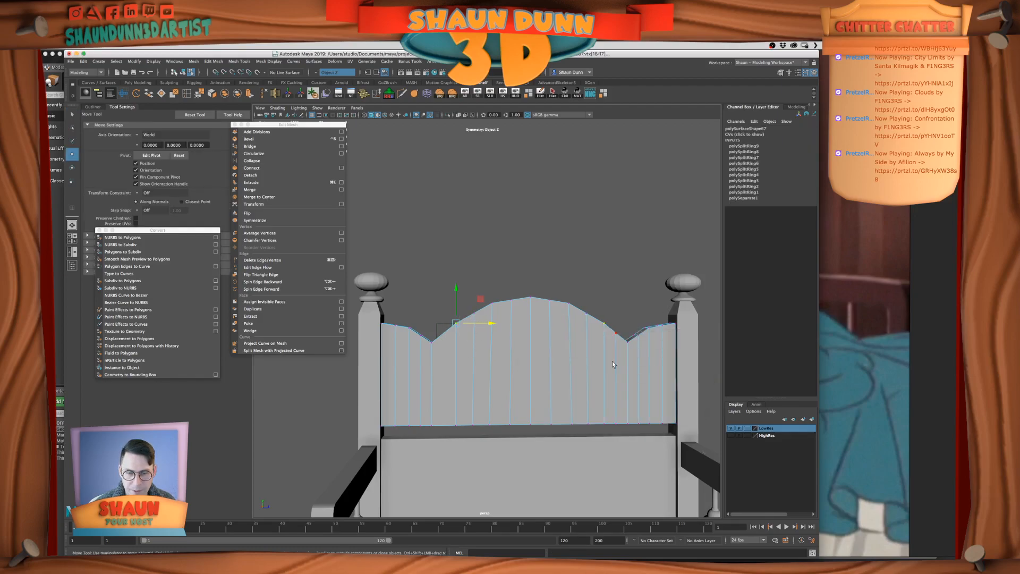
key(f)
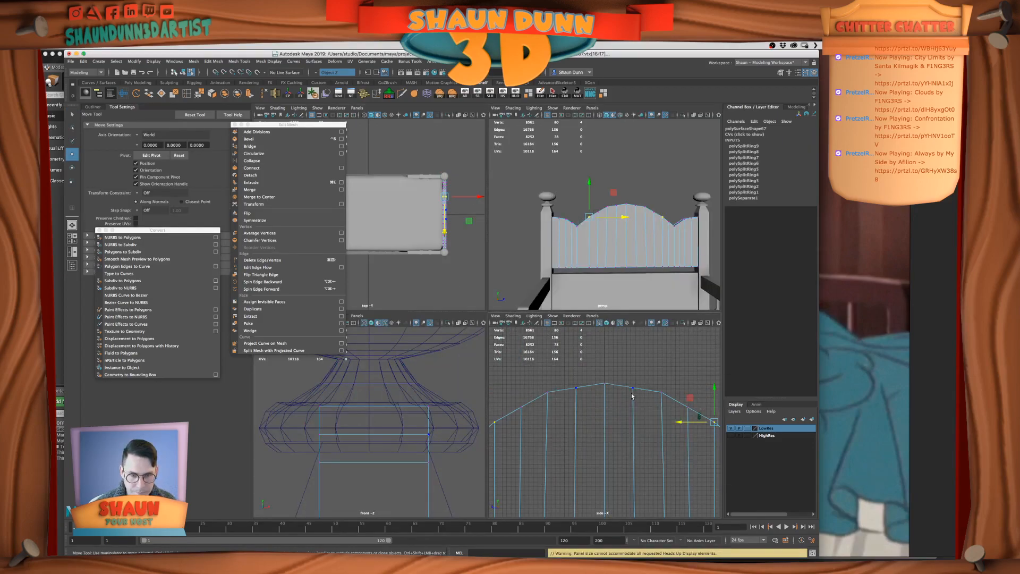
key(space)
alt+middle_drag(512, 351, 591, 369)
scroll(584, 376, down, 5)
scroll(512, 301, up, 3)
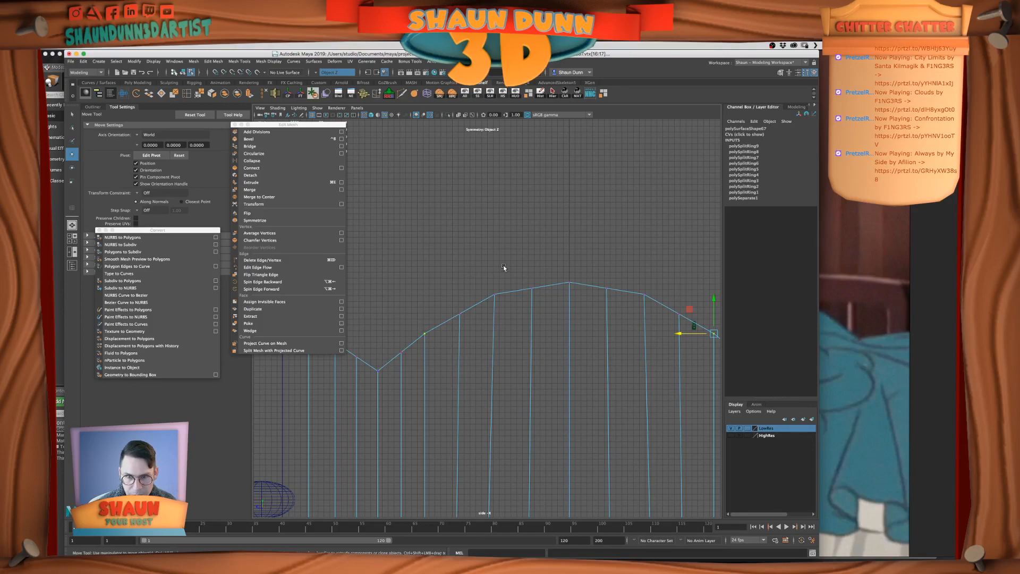
Move the new top-edge vertices of the headboard's central arch symmetrically to round its outline
click(460, 315)
drag(463, 284, 461, 281)
click(532, 288)
drag(532, 261, 533, 256)
alt+middle_drag(473, 324, 508, 302)
click(470, 303)
click(505, 282)
drag(508, 250, 542, 236)
click(539, 263)
alt+middle_drag(539, 316, 554, 302)
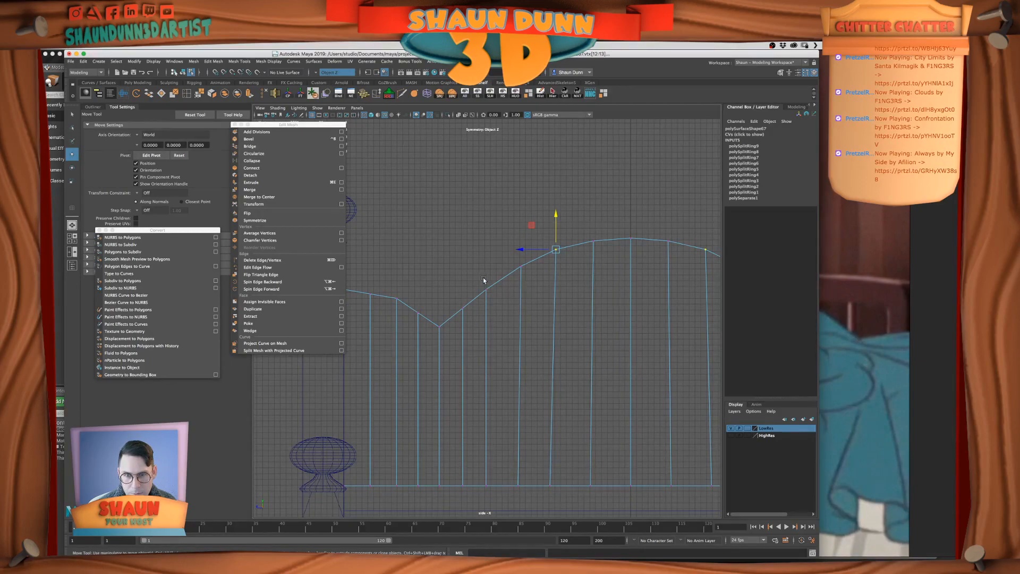
Fine-tune the top-edge vertices between the valley and the central arch to smooth the slope on both sides
drag(449, 289, 467, 319)
shift+click(436, 322)
drag(450, 281, 450, 283)
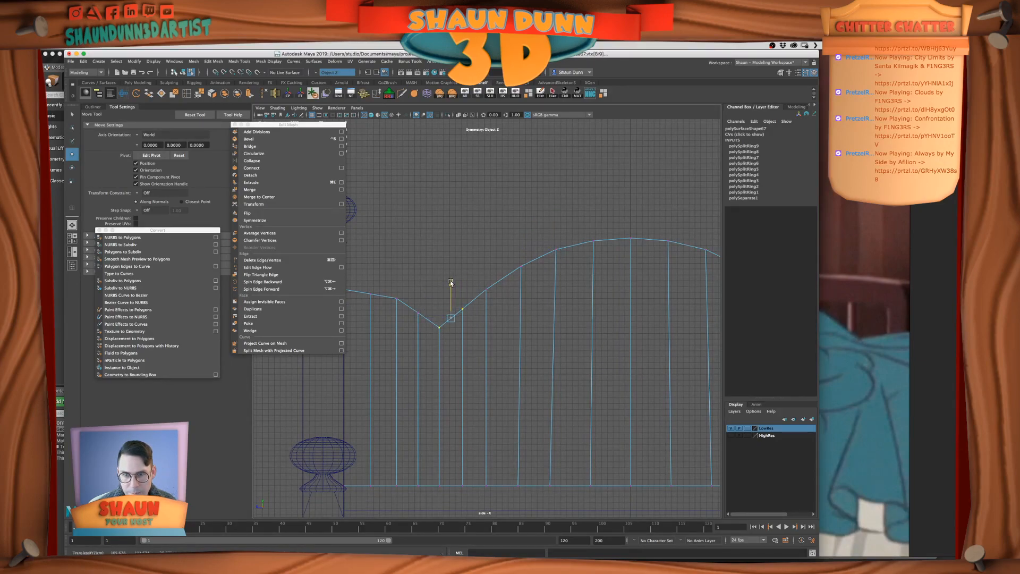
click(463, 309)
drag(480, 278, 493, 299)
drag(486, 257, 542, 280)
drag(520, 231, 520, 230)
alt+middle_drag(558, 252, 512, 265)
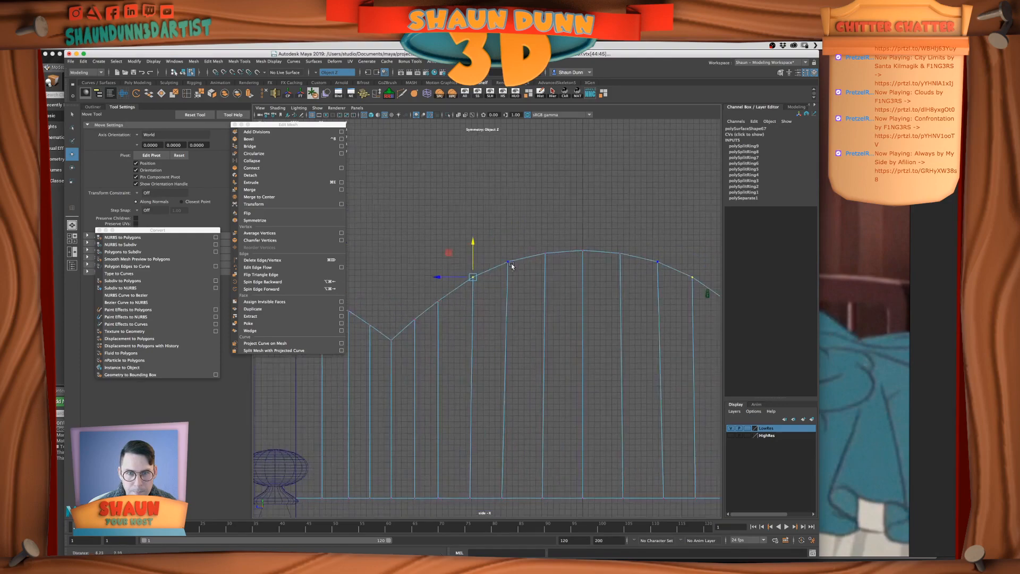
Examine the headboard panel's top curve for smoothness across the central arch and both valleys
alt+middle_drag(553, 339, 552, 305)
alt+right_drag(552, 306, 538, 305)
alt+middle_drag(538, 304, 531, 303)
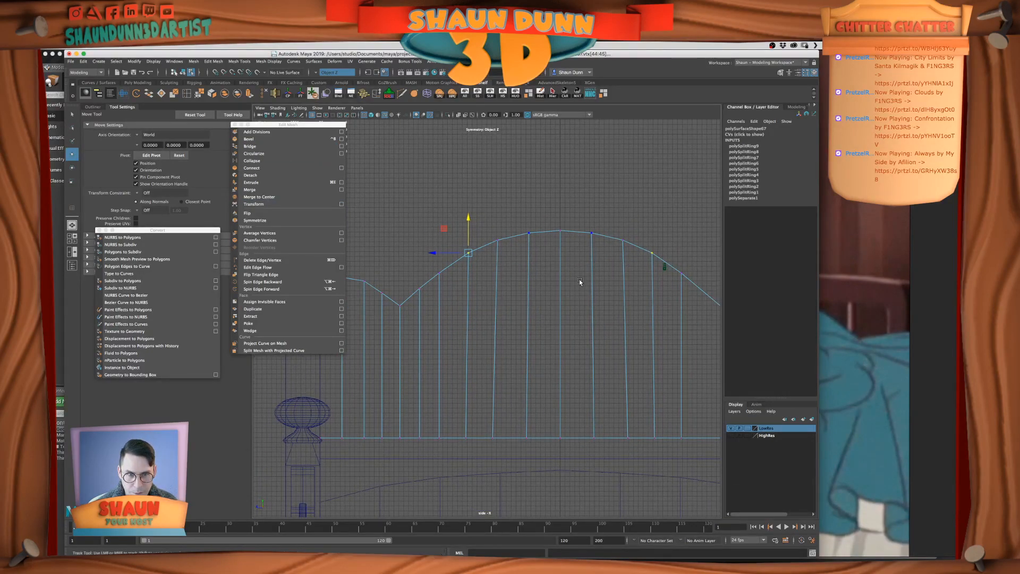
alt+middle_drag(579, 279, 673, 269)
alt+middle_drag(609, 295, 585, 295)
alt+right_drag(585, 296, 564, 296)
alt+middle_drag(609, 299, 545, 292)
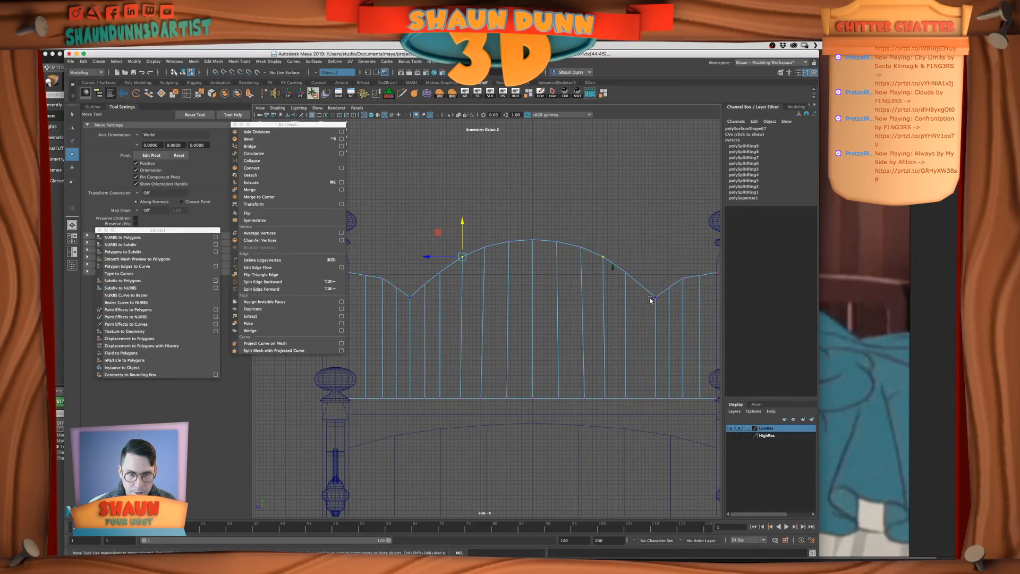
scroll(652, 339, down, 2)
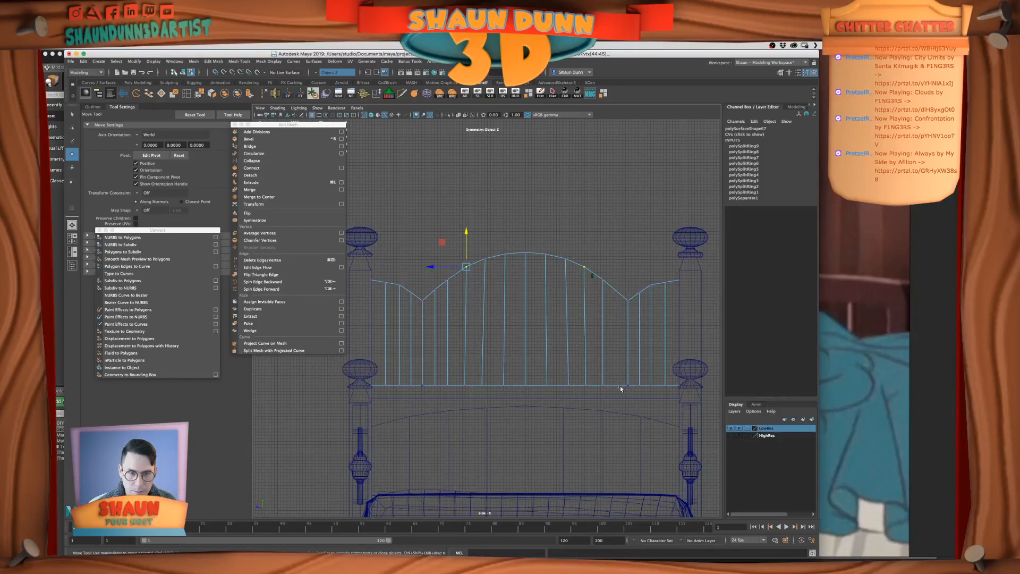
scroll(614, 307, up, 3)
alt+middle_drag(531, 318, 532, 393)
scroll(579, 346, down, 1)
alt+middle_drag(600, 339, 572, 322)
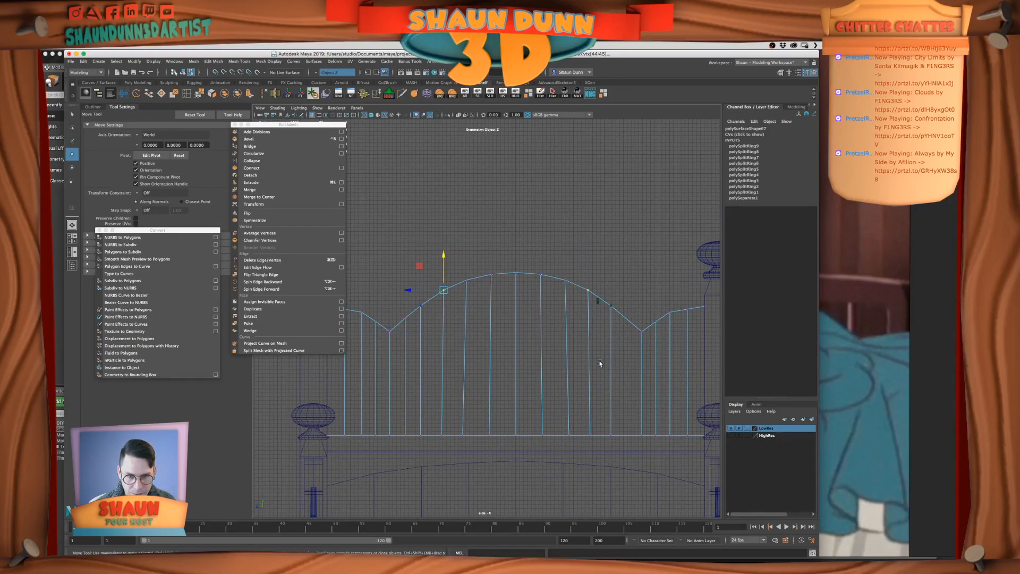
alt+middle_drag(601, 362, 625, 367)
mouse_move(604, 332)
alt+middle_down()
mouse_move(560, 340)
mouse_move(596, 325)
alt+middle_up()
scroll(496, 303, up, 5)
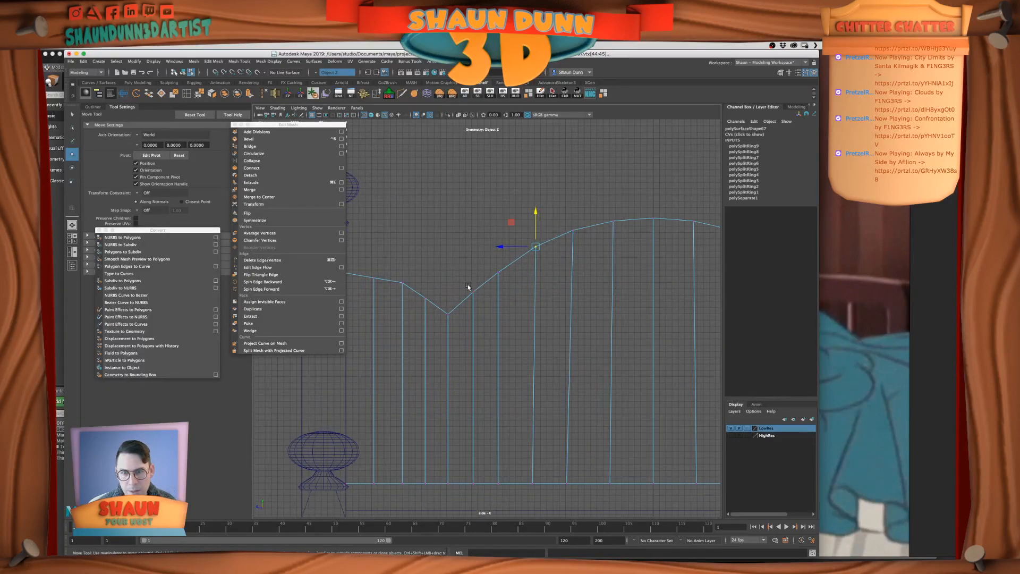
Raise the vertices between the post and the valley to round the headboard's outer shoulders
alt+middle_drag(448, 311, 513, 318)
click(493, 324)
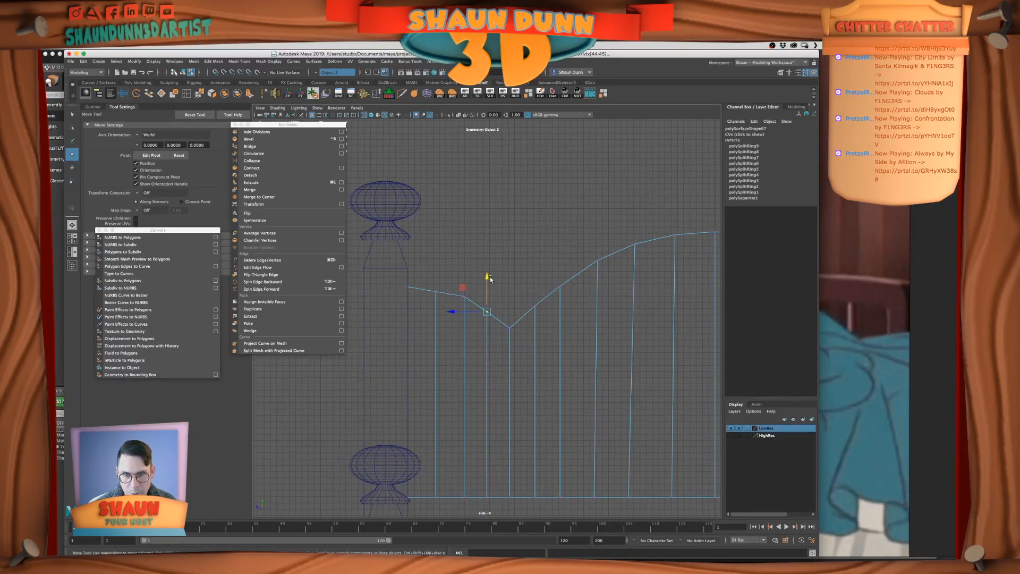
click(434, 287)
click(464, 296)
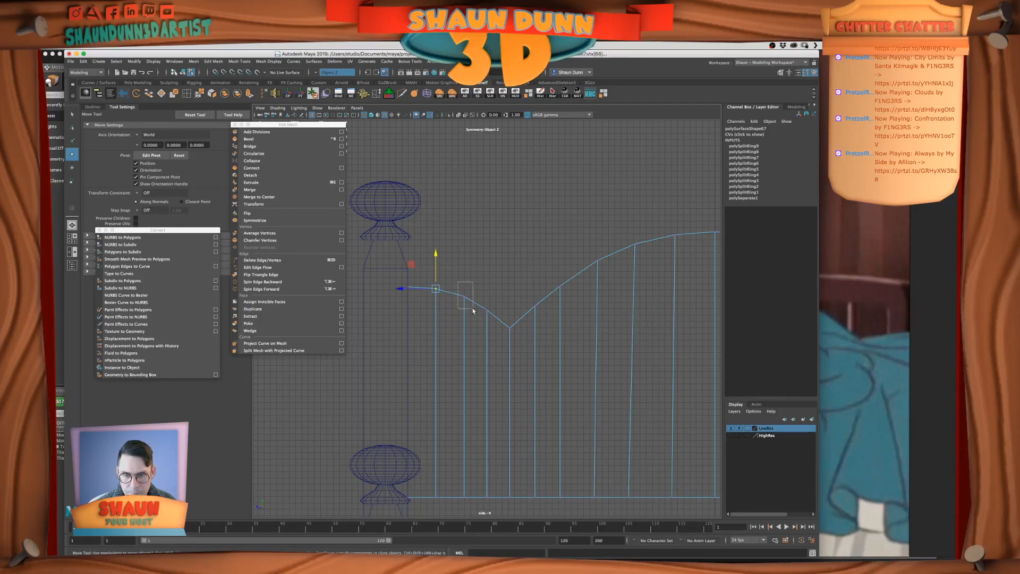
click(498, 288)
scroll(501, 290, down, 3)
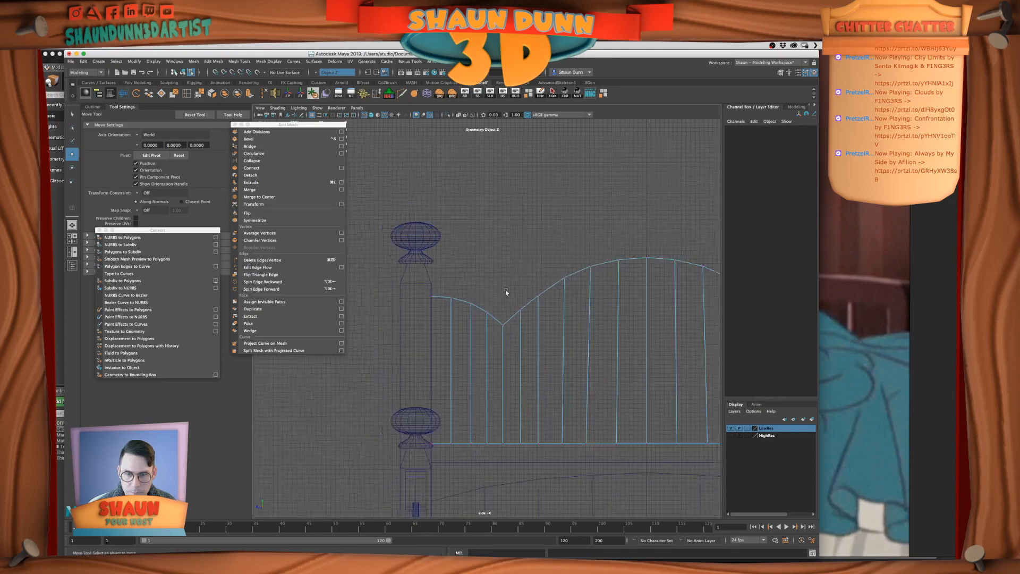
Adjust the height of the valley vertices on the headboard's top edge and check the curve up close
click(503, 323)
drag(508, 302, 505, 294)
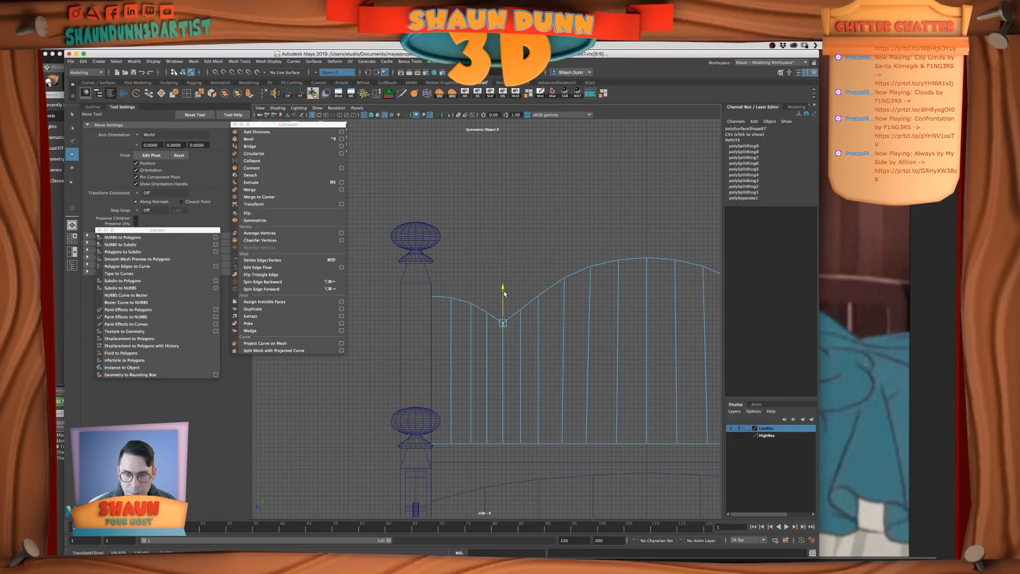
click(534, 265)
scroll(537, 287, up, 5)
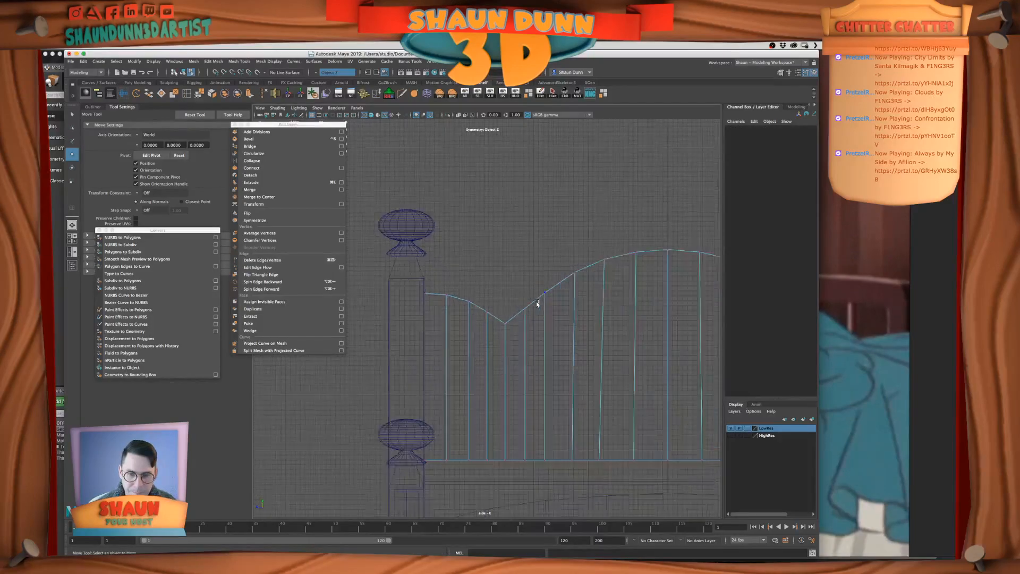
alt+middle_drag(544, 321, 538, 301)
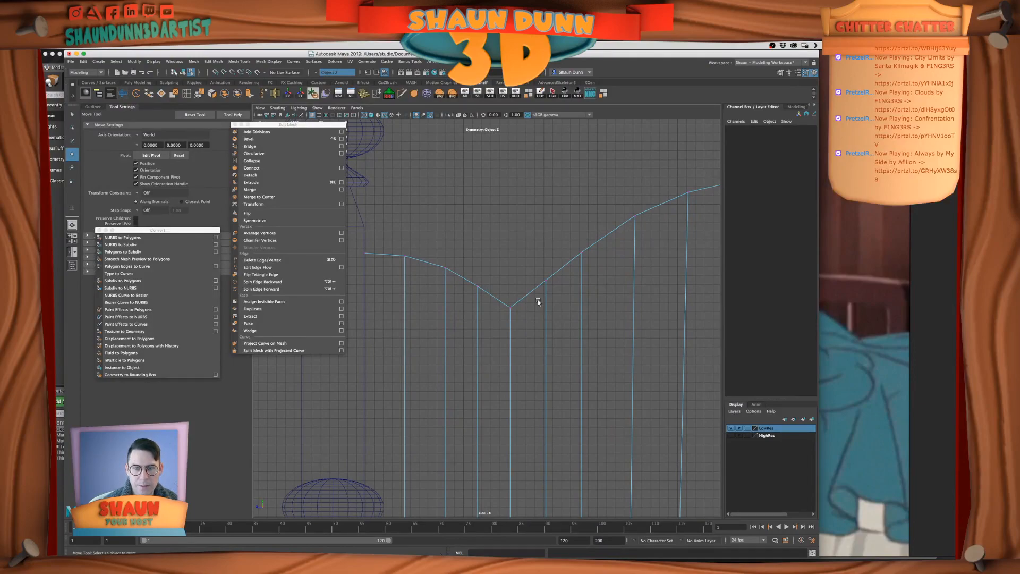
Examine the valley of the headboard's top edge in smooth preview and in the perspective view
key(3)
key(1)
drag(493, 298, 514, 325)
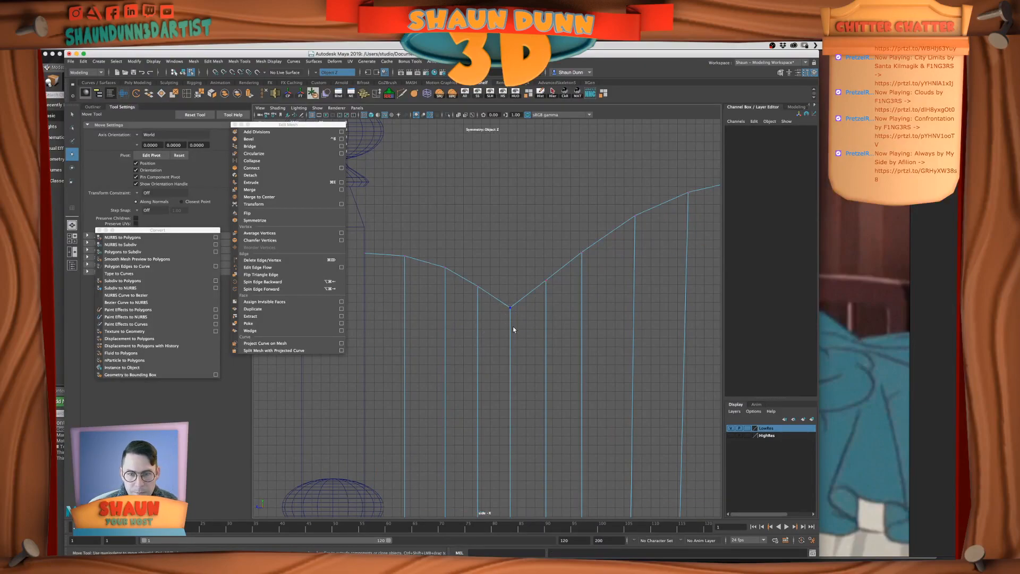
click(549, 216)
key(space)
key(space)
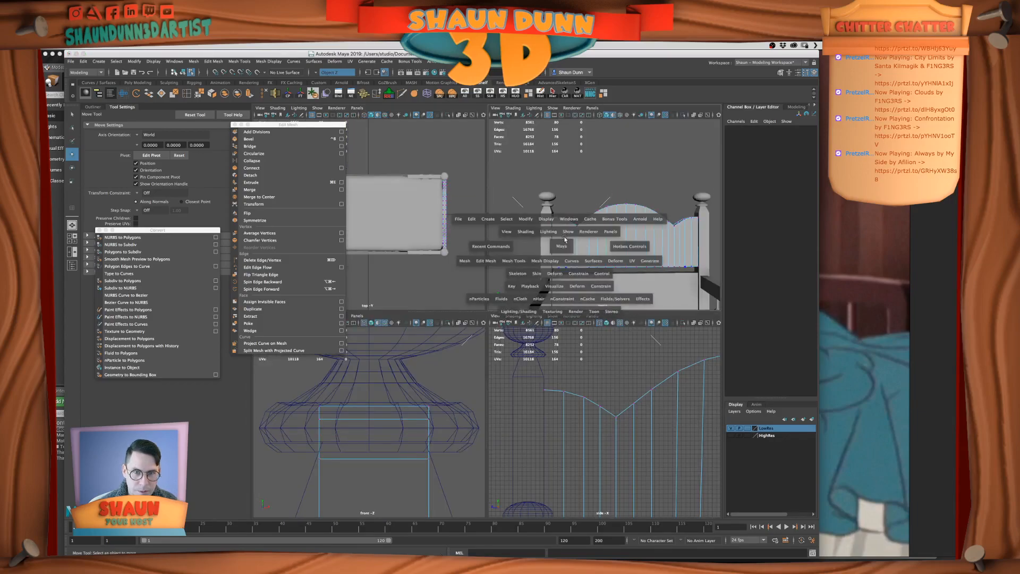
alt+drag(520, 272, 549, 304)
scroll(548, 301, up, 3)
Try to apply Connect to the short edge across the panel's thickness at the bottom of the valley
alt+middle_drag(406, 300, 543, 307)
alt+drag(544, 306, 591, 339)
right_drag(591, 340, 589, 331)
click(589, 346)
alt+drag(589, 346, 553, 328)
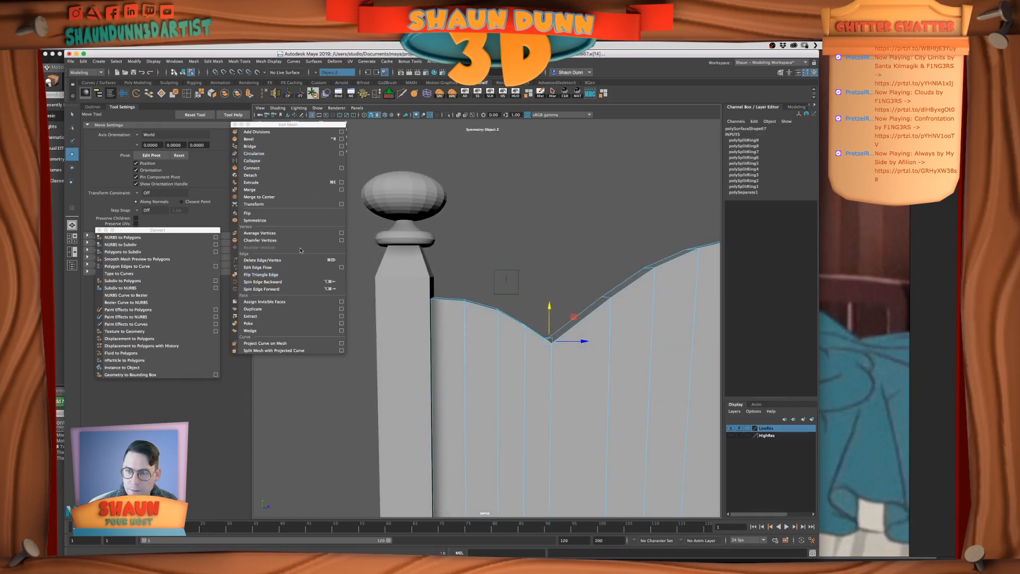
click(257, 166)
alt+drag(560, 397, 539, 375)
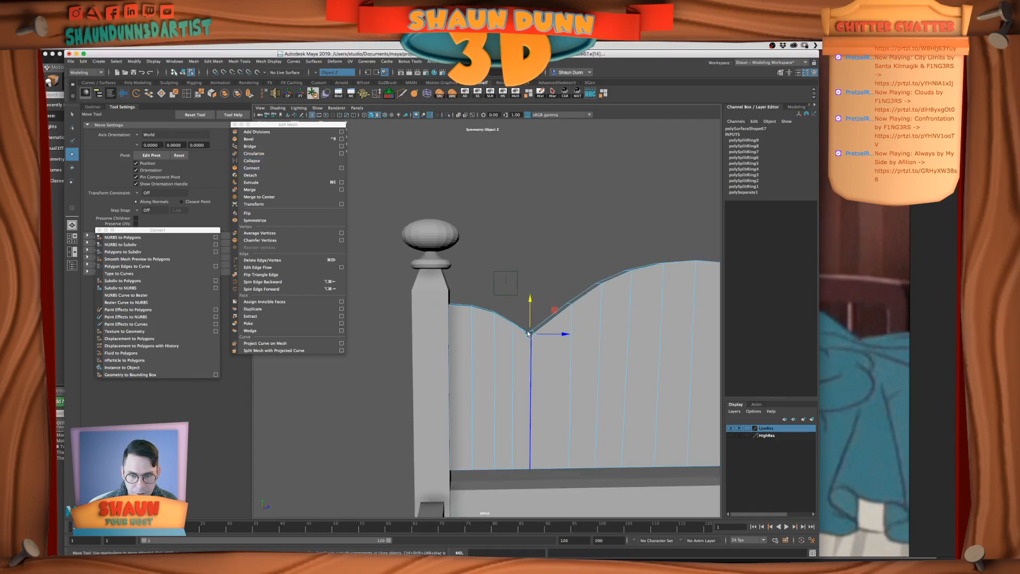
scroll(550, 434, up, 5)
alt+middle_drag(550, 432, 531, 362)
alt+drag(532, 362, 524, 392)
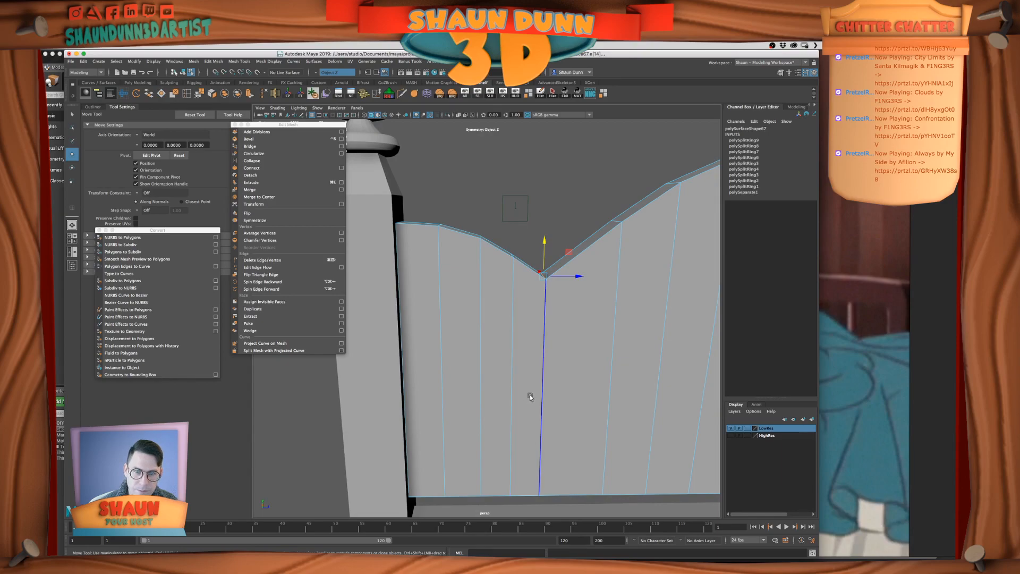
Try inserting edge loops on both sides of the valley, and undo the loop on the arch side
click(187, 94)
click(537, 276)
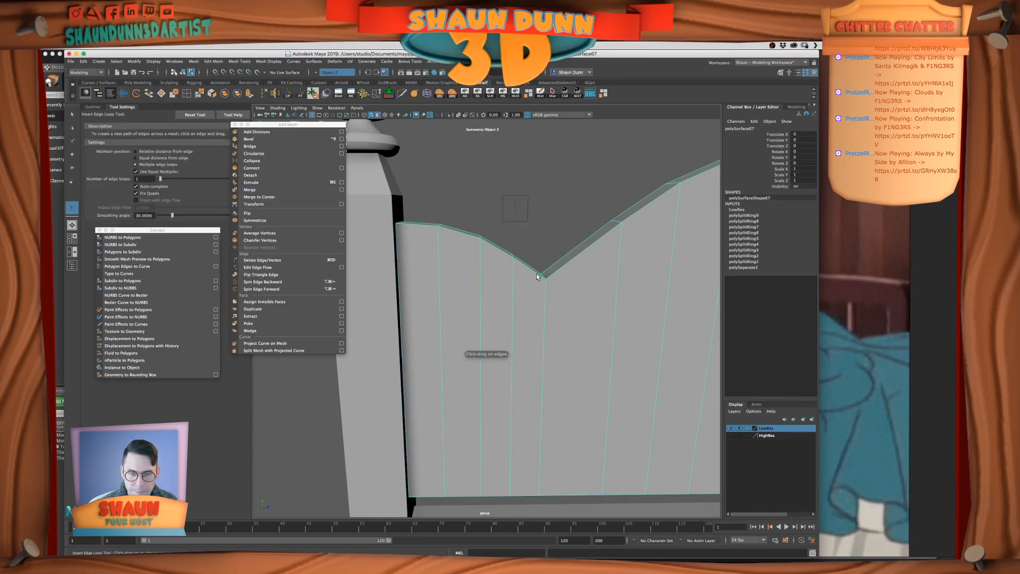
key(super+Tab)
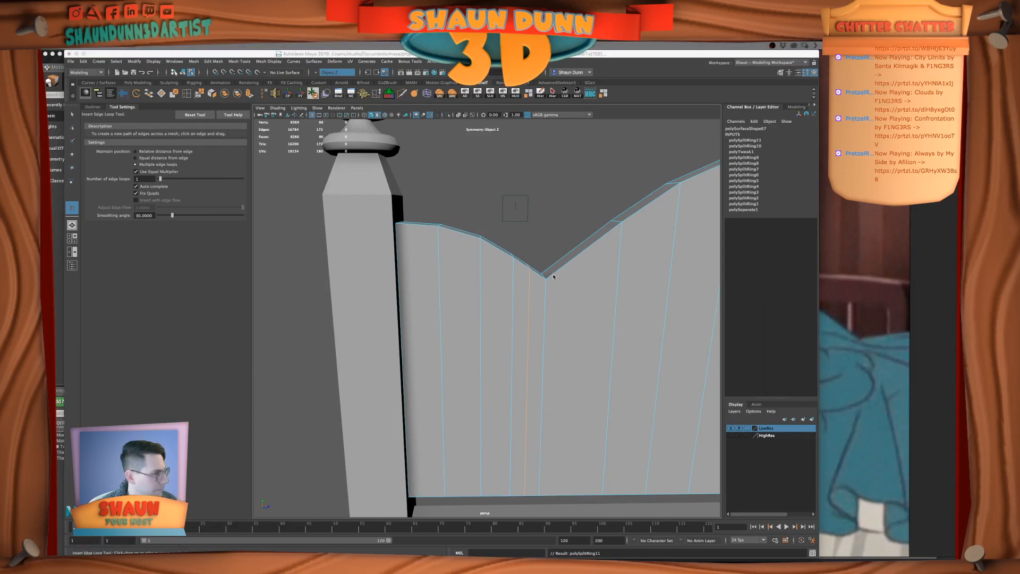
click(555, 276)
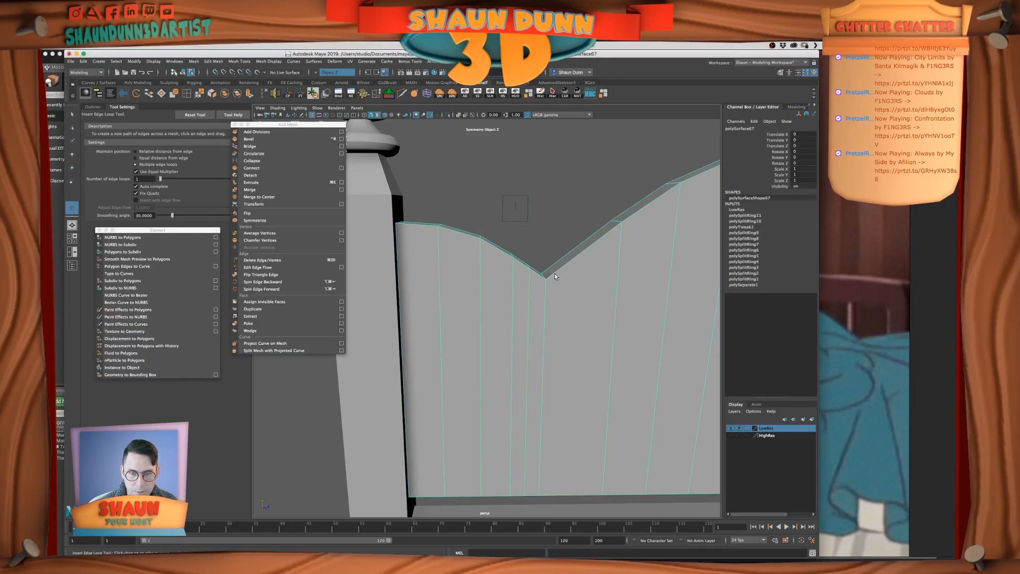
scroll(590, 342, down, 3)
alt+drag(593, 346, 587, 345)
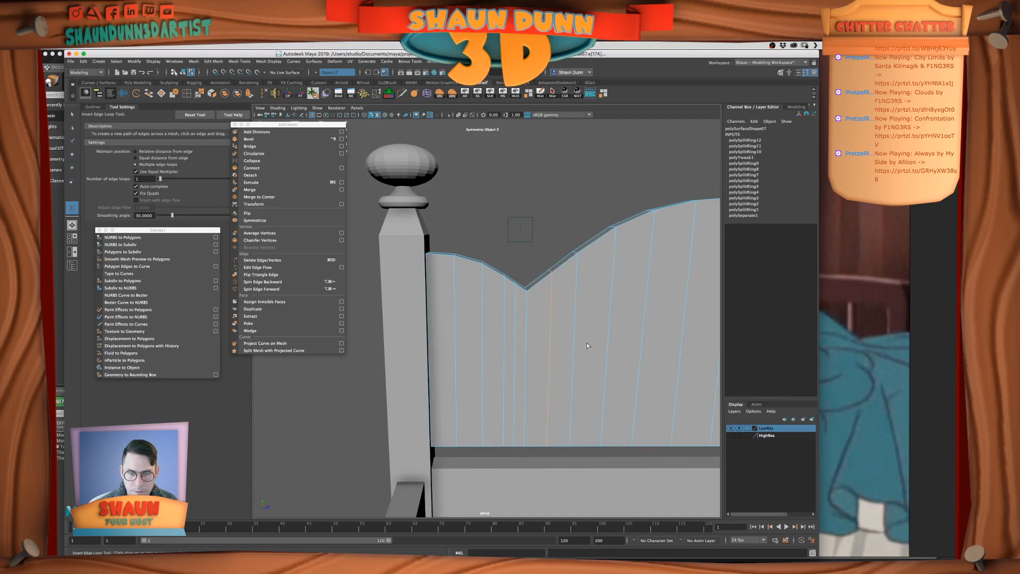
scroll(585, 344, up, 2)
key(super+z)
key(super+z)
key(super+z)
key(super+z)
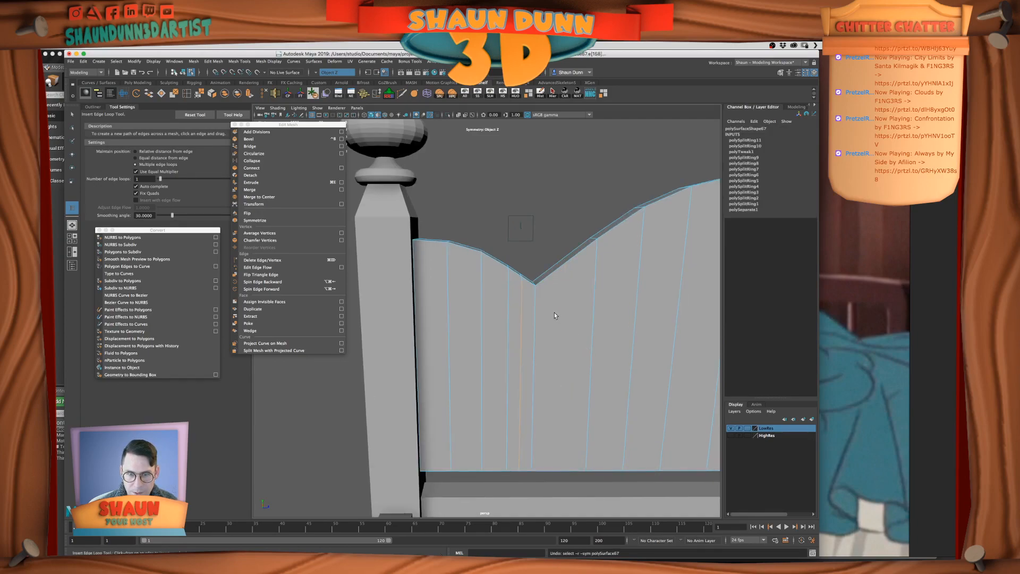
Set edge loop placement to relative distance from edge and insert a loop close to the valley on its arch side
click(136, 151)
click(546, 277)
alt+drag(636, 299, 565, 282)
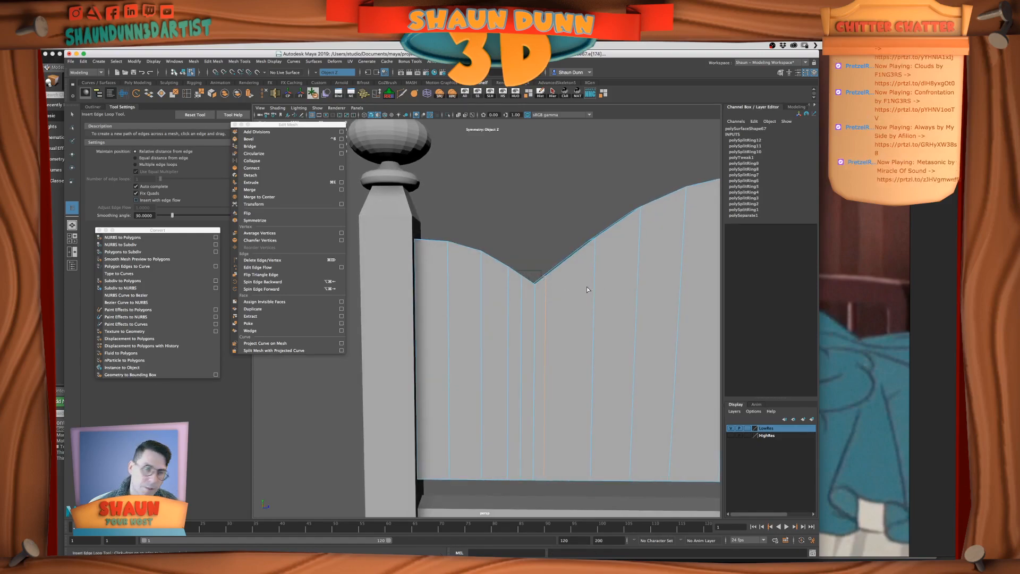
mouse_move(538, 286)
alt+mouse_down()
mouse_move(494, 287)
mouse_move(540, 286)
alt+mouse_up()
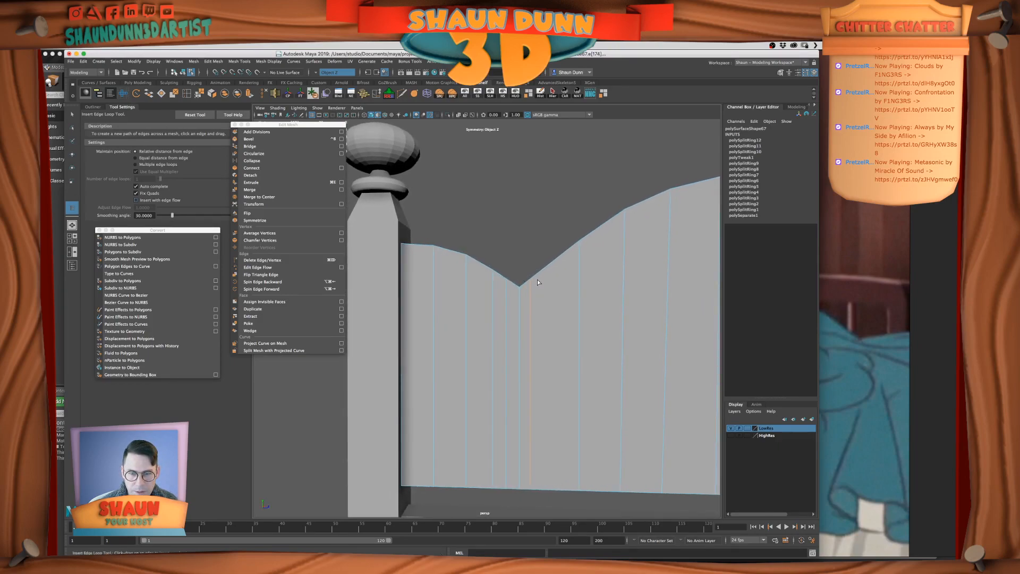
Bevel the short edge at the bottom of the headboard's valley with a fraction of 0.2
alt+drag(538, 282, 537, 296)
right_drag(520, 296, 521, 282)
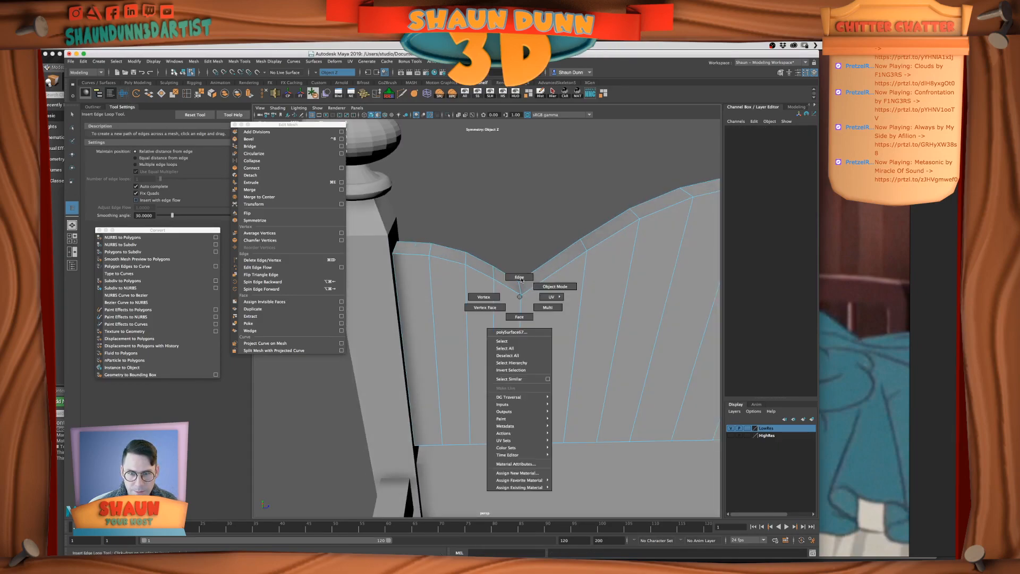
key(w)
click(520, 287)
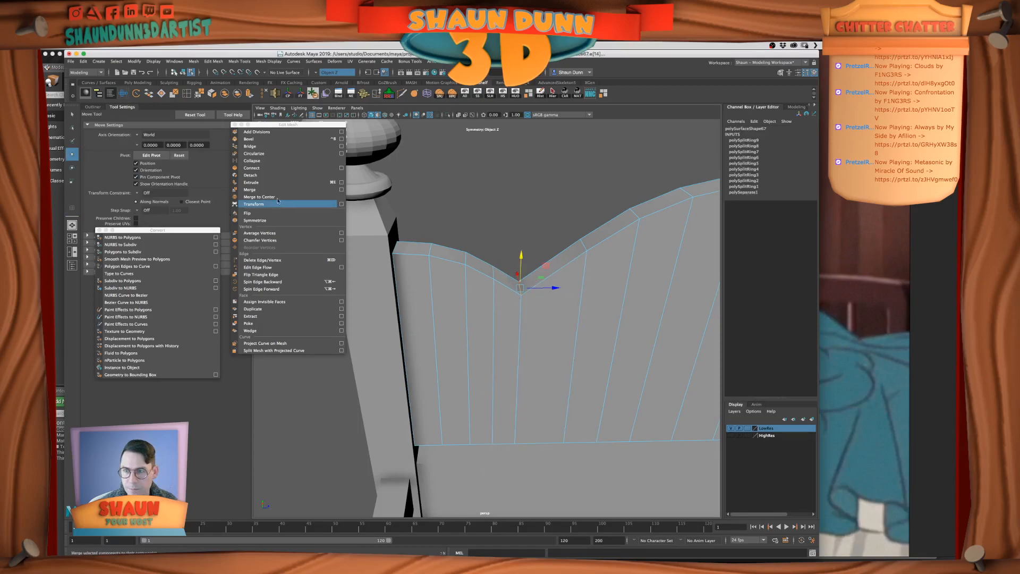
click(249, 138)
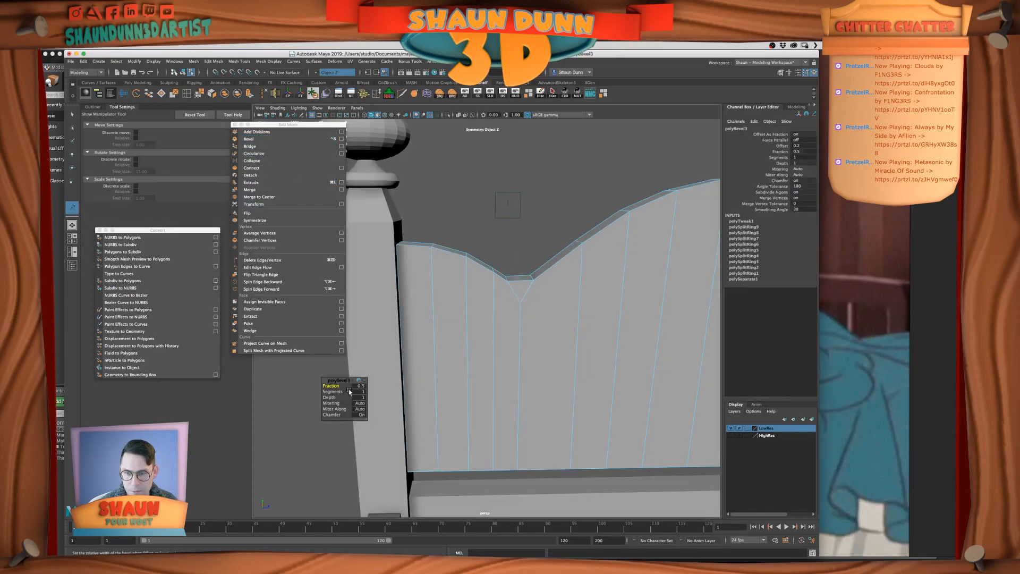
click(359, 386)
text(0.1)
key(Return)
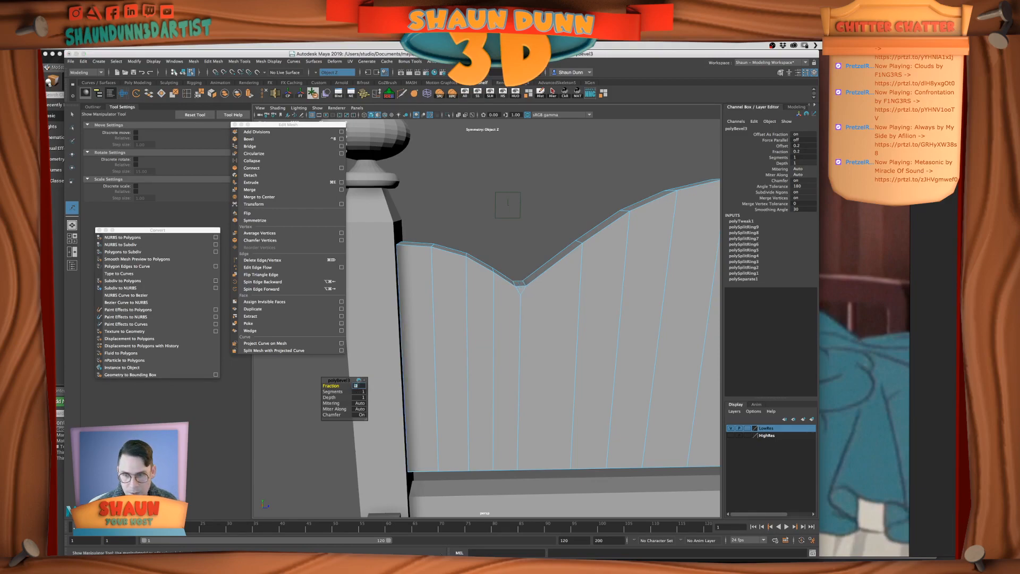
Compare the beveled valley with the bed in the reference image, and return to Maya
alt+drag(520, 329, 505, 316)
key(super+Tab)
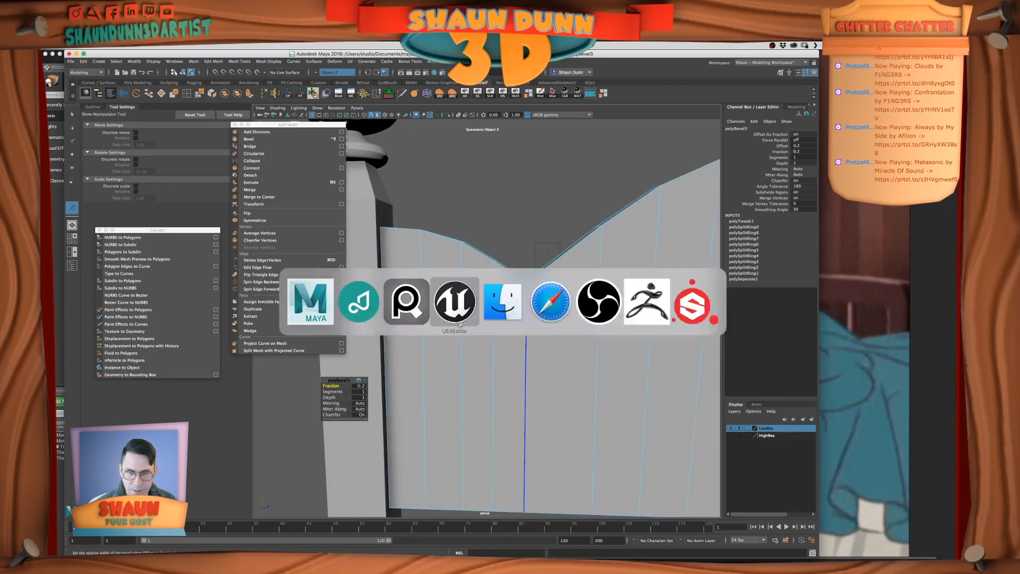
click(422, 313)
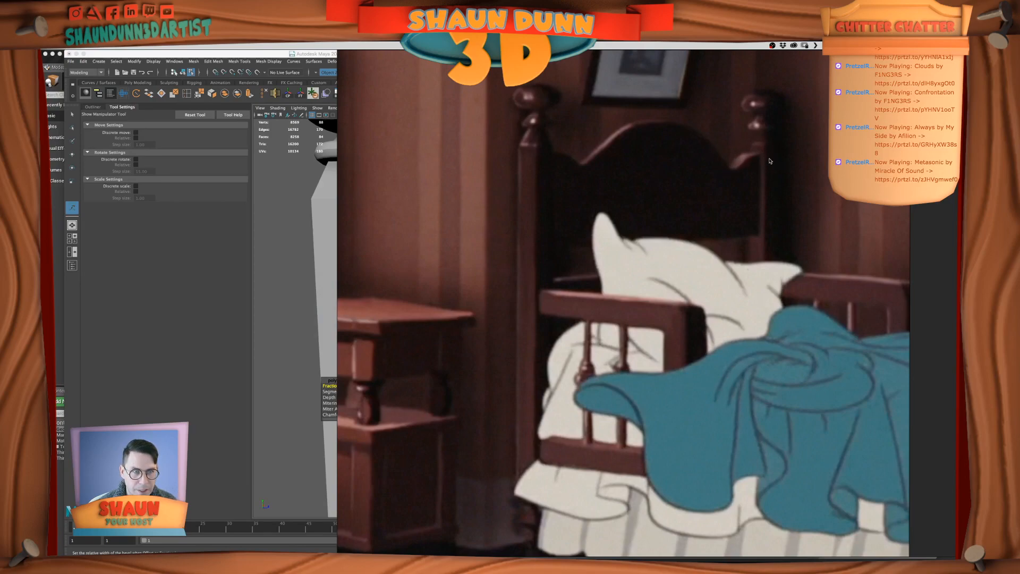
key(super+Tab)
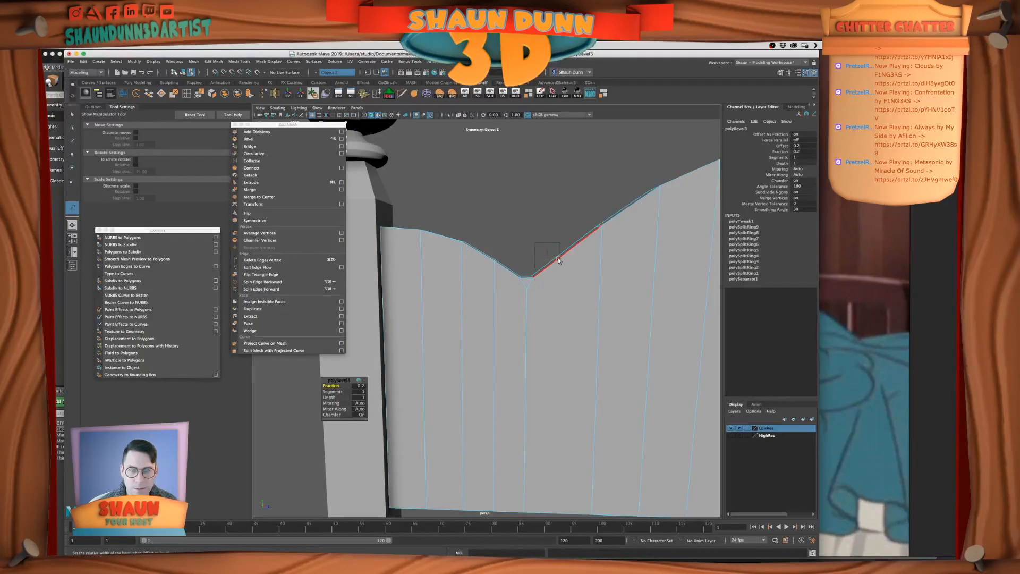
Insert short edge loops along the panel's lower edge, close to both sides of the valley's center line
alt+drag(658, 223, 571, 259)
scroll(571, 259, up, 3)
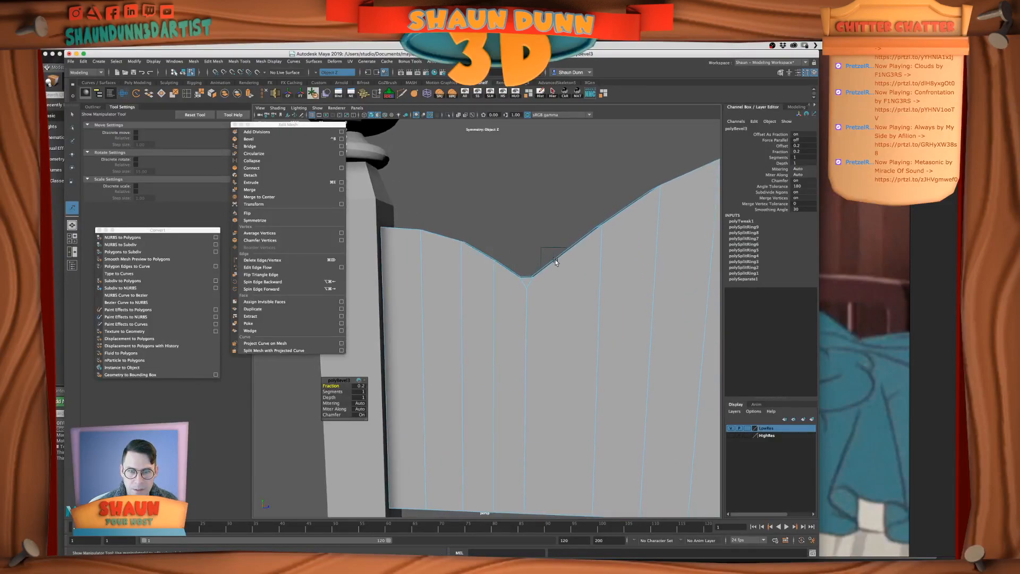
alt+middle_drag(550, 324, 551, 276)
click(528, 263)
alt+drag(524, 278, 531, 297)
right_drag(534, 244, 536, 224)
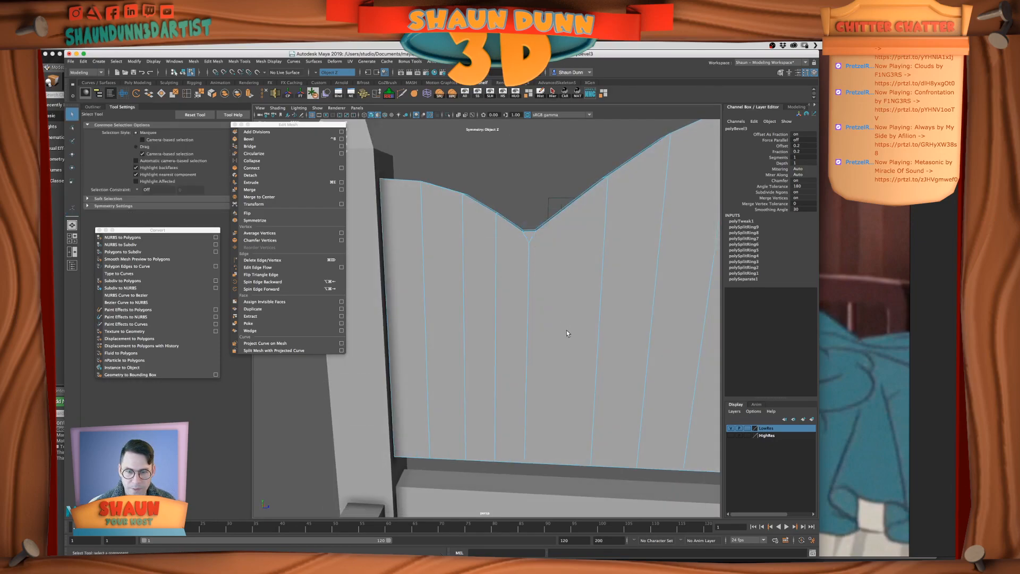
alt+middle_drag(572, 307, 572, 269)
alt+drag(569, 353, 574, 352)
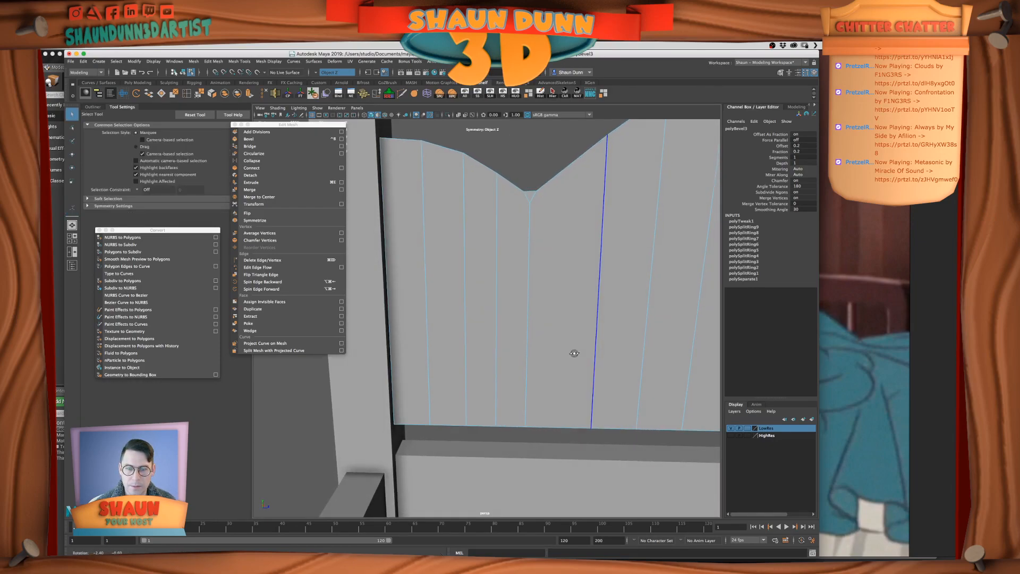
click(187, 93)
click(516, 425)
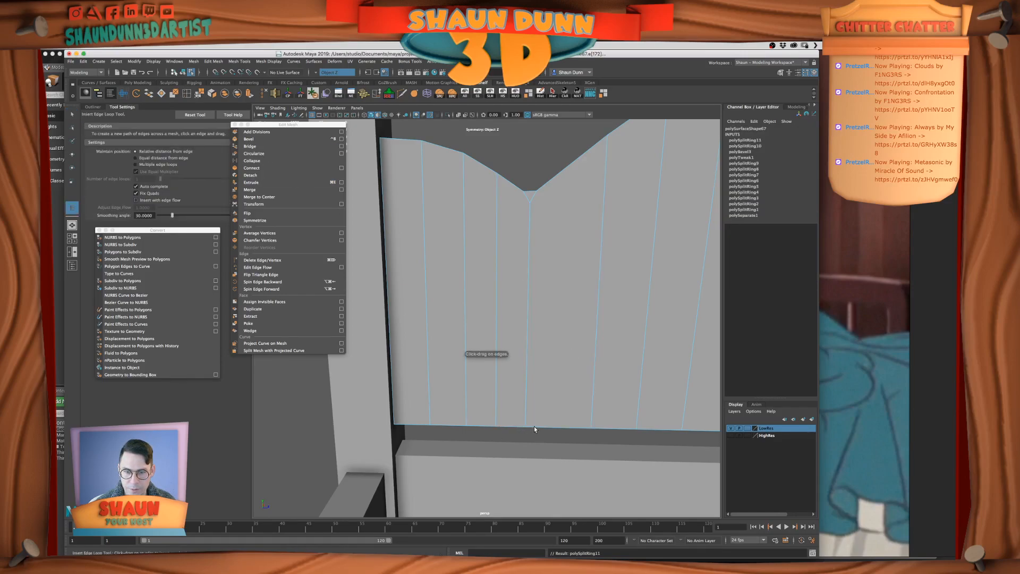
Delete the vertical center edges and their forked ends below the valley on the front and back of the headboard panel
right_drag(591, 224, 591, 206)
key(q)
click(528, 249)
click(526, 248)
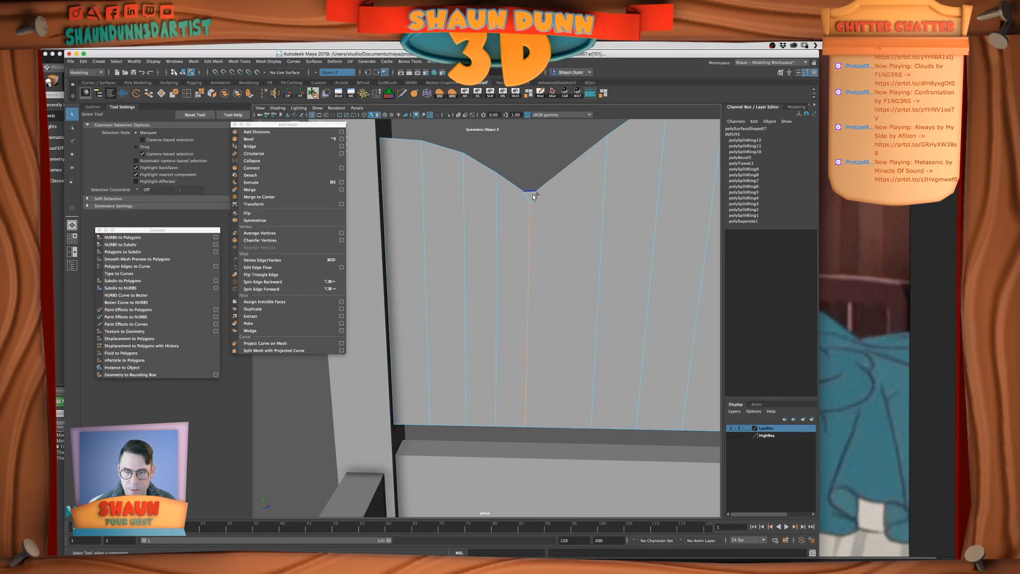
click(575, 237)
alt+drag(575, 238, 451, 245)
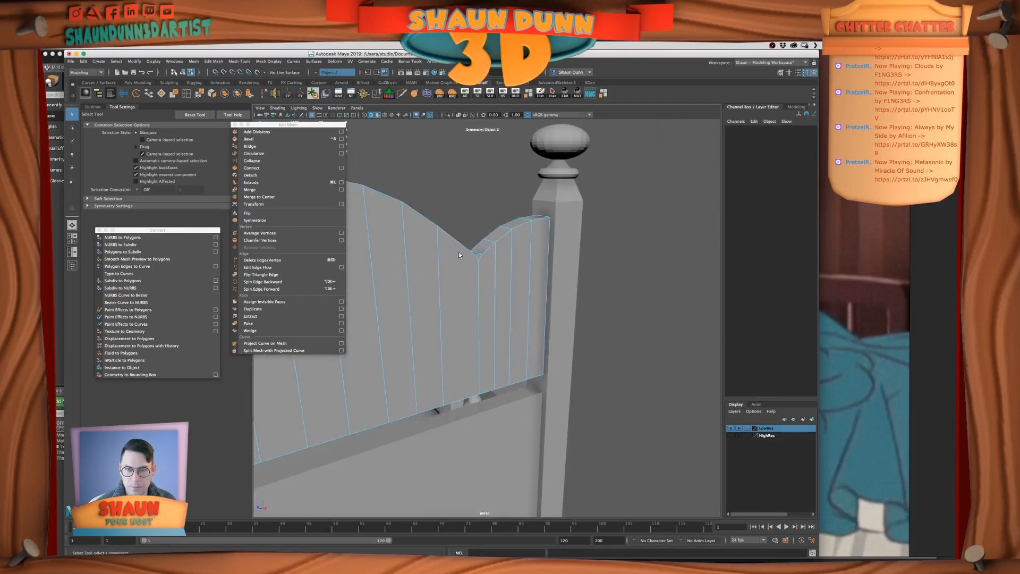
click(480, 257)
click(480, 264)
key(Delete)
Delete the leftover center edge on the underside of the headboard panel below the valley
click(569, 285)
alt+drag(525, 303, 474, 337)
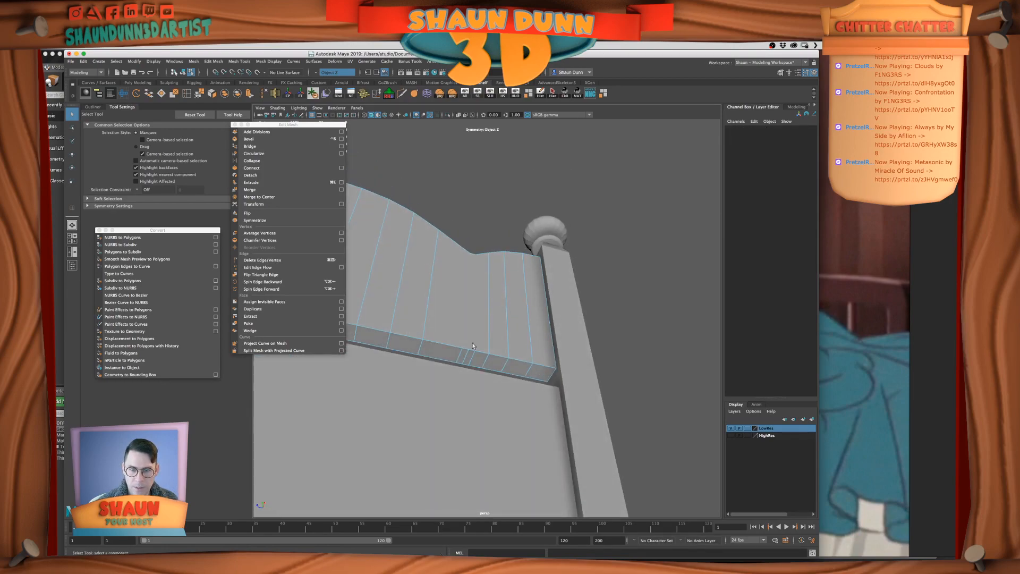
click(465, 356)
key(Delete)
click(529, 270)
alt+drag(523, 274, 508, 311)
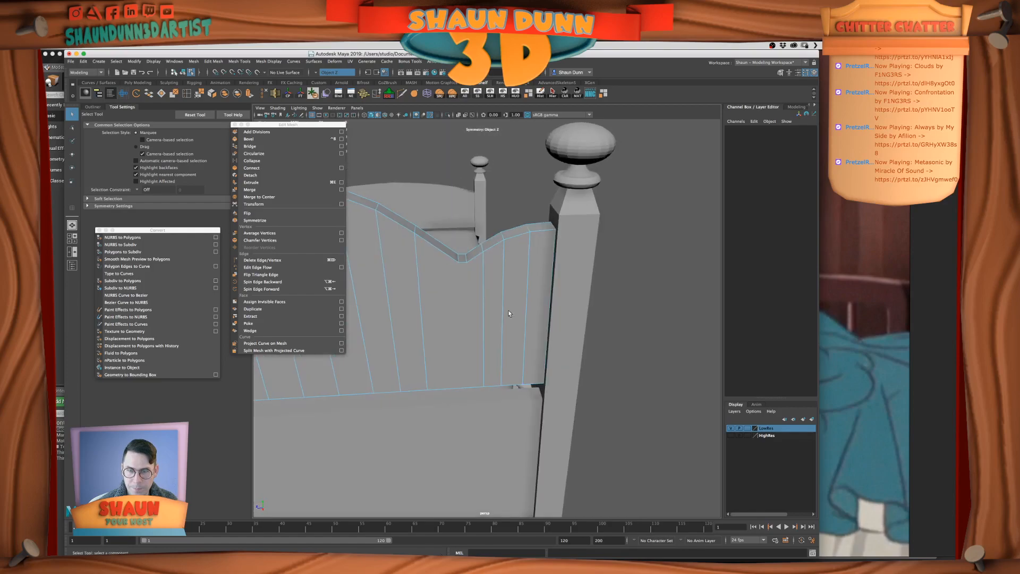
Multi-Cut two vertical edges on the panel's back face, joining the beveled valley's corners to the lower-edge vertices
click(187, 93)
click(461, 264)
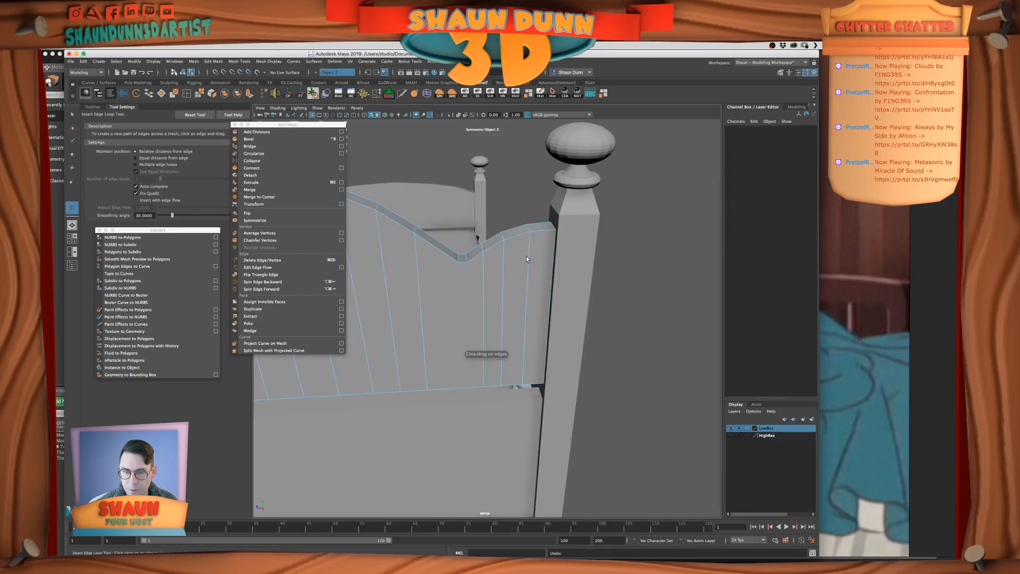
click(403, 95)
alt+middle_drag(527, 220, 568, 193)
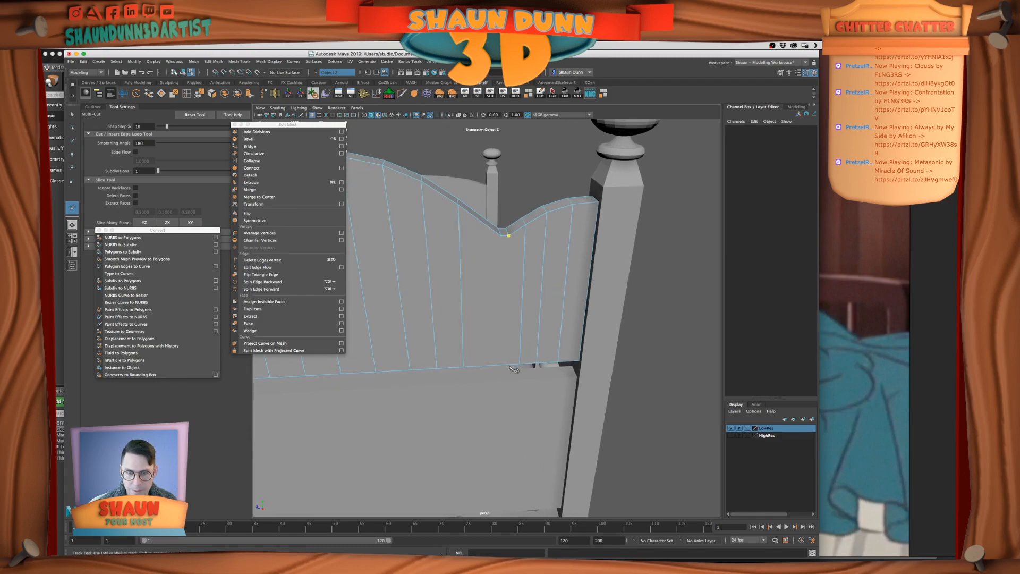
alt+drag(515, 371, 512, 378)
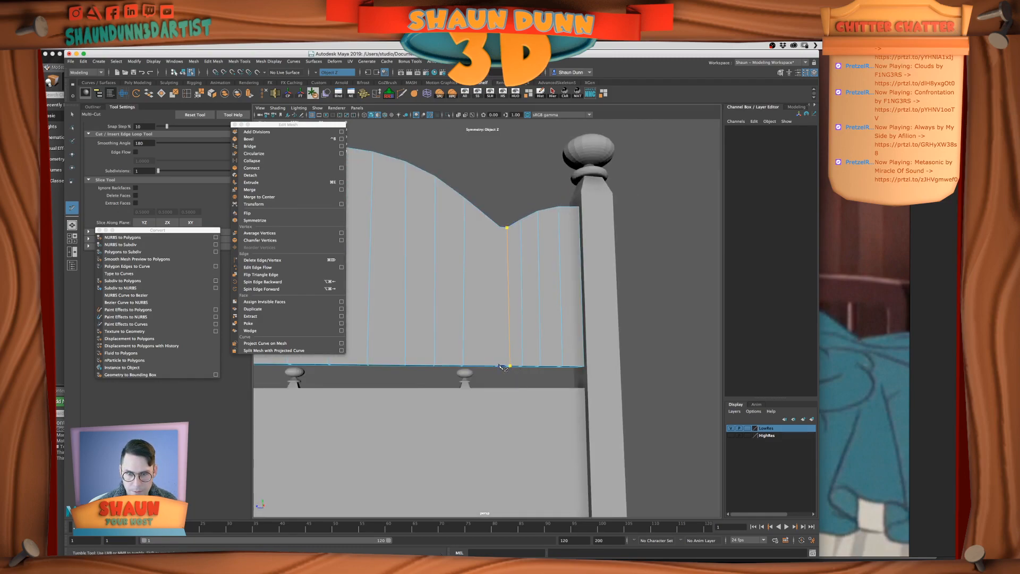
click(499, 227)
Multi-Cut two matching vertical edges on the panel's front face, from the valley's beveled corners to the lower edge
alt+drag(505, 232, 660, 243)
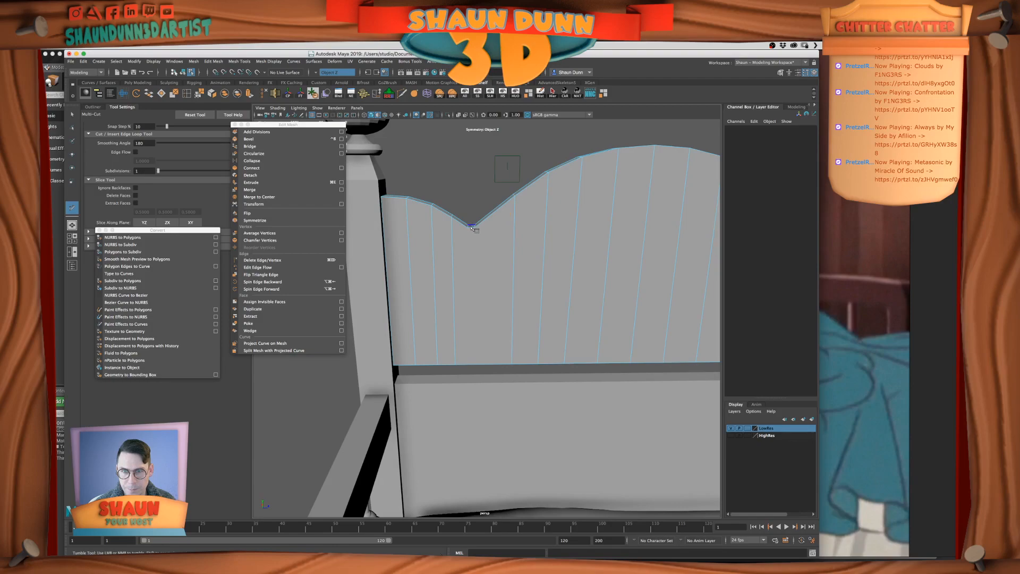
click(475, 226)
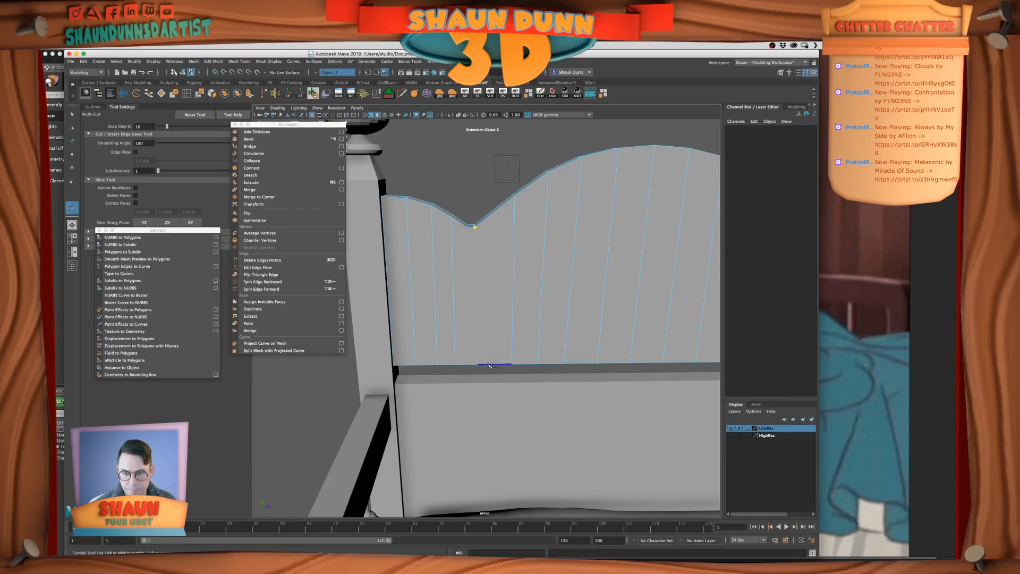
click(470, 366)
alt+drag(470, 362, 470, 343)
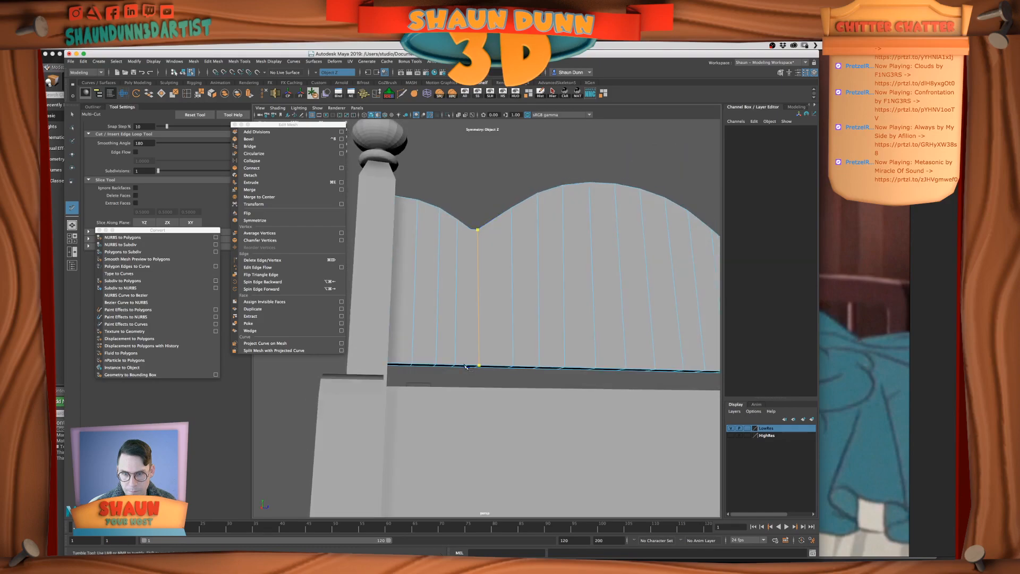
mouse_move(475, 377)
alt+right_down()
mouse_move(471, 364)
mouse_move(471, 380)
alt+right_up()
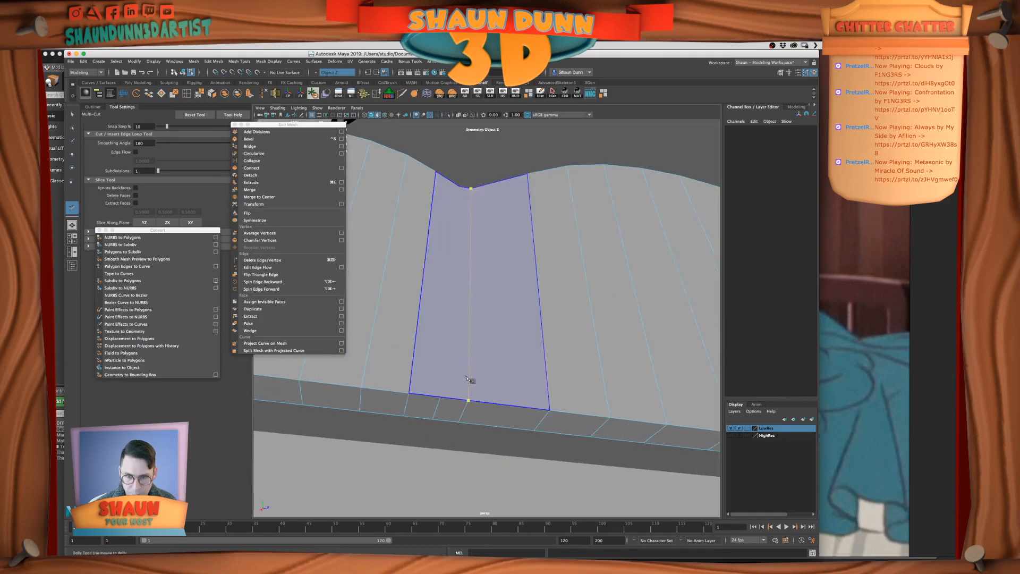
click(446, 398)
alt+drag(439, 246, 444, 255)
alt+middle_drag(444, 255, 493, 336)
click(483, 308)
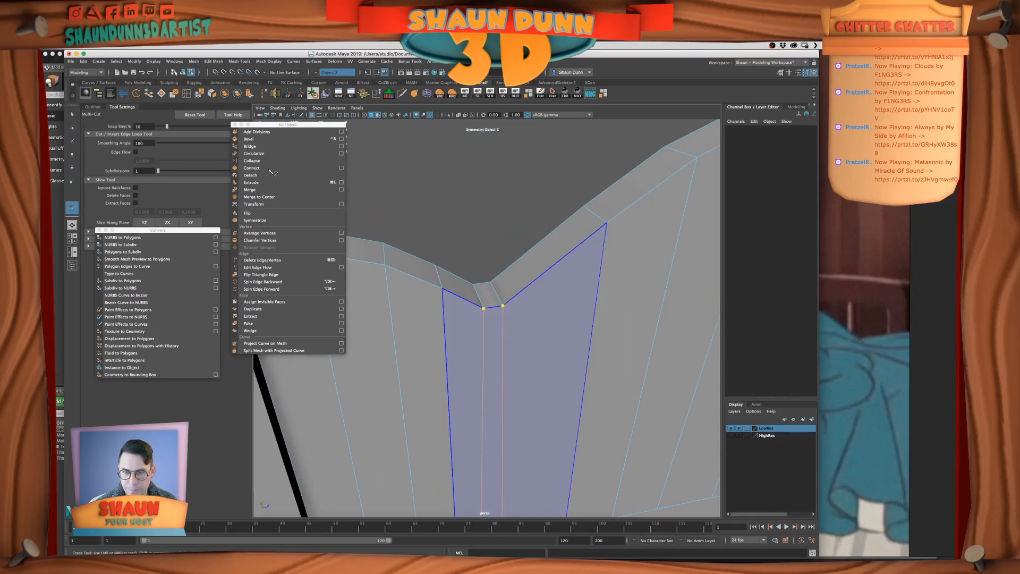
Try to delete half of the headboard panel's faces with object symmetry still enabled
alt+right_drag(564, 255, 540, 275)
key(q)
click(486, 237)
alt+drag(486, 237, 471, 225)
alt+right_drag(472, 239, 512, 271)
alt+drag(513, 272, 491, 283)
right_drag(466, 291, 502, 278)
alt+right_drag(513, 274, 481, 249)
alt+drag(481, 248, 525, 317)
click(540, 321)
click(547, 193)
click(546, 327)
right_drag(546, 327, 546, 349)
drag(514, 277, 616, 373)
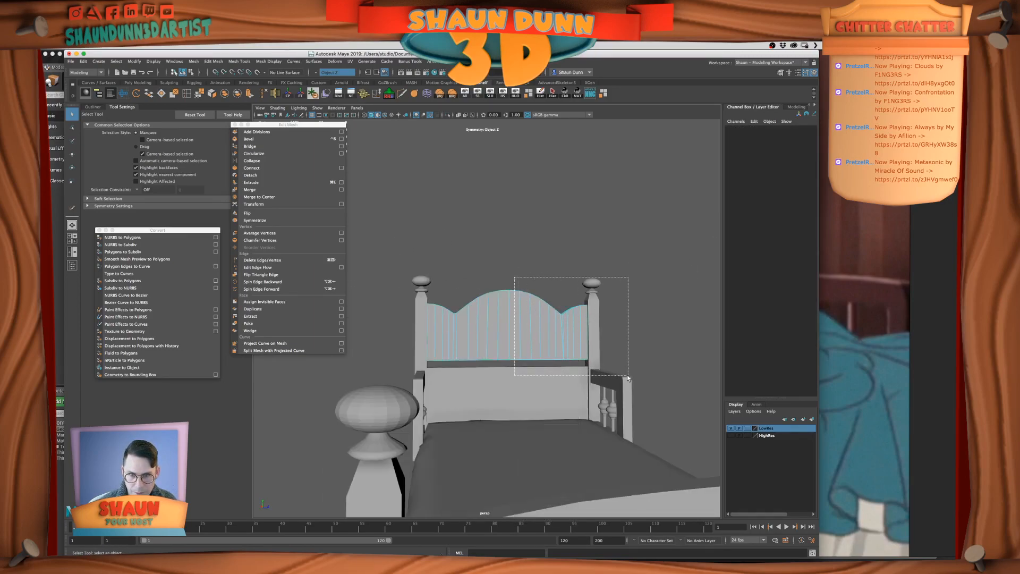
key(Delete)
key(z)
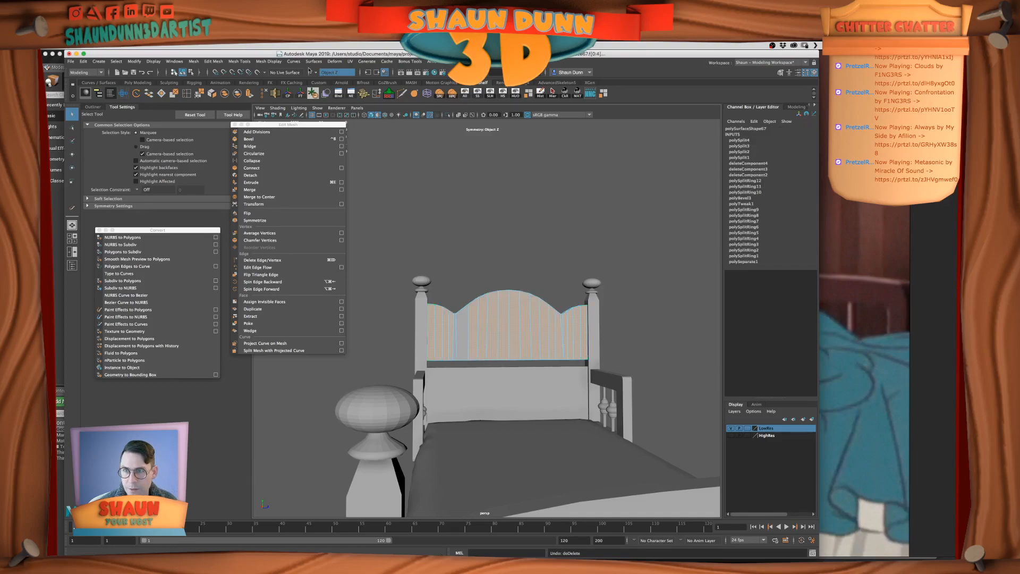
With symmetry turned off, delete the half of the headboard panel without the beveled valley and save the scene
click(312, 72)
click(333, 72)
click(327, 78)
alt+drag(587, 357, 578, 359)
click(522, 265)
drag(512, 268, 651, 393)
key(Delete)
right_drag(532, 328, 541, 333)
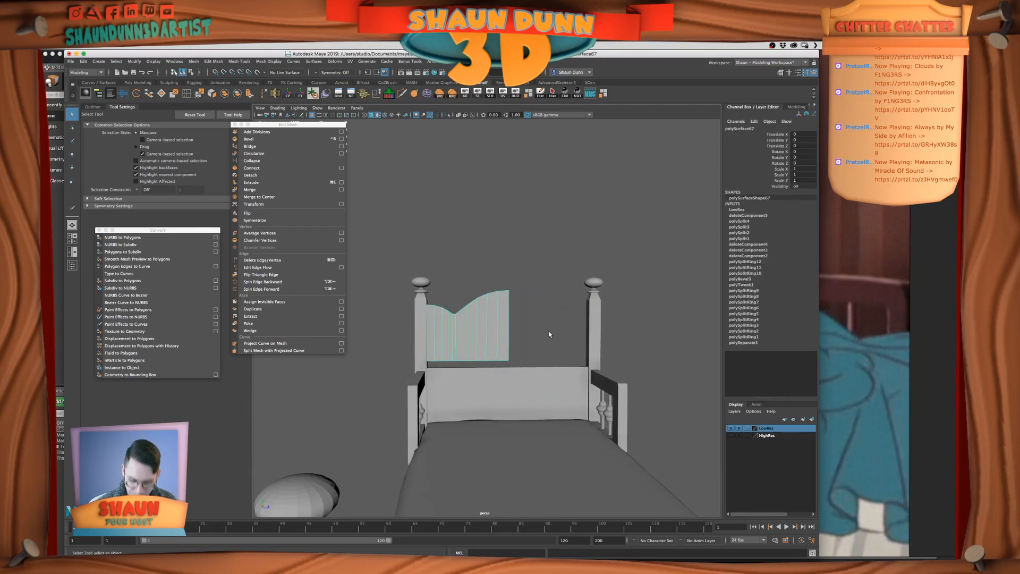
key(super+s)
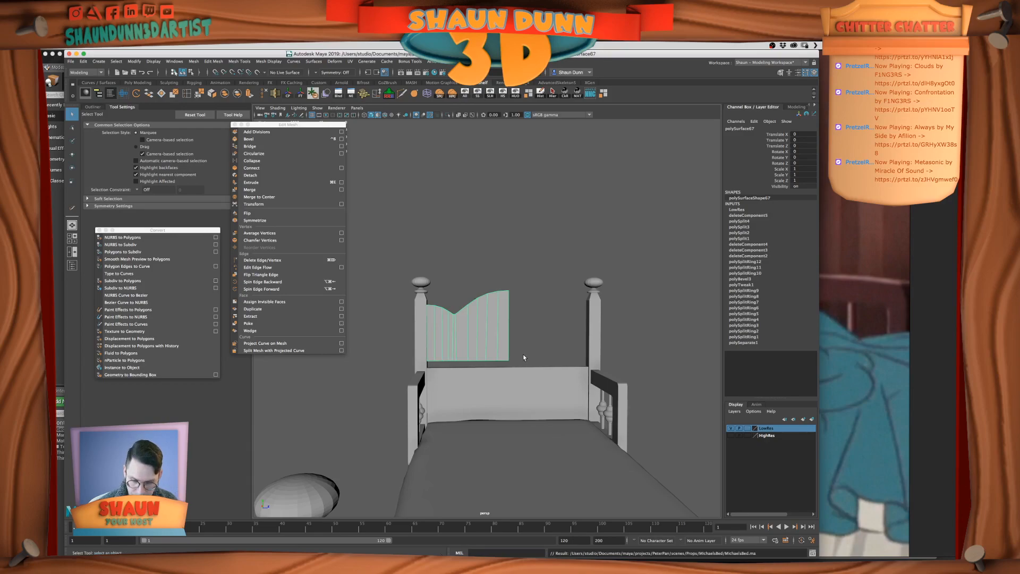
Snap the half panel's pivot to the top of its center edge, freezing its transformations and deleting its history
key(w)
click(287, 95)
key(super+z)
click(288, 94)
key(d)
drag(500, 325, 515, 325)
click(515, 292)
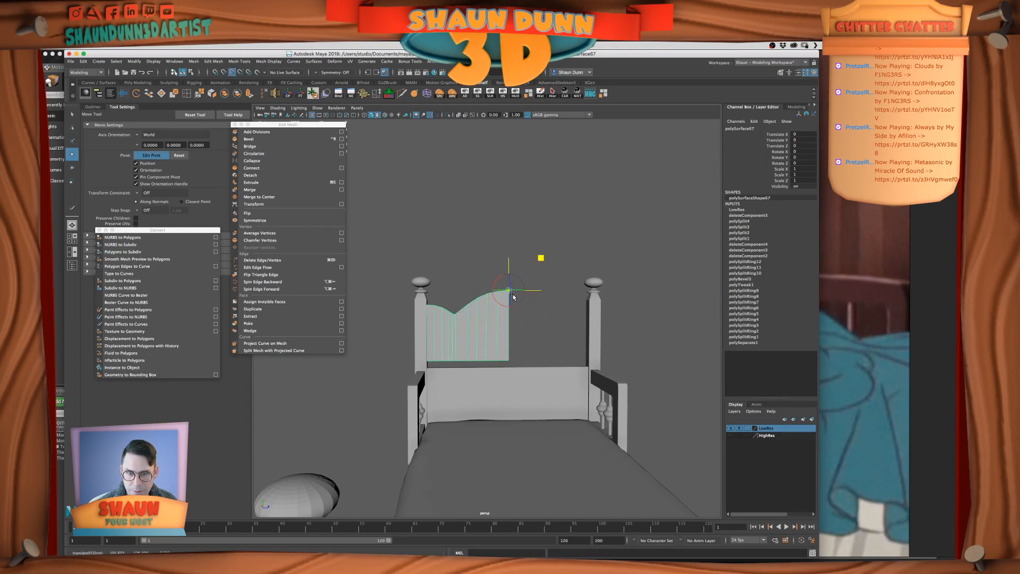
key(d)
click(540, 94)
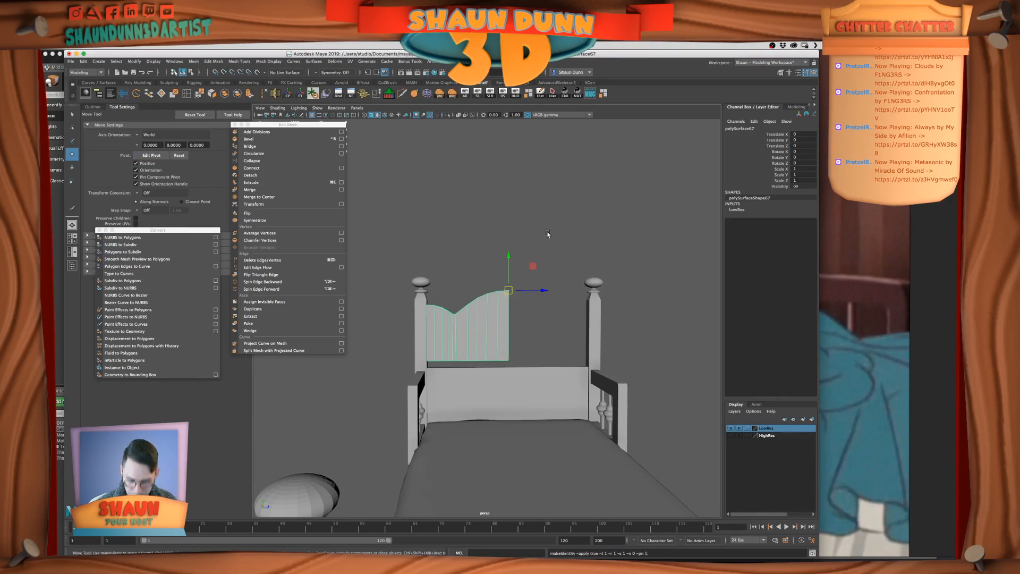
Duplicate the half panel, mirror the copy with Scale Z -1, and combine both halves
key(super+d)
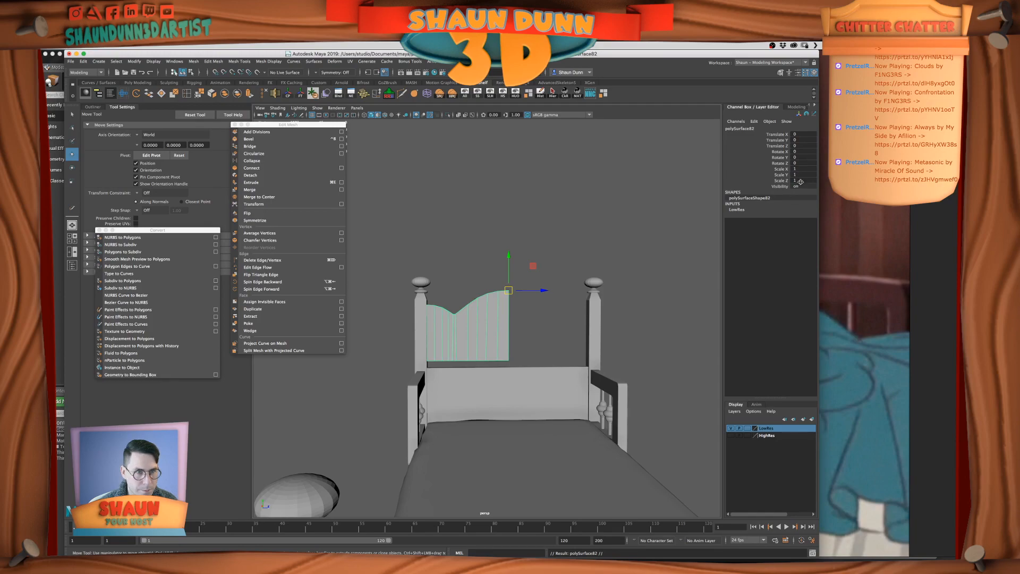
click(802, 179)
text(-)
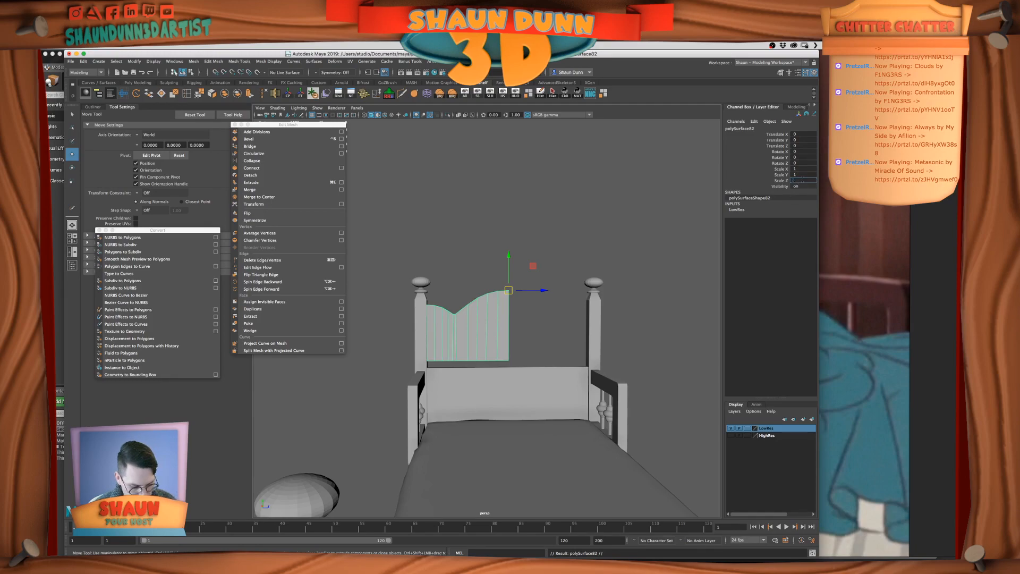
text(1)
key(Return)
shift+click(482, 340)
click(224, 93)
right_drag(531, 354, 511, 353)
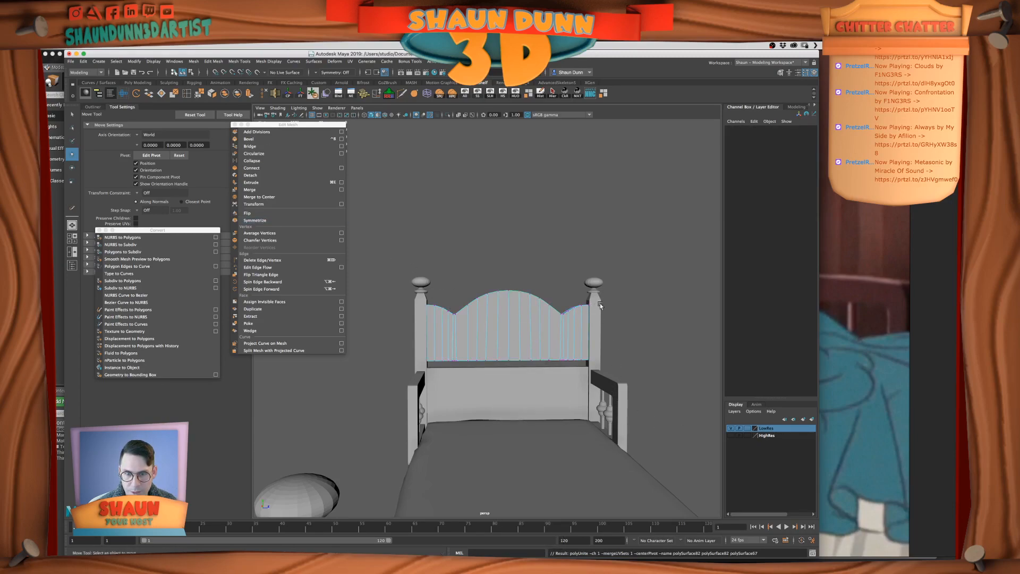
drag(319, 127, 320, 134)
drag(383, 186, 590, 366)
mouse_move(693, 414)
middle_down()
mouse_move(631, 408)
mouse_move(693, 418)
middle_up()
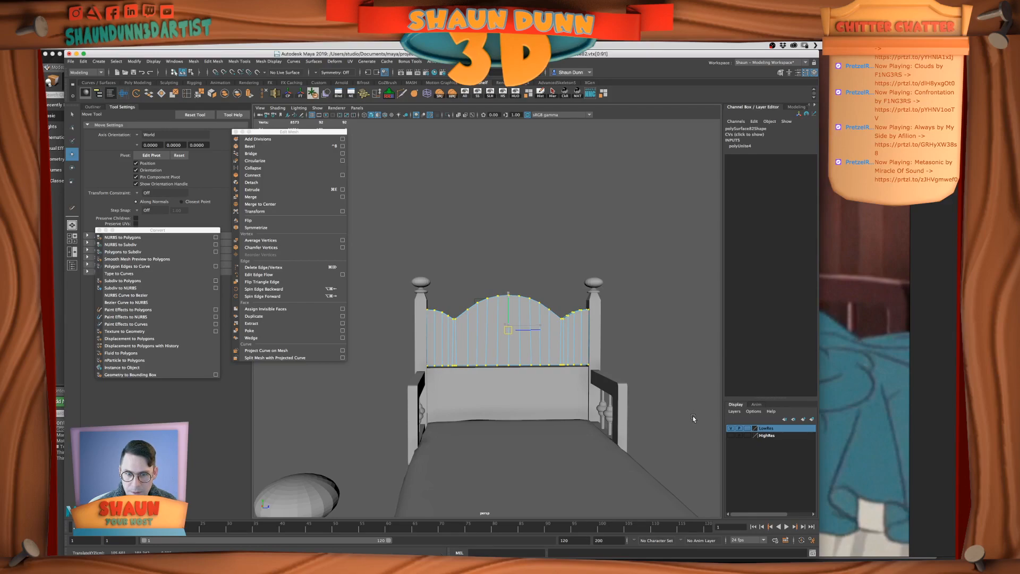
middle_drag(693, 418, 631, 112)
middle_drag(598, 309, 637, 511)
key(Delete)
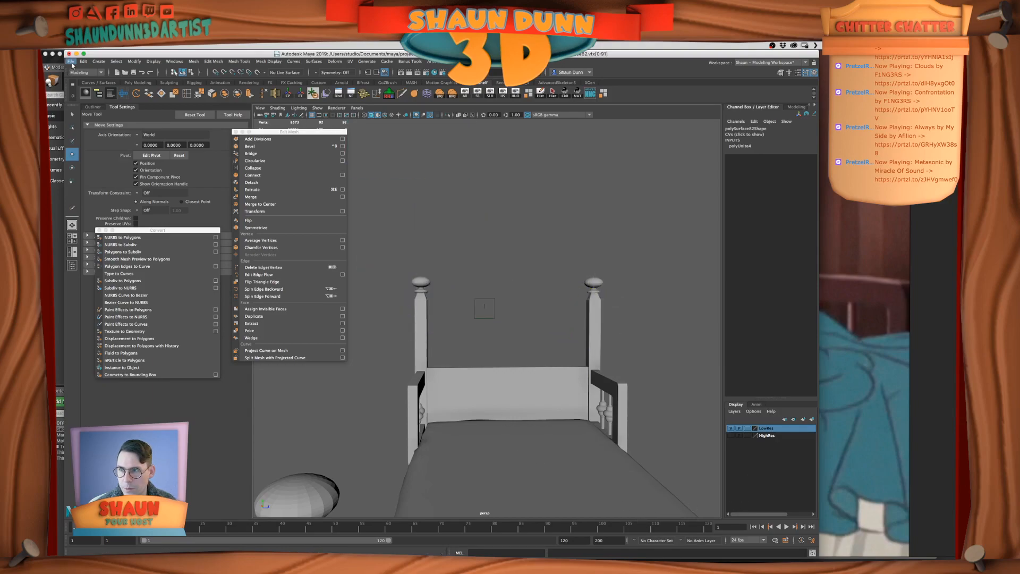
Quit and relaunch Maya, and reopen the recent MichaelsBed.ma scene
click(71, 62)
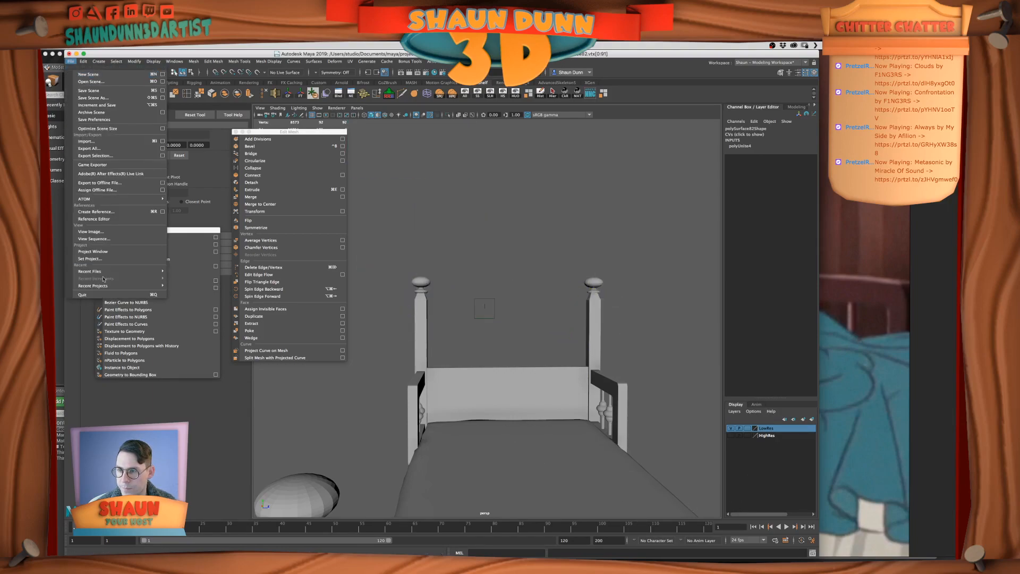
click(82, 294)
click(502, 310)
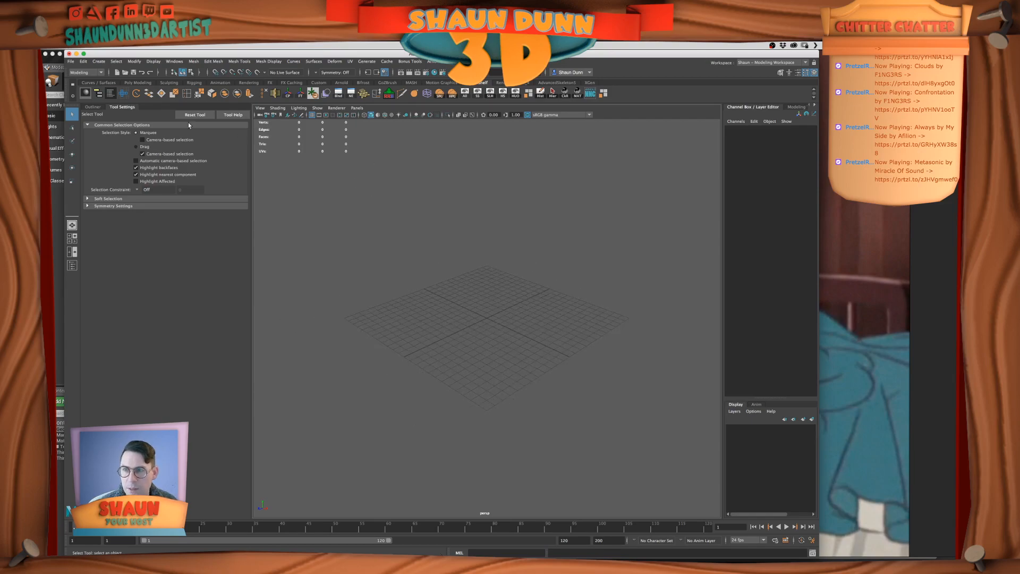
click(70, 61)
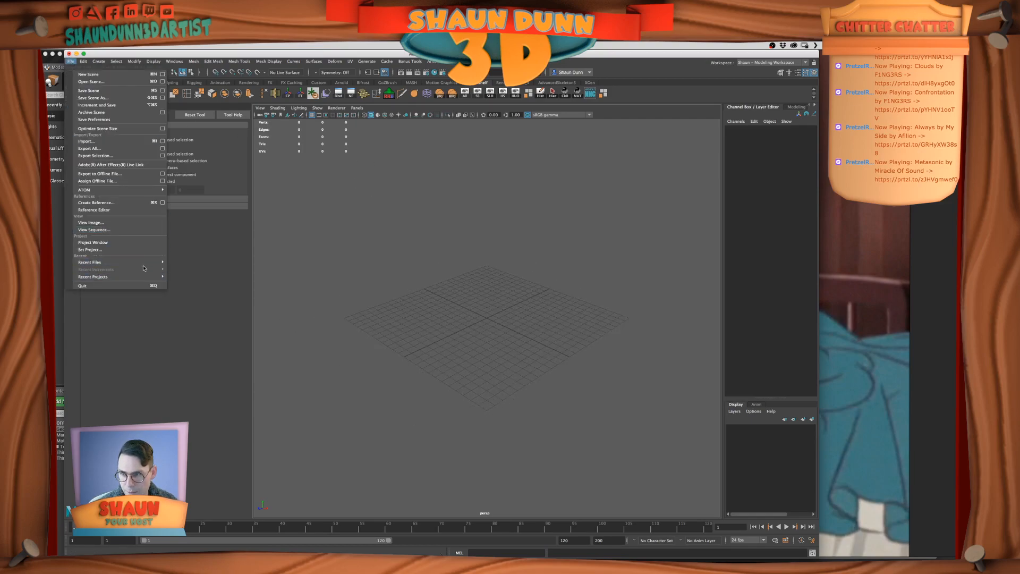
mouse_move(143, 263)
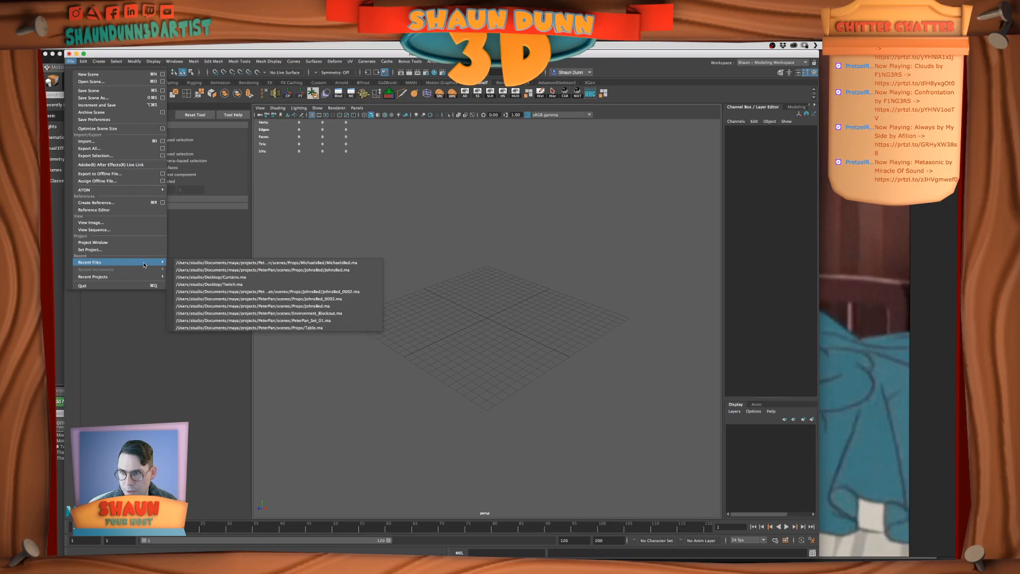
click(365, 264)
click(504, 305)
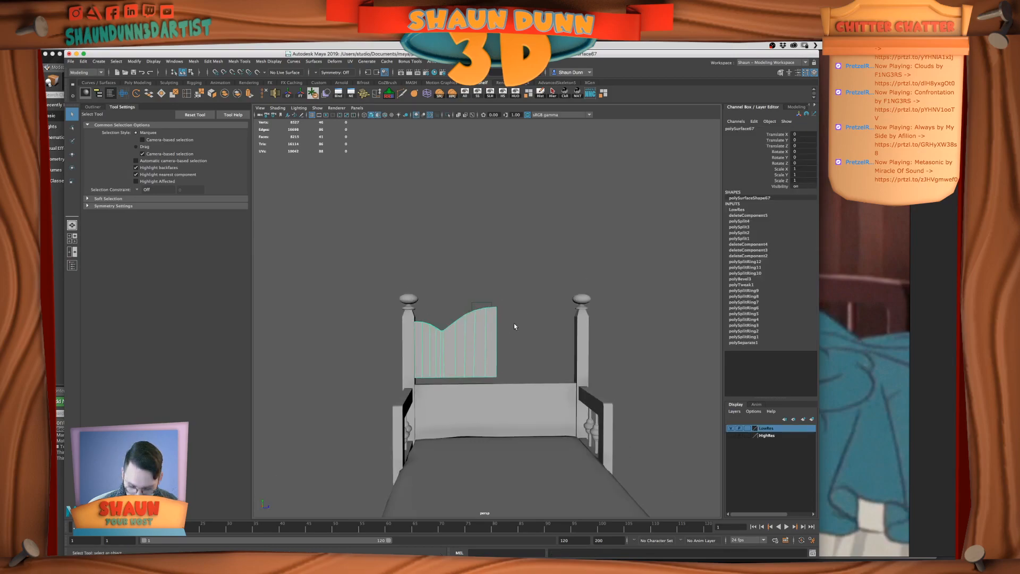
key(ctrl+d)
key(w)
key(Delete)
Snap the remaining headboard half's pivot to the top vertex of its center edge
click(484, 347)
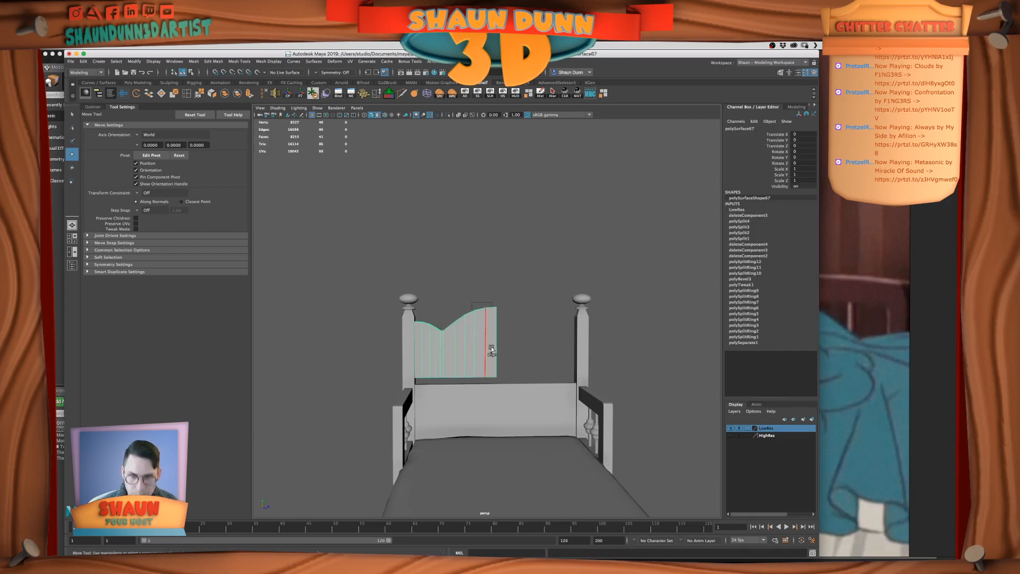
key(w)
key(d)
drag(445, 341, 525, 293)
key(d)
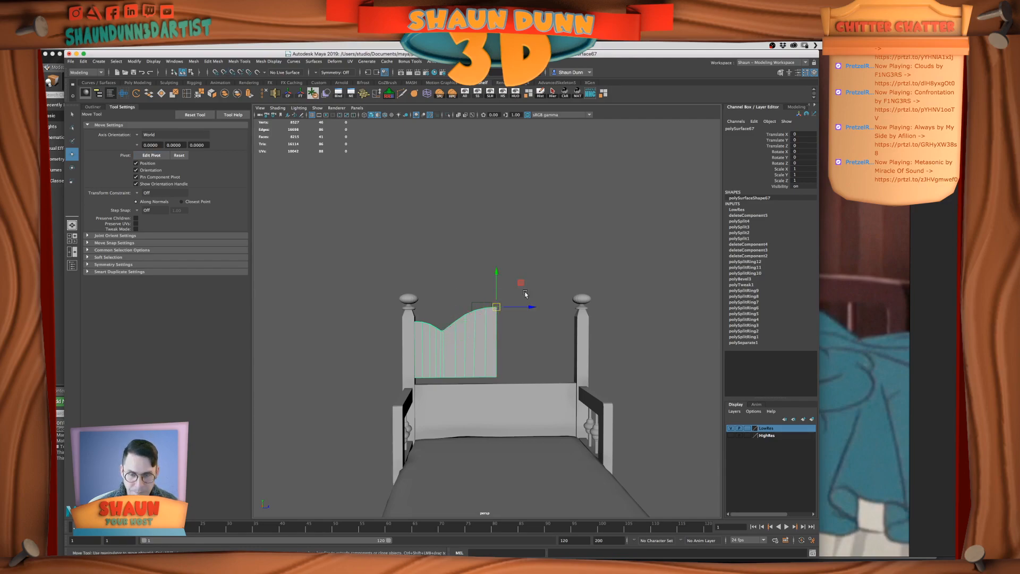
Duplicate the headboard half, set the copy's Scale Z to -1, and combine the two halves into one mesh
key(ctrl+d)
double_click(802, 179)
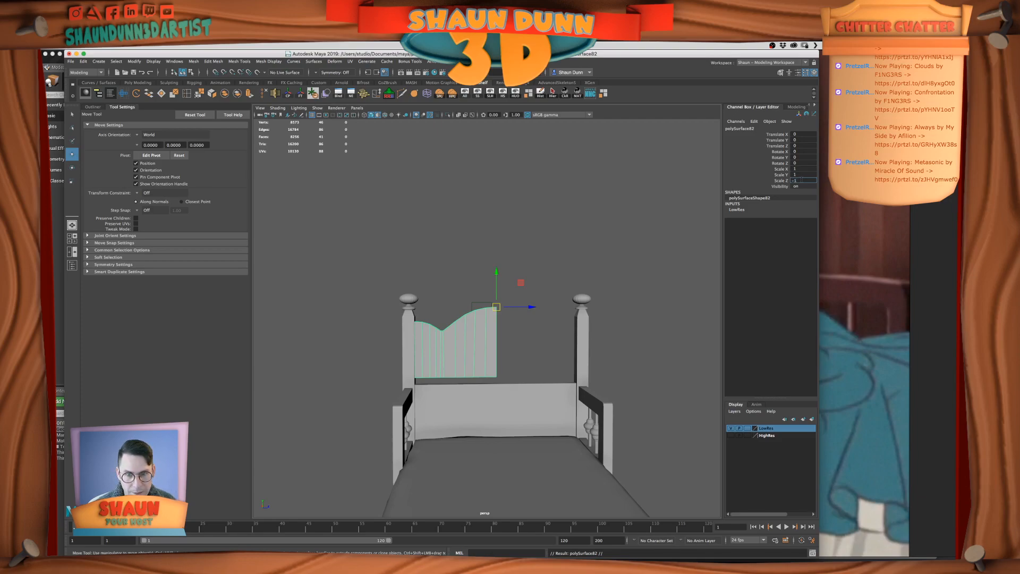
text(-1)
key(Return)
shift+click(487, 337)
click(225, 94)
right_drag(515, 307, 479, 305)
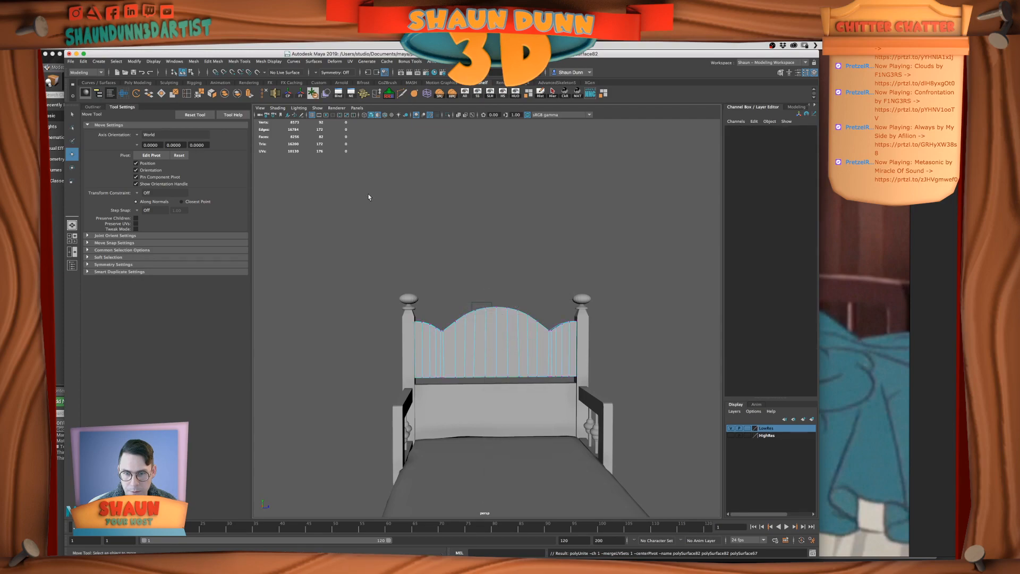
Merge the vertices of the combined headboard panel, then freeze its transformations and delete its history
drag(372, 213, 717, 464)
click(199, 93)
right_drag(489, 319, 522, 308)
click(540, 93)
alt+drag(528, 257, 611, 319)
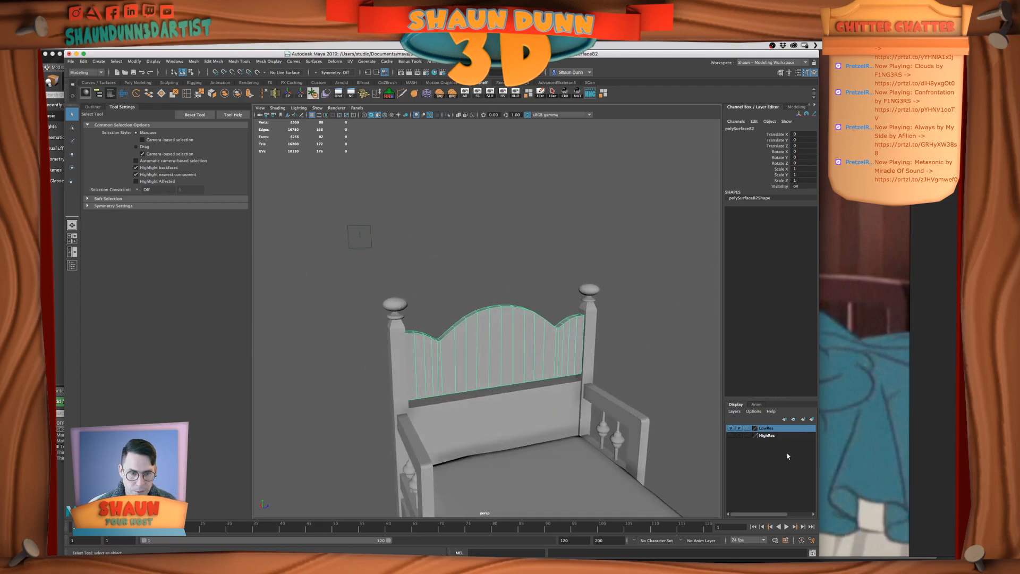
Add the rebuilt headboard panel to the LowRes display layer
click(731, 428)
click(730, 428)
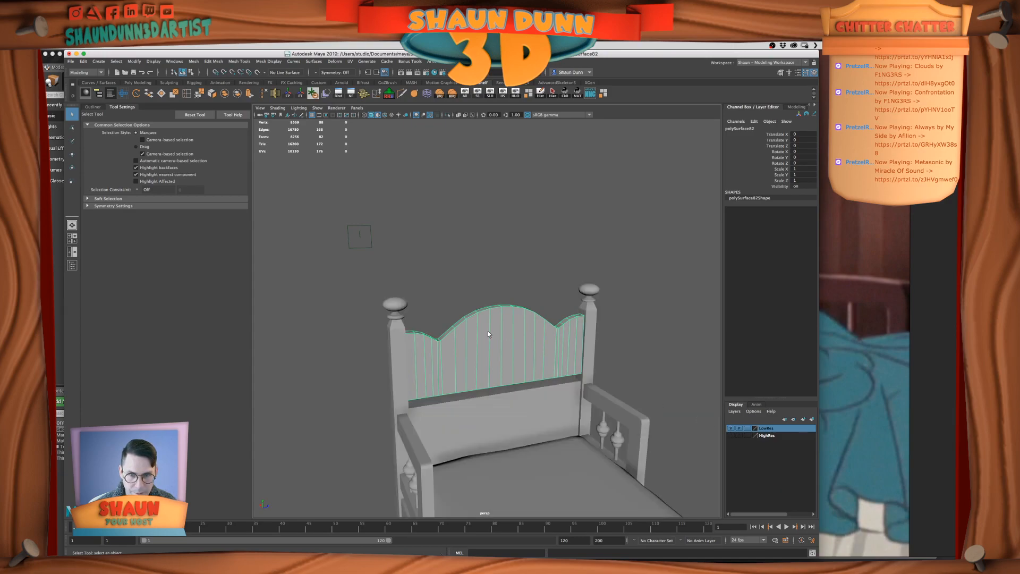
right_click(767, 429)
click(791, 451)
right_click(774, 428)
click(795, 444)
click(642, 393)
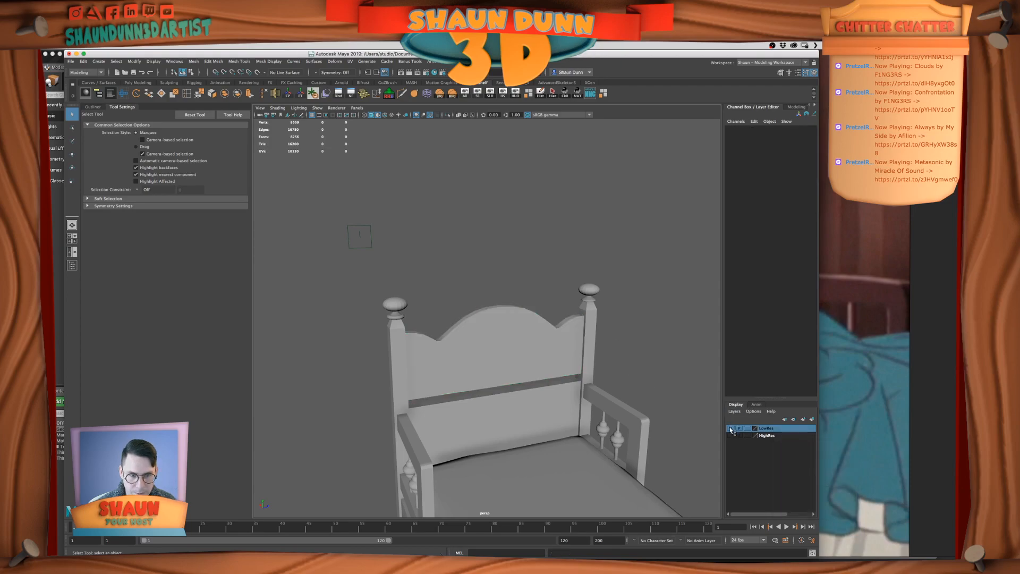
Select the half of the footboard panel that has vertical divisions and show it in the full-size side view
scroll(591, 378, down, 3)
alt+drag(591, 378, 435, 327)
click(487, 373)
scroll(494, 367, up, 5)
alt+drag(497, 367, 540, 321)
click(546, 304)
scroll(502, 312, down, 5)
click(596, 366)
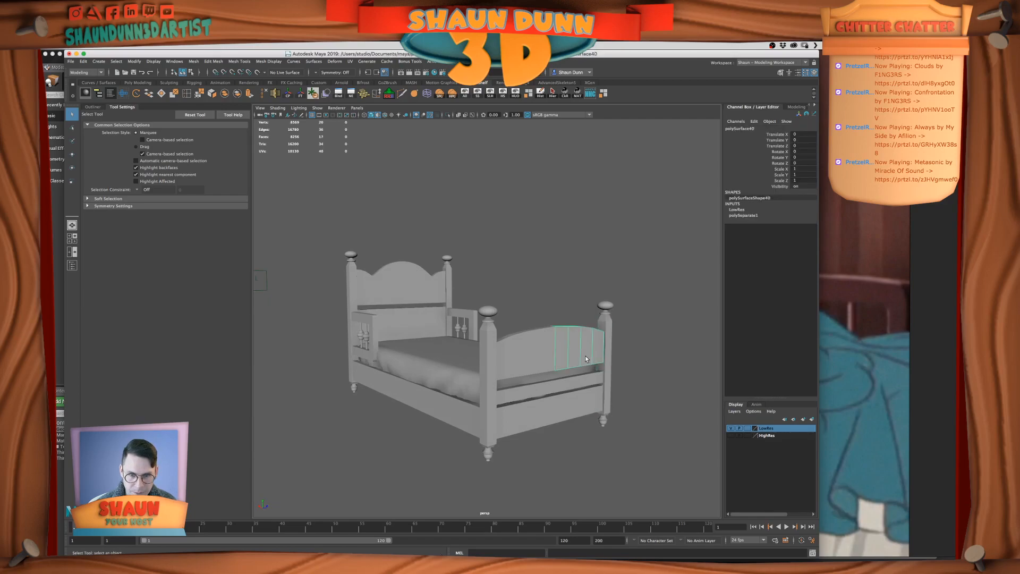
key(space)
key(f)
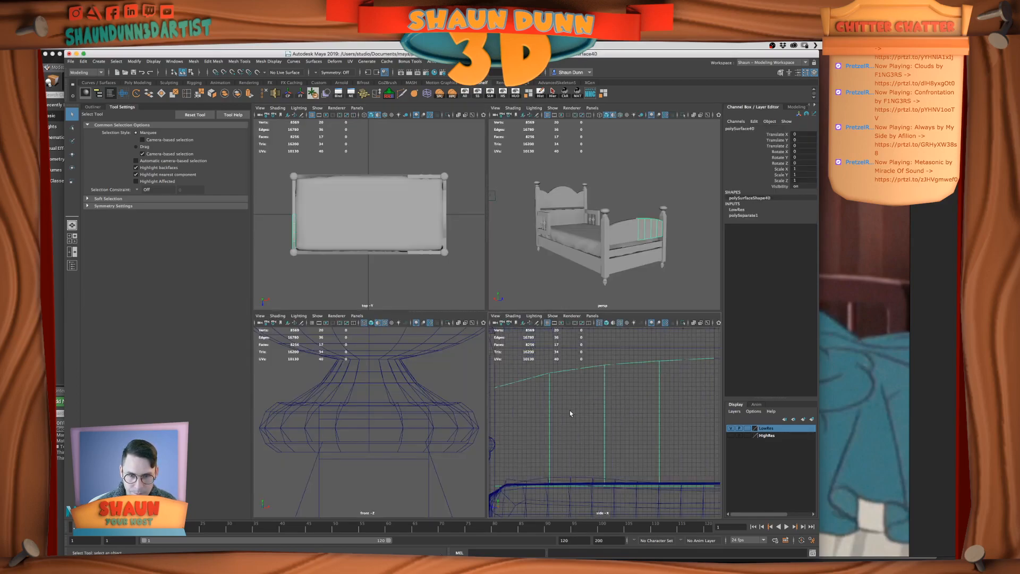
key(space)
scroll(539, 354, down, 4)
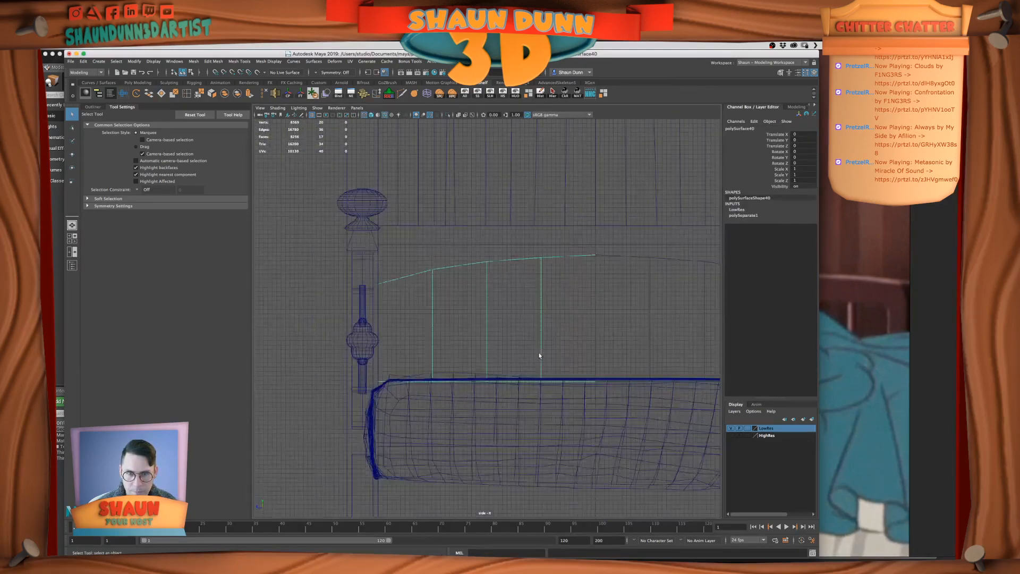
Insert four single edge loops on the half footboard panel, one midway between each pair of neighboring vertical edges
click(186, 93)
click(448, 265)
key(z)
click(151, 164)
click(564, 257)
click(513, 259)
click(458, 264)
click(405, 277)
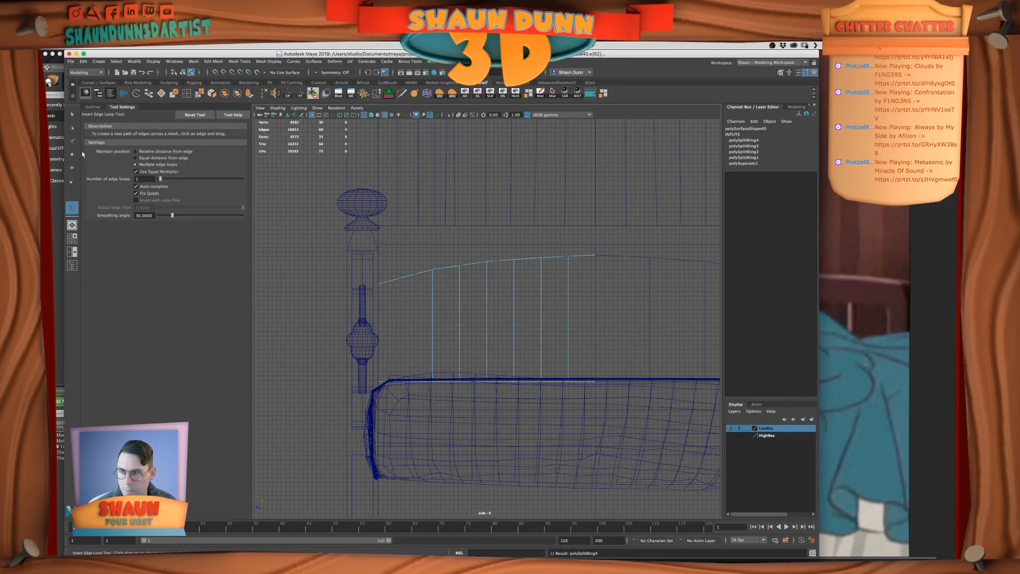
click(73, 114)
Hide the grid in the side view
right_drag(503, 289, 612, 261)
key(space)
alt+middle_drag(612, 262, 519, 209)
alt+drag(519, 209, 539, 219)
right_drag(540, 218, 540, 201)
key(f)
alt+drag(537, 227, 520, 227)
alt+right_drag(521, 227, 586, 218)
double_click(585, 218)
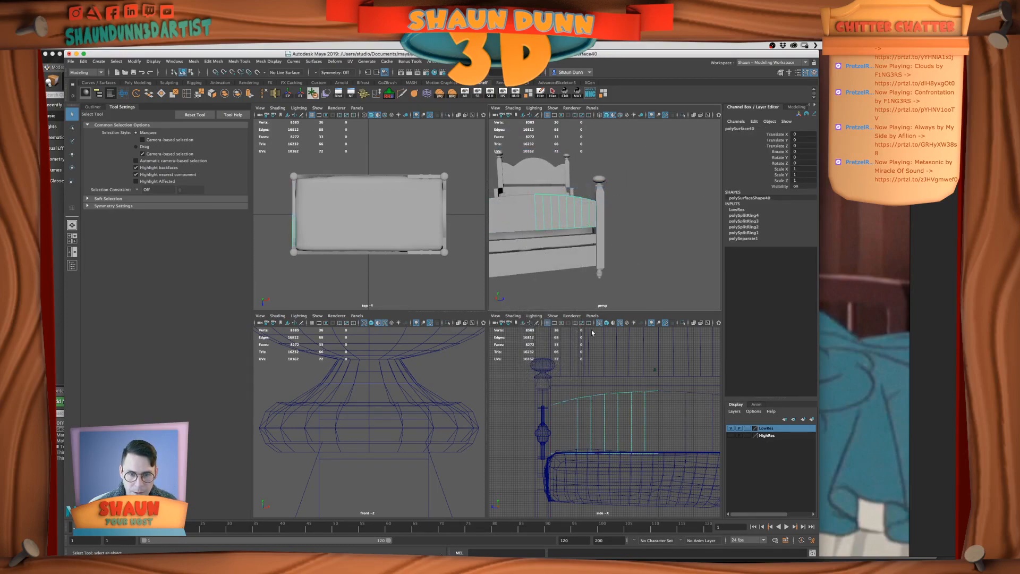
click(552, 315)
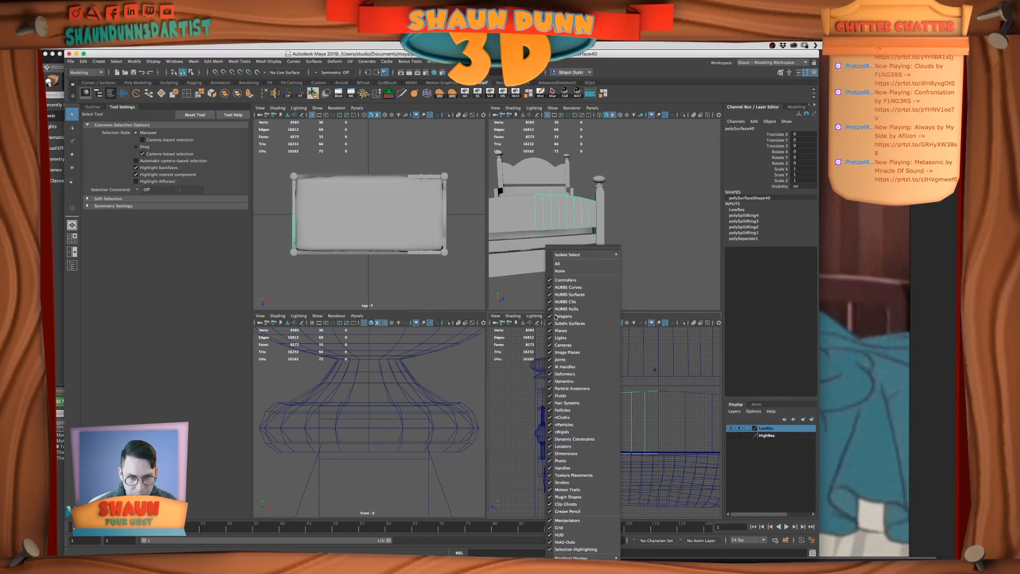
click(573, 528)
Try raising the new top-edge vertices nearest the footboard's post by about 0.2 units
scroll(595, 446, up, 5)
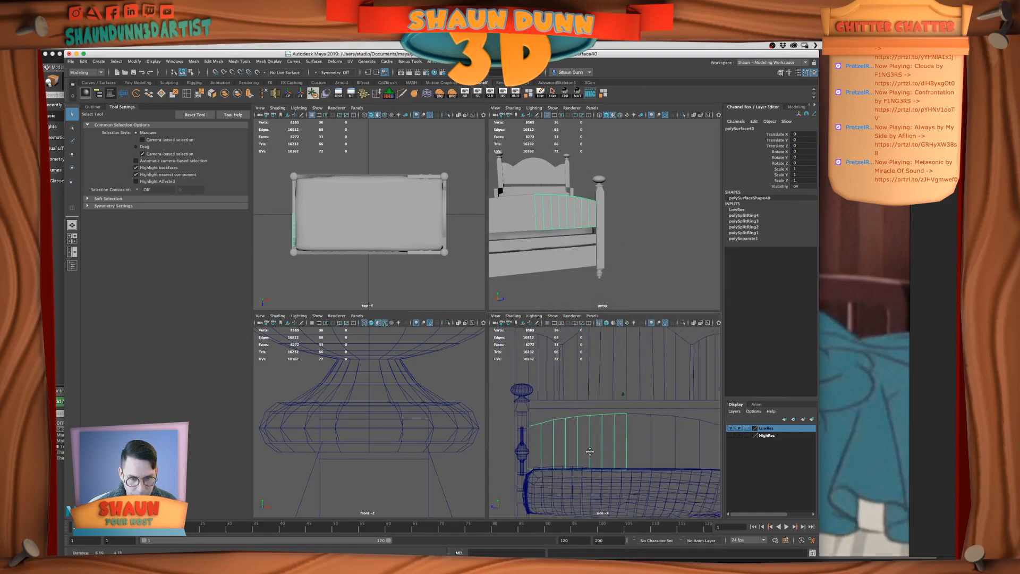
alt+middle_drag(595, 446, 573, 466)
key(space)
scroll(491, 292, up, 5)
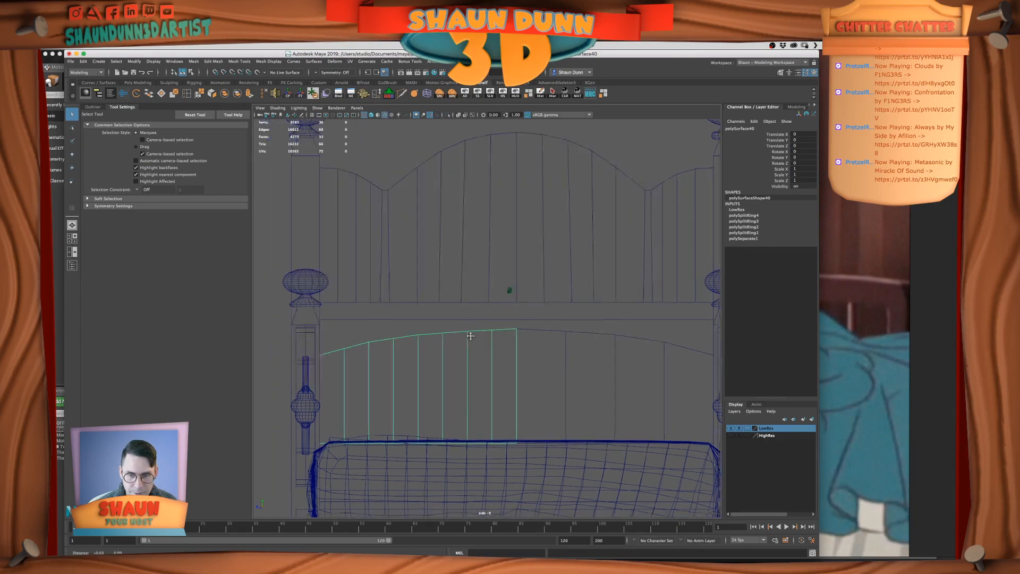
right_drag(448, 343, 437, 298)
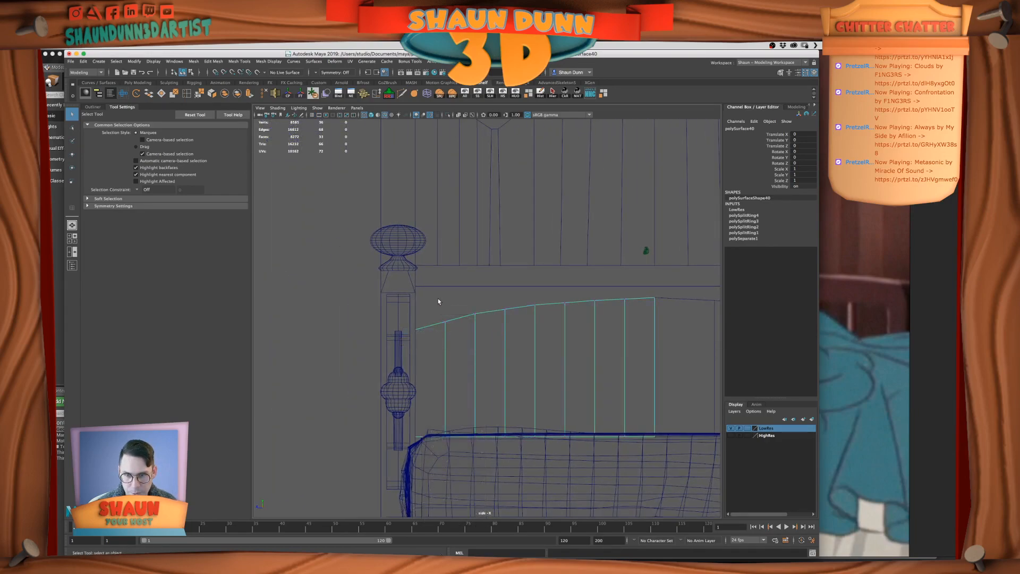
click(445, 322)
key(w)
scroll(621, 353, down, 2)
alt+middle_drag(618, 370, 635, 352)
scroll(478, 307, up, 1)
scroll(478, 307, up, 1)
drag(458, 277, 458, 274)
key(super+z)
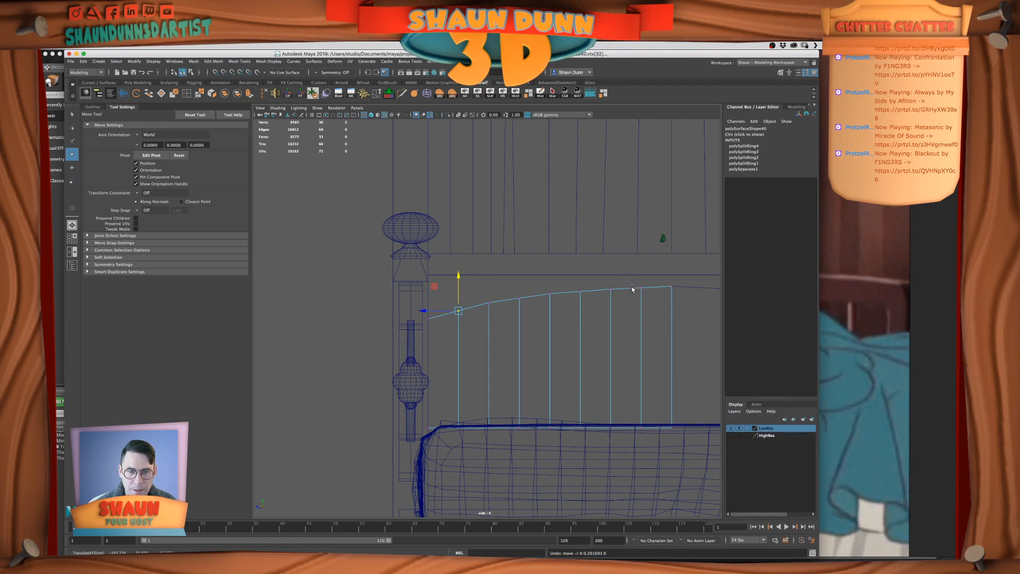
Raise the top-edge vertex next to the footboard panel's center slightly to round the arch
alt+middle_drag(659, 314, 595, 300)
drag(579, 274, 592, 307)
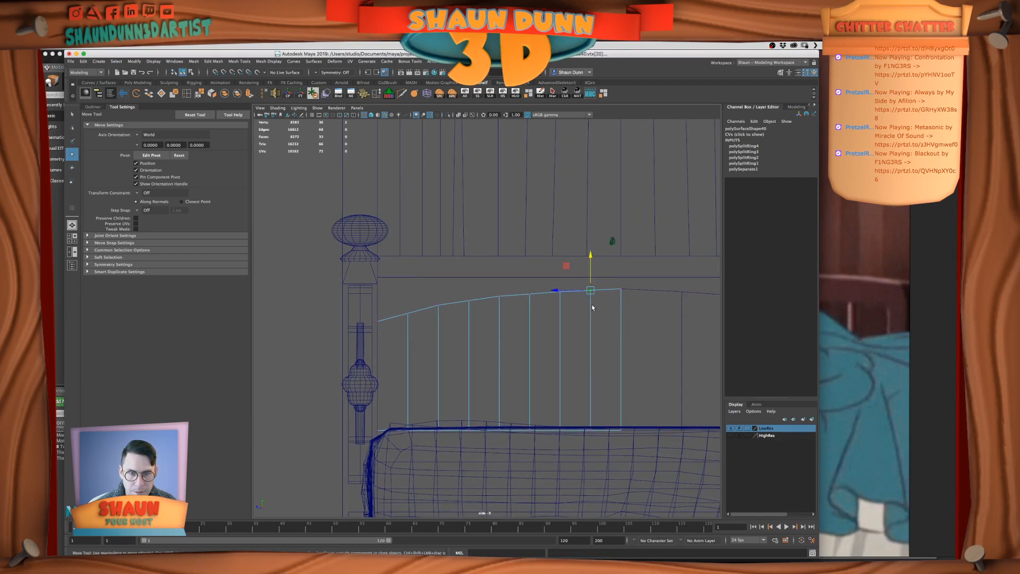
drag(589, 258, 590, 257)
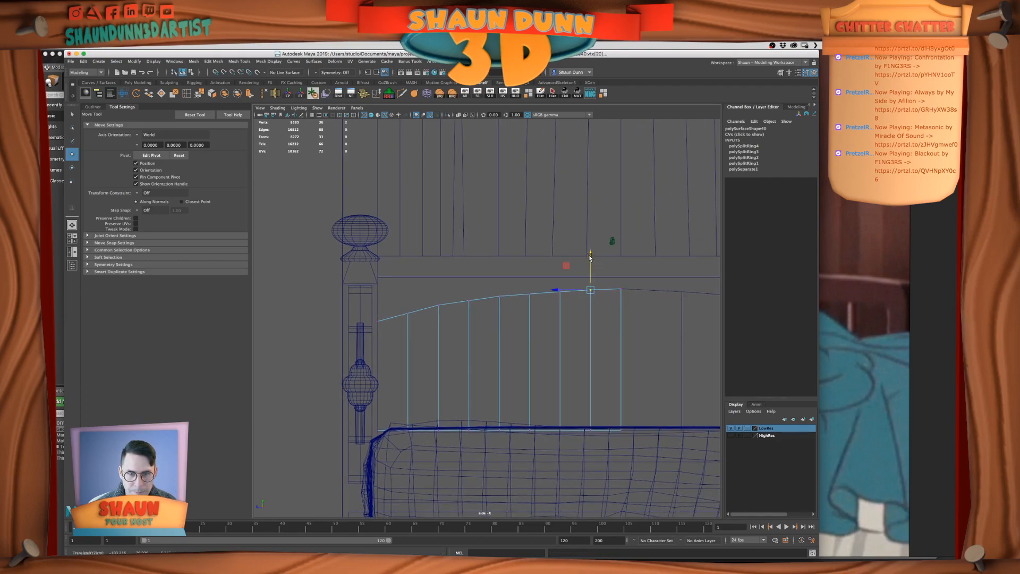
drag(519, 285, 538, 306)
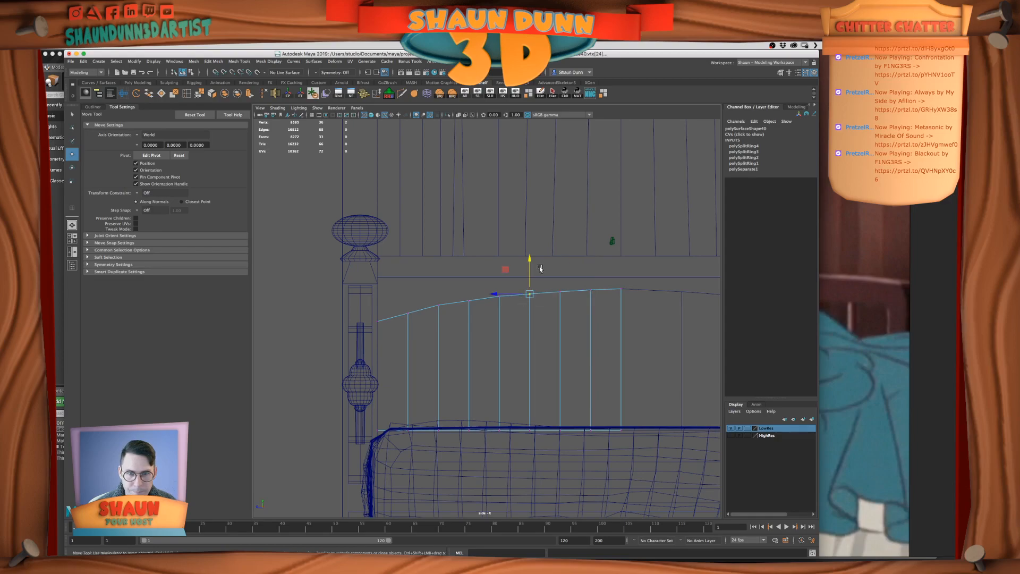
drag(585, 282, 596, 295)
drag(593, 262, 591, 259)
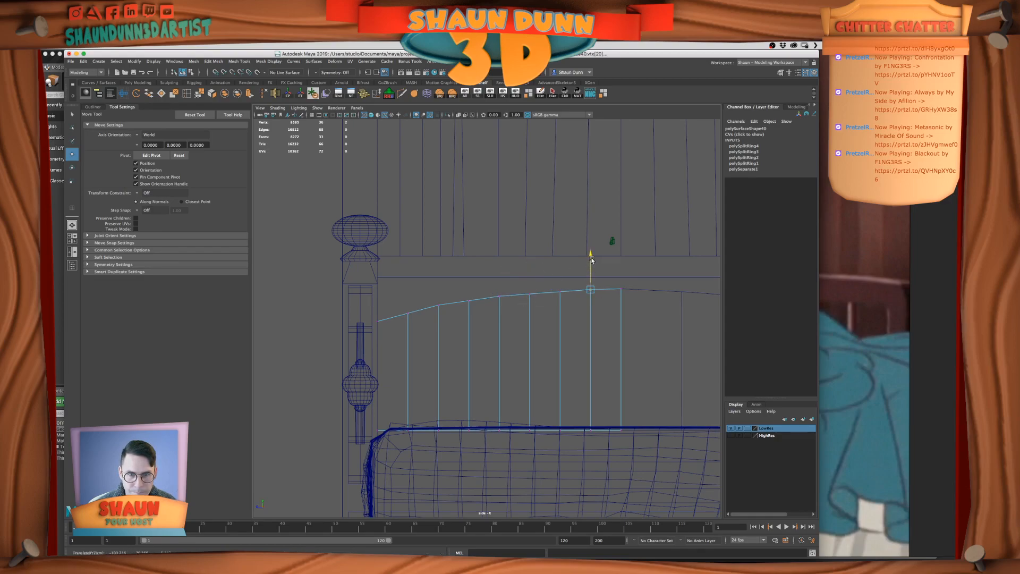
Nudge the fifth, fourth and second top-edge vertices from the post vertically to smooth the footboard arch
drag(569, 298, 538, 301)
drag(529, 259, 528, 258)
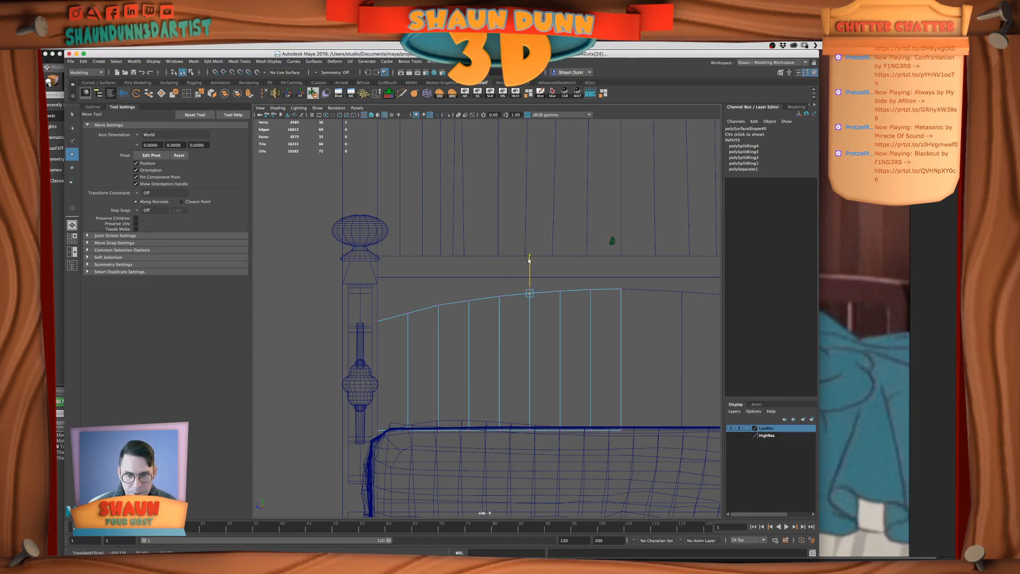
drag(476, 277, 504, 305)
drag(497, 261, 497, 260)
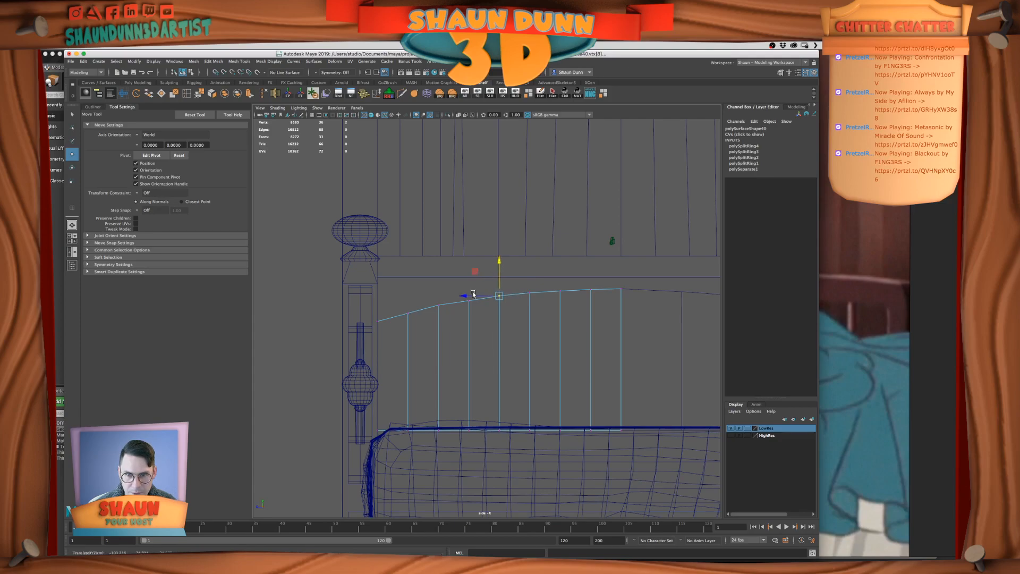
drag(435, 284, 450, 317)
click(437, 271)
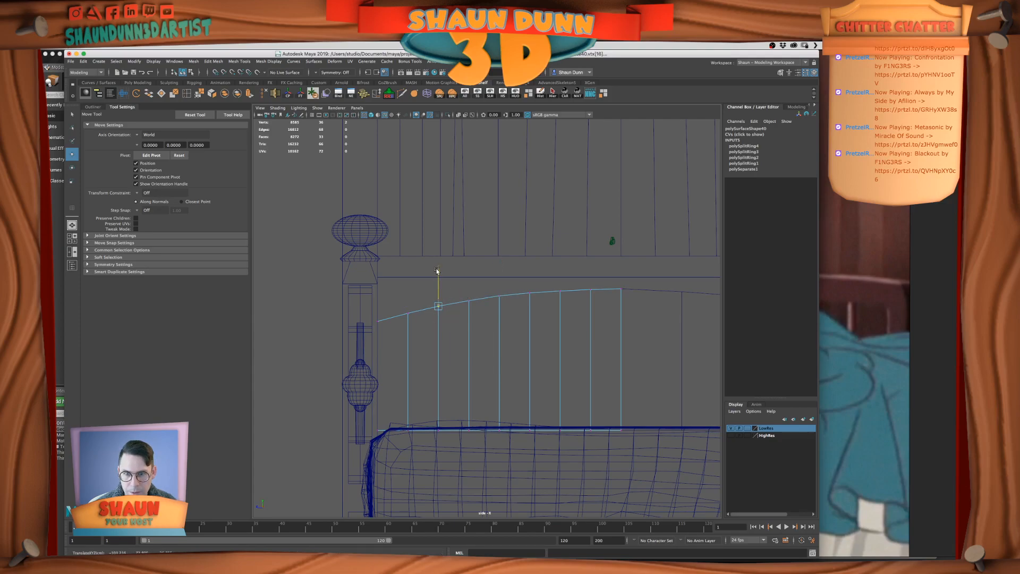
Lower the second top-edge vertex from the post slightly to even out the arch
click(502, 272)
scroll(506, 313, up, 2)
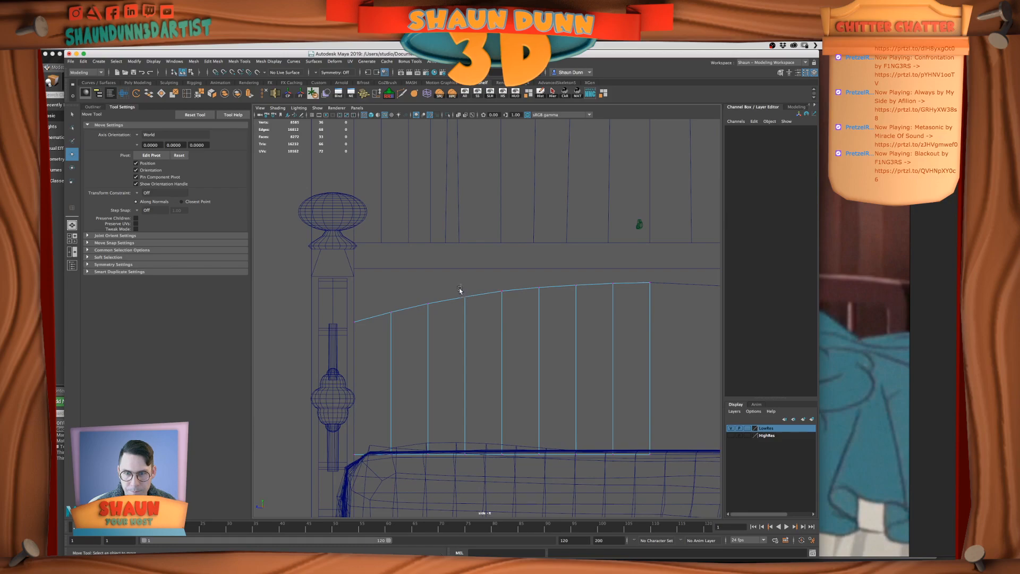
drag(460, 288, 472, 304)
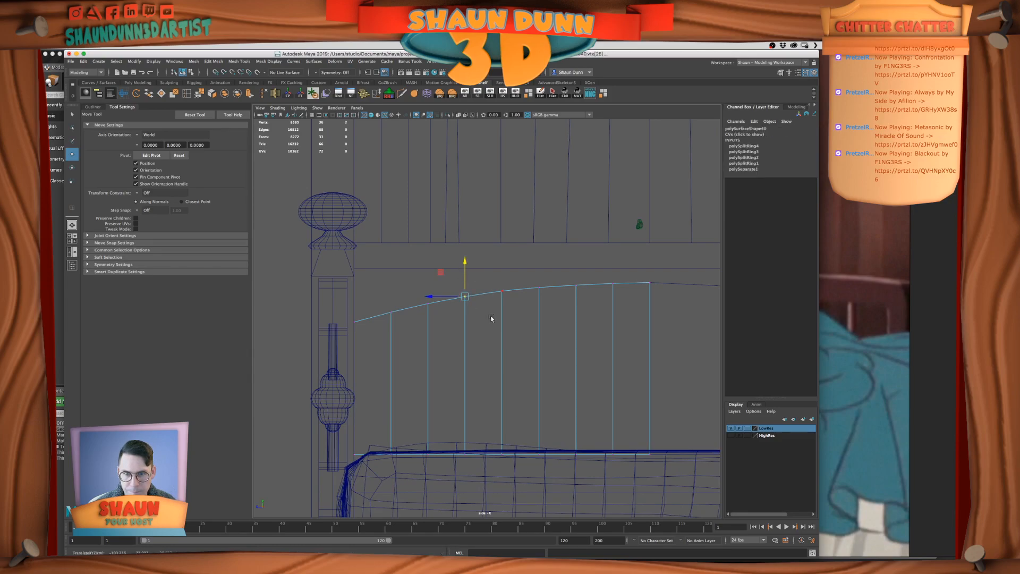
alt+right_drag(565, 295, 583, 309)
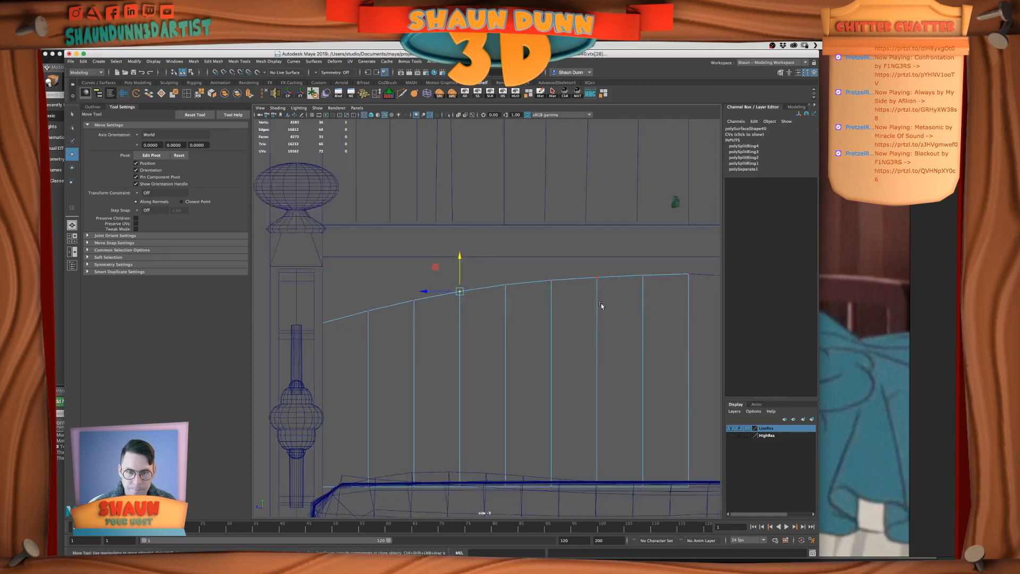
alt+middle_drag(582, 309, 525, 323)
drag(573, 276, 540, 258)
alt+middle_drag(477, 323, 544, 312)
alt+right_drag(544, 313, 529, 338)
drag(413, 289, 444, 331)
drag(431, 270, 433, 270)
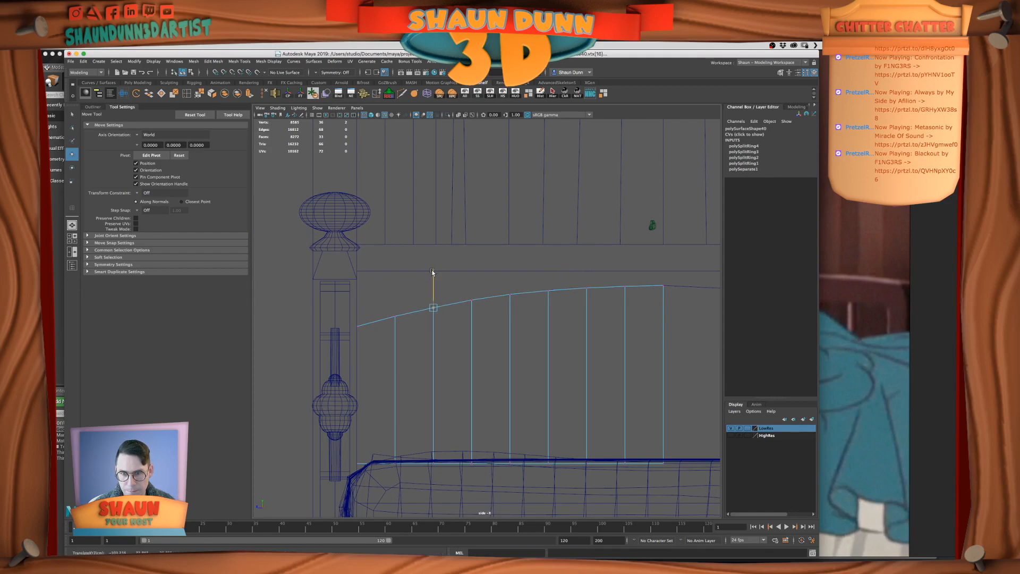
Adjust the height of the top-edge vertex nearest the post, keeping it selected by undoing the stray selection change
drag(351, 299, 397, 367)
drag(391, 330, 391, 331)
click(395, 285)
click(347, 333)
key(super+z)
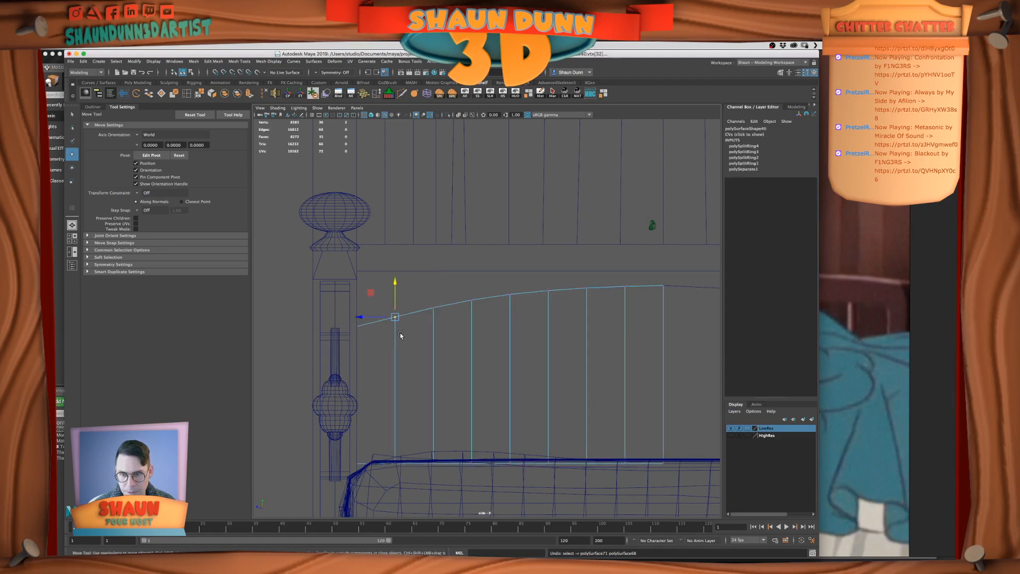
Fine-tune the height of the second top-edge vertex from the post against its neighbors
click(437, 293)
right_drag(461, 305, 428, 298)
click(433, 307)
drag(433, 272, 434, 272)
Examine the smoothness of the half panel's arch with and without its vertices displayed
right_drag(453, 288, 489, 276)
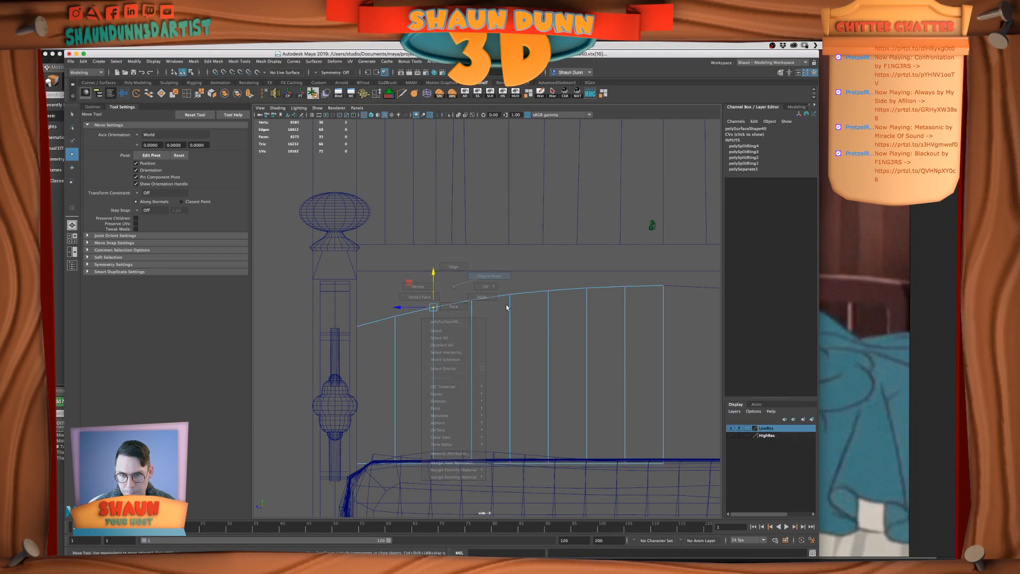
click(506, 304)
alt+right_drag(557, 372, 546, 352)
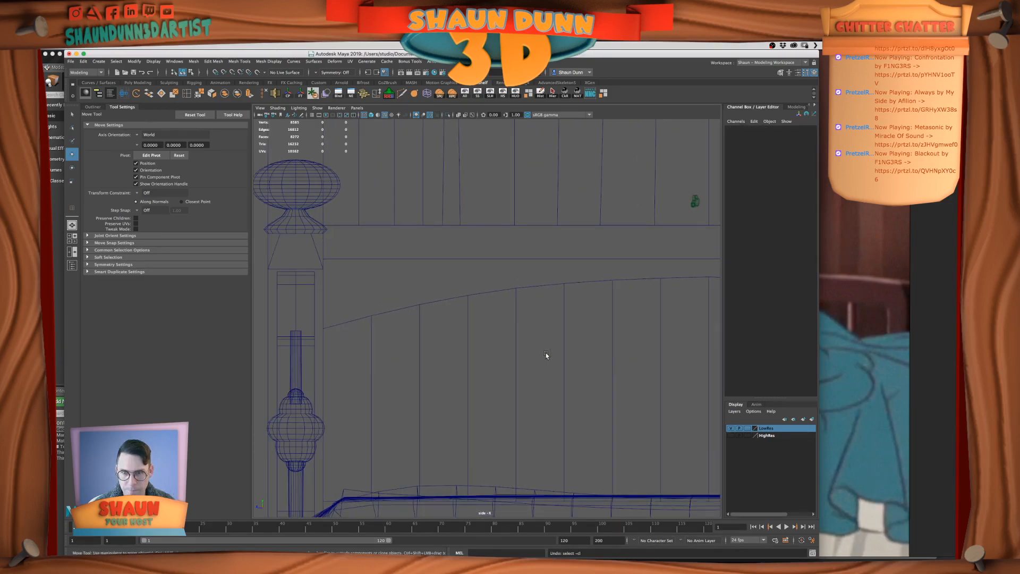
key(ctrl+z)
key(ctrl+z)
scroll(546, 352, down, 4)
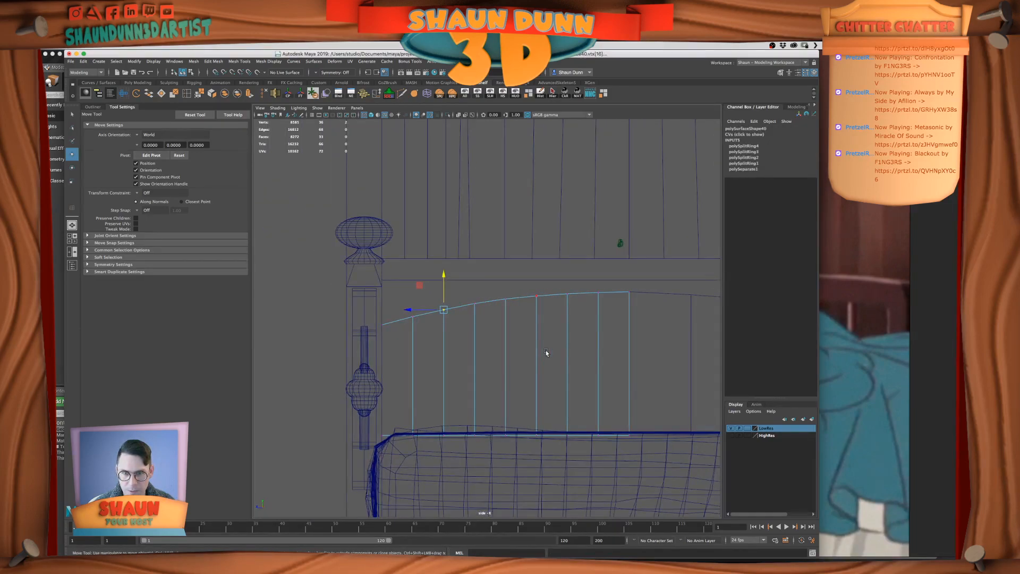
alt+middle_drag(521, 330, 517, 336)
click(509, 360)
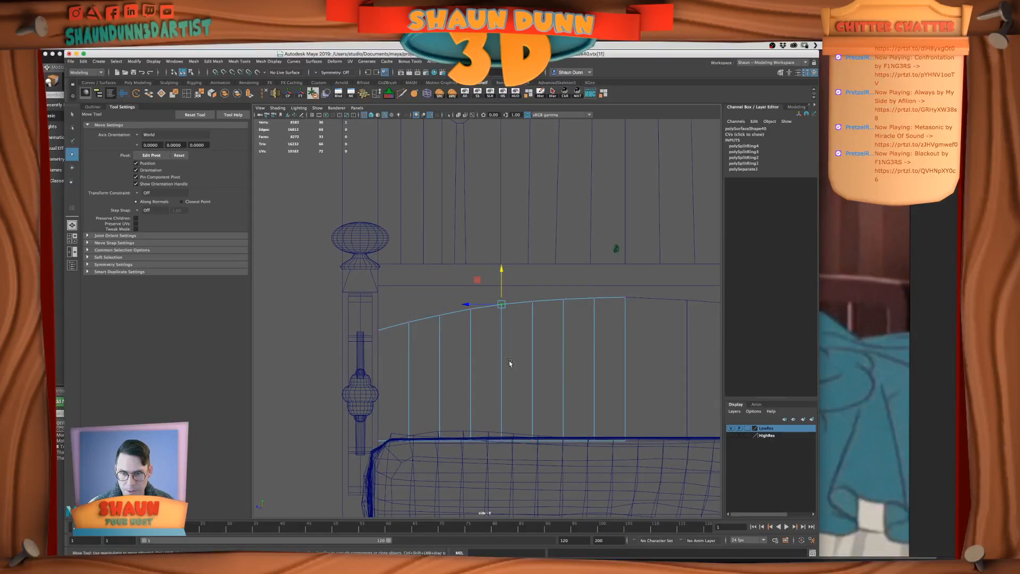
scroll(509, 360, down, 1)
scroll(493, 357, up, 2)
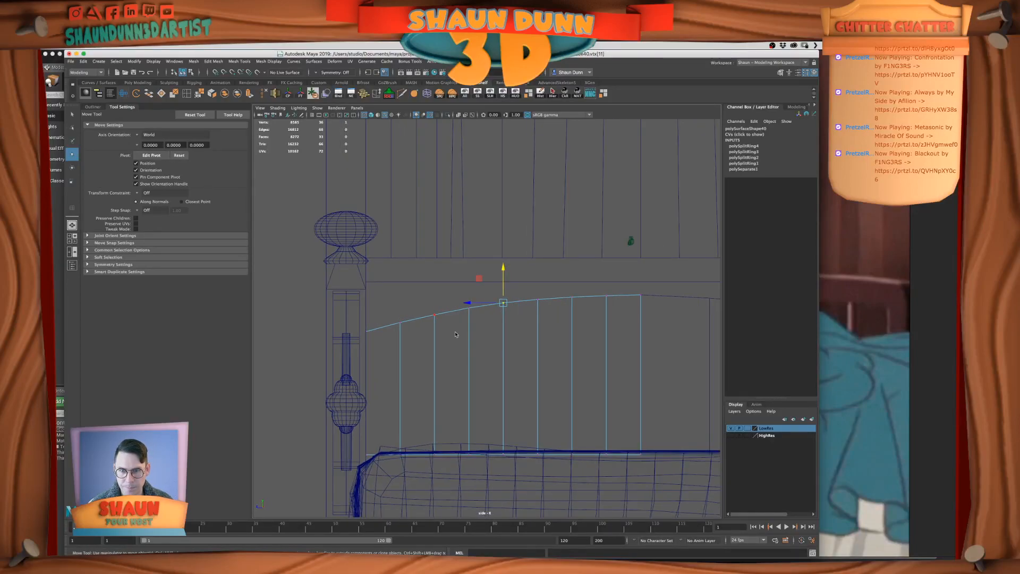
click(491, 350)
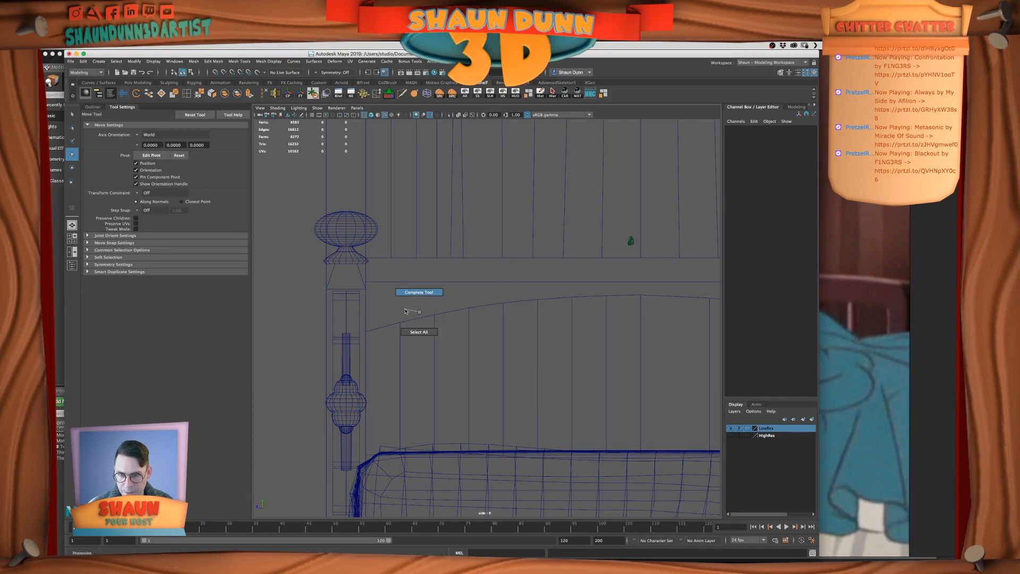
Return to vertex editing on the half panel and raise the second top-edge vertex from the post slightly
click(434, 316)
right_drag(434, 316, 406, 316)
drag(418, 307, 442, 327)
drag(432, 278, 432, 277)
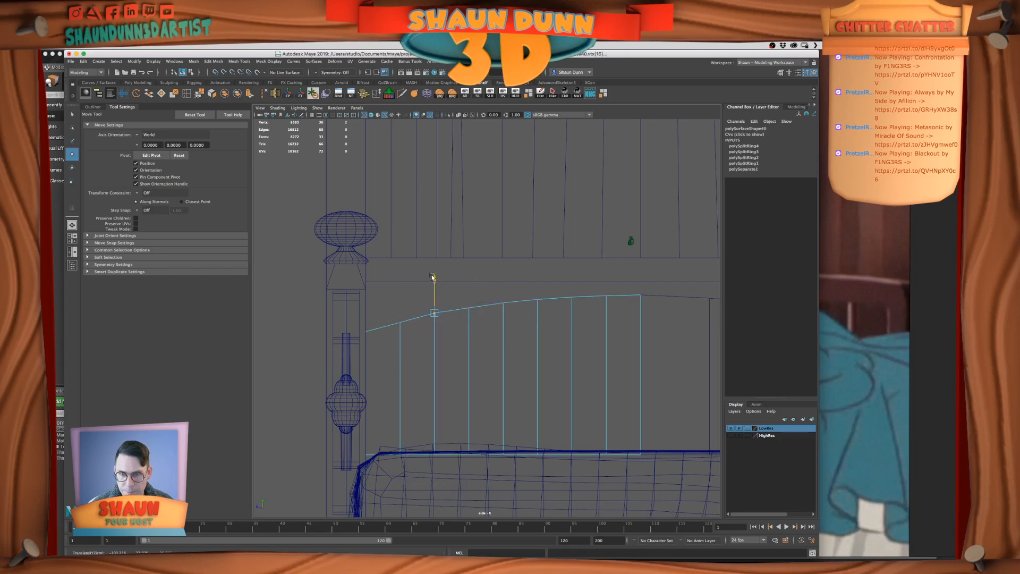
Raise the third top-edge vertex from the post slightly and check the vertices toward the panel's center
click(464, 306)
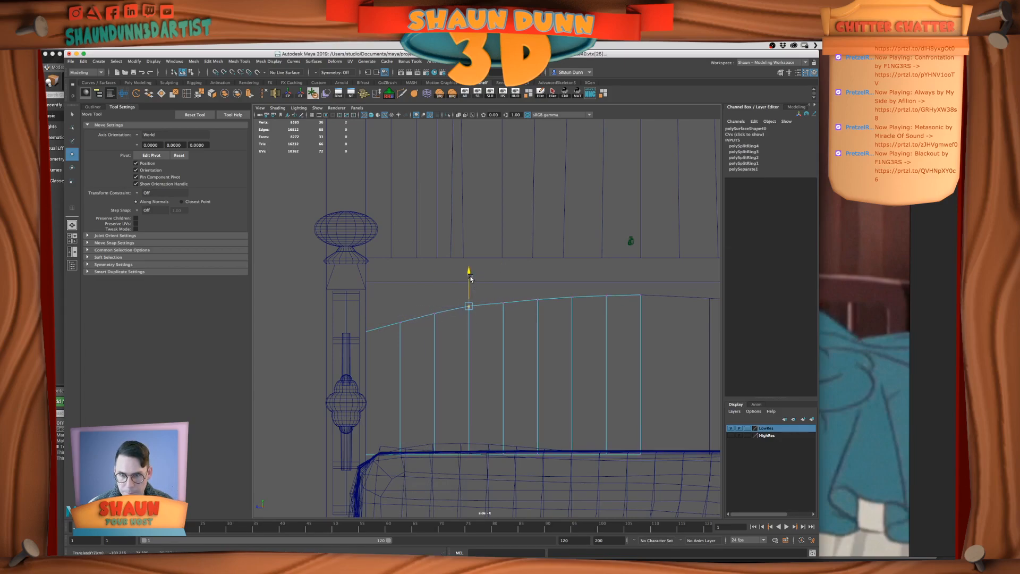
click(500, 304)
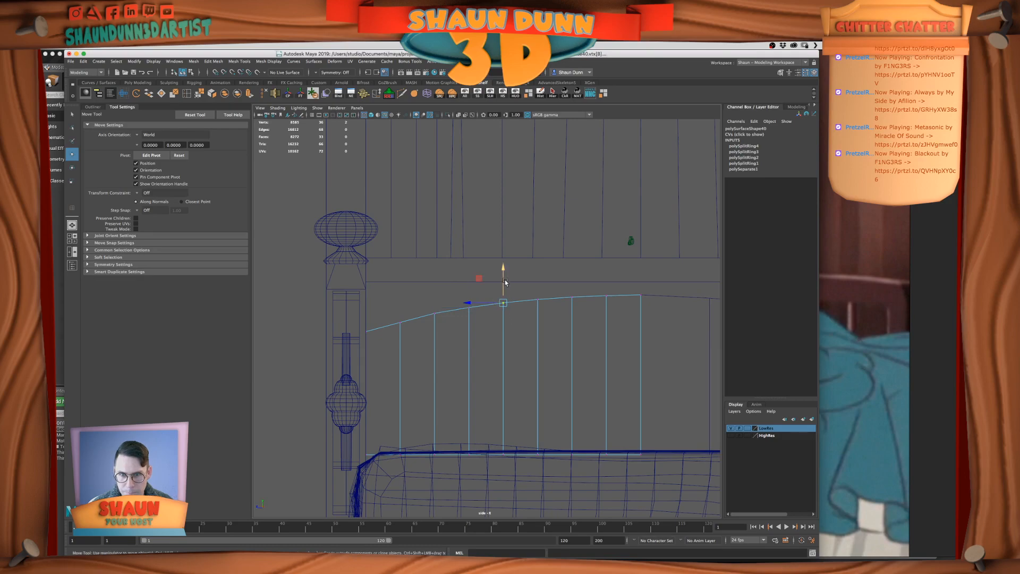
key(Right)
key(Right)
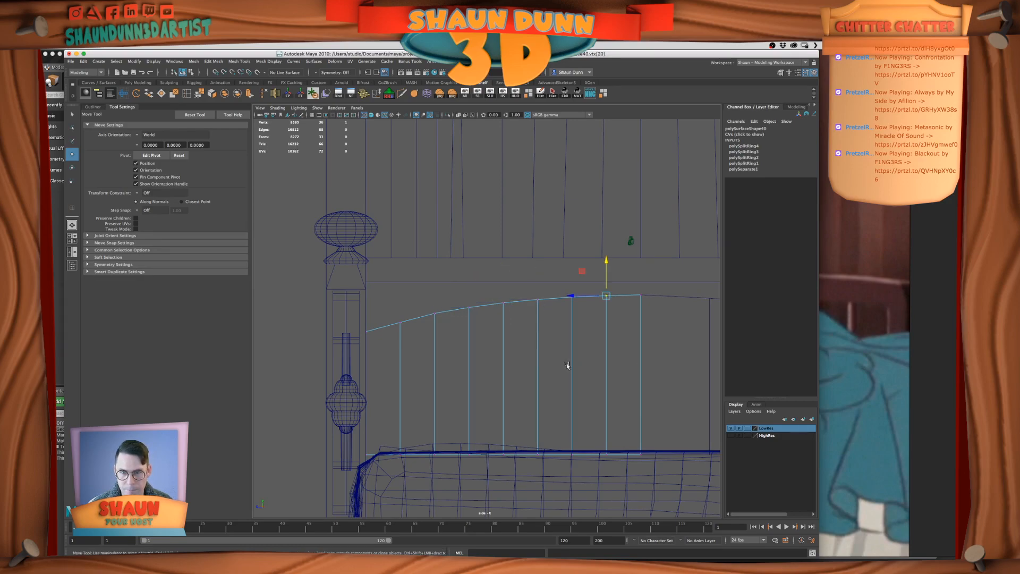
Adjust the heights of the vertex nearest the post and the panel's outer top corner, and return to object mode
click(399, 321)
drag(400, 294, 401, 293)
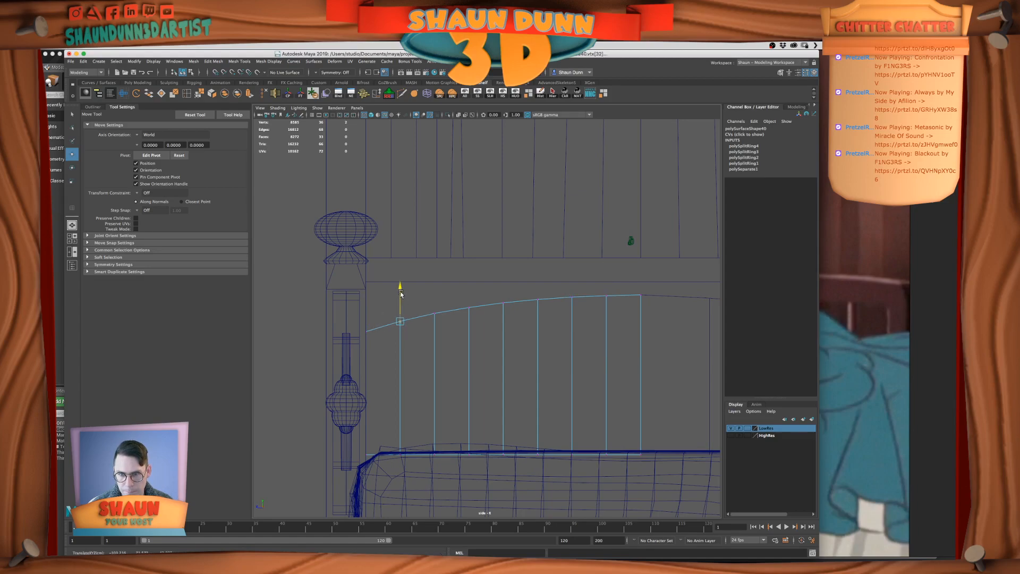
drag(353, 319, 374, 342)
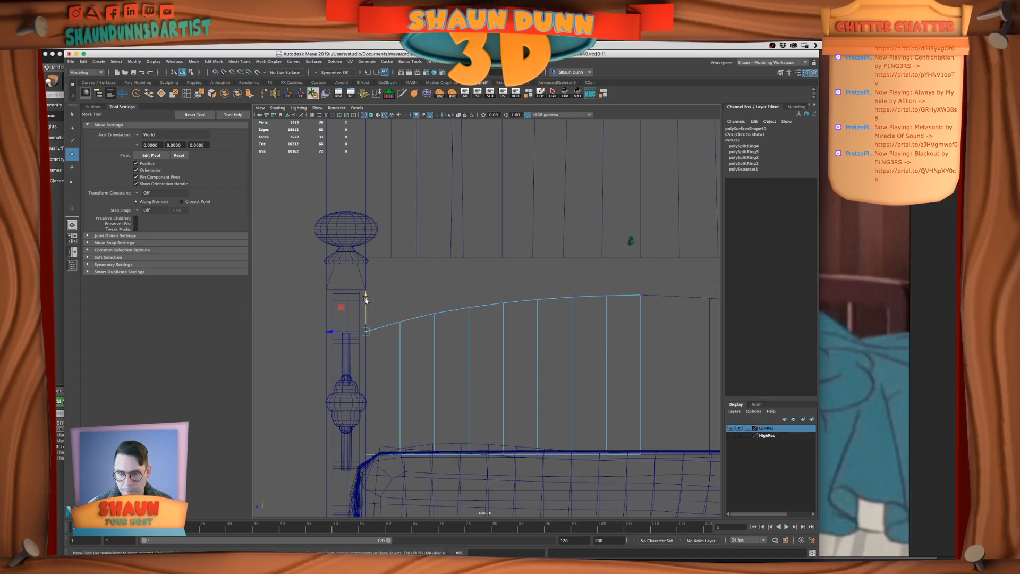
drag(366, 299, 412, 338)
drag(400, 289, 371, 350)
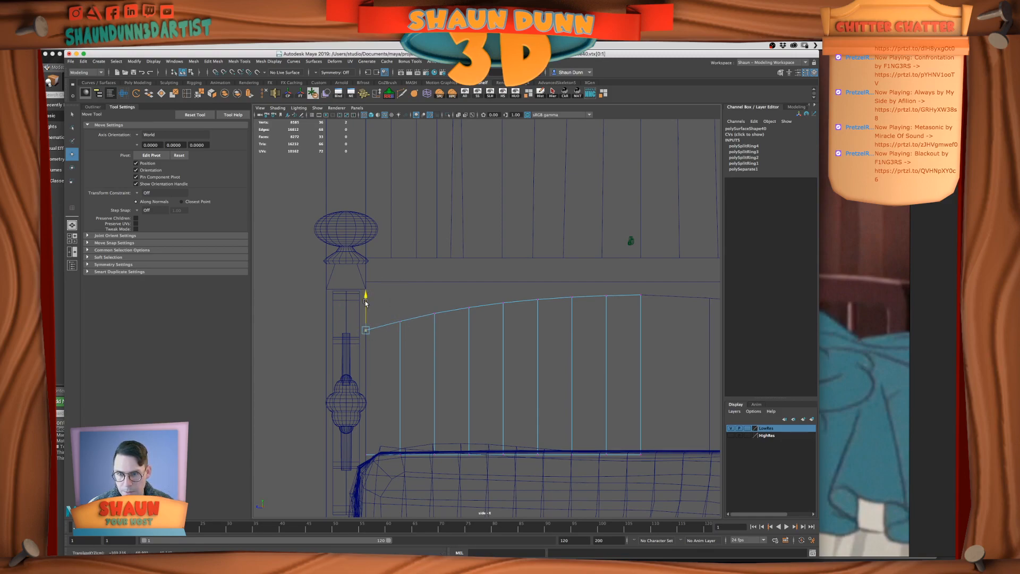
right_drag(514, 319, 555, 309)
scroll(569, 353, down, 8)
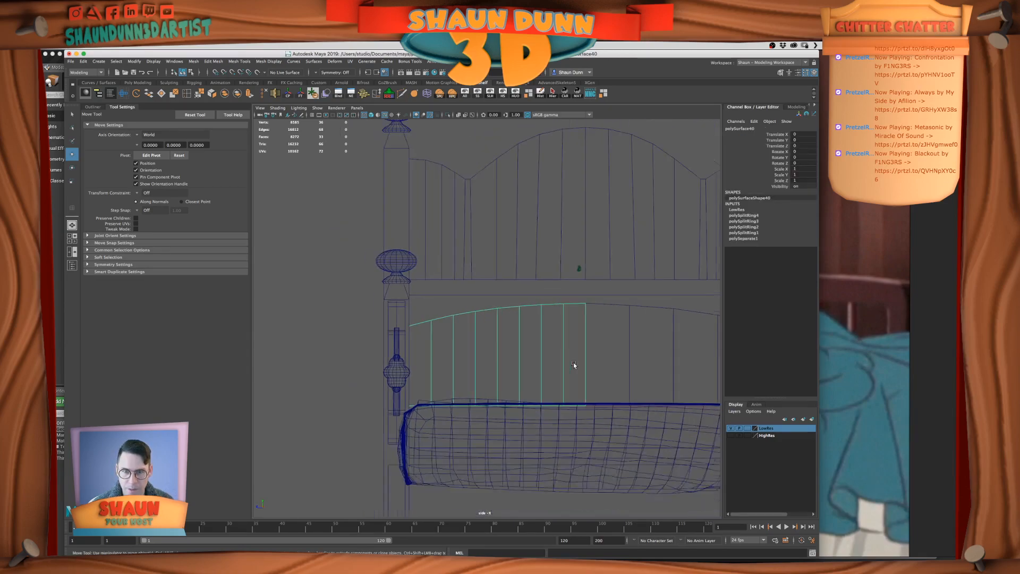
Delete the other, unrefined half of the footboard panel
alt+middle_drag(585, 366, 572, 368)
drag(594, 333, 652, 367)
key(Delete)
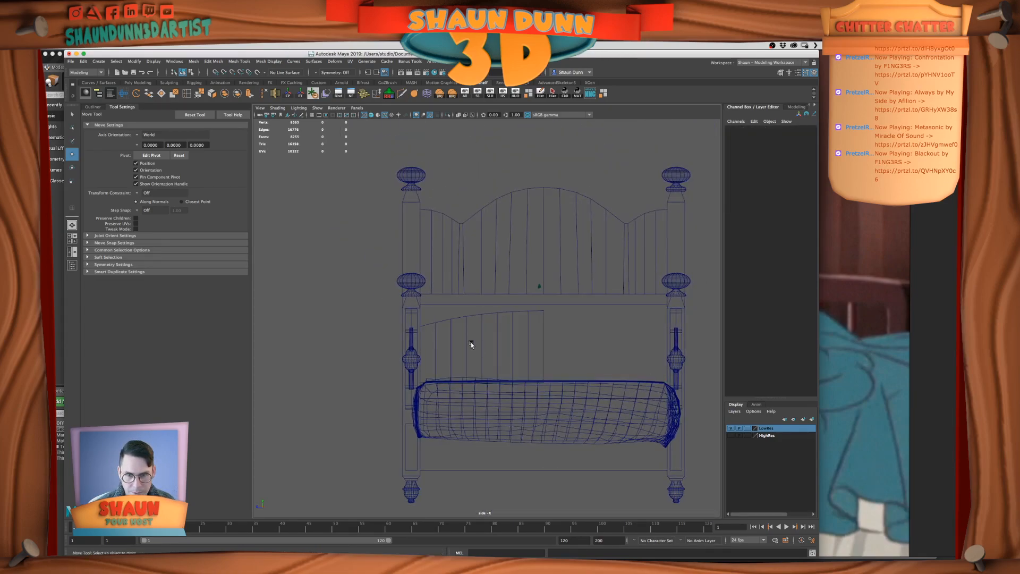
Duplicate the refined half footboard panel and mirror the copy by setting its Scale Z to -1
drag(470, 332, 542, 363)
key(ctrl+d)
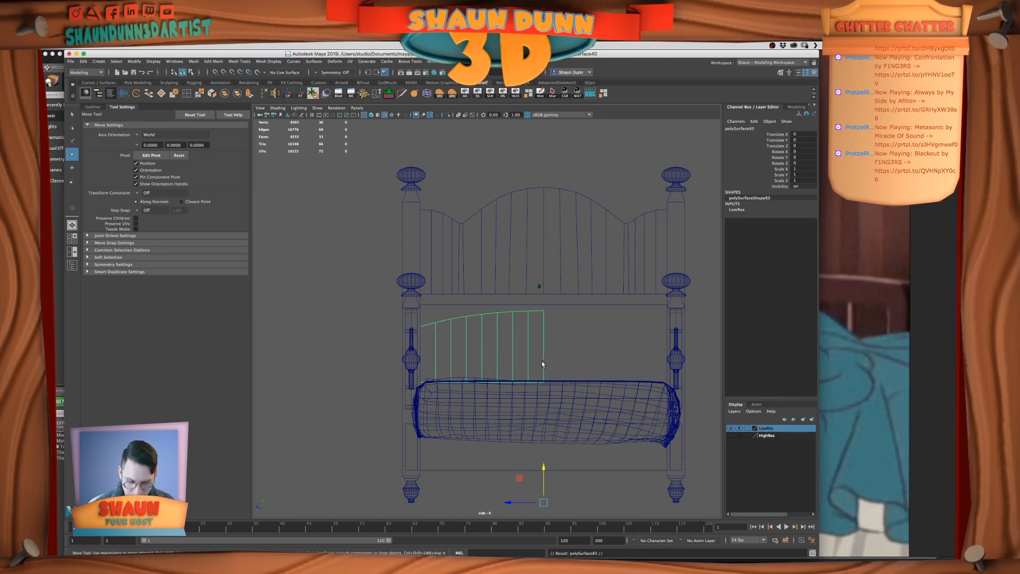
click(800, 181)
text(-1)
key(Return)
Select both halves of the footboard panel and combine them into one mesh in the perspective view
click(543, 351)
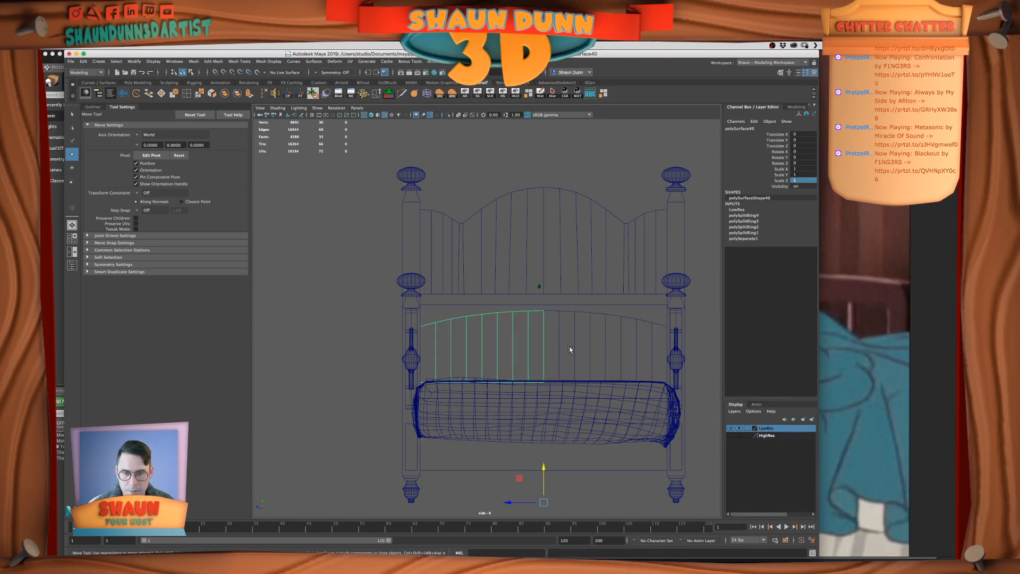
click(558, 347)
shift+click(529, 350)
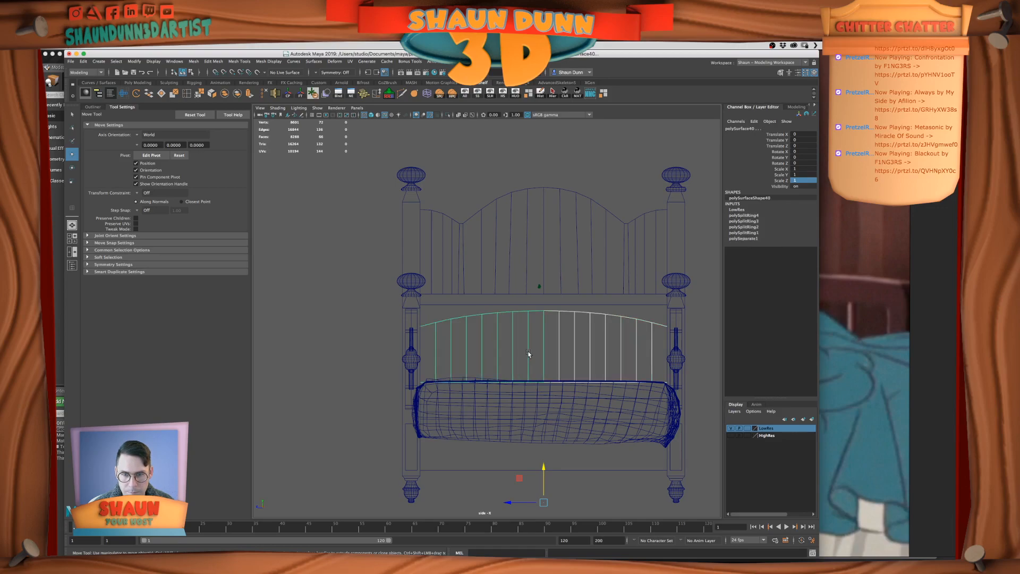
key(space)
key(space)
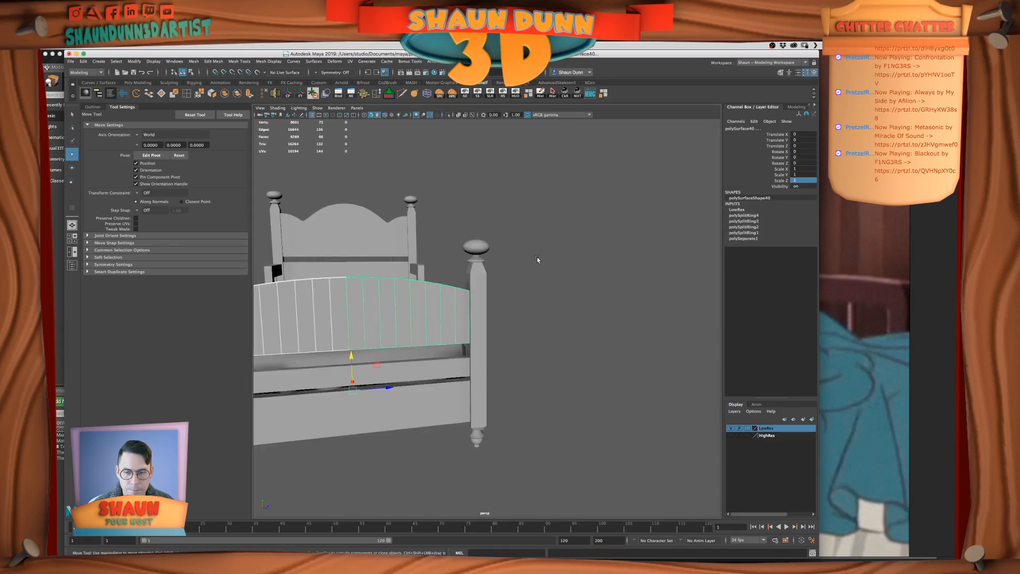
scroll(505, 291, down, 8)
alt+drag(505, 291, 584, 313)
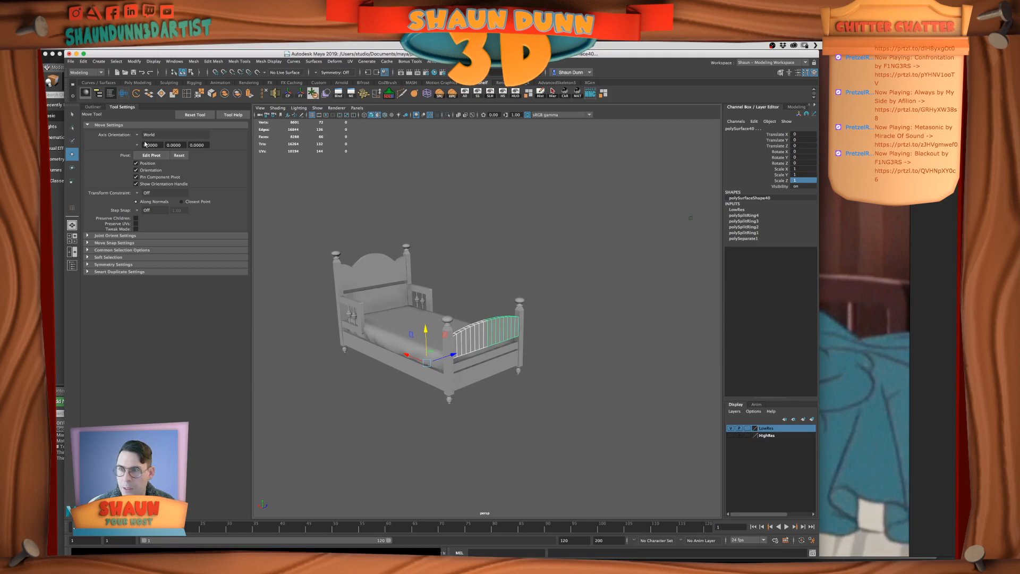
click(226, 96)
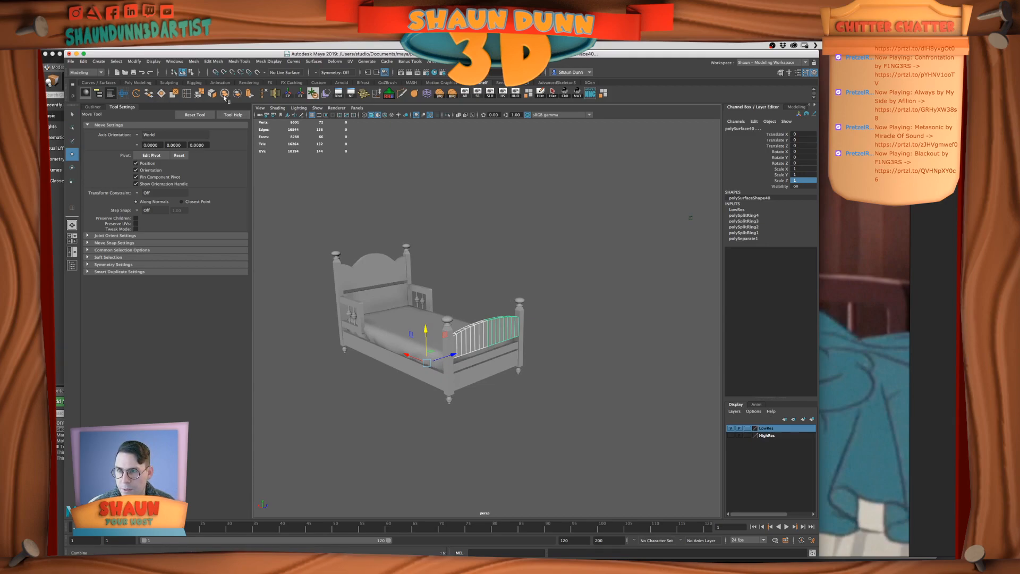
Merge all vertices of the combined footboard panel to close its center seam, and reselect it as an object
scroll(425, 318, up, 3)
right_drag(469, 354, 403, 271)
drag(403, 271, 636, 443)
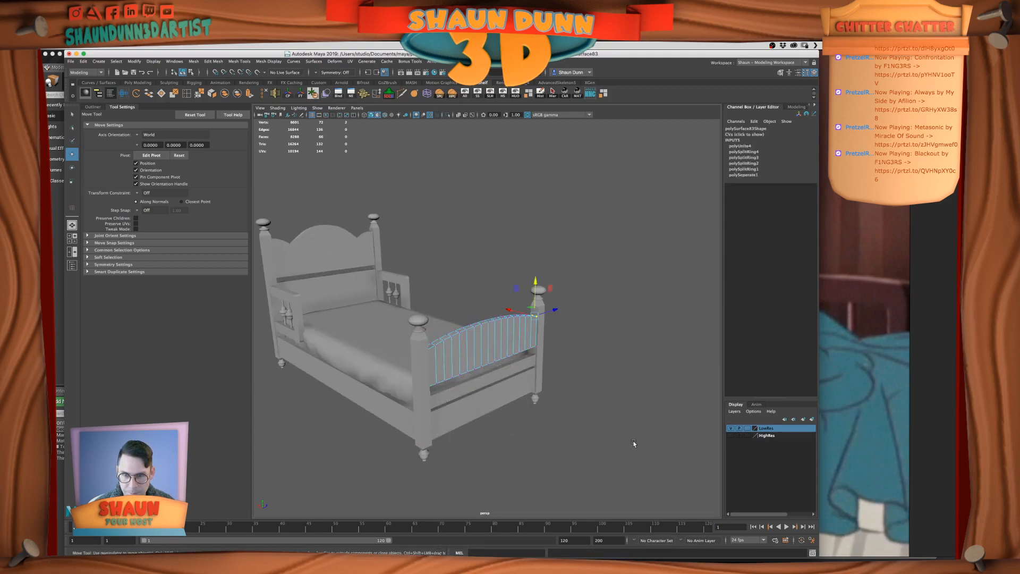
click(200, 97)
right_drag(538, 333, 575, 318)
click(476, 358)
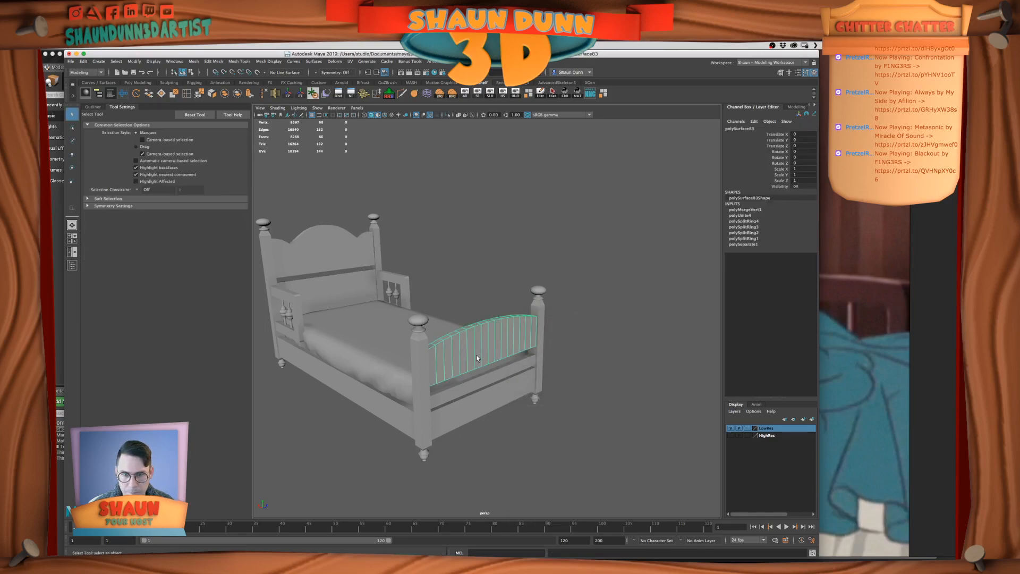
Delete the construction history of the merged footboard panel
click(541, 94)
scroll(591, 256, down, 5)
alt+middle_drag(590, 256, 637, 252)
click(554, 325)
scroll(554, 326, up, 5)
click(541, 335)
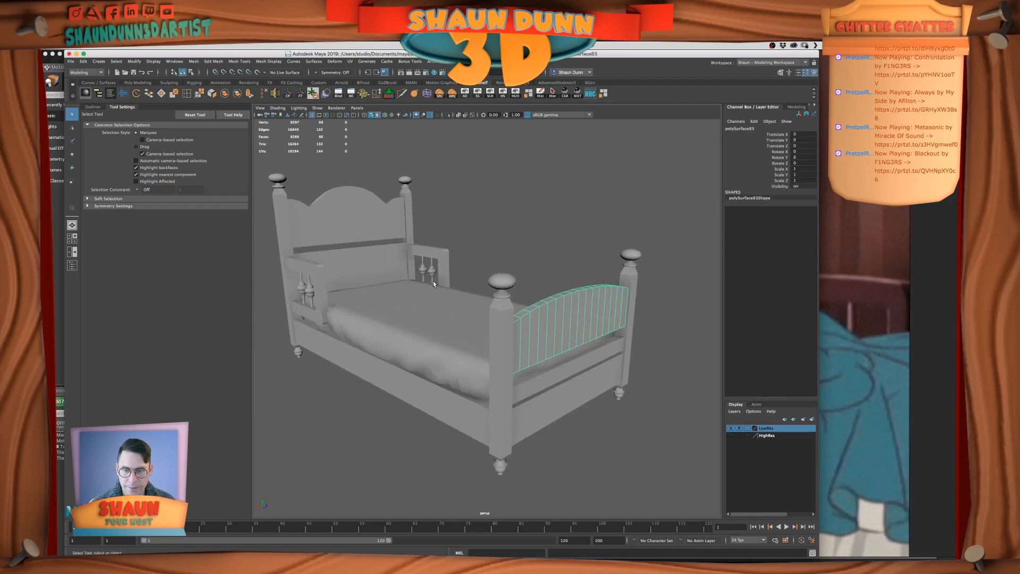
Select the curved upper headboard panel and duplicate it in place
click(351, 230)
click(569, 330)
alt+drag(568, 330, 500, 324)
scroll(466, 343, up, 5)
alt+middle_drag(466, 343, 531, 410)
click(519, 402)
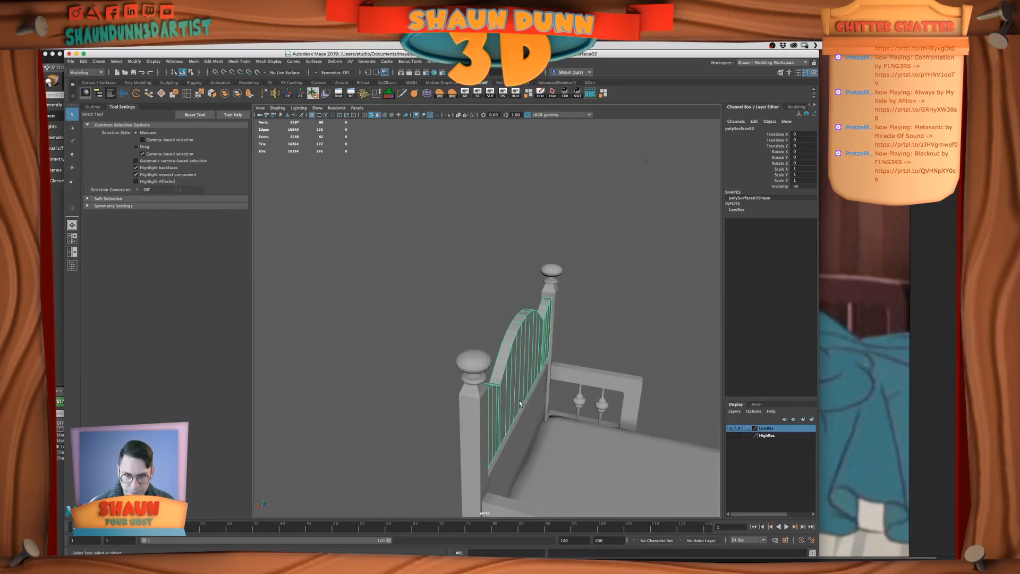
scroll(515, 404, down, 3)
key(ctrl+d)
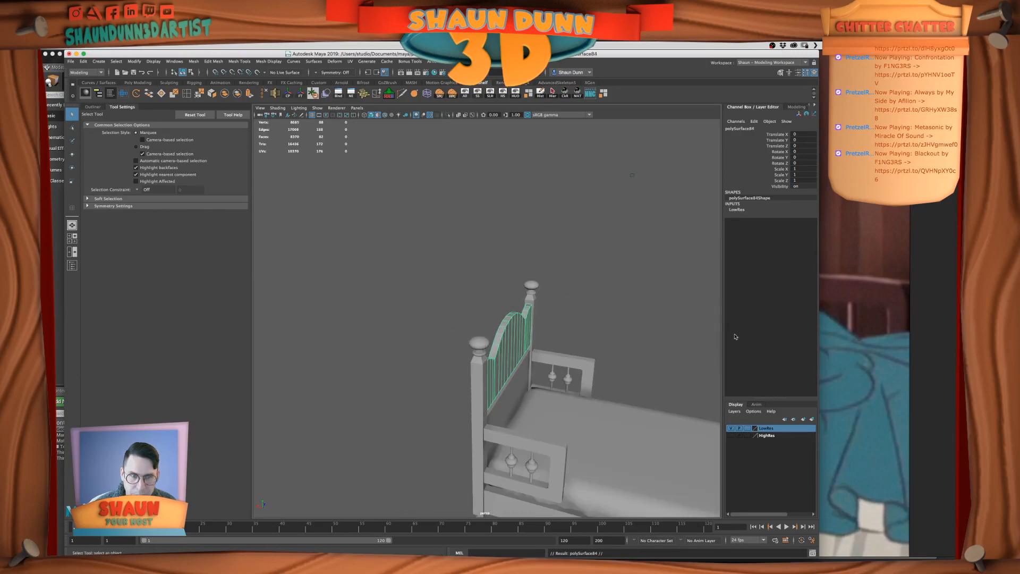
Remove the duplicated headboard panel from the LowRes layer and hide that layer to isolate the copy
right_click(766, 428)
click(802, 453)
scroll(692, 421, down, 3)
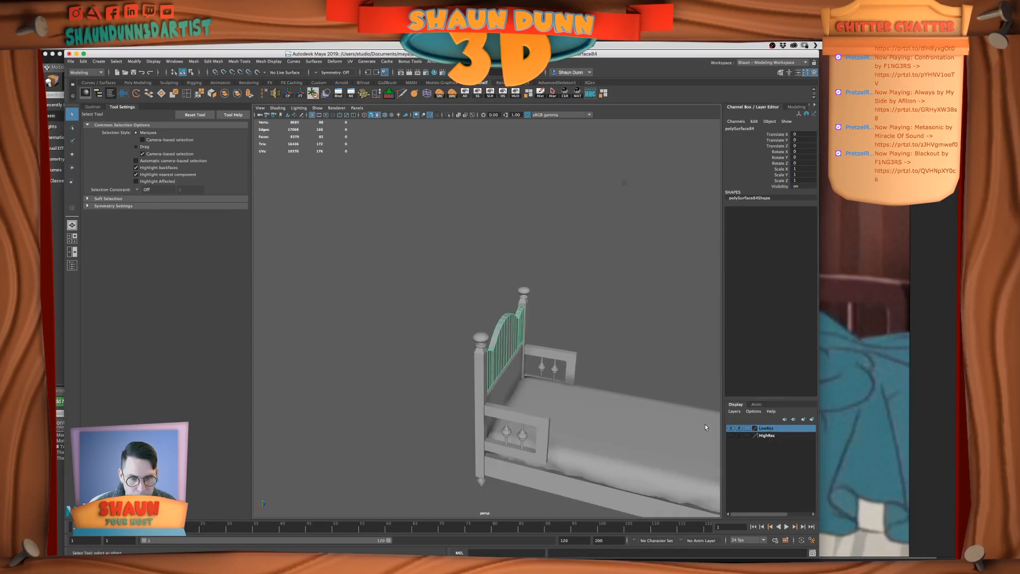
click(730, 428)
alt+drag(709, 421, 558, 343)
right_drag(486, 346, 486, 327)
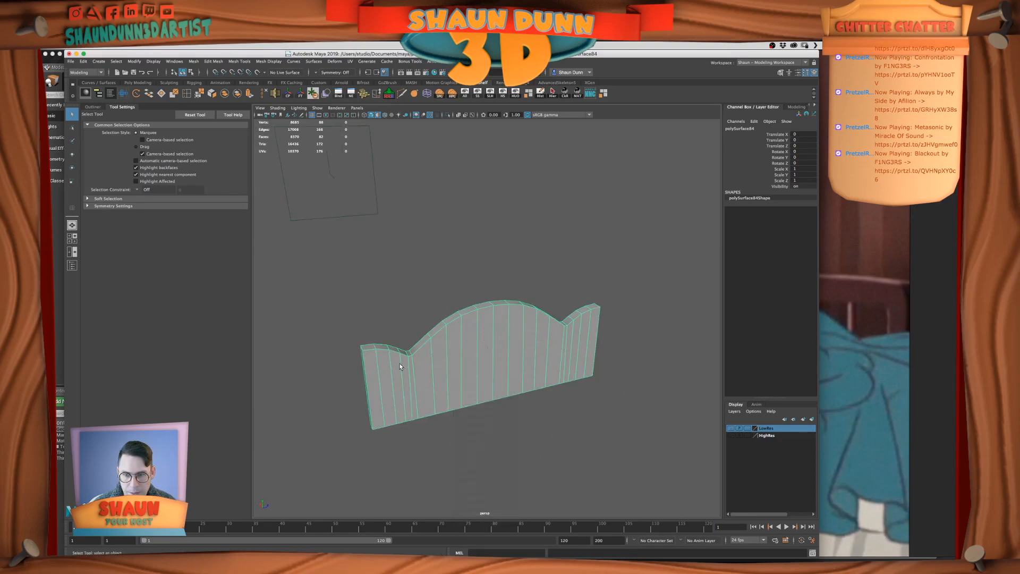
Select the outline edges around the front and back faces of the duplicated headboard panel
double_click(402, 352)
alt+drag(376, 373, 401, 364)
shift+click(400, 364)
shift+click(393, 352)
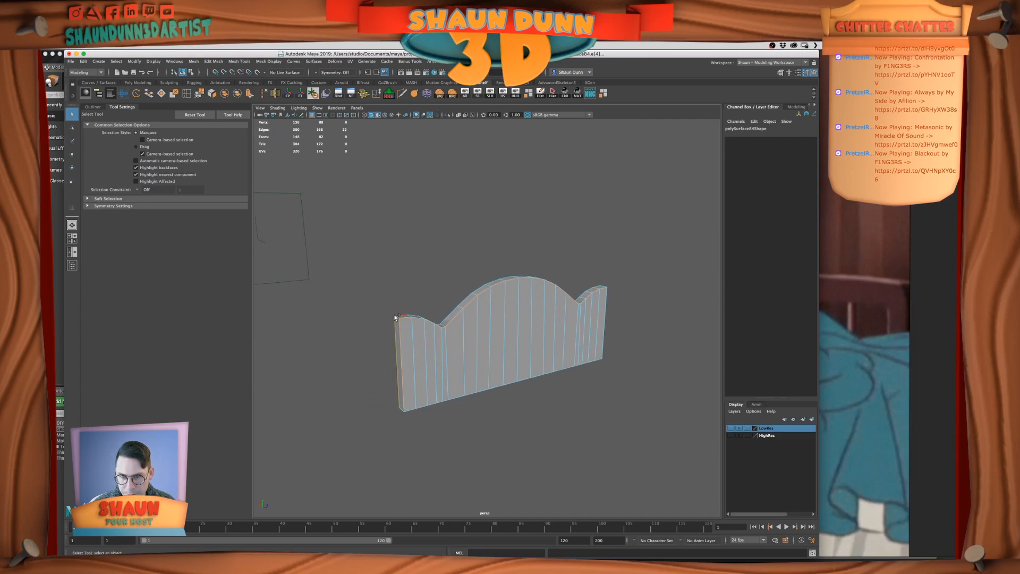
shift+click(606, 305)
alt+drag(639, 320, 482, 405)
key(f)
shift+click(502, 307)
shift+click(389, 428)
shift+click(407, 411)
alt+drag(469, 311, 430, 388)
shift+double_click(380, 277)
alt+drag(610, 417, 598, 412)
alt+right_drag(315, 389, 387, 405)
alt+middle_drag(387, 405, 449, 389)
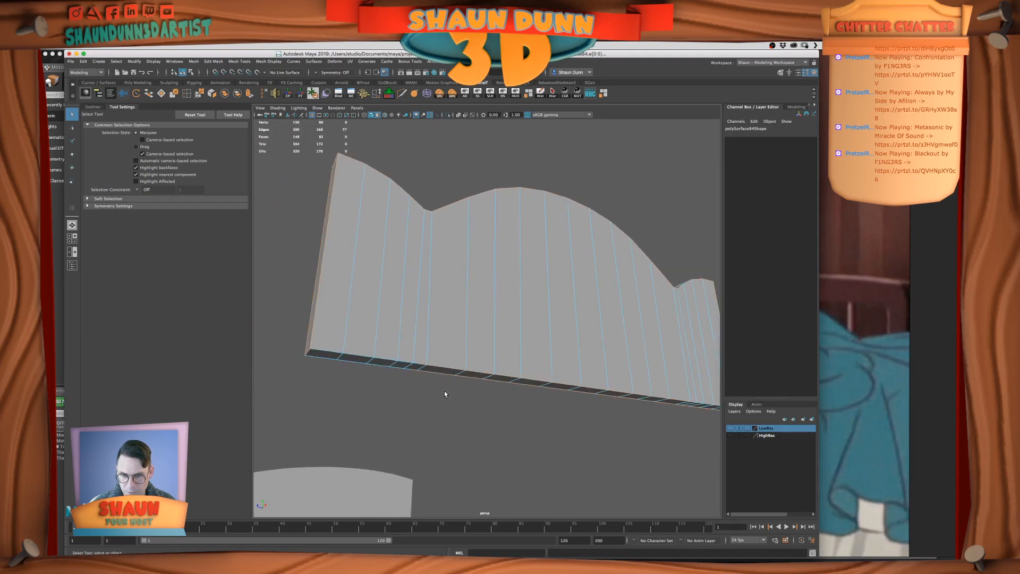
alt+drag(448, 389, 419, 368)
alt+right_drag(378, 361, 415, 366)
alt+drag(407, 366, 322, 359)
scroll(336, 368, down, 5)
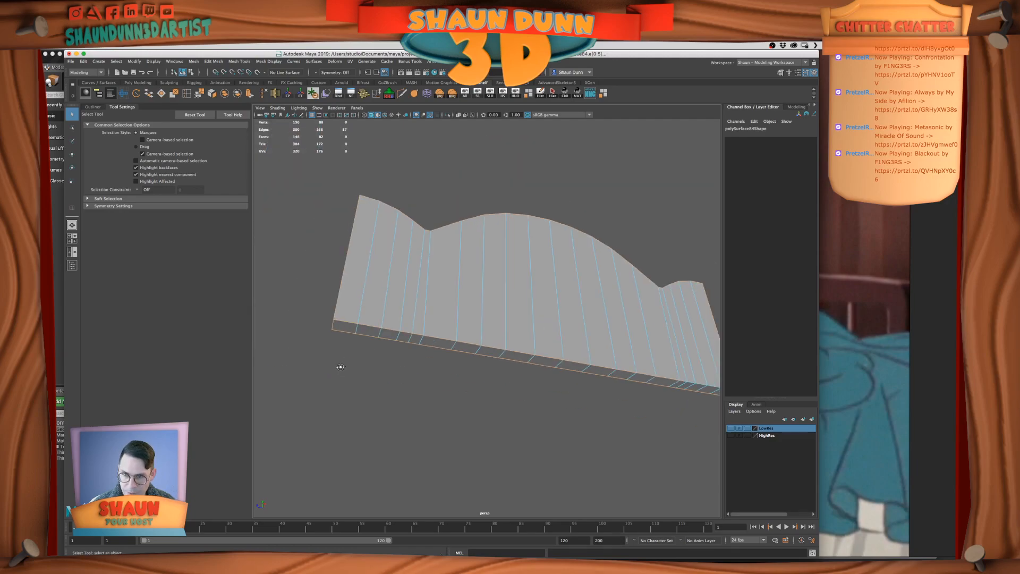
alt+drag(342, 370, 336, 372)
alt+drag(378, 264, 569, 250)
Delete the stray vertices along the bottom edge of the duplicated headboard panel, near both of its ends
right_drag(597, 315, 574, 310)
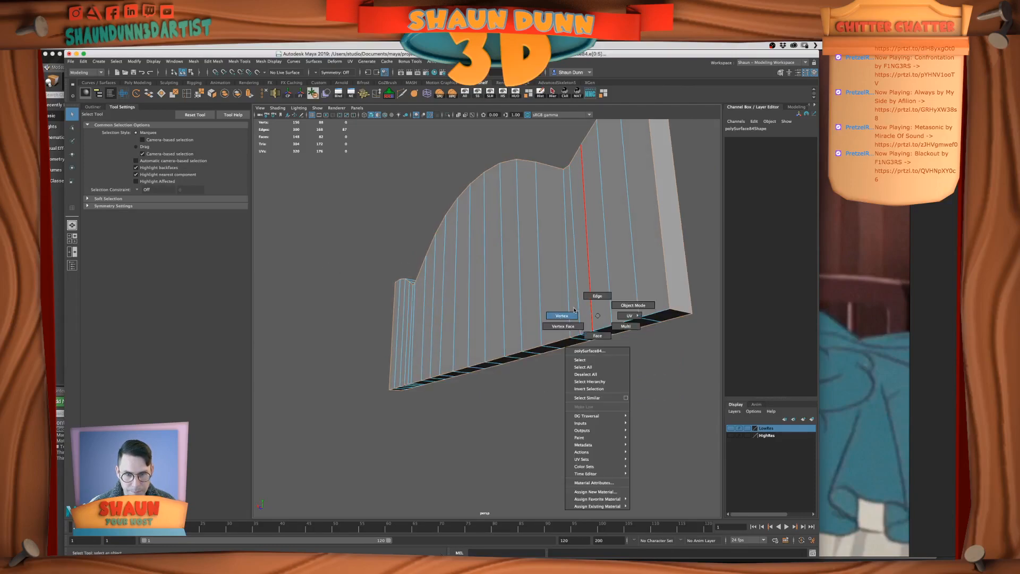
mouse_move(649, 369)
alt+mouse_down()
mouse_move(637, 358)
mouse_move(647, 351)
alt+mouse_up()
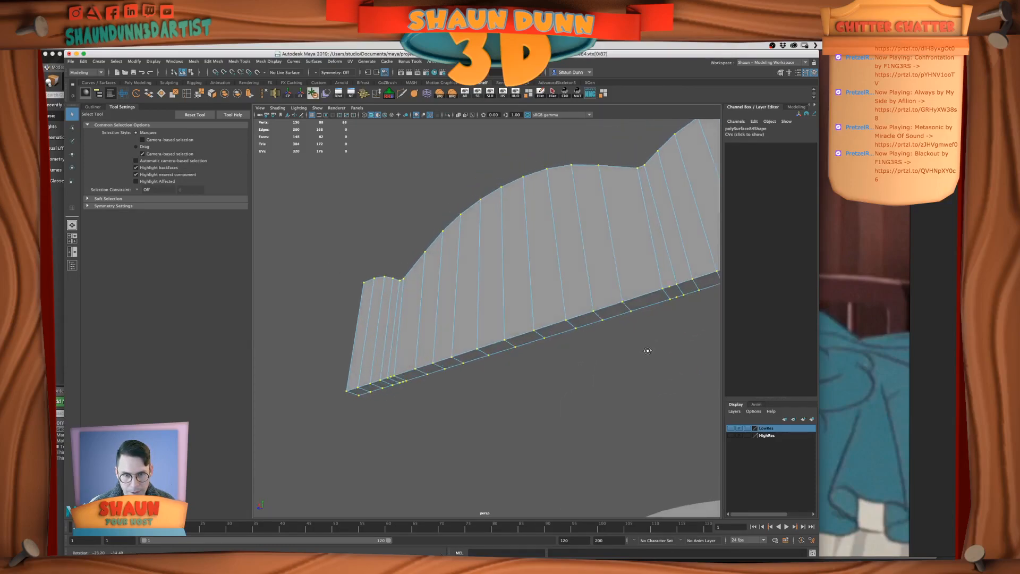
alt+drag(548, 337, 504, 334)
drag(359, 336, 445, 396)
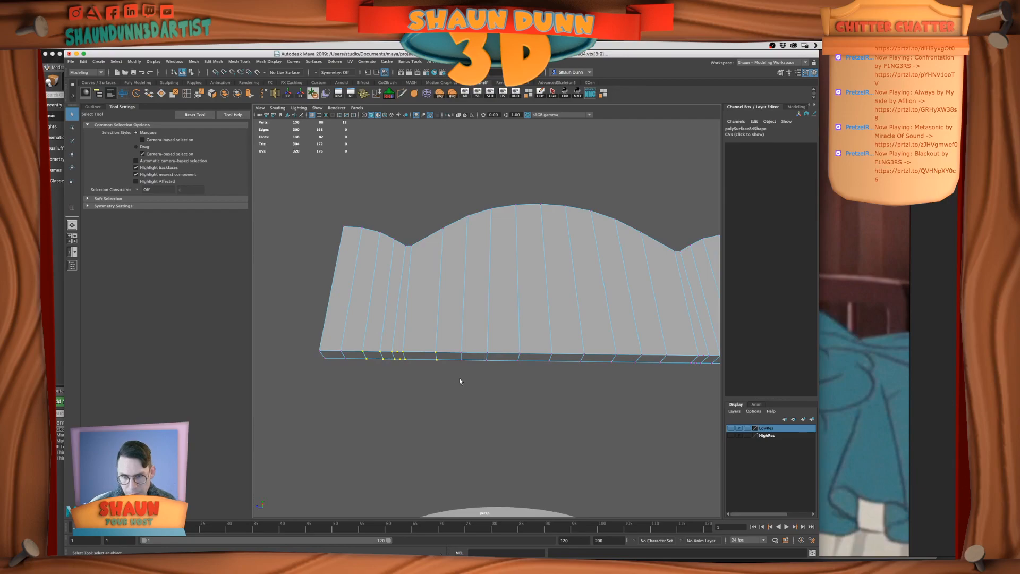
key(Delete)
alt+middle_drag(572, 352, 474, 368)
alt+right_drag(474, 368, 531, 375)
drag(556, 366, 654, 420)
key(Delete)
alt+right_drag(641, 429, 613, 420)
right_drag(523, 364, 525, 346)
Select the bottom and top outline edges of the duplicated headboard panel, plus the corner edges at one end
double_click(536, 369)
alt+middle_drag(555, 389, 786, 363)
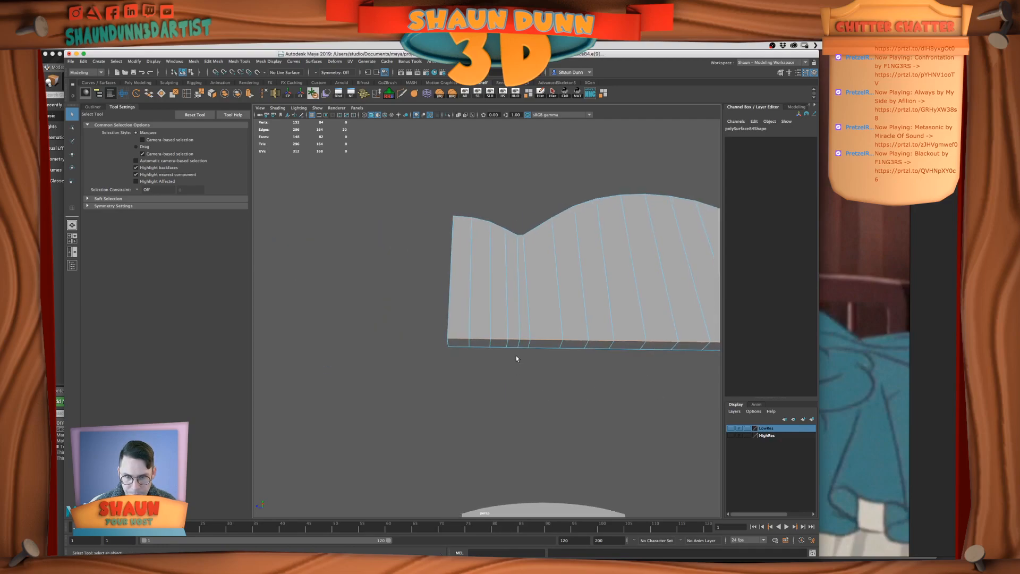
shift+double_click(528, 347)
alt+drag(451, 338, 450, 379)
shift+click(452, 344)
shift+click(452, 321)
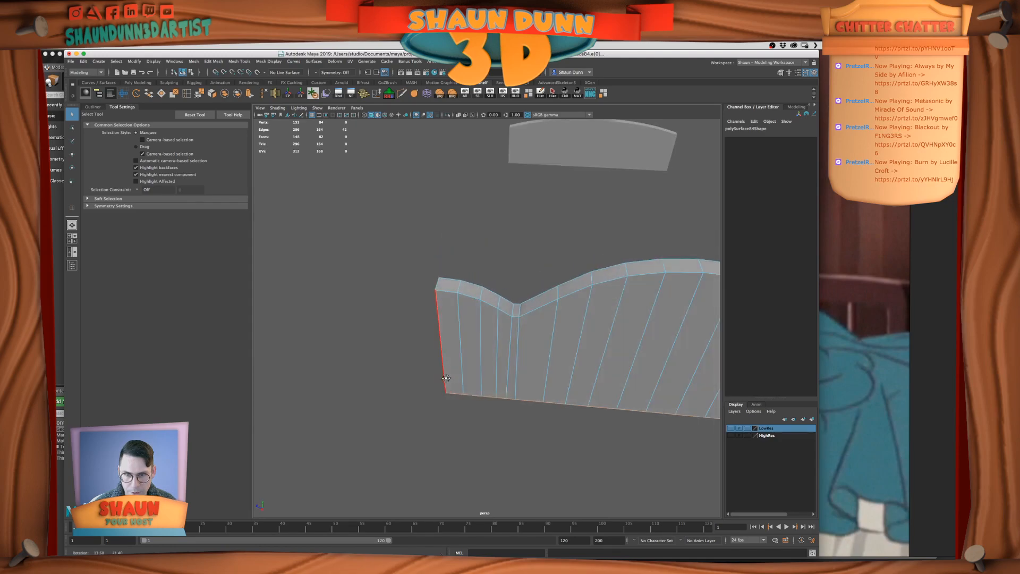
shift+double_click(485, 307)
shift+double_click(471, 282)
Add the corner edges at the panel's opposite end to complete the outline edge selection
alt+drag(545, 338, 508, 329)
scroll(508, 329, down, 3)
alt+middle_drag(508, 329, 406, 272)
alt+drag(406, 272, 348, 274)
shift+click(467, 365)
shift+click(484, 401)
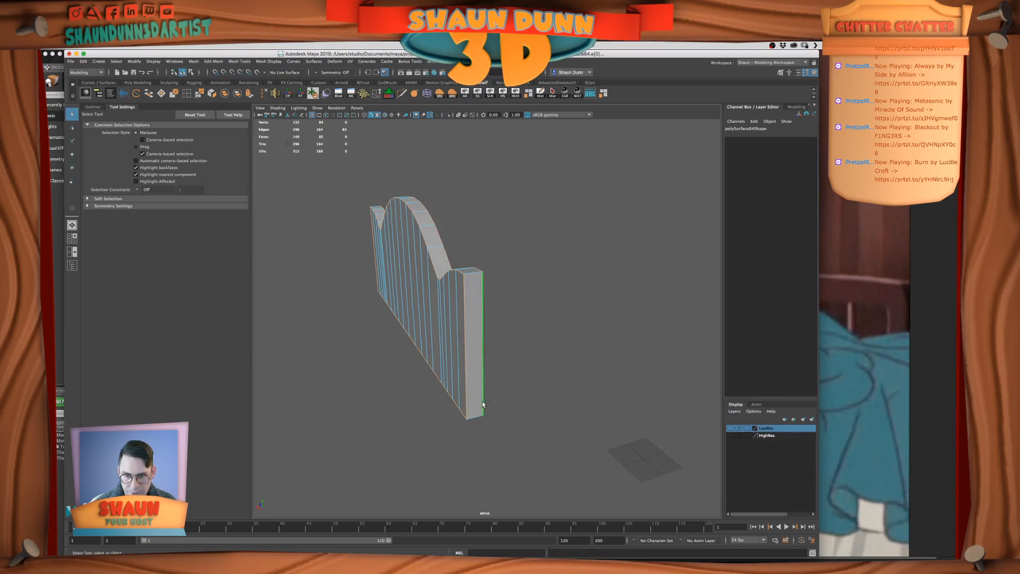
shift+click(471, 414)
alt+middle_drag(505, 327, 516, 361)
shift+click(507, 338)
alt+drag(507, 340, 626, 314)
shift+click(569, 362)
Bevel the selected outline edges with a fraction of 0.2 and 2 segments
click(154, 61)
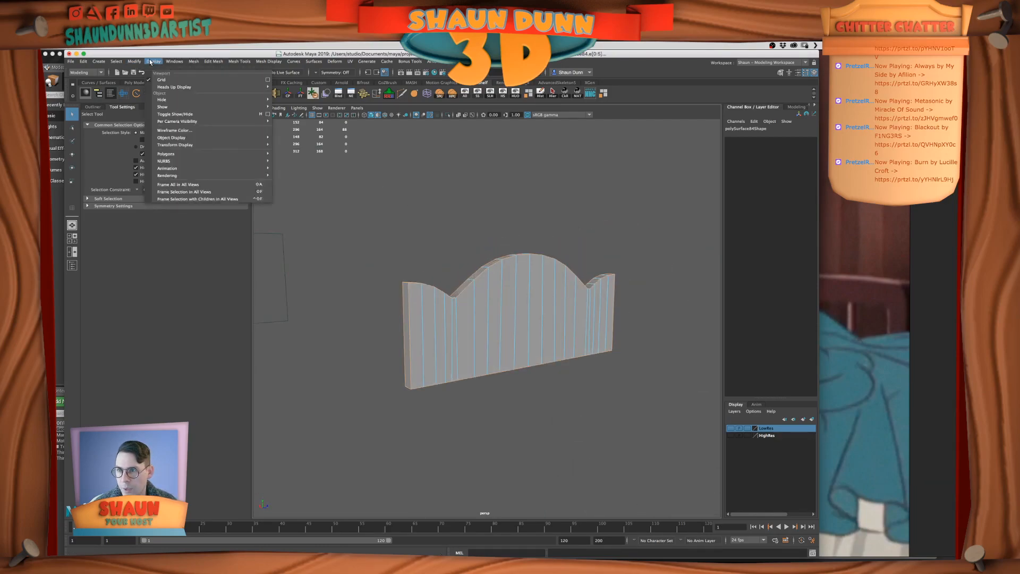
mouse_move(137, 61)
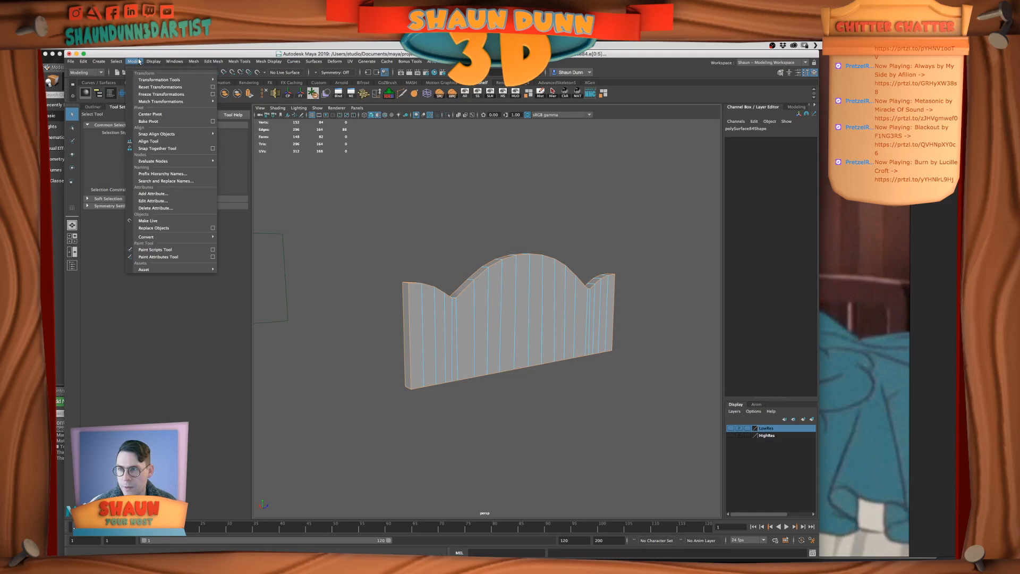
mouse_move(213, 61)
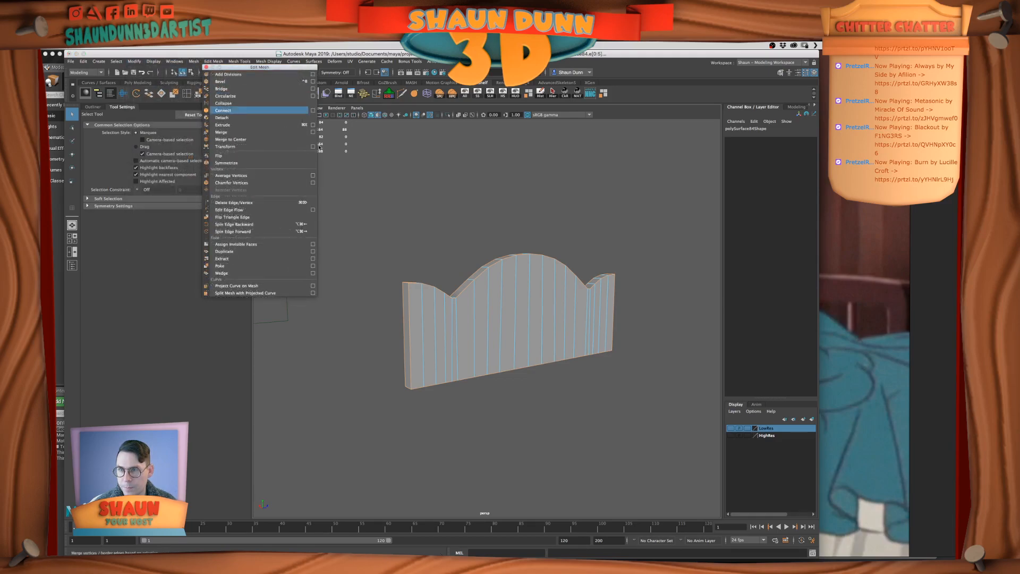
click(228, 81)
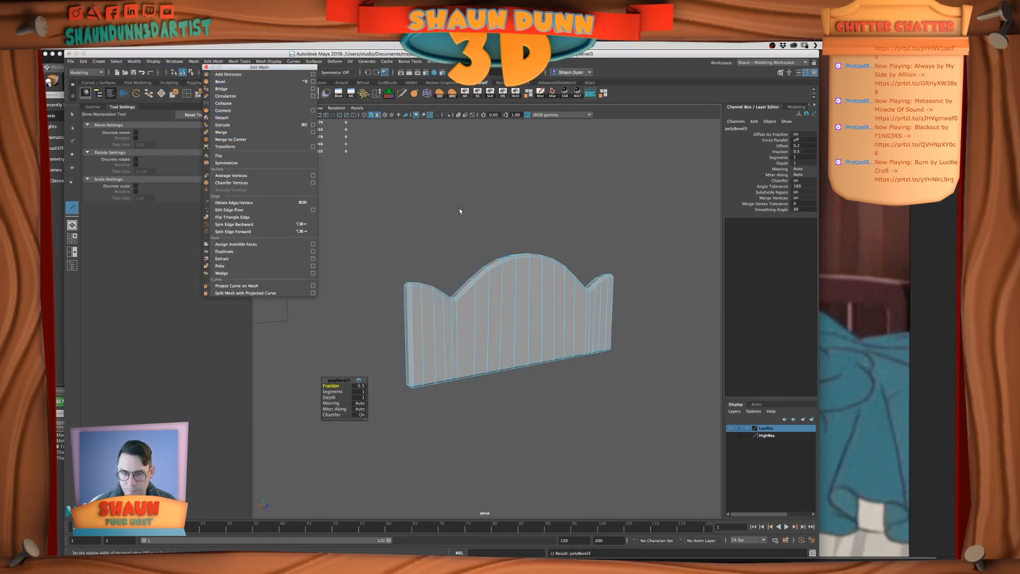
scroll(458, 210, up, 5)
alt+middle_drag(448, 218, 491, 211)
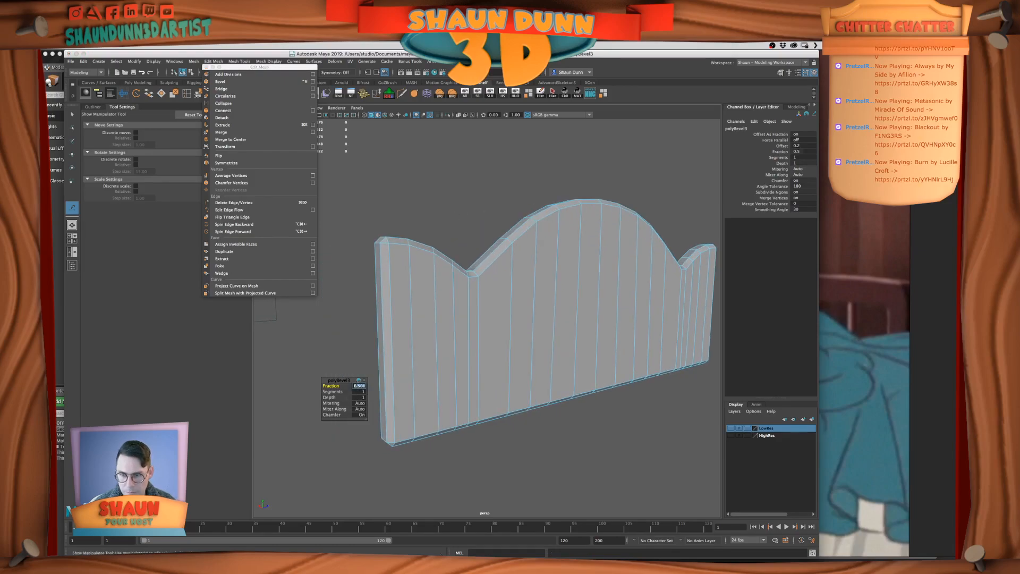
key(Return)
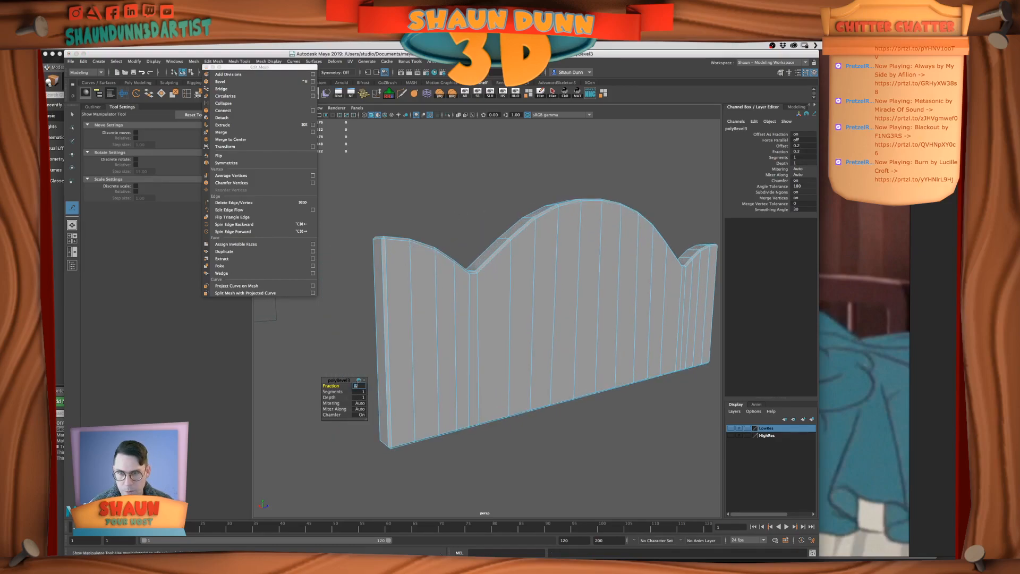
text(2)
key(Return)
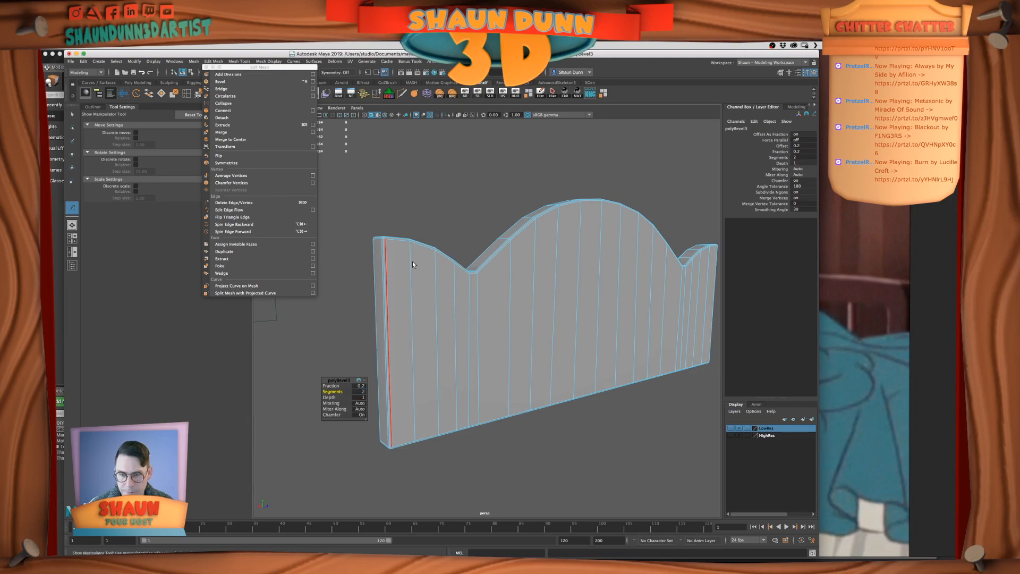
Return the beveled headboard panel to object mode and show it in smooth preview
right_drag(412, 260, 429, 223)
click(428, 221)
scroll(439, 287, down, 4)
click(440, 286)
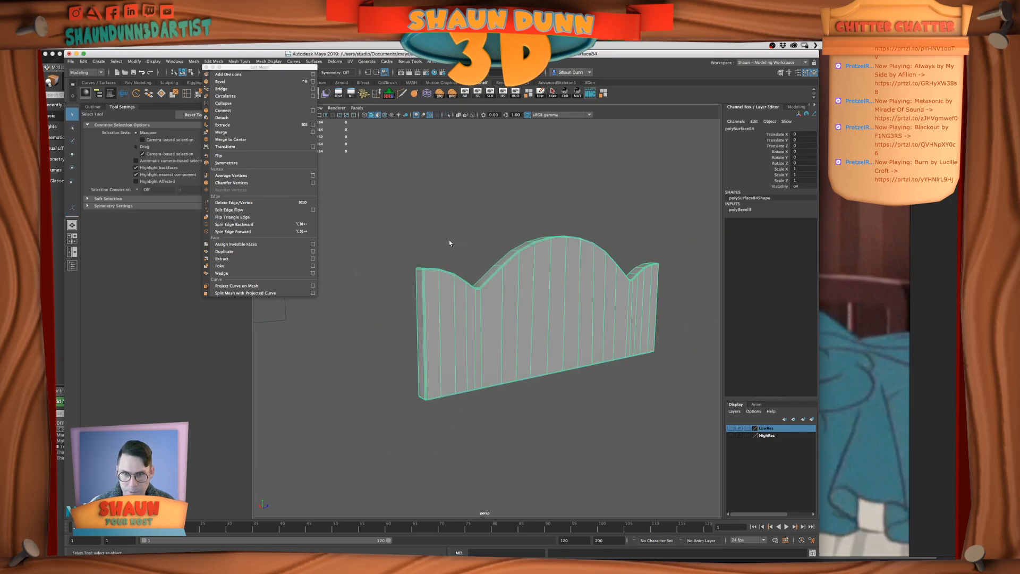
key(3)
click(448, 241)
scroll(514, 306, down, 3)
alt+drag(513, 306, 499, 339)
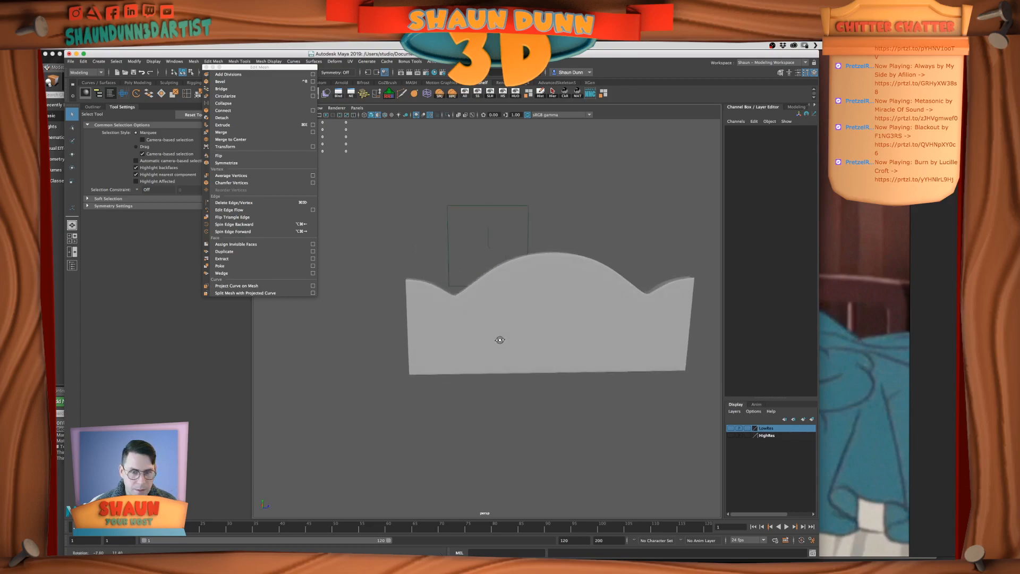
Switch to the bed reference image in PureRef, compare the headboard's curve with it, and return to Maya
key(super+Tab)
key(super+Tab)
key(super+Tab)
key(super+Tab)
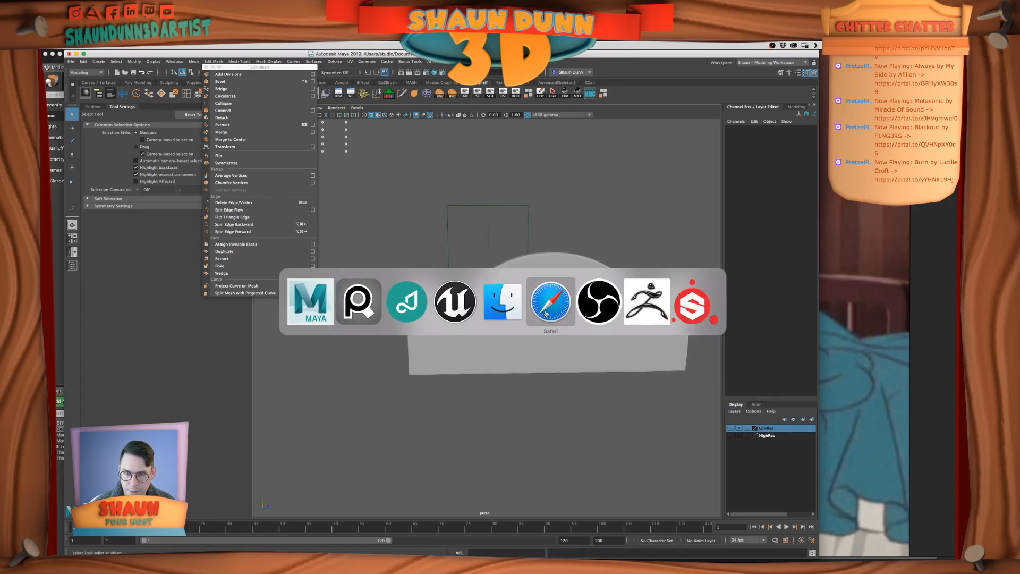
click(343, 312)
key(super+Tab)
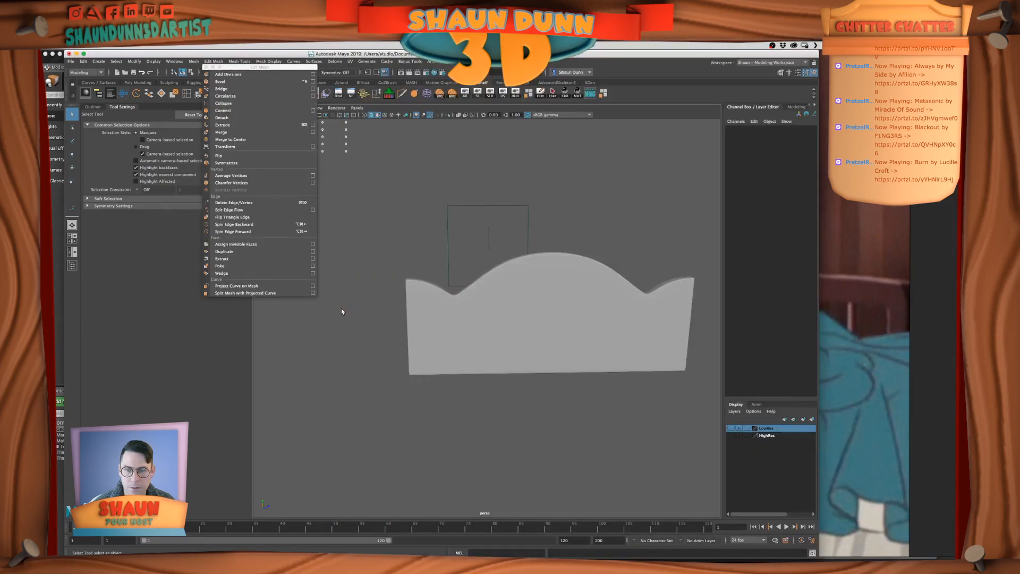
alt+drag(537, 373, 550, 362)
click(852, 333)
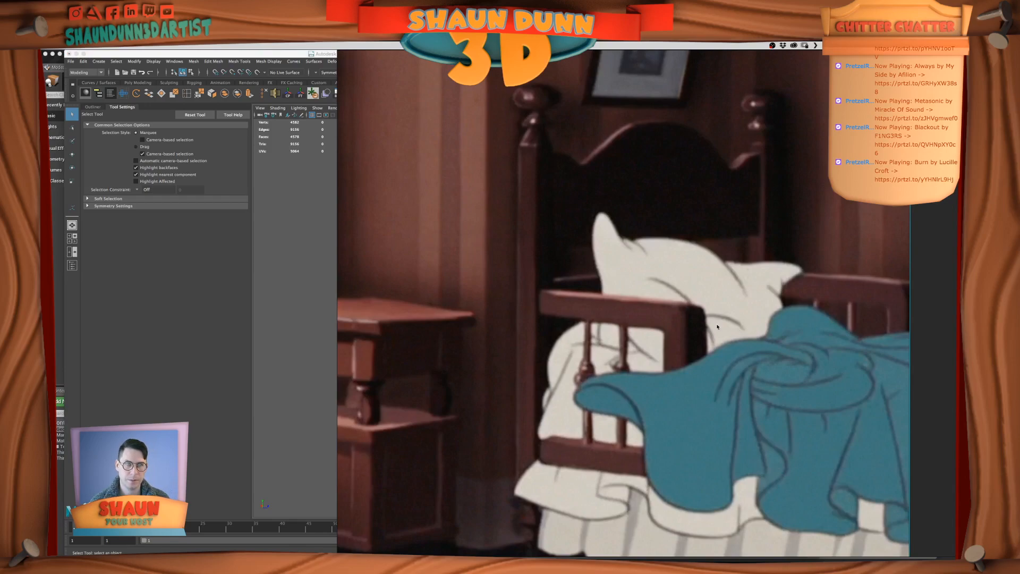
key(super+Tab)
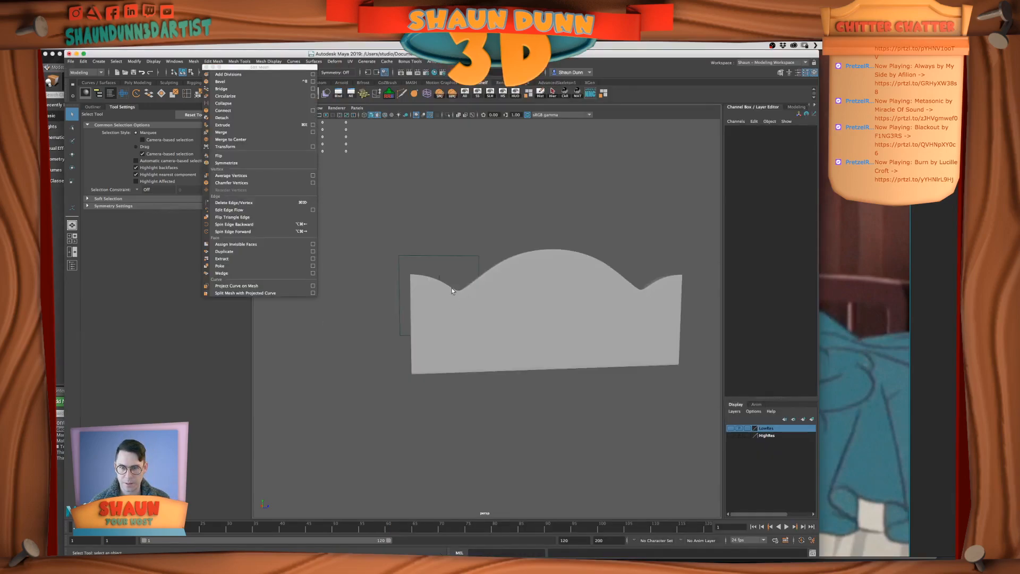
alt+middle_drag(495, 289, 475, 324)
alt+drag(474, 323, 447, 331)
scroll(447, 331, down, 10)
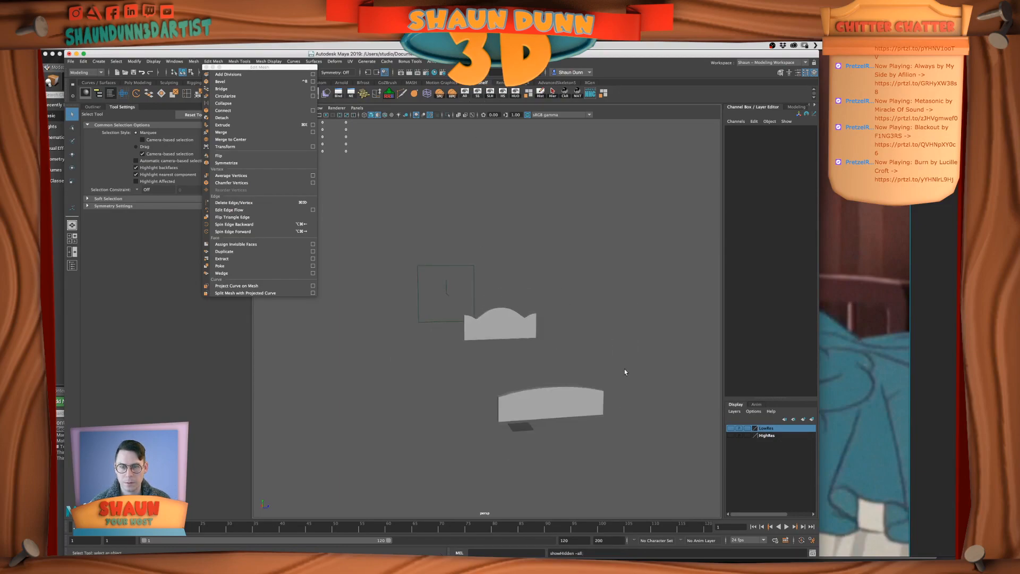
scroll(437, 348, up, 5)
scroll(456, 318, up, 3)
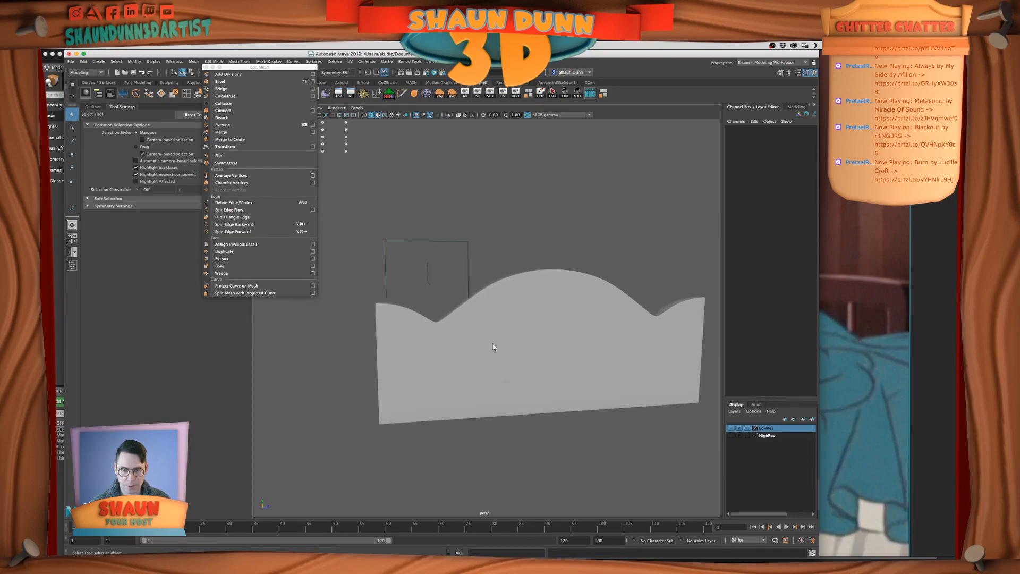
Select the vertices at the bottom of one dip in the headboard panel's top edge and scale them wider apart, checking in smooth preview
click(442, 333)
scroll(441, 334, up, 2)
alt+drag(421, 328, 439, 324)
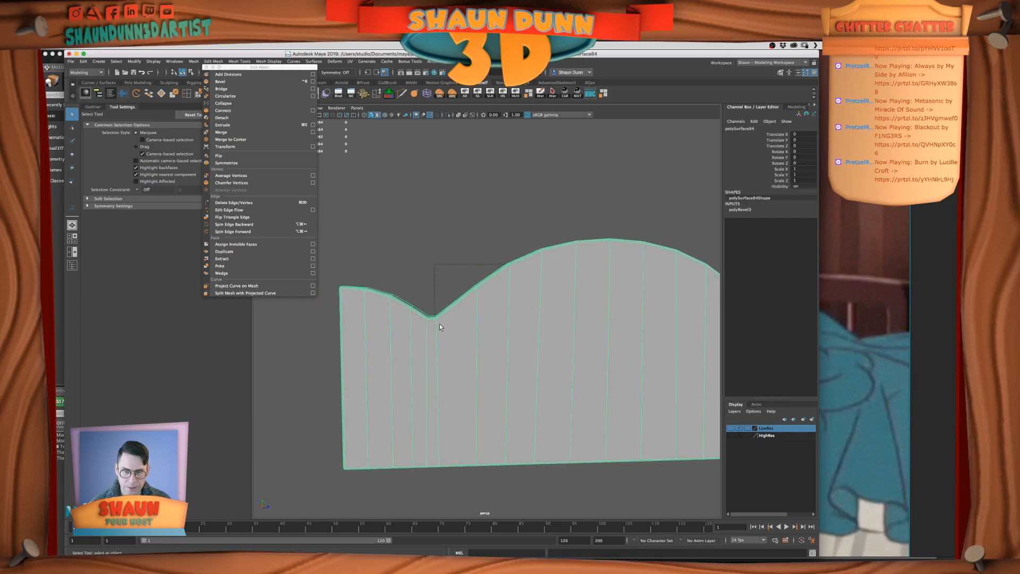
scroll(439, 324, down, 4)
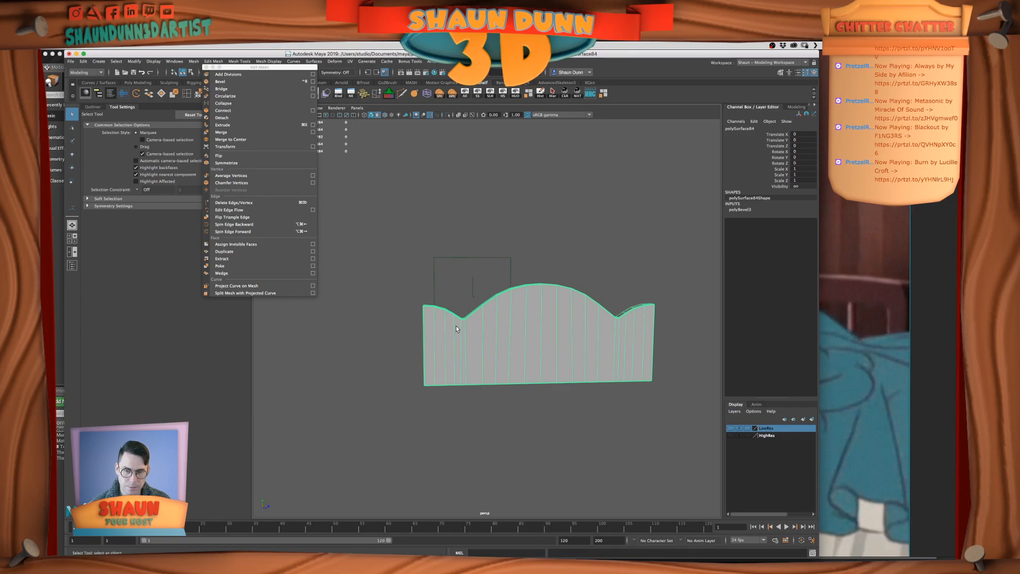
scroll(456, 327, up, 2)
scroll(455, 327, up, 2)
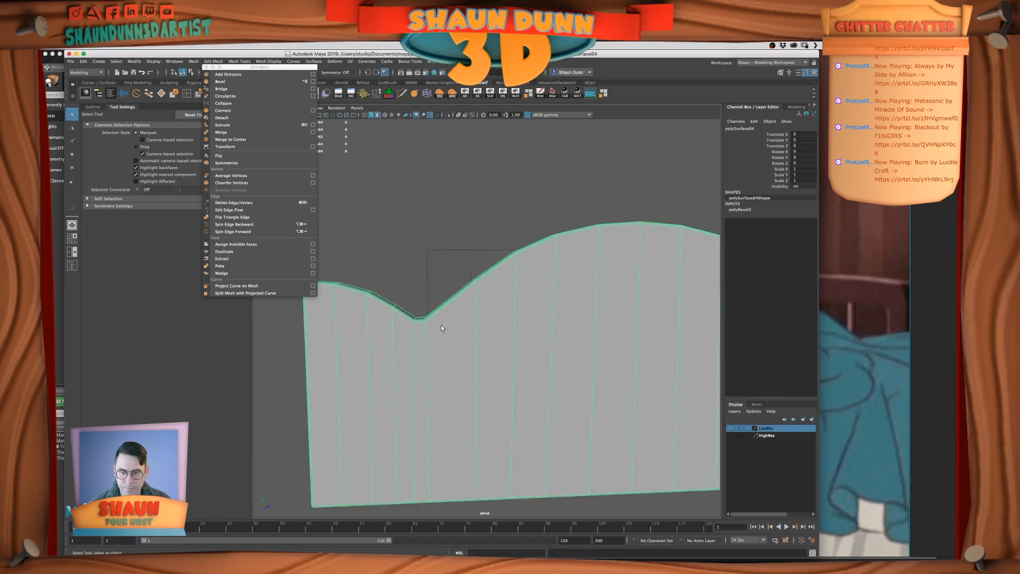
scroll(445, 325, up, 2)
right_drag(438, 332, 407, 329)
drag(425, 311, 451, 334)
key(4)
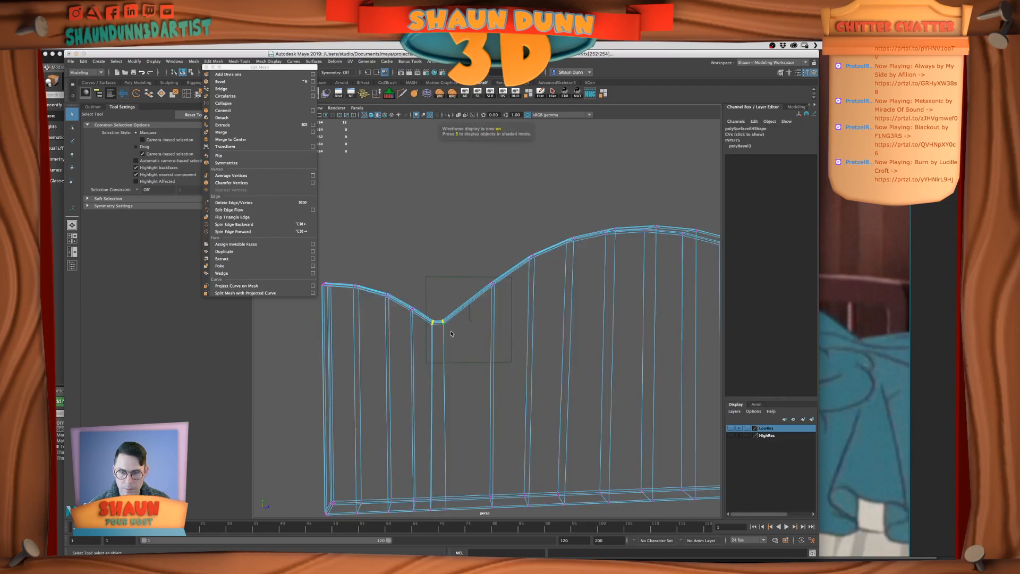
key(5)
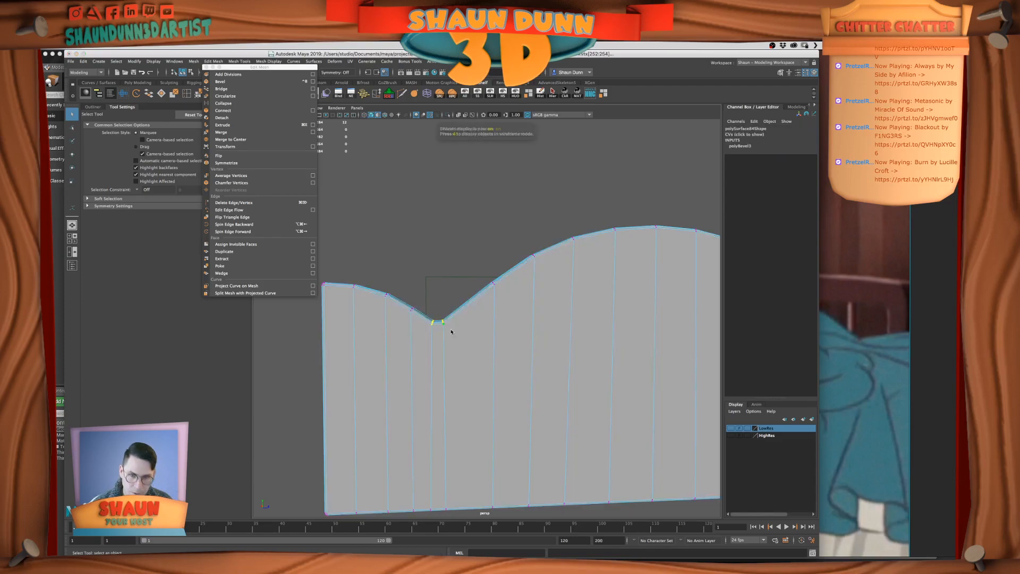
key(e)
key(r)
drag(472, 324, 481, 323)
key(3)
right_drag(472, 317, 501, 307)
Examine the smoothed curve of the adjusted dip against the rest of the headboard panel
click(458, 243)
scroll(458, 244, down, 5)
alt+drag(459, 250, 464, 260)
alt+middle_drag(464, 260, 414, 263)
scroll(415, 262, down, 5)
alt+drag(427, 275, 436, 278)
scroll(441, 310, up, 5)
scroll(444, 312, down, 5)
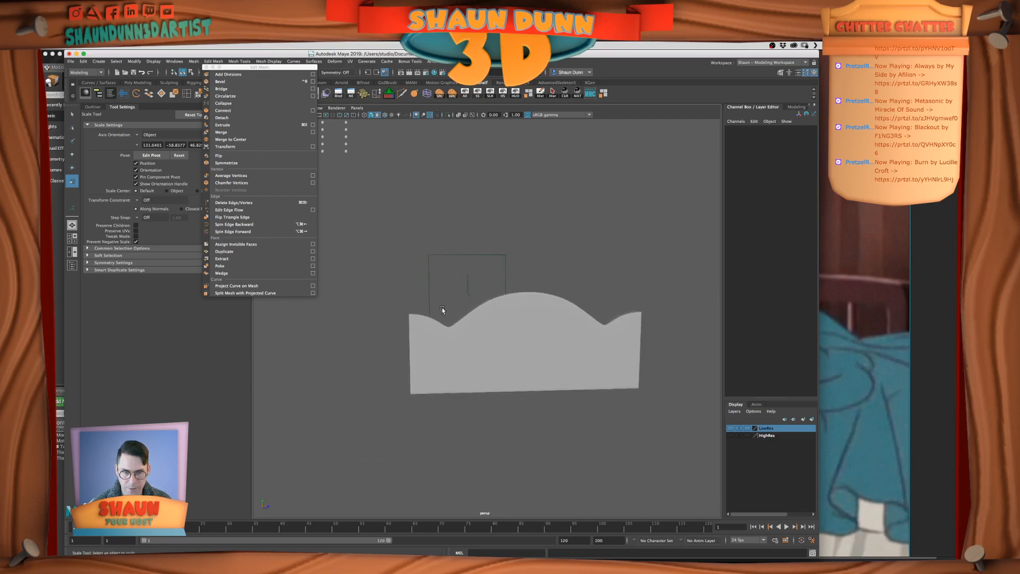
Undo the last scaling of the headboard panel's dip vertices and display the panel unsmoothed
key(super+z)
key(super+z)
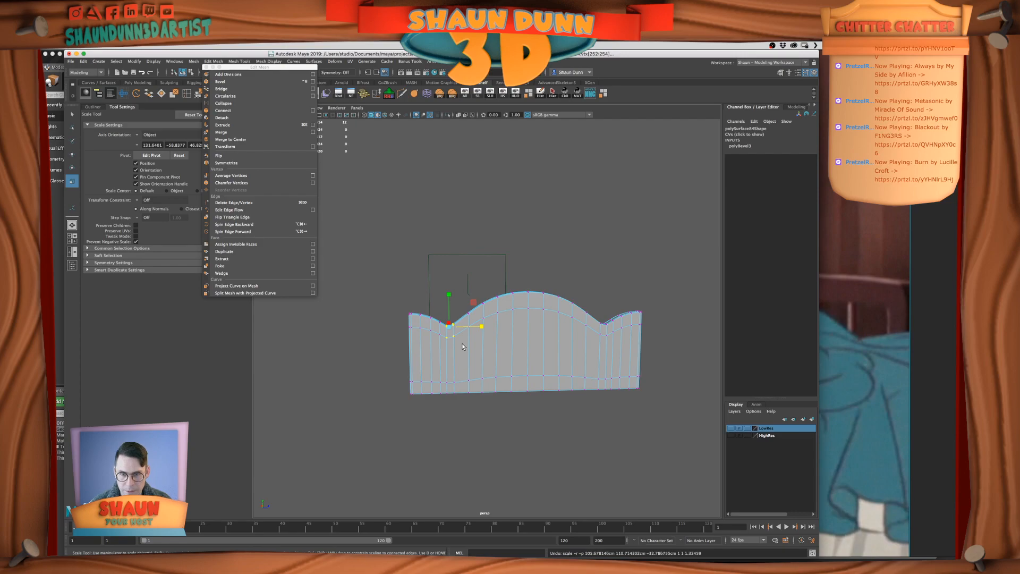
scroll(461, 346, up, 3)
key(1)
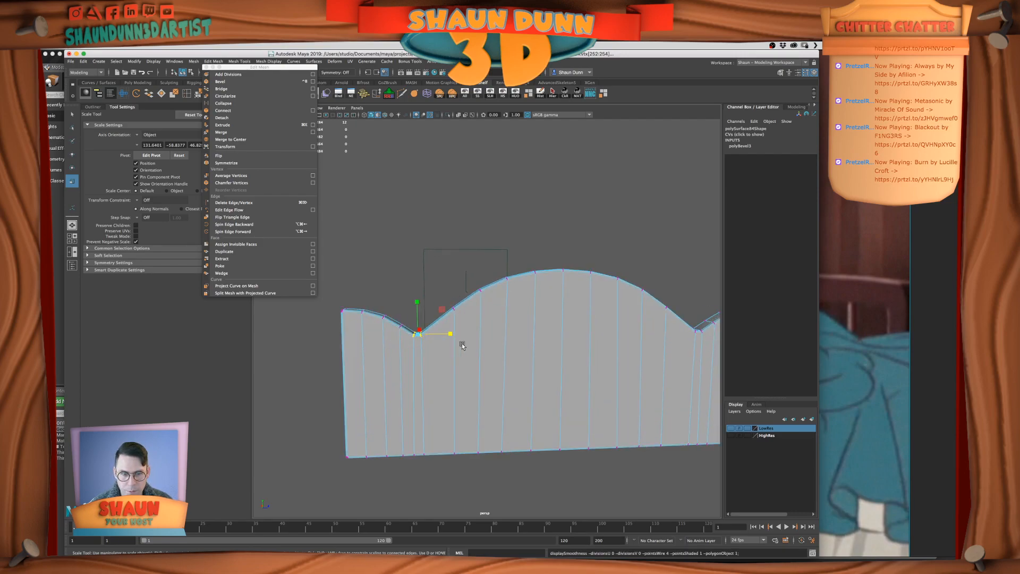
scroll(462, 345, down, 3)
click(423, 170)
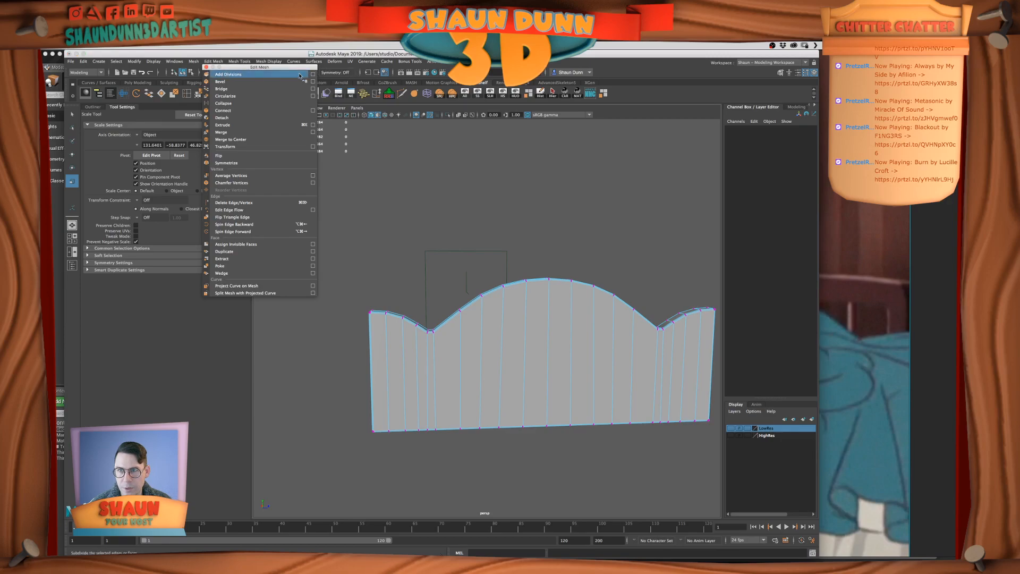
Set the modeling symmetry to Object Z, moving the floating Edit Mesh list out of the way
click(274, 82)
drag(273, 68, 215, 87)
click(334, 73)
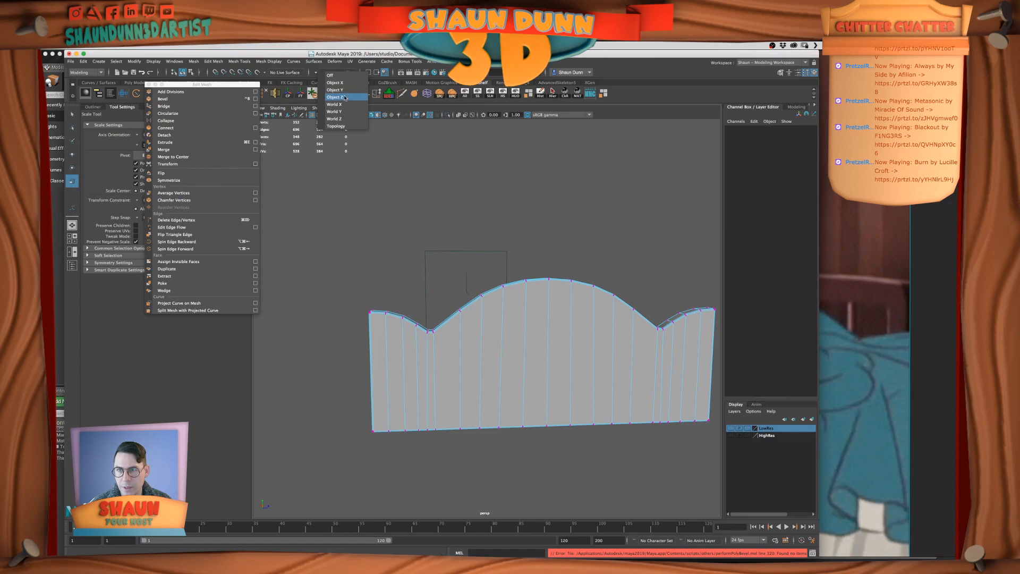
click(344, 97)
Select the vertices at the bottom of the dip, scale them wider apart symmetrically on both dips, and check the panel in smooth preview
alt+middle_drag(501, 244, 463, 238)
drag(384, 317, 462, 322)
right_drag(435, 304, 462, 295)
alt+drag(437, 305, 452, 299)
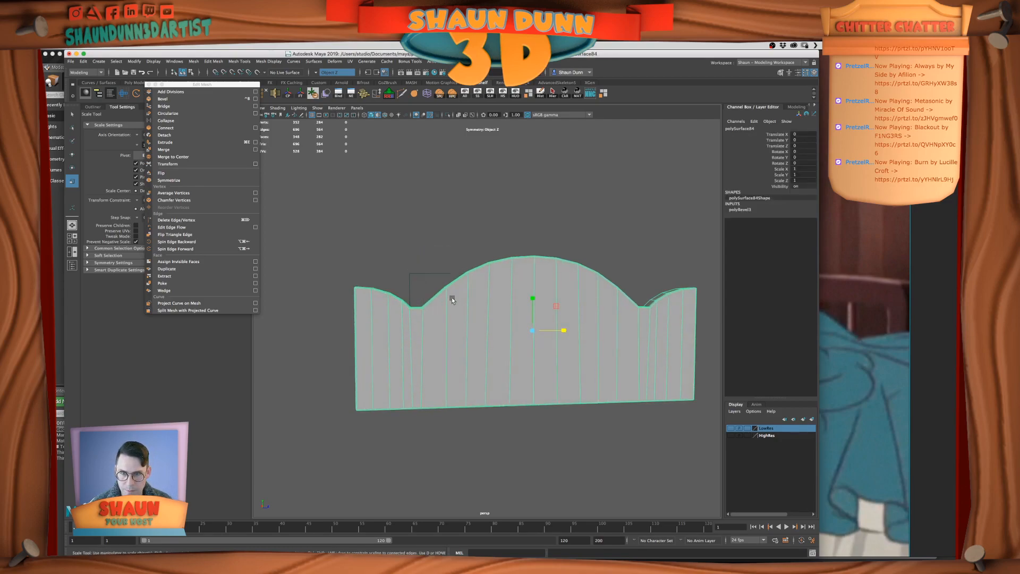
key(3)
click(434, 260)
mouse_move(435, 259)
alt+mouse_down()
mouse_move(588, 276)
mouse_move(595, 262)
mouse_move(459, 268)
mouse_move(429, 256)
alt+mouse_up()
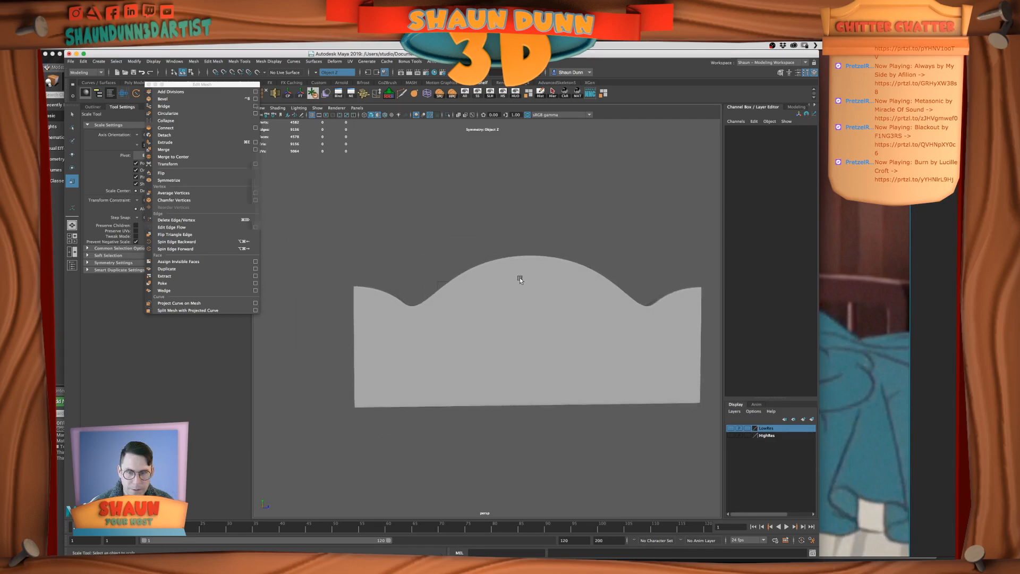
Compare the smoothed headboard curve with the bed reference image, return to Maya, and select the panel in unsmoothed display
key(super+Tab)
key(super+Tab)
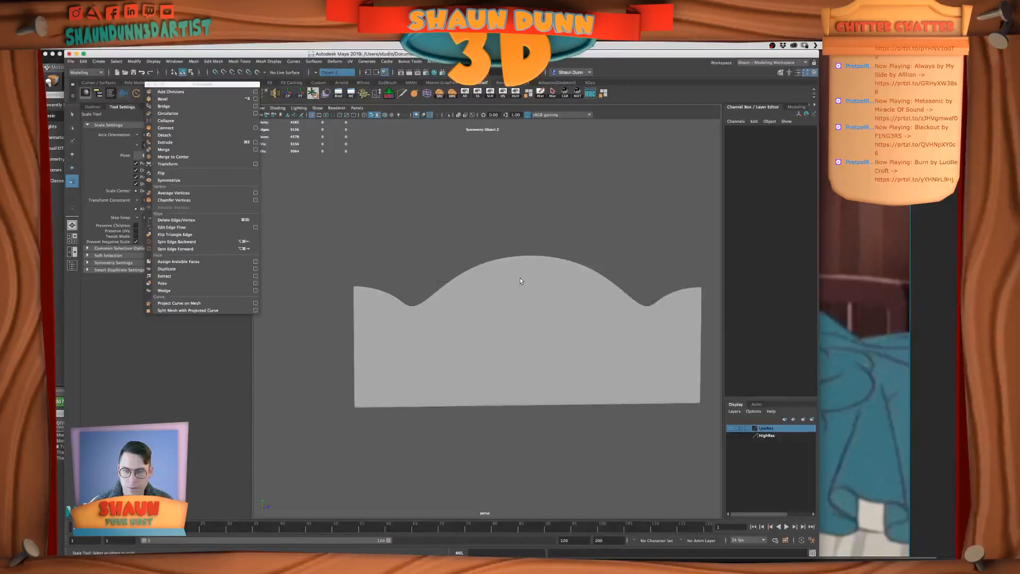
click(469, 301)
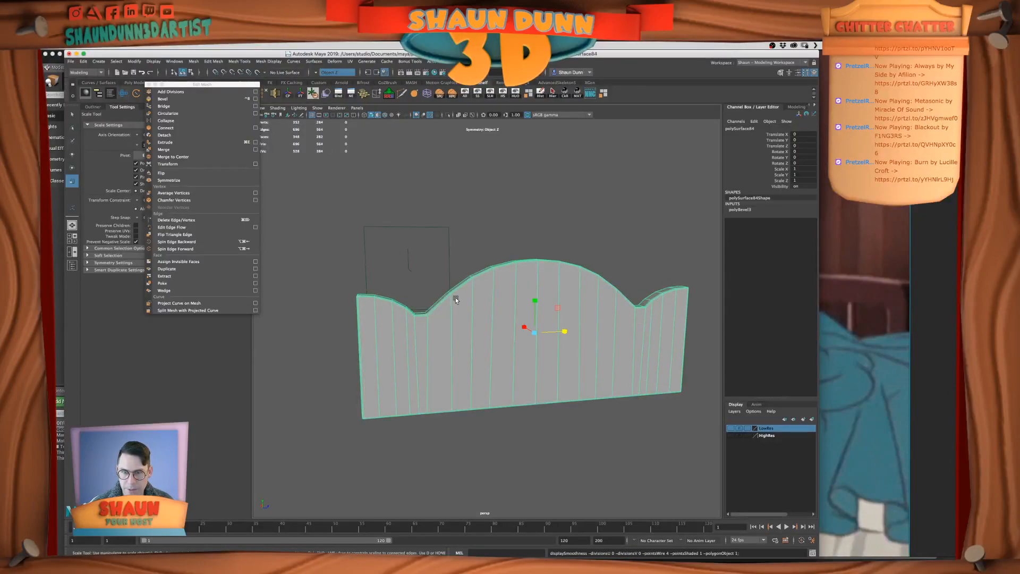
Remove the bevel from the selected headboard panel by running the MEL command "delete polyBevel3"
alt+drag(455, 300, 416, 345)
scroll(444, 308, up, 5)
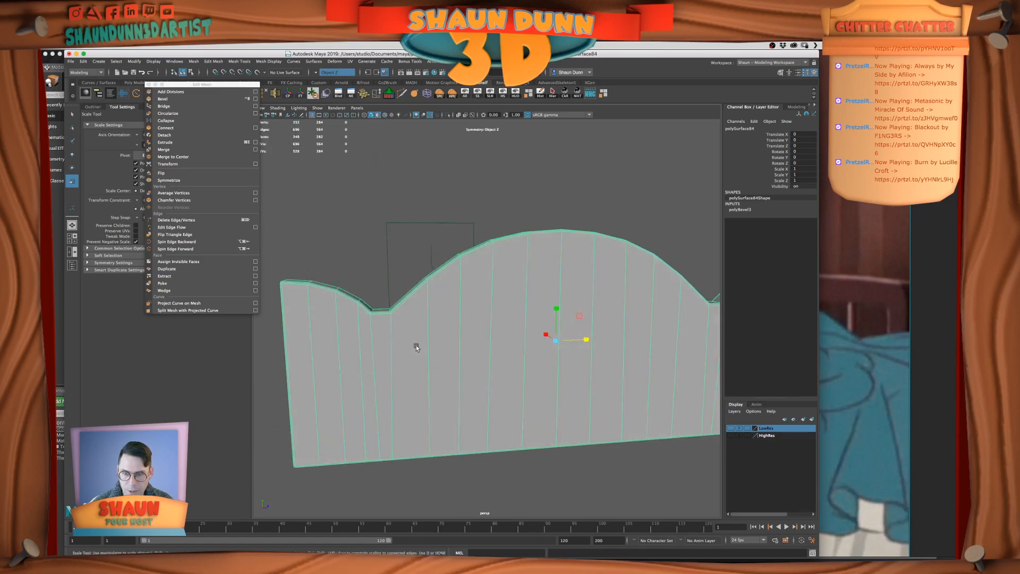
click(740, 209)
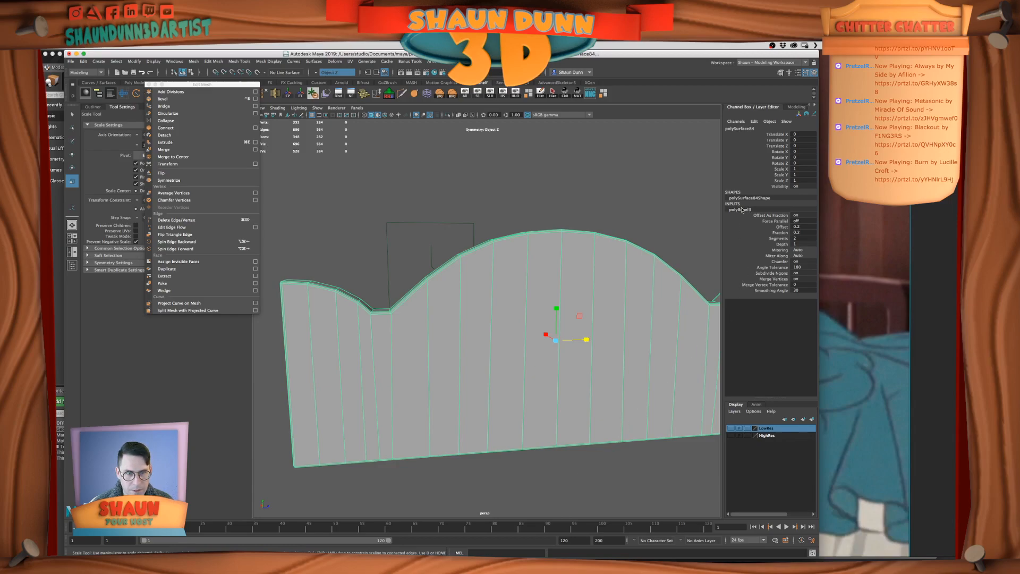
click(503, 551)
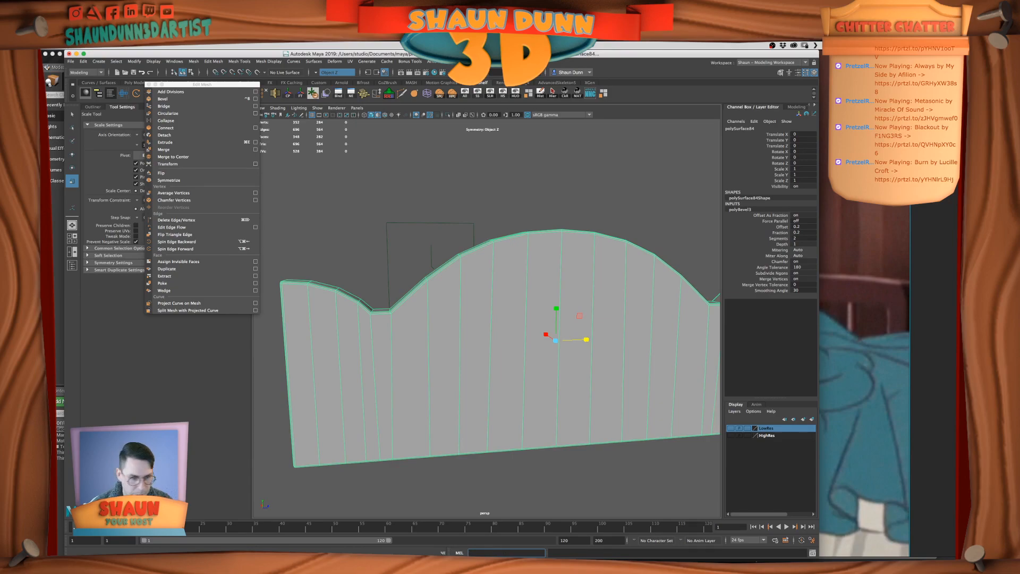
drag(817, 555, 808, 514)
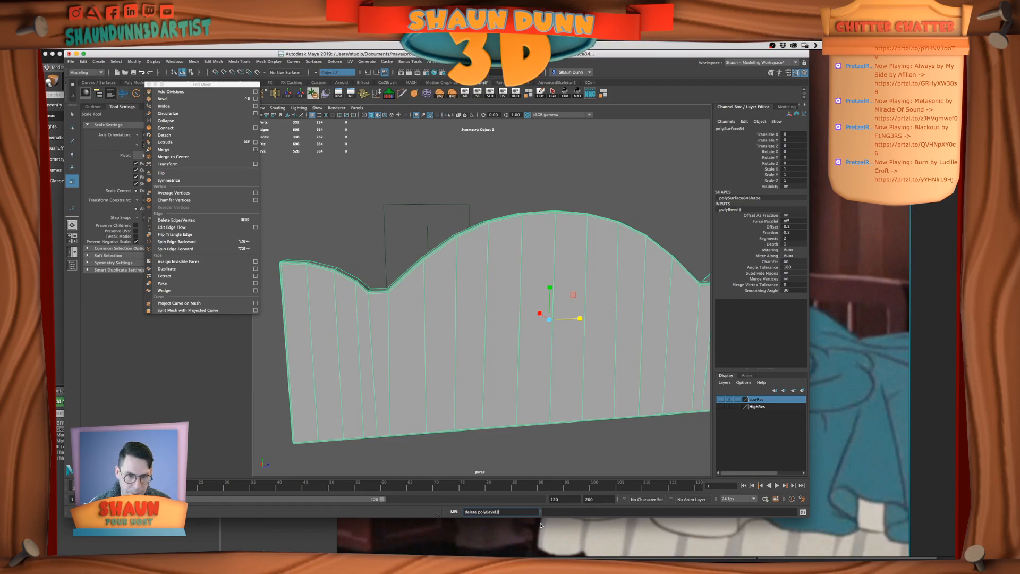
key(Return)
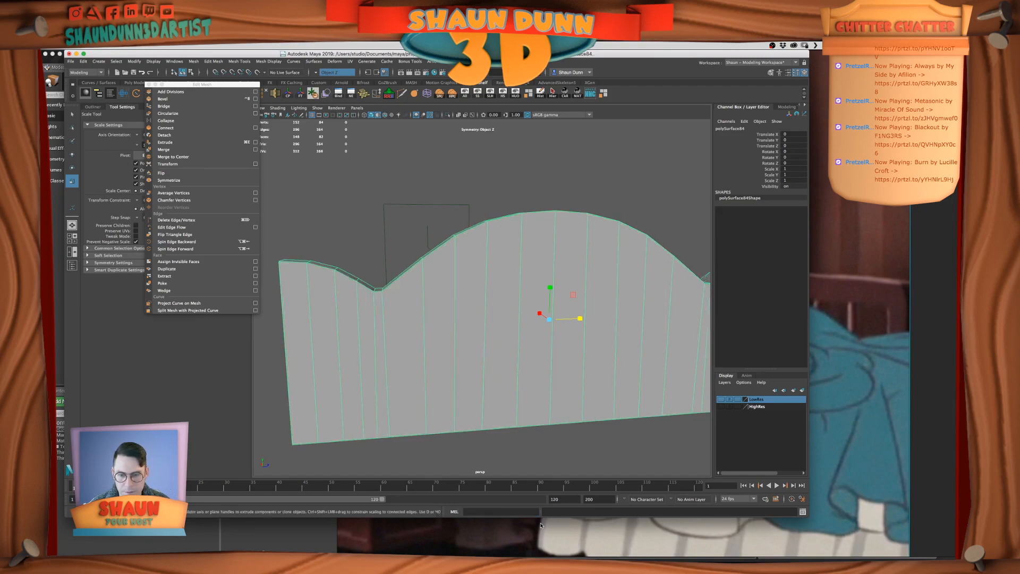
Paste the copied beveled headboard panel into the scene and move its group away from the unbeveled panel
scroll(478, 453, down, 5)
alt+drag(466, 380, 493, 379)
scroll(495, 368, up, 2)
scroll(495, 368, down, 2)
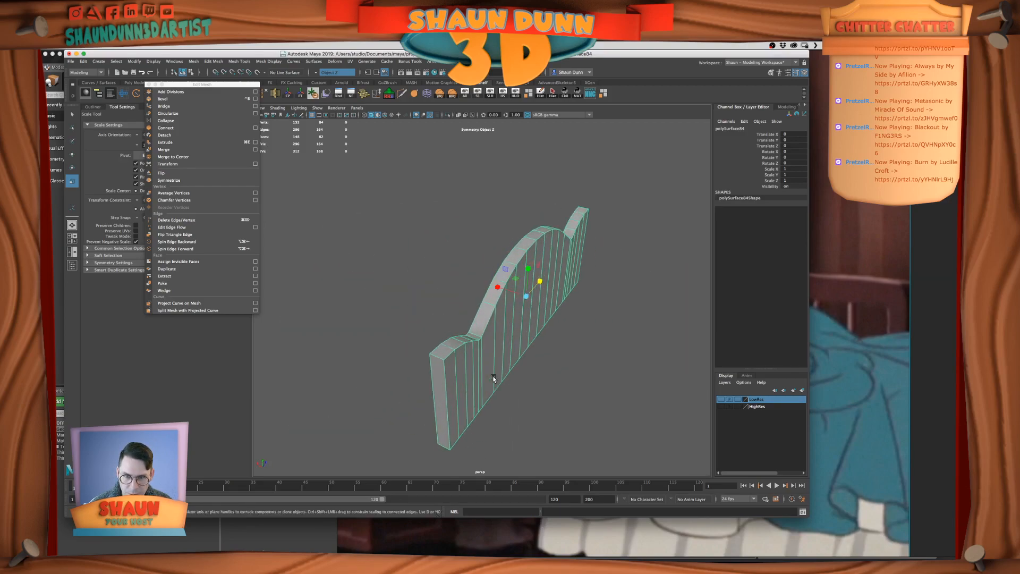
key(Up)
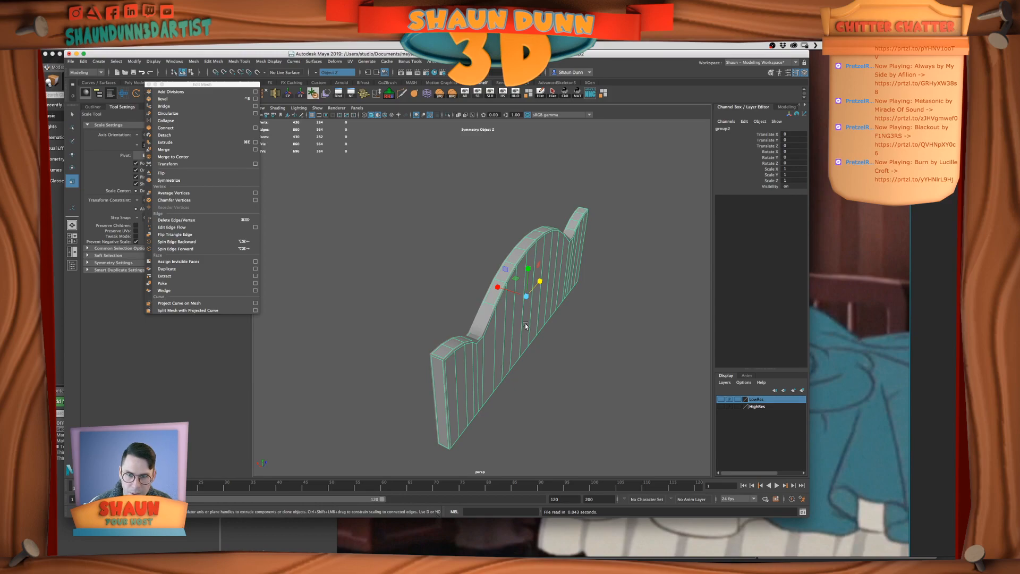
key(w)
drag(494, 286, 594, 315)
Select the unbeveled headboard panel and move it along X away from its original place on the bed
click(464, 344)
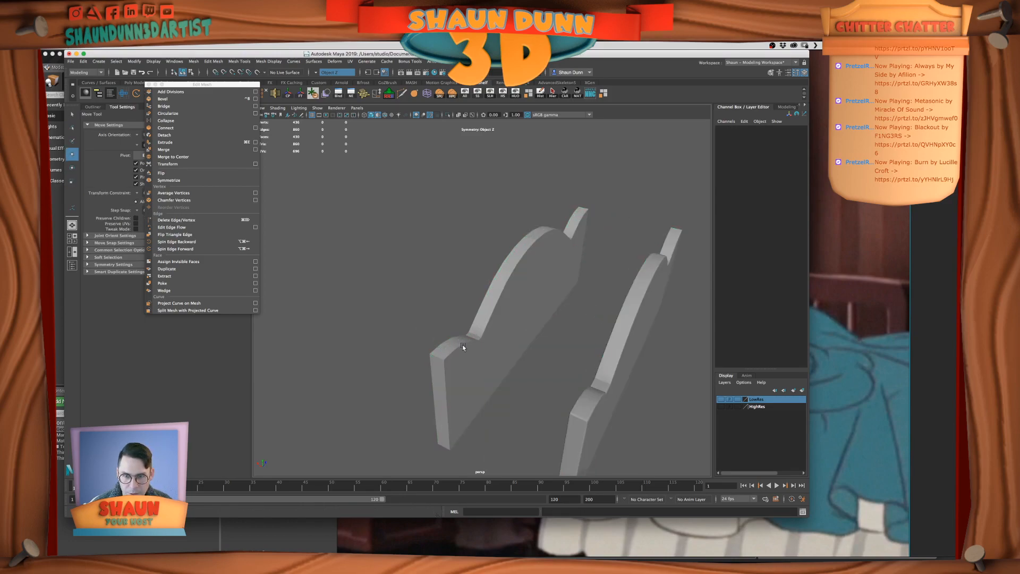
click(491, 358)
alt+drag(503, 375, 467, 363)
click(529, 380)
mouse_move(529, 380)
alt+mouse_down()
mouse_move(547, 381)
mouse_move(533, 381)
alt+mouse_up()
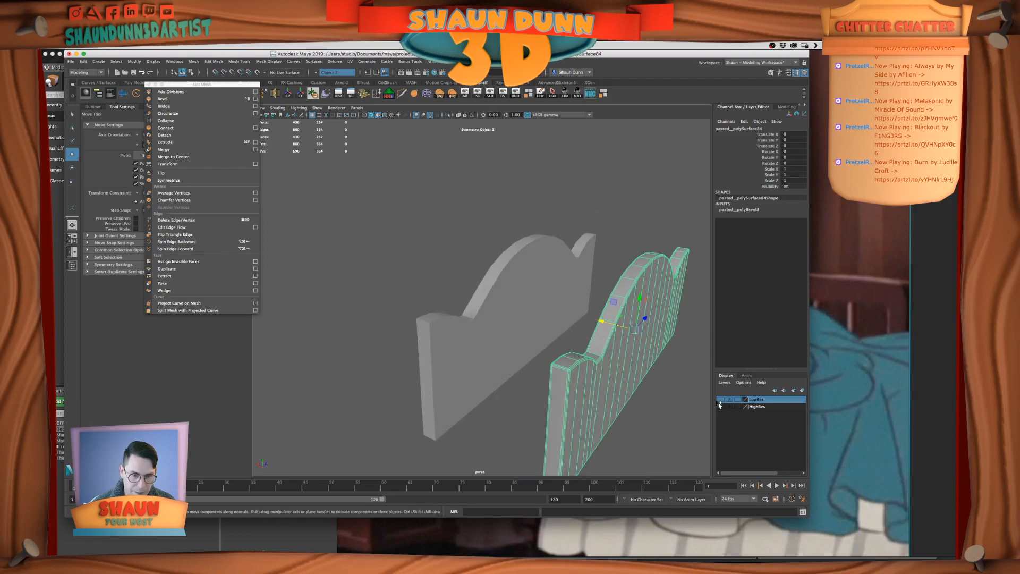
click(529, 345)
drag(505, 298, 464, 282)
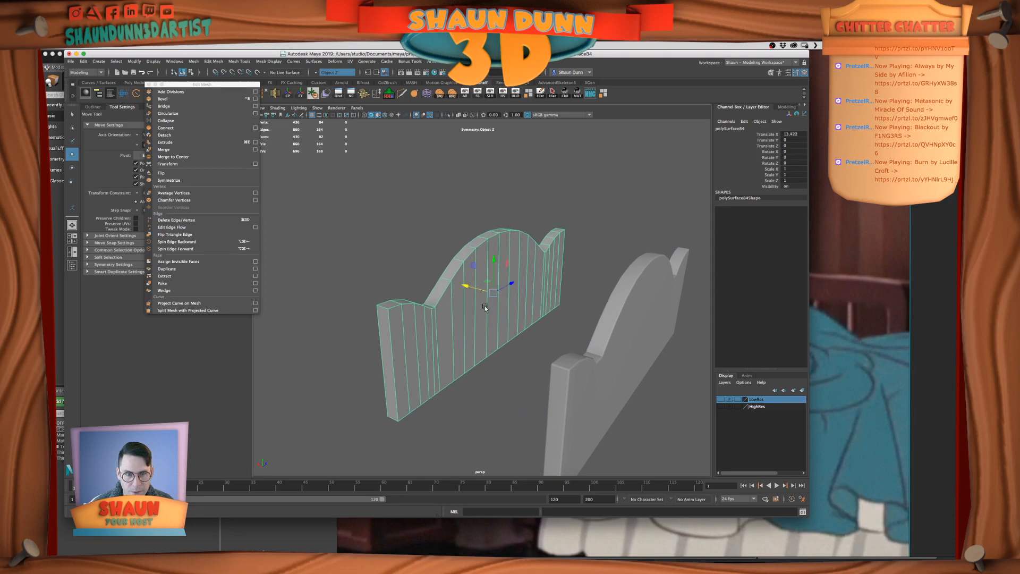
Show the LowRes layer, delete the old low-res headboard panel between the bed posts, and hide the layer again
click(722, 399)
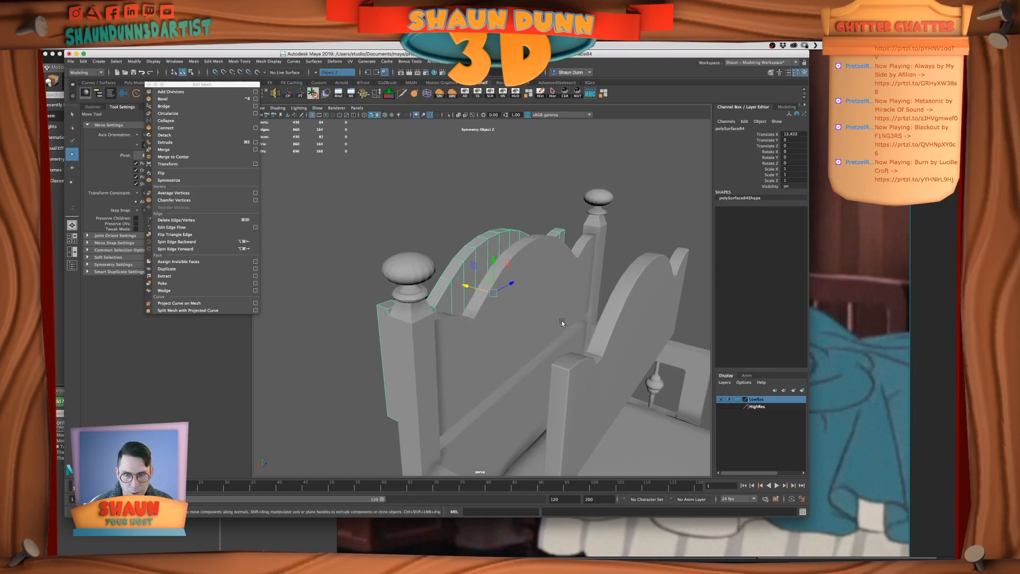
click(562, 319)
key(Delete)
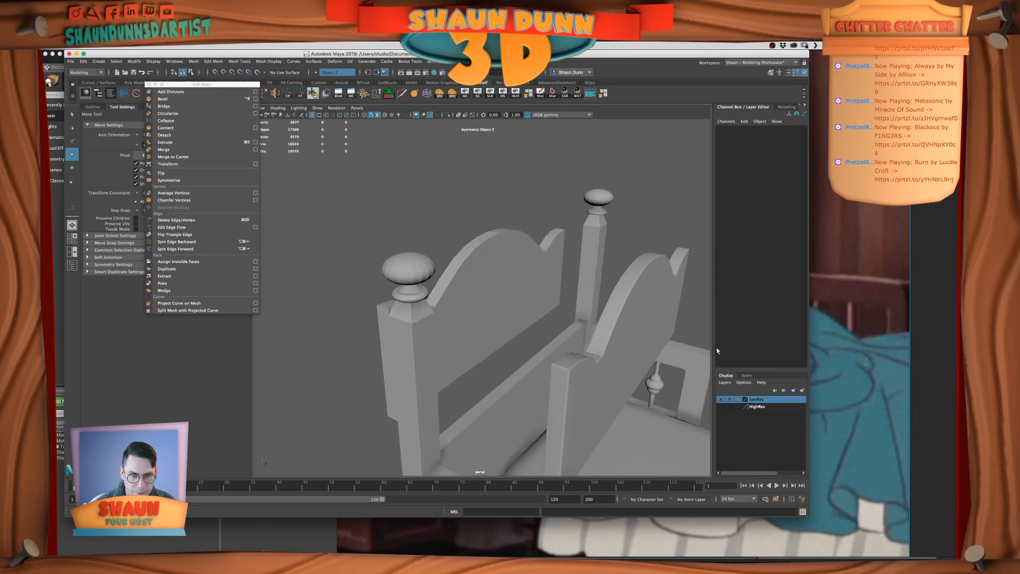
click(720, 399)
Return the unbeveled headboard panel to its original place by setting its Translate X to 0
click(512, 296)
click(791, 134)
text(0)
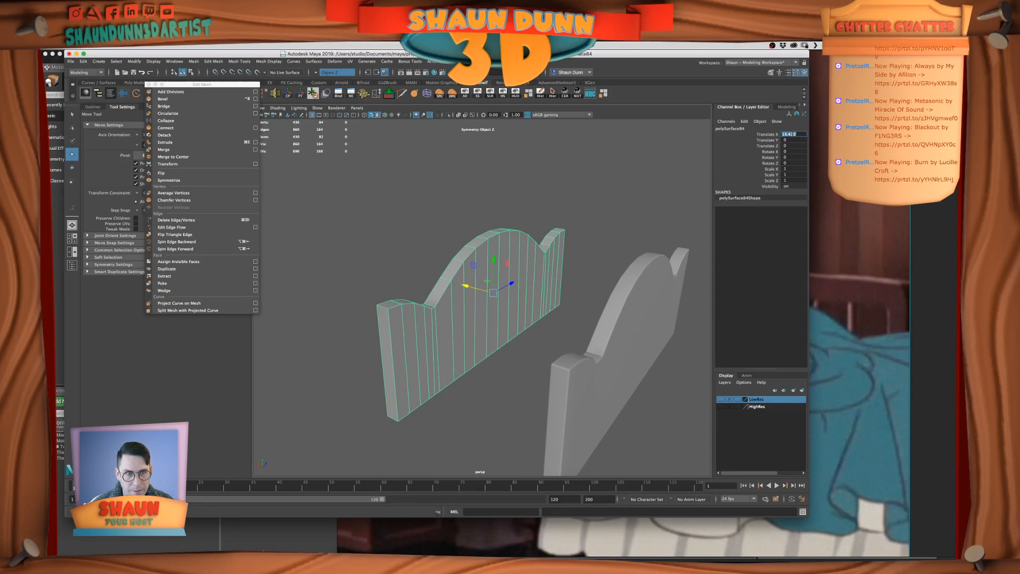
key(Return)
In the side view, select the unbeveled panel's vertices at the bottom of one dip in its top edge
scroll(572, 224, up, 3)
alt+drag(572, 224, 459, 250)
key(space)
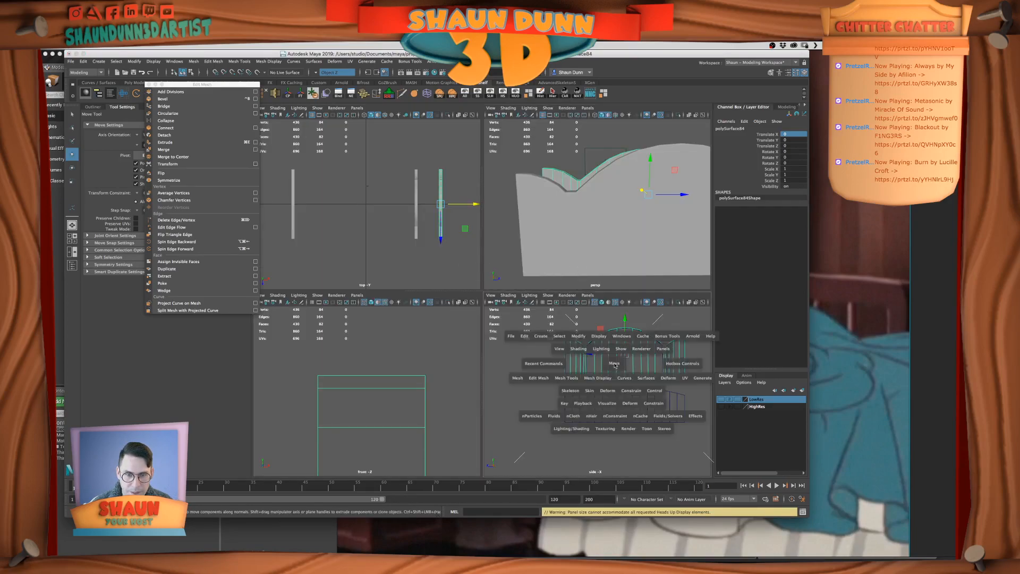
key(space)
scroll(499, 300, up, 5)
scroll(488, 343, up, 10)
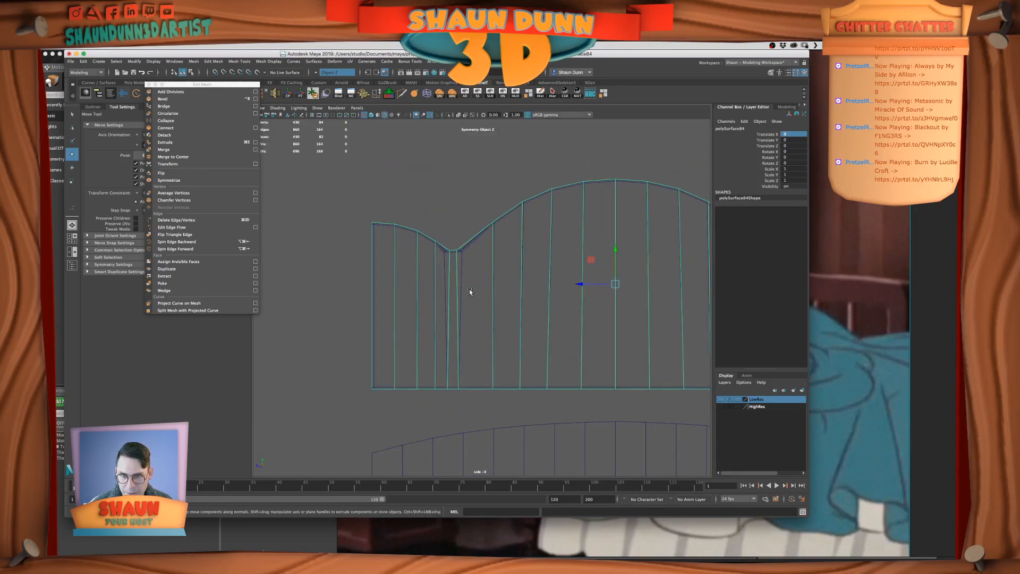
alt+right_drag(514, 364, 521, 365)
alt+middle_drag(521, 365, 510, 326)
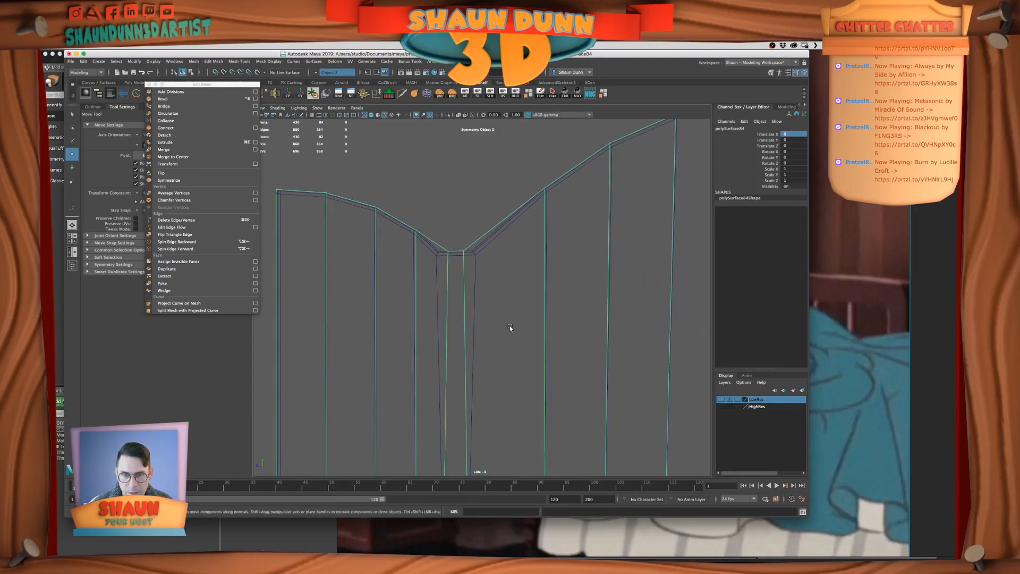
right_drag(452, 252, 444, 251)
drag(442, 242, 476, 267)
scroll(479, 272, down, 7)
scroll(479, 276, up, 5)
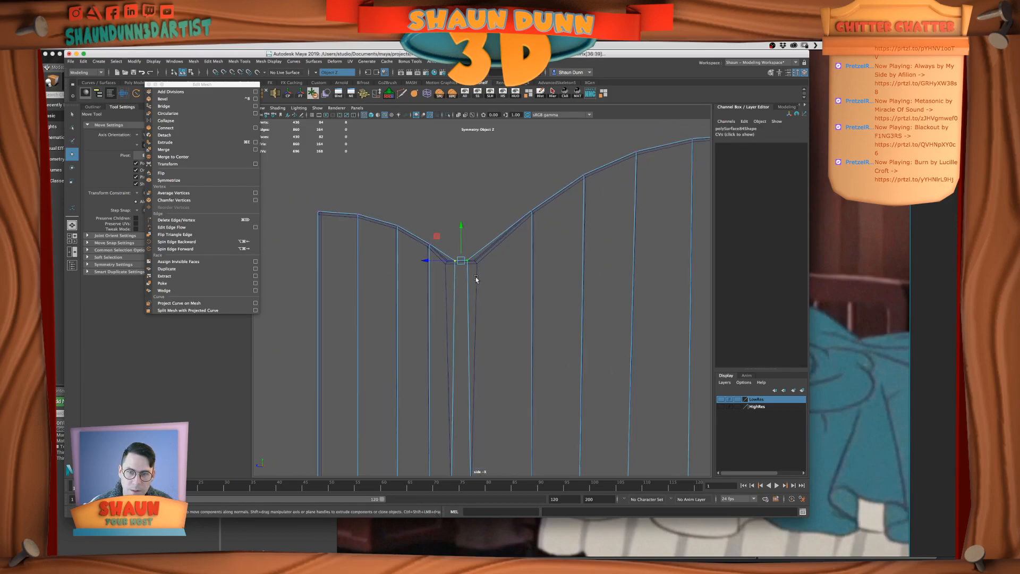
scroll(473, 307, up, 5)
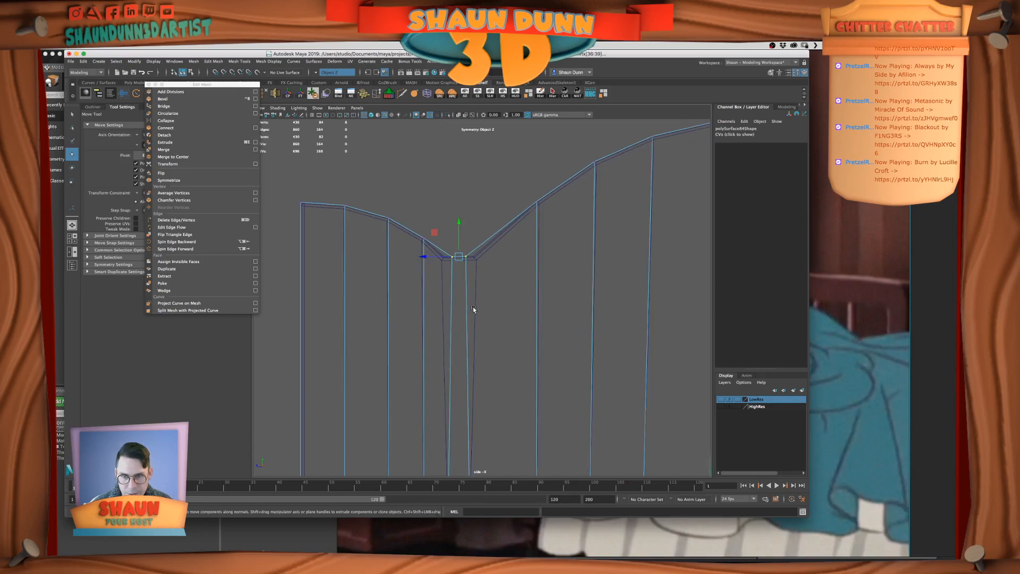
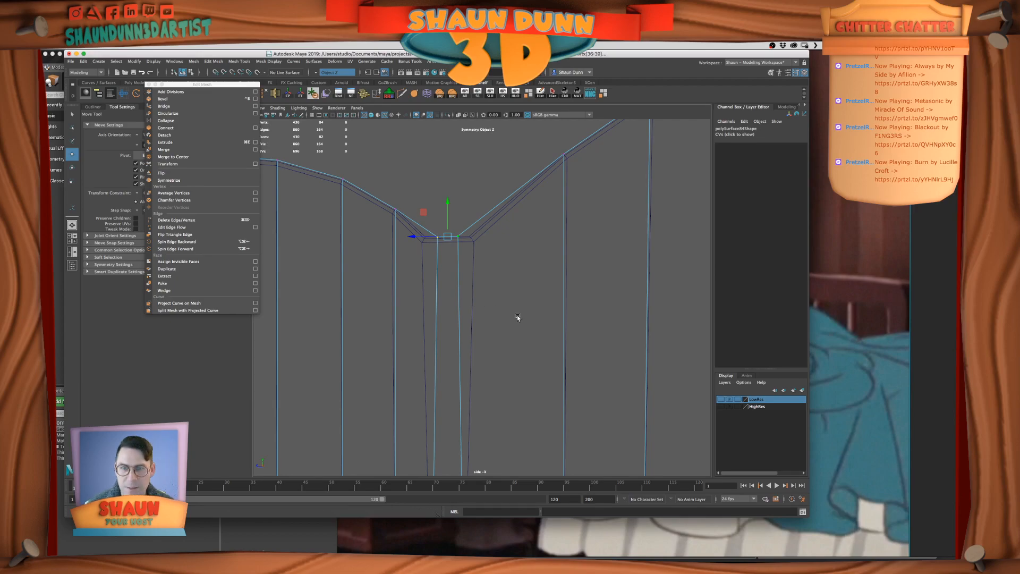
Scale the selected dip vertices apart along Z to widen the low-res panel's dip to the high-res outline, and return to object mode
key(r)
drag(414, 236, 373, 247)
key(F8)
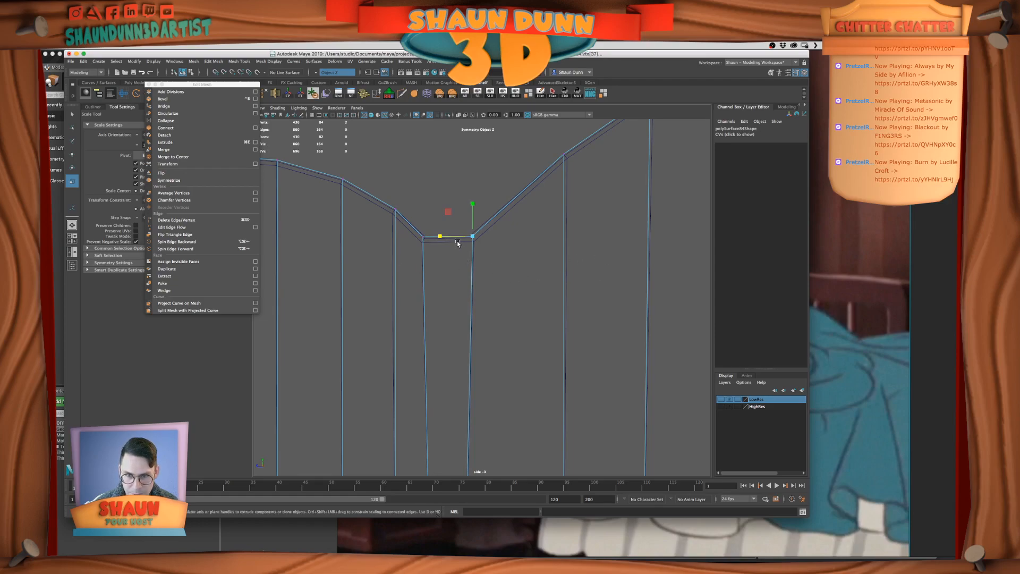
Show the high-res headboard panel smoothed and move the low-res panel's dip vertices onto its smoothed curve
key(3)
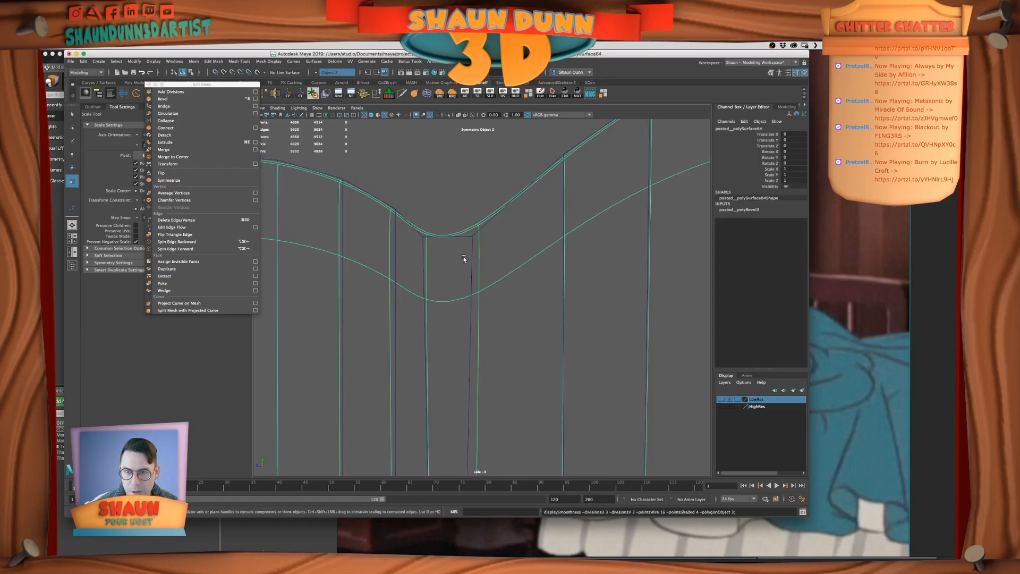
click(472, 250)
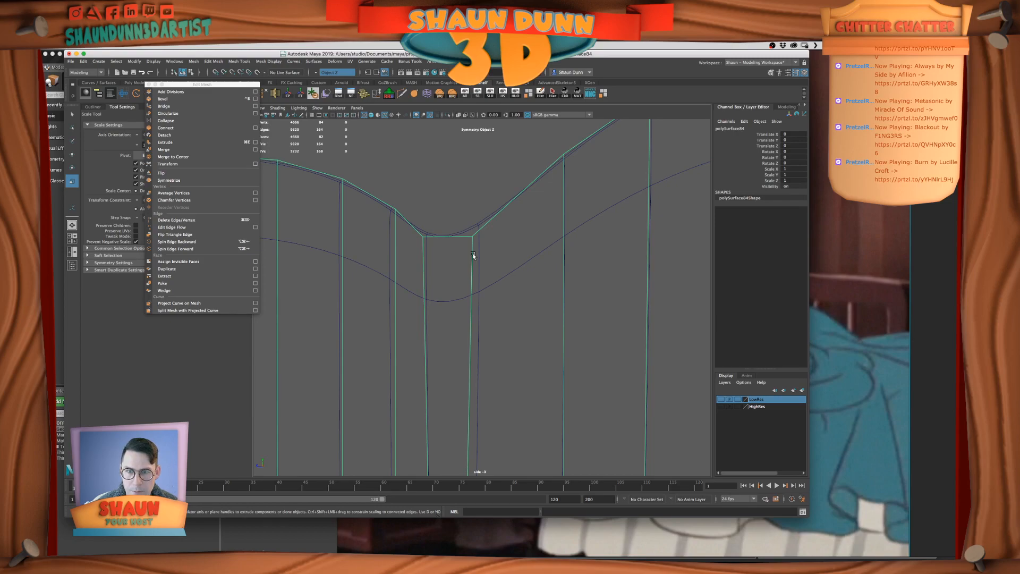
right_drag(473, 249, 439, 247)
drag(453, 221, 479, 263)
key(w)
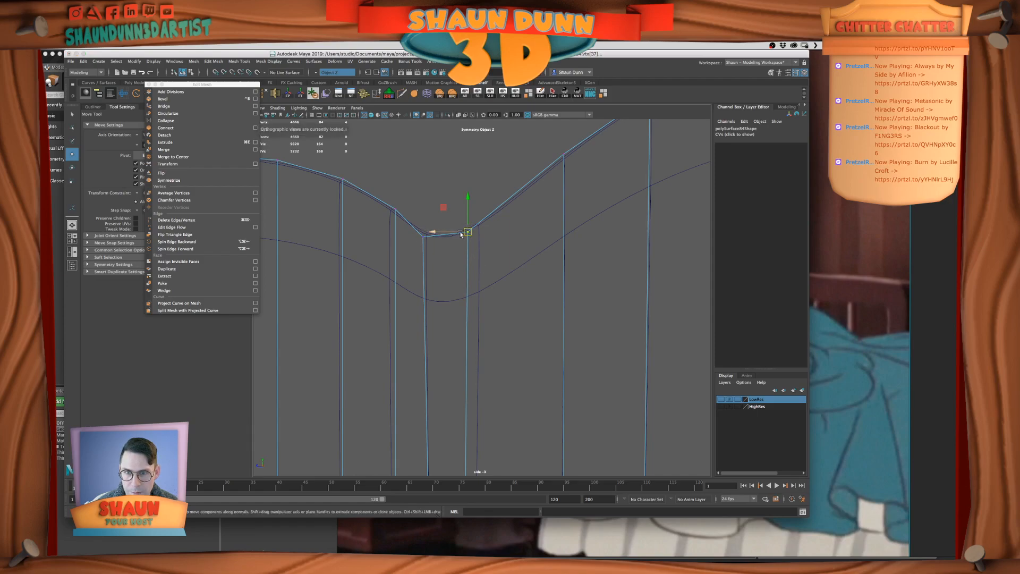
click(423, 237)
drag(424, 241, 430, 239)
Fine-tune the vertex at the inner end of the low-res panel's dip so it follows the smoothed high-res edge
scroll(464, 244, down, 5)
alt+middle_drag(525, 297, 375, 296)
alt+middle_drag(621, 269, 673, 268)
alt+middle_drag(472, 281, 580, 277)
scroll(580, 278, up, 3)
click(510, 249)
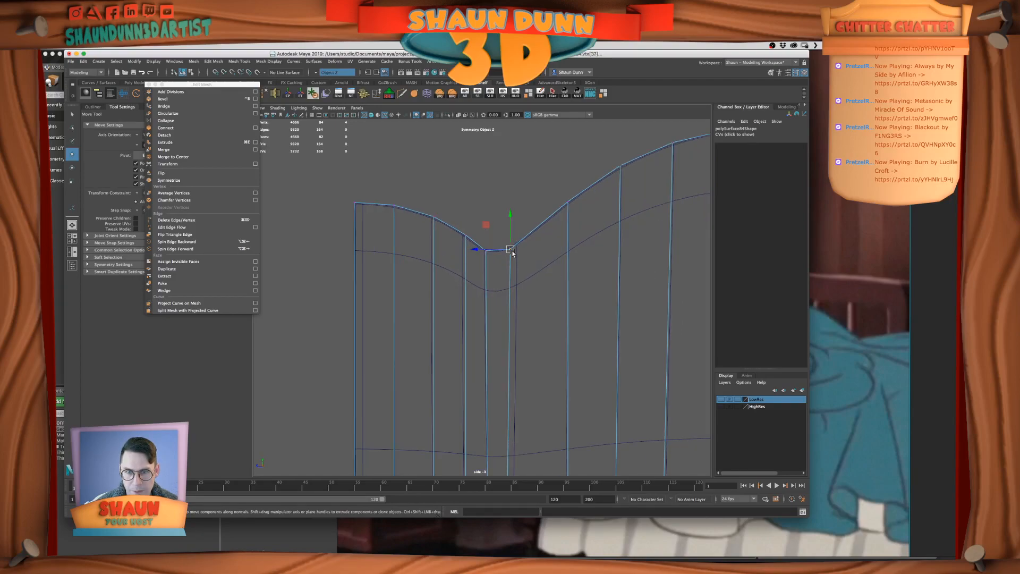
click(539, 196)
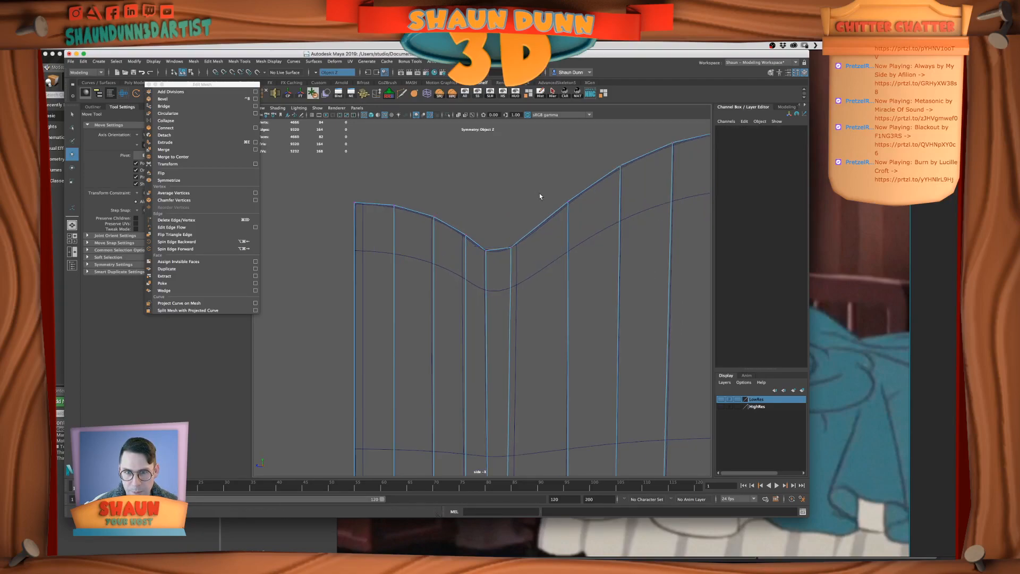
drag(508, 242, 509, 248)
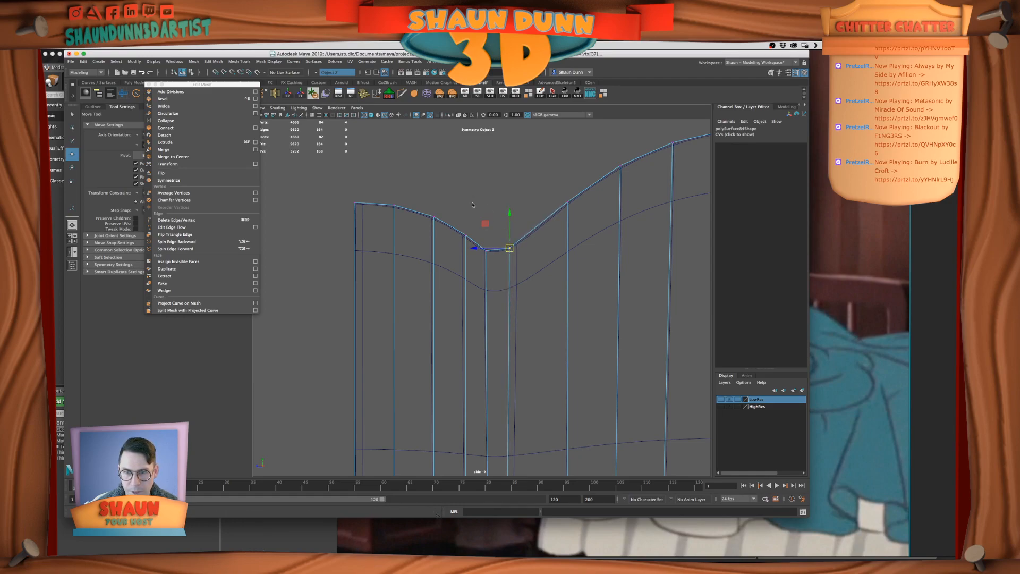
click(505, 204)
Select the low-res headboard panel as a whole, turn symmetry off and save the scene
click(511, 267)
key(1)
scroll(531, 274, down, 4)
alt+middle_drag(555, 246, 515, 230)
click(318, 73)
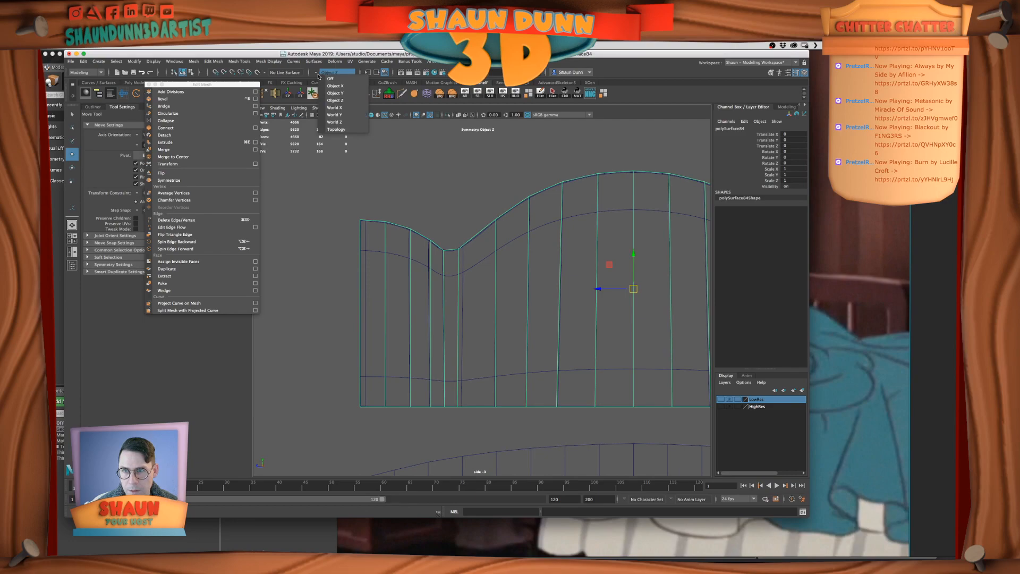
click(334, 85)
click(455, 174)
key(super+s)
Switch to the perspective view, unhide all hidden objects and show the LowRes layer with the high-res headboard panel selected
key(space)
key(space)
alt+drag(550, 228, 540, 235)
alt+right_drag(540, 235, 491, 217)
alt+drag(491, 217, 610, 252)
click(573, 258)
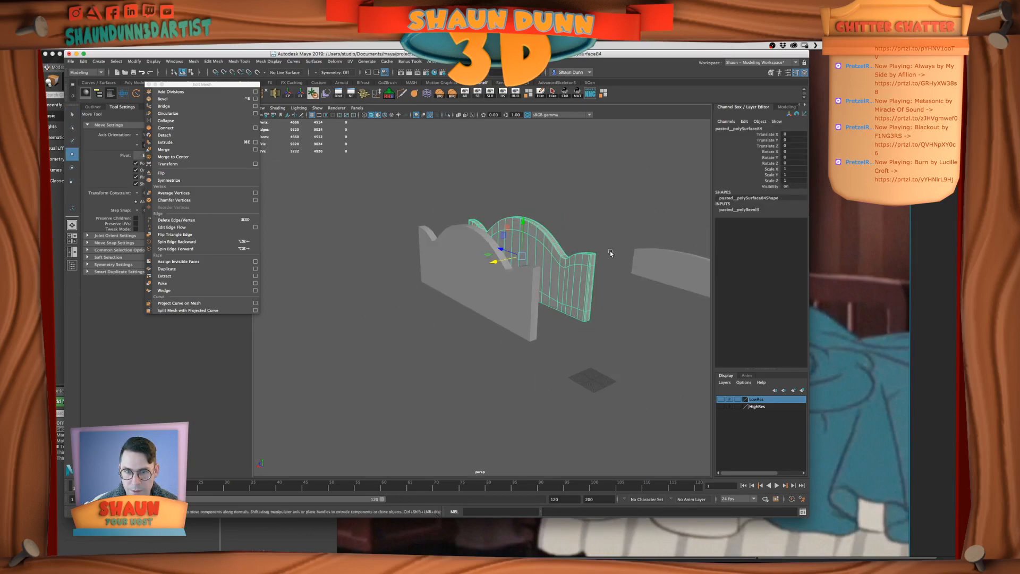
click(499, 283)
alt+drag(523, 243, 555, 256)
click(556, 257)
click(466, 93)
click(721, 399)
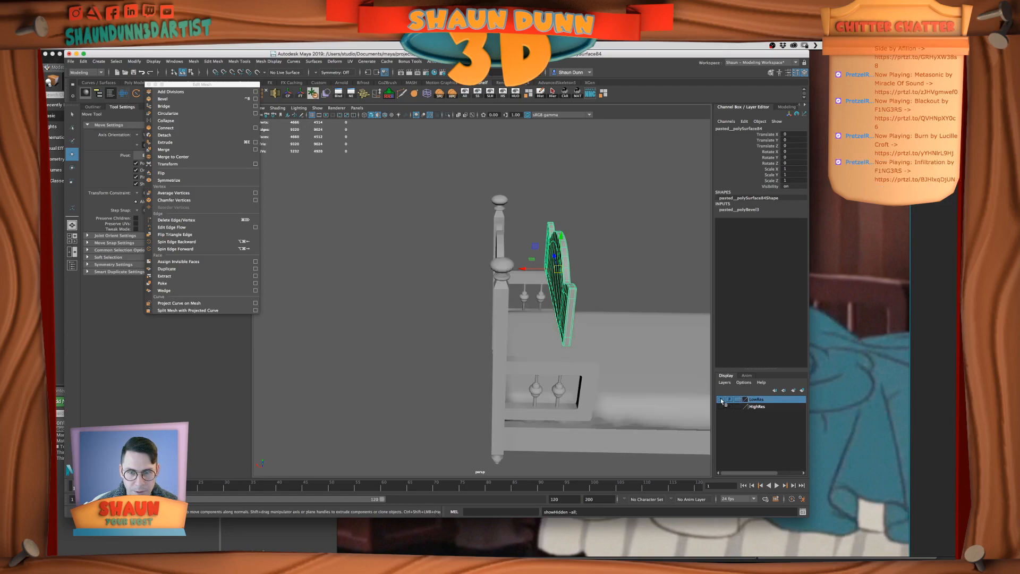
Select both the low-res and high-res headboard panels and hide everything else
scroll(550, 299, up, 3)
alt+drag(550, 299, 618, 279)
mouse_move(495, 257)
alt+mouse_down()
mouse_move(572, 267)
mouse_move(486, 262)
alt+mouse_up()
shift+click(520, 295)
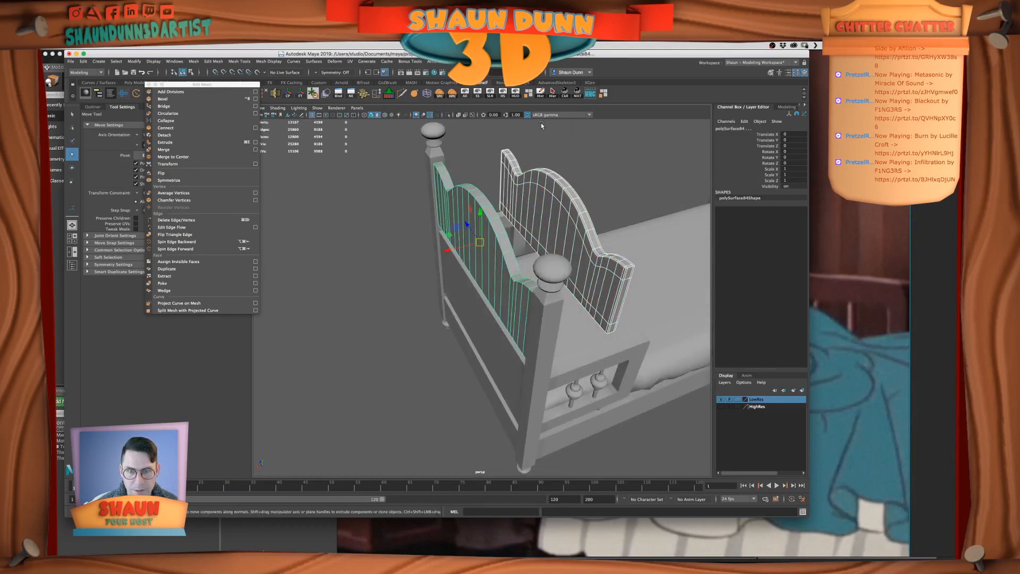
click(516, 94)
Select the high-res headboard panel and snap its pivot to a point on its arched top edge
click(553, 227)
alt+drag(553, 227, 564, 267)
scroll(565, 265, up, 2)
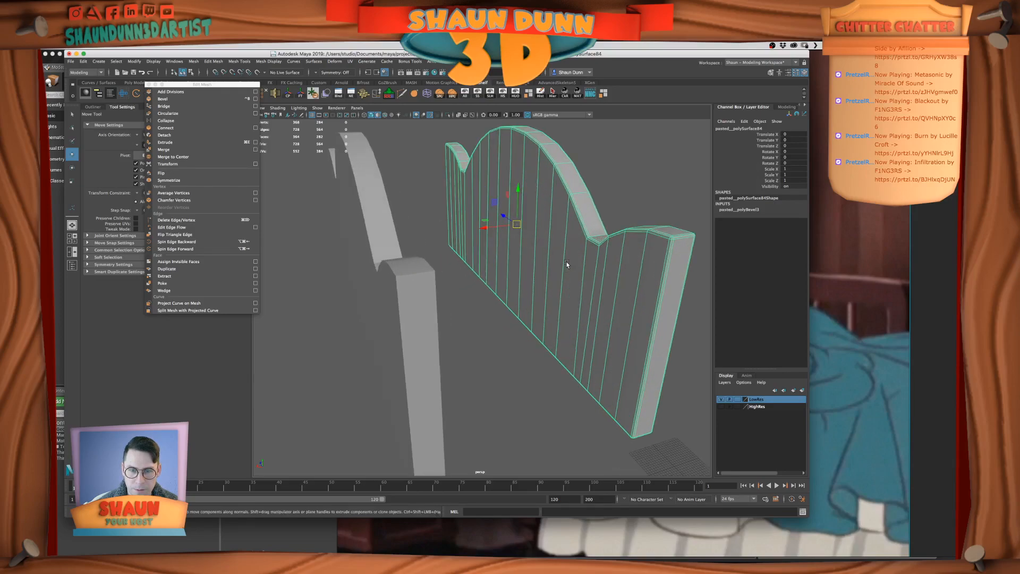
key(e)
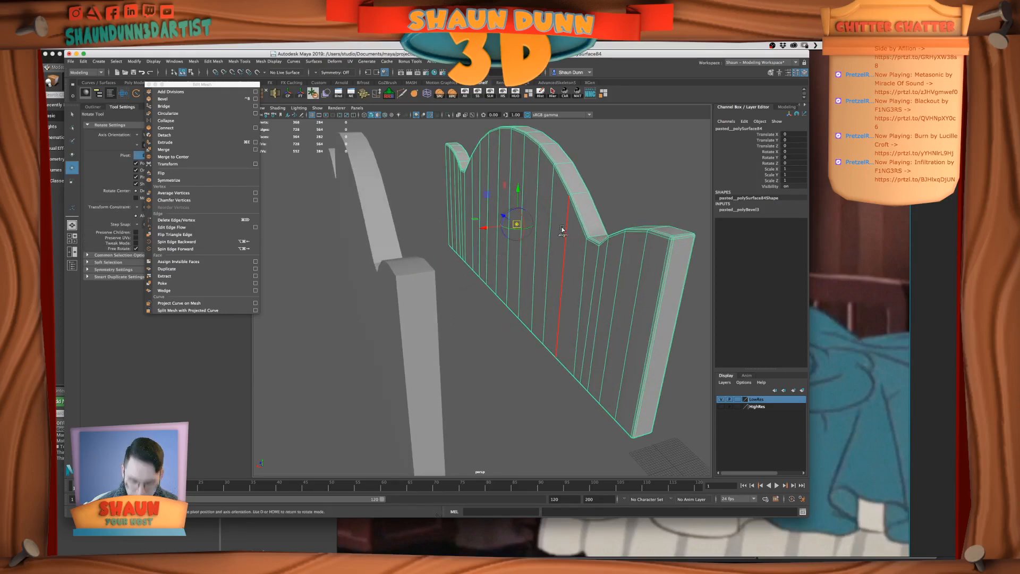
drag(506, 136, 511, 139)
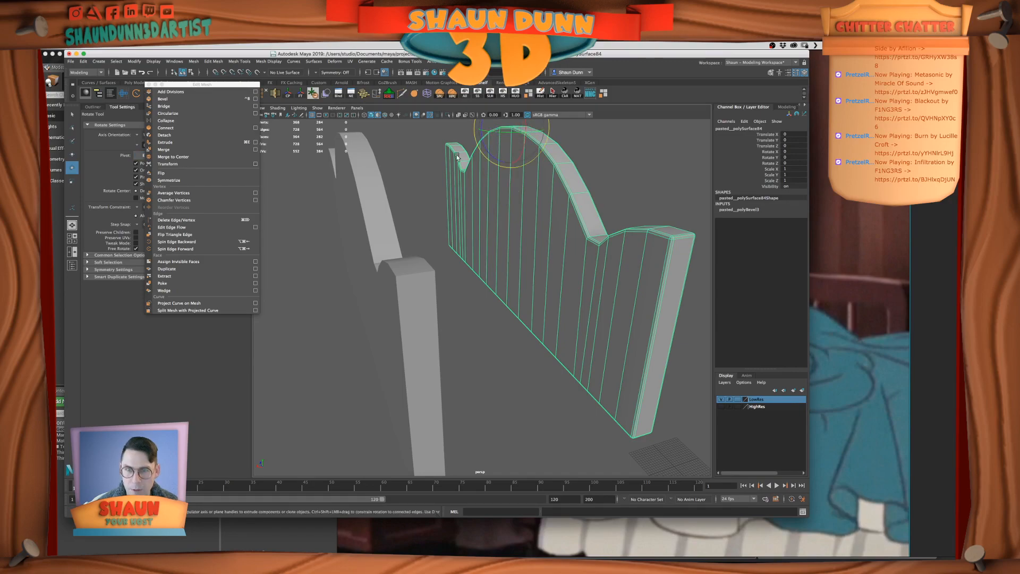
Move the high-res panel along X onto the low-res panel's place and freeze its transformations
key(w)
scroll(481, 184, down, 4)
drag(468, 220, 382, 230)
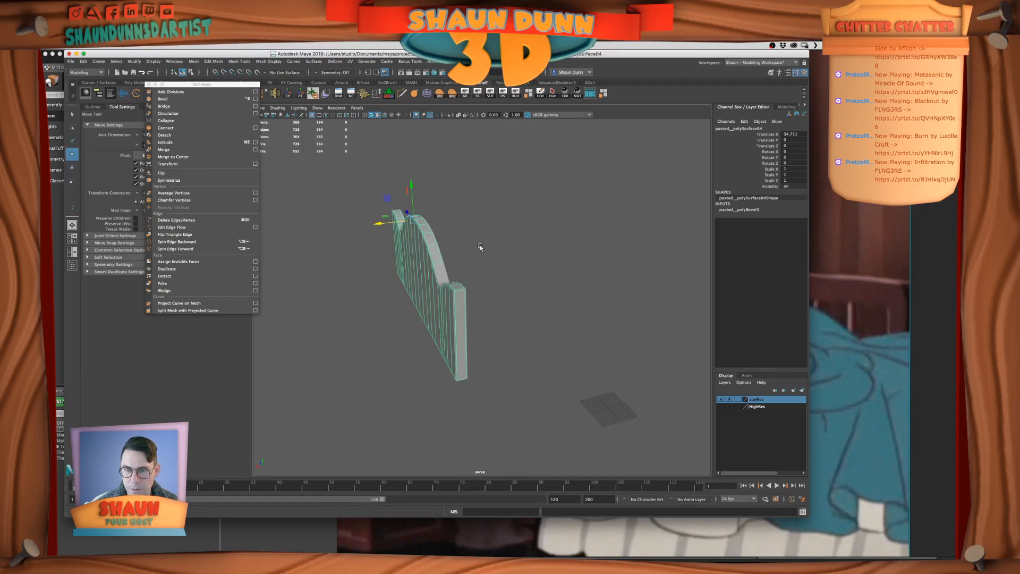
click(300, 93)
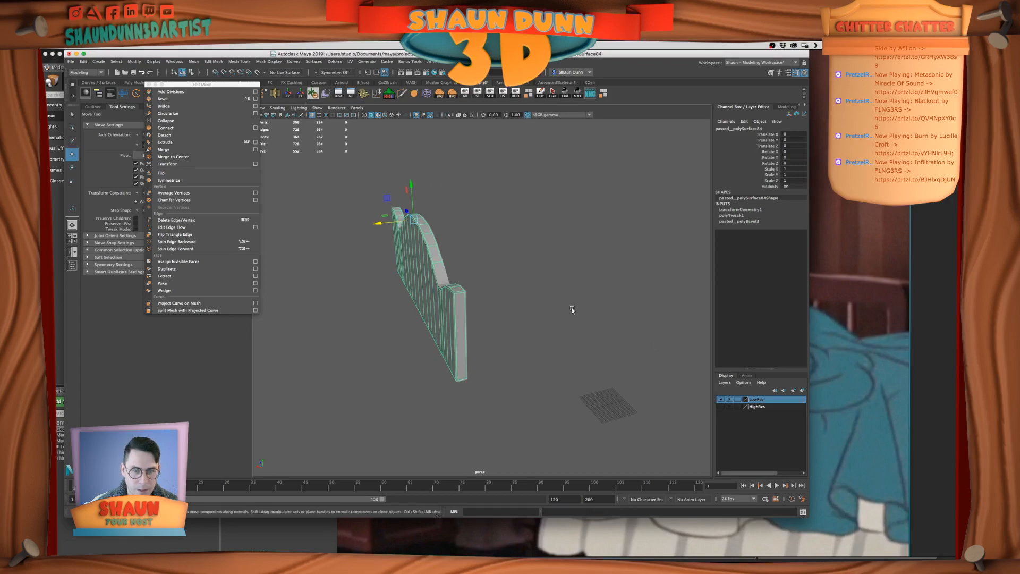
Try moving the low-res headboard panel along X to compare it with the overlapping high-res panel, and undo the move
alt+drag(572, 309, 472, 275)
click(436, 273)
alt+drag(608, 366, 653, 375)
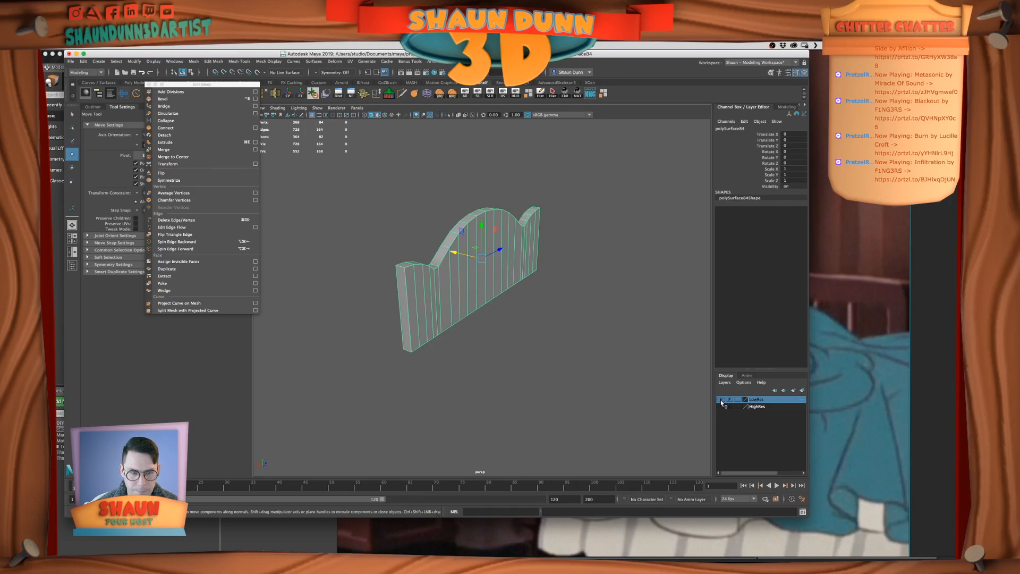
scroll(424, 309, up, 2)
alt+drag(534, 359, 595, 291)
drag(392, 277, 434, 271)
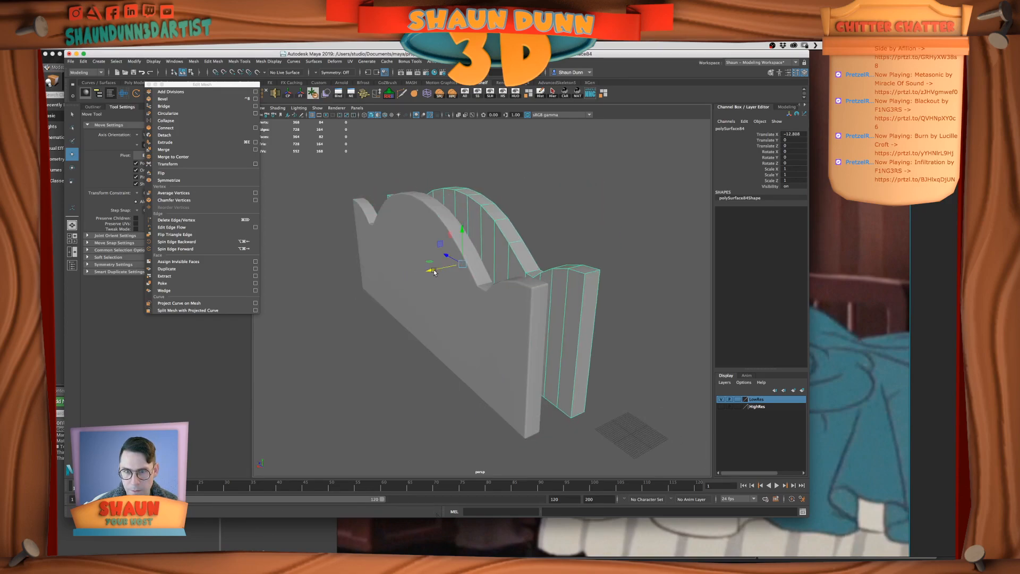
key(z)
Add the low-res headboard panel to the LowRes layer and hide that layer
click(505, 269)
click(463, 294)
alt+drag(463, 294, 523, 280)
right_click(760, 399)
click(786, 402)
click(721, 398)
Turn on the smooth preview for the high-res headboard panel and convert the preview to polygons
click(529, 343)
key(3)
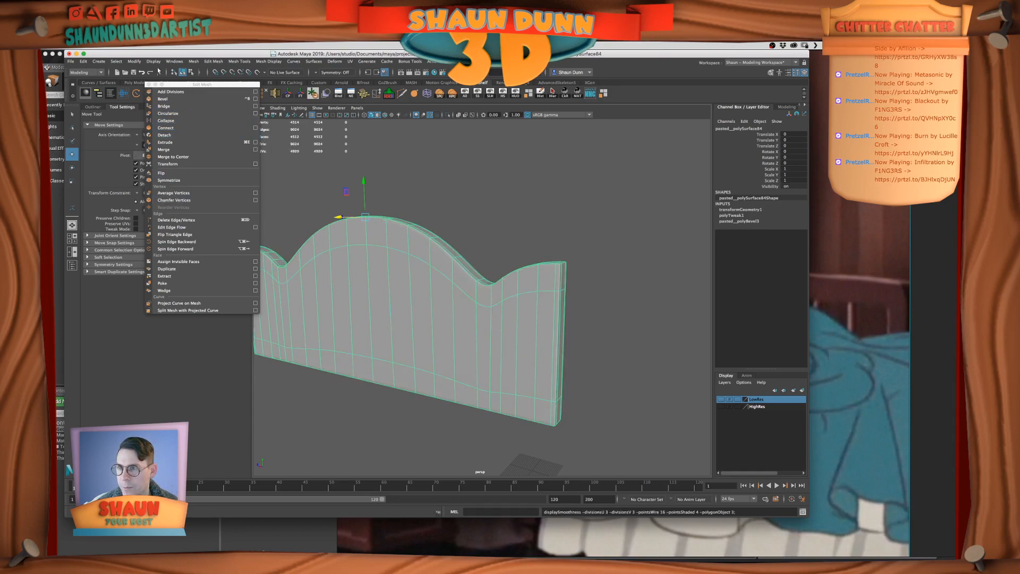
click(134, 61)
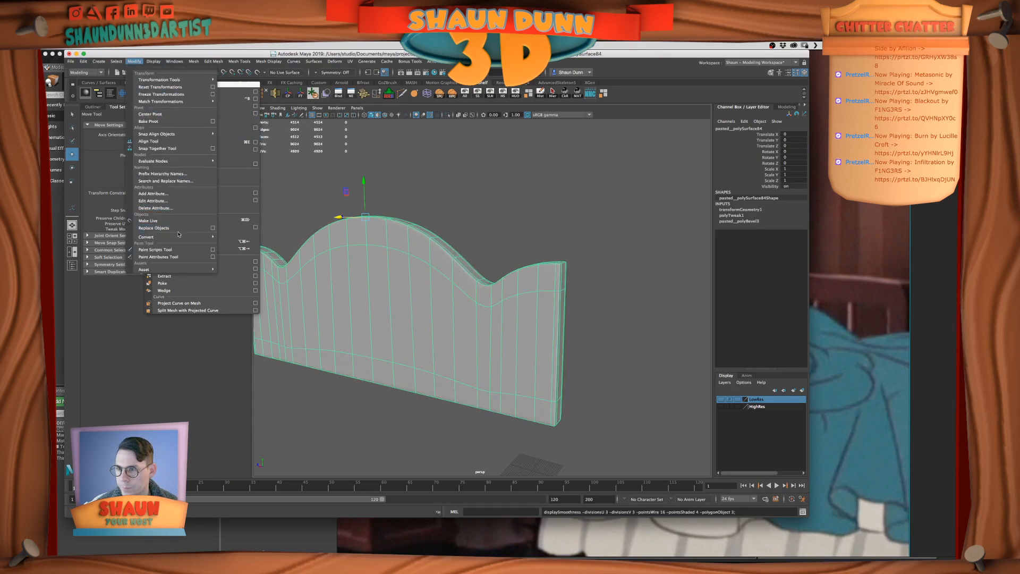
mouse_move(176, 237)
click(241, 234)
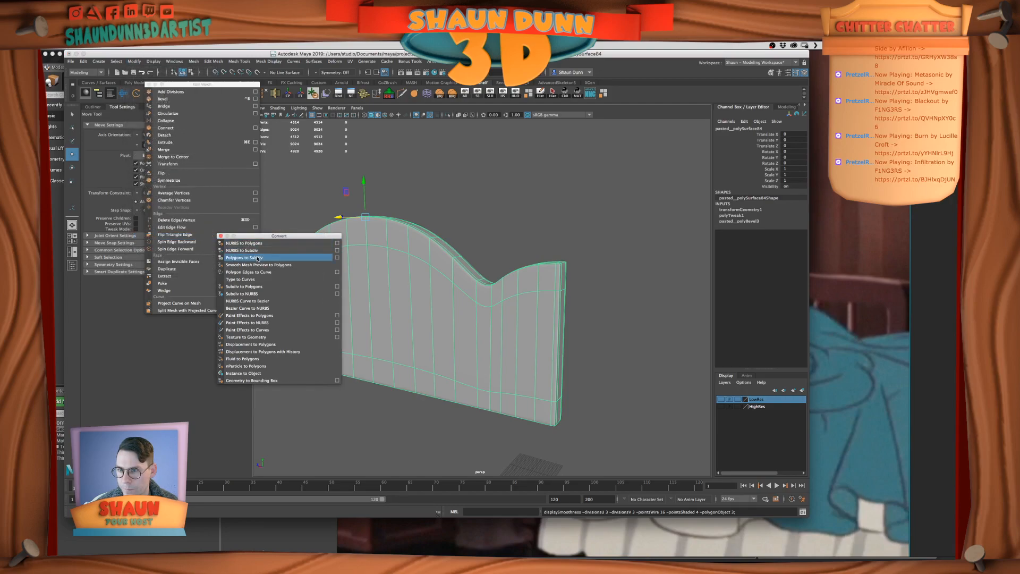
click(257, 264)
Add the smoothed headboard panel to the HighRes layer and make that layer visible
right_drag(550, 258, 587, 237)
click(588, 237)
alt+drag(587, 237, 435, 295)
click(660, 315)
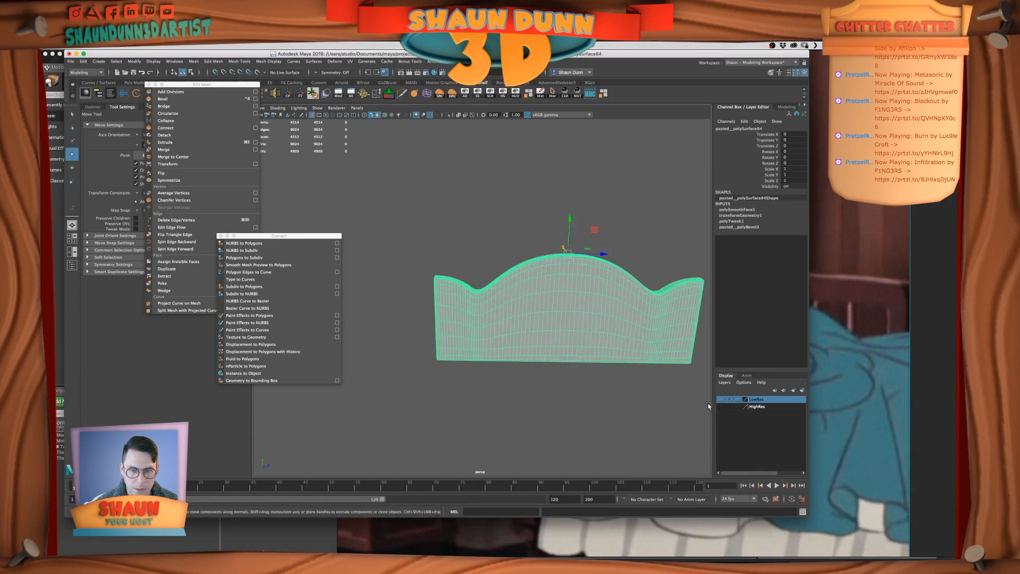
right_click(758, 407)
click(794, 421)
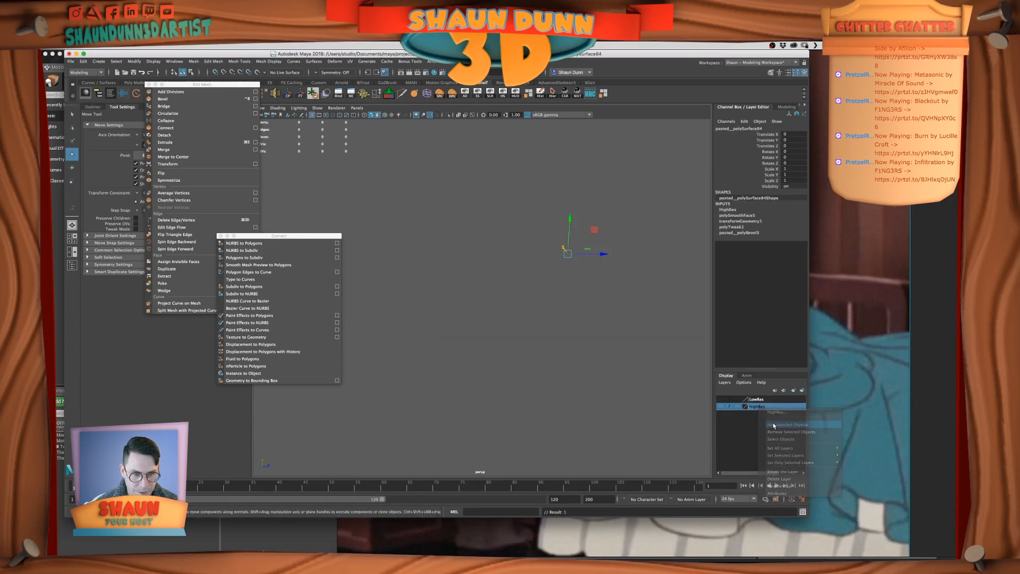
click(721, 407)
Unhide all hidden objects, select the curved footboard panel and hide the HighRes layer so only that panel stays in view
scroll(537, 363, down, 3)
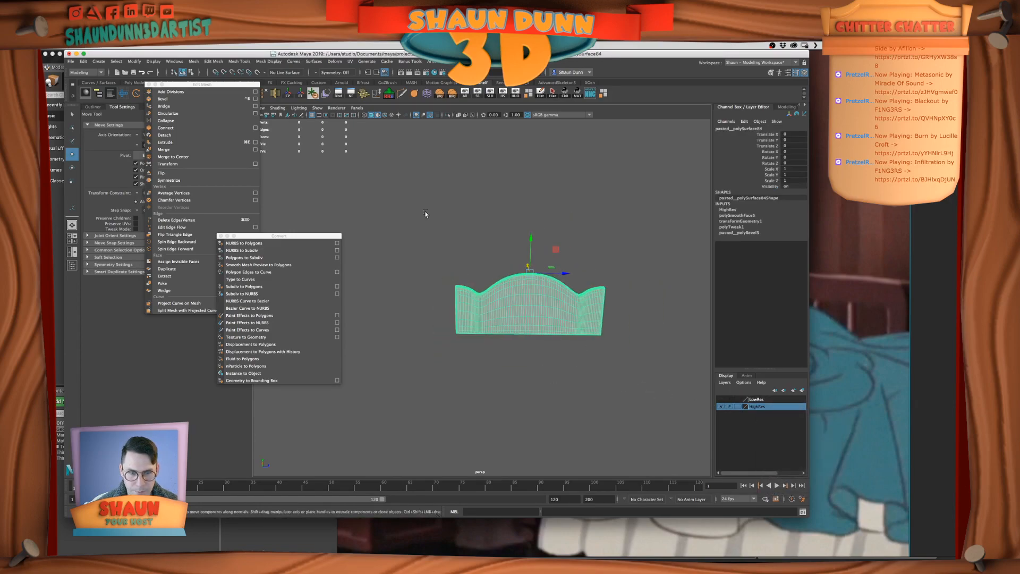
click(465, 94)
click(473, 363)
alt+drag(473, 363, 597, 358)
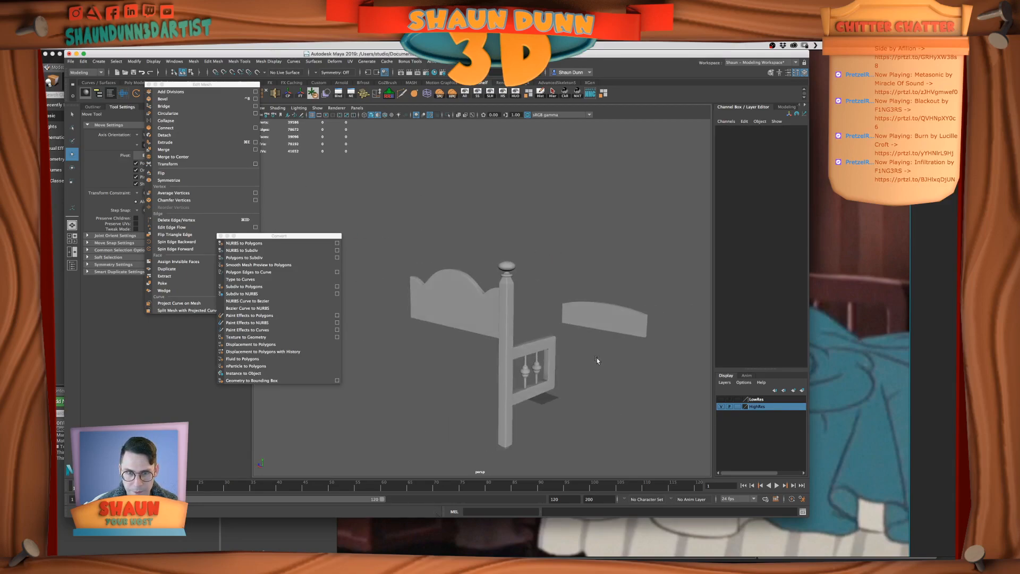
click(642, 321)
alt+drag(642, 322, 558, 361)
click(720, 406)
Frame the curved footboard panel up close and save the scene
alt+drag(499, 303, 476, 315)
scroll(499, 310, up, 5)
scroll(499, 310, down, 6)
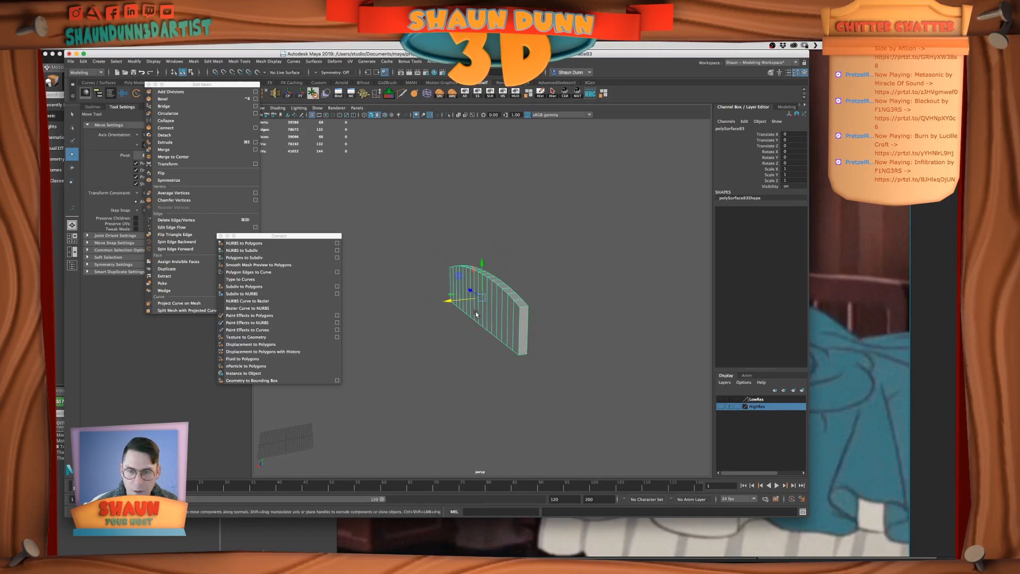
scroll(476, 312, up, 5)
alt+drag(476, 311, 499, 314)
key(super+s)
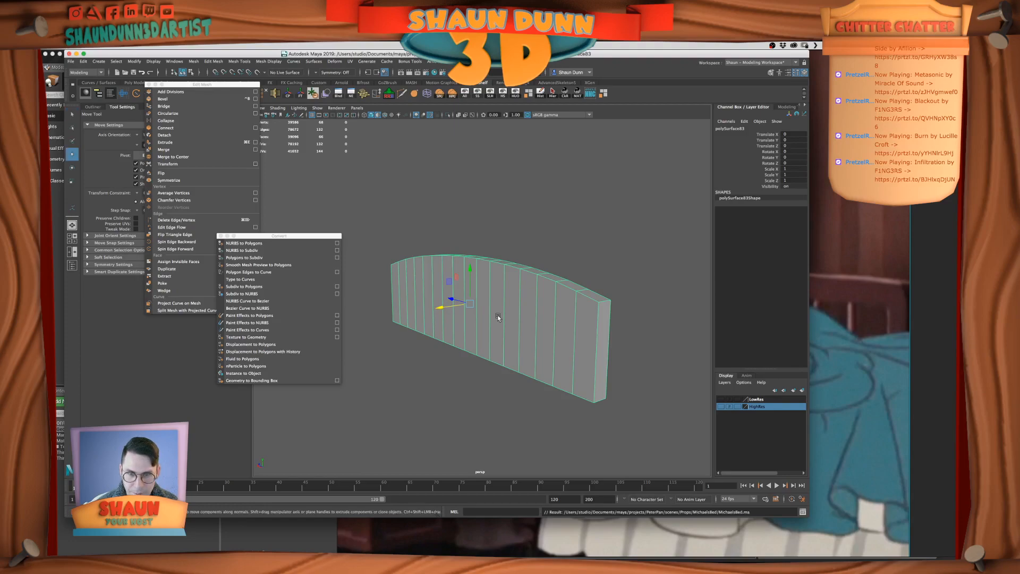
Try moving the curved footboard panel along X with the LowRes layer shown, undo the move and hide the layer again
click(720, 399)
key(super+z)
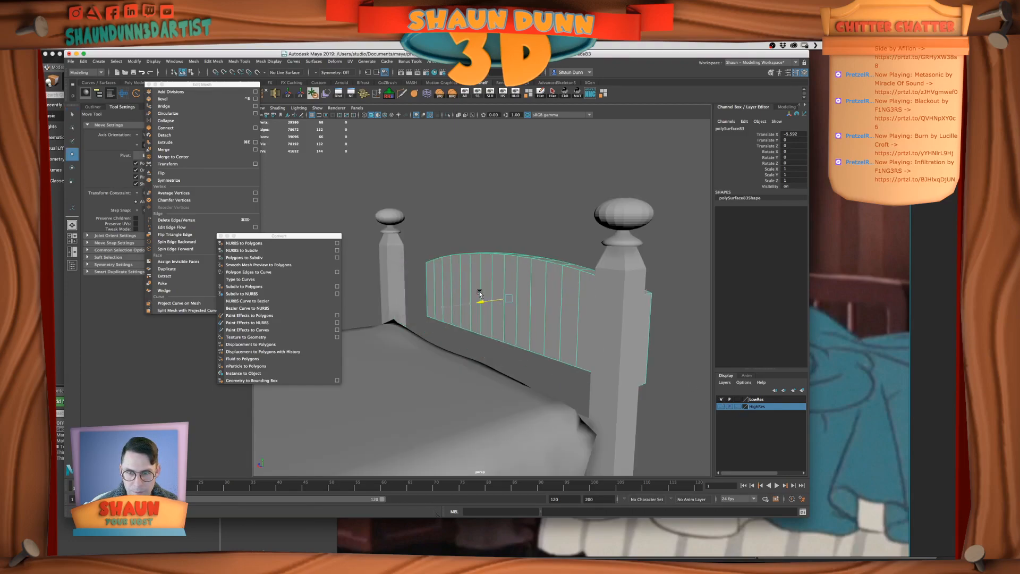
click(724, 407)
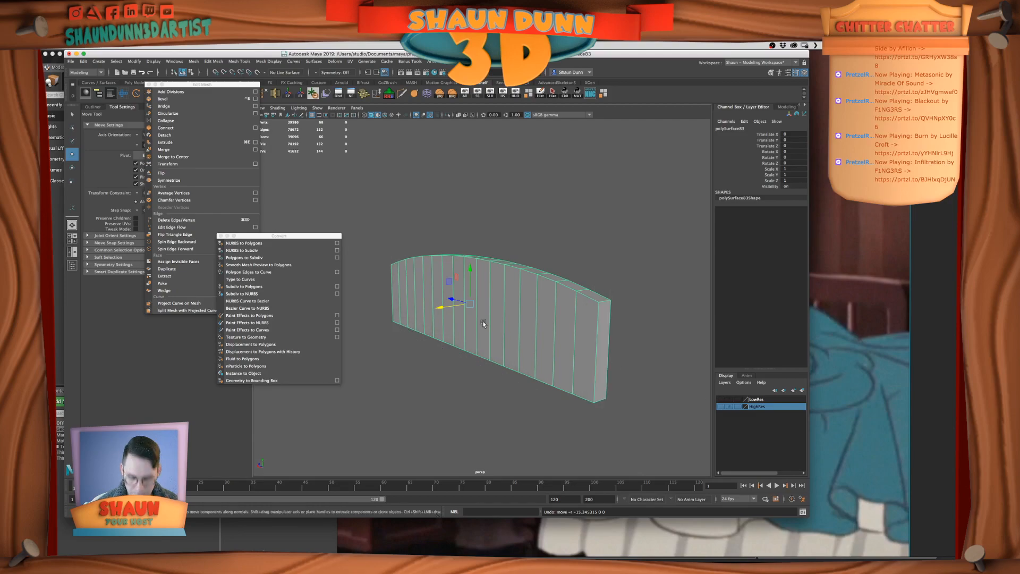
Duplicate the curved footboard panel and add one copy to the hidden LowRes layer
click(761, 399)
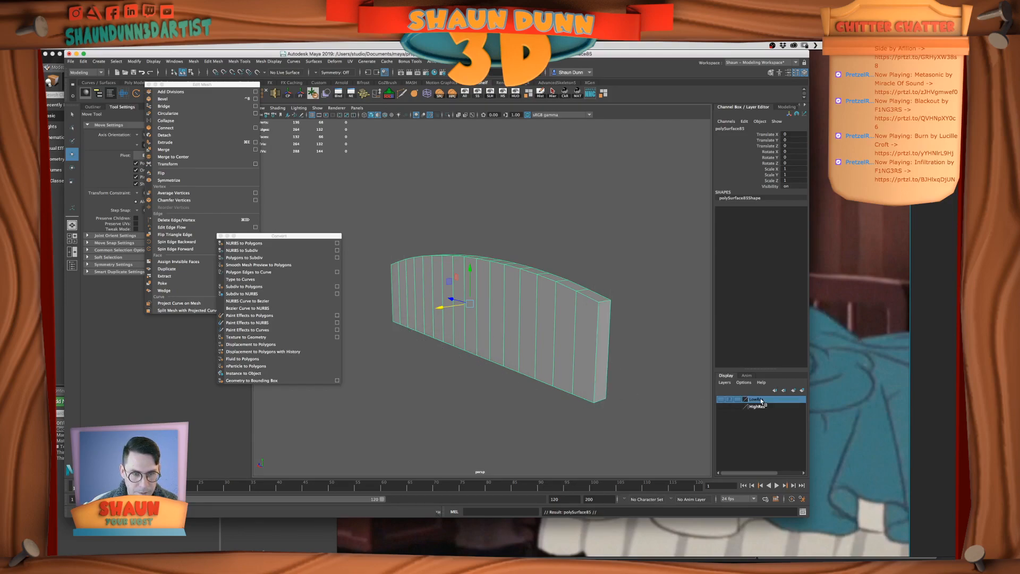
right_click(760, 400)
click(777, 417)
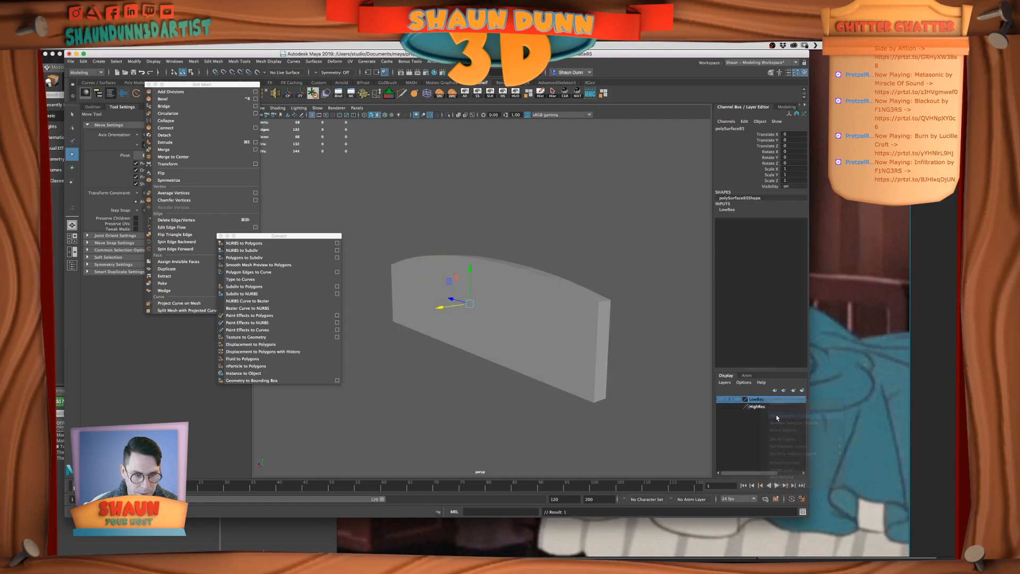
Select the edge loops running around the broad front and back faces of the curved footboard panel
click(552, 330)
alt+drag(499, 352, 479, 320)
right_drag(479, 319, 480, 299)
double_click(610, 303)
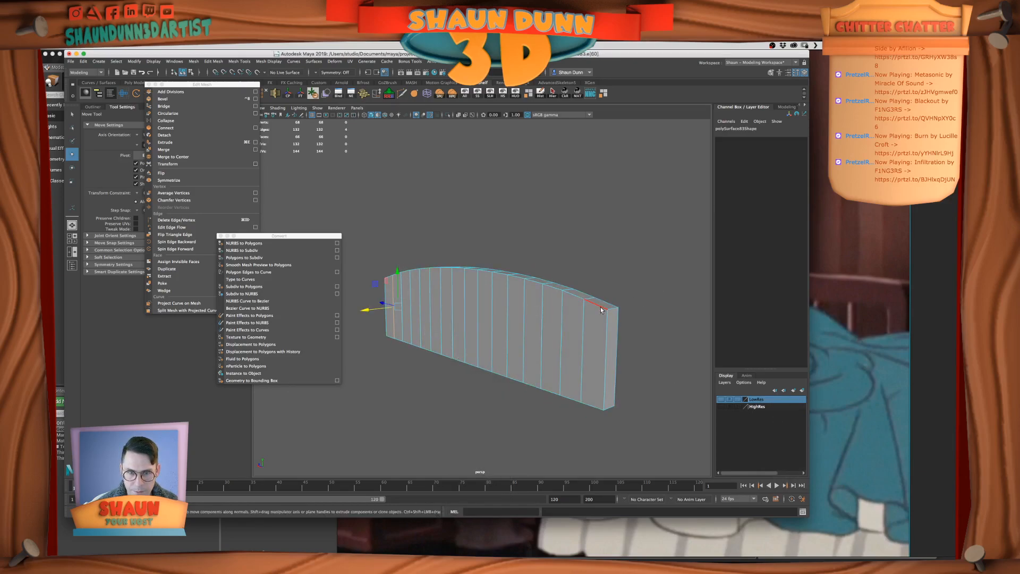
shift+double_click(584, 398)
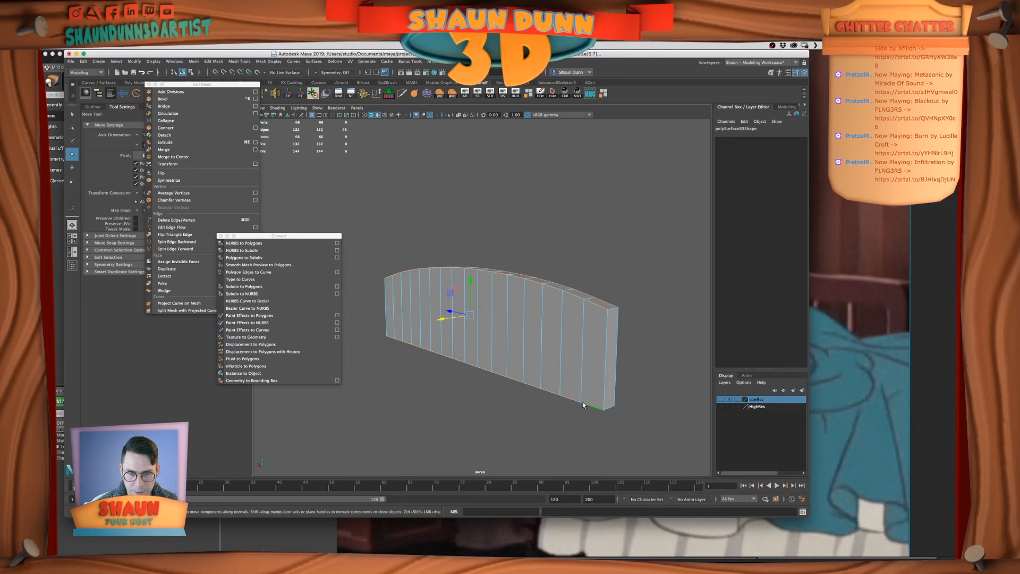
alt+drag(585, 401, 540, 396)
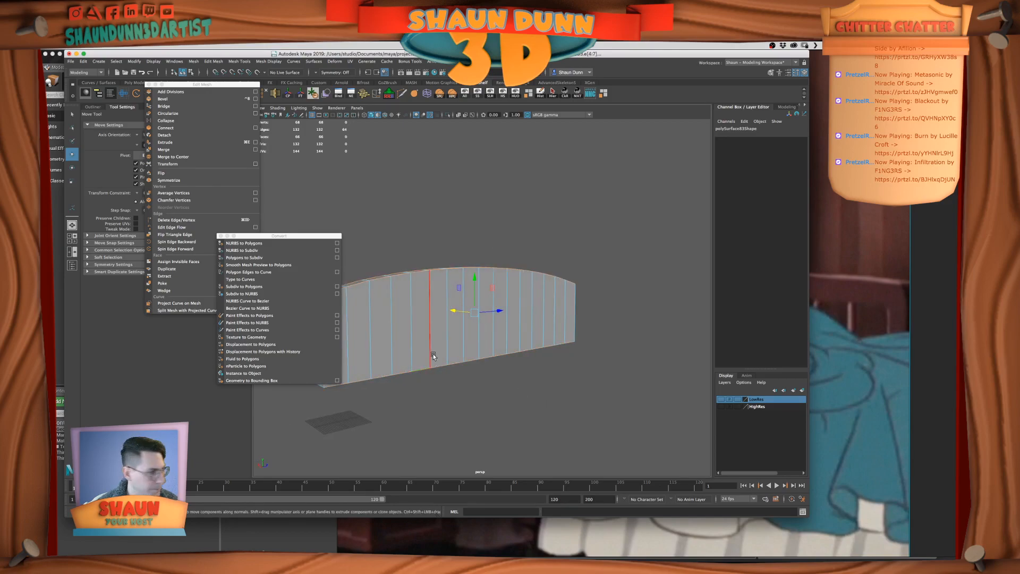
alt+drag(433, 352, 519, 354)
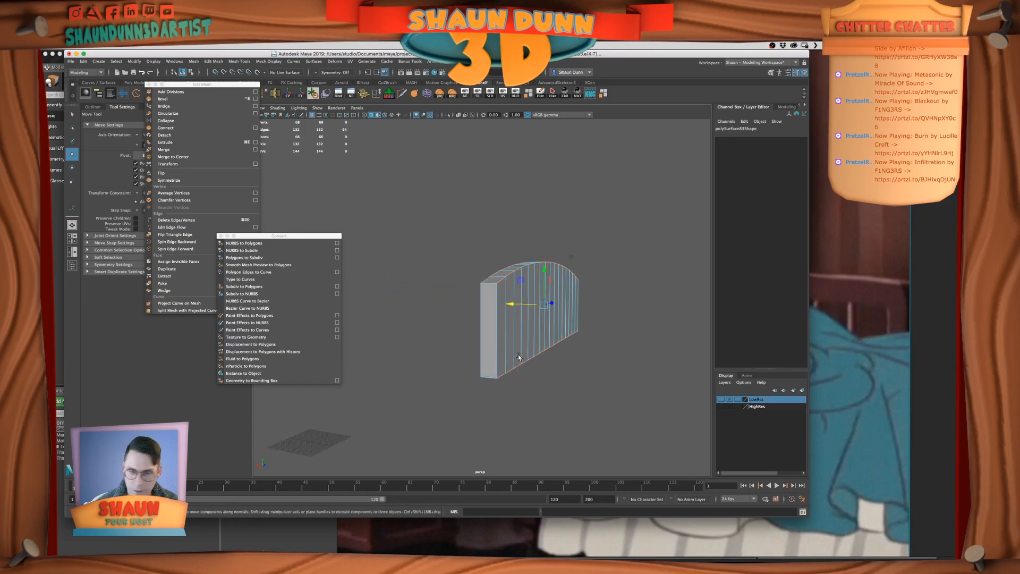
Add the short edges at both ends of the curved footboard panel to the edge selection
shift+click(493, 377)
shift+click(496, 370)
shift+click(482, 370)
alt+drag(656, 385, 619, 401)
shift+click(628, 309)
shift+click(487, 305)
Bevel the selected edges of the curved panel with 2 segments and a fraction of 0.2
click(163, 99)
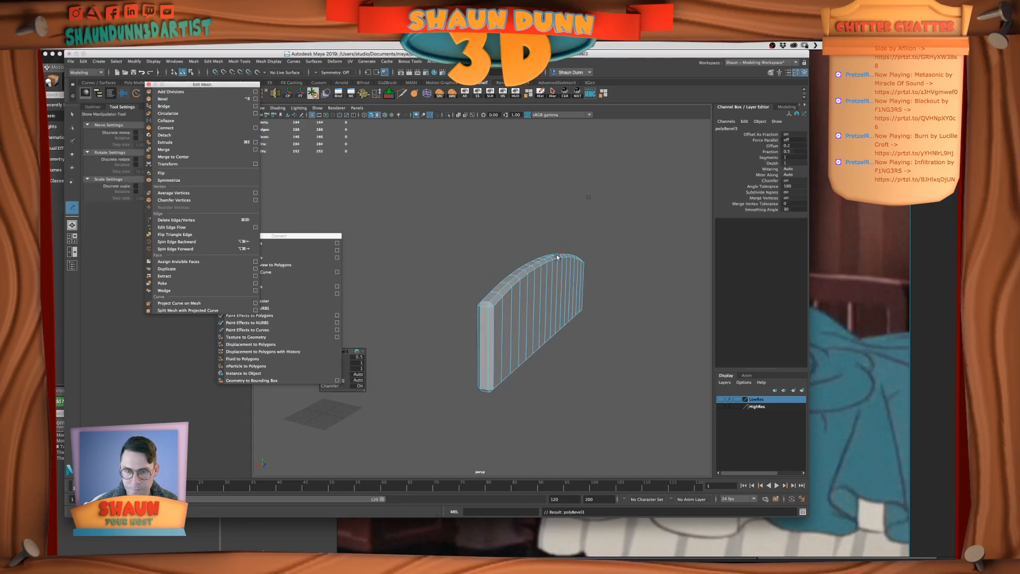
drag(349, 353, 418, 286)
click(427, 290)
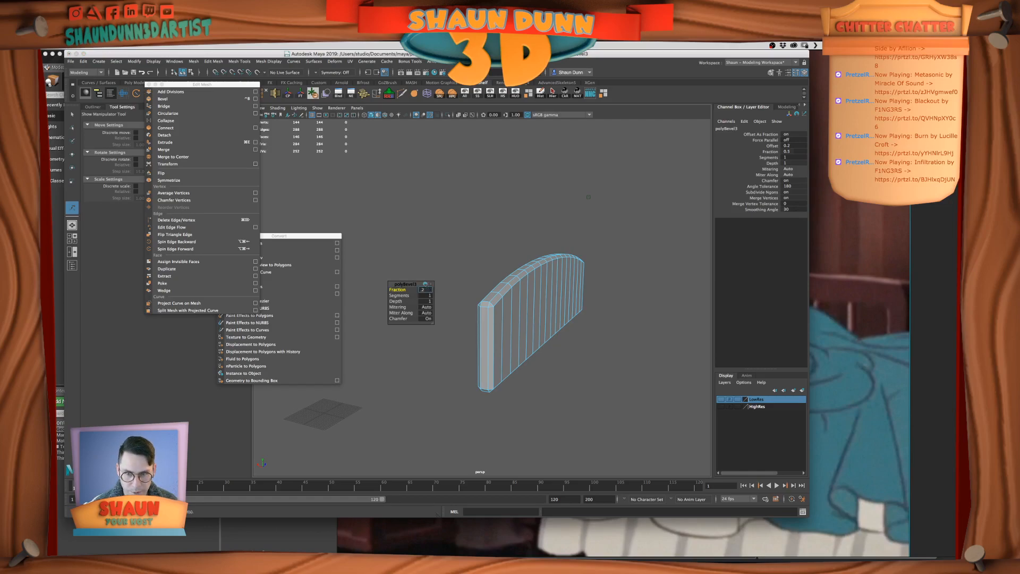
key(Tab)
key(Tab)
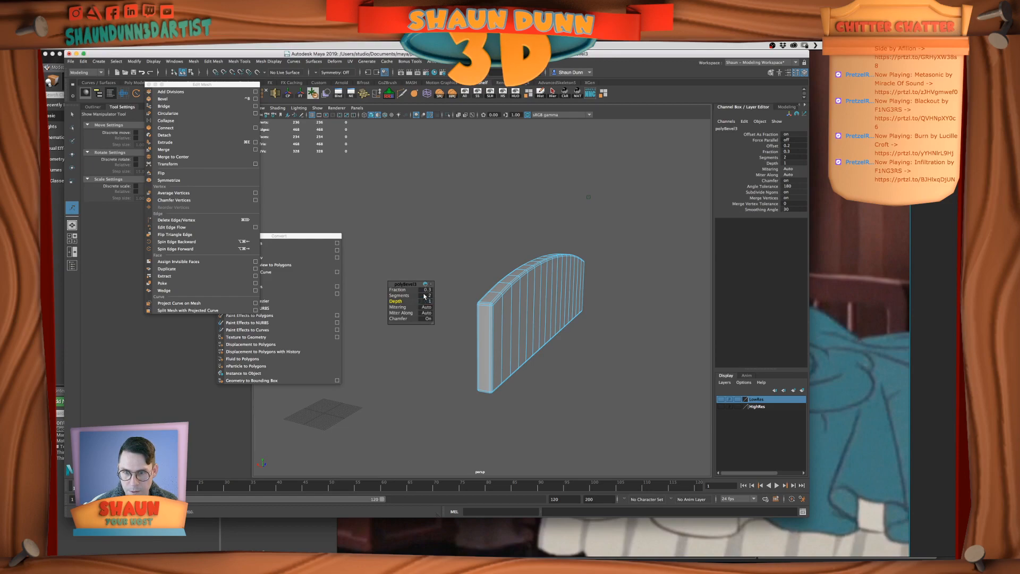
text(.2)
key(Return)
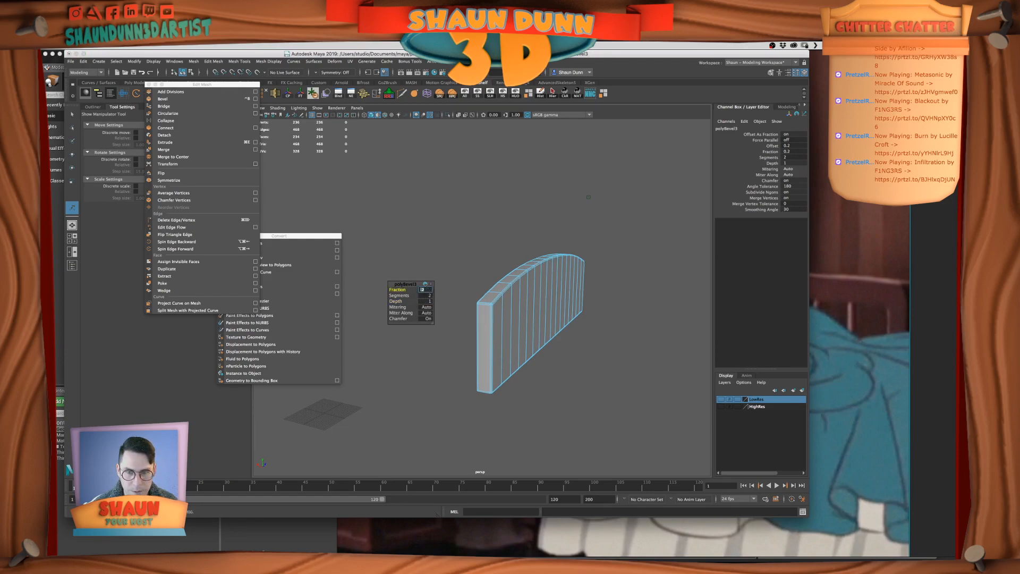
Return to object selection and display the curved footboard panel with smooth mesh preview
right_drag(532, 271, 558, 261)
key(q)
click(547, 292)
key(3)
click(642, 317)
mouse_move(642, 318)
alt+mouse_down()
mouse_move(630, 343)
mouse_move(647, 328)
alt+mouse_up()
Set the curved panel's bevel fraction to 0.3 and check the smoothed edges without a selection
click(503, 311)
click(735, 210)
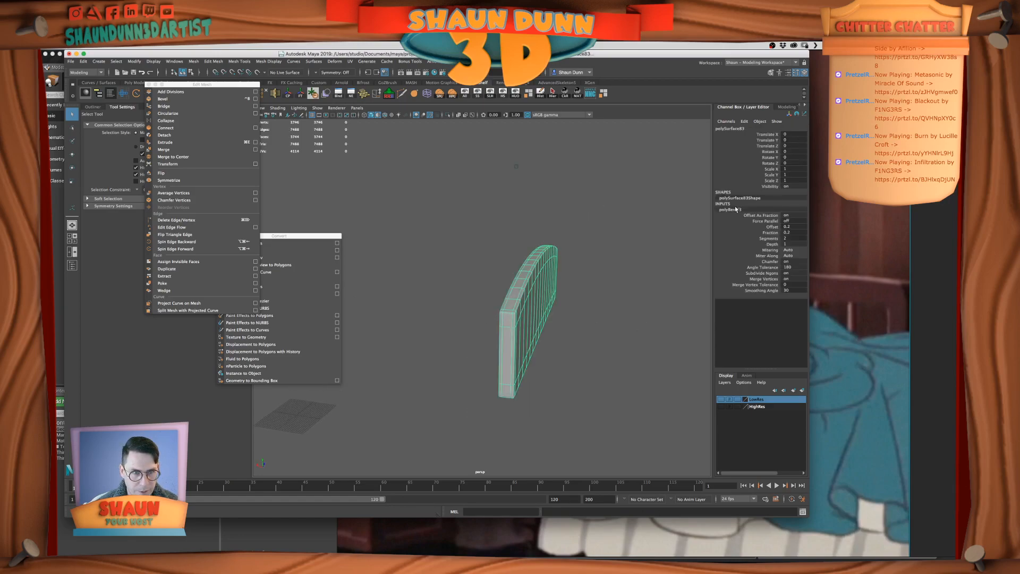
click(797, 232)
text(0.3)
key(Return)
right_drag(560, 269, 586, 254)
click(583, 237)
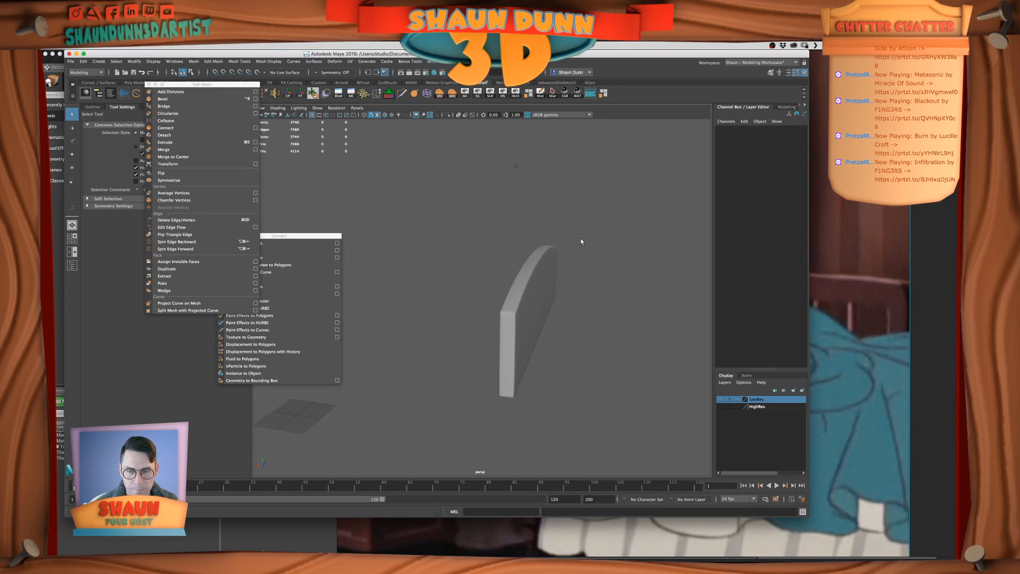
alt+drag(565, 267, 511, 282)
Convert the curved panel's smooth mesh preview to polygons and move the Convert palette up out of the way
click(547, 292)
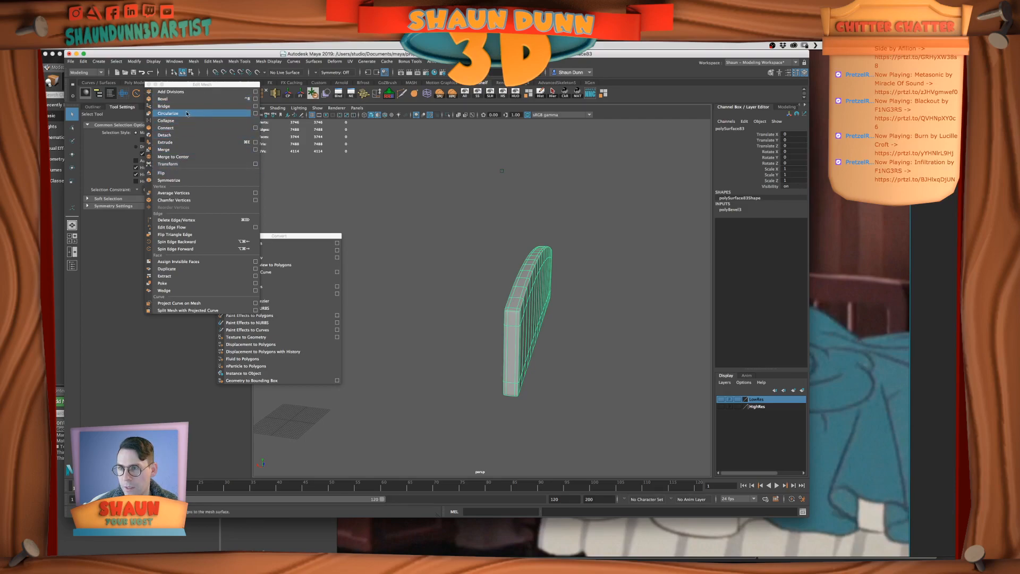
click(264, 264)
drag(306, 235, 353, 149)
click(519, 221)
alt+drag(611, 250, 580, 295)
click(523, 290)
scroll(542, 296, down, 5)
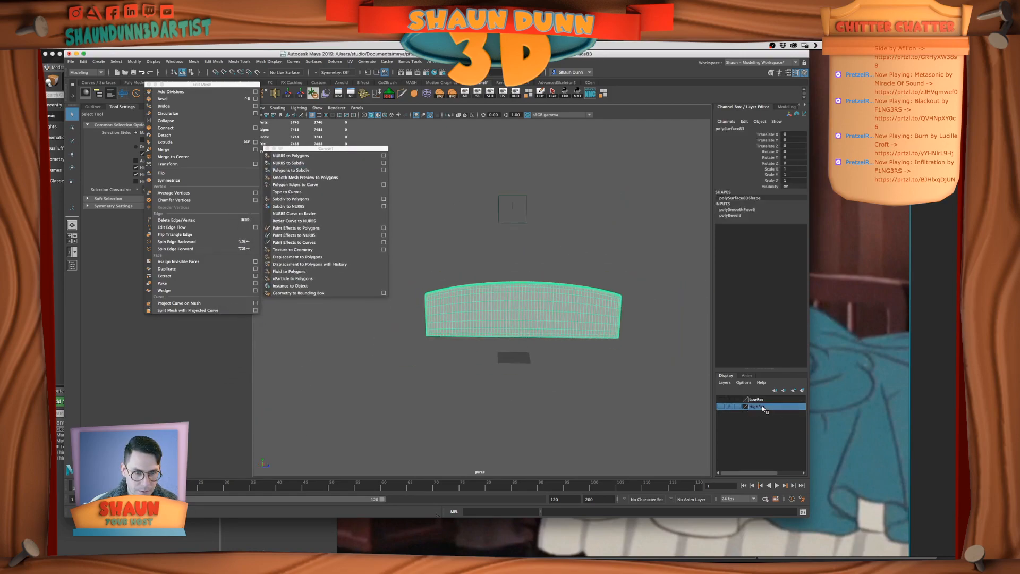
Add the smoothed curved panel to the HighRes layer, show the layer and check its parts
right_click(762, 405)
click(786, 424)
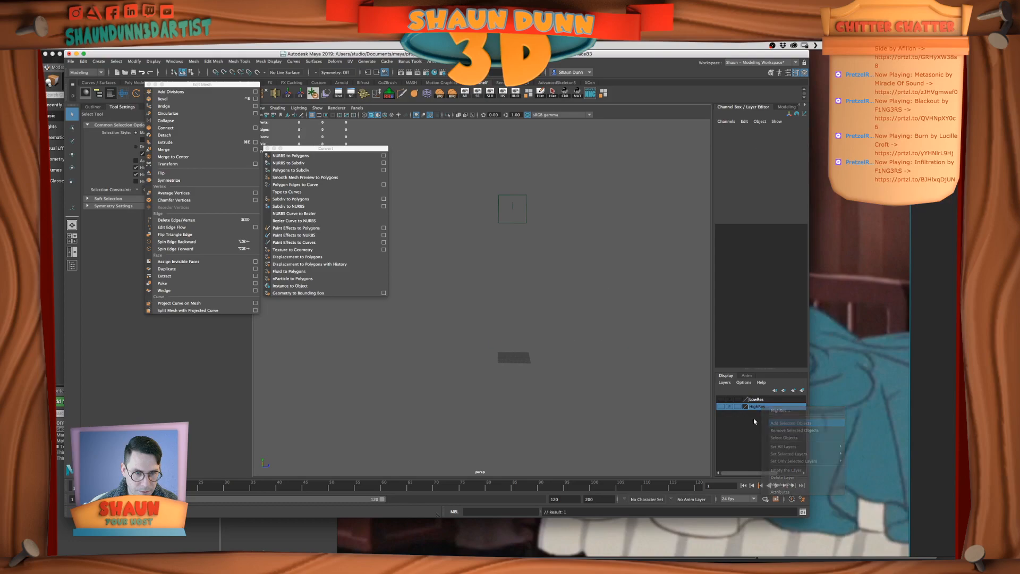
click(720, 406)
scroll(445, 336, down, 3)
alt+drag(445, 336, 516, 328)
alt+right_drag(516, 328, 678, 359)
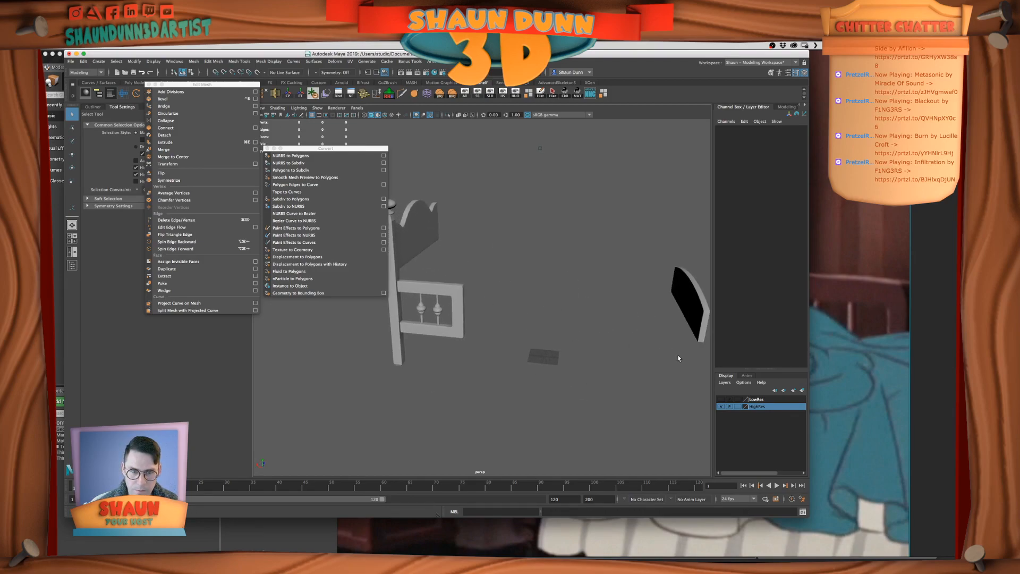
click(721, 406)
alt+drag(593, 368, 575, 370)
alt+right_drag(575, 374, 553, 371)
click(722, 407)
scroll(686, 400, up, 3)
alt+drag(577, 400, 685, 417)
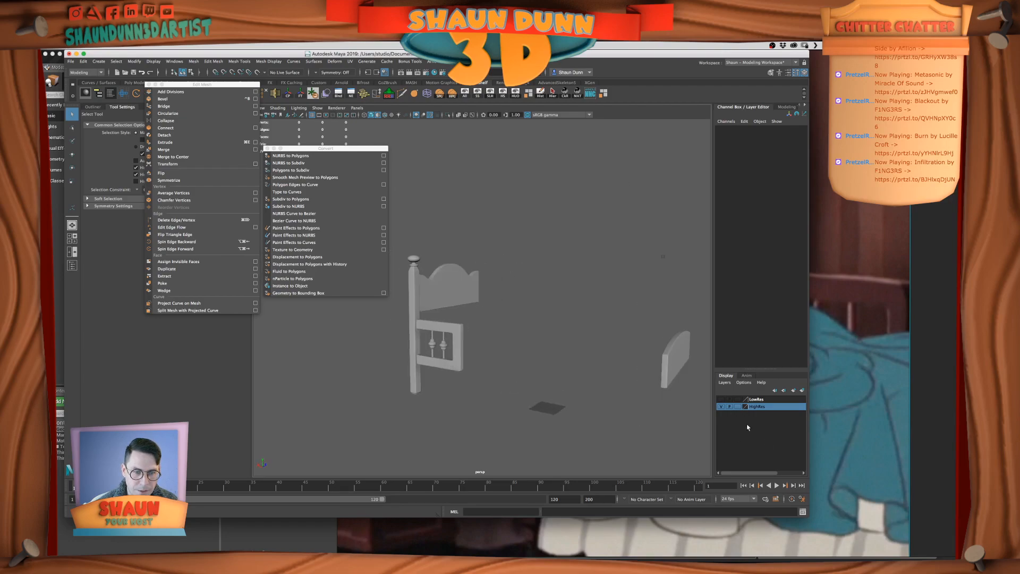
Show the LowRes layer, duplicate the flat rectangular headboard panel and remove the copy from the LowRes layer
click(721, 398)
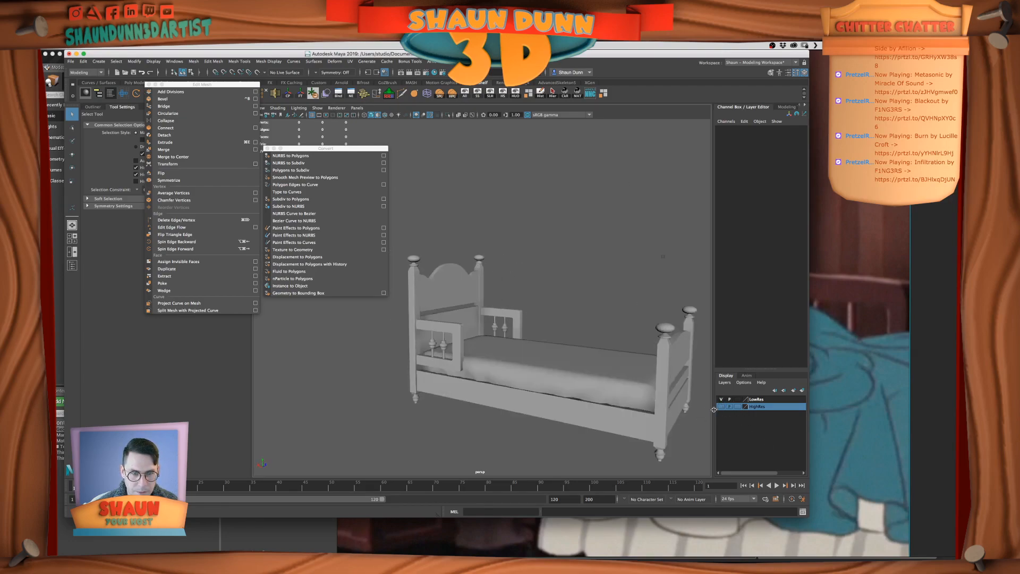
scroll(594, 391, down, 3)
alt+middle_drag(594, 391, 590, 406)
click(464, 321)
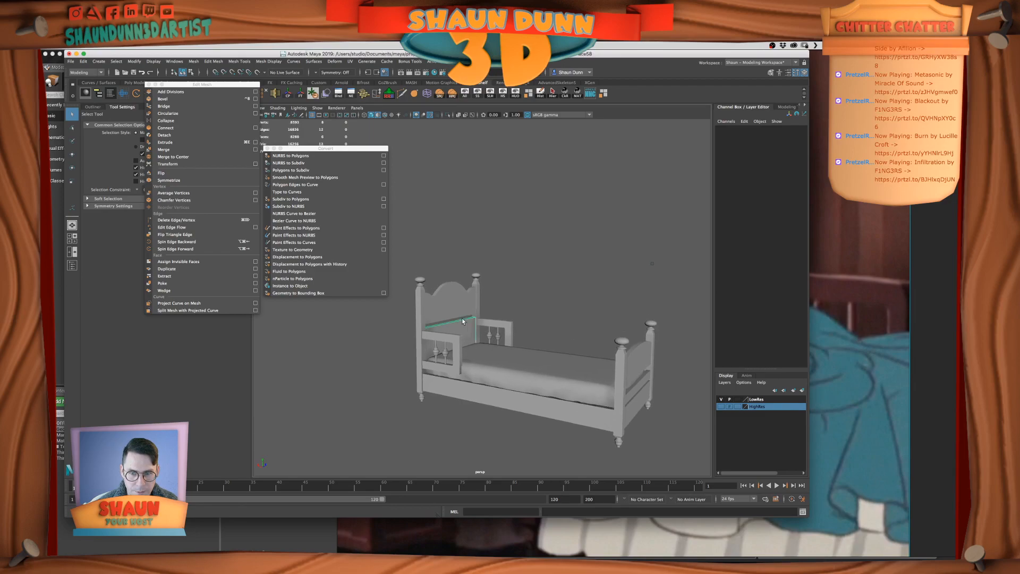
key(super+d)
click(765, 399)
right_click(775, 400)
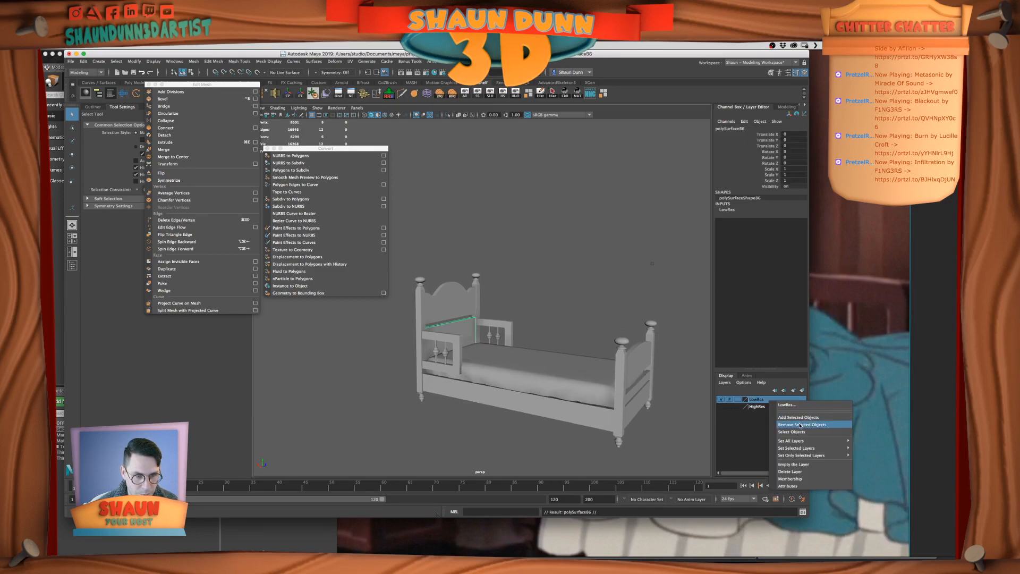
click(800, 425)
Hide the LowRes layer and select all edges of the duplicated rectangular panel
click(721, 400)
scroll(398, 320, up, 4)
alt+middle_drag(398, 320, 471, 272)
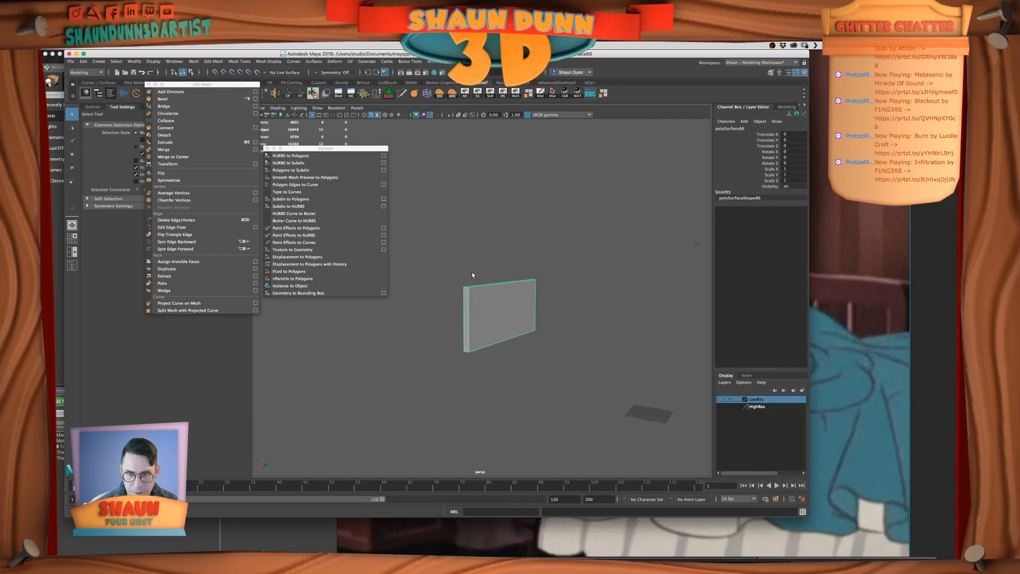
scroll(472, 281, up, 1)
right_drag(480, 294, 445, 228)
drag(445, 228, 633, 432)
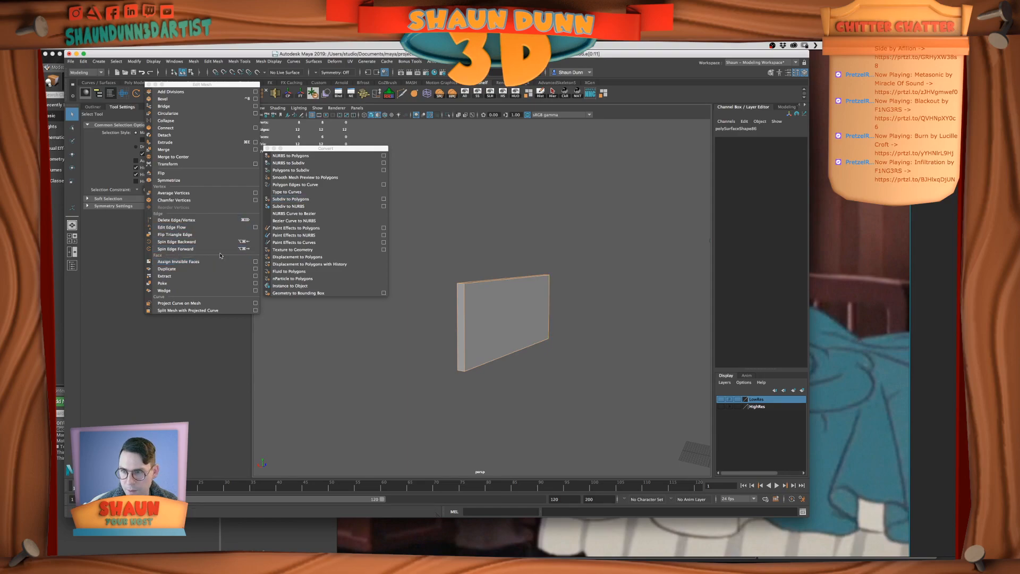
Bevel the rectangular panel's edges with fraction 0.3 and 2 segments, return to object selection and save the scene
click(202, 99)
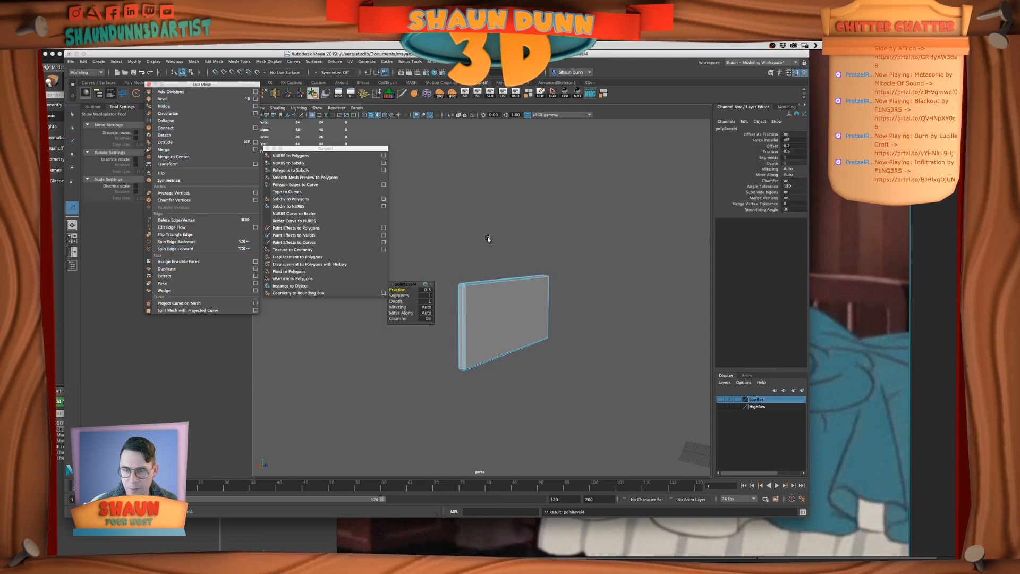
click(426, 290)
text(0.3)
key(Return)
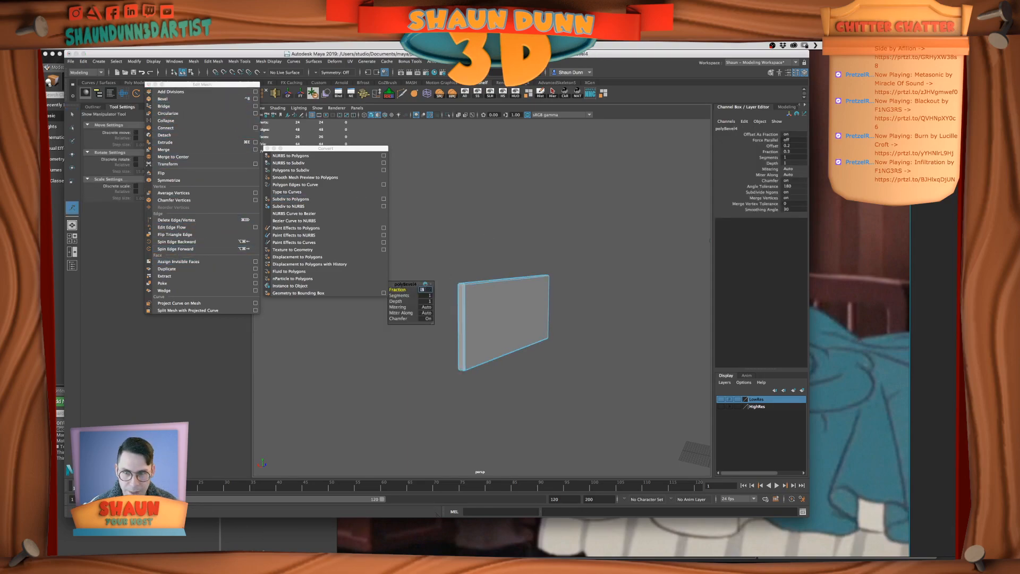
text(2)
key(Return)
right_drag(470, 284, 471, 263)
key(super+s)
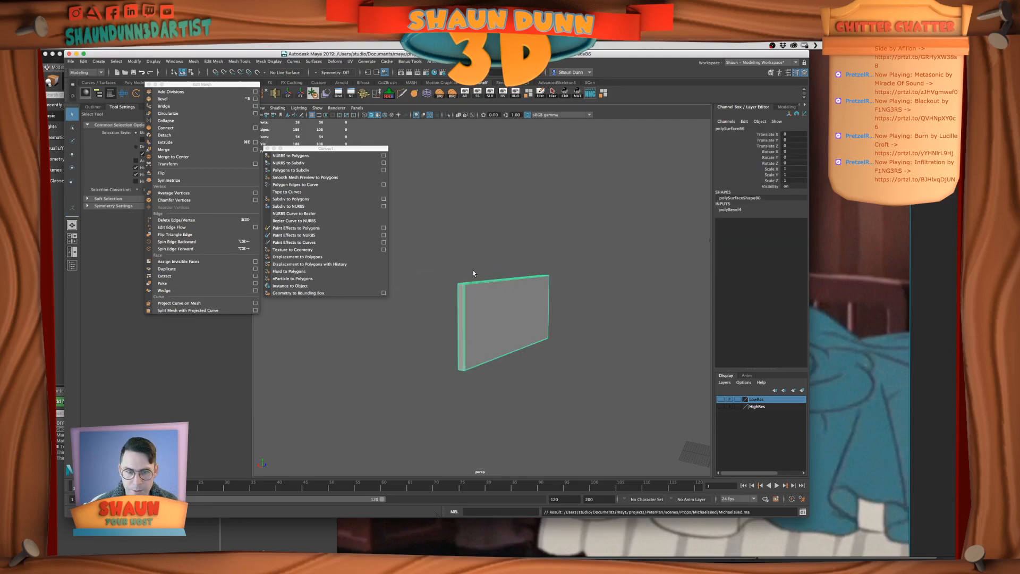
Try converting the rectangular panel's smooth mesh preview to polygons and inspect its beveled corner up close
key(3)
click(381, 178)
click(549, 257)
scroll(550, 257, up, 3)
alt+drag(549, 257, 527, 202)
click(496, 245)
scroll(440, 171, up, 3)
key(f)
scroll(463, 206, up, 5)
click(509, 186)
Undo the rectangular panel's polygon conversion and return it to unsmoothed display
key(ctrl+z)
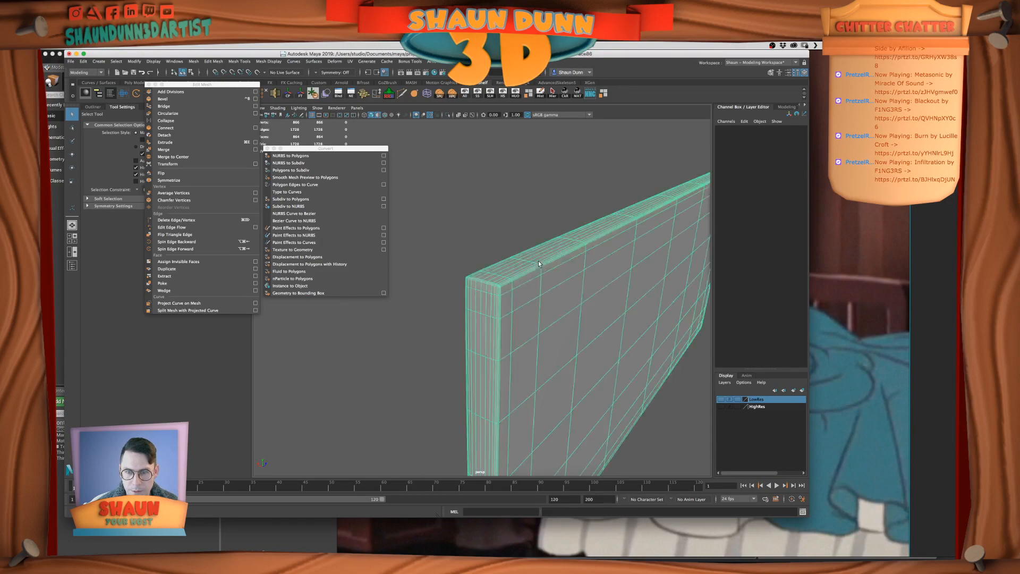
key(ctrl+z)
key(ctrl+z)
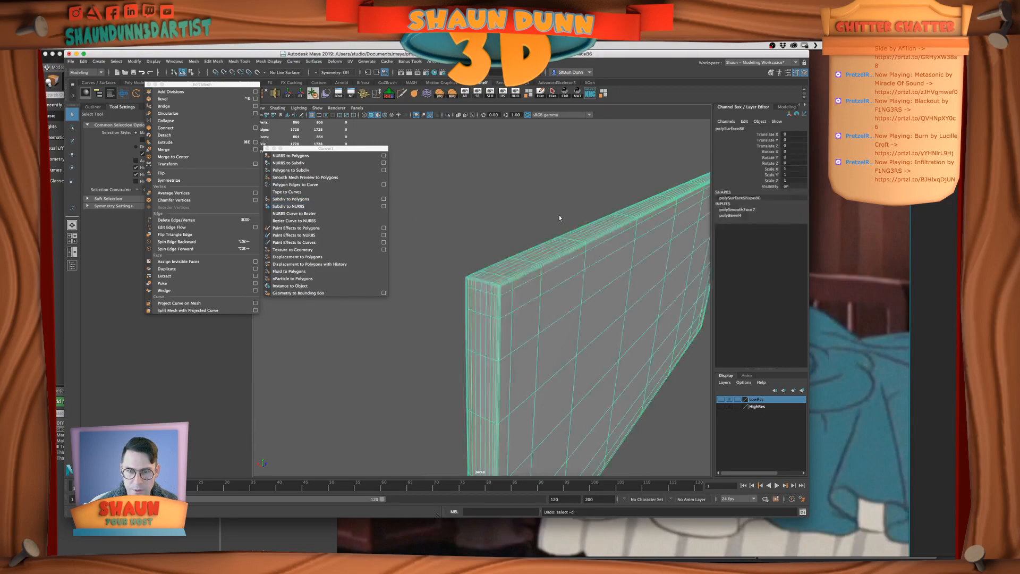
click(549, 217)
click(549, 281)
key(1)
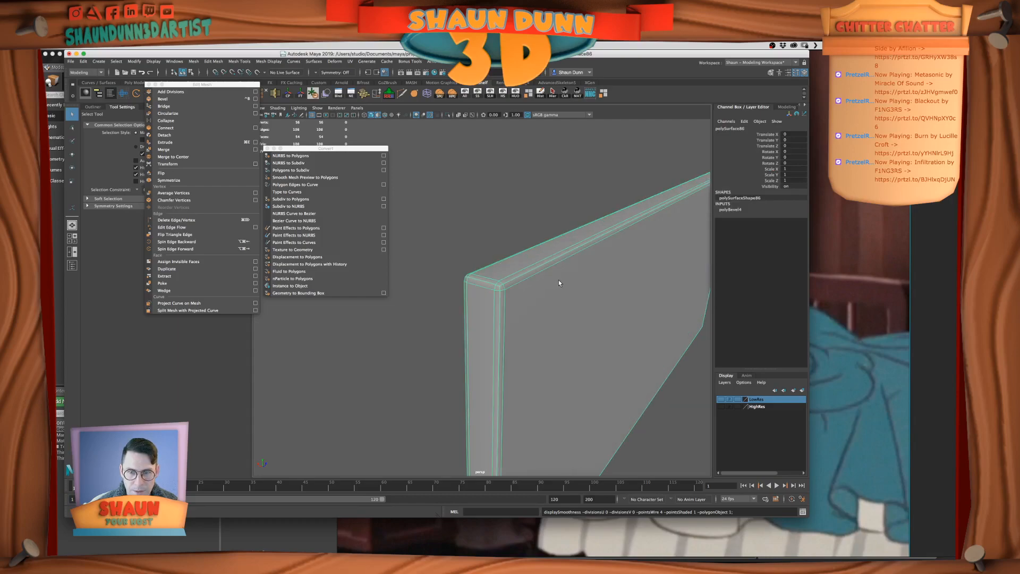
Try a bevel fraction of 0.5 on the rectangular panel and convert its smooth preview to polygons
click(759, 209)
double_click(796, 234)
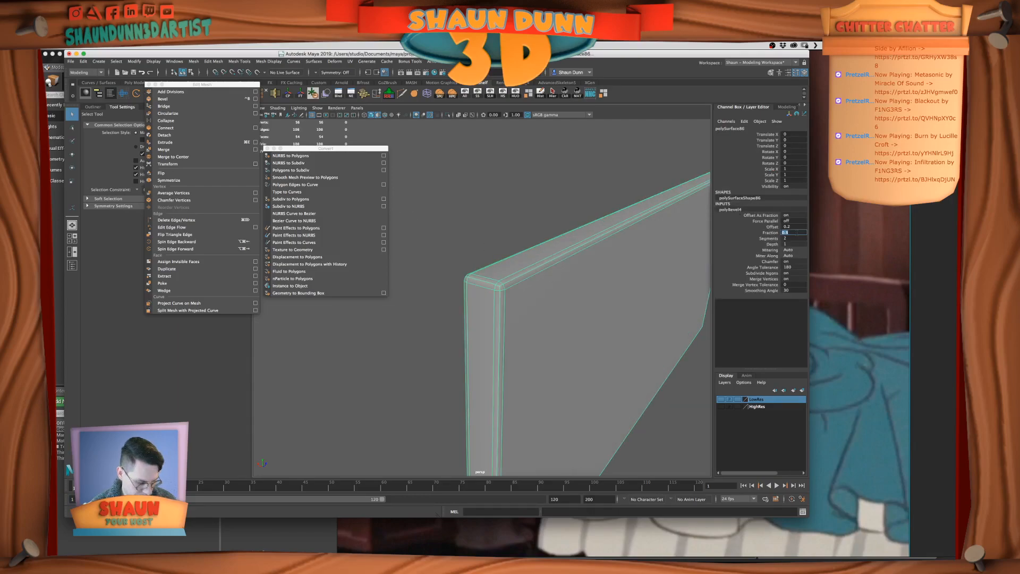
key(Return)
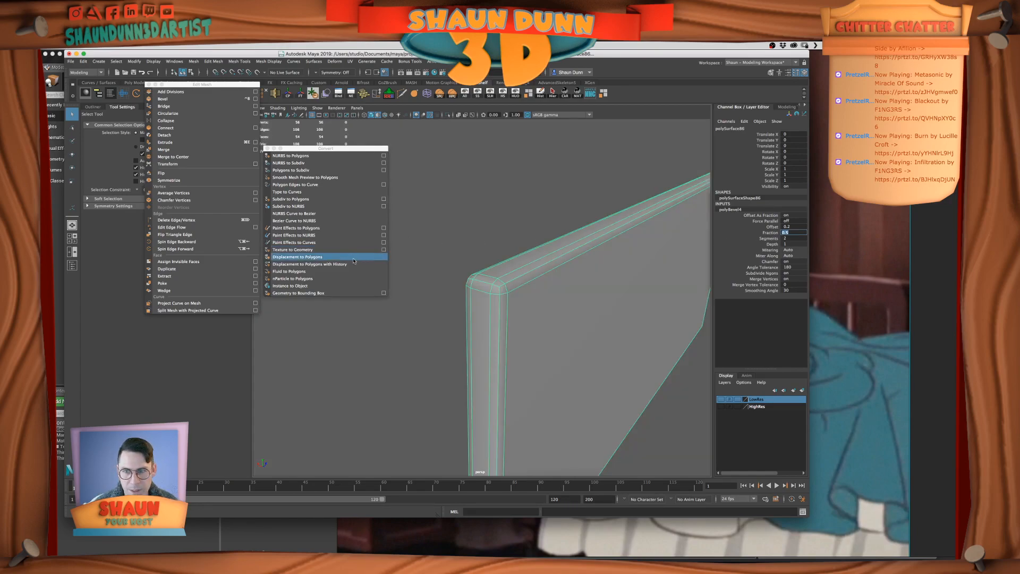
key(f)
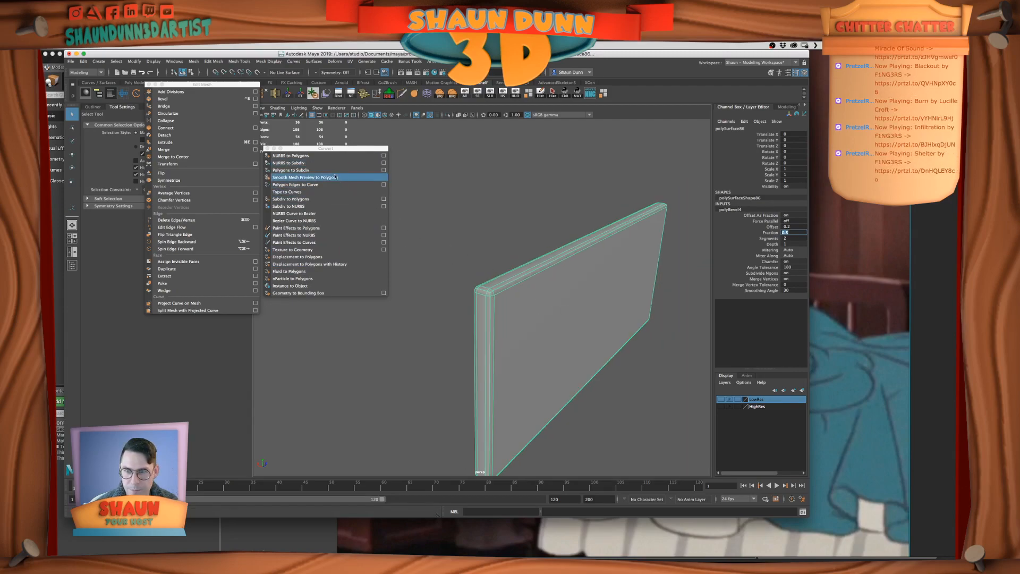
key(3)
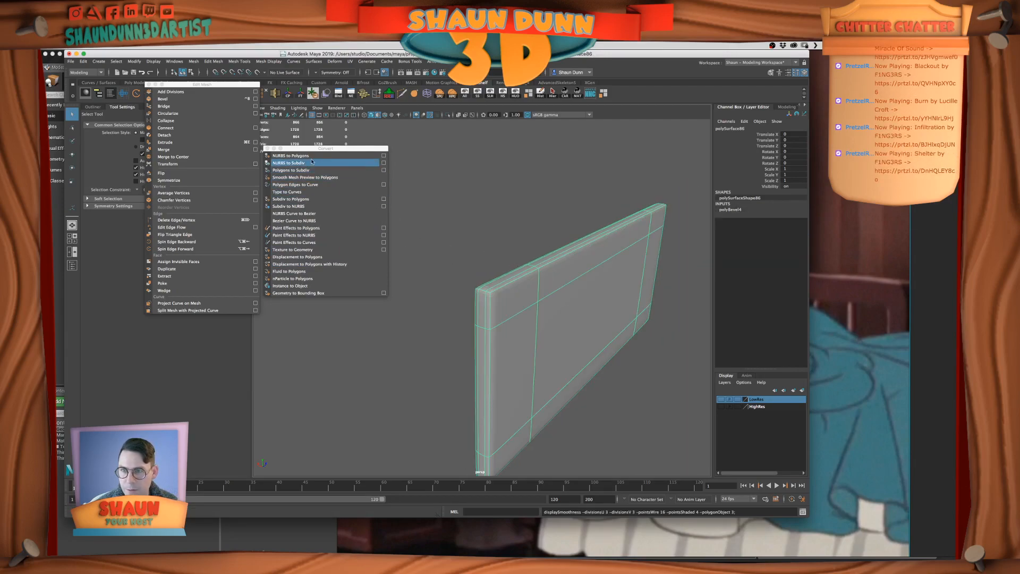
click(476, 230)
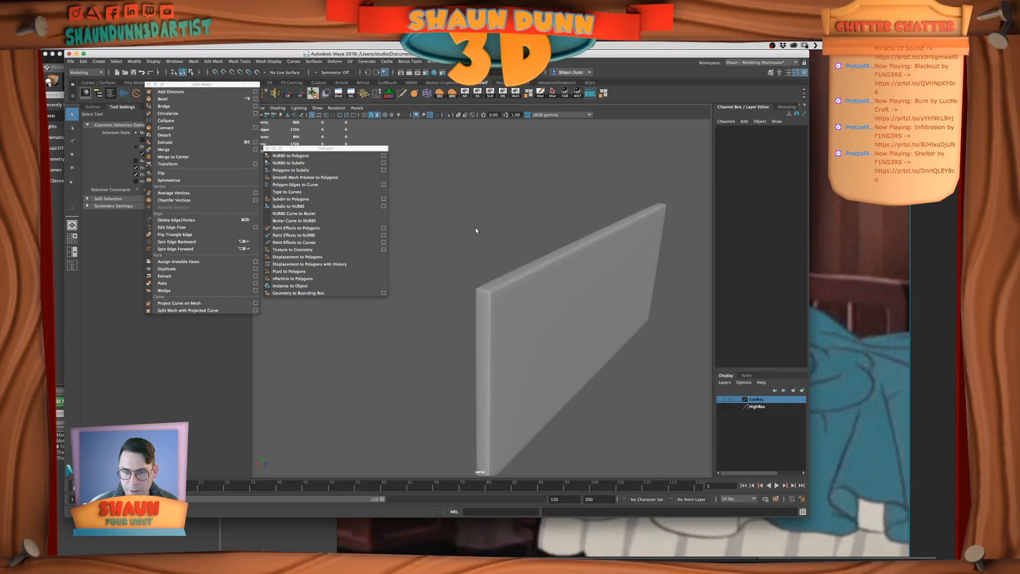
Undo the latest polygon conversion and turn off smooth preview on the rectangular panel
key(super+z)
key(super+z)
key(super+z)
key(super+z)
key(super+z)
key(super+z)
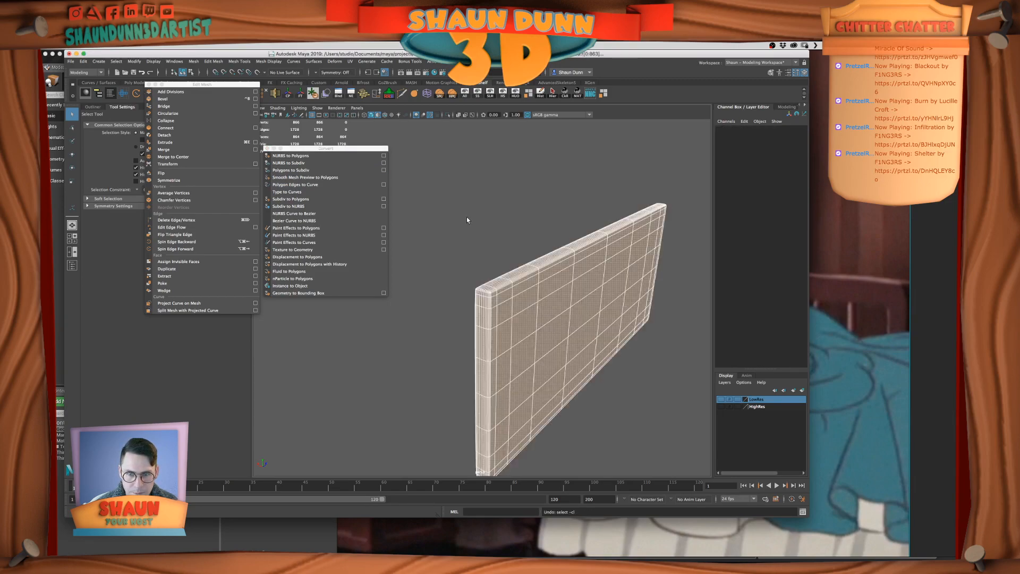
key(1)
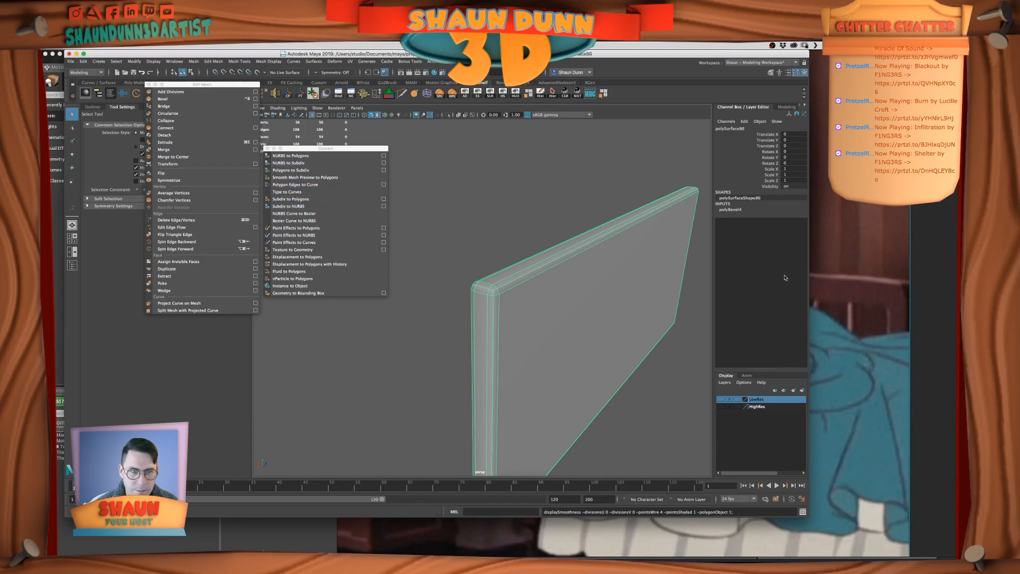
Set the rectangular panel's bevel fraction to 0.3
click(750, 209)
double_click(794, 232)
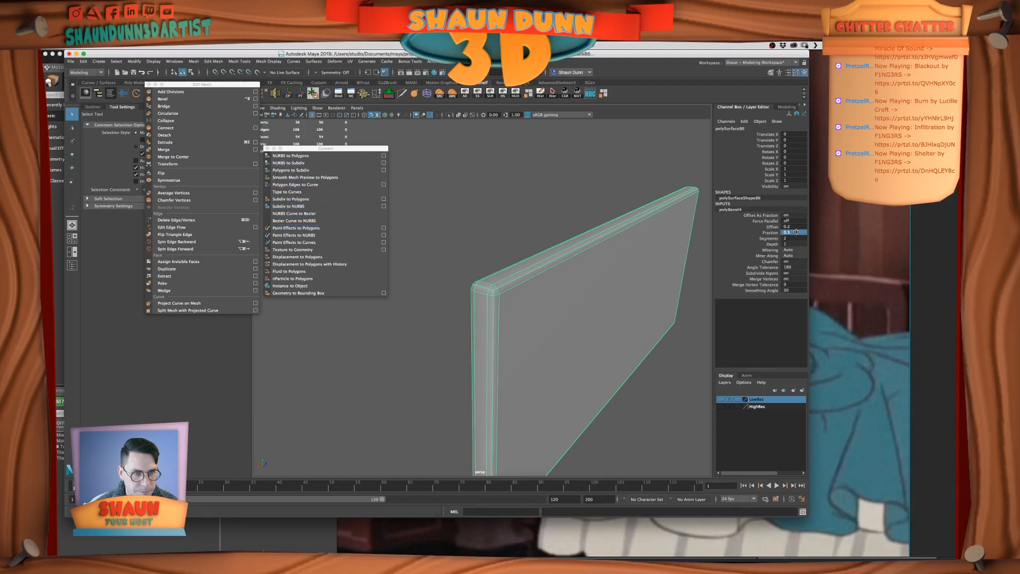
text(.3)
key(Return)
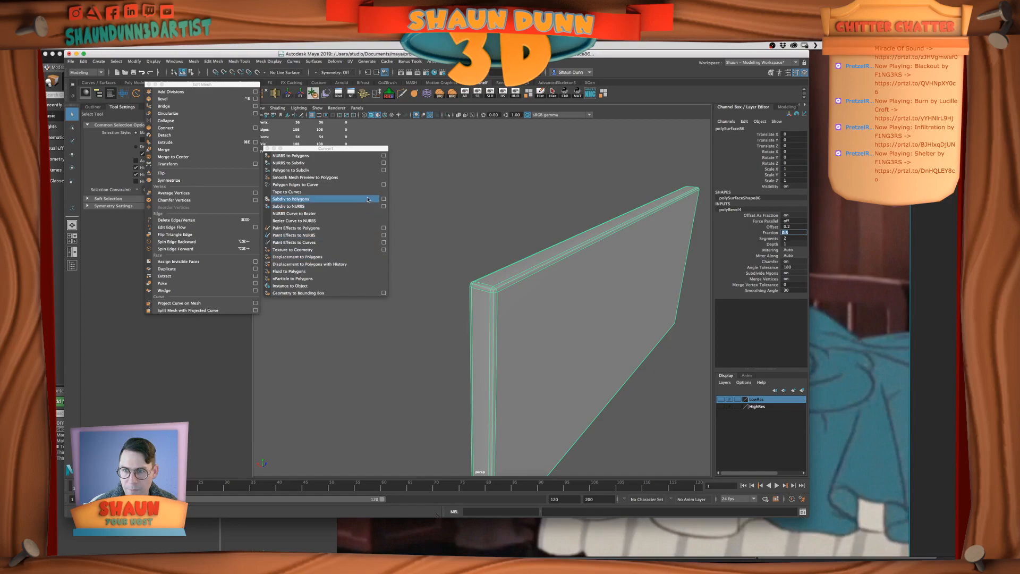
Convert the rectangular headboard panel's smooth mesh preview to polygons and add the panel to the HighRes layer
click(294, 177)
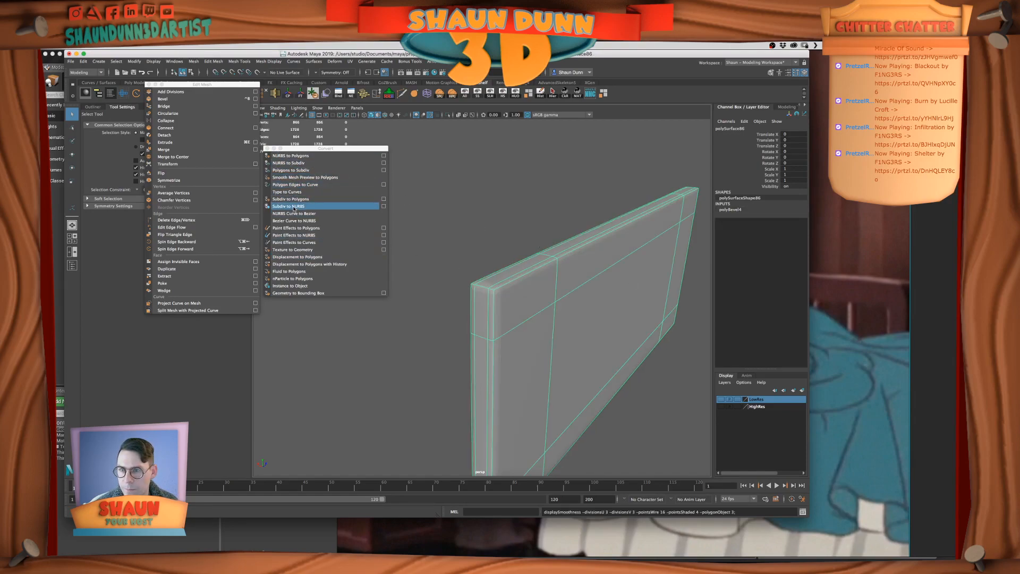
click(297, 178)
right_drag(547, 290, 571, 272)
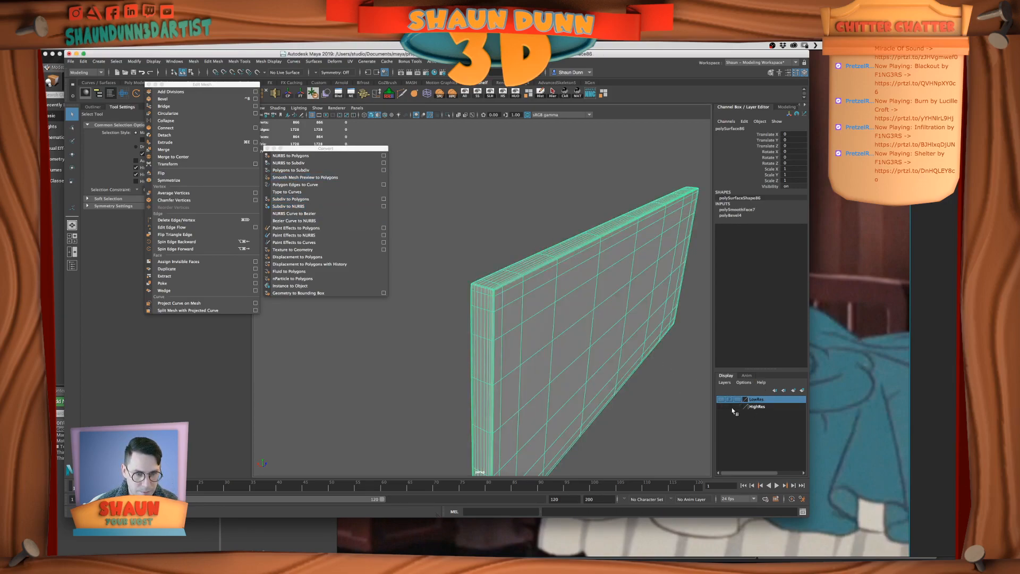
right_click(763, 407)
click(796, 422)
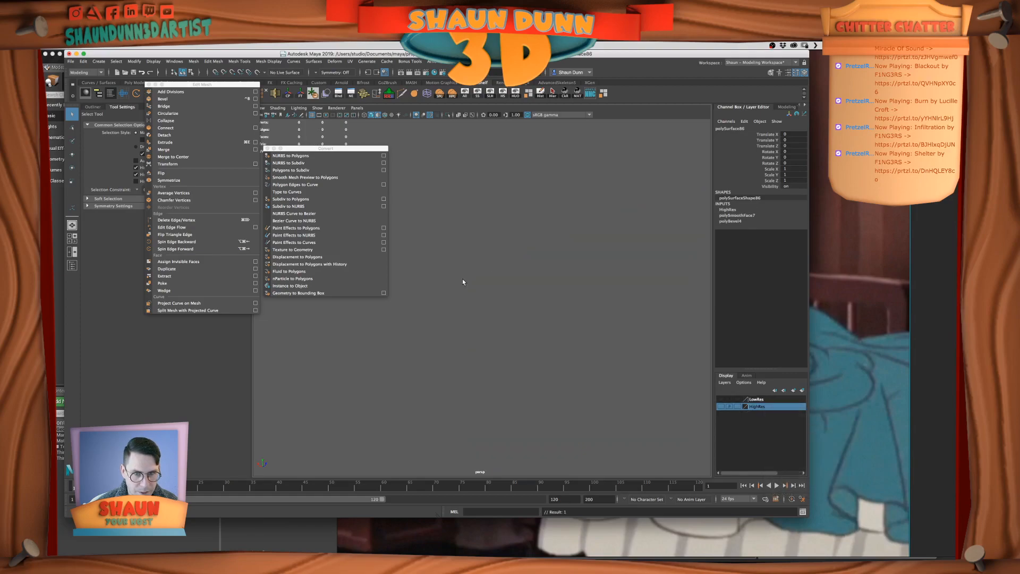
Show the HighRes layer to inspect the finished bed parts, and return to displaying only the LowRes layer
click(721, 406)
scroll(439, 304, down, 6)
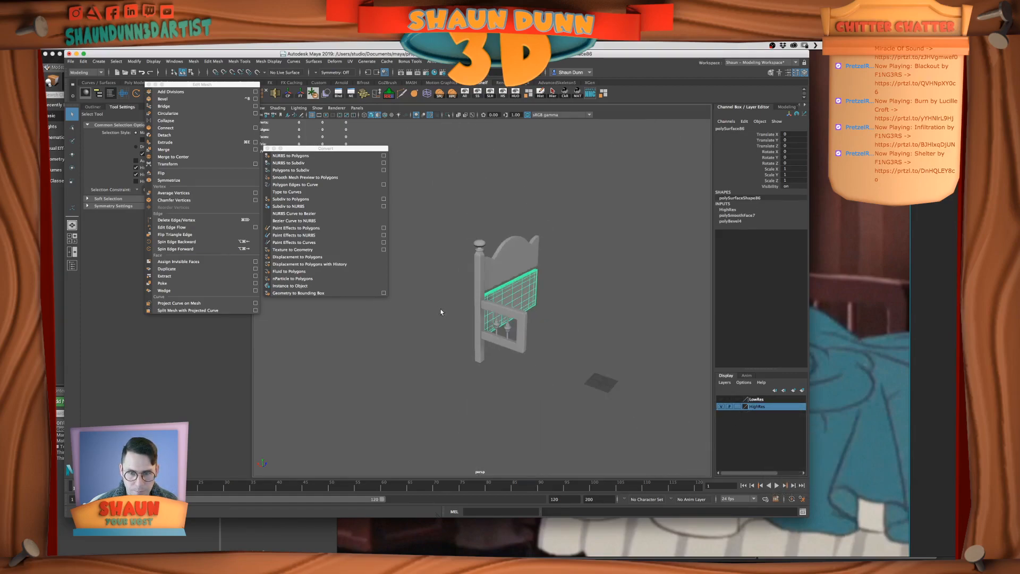
click(464, 316)
alt+drag(515, 309, 705, 389)
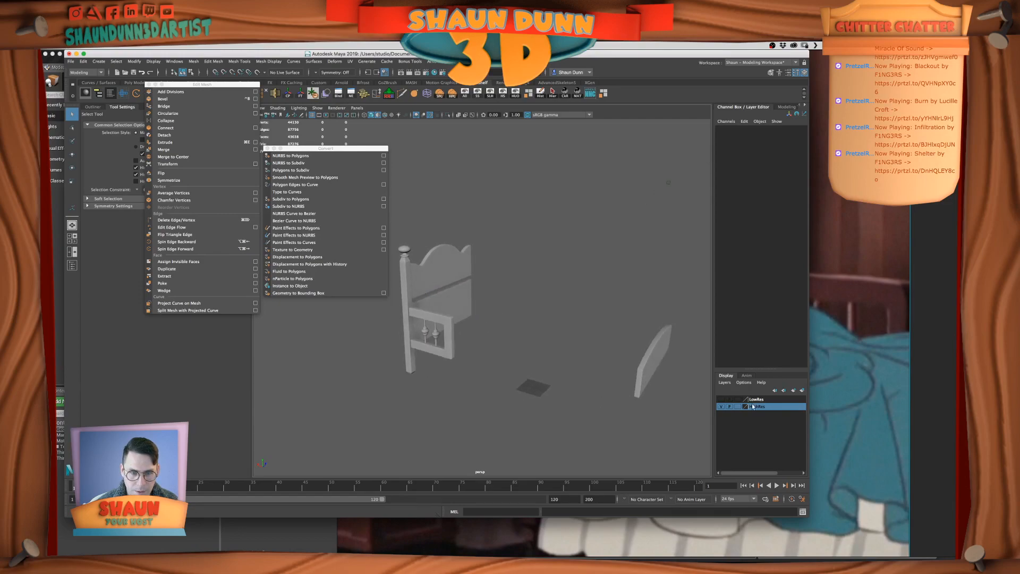
click(720, 406)
Duplicate the bed's long side rail together with the two horizontal rails beneath the curved footboard panel
alt+right_drag(485, 354, 492, 352)
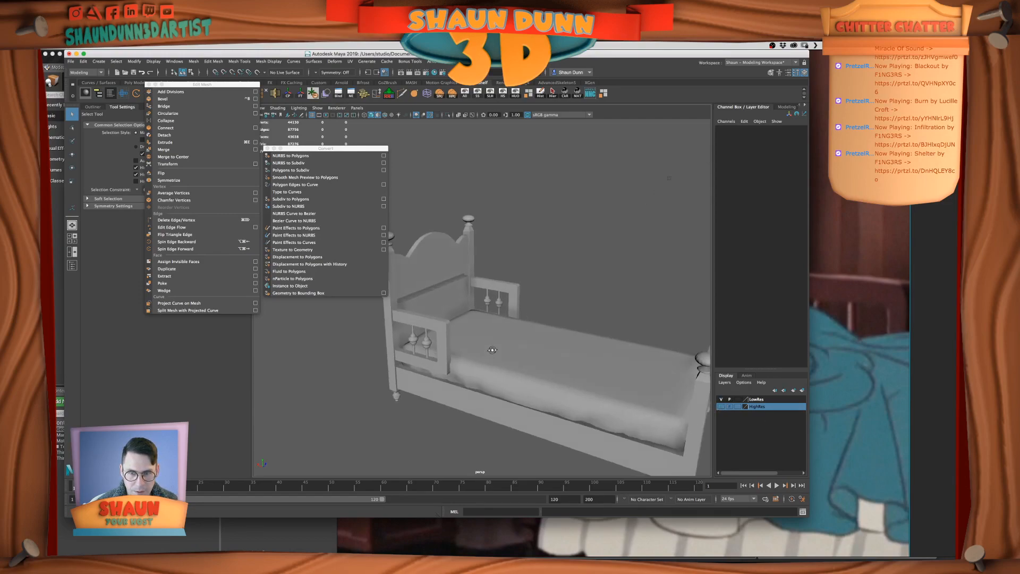
alt+drag(491, 352, 498, 344)
alt+right_drag(498, 344, 510, 351)
alt+drag(510, 352, 590, 389)
click(514, 352)
click(590, 390)
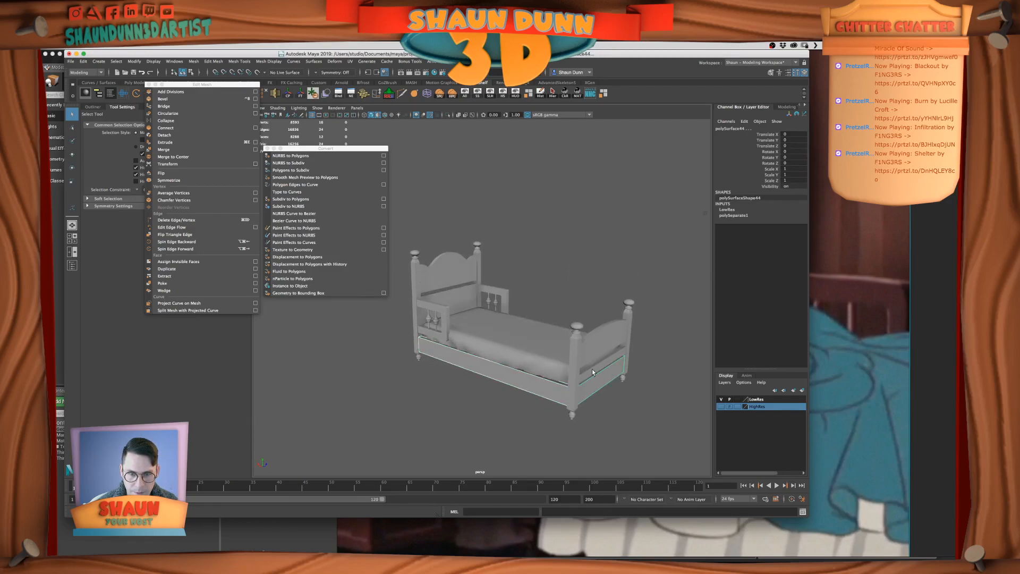
click(593, 371)
alt+drag(593, 370, 543, 350)
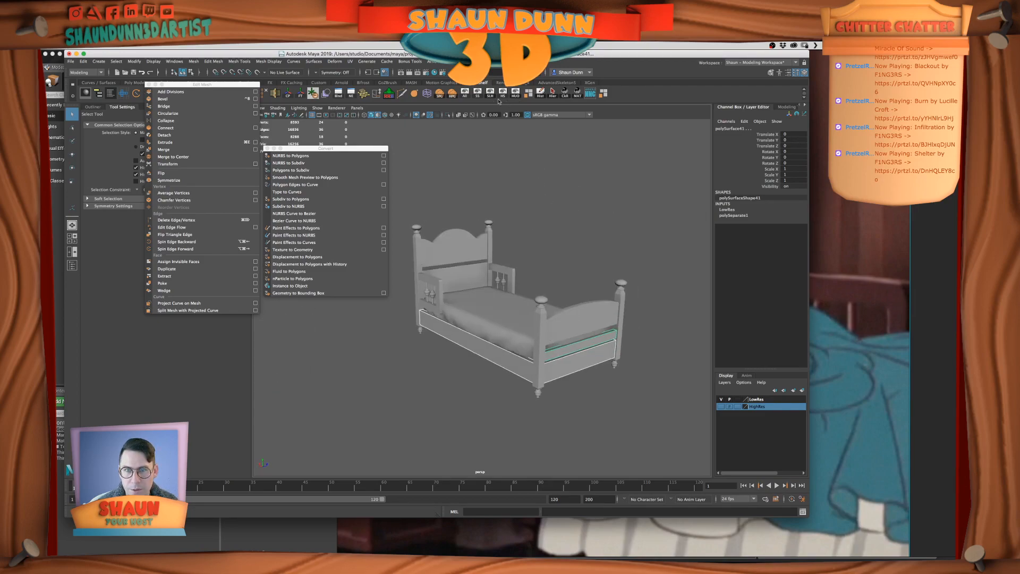
key(super+d)
Remove the three duplicated rails from the LowRes layer and hide that layer
click(761, 397)
right_click(769, 399)
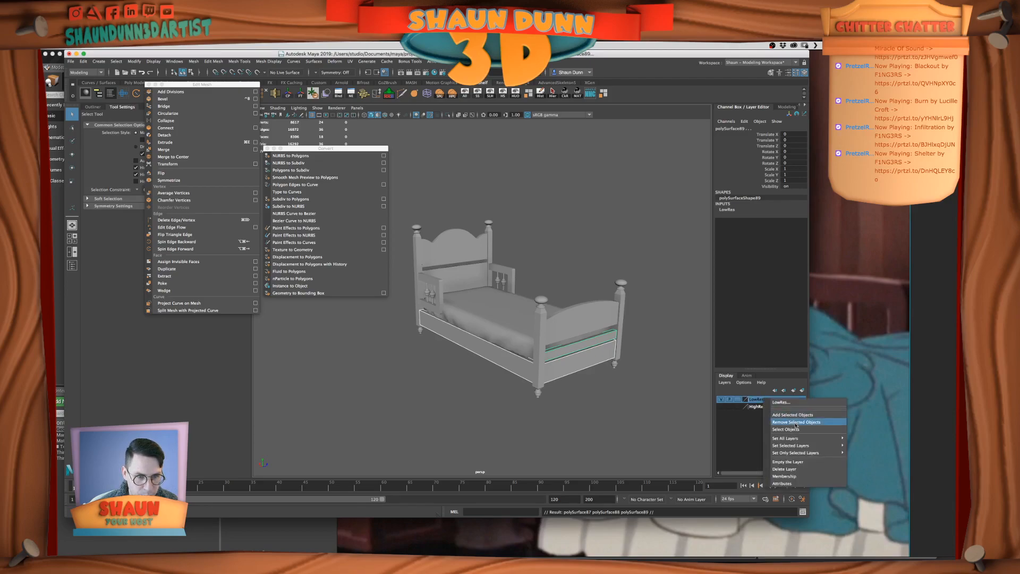
click(797, 422)
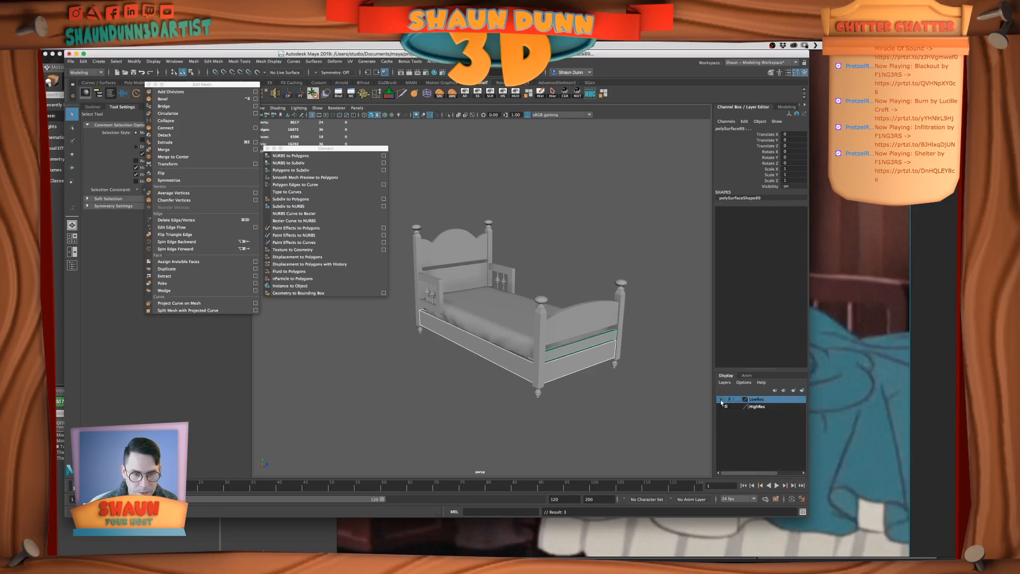
click(721, 399)
click(533, 403)
Save the scene and combine the duplicated side rail and two footboard rails into one mesh
scroll(533, 403, up, 5)
alt+middle_drag(533, 405, 545, 393)
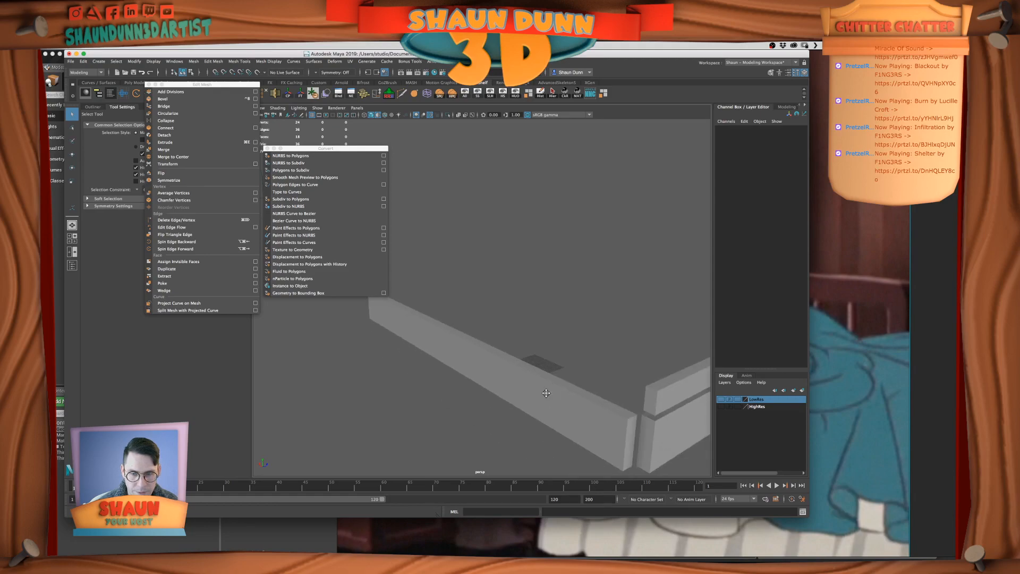
click(546, 395)
key(super+s)
scroll(546, 395, down, 3)
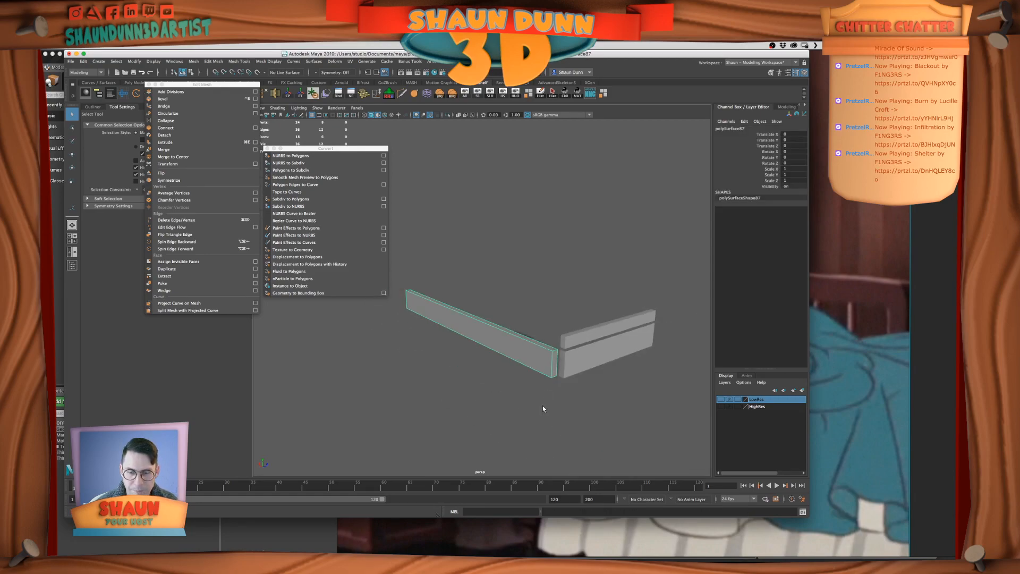
shift+click(603, 341)
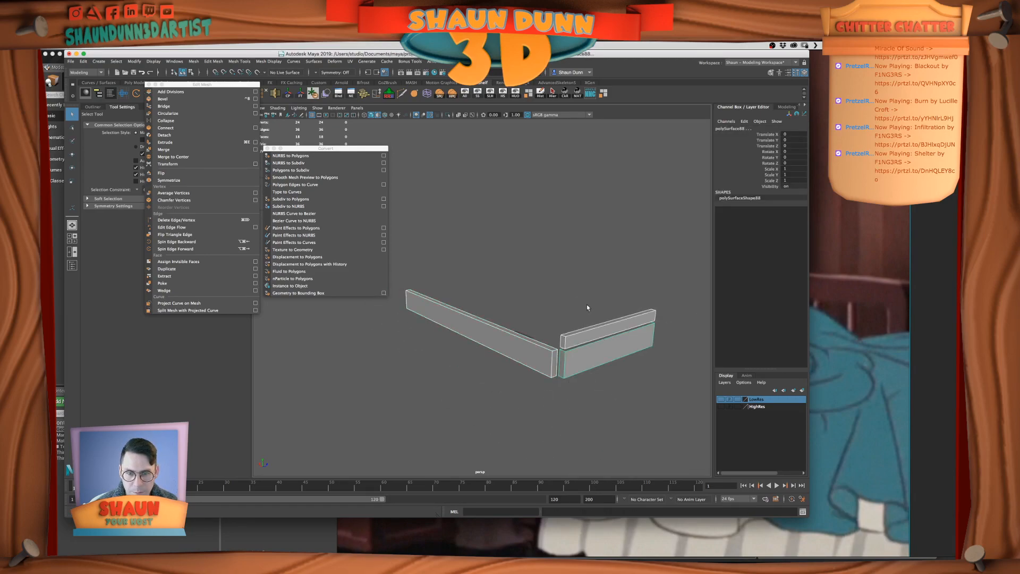
drag(211, 86, 209, 108)
click(224, 94)
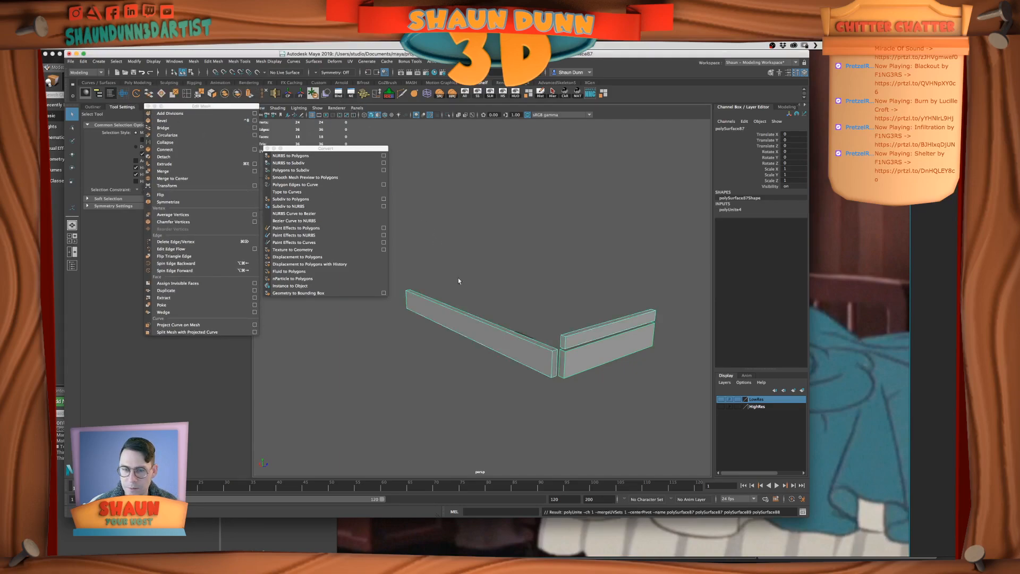
Bevel all edges of the combined rails with a fraction of 0.3 and 2 segments
scroll(530, 323, up, 3)
scroll(525, 328, down, 5)
right_drag(519, 330, 517, 301)
drag(402, 232, 690, 406)
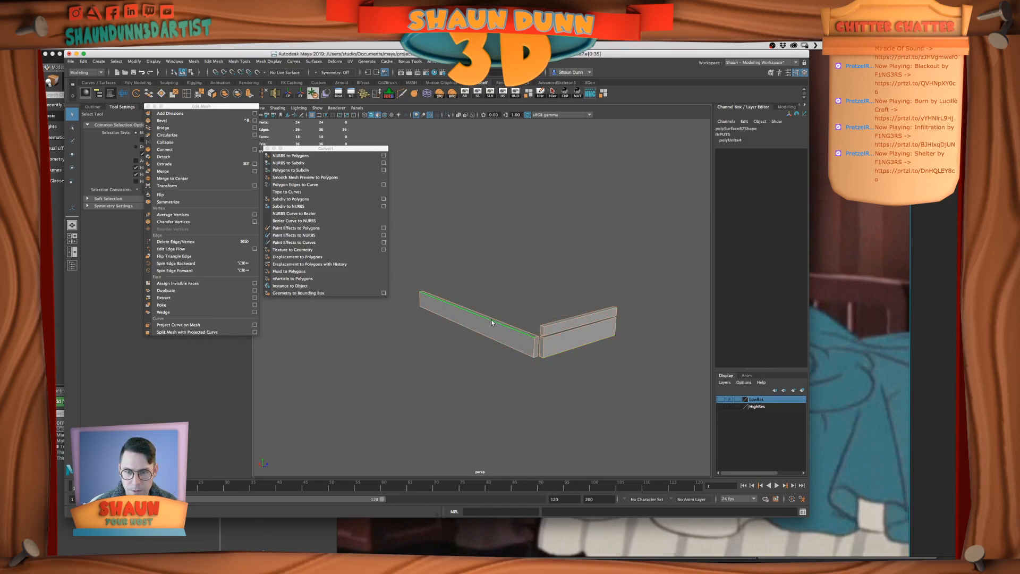
scroll(493, 321, up, 3)
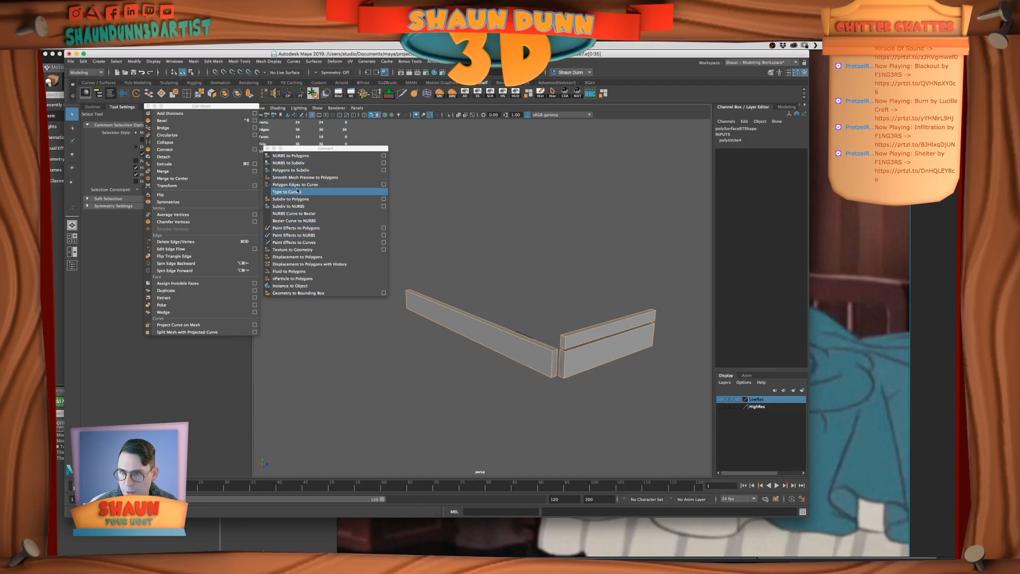
click(164, 121)
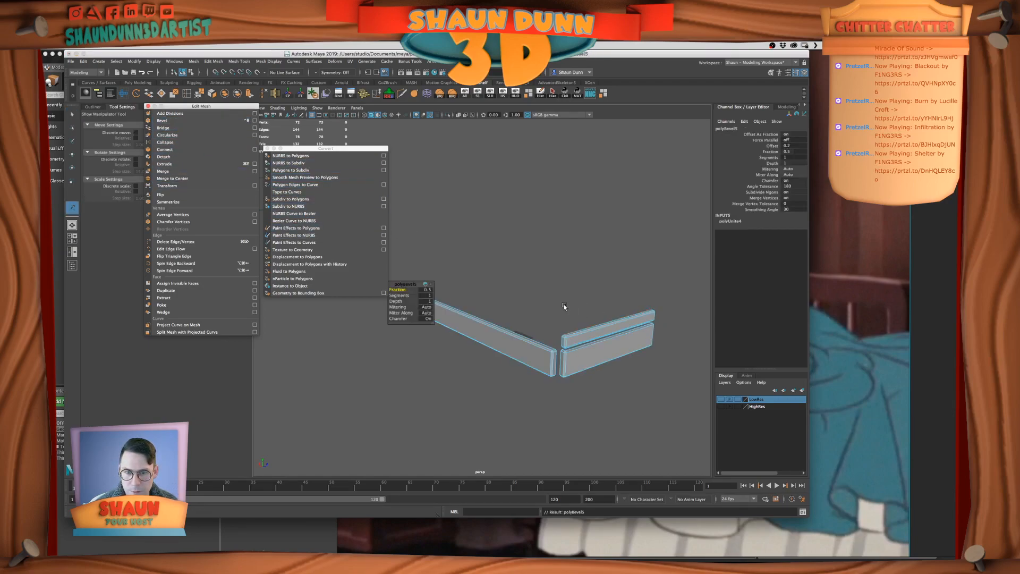
click(426, 290)
text(.3)
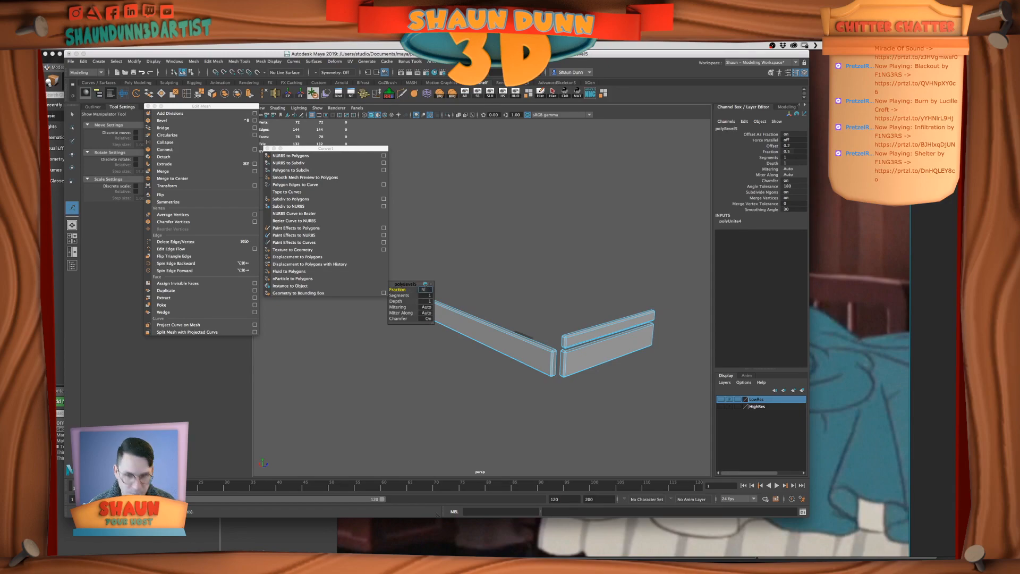
key(Tab)
text(2)
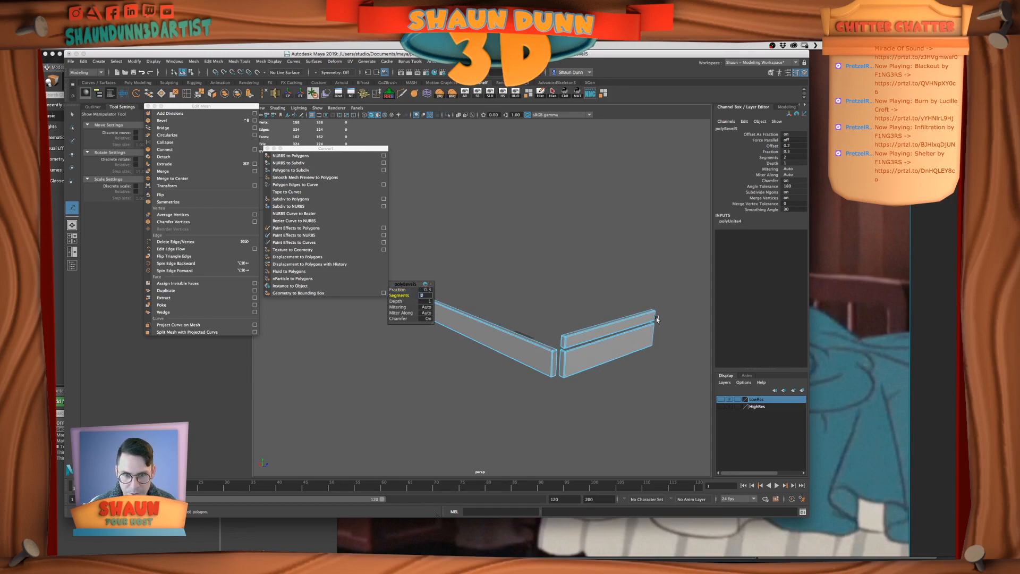
right_drag(531, 352, 551, 342)
key(q)
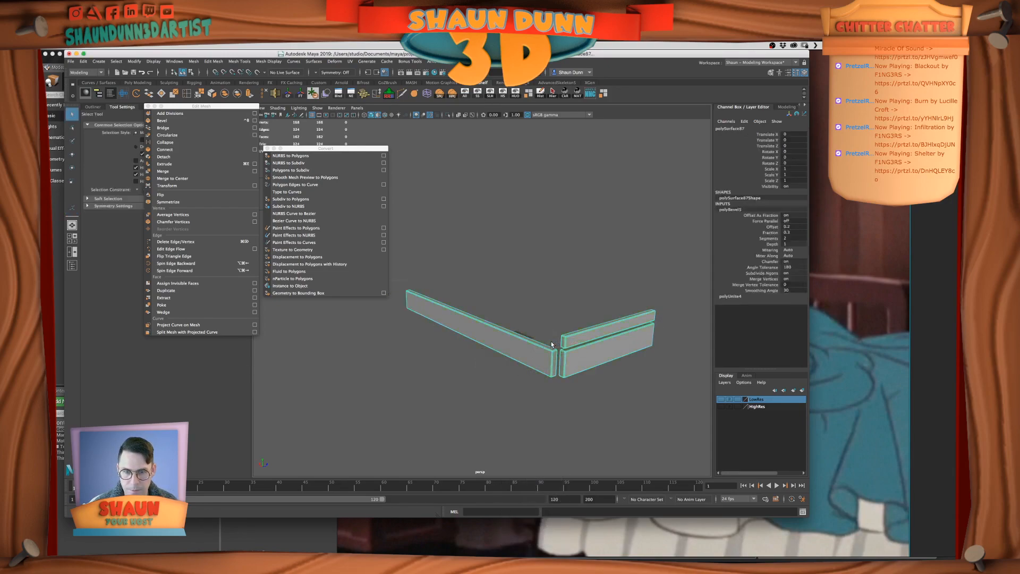
Convert the combined rails' smooth mesh preview to polygons and save the scene
click(551, 342)
scroll(550, 341, up, 5)
click(530, 389)
scroll(552, 389, down, 5)
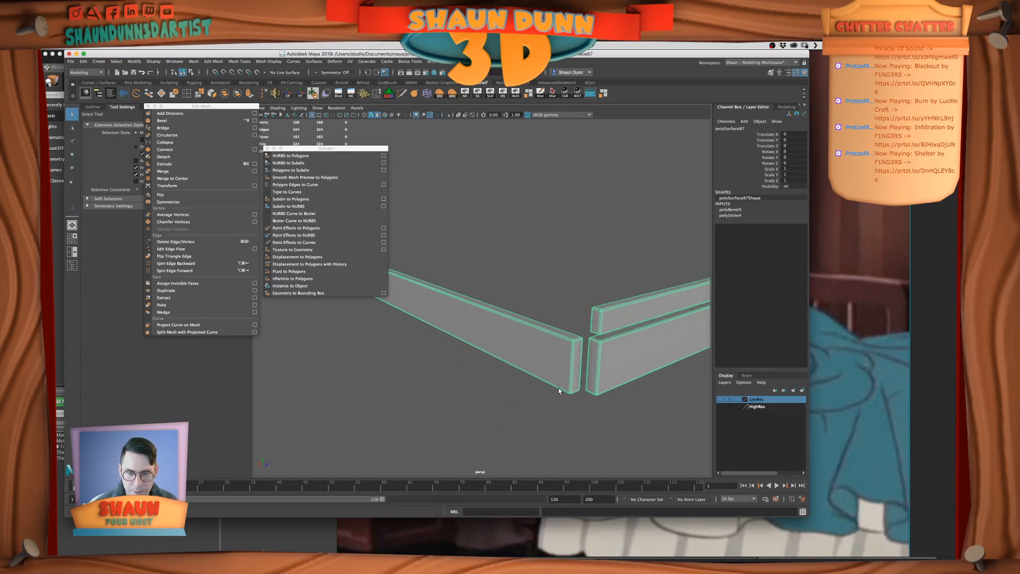
click(314, 178)
click(552, 324)
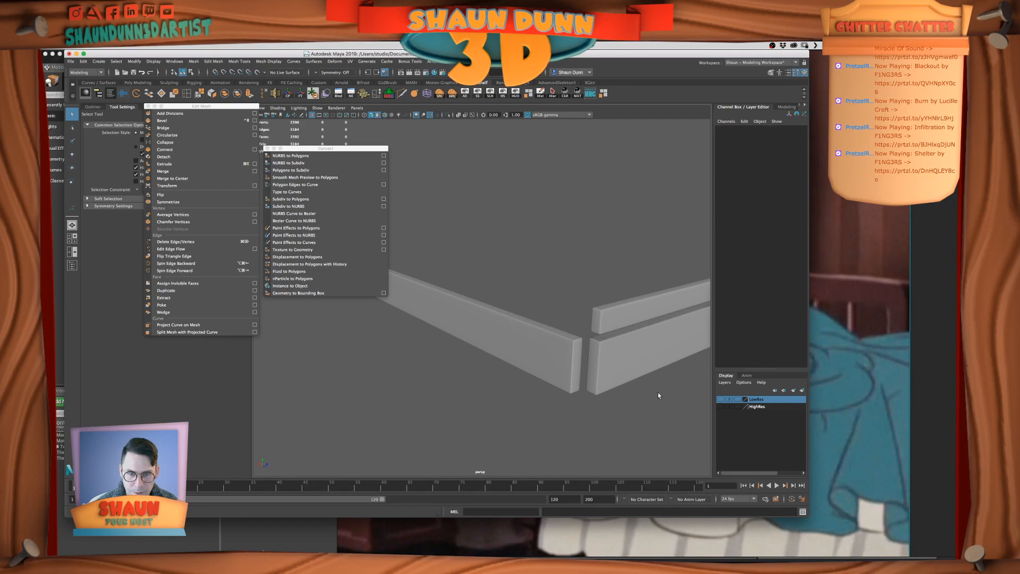
drag(660, 393, 655, 389)
key(super+s)
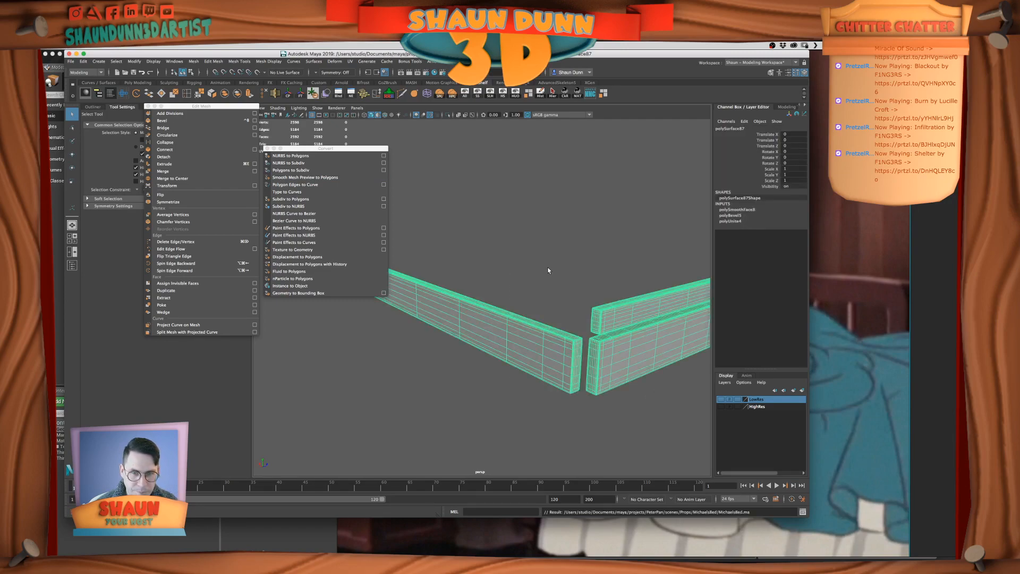
Separate the combined mesh into individual rails and add them to the HighRes layer
key(f)
click(238, 94)
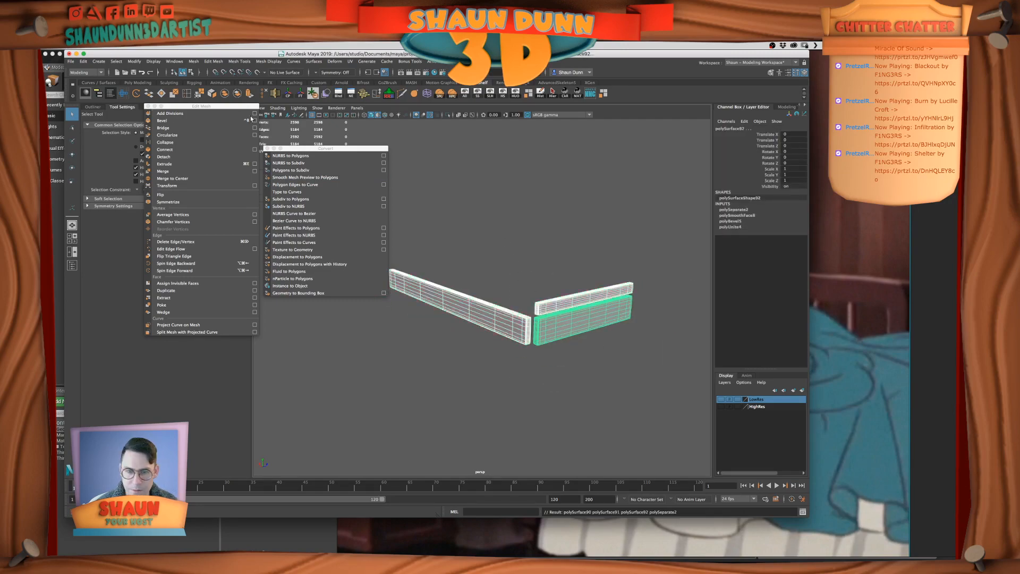
click(766, 406)
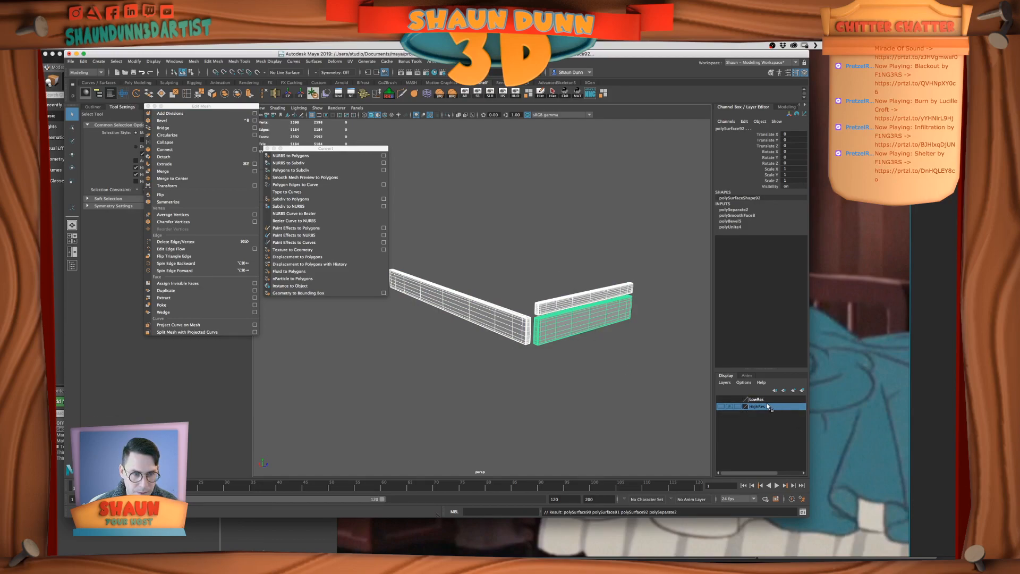
right_click(766, 406)
click(778, 422)
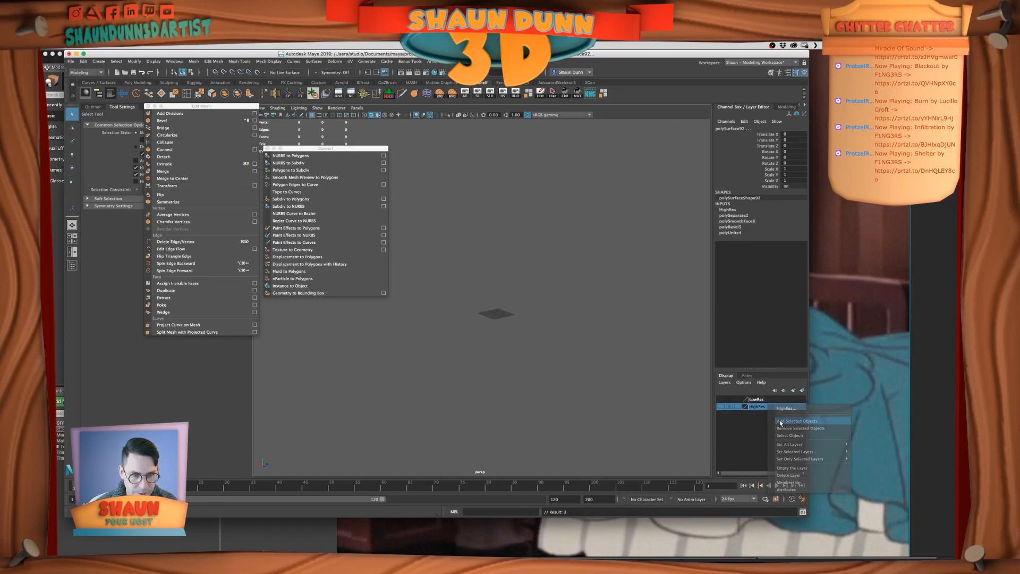
Show the HighRes layer, review the rails with the other finished parts and save the scene
click(722, 405)
scroll(559, 381, down, 6)
mouse_move(560, 381)
alt+mouse_down()
mouse_move(581, 385)
mouse_move(544, 389)
alt+mouse_up()
scroll(544, 389, up, 4)
key(super+s)
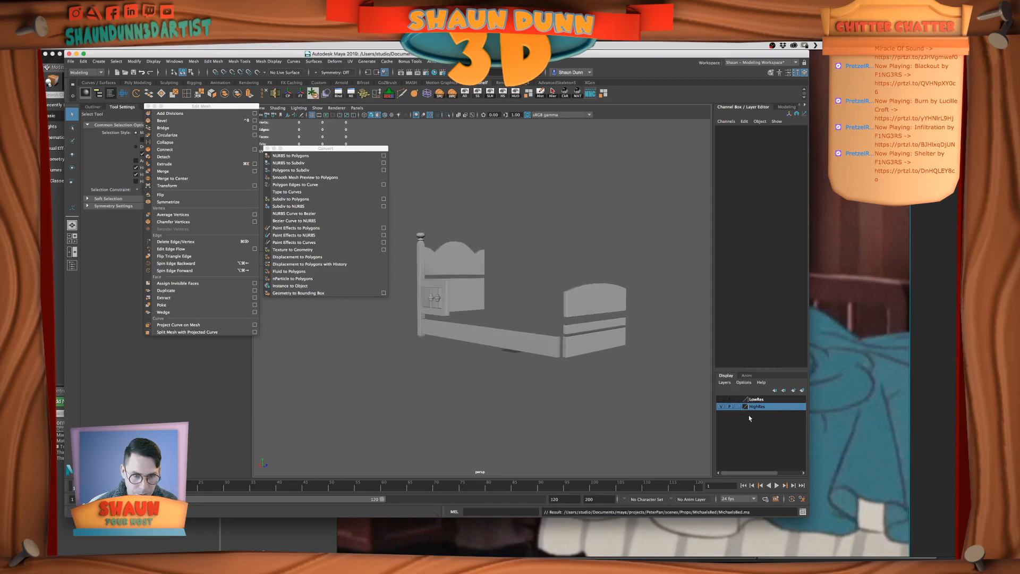
Display the LowRes layer instead of HighRes and examine the footboard corner post and its turned foot
click(721, 406)
click(721, 399)
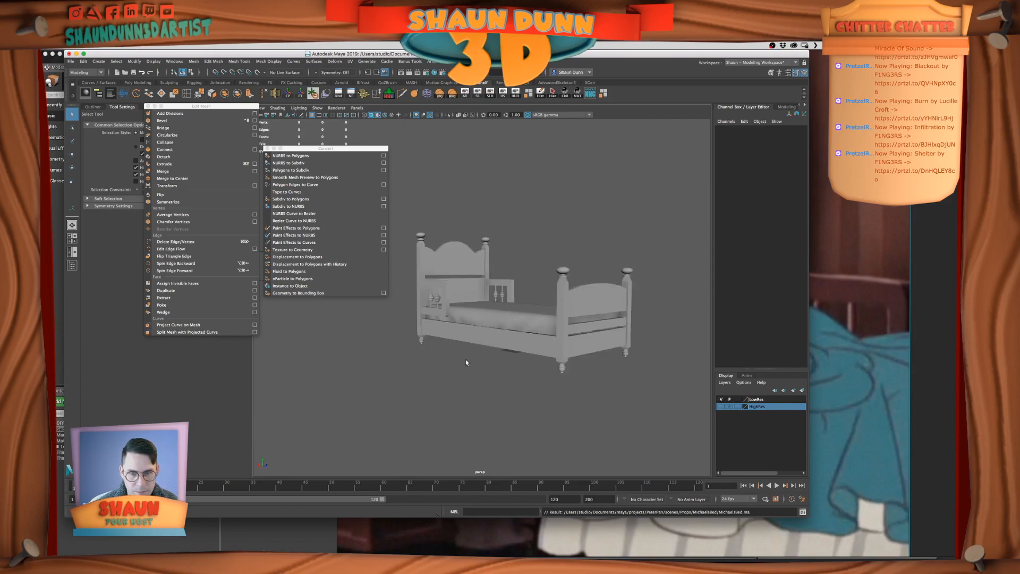
alt+middle_drag(565, 367, 552, 365)
alt+right_drag(553, 365, 633, 382)
alt+middle_drag(633, 382, 632, 341)
click(585, 395)
alt+right_drag(604, 394, 571, 384)
mouse_move(571, 384)
alt+mouse_down()
mouse_move(596, 389)
mouse_move(563, 390)
alt+mouse_up()
alt+right_drag(563, 390, 590, 381)
click(588, 378)
click(597, 378)
alt+drag(590, 381, 587, 390)
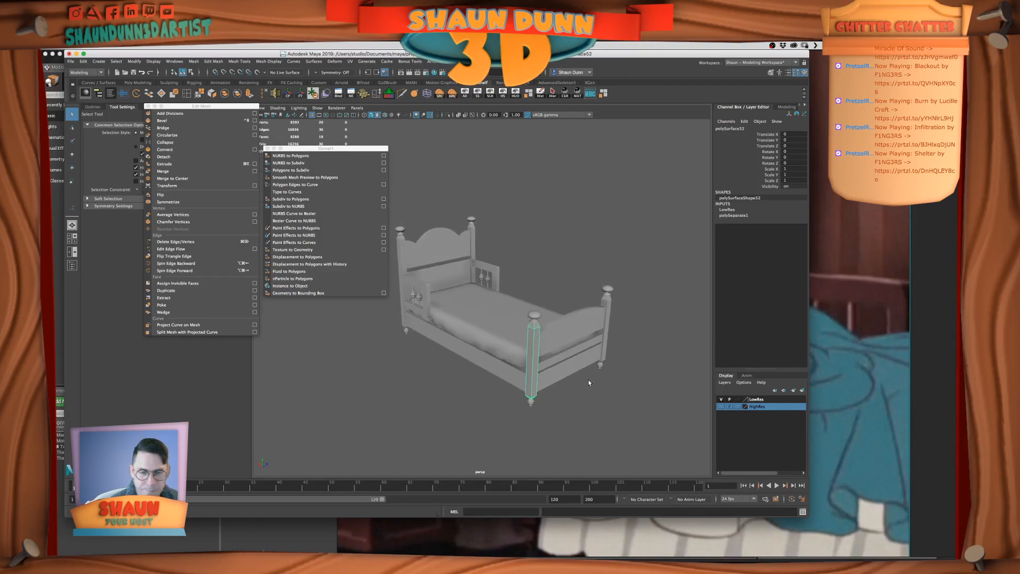
alt+right_drag(586, 373, 593, 372)
alt+middle_drag(592, 372, 598, 342)
alt+drag(598, 342, 559, 421)
Duplicate the near footboard corner post together with its turned foot
click(586, 327)
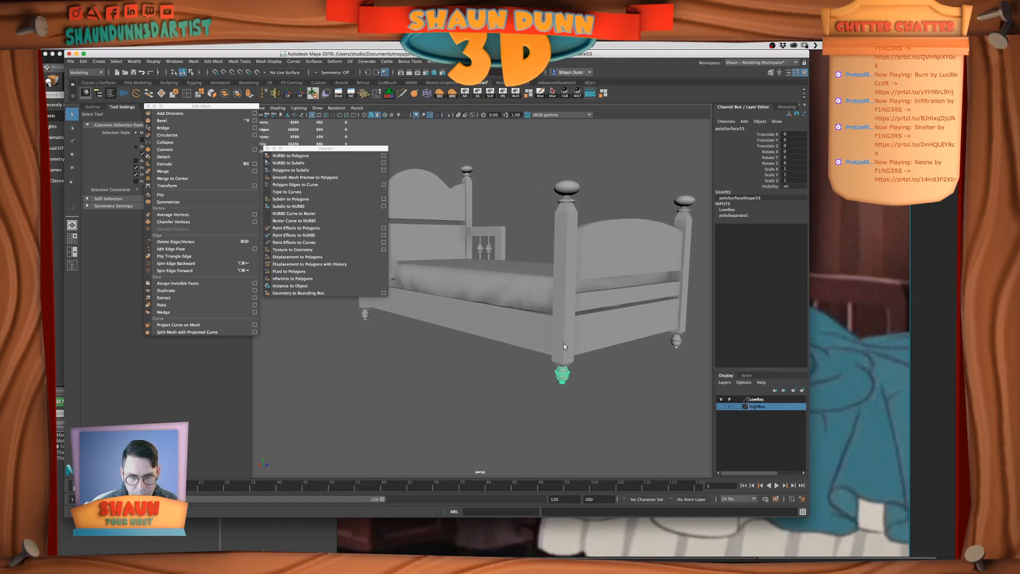
shift+click(563, 344)
scroll(561, 350, up, 4)
alt+drag(556, 371, 503, 367)
scroll(503, 367, up, 4)
scroll(503, 368, down, 3)
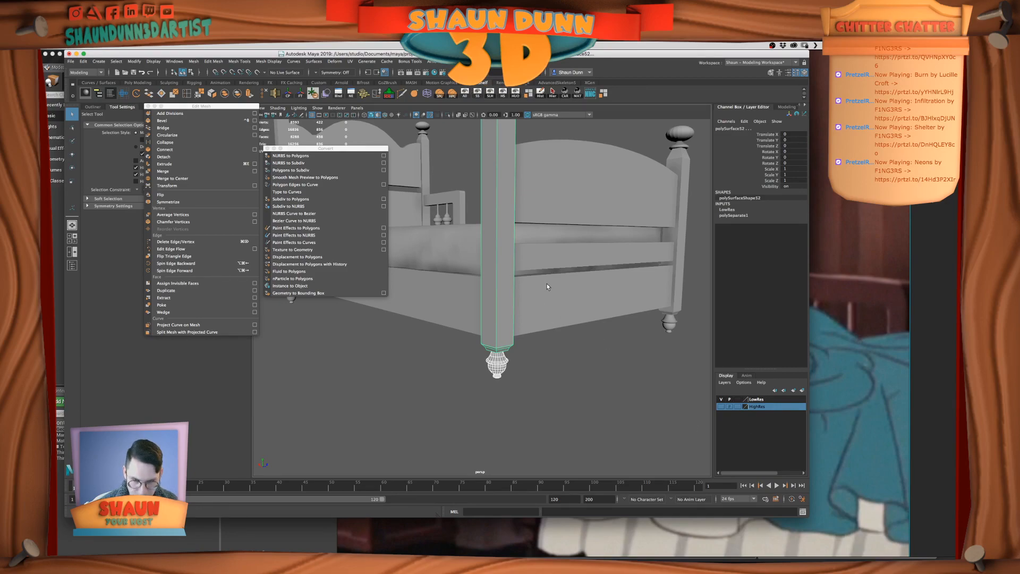
alt+middle_drag(547, 284, 552, 328)
key(super+d)
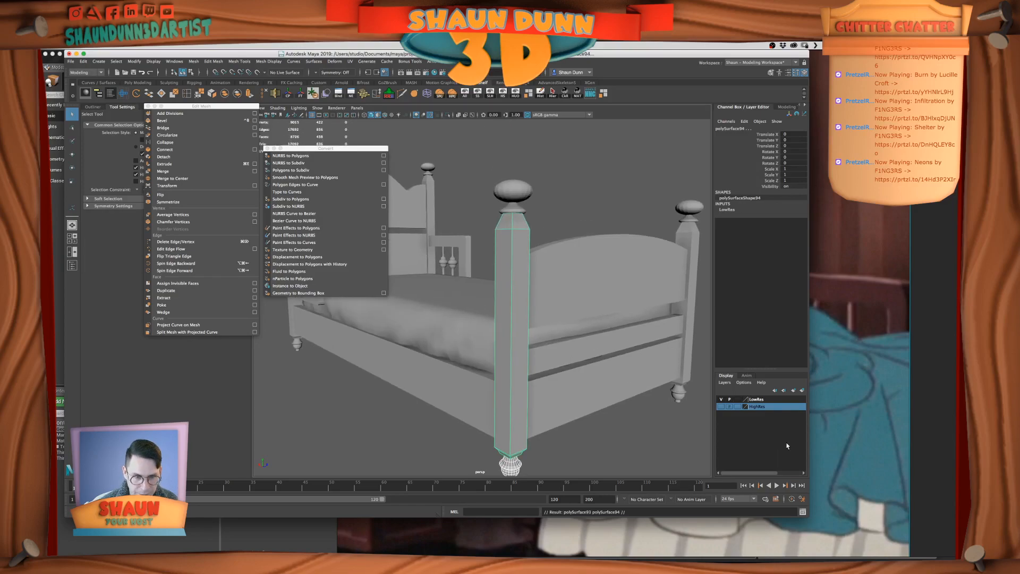
Remove the duplicated corner post and foot from the LowRes layer and hide that layer
click(758, 401)
right_click(763, 401)
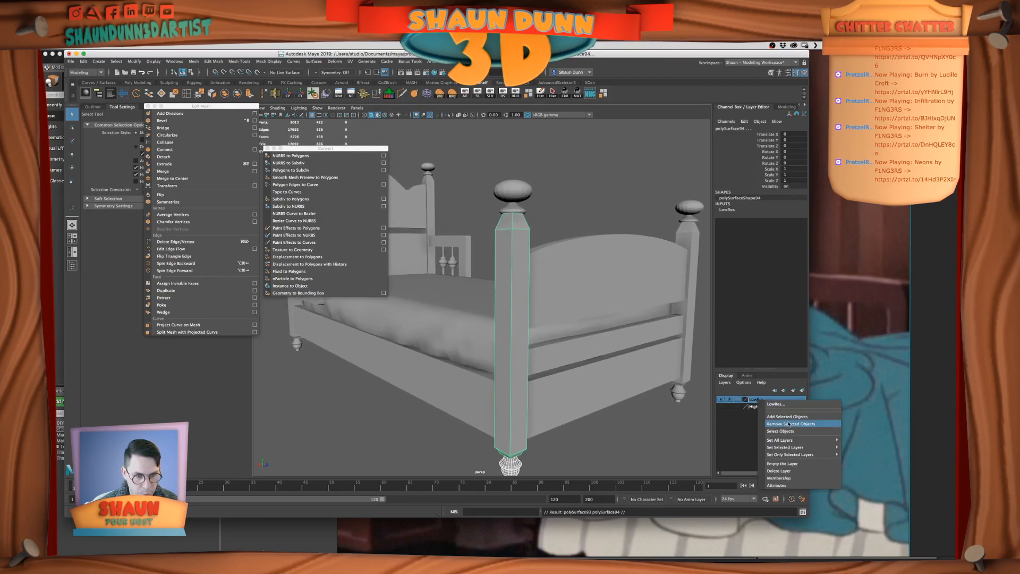
click(792, 426)
click(721, 399)
Bevel the duplicated corner post's long corner edges and tapered end edges with a fraction of 0.3 and 2 segments
alt+right_drag(665, 394, 519, 386)
right_drag(528, 320, 529, 301)
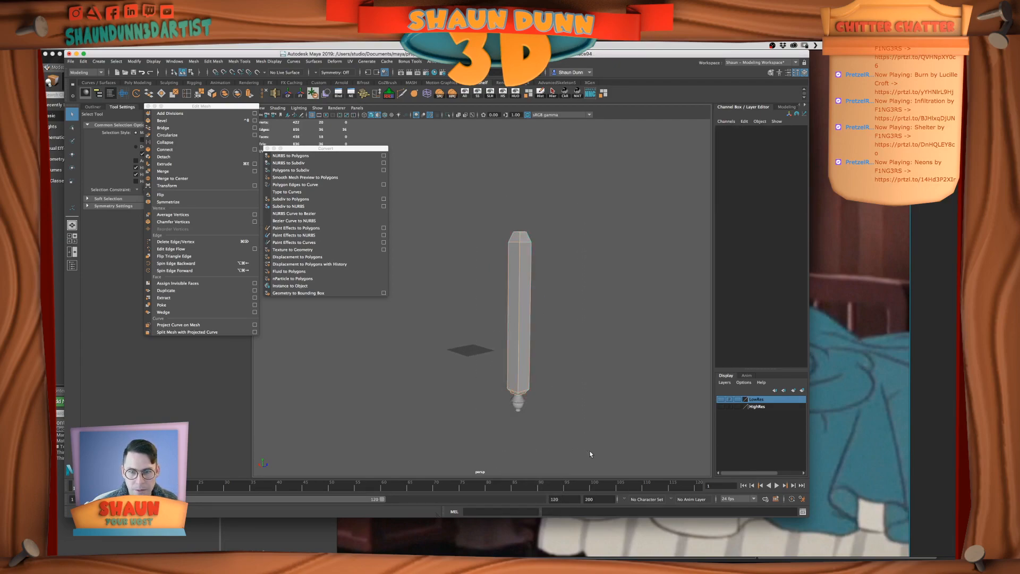
alt+right_drag(459, 332, 505, 359)
alt+middle_drag(505, 359, 576, 366)
alt+right_drag(576, 367, 538, 301)
alt+drag(537, 301, 528, 271)
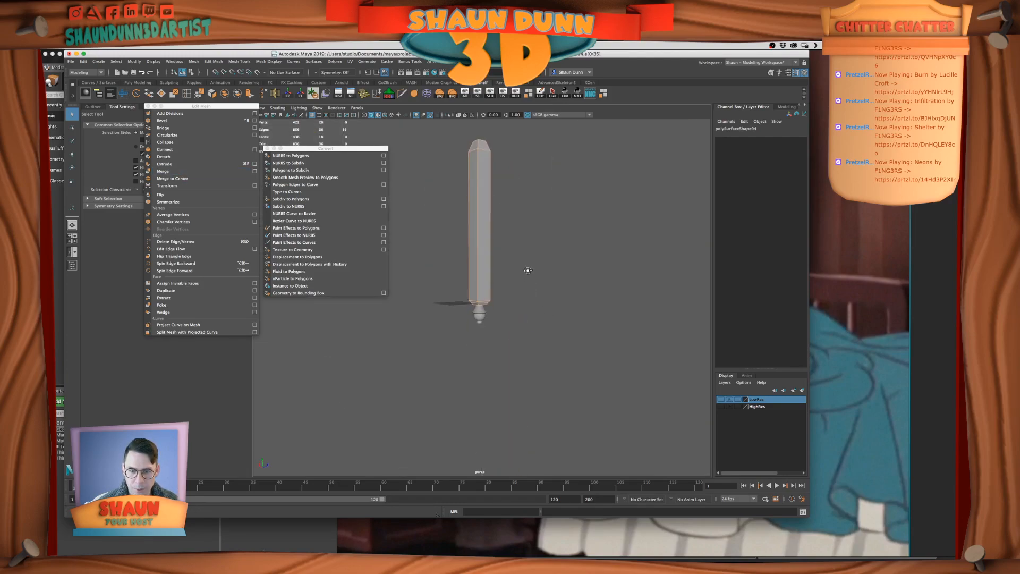
alt+right_drag(528, 270, 524, 274)
alt+drag(524, 273, 502, 314)
alt+right_drag(502, 315, 495, 260)
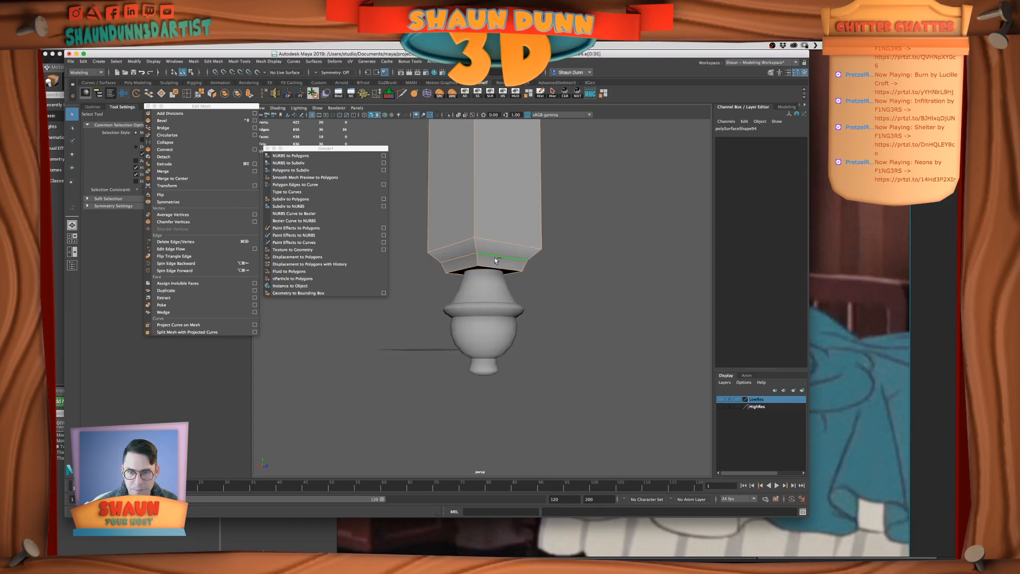
click(495, 260)
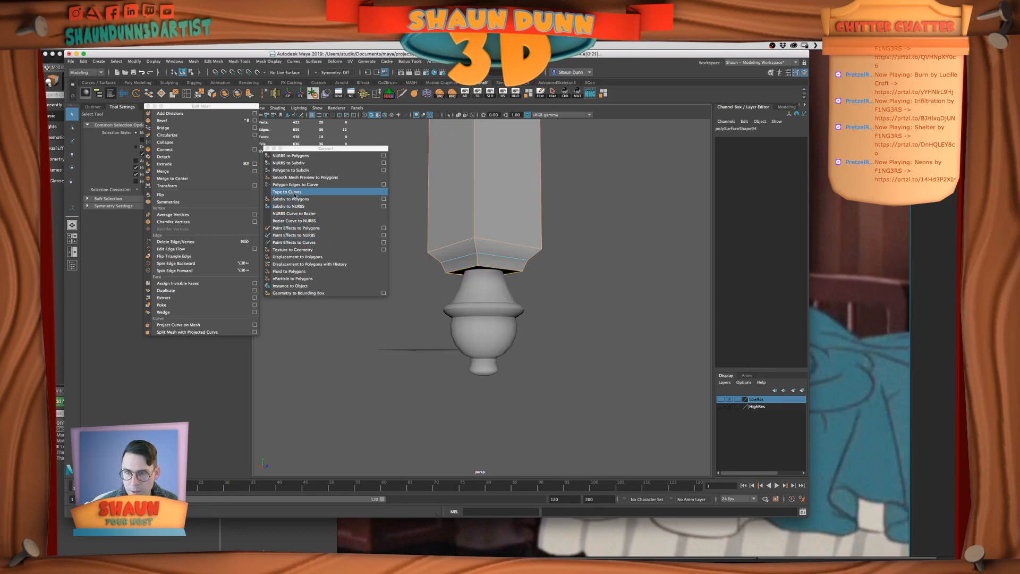
click(161, 121)
click(426, 289)
text(.3)
key(Tab)
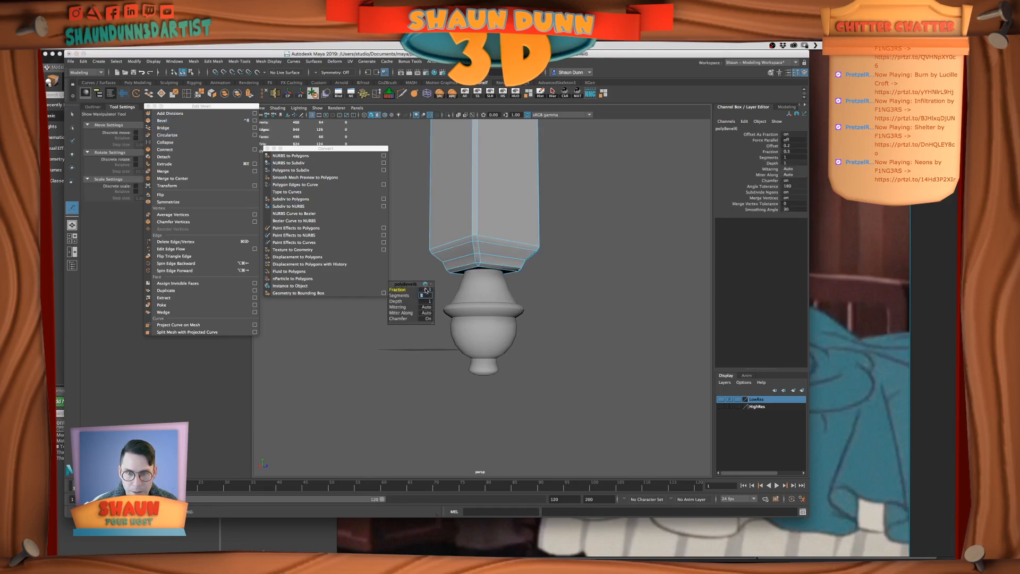
text(2)
key(Return)
right_drag(499, 196, 526, 187)
key(q)
Display the beveled corner post in smooth mesh preview
click(563, 206)
alt+right_drag(621, 206, 559, 208)
alt+middle_drag(558, 208, 566, 294)
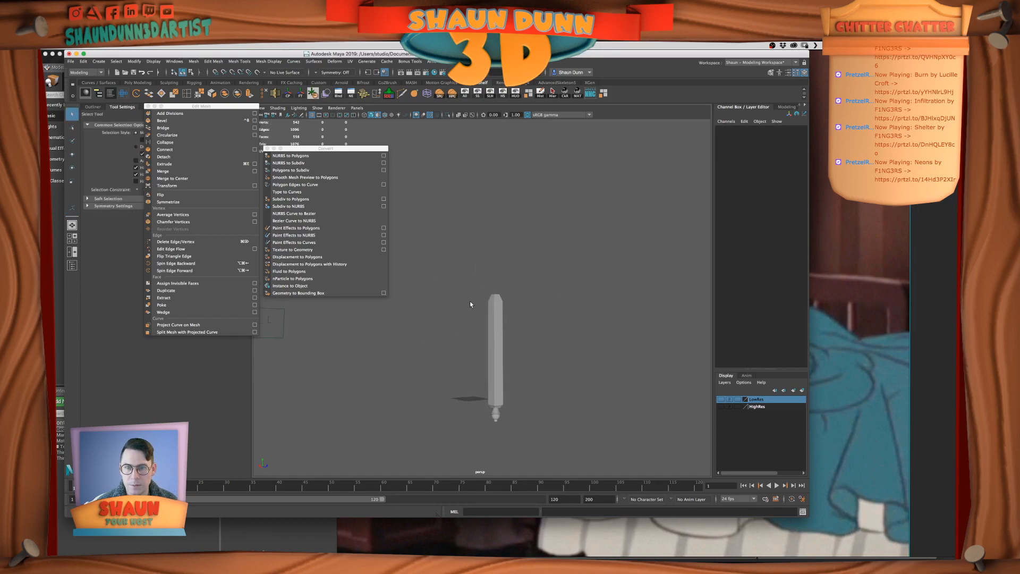
alt+right_drag(469, 302, 521, 313)
alt+right_drag(582, 343, 542, 357)
click(499, 378)
alt+middle_drag(530, 384, 533, 301)
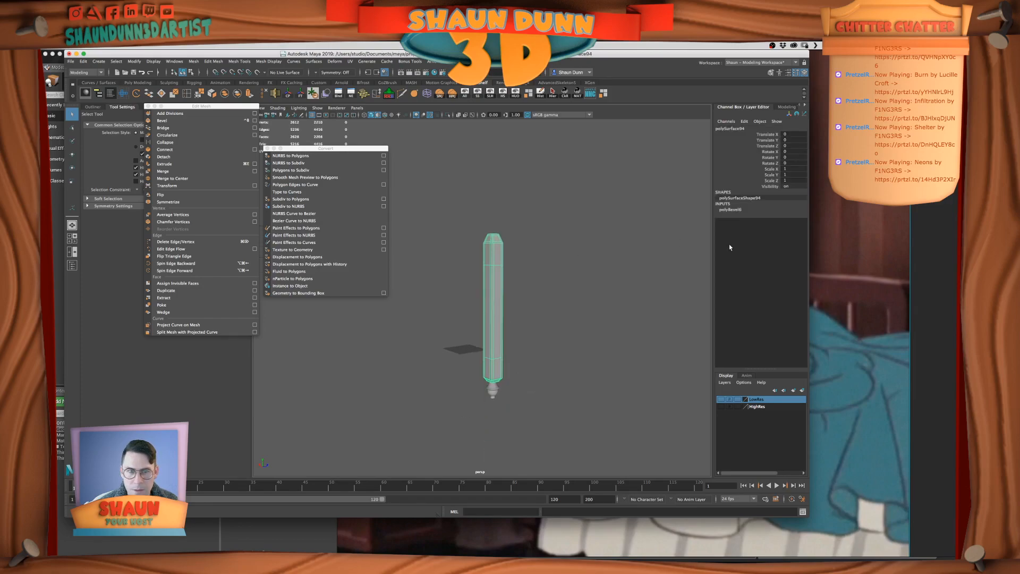
Set the corner post bevel's fraction to 0.5
click(732, 210)
double_click(786, 232)
text(.5)
key(Return)
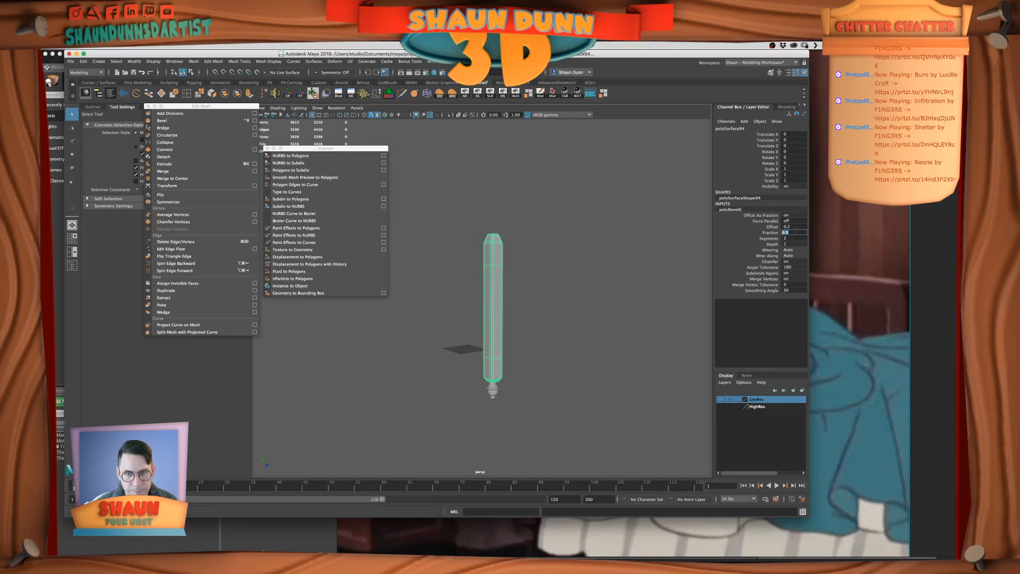
right_drag(620, 285, 637, 273)
click(637, 274)
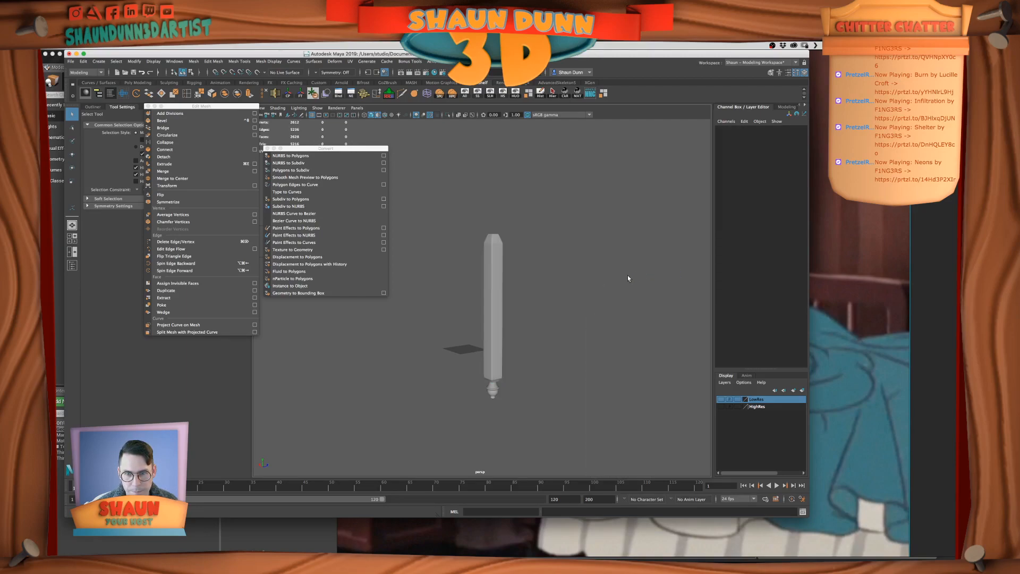
Set the corner post bevel's fraction to 0.4
click(489, 264)
key(f)
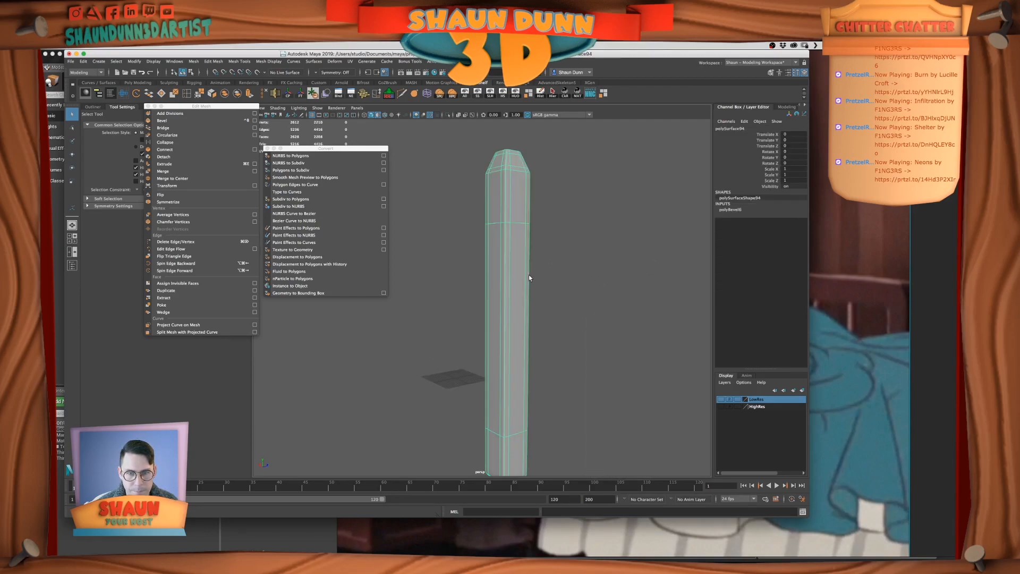
click(529, 277)
click(509, 300)
click(747, 211)
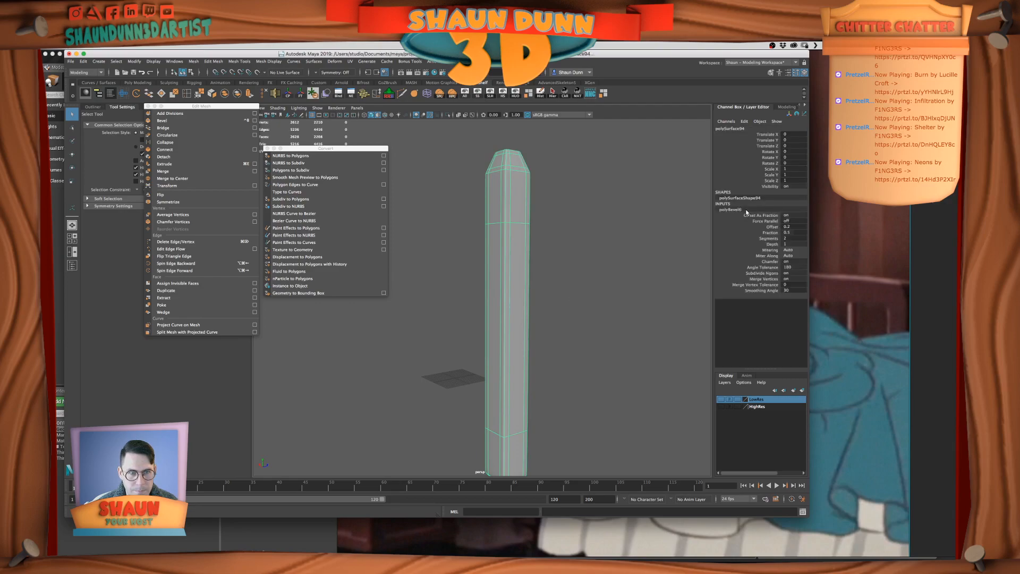
click(794, 232)
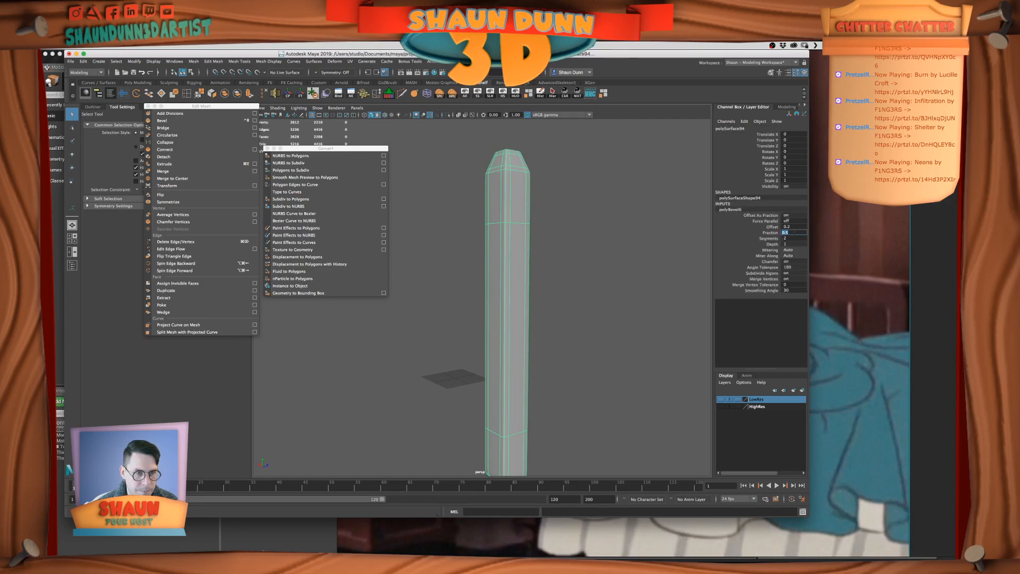
key(Return)
right_drag(598, 299, 598, 298)
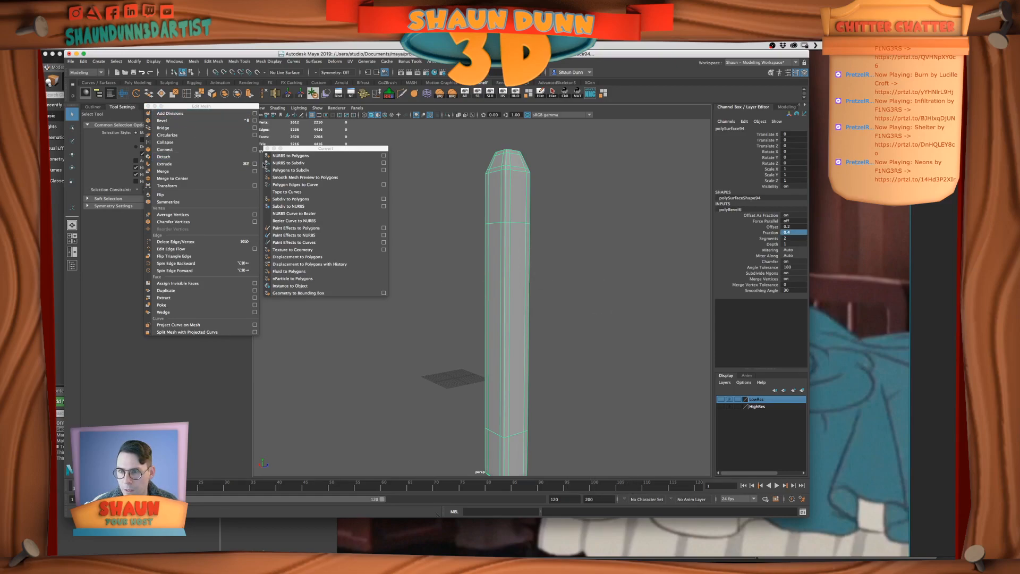
Try converting the corner post's smooth mesh preview to polygons
click(314, 180)
click(598, 307)
alt+right_drag(555, 312, 537, 311)
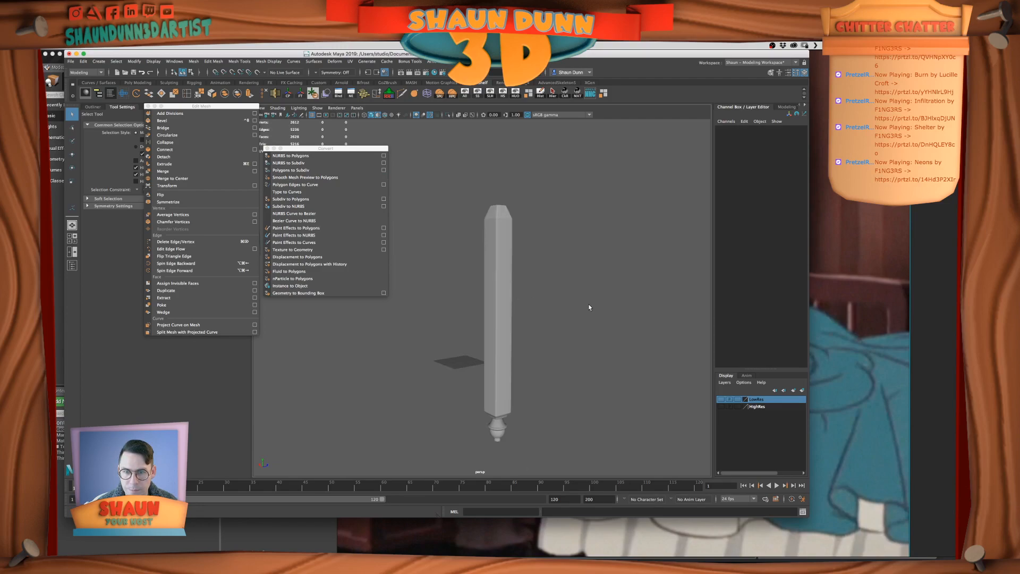
key(super+z)
key(super+z)
Convert the corner post's smooth mesh preview to polygons and add the post to the HighRes layer
click(507, 296)
key(3)
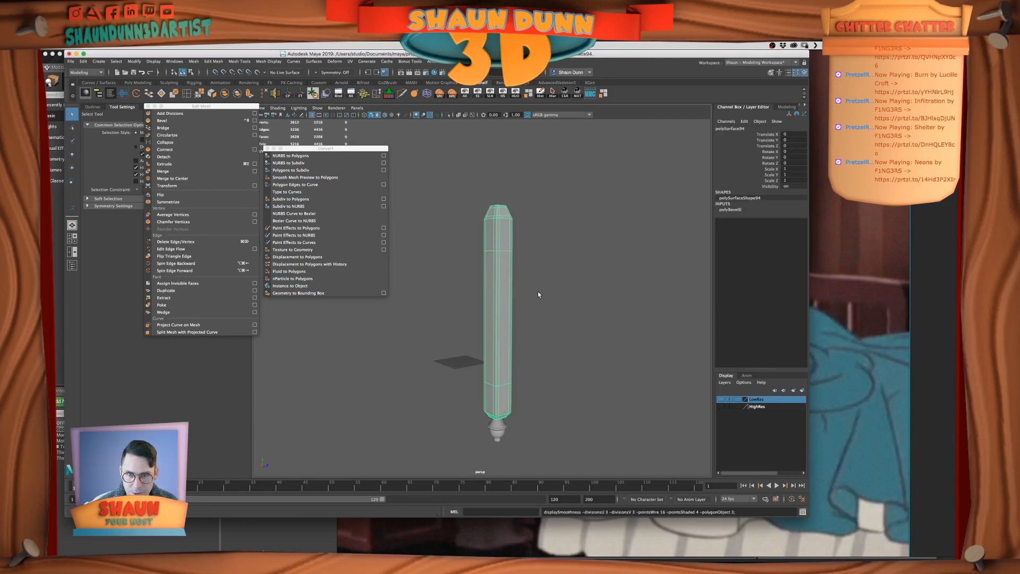
click(575, 301)
drag(472, 259, 545, 283)
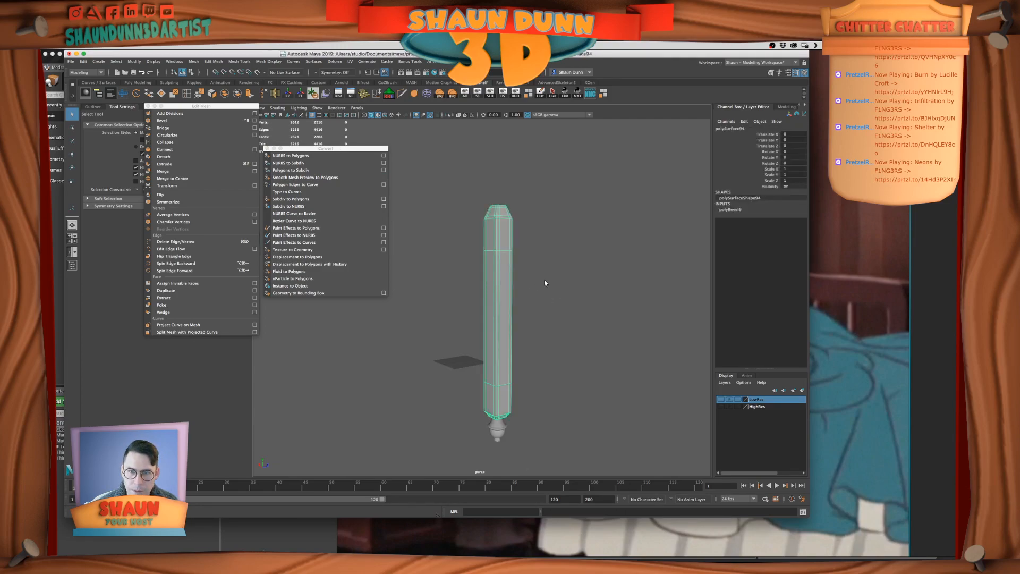
click(577, 291)
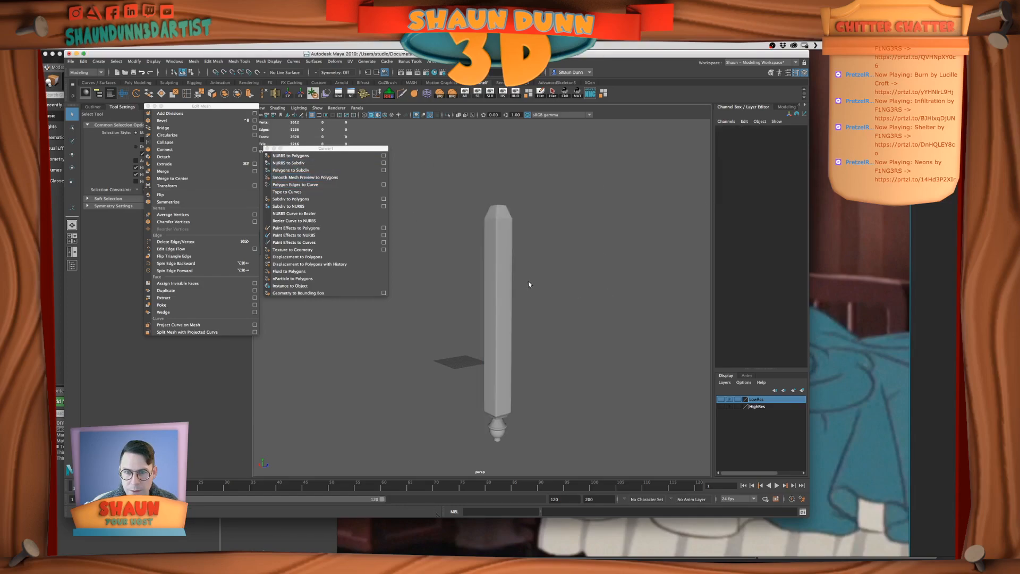
drag(444, 260, 536, 292)
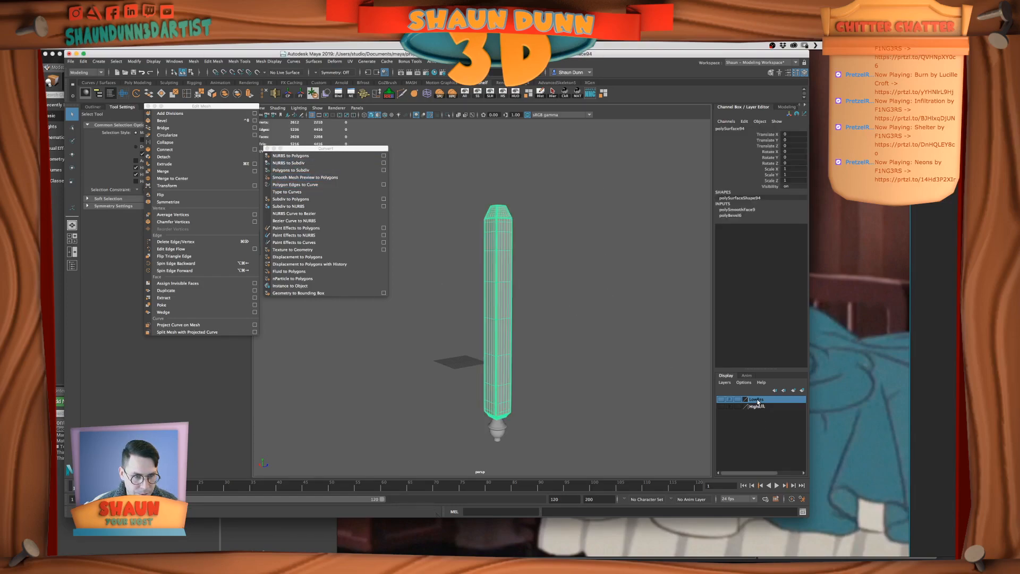
right_click(754, 407)
click(779, 421)
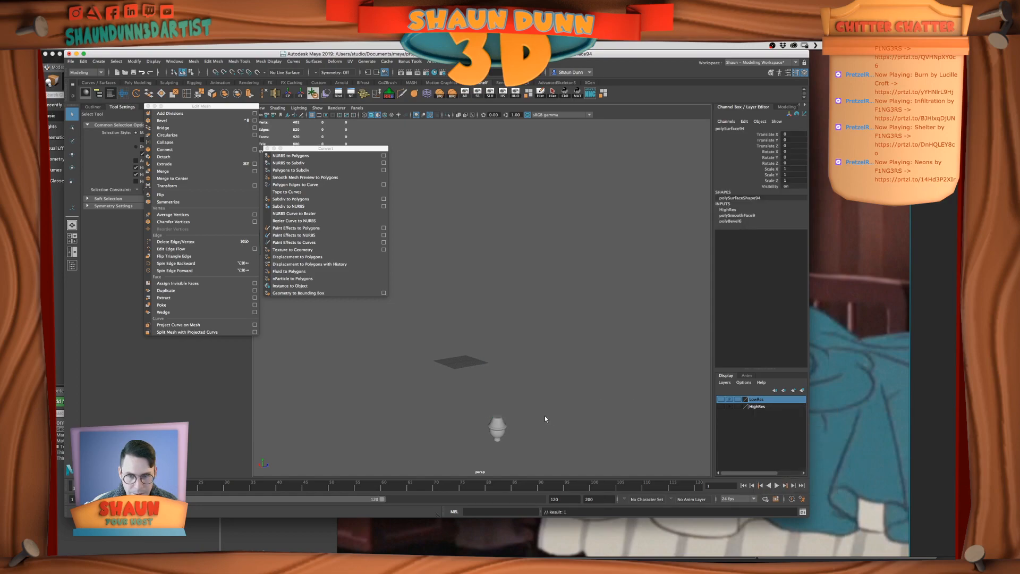
Bevel the edge loop around the turned foot's upper rim with a fraction of 0.1 and 2 segments
click(508, 319)
key(f)
mouse_move(524, 335)
alt+mouse_down()
mouse_move(515, 320)
mouse_move(530, 343)
alt+mouse_up()
right_drag(503, 263, 504, 241)
double_click(498, 218)
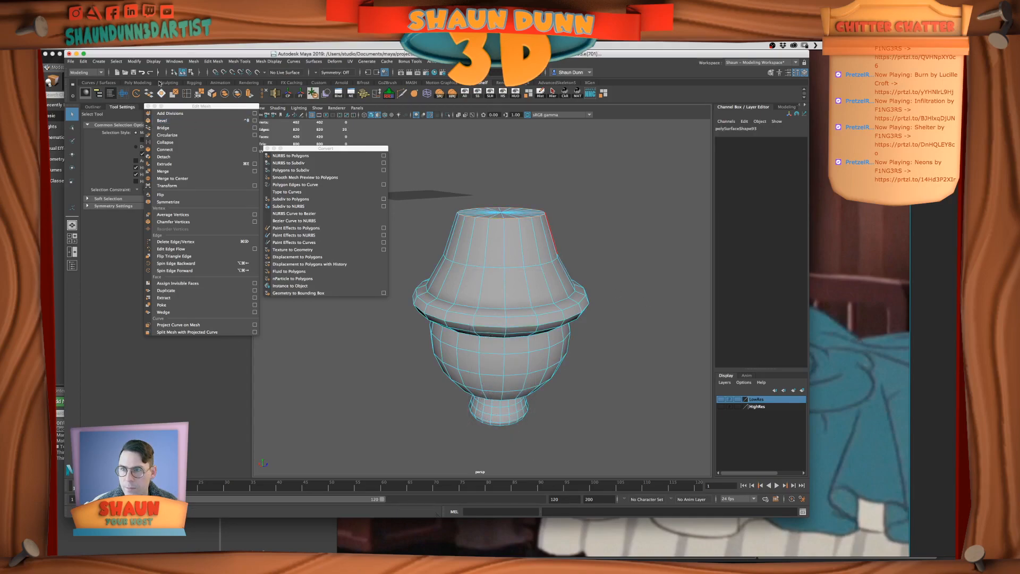
click(161, 120)
click(426, 289)
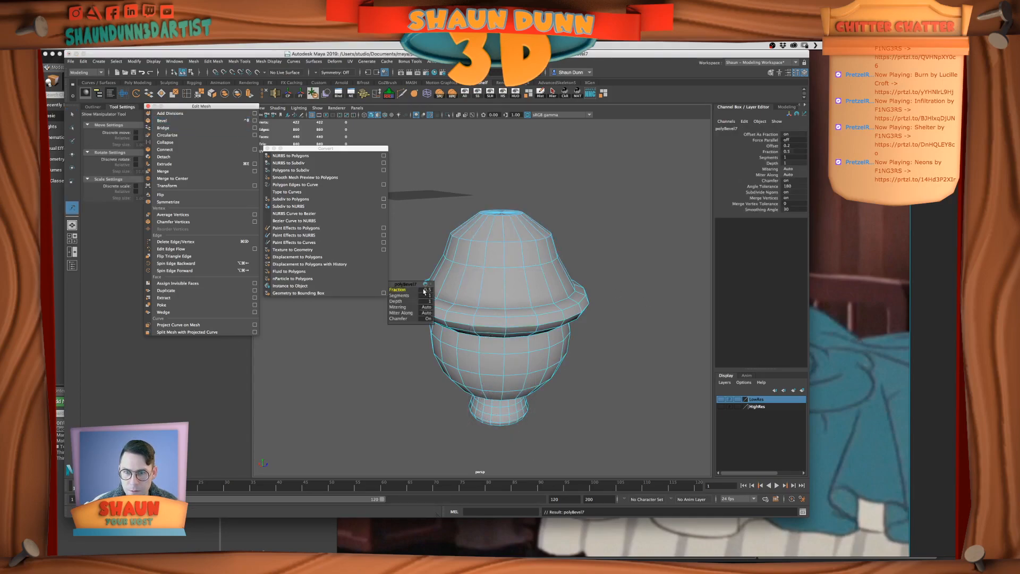
text(.1)
key(Return)
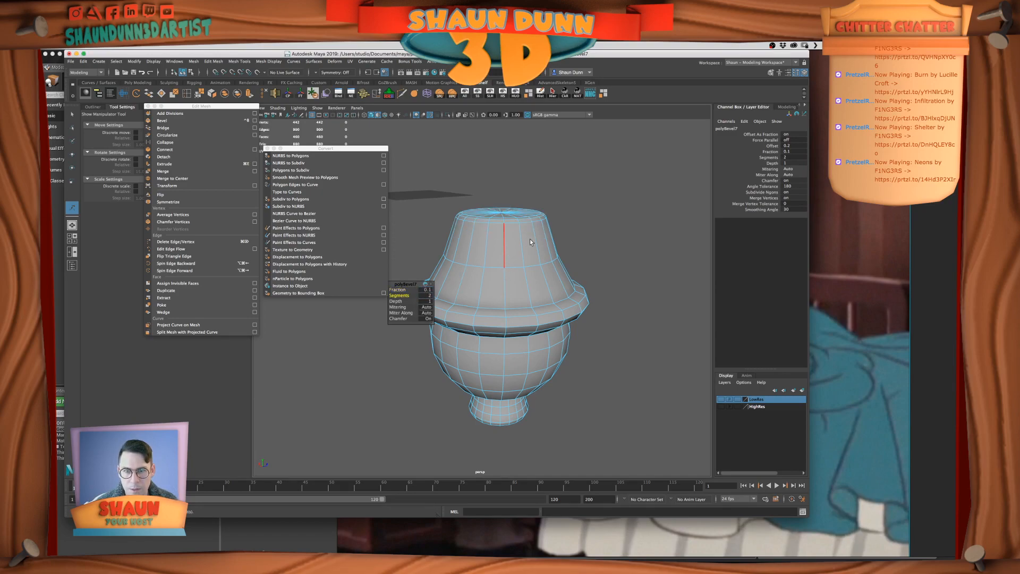
Check the turned foot's shape in smooth mesh preview and return it to the unsmoothed display
right_drag(530, 242, 565, 231)
mouse_move(507, 337)
alt+mouse_down()
mouse_move(503, 302)
mouse_move(497, 330)
alt+mouse_up()
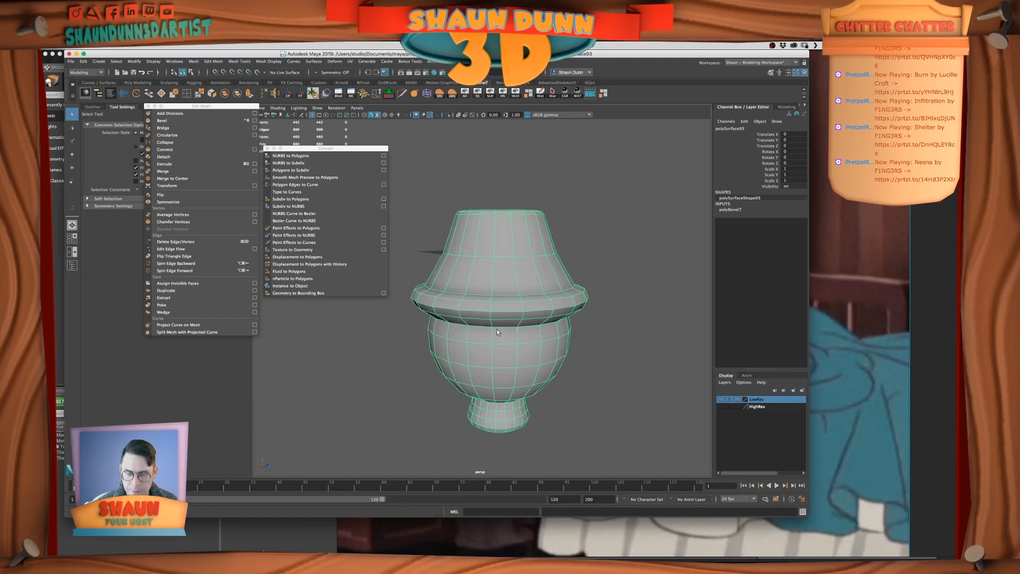
key(3)
click(605, 326)
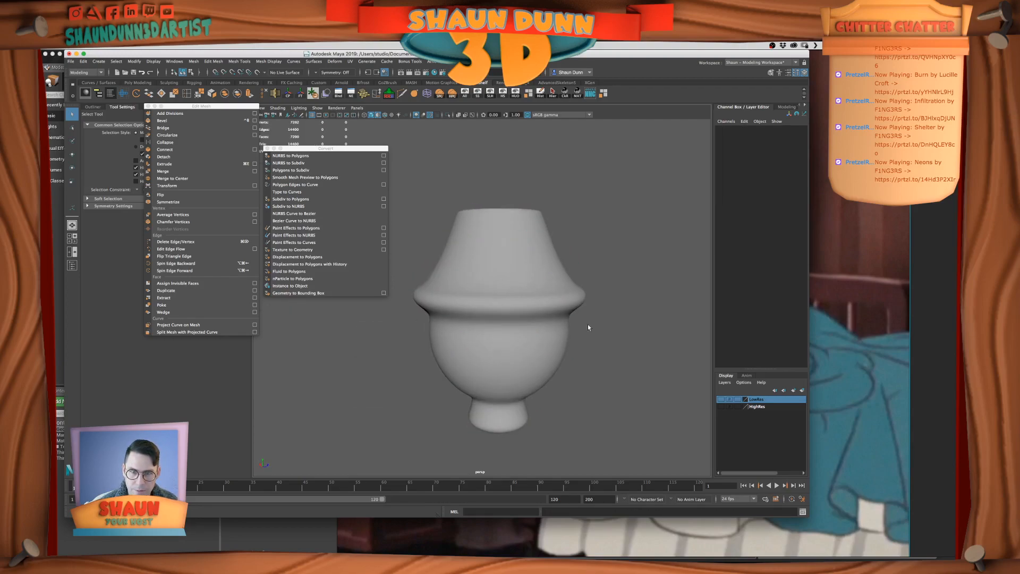
click(558, 318)
key(1)
Bevel the edge loops around the foot's collar and lower neck with a fraction of 0.3 and 2 segments
right_drag(510, 314, 510, 292)
double_click(496, 307)
alt+drag(530, 345, 533, 309)
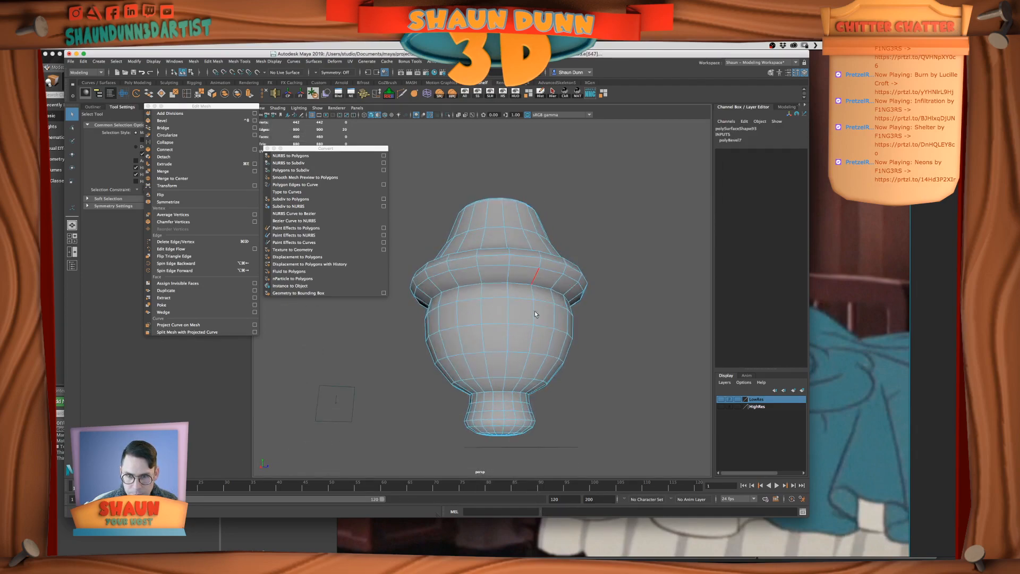
shift+double_click(490, 282)
mouse_move(591, 337)
alt+mouse_down()
mouse_move(587, 361)
mouse_move(589, 331)
alt+mouse_up()
shift+double_click(495, 387)
alt+drag(651, 382, 654, 415)
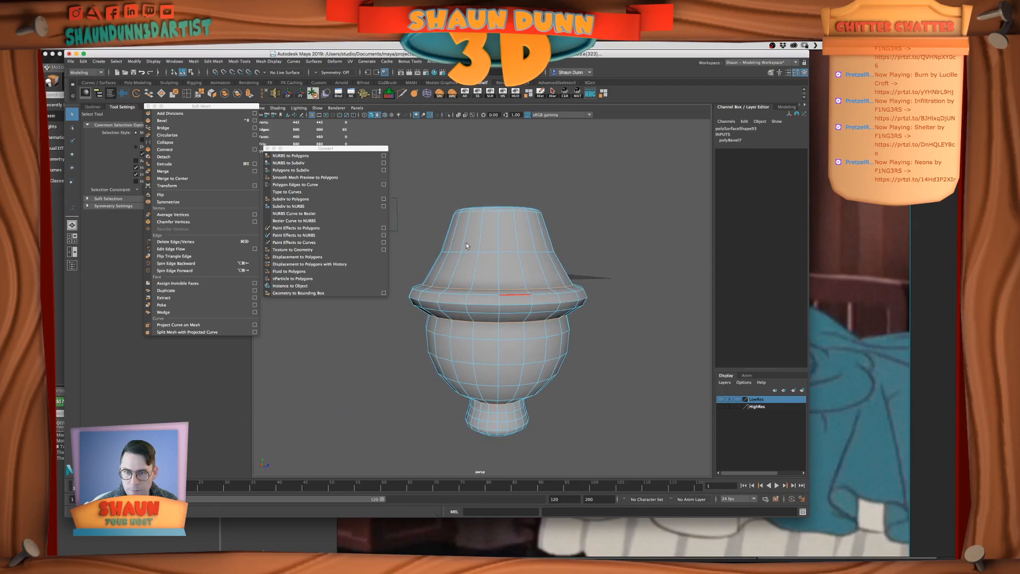
key(ctrl+b)
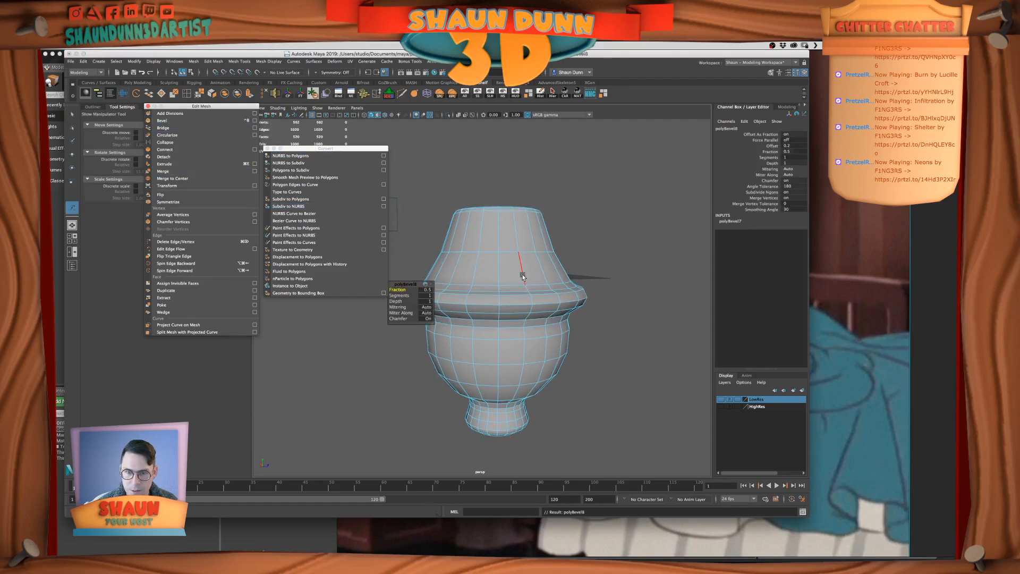
click(424, 289)
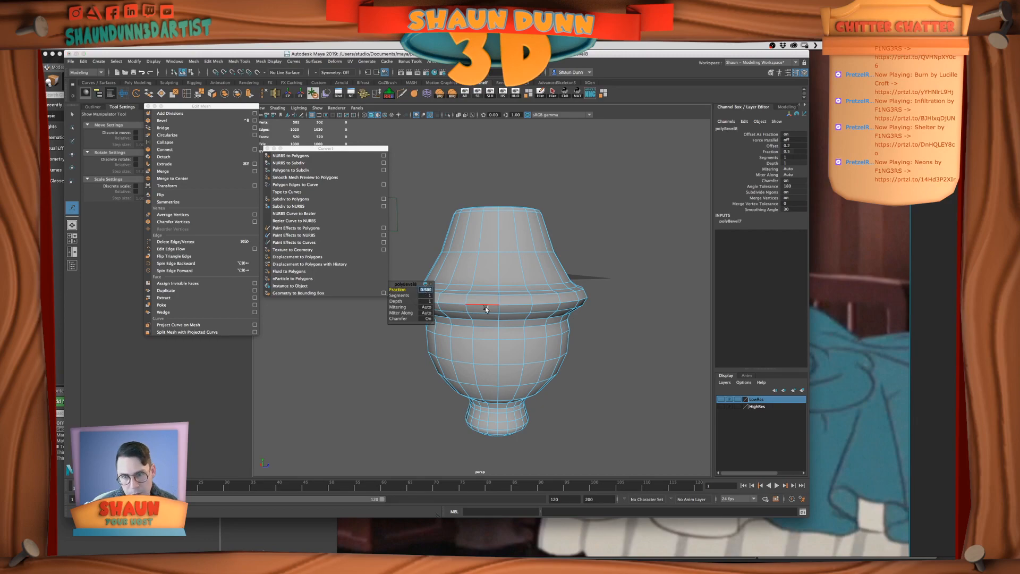
text(0.3)
key(Tab)
text(2)
key(Return)
Display the turned foot in smooth mesh preview, convert it to polygons and save the scene
right_drag(520, 255, 532, 248)
key(3)
right_drag(640, 257, 646, 255)
click(645, 258)
scroll(607, 280, down, 3)
alt+drag(607, 276, 601, 291)
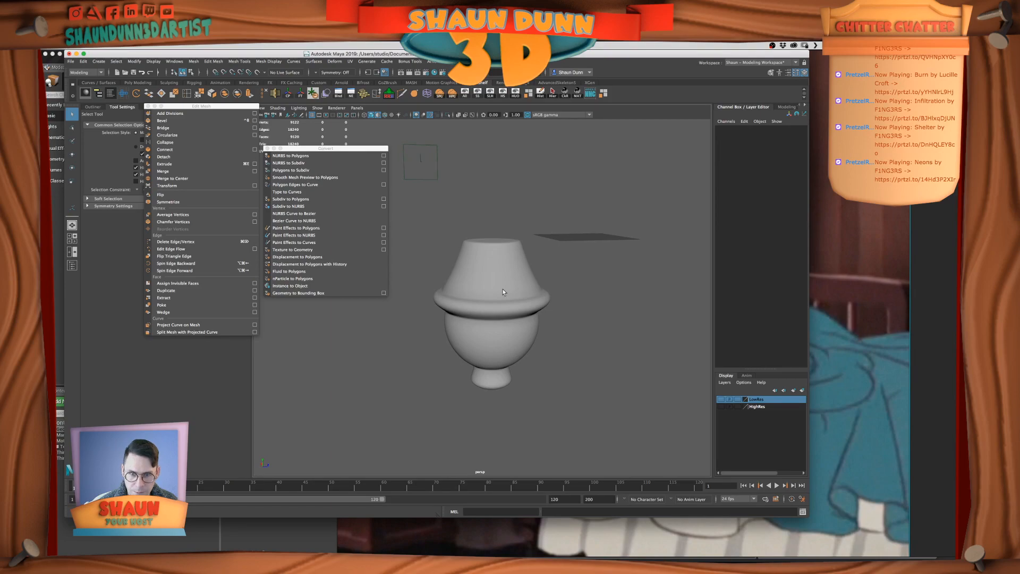
click(538, 292)
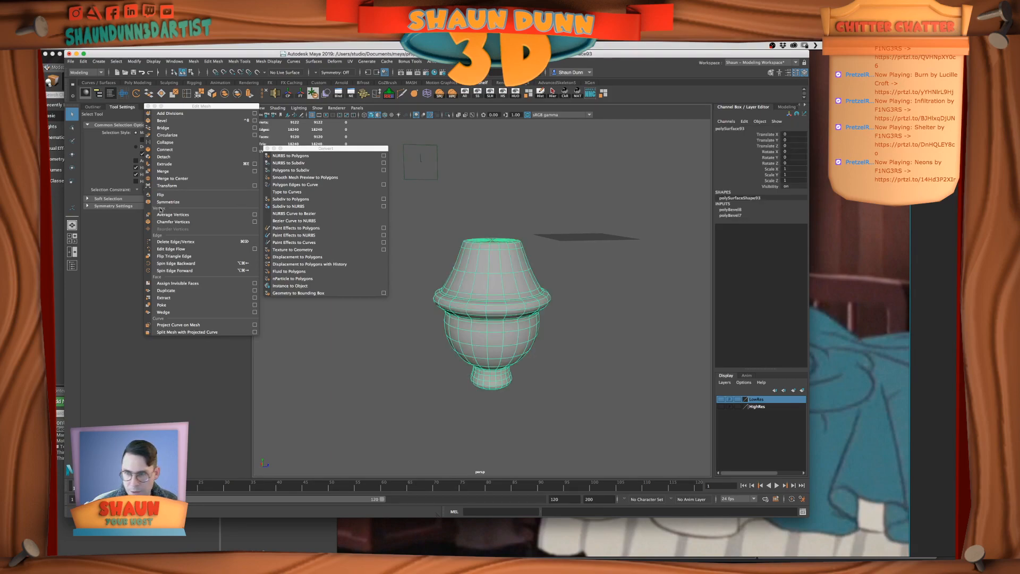
click(298, 179)
right_drag(546, 314, 571, 301)
click(504, 315)
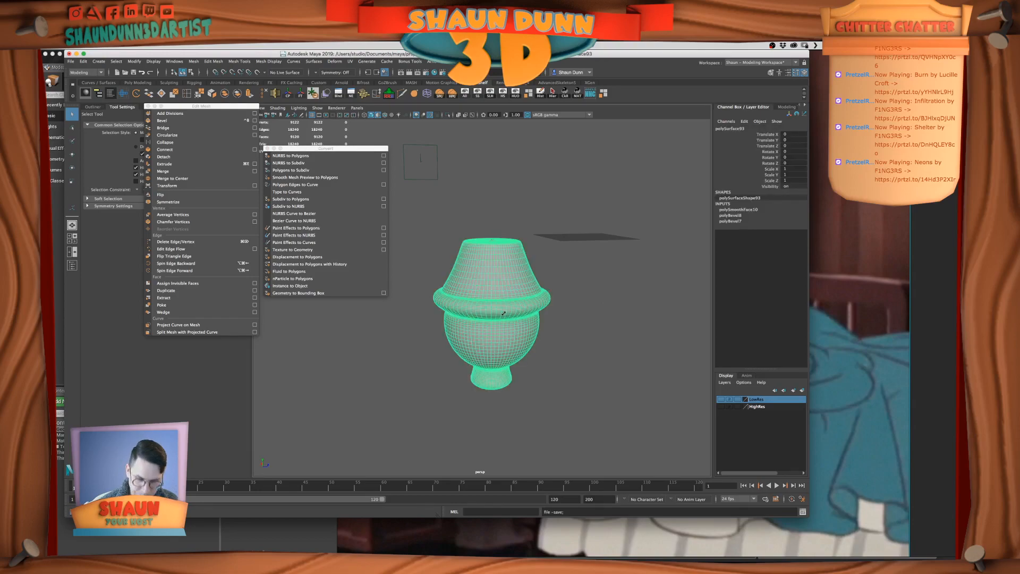
Add the smoothed foot to the HighRes layer and make that layer visible
scroll(528, 344, down, 8)
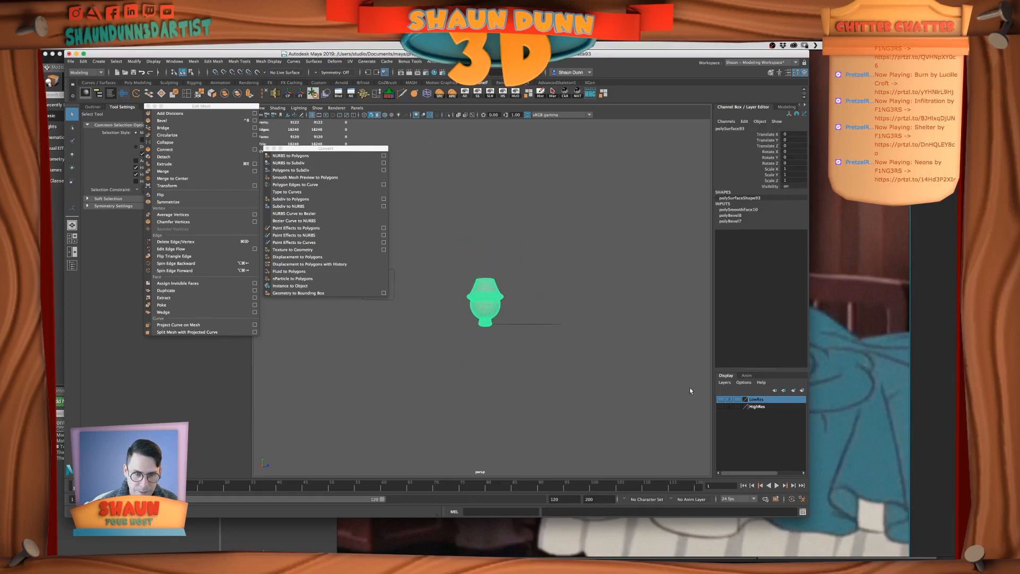
right_click(762, 408)
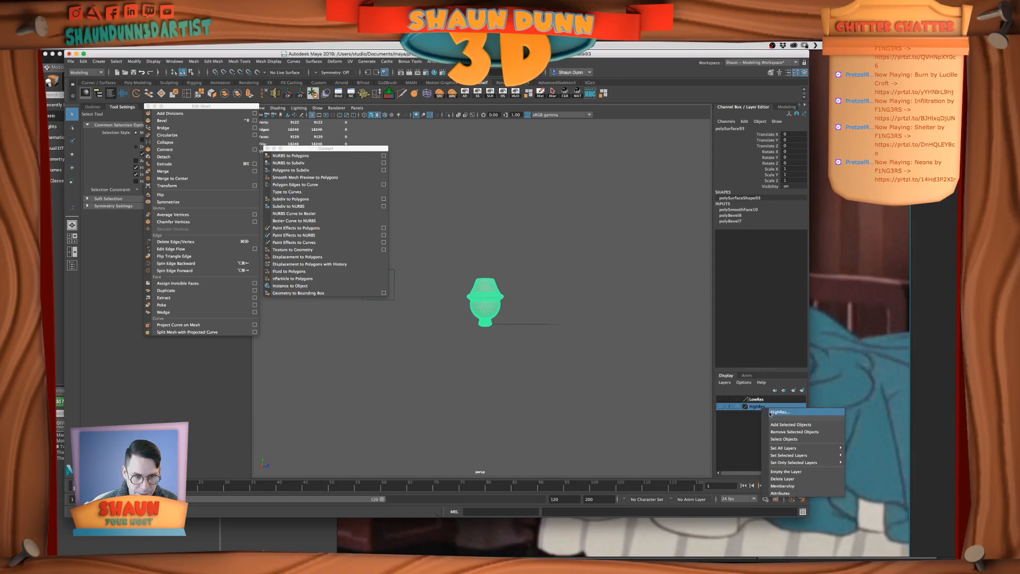
click(784, 424)
click(721, 407)
Duplicate the high-res foot beneath the footboard post
scroll(550, 367, down, 4)
click(530, 366)
alt+drag(530, 365, 544, 366)
scroll(544, 367, down, 6)
alt+drag(482, 342, 499, 352)
alt+middle_drag(499, 351, 582, 389)
alt+drag(583, 389, 534, 401)
click(559, 378)
scroll(522, 381, up, 2)
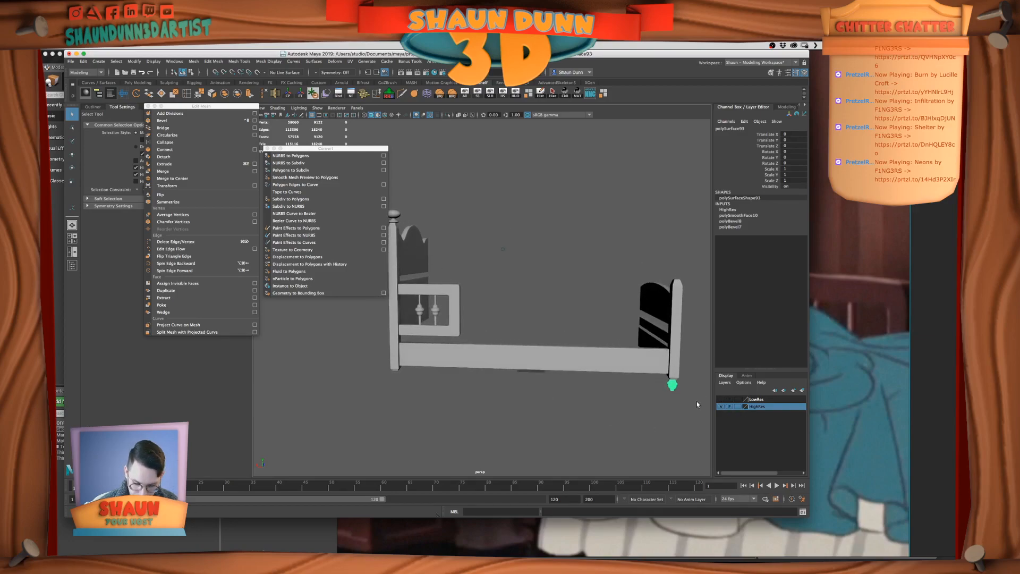
key(super+d)
key(w)
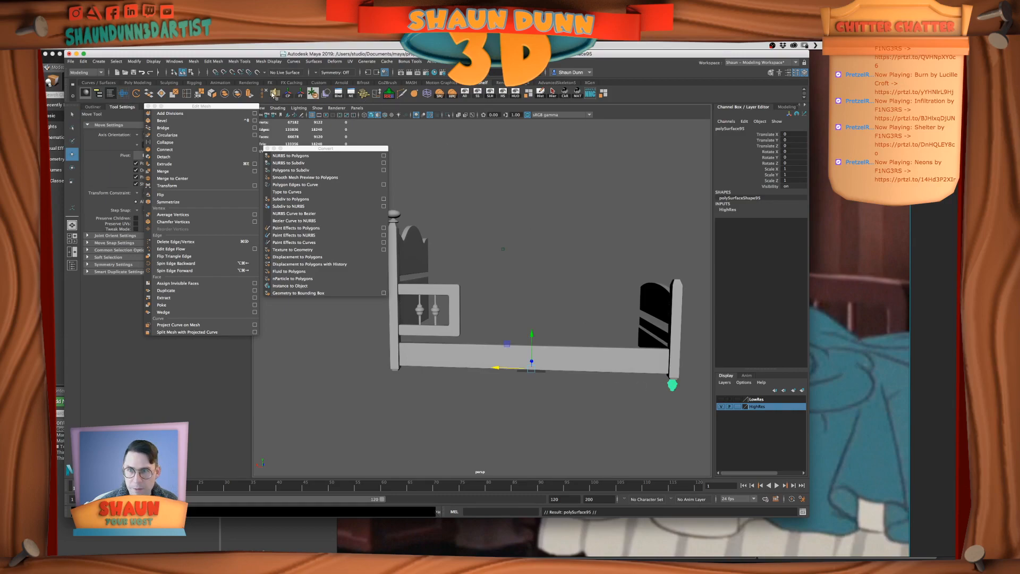
Center the copied foot's pivot and slide the copy about 131 units along X toward the headboard
click(286, 95)
drag(635, 386, 499, 386)
key(super+z)
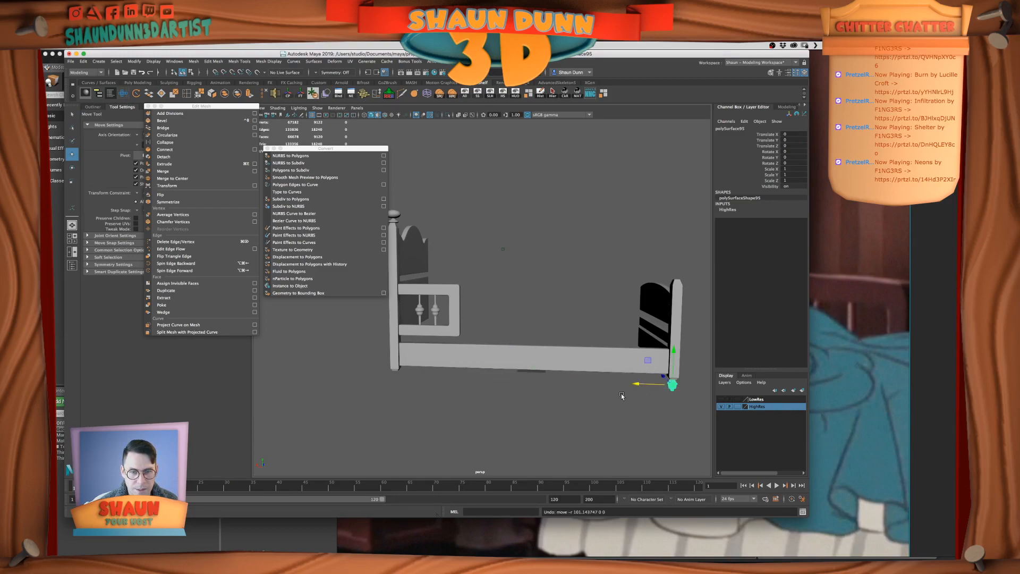
drag(637, 385, 463, 381)
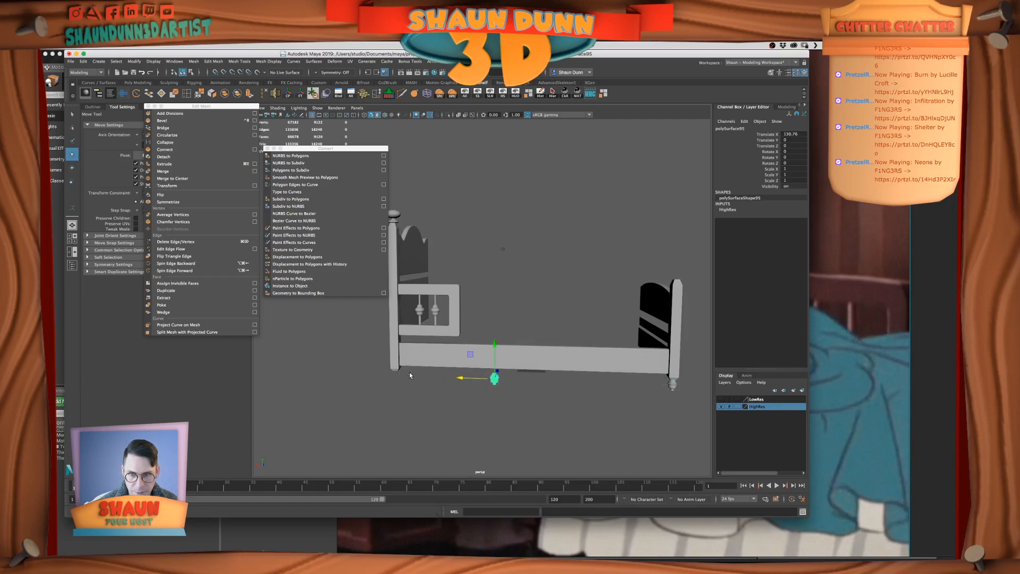
mouse_move(581, 325)
alt+mouse_down()
mouse_move(537, 332)
mouse_move(572, 329)
alt+mouse_up()
alt+middle_drag(535, 295, 529, 314)
alt+drag(528, 315, 495, 345)
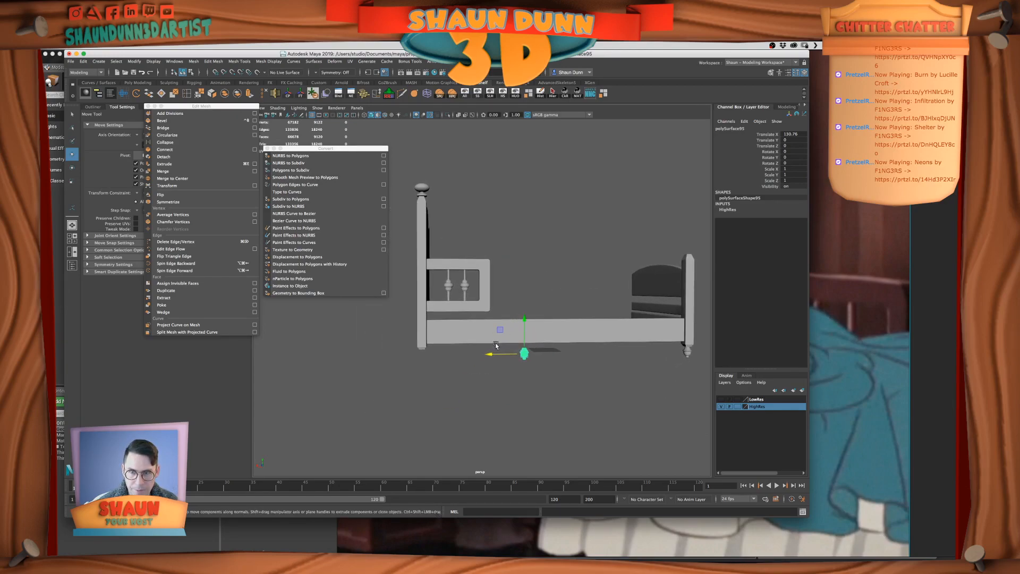
Show the LowRes layer and isolate the low-res headboard foot together with the copied high-res foot
click(720, 406)
shift+click(421, 357)
click(517, 93)
key(f)
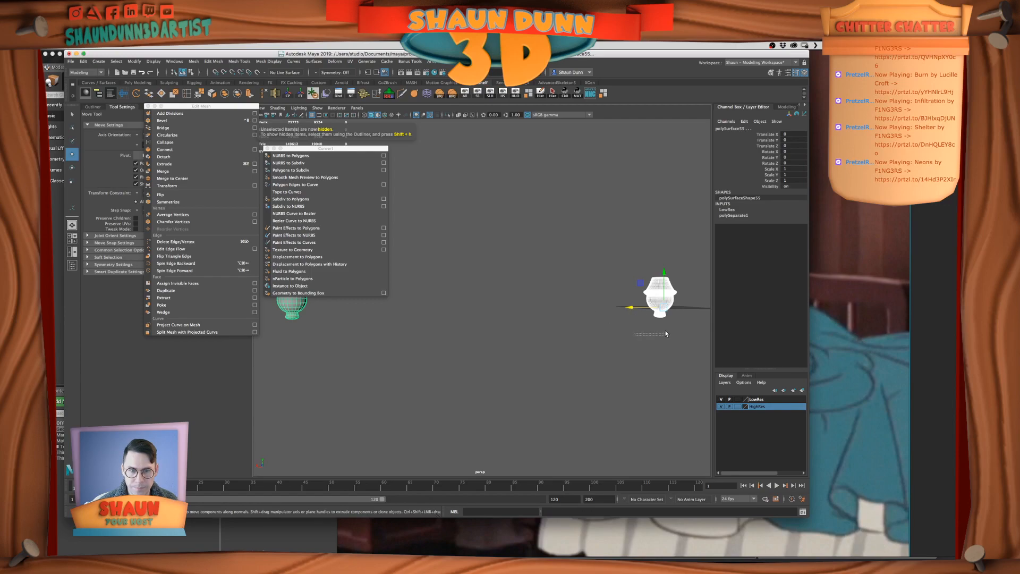
Snap the copied high-res foot's pivot to the center vertex of its underside
click(655, 291)
key(f)
alt+drag(564, 336, 572, 303)
key(d)
key(v)
drag(482, 300, 483, 341)
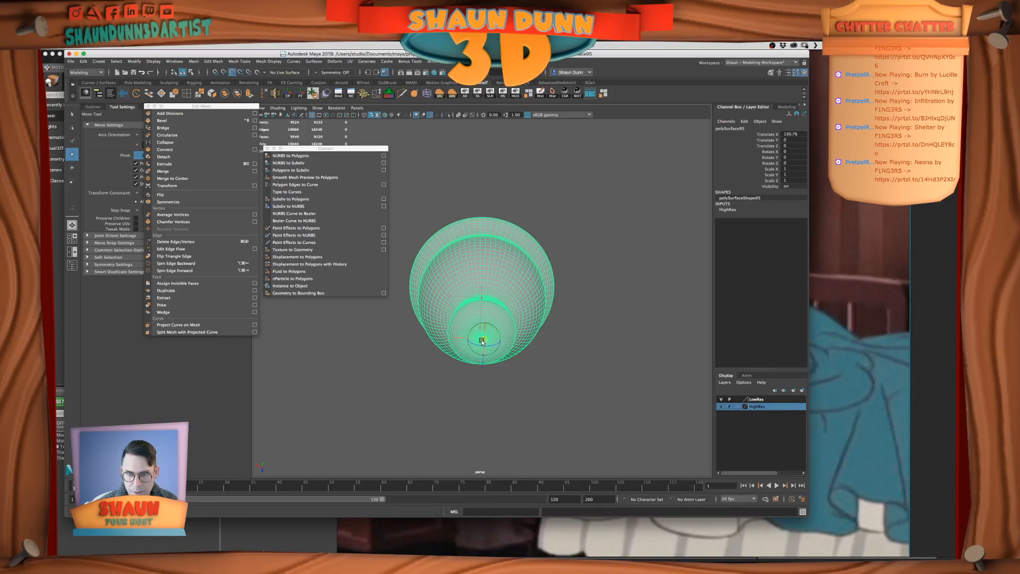
scroll(483, 343, up, 2)
scroll(483, 343, up, 5)
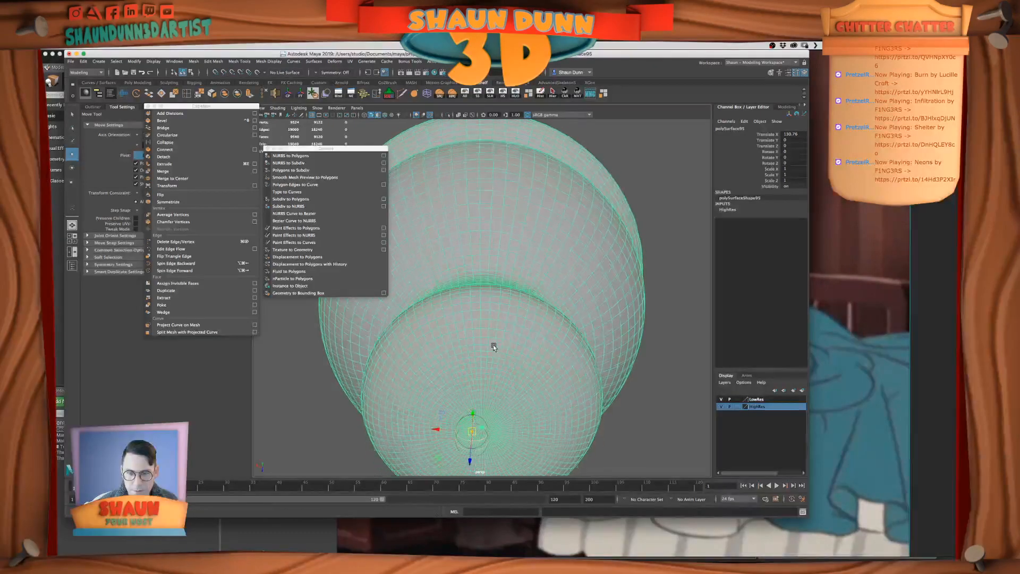
key(v)
drag(471, 395, 481, 391)
scroll(498, 392, down, 10)
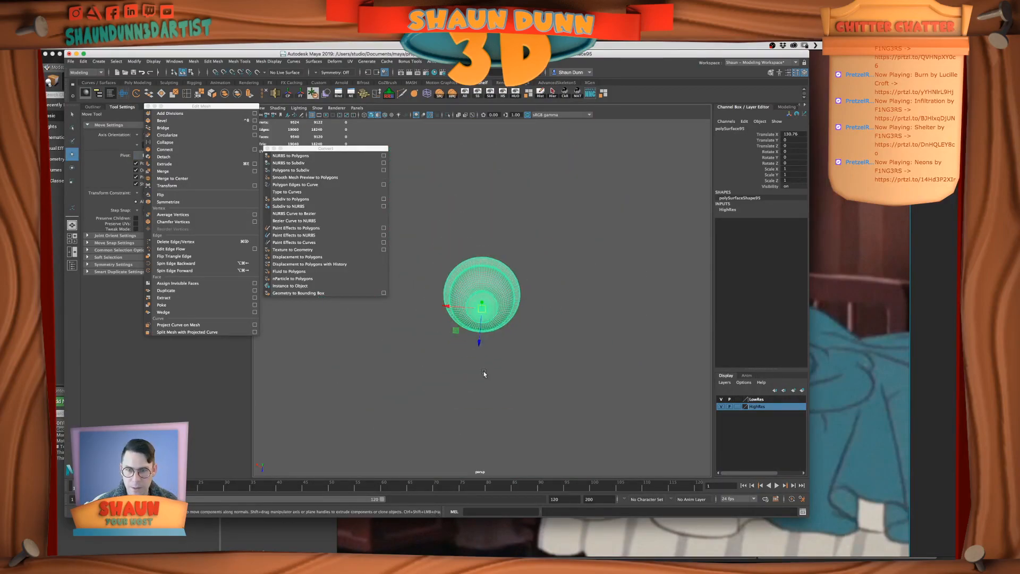
Snap the copied foot onto the low-res headboard foot, at about 208.89 on X
alt+middle_drag(484, 371, 621, 374)
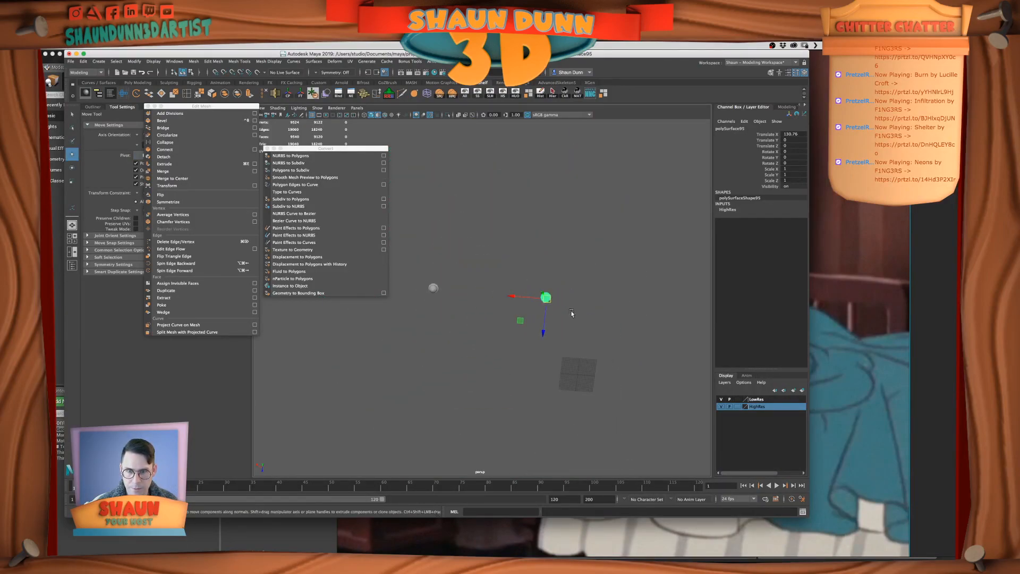
drag(548, 300, 436, 292)
key(f)
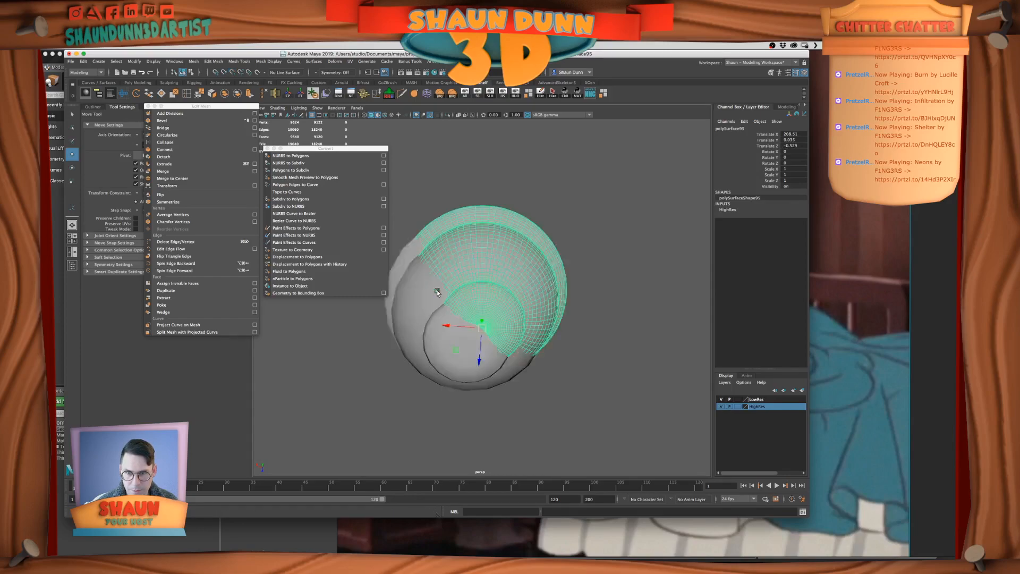
drag(481, 327, 526, 379)
scroll(484, 348, down, 5)
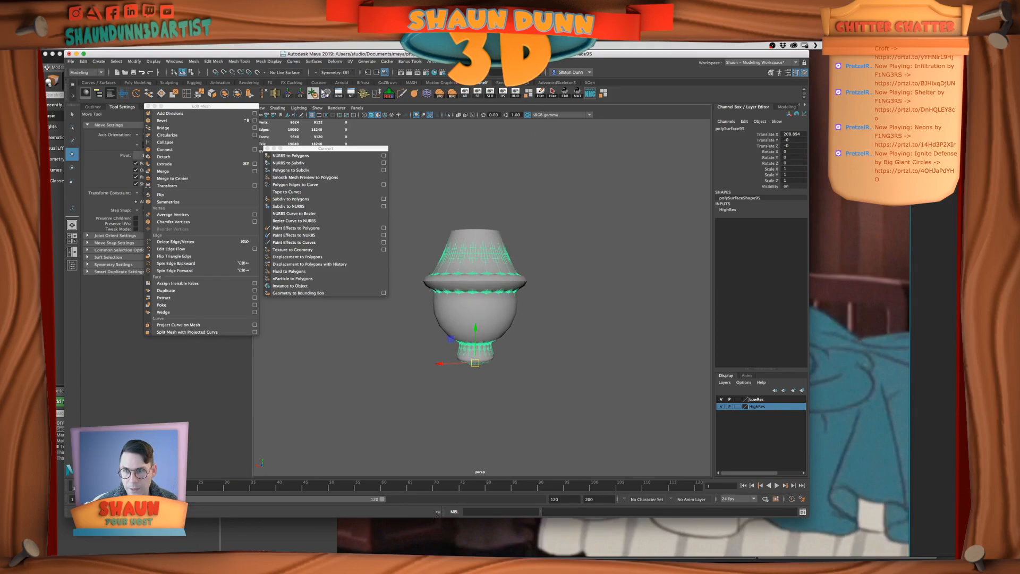
Freeze the copied foot's transformations, unhide all objects and save the scene
click(300, 94)
scroll(569, 341, down, 10)
alt+middle_drag(569, 342, 562, 359)
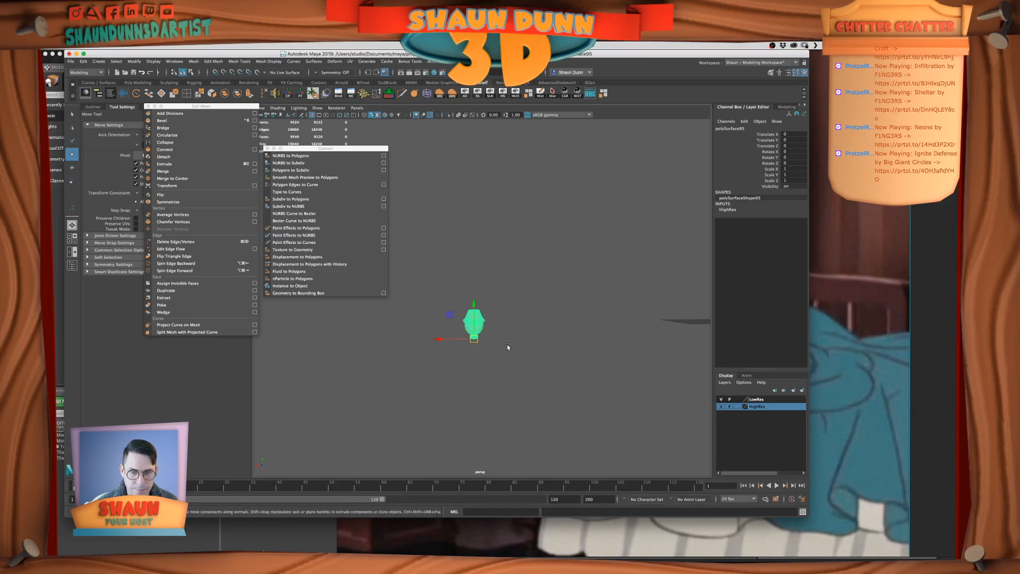
shift+drag(445, 341, 403, 341)
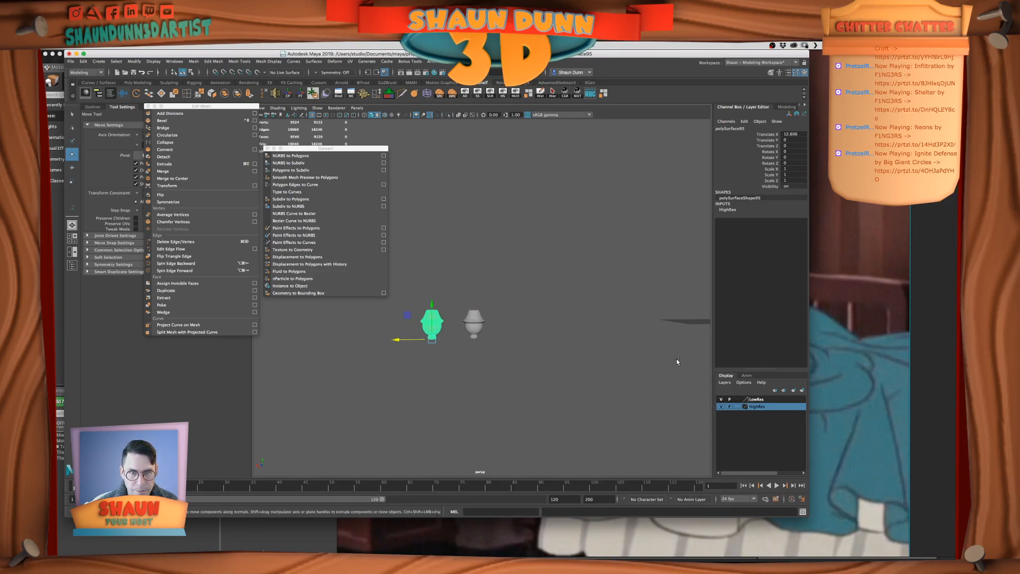
click(465, 94)
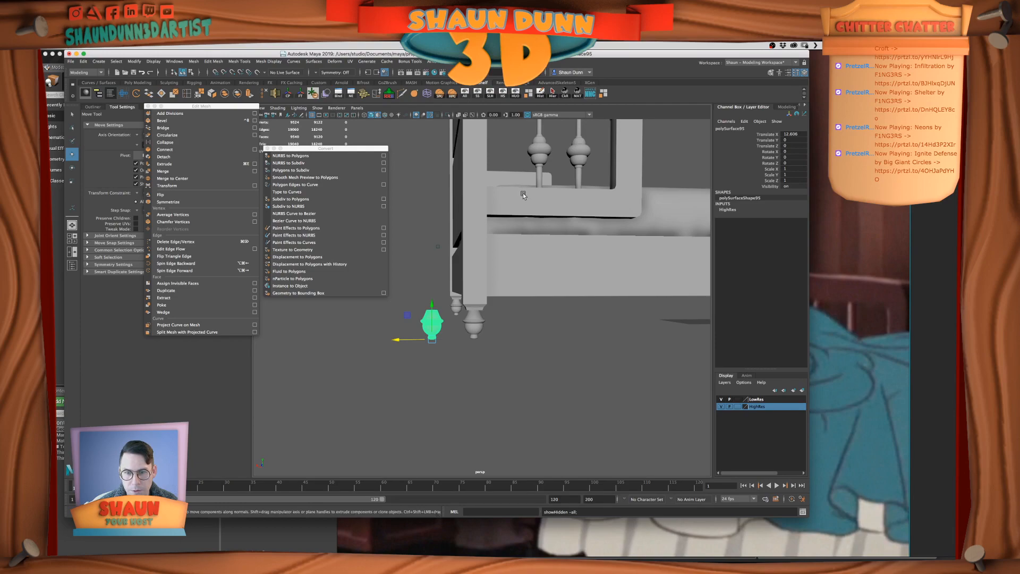
scroll(542, 221, down, 5)
key(super+s)
alt+drag(542, 221, 568, 269)
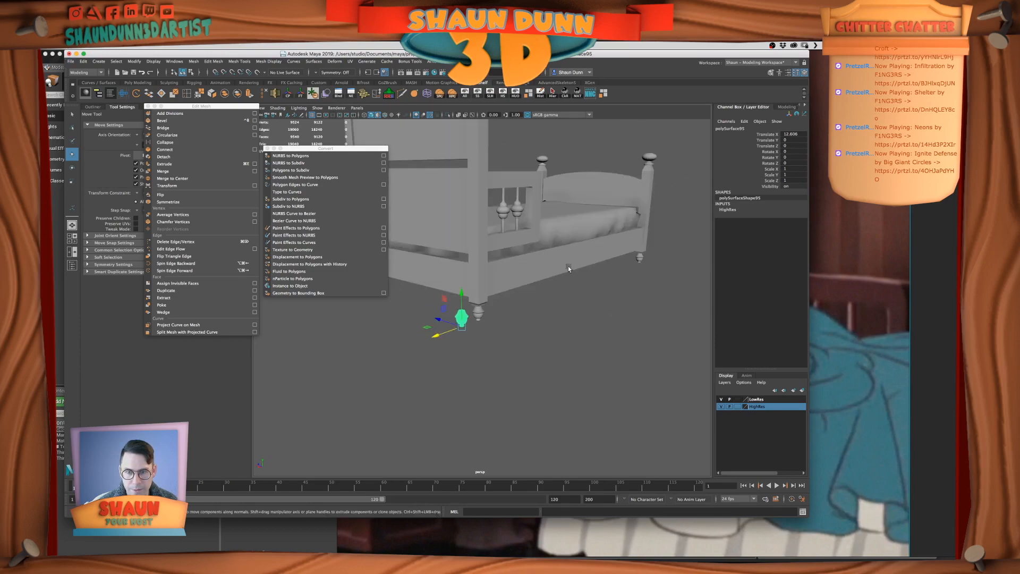
Hide the LowRes layer and set the copied foot's Translate X to 0, placing it beneath the headboard post
click(721, 399)
click(784, 135)
text(0)
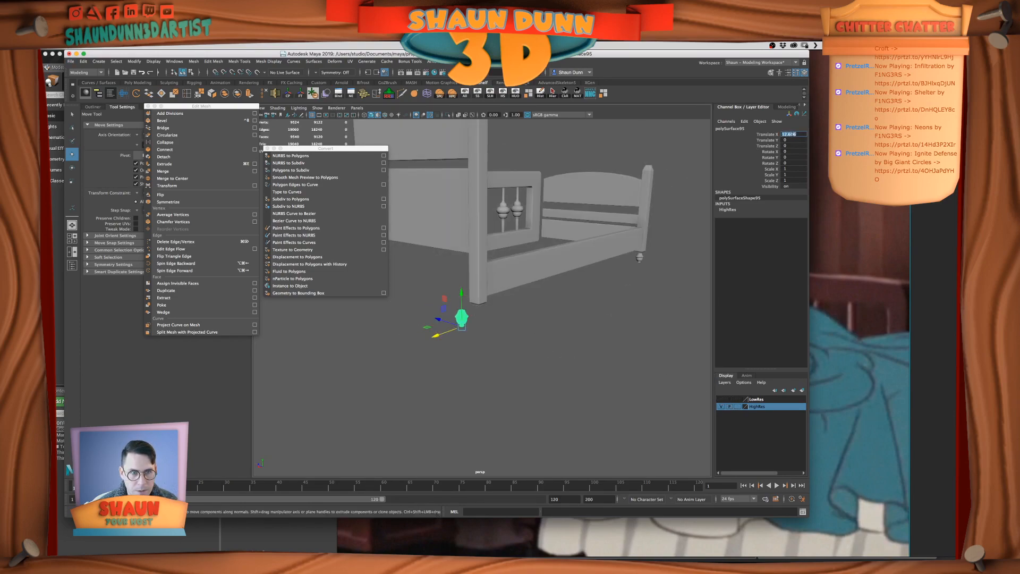
key(Return)
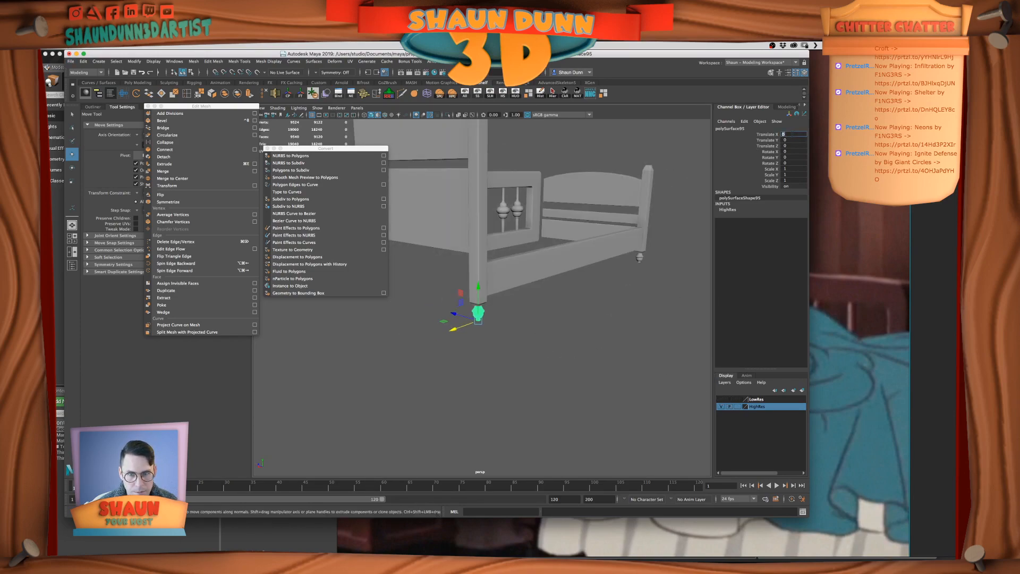
Toggle the HighRes layer's visibility to check that both high-res feet belong to it
click(720, 406)
click(721, 407)
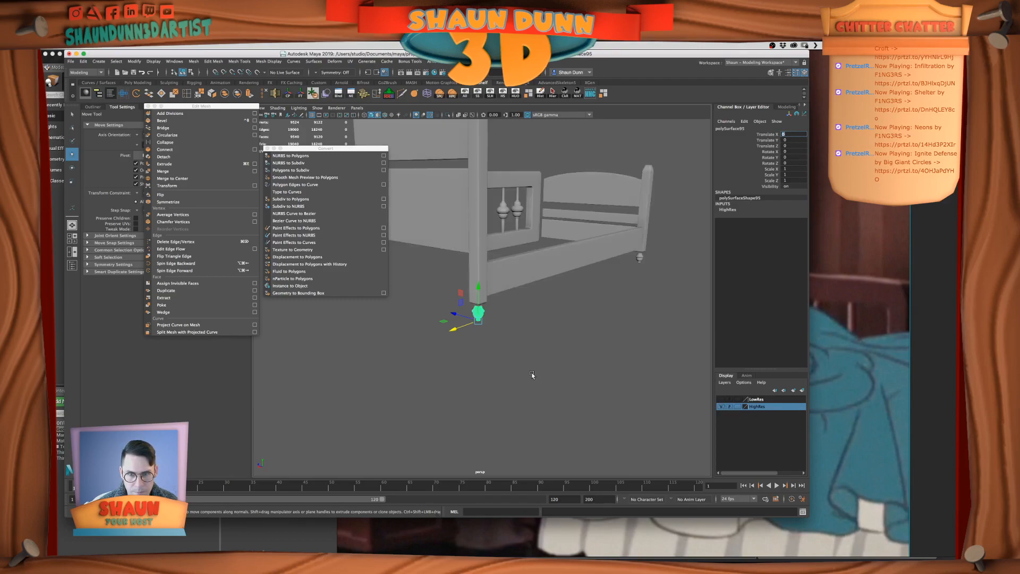
click(531, 373)
scroll(530, 373, up, 3)
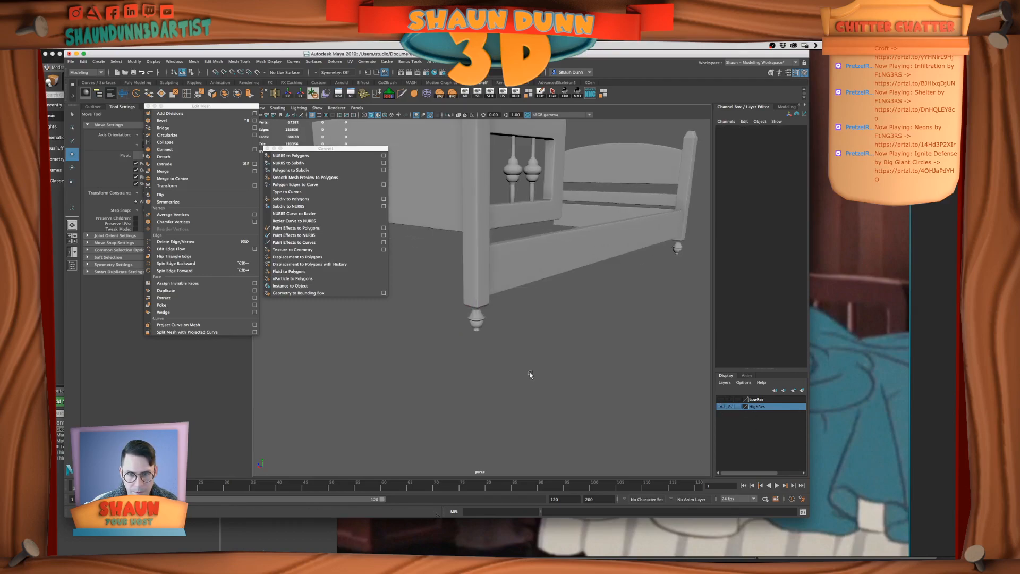
click(722, 407)
click(722, 407)
scroll(596, 366, down, 4)
alt+middle_drag(595, 367, 580, 373)
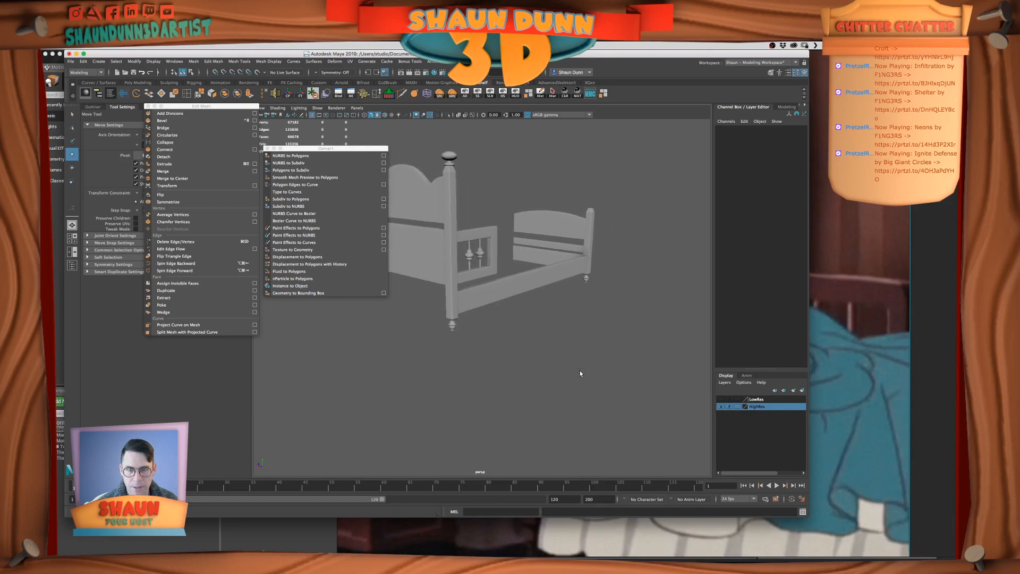
Duplicate the high-res lower footboard panel and move the copy about 75 units along X toward the headboard
click(550, 256)
alt+middle_drag(564, 300, 577, 293)
key(super+d)
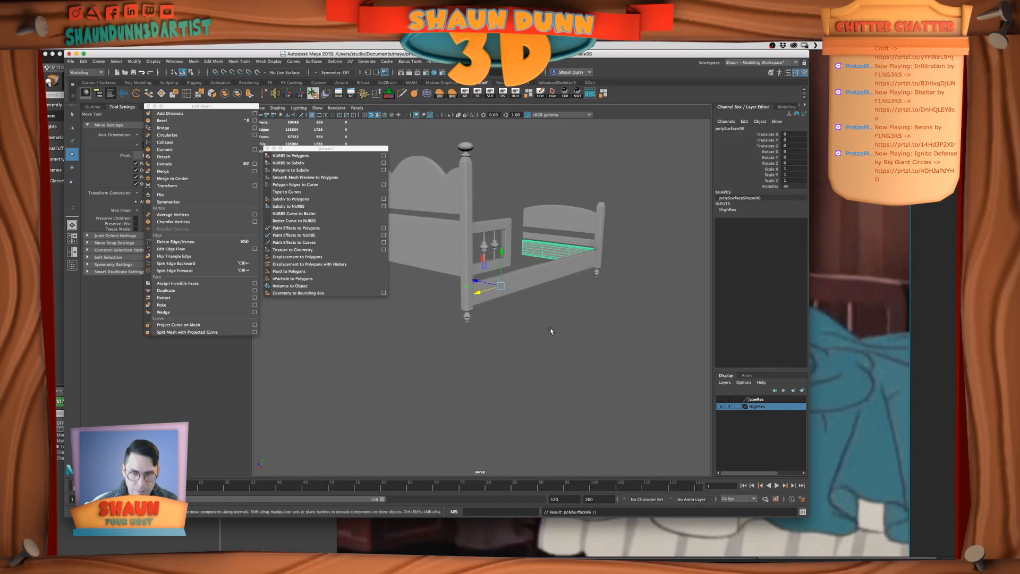
drag(479, 292, 426, 307)
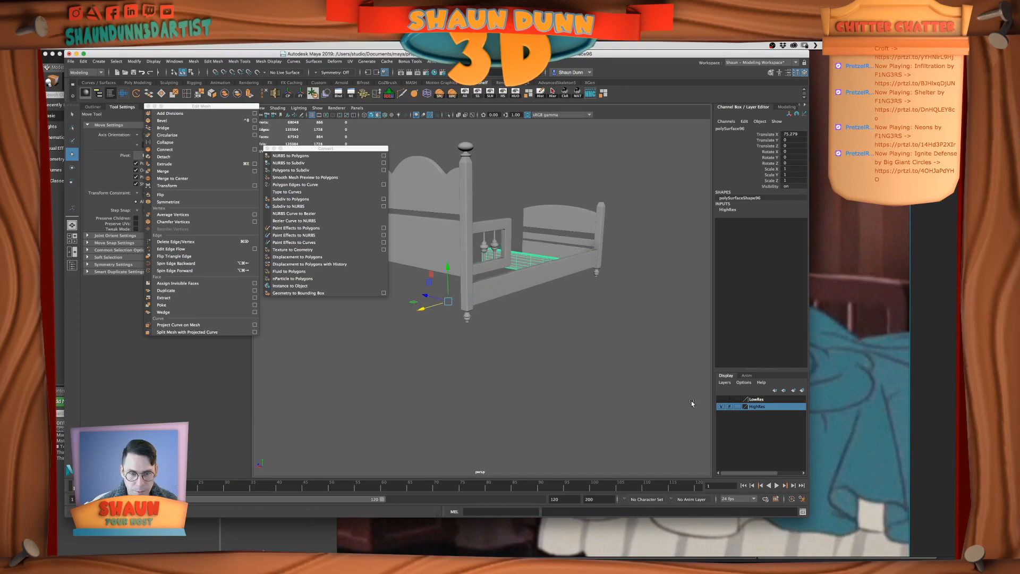
Show the LowRes layer and isolate the low-res lower headboard panel together with the copied high-res panel
click(720, 399)
click(408, 282)
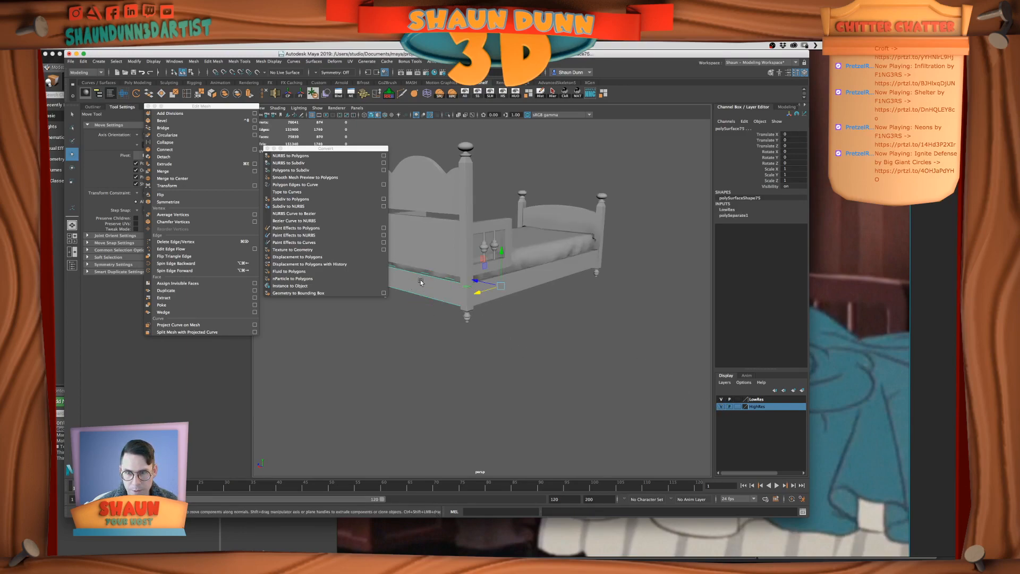
click(514, 93)
click(501, 331)
alt+drag(502, 331, 483, 324)
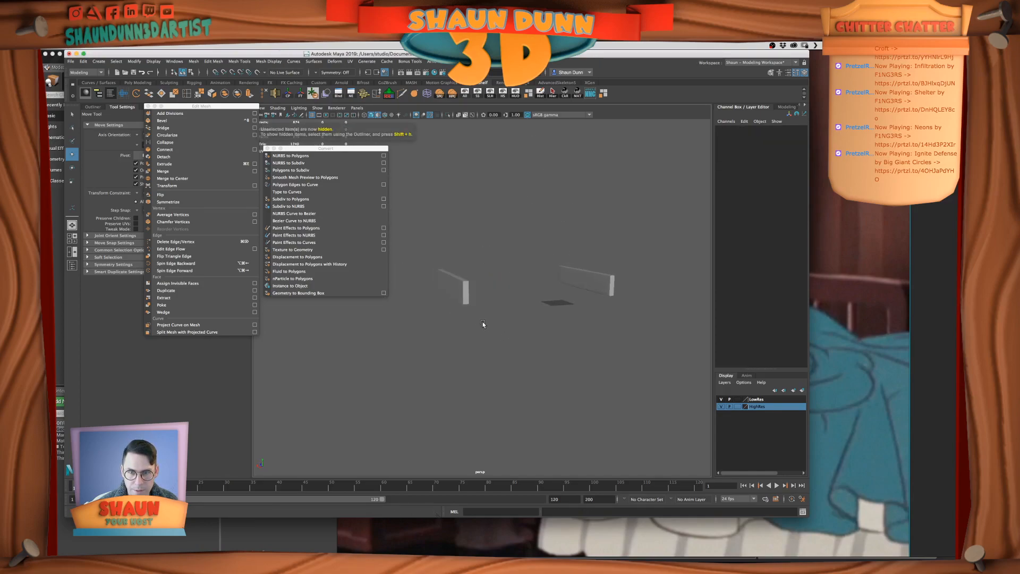
Reposition the copied panel's pivot, align the panel with the low-res headboard panel at about 208.87 on X, and freeze its transformations
click(581, 273)
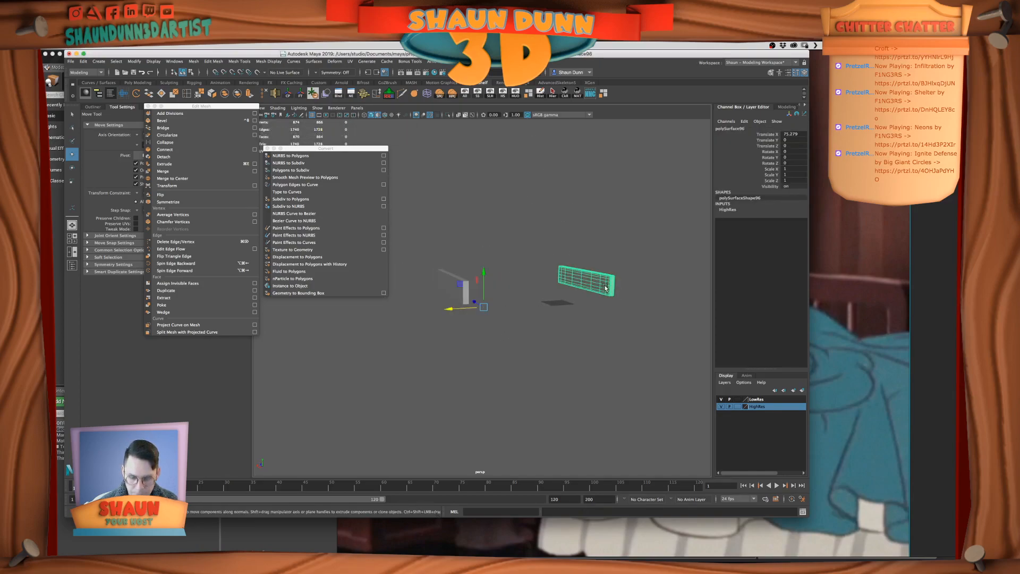
key(d)
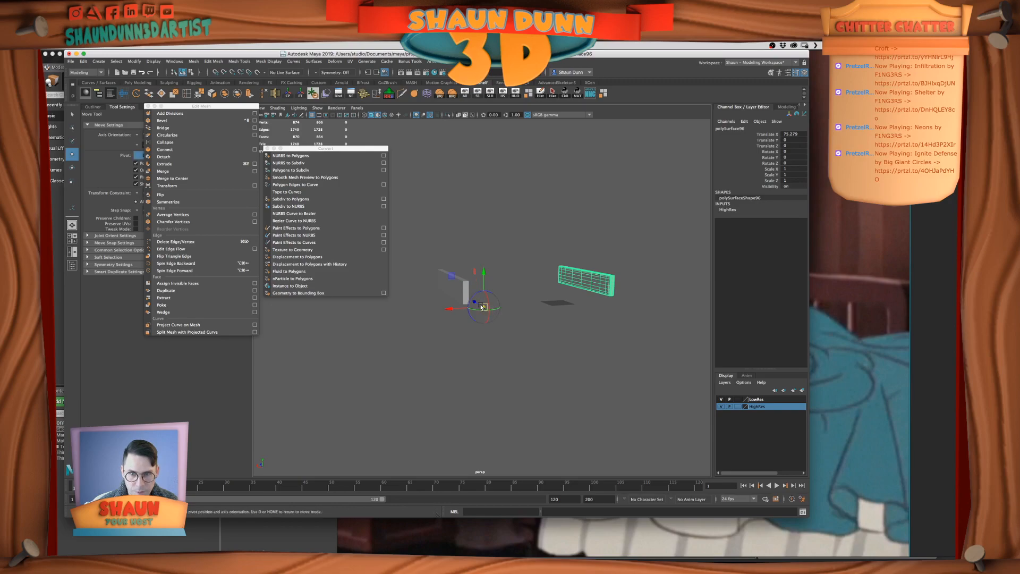
drag(484, 307, 429, 304)
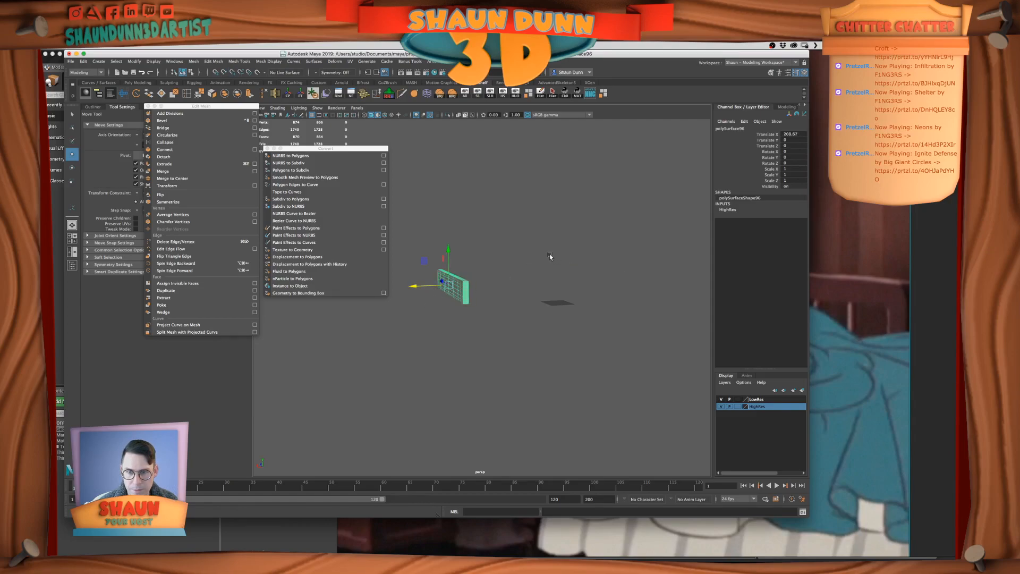
click(300, 94)
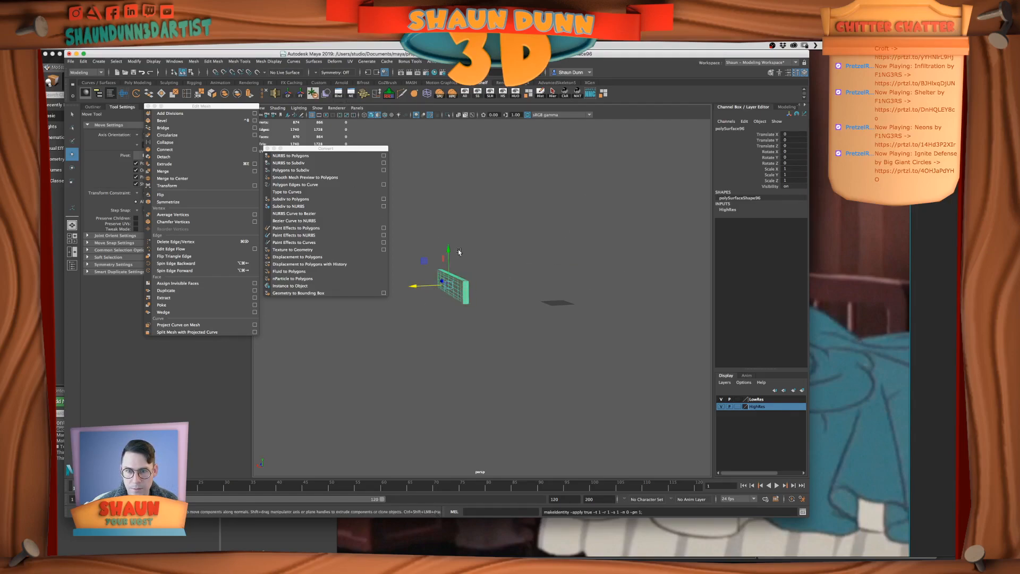
Add the copied panel to the HighRes layer, hide that layer and unhide all objects
right_click(759, 407)
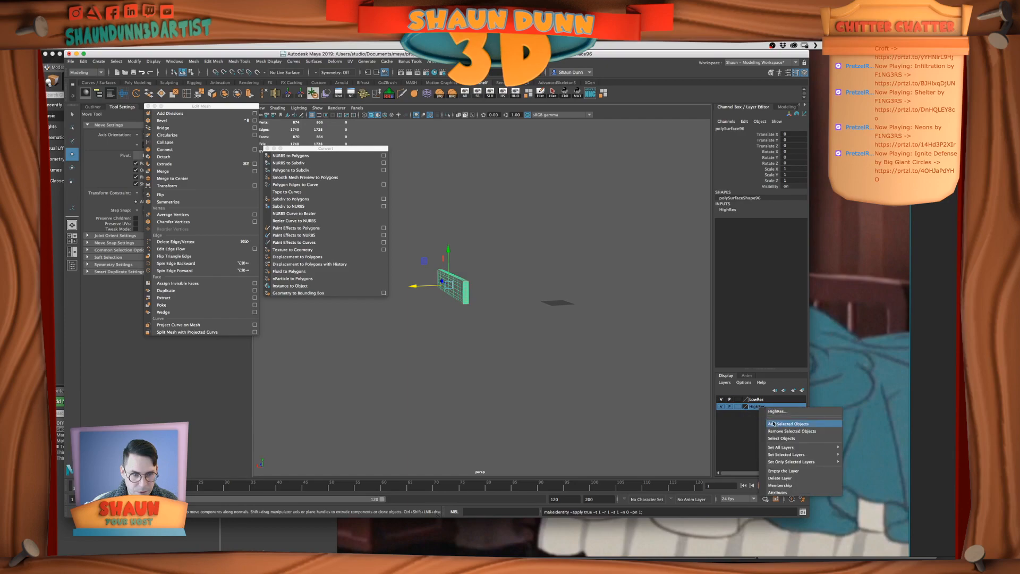
click(773, 424)
click(721, 406)
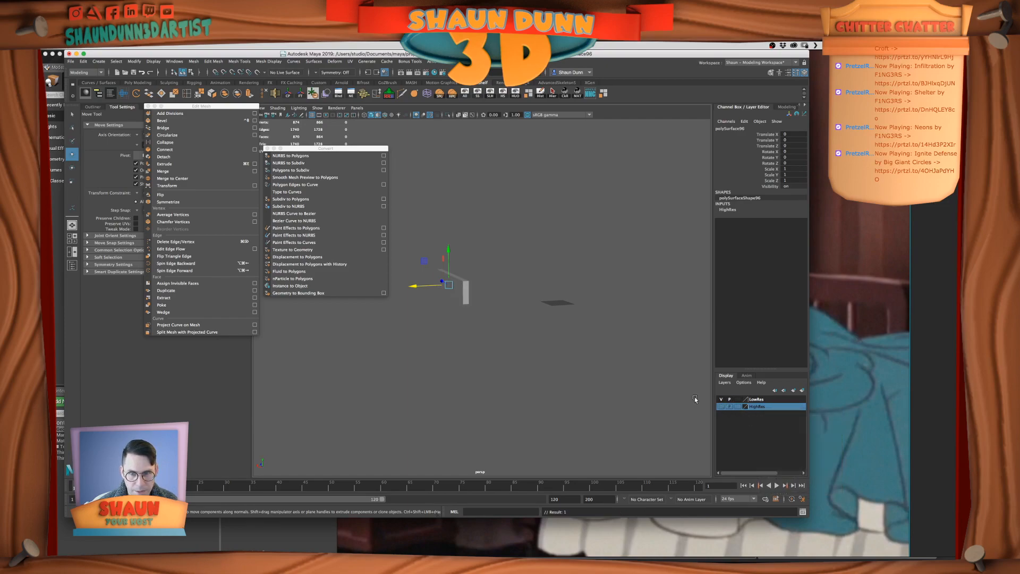
click(462, 93)
Examine the whole bed from the side, including the low-res cap on the footboard post
alt+drag(573, 270, 473, 198)
scroll(572, 275, down, 4)
alt+middle_drag(709, 258, 540, 268)
alt+drag(692, 396, 674, 392)
alt+middle_drag(523, 322, 541, 372)
click(576, 304)
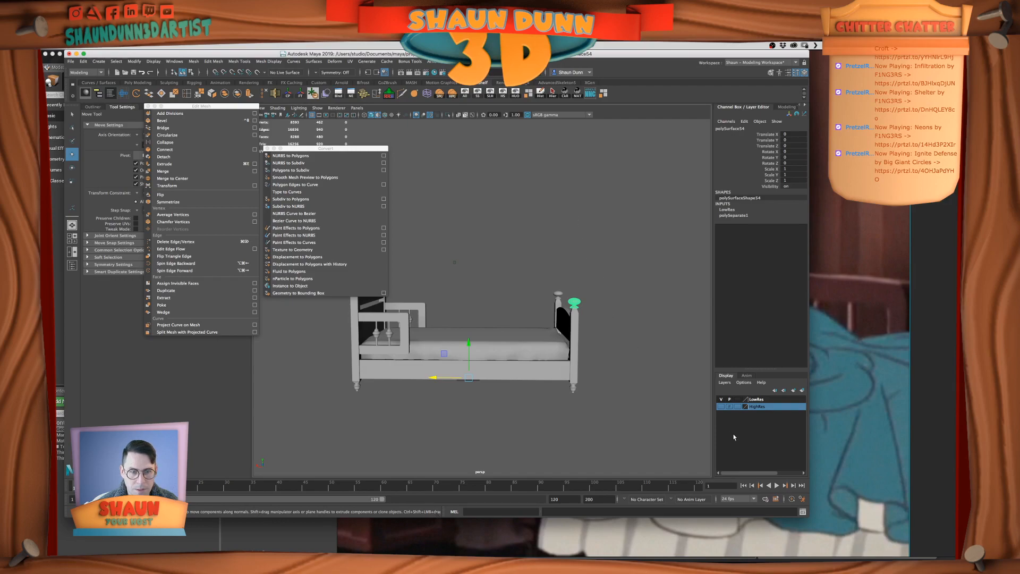
alt+drag(575, 386, 714, 411)
click(637, 395)
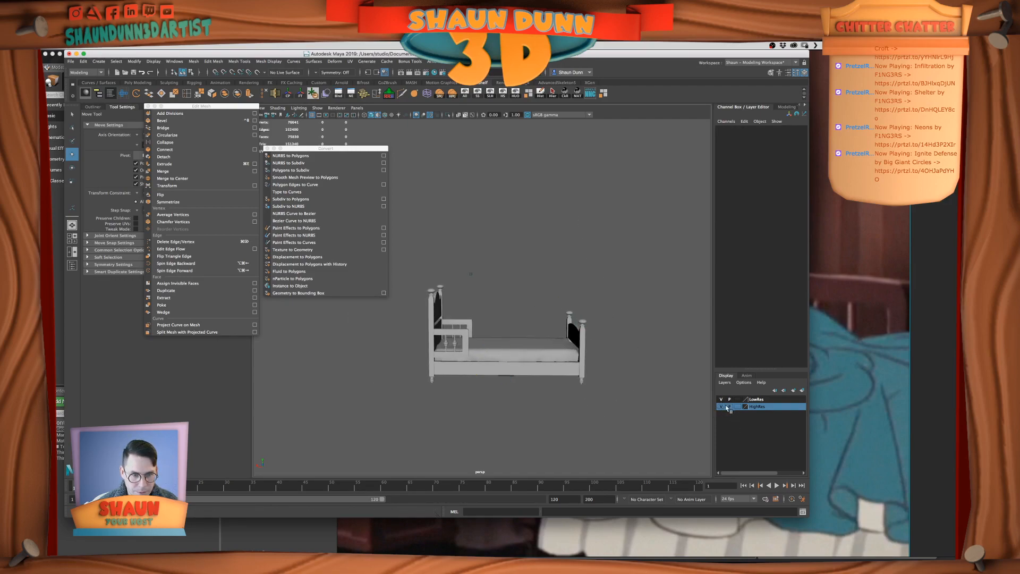
Hide the LowRes layer, duplicate the high-res headboard post cap and move the copy toward the footboard to about -133.93 on X
click(721, 399)
click(432, 291)
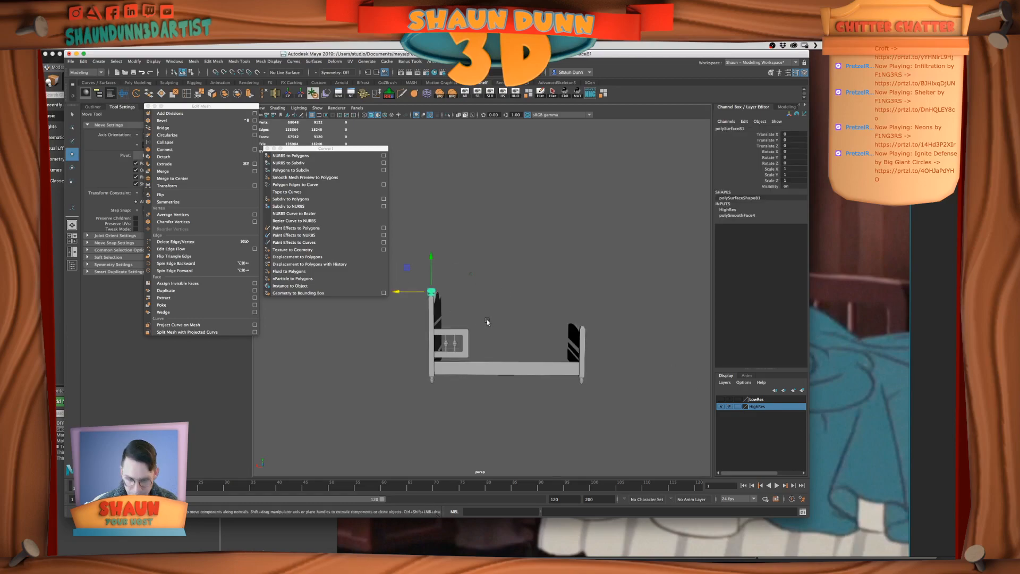
drag(396, 291, 493, 292)
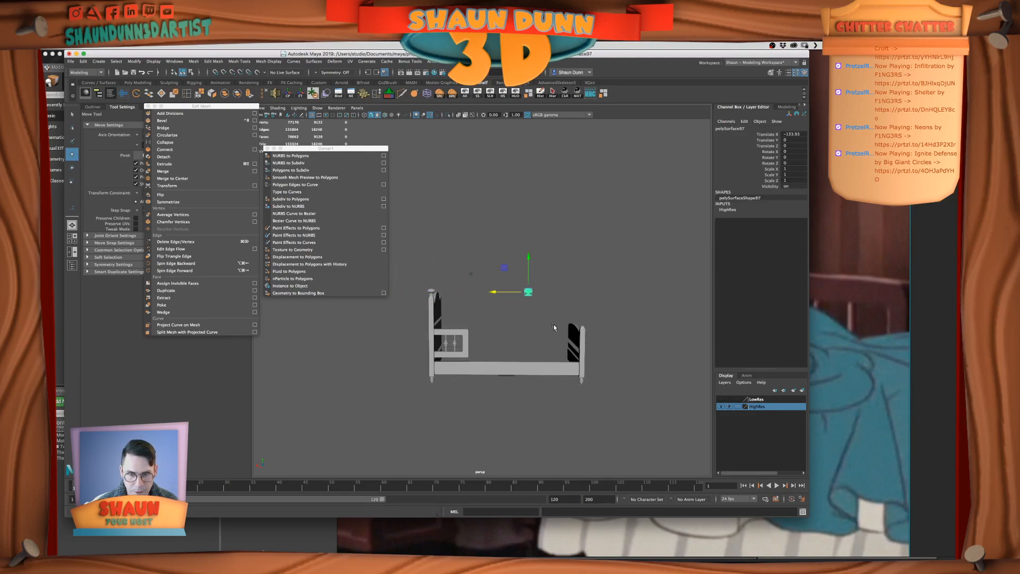
Show the LowRes layer and isolate the copied high-res cap together with the low-res cap on the near footboard post
click(721, 399)
scroll(627, 345, up, 3)
click(628, 333)
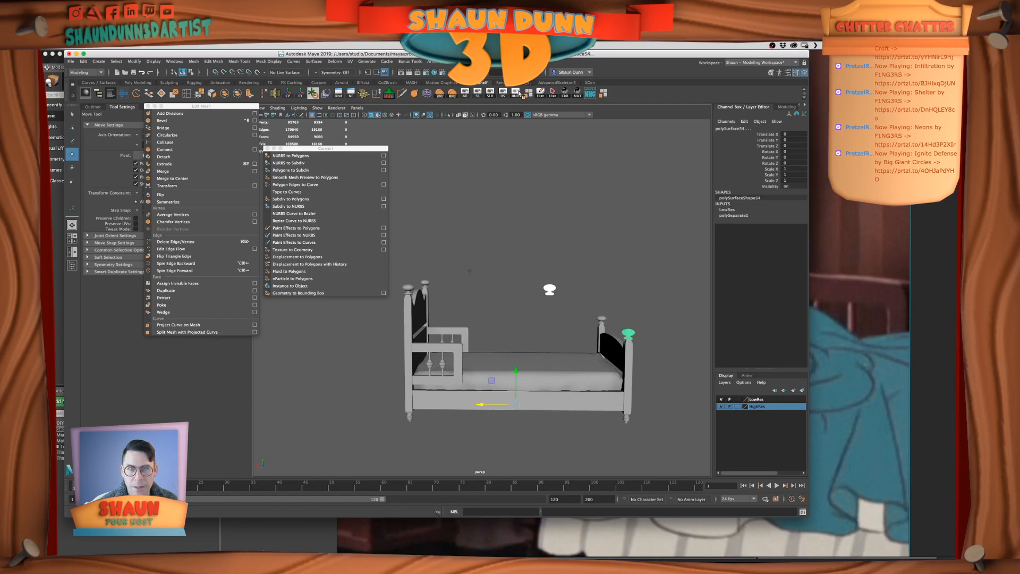
key(alt+h)
scroll(556, 279, up, 2)
Move the copied high-res cap's pivot to the top centre of the cap
click(584, 290)
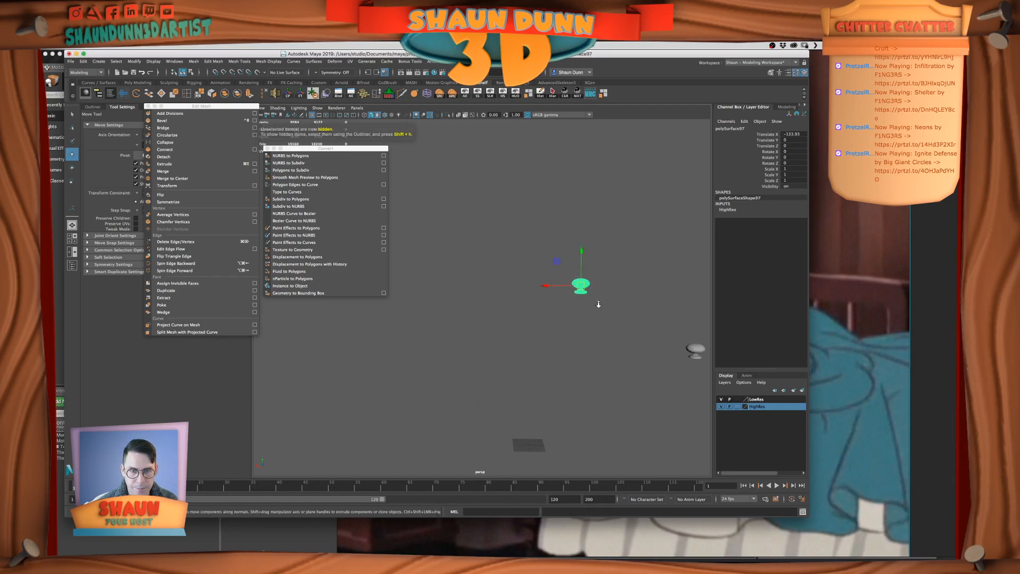
key(f)
alt+drag(561, 308, 560, 317)
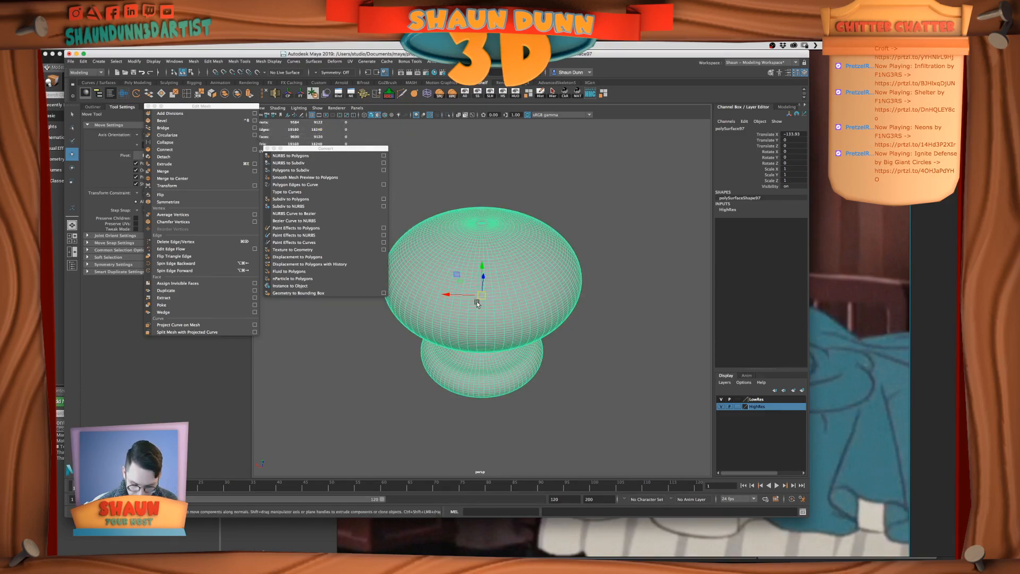
key(d)
drag(481, 295, 481, 225)
Snap the copied high-res cap onto the low-res footboard cap at about -208.72 on X and -42.13 on Y
scroll(492, 246, up, 2)
scroll(493, 246, up, 5)
scroll(493, 352, down, 8)
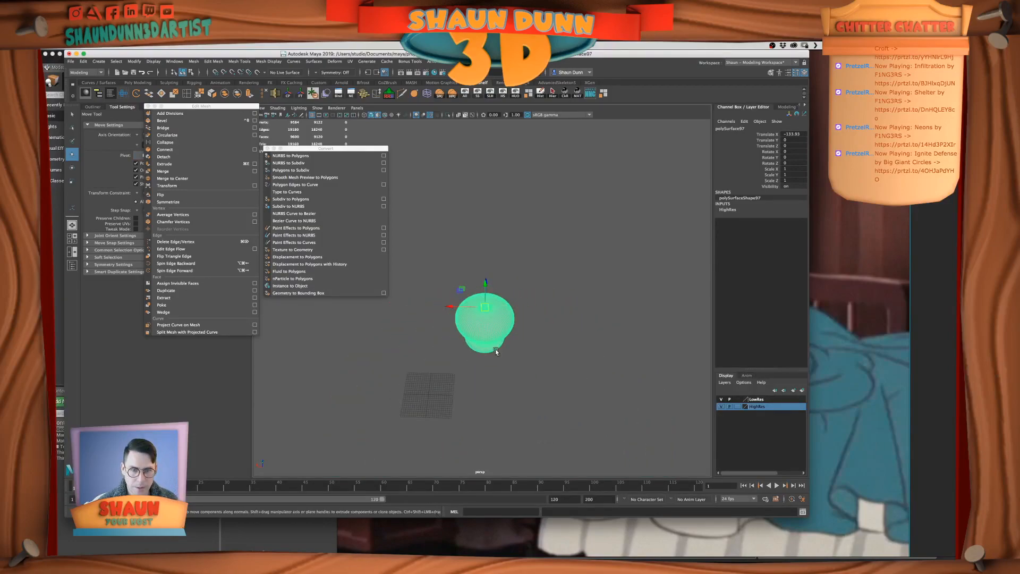
scroll(539, 349, down, 2)
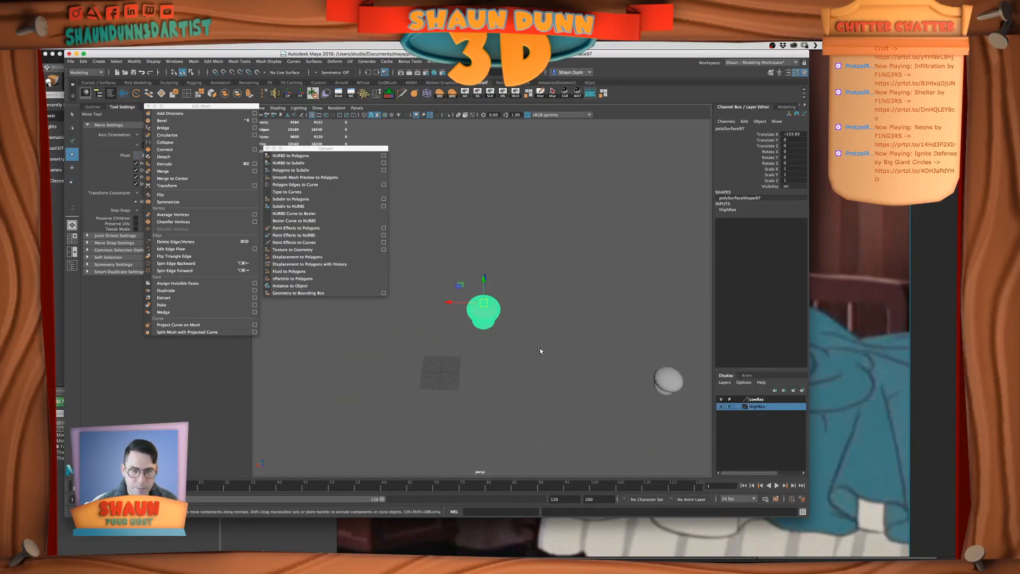
key(v)
drag(483, 303, 671, 374)
key(f)
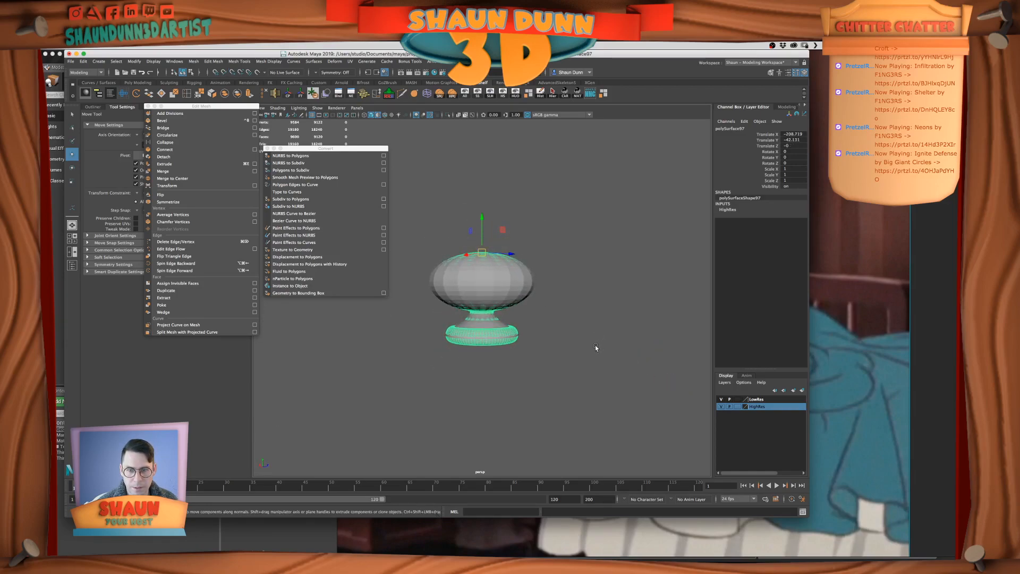
Compare the two overlapping footboard caps and delete the old low-res cap
scroll(595, 345, up, 2)
click(580, 352)
click(507, 336)
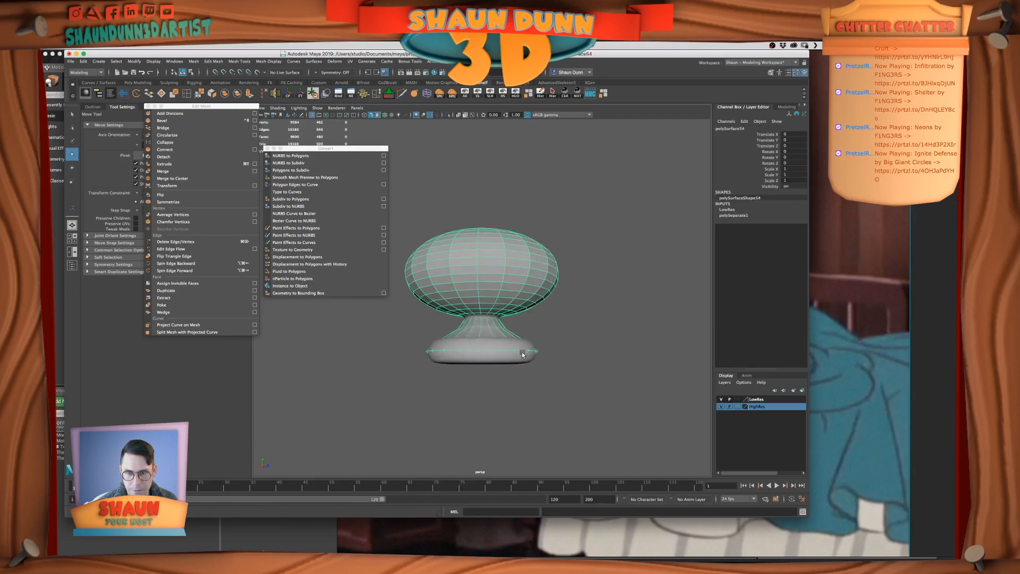
alt+drag(511, 363, 533, 359)
alt+middle_drag(533, 360, 600, 365)
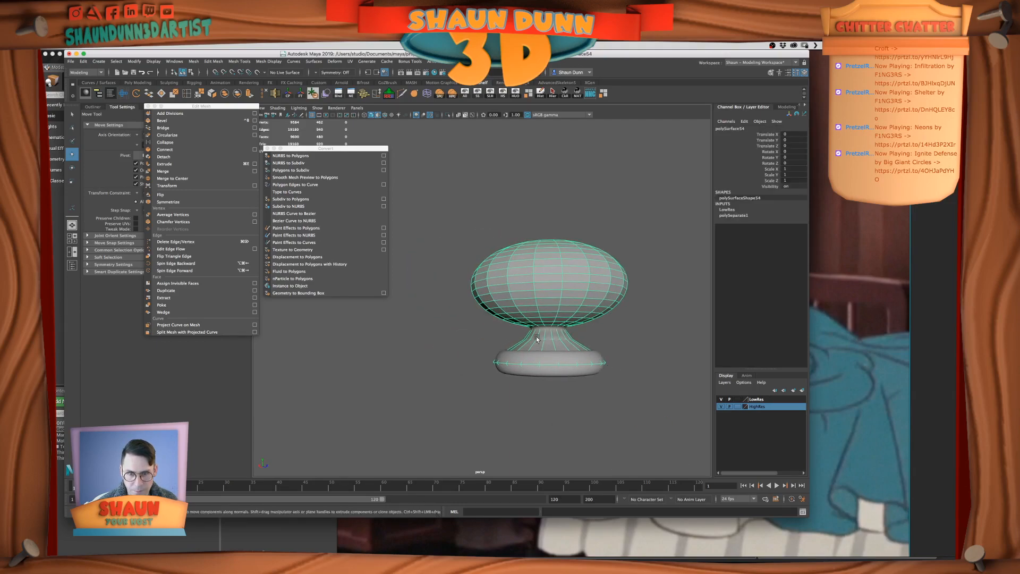
scroll(536, 338, up, 3)
alt+drag(536, 338, 556, 351)
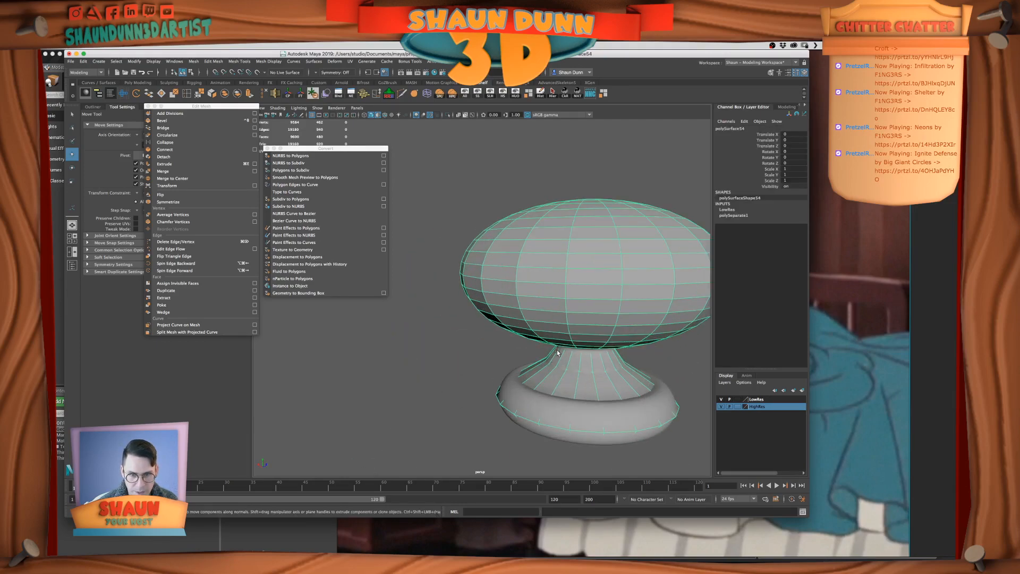
scroll(547, 351, up, 3)
scroll(541, 350, down, 4)
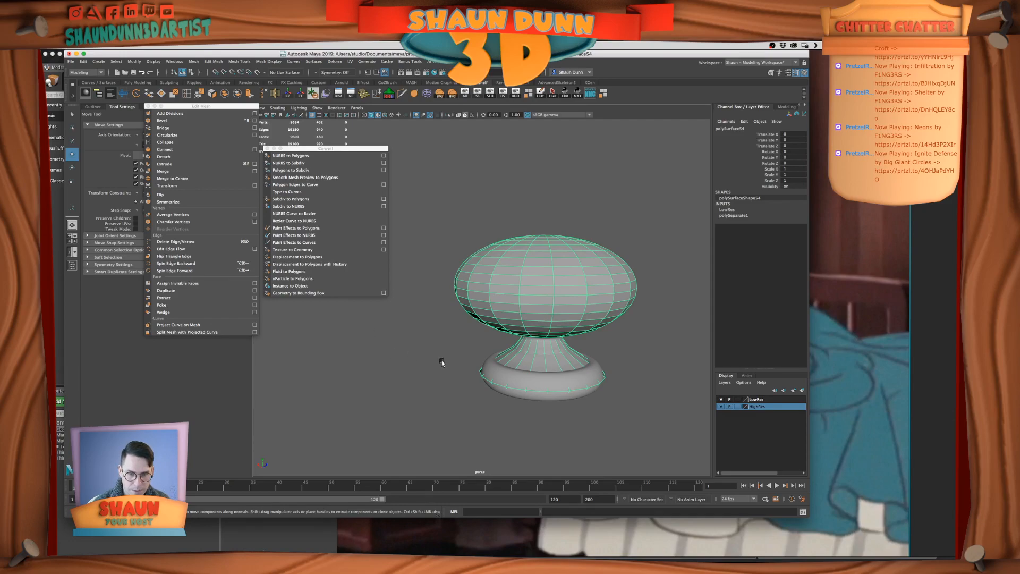
click(661, 368)
click(535, 313)
key(ctrl+h)
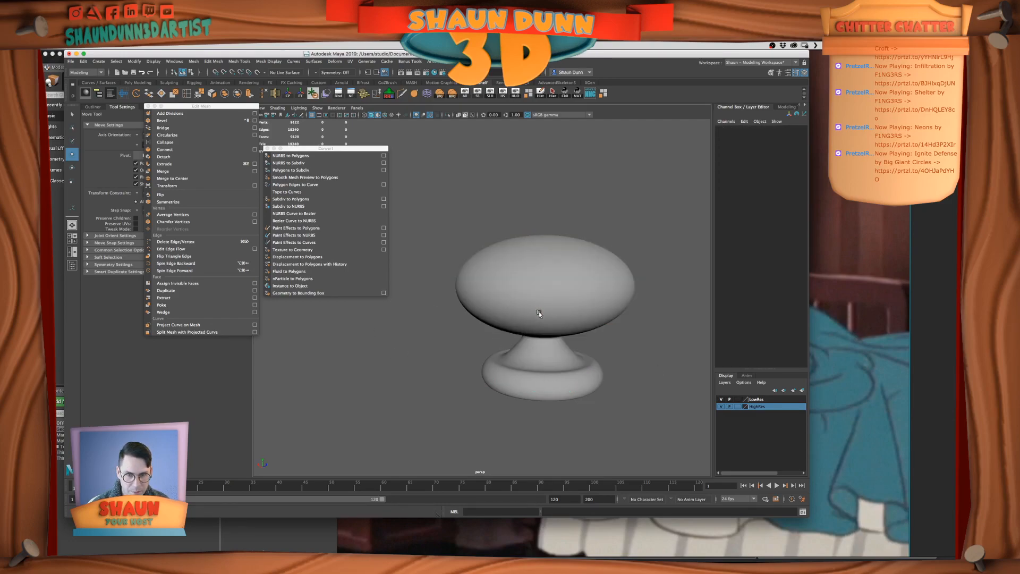
Unhide all objects and freeze the transformations of the high-res cap on the footboard post
click(562, 342)
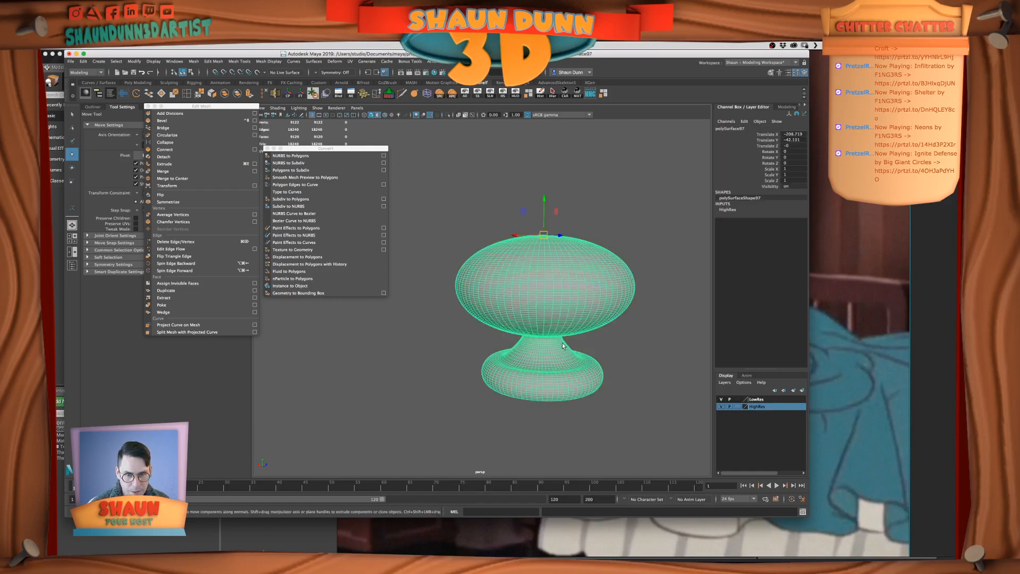
click(540, 93)
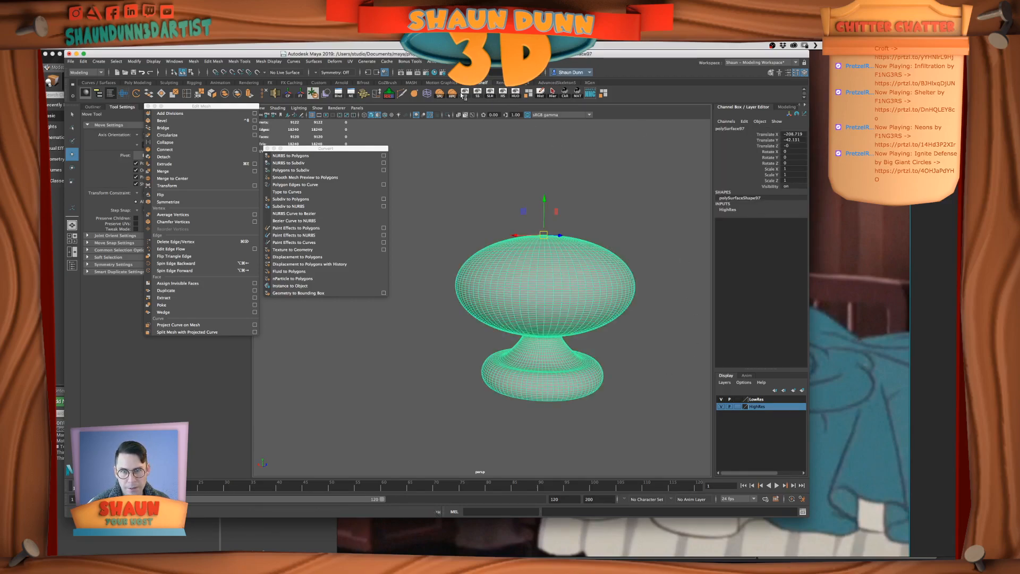
scroll(562, 314, down, 4)
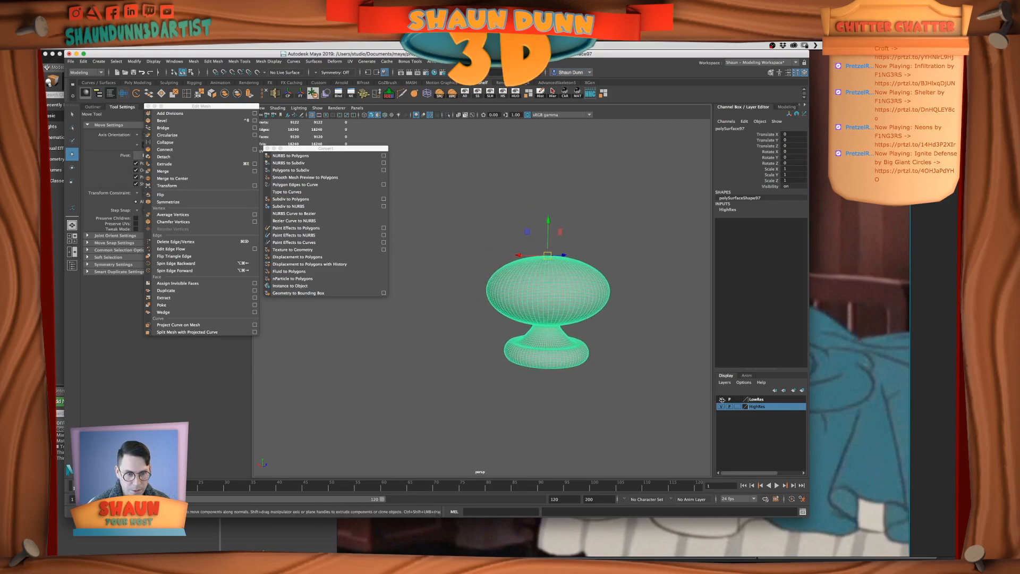
click(464, 94)
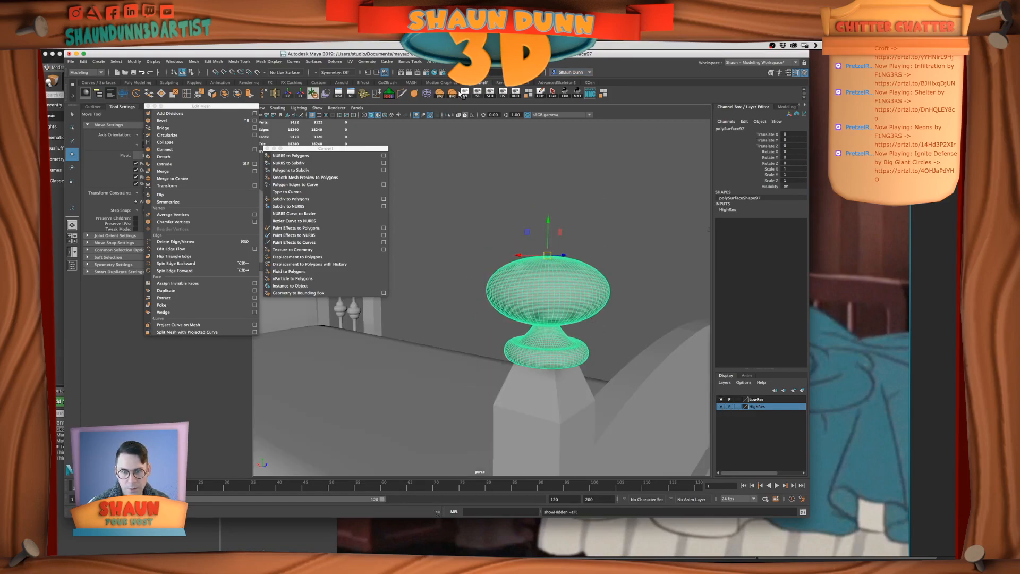
scroll(511, 175, down, 4)
alt+right_drag(511, 175, 455, 264)
alt+middle_drag(455, 264, 584, 241)
alt+right_drag(584, 241, 519, 249)
alt+drag(519, 249, 559, 246)
alt+middle_drag(559, 246, 607, 250)
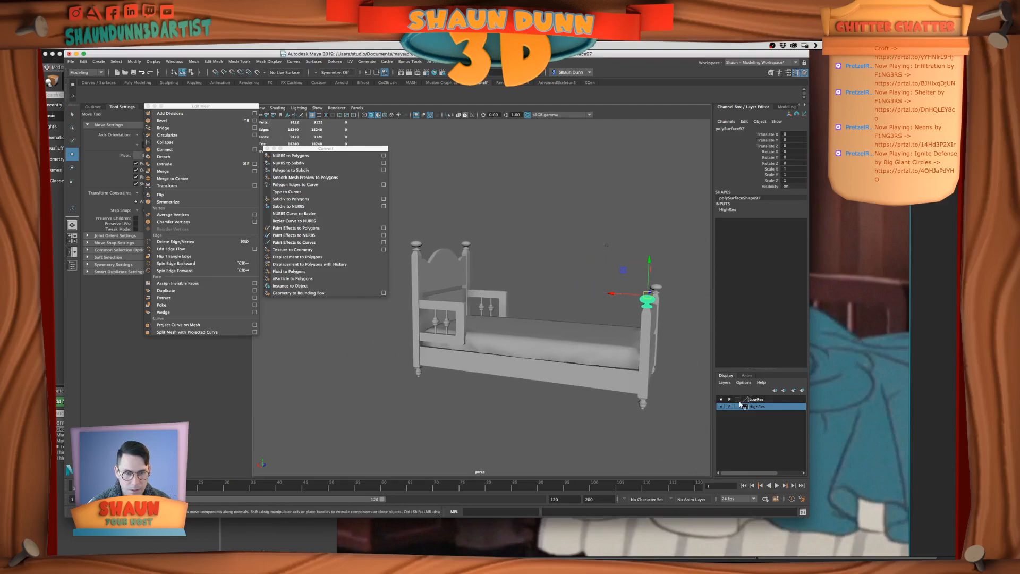
Hide the HighRes layer, duplicate the low-res headboard post cap and move the copy to about 757.3 on Z
click(720, 406)
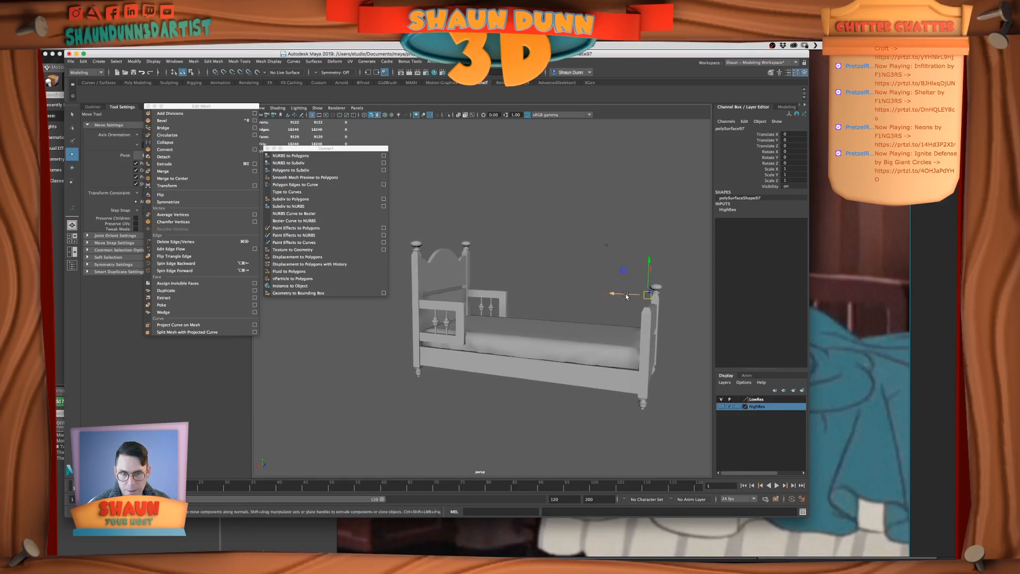
click(419, 245)
key(super+d)
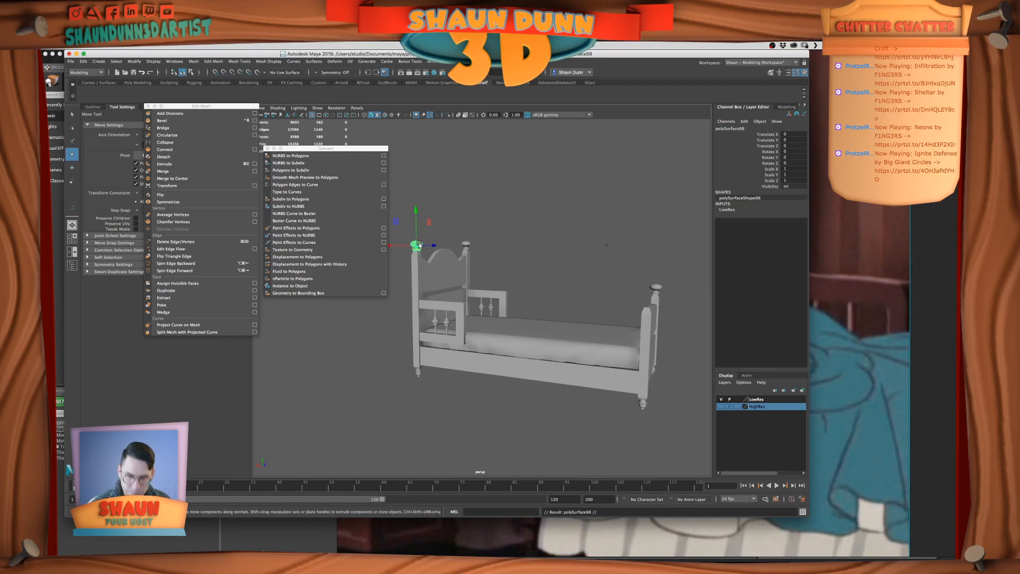
drag(439, 248, 481, 278)
Snap the copied low-res cap's pivot to the top centre of the cap
key(f)
key(d)
key(v)
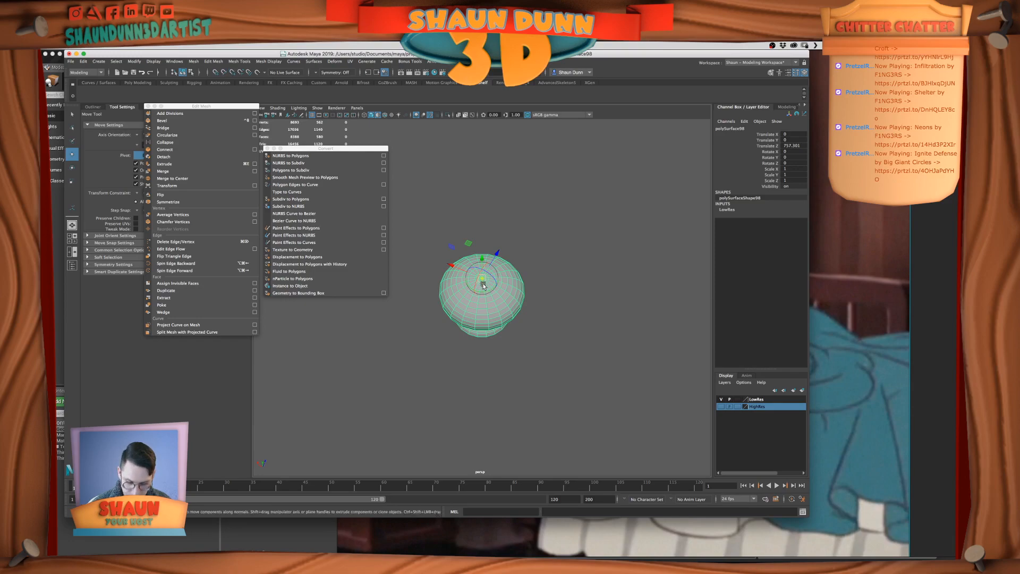
scroll(583, 370, down, 15)
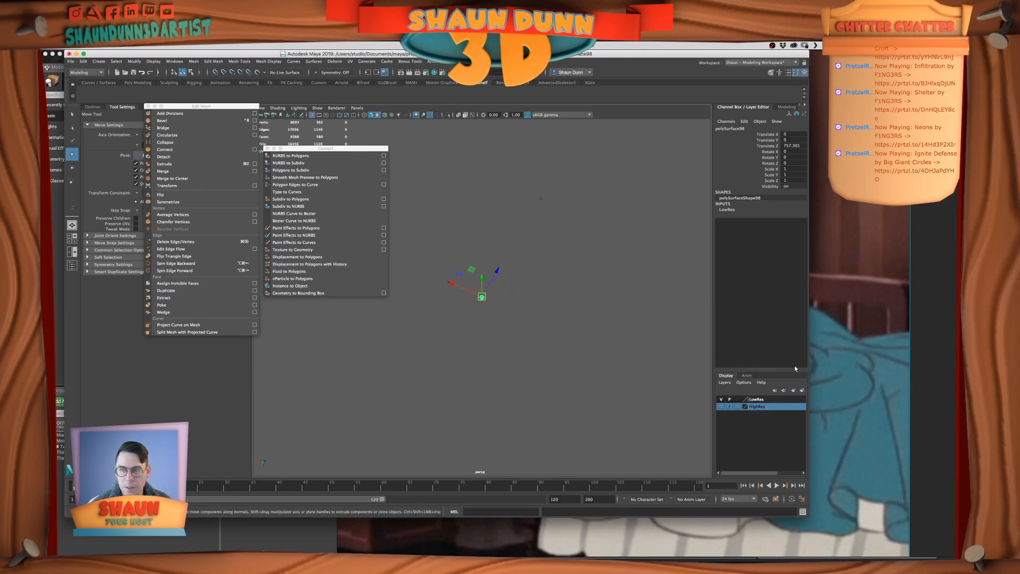
Show the HighRes layer and all hidden objects, and snap the copied low-res cap onto the near footboard post
click(721, 406)
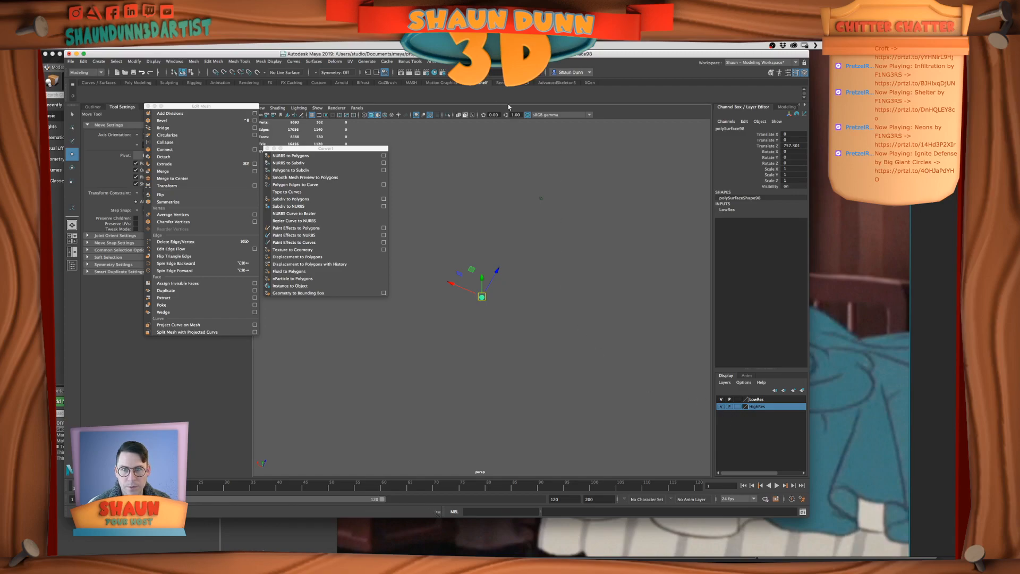
click(467, 93)
alt+drag(509, 274, 467, 362)
key(v)
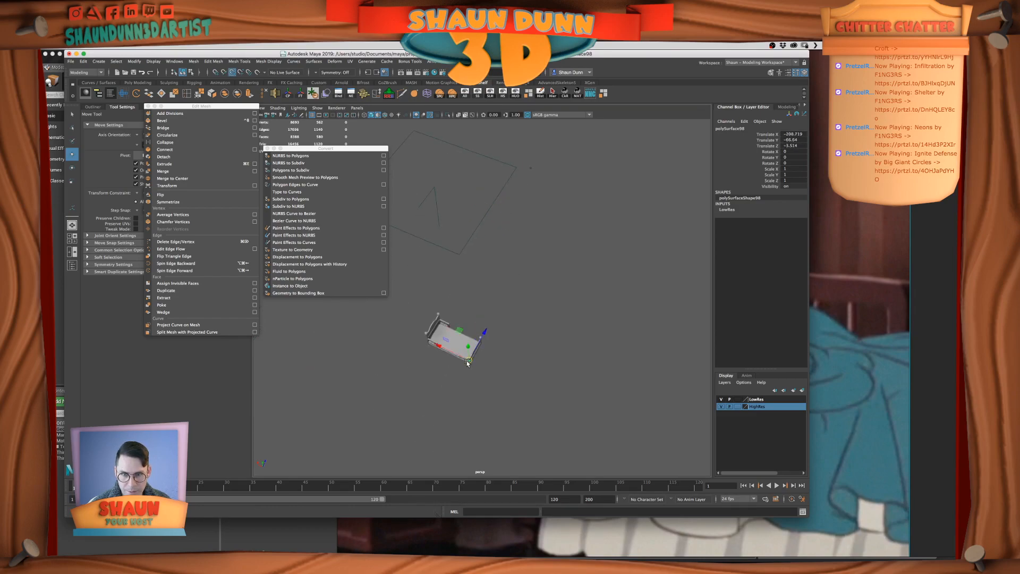
key(f)
alt+right_drag(497, 321, 473, 330)
alt+drag(481, 330, 489, 192)
key(v)
Isolate the two footboard caps and snap the low-res copy to the high-res cap's top at about -208.72 X, -42.14 Y and 0 Z
click(489, 193)
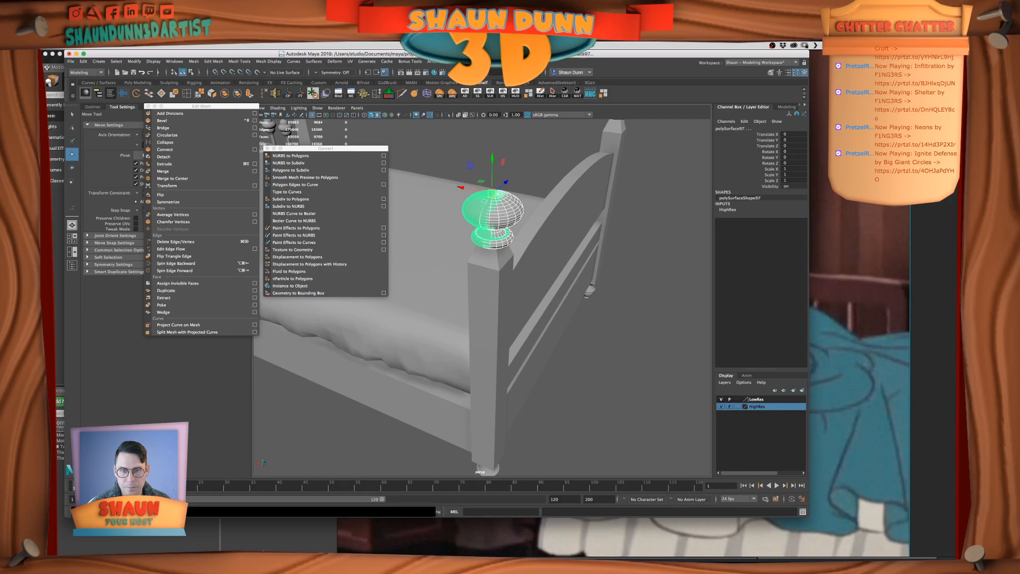
key(alt+h)
key(f)
click(539, 287)
scroll(540, 286, up, 5)
key(v)
drag(550, 275, 538, 277)
scroll(569, 253, down, 5)
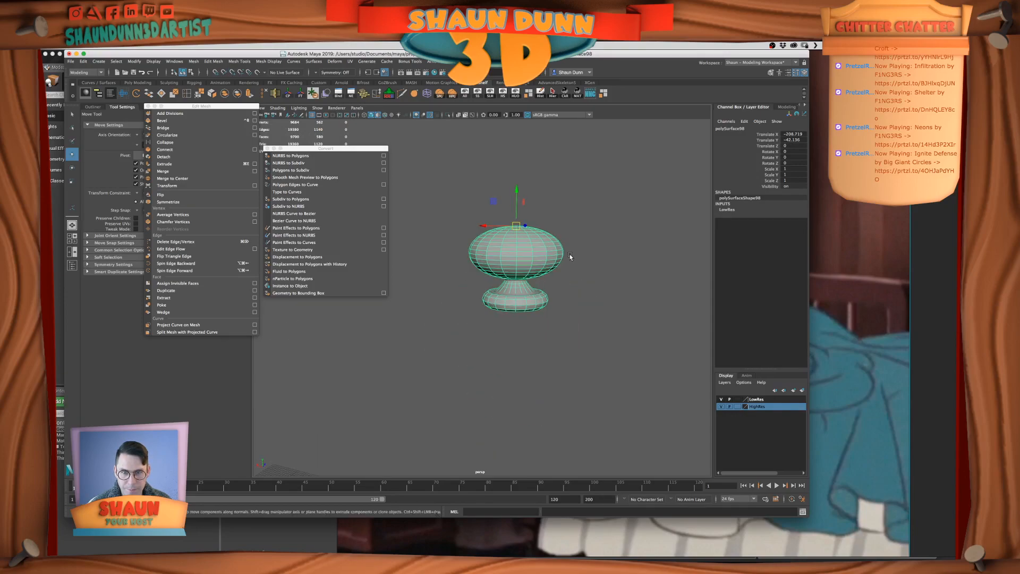
Duplicate the low-res footboard cap and move the copy sideways to about 15.59 on Z
scroll(566, 264, down, 4)
mouse_move(567, 263)
alt+mouse_down()
mouse_move(499, 292)
mouse_move(550, 270)
alt+mouse_up()
key(super+d)
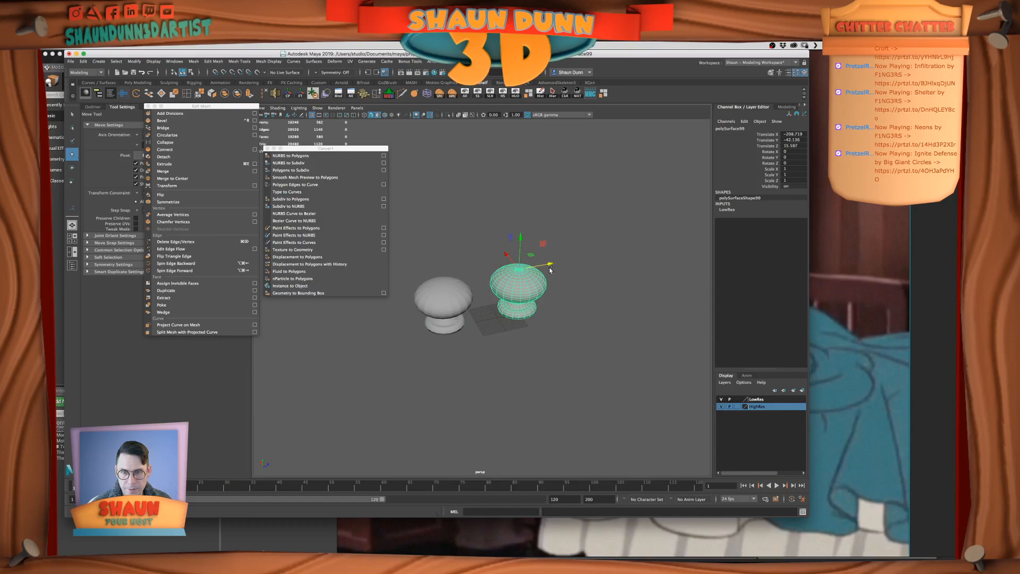
Freeze the transformations of the overlapping high-res and low-res footboard caps, and unhide all objects
click(456, 310)
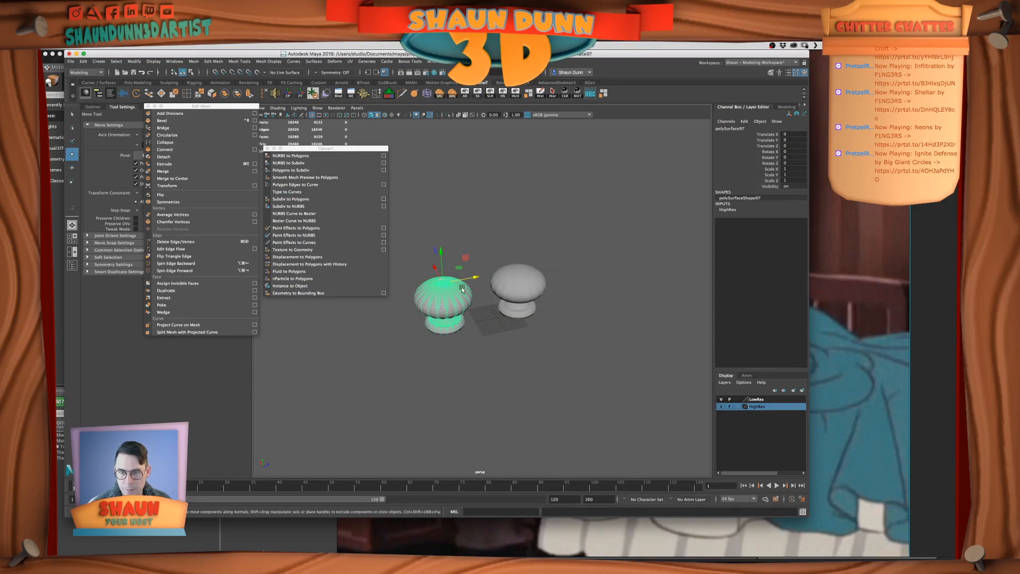
shift+click(425, 315)
click(300, 94)
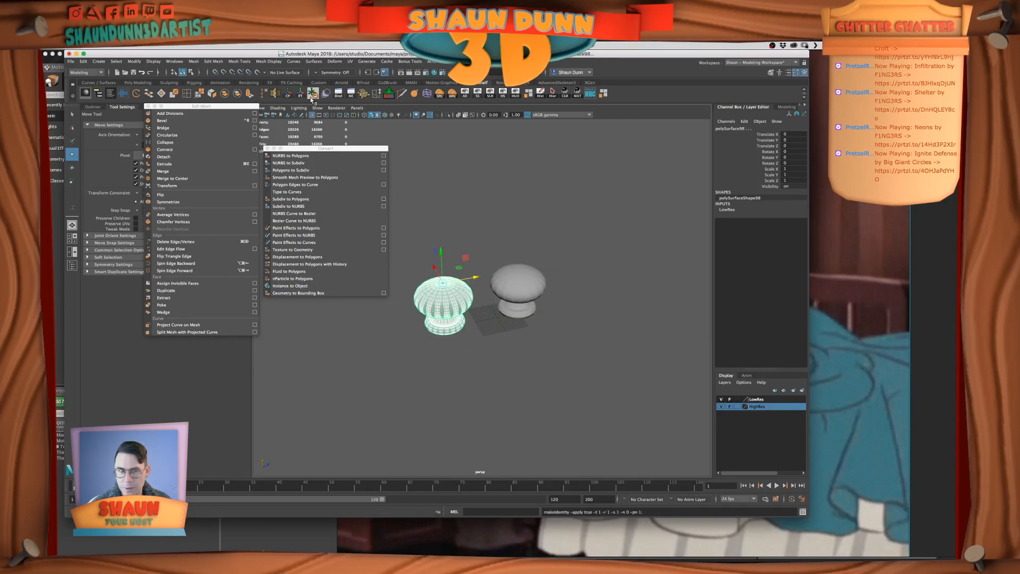
click(532, 307)
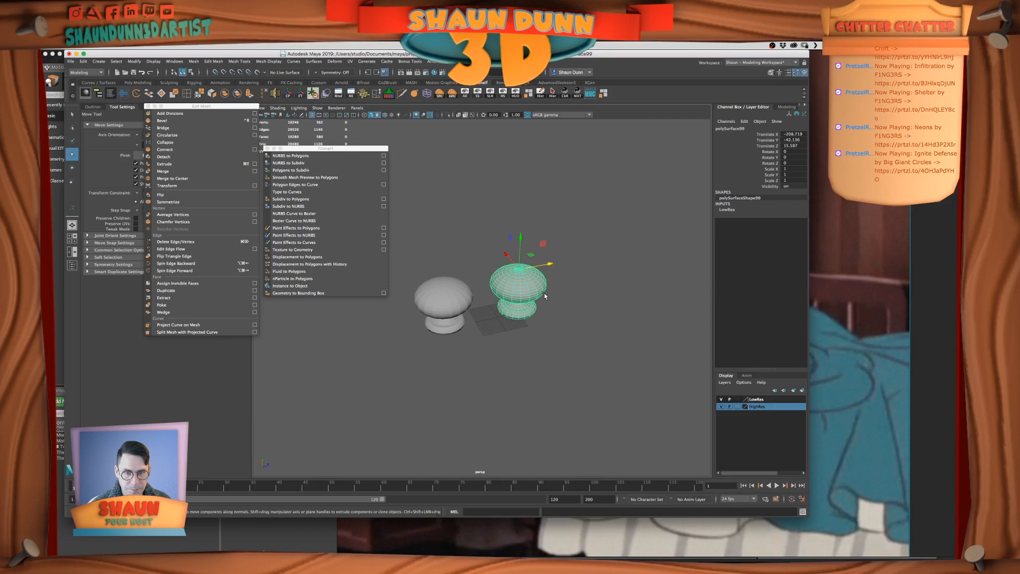
click(466, 94)
alt+drag(617, 310, 455, 371)
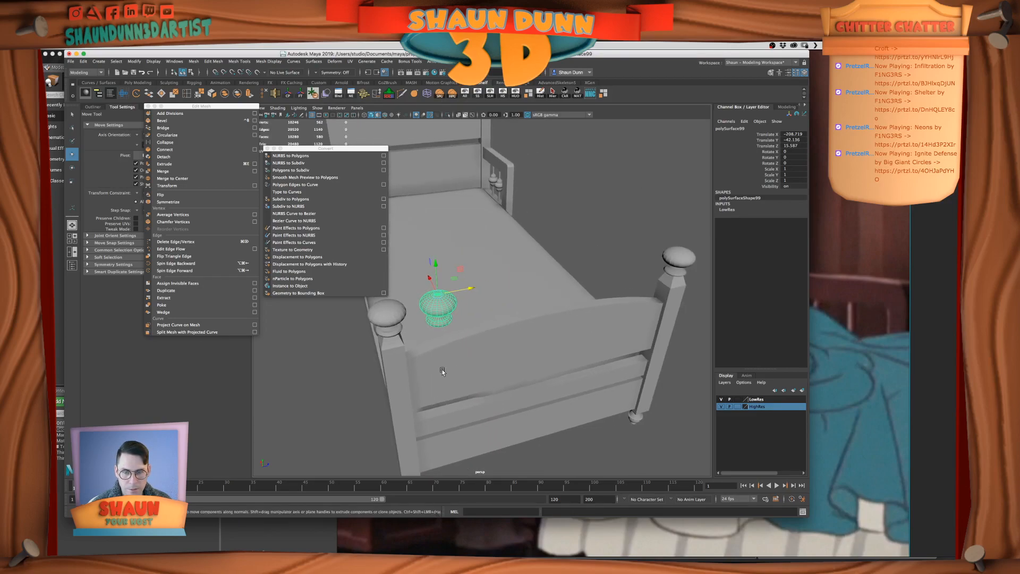
click(400, 312)
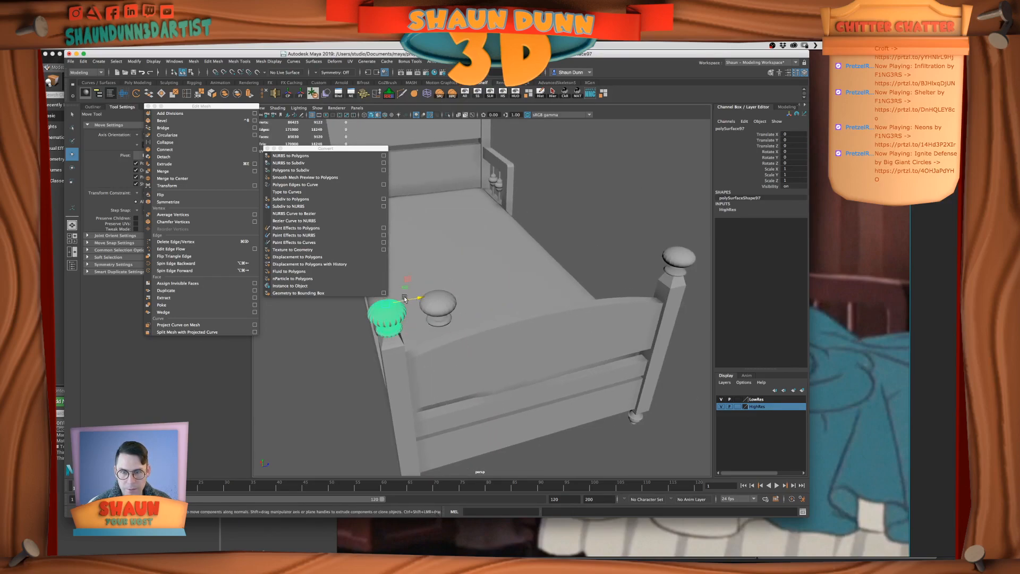
drag(403, 299, 377, 302)
key(z)
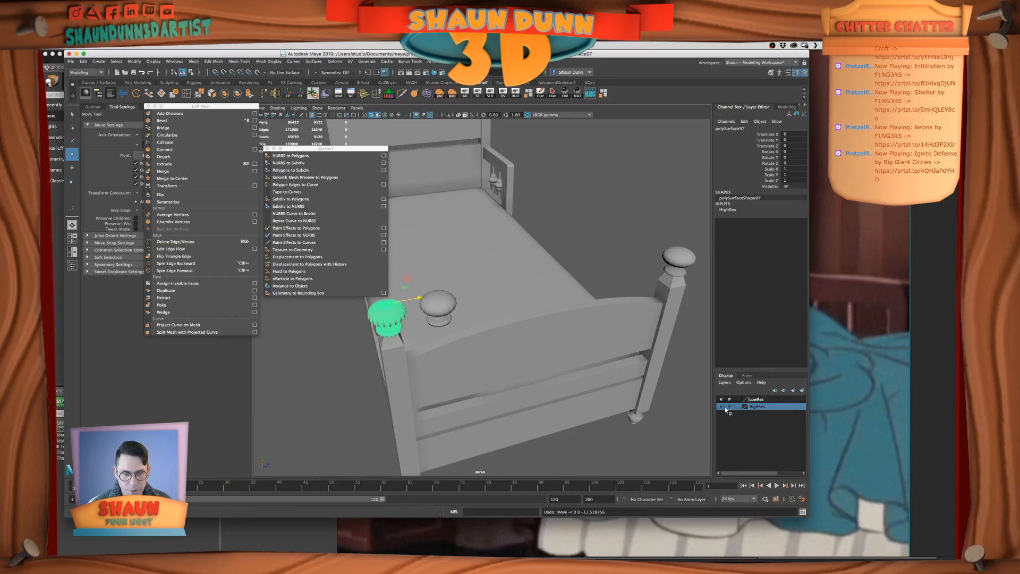
Hide the HighRes layer and move the duplicated low-res cap along Z onto the opposite footboard post
click(725, 407)
click(446, 308)
drag(479, 288, 648, 256)
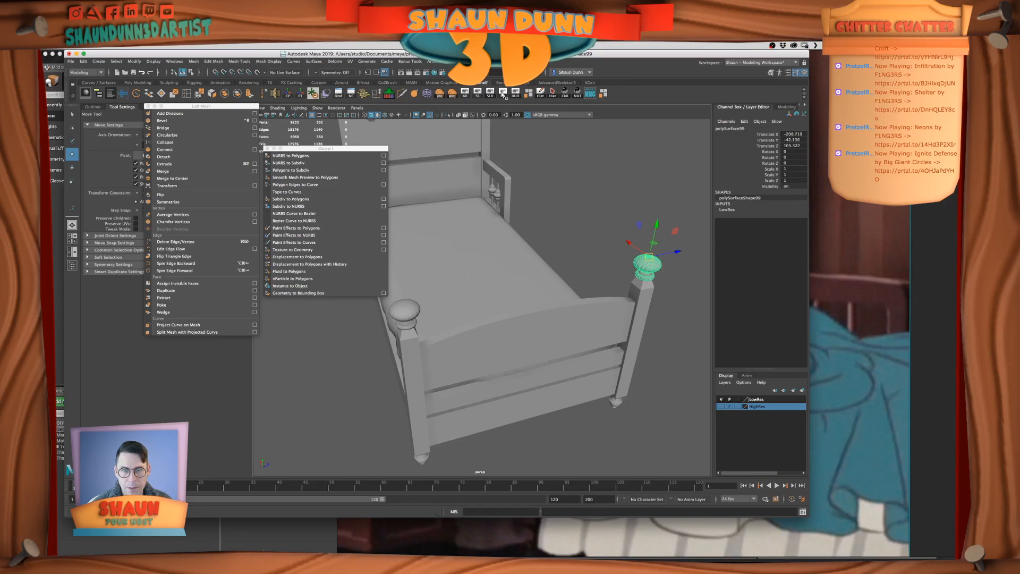
Remove the old low-res cap from the opposite footboard post, keeping the duplicated low-res cap in its place
click(502, 94)
click(647, 265)
click(502, 94)
click(490, 94)
click(652, 263)
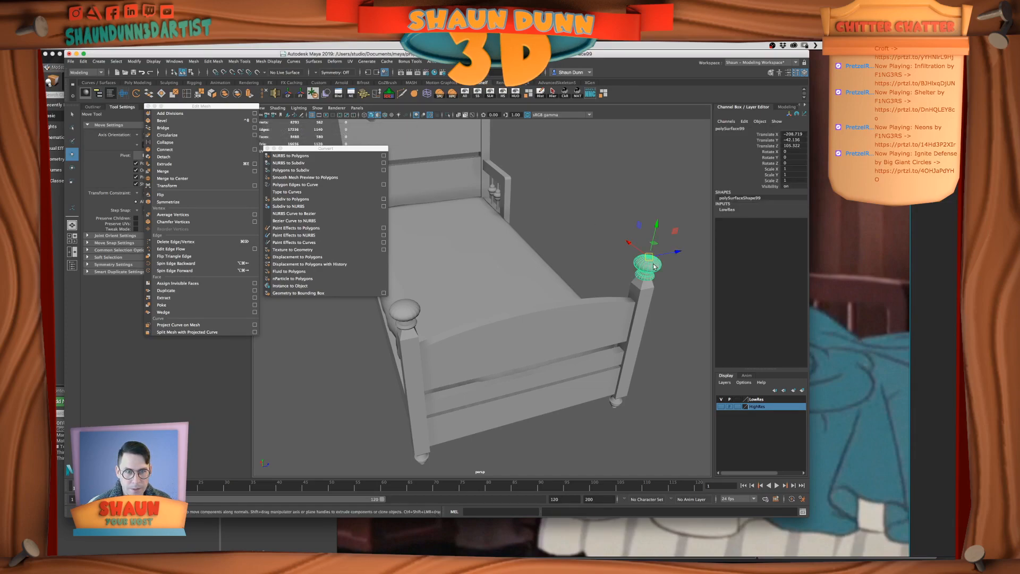
Freeze the low-res footboard cap's transformations, then duplicate the cap and move the copy 168.171 along X toward the headboard
click(300, 93)
scroll(531, 276, down, 5)
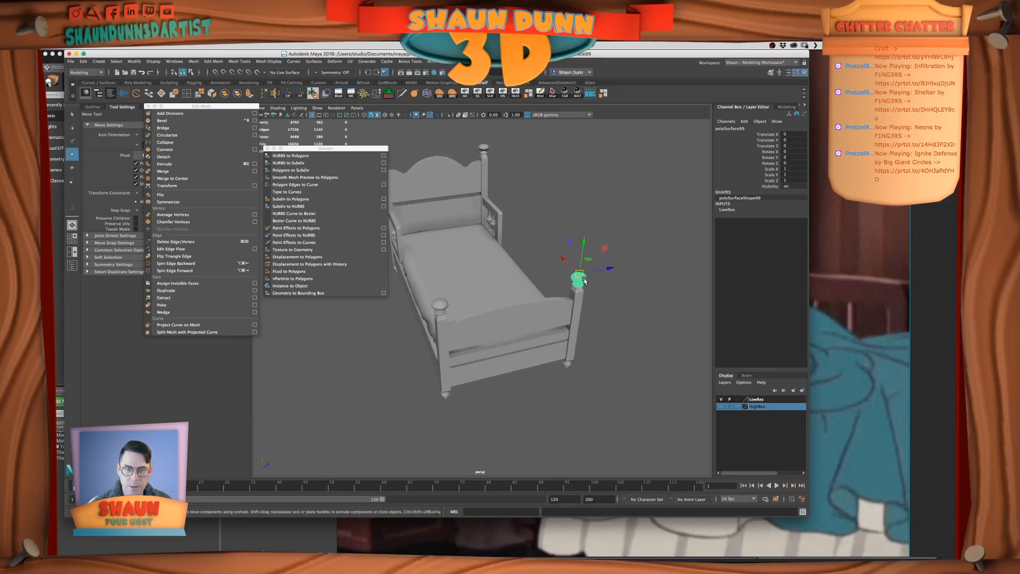
alt+middle_drag(589, 288, 604, 322)
key(super+d)
drag(569, 293, 470, 226)
key(f)
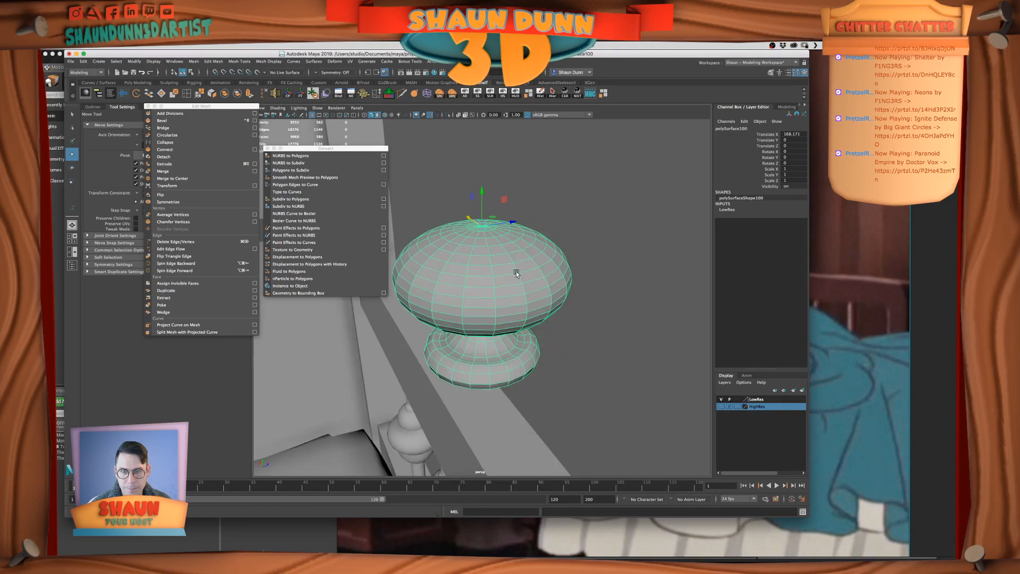
Snap the duplicated low-res cap onto the headboard post, at 208.719 on X and about 42.136 on Y
scroll(515, 272, down, 8)
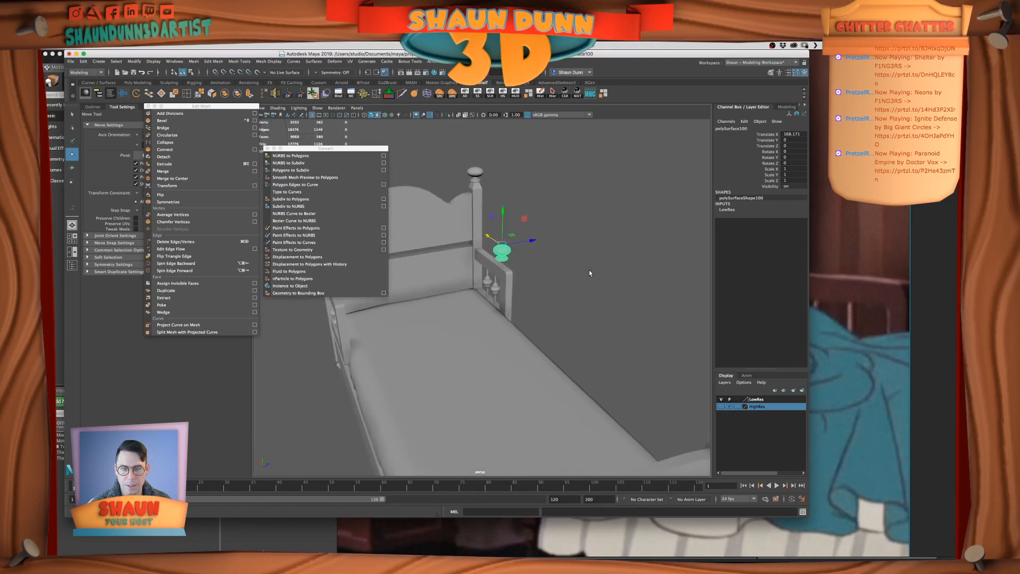
scroll(590, 275, down, 8)
alt+drag(521, 297, 549, 301)
scroll(553, 352, up, 8)
alt+middle_drag(534, 308, 551, 394)
scroll(550, 394, up, 4)
key(v)
drag(566, 415, 461, 292)
key(f)
scroll(492, 294, down, 5)
scroll(494, 297, down, 3)
alt+middle_drag(513, 300, 520, 254)
alt+drag(520, 254, 514, 274)
Examine from above how the duplicated low-res cap lines up with the headboard post
scroll(514, 274, down, 4)
alt+middle_drag(425, 375, 547, 317)
alt+drag(547, 317, 638, 405)
scroll(533, 326, up, 4)
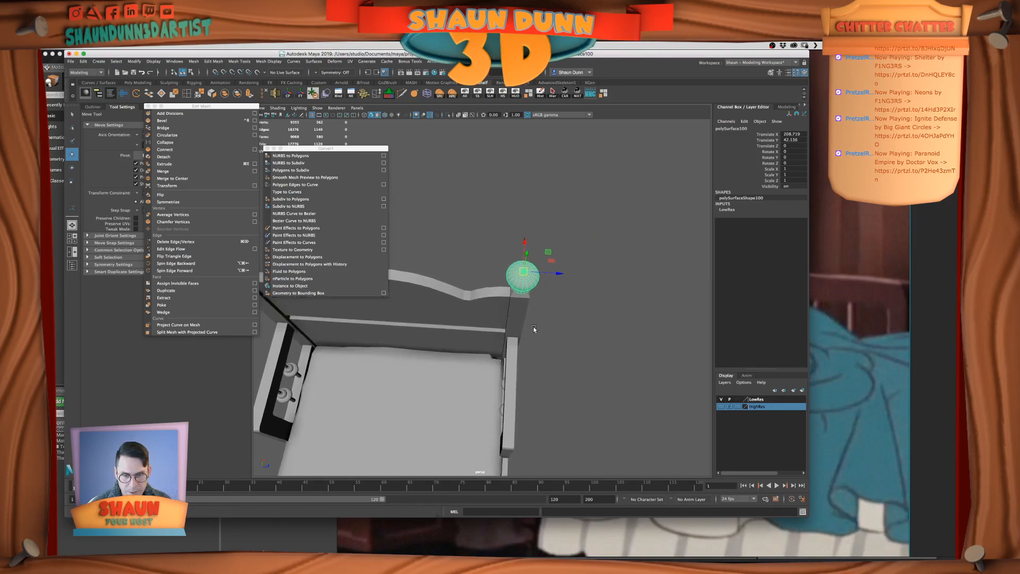
alt+middle_drag(612, 267, 560, 314)
scroll(529, 311, up, 5)
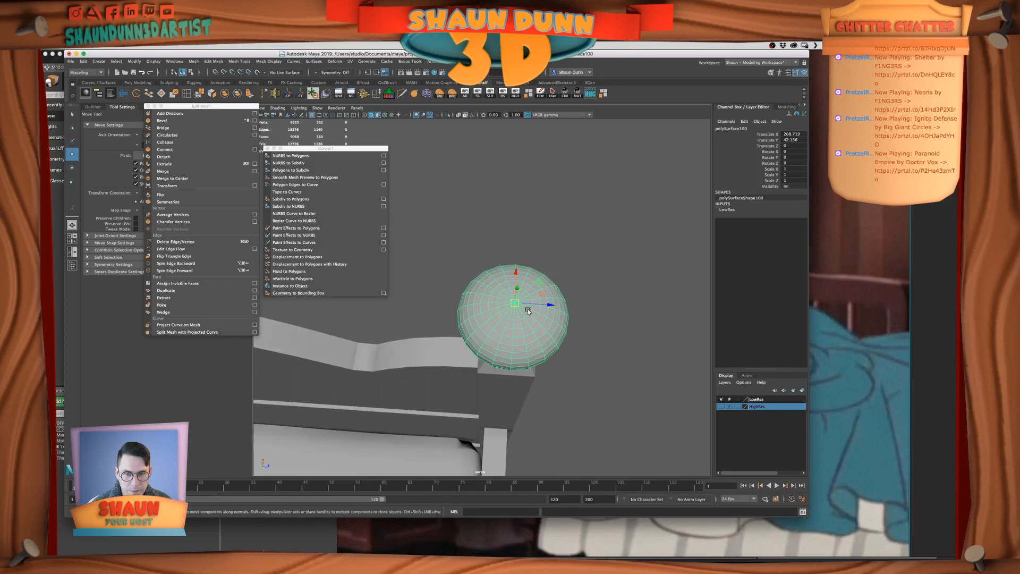
drag(551, 305, 513, 302)
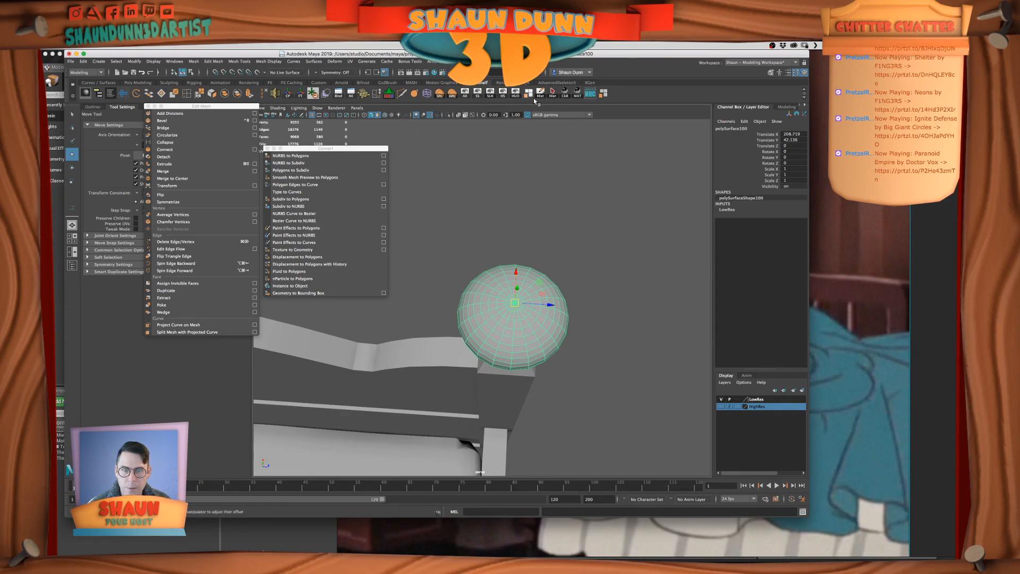
Freeze the duplicated cap's transformations, and delete the old low-res cap it replaces on the headboard post
click(301, 94)
alt+drag(541, 286, 462, 266)
click(492, 283)
key(Delete)
Set the duplicated cap's Translate Z to 0 so it sits on the headboard post
click(455, 286)
click(790, 145)
text(0)
key(Return)
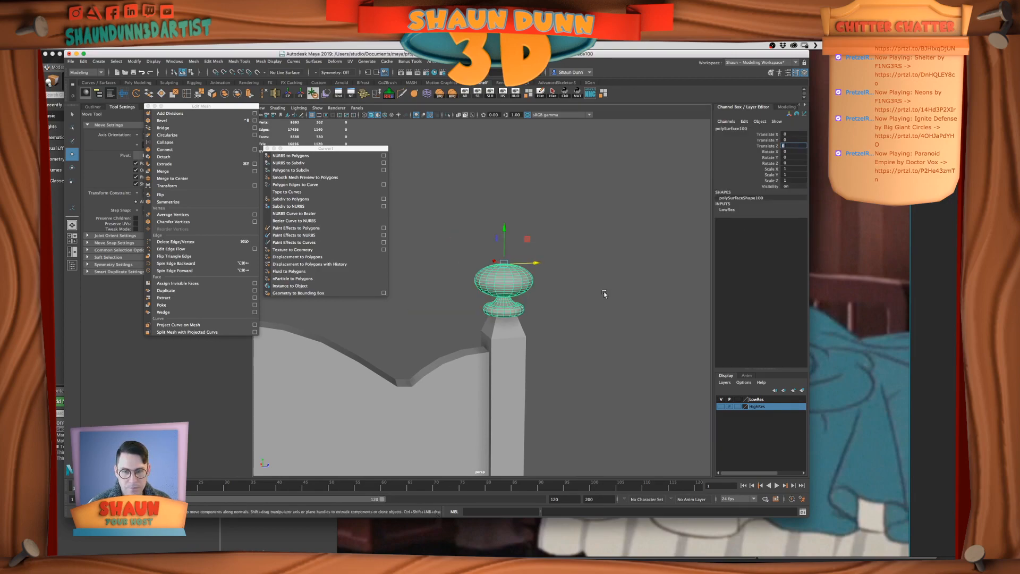
Save the scene, and switch the layer visibility from LowRes to HighRes
scroll(604, 292, down, 10)
alt+middle_drag(547, 332, 562, 322)
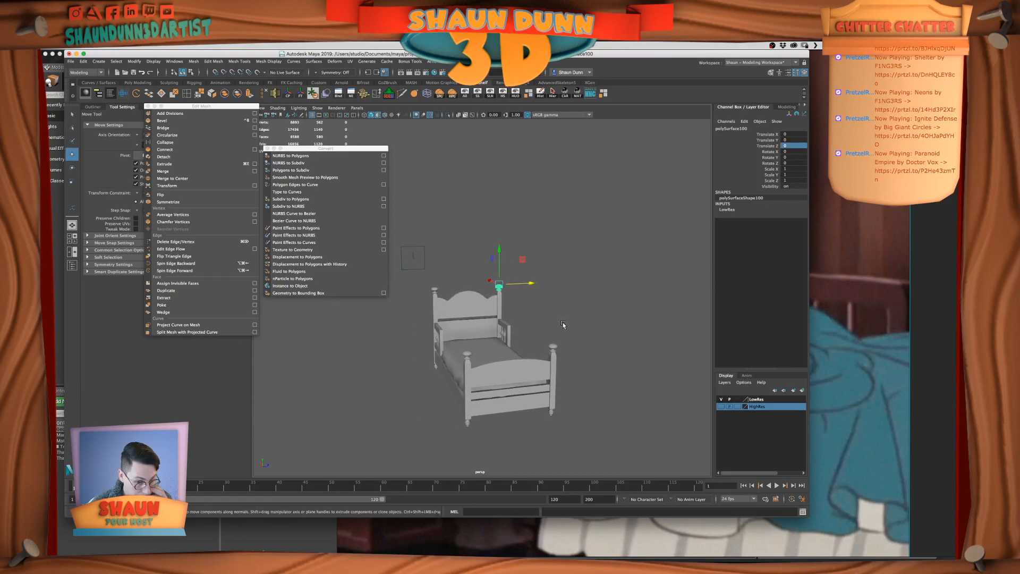
alt+drag(563, 324, 496, 329)
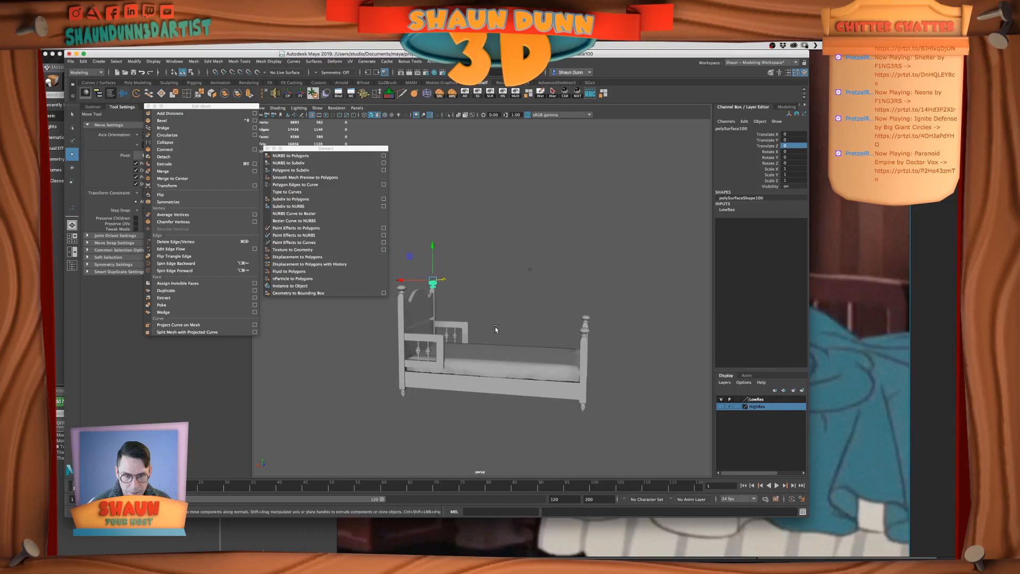
key(super+s)
click(721, 406)
click(721, 406)
alt+drag(491, 339, 530, 348)
scroll(523, 348, up, 4)
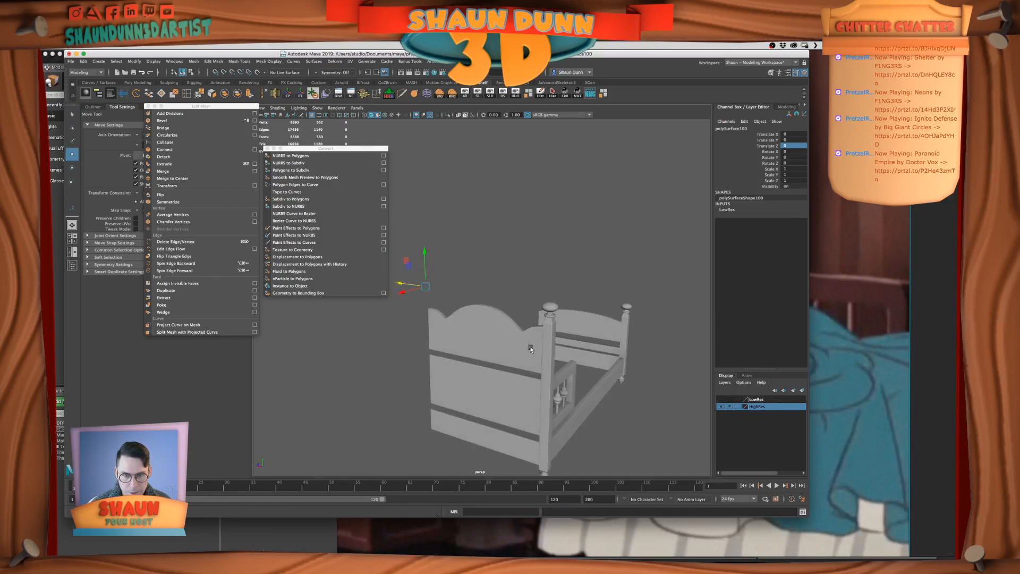
Combine the high-res posts, caps, feet and side rail along one side of the bed into a single mesh
click(551, 308)
shift+click(548, 350)
alt+middle_drag(589, 409, 585, 347)
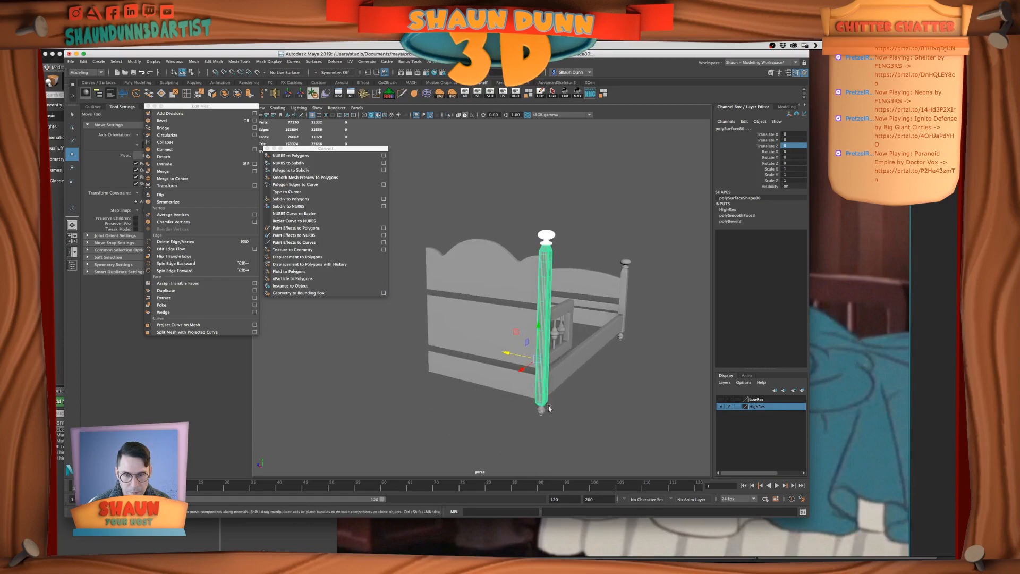
shift+click(546, 410)
shift+click(573, 360)
shift+click(623, 337)
shift+click(625, 301)
shift+click(629, 263)
alt+middle_drag(571, 332, 566, 345)
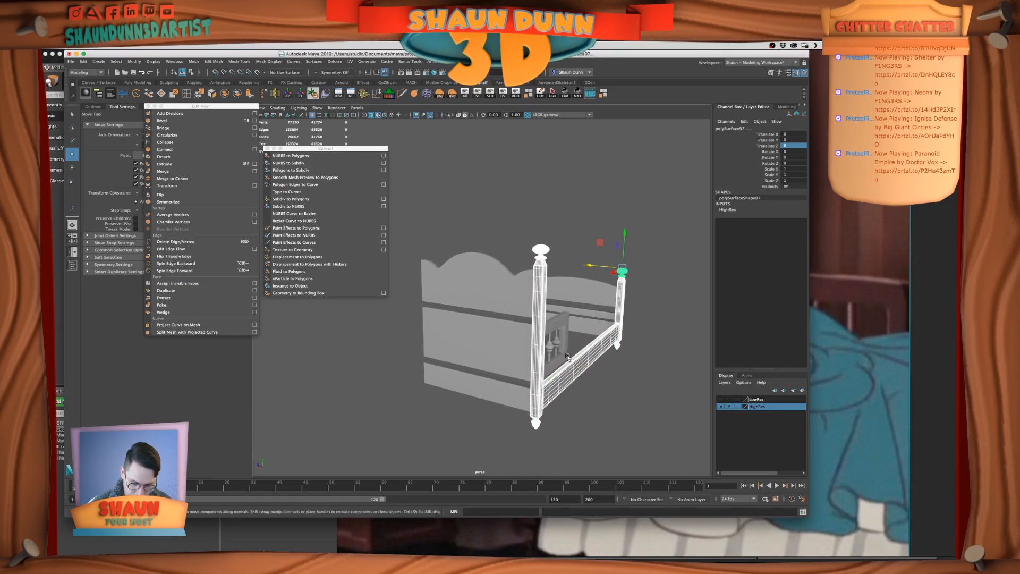
key(q)
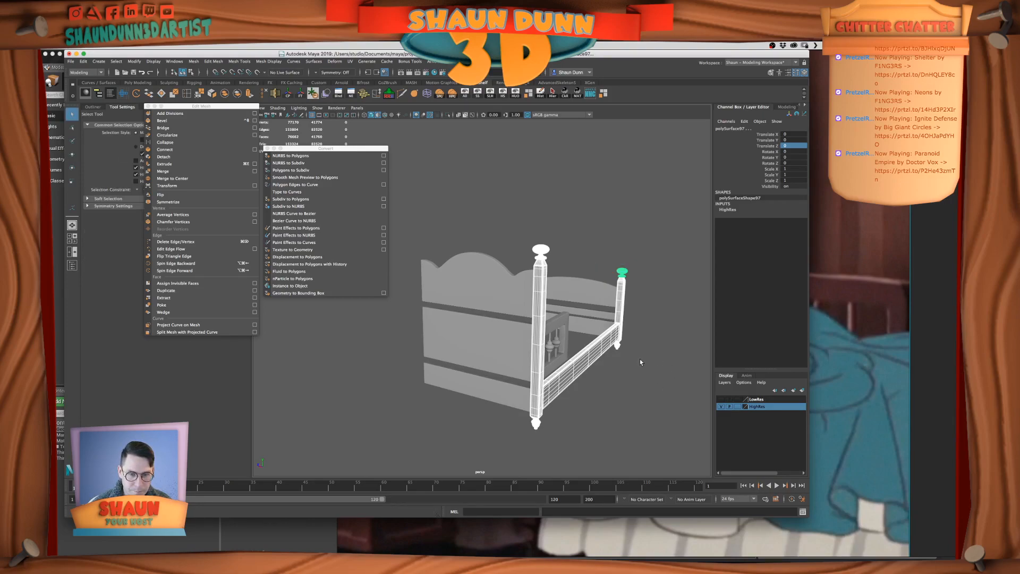
click(227, 96)
alt+middle_drag(606, 305, 594, 301)
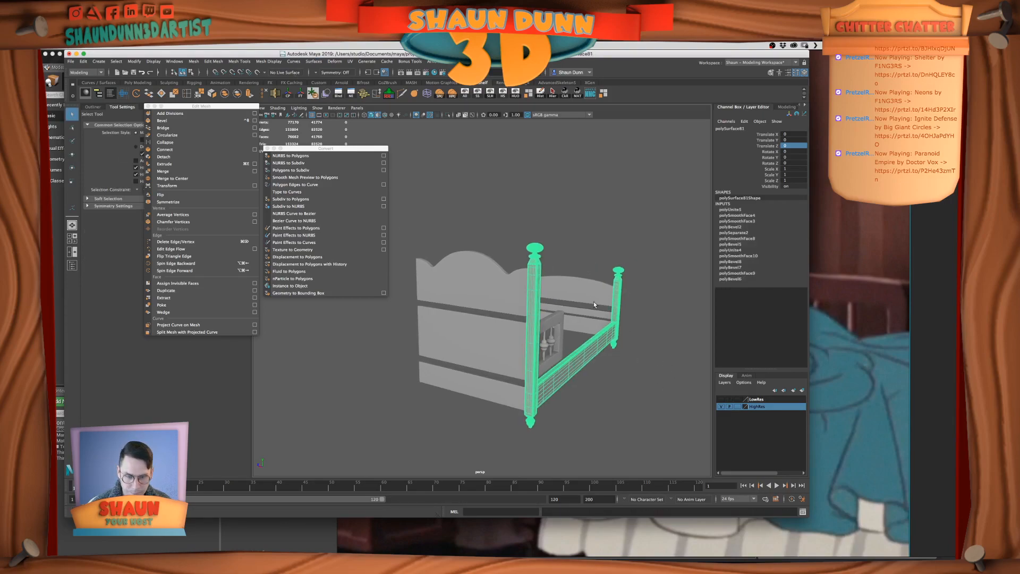
Move the pivot of the combined high-res side to the centre line of the bed
key(w)
alt+drag(606, 330, 627, 334)
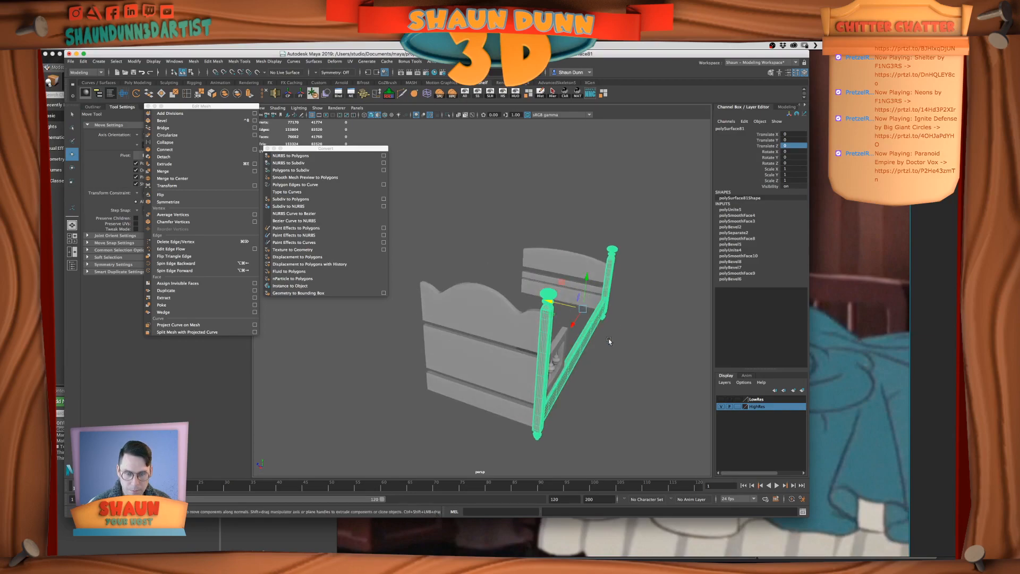
key(d)
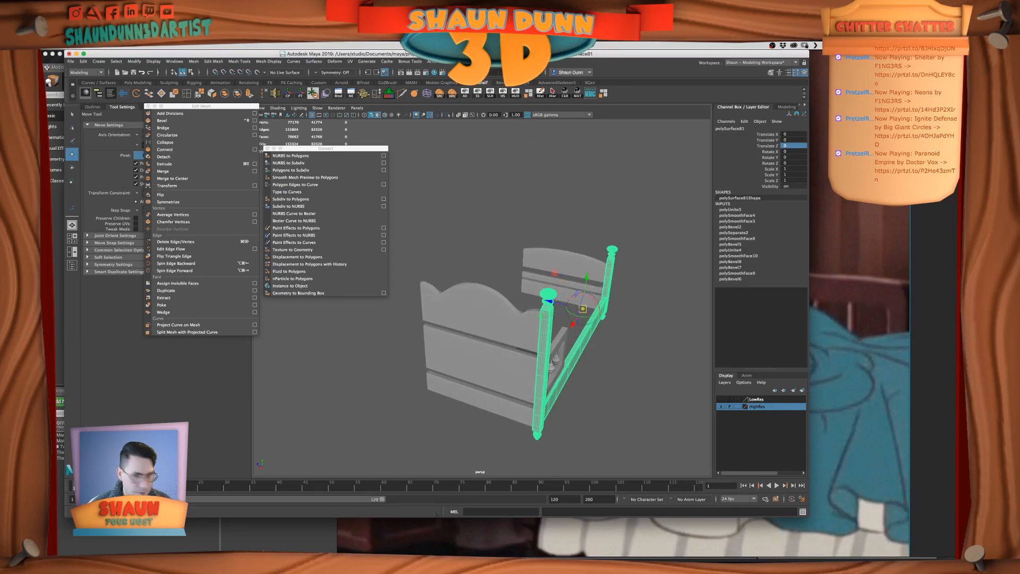
key(v)
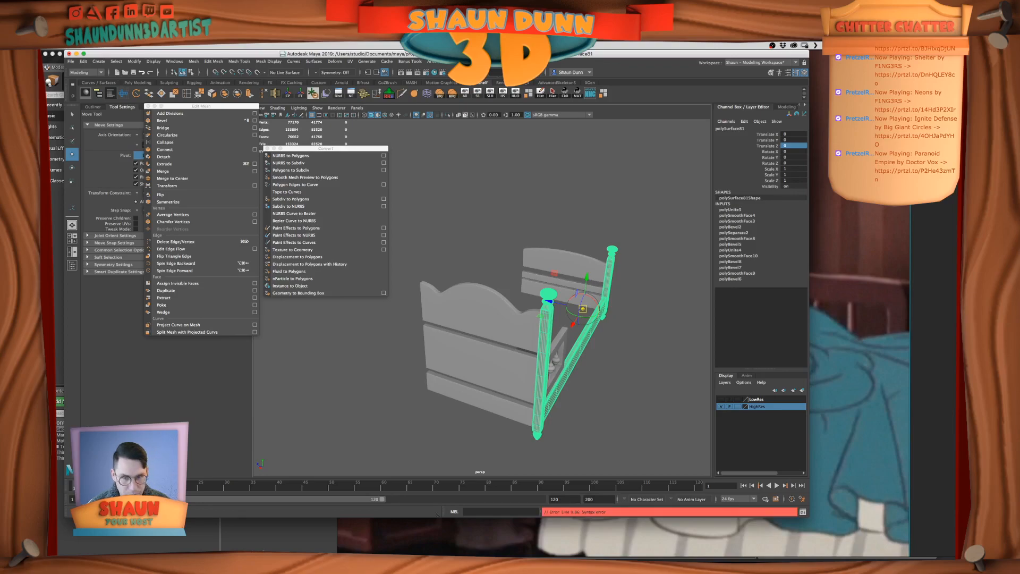
alt+drag(479, 179, 520, 234)
scroll(480, 189, down, 4)
key(d)
click(520, 233)
click(435, 368)
Duplicate the combined high-res side, mirror the copy with Scale Z -1, and freeze its transformations
key(super+d)
double_click(793, 181)
text(-1)
key(Return)
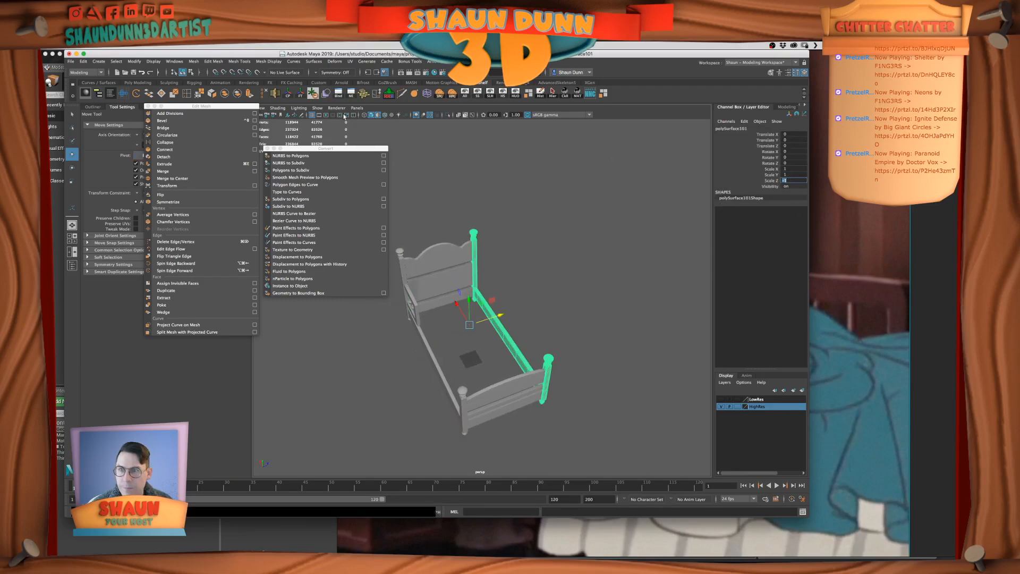
click(300, 98)
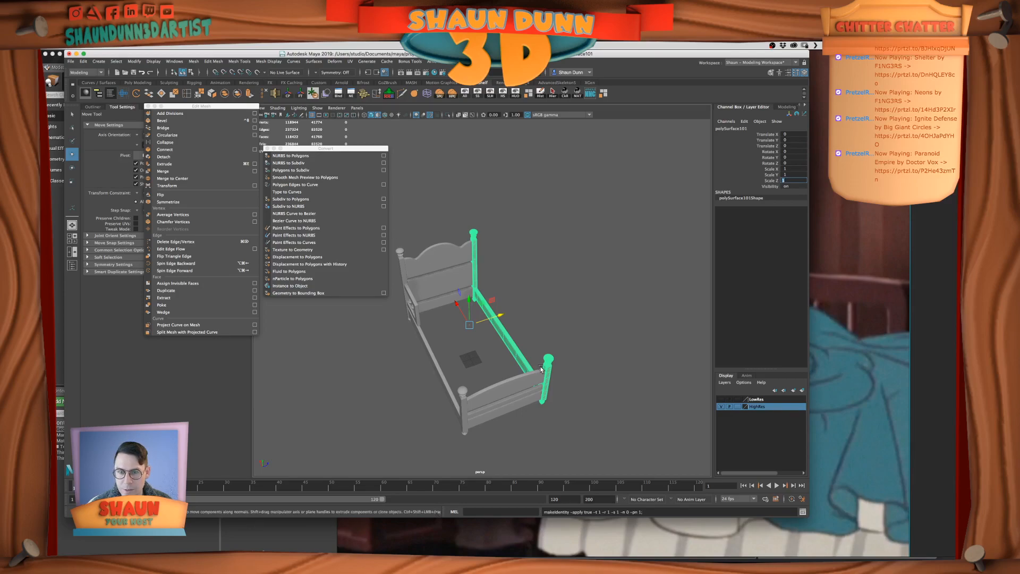
scroll(559, 353, up, 5)
click(560, 352)
alt+drag(484, 409, 555, 409)
scroll(528, 387, down, 5)
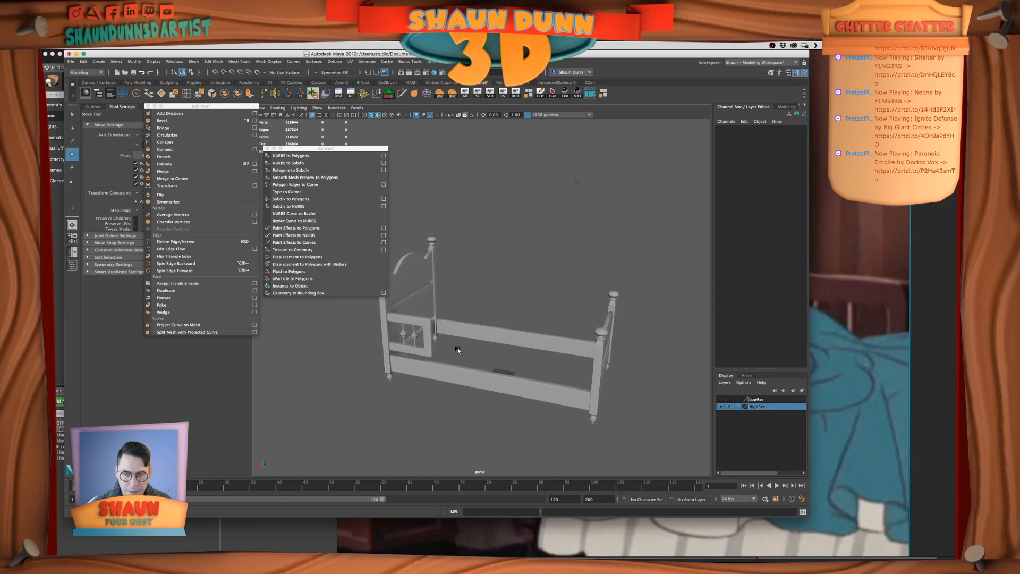
Combine the high-res armrest frame and its two spindles beside the headboard into a single mesh
click(422, 345)
scroll(421, 358, up, 5)
scroll(479, 374, down, 5)
click(489, 386)
click(461, 375)
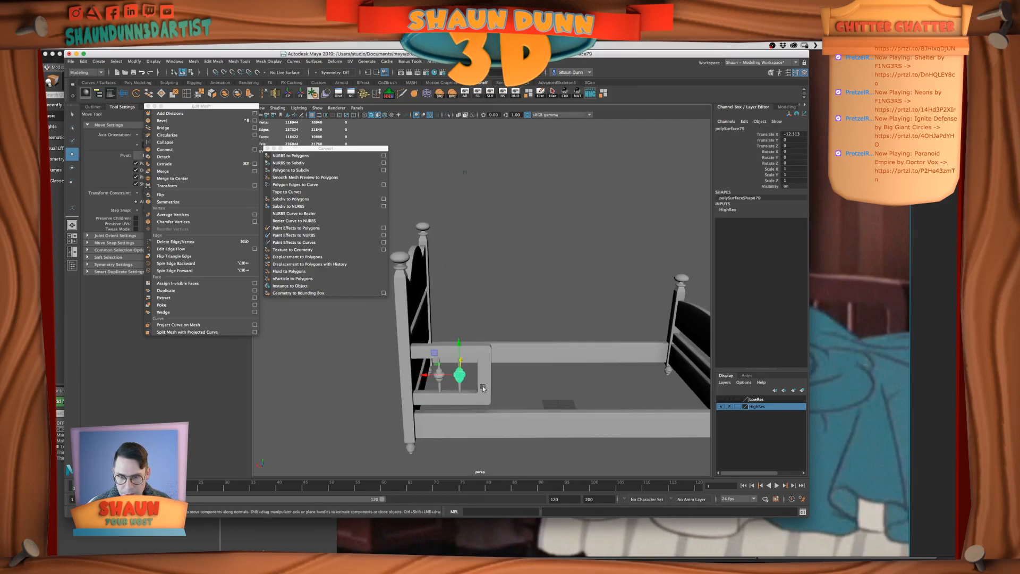
scroll(495, 380, up, 5)
drag(422, 295, 492, 429)
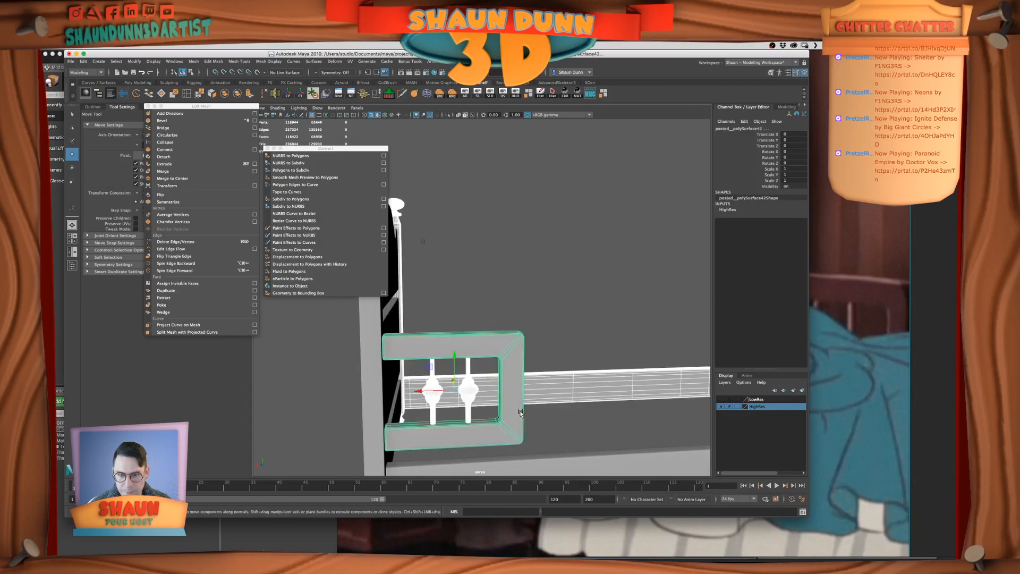
scroll(552, 391, down, 3)
alt+drag(552, 390, 411, 281)
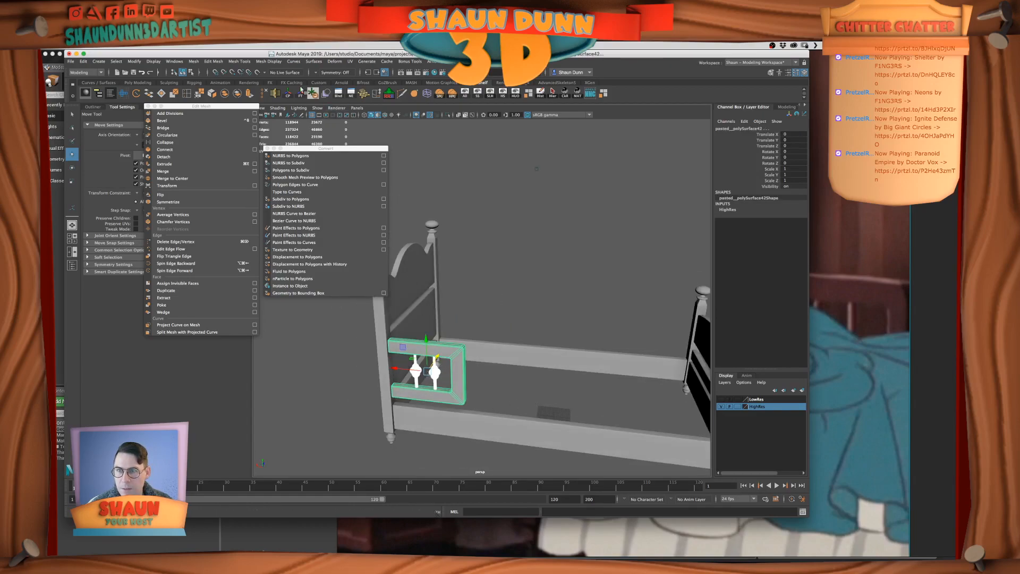
click(225, 93)
scroll(501, 270, down, 5)
alt+drag(500, 303, 490, 298)
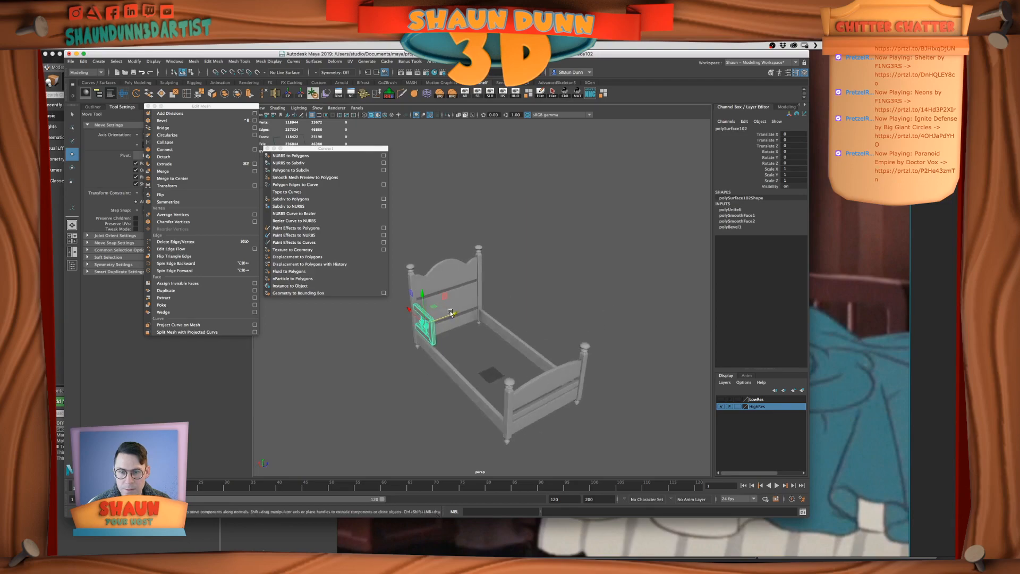
Move the armrest's pivot to the bed's centre line, and make a frozen mirrored duplicate with Scale Z -1
key(d)
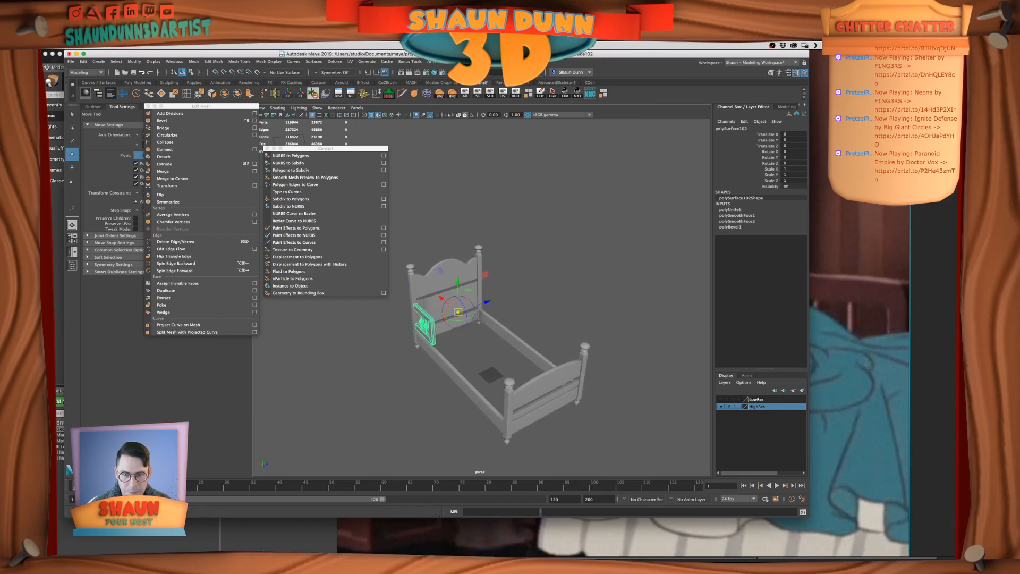
click(533, 304)
click(433, 328)
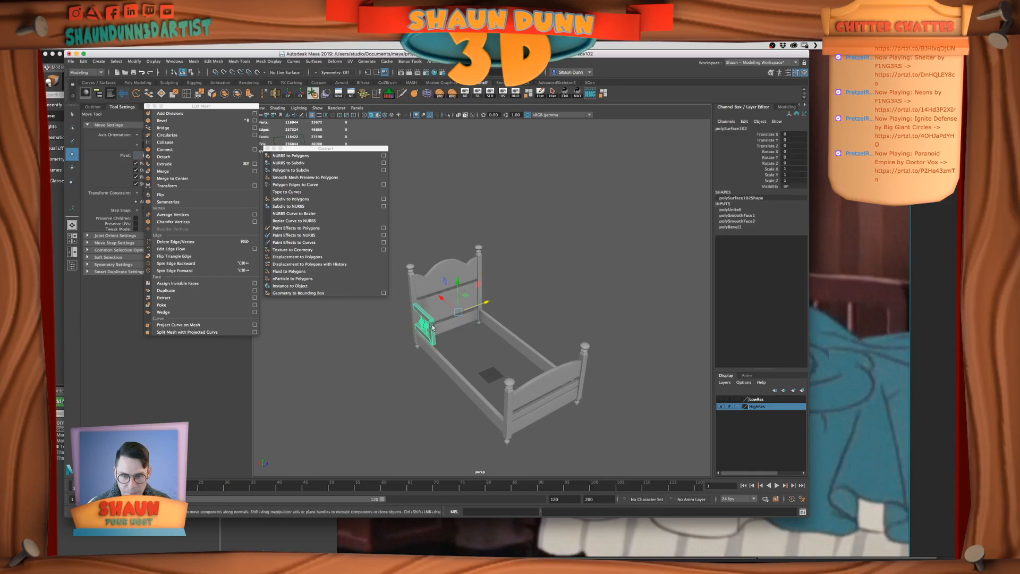
key(super+d)
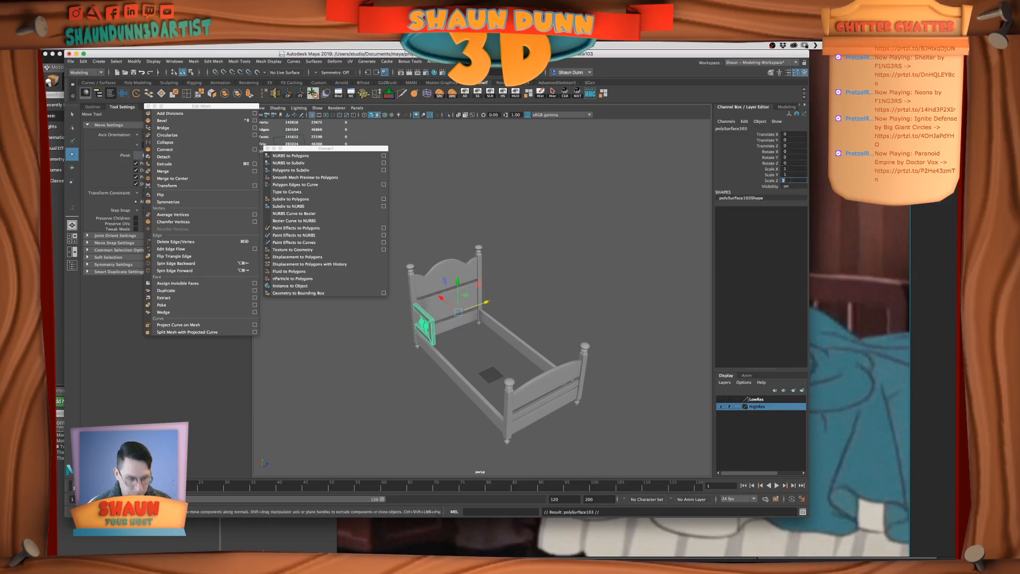
key(Return)
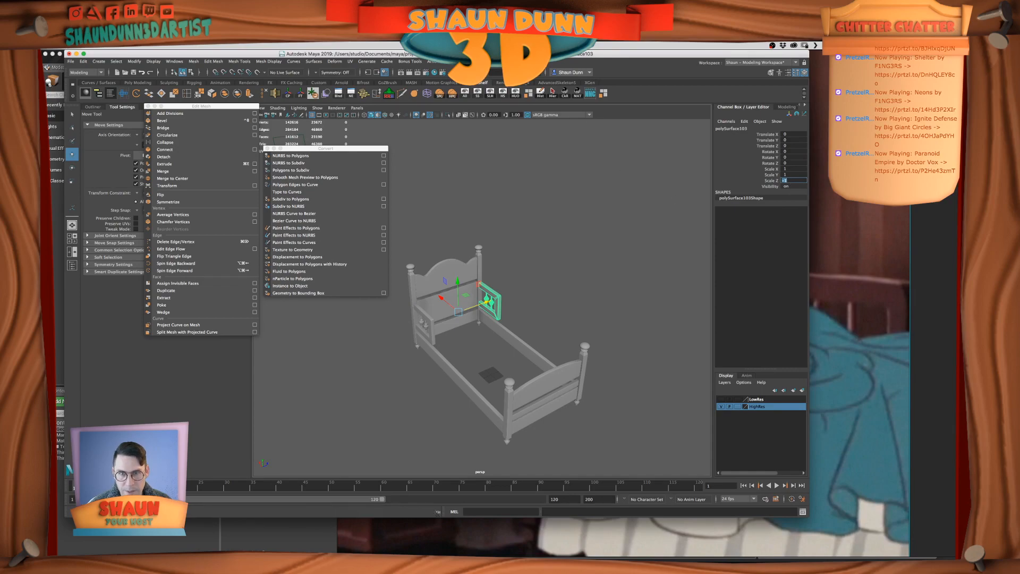
click(301, 94)
Hide the HighRes layer to isolate the combined sides and armrests, and add them to the HighRes layer
click(521, 276)
alt+drag(523, 277, 653, 364)
alt+drag(543, 340, 653, 392)
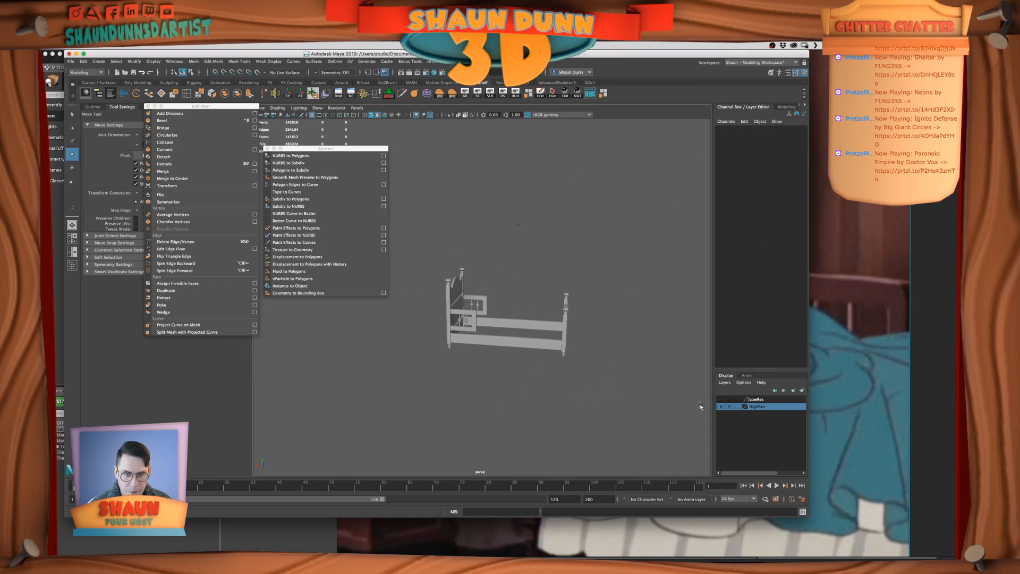
click(721, 407)
click(720, 407)
click(721, 407)
drag(429, 257, 587, 404)
right_click(758, 406)
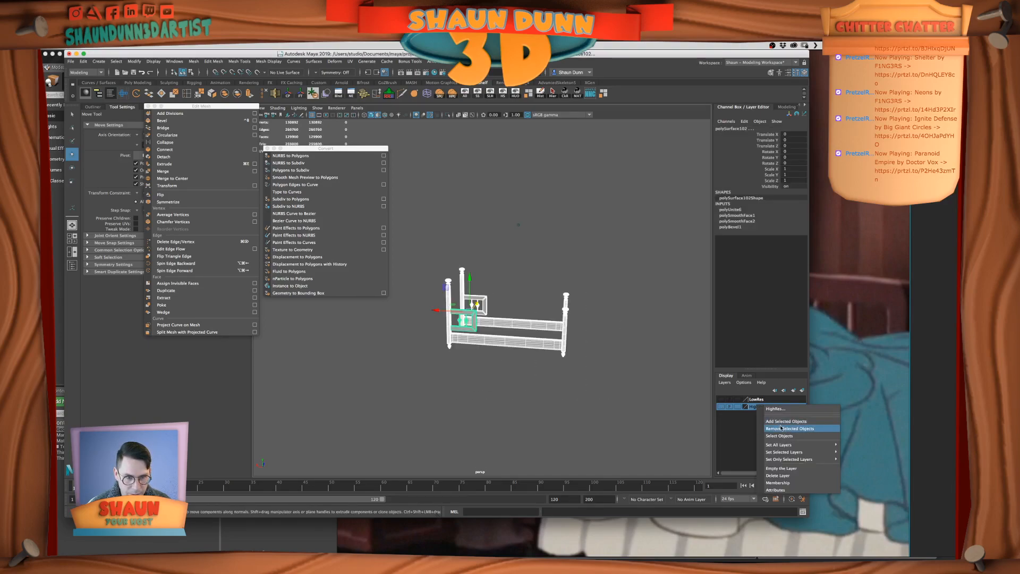
click(772, 420)
alt+right_drag(666, 411, 762, 433)
click(721, 407)
click(634, 409)
alt+drag(635, 410, 604, 408)
click(720, 407)
click(719, 407)
scroll(437, 337, up, 5)
alt+middle_drag(435, 330, 512, 380)
click(500, 338)
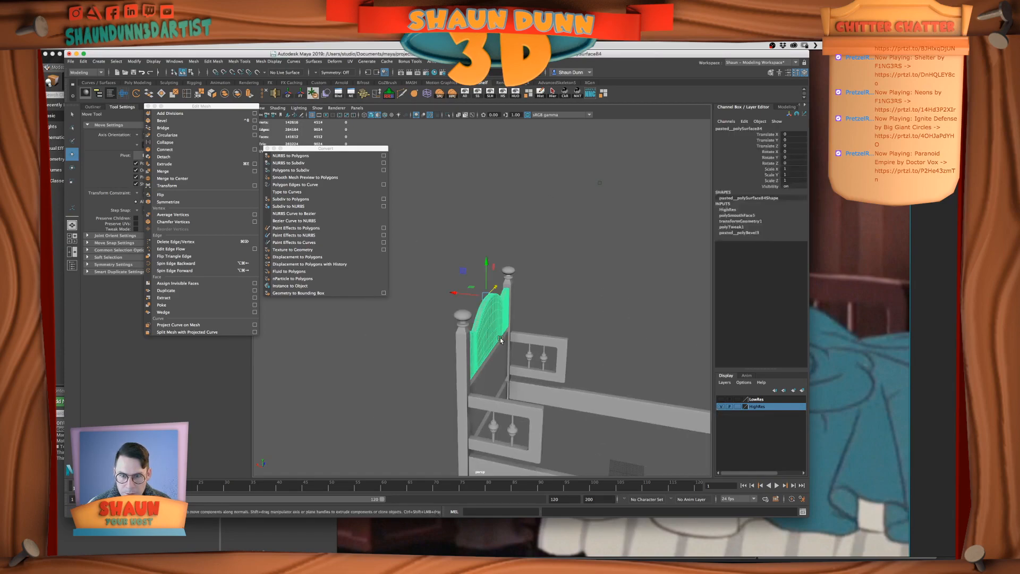
scroll(499, 337, down, 5)
drag(458, 272, 647, 402)
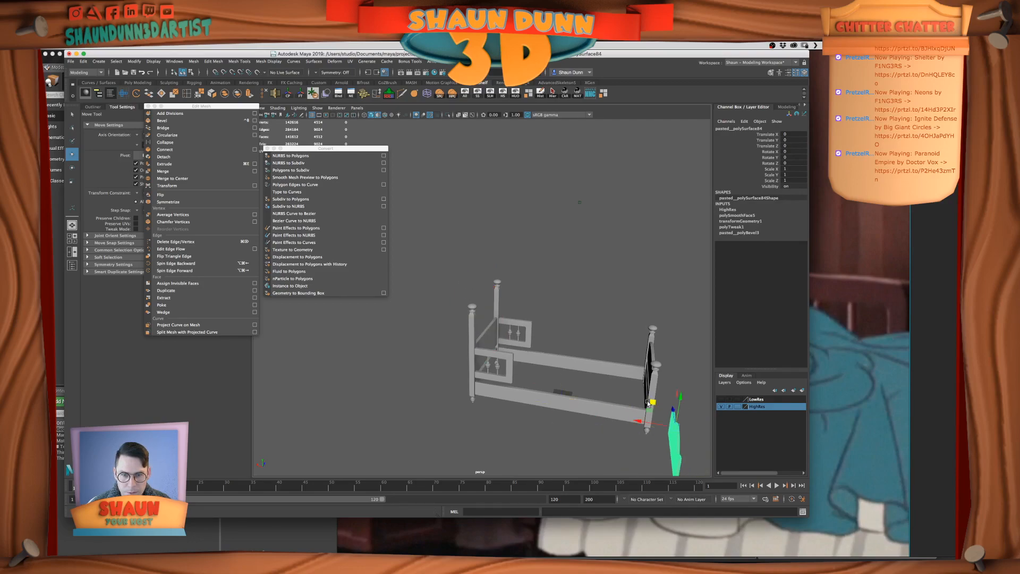
key(z)
Freeze the transformations of all the high-res bed parts and delete their construction history
drag(689, 301, 479, 227)
click(418, 198)
drag(424, 212, 706, 470)
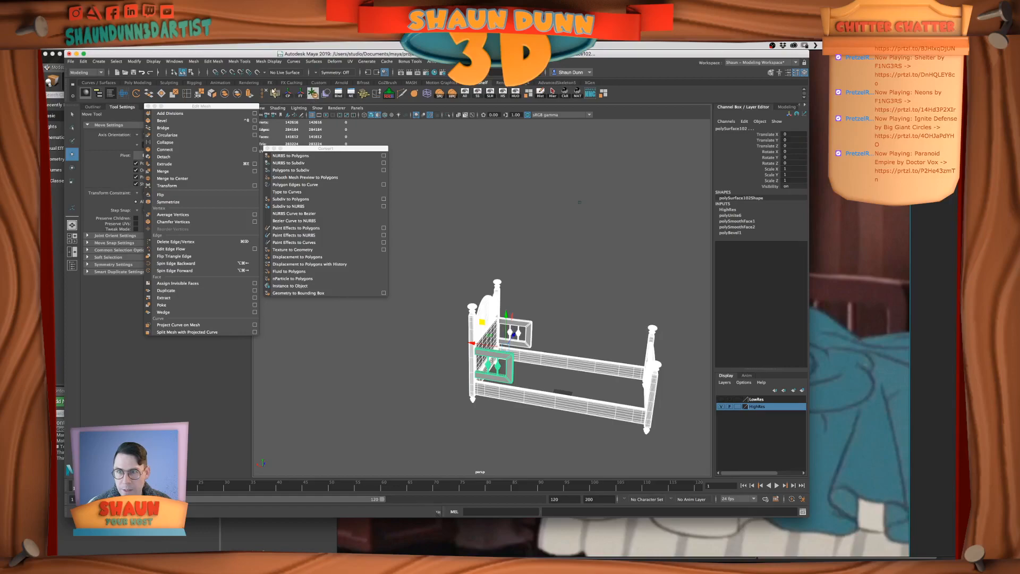
click(301, 95)
click(539, 94)
alt+drag(539, 254, 524, 236)
Save the scene, and combine all the high-res bed parts into a single mesh
key(q)
key(super+s)
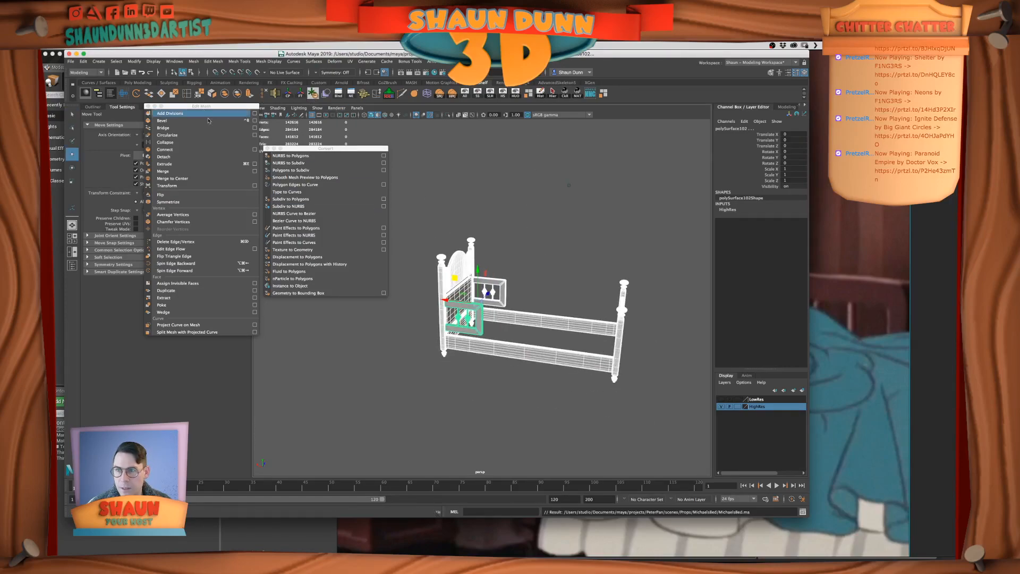
alt+drag(510, 191, 492, 208)
click(224, 92)
scroll(508, 217, up, 4)
click(517, 214)
scroll(517, 213, down, 4)
alt+drag(517, 213, 544, 239)
scroll(544, 240, up, 4)
click(479, 277)
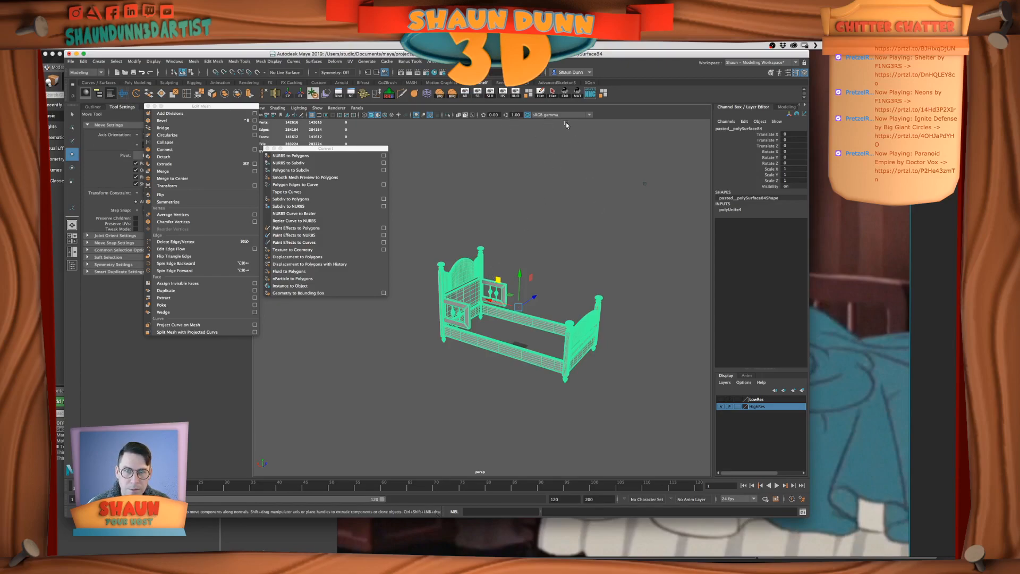
Delete the construction history of the combined high-res bed mesh and deselect it
click(541, 93)
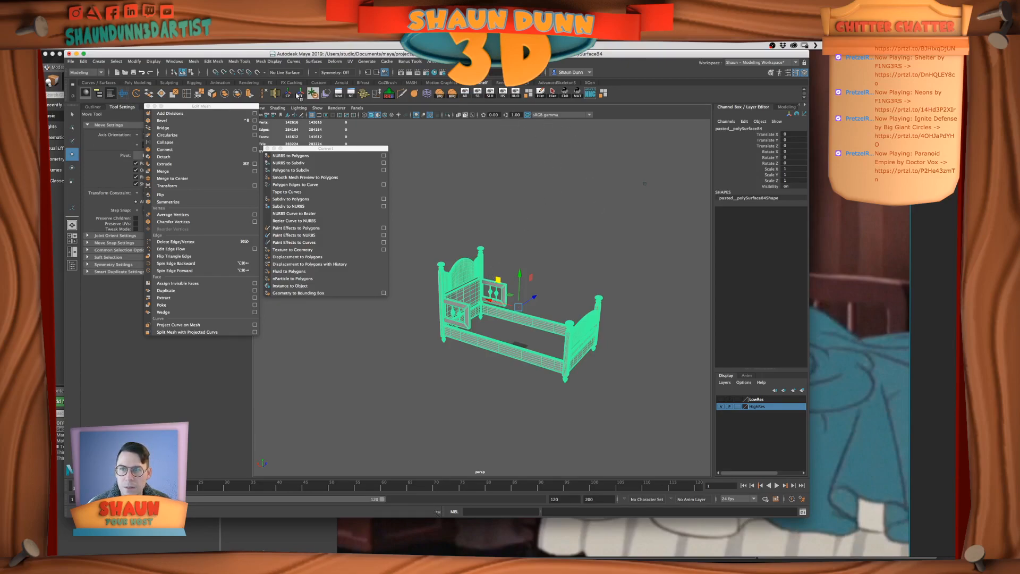
click(562, 297)
alt+drag(573, 311, 629, 292)
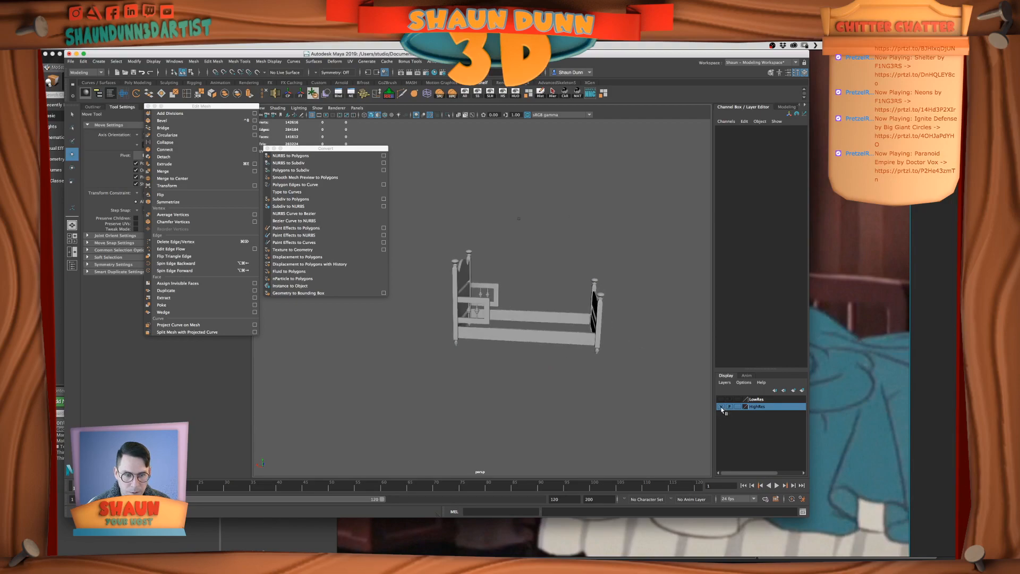
Hide the HighRes layer to isolate the combined high-res bed mesh, and add that mesh to the HighRes layer
right_click(763, 406)
click(667, 387)
click(721, 407)
click(587, 338)
right_click(759, 407)
click(786, 423)
Show the LowRes layer and inspect the low-res bed, including its side board, from several angles
click(721, 399)
click(531, 343)
alt+drag(531, 344, 500, 343)
scroll(502, 340, up, 5)
alt+middle_drag(507, 334, 514, 277)
alt+drag(514, 277, 534, 287)
alt+middle_drag(497, 296, 478, 328)
alt+drag(478, 328, 530, 304)
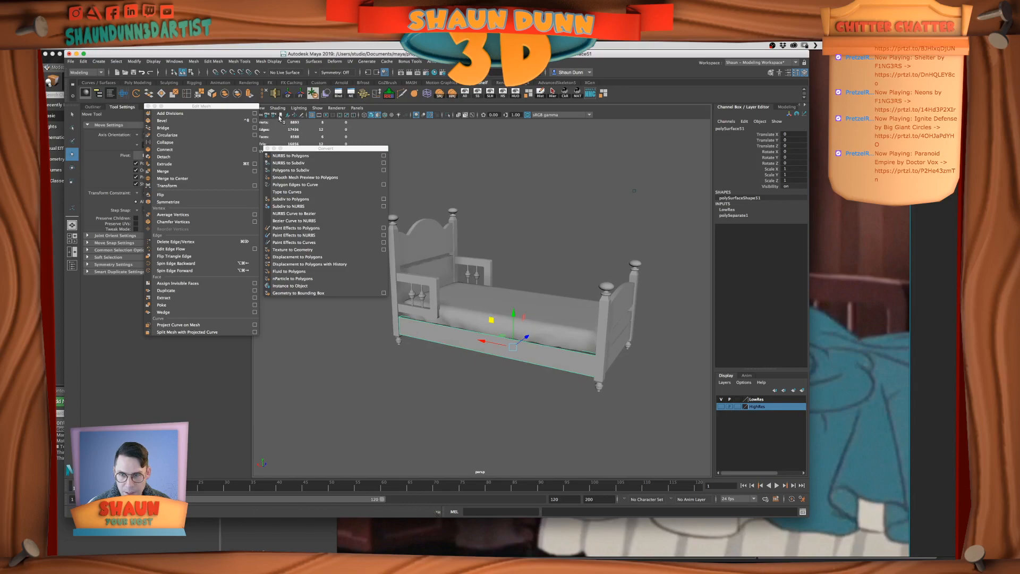
Close the floating Convert menu and examine the shaded low-res bed from both sides
click(267, 148)
alt+drag(297, 175, 399, 229)
alt+drag(514, 250, 460, 292)
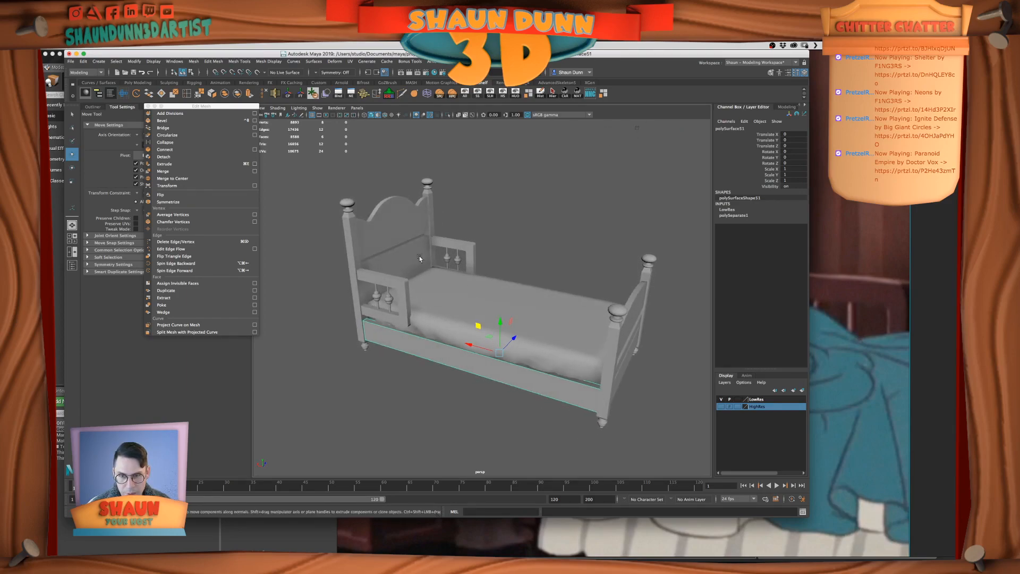
alt+drag(451, 282, 537, 371)
click(537, 371)
alt+drag(459, 307, 469, 325)
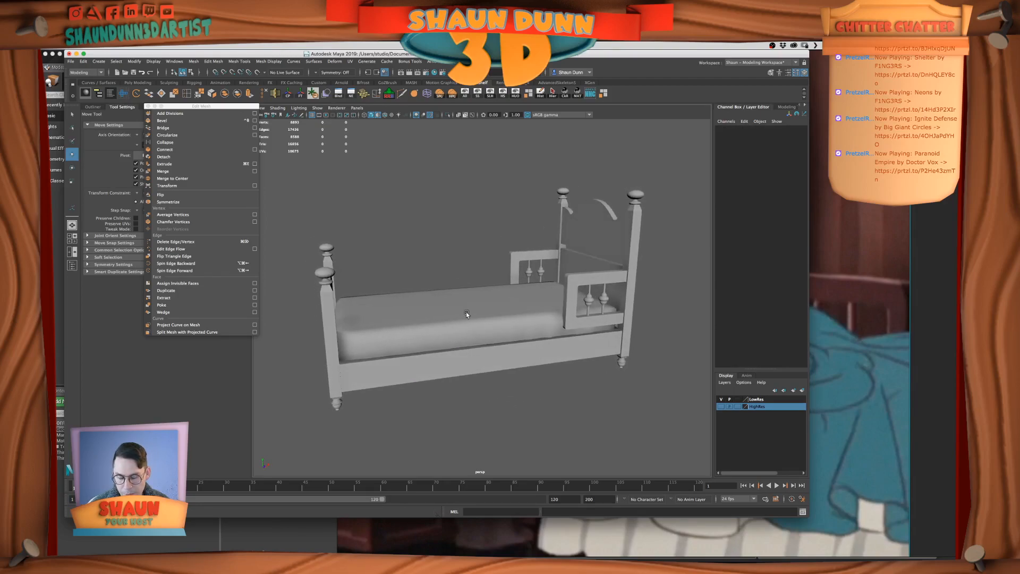
alt+drag(431, 335, 554, 344)
alt+drag(463, 376, 513, 371)
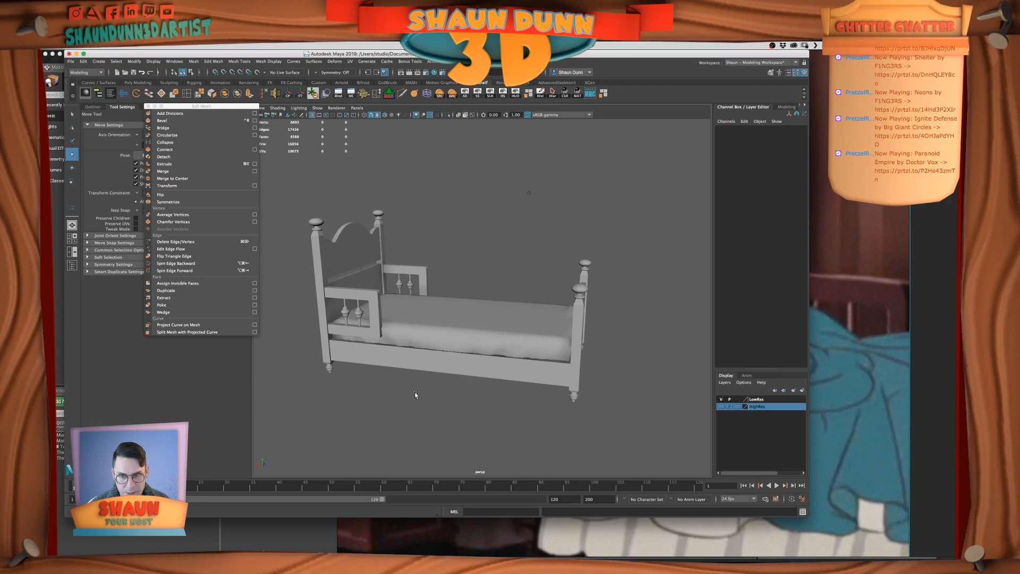
alt+drag(434, 315, 476, 317)
alt+drag(555, 307, 531, 324)
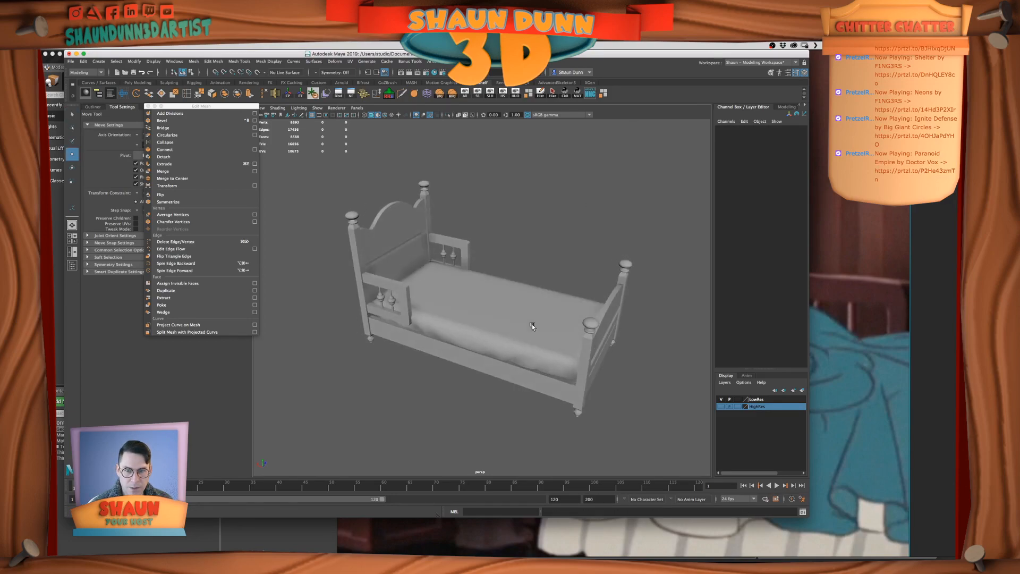
Turn on wireframe on shaded and examine the topology of the low-res bed and mattress
click(378, 116)
alt+drag(484, 210, 444, 292)
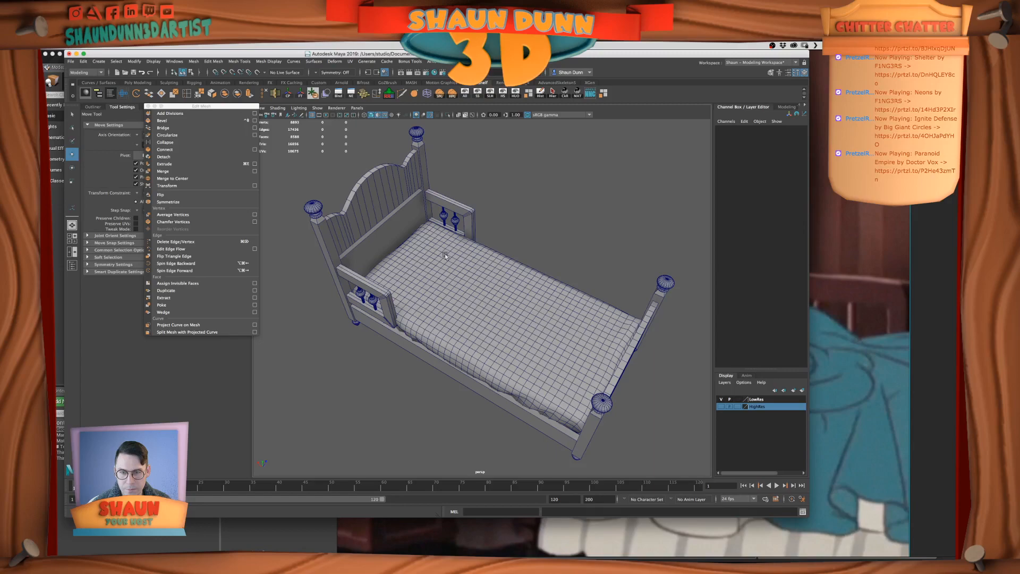
alt+drag(529, 294, 450, 278)
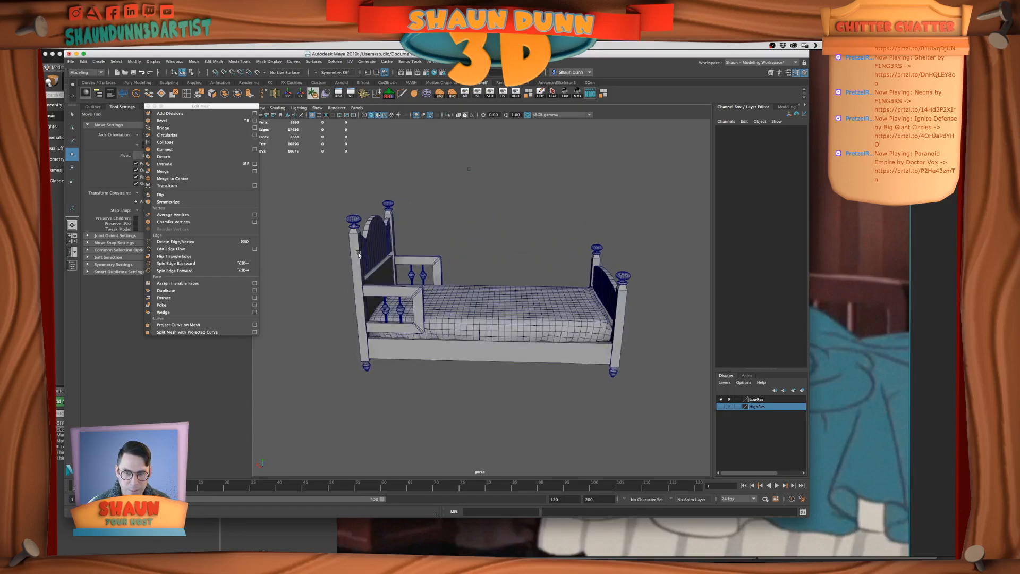
alt+right_drag(366, 254, 475, 301)
scroll(507, 299, down, 3)
alt+drag(508, 301, 429, 295)
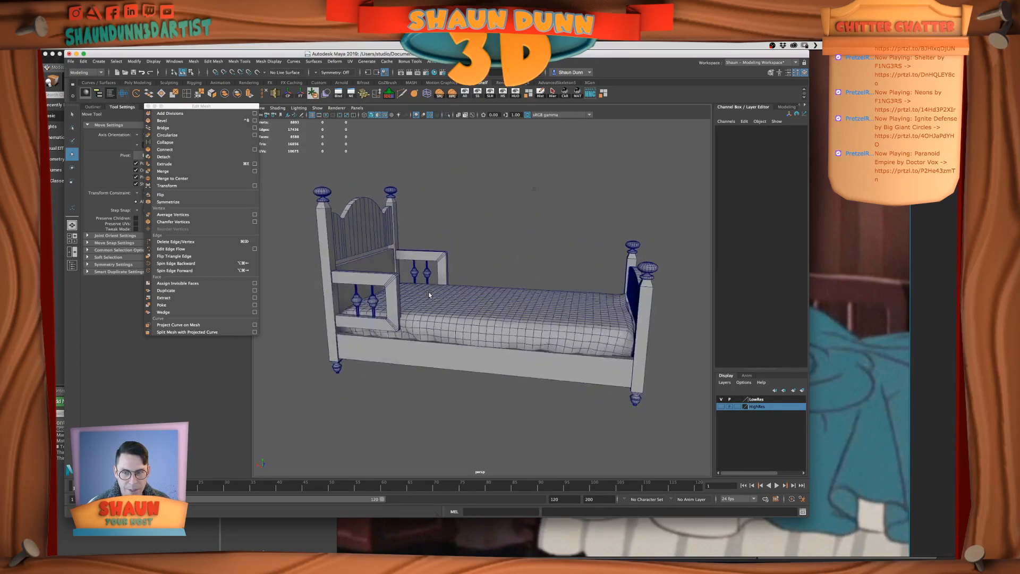
Switch to PureRef and examine the beds in the bedroom reference images
key(super+Tab)
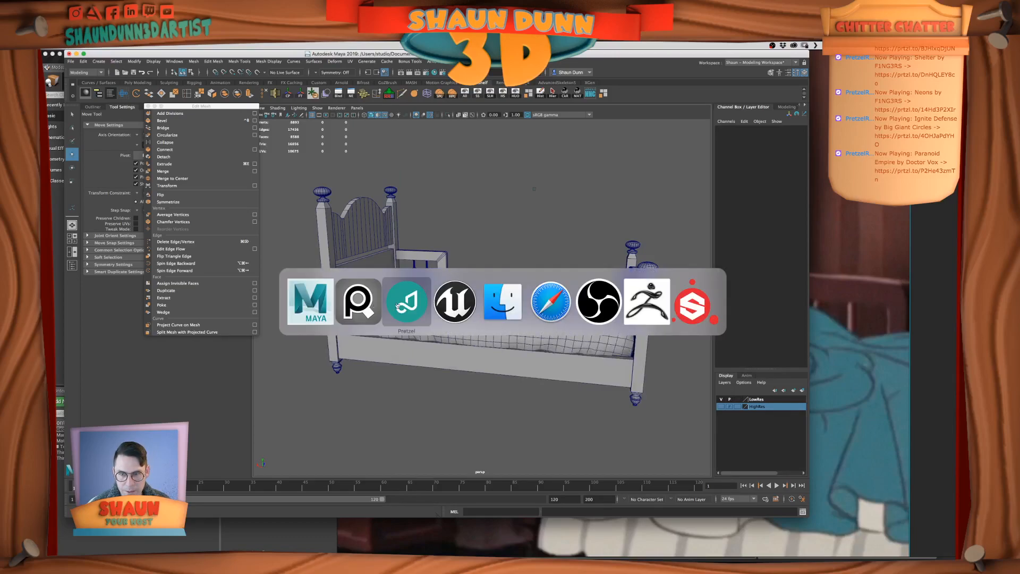
scroll(757, 335, down, 10)
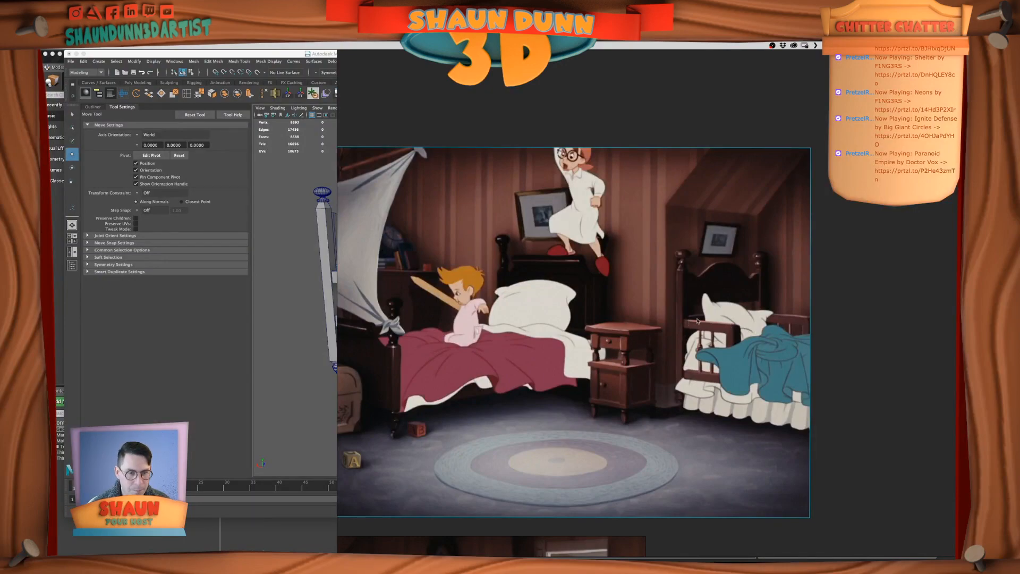
scroll(691, 332, down, 2)
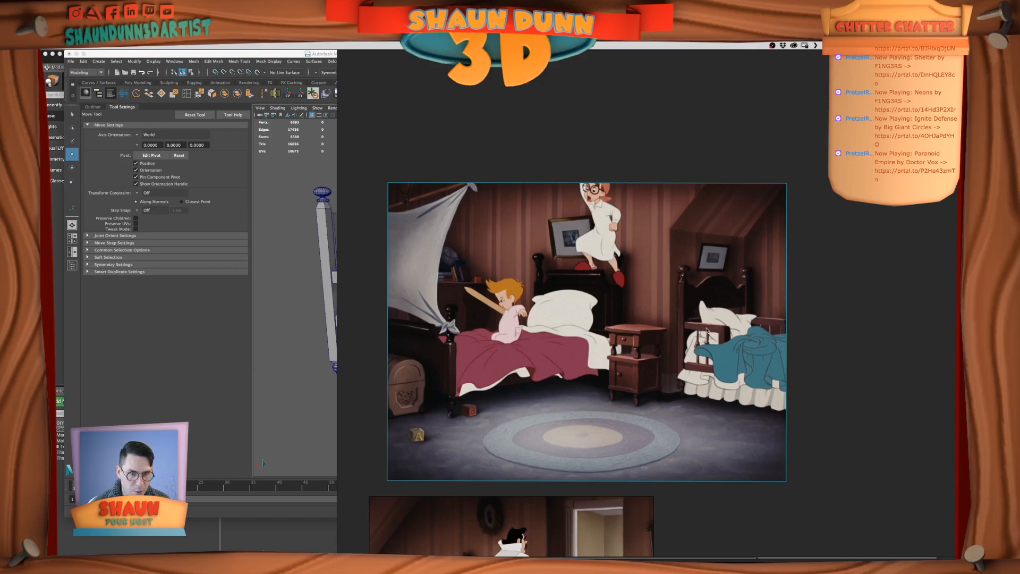
scroll(706, 331, down, 4)
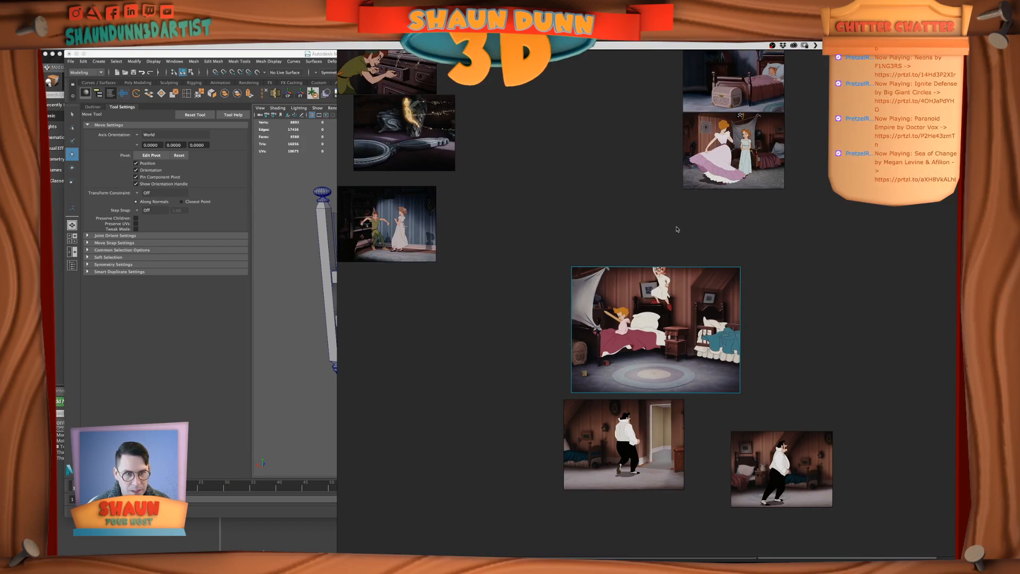
scroll(647, 383, up, 1)
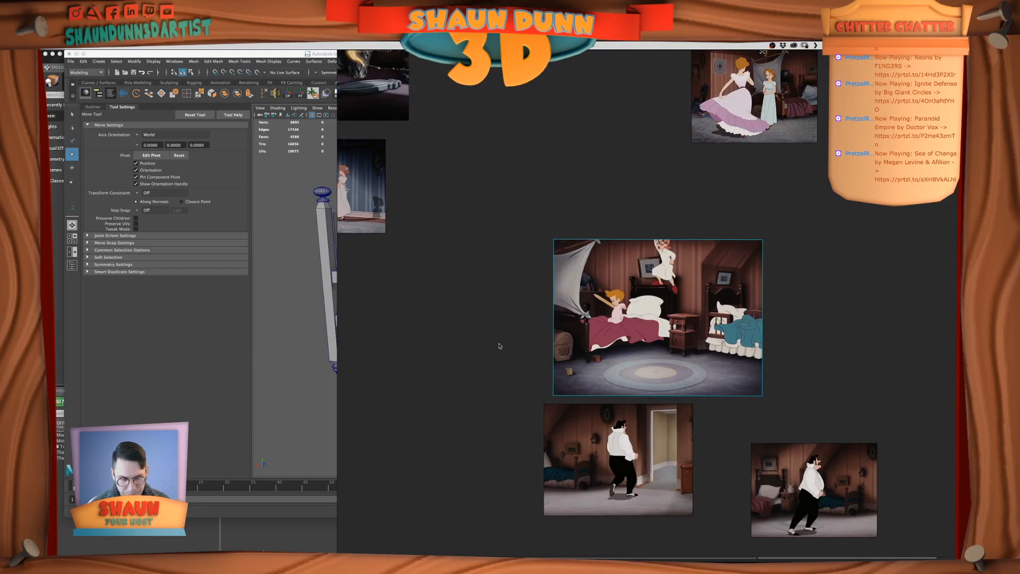
Switch back to Maya and compare the modelled headboard and armrests with the bedroom reference image
click(317, 361)
alt+drag(491, 330, 483, 351)
click(425, 247)
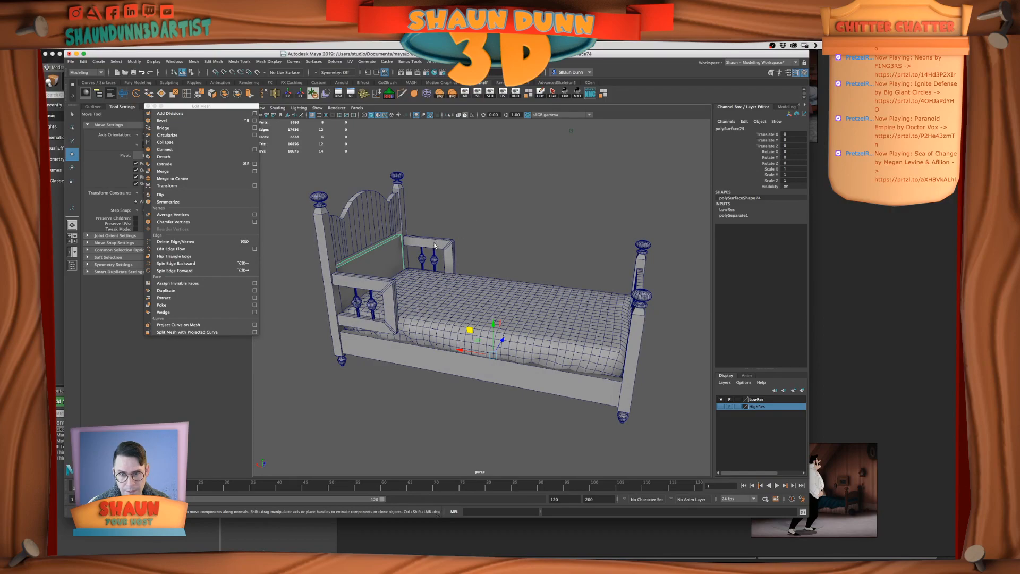
click(505, 227)
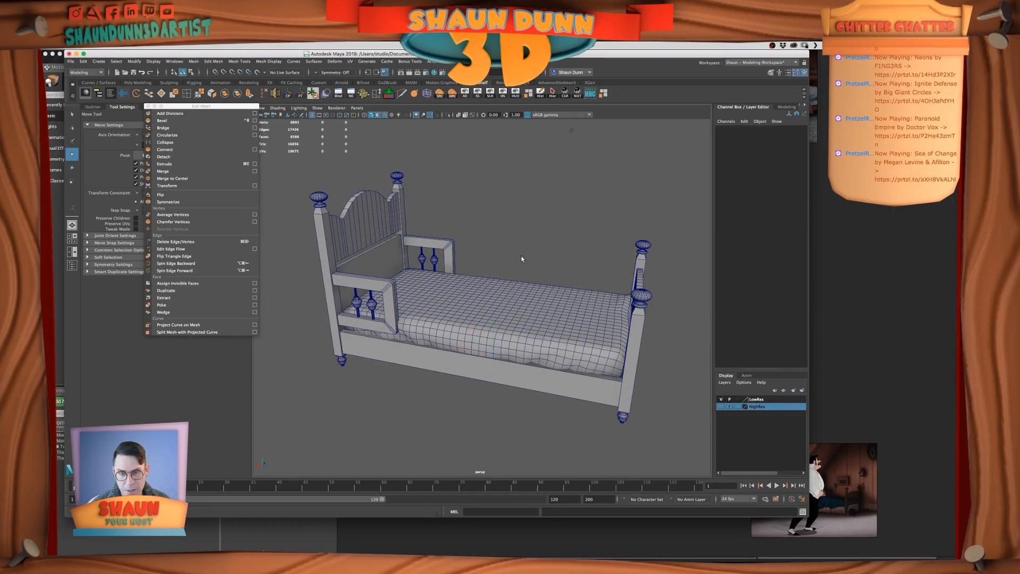
click(891, 419)
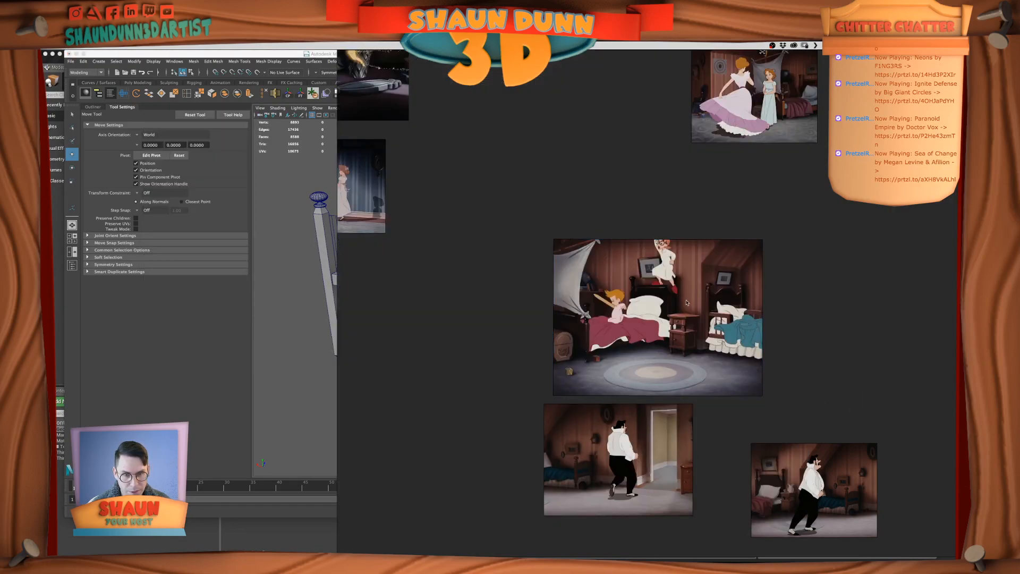
Return to Maya, save the bed scene, and check the low-res wireframe from several angles
click(283, 268)
alt+drag(505, 292, 487, 298)
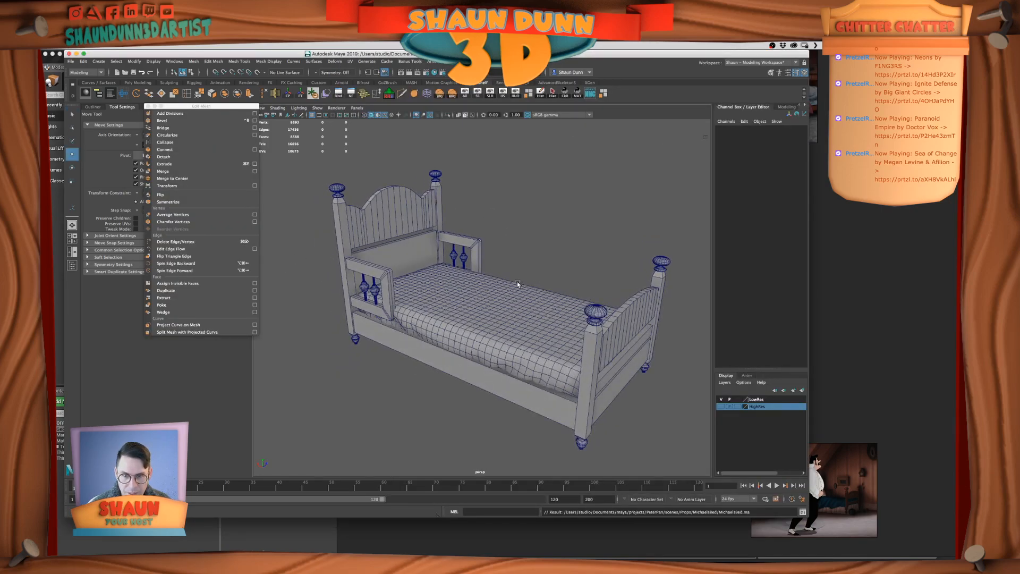
scroll(444, 282, up, 3)
alt+drag(521, 326, 578, 323)
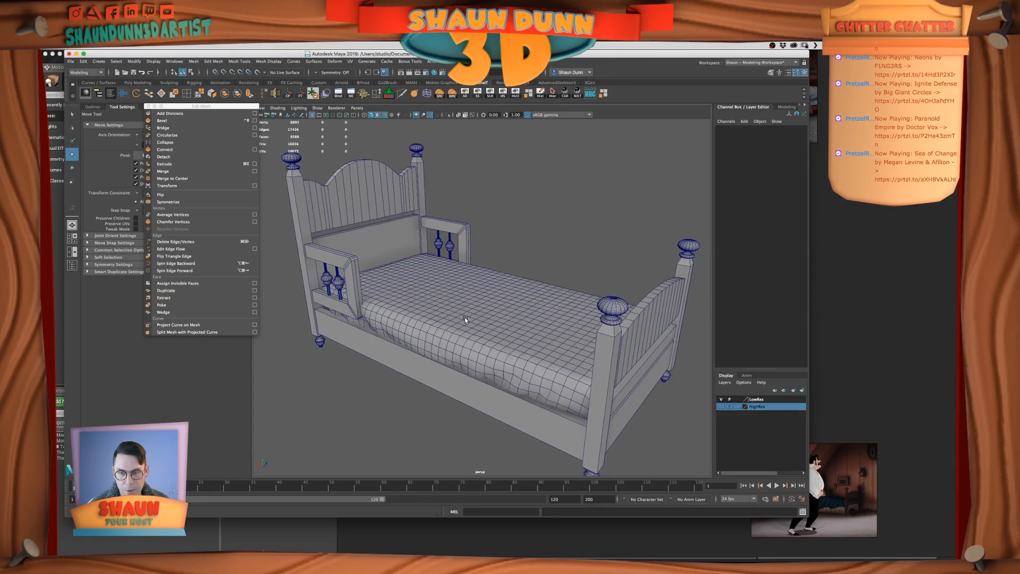
alt+drag(452, 314, 550, 315)
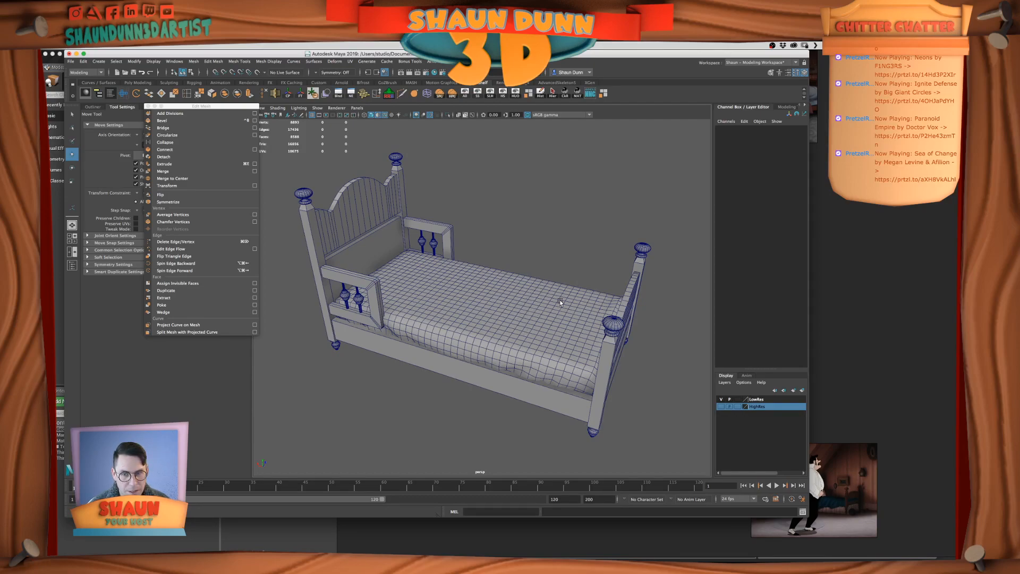
scroll(559, 299, down, 3)
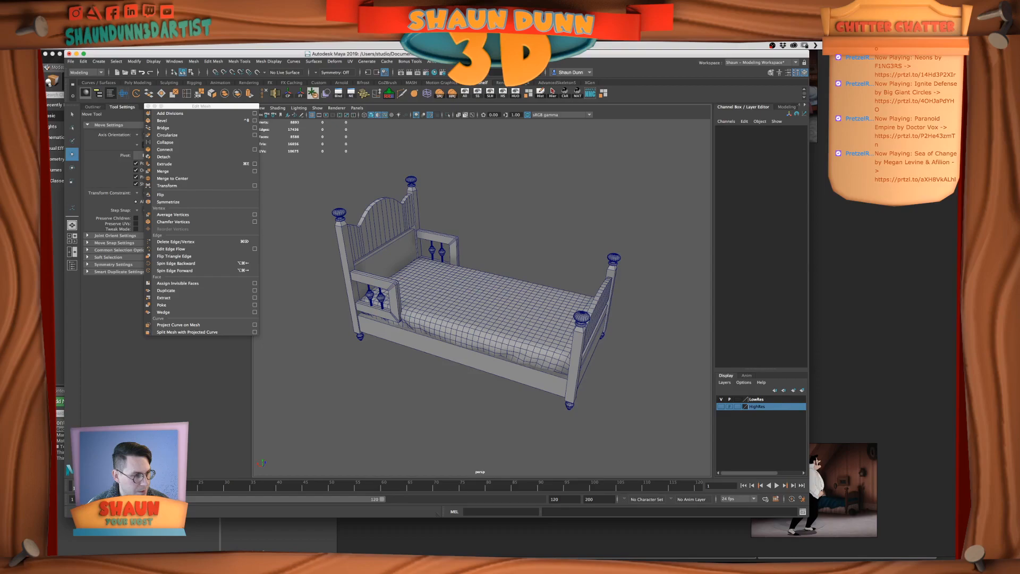